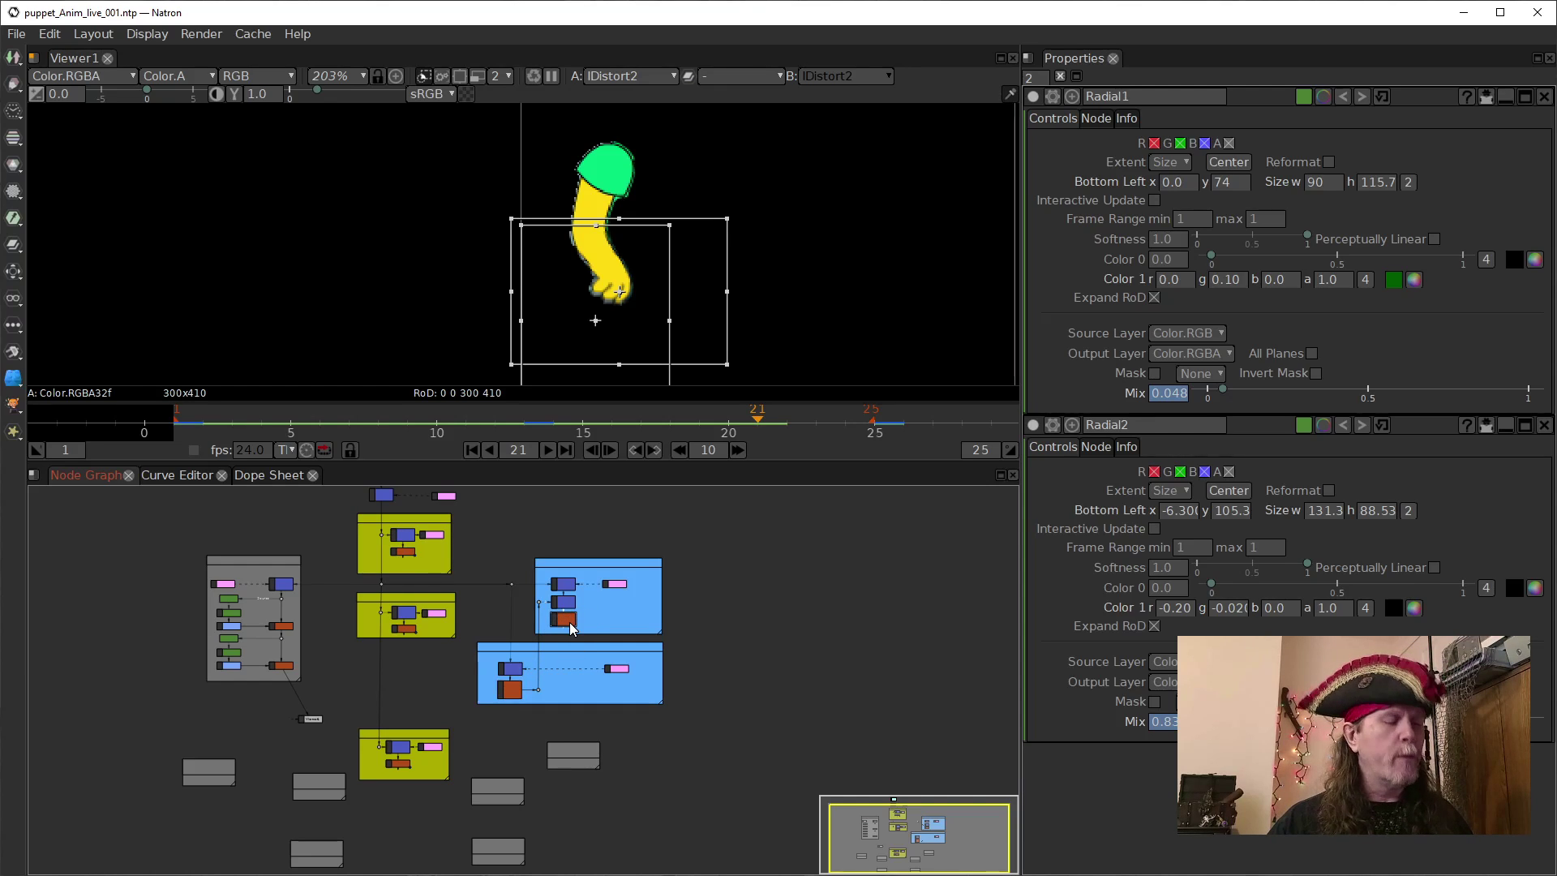
Show the left shoulder transform's output in the viewer and open the lower arm transform's properties.
key("1")
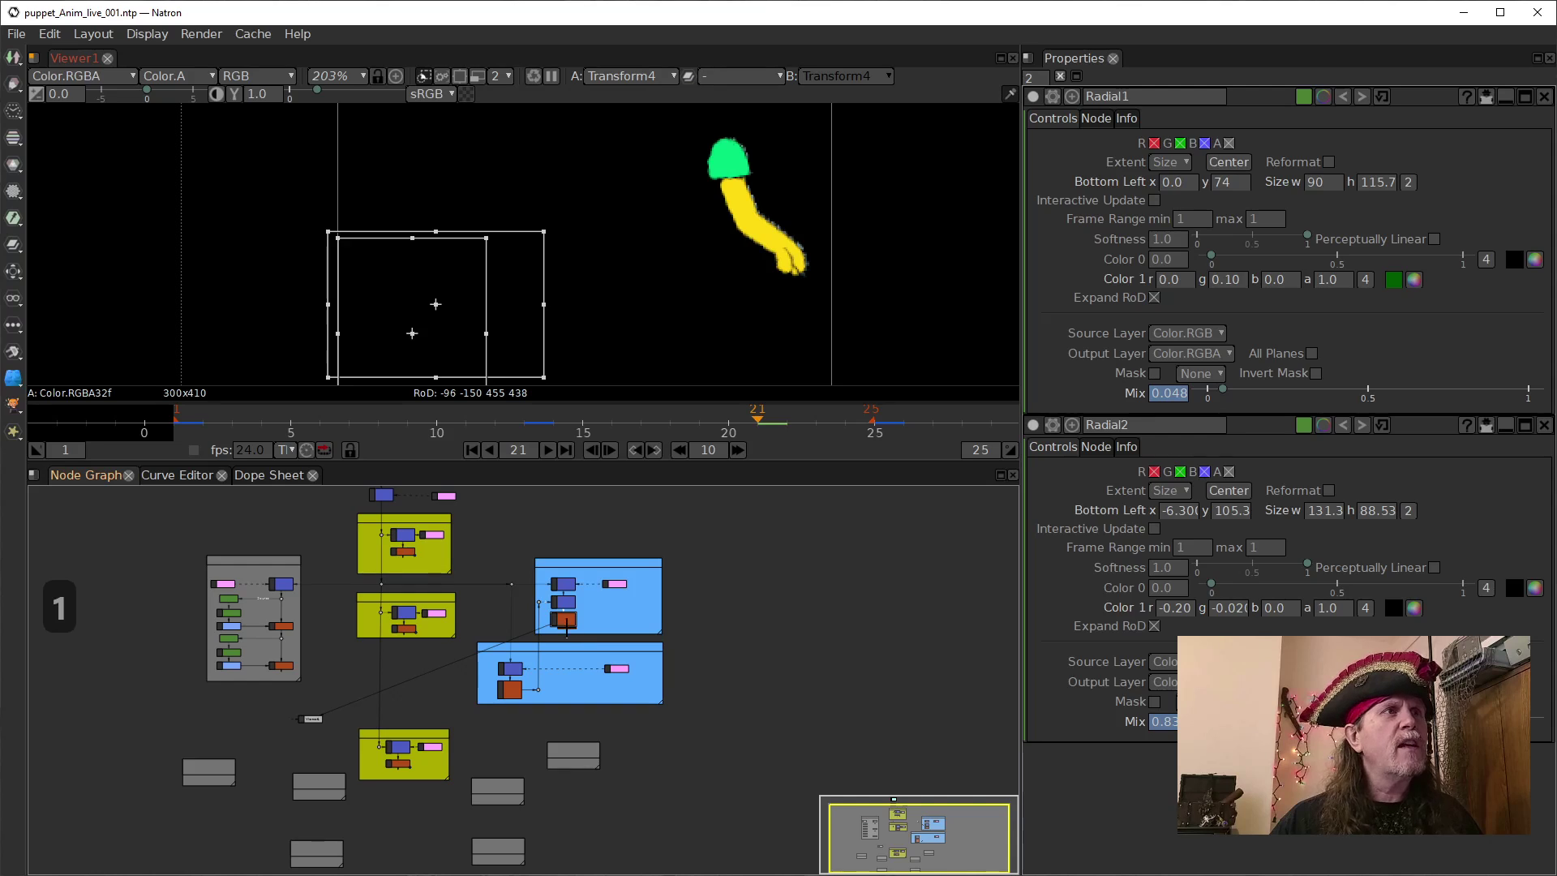
double_click(510, 691)
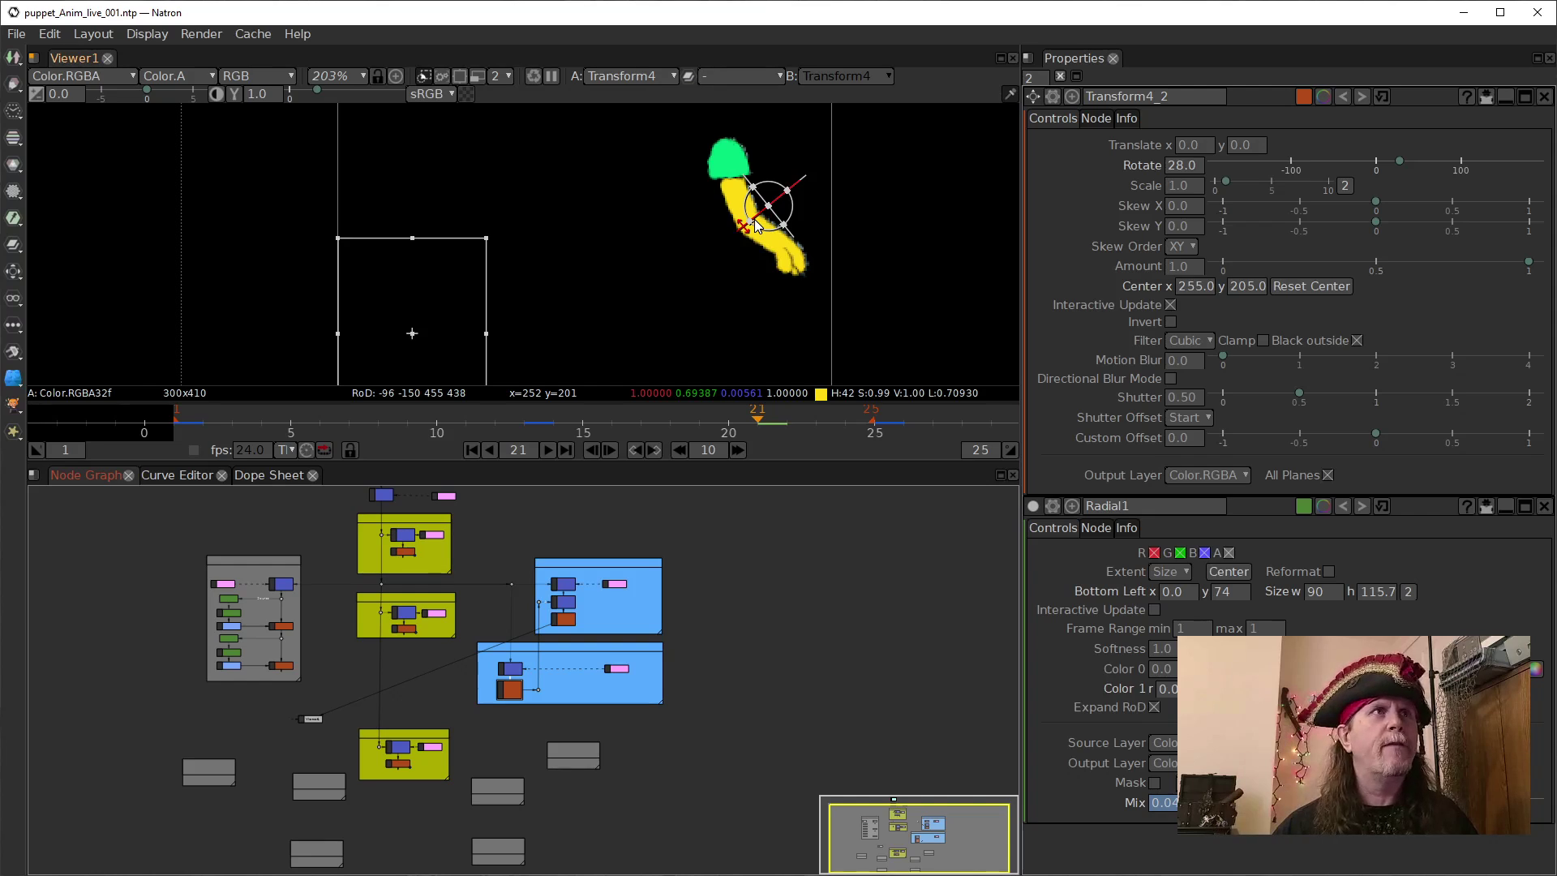
scroll(575, 727, "up", 5)
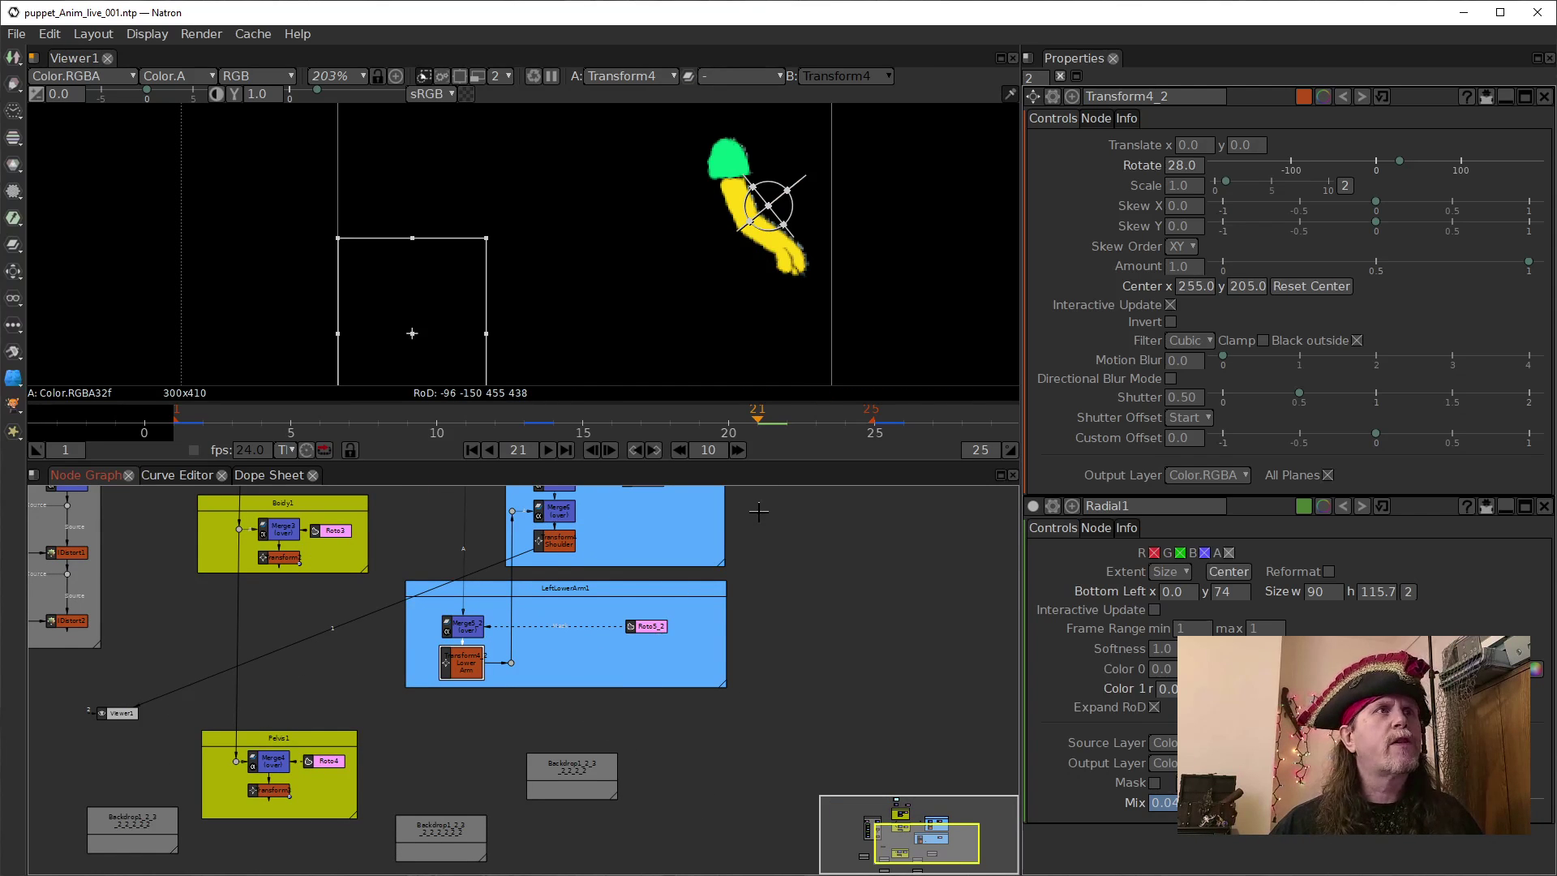
left_click_drag(758, 511, 759, 544)
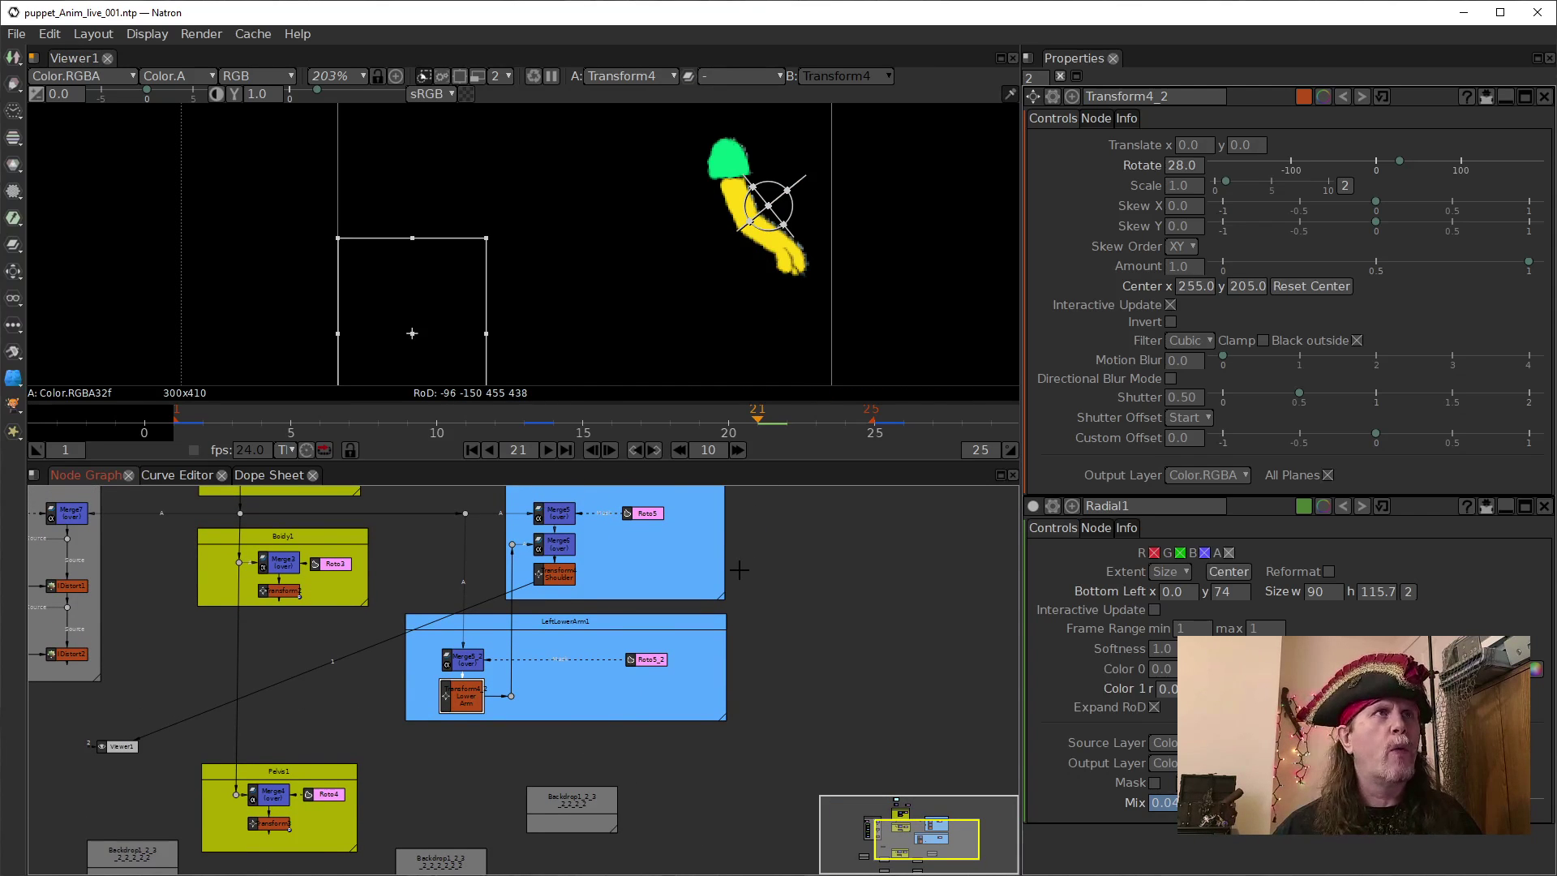
Open the Roto5_2 properties and inspect the LowerArm mask outline around the left forearm.
double_click(653, 660)
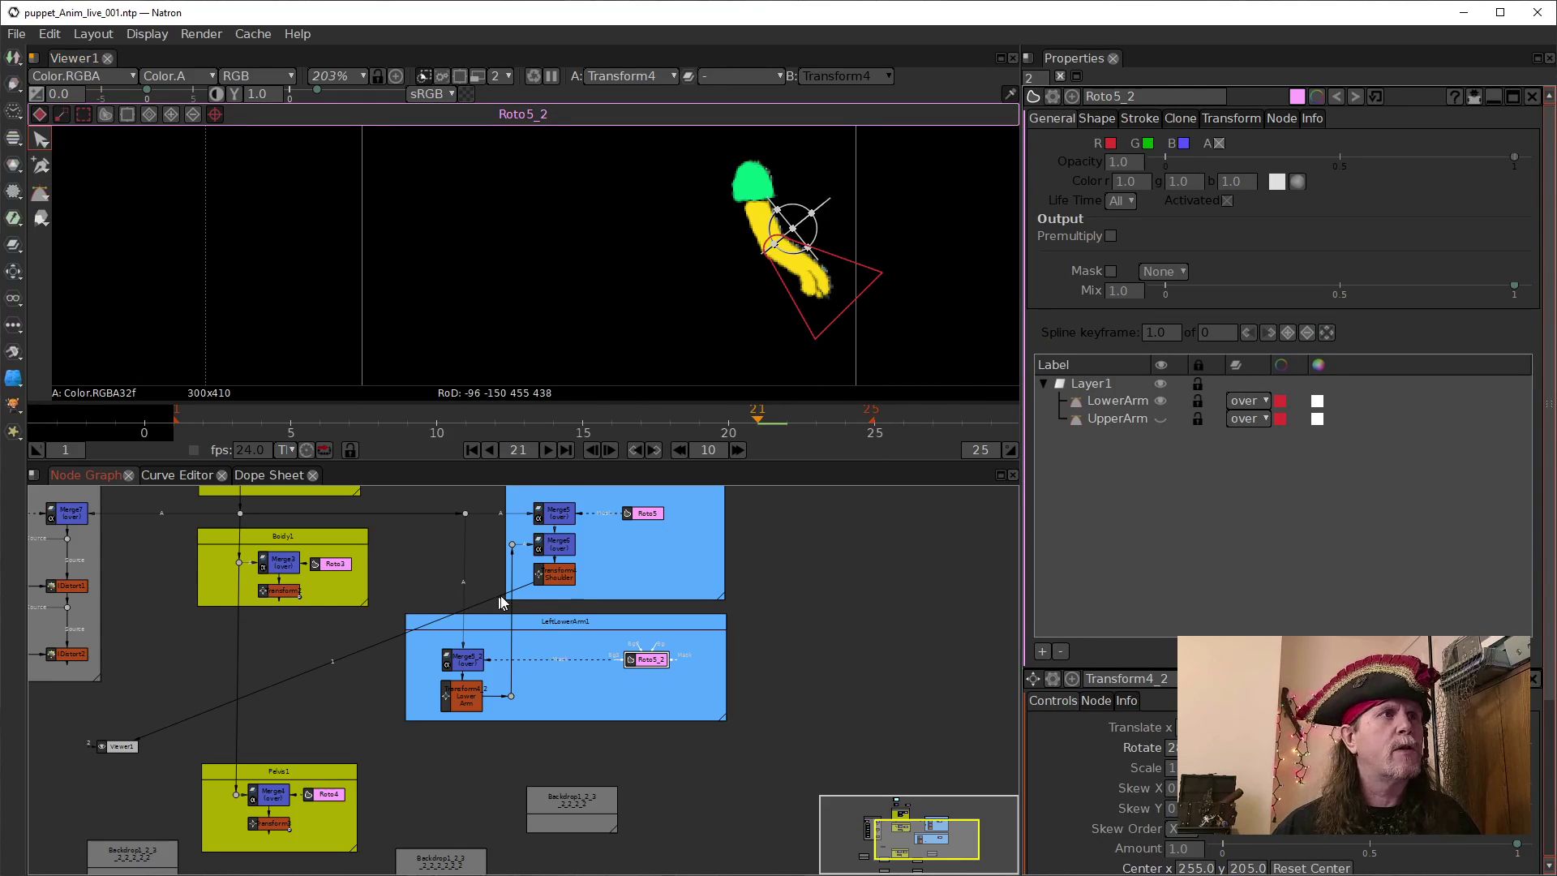
scroll(822, 265, "up", 3)
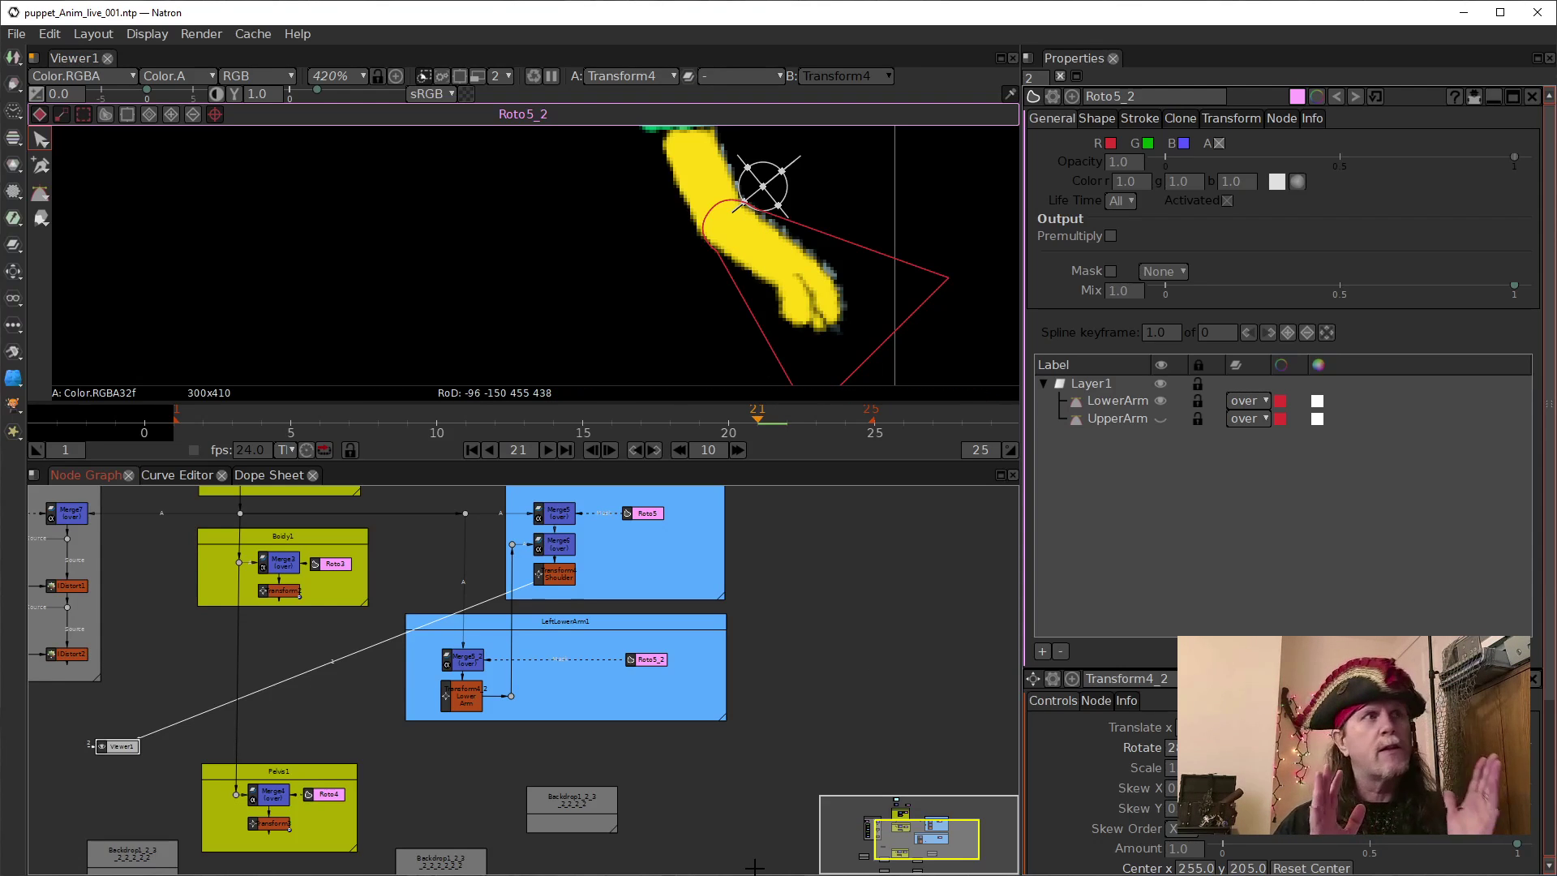
left_click_drag(329, 653, 419, 642)
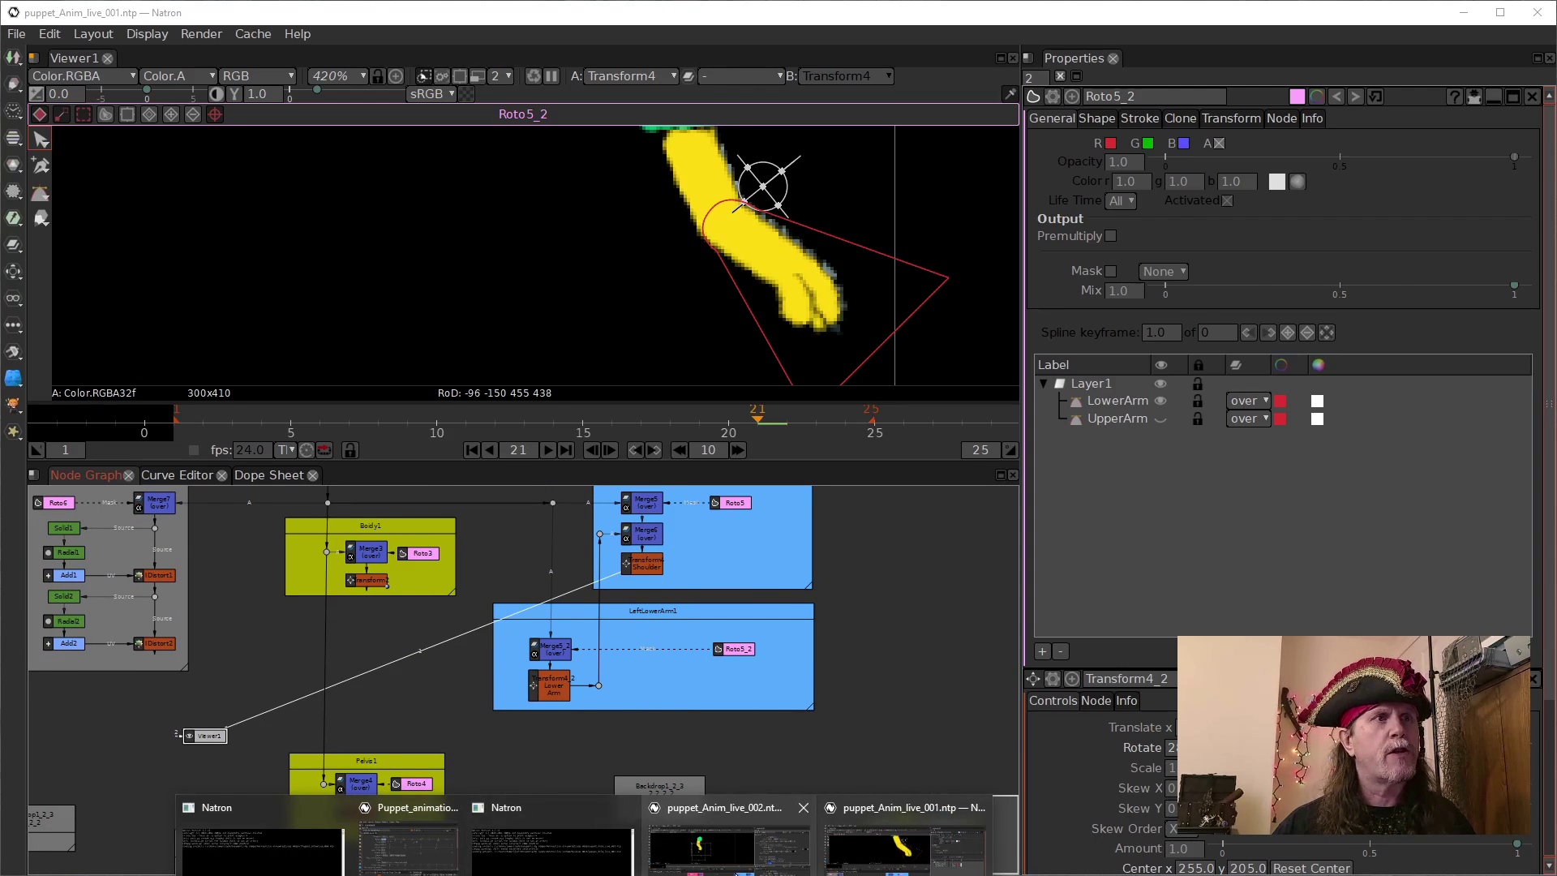
Switch to the puppet_Anim_live_002.ntp project and examine the distortion nodes in the right arm's group.
left_click(712, 819)
left_click_drag(618, 658, 455, 684)
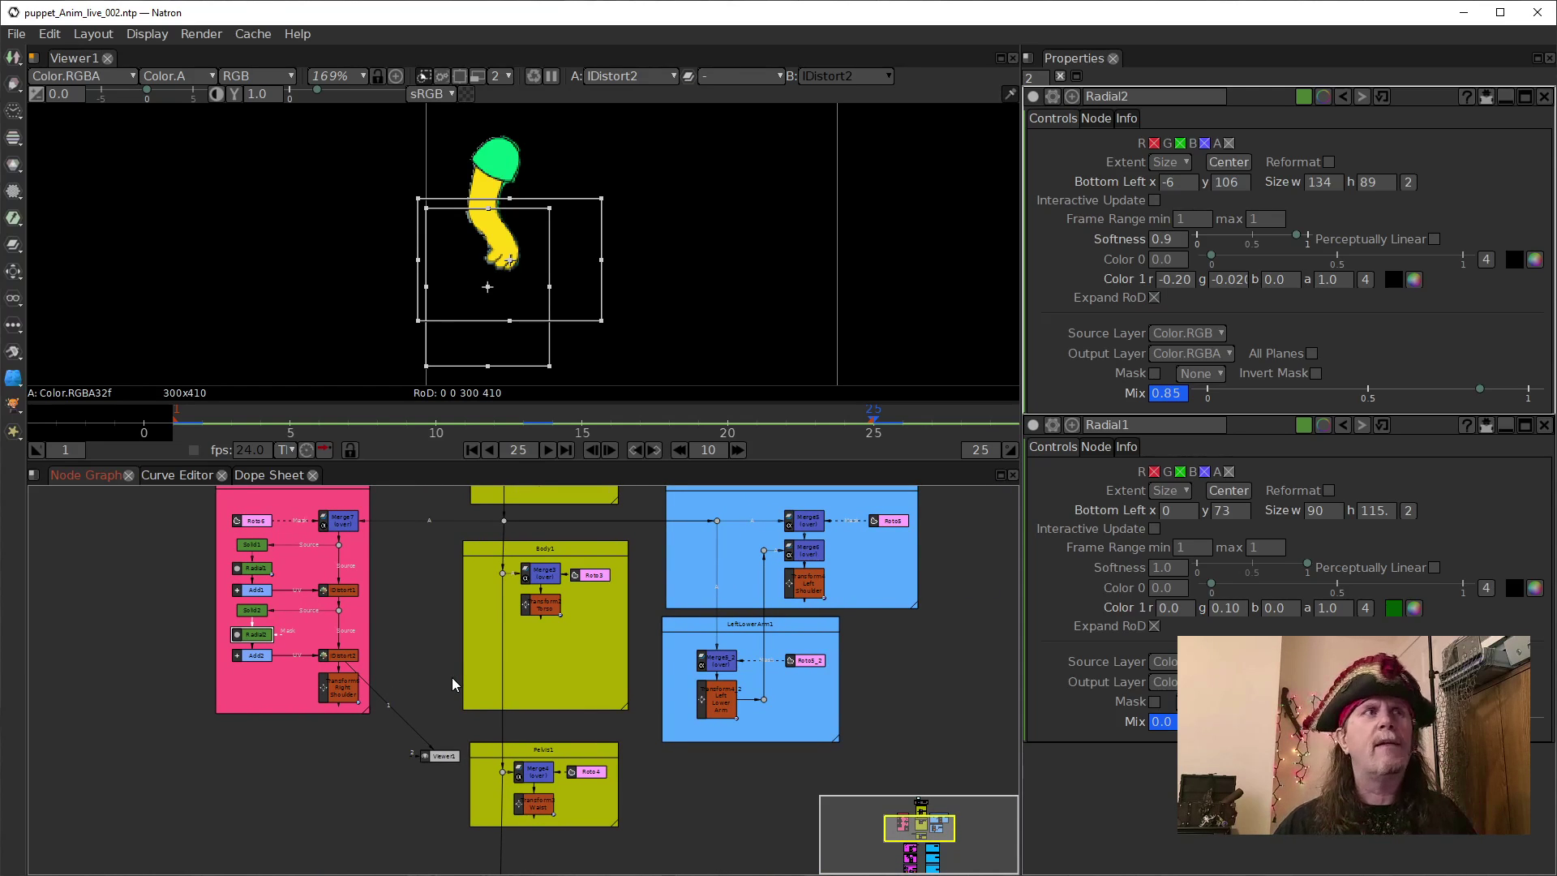
left_click_drag(718, 735, 624, 783)
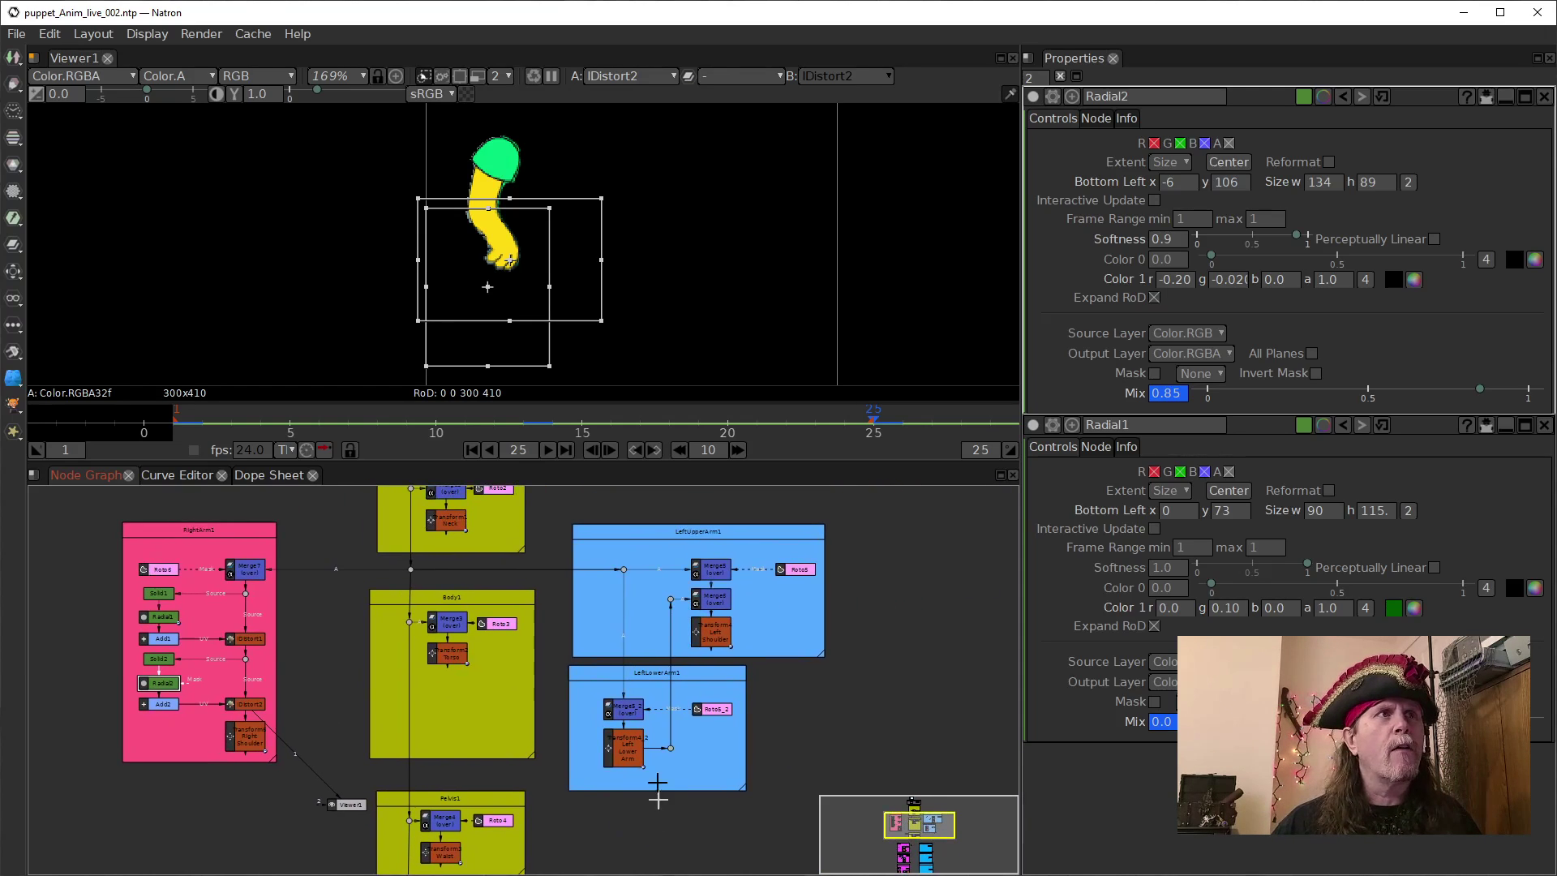
left_click_drag(305, 730, 438, 640)
scroll(412, 678, "up", 2)
scroll(411, 678, "up", 2)
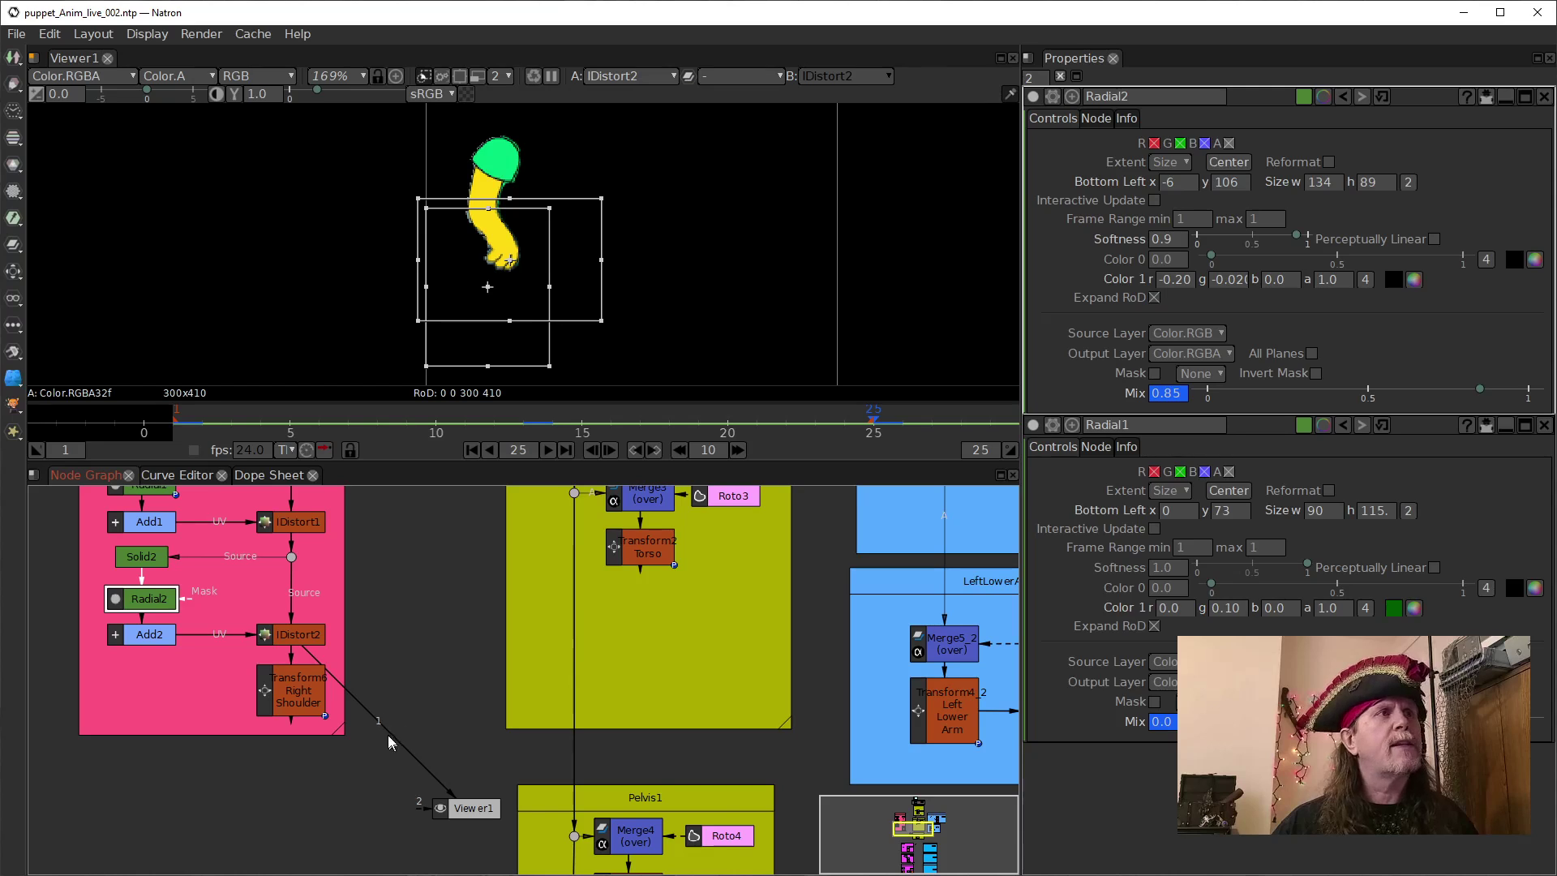
left_click_drag(410, 629, 470, 704)
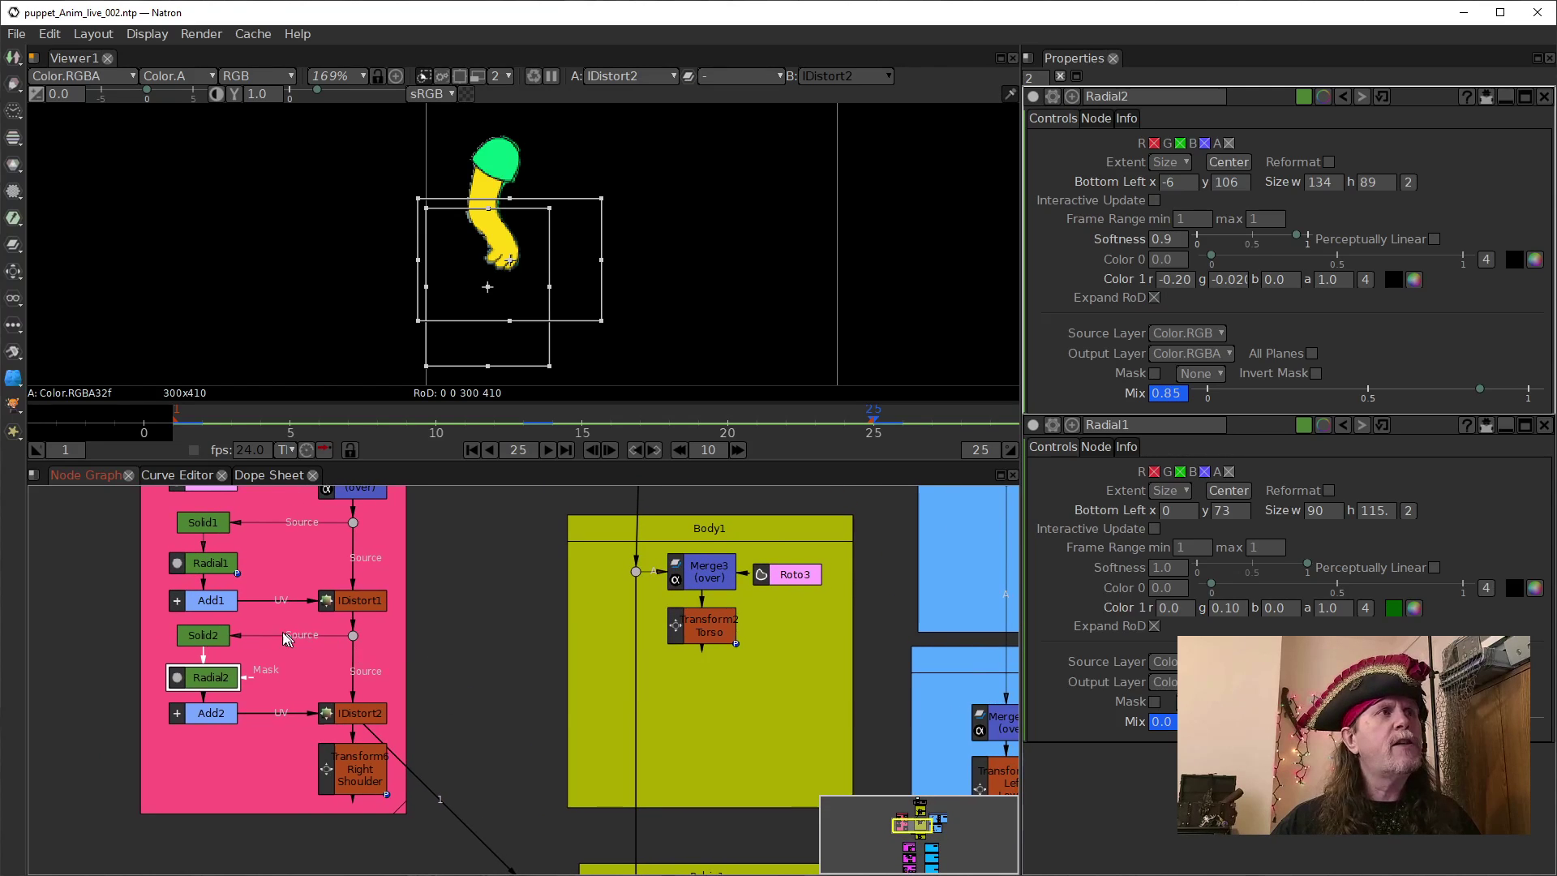
Connect Viewer1 to the Right Shoulder transform and open that transform's controls.
left_click_drag(439, 801, 369, 799)
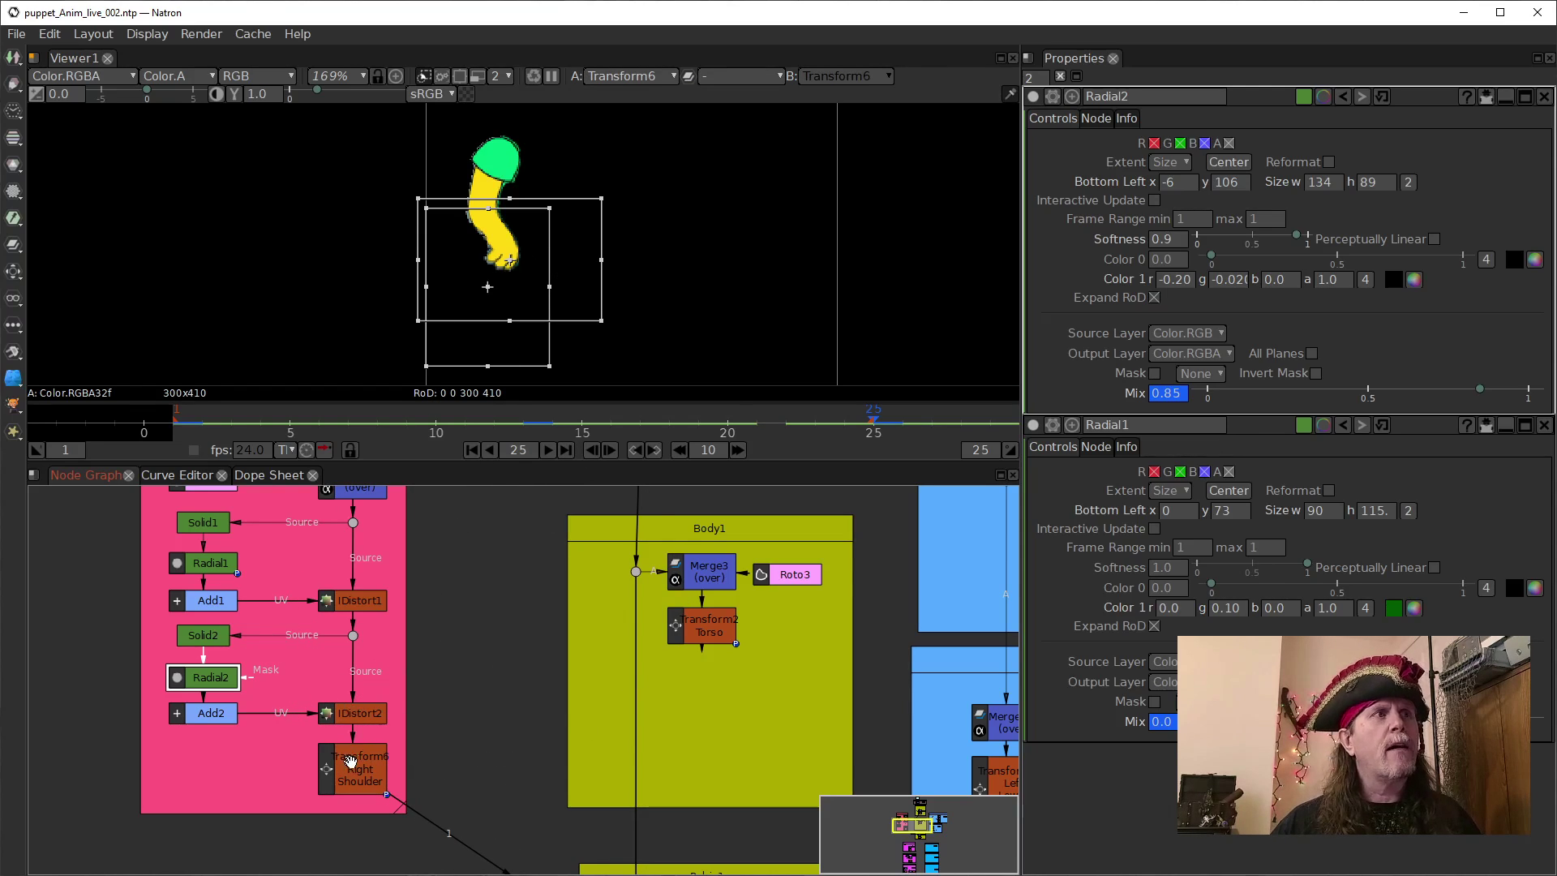
double_click(349, 761)
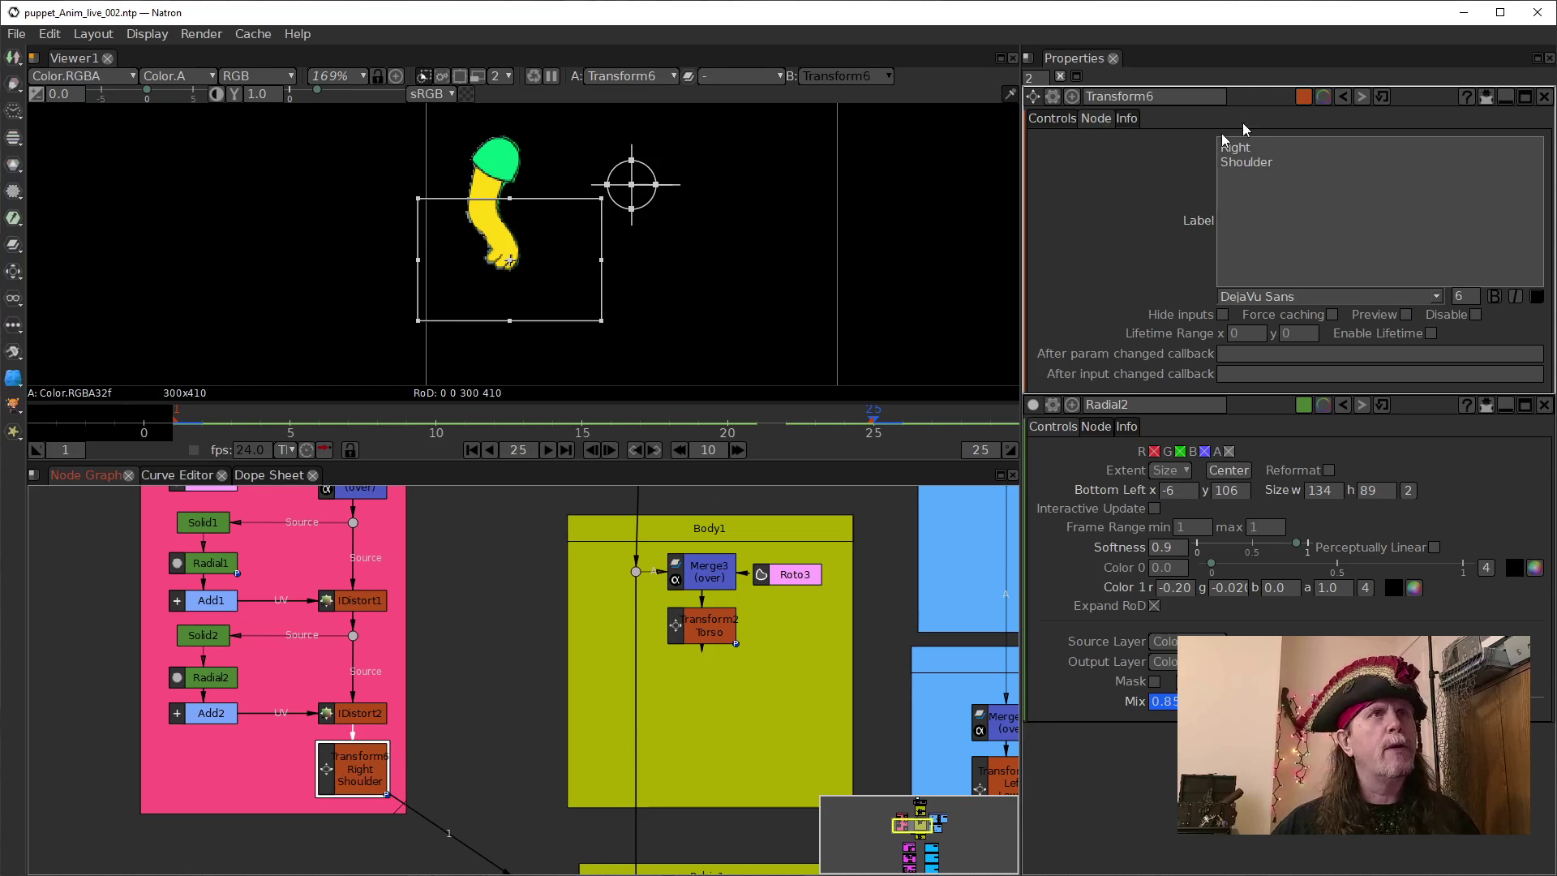
left_click(1052, 118)
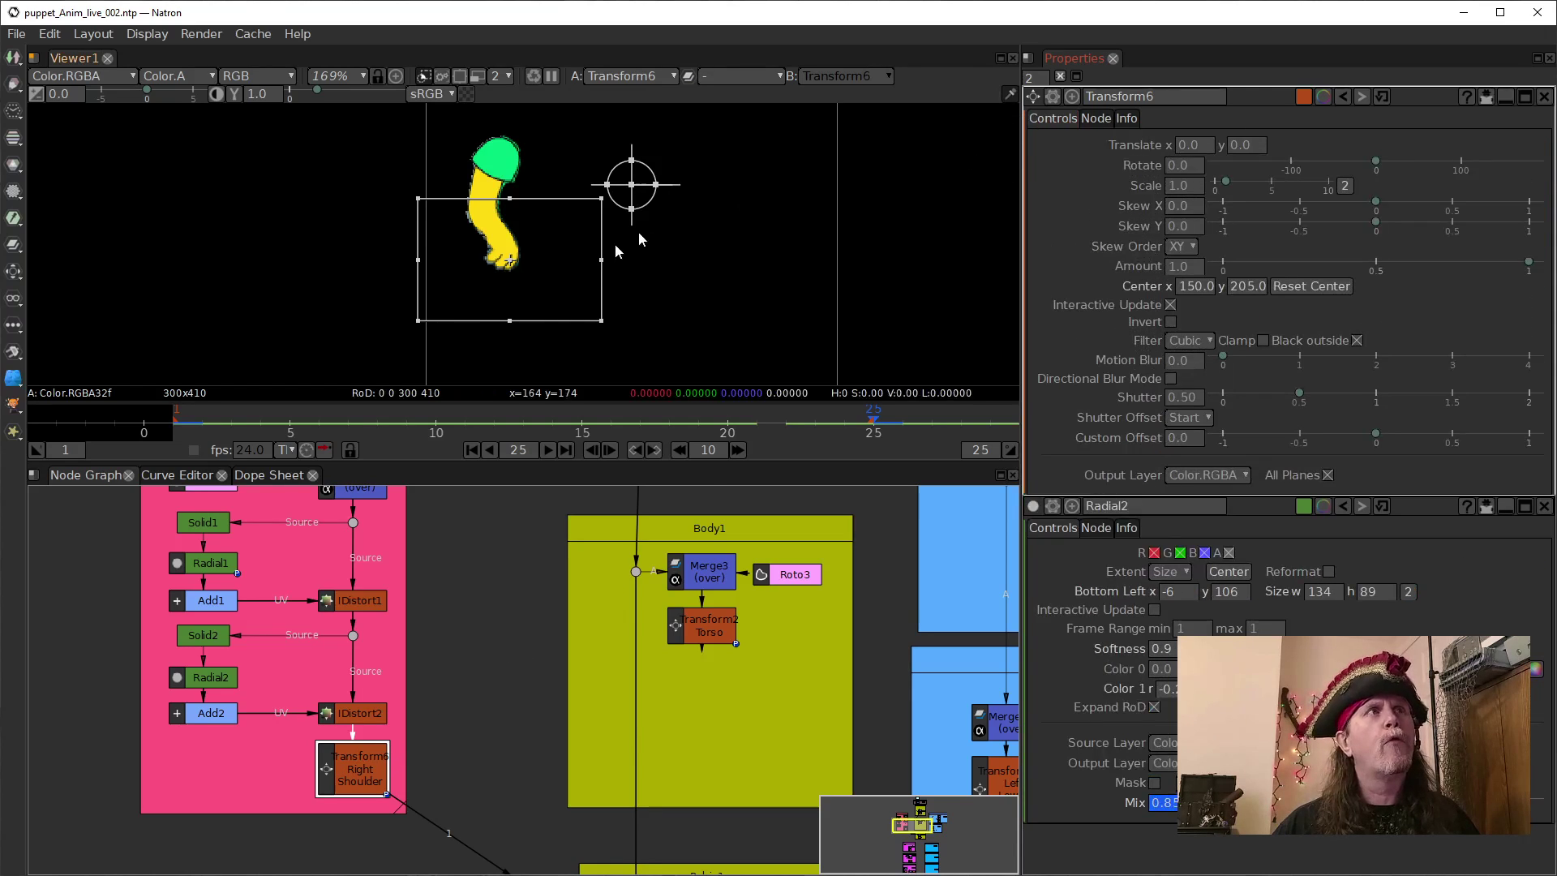
Play the right arm's bending animation and return to frame 1.
left_click(469, 451)
left_click(548, 451)
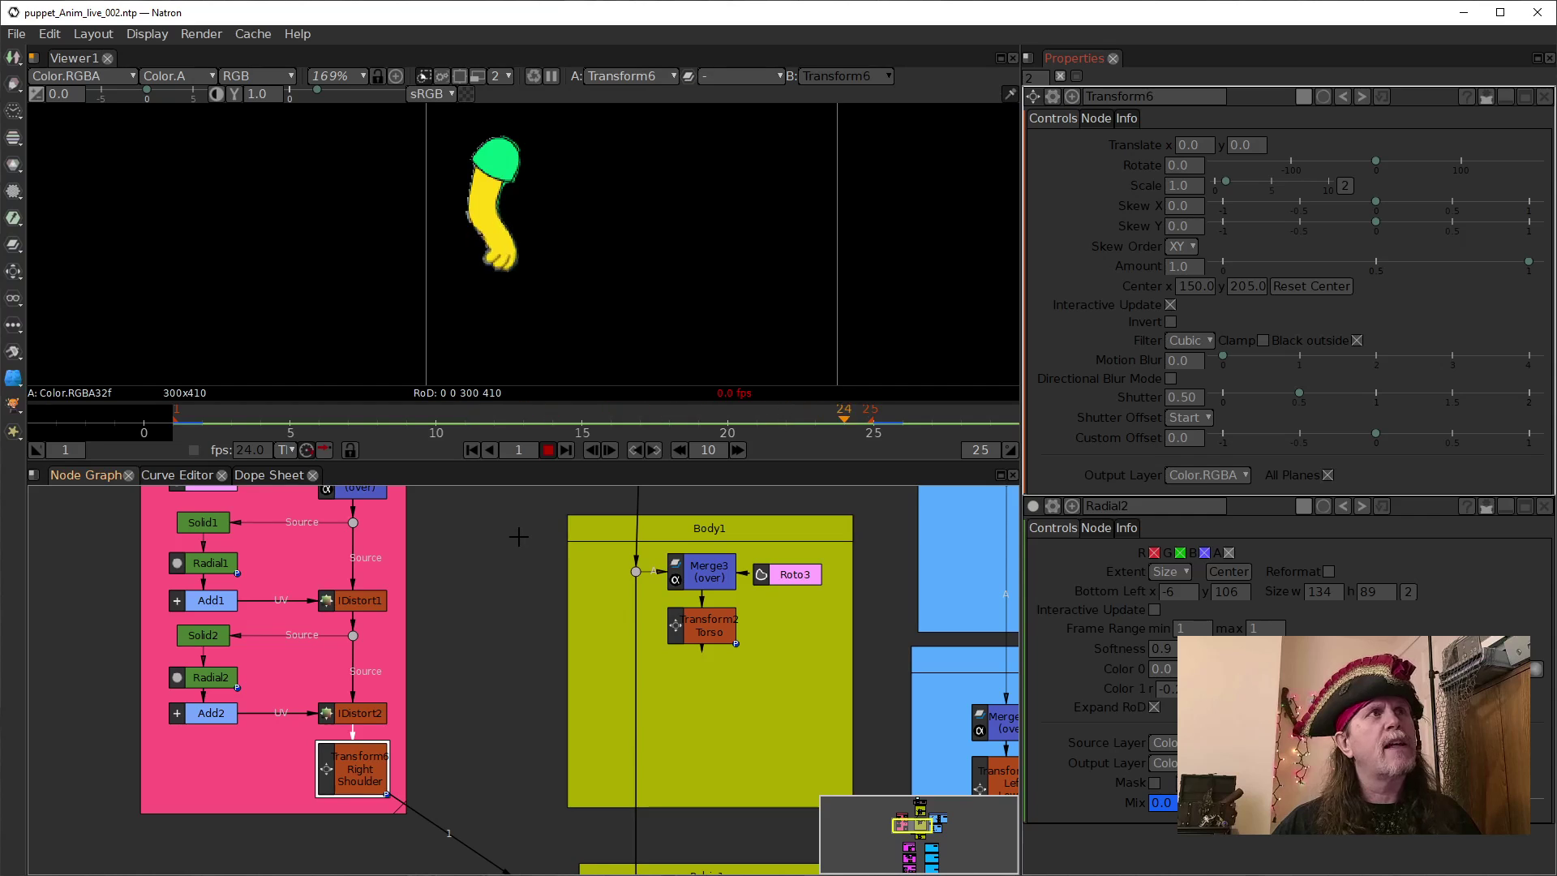
left_click(474, 452)
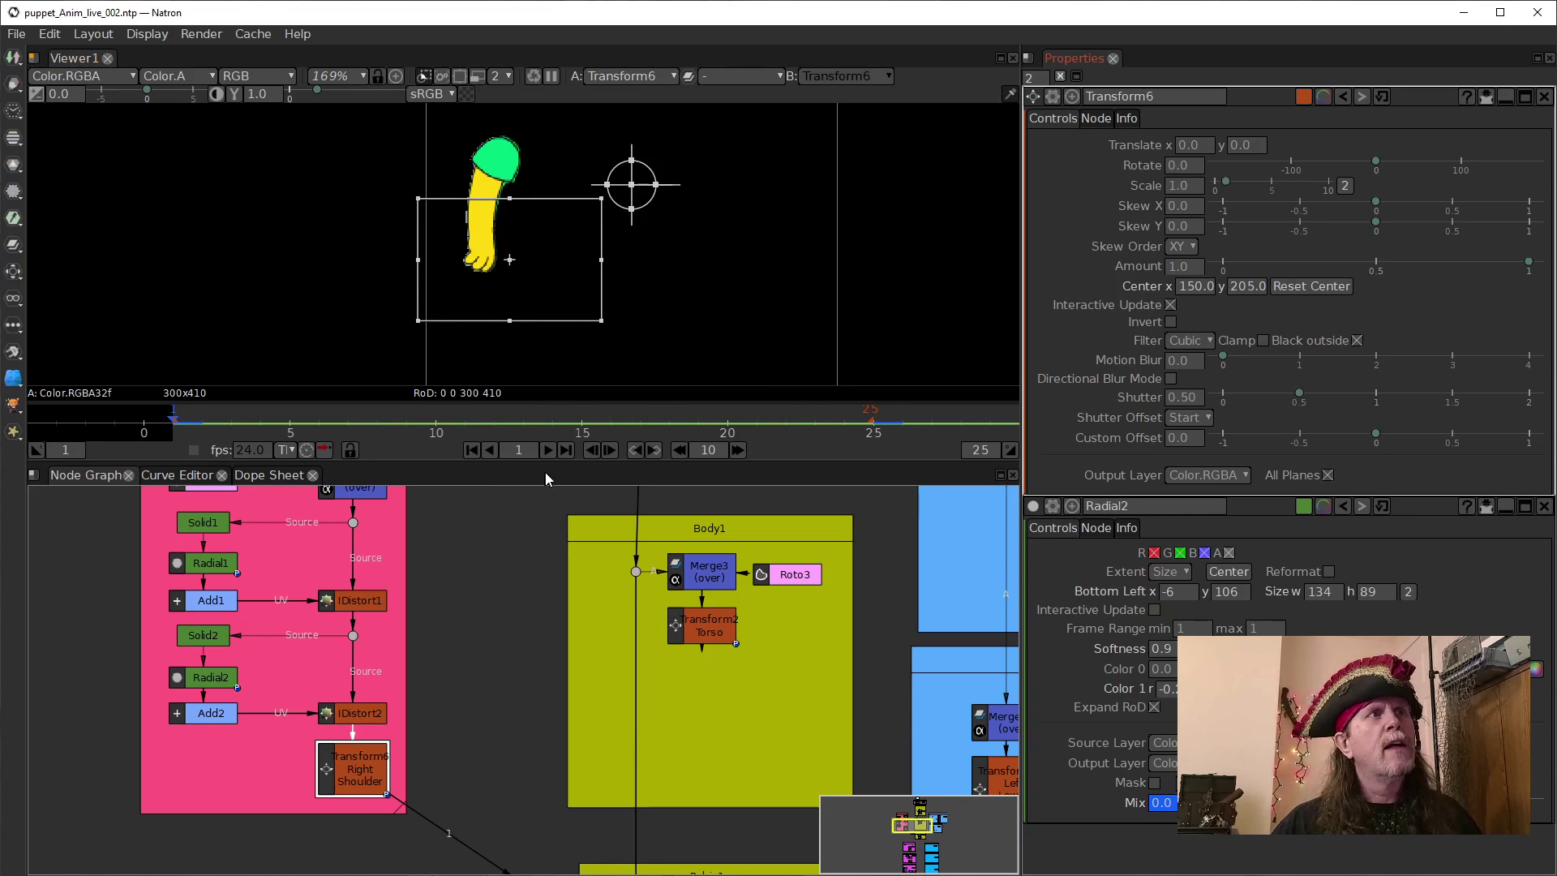
left_click(548, 451)
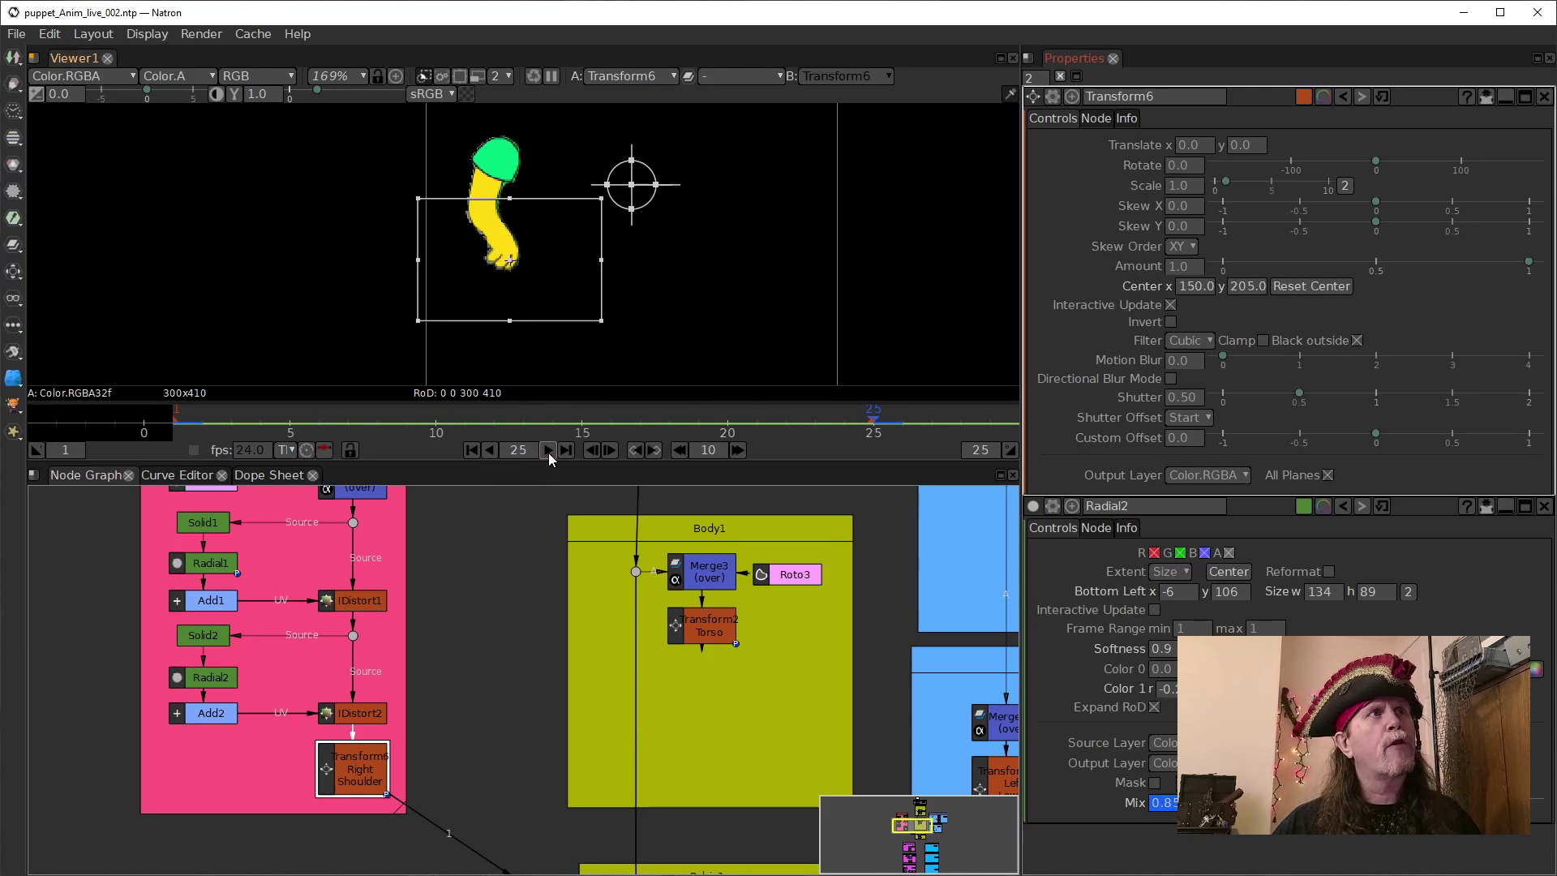
left_click(492, 451)
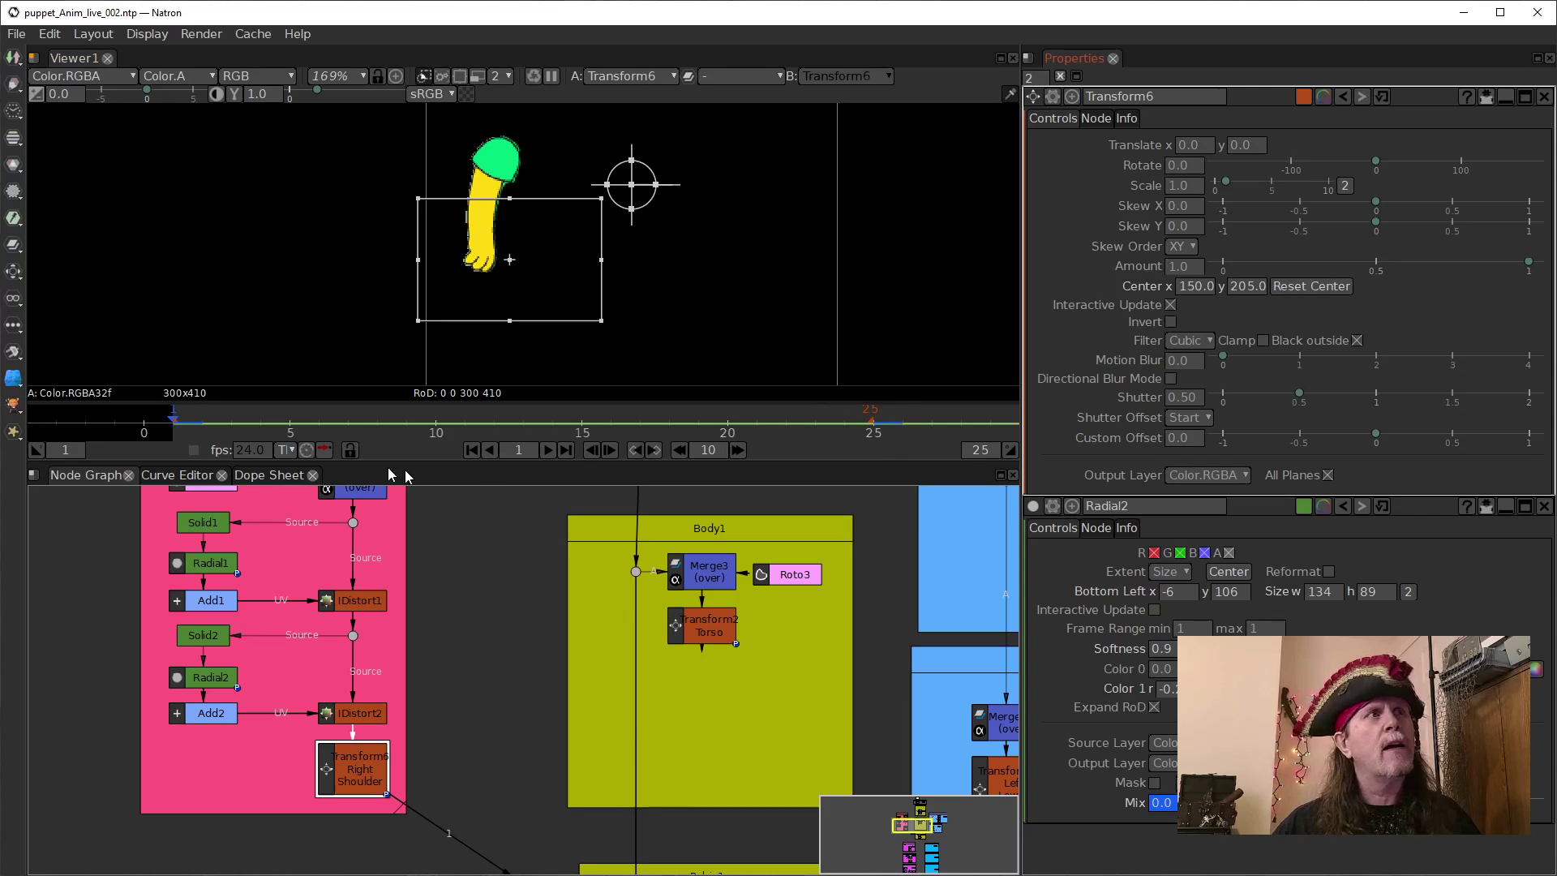
Change the playback mode to run continuously and play the right arm animation from frame 1.
left_click(323, 451)
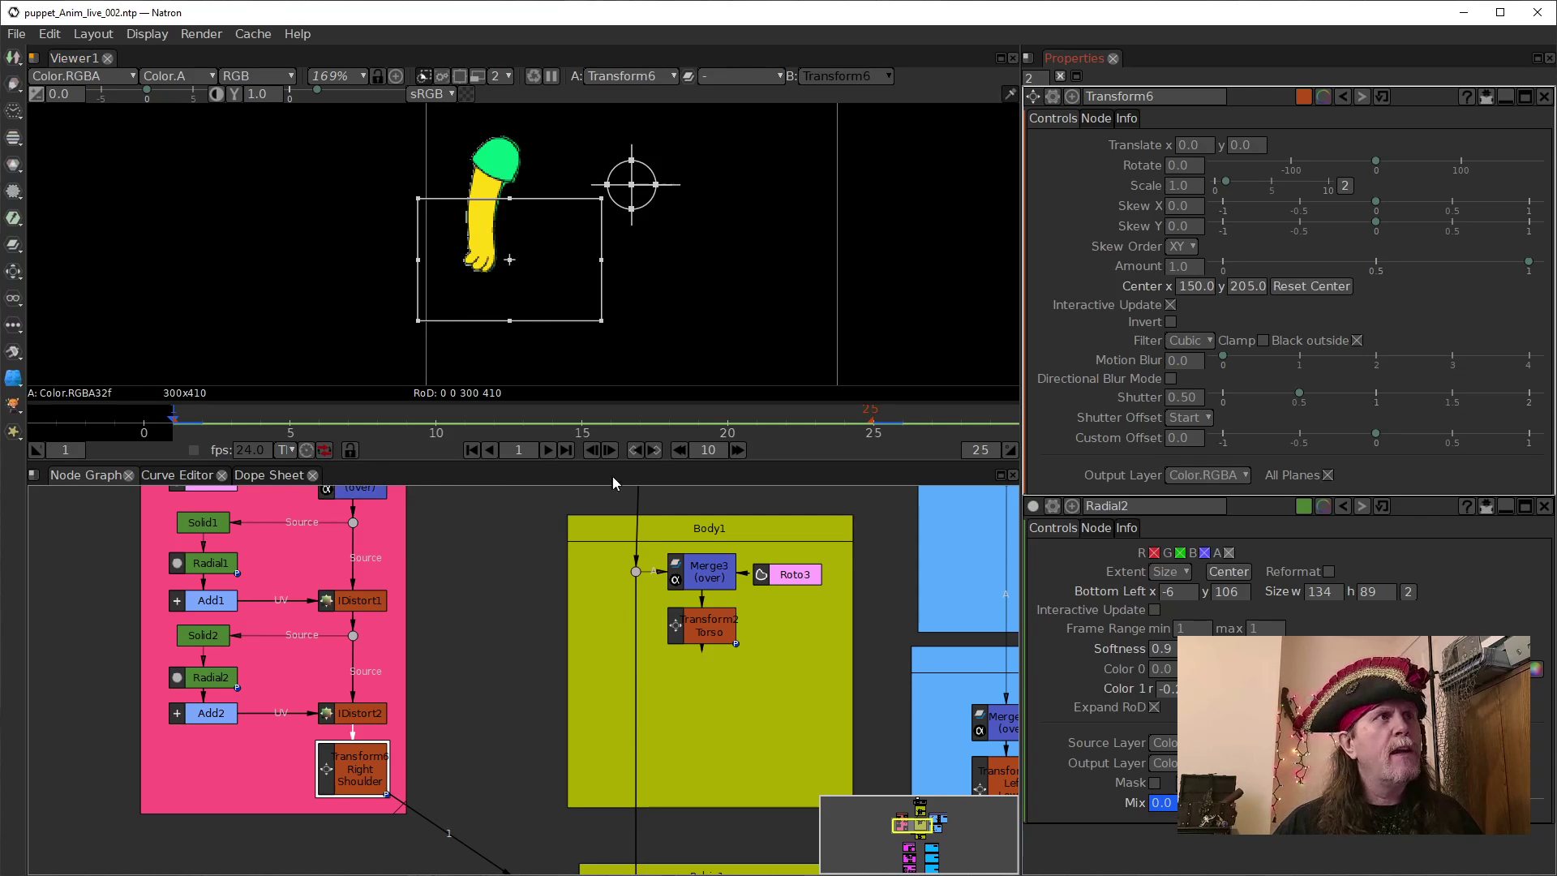
left_click(548, 451)
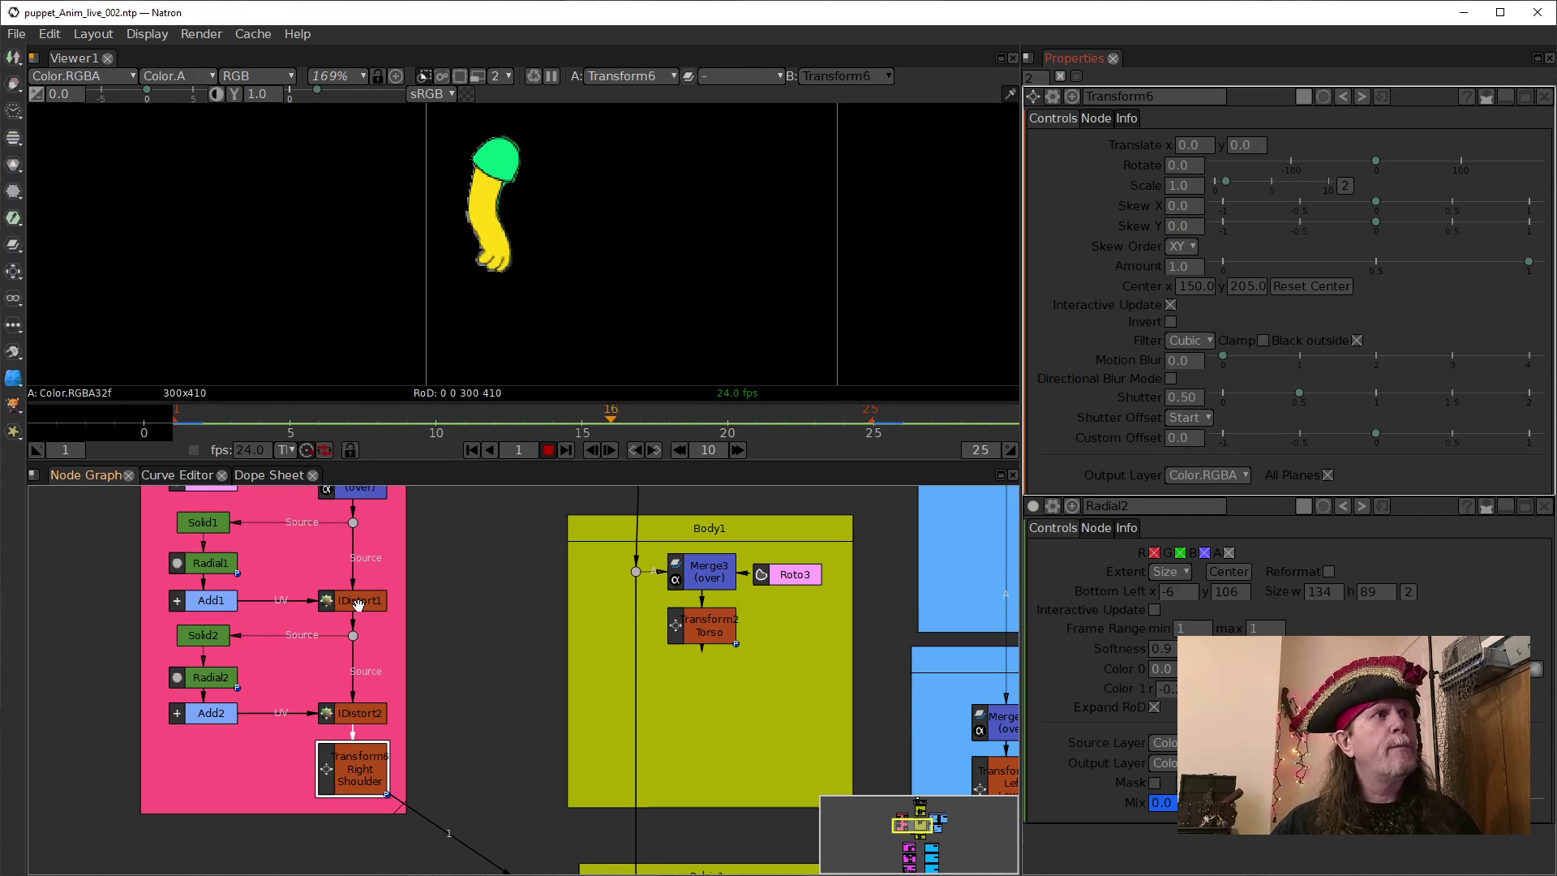
Disable and re-enable the Radial1 node during playback to compare the arm's bend, and stop the playback.
left_click(197, 562)
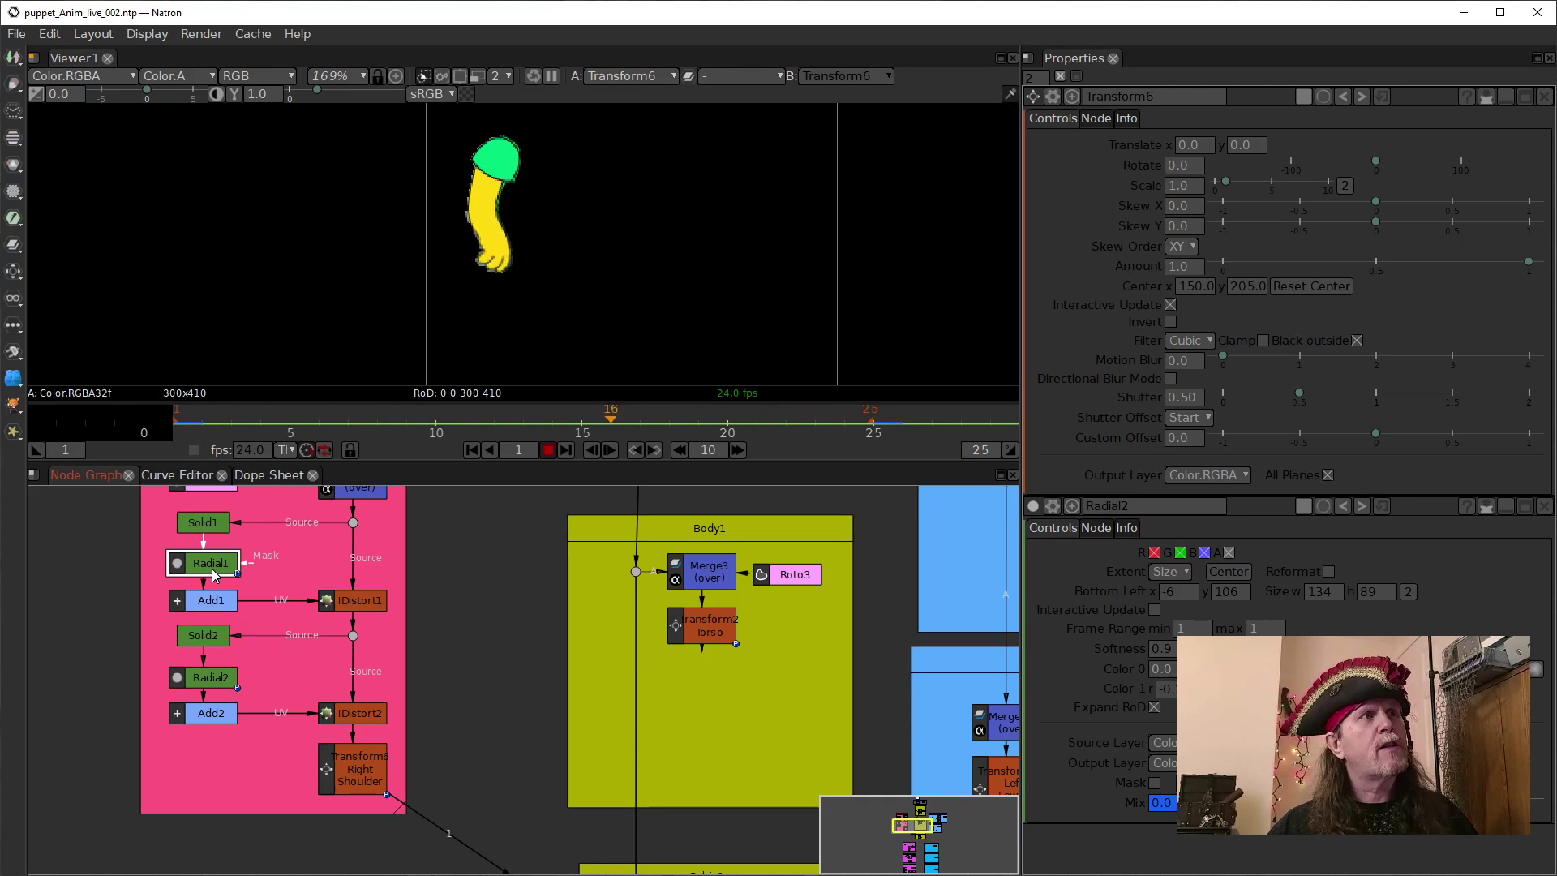
key("d")
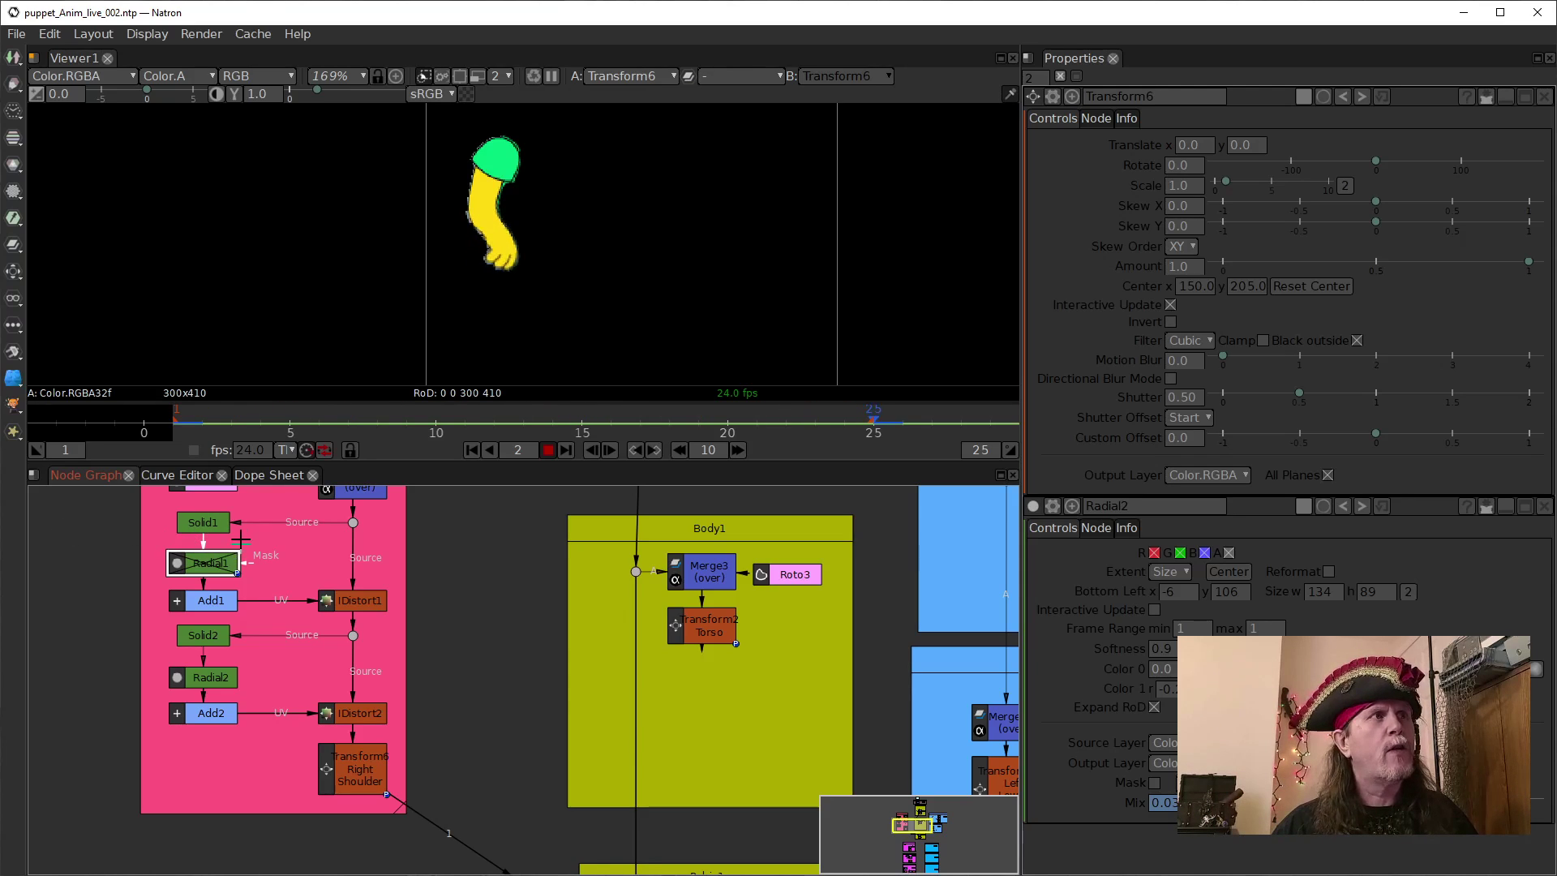
key("d")
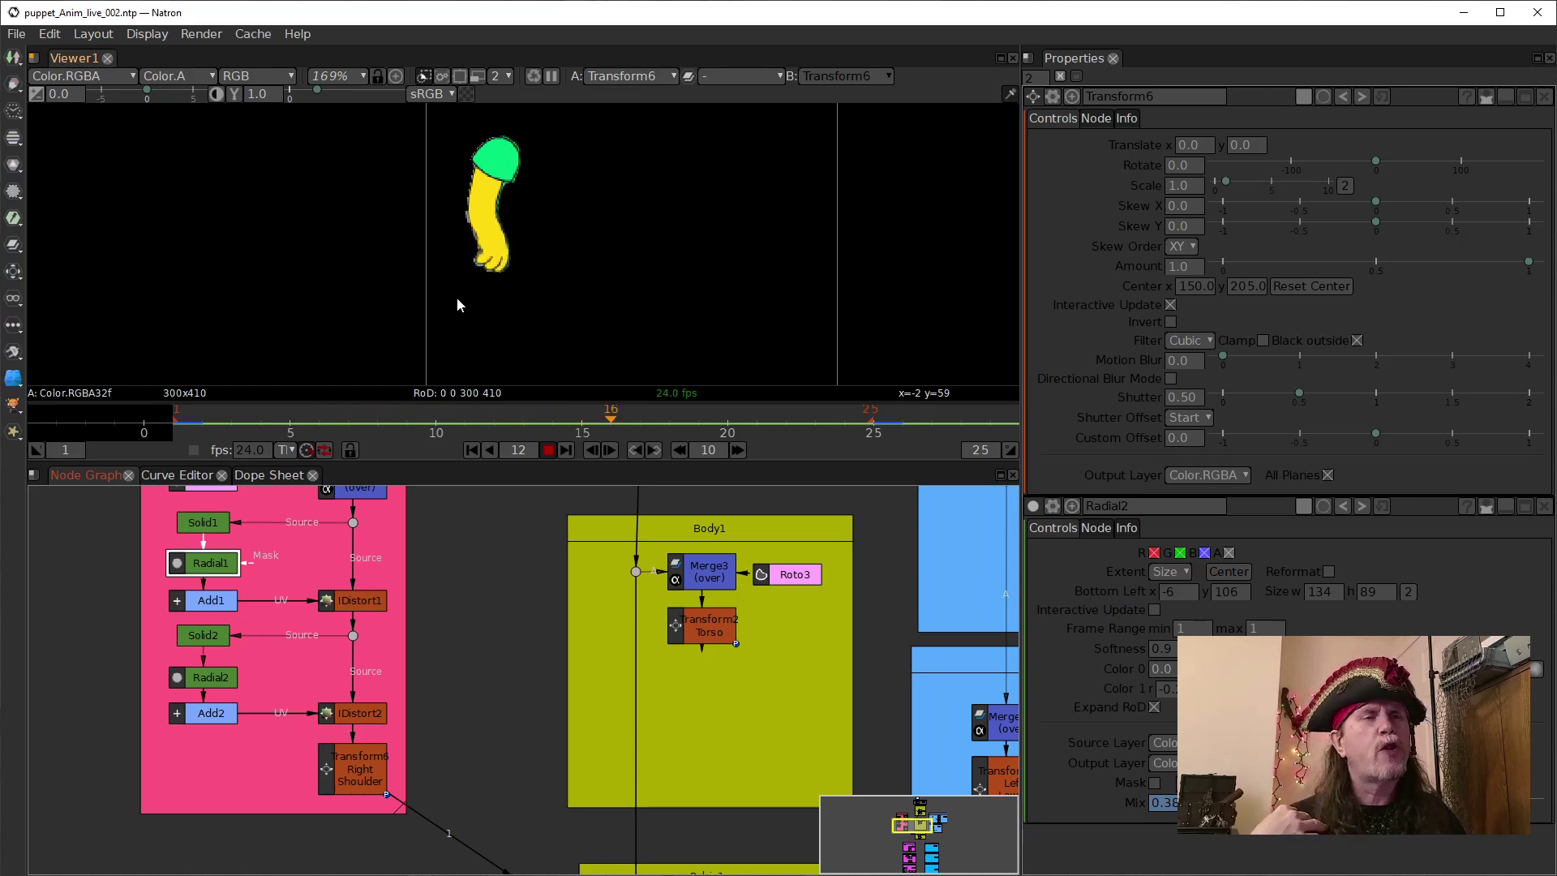
left_click(548, 450)
Set the Right Shoulder transform's center to x 52 and y 225, over the green shoulder.
left_click(357, 777)
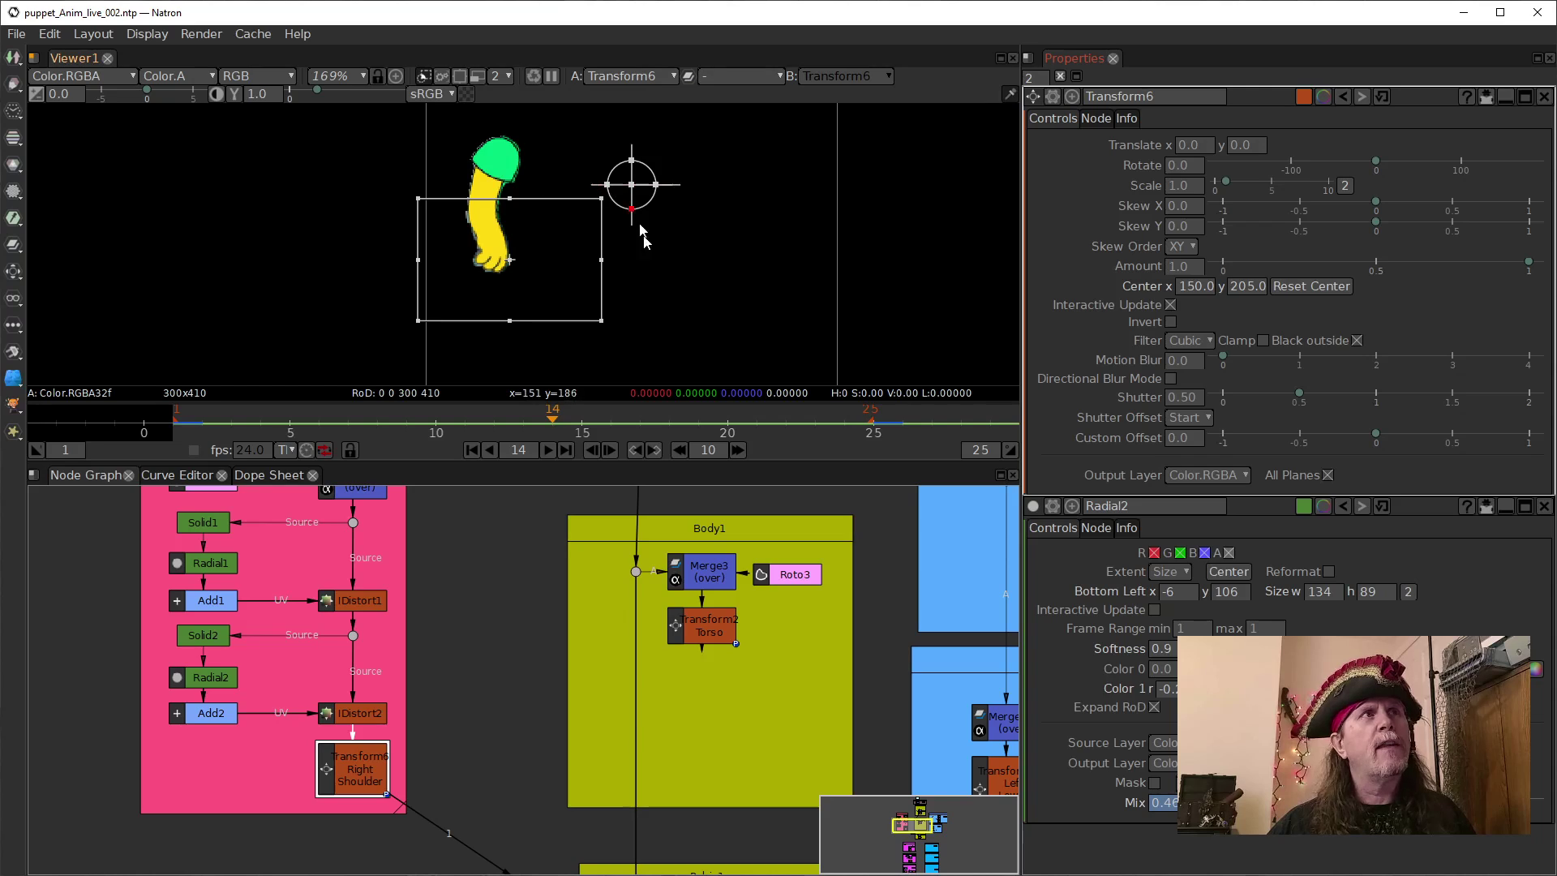
left_click_drag(524, 721, 453, 700)
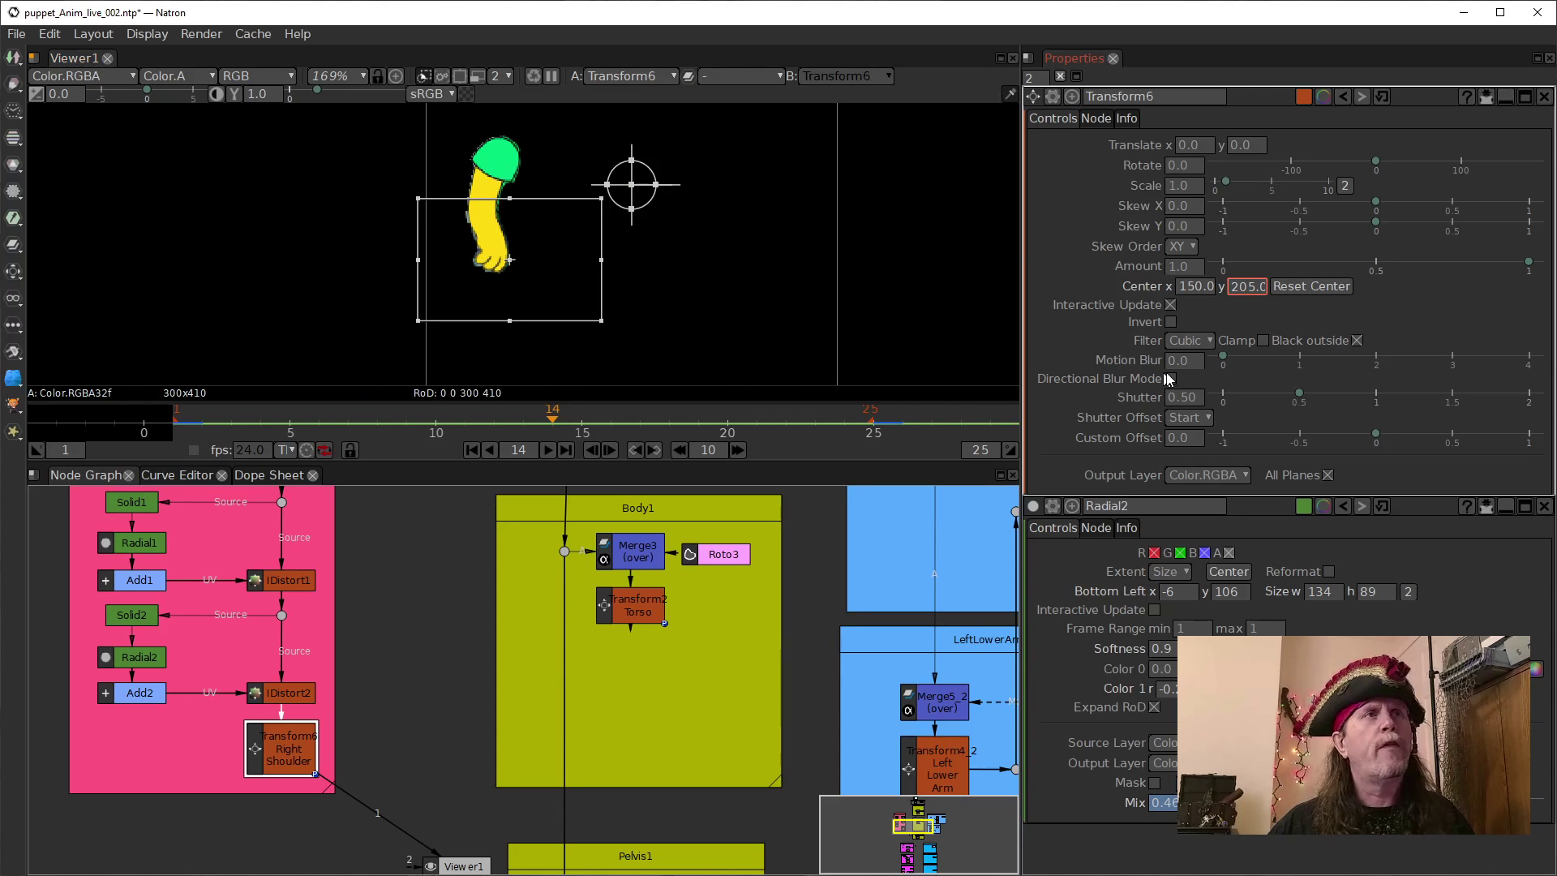
left_click(1190, 288)
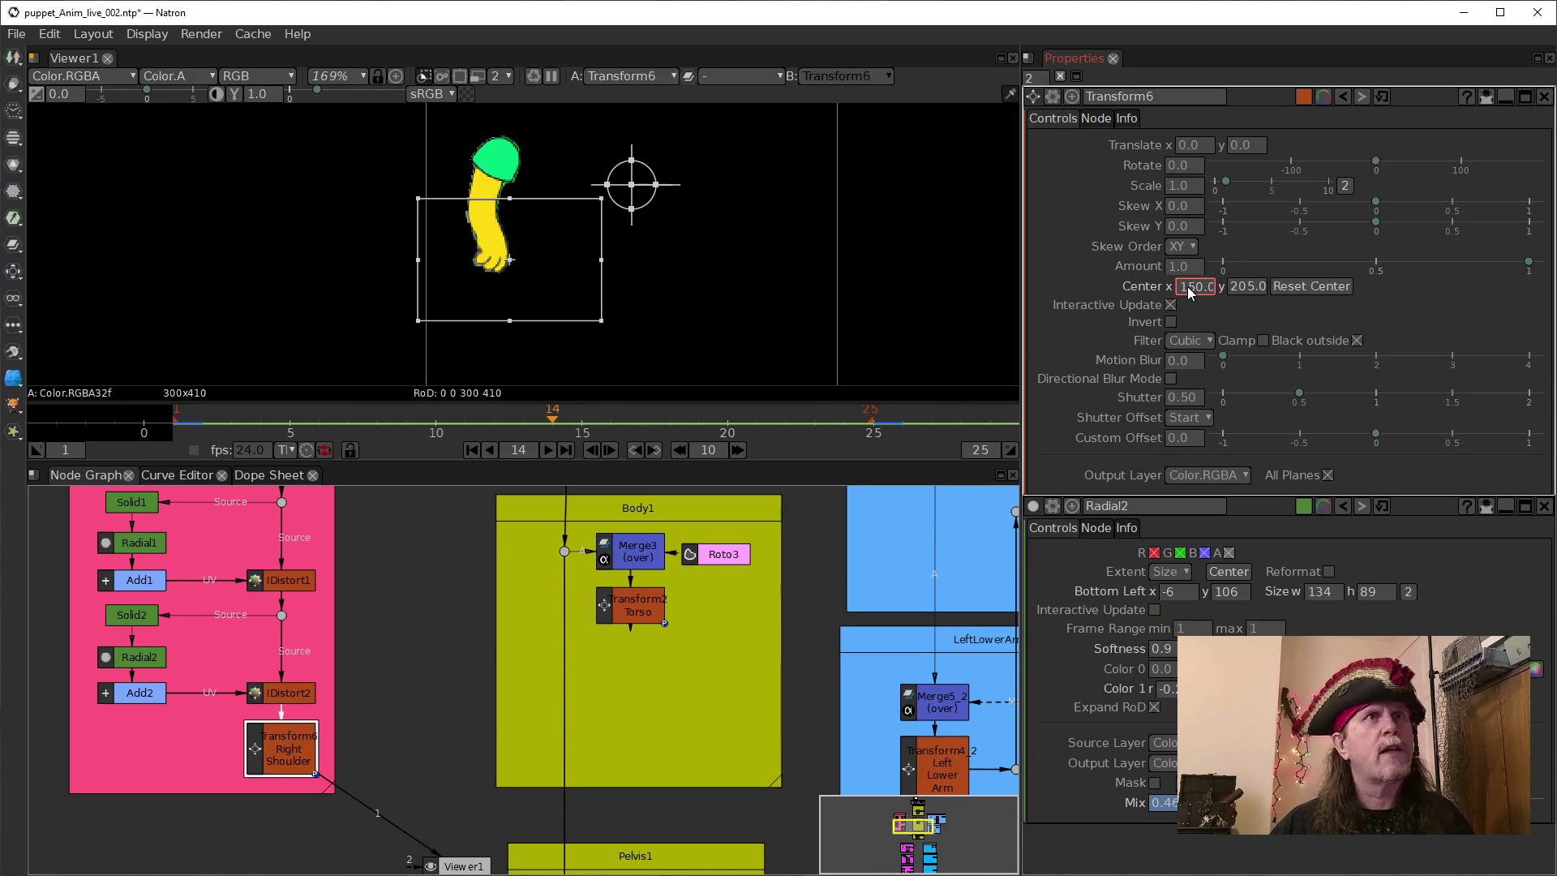
scroll(1191, 289, "down", 9)
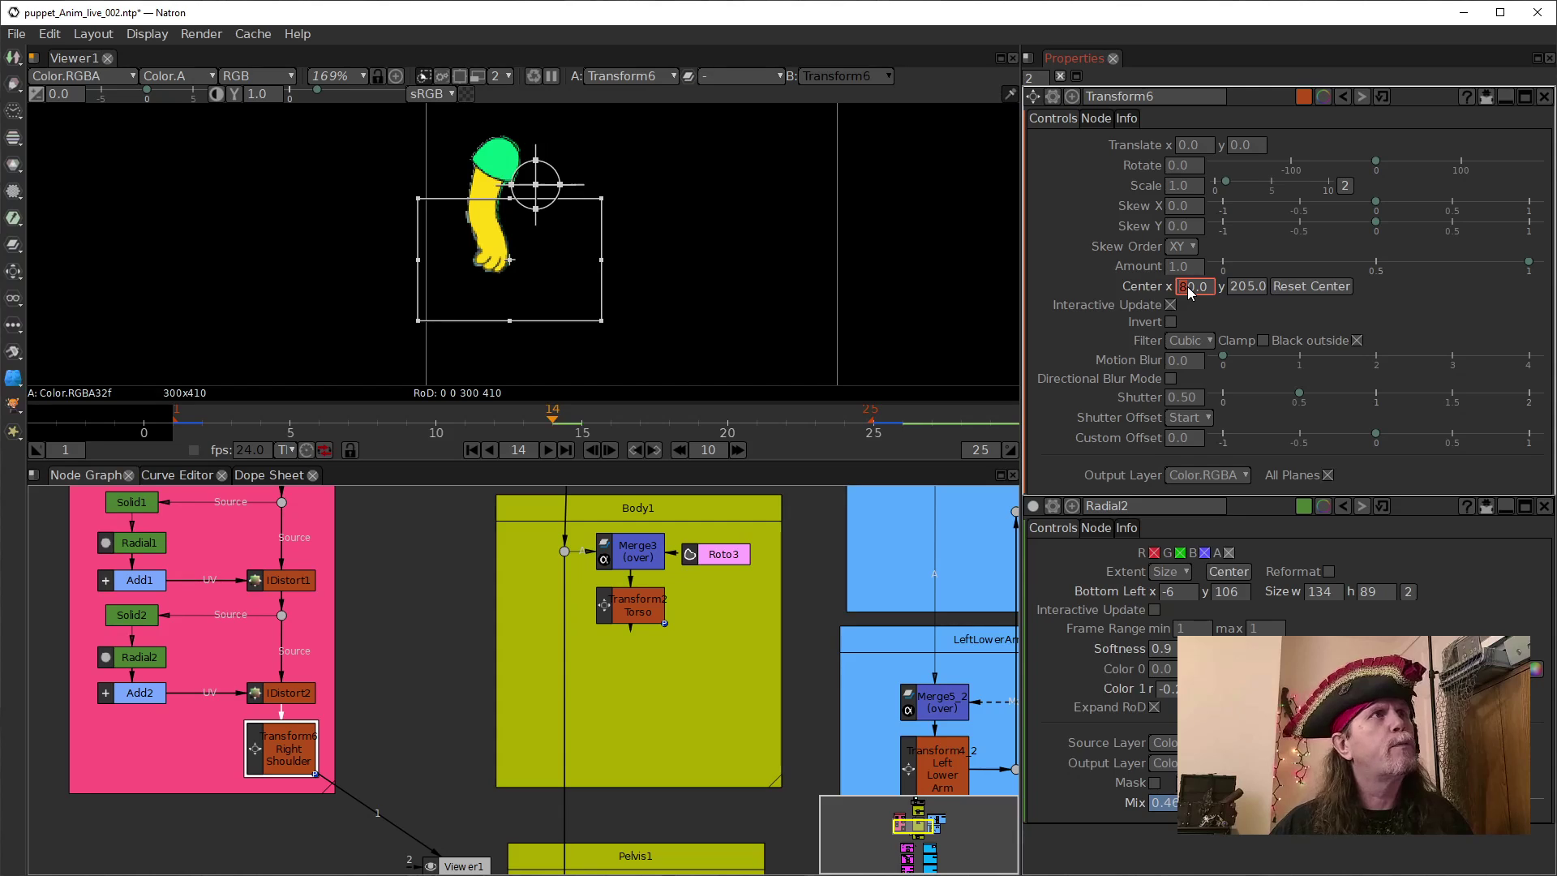
scroll(1191, 291, "down", 1)
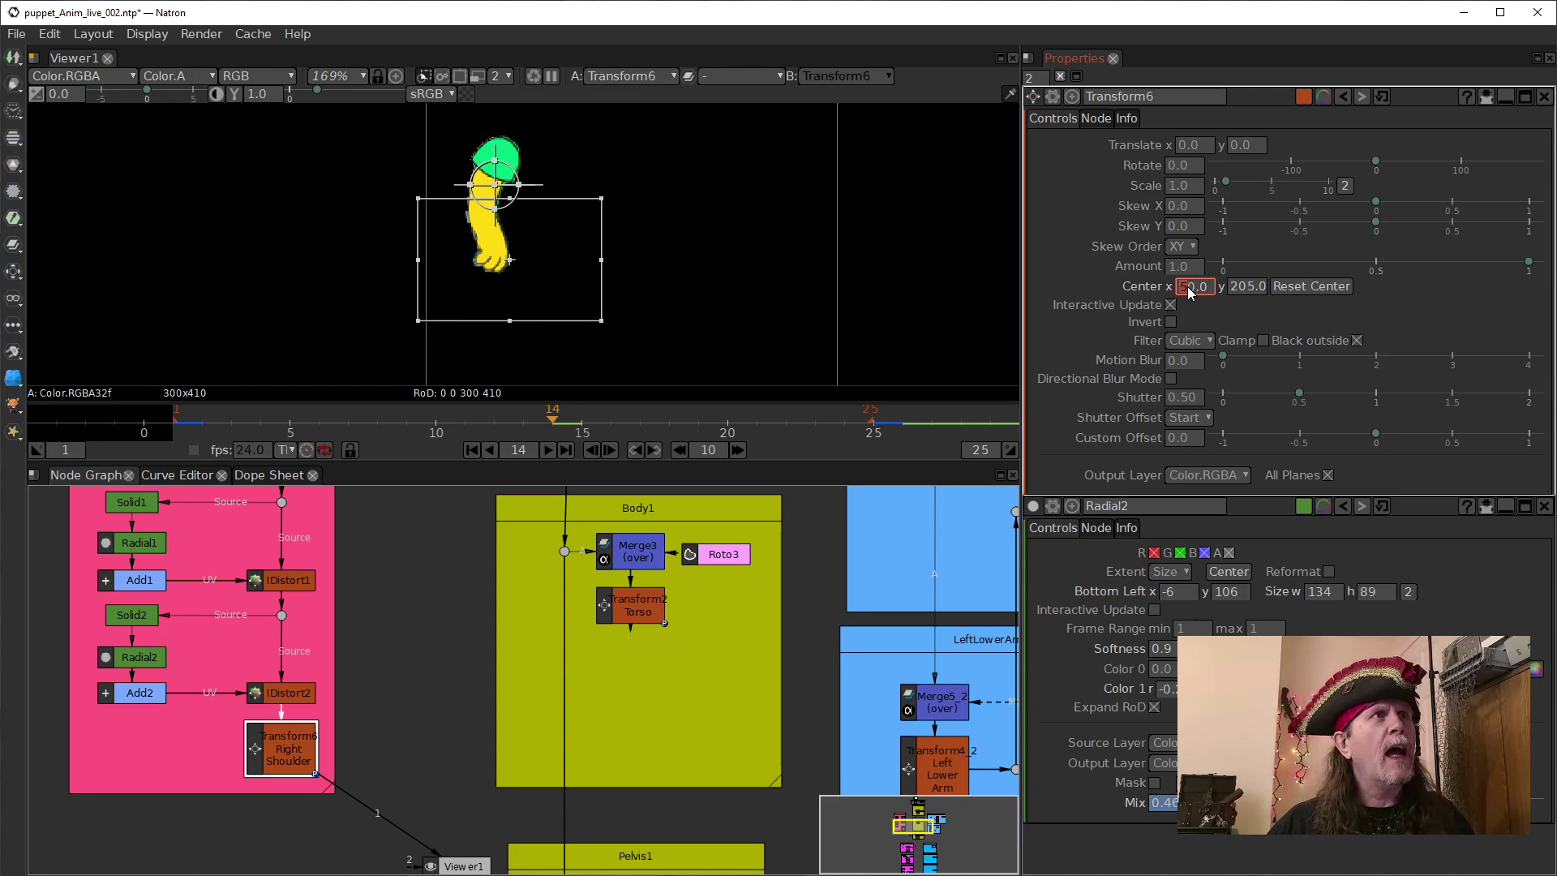
left_click(1240, 292)
scroll(1241, 292, "up", 2)
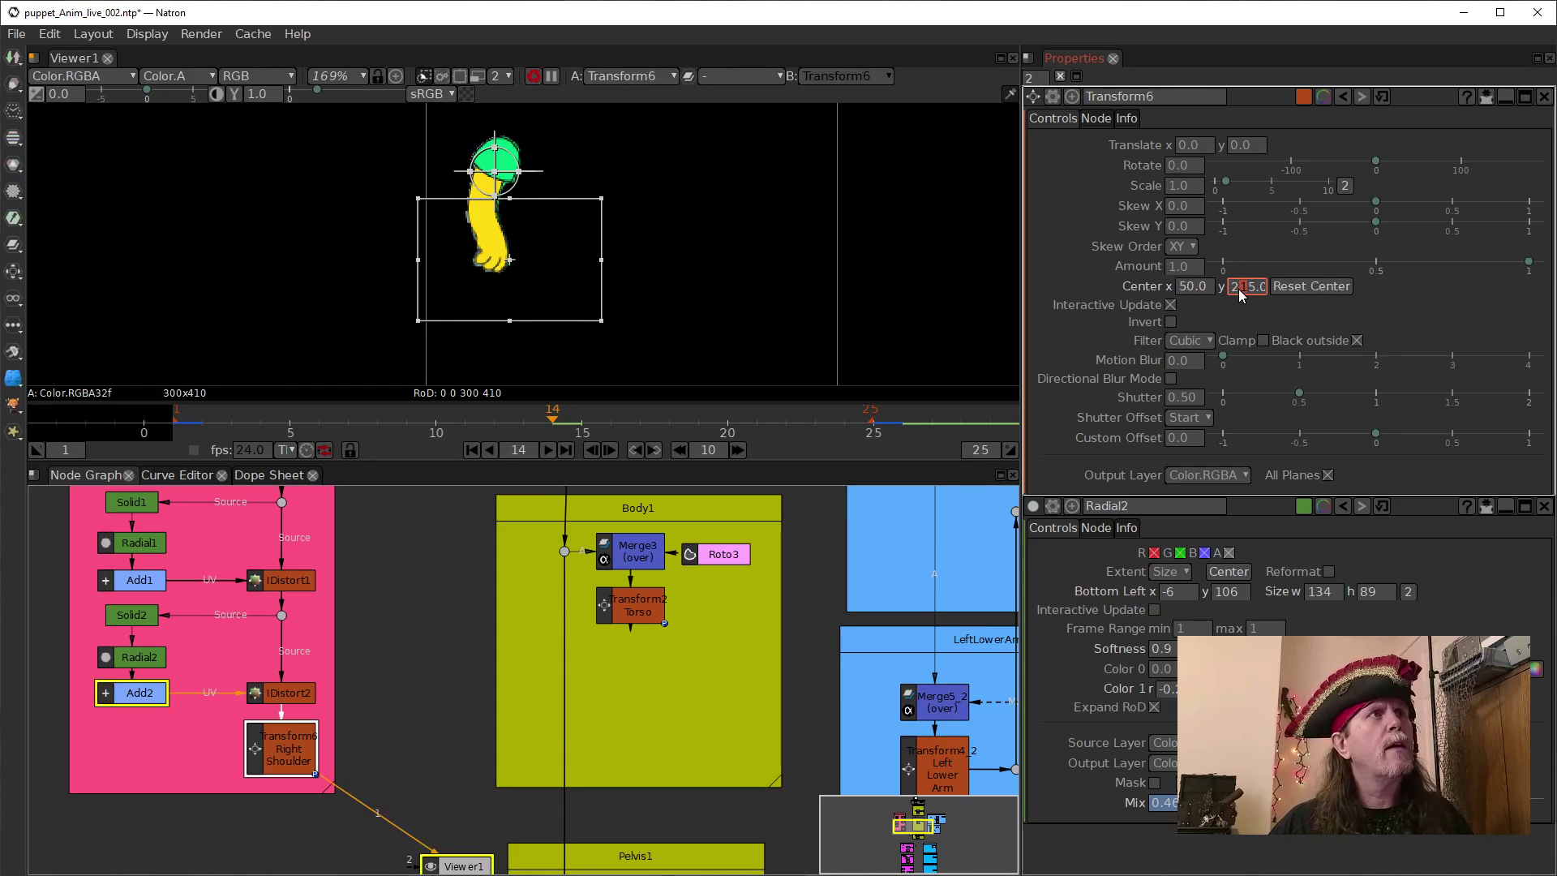
left_click(1192, 290)
scroll(1192, 290, "up", 2)
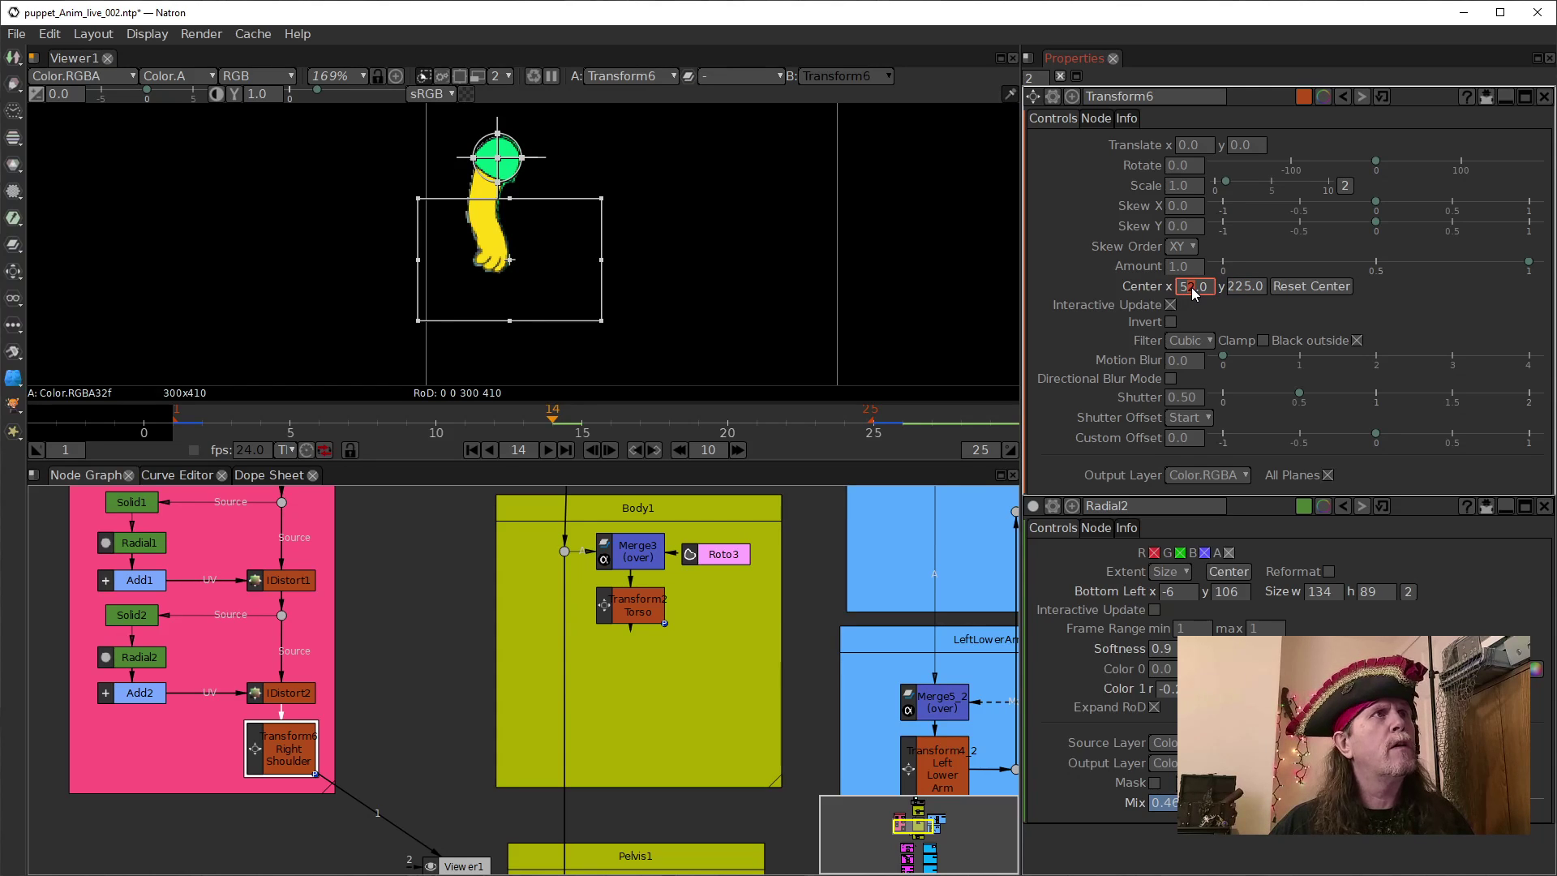
scroll(1192, 292, "up", 1)
scroll(1193, 292, "down", 1)
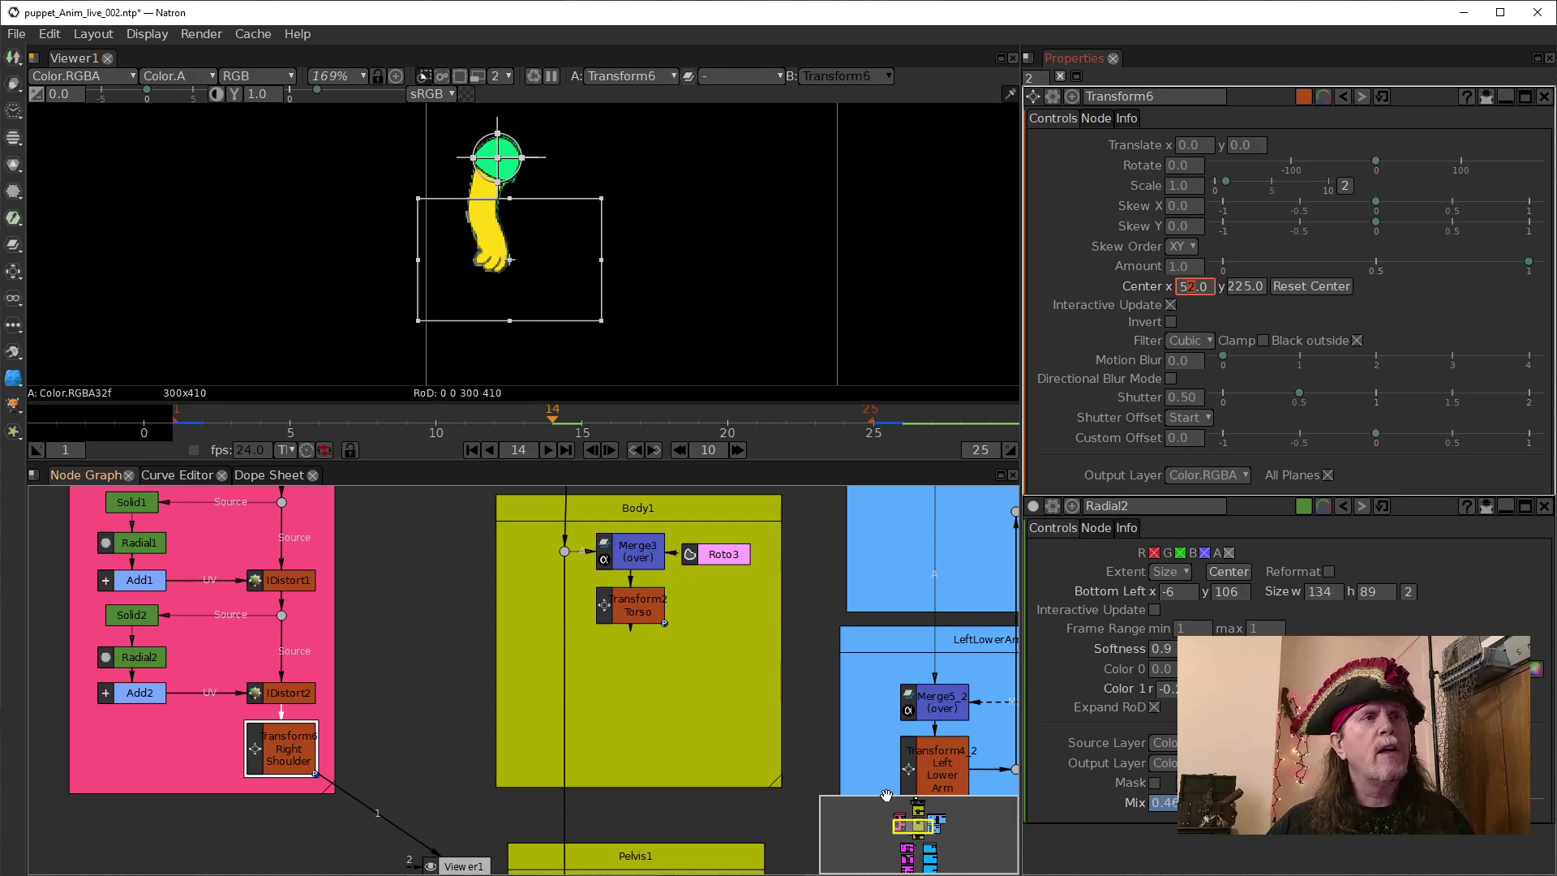
Show the Left Shoulder transform's output in the viewer and open the Left Lower Arm transform's properties.
left_click_drag(860, 717, 609, 655)
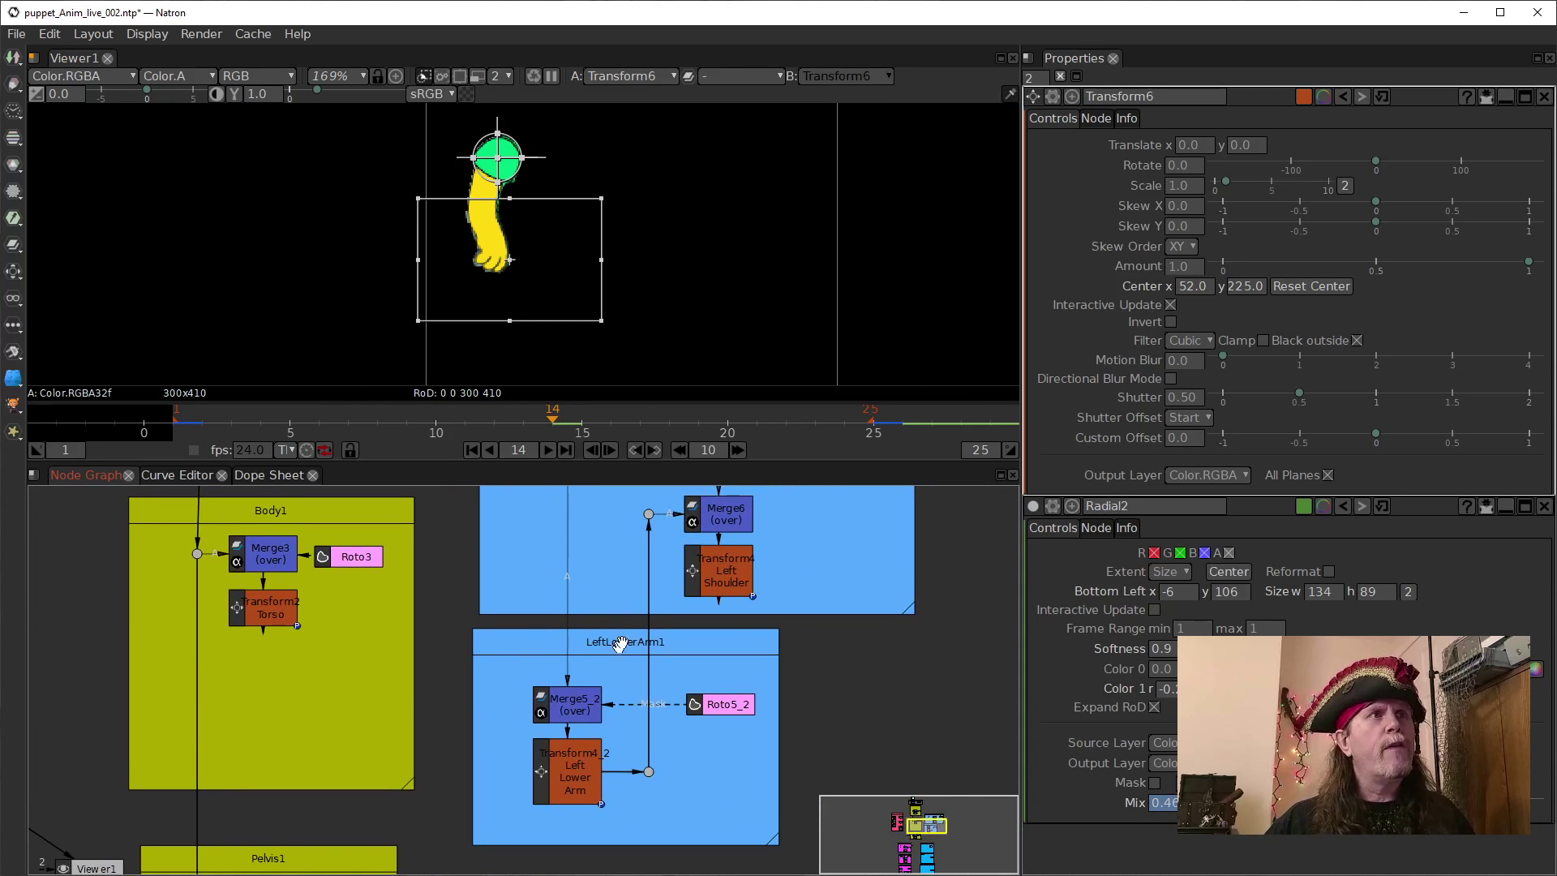
left_click(729, 589)
scroll(835, 669, "down", 3)
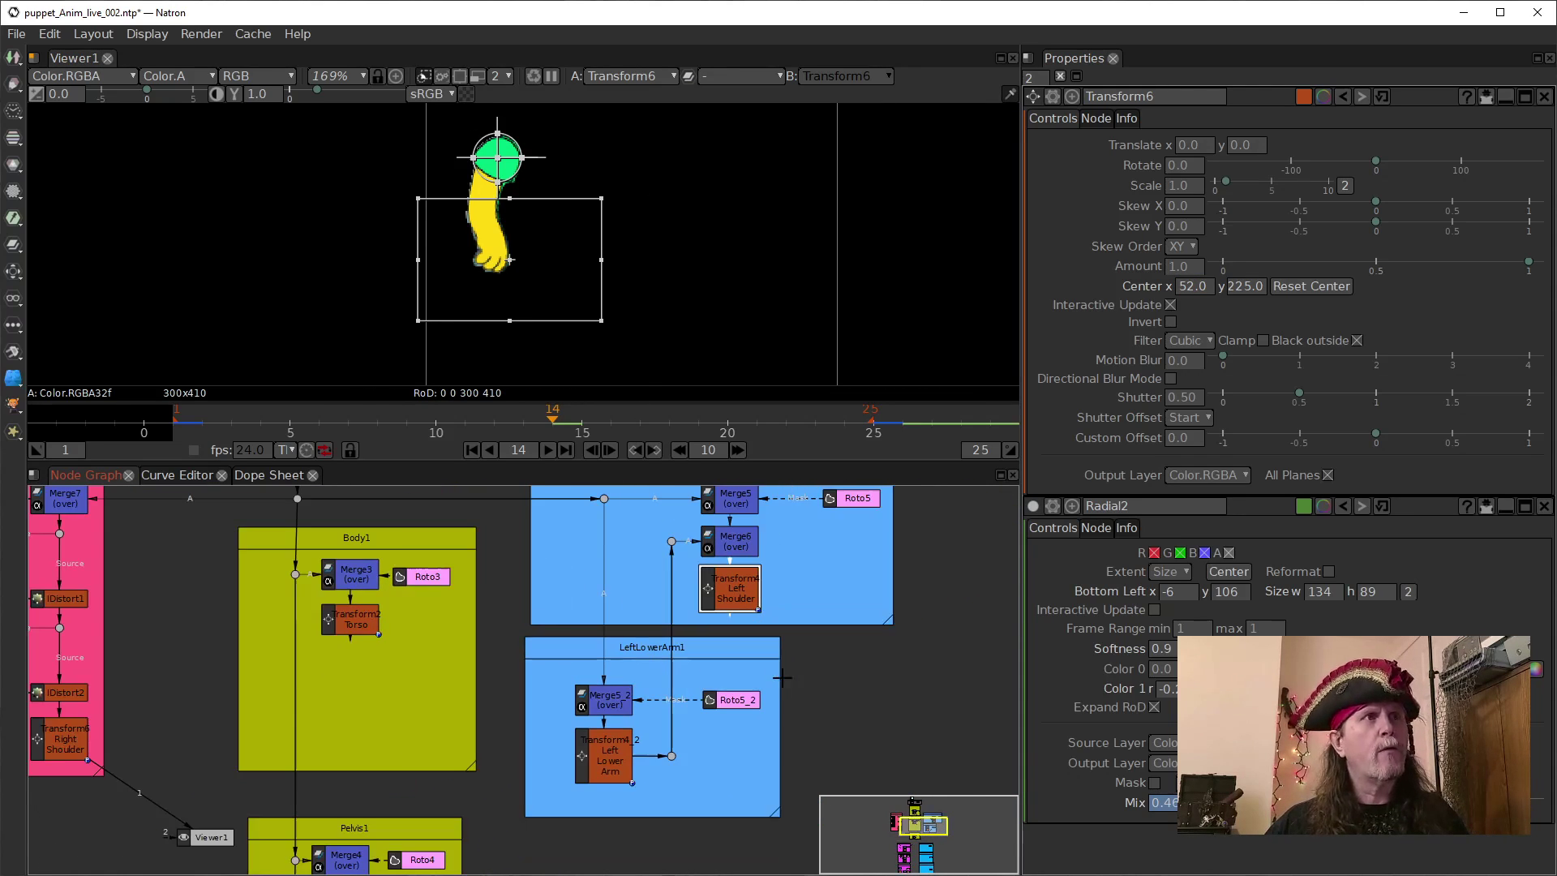
key("1")
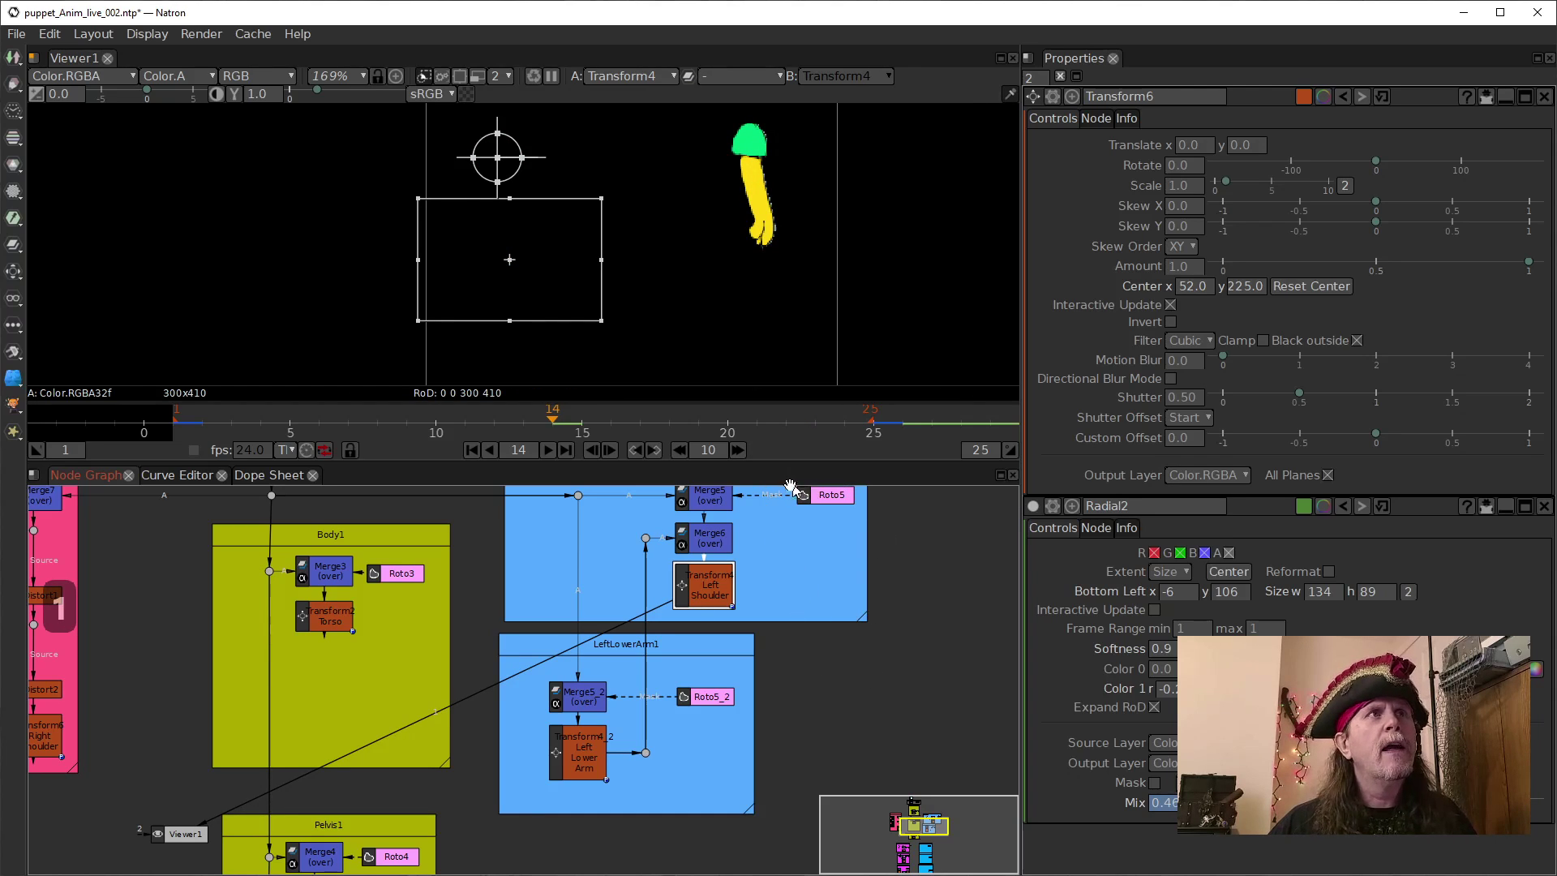
left_click(595, 758)
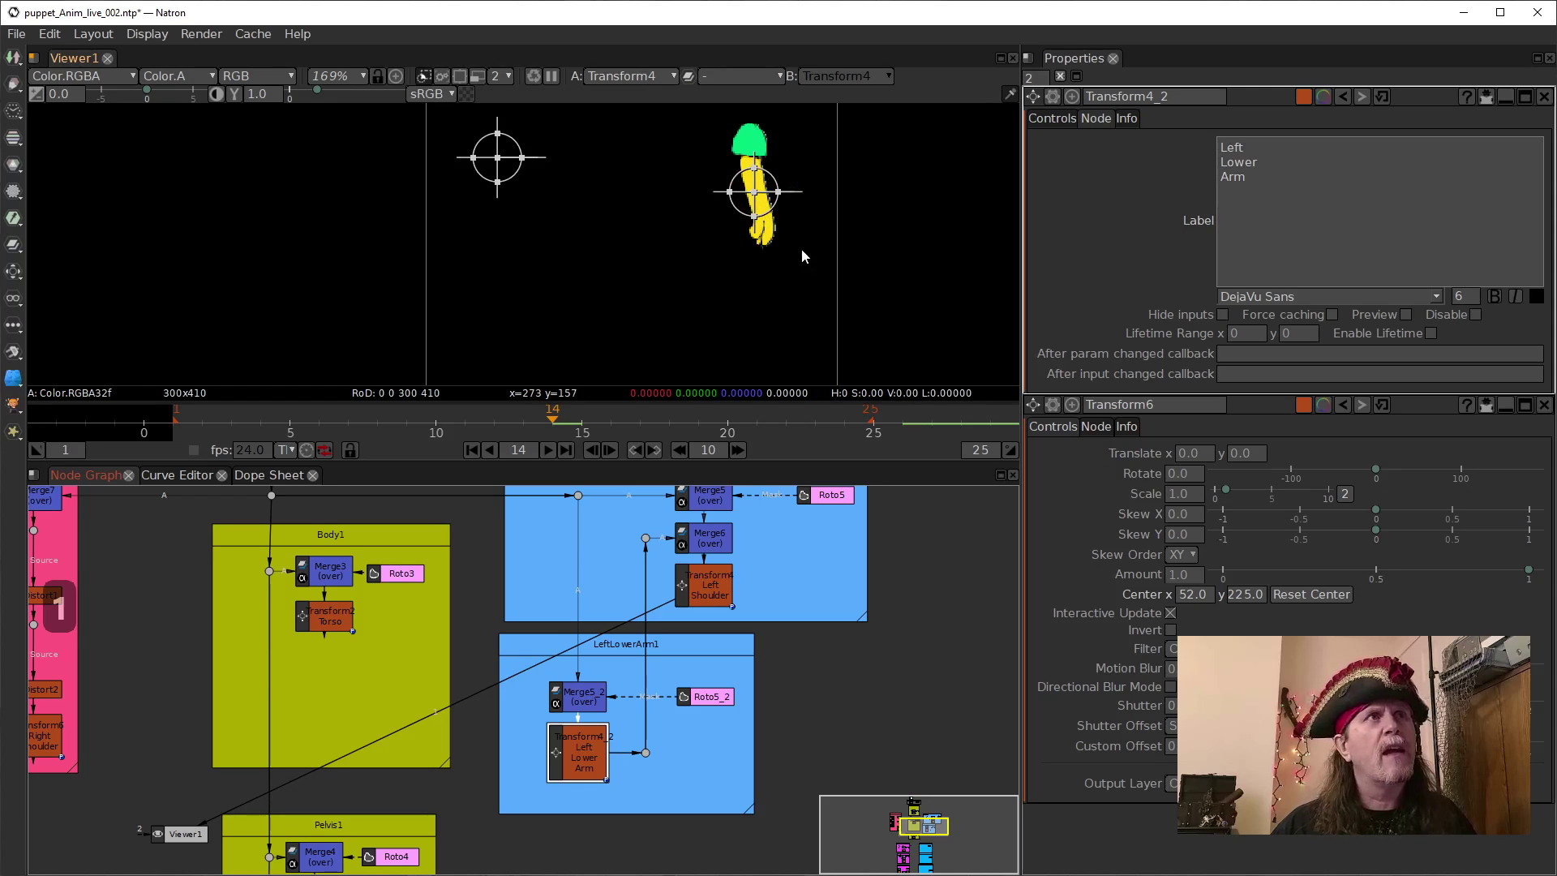
Open the properties of Roto5_2 and select its LowerArm shape around the left lower arm.
scroll(795, 245, "up", 3)
left_click_drag(795, 245, 655, 310)
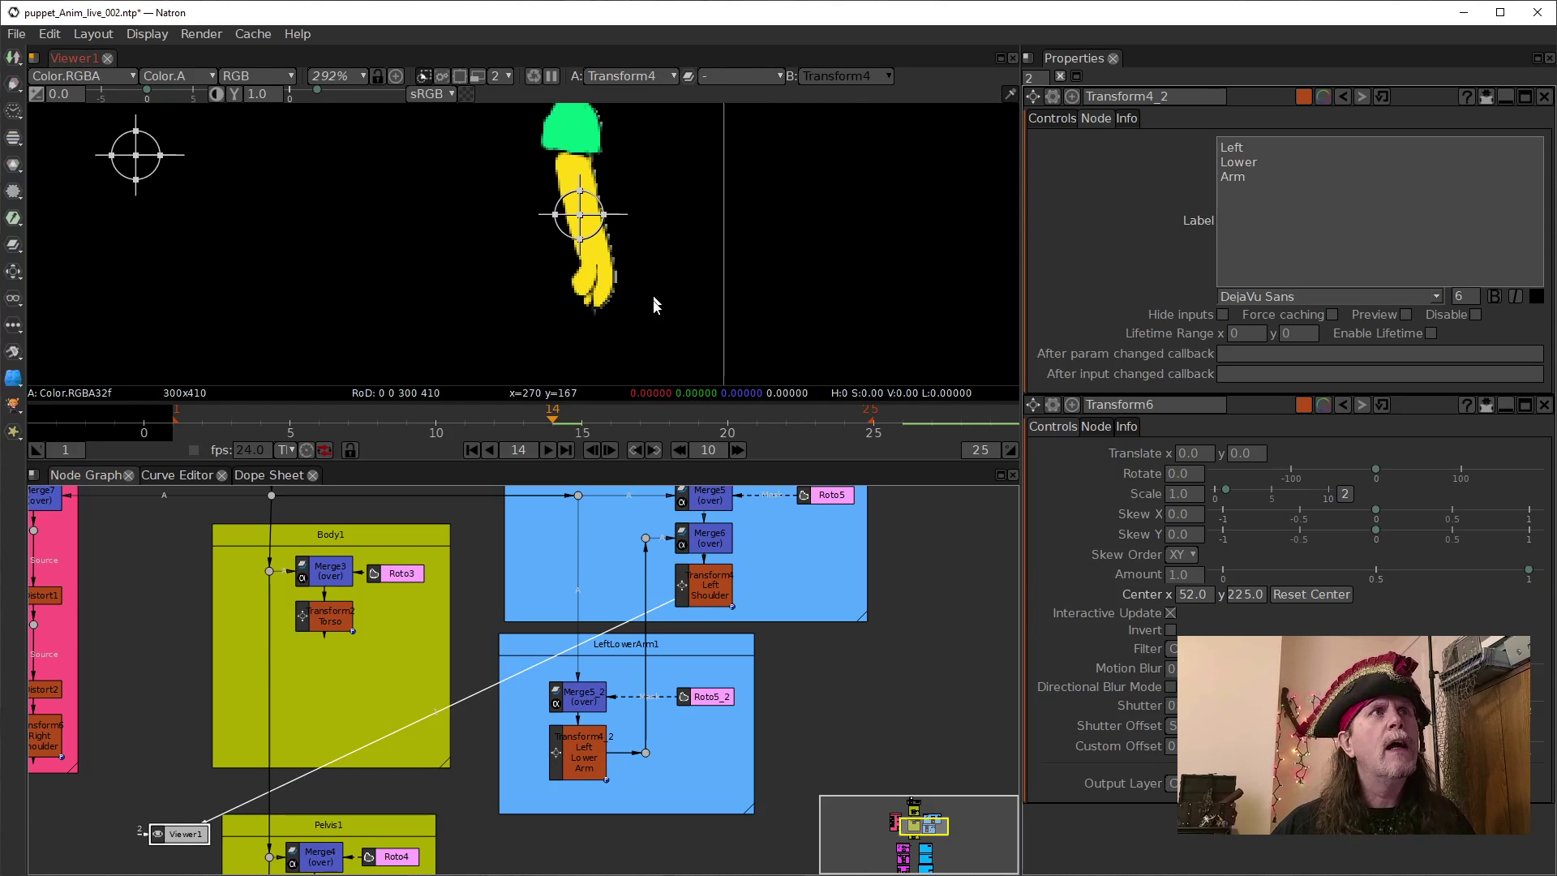
double_click(706, 698)
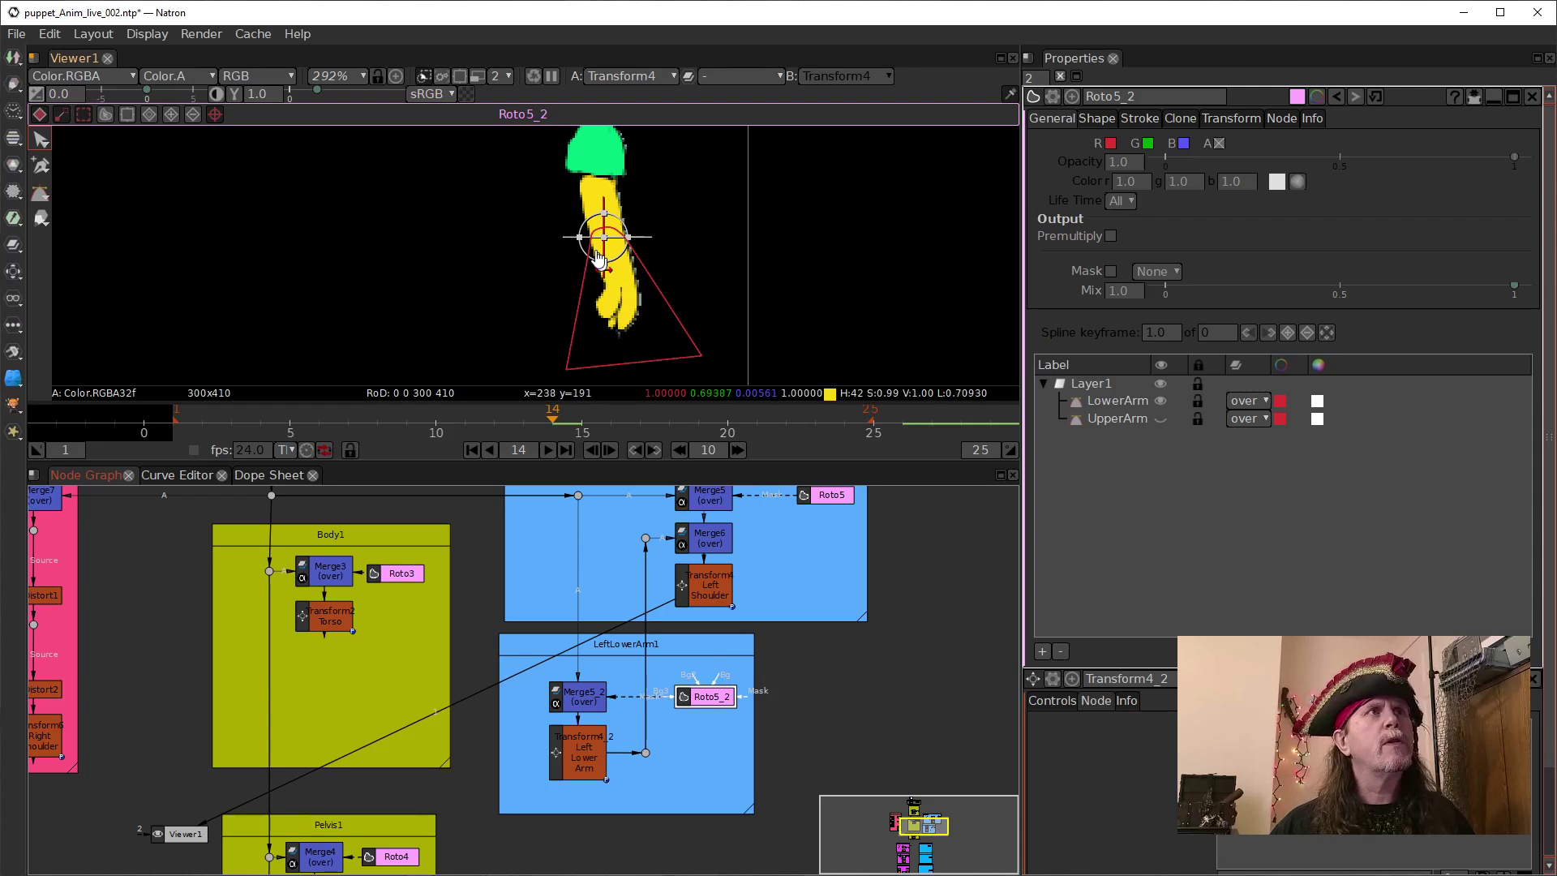
scroll(595, 282, "up", 6)
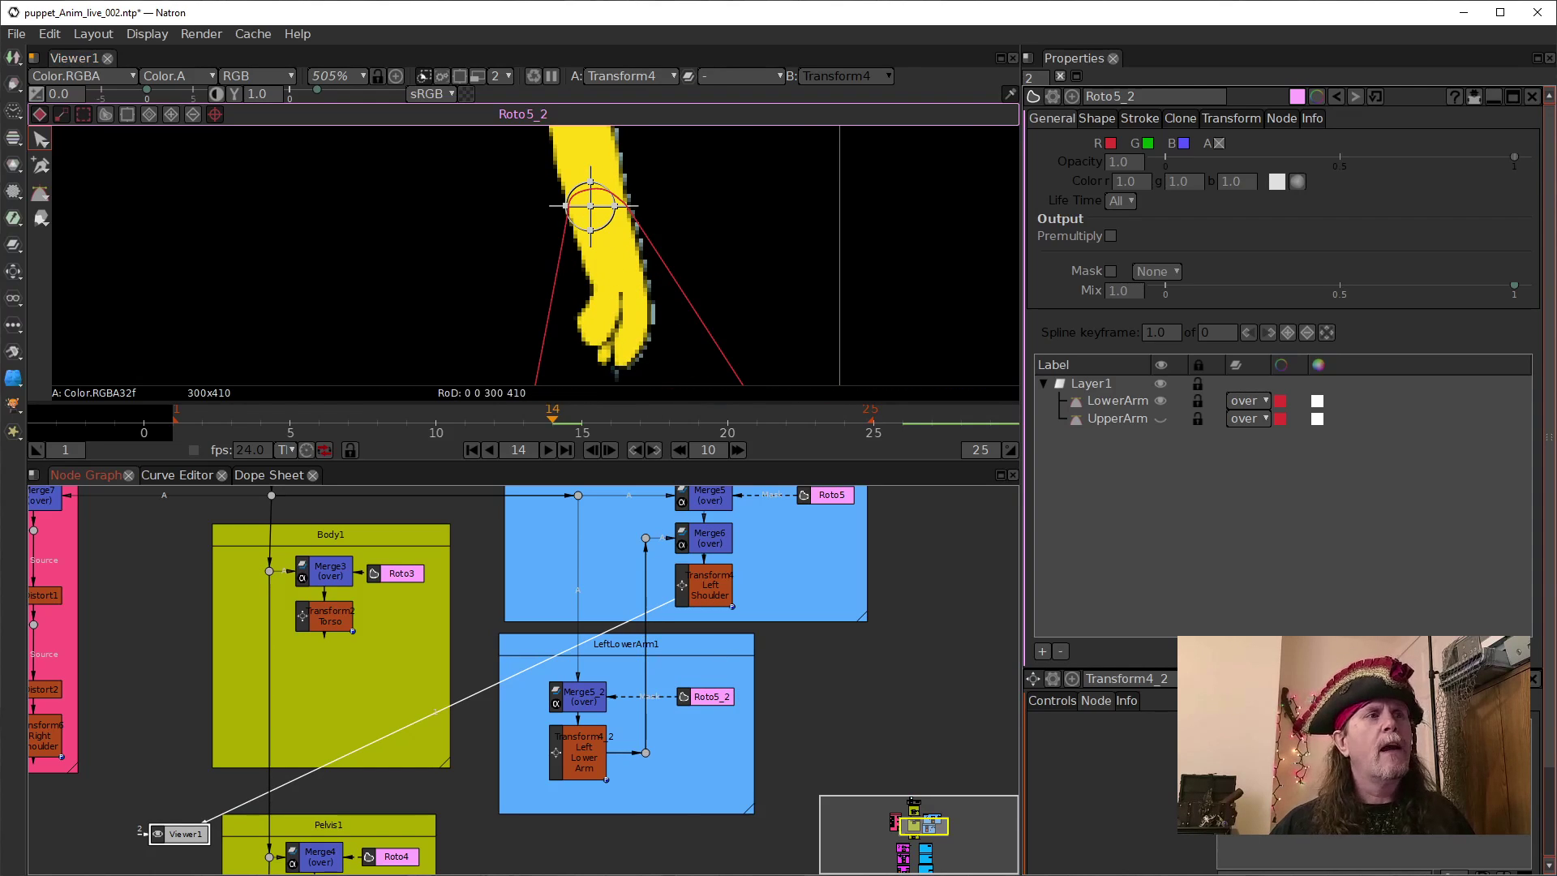
scroll(705, 258, "down", 2)
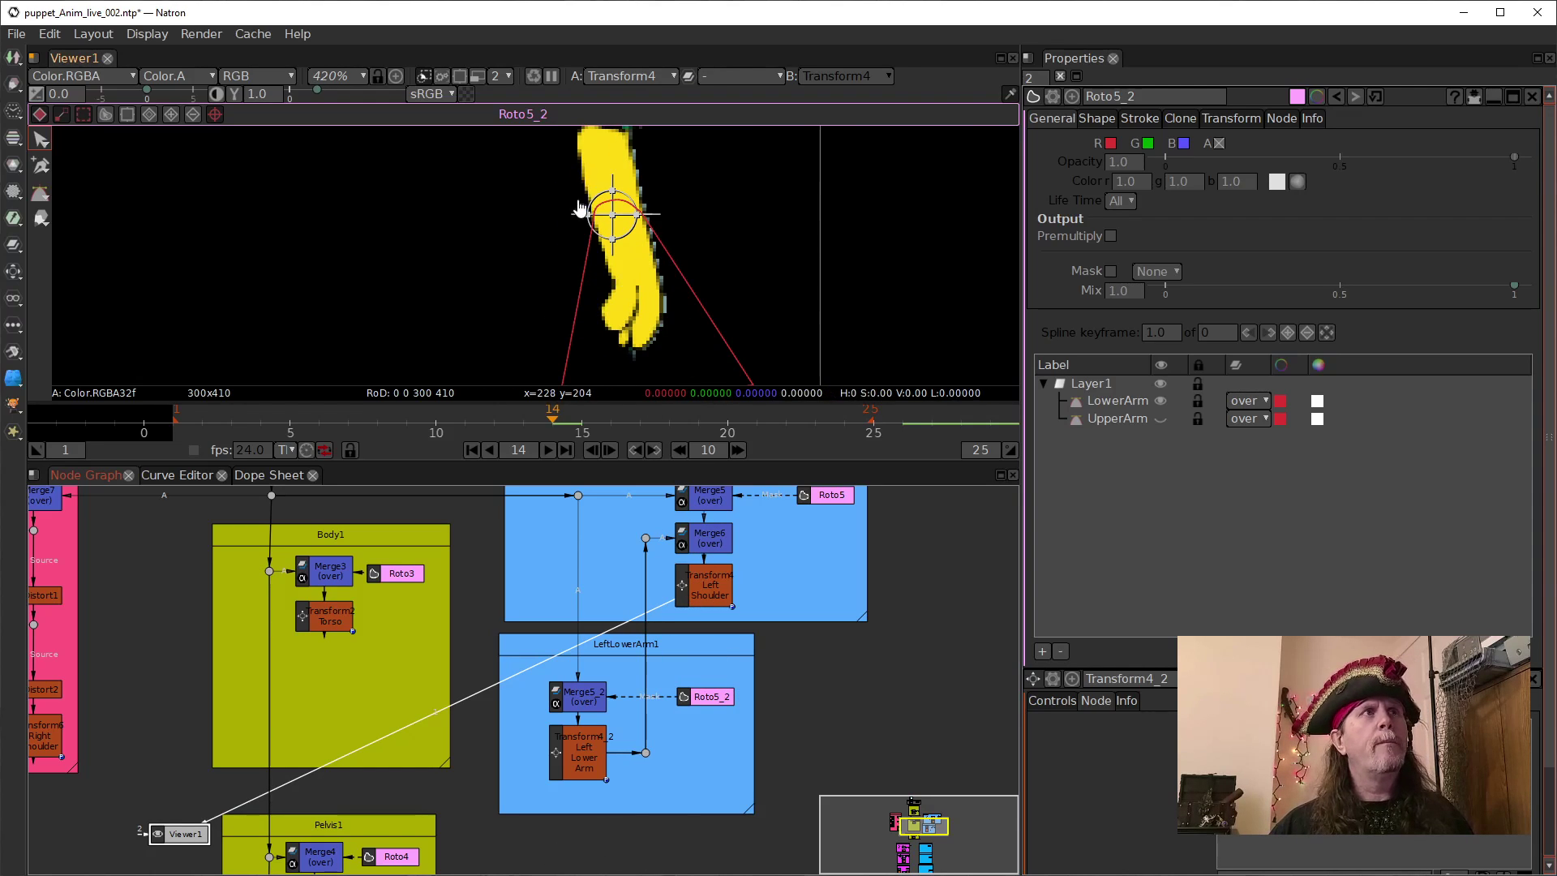
left_click(714, 328)
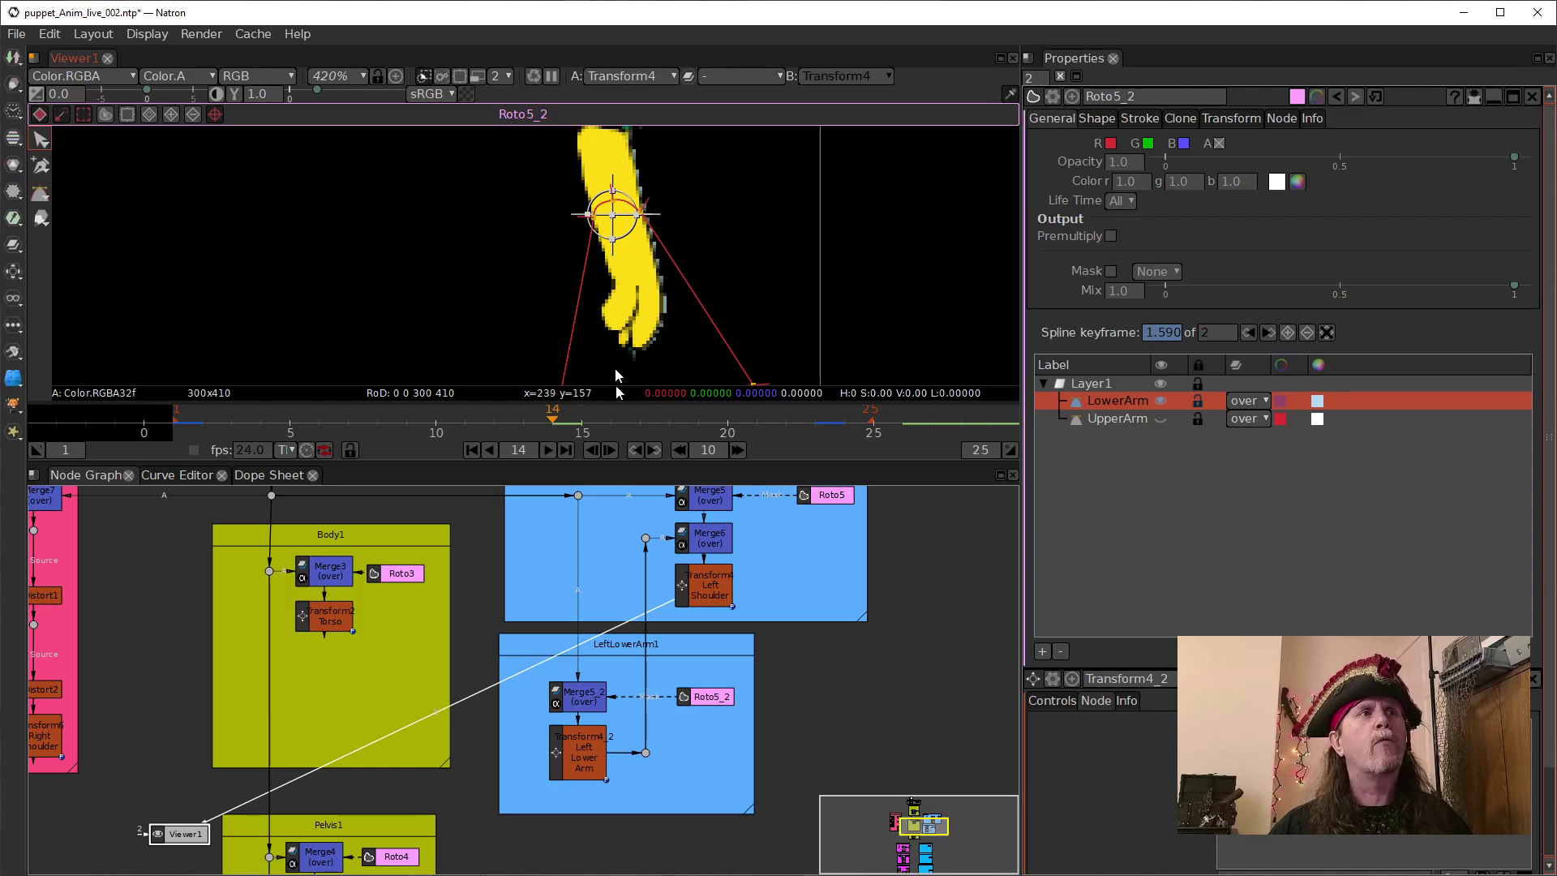
Show the Left Lower Arm transform's output in the viewer, both here and in the puppet_Anim_live_001.ntp project.
left_click(596, 756)
key("1")
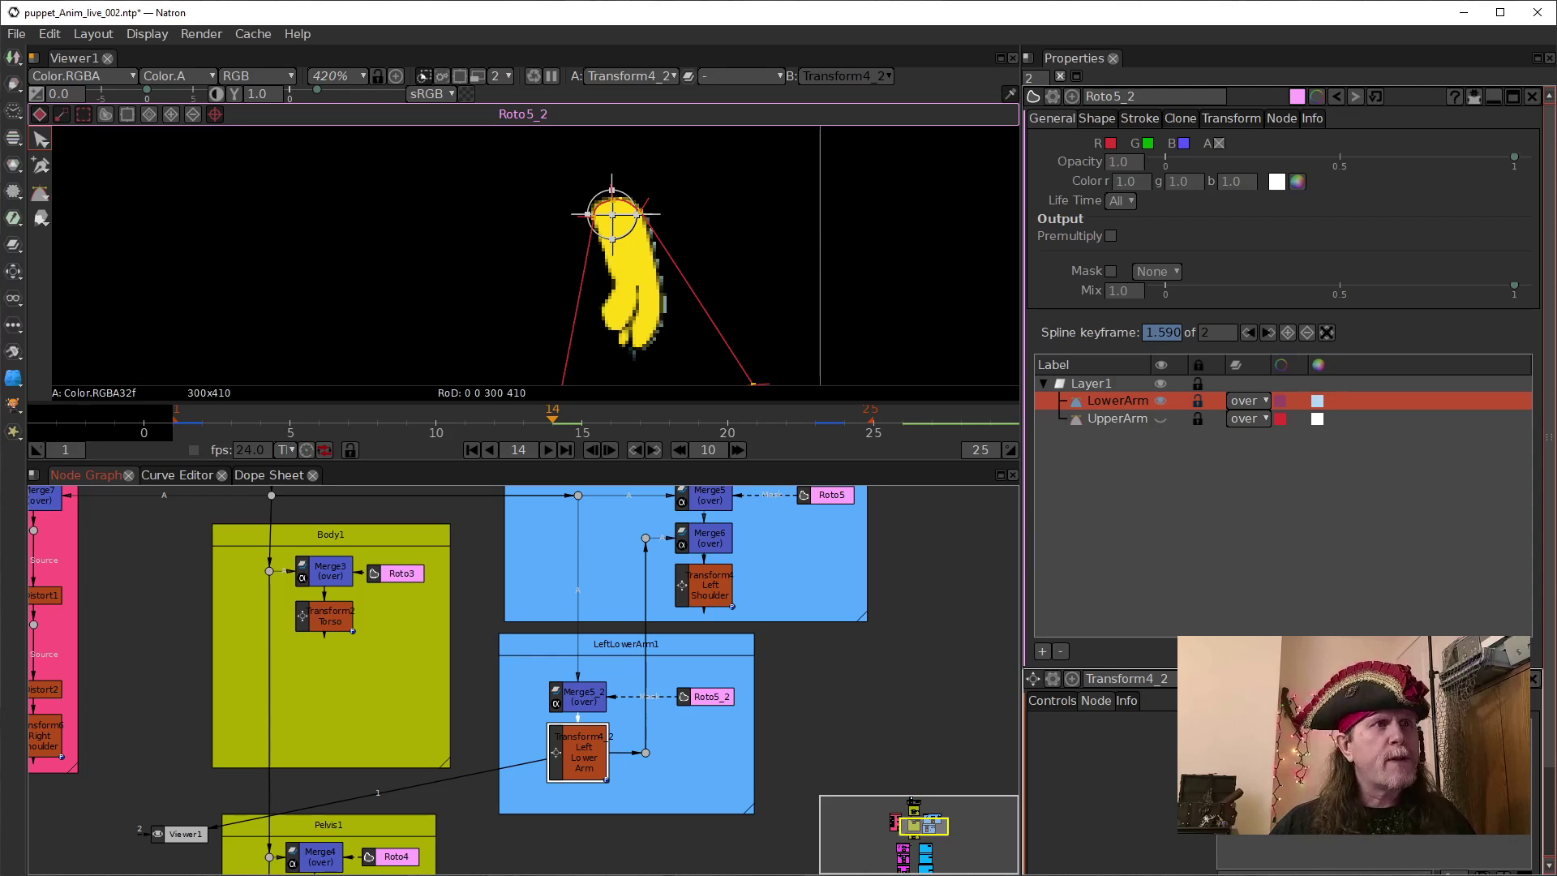
left_click(581, 872)
left_click(905, 840)
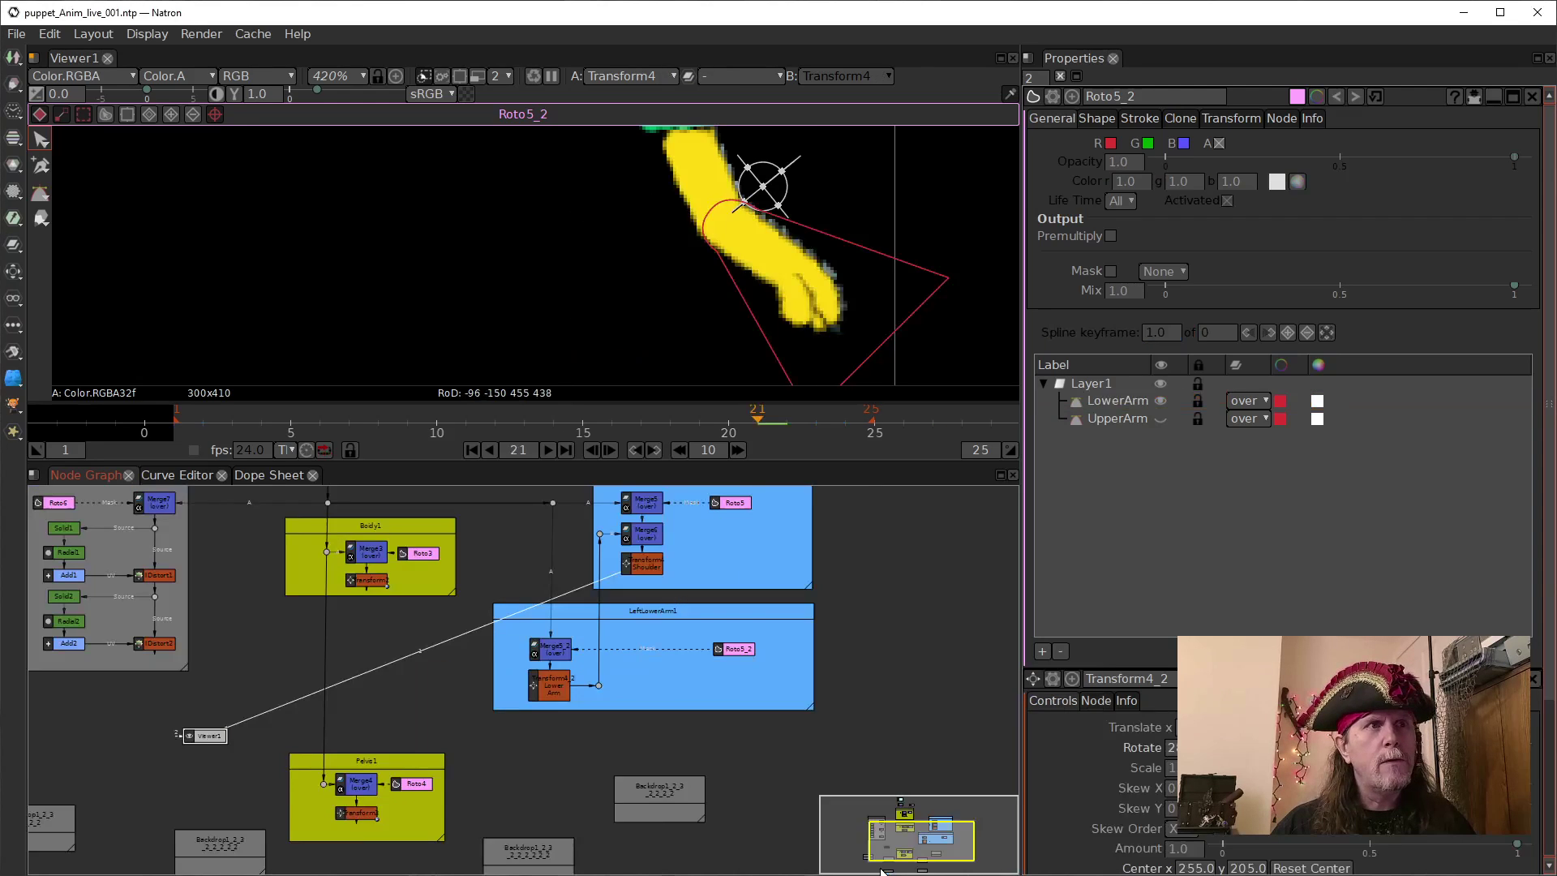
left_click(551, 700)
key("1")
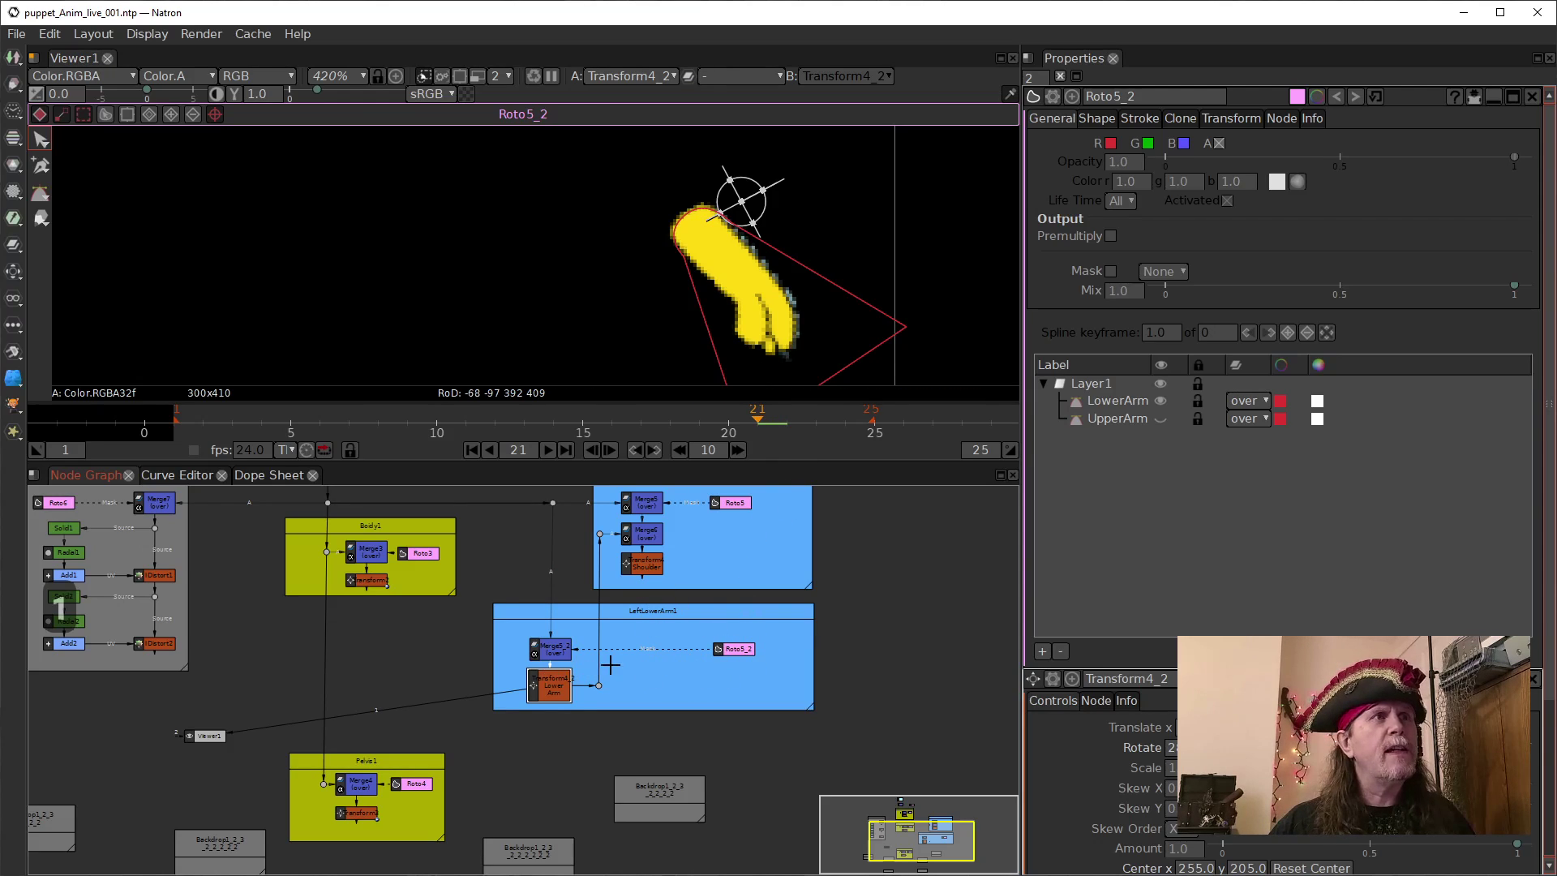
In puppet_Anim_live_001.ntp, show the Merge5_2 output at frame 1 and select the LowerArm shape.
left_click(740, 650)
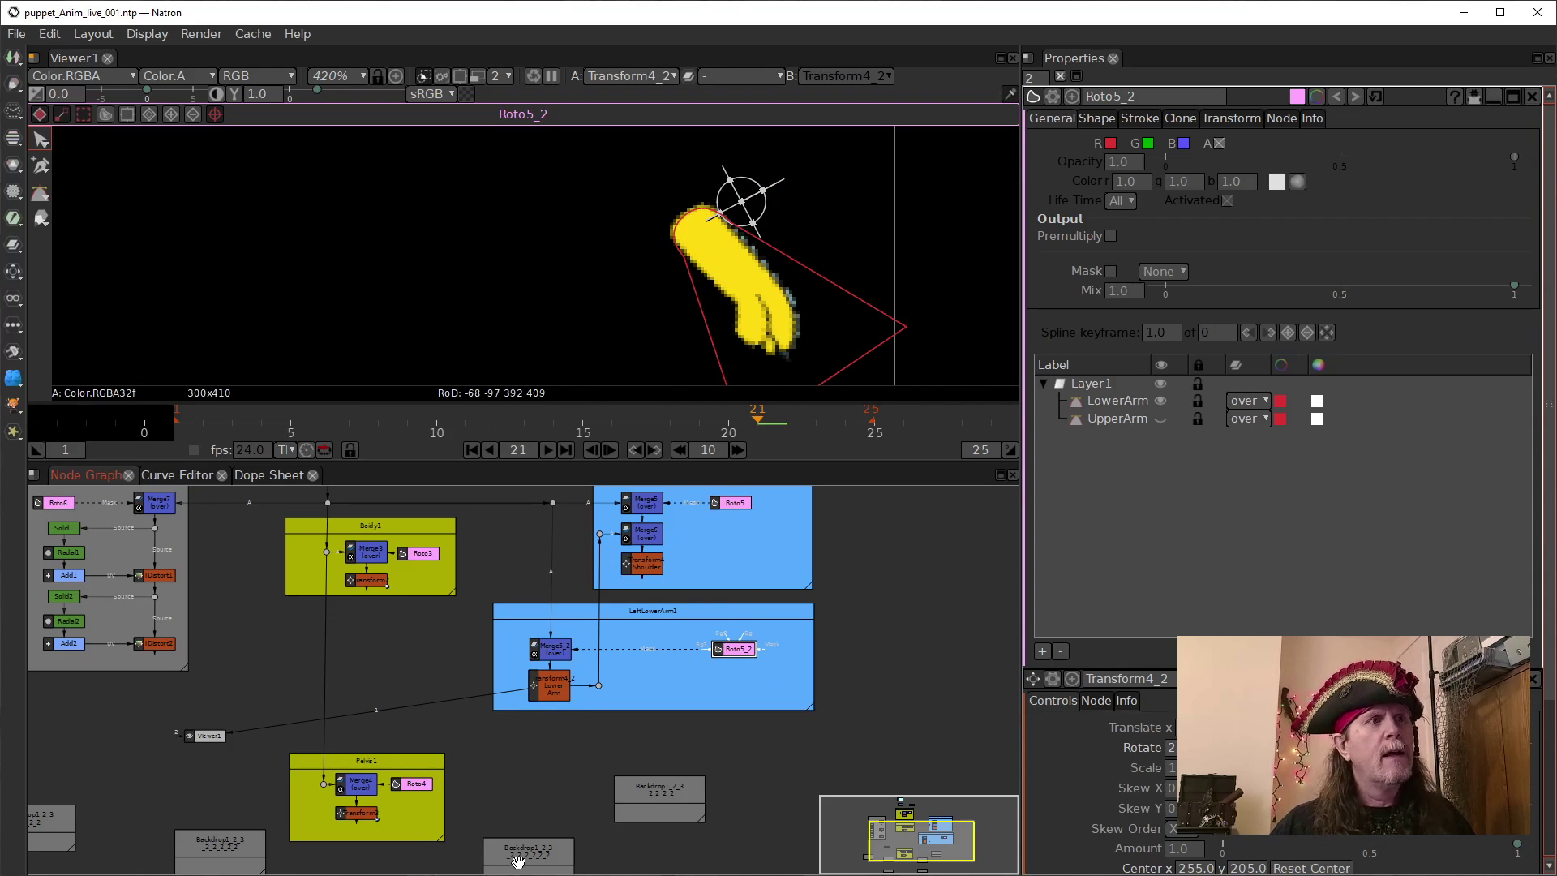
left_click(470, 451)
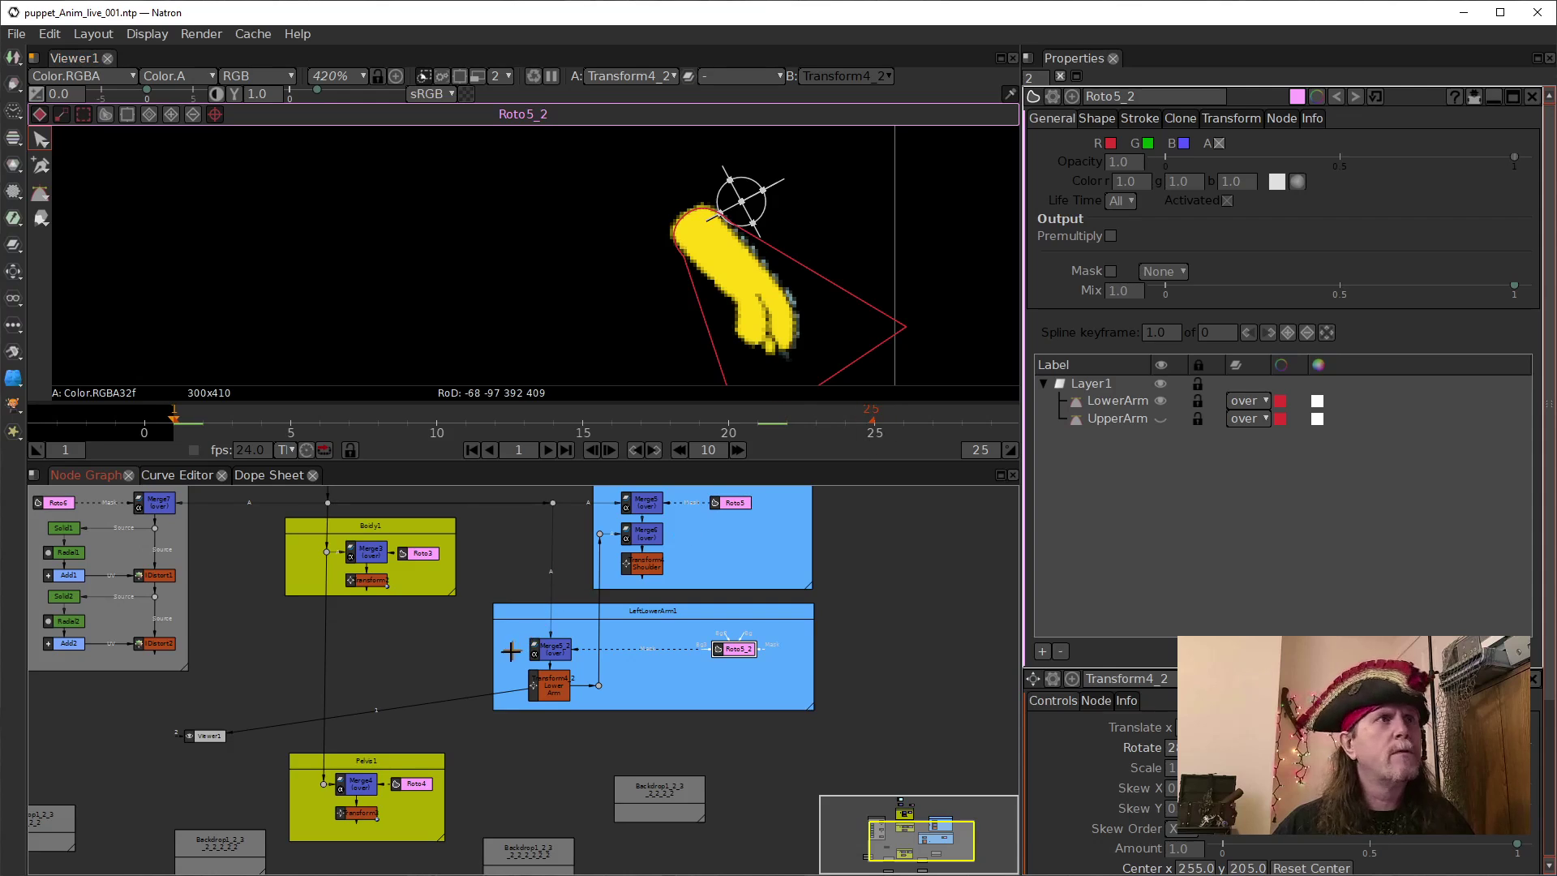
left_click(558, 659)
key("1")
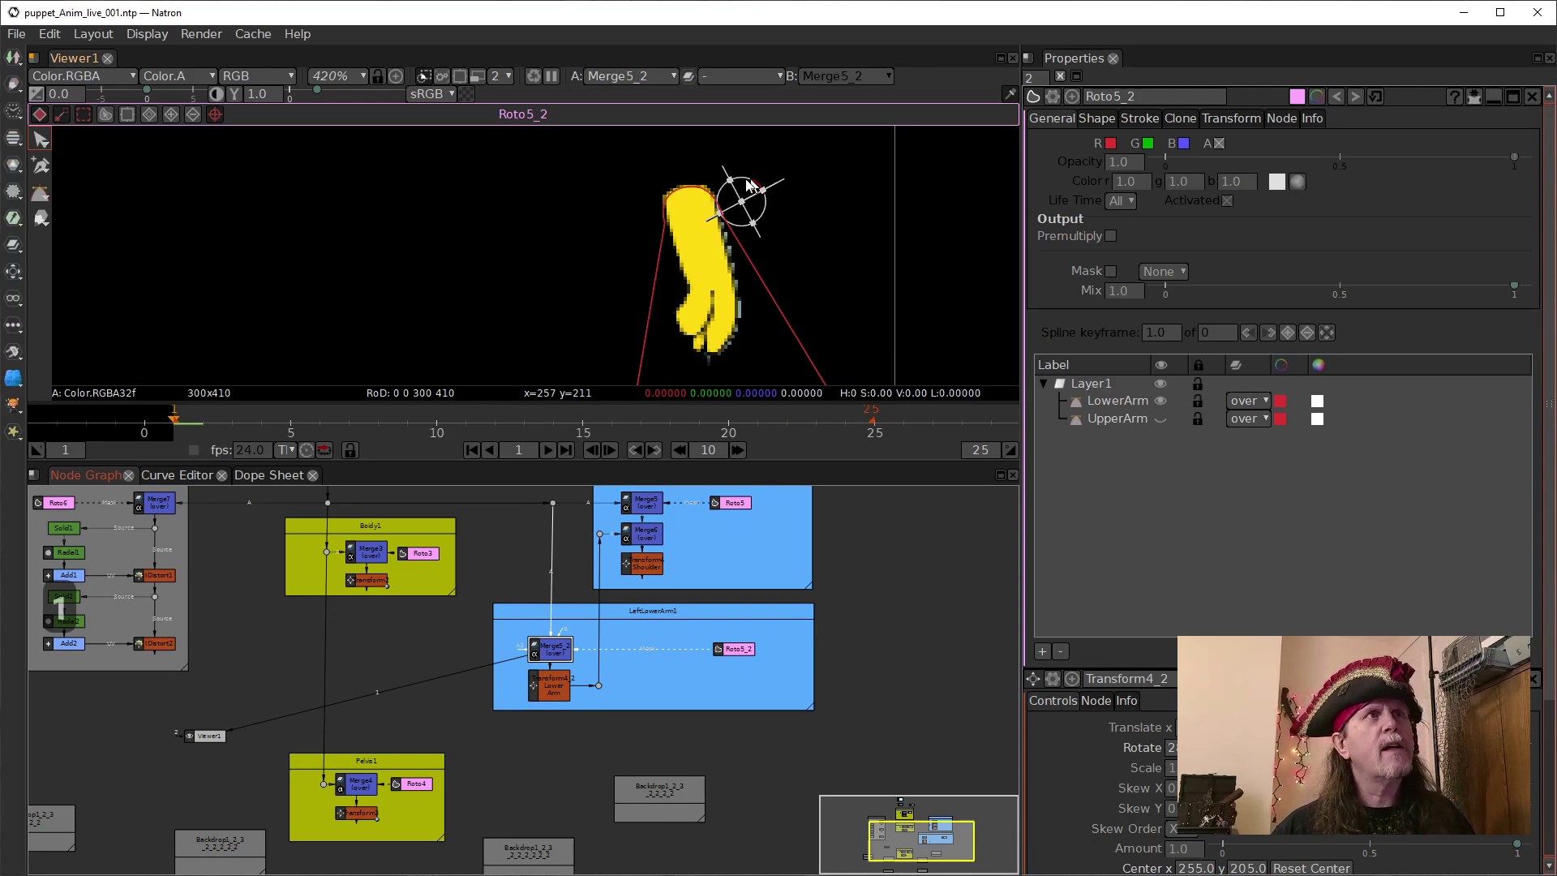
left_click(785, 324)
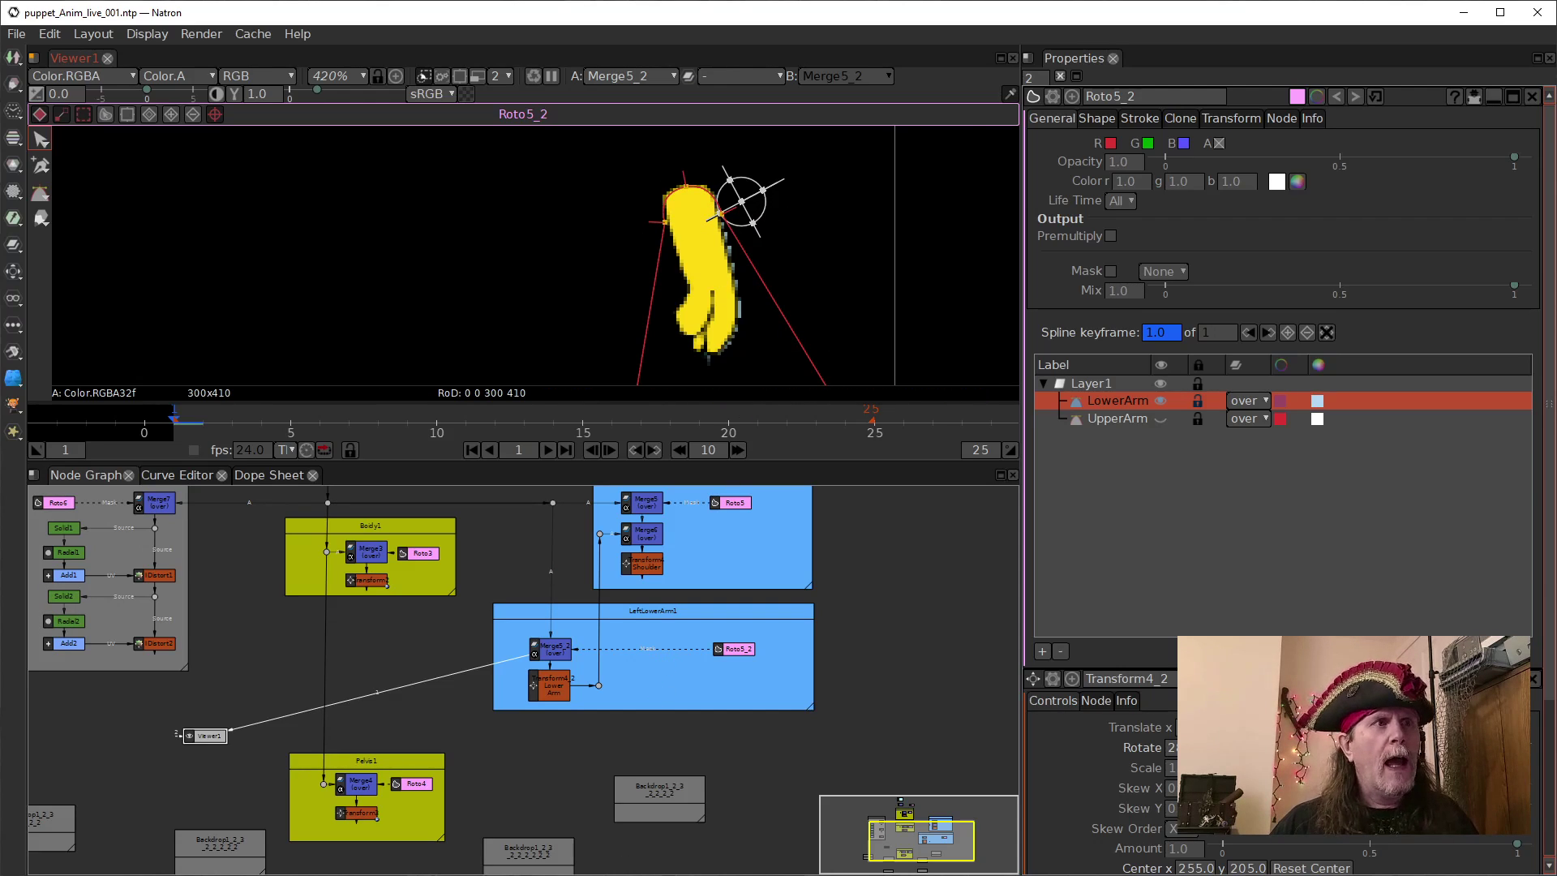
Switch to the puppet_Anim_live_002.ntp project and show the Merge5_2 output in its viewer.
left_click(584, 875)
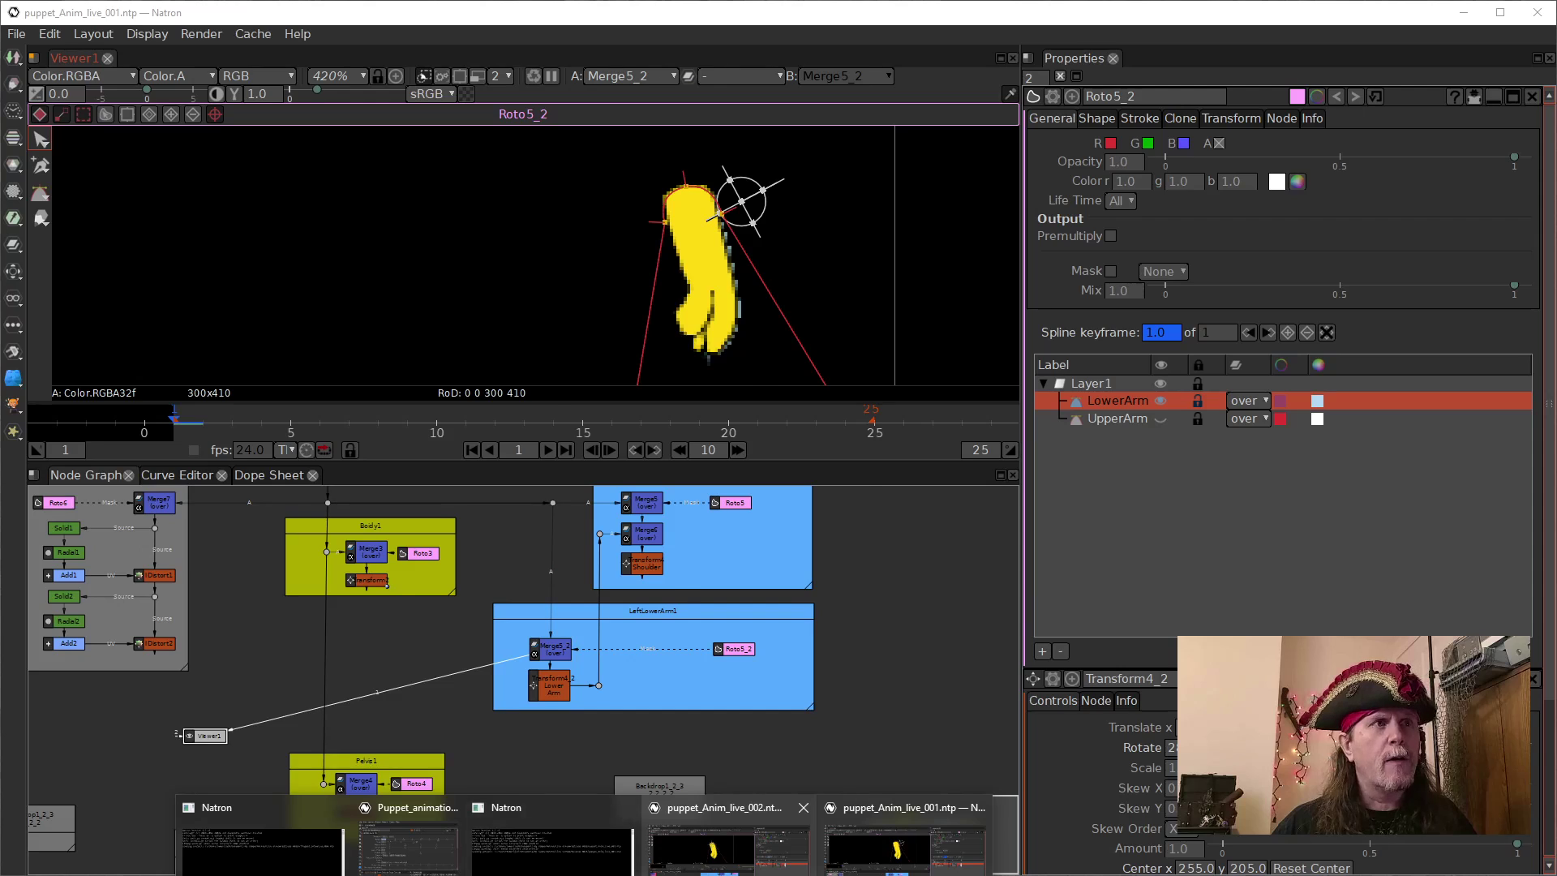
left_click(730, 848)
left_click(586, 703)
key("1")
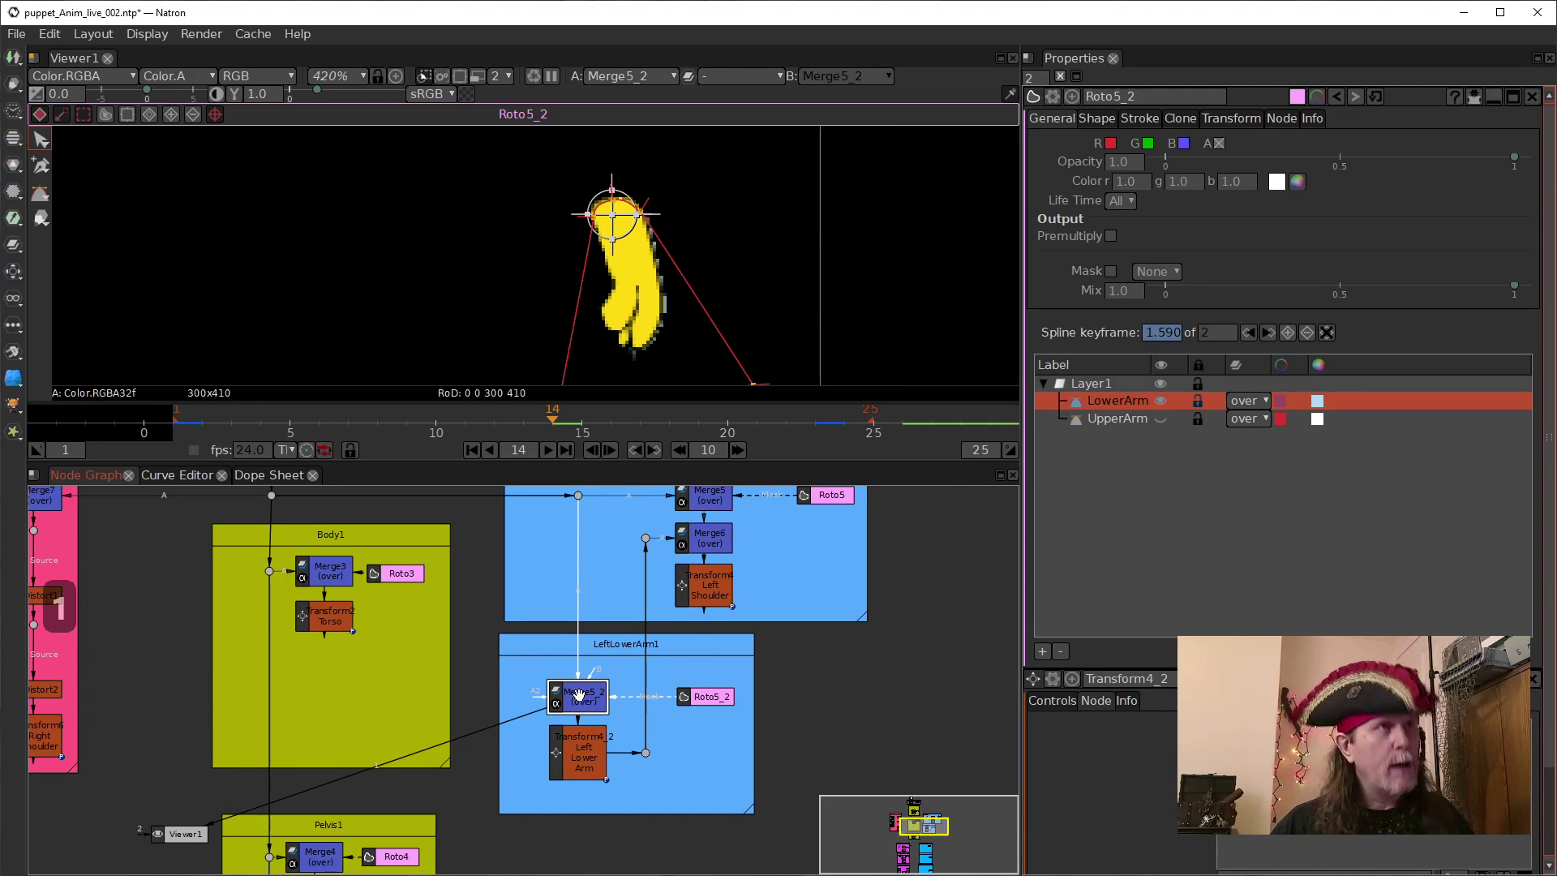
key("1")
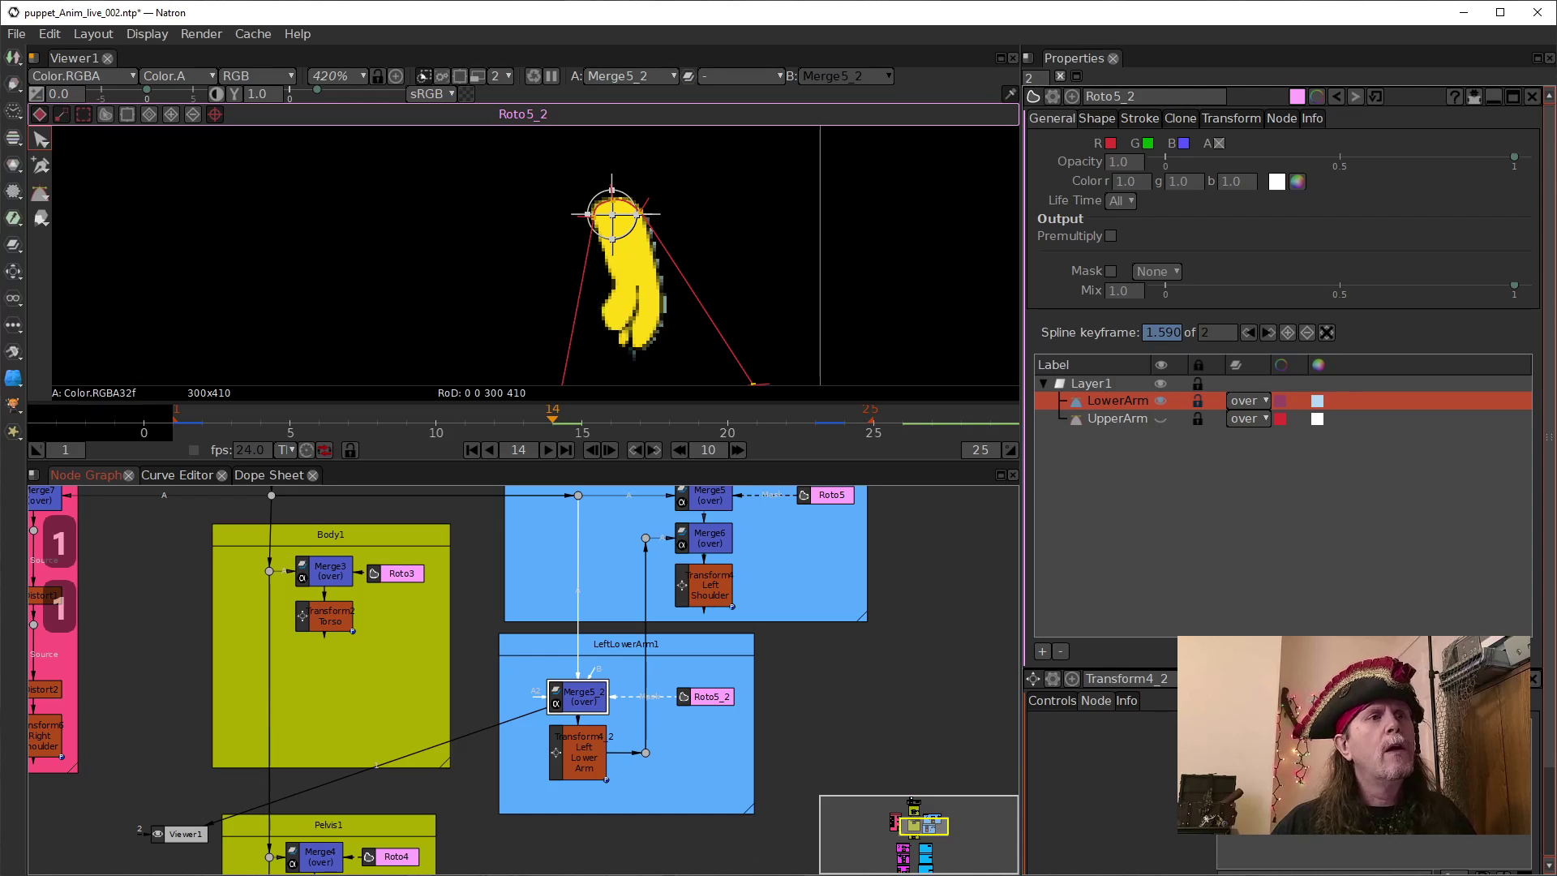
Compare the rounded elbow end of the left lower arm and its pivot position between the 001 and 002 projects.
mouse_move(718, 870)
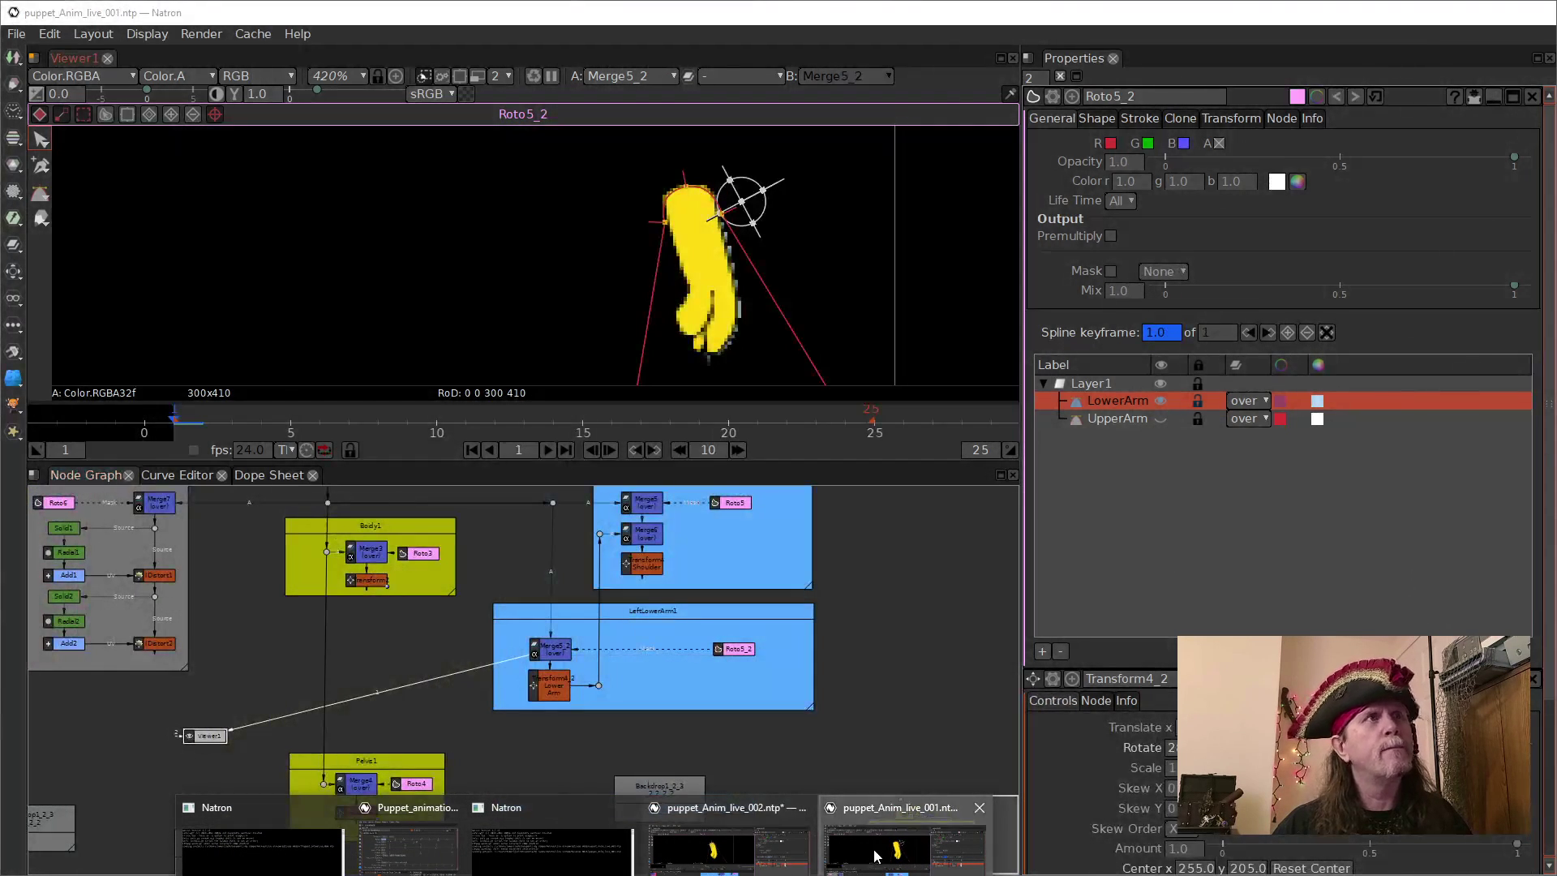
left_click(874, 849)
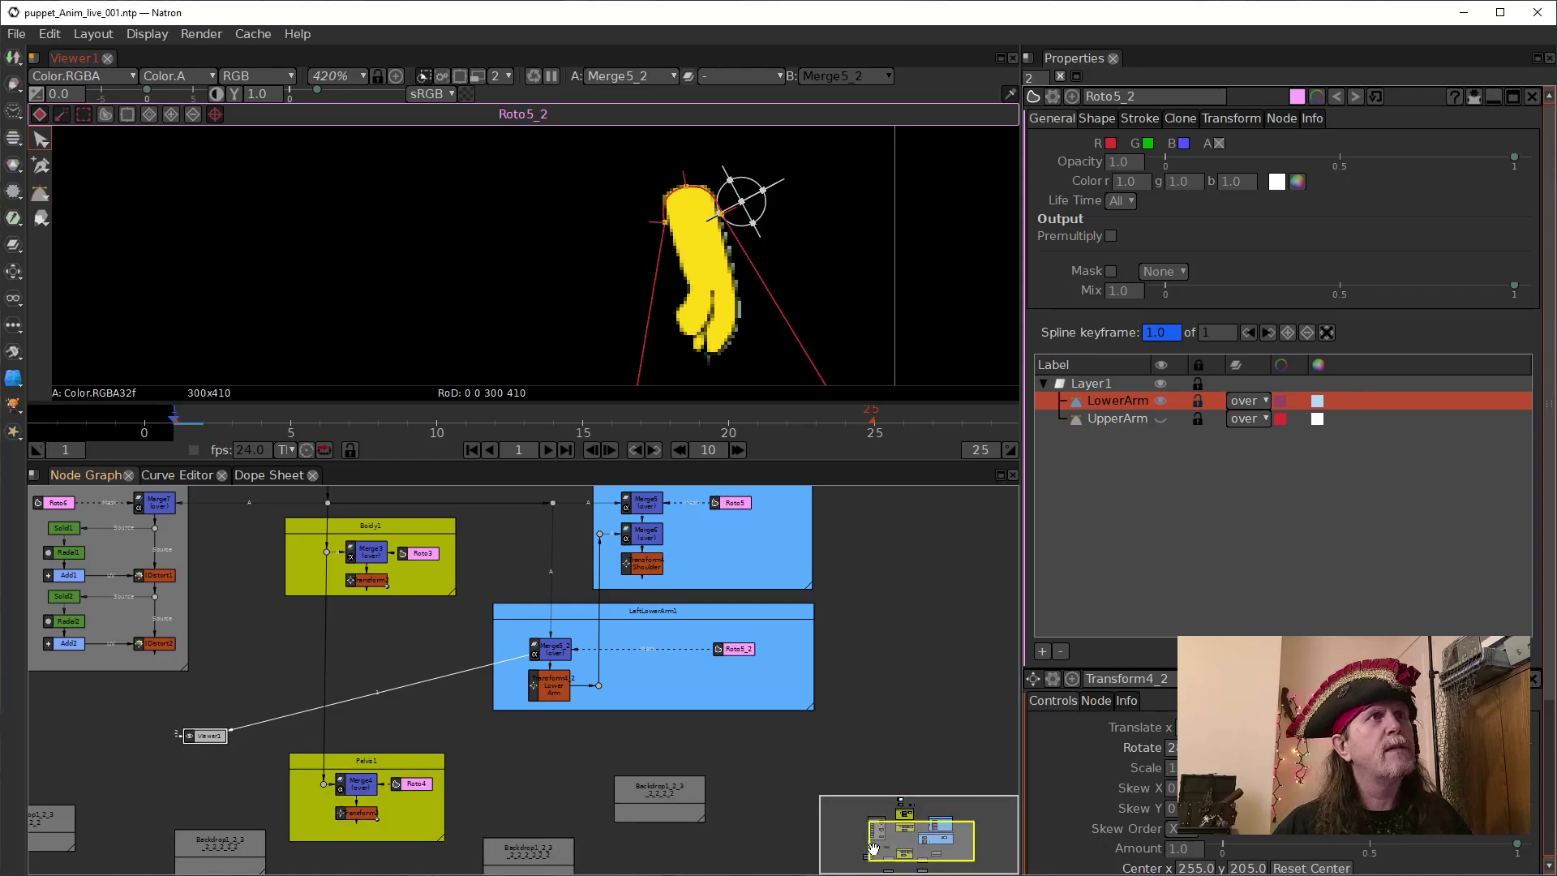
scroll(754, 259, "up", 2)
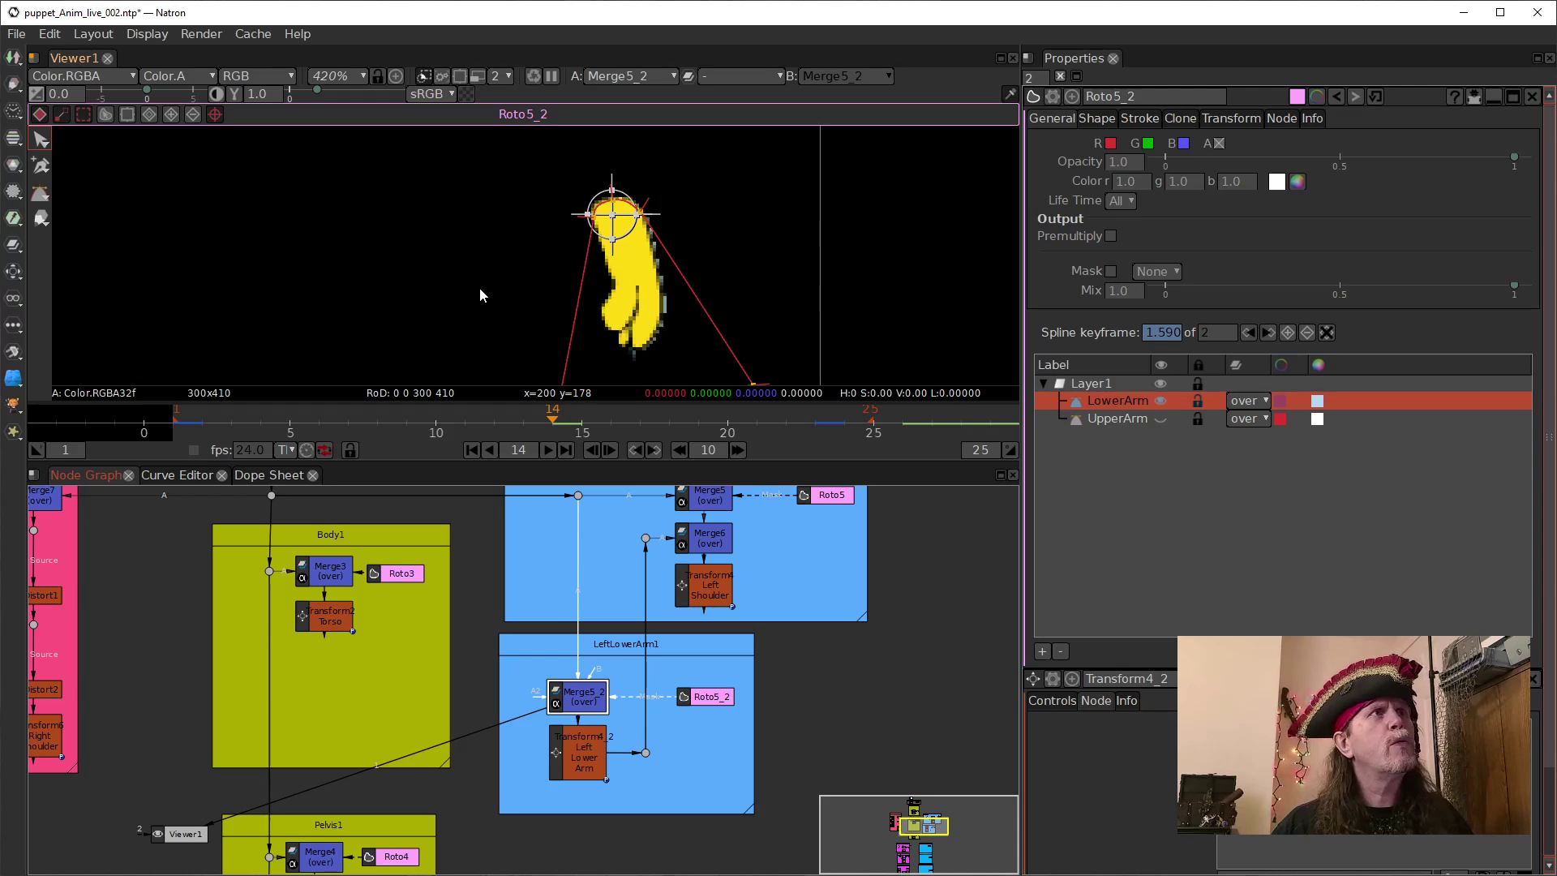
scroll(479, 287, "up", 2)
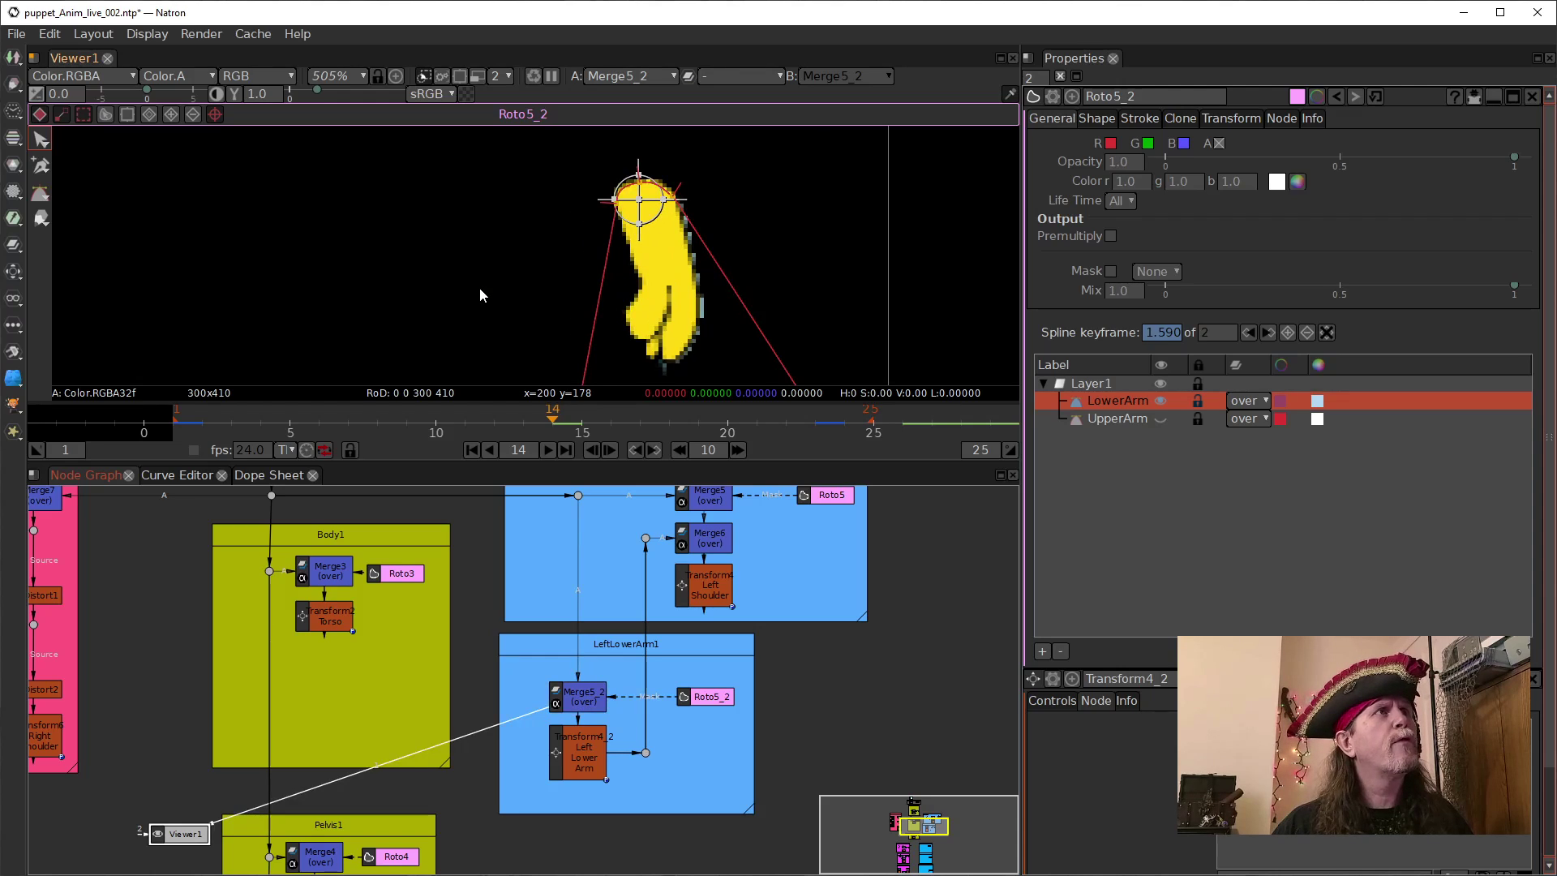
scroll(479, 287, "up", 2)
left_click_drag(676, 297, 559, 289)
left_click(585, 874)
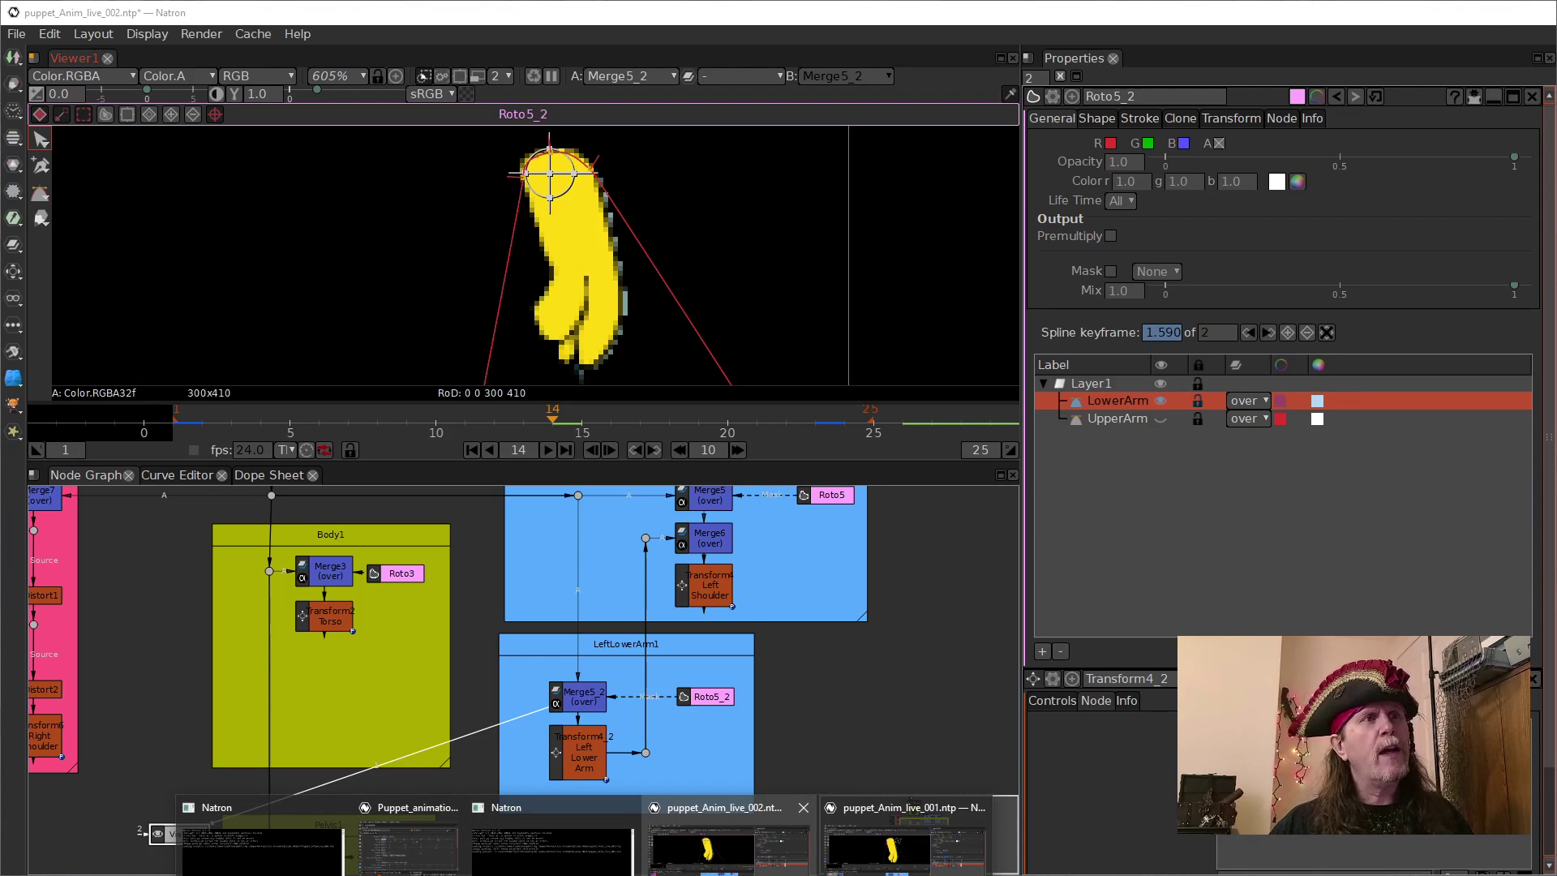
mouse_move(873, 871)
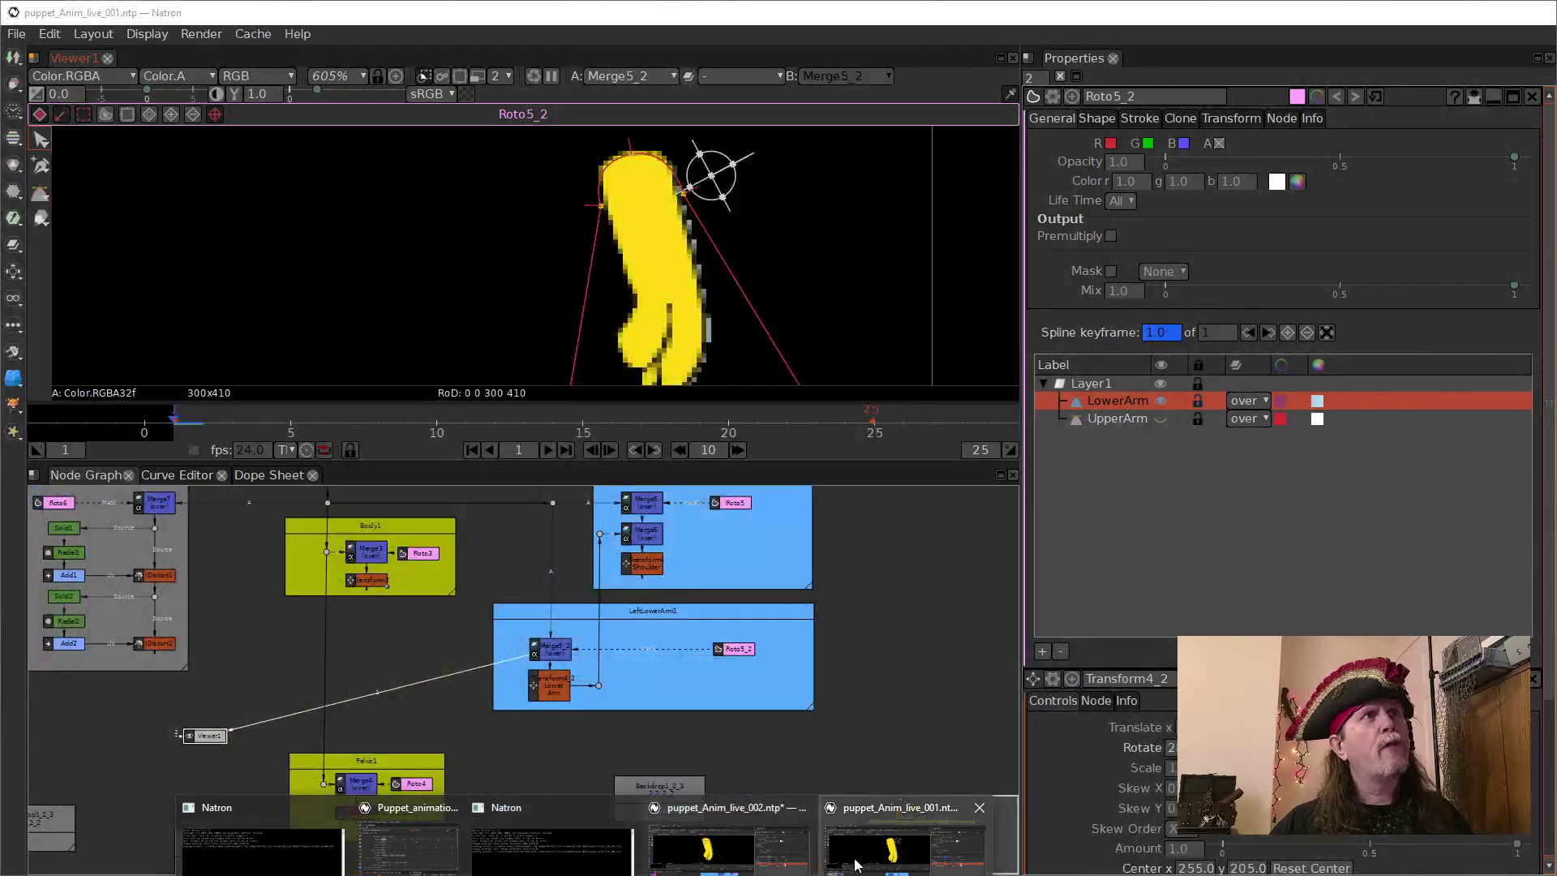
mouse_move(782, 867)
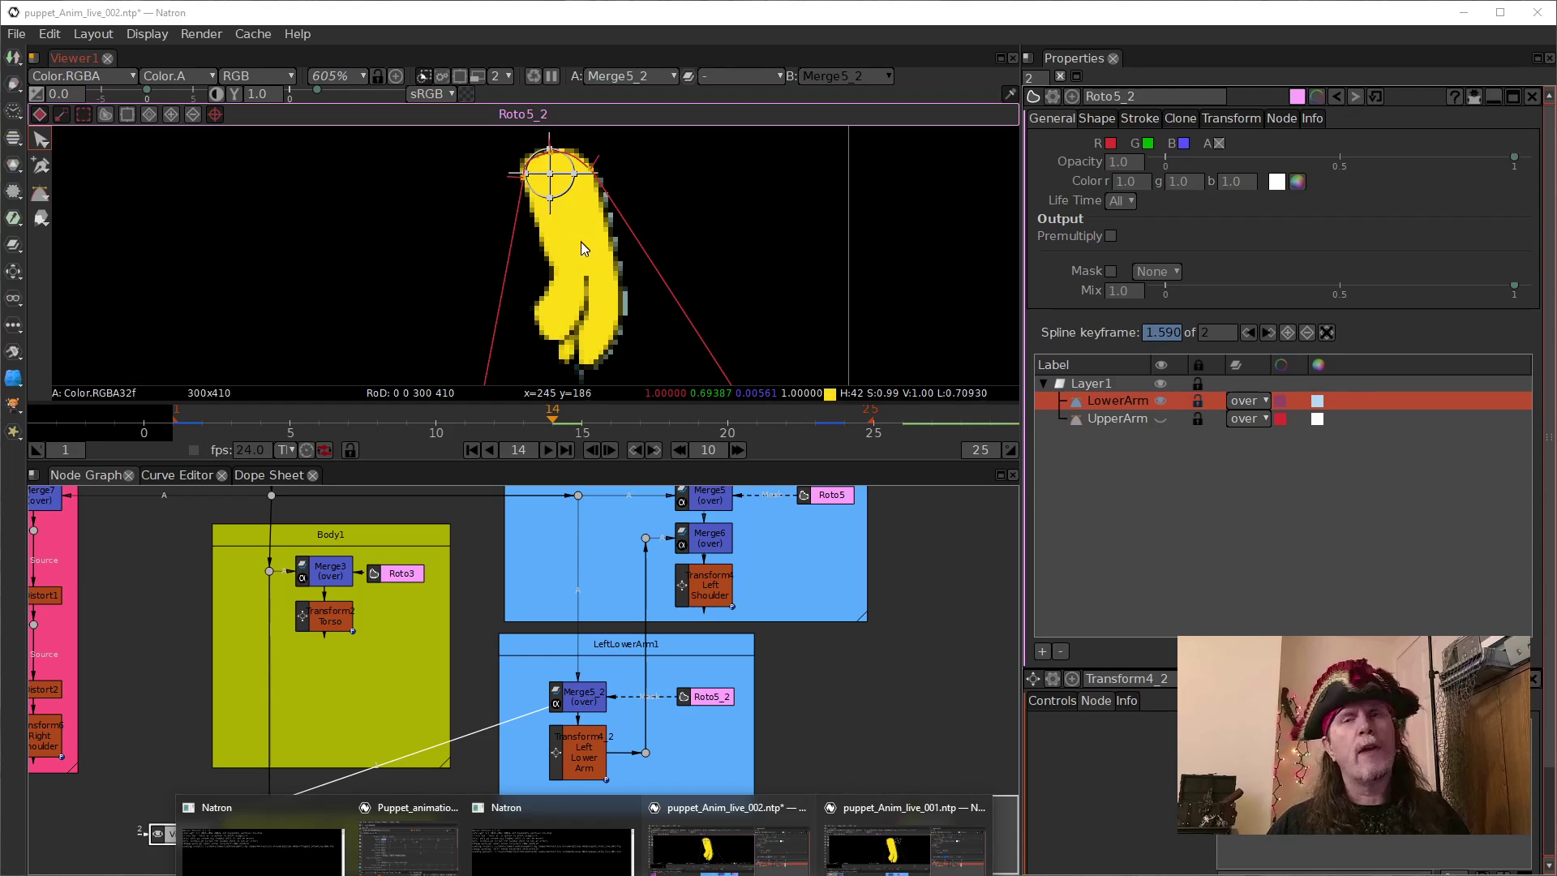
scroll(620, 231, "down", 3)
scroll(619, 233, "down", 2)
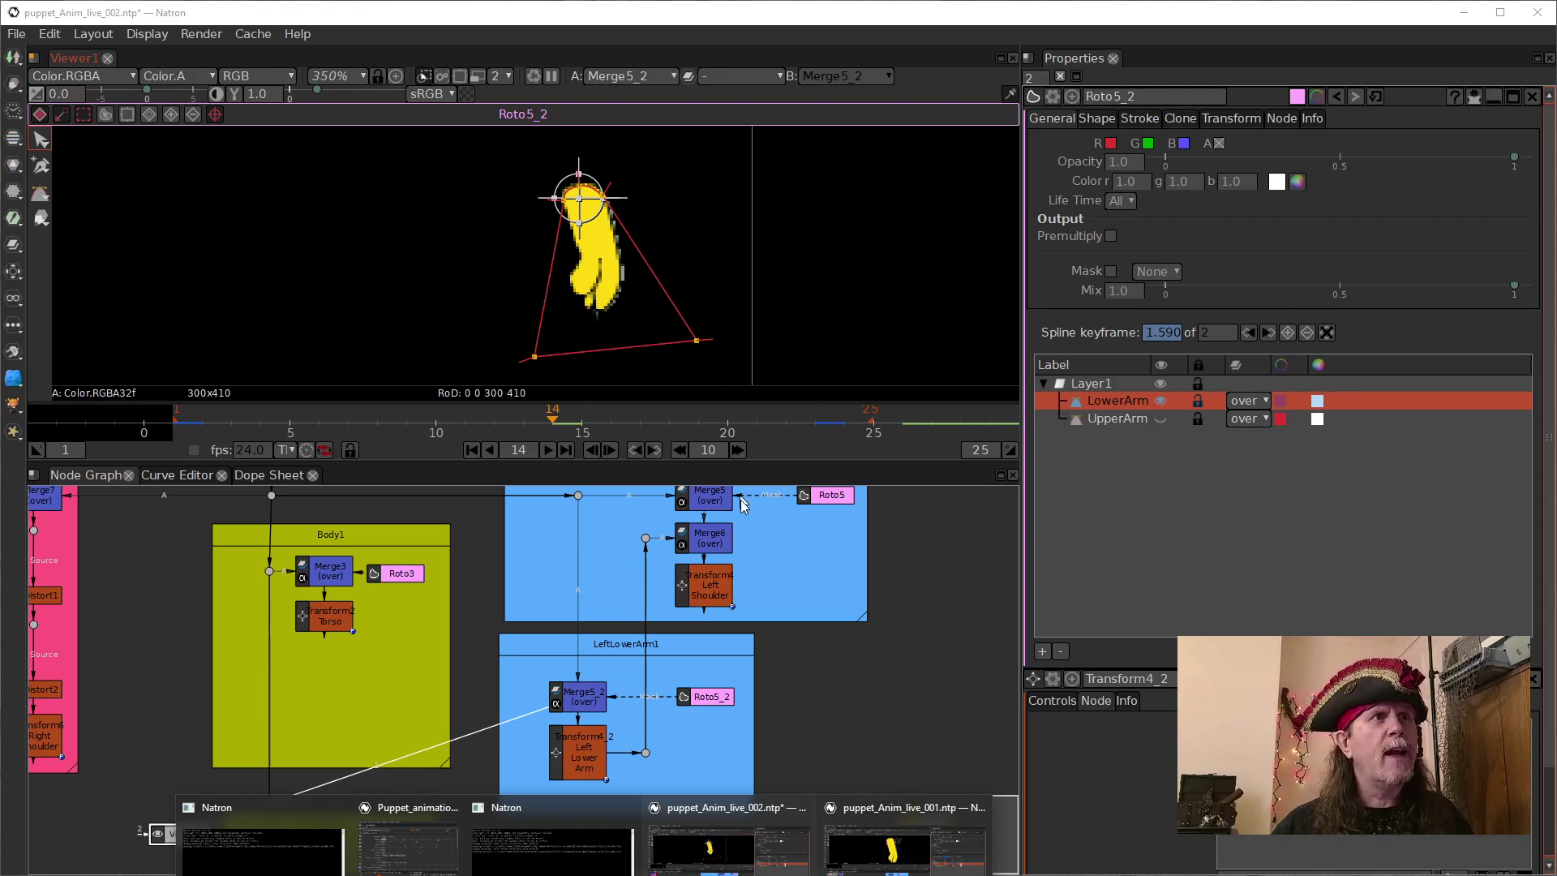
View the Left Shoulder transform's output and temporarily show the UpperArm shape of Roto5_2 to inspect the elbow overlap.
left_click(717, 581)
key("1")
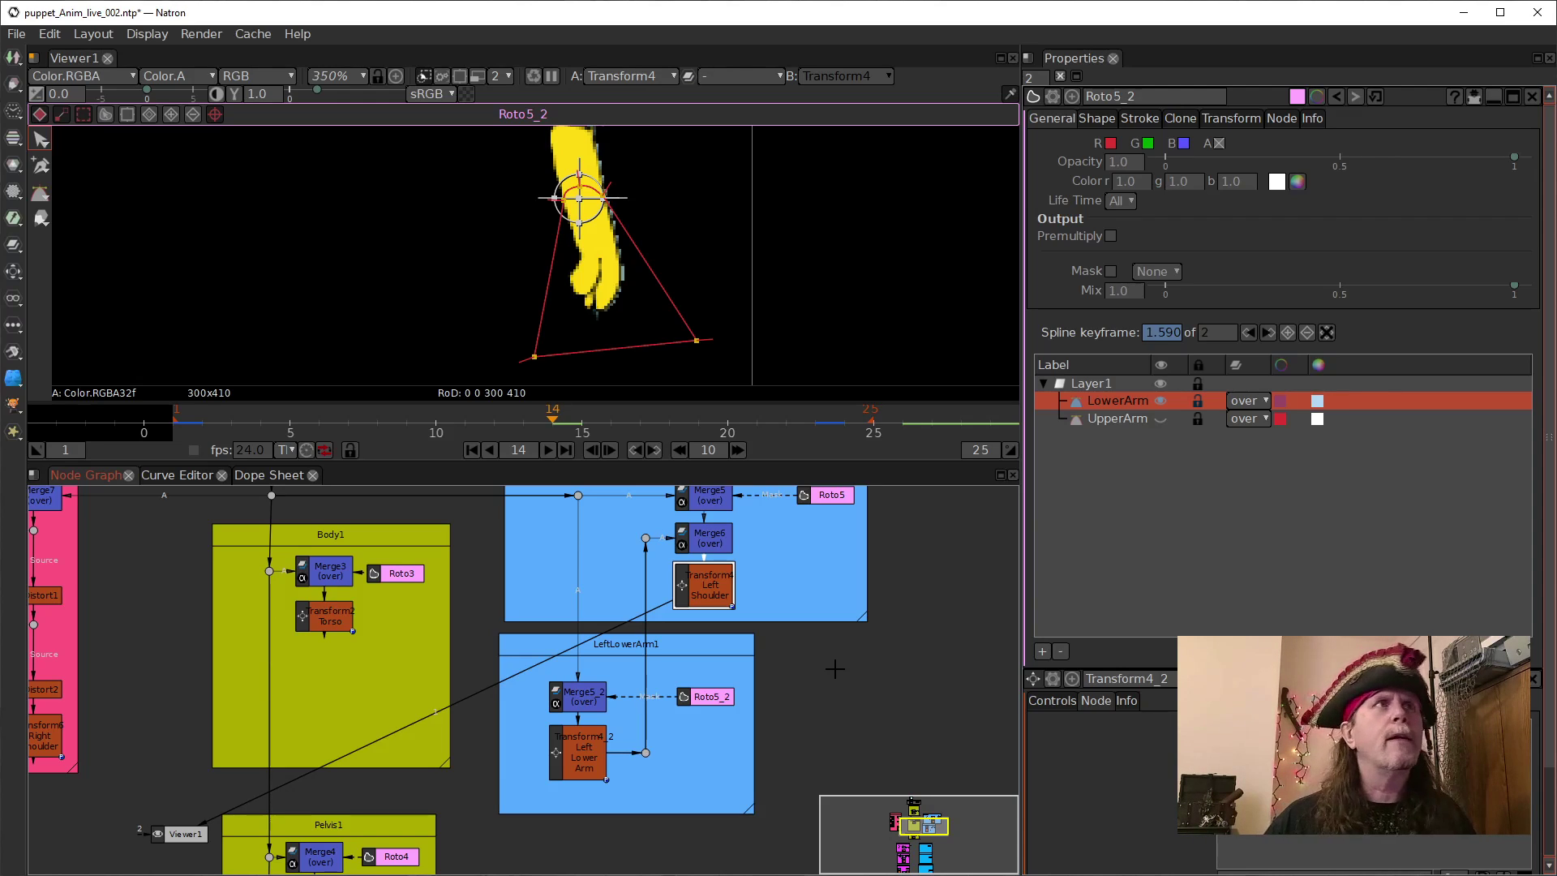
left_click(1150, 420)
scroll(769, 268, "up", 5)
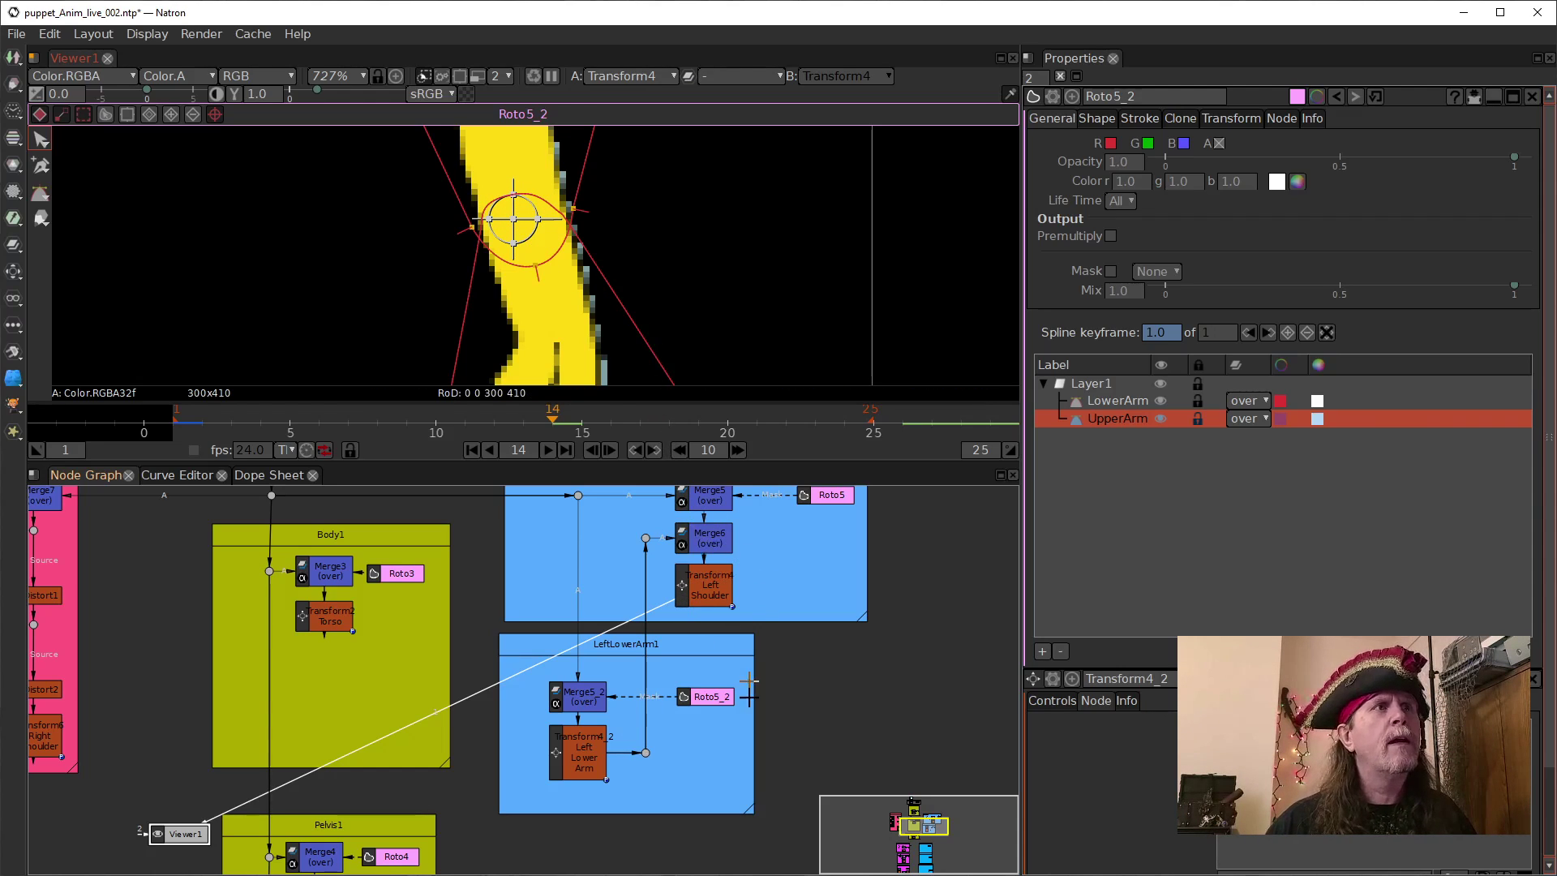
left_click(1159, 419)
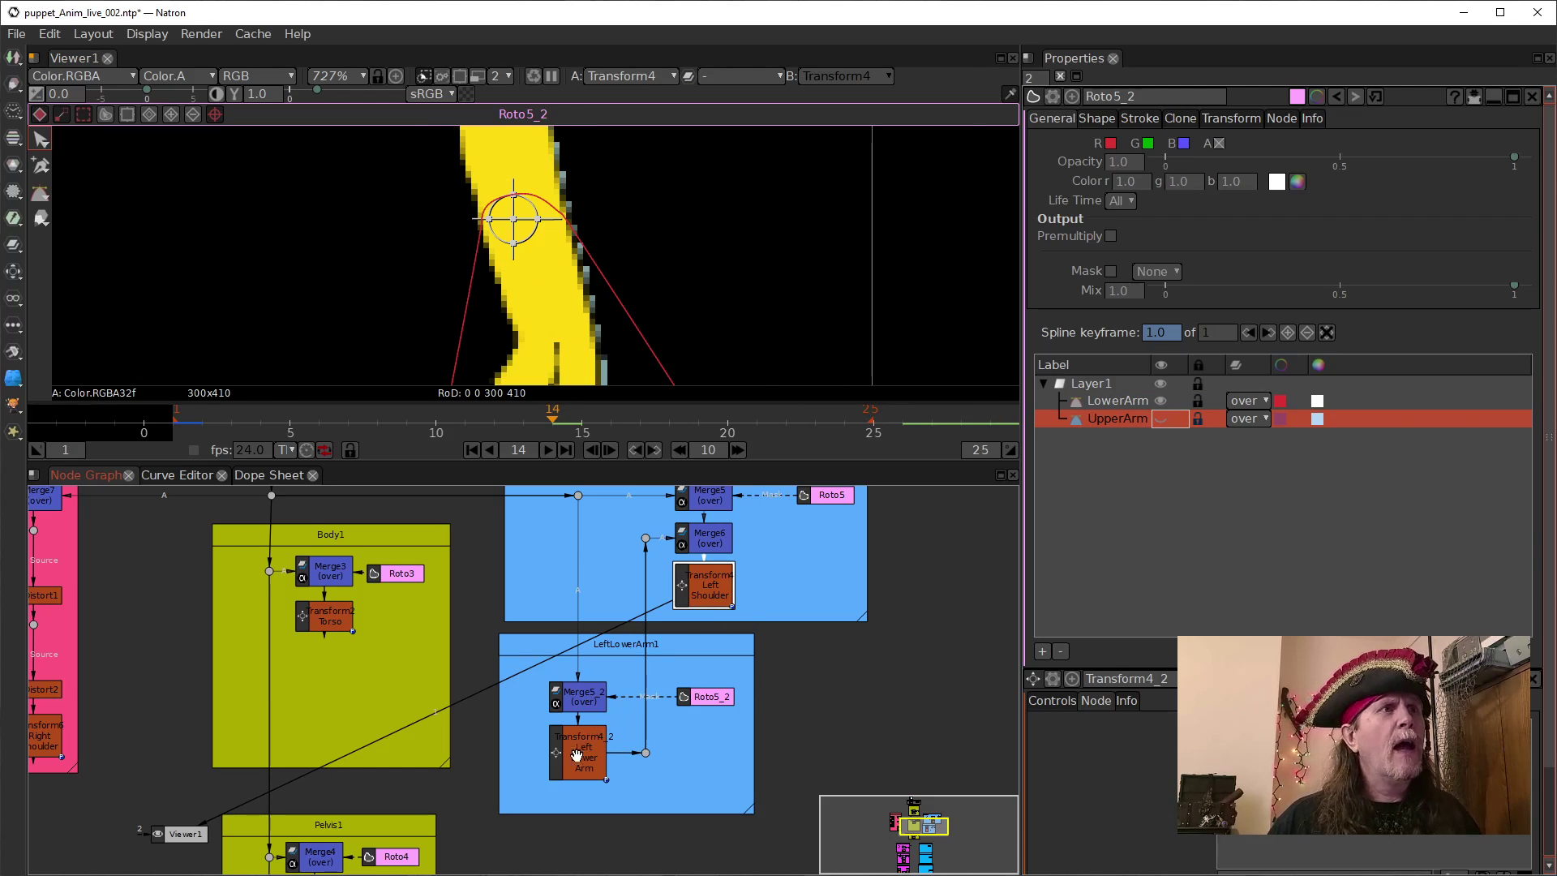
Open the Left Lower Arm transform's properties and display its rotation and center controls.
double_click(579, 743)
scroll(864, 313, "down", 3)
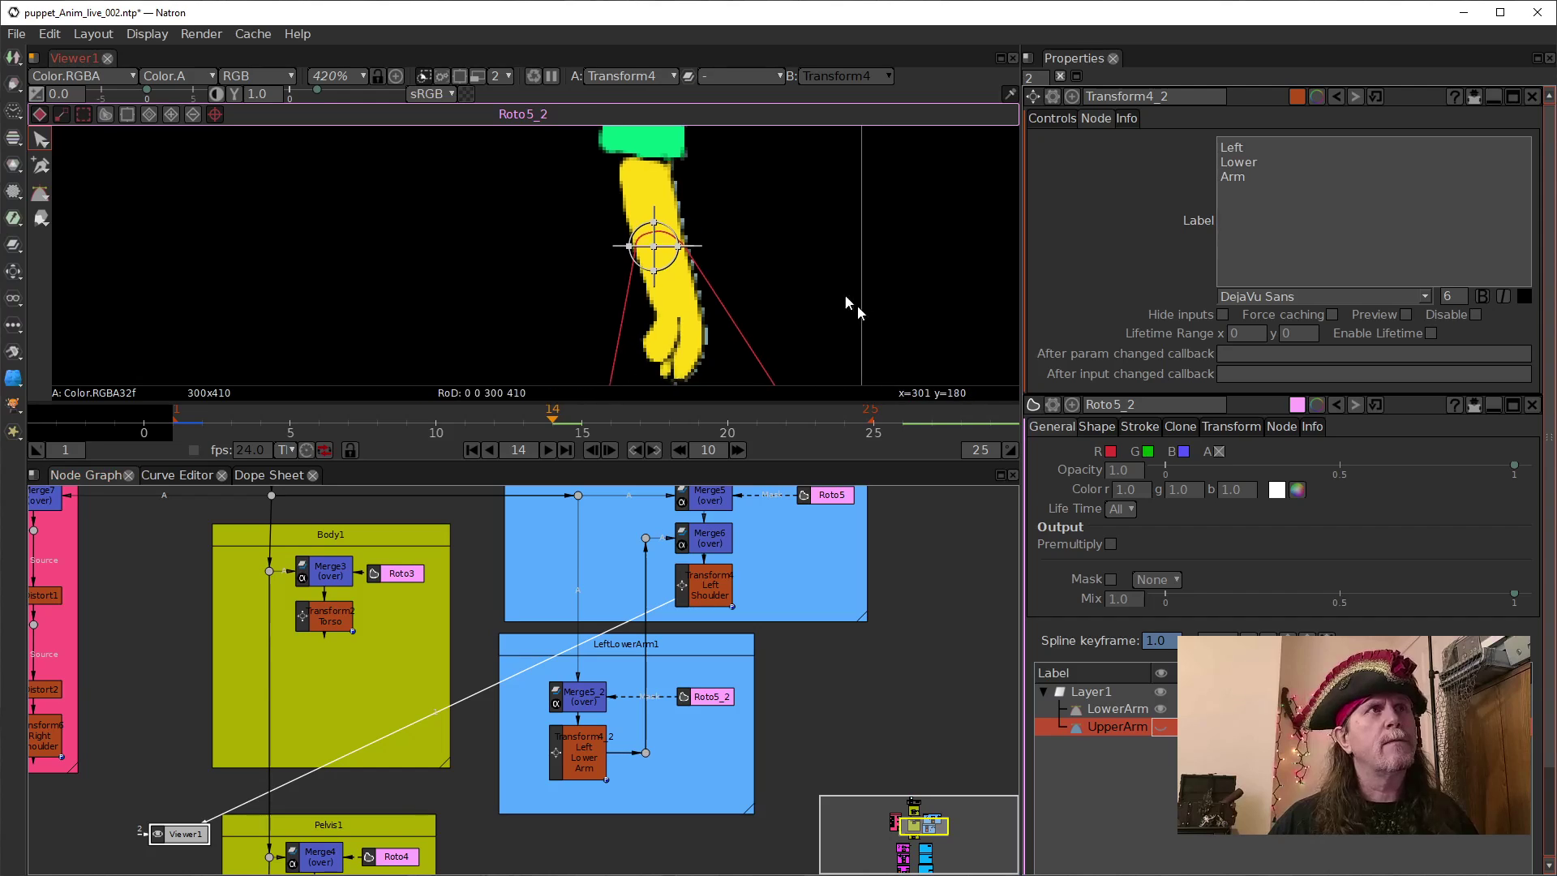
left_click(561, 760)
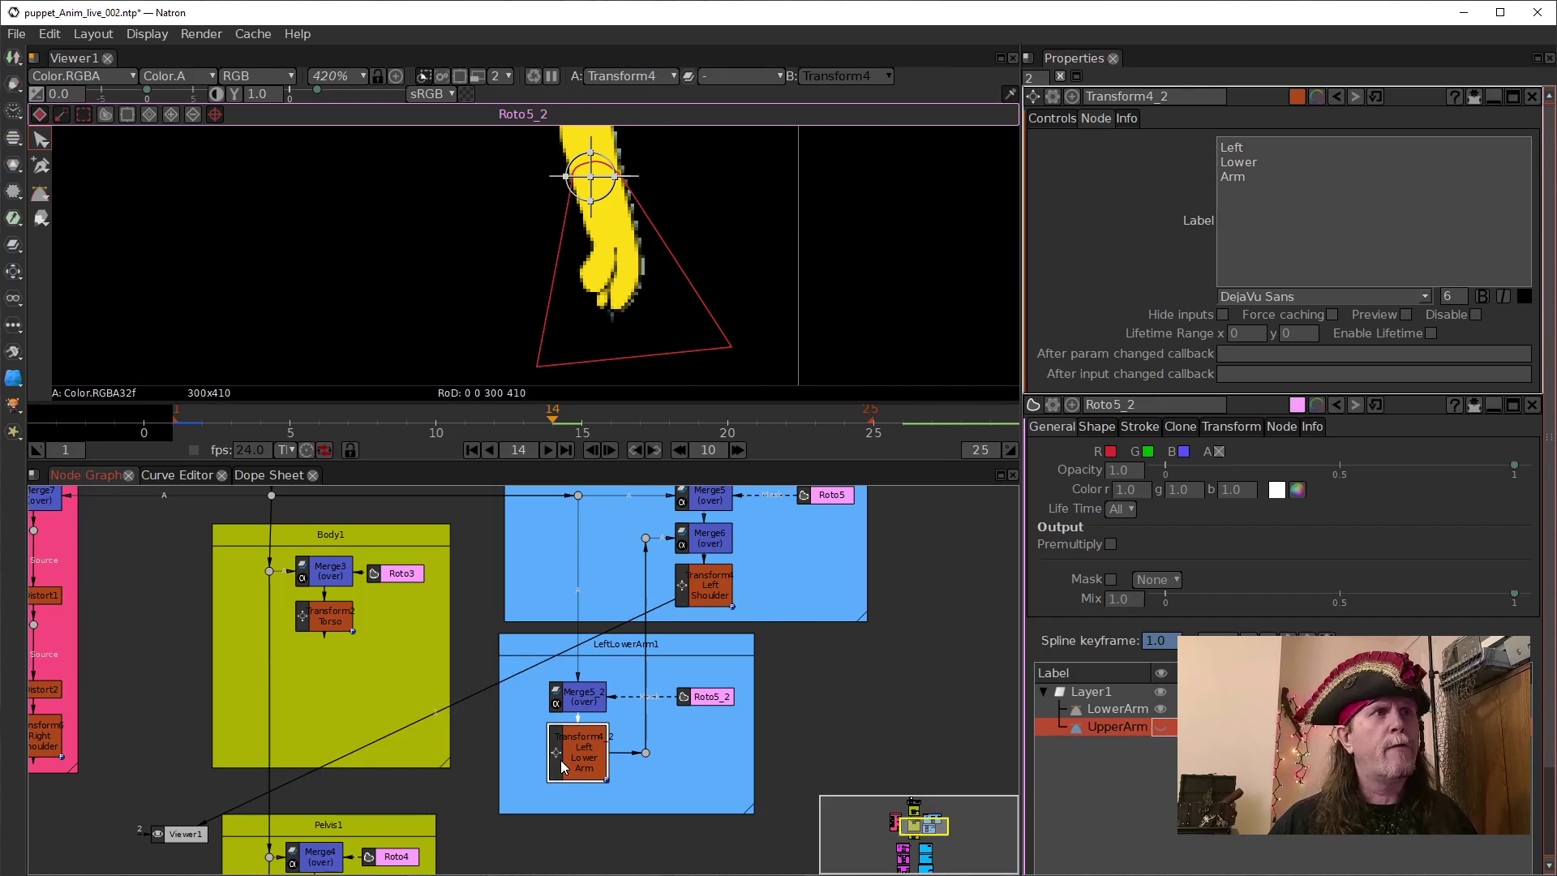
left_click(1243, 335)
left_click(1064, 119)
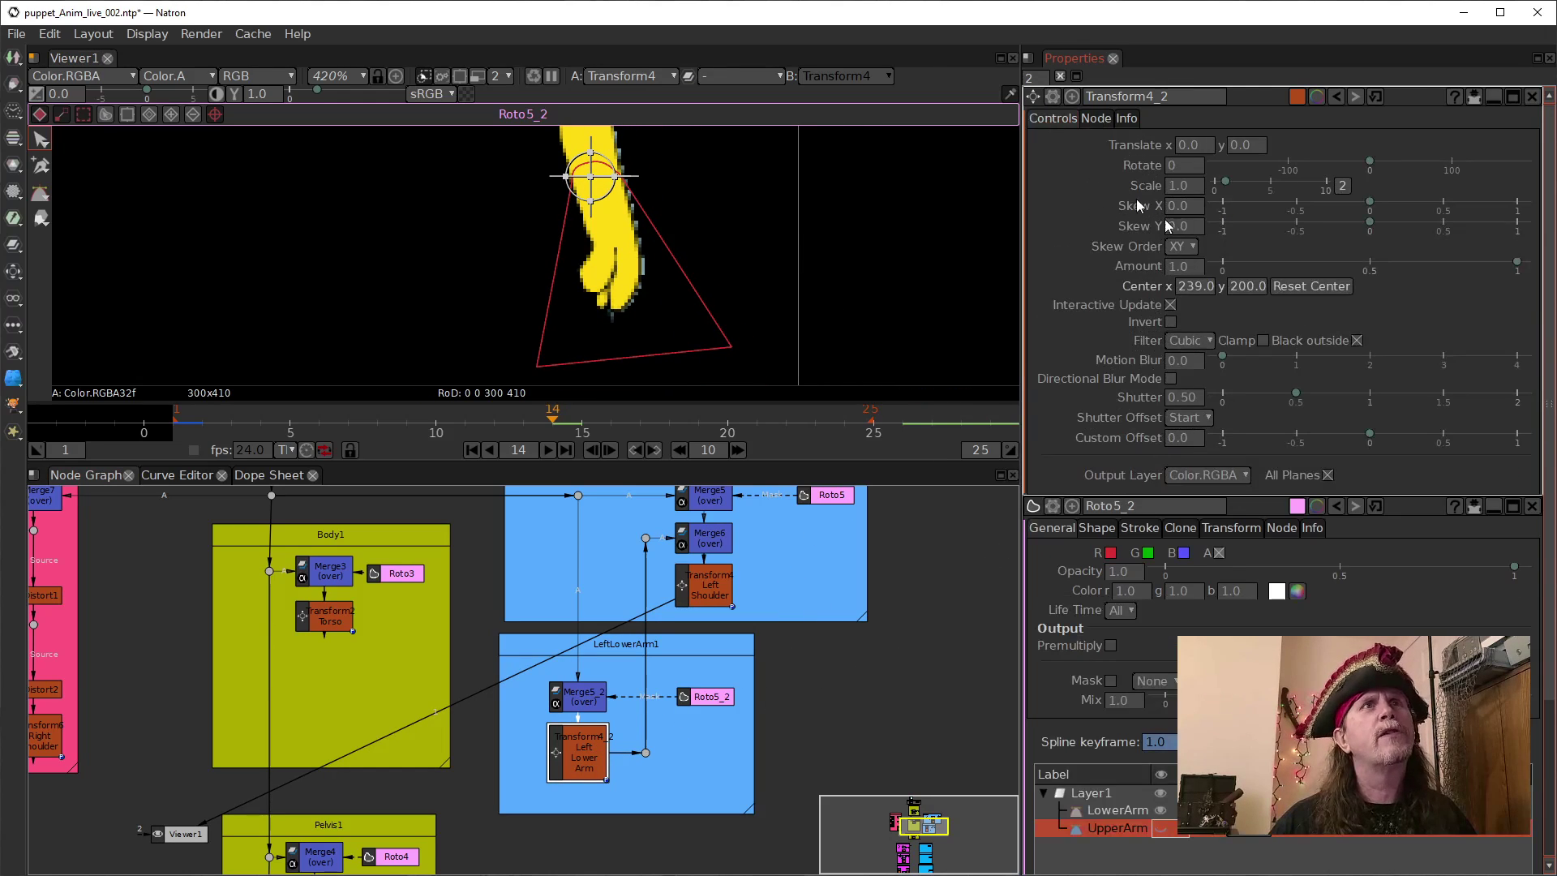
Rotate the Left Lower Arm transform up to about 58 degrees and back to a smaller angle to test the elbow bend.
left_click(1176, 166)
left_click(1169, 166)
type("6")
key("Return")
scroll(1170, 166, "up", 20)
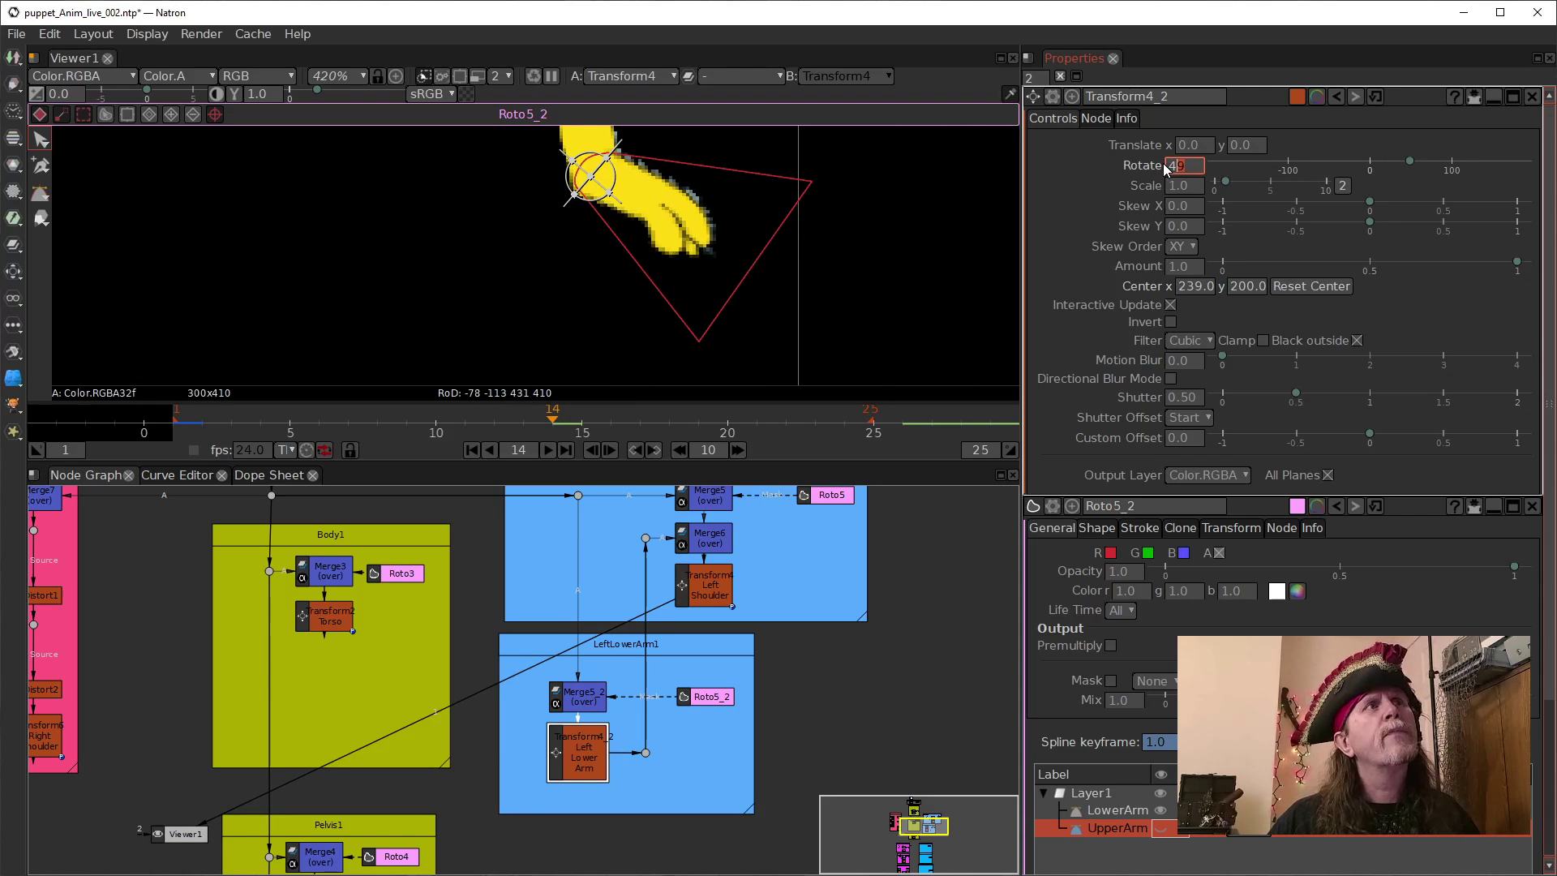
scroll(1168, 167, "up", 13)
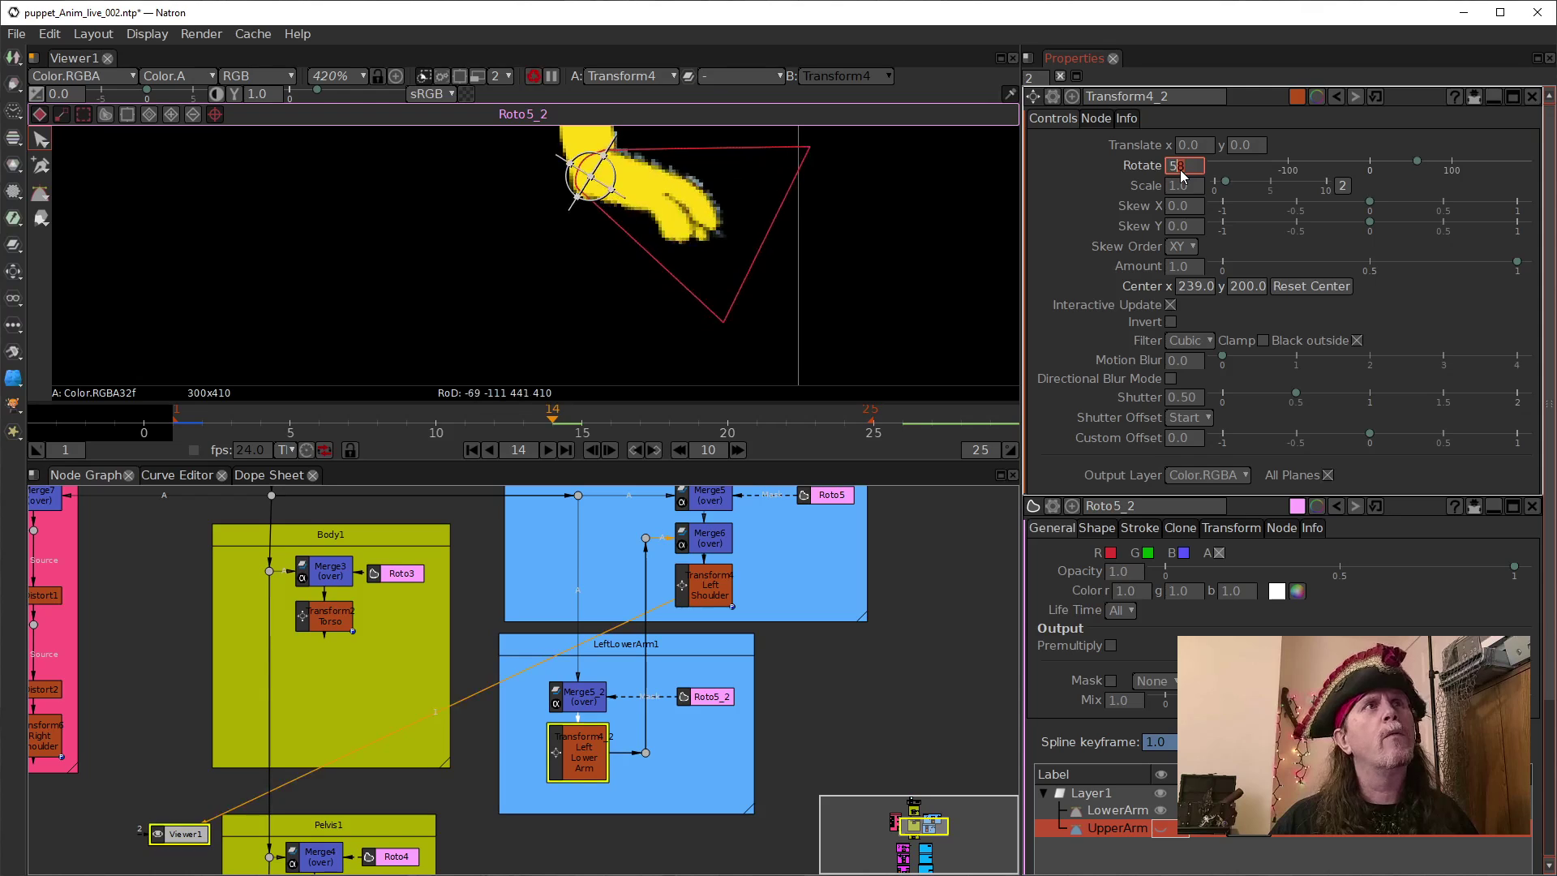
scroll(1182, 174, "down", 20)
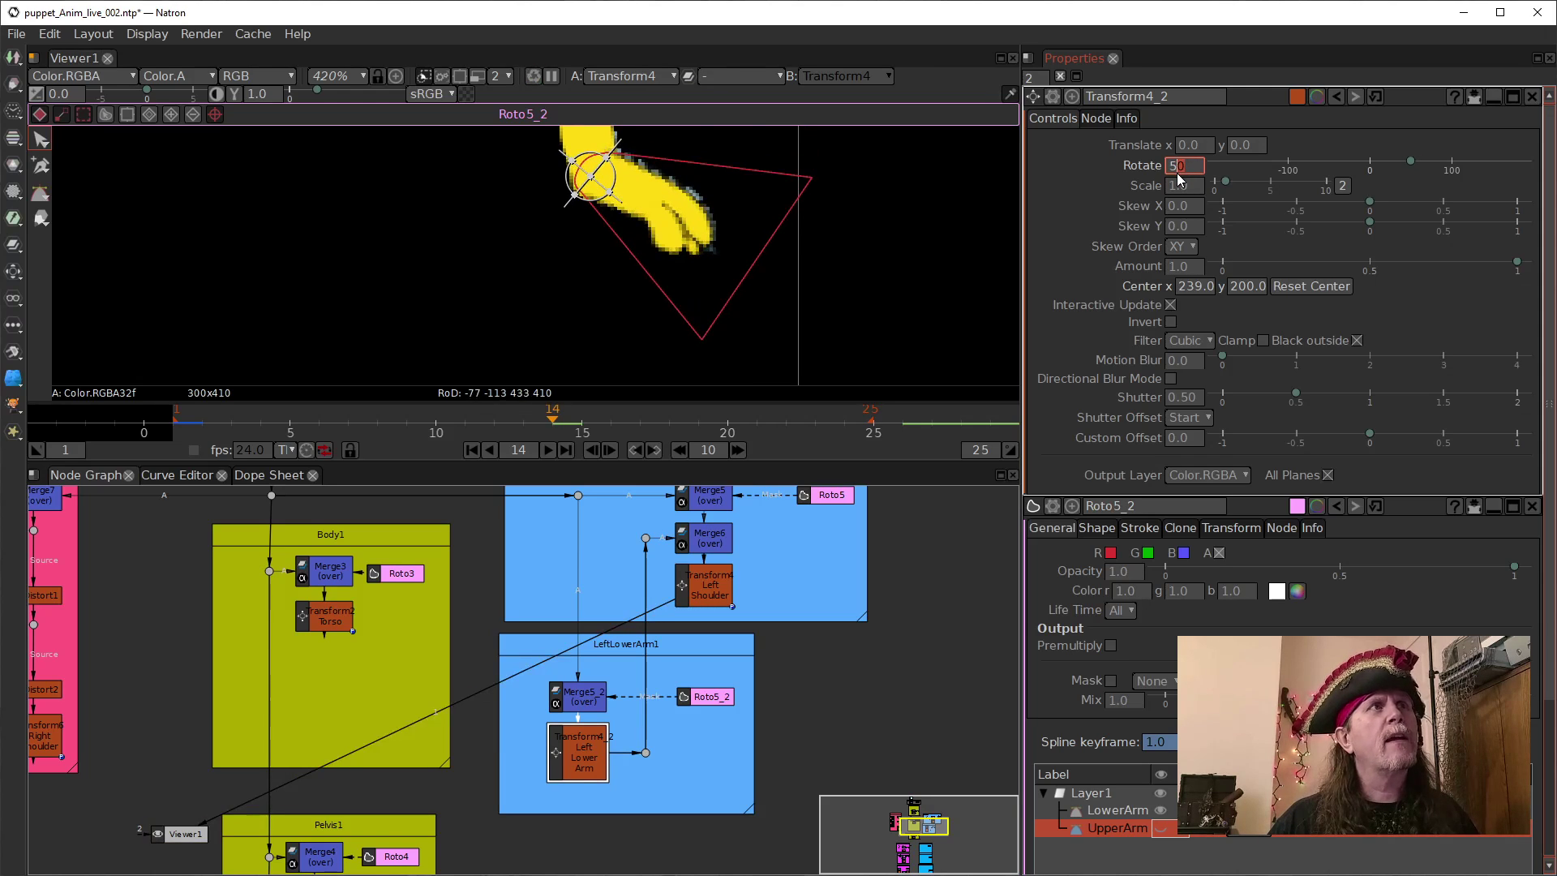
scroll(1179, 178, "down", 2)
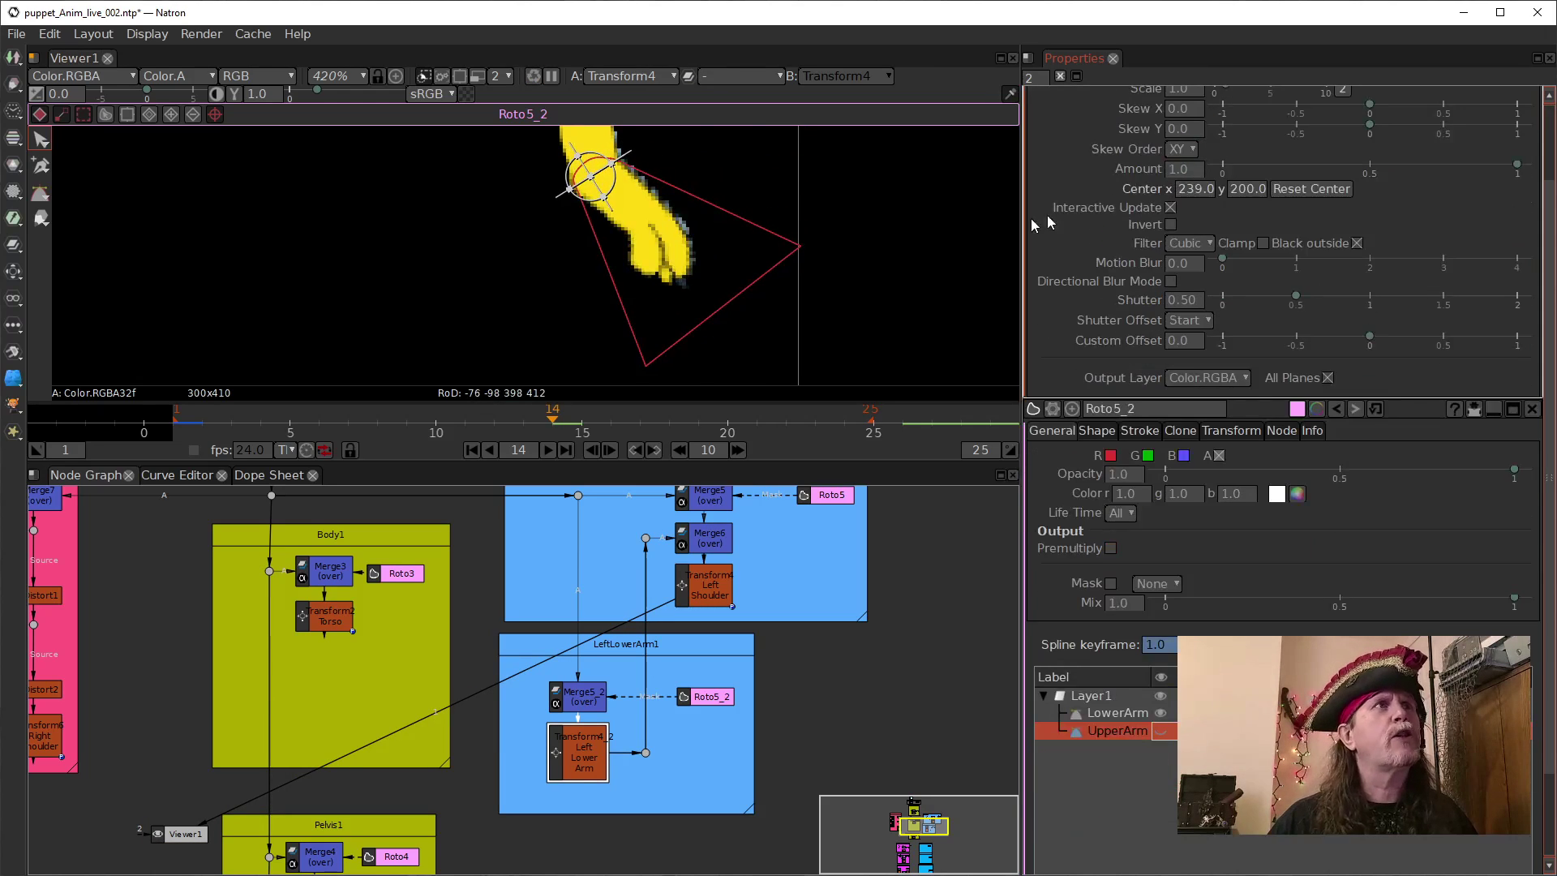
scroll(798, 251, "down", 5)
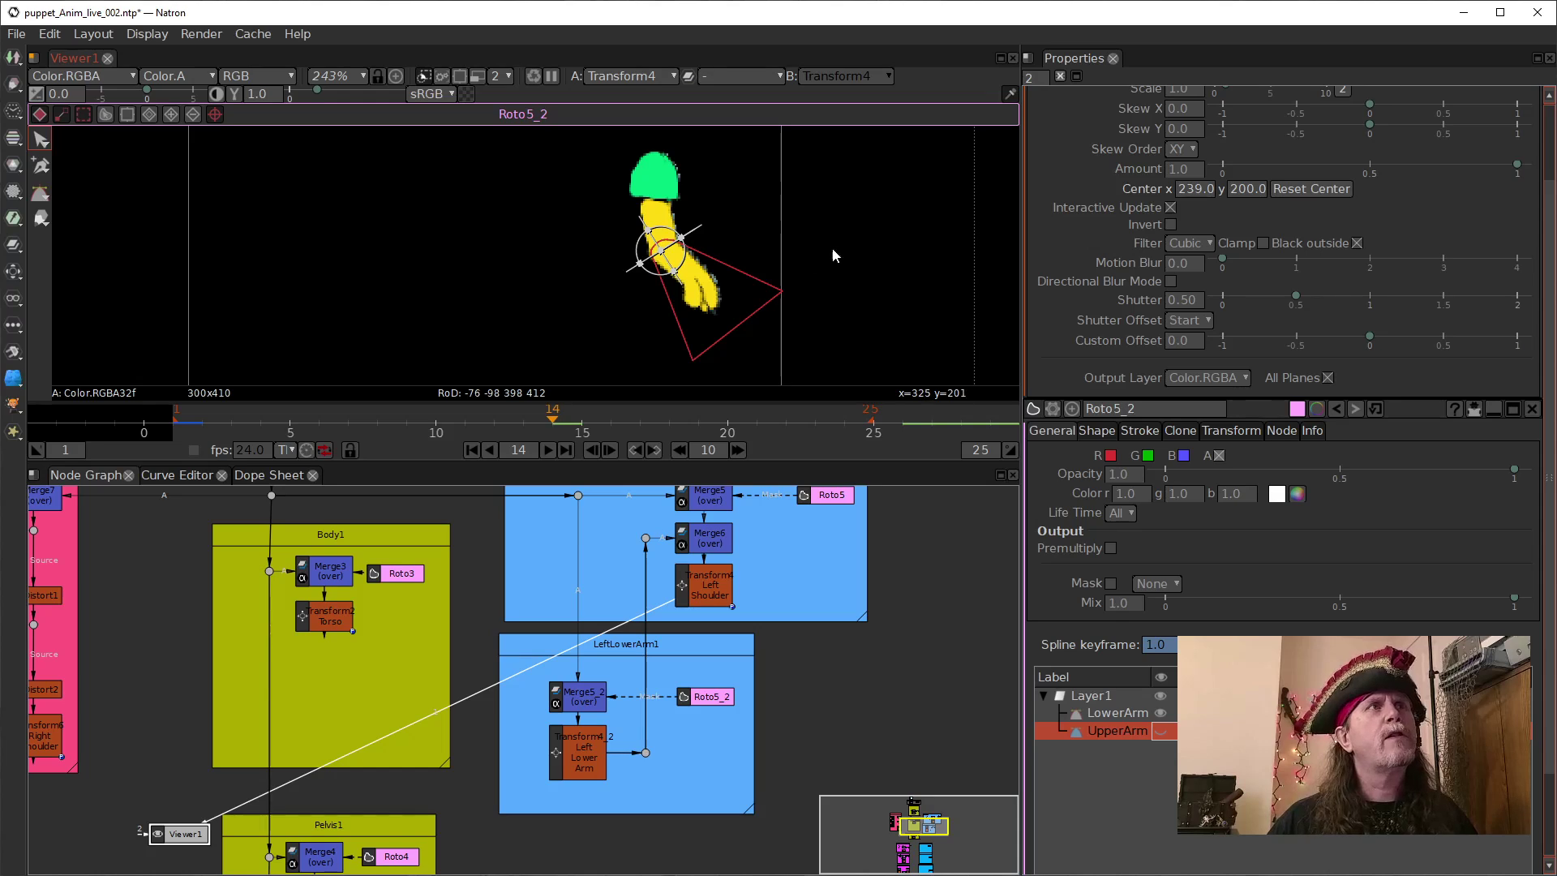
scroll(832, 248, "up", 1)
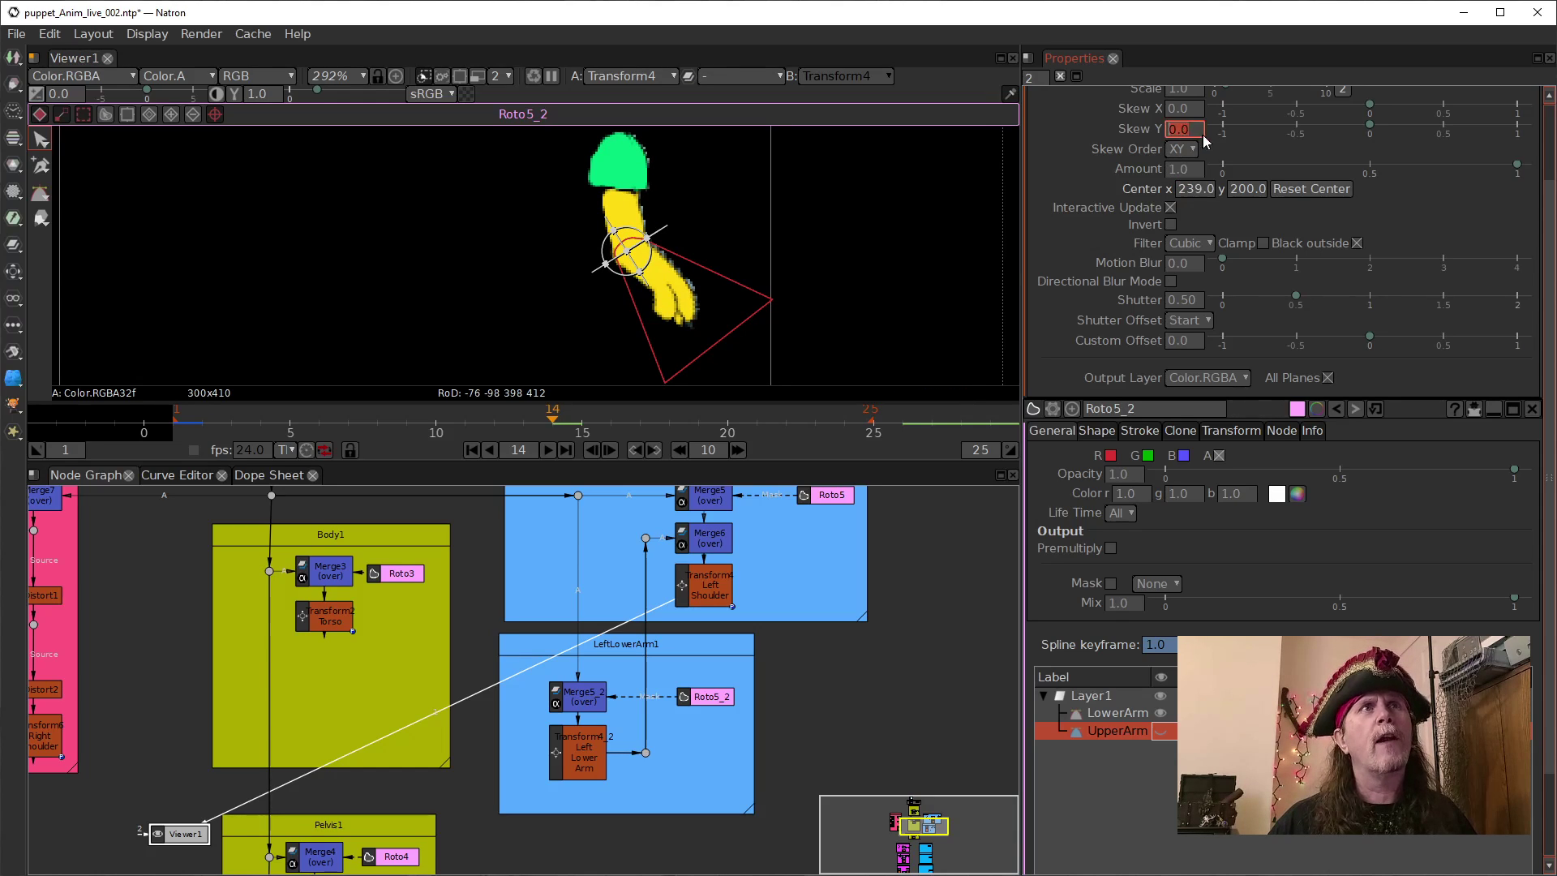
Reset the Left Lower Arm transform's rotation to its default.
scroll(1119, 158, "up", 2)
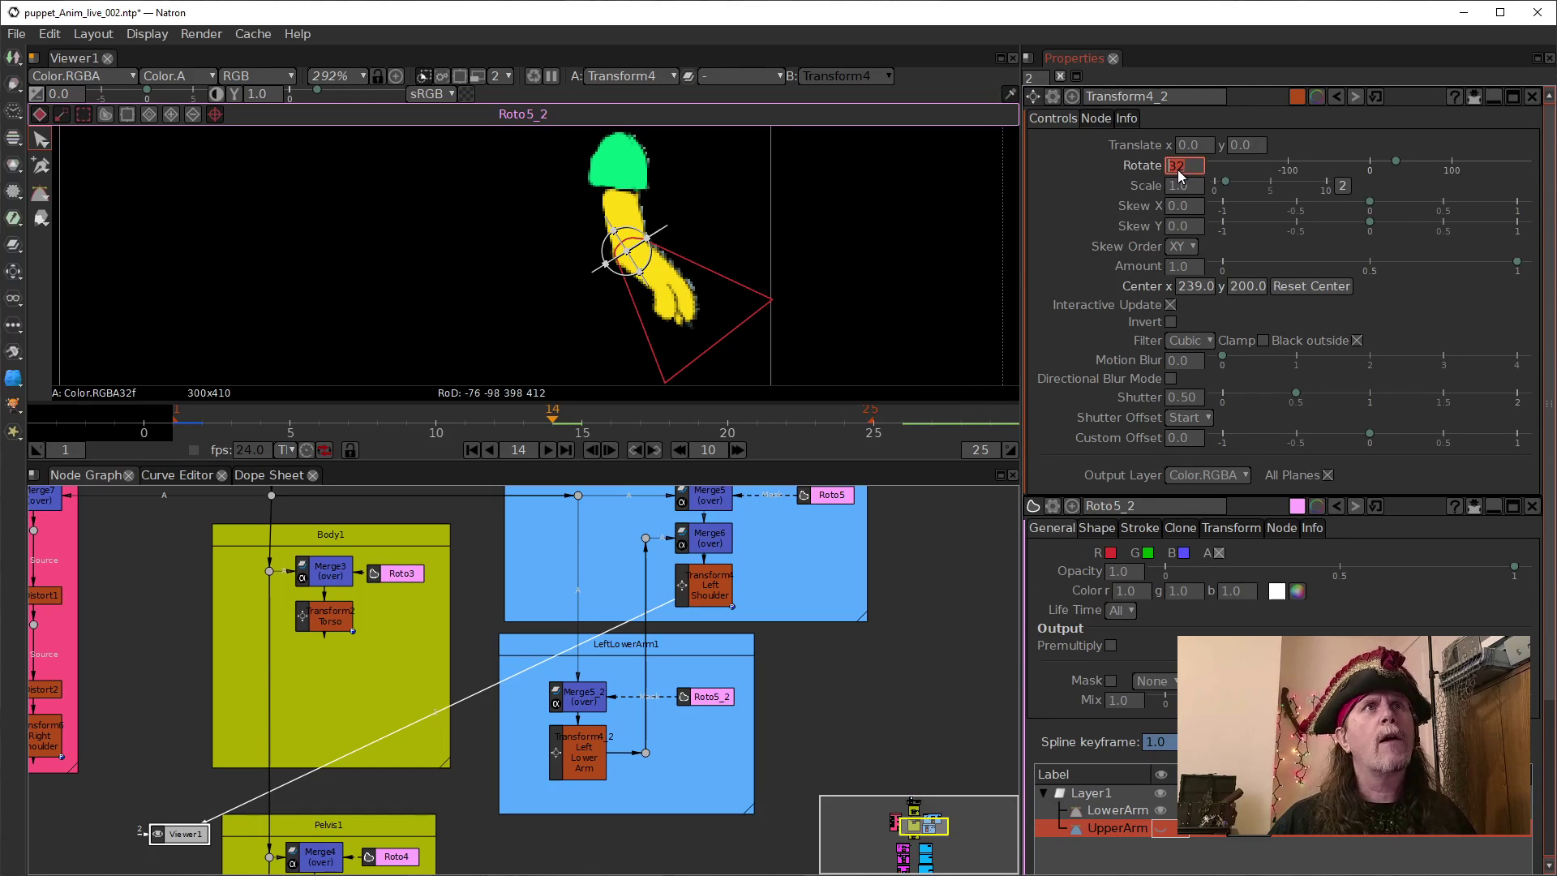
right_click(1168, 168)
left_click(1198, 221)
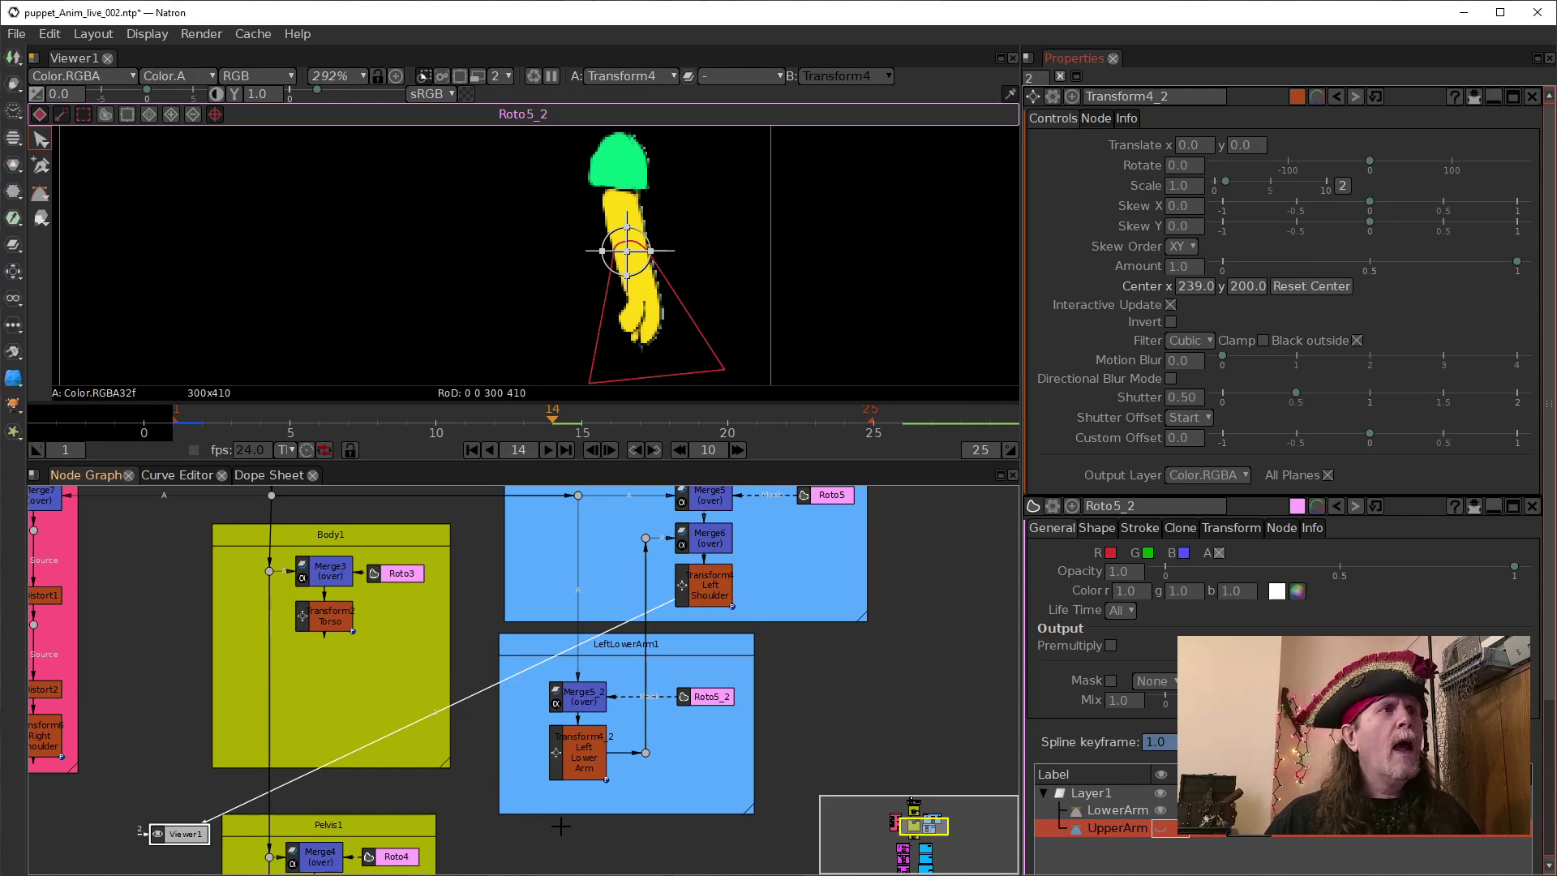
View the output of the transform in the pelvis group and fit the whole frame in the viewer.
scroll(417, 640, "down", 4)
left_click_drag(598, 728, 652, 731)
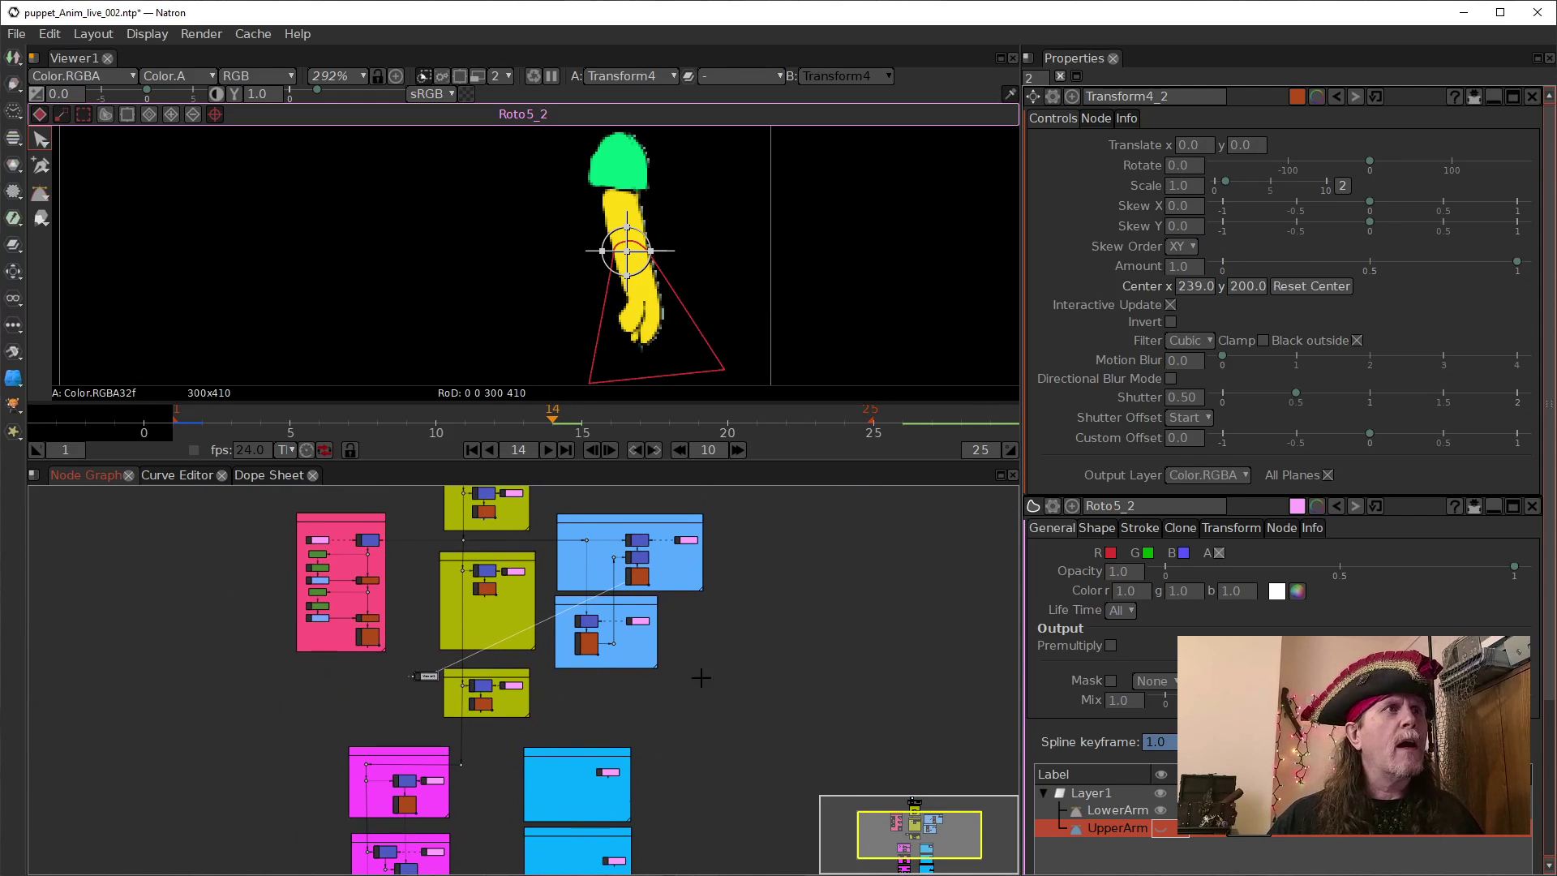
left_click(485, 704)
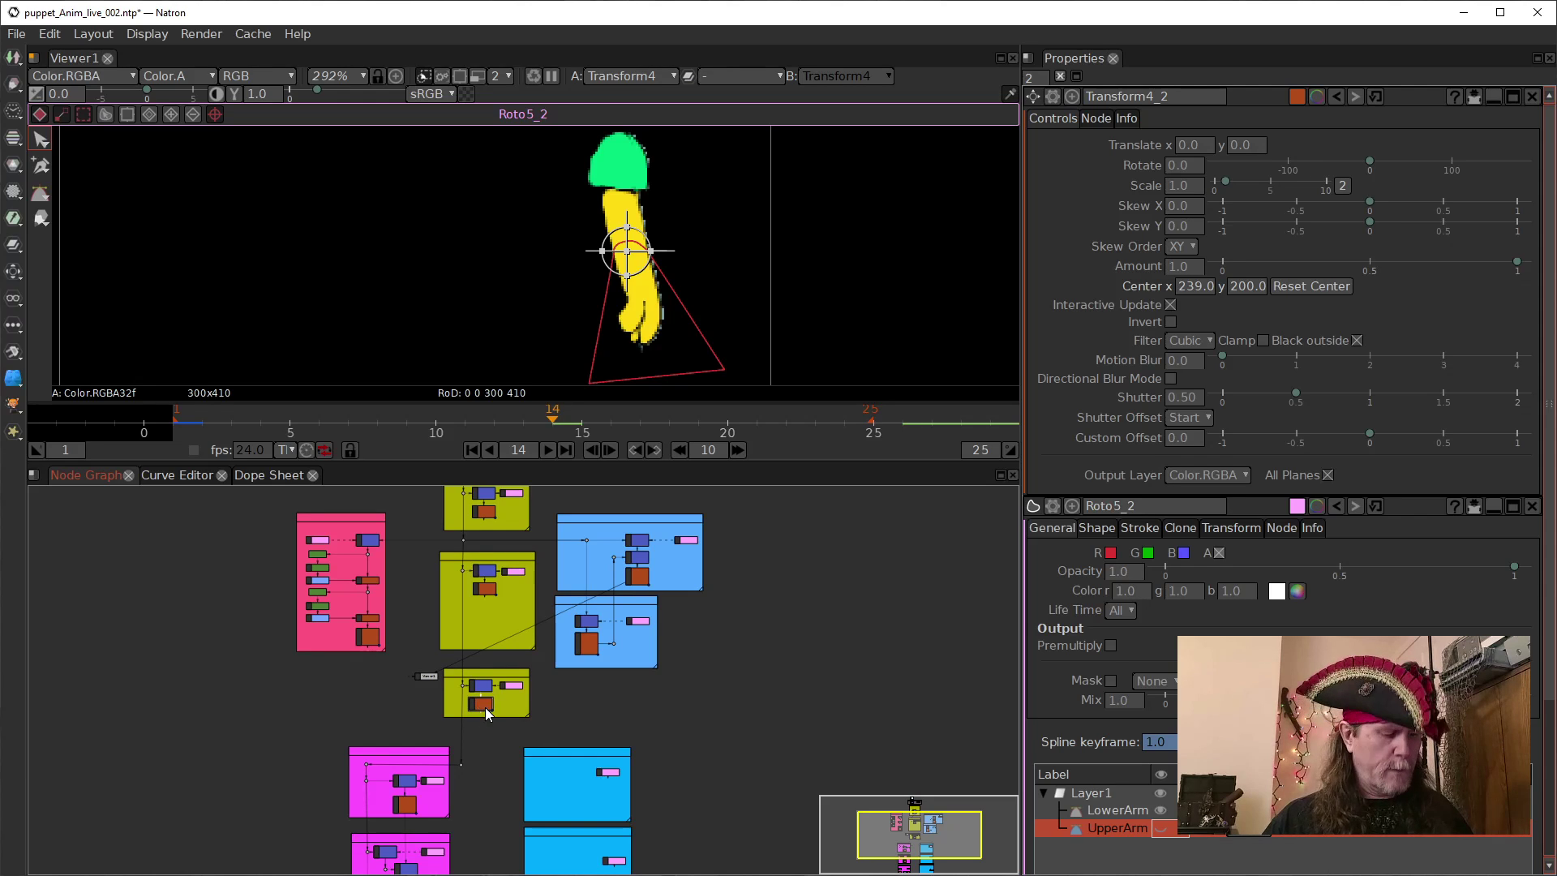
key("1")
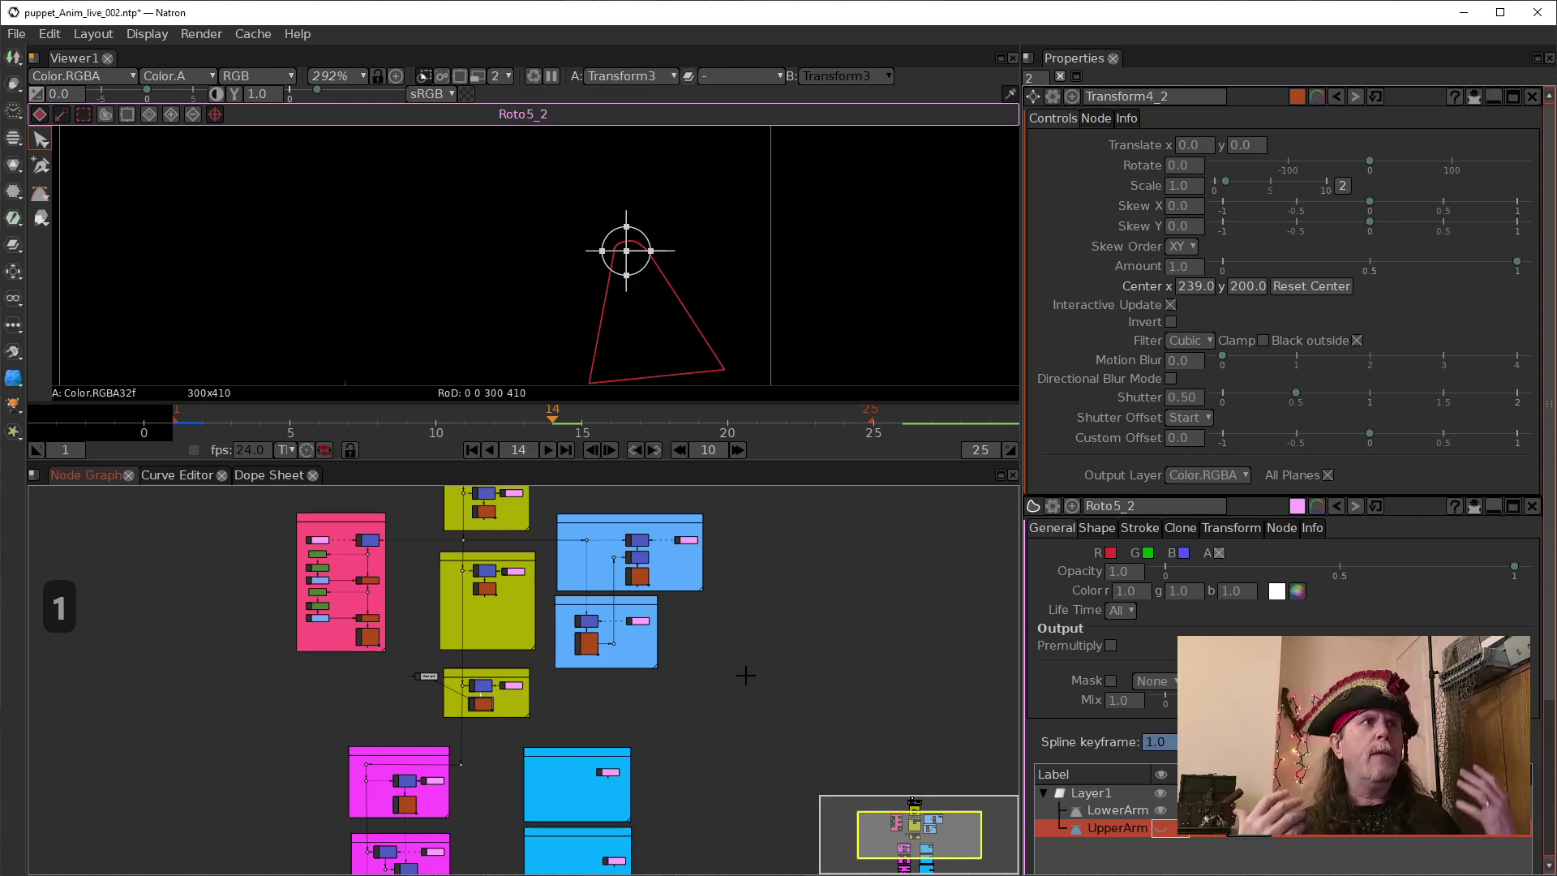
left_click(488, 295)
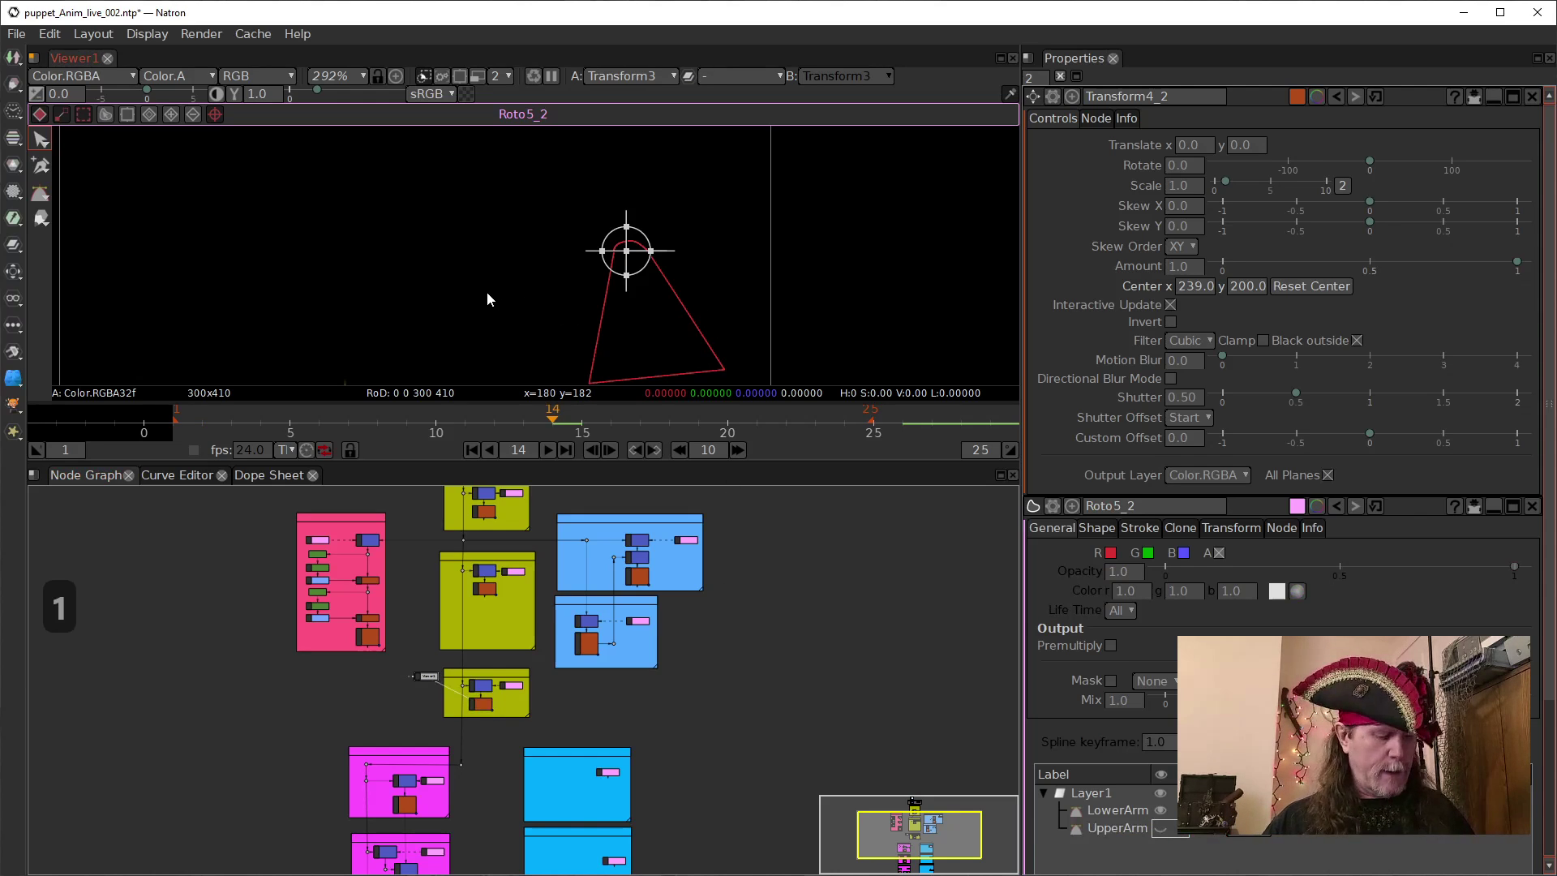
key("f")
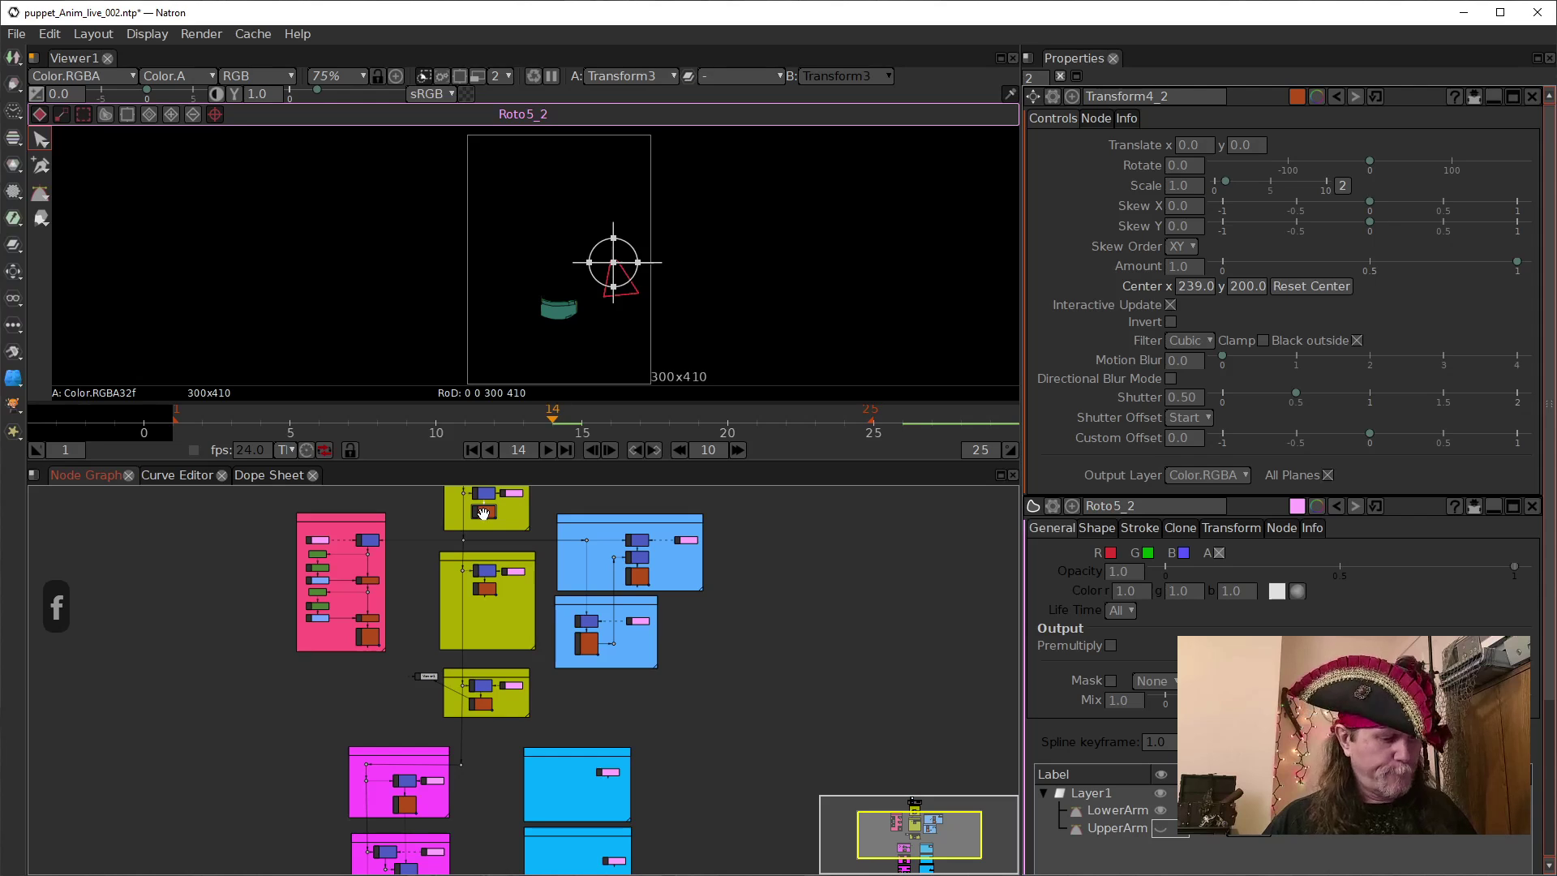
View the Neck transform's output and open its properties.
key("f")
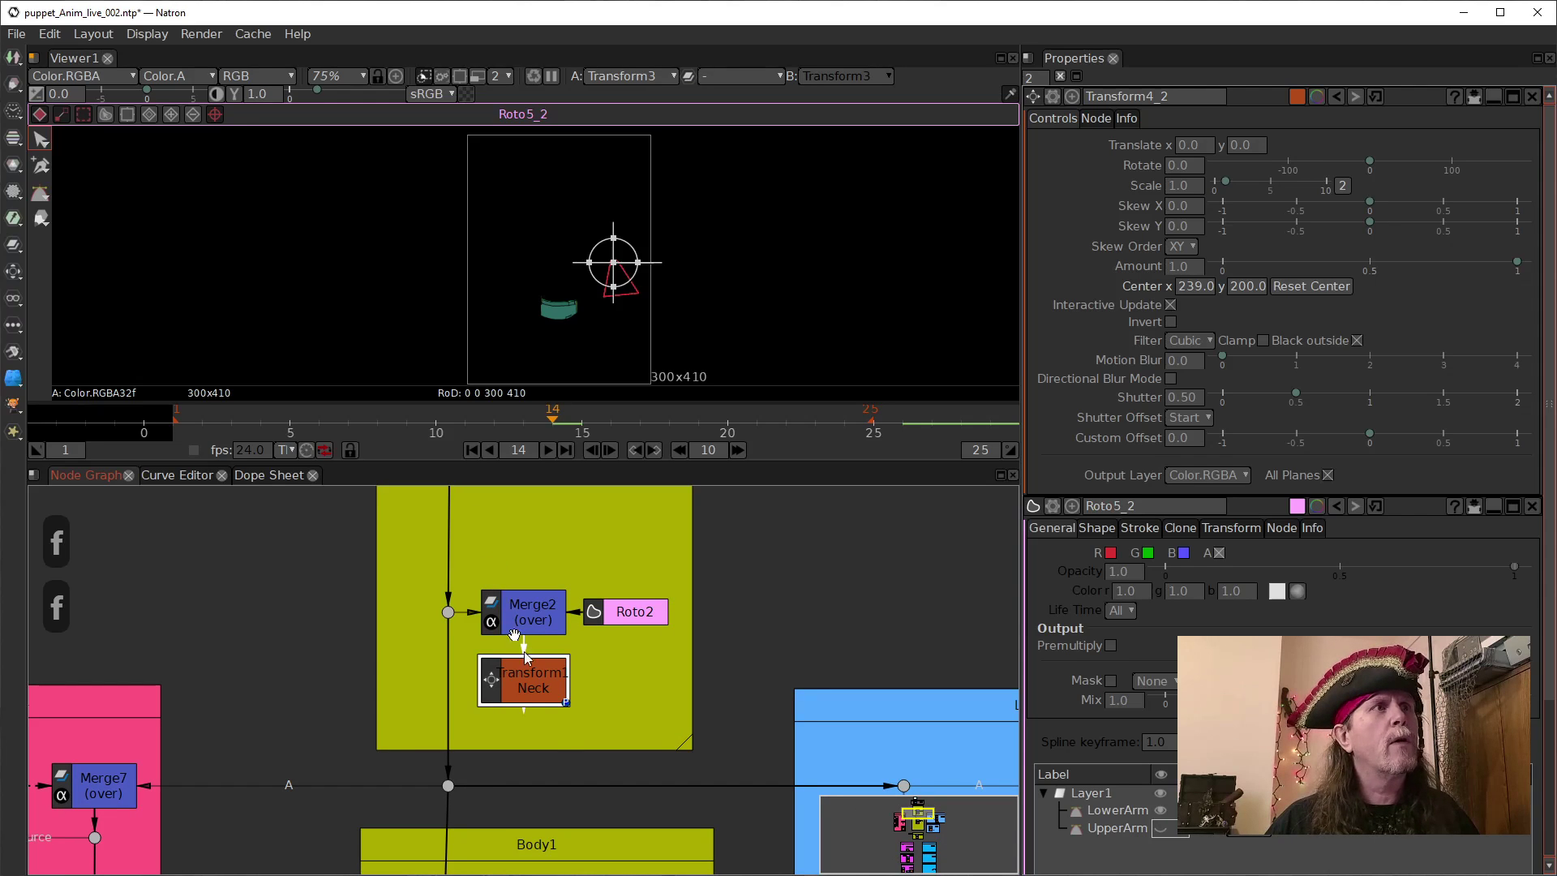
key("f")
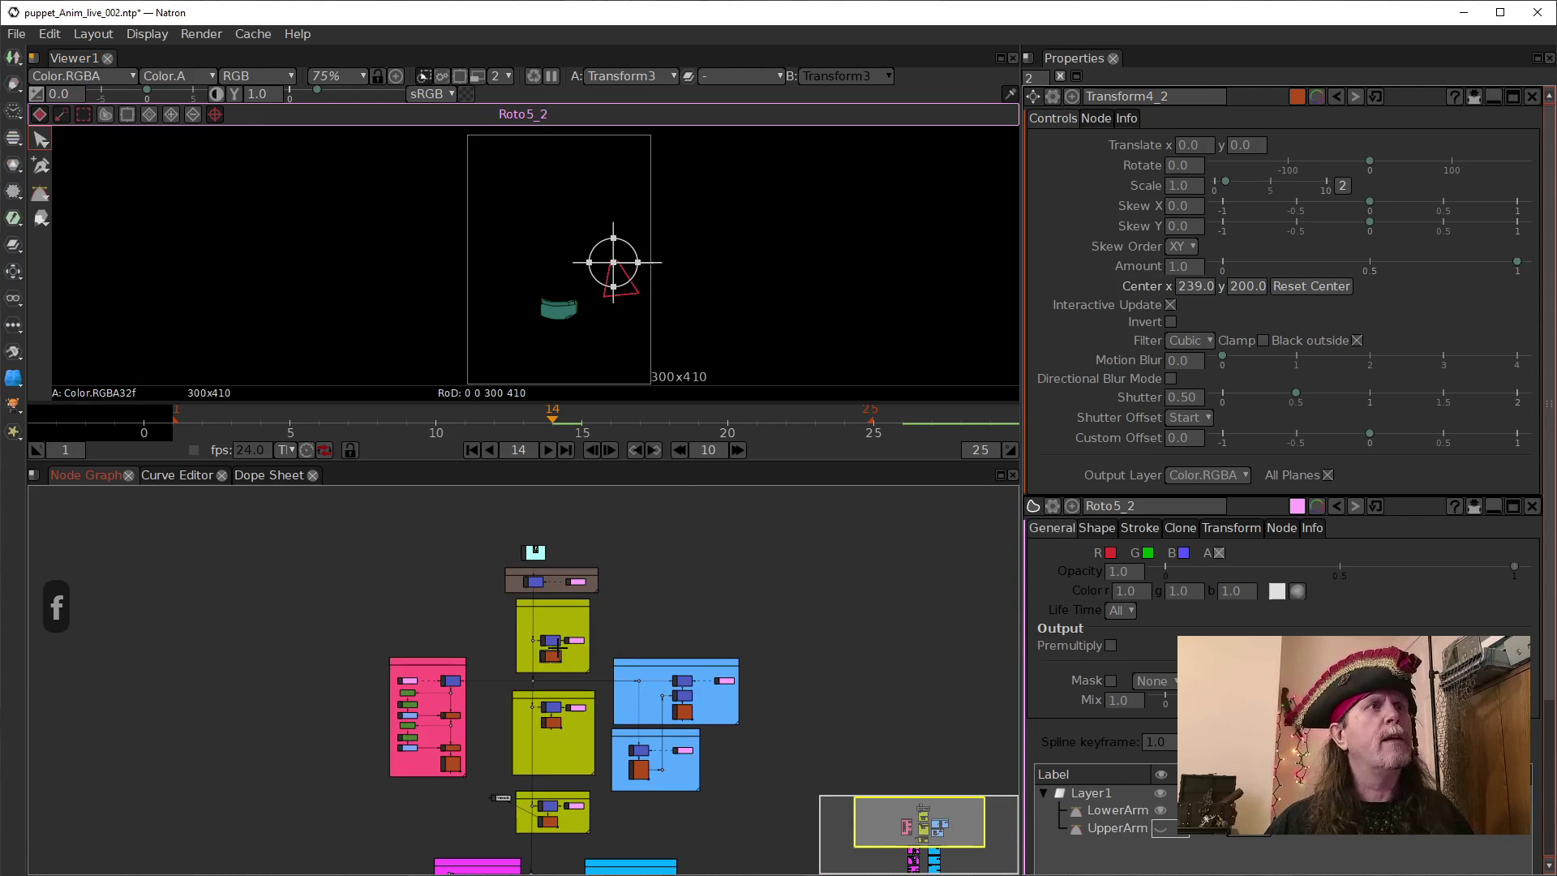
scroll(579, 649, "up", 2)
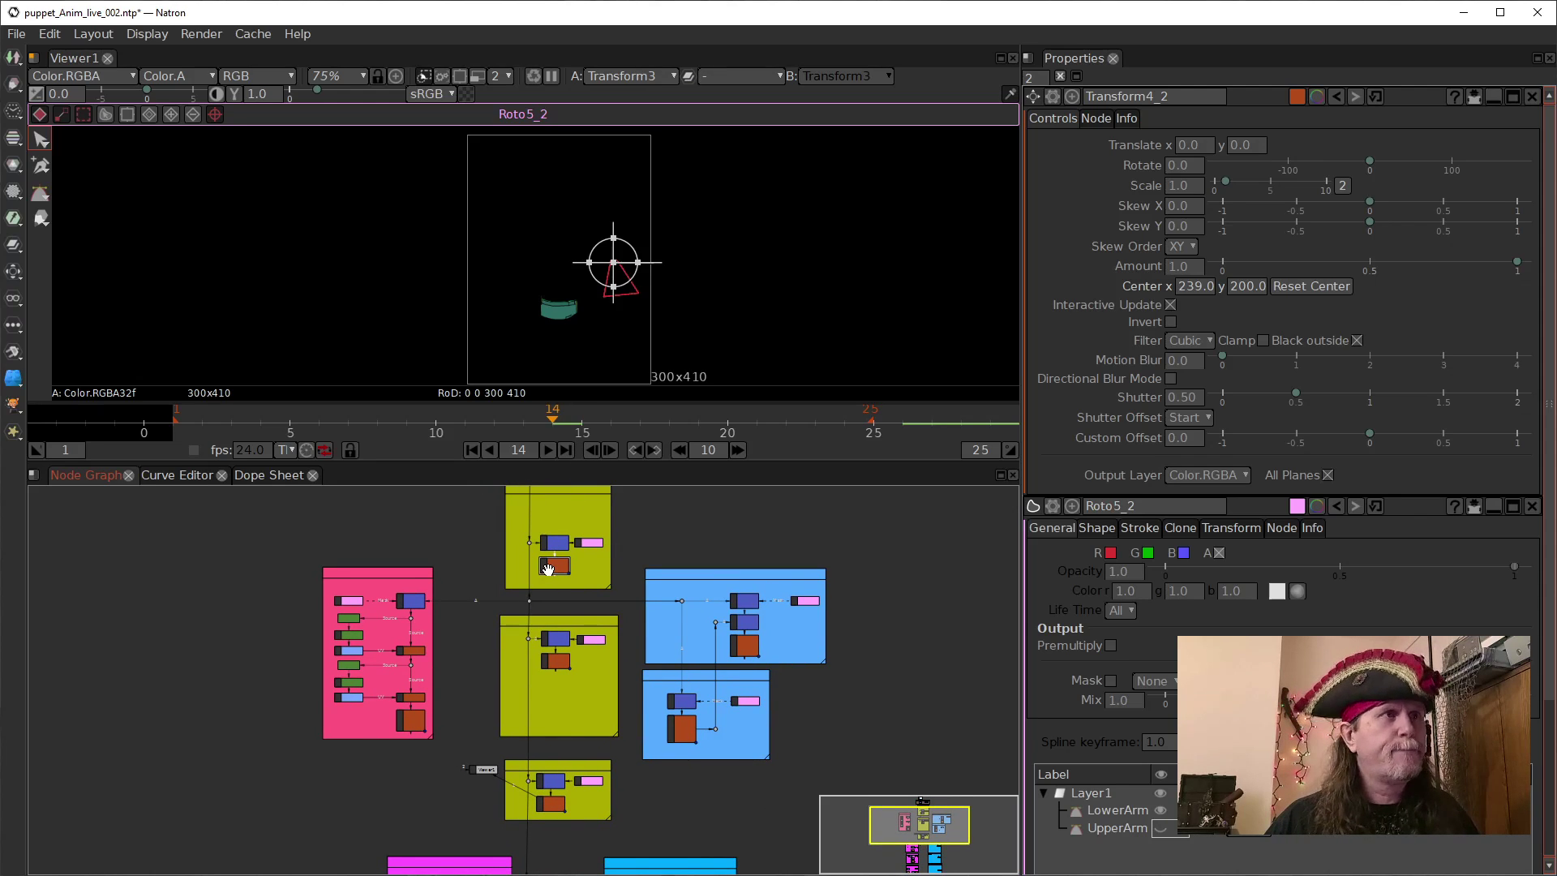
key("1")
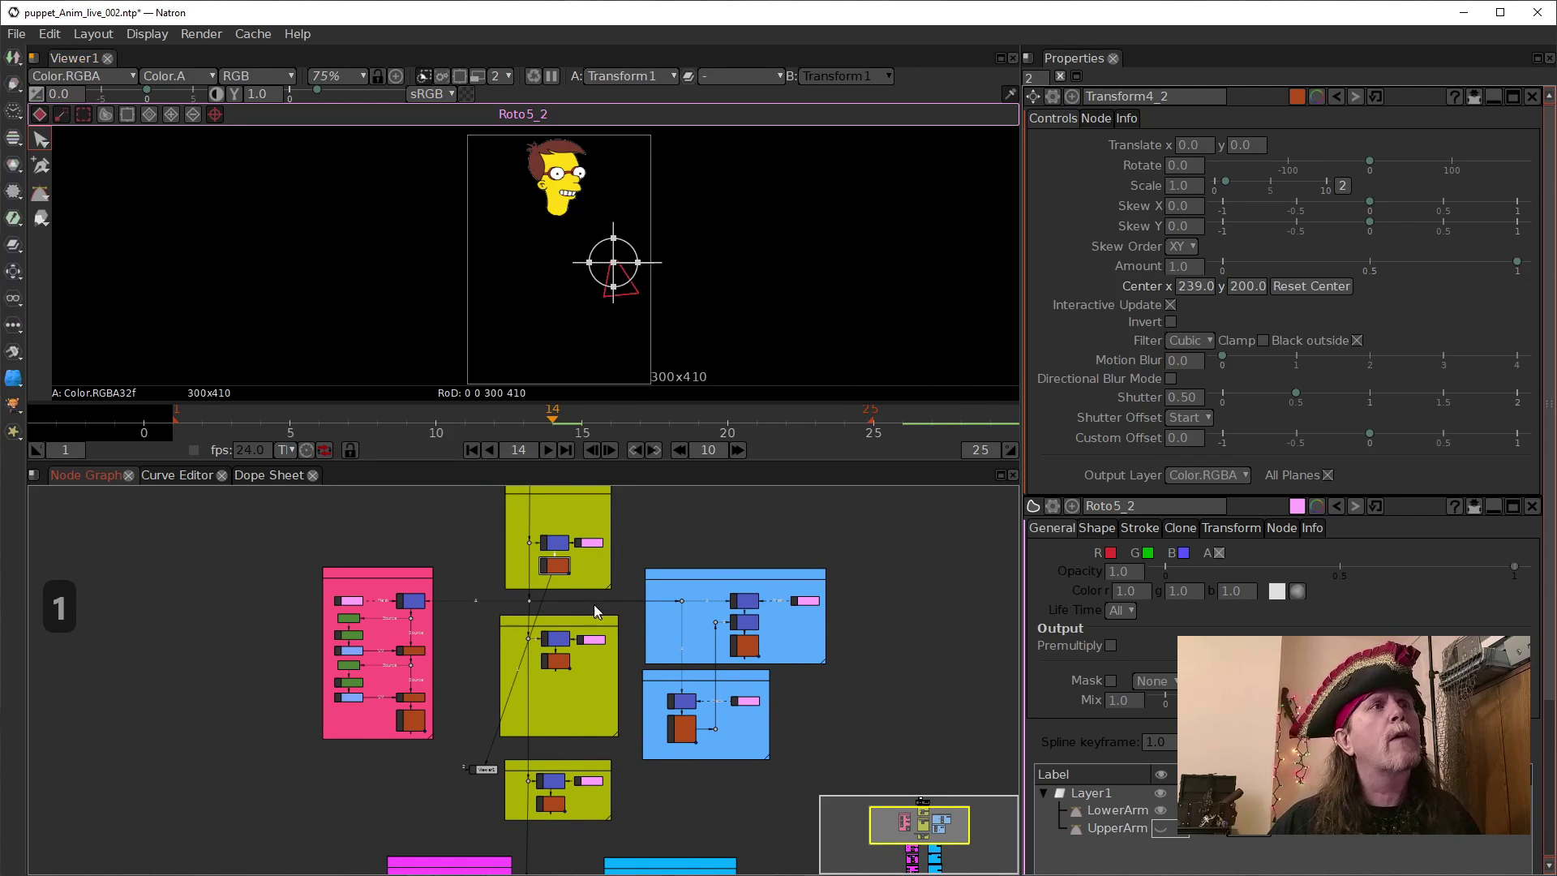
scroll(571, 570, "up", 3)
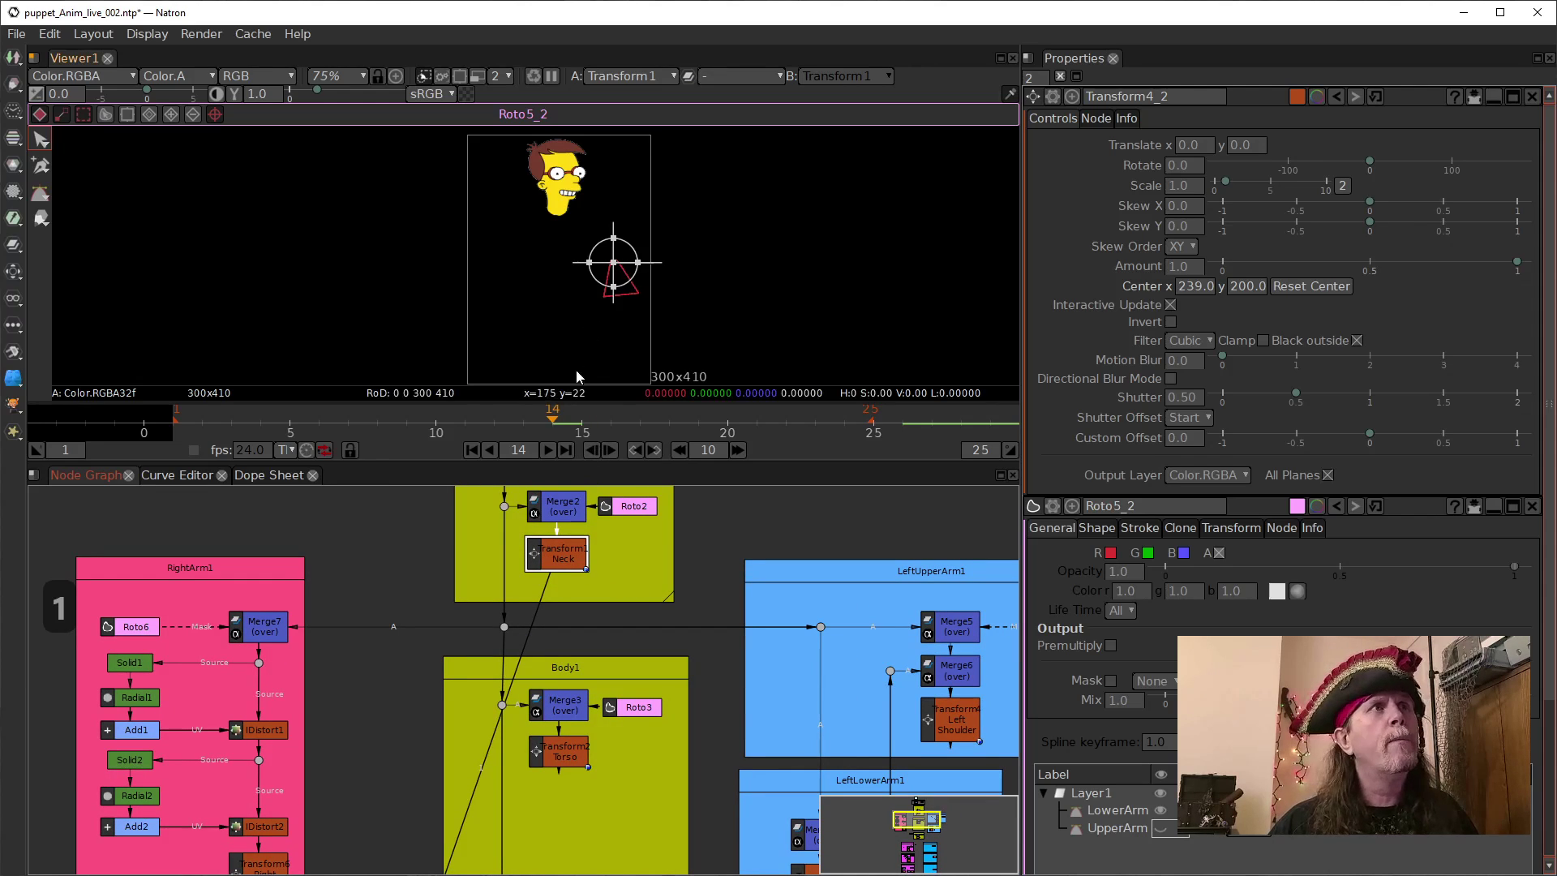
double_click(561, 566)
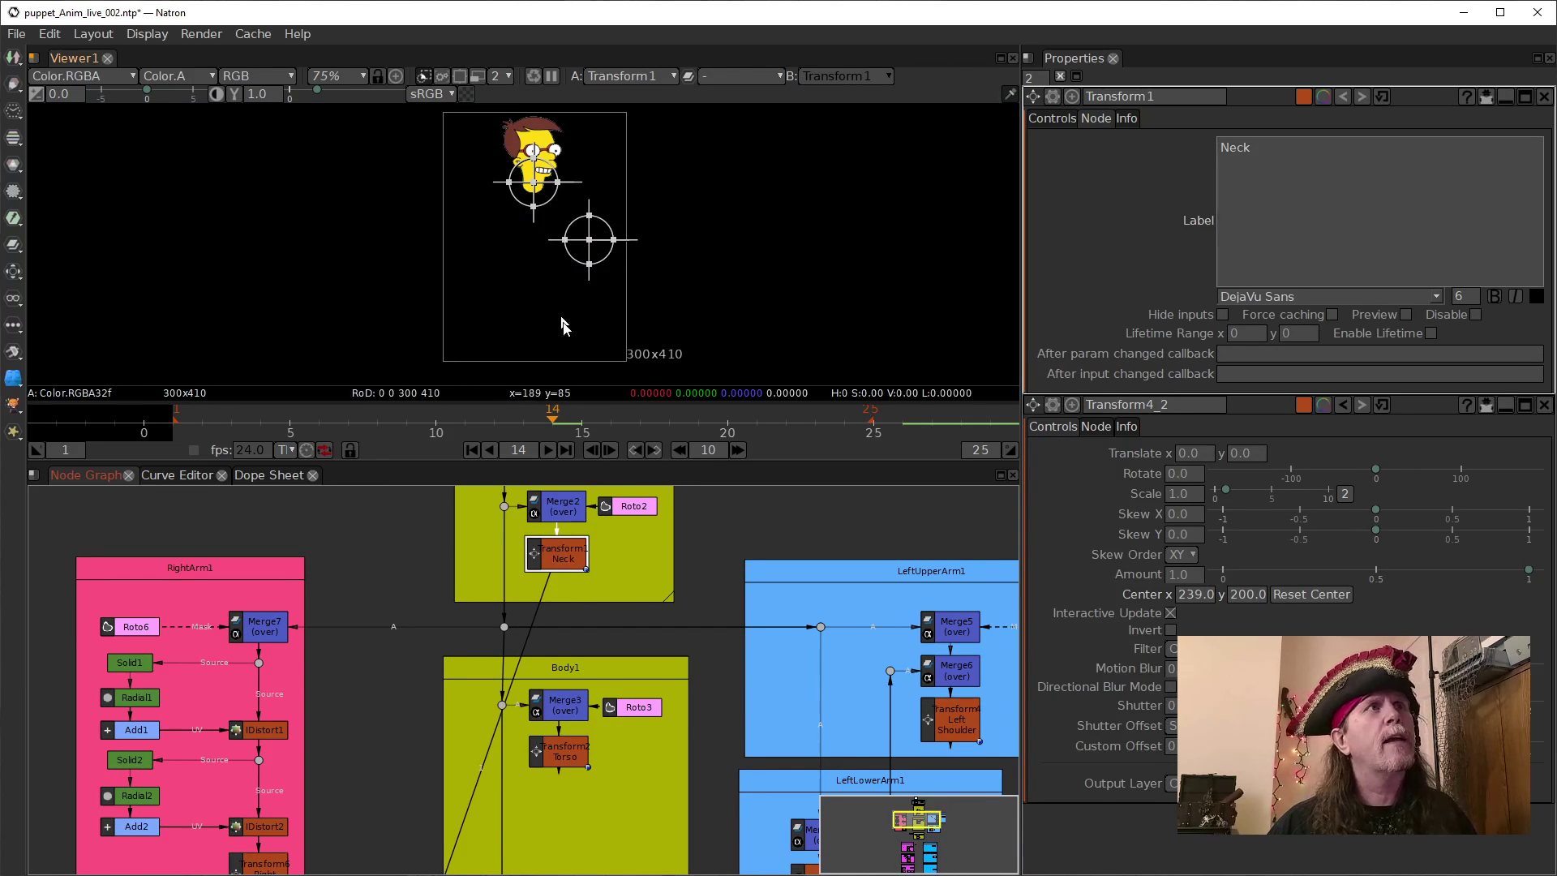
Open the Torso transform's properties and view its output.
left_click(574, 754)
double_click(573, 753)
key("1")
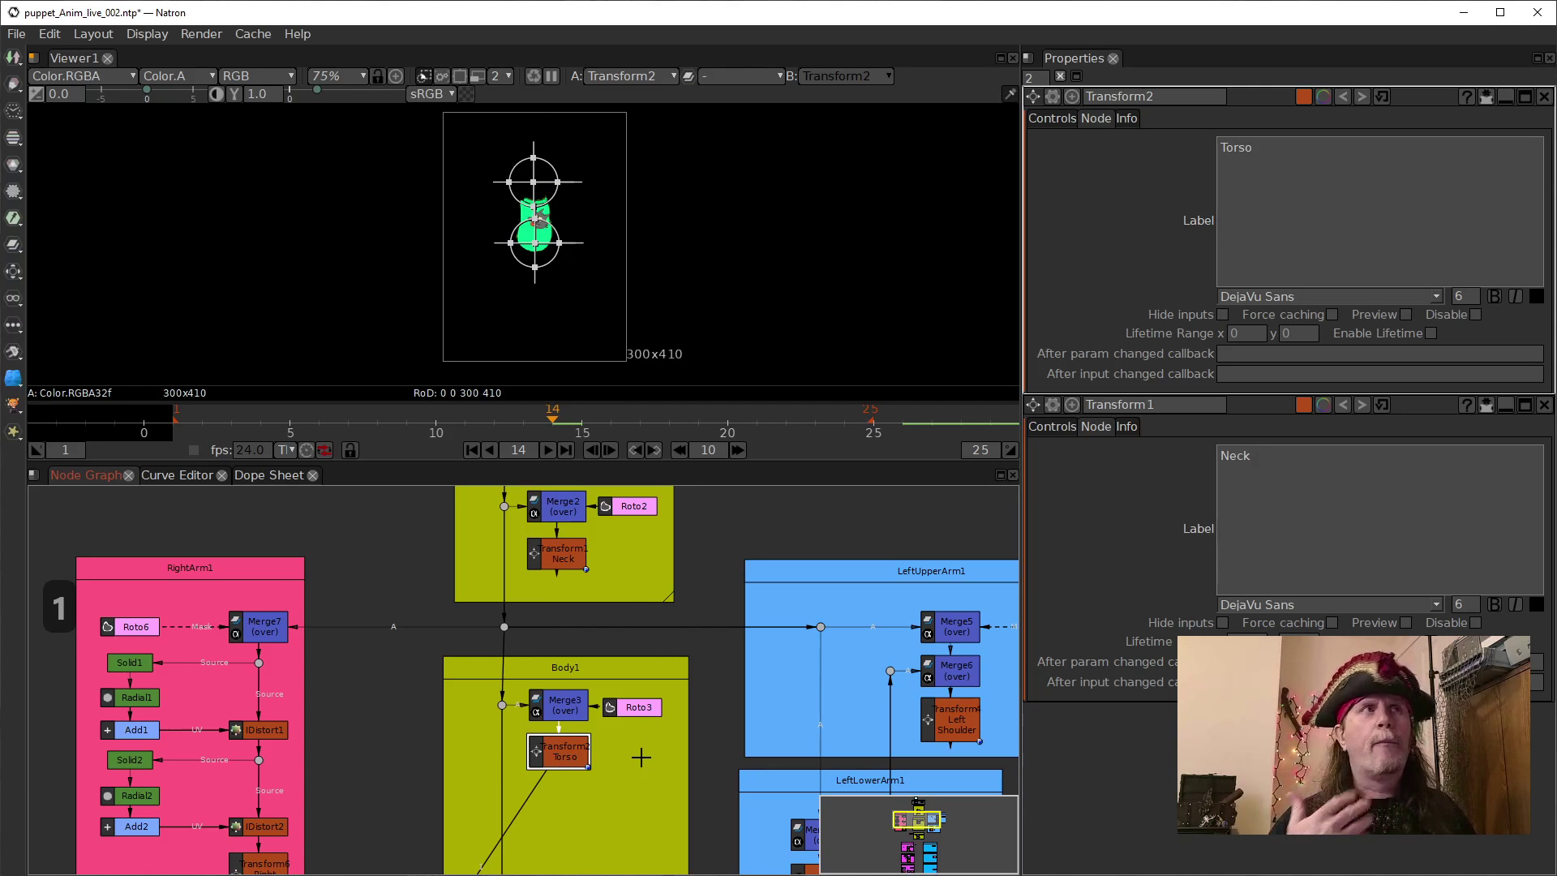
Add a Merge node below the Torso transform and connect the Neck transform to its A input.
left_click_drag(640, 804, 634, 751)
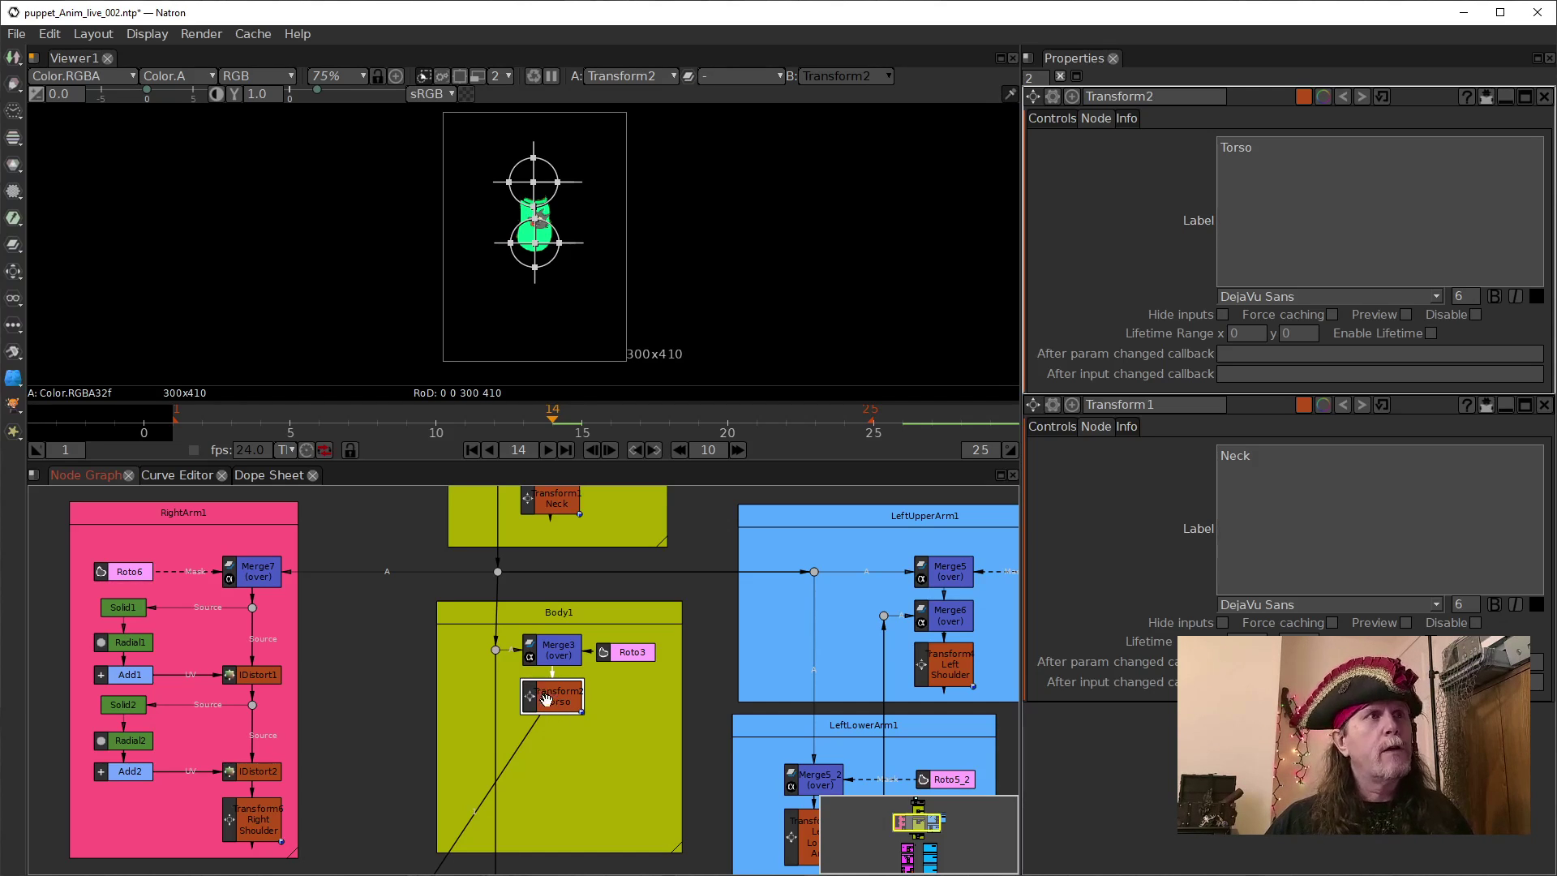
key("m")
left_click_drag(572, 753, 570, 769)
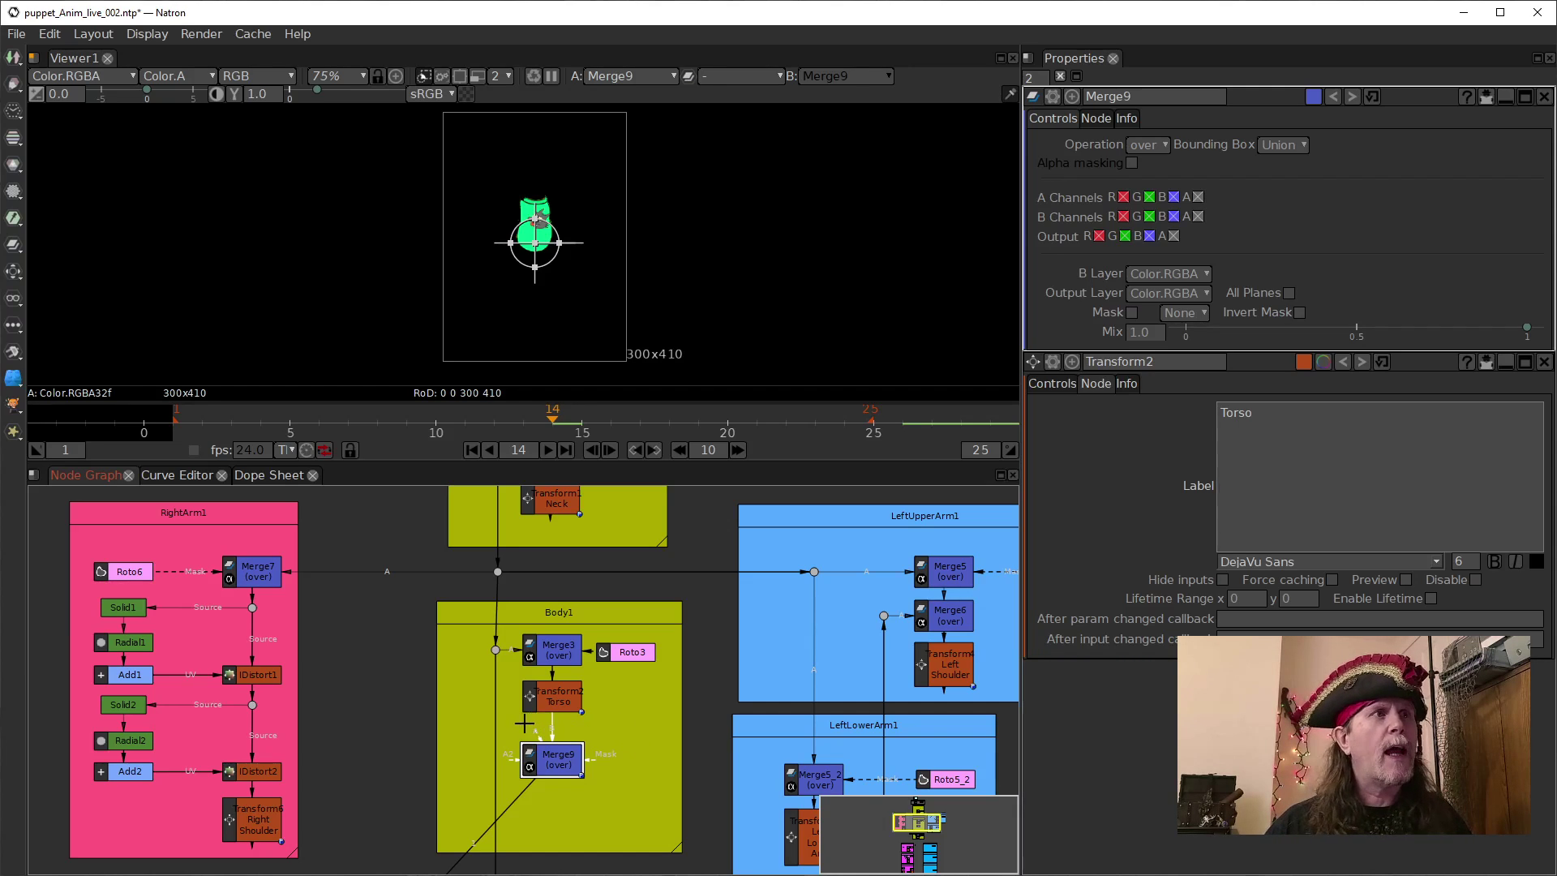
left_click_drag(601, 495, 557, 501)
left_click_drag(681, 618, 673, 668)
left_click(536, 549)
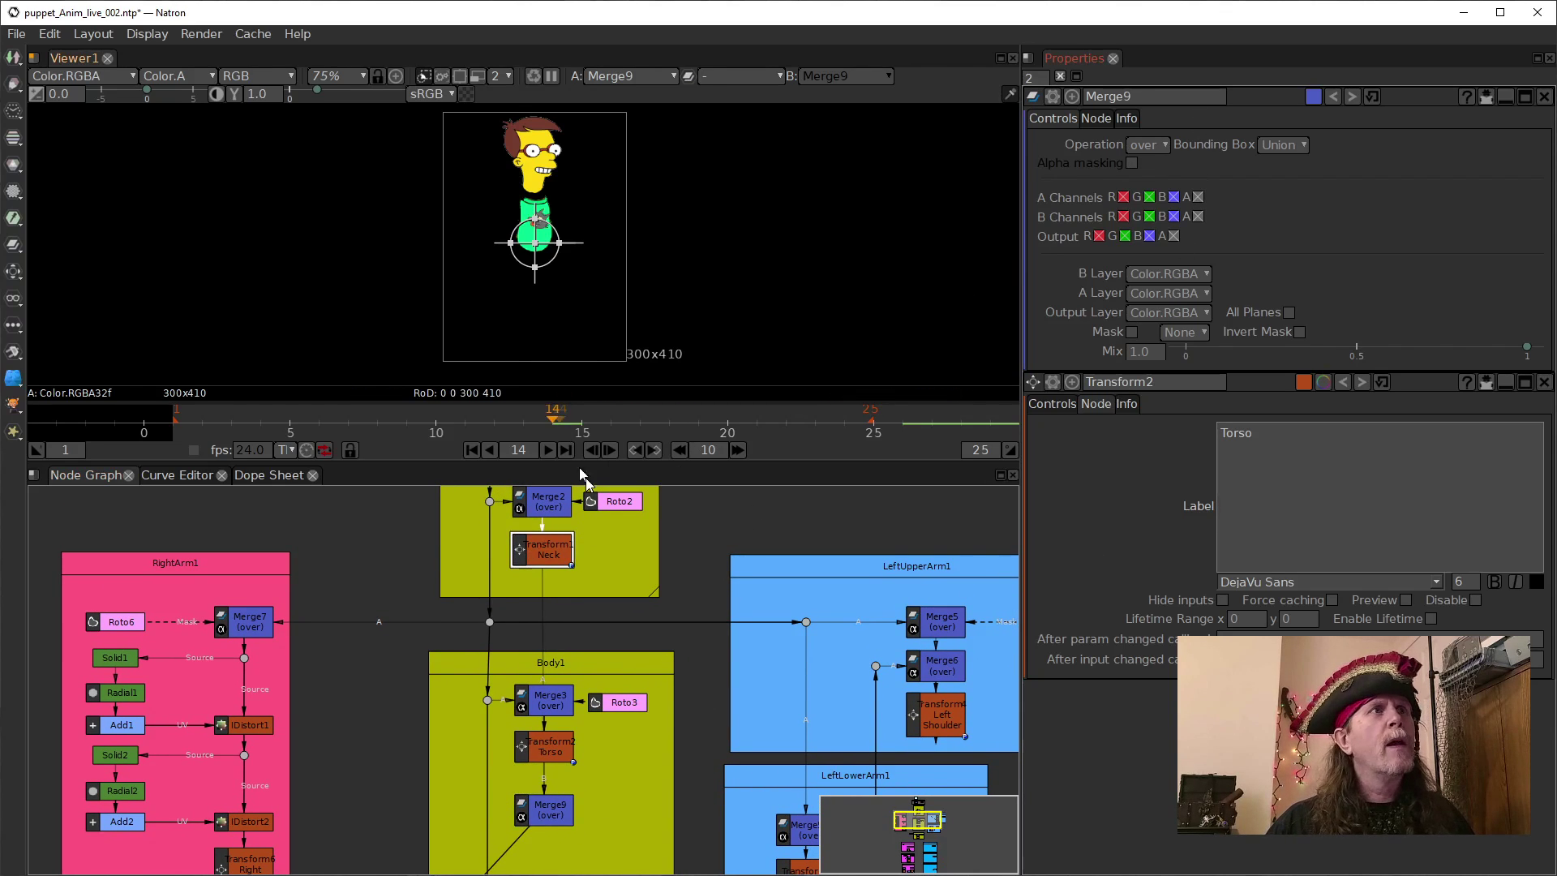
Lower the head onto the torso by setting the Neck transform's translation to x 3 and y -23.
double_click(538, 548)
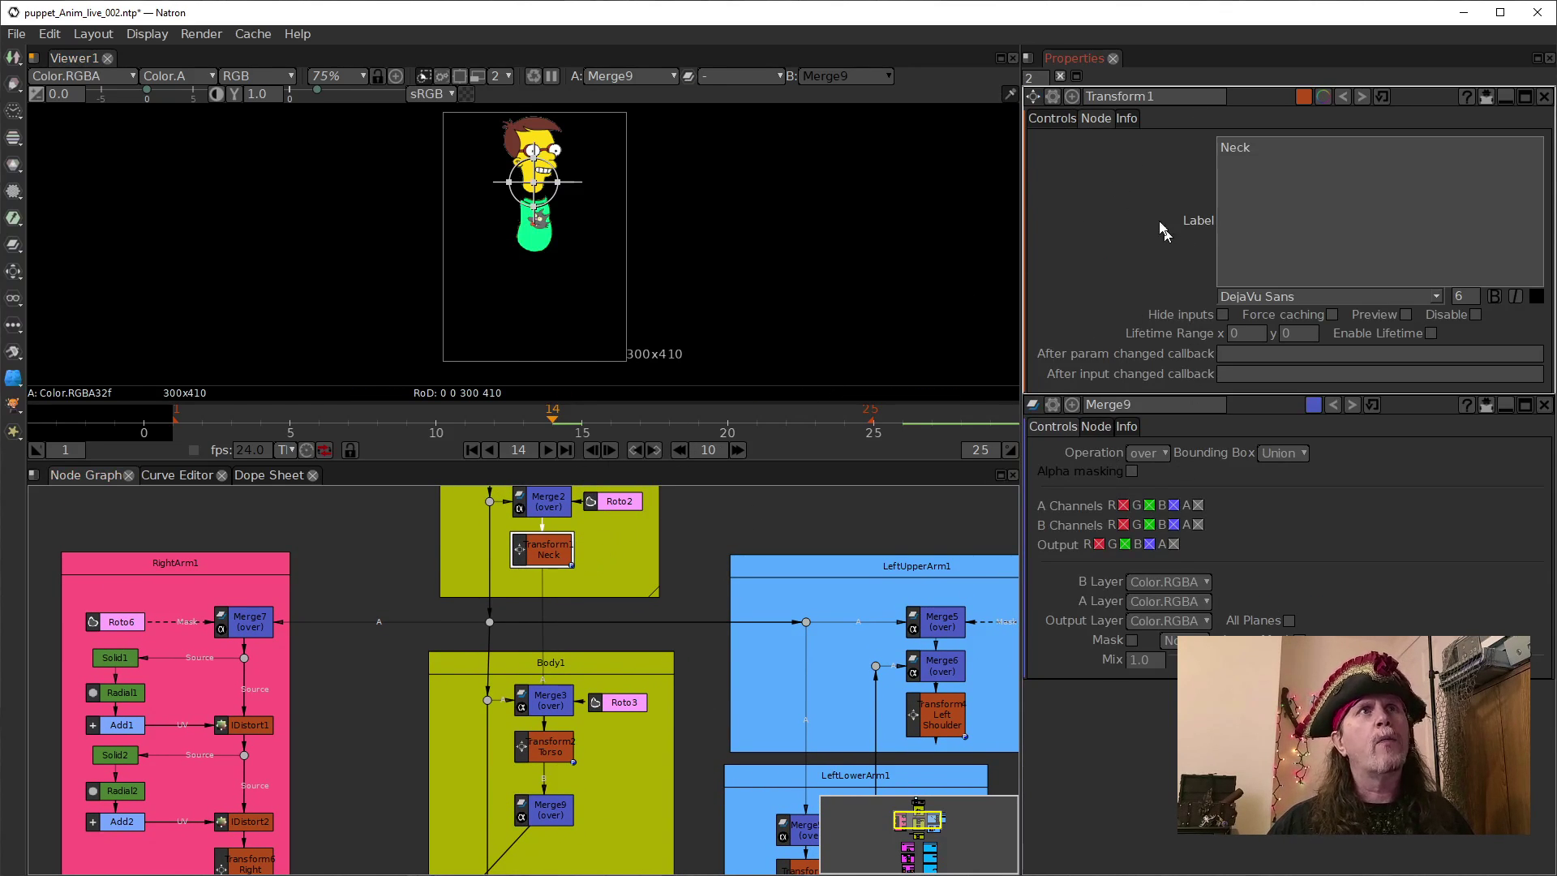
left_click(1057, 122)
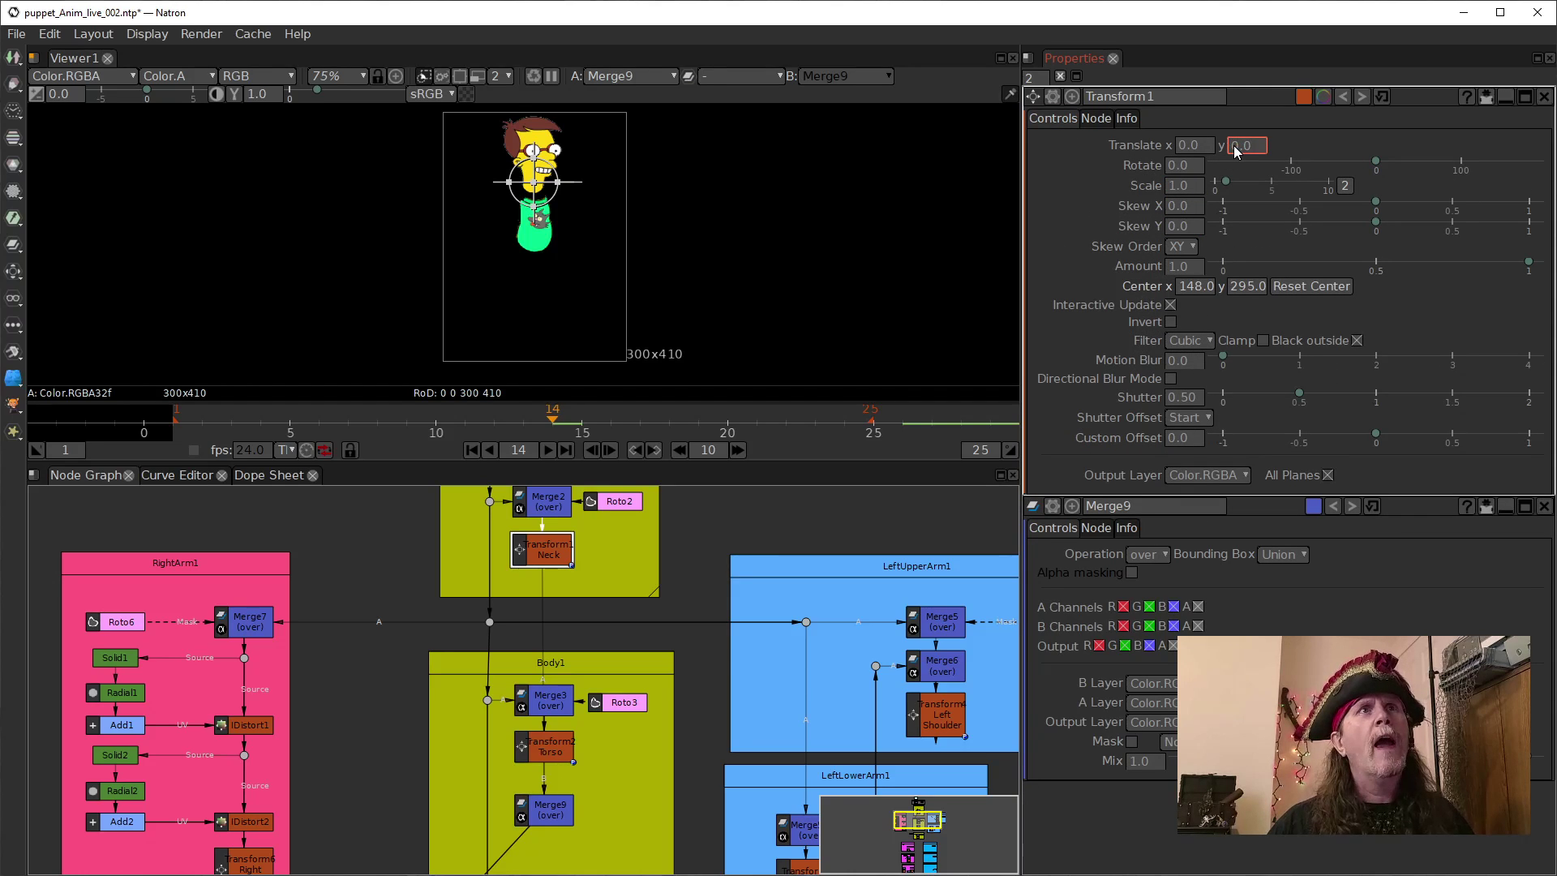
scroll(1233, 147, "down", 15)
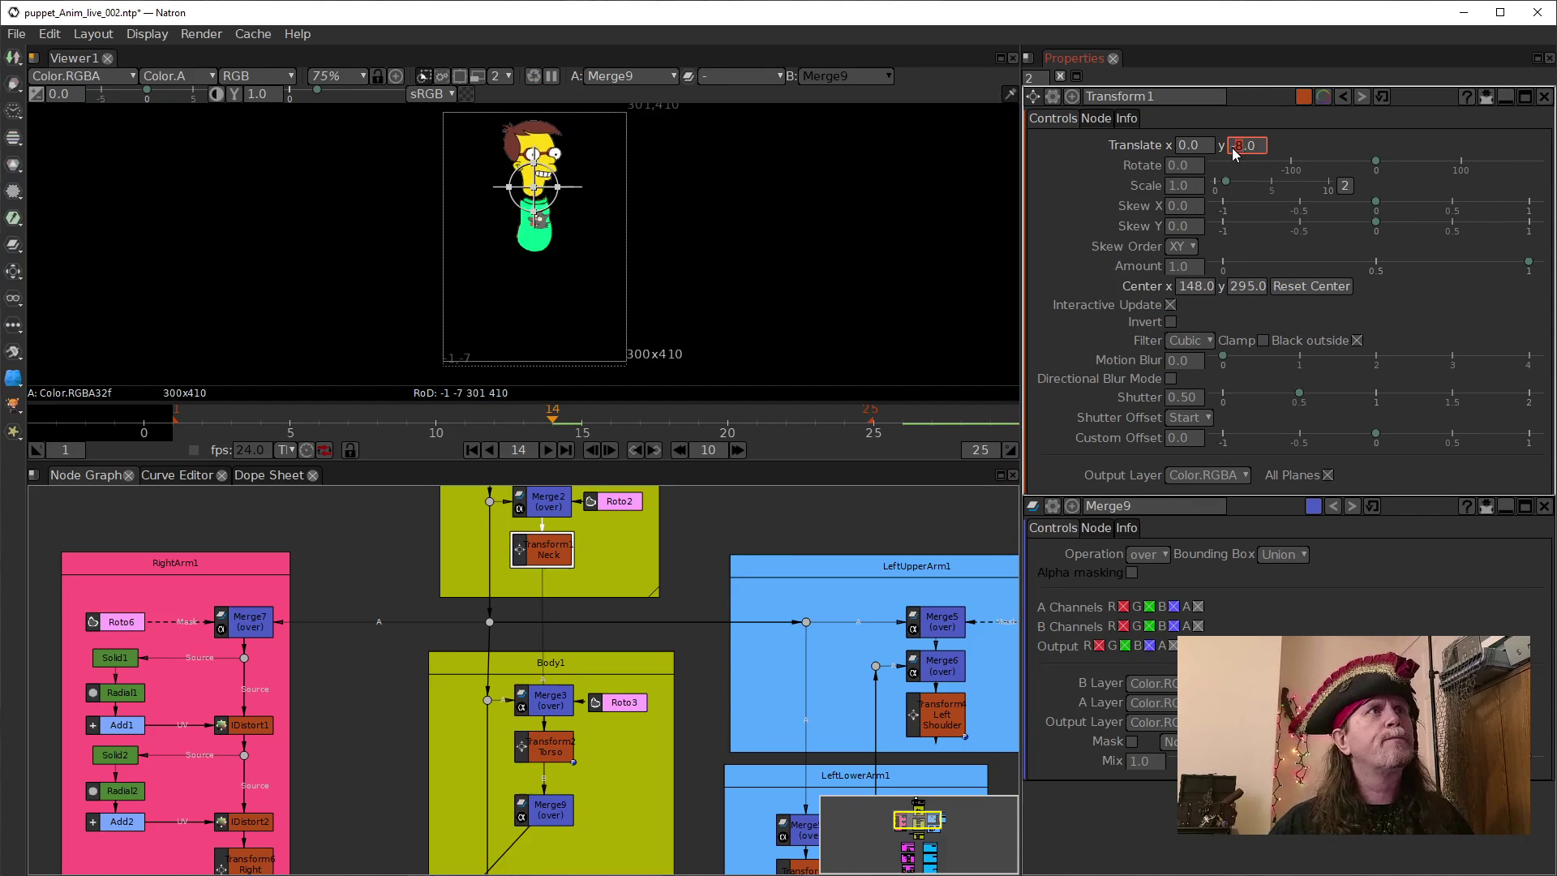
scroll(1231, 149, "down", 8)
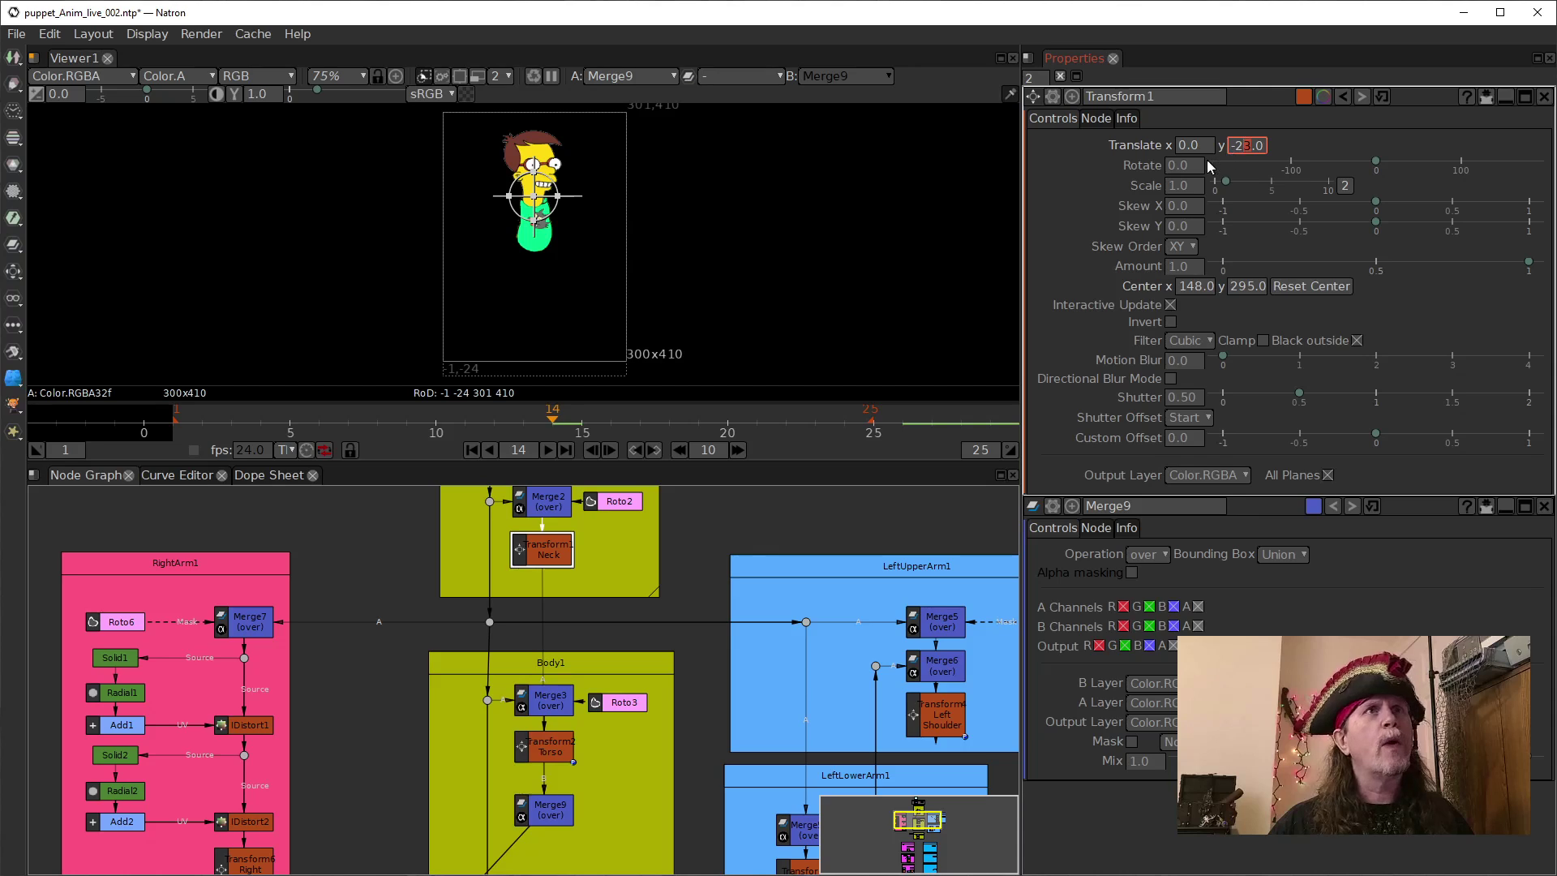
left_click(1174, 147)
scroll(1179, 146, "up", 3)
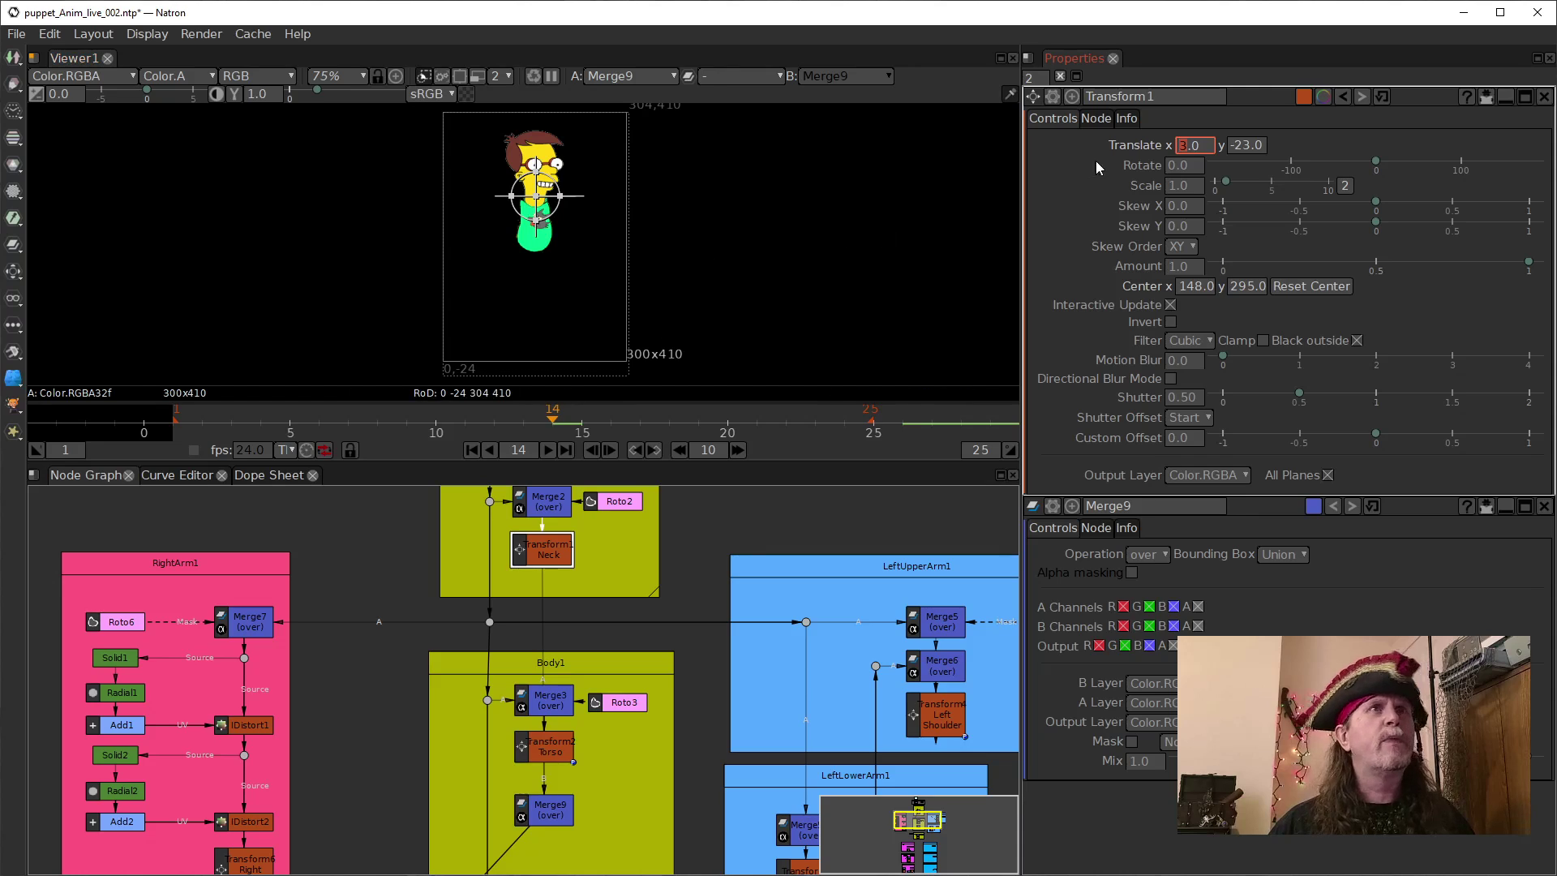
Swap the new Merge's inputs so the Torso feeds A and the Neck feeds B, placing the collar over the neck.
scroll(536, 258, "up", 10)
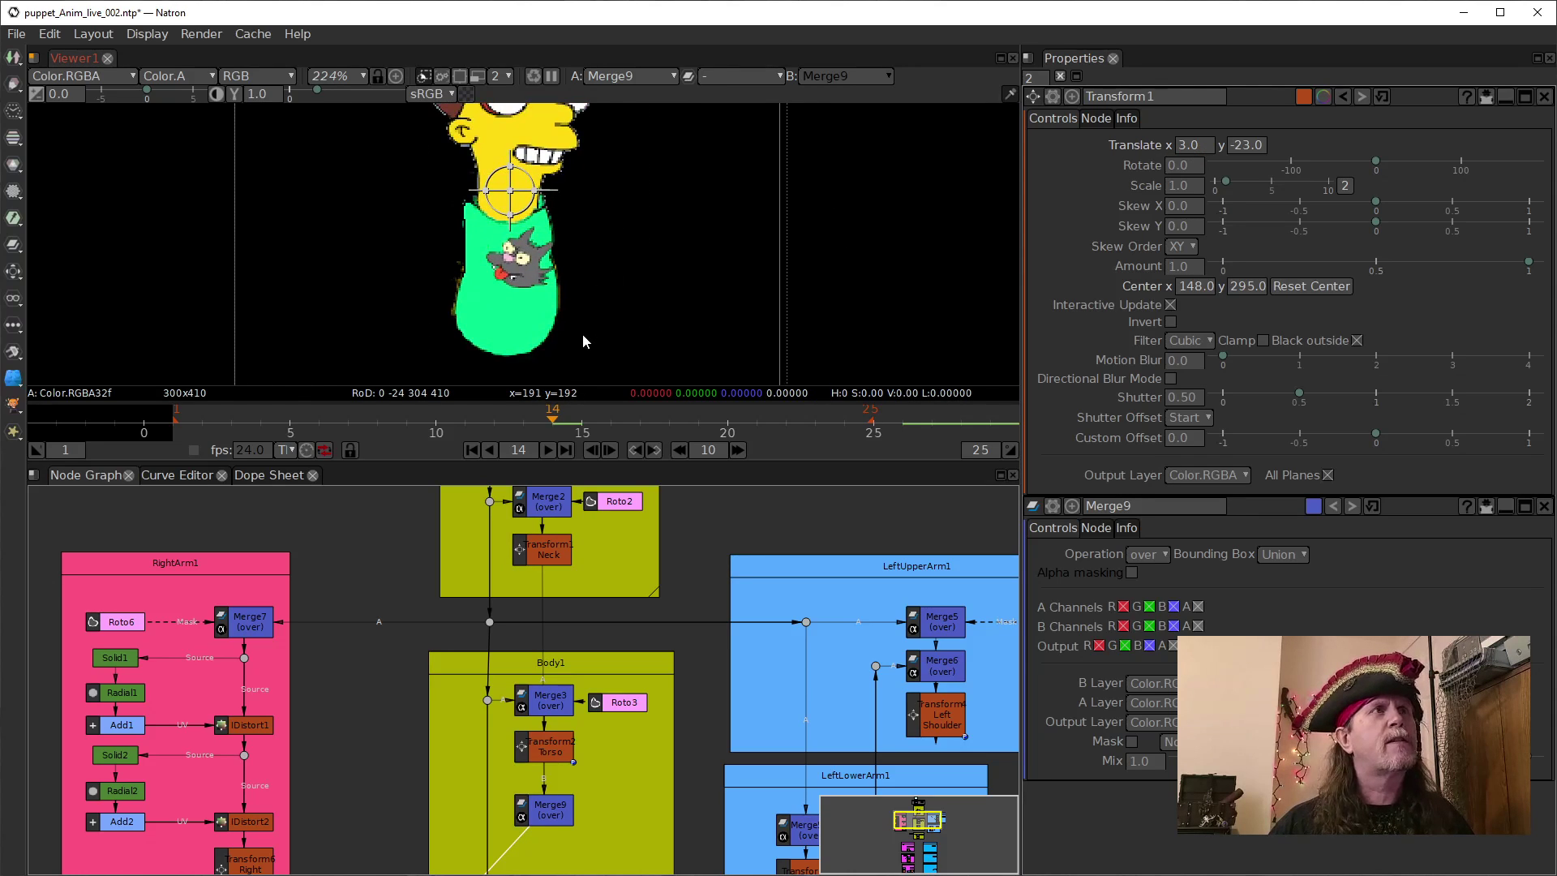
left_click_drag(549, 811, 612, 800)
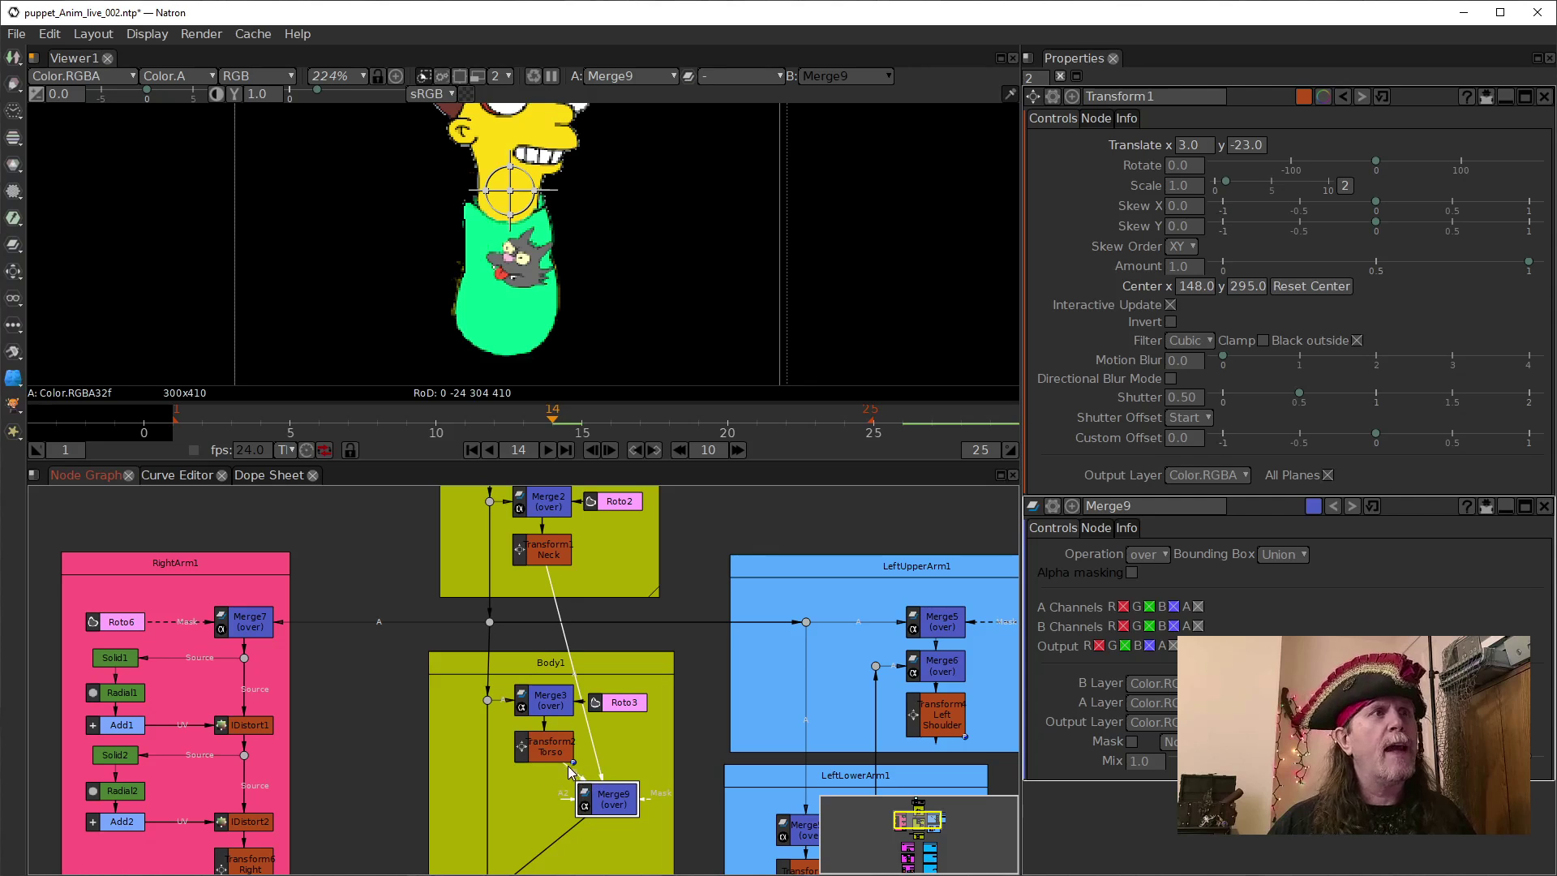
left_click_drag(638, 737, 542, 749)
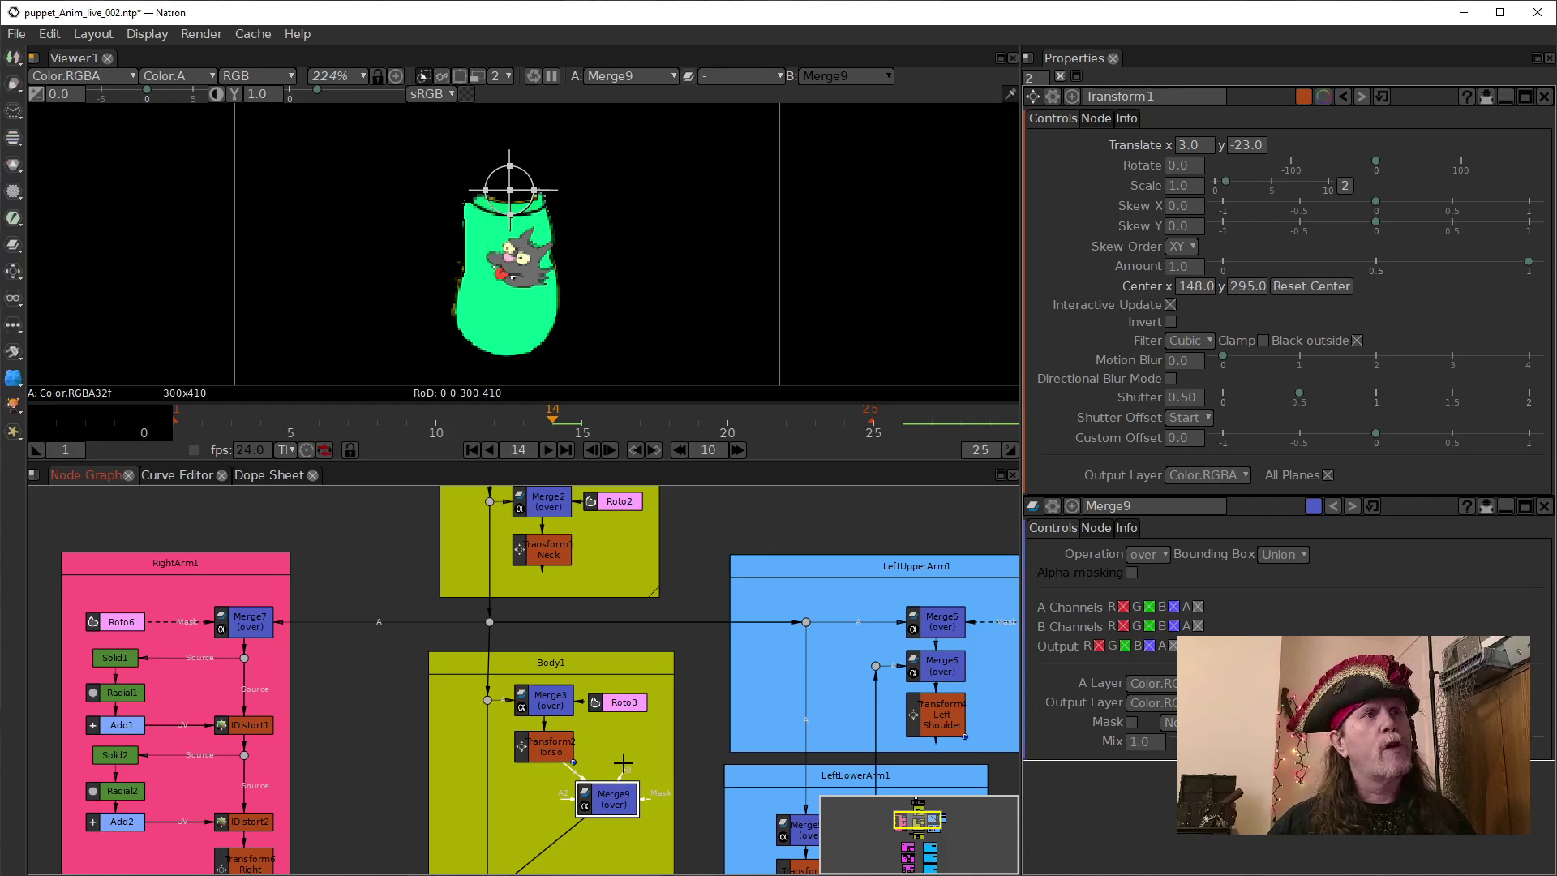
left_click_drag(626, 776, 541, 550)
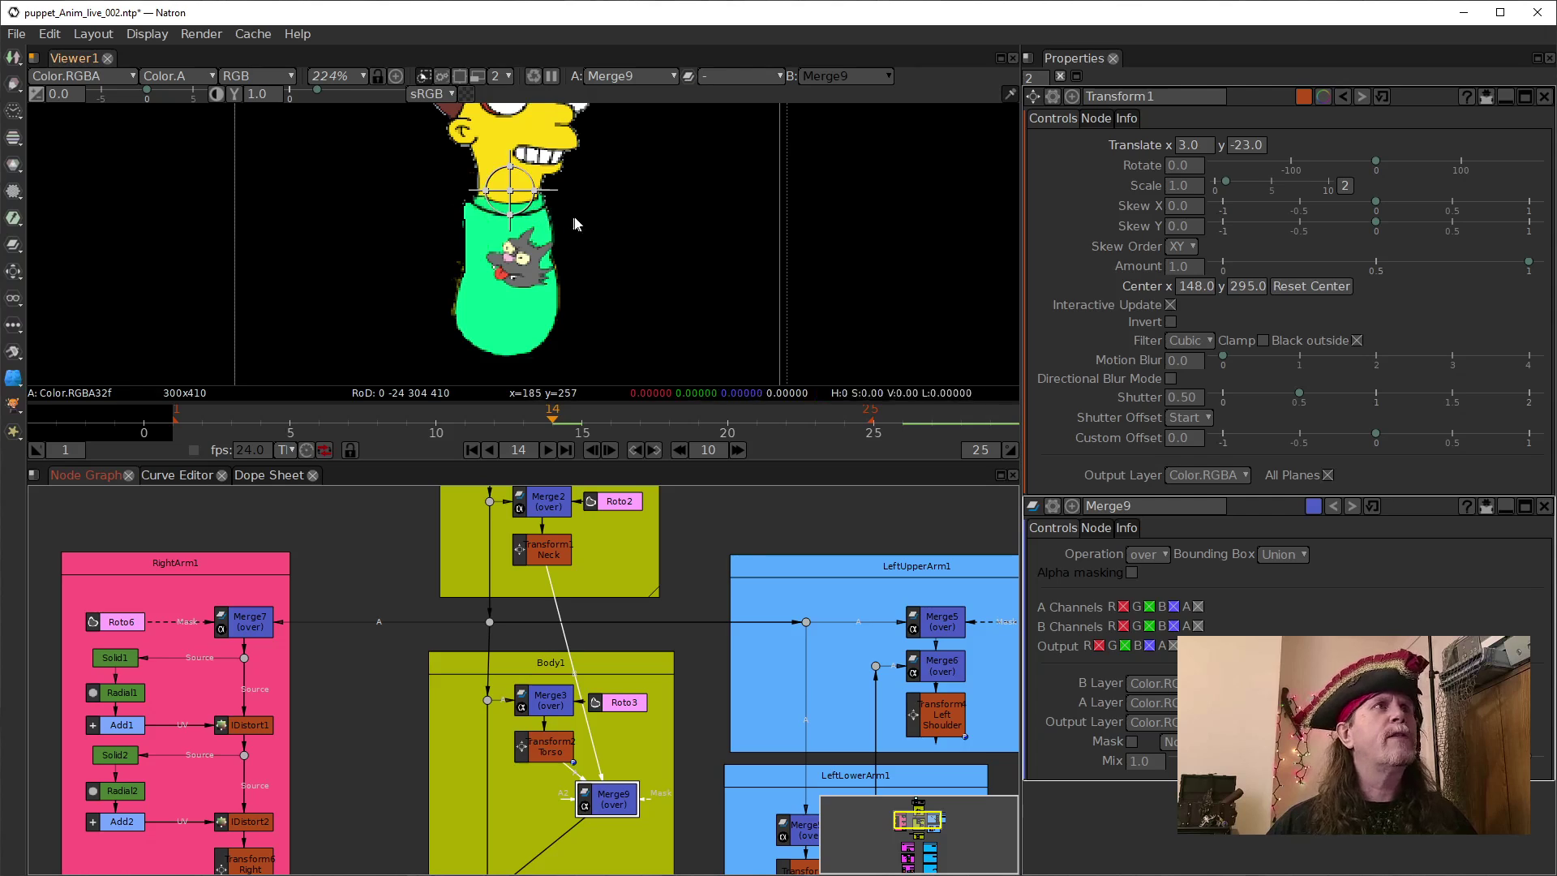
Nudge the head to a translation of about x 4.9, y -23.2 and set the Neck transform's center y to 287.
left_click_drag(510, 197, 515, 192)
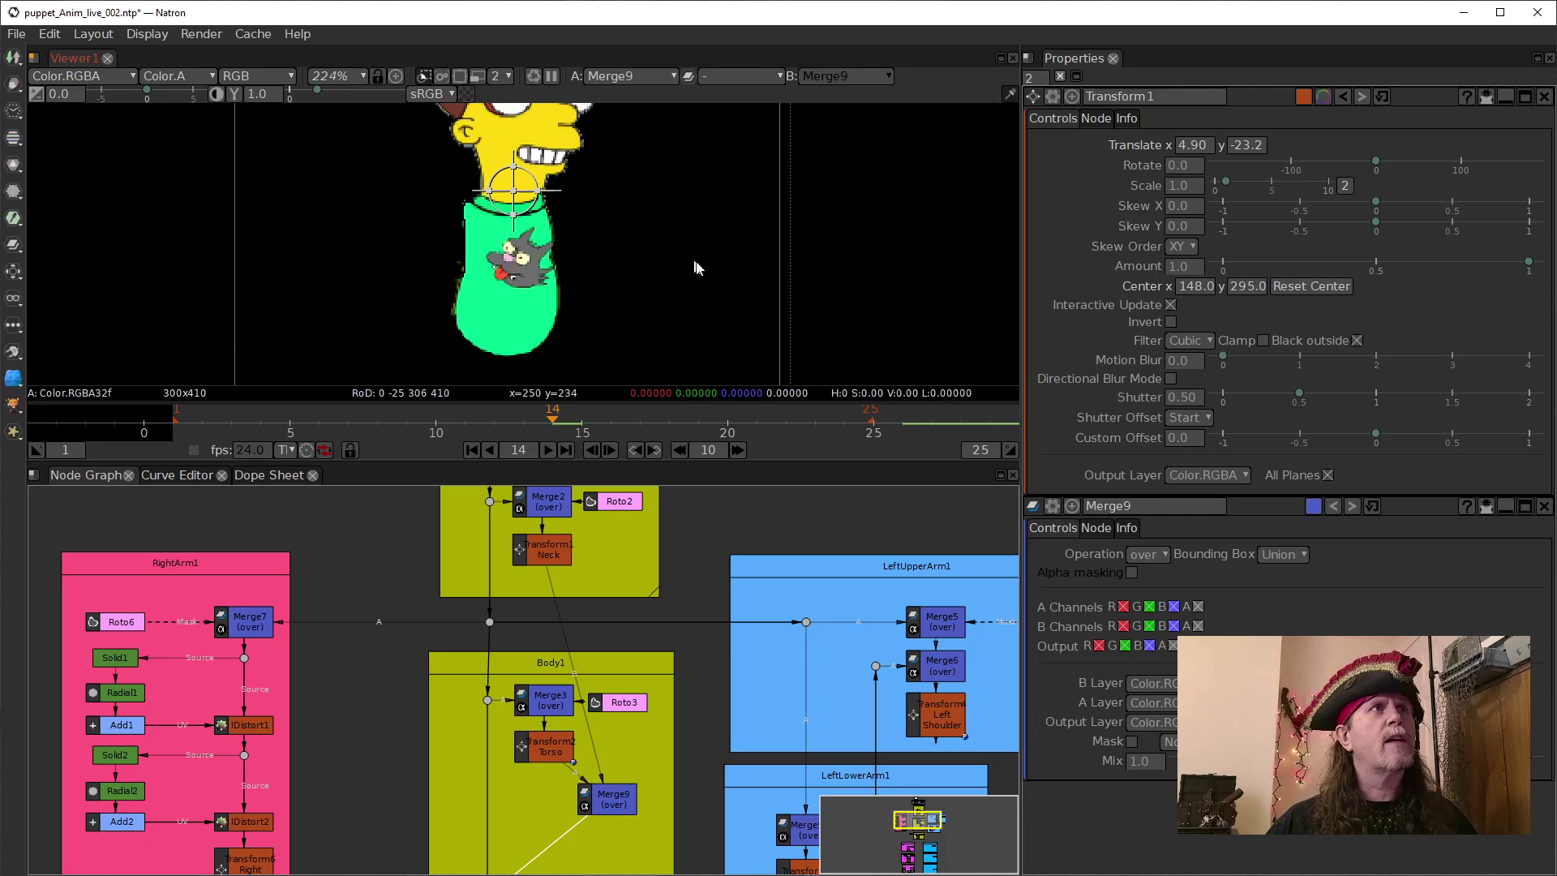
left_click(1239, 292)
key("Down")
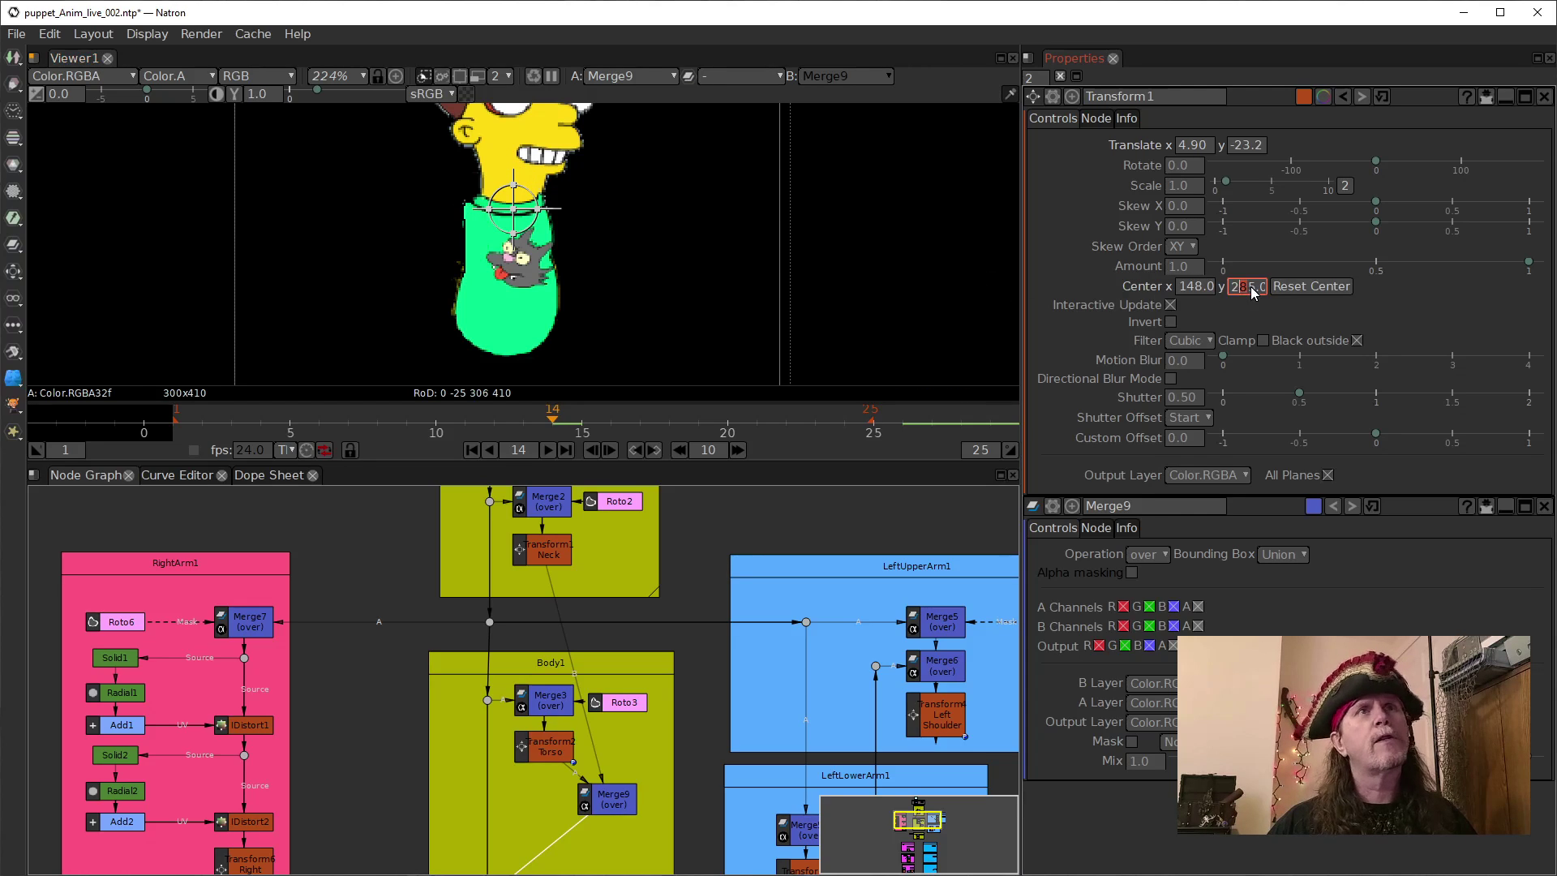
key("Up")
key("Up")
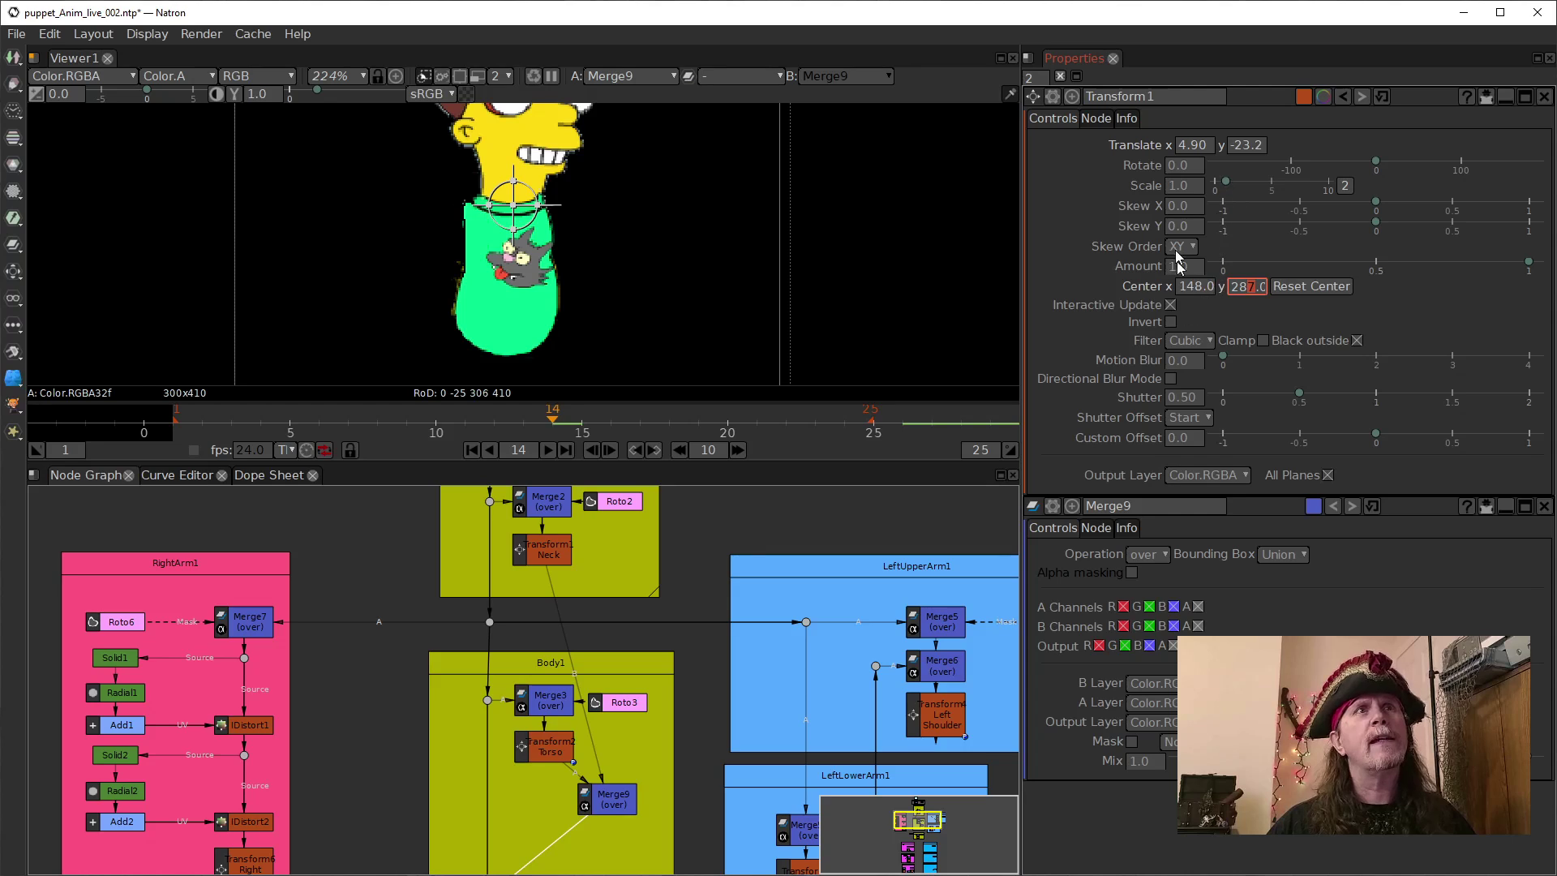
Rotate the Neck transform back and forth, ending at 18 degrees, to test how the head pivots on the collar.
left_click(1171, 167)
key("Up")
key("Up")
key("Up")
key("Up")
key("Up")
key("Up")
key("Up")
key("Up")
key("Up")
key("Up")
key("Up")
key("Up")
key("Up")
key("Up")
key("Up")
key("Up")
key("Up")
key("Up")
key("Up")
key("Up")
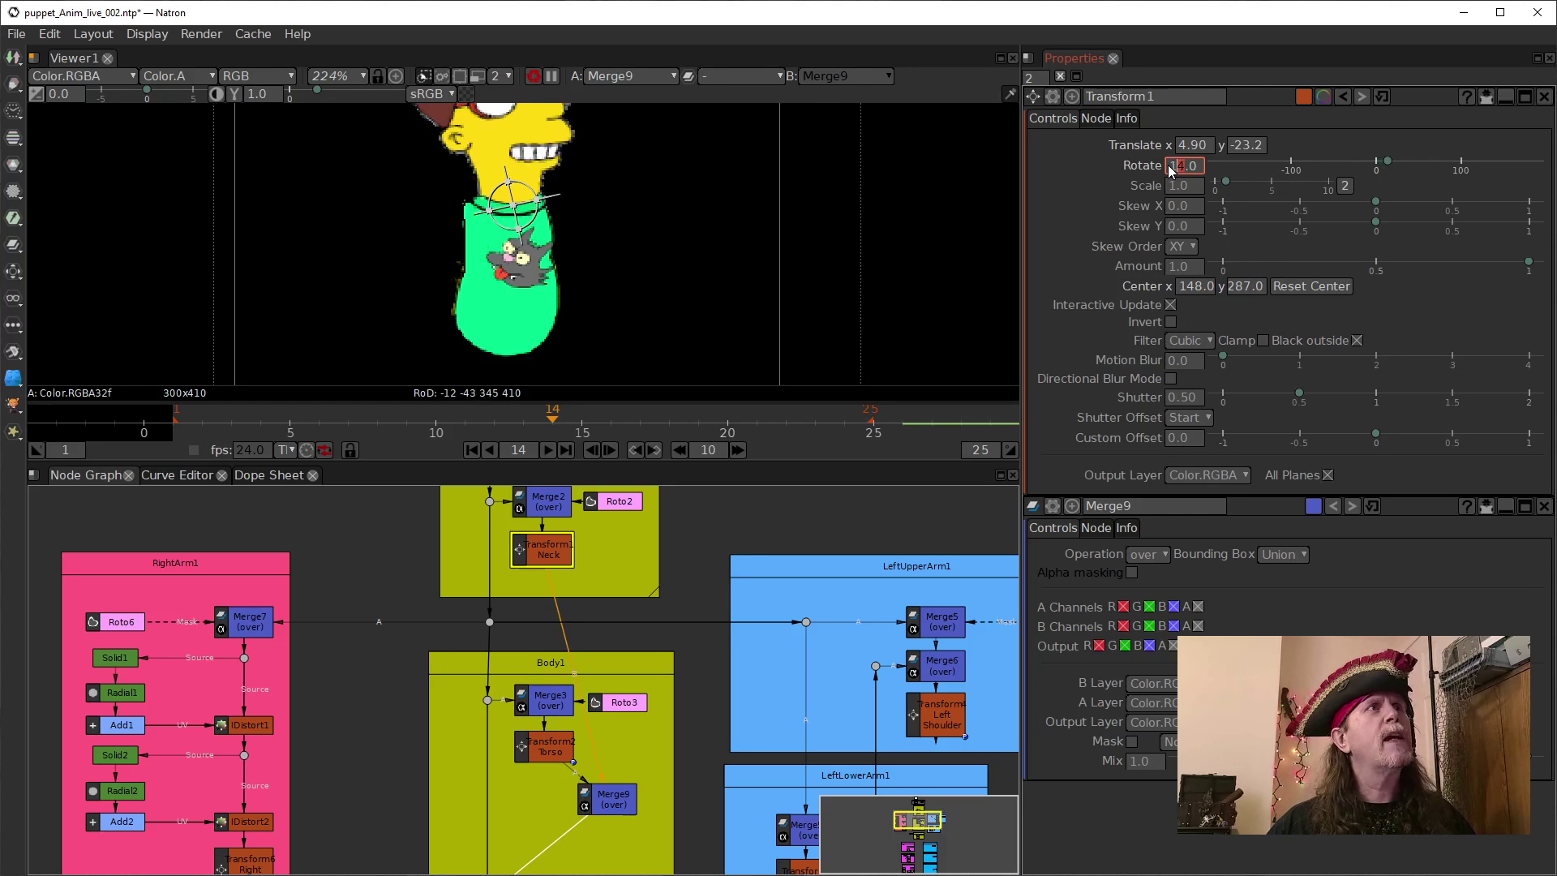
key("Down")
key("Down")
key("Down")
key("Down")
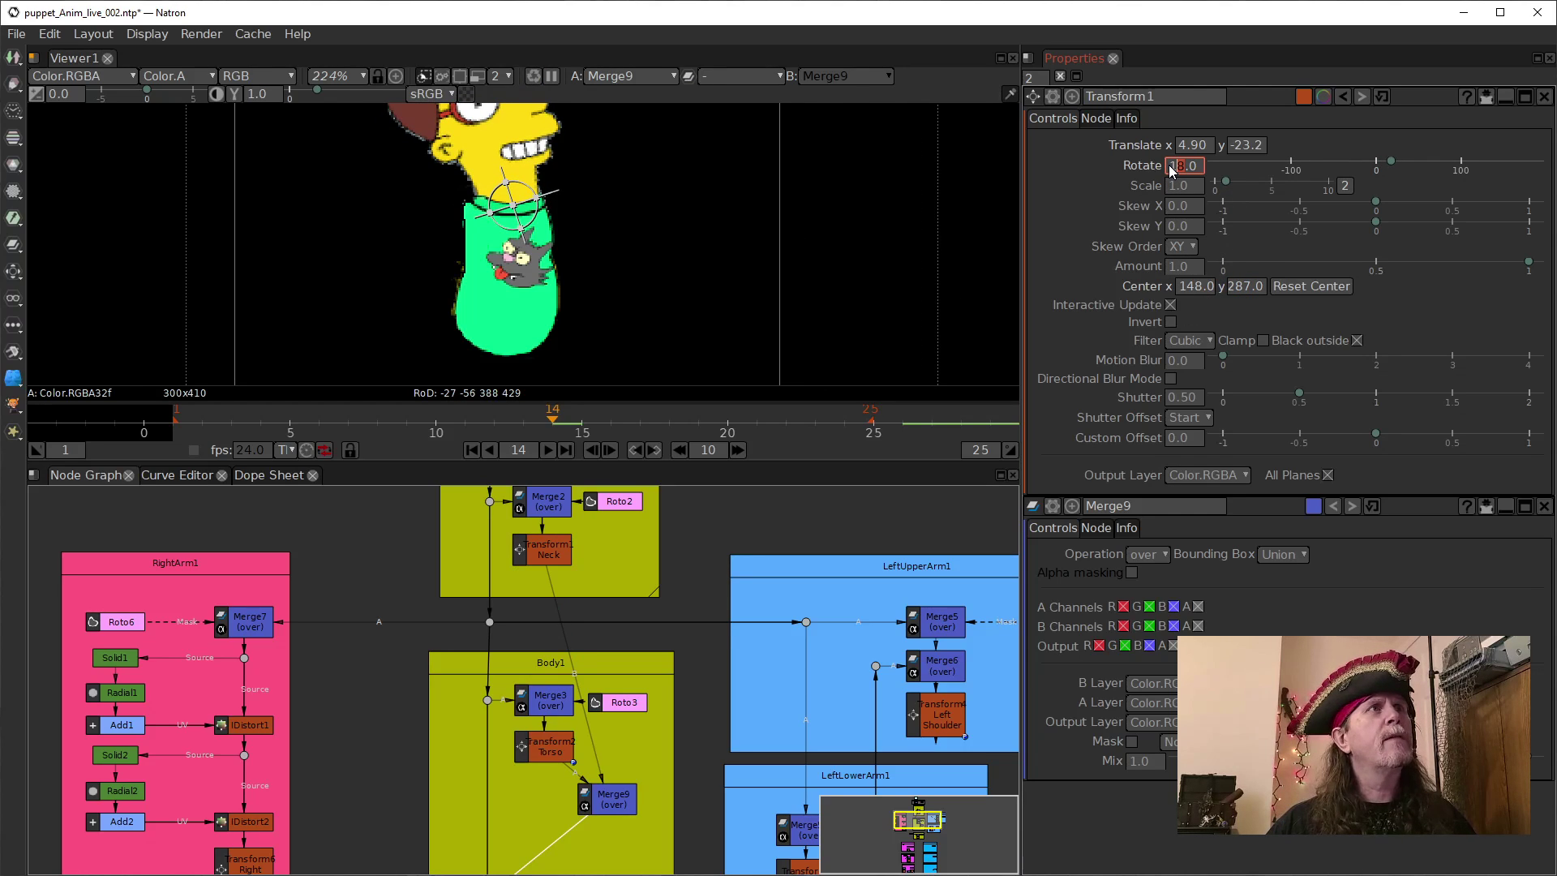
key("Up")
key("Up")
key("Up")
key("Up")
key("Up")
key("Down")
key("Down")
key("Down")
key("Down")
key("Down")
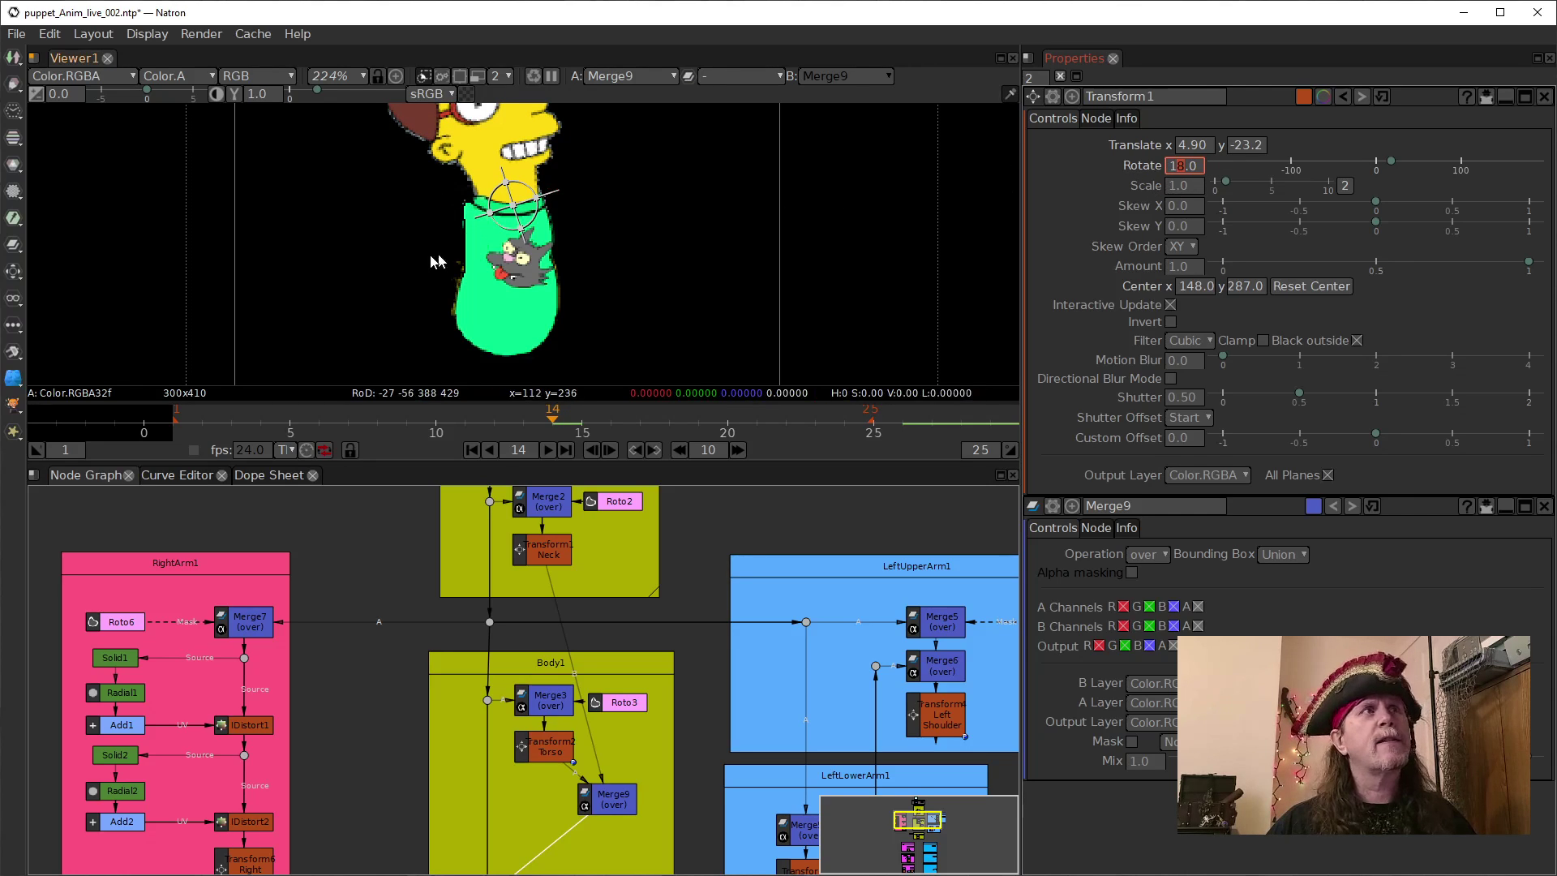
Raise the Neck transform's pivot by setting its center y to 294.
left_click(1242, 149)
left_click(1244, 285)
key("Up")
key("Up")
key("Up")
key("Up")
key("Up")
key("Up")
key("Up")
key("Up")
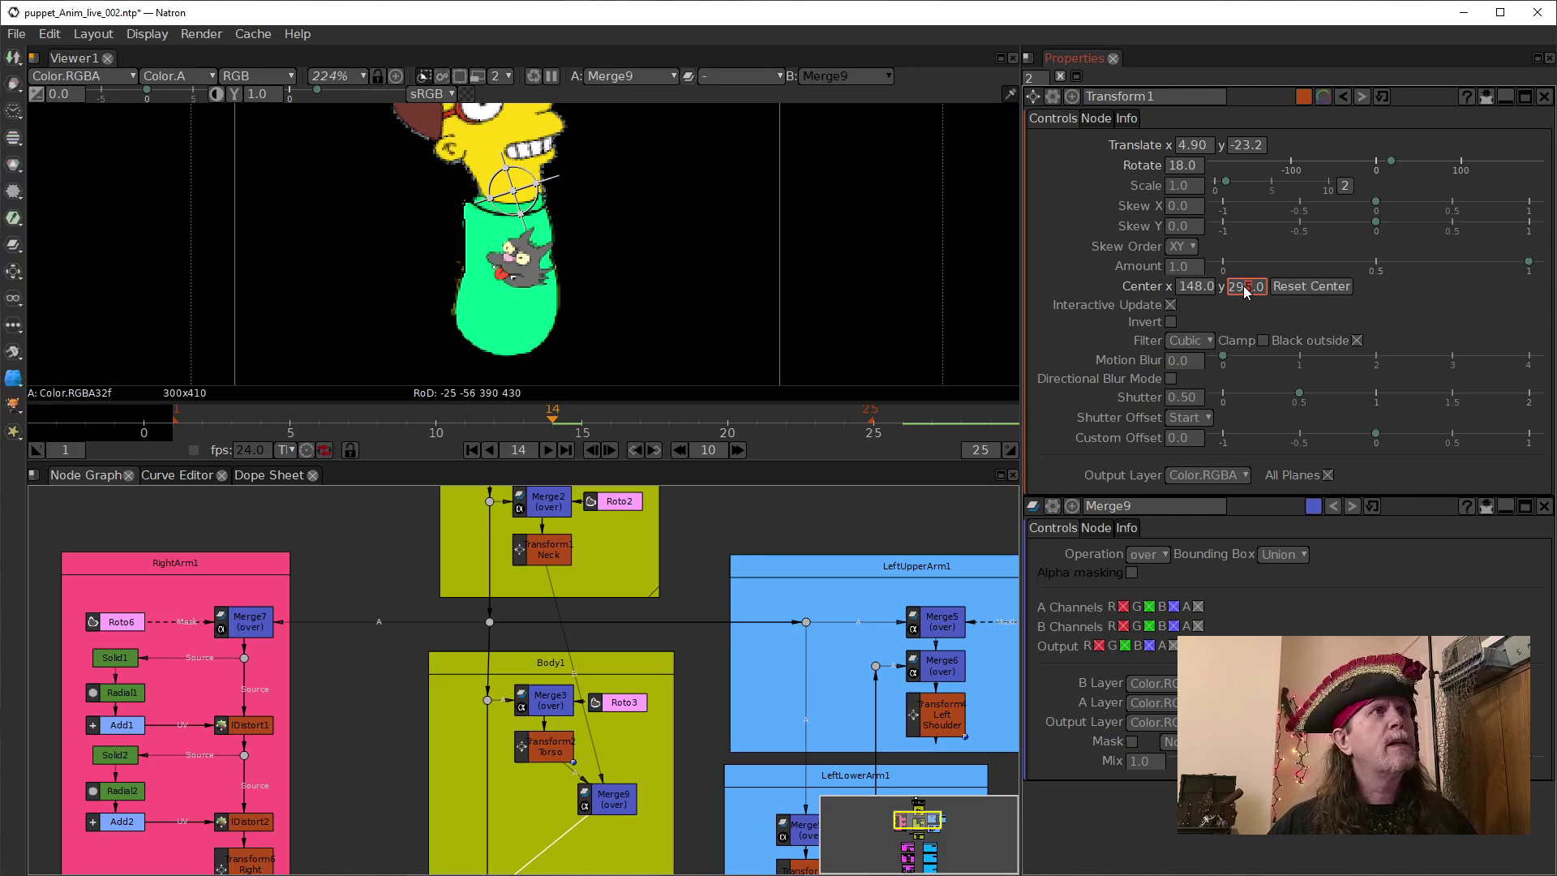
key("Down")
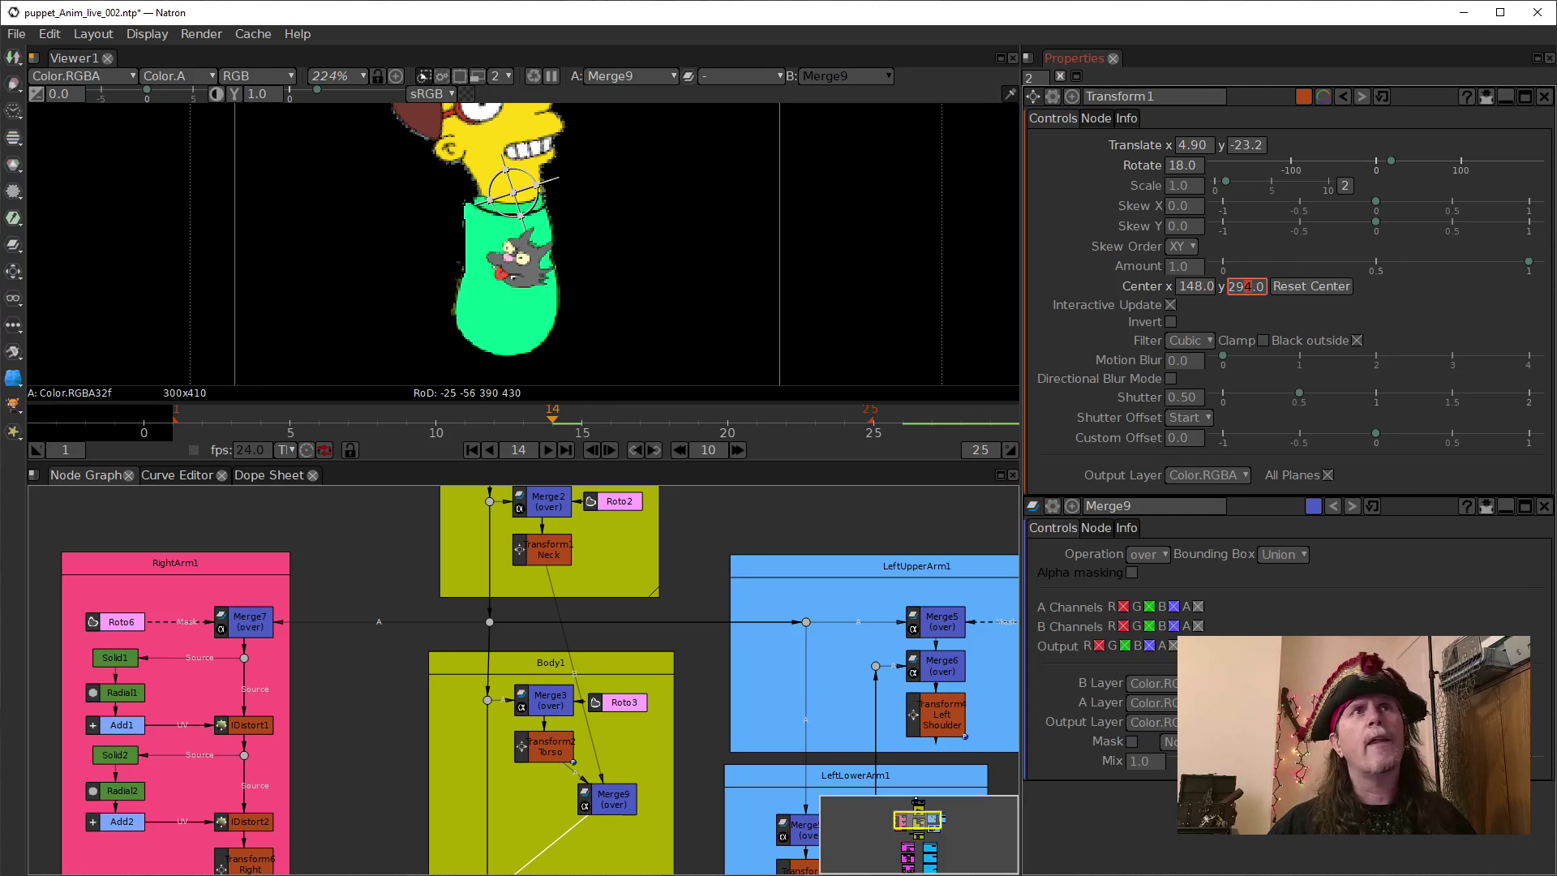
Test the new neck pivot by rotating the head the opposite way and back, ending at about -7 degrees.
left_click(1179, 167)
key("Down")
key("Down")
key("Down")
key("Down")
key("Down")
key("Down")
key("Down")
key("Down")
key("Down")
key("Down")
key("Down")
key("Down")
key("Down")
key("Down")
key("Down")
key("Down")
key("Down")
key("Down")
key("Down")
key("Down")
key("Up")
key("Up")
key("Up")
key("Up")
key("Up")
key("Up")
key("Up")
key("Up")
key("Up")
key("Up")
key("Up")
key("Up")
key("Up")
key("Up")
key("Up")
key("Up")
key("Up")
key("Up")
key("Up")
key("Up")
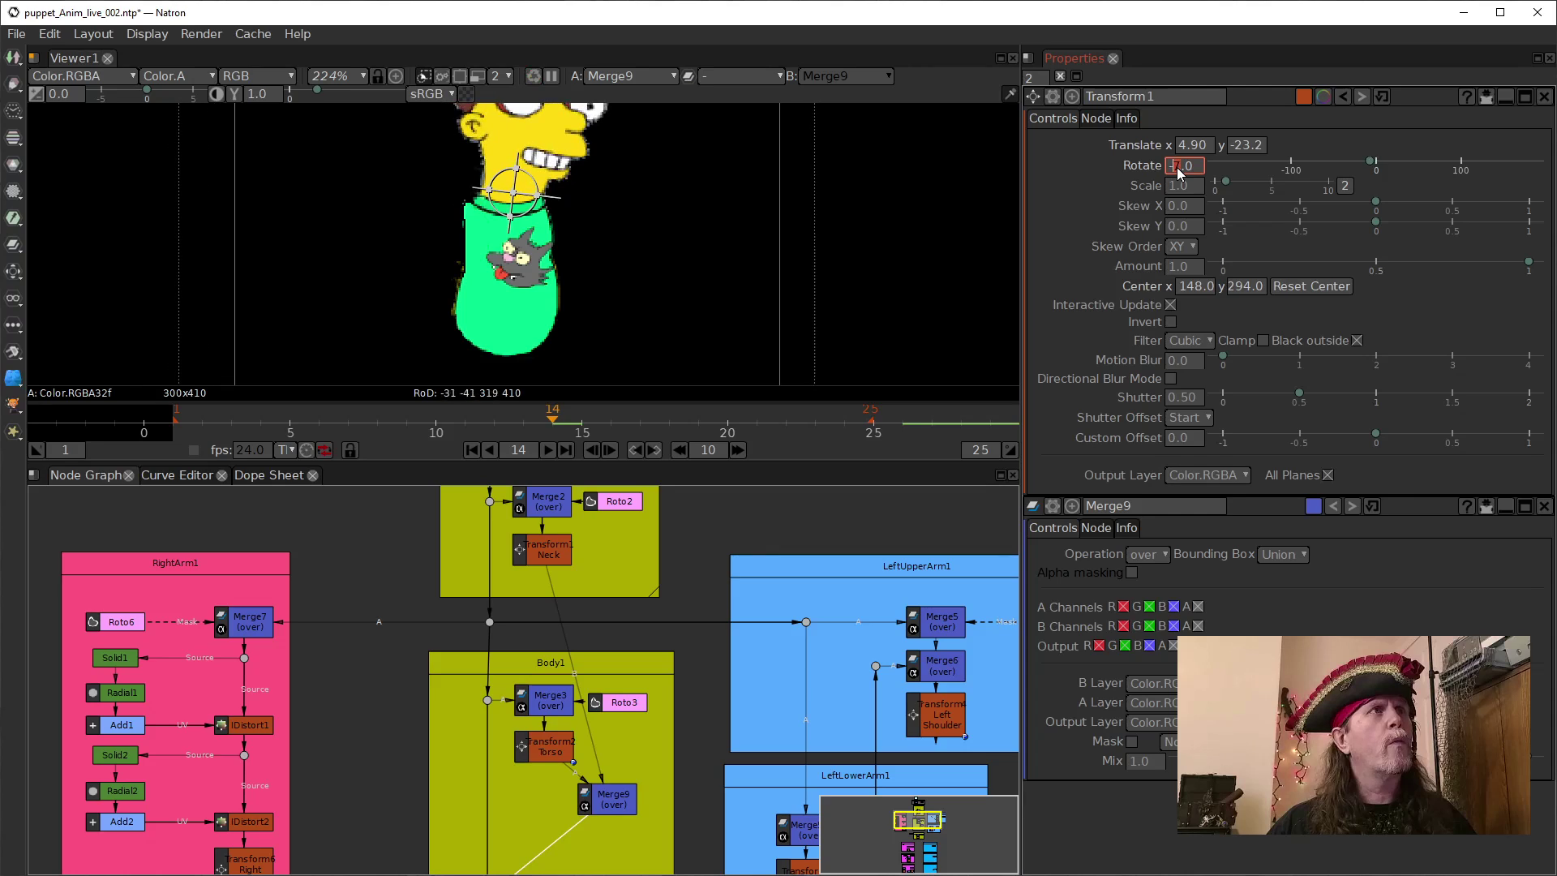
Test the neck pivot by swinging the head both ways, and reset the Neck transform's rotation to its default.
key("Down")
key("Down")
key("Down")
key("Down")
key("Down")
key("Down")
key("Down")
key("Down")
key("Down")
key("Down")
key("Down")
key("Down")
key("Down")
key("Down")
key("Down")
key("Down")
key("Down")
key("Down")
key("Down")
key("Down")
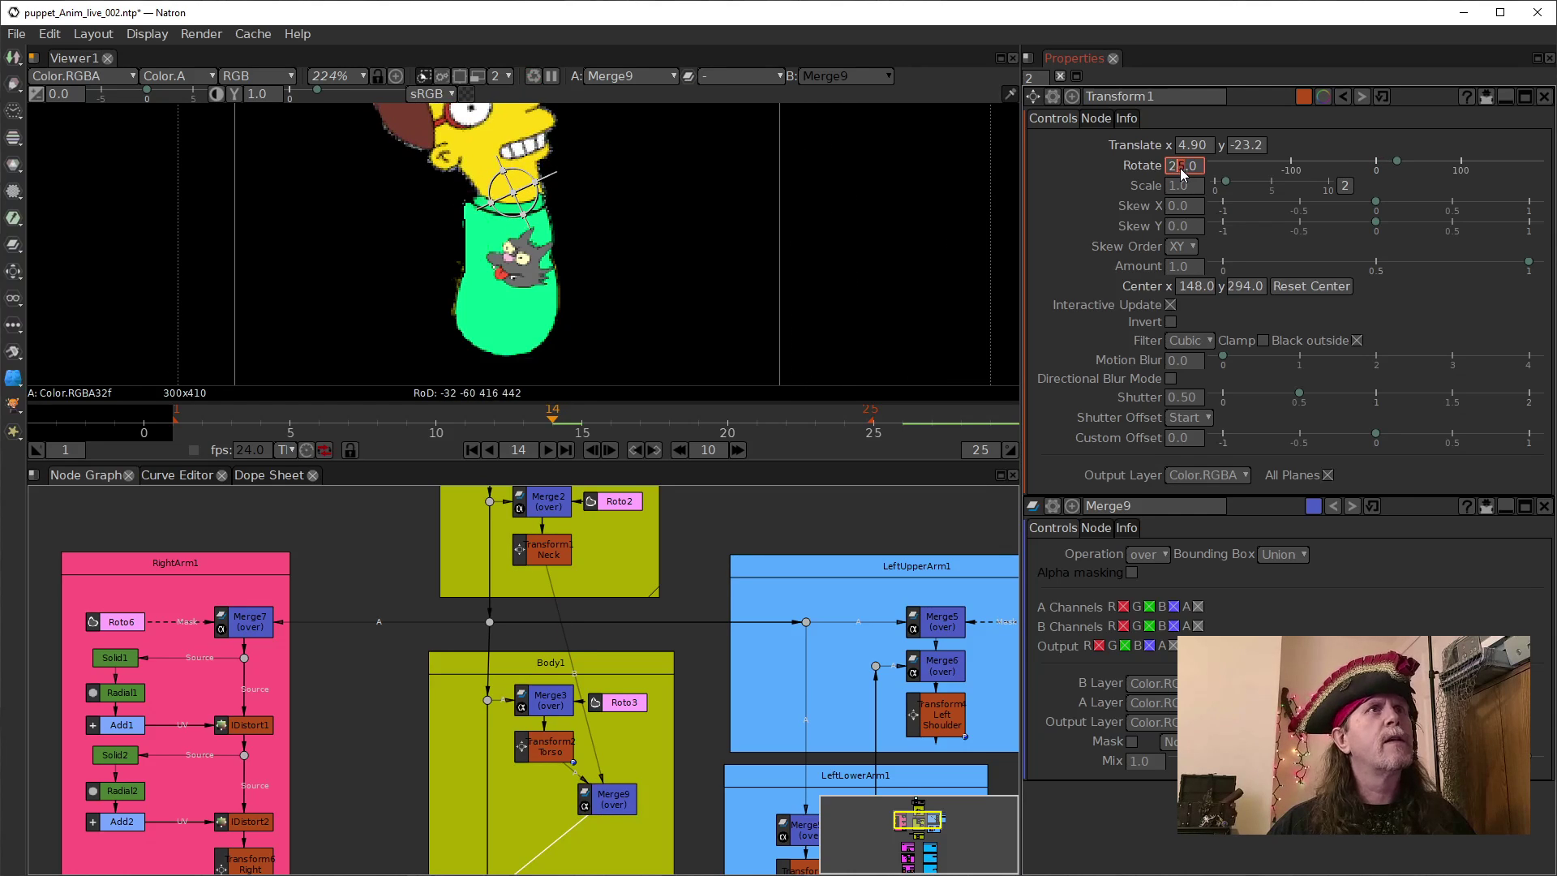
key("Up")
key("Up")
key("Up")
key("Up")
key("Up")
key("Up")
key("Up")
key("Up")
key("Up")
key("Up")
key("Up")
key("Up")
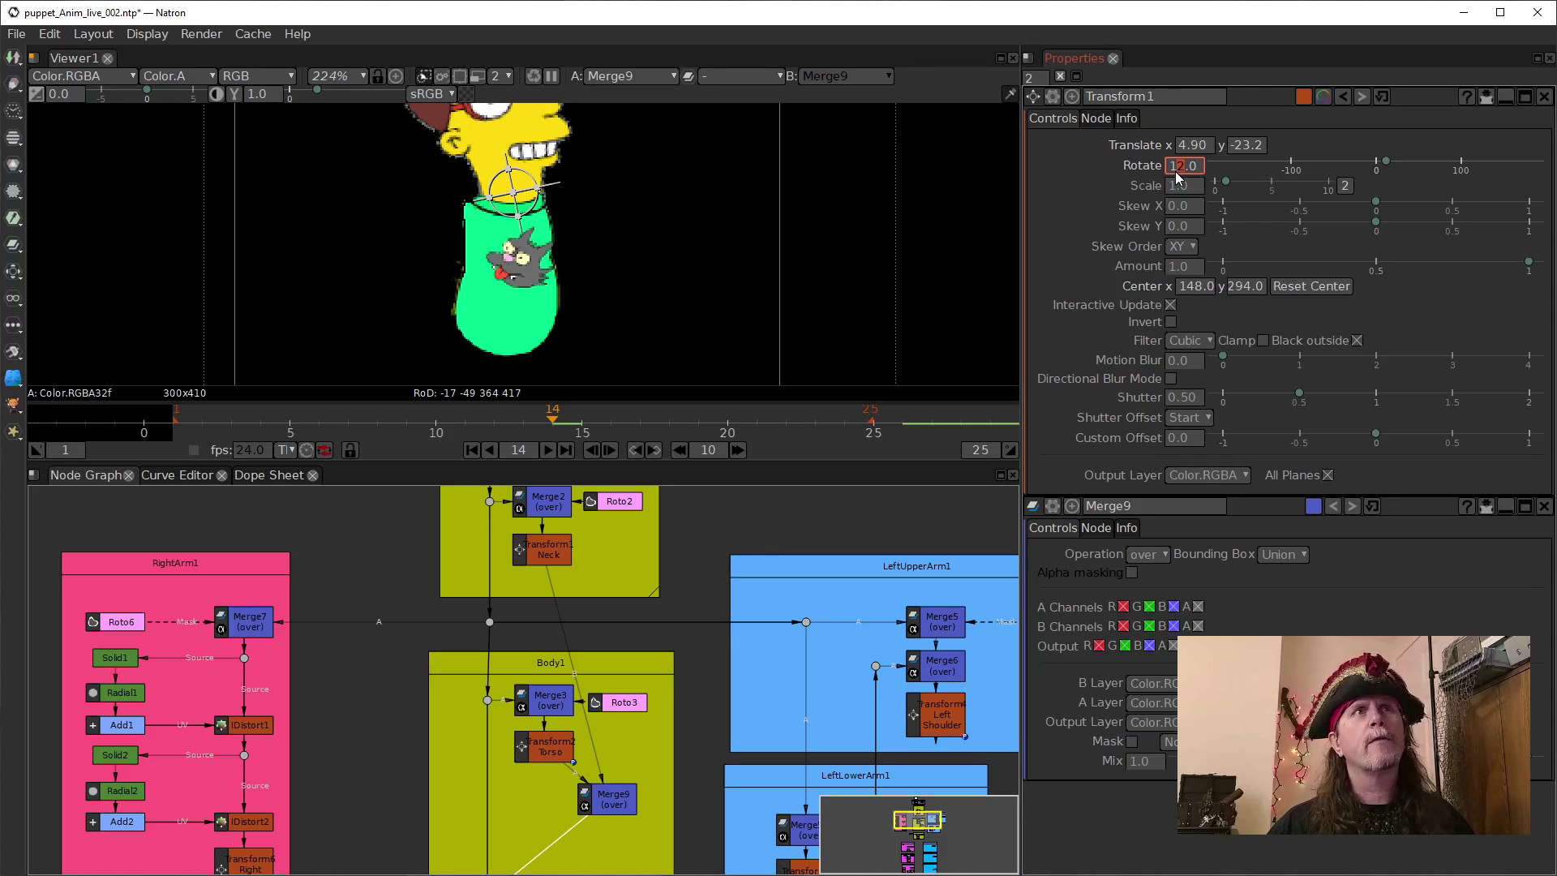
right_click(1180, 176)
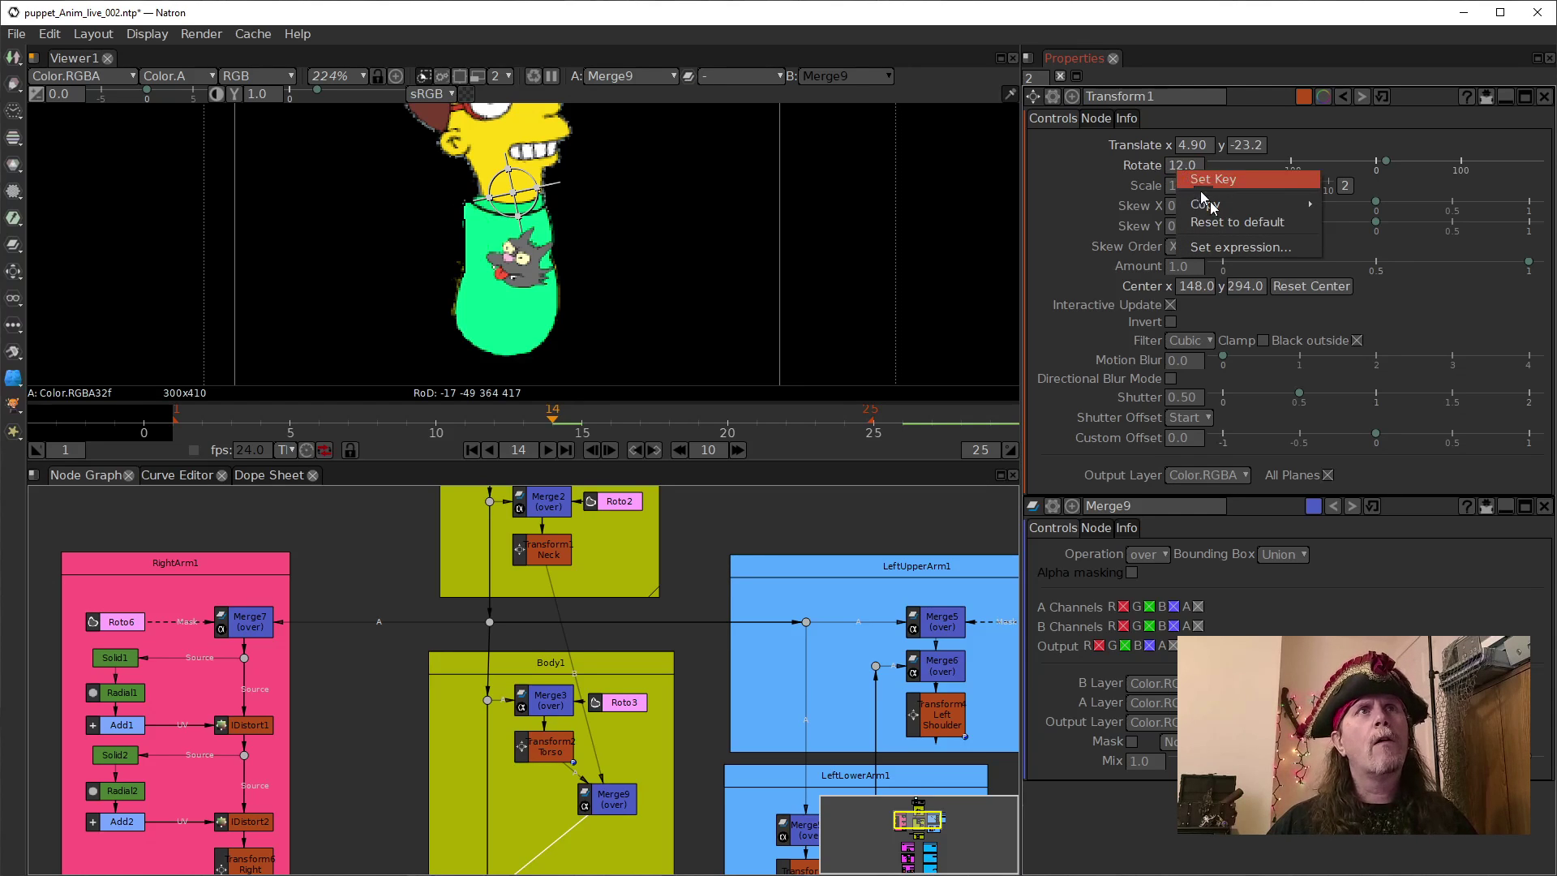
left_click(1225, 221)
Insert a dot in the link from the Neck transform to Merge9 and place it level with Neck, outside the yellow box.
left_click_drag(654, 792, 592, 576)
scroll(644, 740, "down", 1)
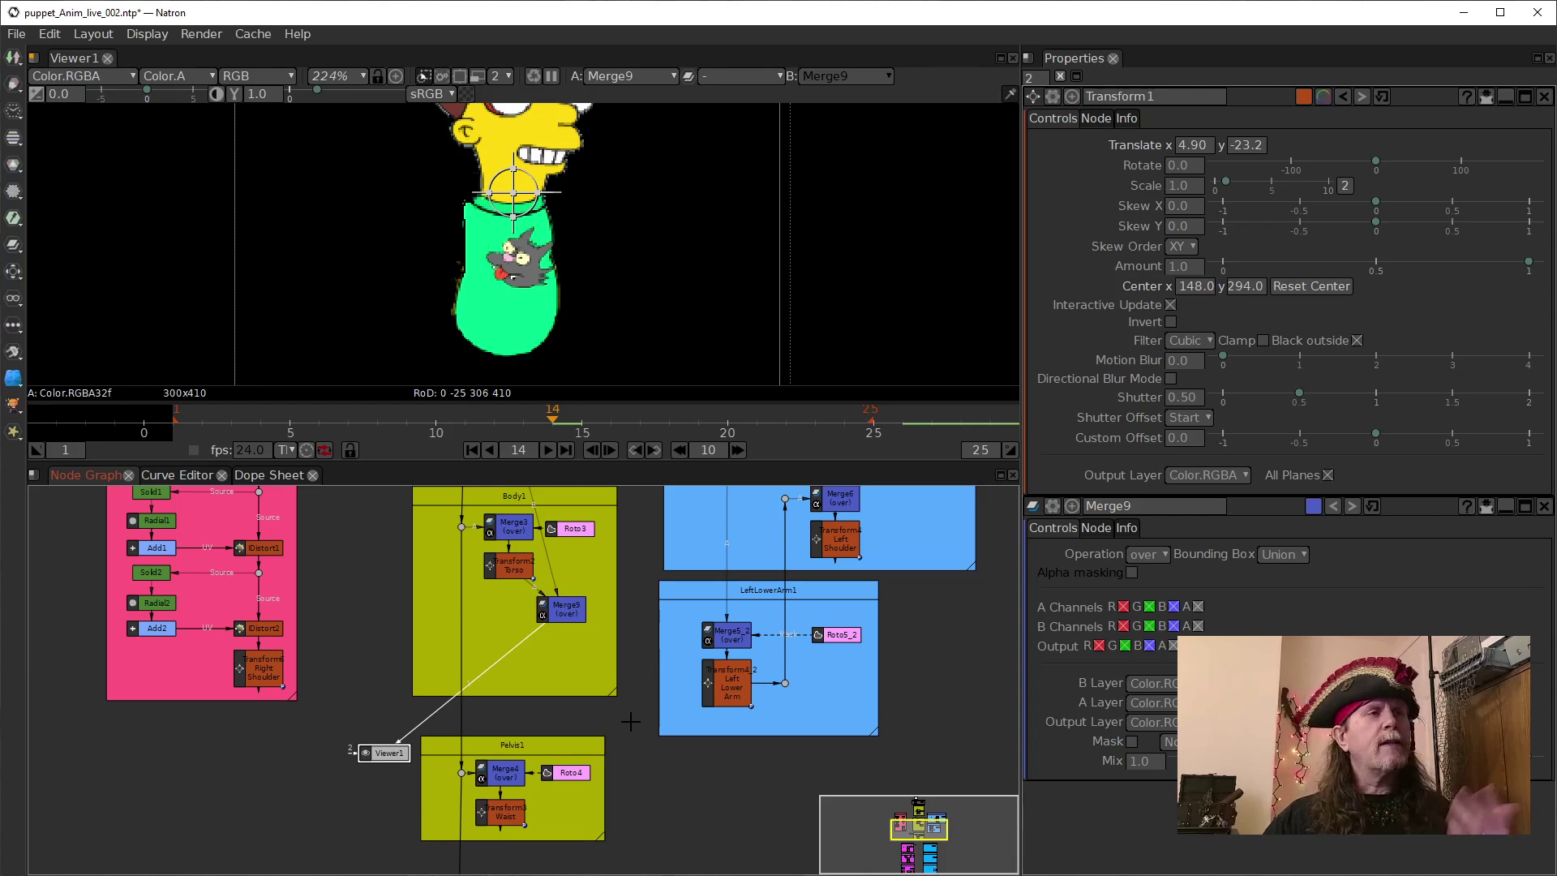
left_click_drag(647, 619, 544, 724)
left_click(503, 501)
left_click_drag(622, 559, 626, 658)
scroll(538, 618, "up", 5)
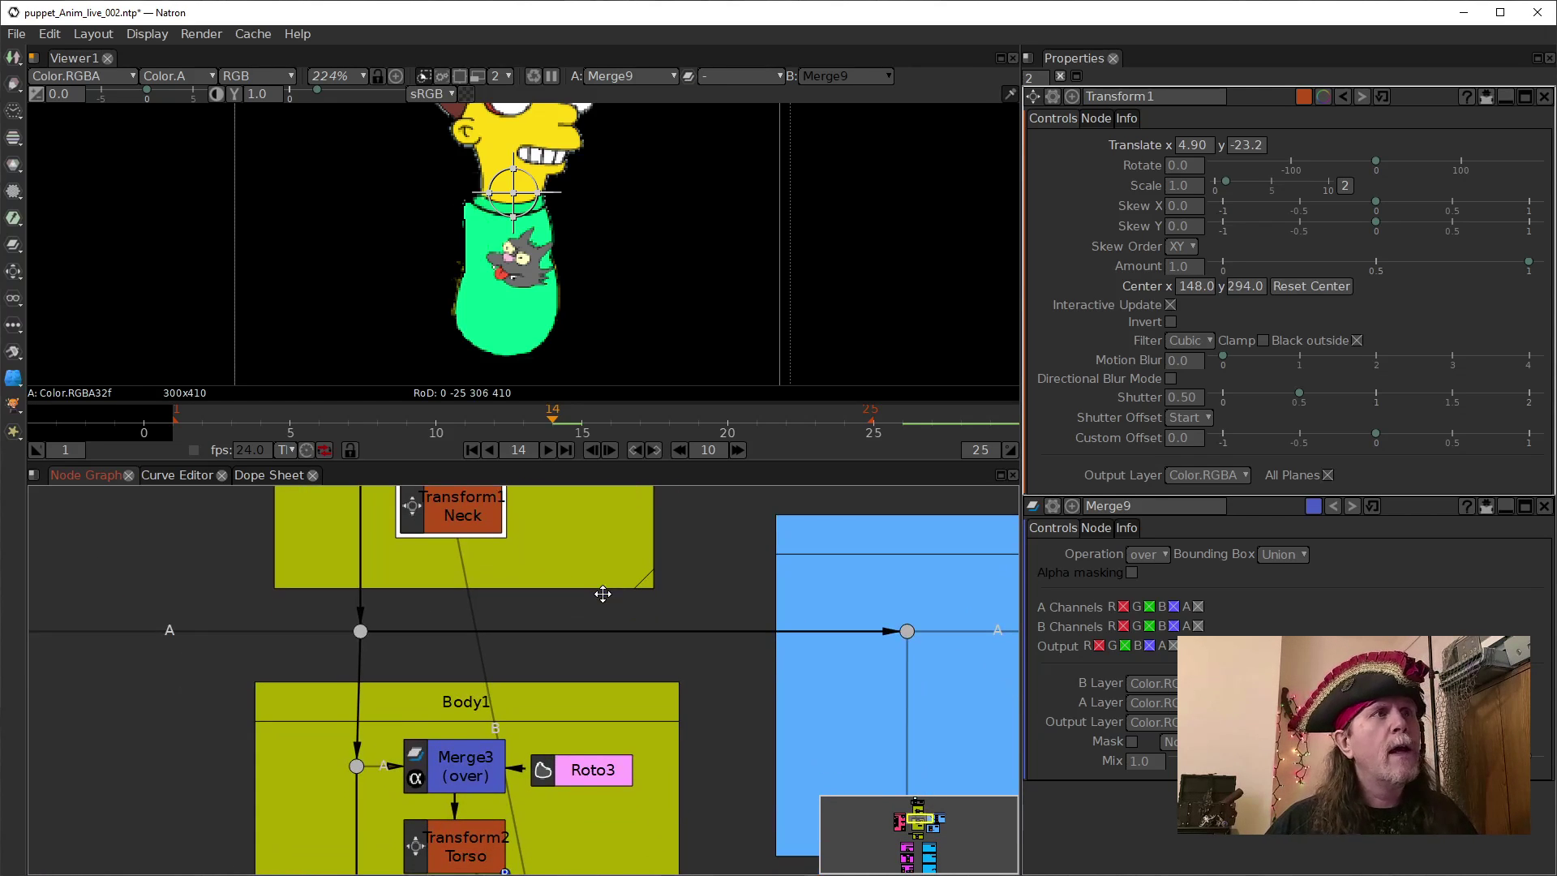
left_click(600, 592)
left_click_drag(455, 569, 614, 510)
left_click_drag(724, 604, 599, 699)
left_click_drag(490, 601, 584, 601)
left_click_drag(640, 729, 592, 490)
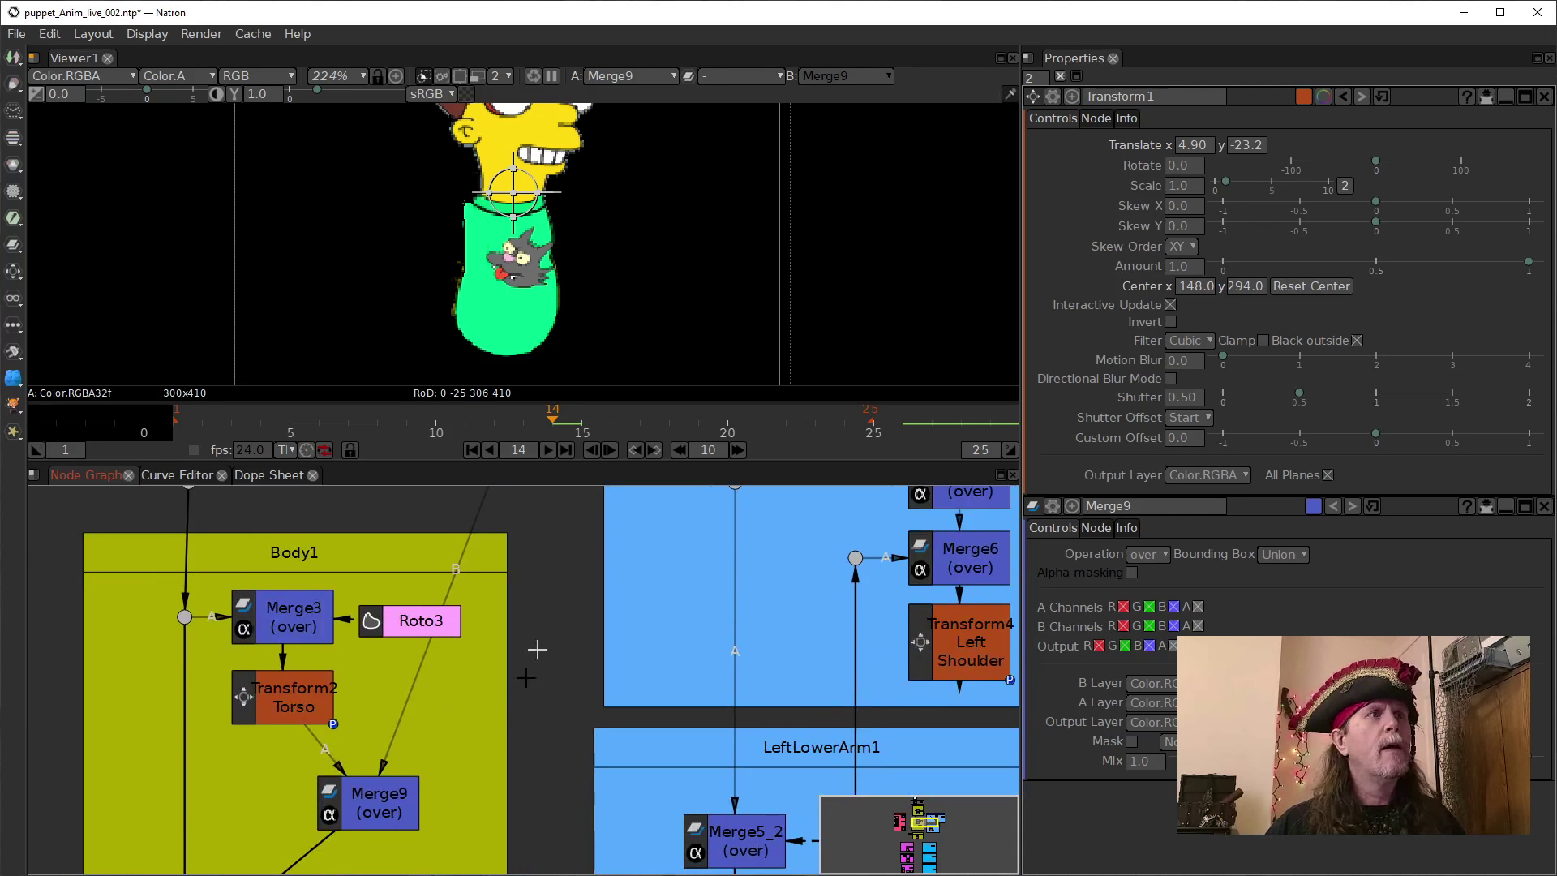
left_click_drag(517, 727, 547, 648)
Shift Merge9 slightly within the Body1 box and add a dot to its output.
left_click_drag(373, 730, 423, 753)
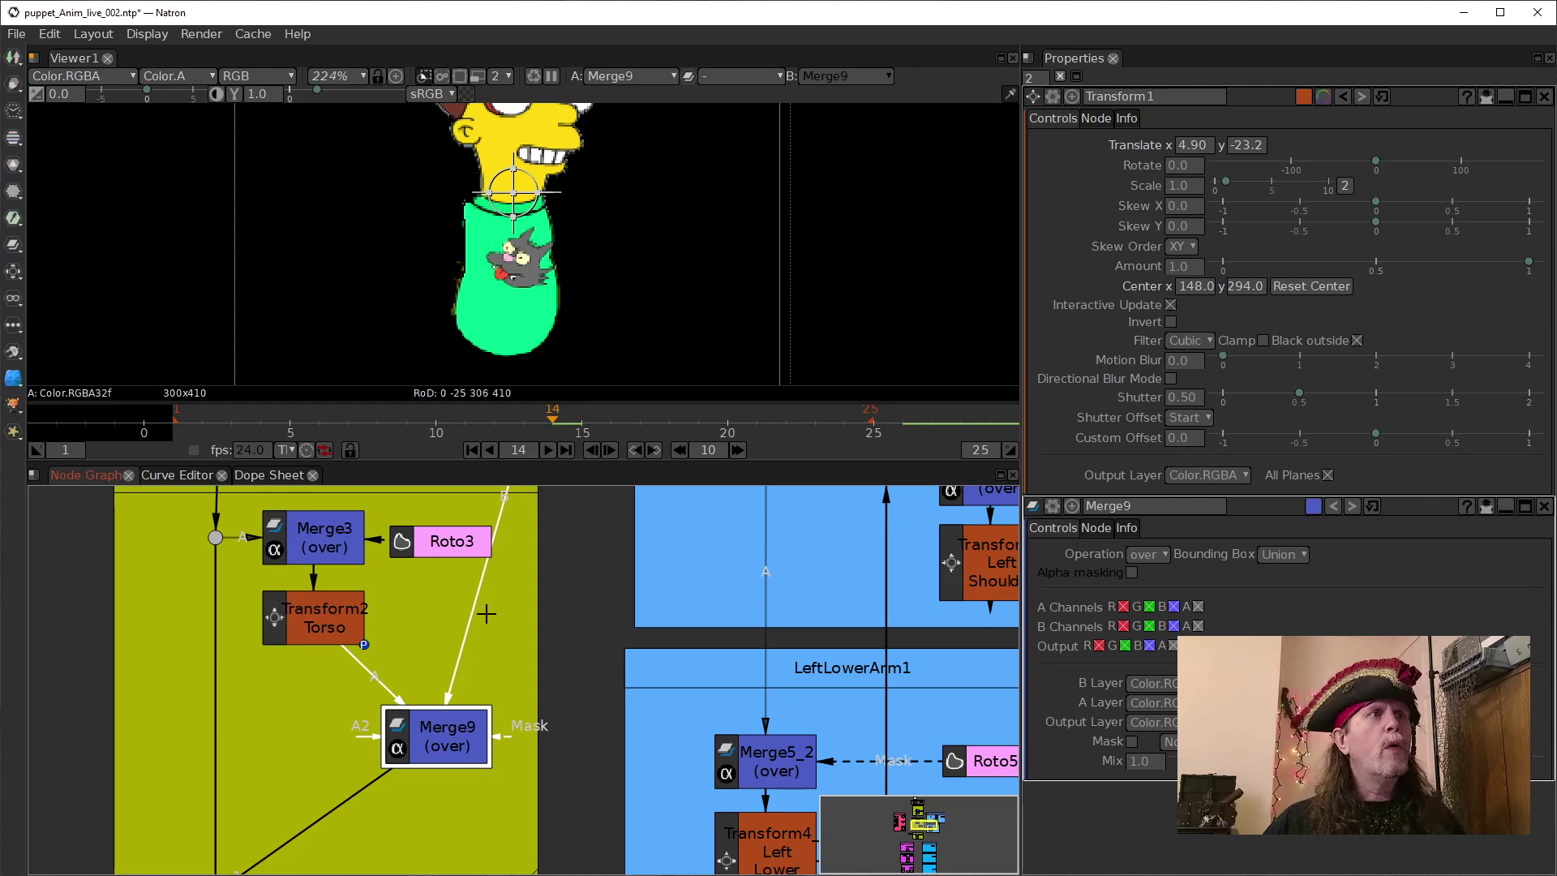
scroll(545, 793, "down", 4)
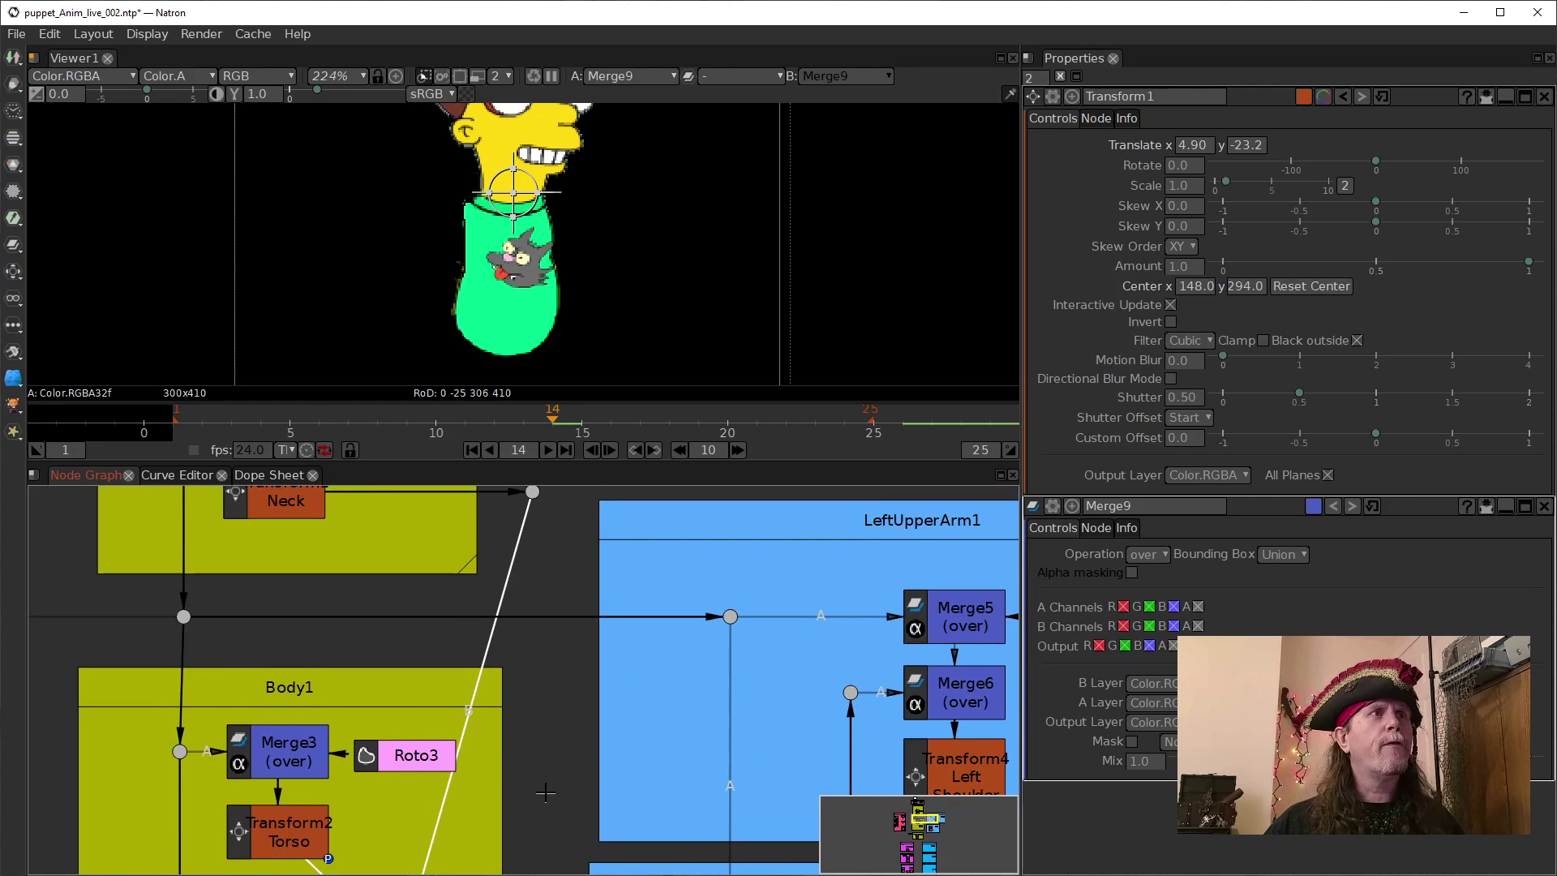
left_click_drag(543, 791, 545, 656)
key("ctrl+period")
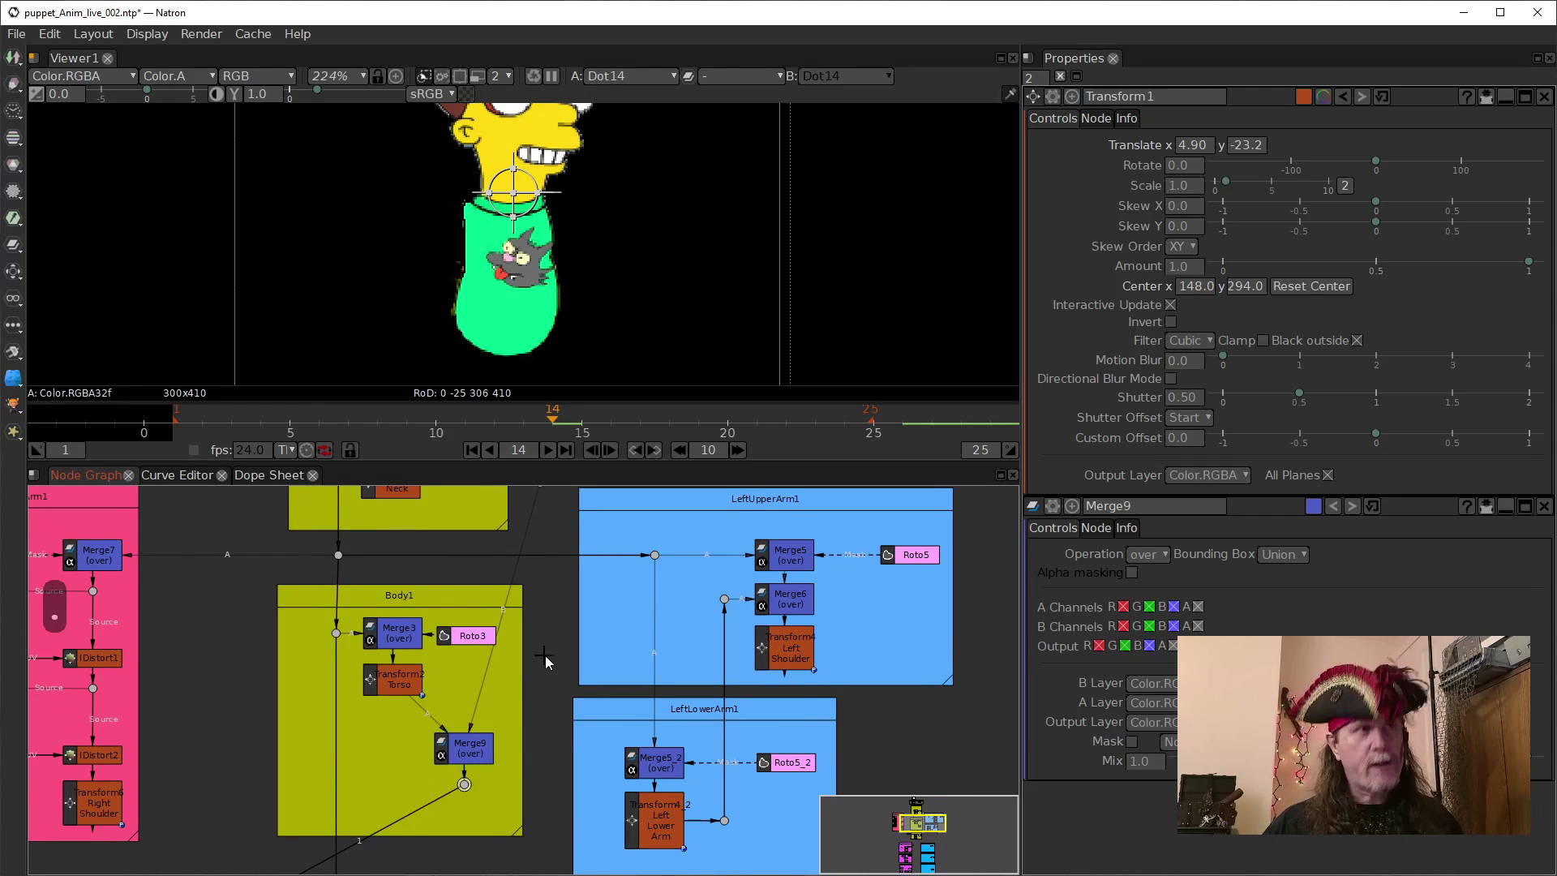
Place Merge9 directly under the Torso transform and route its head input through a second dot straight below the Neck dot, beside Body1.
left_click_drag(541, 689, 530, 774)
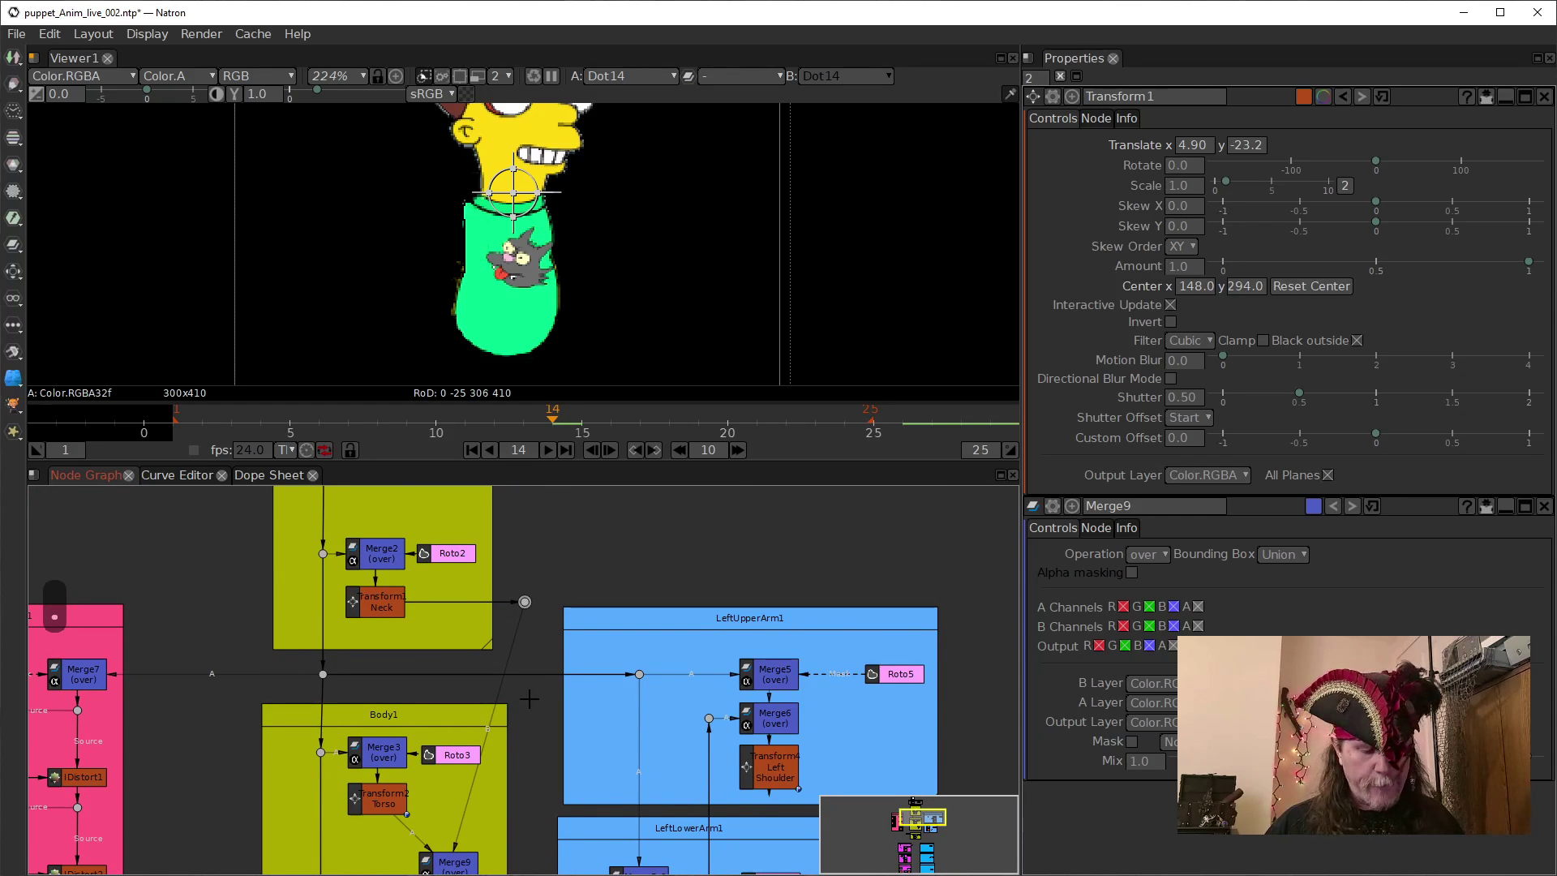
left_click_drag(521, 742, 359, 785)
left_click_drag(487, 796, 414, 669)
mouse_move(536, 749)
left_mouse_down()
mouse_move(497, 745)
mouse_move(546, 733)
left_mouse_up()
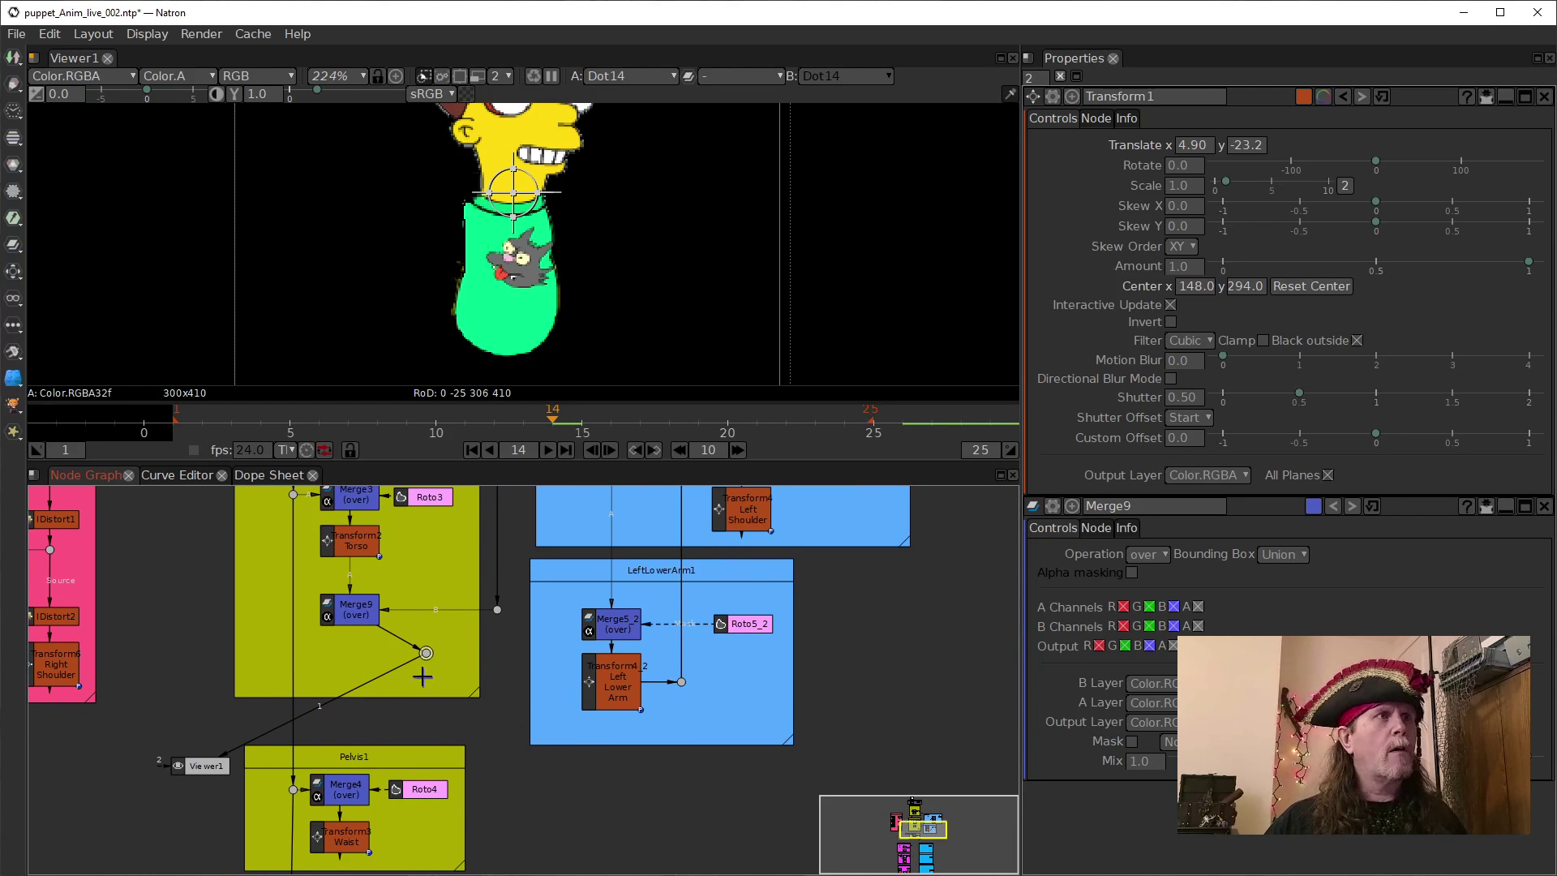
left_click_drag(497, 609, 498, 783)
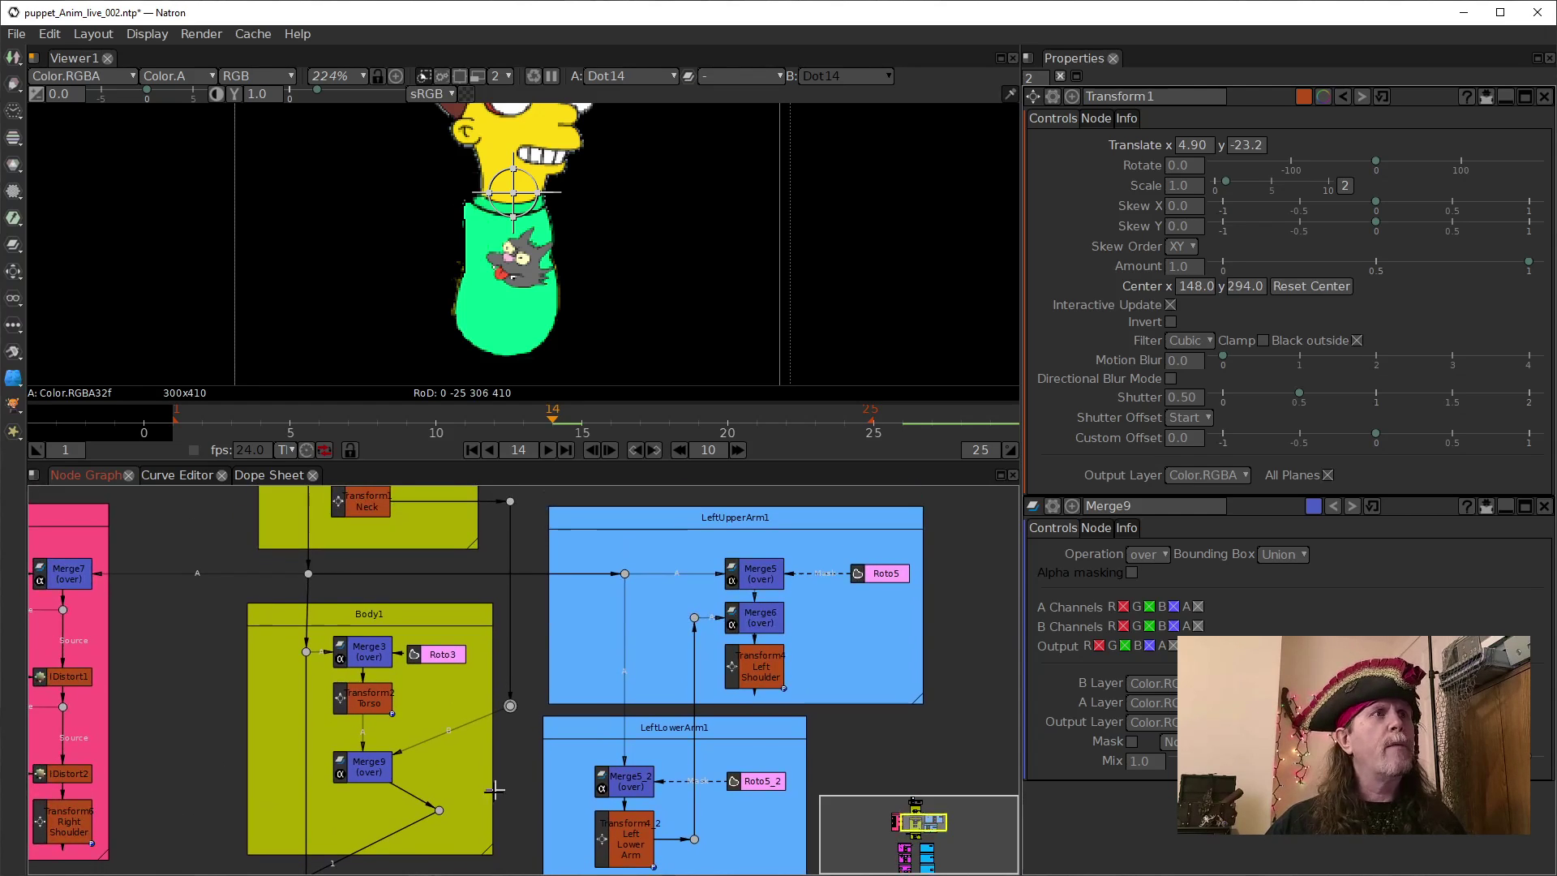
scroll(511, 765, "down", 2)
scroll(530, 610, "up", 2)
left_click_drag(530, 610, 529, 654)
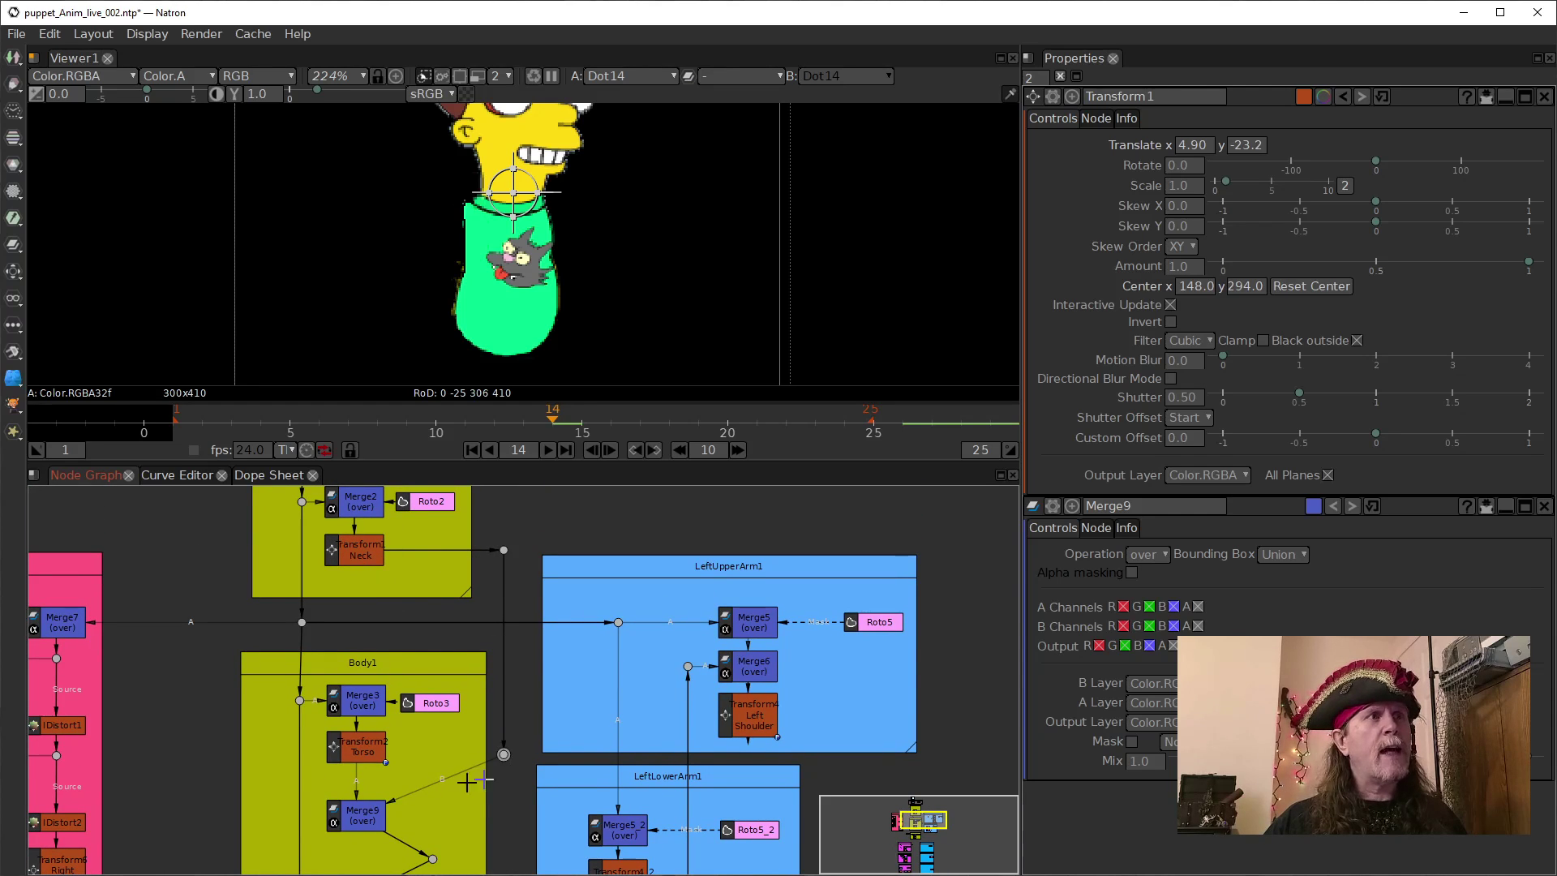
Move Merge9's output dot outside the Body1 box, level with Merge9 and in line with the dots above.
left_click_drag(511, 791, 478, 575)
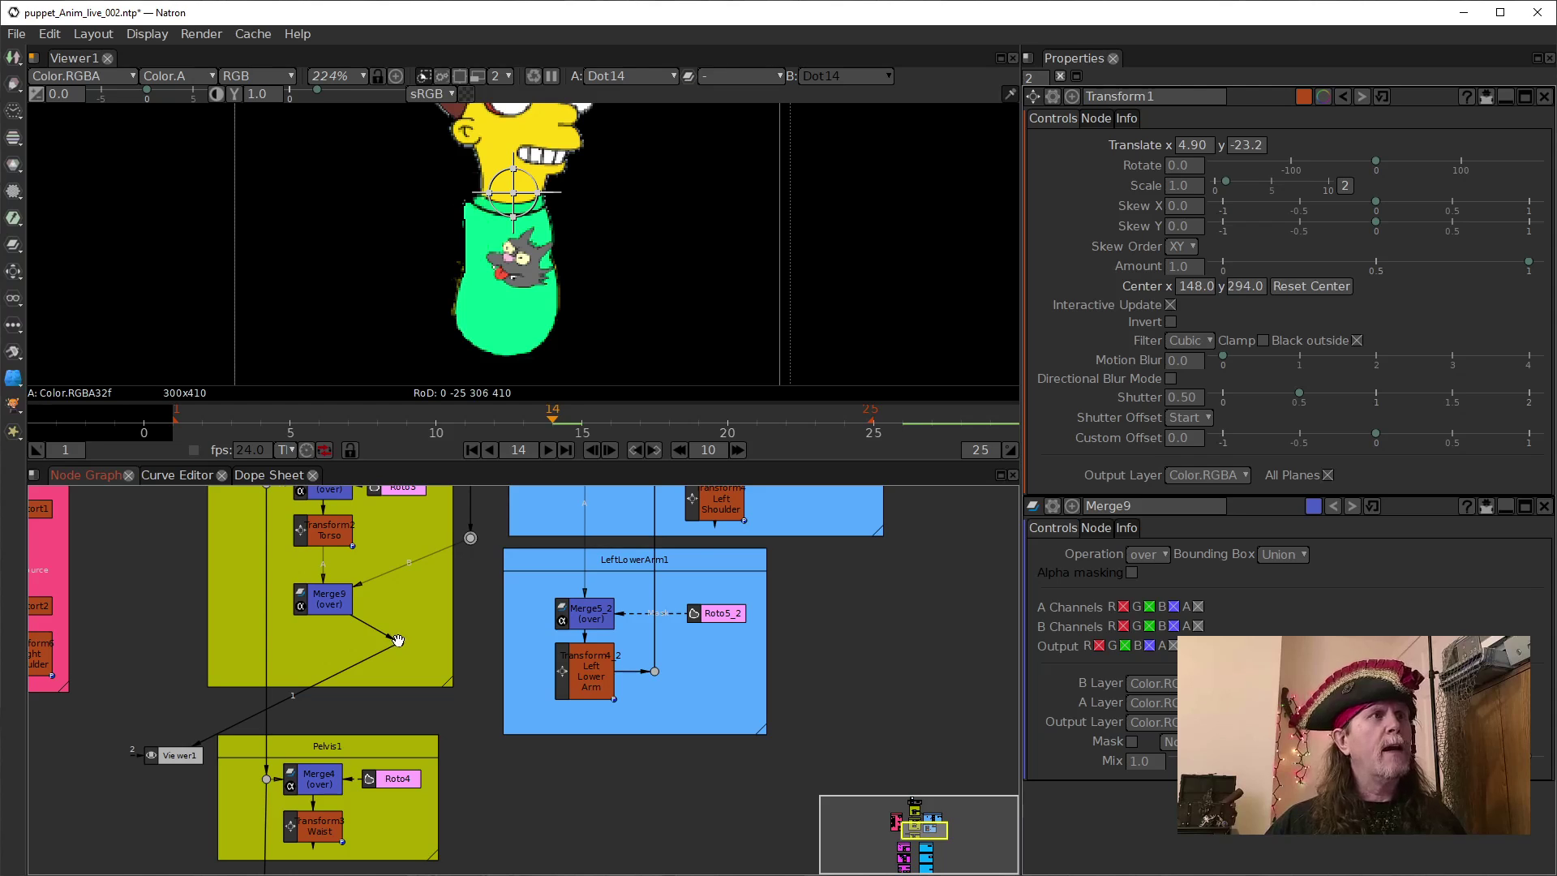
left_click_drag(395, 640, 472, 599)
left_click_drag(477, 807, 583, 750)
Add a Merge node after Merge9's output dot and place it in the Pelvis1 box beside the Waist transform.
left_click(383, 738)
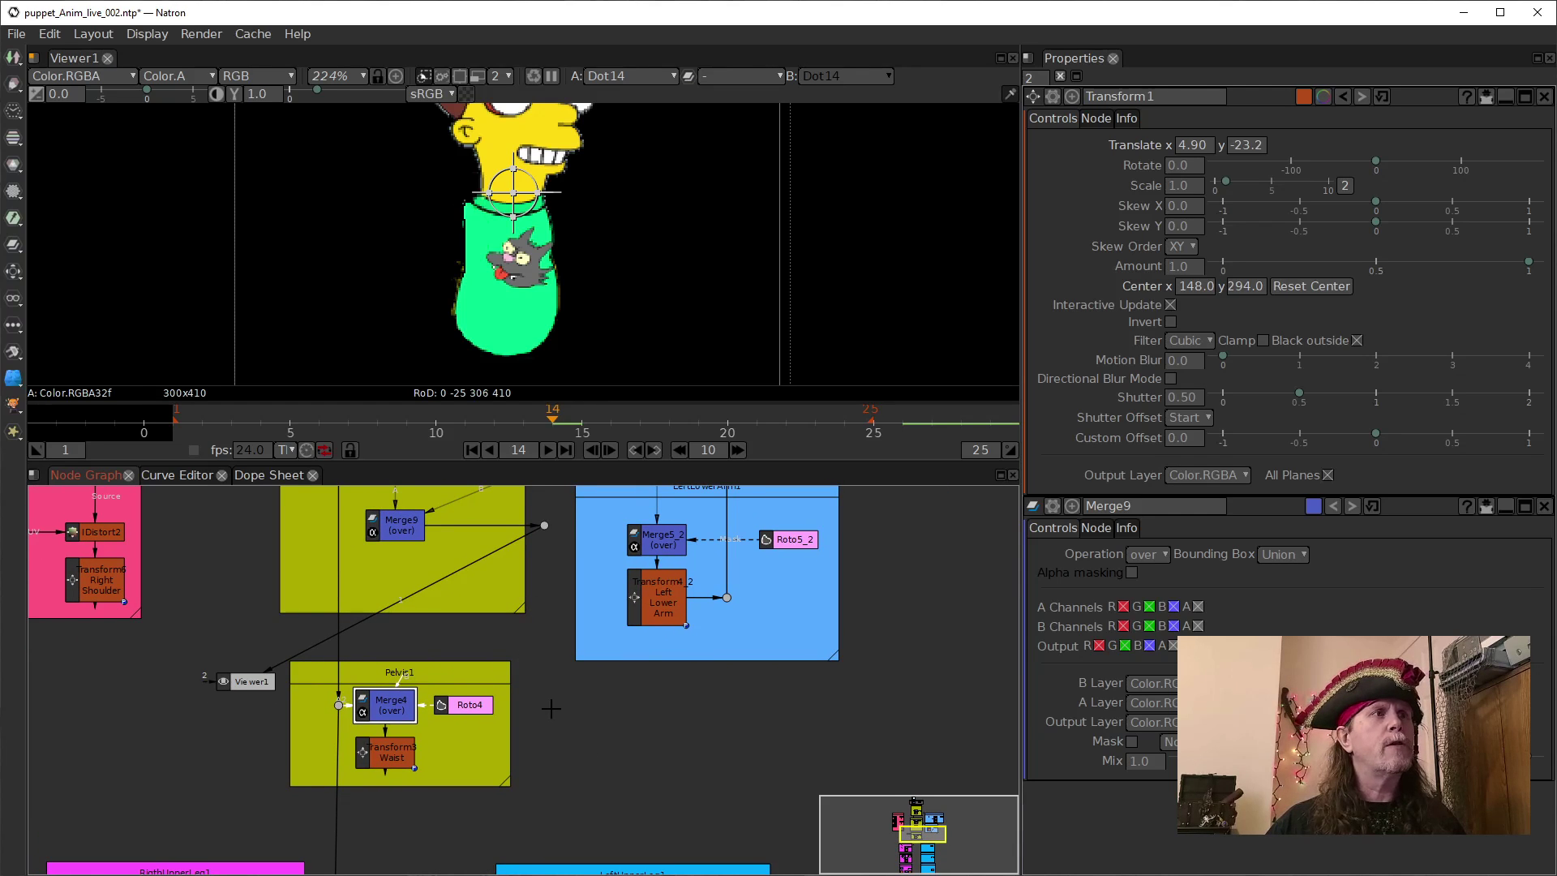
left_click(545, 526)
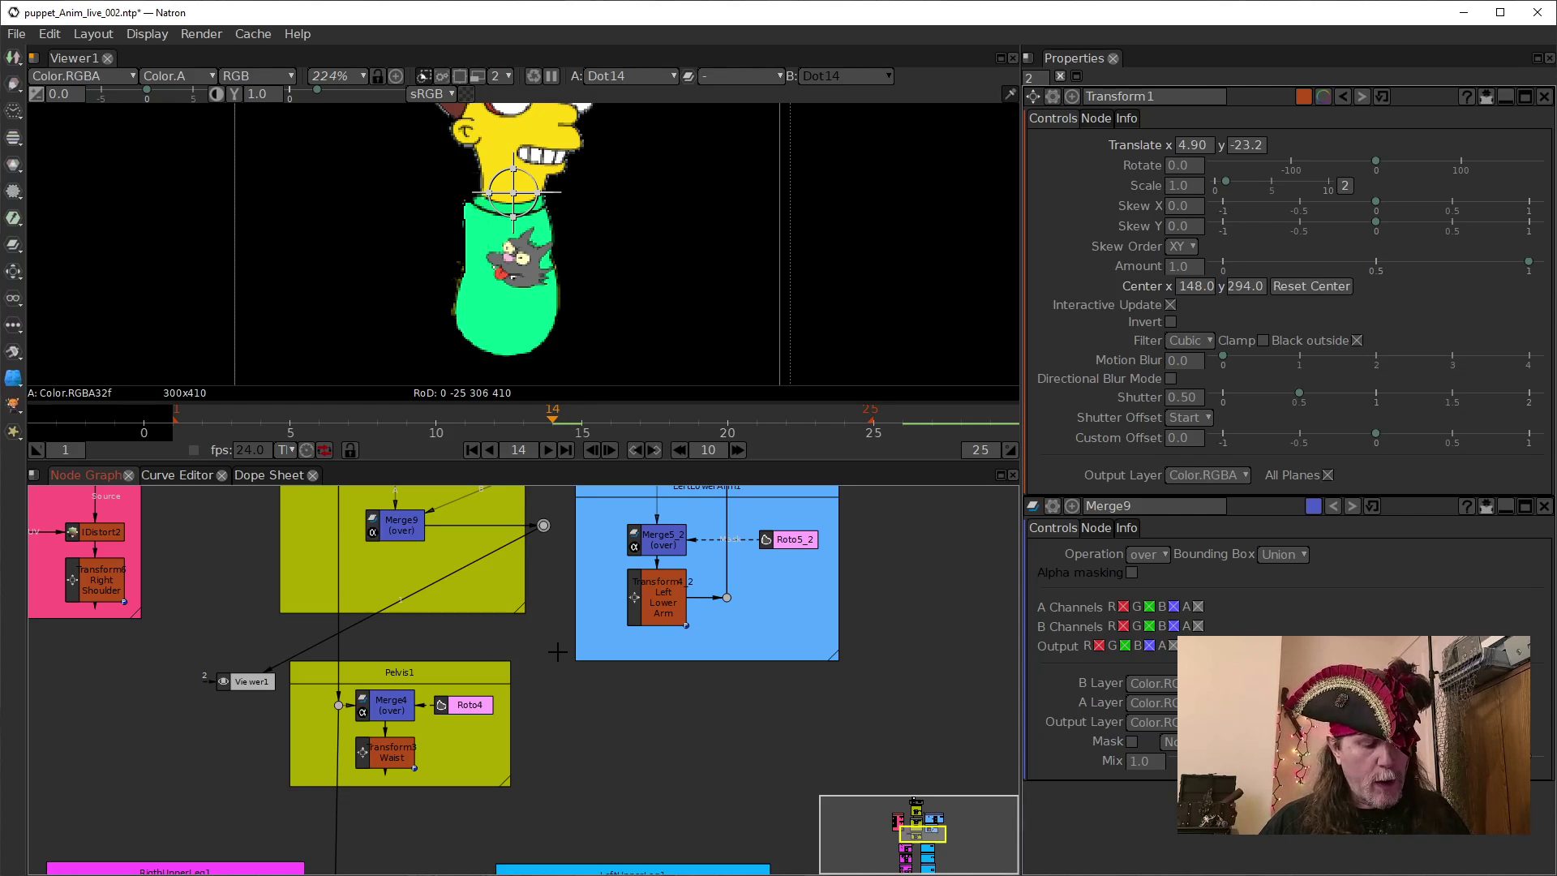
key("m")
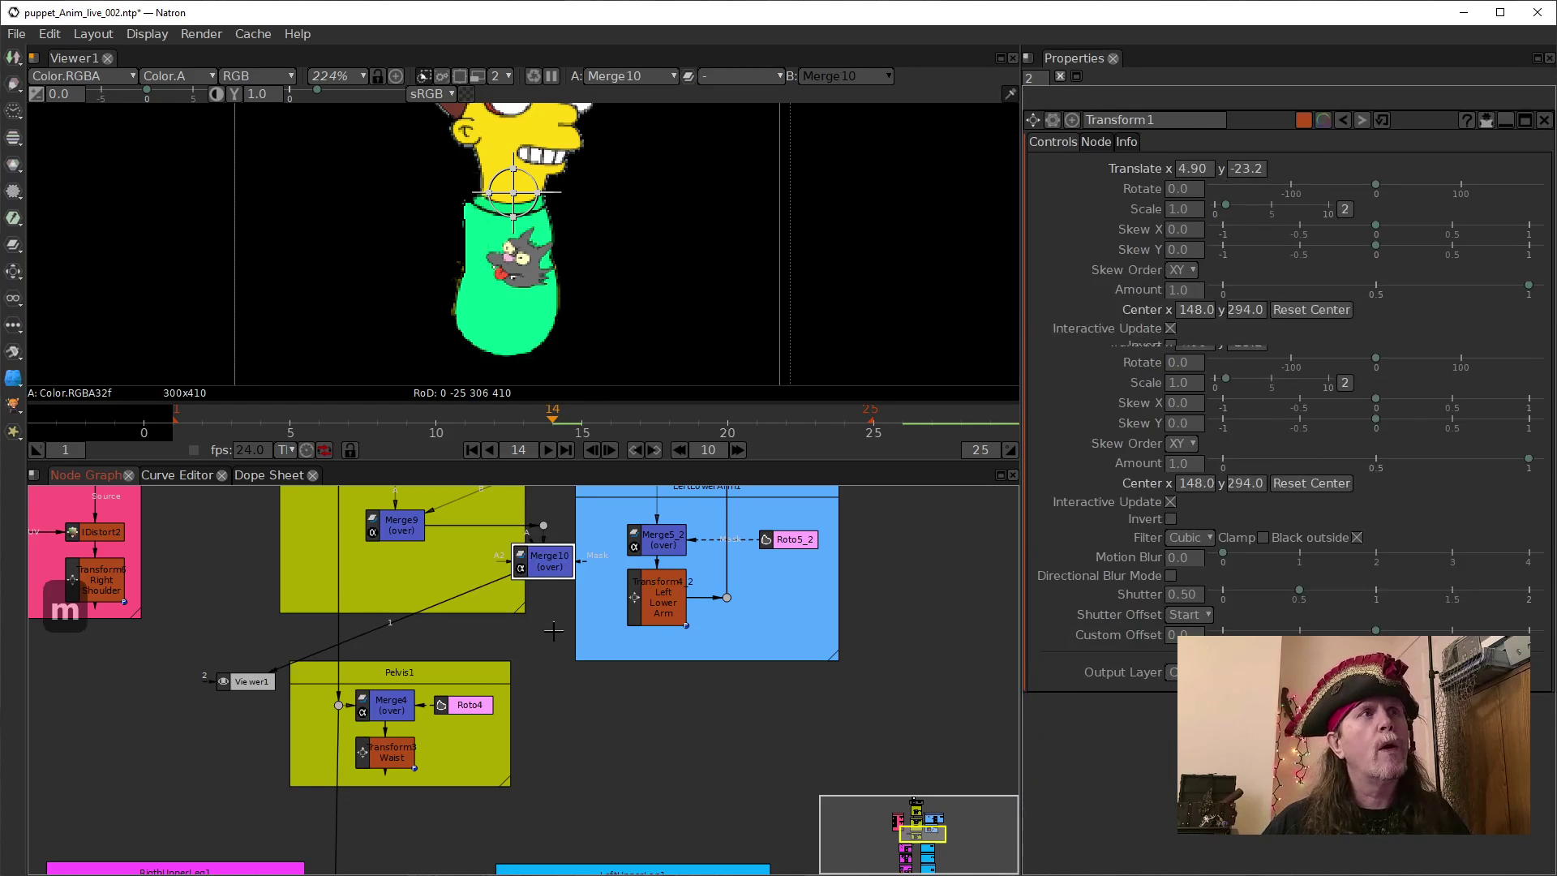
left_click_drag(545, 568, 466, 756)
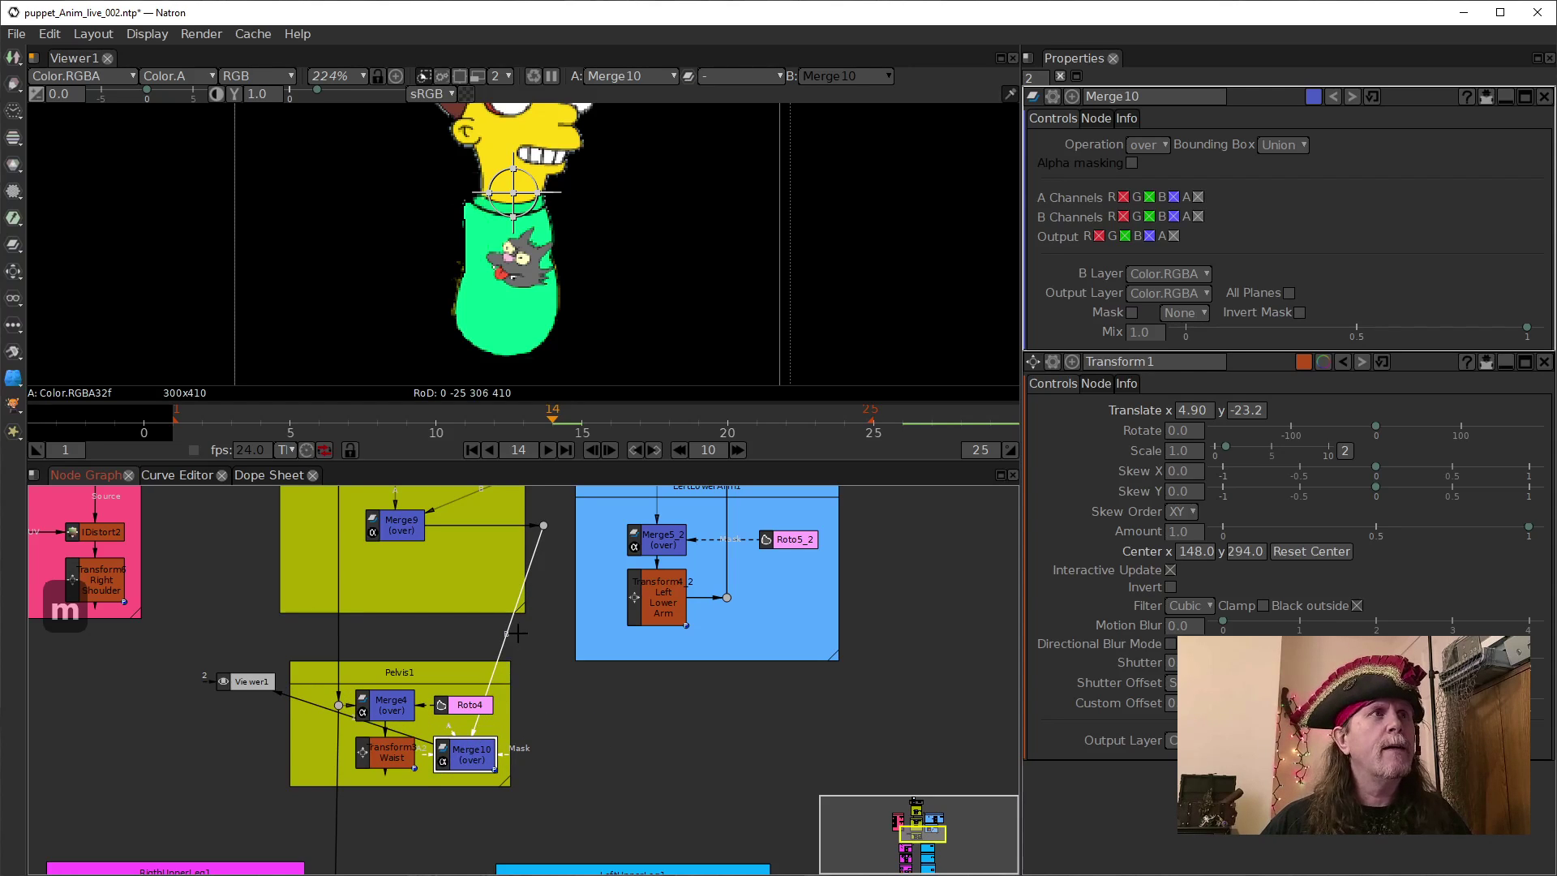
Add another dot on the link into Merge10 and place it beside the Pelvis1 box, straight below the previous dot.
left_click(544, 525)
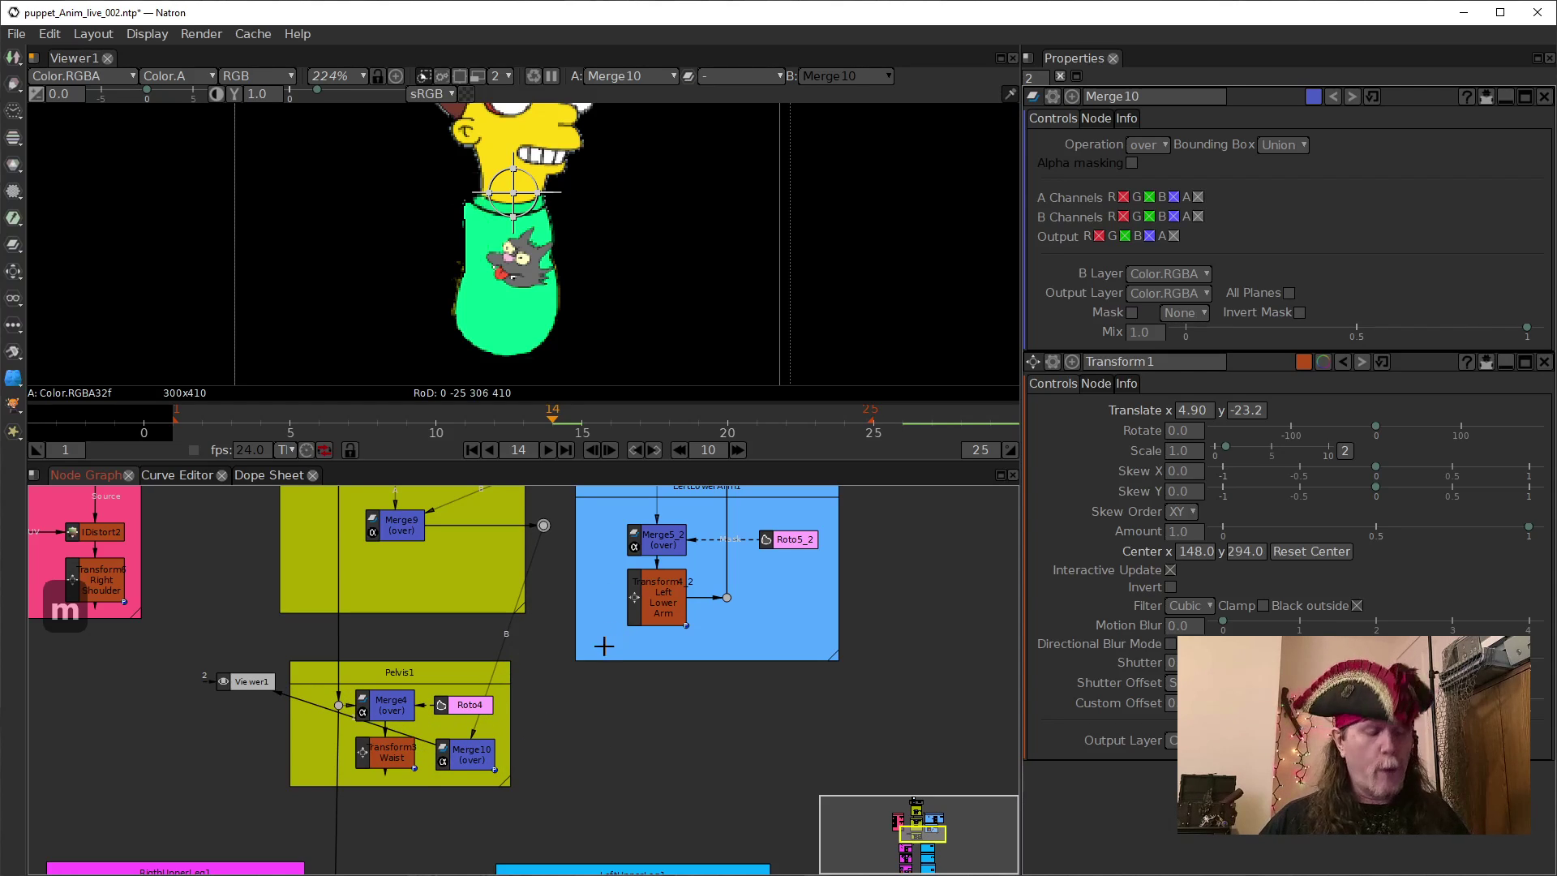
key("period")
left_click_drag(544, 547, 592, 827)
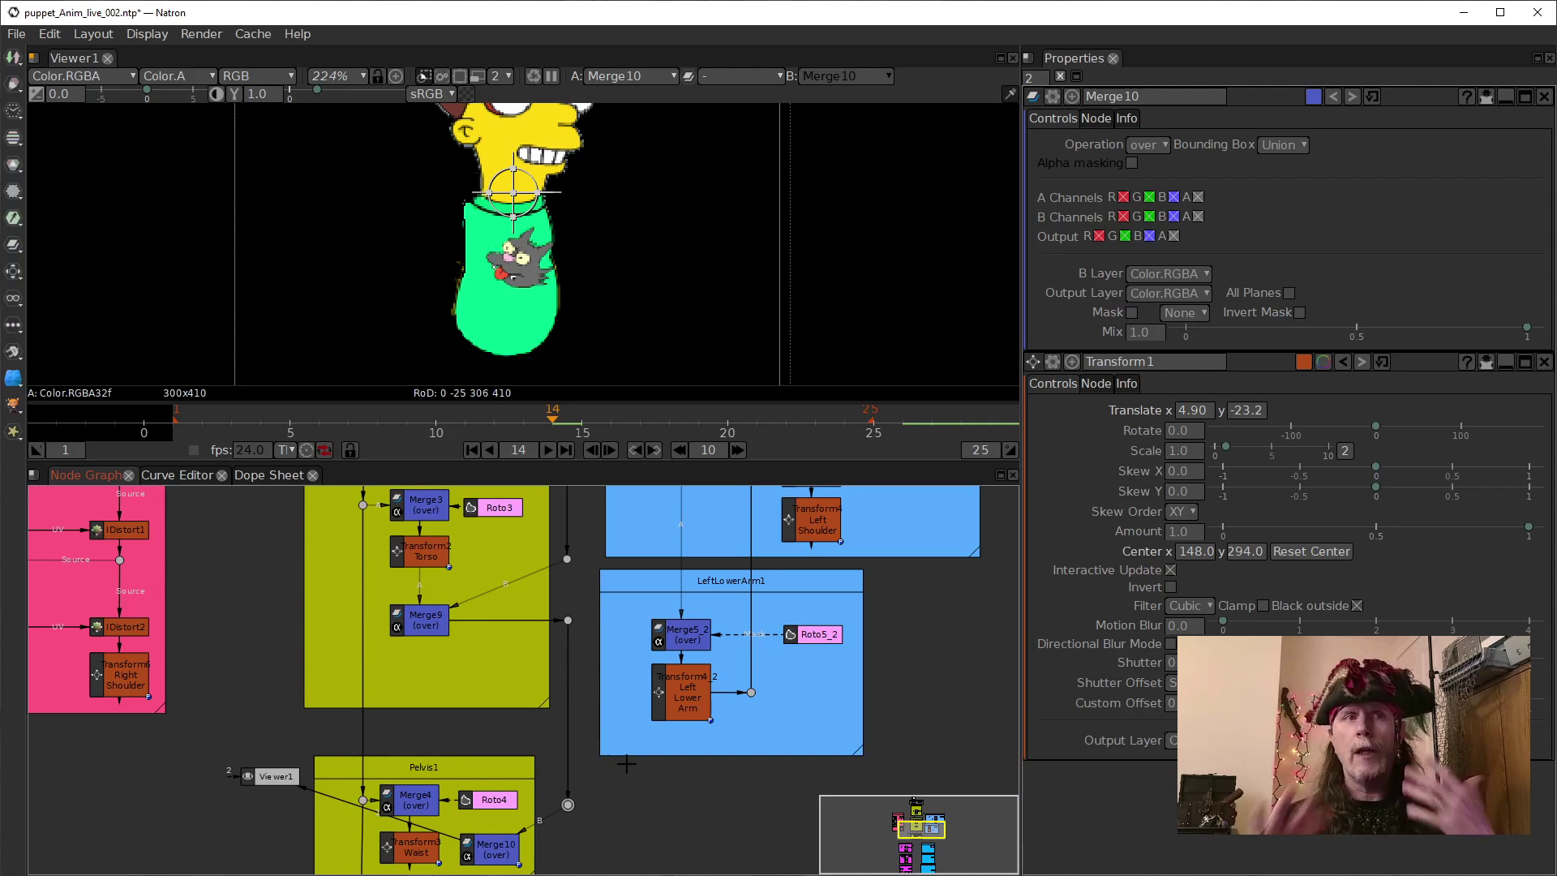
left_click_drag(640, 844, 644, 793)
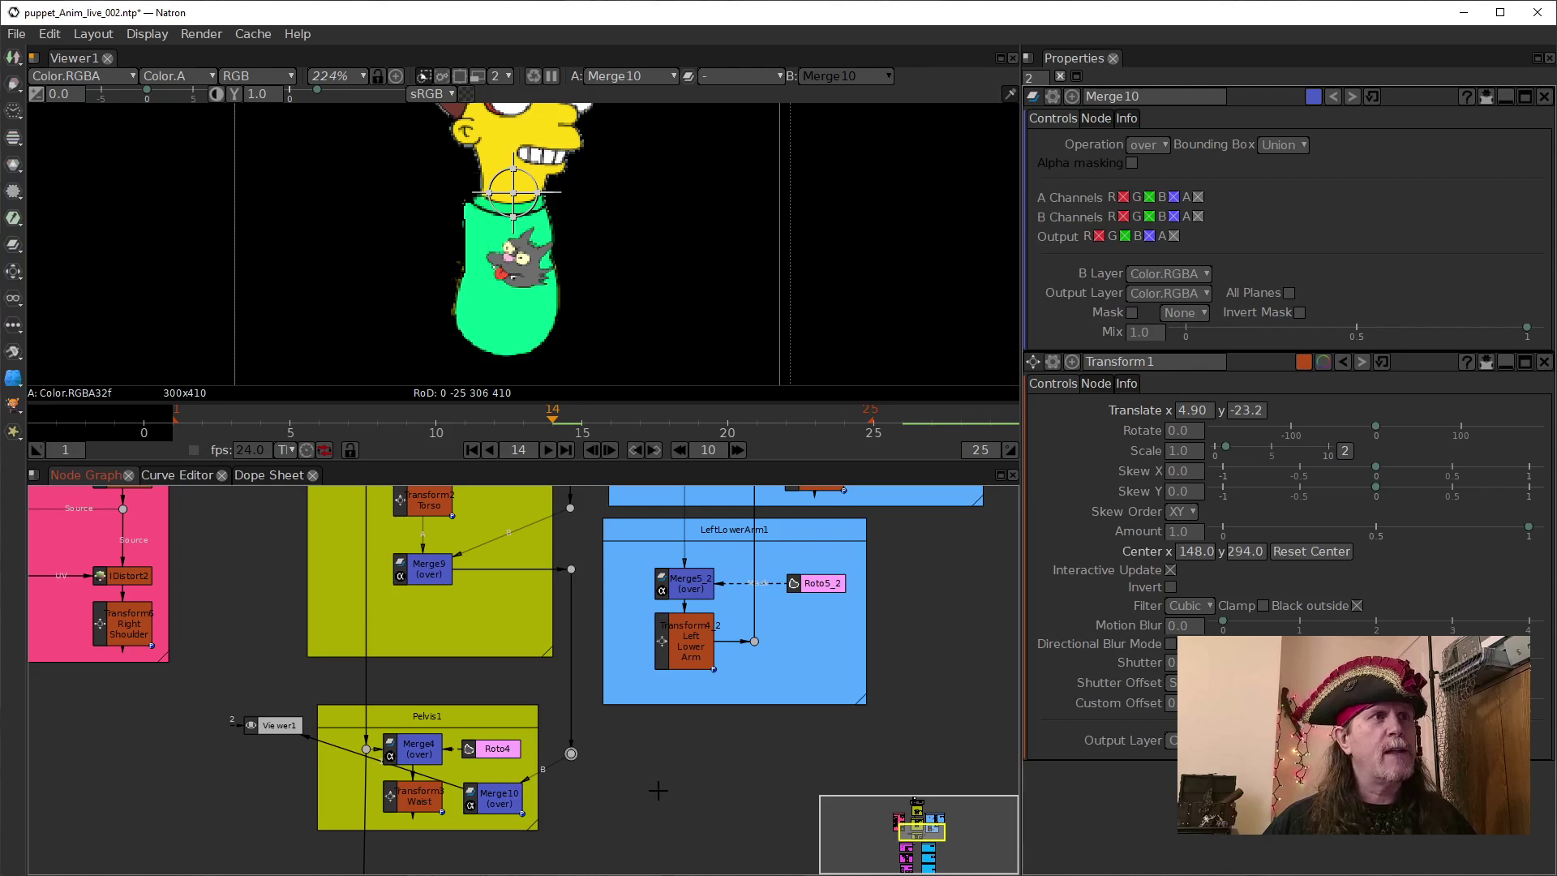
left_click_drag(658, 790, 679, 742)
Connect the Waist transform to Merge10's A input and move the Viewer1 node below the Pelvis1 box.
left_click(506, 750)
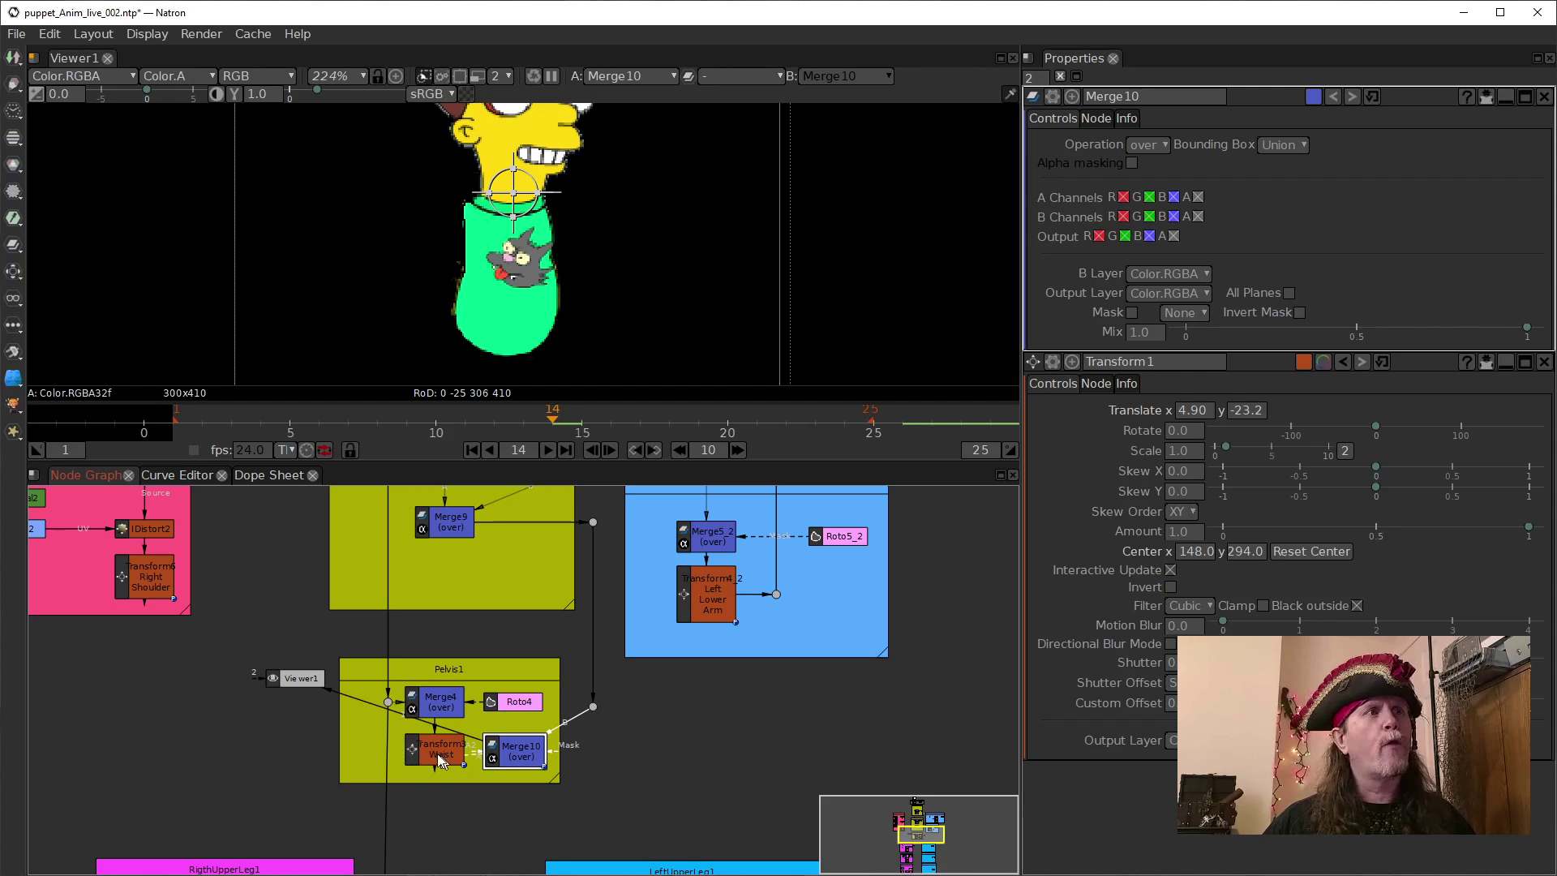
left_click_drag(428, 752, 428, 752)
left_click_drag(677, 759, 681, 713)
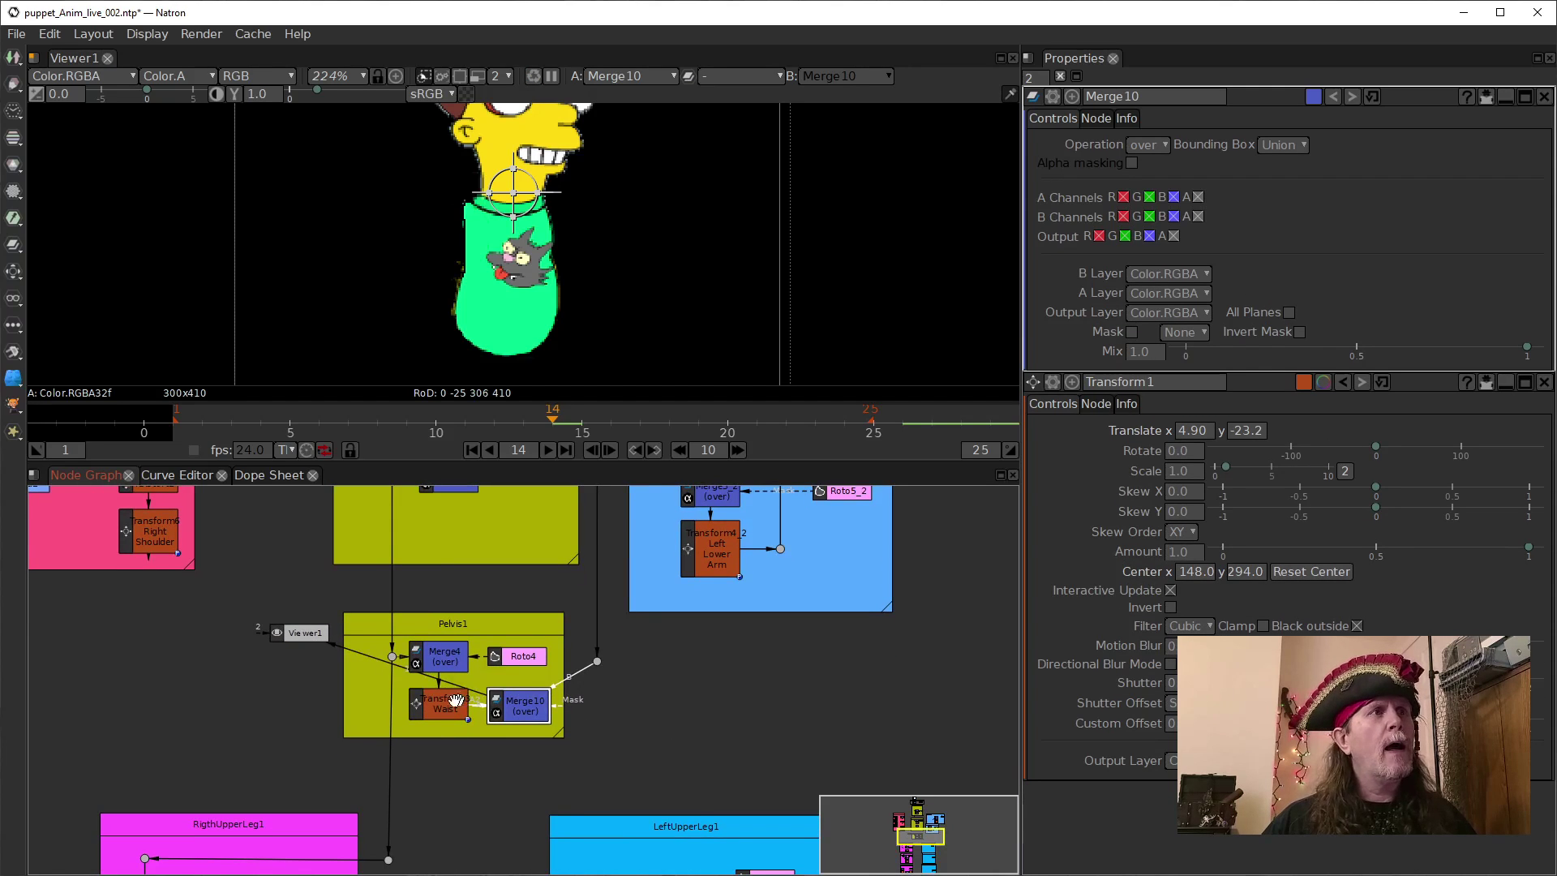
left_click_drag(302, 637, 506, 770)
left_click_drag(507, 707, 508, 704)
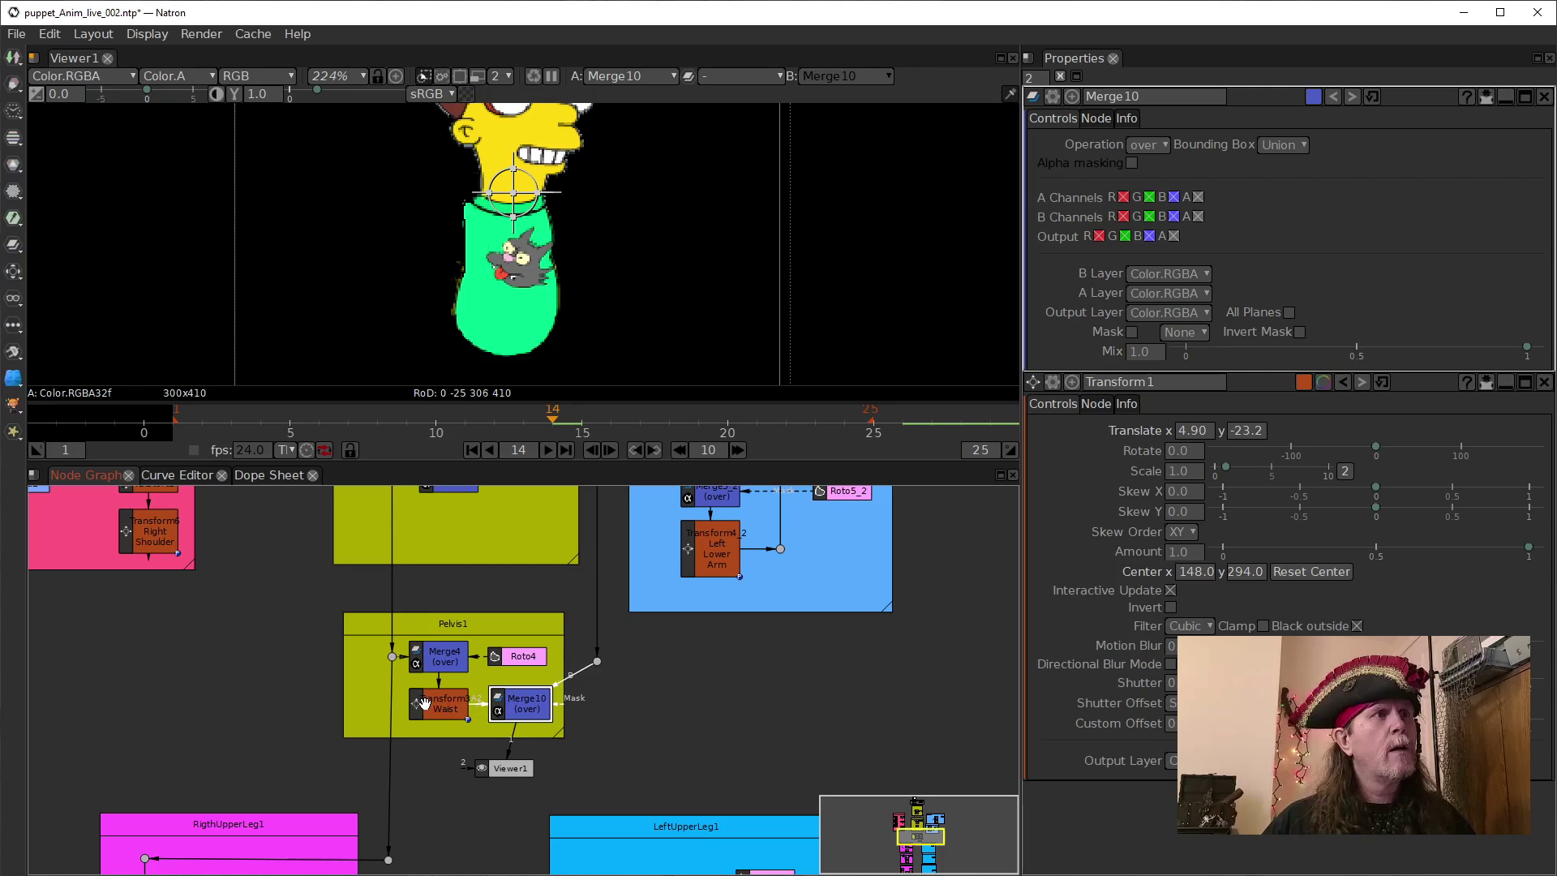
Display the Waist transform's output in the viewer and examine the isolated pelvis piece.
left_click(426, 706)
key("1")
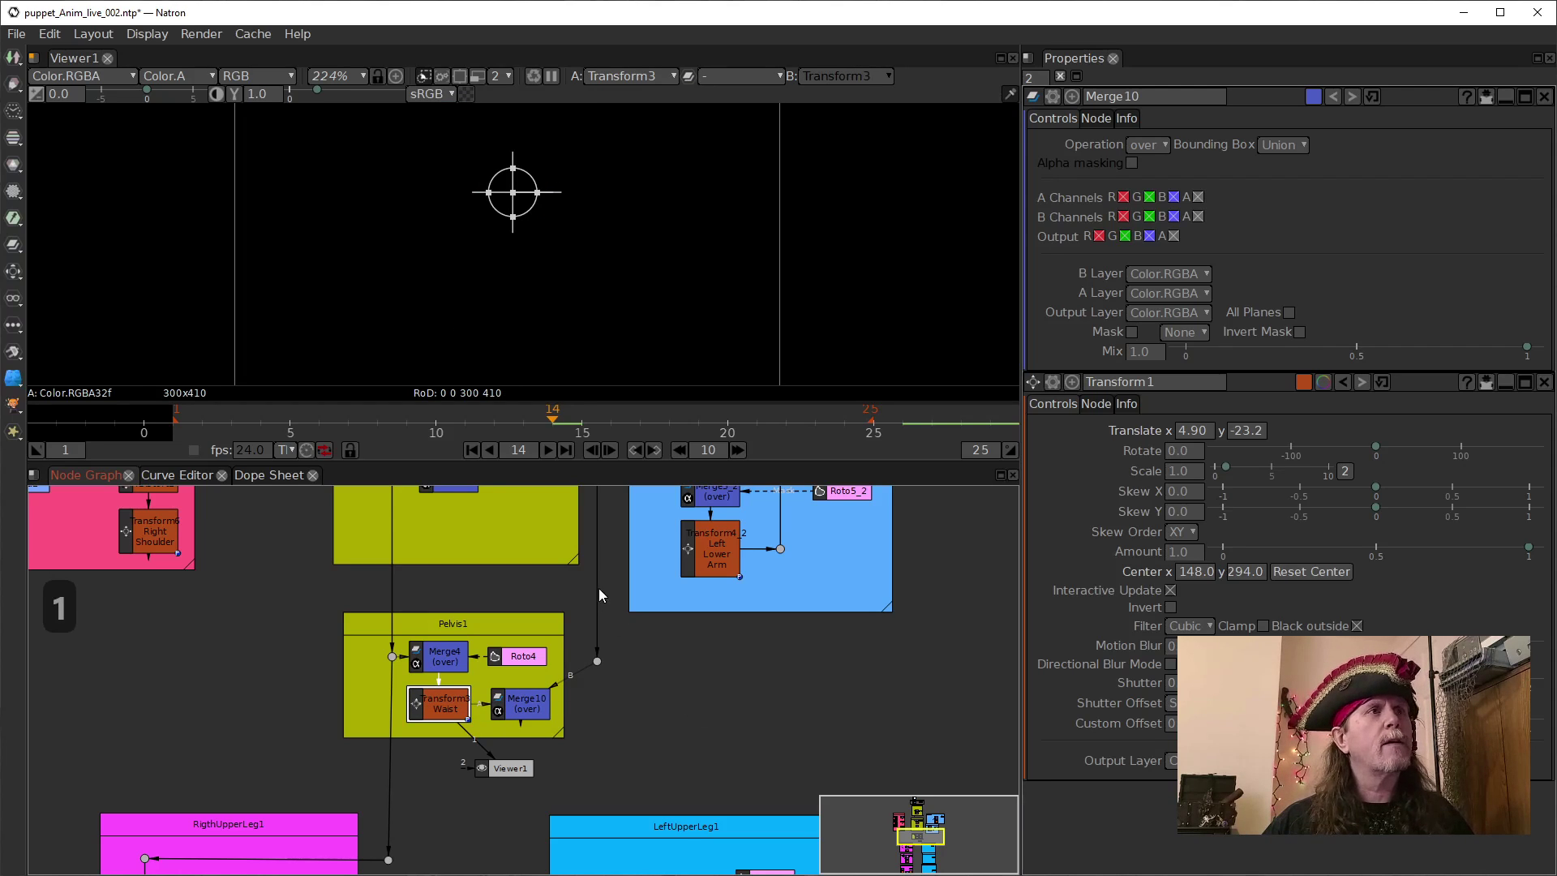
scroll(580, 313, "down", 6)
left_click_drag(622, 327, 628, 233)
scroll(616, 245, "up", 2)
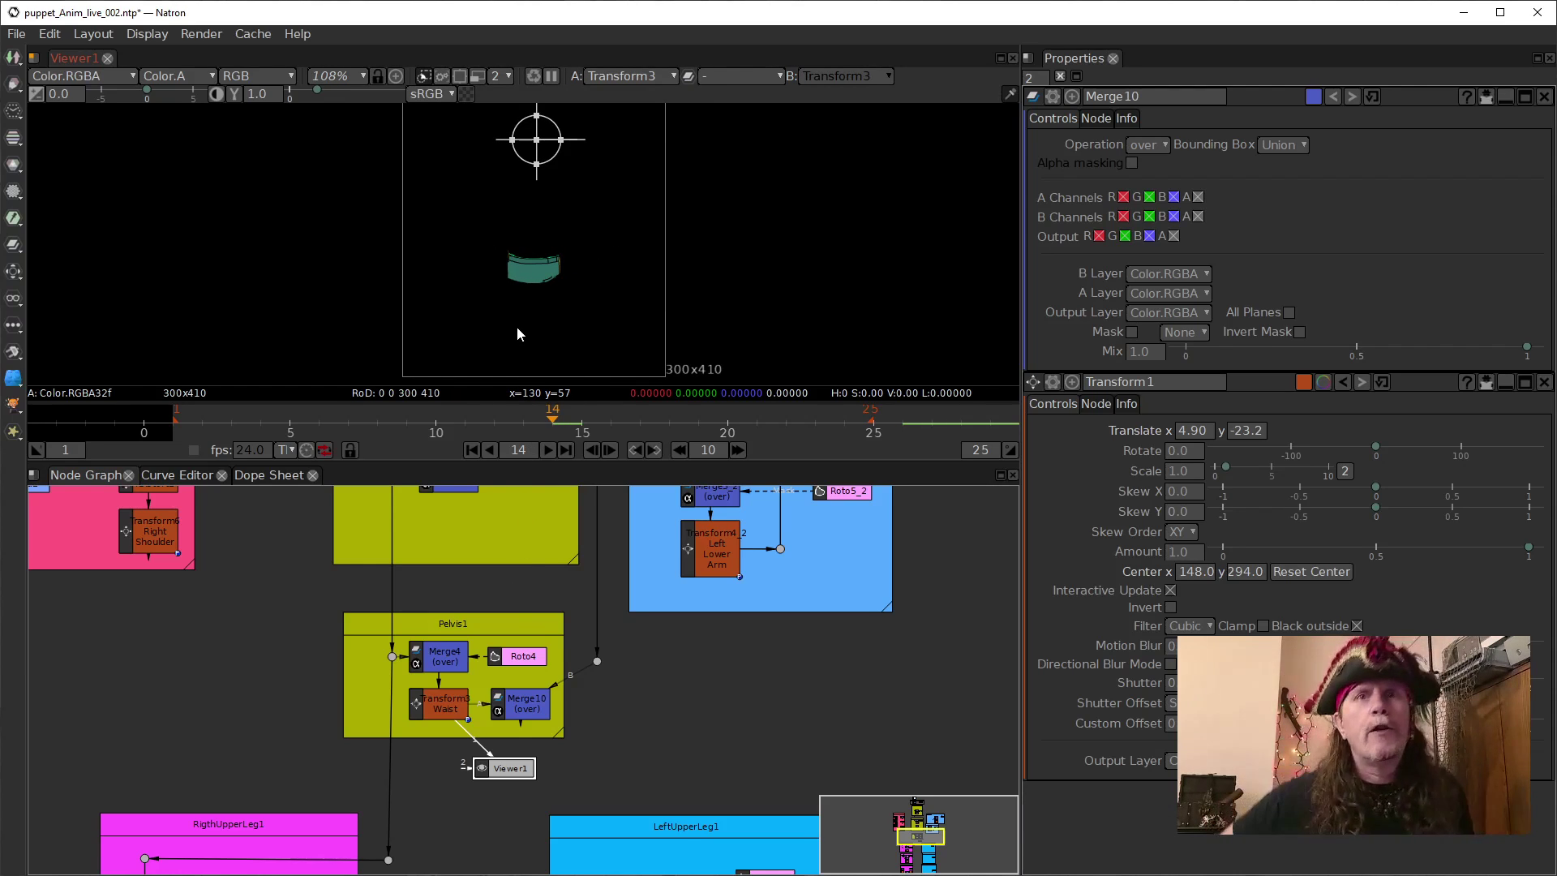
Open the properties of the Torso transform in the Body1 box.
left_click_drag(647, 693, 608, 813)
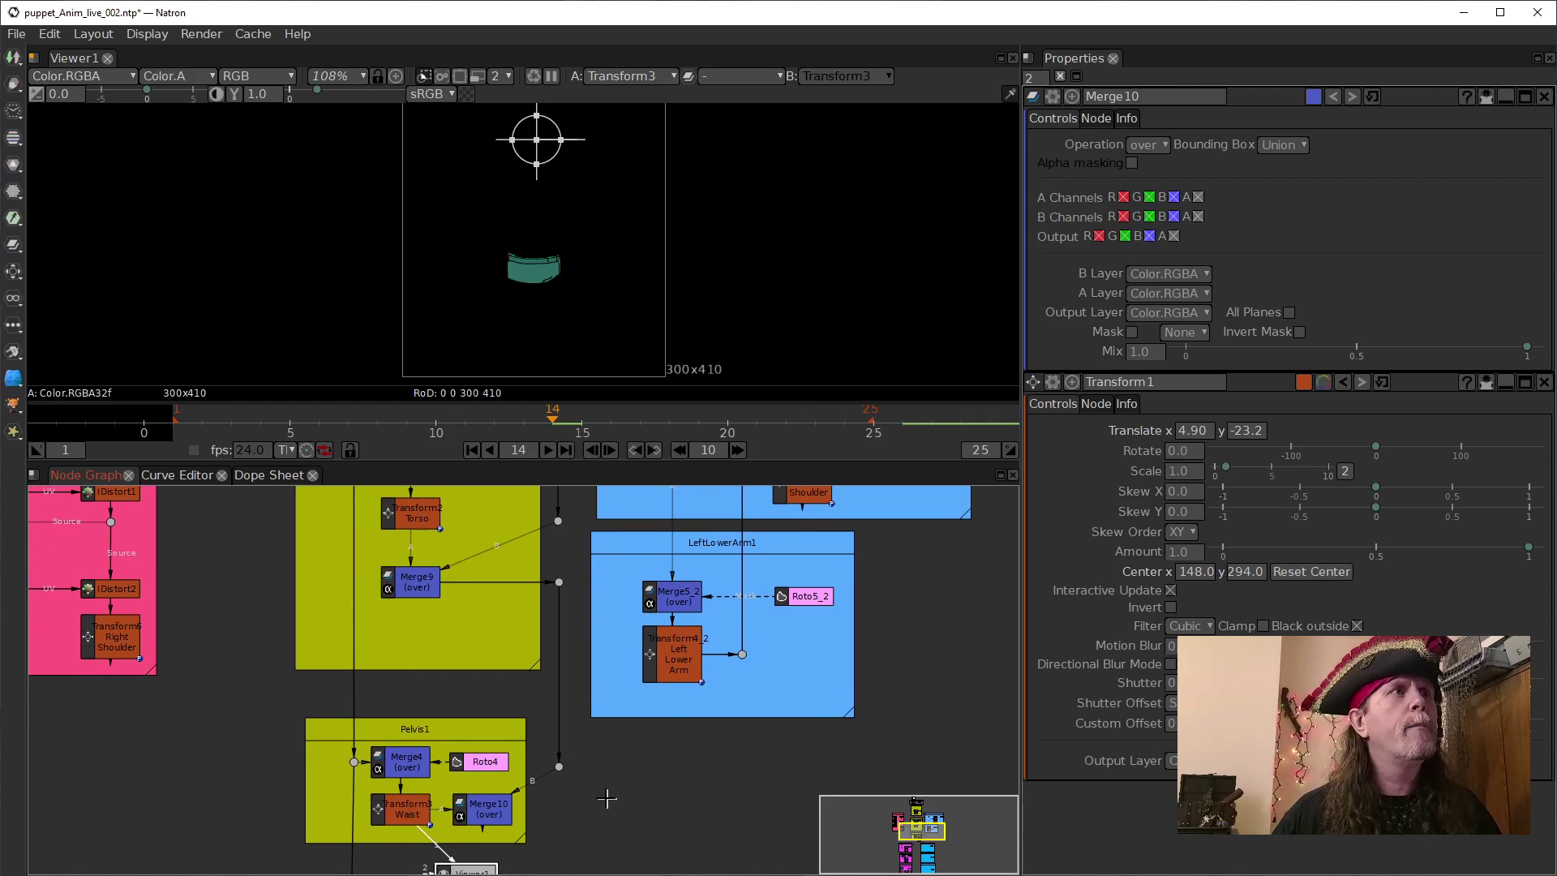
left_click_drag(500, 622, 477, 707)
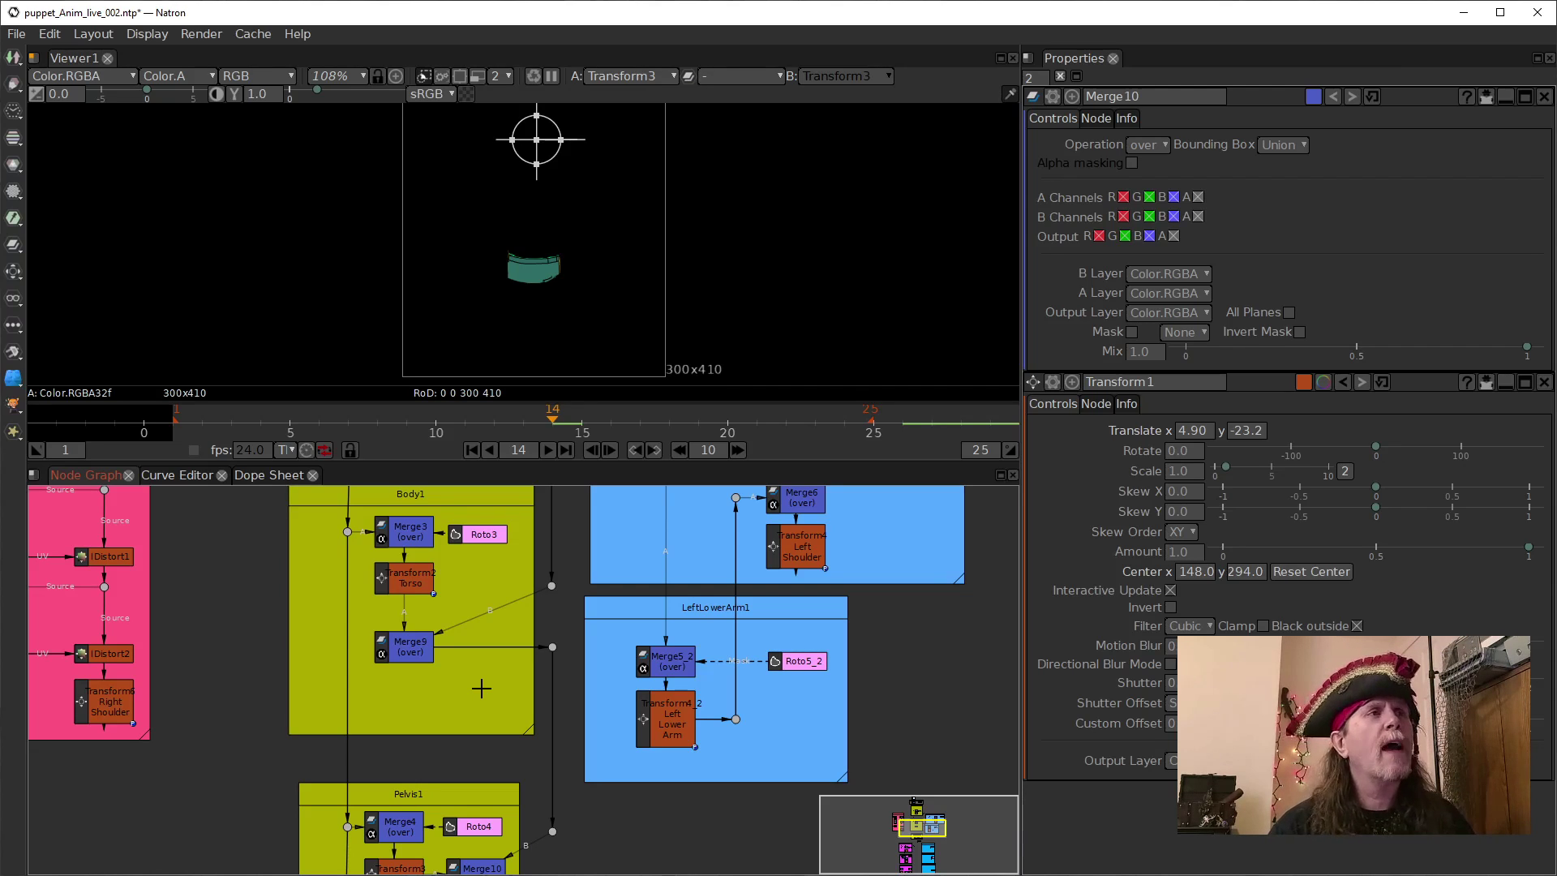
double_click(406, 586)
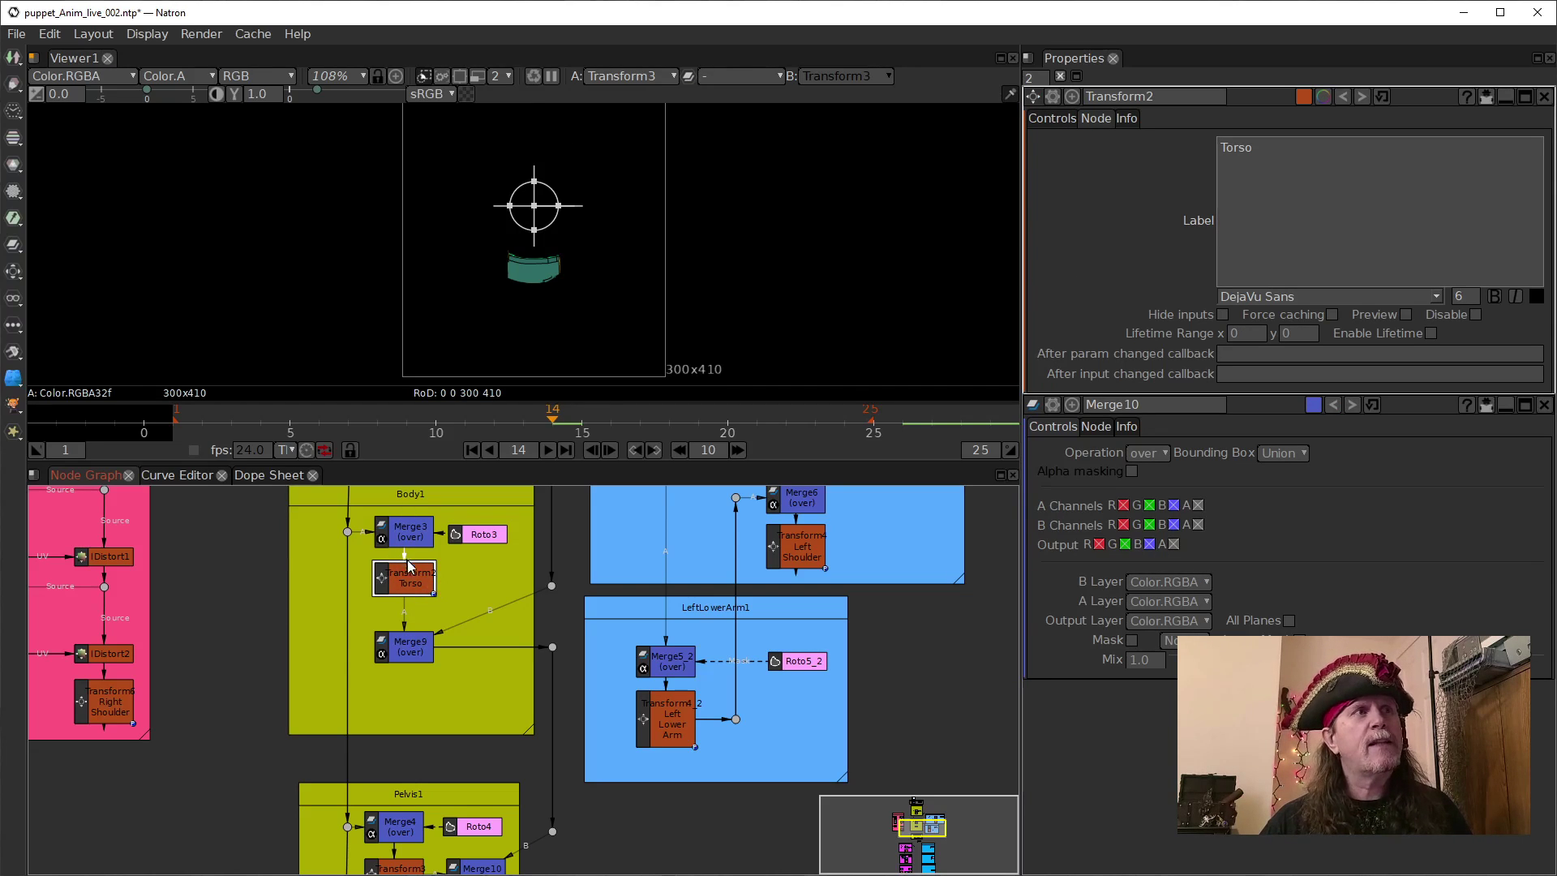
left_click_drag(564, 520, 553, 609)
left_click_drag(553, 734, 539, 670)
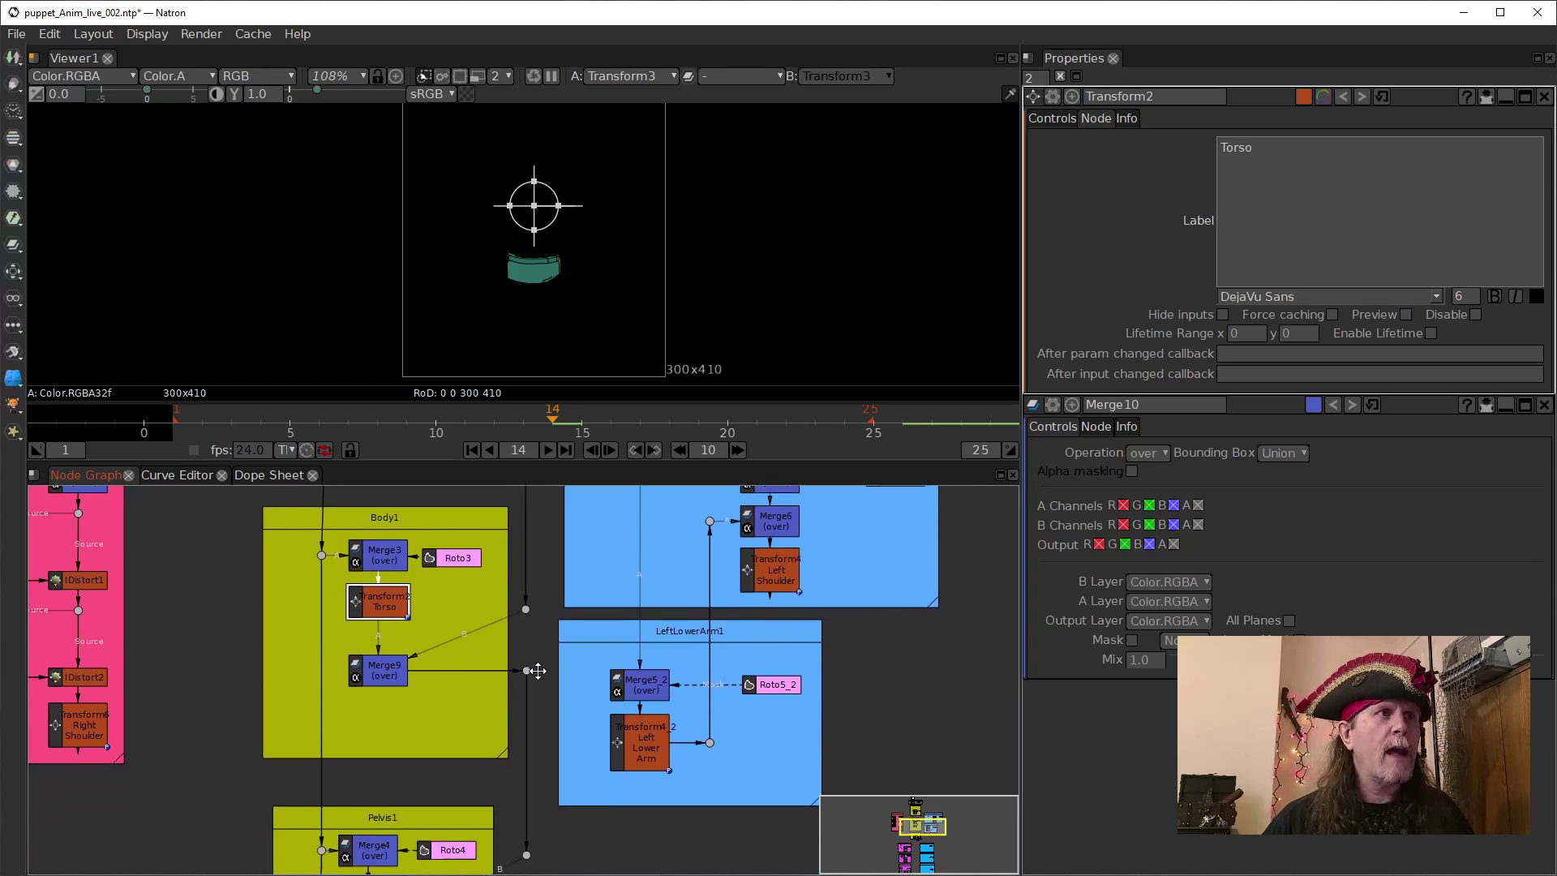
Display Merge10's output in the viewer with the whole puppet frame in view.
left_click_drag(573, 757, 563, 601)
left_click_drag(421, 798, 459, 743)
scroll(612, 279, "down", 3)
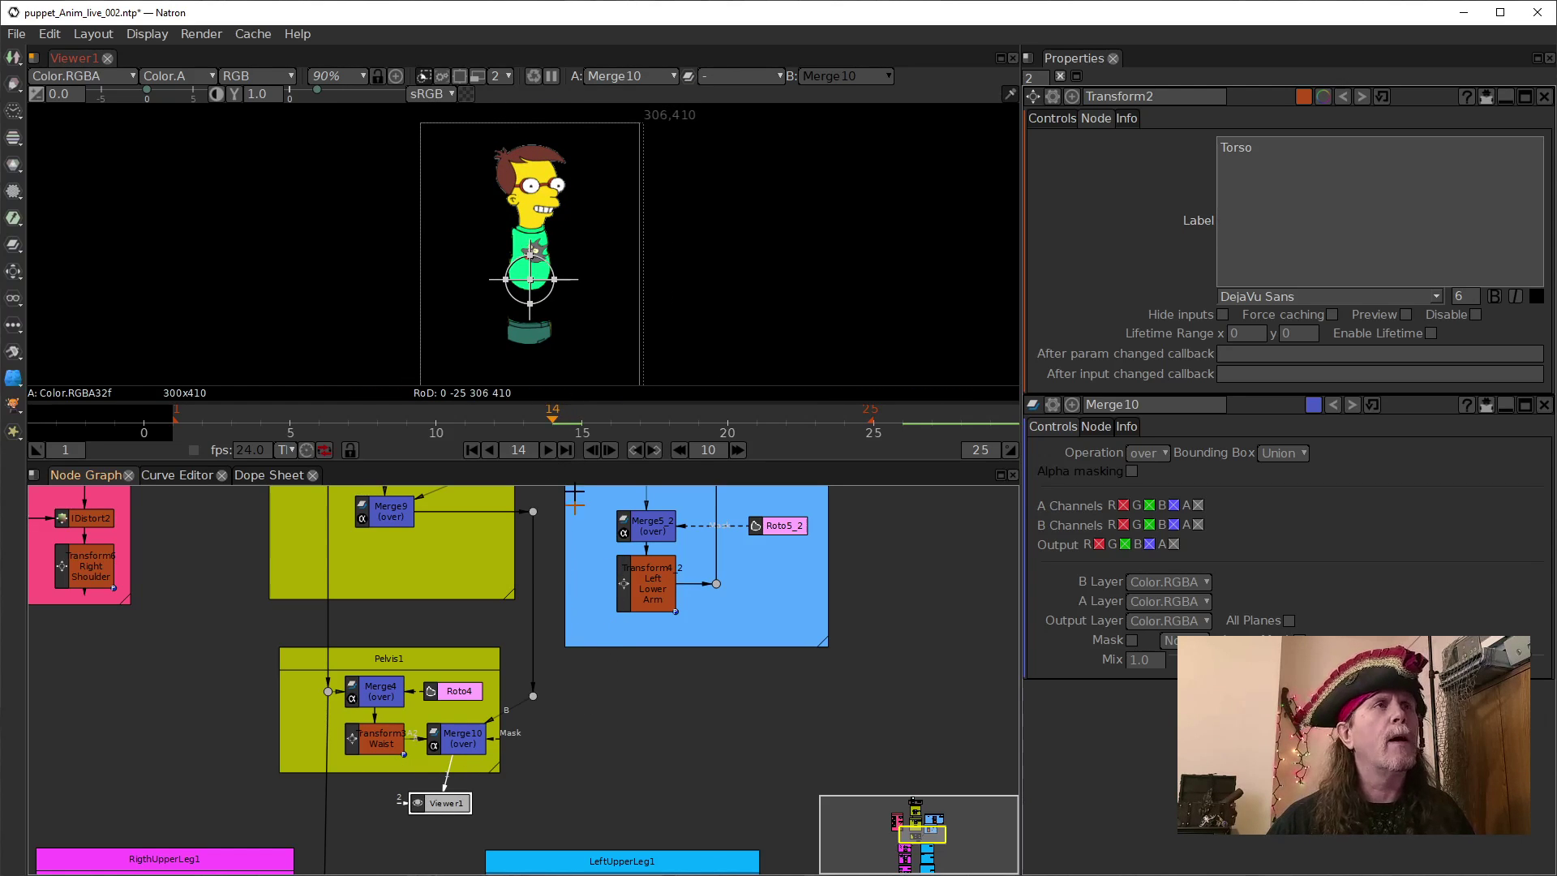
Rotate the Torso transform to 16 degrees to test how the body bends relative to the head.
left_click_drag(540, 635, 518, 800)
left_click(356, 601)
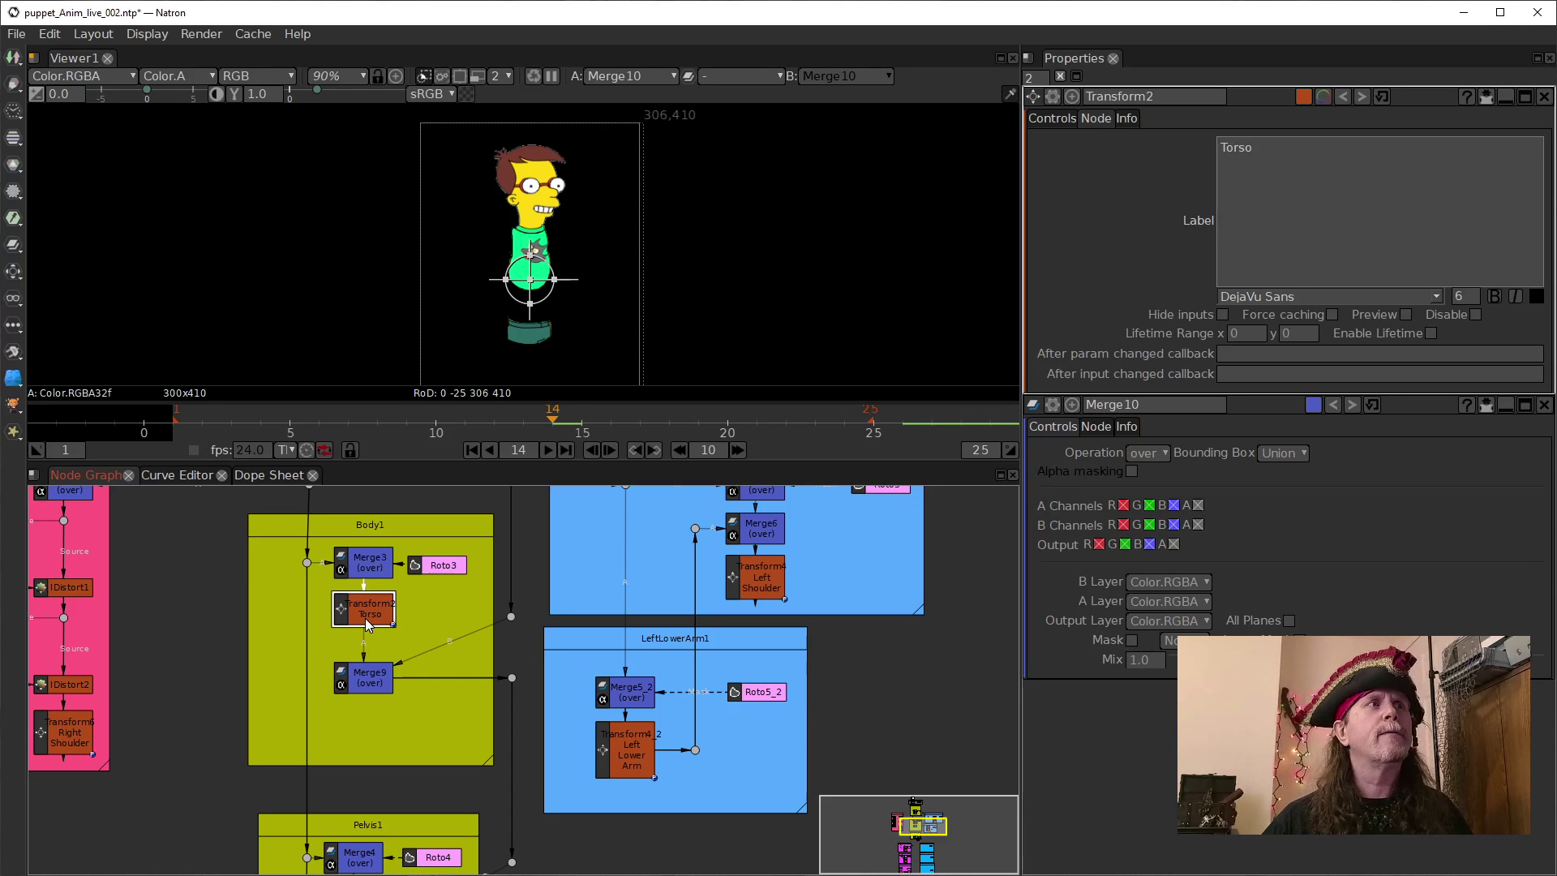
left_click(1058, 118)
scroll(1171, 168, "up", 16)
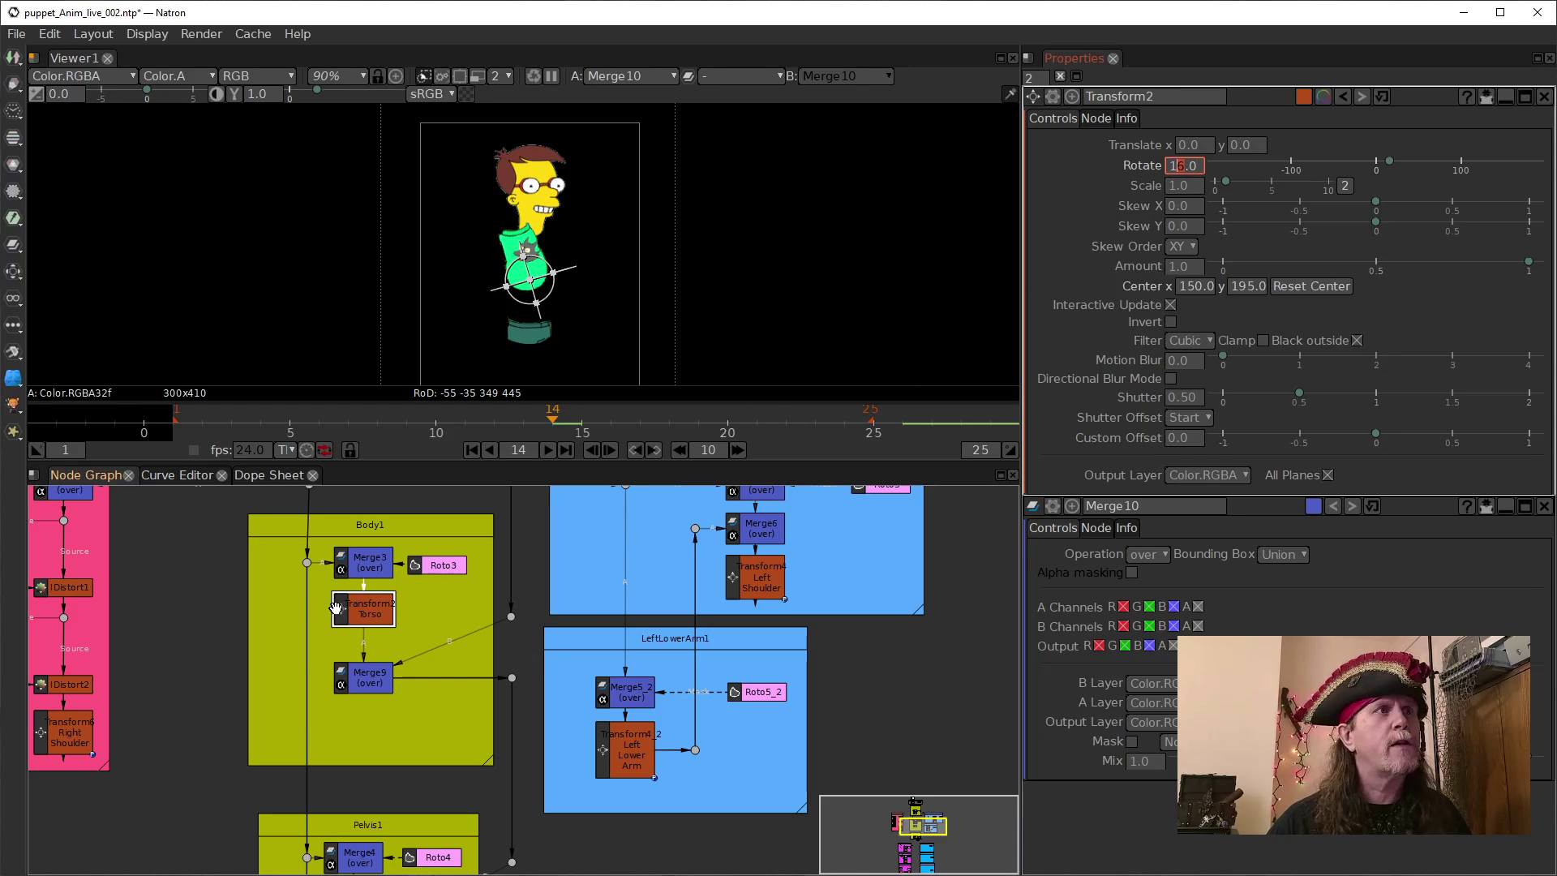
Rearrange the Body1 nodes so Merge9 sits directly below Merge3, with the Torso transform moved out from between them.
left_click_drag(374, 609, 374, 620)
left_click(378, 681)
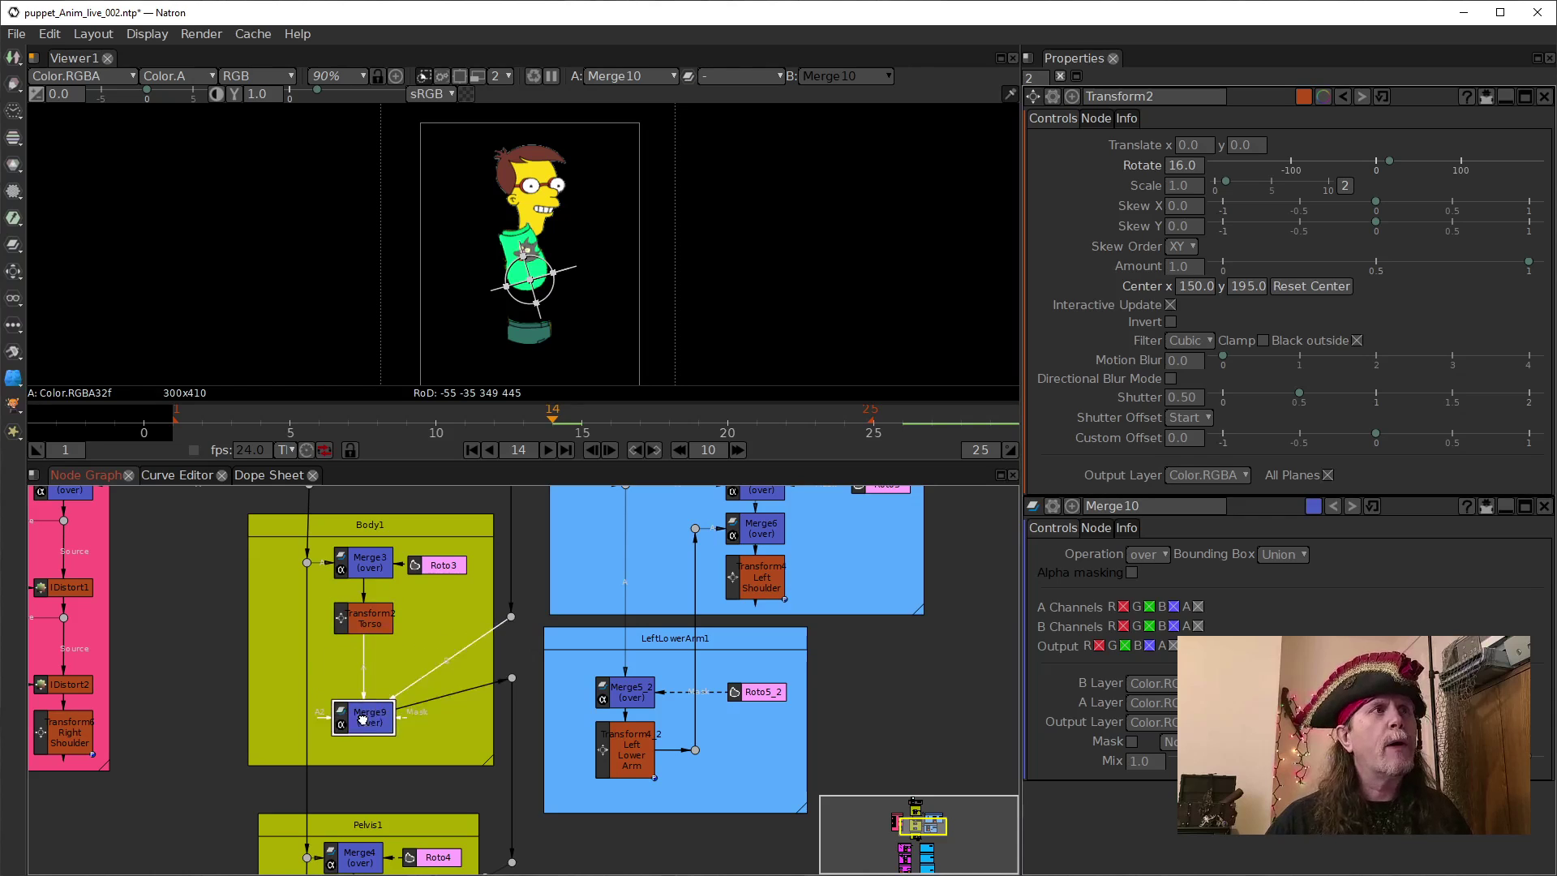
left_click(361, 629)
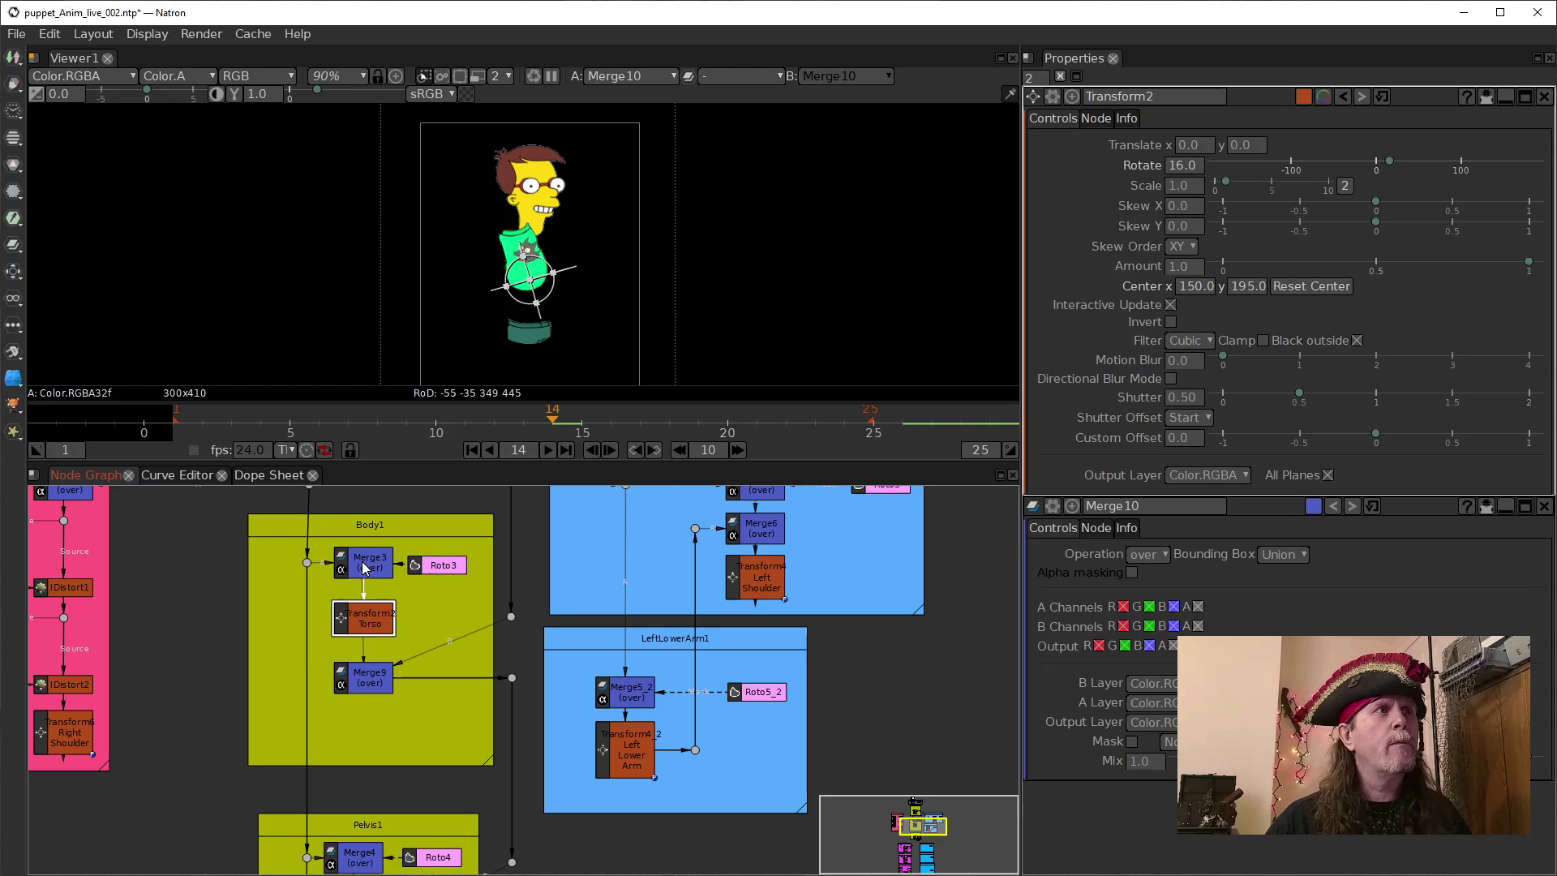
left_click_drag(387, 565, 378, 559)
left_click_drag(376, 622, 445, 622)
left_click_drag(375, 677, 394, 702)
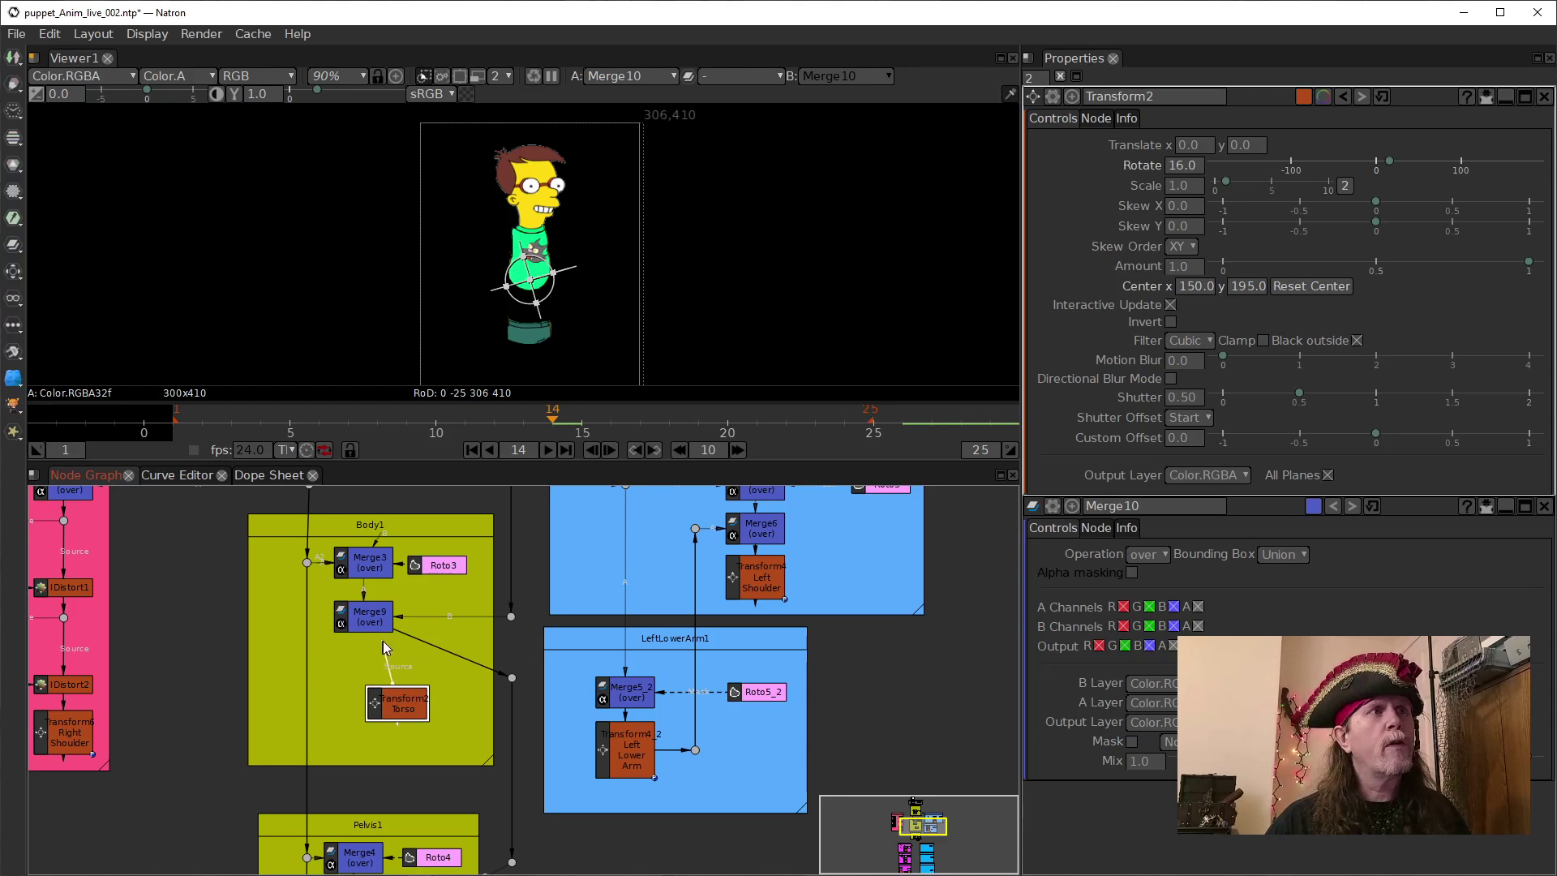
Insert the Torso transform between Merge9 and the outgoing link dot so it moves head and torso together.
left_click_drag(399, 710, 365, 684)
left_click_drag(430, 647, 373, 682)
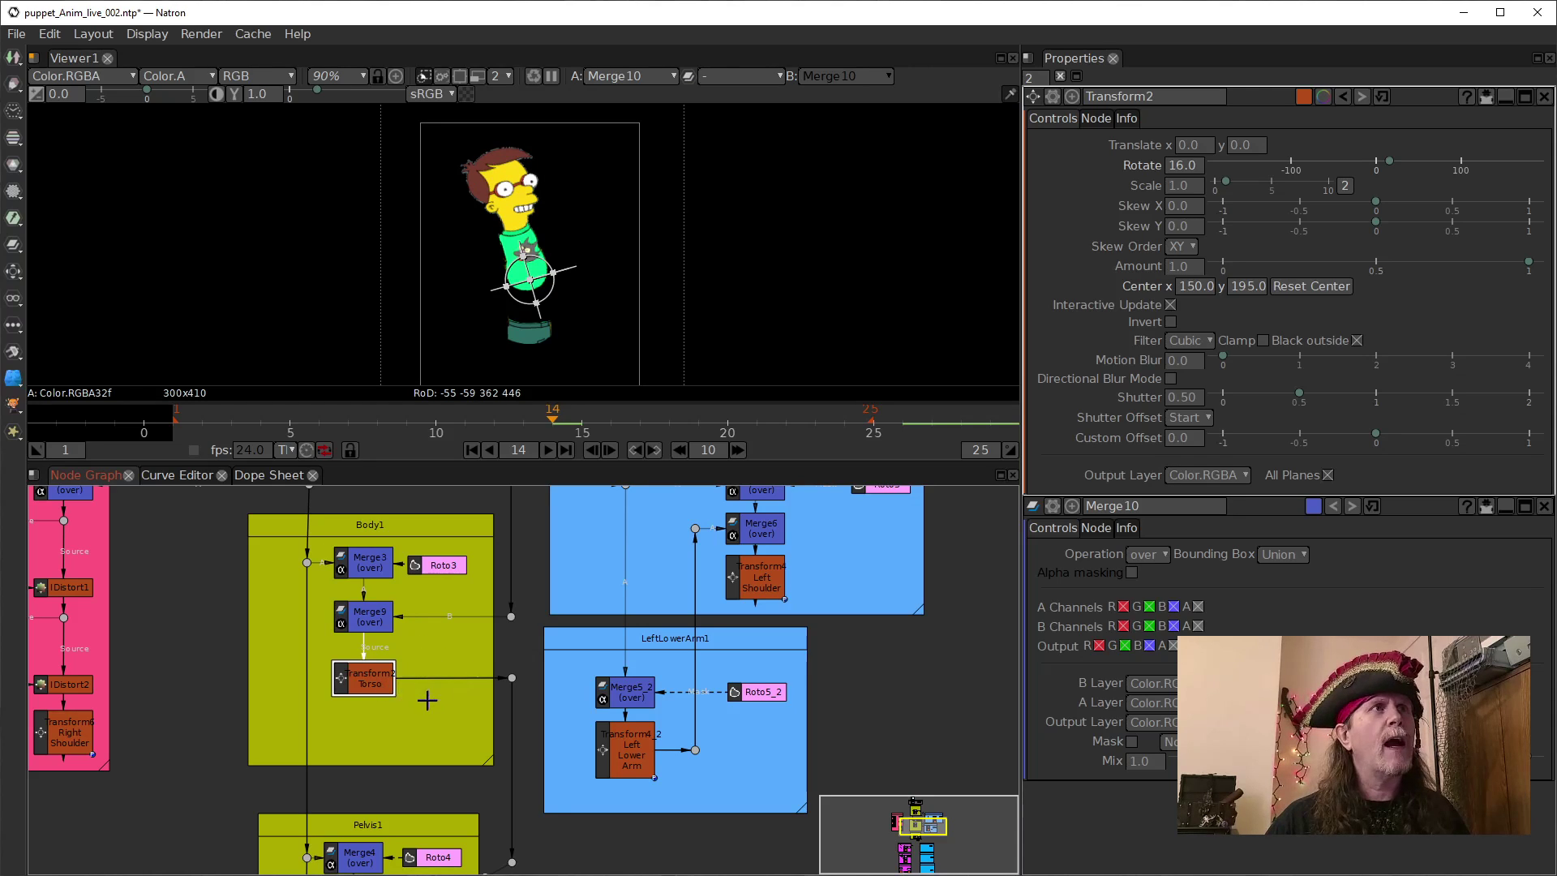
mouse_move(368, 677)
left_mouse_down()
mouse_move(362, 694)
mouse_move(412, 668)
mouse_move(368, 675)
left_mouse_up()
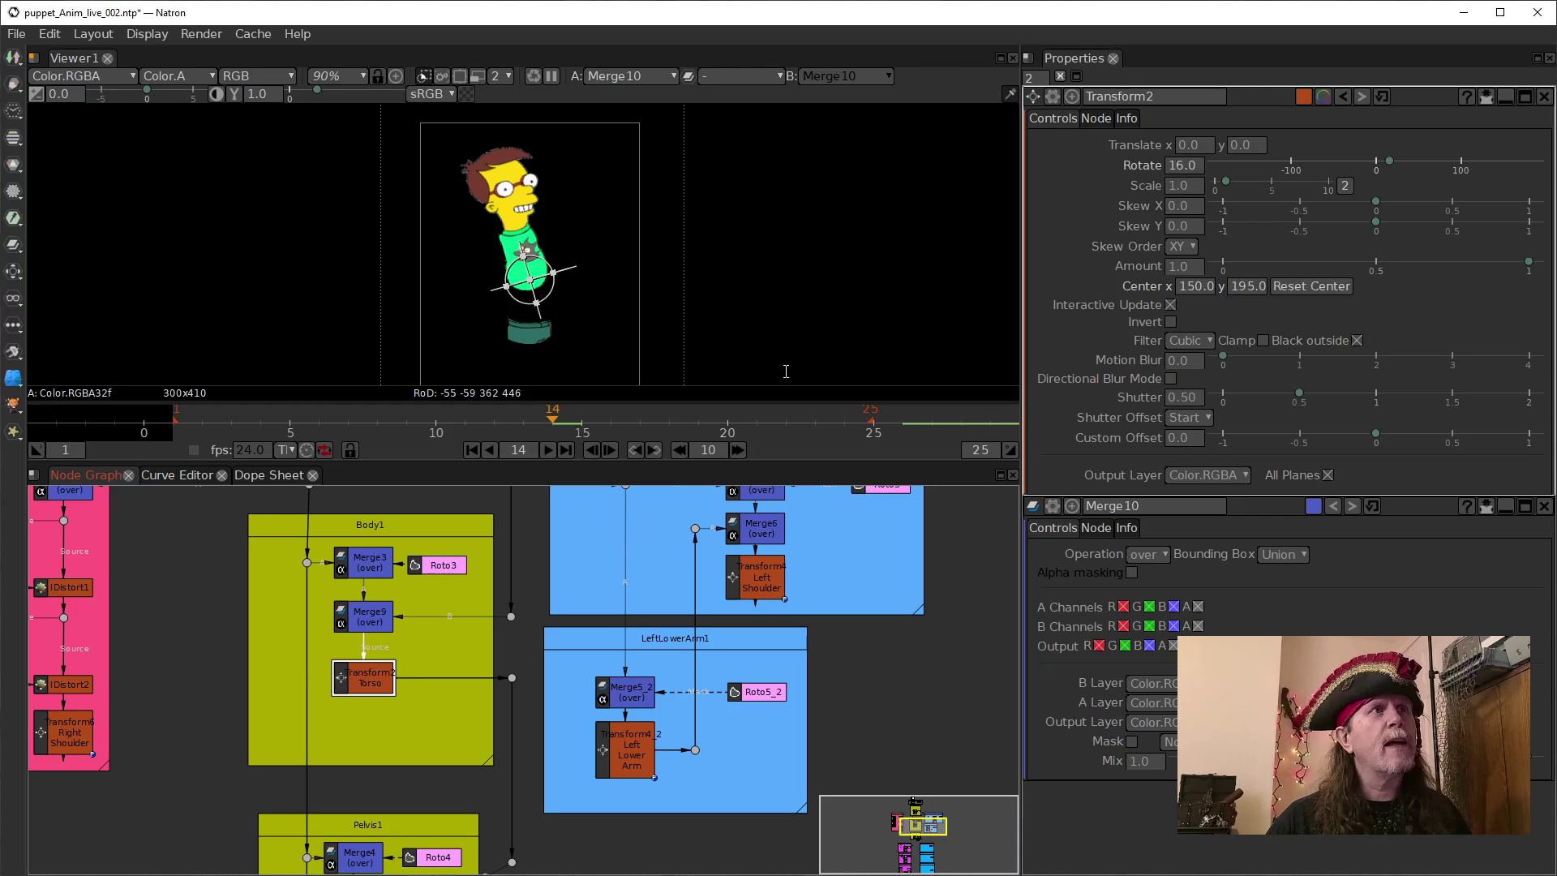
Set the Torso transform's rotation to 13 degrees to test the joined head and torso.
left_click(1173, 167)
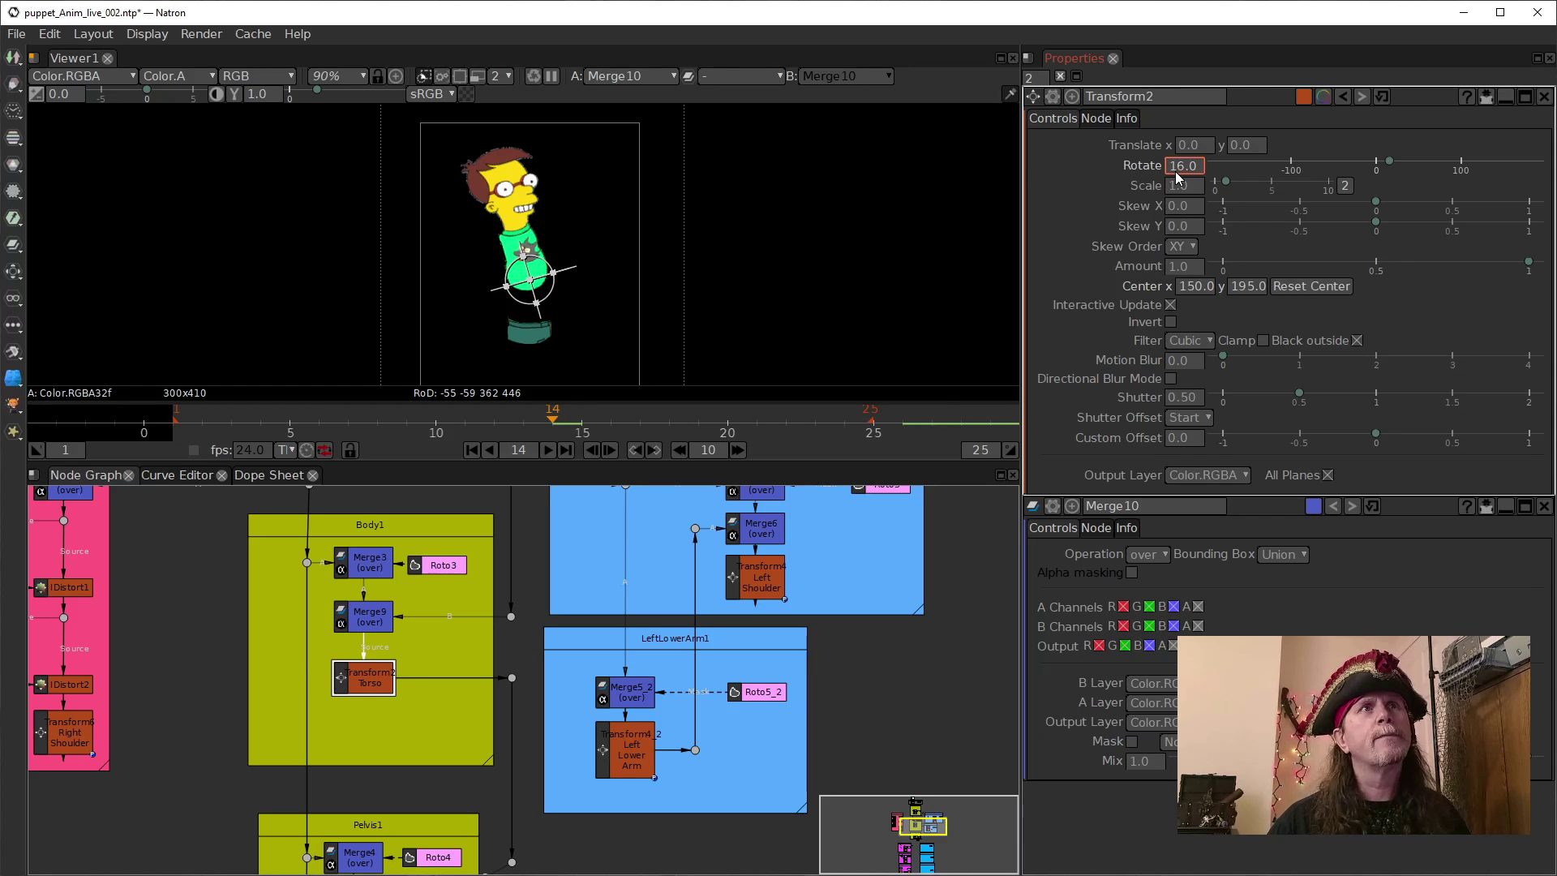
scroll(1177, 167, "down", 8)
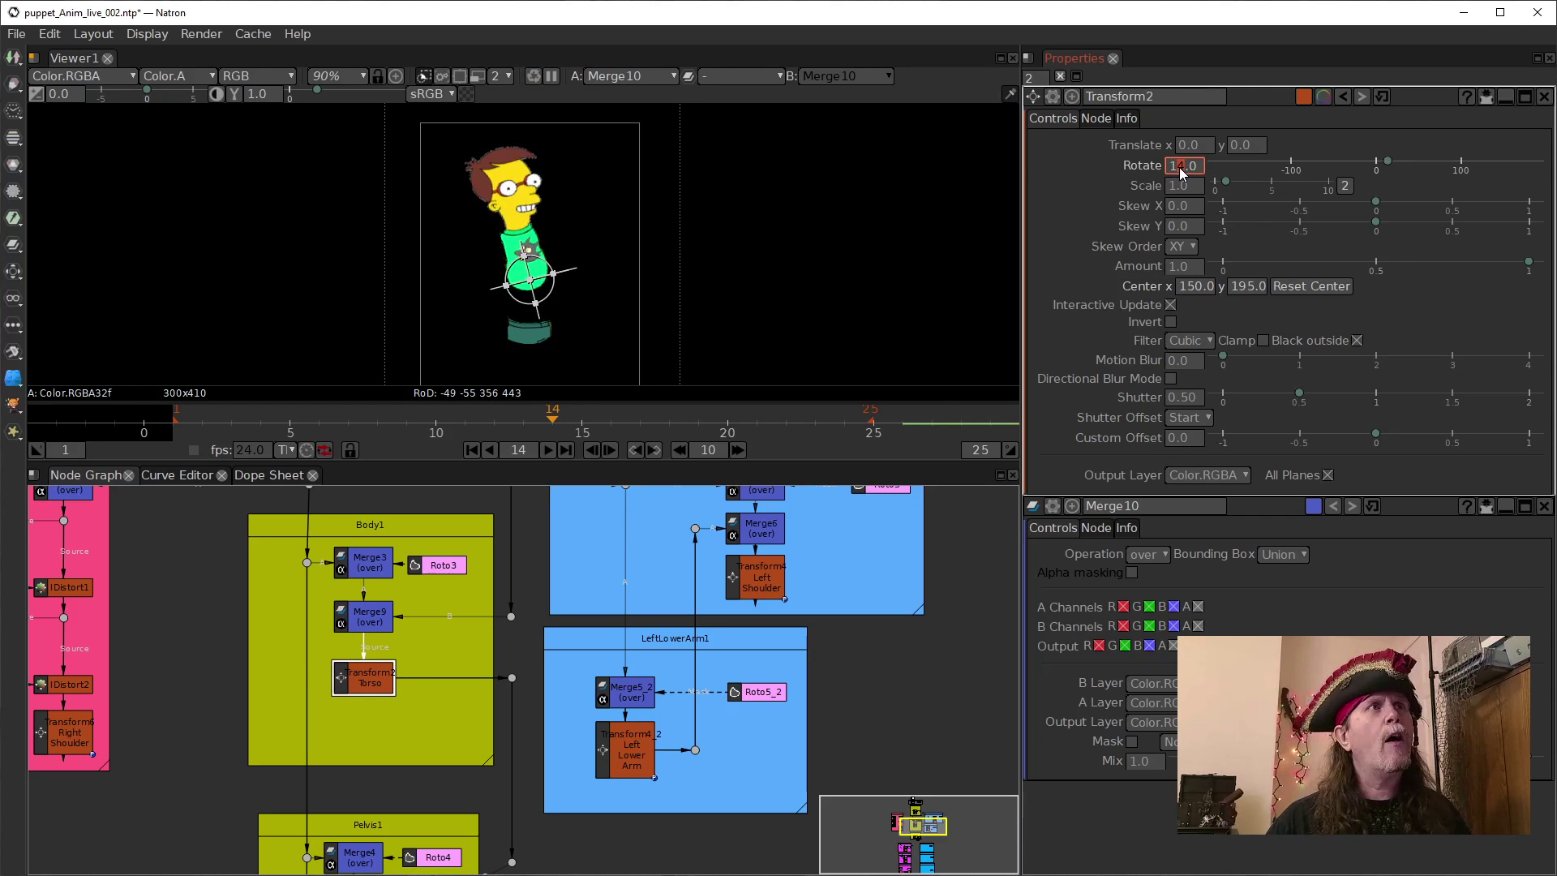
scroll(1179, 167, "up", 4)
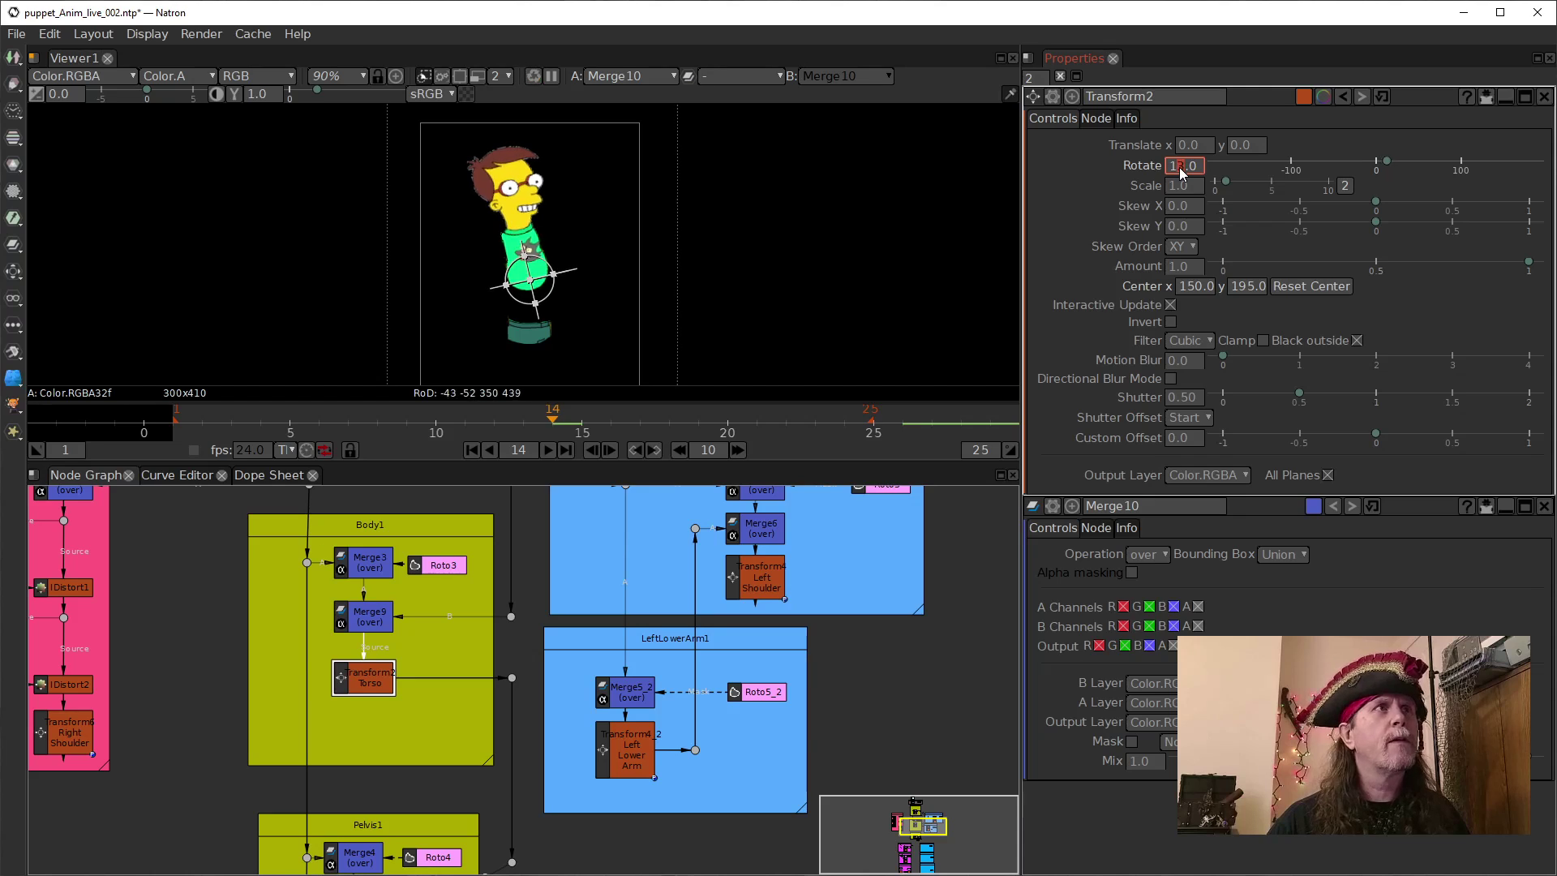
Set the Neck transform's translation to x 4 and y -23, and close its properties.
left_click_drag(479, 615, 453, 753)
left_click(336, 550)
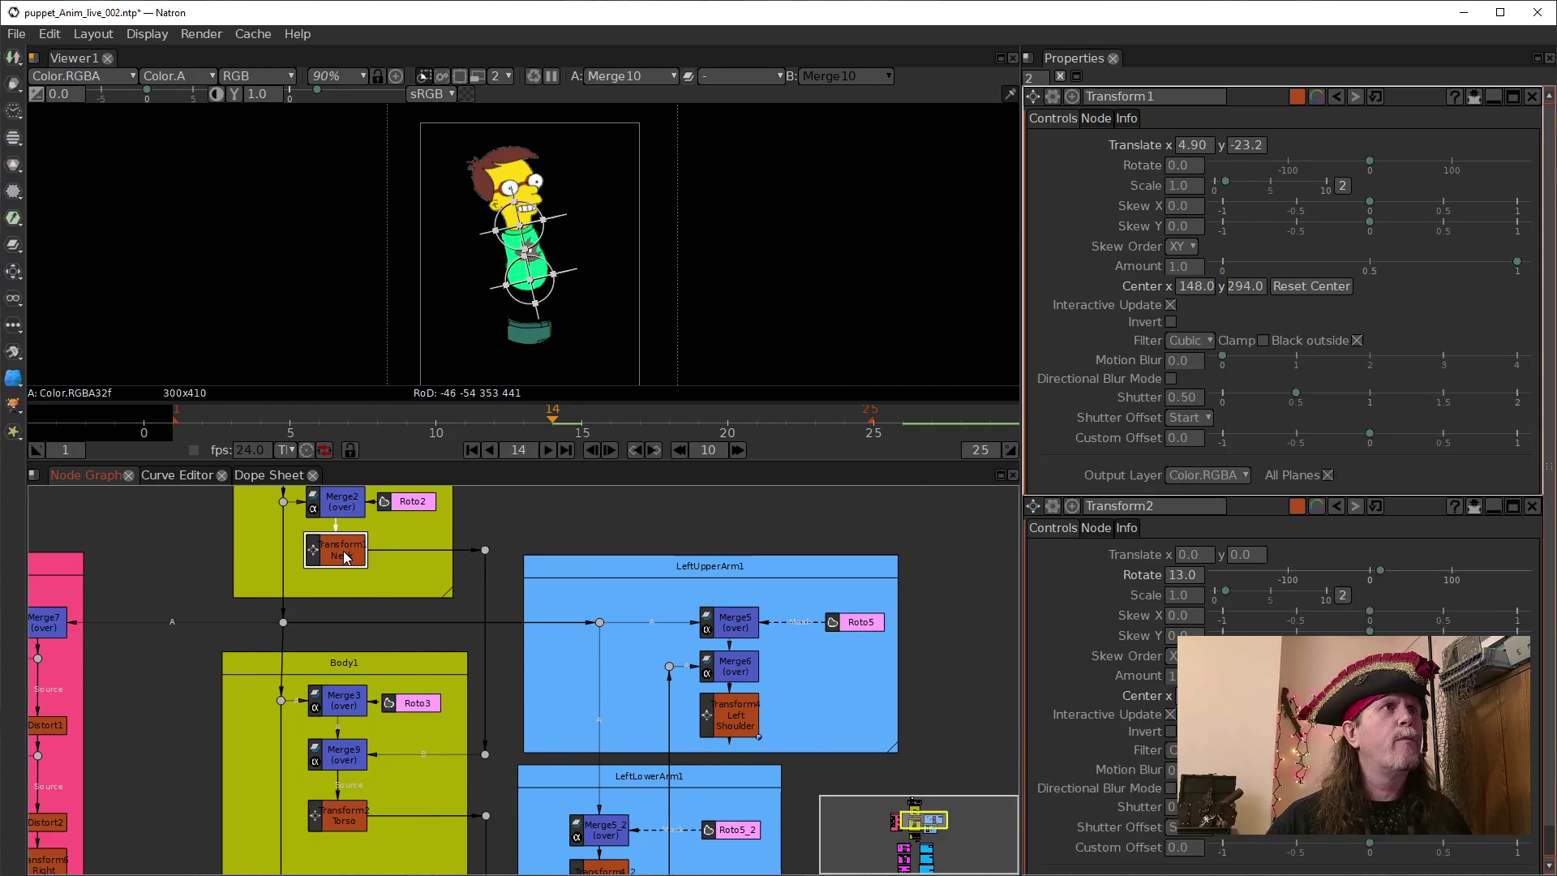
left_click(1239, 147)
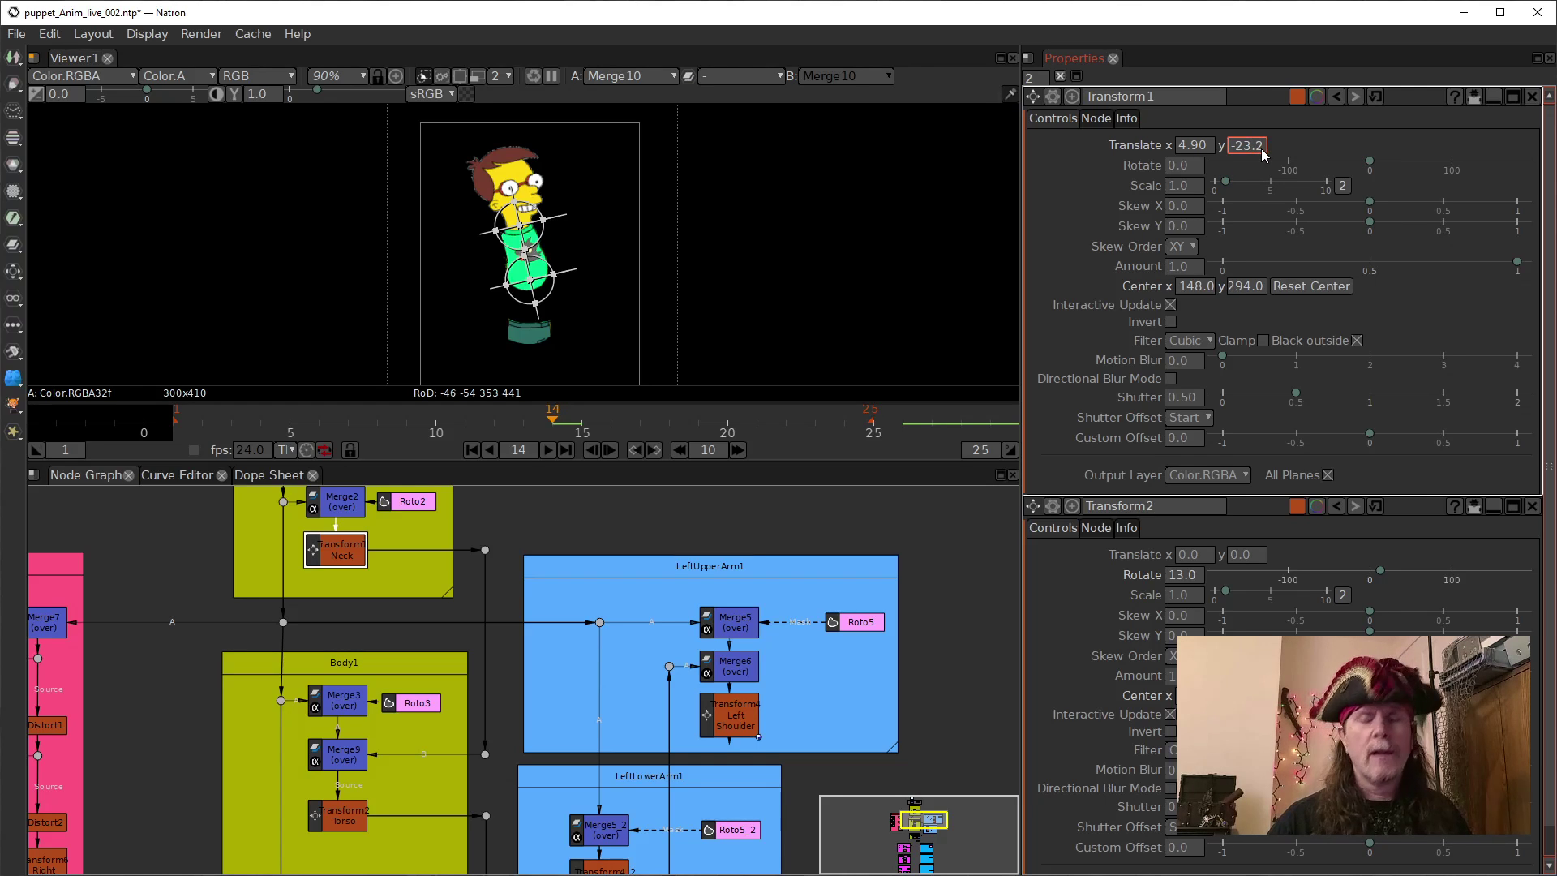
key("Delete")
key("Delete")
key("Delete")
key("Delete")
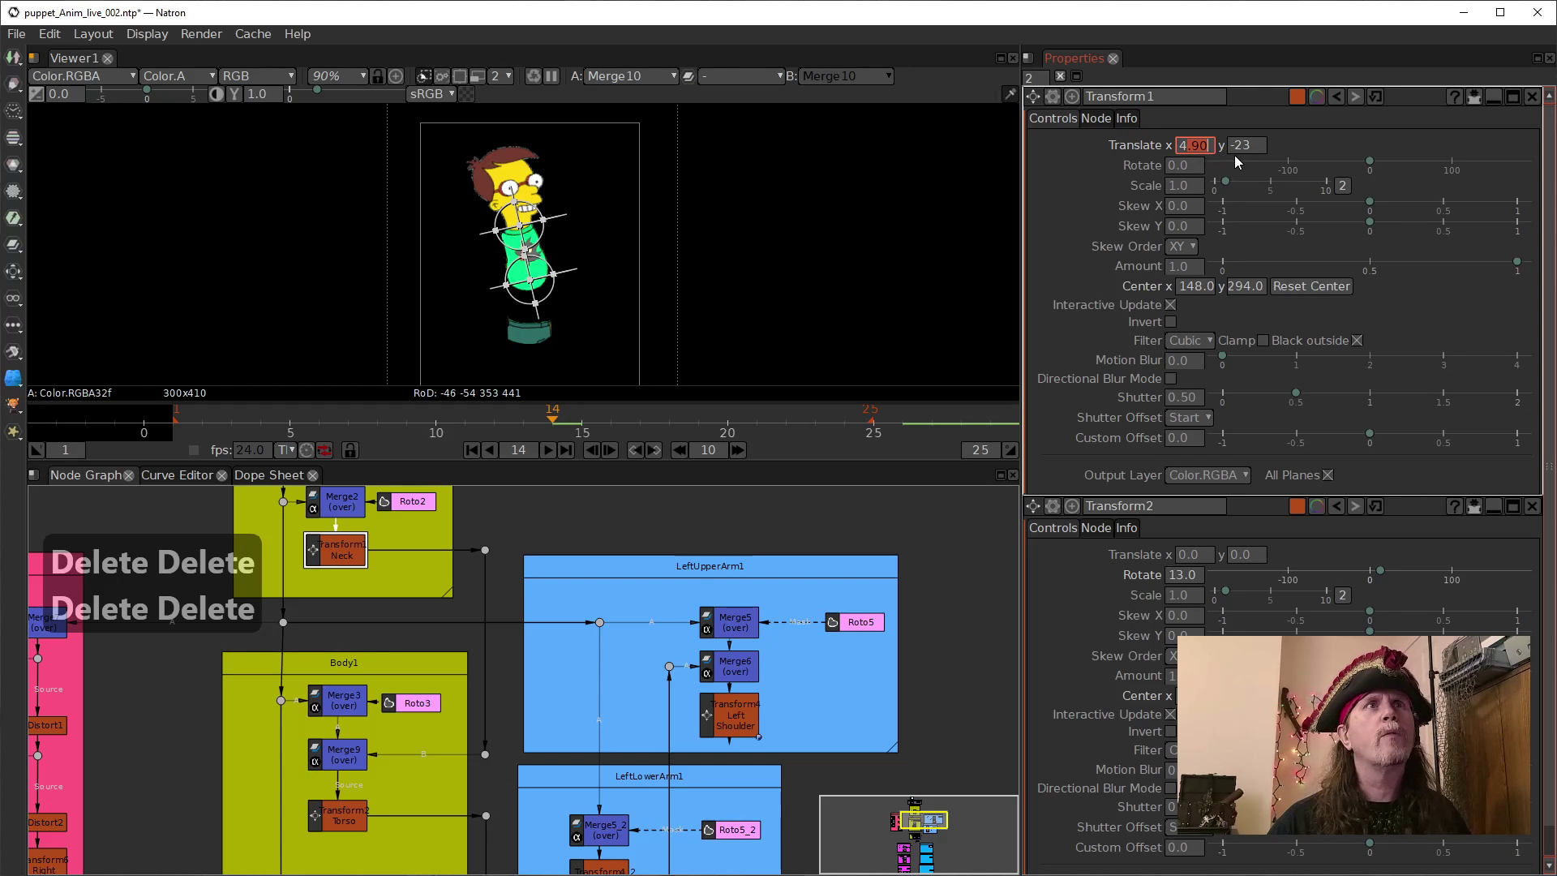
key("Delete")
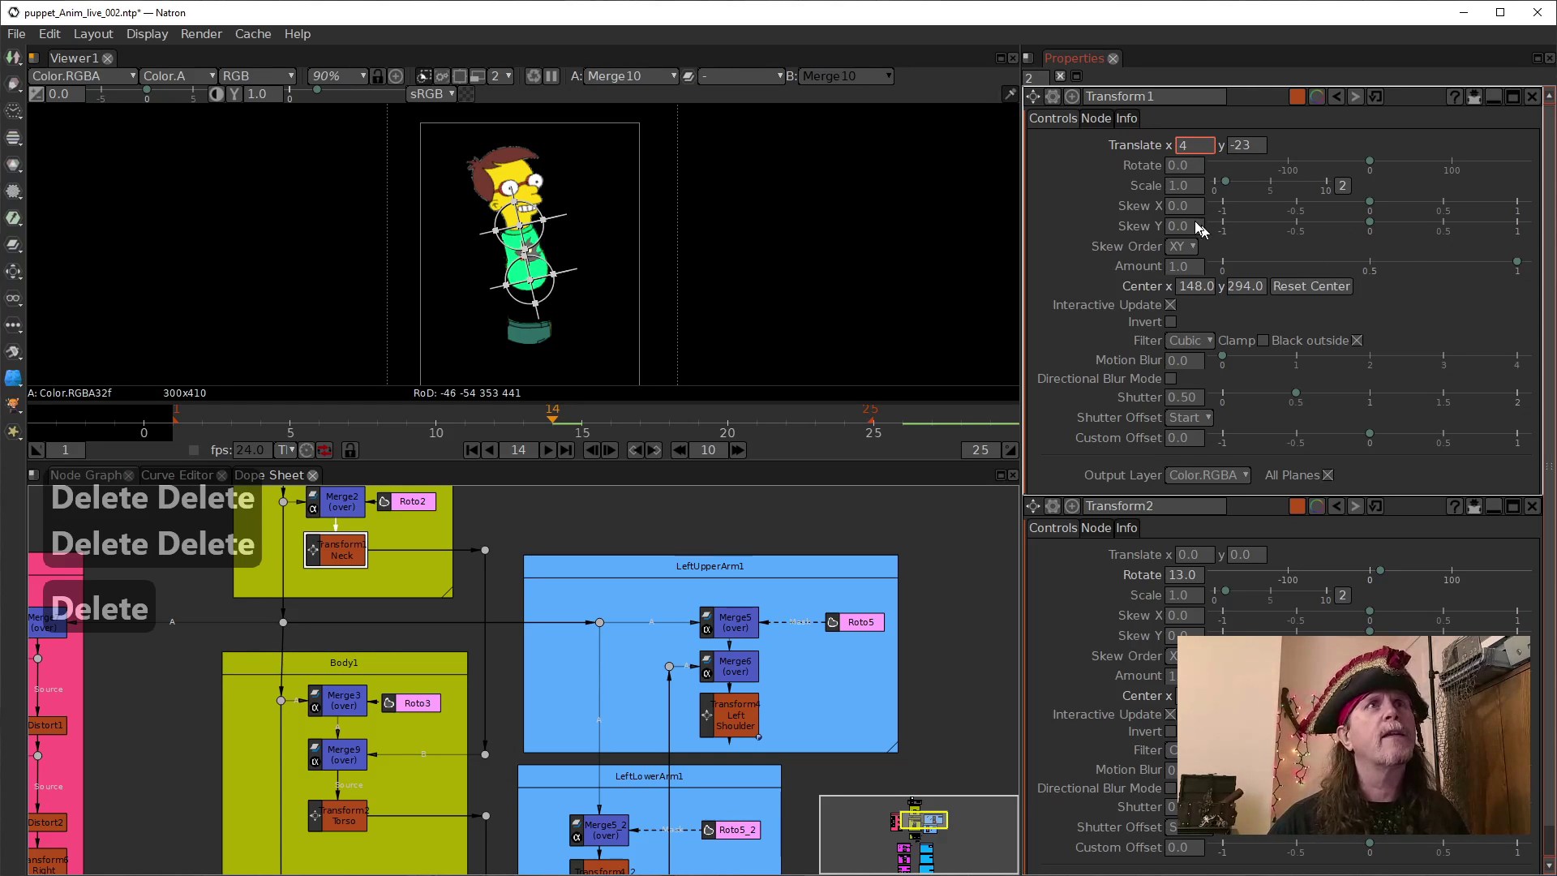
left_click(688, 532)
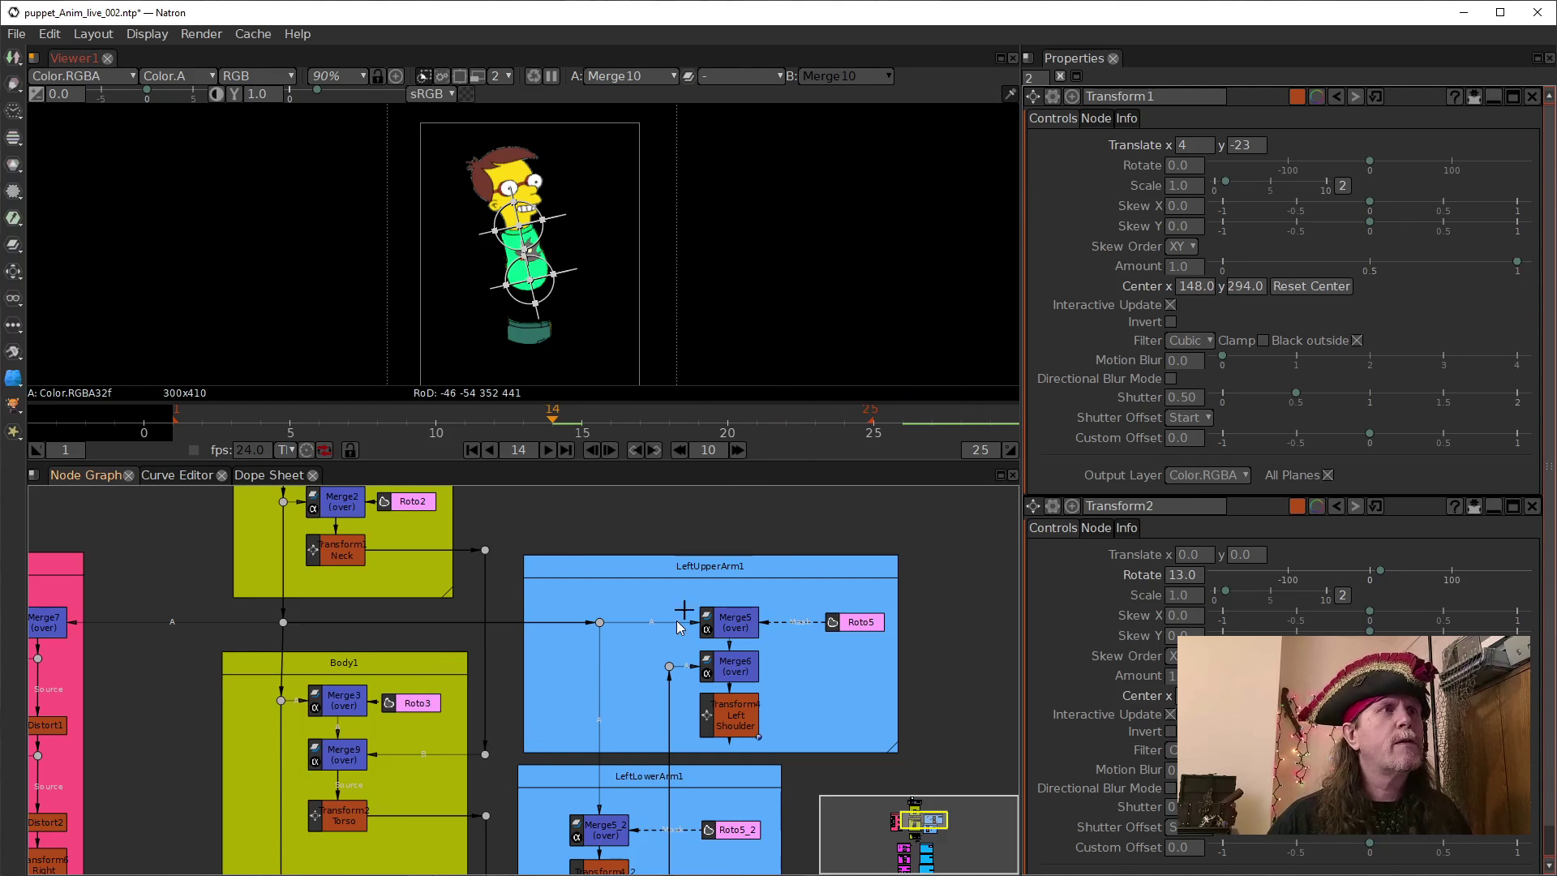
left_click(1532, 97)
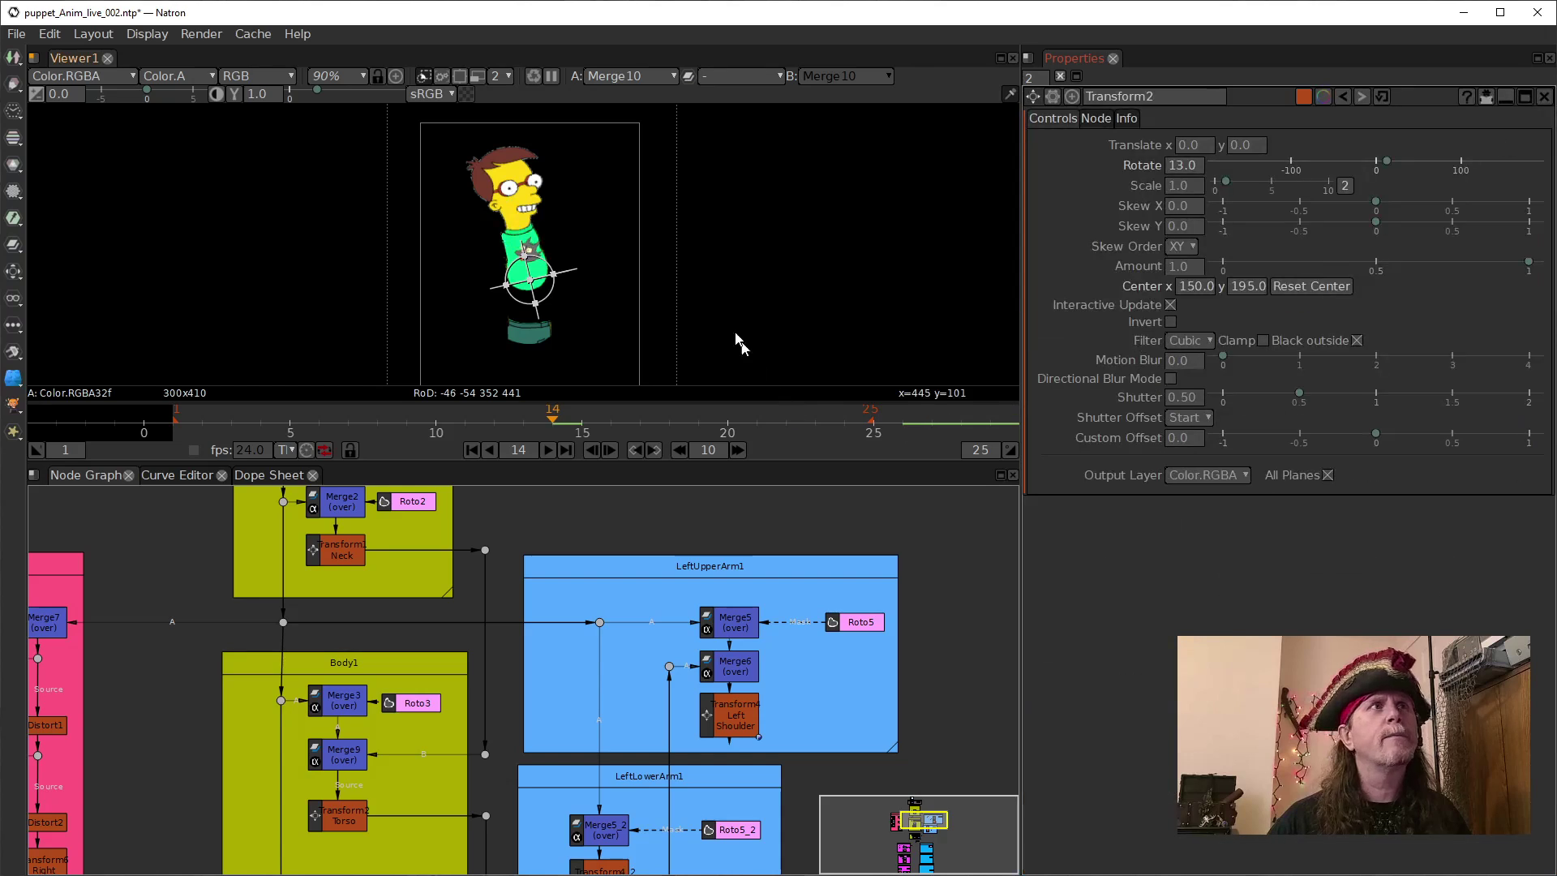
Enlarge the Pelvis1 box, move the Waist transform below Merge10 and level the incoming link dot with Merge10.
left_click_drag(713, 331, 706, 278)
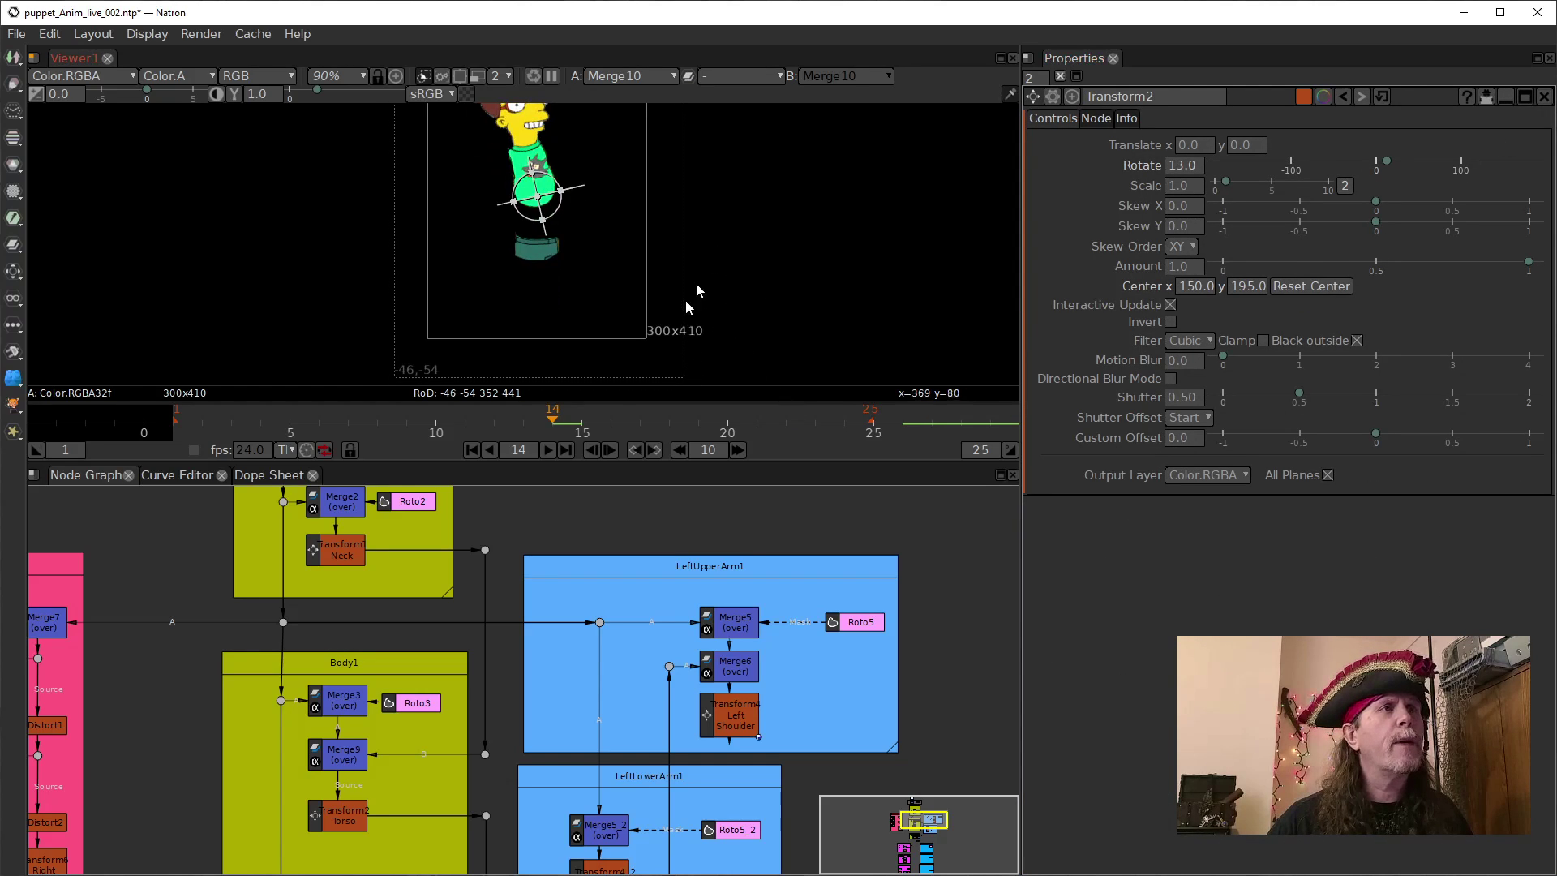
left_click_drag(545, 195, 538, 230)
left_click_drag(528, 632, 481, 500)
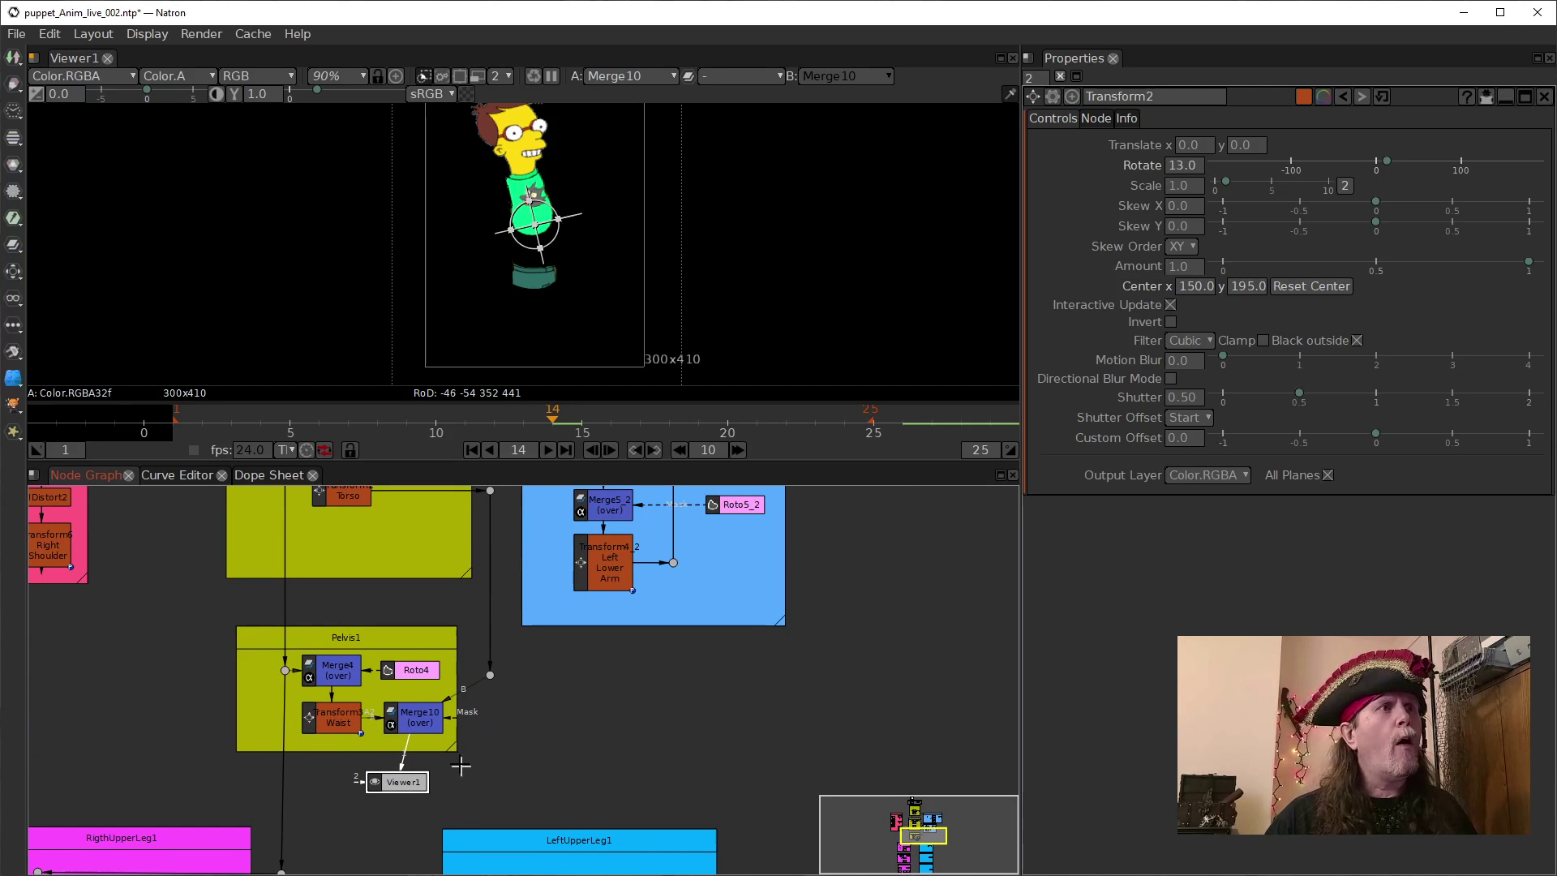
left_click_drag(451, 748, 465, 788)
left_click_drag(490, 677, 336, 758)
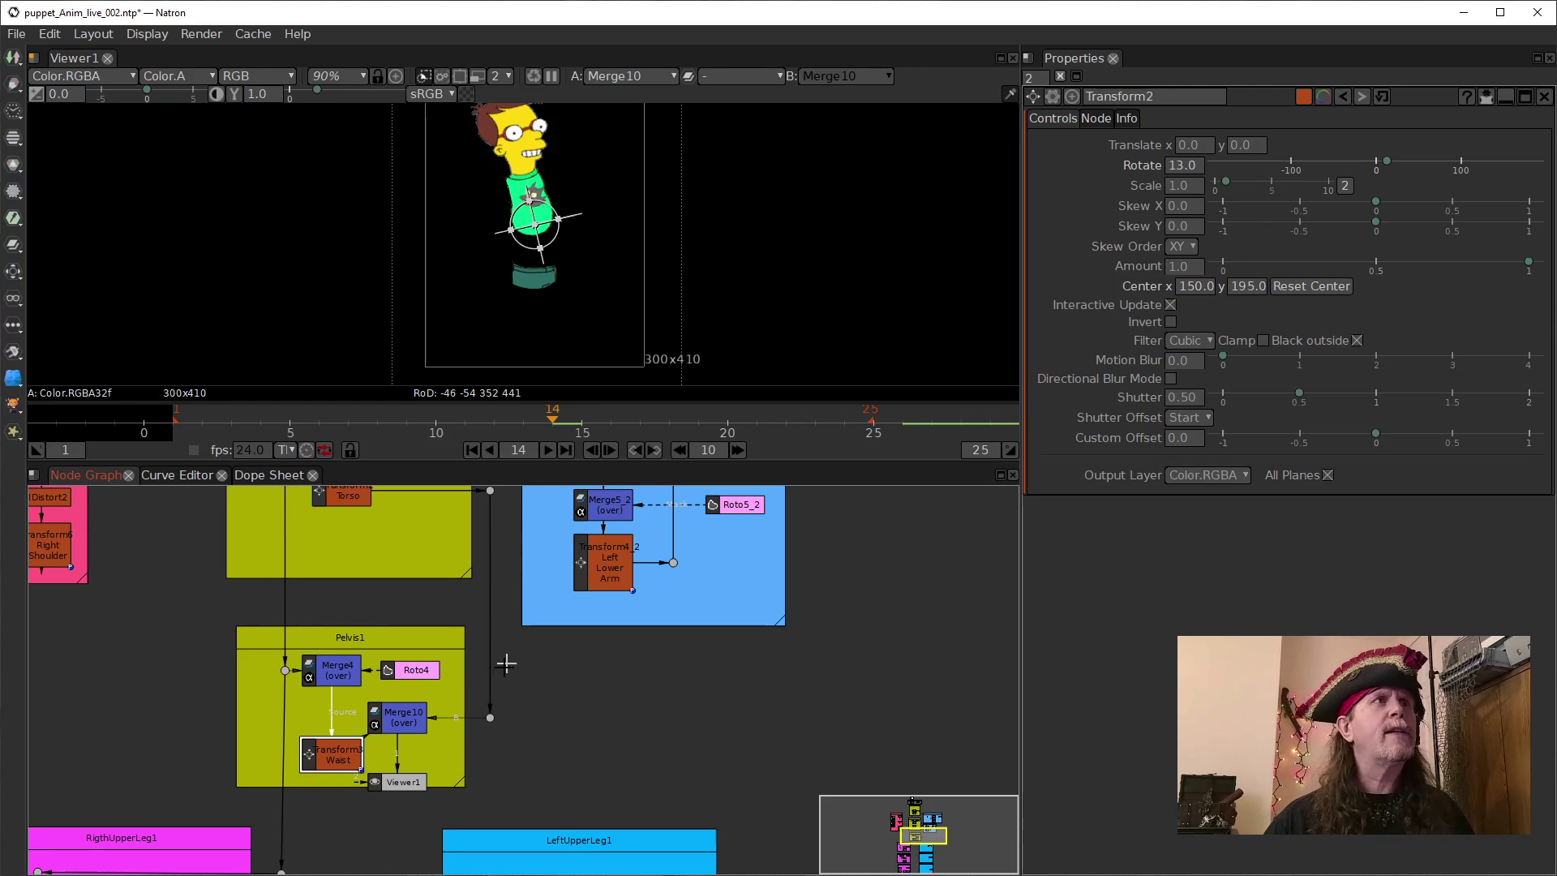
Open the Waist transform's properties and look over its node settings and controls.
double_click(342, 760)
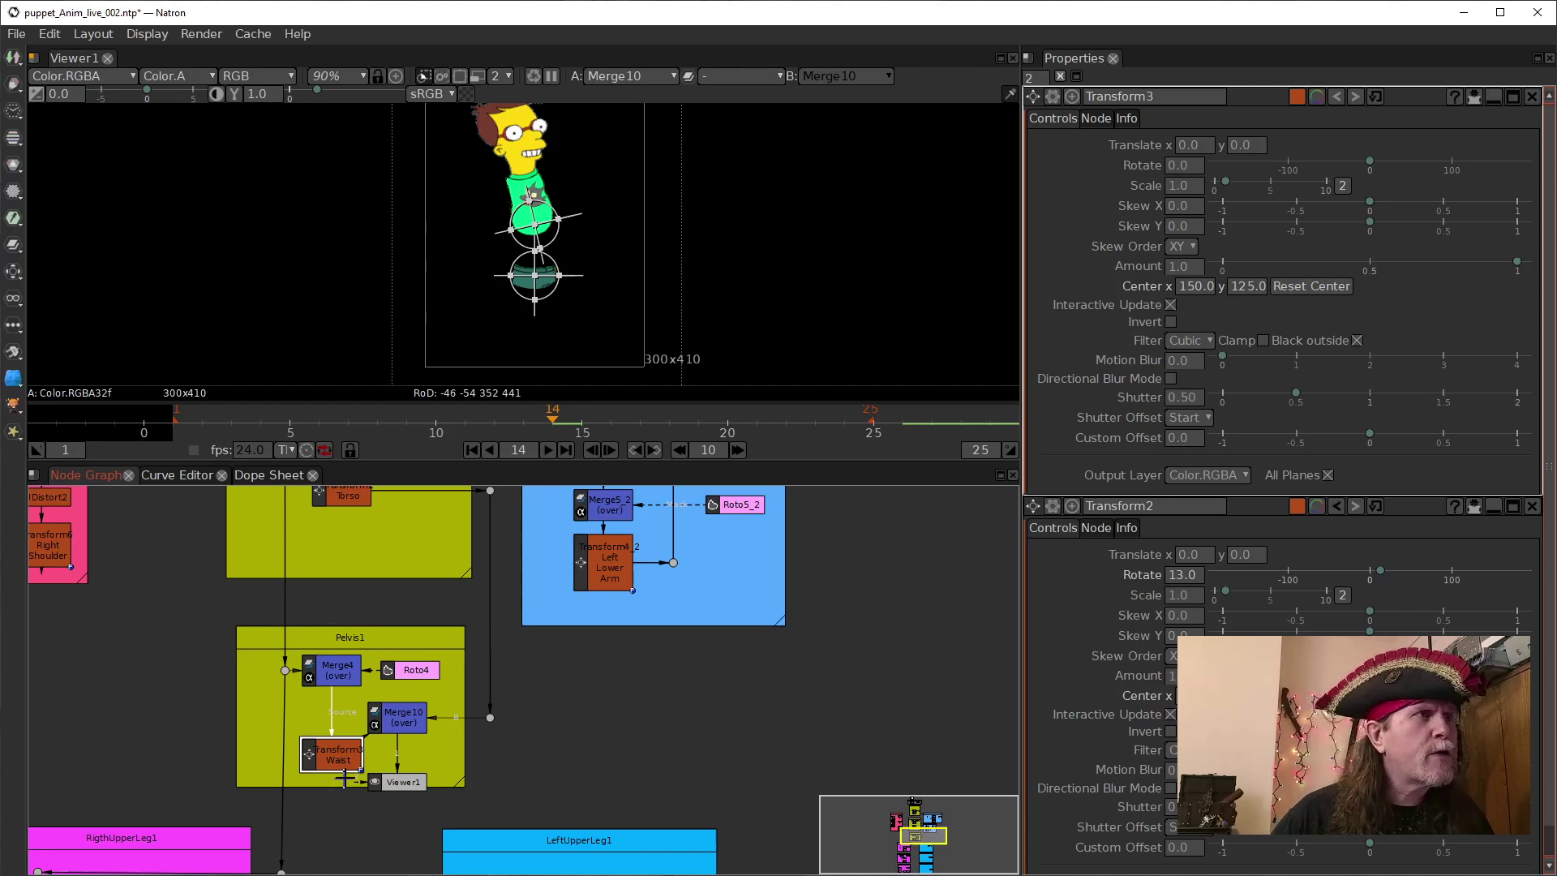
scroll(387, 753, "up", 5)
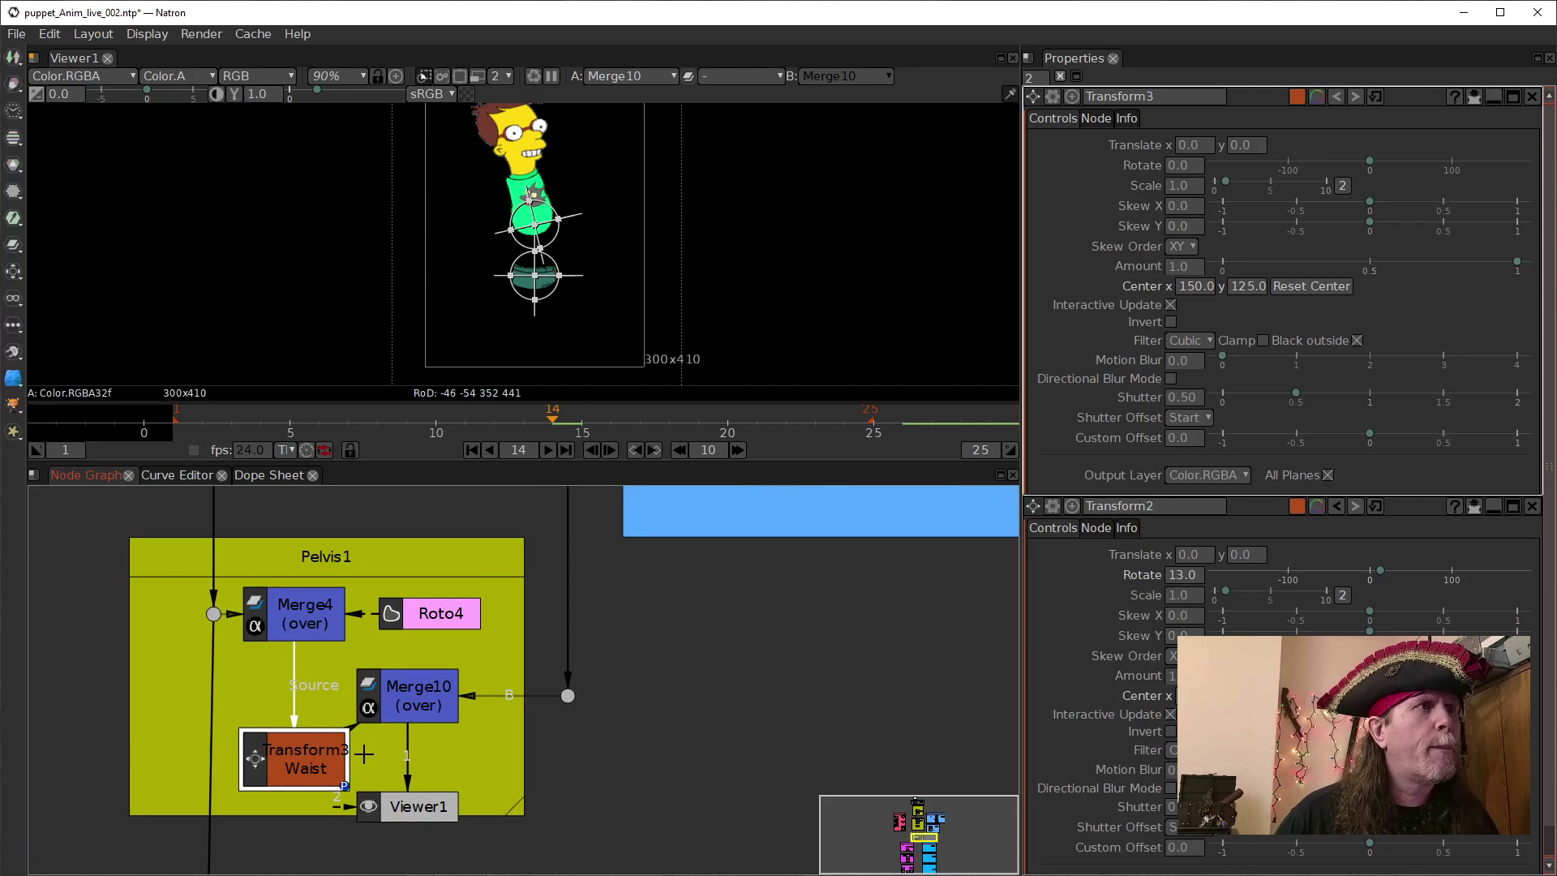
scroll(363, 754, "down", 3)
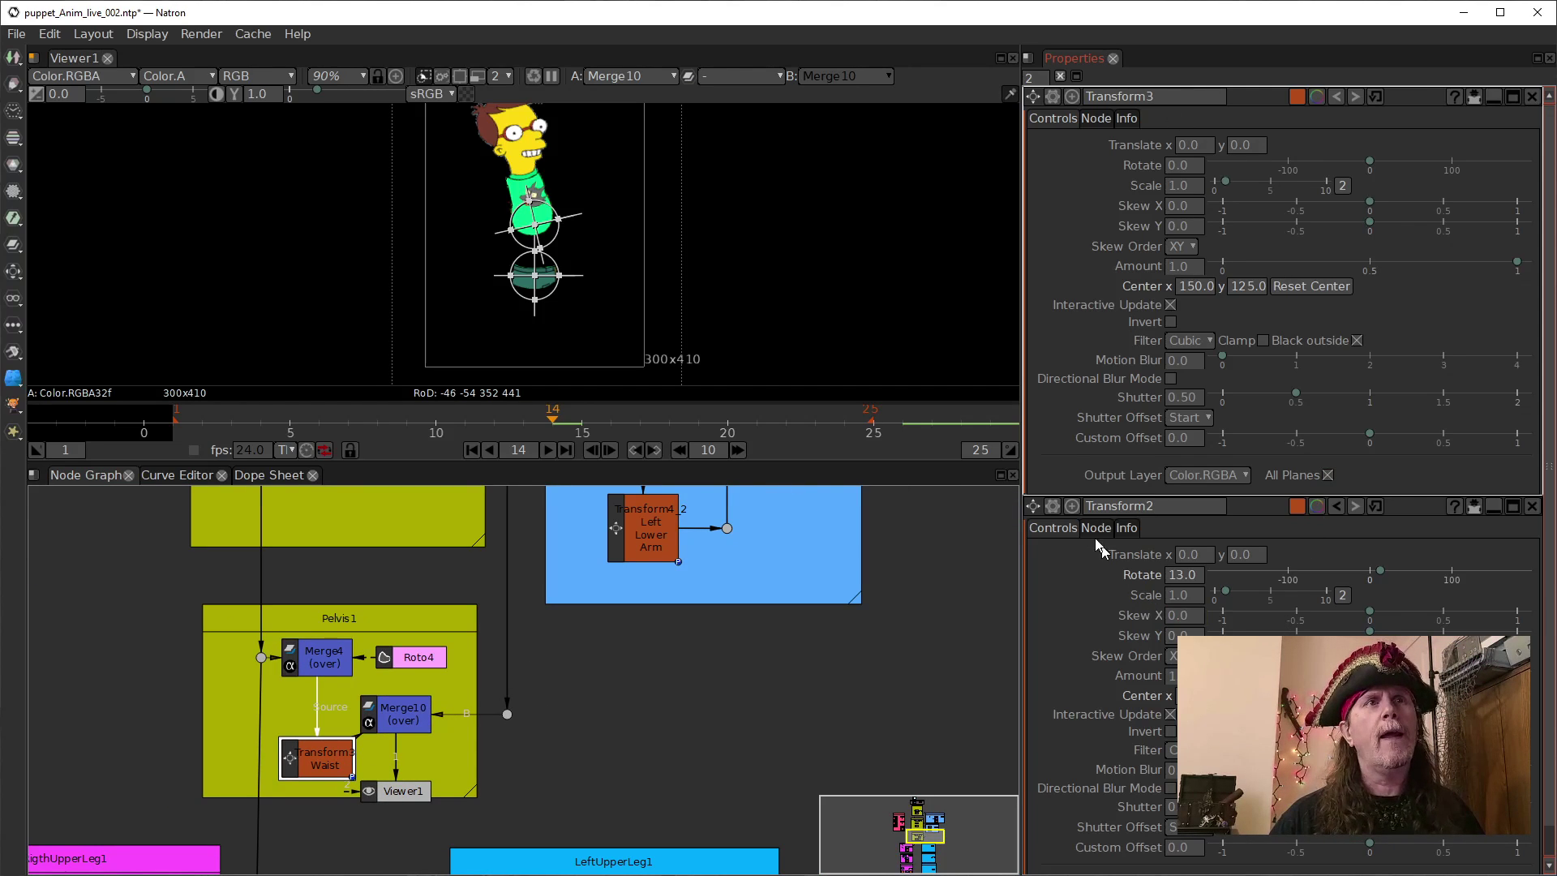
left_click(1092, 116)
left_click(1047, 117)
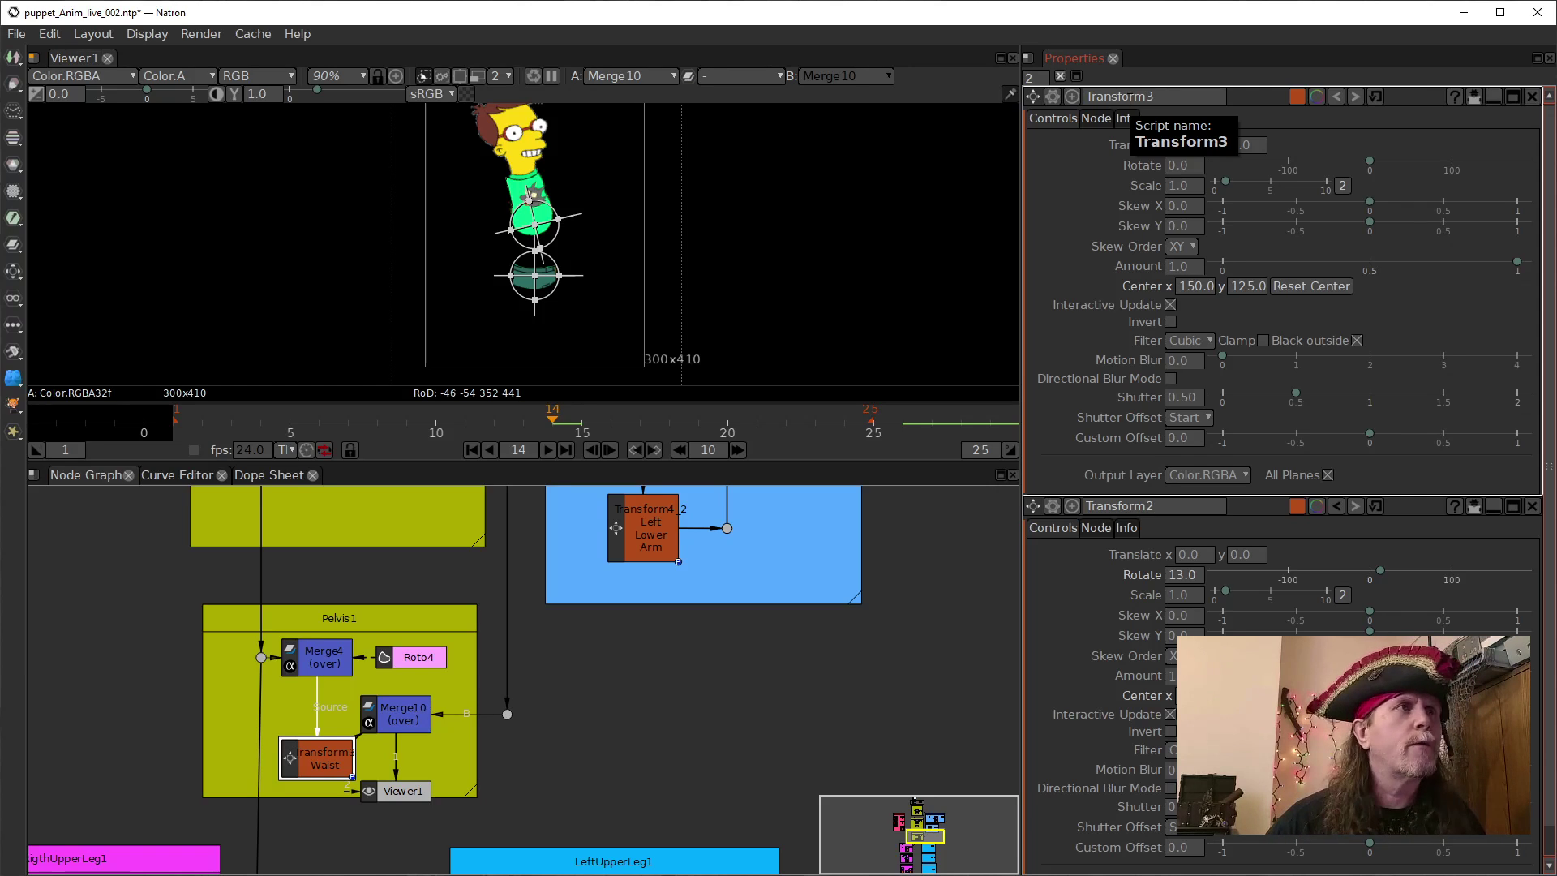
left_click_drag(616, 698, 624, 698)
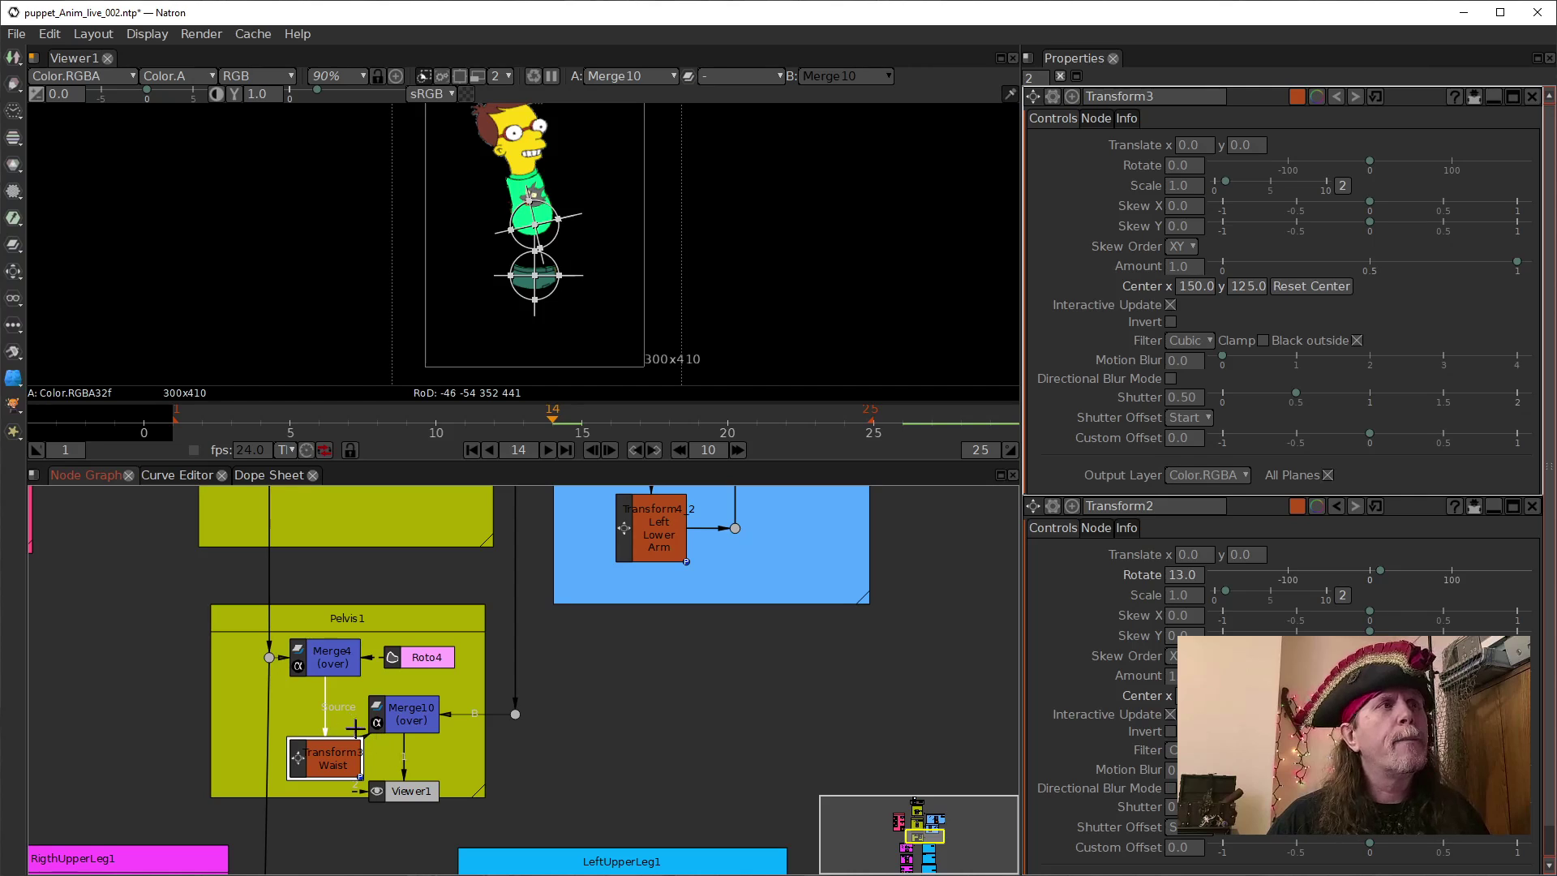
Reconnect Merge10's A input from the Waist transform to Merge4 and shift Merge10 closer to the pelvis chain.
left_click_drag(376, 742, 343, 660)
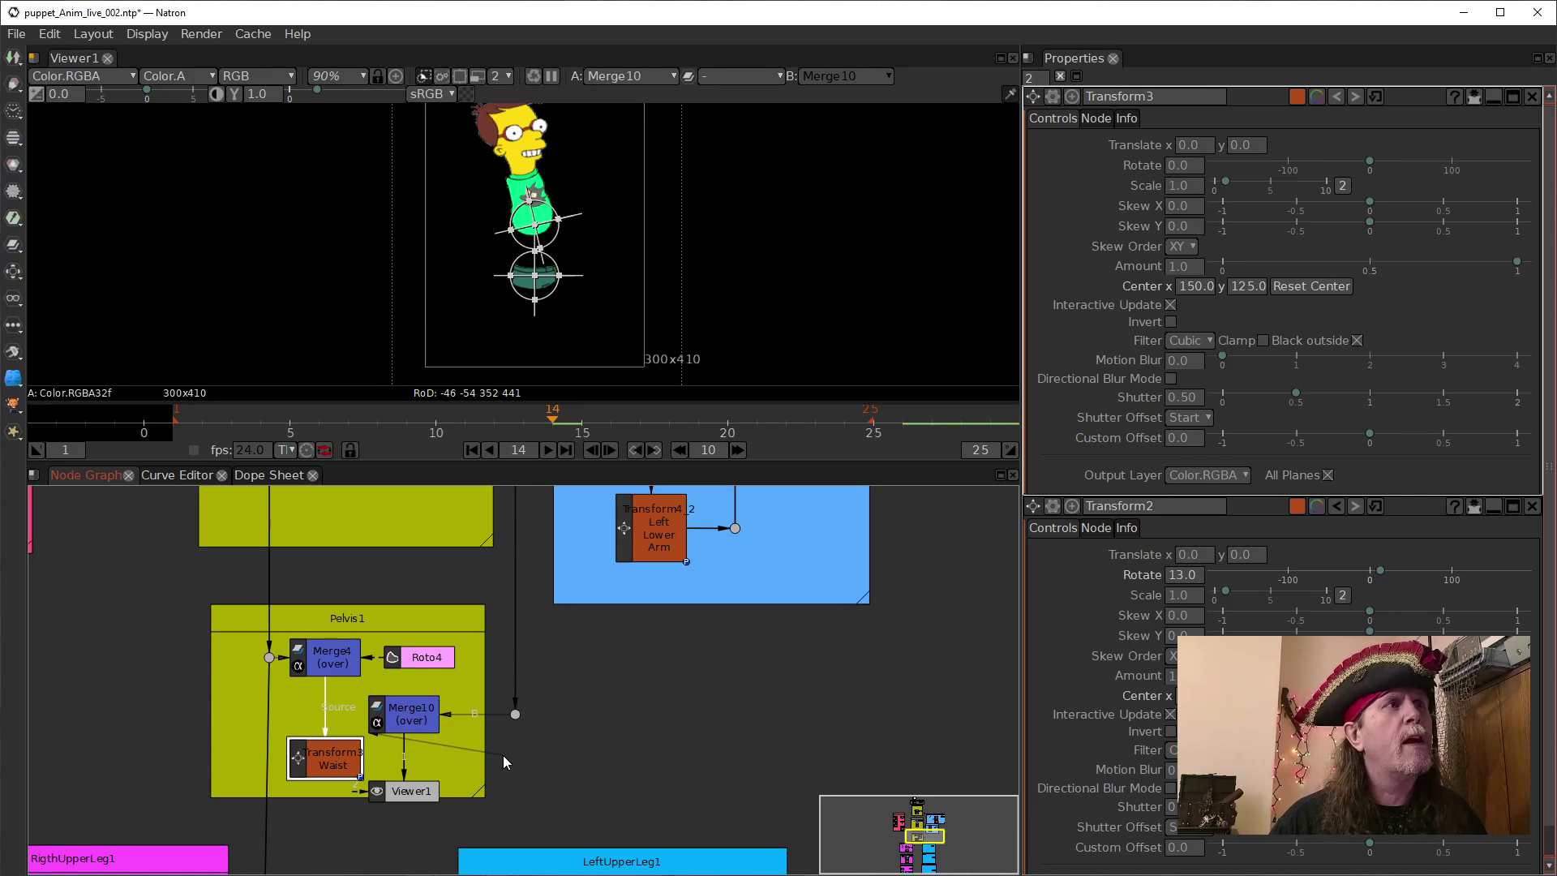
left_click_drag(370, 726, 339, 663)
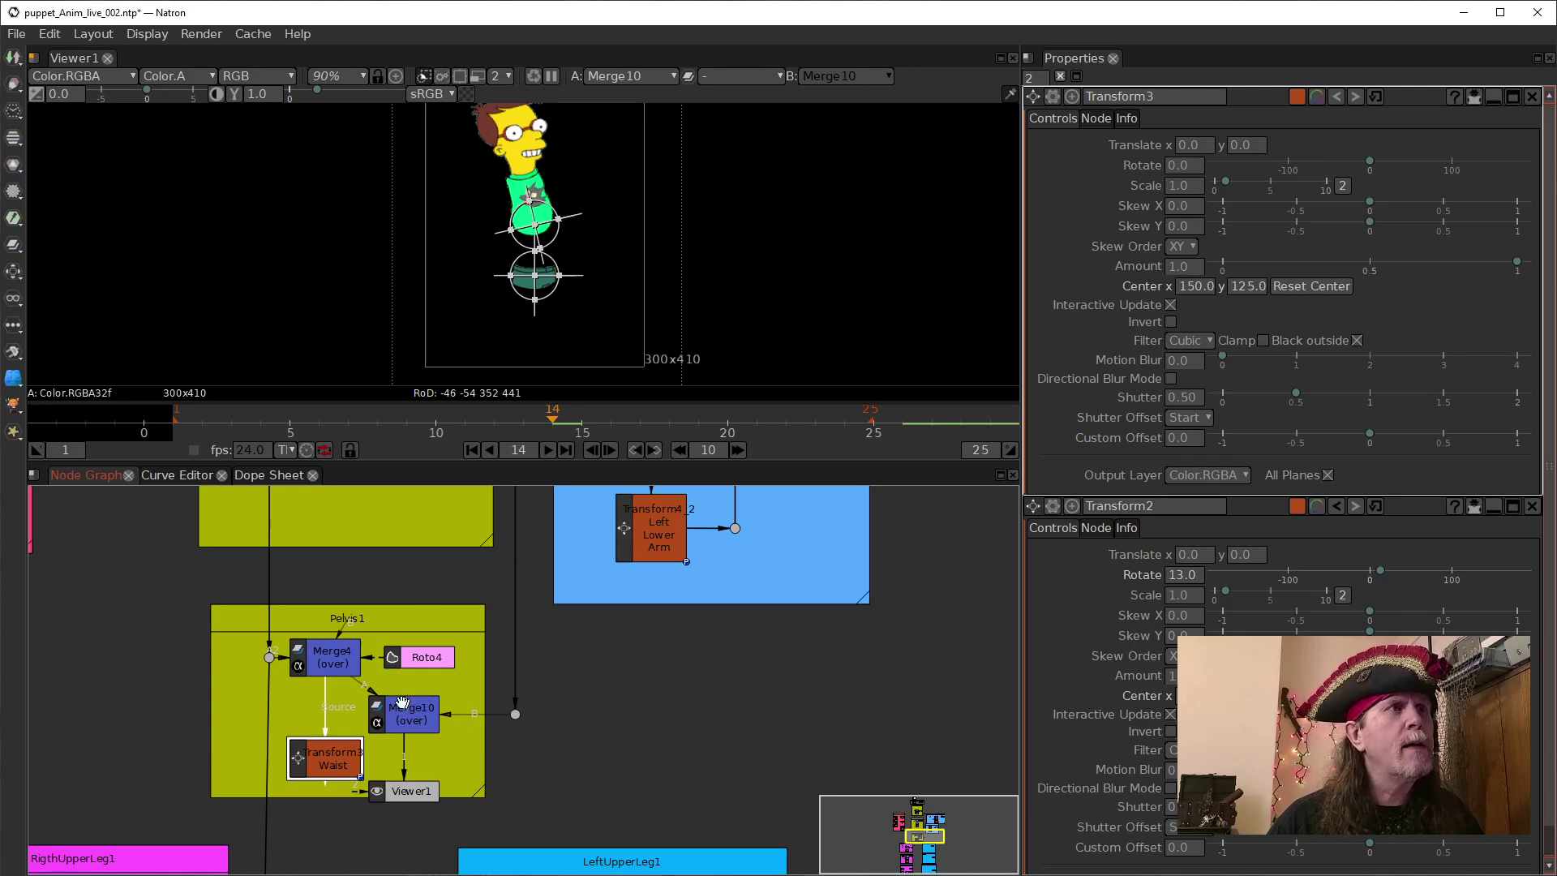
left_click_drag(383, 707, 351, 711)
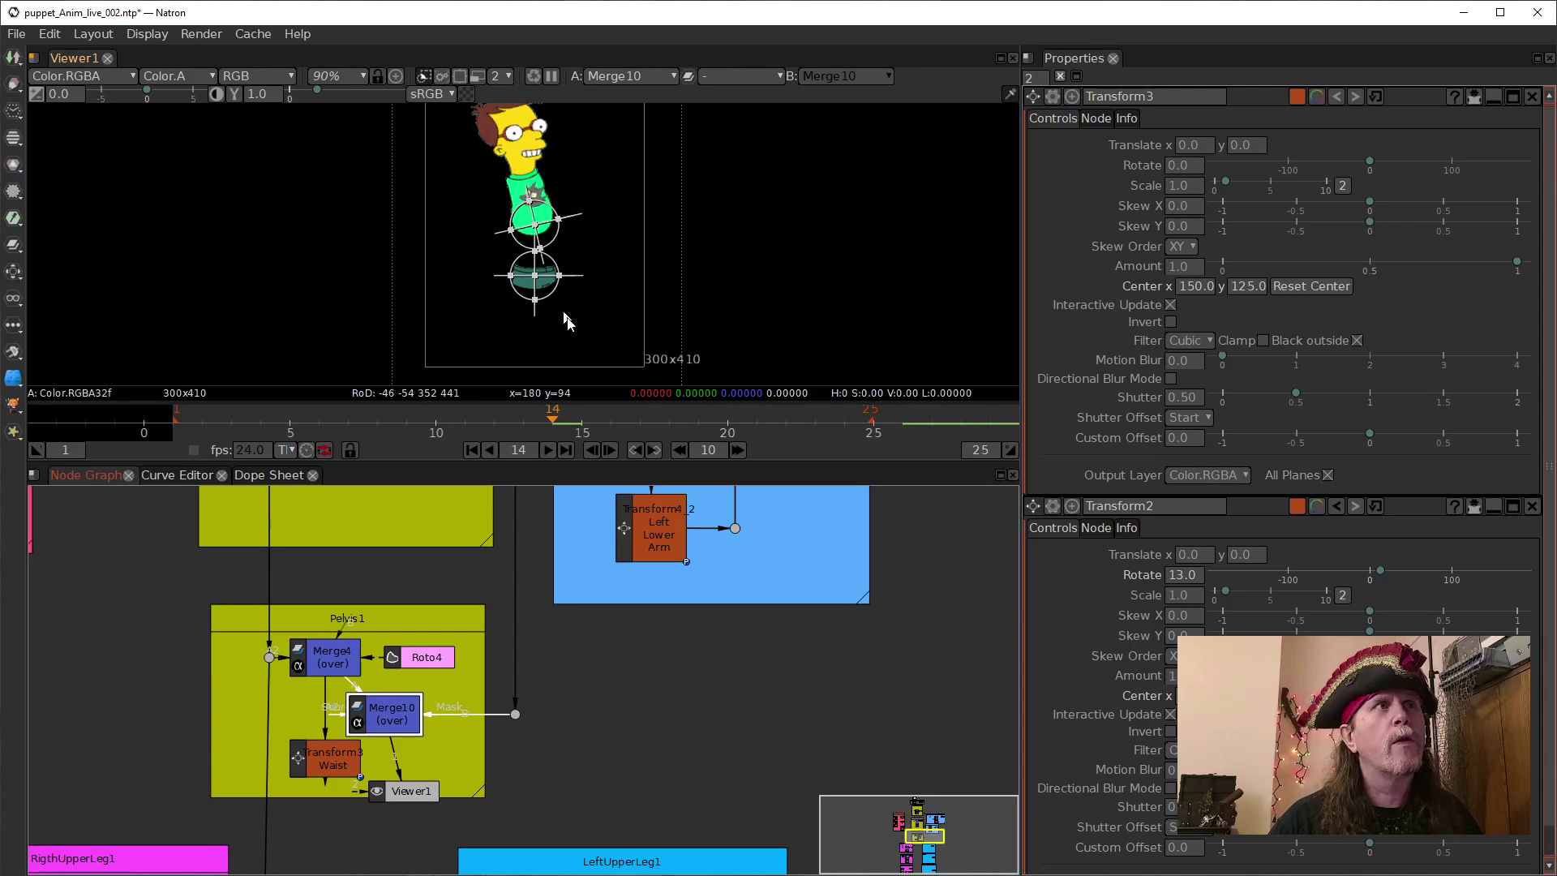
scroll(565, 316, "up", 5)
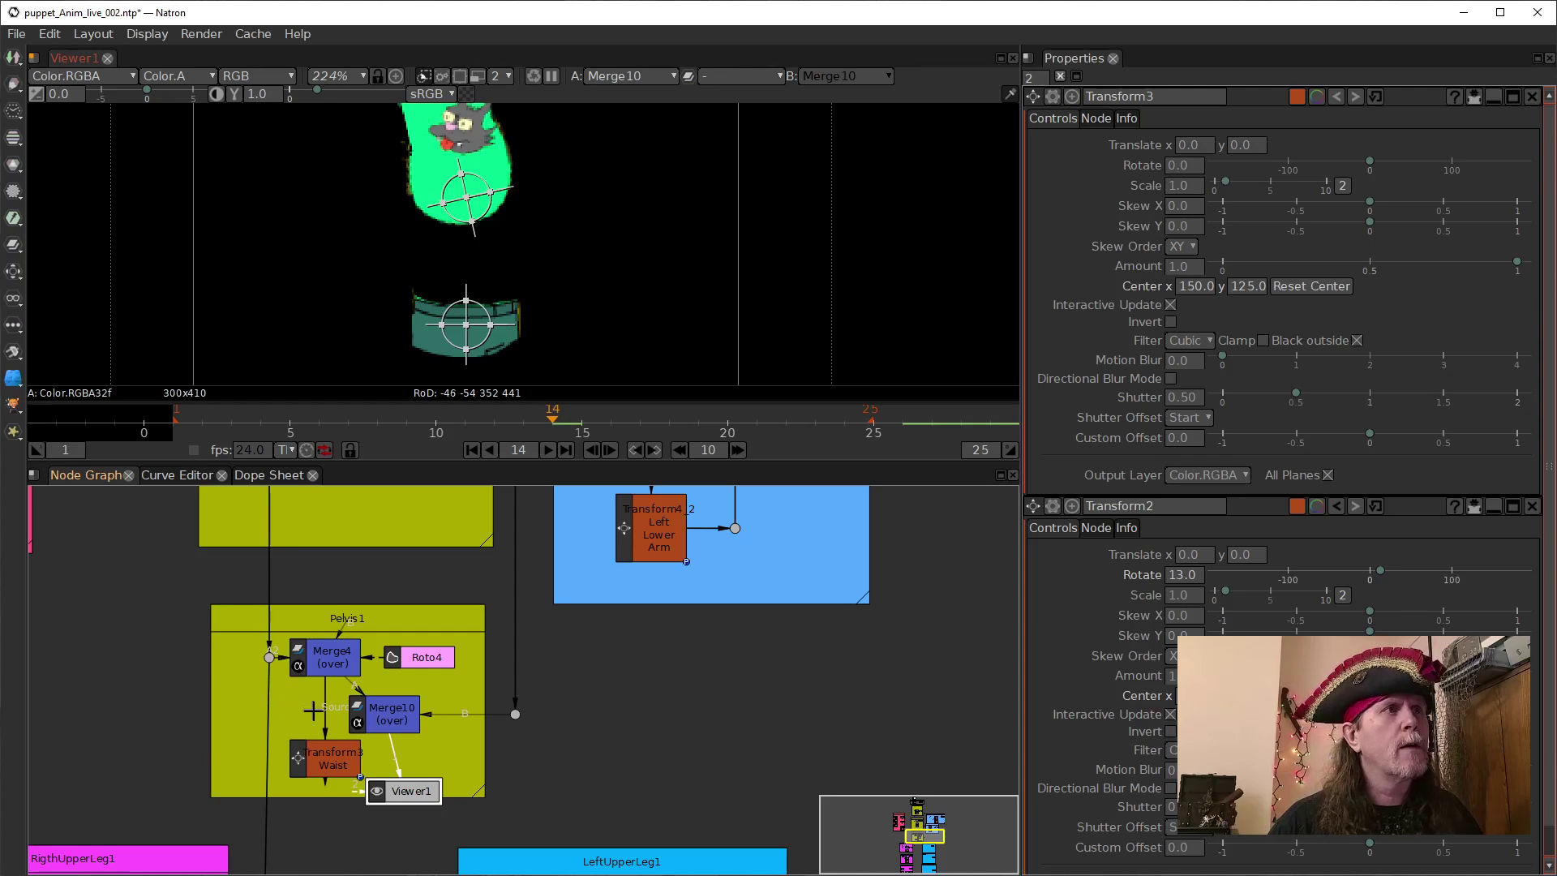
Insert Merge10 between Merge4 and the Waist transform, and align the incoming link dot with it.
left_click_drag(326, 723, 328, 630)
scroll(462, 710, "down", 3)
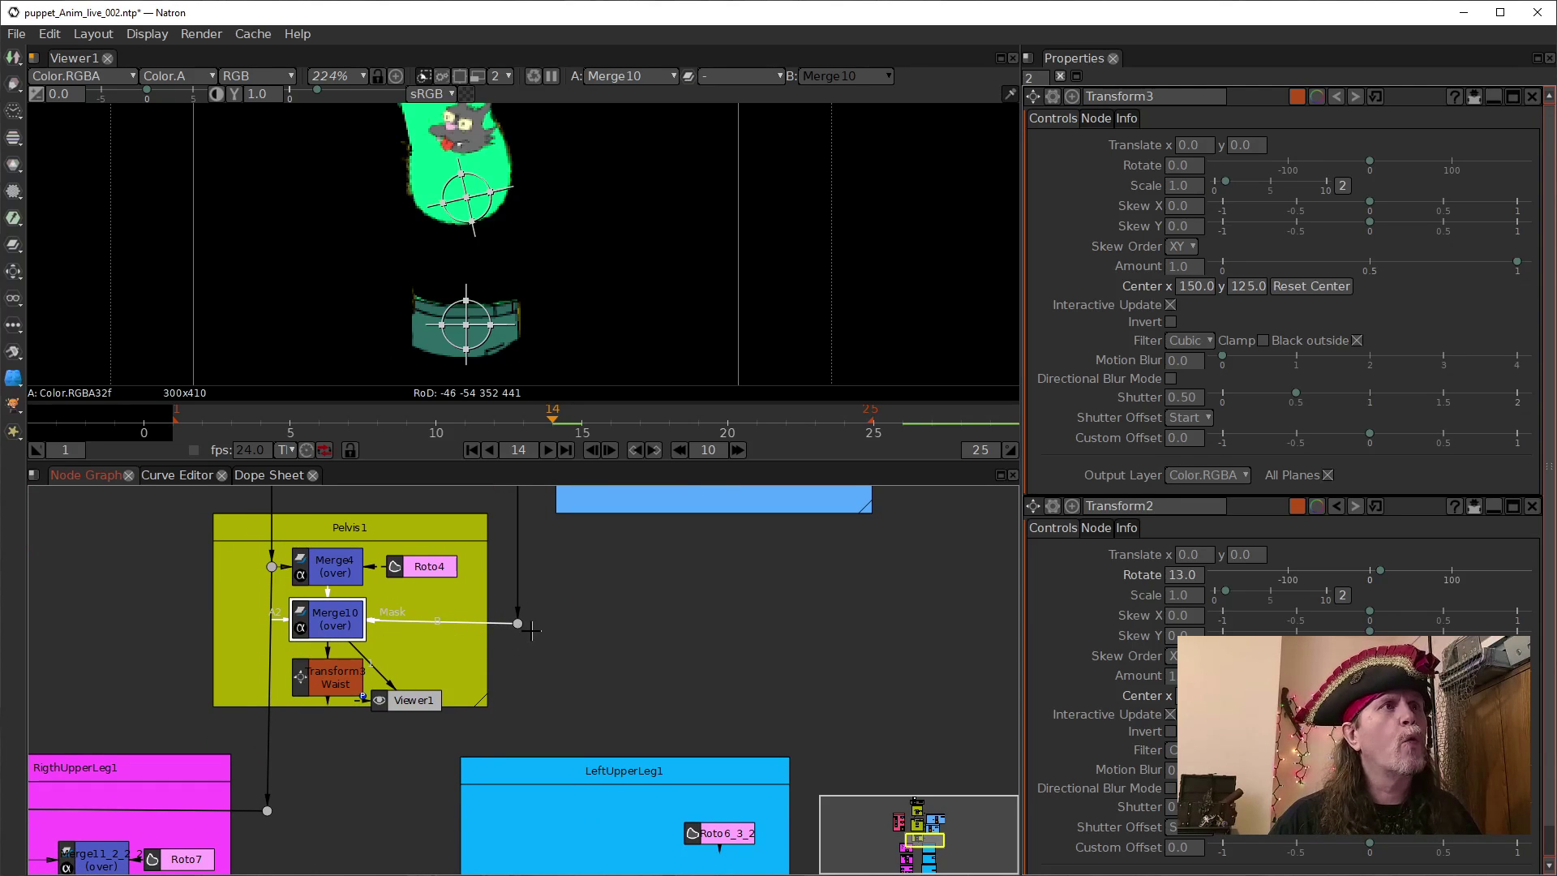
left_click_drag(520, 624, 512, 588)
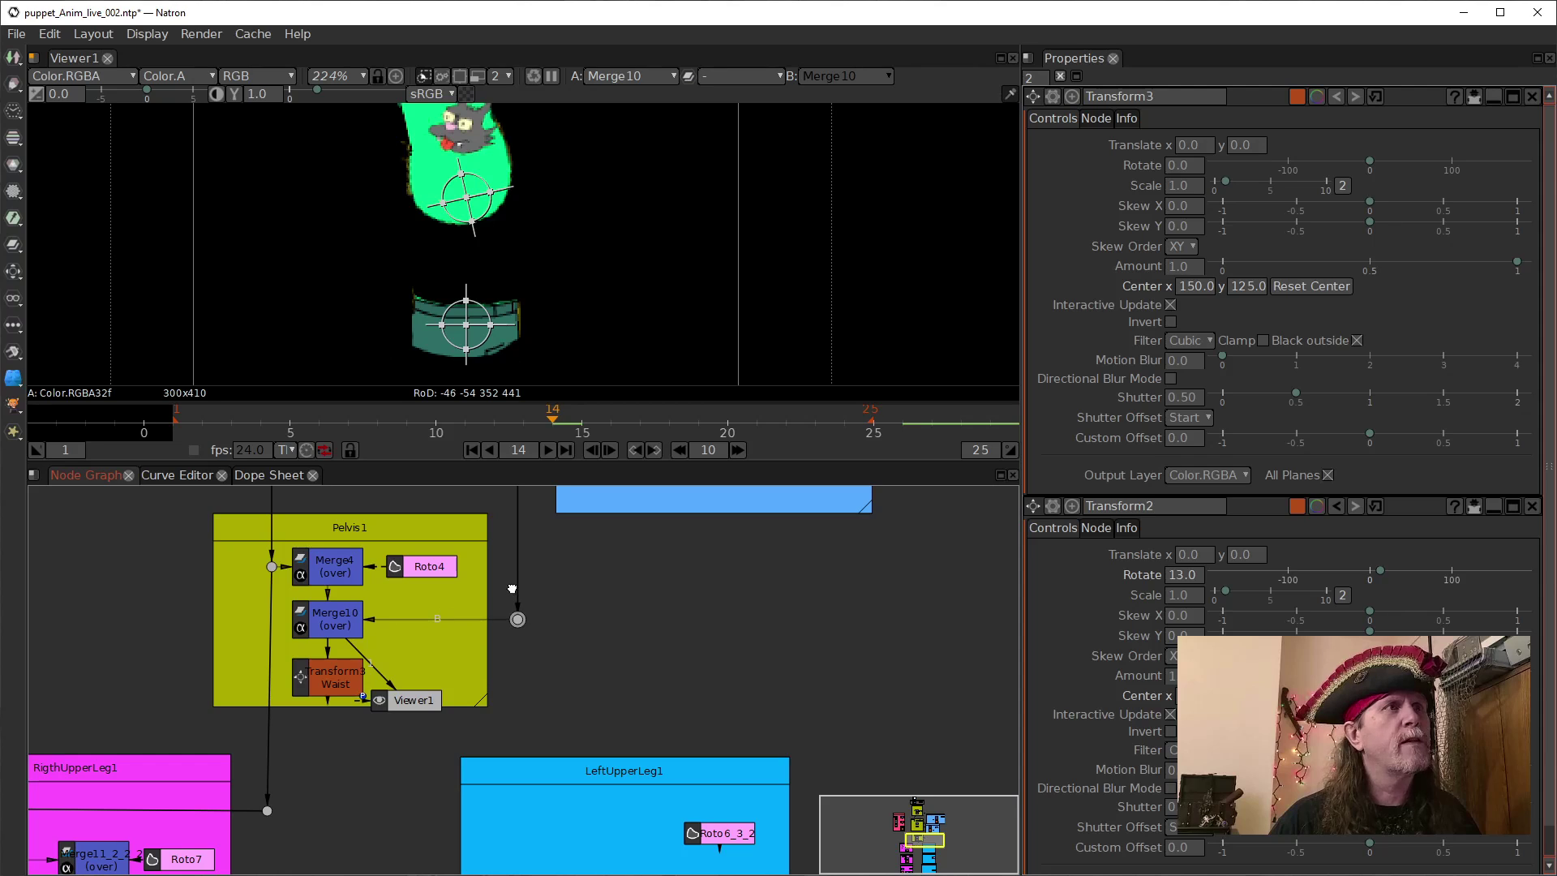
Display the Waist transform's output in the viewer and move the Viewer1 node below the Pelvis1 box.
scroll(549, 612, "down", 5)
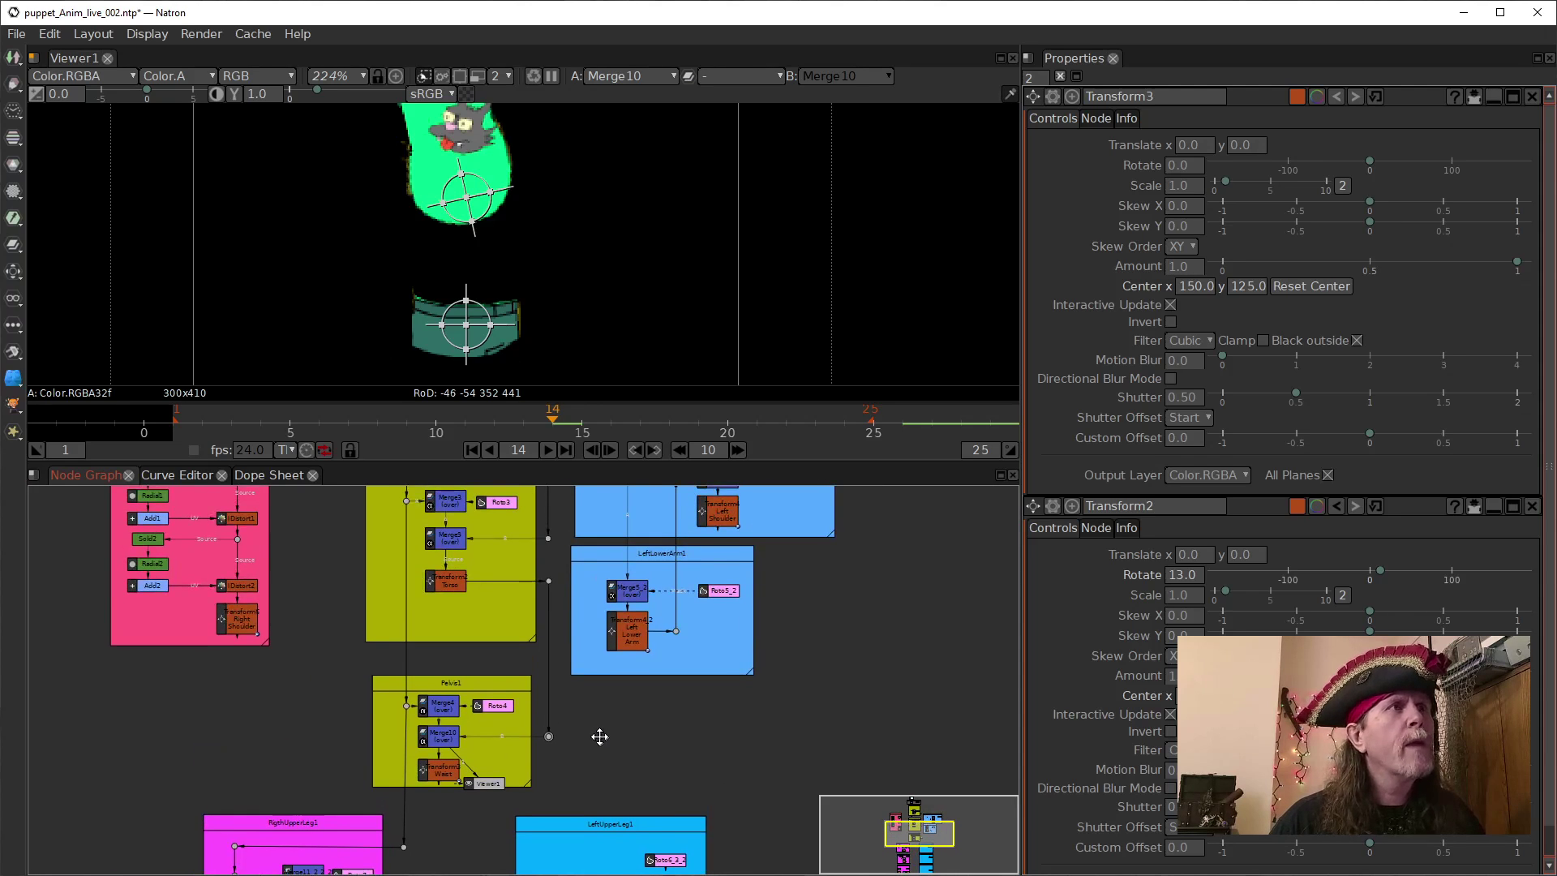
left_click(433, 766)
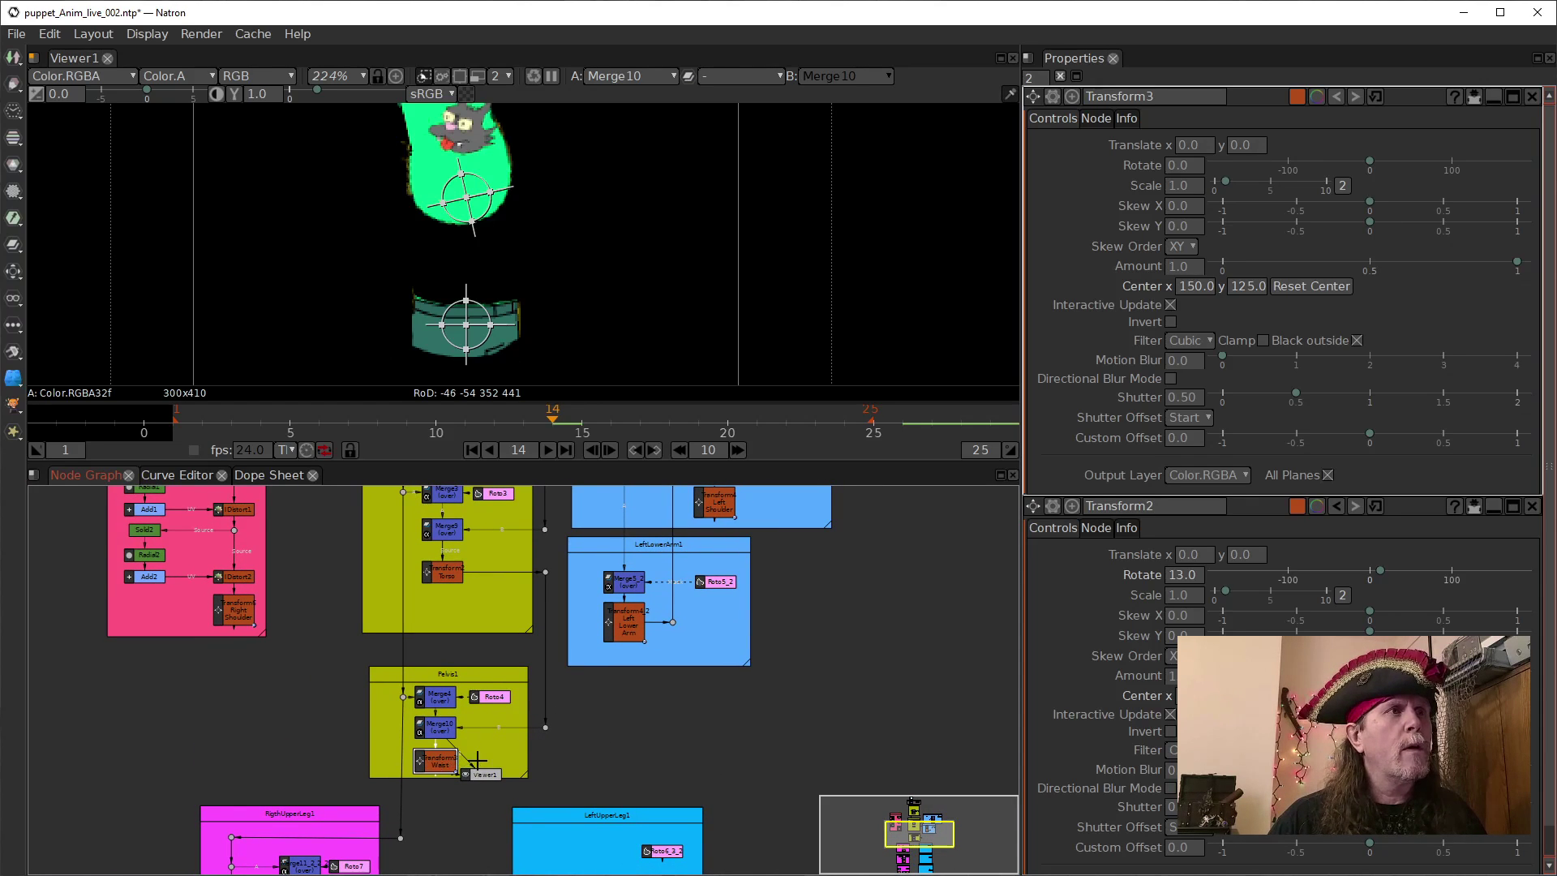
key("1")
left_click_drag(477, 778, 455, 832)
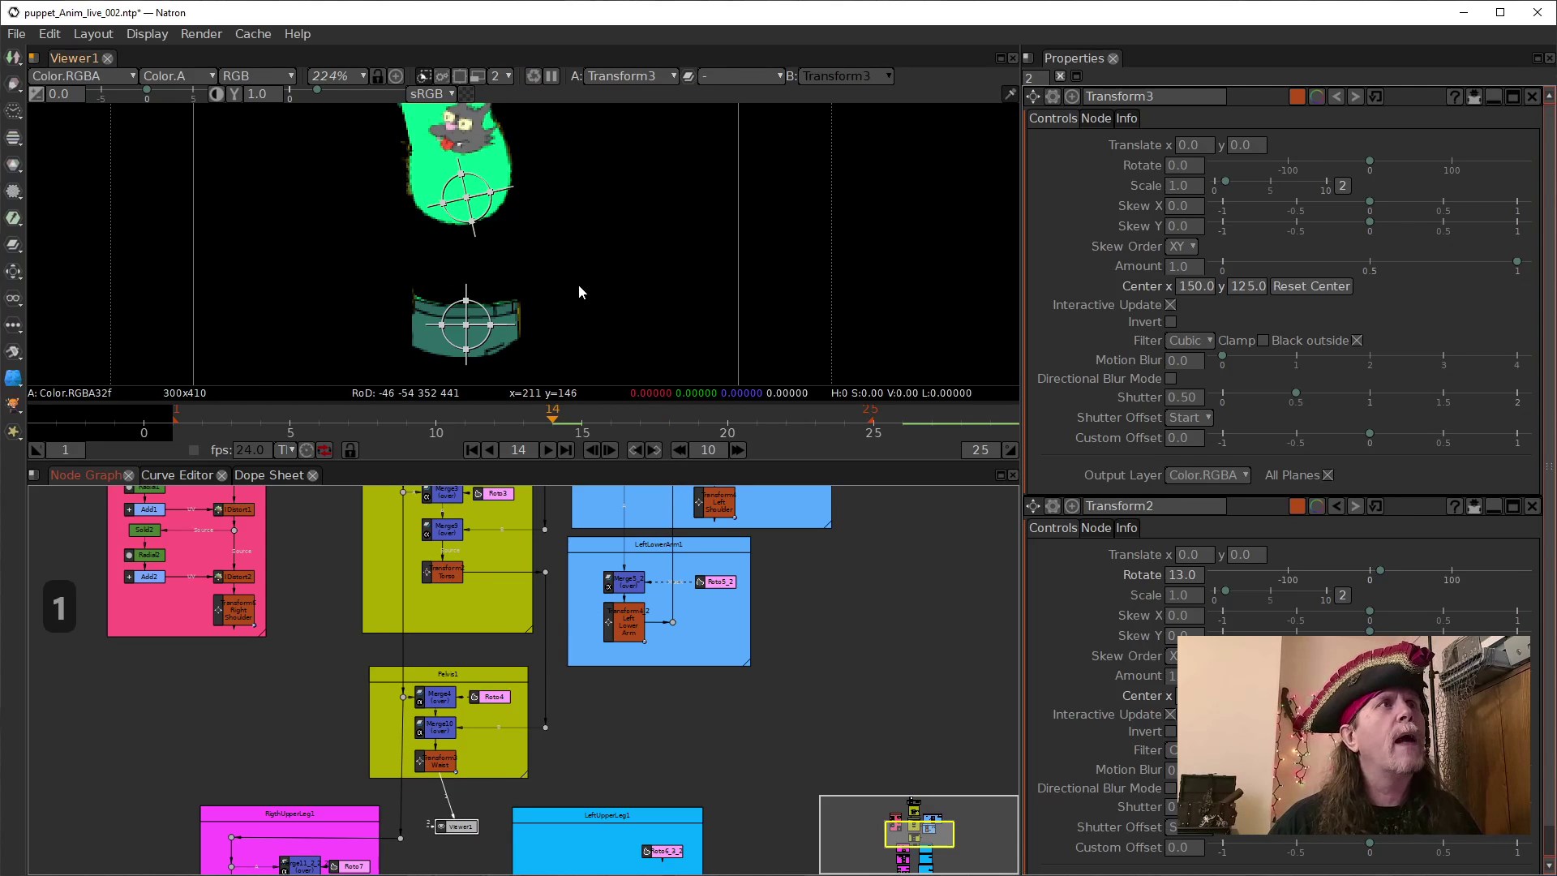
Rotate the Waist transform to 13 degrees to test how the pelvis carries the torso and head.
scroll(575, 285, "down", 2)
left_click(437, 759)
left_click(1178, 185)
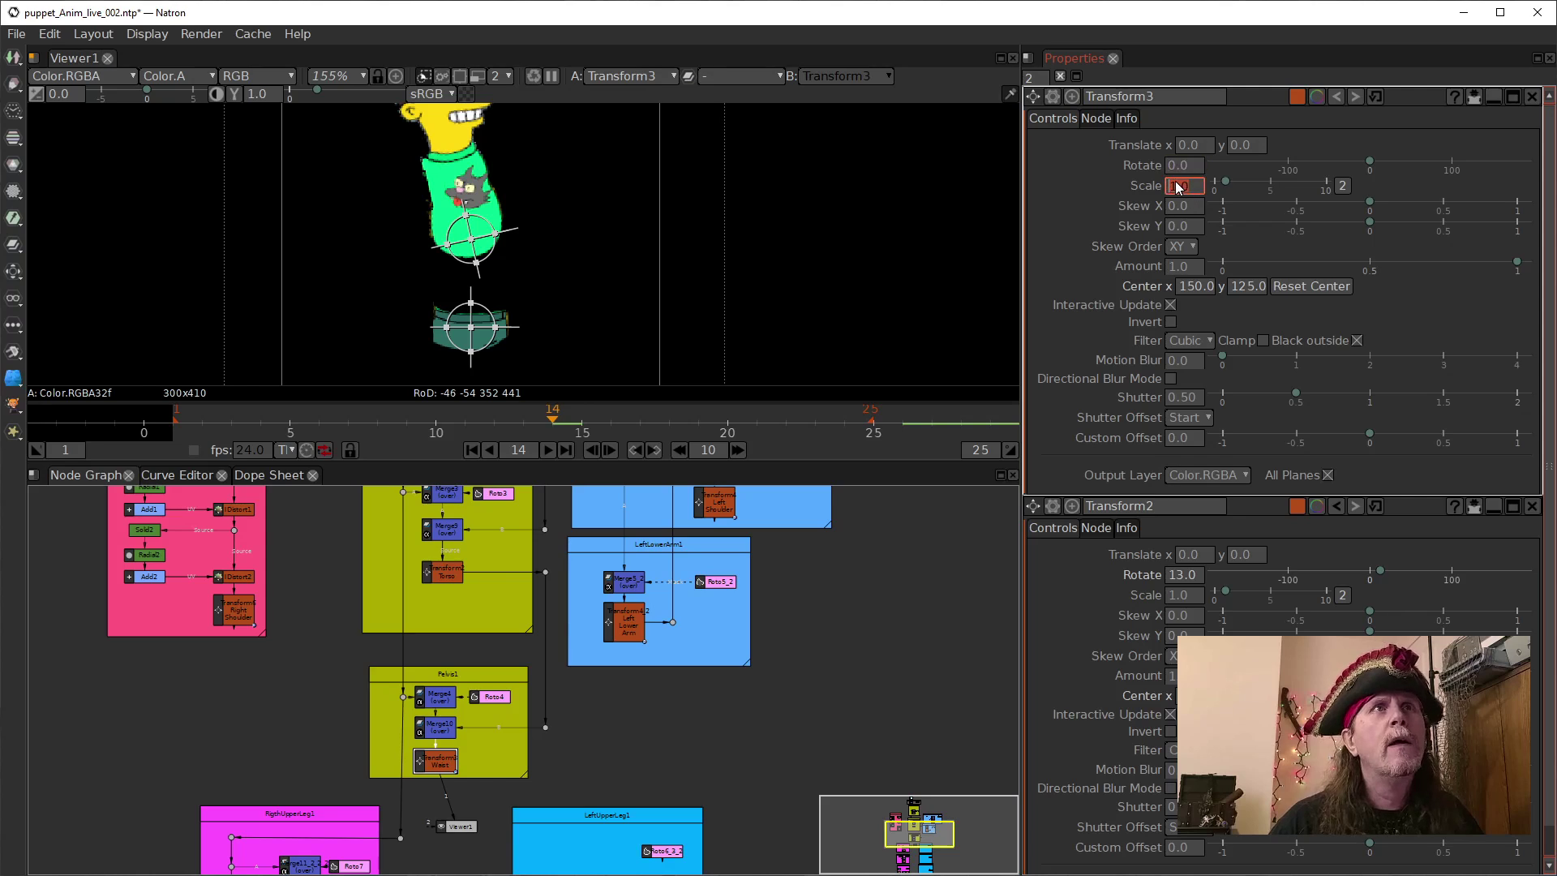
scroll(1172, 167, "up", 10)
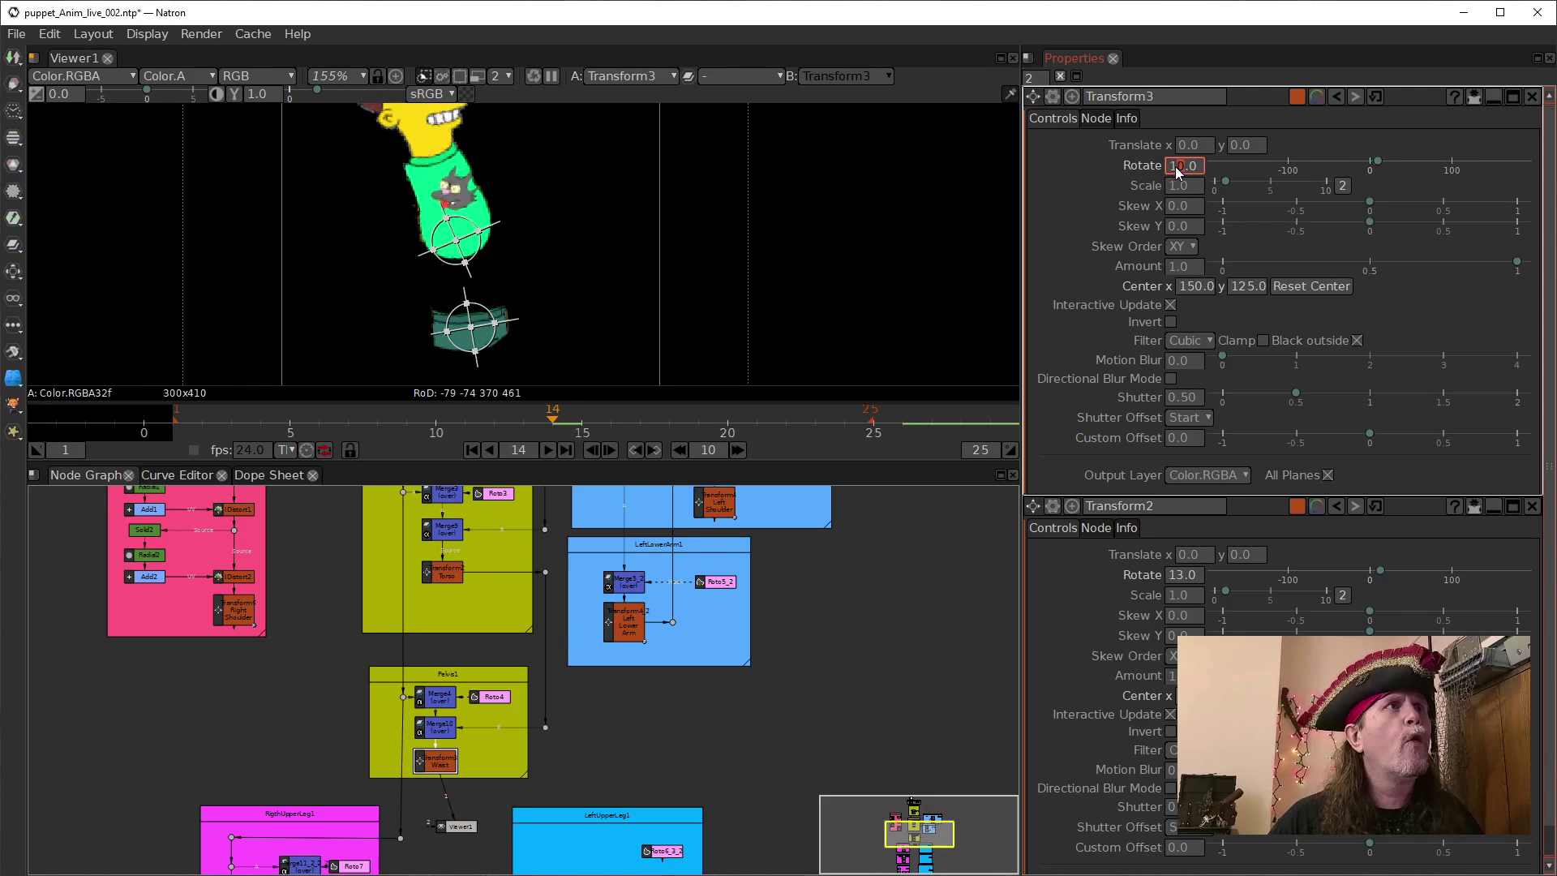
scroll(1175, 167, "up", 3)
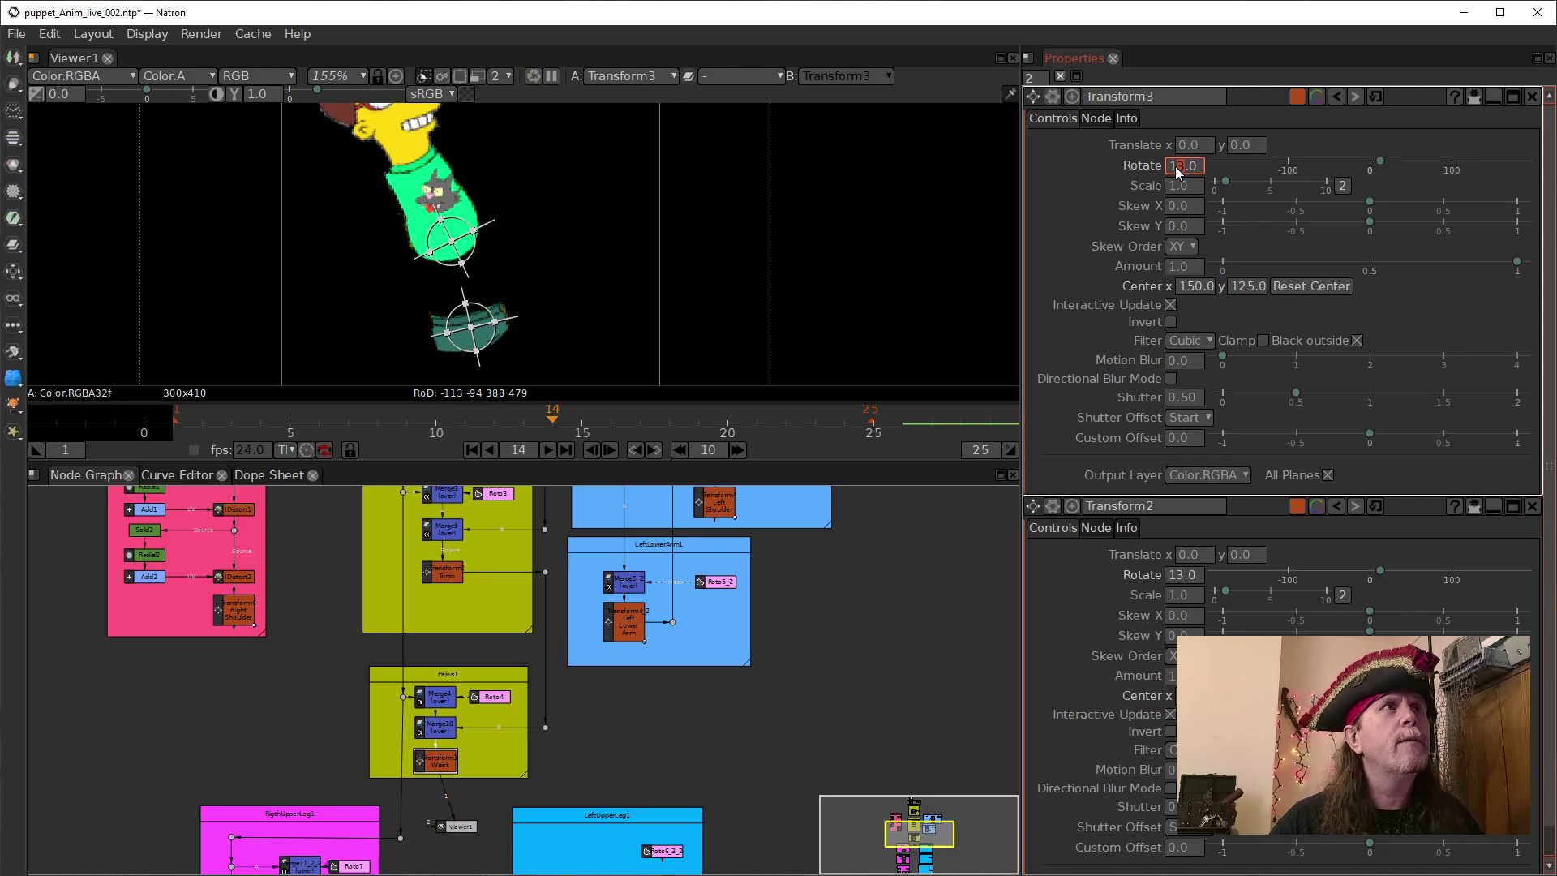
Open the Torso transform's settings and lower its Y translation to -56 so the torso meets the pelvis.
double_click(430, 572)
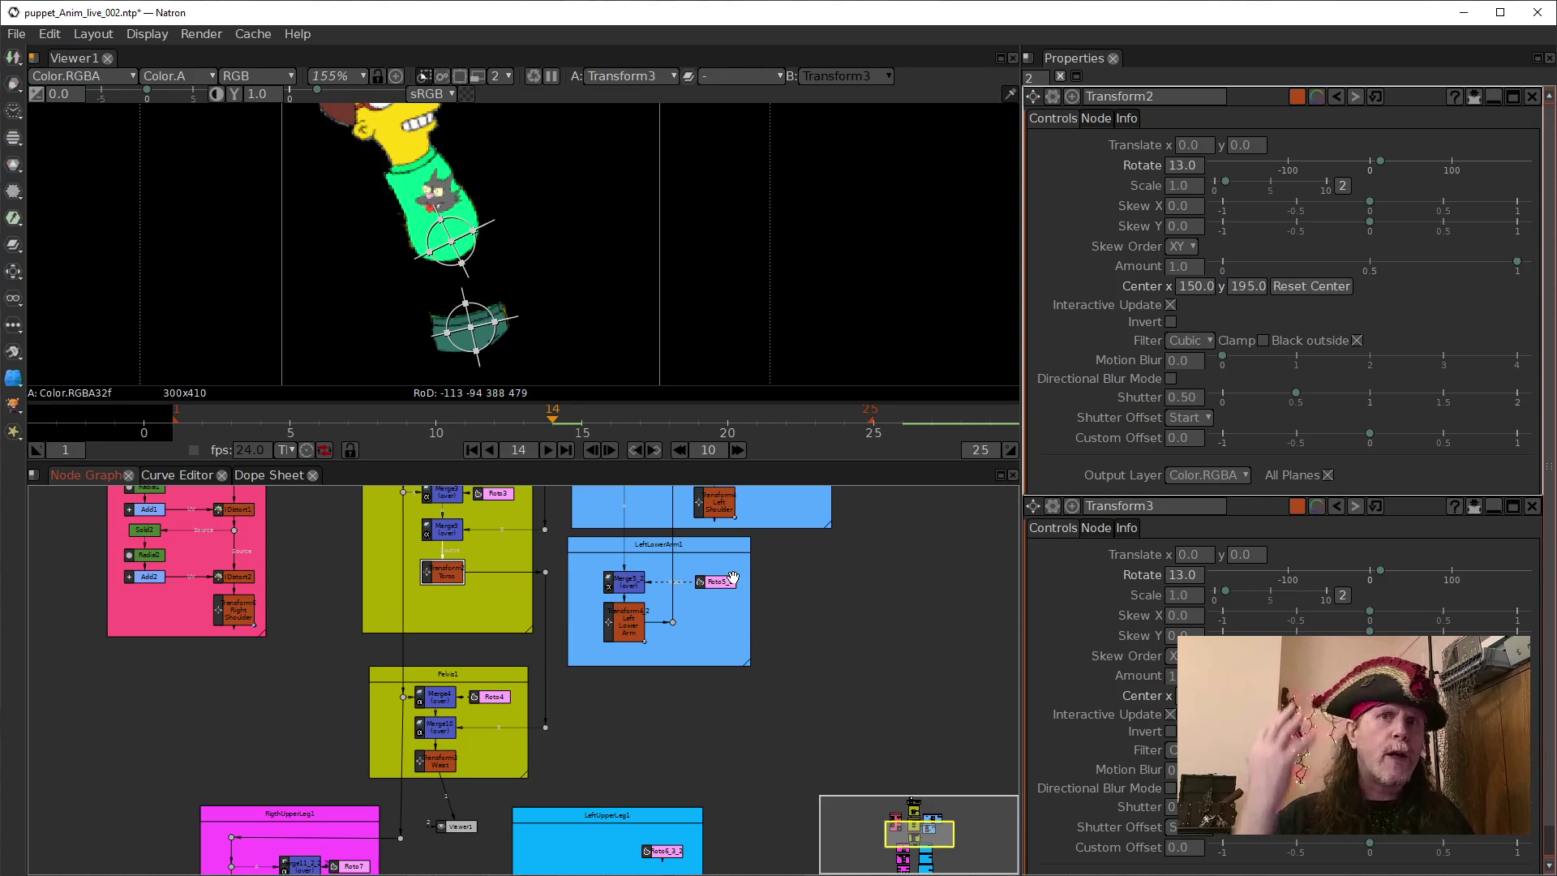
left_click(1231, 146)
scroll(1232, 150, "down", 19)
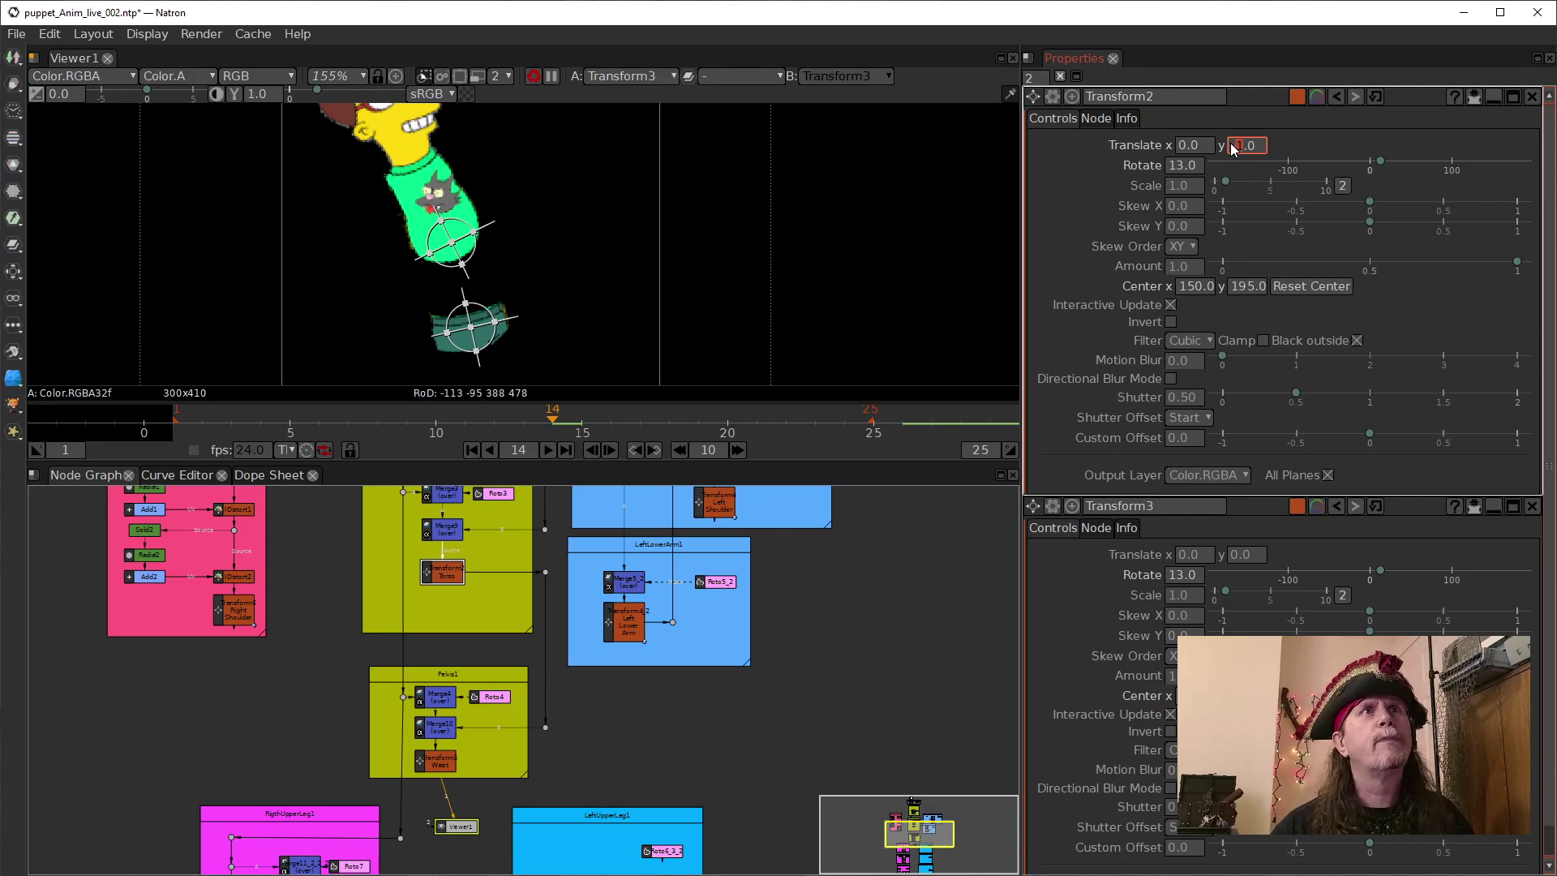
scroll(1235, 152, "down", 20)
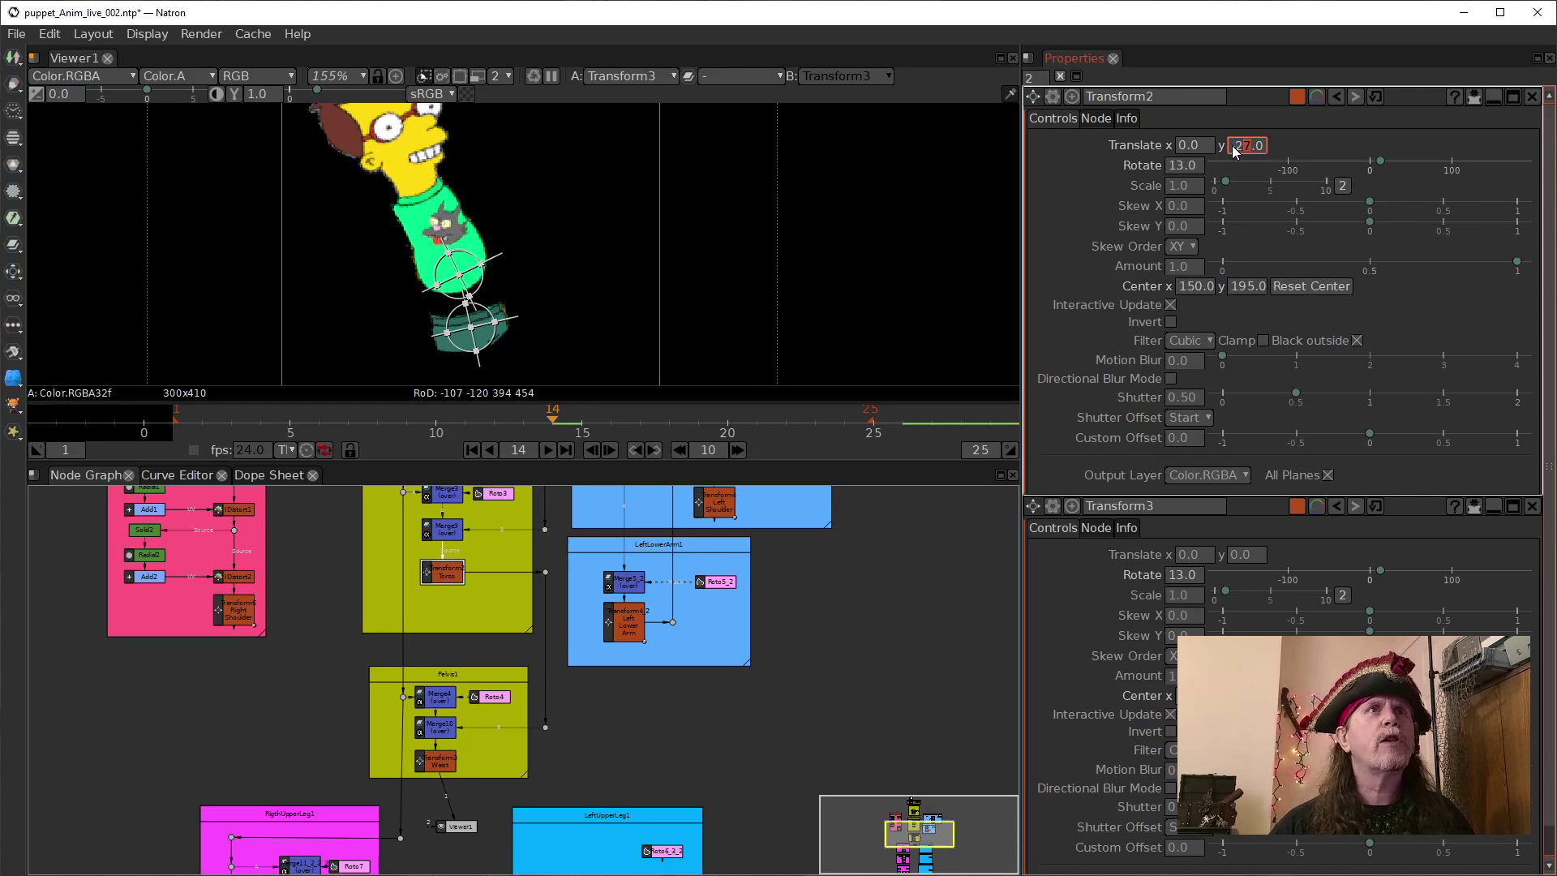
scroll(1233, 151, "down", 20)
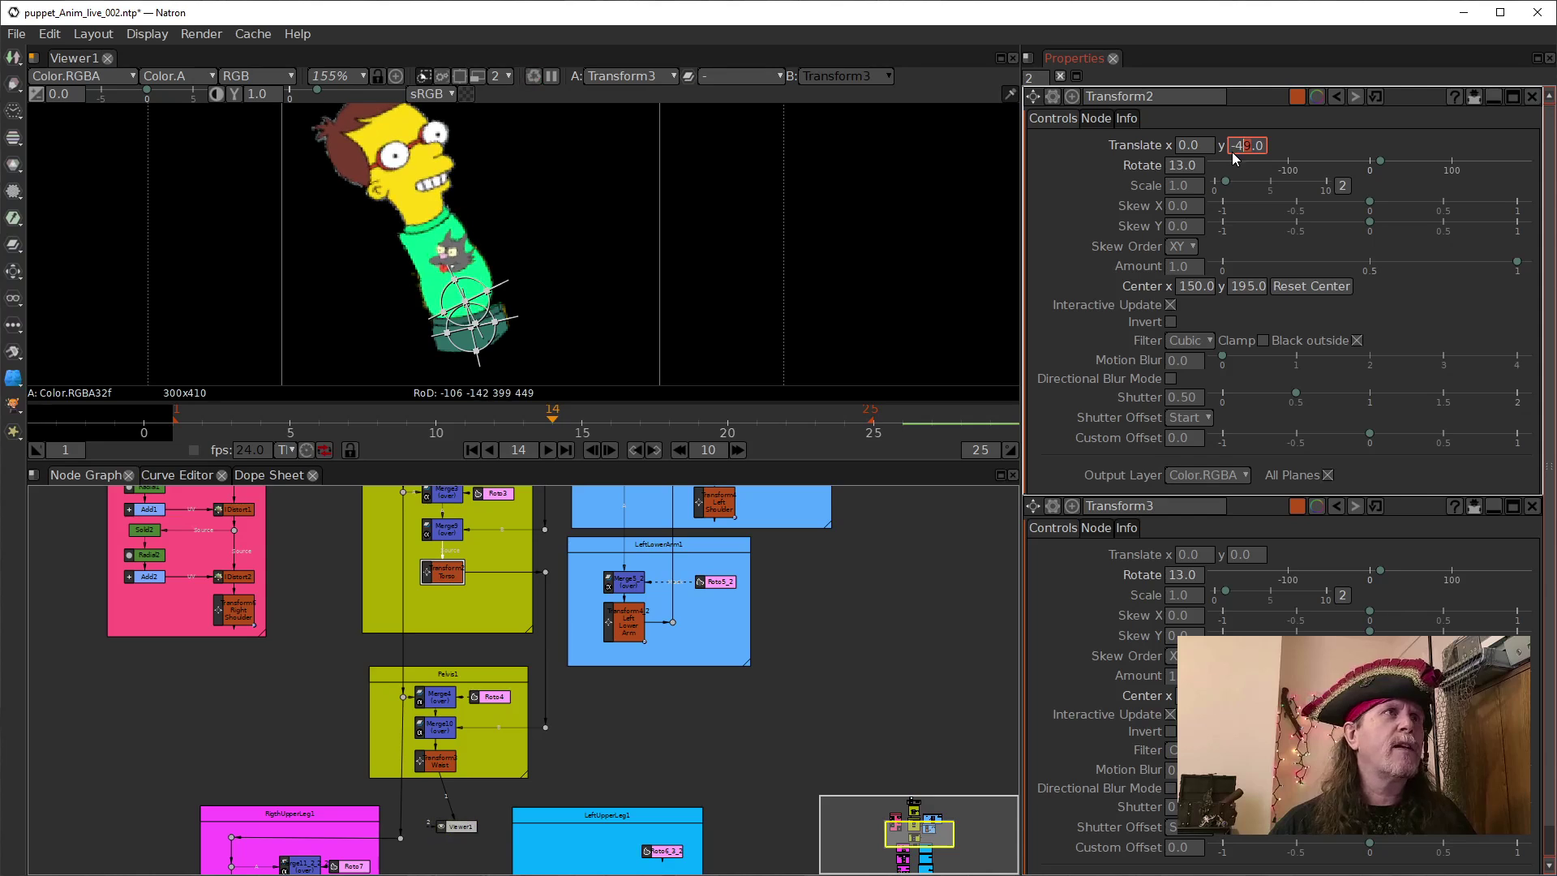
scroll(1233, 153, "down", 1)
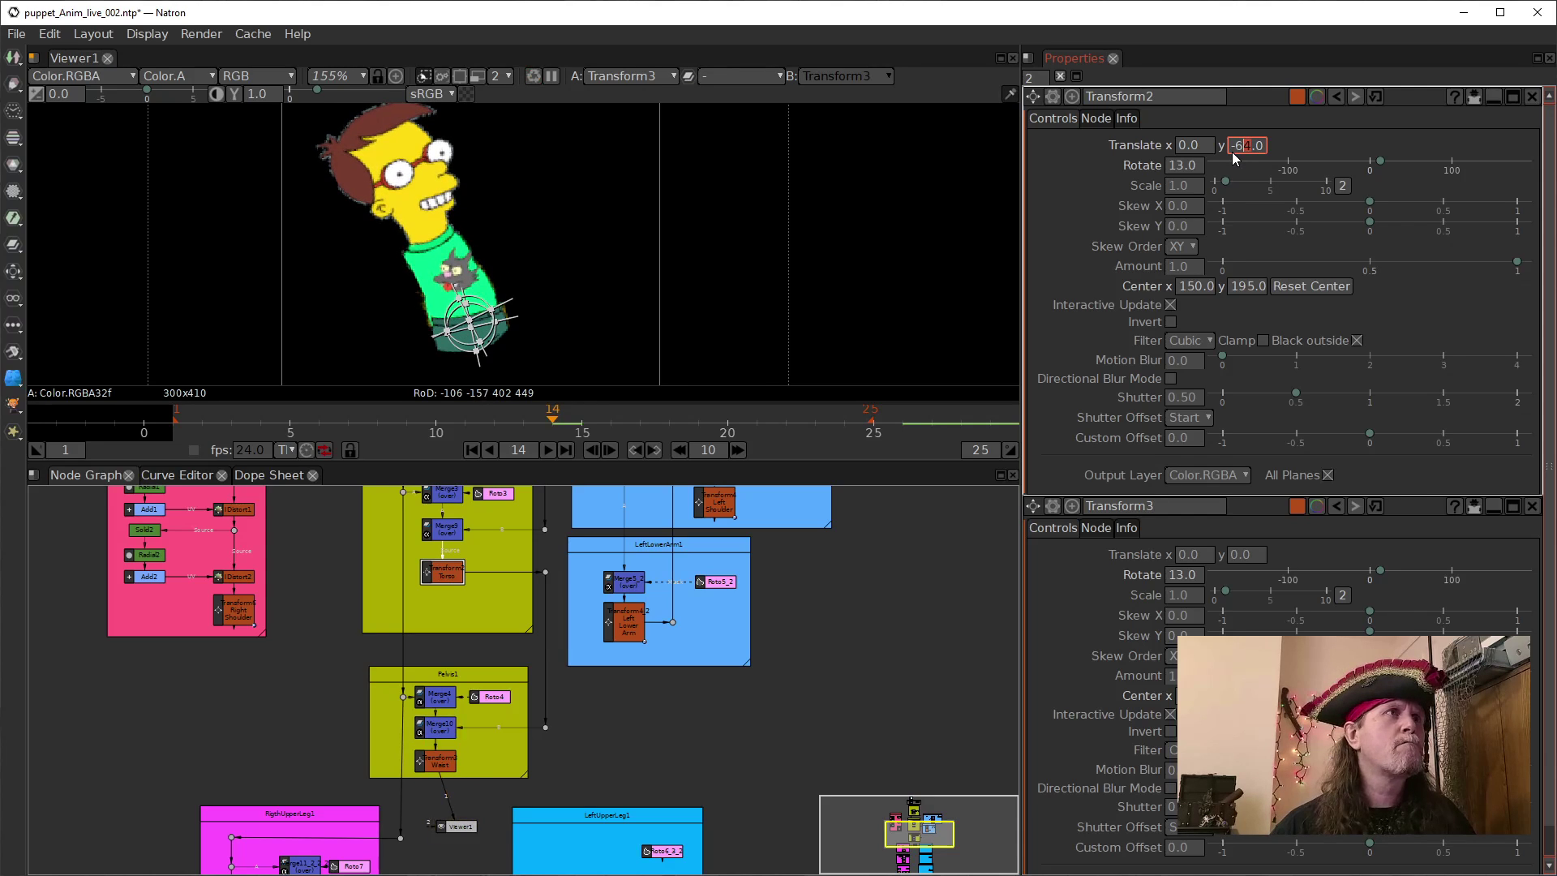
scroll(1233, 153, "up", 10)
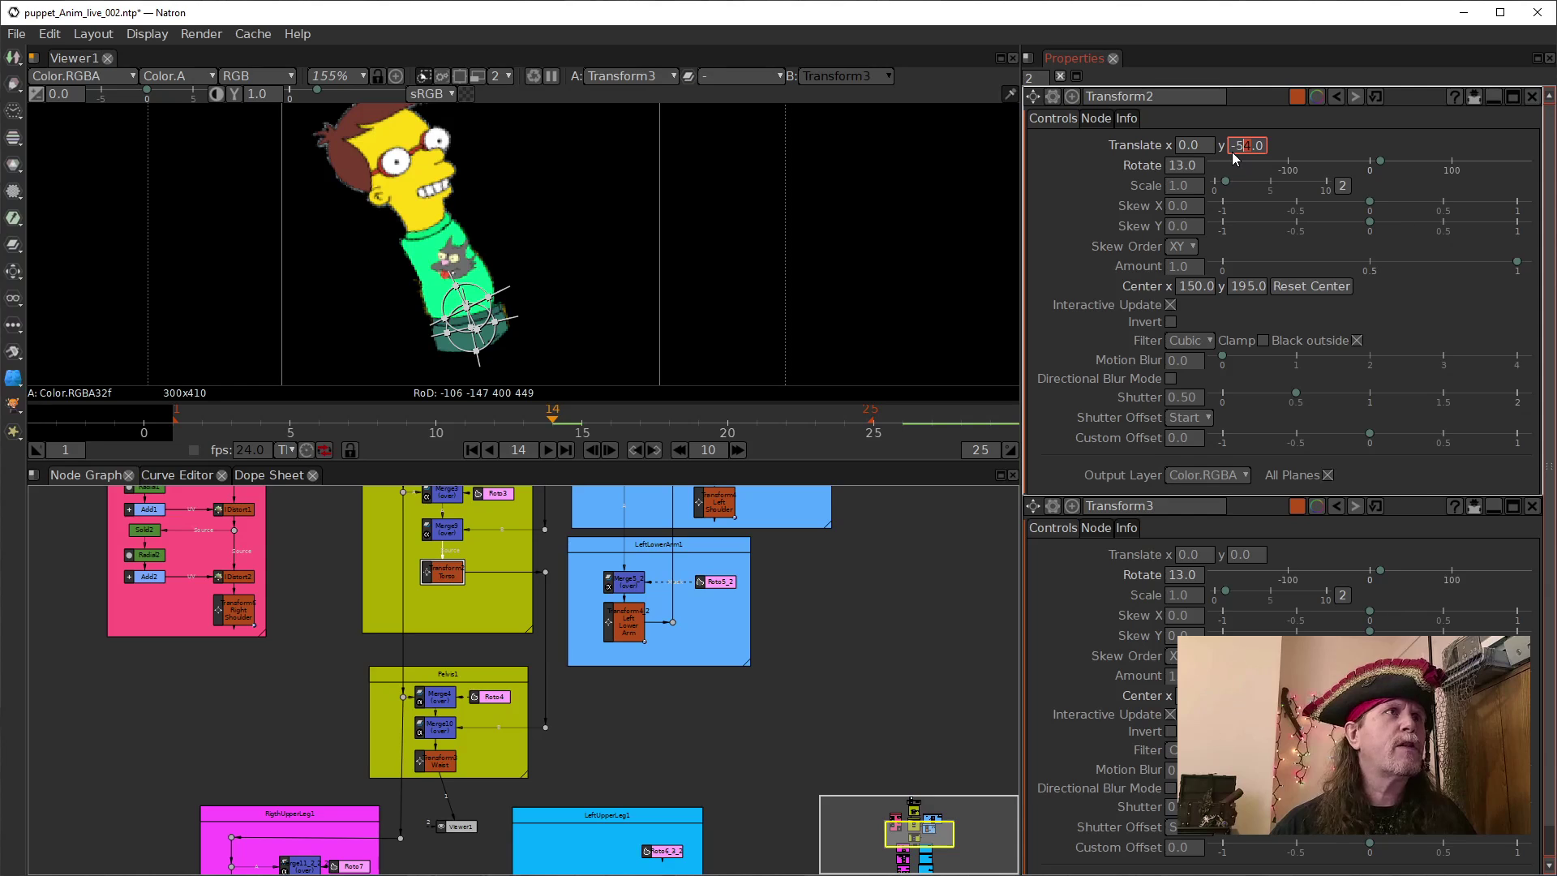
scroll(1233, 152, "down", 2)
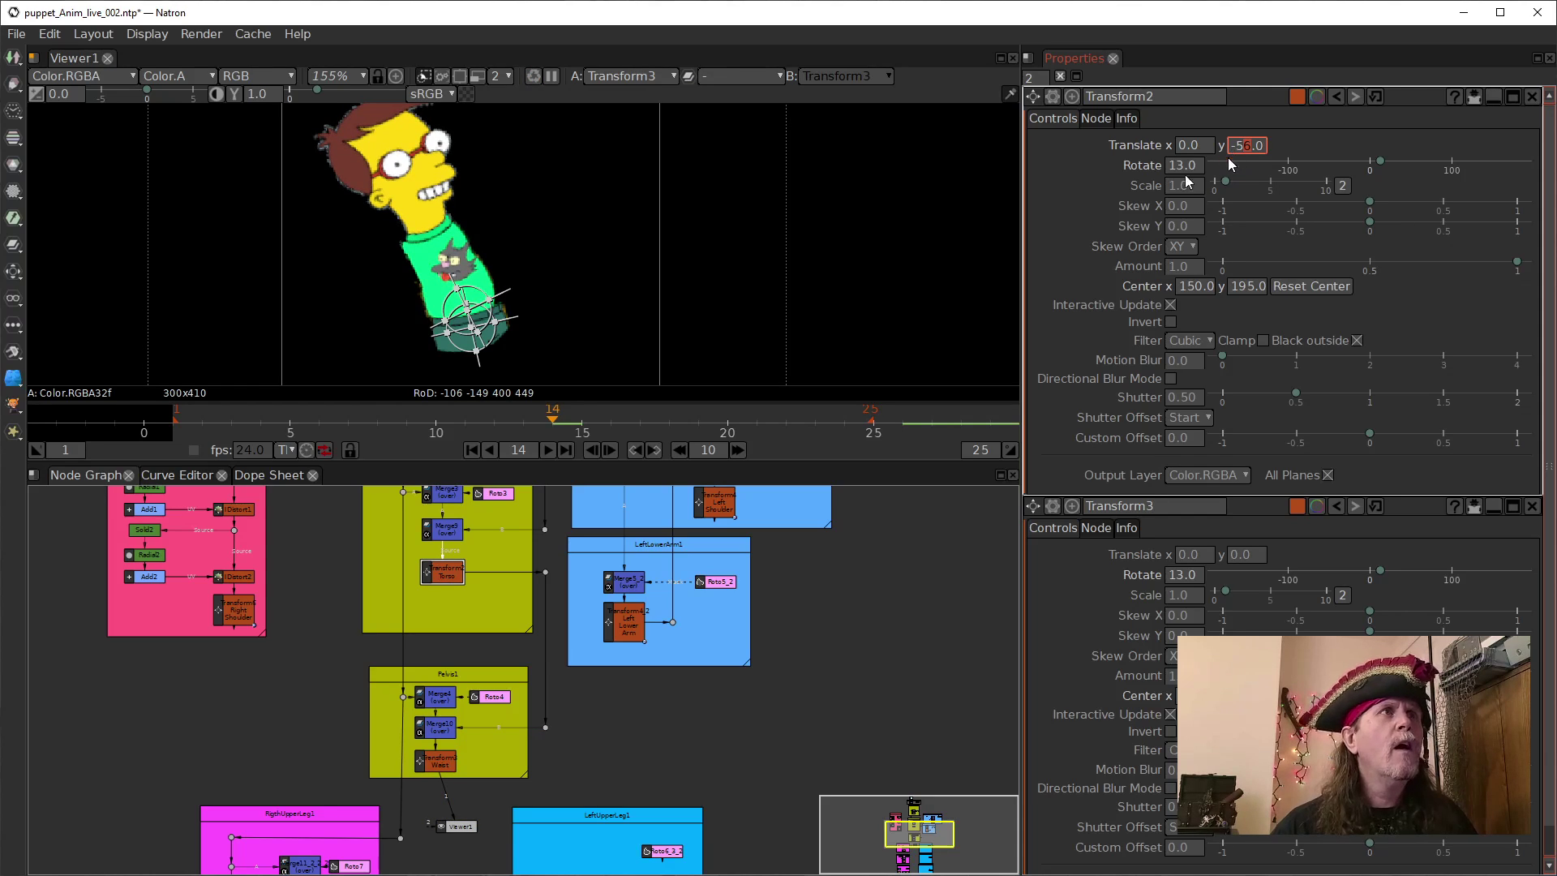
Zoom in on the waist and swing the Torso transform's rotation down to -6 degrees to test the joint.
scroll(669, 279, "up", 8)
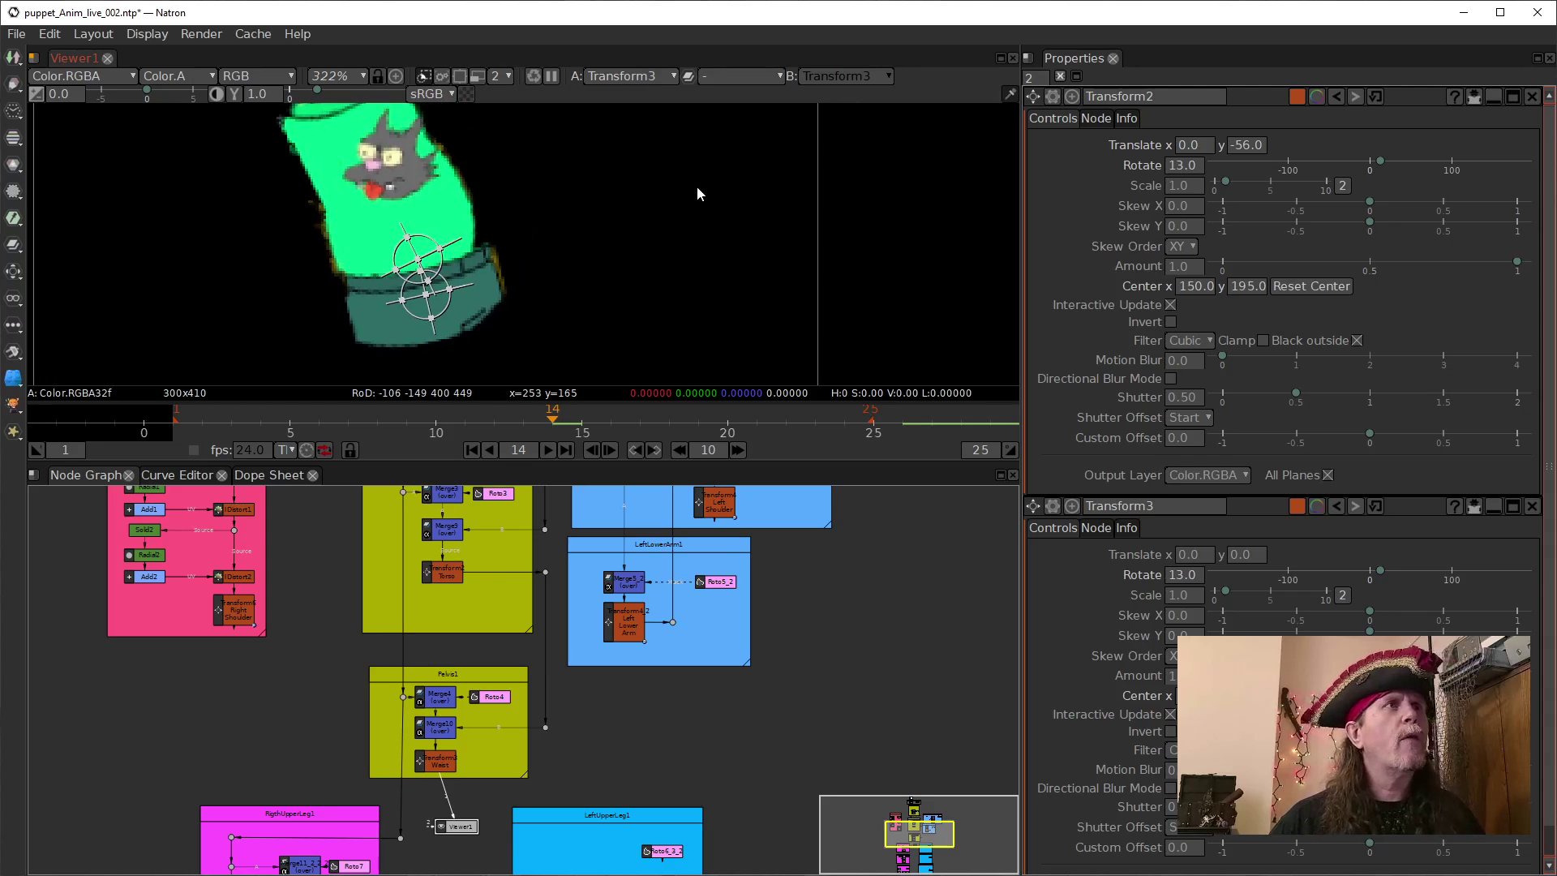
left_click(1182, 171)
scroll(1178, 176, "up", 3)
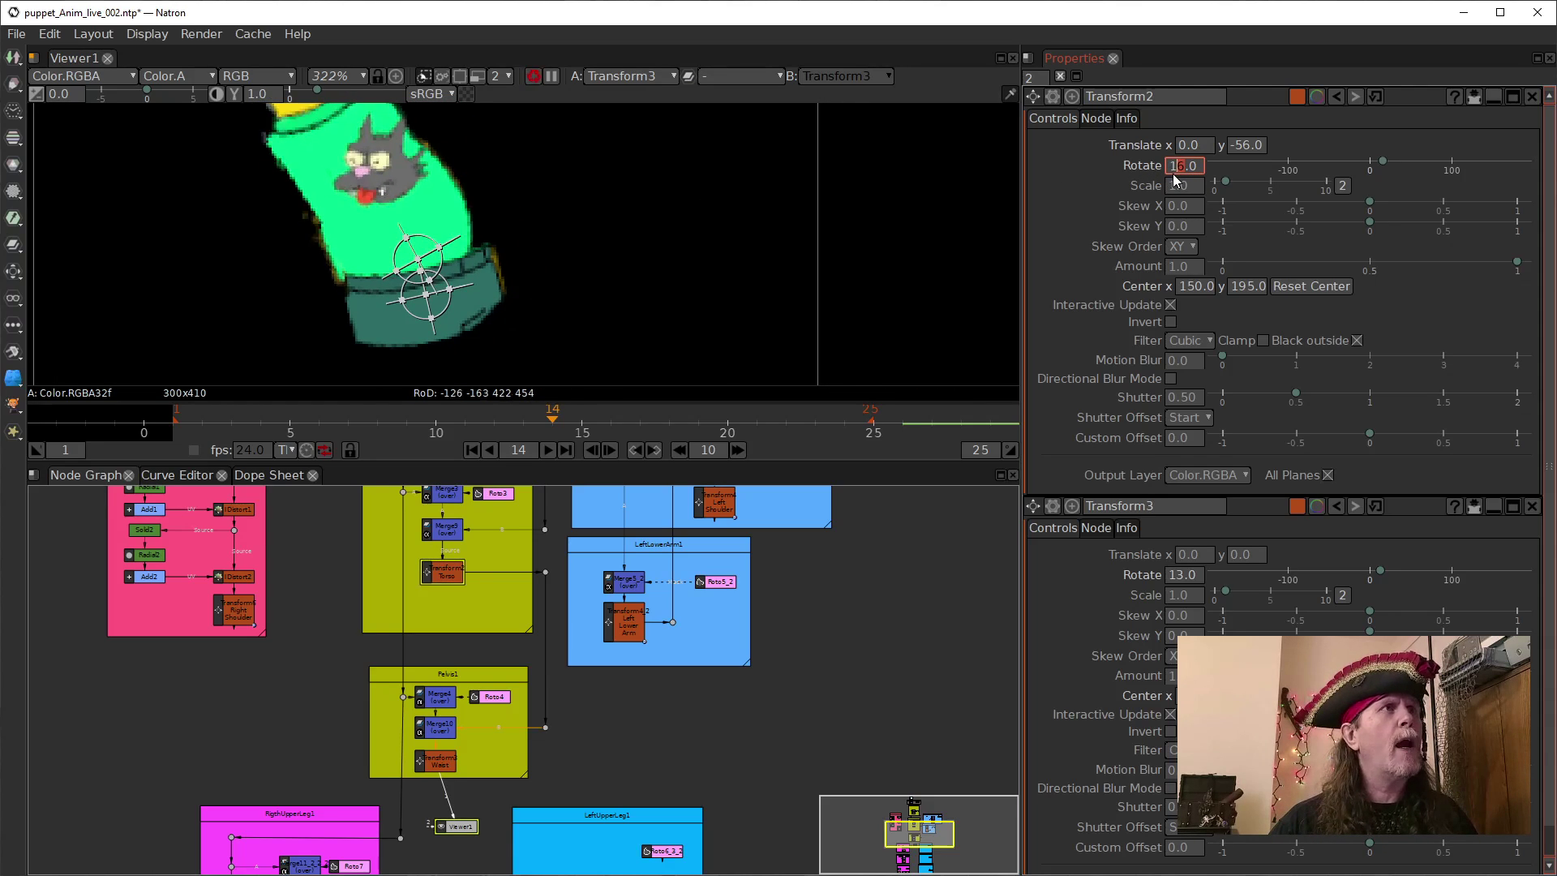
scroll(1176, 174, "down", 17)
scroll(1176, 180, "down", 1)
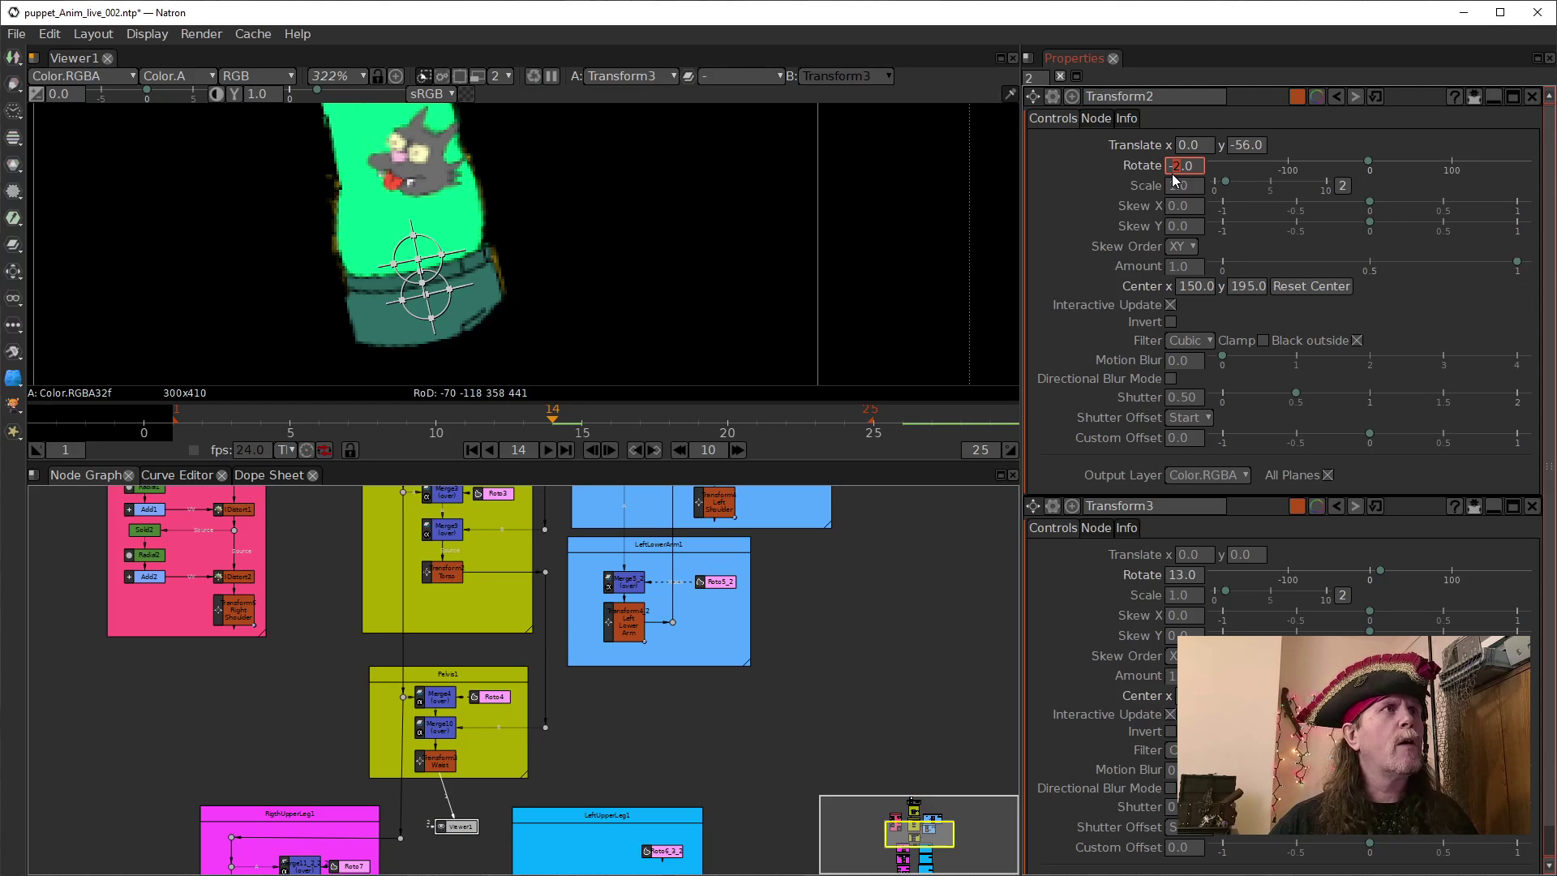
scroll(1176, 177, "down", 4)
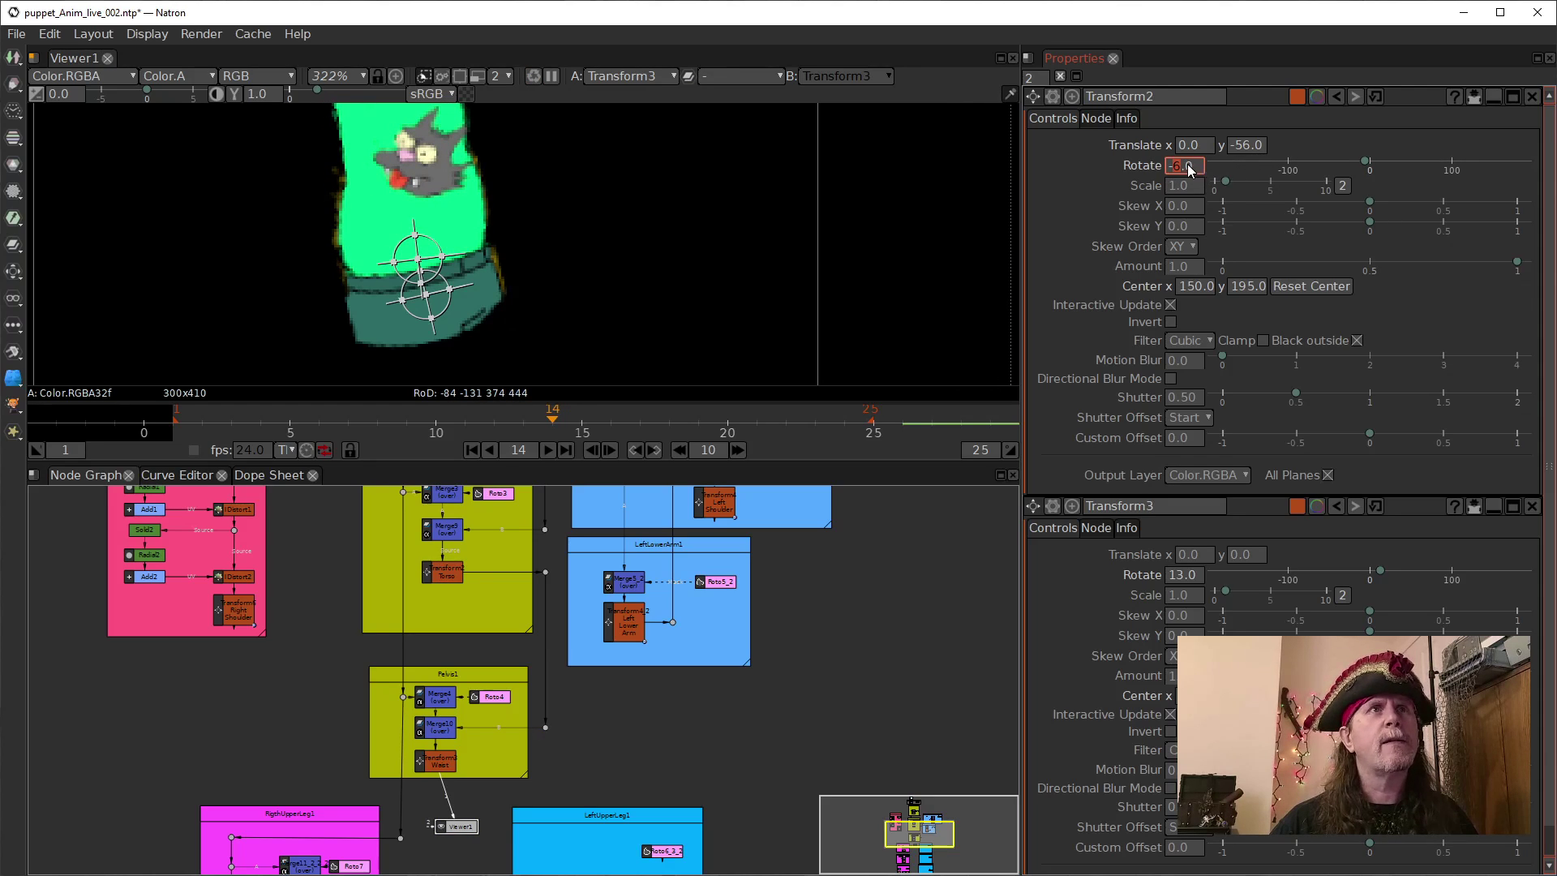
Try nudging the torso's X translation by 1, return it to 0, and set the rotation Center X to 149.
scroll(1179, 146, "up", 1)
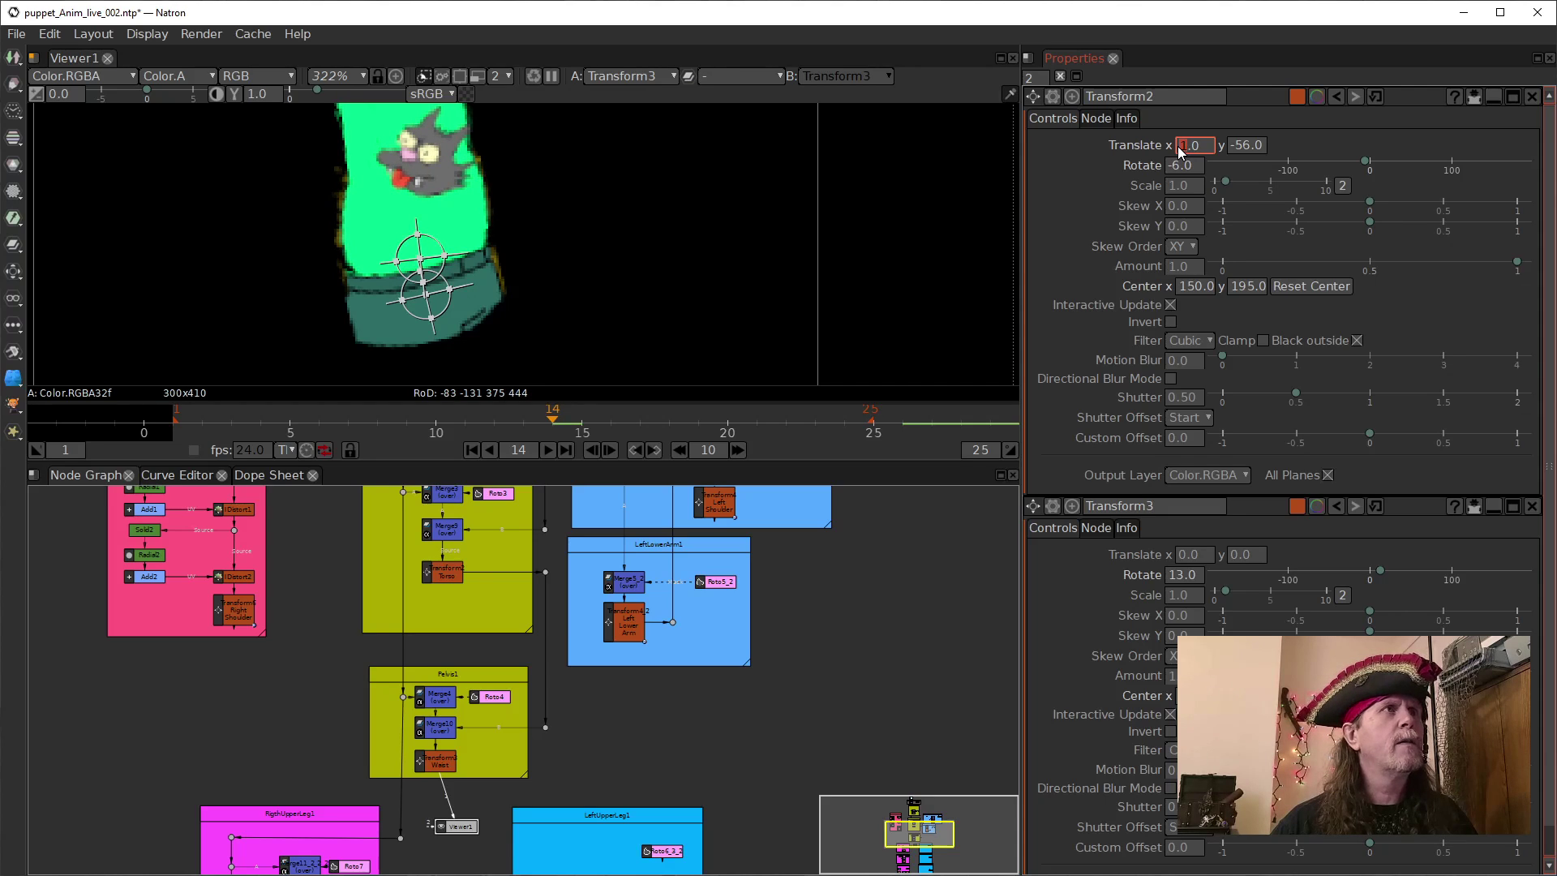
scroll(1175, 149, "down", 1)
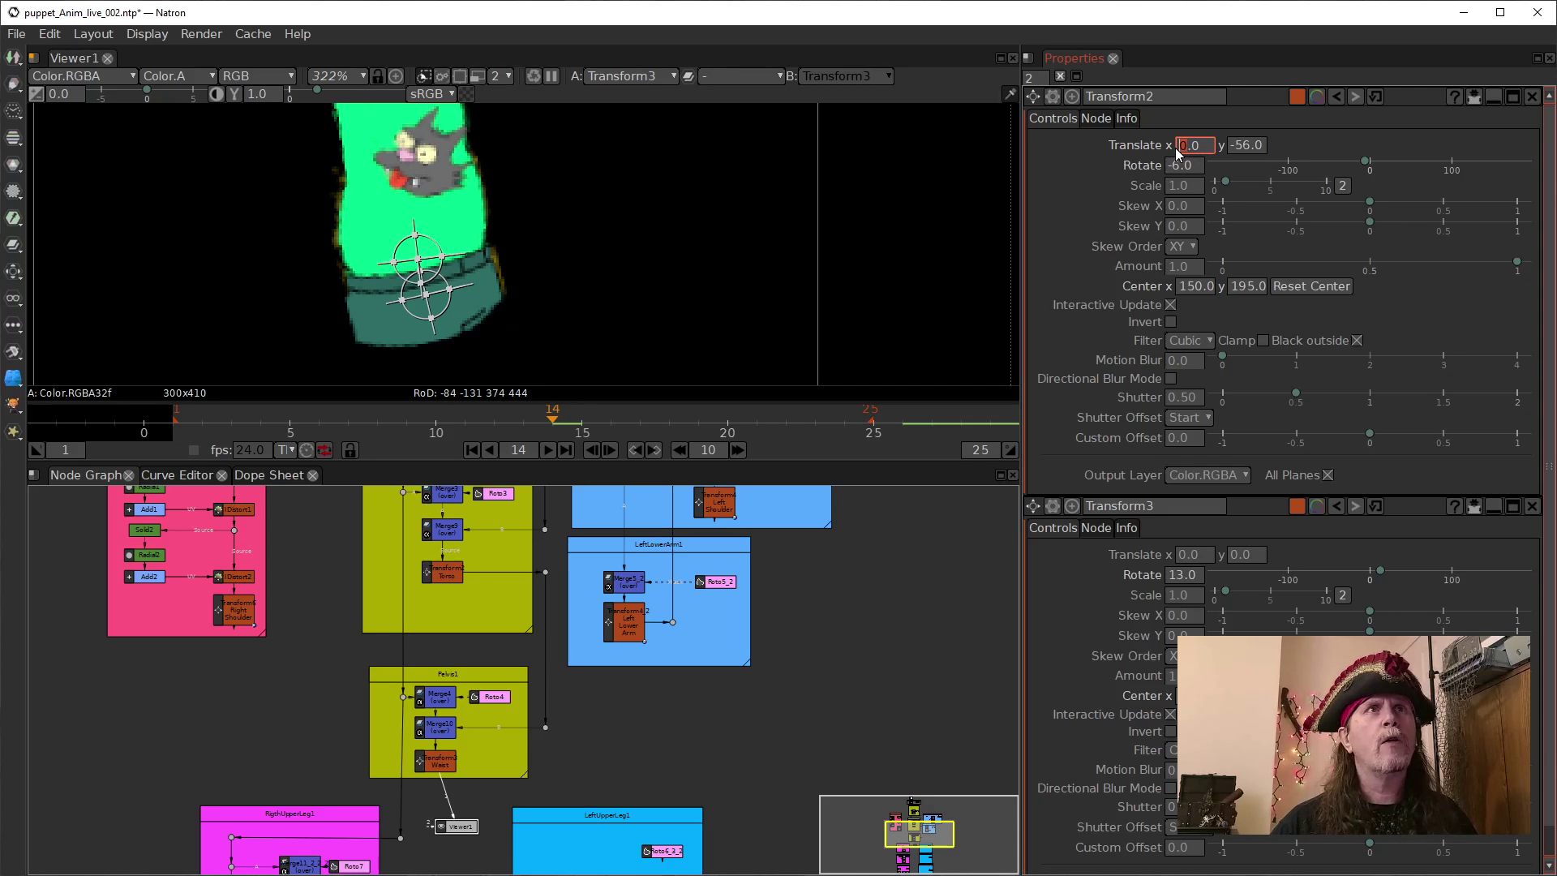
left_click(1194, 290)
scroll(1194, 290, "down", 1)
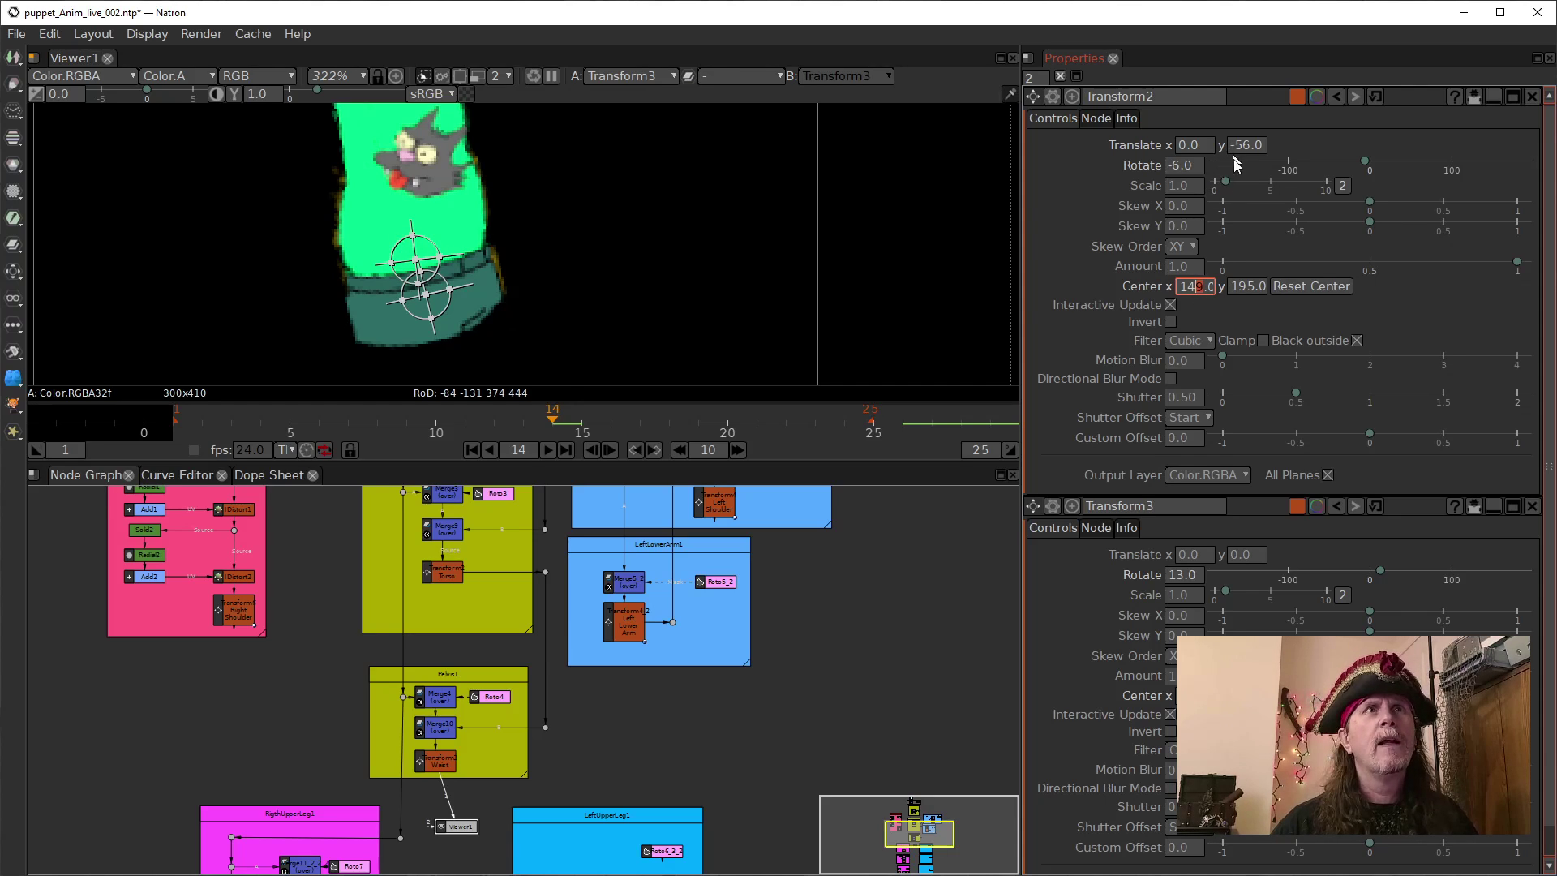
Raise the Torso transform's rotation to 19 degrees to check the bend around the shifted center.
left_click(1170, 168)
scroll(1168, 169, "down", 5)
scroll(1167, 170, "up", 19)
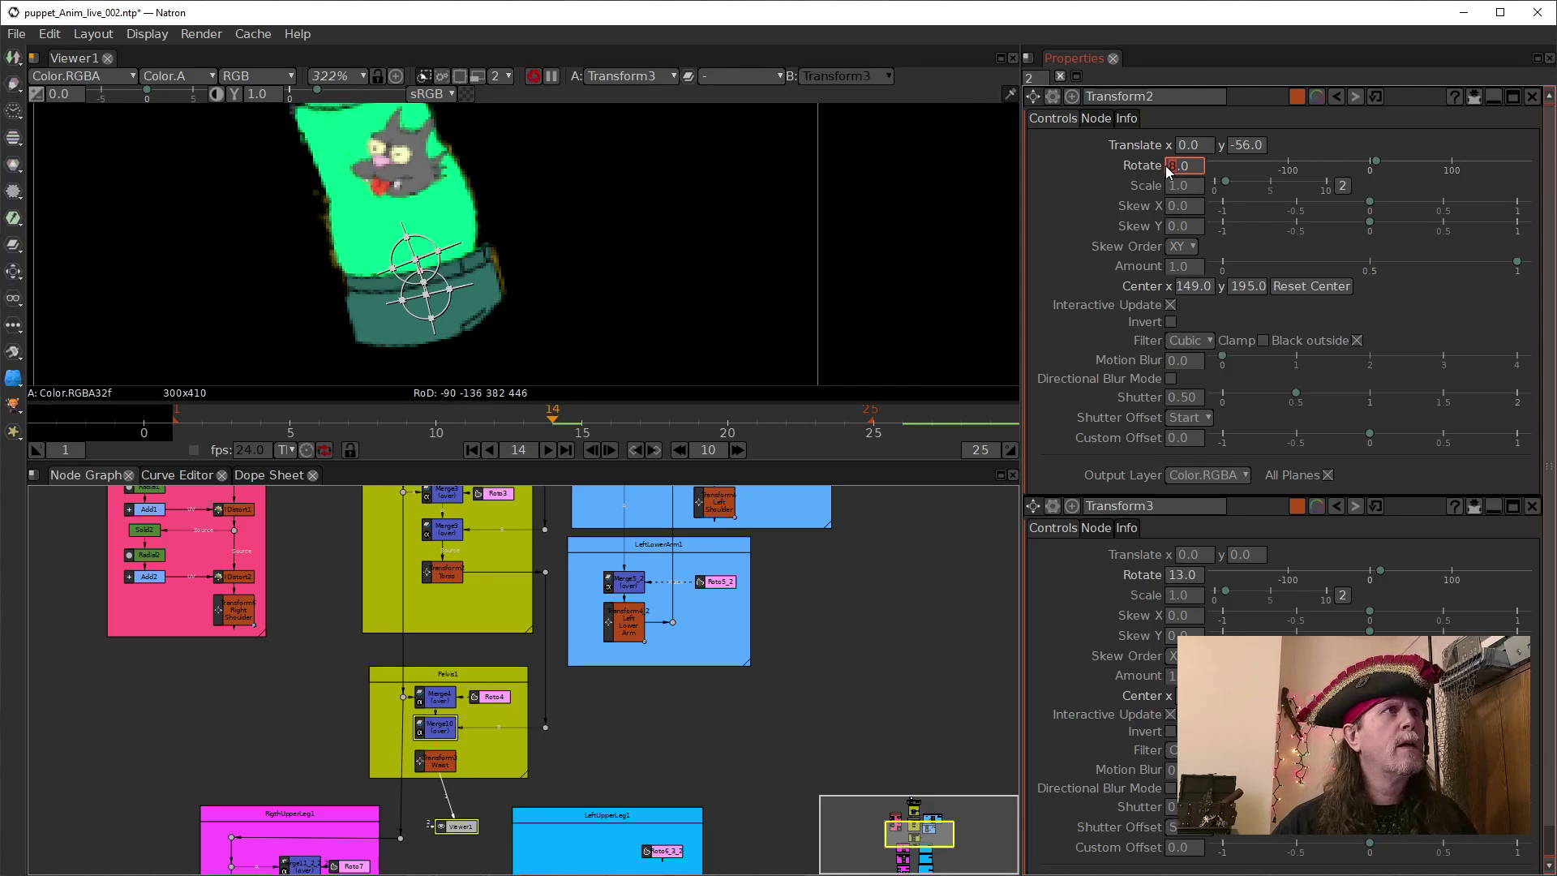
scroll(1165, 166, "up", 6)
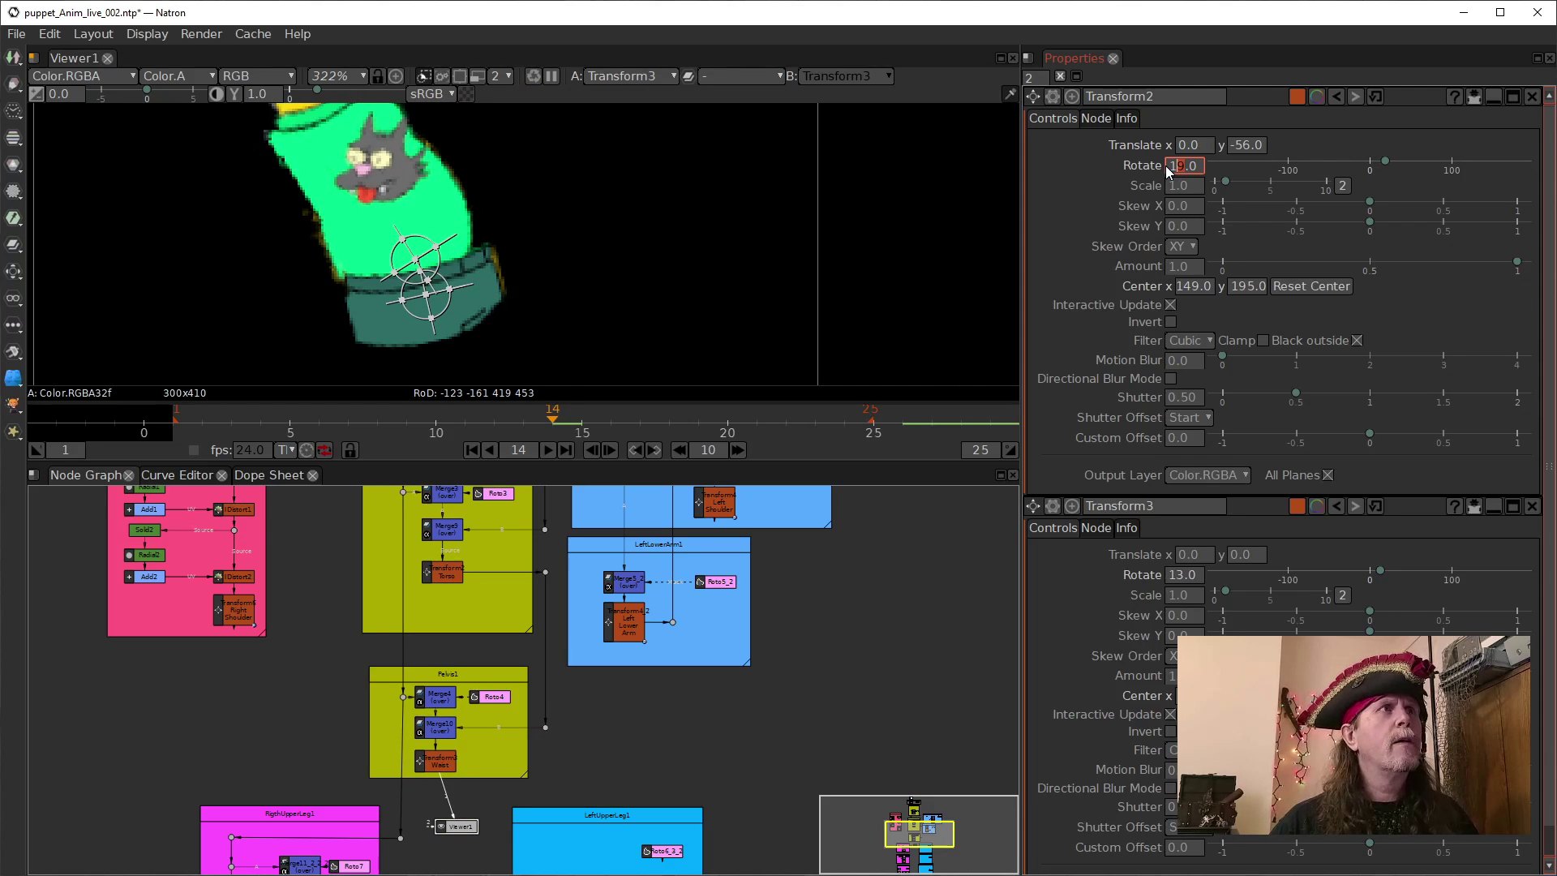
Try offsetting the torso horizontally by setting its X translation to 4.
left_click(1236, 146)
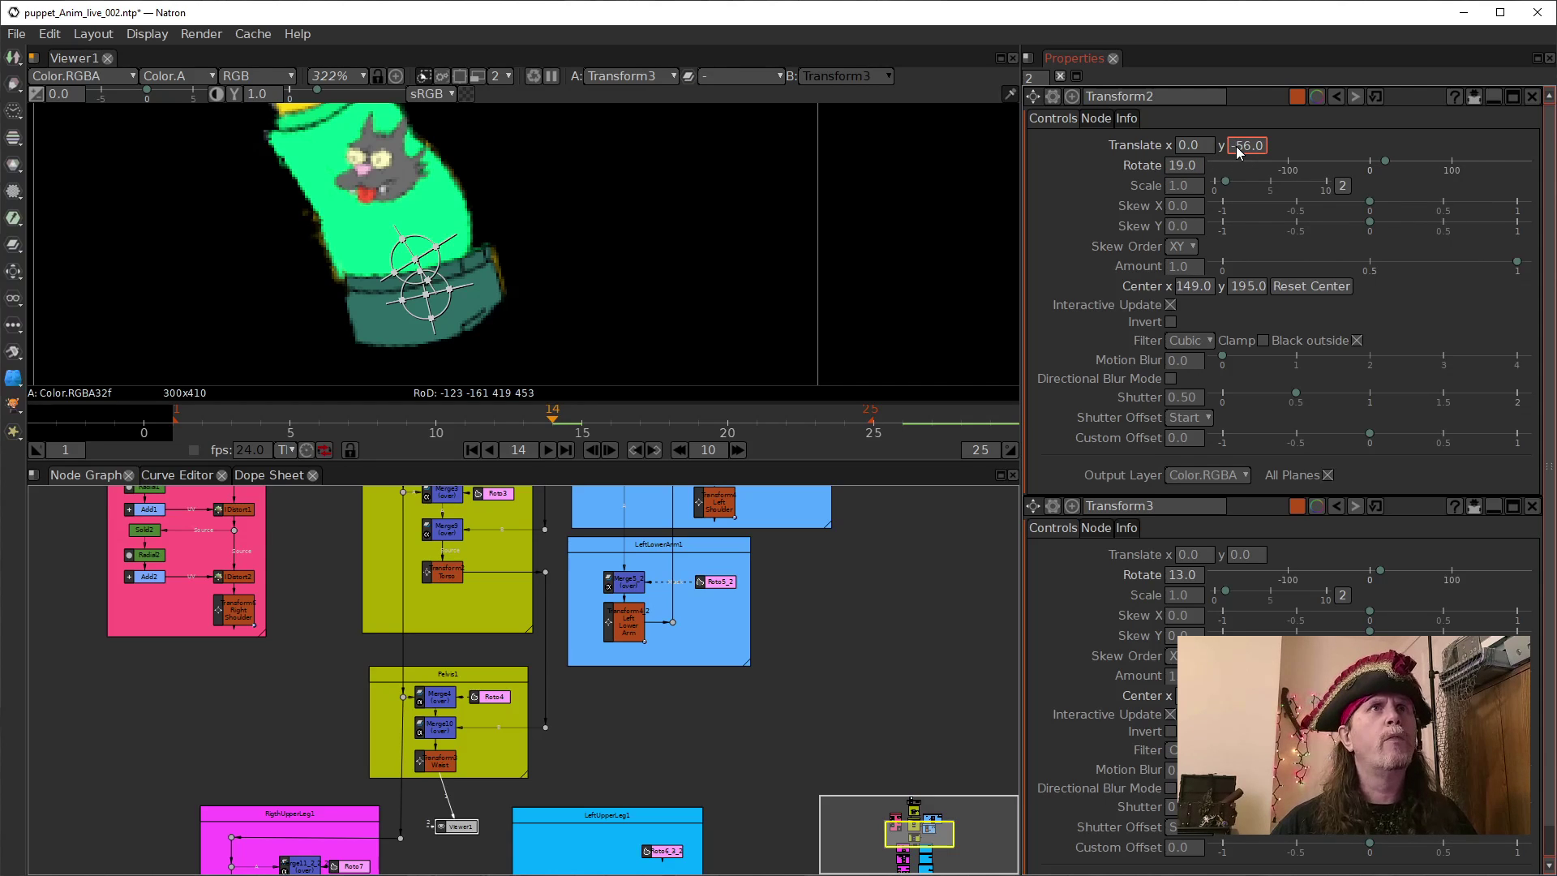
left_click(1176, 148)
key("Up")
key("Up")
key("Up")
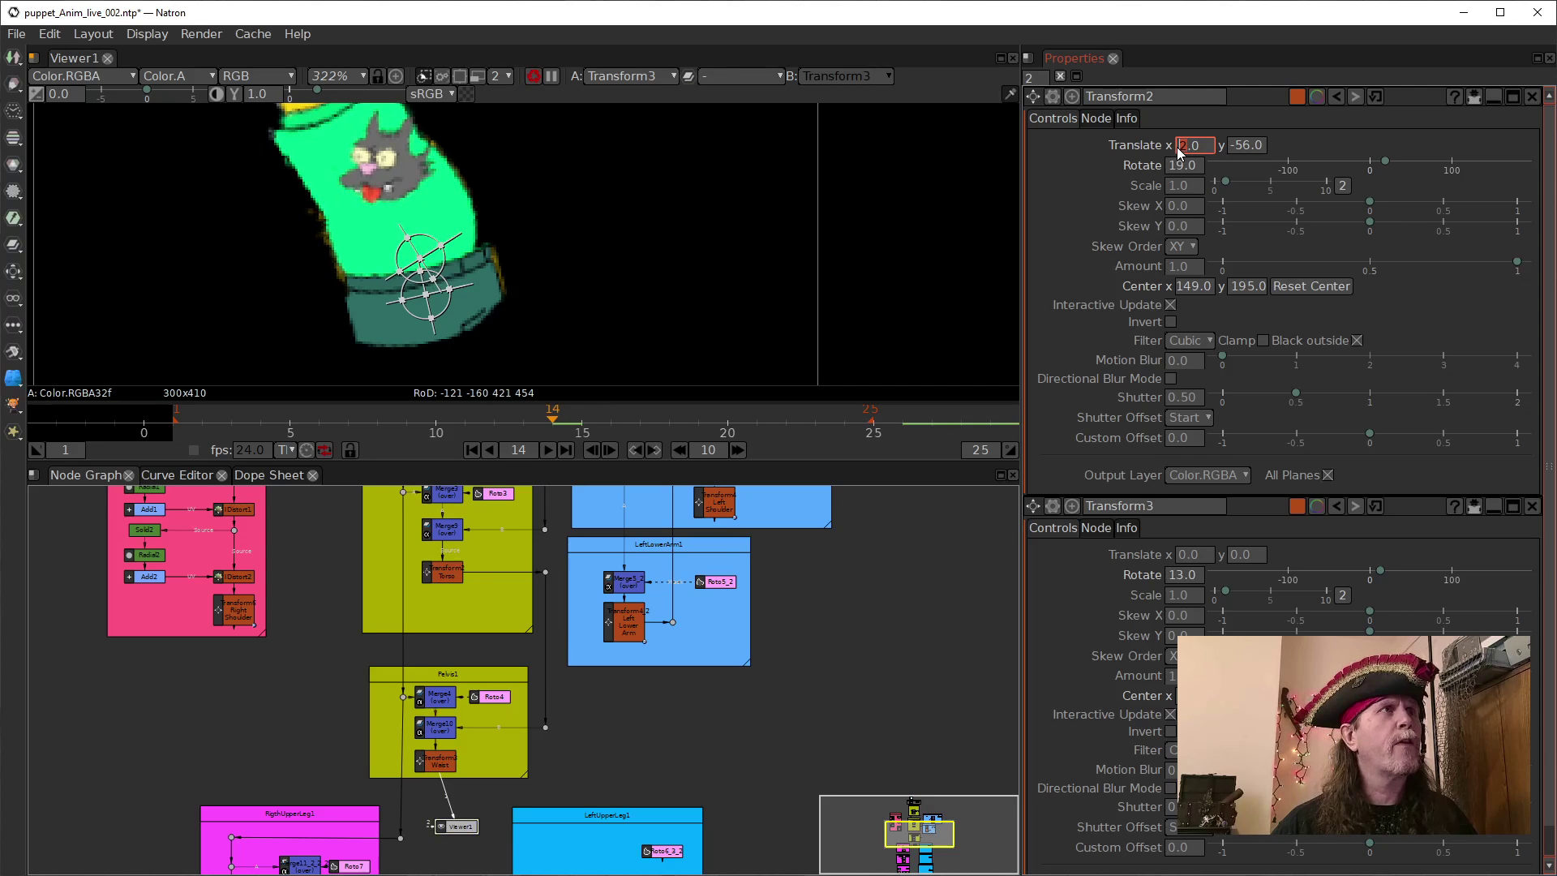
key("Up")
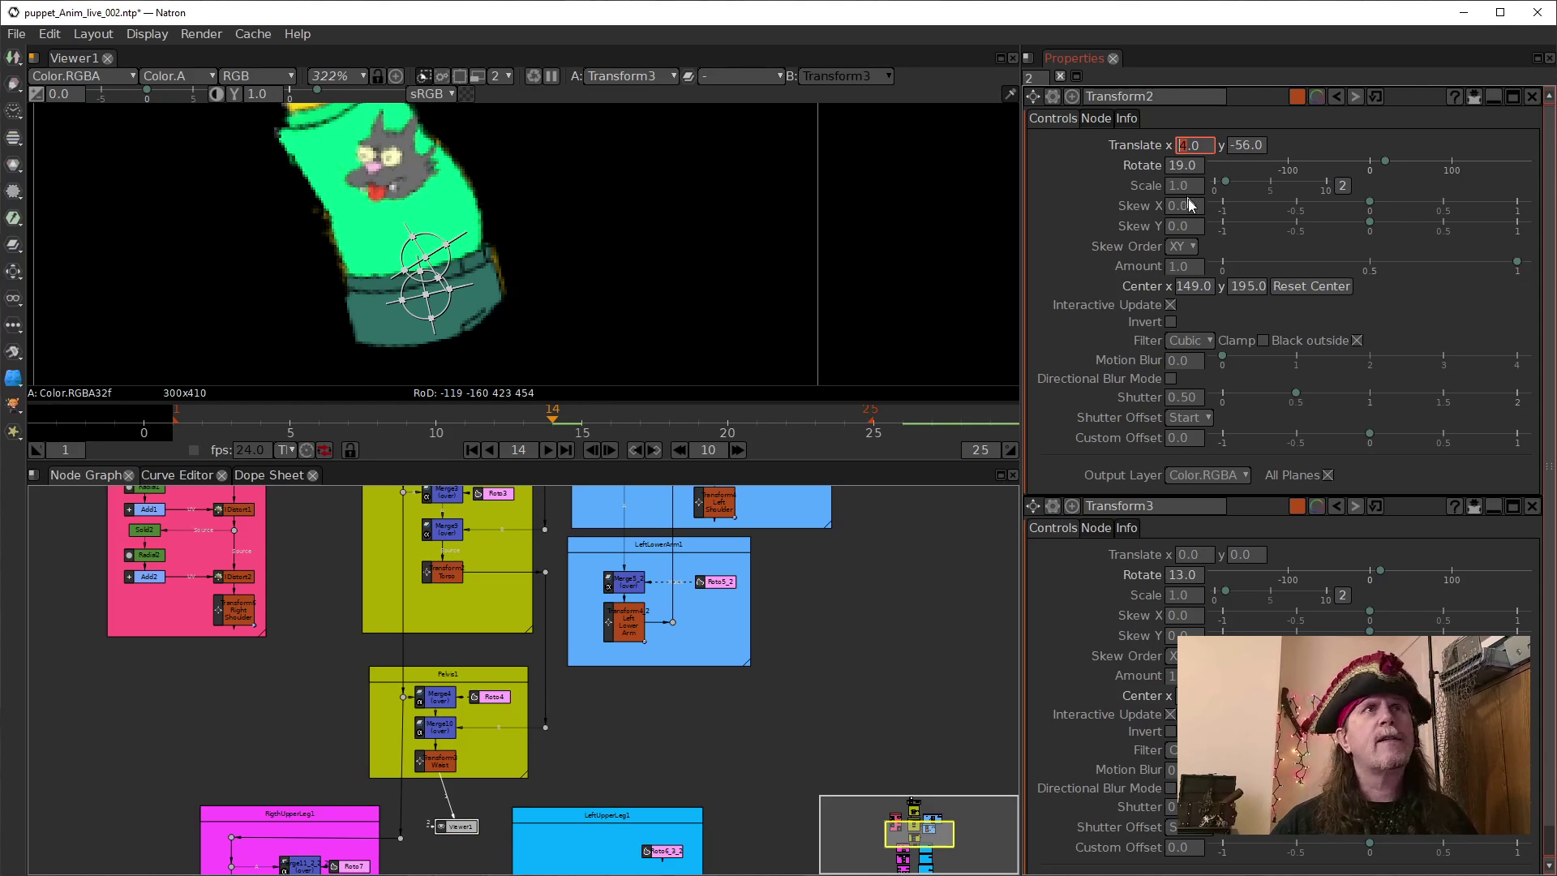
Swing the Torso transform's rotation to -12 degrees to test the horizontal offset in the opposite direction.
key("Down")
key("Down")
key("Down")
key("Down")
key("Down")
key("Down")
key("Down")
key("Down")
key("Down")
key("Down")
key("Down")
key("Down")
key("Down")
key("Down")
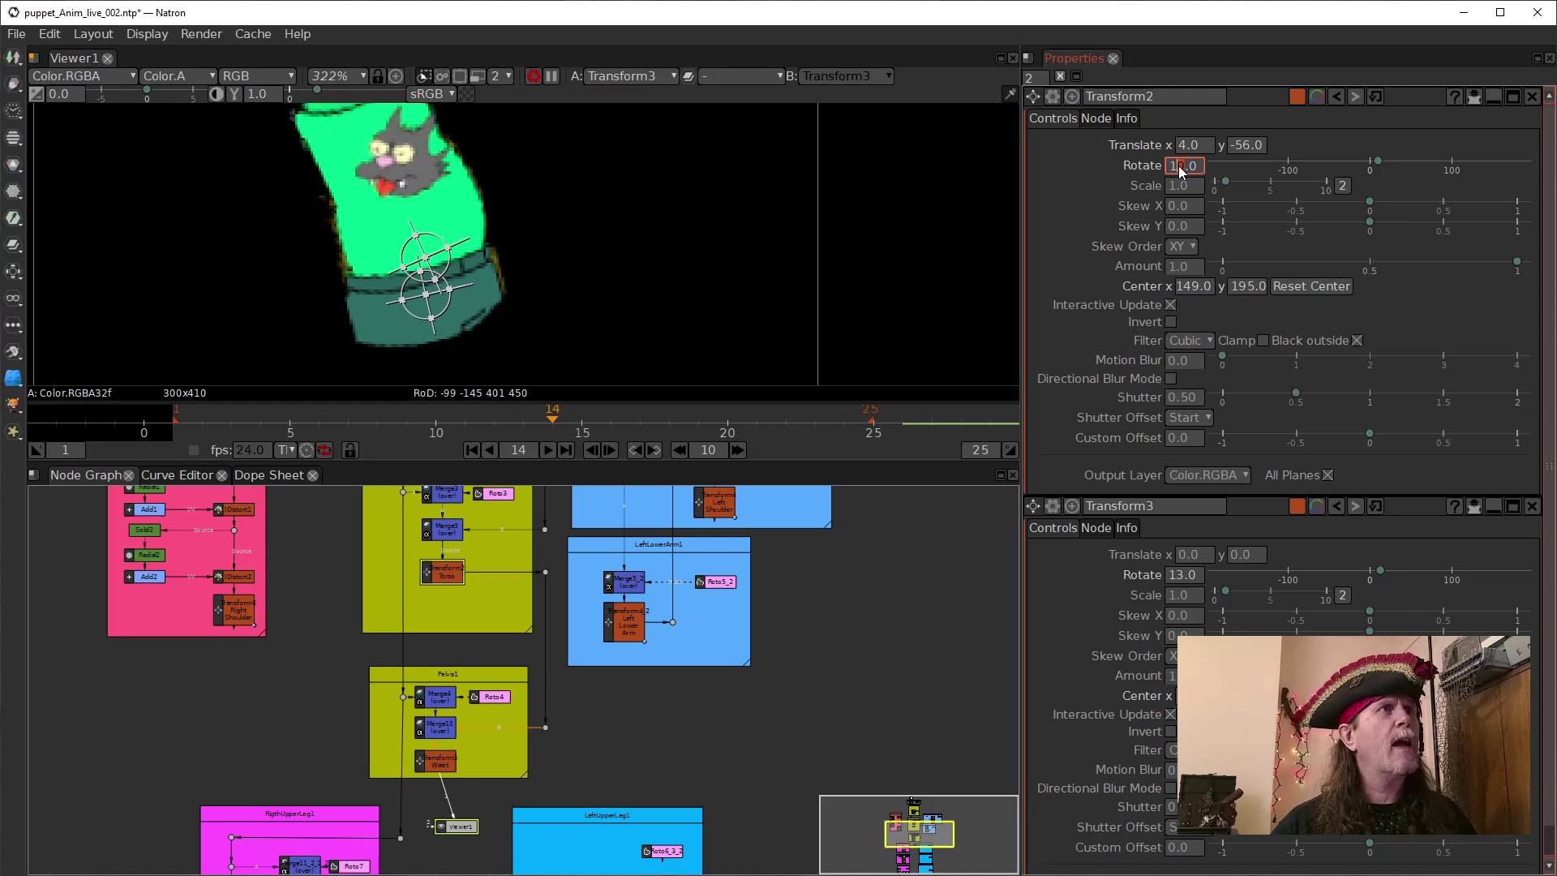
key("Down")
key("Down")
key("Down")
key("Down")
key("Down")
key("Down")
key("Down")
key("Down")
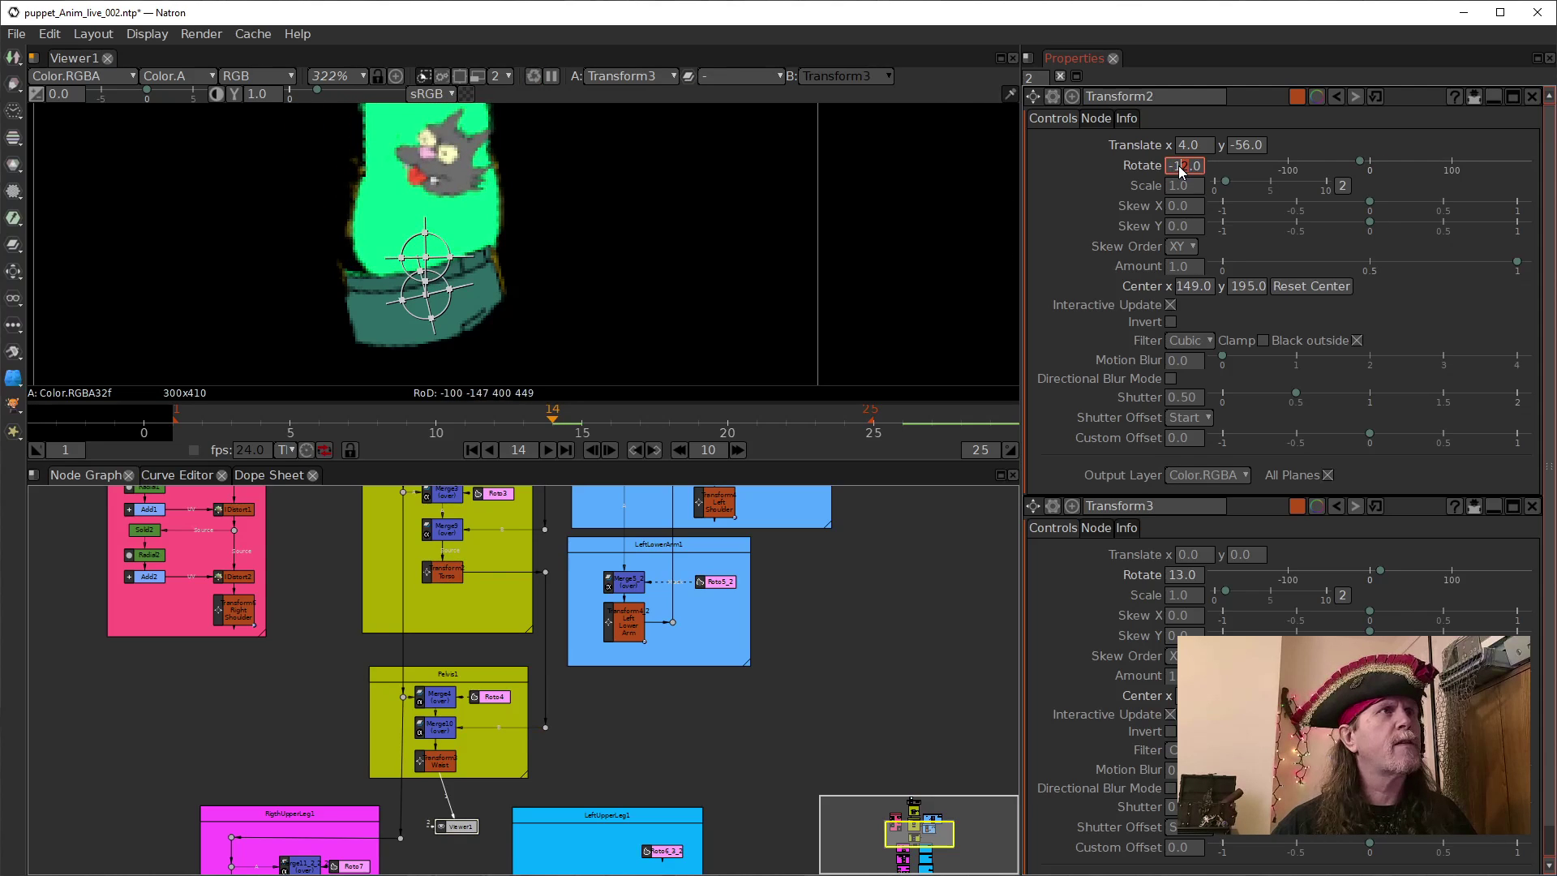
Return the Torso transform's X translation to 0.
left_click(1185, 146)
key("Down")
key("Down")
key("Down")
key("Down")
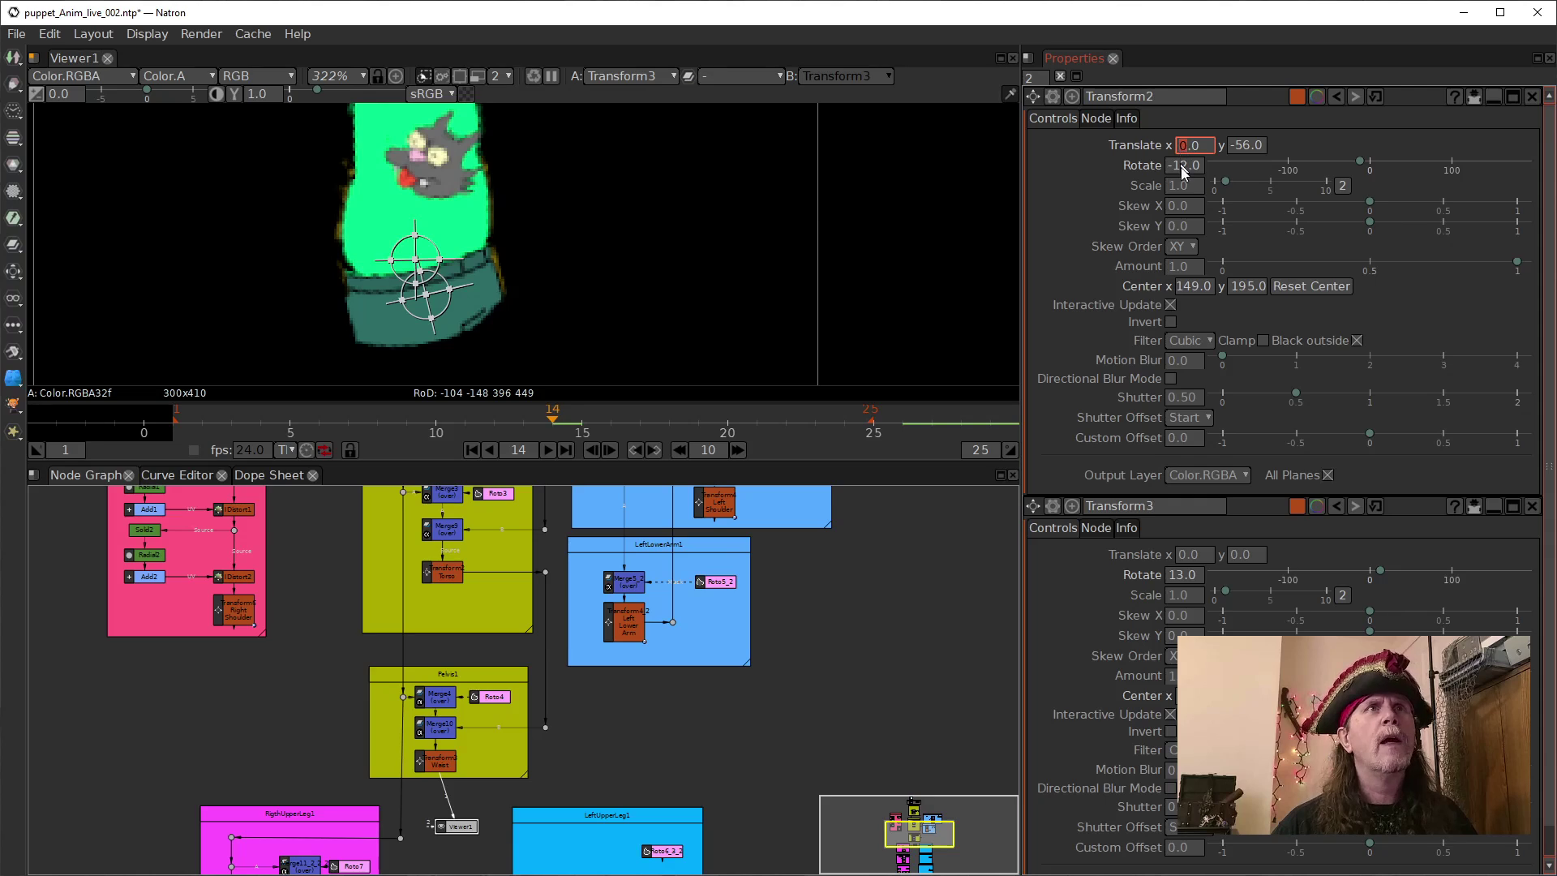
Adjust the height of the Torso transform's pivot, trying lower values before setting Center Y to 206.
left_click(1185, 286)
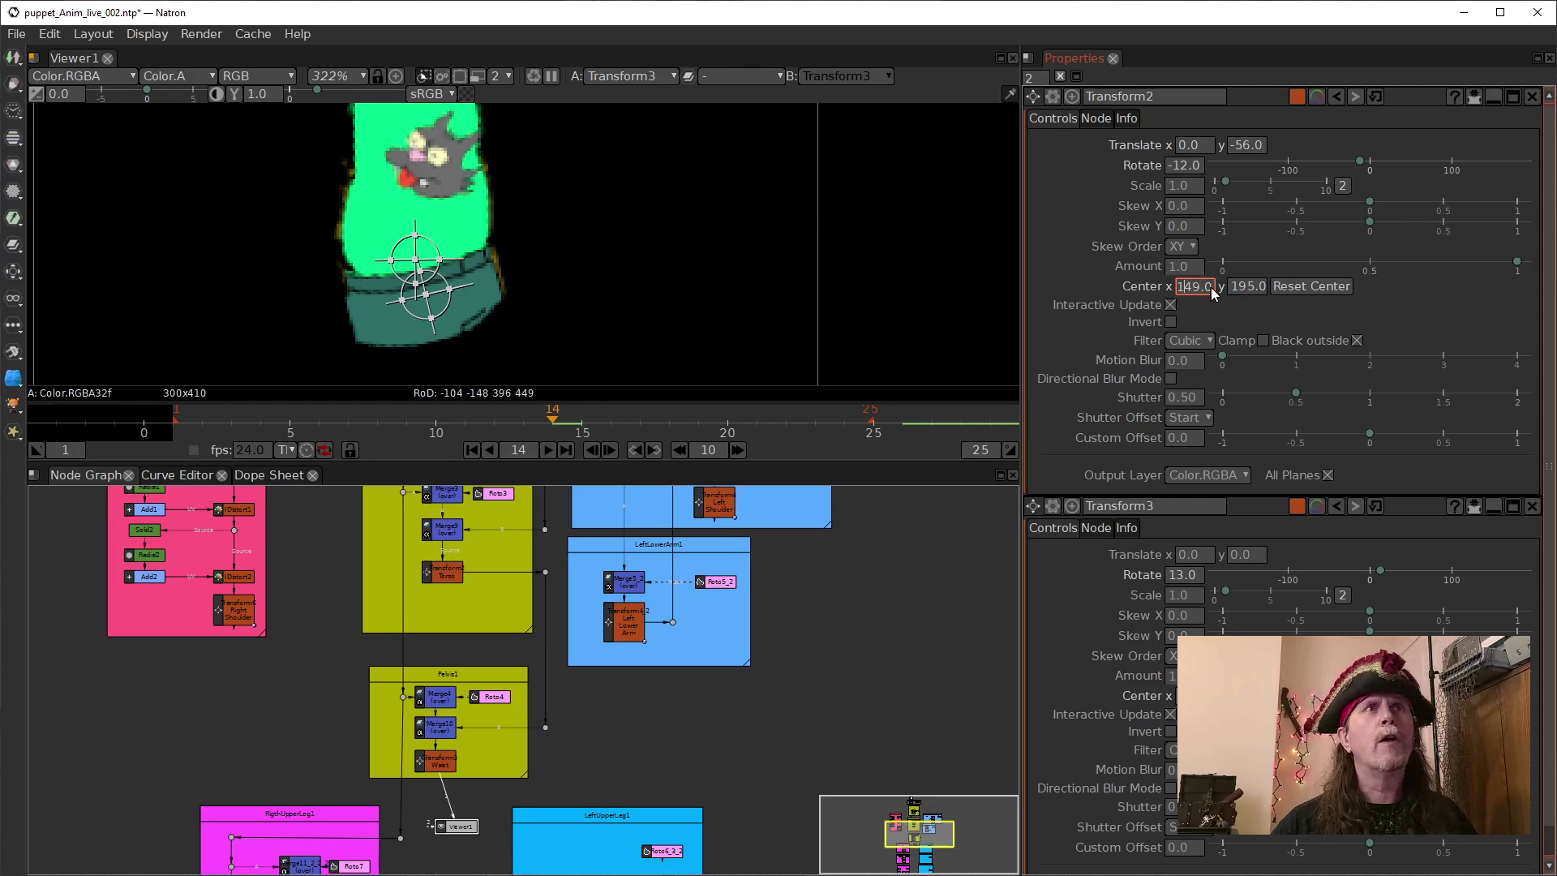
left_click(1248, 285)
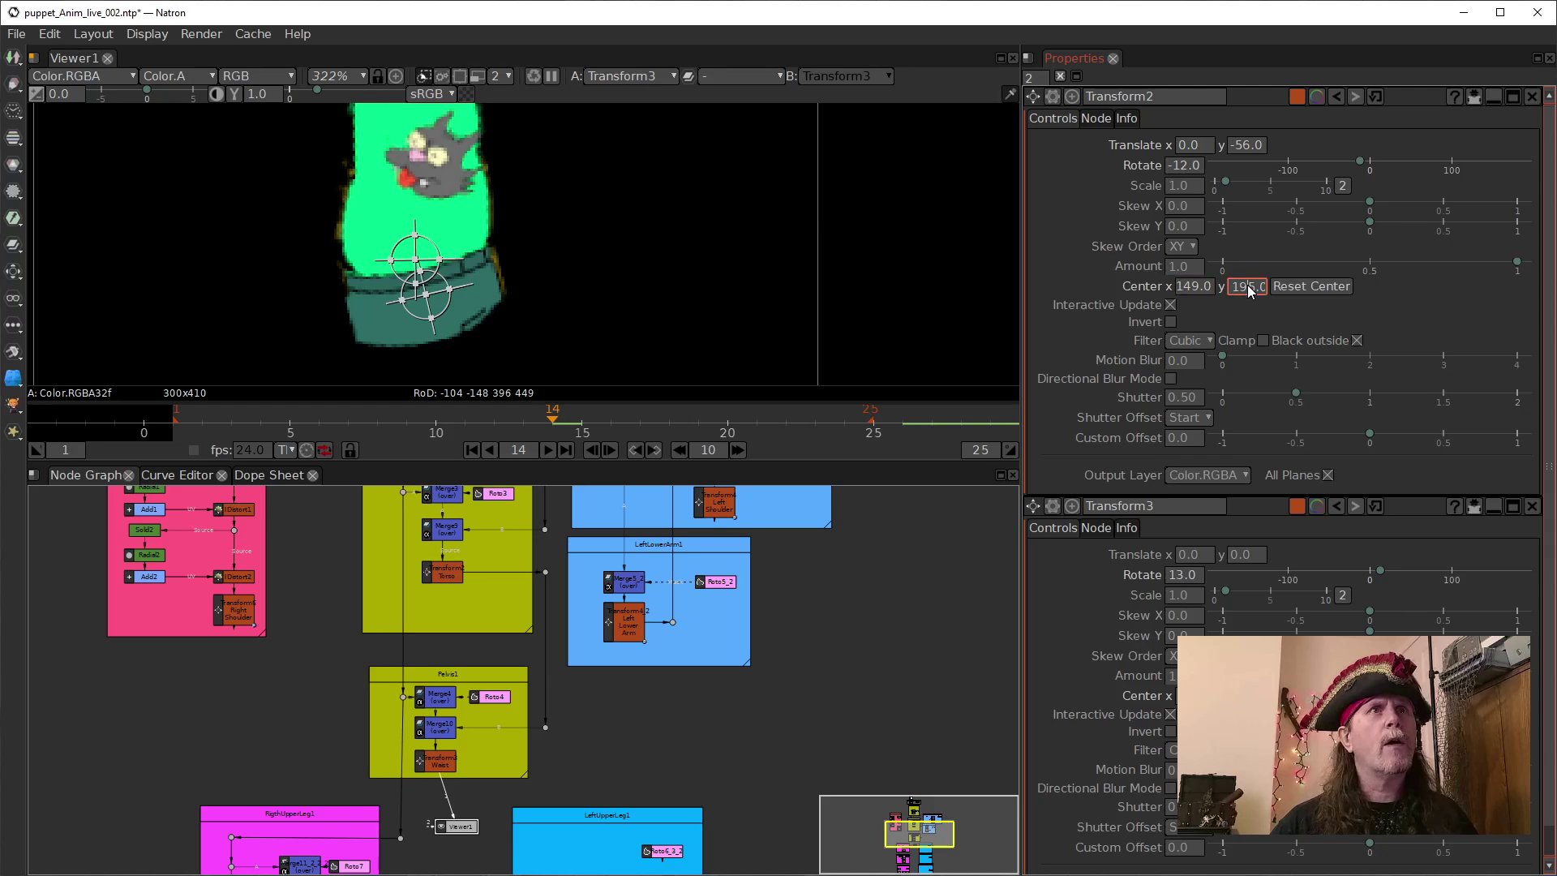
key("Down")
key("Down")
key("Down")
key("Down")
key("Up")
key("Up")
key("Up")
key("Up")
key("Up")
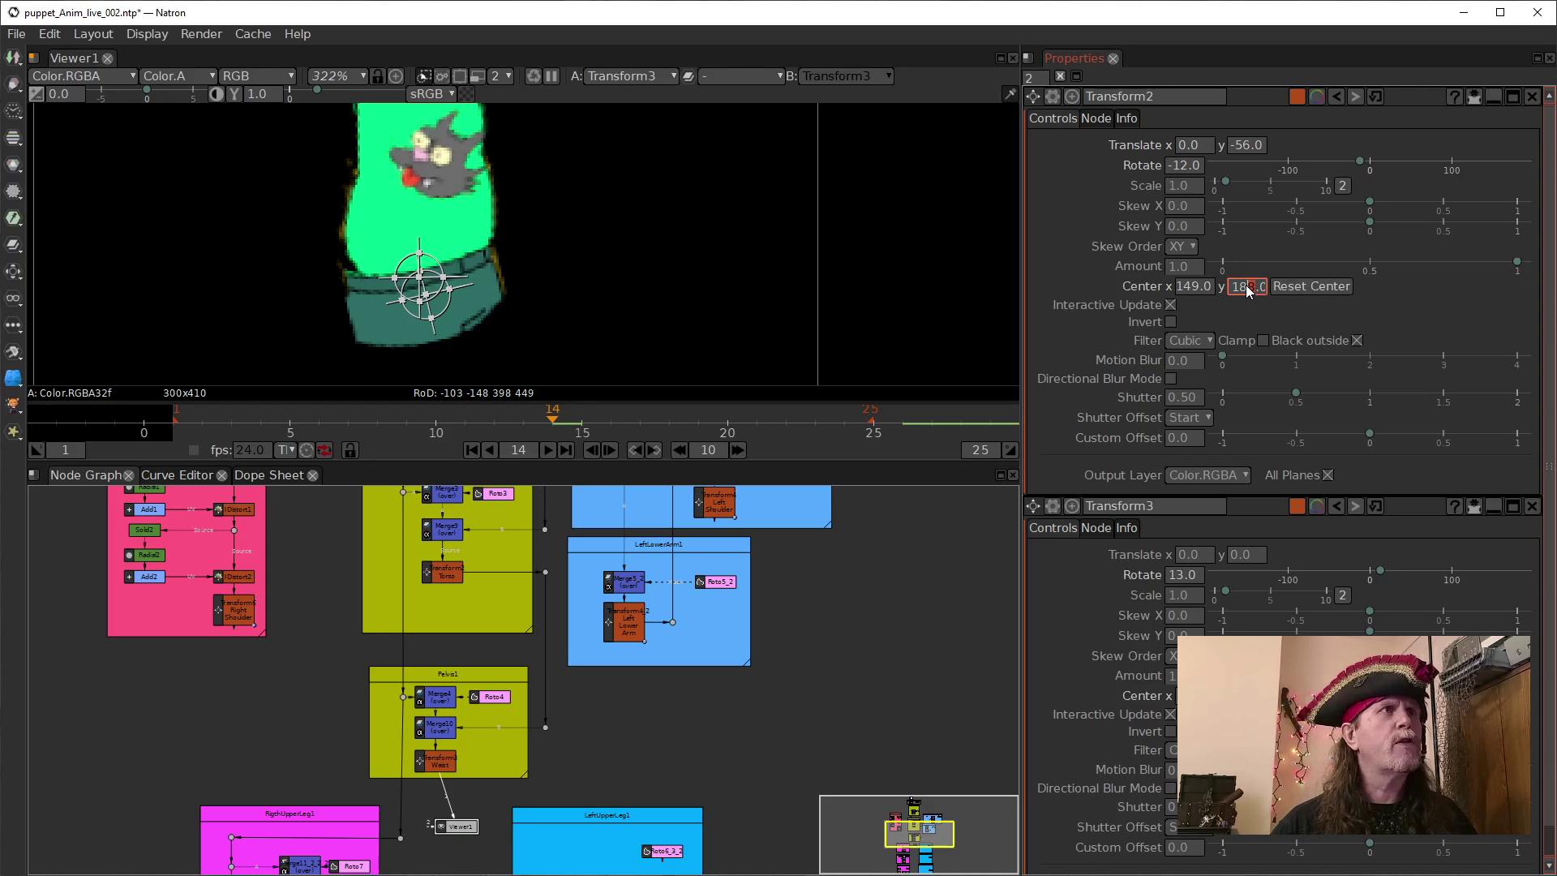
key("Up")
key("Up")
key("Up")
key("Up")
key("Up")
key("Up")
key("Up")
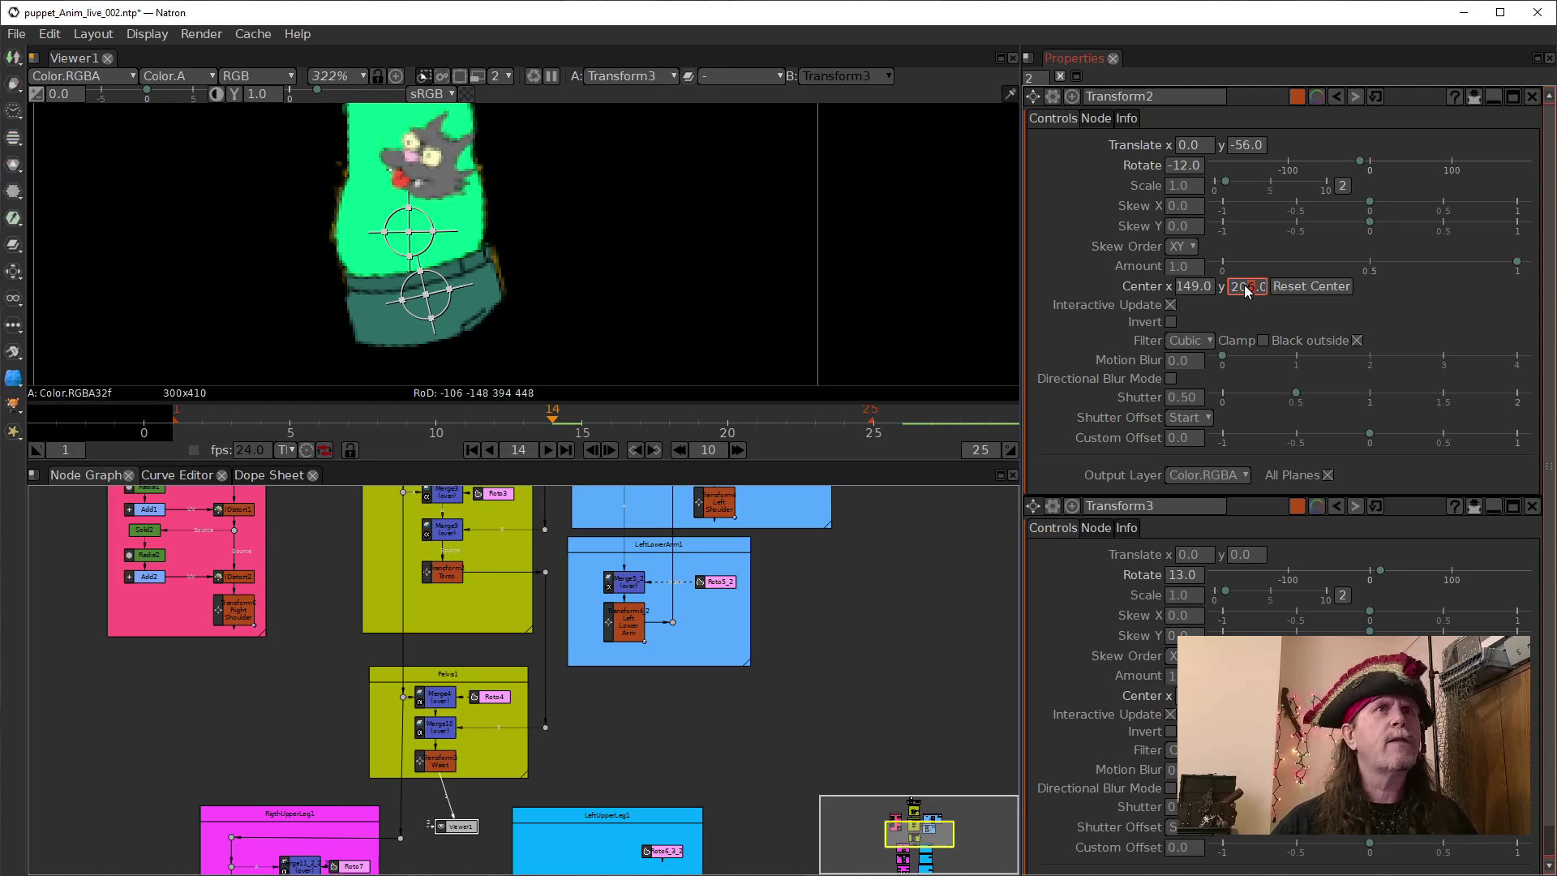
Raise the Torso transform's rotation past 20 degrees to test the bend around the higher pivot.
left_click(1181, 168)
key("Up")
key("Up")
key("Up")
key("Up")
key("Up")
key("Up")
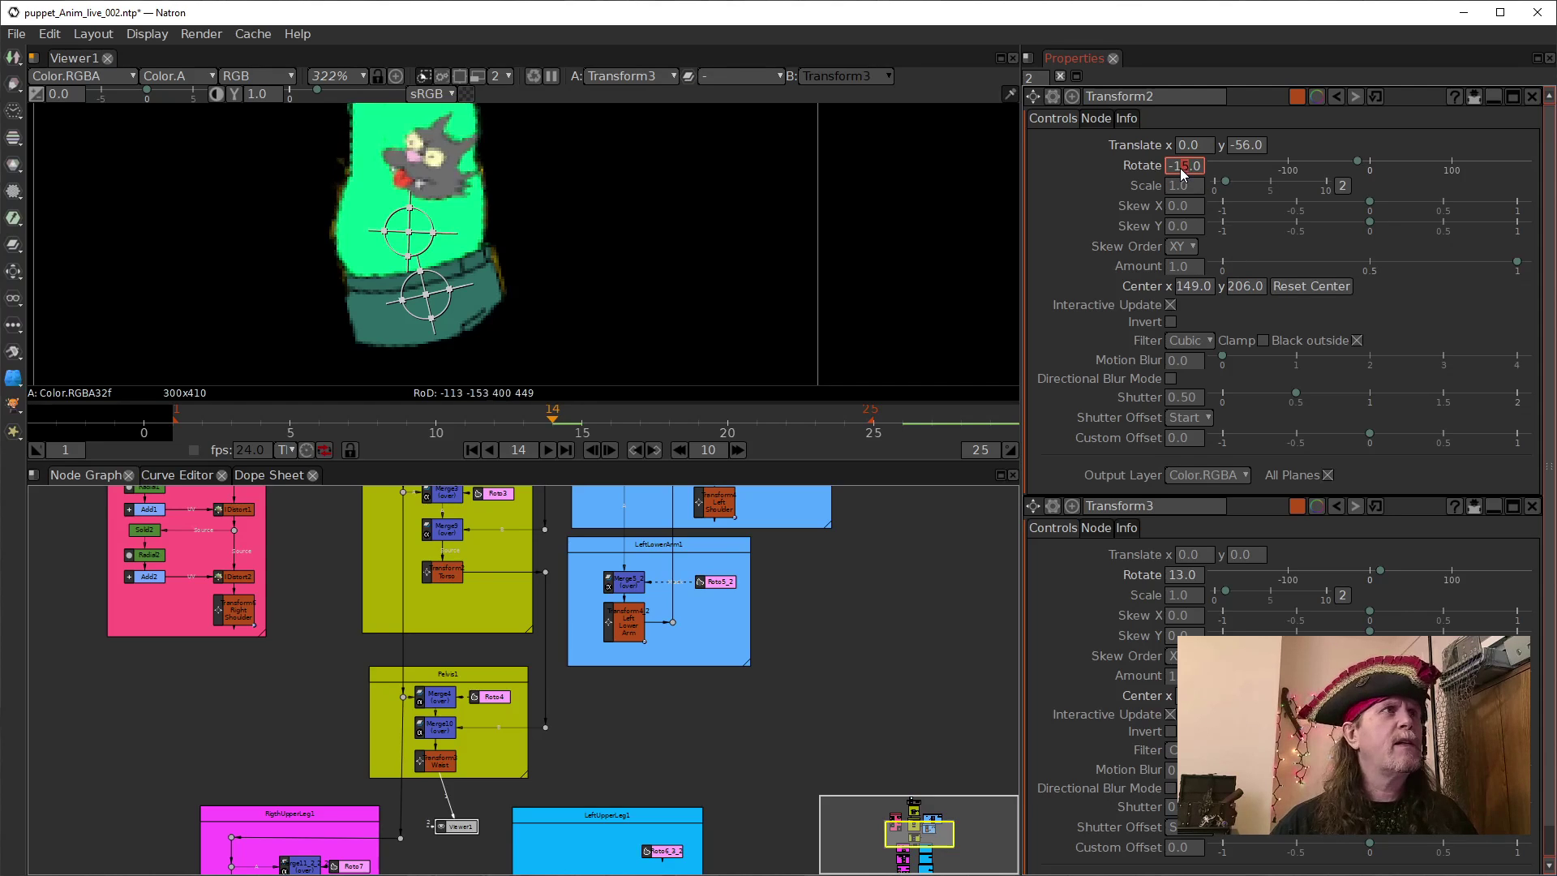
key("Up")
key("Up")
key("Up")
key("Up")
key("Up")
key("Up")
key("Up")
key("Up")
key("Up")
key("Up")
key("Up")
key("Up")
key("Up")
key("Up")
key("Up")
key("Up")
key("Up")
key("Up")
key("Up")
key("Up")
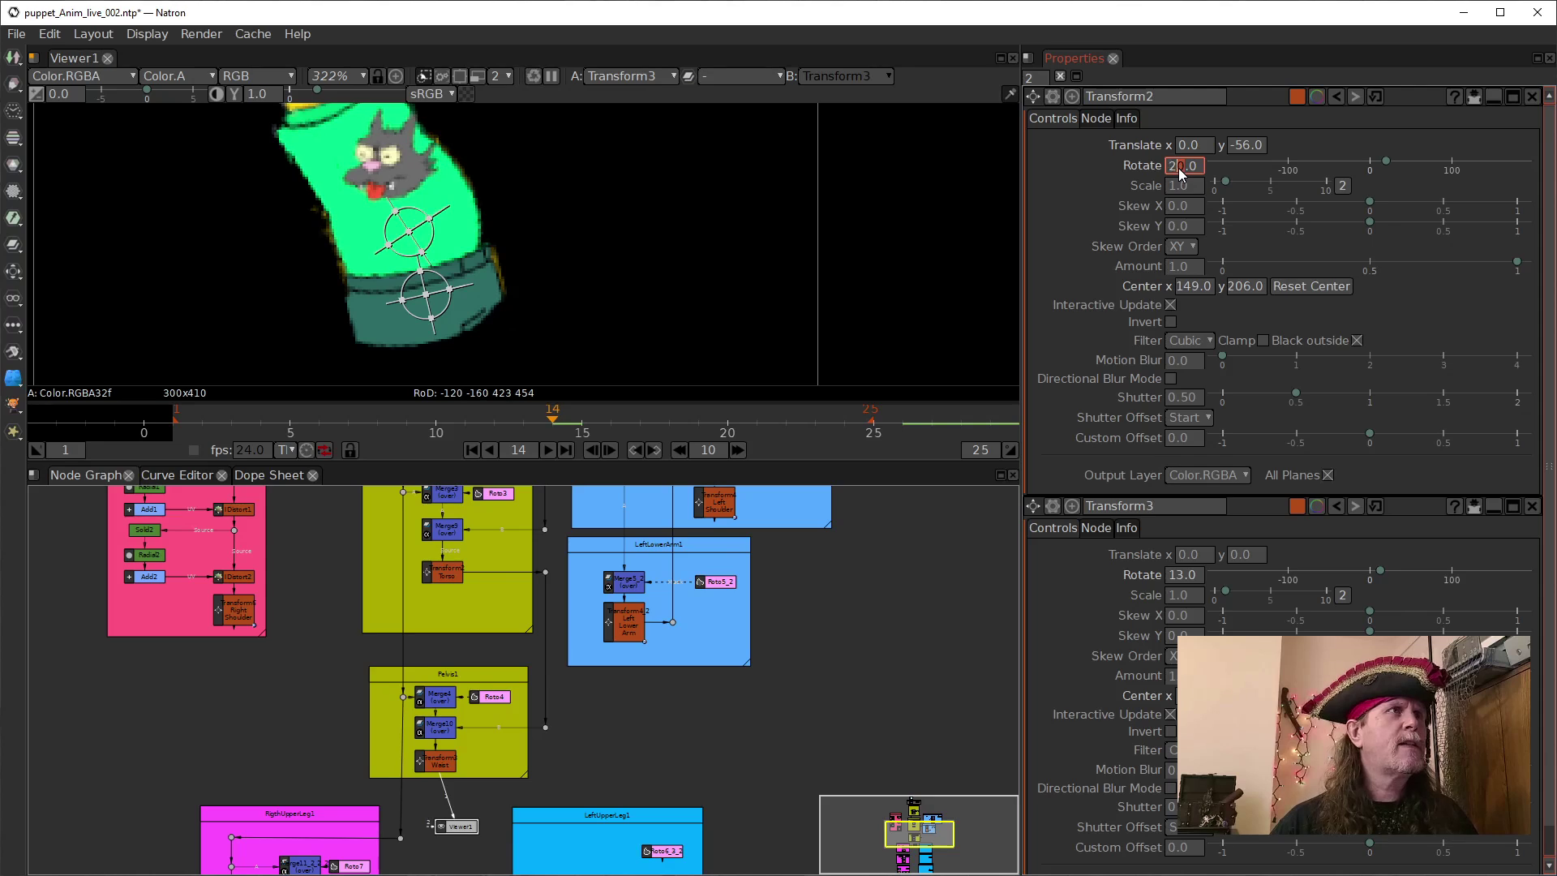
Swing the Torso transform's rotation down to -18 degrees to check the opposite bend at the waist.
key("Down")
key("Down")
key("Down")
key("Down")
key("Down")
key("Down")
key("Down")
key("Down")
key("Down")
key("Down")
key("Down")
key("Down")
key("Down")
key("Down")
key("Down")
key("Down")
key("Down")
key("Down")
key("Down")
key("Down")
key("Down")
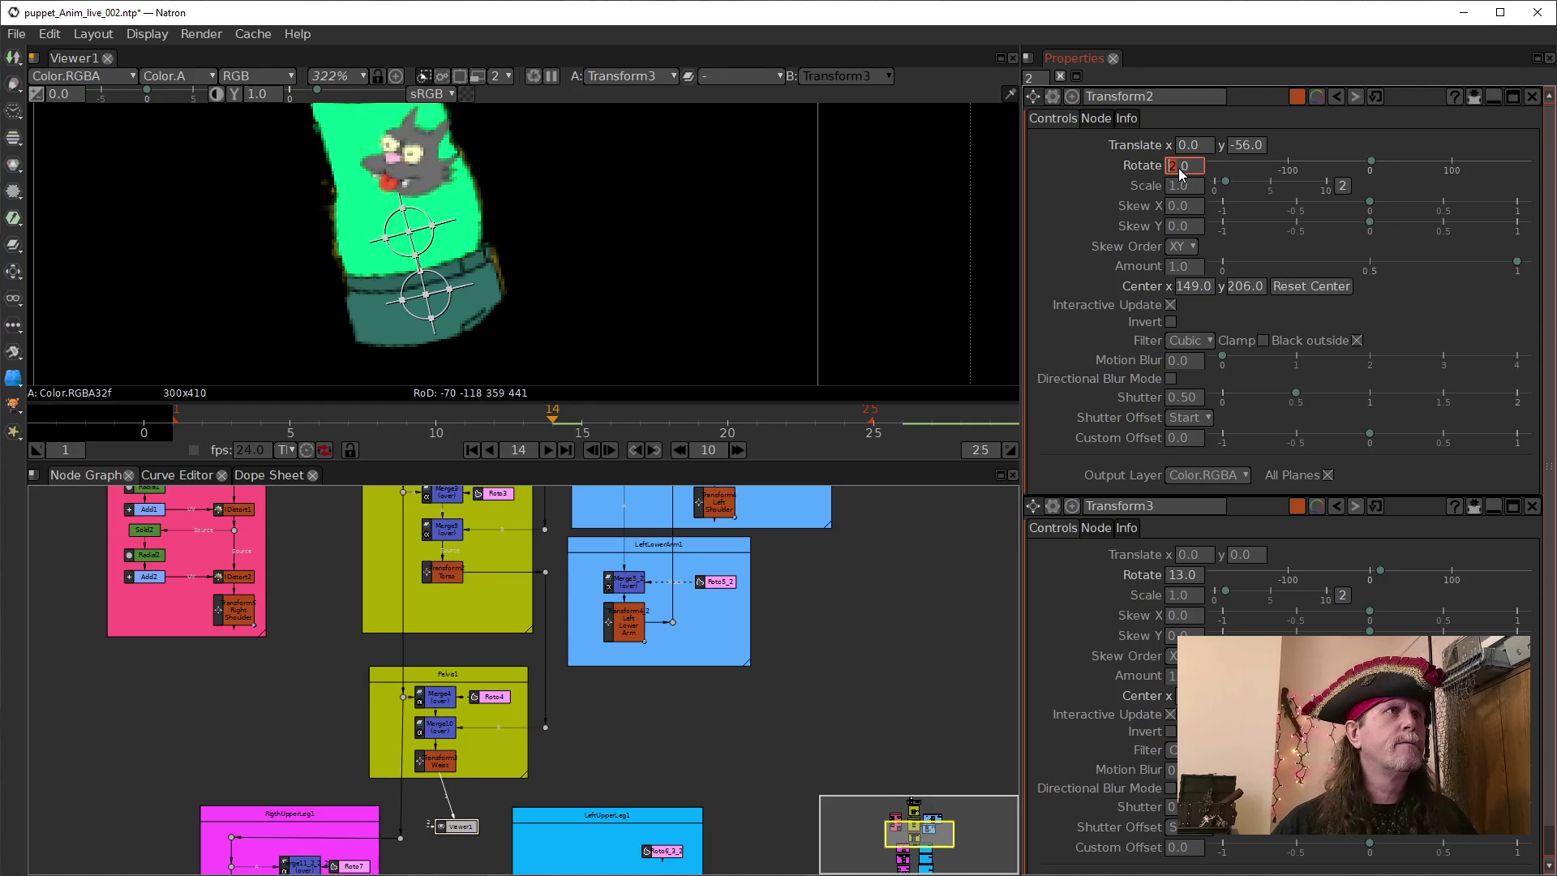
key("Down")
key("Down")
key("Down")
key("Down")
key("Down")
key("Down")
key("Down")
key("Down")
key("Down")
key("Down")
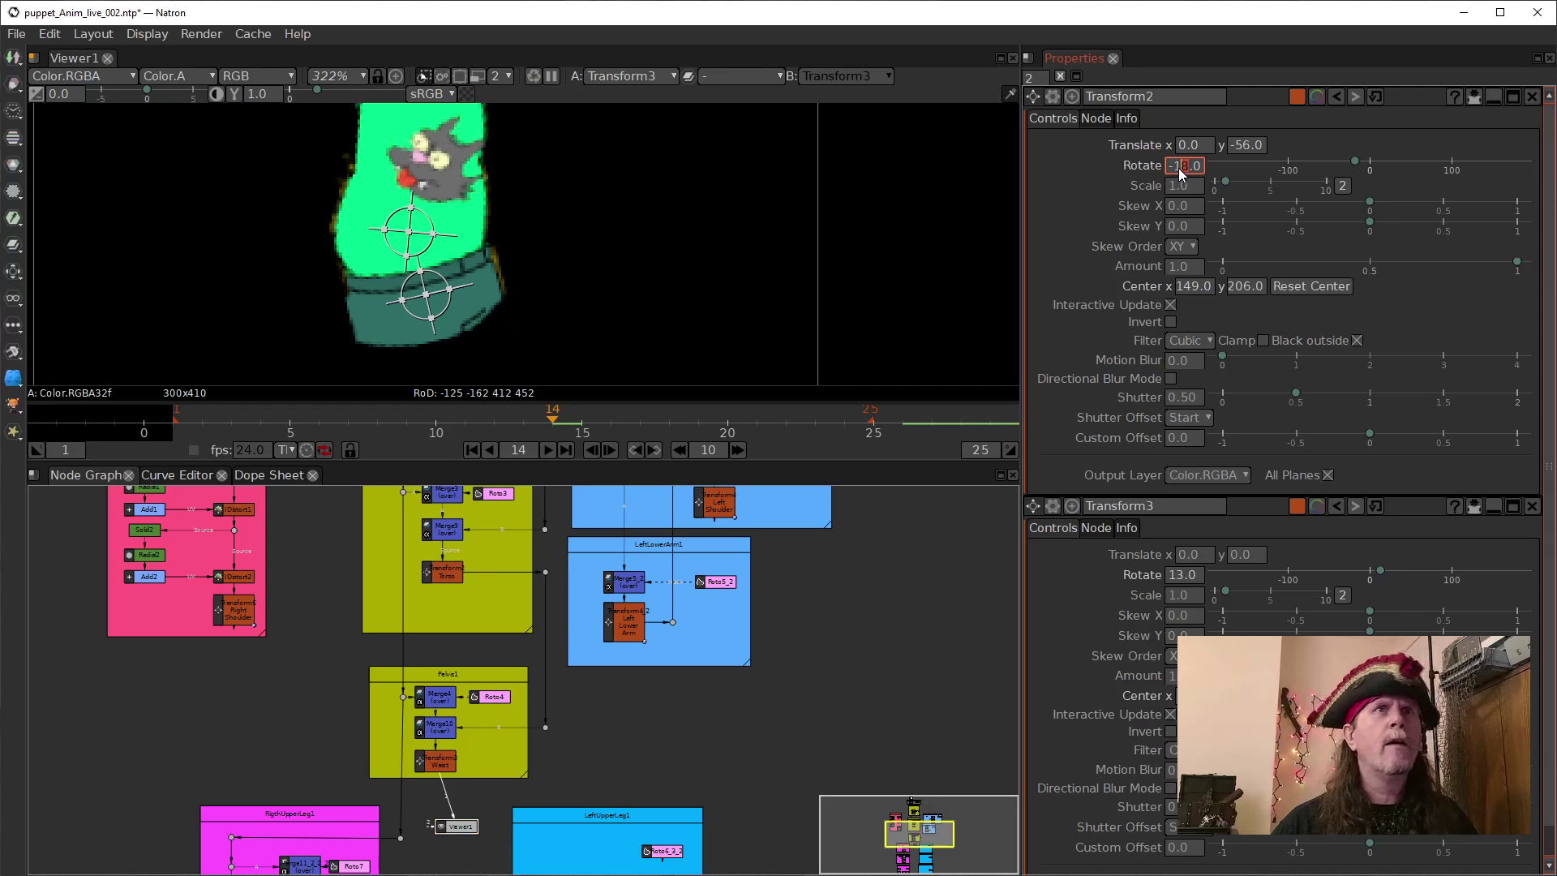
Set the Torso transform's Y translation to -58 and reset its rotation to 0.
left_click(1246, 146)
key("Down")
key("Down")
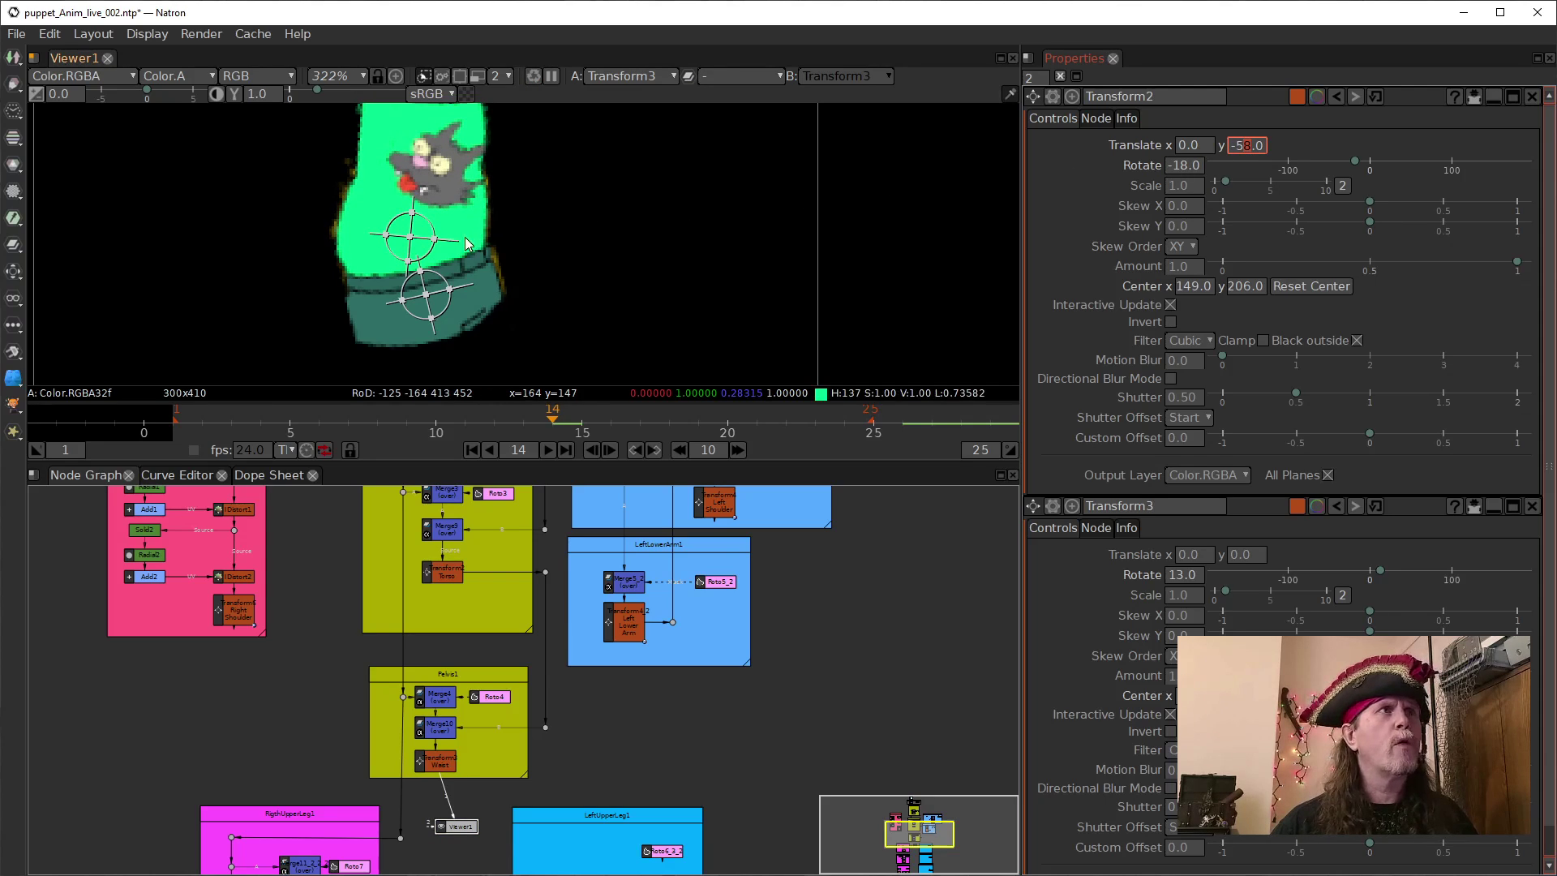
left_click(1184, 166)
type("0")
key("Return")
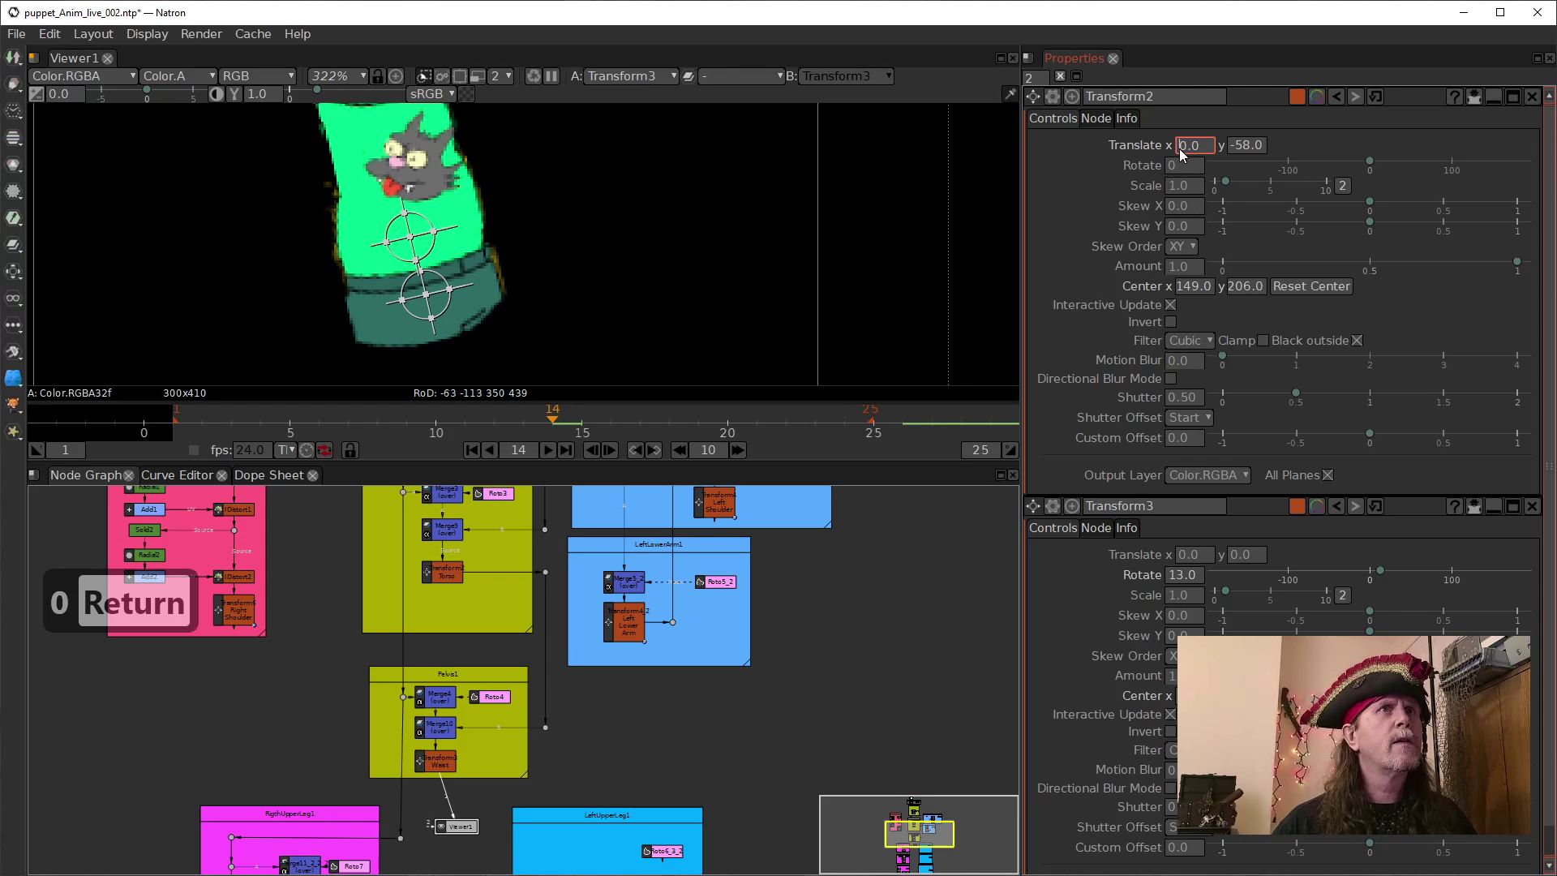
left_click(1180, 149)
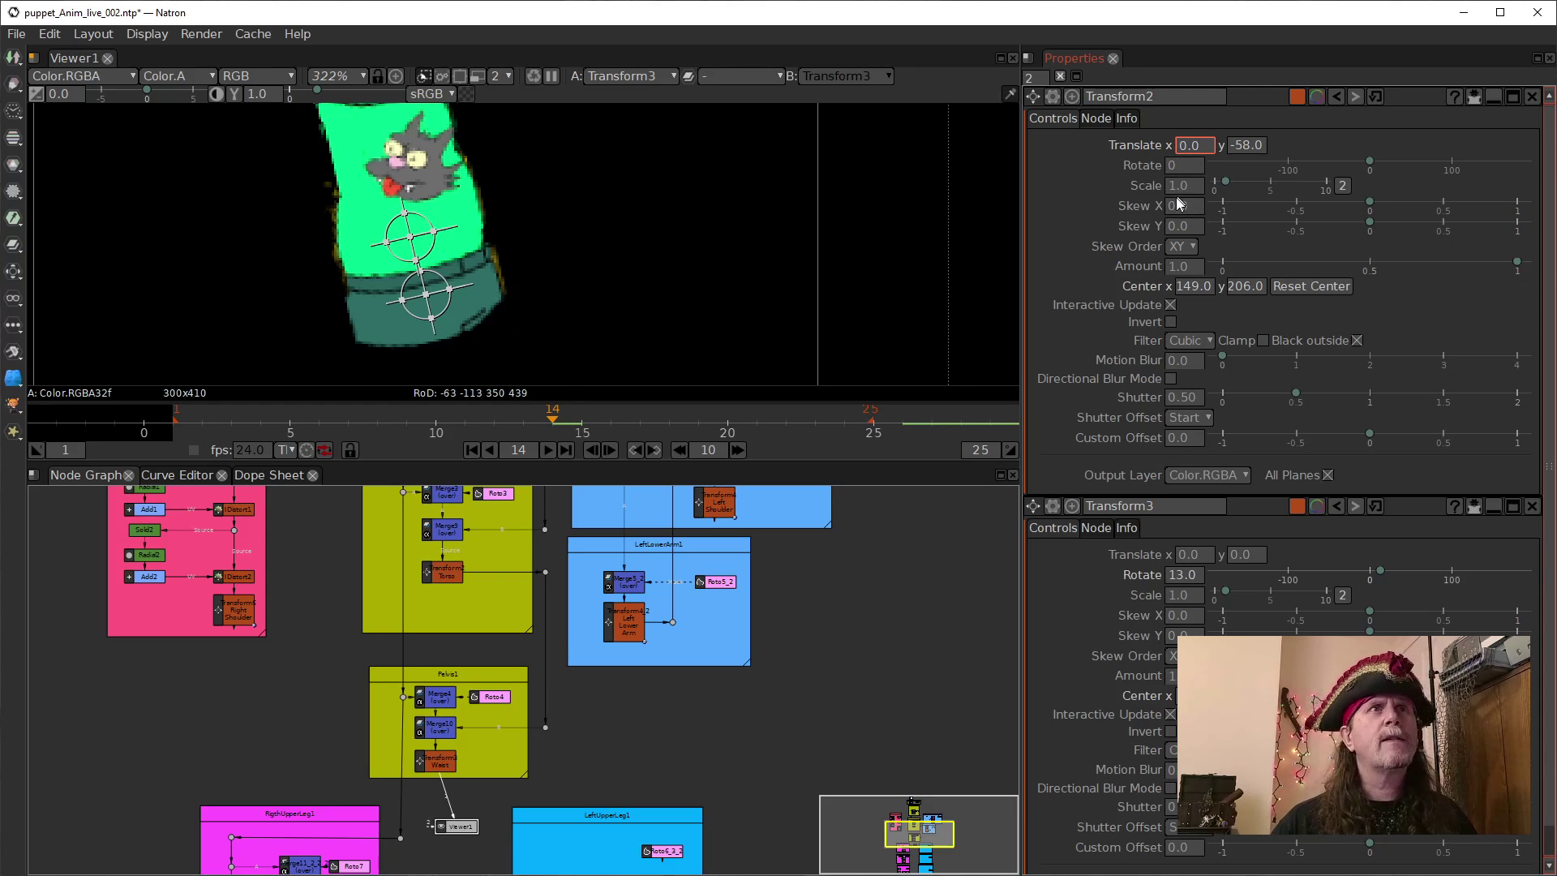
Swing the Torso transform's rotation past 20 degrees and back to -7, and set its X translation to 1.
left_click(1170, 168)
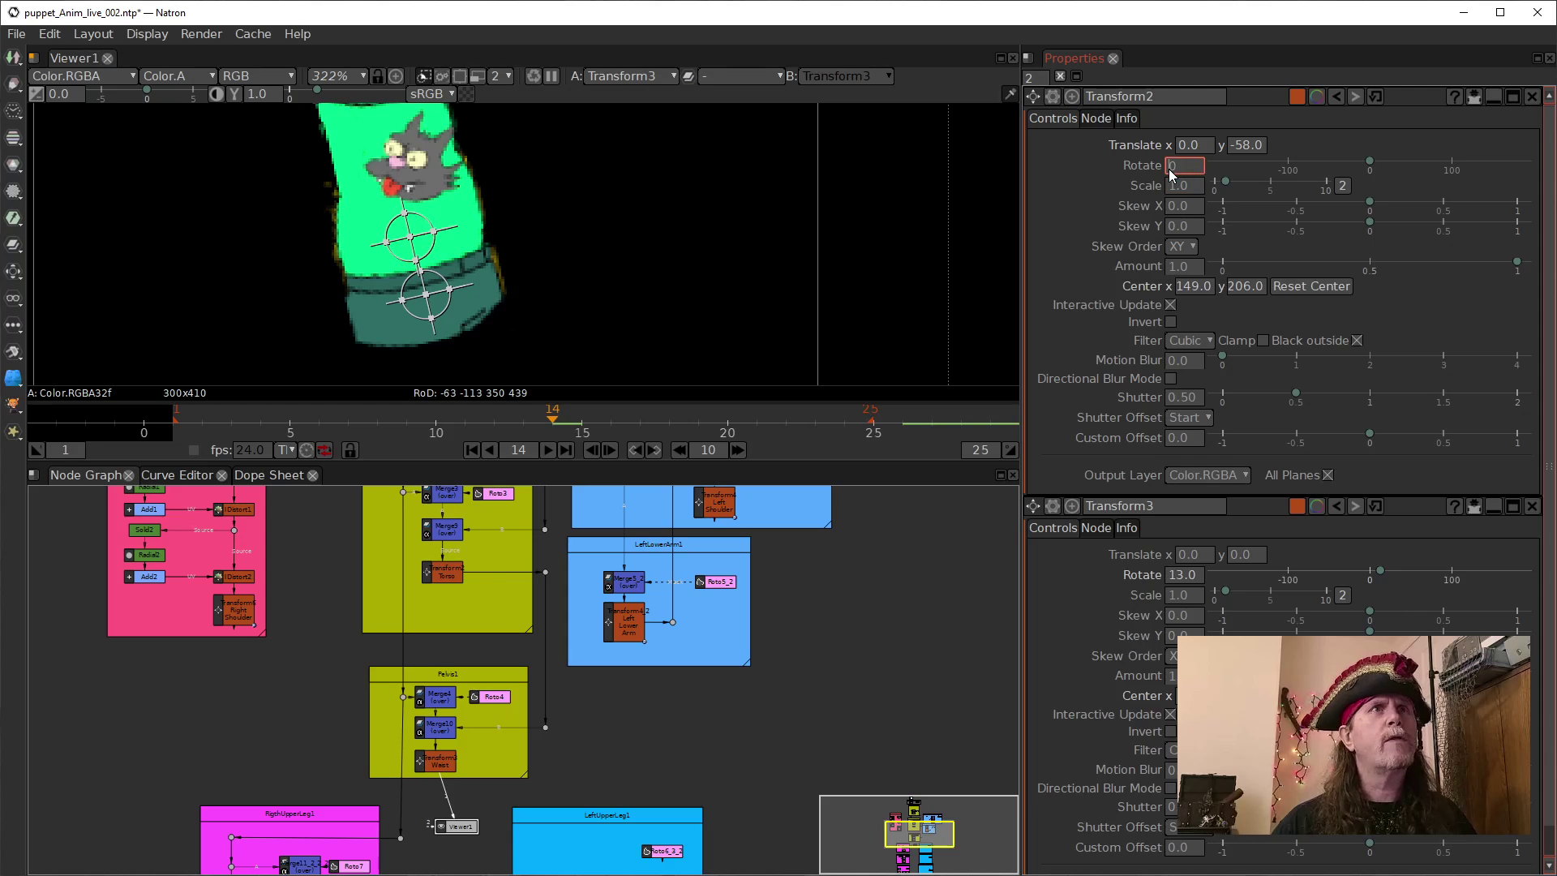
scroll(1169, 167, "up", 20)
scroll(1171, 167, "up", 4)
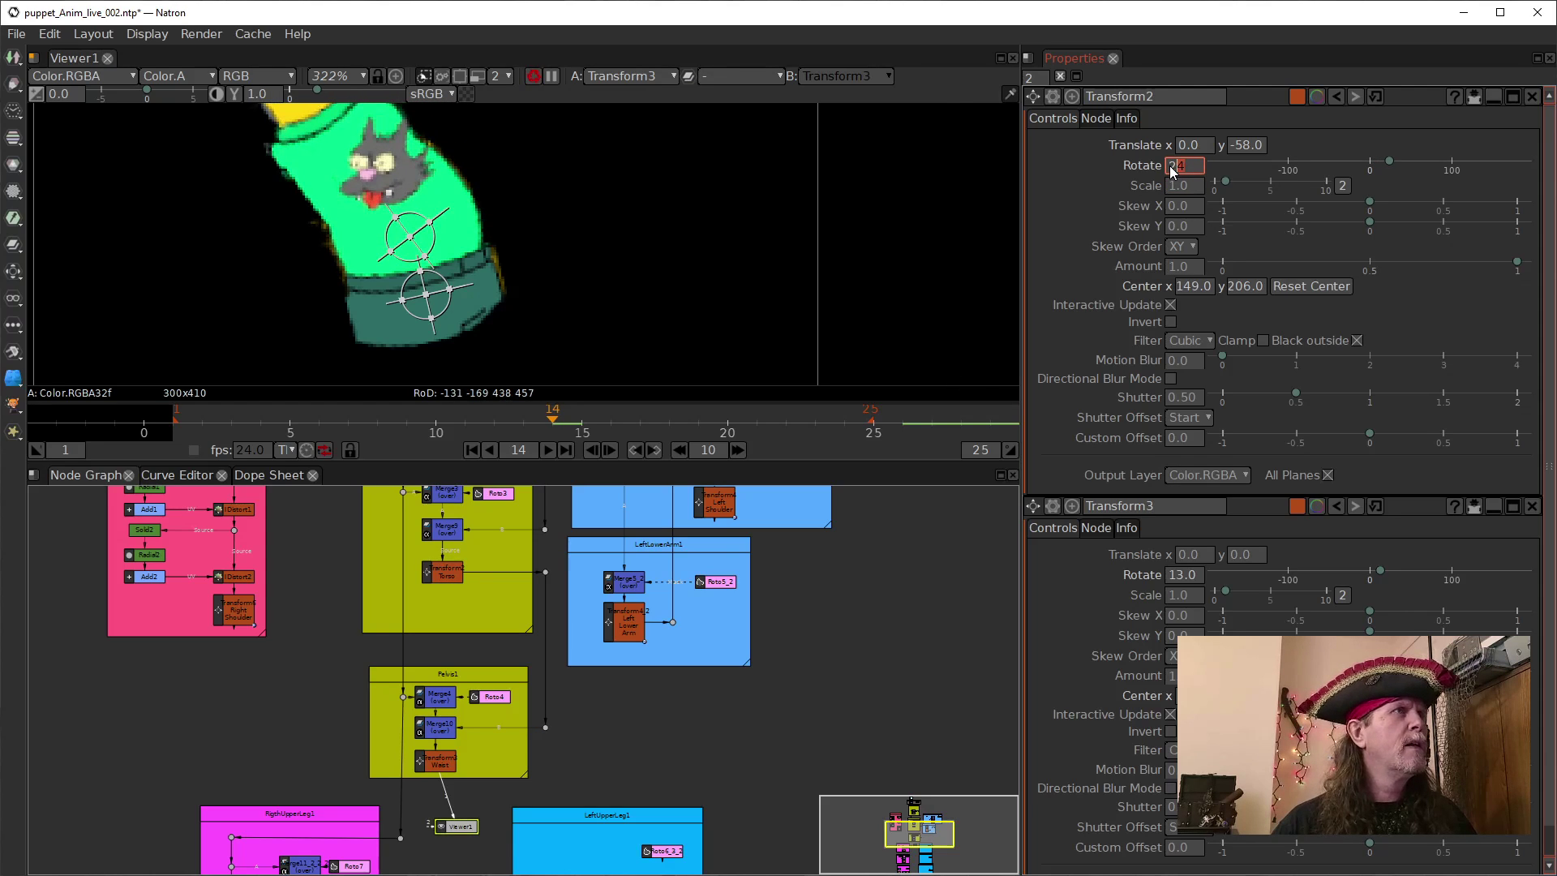
scroll(1171, 167, "up", 4)
scroll(1171, 167, "down", 20)
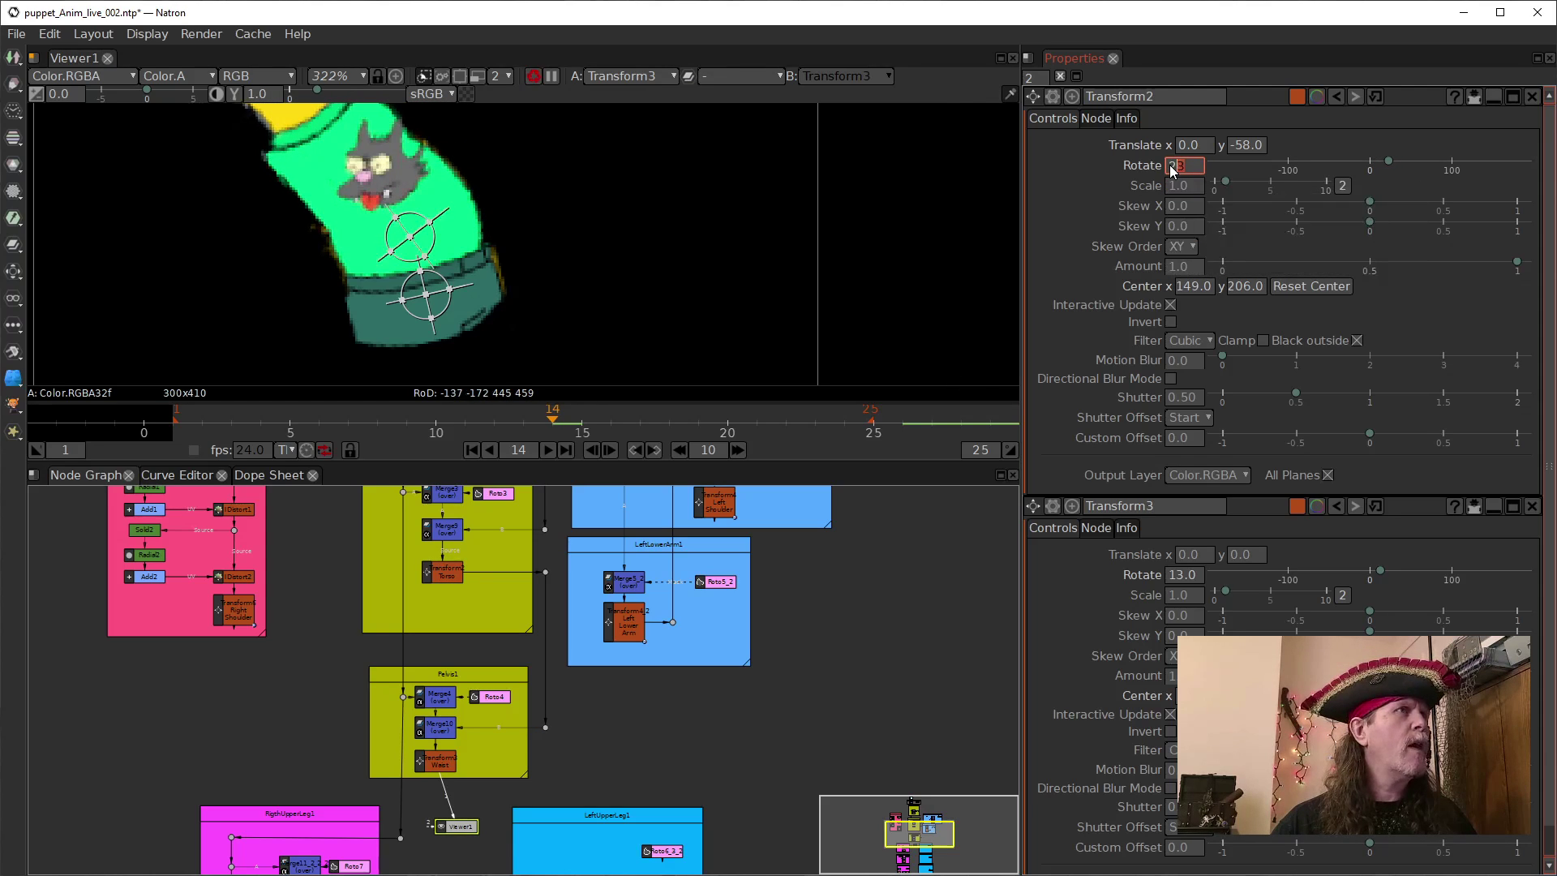
scroll(1172, 167, "down", 2)
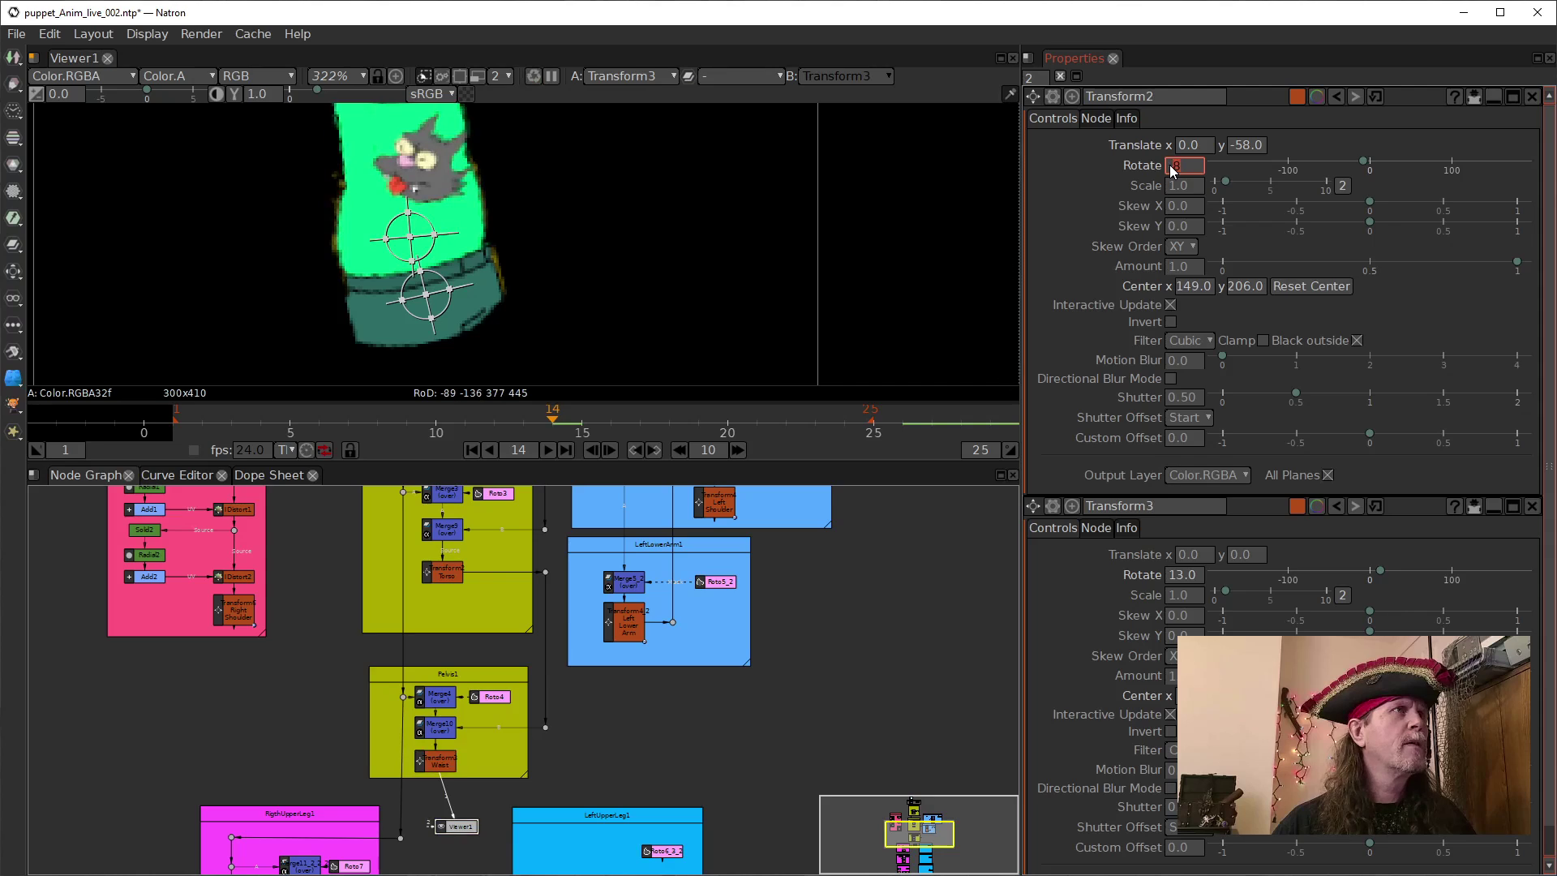
scroll(1182, 147, "up", 1)
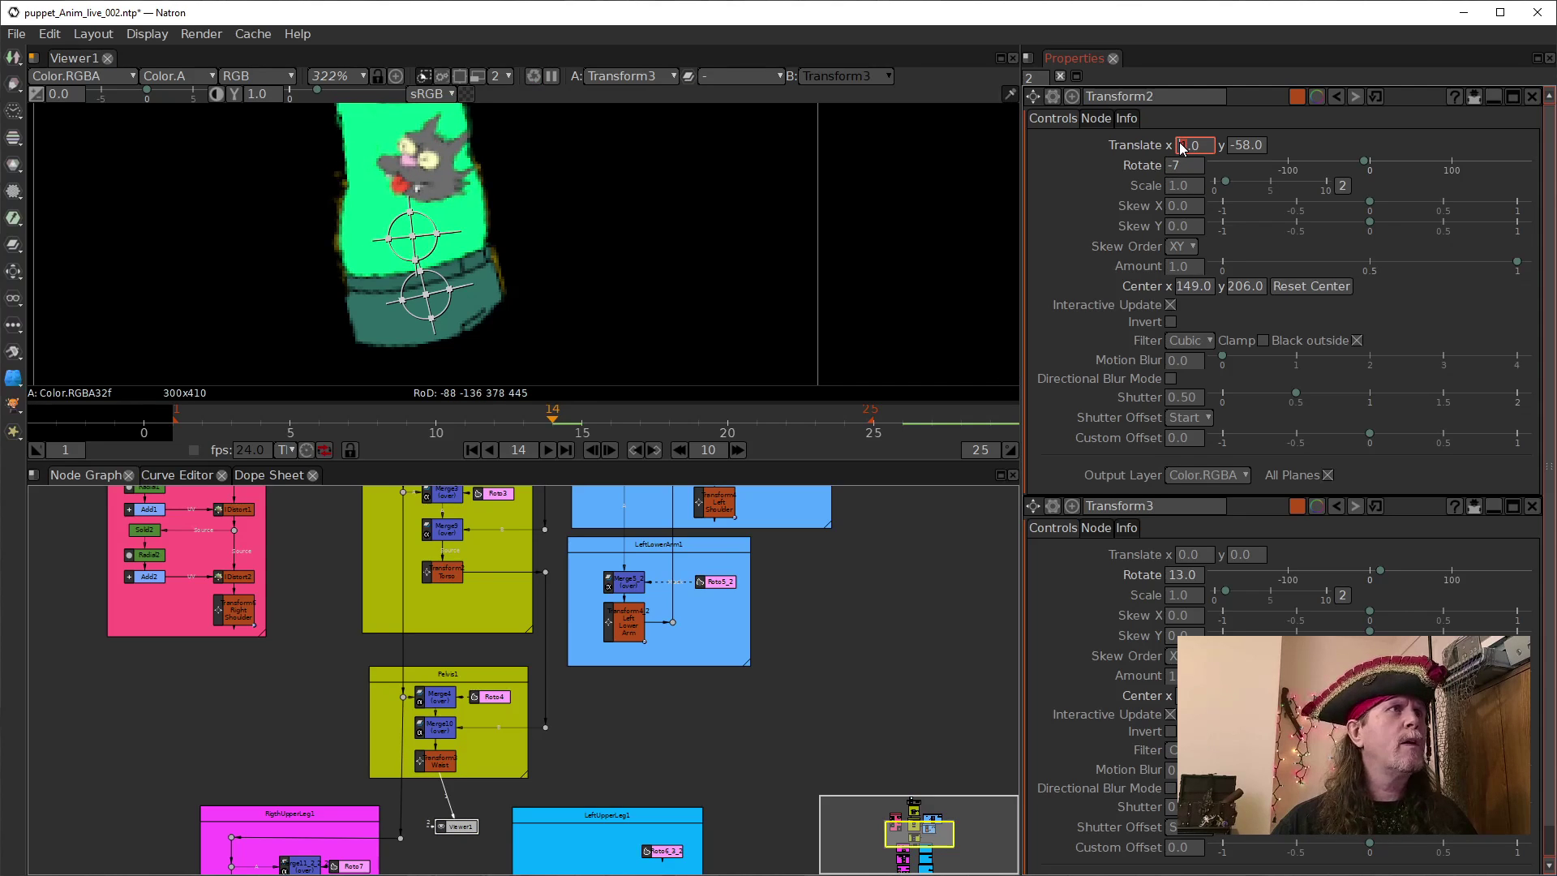
Swing the Torso transform's rotation repeatedly between below -20 and above 20 degrees to test the bend at the waist.
scroll(1178, 167, "down", 6)
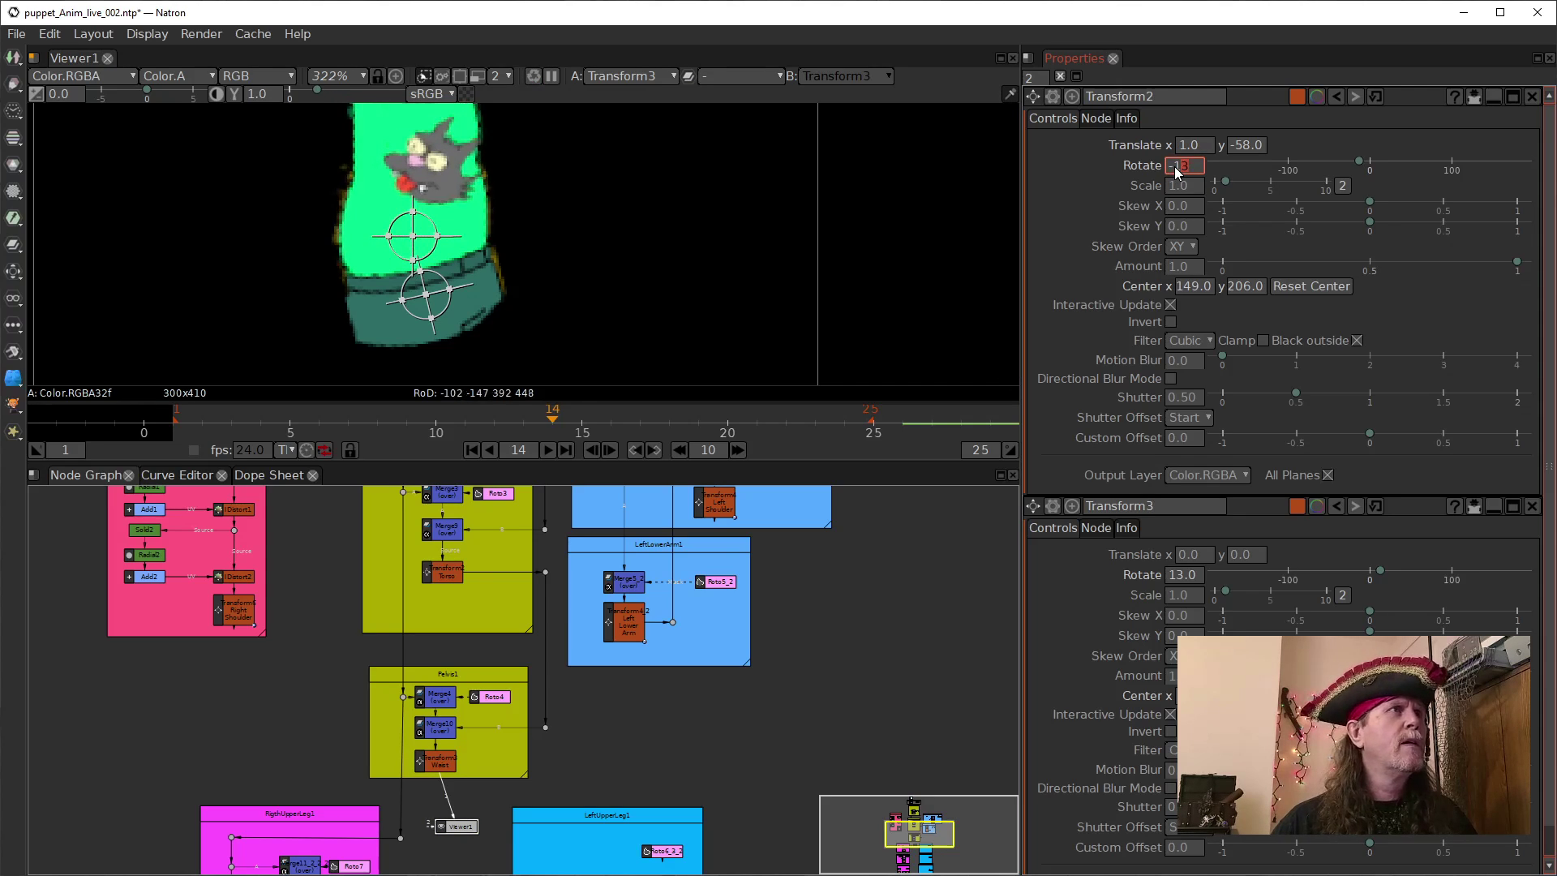
scroll(1178, 167, "down", 4)
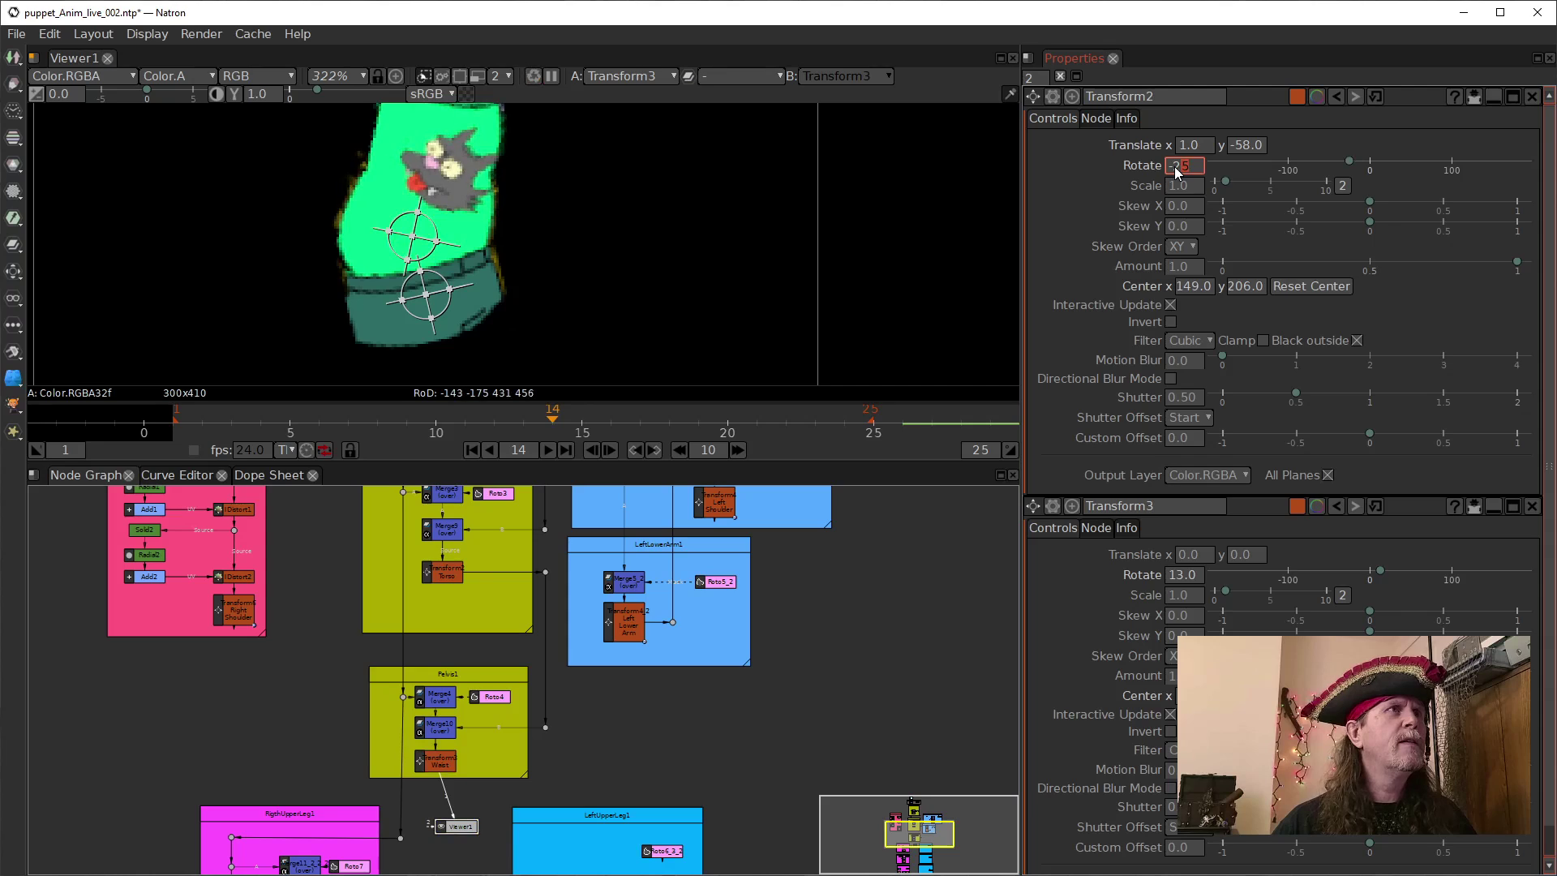
scroll(1179, 167, "up", 20)
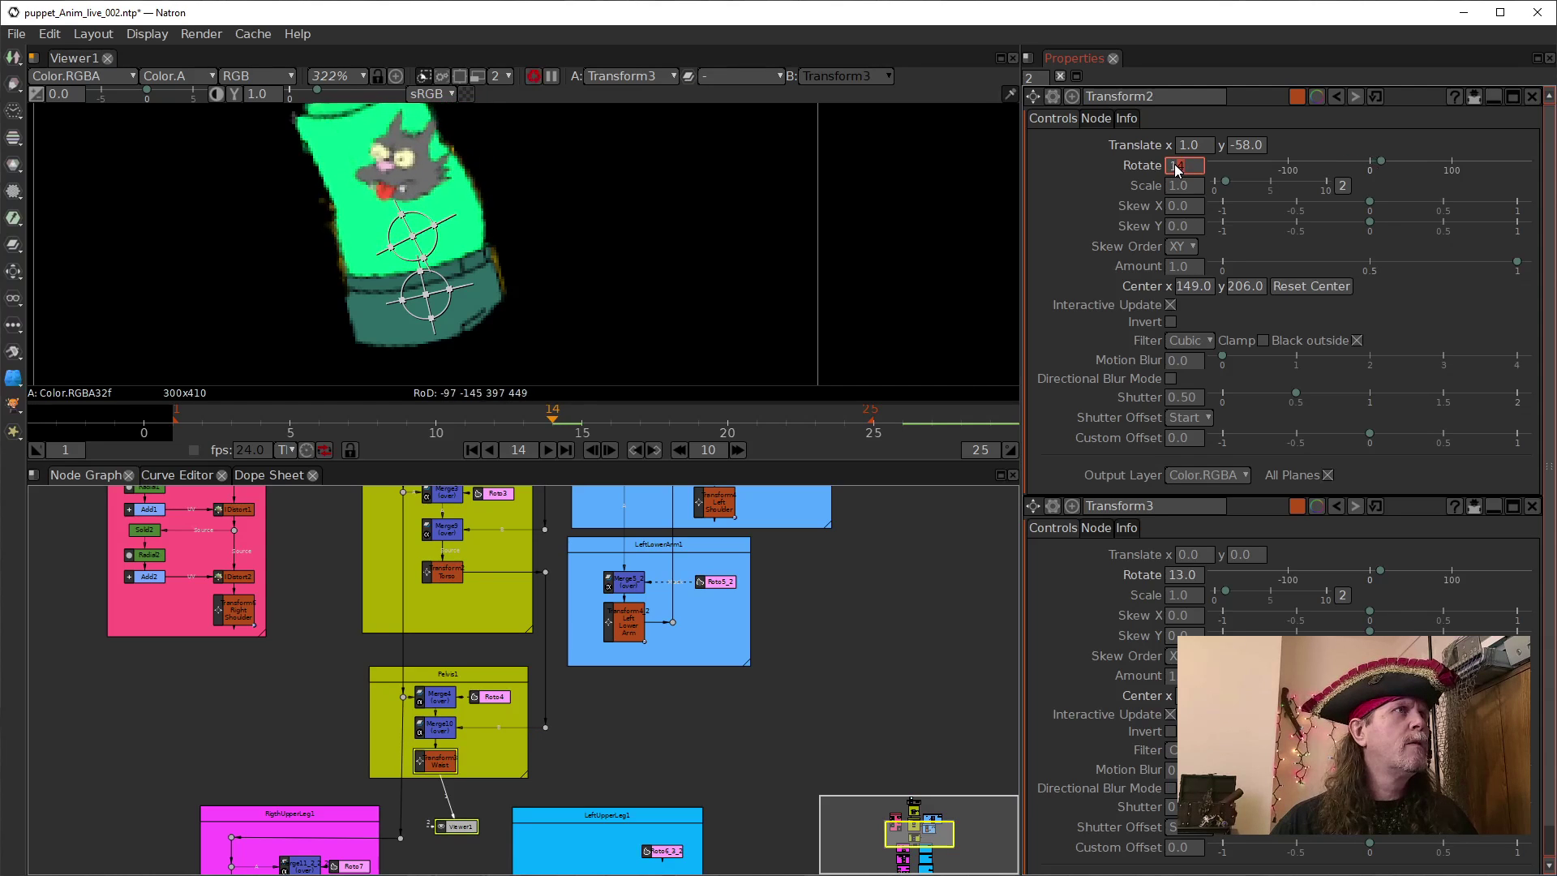
scroll(1178, 167, "up", 7)
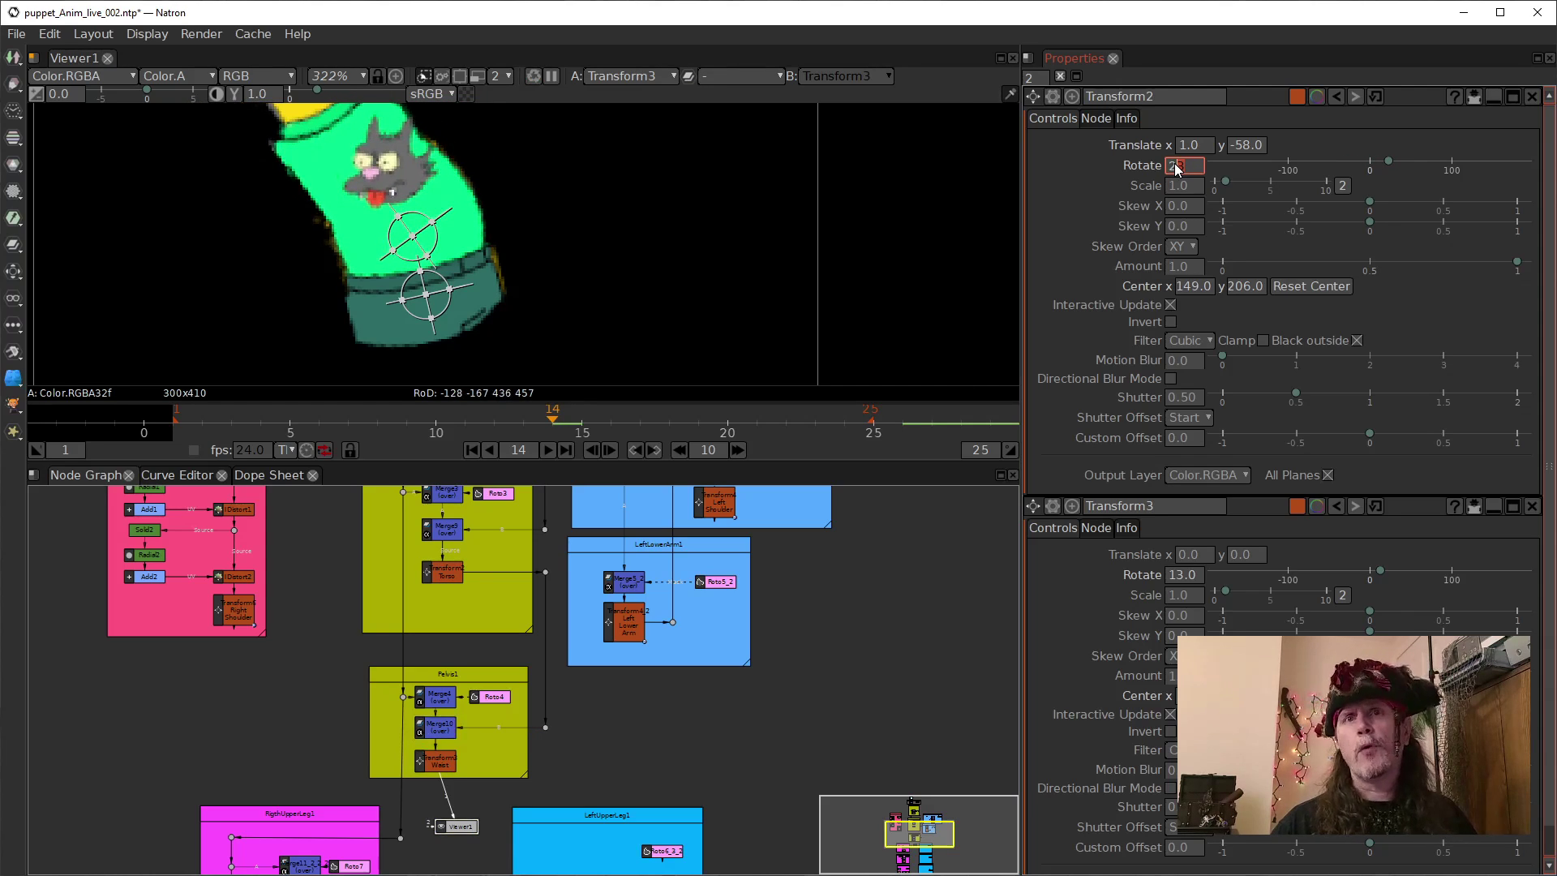
scroll(1178, 167, "down", 20)
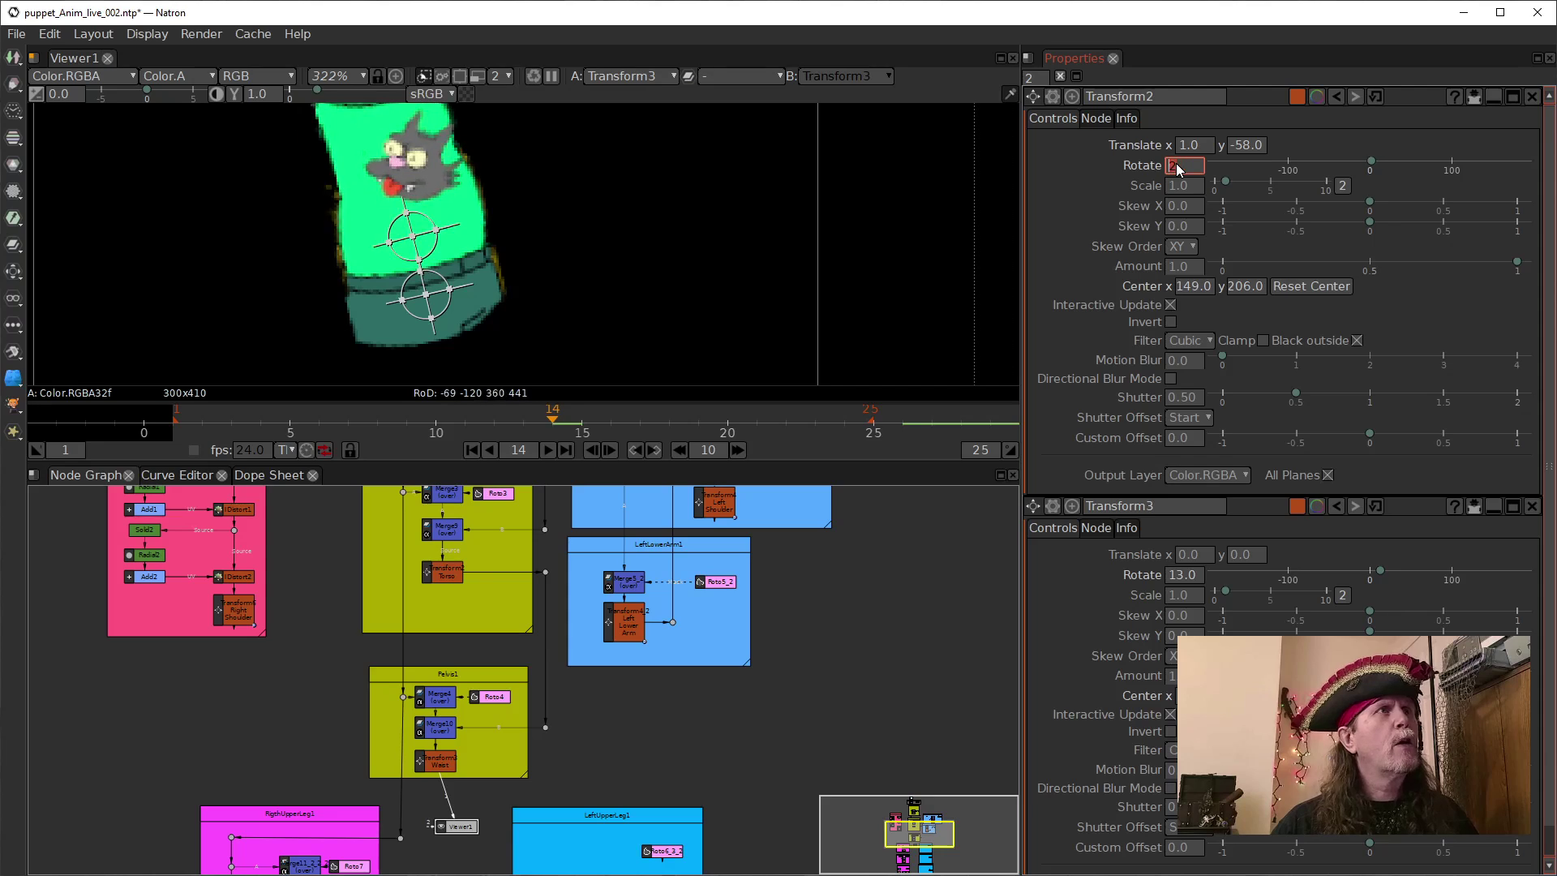
scroll(1179, 167, "down", 17)
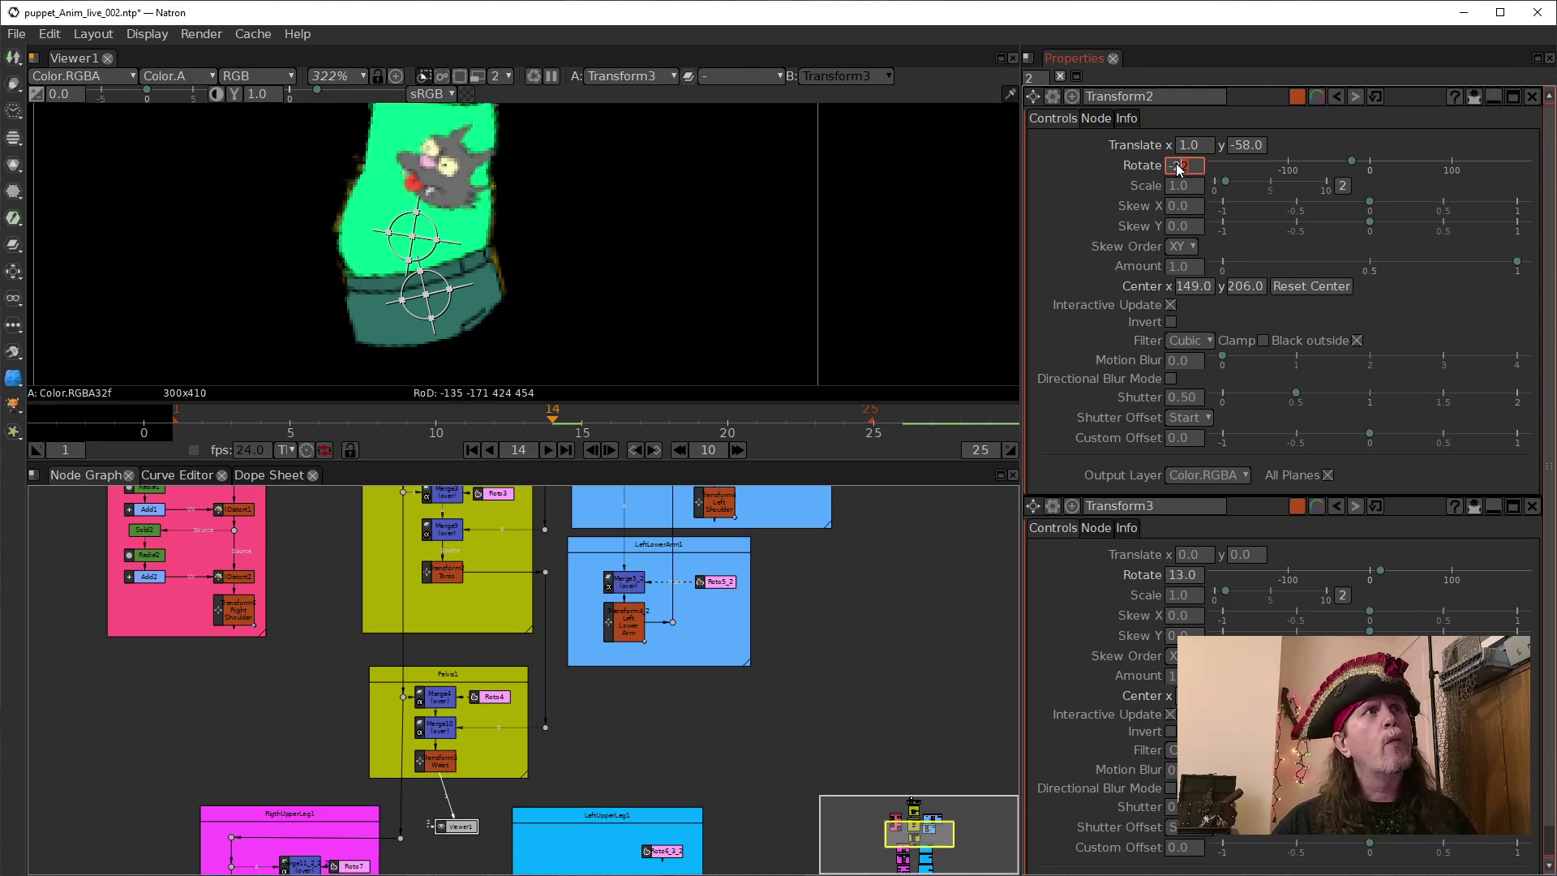
scroll(1178, 167, "up", 20)
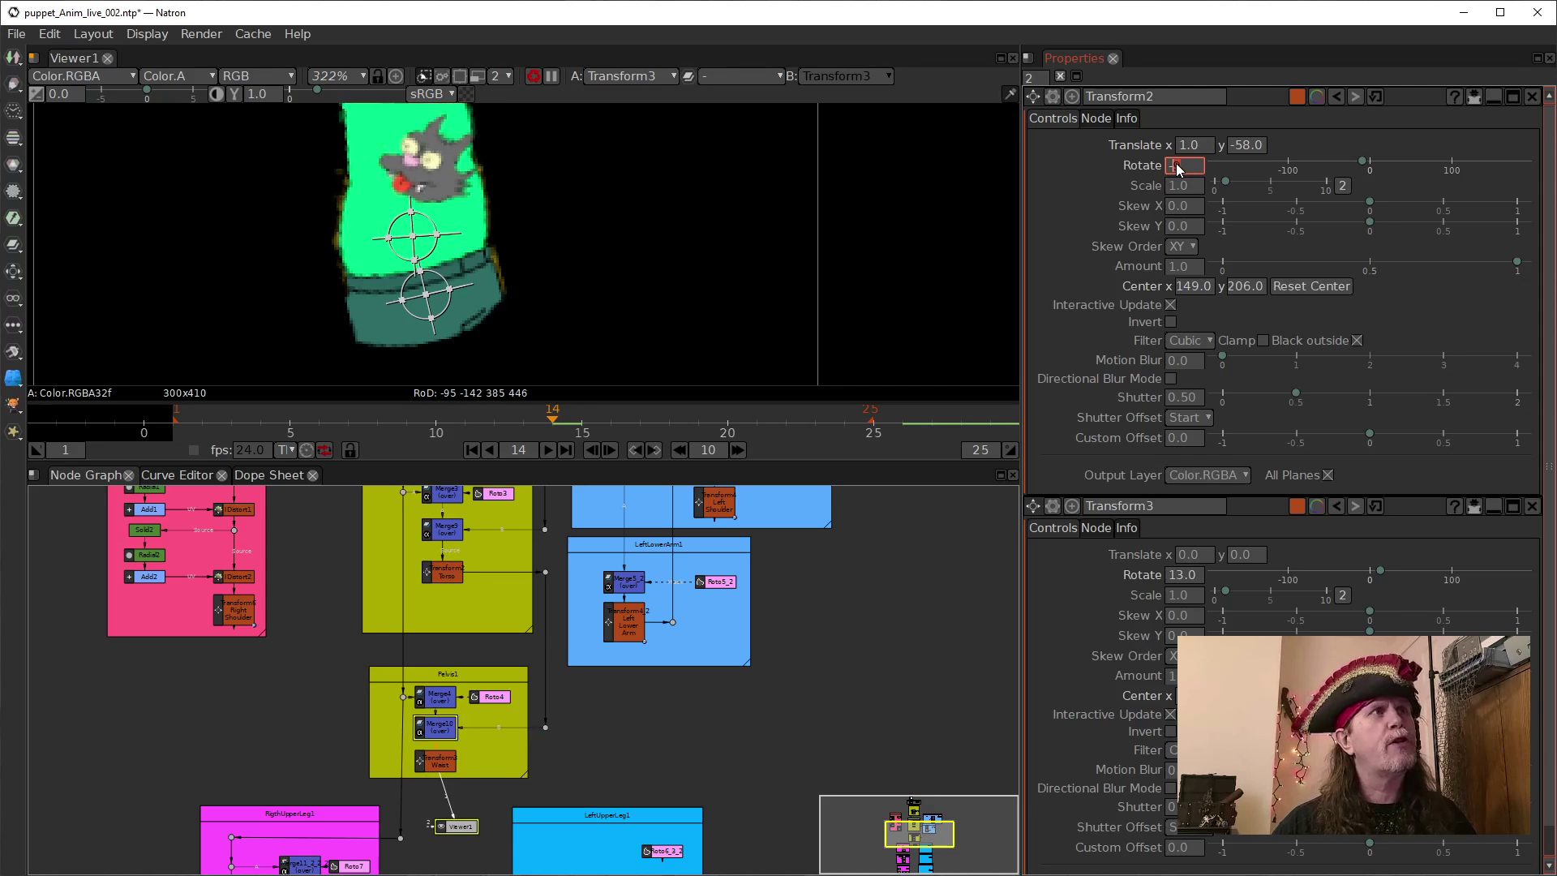
scroll(1179, 167, "up", 7)
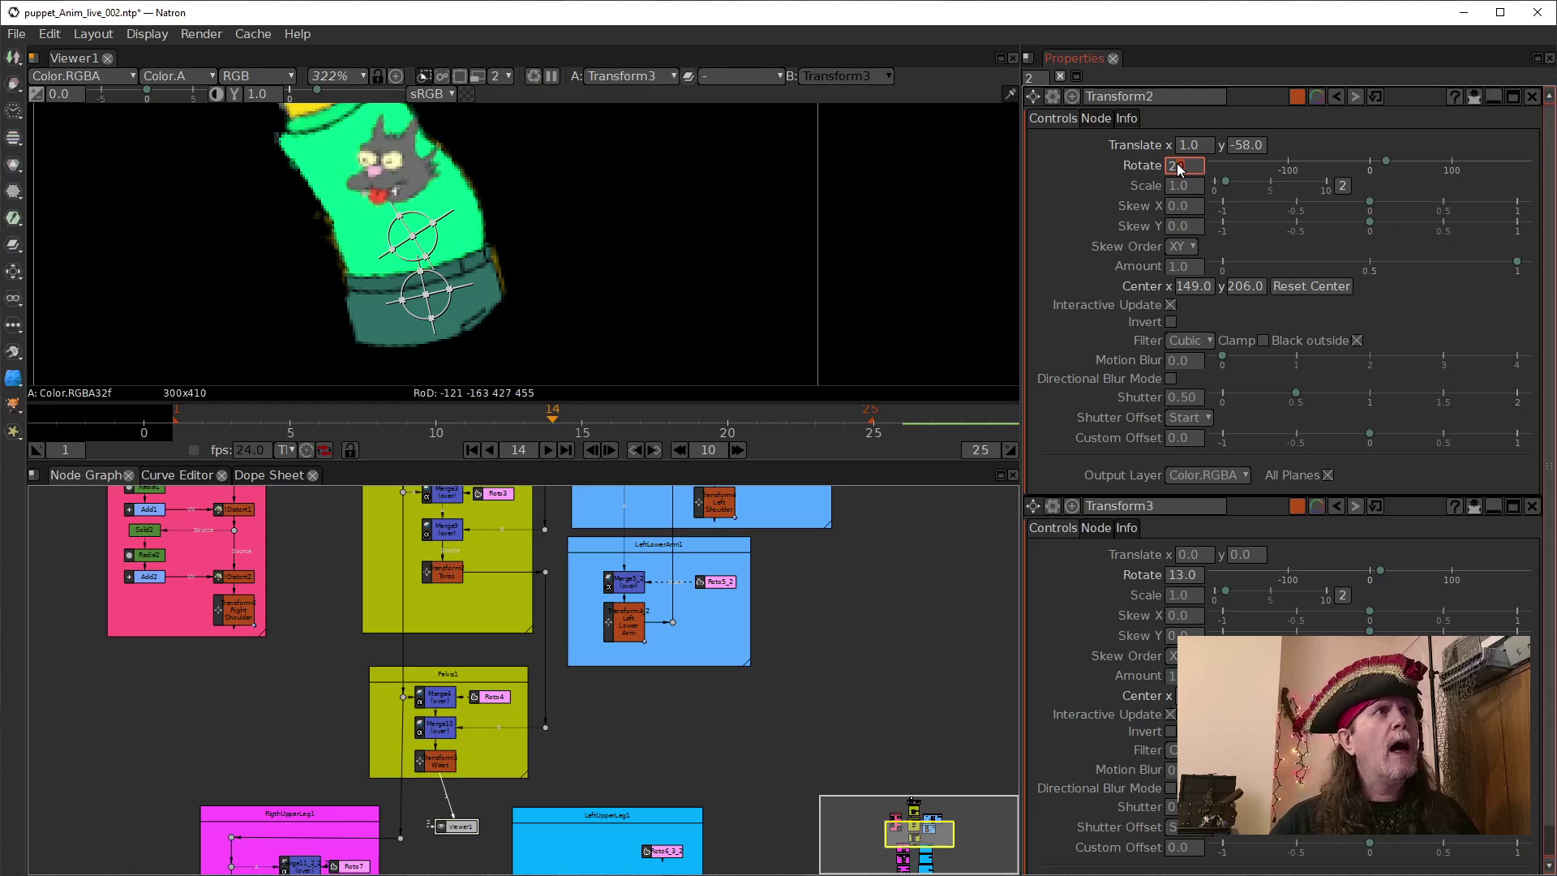
Reset the Torso transform's rotation to 0.
scroll(1179, 168, "down", 12)
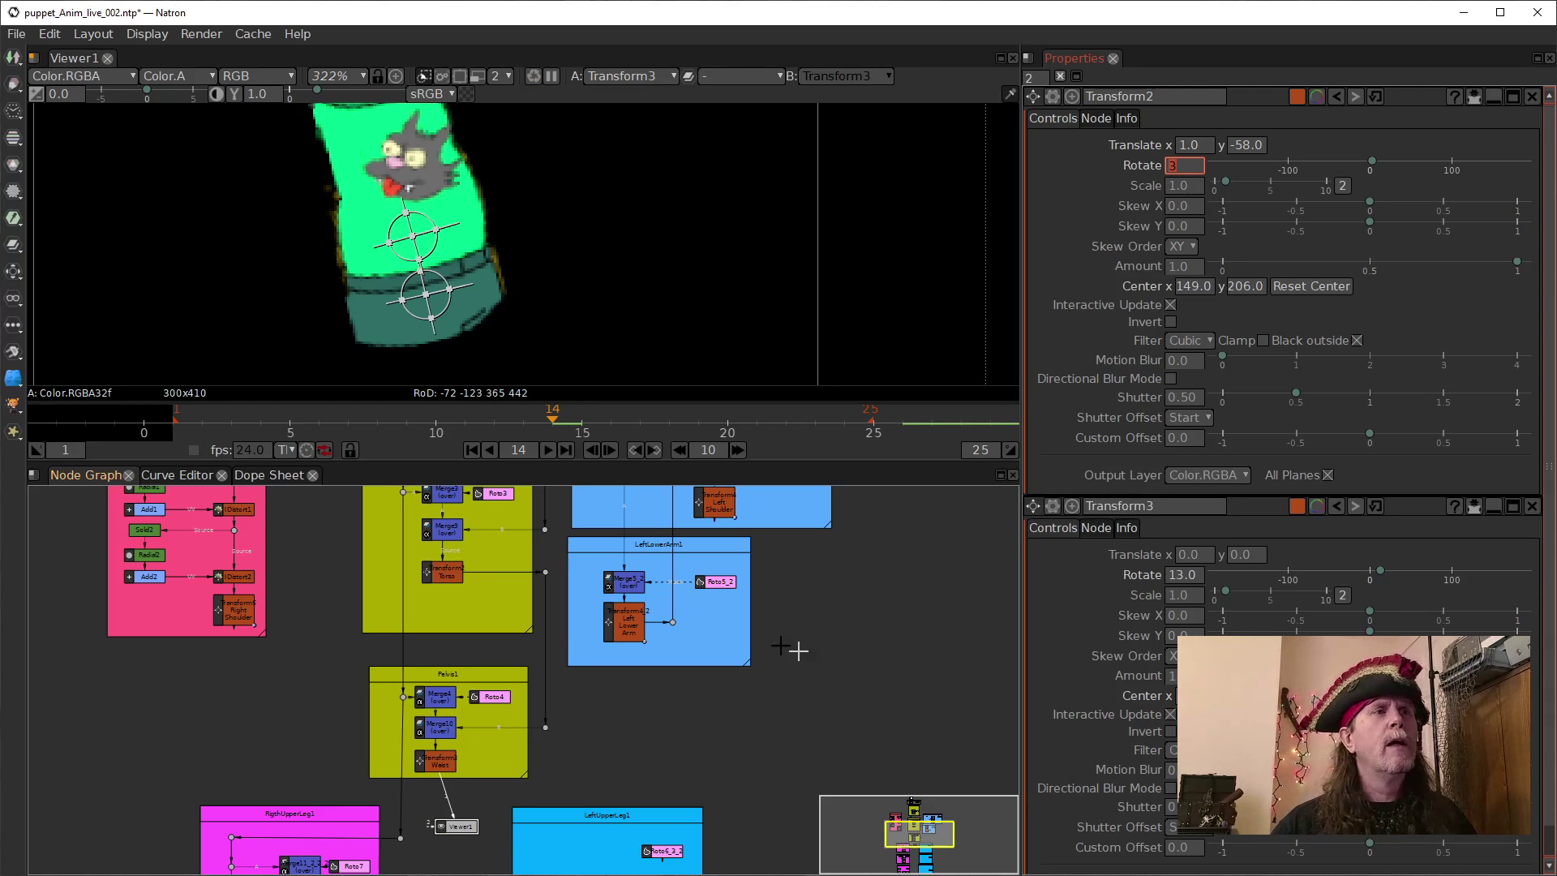
scroll(697, 662, "down", 2)
left_click(695, 721)
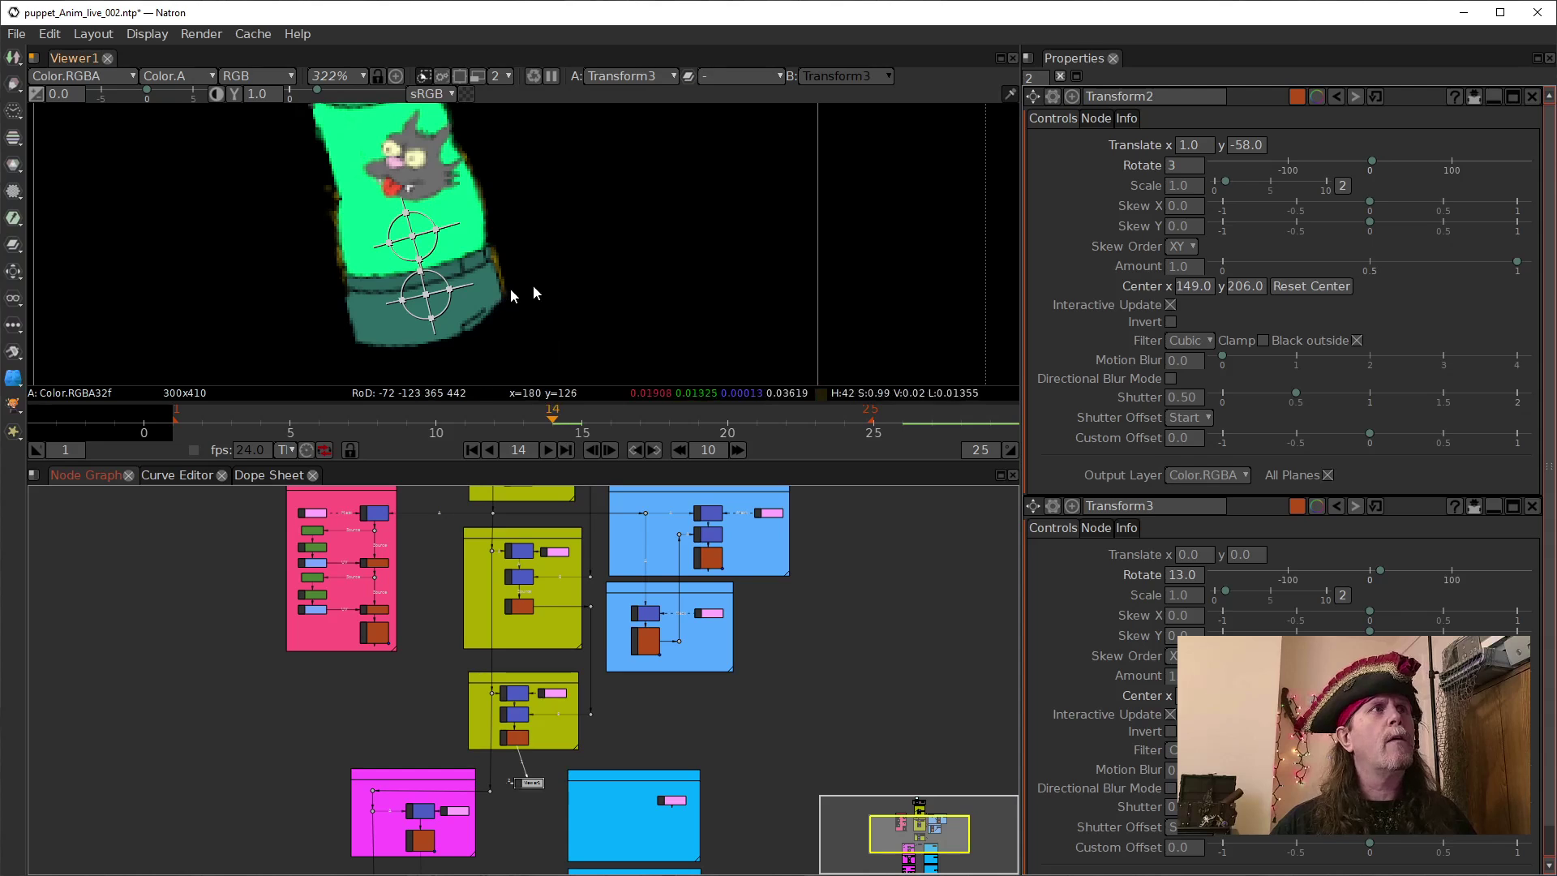
type("0")
key("Return")
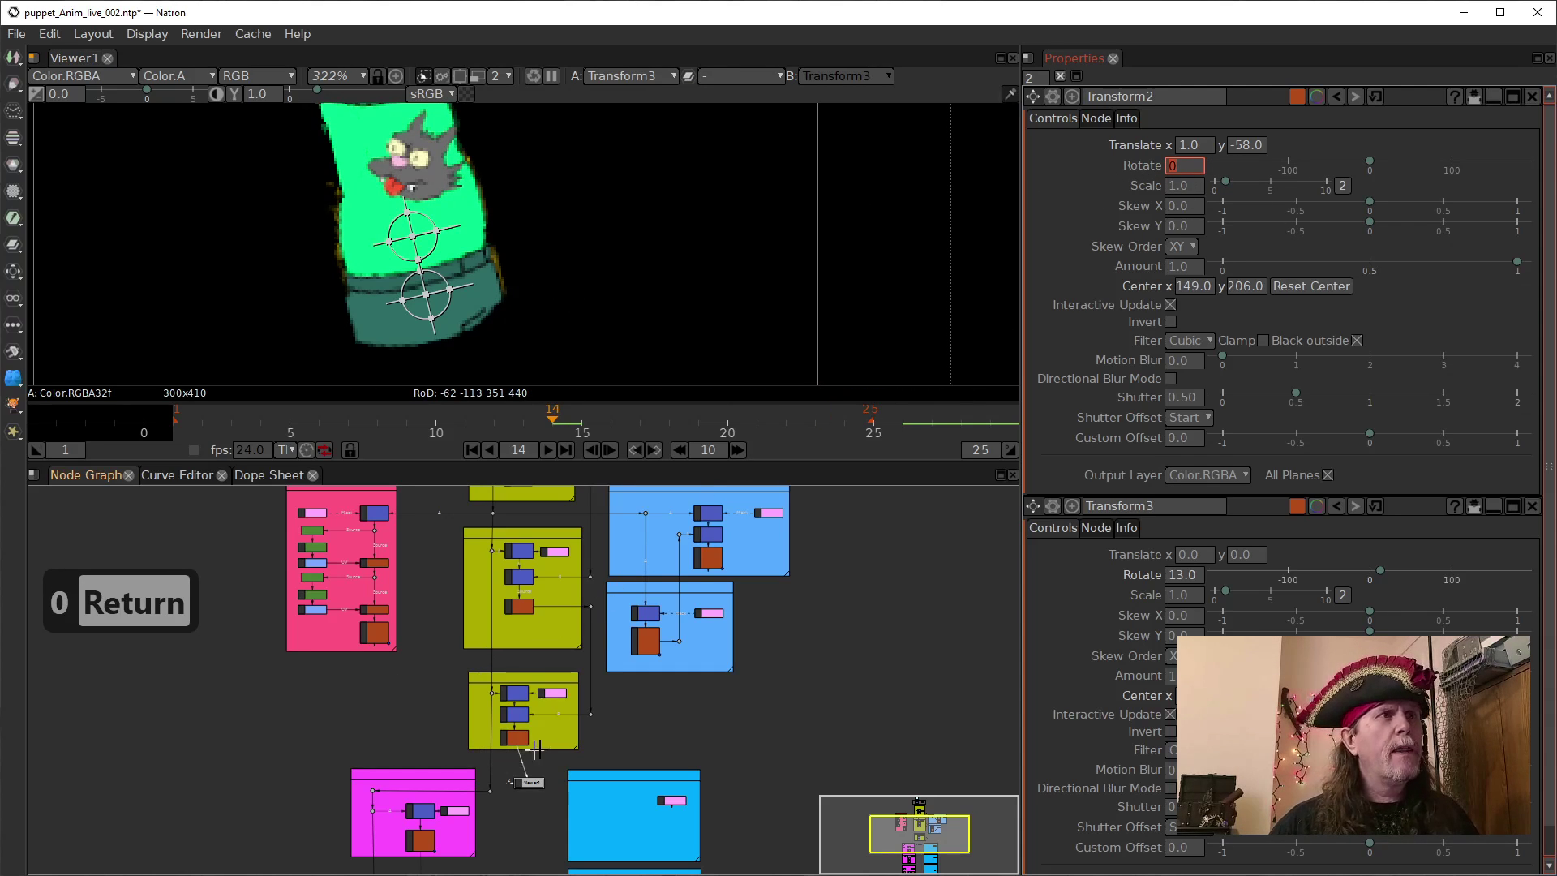
Set the rotation of the Waist transform in the pelvis group to 0 to straighten the puppet.
double_click(518, 736)
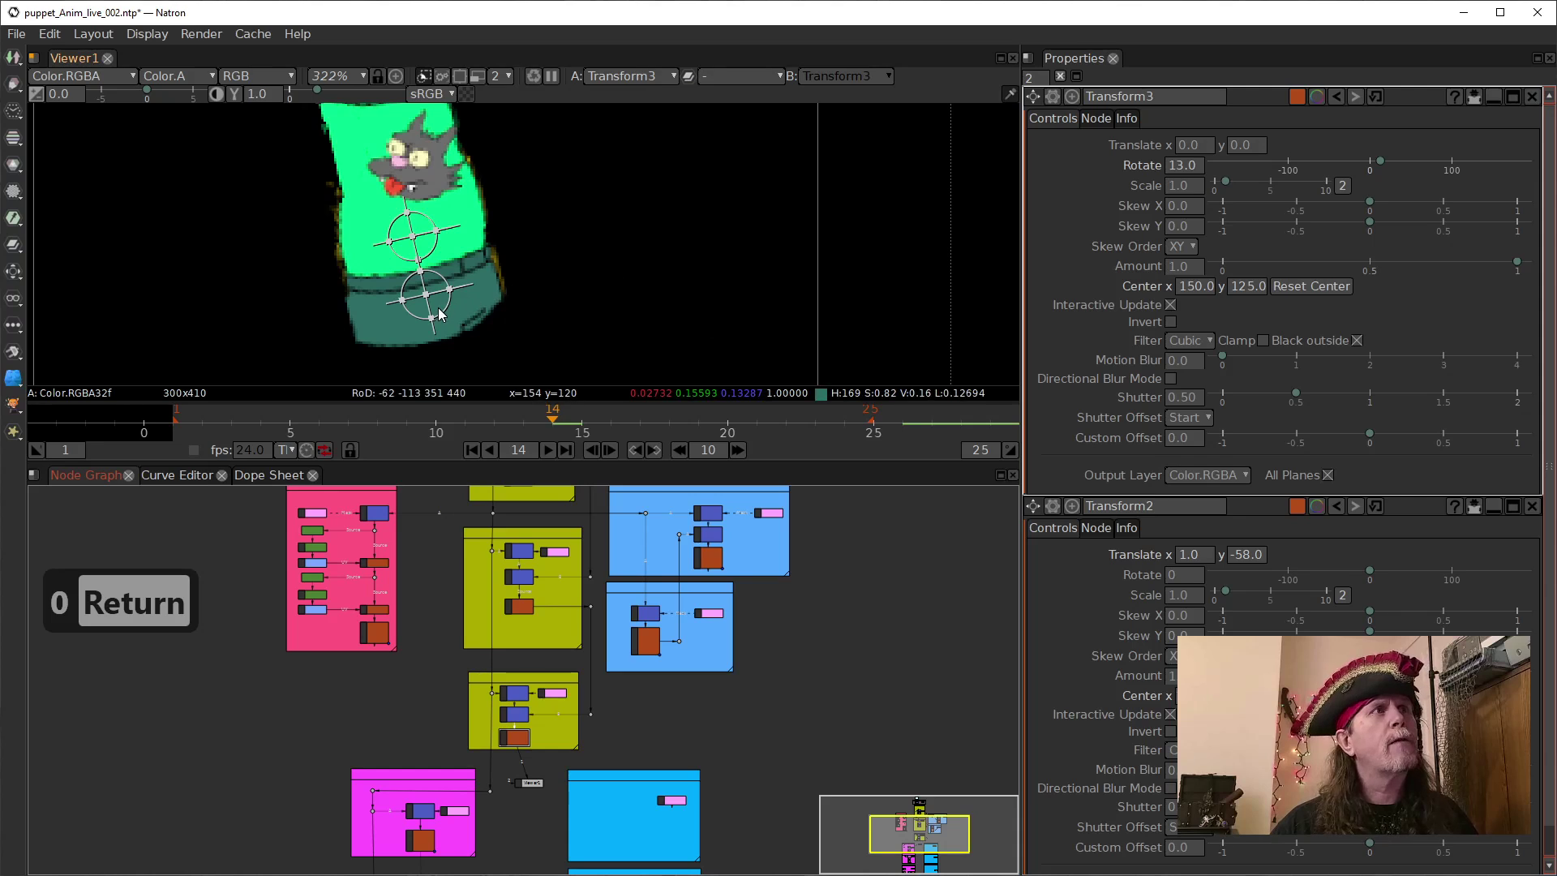
scroll(694, 265, "down", 5)
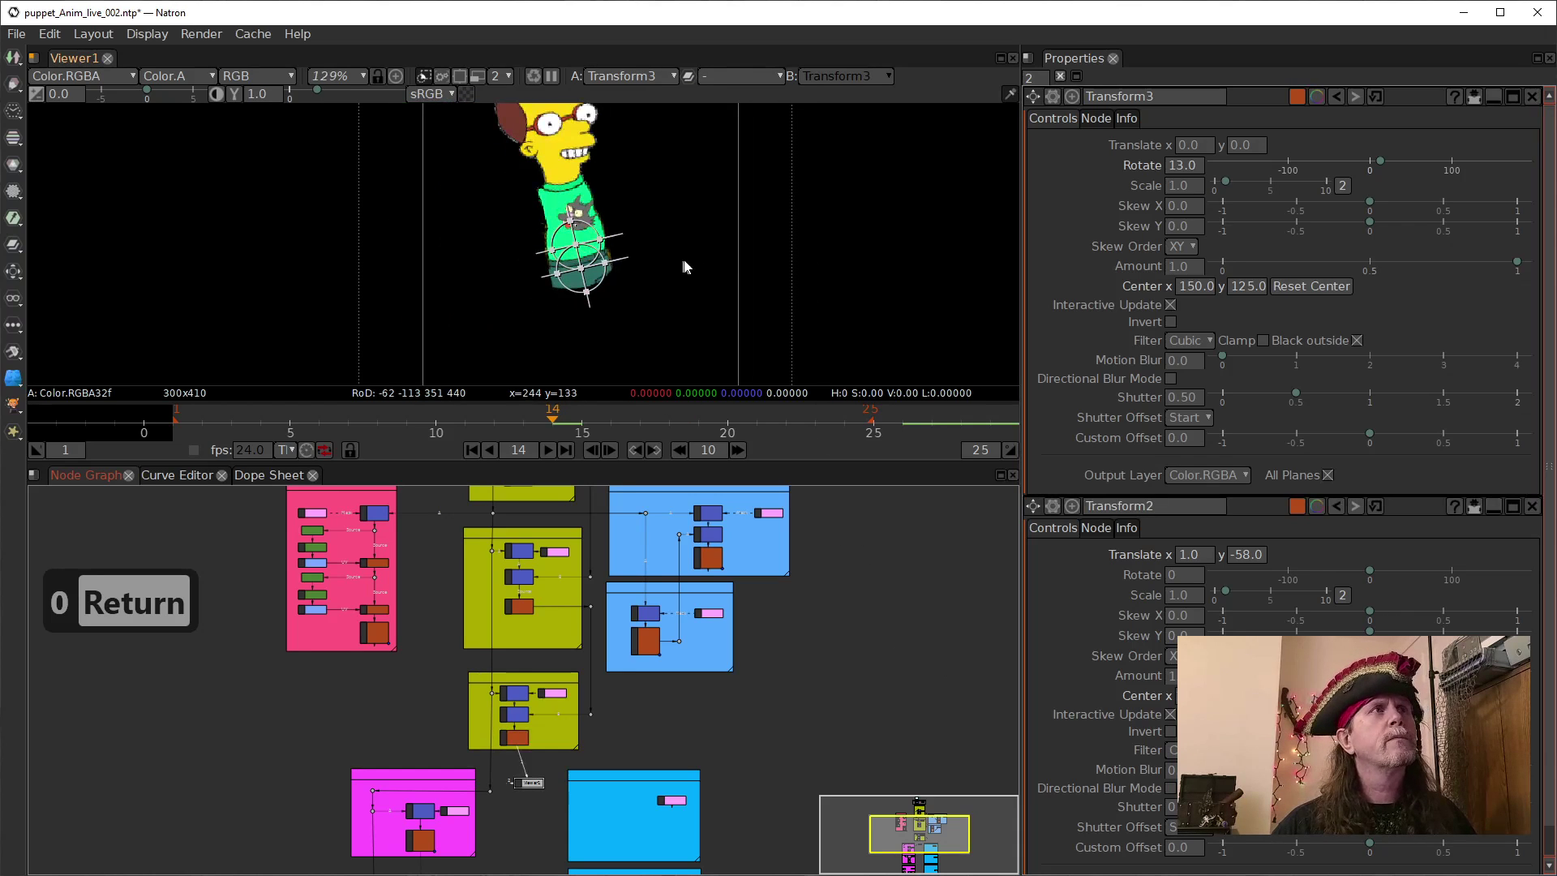
left_click(1180, 167)
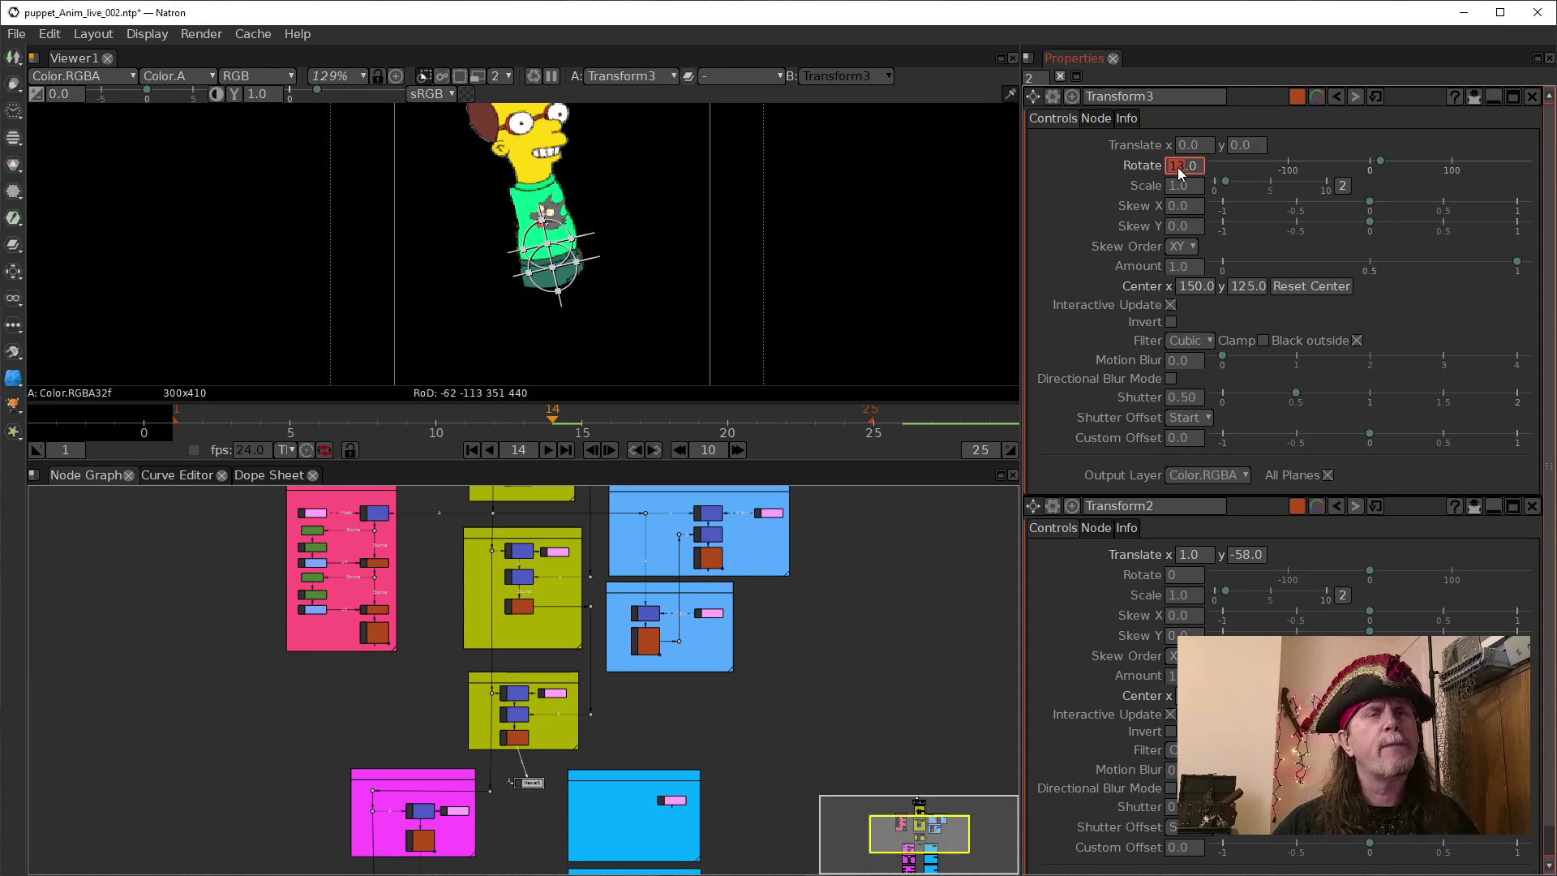
type("0")
key("Return")
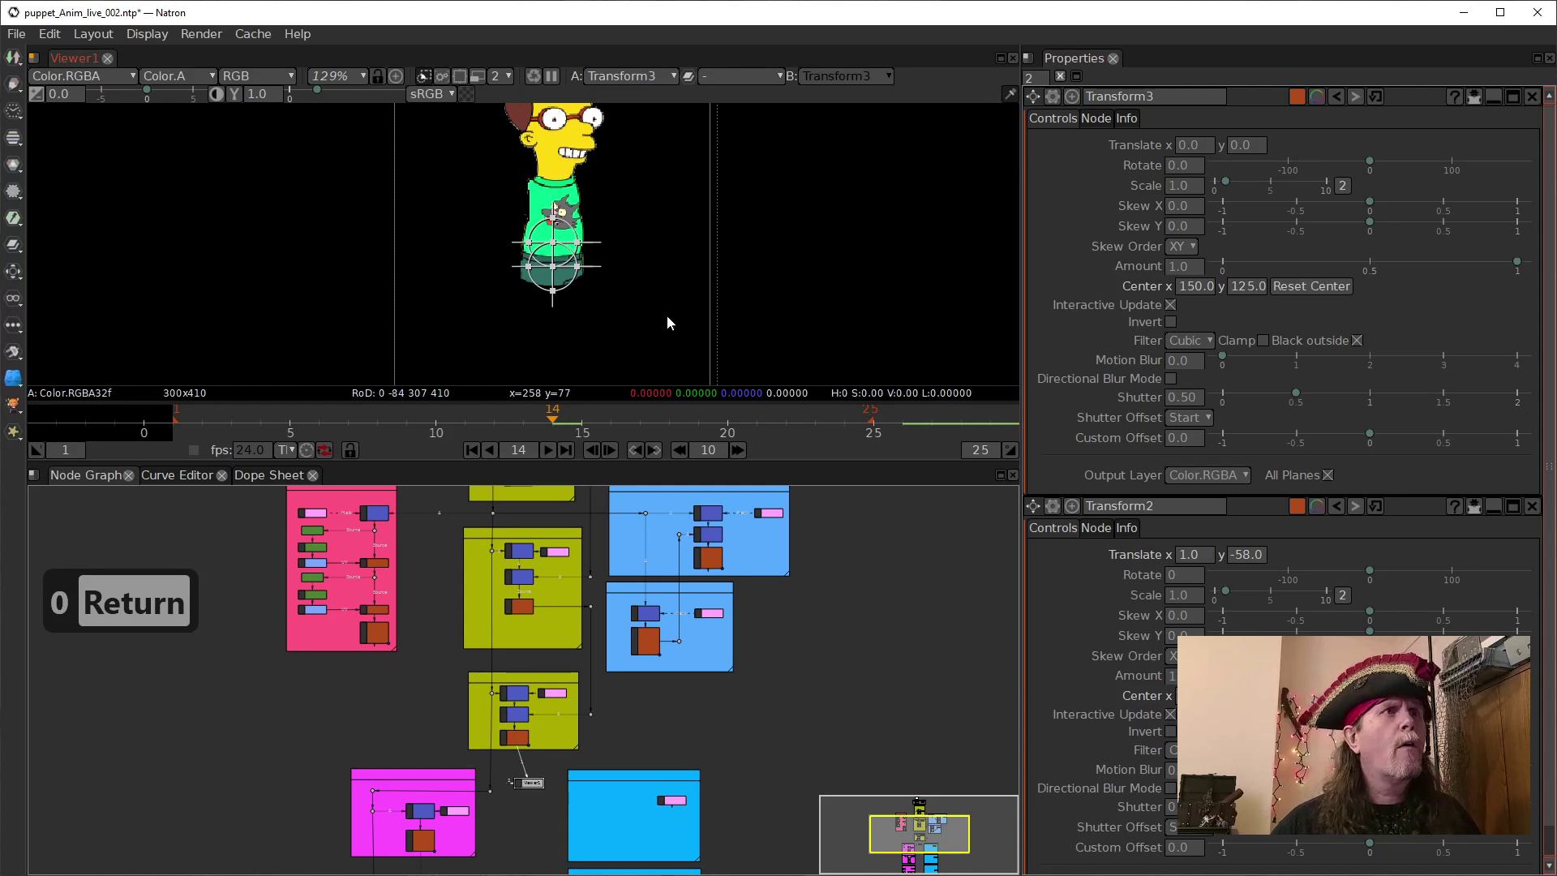
left_click_drag(672, 330, 669, 291)
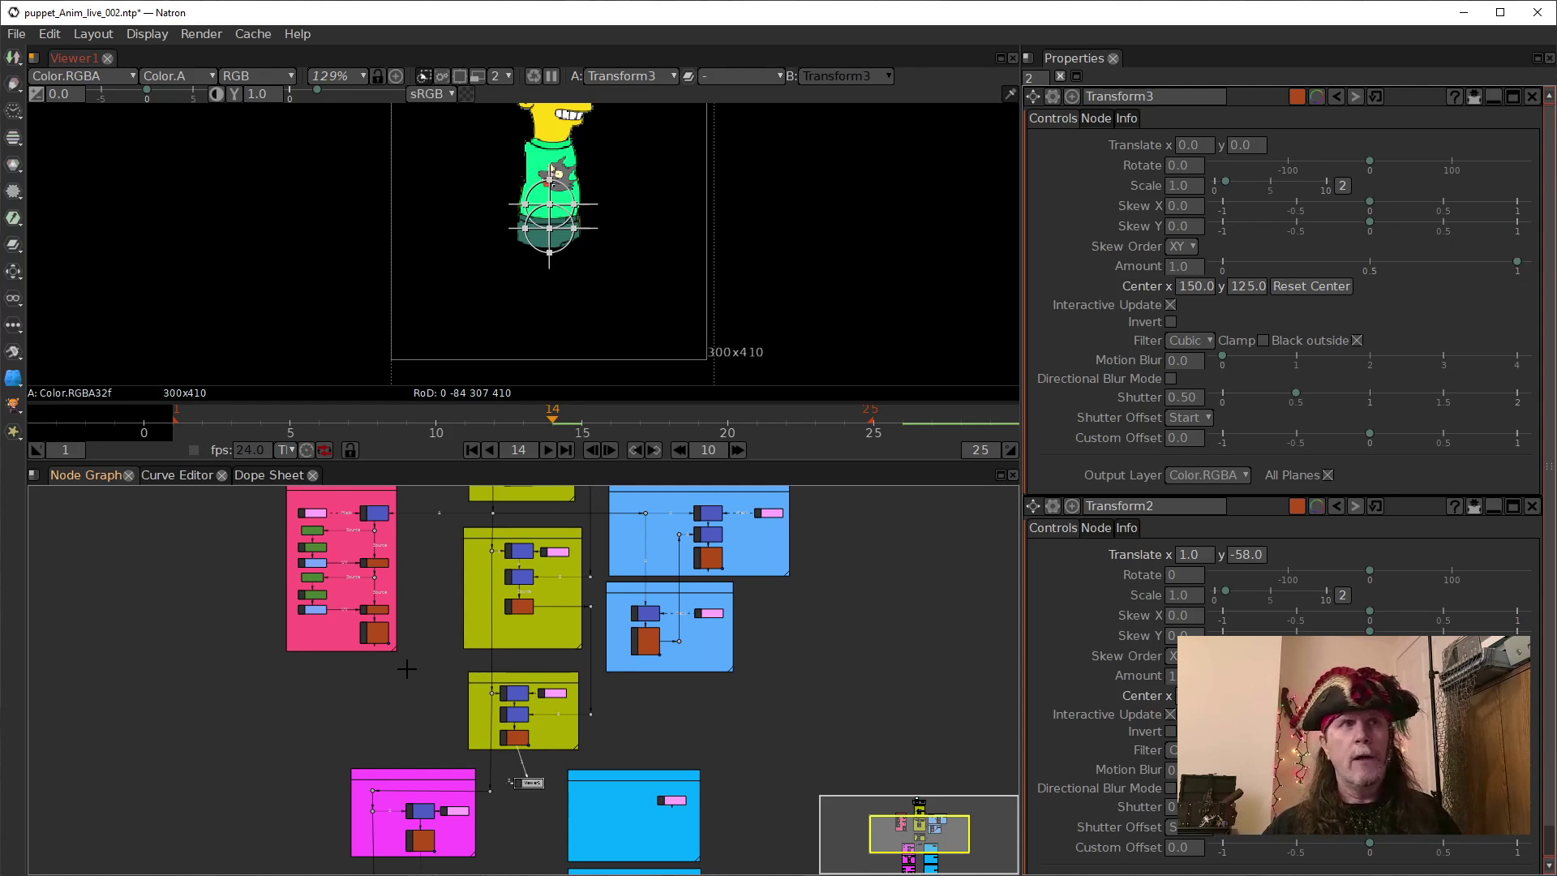
Open the settings of the Right Shoulder transform in the RightArm1 group.
scroll(438, 600, "up", 5)
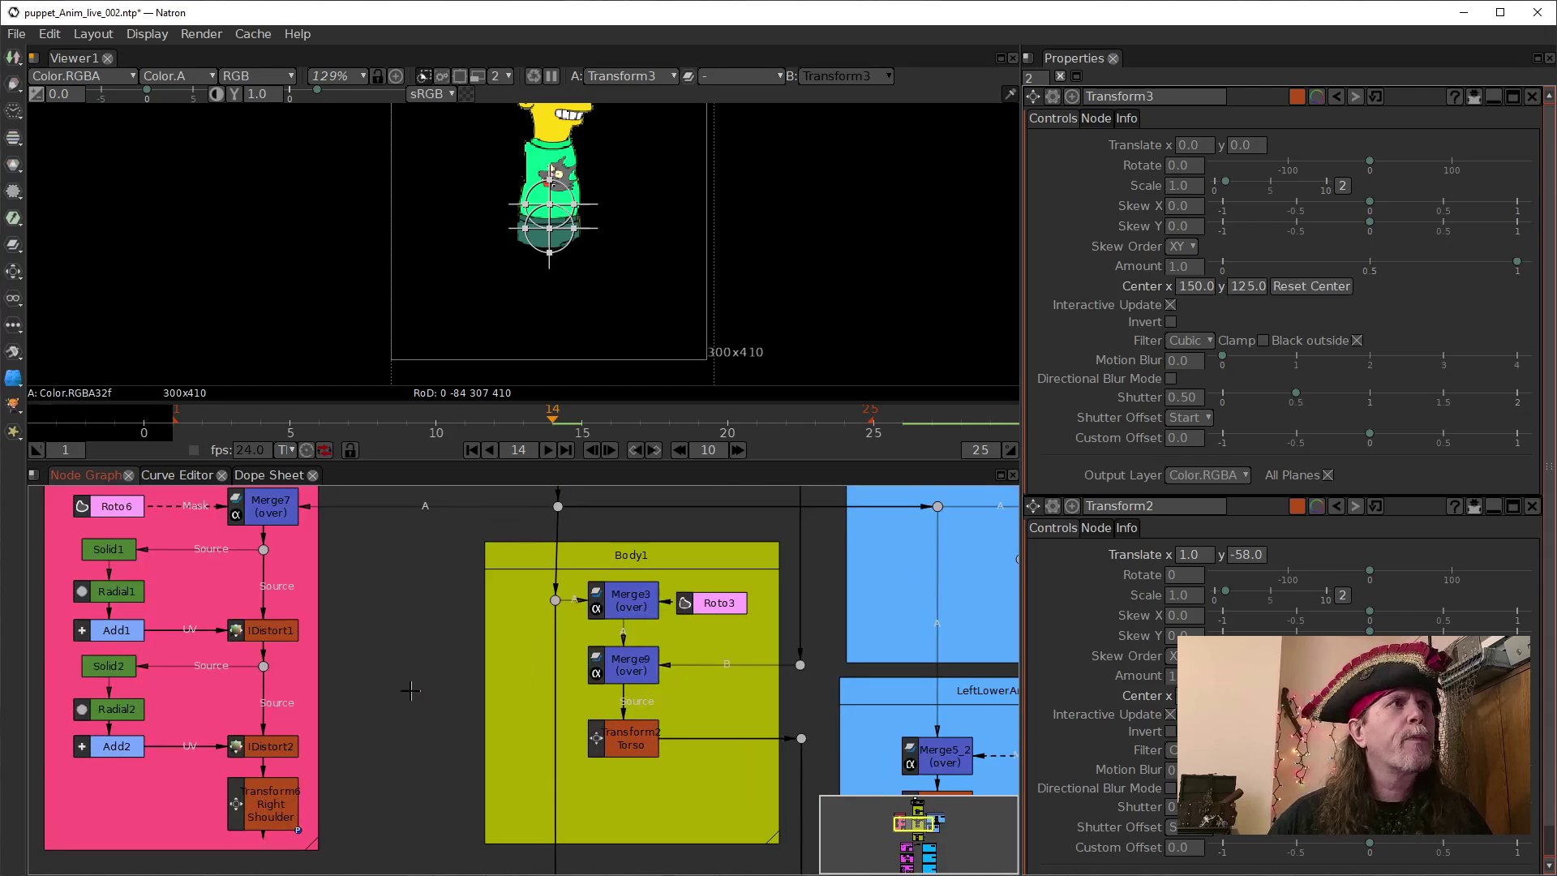
left_click_drag(418, 653, 390, 592)
left_click(242, 754)
left_click_drag(430, 618, 442, 723)
scroll(412, 762, "down", 5)
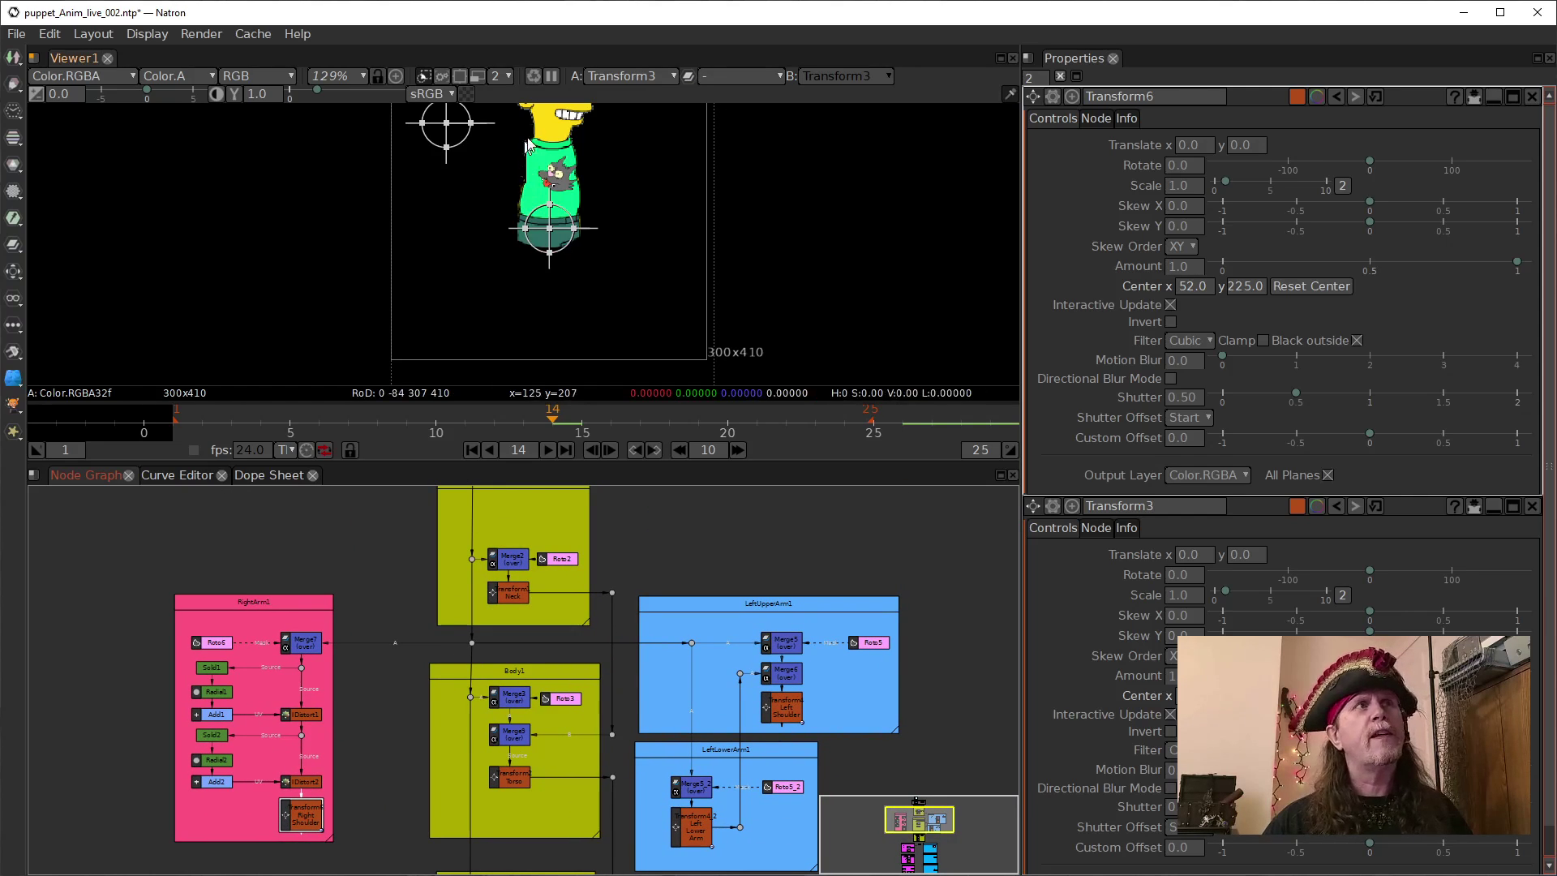
left_click_drag(411, 712, 435, 623)
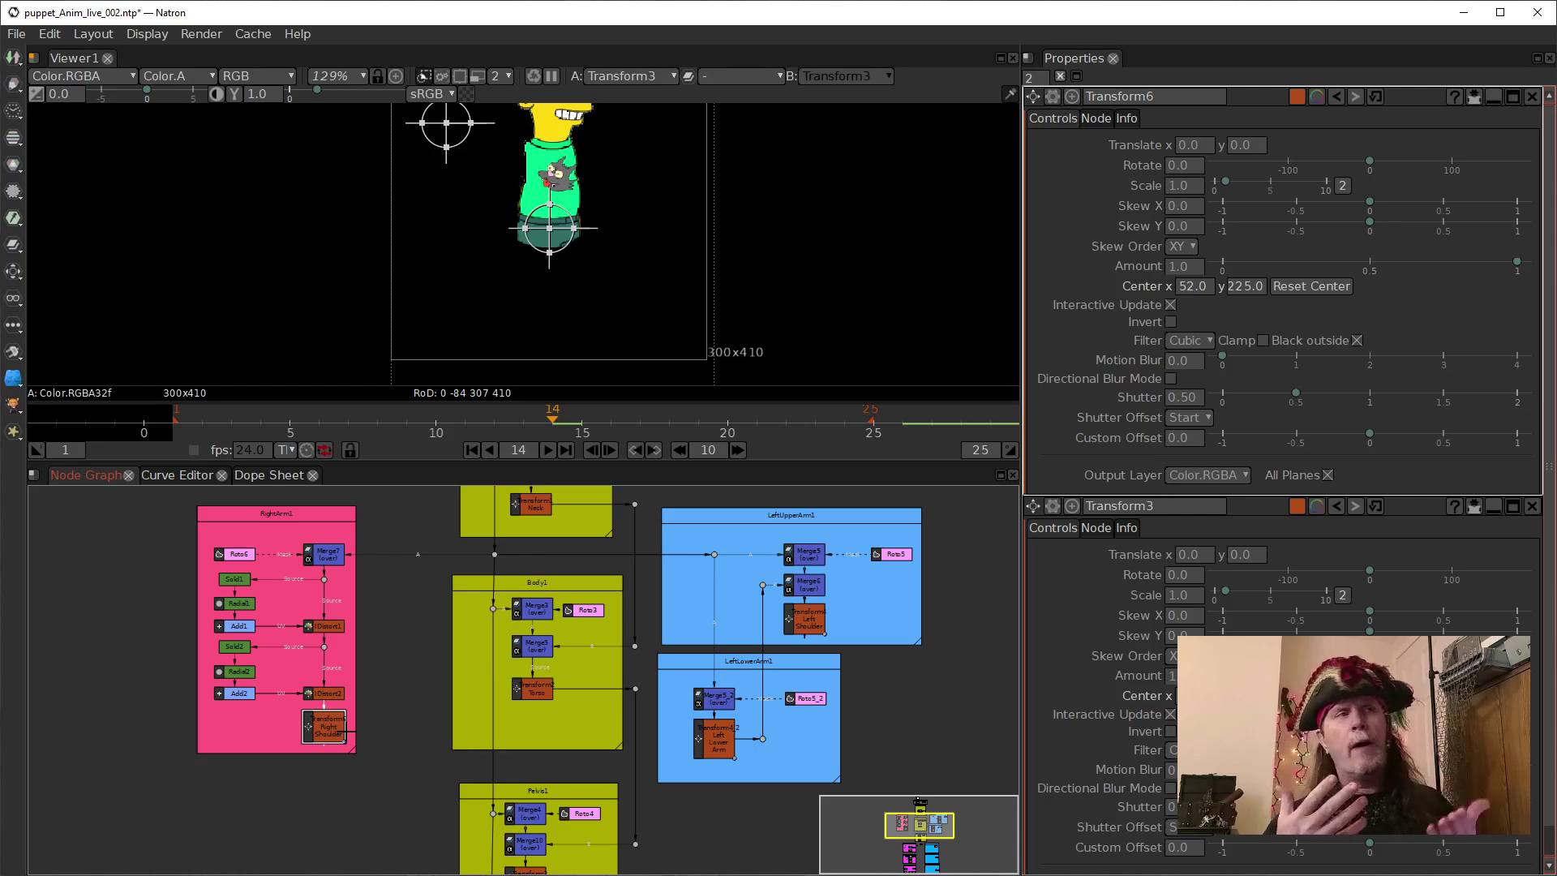
Add a Merge node between the right arm and body groups, with input A from the Right Shoulder transform and B from the Torso transform.
left_click(399, 743)
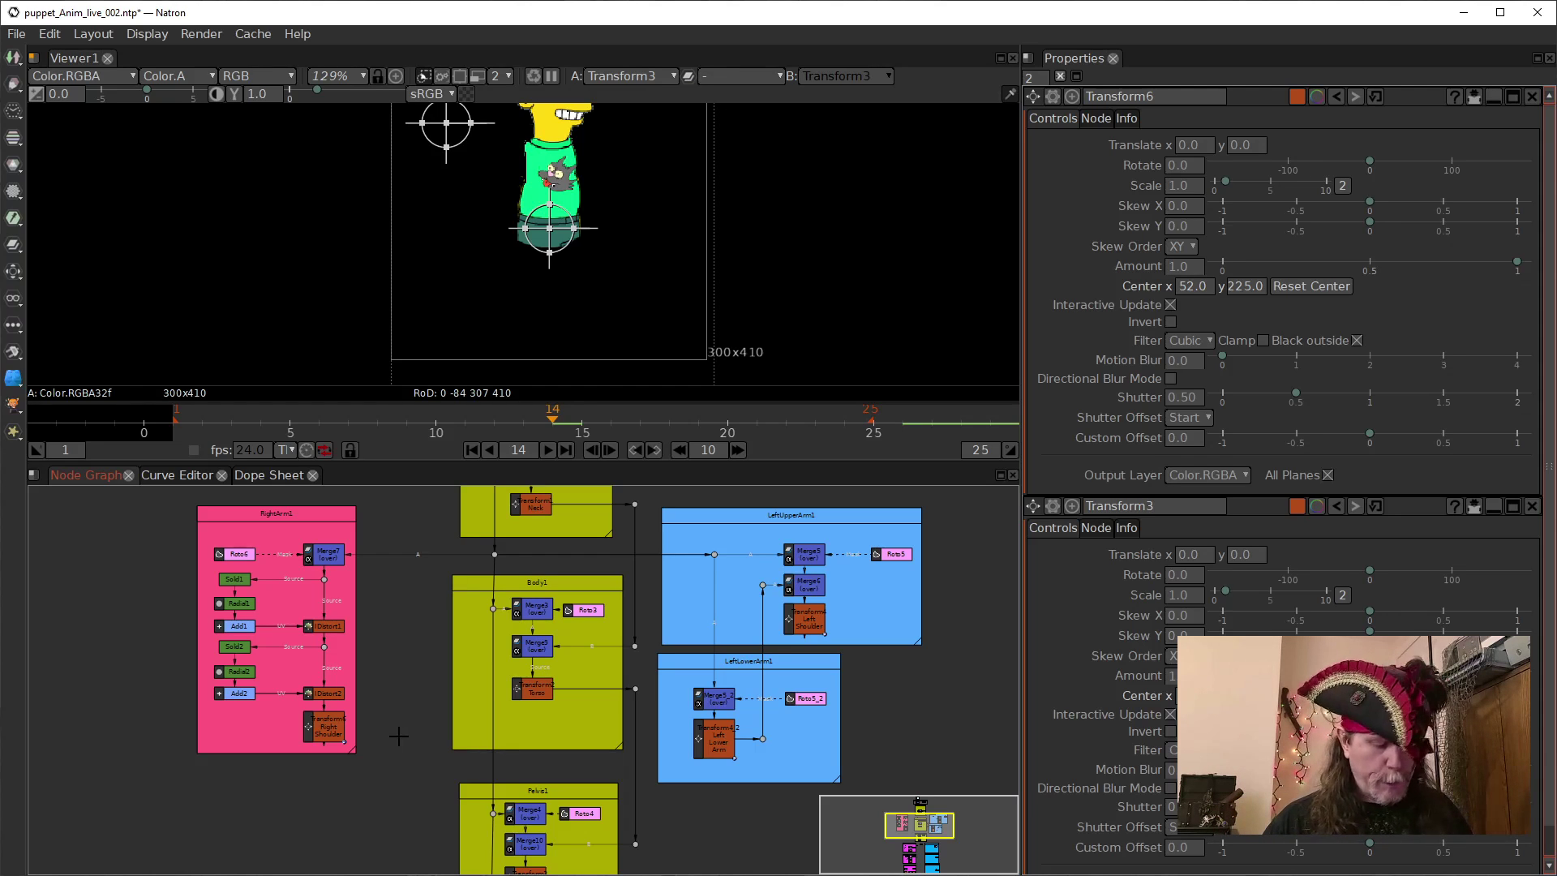
key("m")
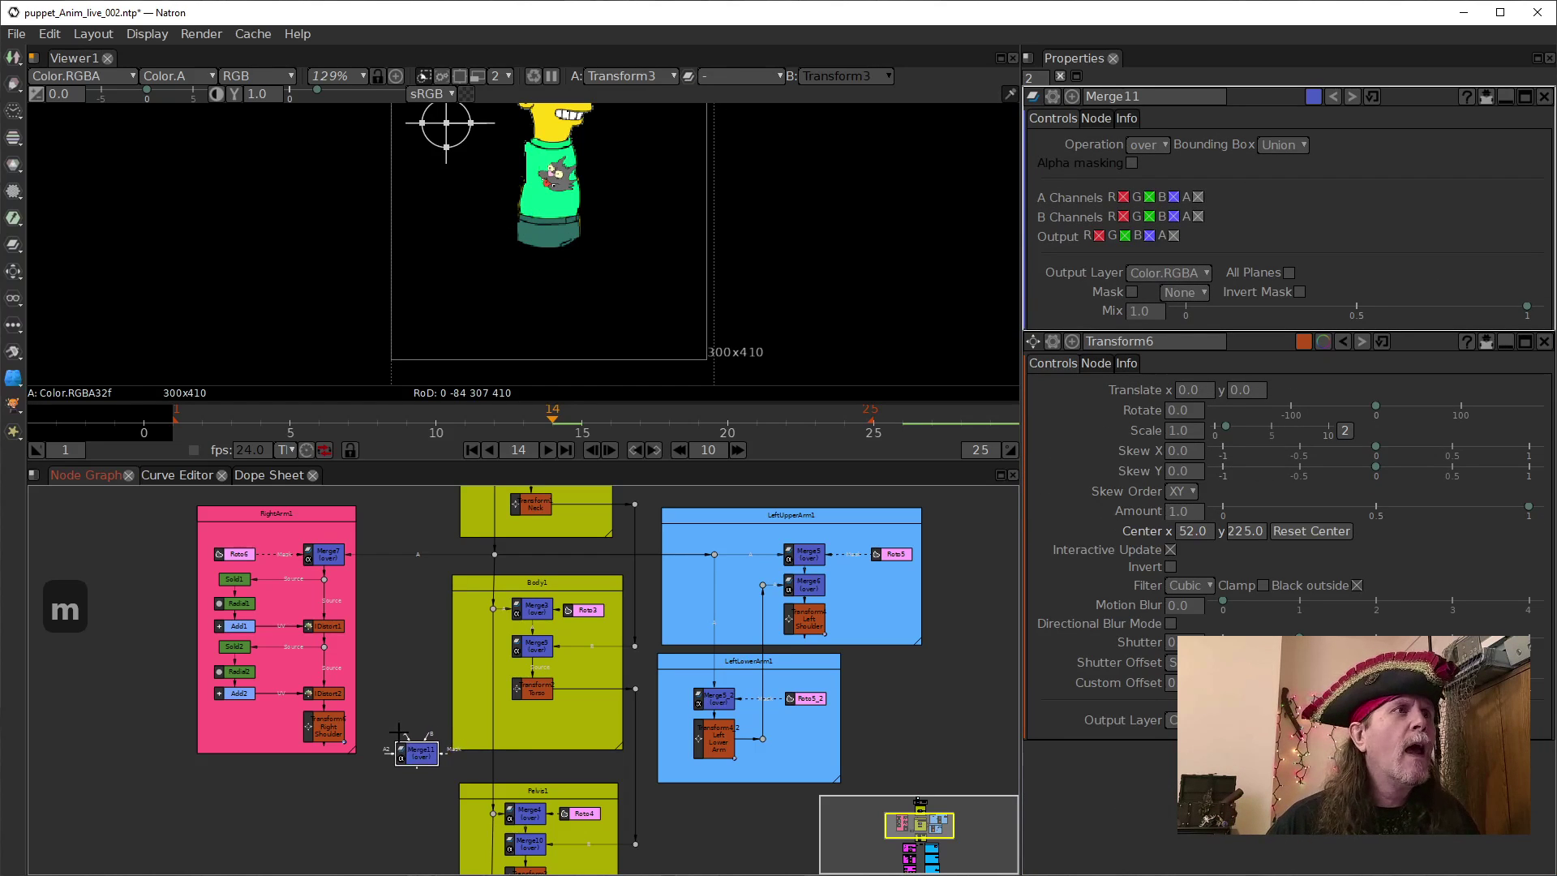
left_click_drag(406, 739, 318, 726)
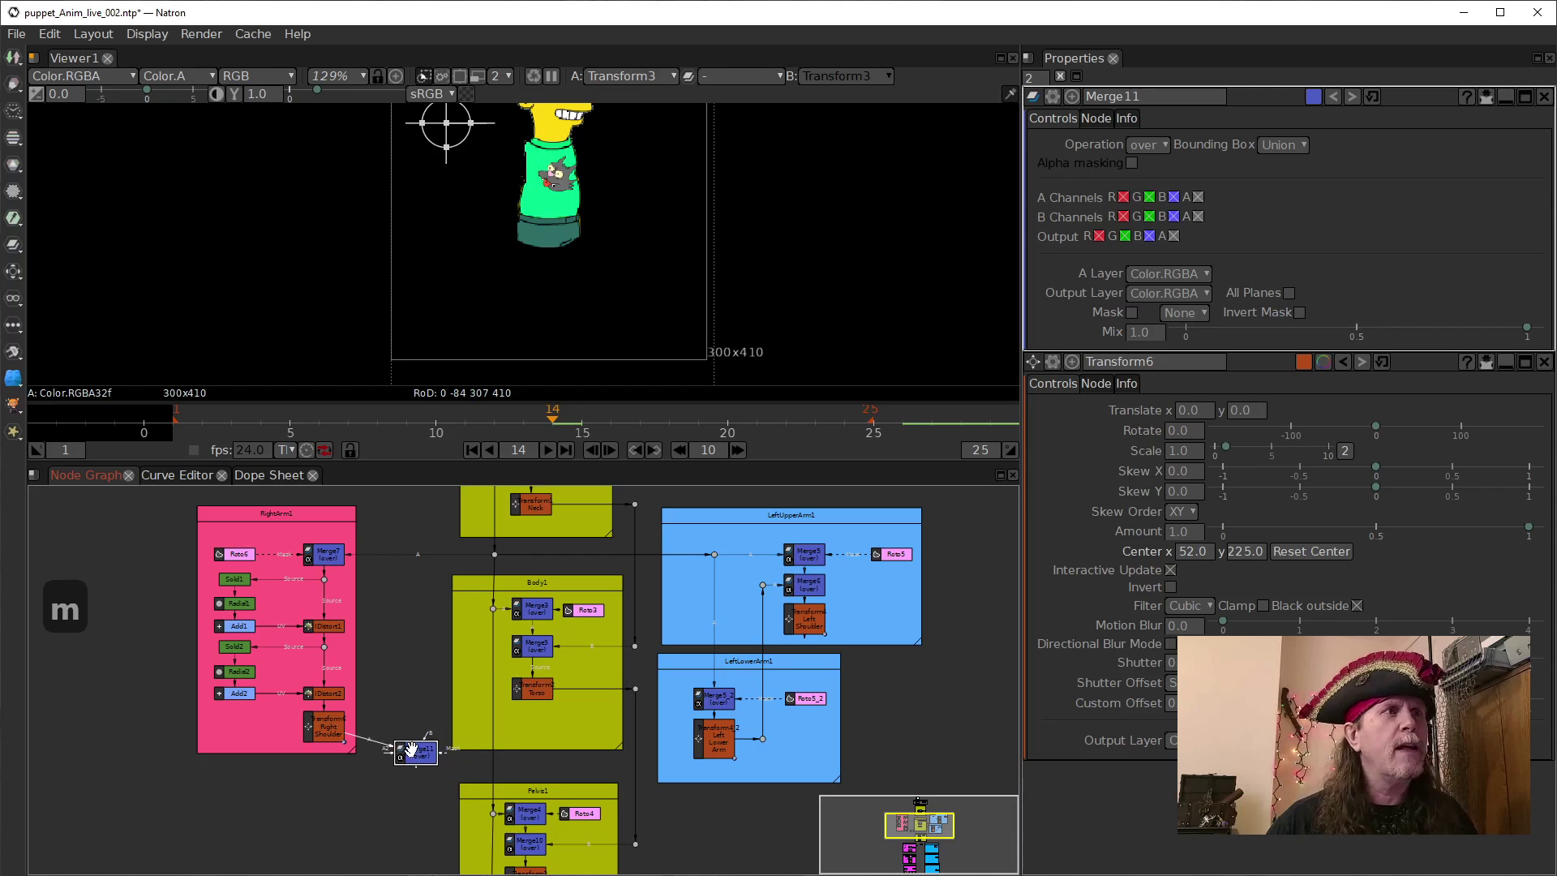
left_click_drag(427, 738, 523, 689)
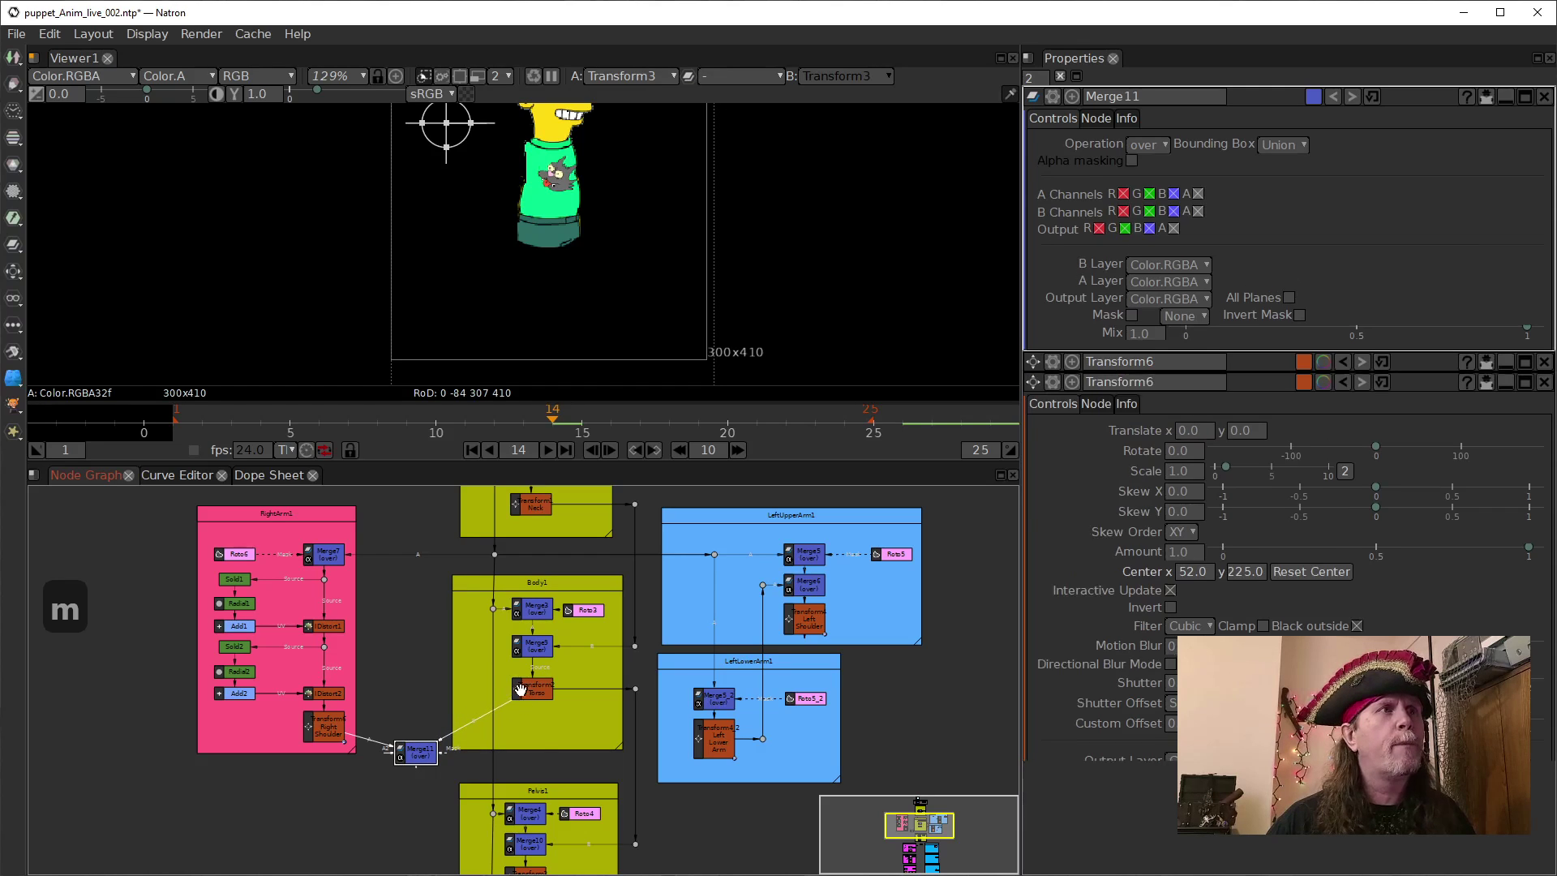
Show the new arm and torso merge in the viewer, with the arm and upper body in view.
left_click_drag(661, 776, 650, 679)
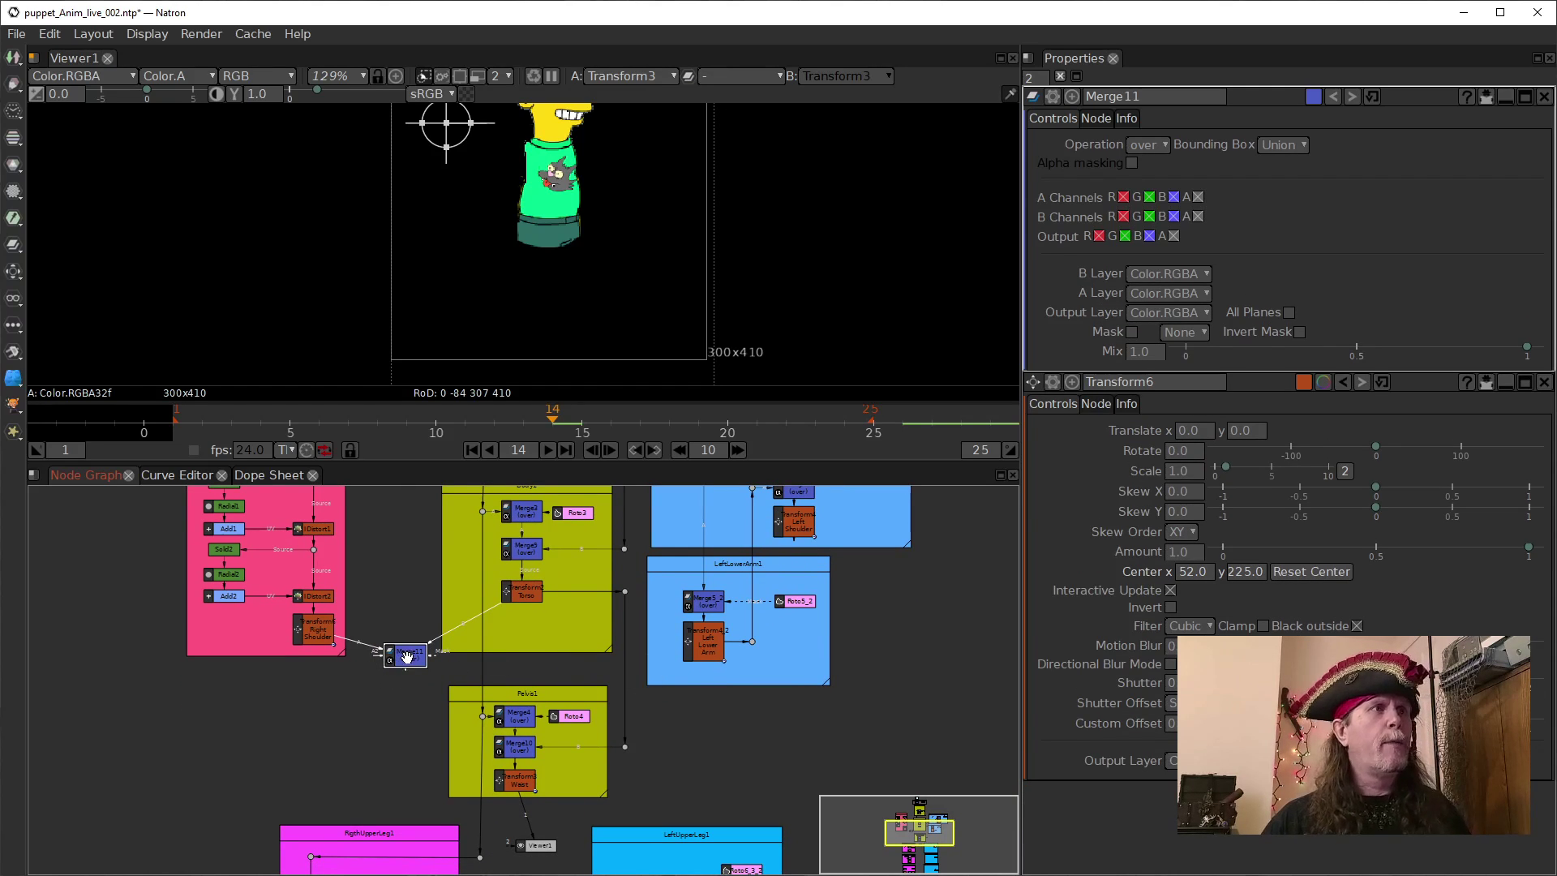
key("1")
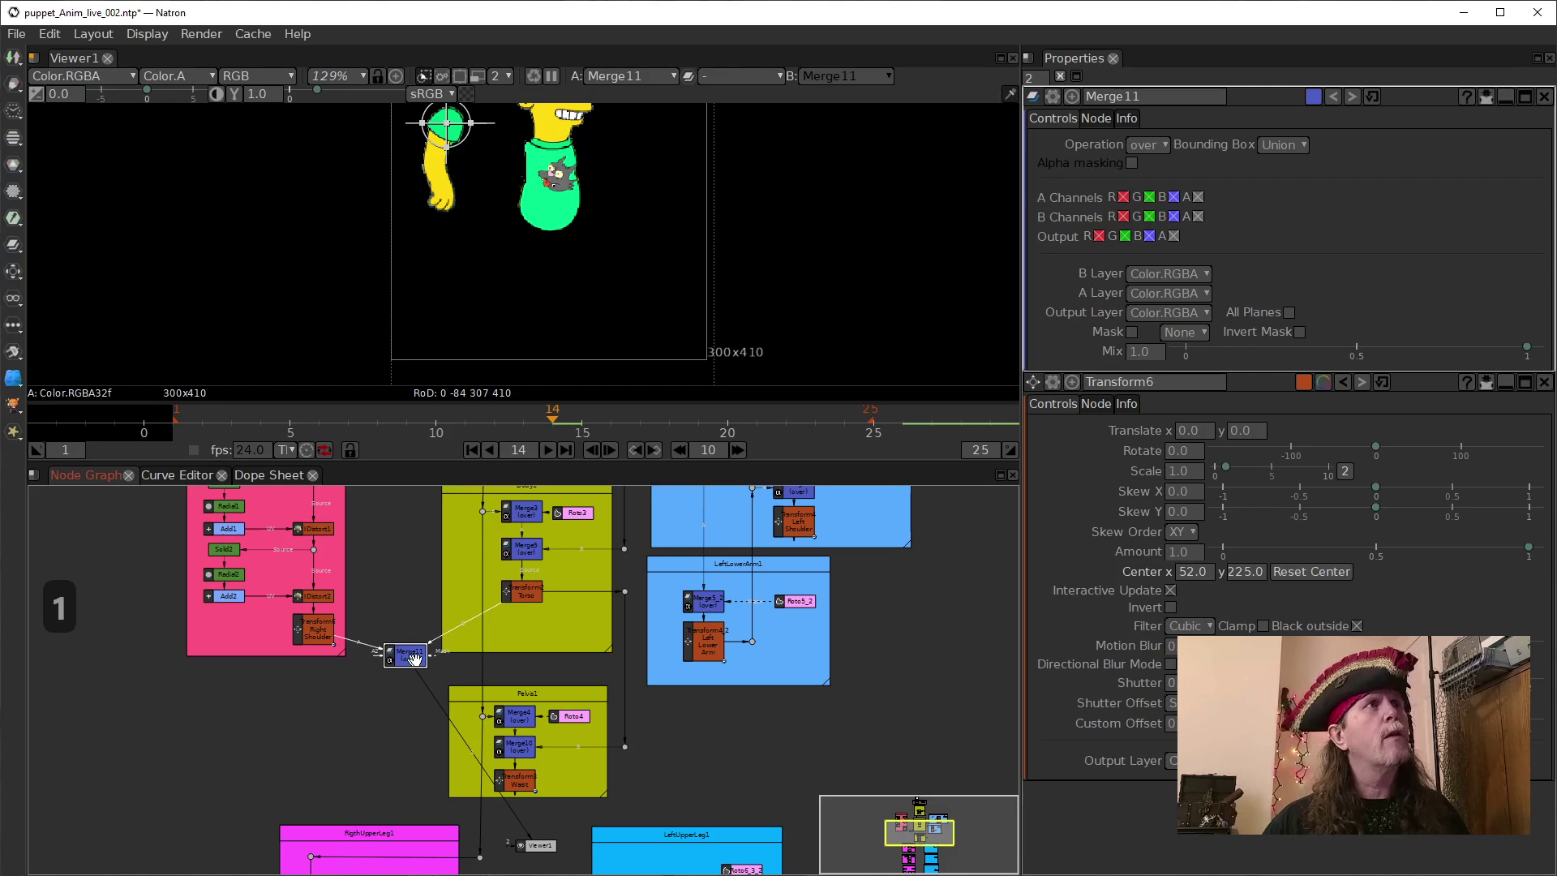
left_click_drag(511, 215, 506, 287)
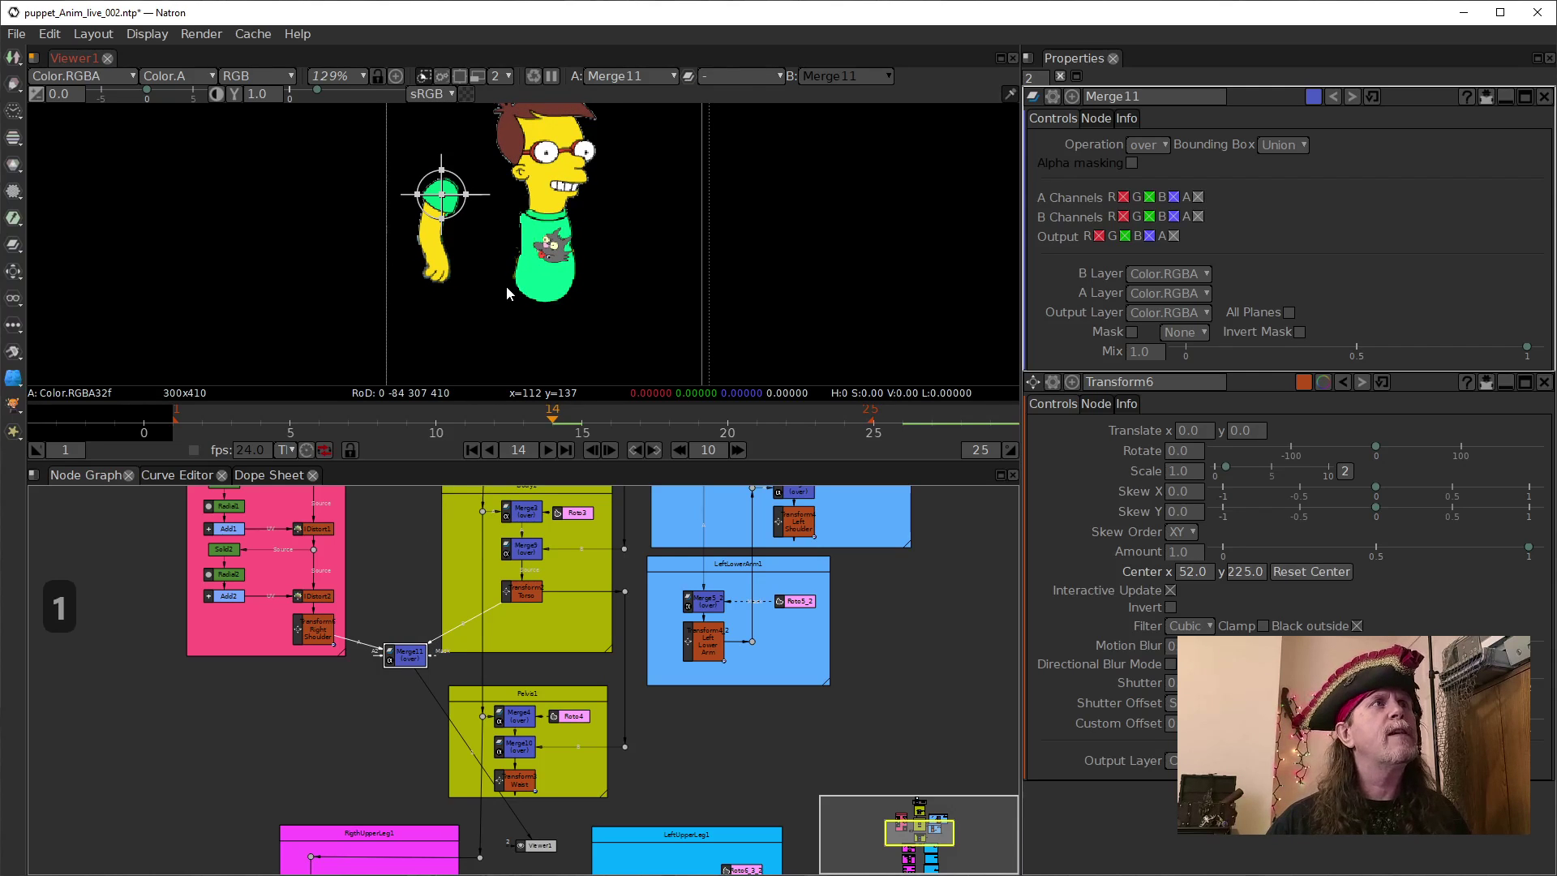
Set the Right Shoulder transform's x translation to 77 to bring the arm across to the torso.
left_click(313, 633)
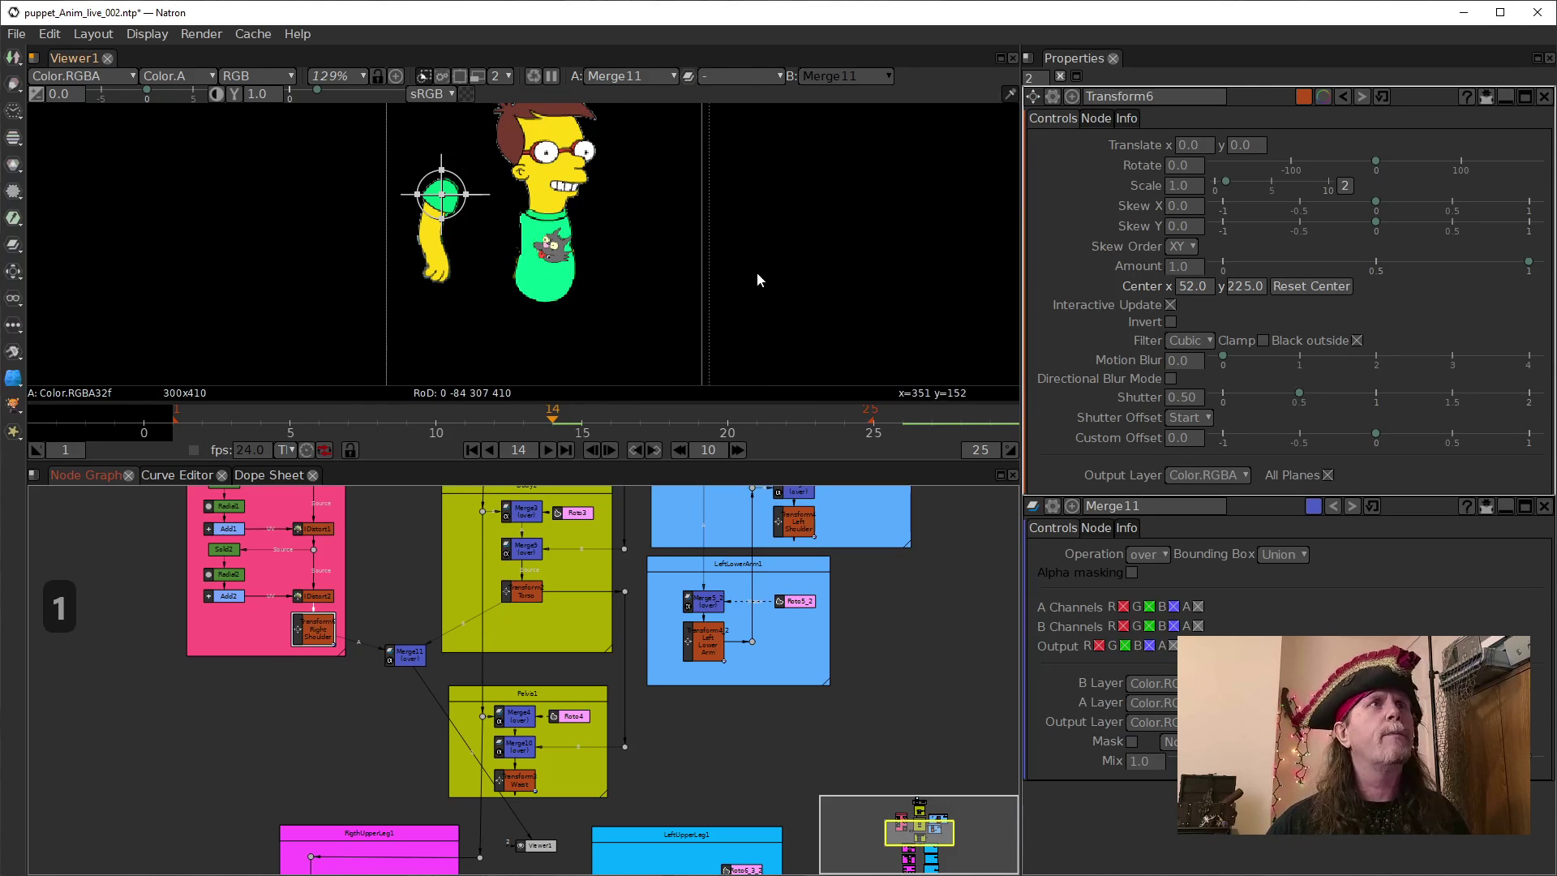
left_click(1181, 145)
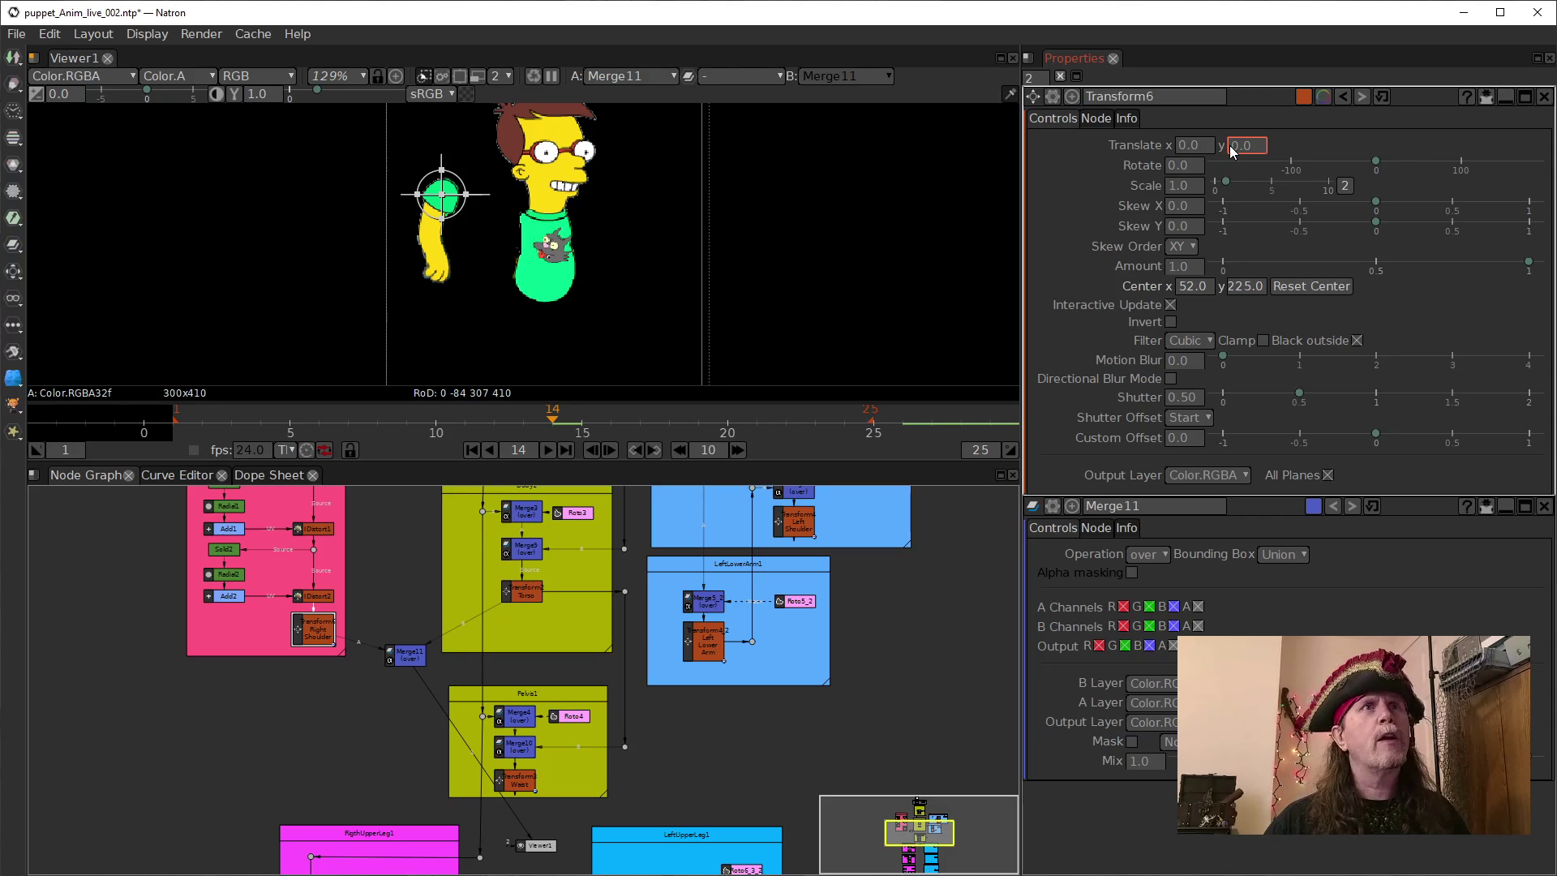
left_click(1176, 146)
scroll(1175, 146, "up", 20)
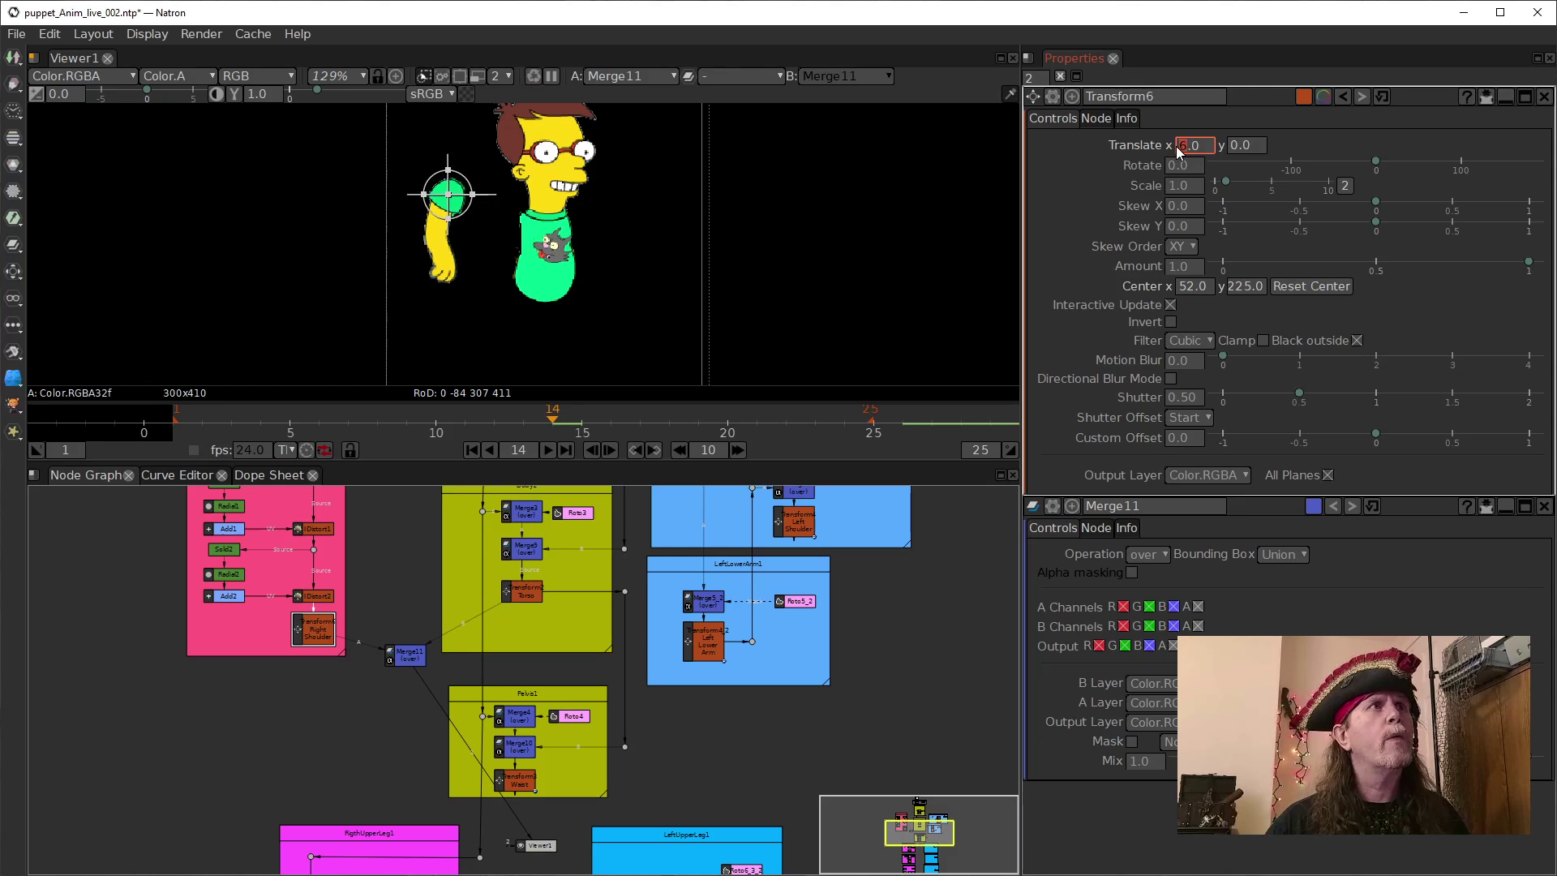
scroll(1176, 146, "up", 7)
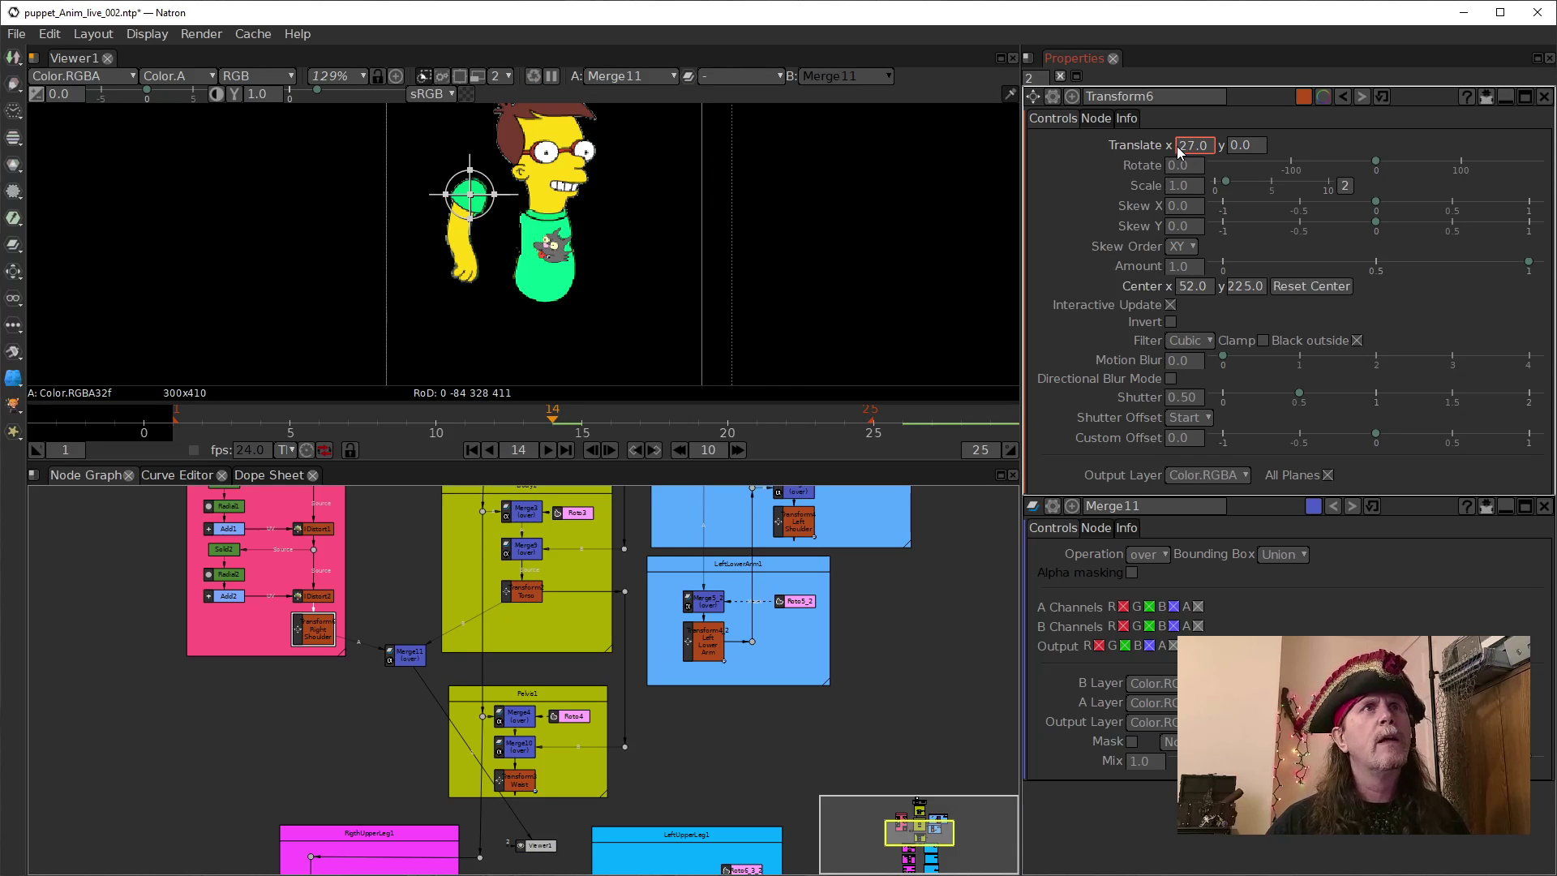
scroll(1176, 146, "up", 20)
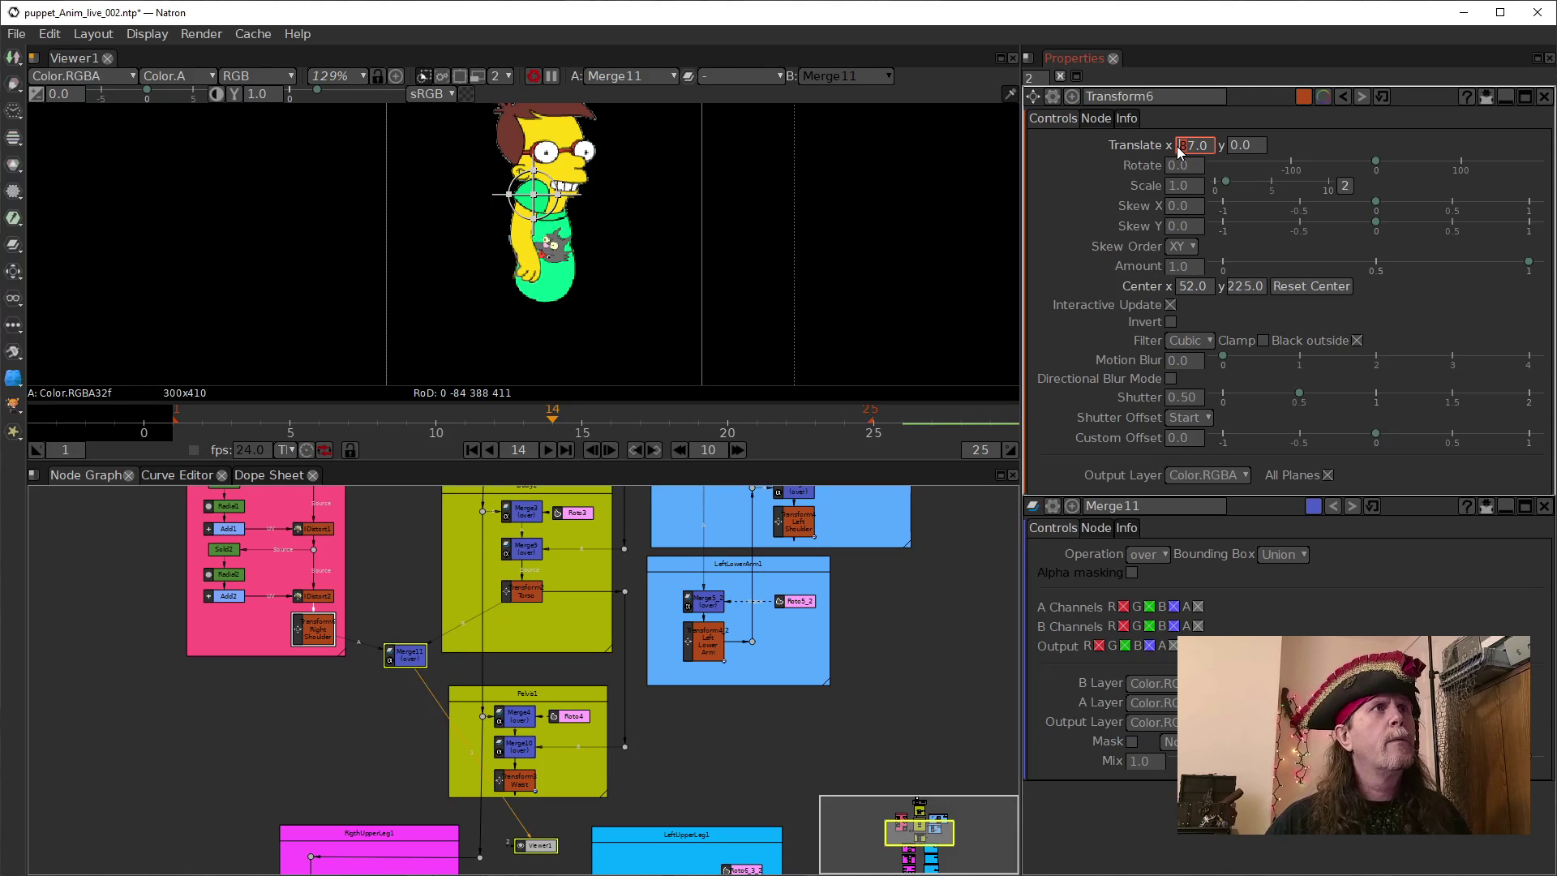
Set the Right Shoulder transform's y translation to -38 to lower the arm onto the shoulder.
left_click(1230, 143)
scroll(1229, 144, "down", 20)
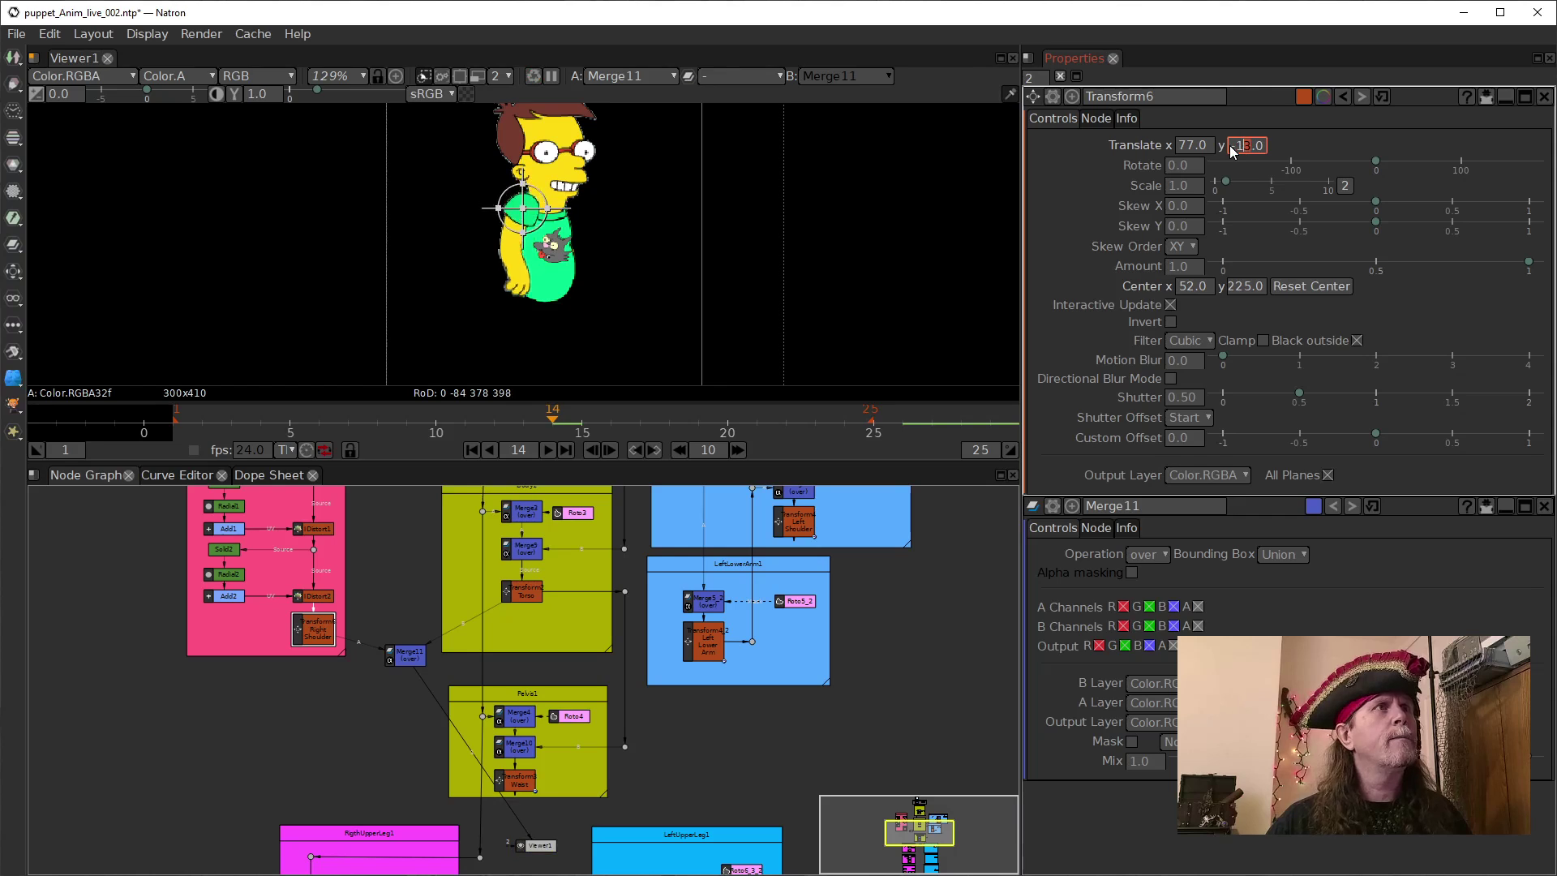
scroll(1232, 146, "down", 17)
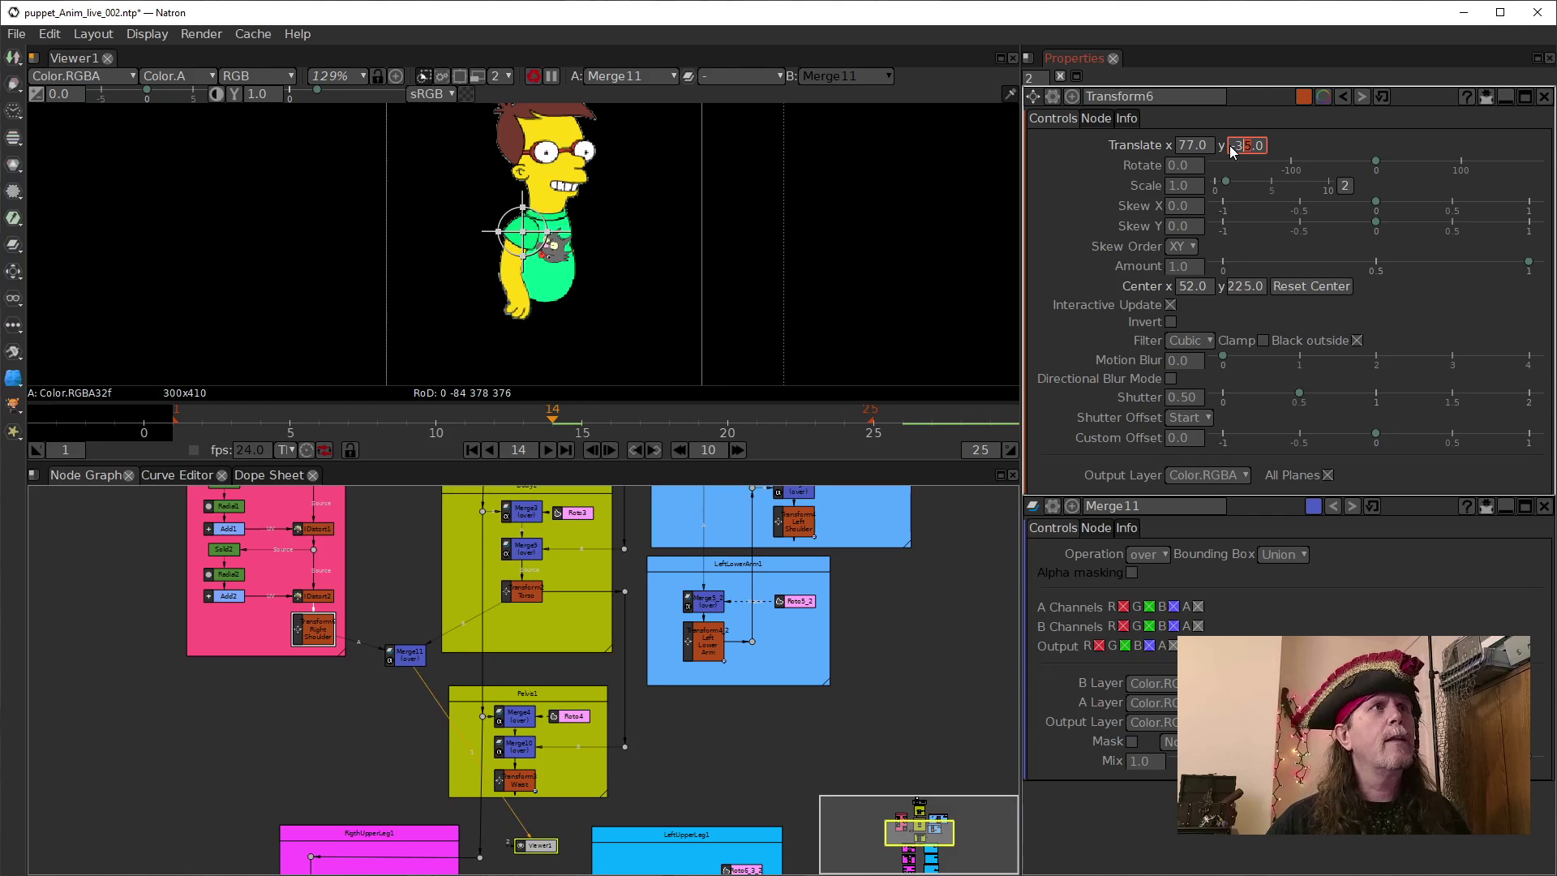
scroll(1232, 146, "down", 1)
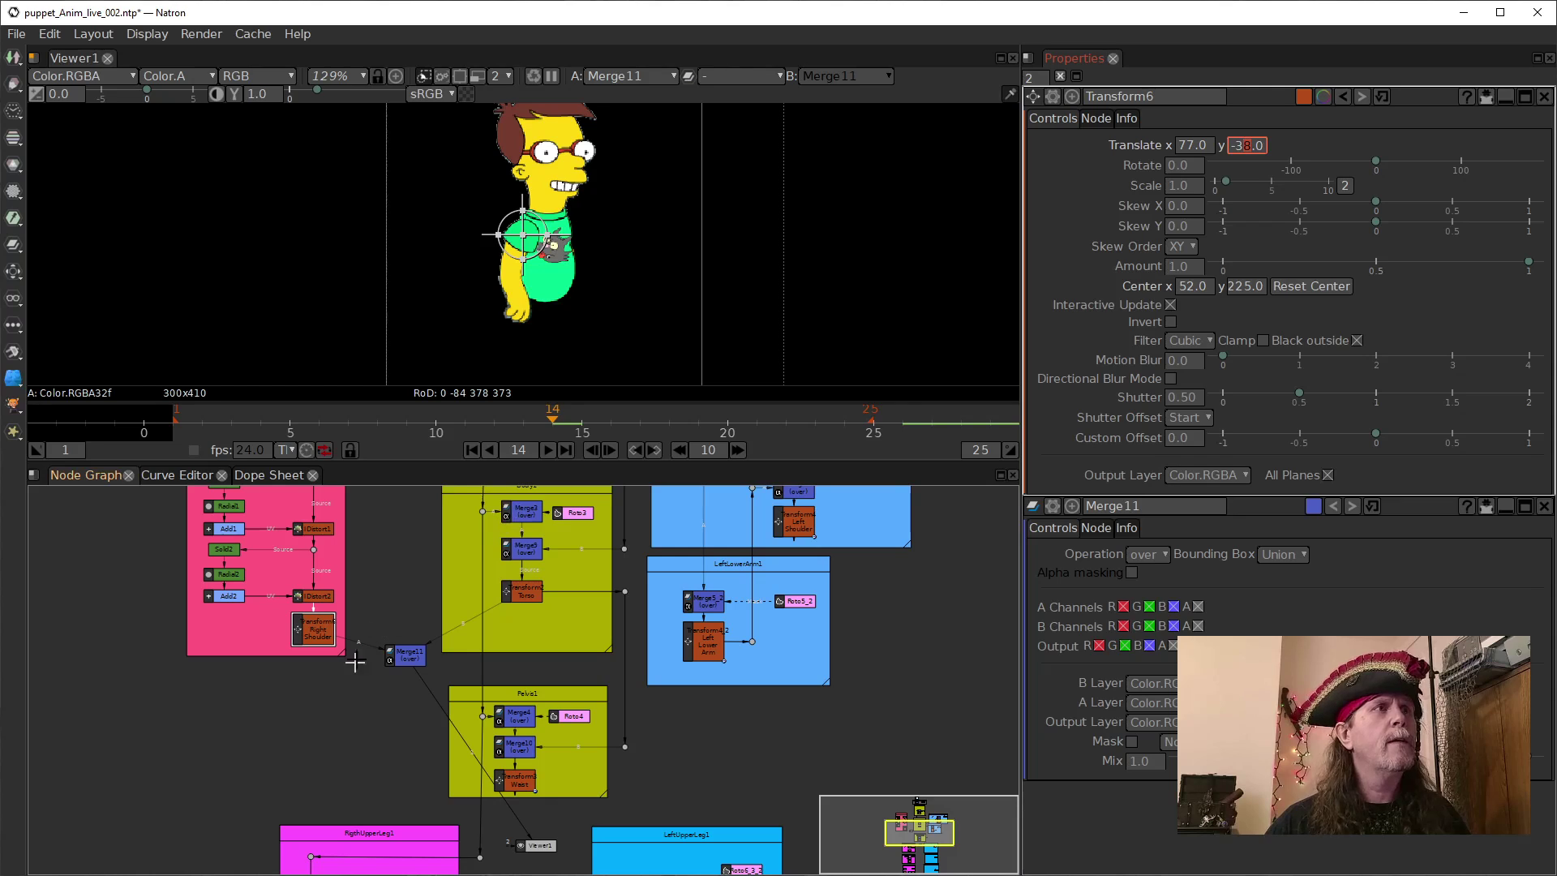
left_click(1173, 166)
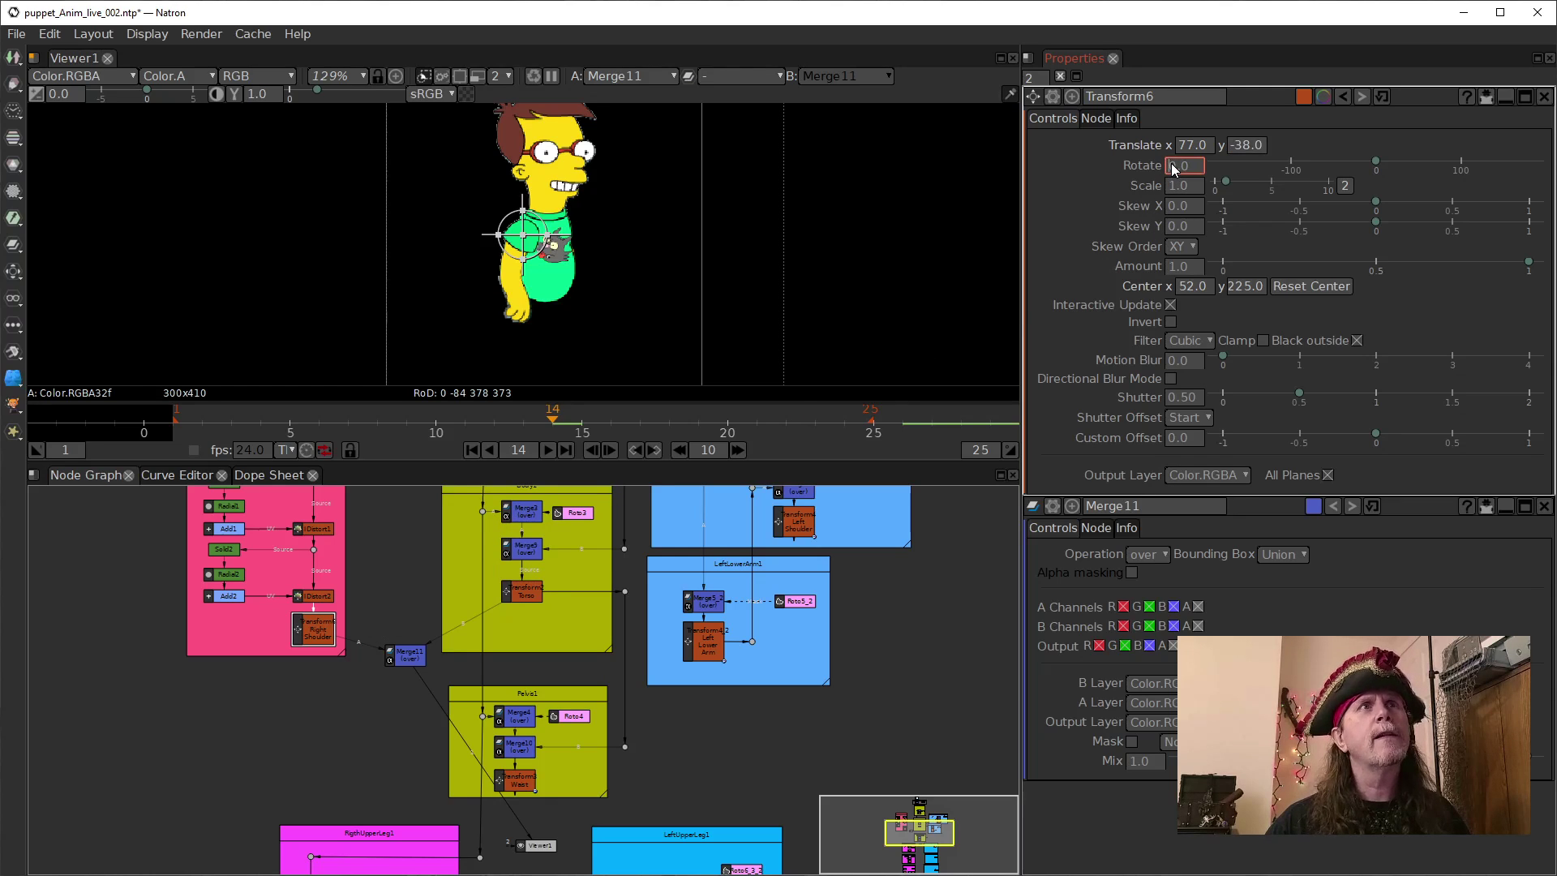
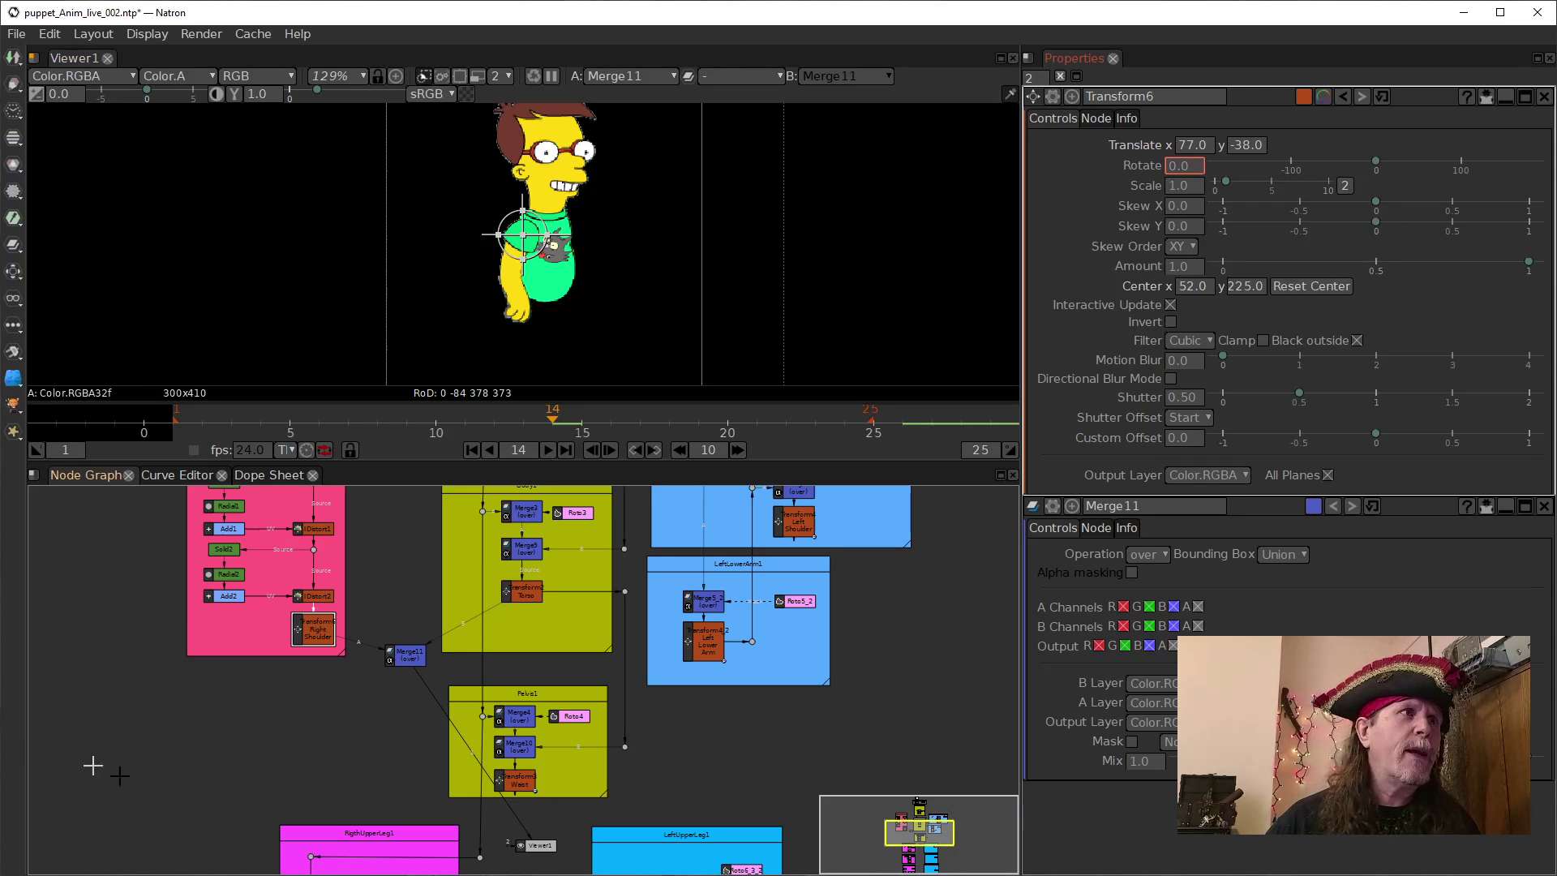
Duplicate the Right Shoulder transform and place the copy in the empty space below the RightArm1 group.
scroll(206, 766, "up", 3)
left_click_drag(343, 681, 304, 777)
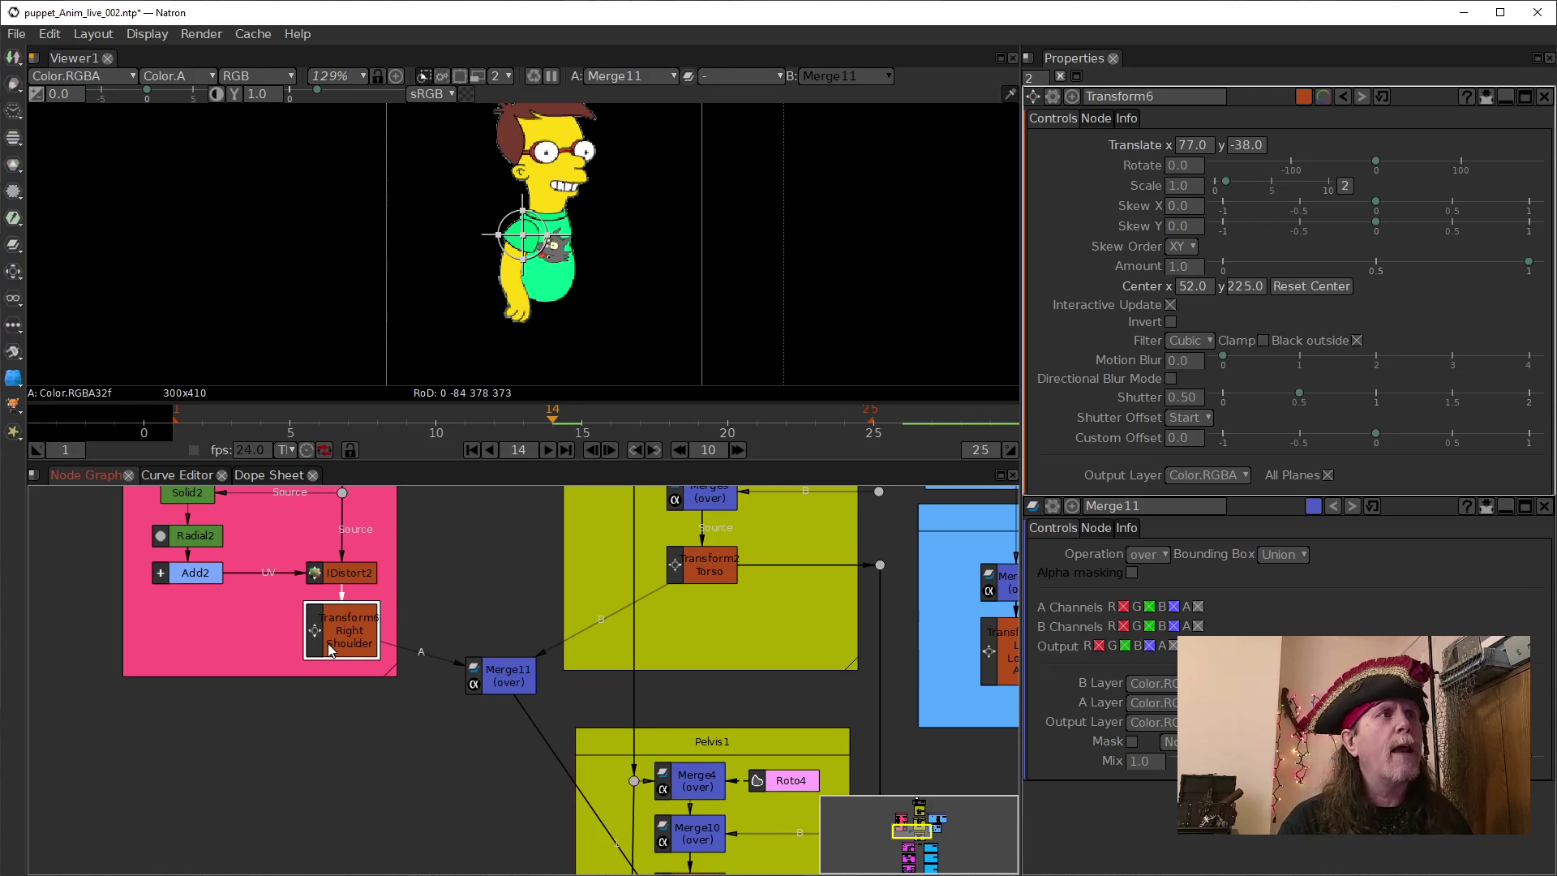
key("alt+c")
mouse_move(331, 649)
left_mouse_down()
mouse_move(258, 696)
mouse_move(240, 740)
mouse_move(274, 781)
left_mouse_up()
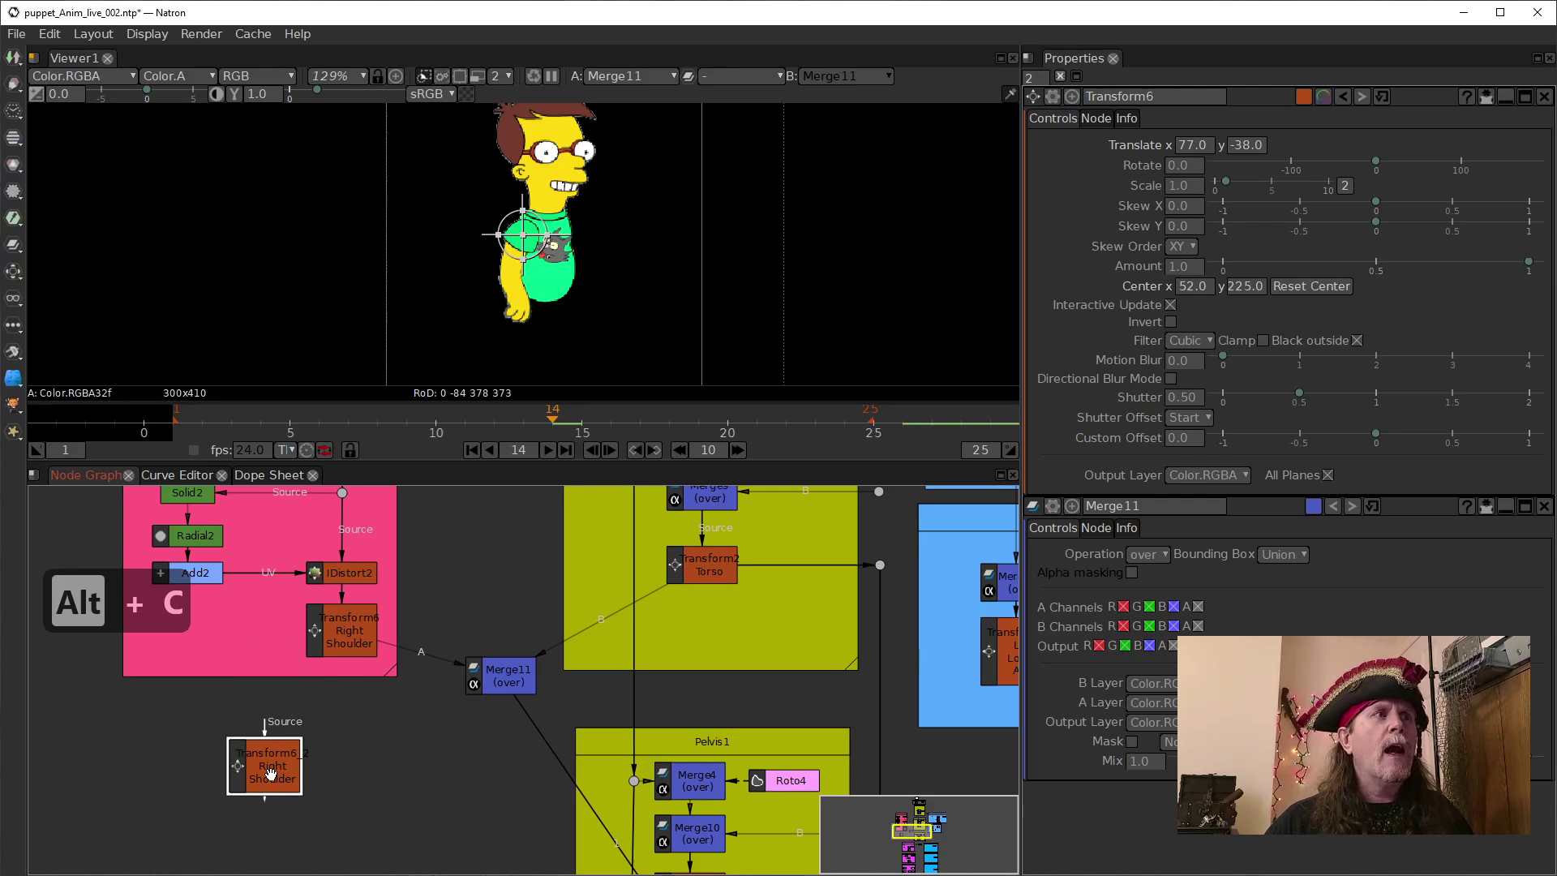
Add a third line reading "lock" to the label of the copied Right Shoulder transform.
double_click(272, 781)
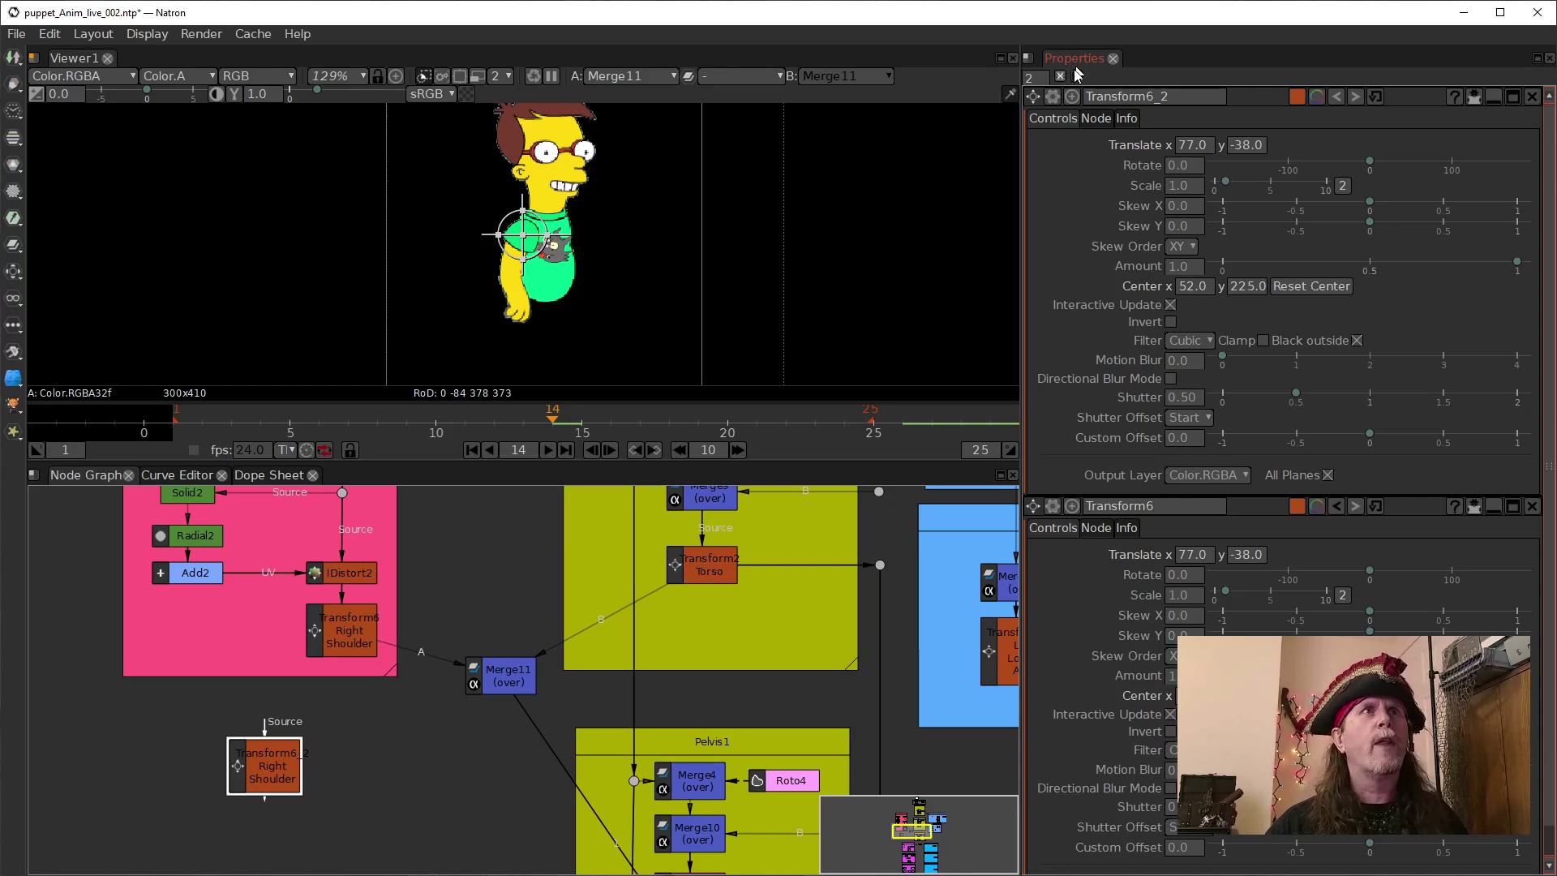
left_click(1096, 119)
left_click(1342, 173)
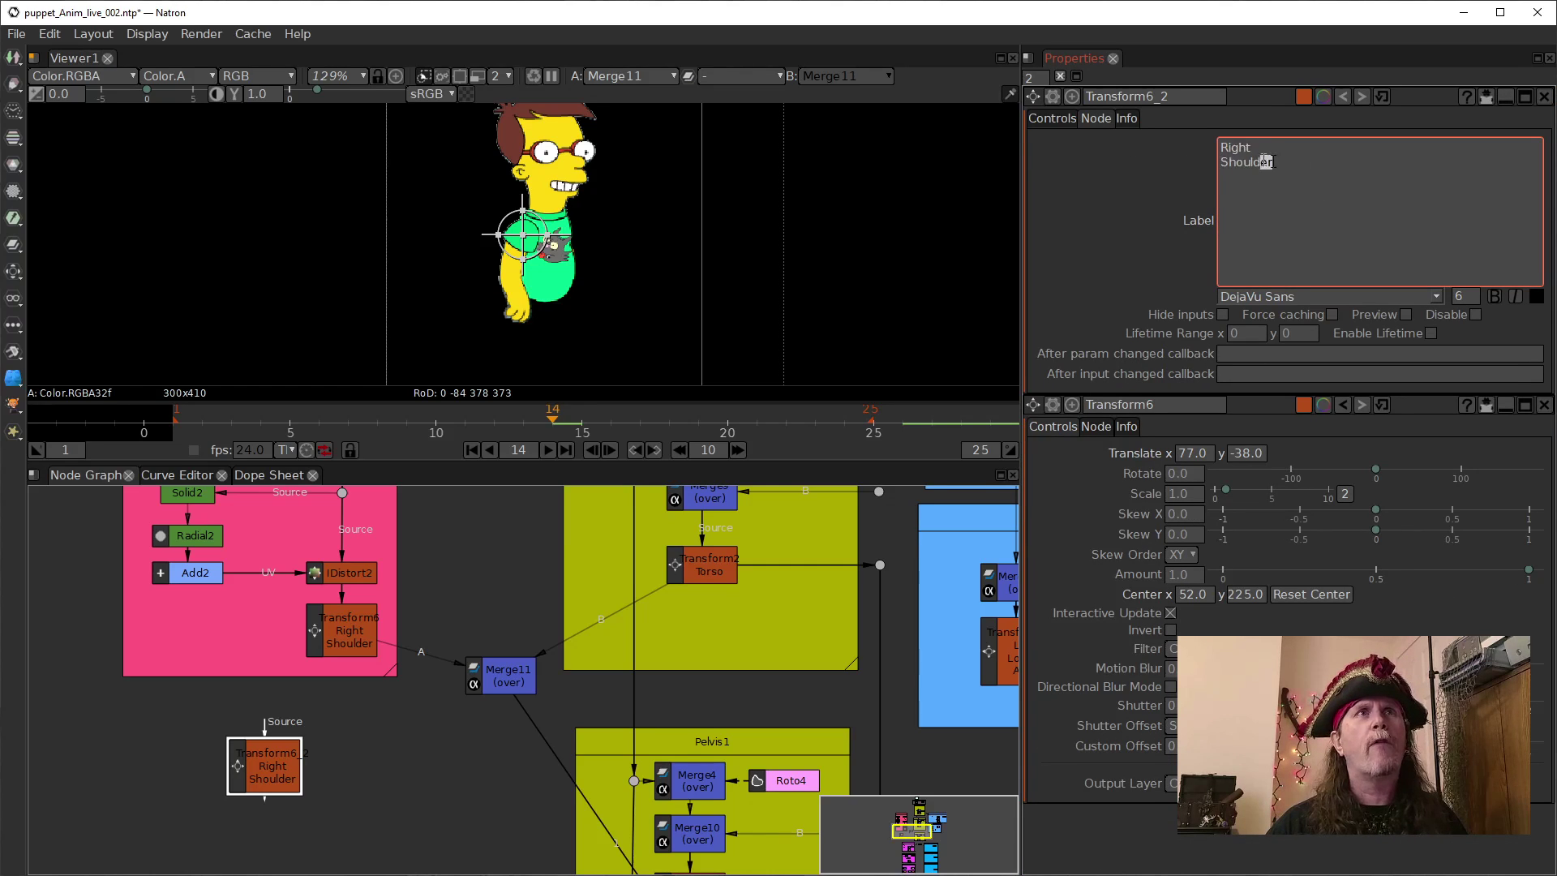
key("Return")
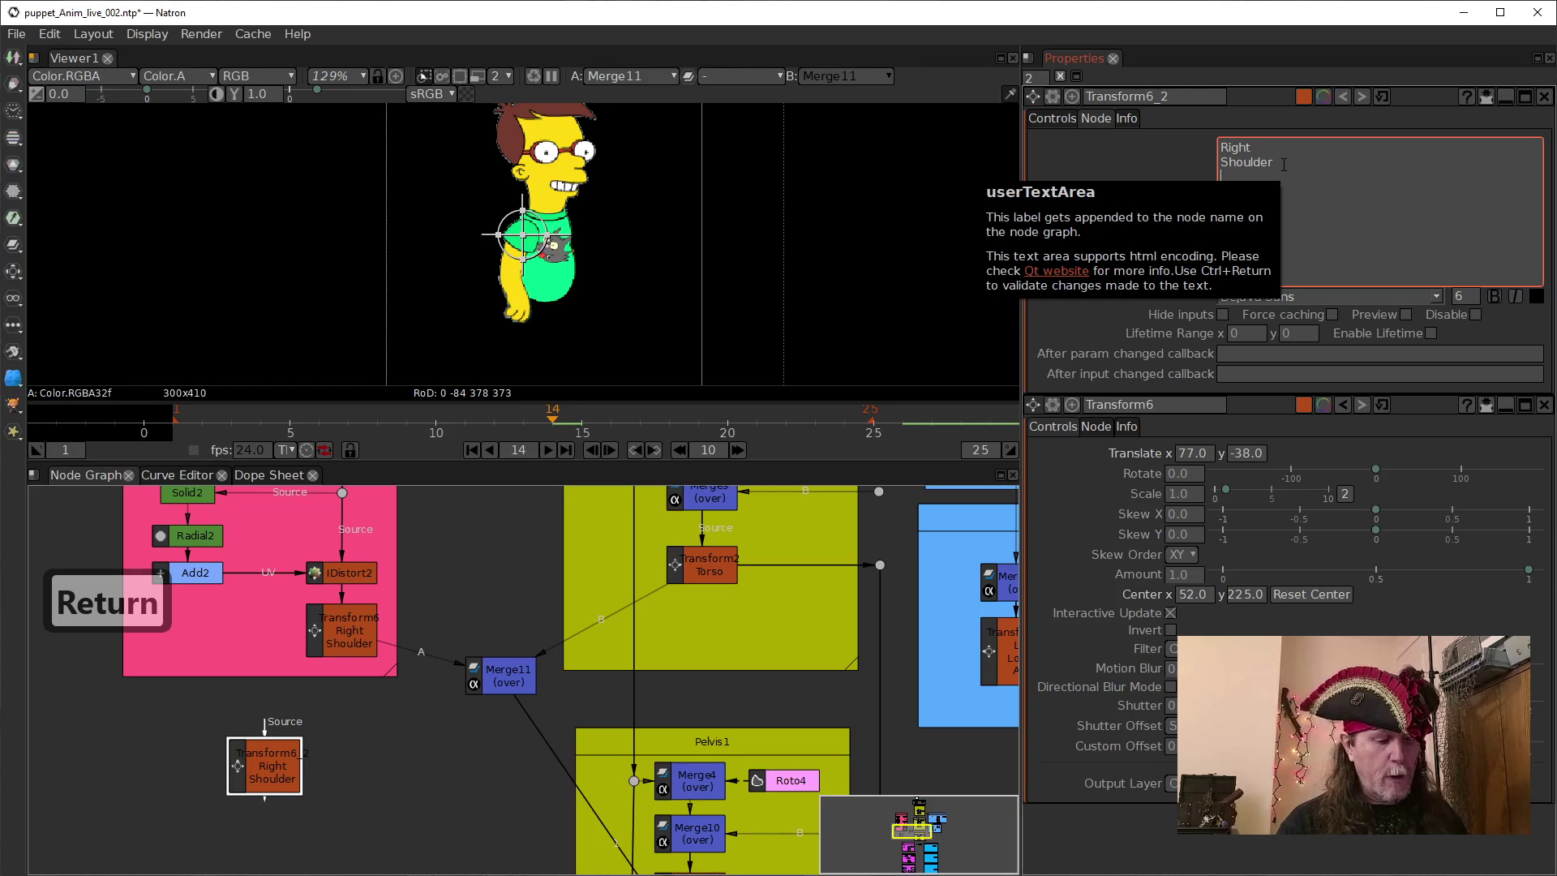
type("lock")
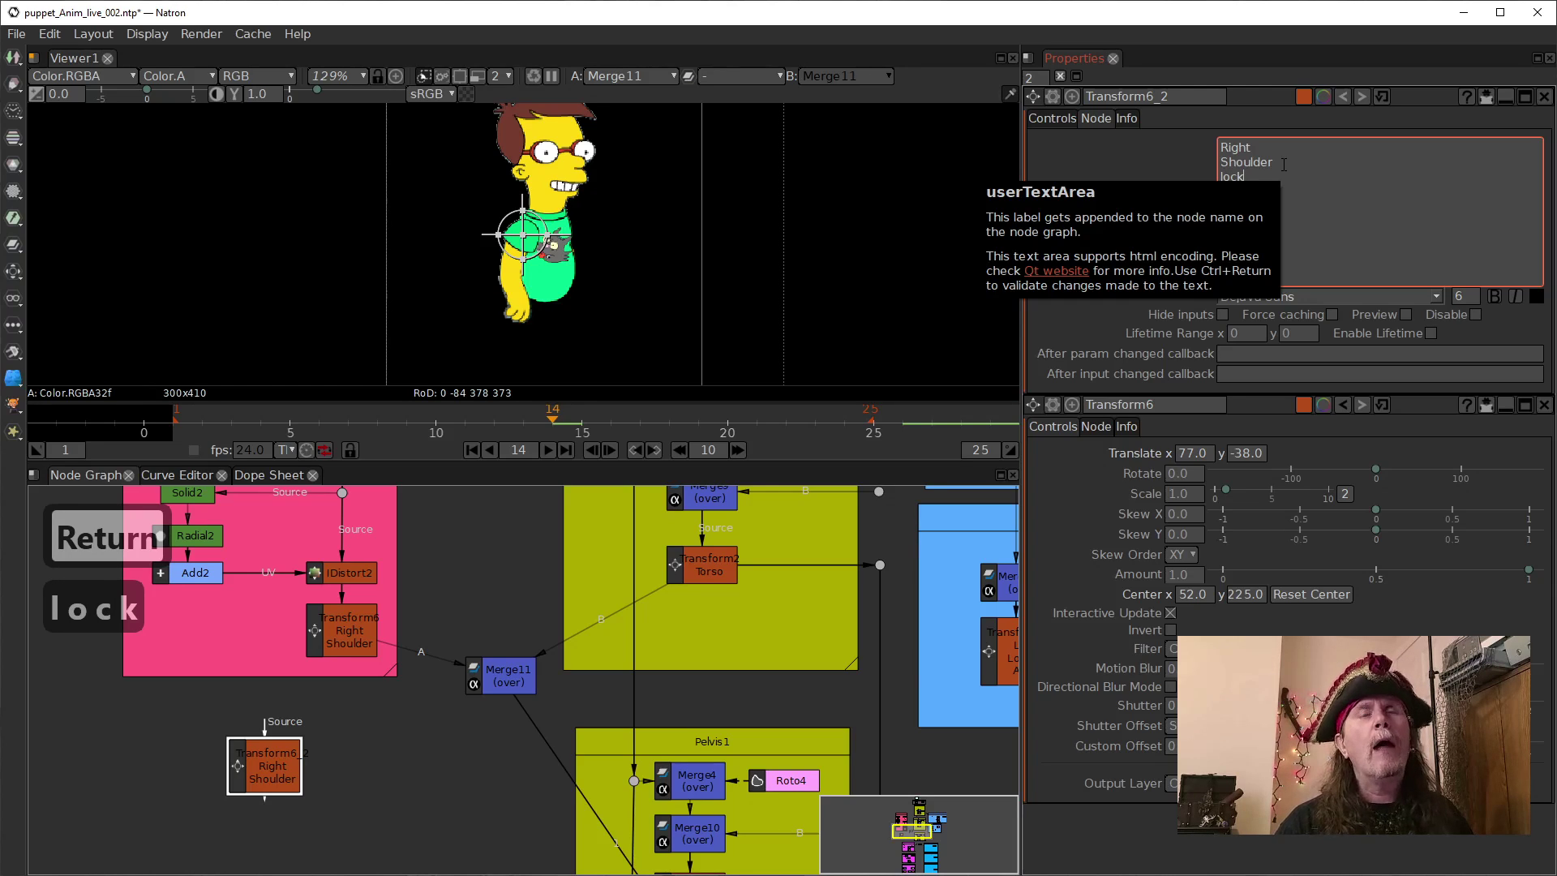
left_click(422, 774)
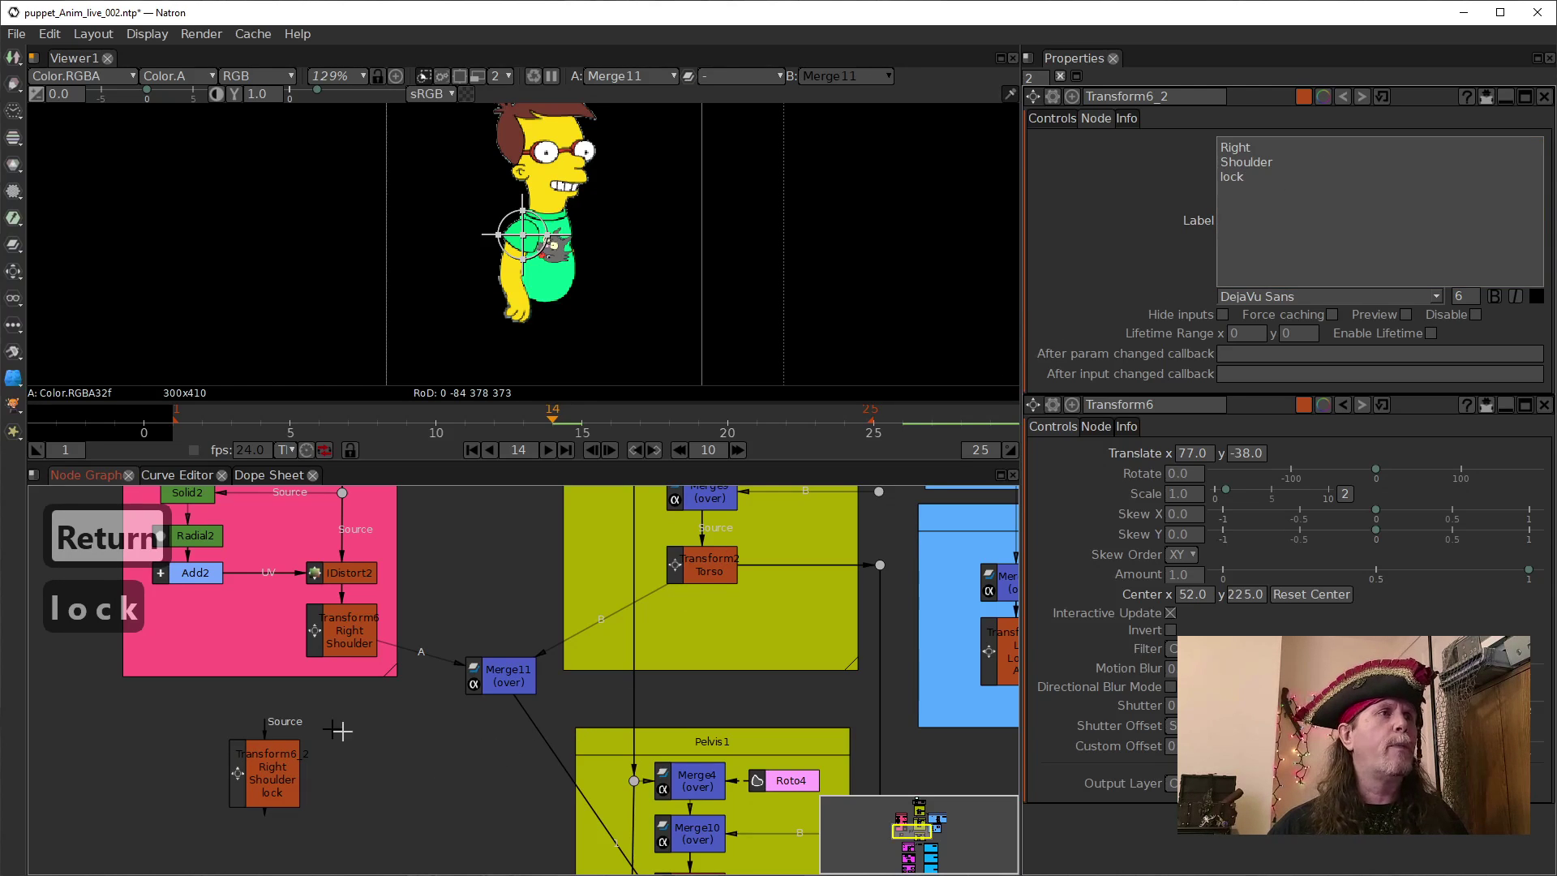
Connect the Right Shoulder lock transform's source to IDistort2 inside the arm group and color the node dark red.
left_click_drag(265, 728, 340, 625)
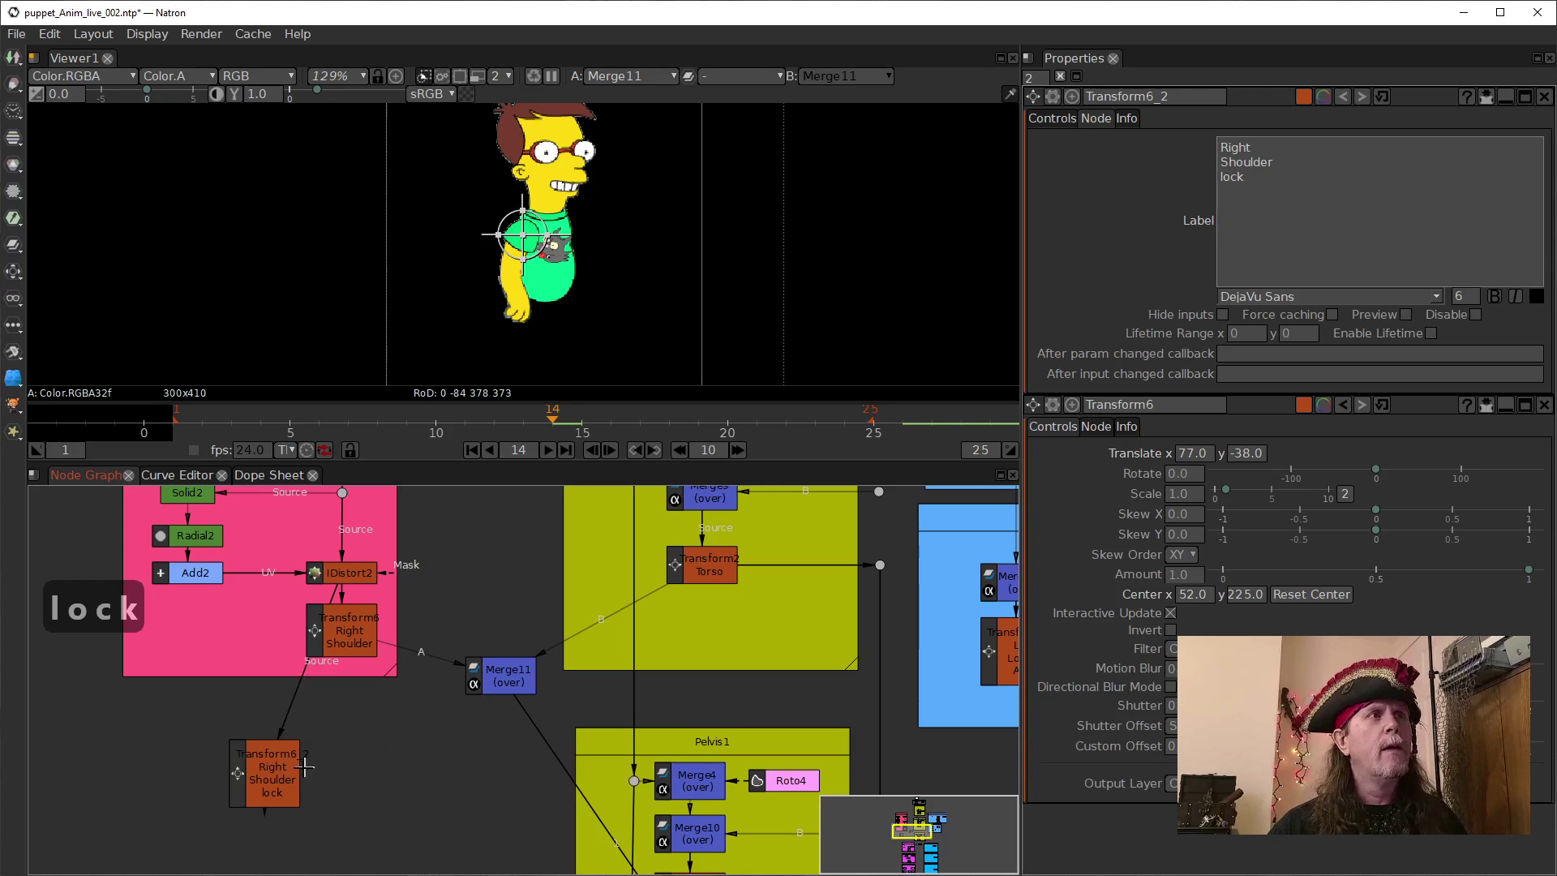
left_click_drag(273, 779, 230, 637)
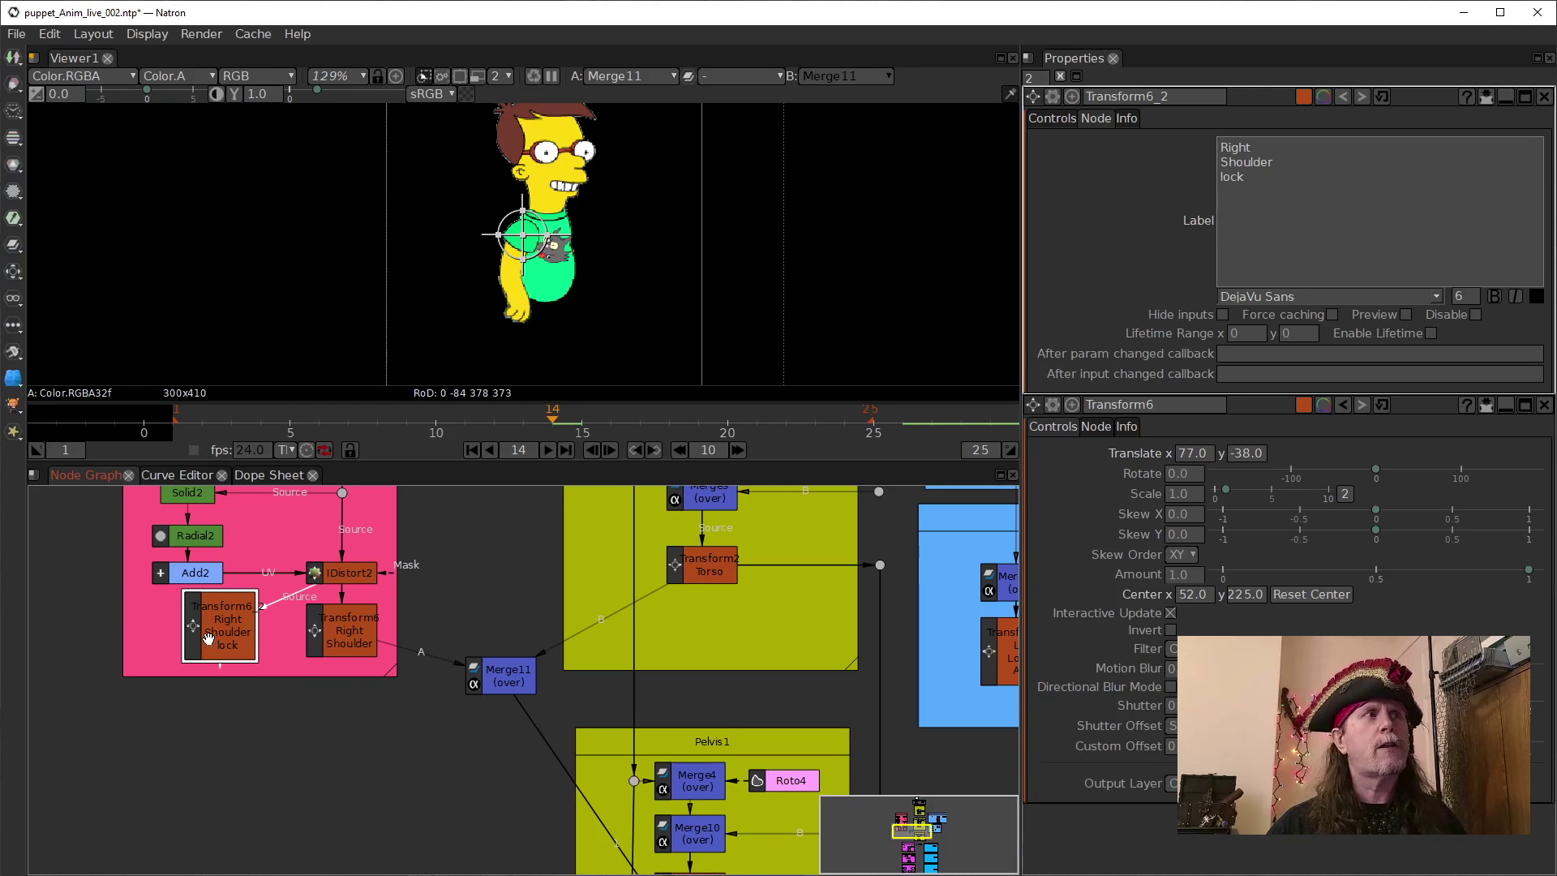
left_click(1303, 97)
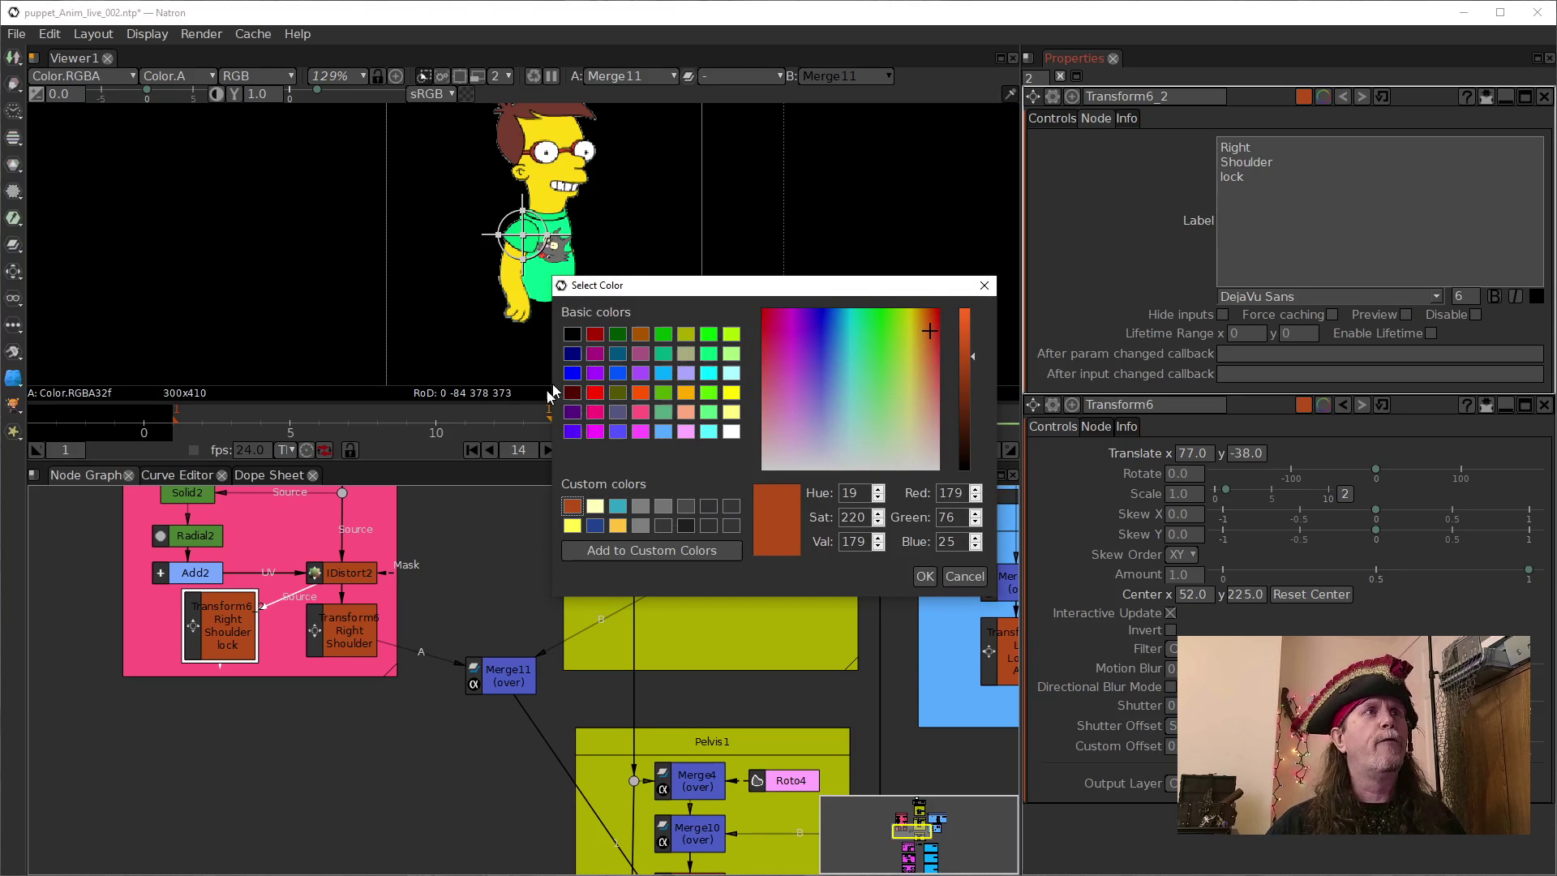
left_click(595, 333)
left_click(929, 575)
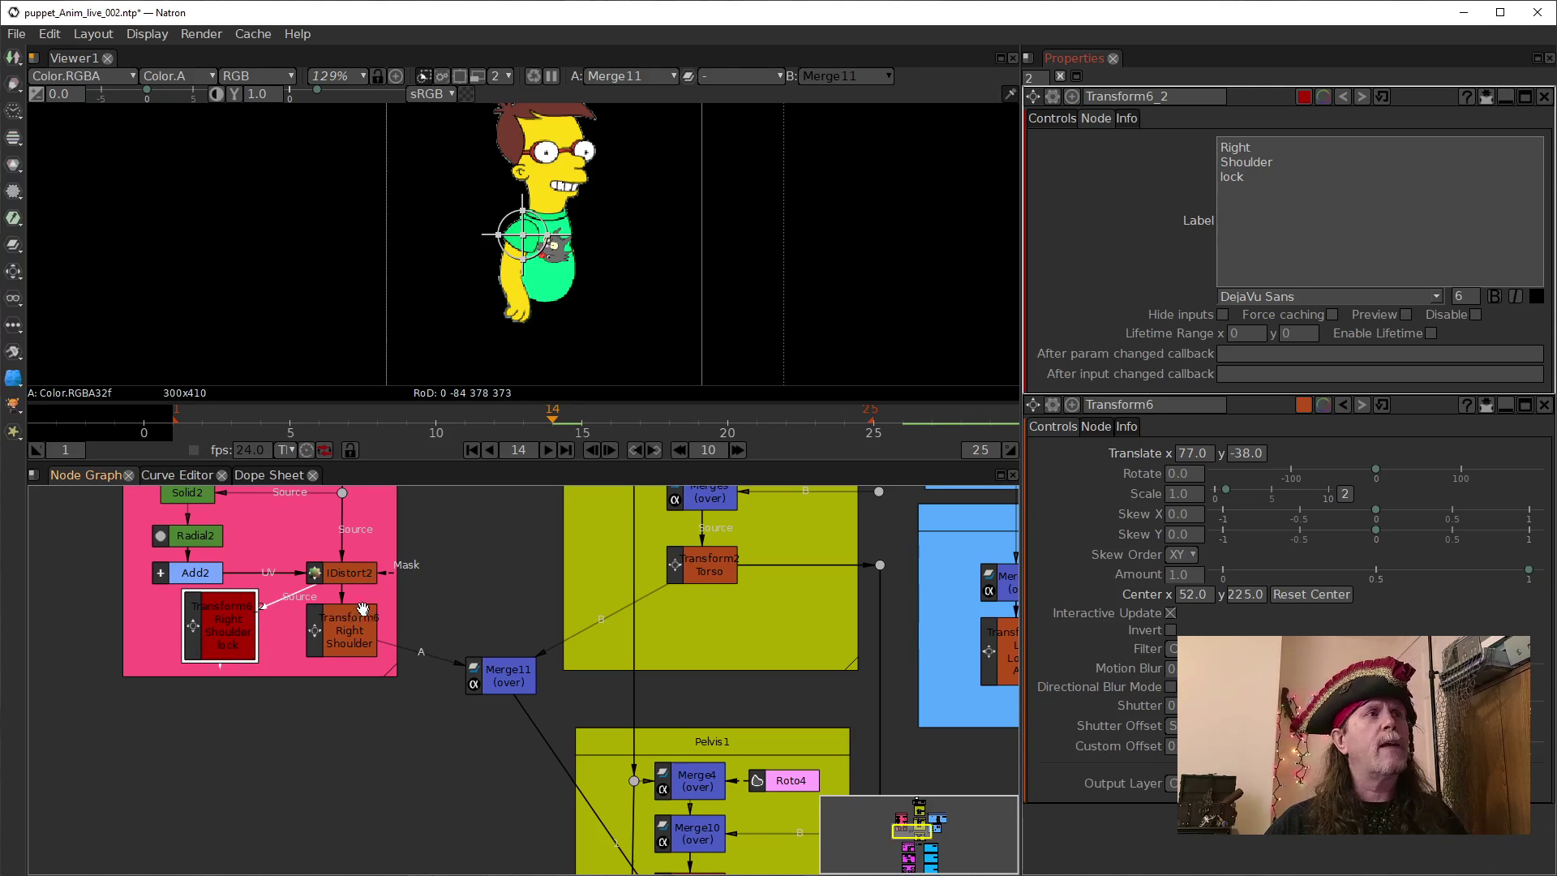
Feed the Right Shoulder transform from the Right Shoulder lock transform and set its x and y translation to 0.
left_click_drag(340, 596, 225, 621)
left_click_drag(343, 596, 228, 633)
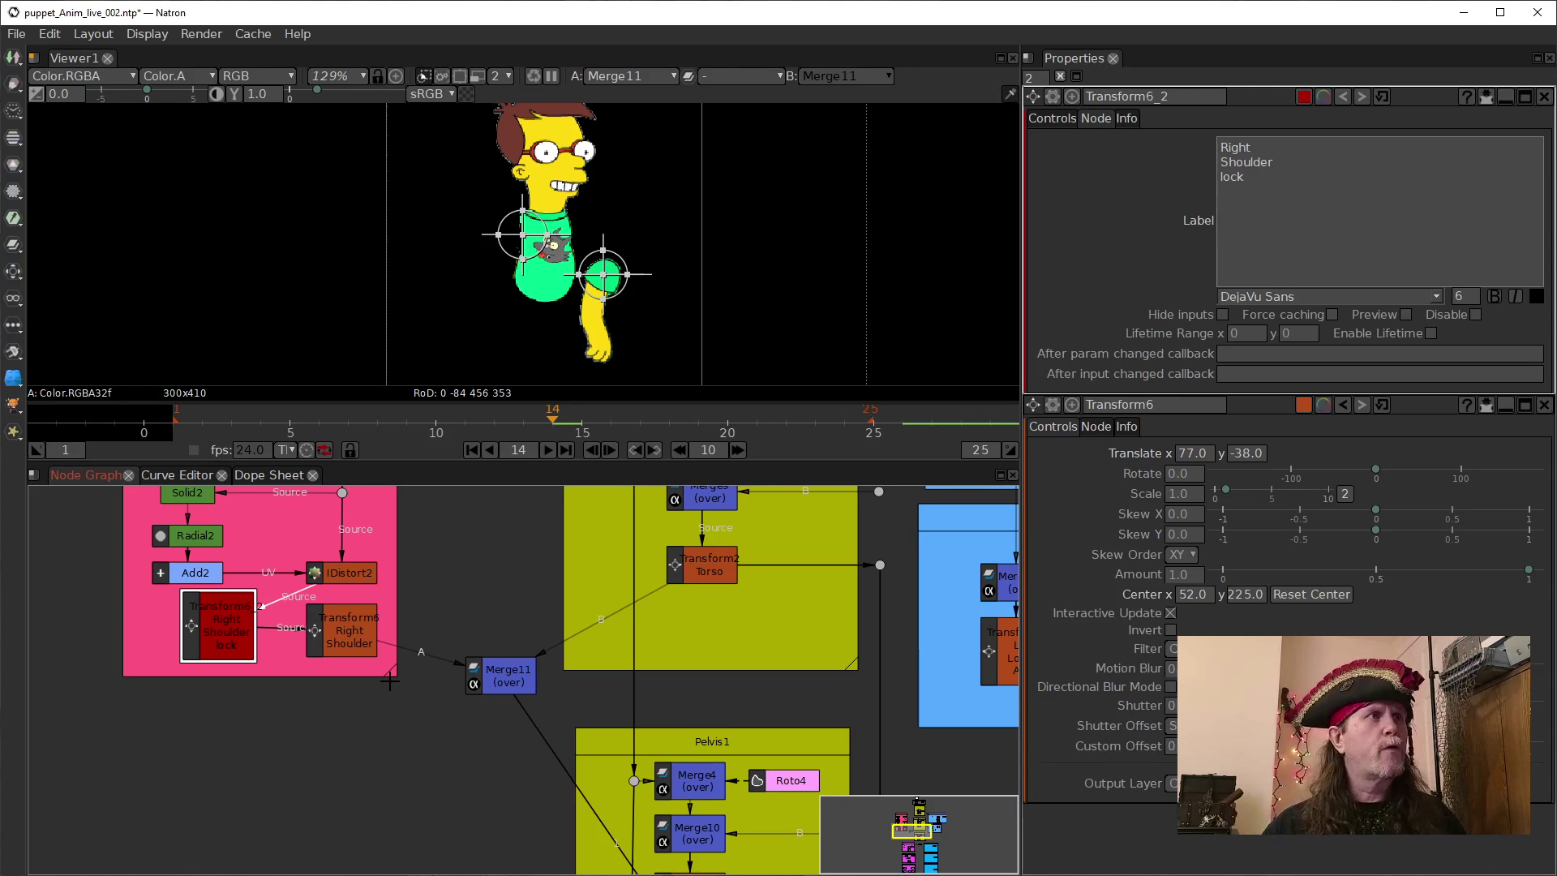
left_click(339, 631)
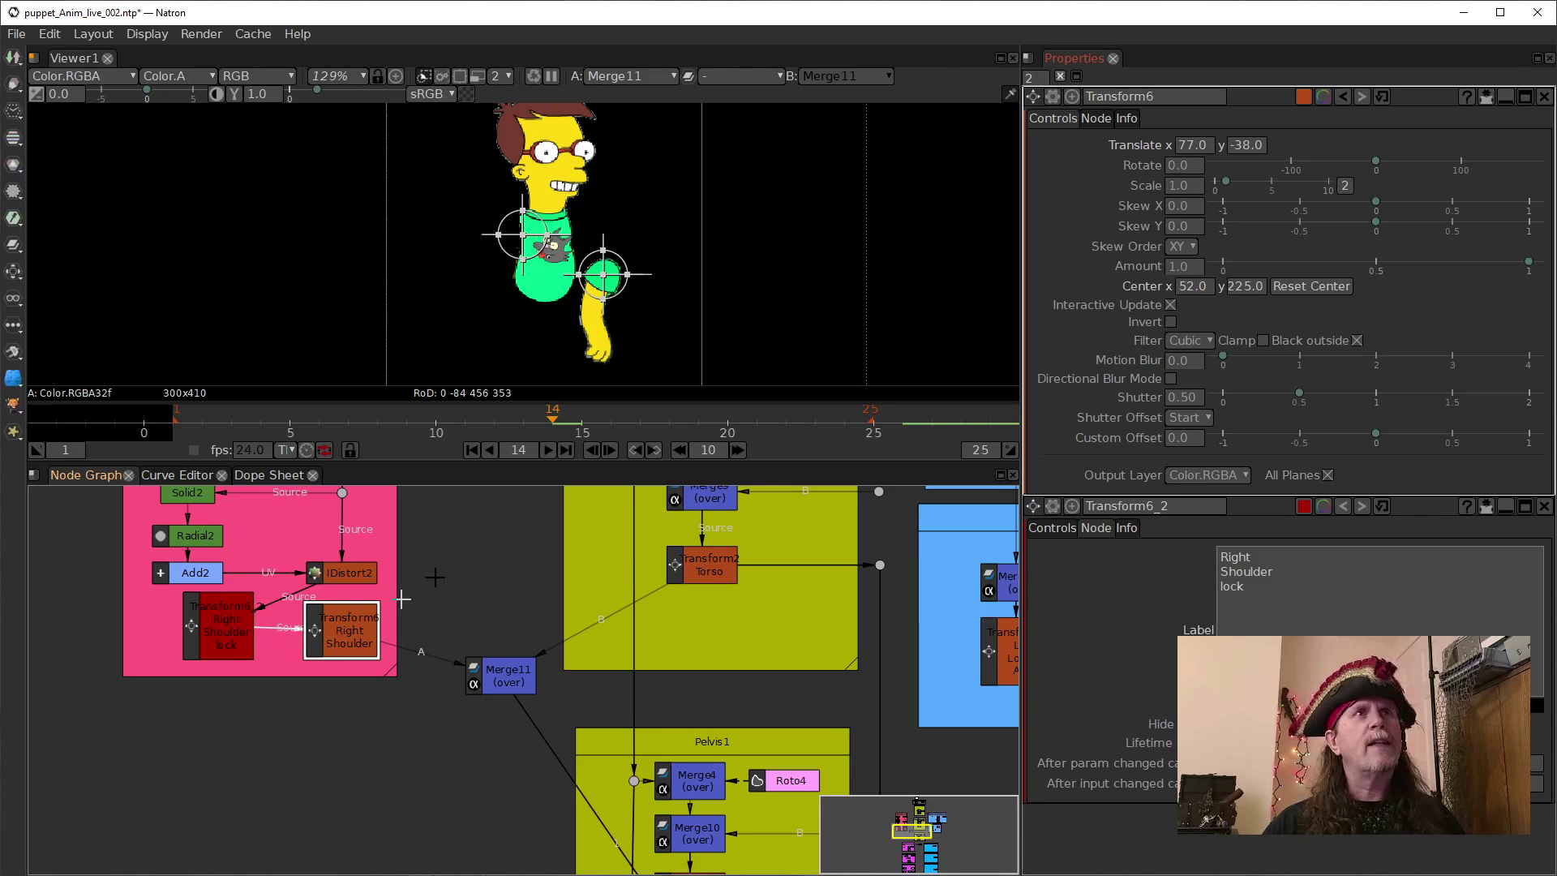
left_click(1198, 145)
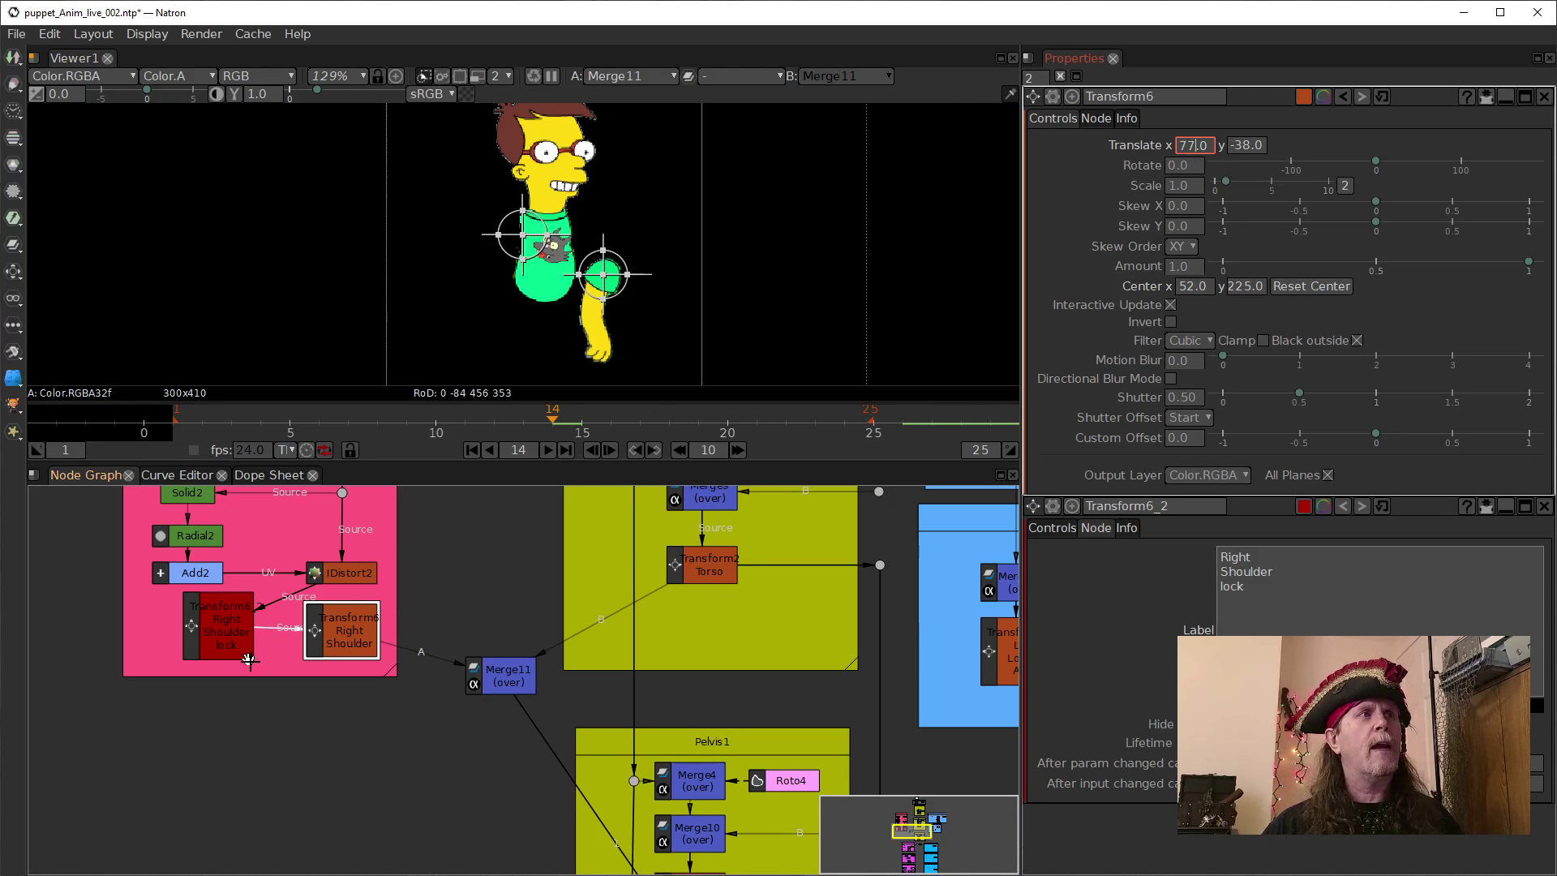
left_click_drag(357, 631, 356, 626)
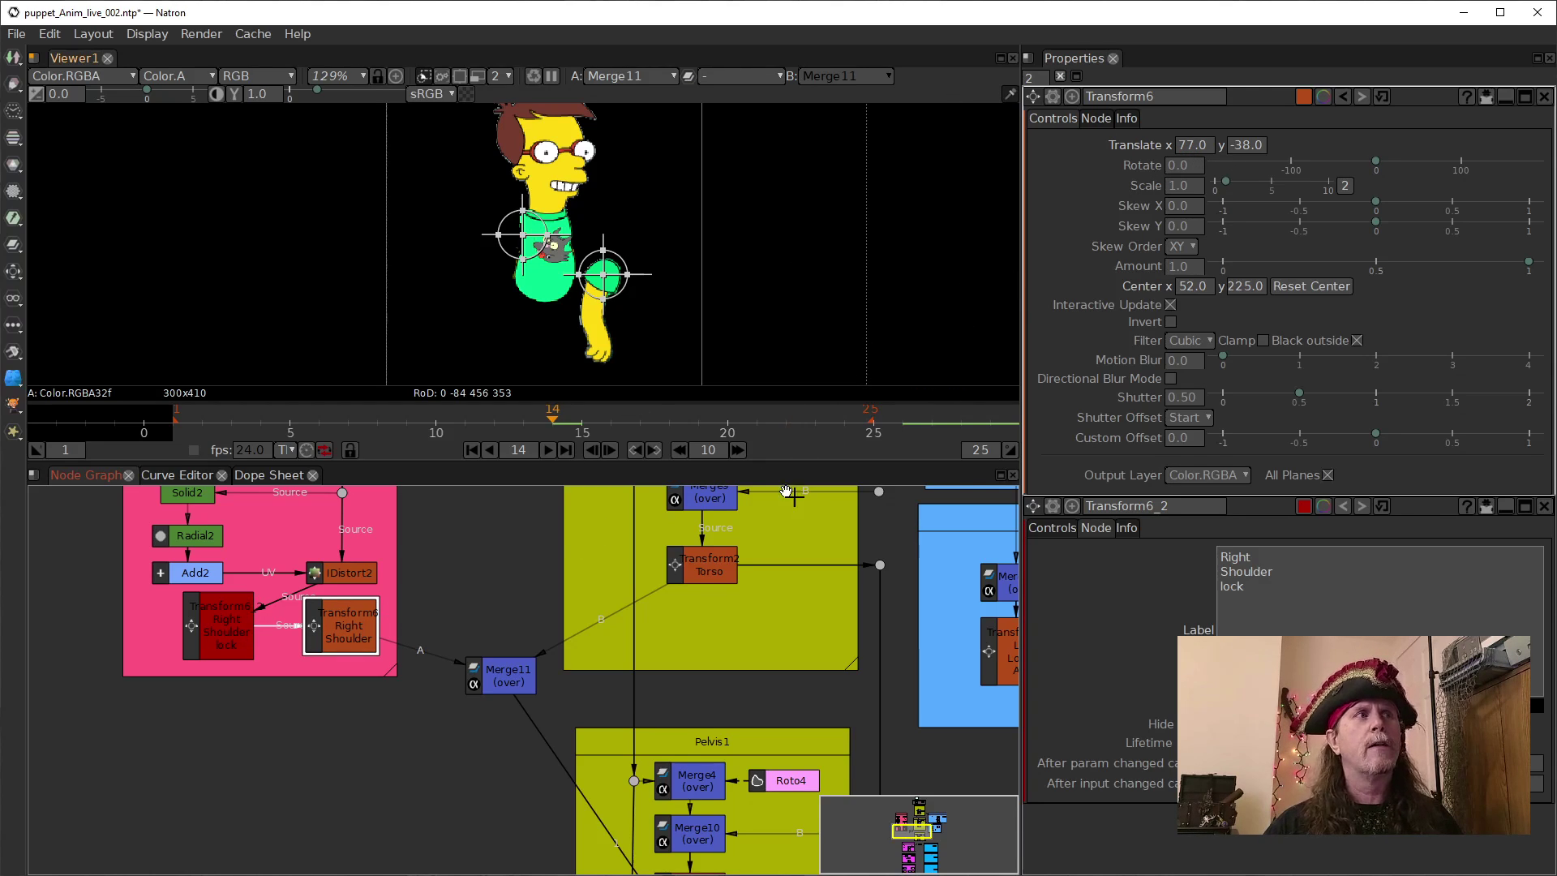
double_click(1193, 146)
type("0")
key("Return")
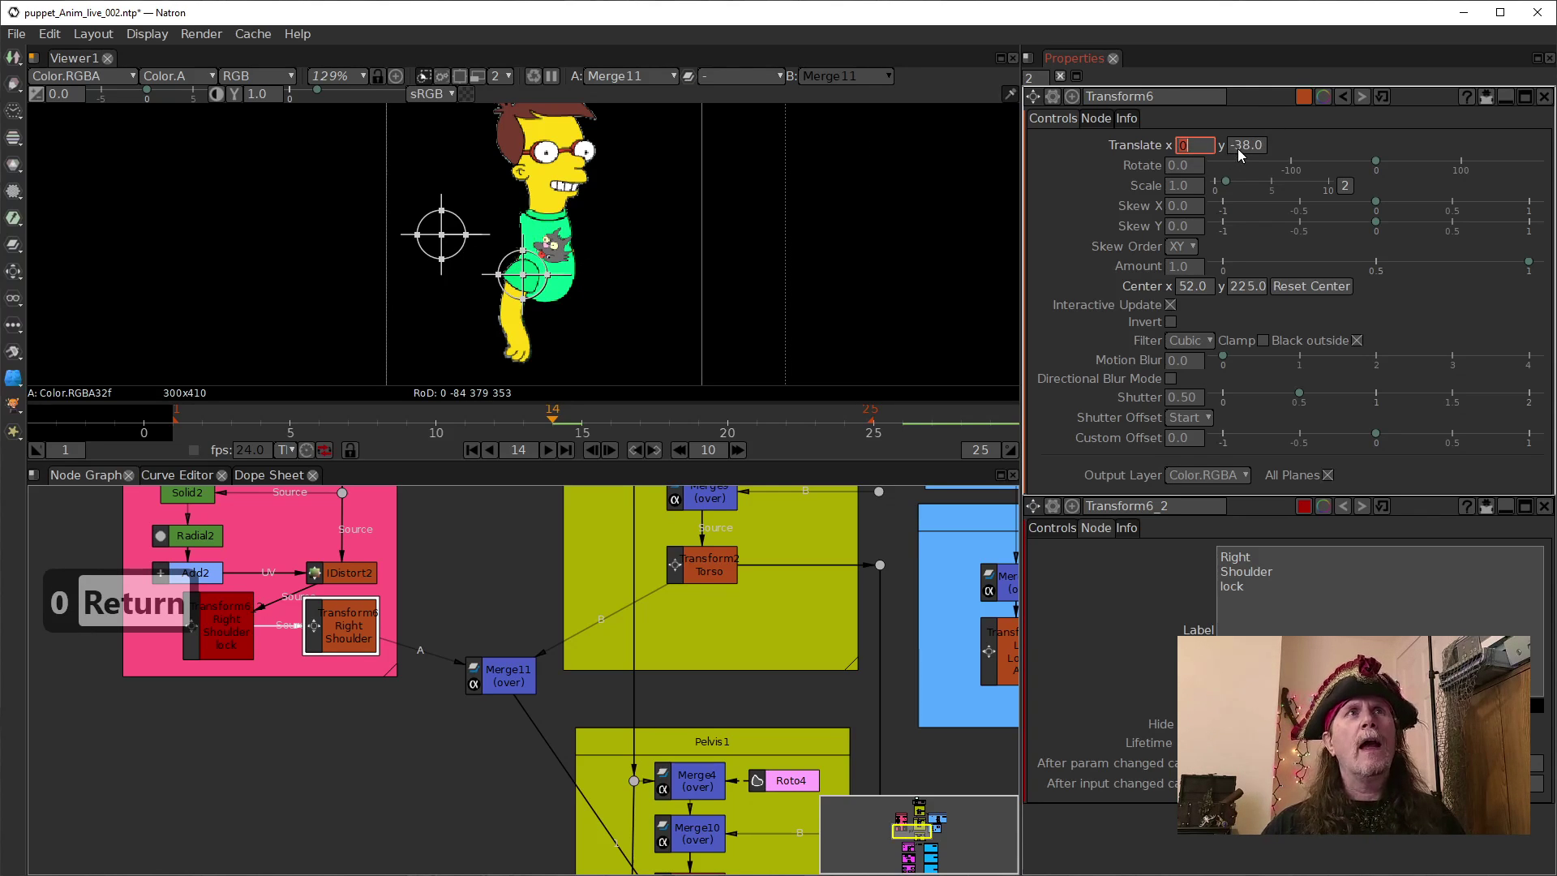
type("0")
key("Return")
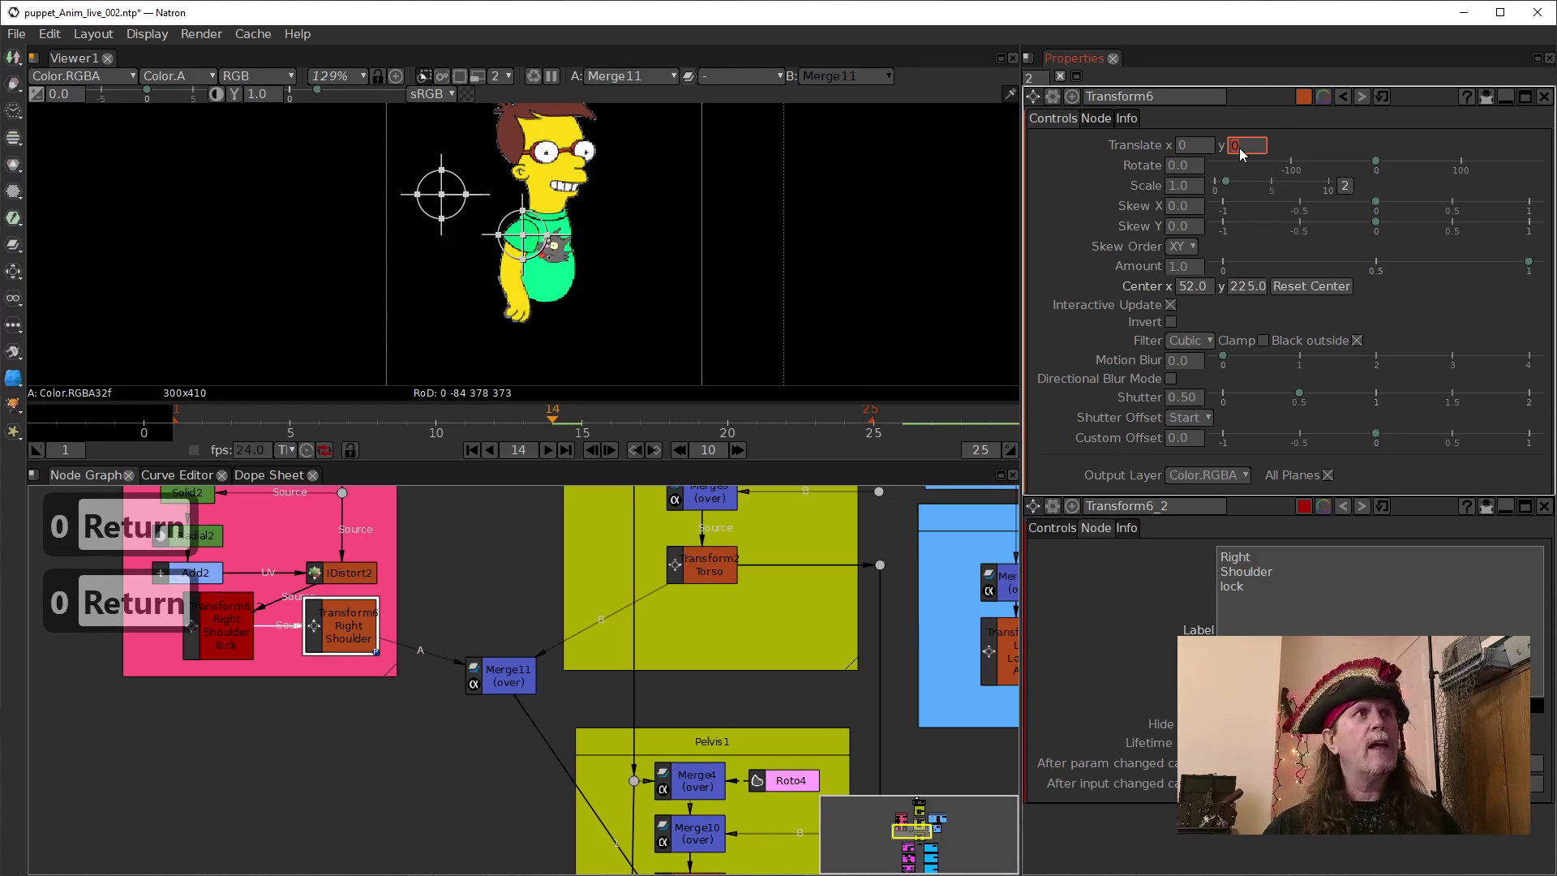
left_click(332, 635)
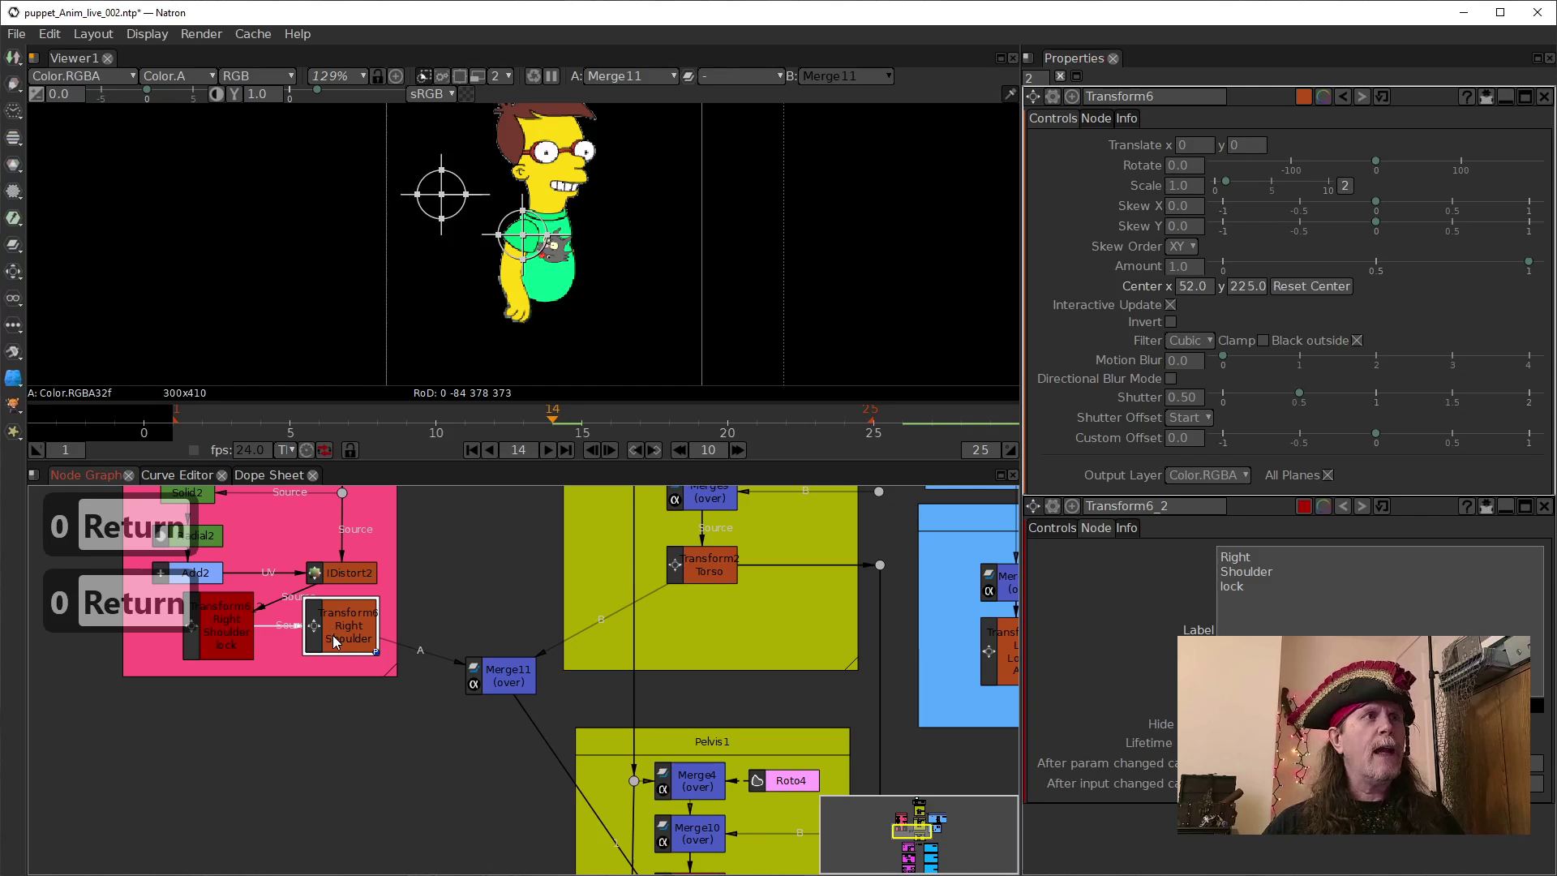
left_click(1213, 567)
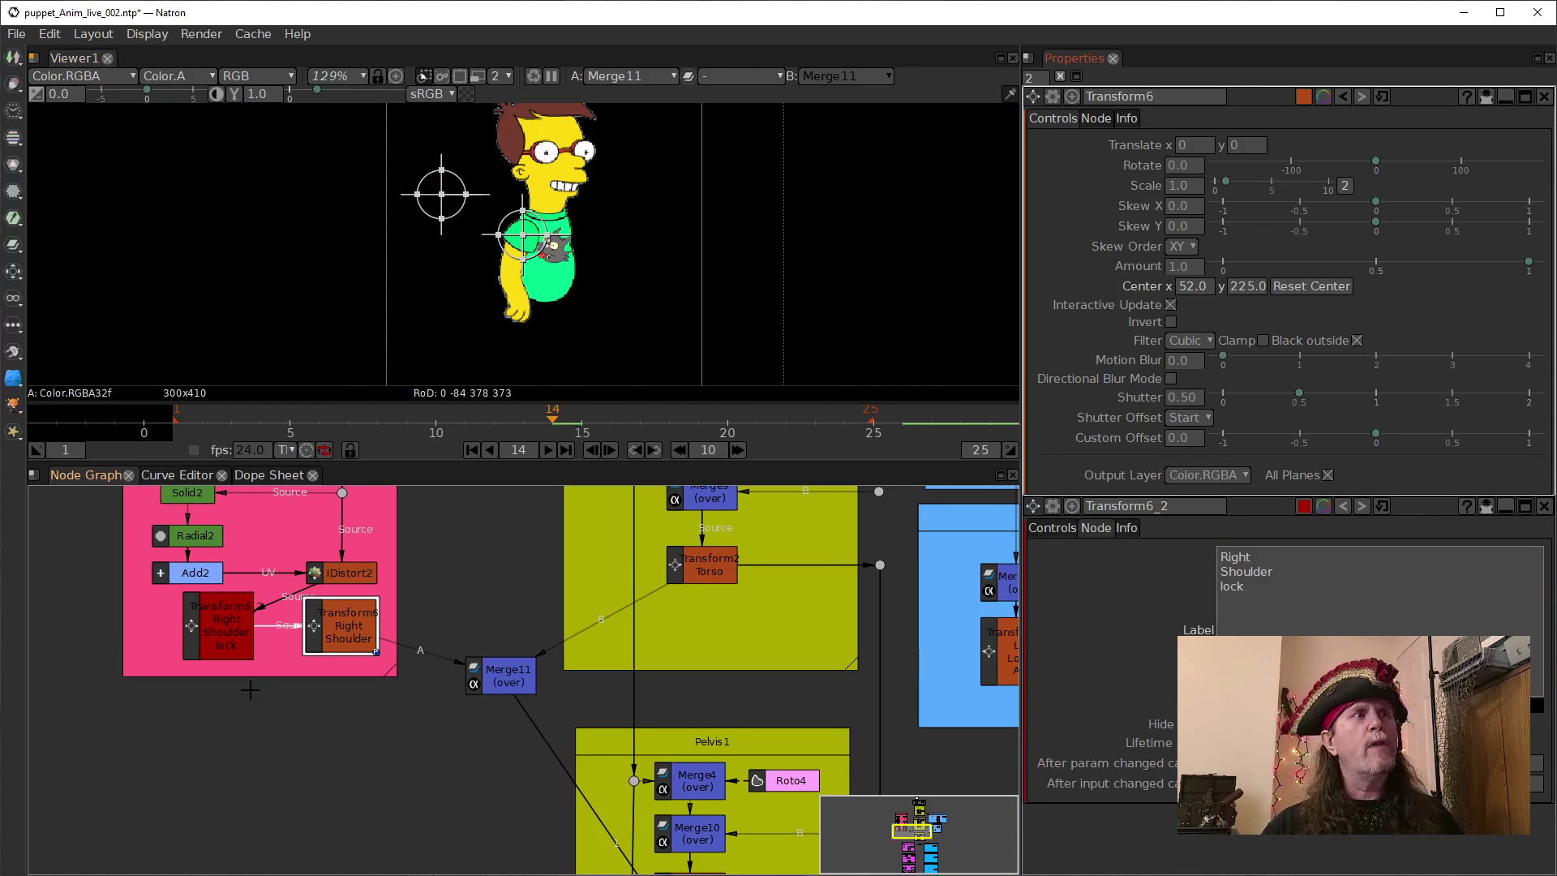
left_click(231, 642)
left_click(341, 626)
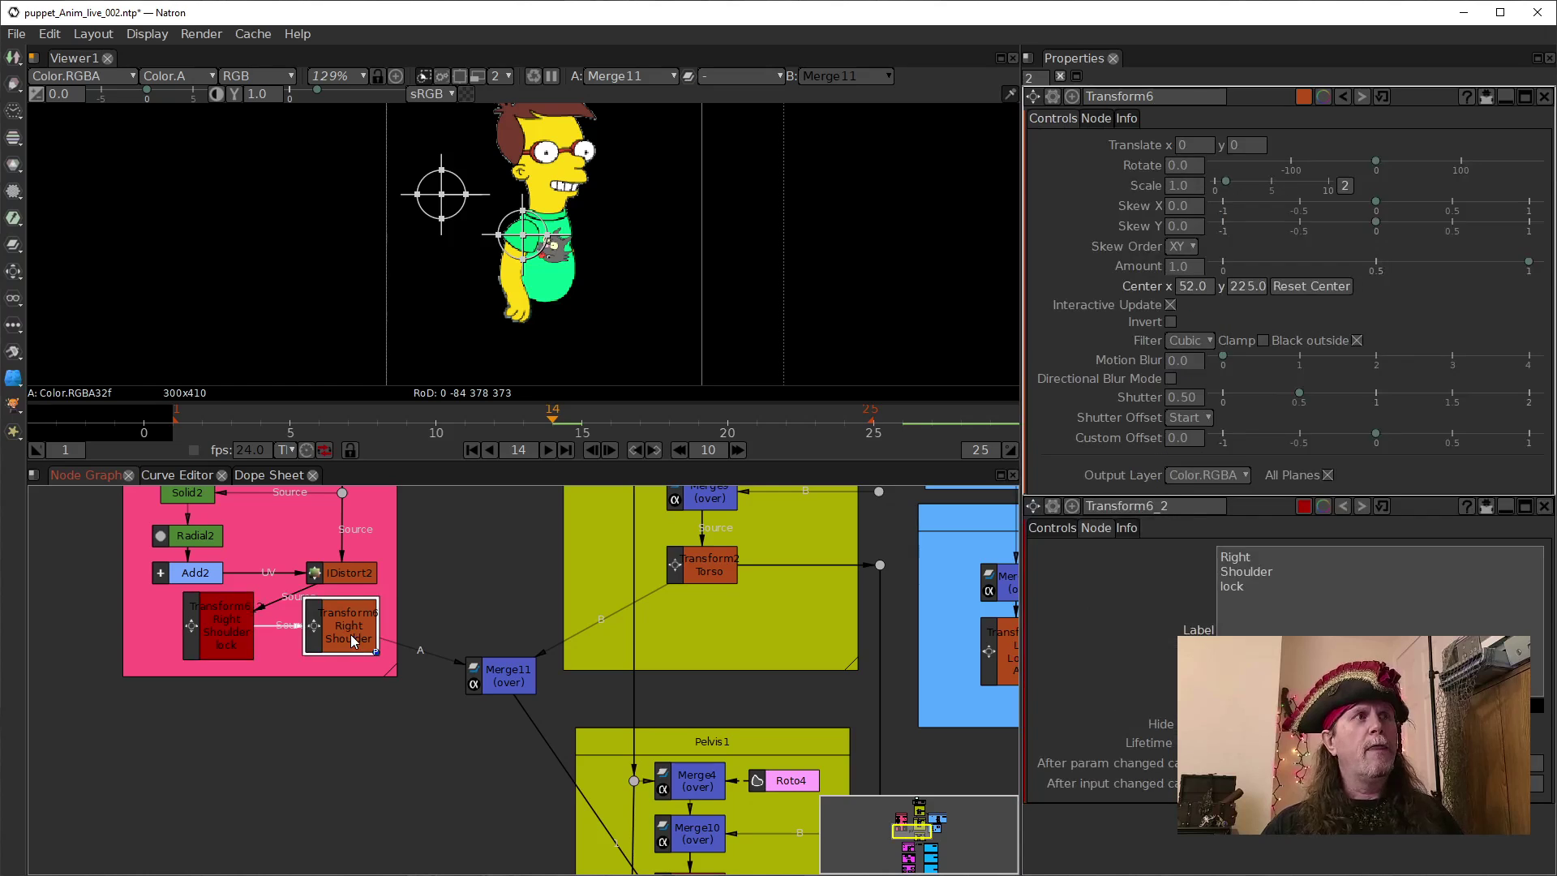
left_click(211, 636)
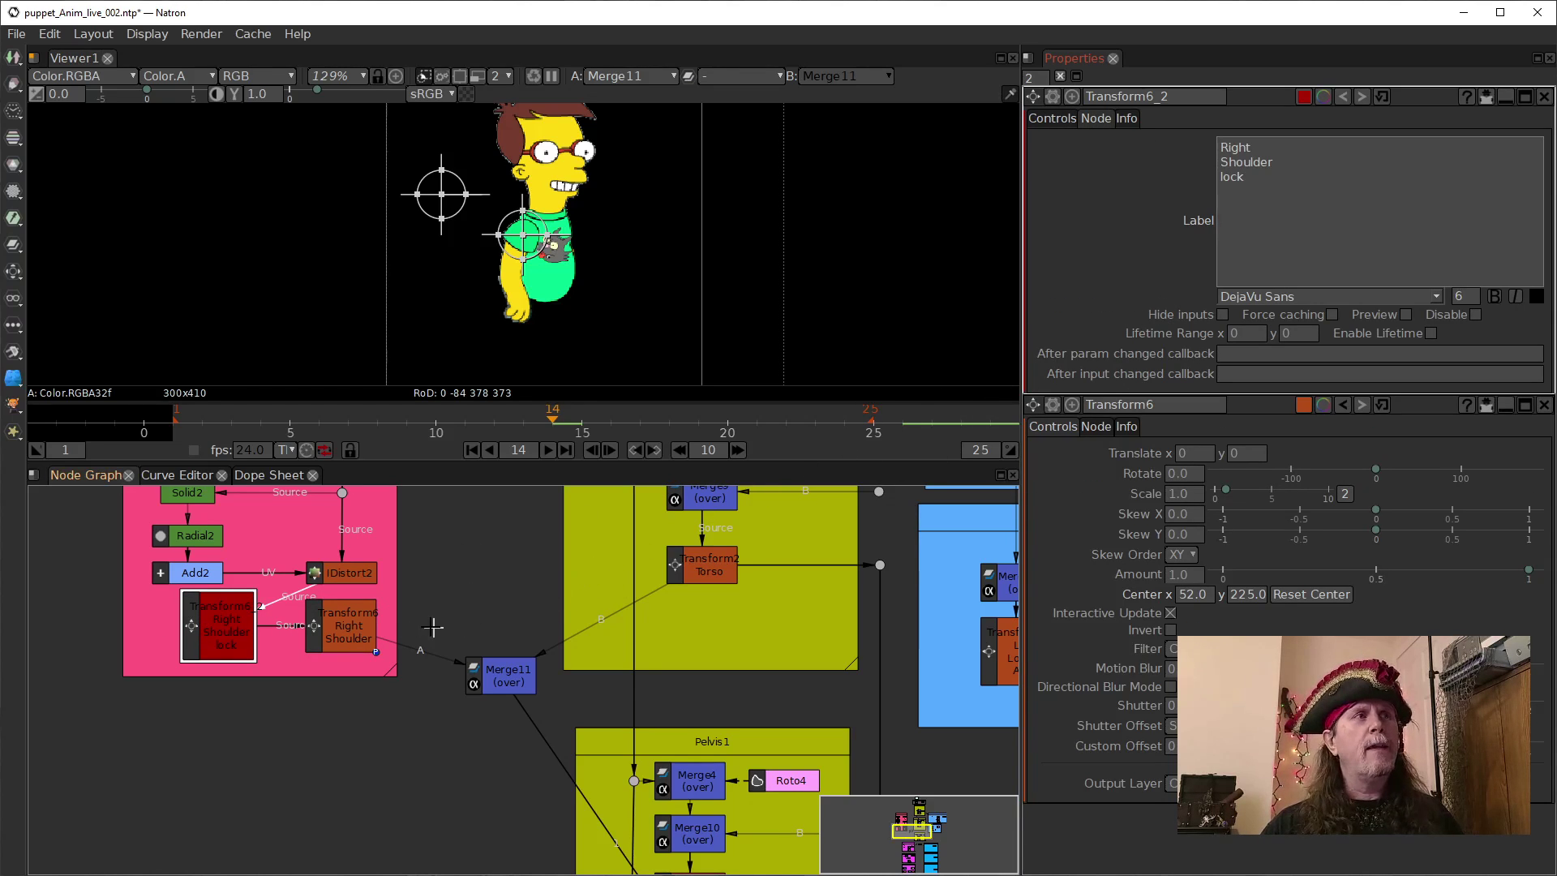
left_click(346, 636)
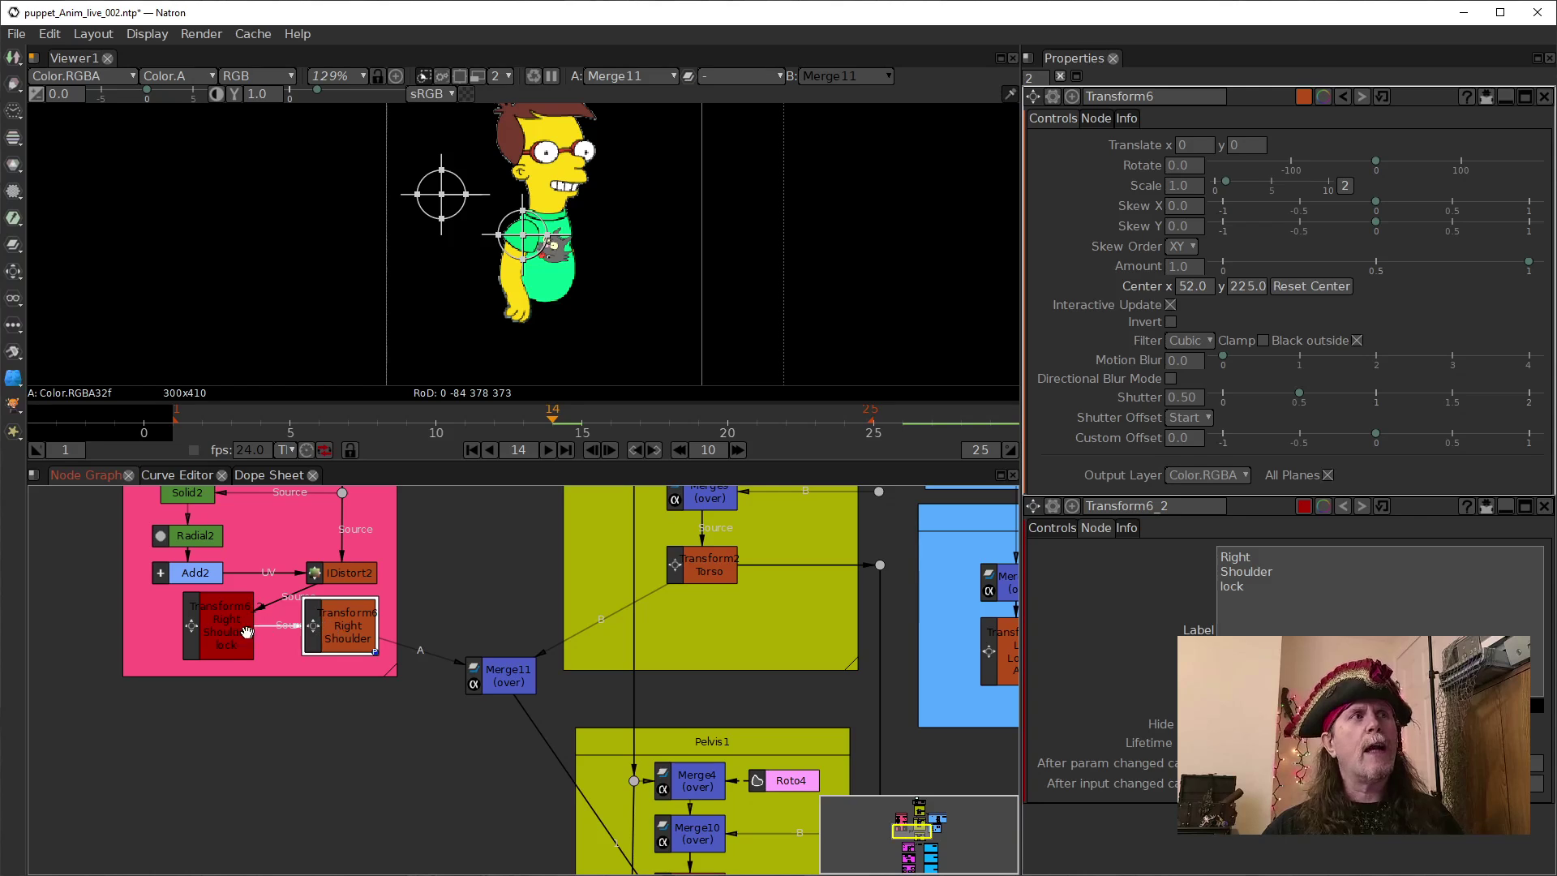
Move the Right Shoulder lock node slightly farther away from the Right Shoulder transform within the arm group.
left_click_drag(225, 627, 195, 627)
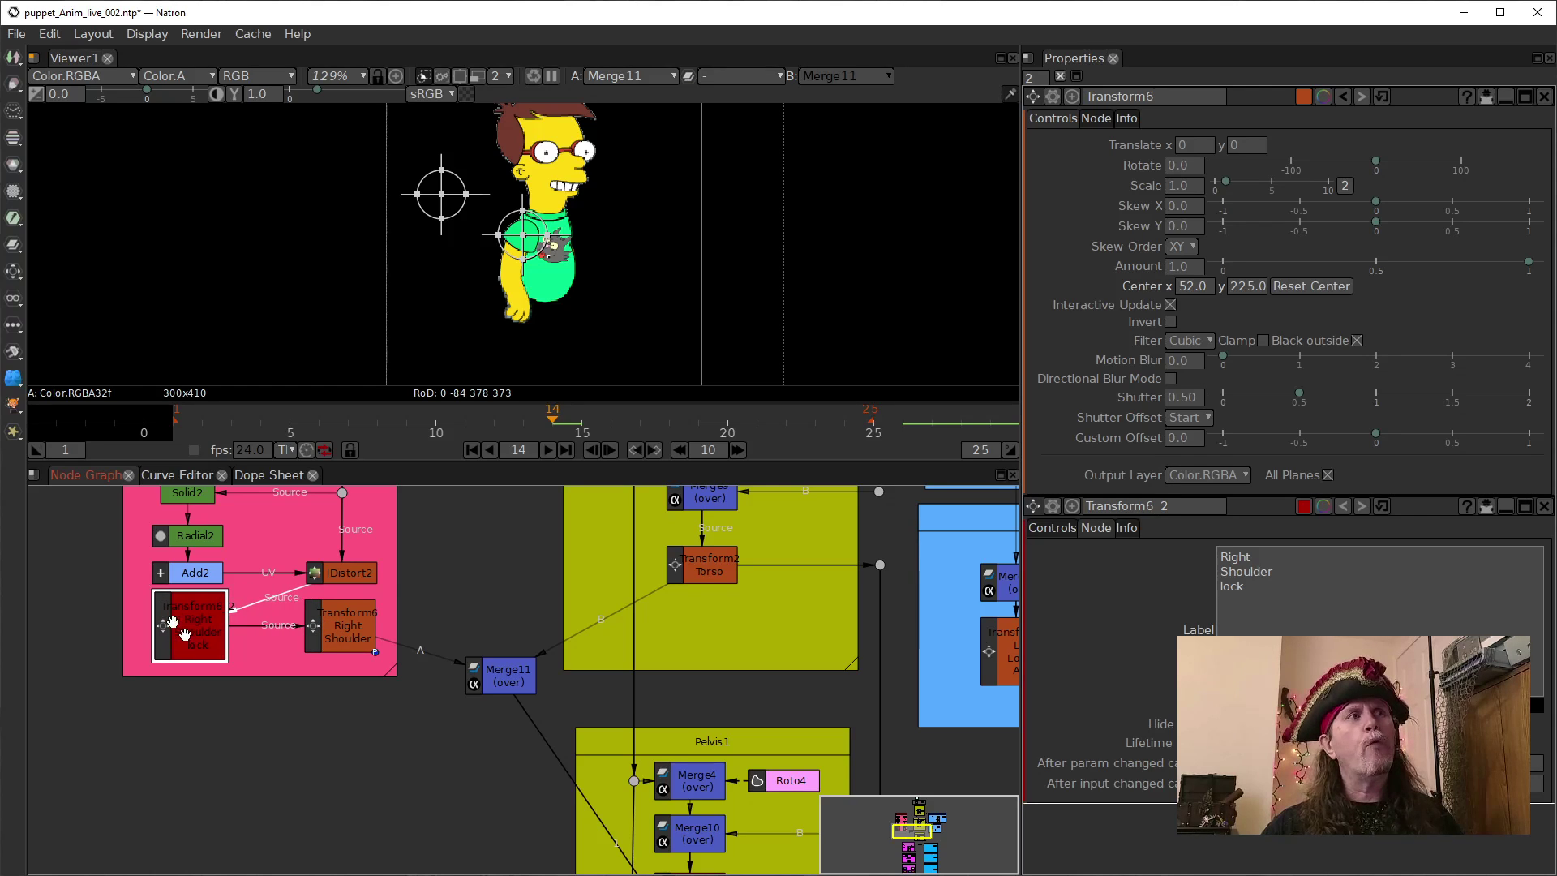
Color the Right Shoulder transform node pink (red 255, green 85, blue 127) to match the arm group.
left_click(357, 618)
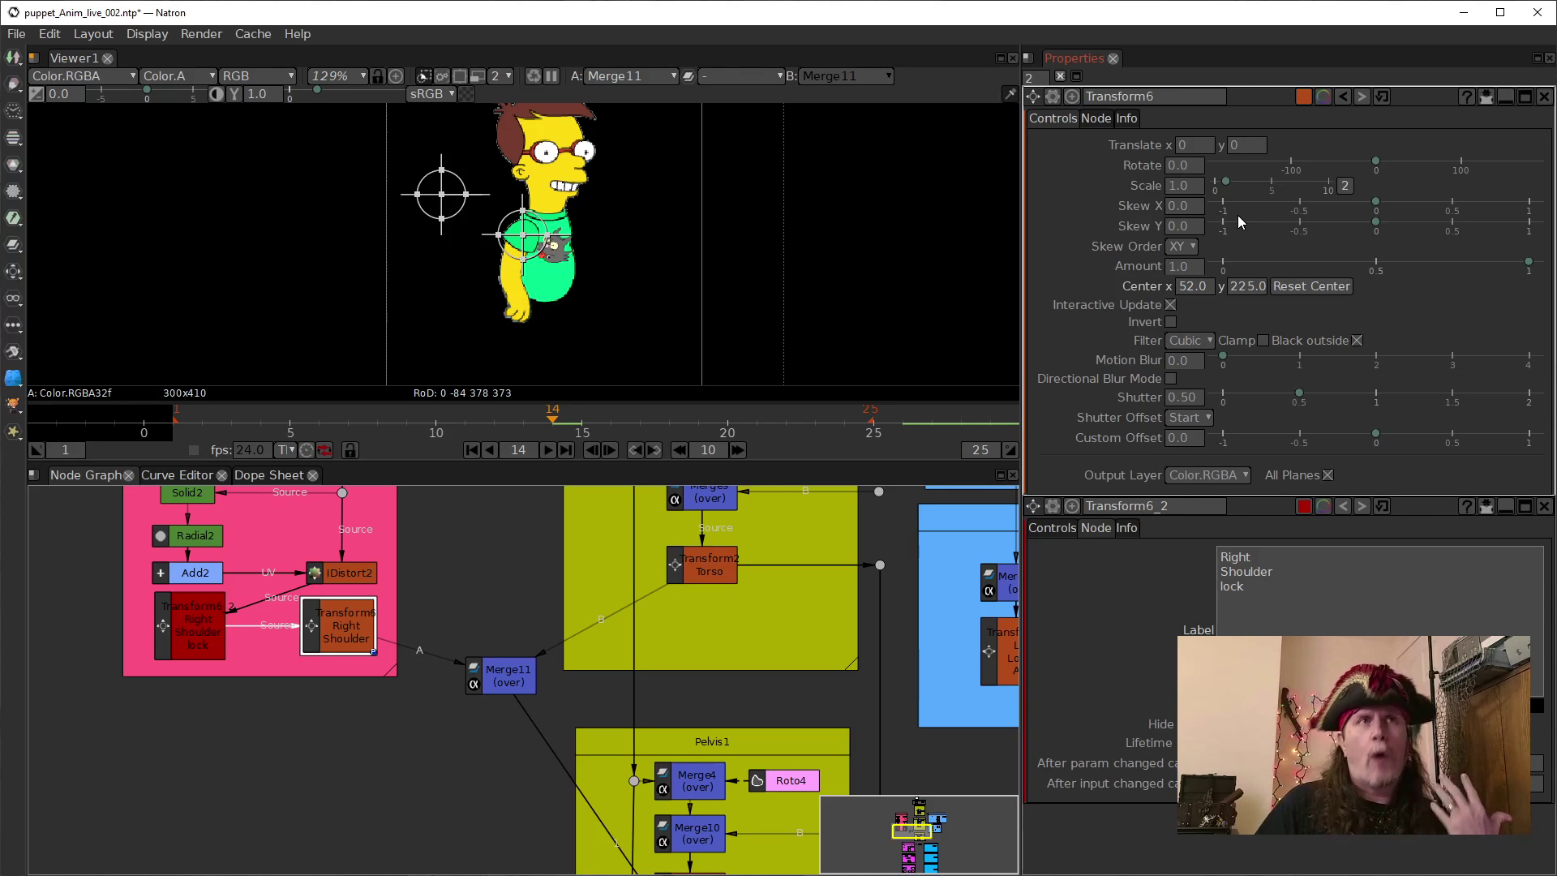
left_click(1304, 95)
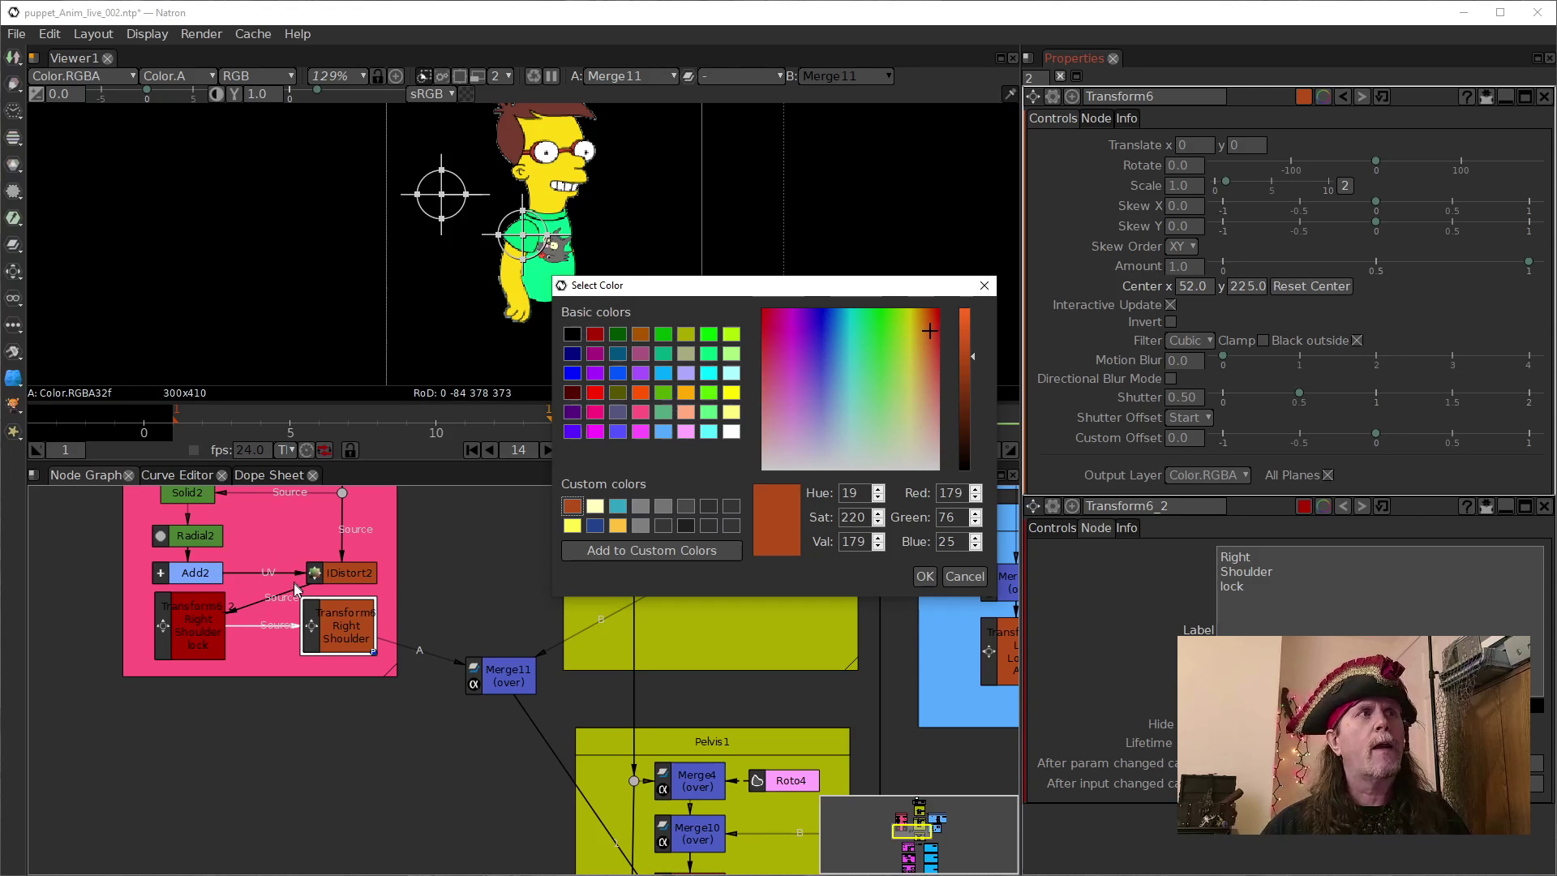
left_click(639, 412)
left_click(925, 576)
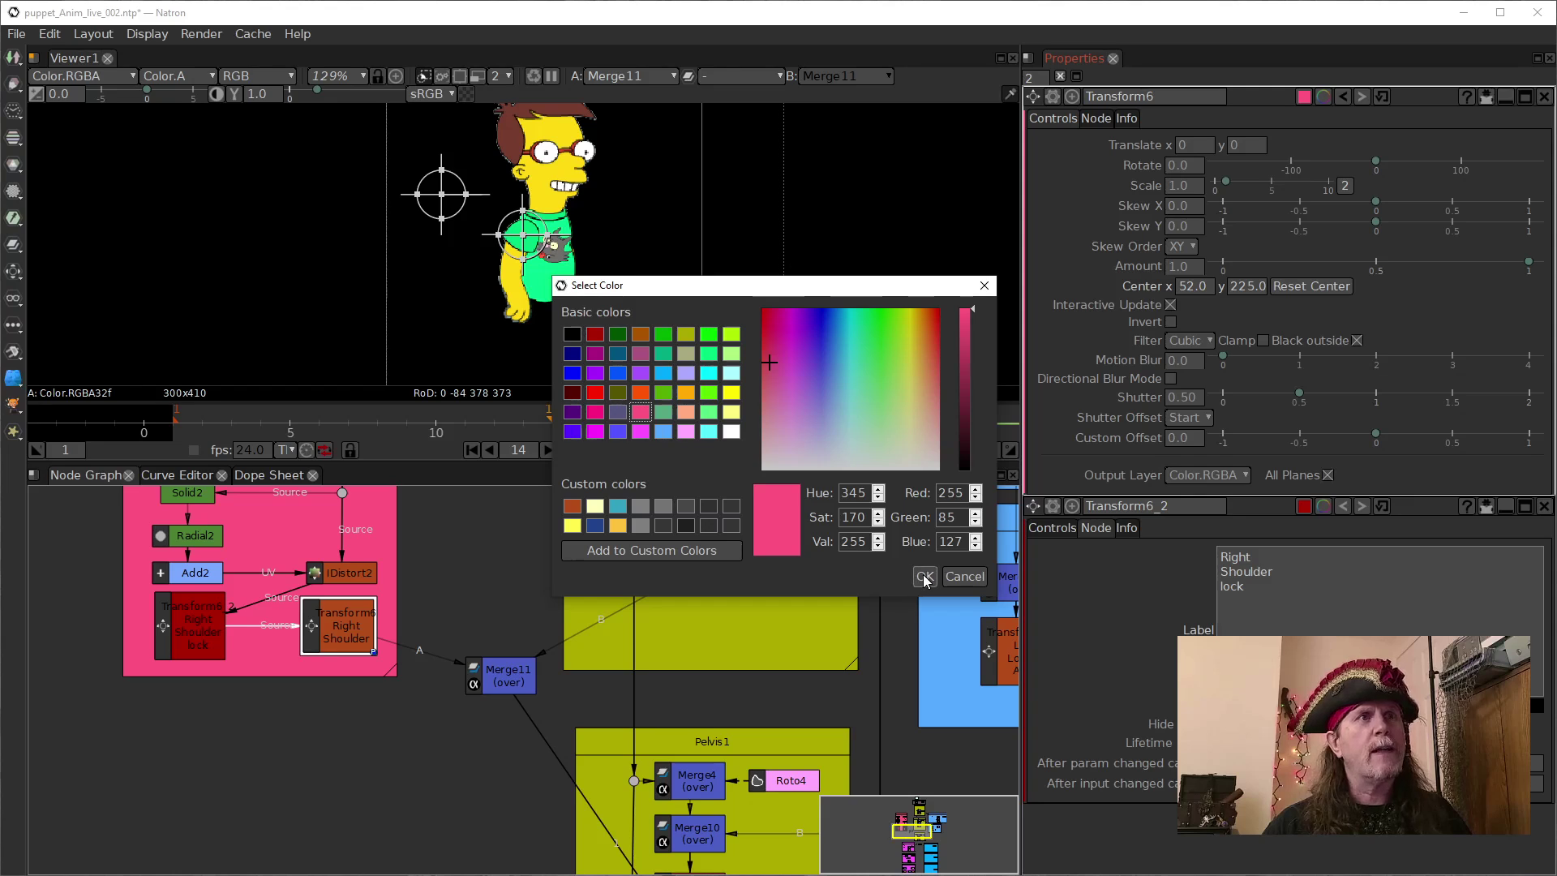
left_click(354, 723)
left_click(340, 614)
Move the Merge11 node slightly lower, between the right arm group and the Pelvis1 group.
scroll(390, 783, "down", 5)
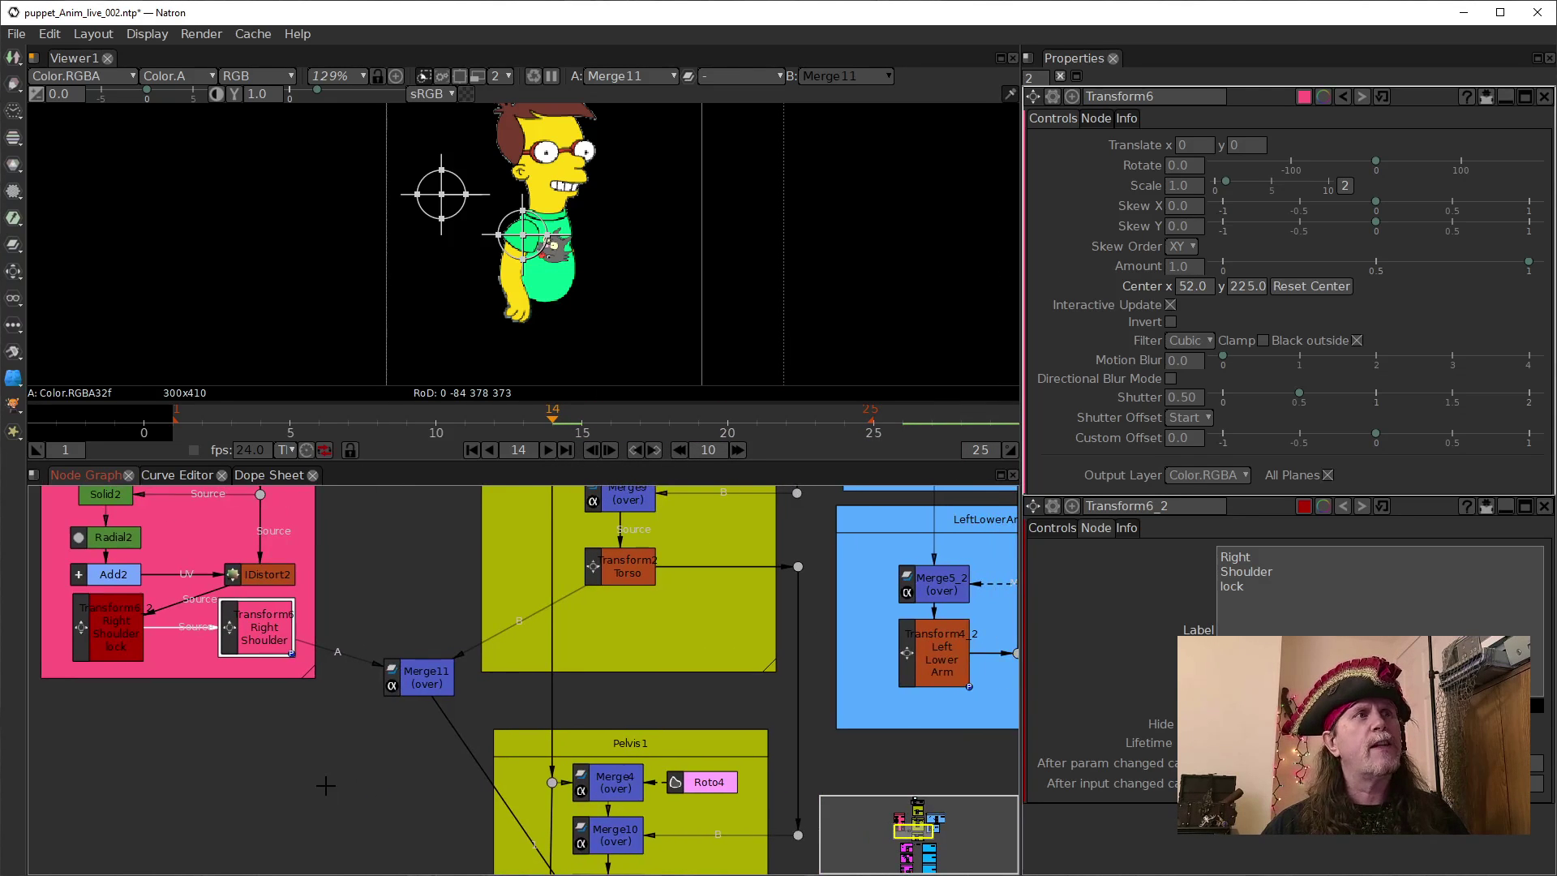
left_click_drag(297, 747, 298, 769)
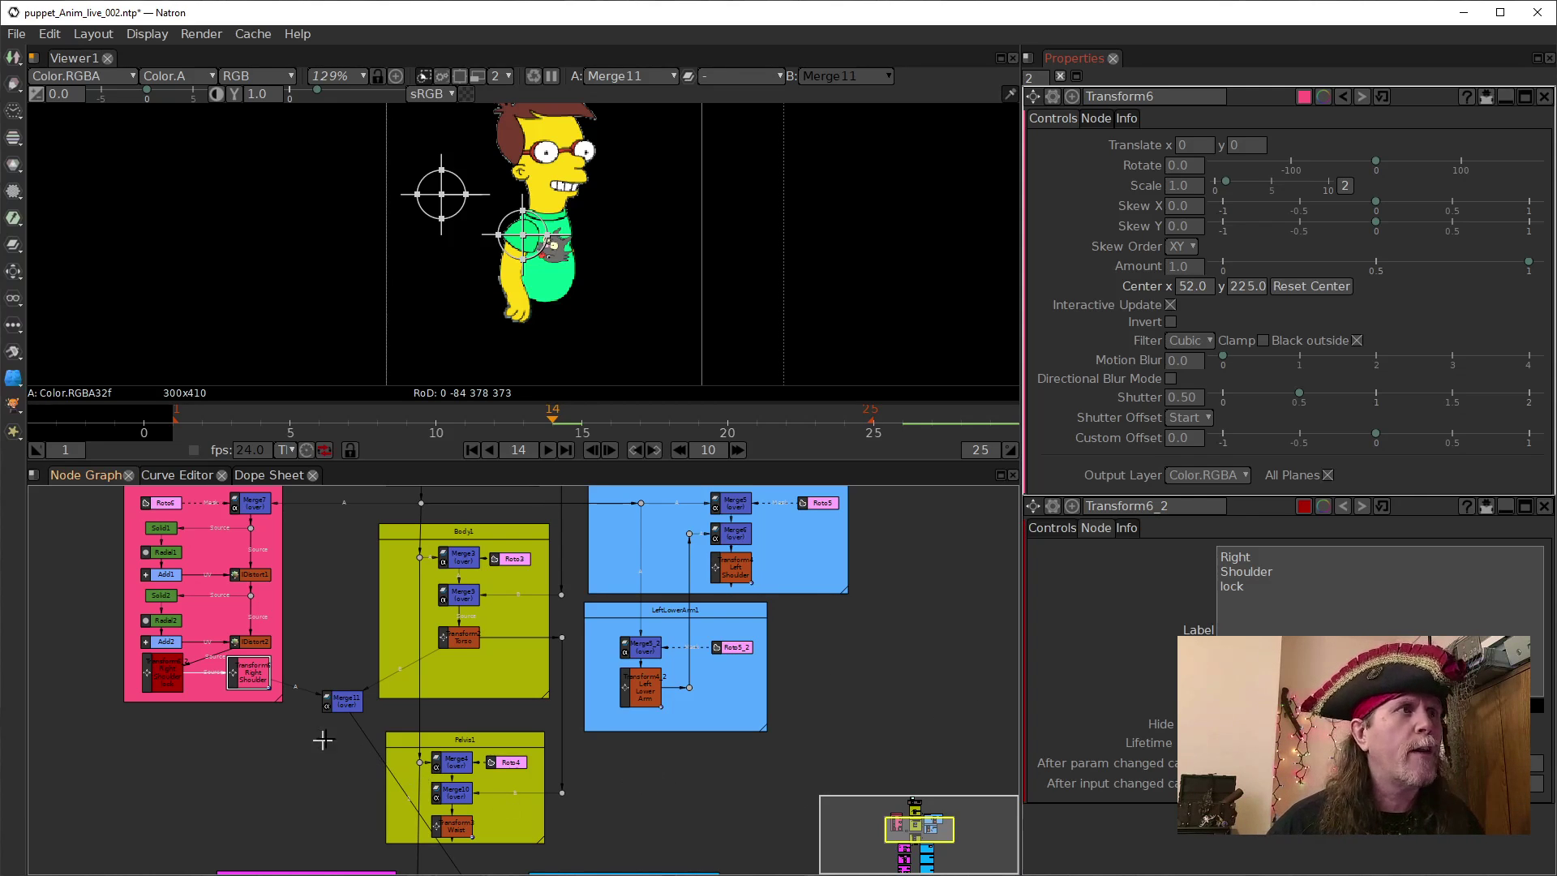
scroll(278, 764, "up", 3)
scroll(278, 763, "down", 3)
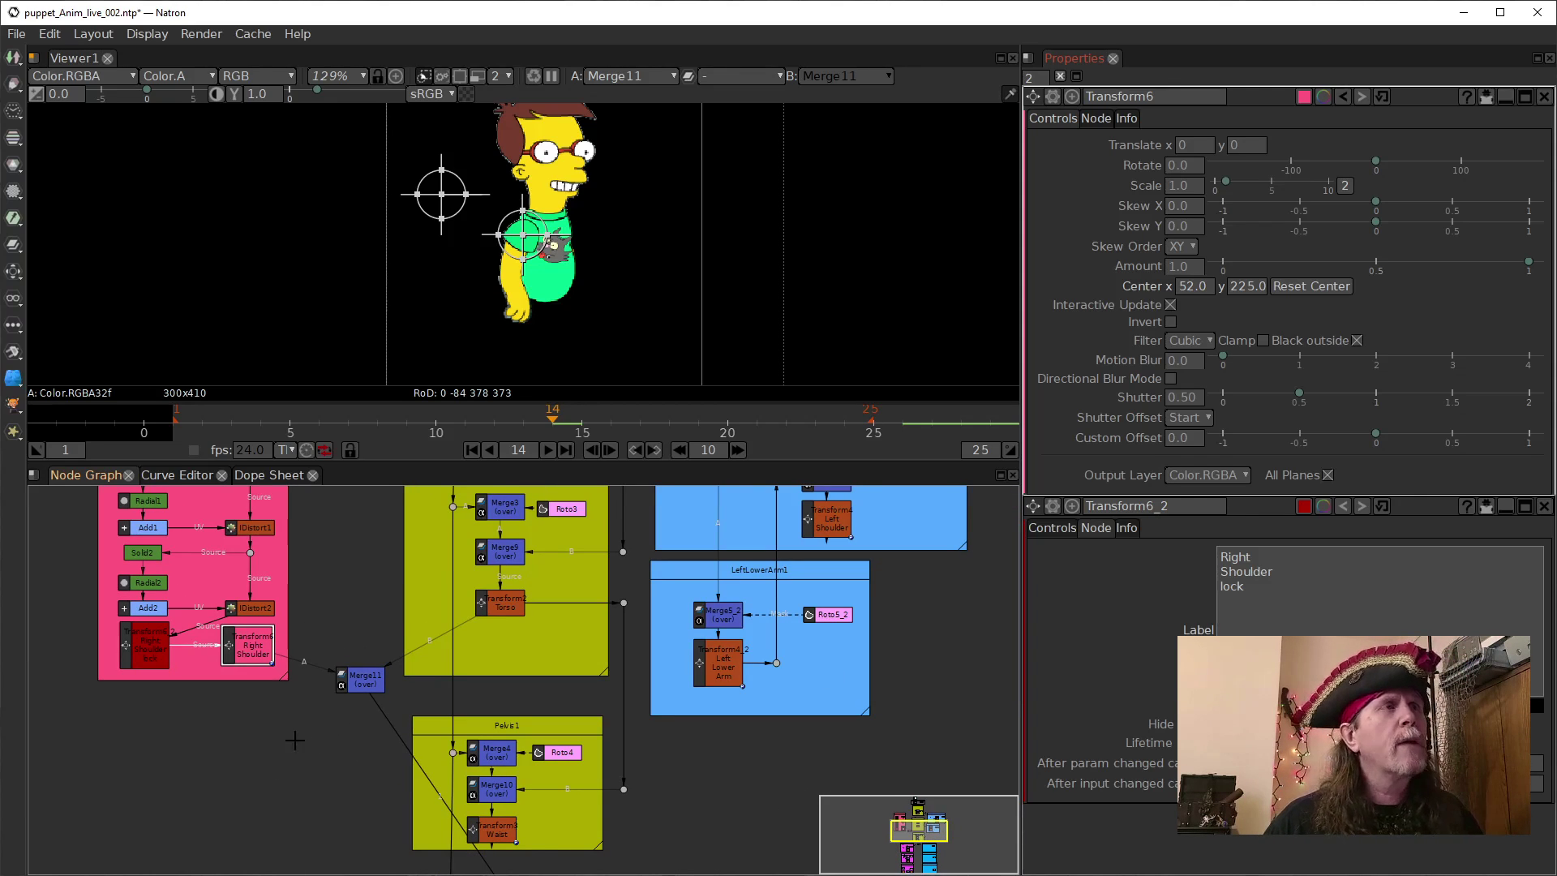
scroll(286, 681, "up", 1)
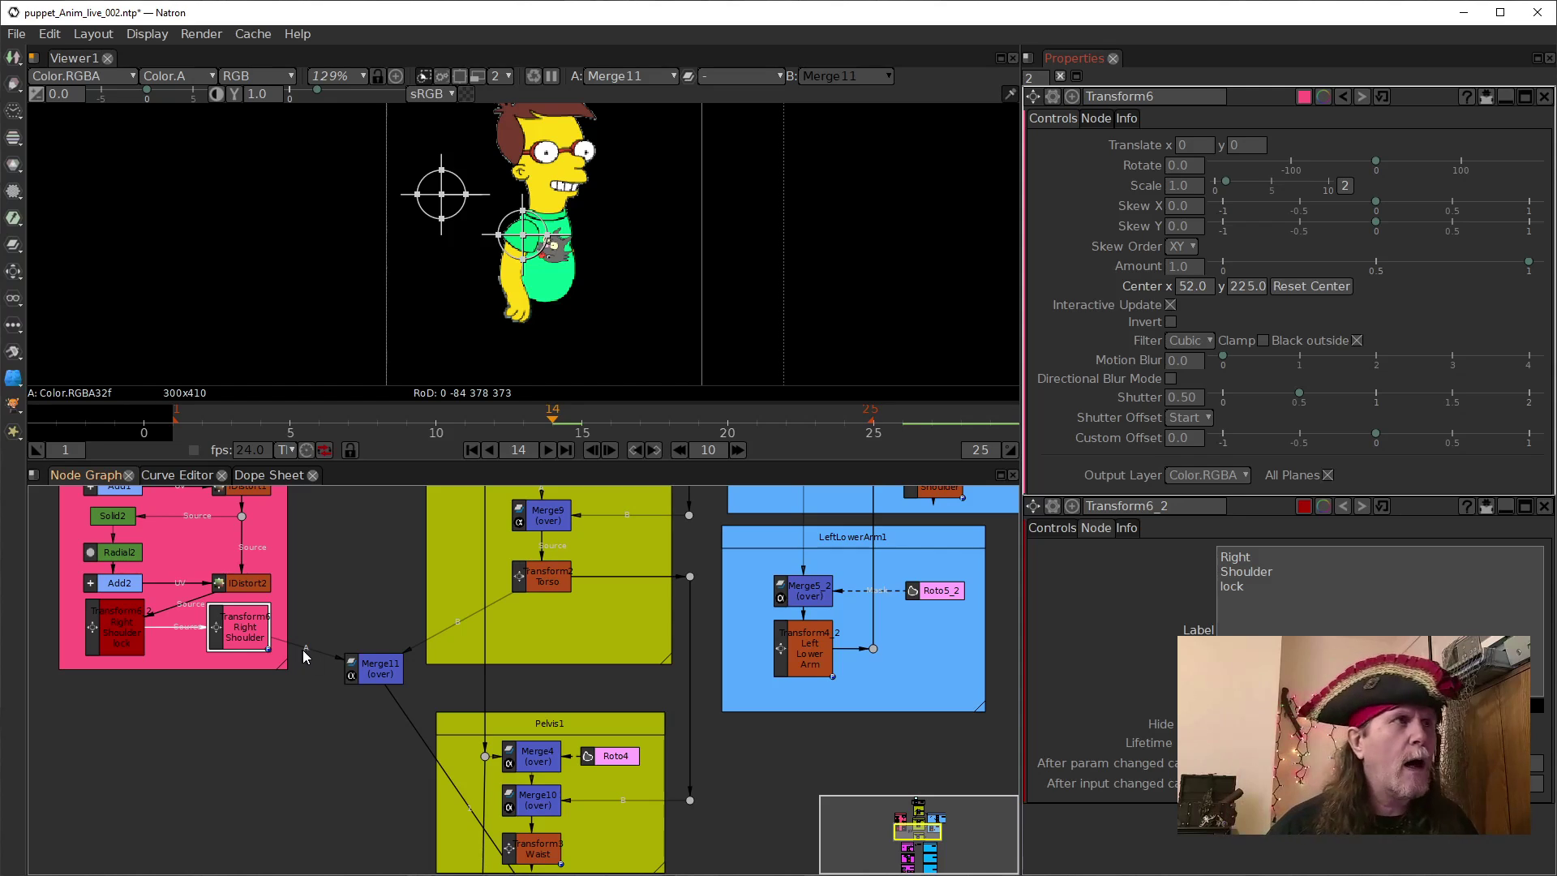
left_click(251, 638)
left_click_drag(639, 655, 578, 648)
scroll(579, 648, "up", 1)
scroll(358, 672, "down", 2)
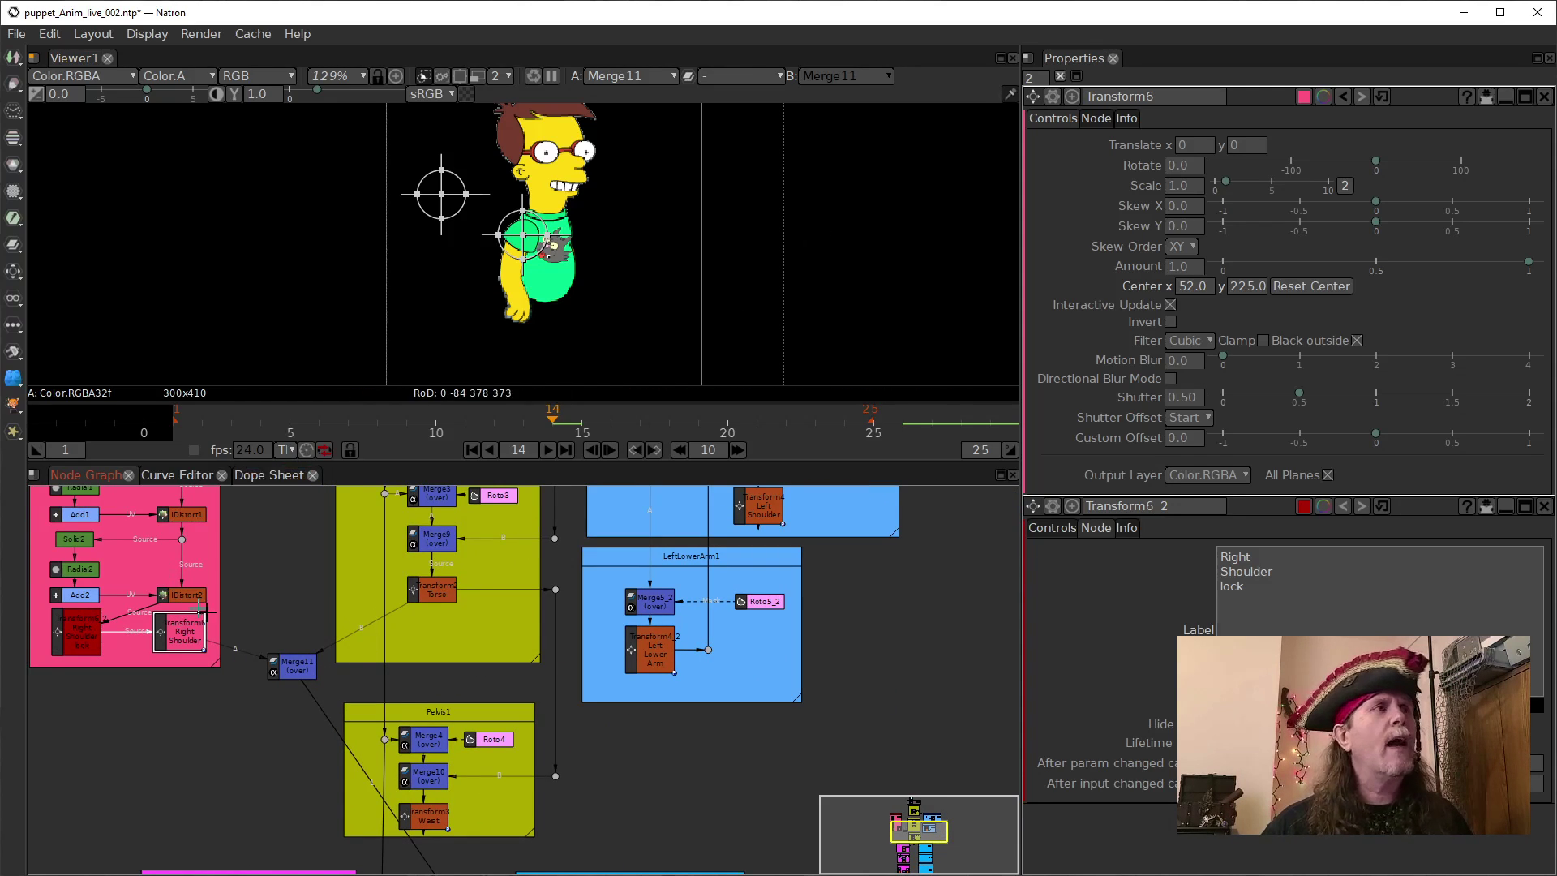
left_click_drag(293, 666, 288, 691)
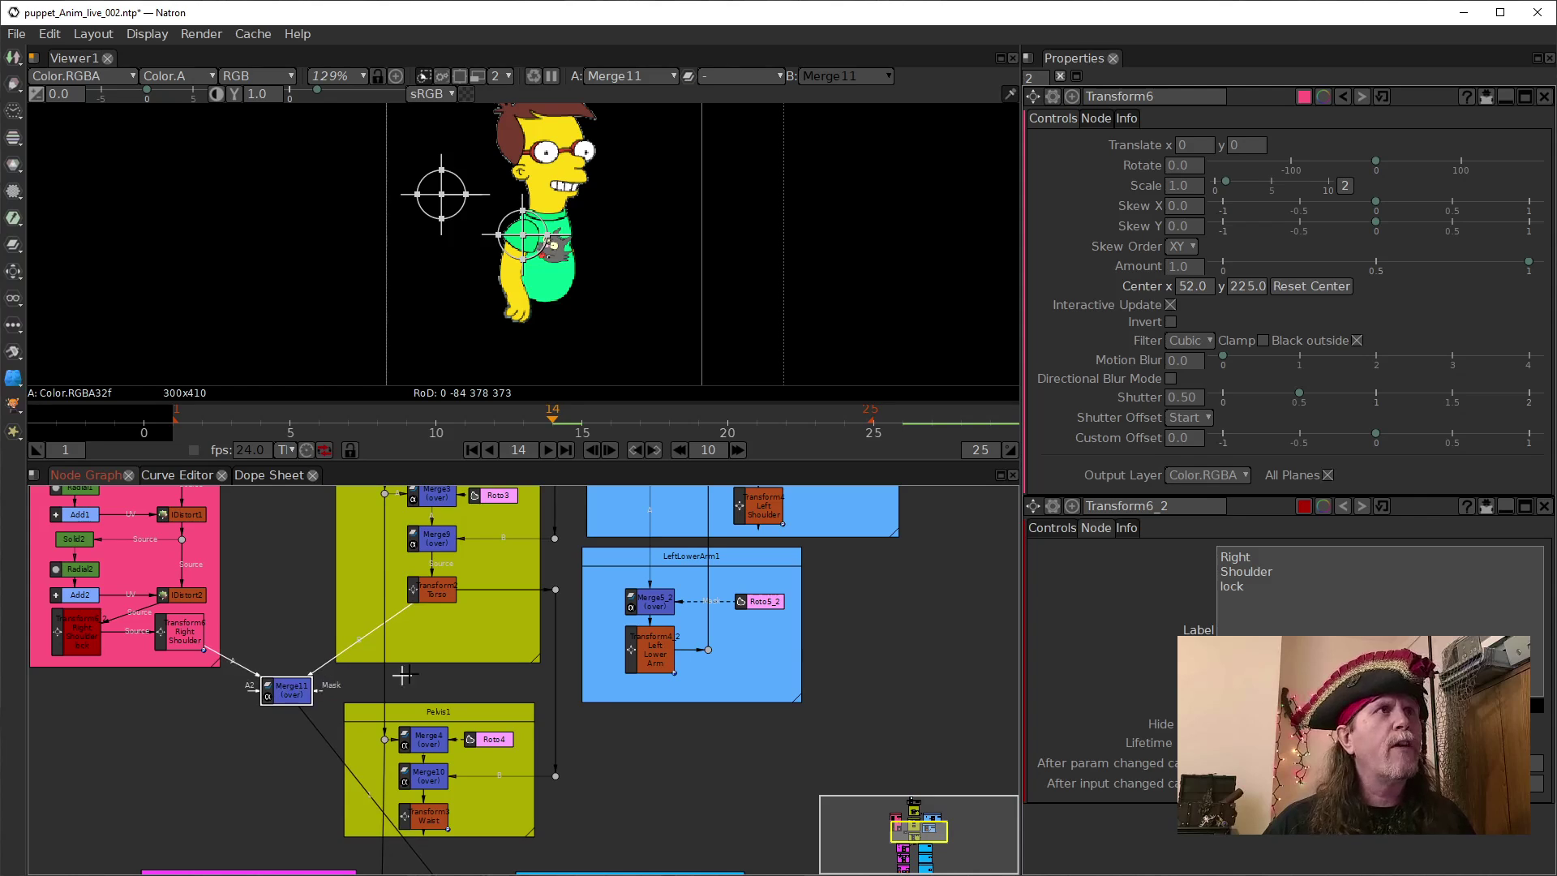
Test the Right Shoulder transform by scaling it to 2 and back to 1, and set its rotation to 1.
left_click(1177, 206)
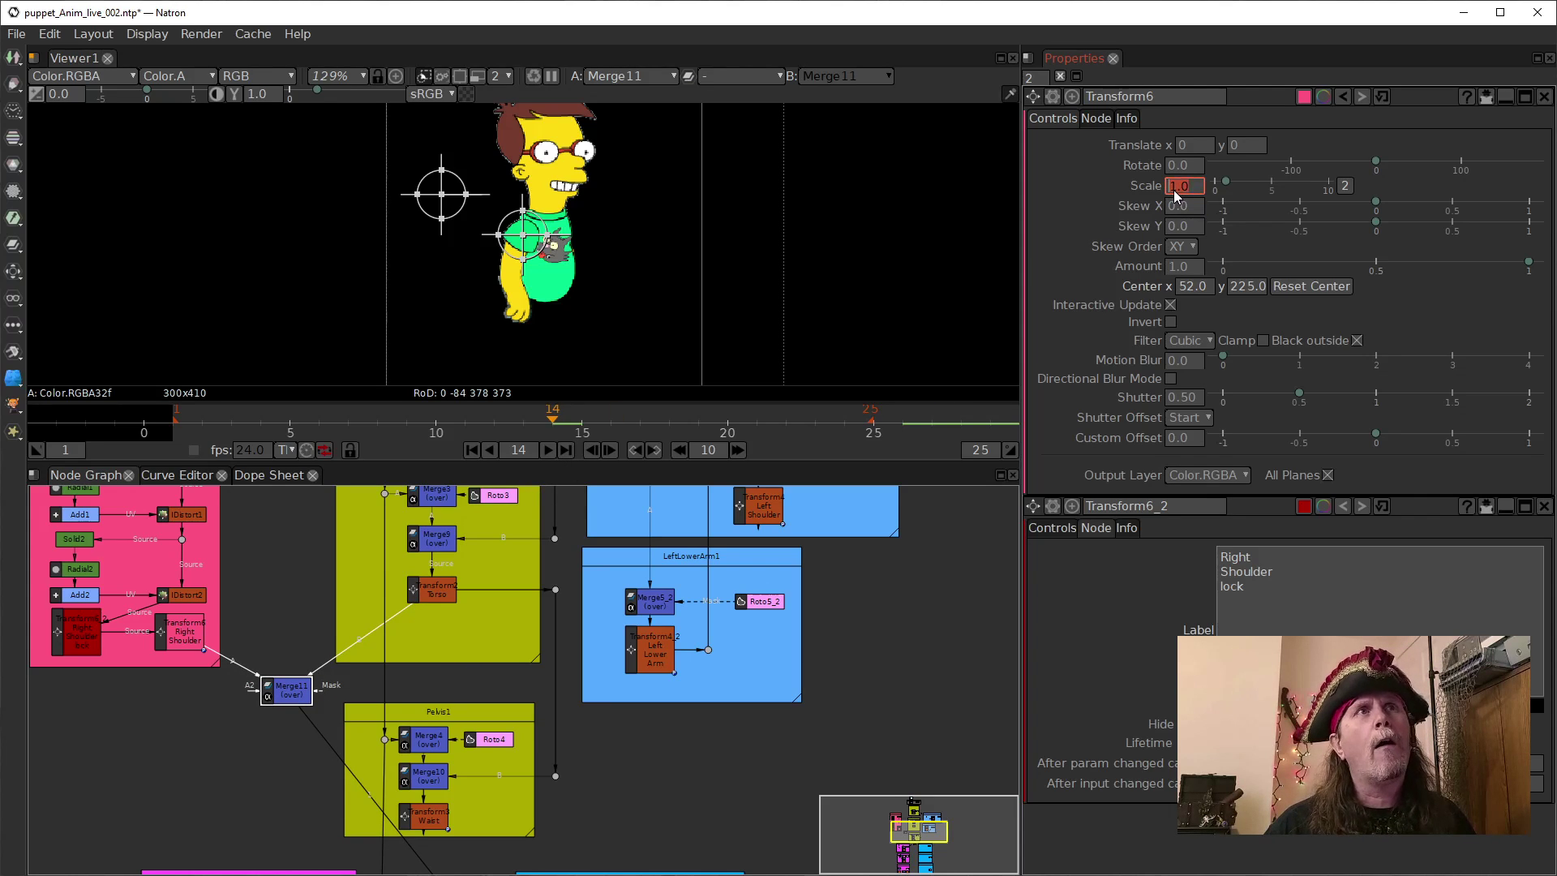
scroll(1170, 190, "up", 1)
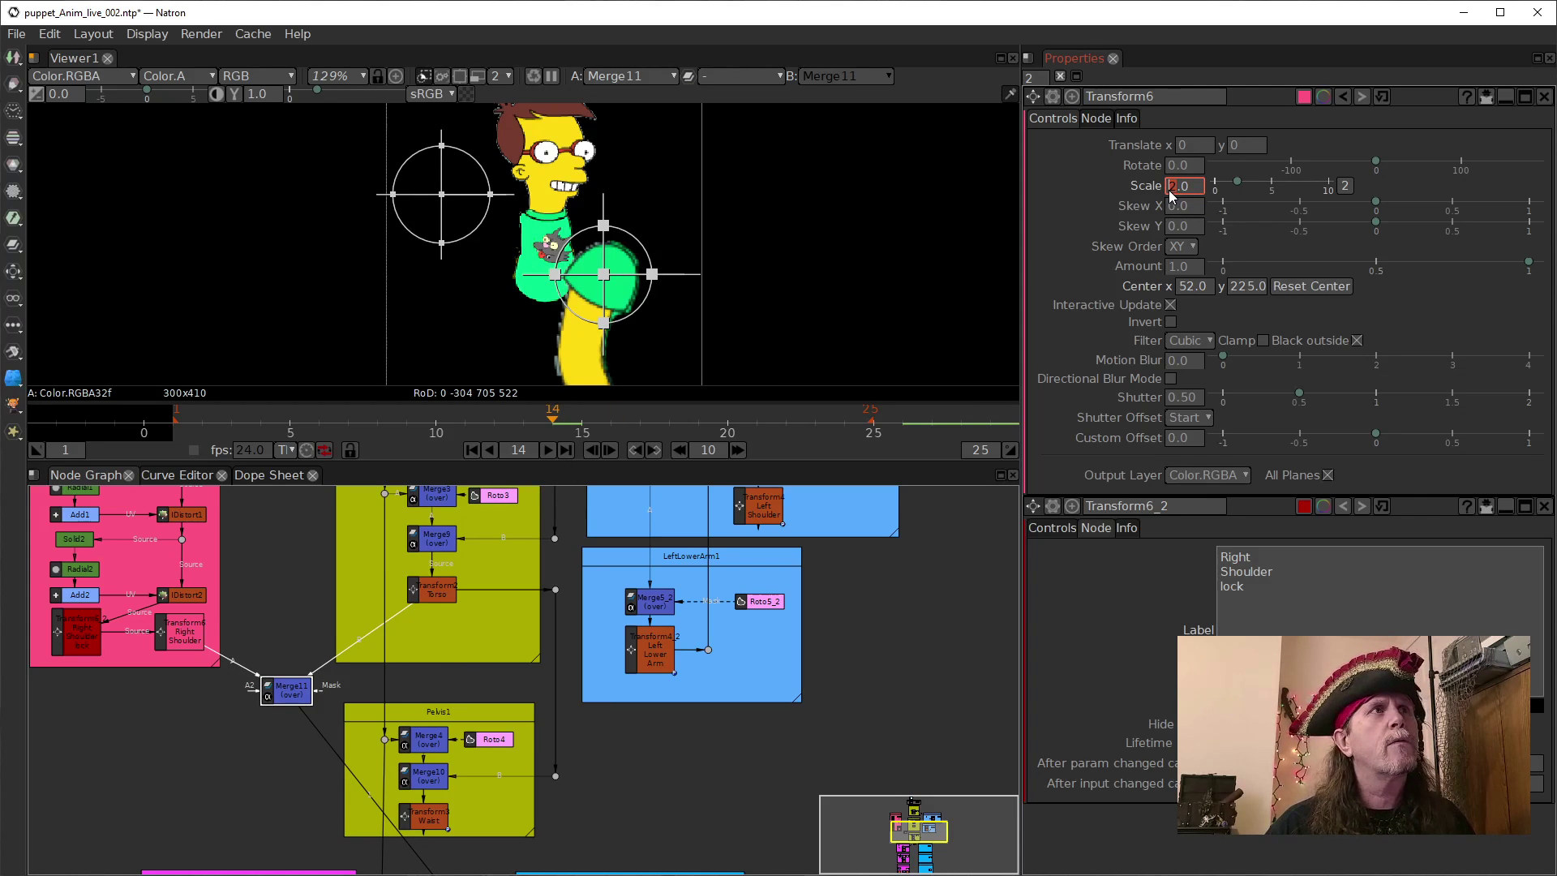
scroll(1170, 190, "down", 1)
scroll(1171, 162, "up", 4)
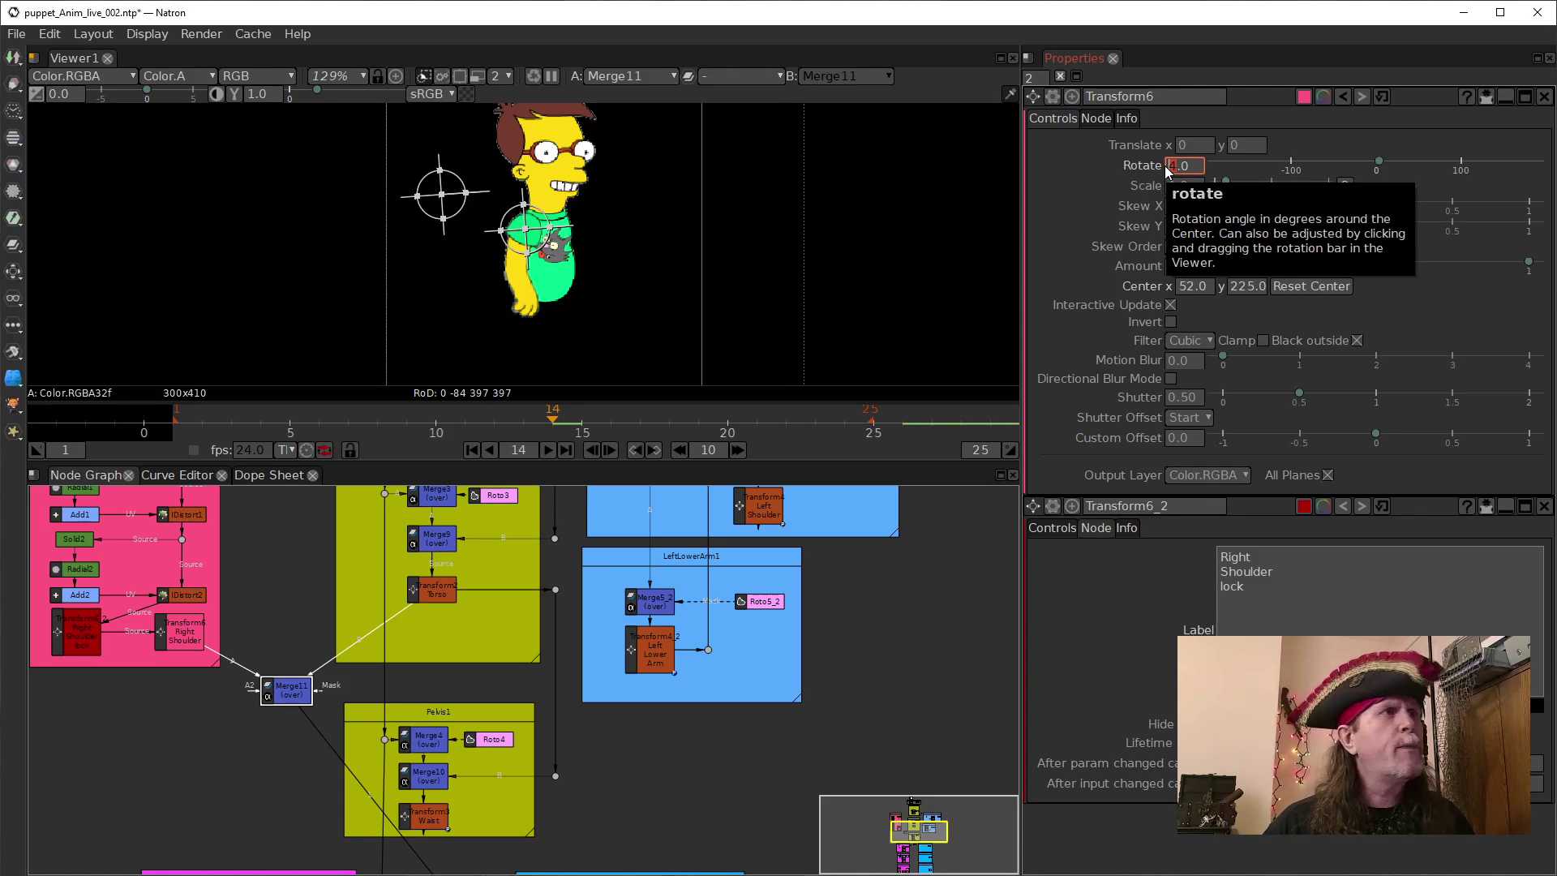
scroll(1165, 166, "down", 3)
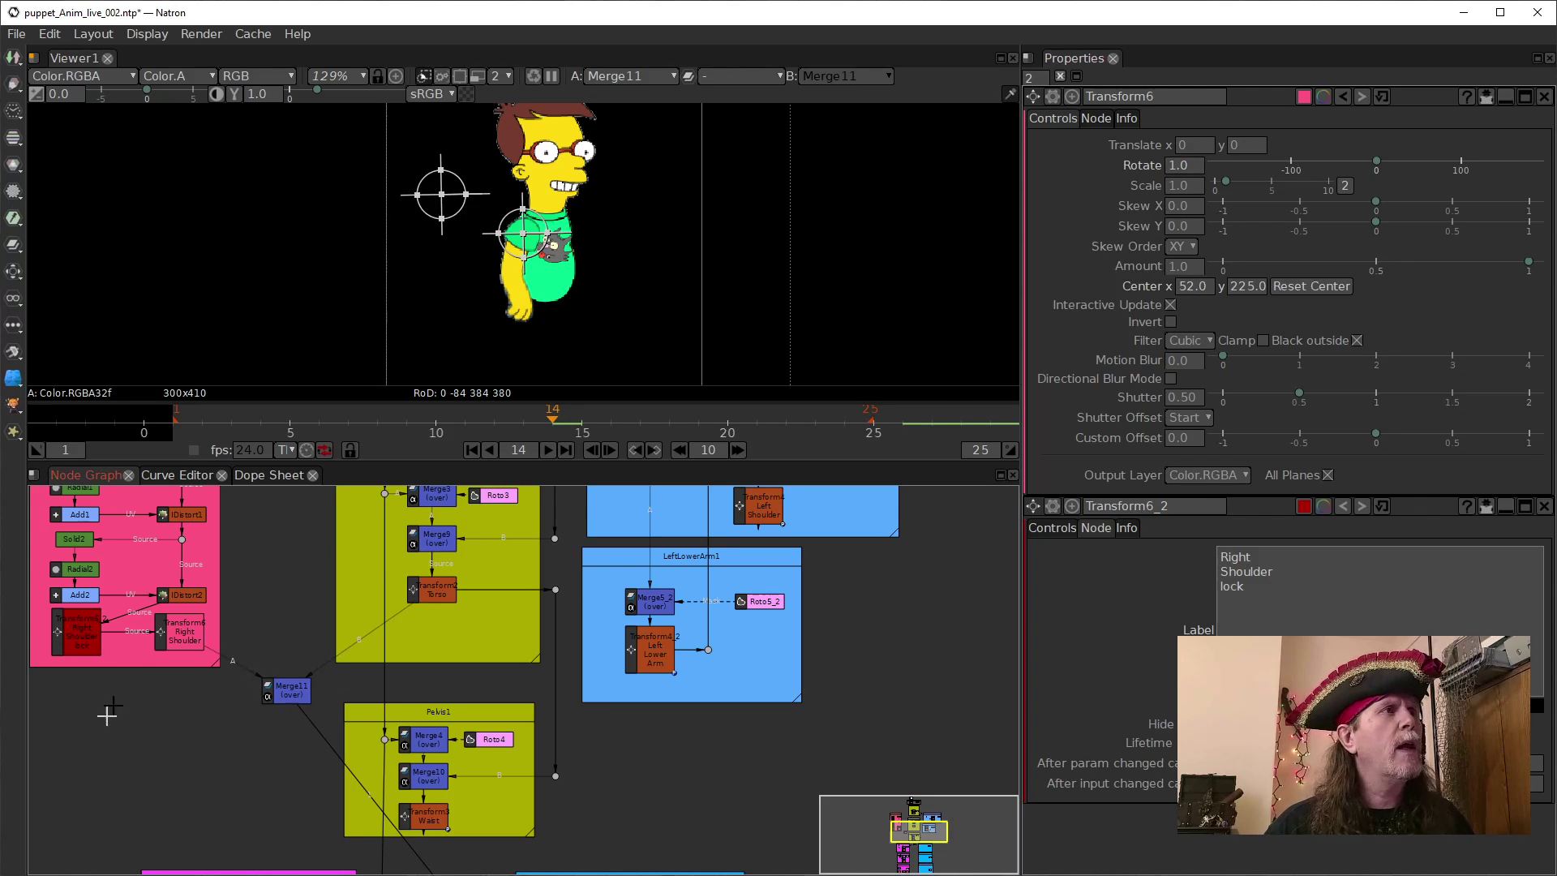
Examine the translation of the Right Shoulder lock transform against the Right Shoulder transform, and close the lock's properties.
left_click(177, 633)
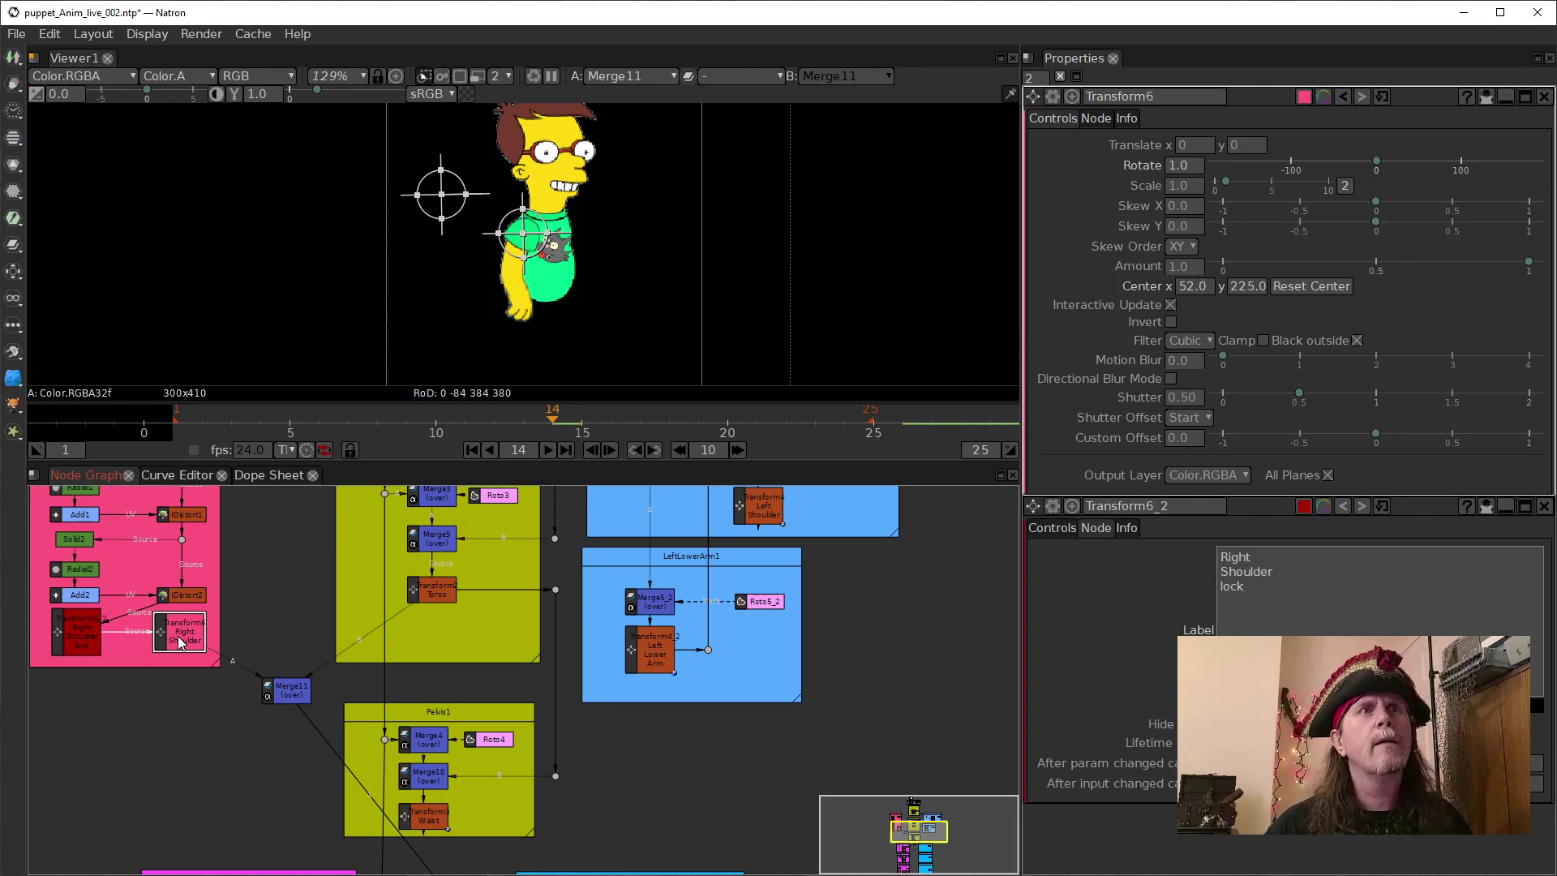
left_click(78, 646)
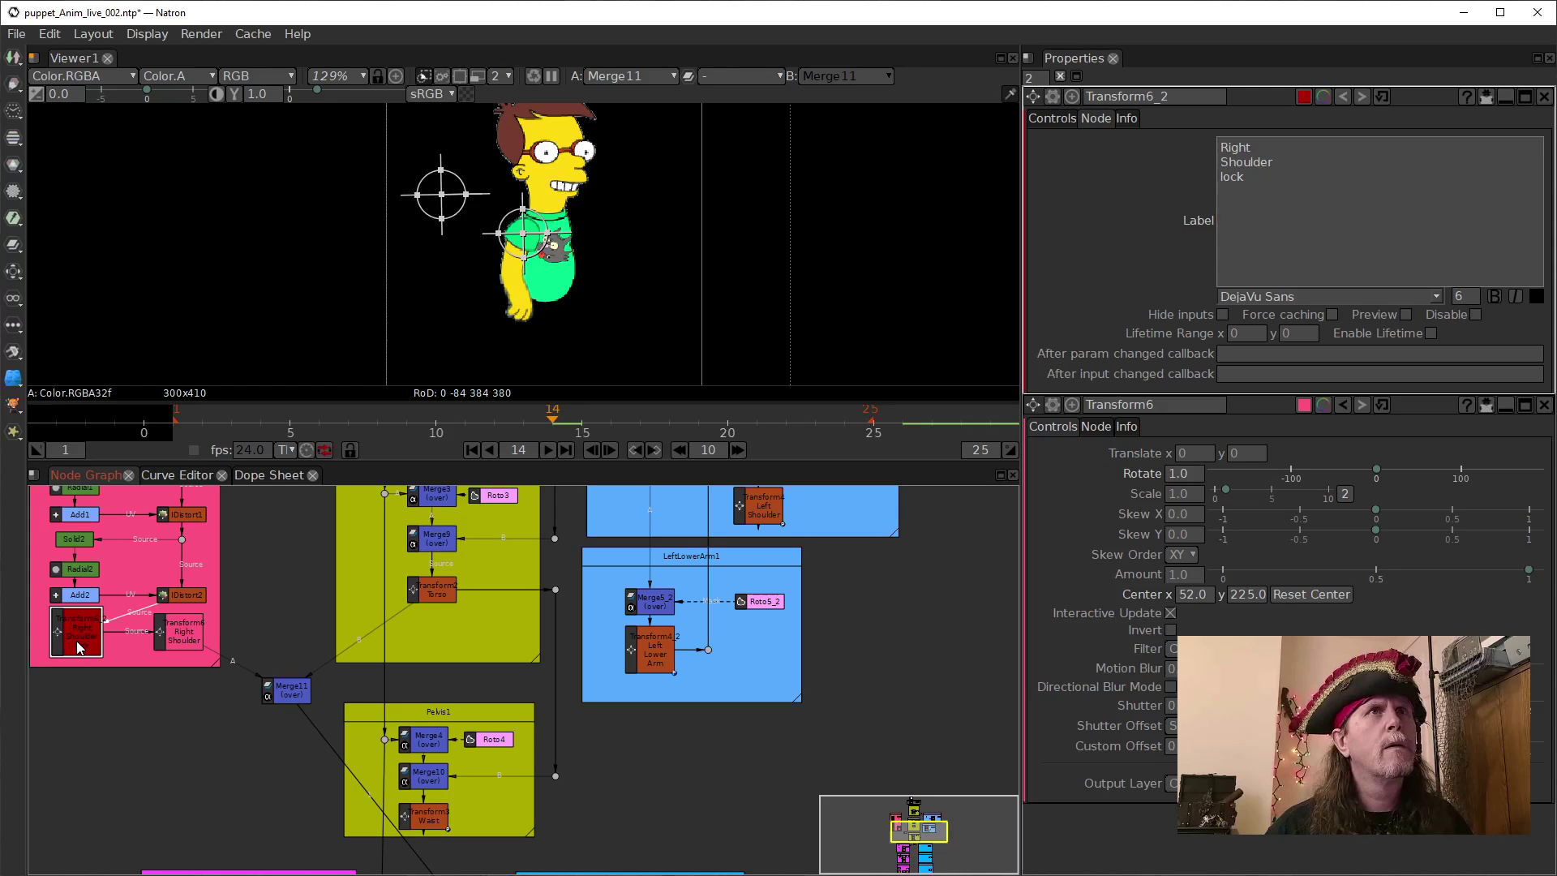
left_click(1052, 119)
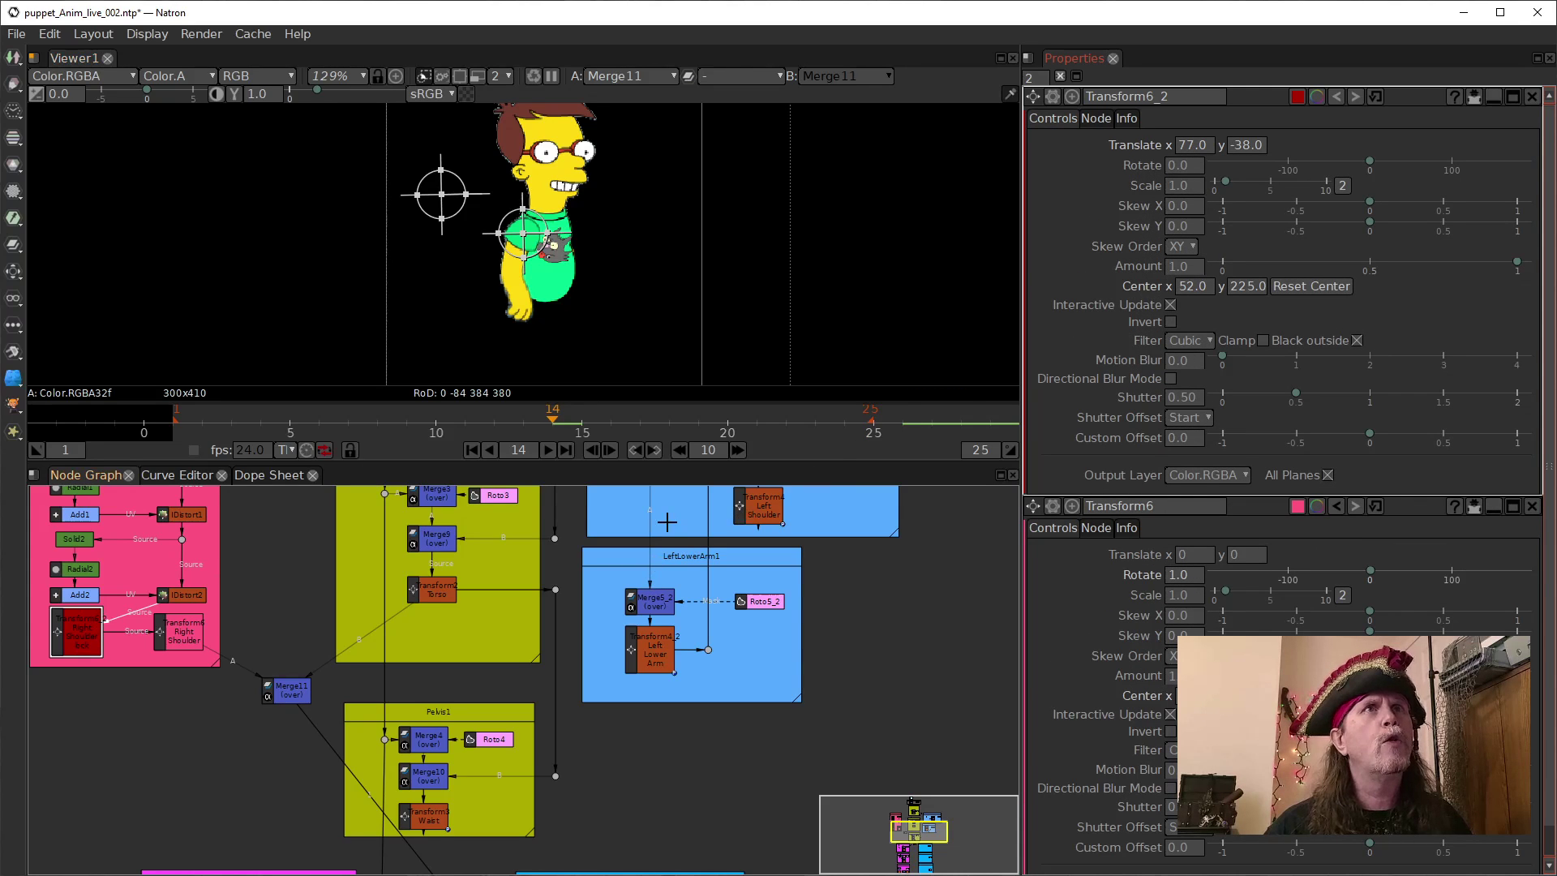
scroll(155, 704, "up", 5)
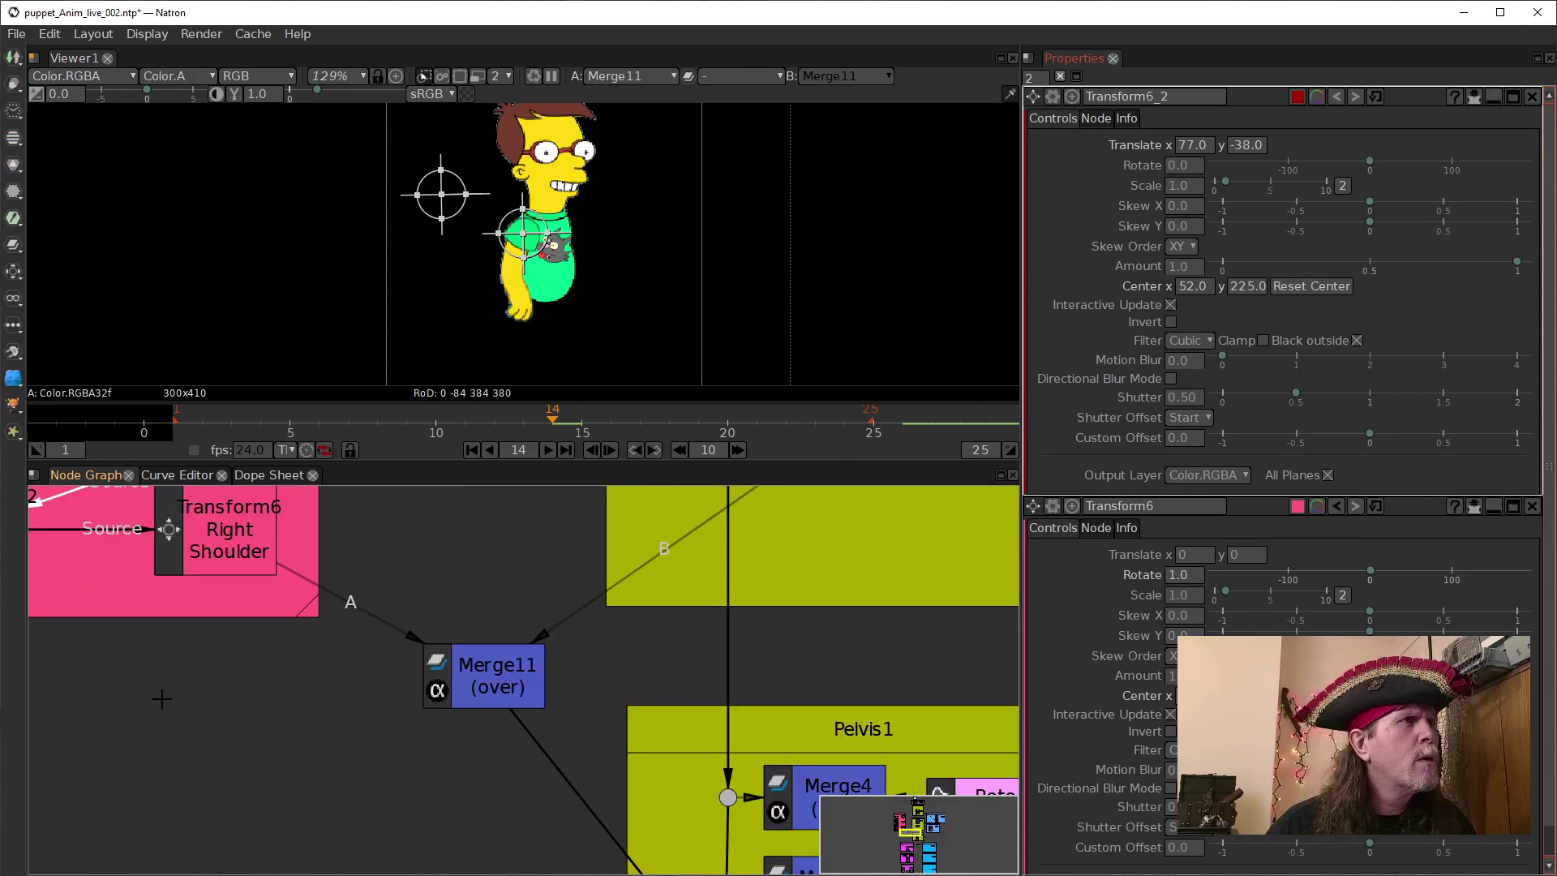
left_click_drag(141, 691, 375, 768)
left_click(436, 599)
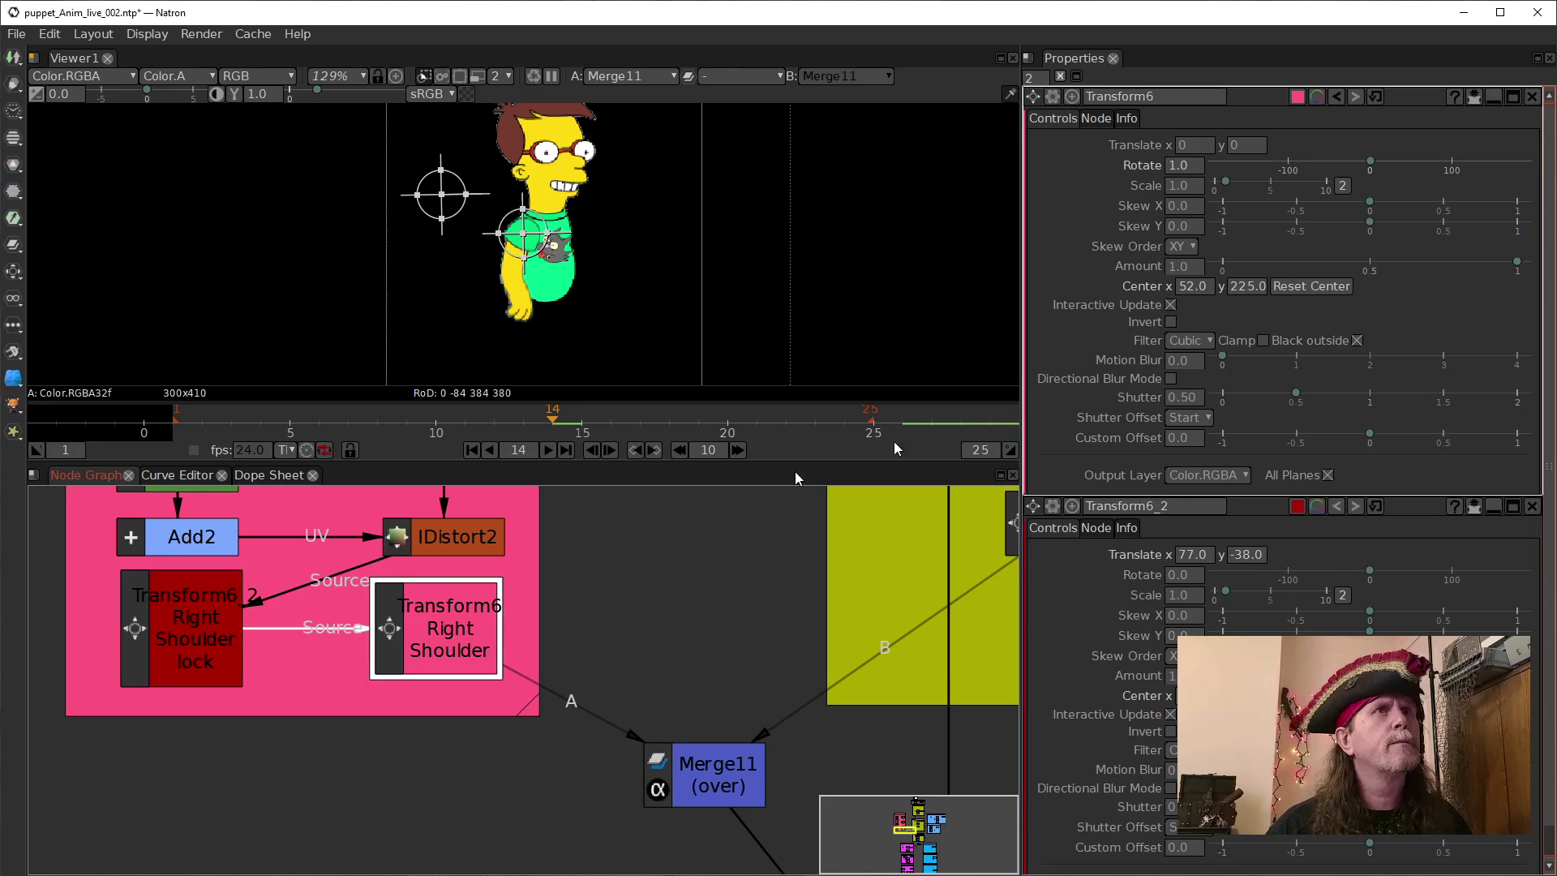
left_click(1532, 505)
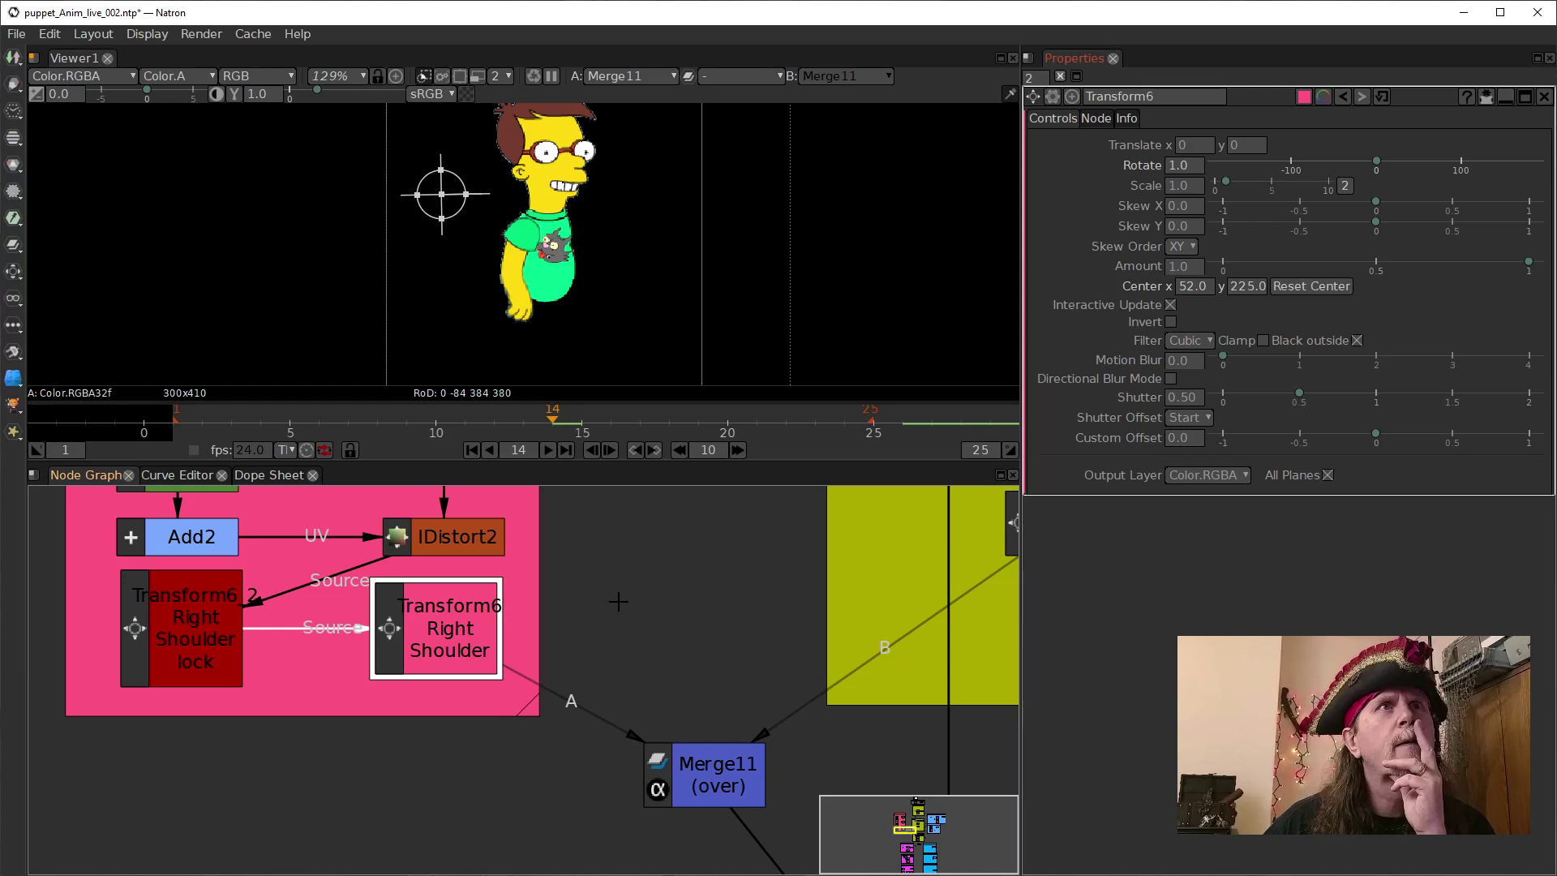
View the output of the Right Shoulder lock transform, followed by the output of the Right Shoulder transform.
left_click(198, 632)
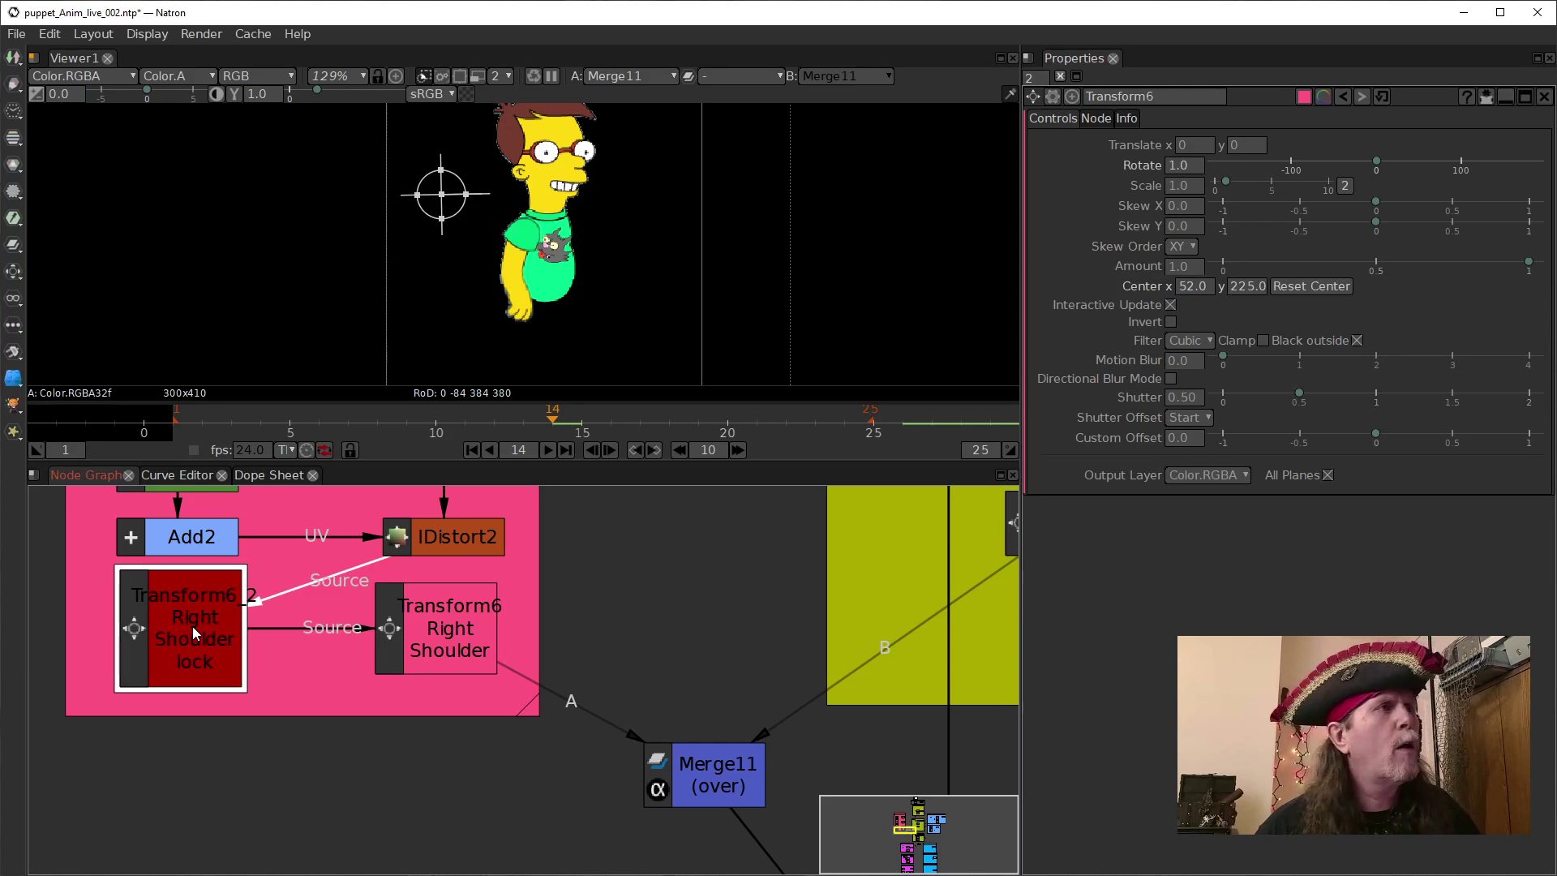
key("1")
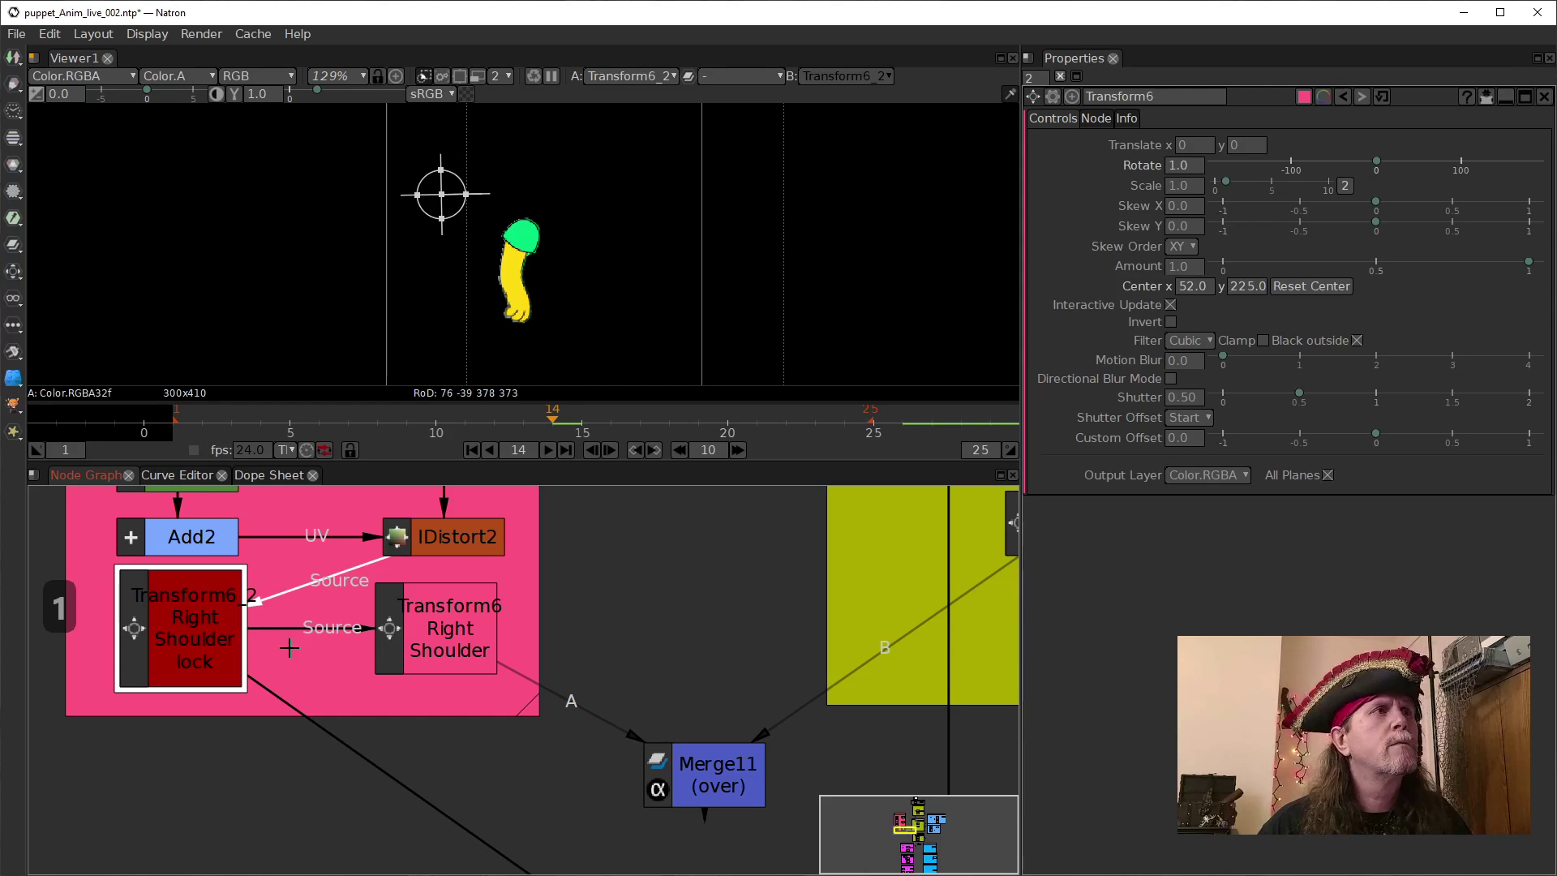
left_click(435, 639)
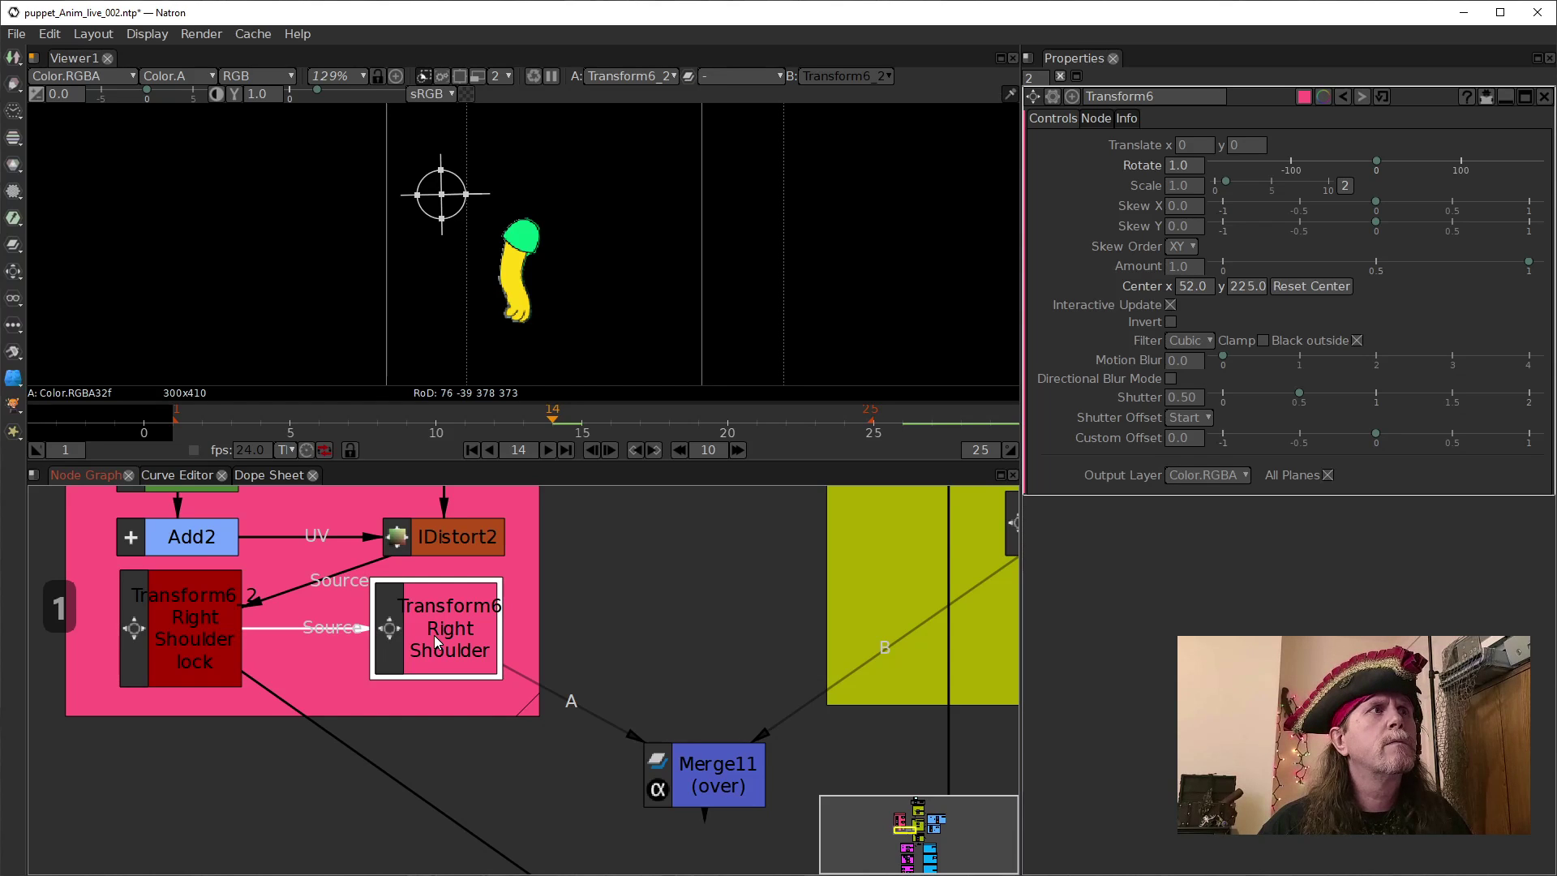
key("1")
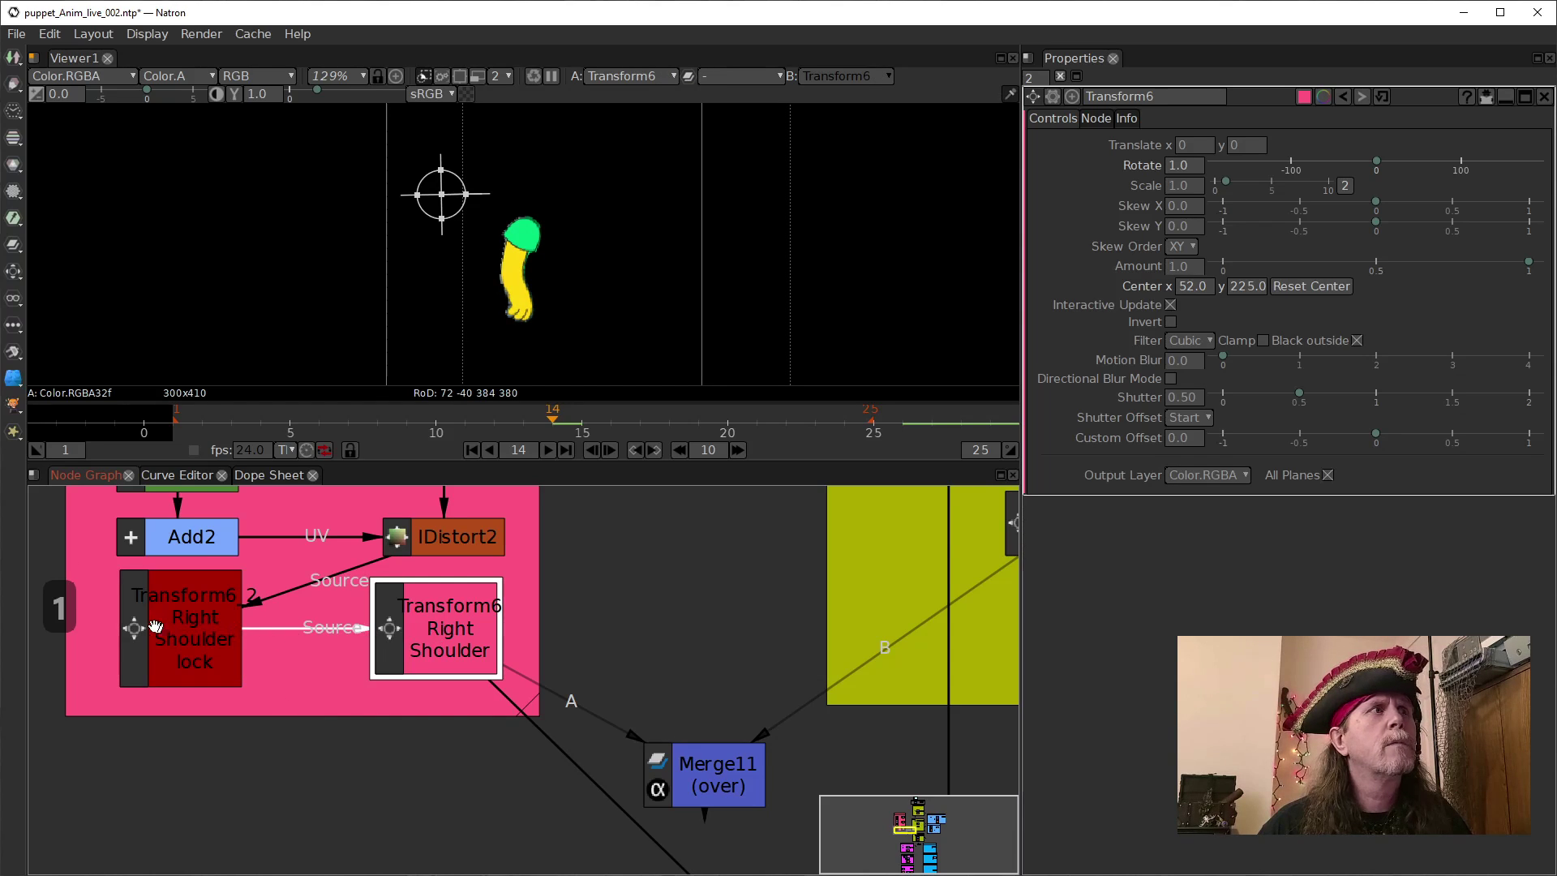
Compare the parameters of both right shoulder transforms, and display the lock transform's output in the viewer.
left_click(154, 626)
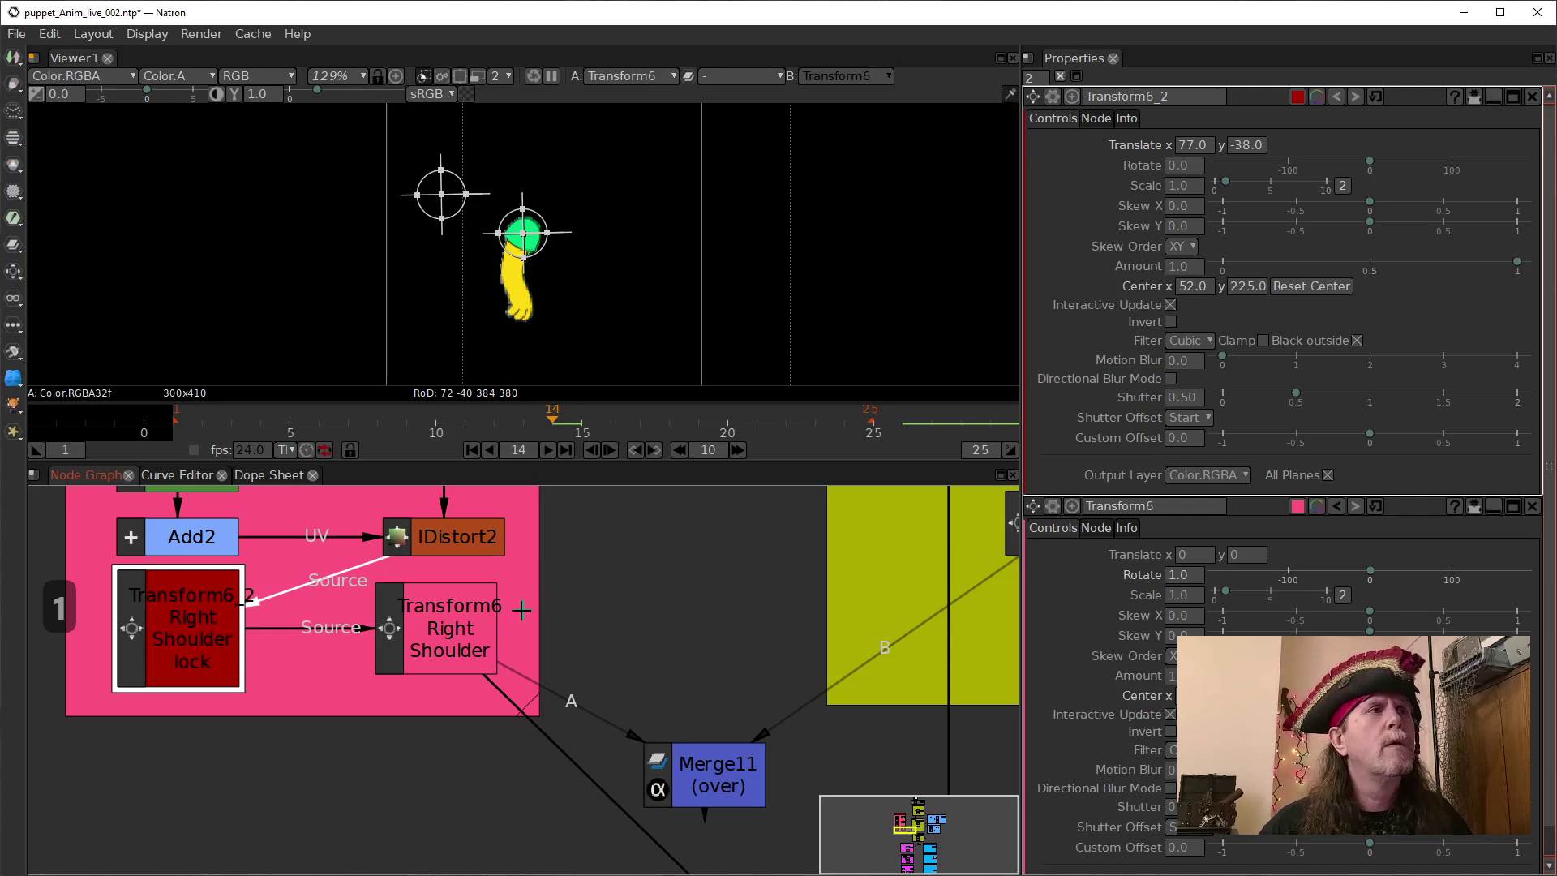
left_click(445, 641)
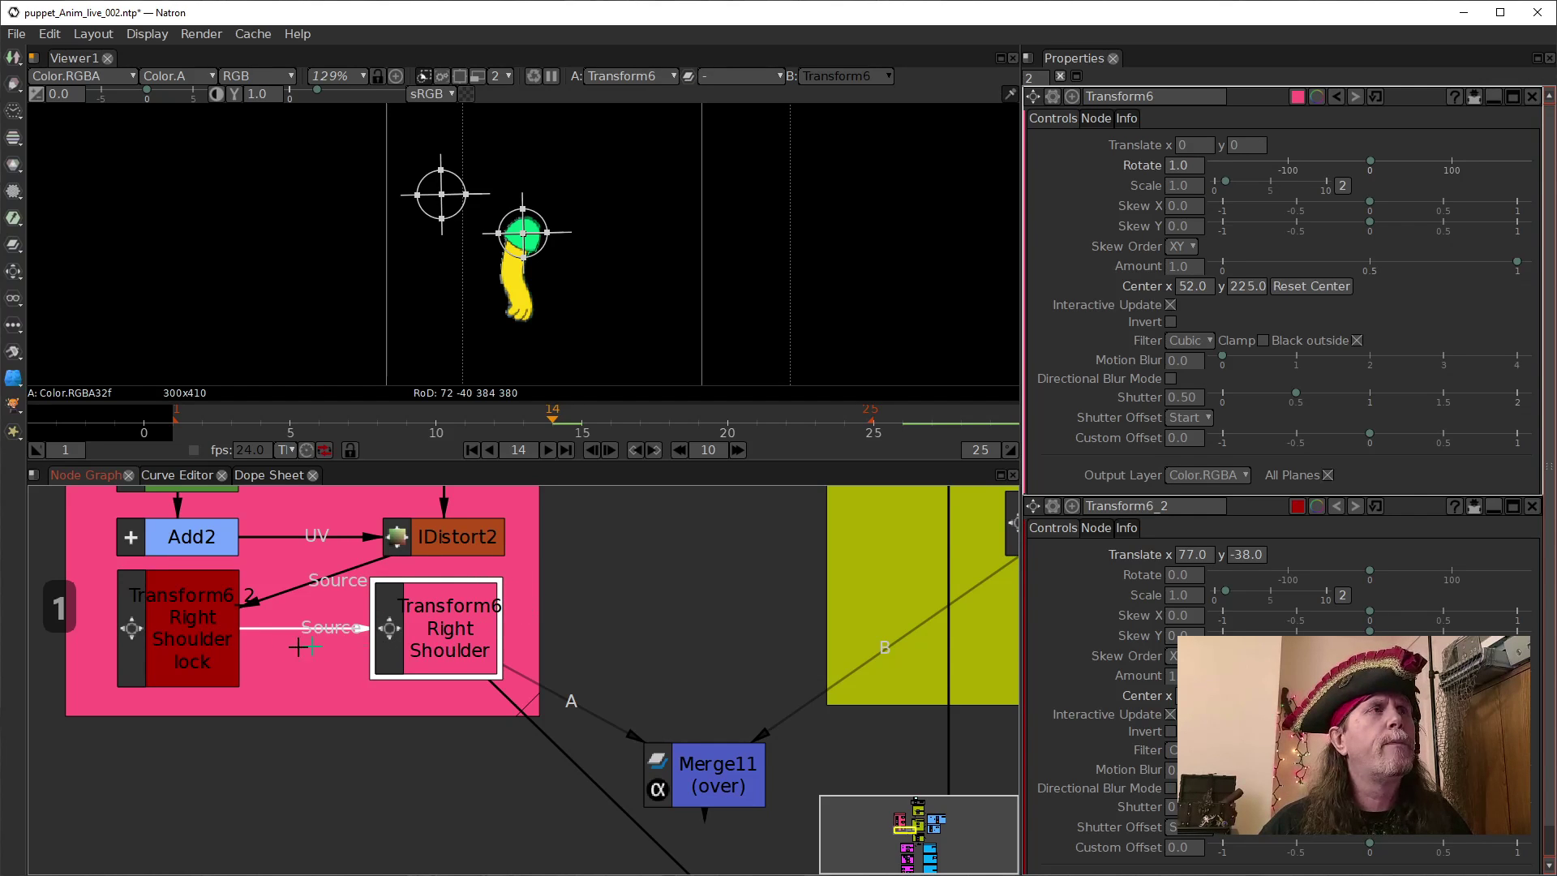
left_click(202, 639)
key("1")
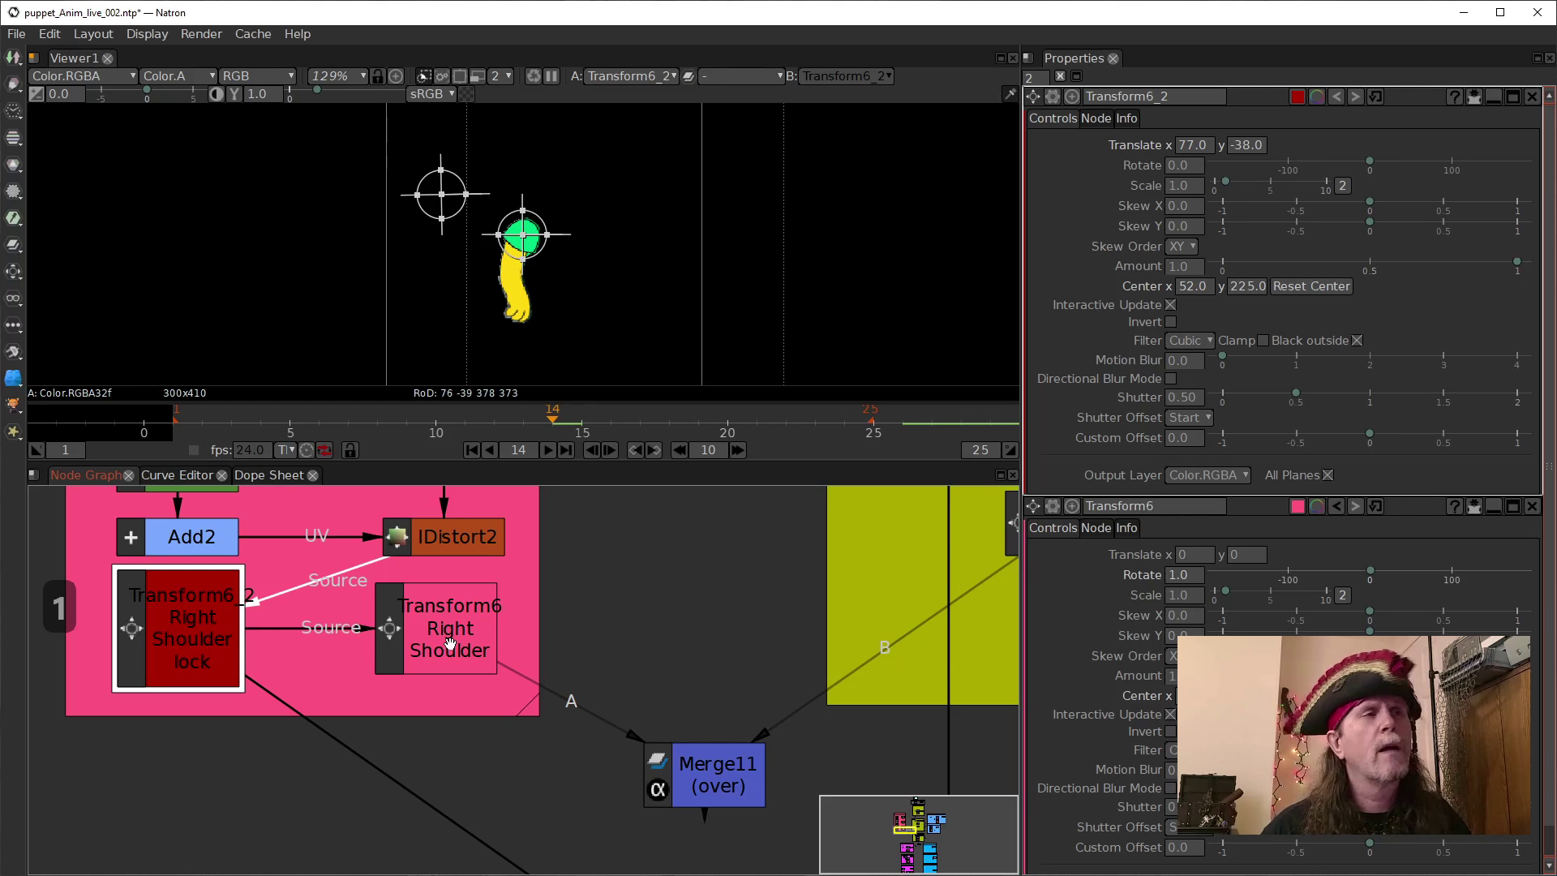
left_click(311, 630)
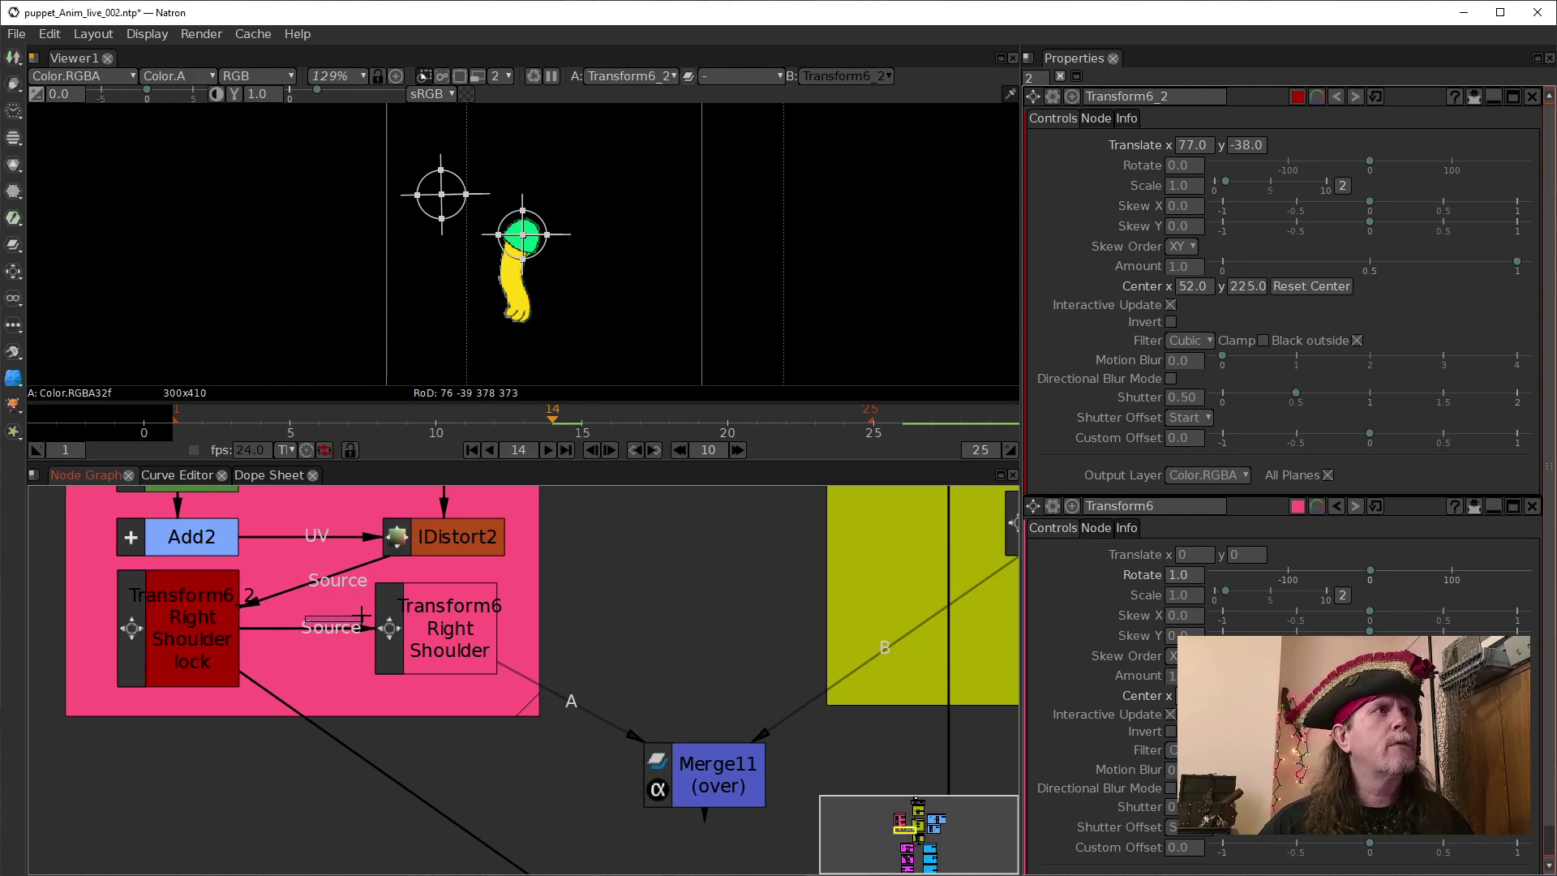
left_click(429, 635)
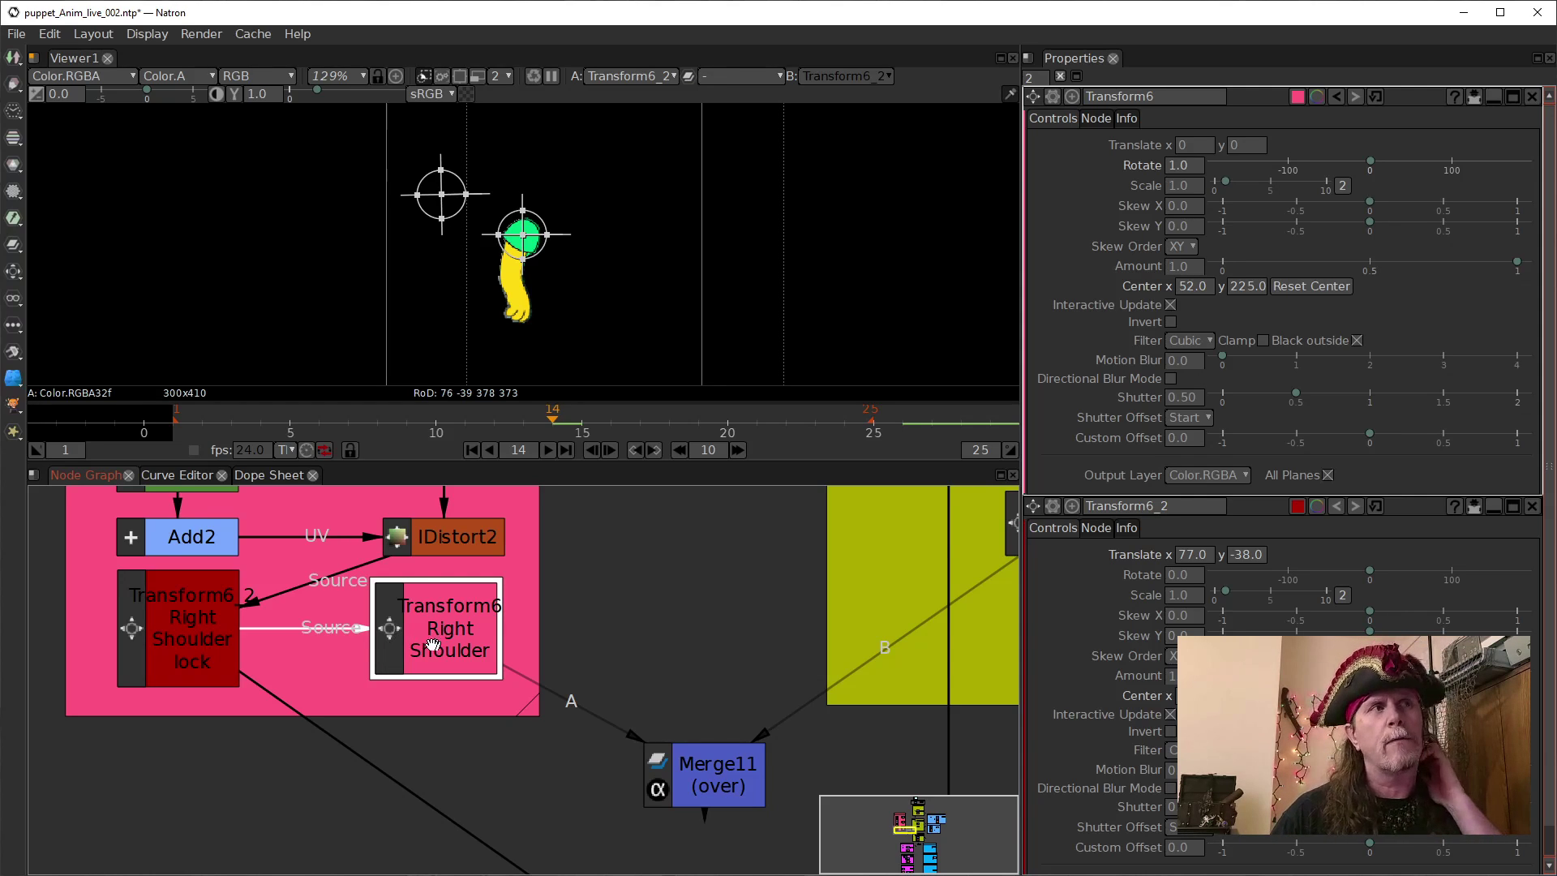
left_click(180, 627)
left_click(180, 627)
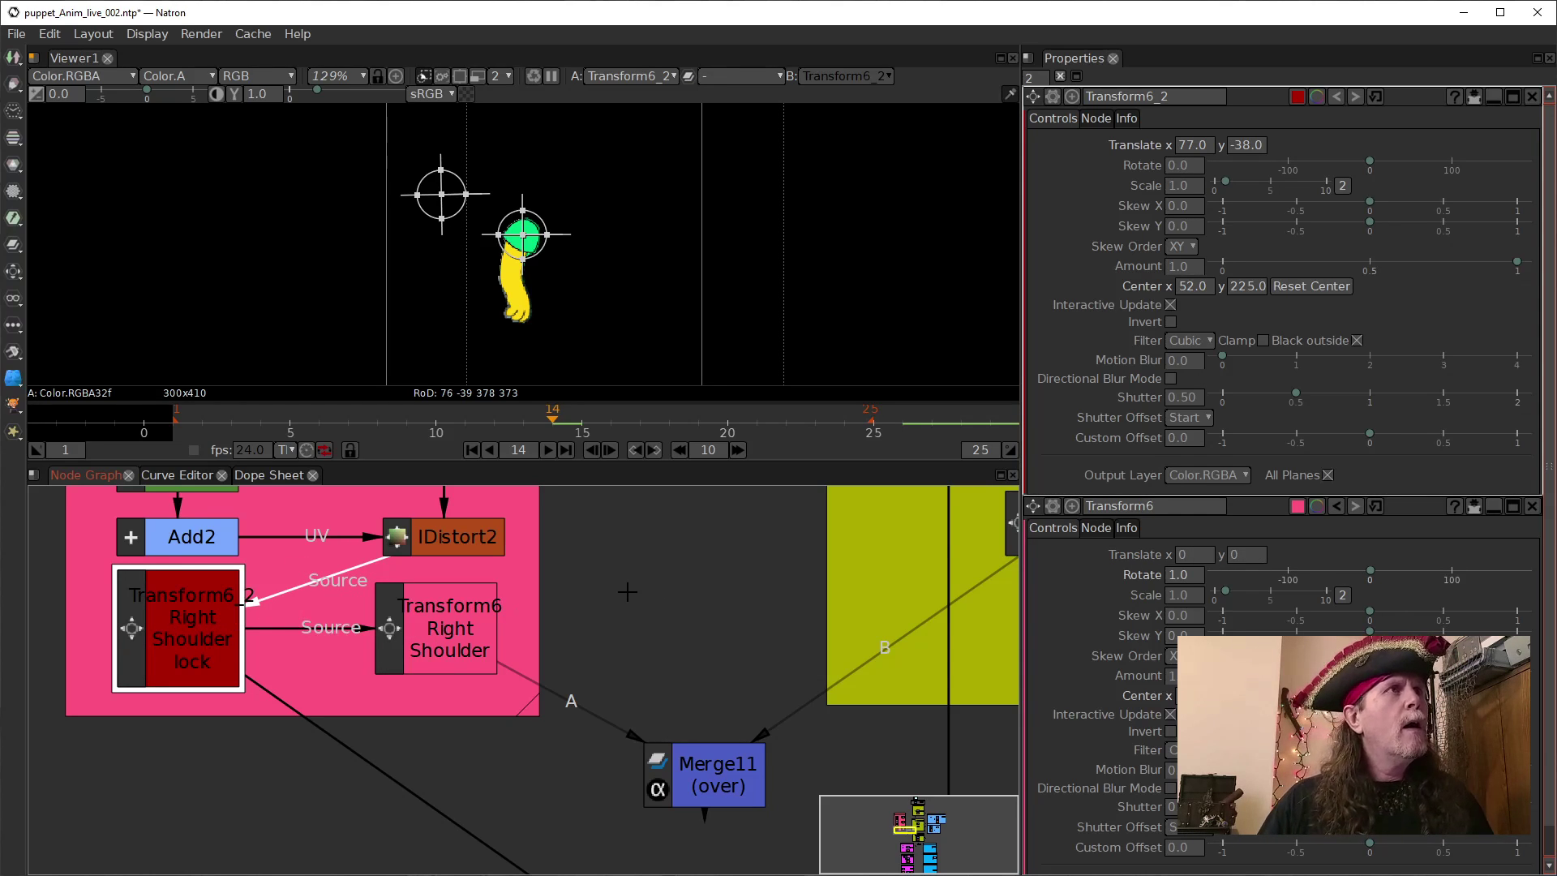
Try nudging the horizontal center of the Right Shoulder lock transform down and back up.
left_click(407, 640)
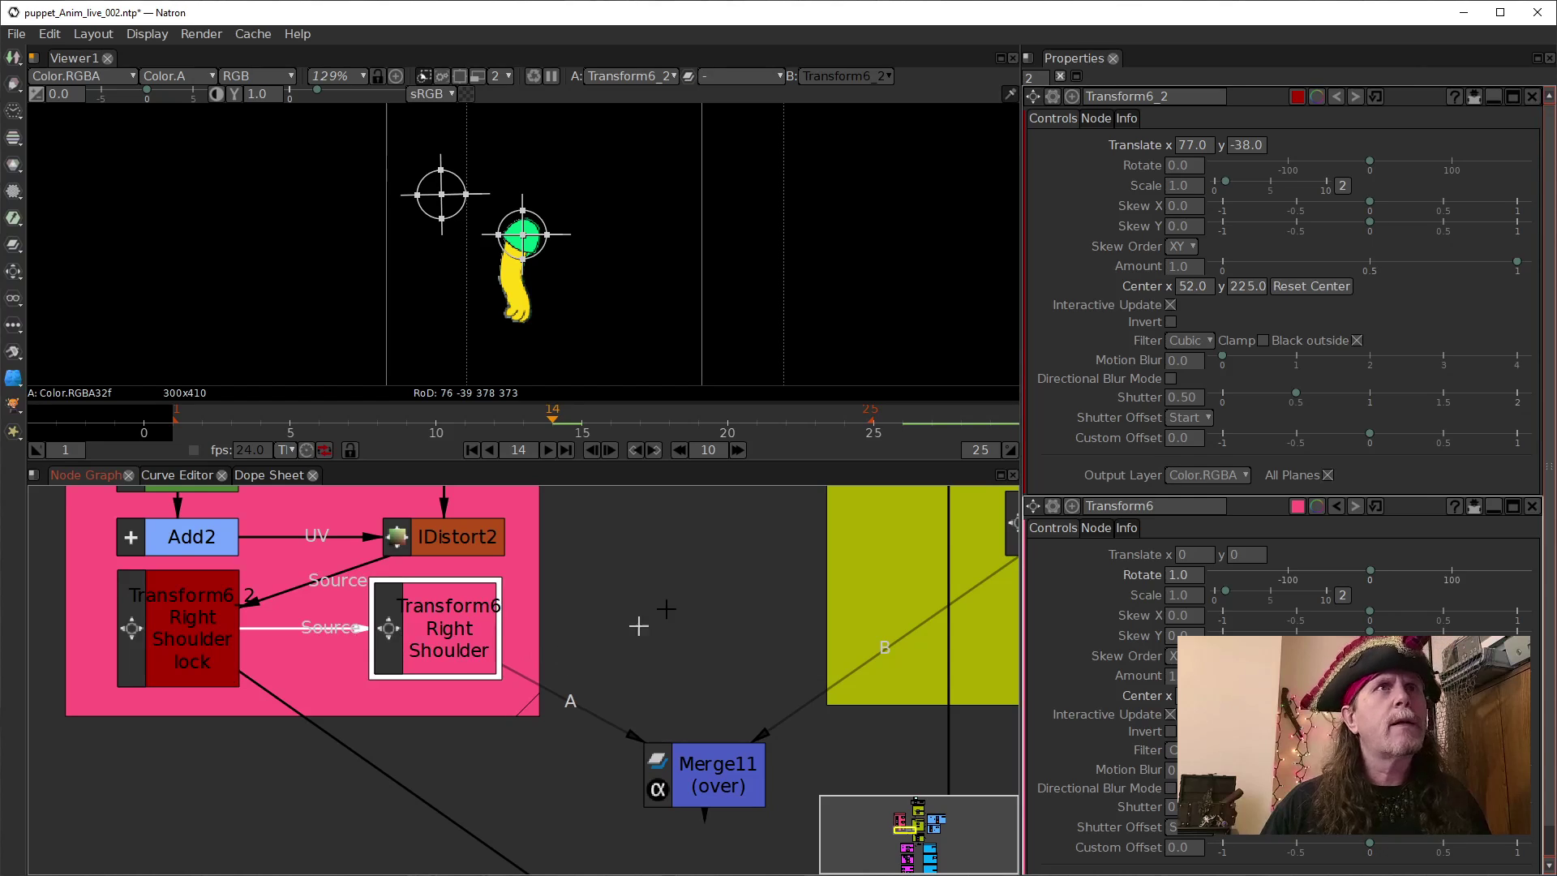
left_click_drag(1247, 286, 1229, 281)
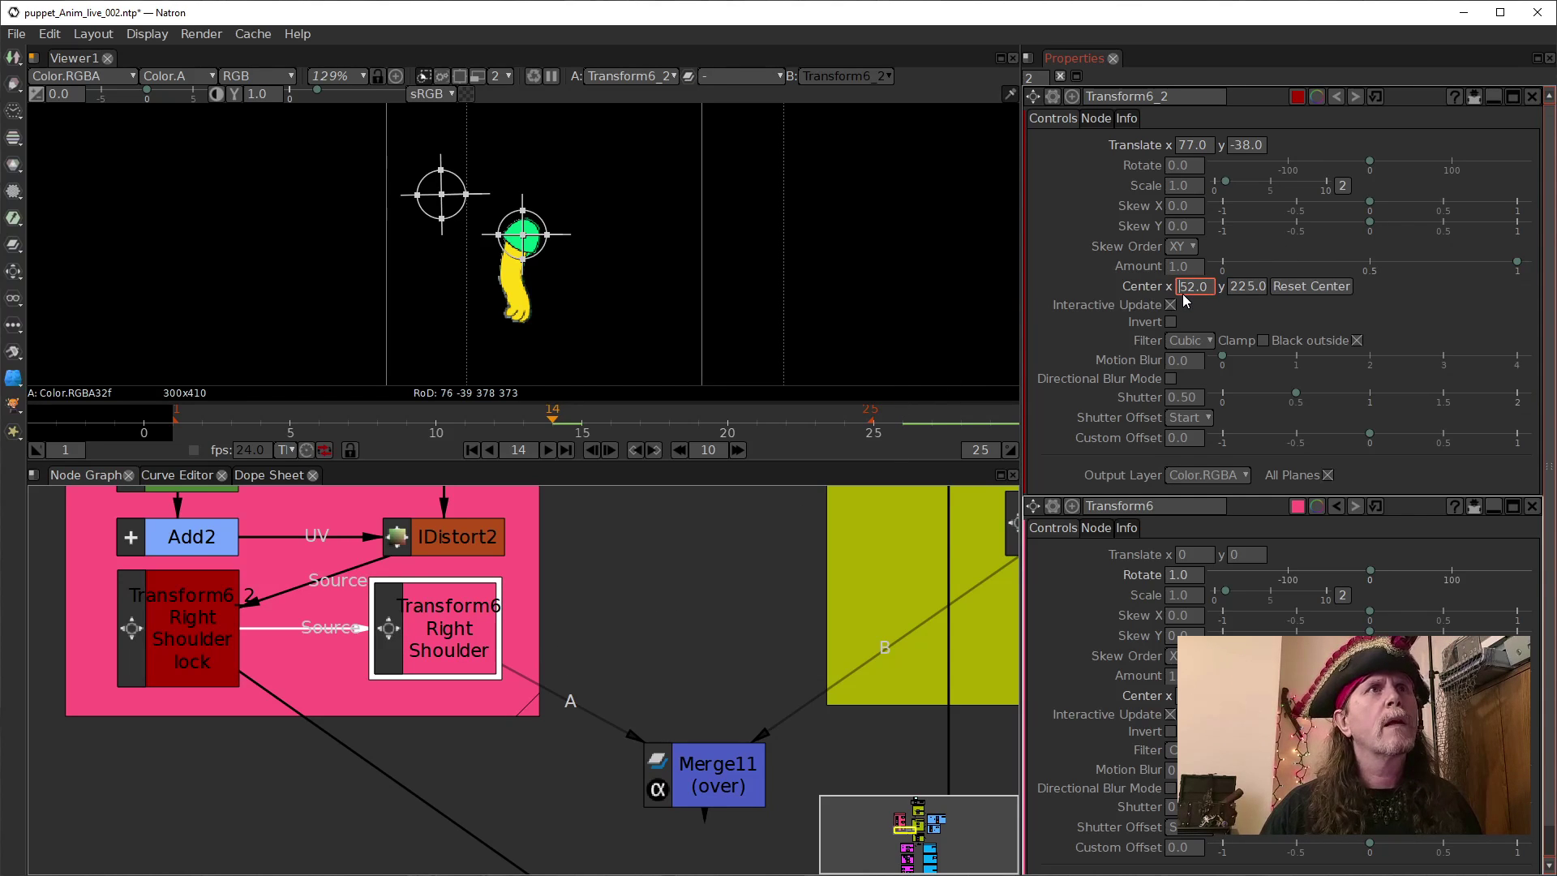
key("Down")
key("Down")
key("Down")
key("Up")
key("Up")
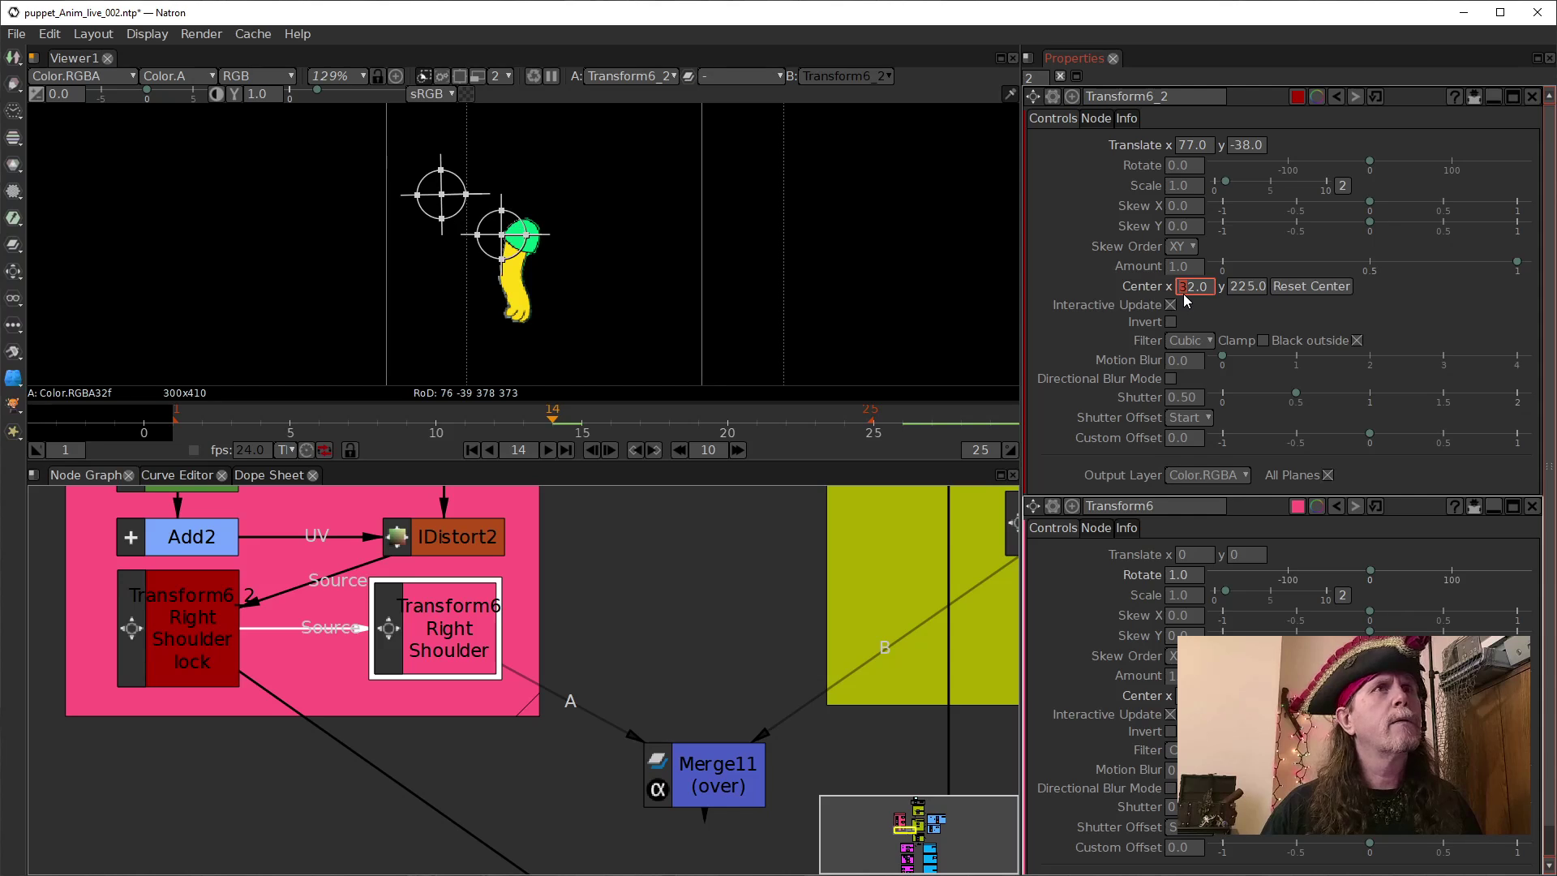
key("Up")
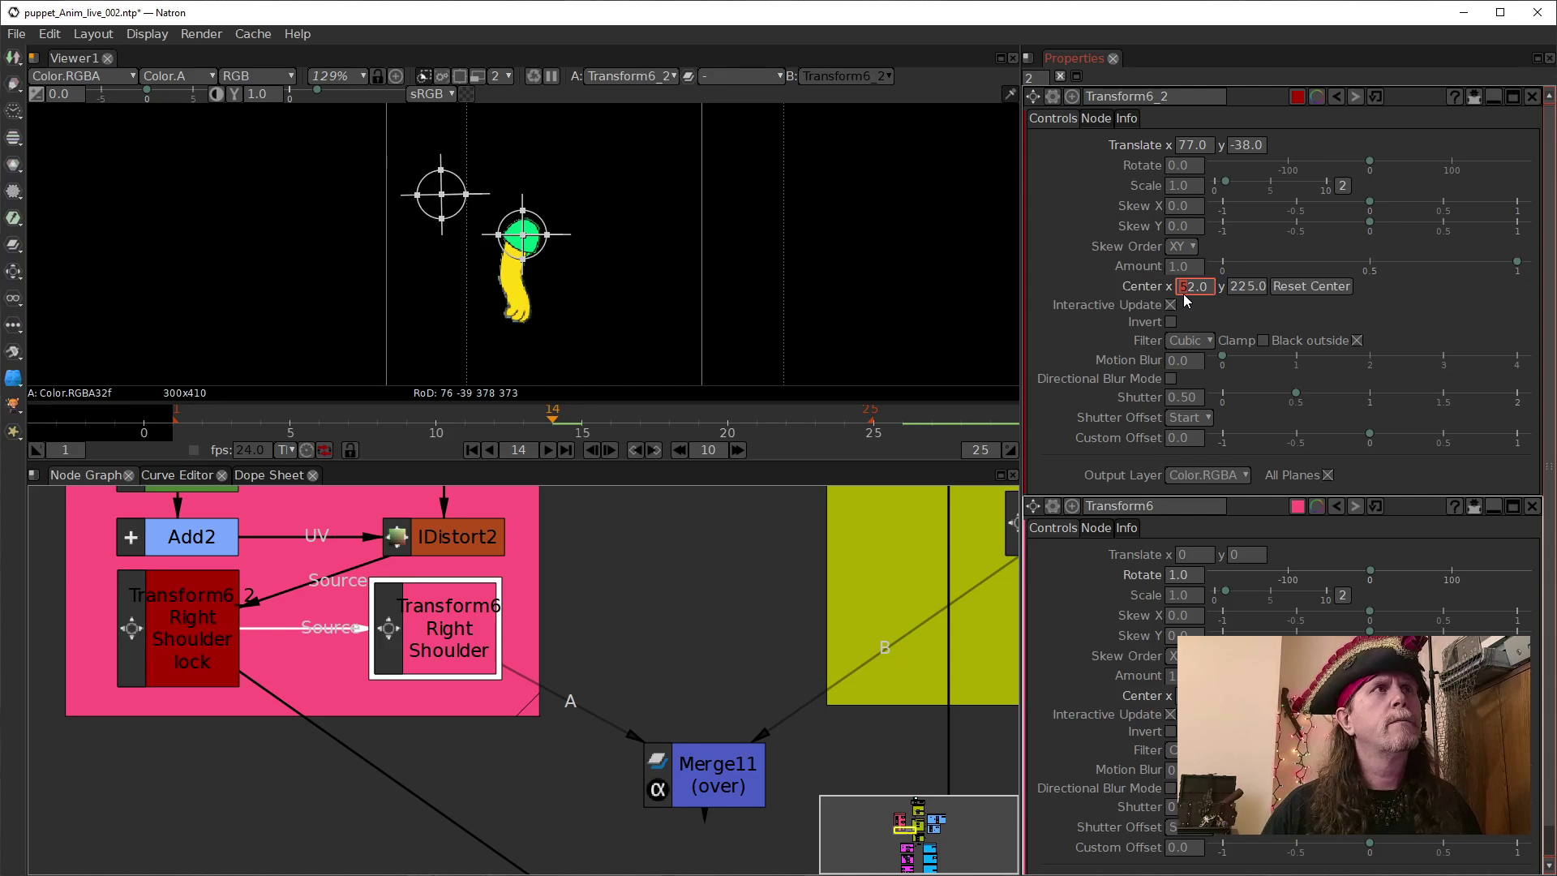
Compare the outputs of the Right Shoulder lock and Right Shoulder transforms by viewing each in turn.
left_click(185, 637)
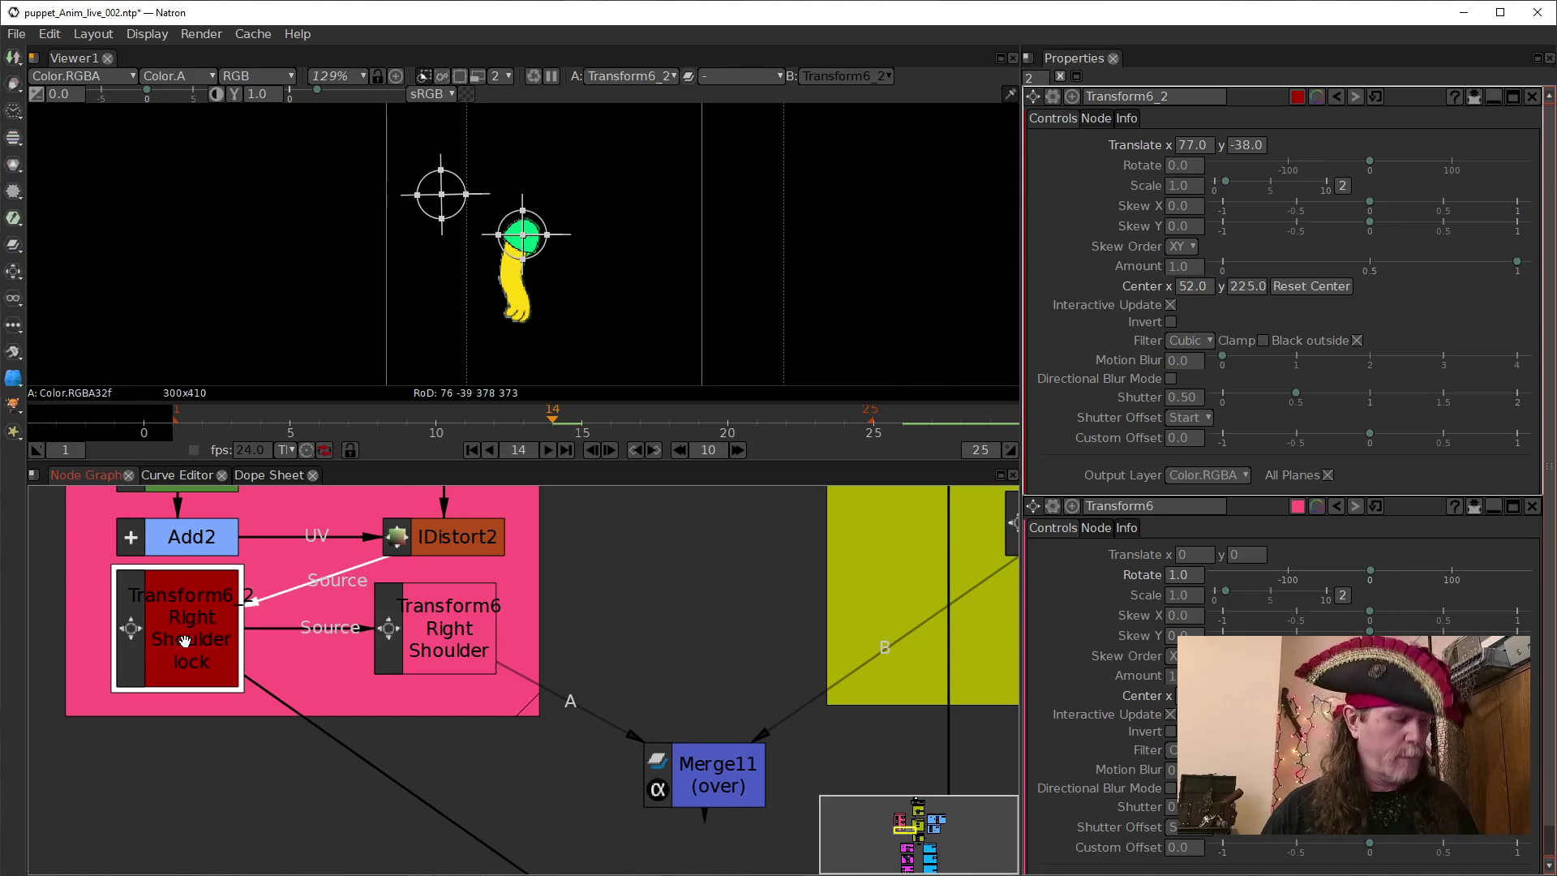
left_click(409, 643)
key("1")
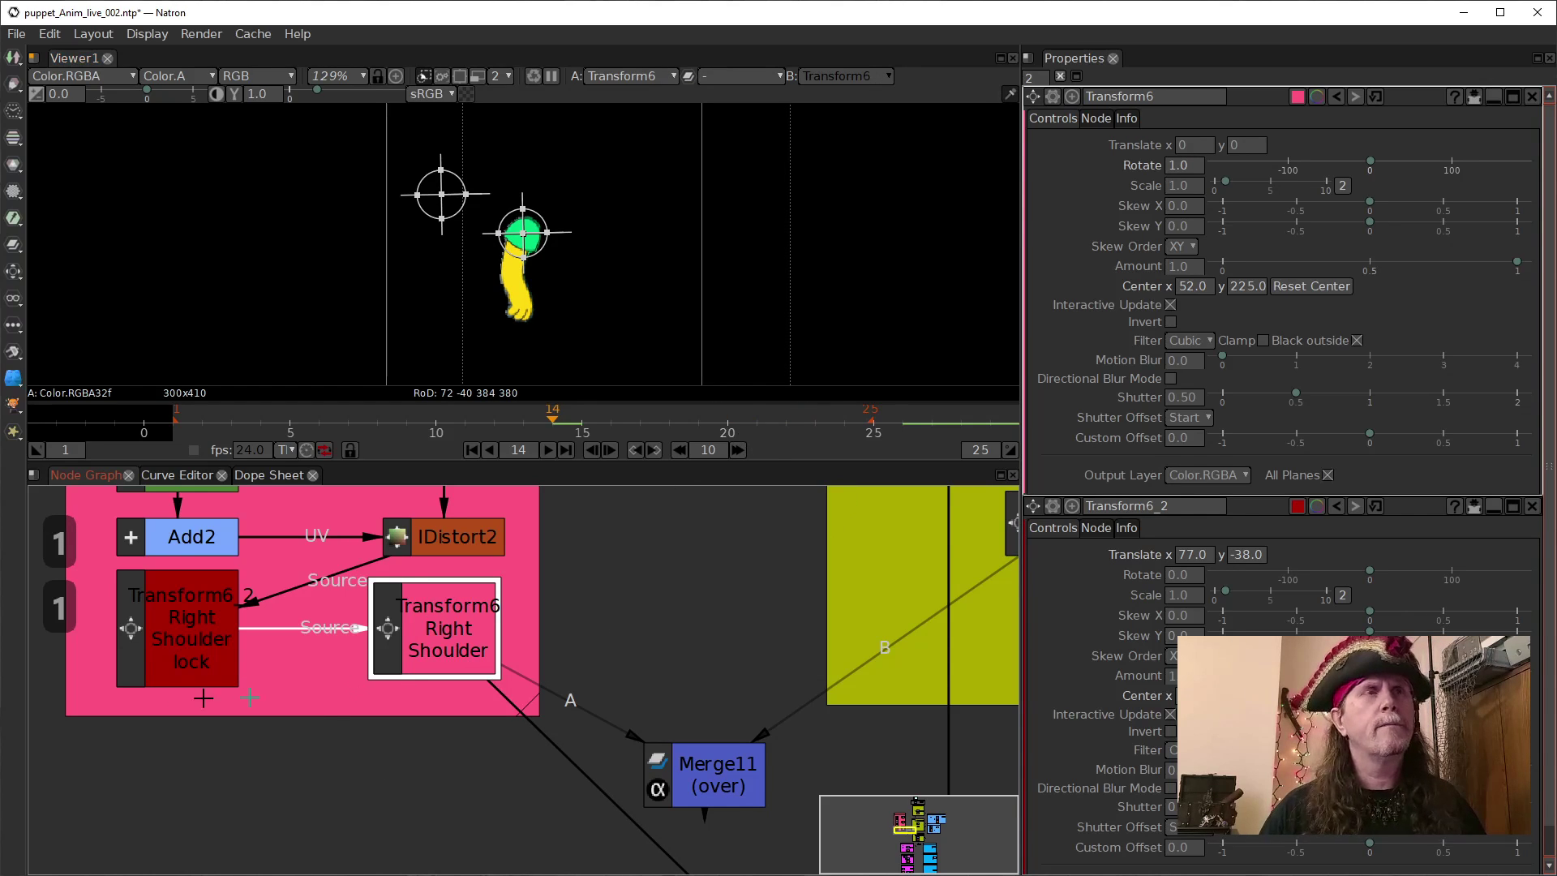
left_click(201, 643)
key("1")
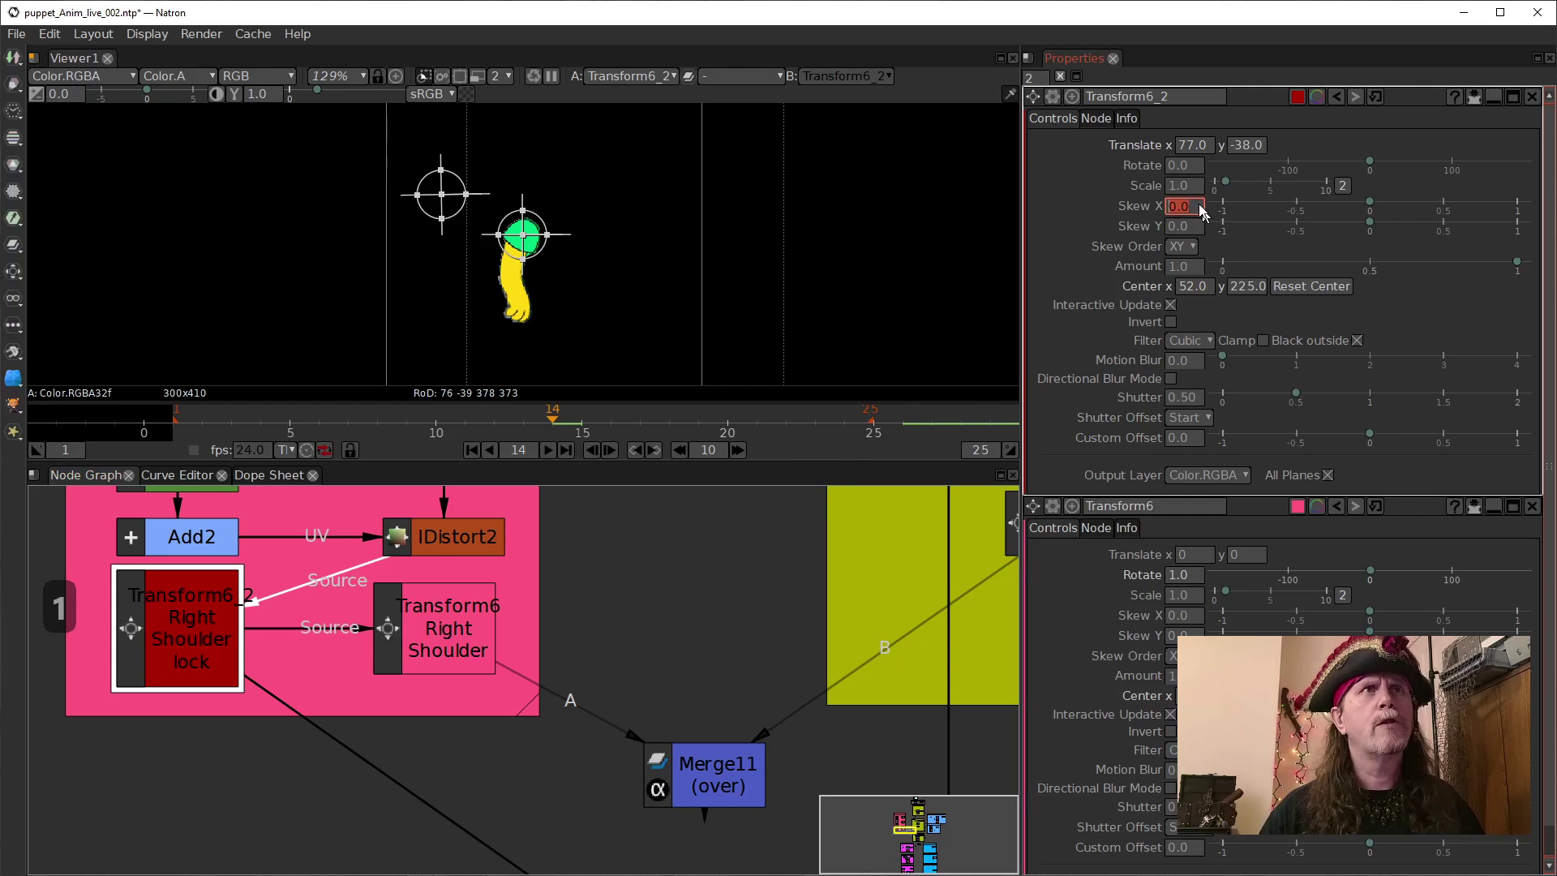
left_click(451, 621)
key("1")
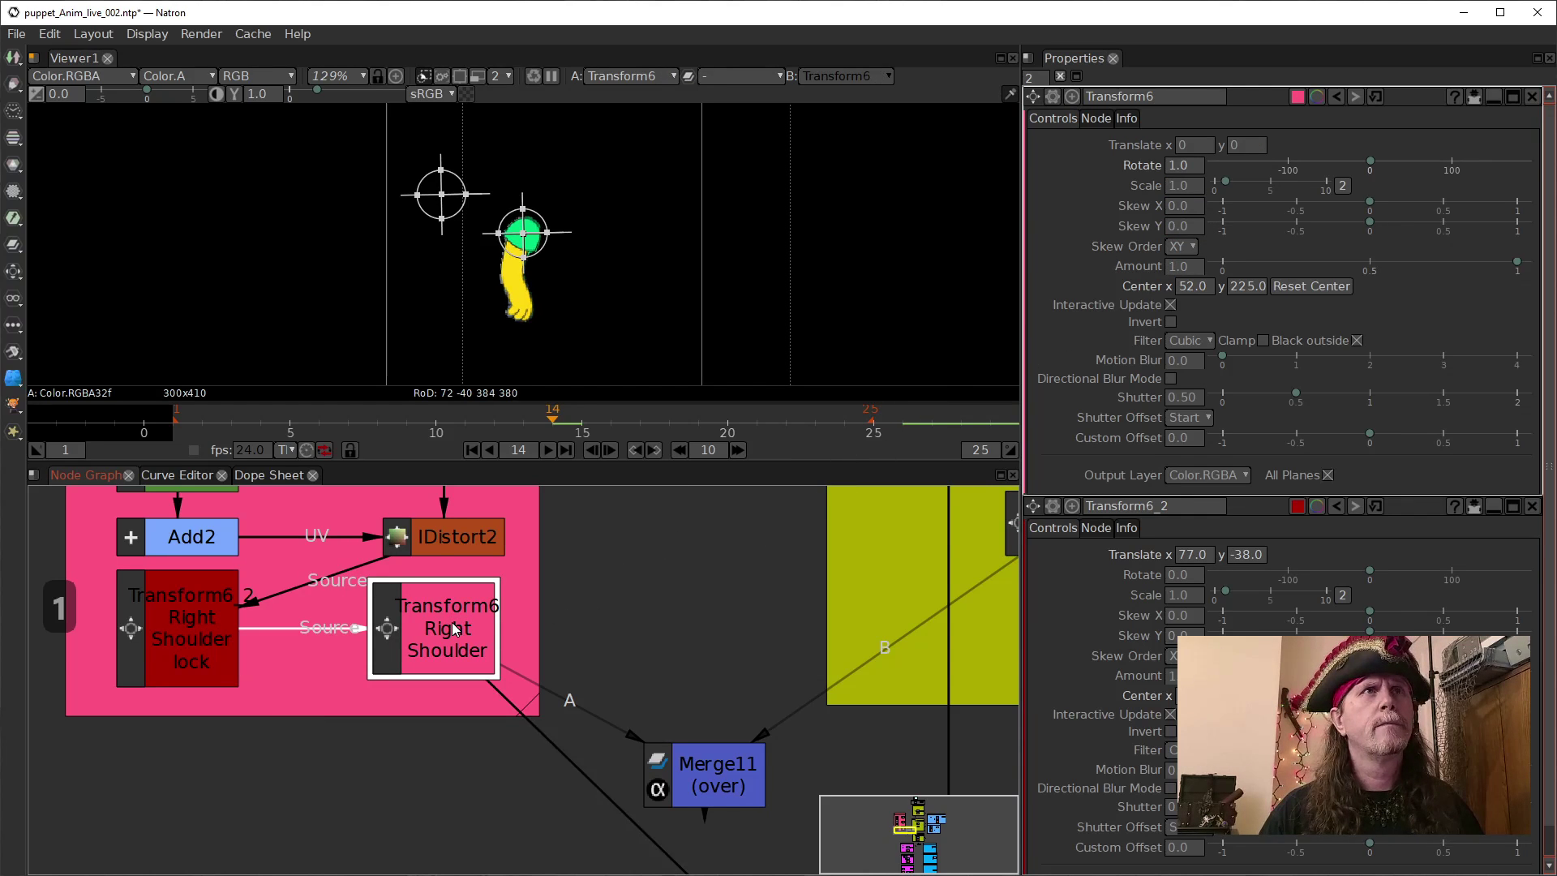
Set the rotation of the Right Shoulder transform (Transform6) to 13.
left_click(1175, 169)
scroll(1168, 170, "down", 1)
scroll(1171, 170, "up", 8)
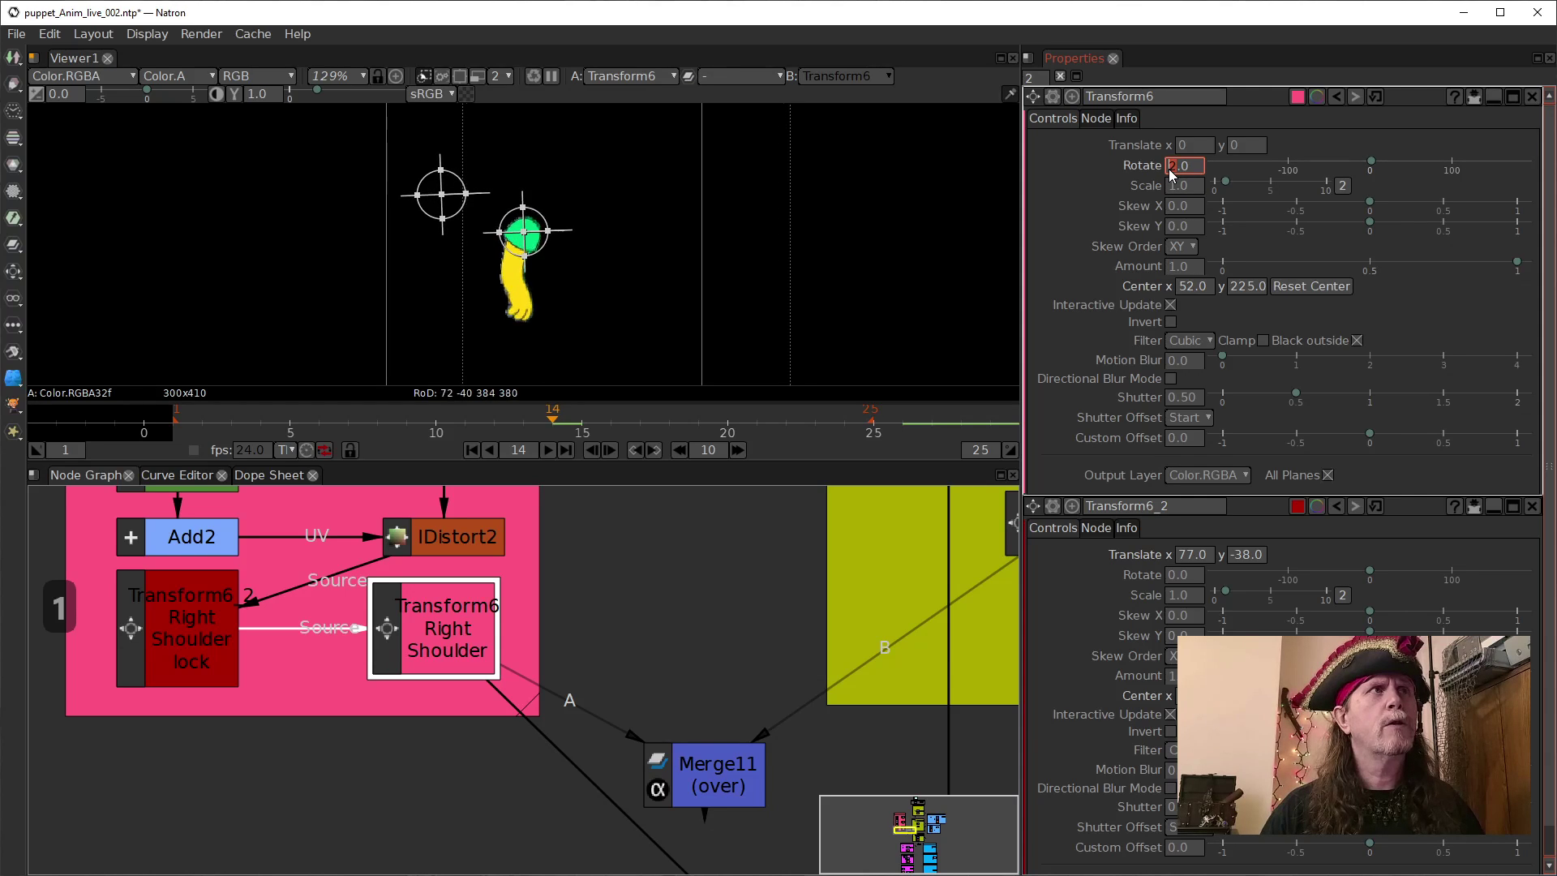
scroll(1171, 170, "up", 5)
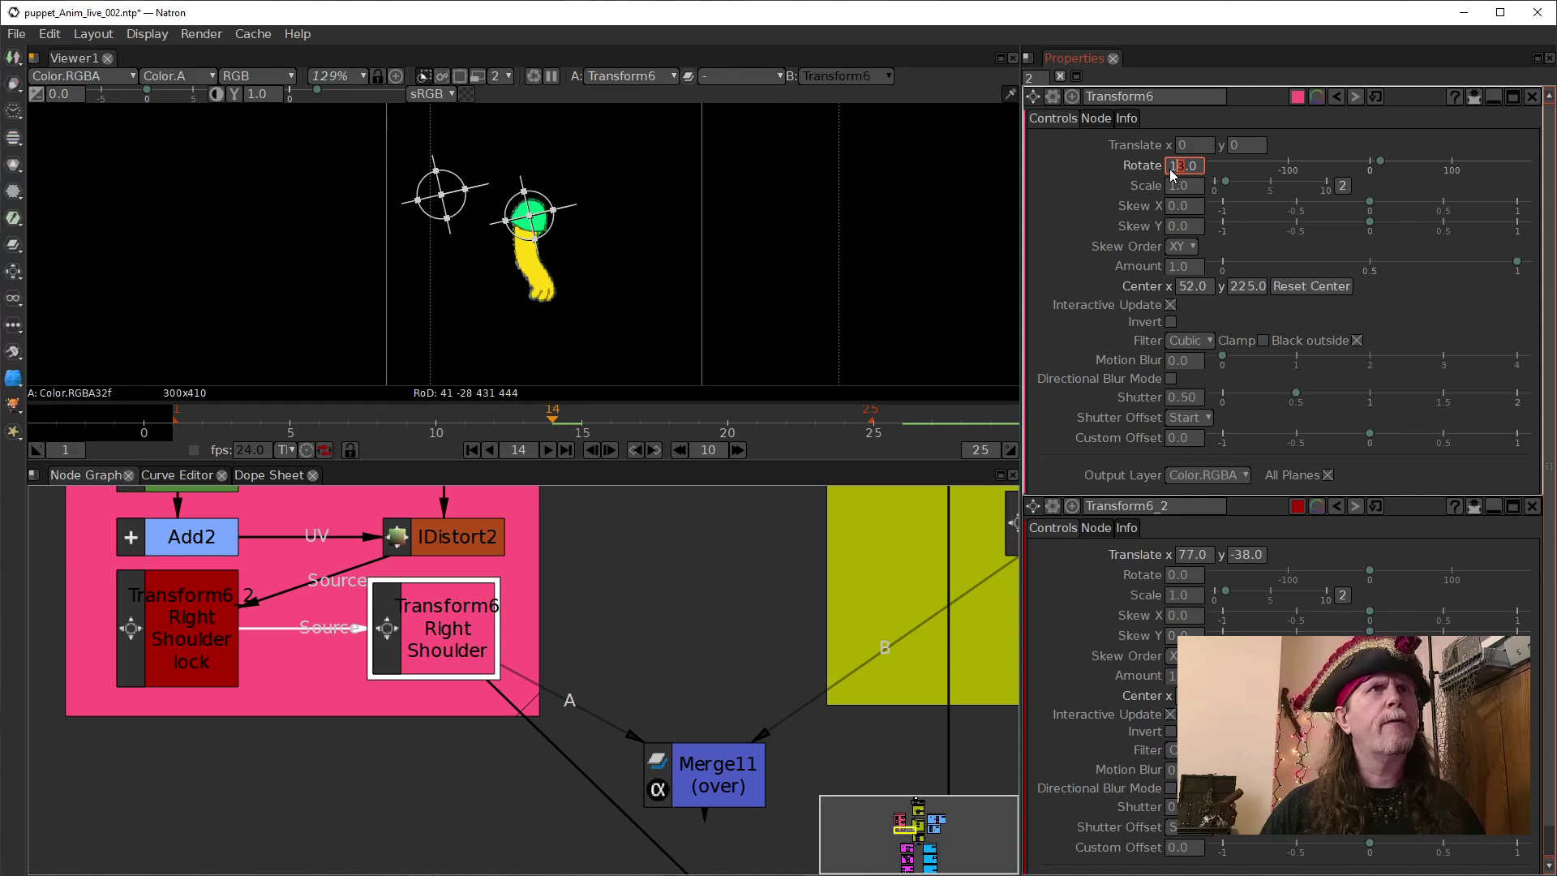
Try a center x of 0 on the Right Shoulder transform, reset its center, and lower the center x value again.
left_click(1185, 289)
type("00")
key("Return")
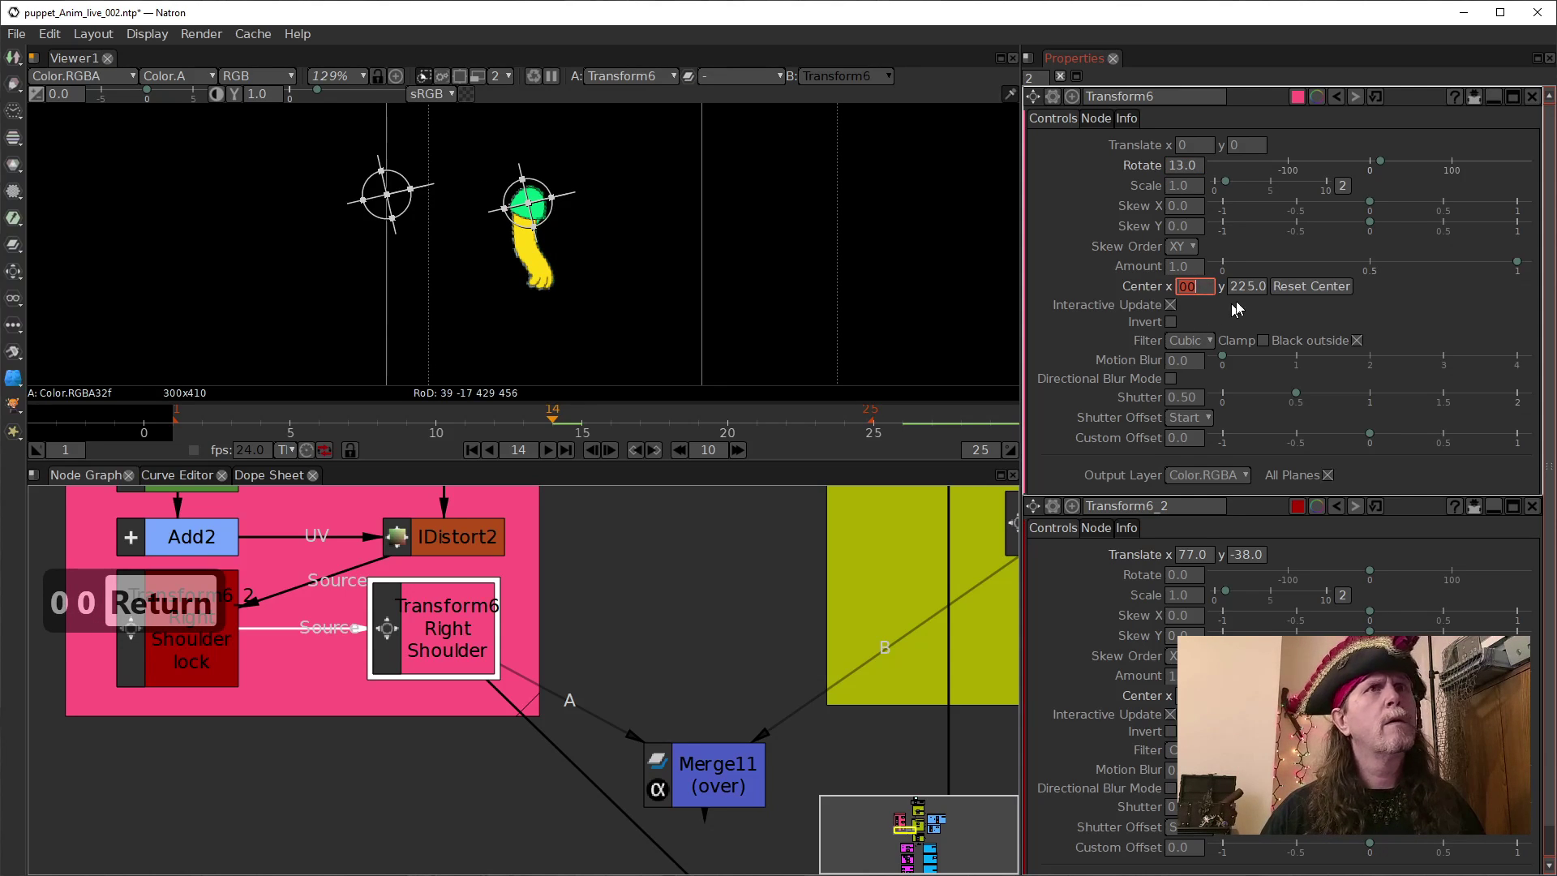
left_click(1244, 290)
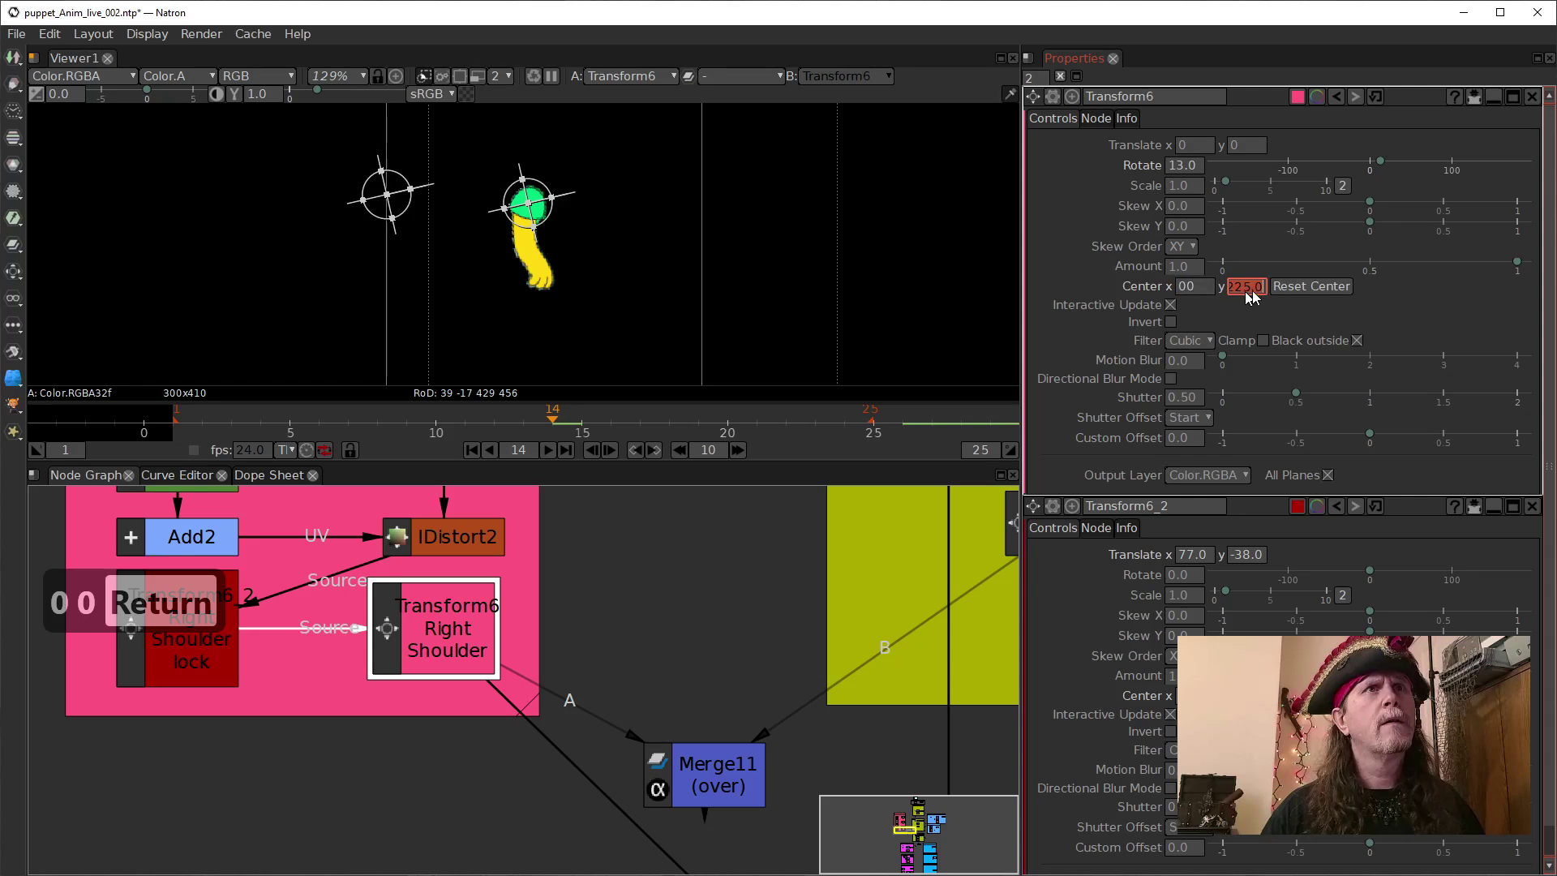
left_click(1311, 285)
double_click(1202, 166)
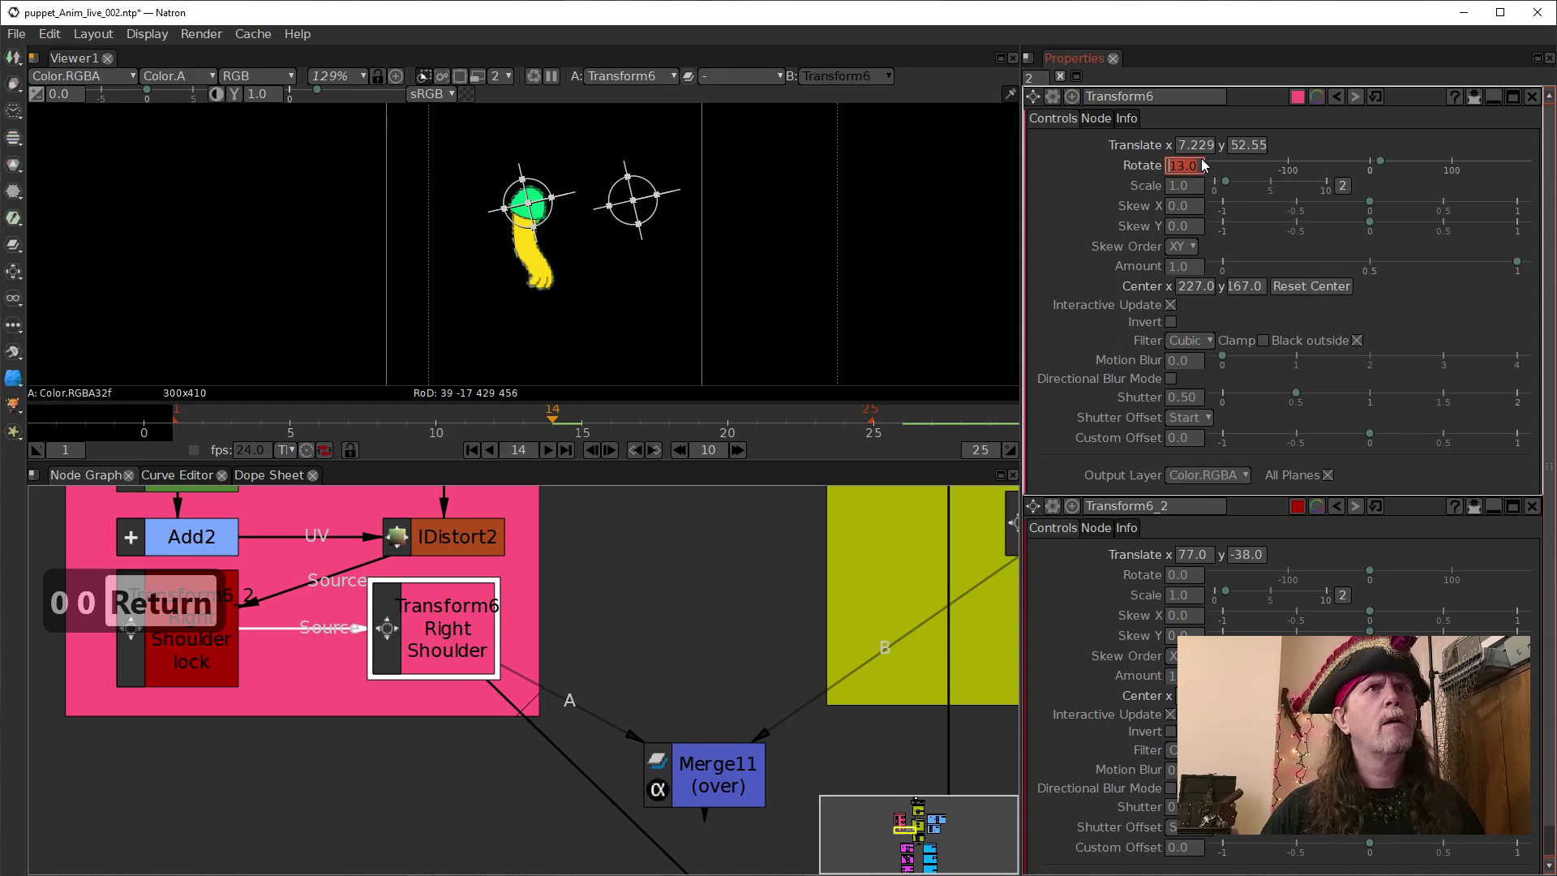
double_click(1189, 290)
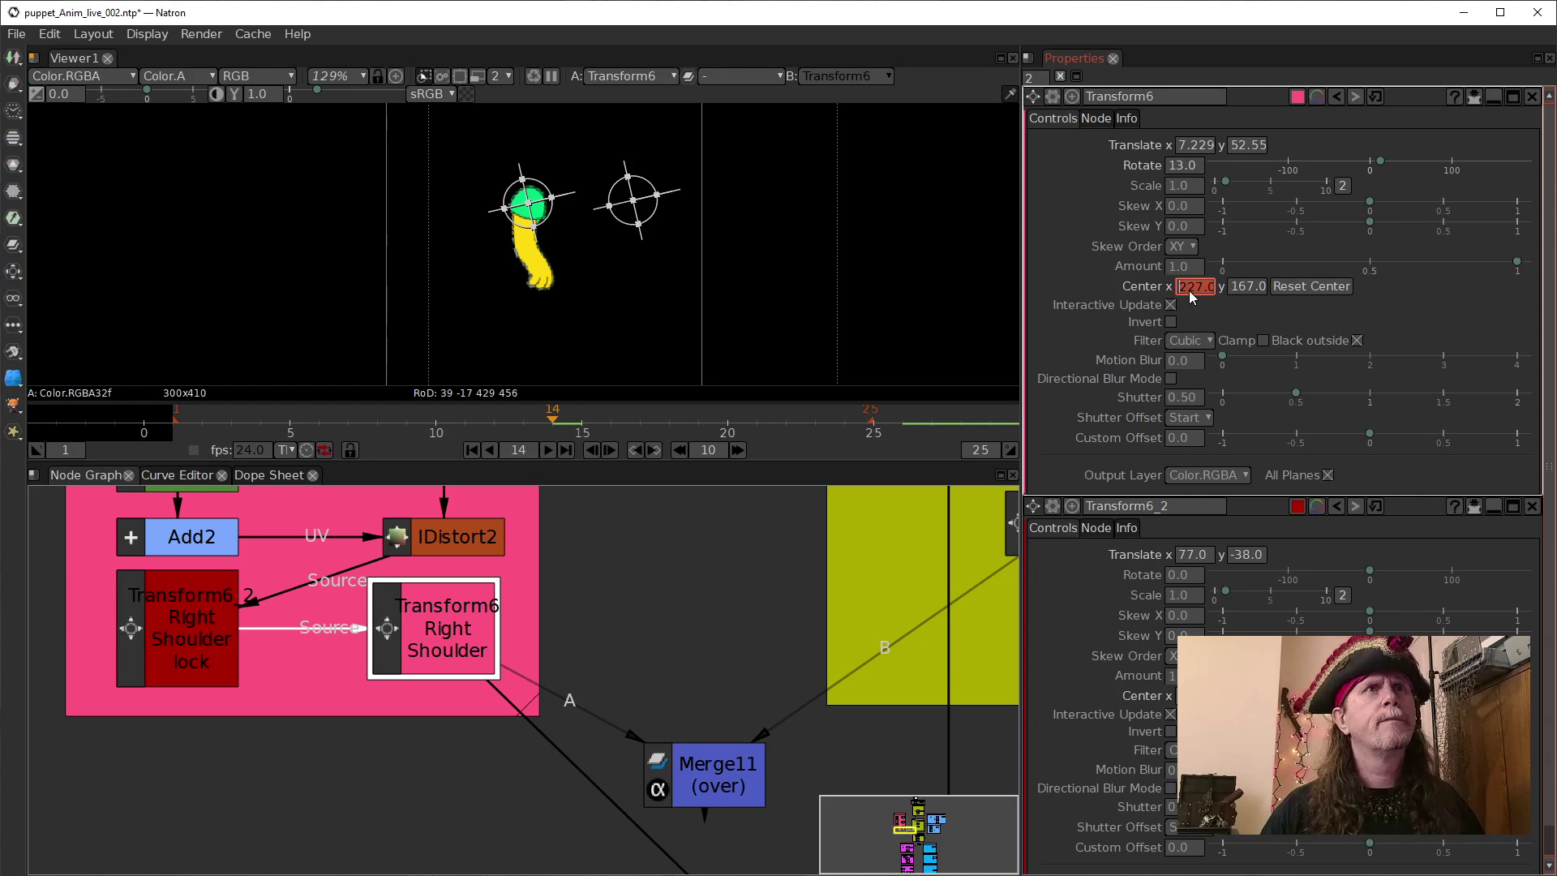
scroll(1188, 290, "down", 8)
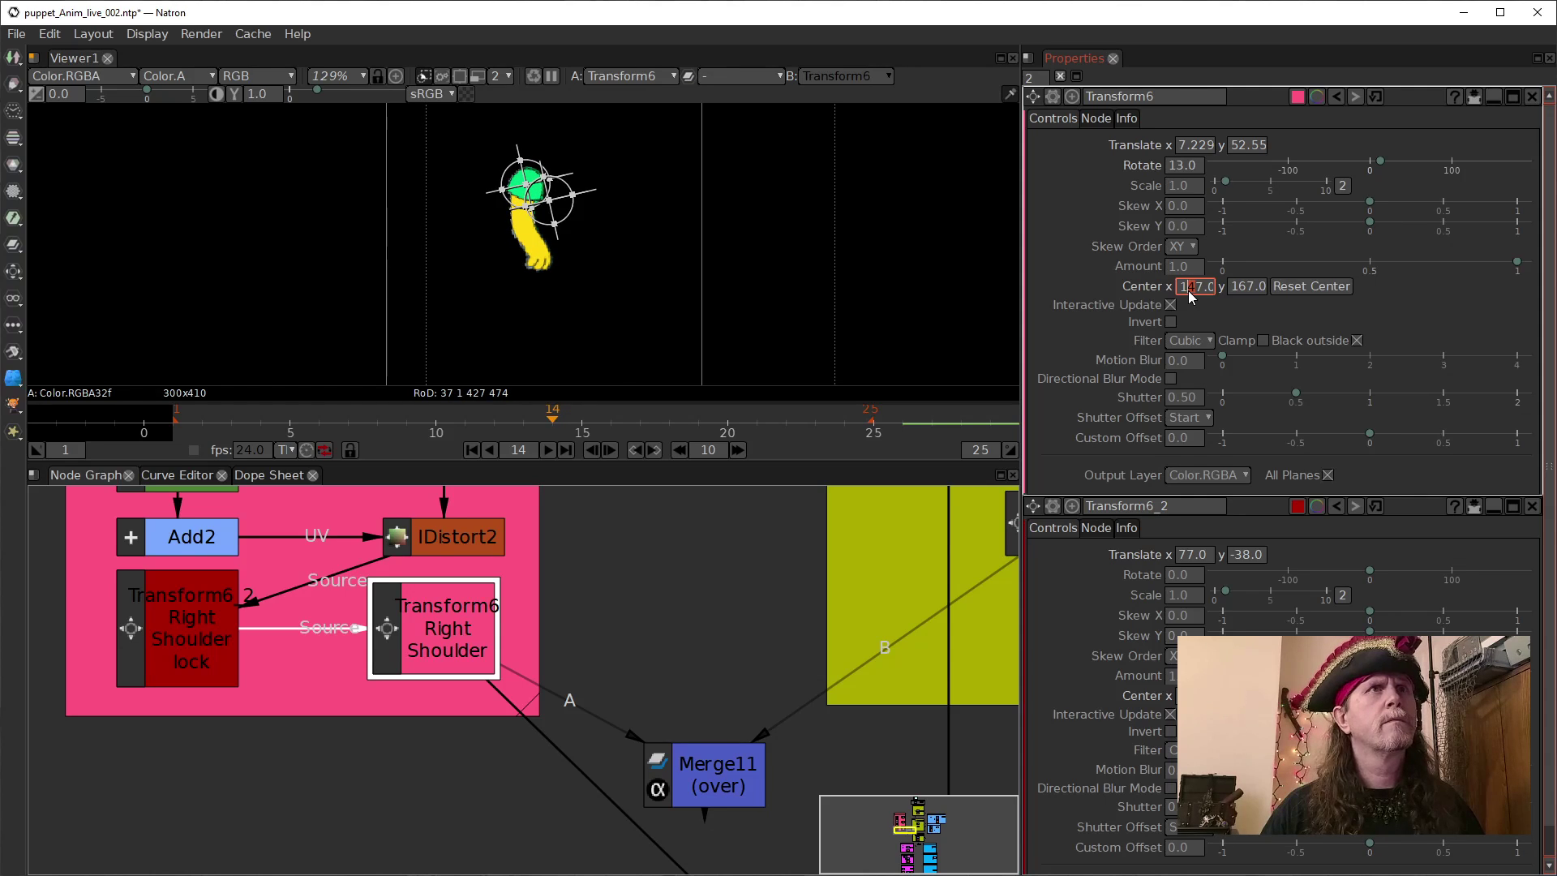
Delete the Transform6 Right Shoulder node and move the Right Shoulder lock node towards its place below IDistort2.
left_click(150, 631)
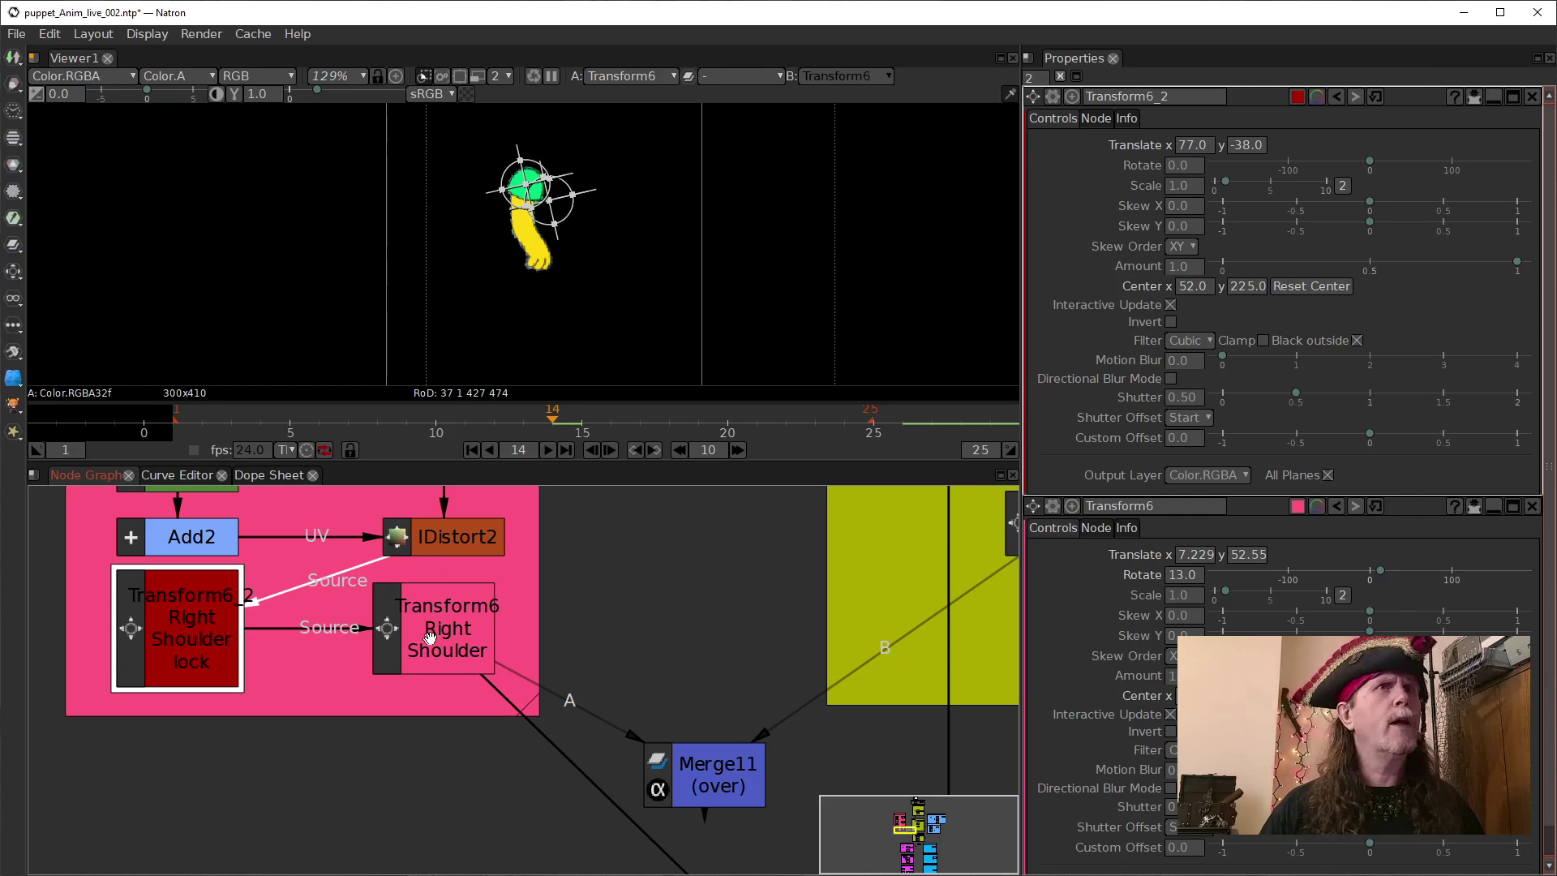
left_click(399, 636)
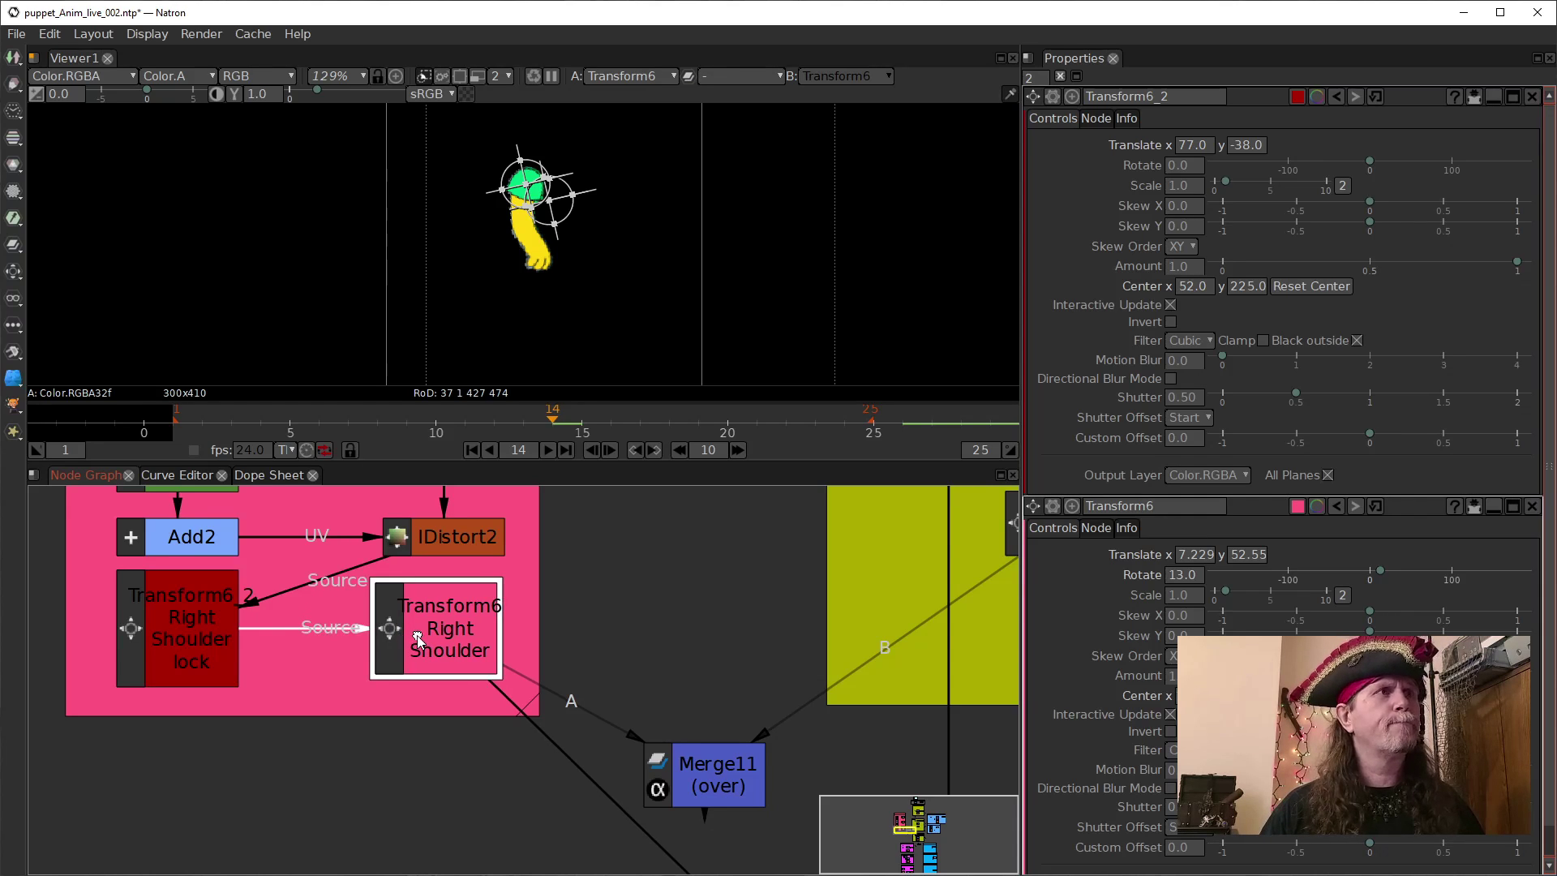
key("Delete")
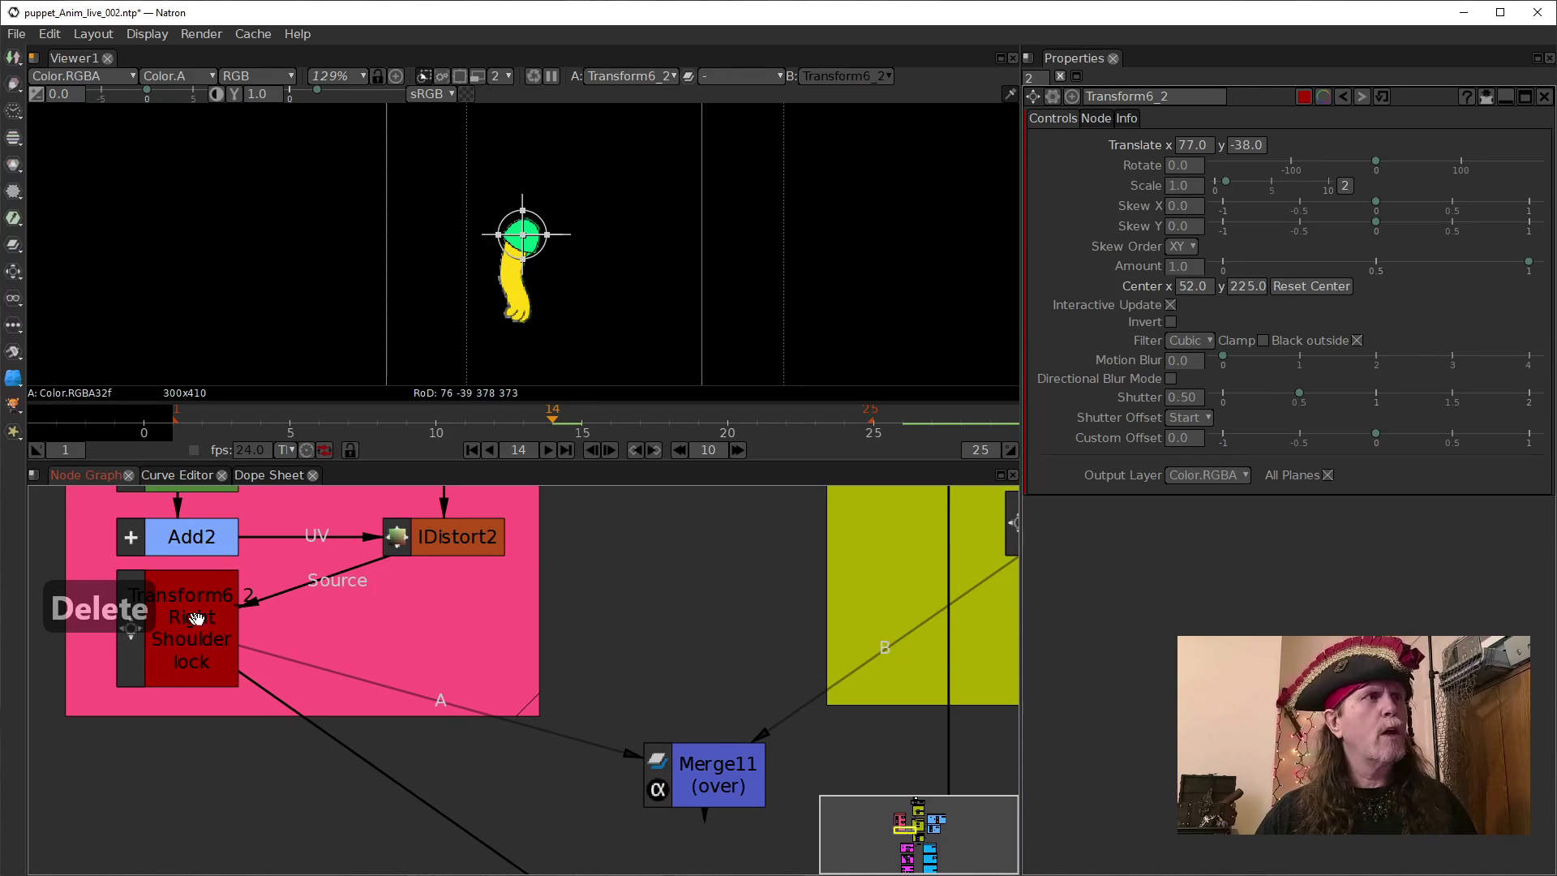
left_click_drag(212, 636, 419, 636)
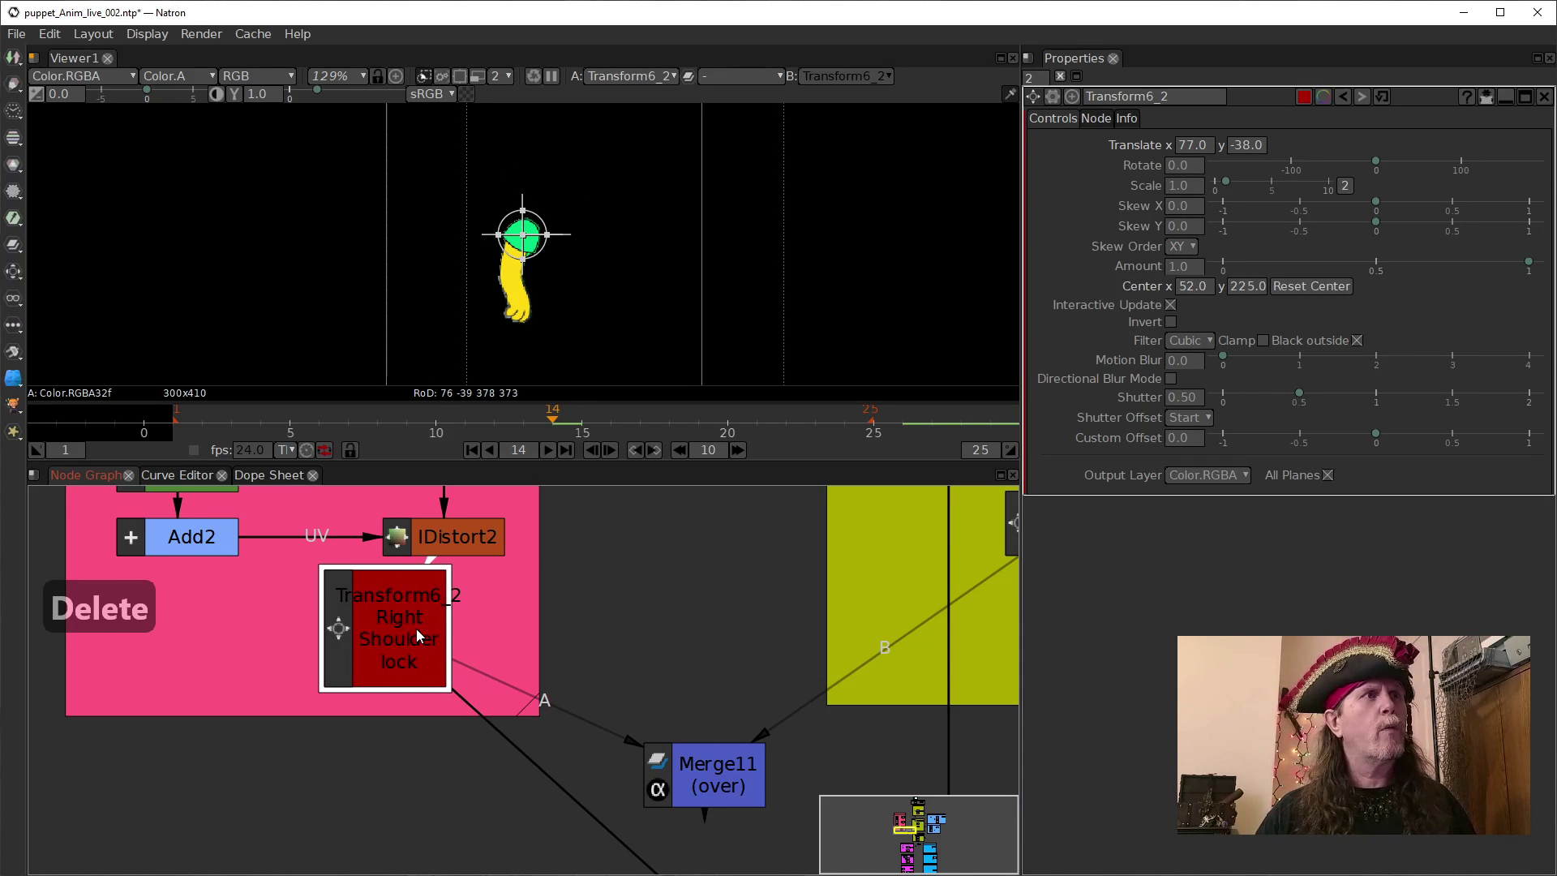
Remove the word "lock" from the Transform6_2 node's label and align the node directly under IDistort2.
left_click(1095, 118)
left_click(1318, 209)
left_click_drag(1318, 210, 1212, 170)
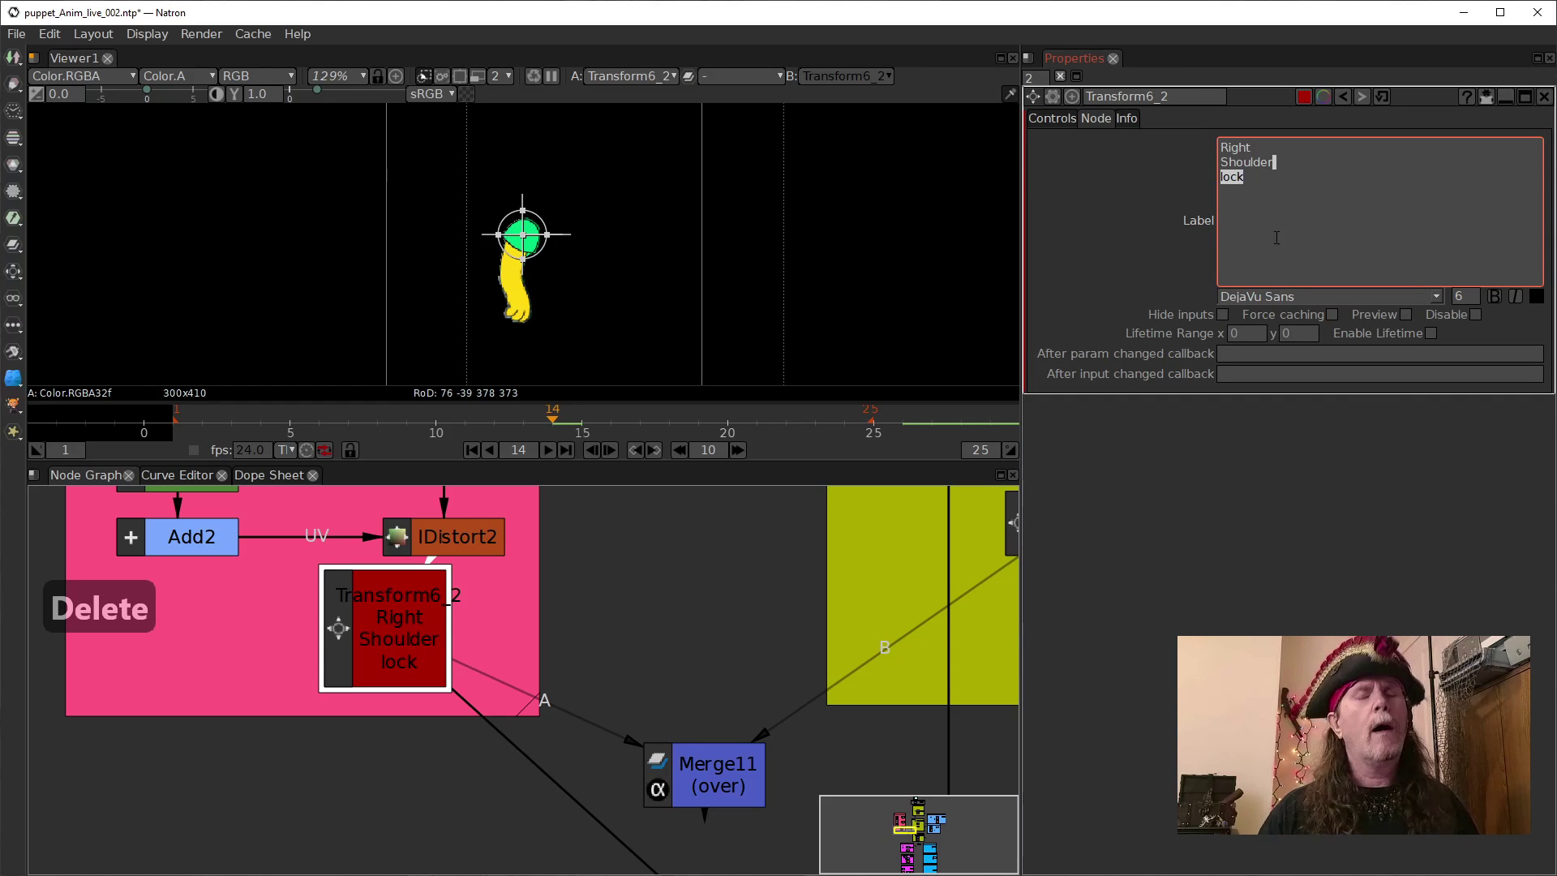
key("Delete")
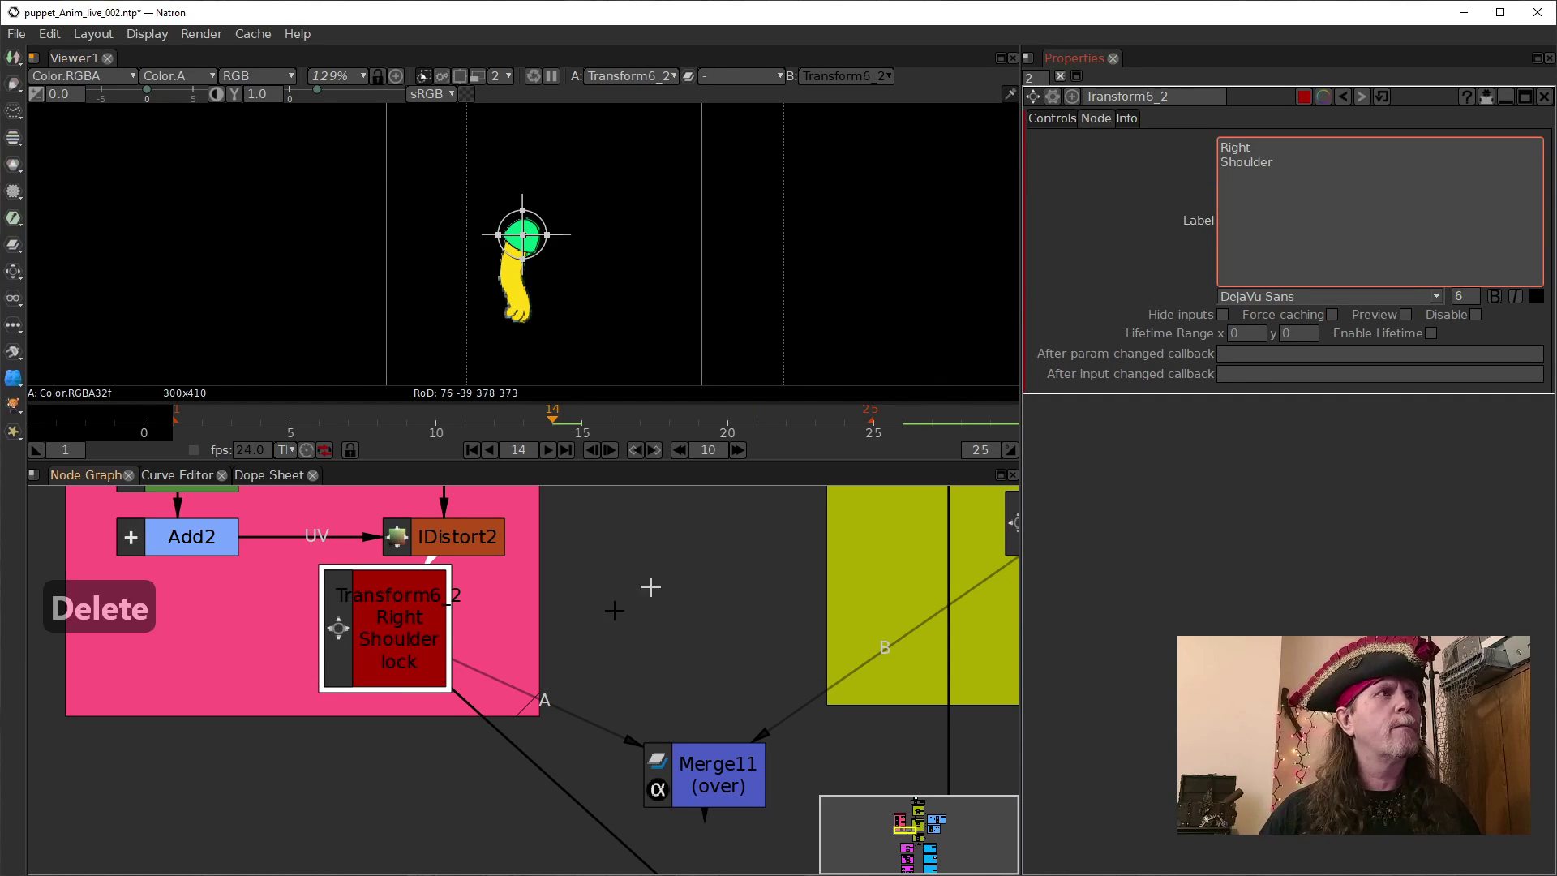
left_click_drag(341, 651, 389, 649)
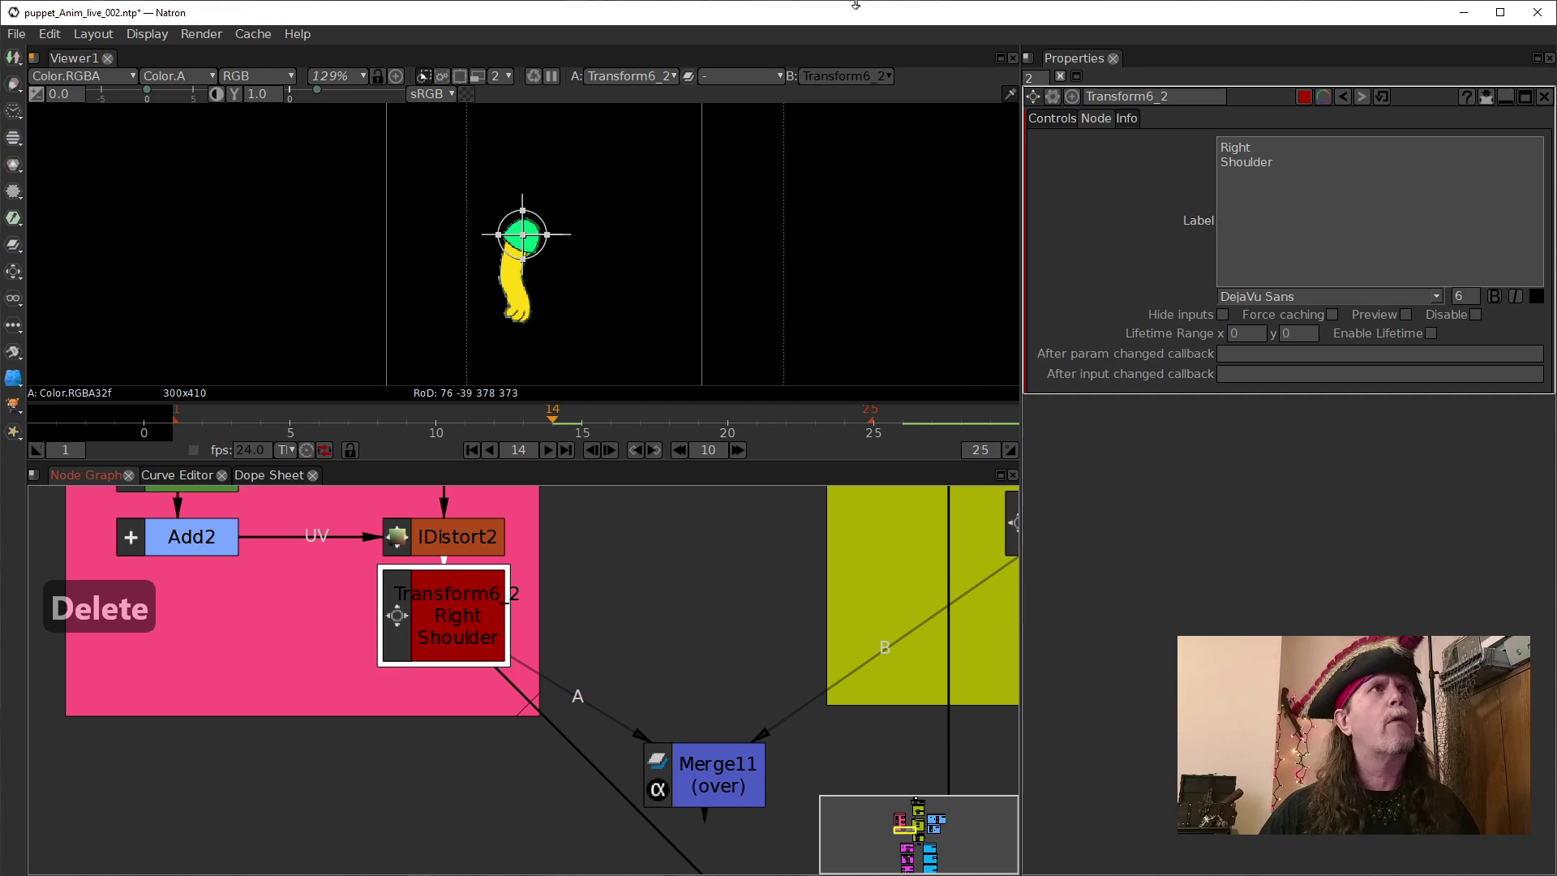
Change the Transform6_2 node color to pink (RGB 255, 85, 127) and shift the node slightly down.
left_click(1053, 119)
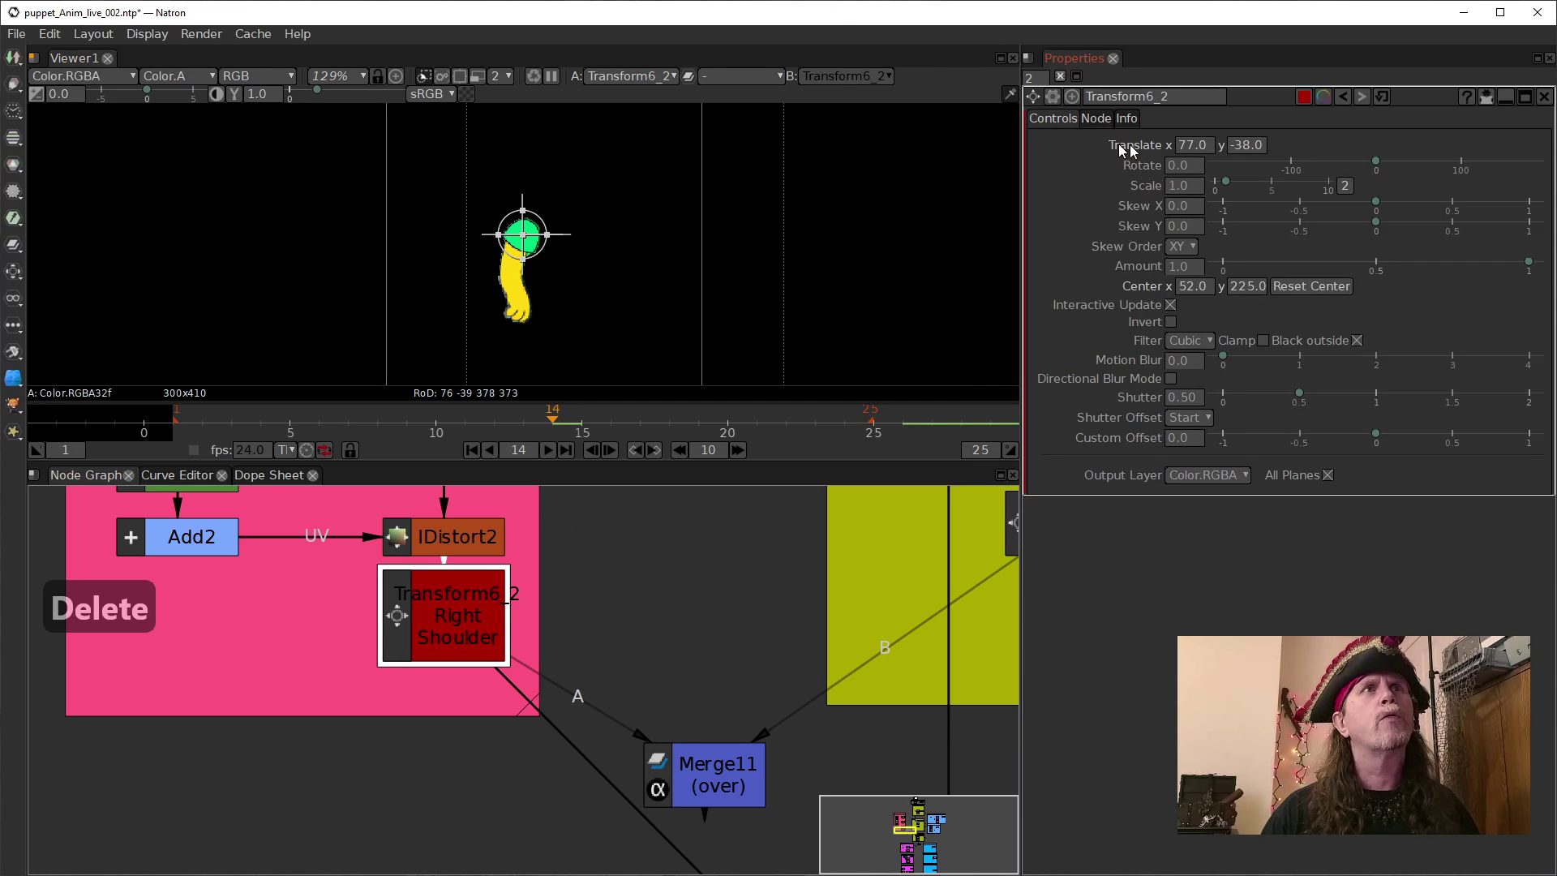
left_click(1304, 97)
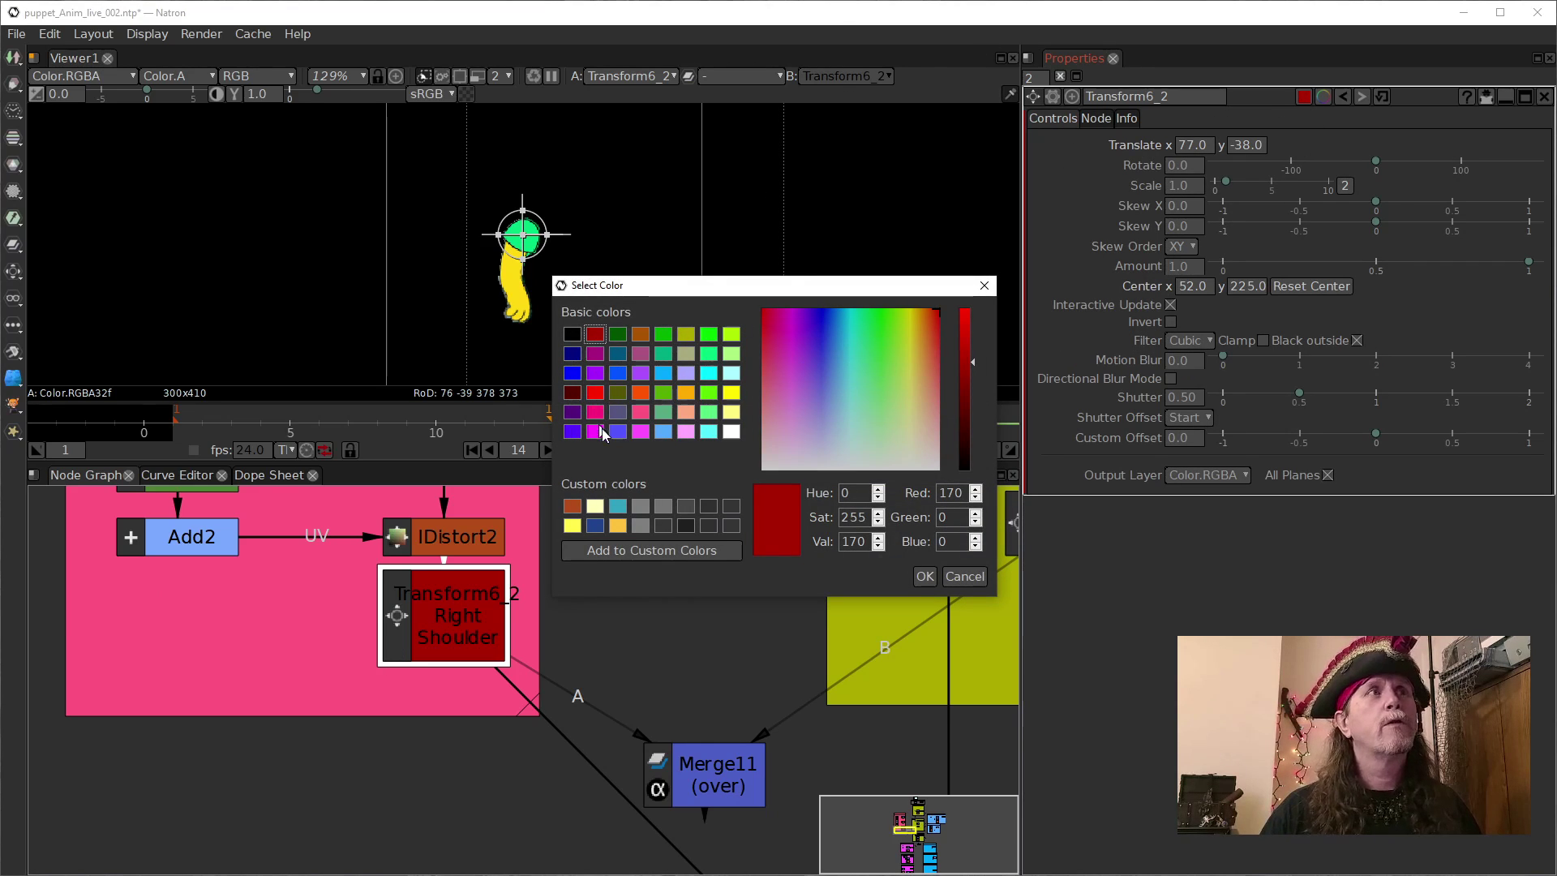
left_click(642, 432)
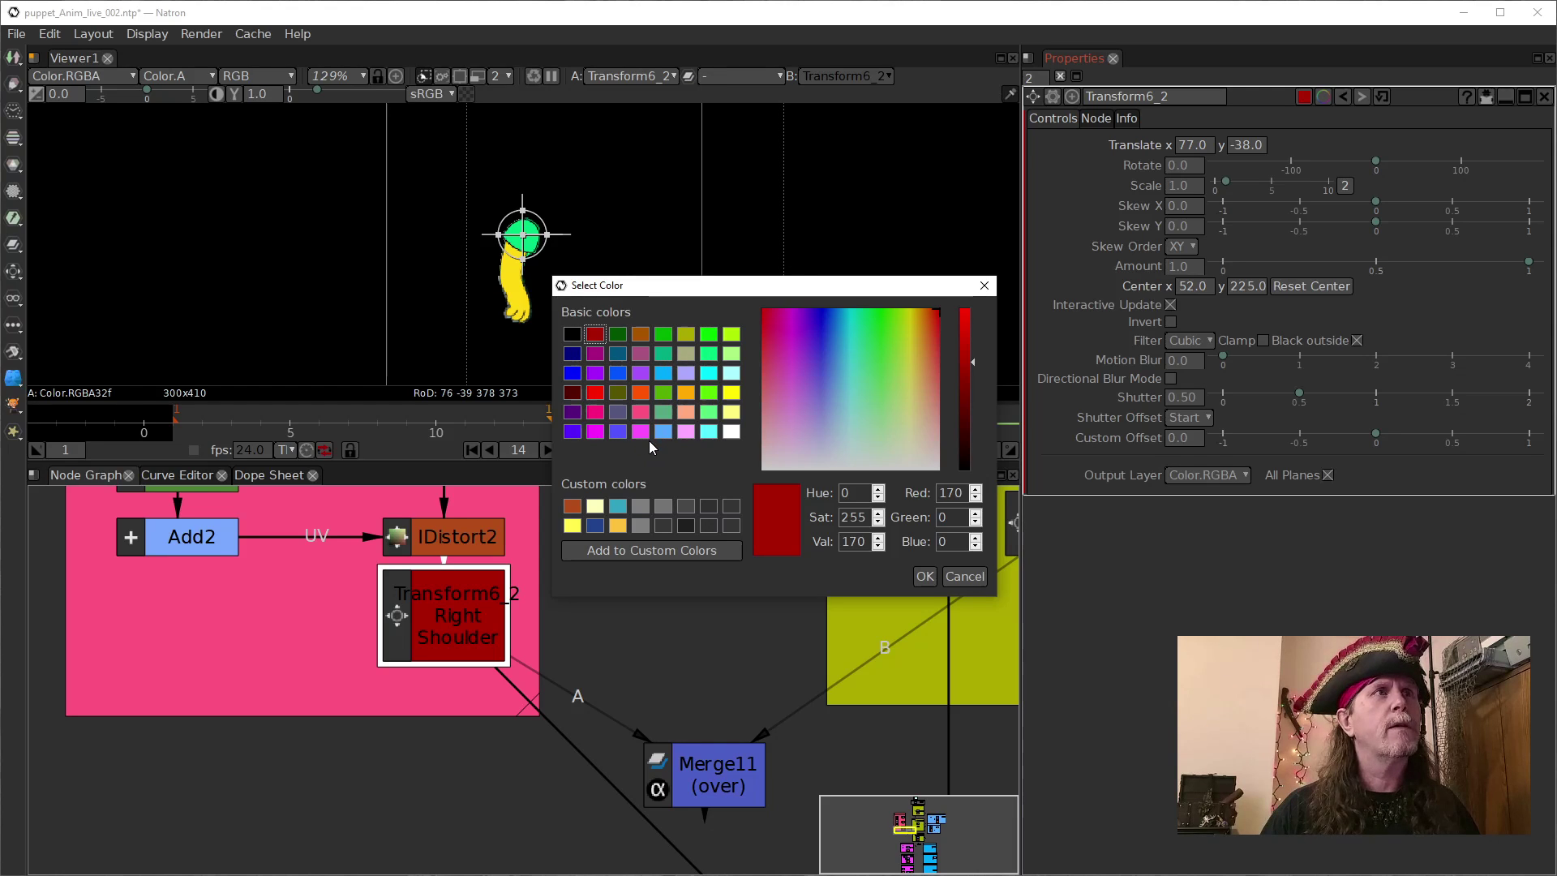
left_click(688, 430)
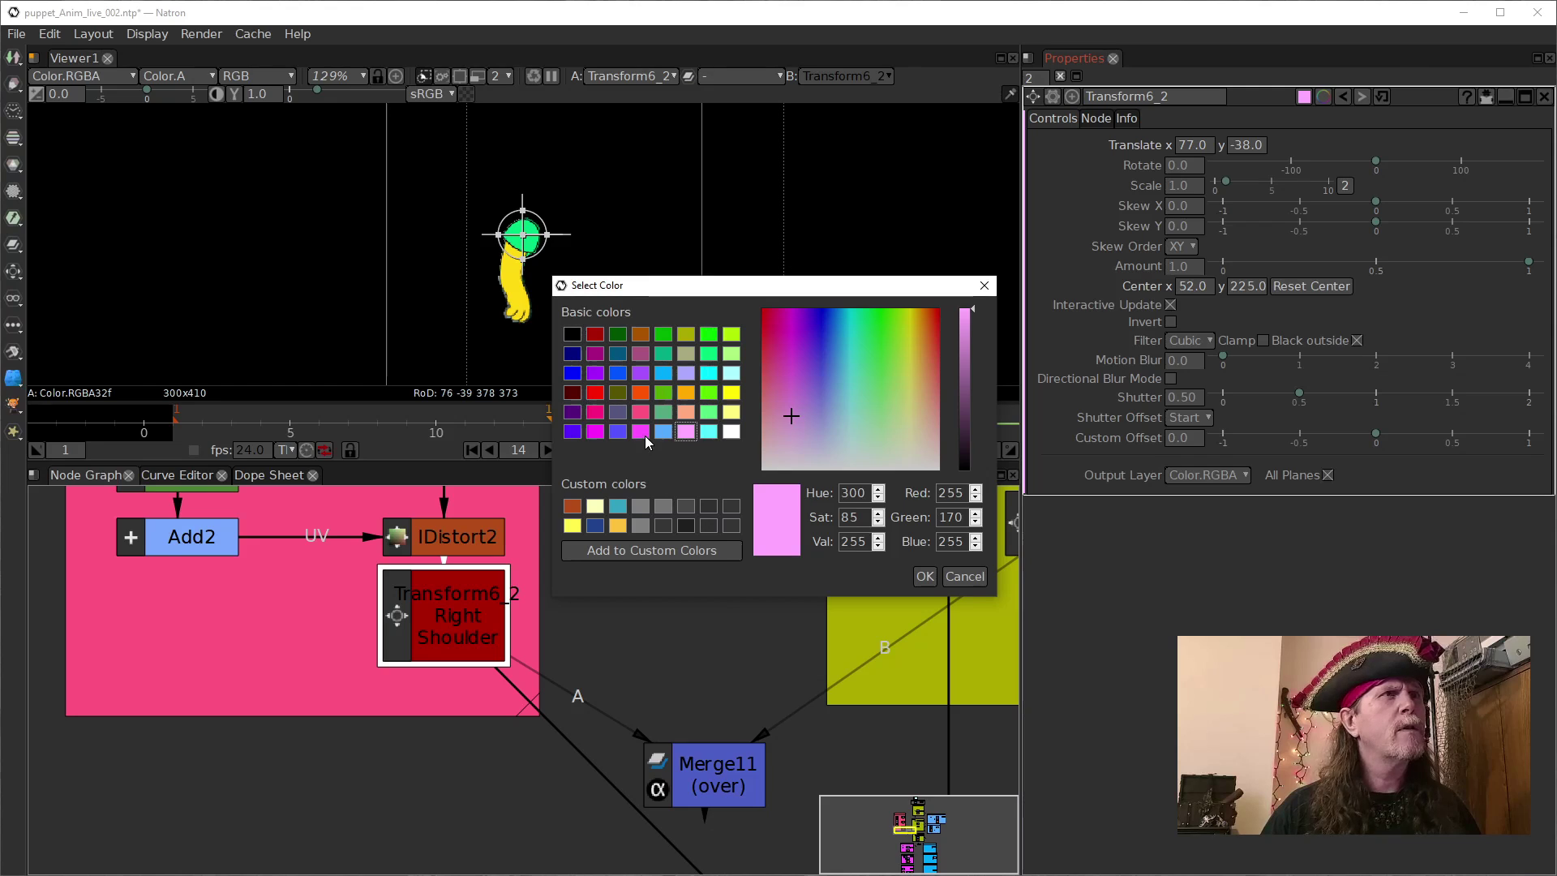
left_click(642, 415)
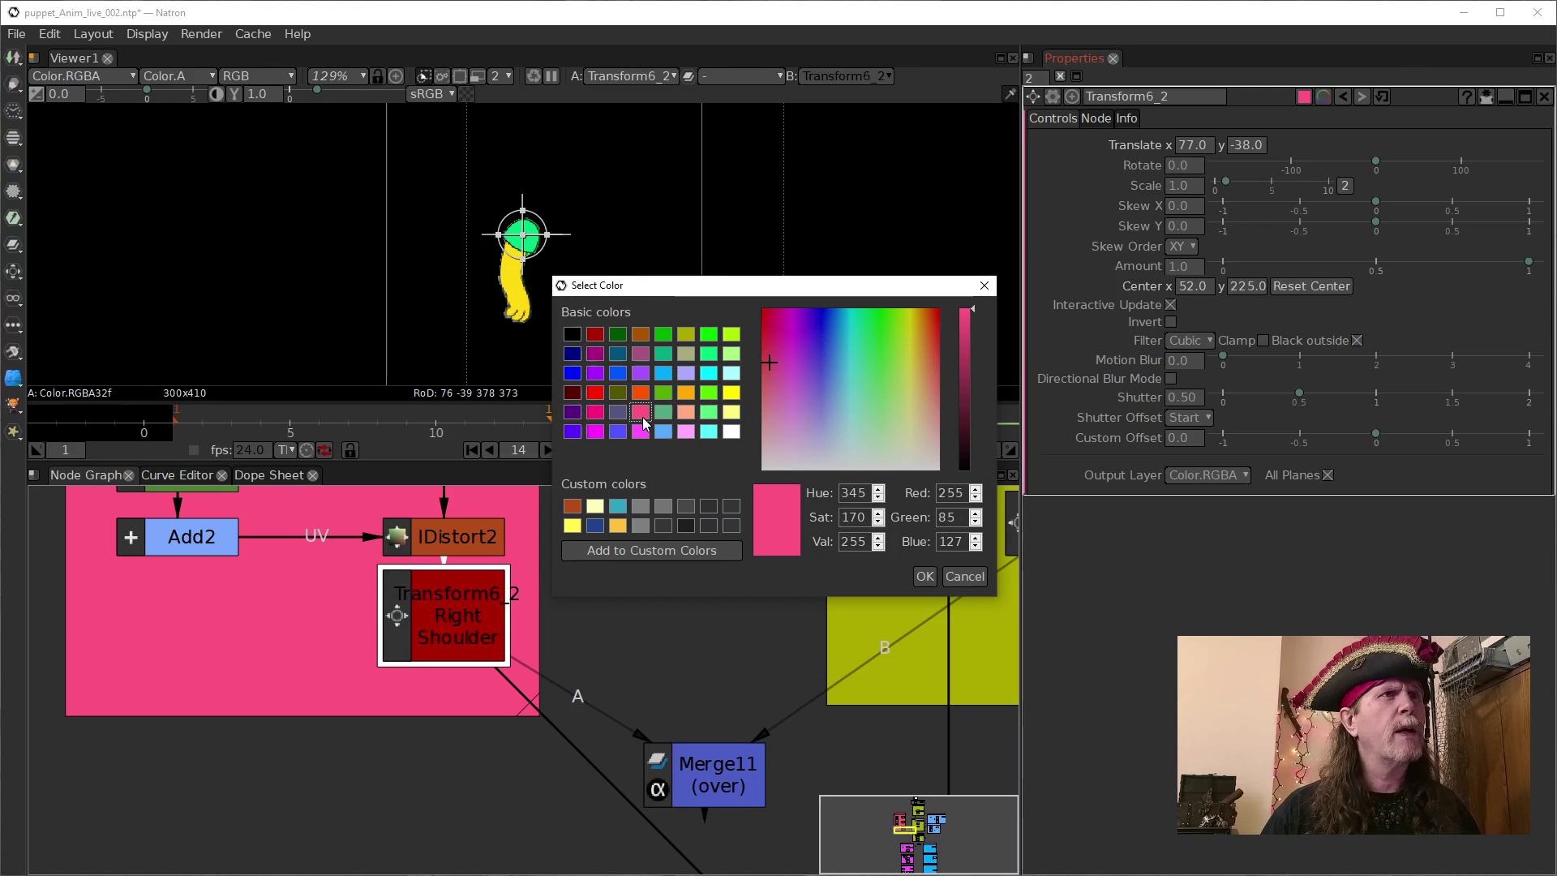
left_click(923, 577)
left_click_drag(452, 636, 453, 644)
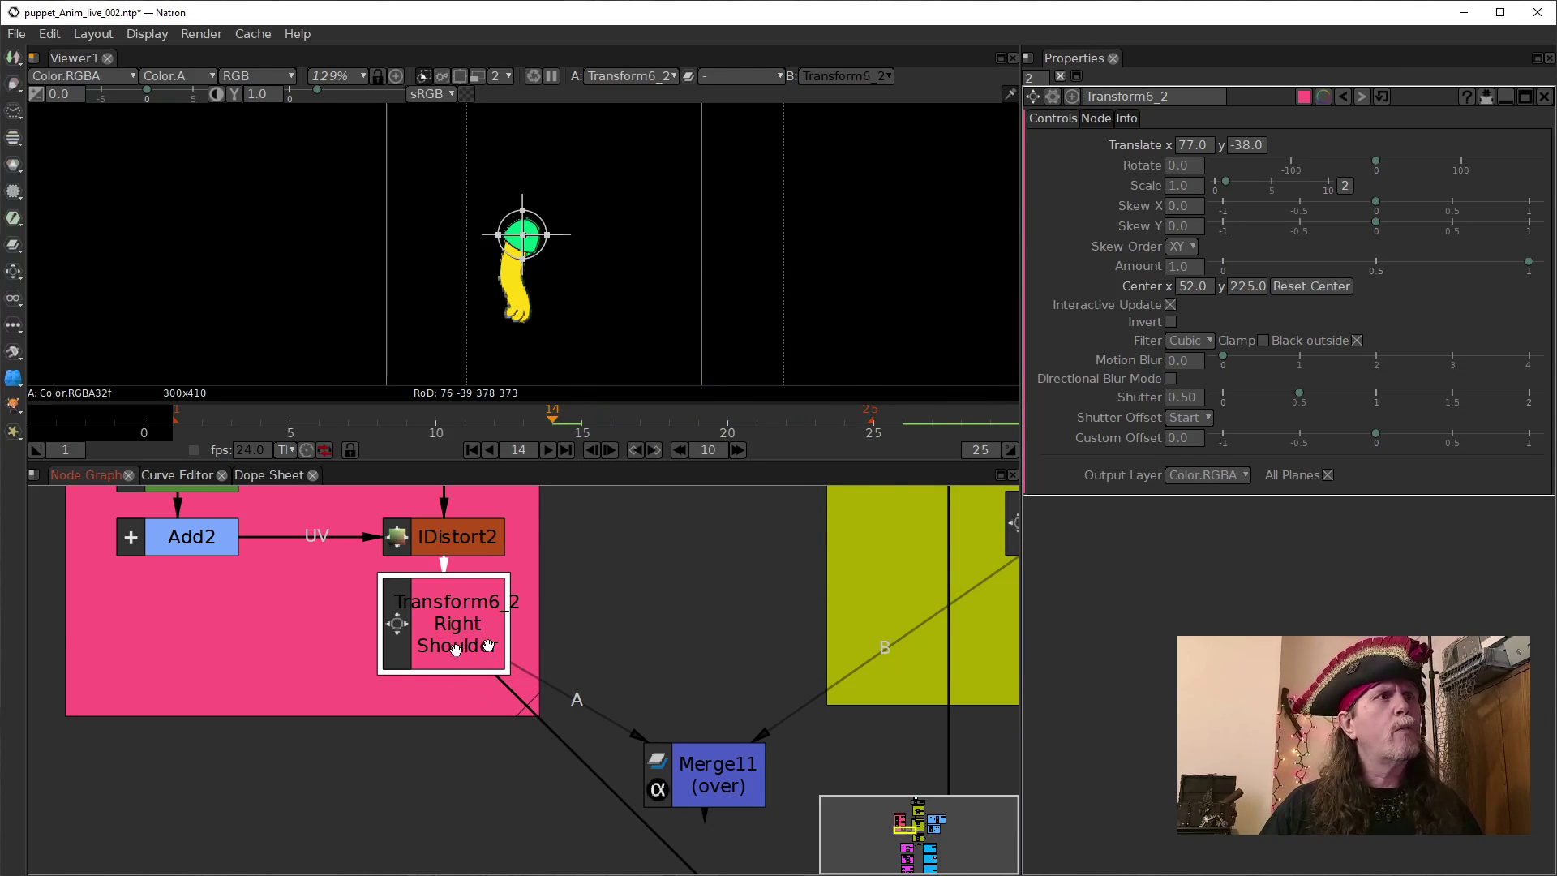
Display the output of Merge11 in the viewer to check the arm combined with the body.
scroll(489, 602, "down", 5)
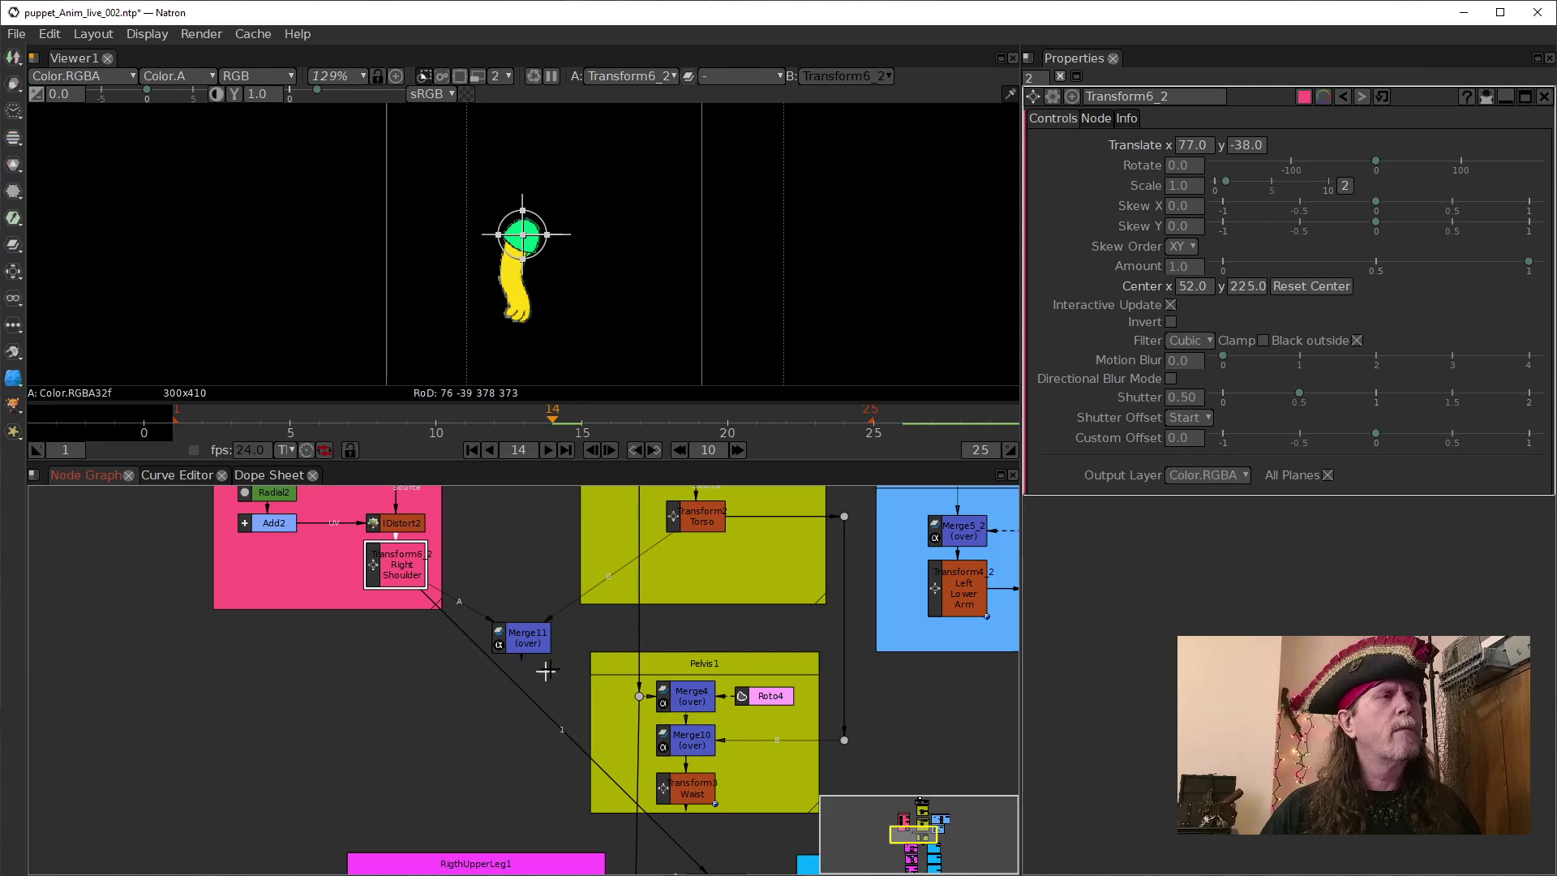
left_click(532, 638)
key("1")
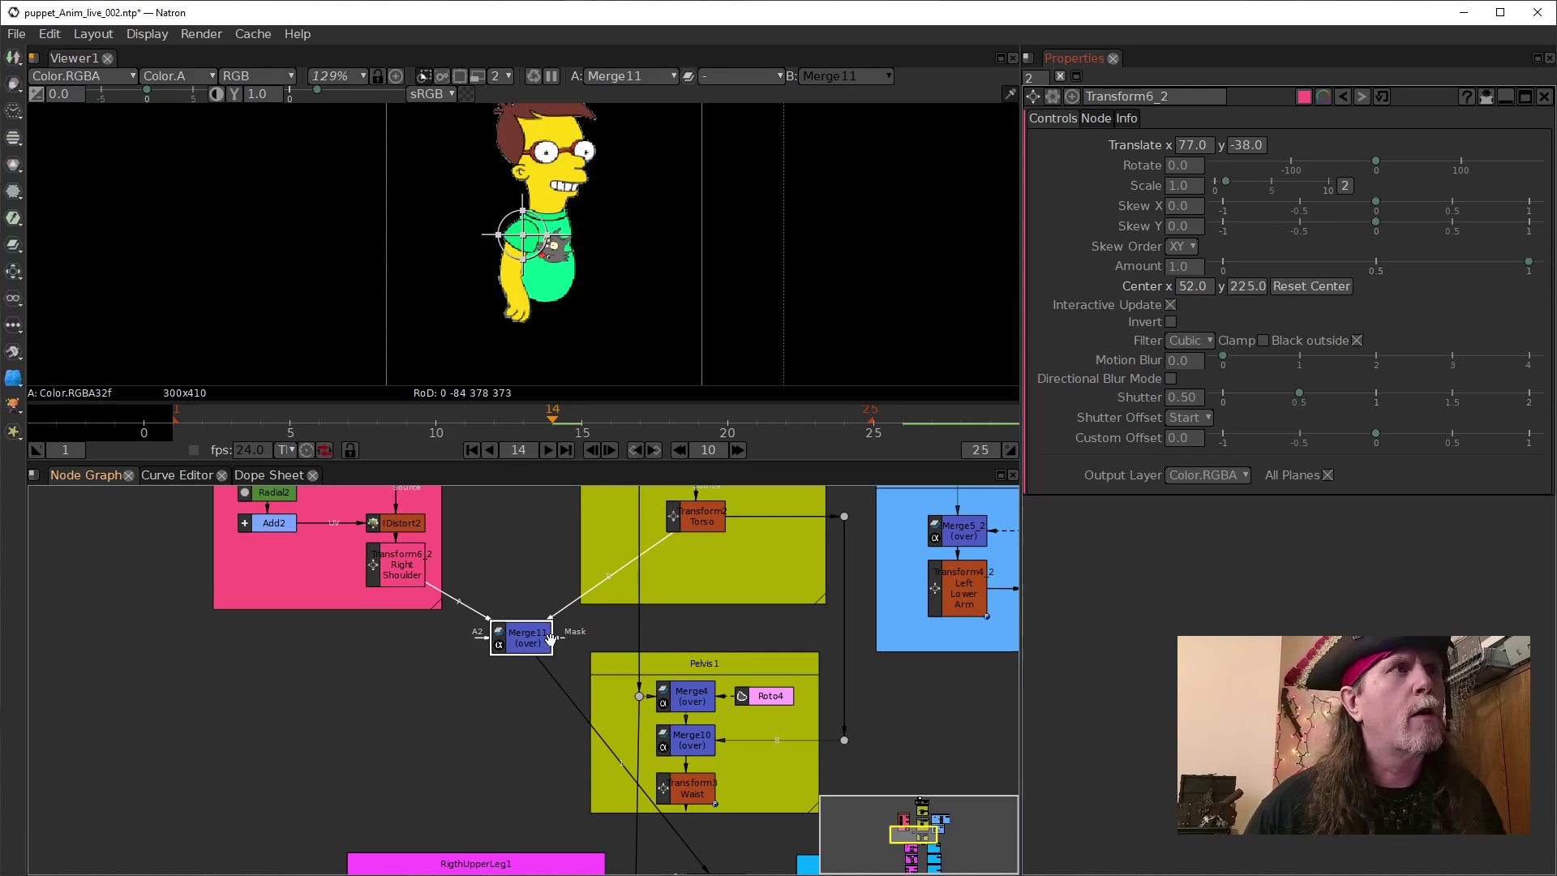
scroll(487, 685, "up", 4)
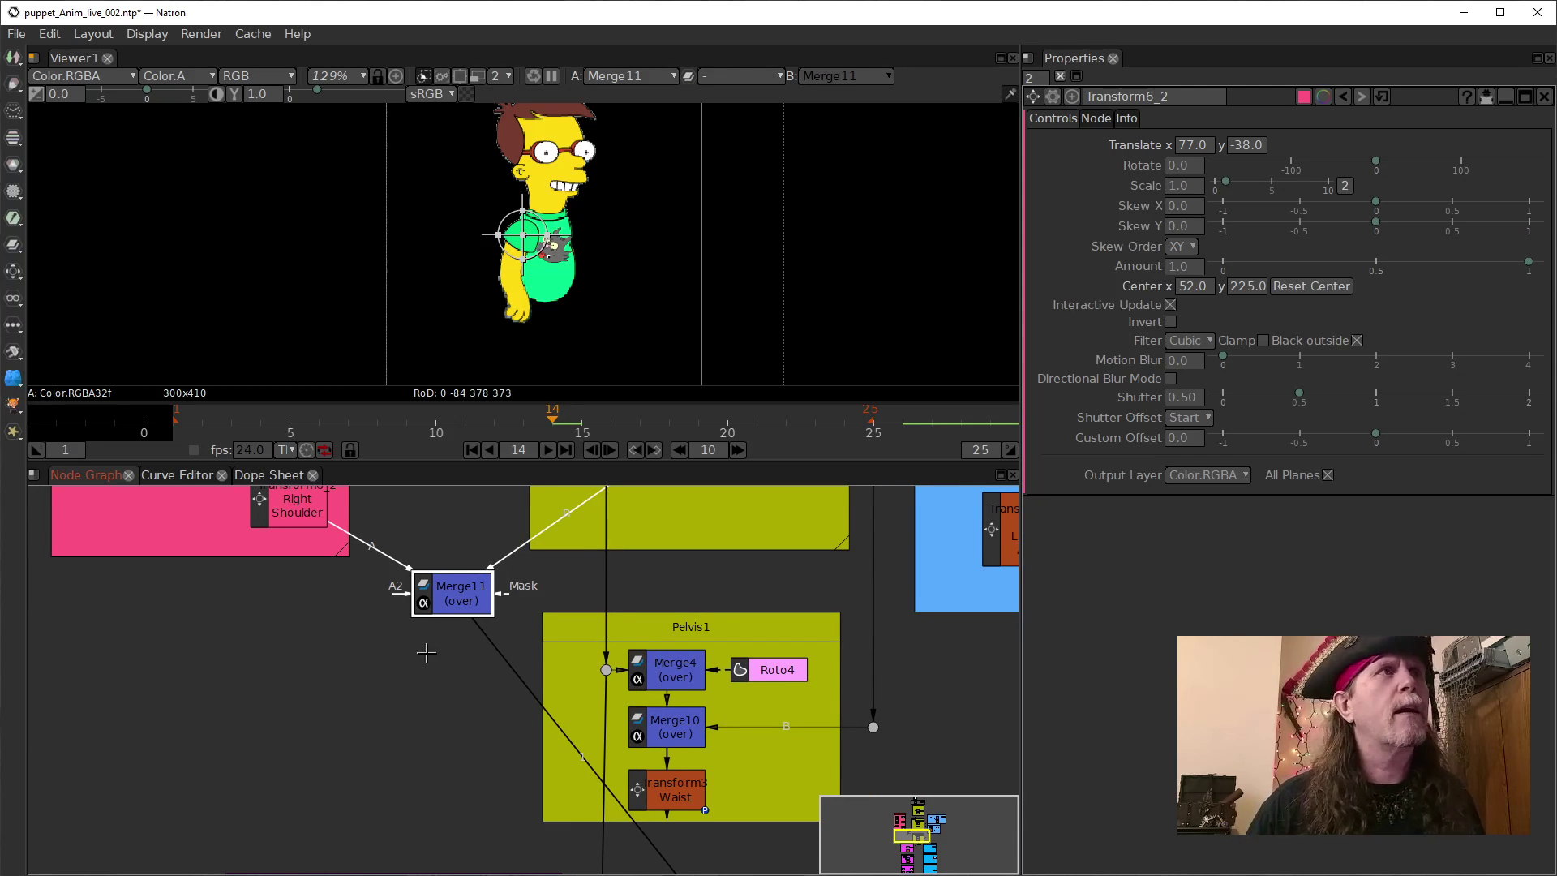
scroll(494, 690, "up", 1)
left_click_drag(495, 689, 391, 703)
scroll(364, 710, "down", 5)
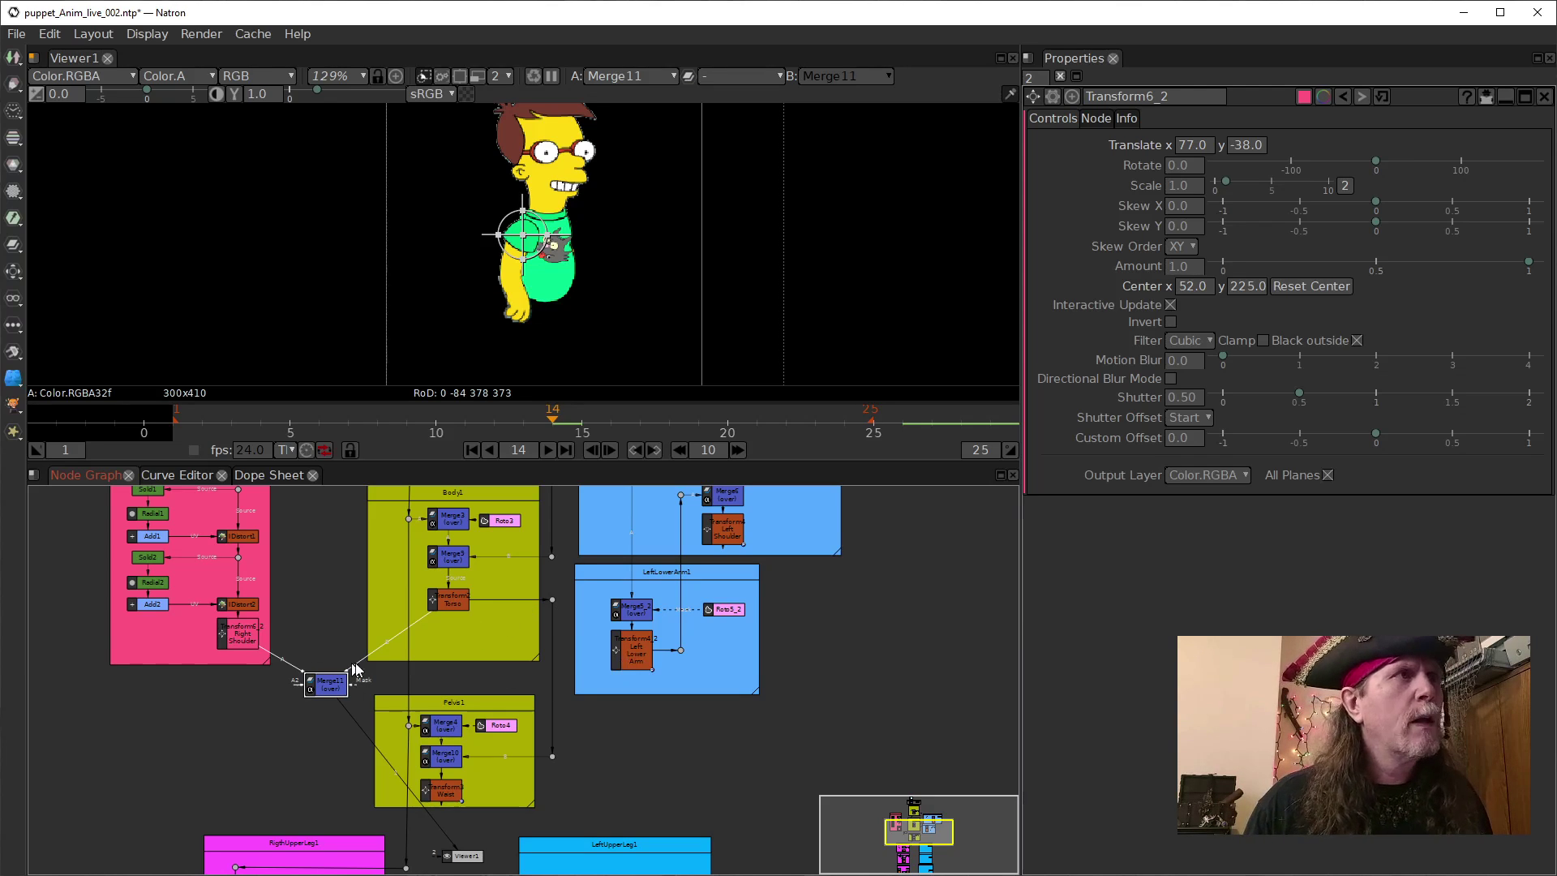
Move the Merge11 node slightly up into the gap between the pink arm group and the yellow Body1 group.
mouse_move(326, 685)
left_mouse_down()
mouse_move(323, 636)
mouse_move(324, 682)
left_mouse_up()
left_click_drag(616, 829, 629, 756)
left_click(452, 717)
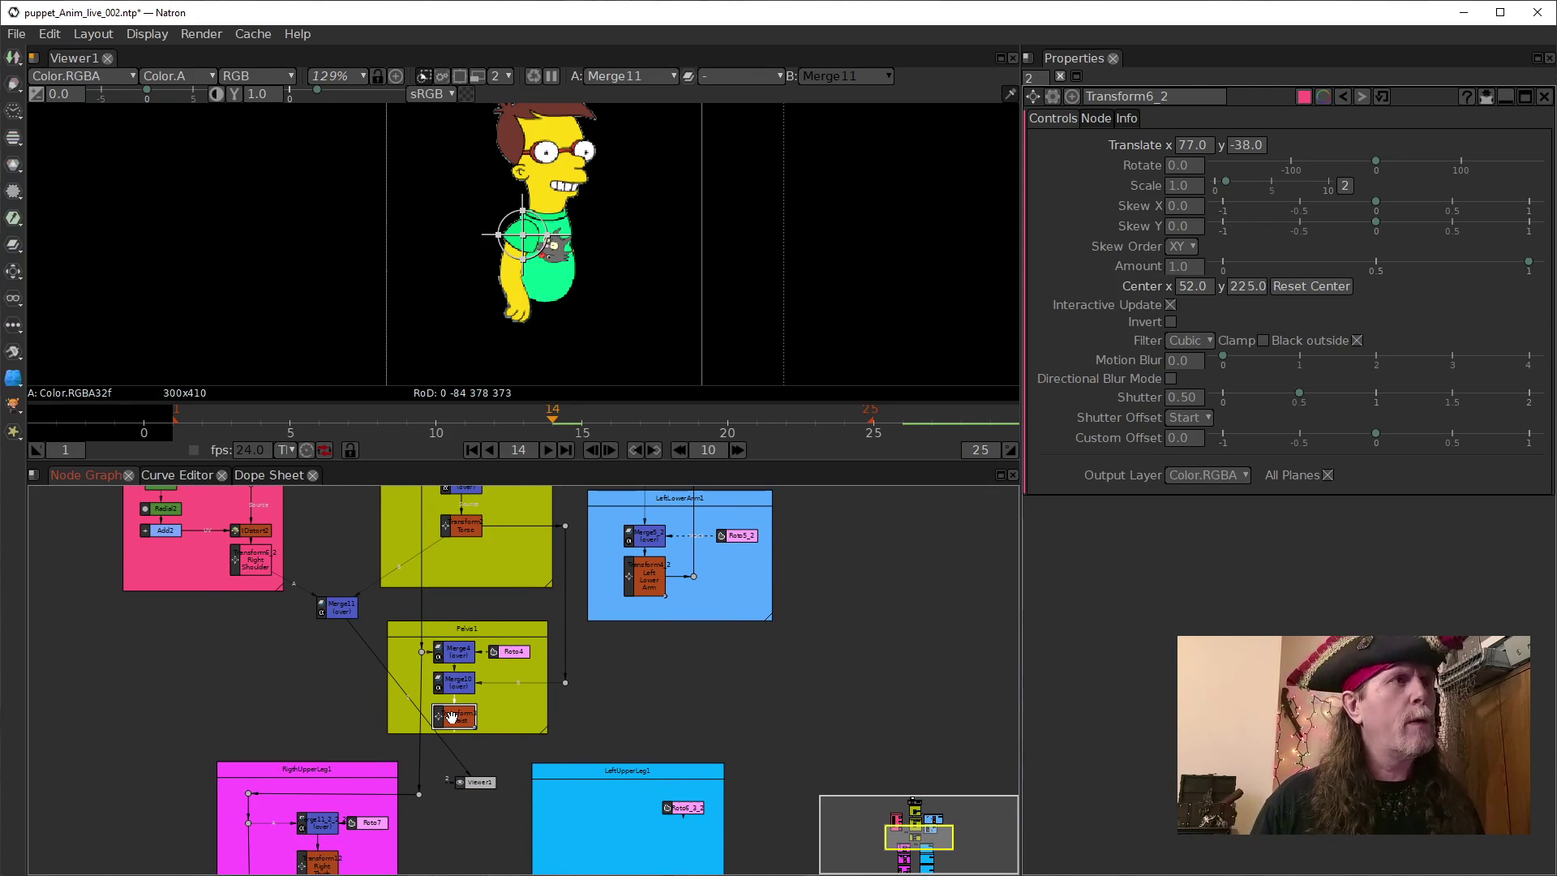
mouse_move(479, 751)
left_mouse_down()
mouse_move(511, 772)
mouse_move(470, 748)
left_mouse_up()
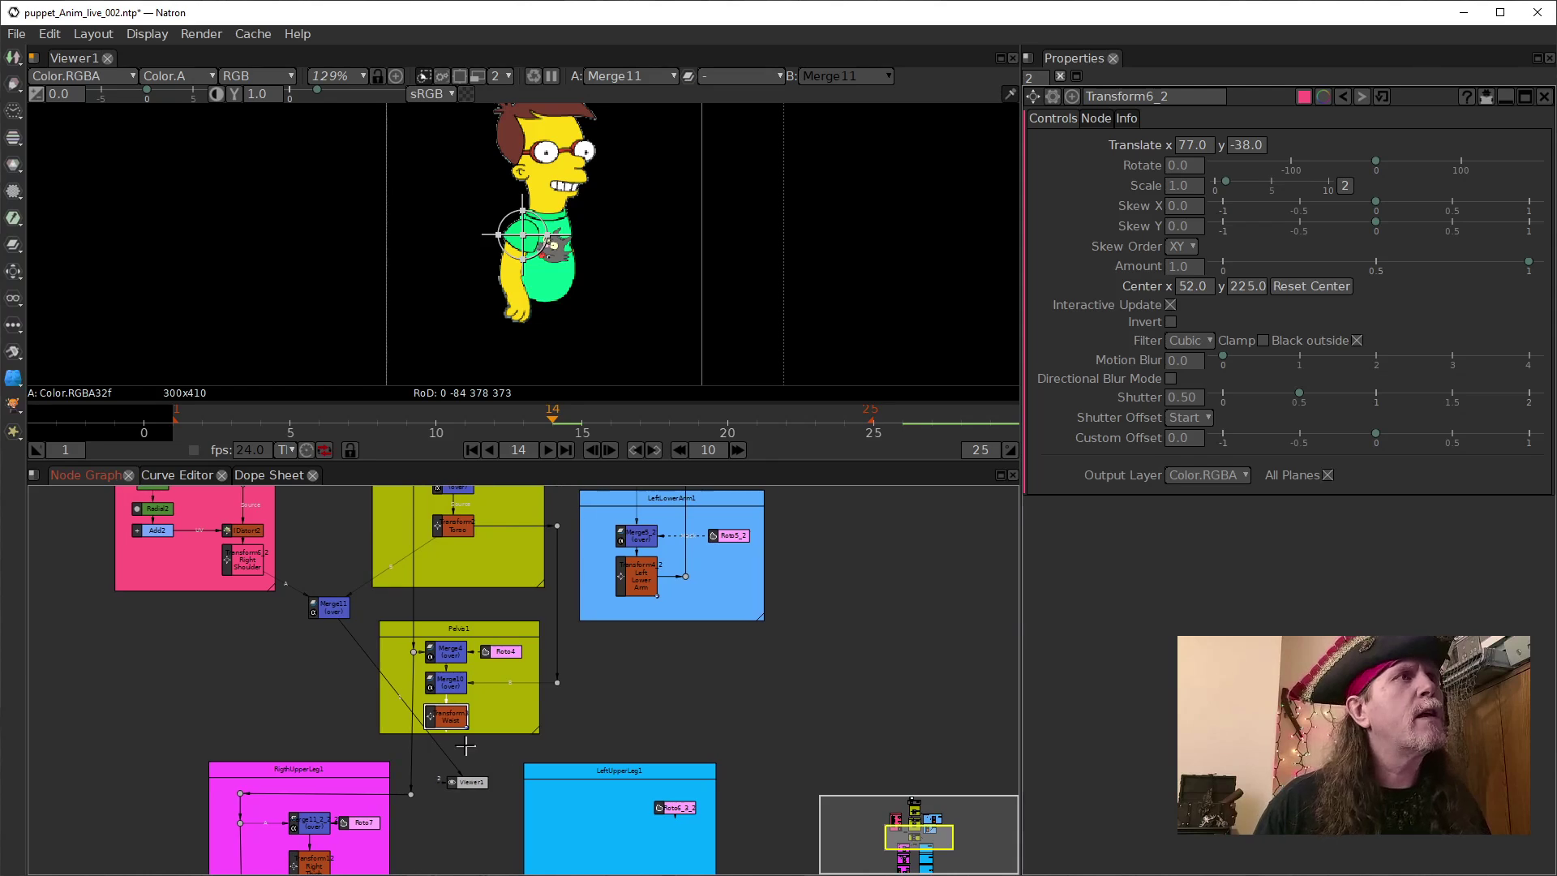
left_click_drag(316, 602, 334, 584)
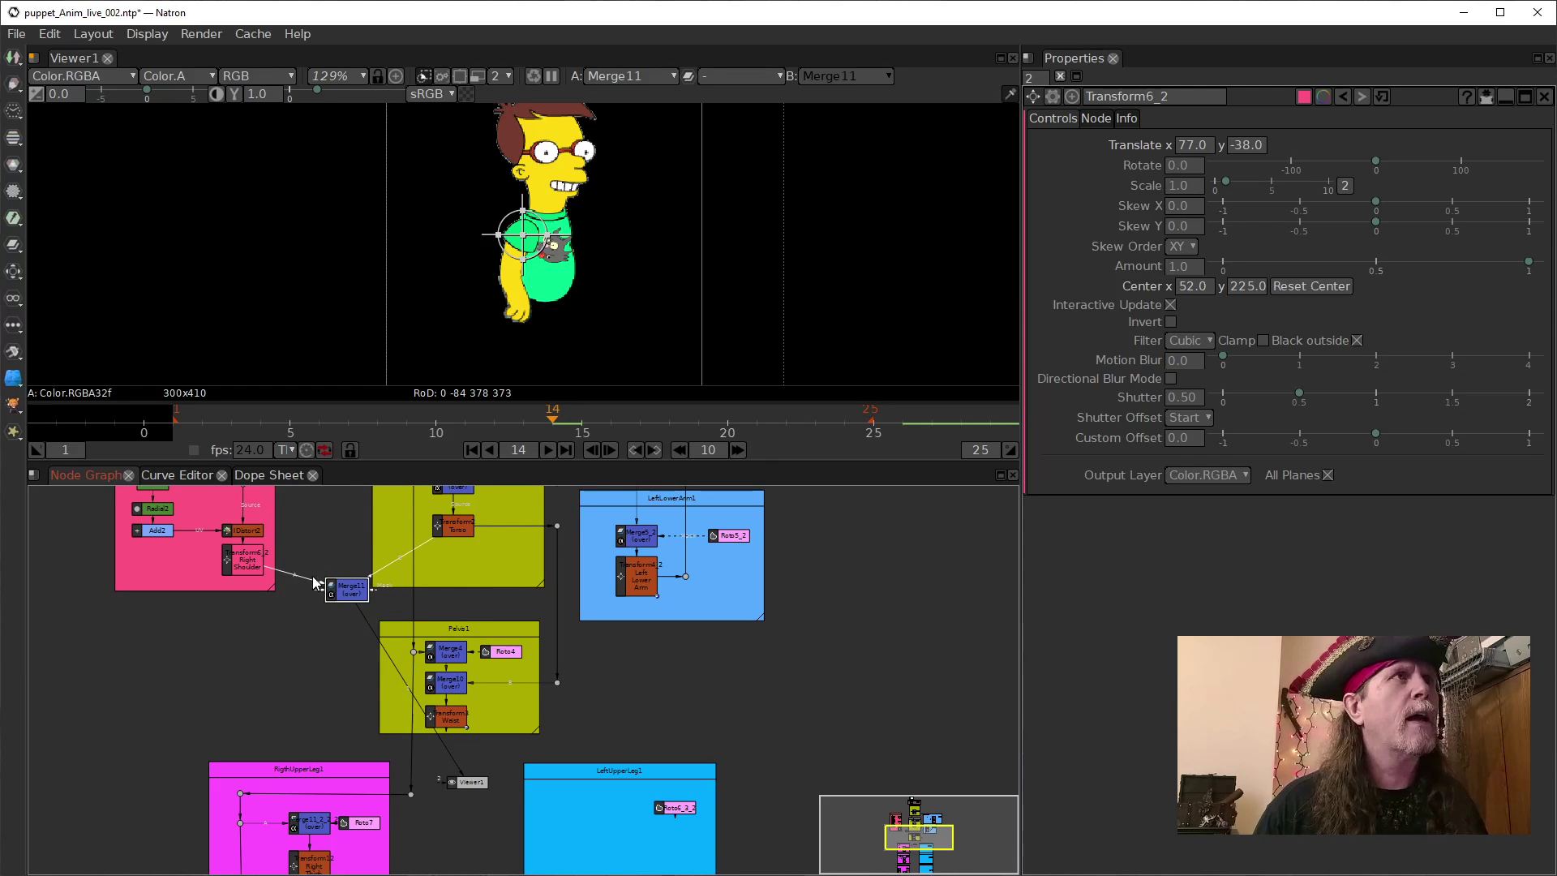
Nudge the Merge11 node down and back up until it sits close beside the Transform6_2 Right Shoulder node.
scroll(441, 712, "up", 3)
left_click_drag(281, 590, 279, 764)
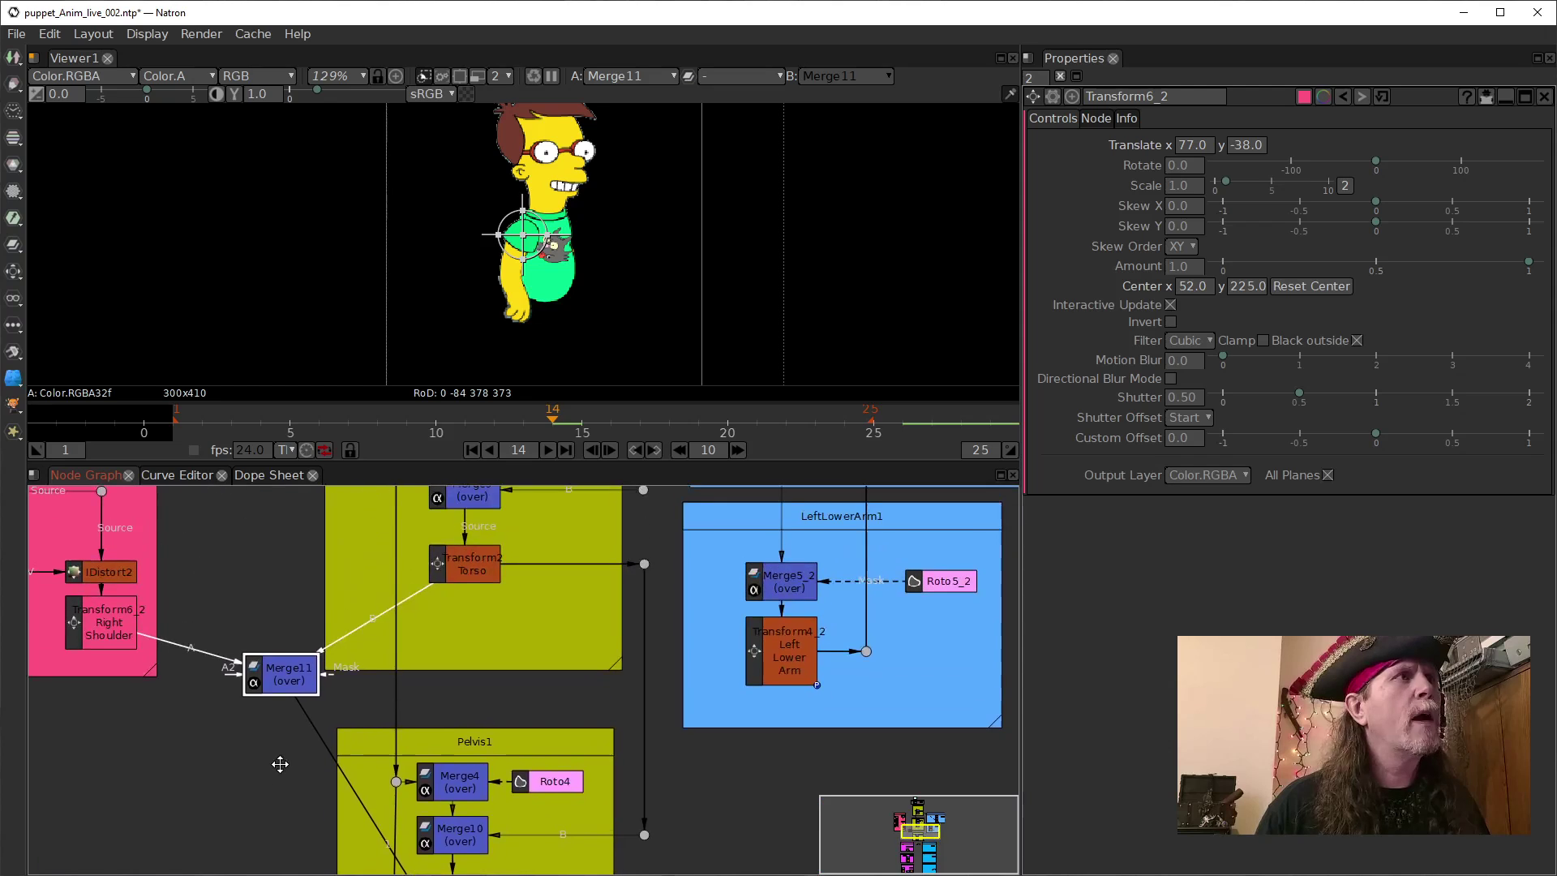
left_click_drag(274, 687, 252, 711)
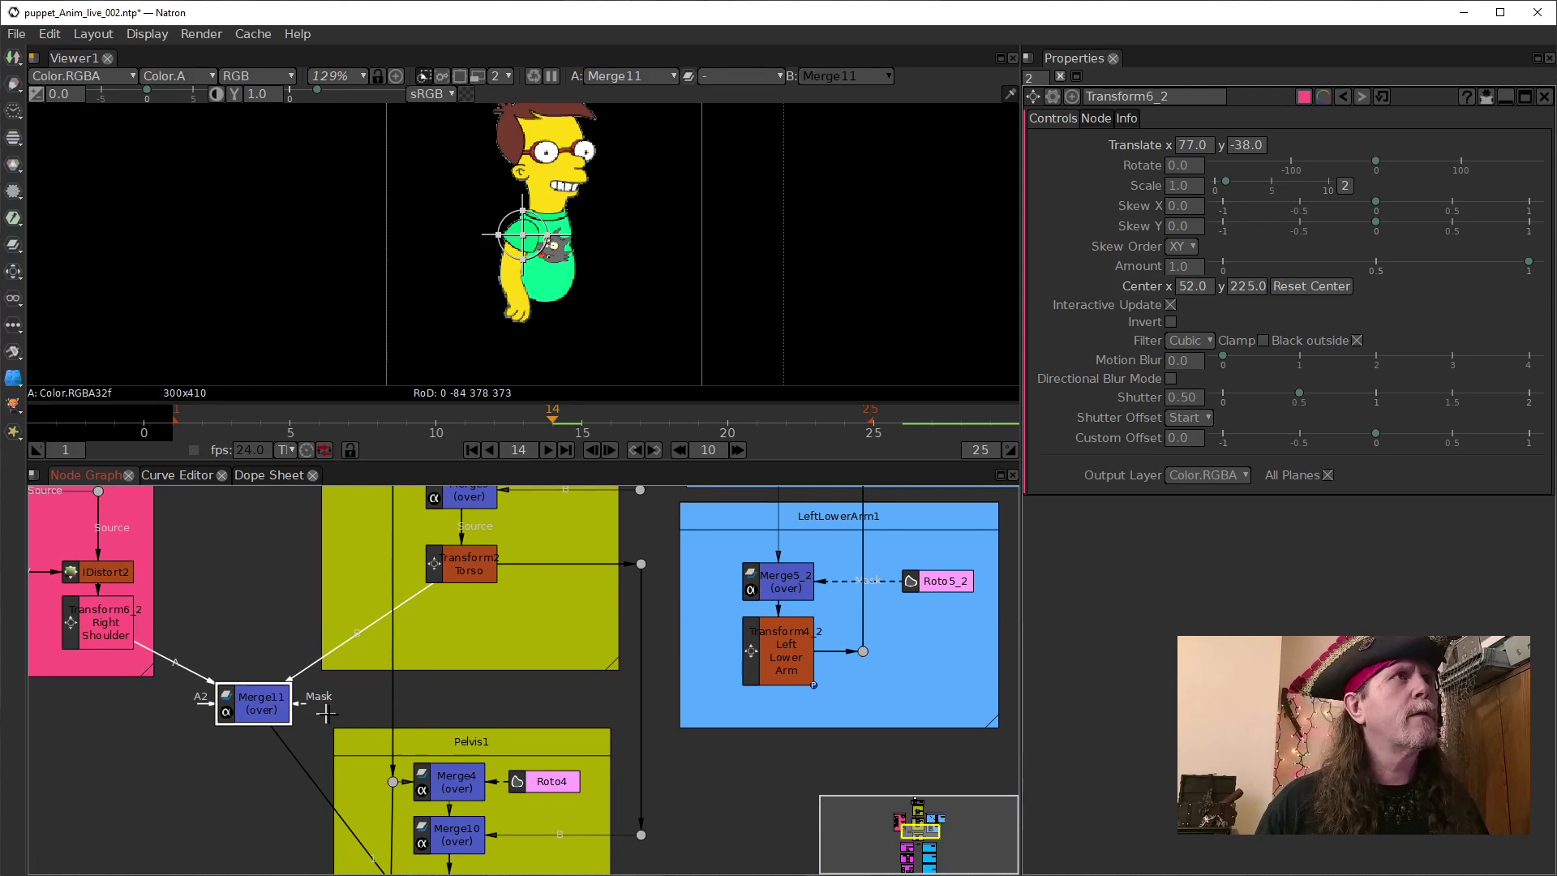
scroll(293, 626, "down", 1)
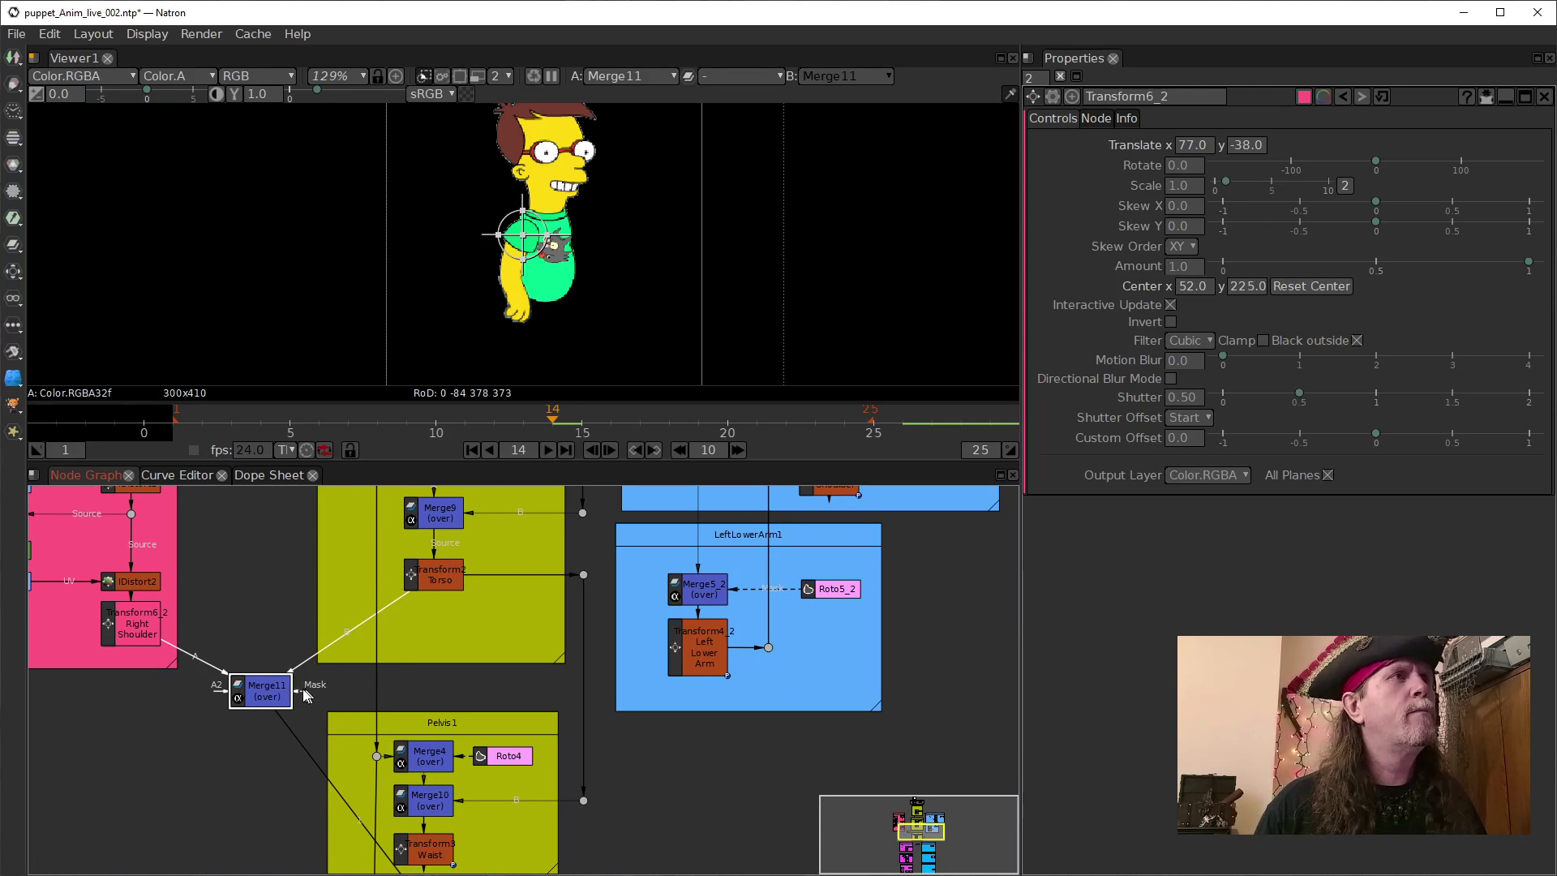
left_click_drag(270, 691, 261, 660)
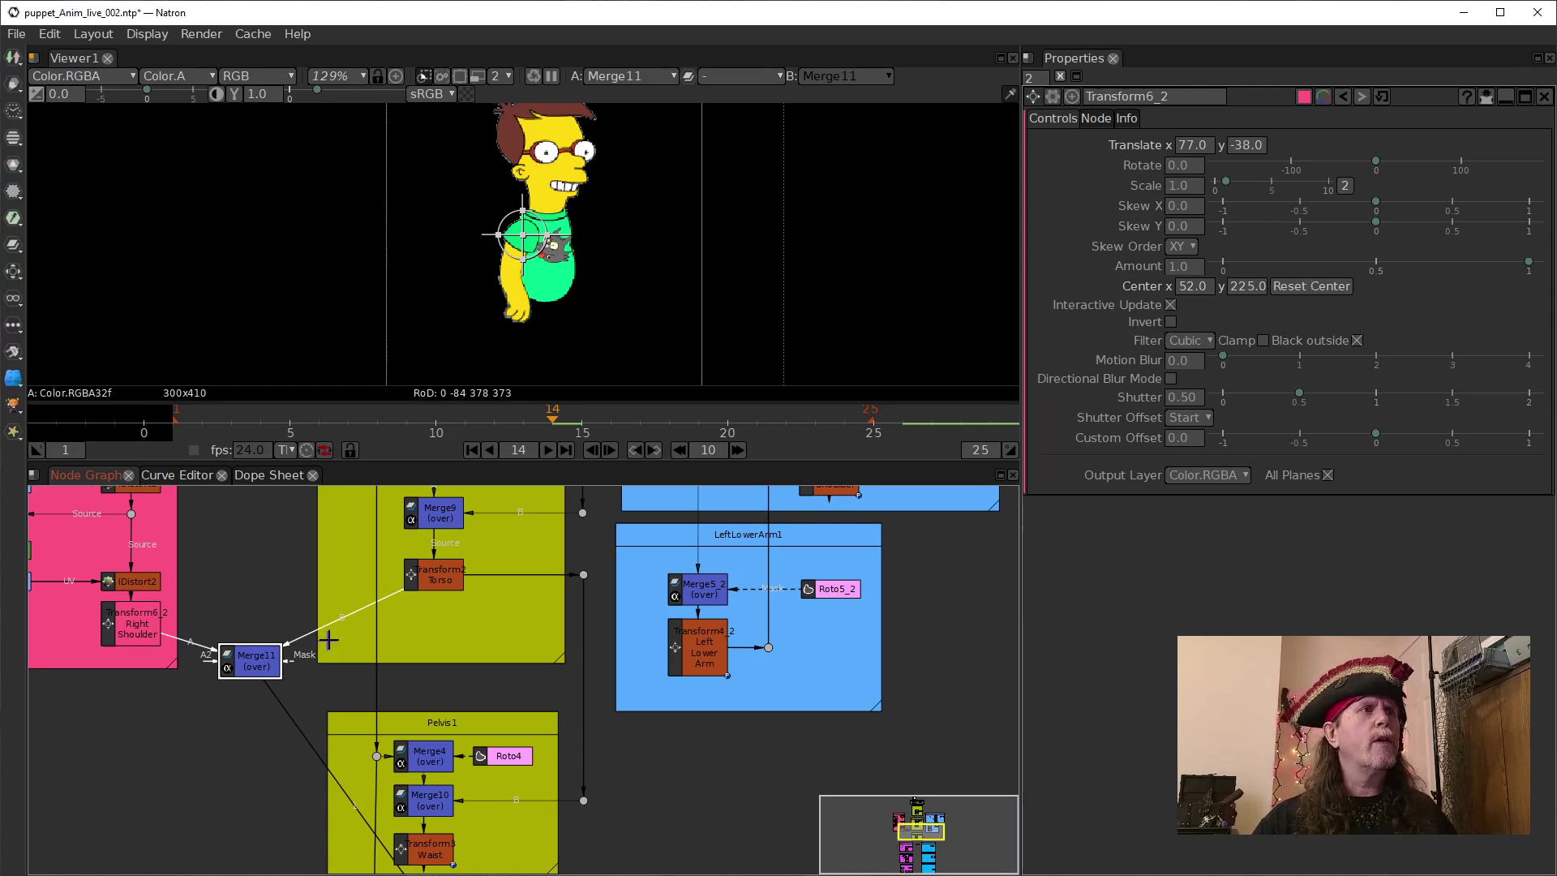
Display the output of the Transform3 Waist node in the viewer.
left_click(433, 581)
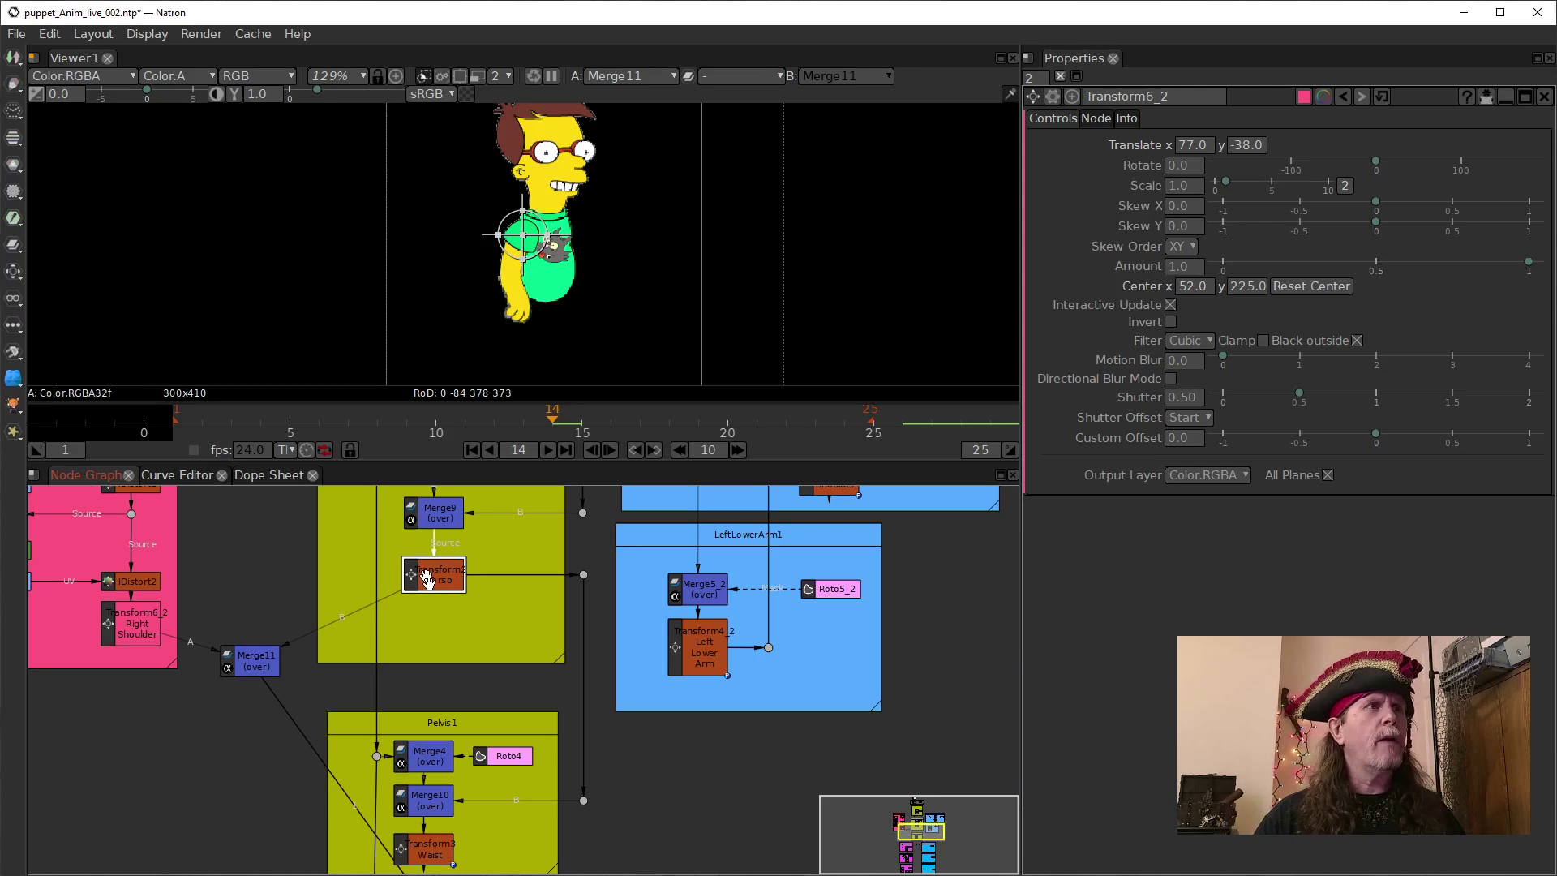
scroll(635, 845, "down", 1)
left_click_drag(599, 864, 597, 738)
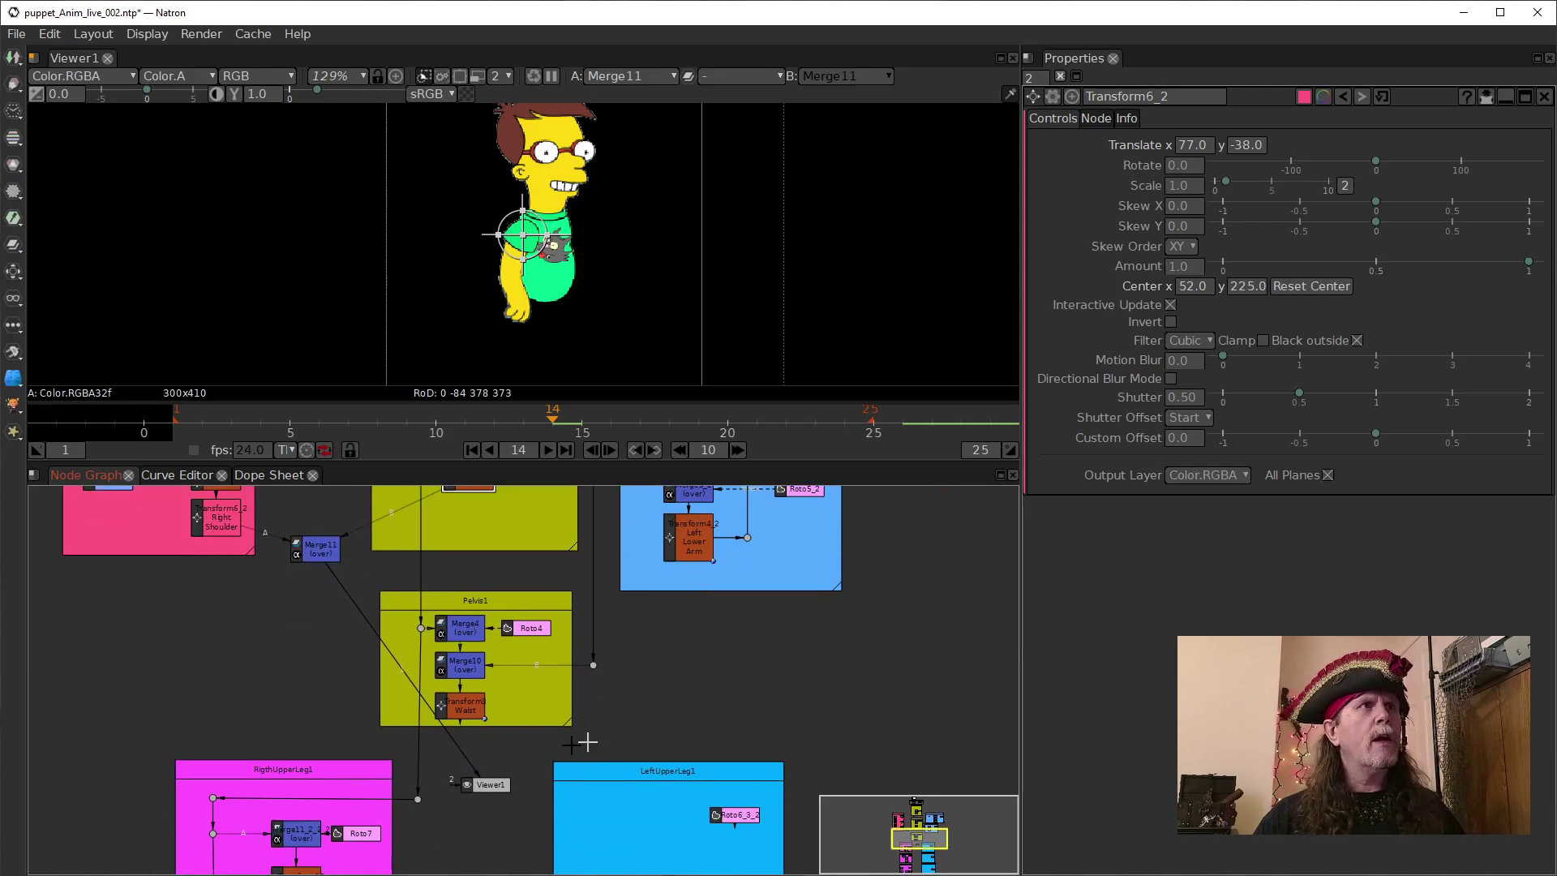
left_click(467, 707)
key("1")
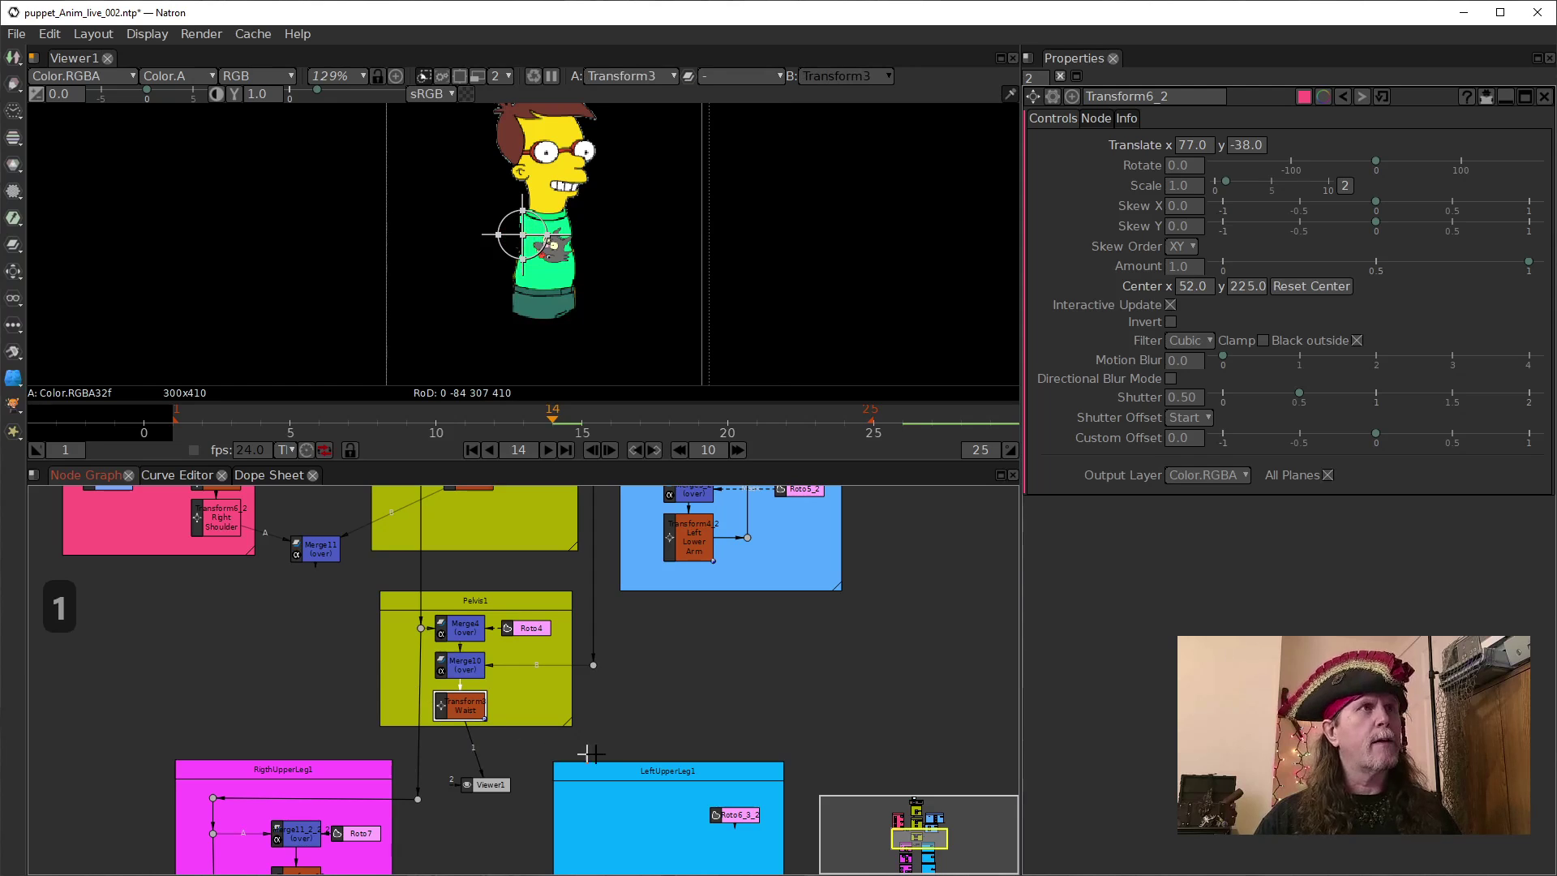
Reconnect Merge11's B input to the Transform3 Waist node, place Merge11 below the Pelvis1 group, and display its output in the viewer.
mouse_move(333, 600)
left_mouse_down()
mouse_move(321, 658)
mouse_move(331, 612)
left_mouse_up()
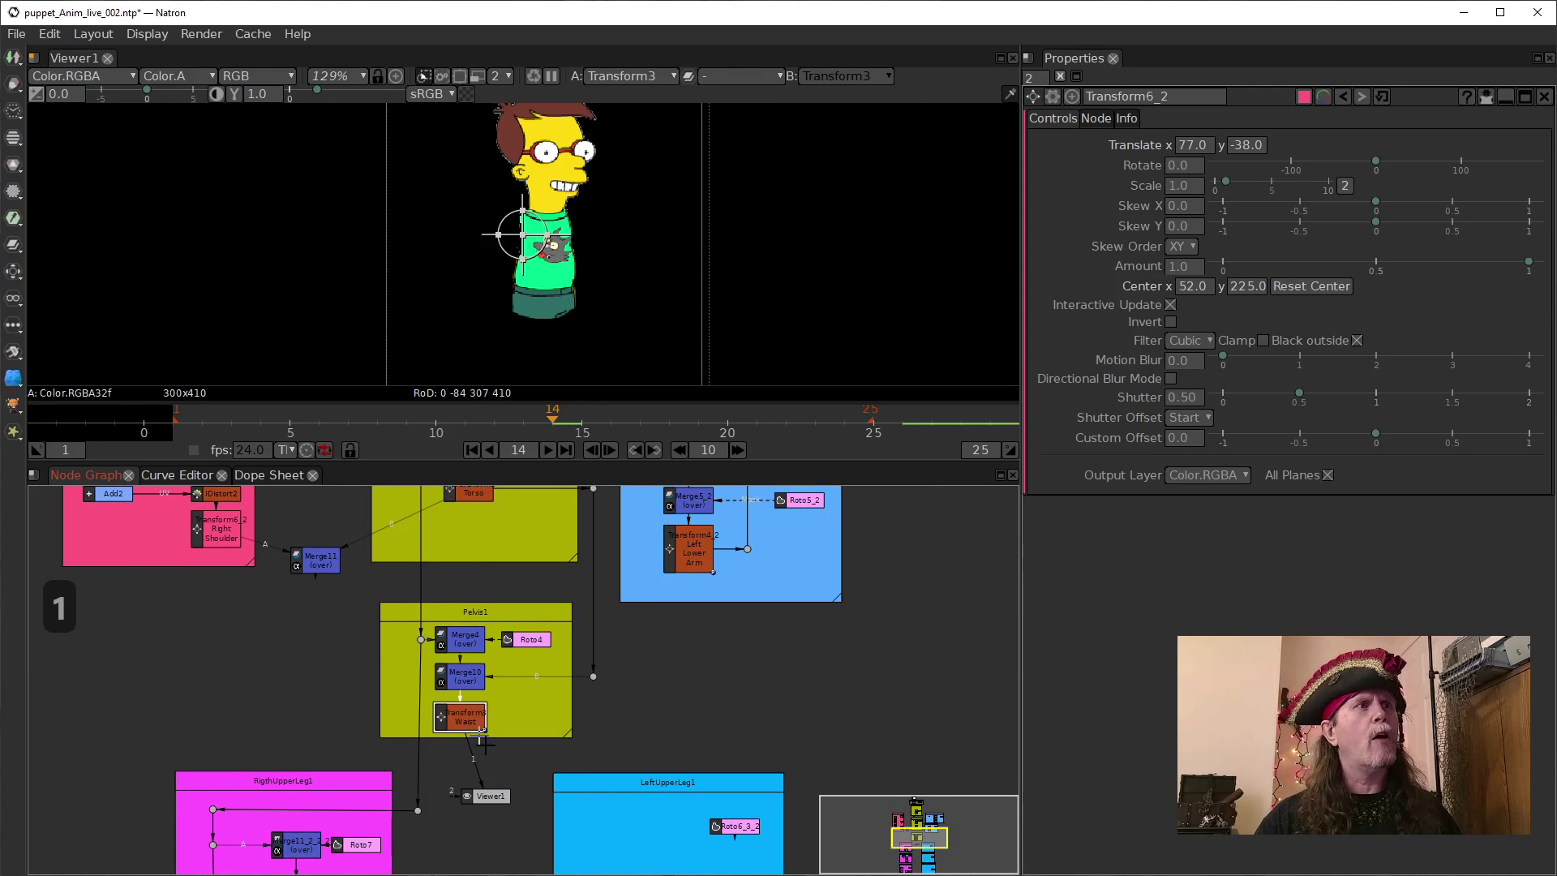
left_click_drag(316, 559, 450, 728)
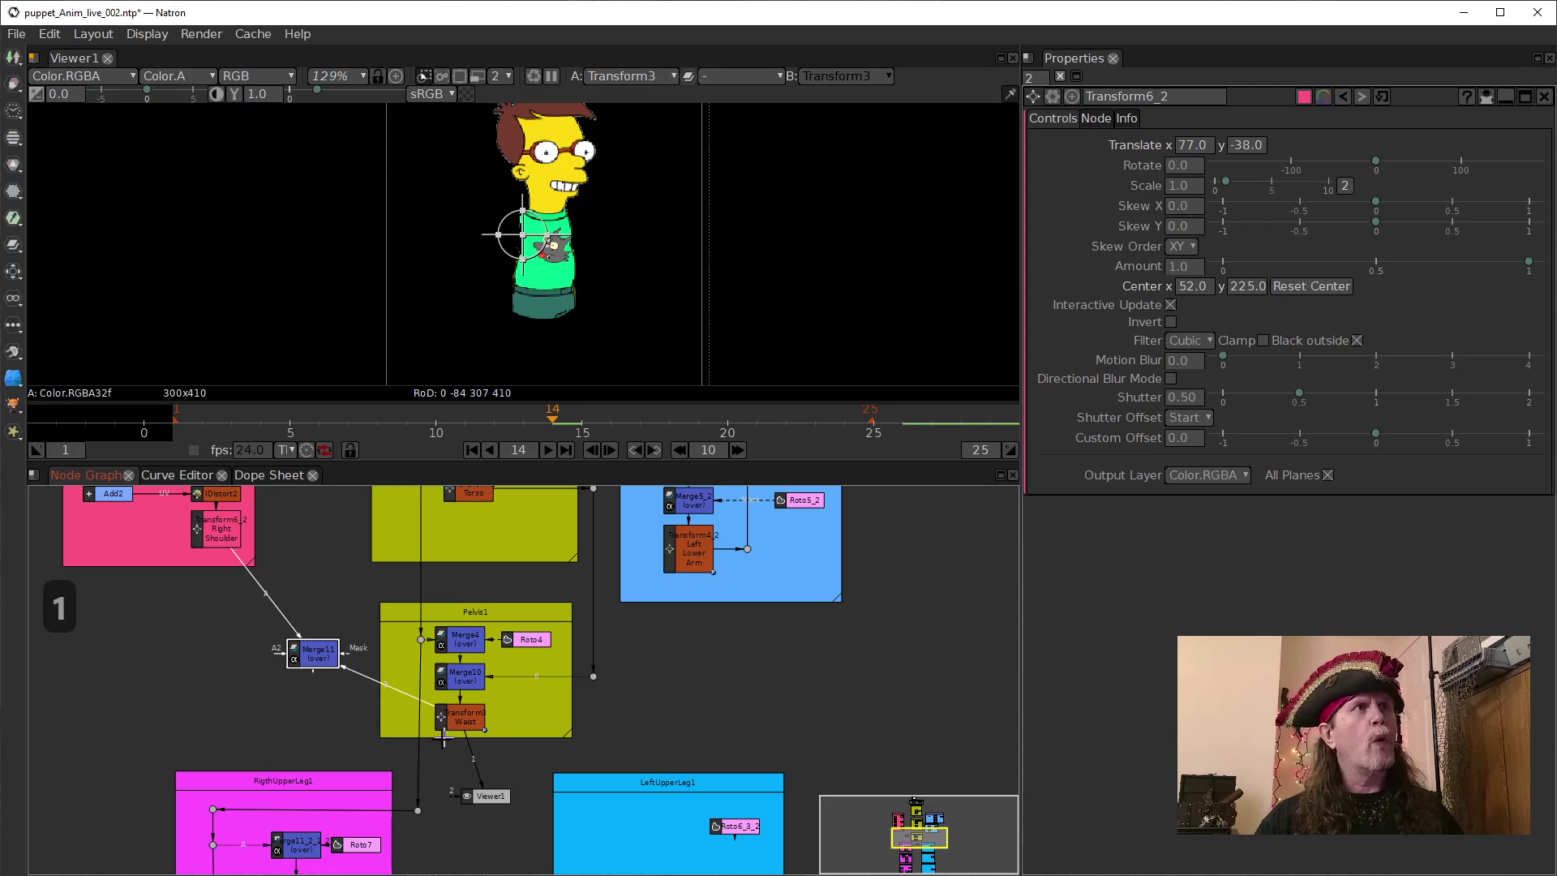
left_click_drag(322, 663, 346, 679)
left_click_drag(481, 783, 482, 843)
left_click_drag(450, 760, 445, 785)
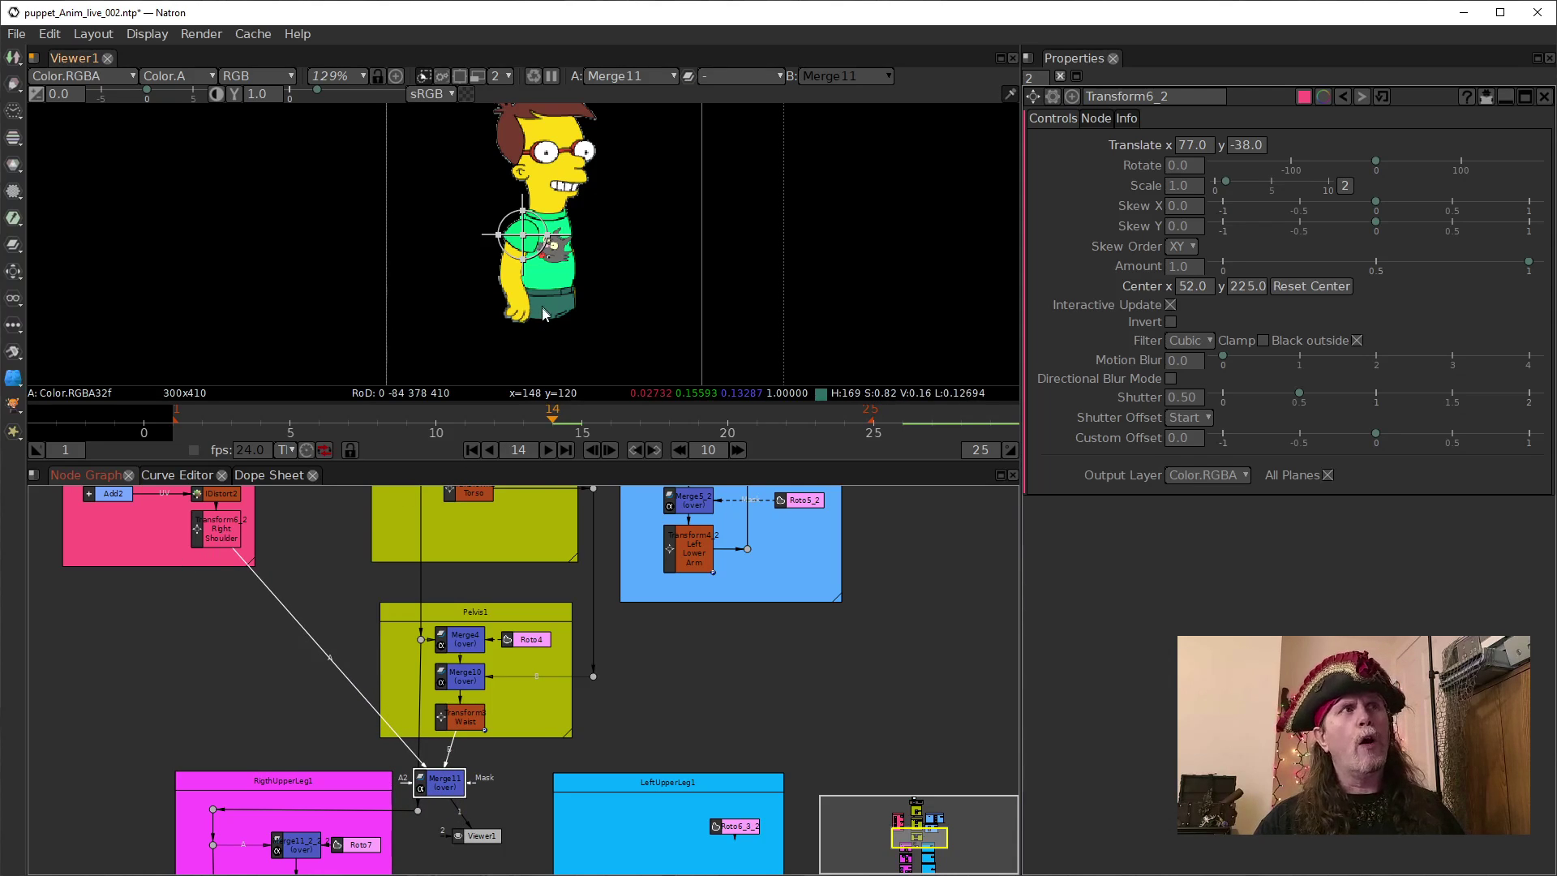
Try merging the arm before the pelvis by routing Transform2 Torso through Merge11 into the Merge10 branch, view Transform3, then restore the branch.
left_click_drag(452, 761, 468, 498)
left_click_drag(442, 785, 343, 596)
left_click_drag(572, 579, 537, 658)
left_click_drag(494, 566, 339, 668)
left_click(434, 793)
key("1")
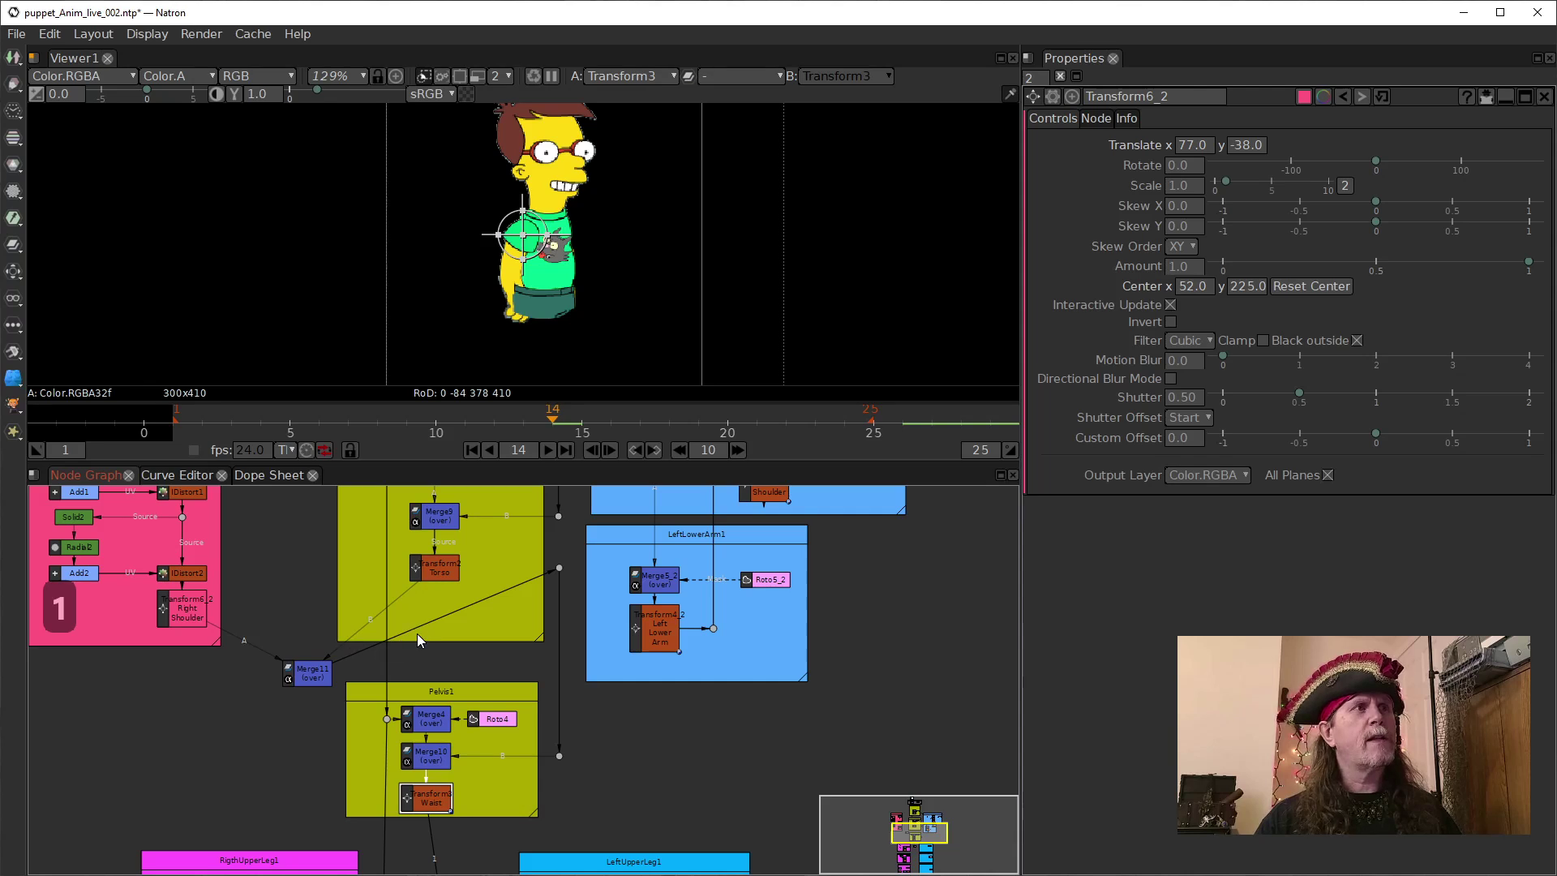
left_click_drag(419, 631, 438, 570)
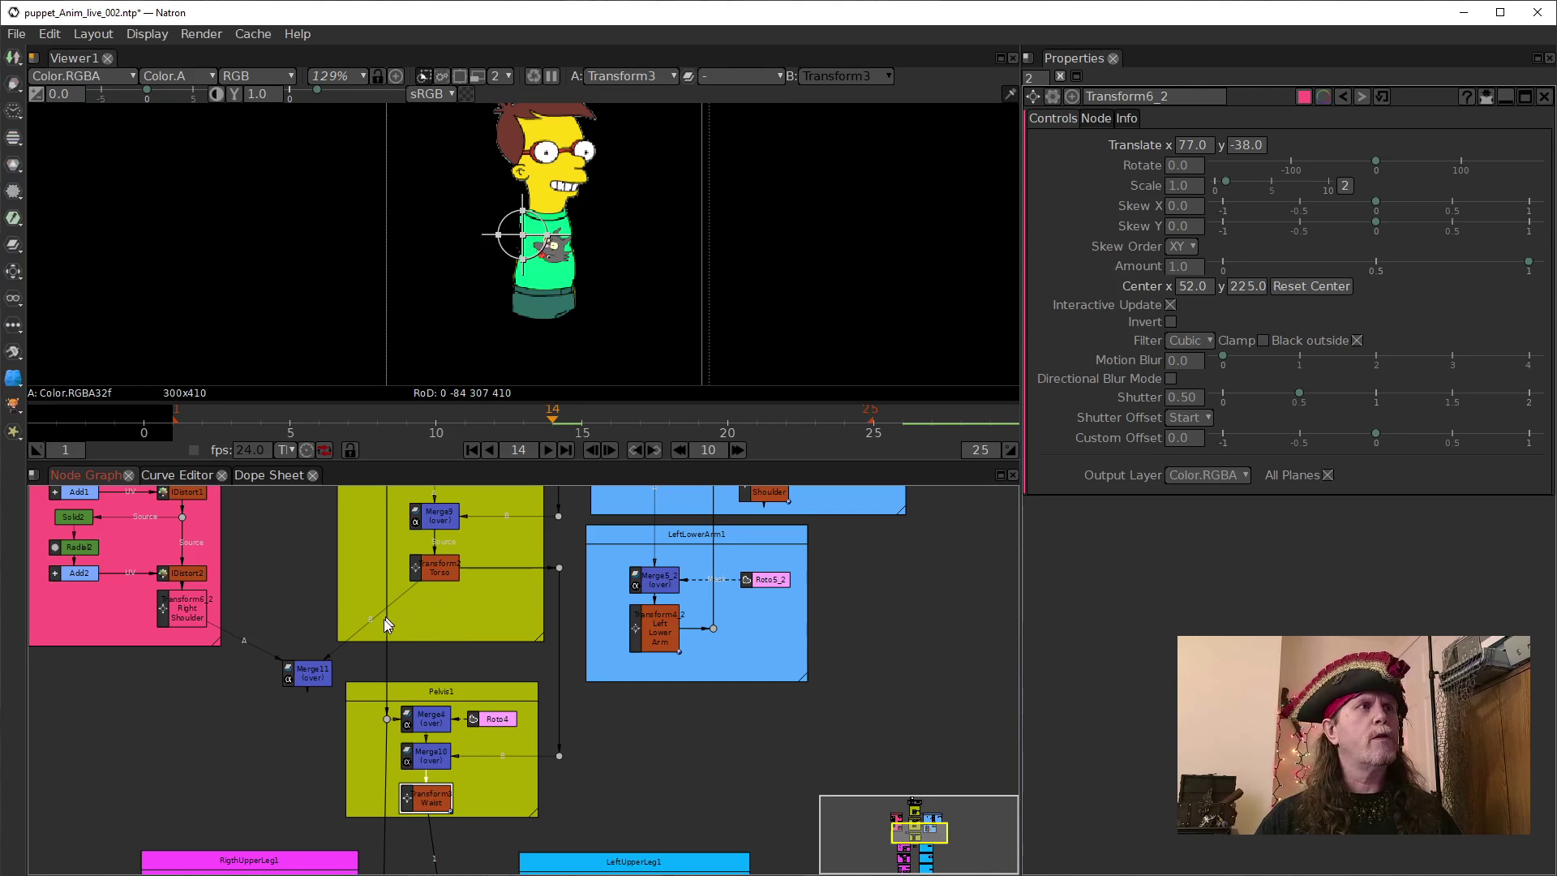
Attach Merge11's B input to Transform3 Waist again, move Merge11 directly under the Pelvis1 group, and view its result.
left_click_drag(355, 634, 421, 791)
left_click_drag(305, 675, 423, 850)
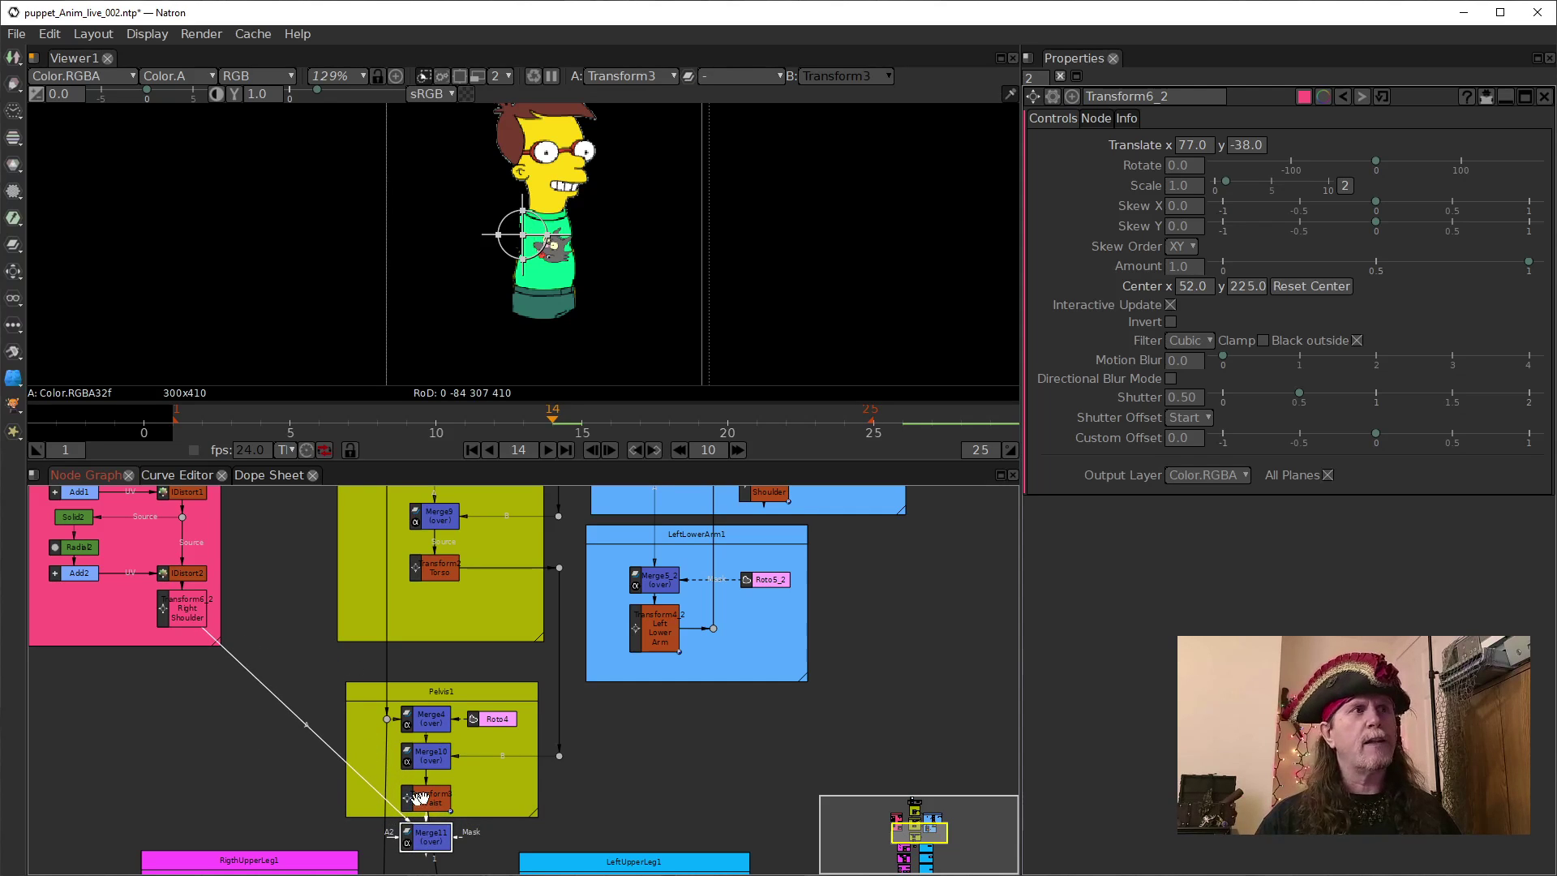
left_click_drag(560, 779, 591, 637)
mouse_move(468, 718)
left_mouse_down()
mouse_move(464, 703)
mouse_move(461, 722)
left_mouse_up()
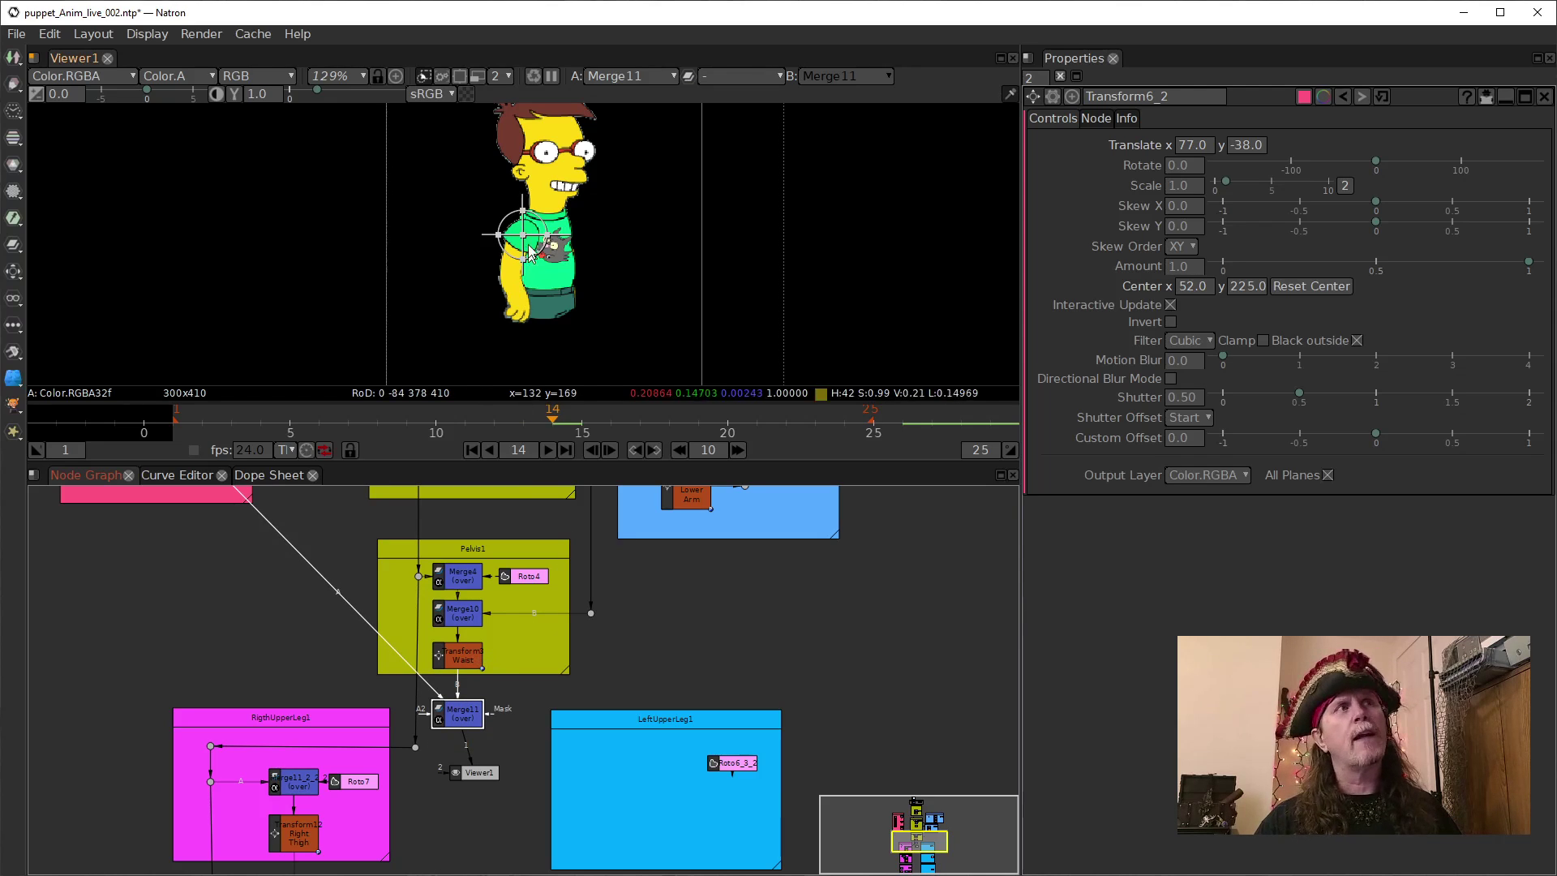
Open the properties of the Transform2 Torso node and close those of Transform6_2.
left_click_drag(676, 606, 675, 713)
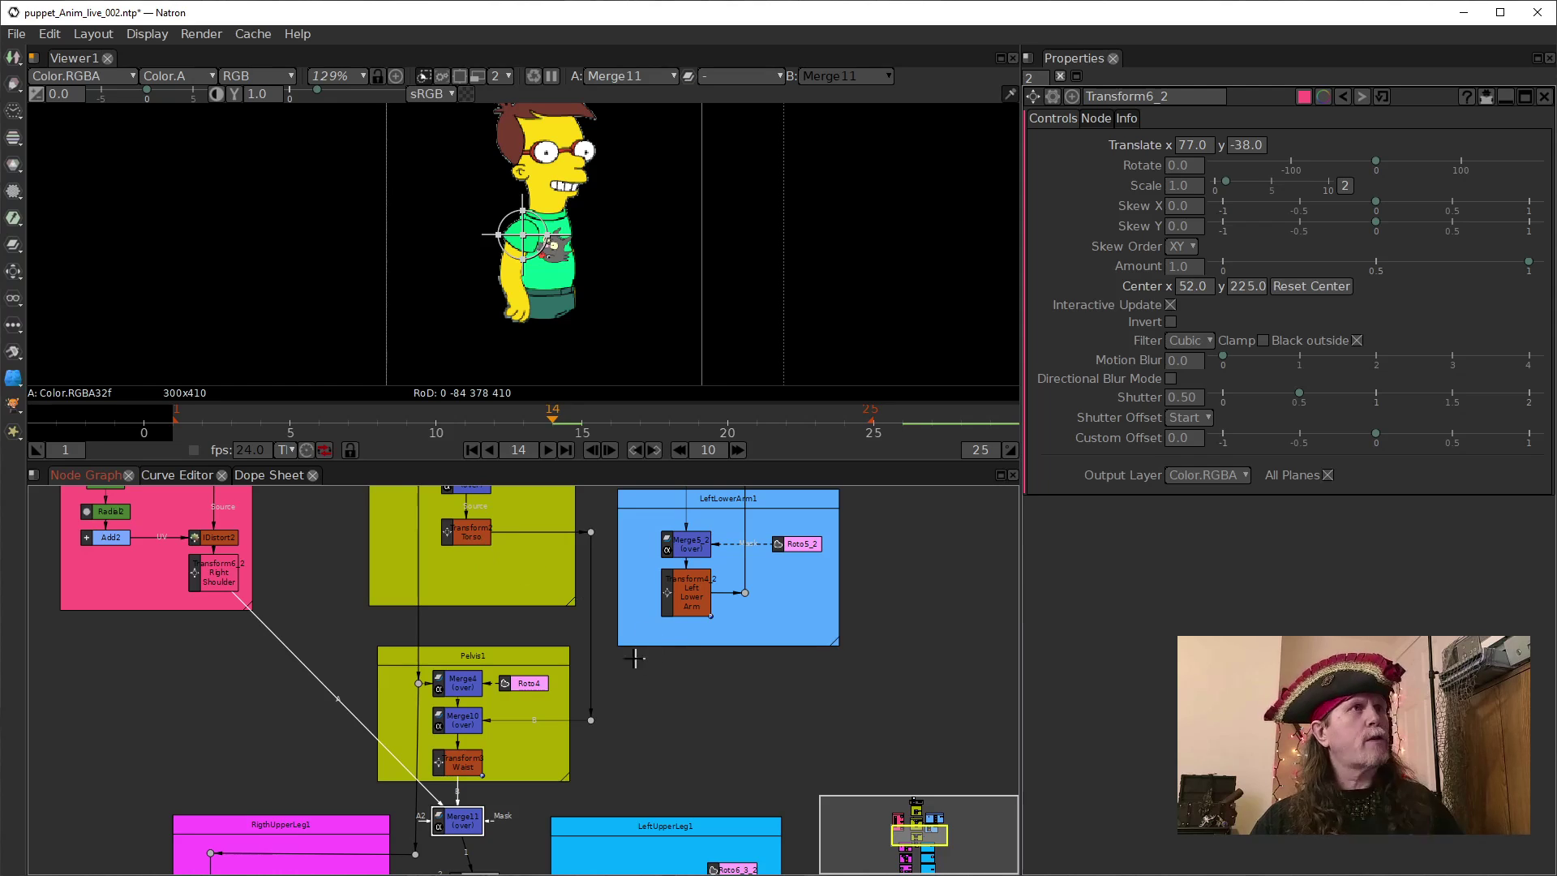
left_click_drag(618, 653, 607, 687)
left_click(453, 572)
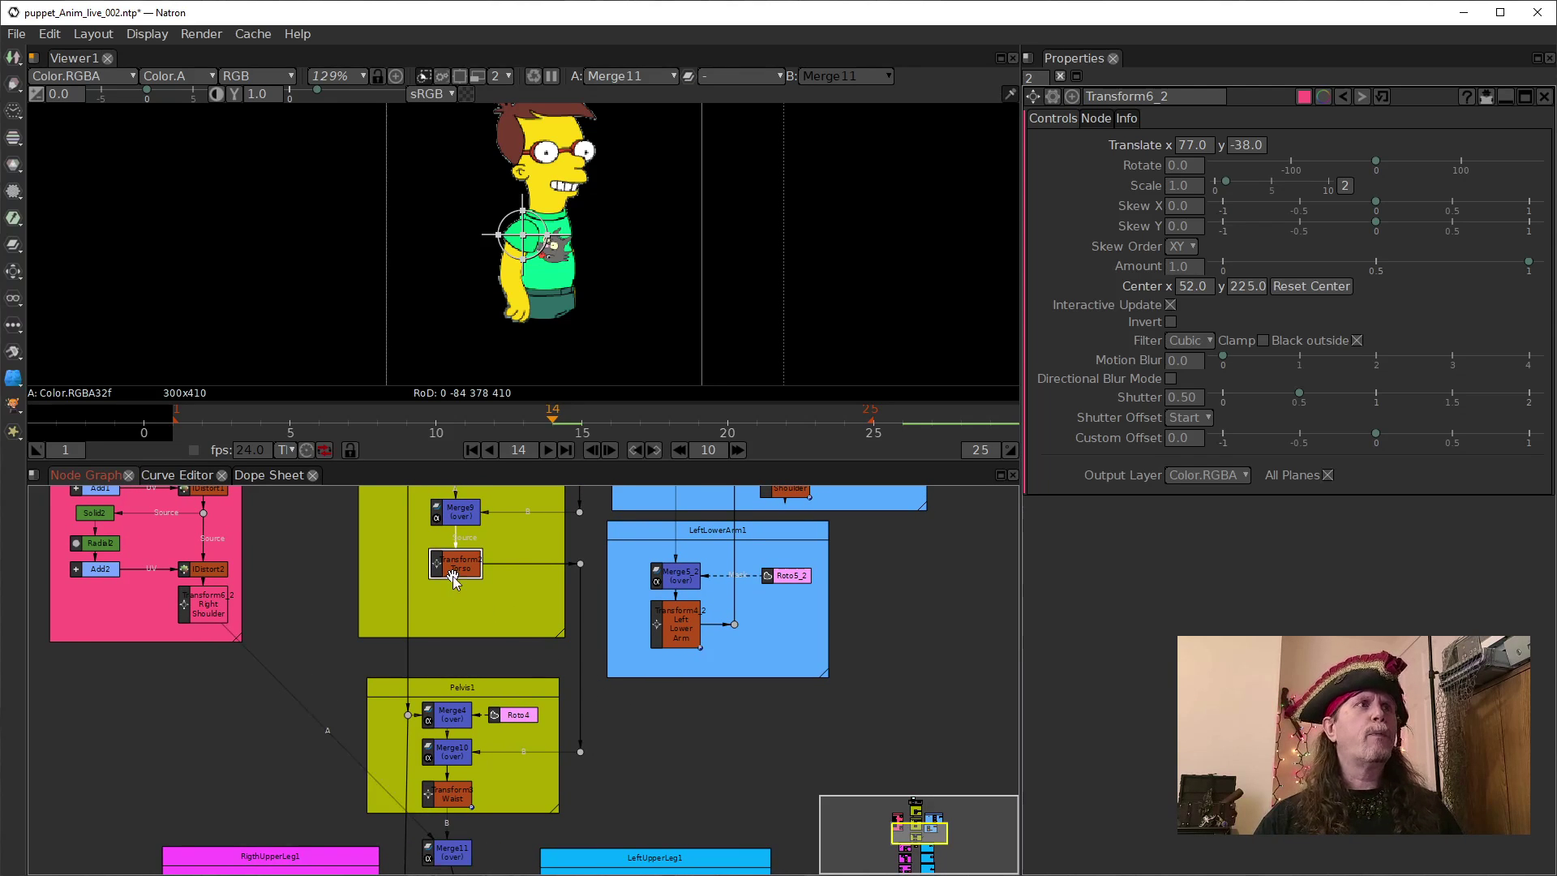
double_click(452, 573)
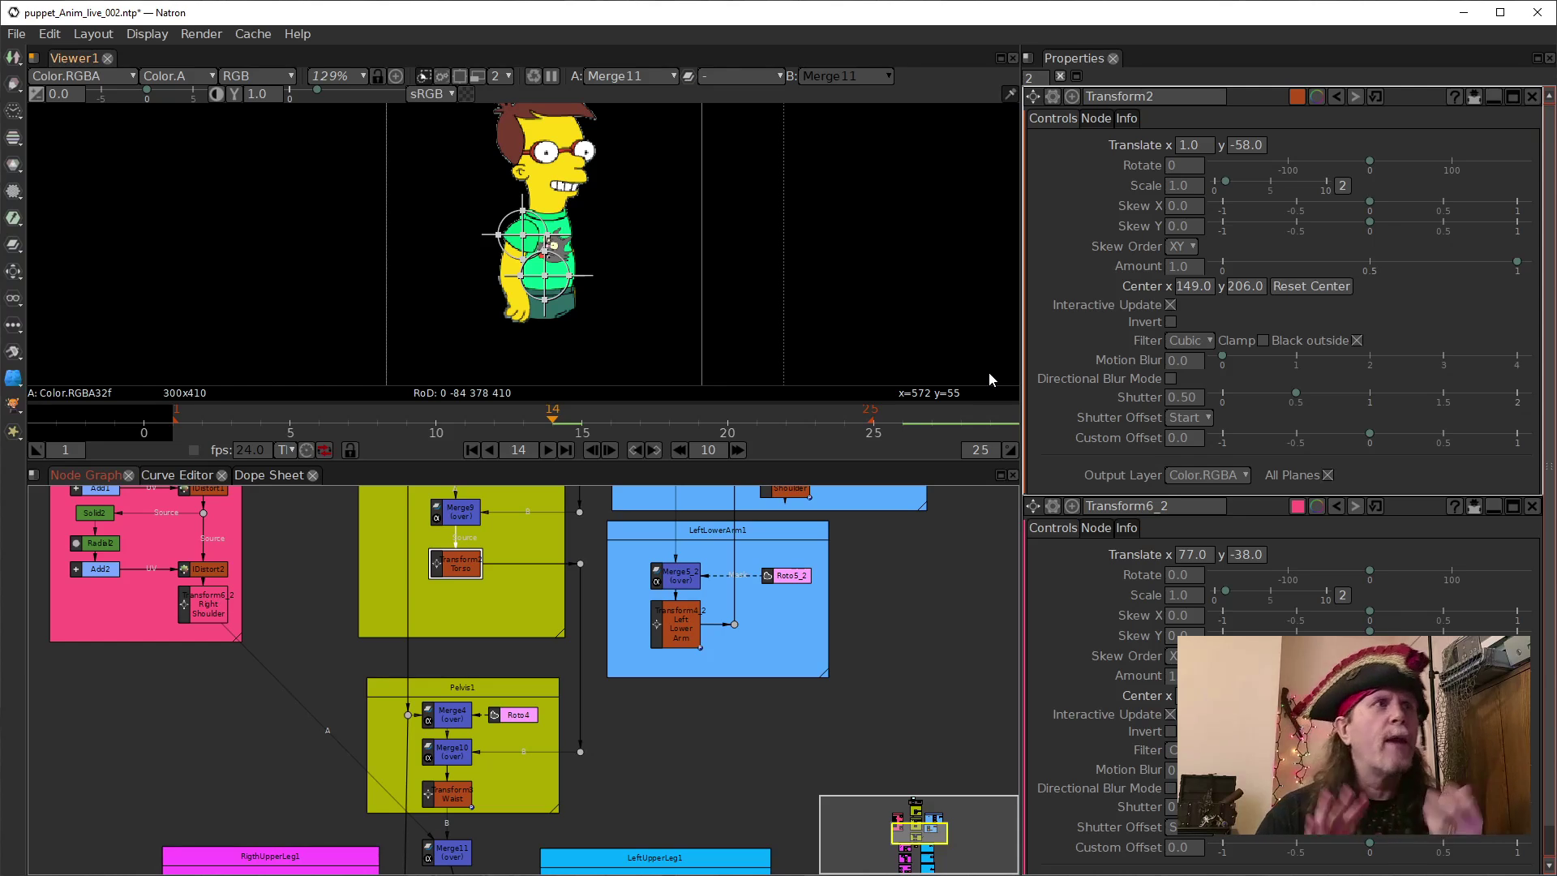
left_click(1532, 505)
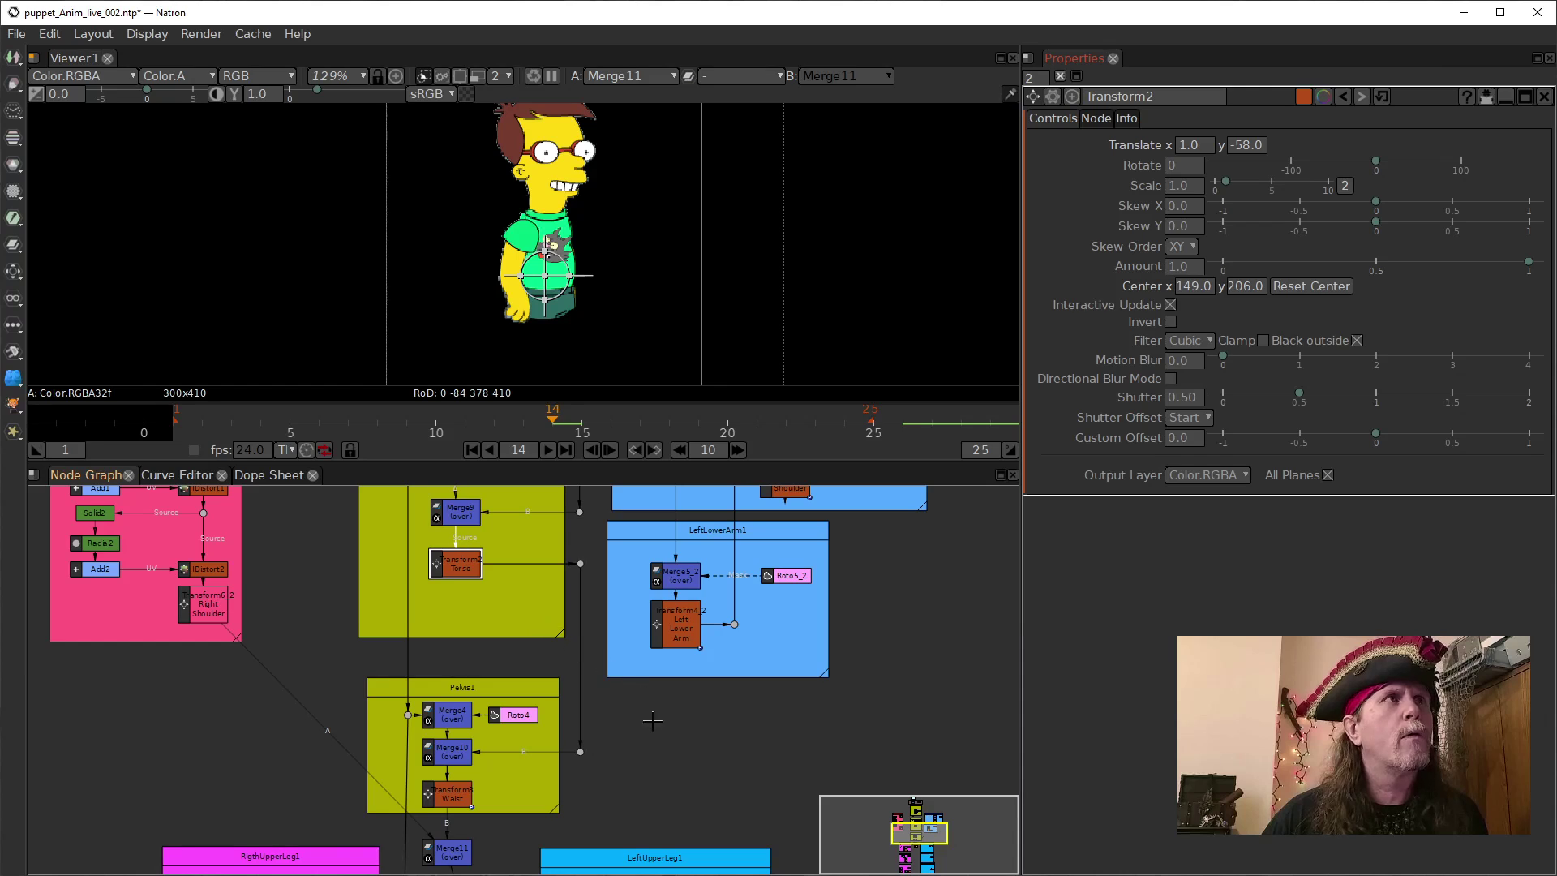
left_click_drag(652, 700, 654, 706)
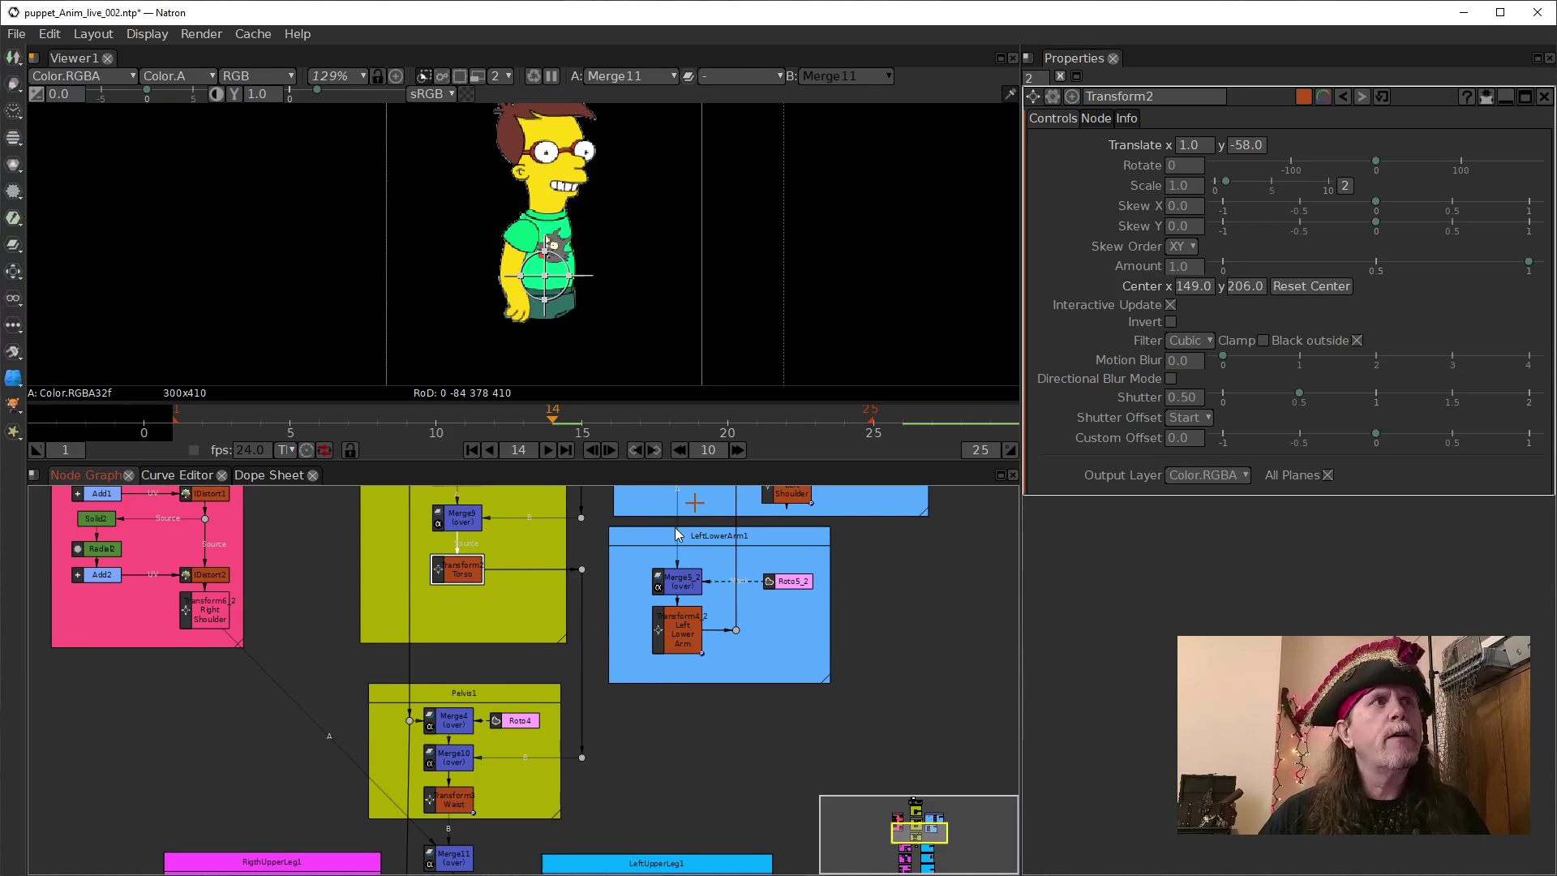
Set the Transform2 Torso rotation to -15 to test whether the right arm follows the torso.
double_click(1184, 186)
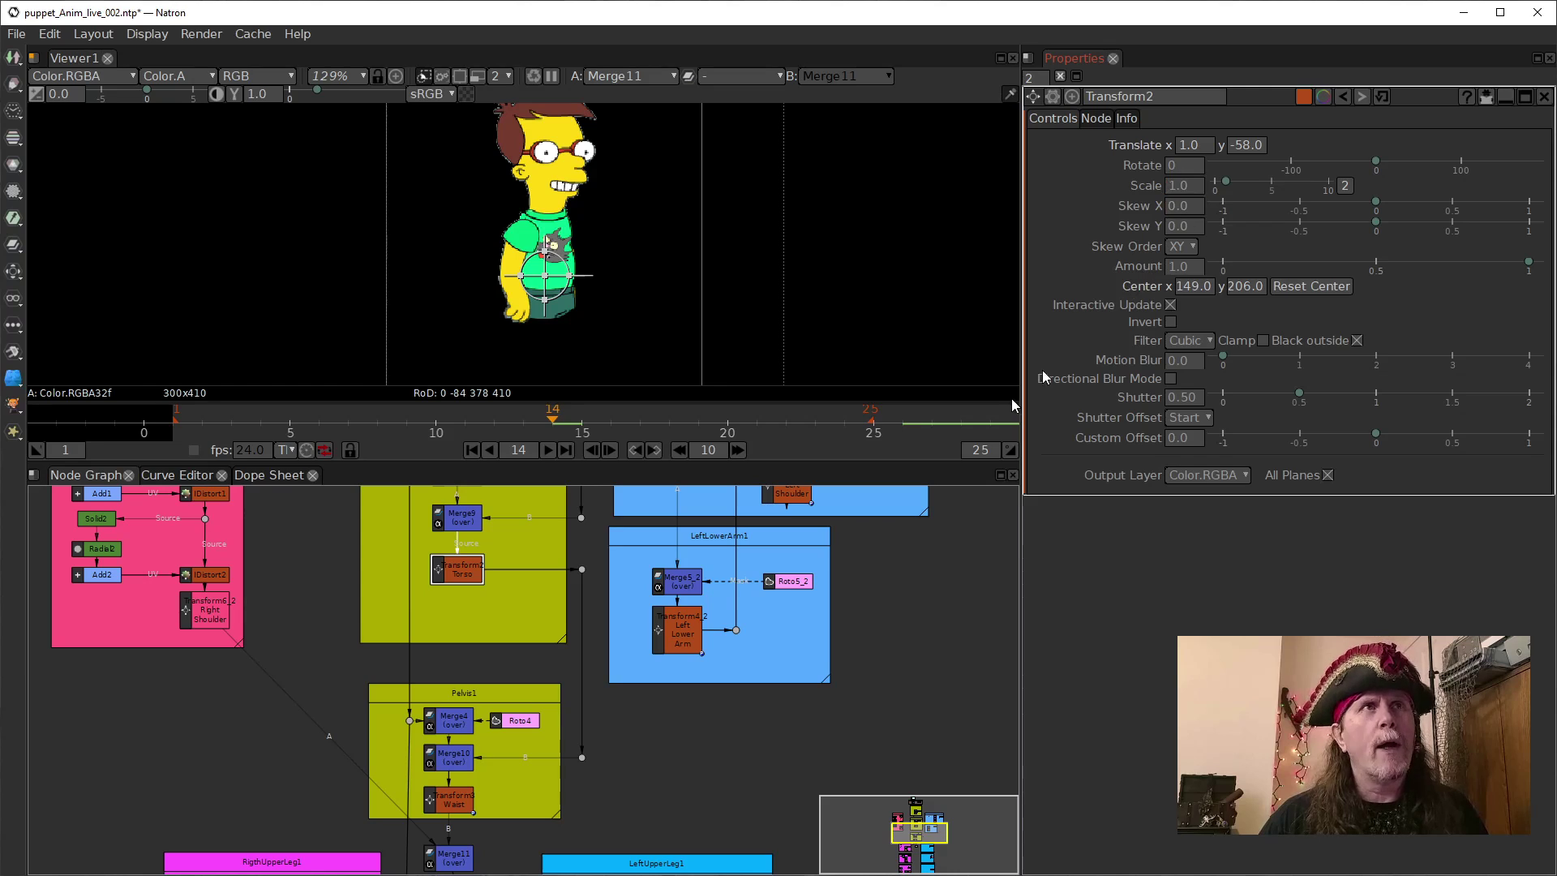
double_click(1188, 226)
double_click(1172, 165)
scroll(1172, 168, "down", 15)
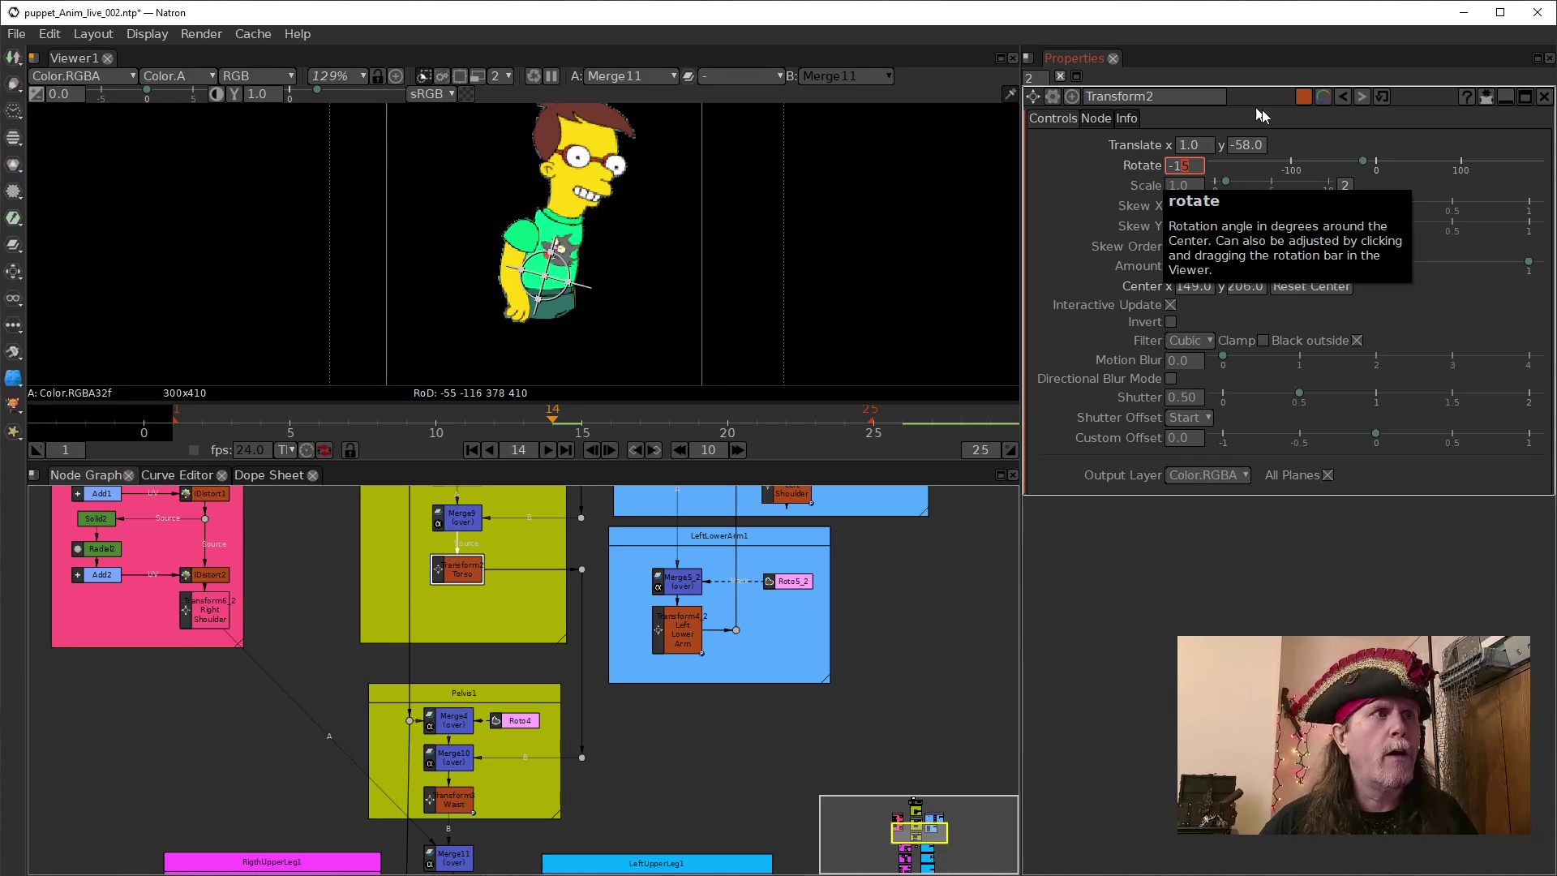
Open Transform3 Waist and test a clockwise waist rotation, entering -11 and lowering the value further.
double_click(453, 798)
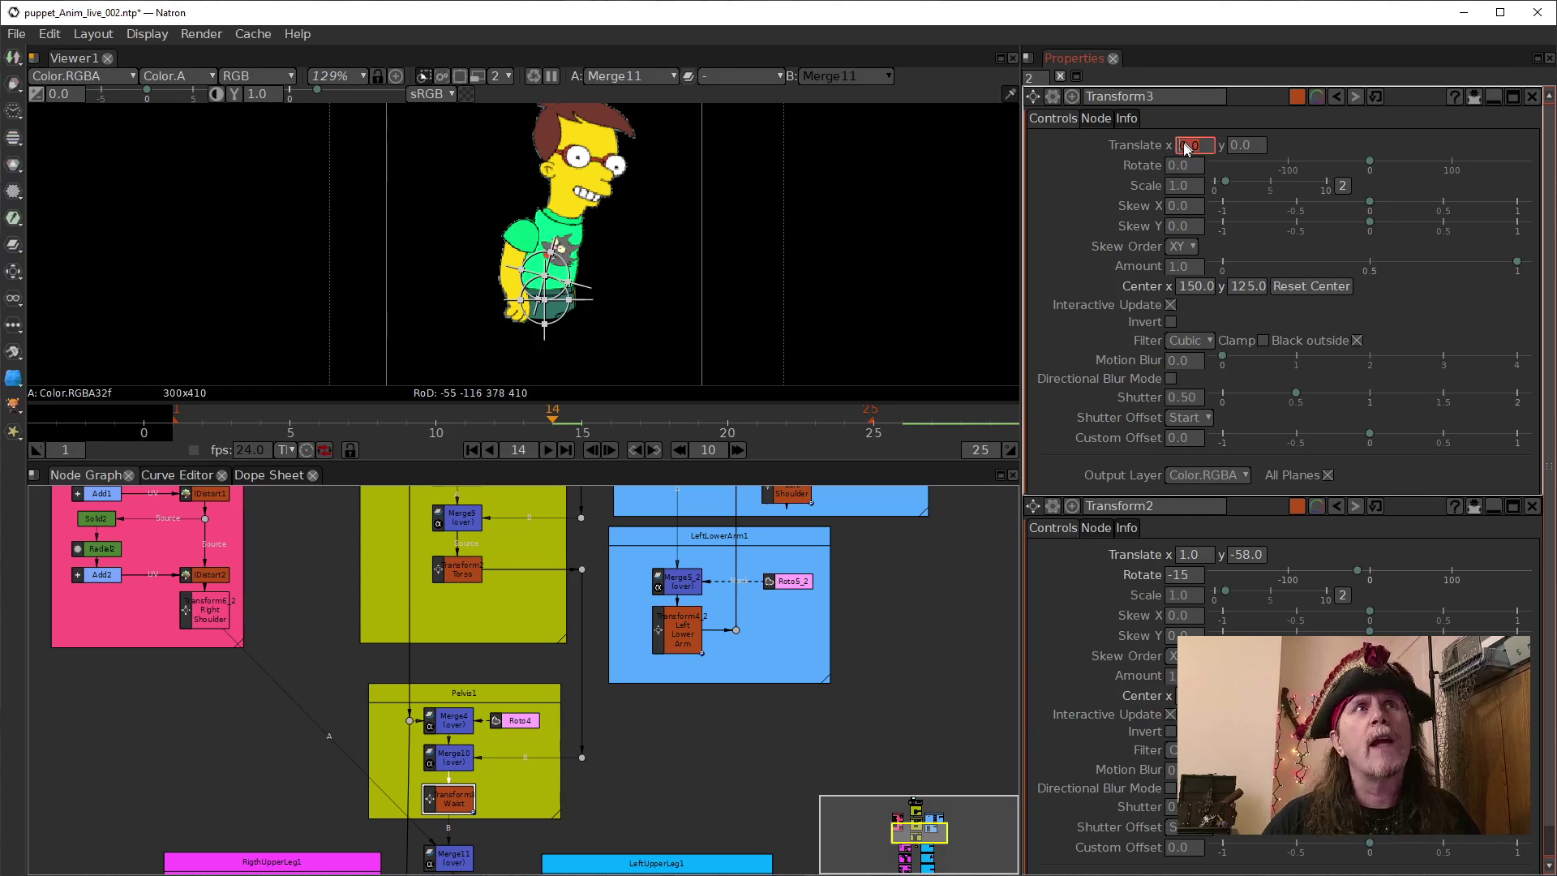
left_click(1174, 167)
type("-11")
key("Return")
scroll(1171, 171, "down", 18)
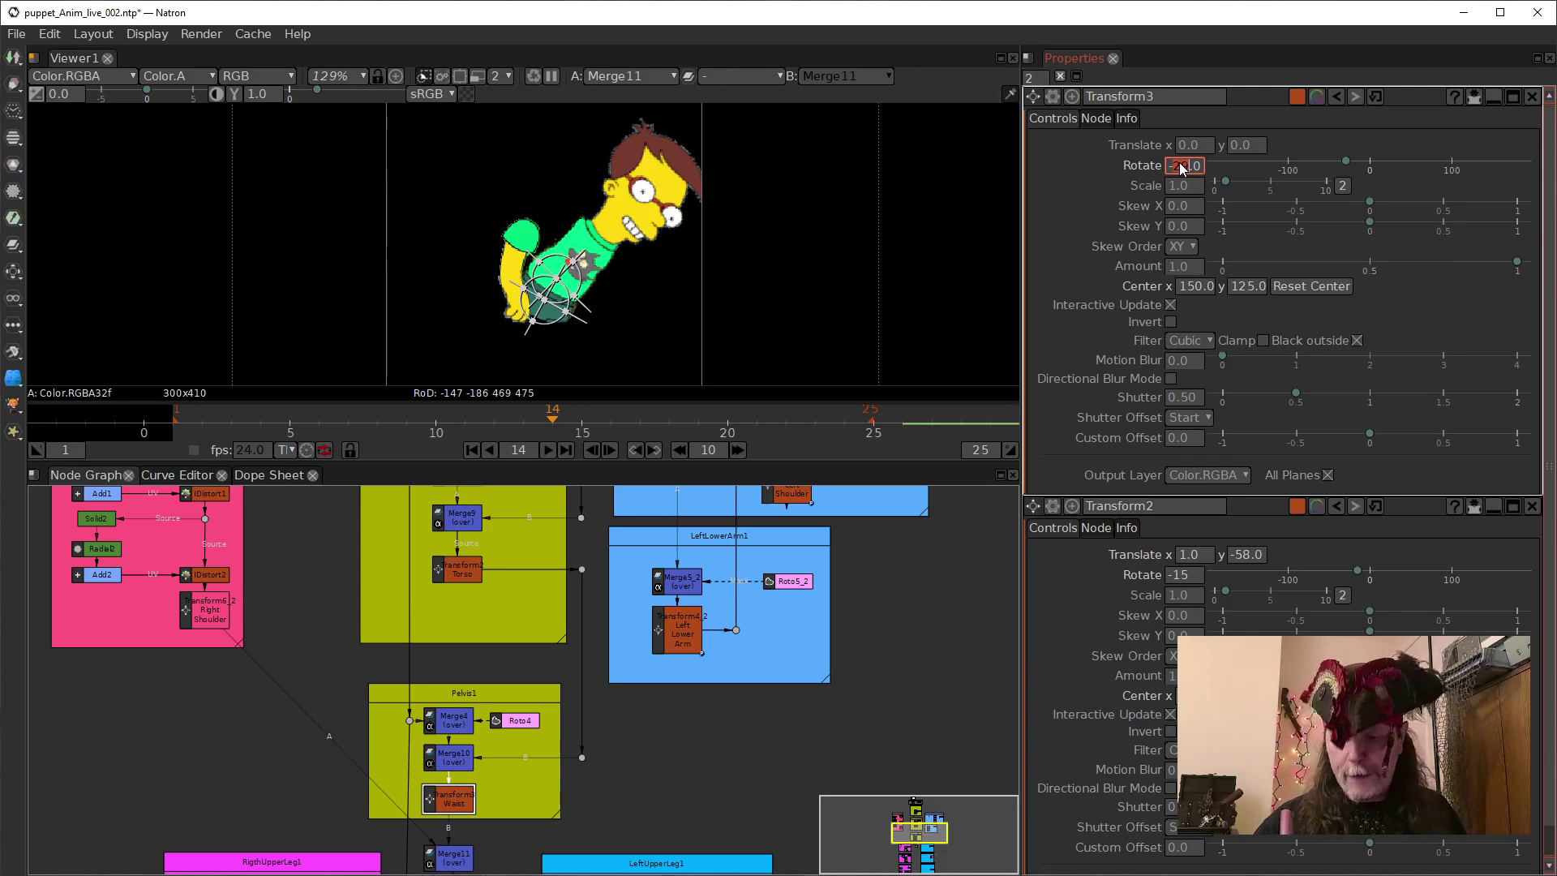
Reset the Transform3 Waist rotation to 0, close its properties, and reset the Transform2 Torso rotation to 0.
type("0")
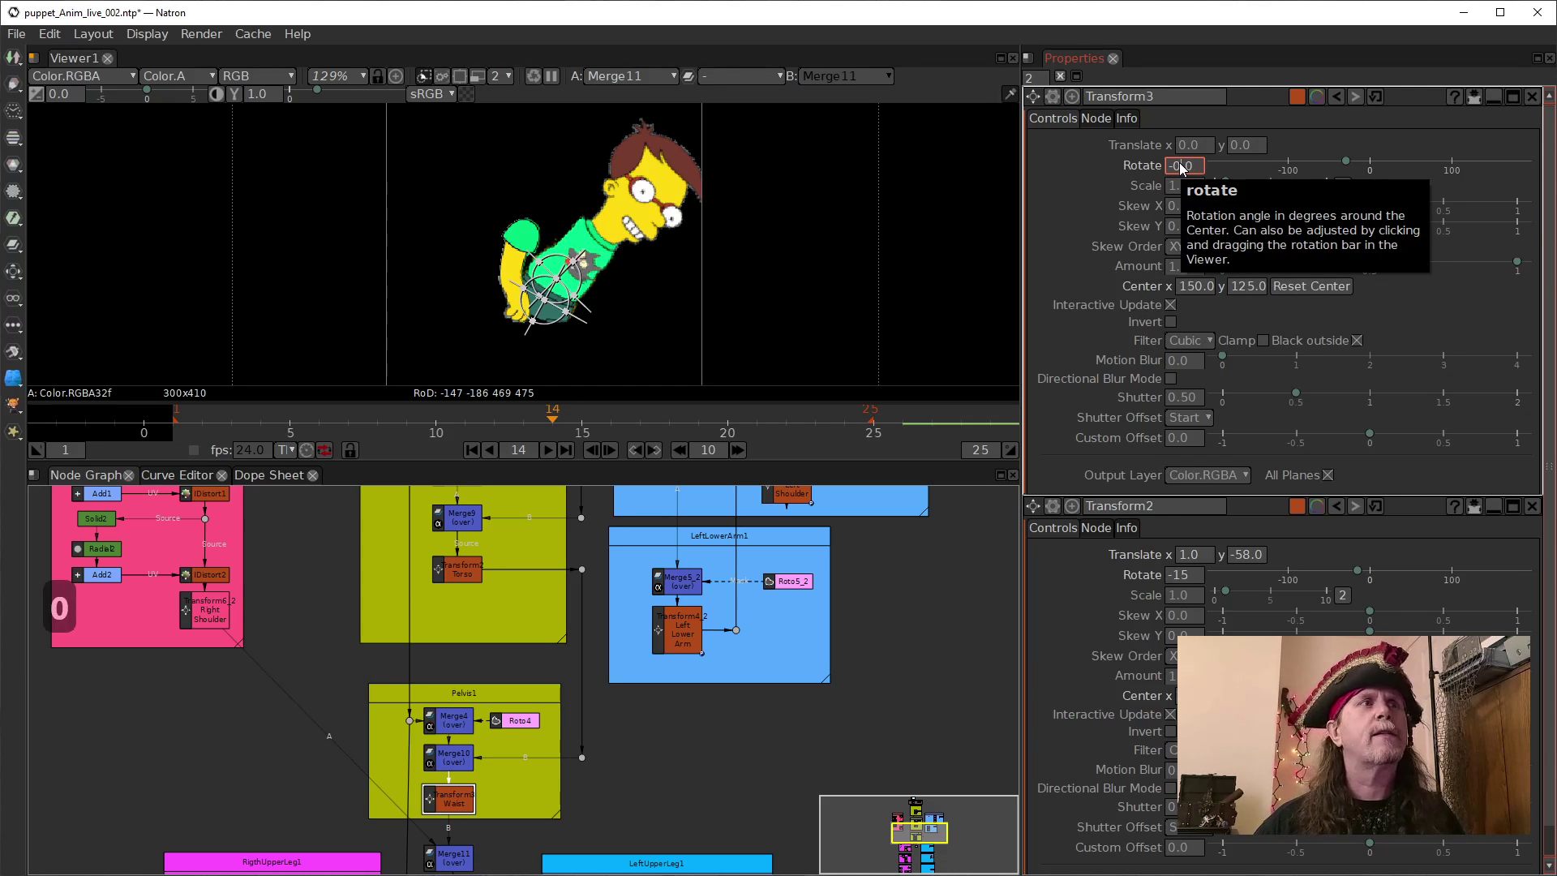
key("Return")
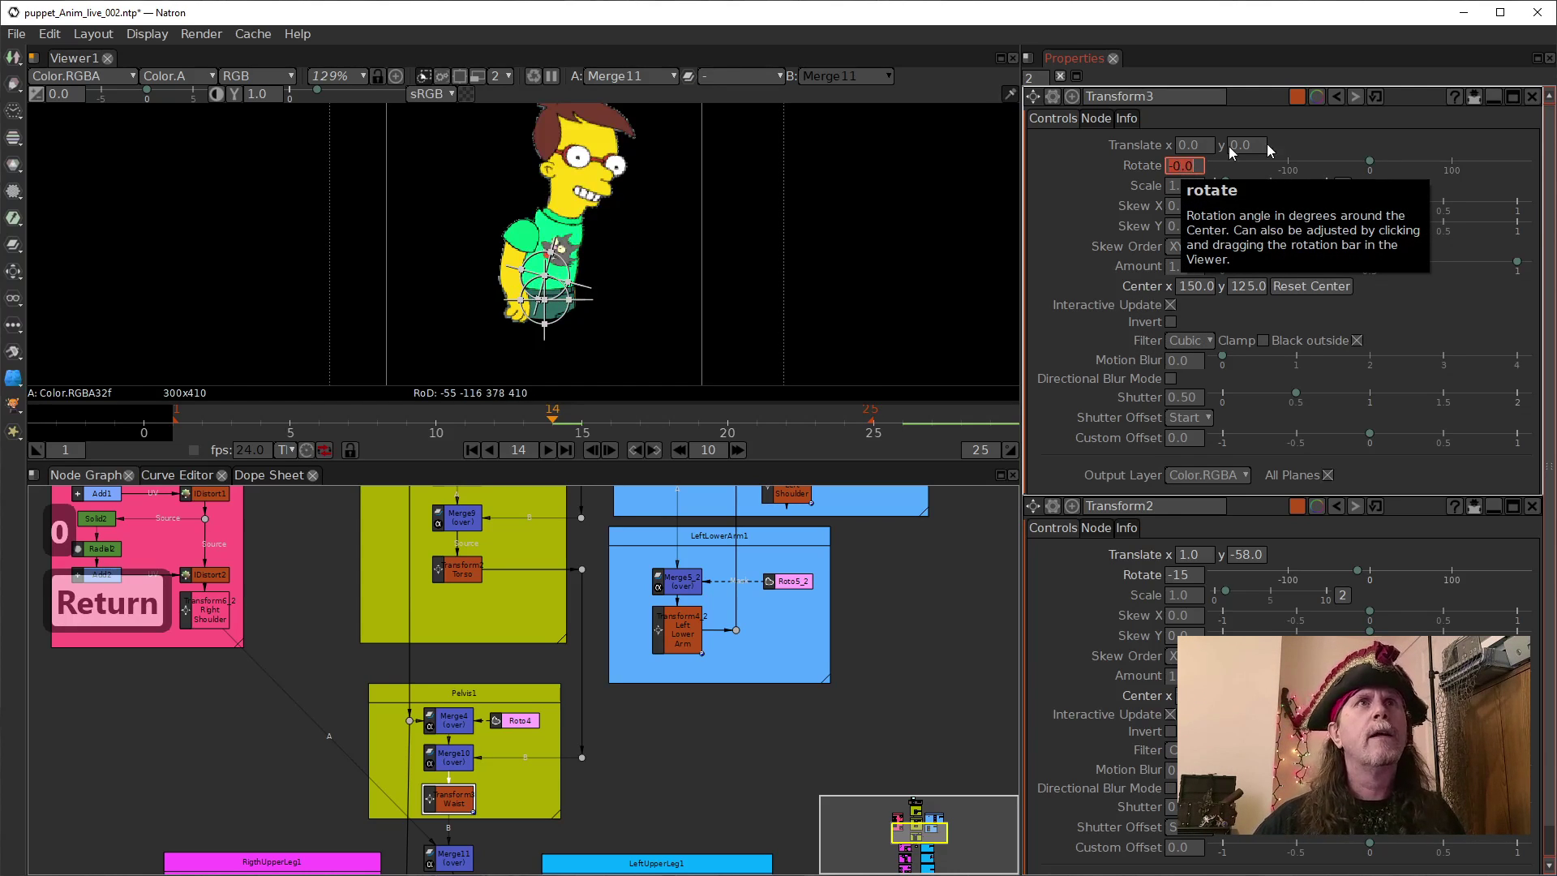
left_click(1532, 96)
double_click(1190, 165)
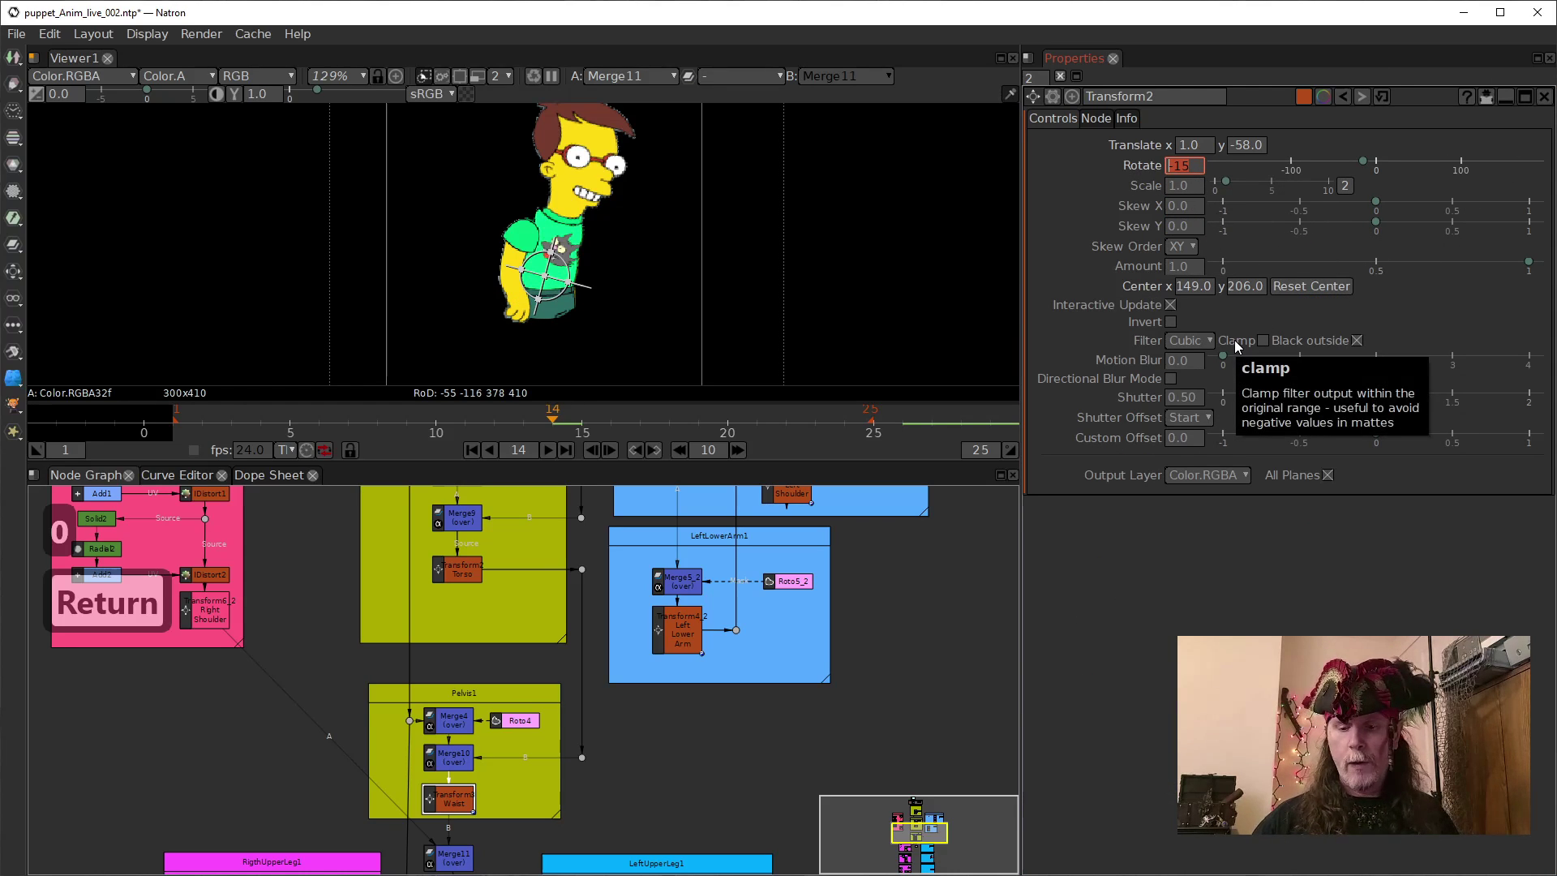
type("0")
key("Return")
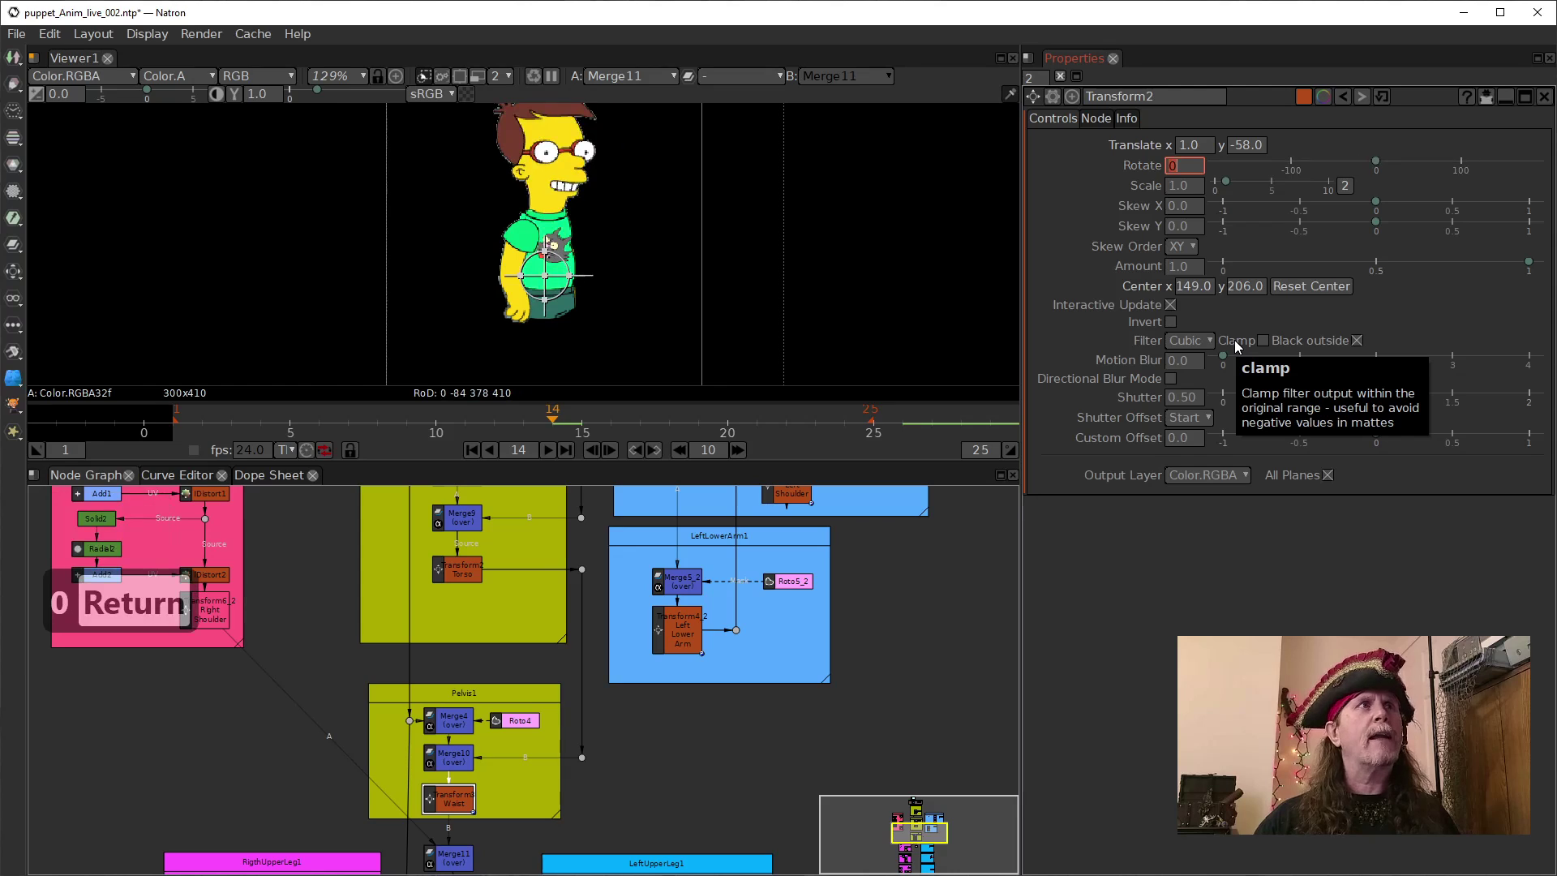
Create a linked clone of the Transform2 Torso node from the Body1 group.
left_click_drag(326, 643, 369, 636)
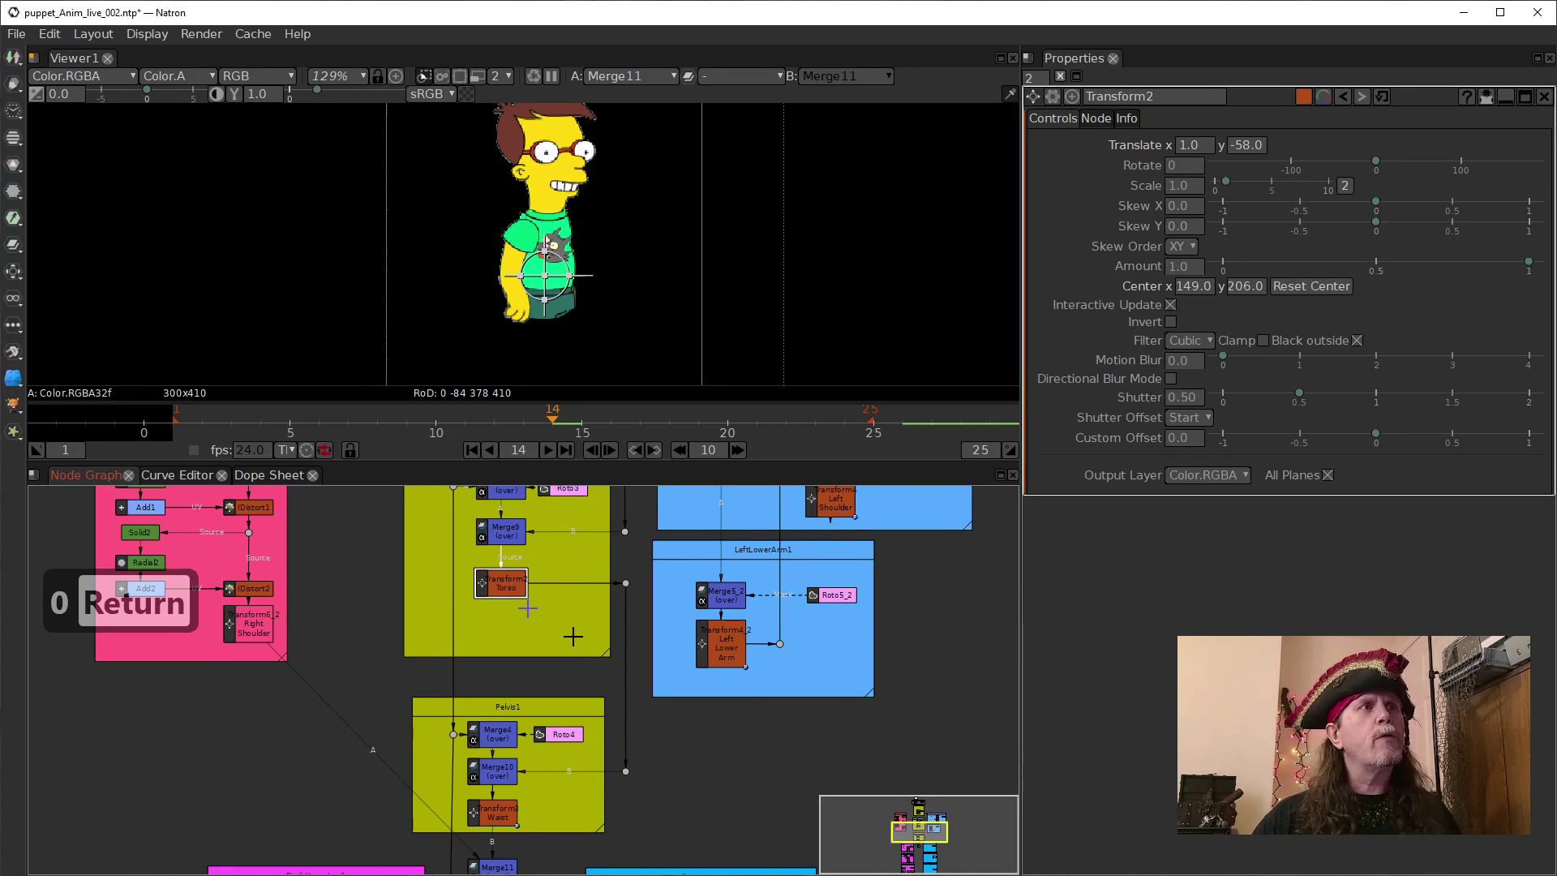
left_click_drag(369, 592, 399, 635)
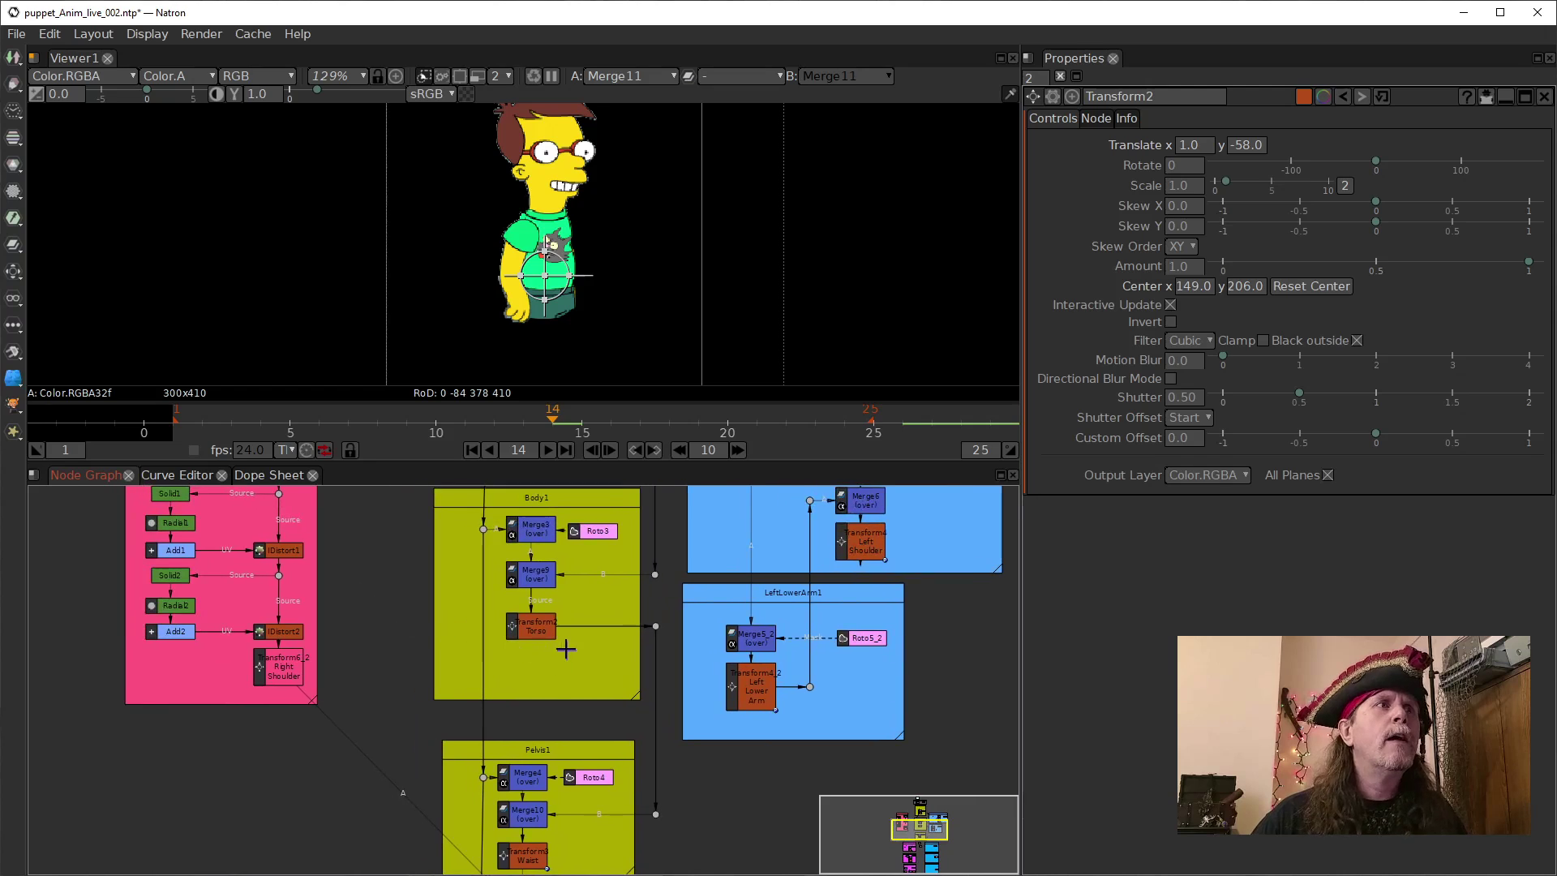
left_click(542, 629)
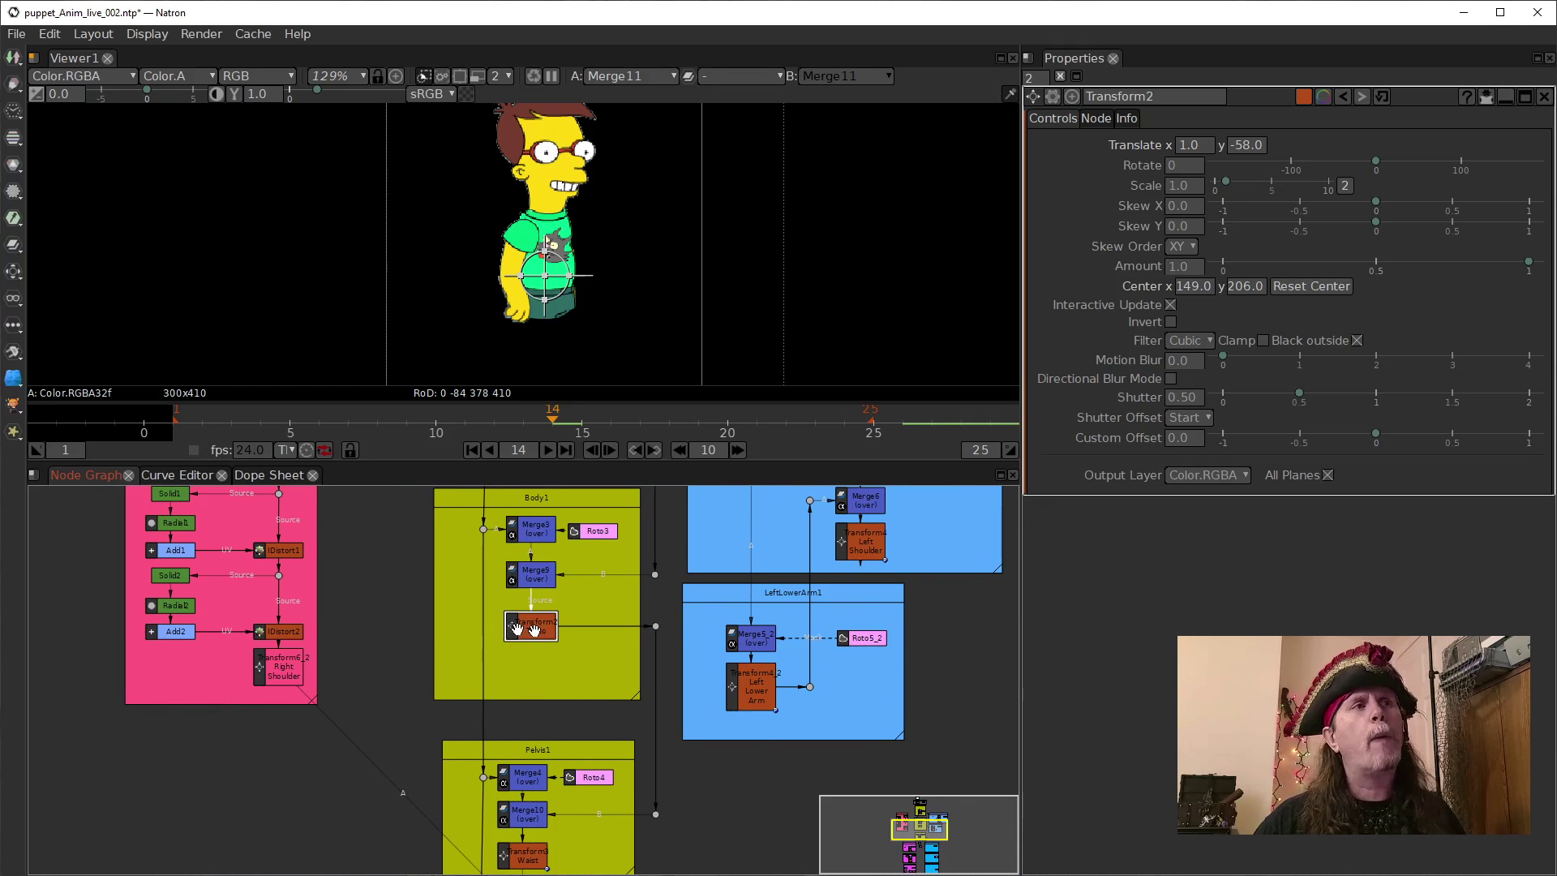
scroll(533, 629, "up", 3)
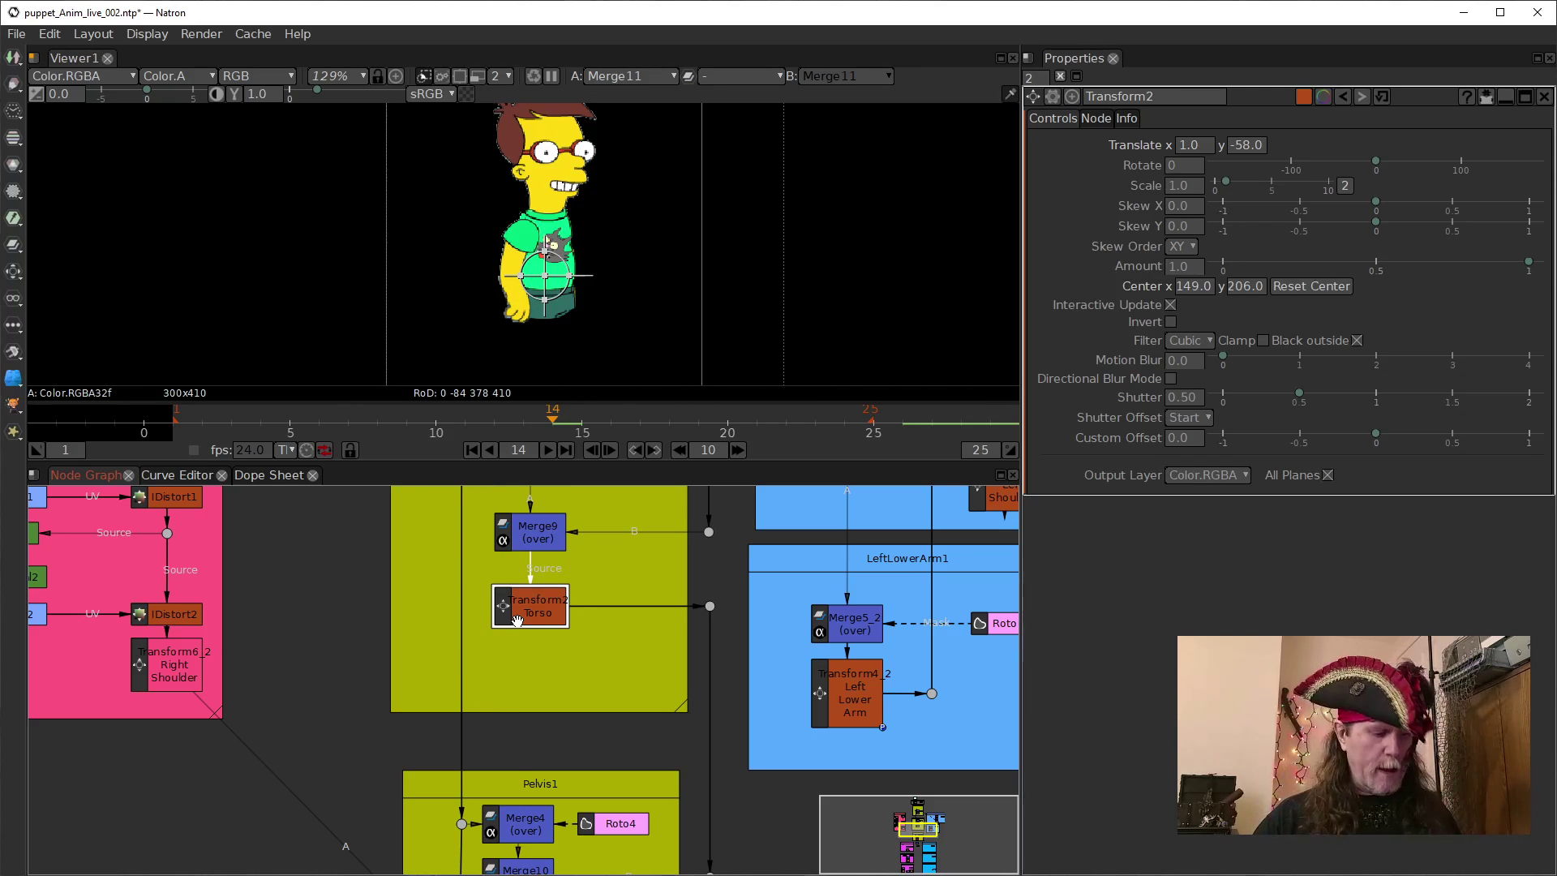
key("alt+k")
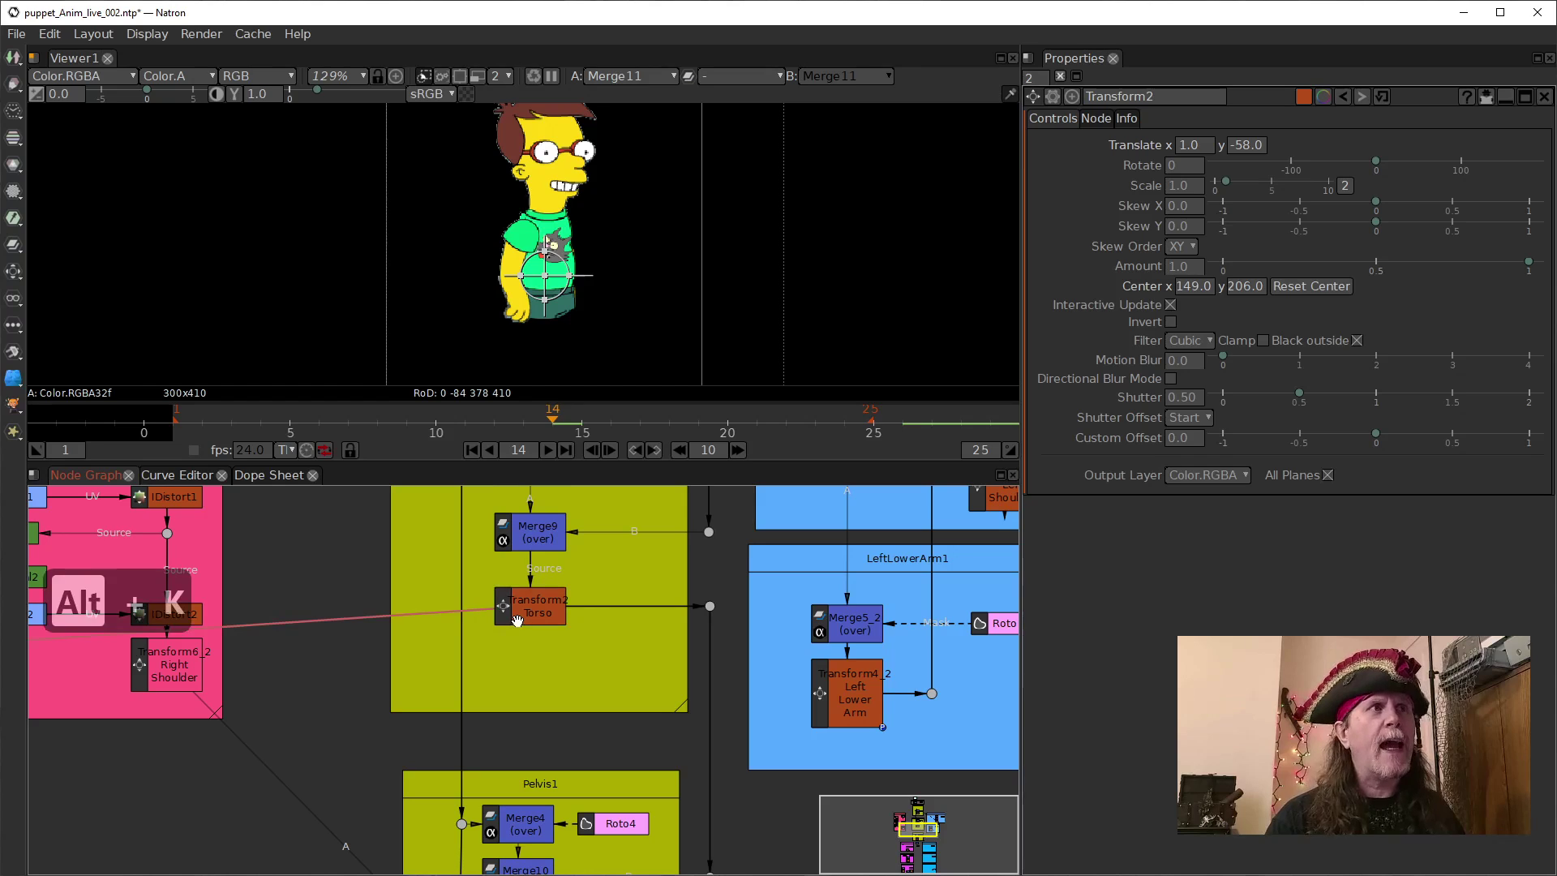
Move the cloned Torso transform next to the Transform6_2 Right Shoulder node, just outside the pink arm group.
left_click_drag(303, 702, 973, 660)
scroll(560, 742, "down", 1)
scroll(559, 742, "down", 5)
scroll(344, 640, "up", 2)
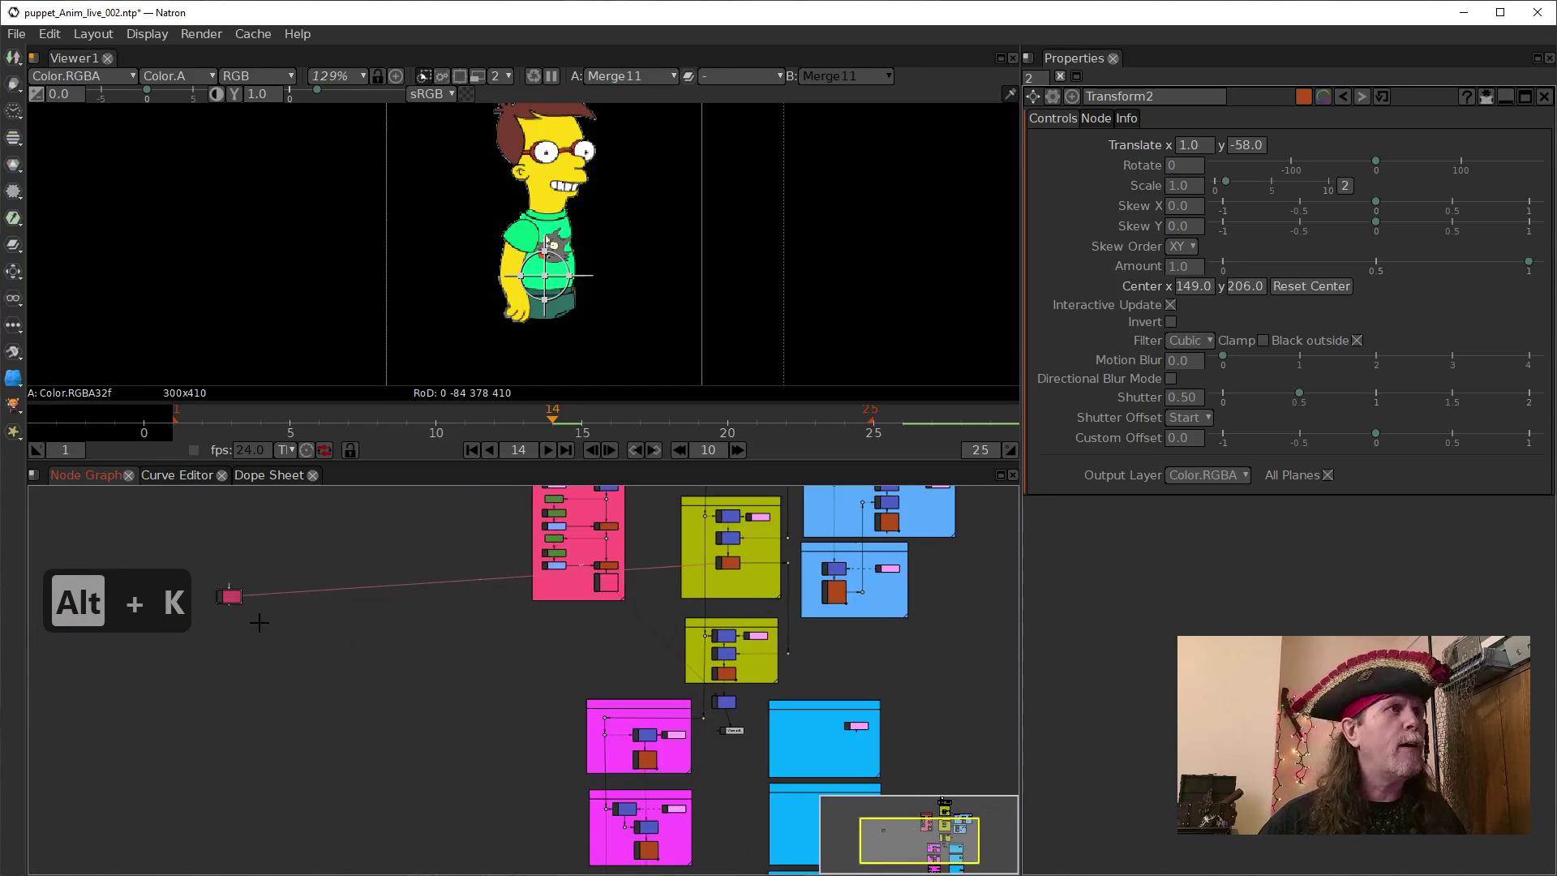
mouse_move(227, 595)
left_mouse_down()
mouse_move(584, 660)
mouse_move(619, 636)
left_mouse_up()
scroll(568, 689, "up", 3)
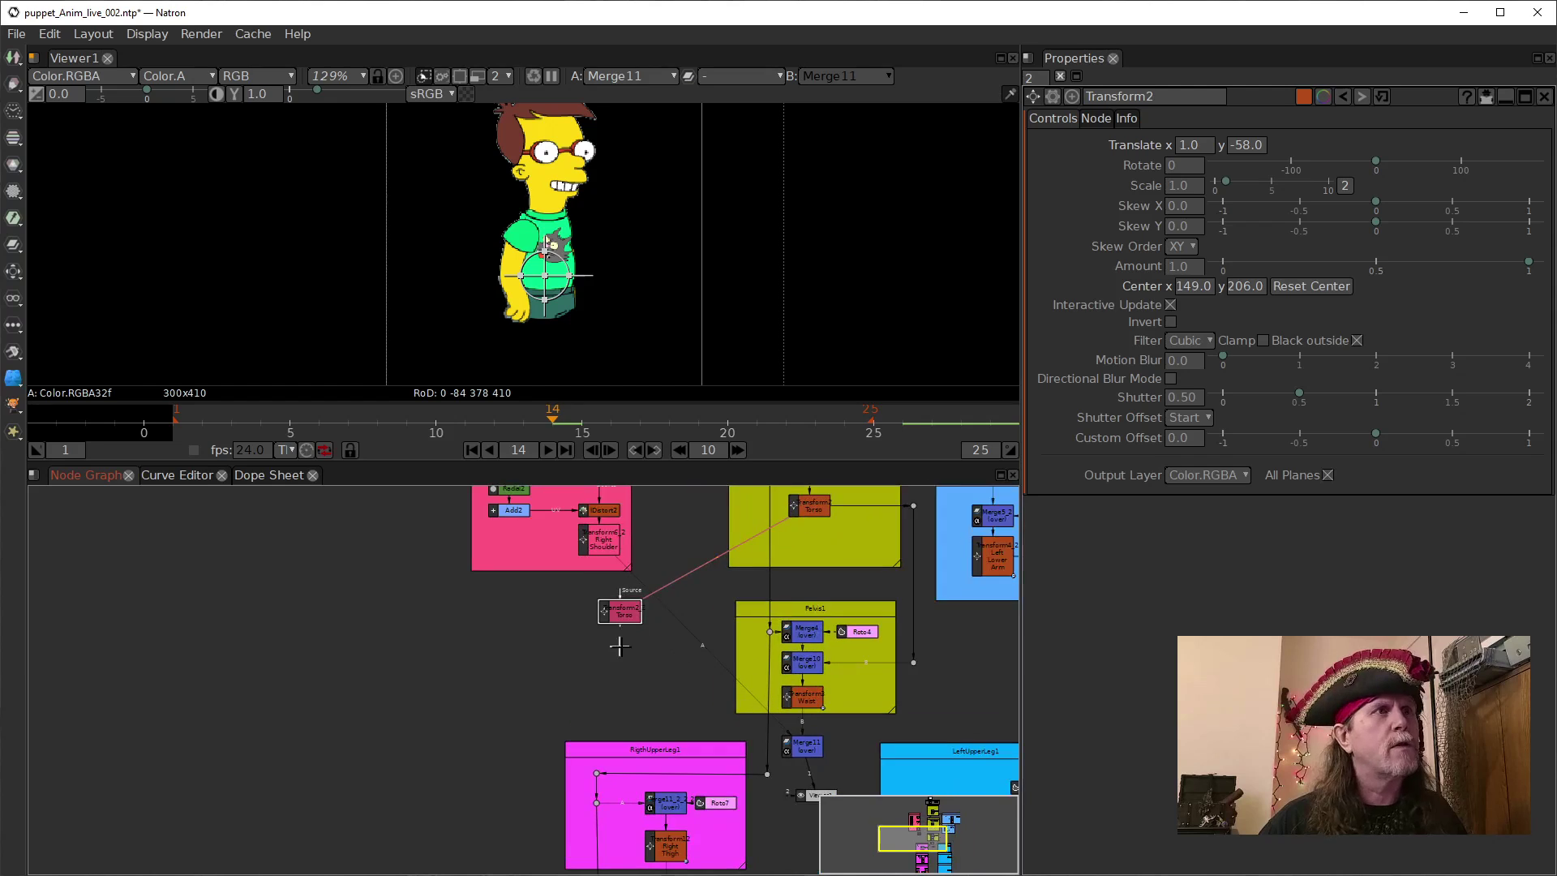
mouse_move(537, 719)
left_mouse_down()
mouse_move(496, 703)
mouse_move(511, 720)
mouse_move(574, 635)
mouse_move(564, 646)
left_mouse_up()
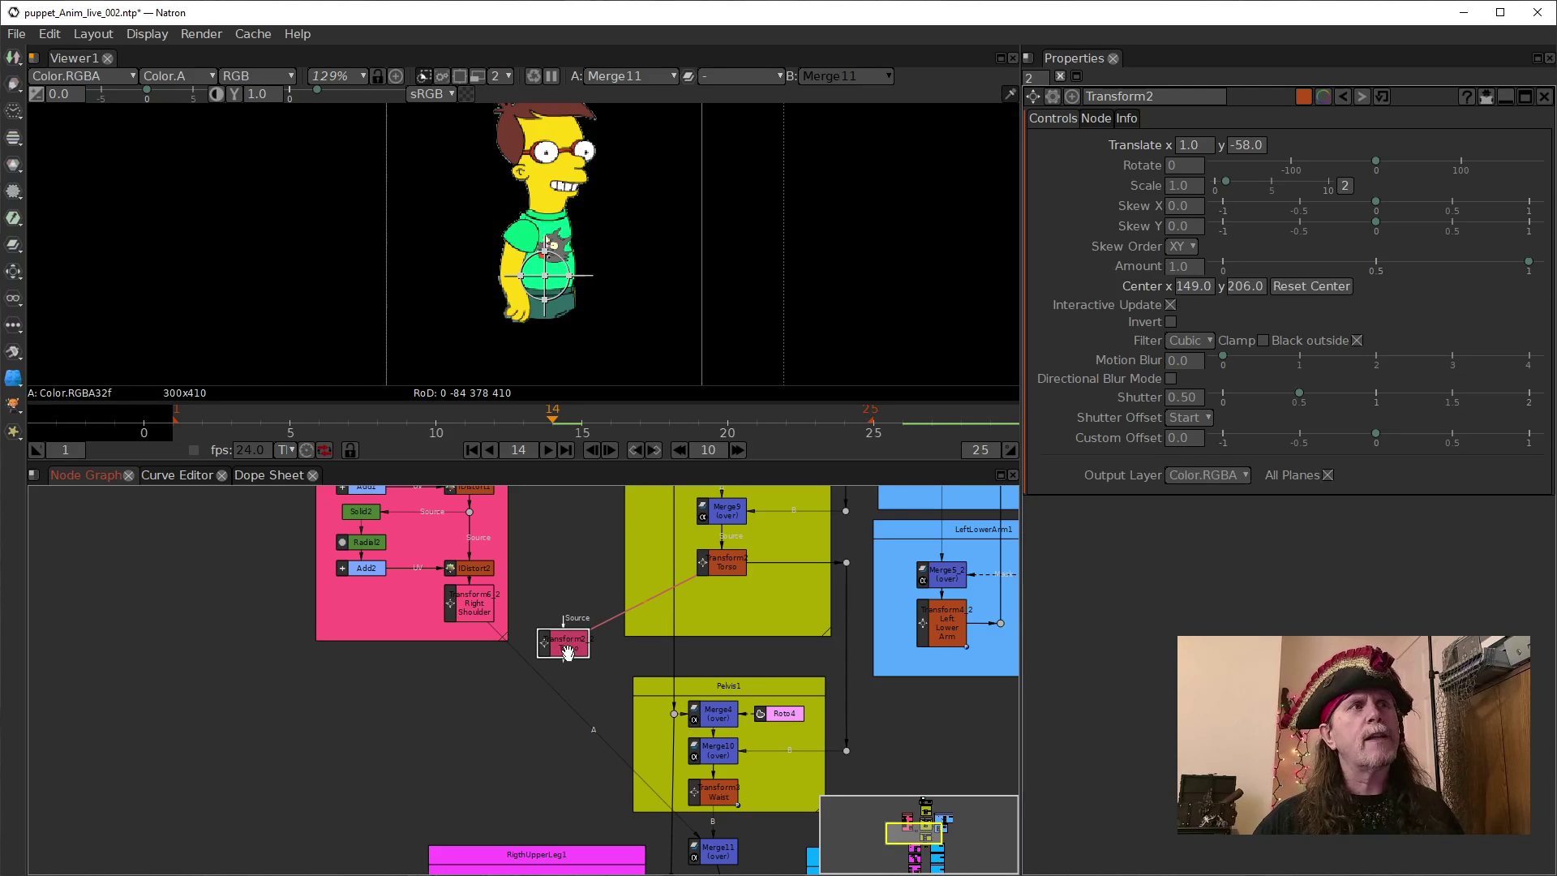
Insert the cloned Torso transform between Transform6_2 Right Shoulder and the A input of Merge11.
left_click_drag(563, 621, 474, 606)
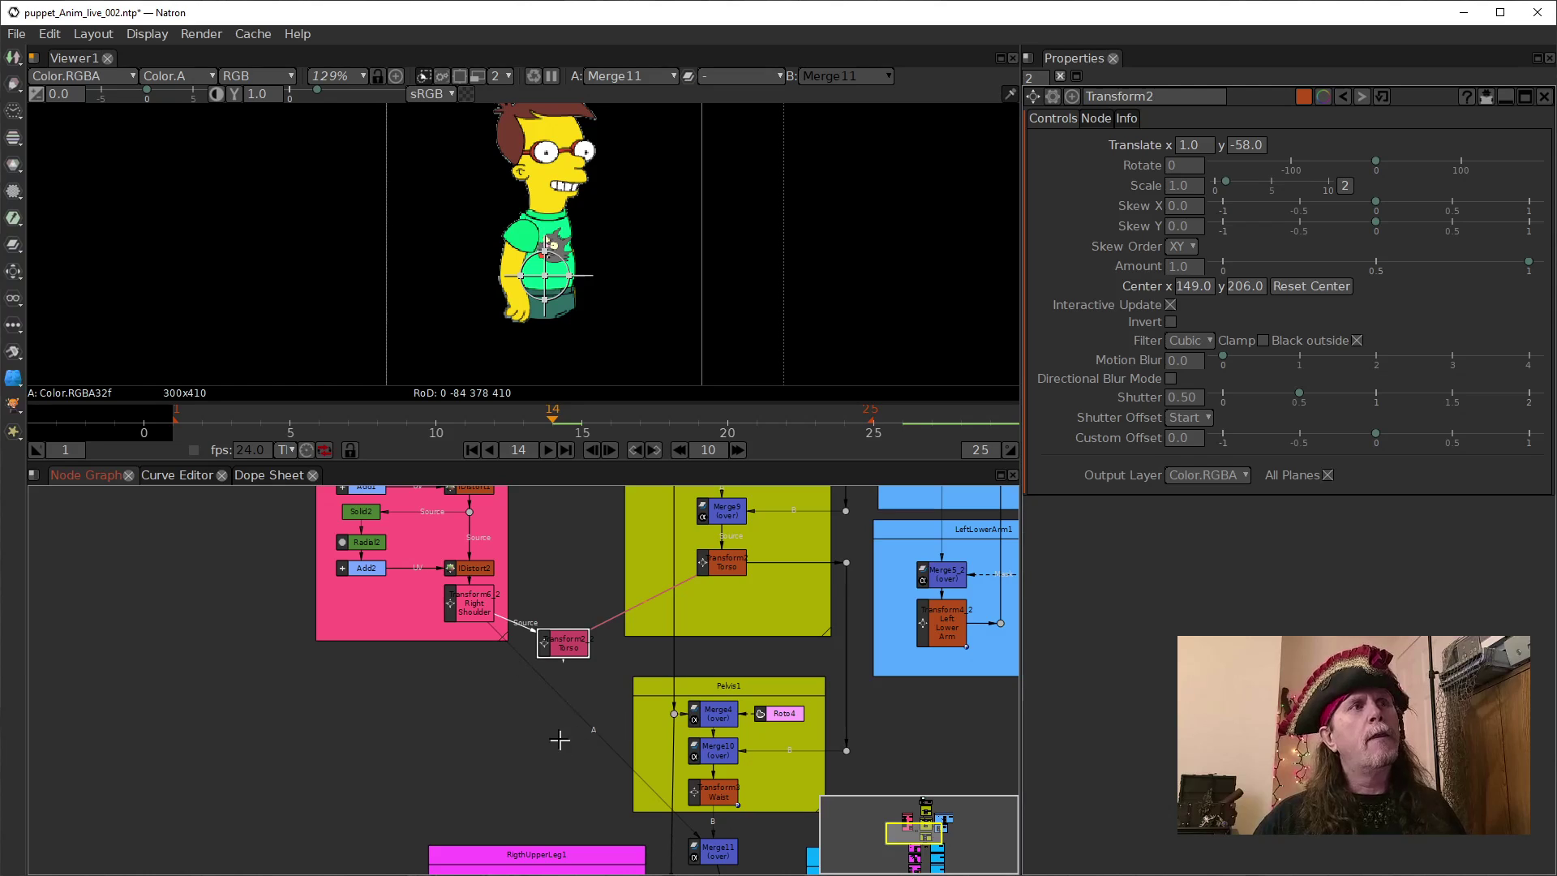
left_click_drag(553, 697, 571, 659)
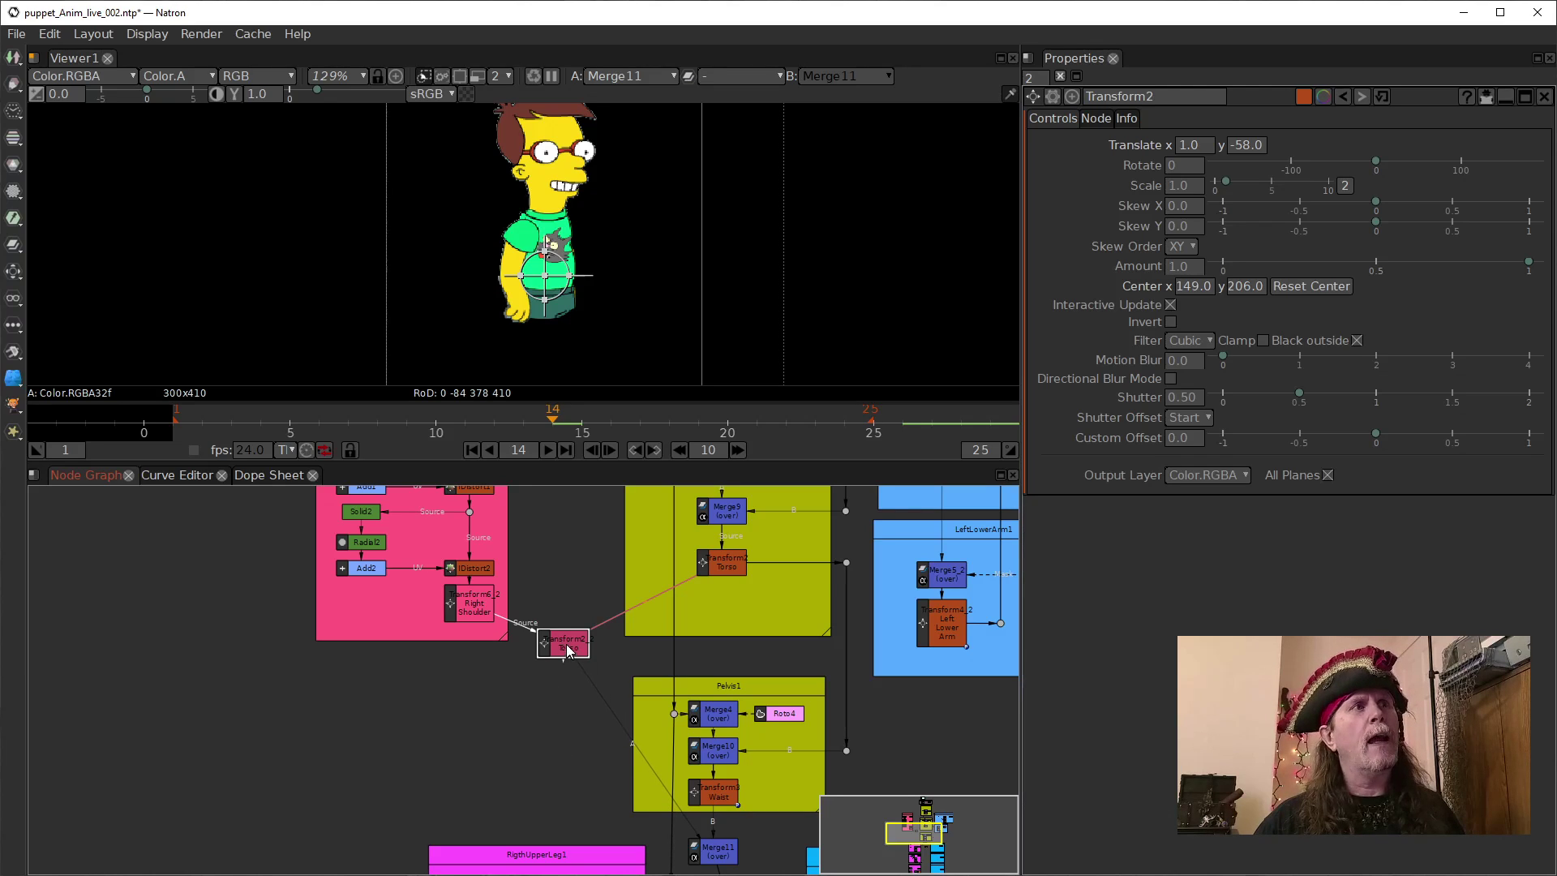
left_click_drag(591, 737, 436, 674)
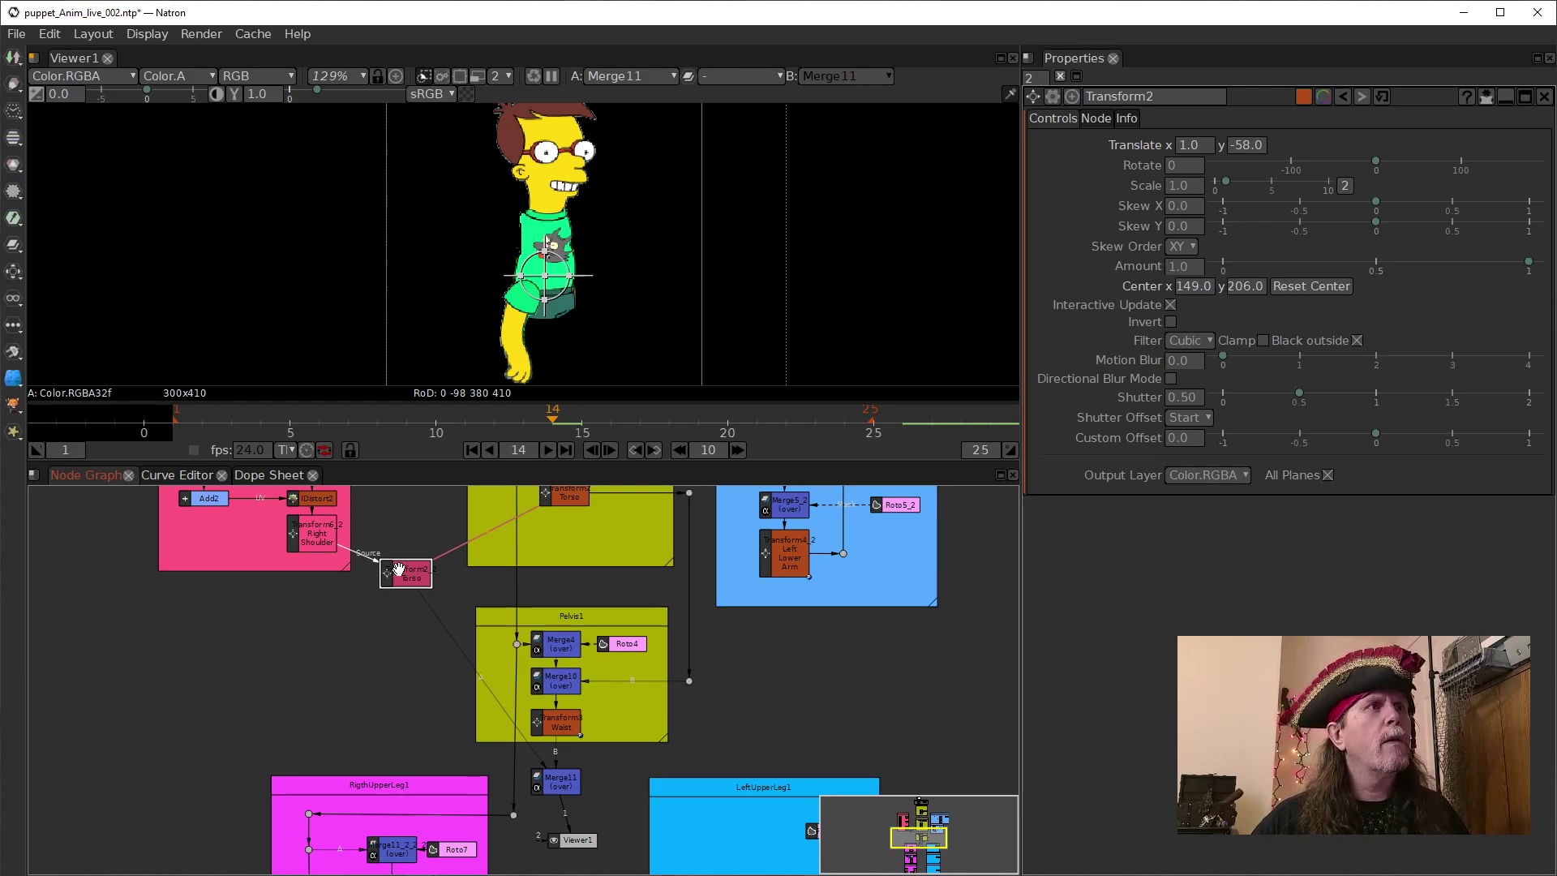
left_click_drag(398, 572, 397, 542)
left_click_drag(455, 624, 431, 688)
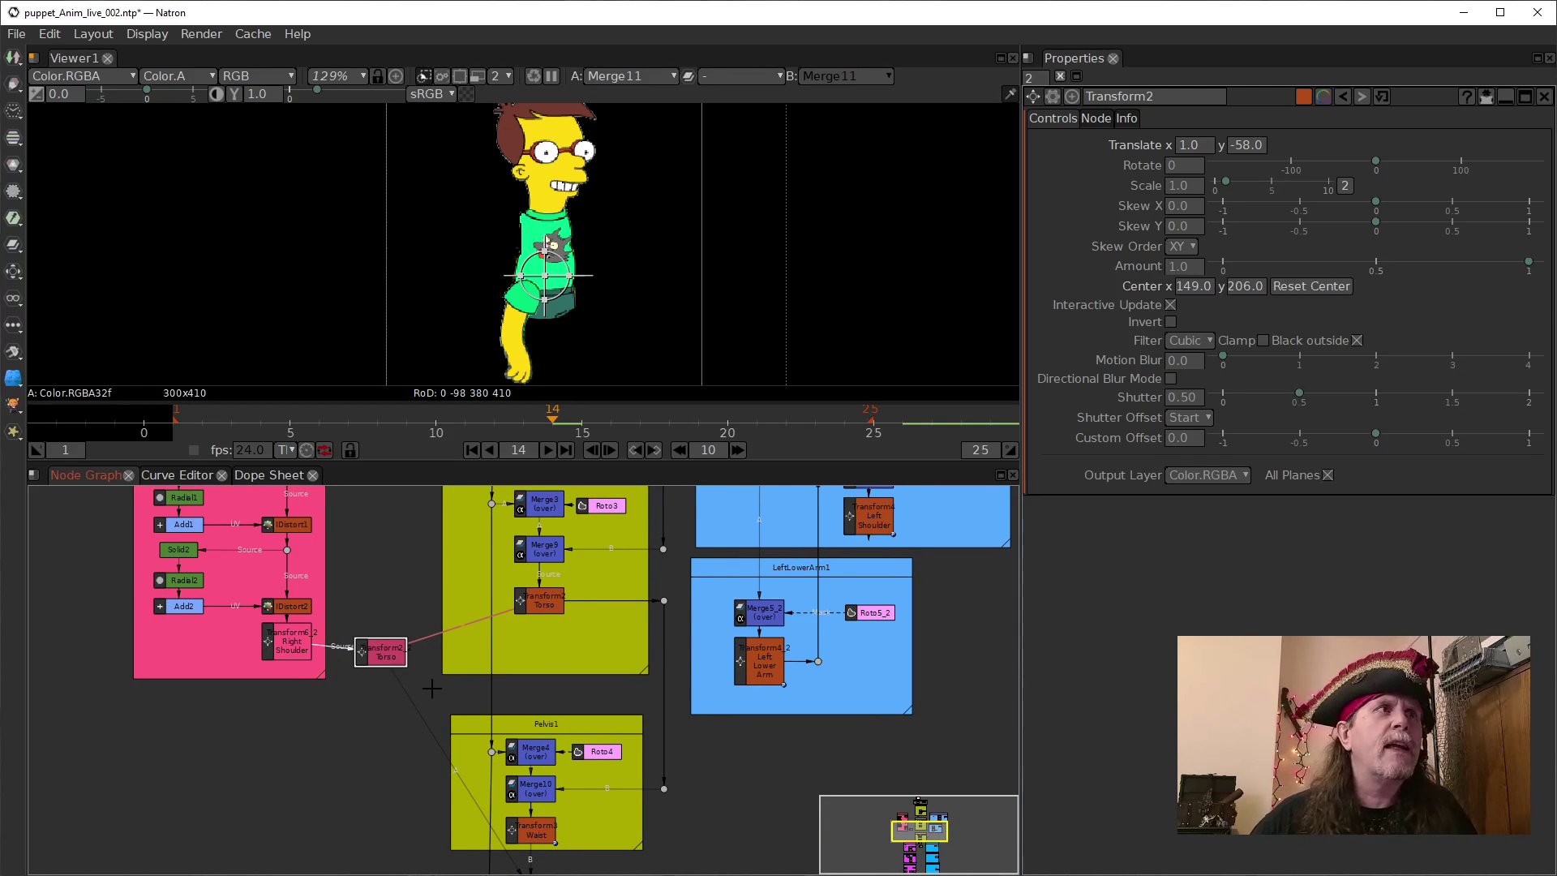
Open the properties of Transform6_2 Right Shoulder and Transform3 Waist to review the arm and waist transforms.
double_click(270, 645)
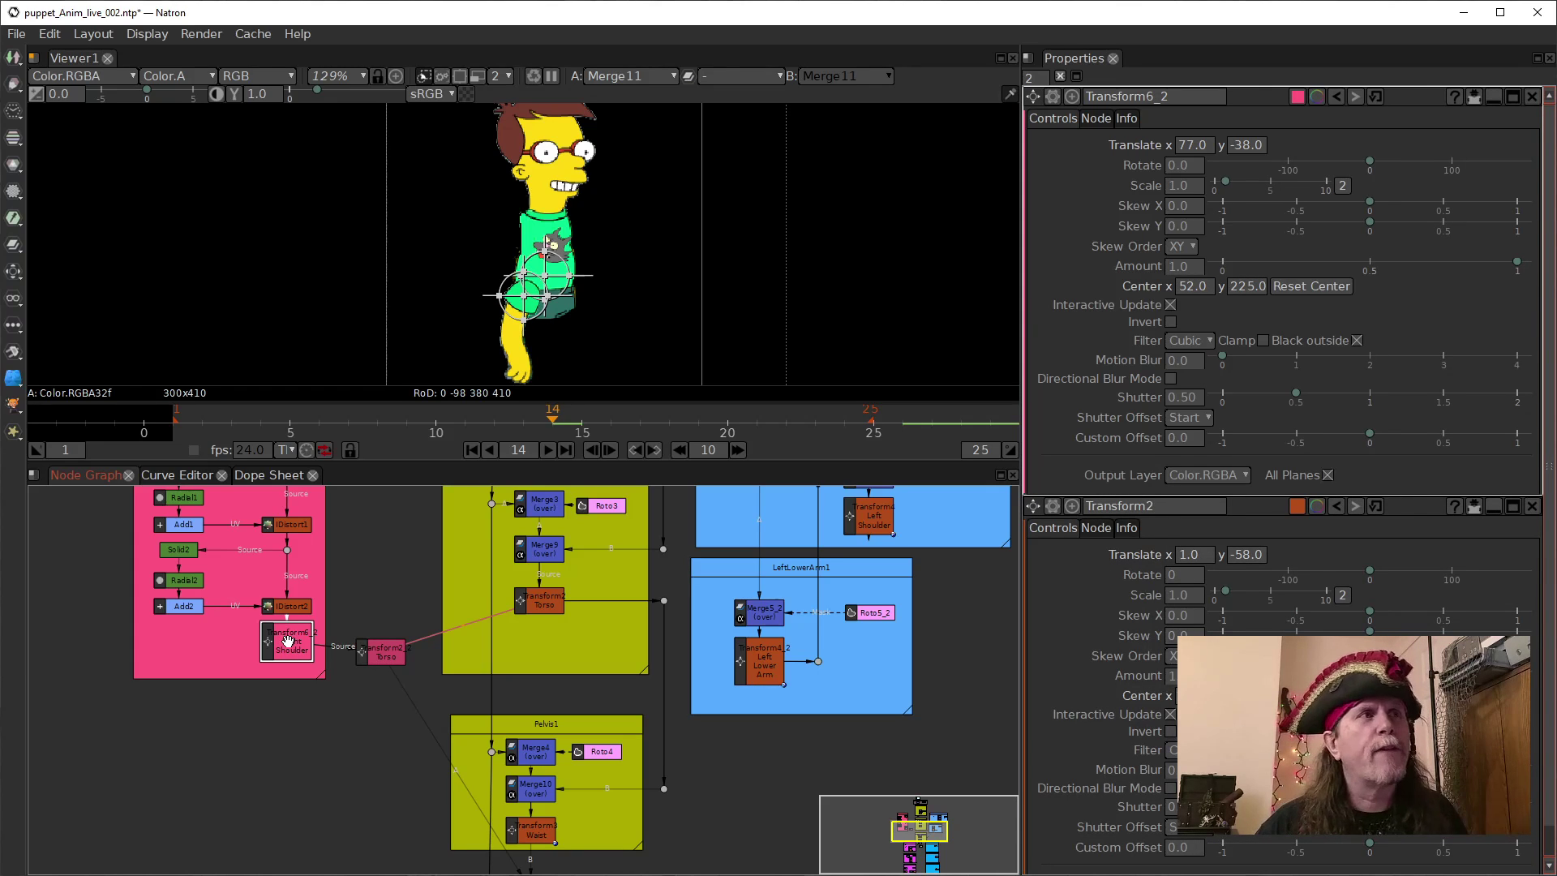
left_click_drag(364, 653, 398, 640)
left_click_drag(406, 762, 414, 676)
left_click(538, 732)
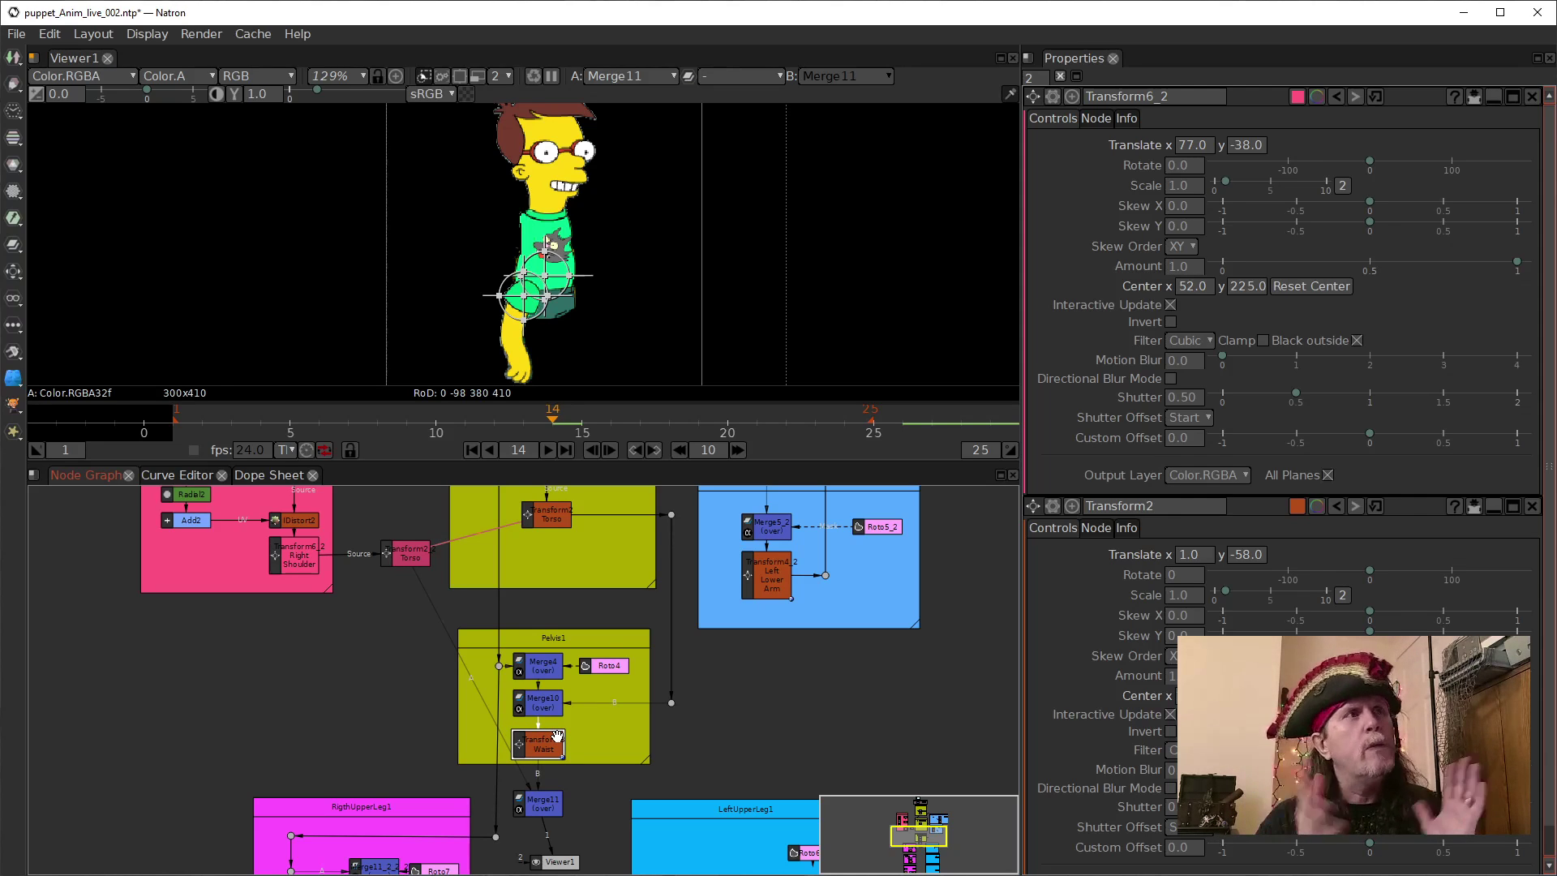
double_click(541, 738)
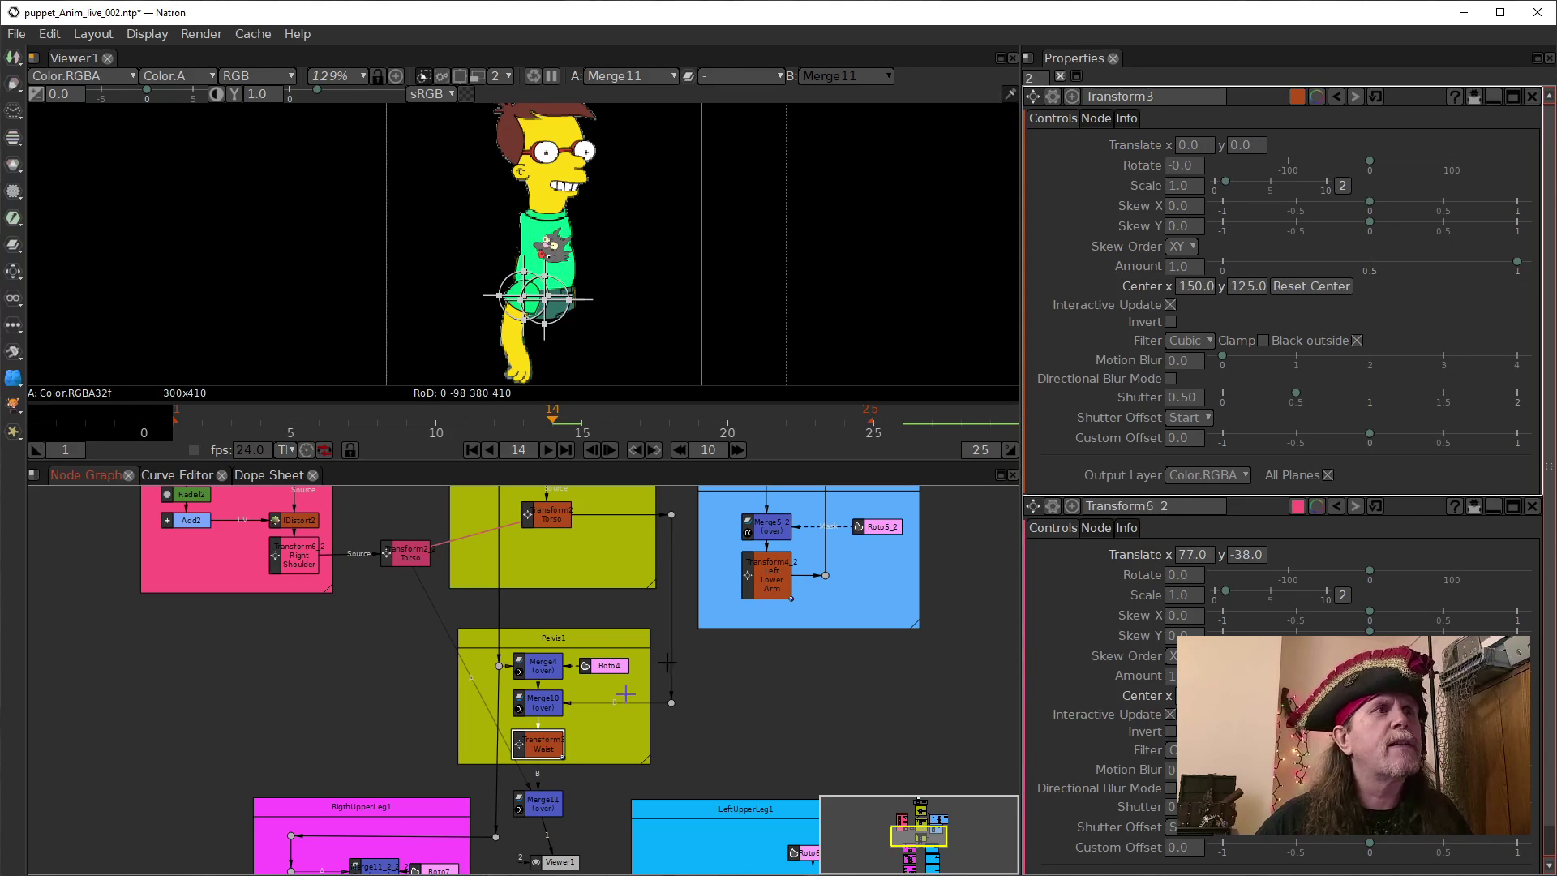
Test the Transform2 Torso rotation at 8 with the cloned transform connected, and reset the rotation to 0.
double_click(543, 521)
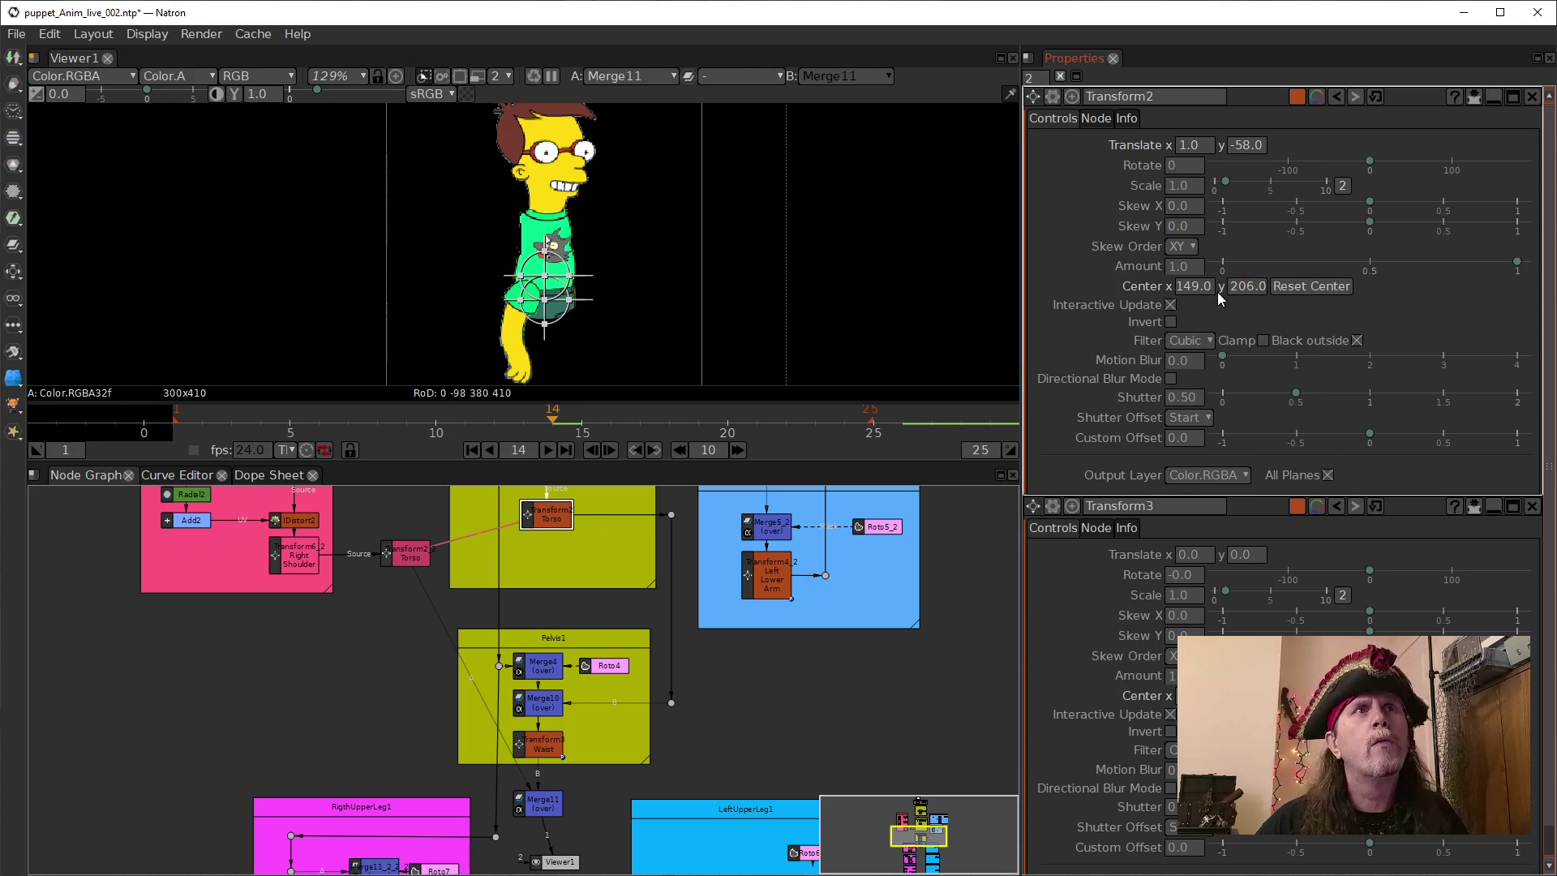
left_click(1172, 171)
scroll(1172, 171, "up", 14)
scroll(1172, 170, "down", 7)
left_click(1176, 136)
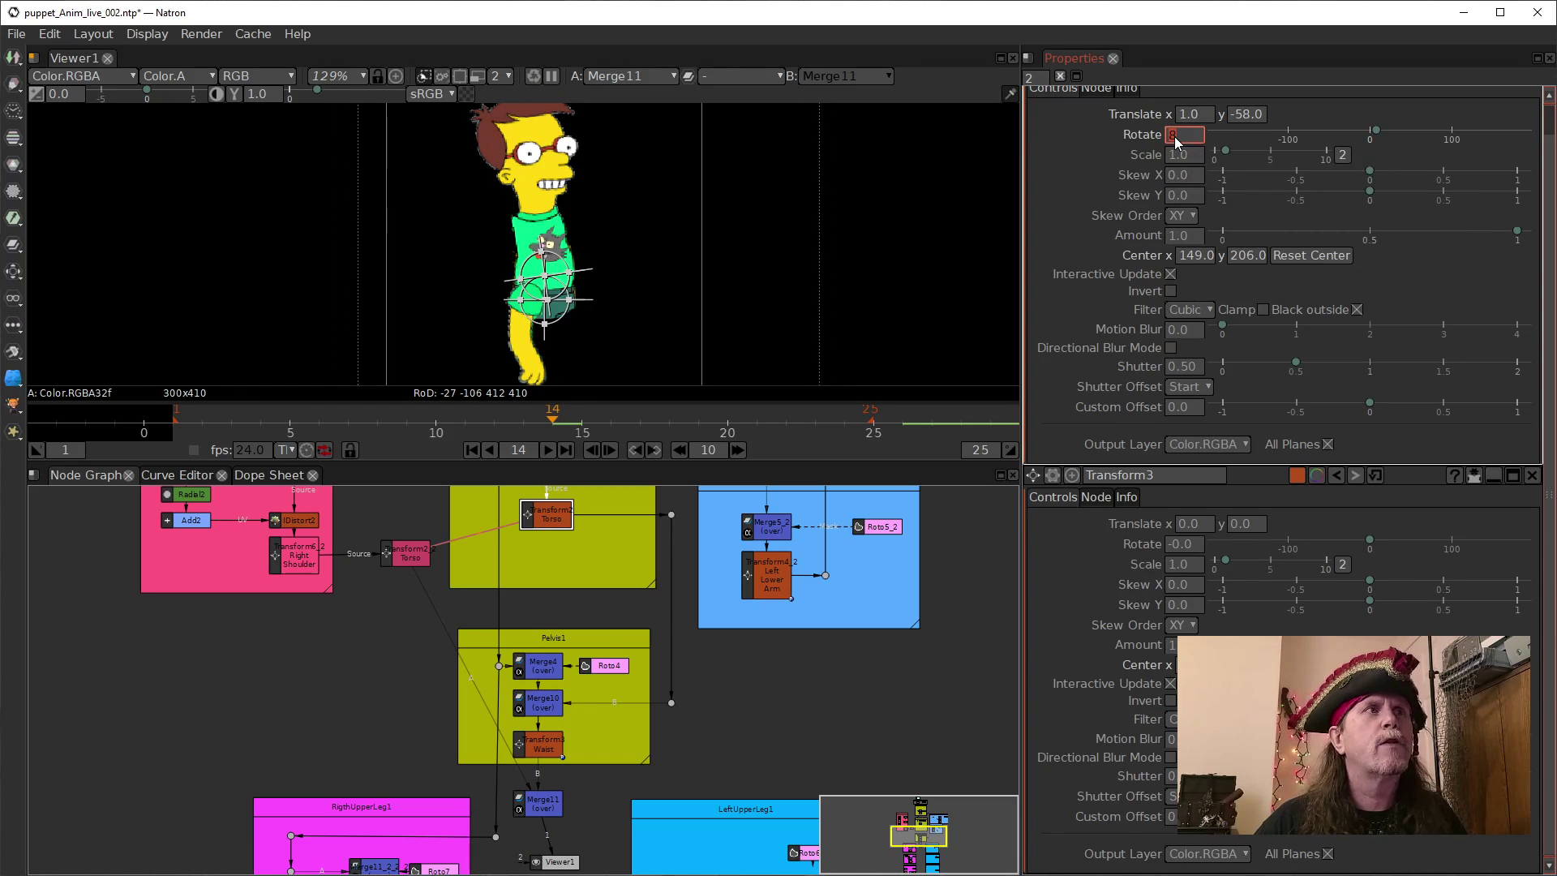
scroll(1176, 140, "up", 1)
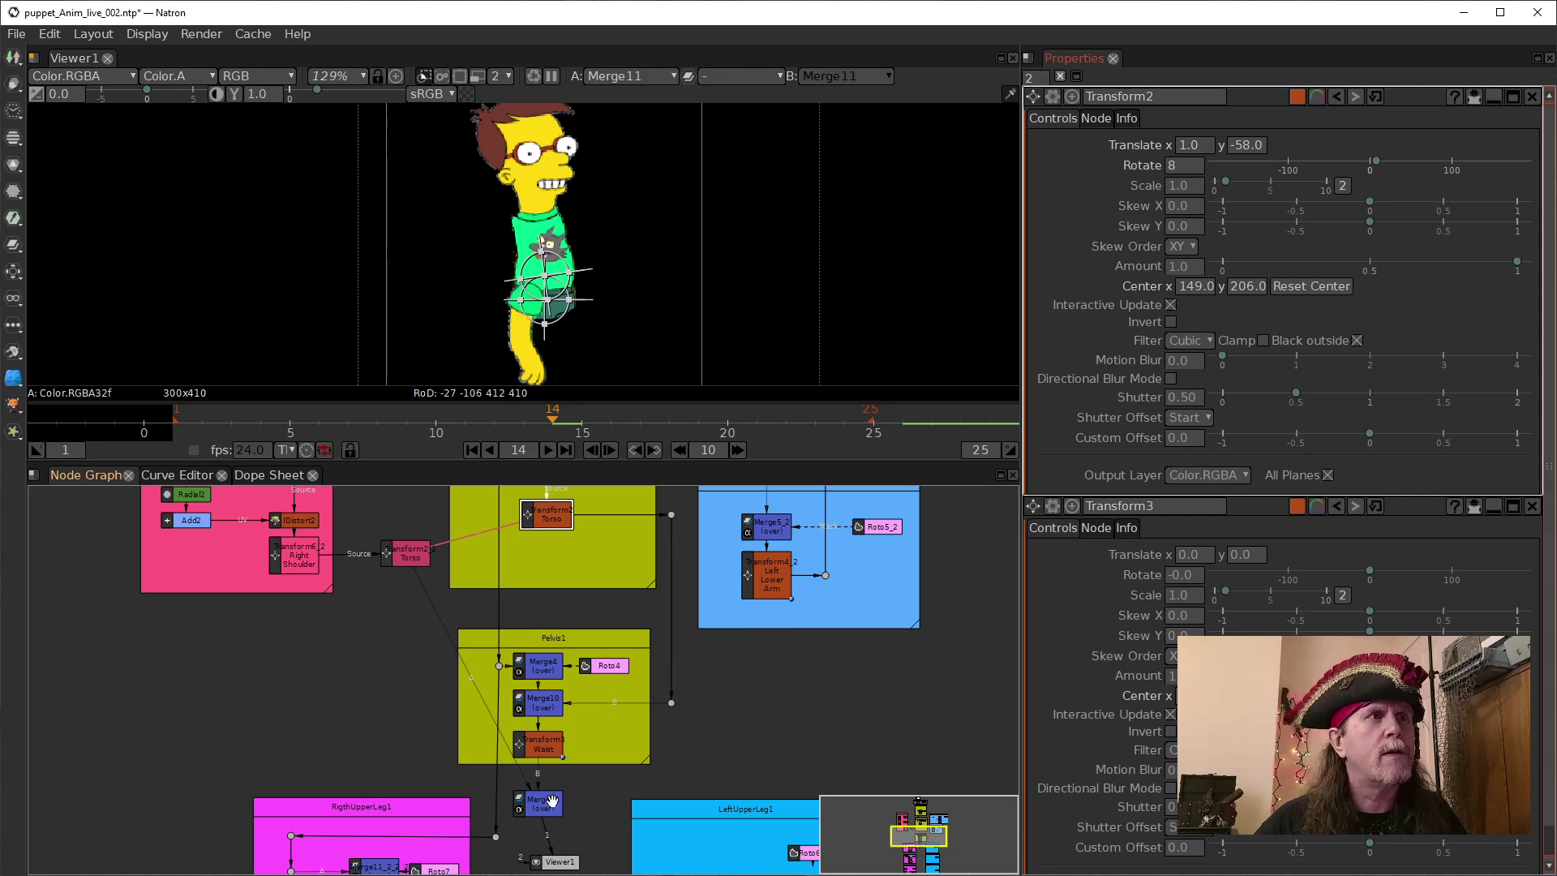
left_click(1207, 146)
left_click(1185, 167)
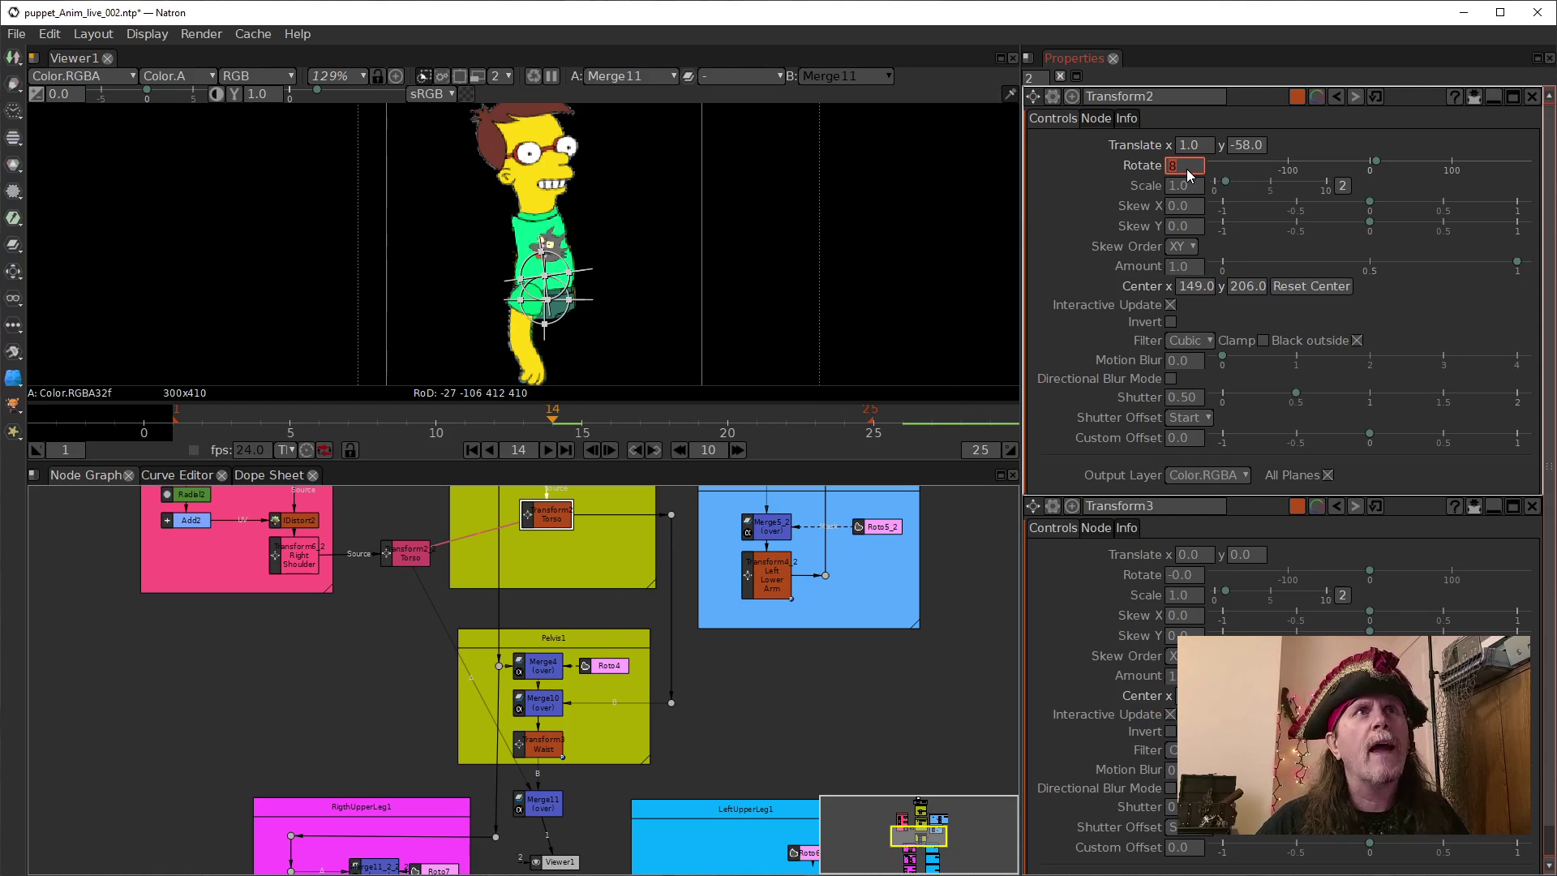
type("0")
key("Return")
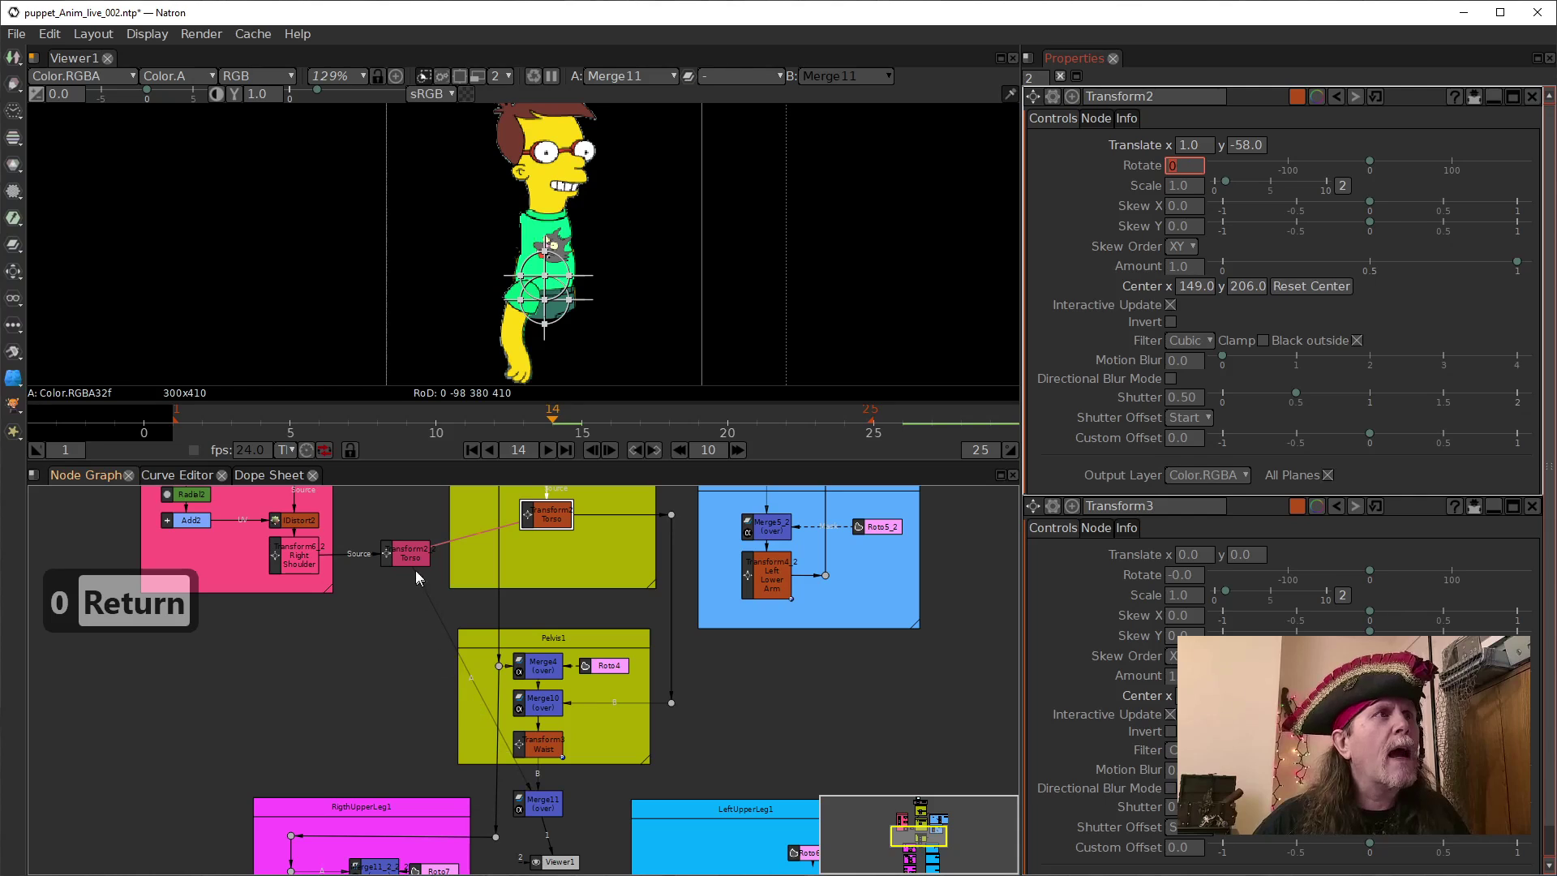
Tidy the node layout by repositioning the cloned Torso transform, the original Transform2 Torso node and its routing dot.
left_click(391, 557)
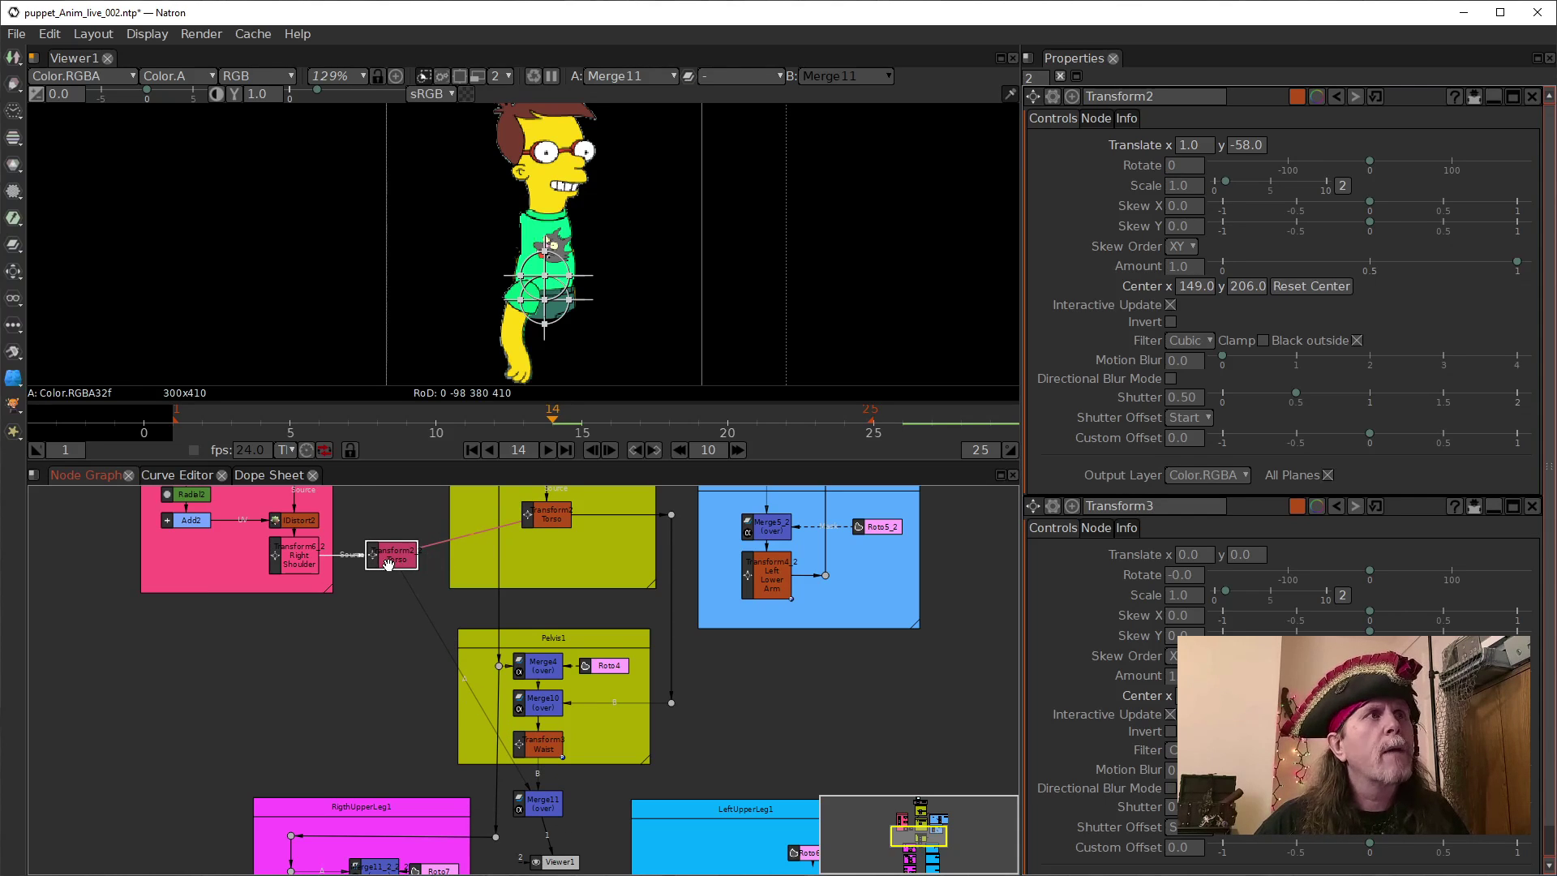
left_click(542, 522)
left_click_drag(542, 522, 538, 567)
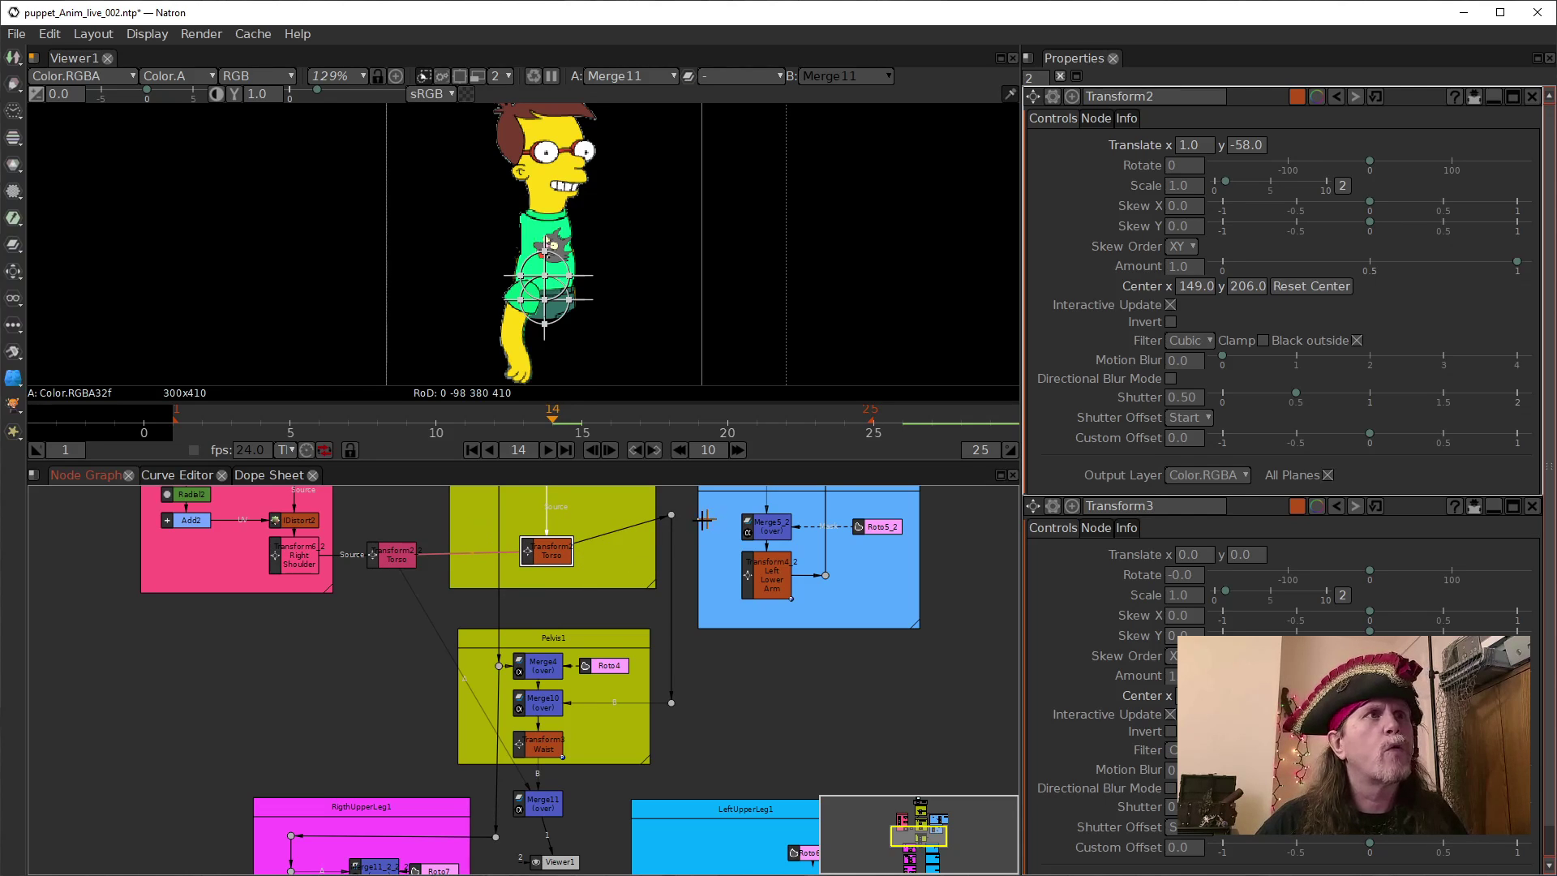
mouse_move(671, 513)
left_mouse_down()
mouse_move(672, 558)
mouse_move(671, 520)
left_mouse_up()
left_click_drag(538, 562, 538, 511)
left_click_drag(673, 519, 671, 504)
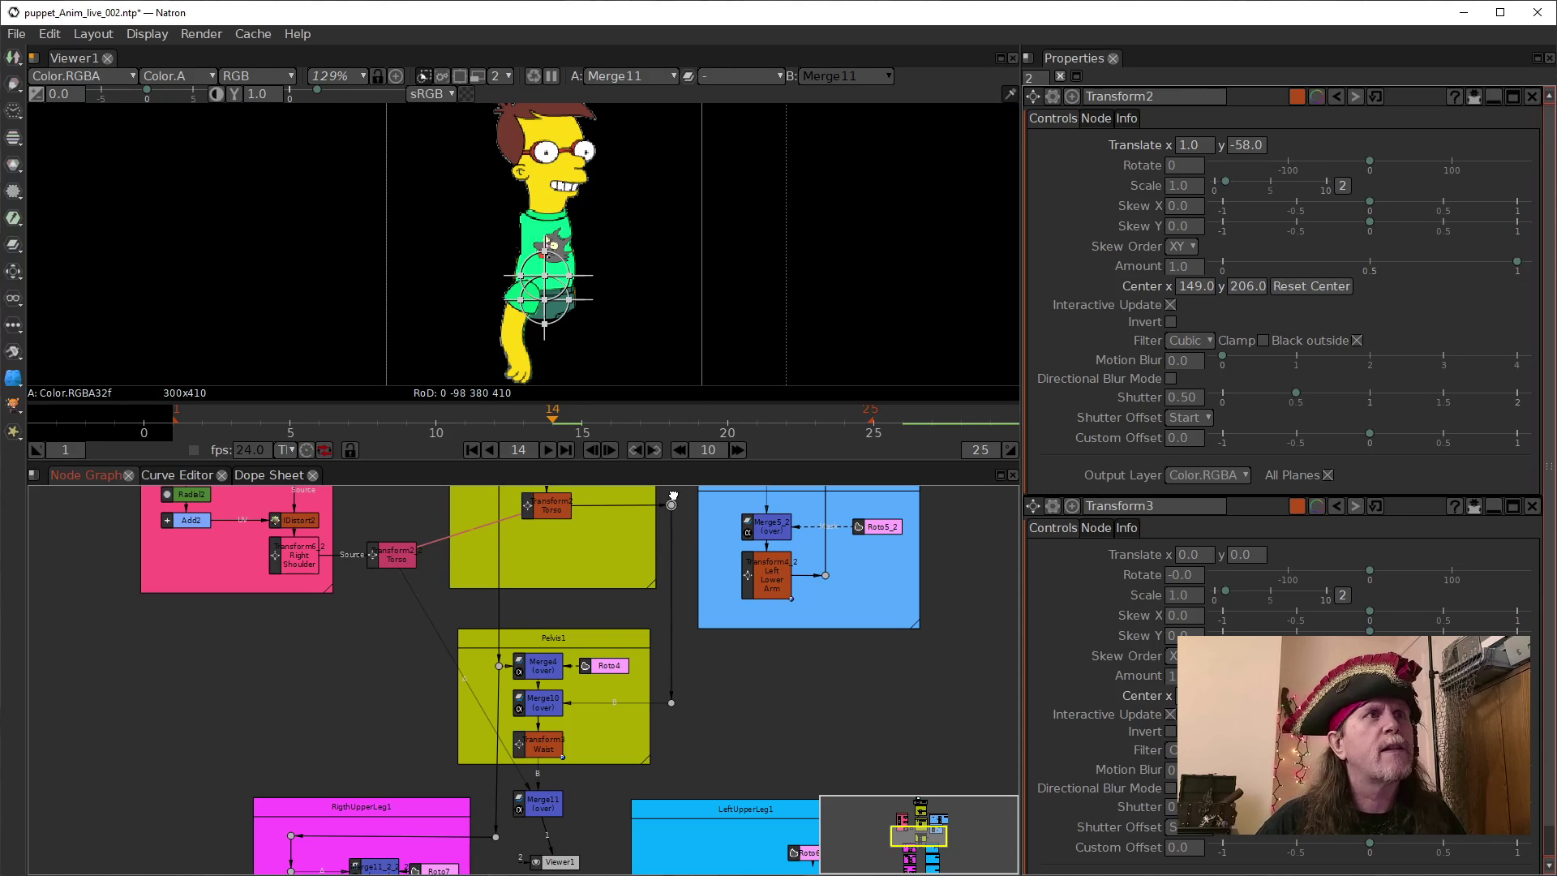
Create a linked clone of the Transform3 Waist node from the Pelvis1 group.
left_click_drag(359, 686, 344, 727)
scroll(342, 720, "up", 1)
left_click_drag(460, 754, 444, 695)
left_click(548, 747)
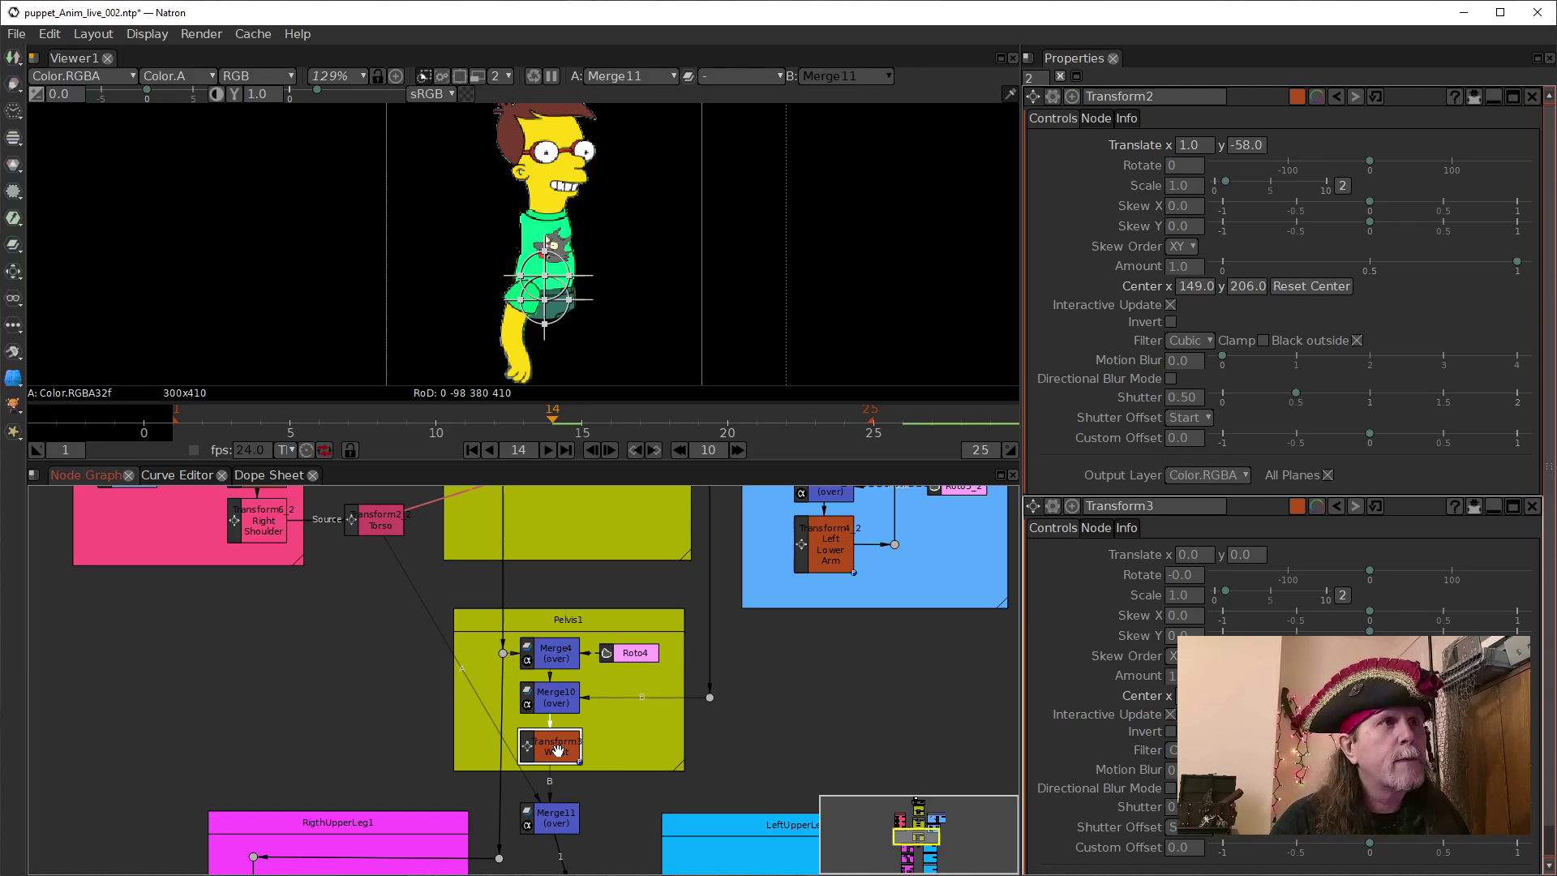
key("alt+k")
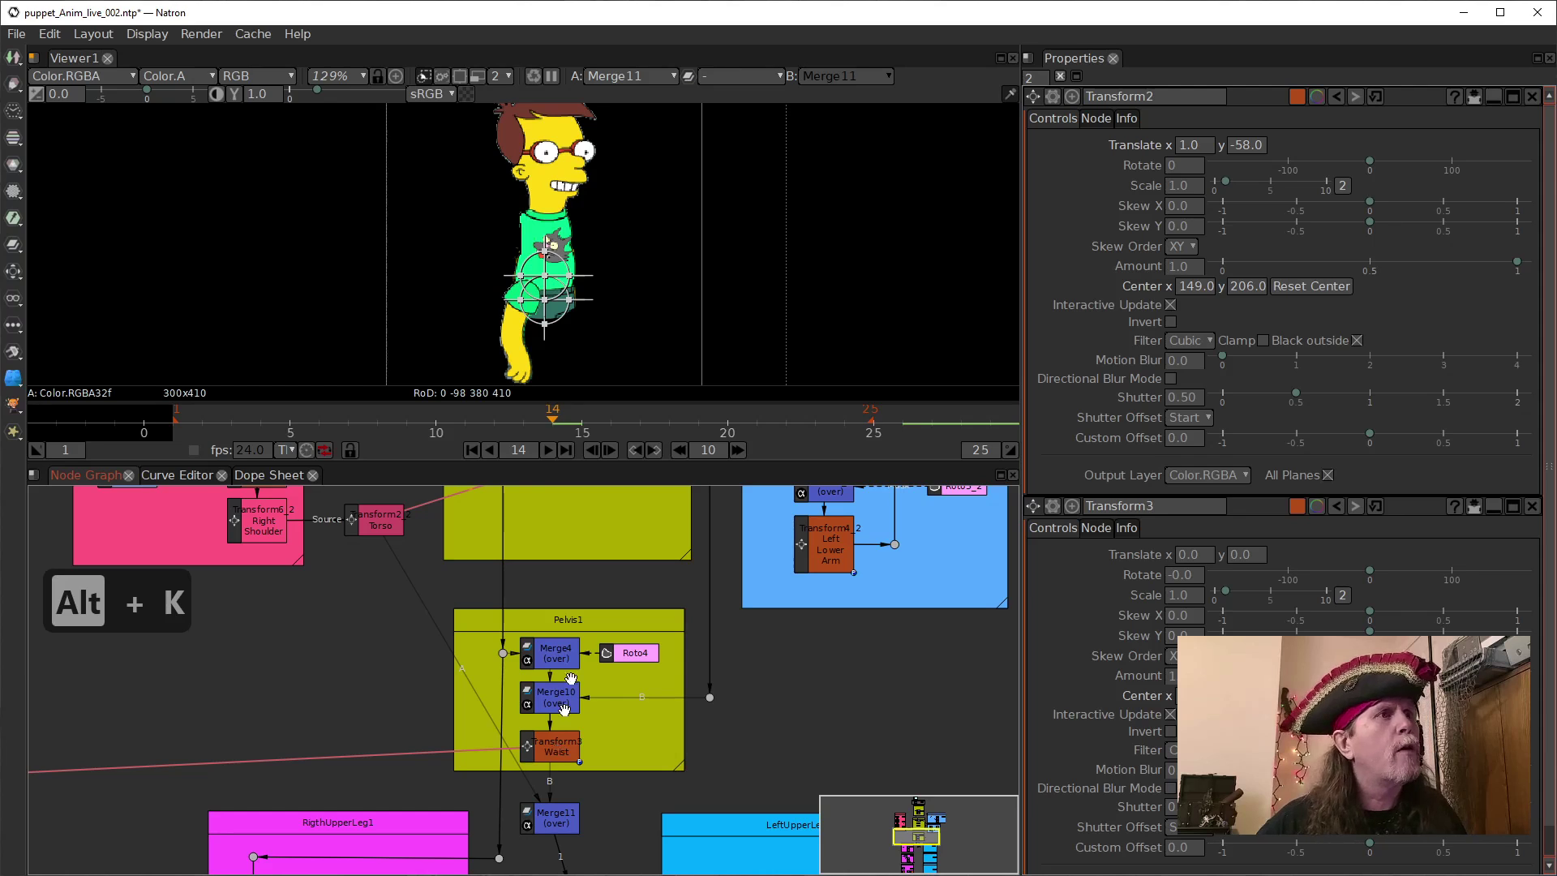
Bring the distant cloned Waist transform next to the Pelvis1 group, below the cloned Torso transform.
scroll(305, 646, "down", 7)
mouse_move(161, 668)
left_mouse_down()
mouse_move(392, 677)
mouse_move(956, 630)
left_mouse_up()
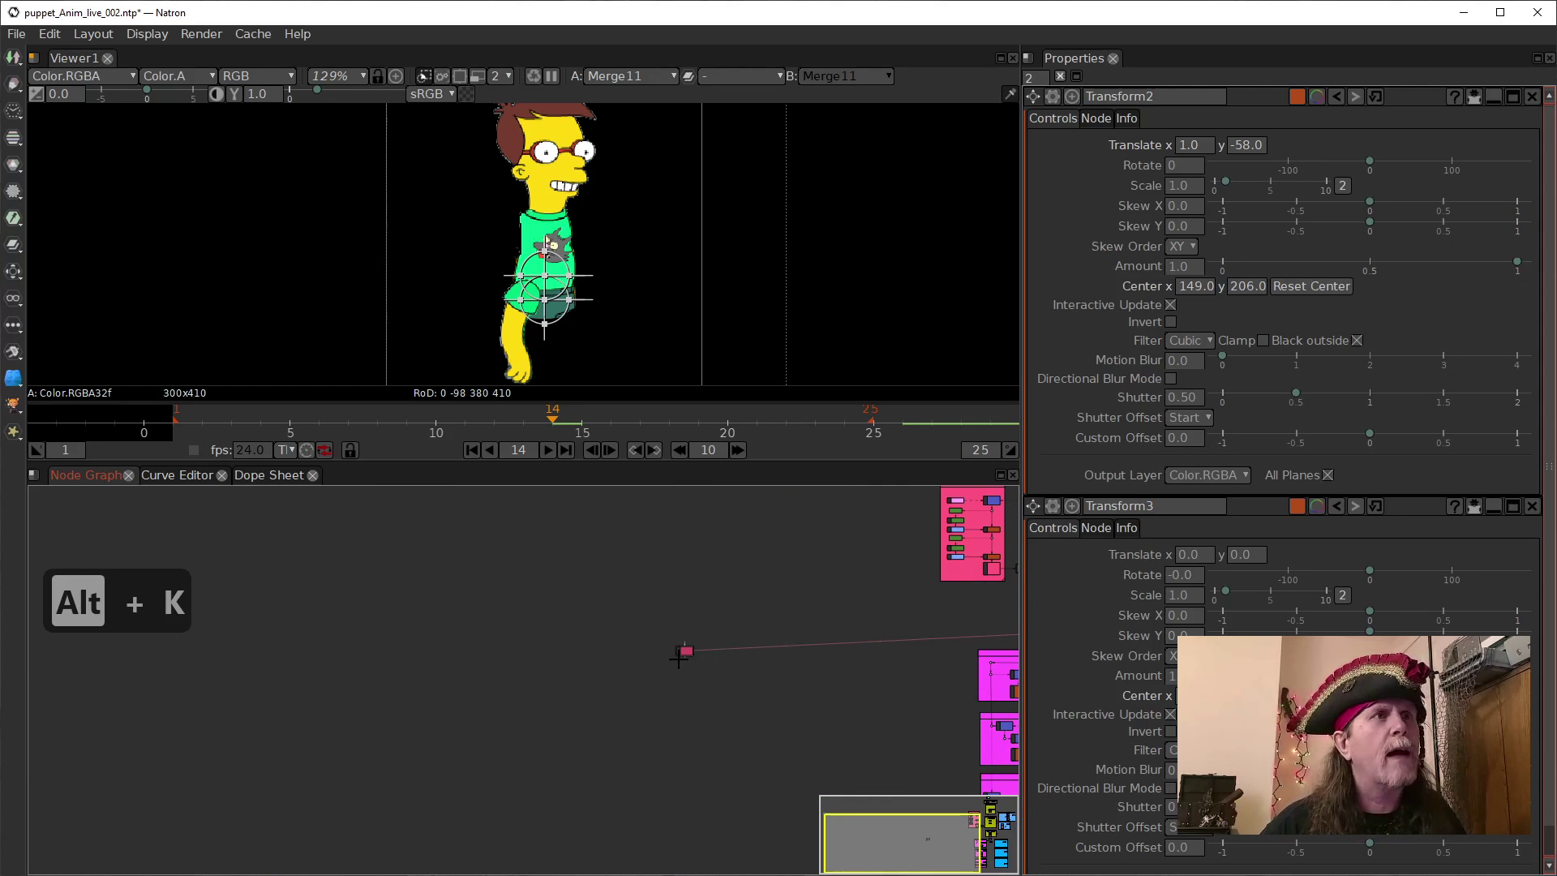
left_click_drag(684, 650, 896, 615)
mouse_move(929, 641)
left_mouse_down()
mouse_move(498, 695)
mouse_move(465, 668)
mouse_move(618, 674)
mouse_move(598, 675)
left_mouse_up()
scroll(490, 686, "up", 1)
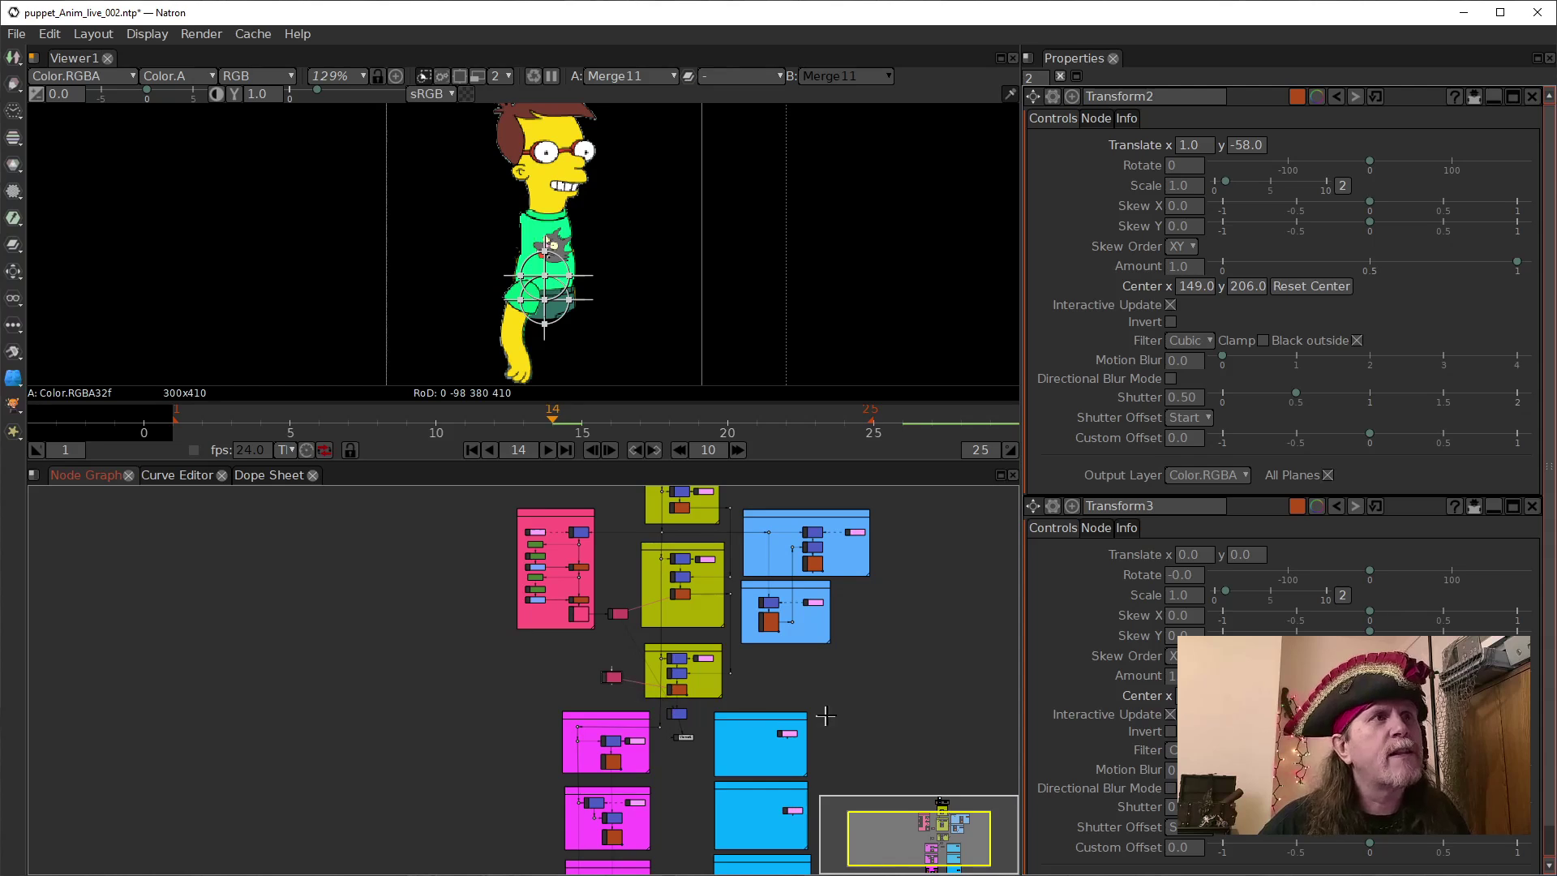
Connect the cloned Waist transform's source to the cloned Torso transform and view its output with its properties open.
scroll(819, 702, "up", 5)
left_click_drag(401, 654, 413, 542)
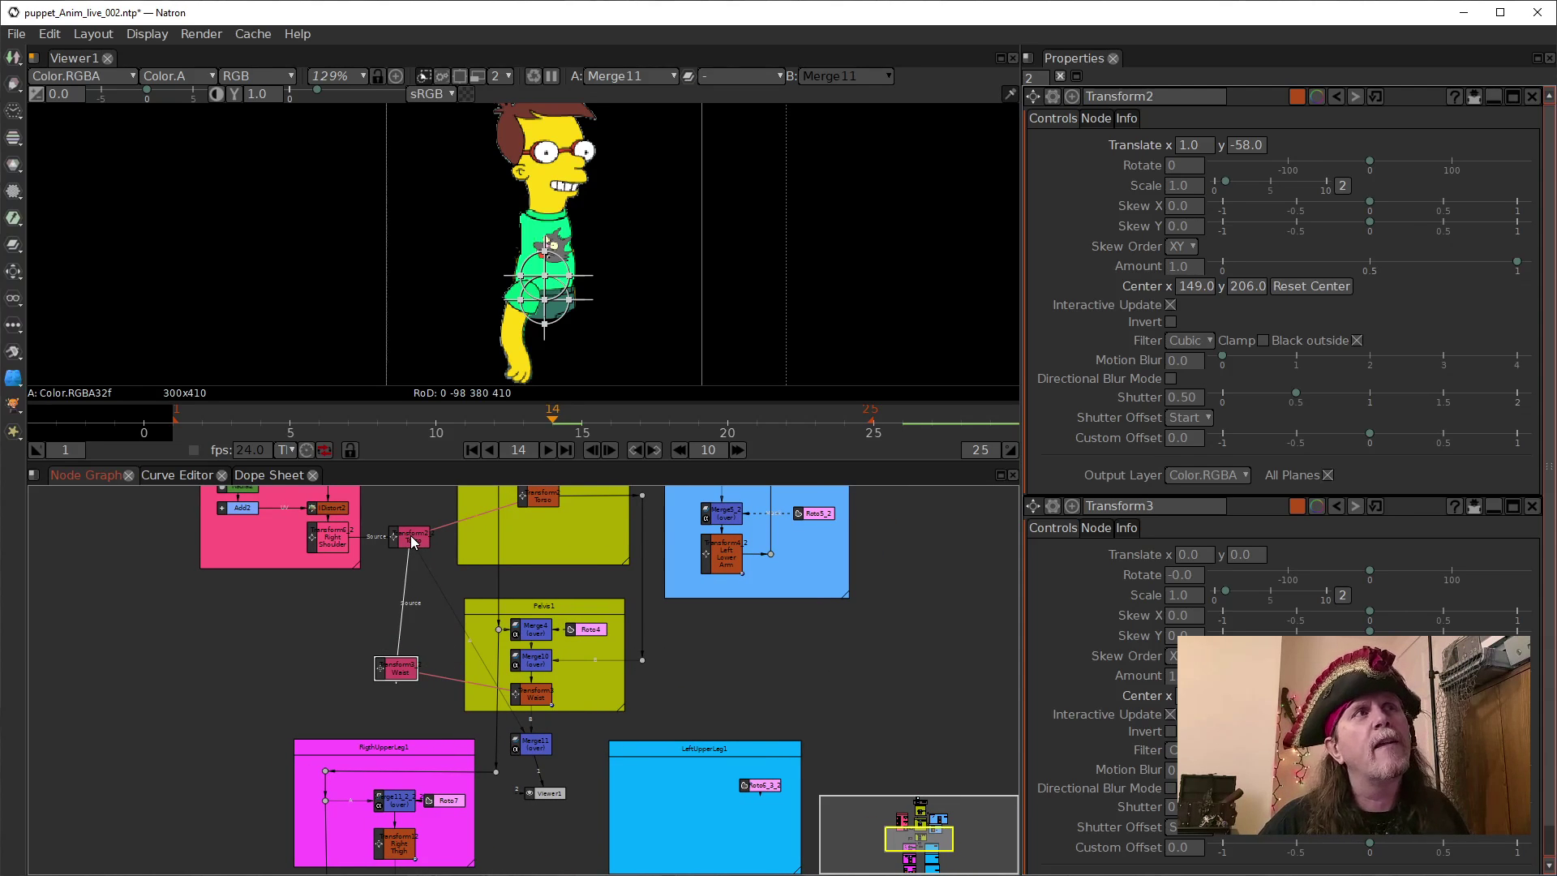
left_click_drag(400, 670, 414, 670)
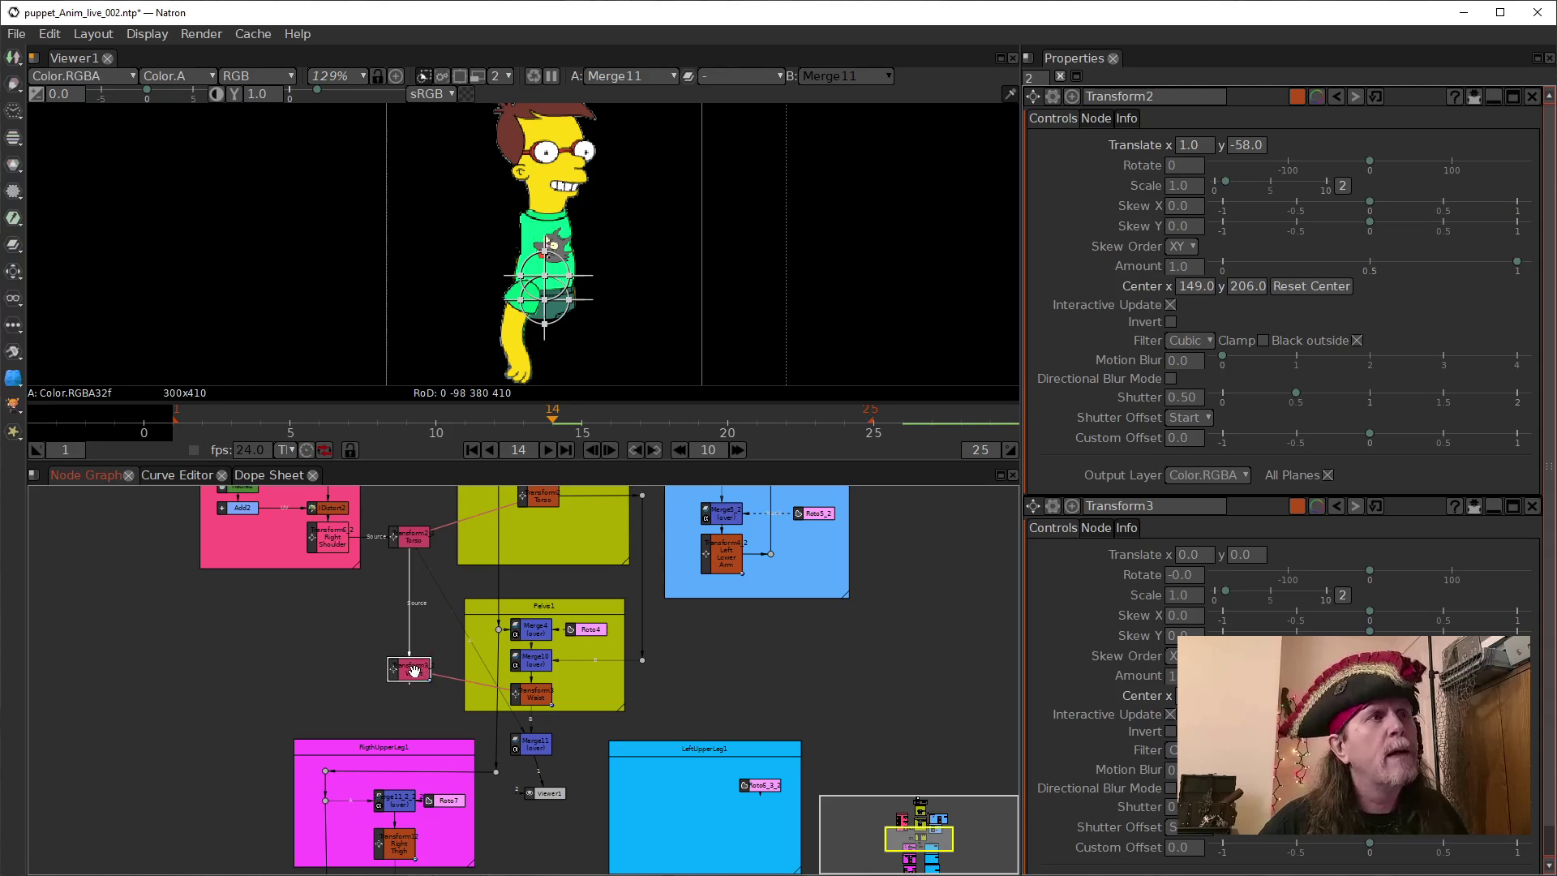
key("1")
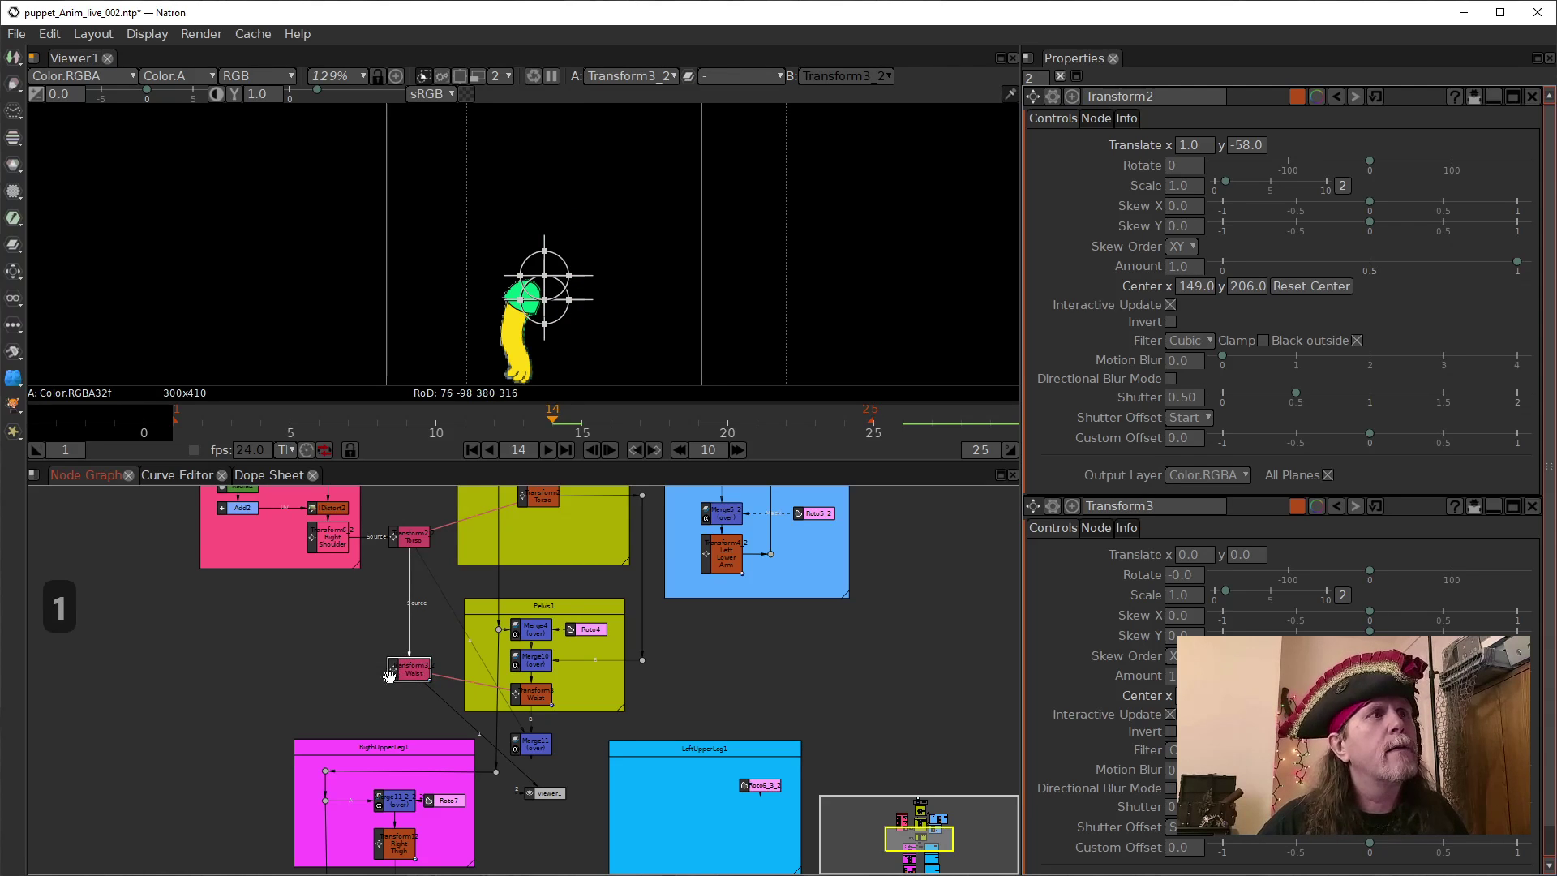
double_click(404, 676)
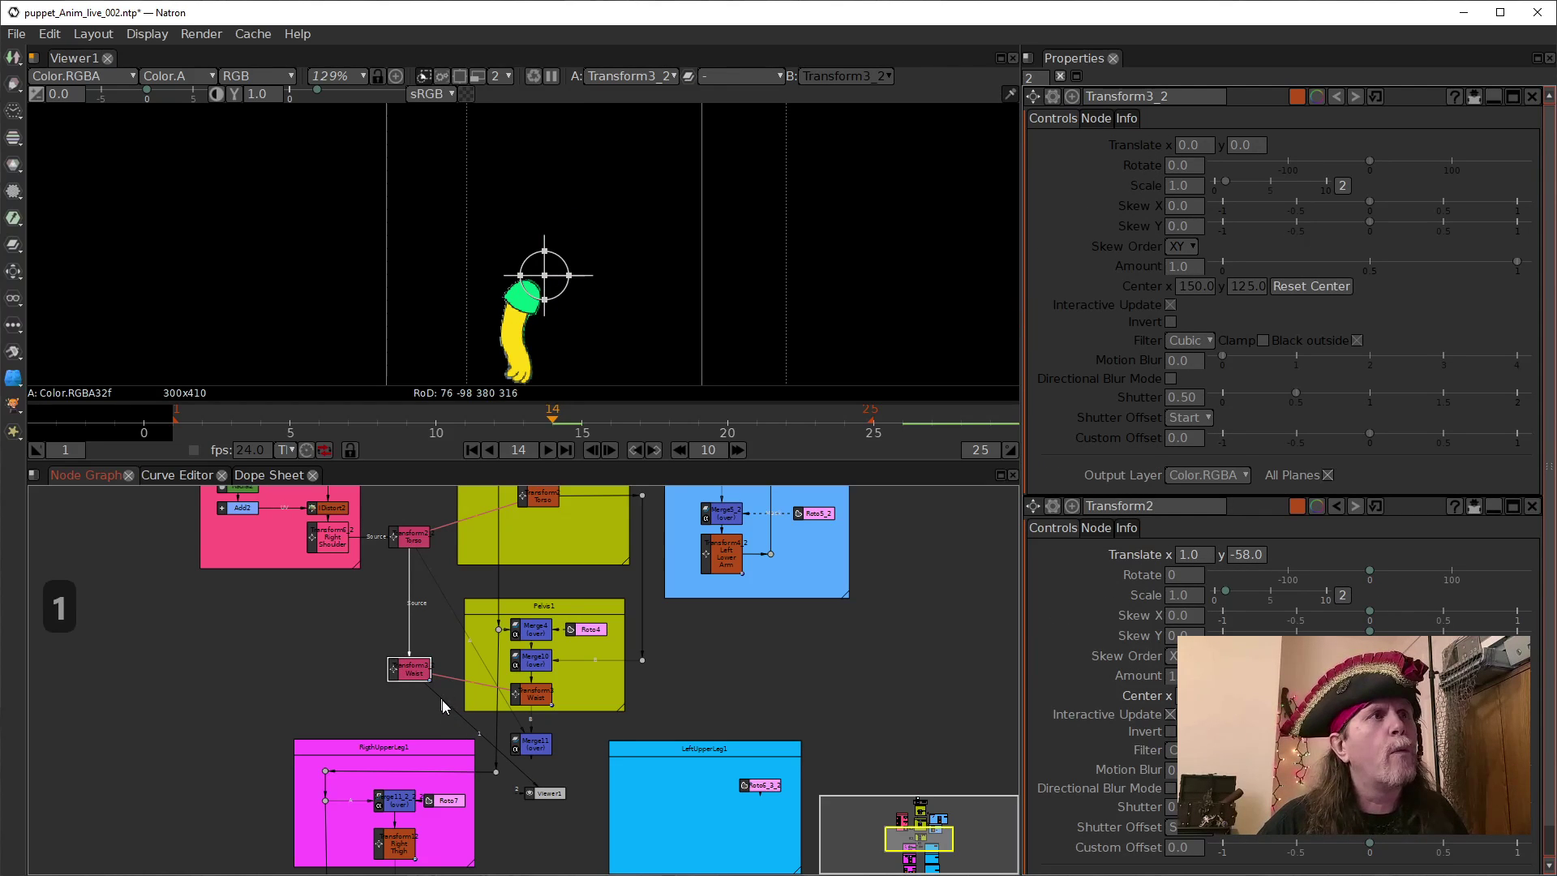
Show Merge11 in the viewer again and connect its A input to the cloned Waist transform.
left_click_drag(531, 739, 410, 712)
left_click(411, 712)
left_click(535, 739)
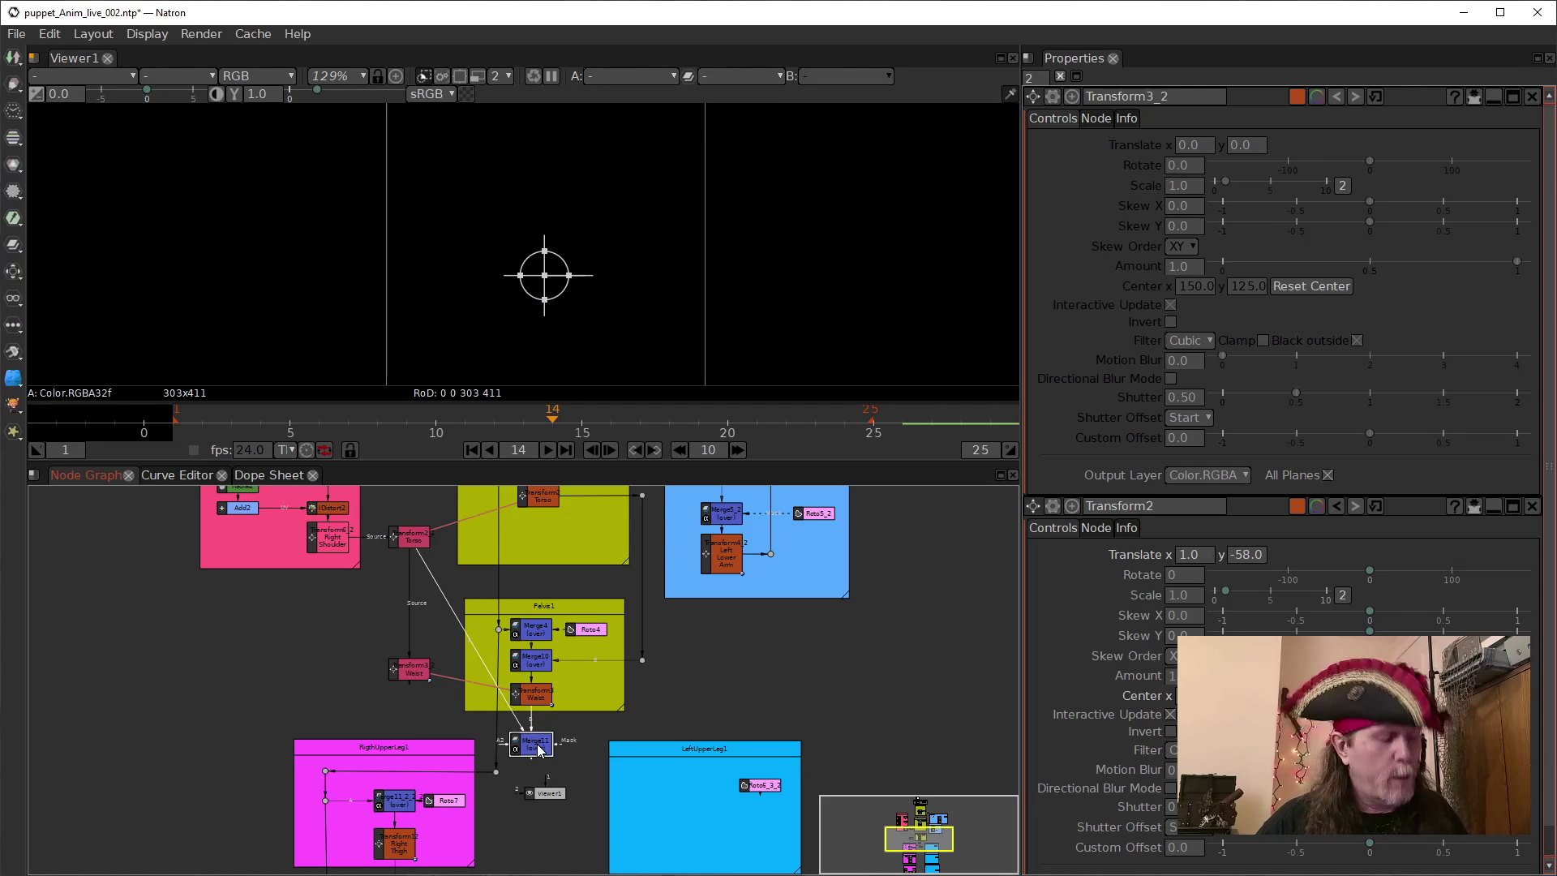
key("1")
left_click_drag(462, 614, 412, 670)
left_click(411, 677)
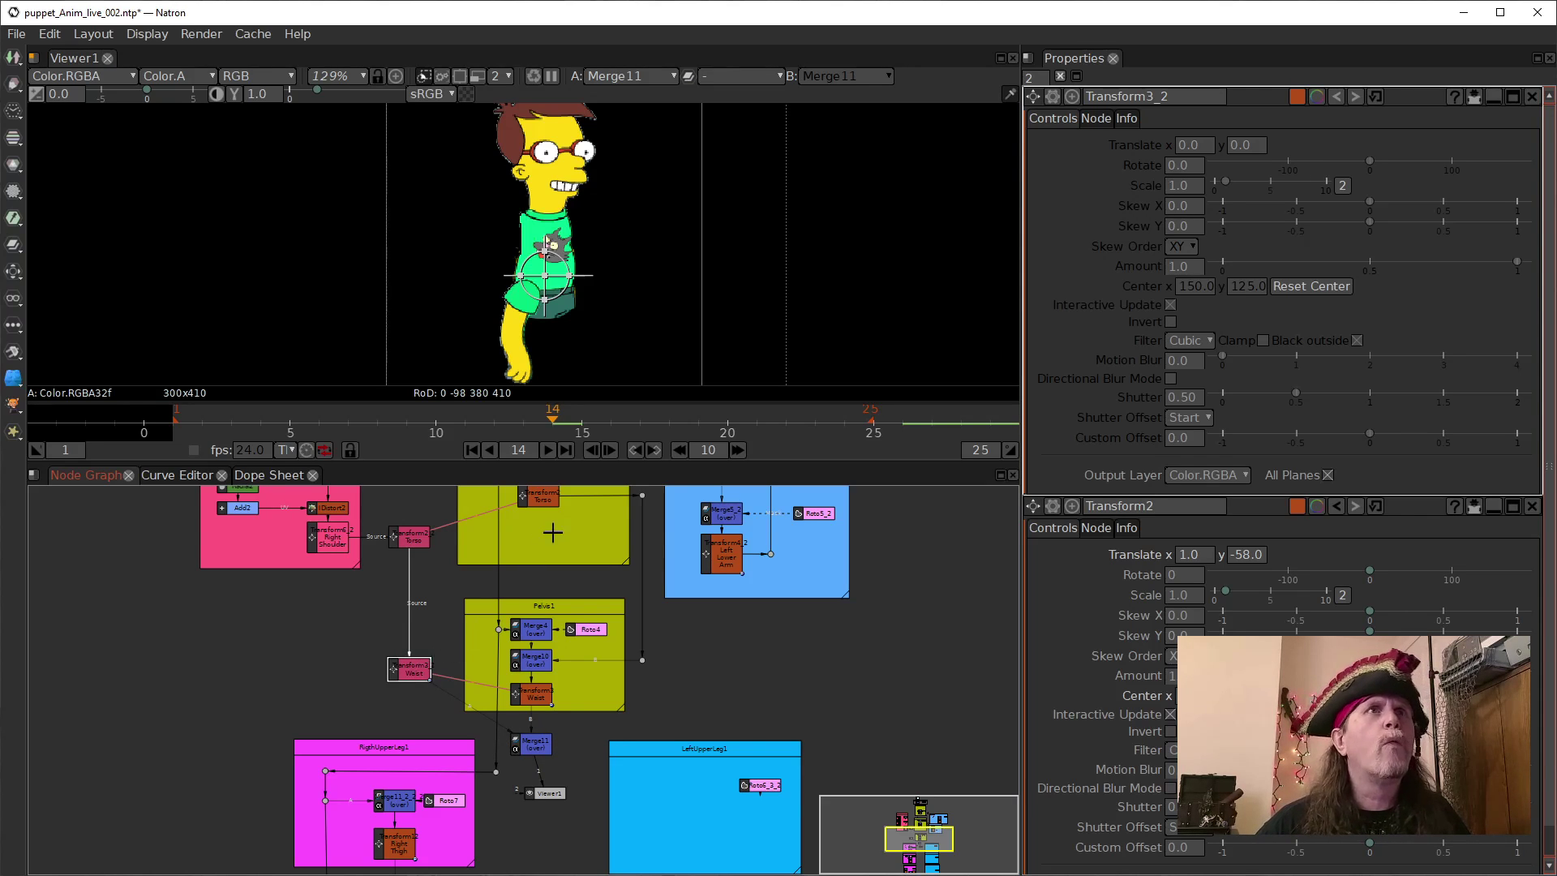
Examine the arm's transform chain through the Right Shoulder, cloned Torso and cloned Waist properties, viewing the cloned Torso output.
left_click(419, 540)
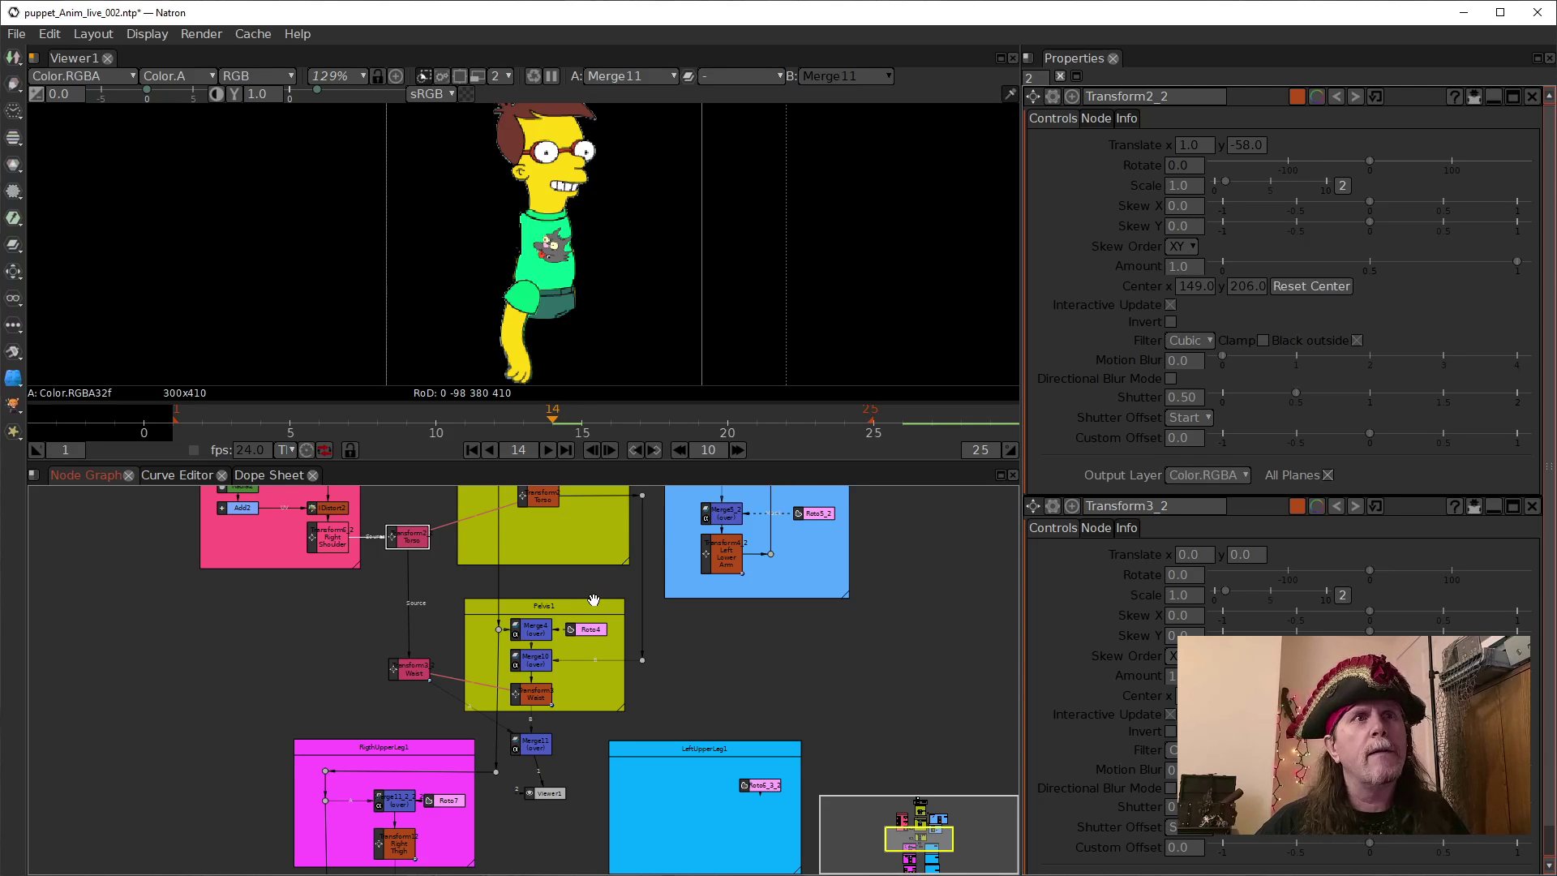
left_click_drag(415, 535, 413, 536)
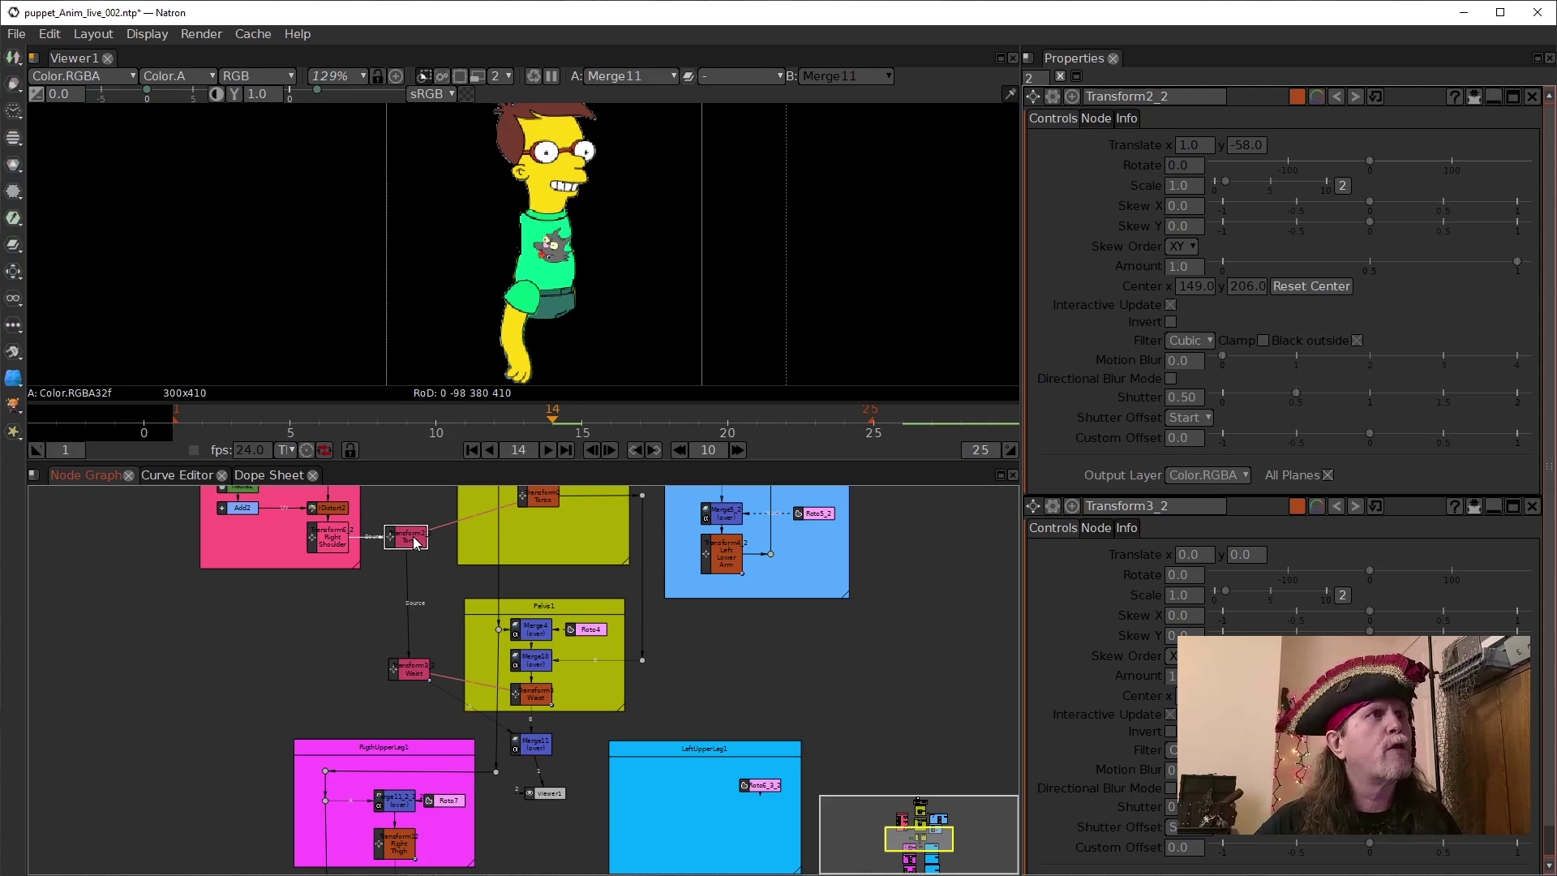
double_click(325, 539)
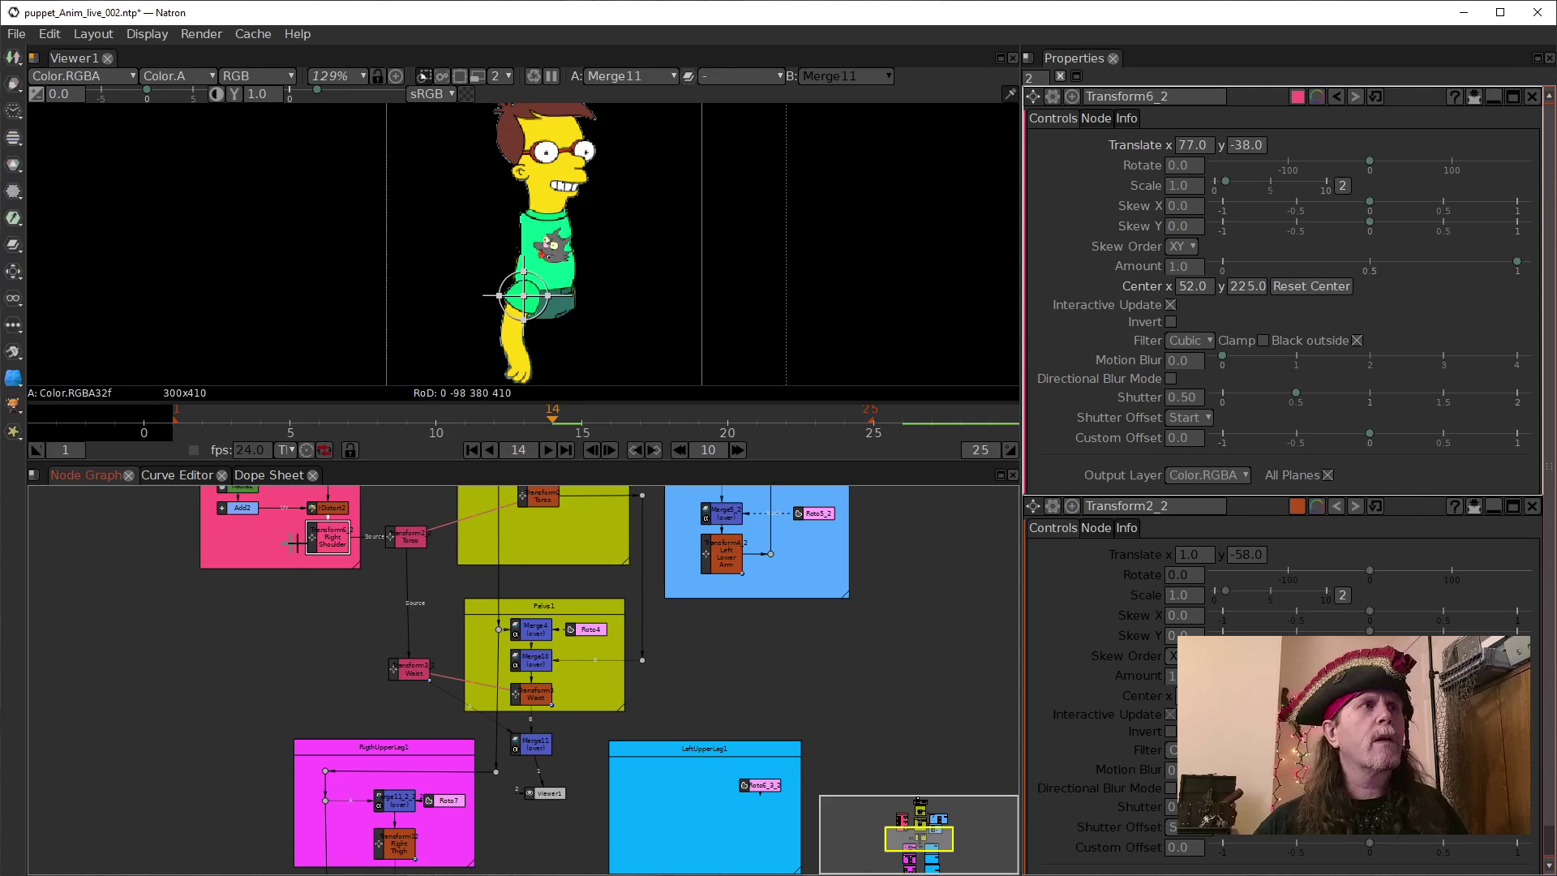
double_click(419, 535)
key("1")
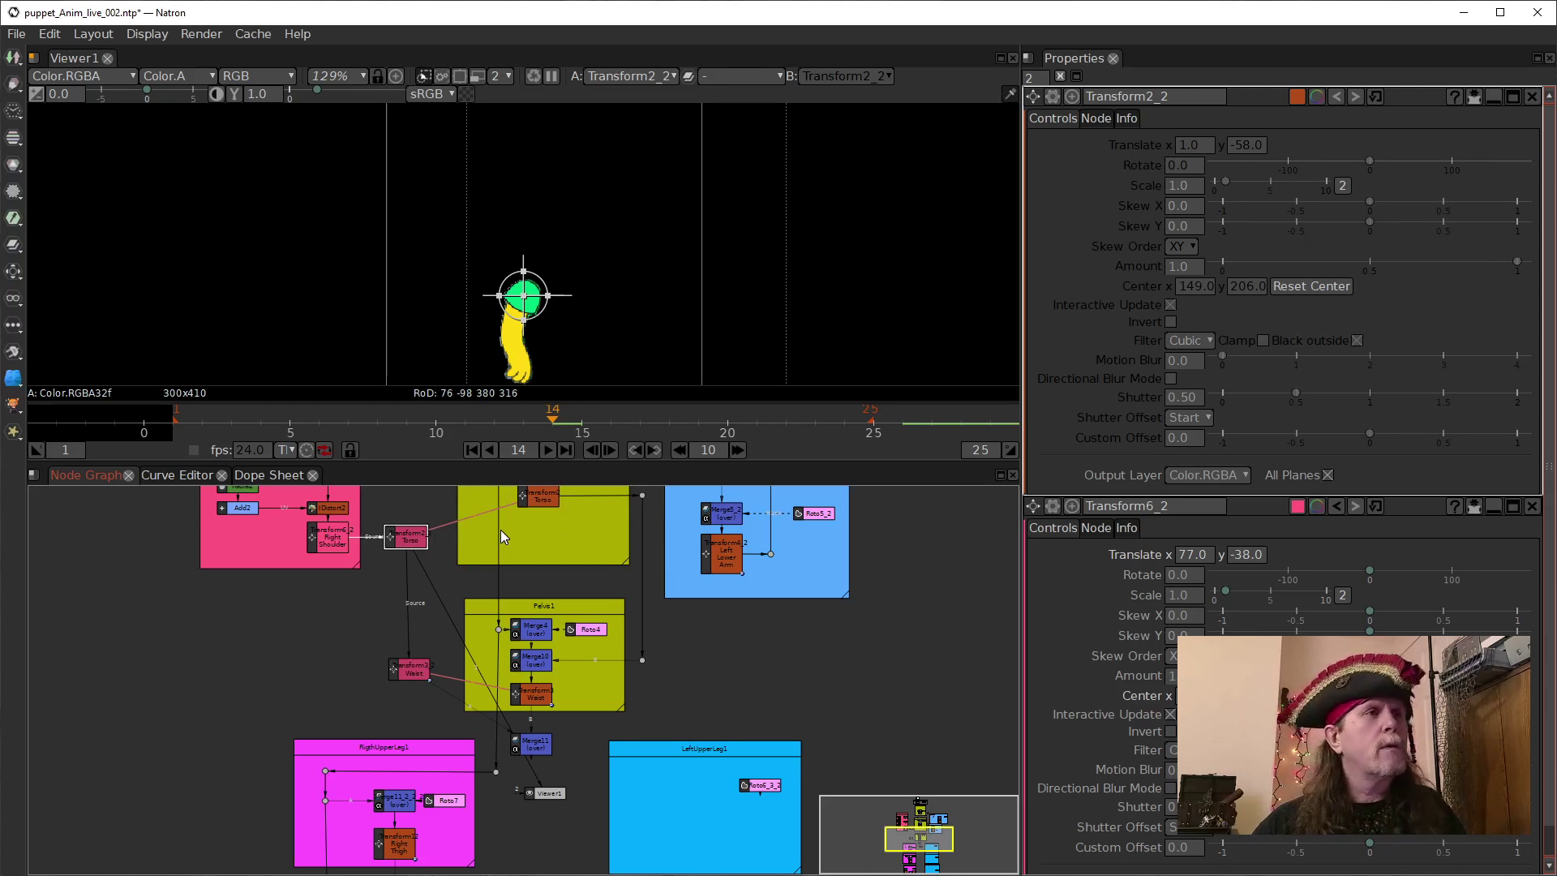
left_click(407, 670)
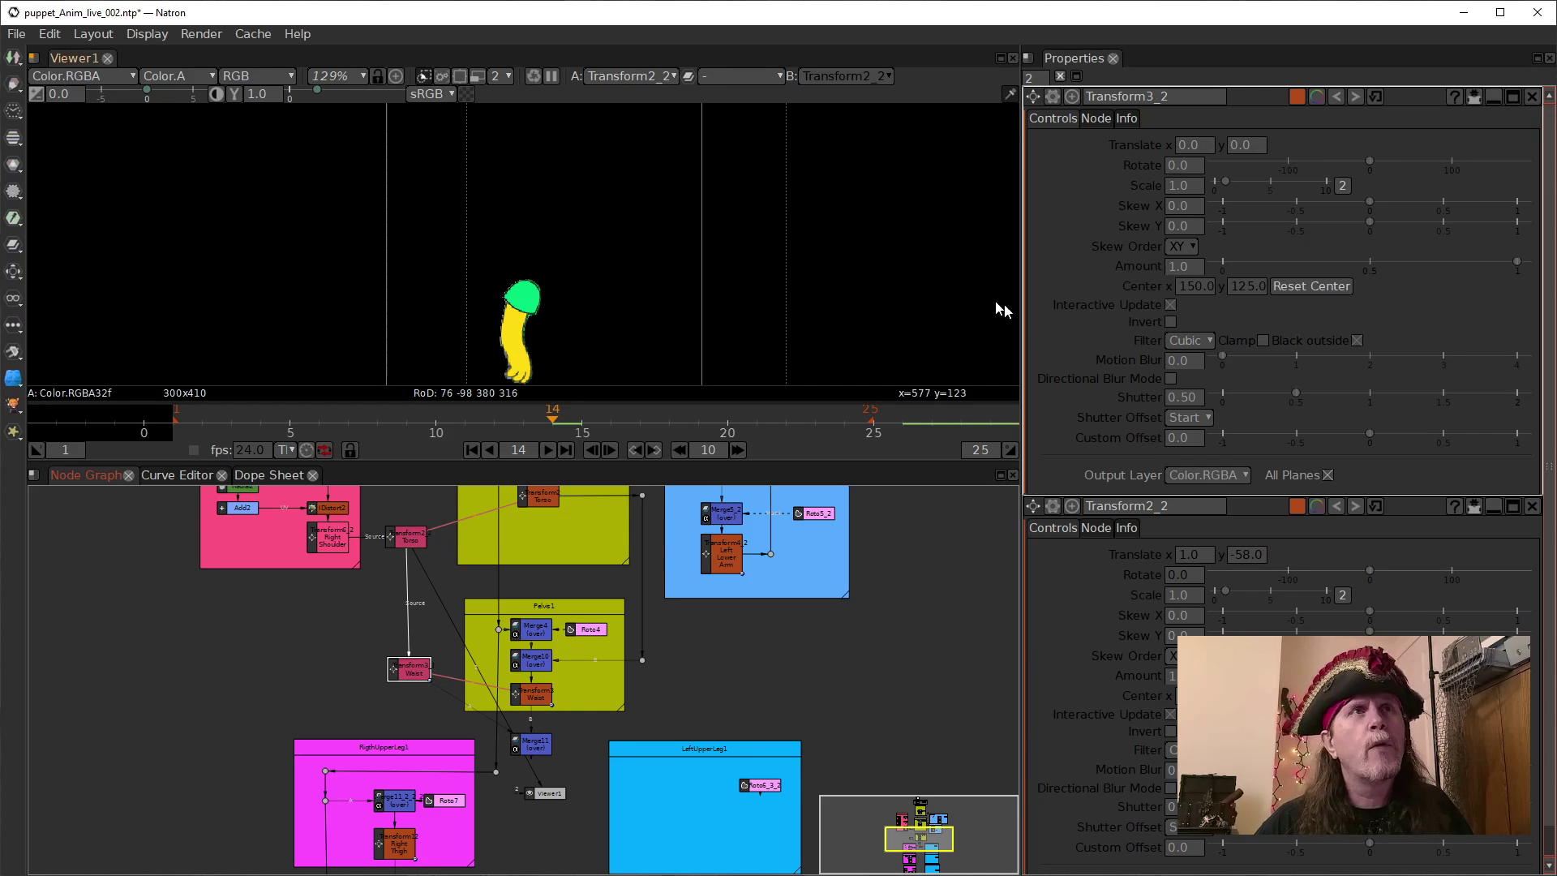
left_click(414, 540)
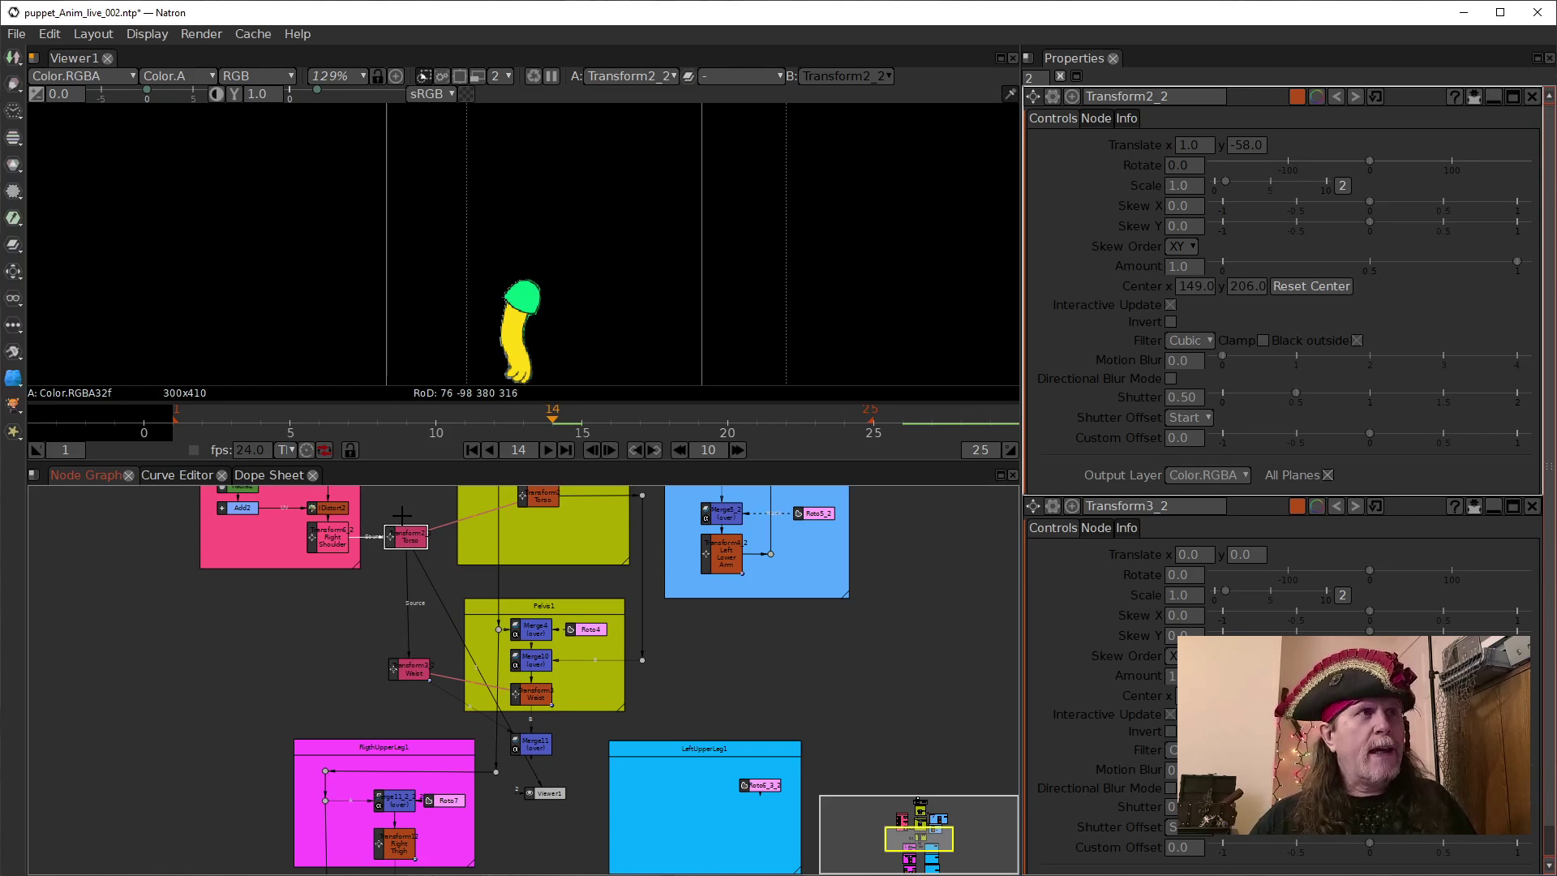
Return the viewer to Merge11 and open the Transform6_2 Right Shoulder properties.
left_click(531, 743)
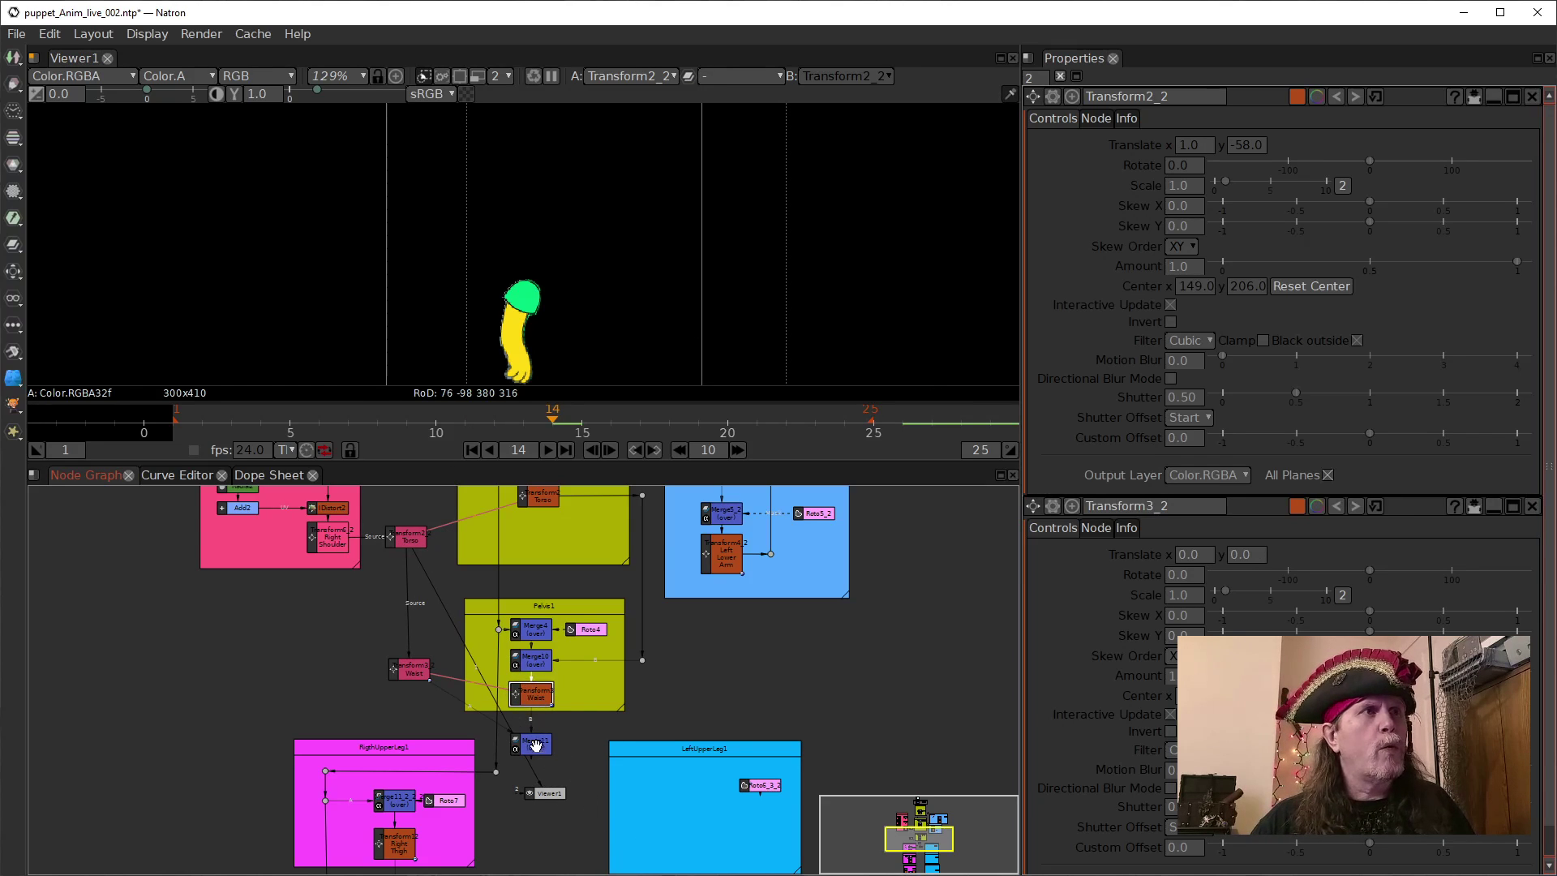
key("1")
left_click(416, 674)
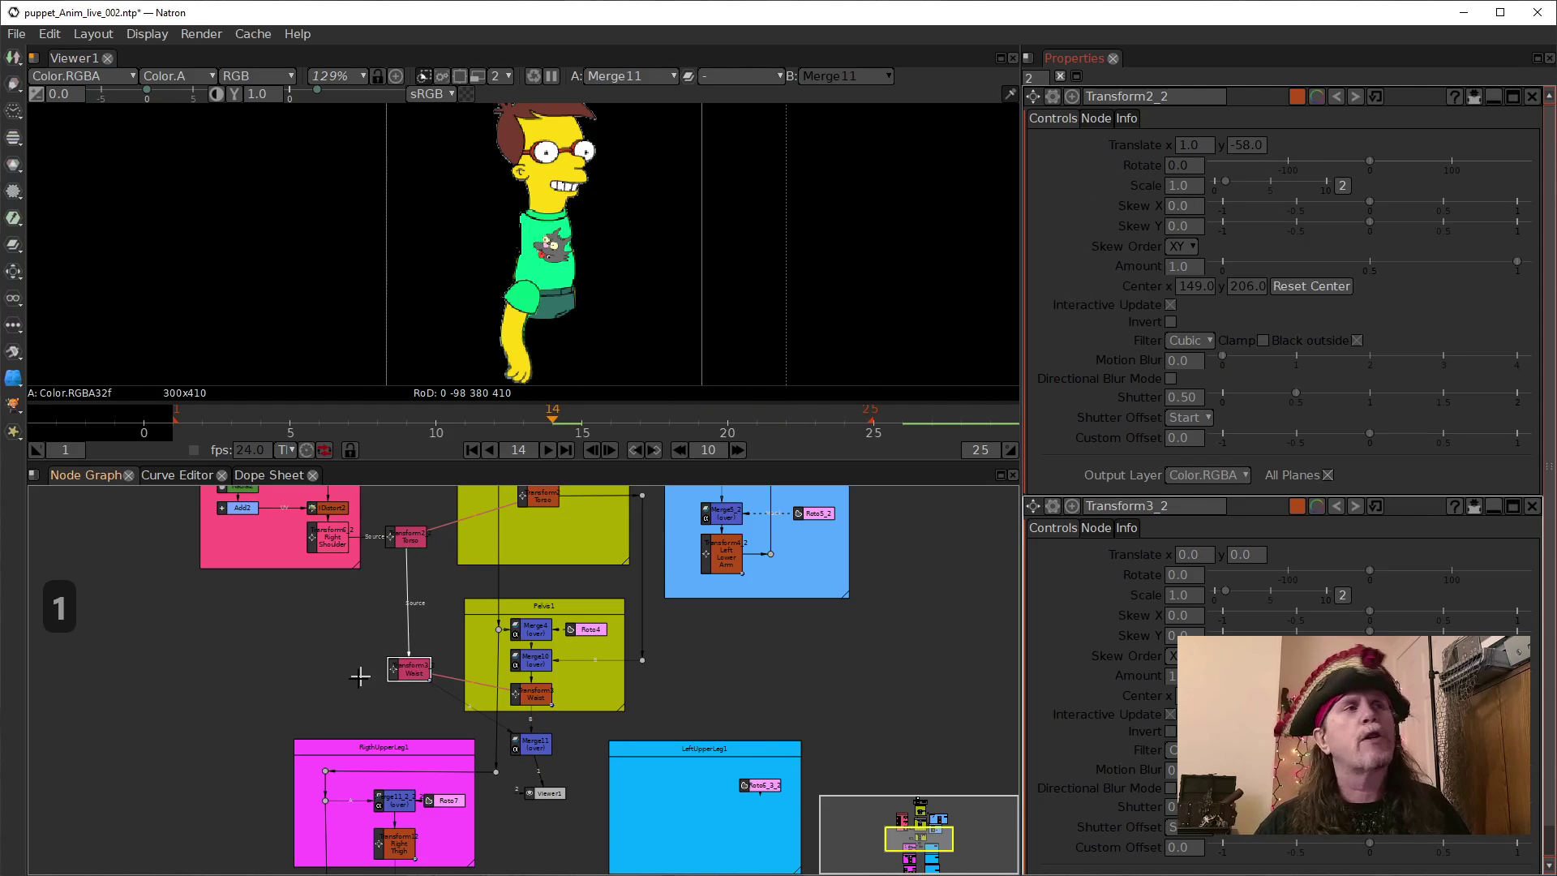
left_click(337, 538)
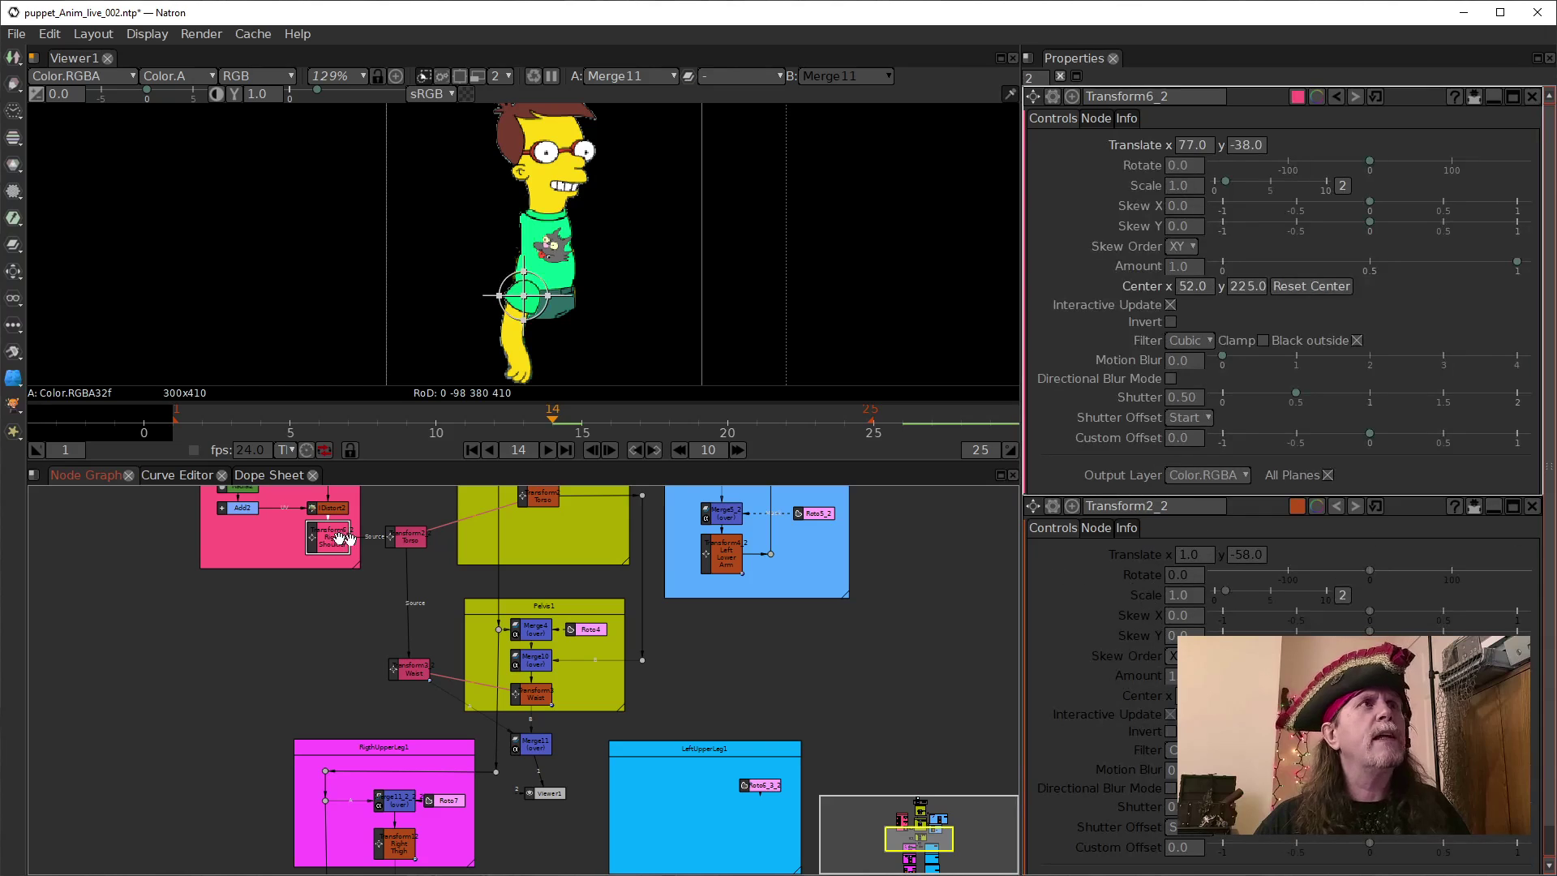
left_click(1194, 397)
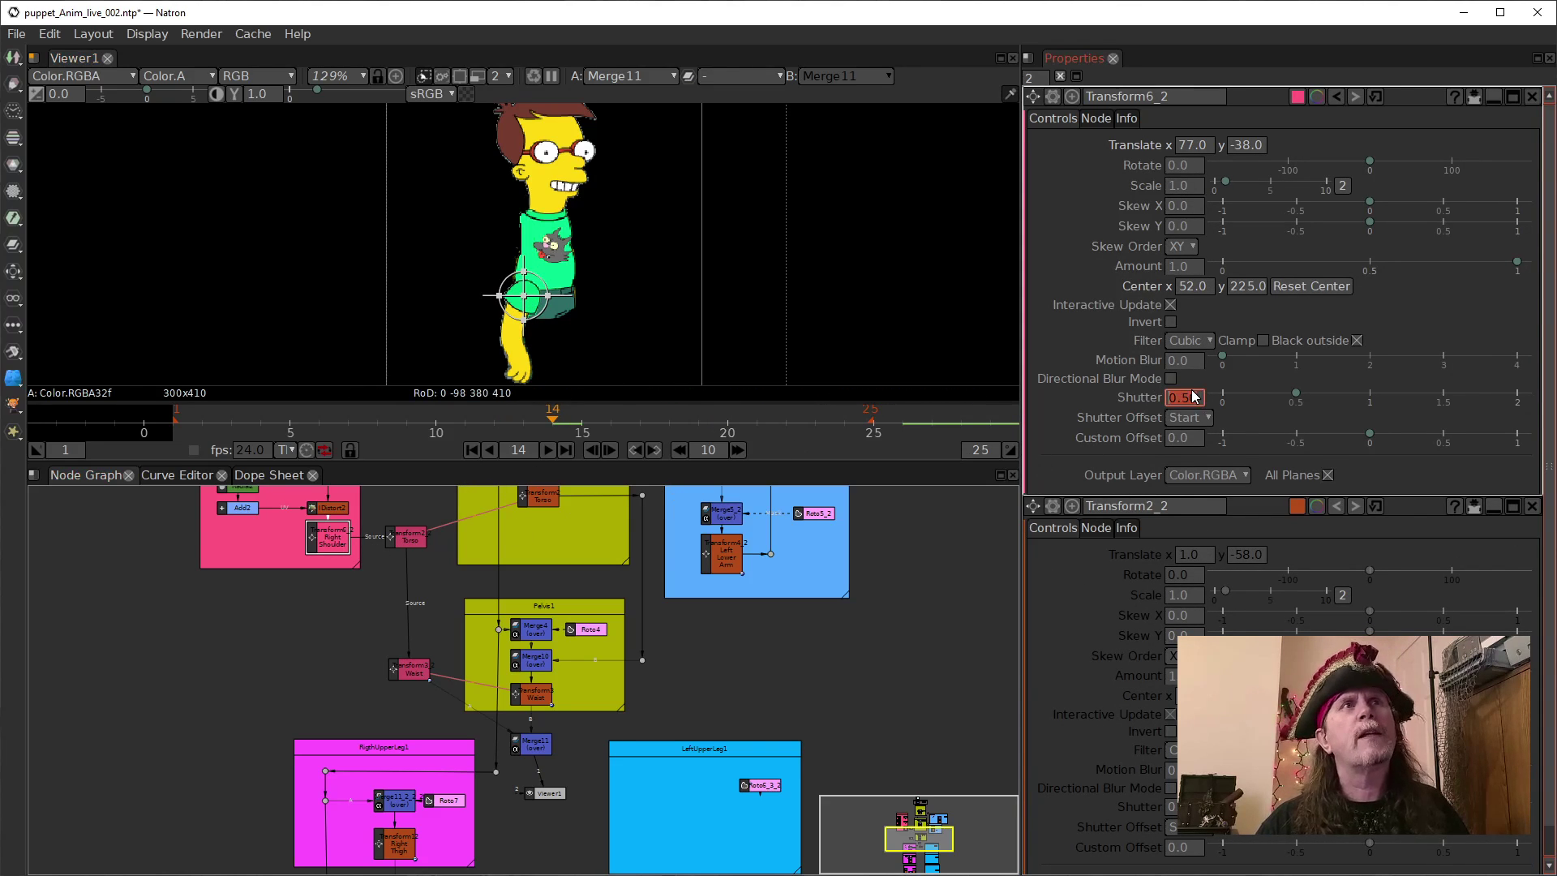
Set the Right Shoulder transform's Translate y to 22.0 to raise the arm to the shoulder.
left_click(1243, 149)
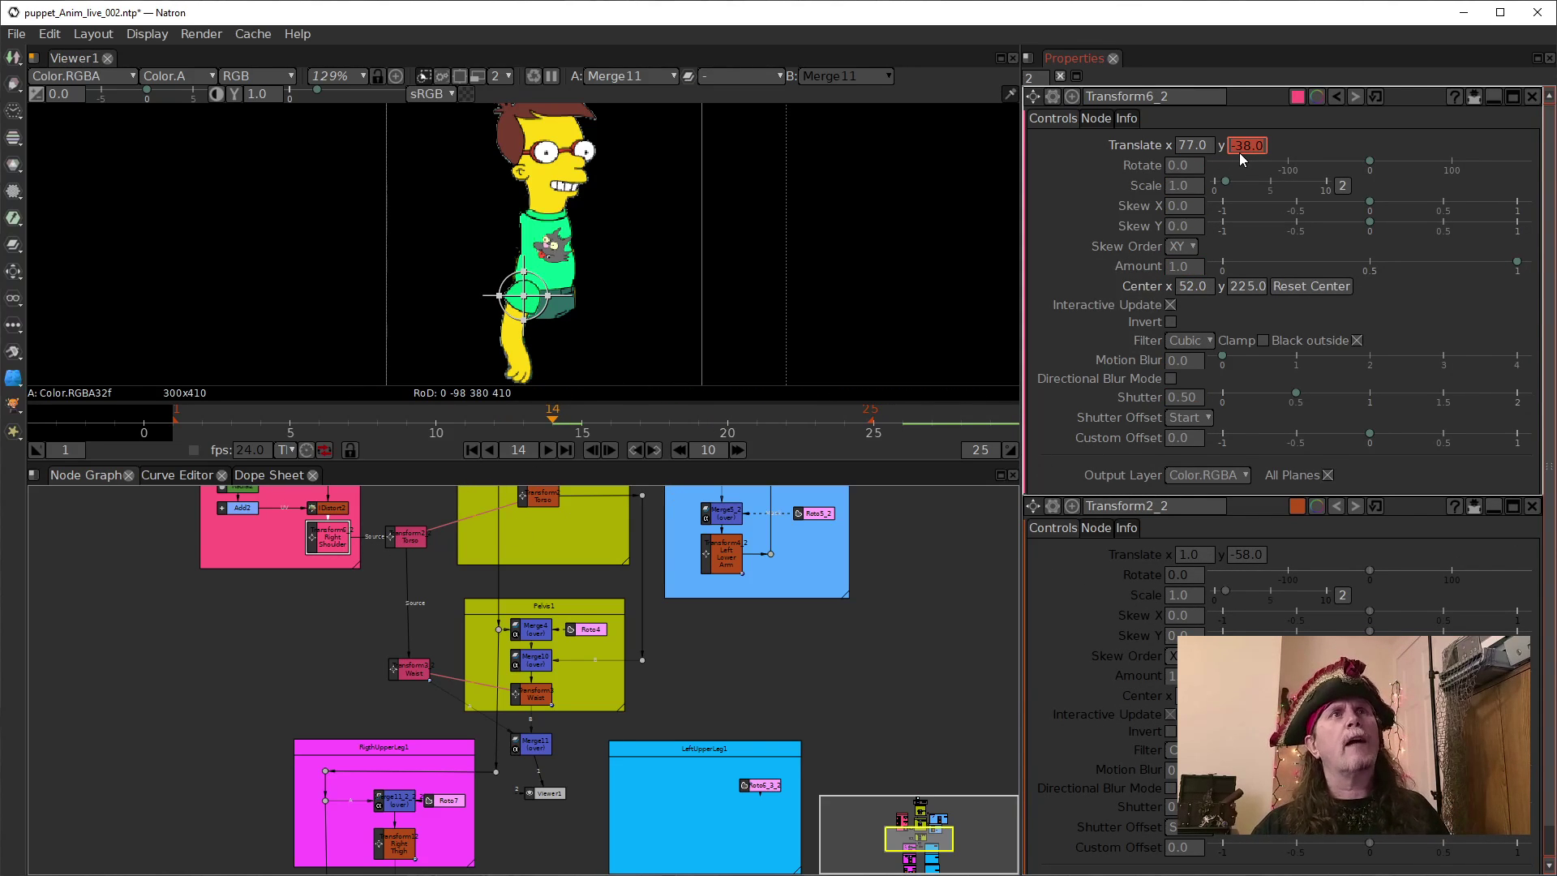
key("Up")
key("Up")
key("Up")
key("Up")
key("Up")
key("Up")
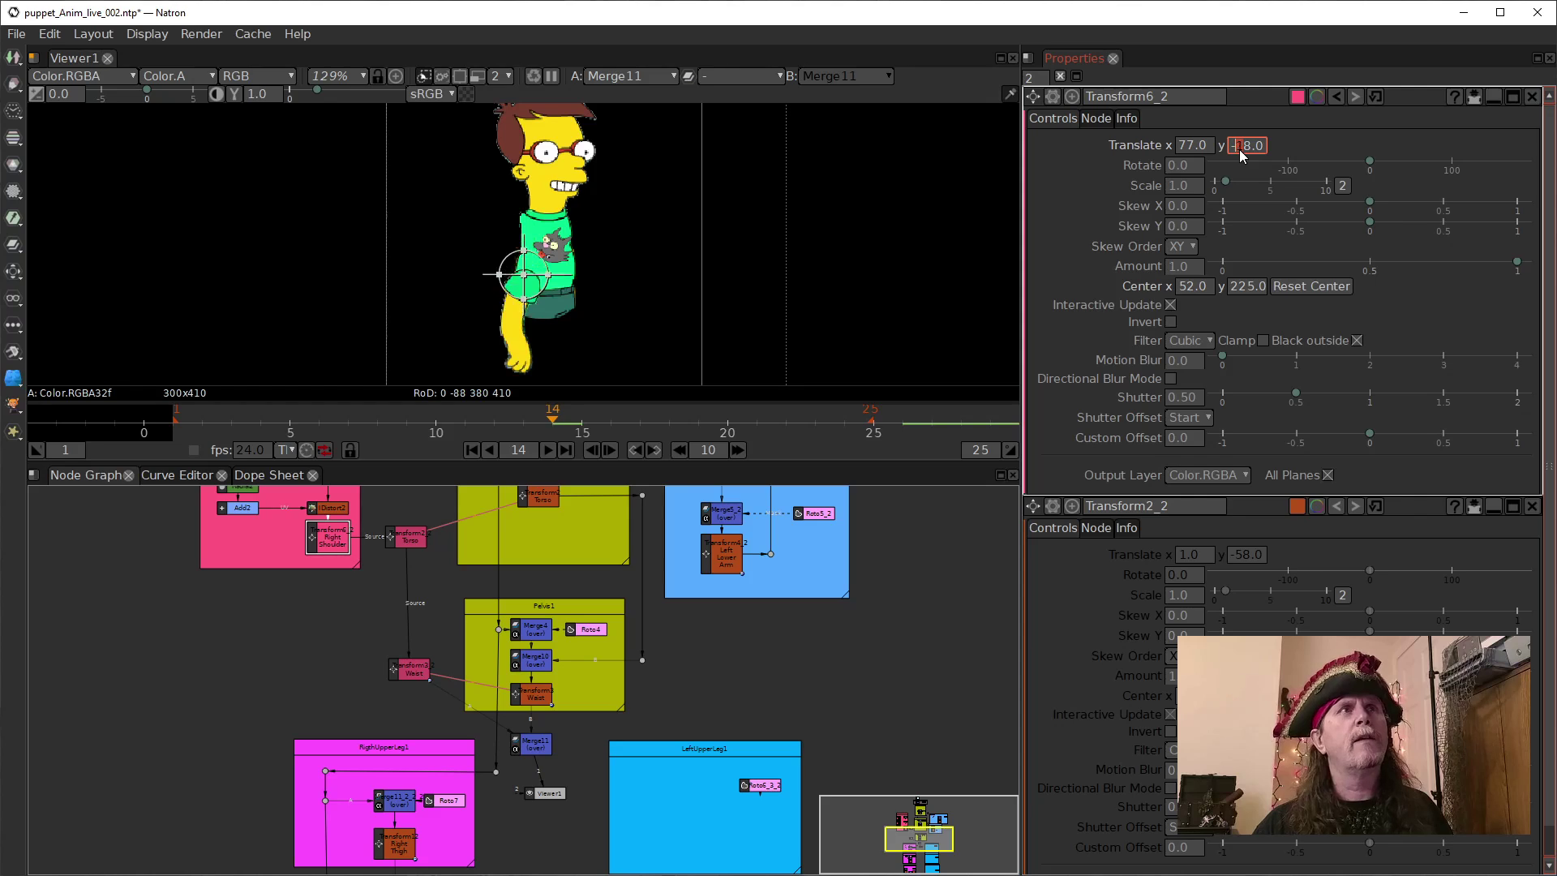
key("Up")
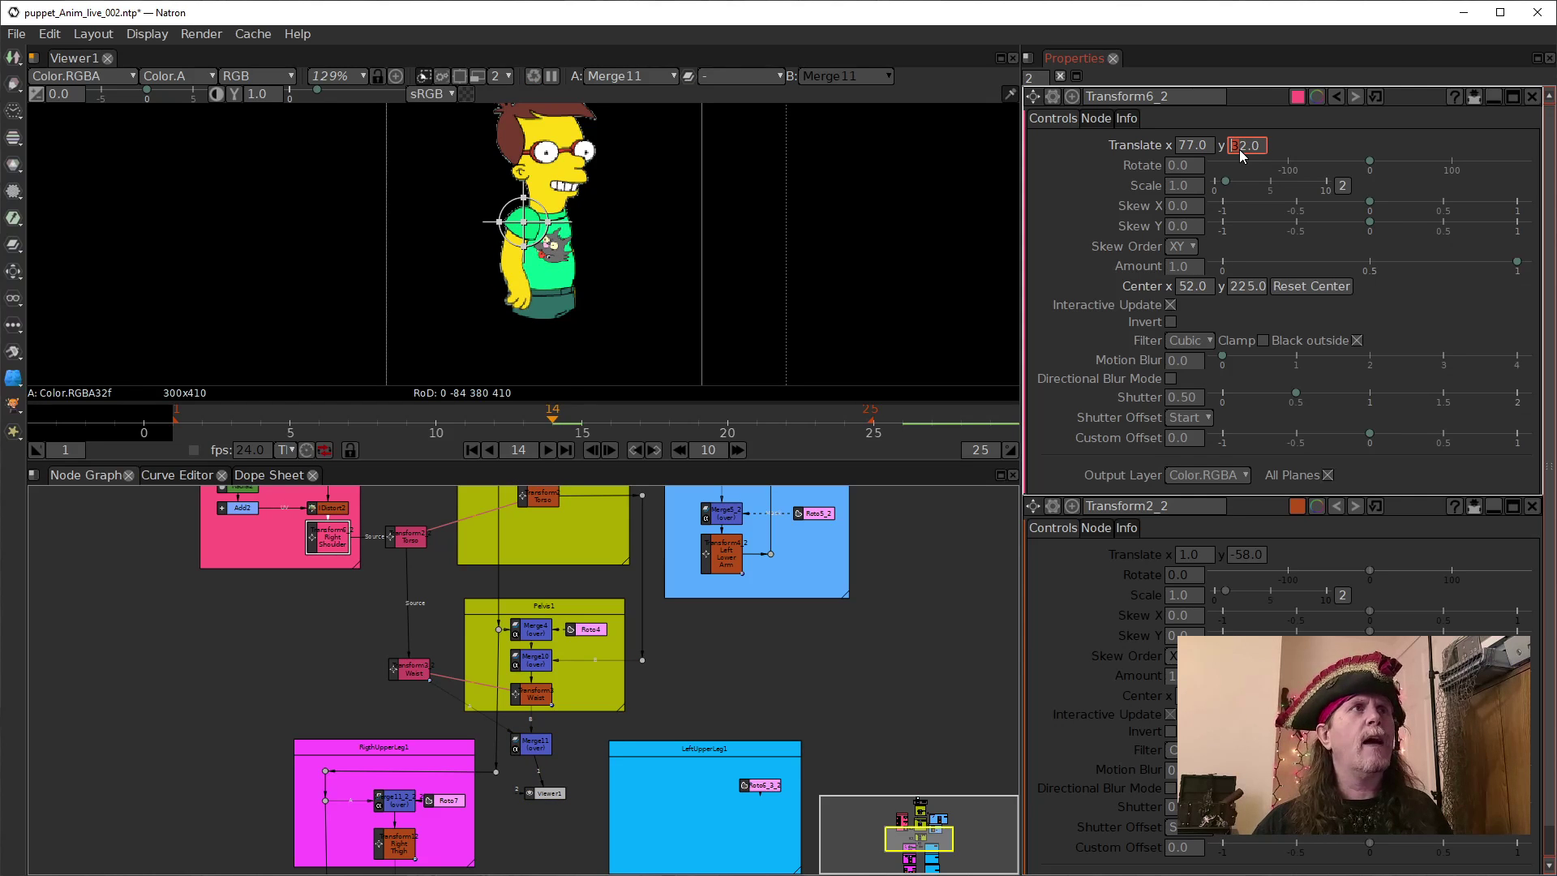
key("Down")
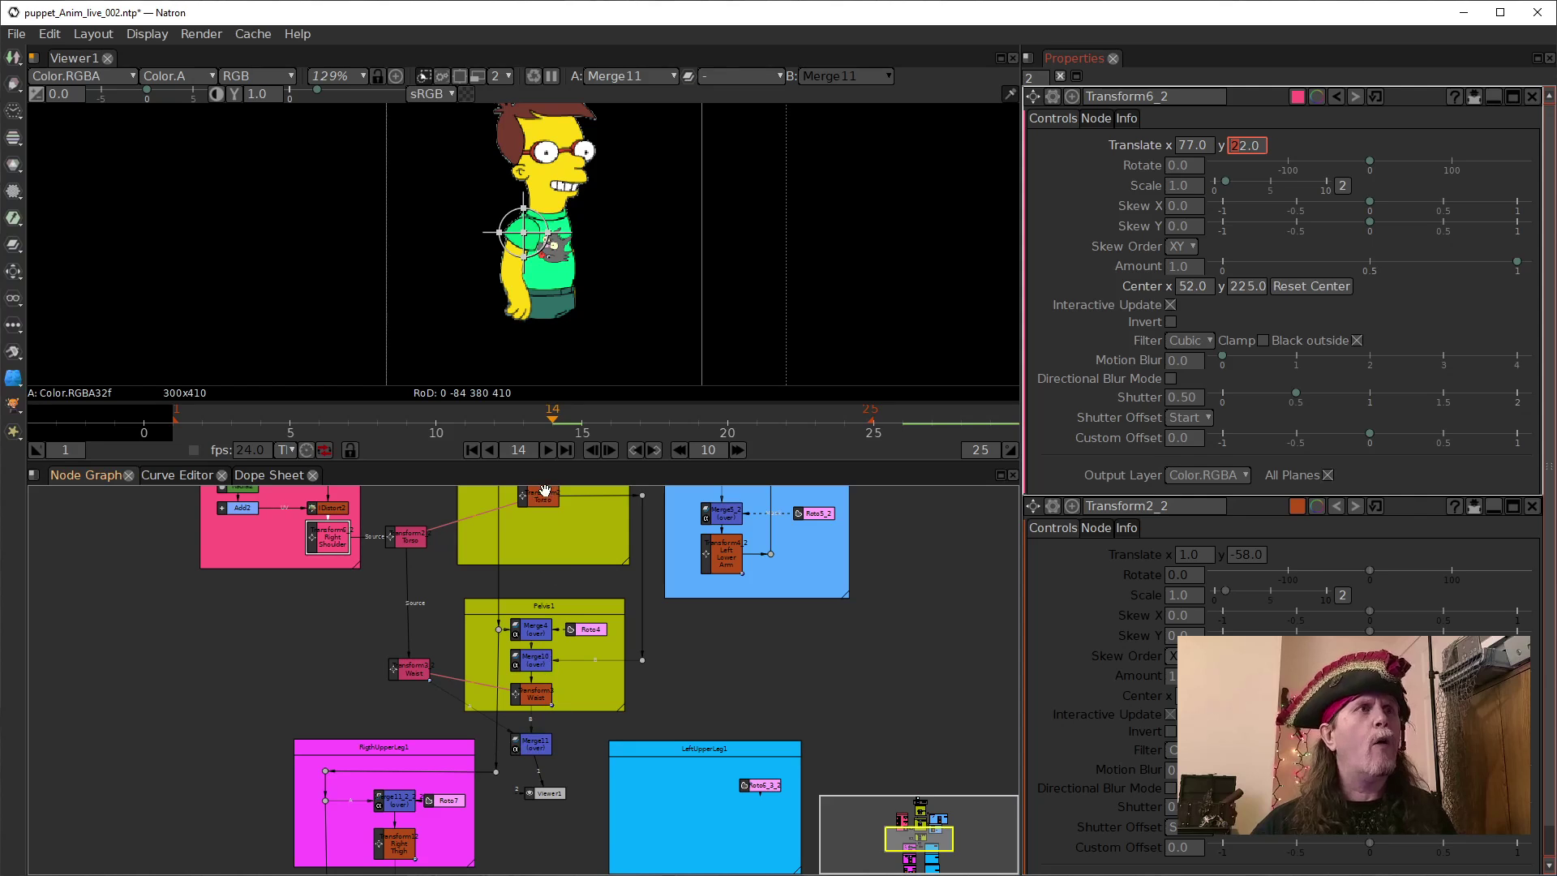
Move the cloned Waist transform slightly lower in the node graph and open the Merge11 properties.
left_click_drag(700, 704, 707, 689)
left_click_drag(417, 653, 410, 680)
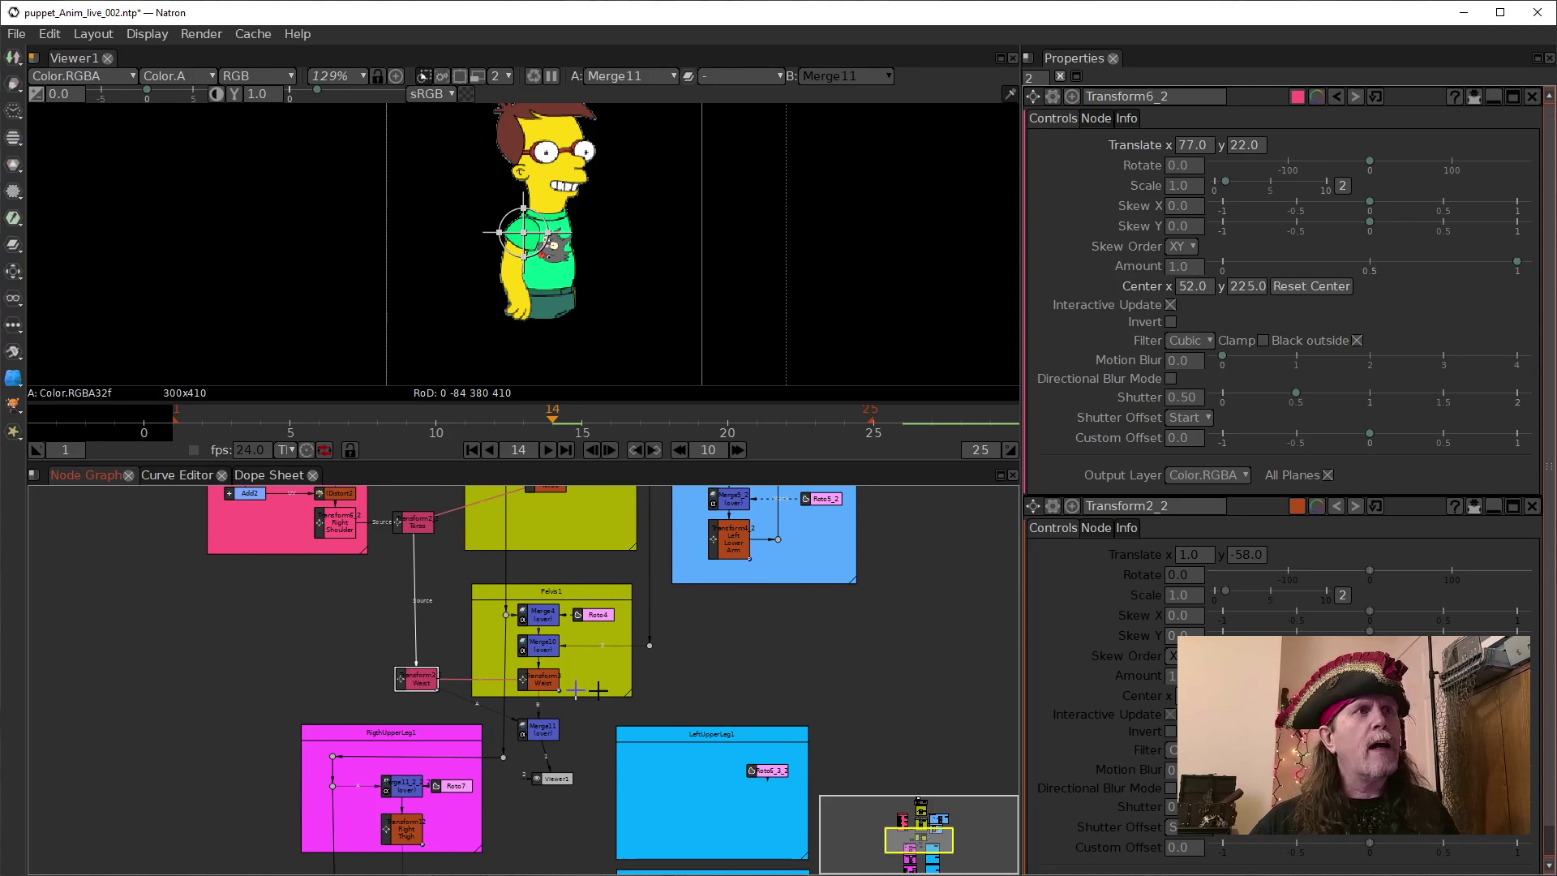
left_click(542, 730)
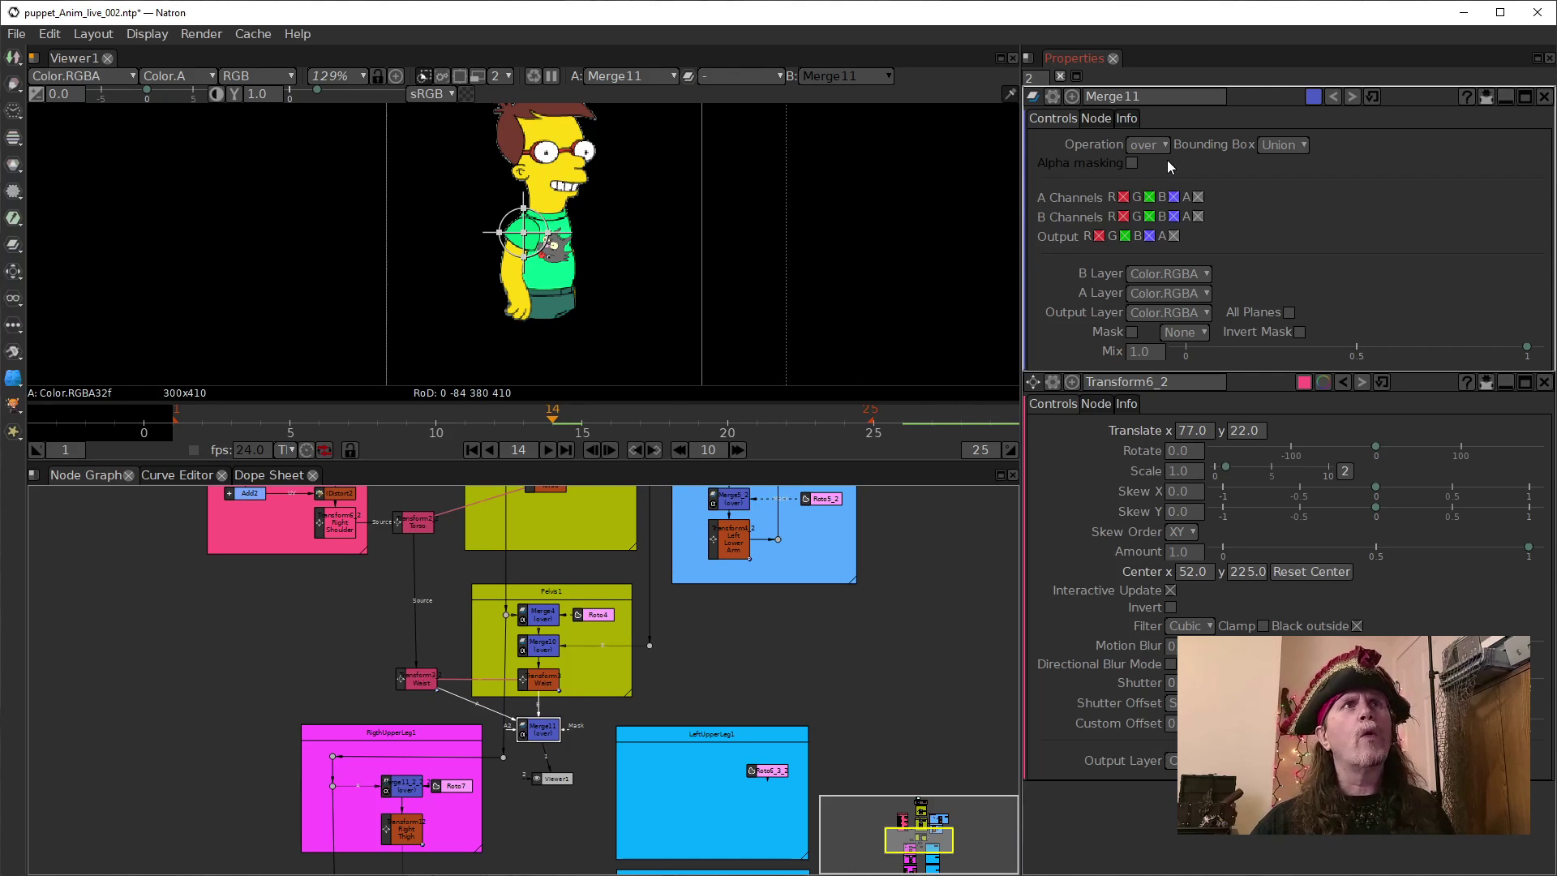
scroll(692, 705, "up", 2)
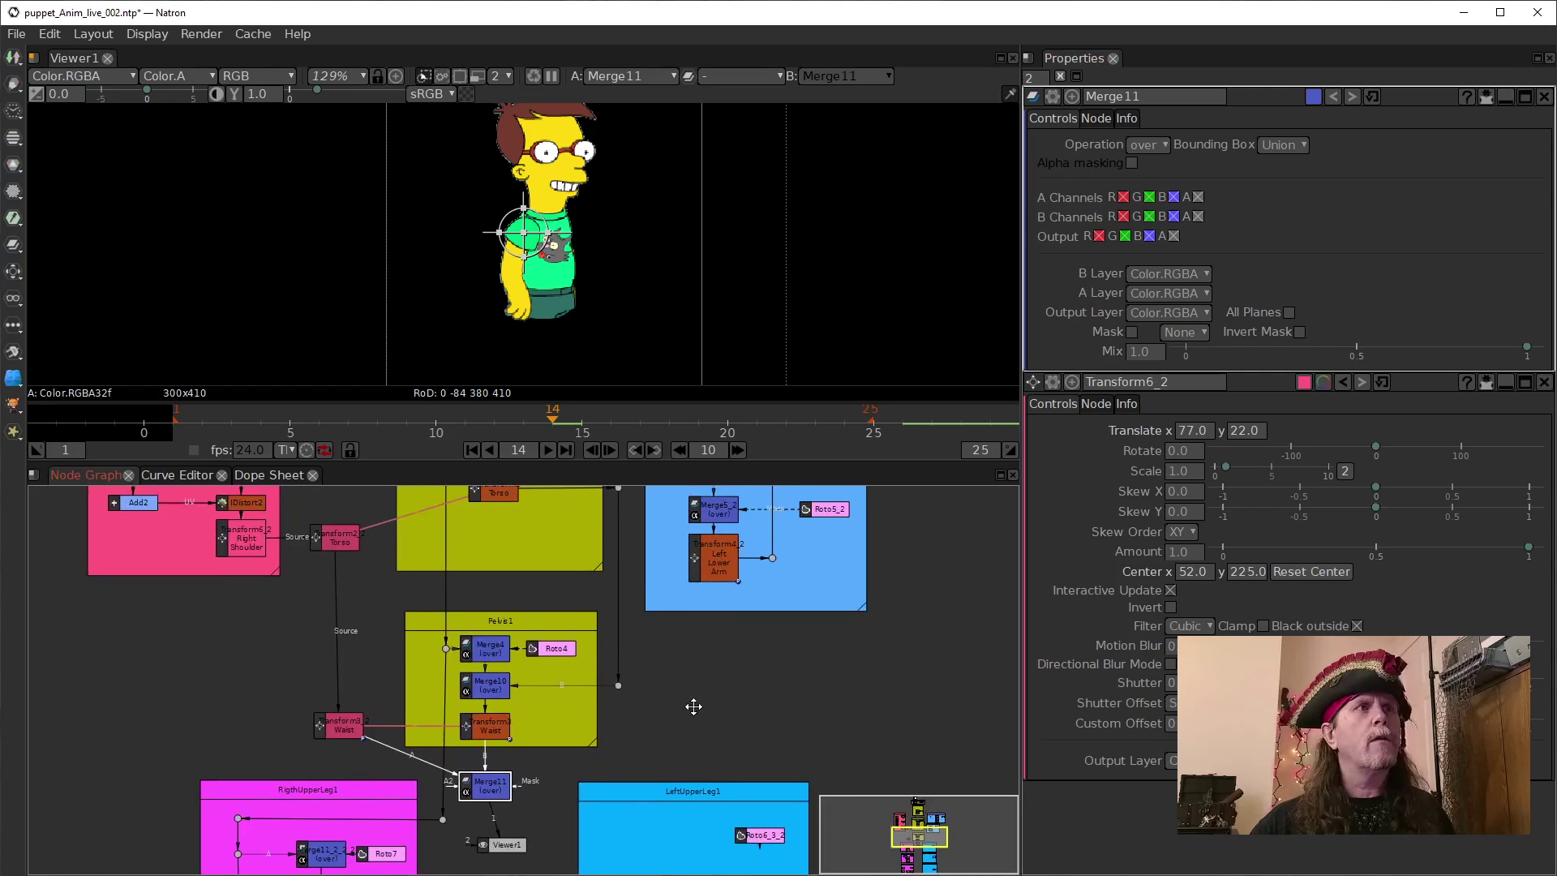
scroll(693, 728, "down", 2)
Open the Torso transform in Body1 and set its Rotate to 10 to test how the arm follows.
left_click(534, 572)
double_click(533, 575)
left_click(1196, 147)
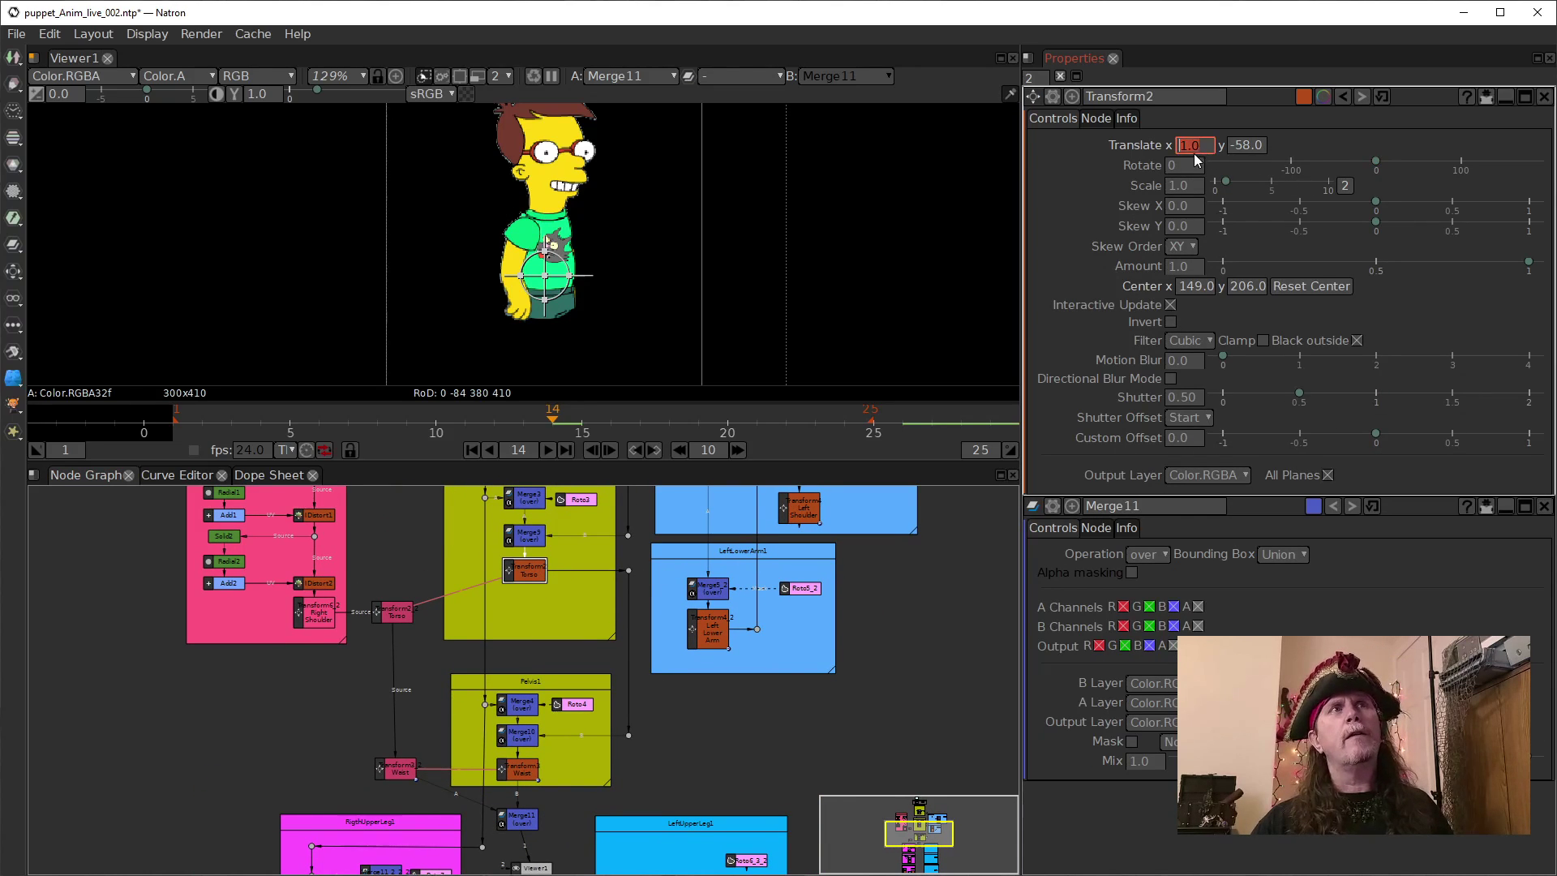
left_click(1173, 167)
scroll(1172, 170, "down", 20)
scroll(1171, 175, "up", 15)
scroll(1172, 167, "up", 15)
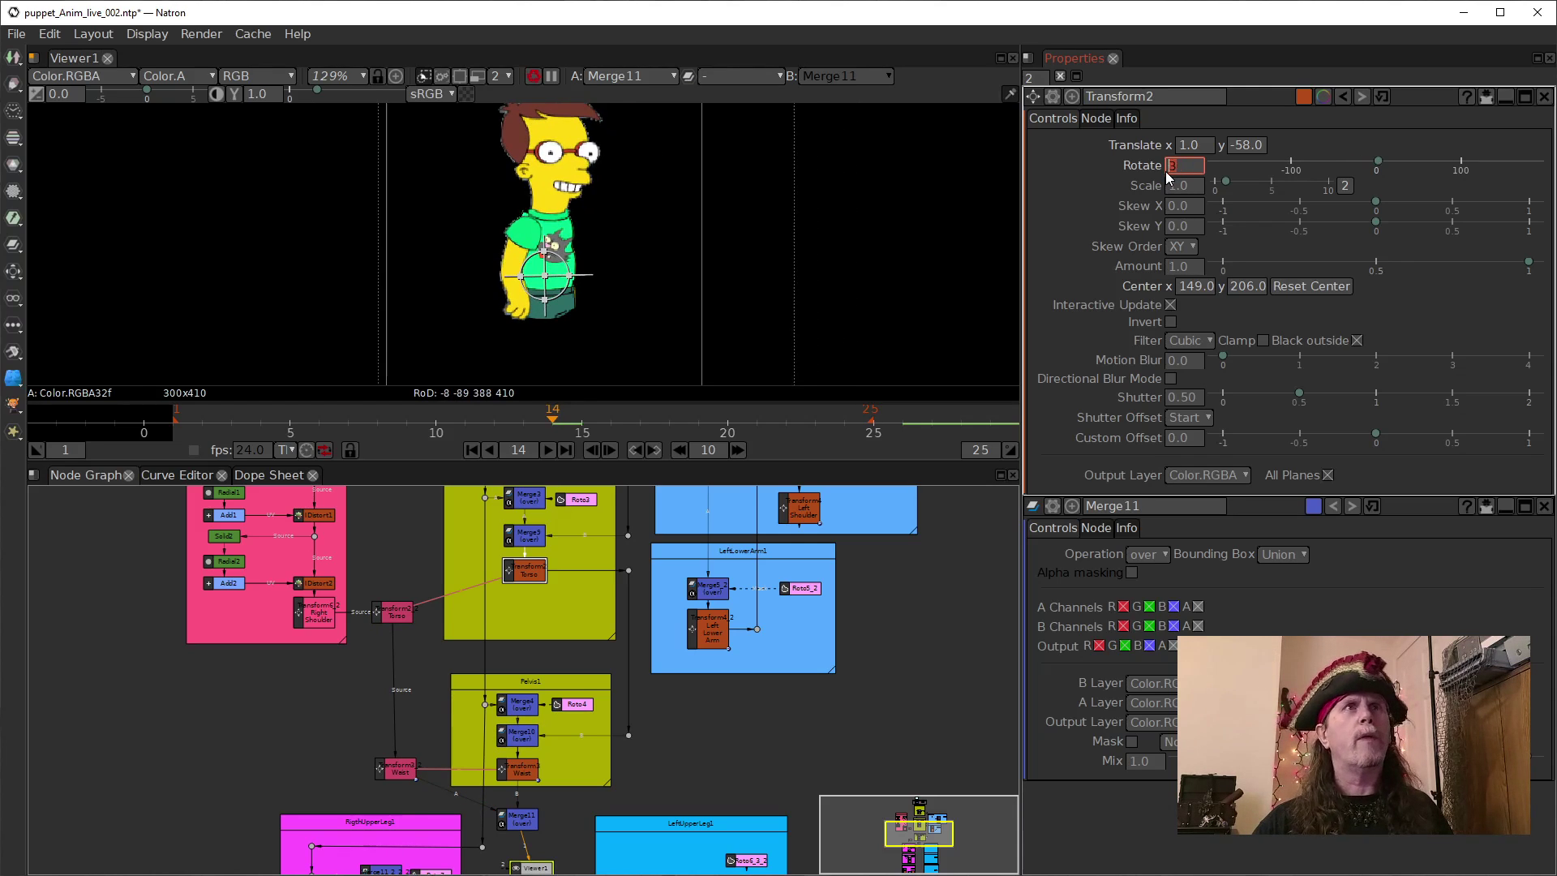
Set the Right Shoulder transform's Rotate to 43.0.
double_click(307, 620)
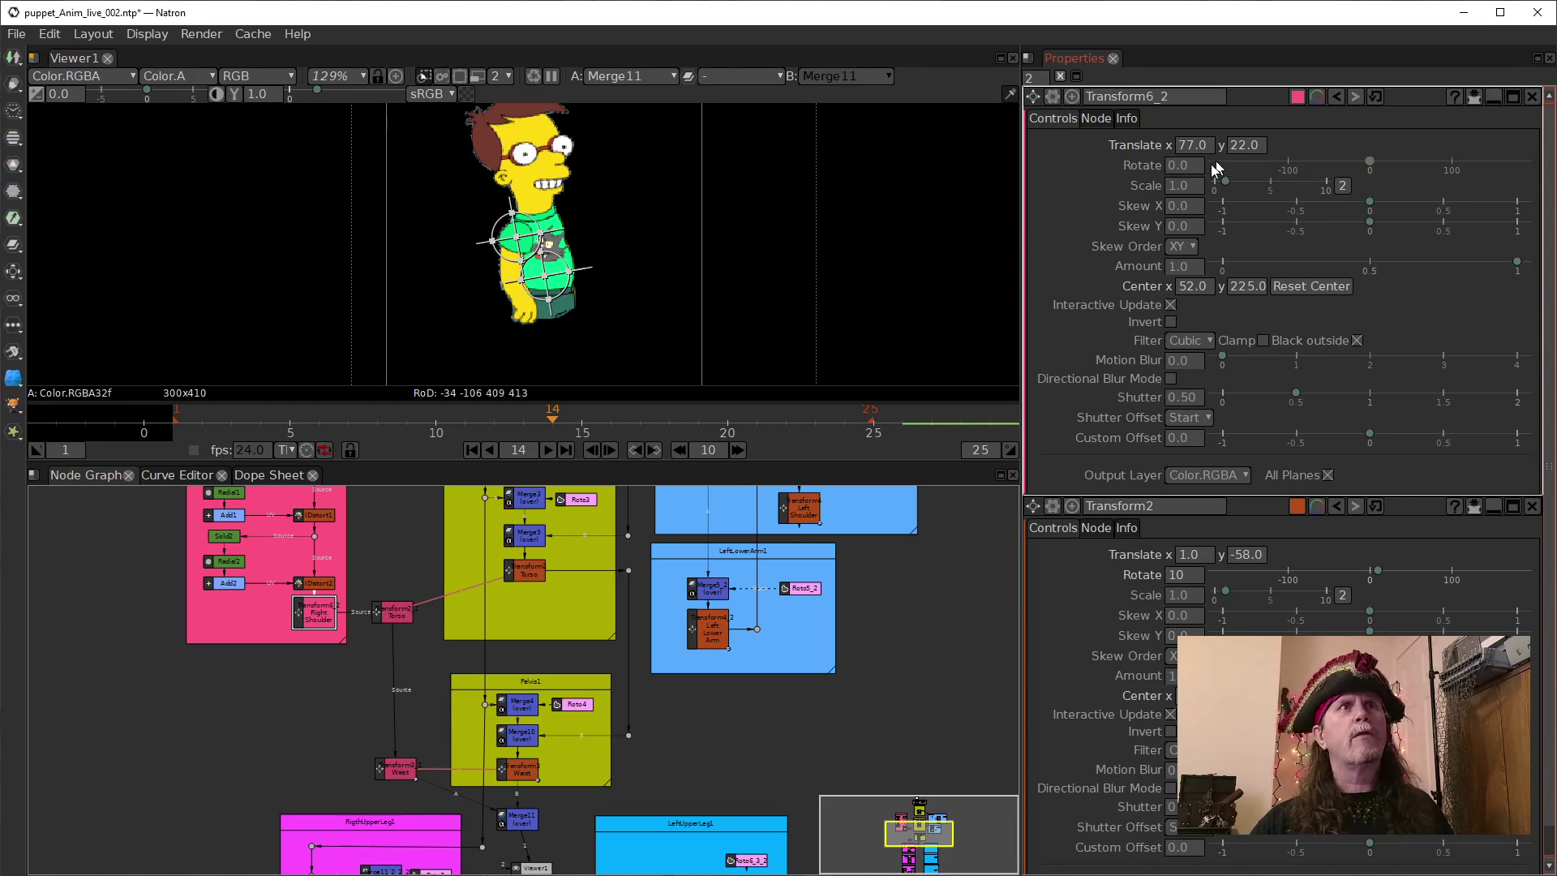
scroll(1176, 168, "up", 20)
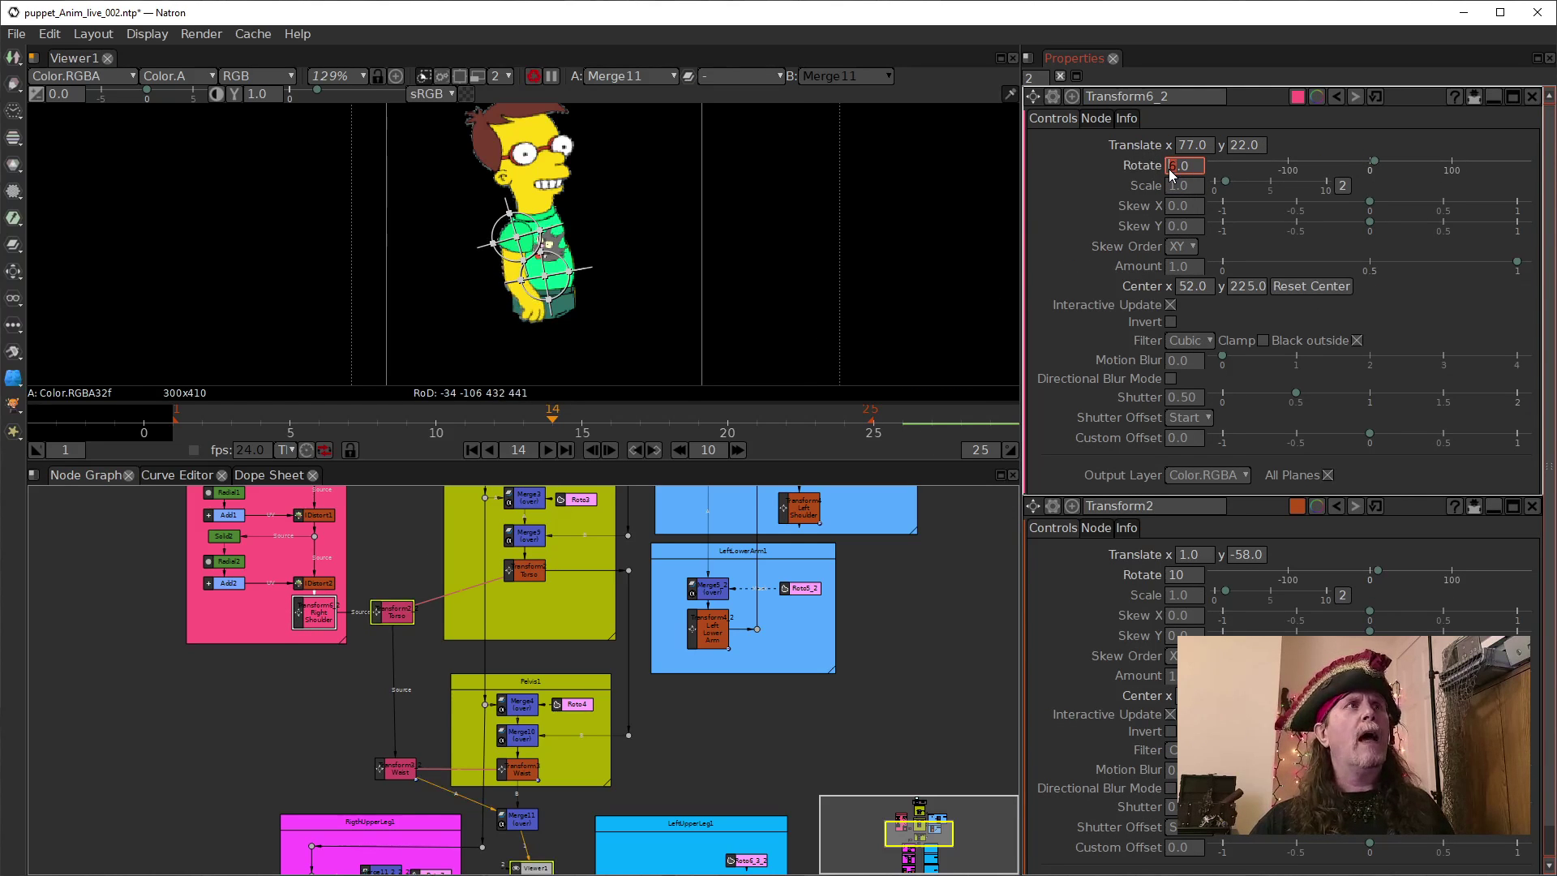
scroll(1180, 171, "up", 16)
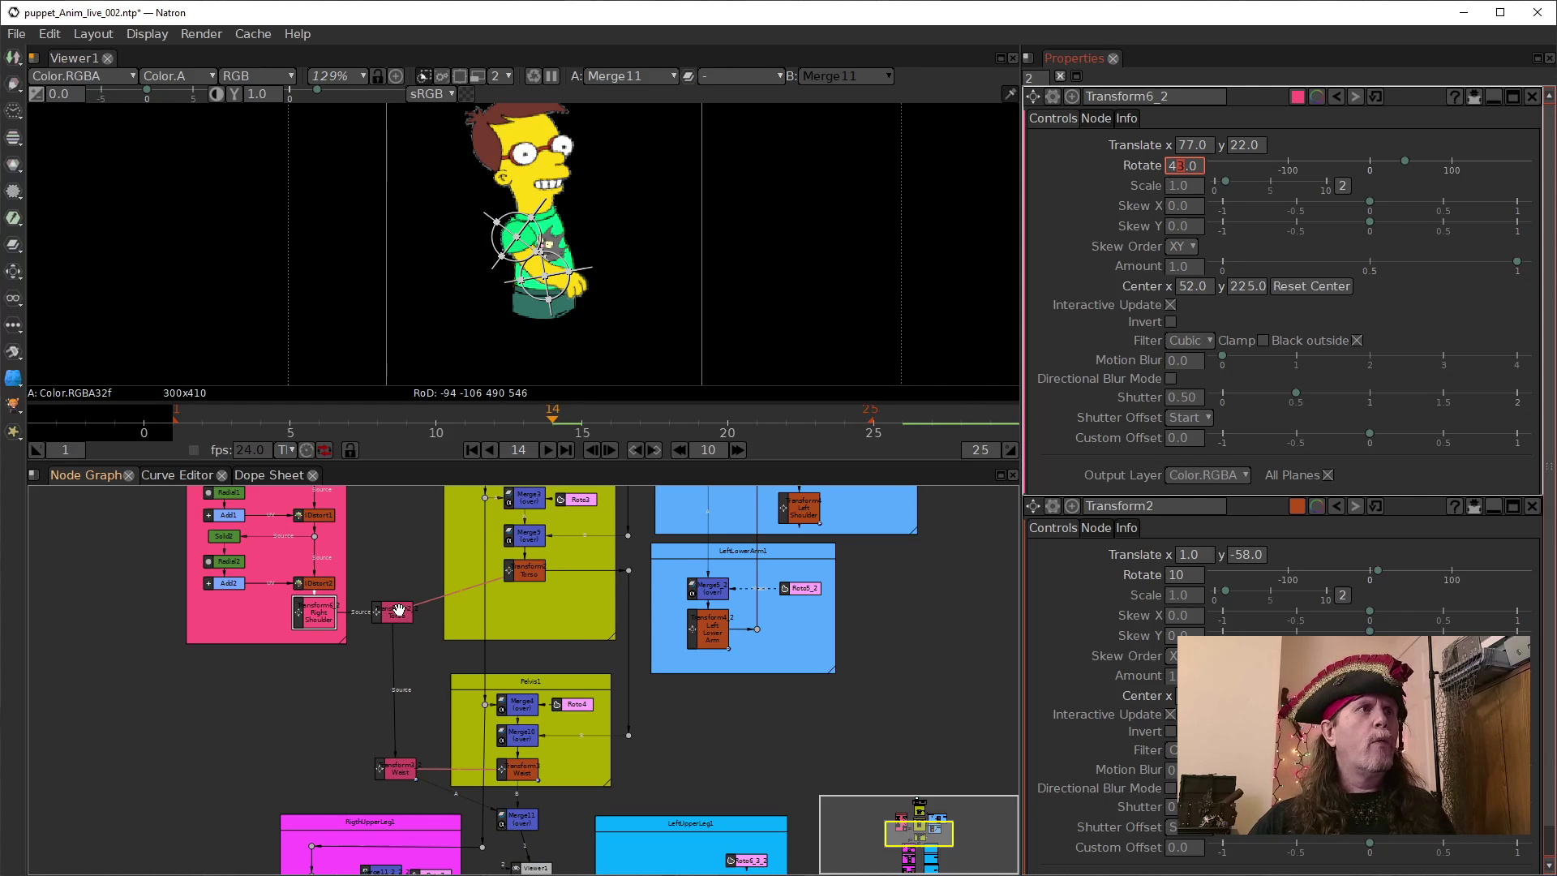
Test the Torso transform with Rotate at -30 and reset it to 0.
double_click(522, 572)
left_click(1186, 188)
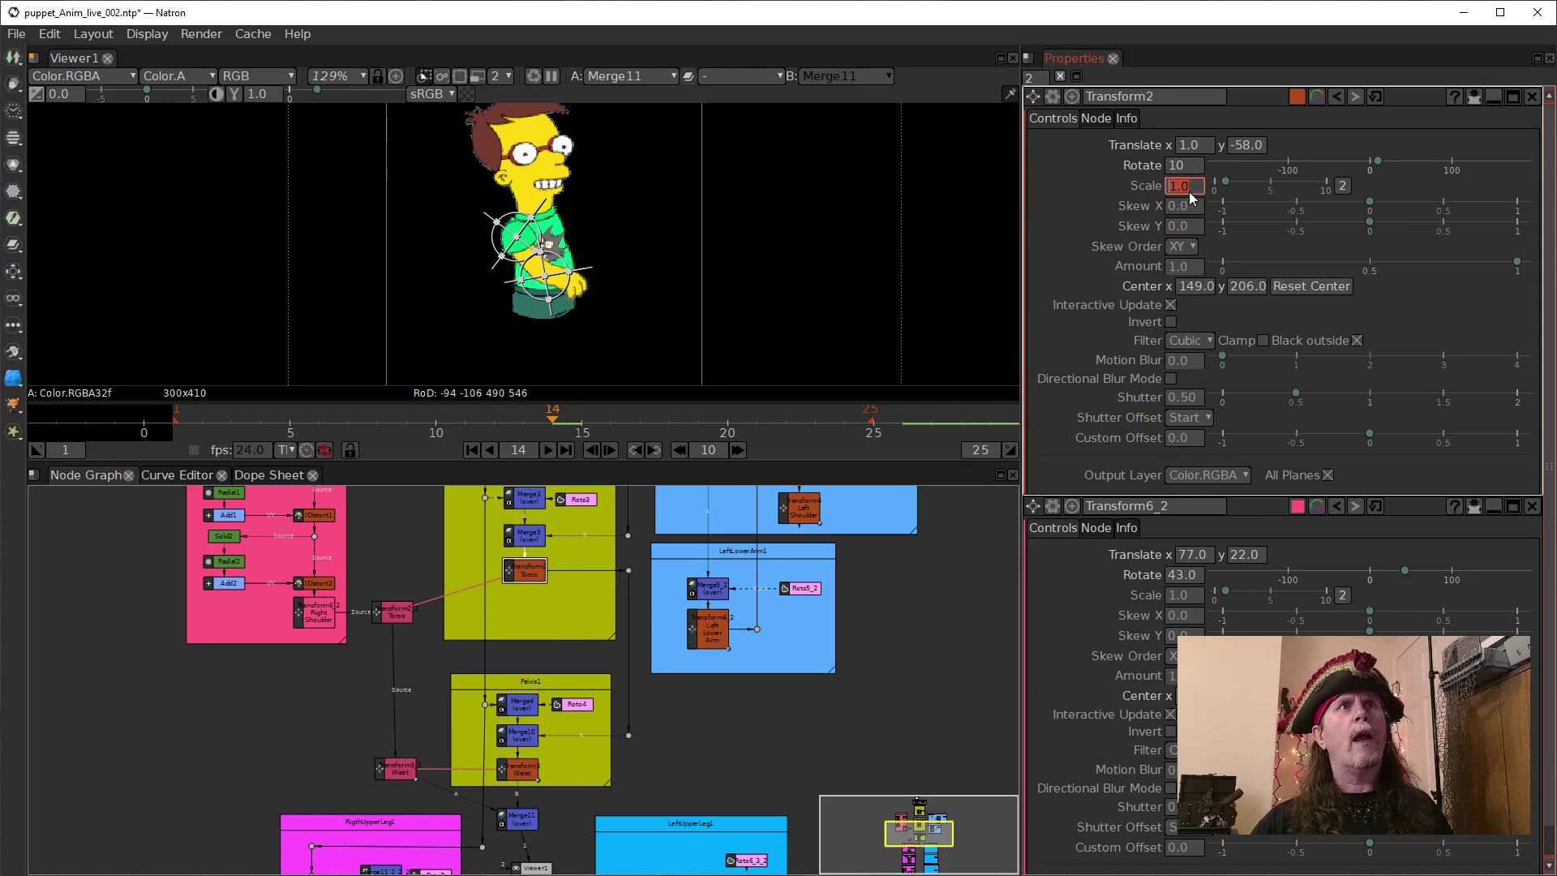
scroll(1173, 170, "down", 20)
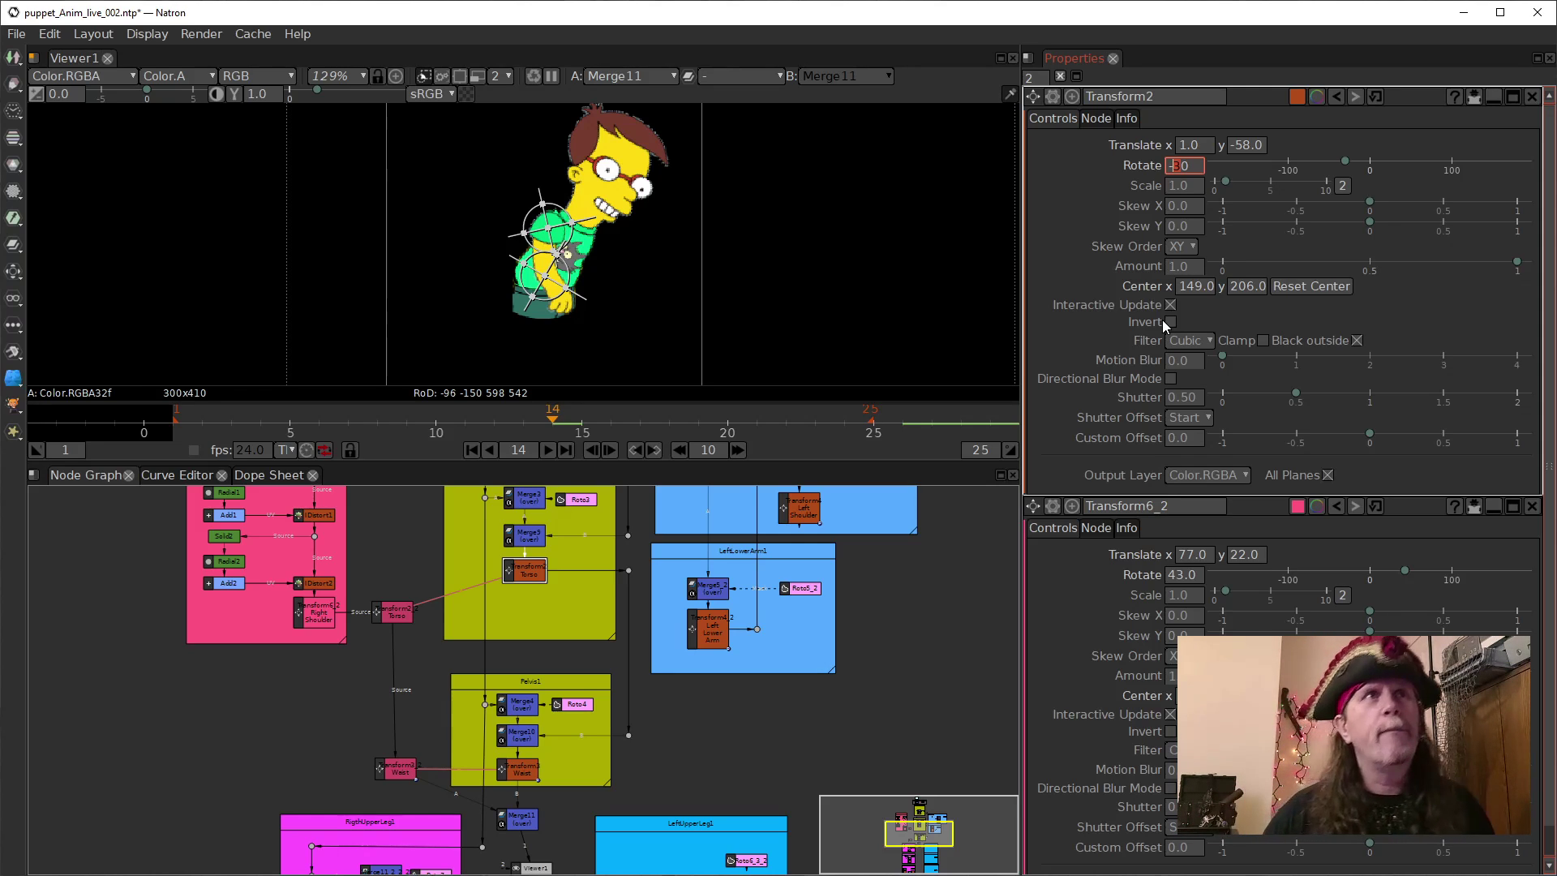
double_click(1186, 166)
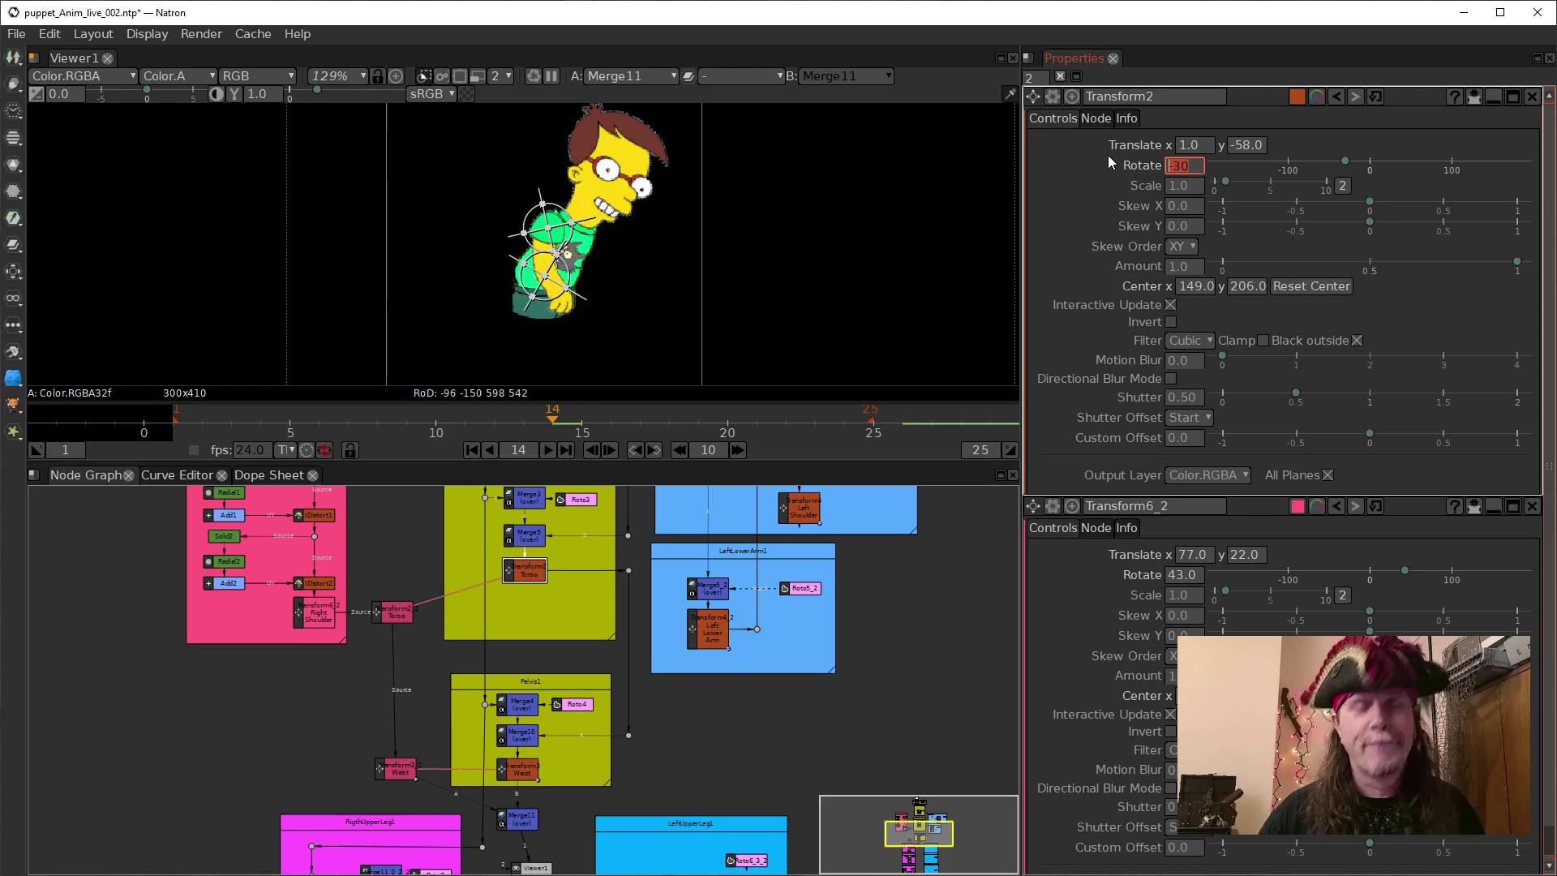
type("0")
key("Return")
Test rotating the Waist transform in Pelvis1 through several angles and reset its Rotate to 0.
left_click(531, 571)
left_click(313, 618)
left_click(497, 762)
left_click_drag(768, 769, 754, 737)
left_click(1180, 165)
scroll(1174, 171, "up", 2)
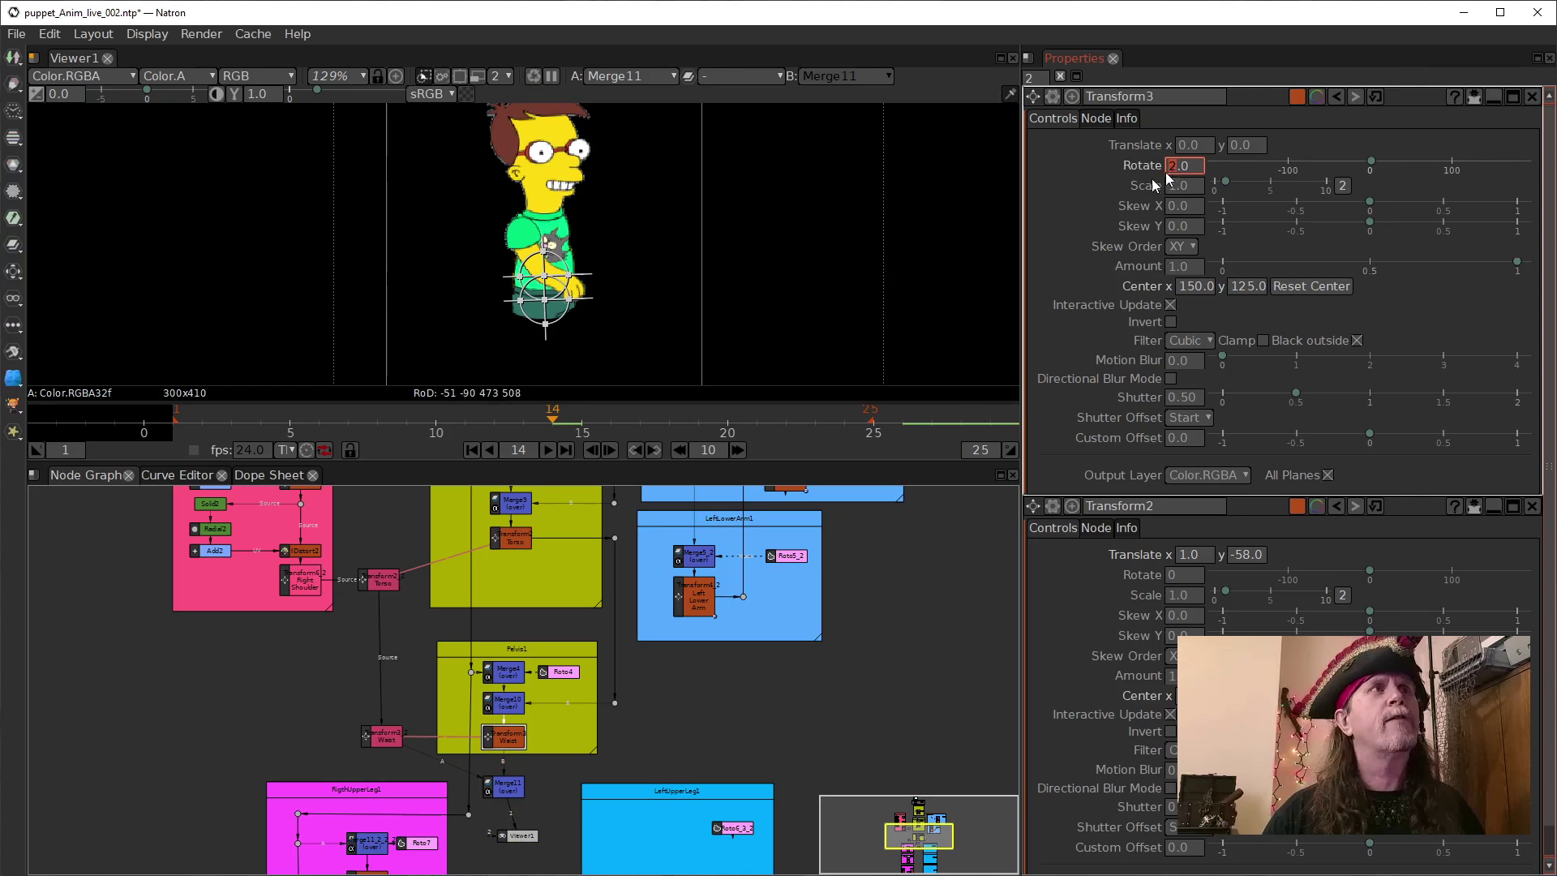
scroll(1174, 171, "up", 17)
scroll(1173, 171, "down", 13)
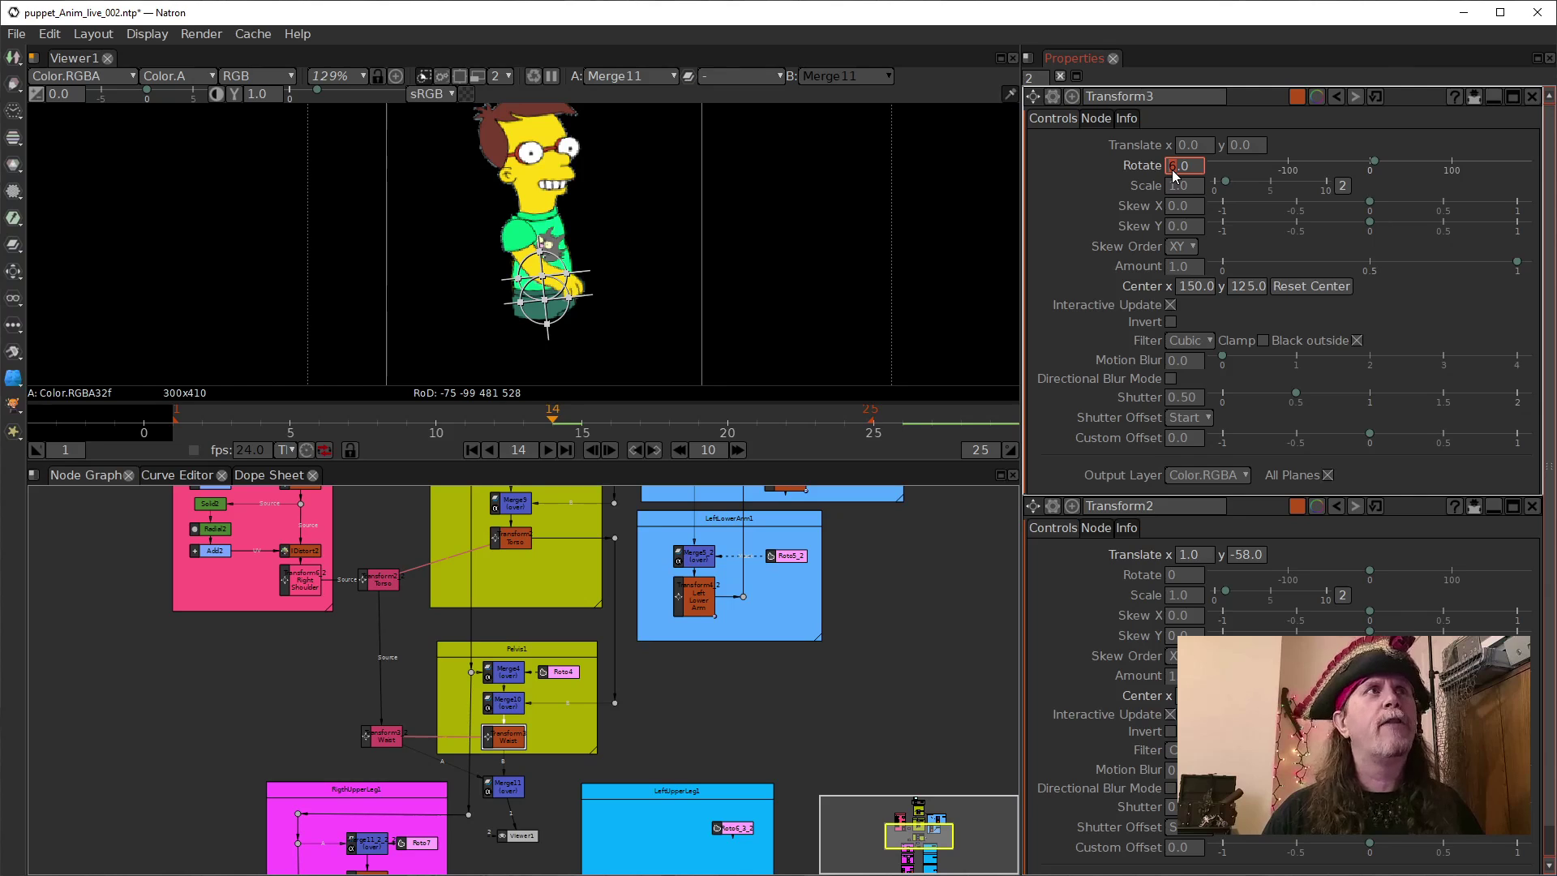
scroll(1174, 173, "down", 18)
scroll(1174, 171, "up", 20)
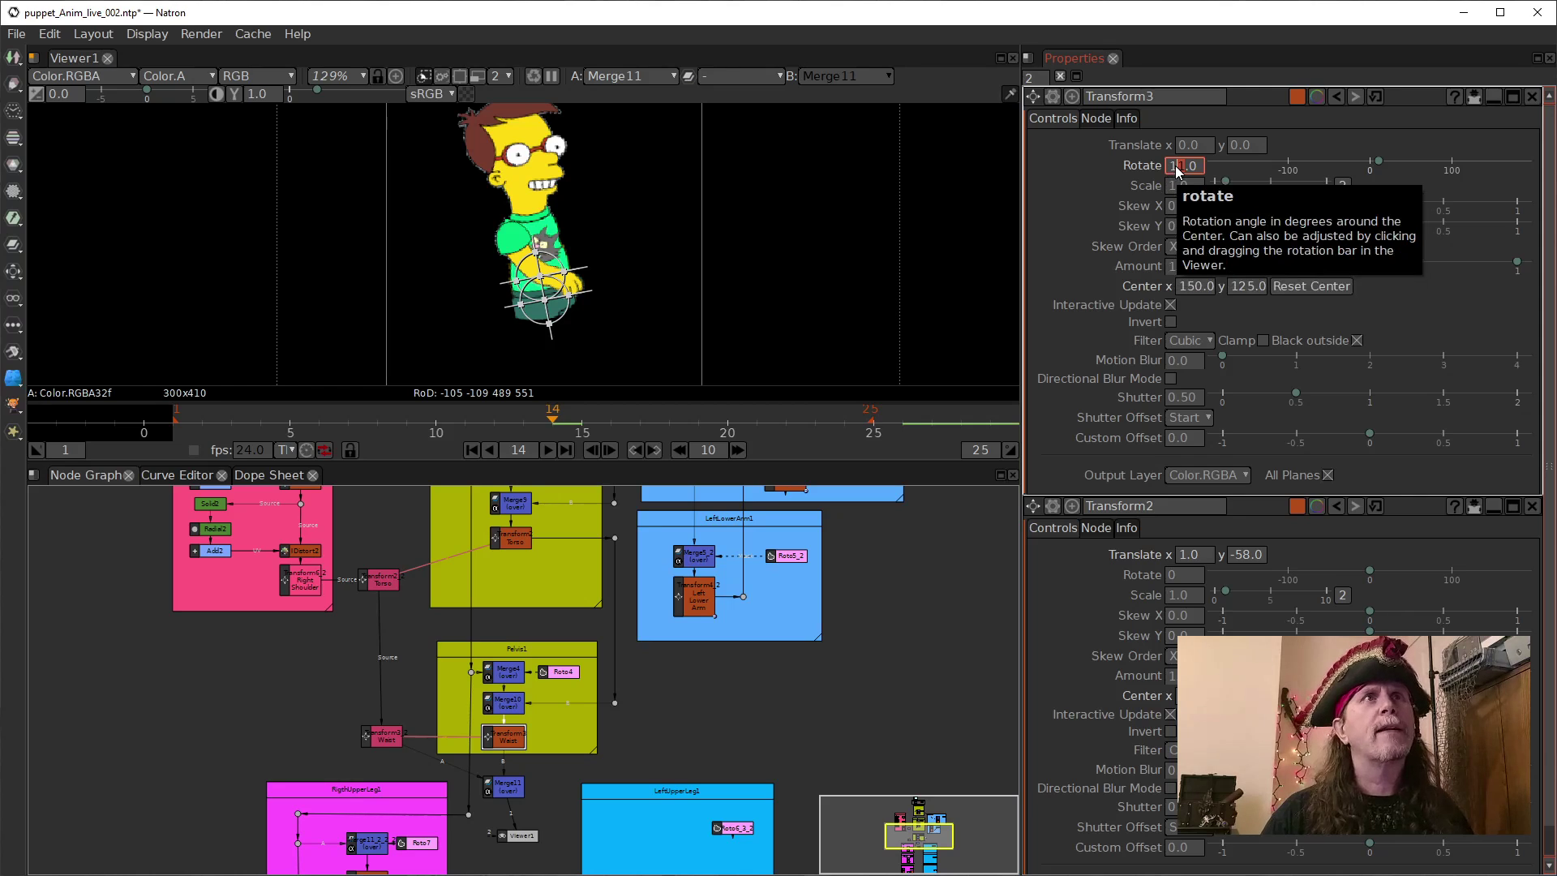
type("0")
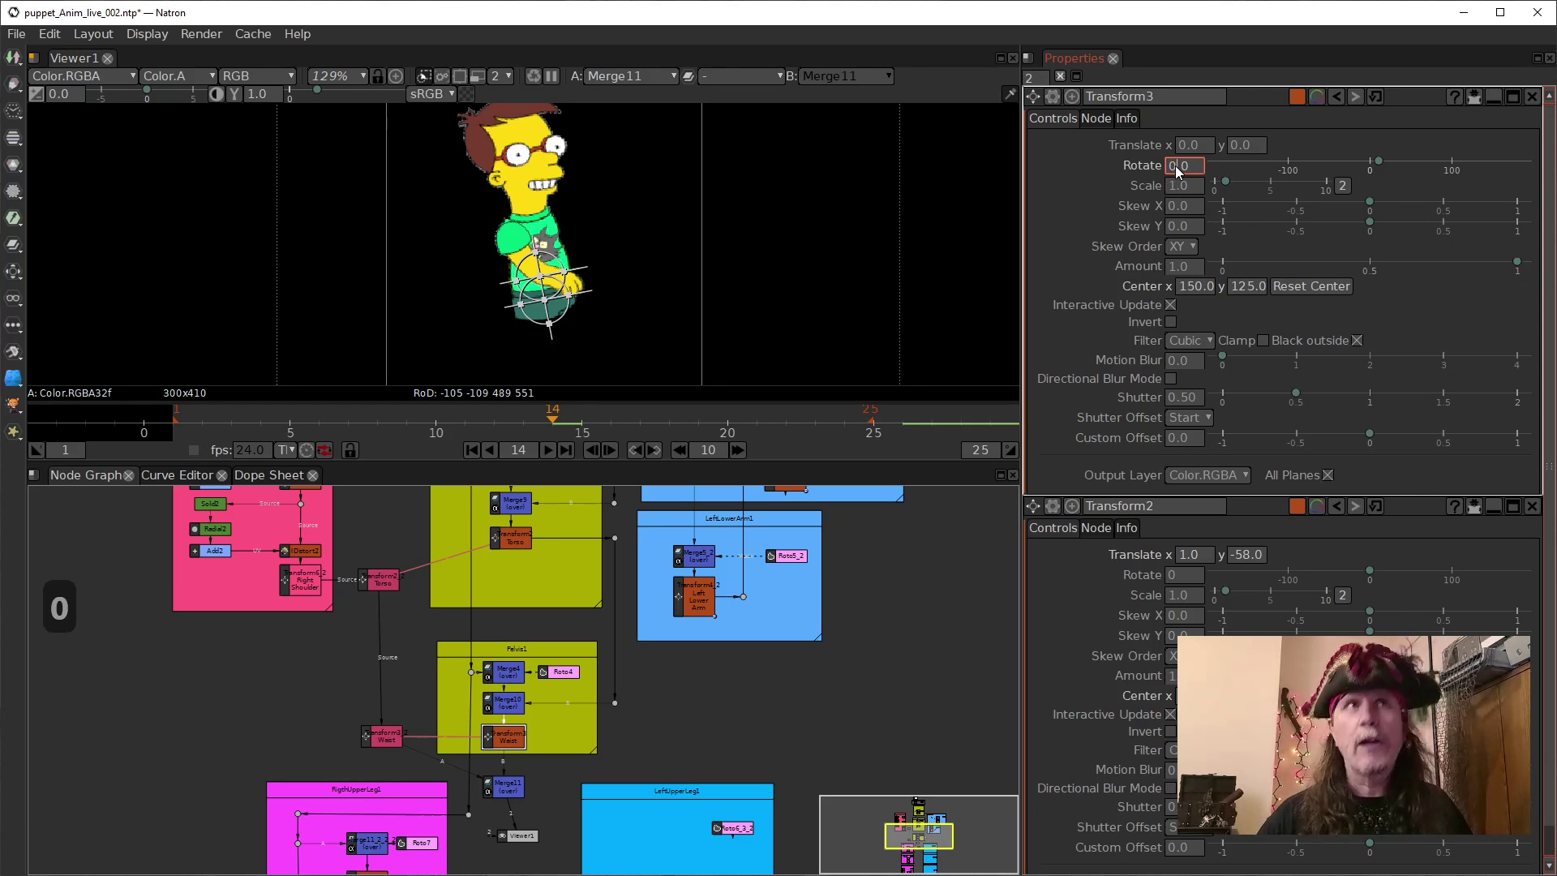
key("Return")
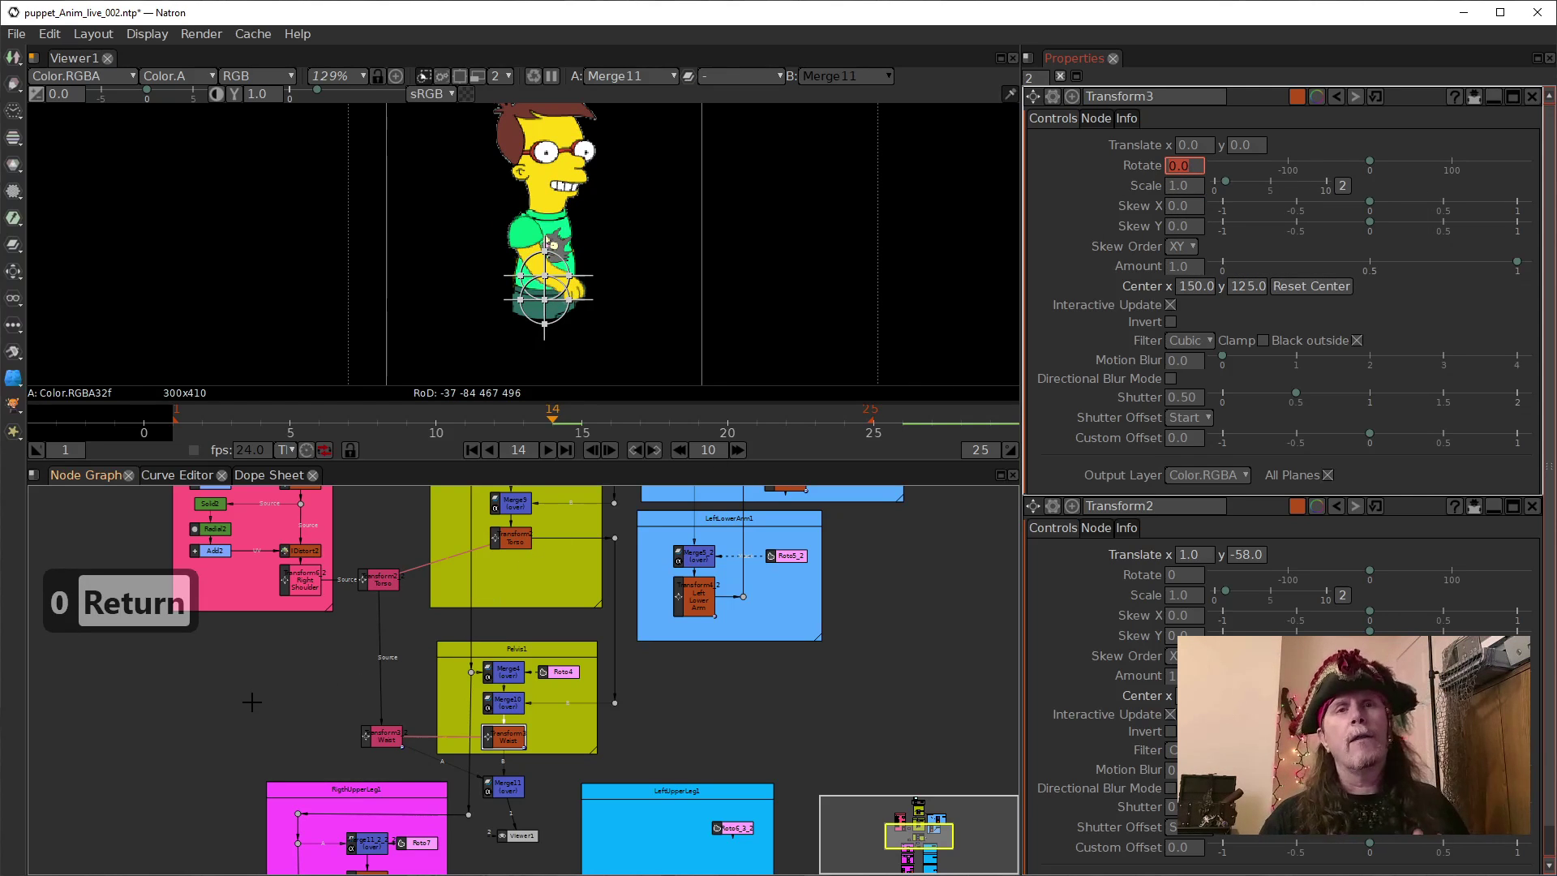
Widen the LeftLowerArm1 backdrop to match the backdrop above it and move Roto5_2 farther away from Merge5_2.
double_click(303, 586)
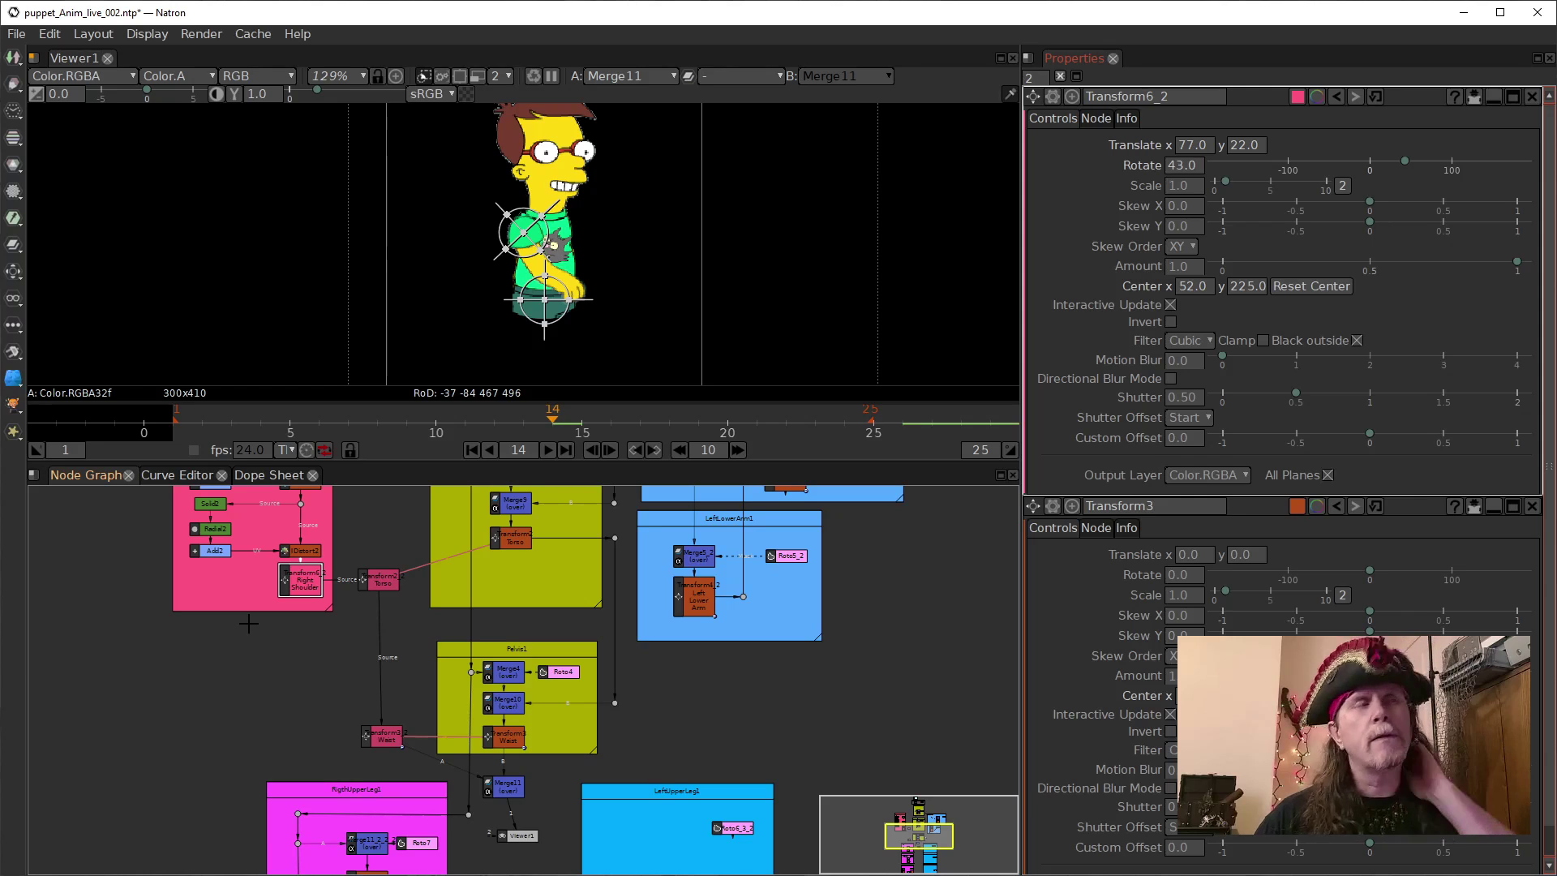
left_click_drag(771, 705, 593, 787)
left_click_drag(726, 666, 743, 633)
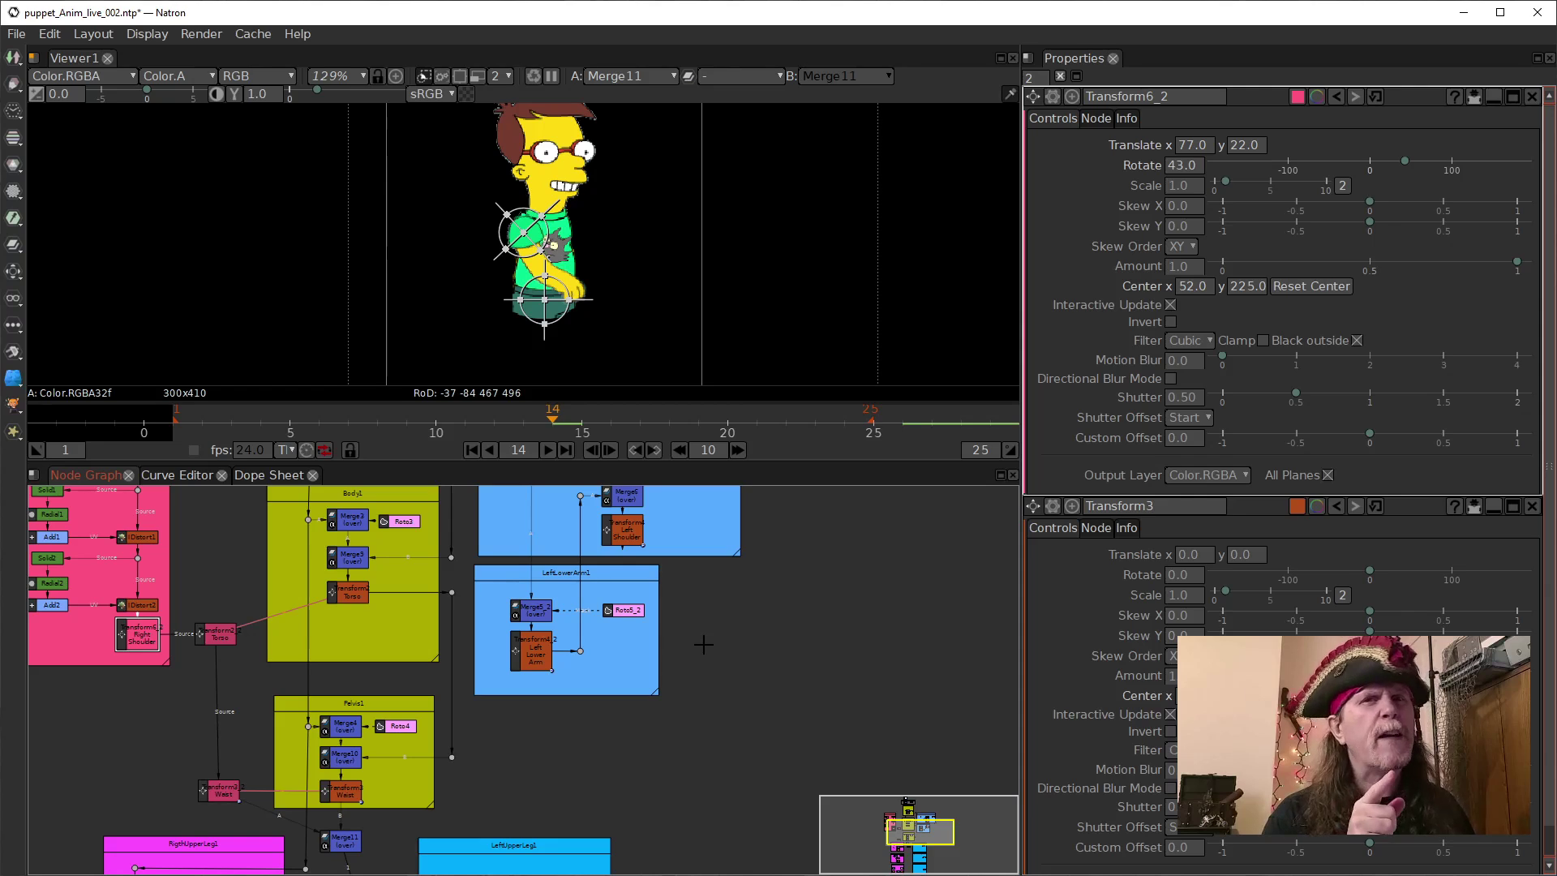
left_click(637, 530)
mouse_move(742, 764)
left_mouse_down()
mouse_move(772, 664)
mouse_move(756, 783)
left_mouse_up()
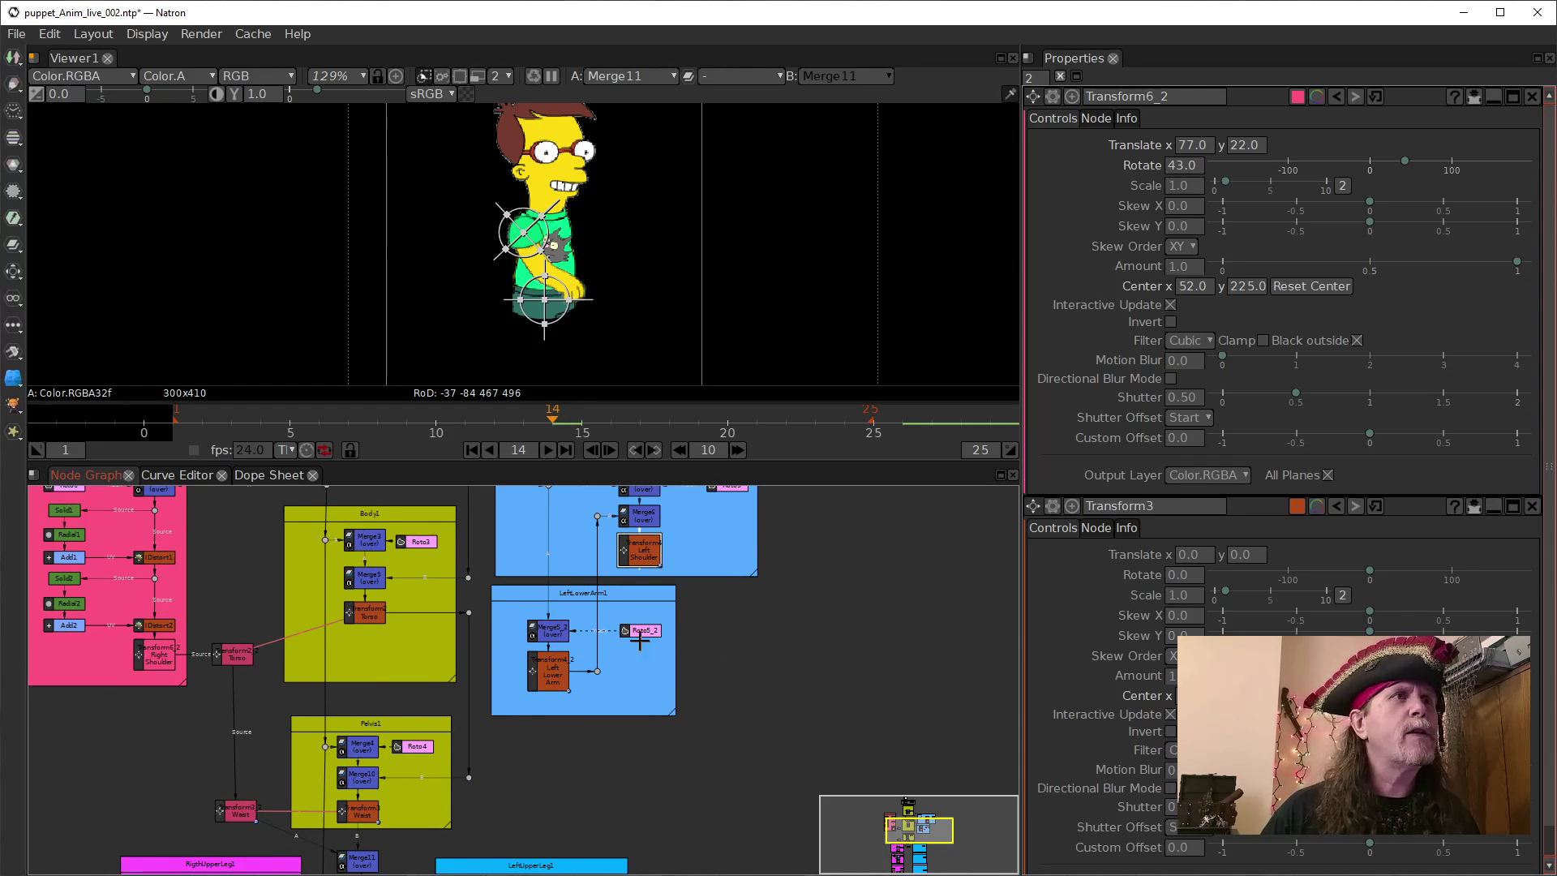
left_click_drag(673, 711, 759, 733)
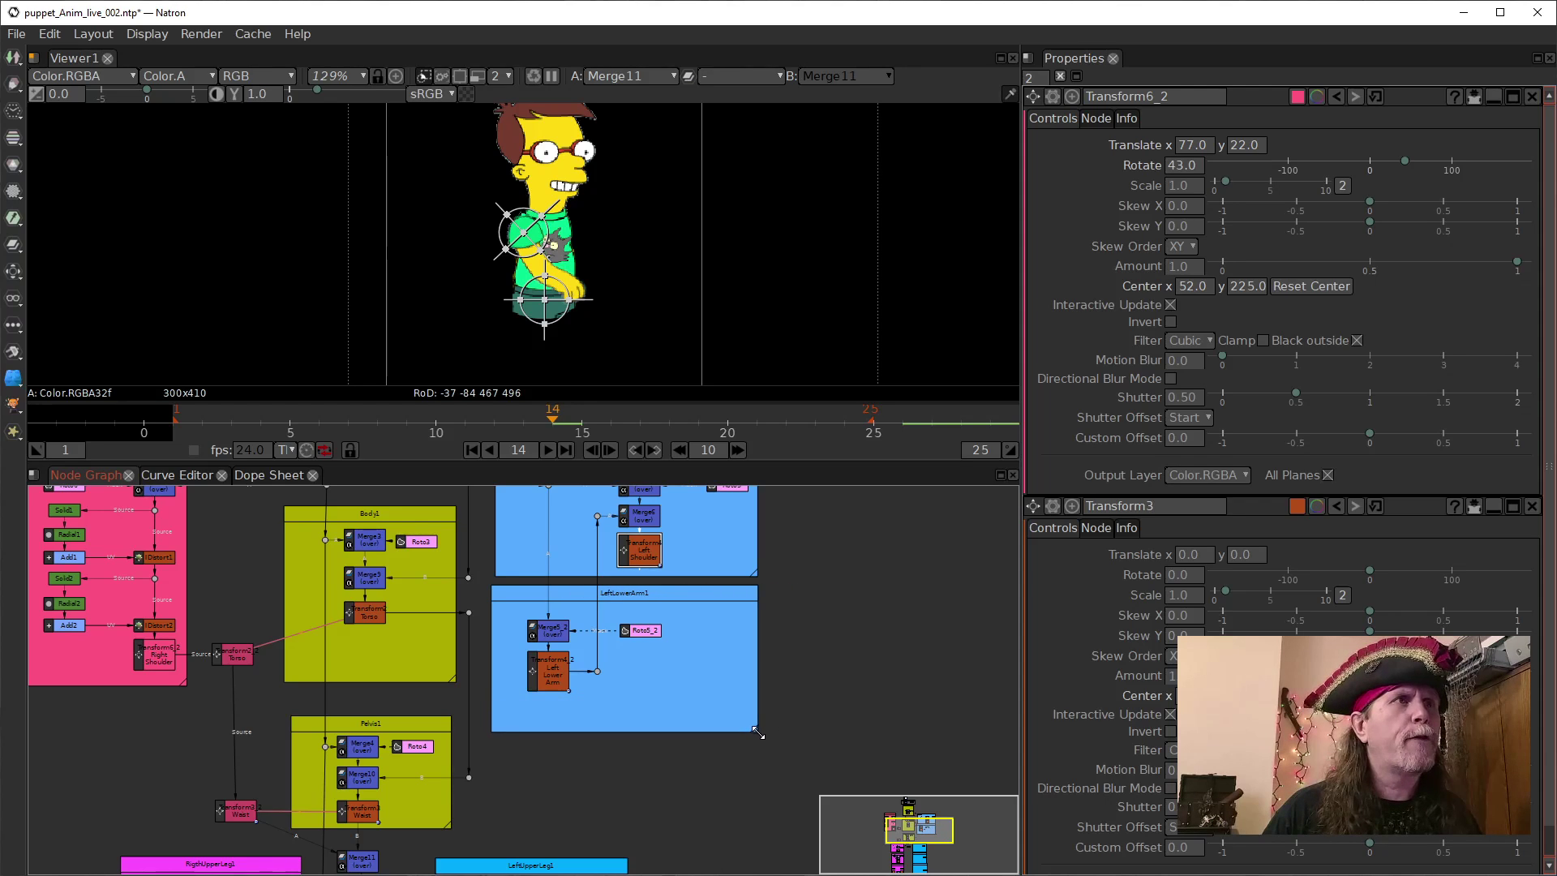
left_click_drag(643, 630, 727, 630)
Open the Left Shoulder transform's properties.
double_click(641, 556)
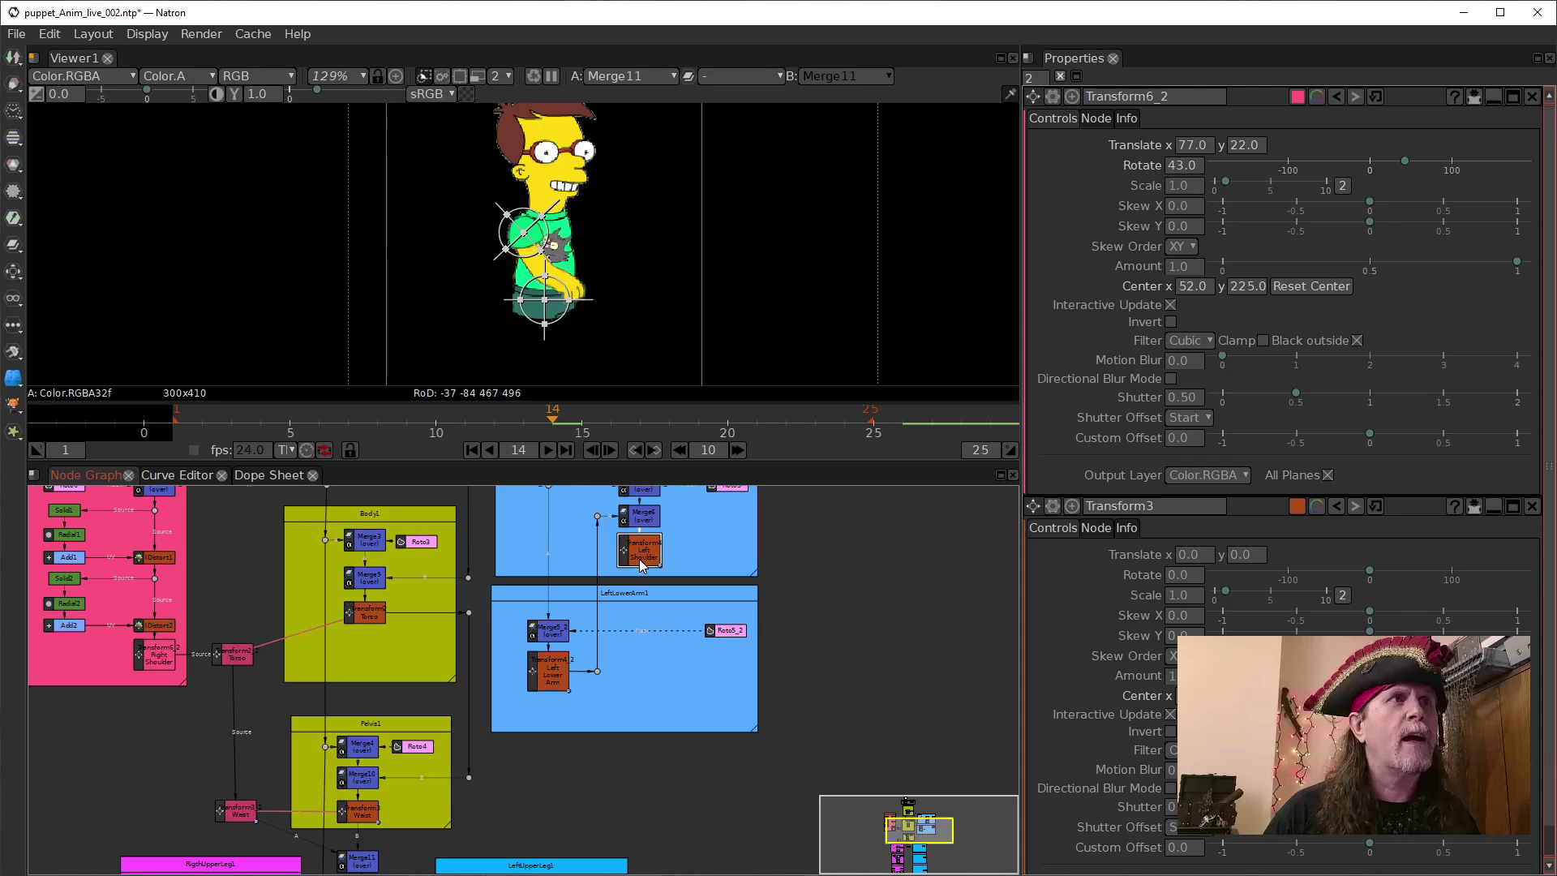
mouse_move(711, 754)
left_mouse_down()
mouse_move(722, 713)
mouse_move(716, 741)
left_mouse_up()
left_click_drag(616, 761, 657, 759)
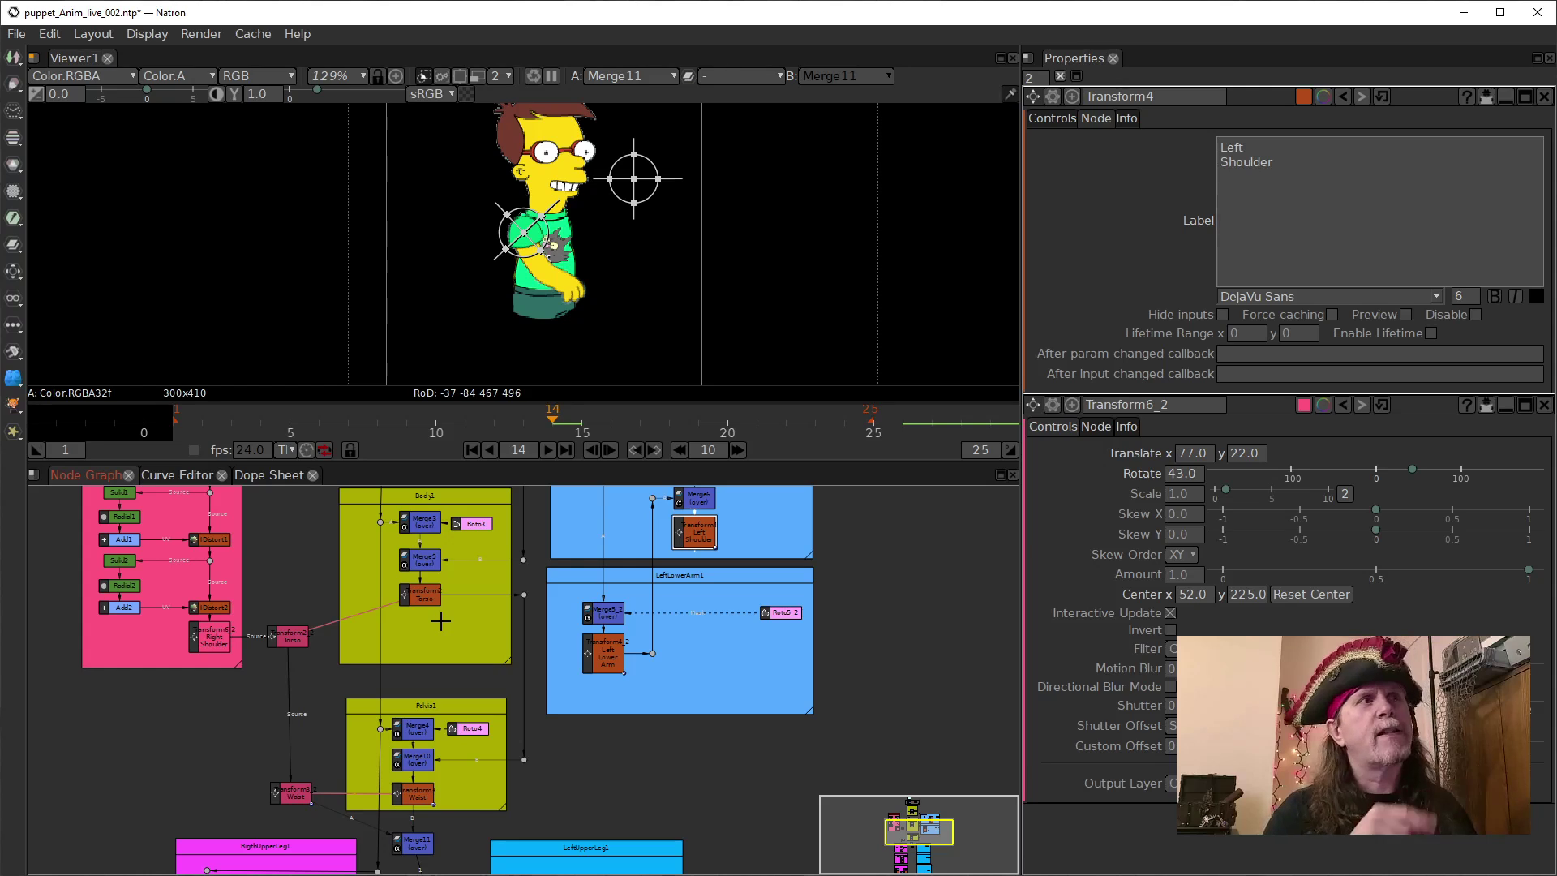
Open the Torso transform's properties and try to clone that node.
left_click(417, 593)
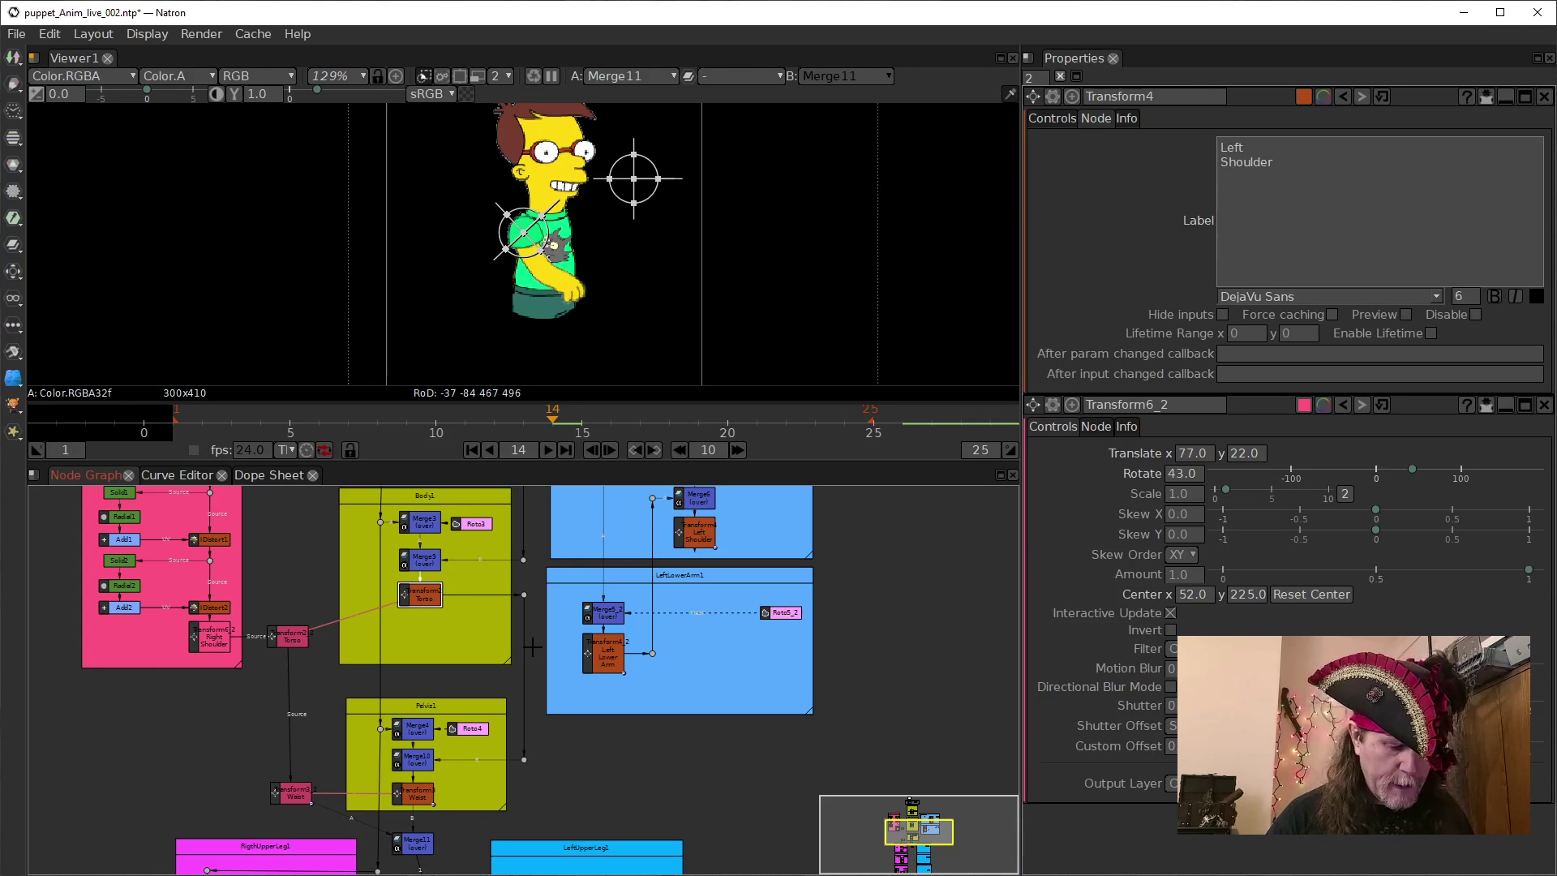
key("alt")
scroll(438, 623, "up", 5)
double_click(417, 570)
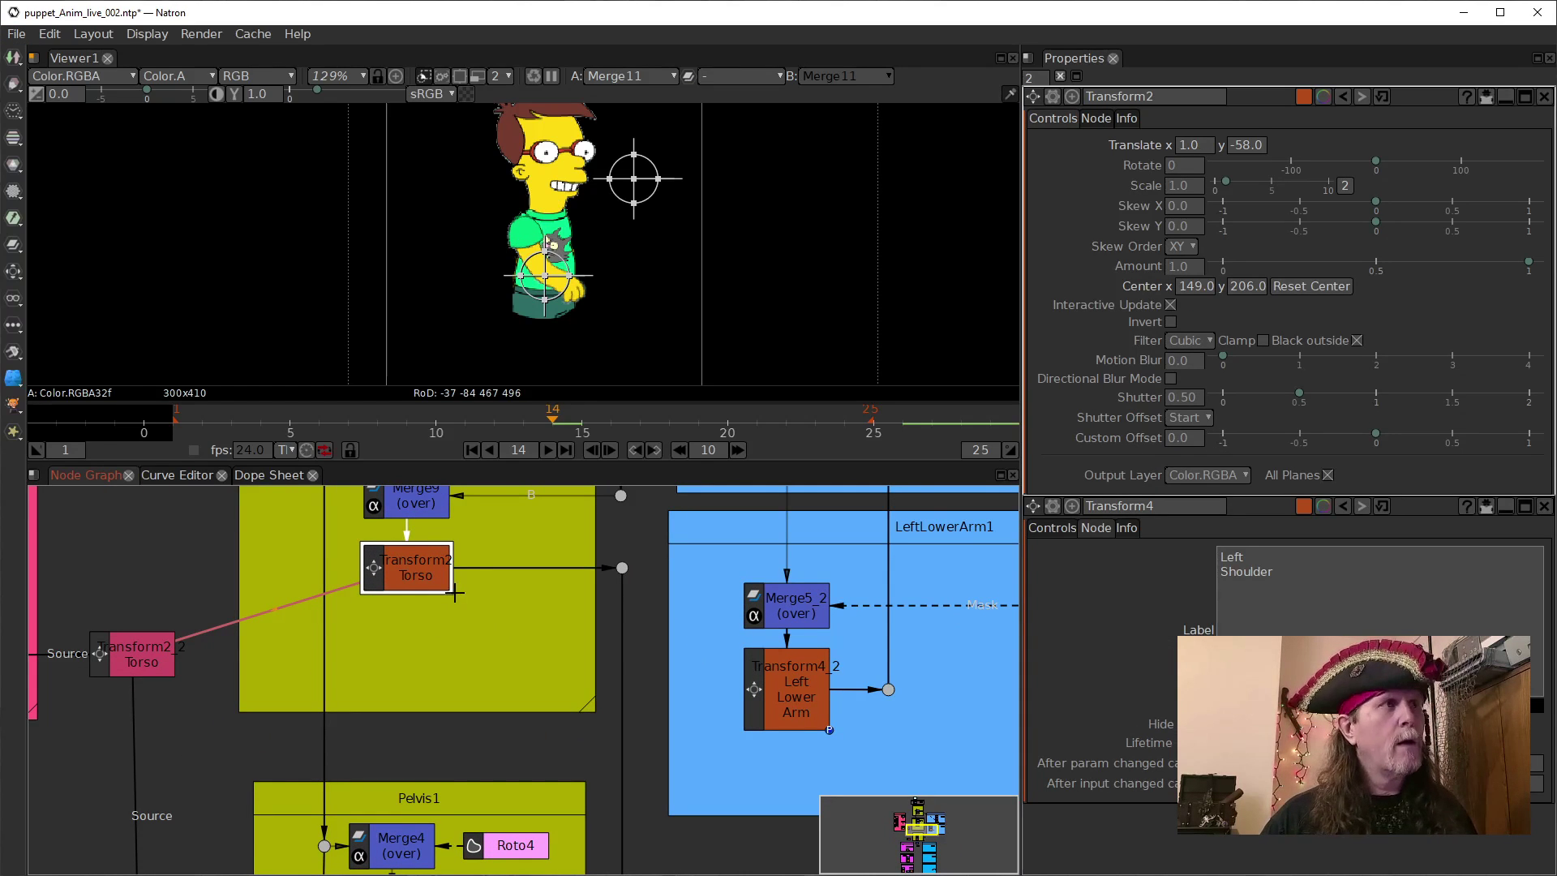
key("k")
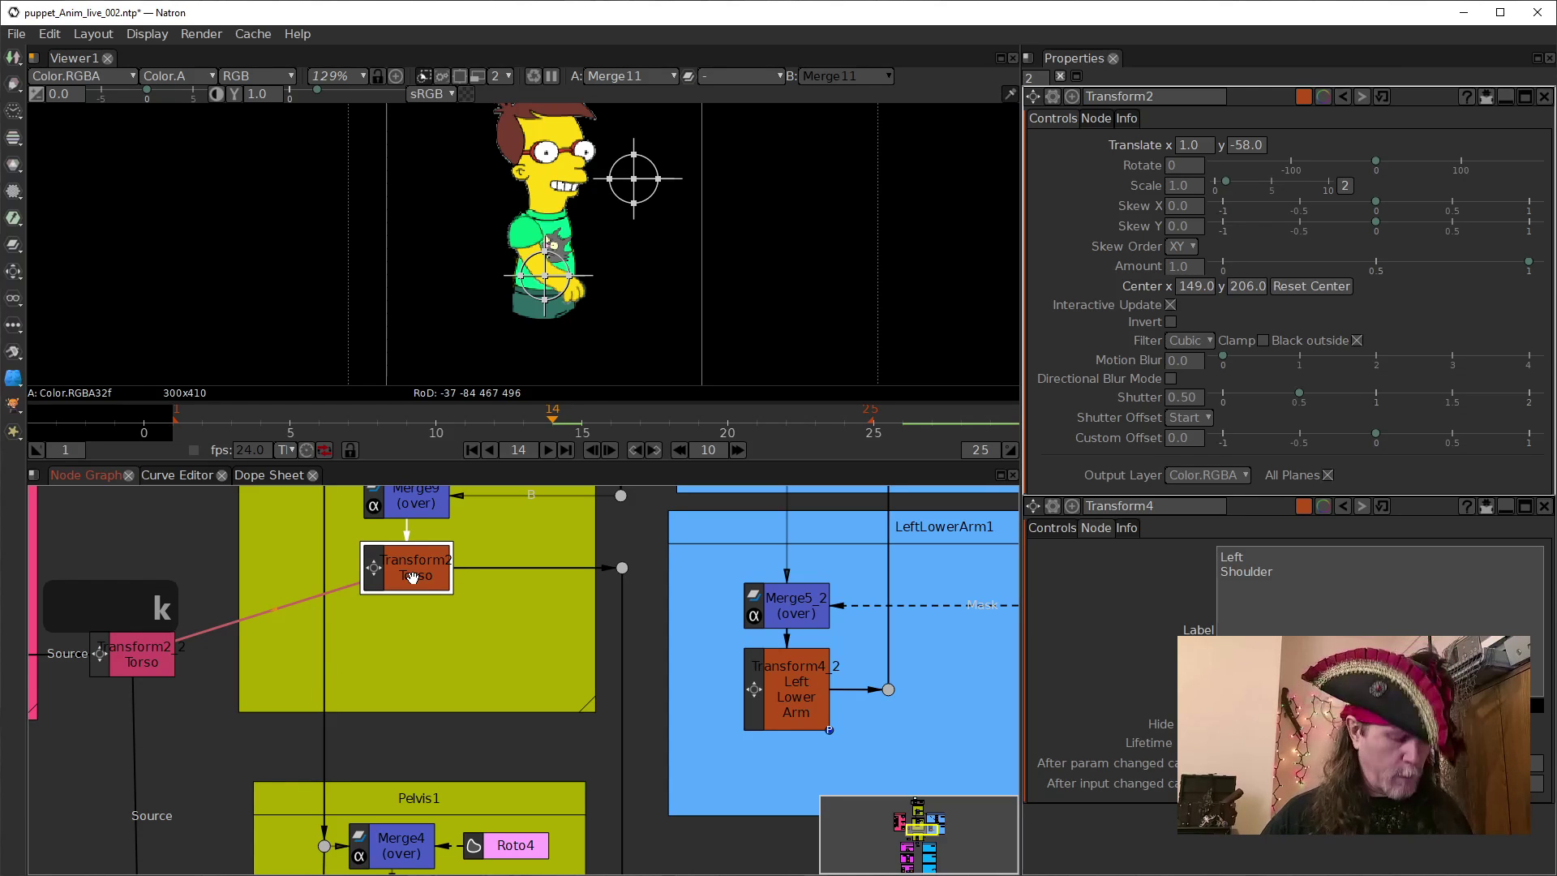
scroll(415, 576, "down", 3)
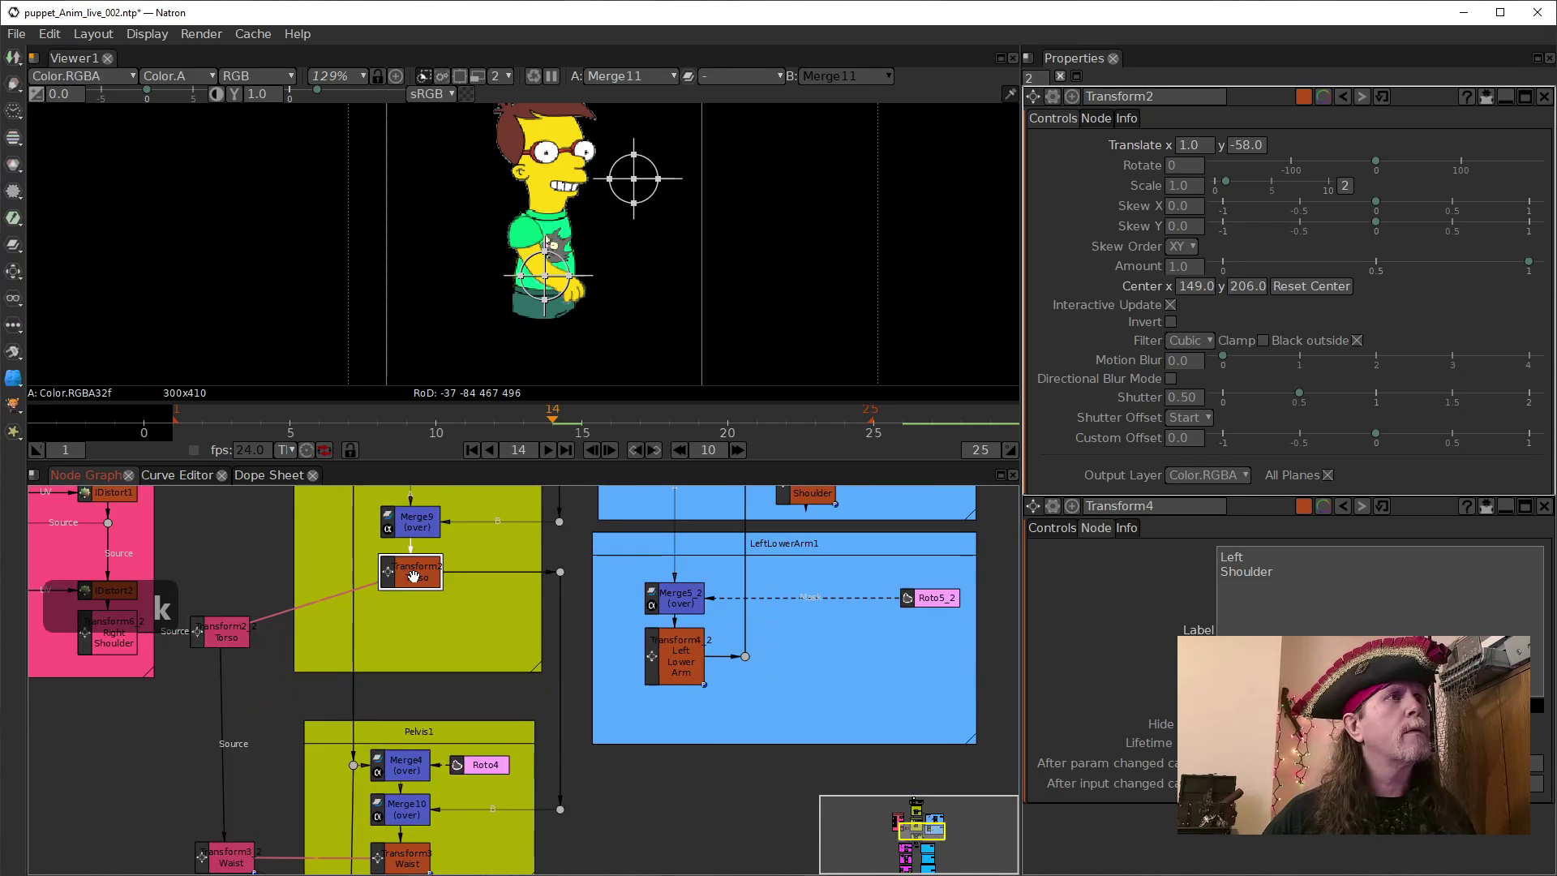
key("alt")
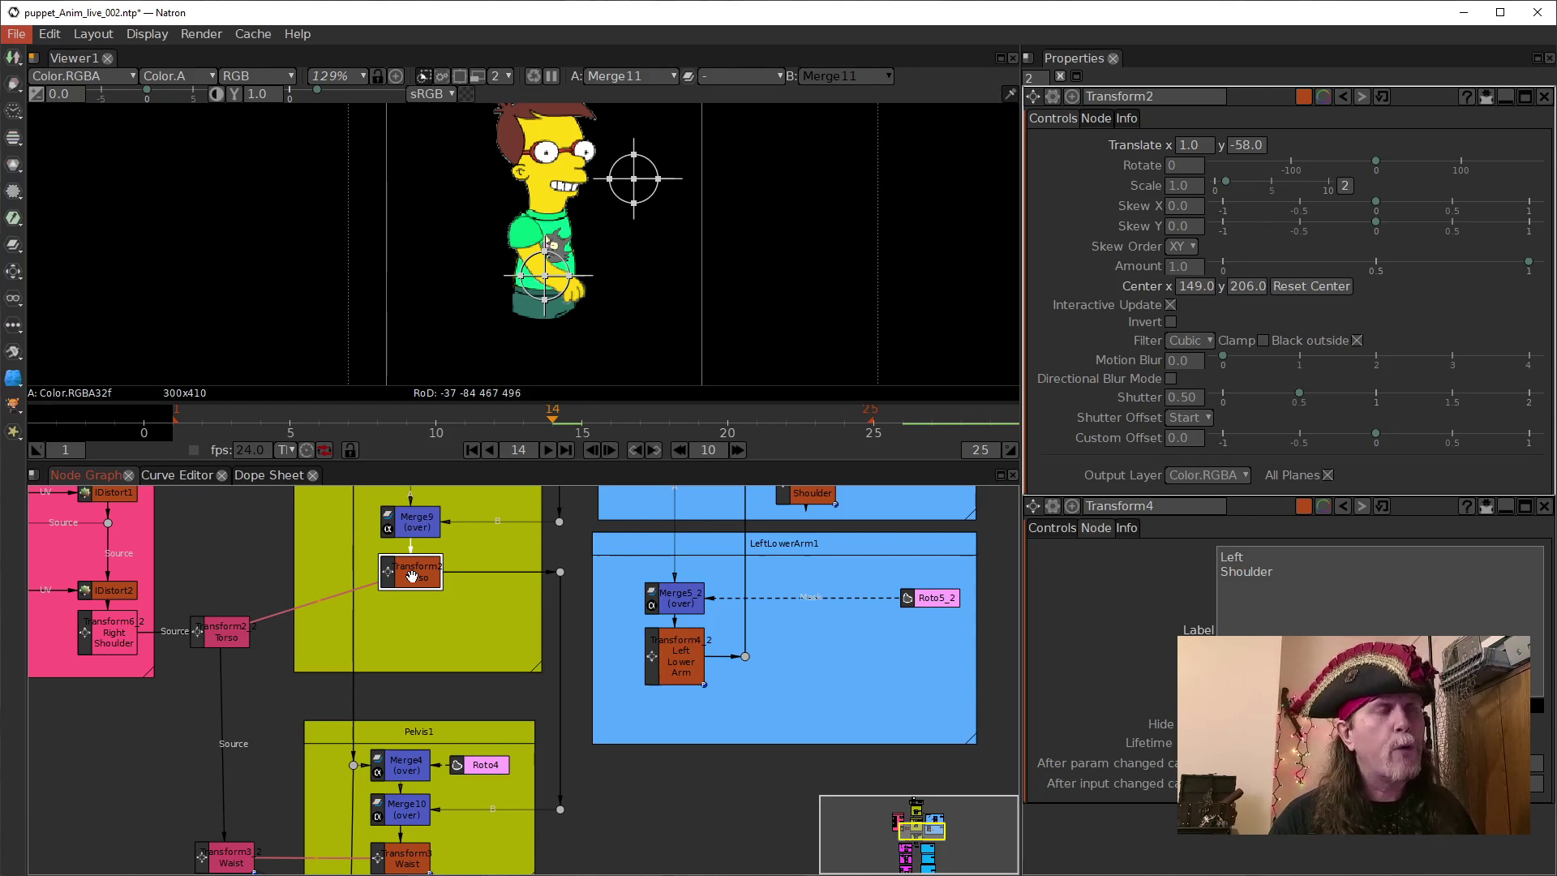
key("alt+k")
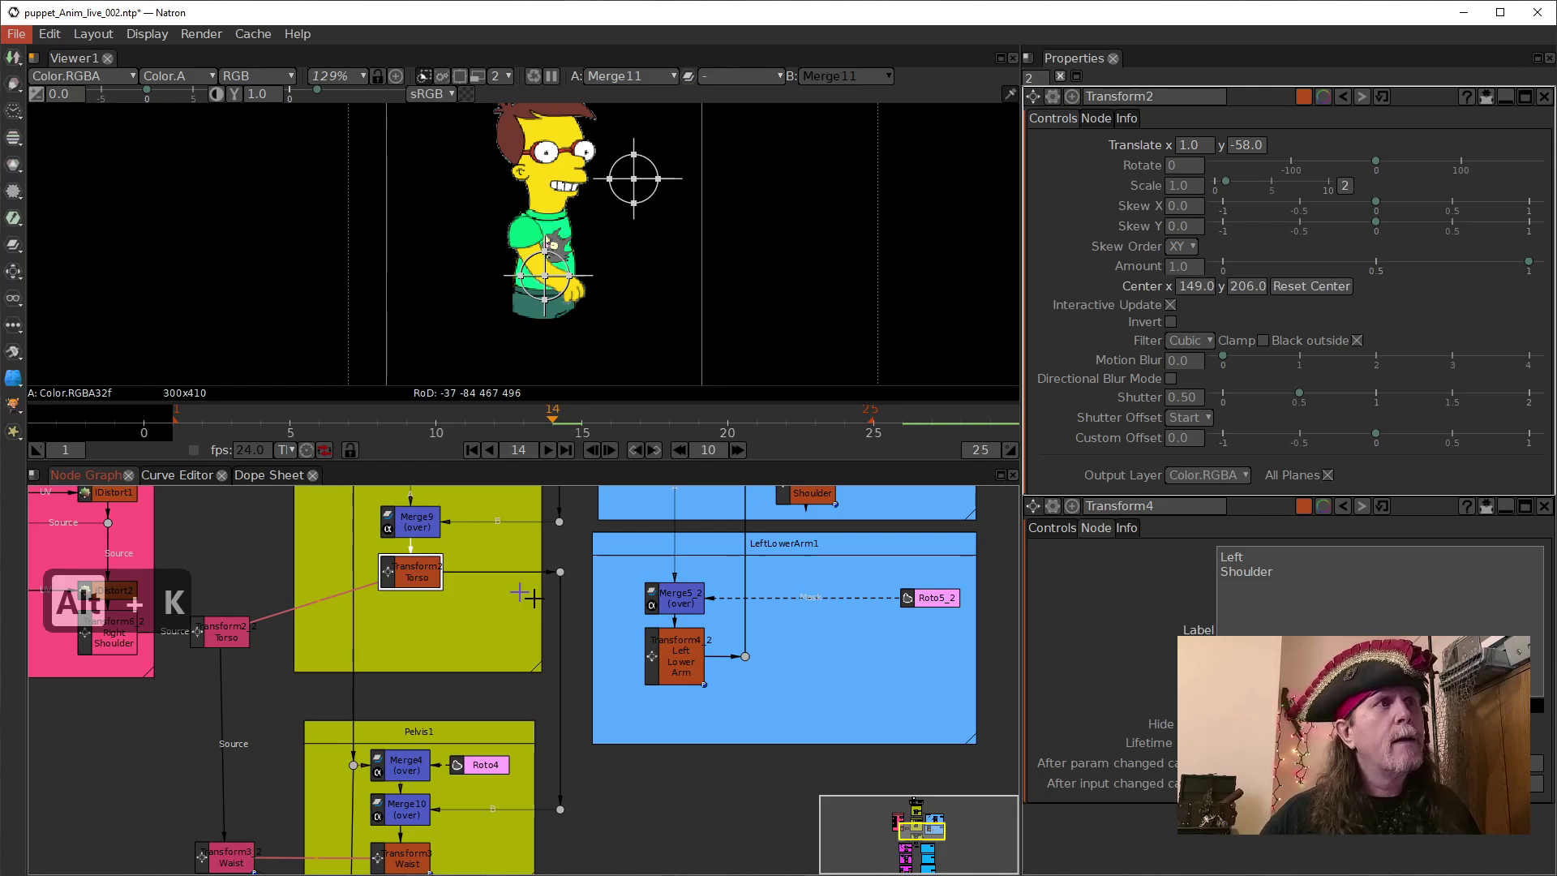
Clone the Torso transform in the Body1 group.
scroll(411, 575, "down", 2)
left_click_drag(460, 589, 464, 619)
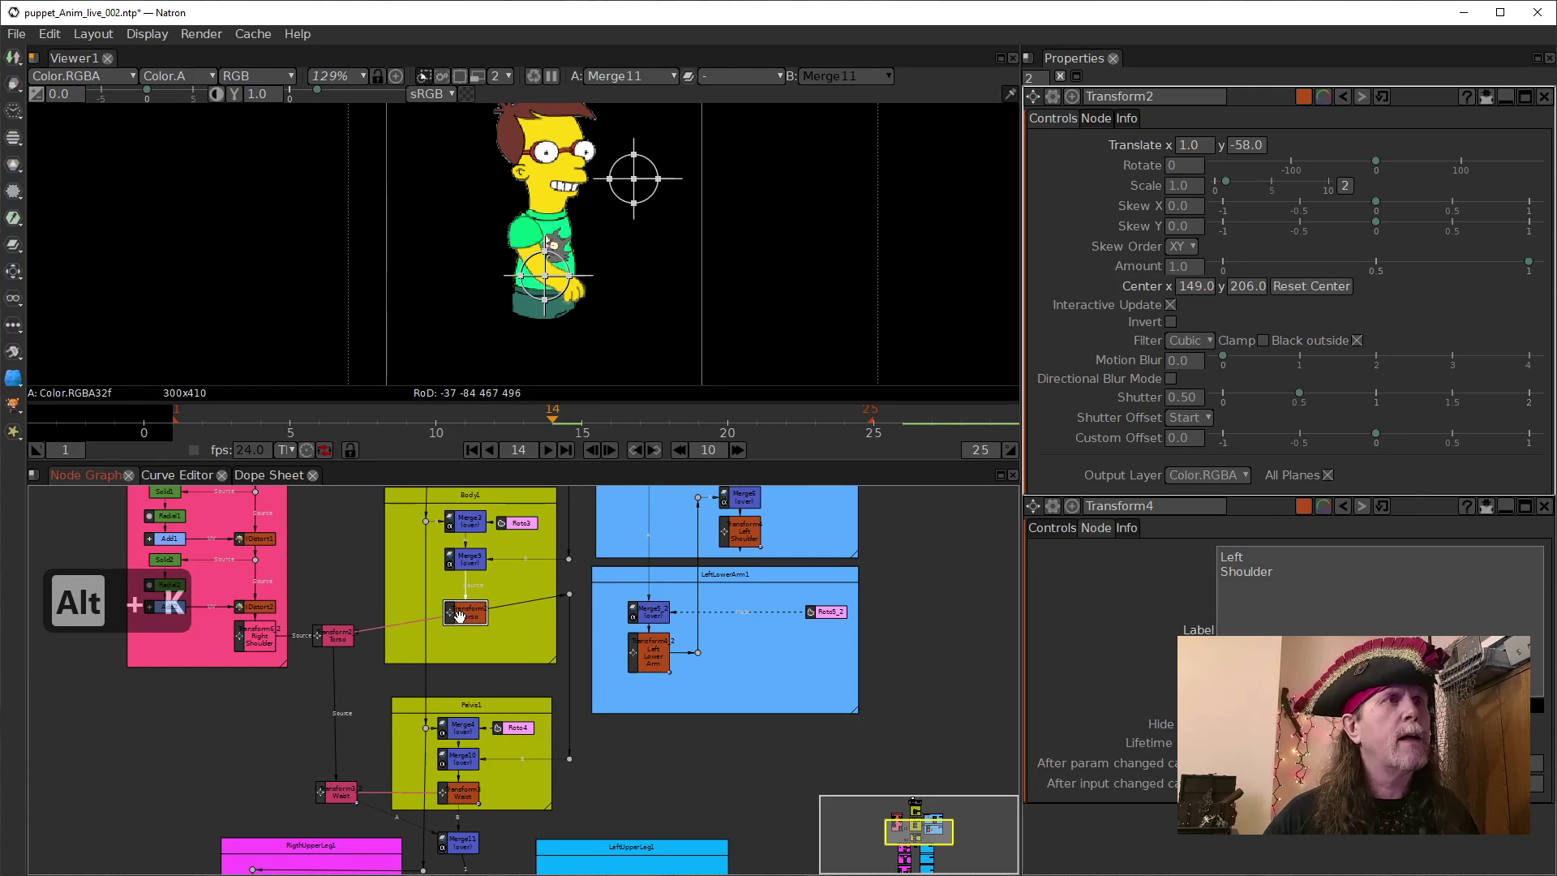
key("alt")
key("alt+k")
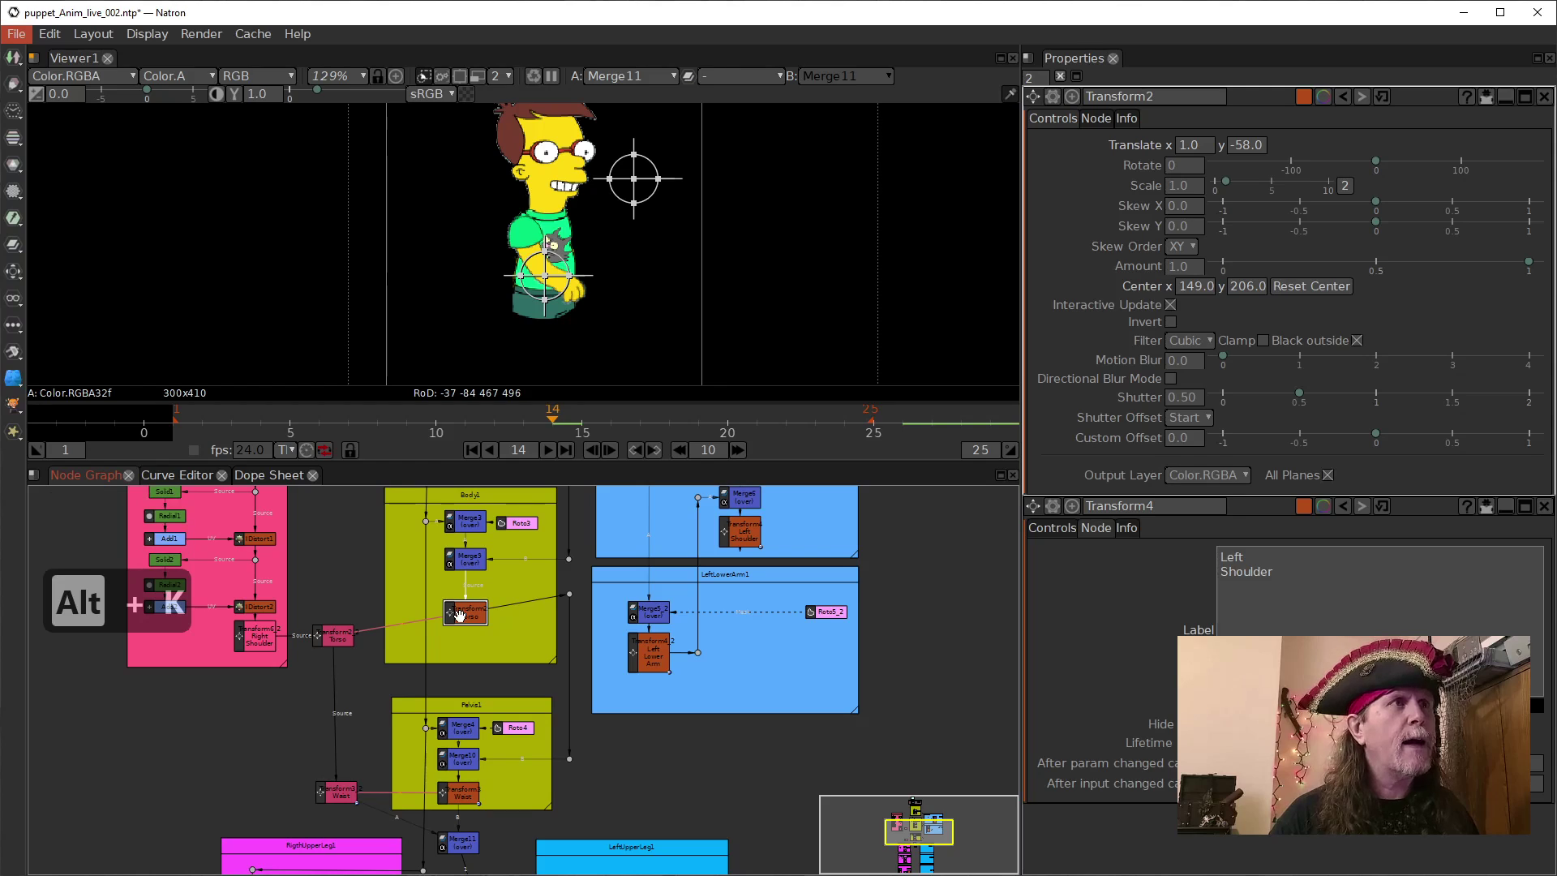
left_click_drag(486, 621, 453, 628)
left_click_drag(333, 635, 333, 649)
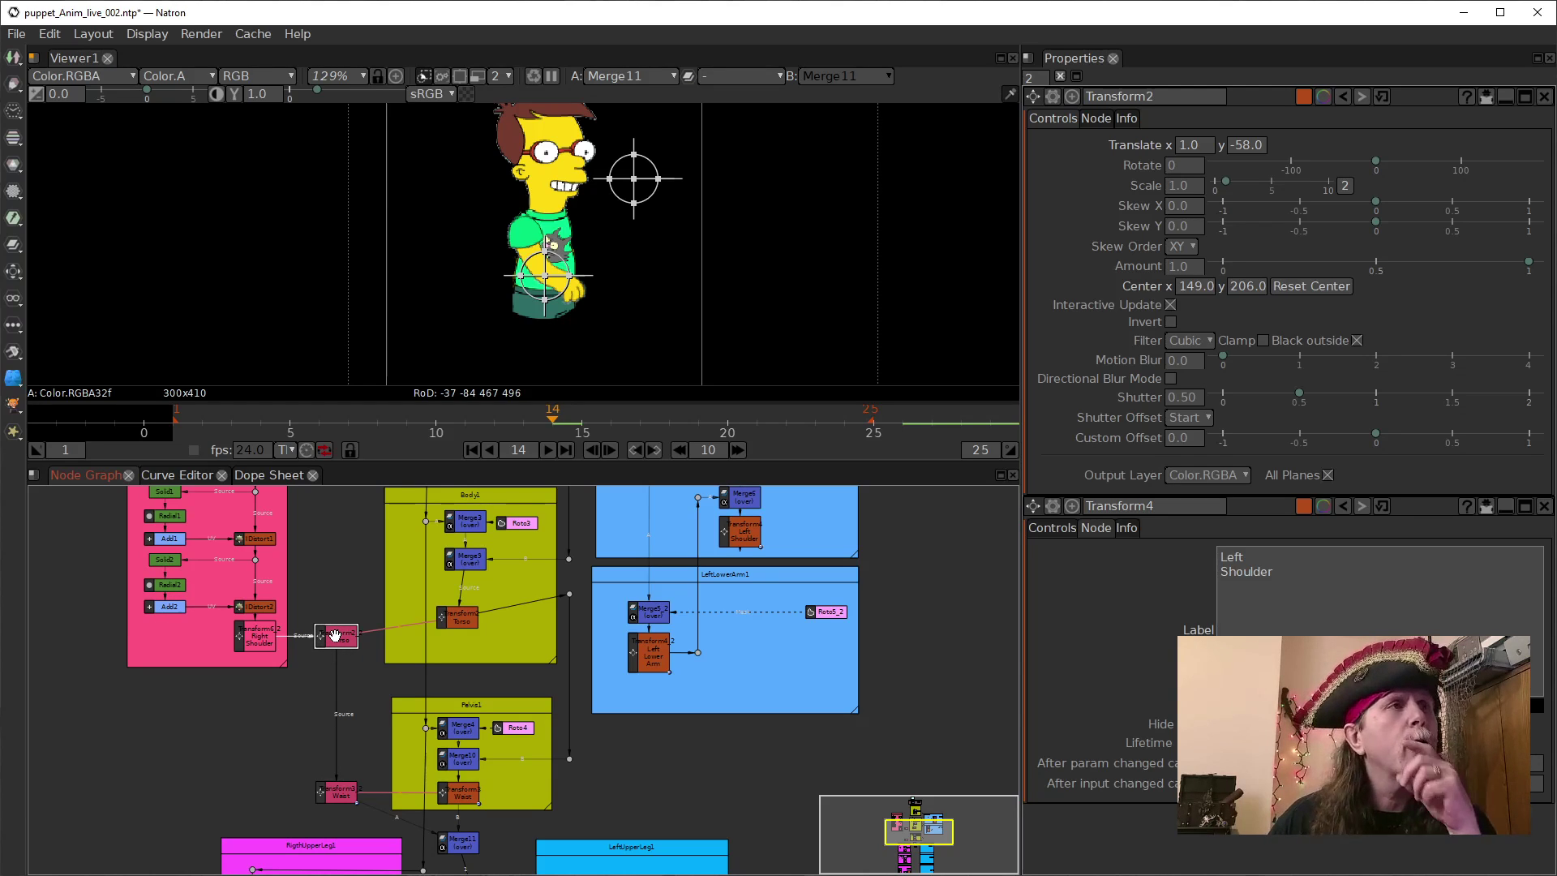
mouse_move(459, 619)
left_mouse_down()
mouse_move(488, 620)
mouse_move(466, 621)
left_mouse_up()
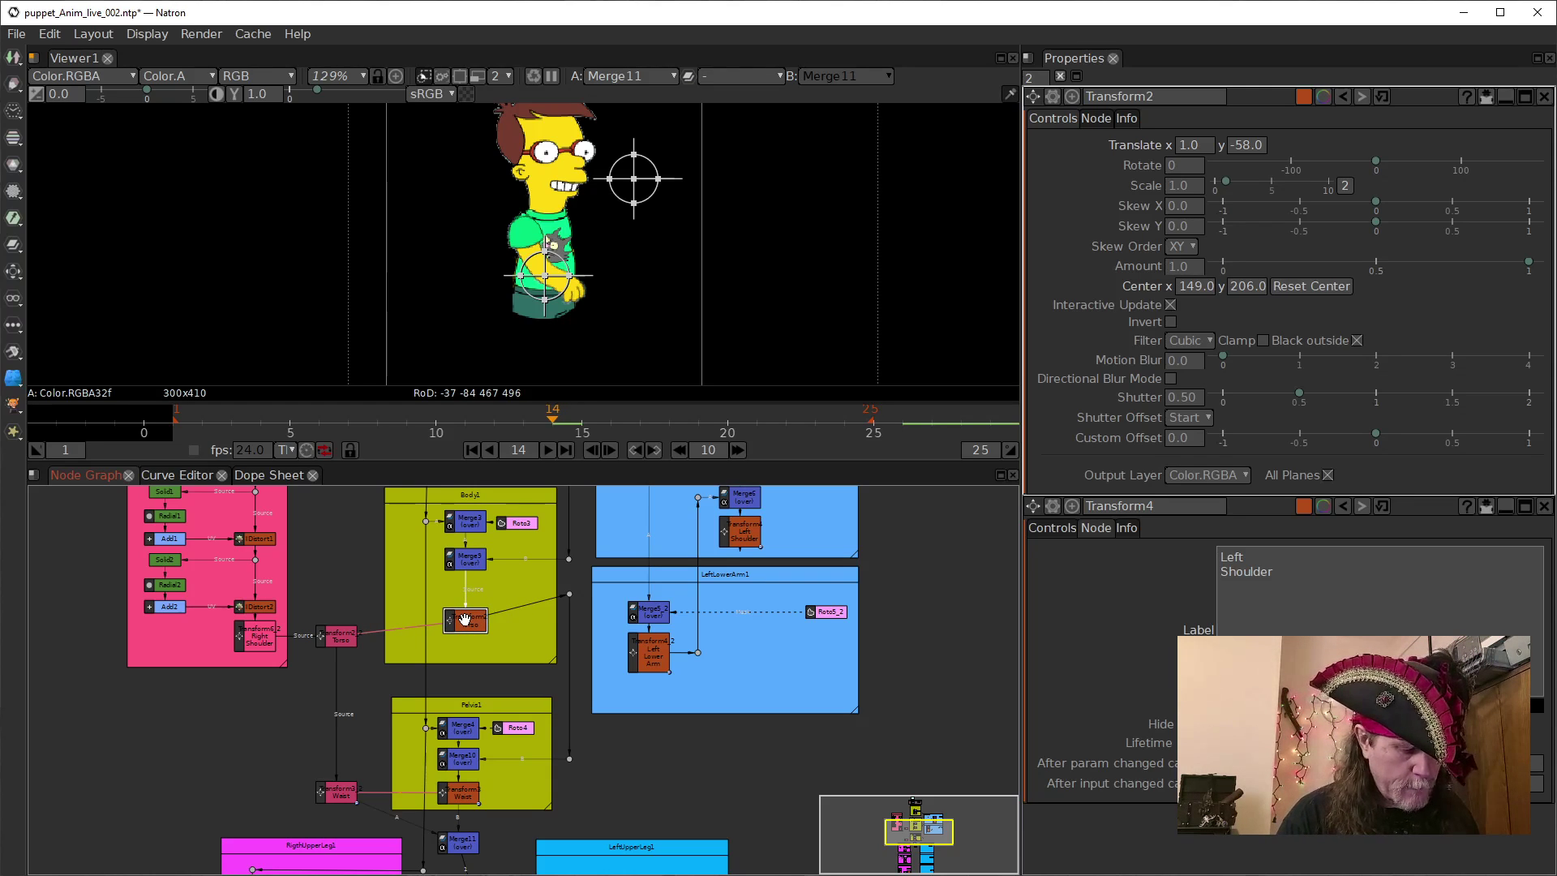
key("alt+k")
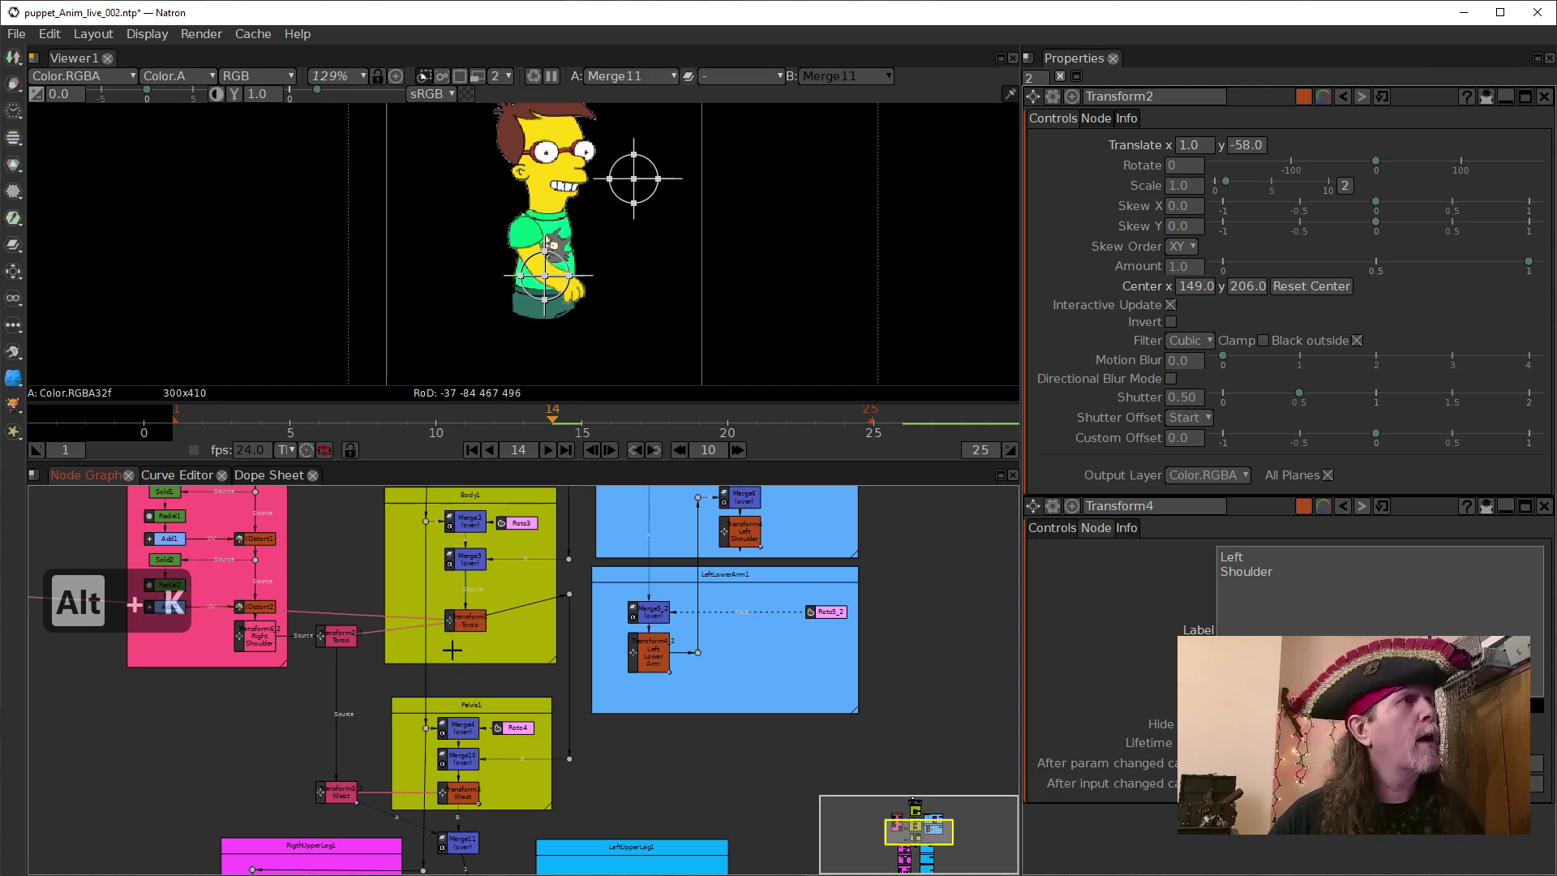
Move the new Torso clone from the far side of the graph to just below the LeftLowerArm1 backdrop.
left_click_drag(211, 723, 327, 713)
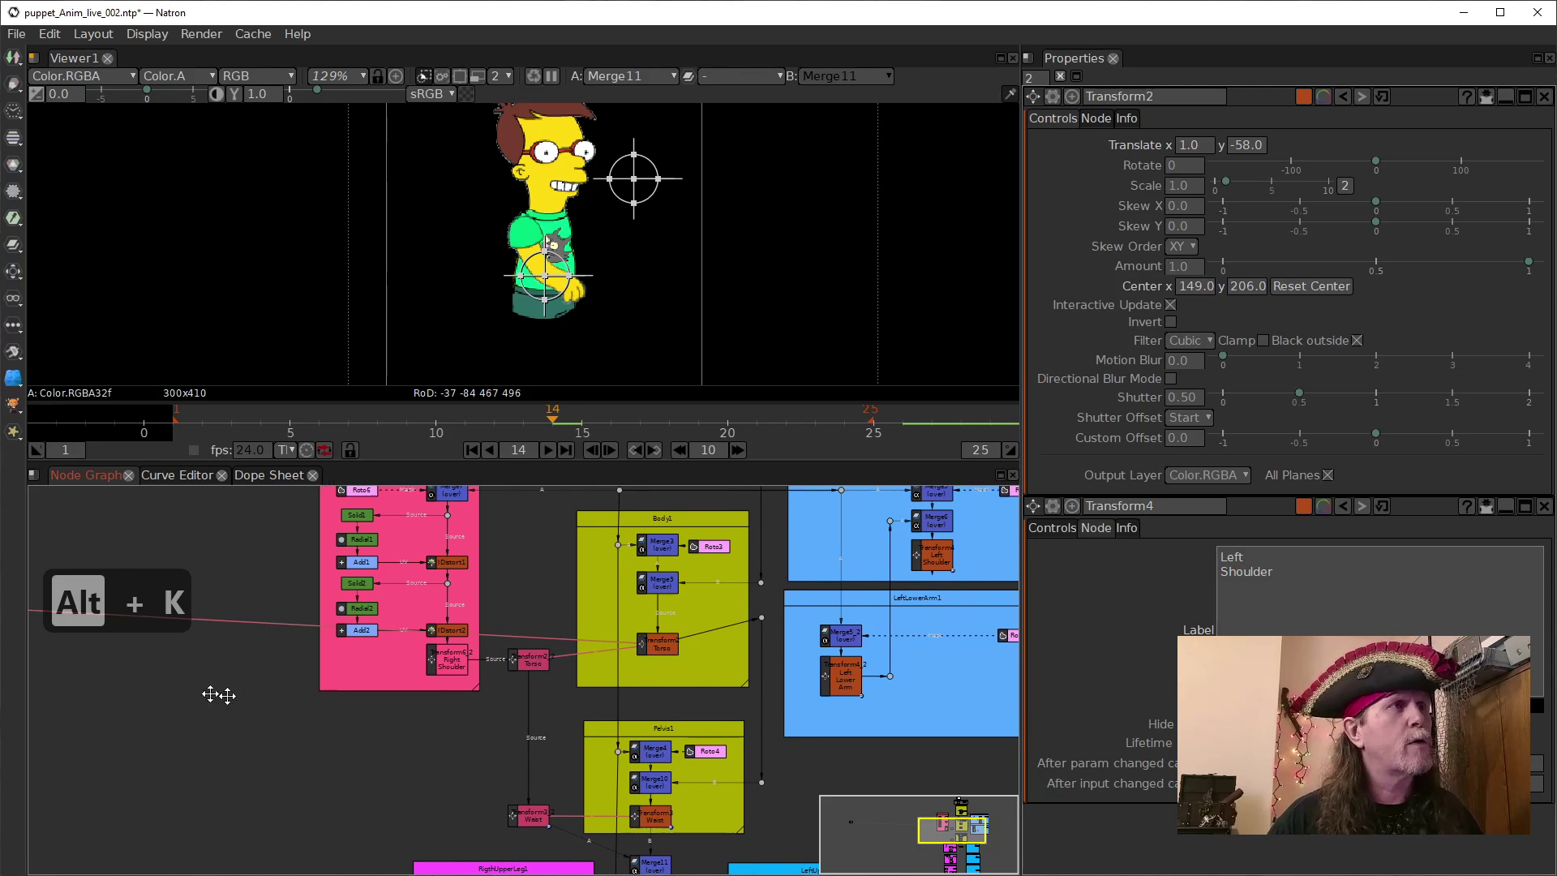
left_click_drag(205, 692, 365, 696)
scroll(364, 696, "down", 3)
left_click_drag(250, 684, 581, 698)
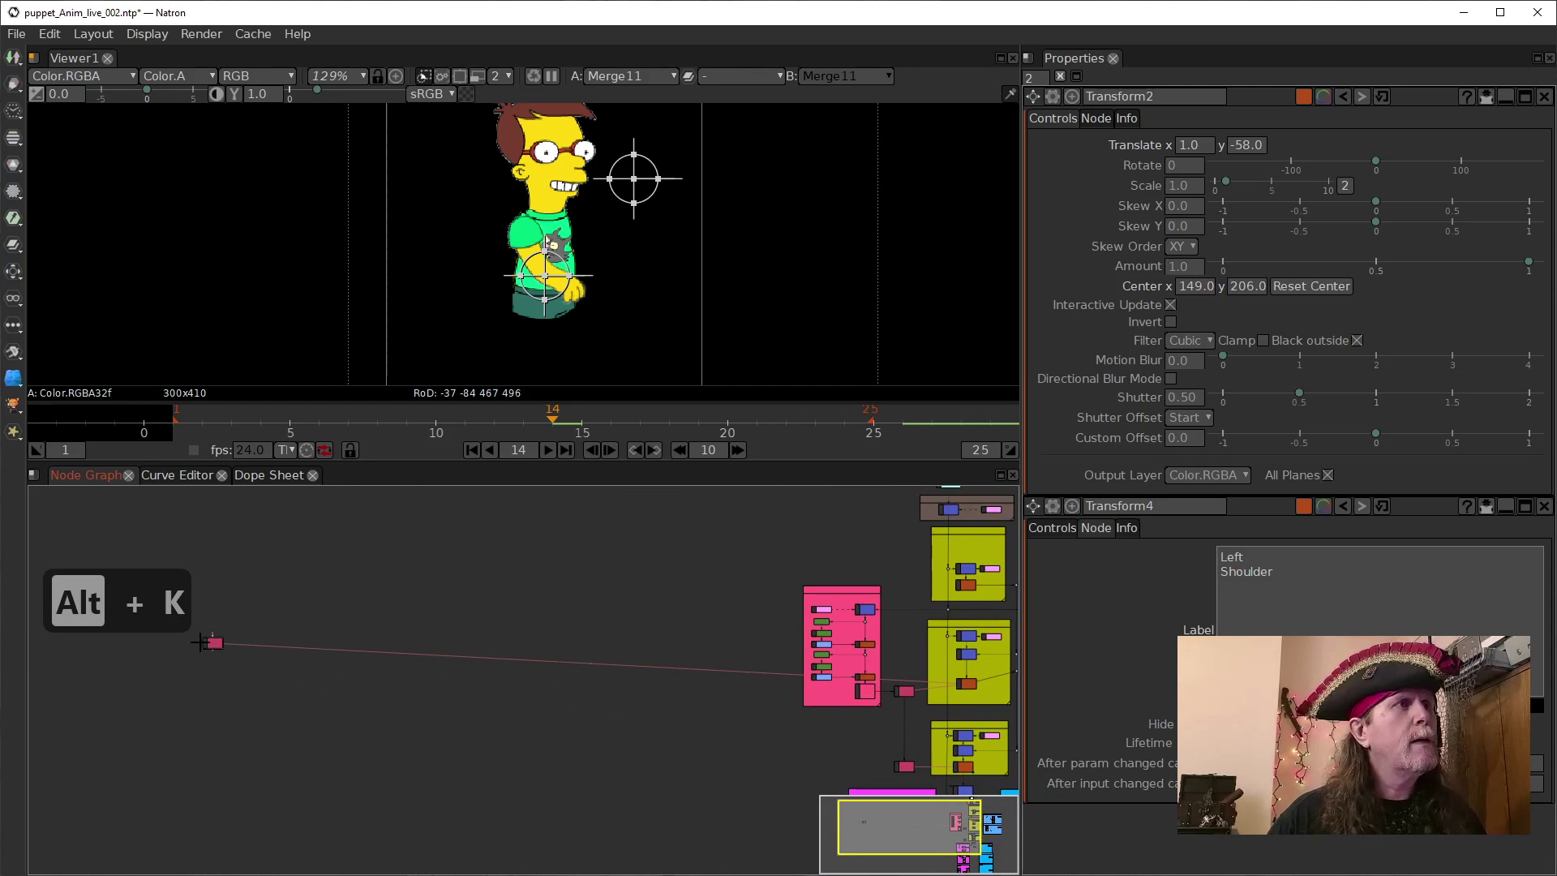
left_click_drag(211, 642, 532, 737)
left_click_drag(655, 744, 293, 722)
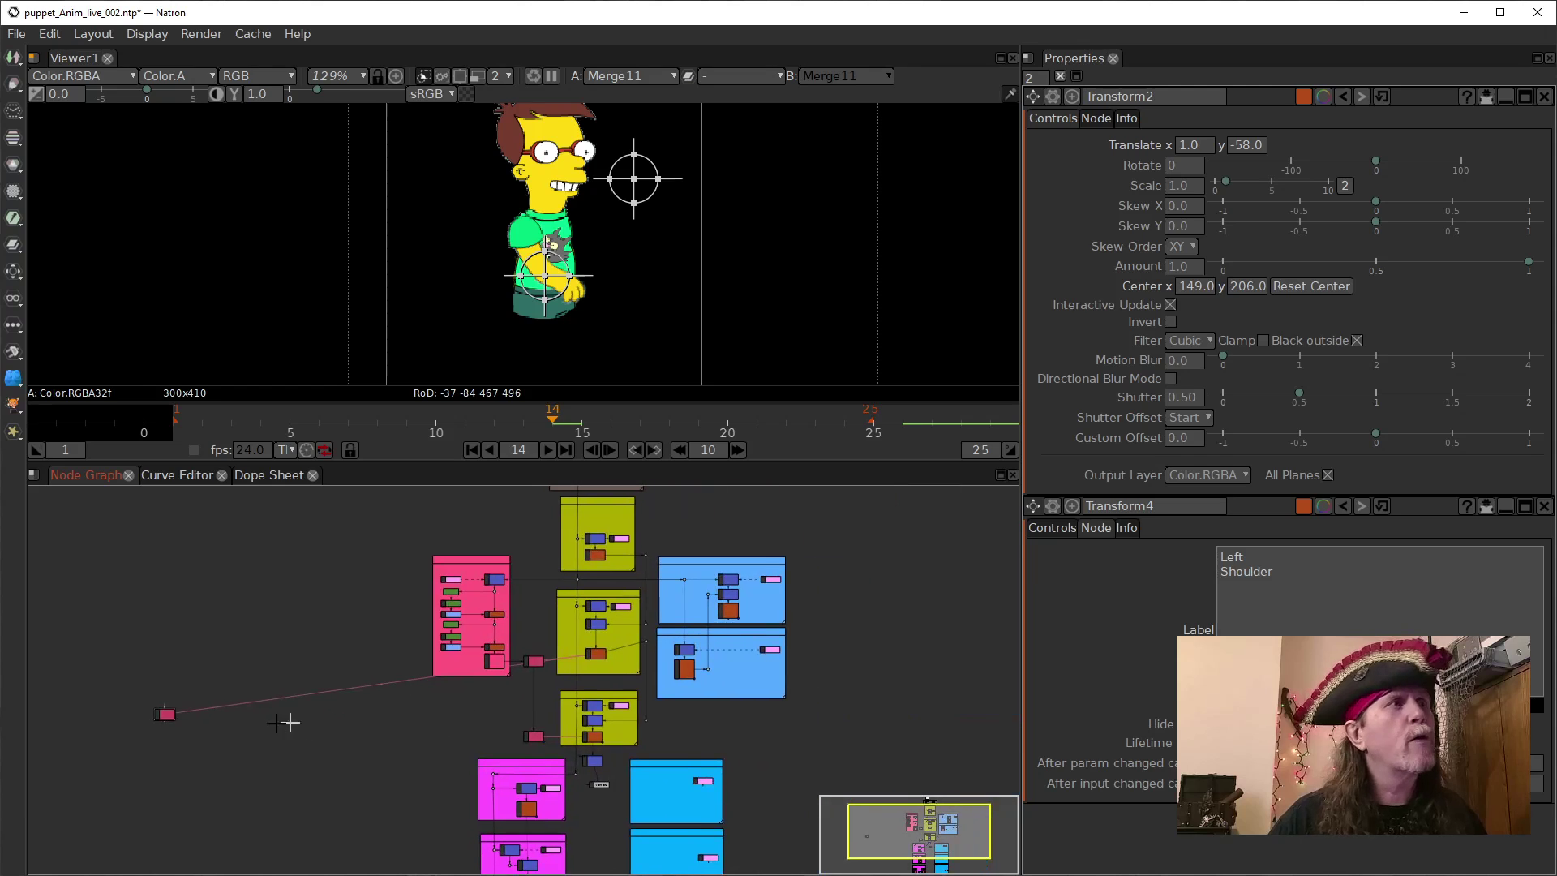
left_click_drag(168, 715, 665, 790)
scroll(762, 738, "up", 5)
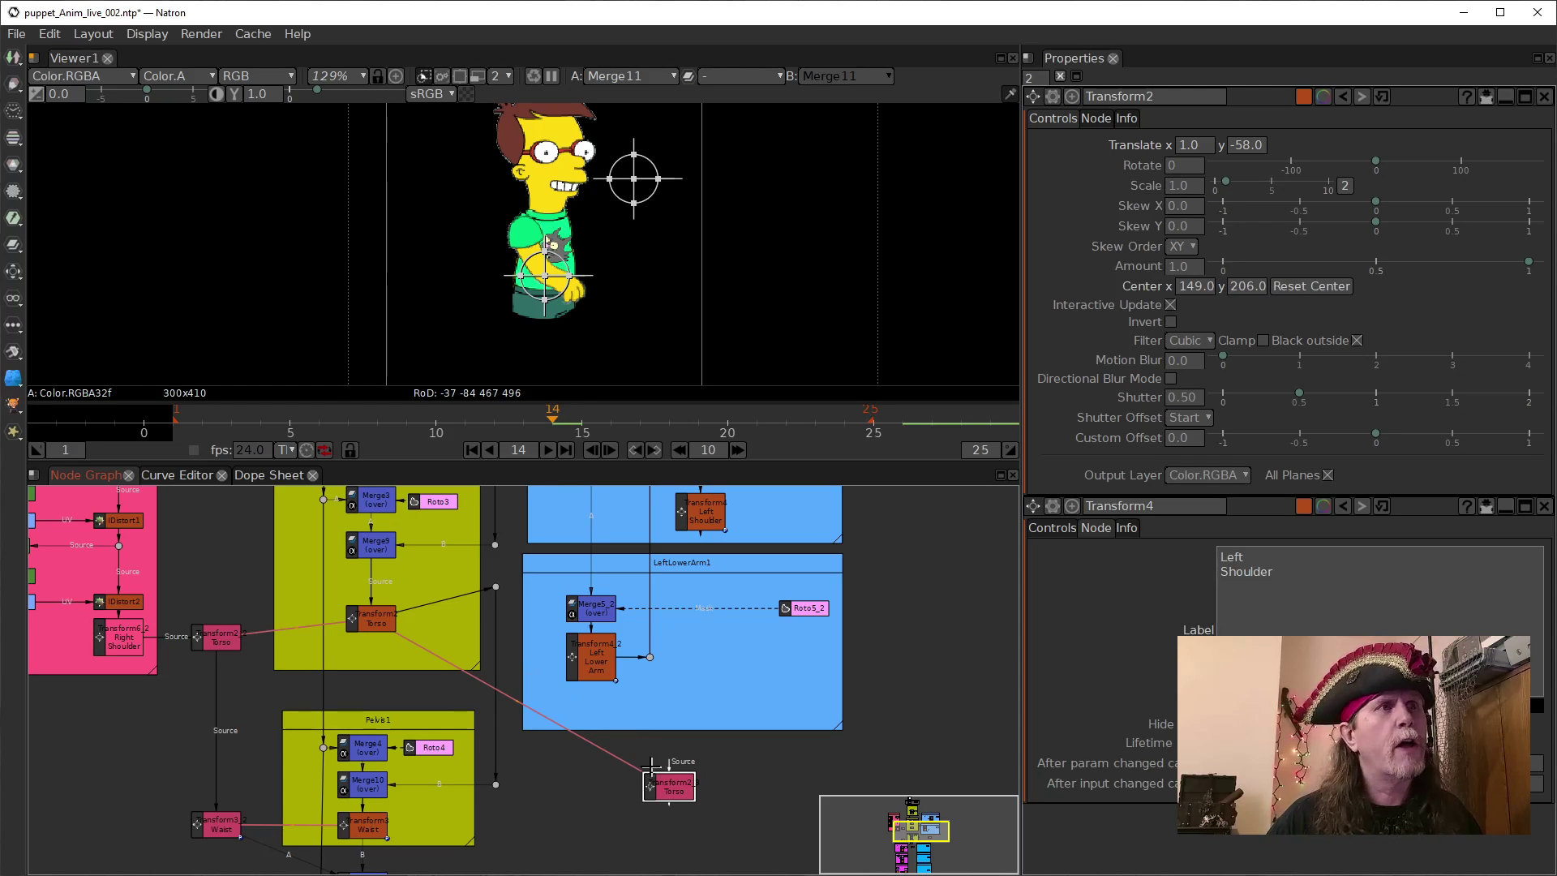
Connect the new Torso clone's source to the Left Shoulder transform in LeftUpperArm1.
left_click_drag(672, 766, 702, 515)
double_click(699, 516)
left_click_drag(921, 523, 910, 584)
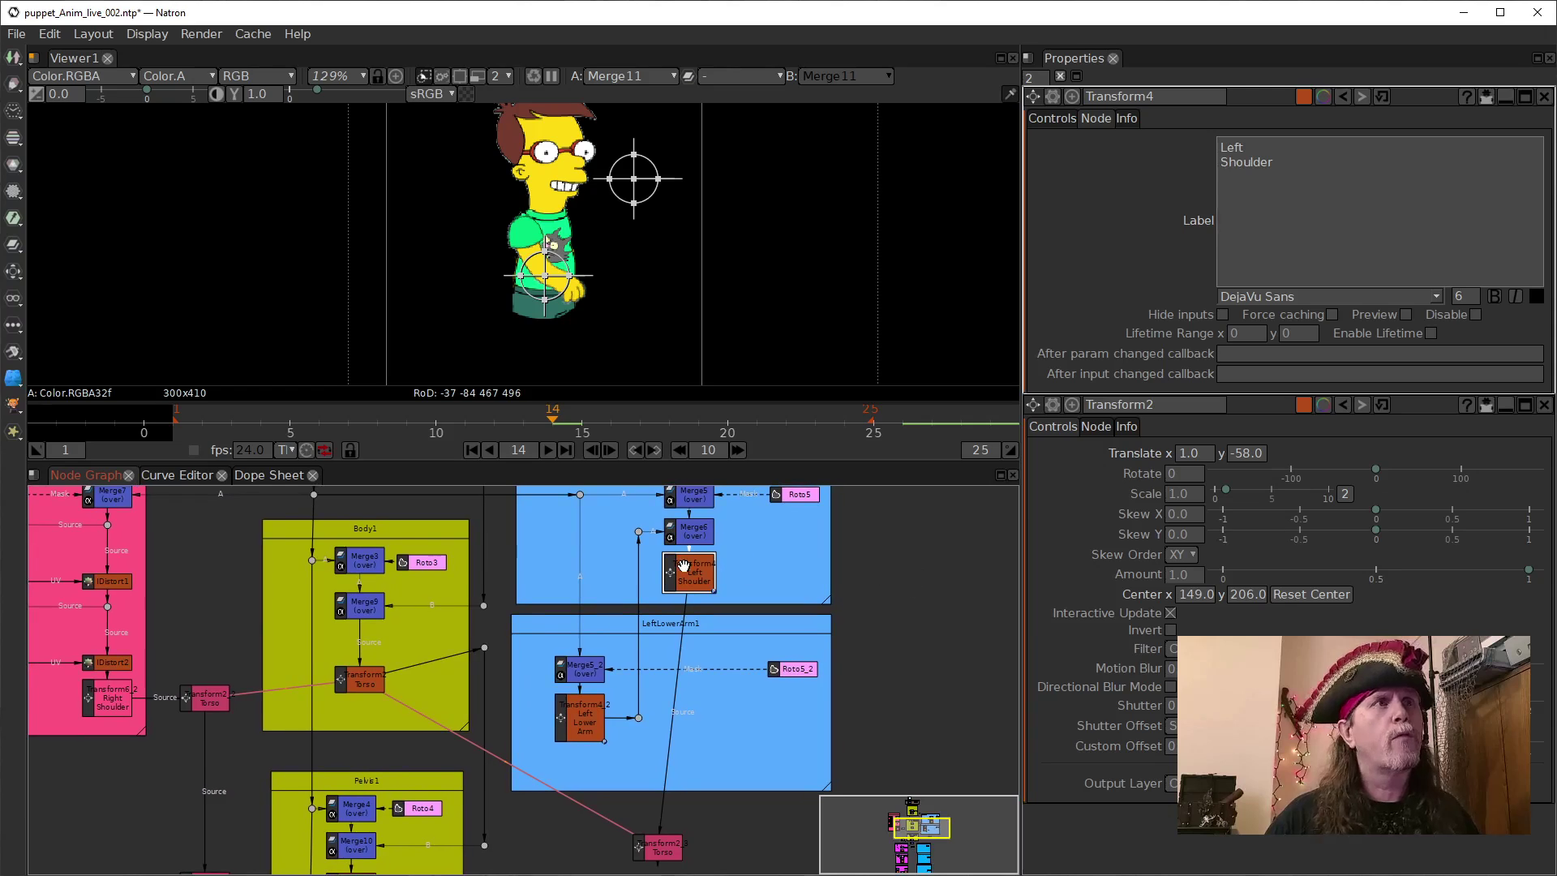
View the Left Shoulder transform's output and open the new Torso clone's properties.
key("1")
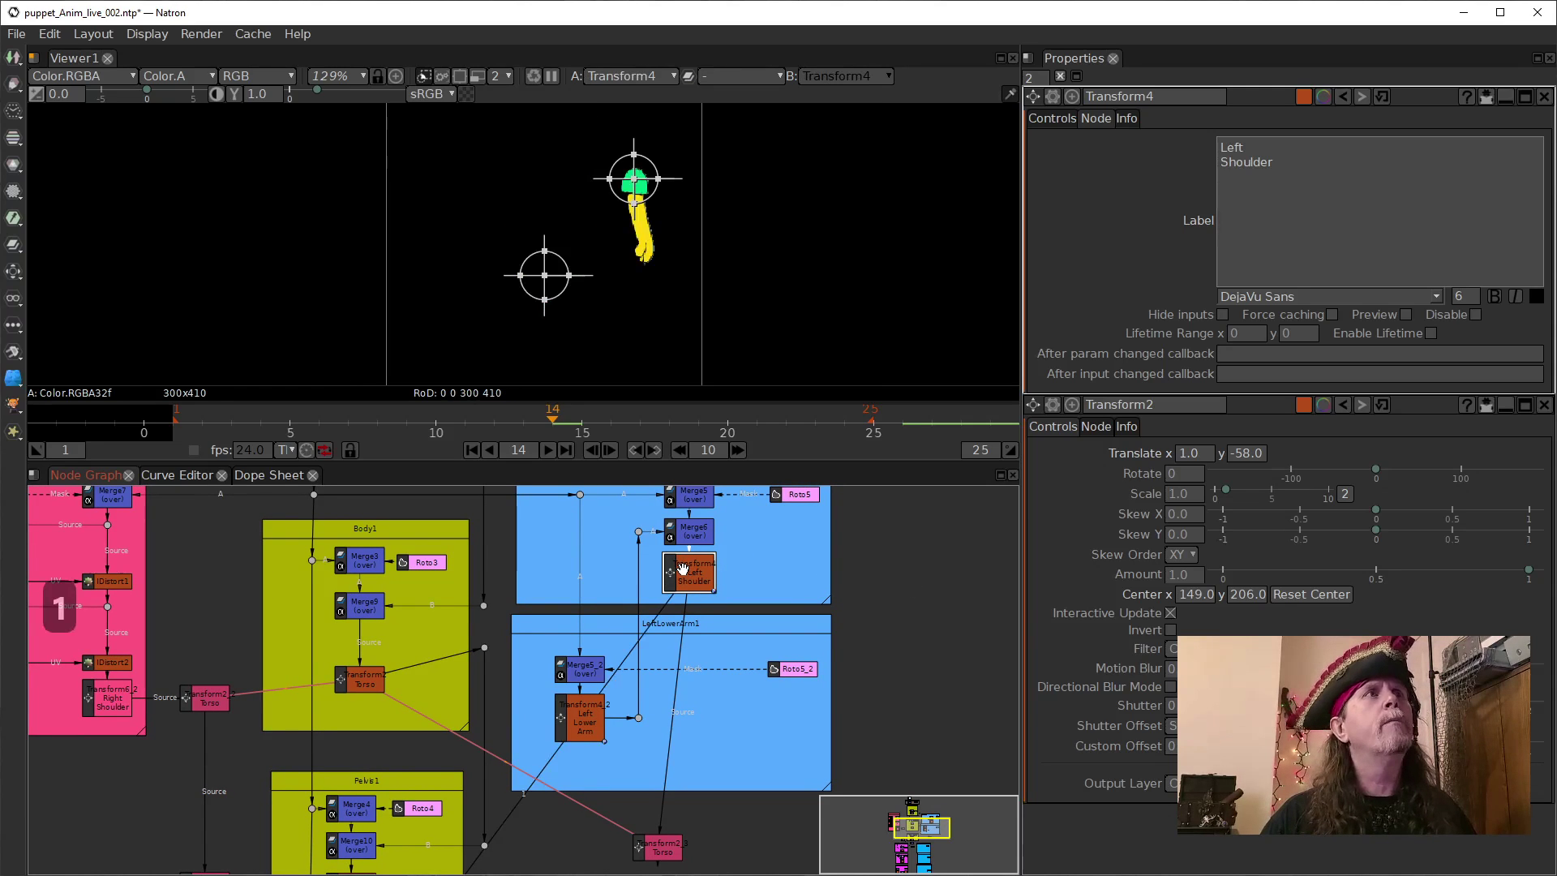
mouse_move(879, 730)
left_mouse_down()
mouse_move(946, 657)
mouse_move(892, 705)
left_mouse_up()
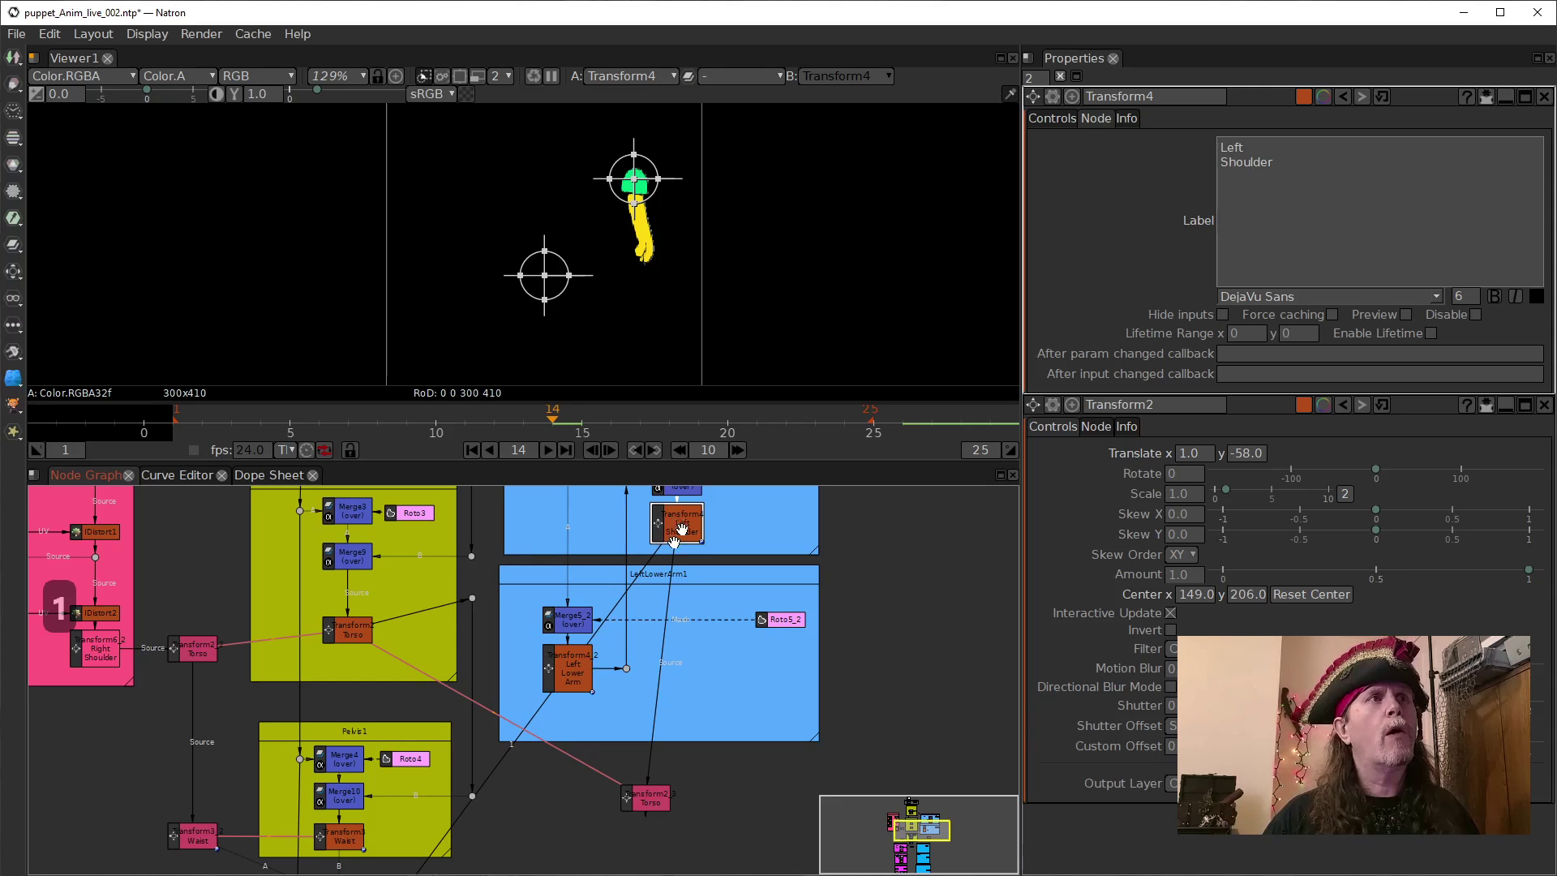
left_click(654, 804)
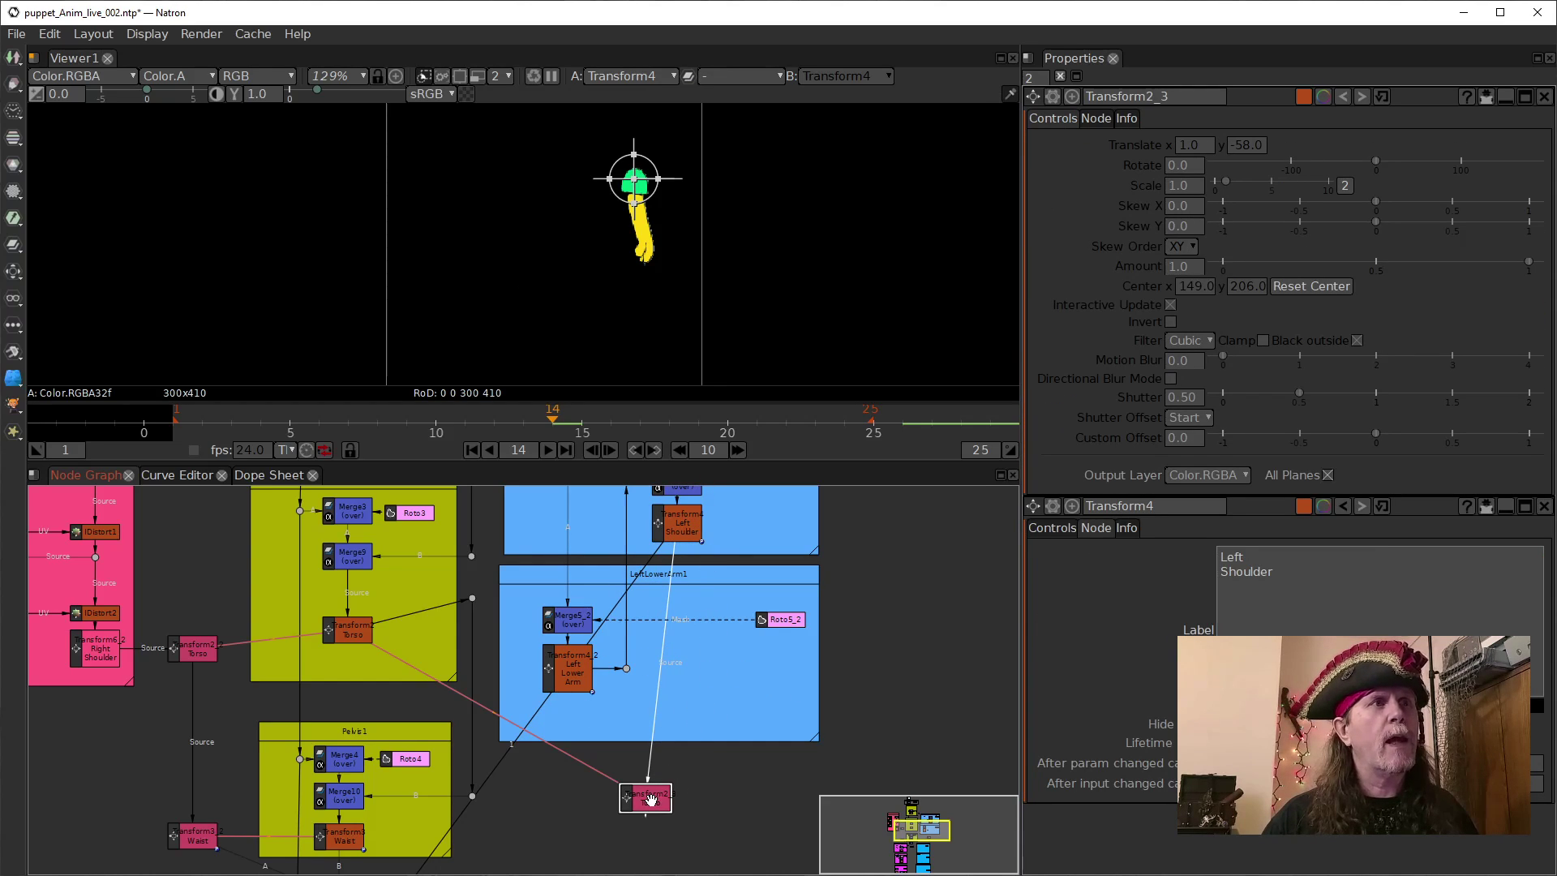
Clone the Waist transform in the Pelvis1 group.
left_click_drag(755, 781, 897, 563)
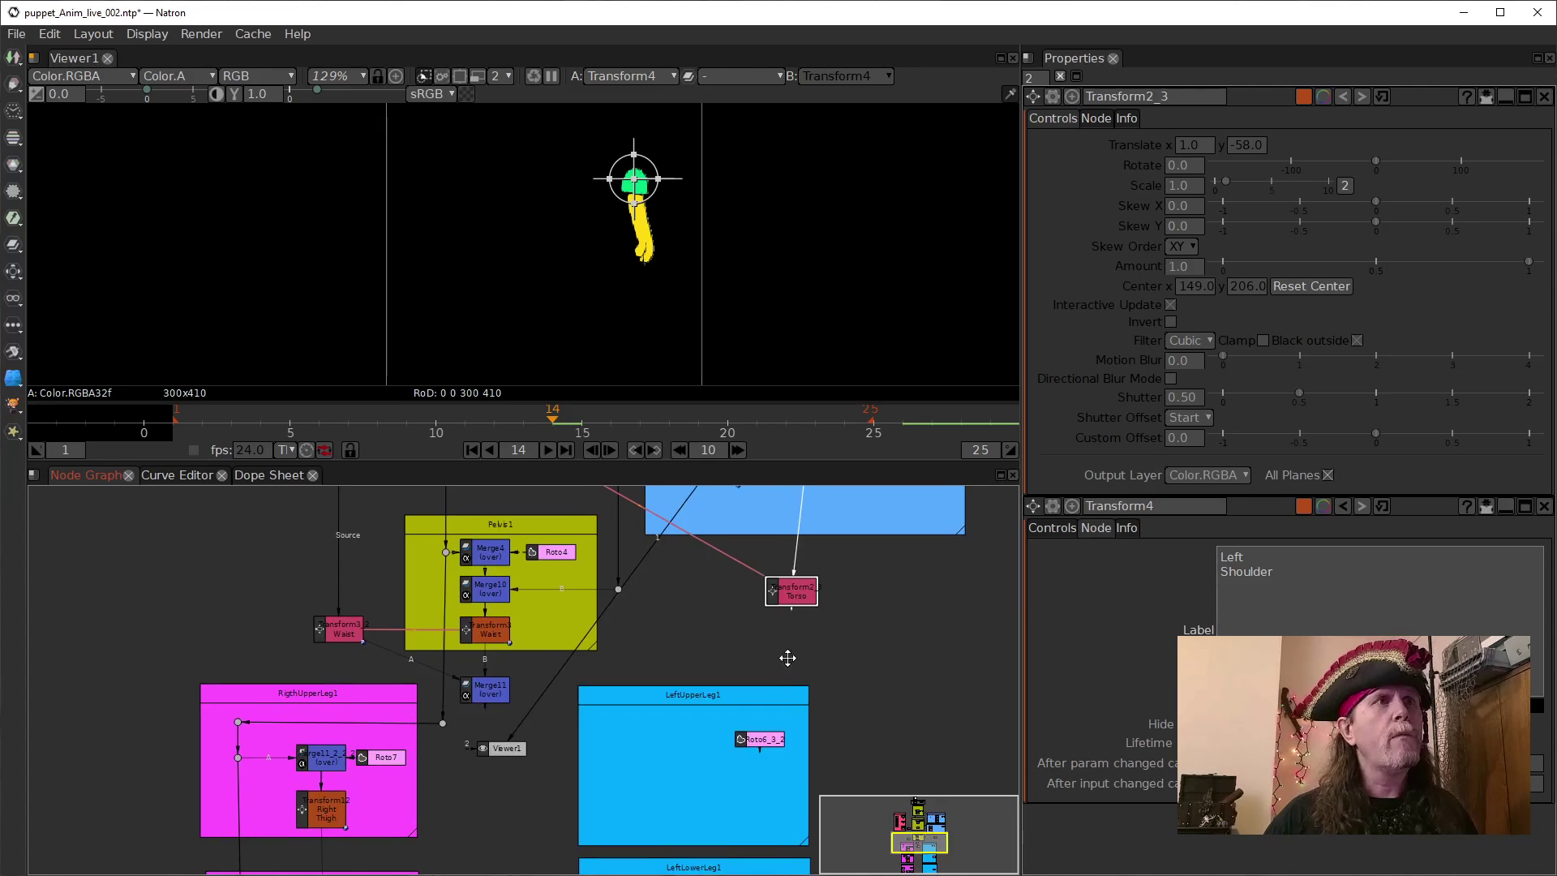
left_click_drag(786, 654, 765, 728)
left_click(481, 711)
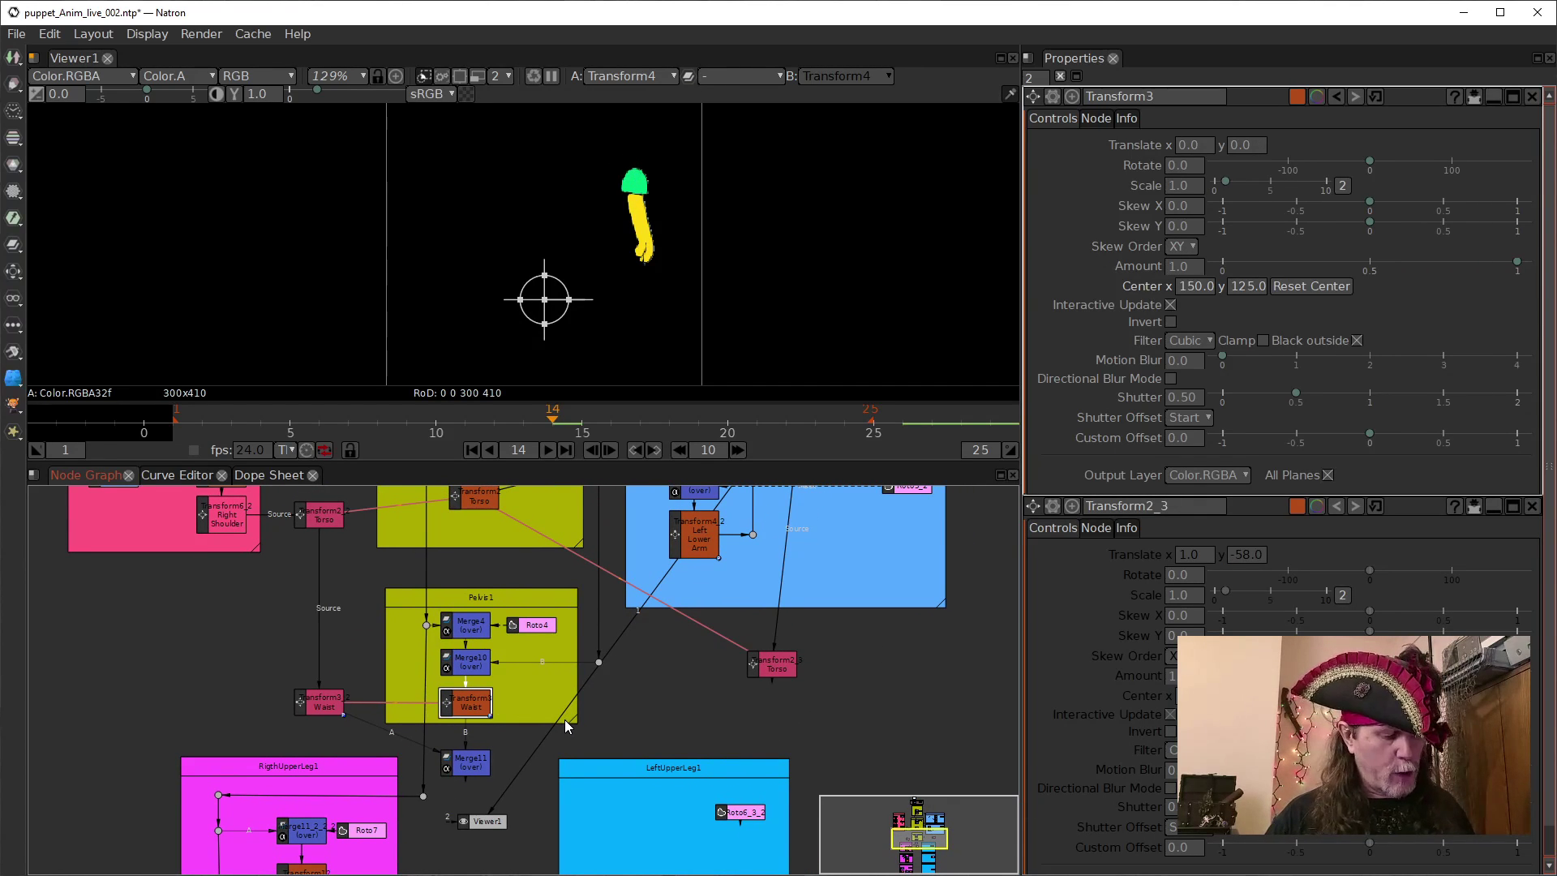
key("alt+k")
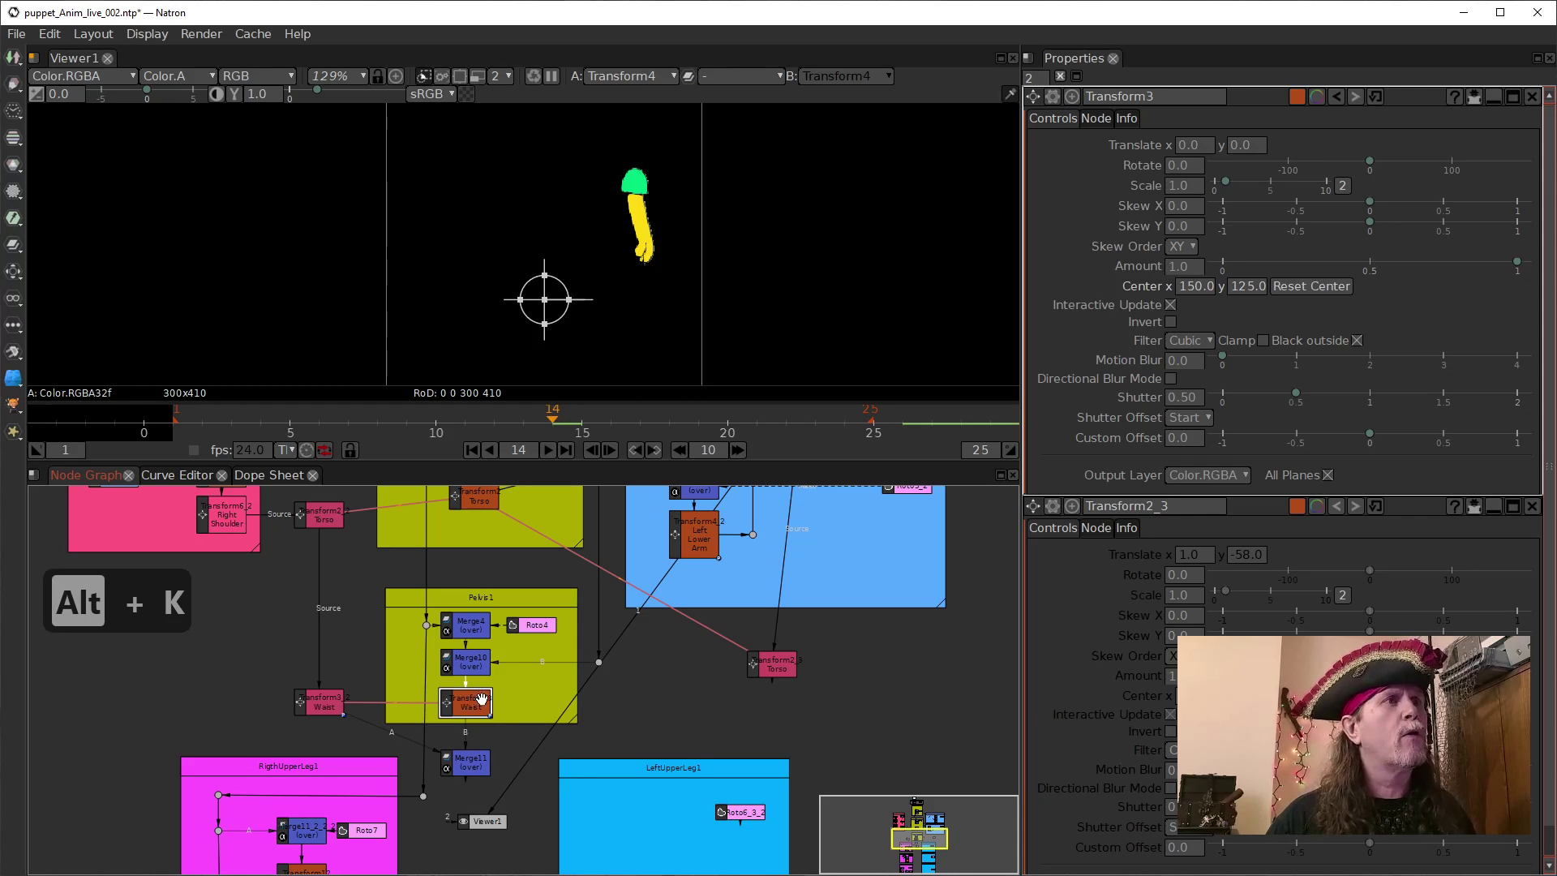
key("alt+k")
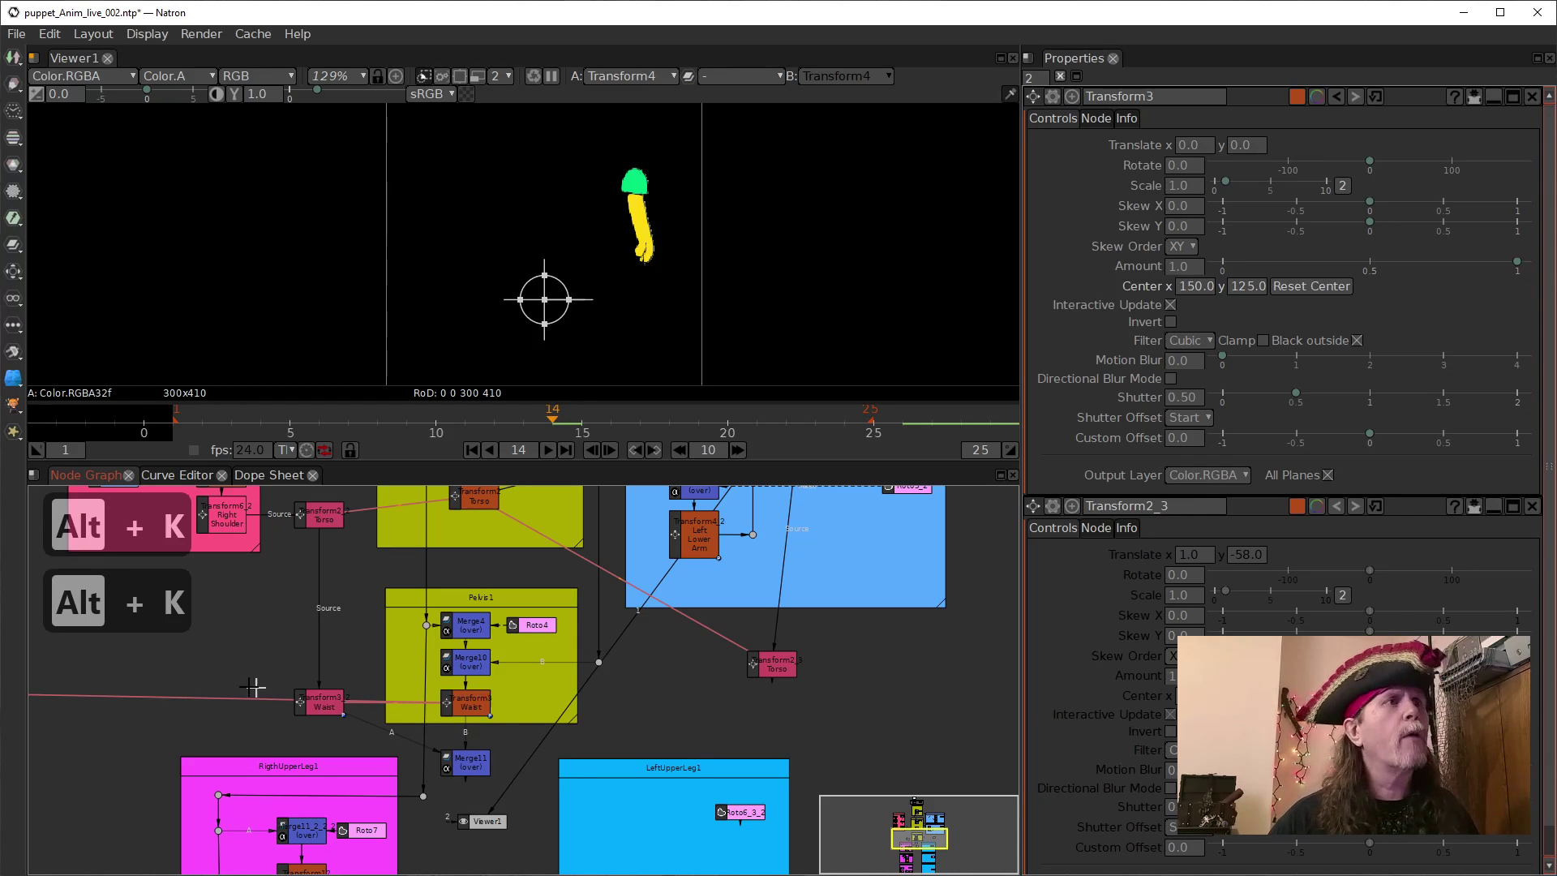
Place the new Waist clone directly below the left arm's Torso clone and connect its source to that clone.
scroll(483, 699, "down", 5)
scroll(491, 710, "down", 3)
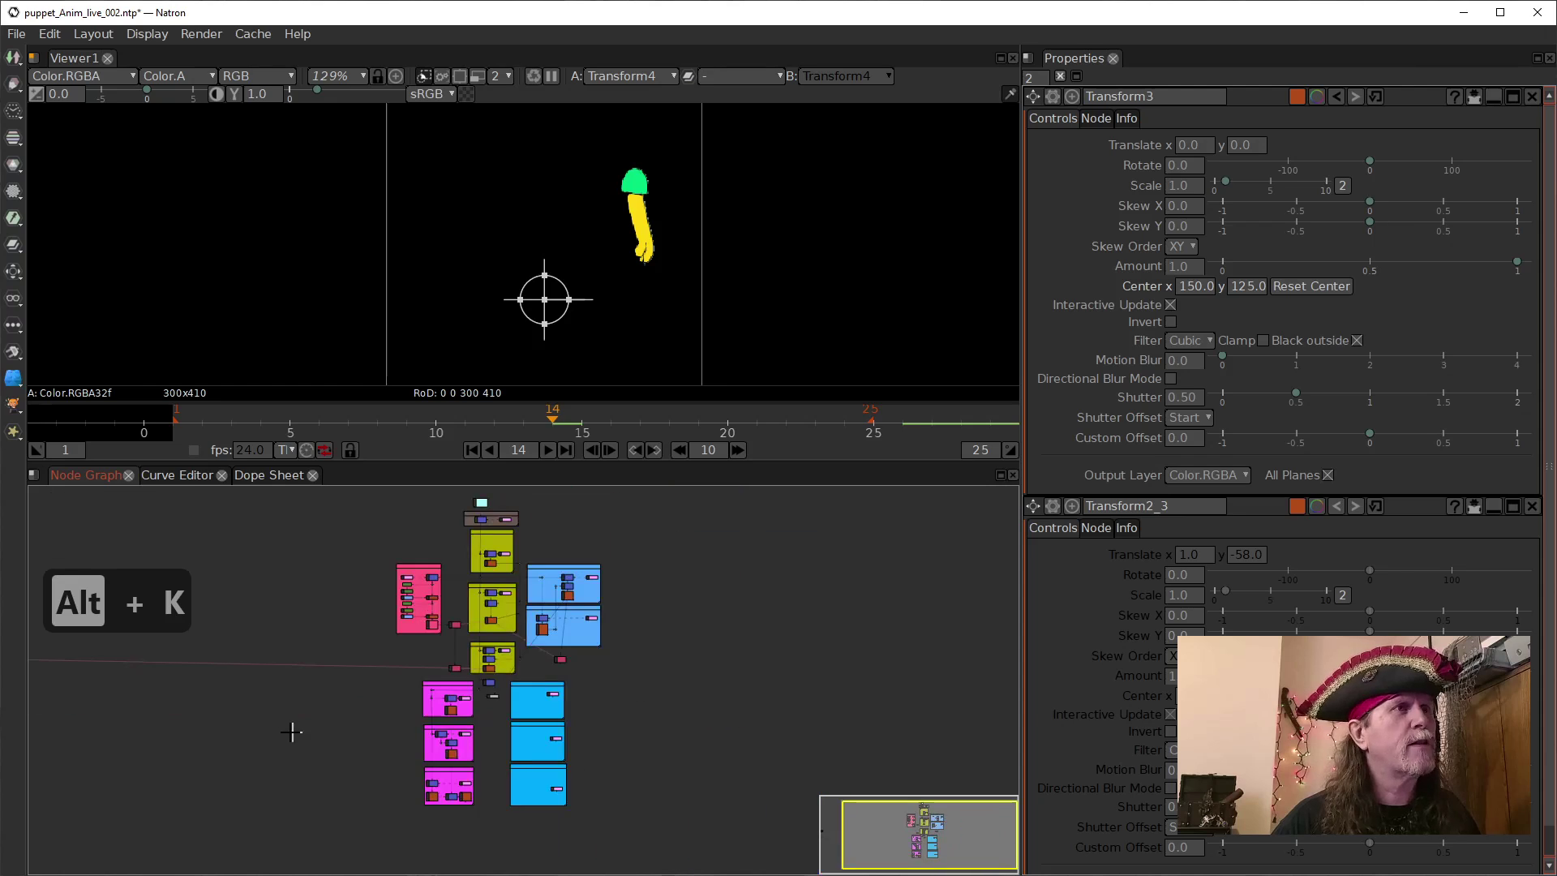
left_click_drag(295, 729, 647, 778)
left_click_drag(289, 700, 928, 726)
scroll(936, 712, "up", 6)
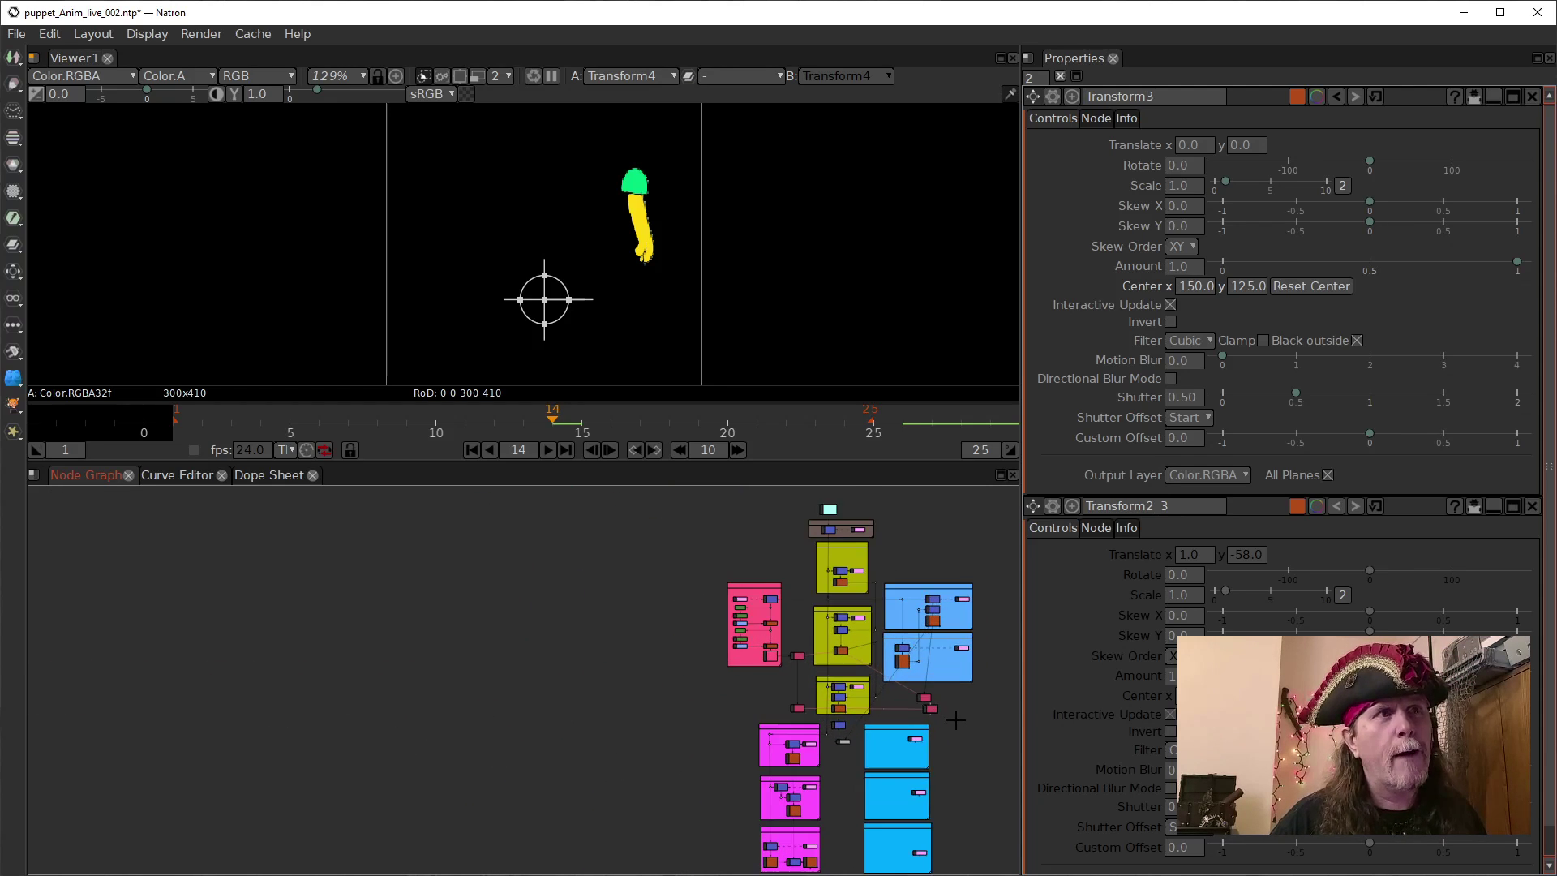
scroll(794, 710, "up", 5)
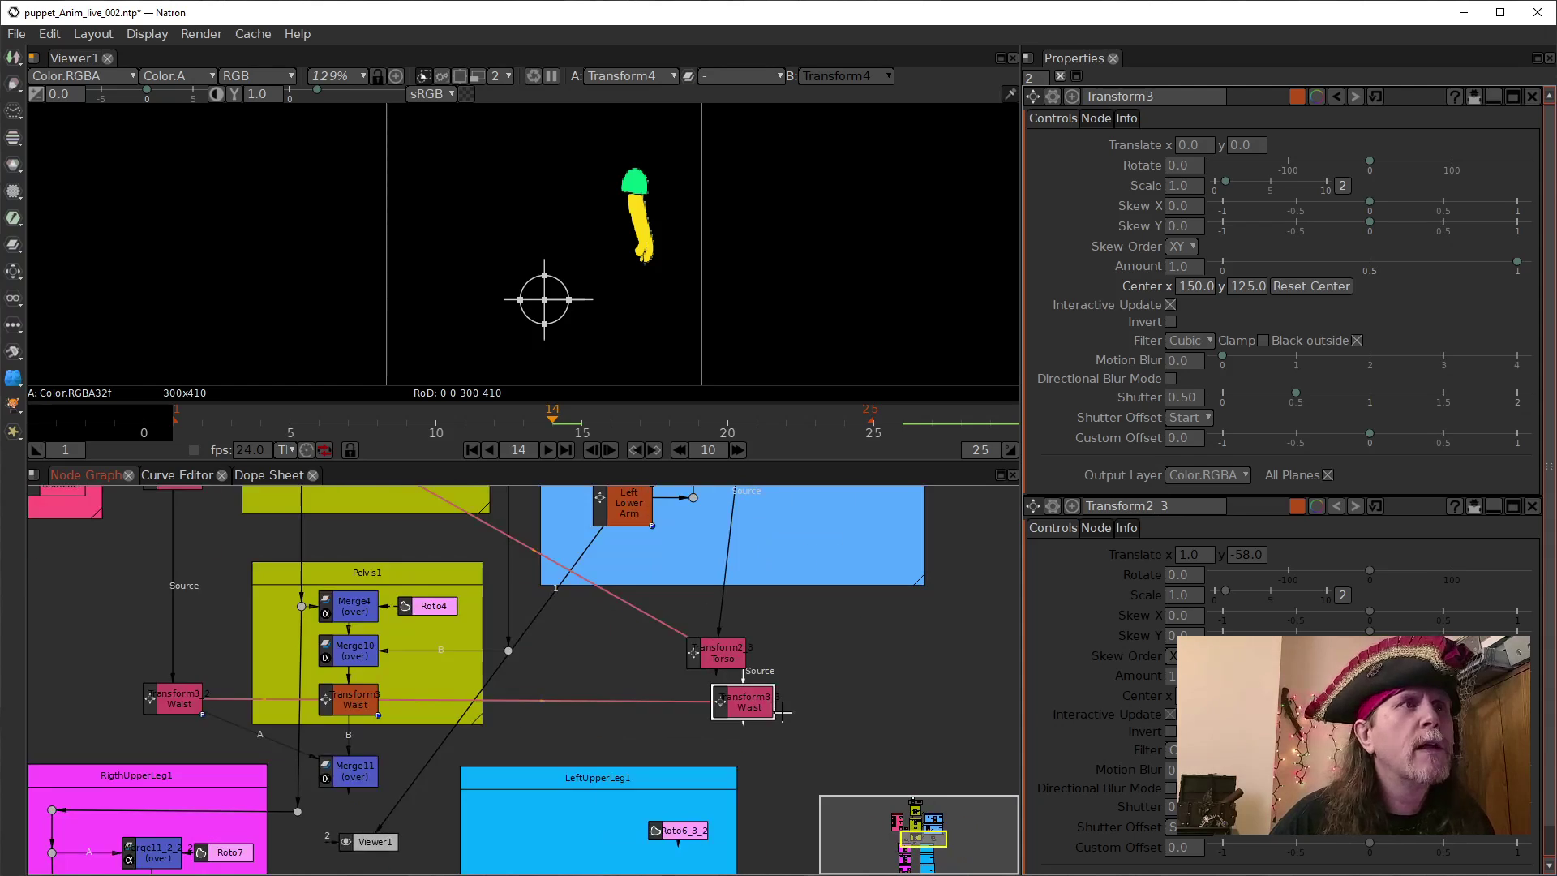
scroll(855, 745, "down", 7)
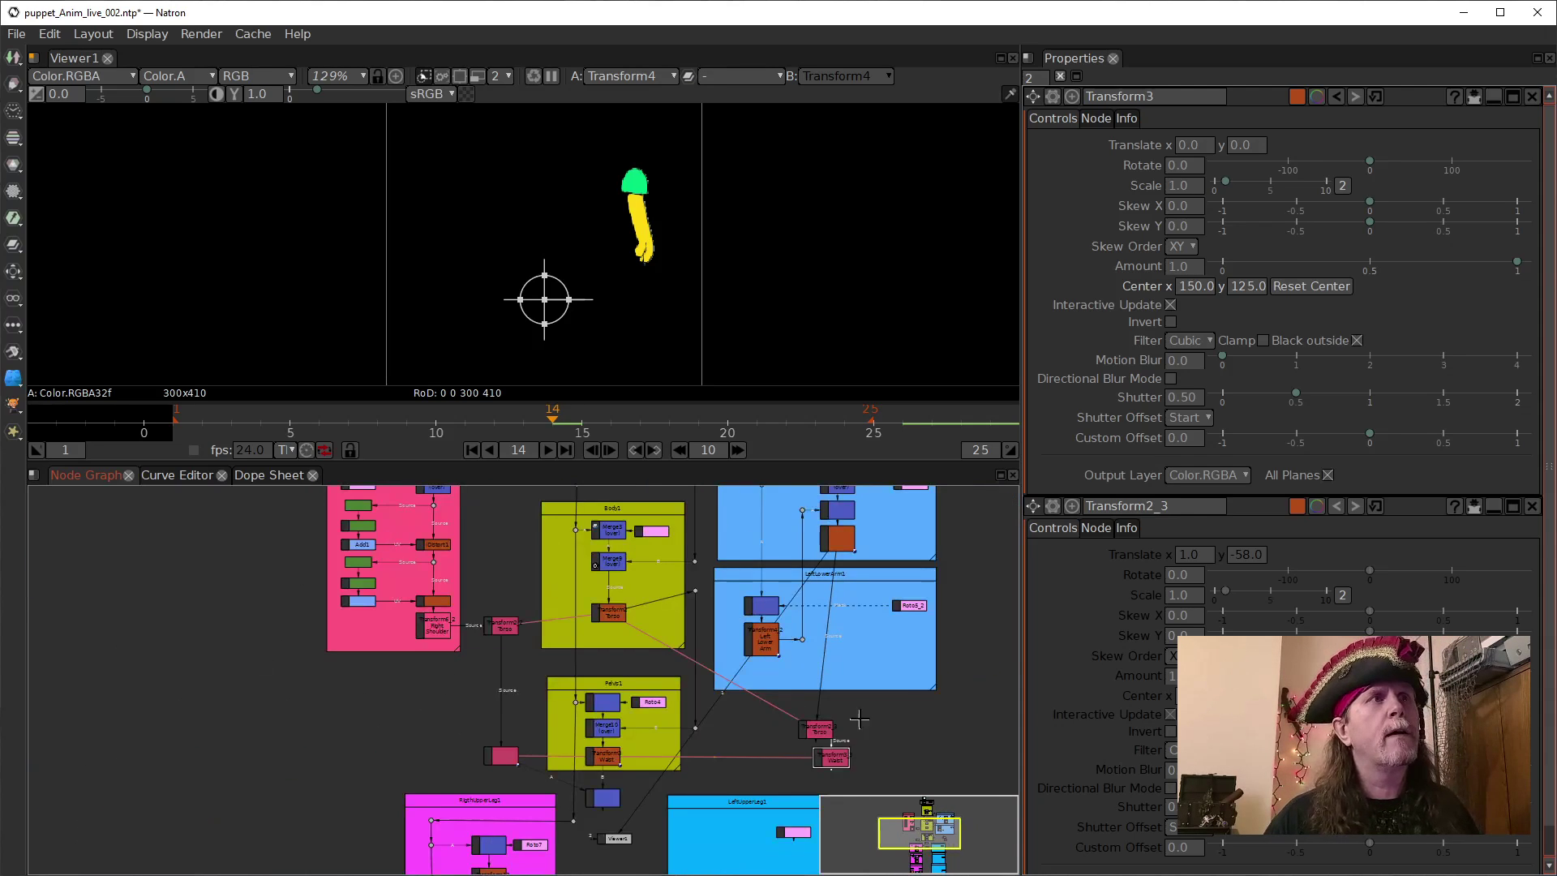
left_click_drag(809, 732, 810, 770)
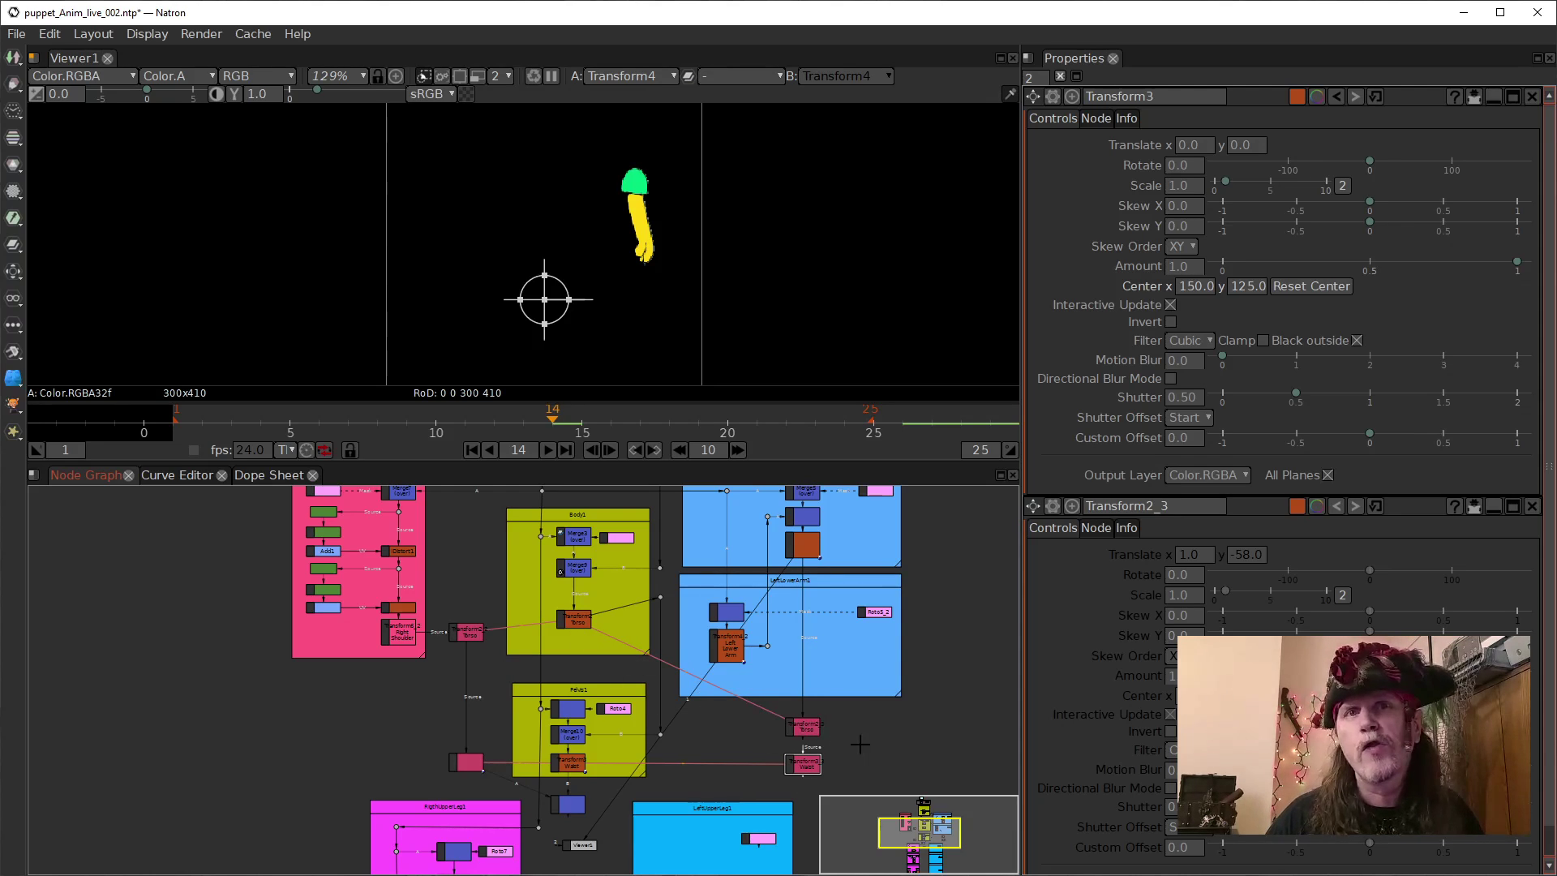
scroll(831, 759, "up", 5)
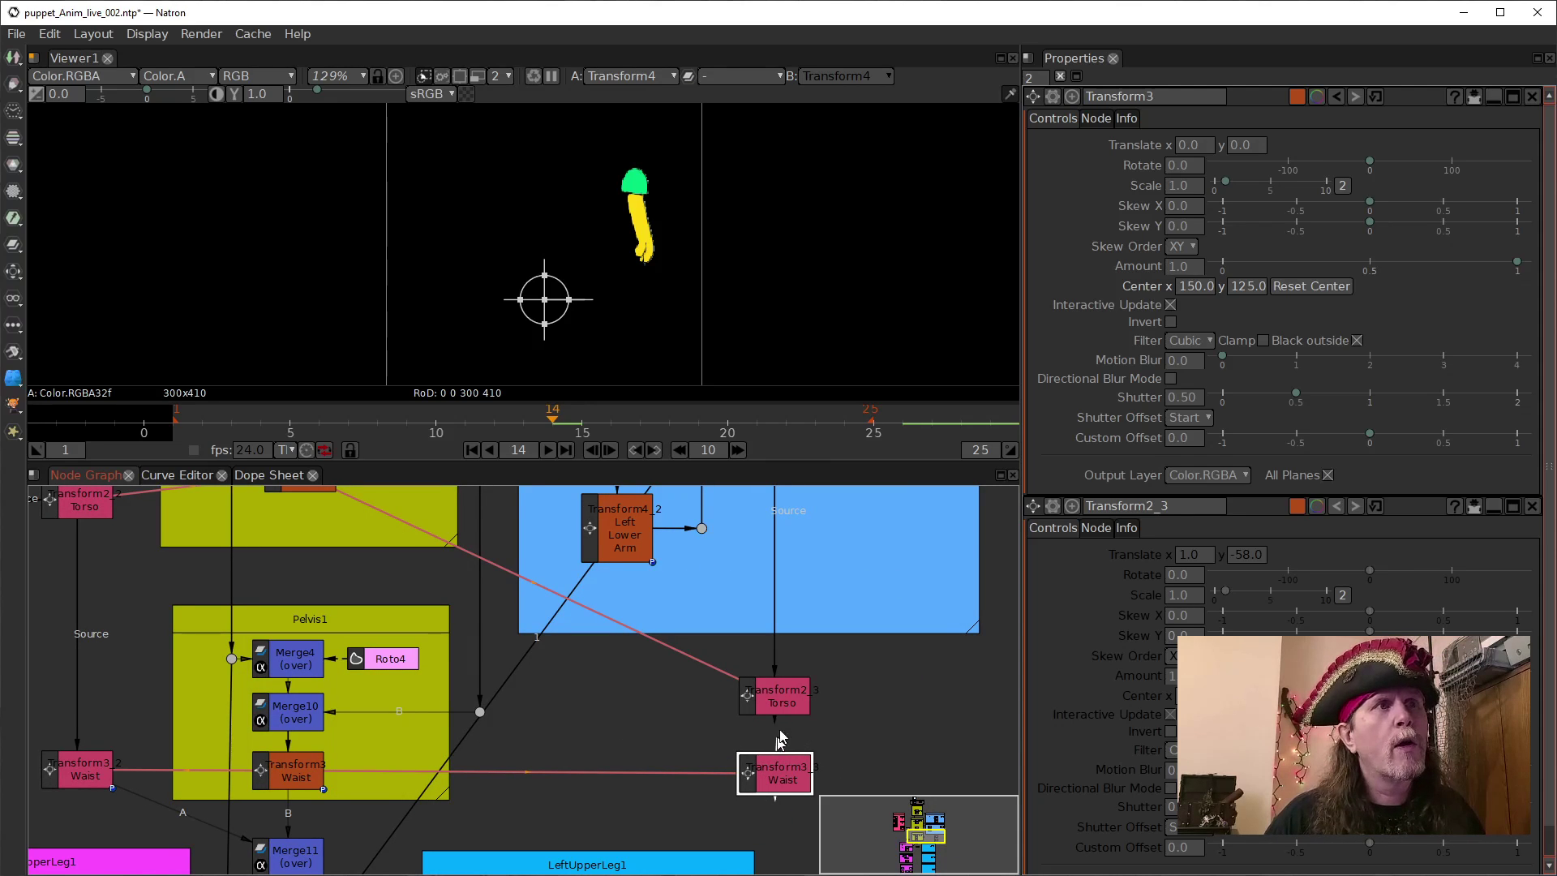
scroll(860, 714, "down", 3)
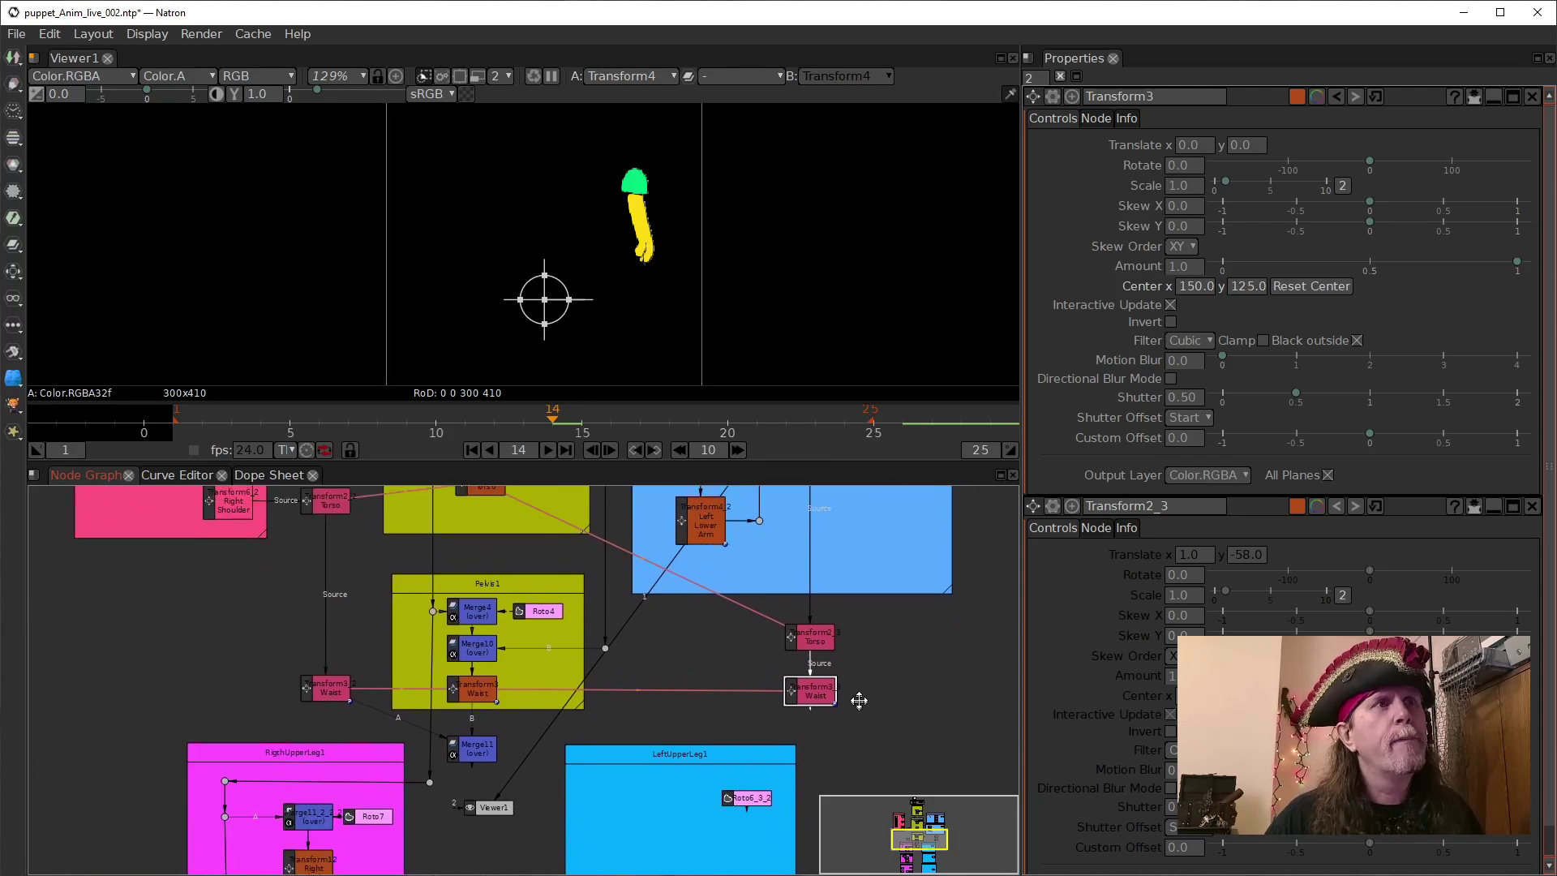
Show Merge11 in the viewer and connect its A2 input to the left arm's Waist clone.
left_click(478, 741)
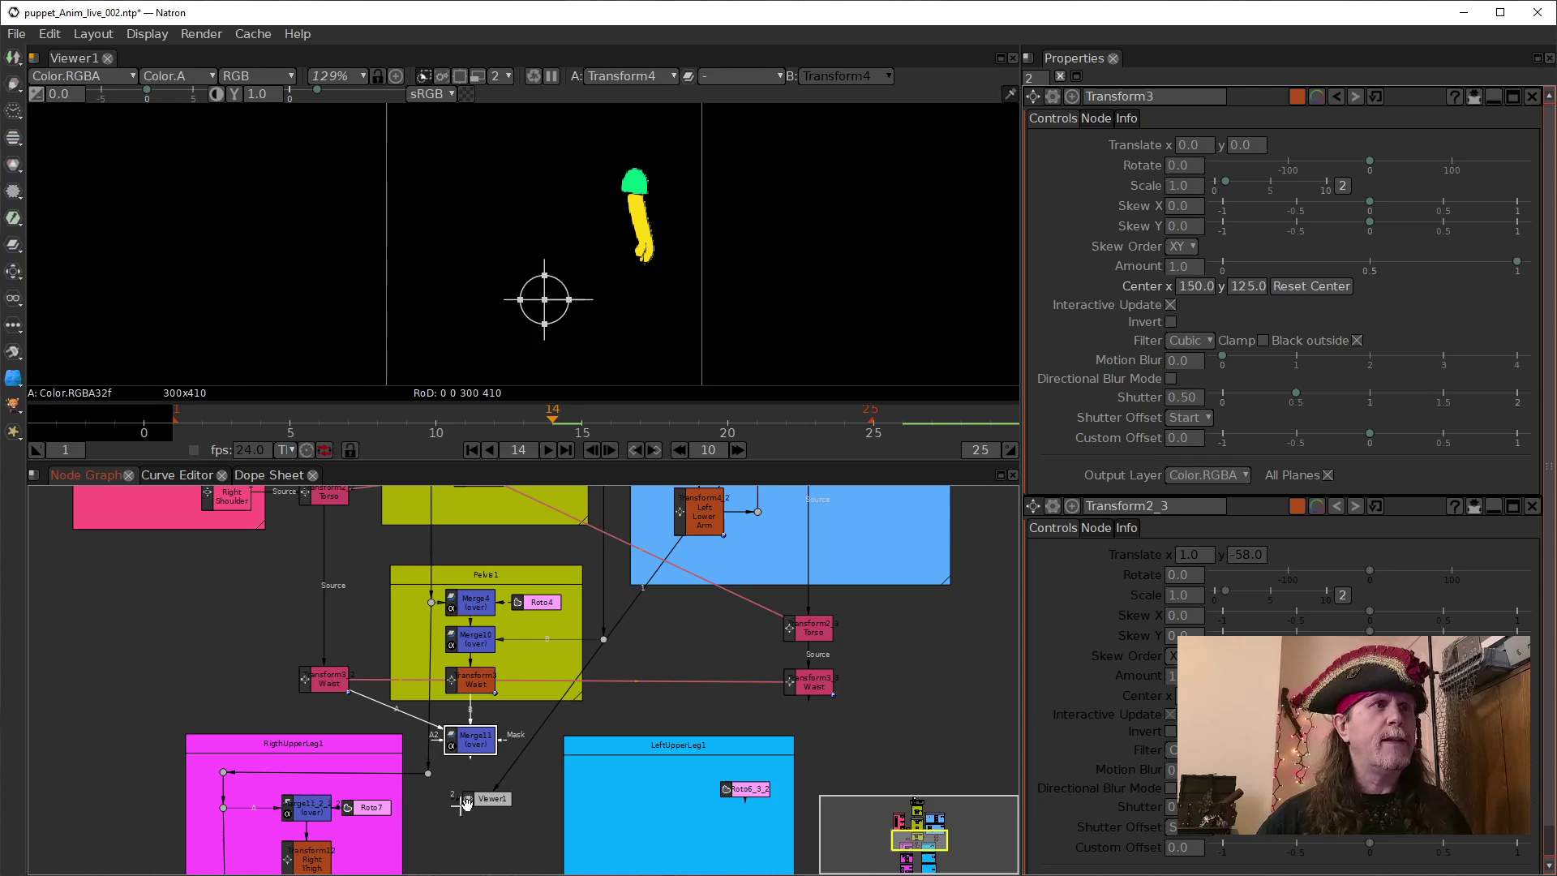
left_click_drag(514, 777, 473, 748)
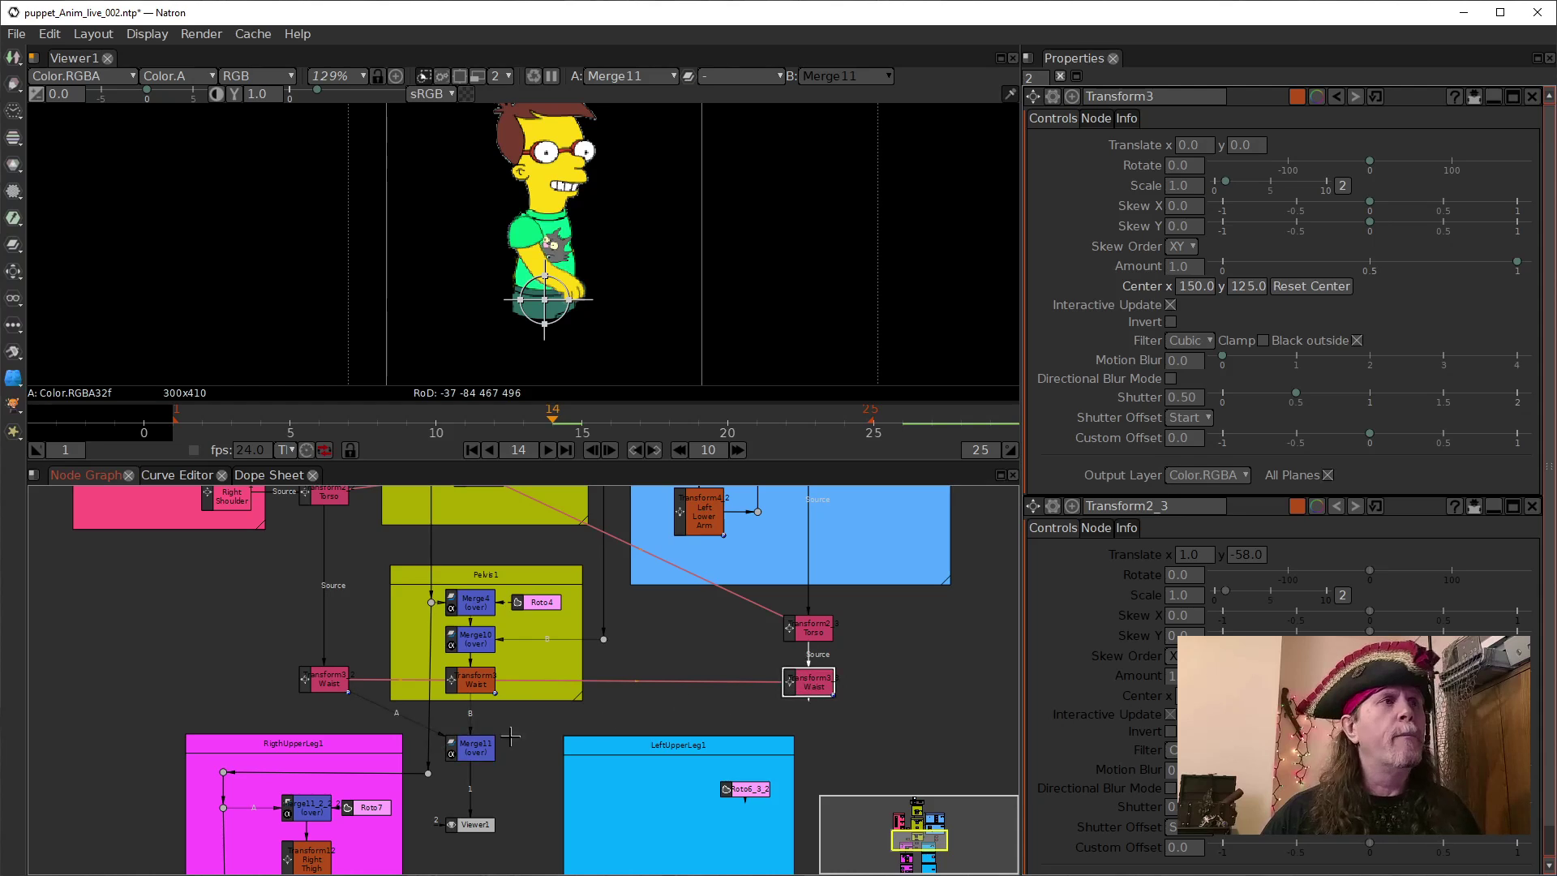
left_click_drag(435, 747, 810, 683)
Duplicate the Left Shoulder transform in LeftUpperArm1 and place the copy beside the original.
left_click_drag(904, 624, 872, 733)
left_click_drag(871, 558, 775, 699)
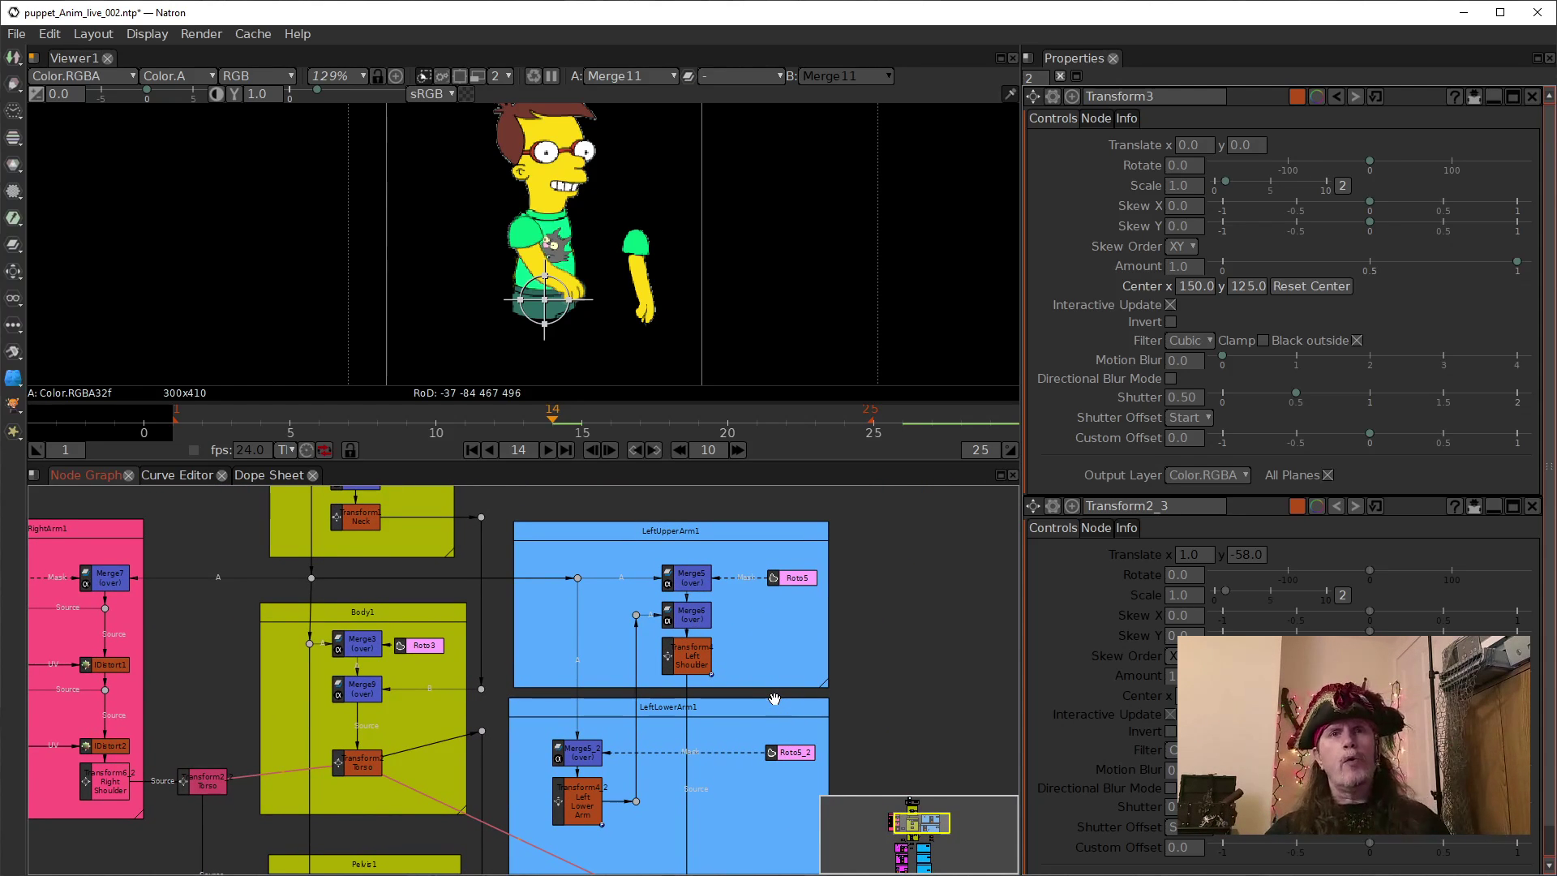
scroll(796, 699, "up", 5)
left_click_drag(761, 653, 715, 722)
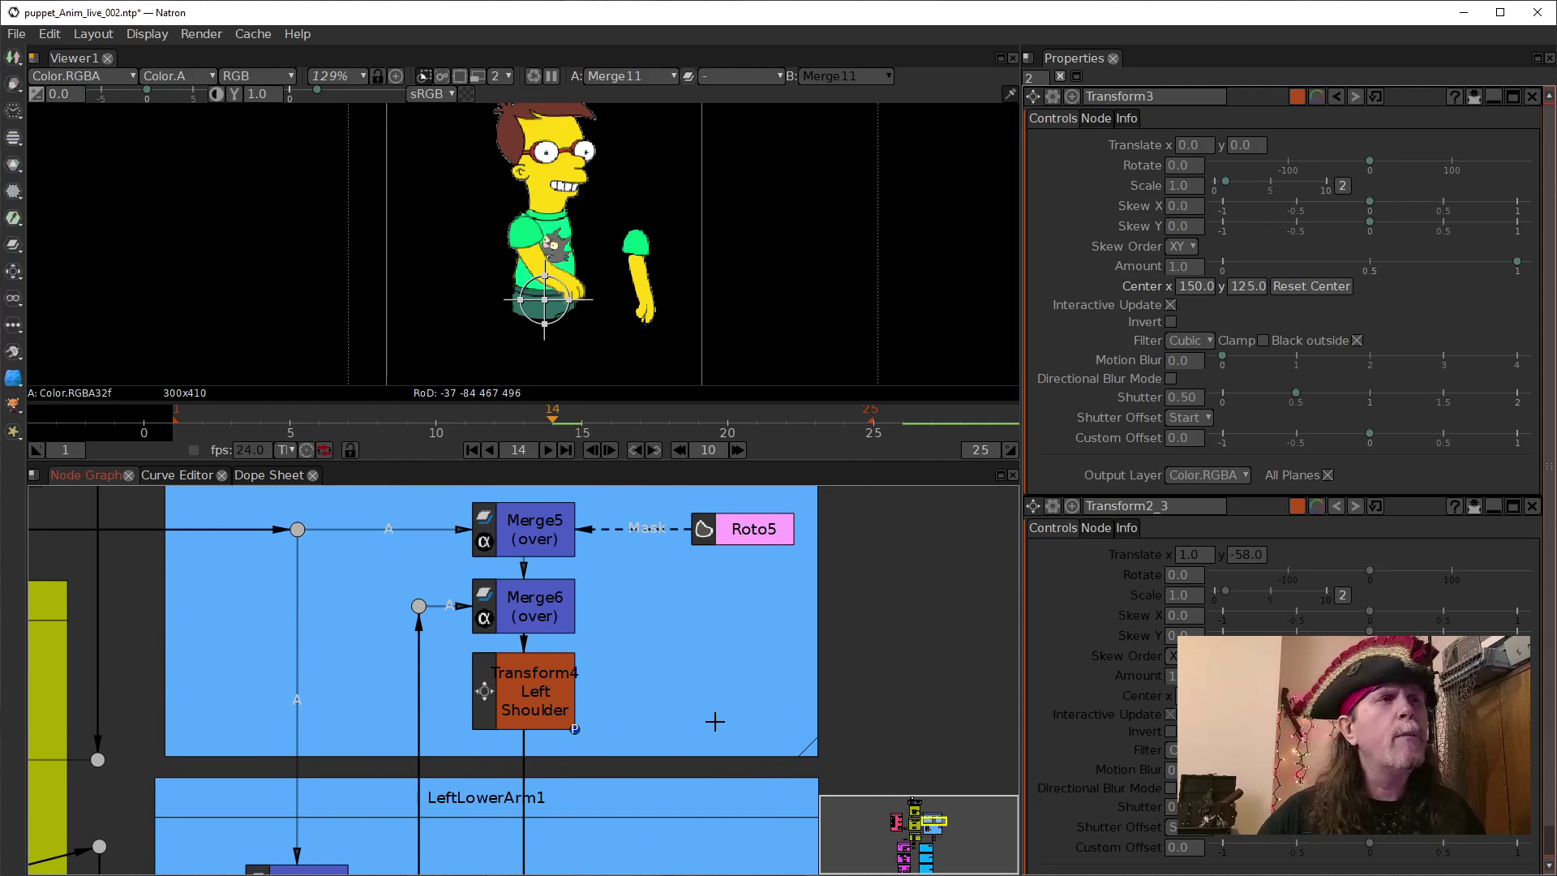
left_click(543, 704)
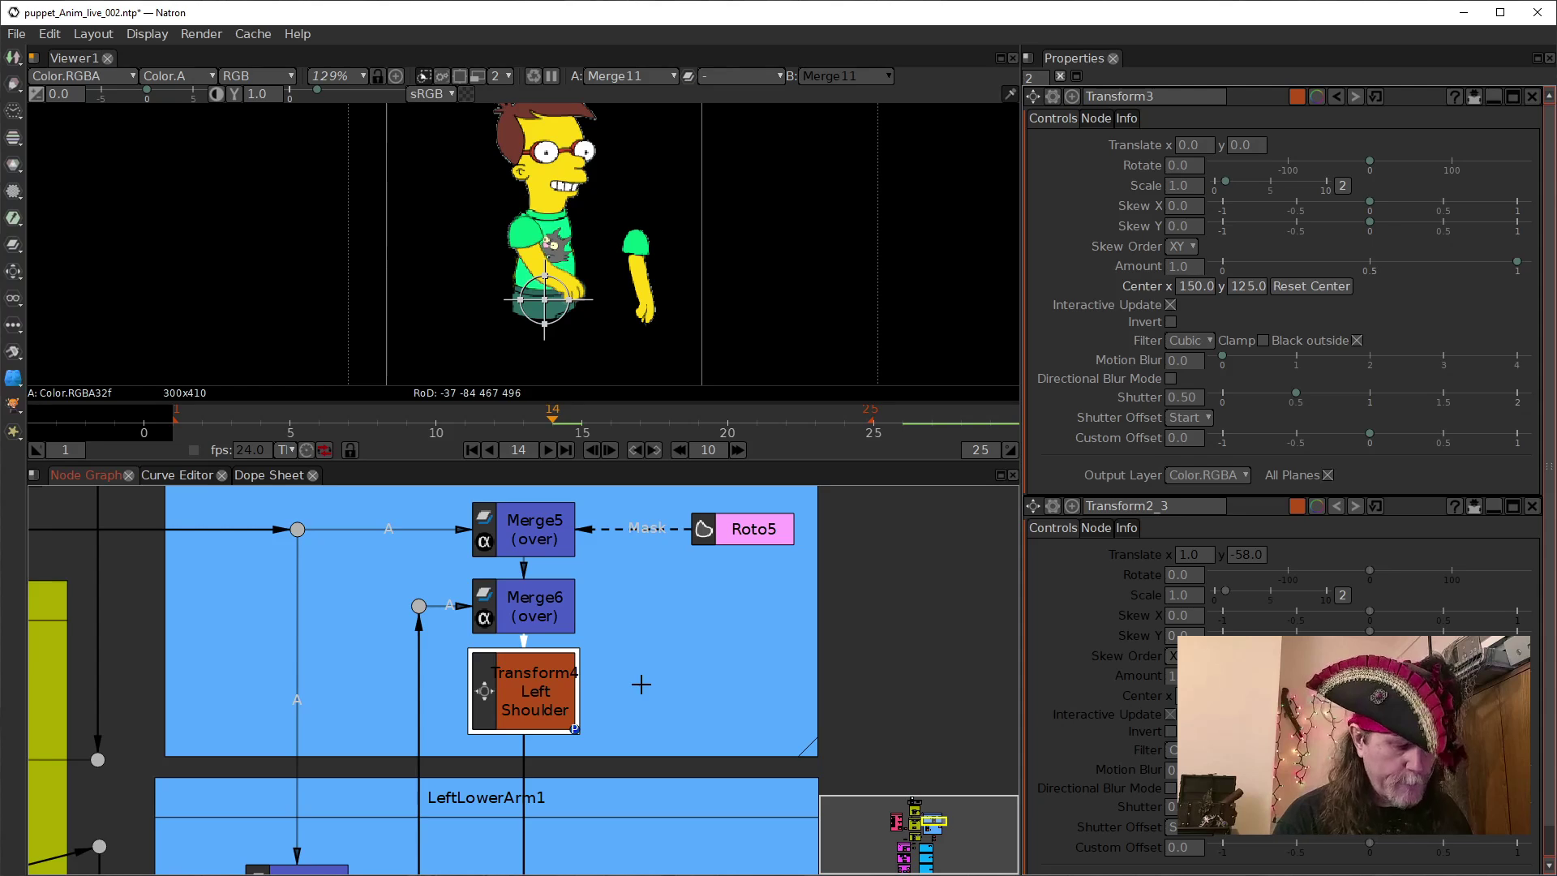
key("alt")
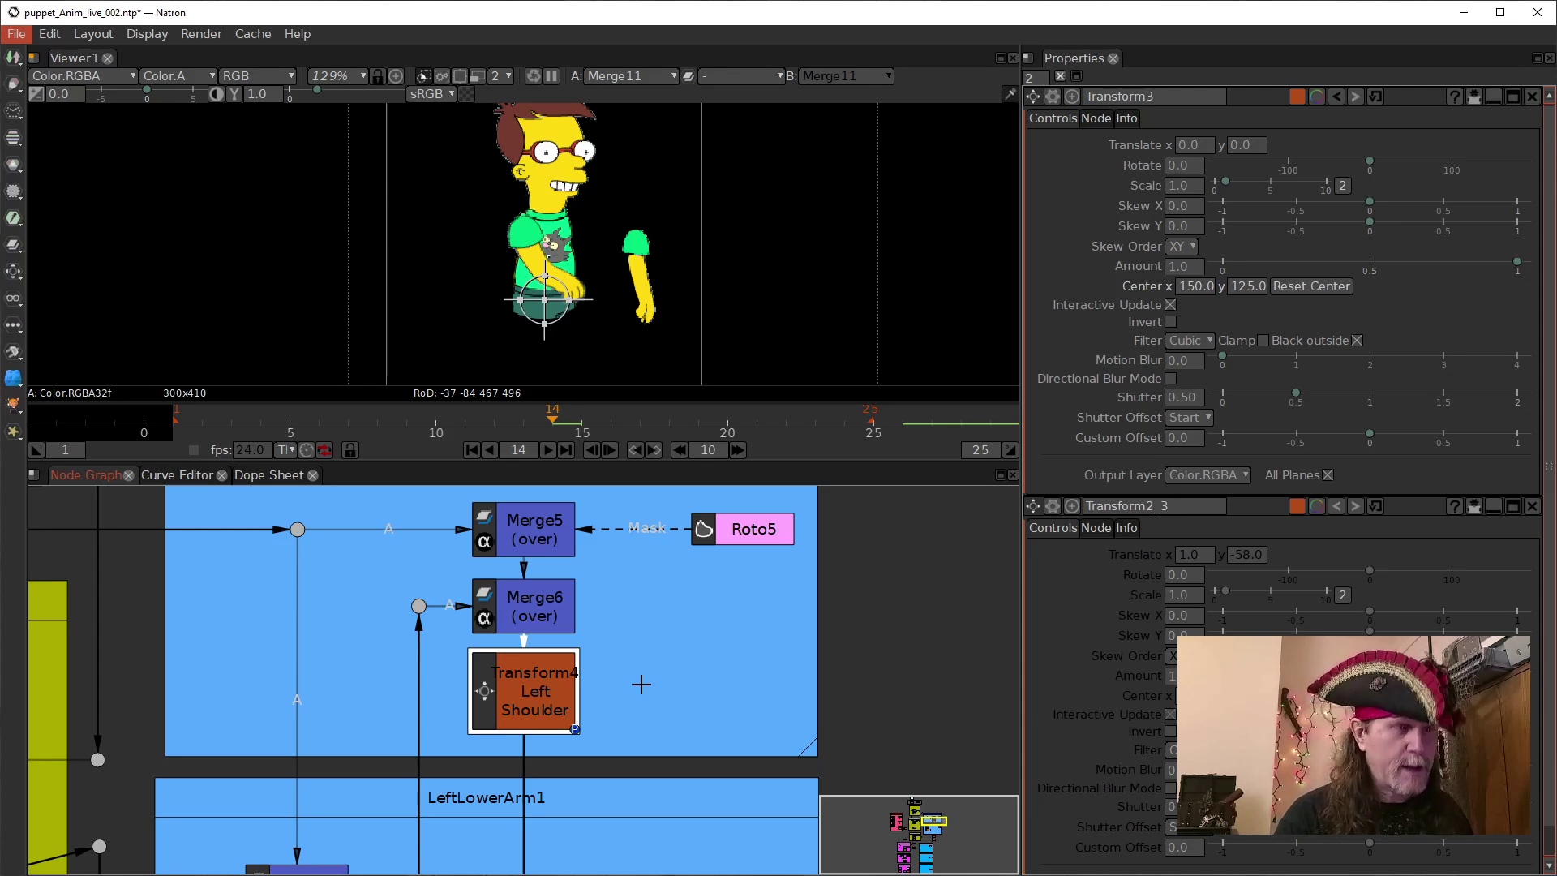
mouse_move(546, 688)
left_mouse_down()
mouse_move(624, 689)
mouse_move(517, 692)
left_mouse_up()
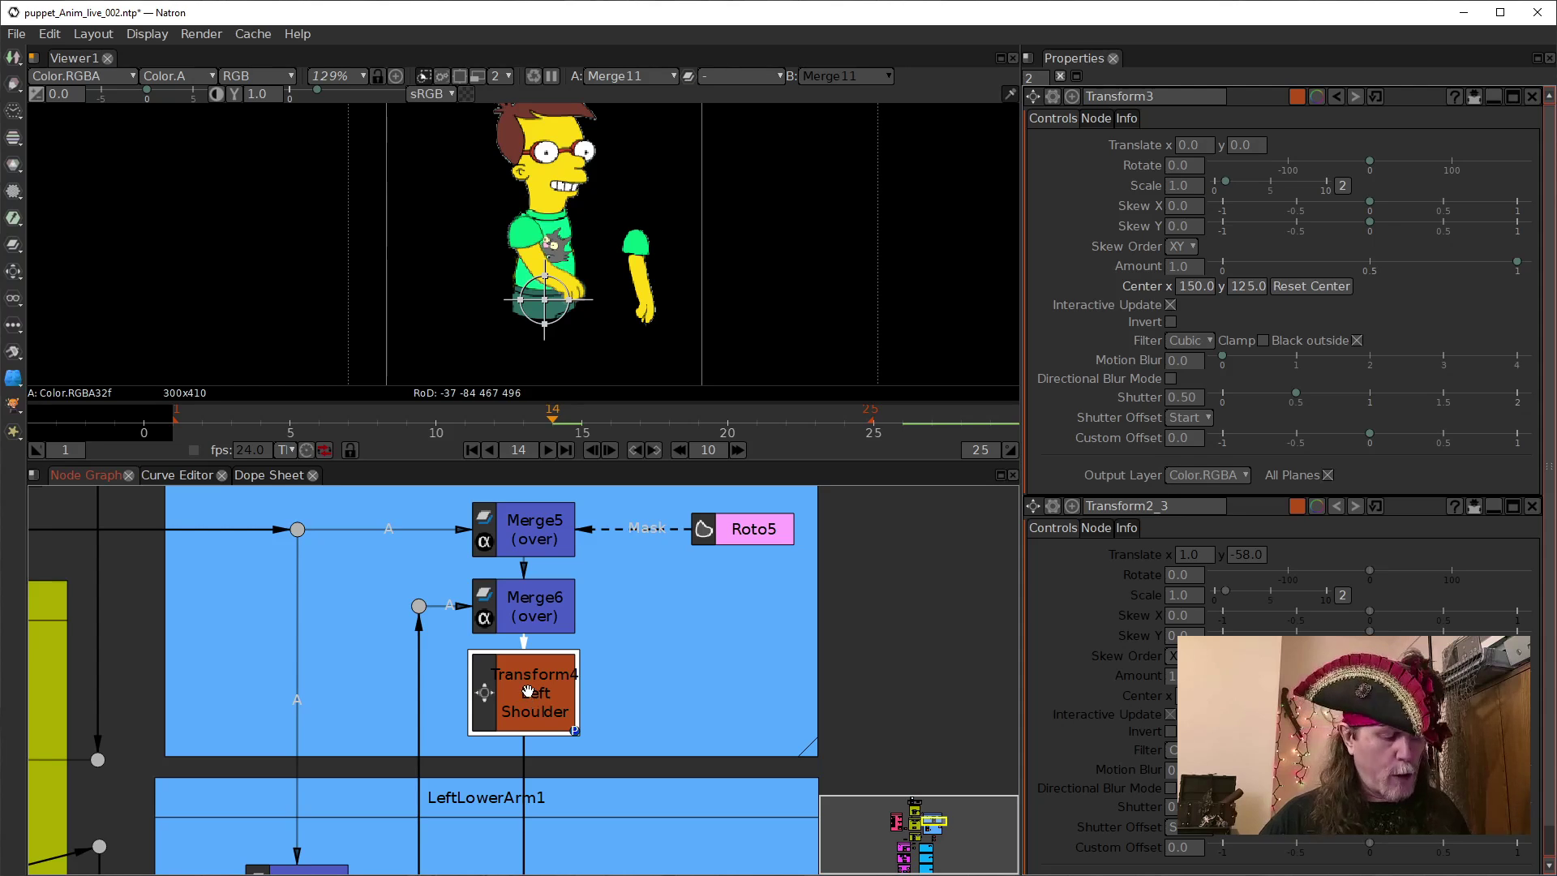
key("alt")
key("alt+c")
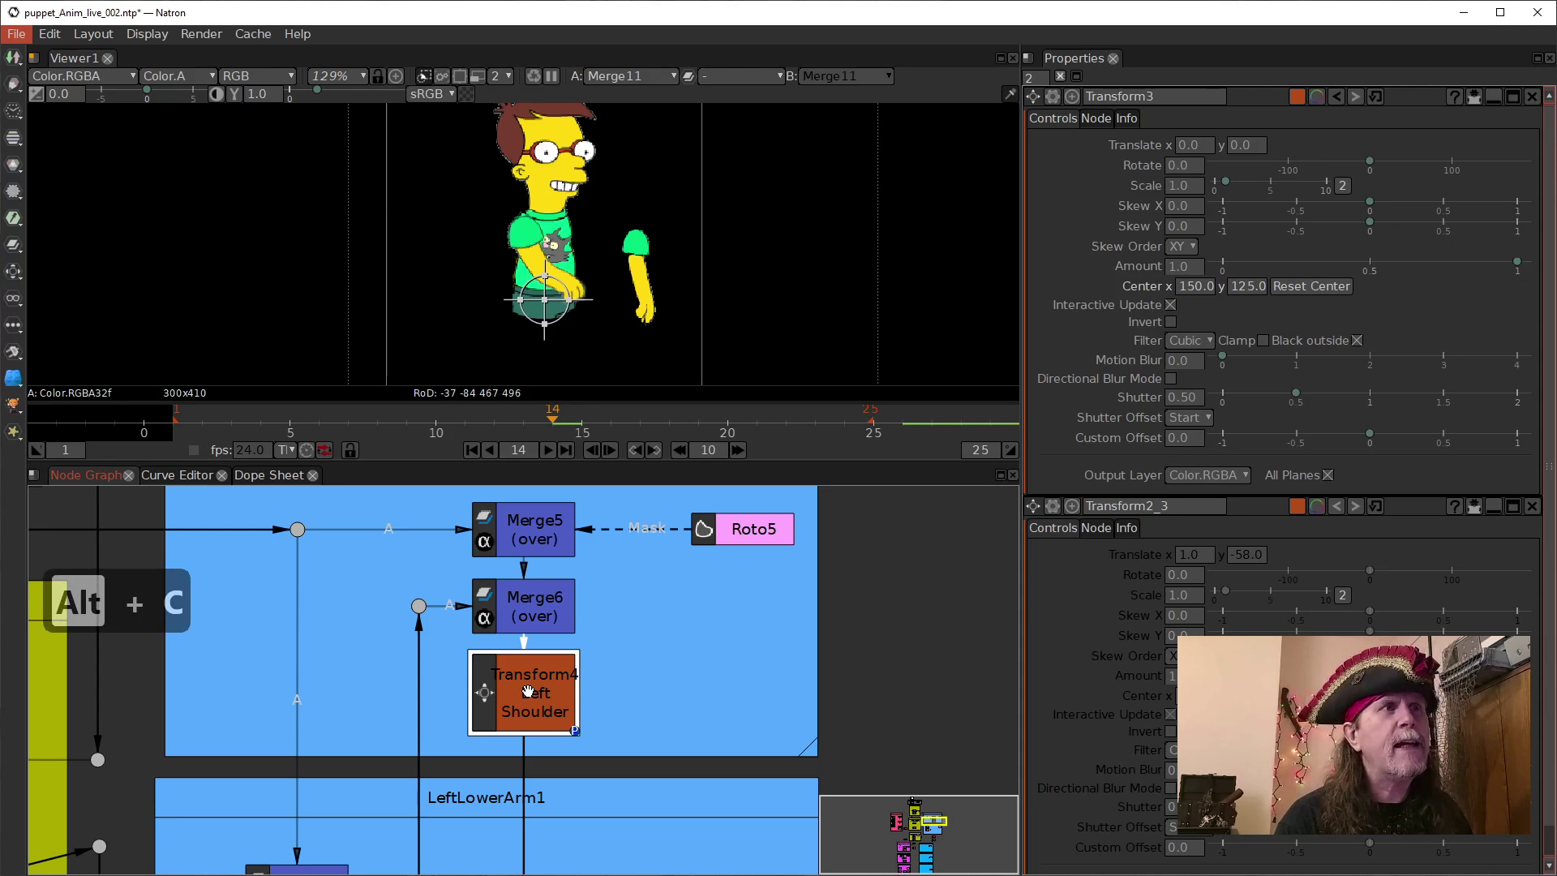
left_click_drag(544, 689, 570, 689)
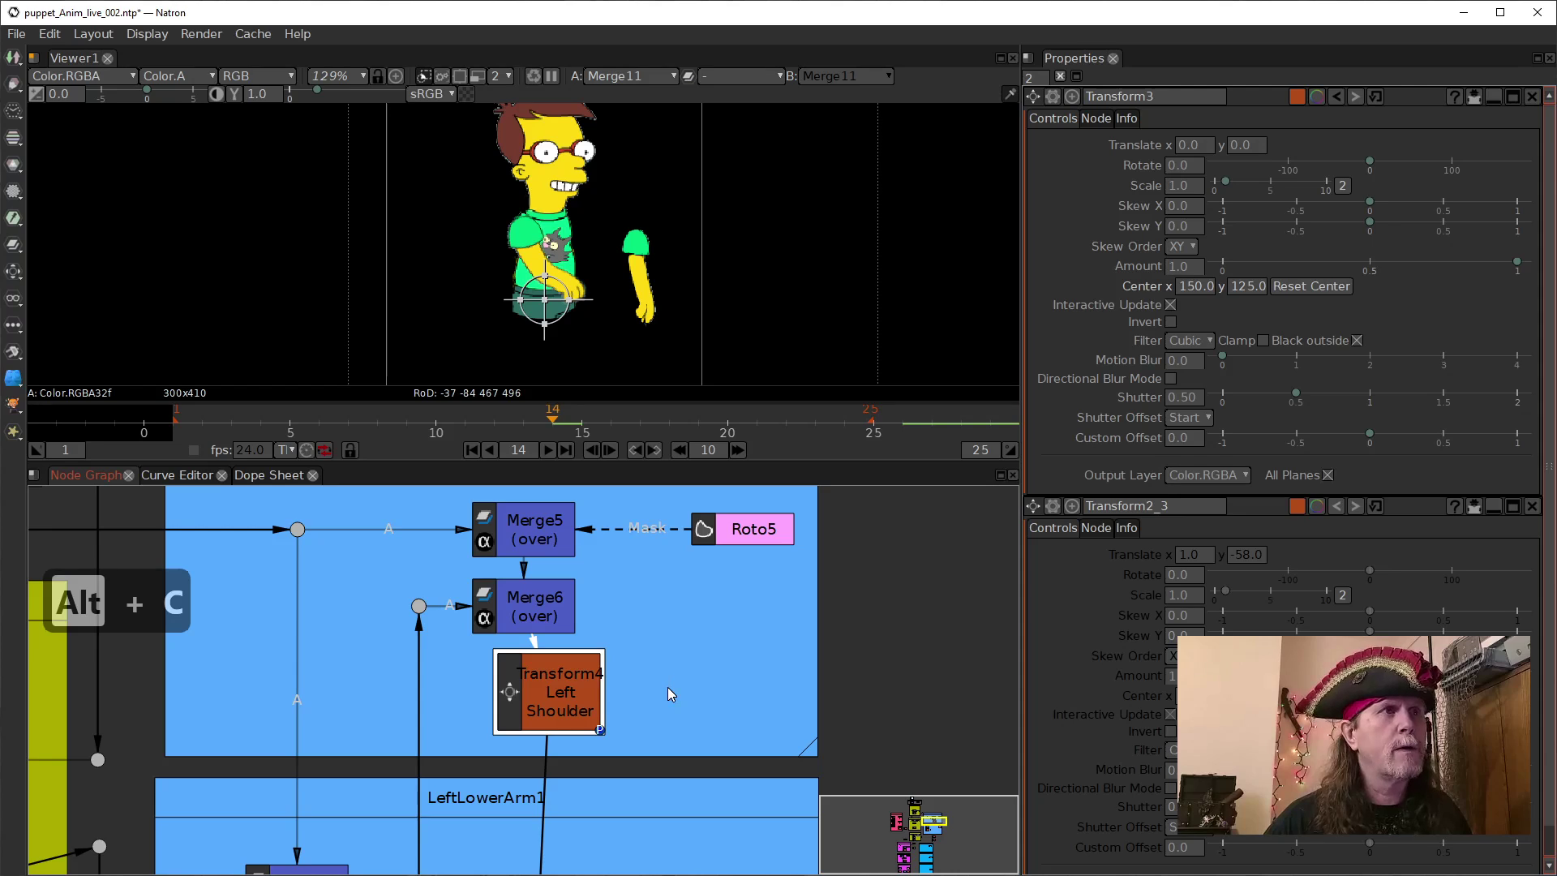
key("alt+c")
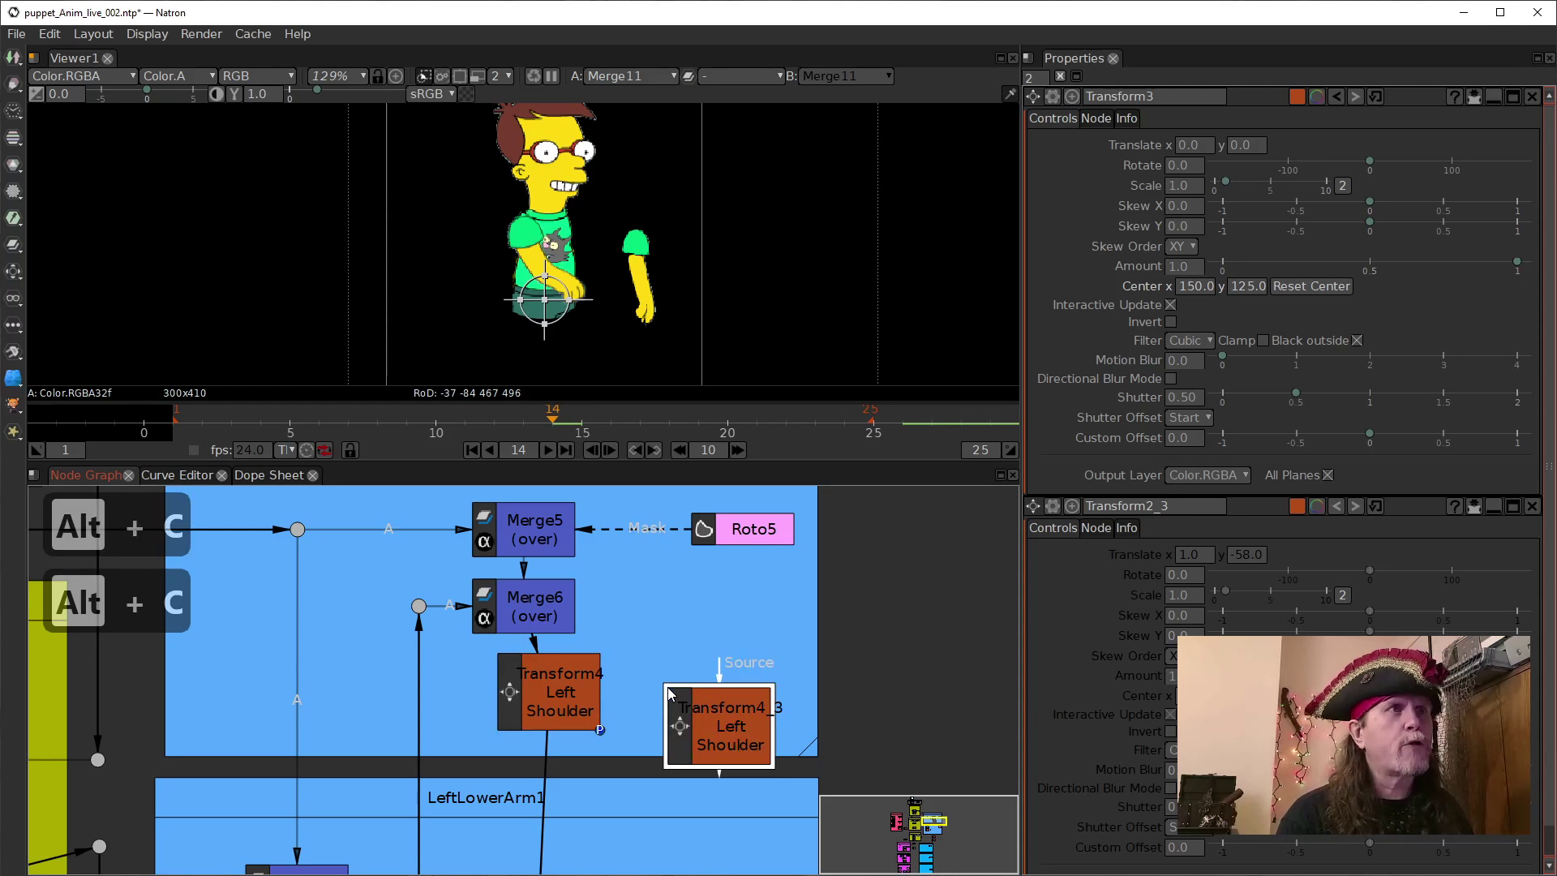
left_click_drag(700, 704, 696, 659)
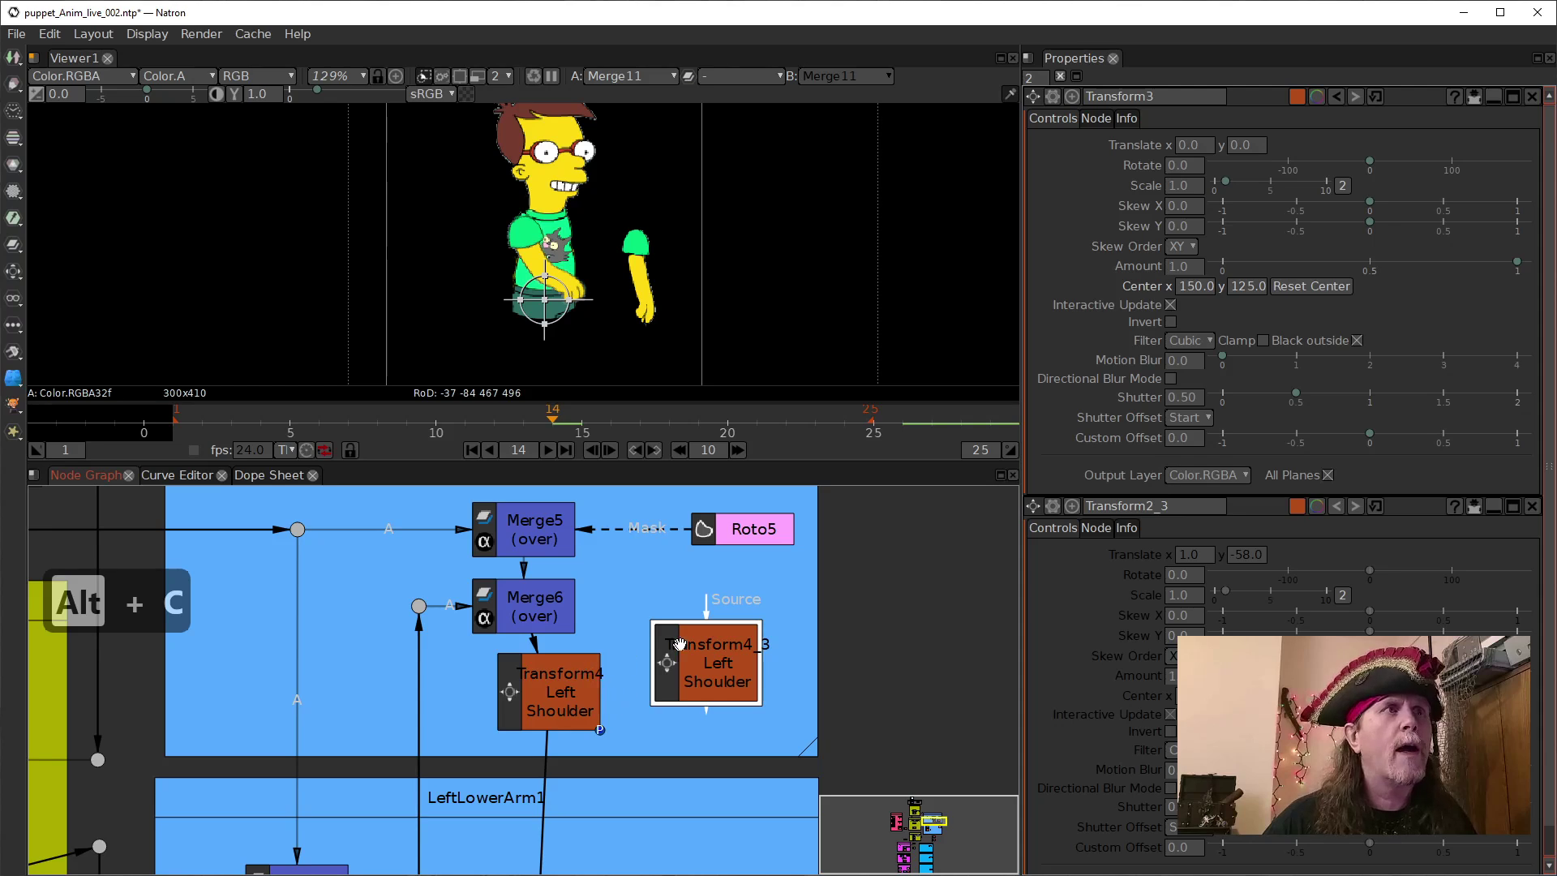
Insert the Left Shoulder copy between Merge6 and the original Left Shoulder transform, placing it beside the original.
left_click_drag(705, 604, 545, 688)
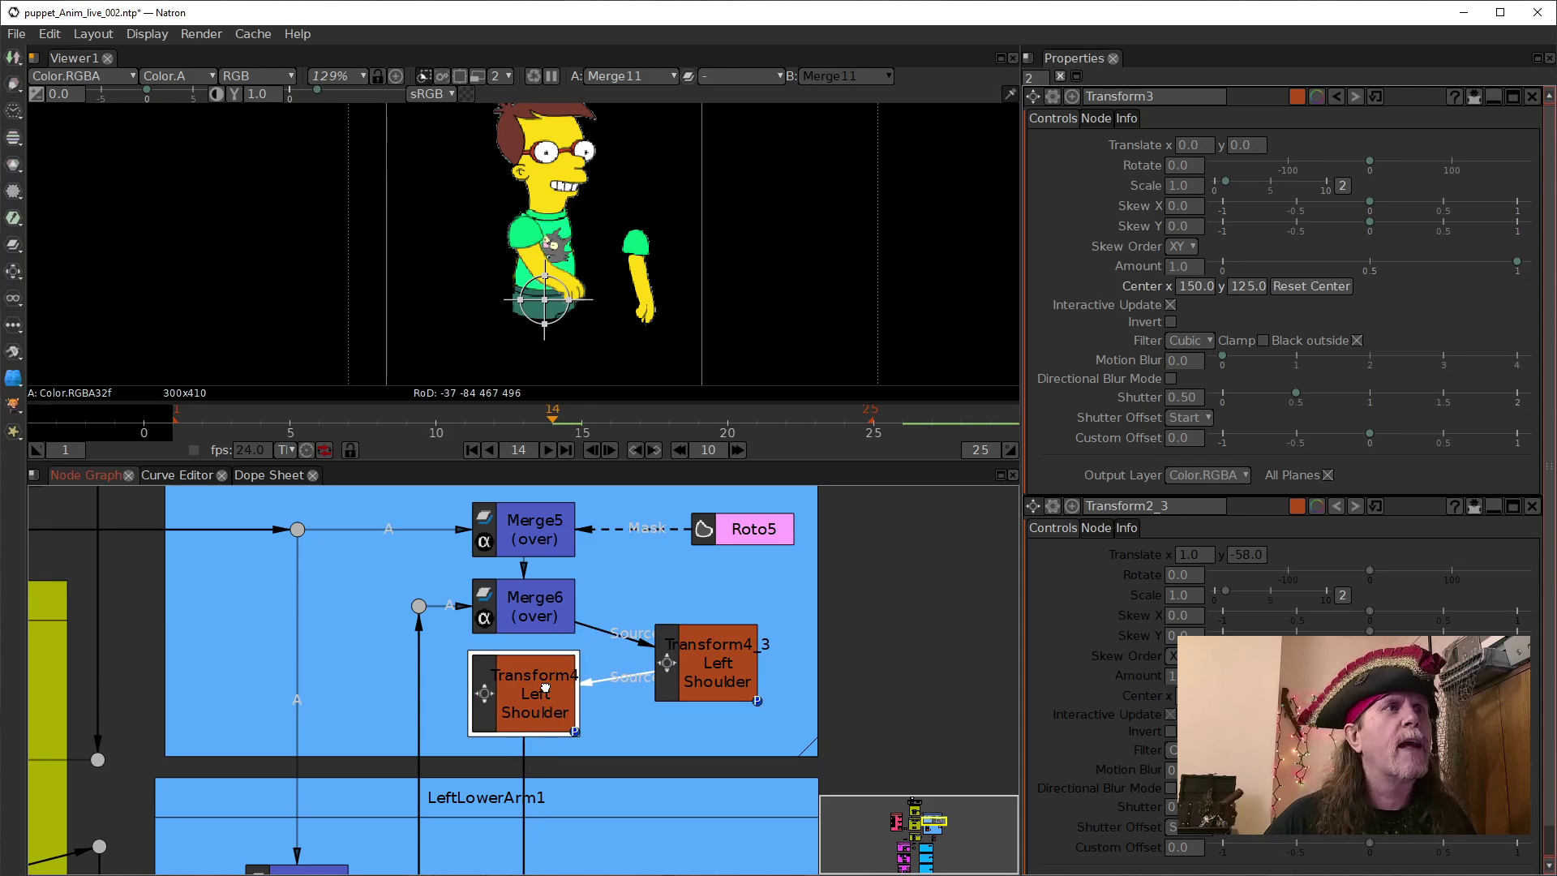
left_click_drag(696, 664, 691, 691)
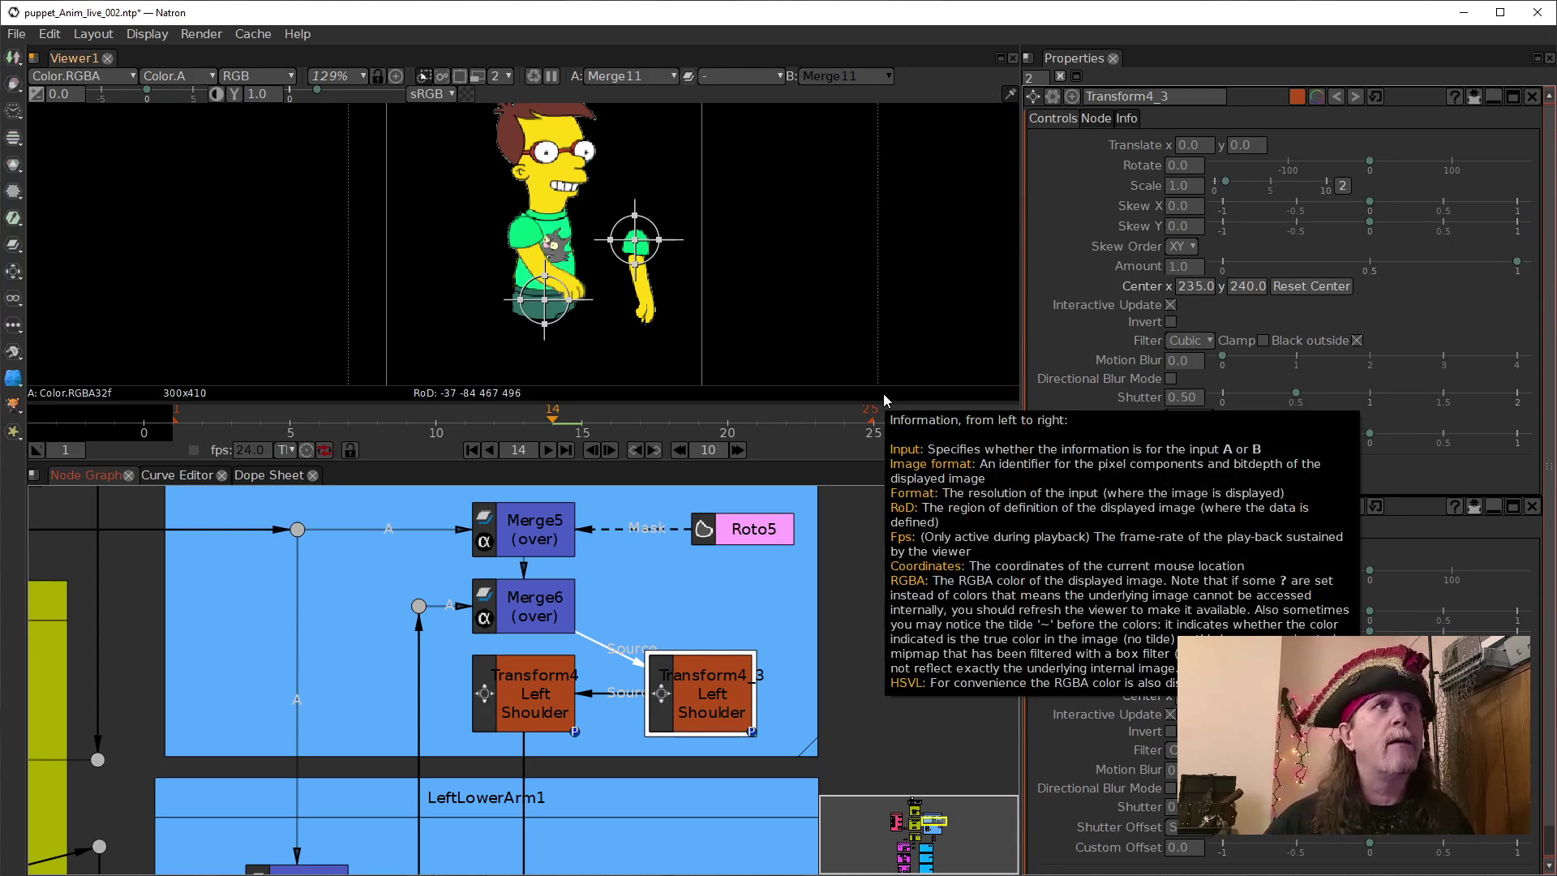
Set the horizontal translation of the Left Shoulder copy to -15 so the left arm shifts towards the body.
left_click(1184, 146)
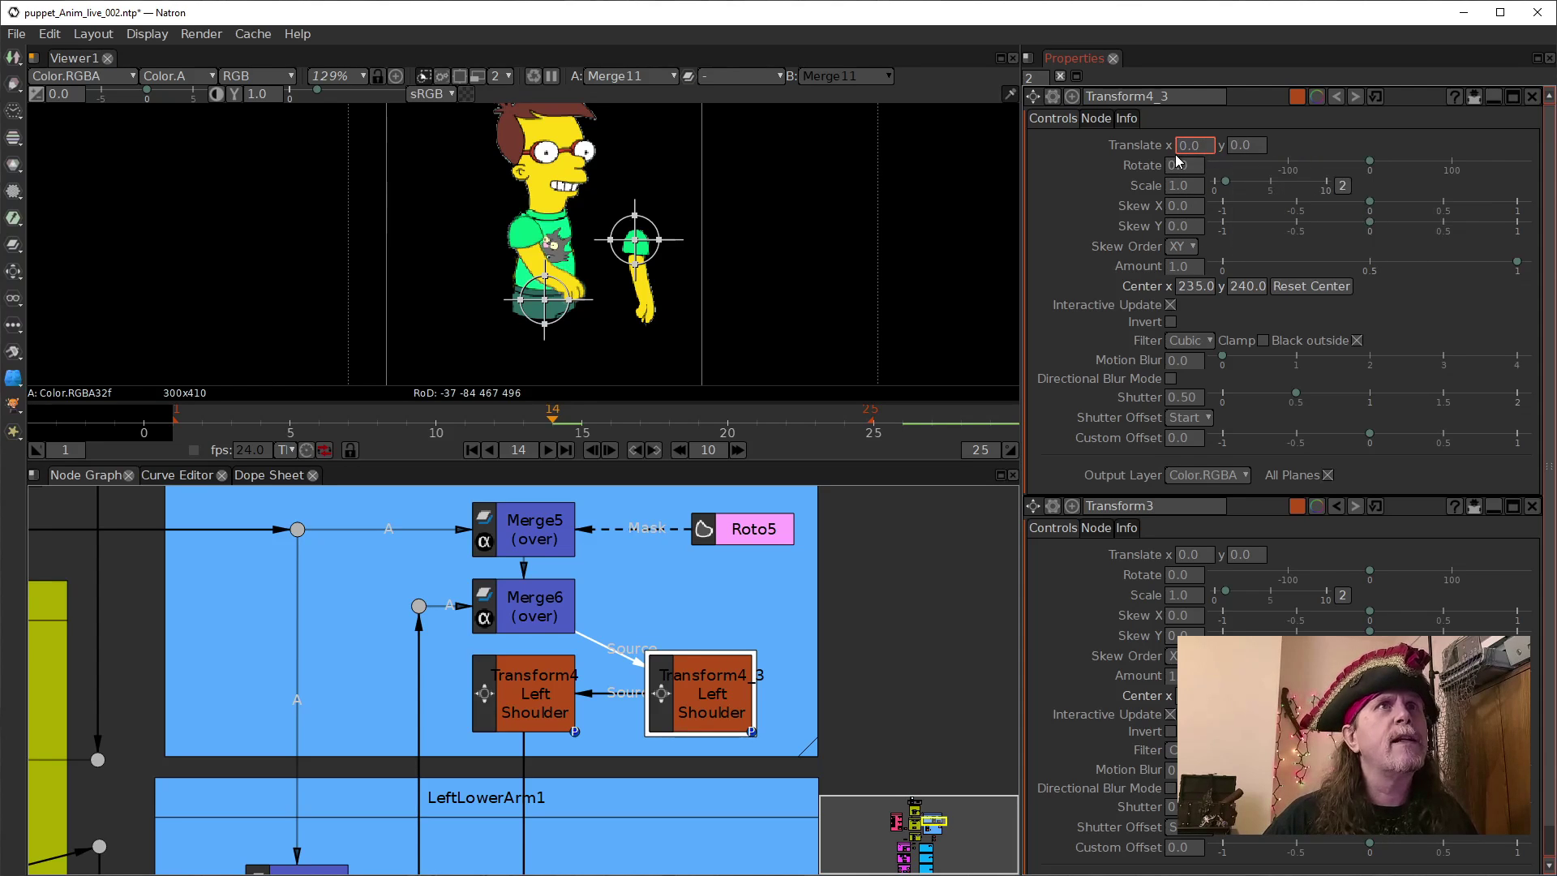
scroll(1178, 150, "down", 8)
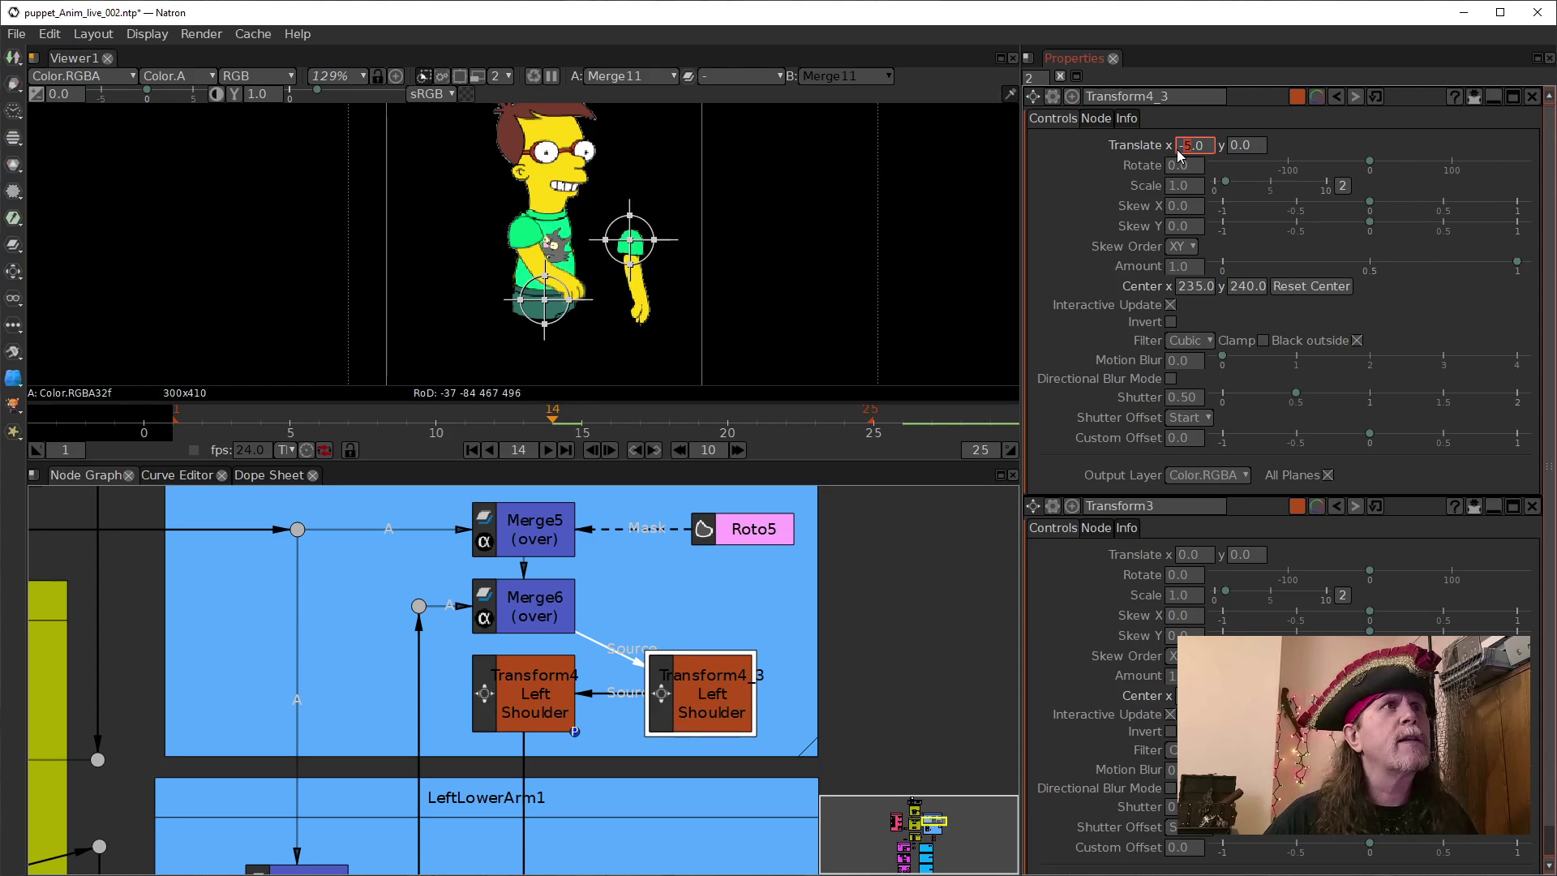
scroll(1176, 149, "down", 2)
scroll(1176, 150, "down", 5)
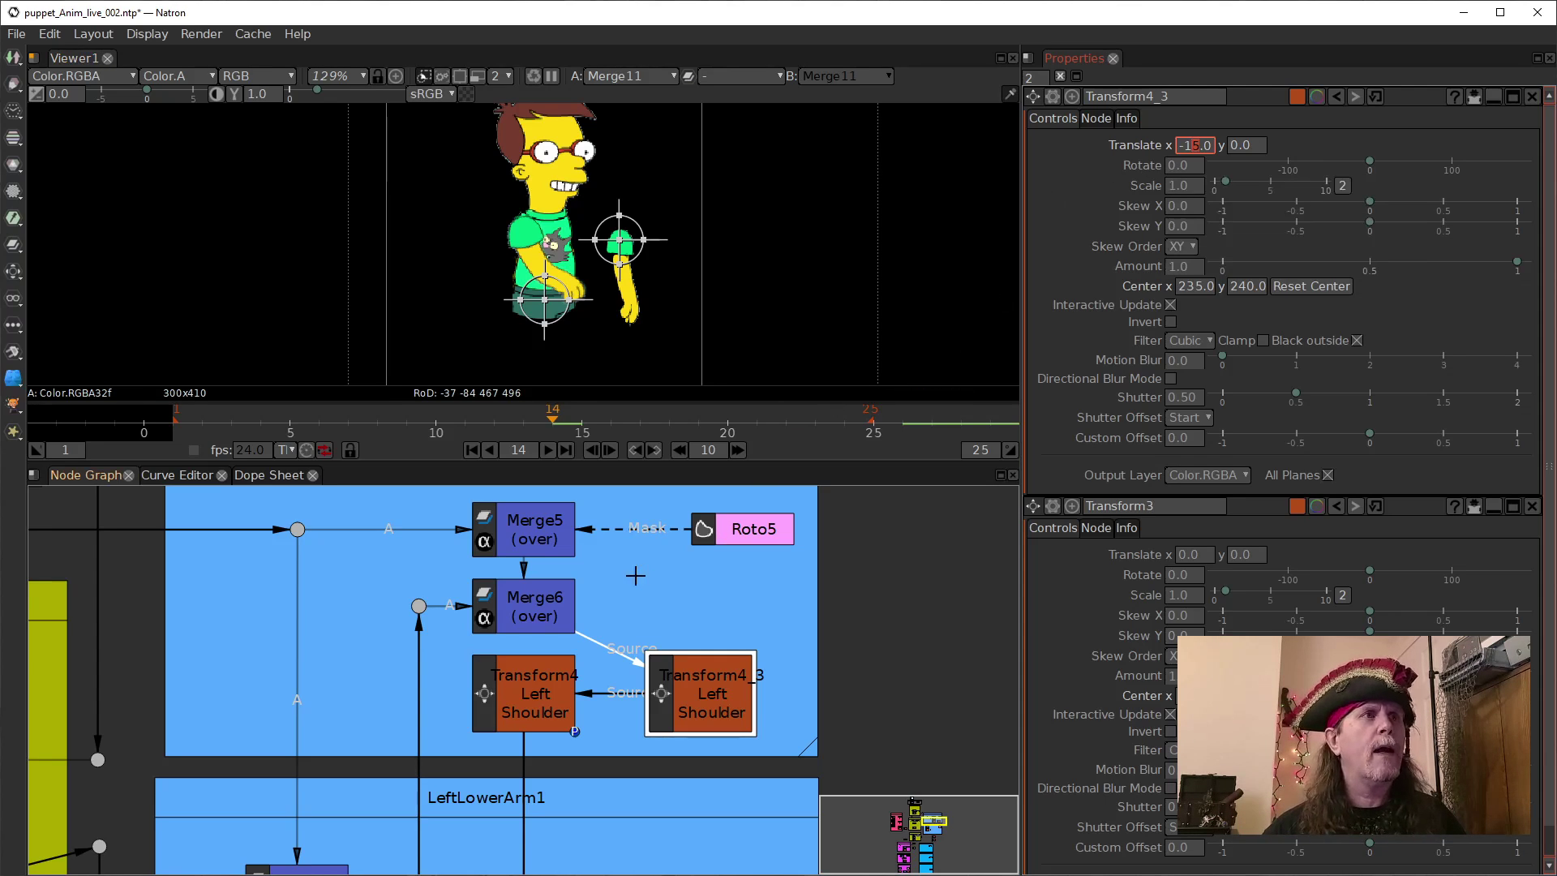
Check the original Left Shoulder transform's values against the copy's and close the original's properties.
left_click(551, 699)
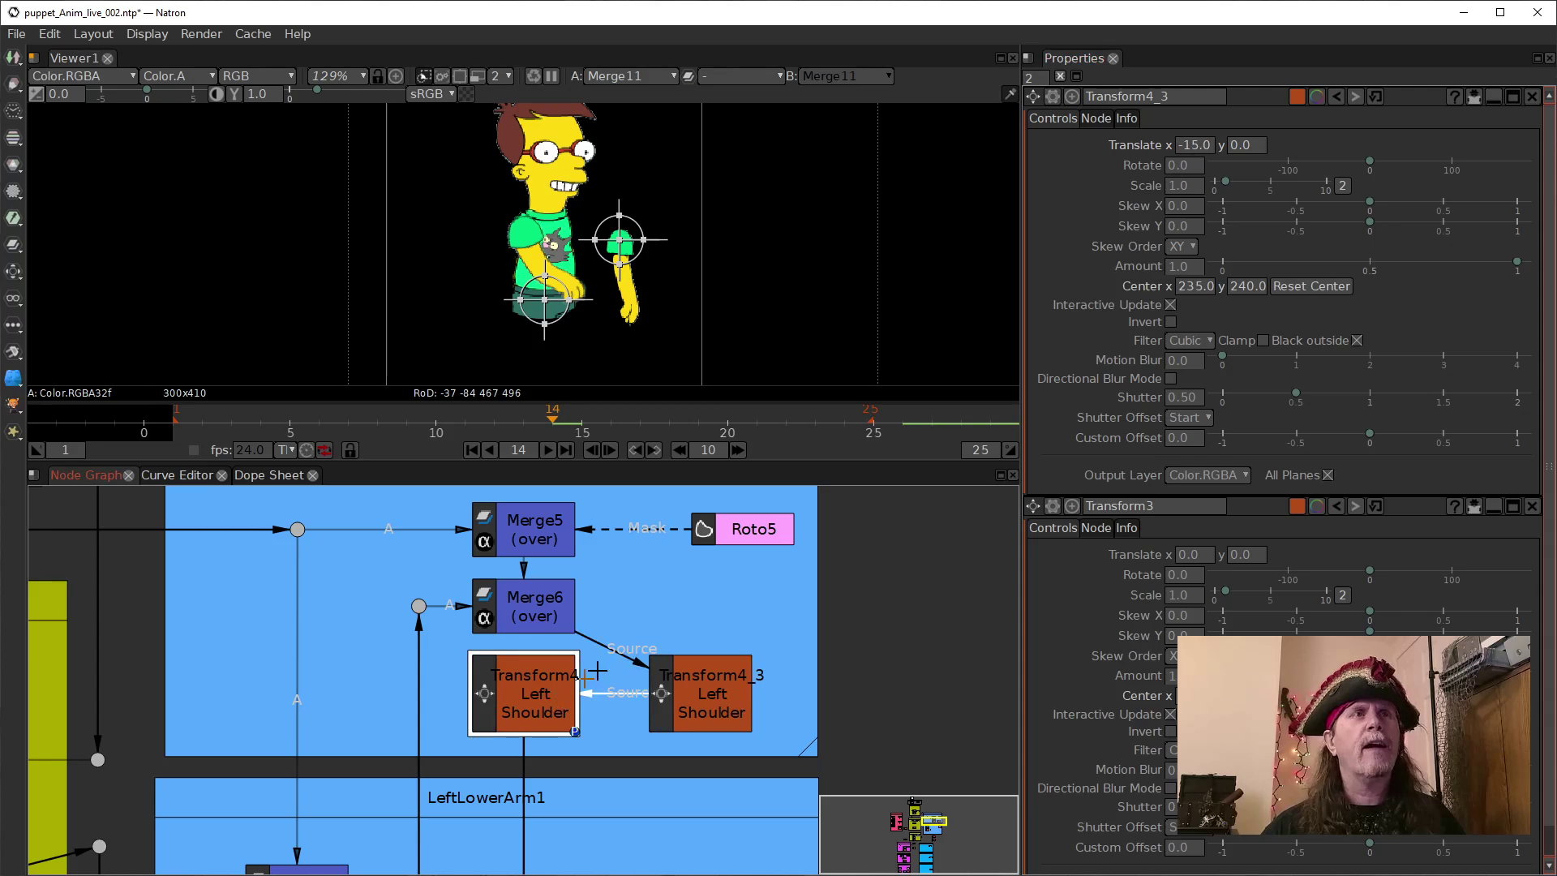
double_click(517, 715)
left_click(1051, 119)
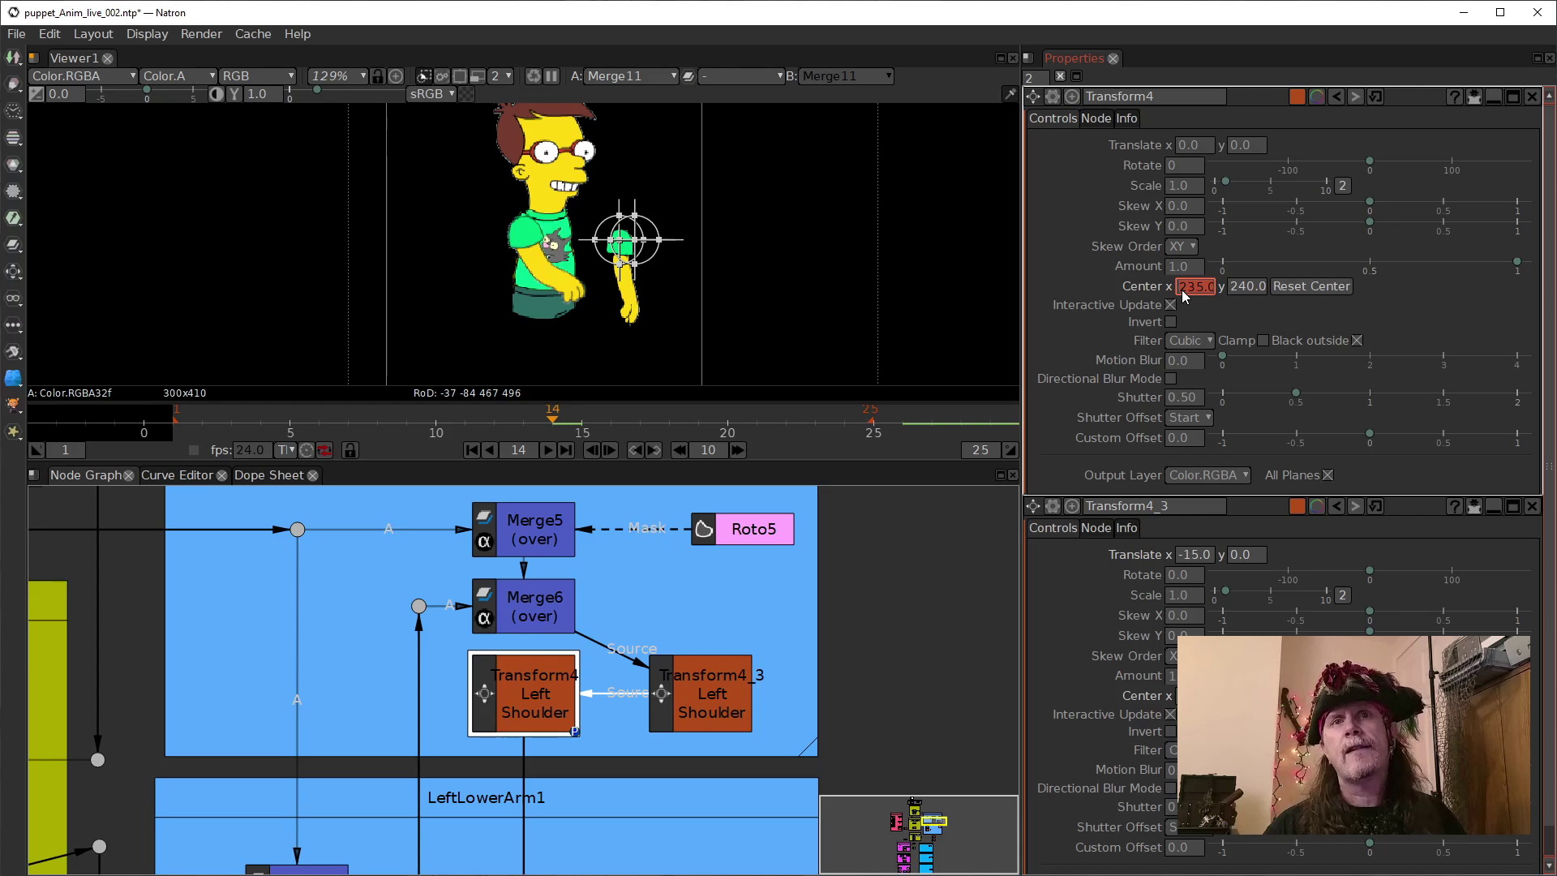
left_click(712, 710)
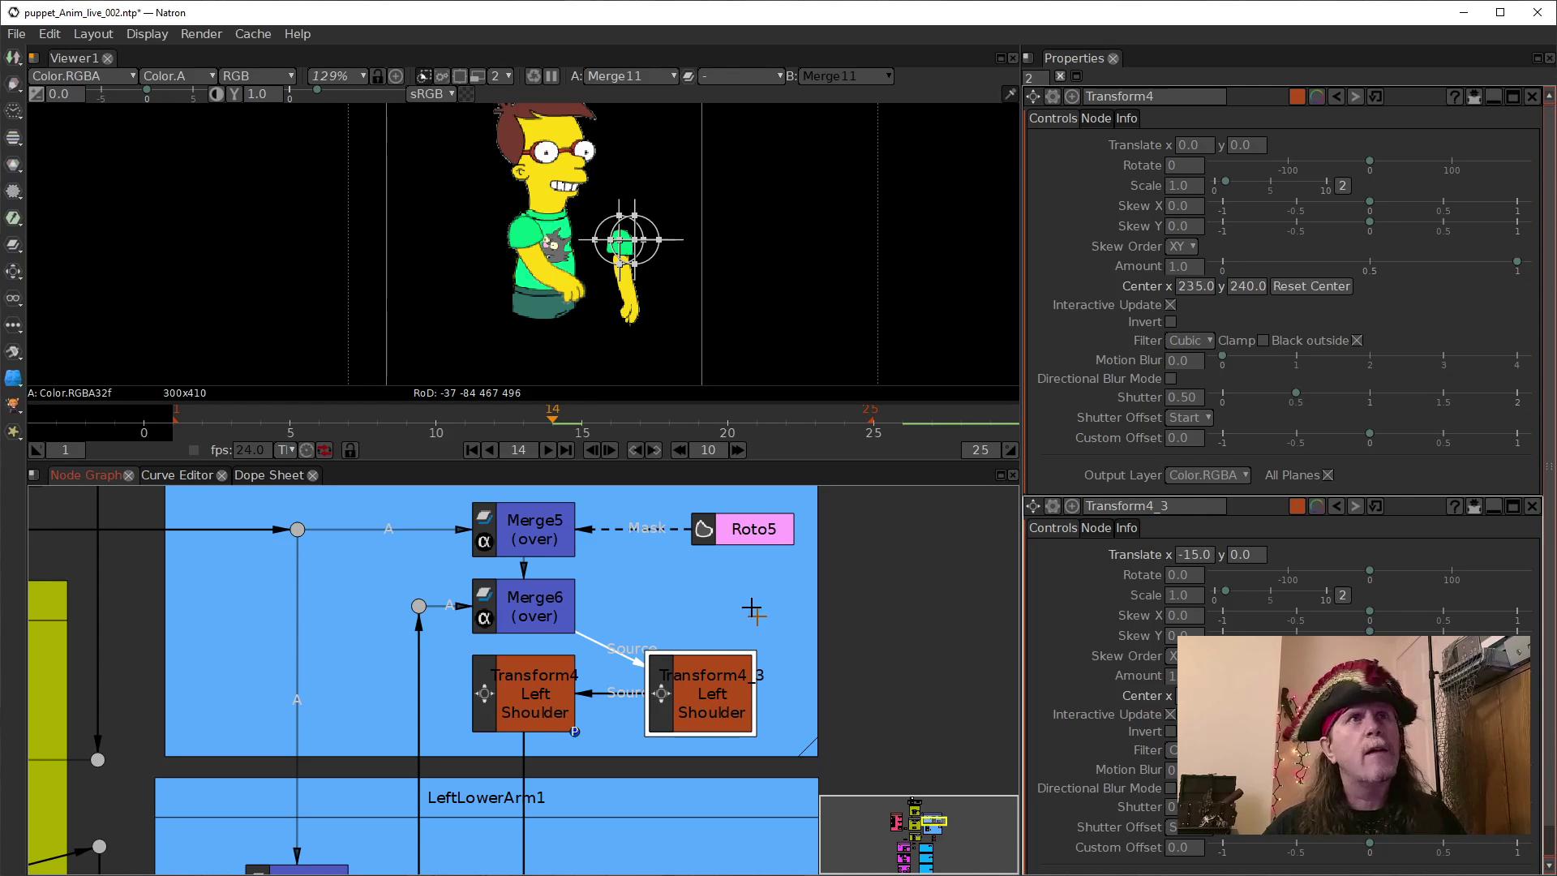
double_click(721, 678)
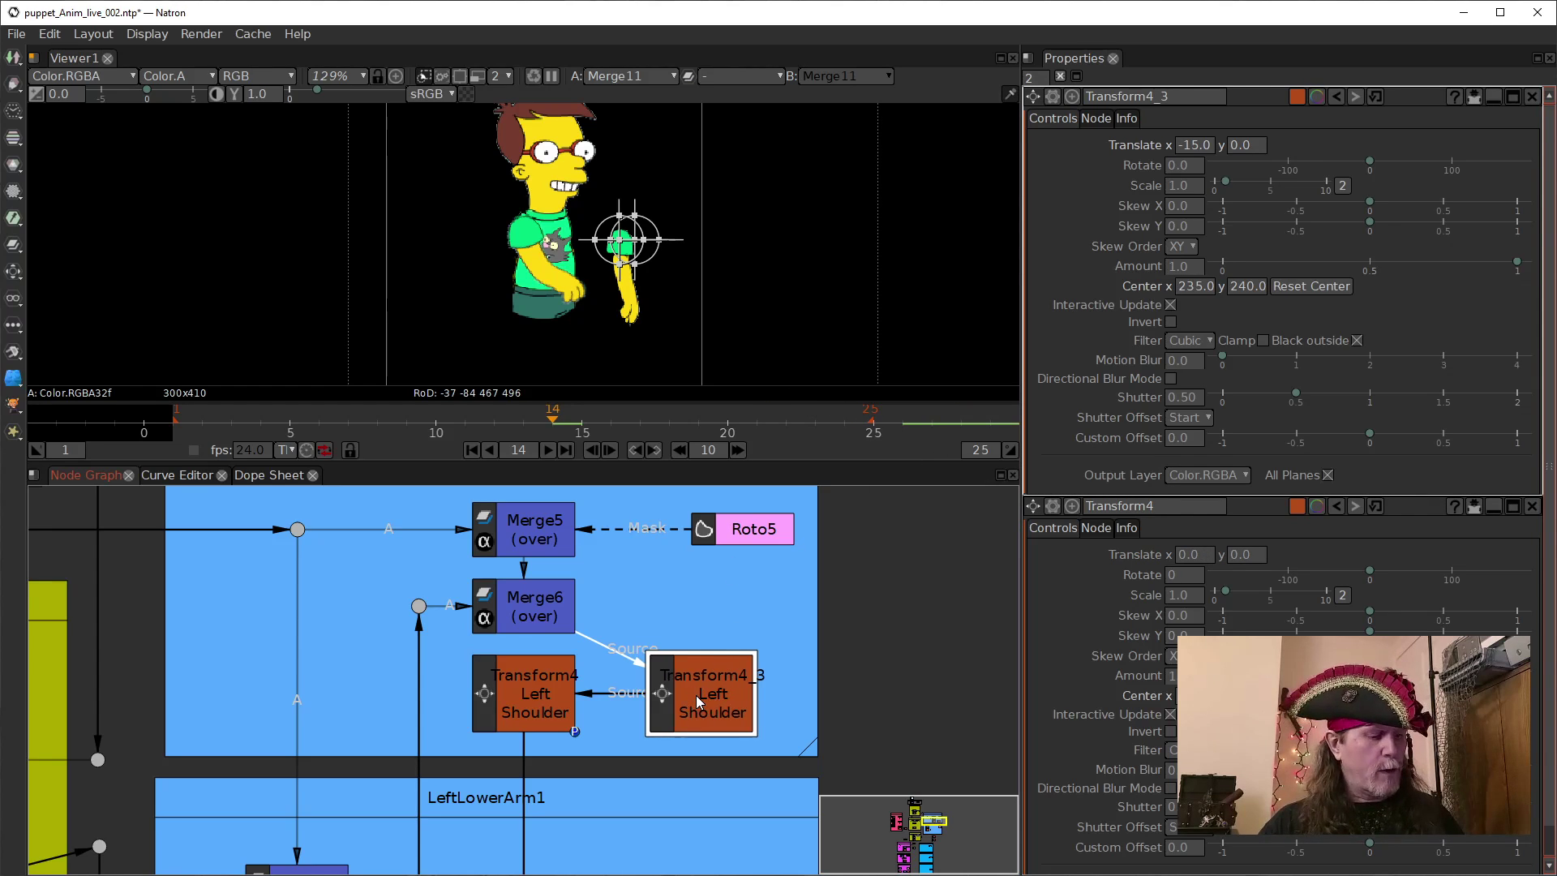
left_click(1532, 507)
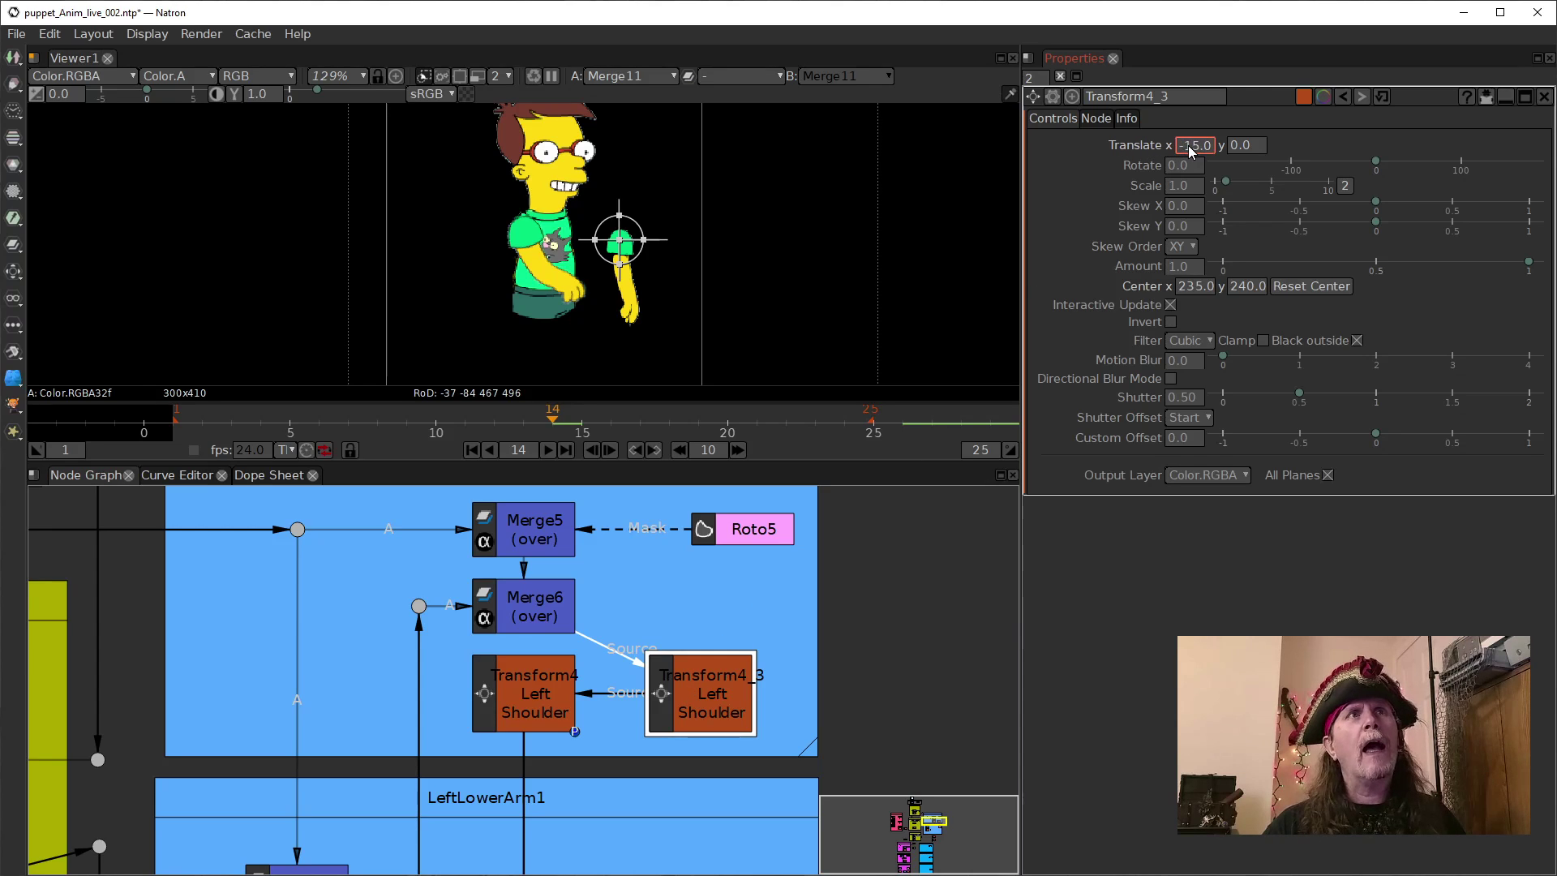
Set the Left Shoulder copy's translation to x -70 and y 10 to seat the arm on the torso.
scroll(1189, 144, "down", 3)
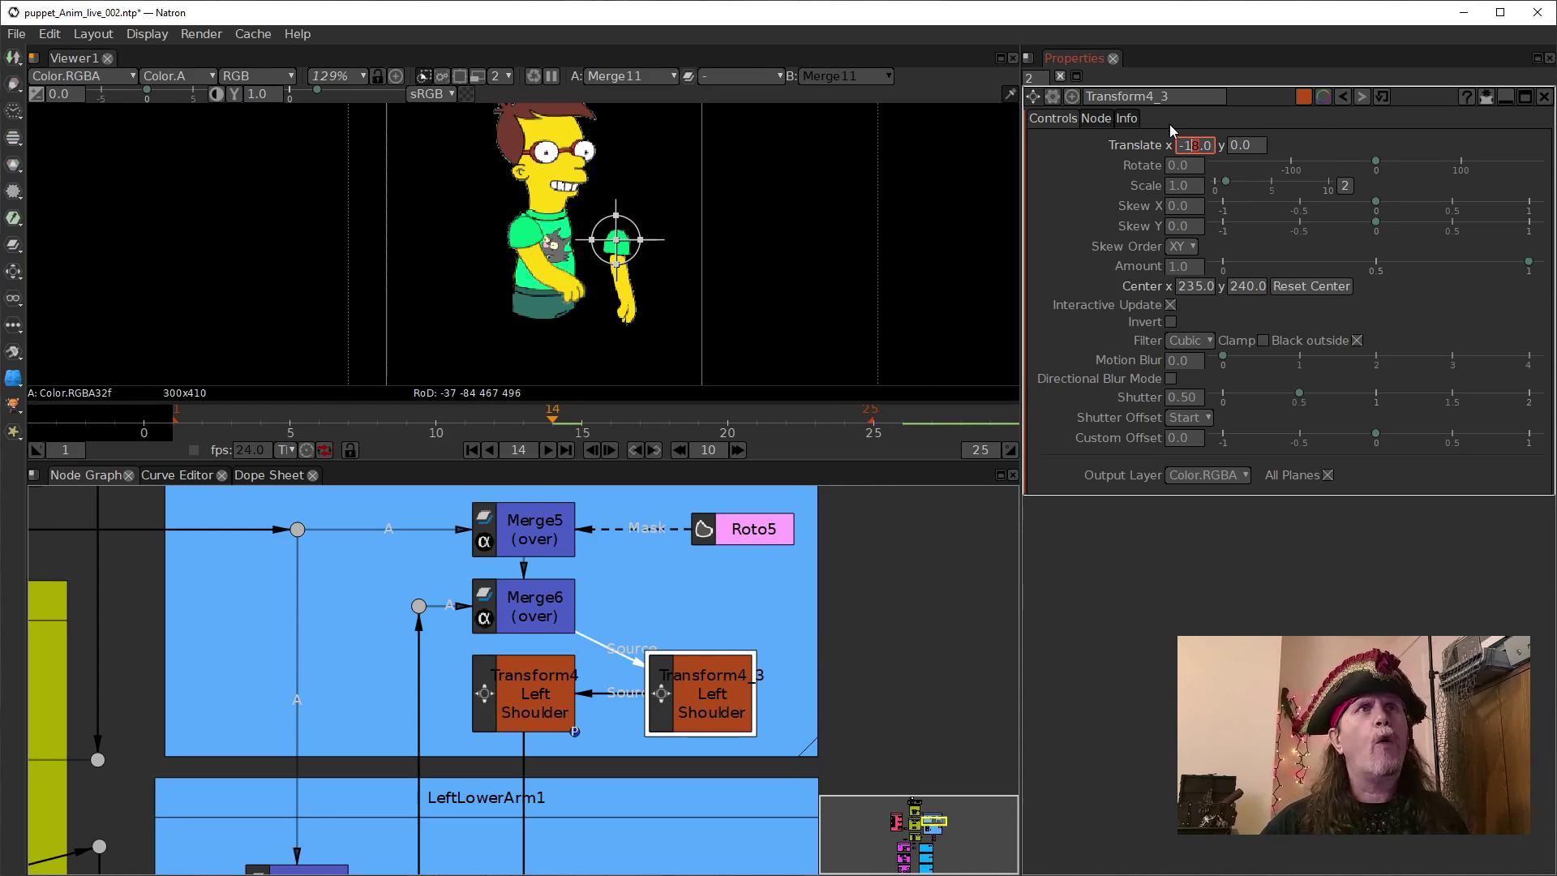
scroll(1191, 145, "down", 18)
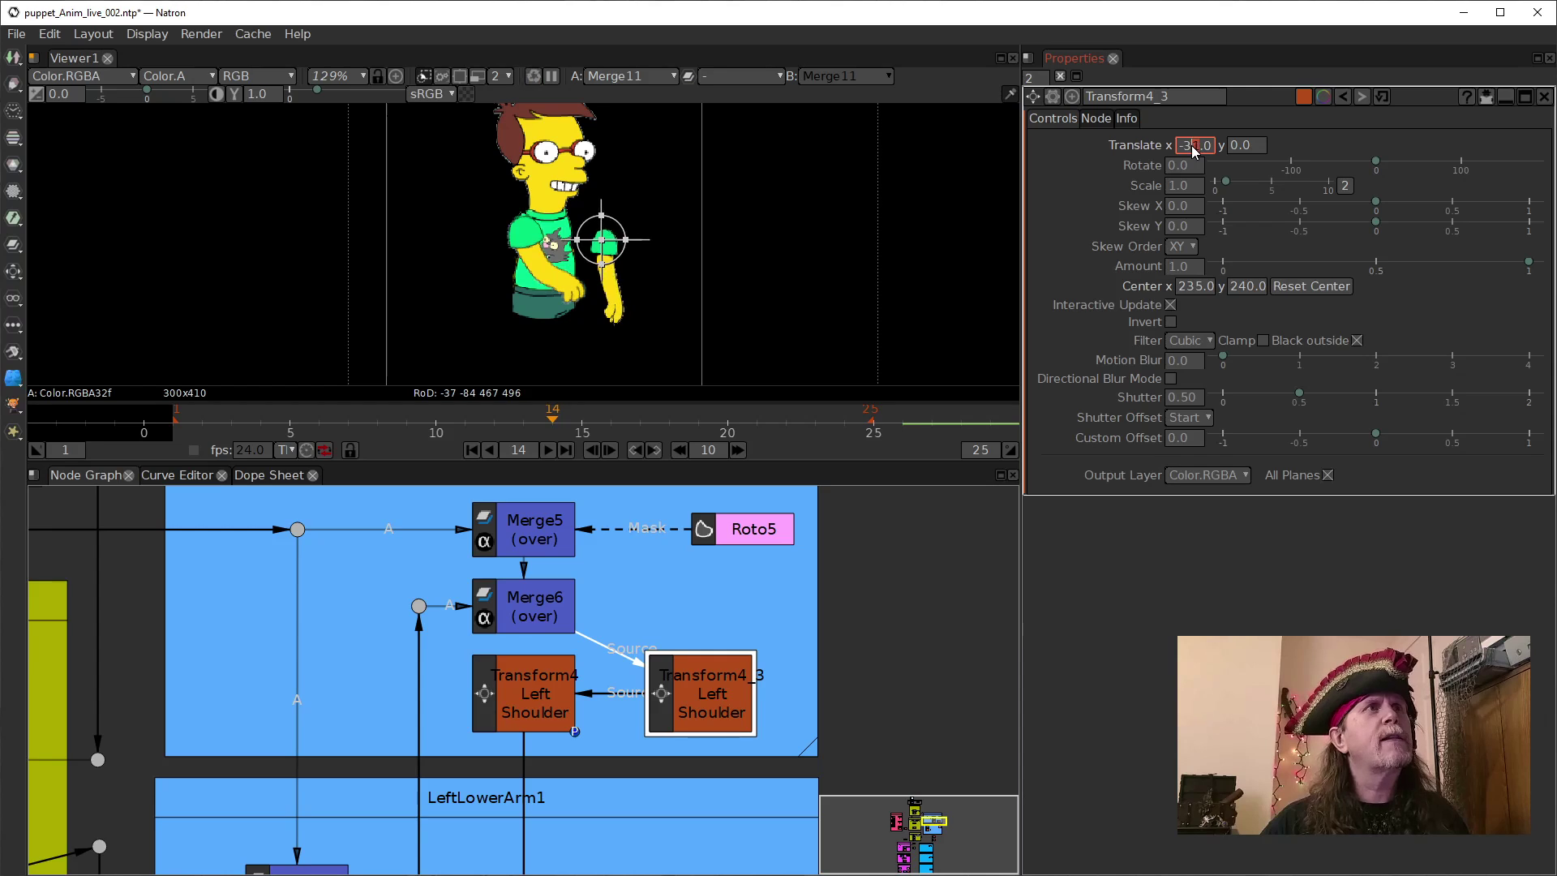
scroll(1190, 145, "down", 20)
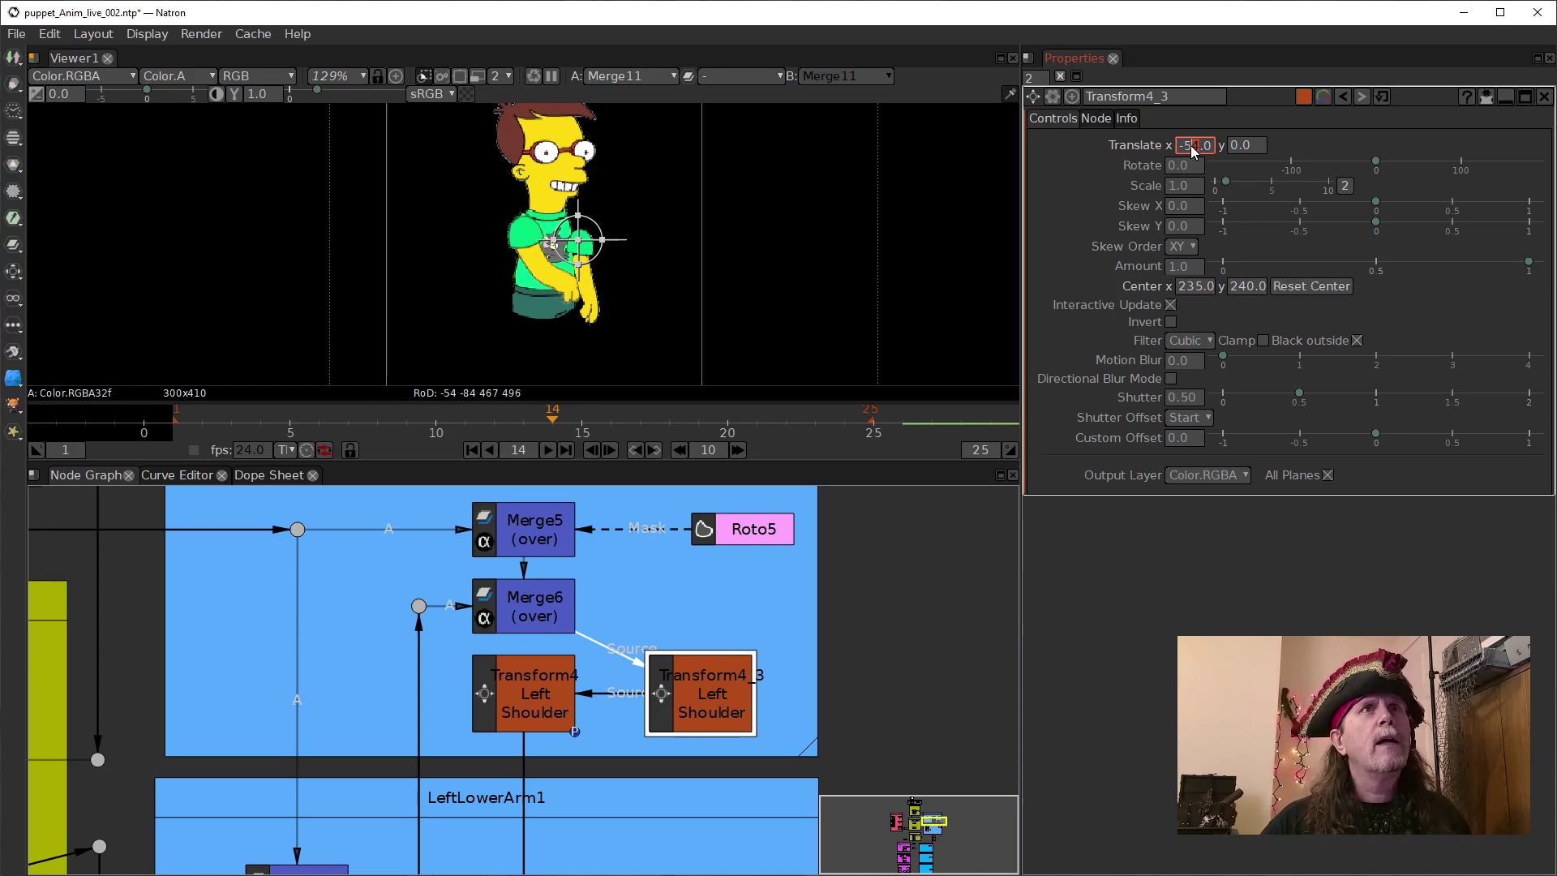
scroll(1190, 144, "down", 9)
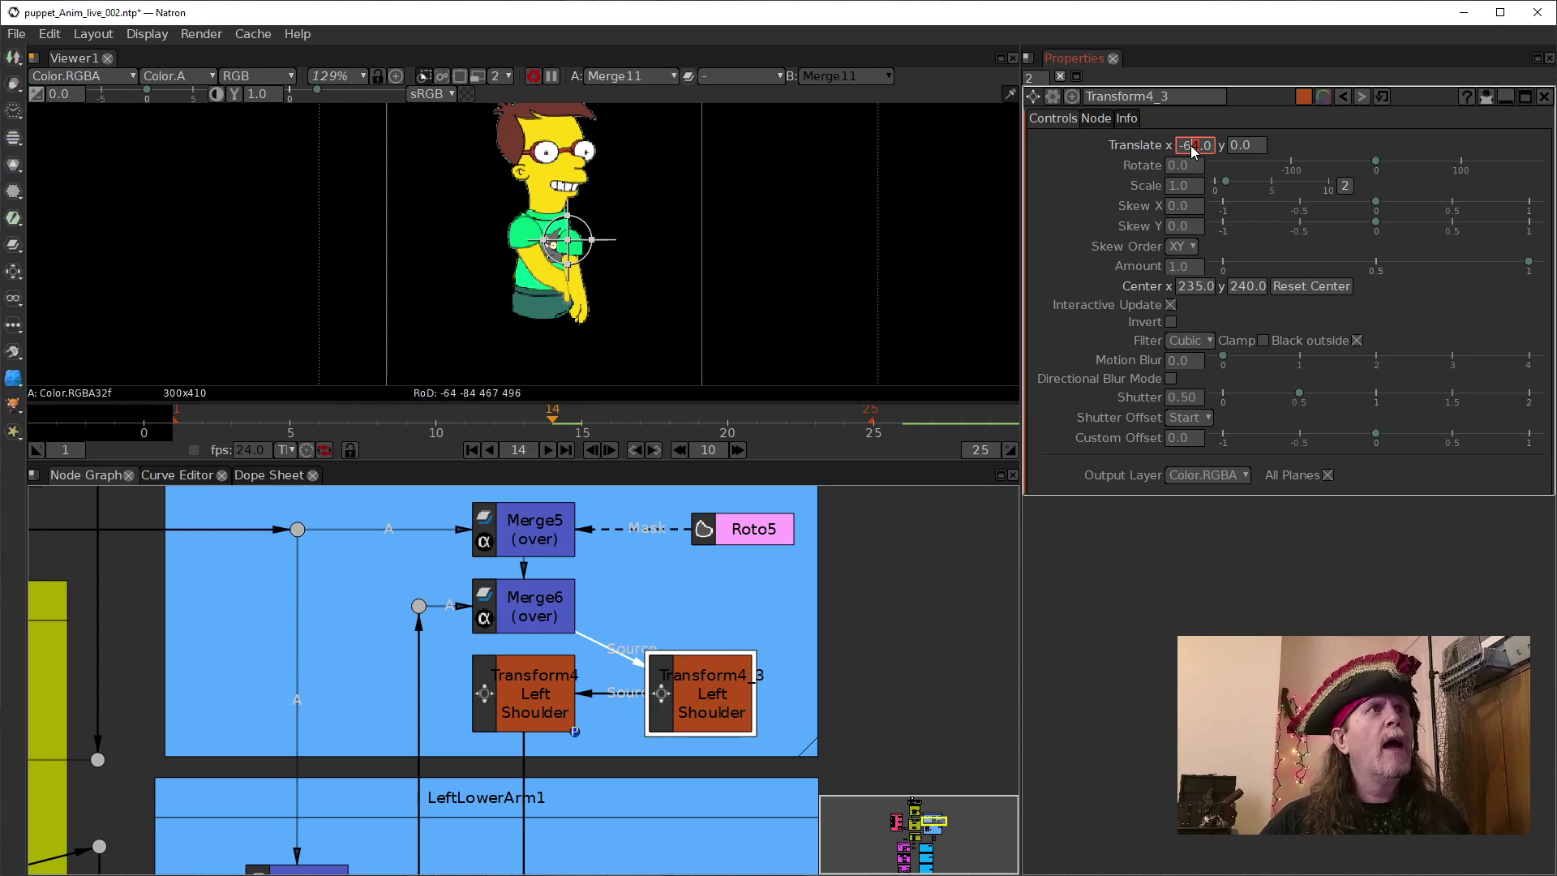
scroll(1191, 144, "down", 5)
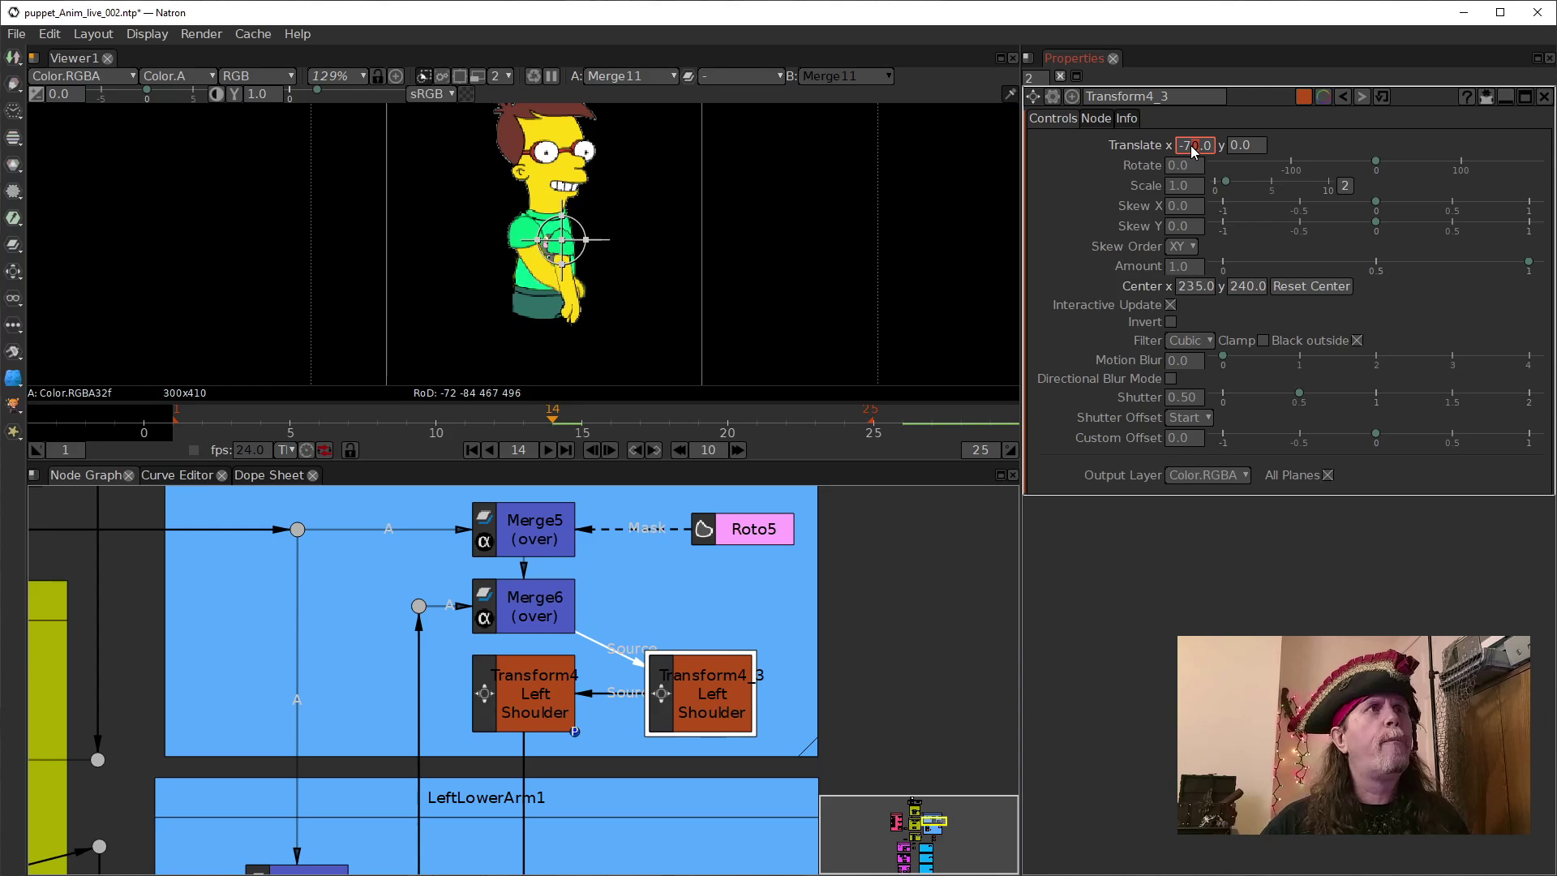
scroll(1228, 149, "up", 10)
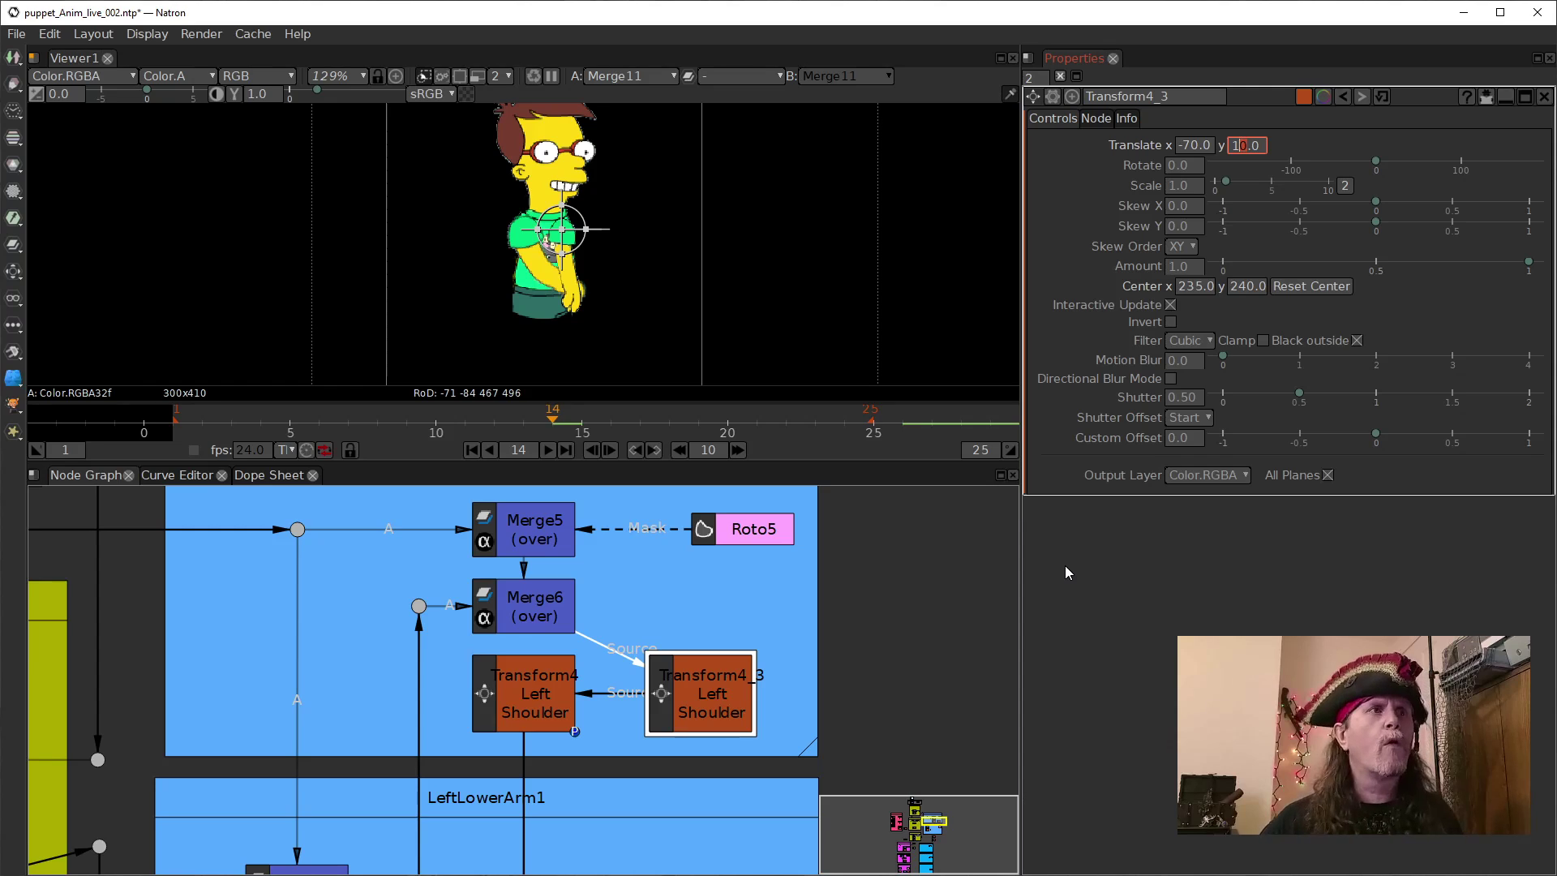
Add "lock" as a third line to the Left Shoulder copy's node label.
scroll(933, 590, "down", 1)
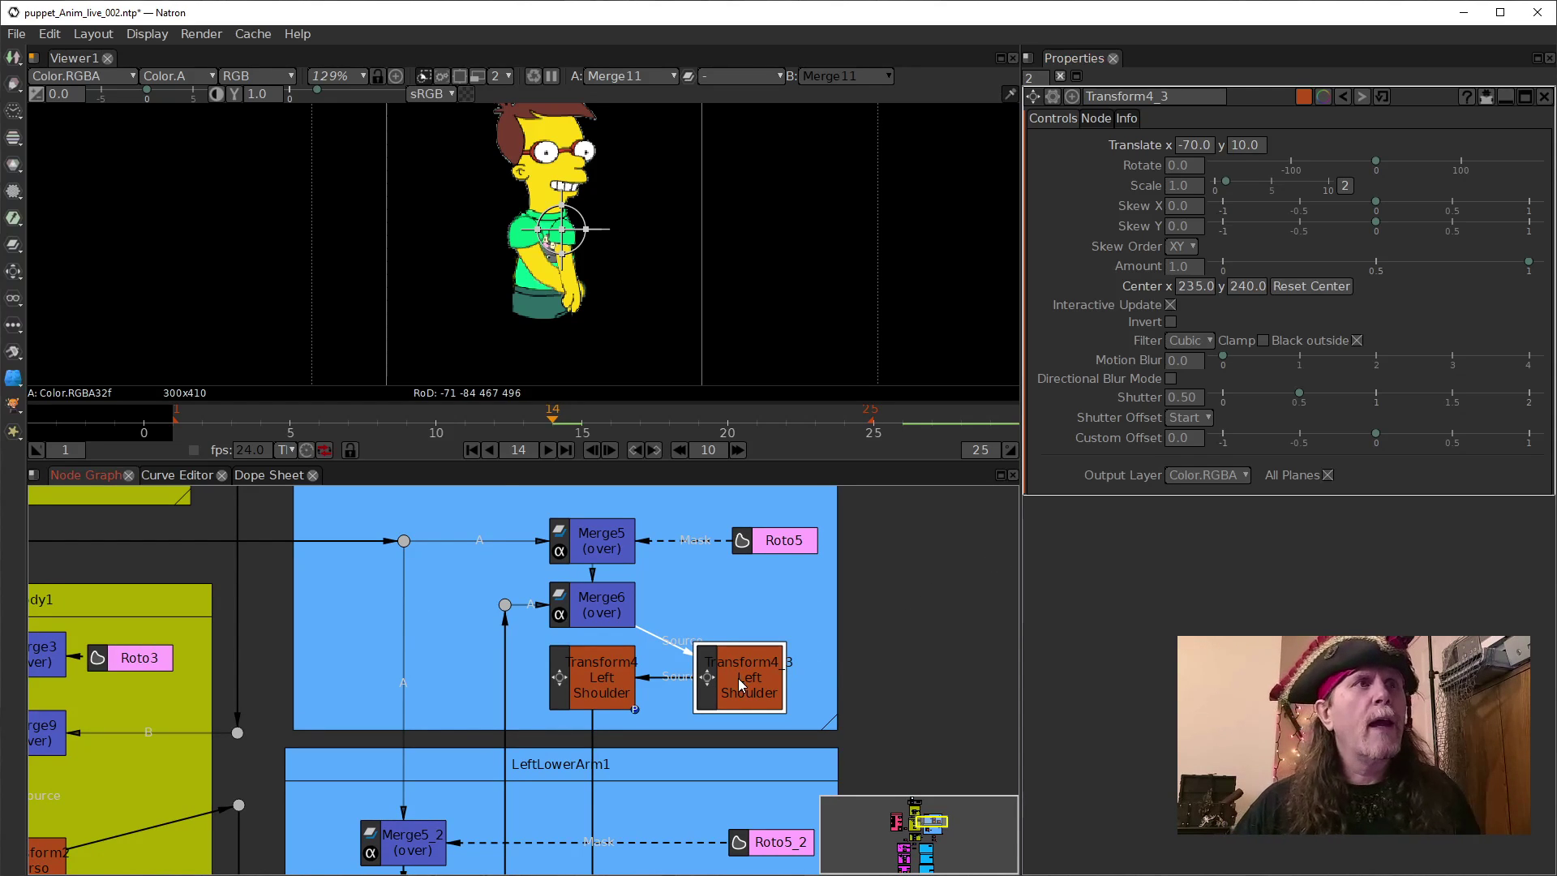
left_click(1096, 119)
left_click(1270, 181)
key("Return")
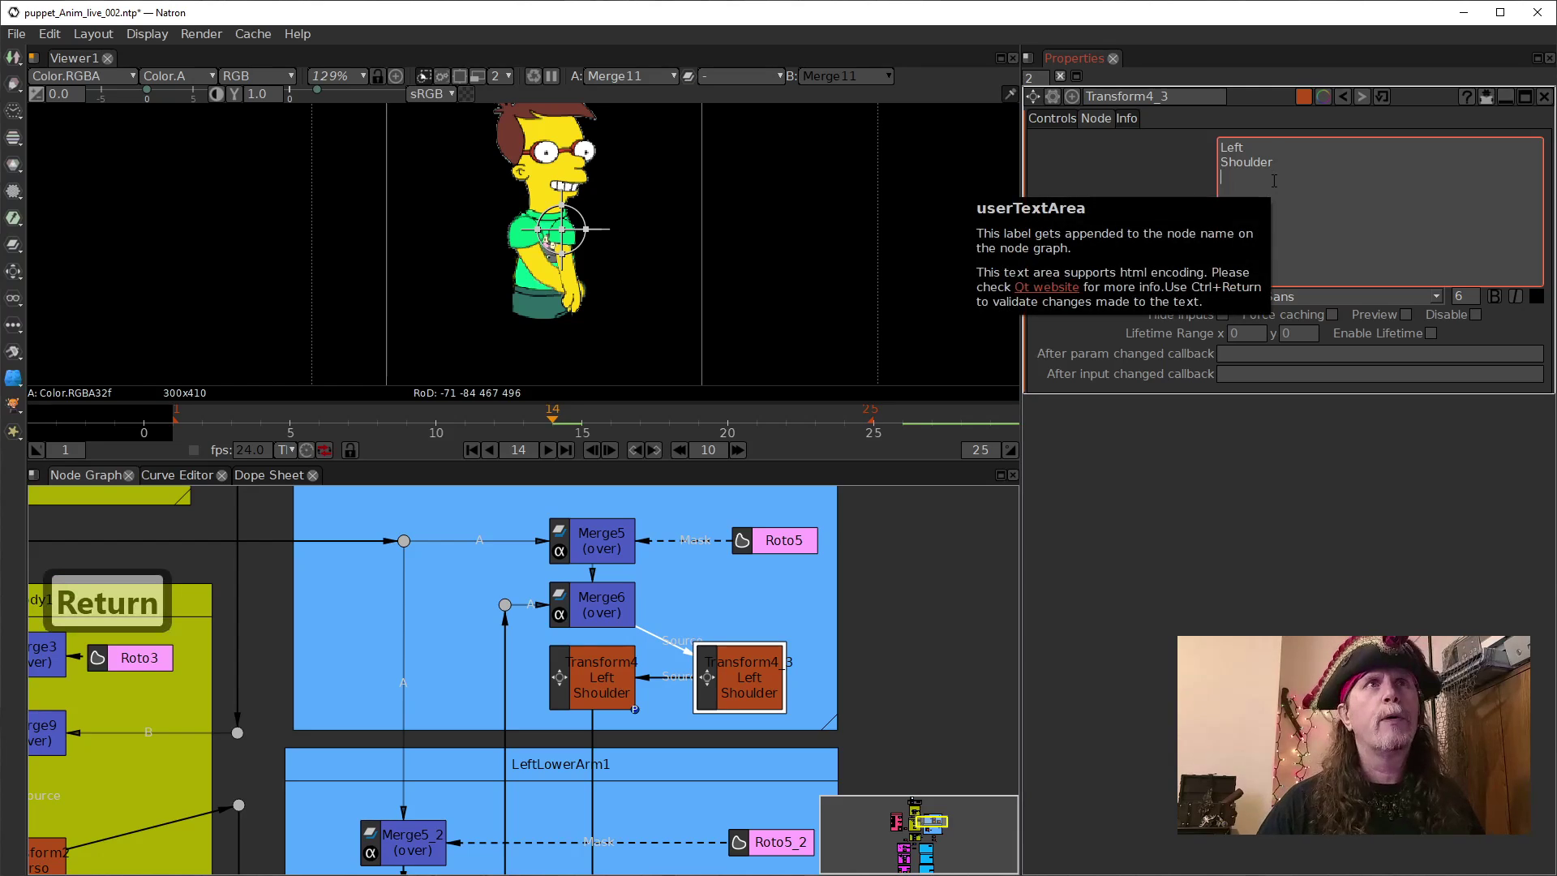
type("lock")
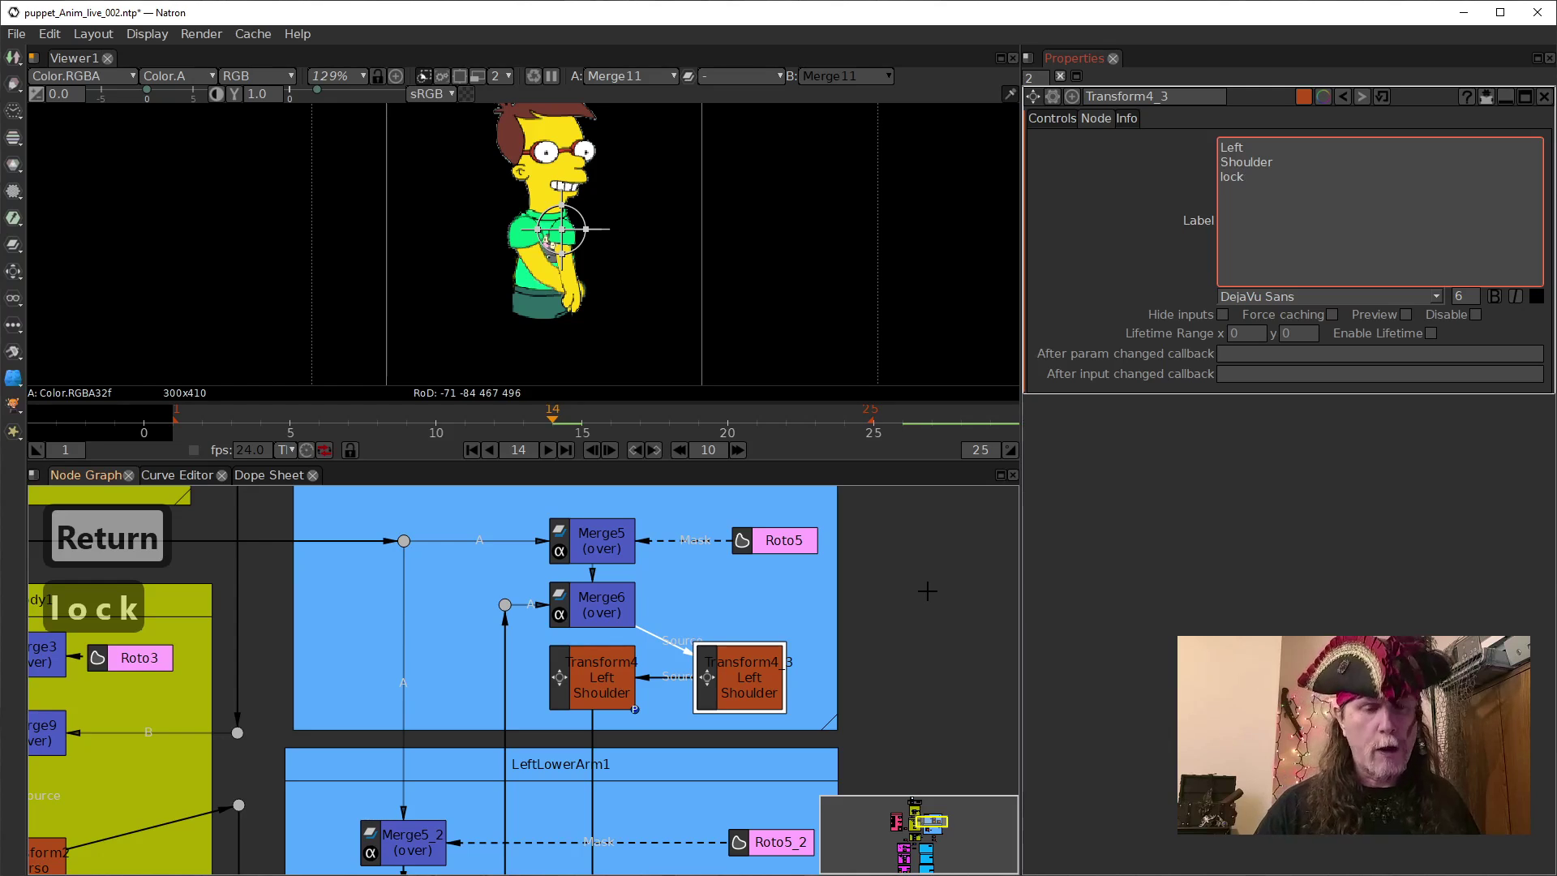
key("Return")
key("BackSpace")
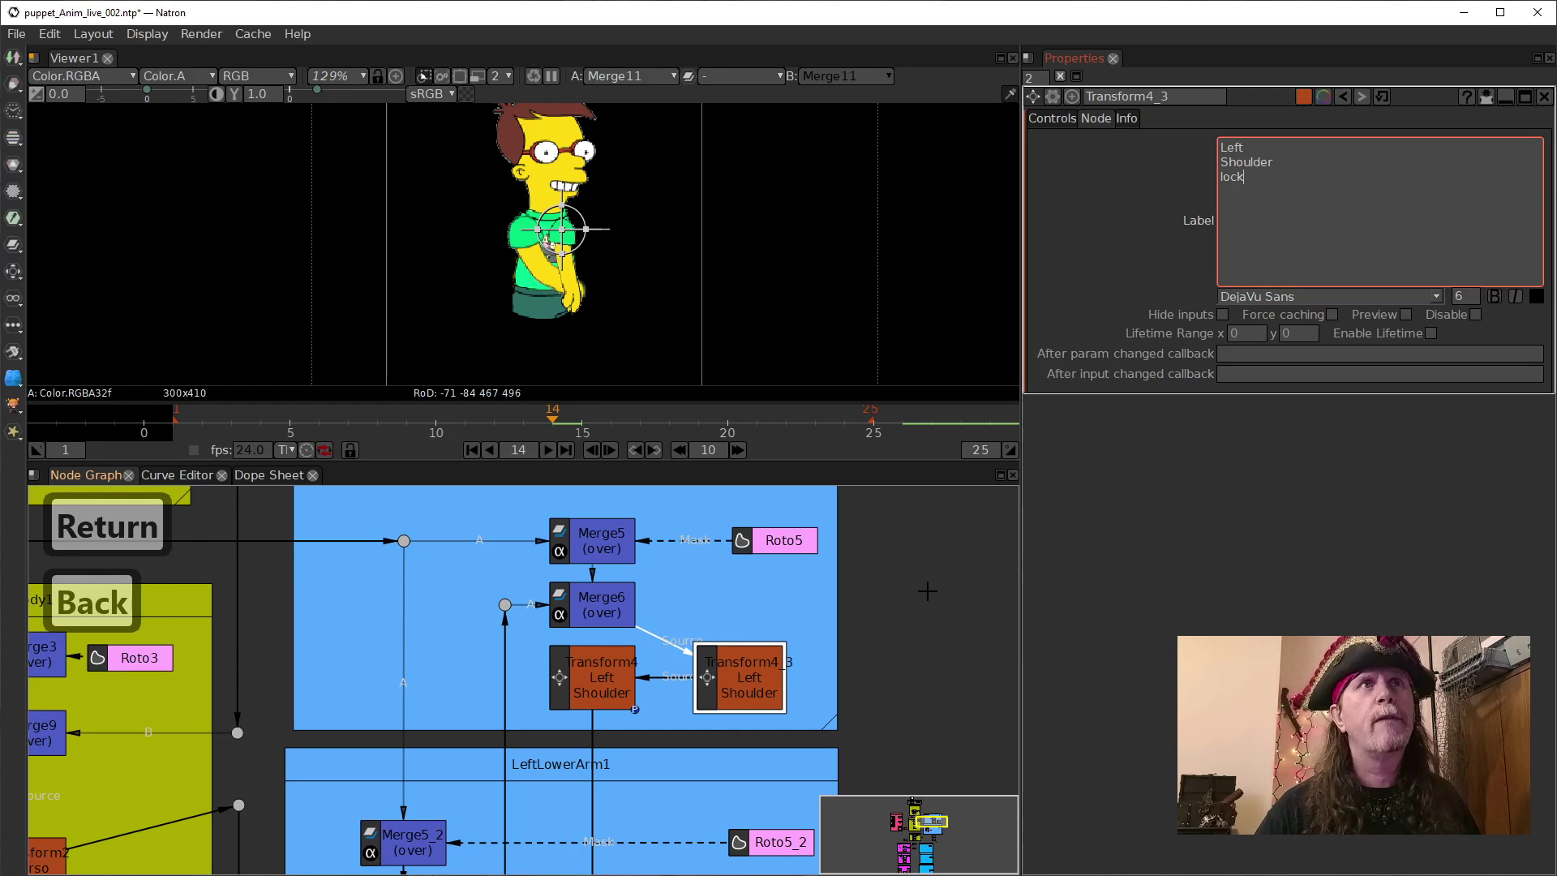
left_click(973, 613)
left_click(756, 683)
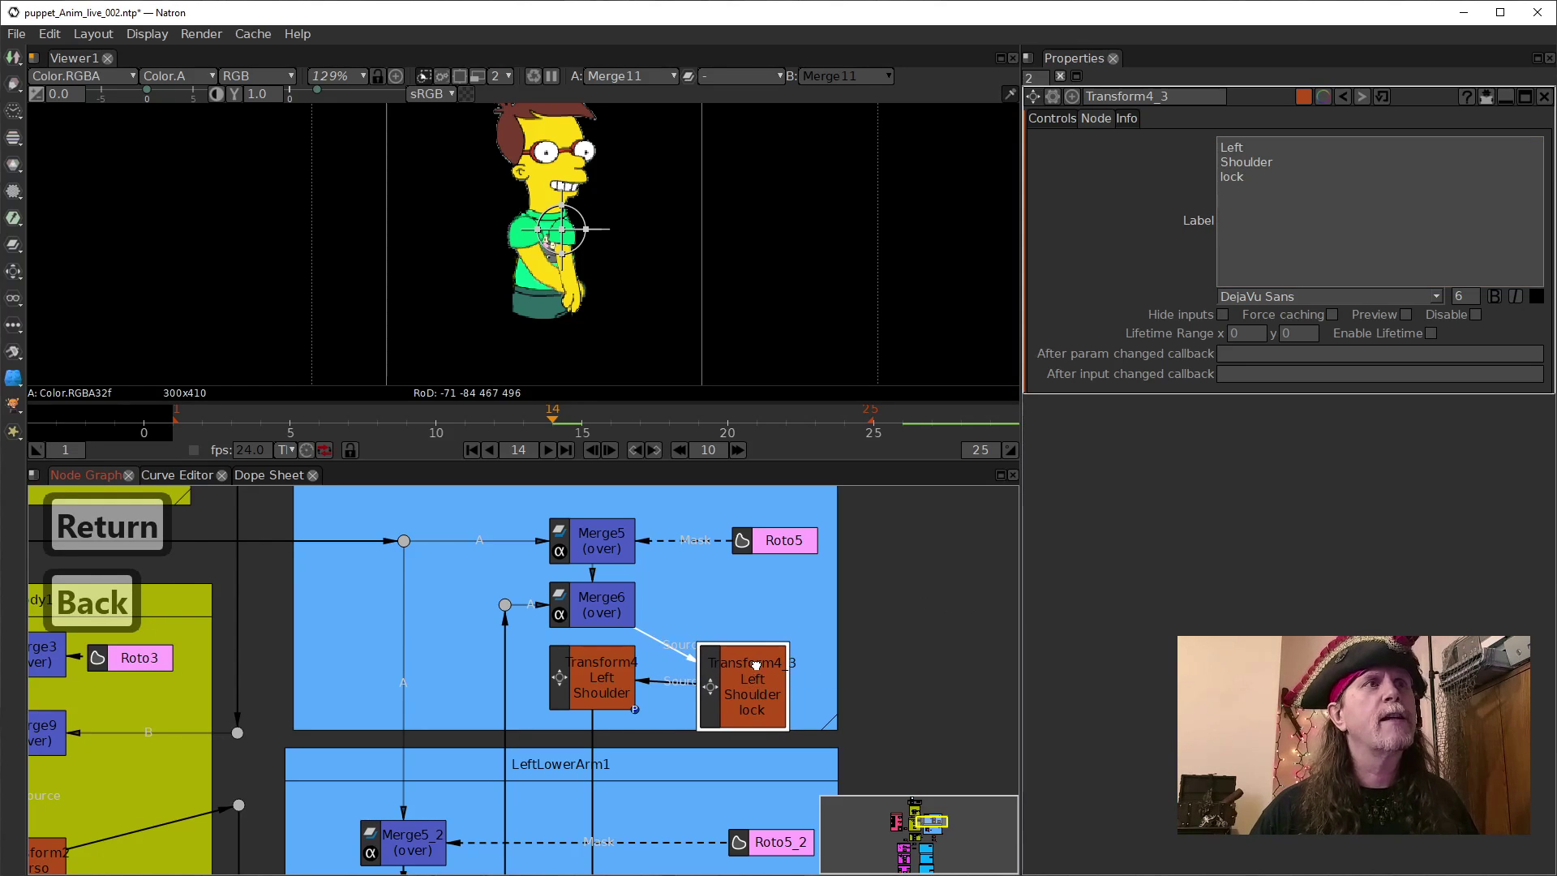
Move the Left Shoulder lock node slightly up and change its node colour to dark blue (RGB 0, 0, 127).
left_click_drag(745, 674, 743, 631)
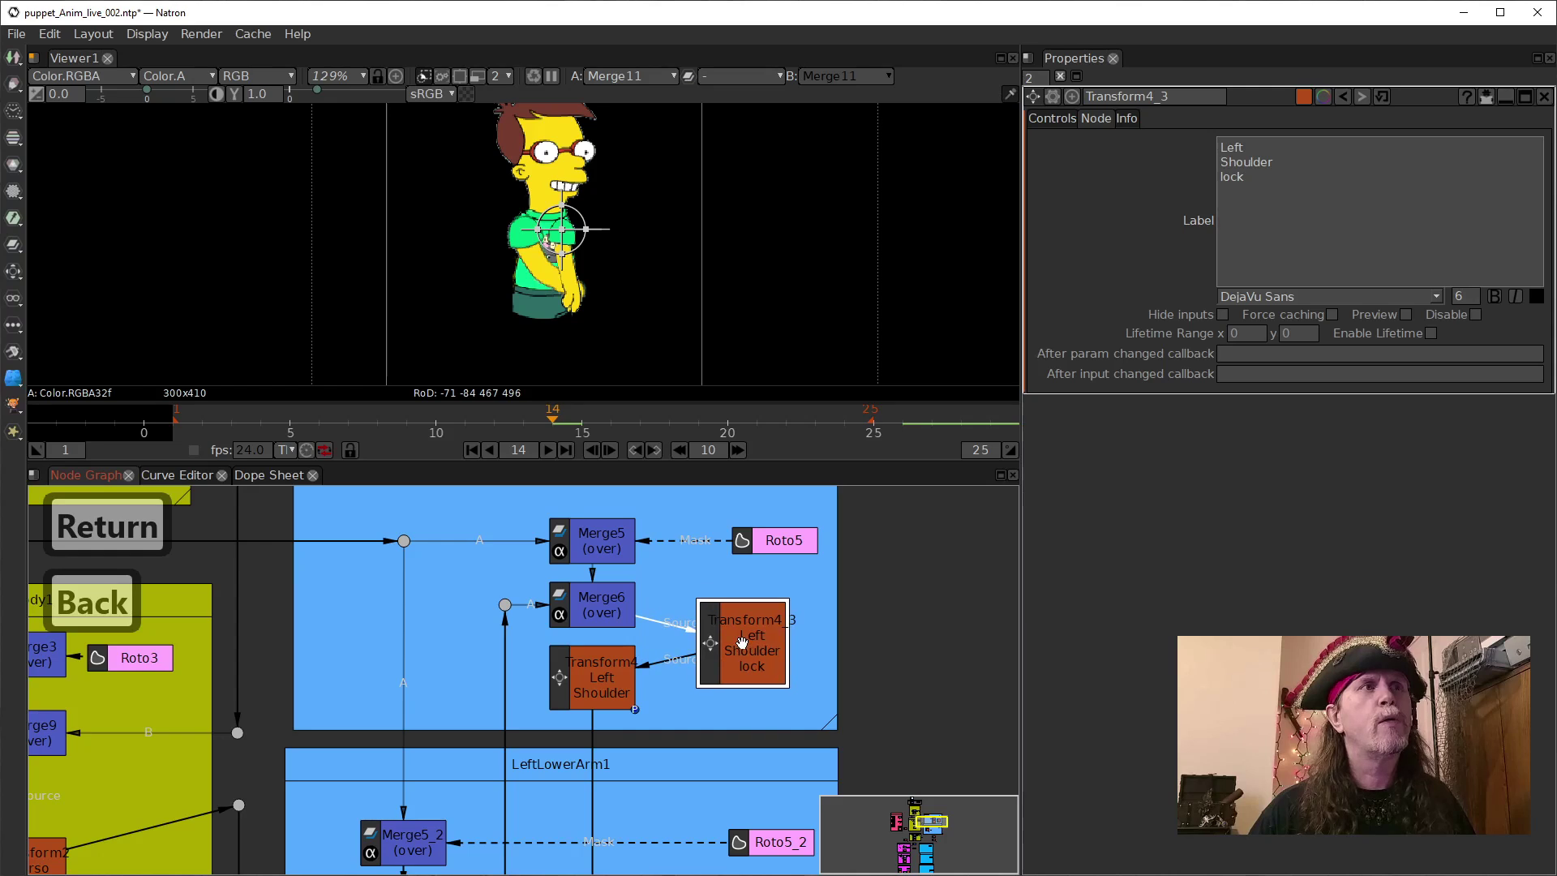
left_click(1282, 279)
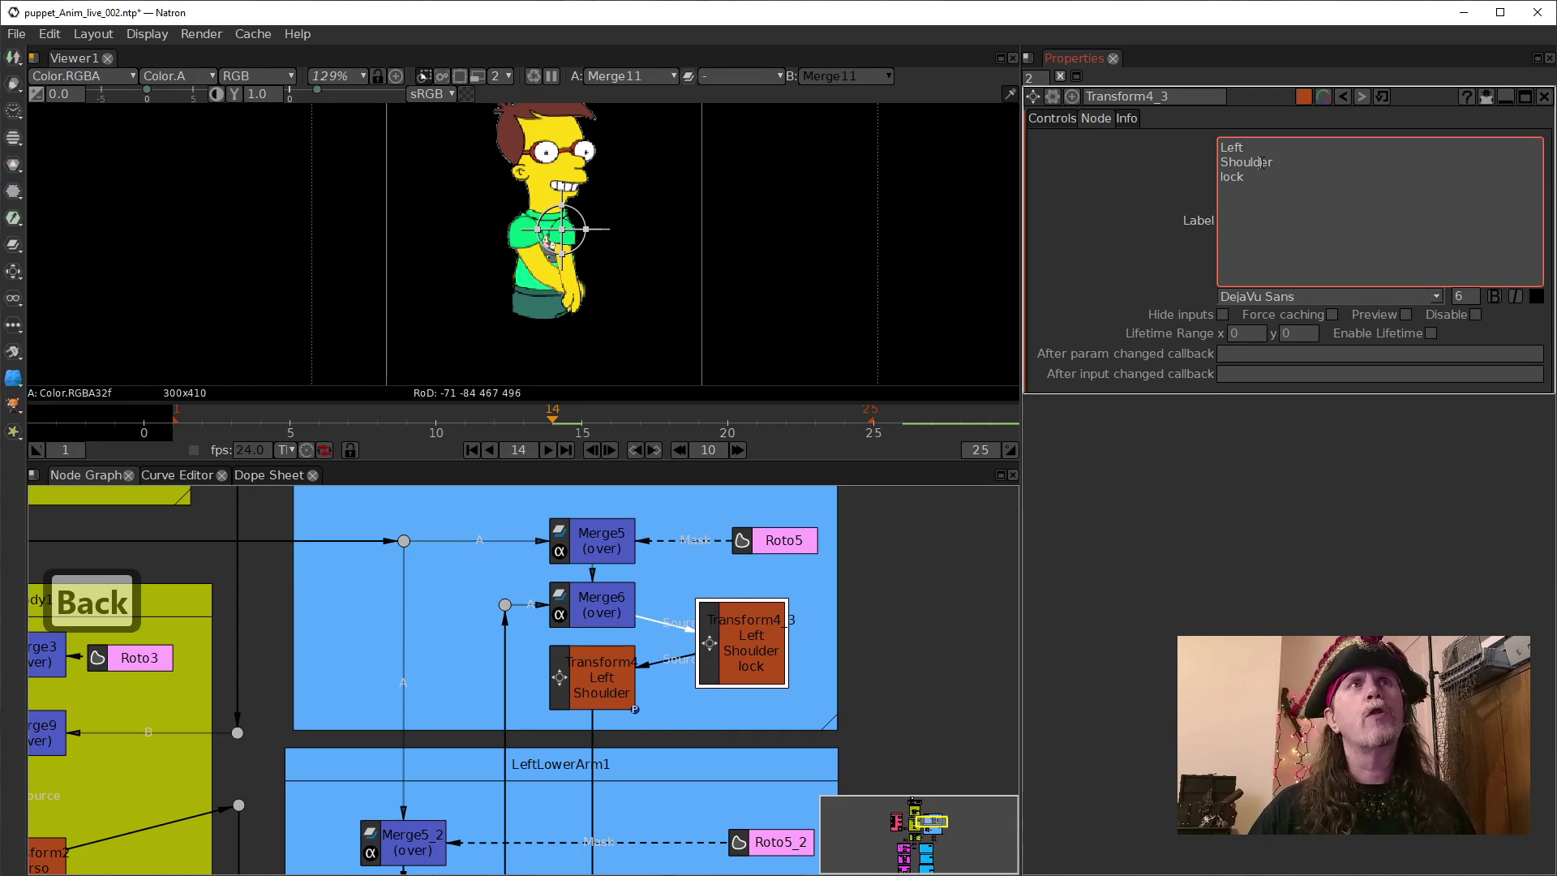
left_click(1304, 96)
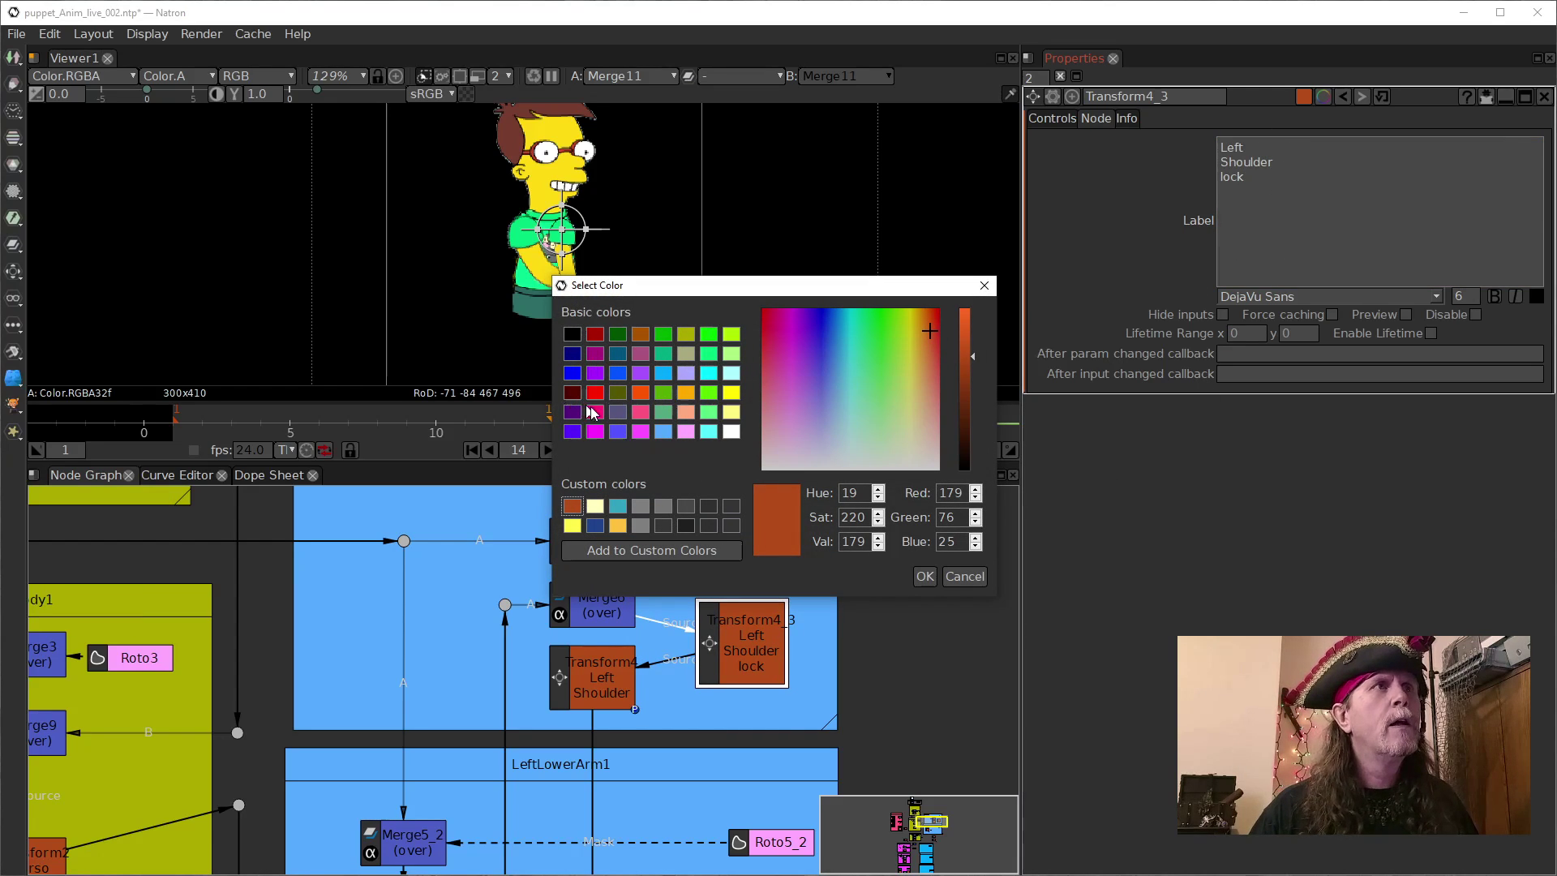
left_click(616, 373)
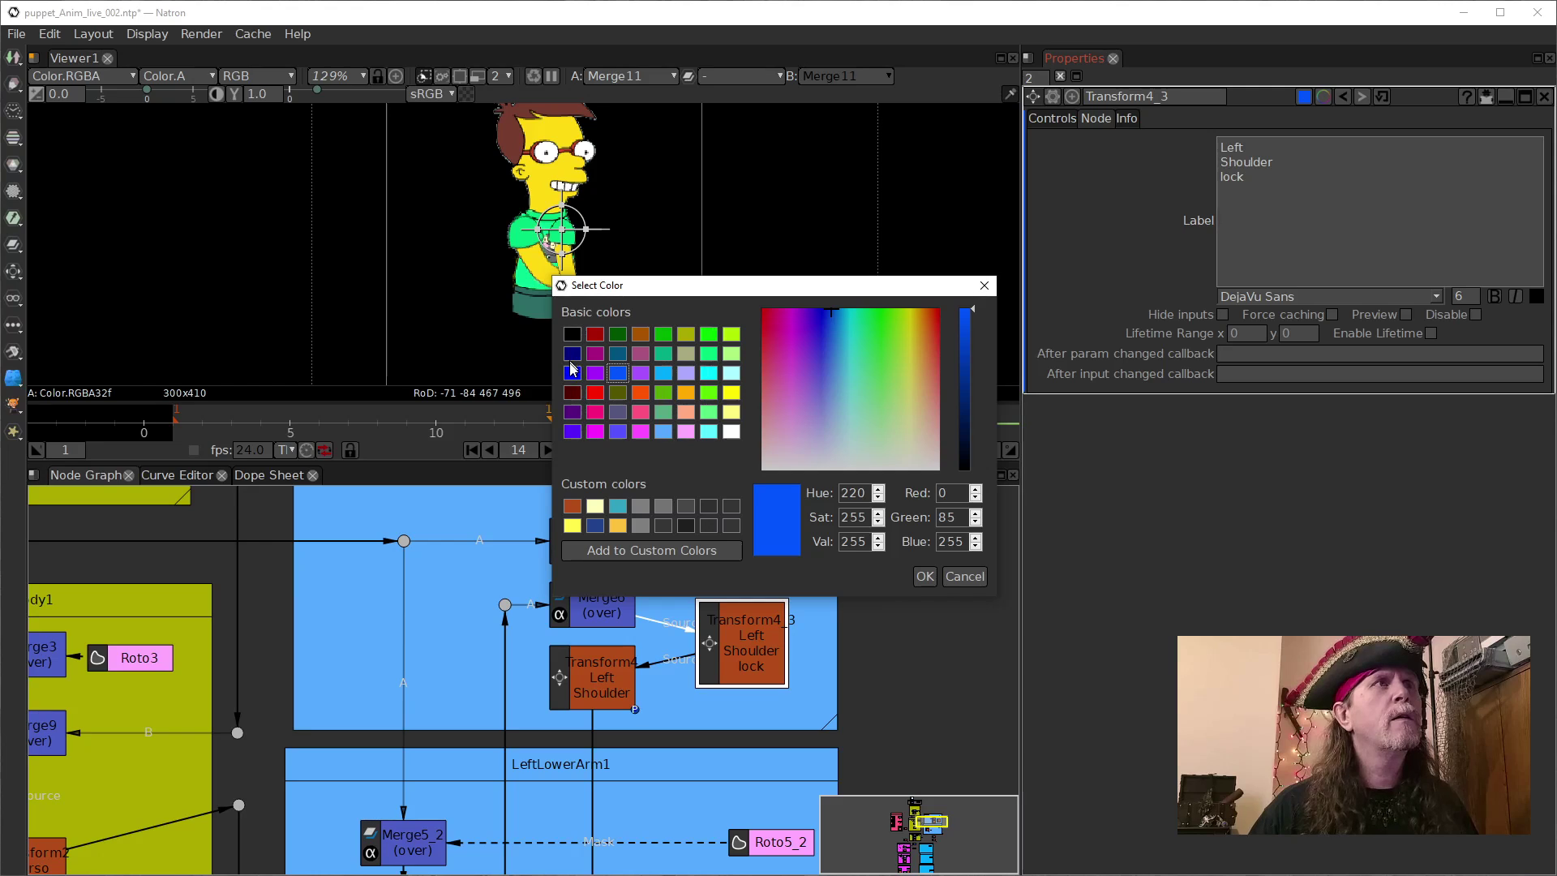
left_click(573, 355)
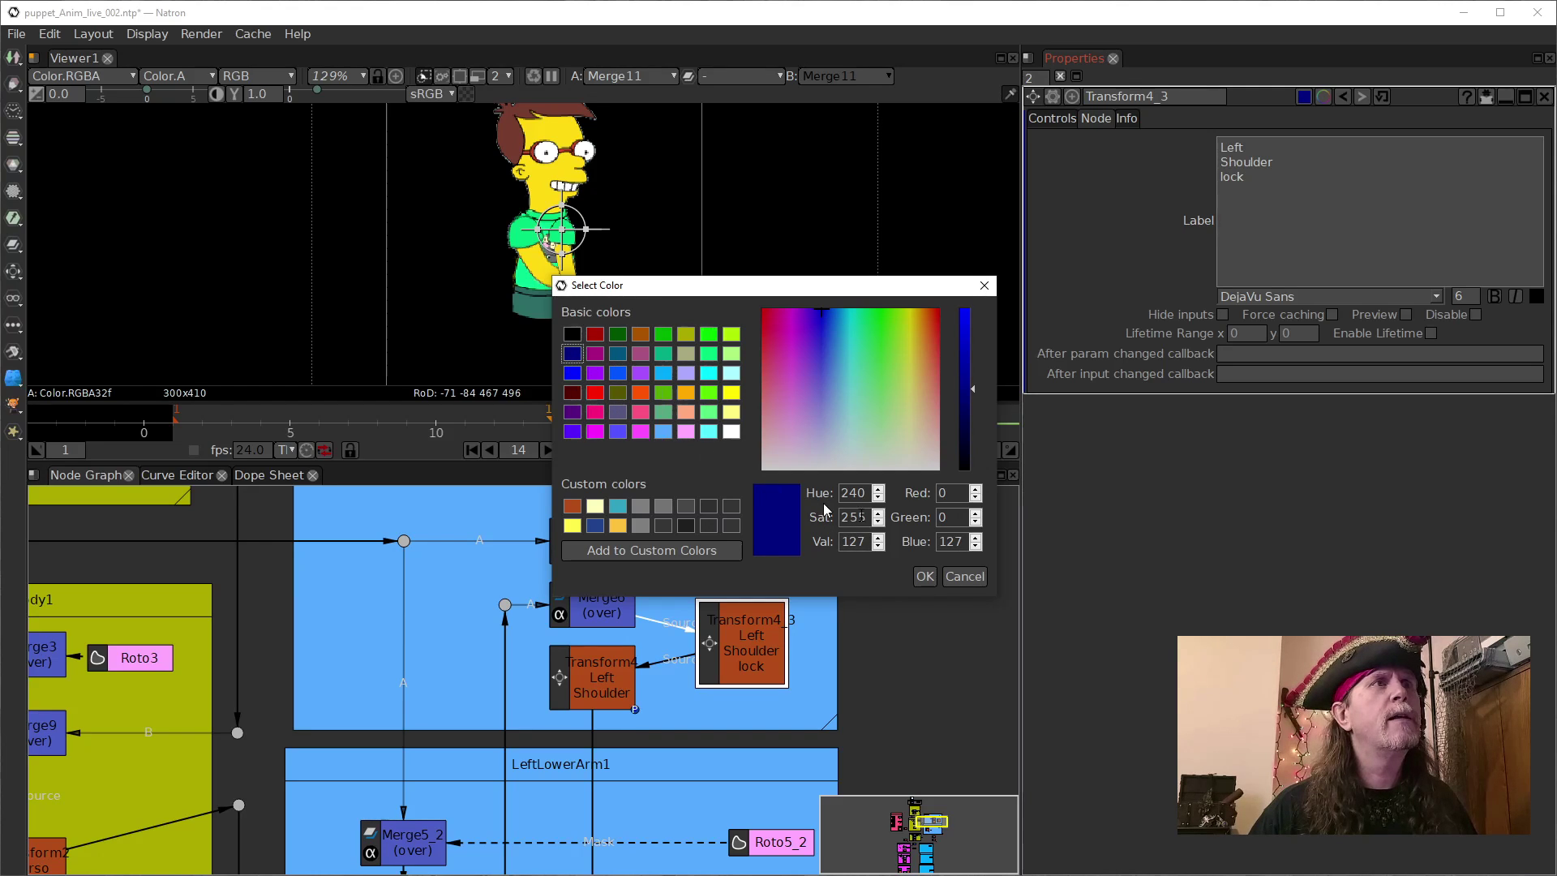
left_click(924, 576)
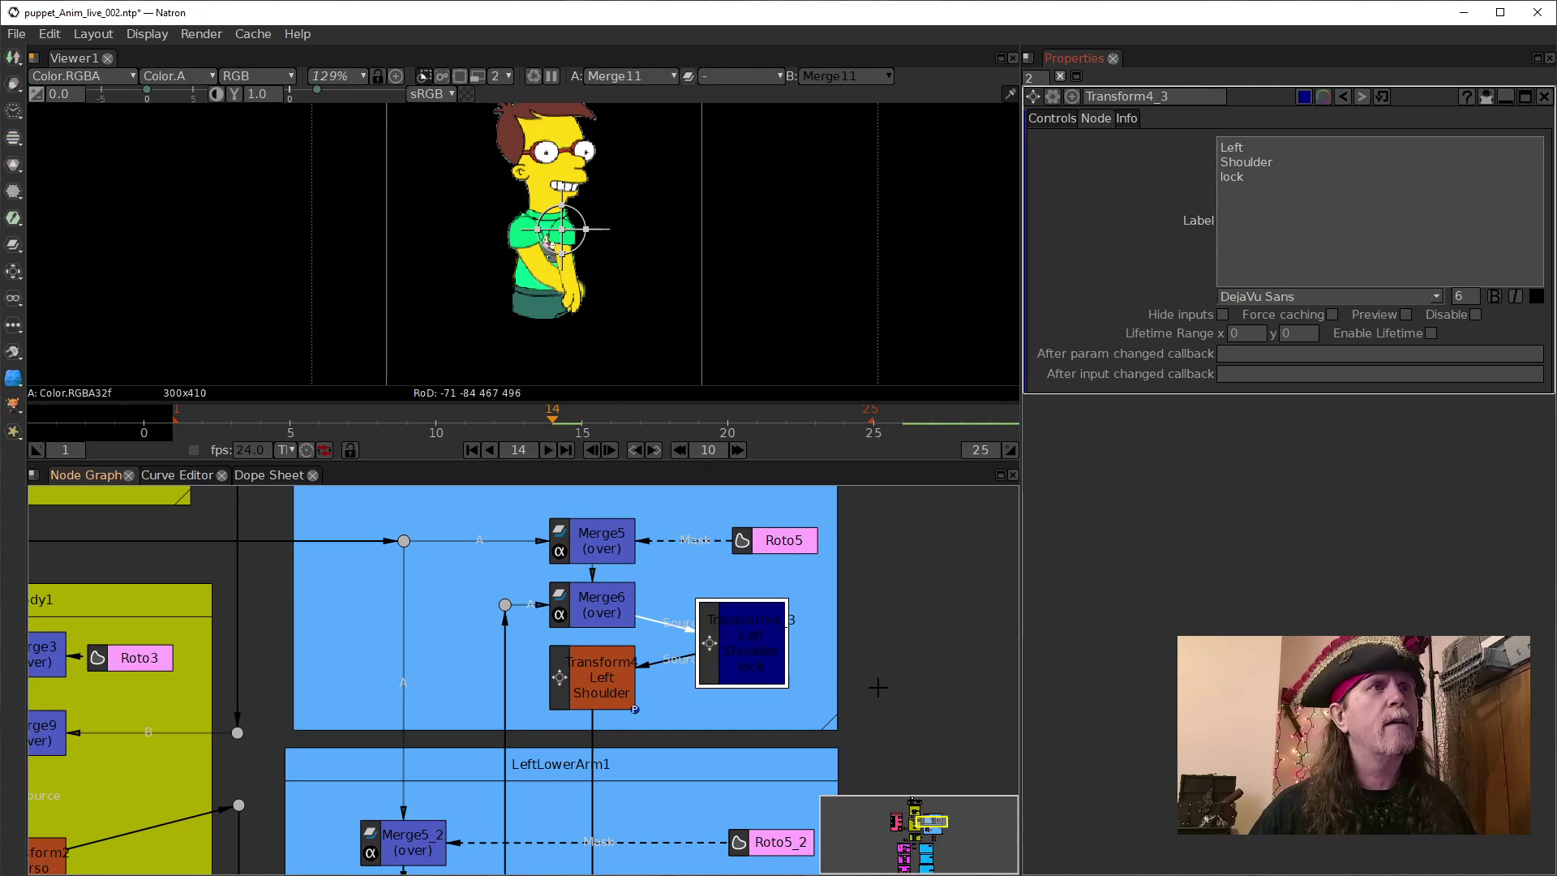
Change the original Left Shoulder transform's node colour to light blue (RGB 85, 170, 255).
left_click_drag(891, 731, 957, 650)
double_click(668, 601)
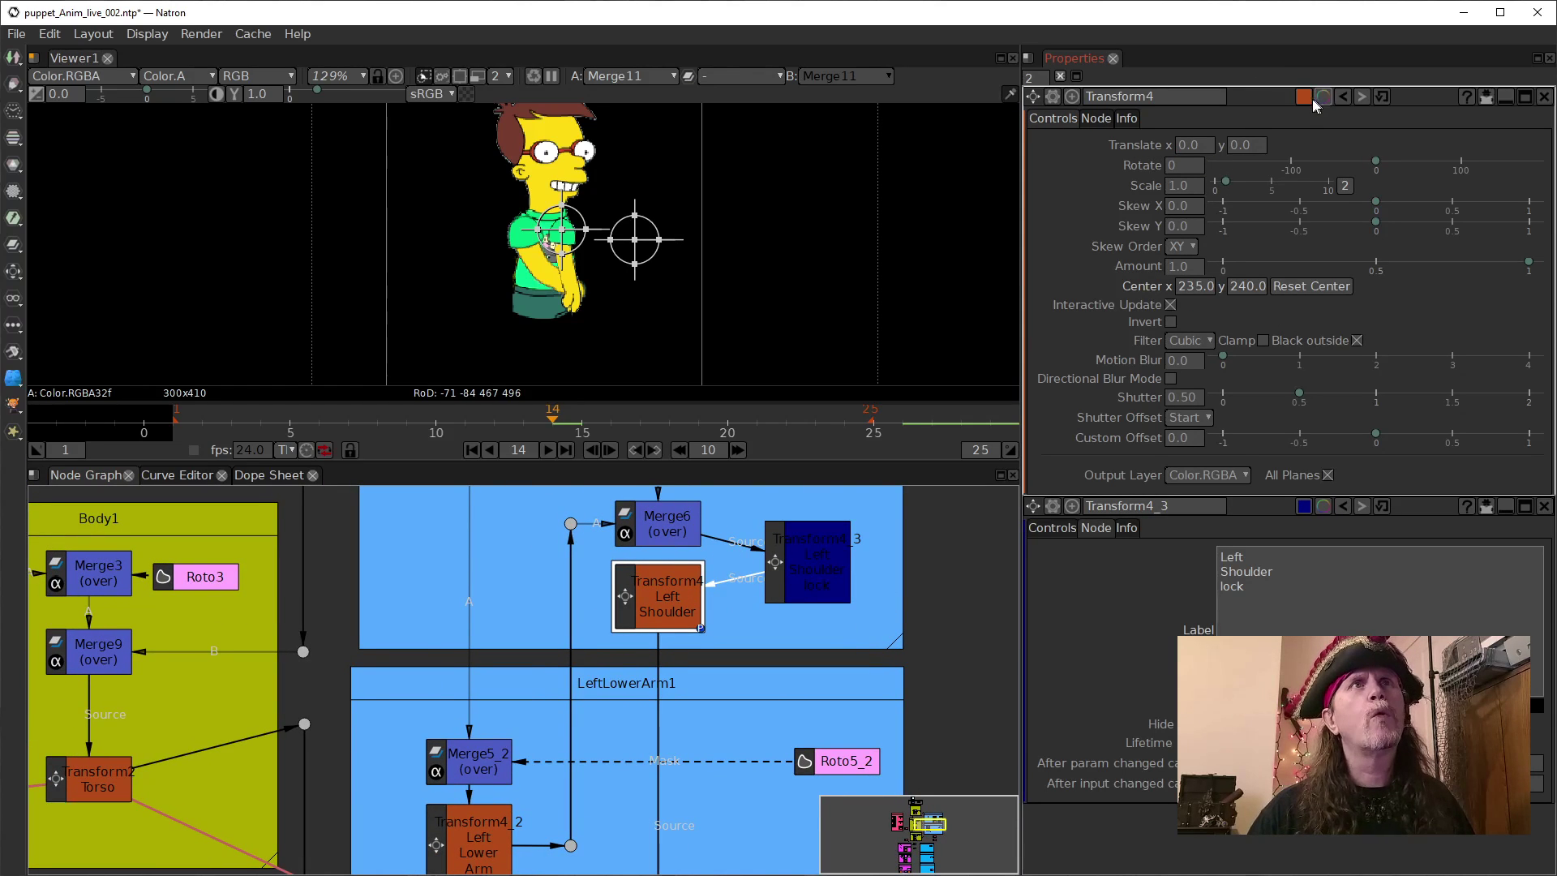
left_click(1303, 96)
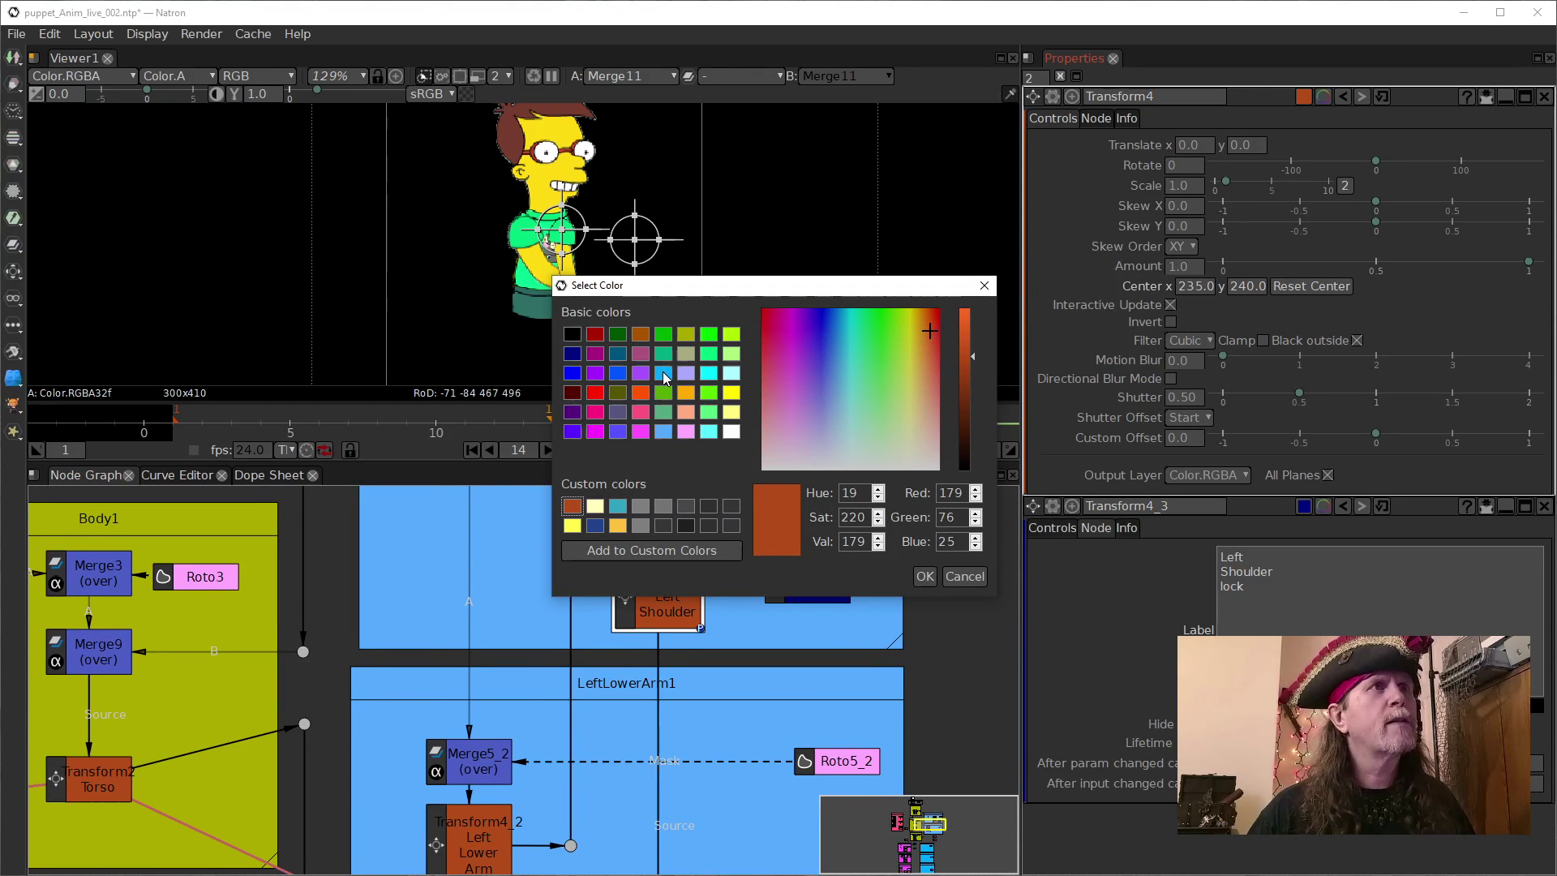
left_click(663, 433)
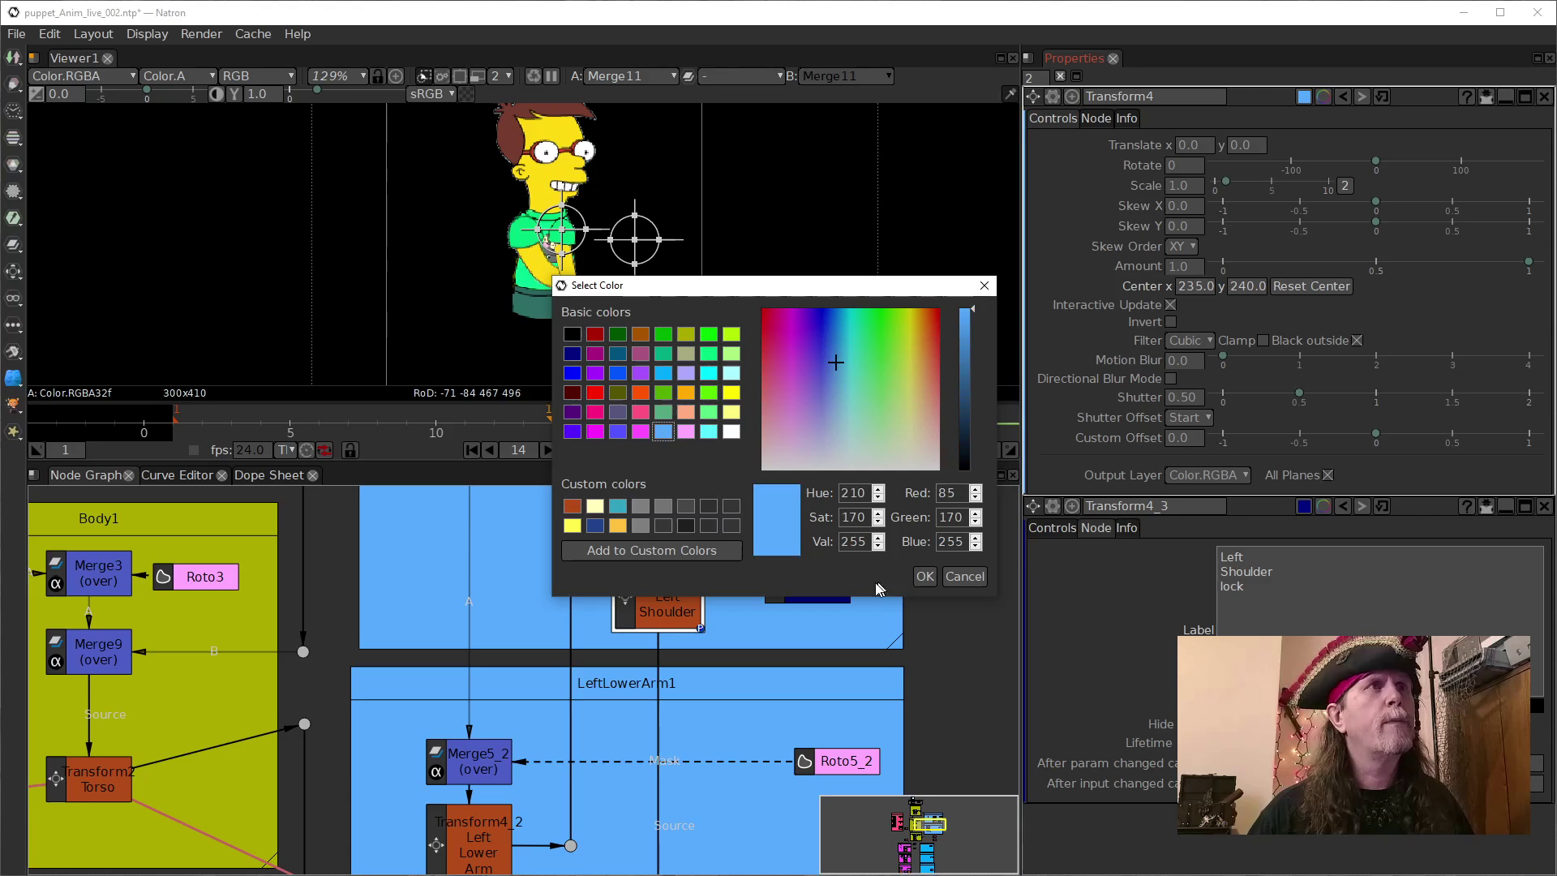
left_click(925, 576)
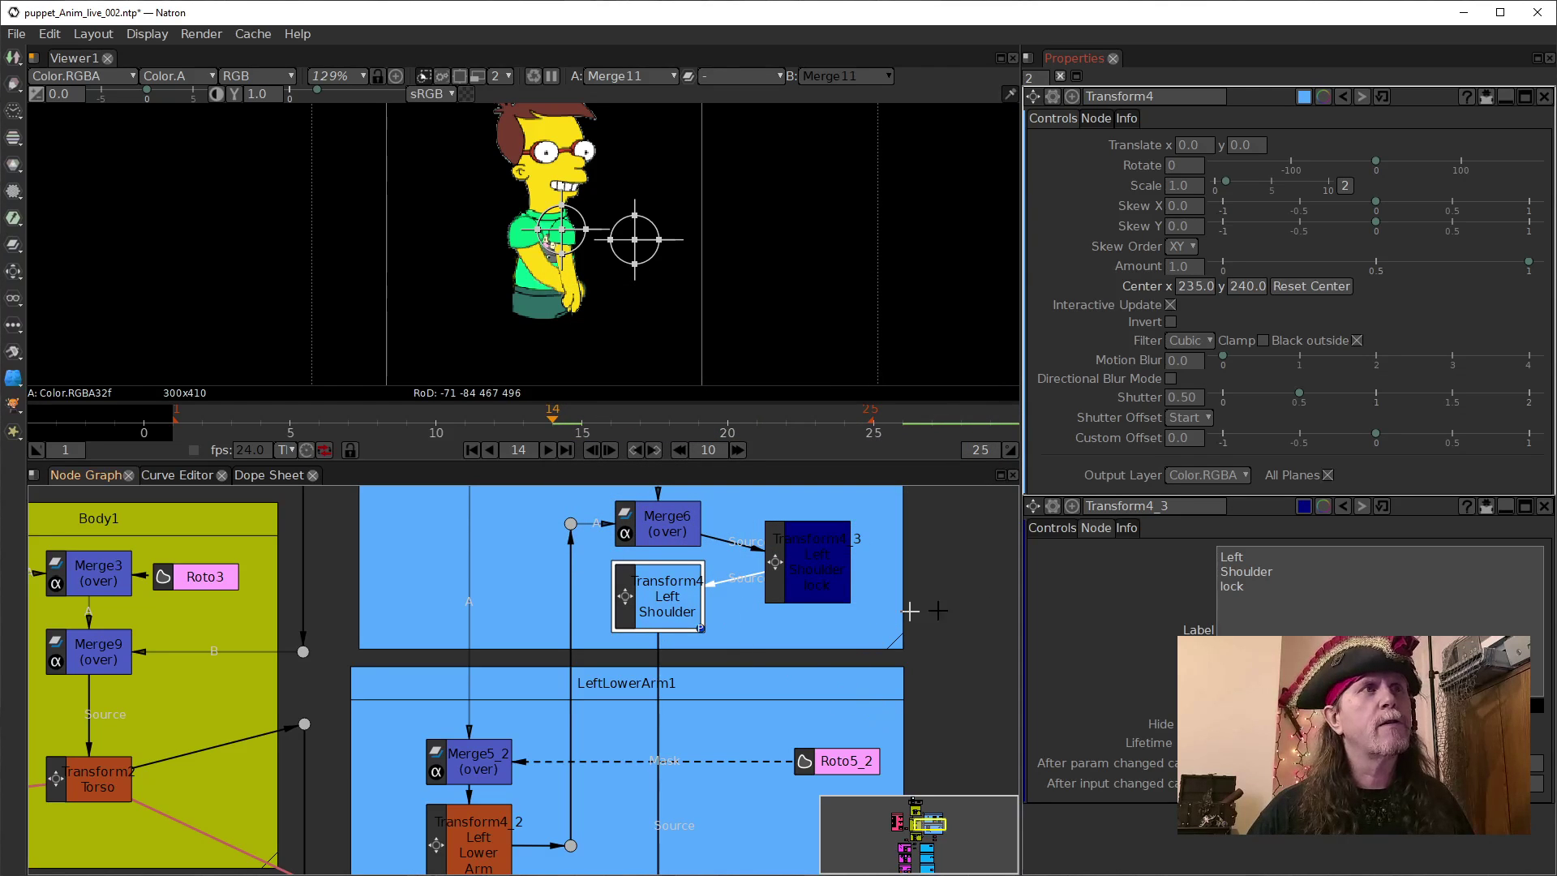
left_click(785, 547)
left_click(631, 598)
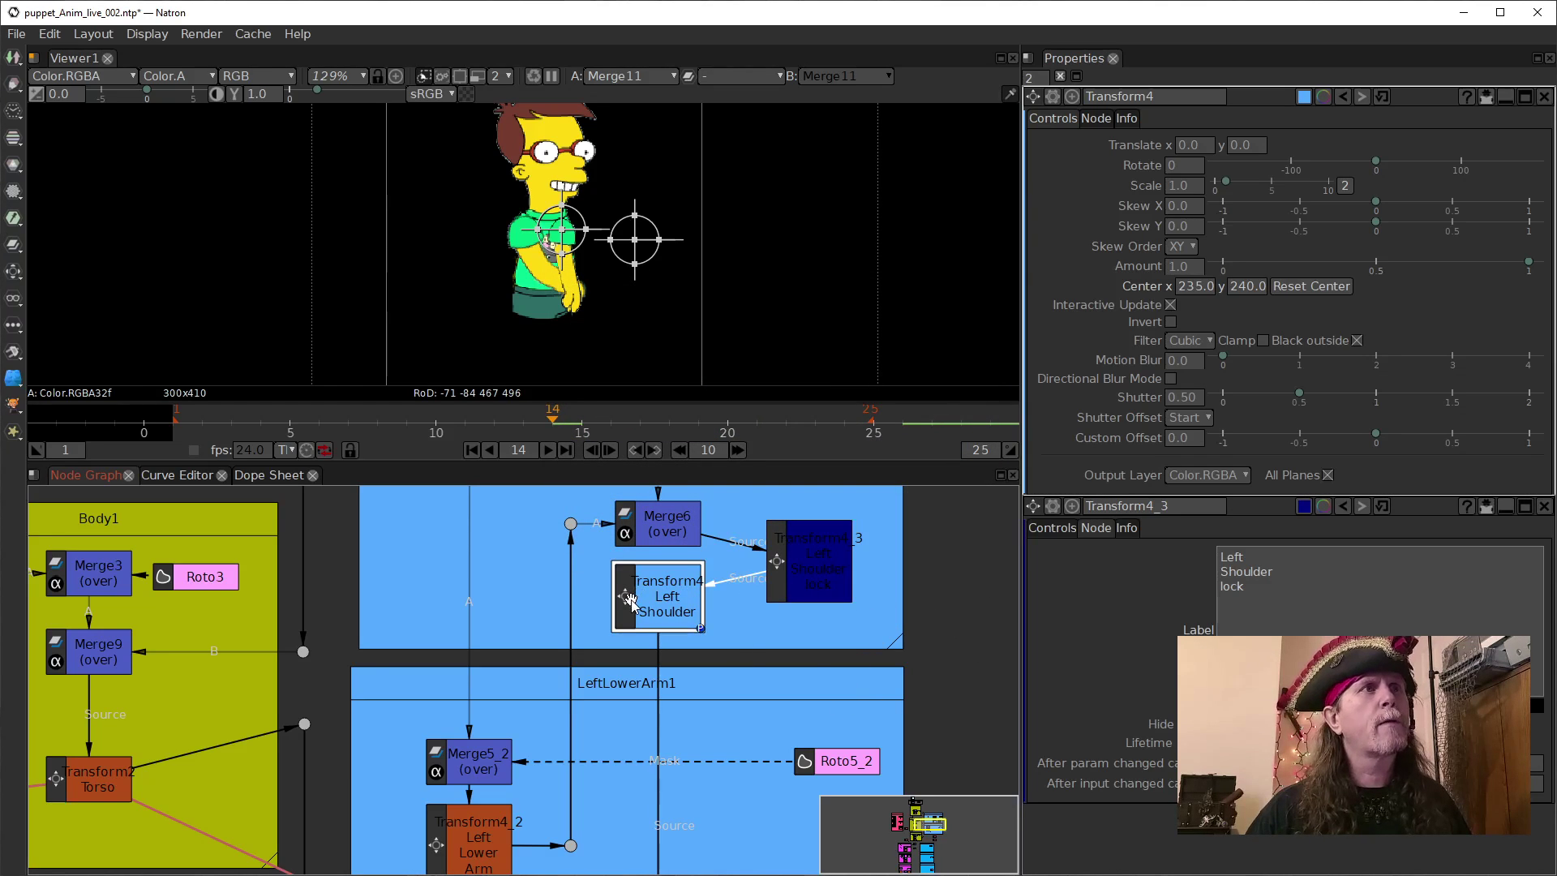
left_click(827, 585)
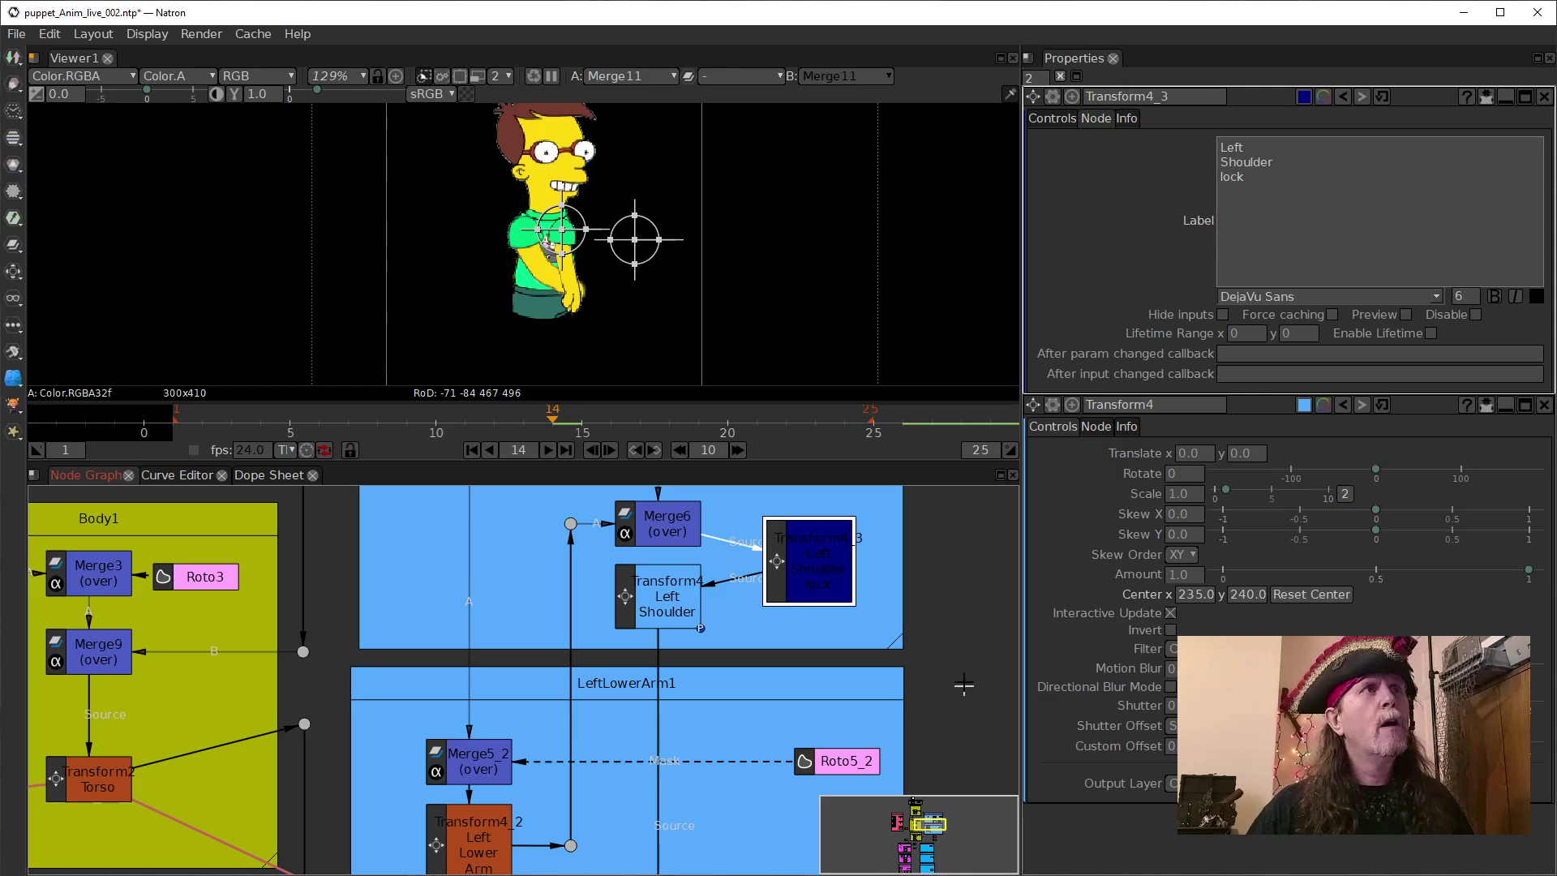
left_click(661, 609)
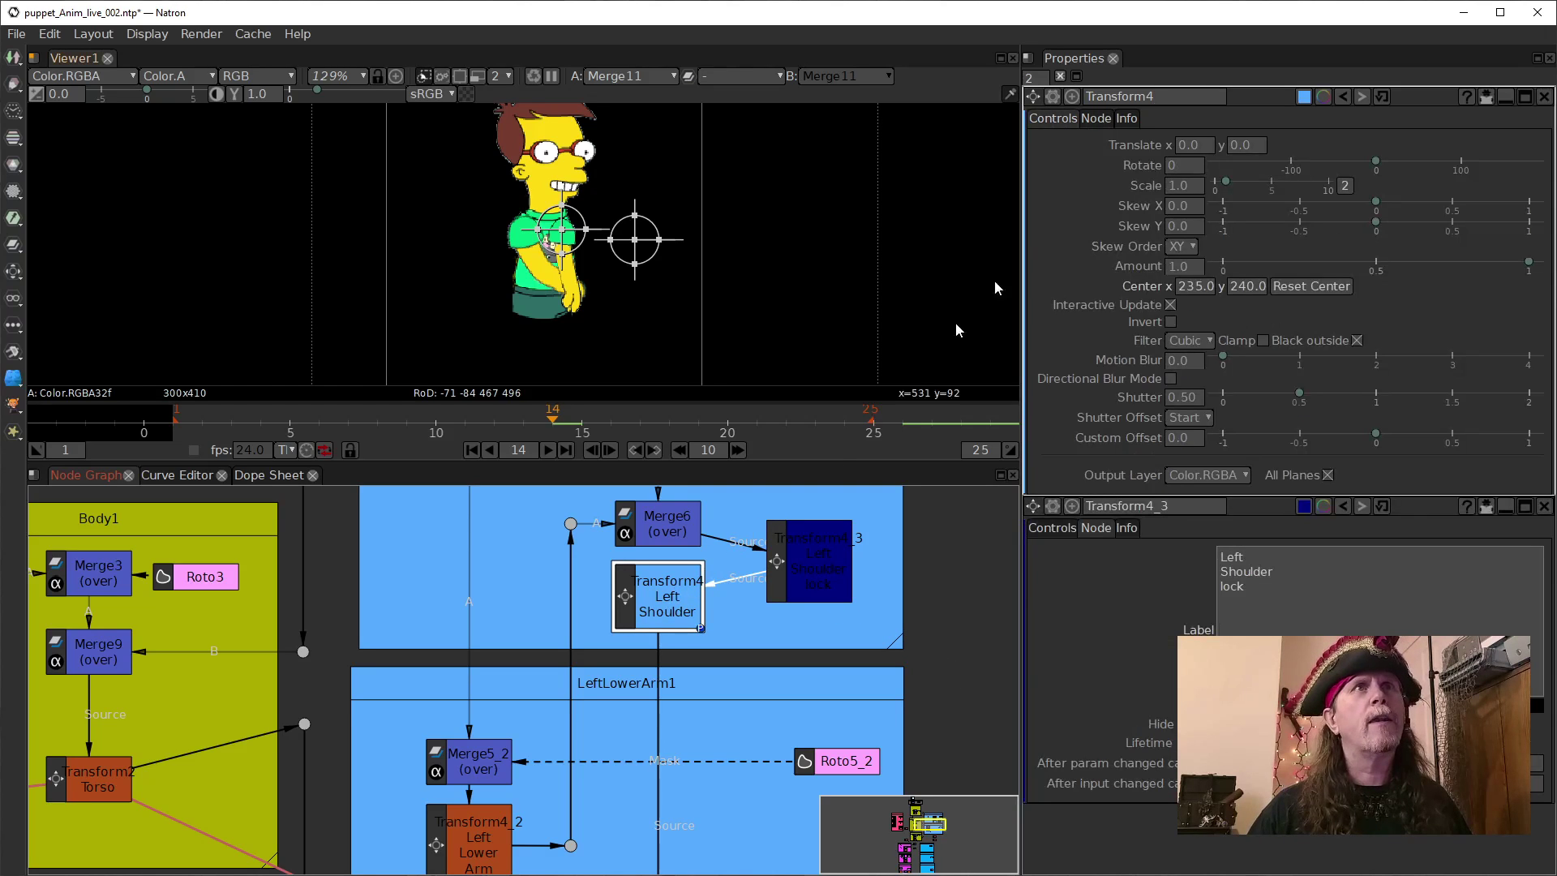
left_click(819, 592)
scroll(722, 730, "down", 5)
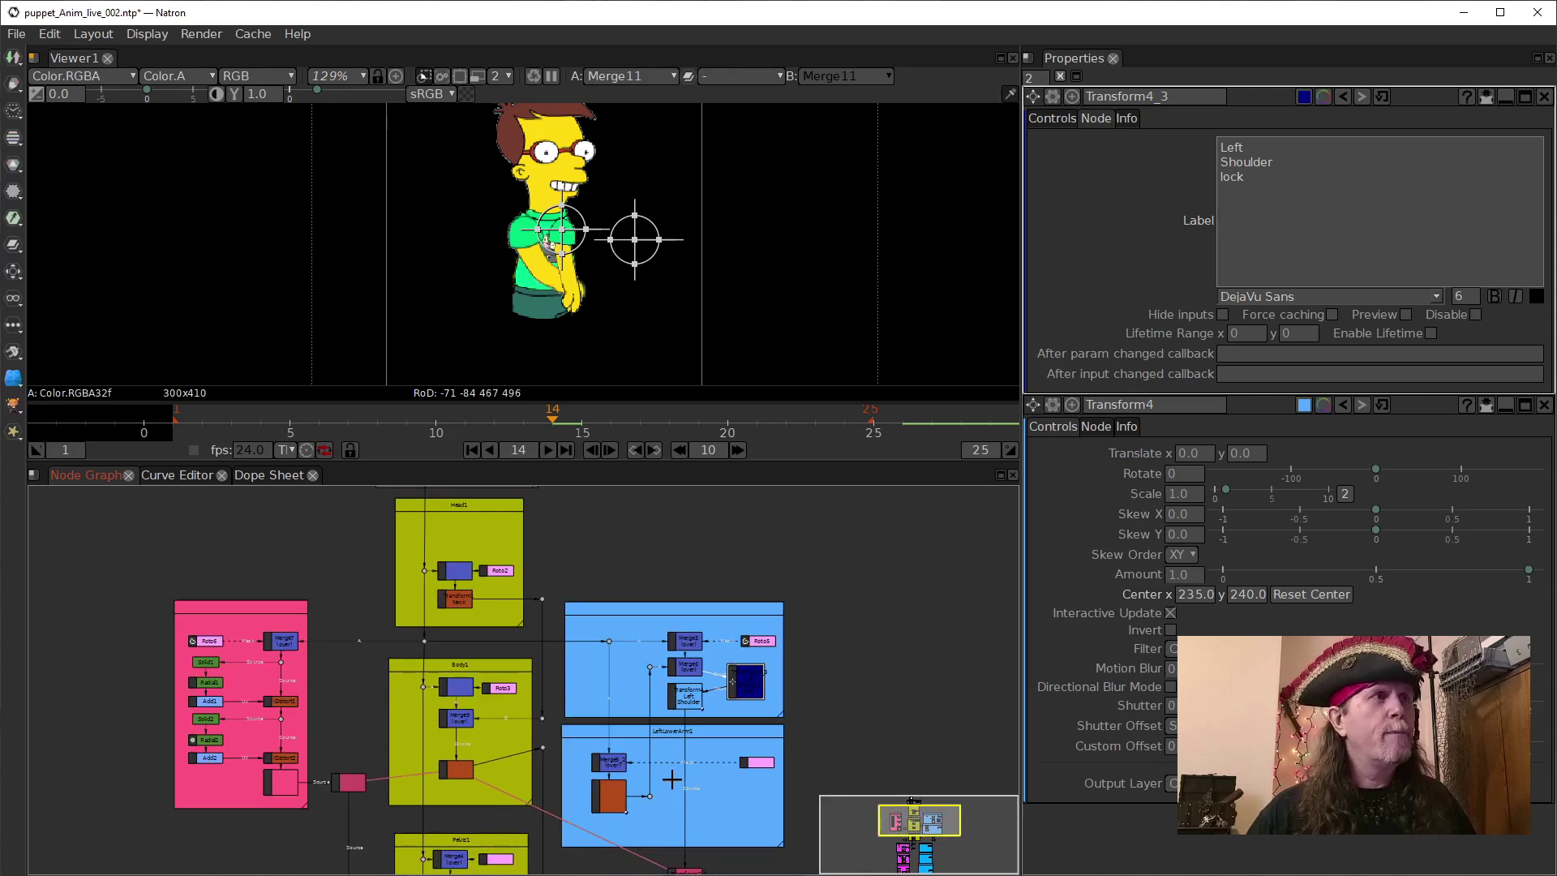
Examine how the pelvis and both arms' Waist transforms feed into Merge11 beside the upper leg groups in the node graph.
left_click_drag(535, 853, 523, 640)
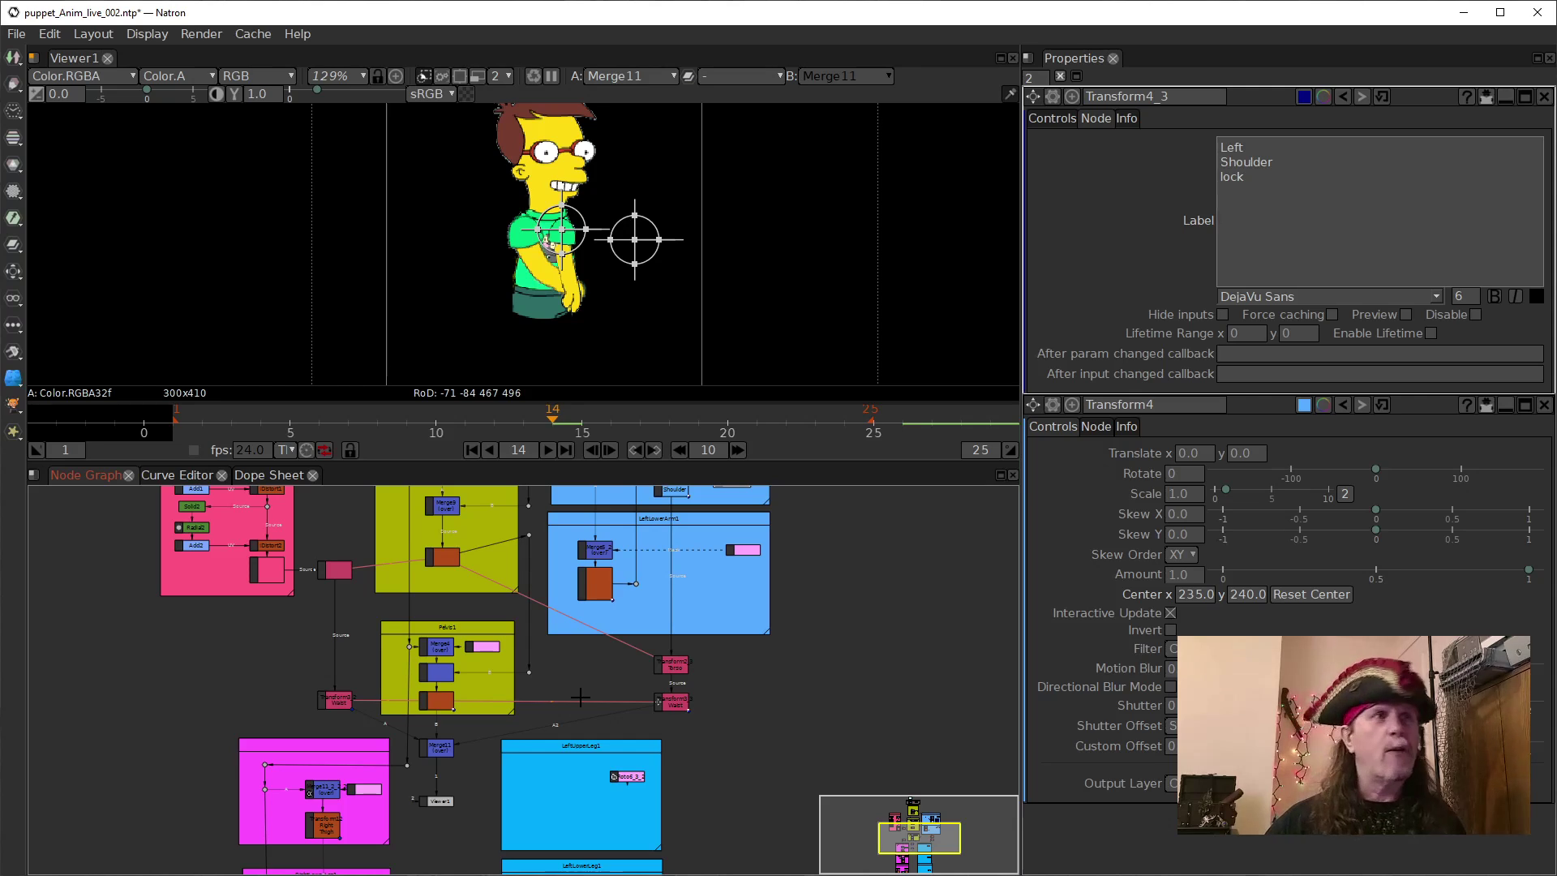
scroll(567, 685, "up", 2)
scroll(566, 685, "up", 1)
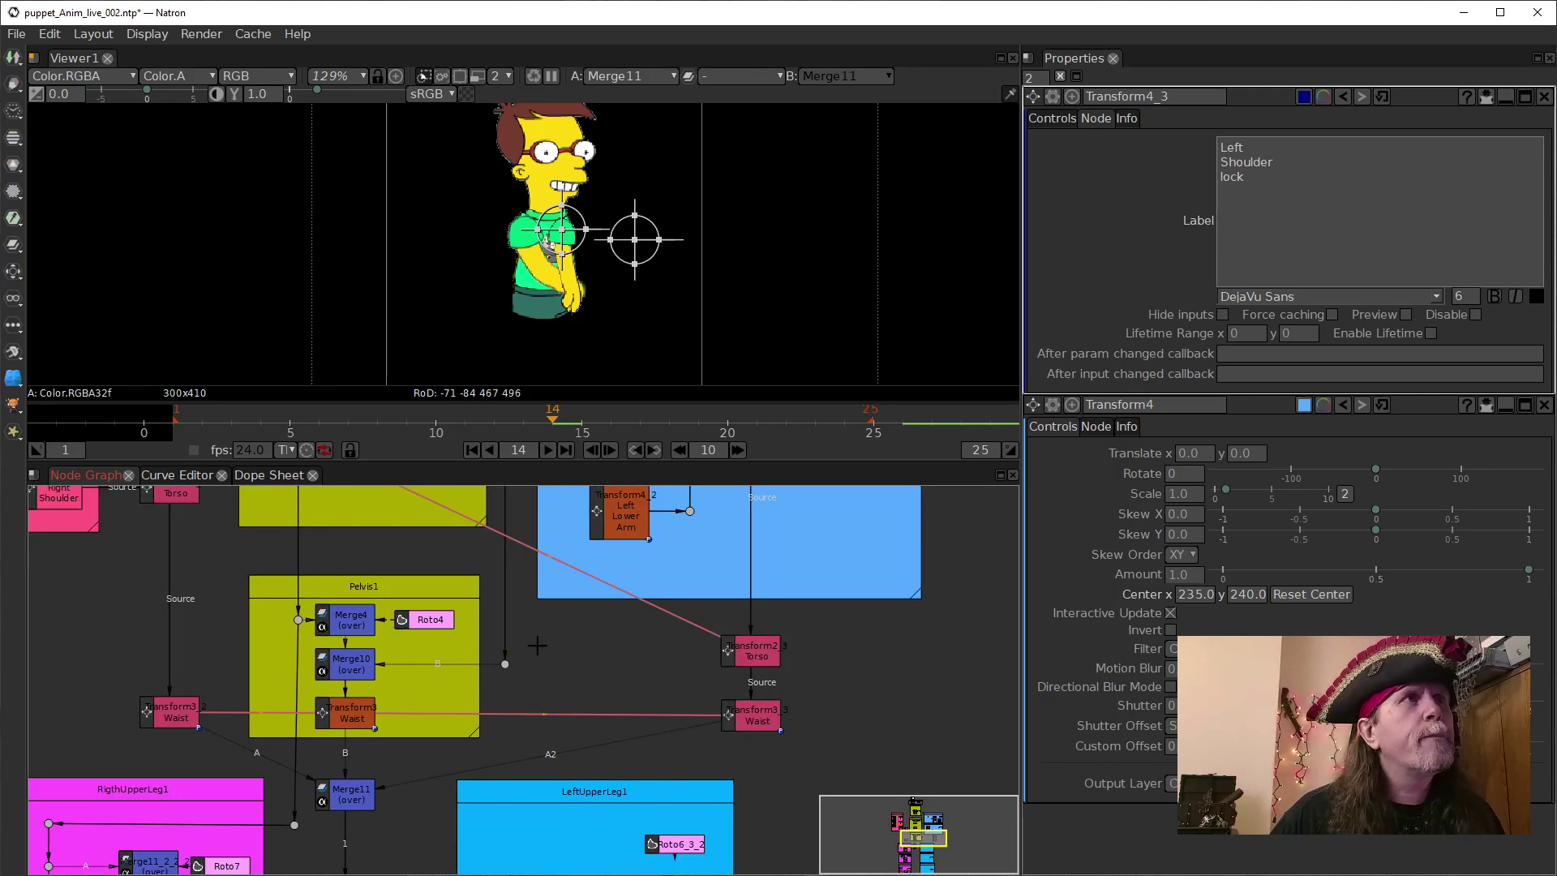
scroll(405, 819, "up", 1)
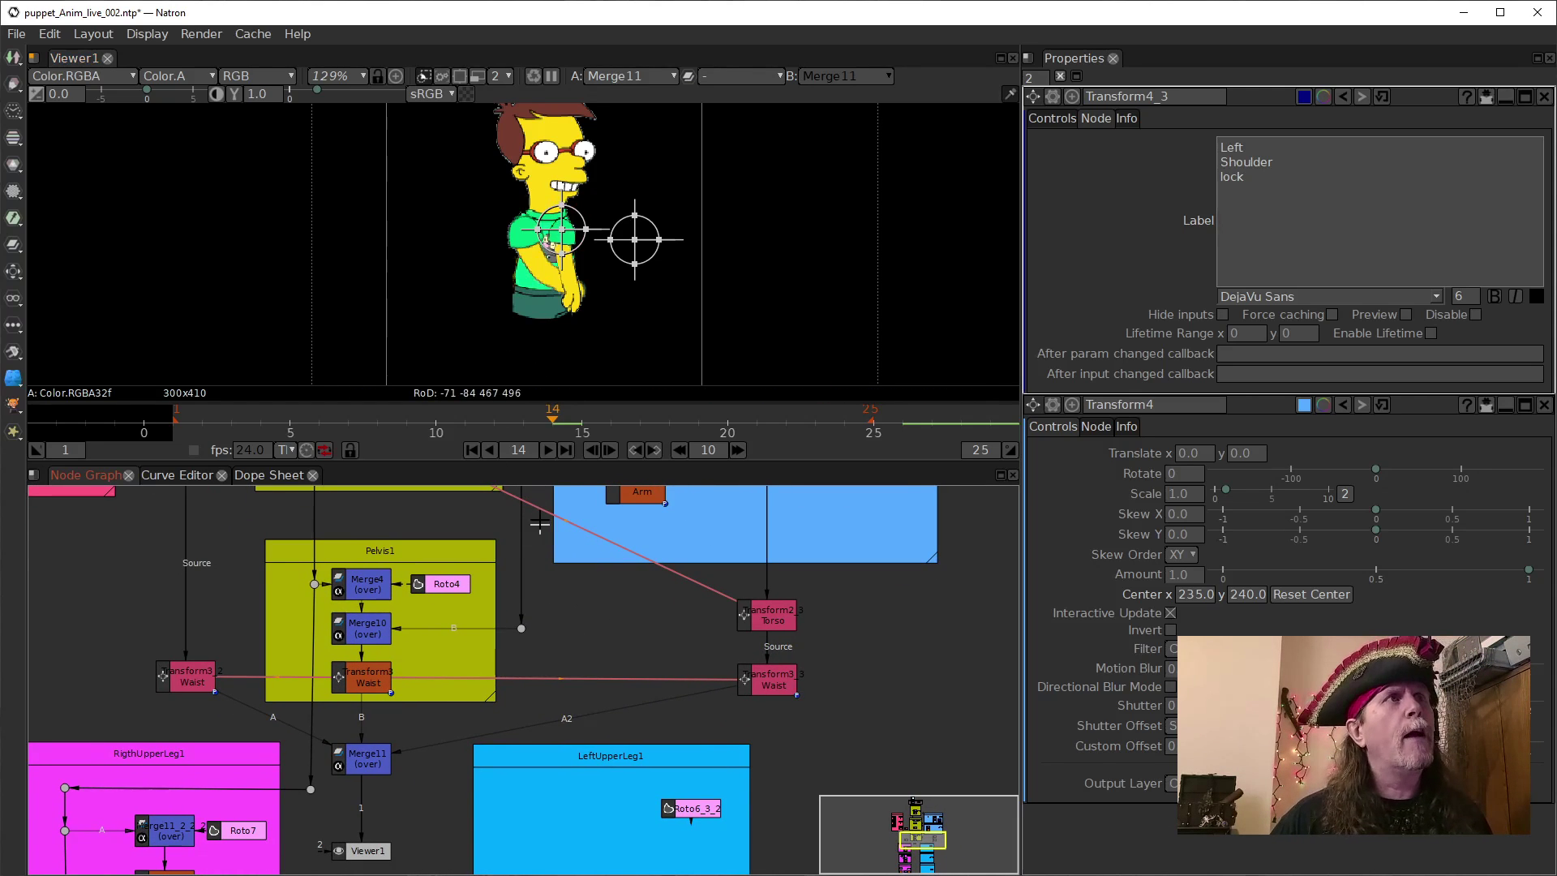
left_click_drag(562, 625, 598, 578)
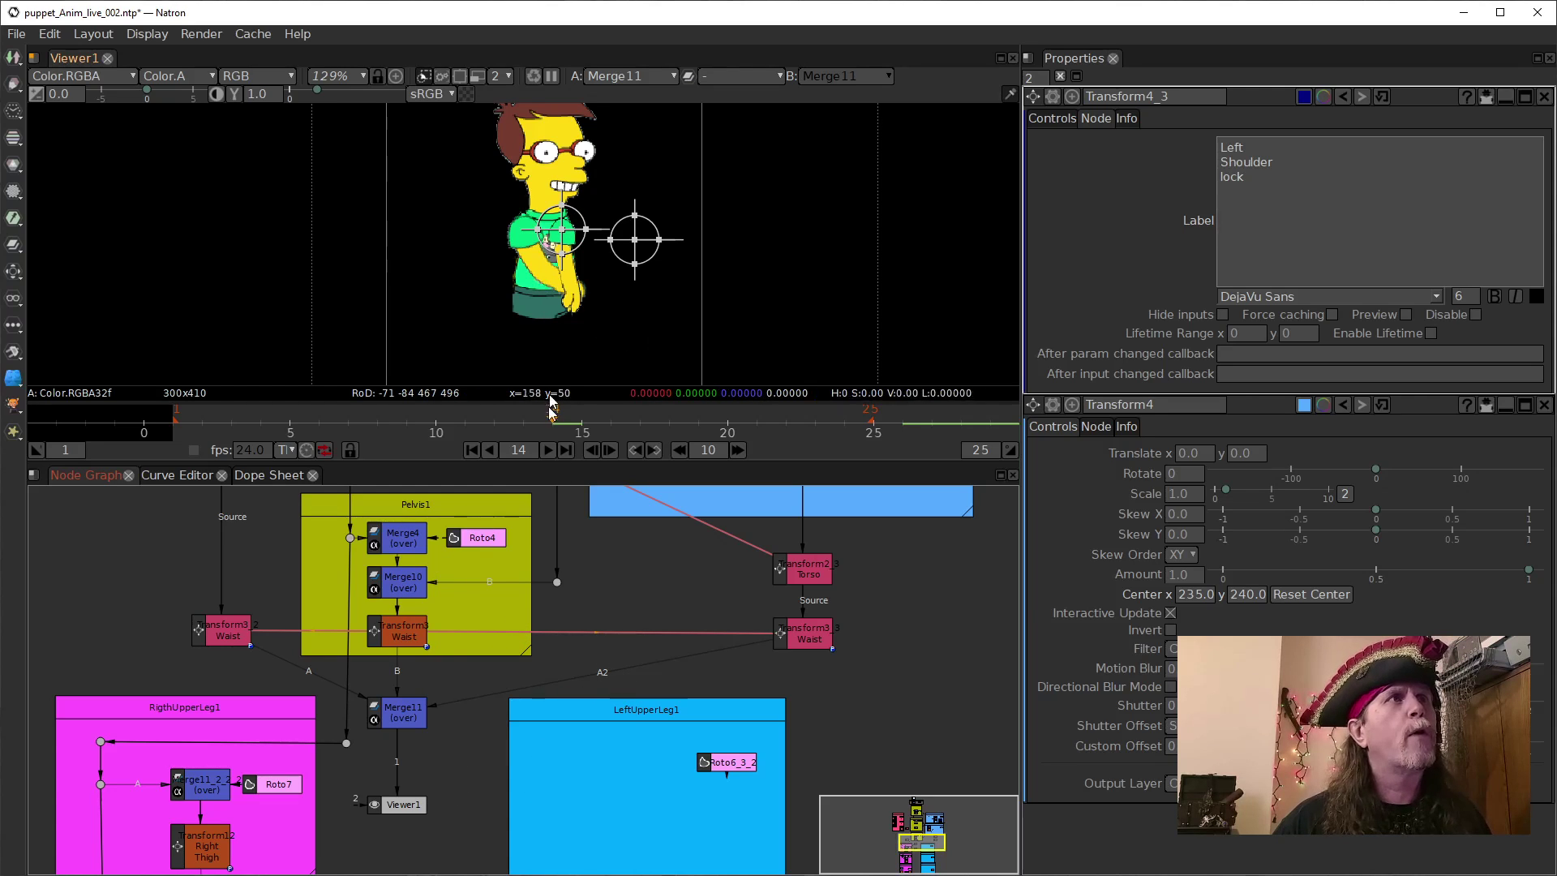
scroll(462, 740, "up", 1)
scroll(483, 732, "up", 1)
left_click_drag(483, 732, 477, 732)
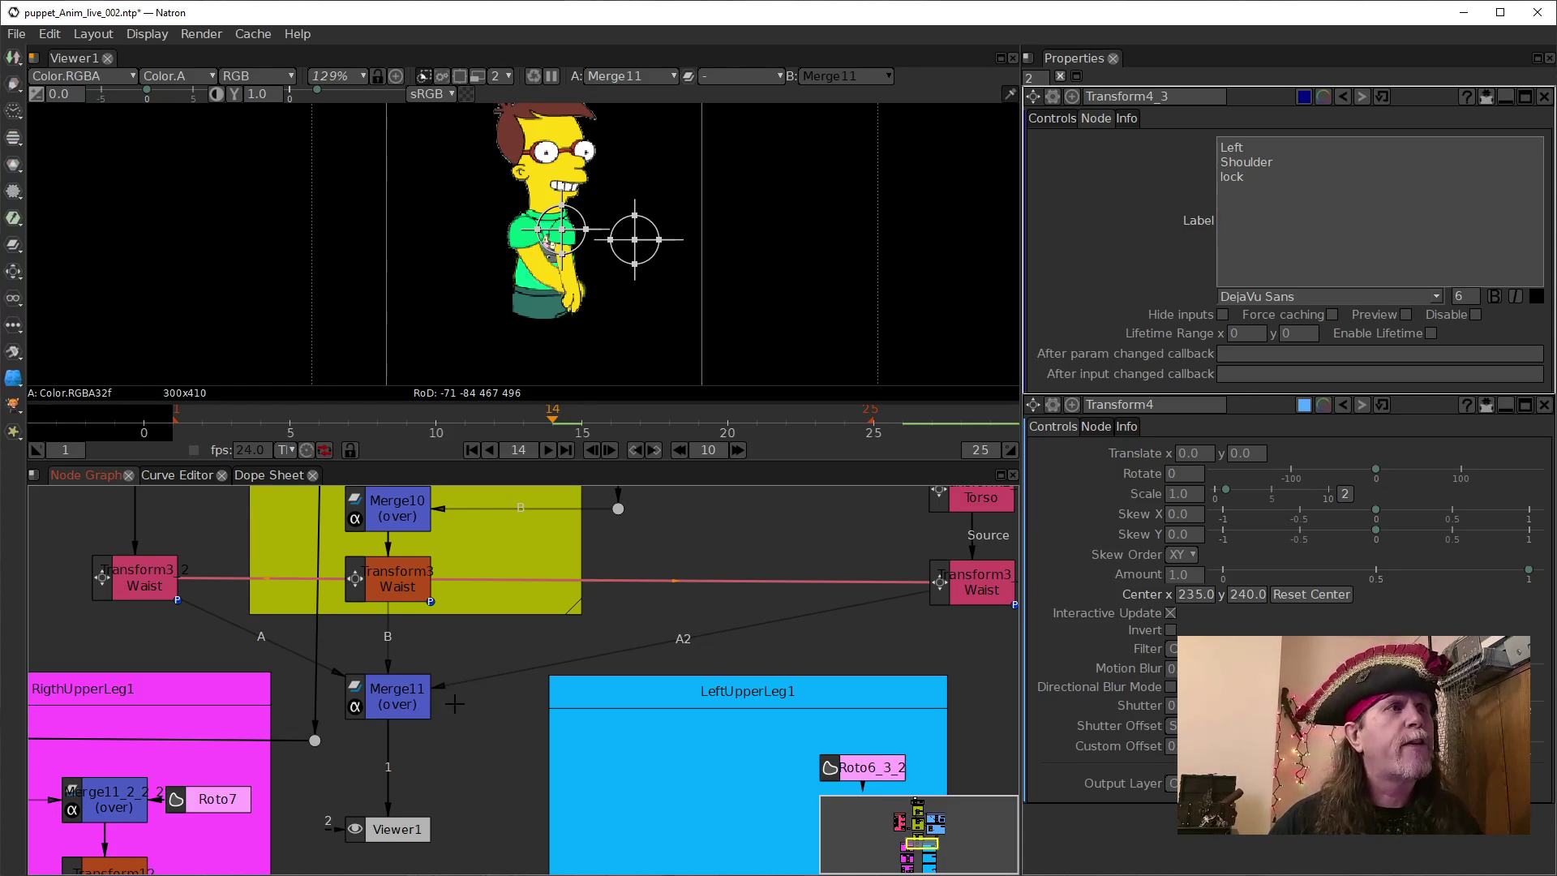
scroll(466, 709, "down", 5)
left_click_drag(451, 718, 486, 648)
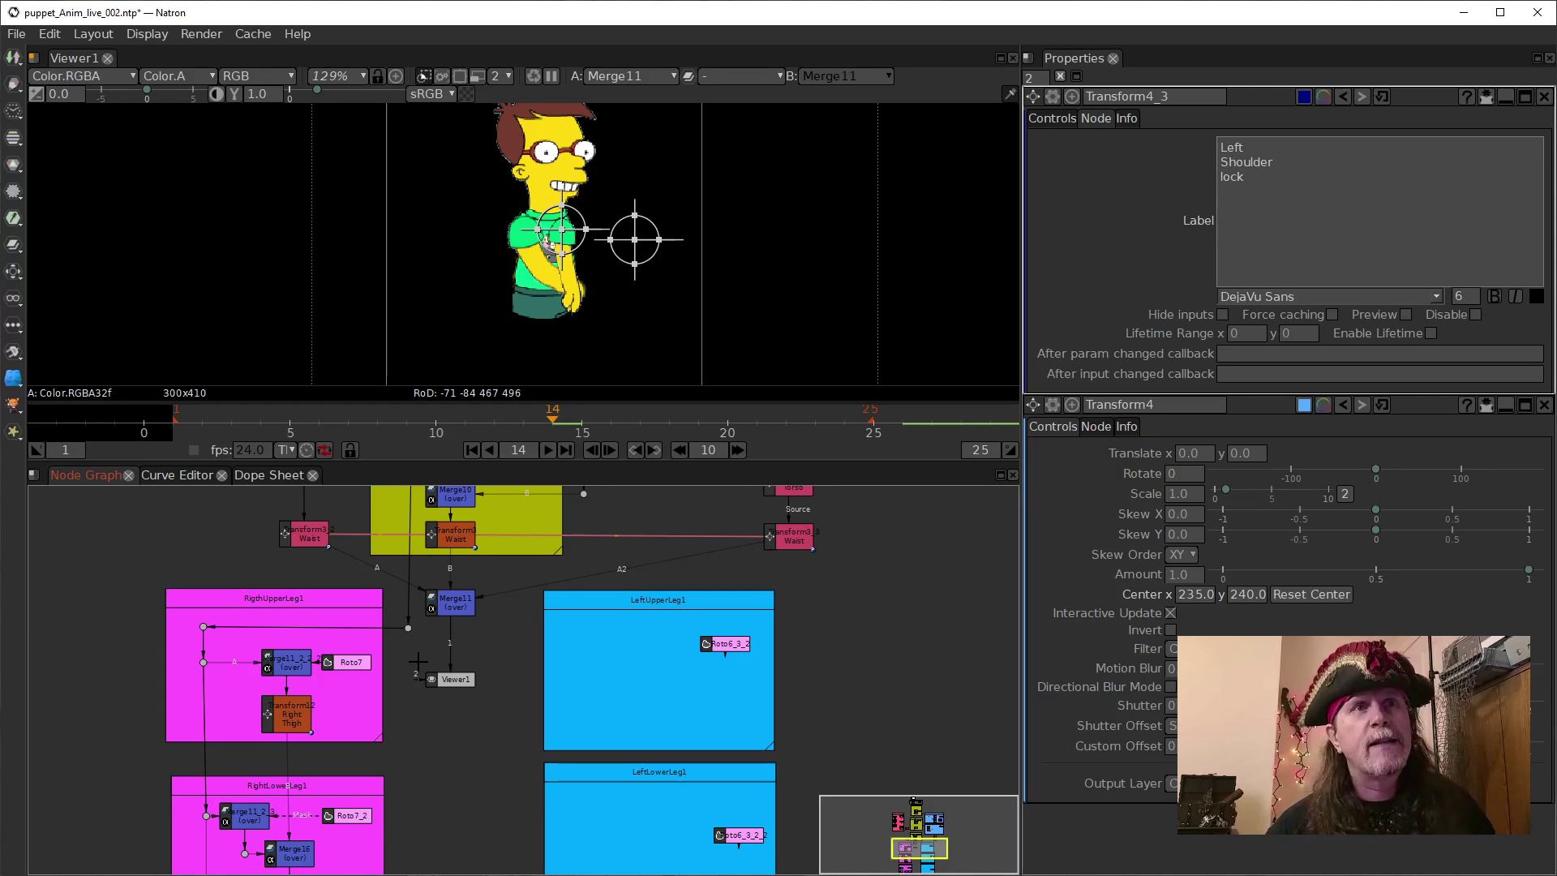
left_click_drag(456, 661, 454, 705)
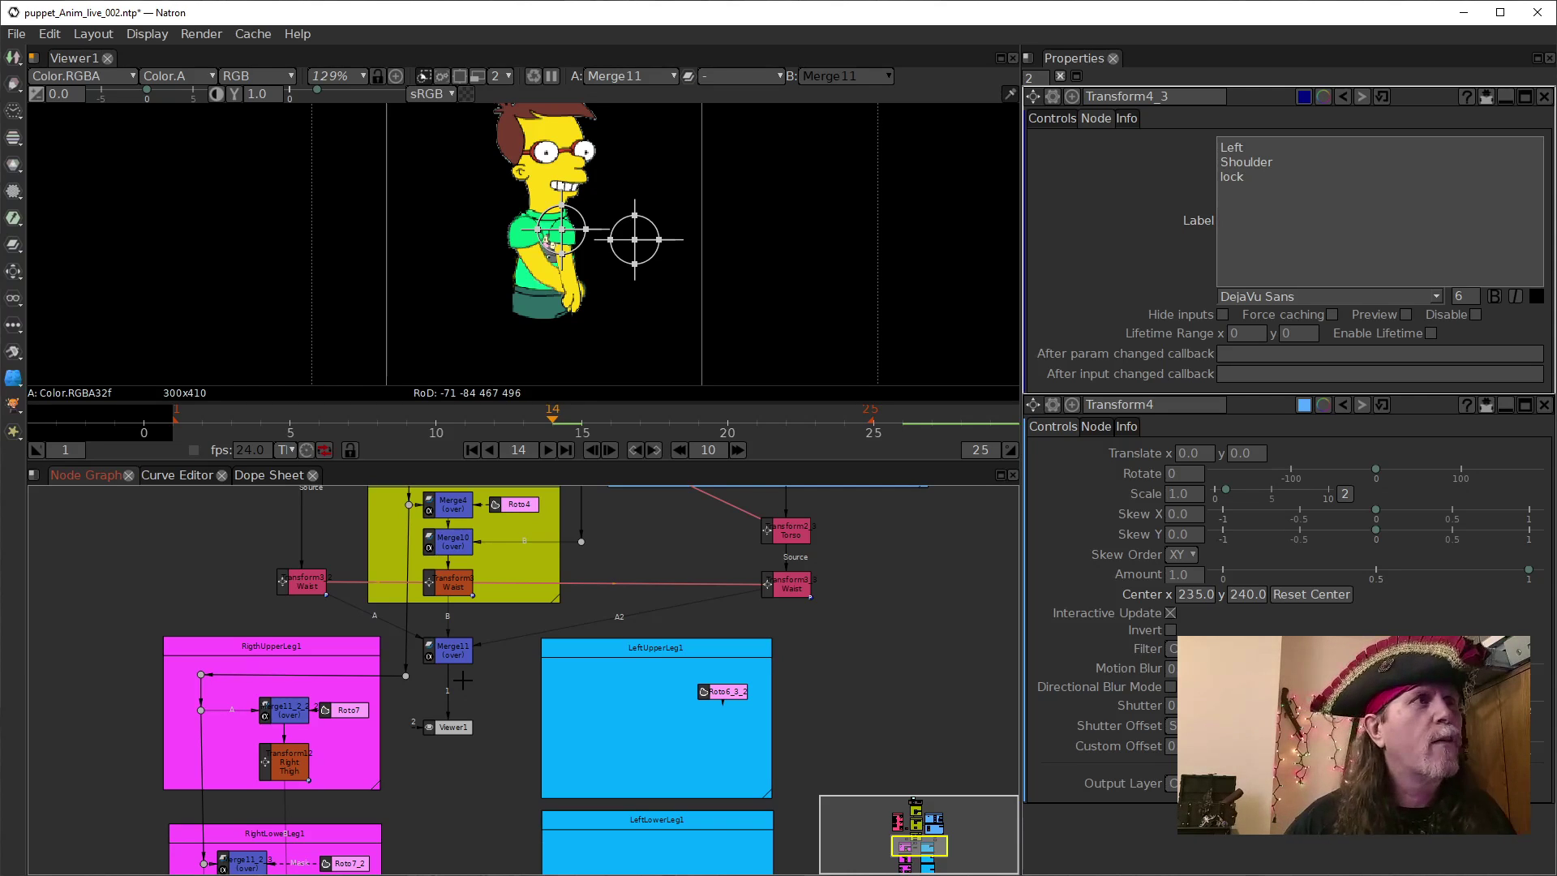
scroll(498, 680, "up", 2)
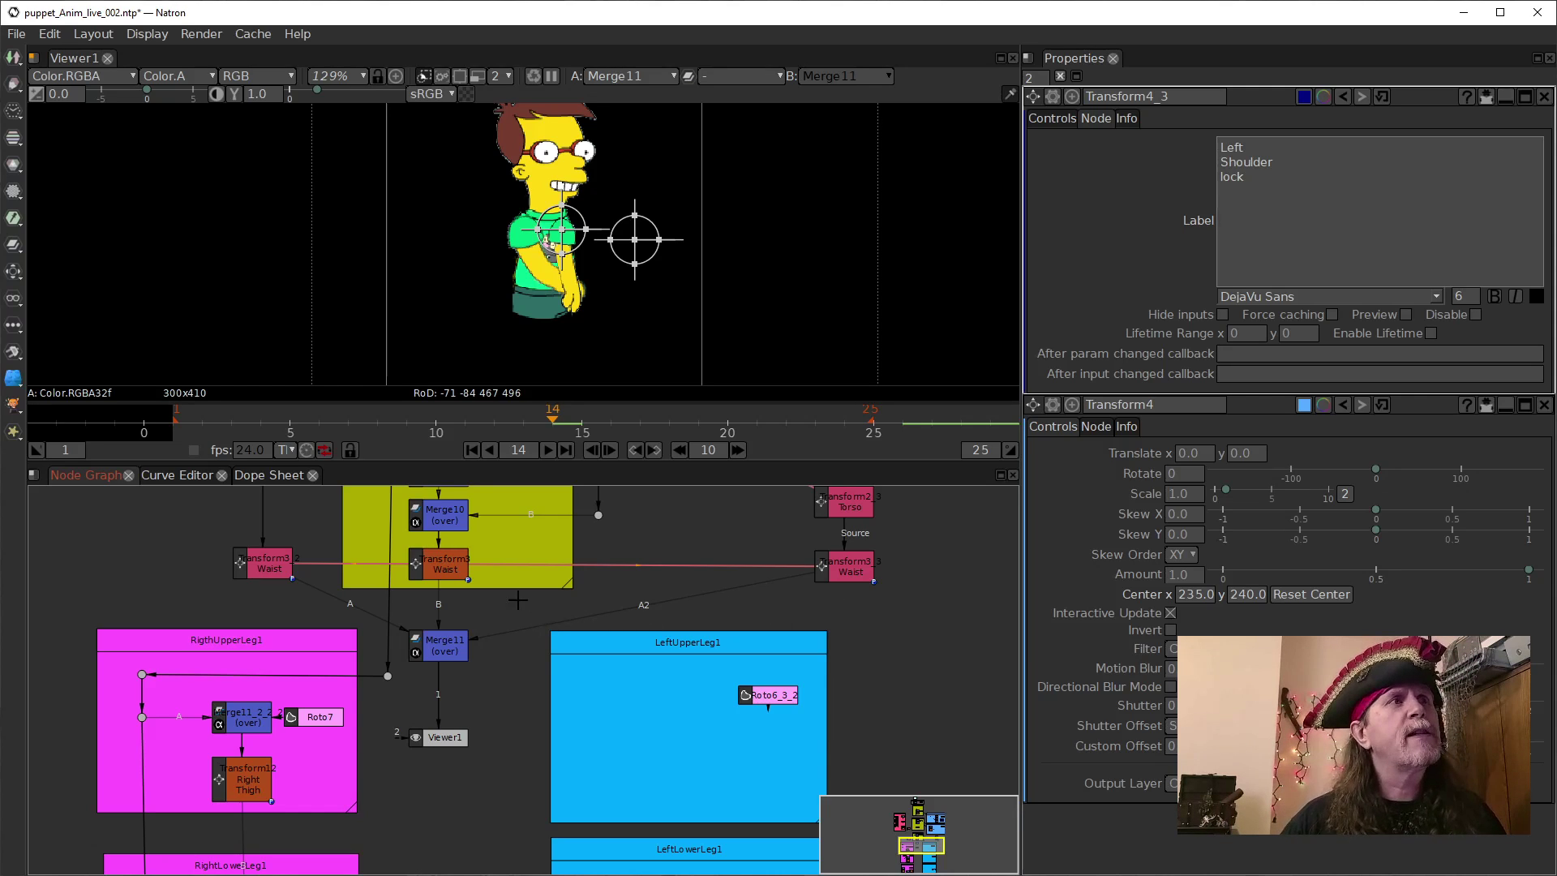
Rewire Merge11 so only its B input is connected, to the left arm's Waist transform, and open Merge11's settings.
left_click(432, 646)
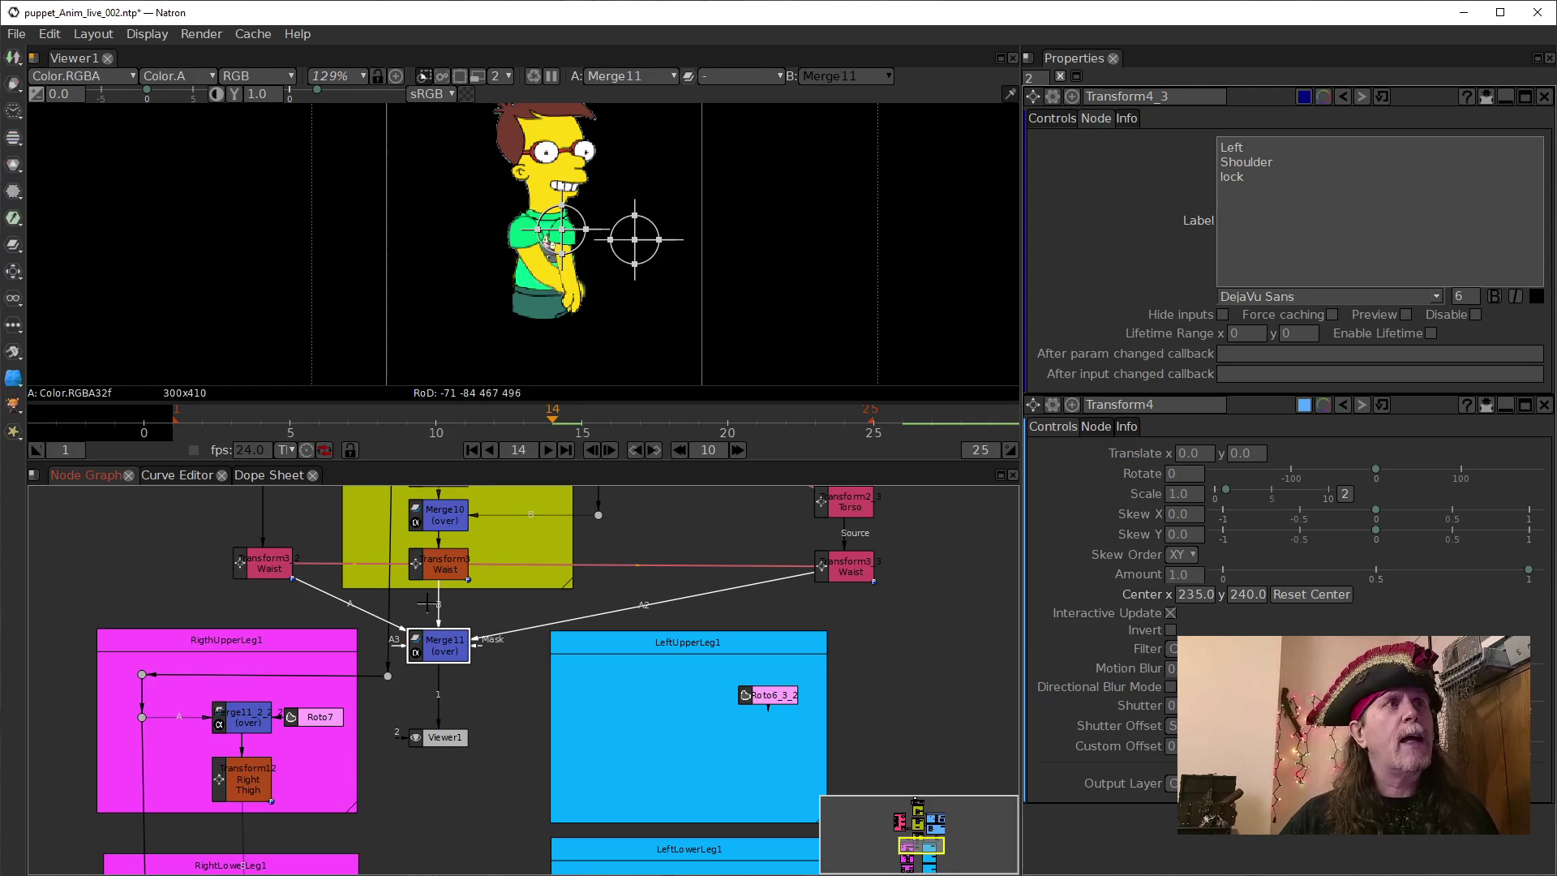
left_click_drag(439, 614, 716, 563)
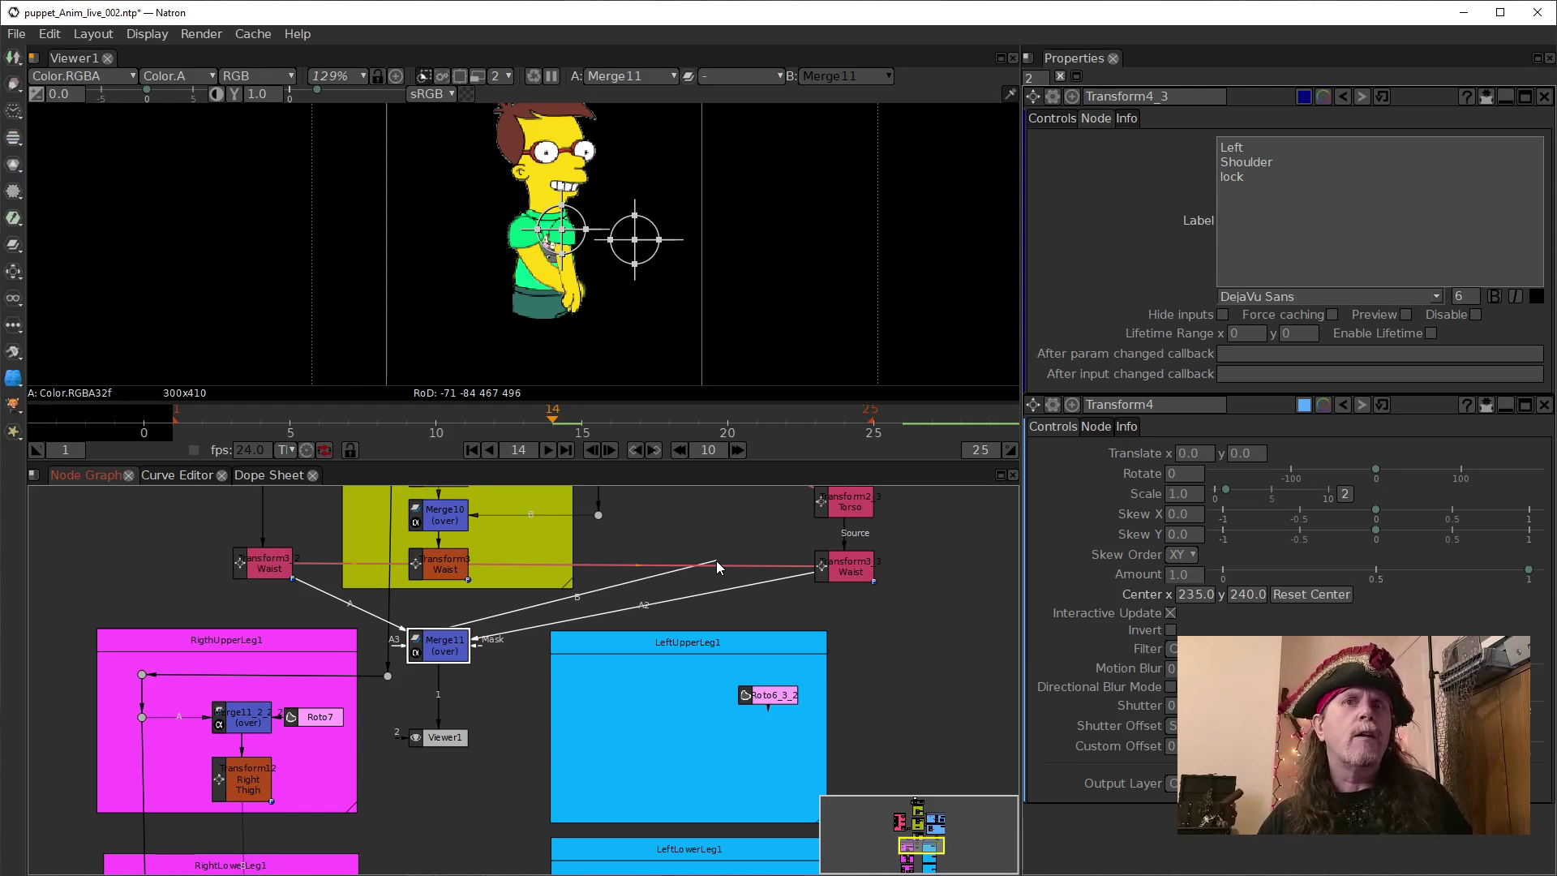
left_click_drag(718, 561, 844, 566)
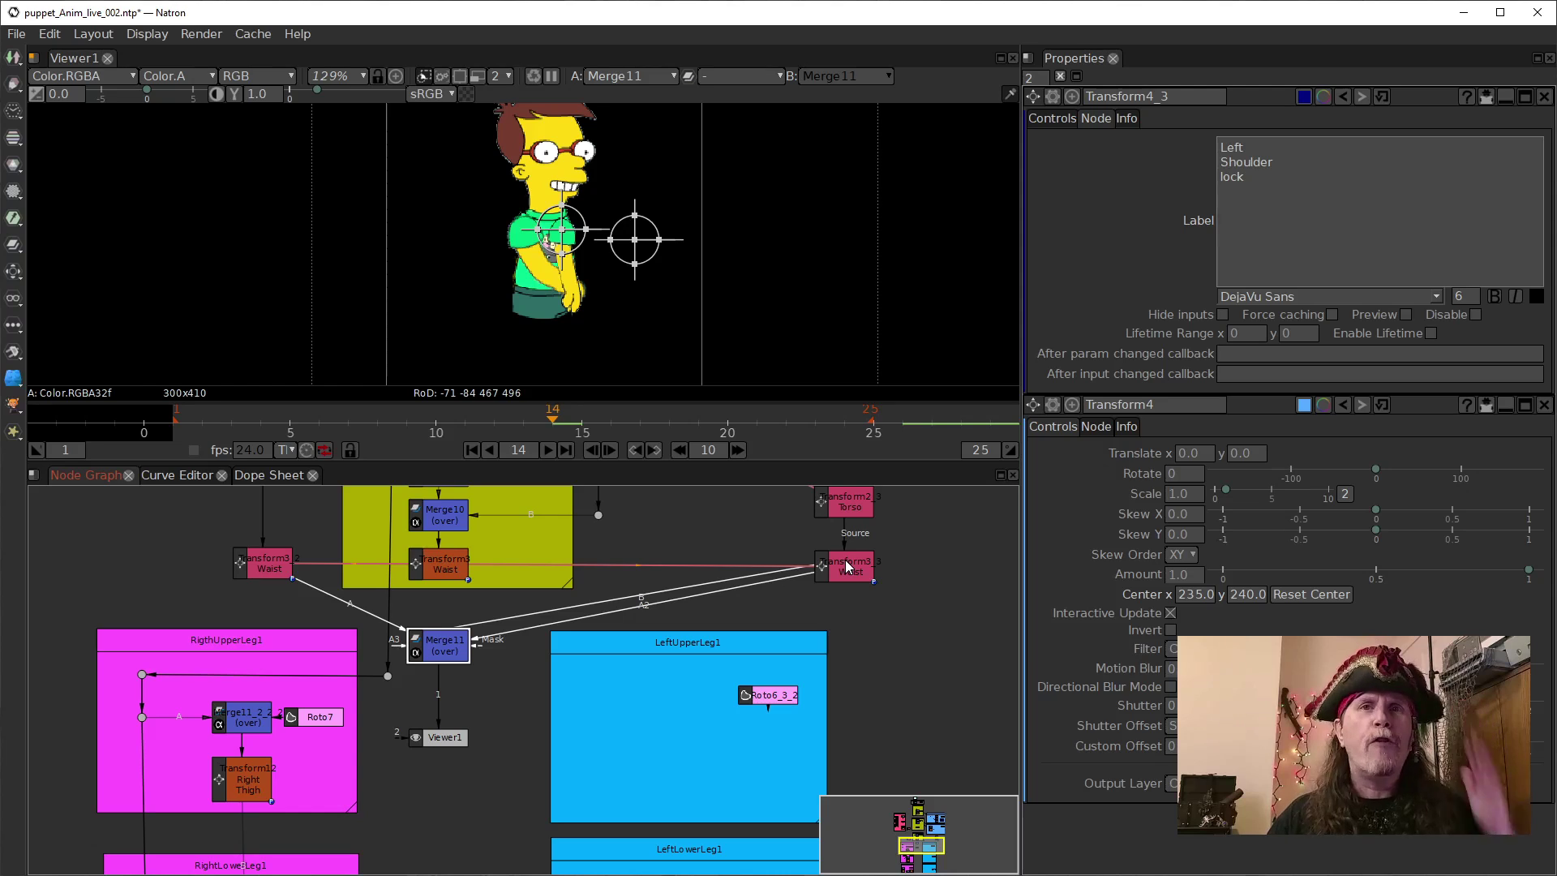
left_click_drag(846, 568, 722, 548)
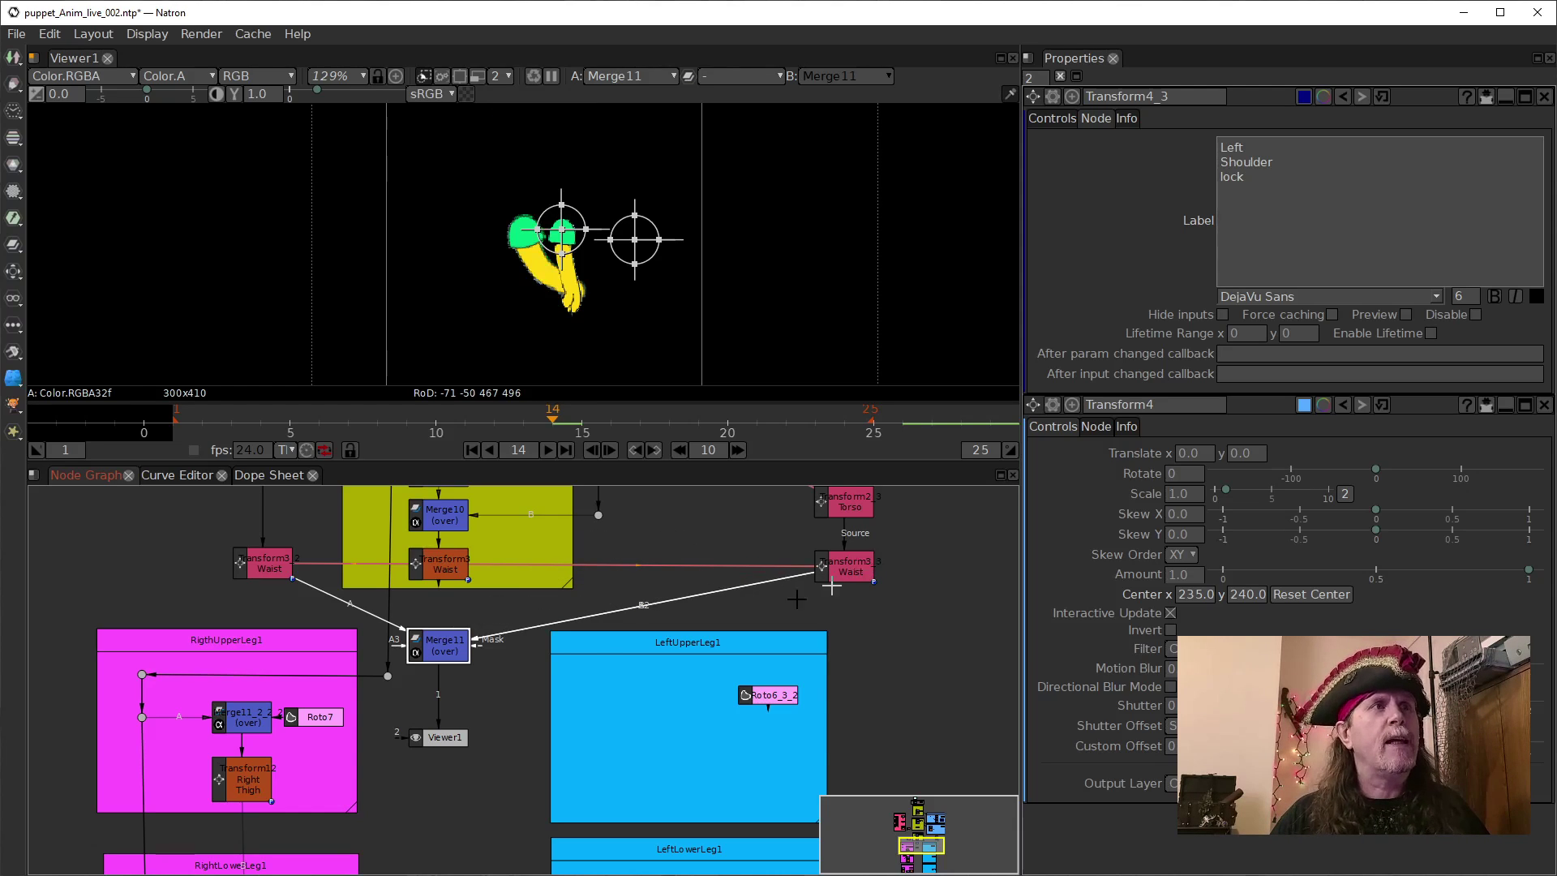
left_click(507, 624)
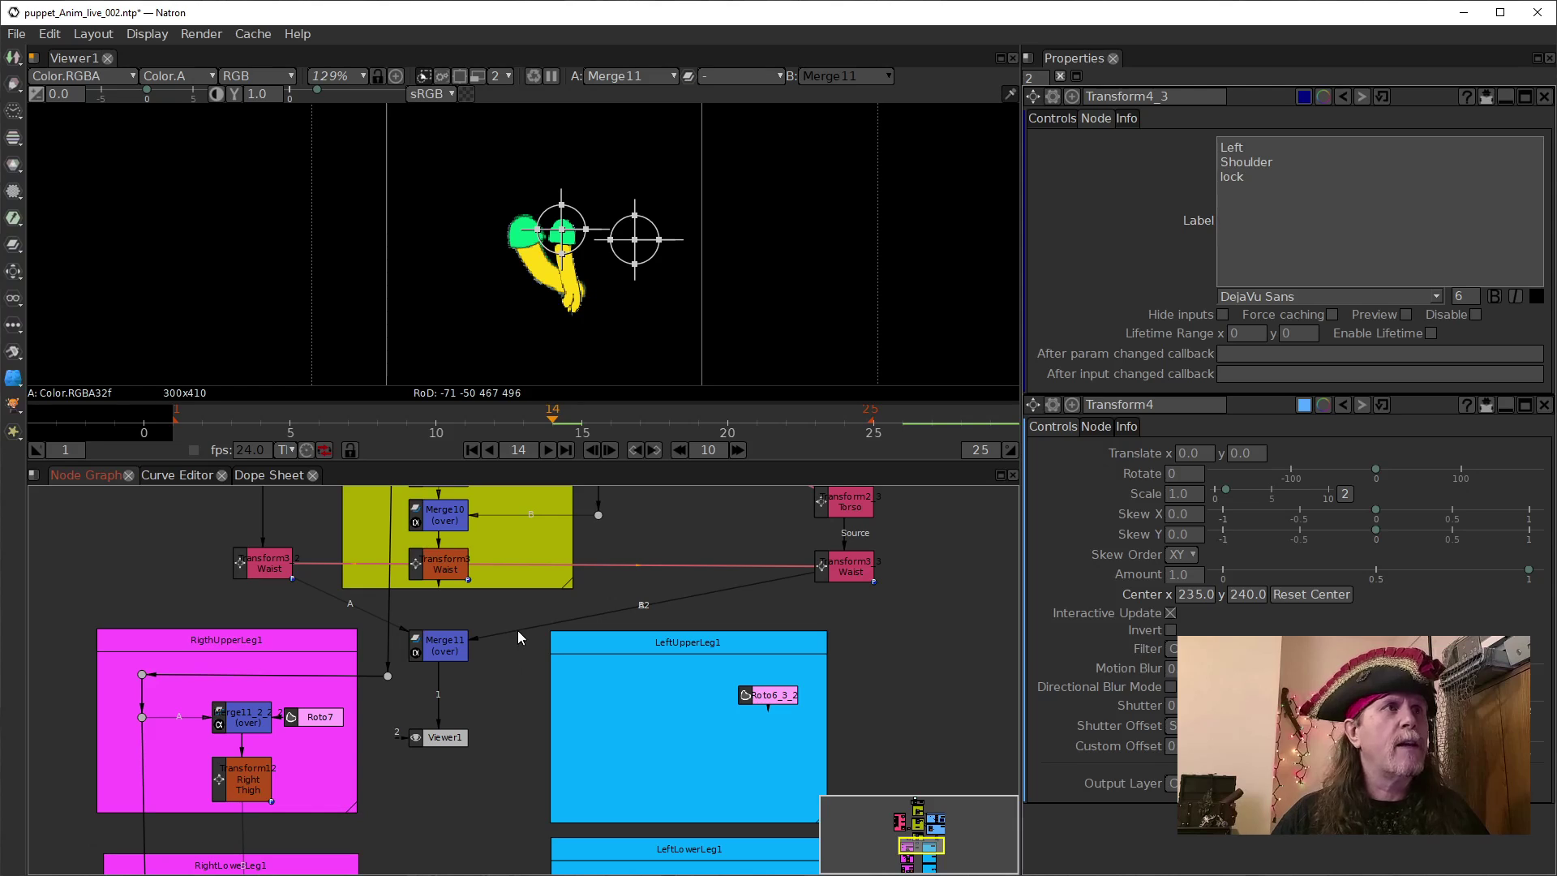
left_click_drag(521, 634, 490, 649)
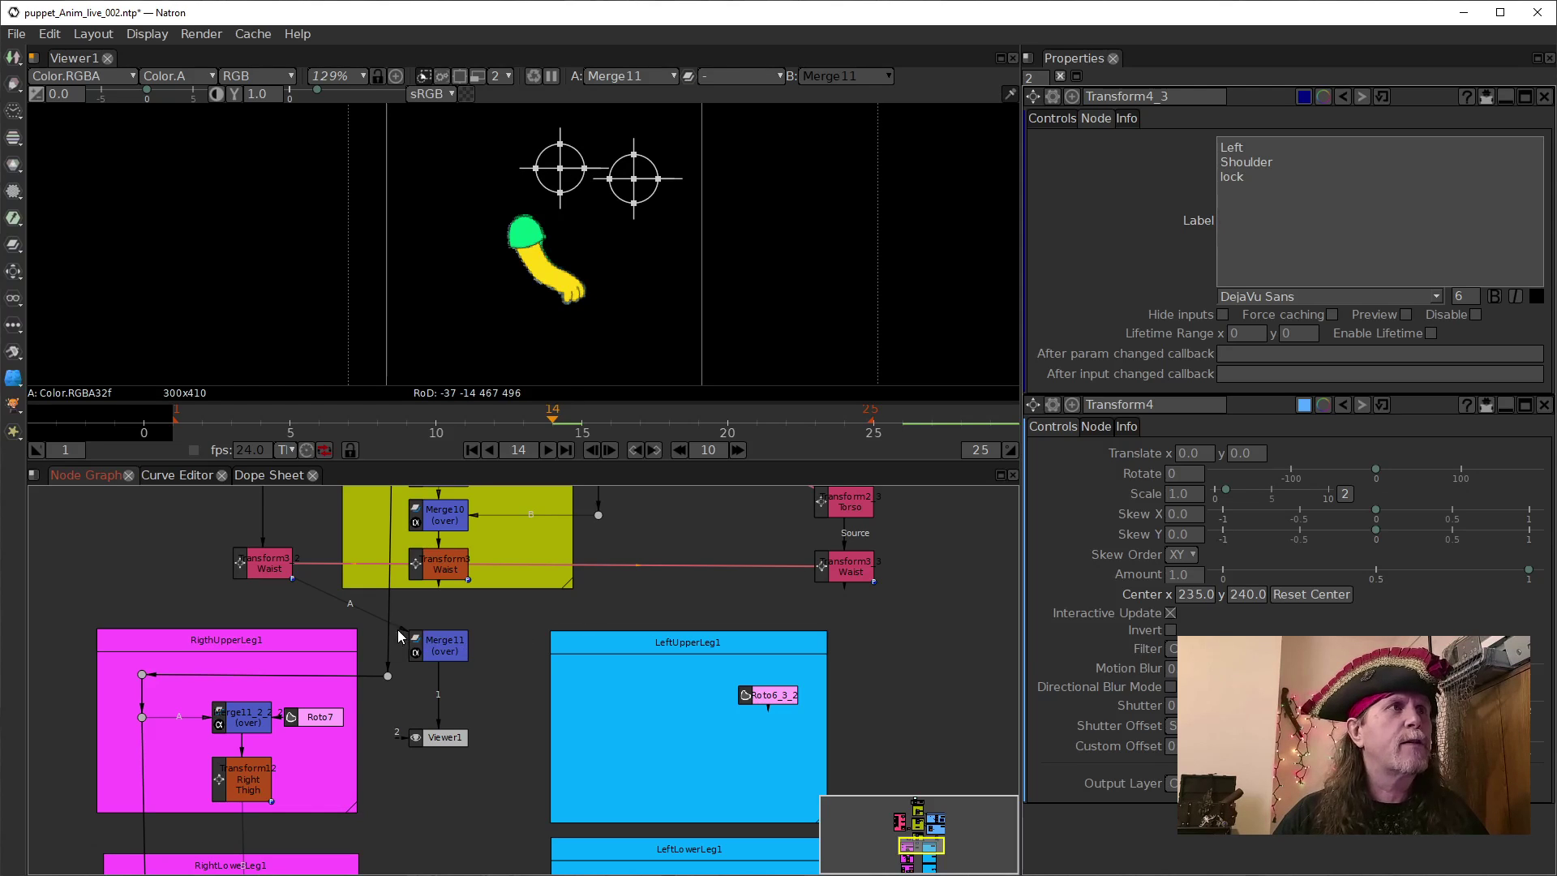
left_click_drag(359, 607, 847, 572)
double_click(442, 646)
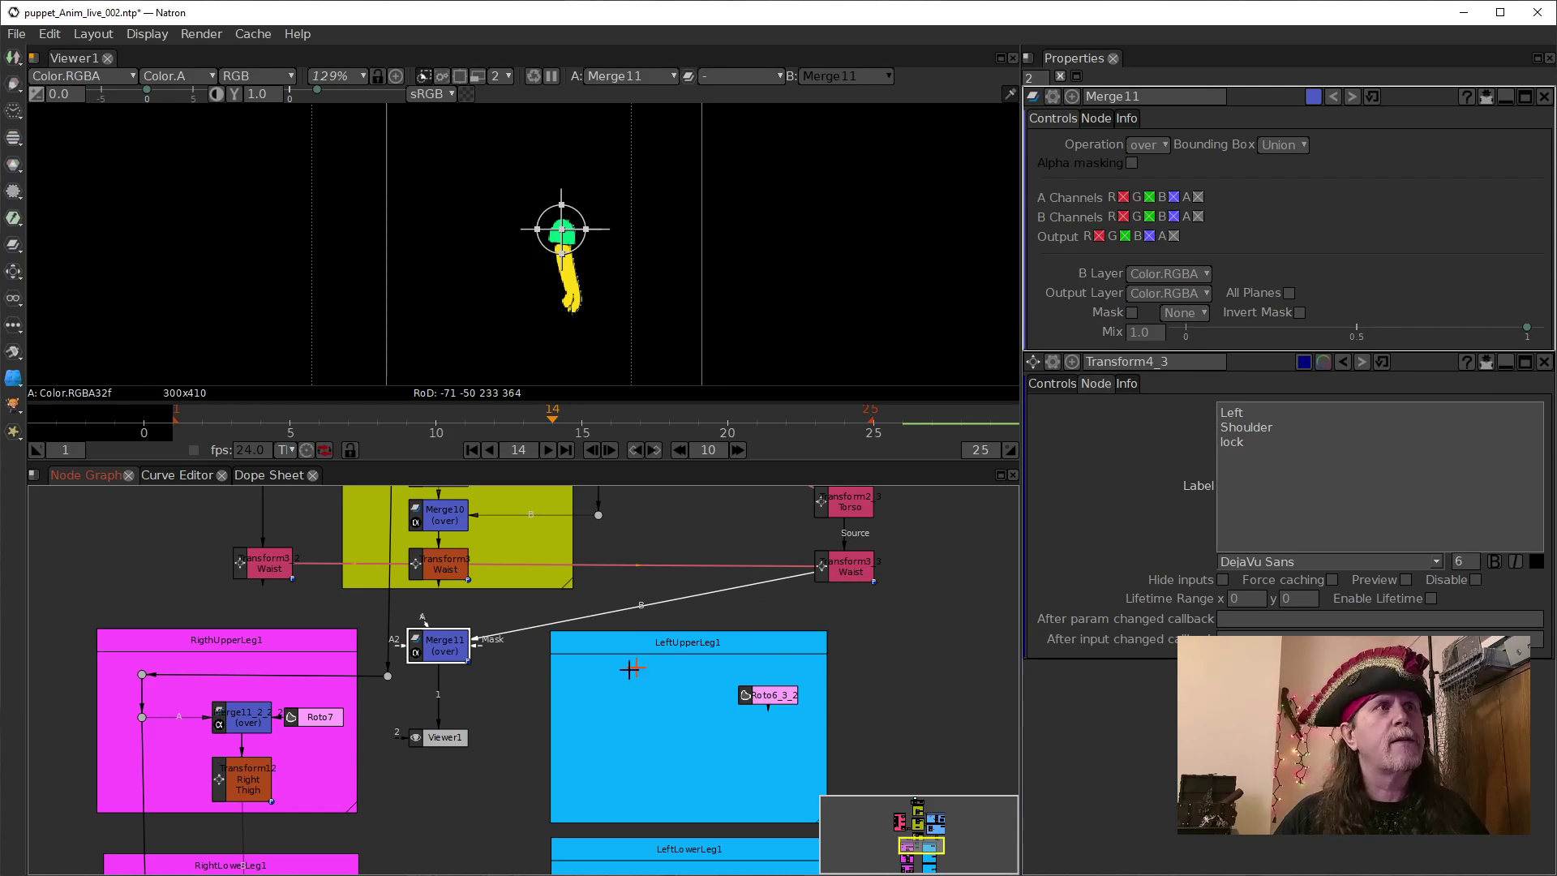
left_click_drag(428, 627, 627, 686)
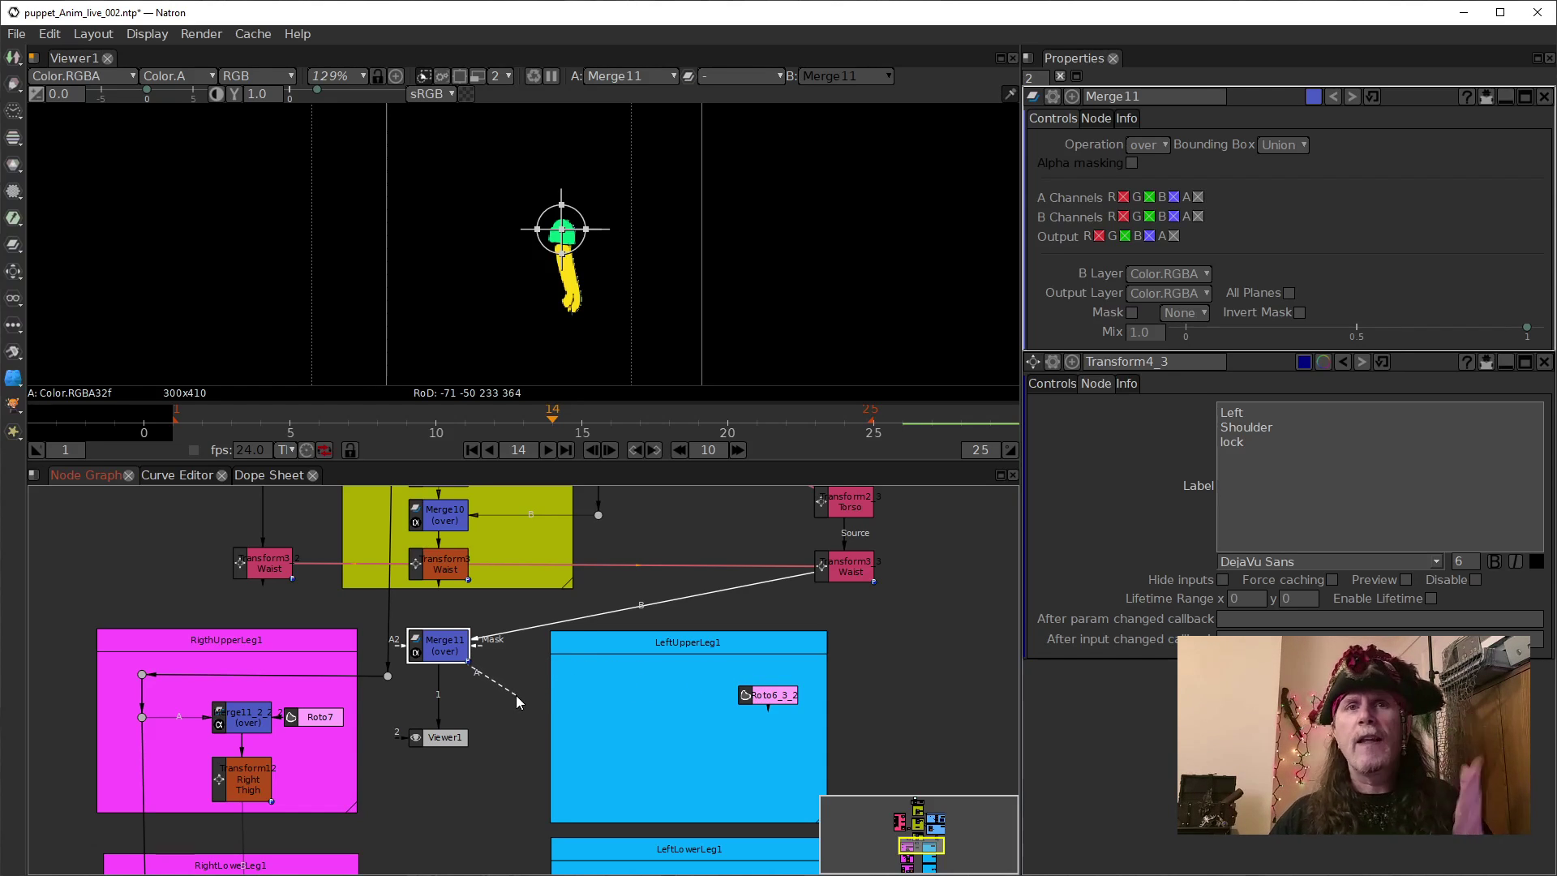
left_click_drag(536, 655, 533, 655)
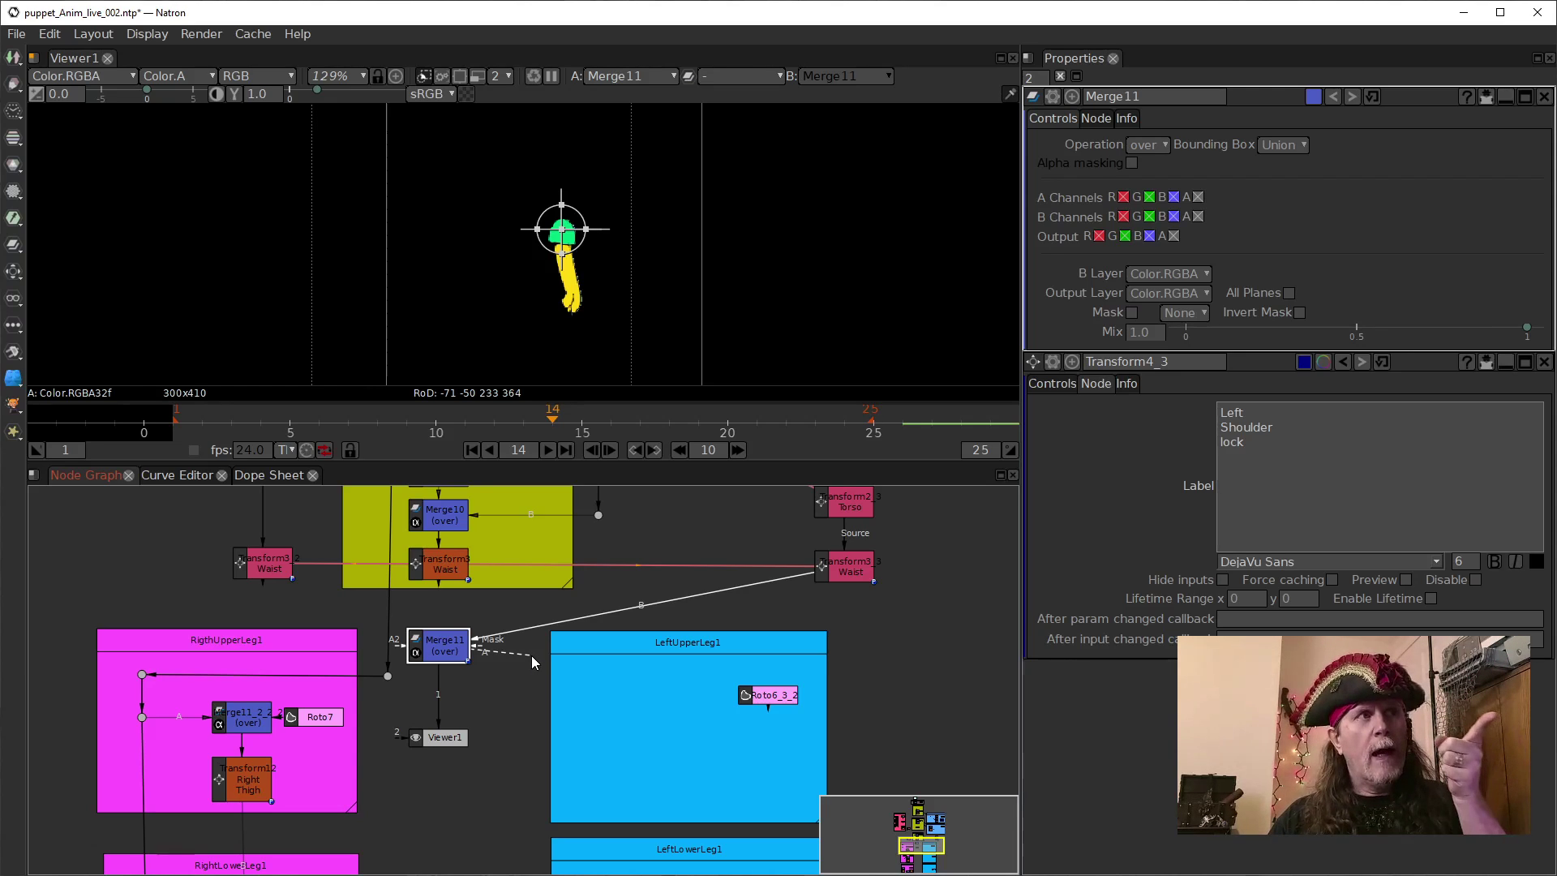
left_click_drag(532, 655, 532, 655)
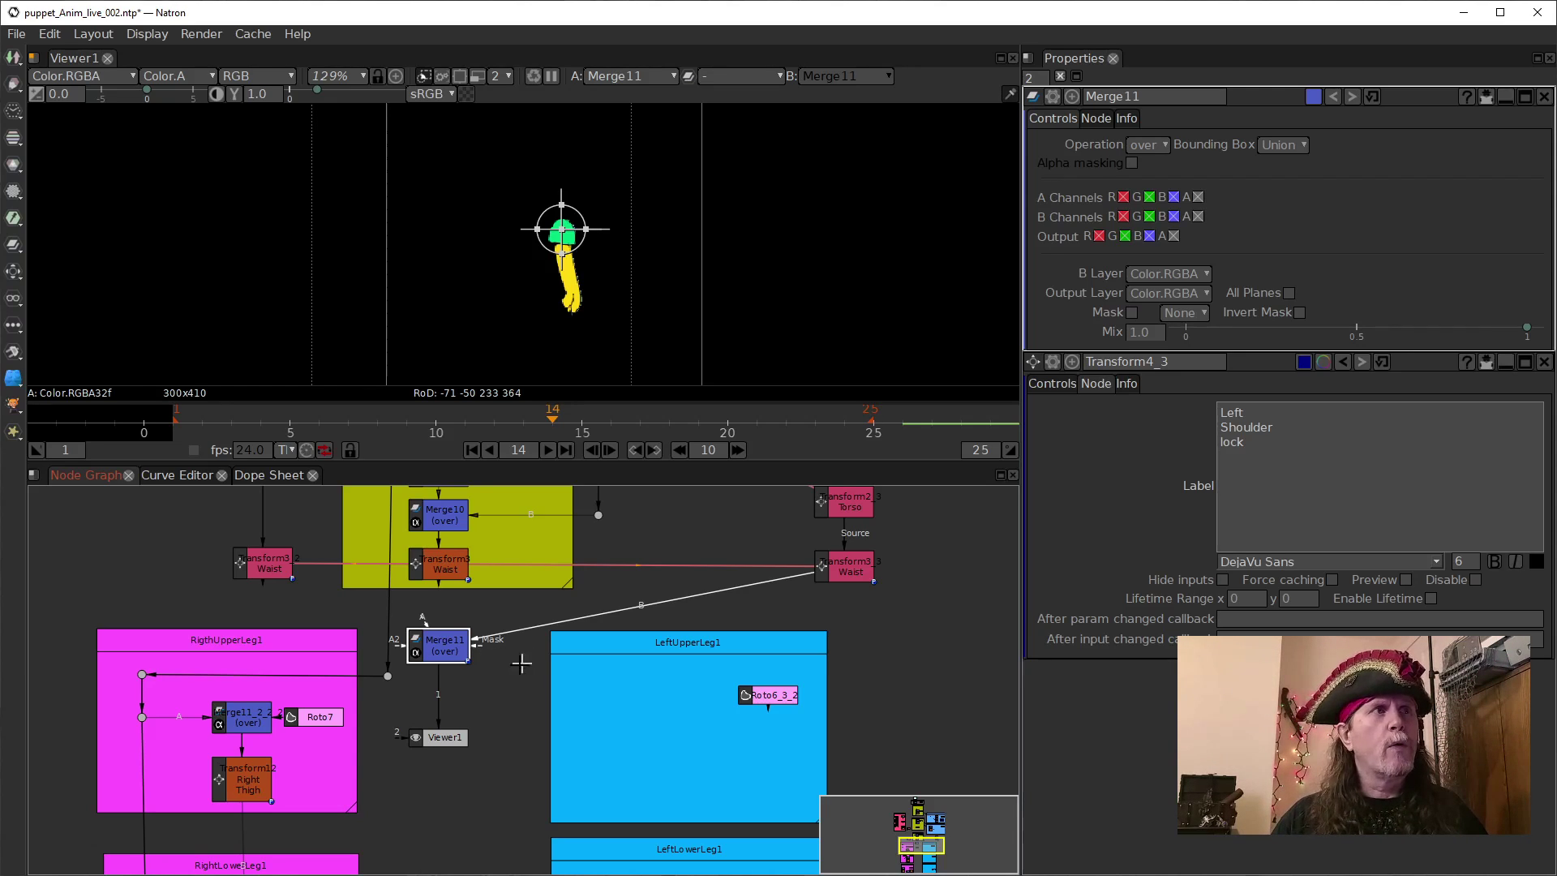
Connect Merge11's A2 input to the Waist transform in the Pelvis1 group.
left_click_drag(399, 646, 436, 576)
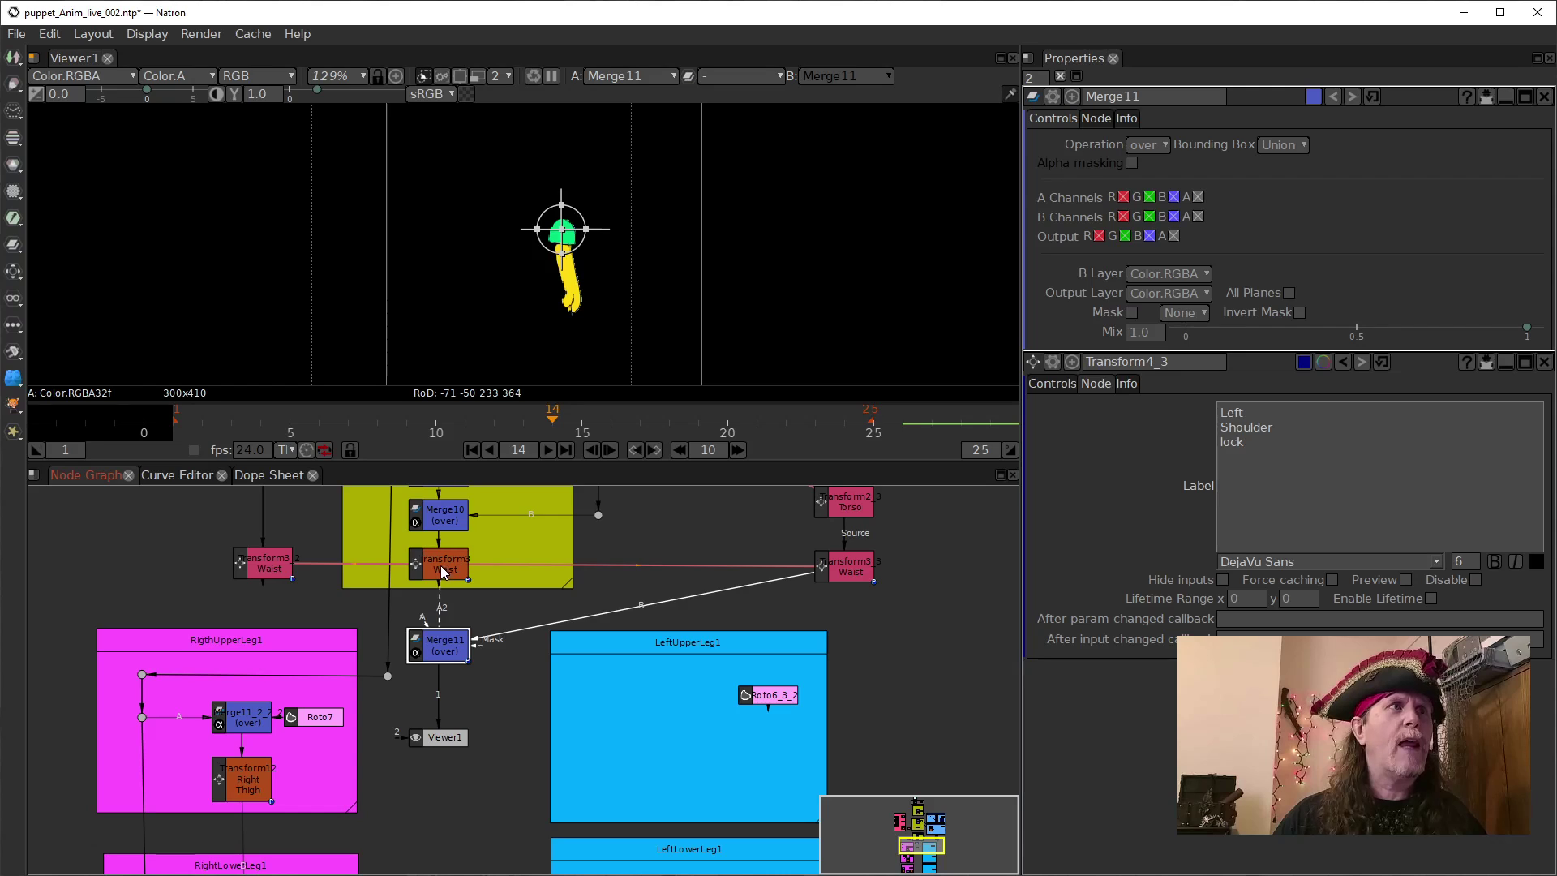
left_click_drag(440, 556, 441, 557)
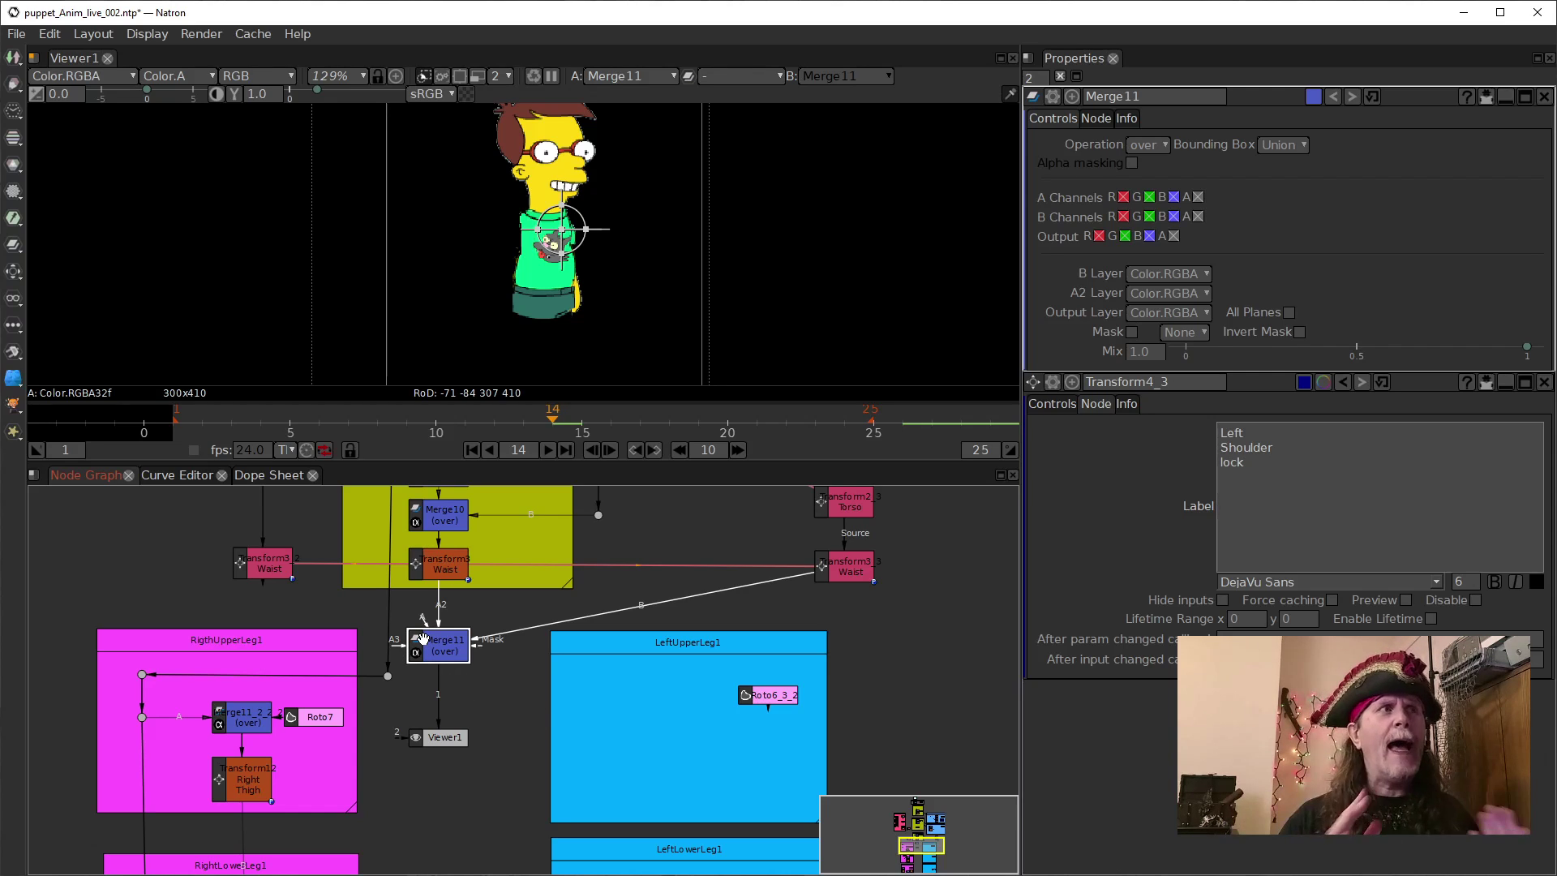
Examine the right and left leg and foot groups below Merge11 to see what still needs merging.
left_click_drag(511, 712, 545, 583)
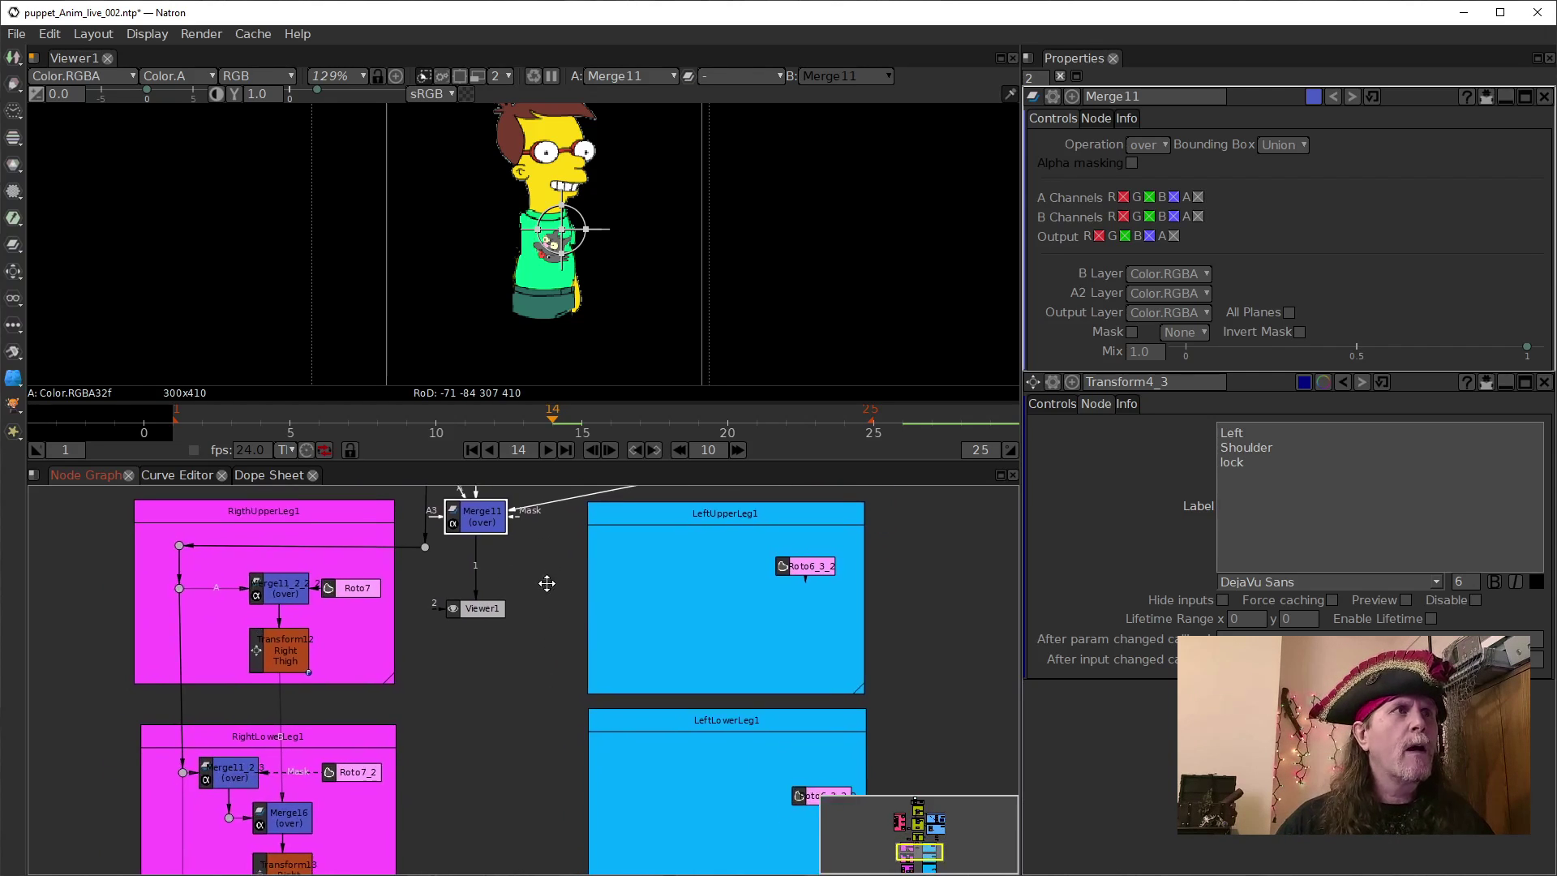
scroll(537, 588, "down", 3)
left_click_drag(517, 697, 528, 573)
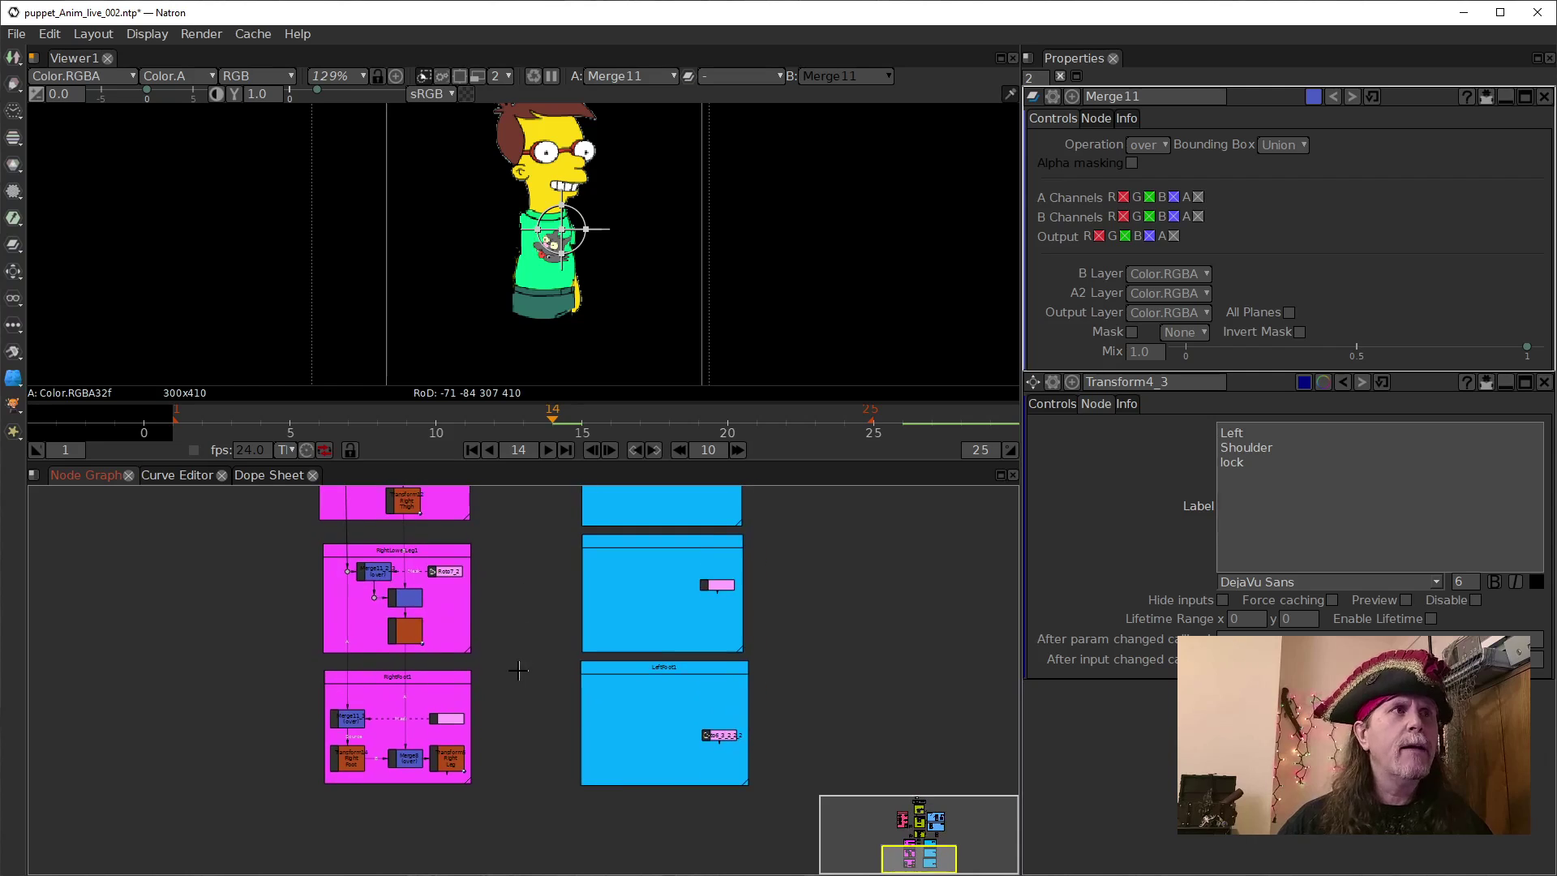
left_click_drag(541, 652, 522, 546)
scroll(519, 668, "up", 2)
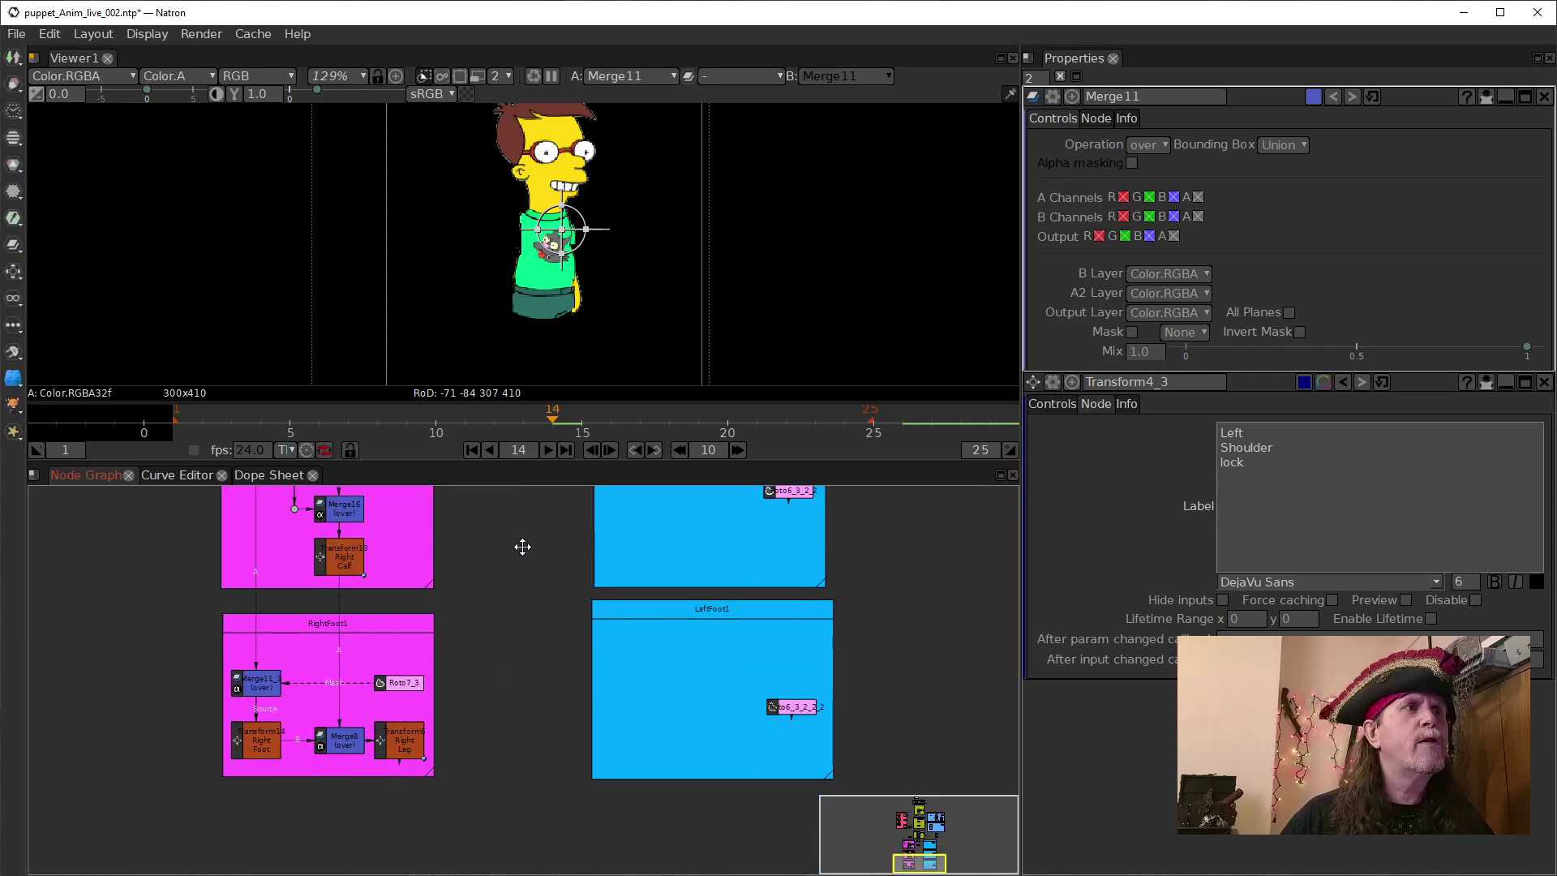
scroll(497, 619, "up", 3)
mouse_move(465, 683)
left_mouse_down()
mouse_move(483, 625)
mouse_move(473, 678)
mouse_move(487, 666)
left_mouse_up()
scroll(480, 685, "down", 3)
left_click_drag(481, 578, 469, 651)
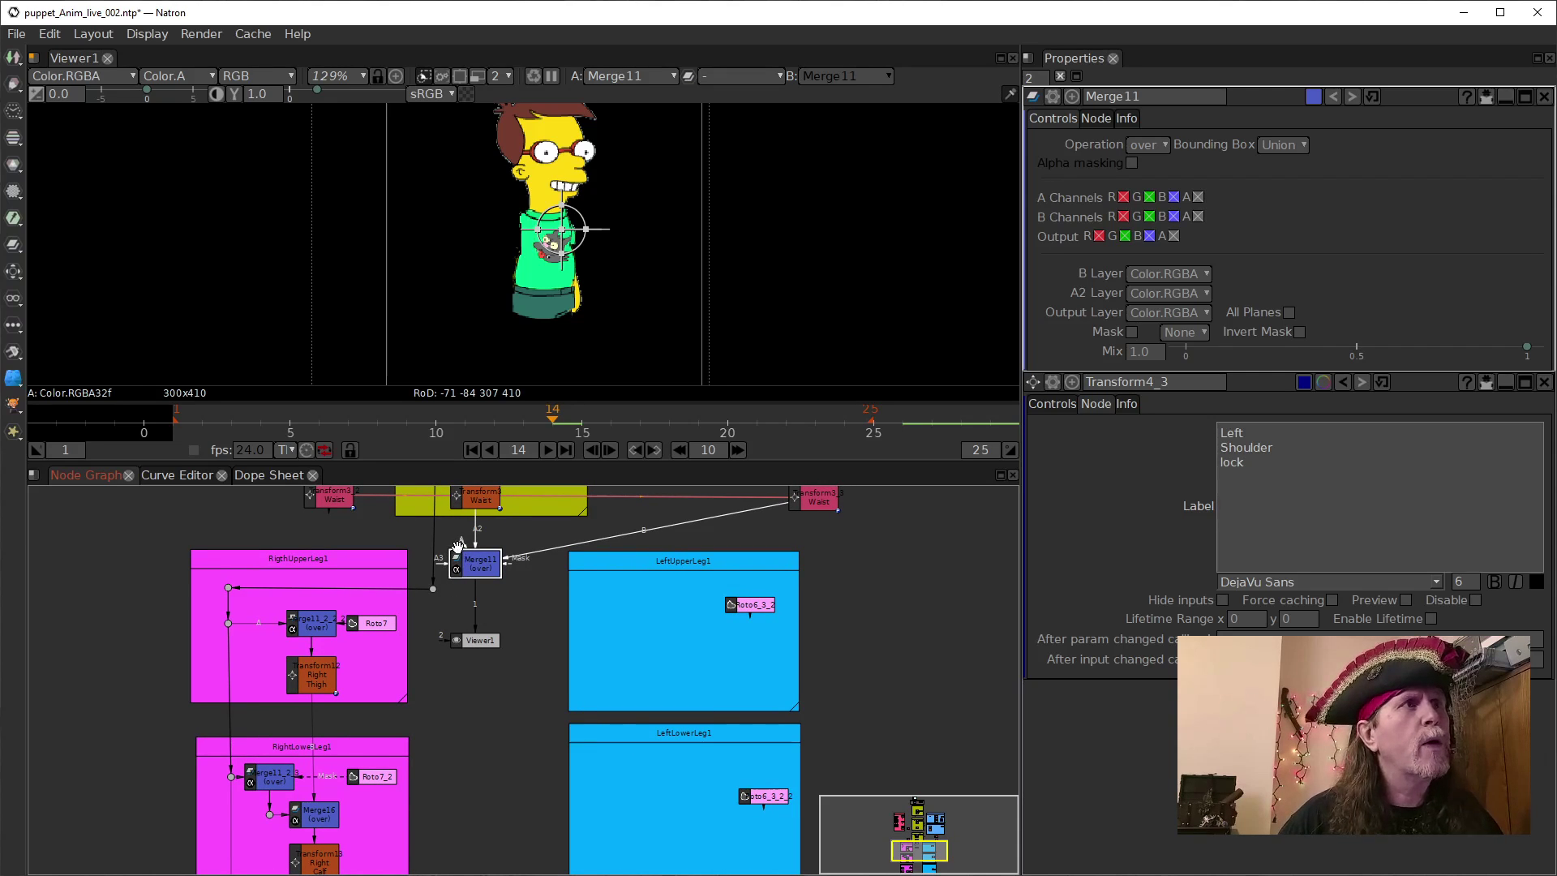
scroll(543, 667, "up", 1)
left_click_drag(543, 666, 520, 730)
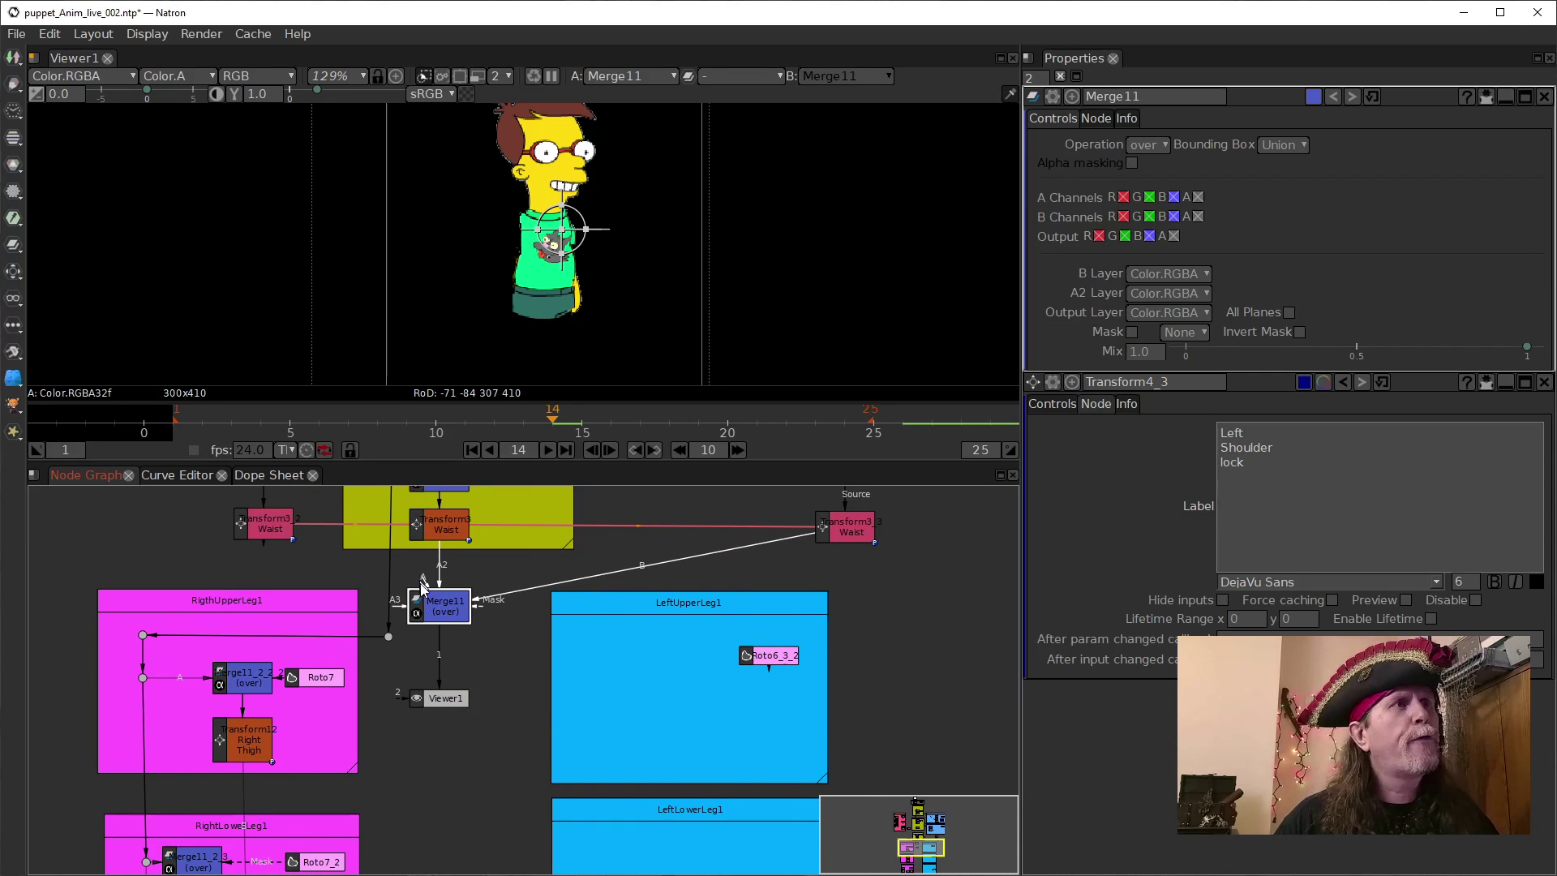
Add a Dot inside the LeftUpperLeg1 group and connect Merge11's A input to it.
left_click(626, 664)
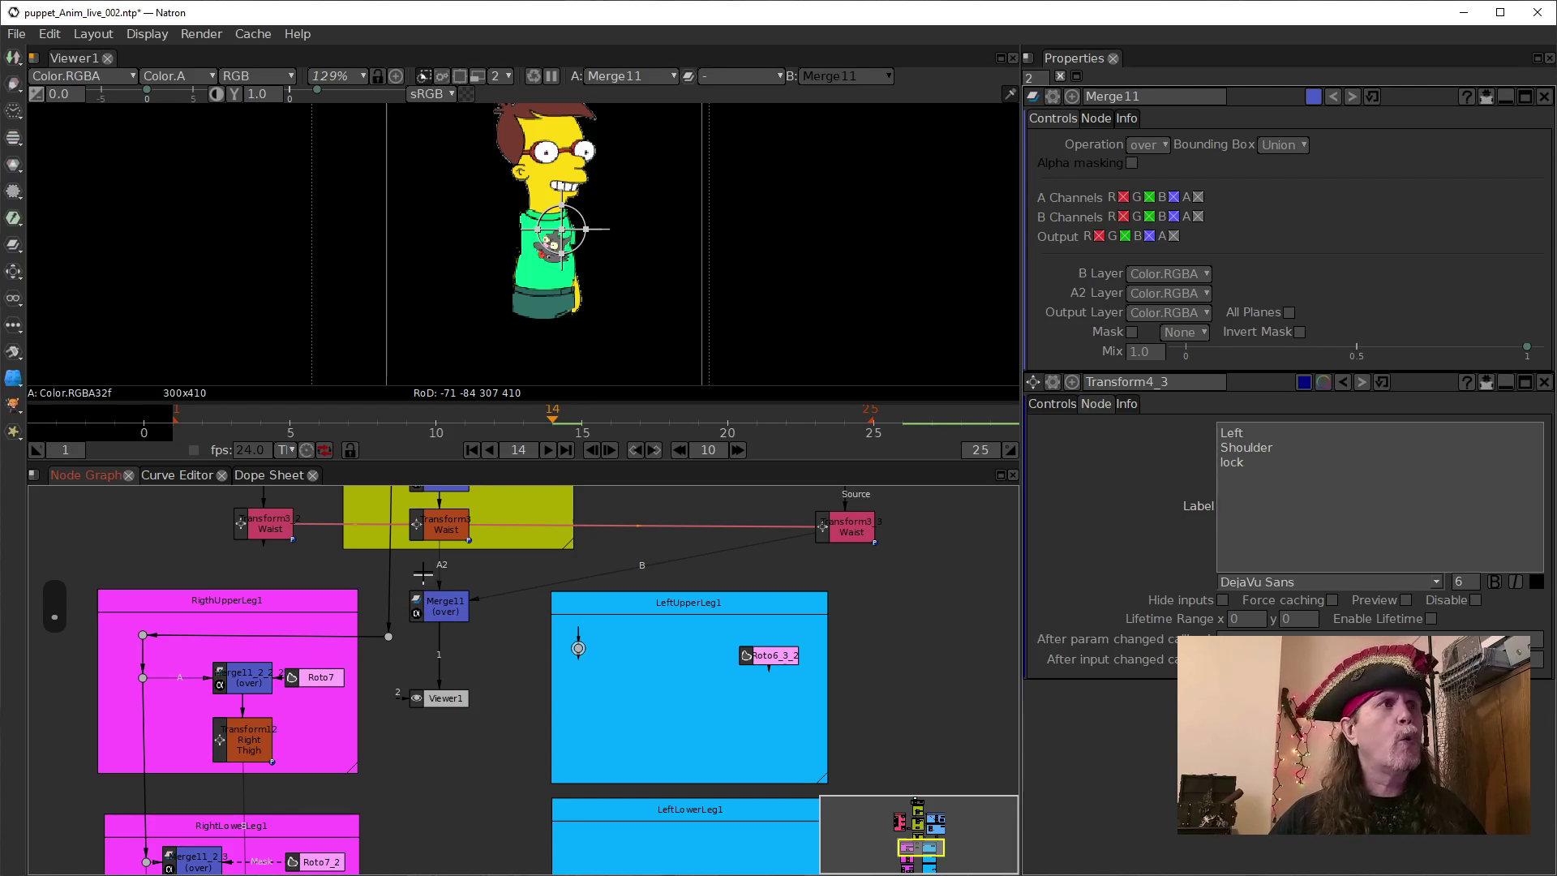
left_click(435, 601)
left_click_drag(425, 582, 579, 650)
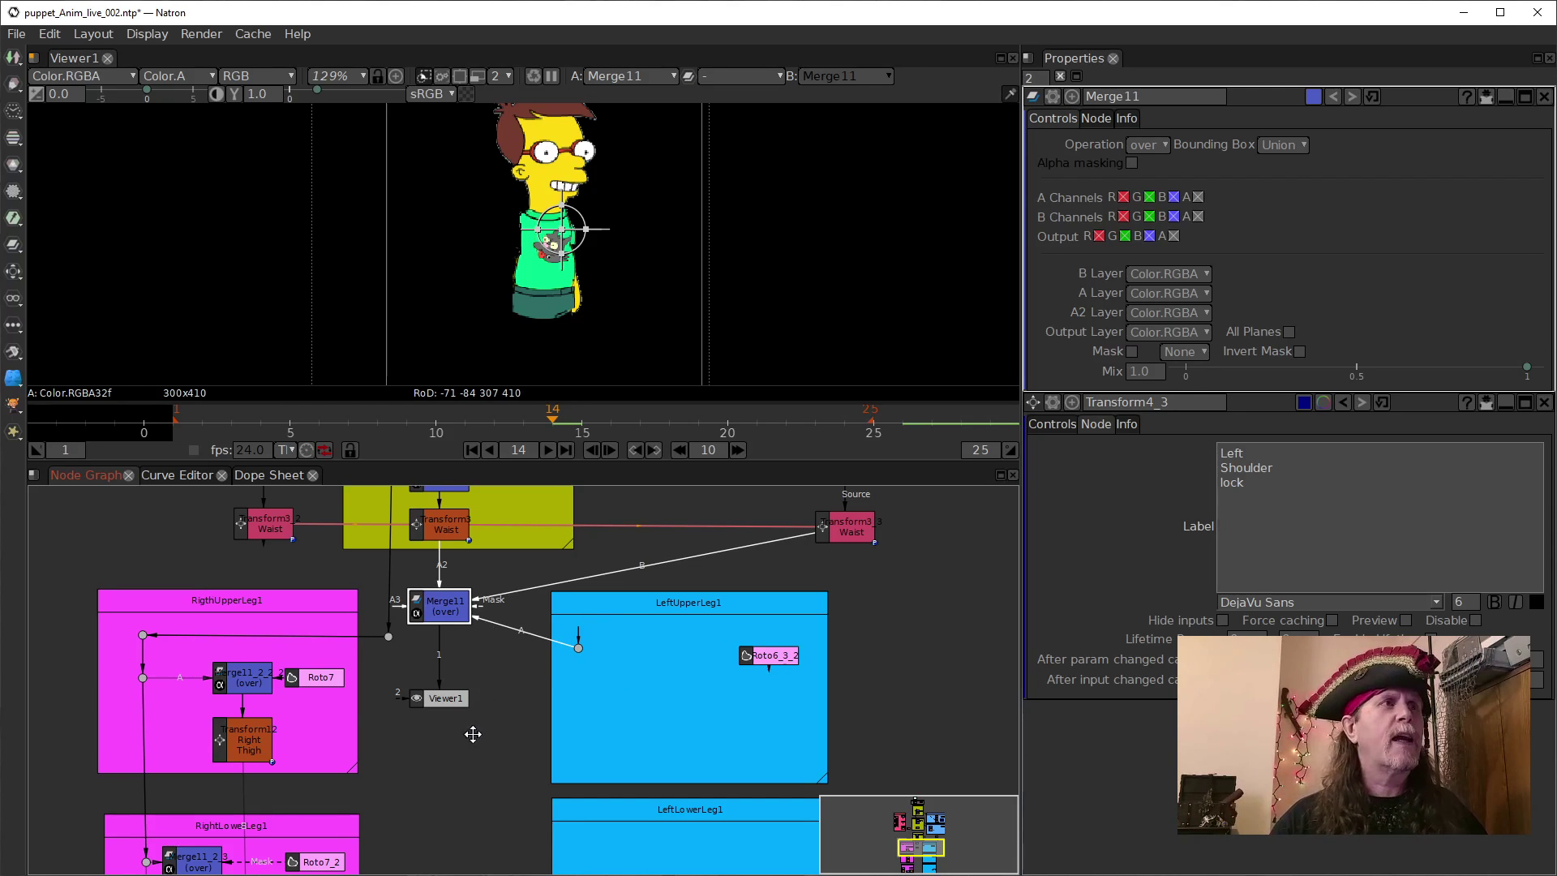
Add a Dot inside the RigthUpperLeg1 group, beside the Right Thigh transform, and connect Merge11's A3 input to it.
left_click_drag(415, 697, 470, 691)
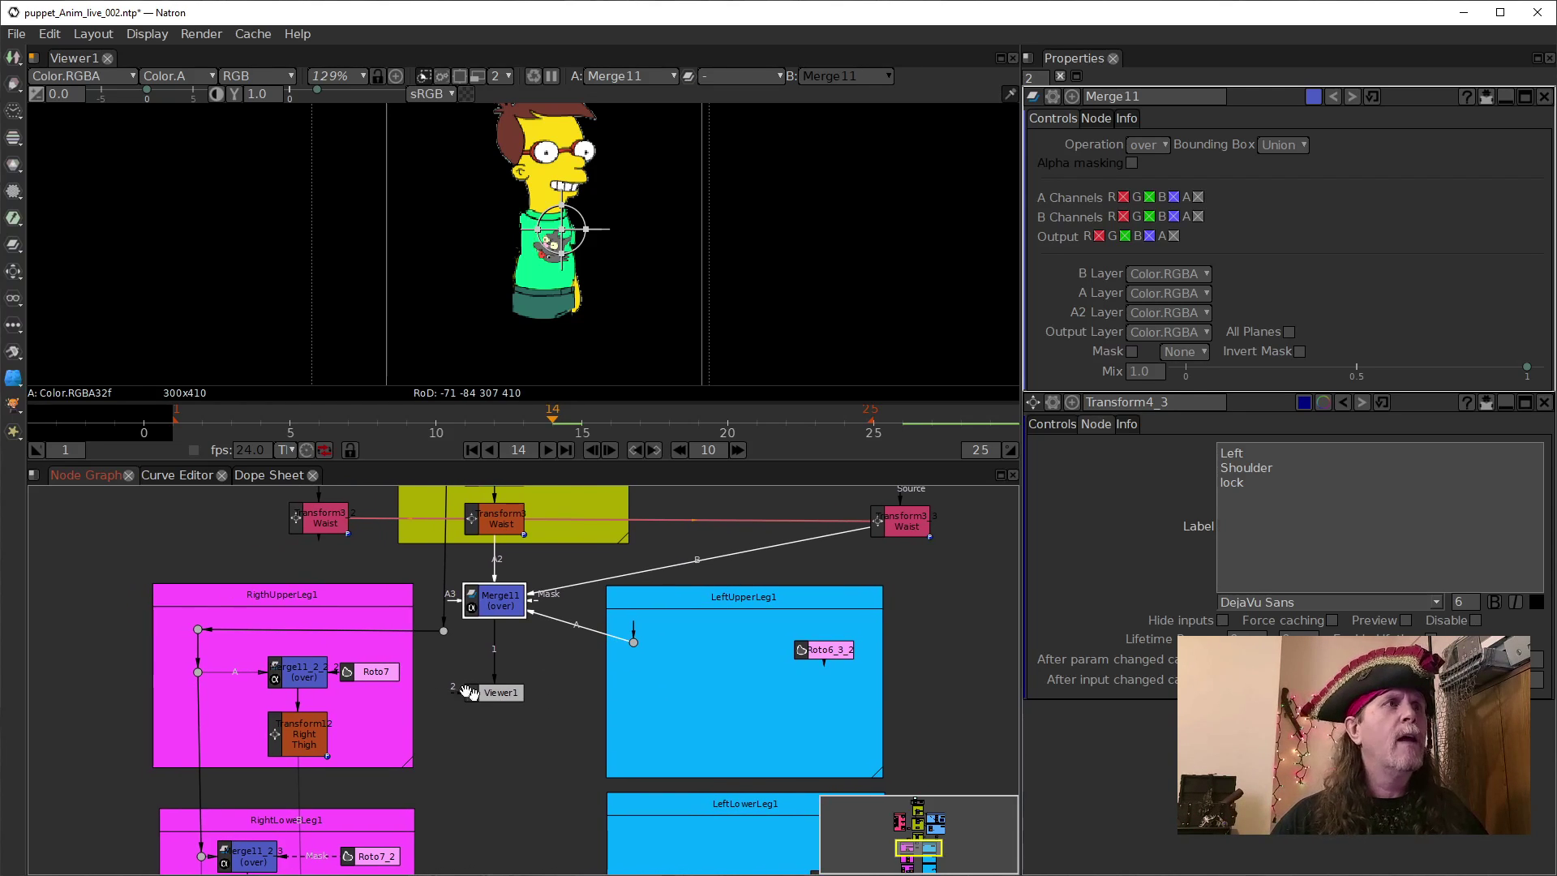
left_click(395, 728)
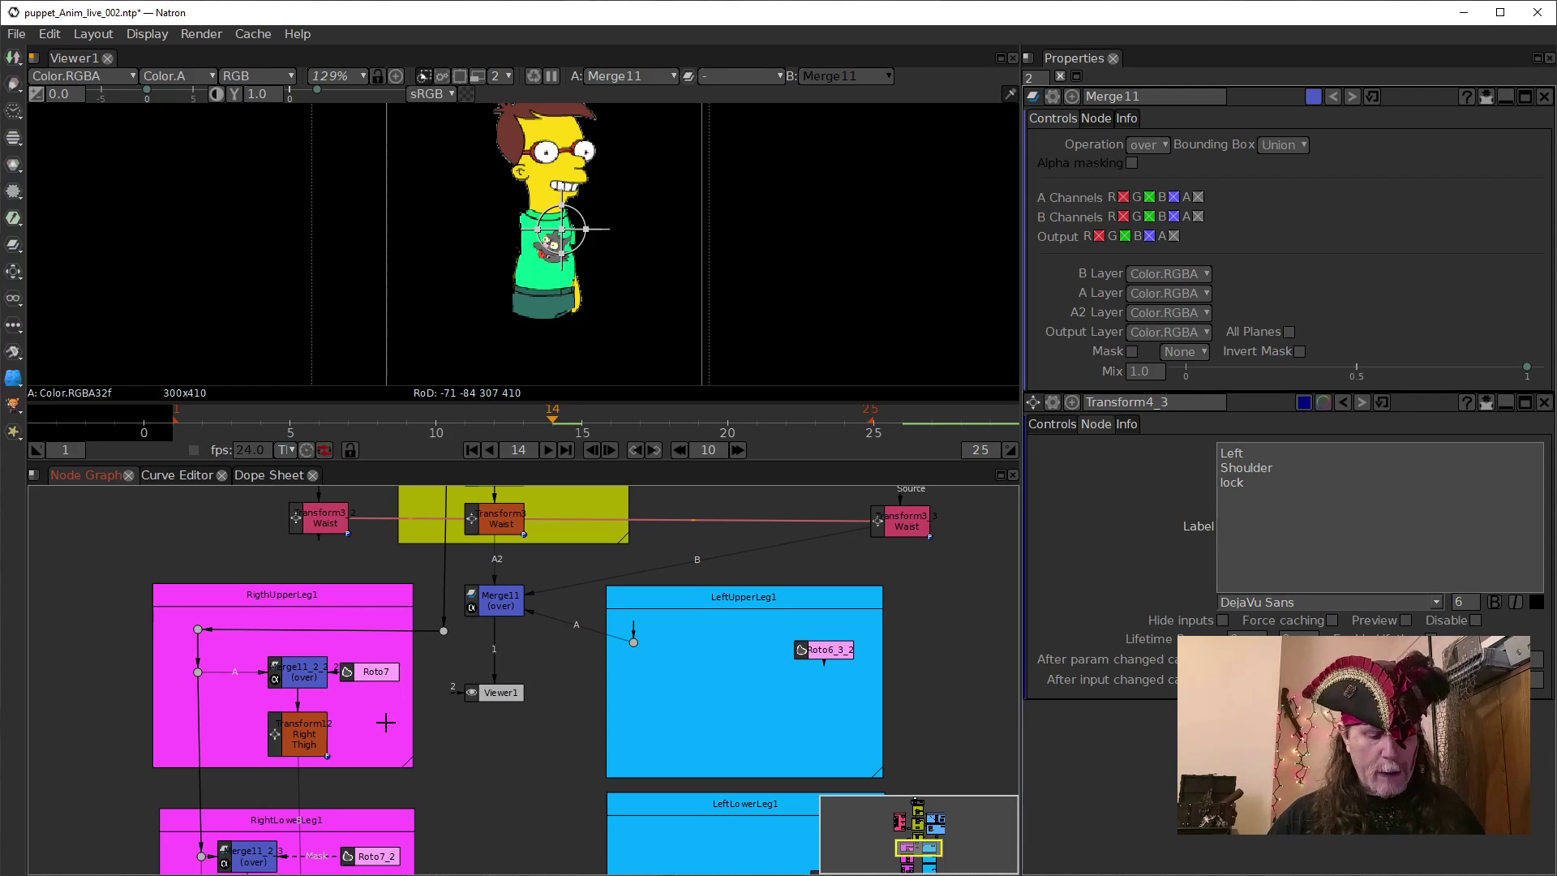
key("period")
left_click_drag(390, 727, 381, 717)
left_click(482, 588)
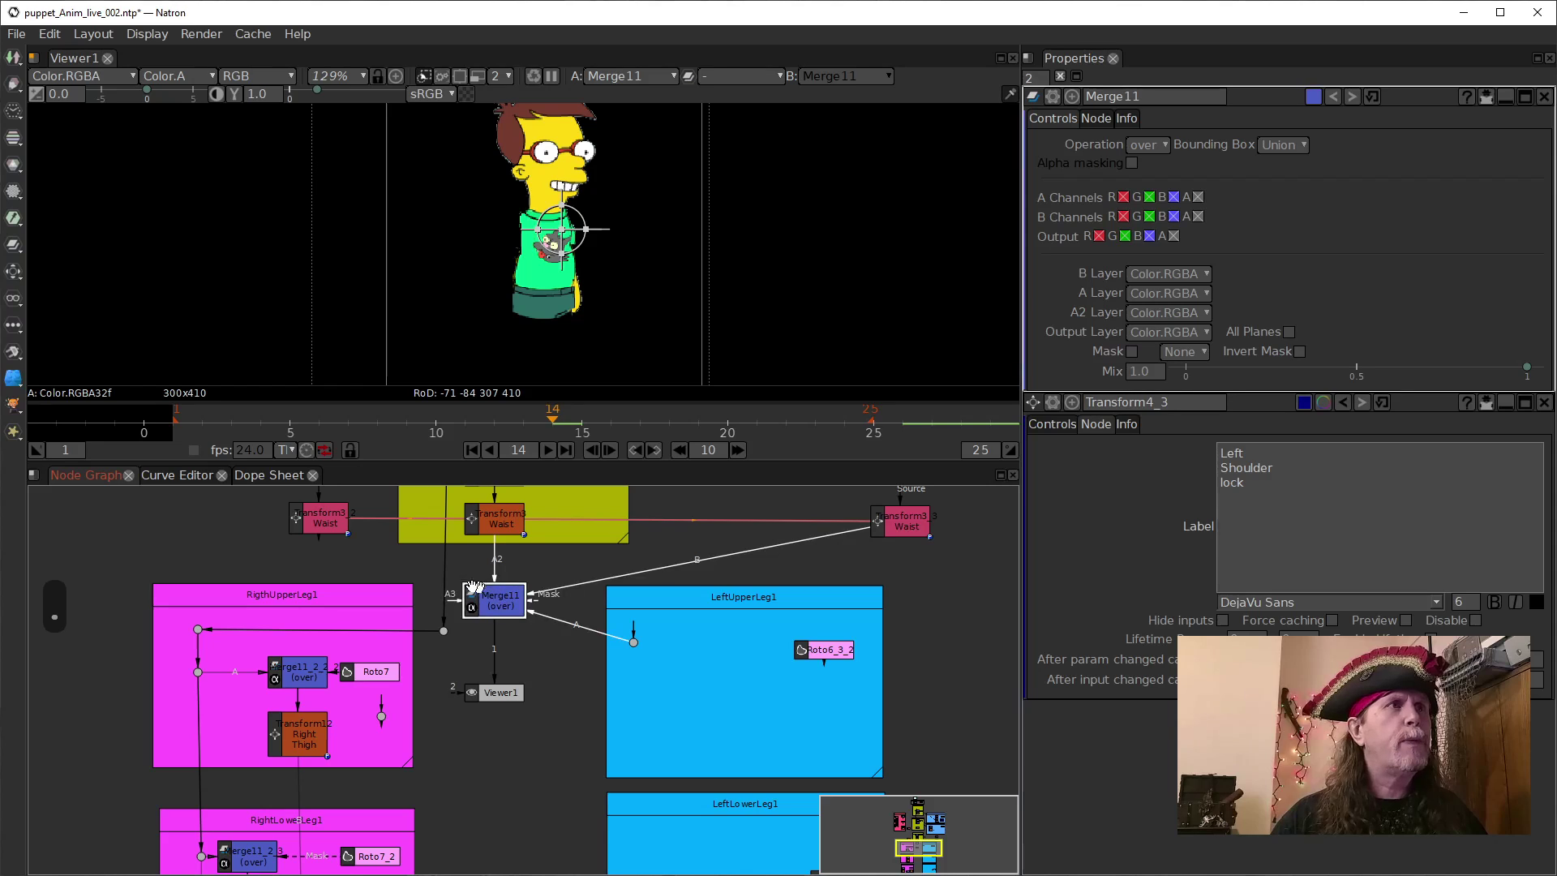
left_click_drag(454, 601, 382, 718)
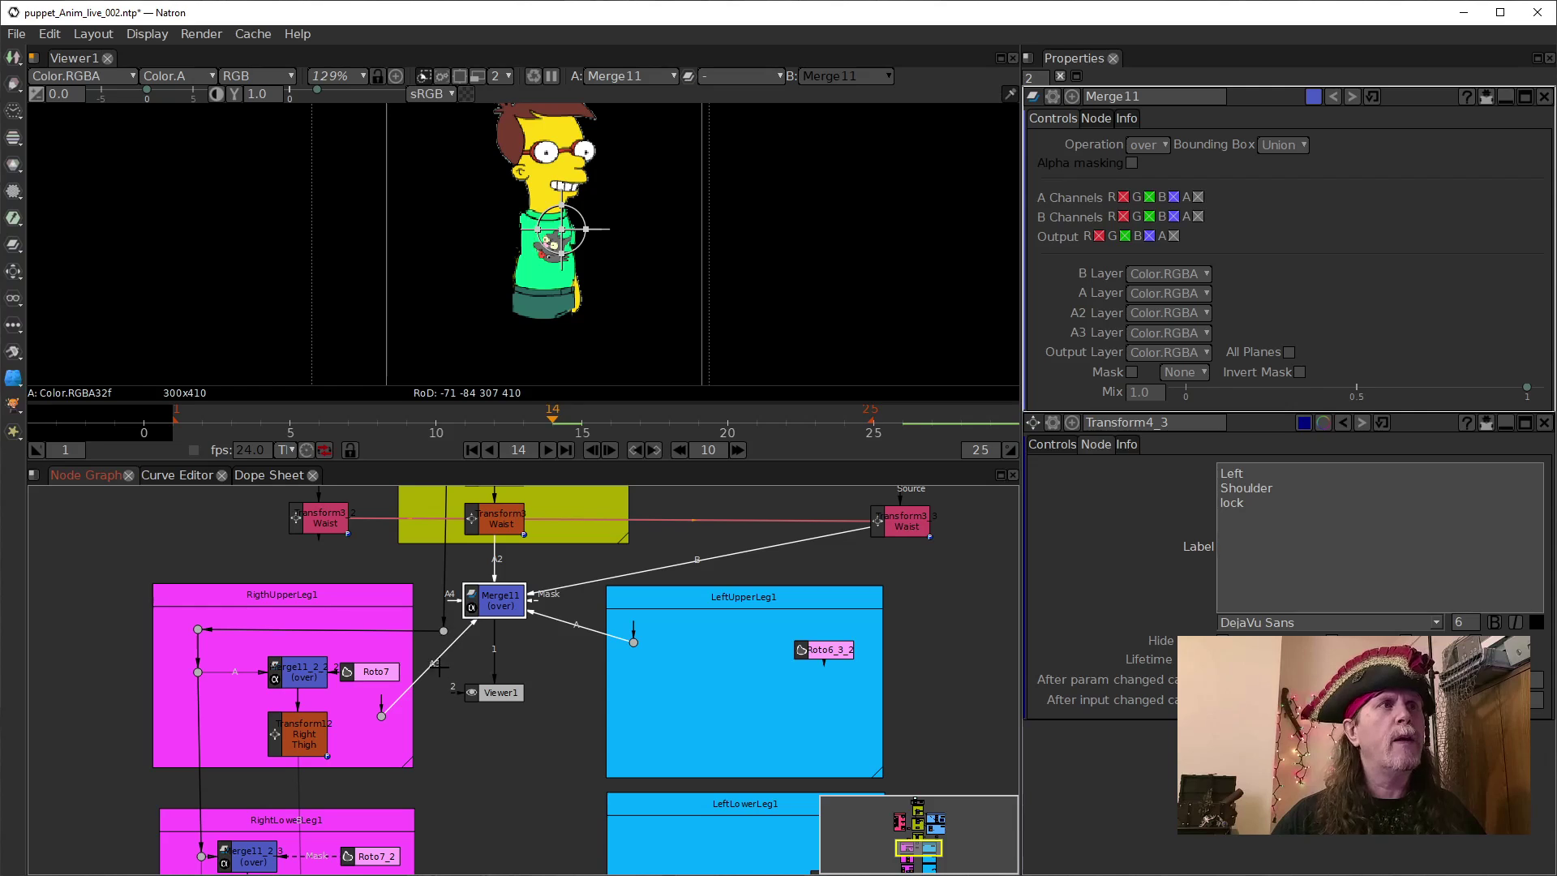
Connect Merge11's A4 input to the right arm's Waist transform and nudge Merge11 slightly down.
scroll(441, 665, "up", 2)
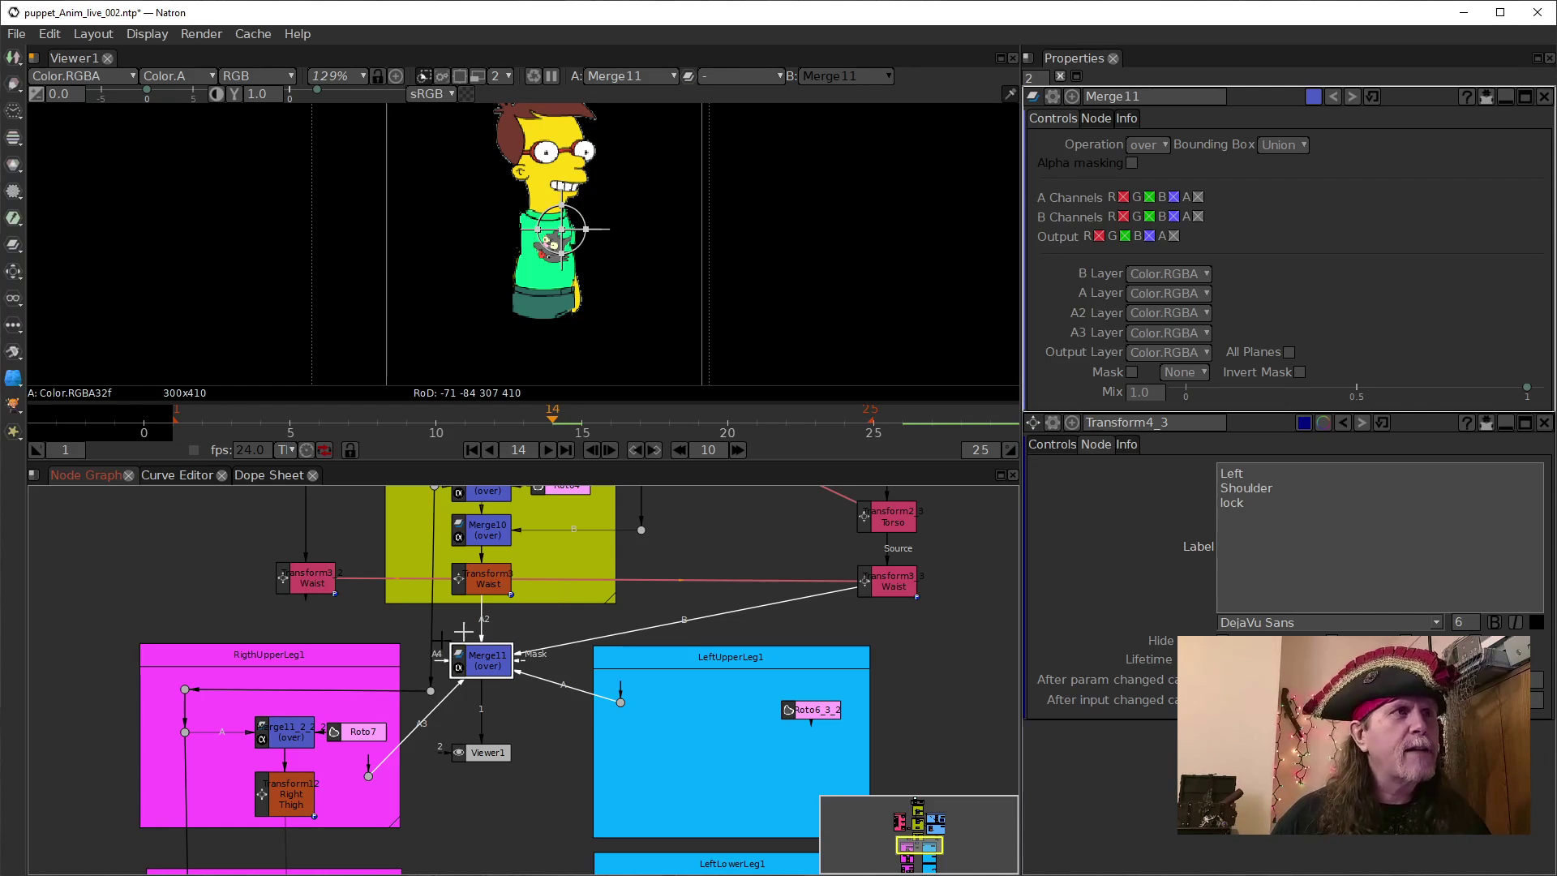
left_click_drag(443, 663, 302, 578)
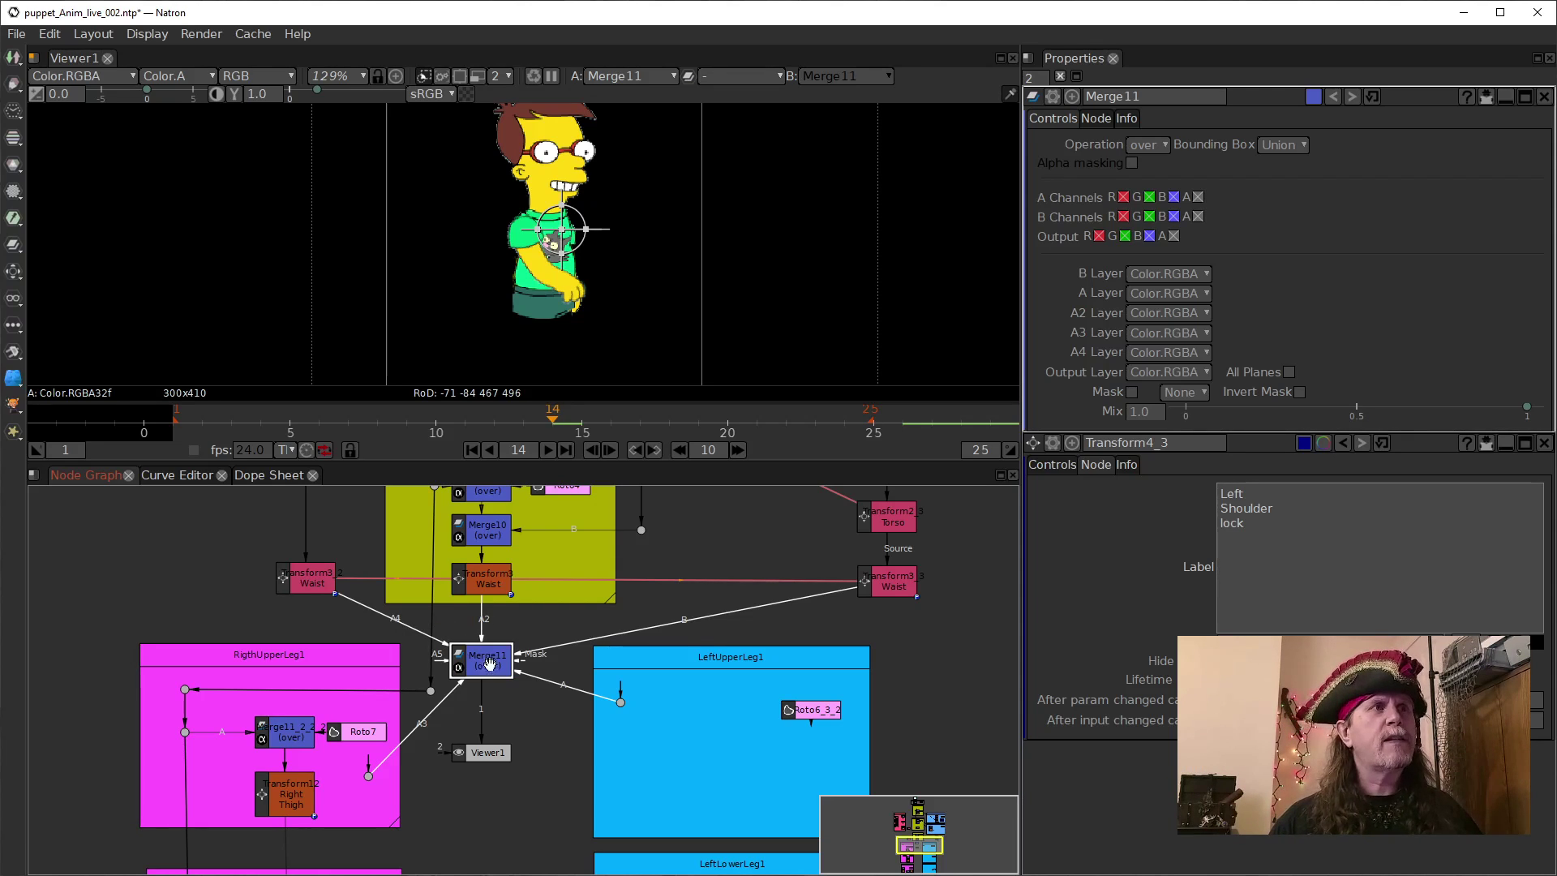
left_click_drag(488, 669, 488, 681)
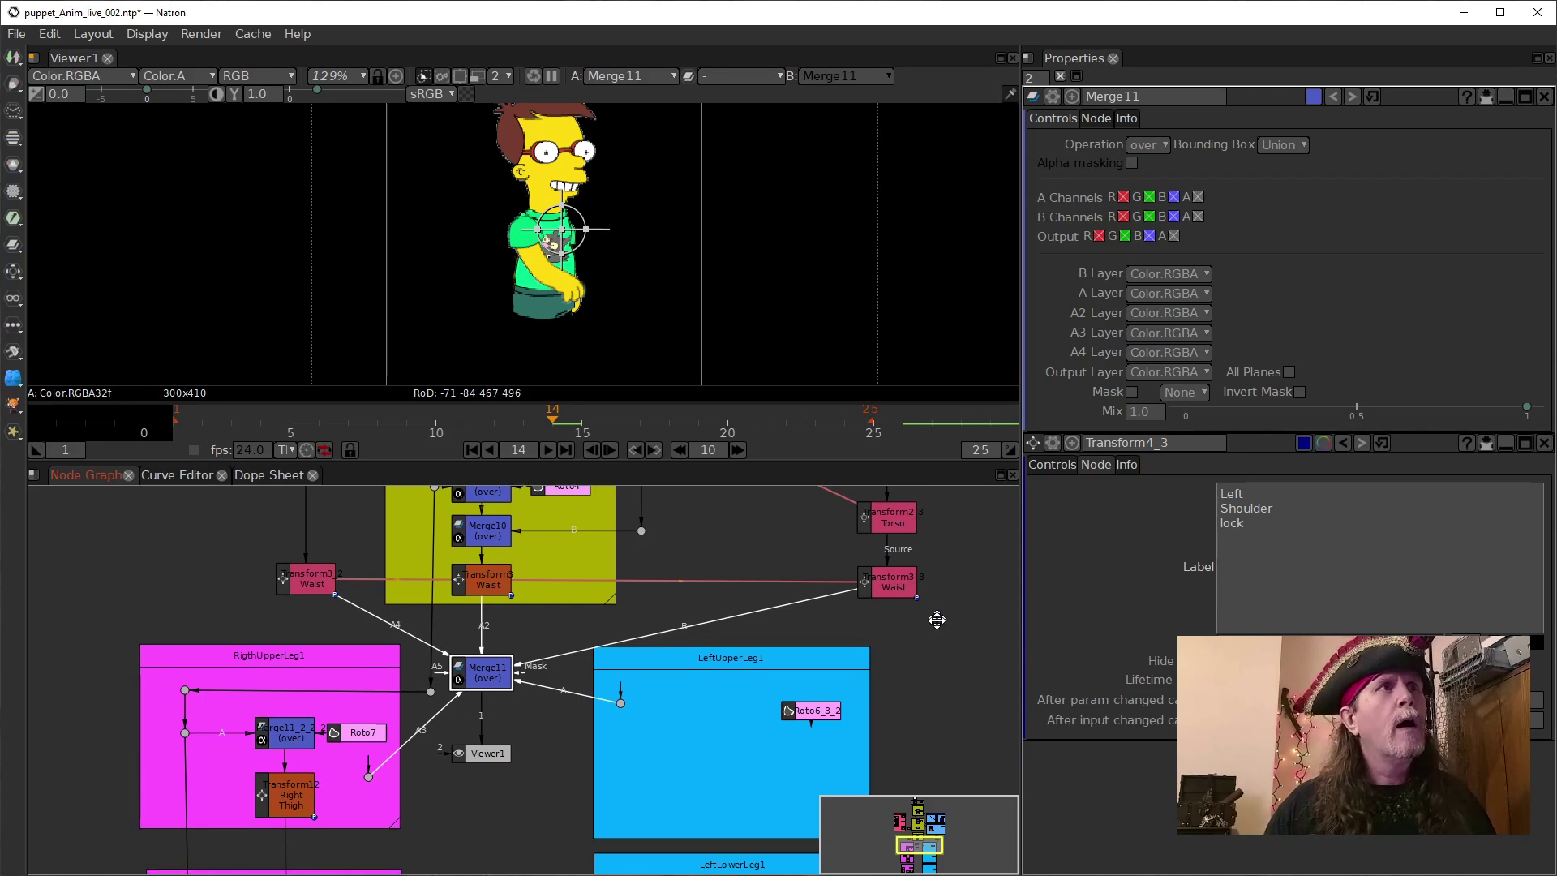
left_click_drag(935, 618, 915, 688)
scroll(914, 685, "up", 1)
scroll(732, 606, "down", 4)
left_click_drag(730, 608, 689, 719)
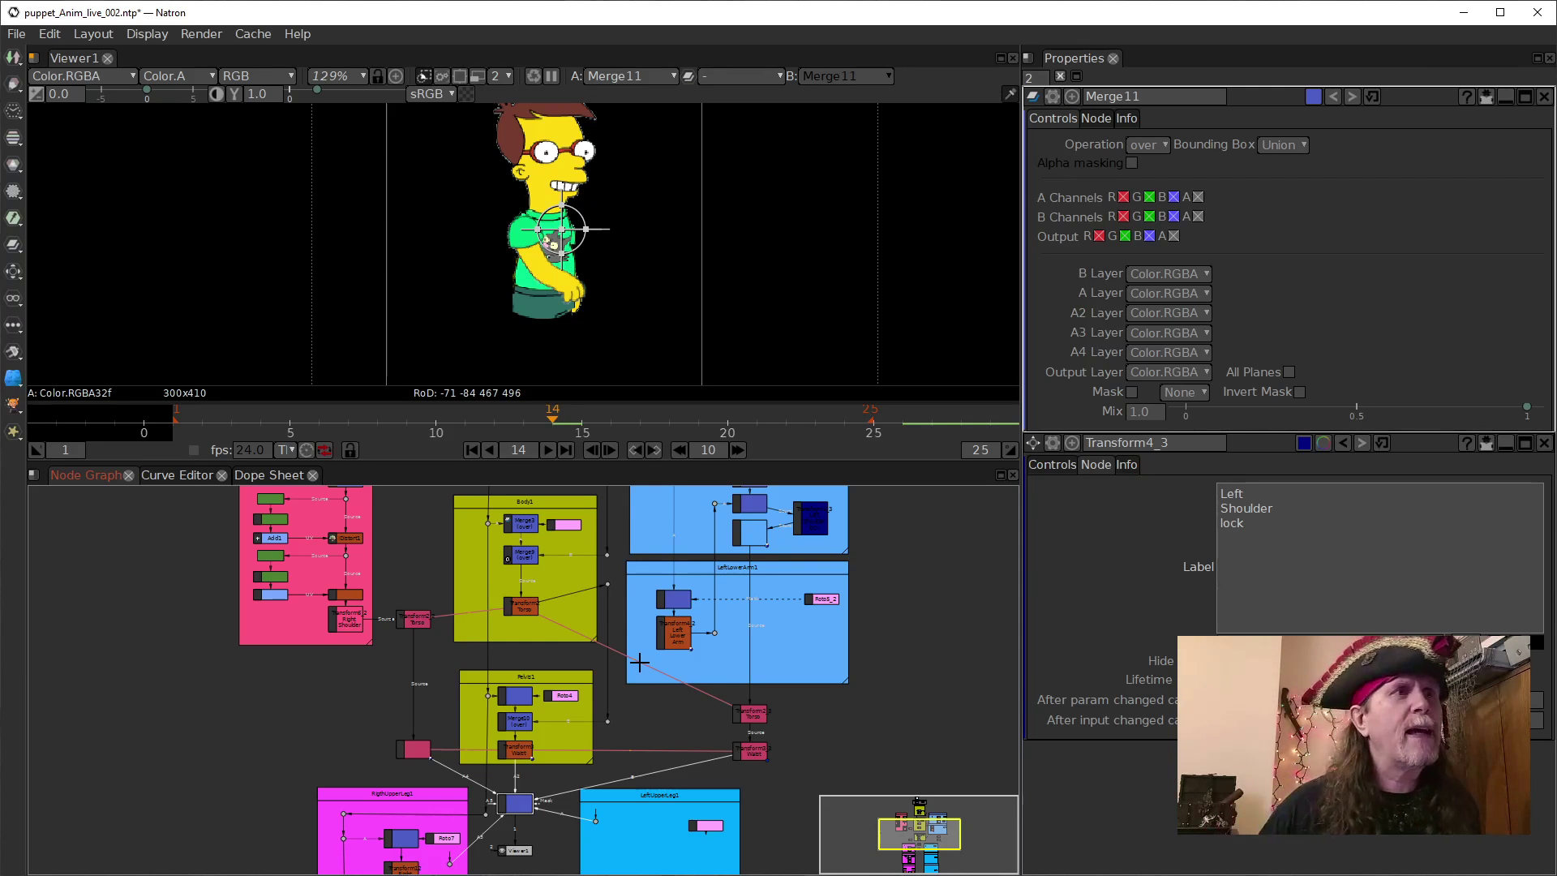
Open the settings of the Roto7 node in the RigthUpperLeg1 group.
left_click_drag(888, 811, 911, 587)
left_click_drag(571, 736, 729, 756)
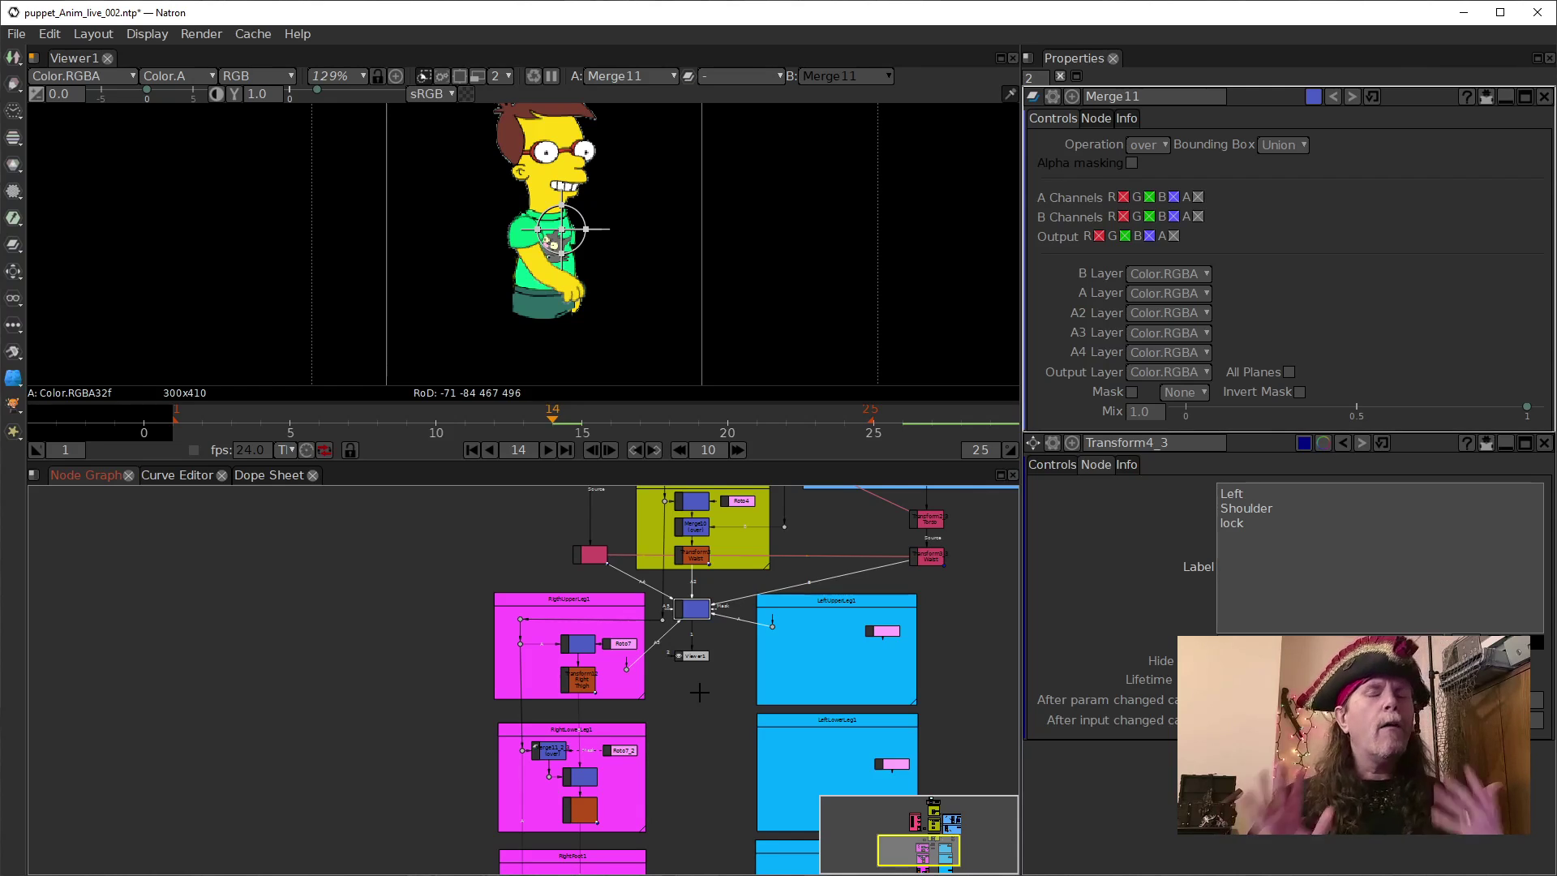
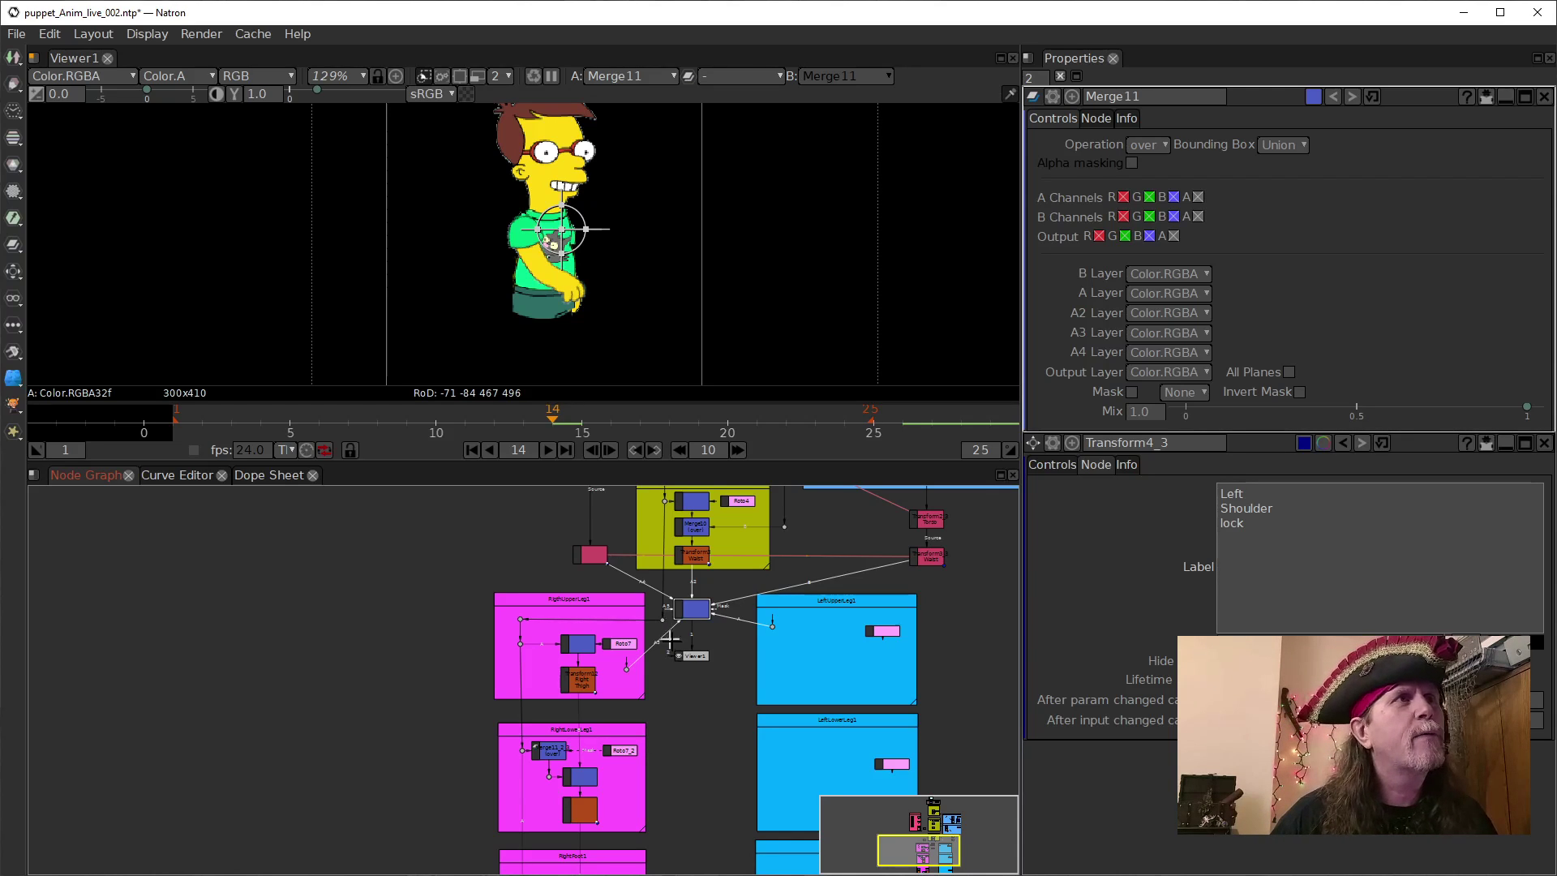
scroll(672, 654, "up", 3)
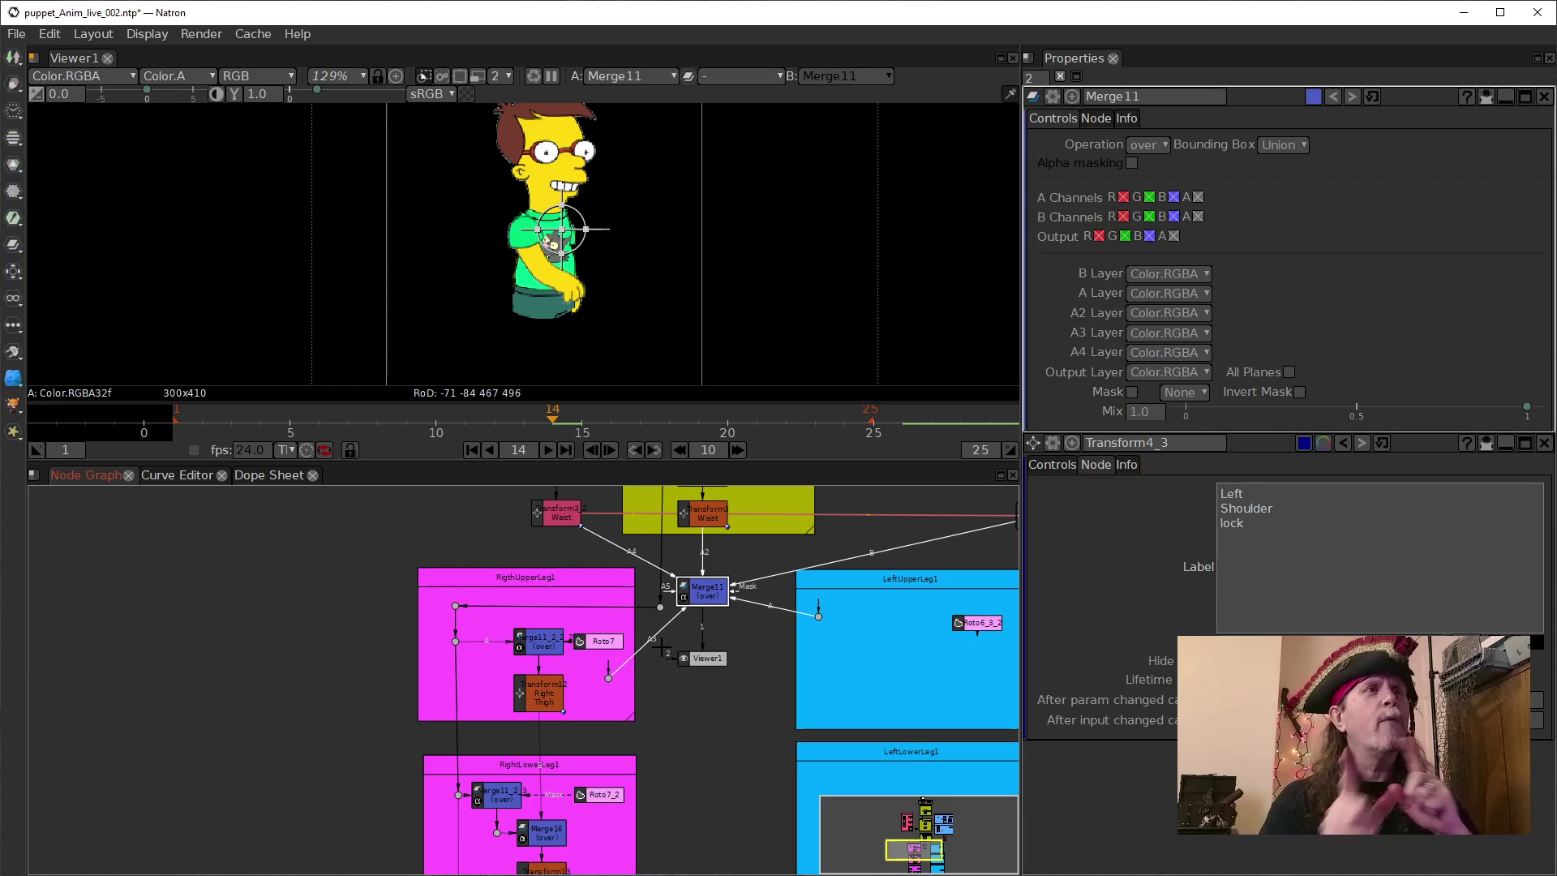
left_click_drag(712, 761, 717, 726)
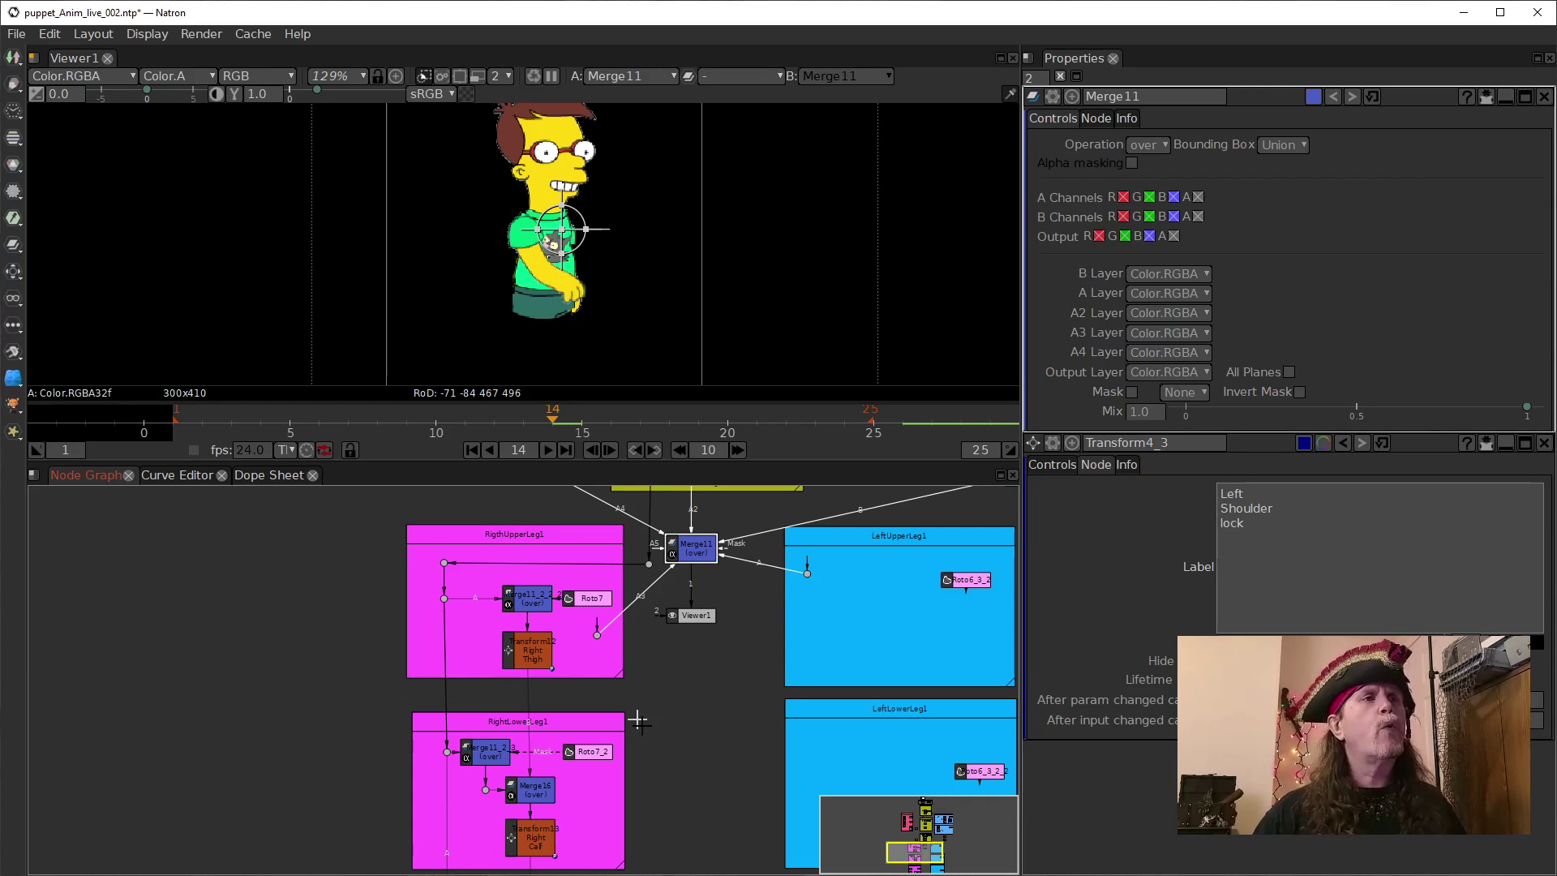
left_click_drag(638, 718, 661, 690)
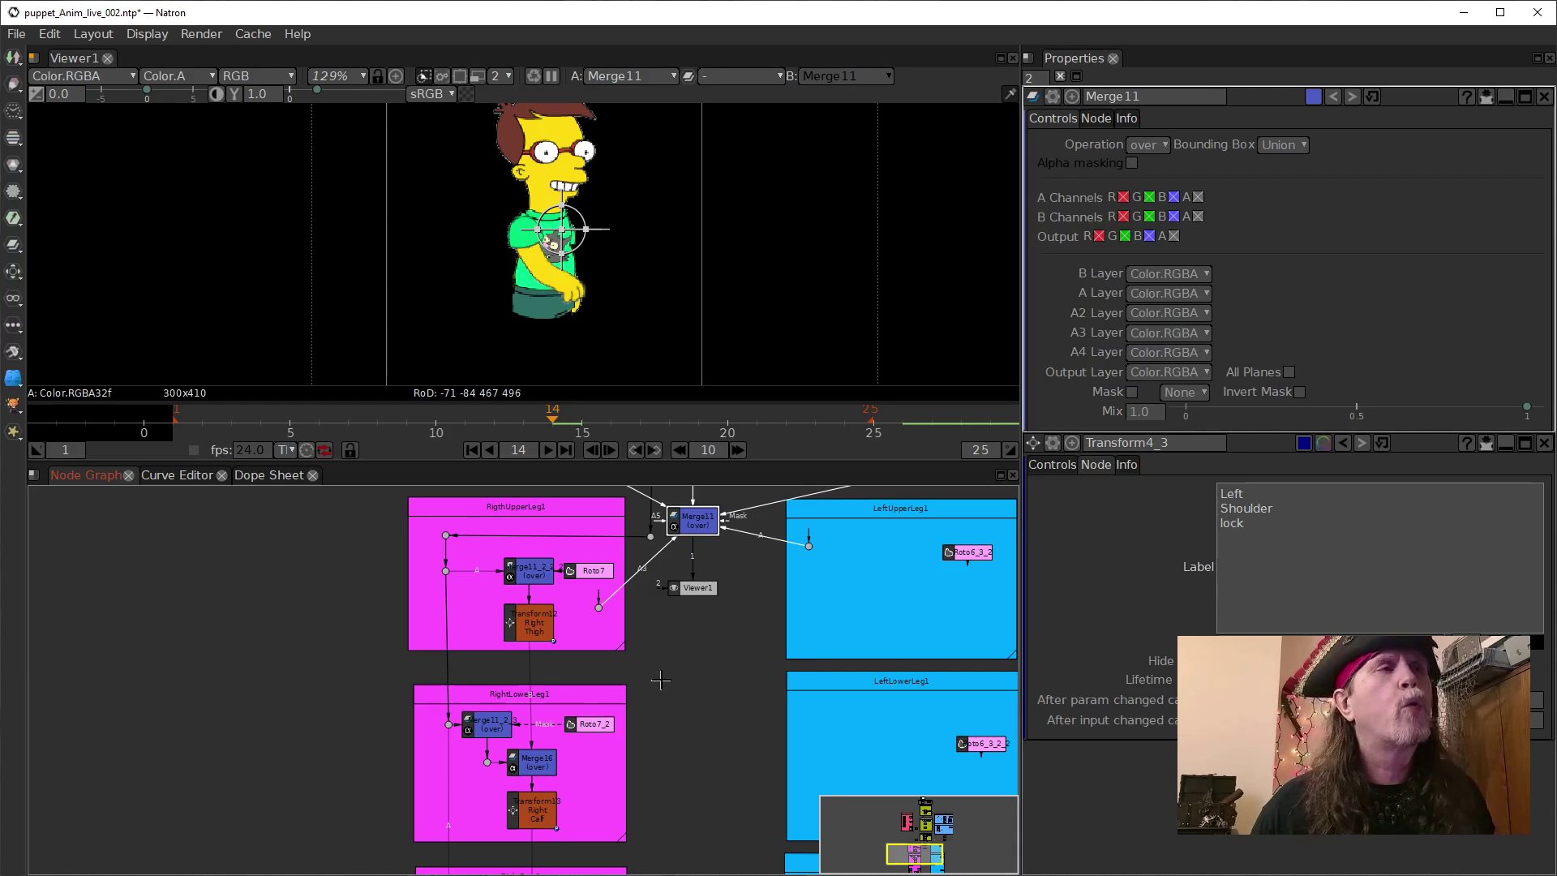
mouse_move(662, 696)
left_mouse_down()
mouse_move(668, 573)
mouse_move(672, 711)
left_mouse_up()
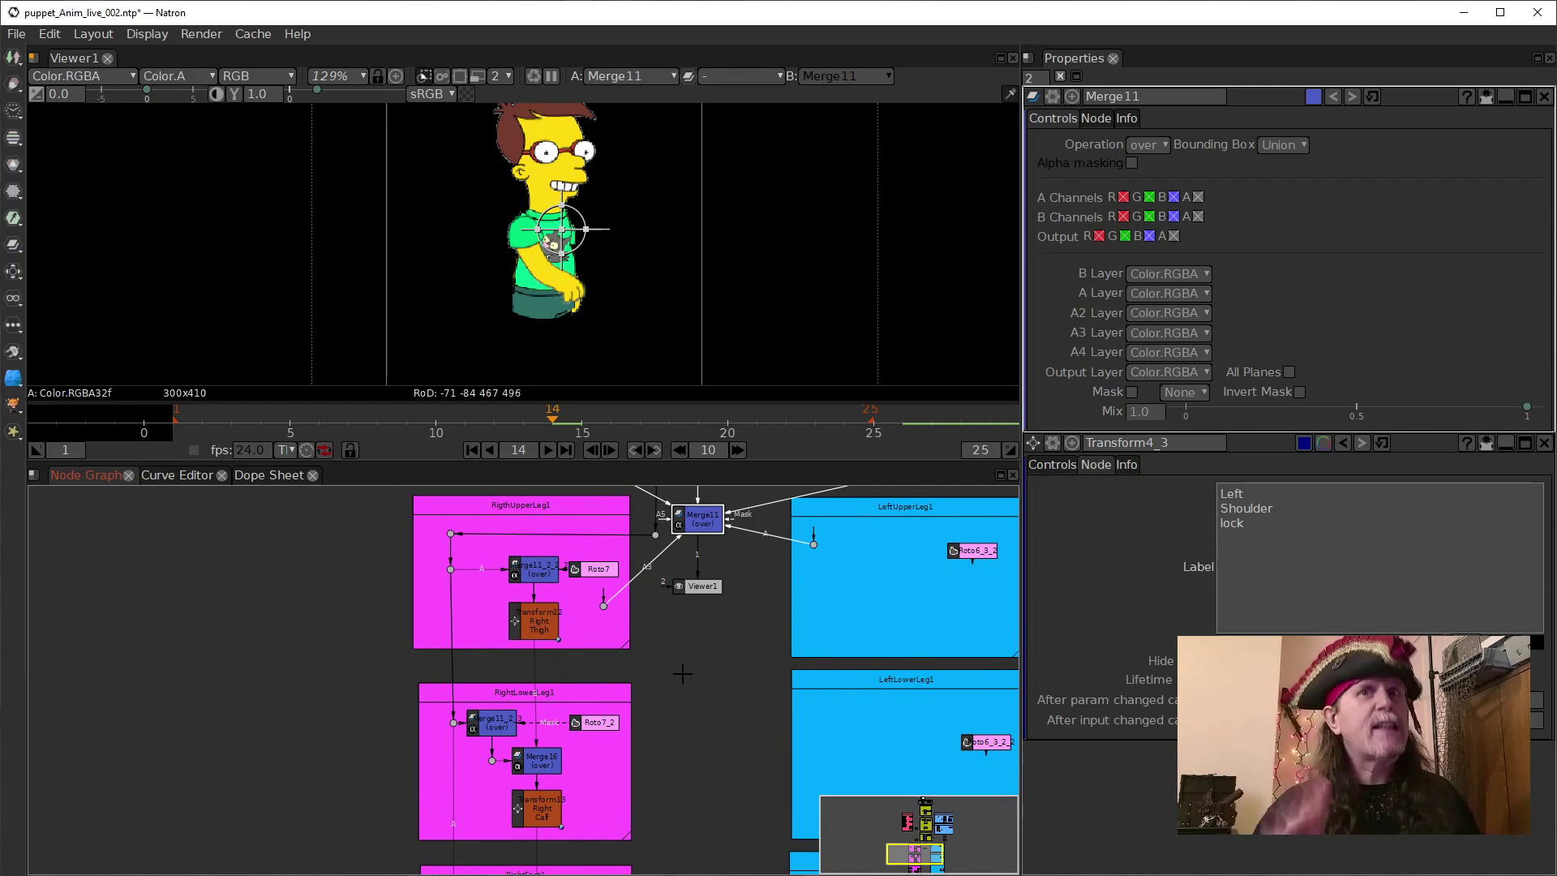
left_click_drag(687, 680, 761, 662)
double_click(637, 582)
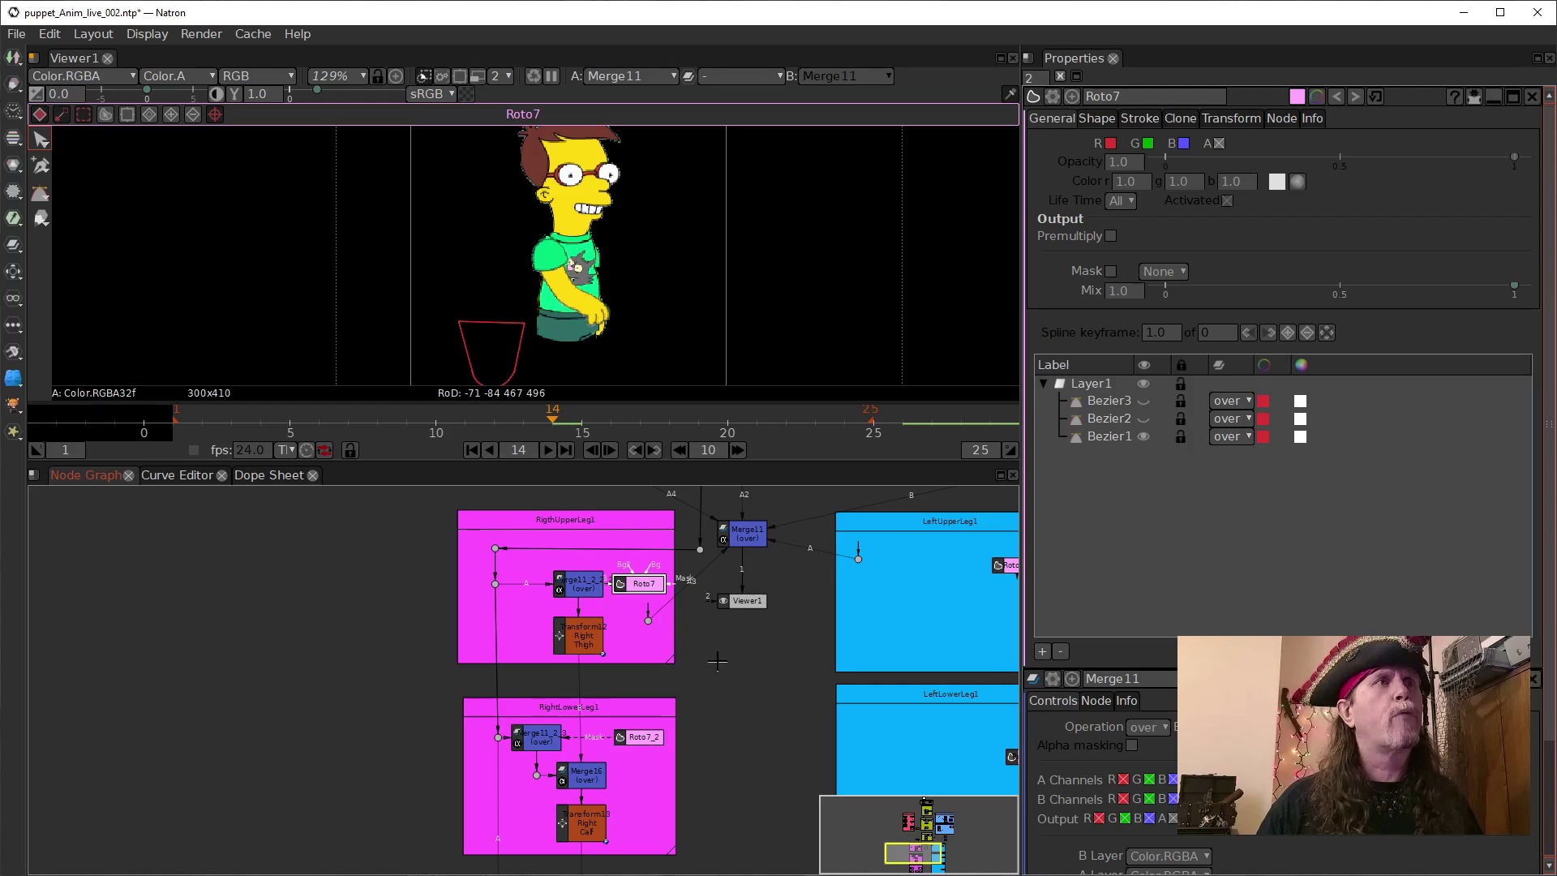
View the output of the Merge11_2_2 node beside Roto7 and bring the whole masked leg area into view.
left_click(580, 586)
left_click_drag(785, 497, 708, 735)
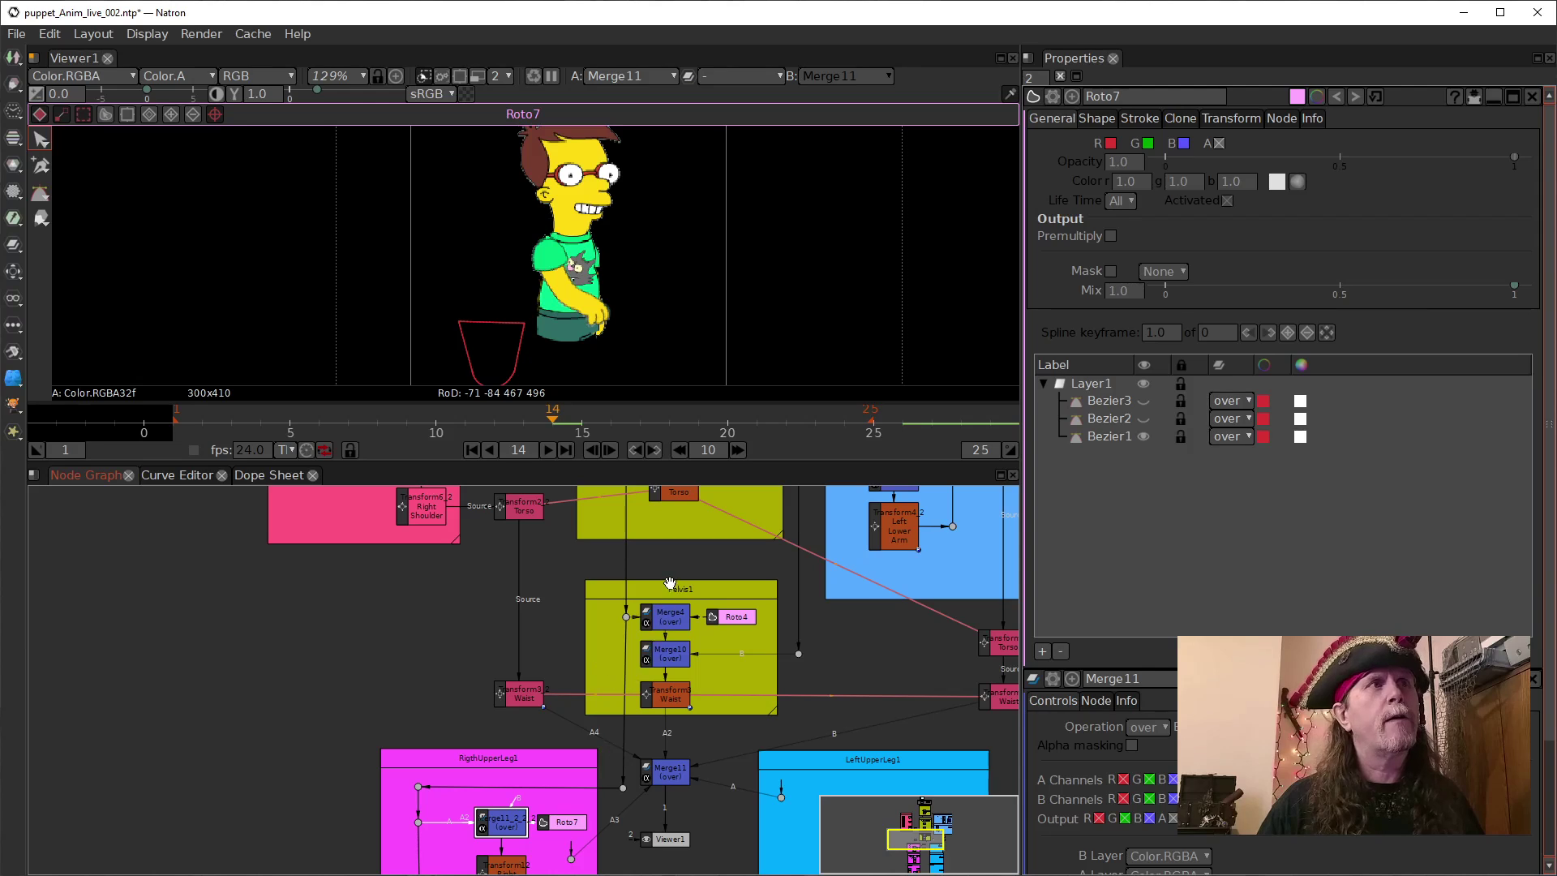
scroll(690, 573, "down", 2)
scroll(690, 574, "down", 3)
scroll(608, 552, "up", 2)
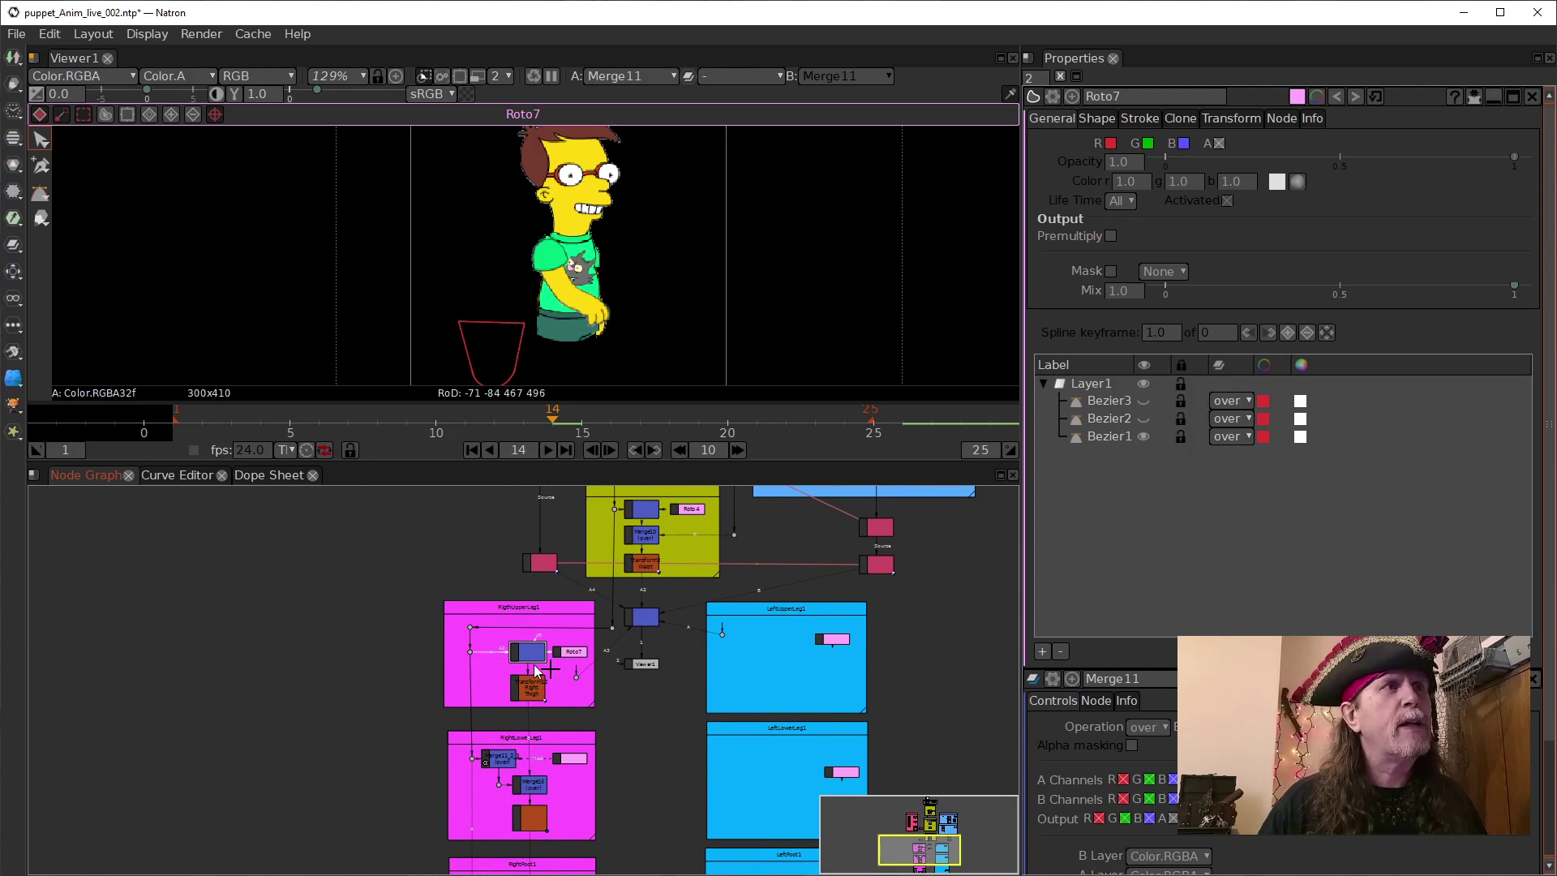
scroll(627, 676, "up", 3)
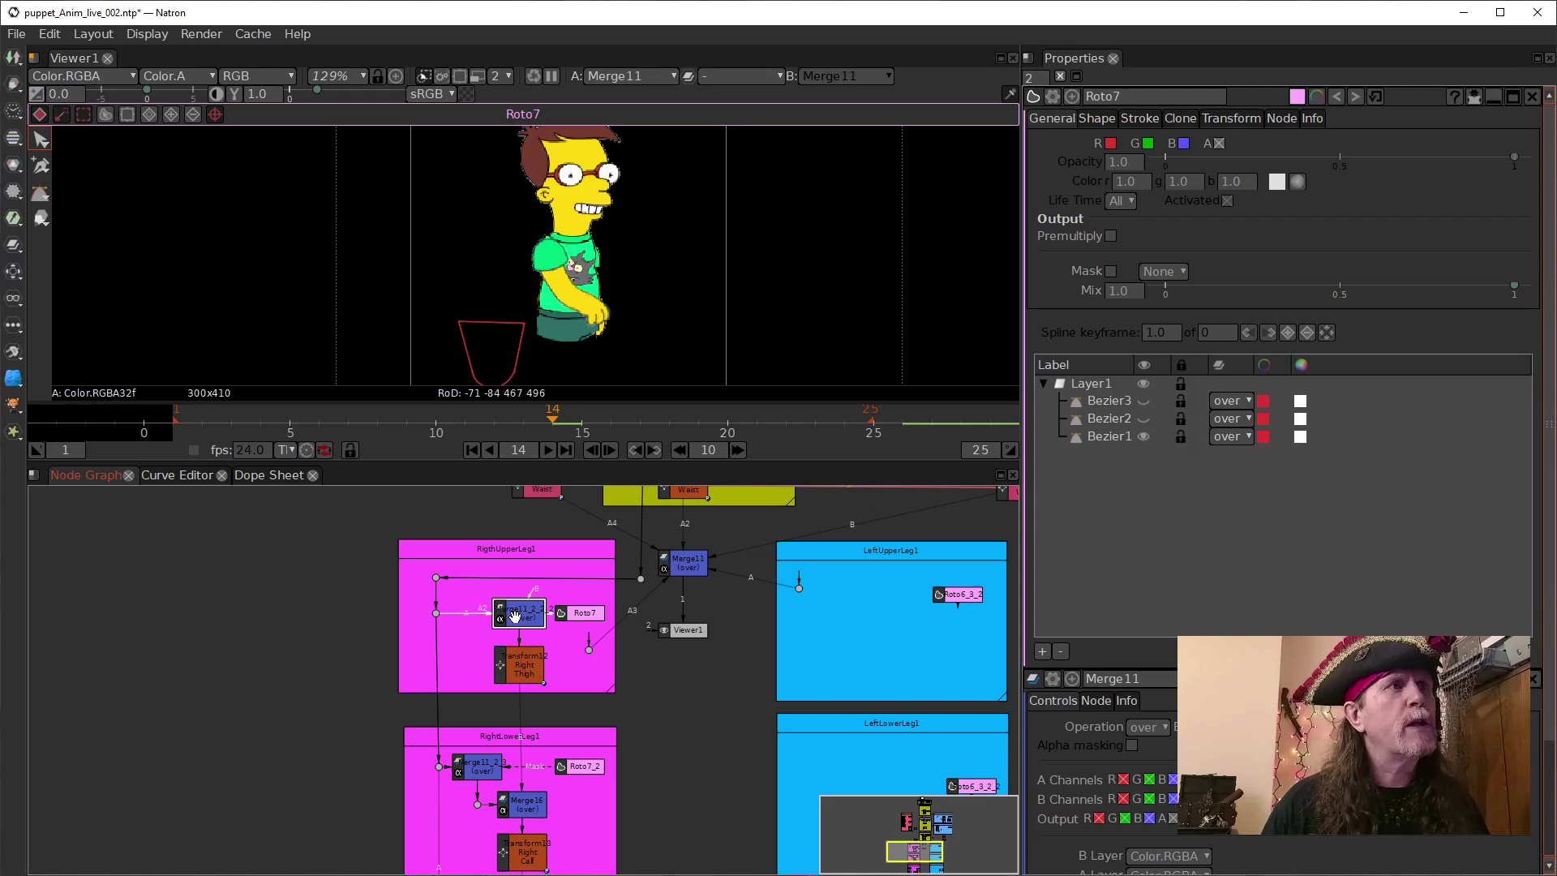
key("1")
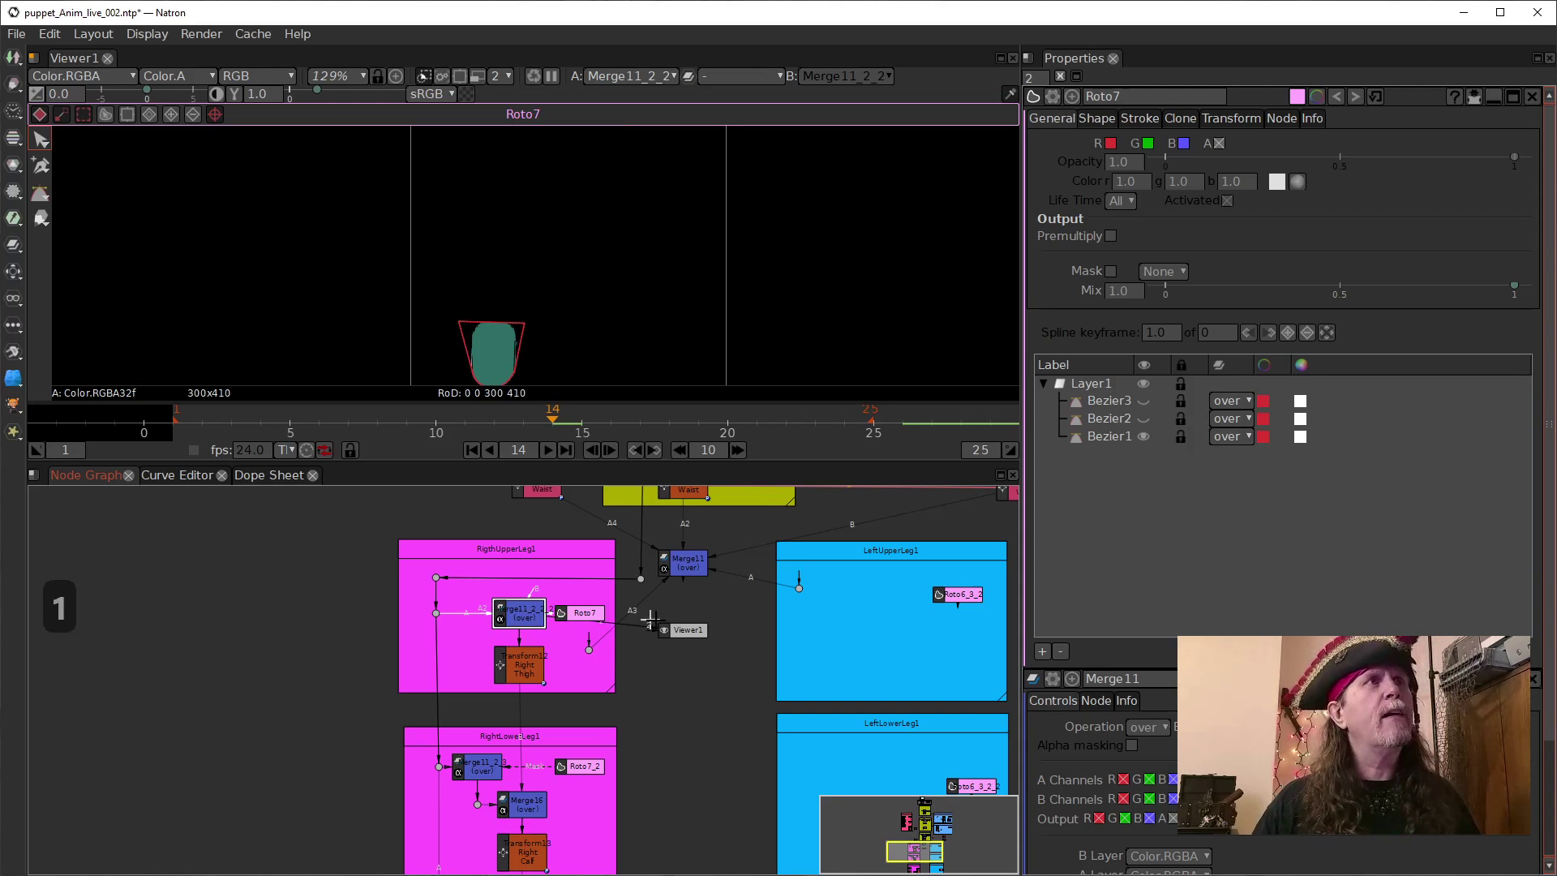
left_click_drag(714, 723, 717, 584)
left_click_drag(630, 366, 643, 254)
scroll(649, 266, "down", 1)
scroll(629, 307, "up", 1)
left_click_drag(623, 309, 625, 341)
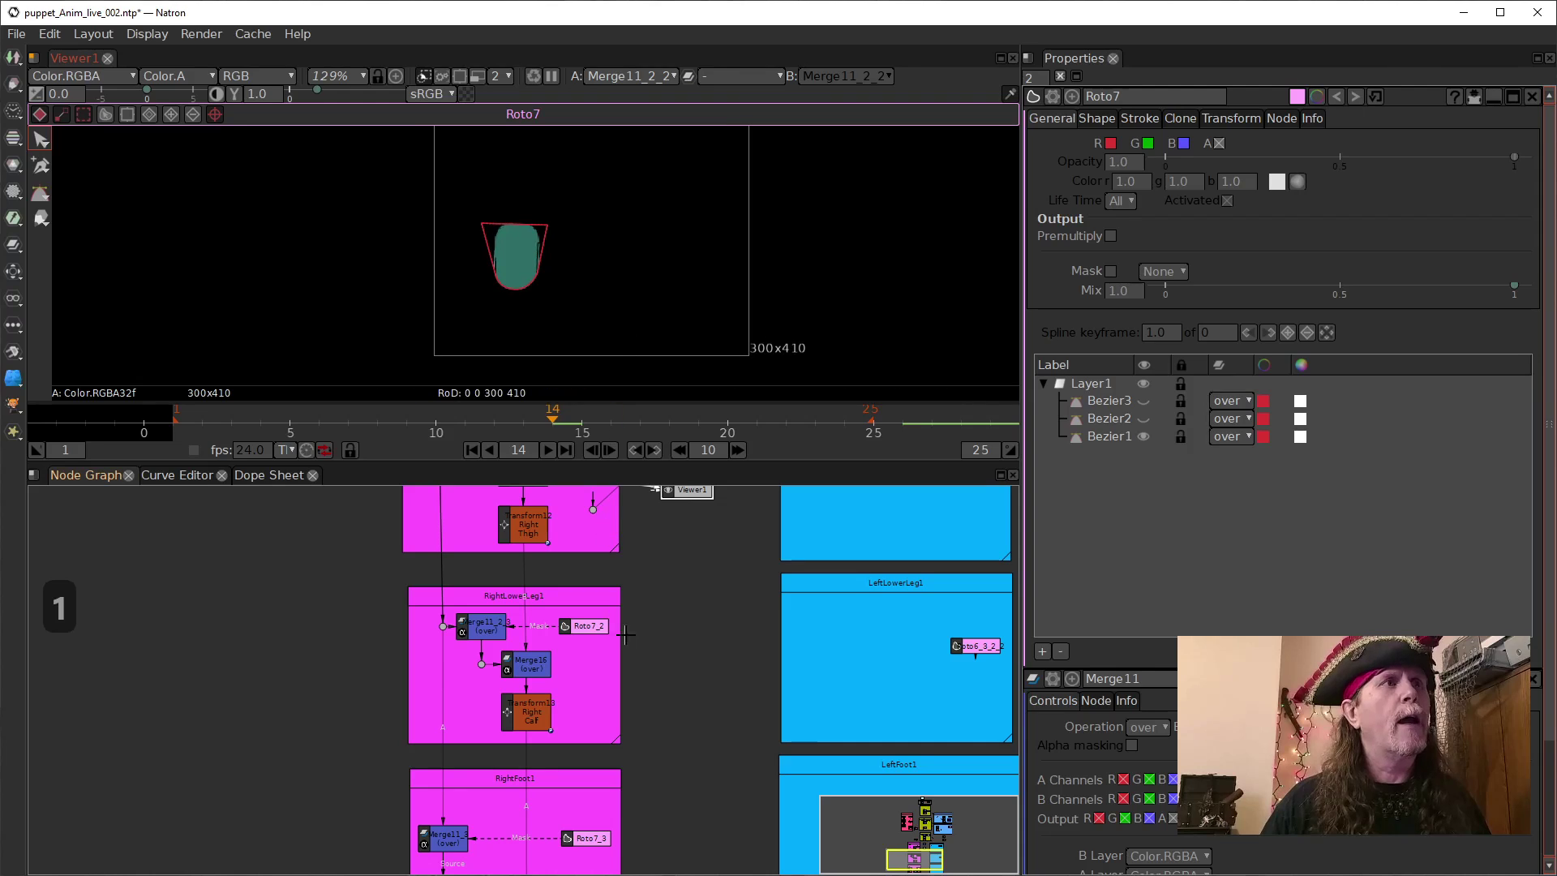
left_click_drag(647, 616, 669, 751)
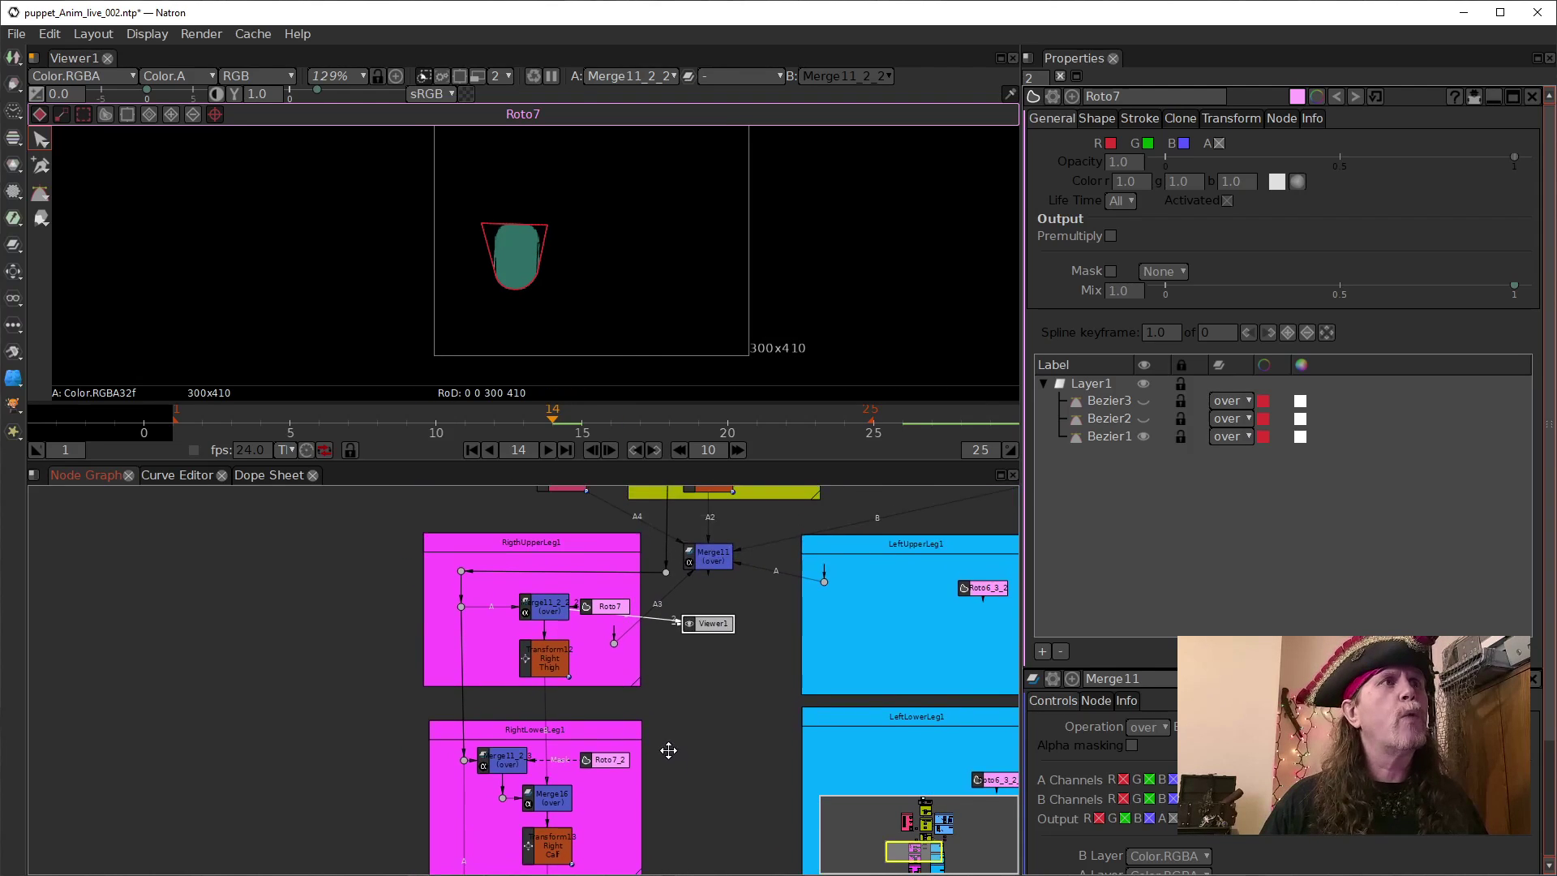
Show Roto7's Bezier2 and Bezier3 shapes to compare them with Bezier1, and hide them again.
mouse_move(608, 606)
left_mouse_down()
mouse_move(614, 581)
mouse_move(605, 610)
left_mouse_up()
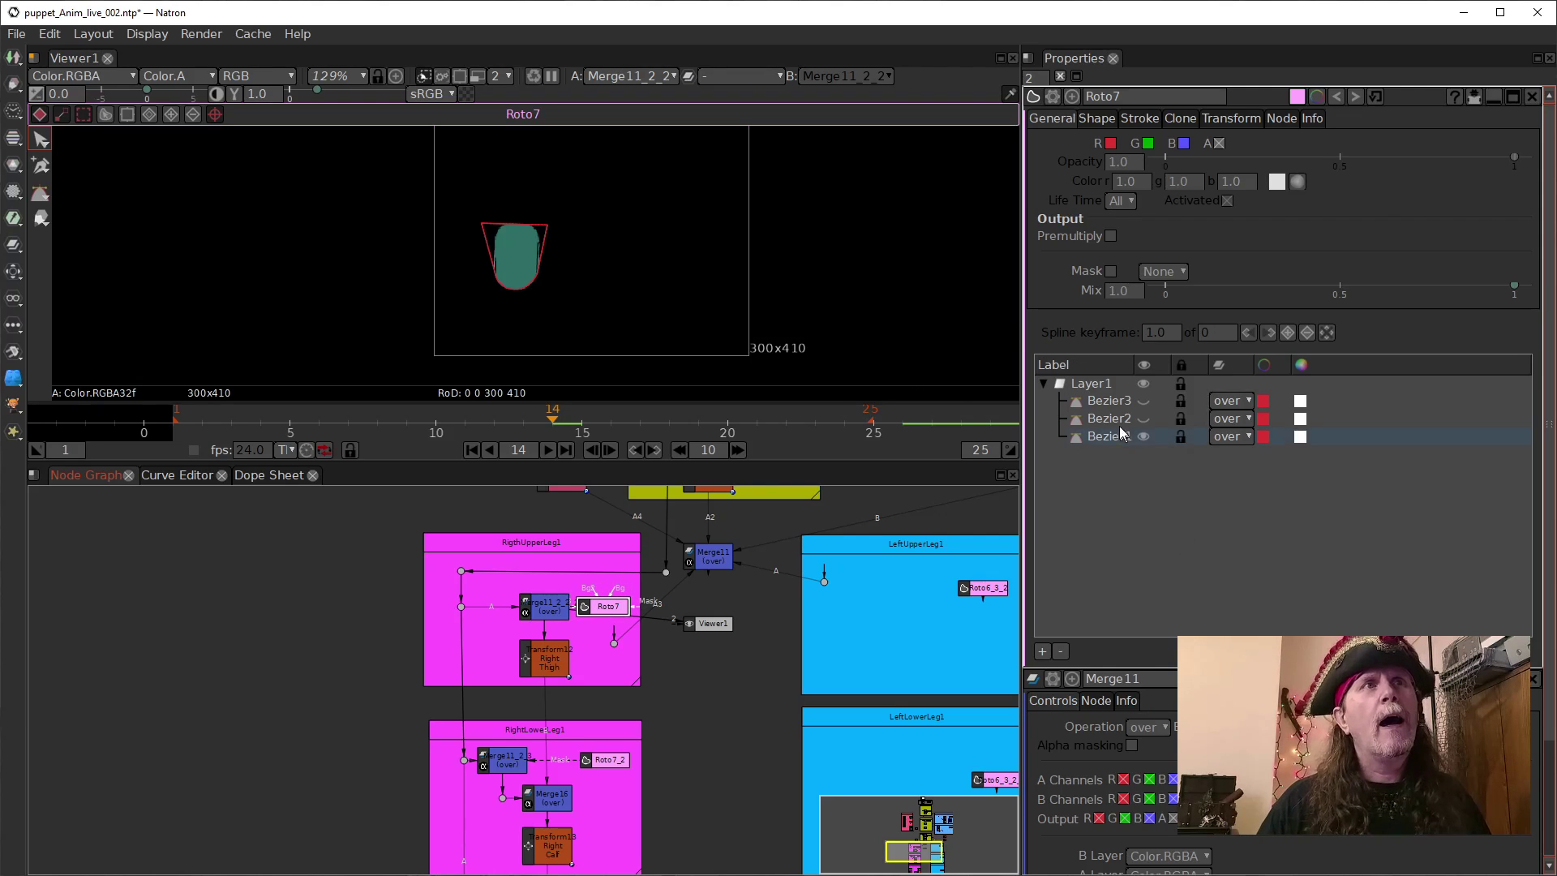
left_click(1142, 416)
left_click(1145, 400)
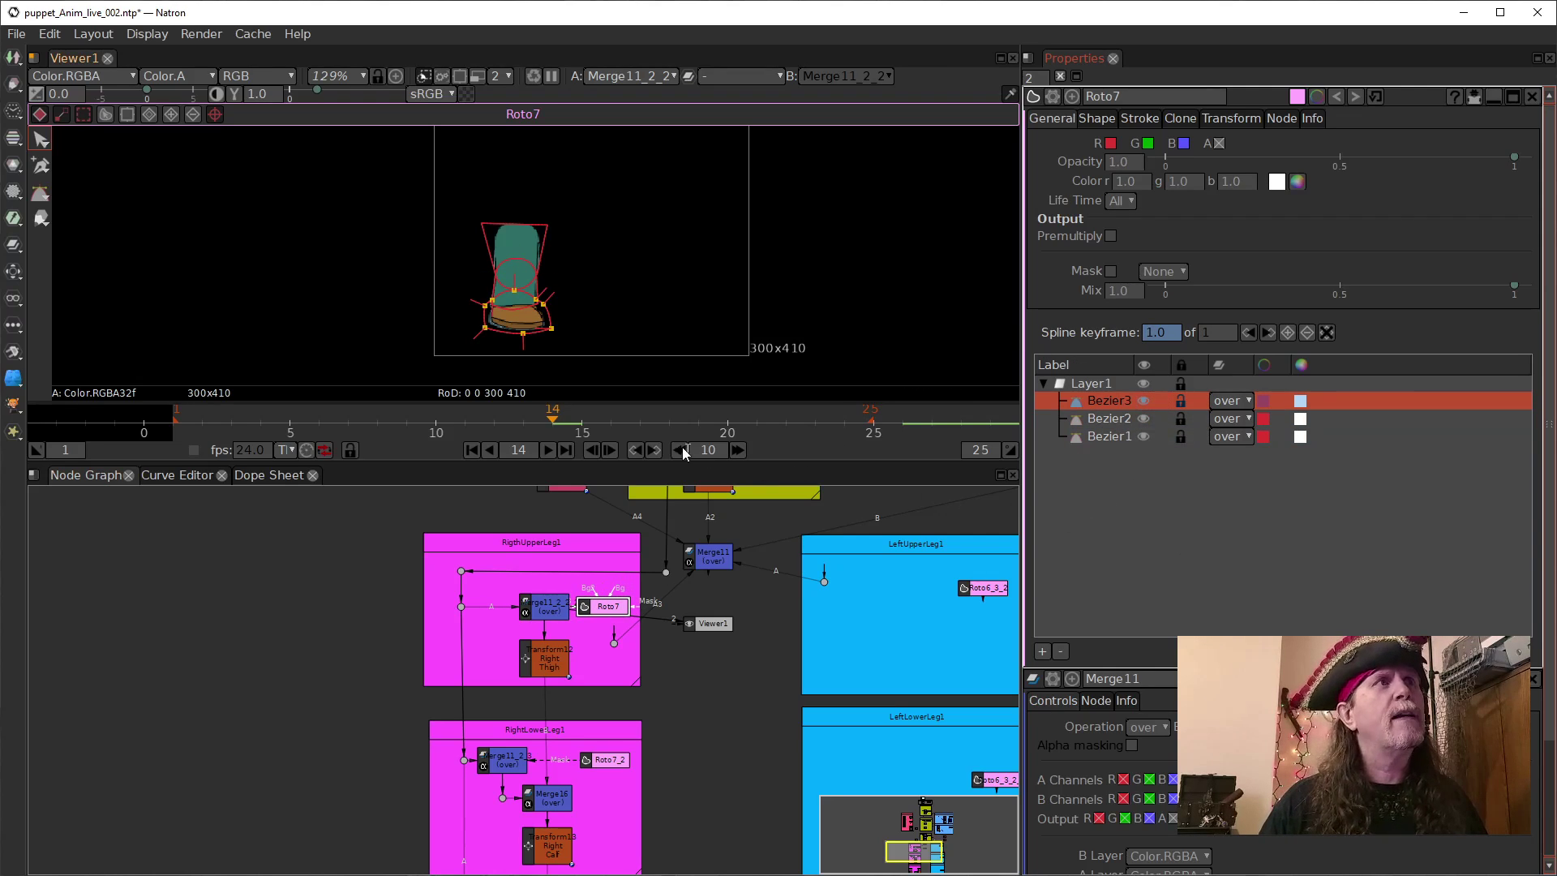
scroll(583, 327, "up", 6)
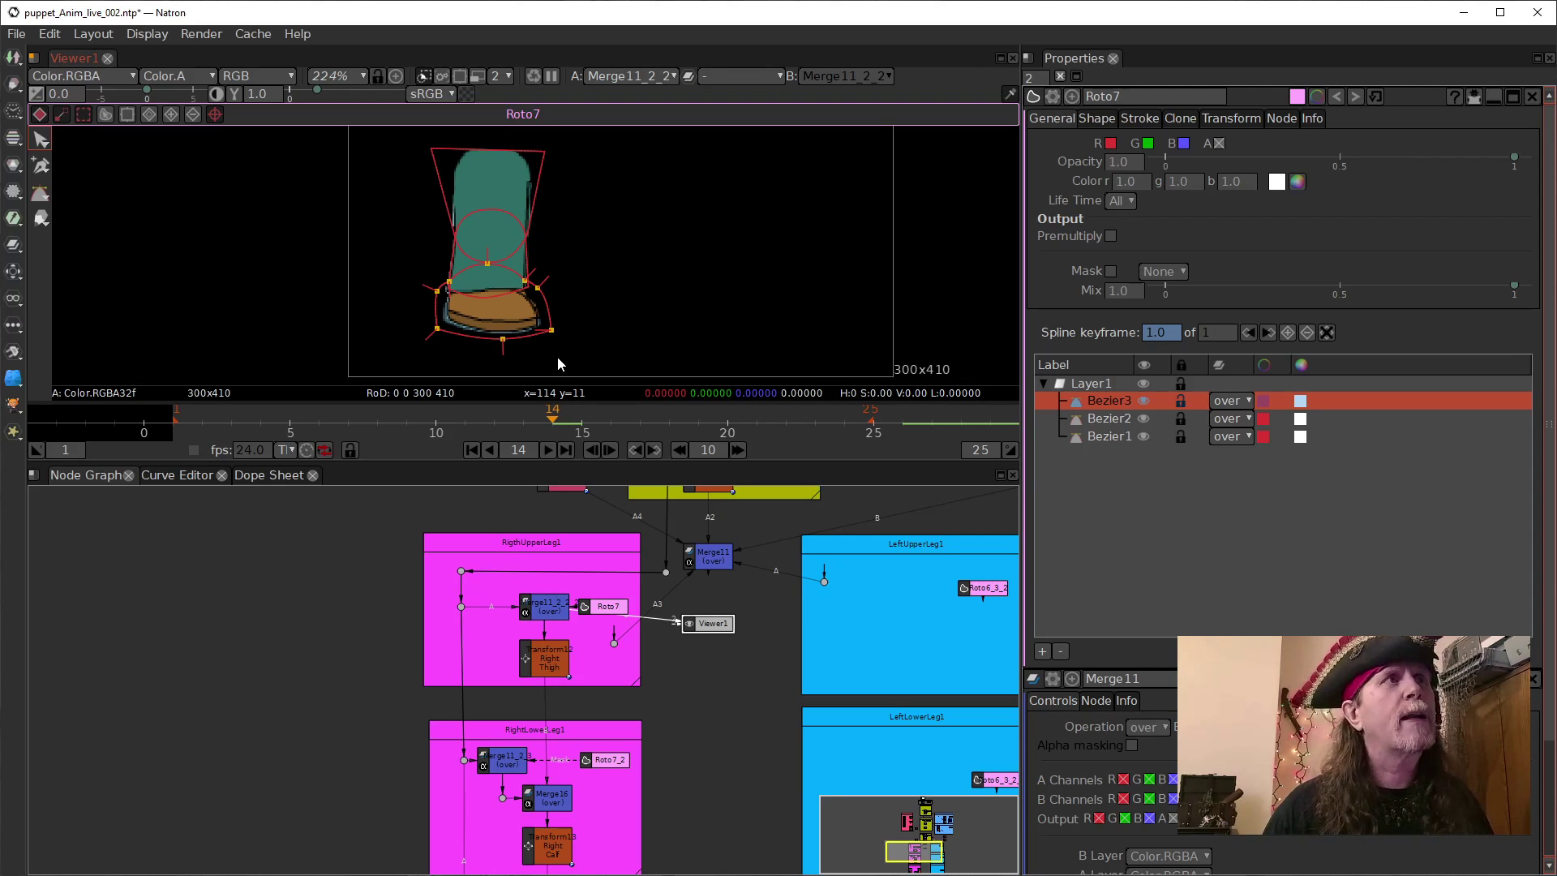
left_click(1111, 439)
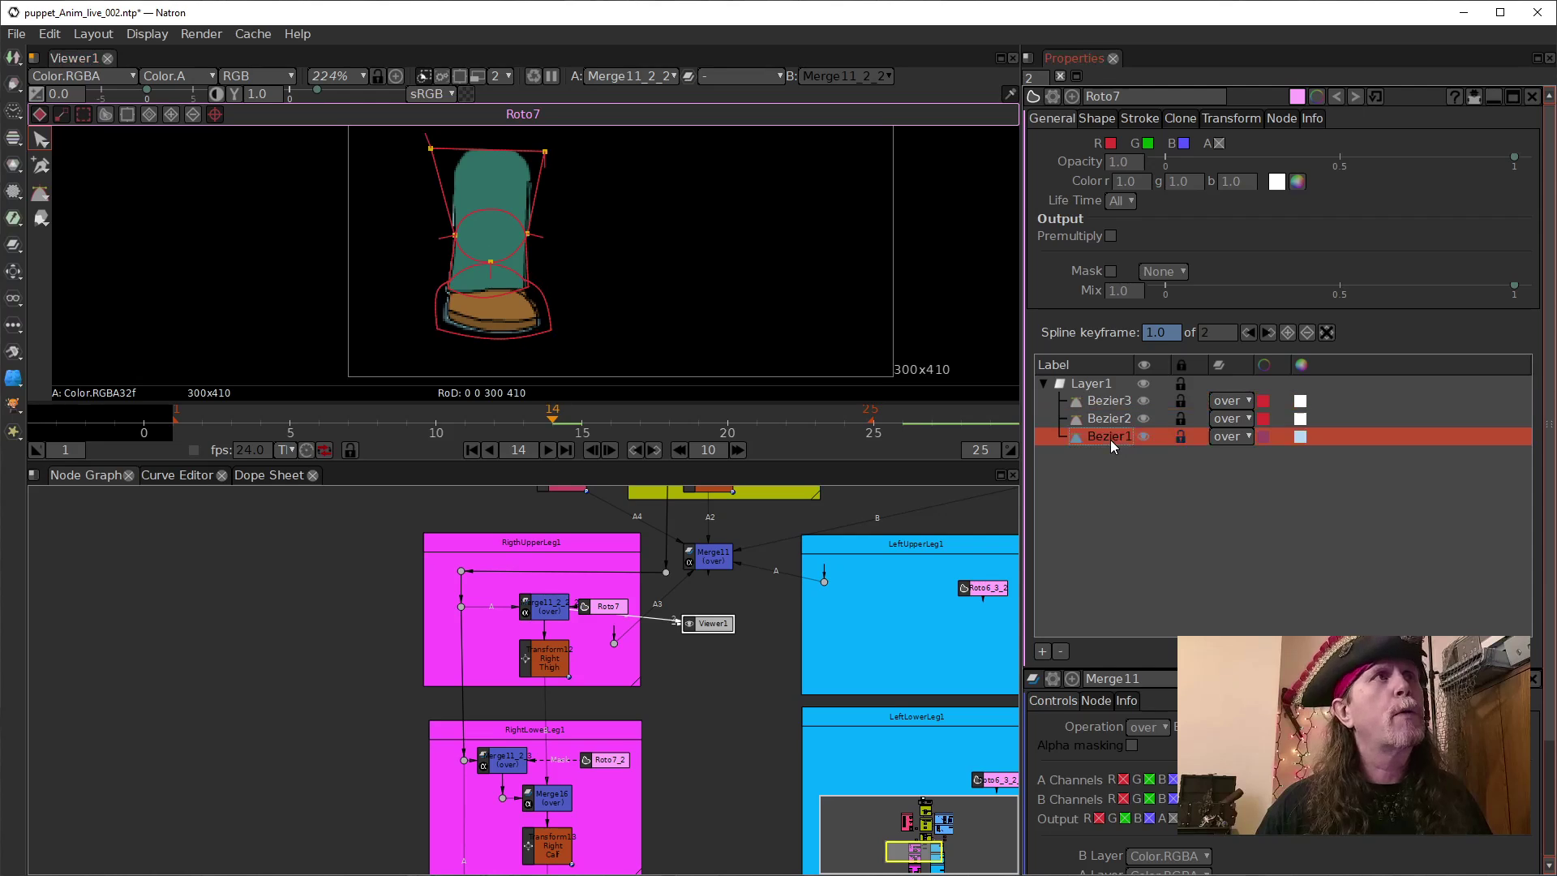
left_click(1143, 401)
left_click(1144, 418)
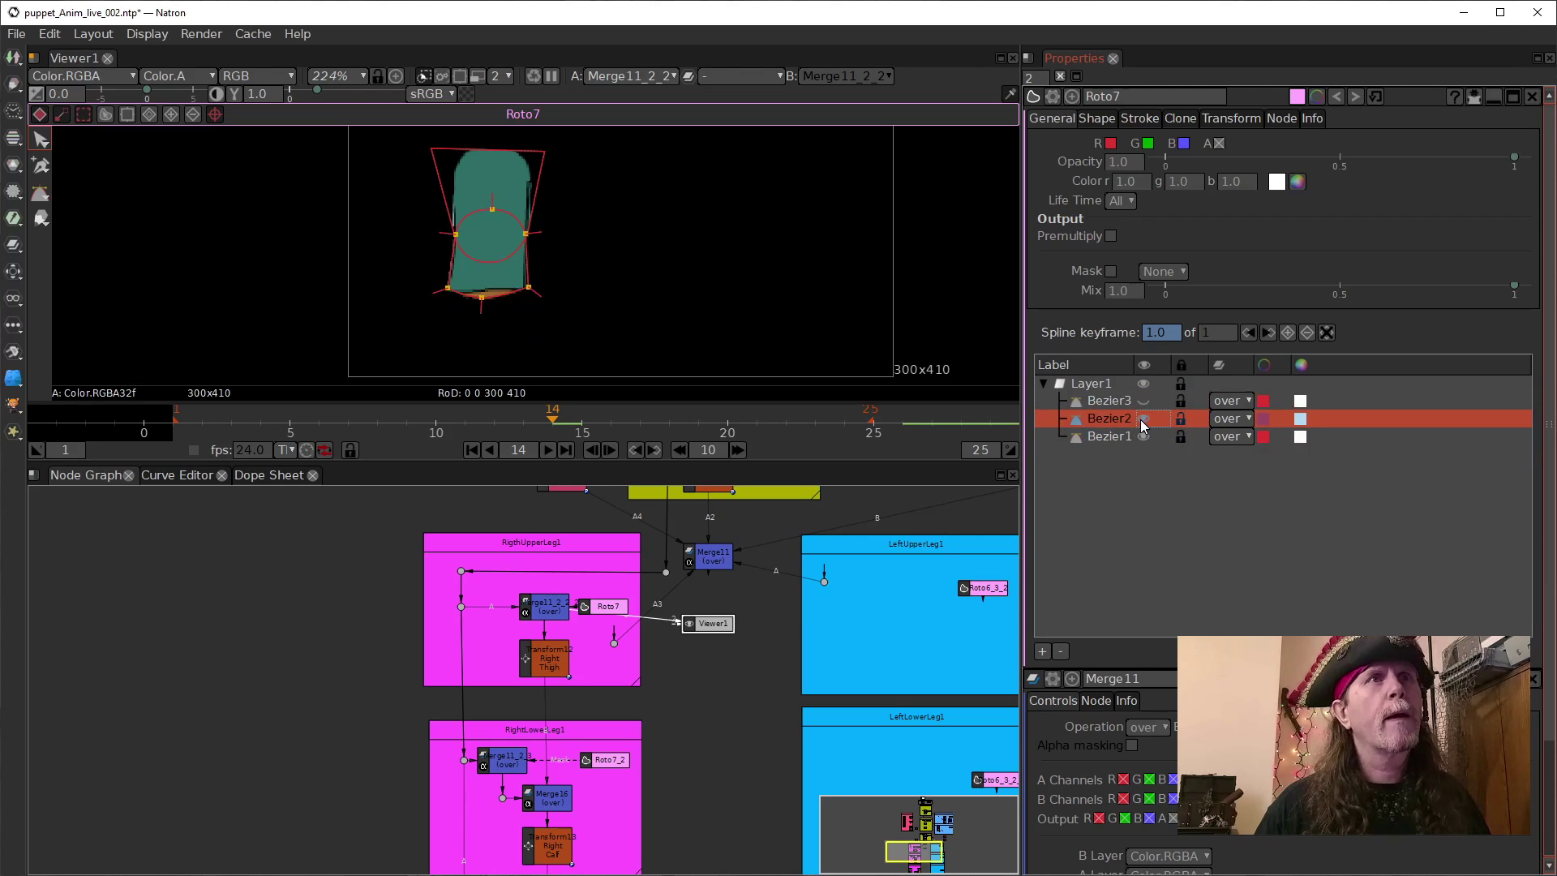
Rename Roto7's Bezier1 shape to Thigh.
left_click(1117, 438)
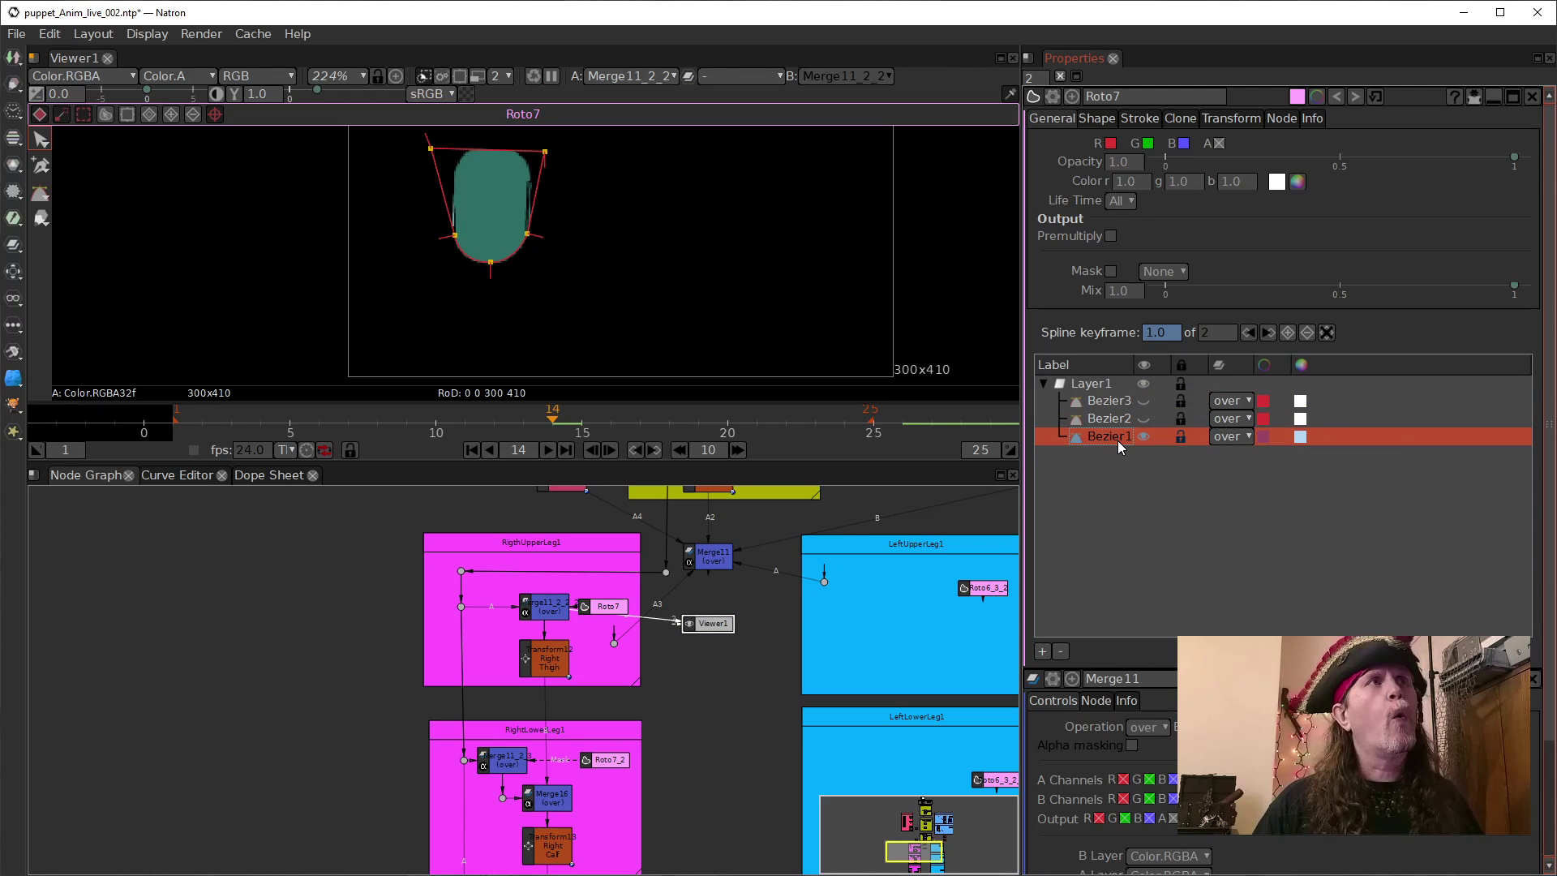
double_click(1132, 437)
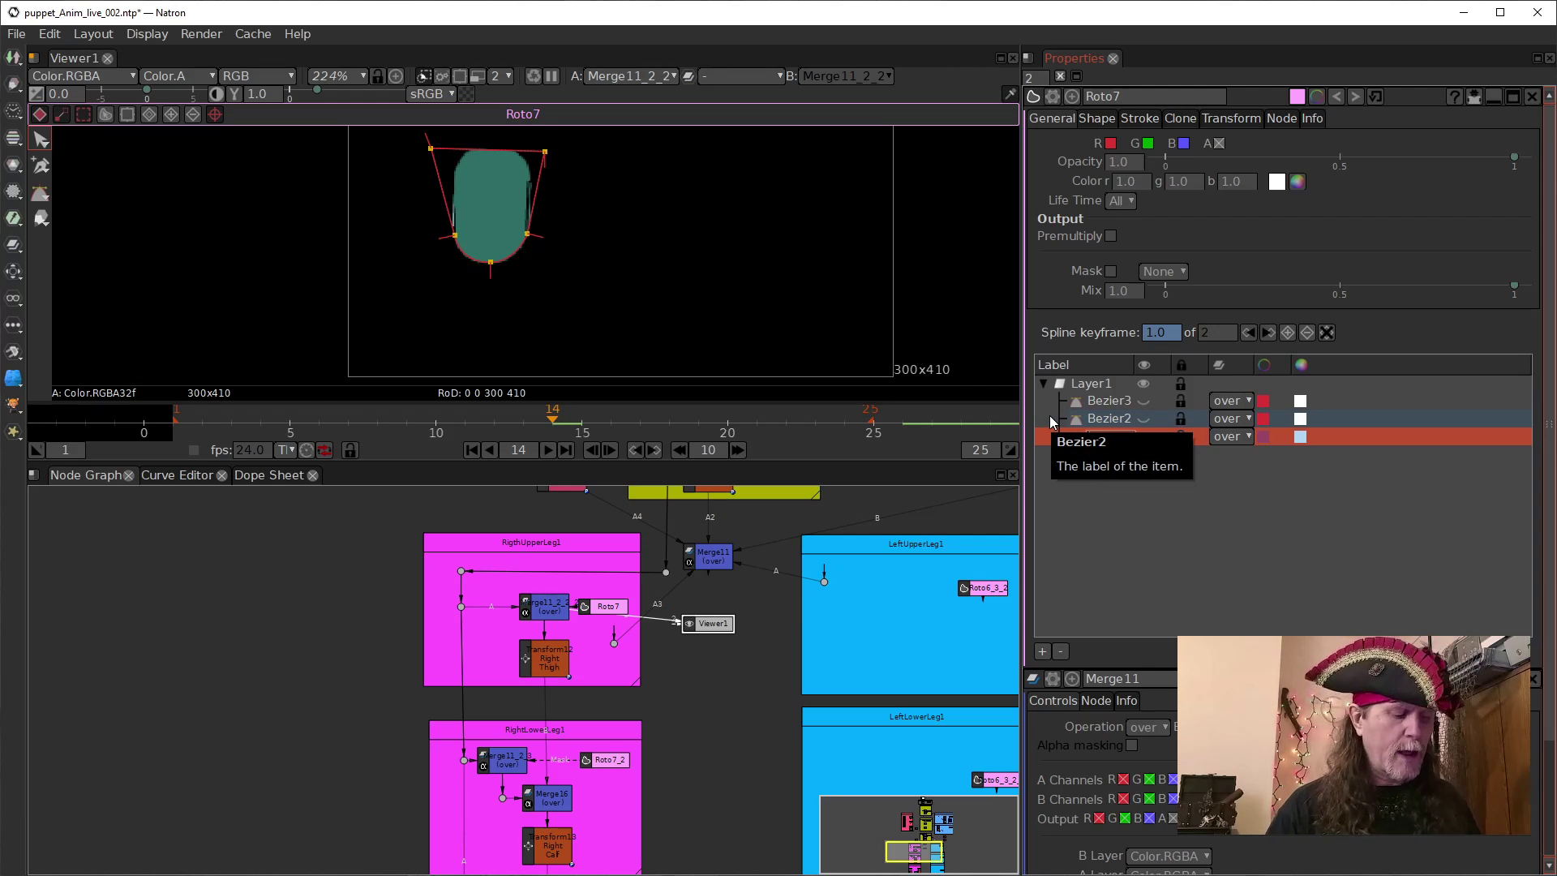
type("Thigh")
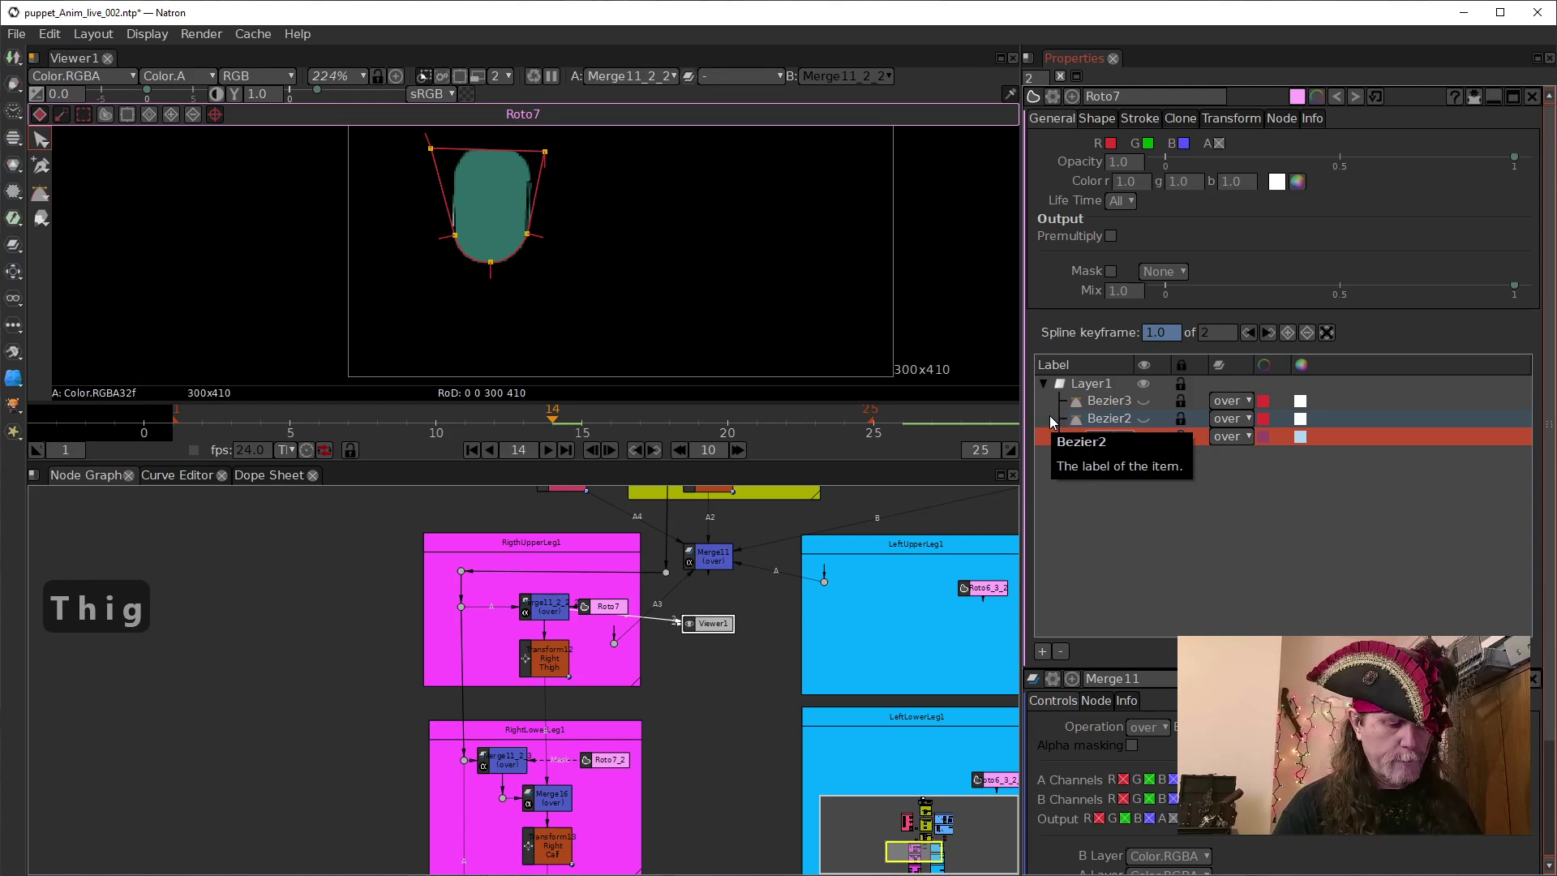
left_click(1146, 580)
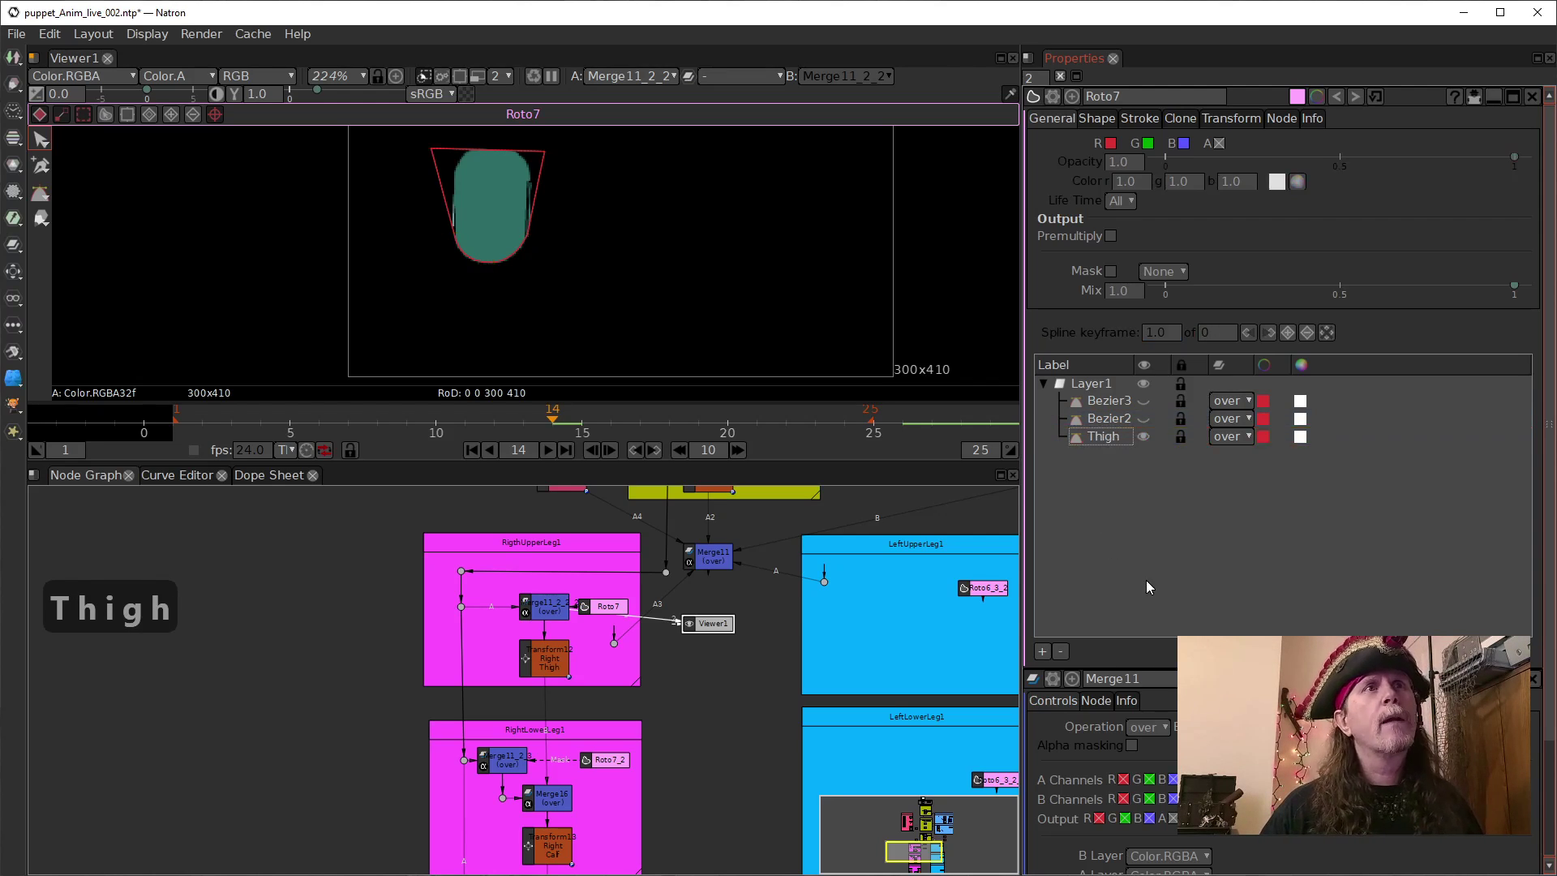
Show Roto7's Bezier2 shape and rename it to Calf.
left_click(1116, 423)
double_click(1123, 420)
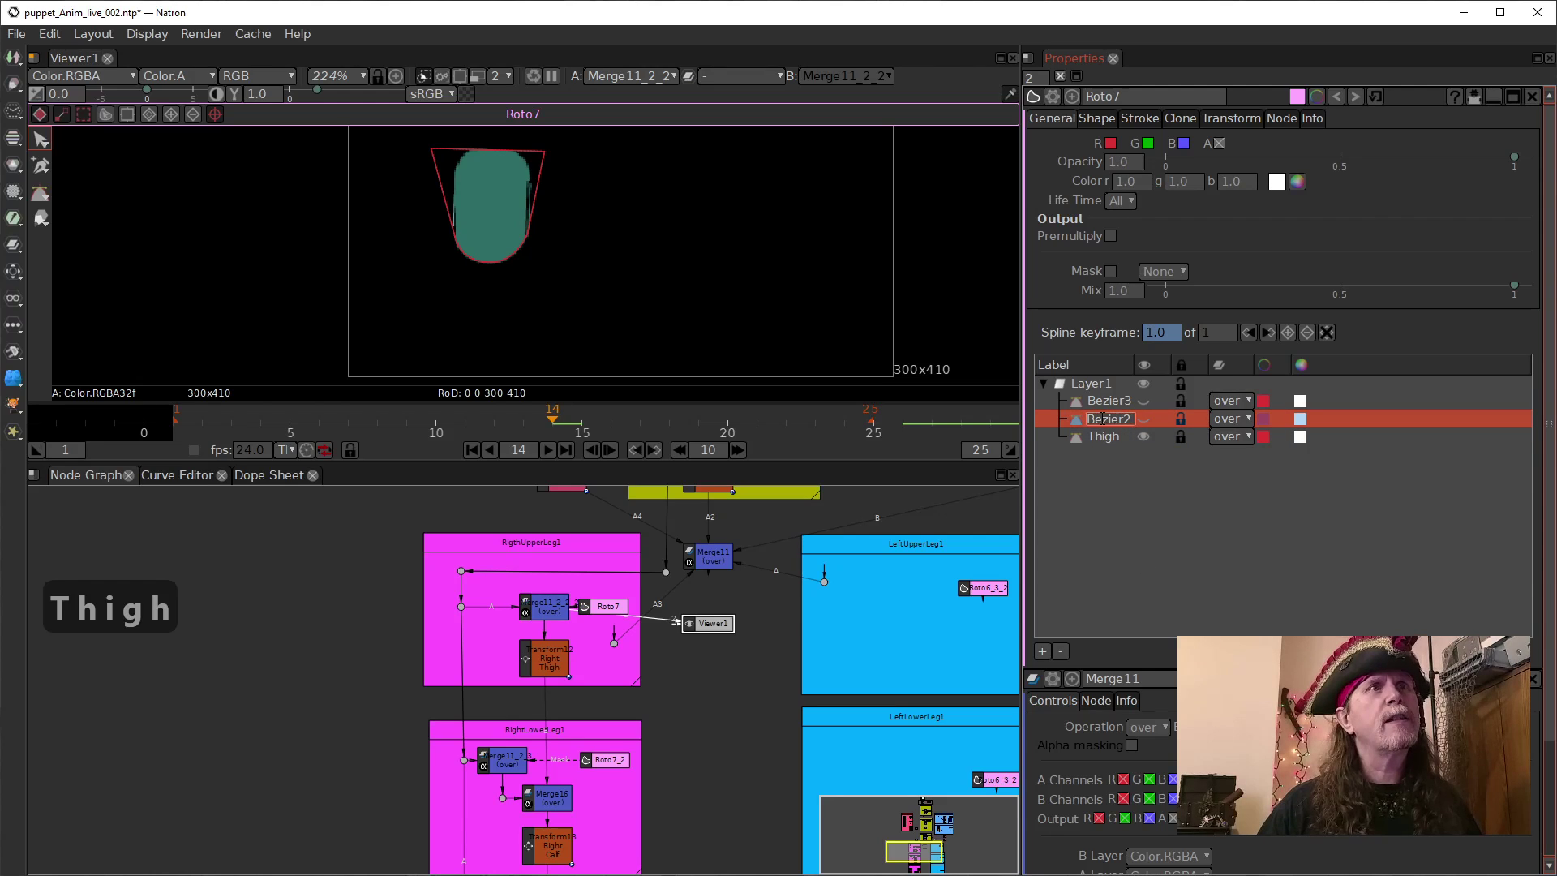
left_click(1145, 419)
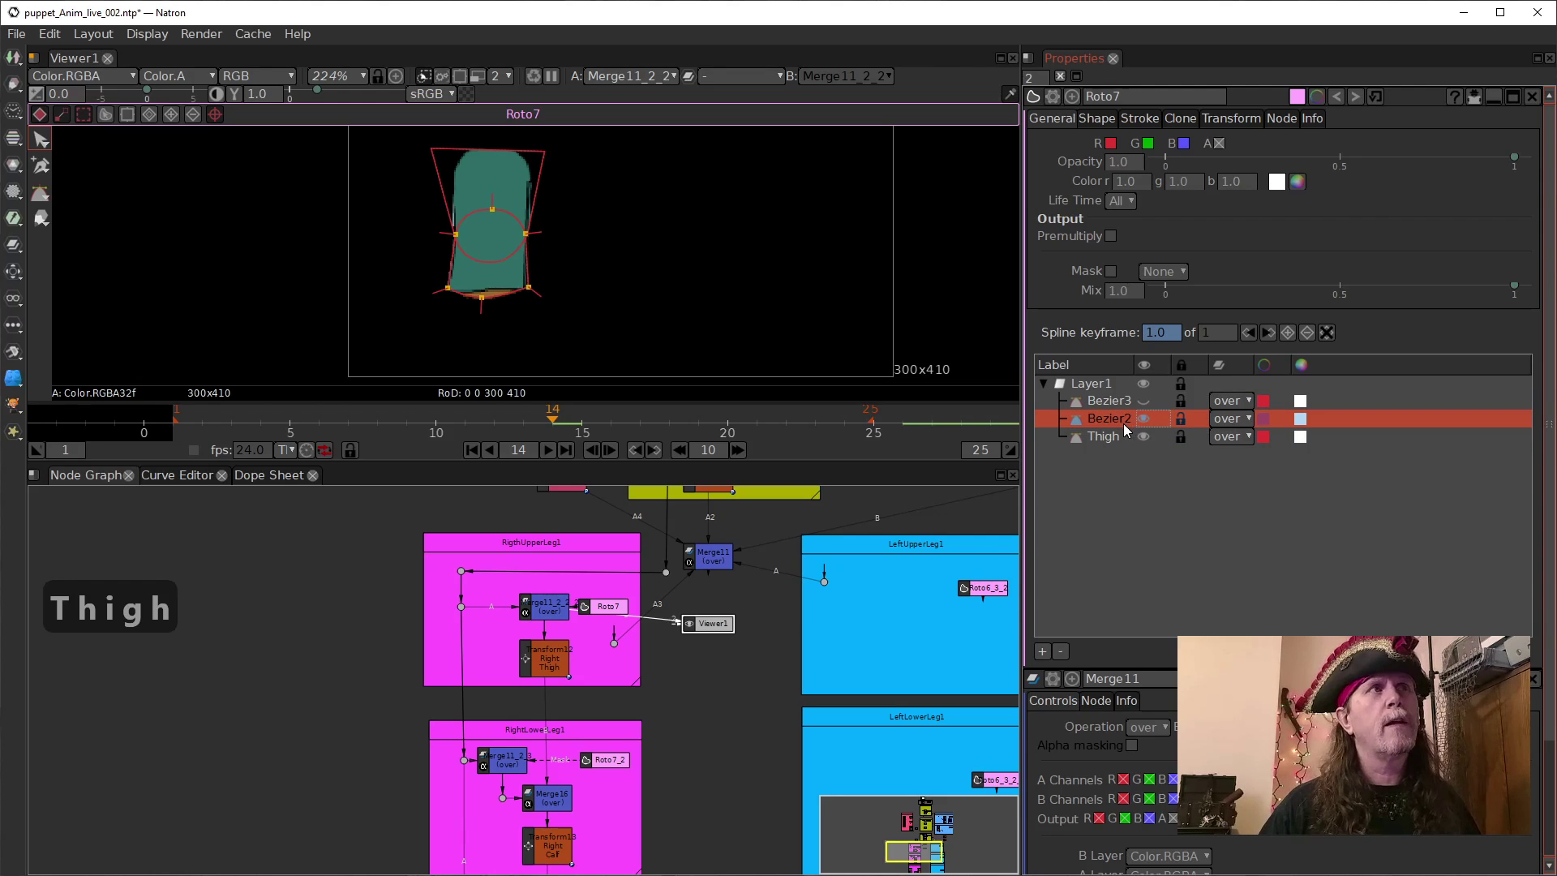
double_click(1123, 423)
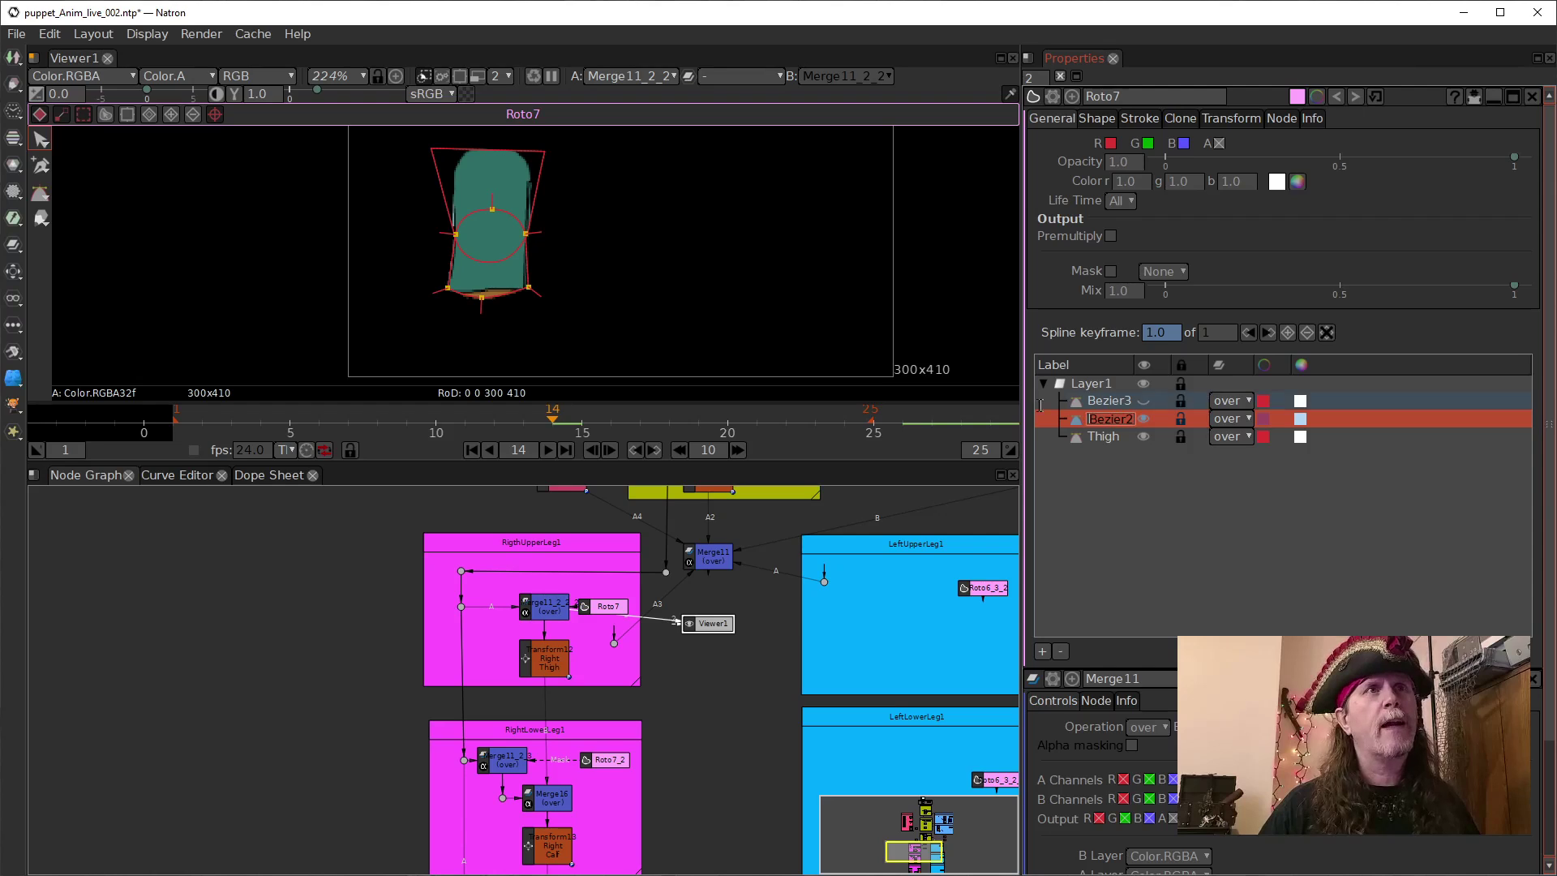
type("Calf")
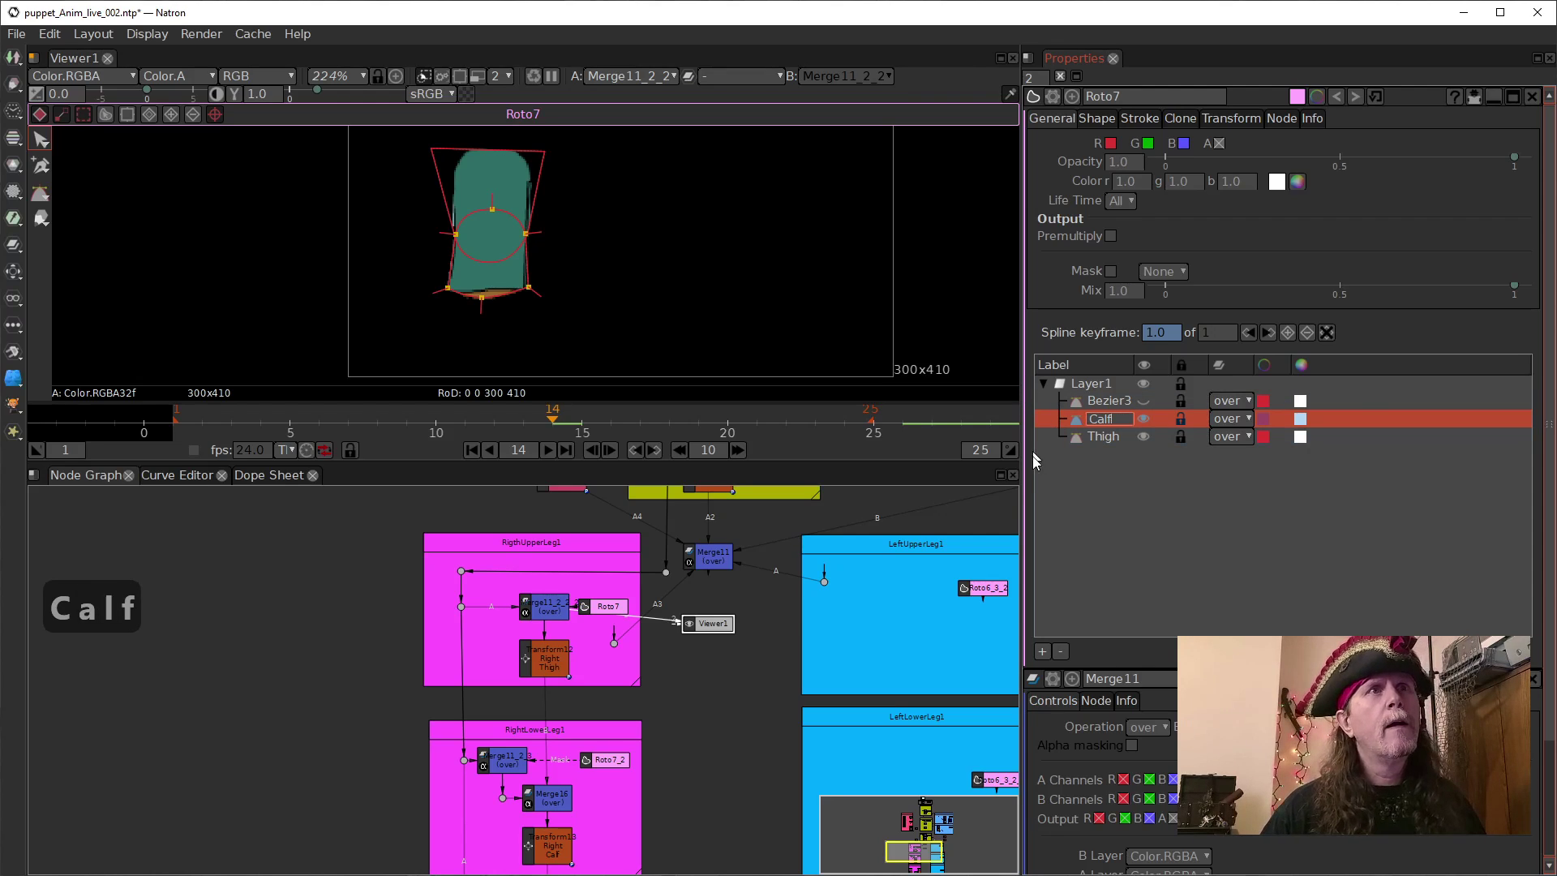
left_click(1116, 472)
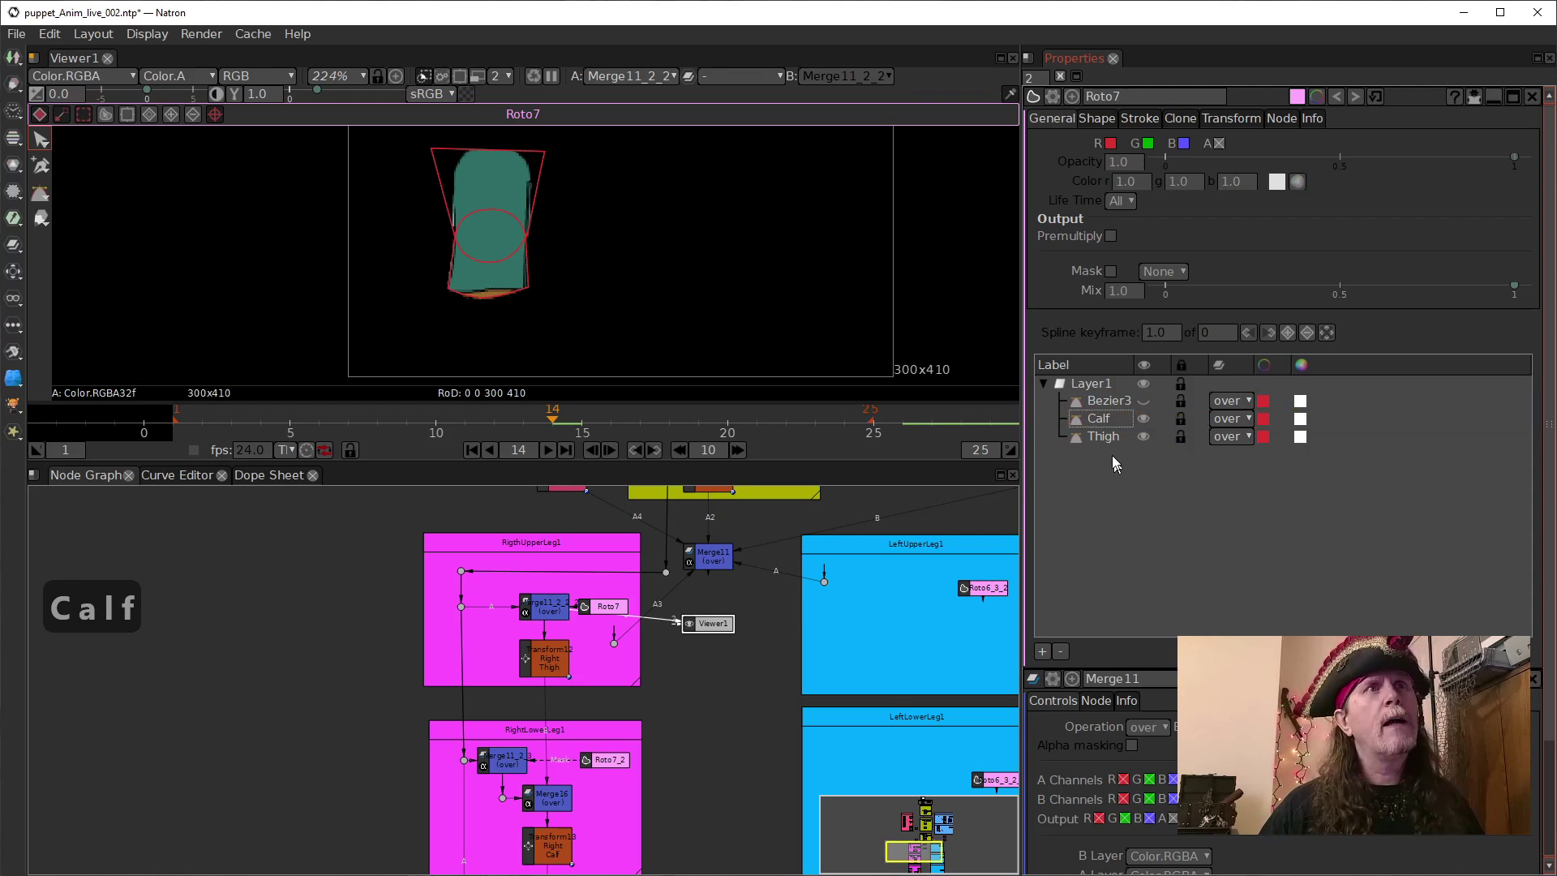
Show Roto7's Bezier3 shape with Calf and Thigh hidden, and rename it to Foot.
left_click(1113, 443)
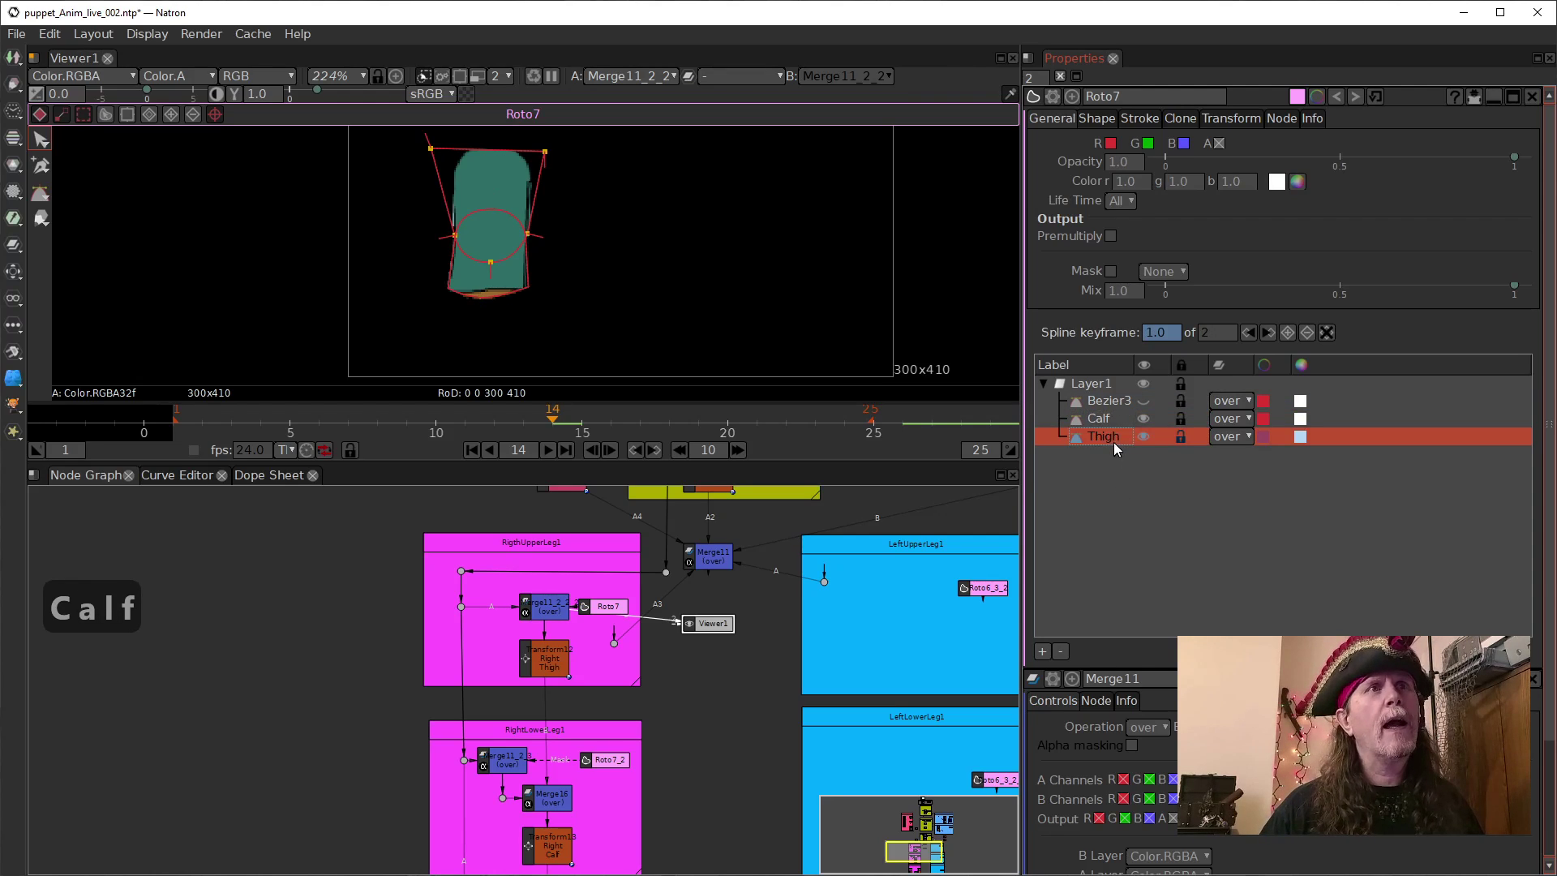
left_click(1141, 400)
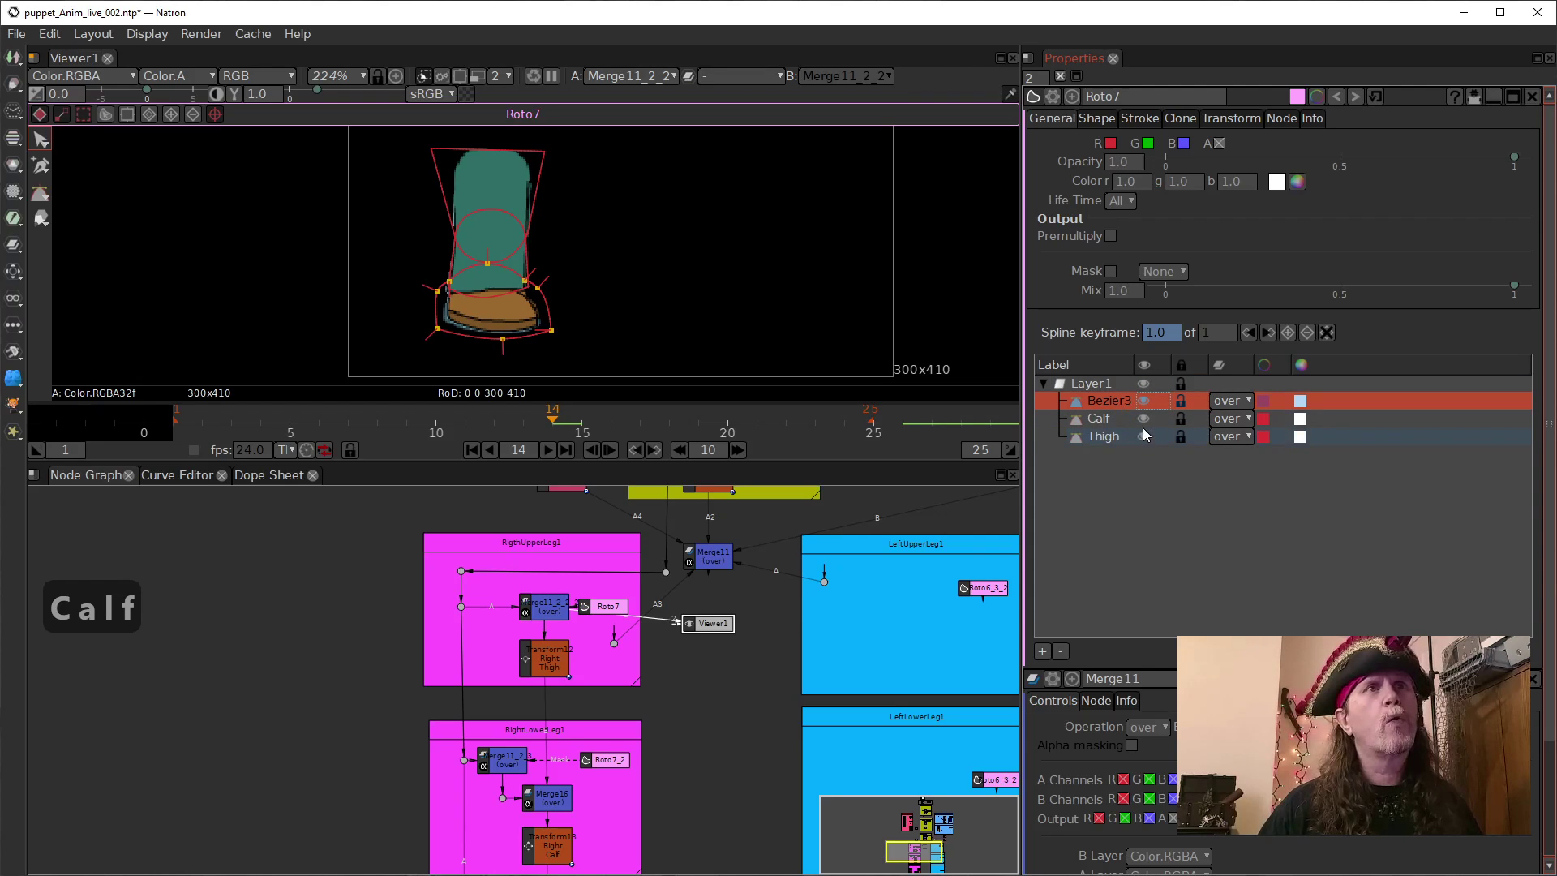
left_click(1144, 419)
left_click(1143, 435)
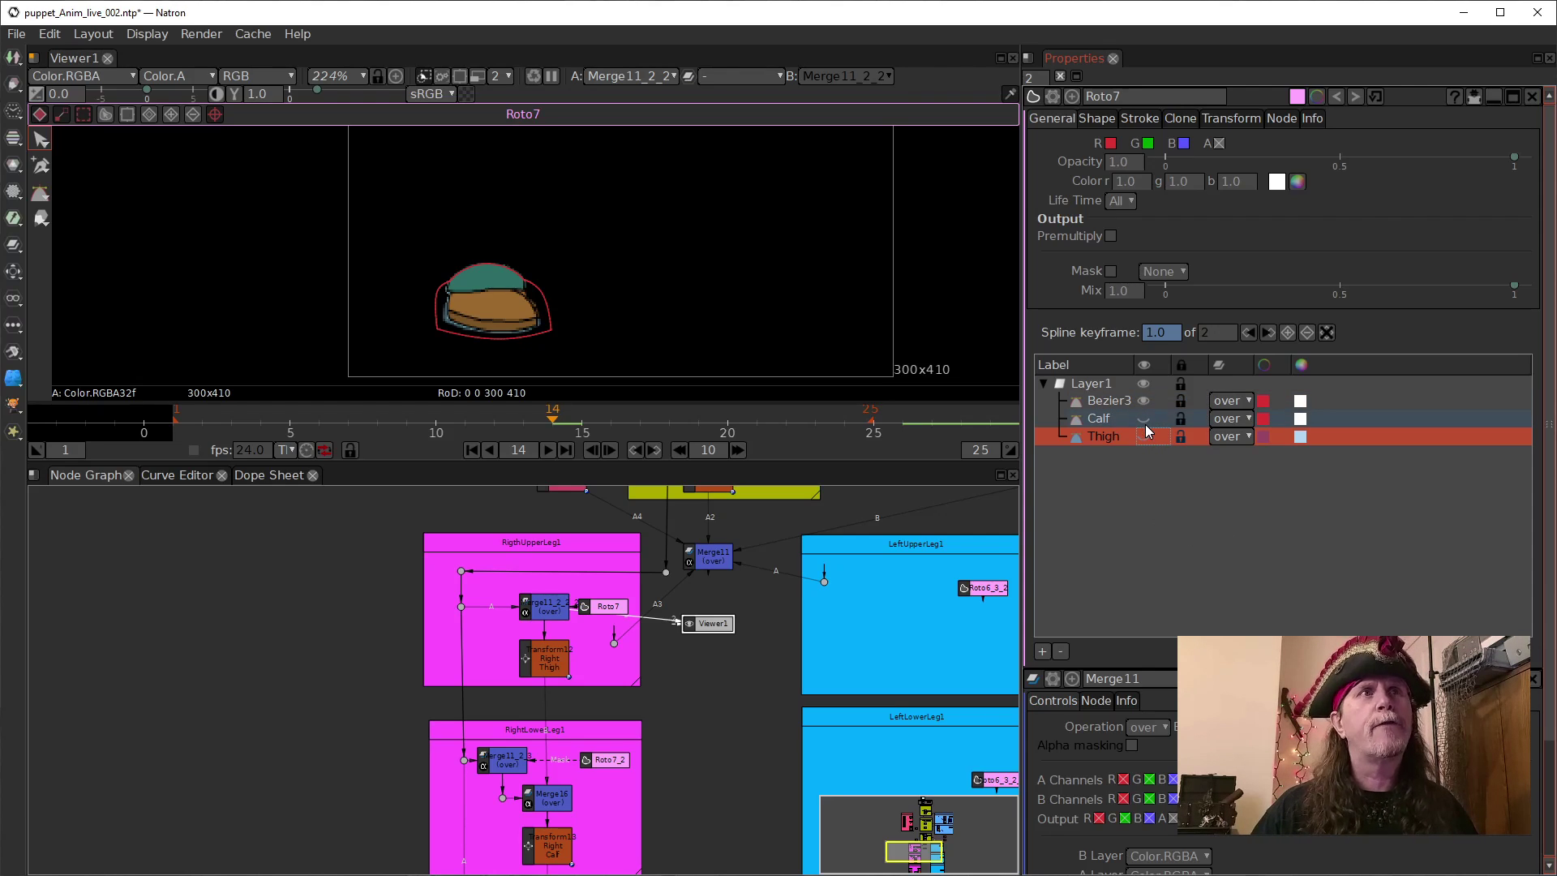
left_click(1124, 400)
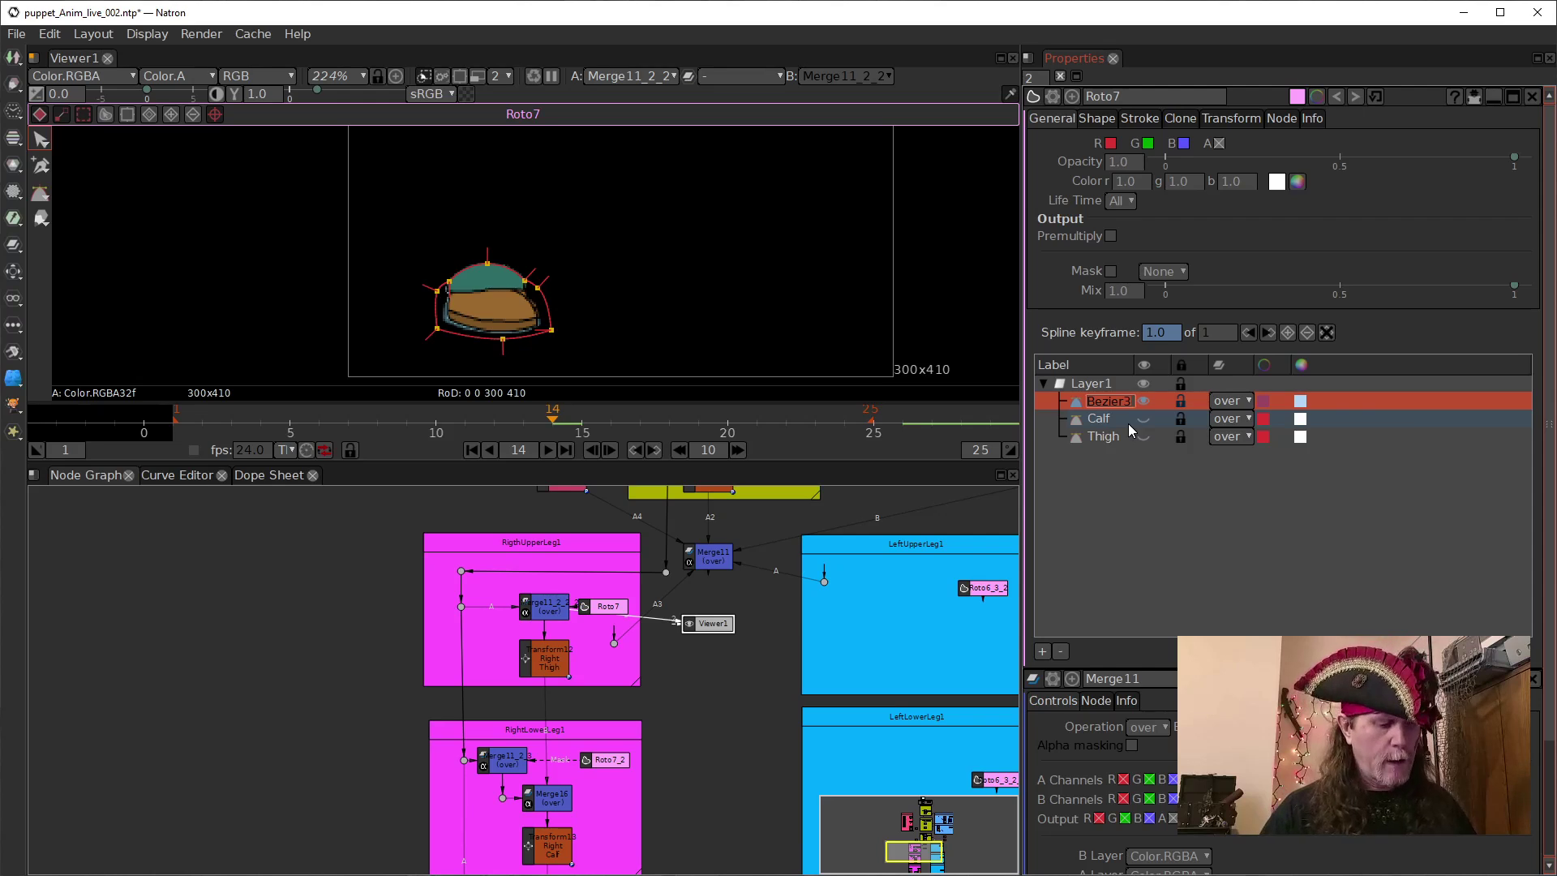
type("Foot")
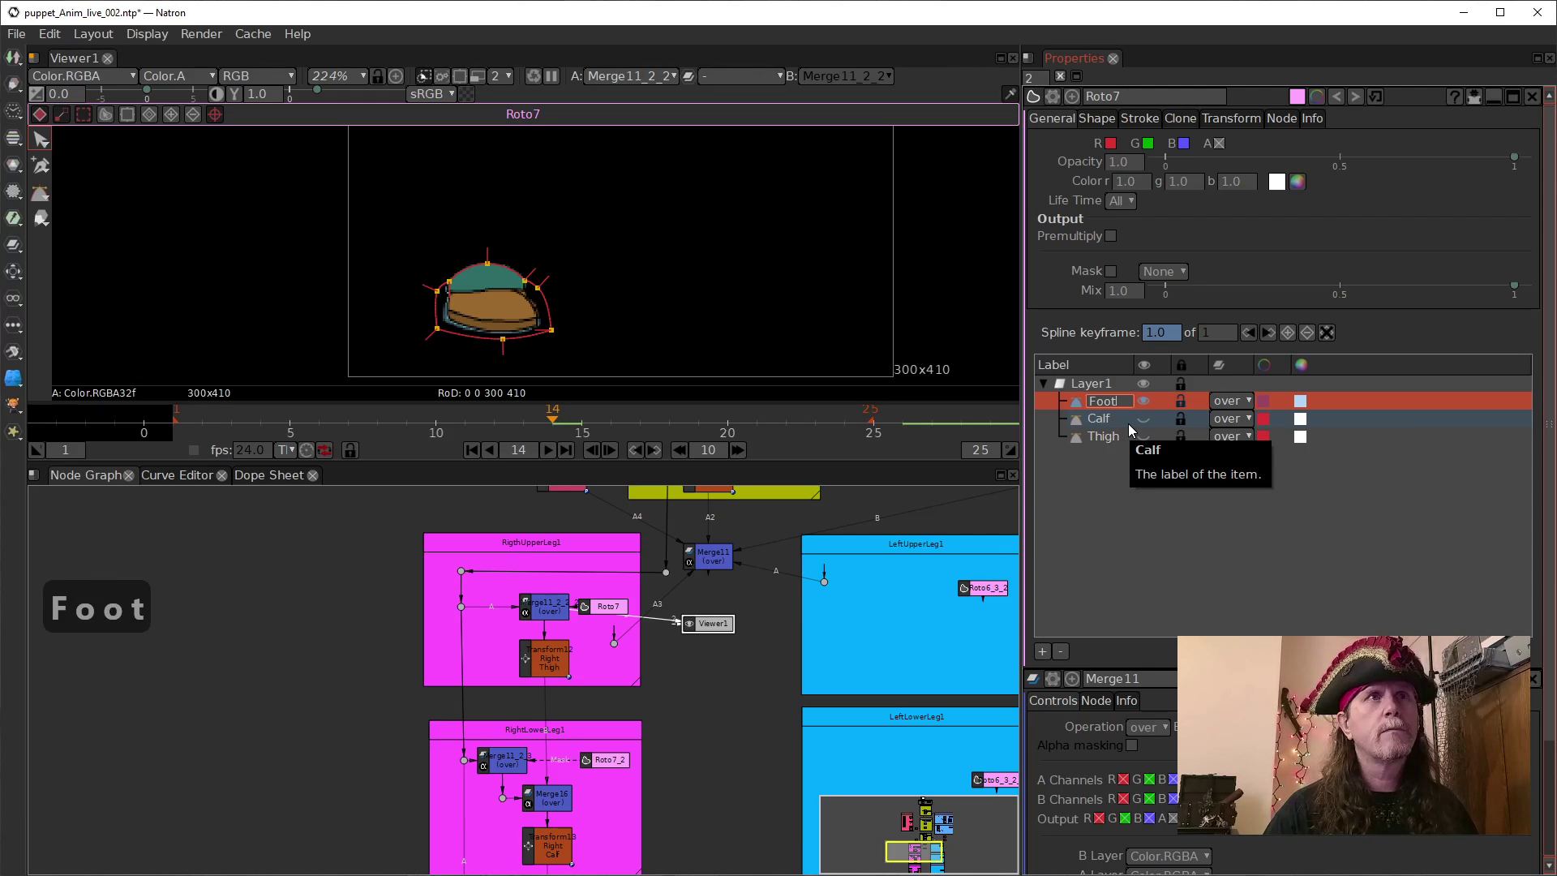
key("Return")
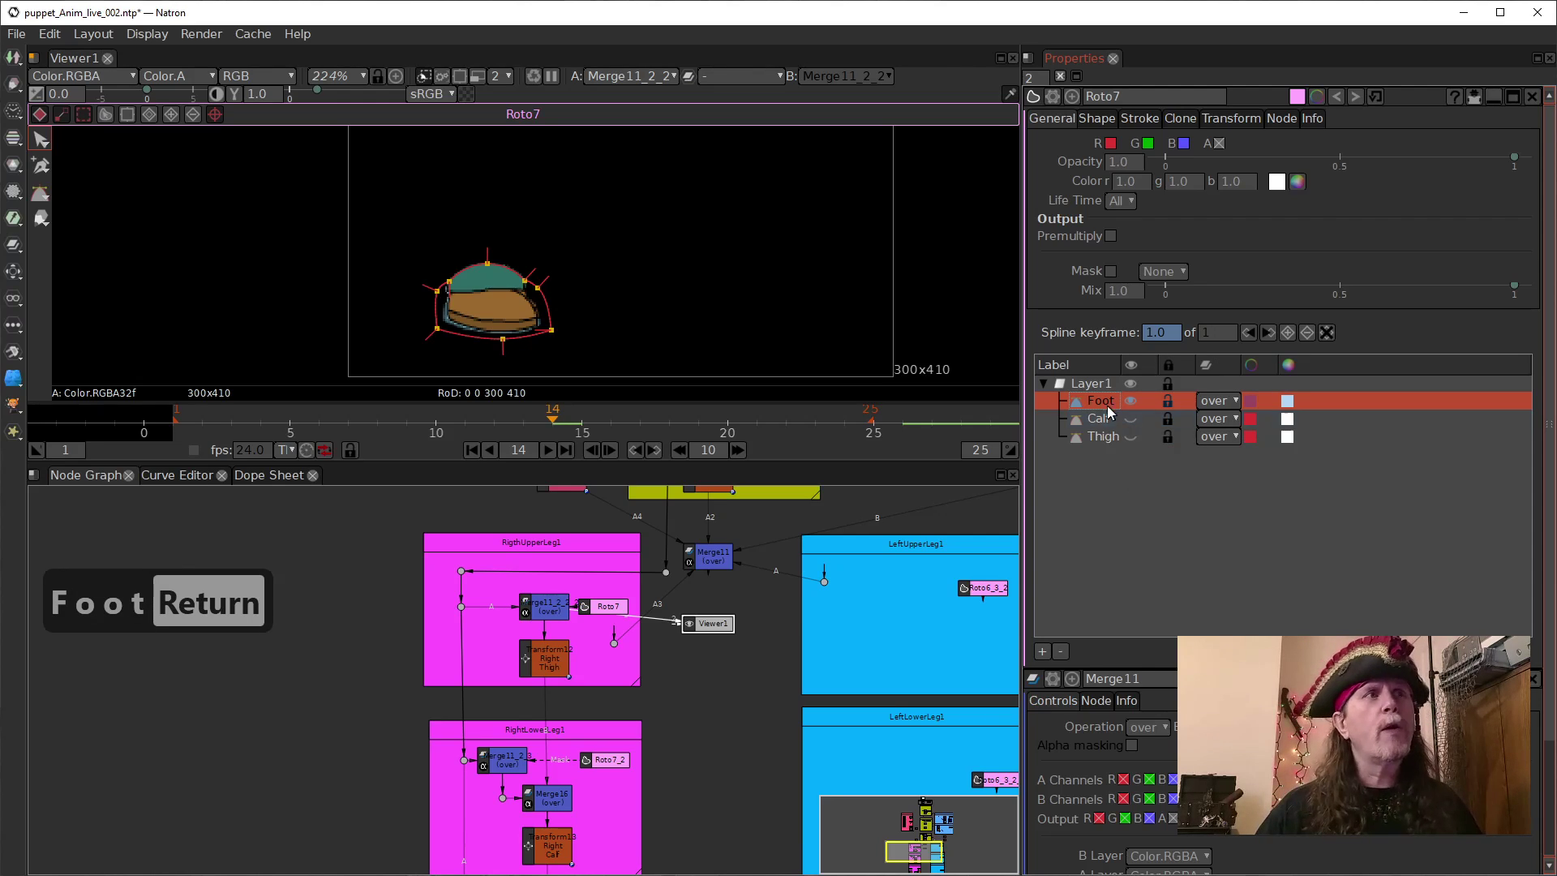
Show Roto7's Thigh shape and hide its Foot shape, leaving only the thigh visible.
left_click_drag(759, 780, 713, 758)
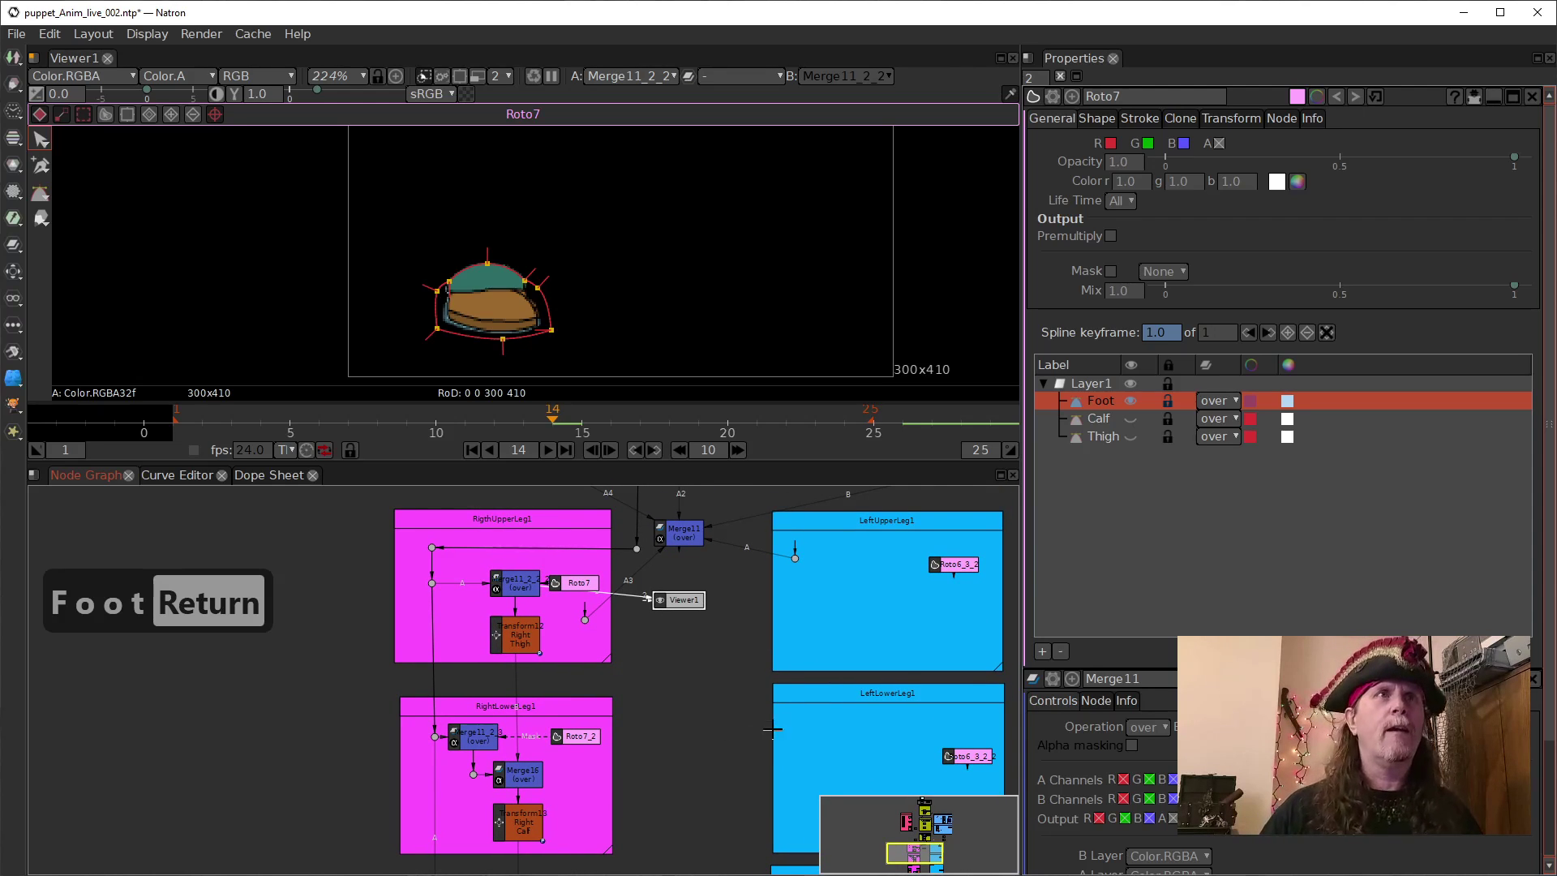
left_click(1122, 438)
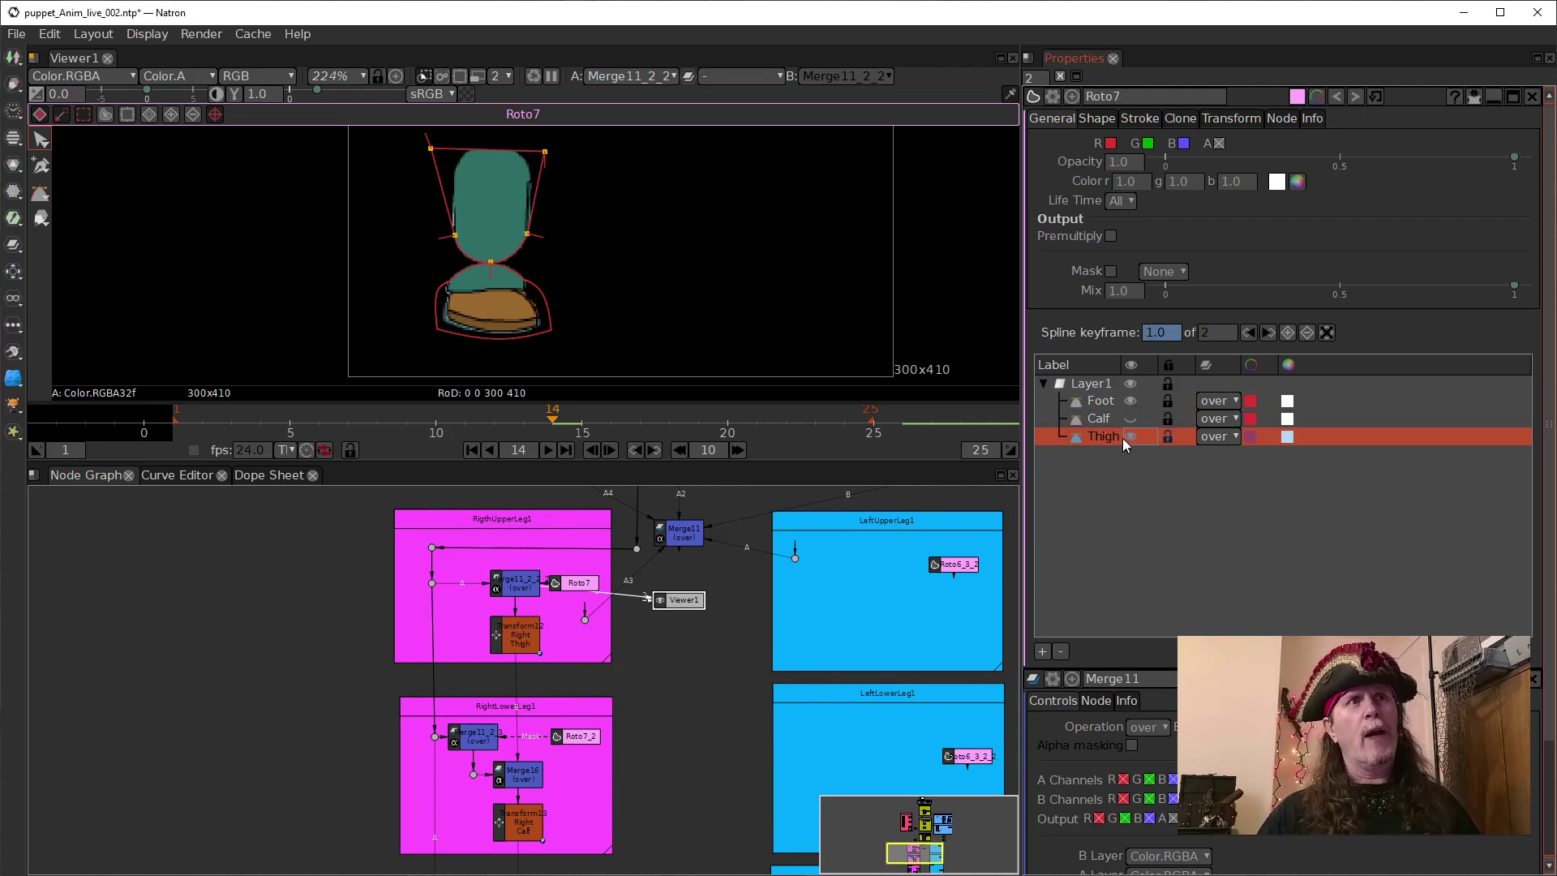
left_click(1131, 401)
View the output of the Right Thigh transform, Transform12, and open its properties.
left_click_drag(670, 732, 690, 728)
left_click_drag(703, 599, 539, 625)
double_click(538, 626)
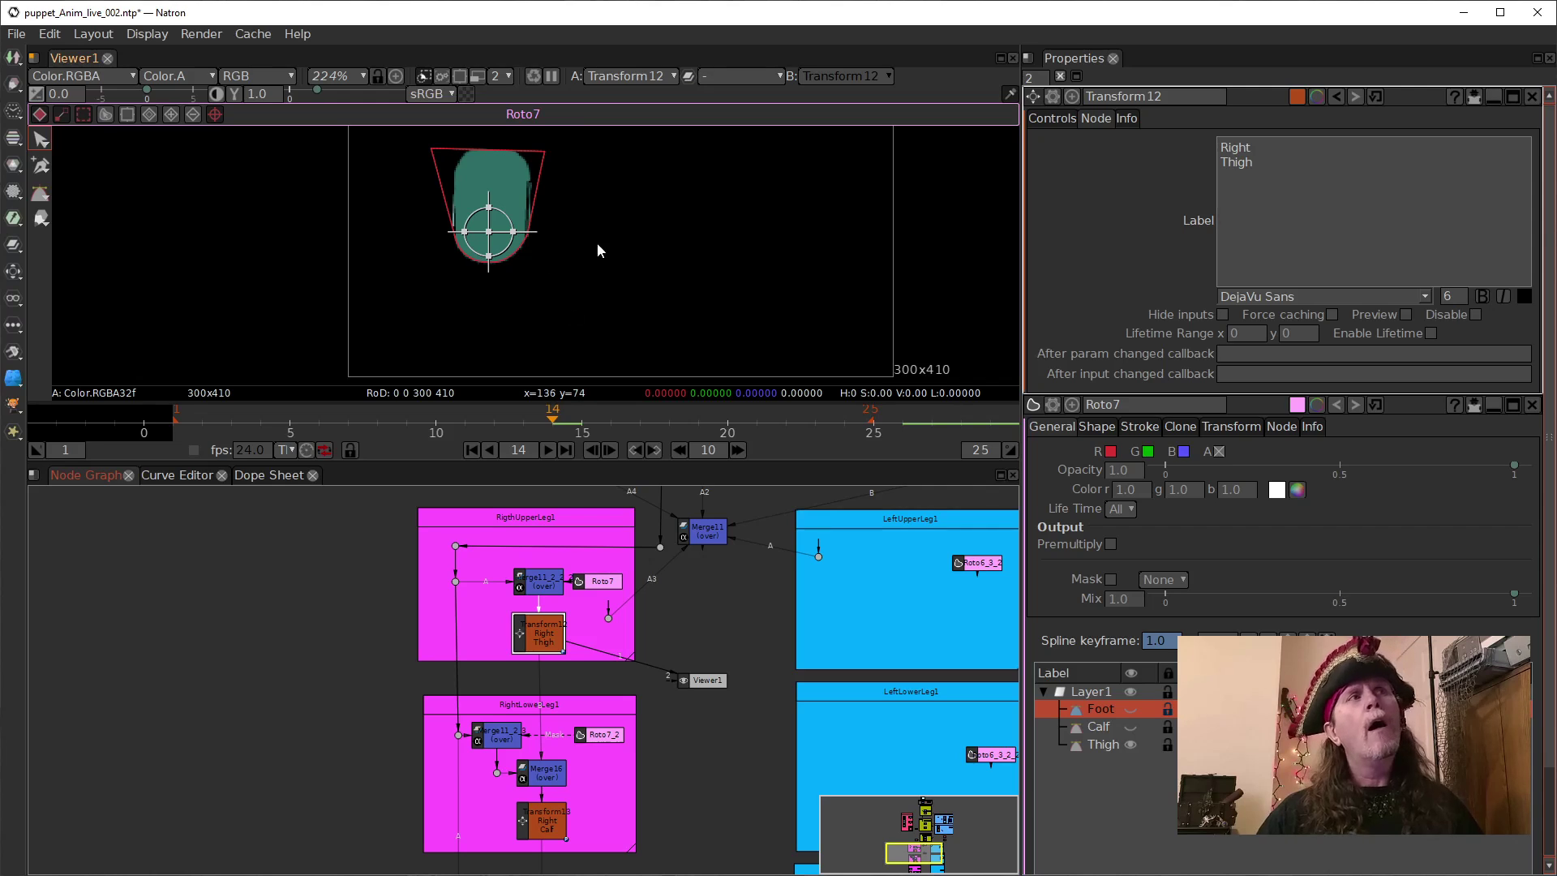
left_click_drag(597, 243, 594, 280)
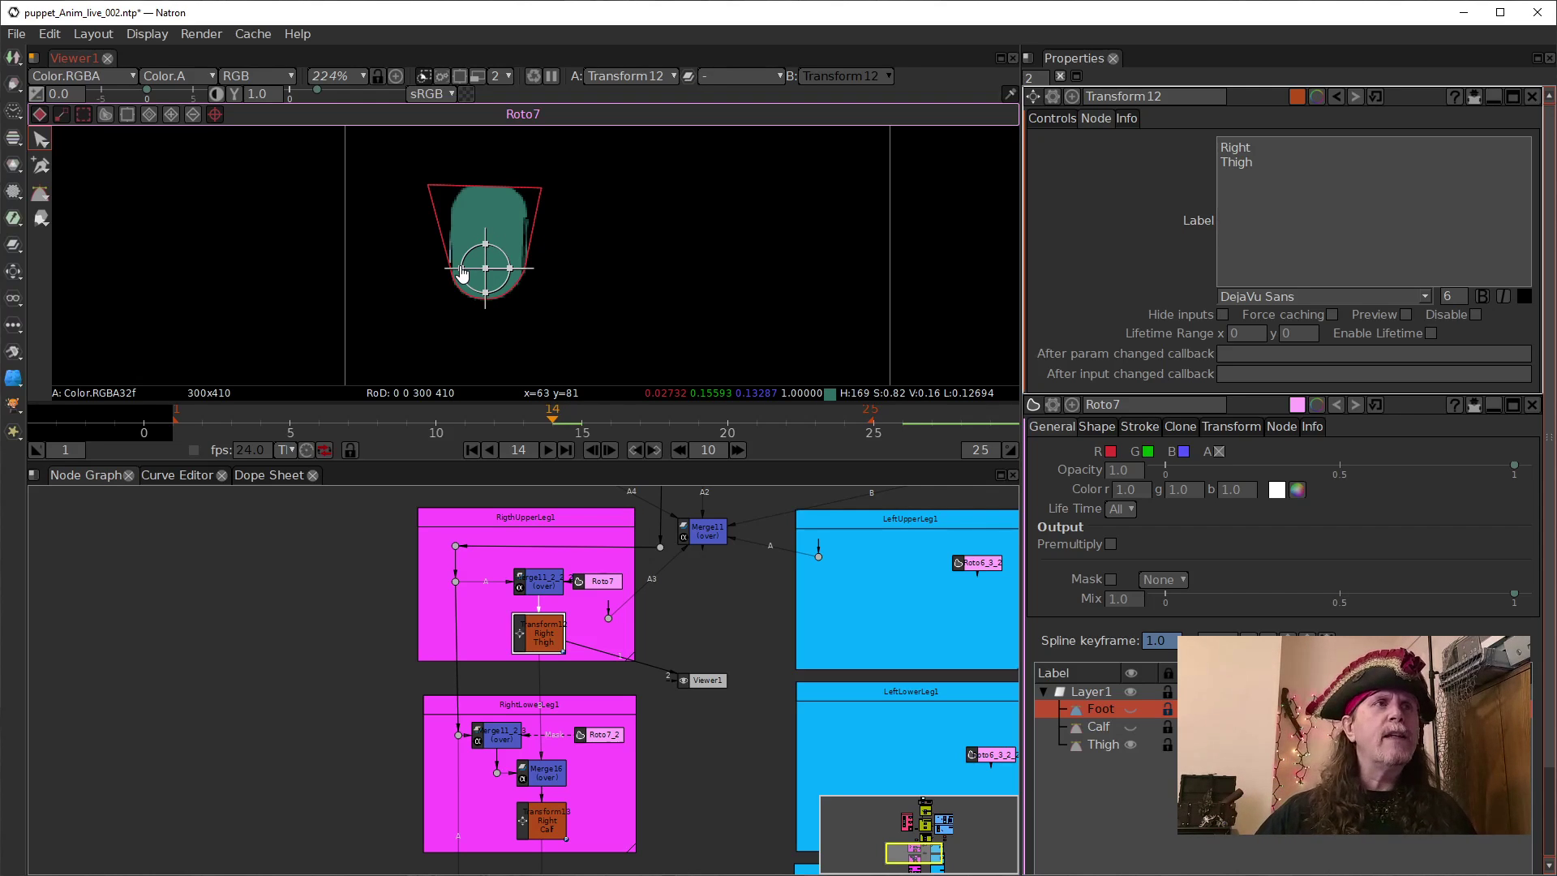
Show Roto7's Calf shape and set Transform12's rotation to -16 to test both shapes turning together.
left_click(602, 581)
left_click(1130, 416)
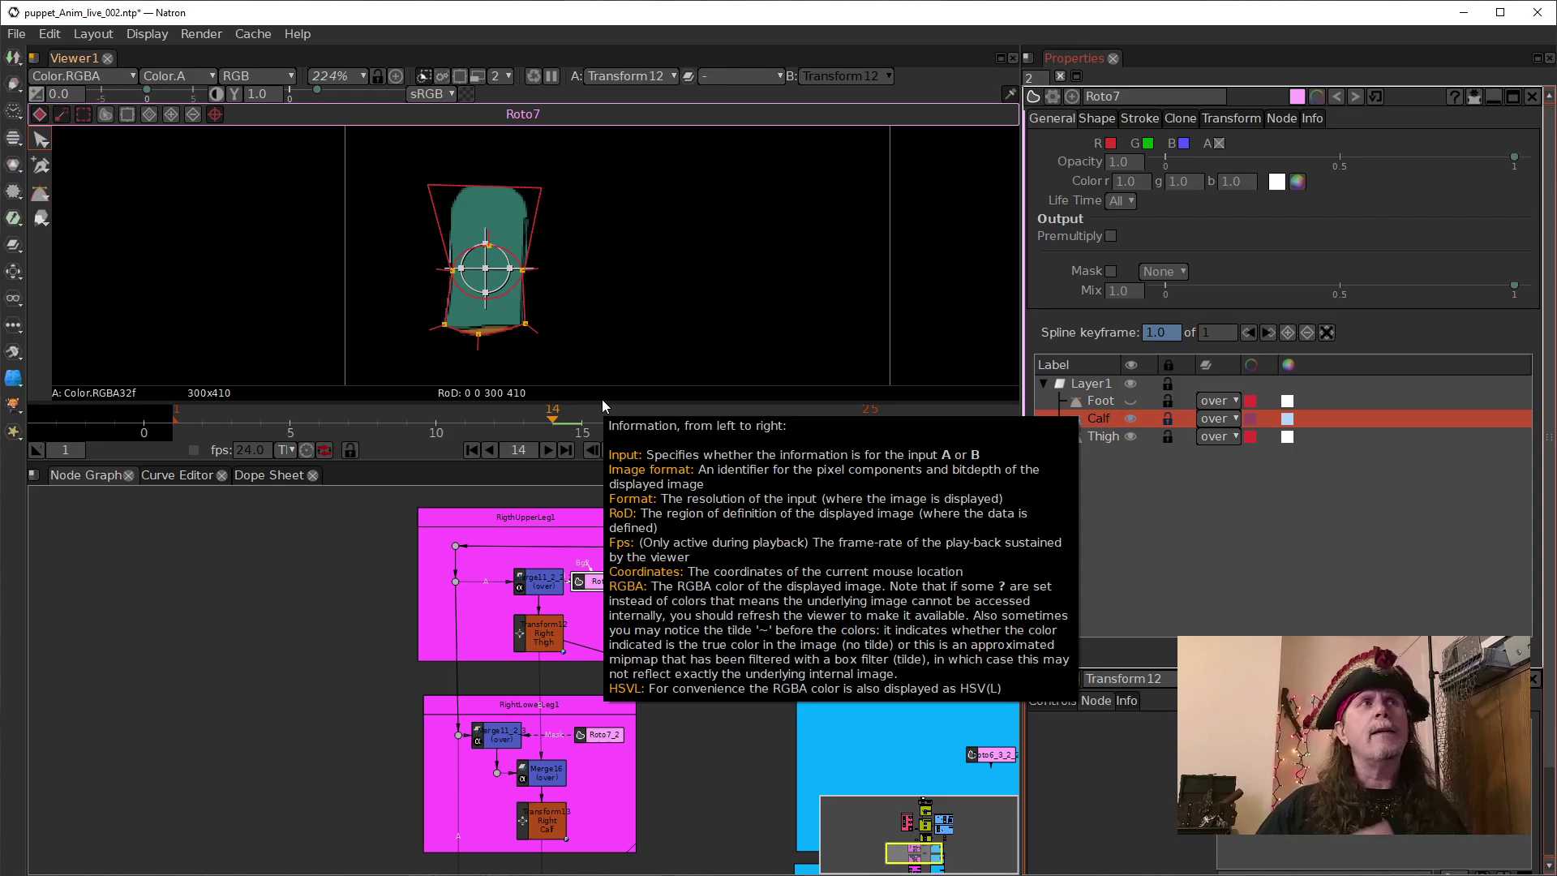
double_click(539, 632)
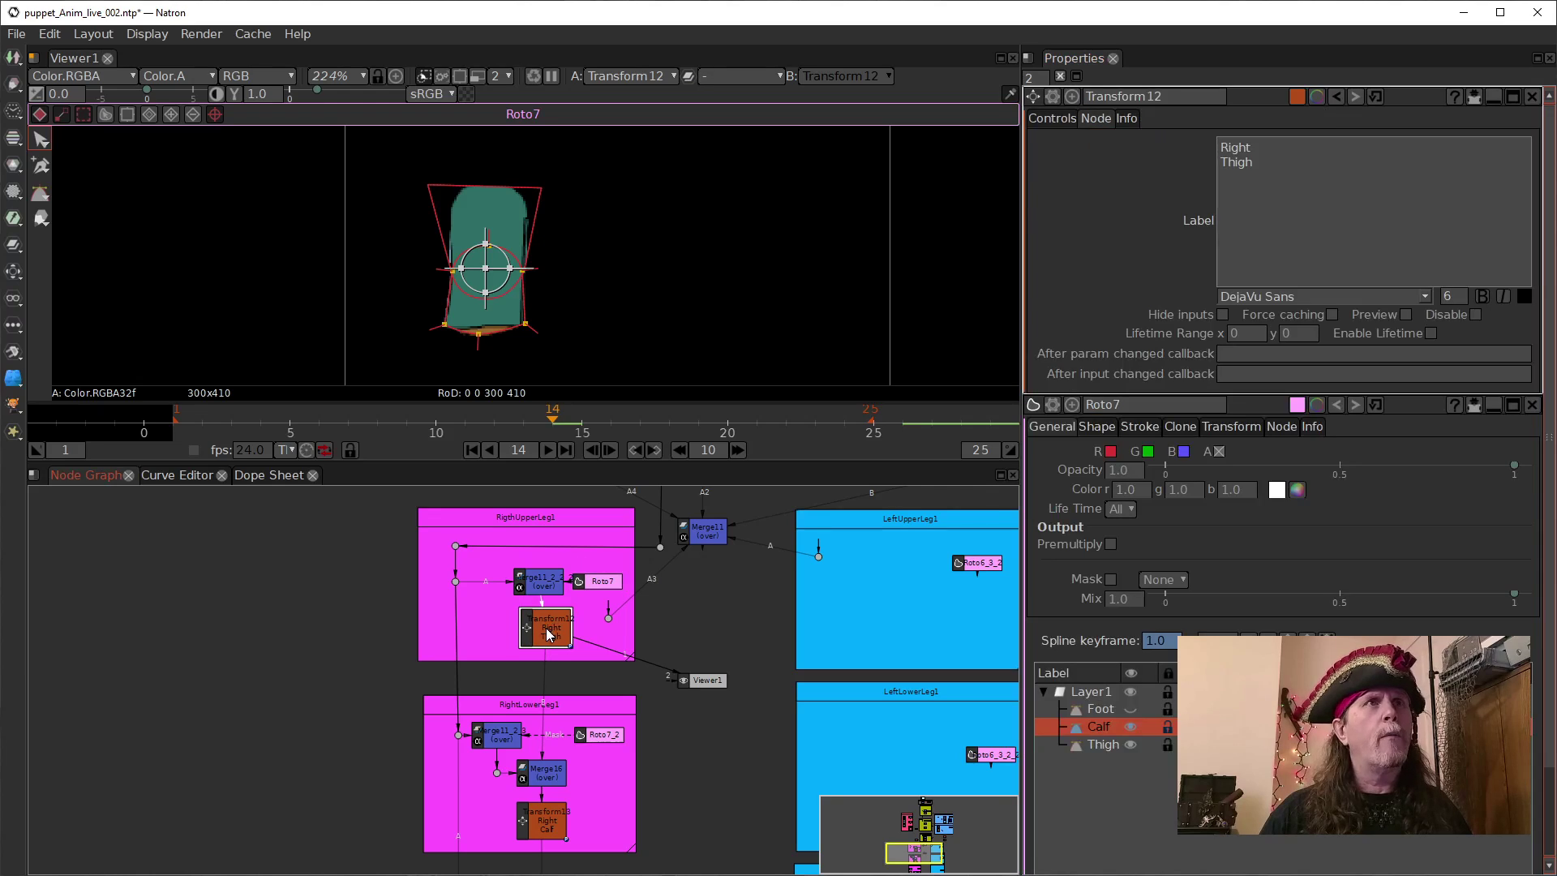
left_click(1052, 118)
type("-2")
key("Return")
type("16")
key("Return")
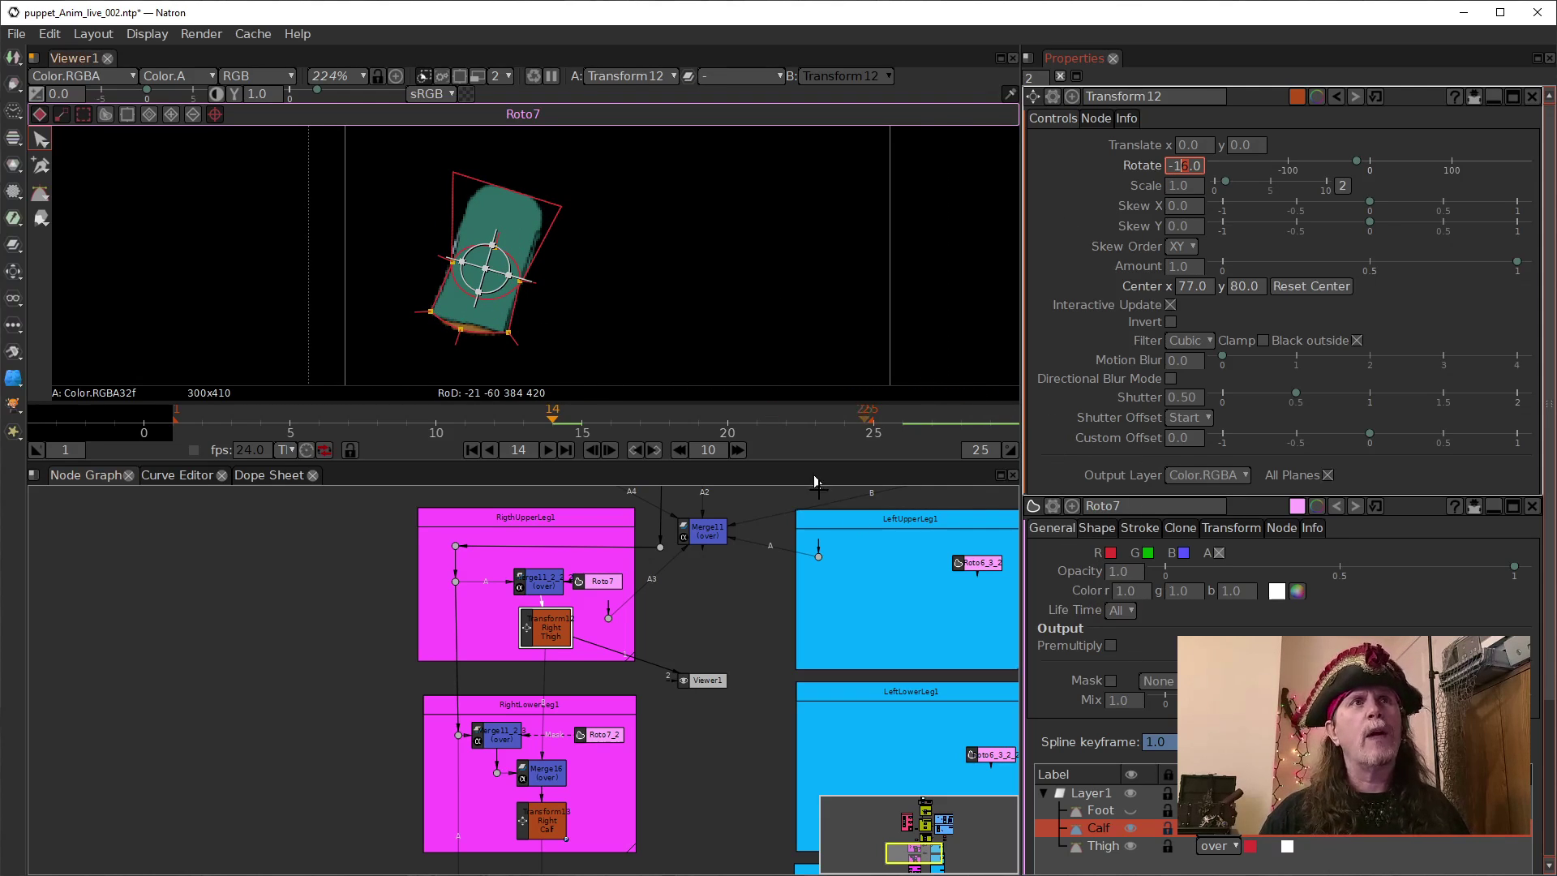
Hide Roto7's Calf shape and set Transform12's rotation to -29.
left_click(1130, 828)
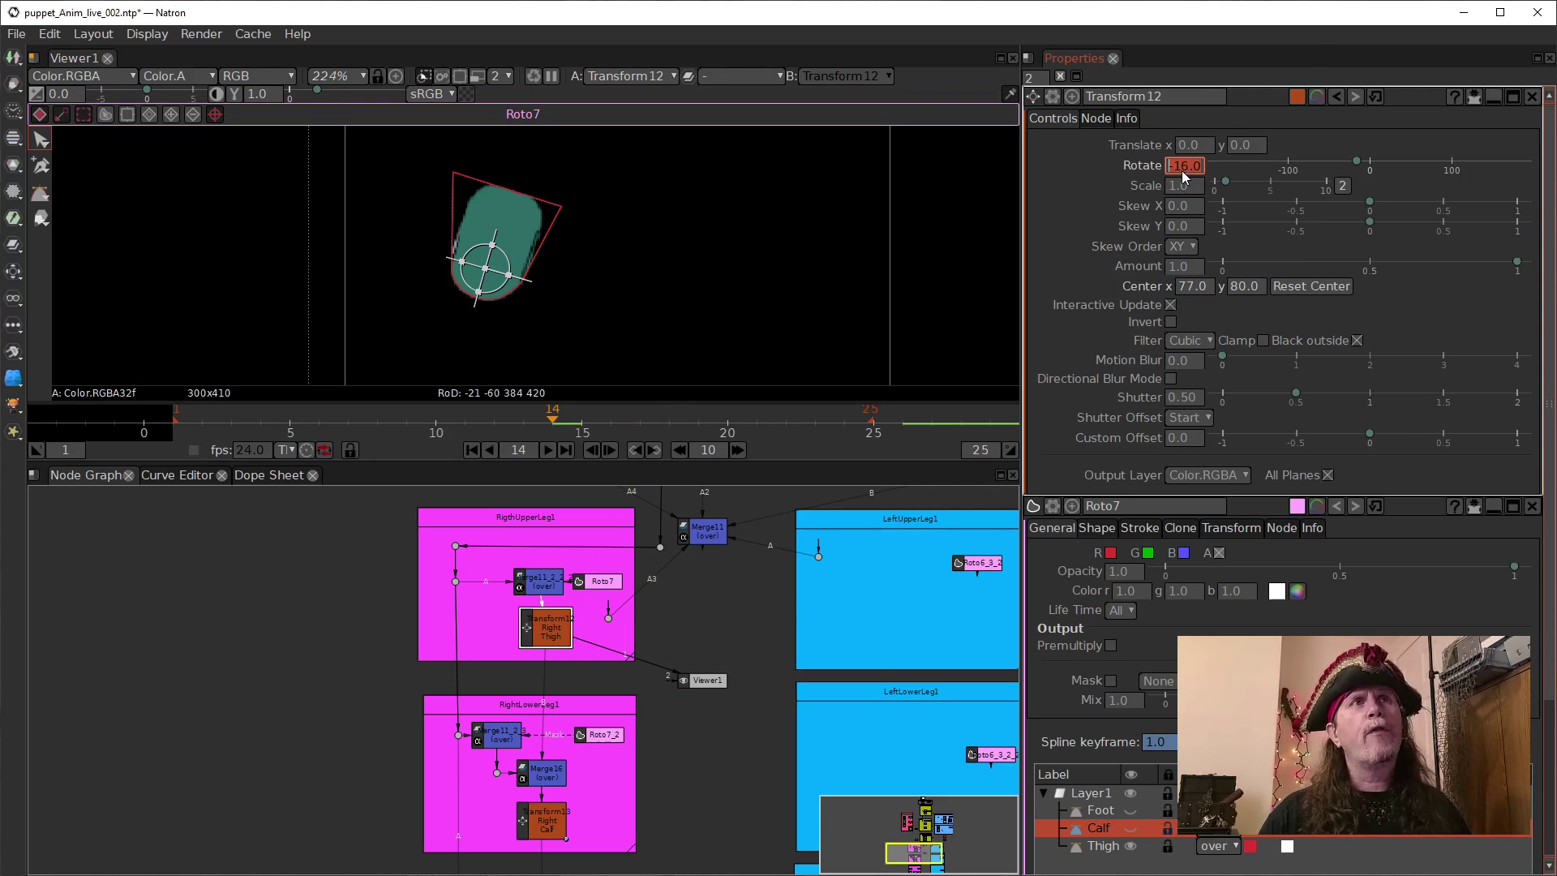
scroll(1178, 176, "down", 7)
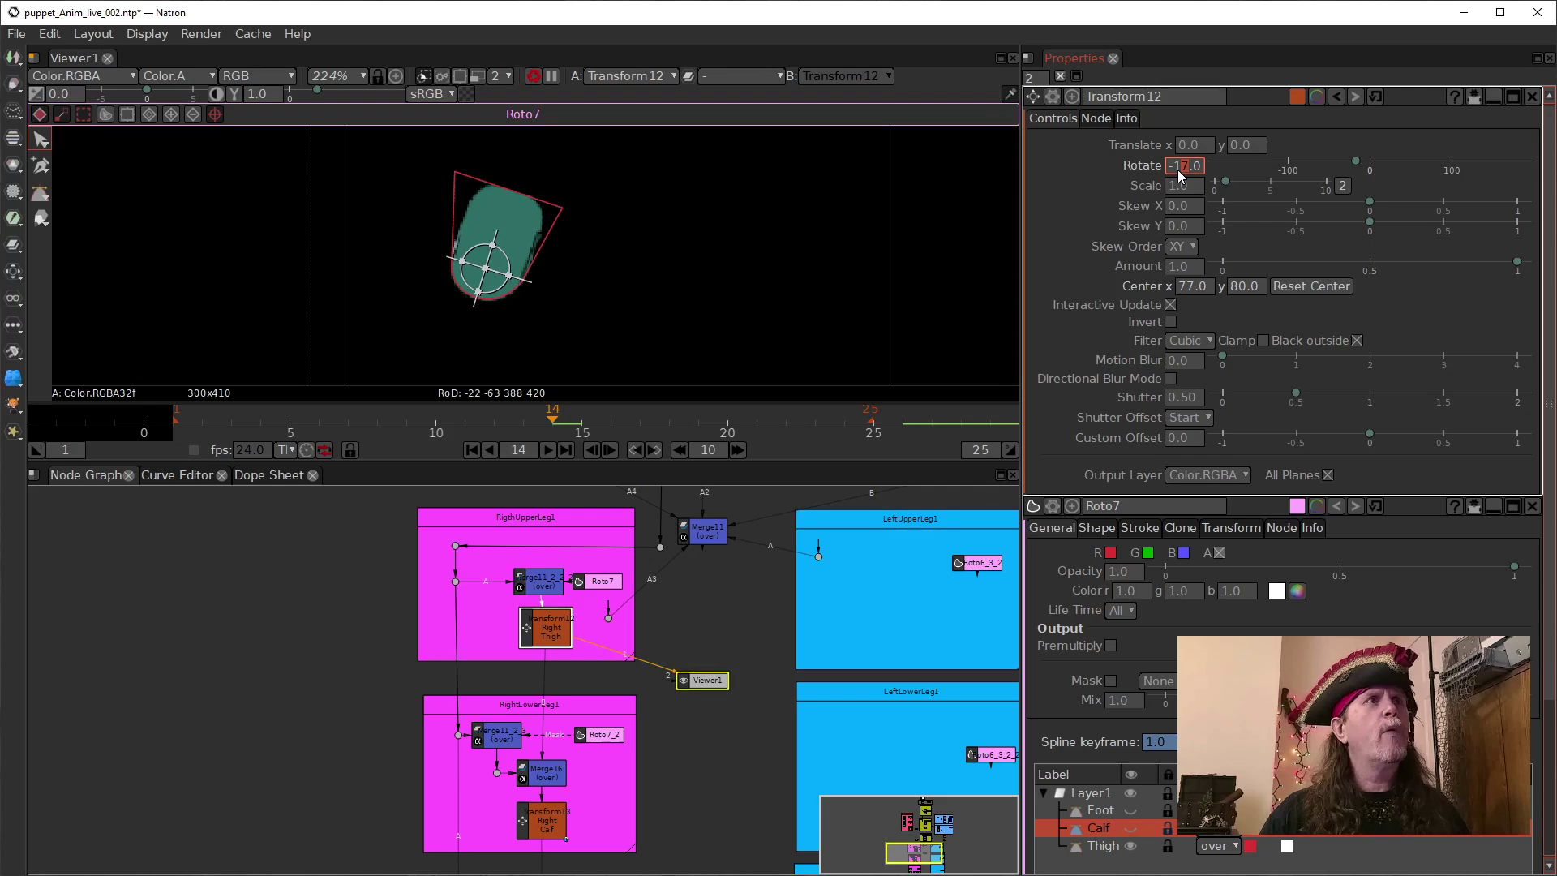
scroll(1180, 176, "down", 6)
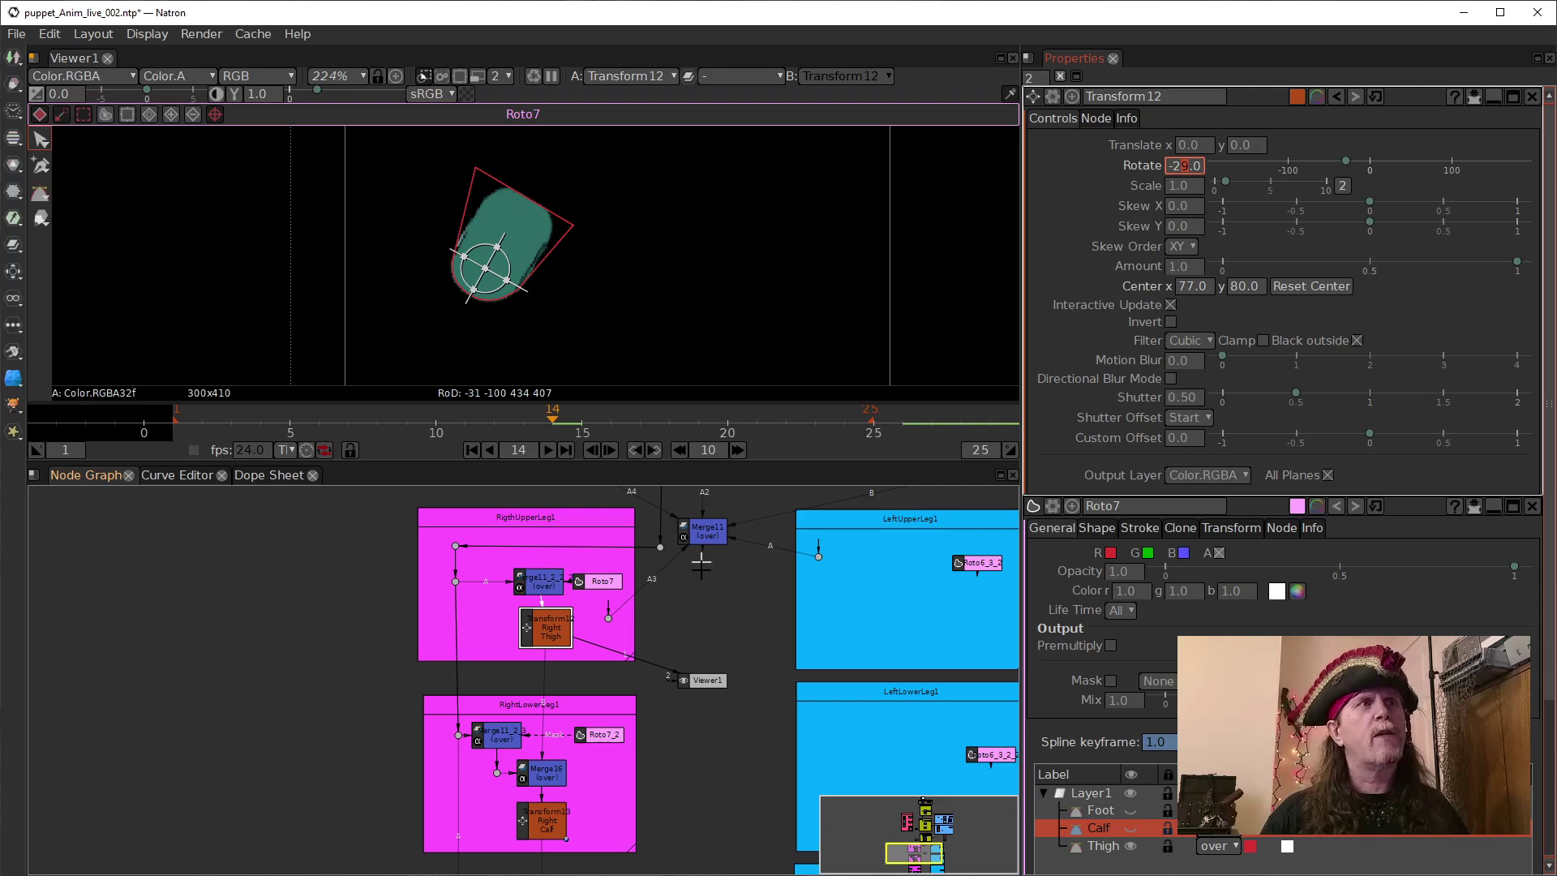
View Merge11's output and connect the dot on its A3 input to the Right Thigh transform, Transform12.
left_click_drag(654, 664, 711, 529)
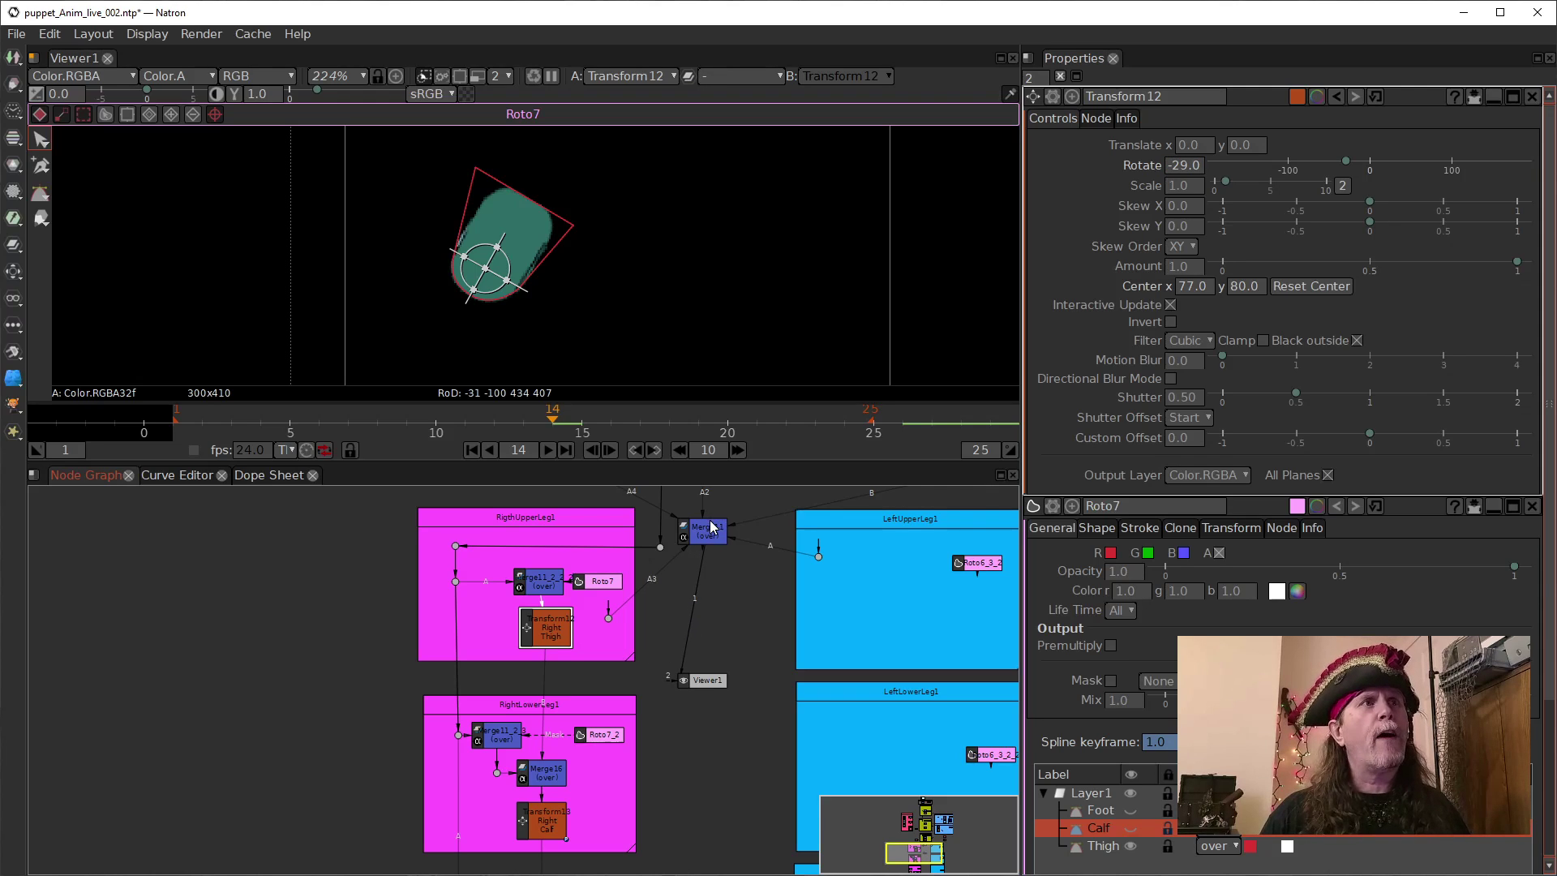
left_click_drag(747, 604, 744, 575)
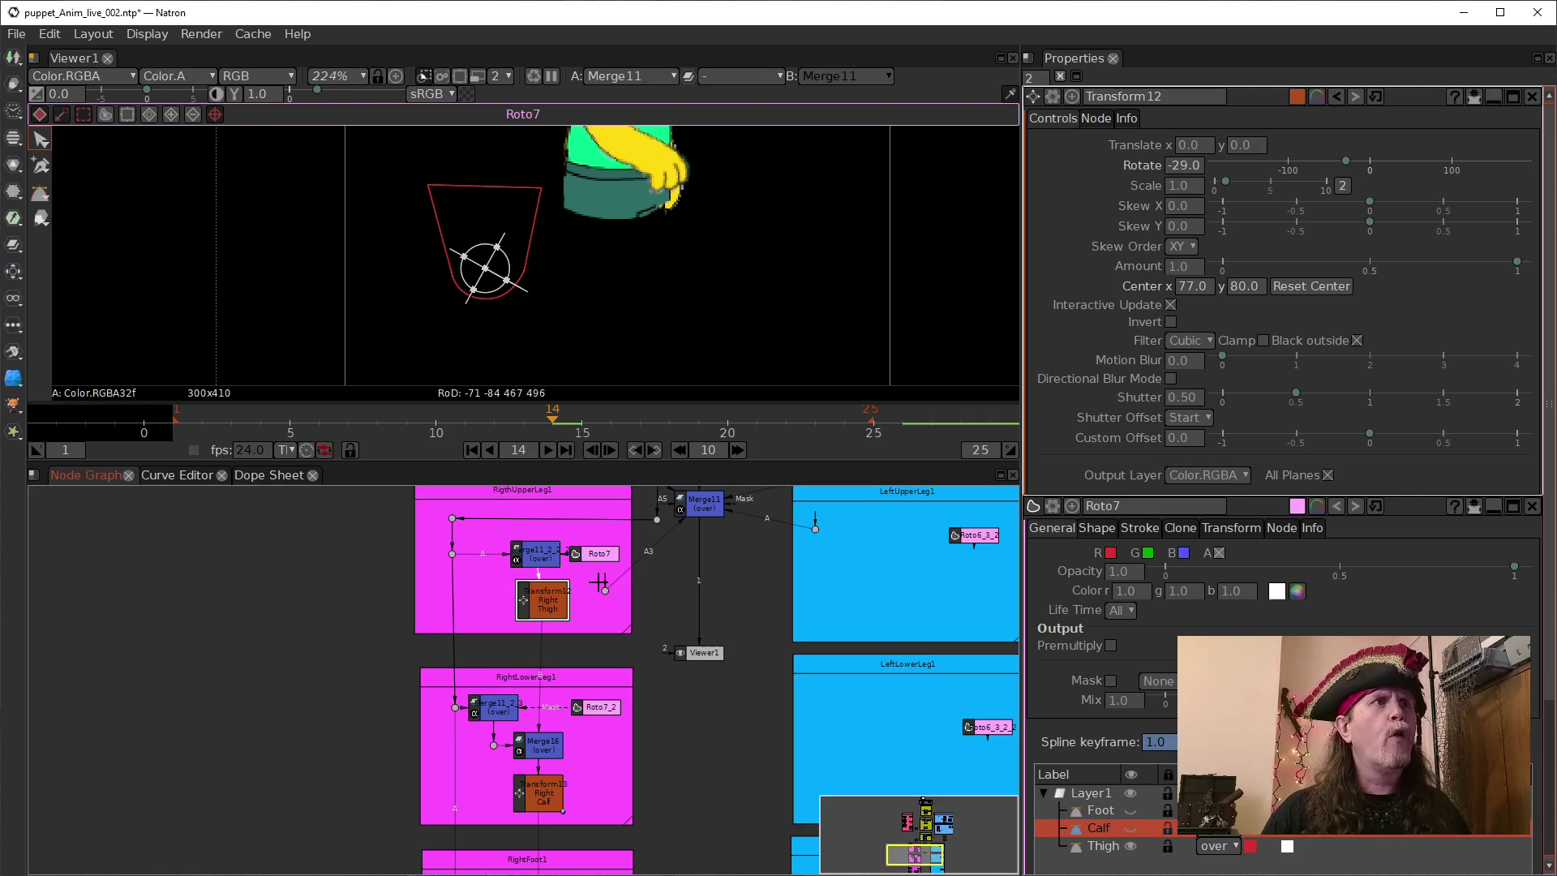
left_click_drag(597, 587, 551, 601)
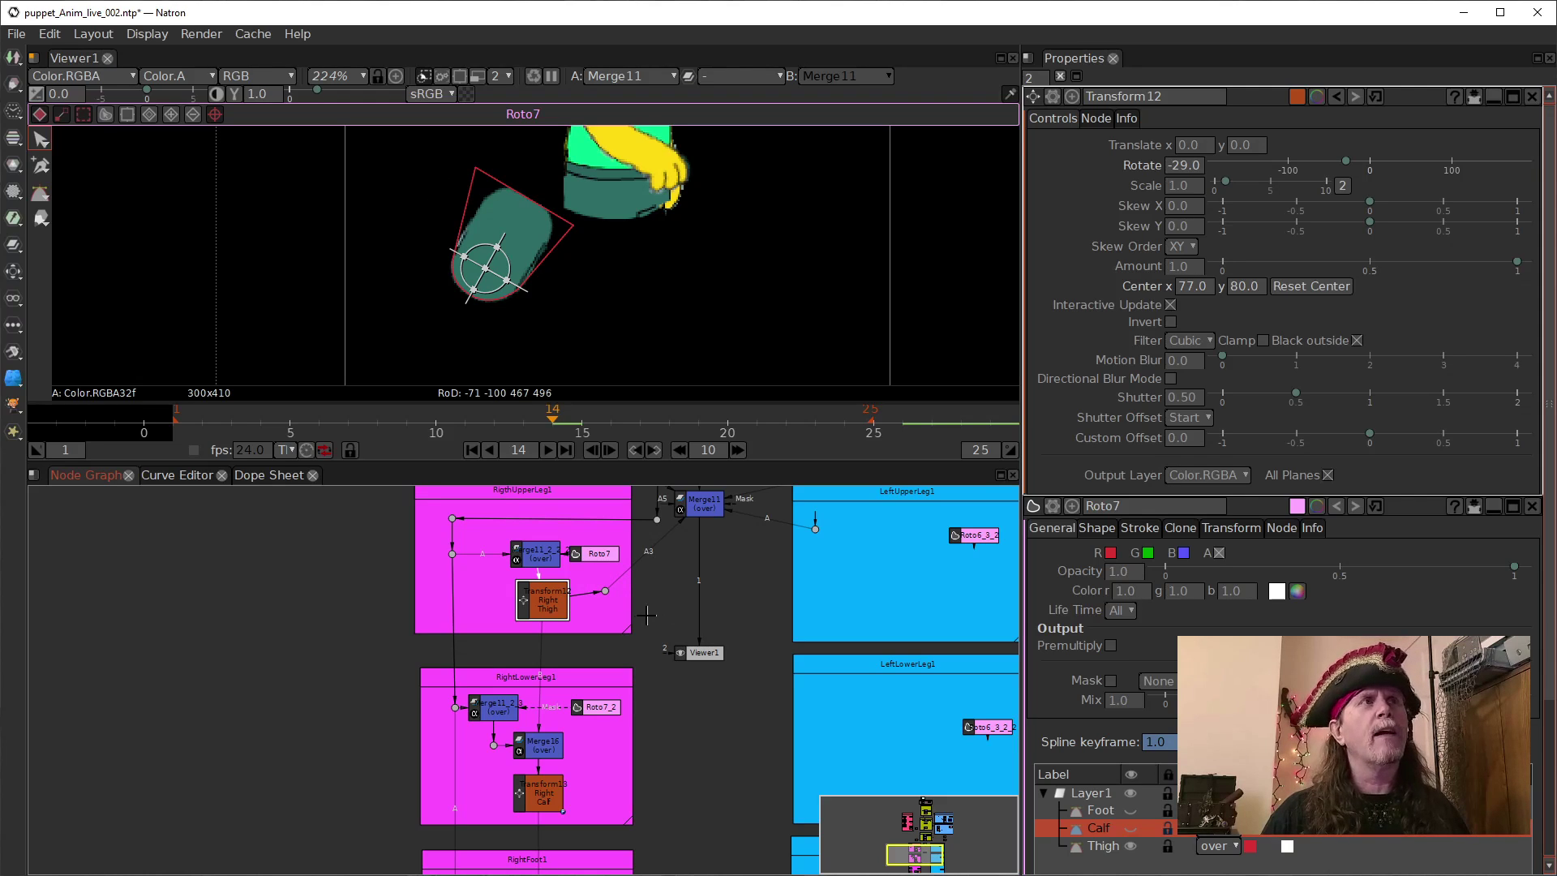
scroll(708, 338, "down", 3)
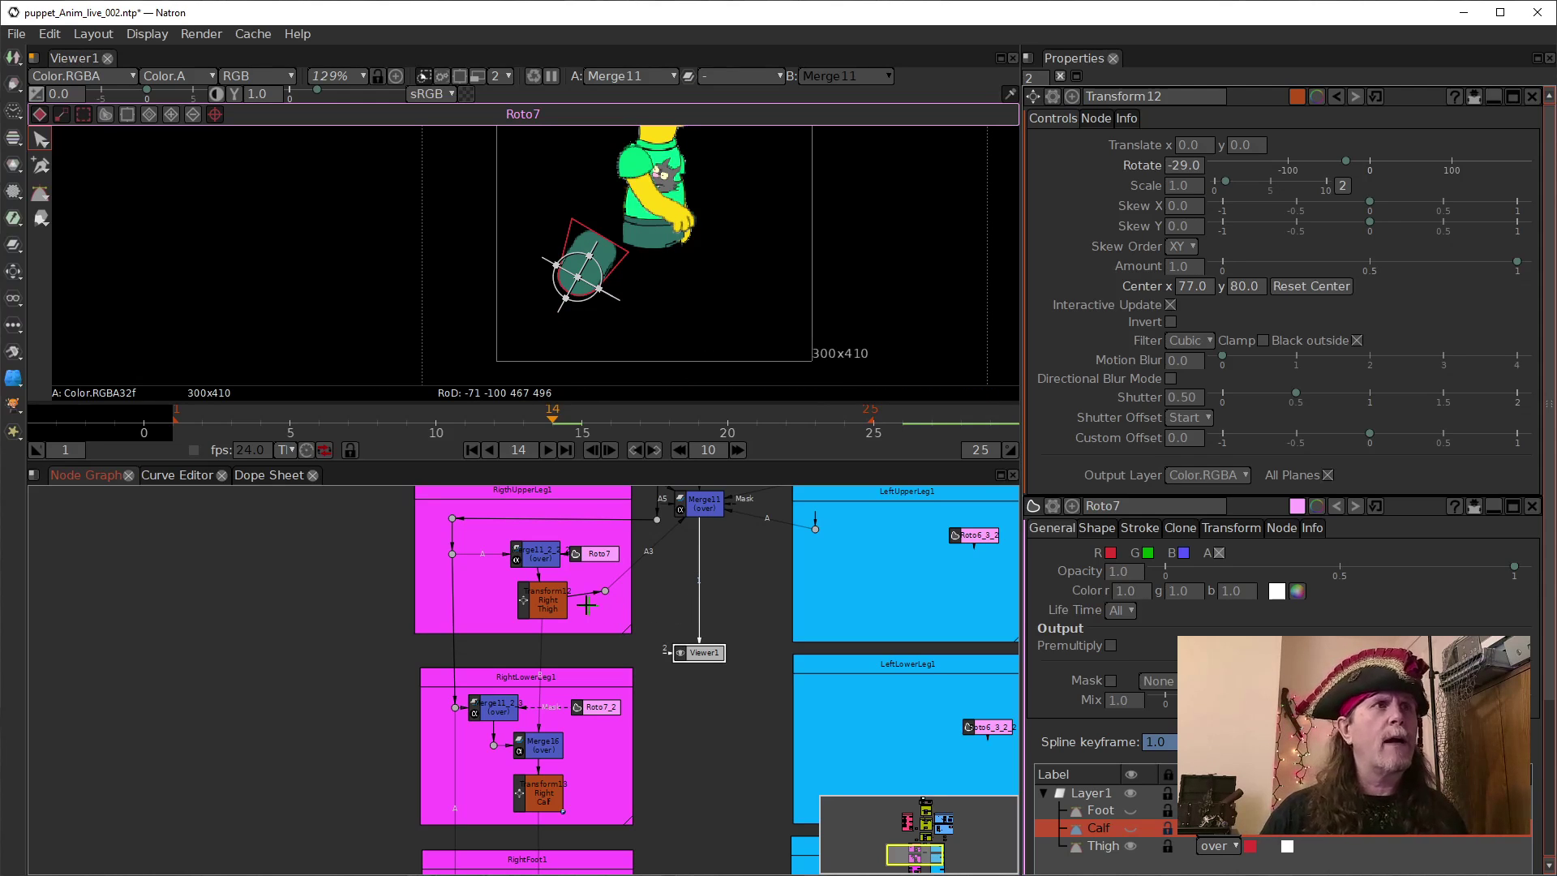
Disconnect the A3 dot from Transform12 and view Transform12's output on its own.
left_click_drag(588, 602, 530, 593)
left_click(530, 593)
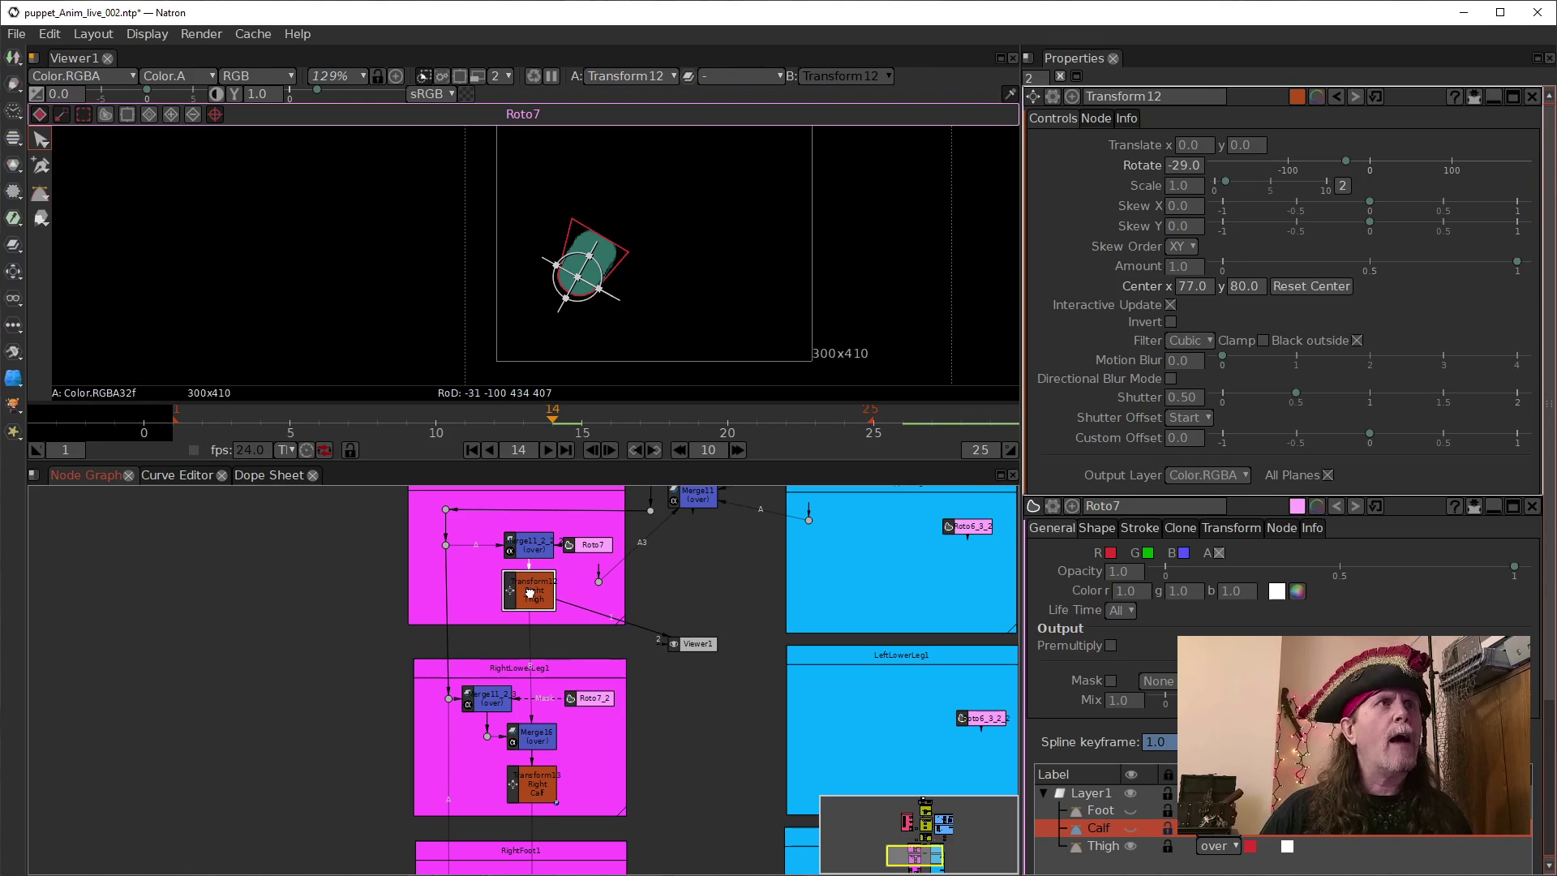
left_click_drag(795, 721, 843, 568)
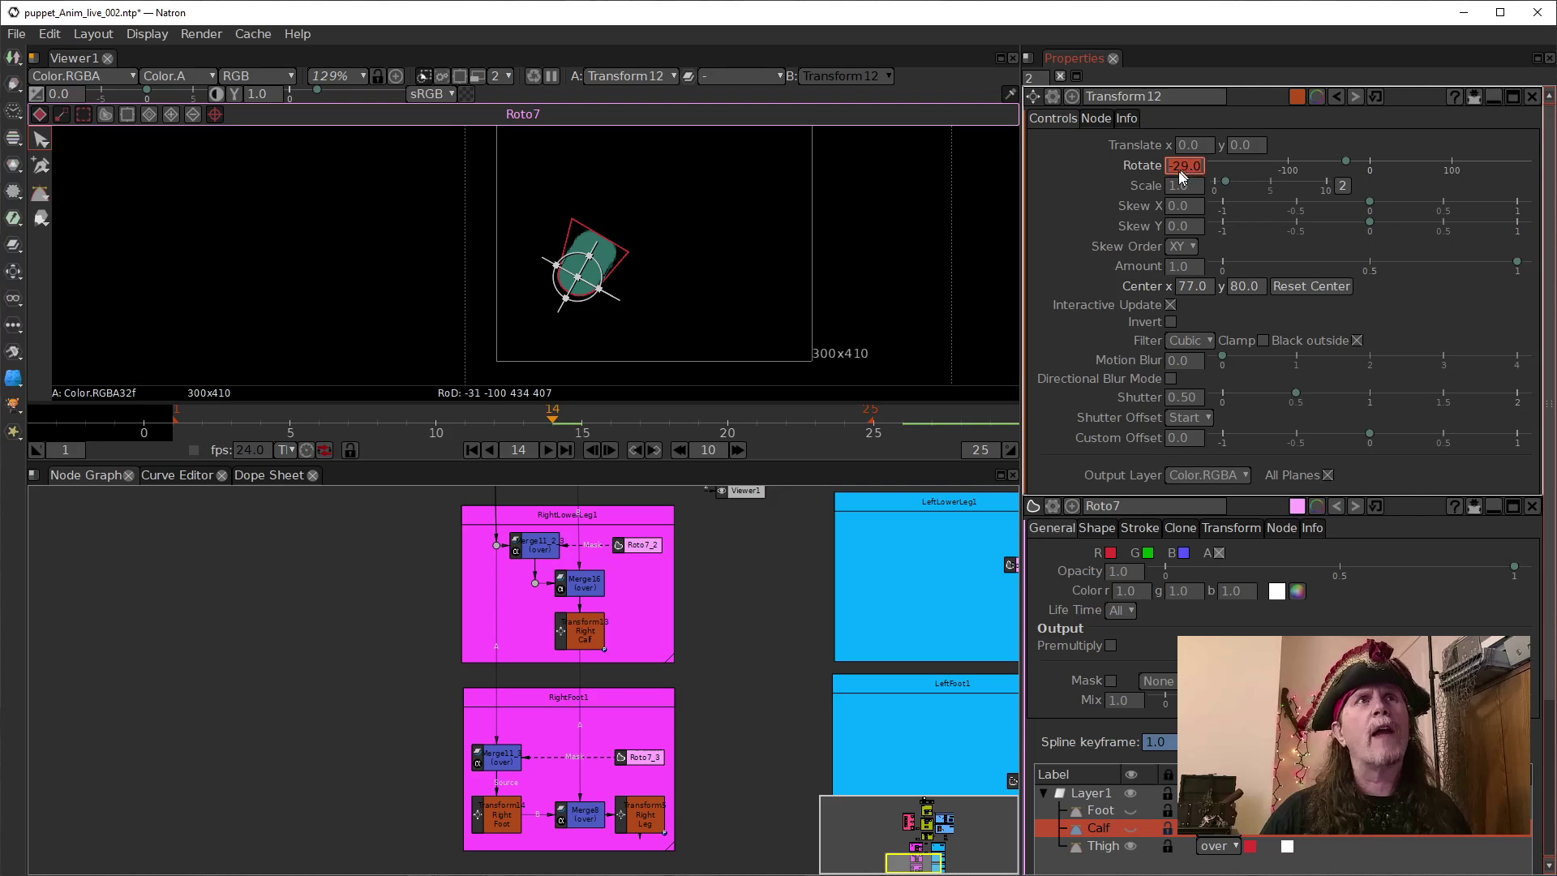
left_click_drag(750, 642, 751, 719)
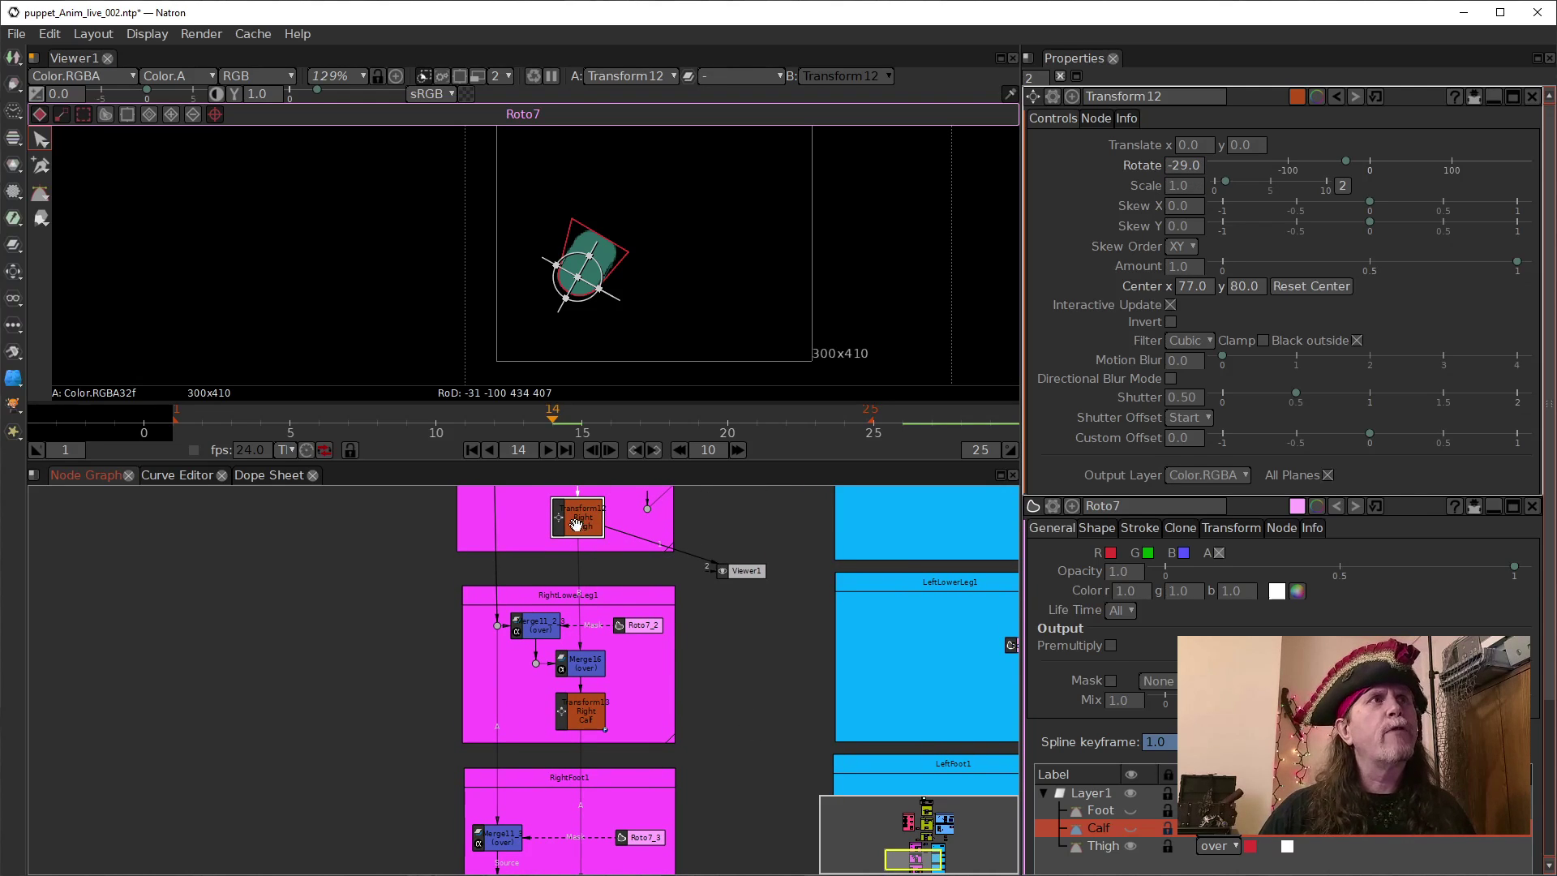
View the outputs of Merge11_2_3 and Merge16 in the RightLowerLeg1 group to compare the calf alone and with the thigh.
left_click_drag(695, 557, 538, 630)
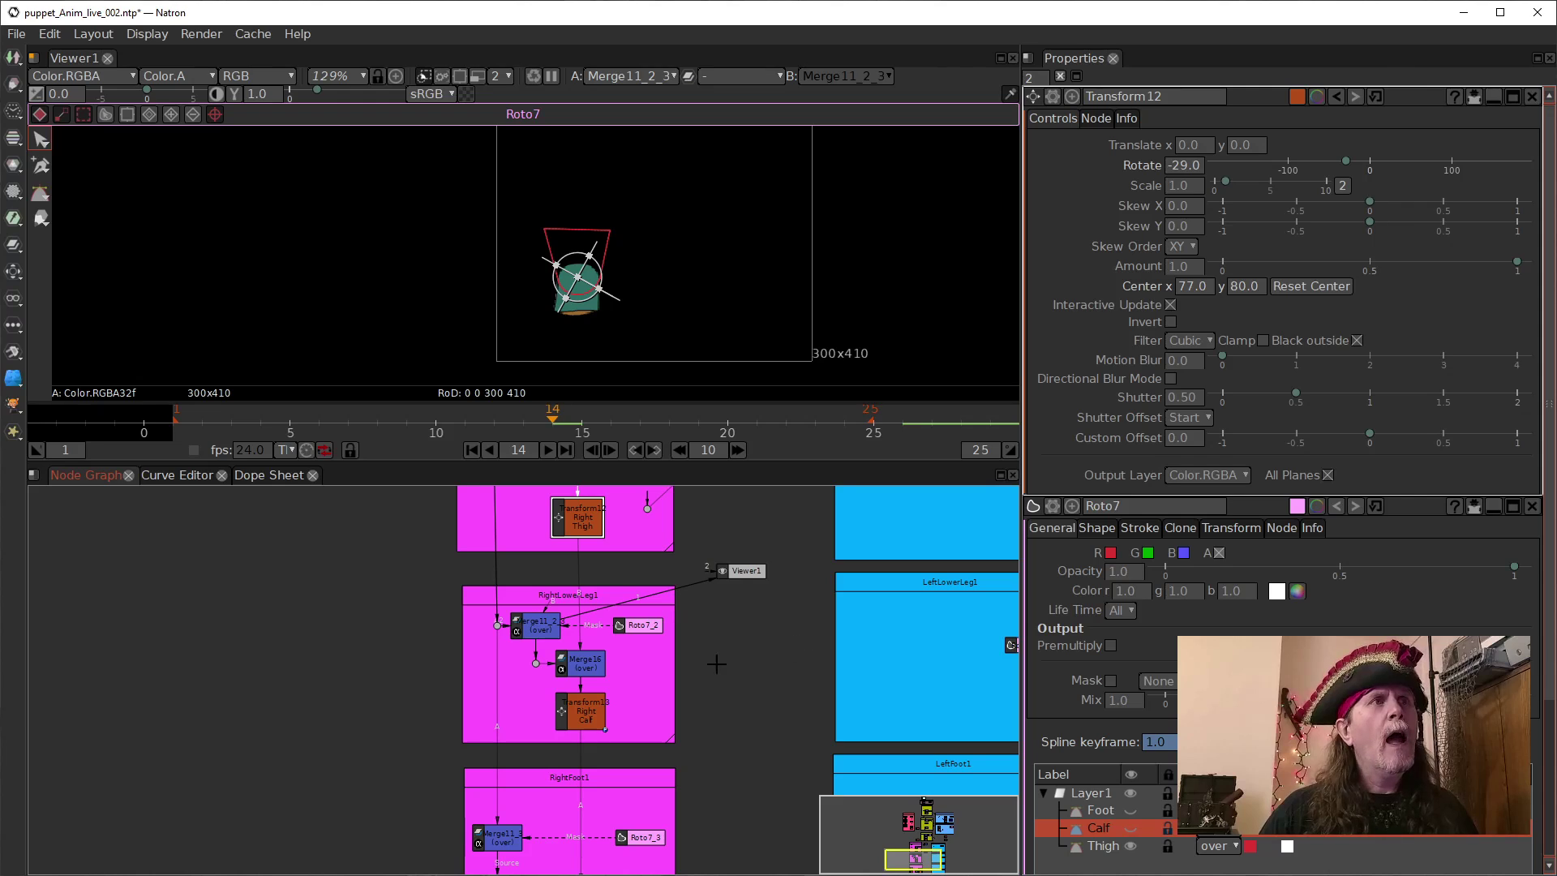
scroll(718, 658, "up", 3)
scroll(721, 657, "up", 2)
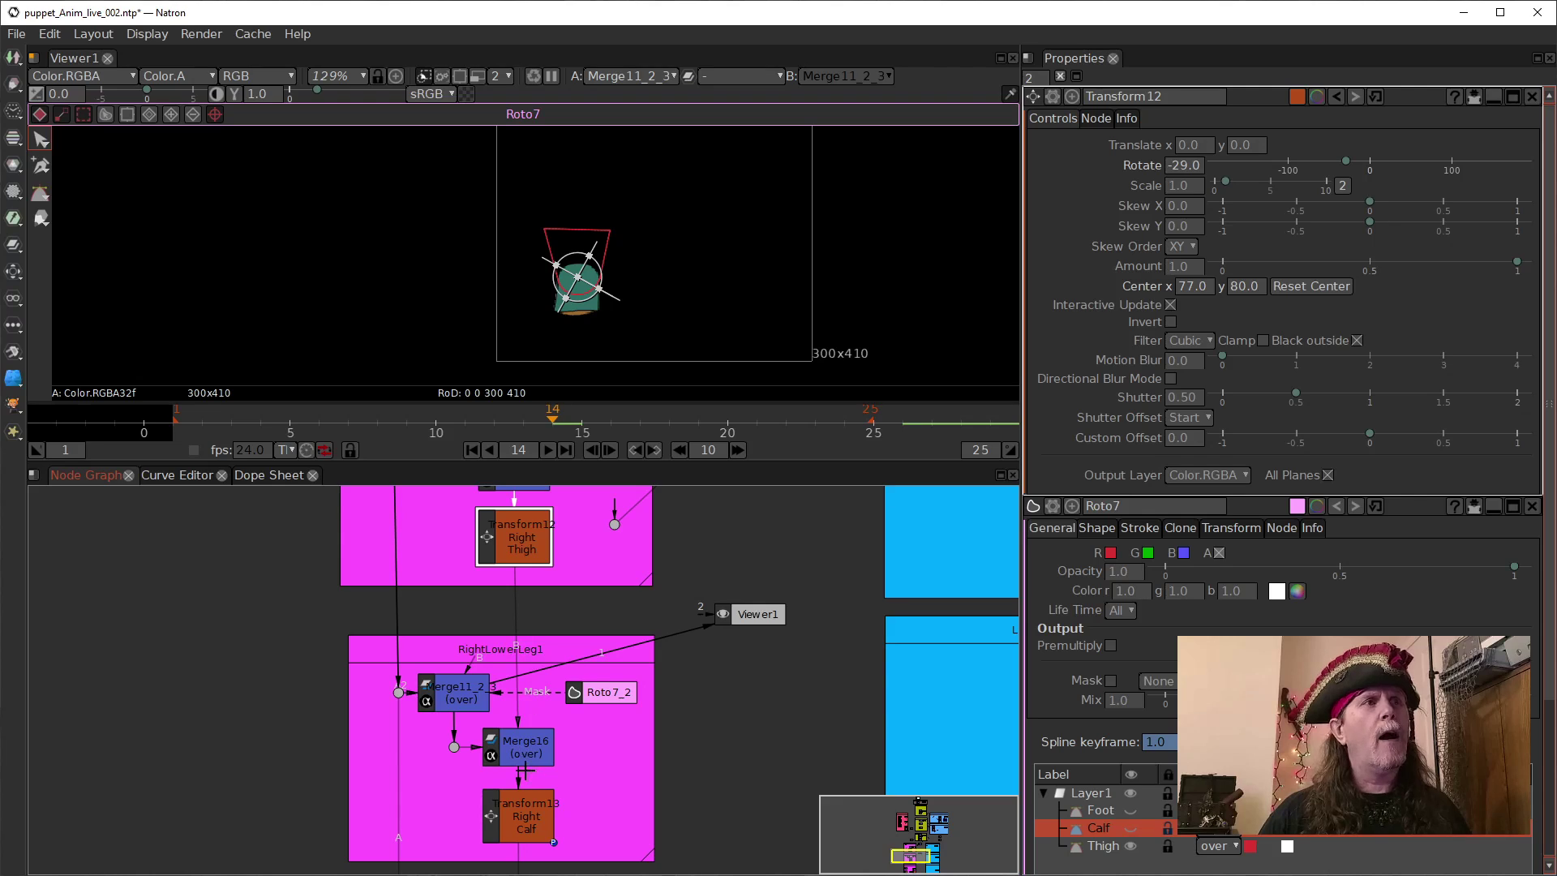
left_click_drag(683, 631, 559, 734)
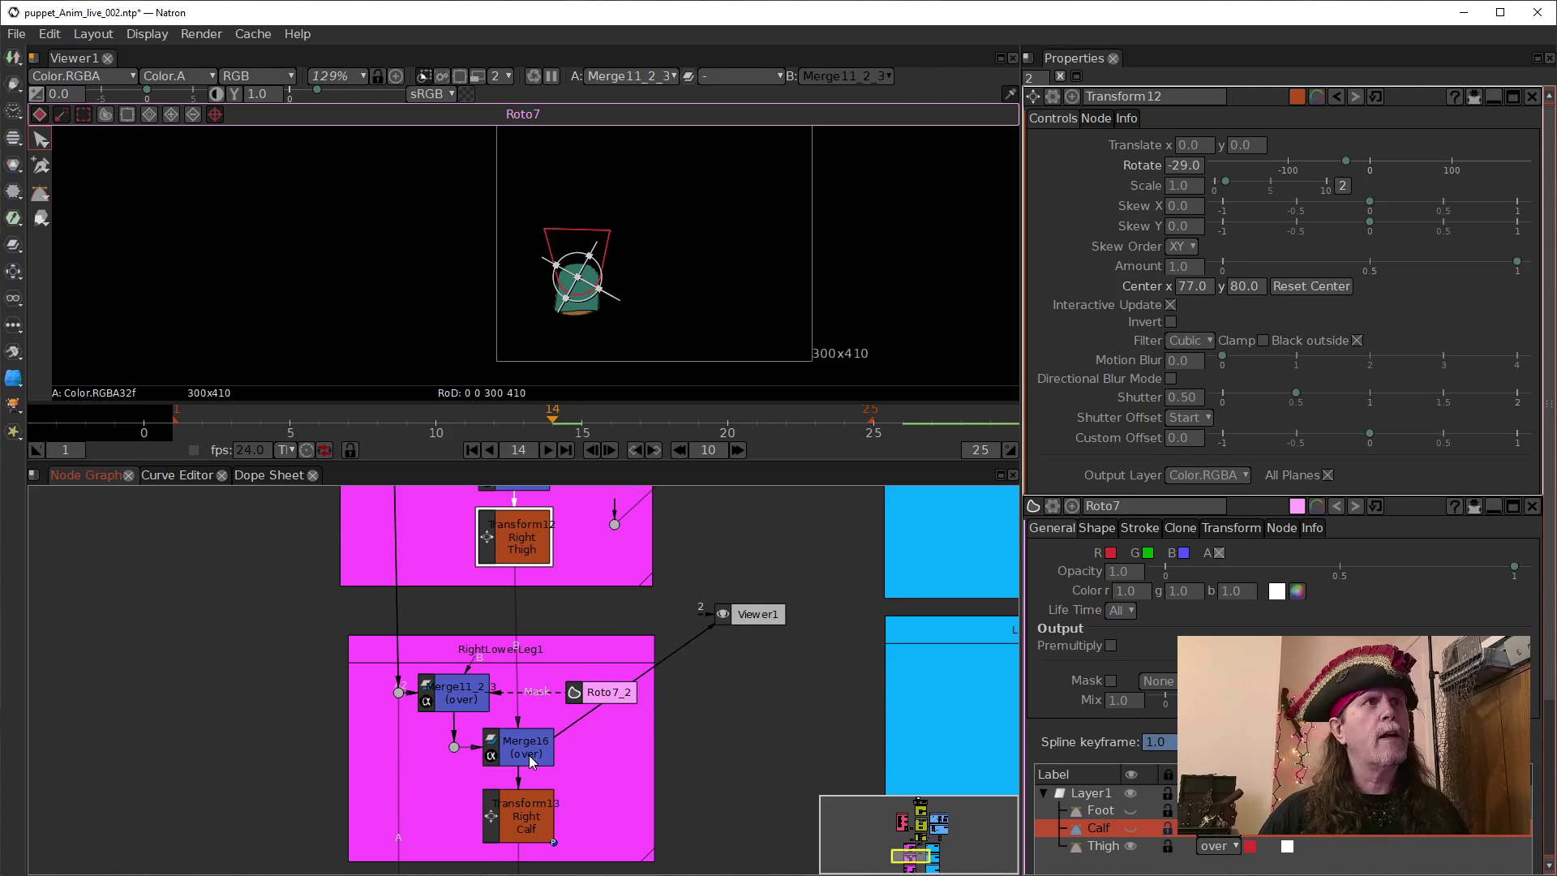
Trace the link between the Right Thigh transform and Merge16, and open Transform12's Rotate value for editing.
left_click_drag(744, 689, 761, 625)
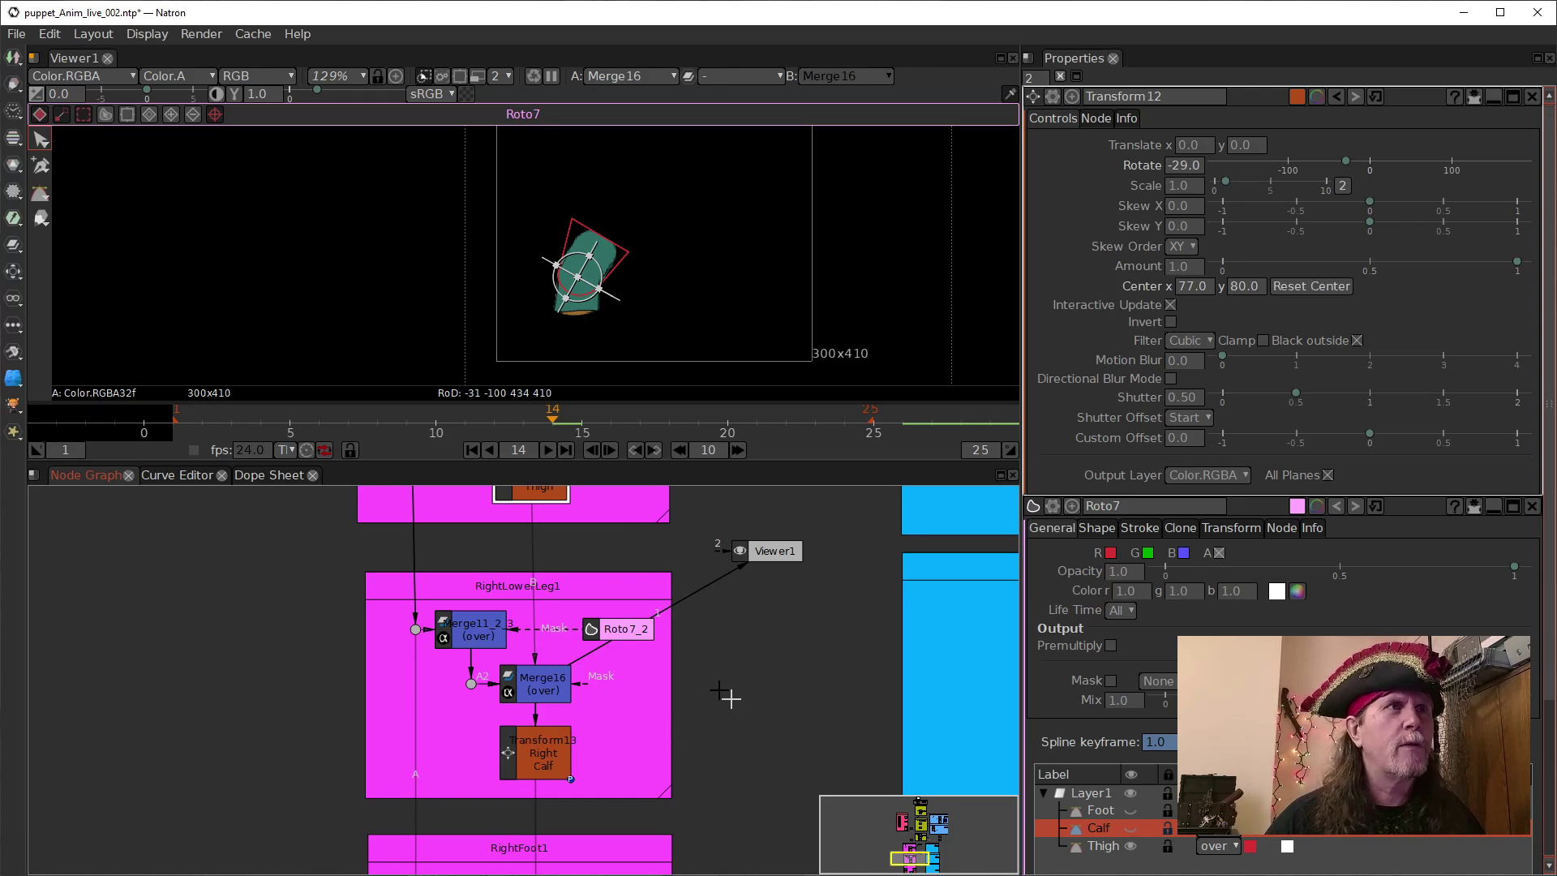
left_click_drag(740, 705, 727, 622)
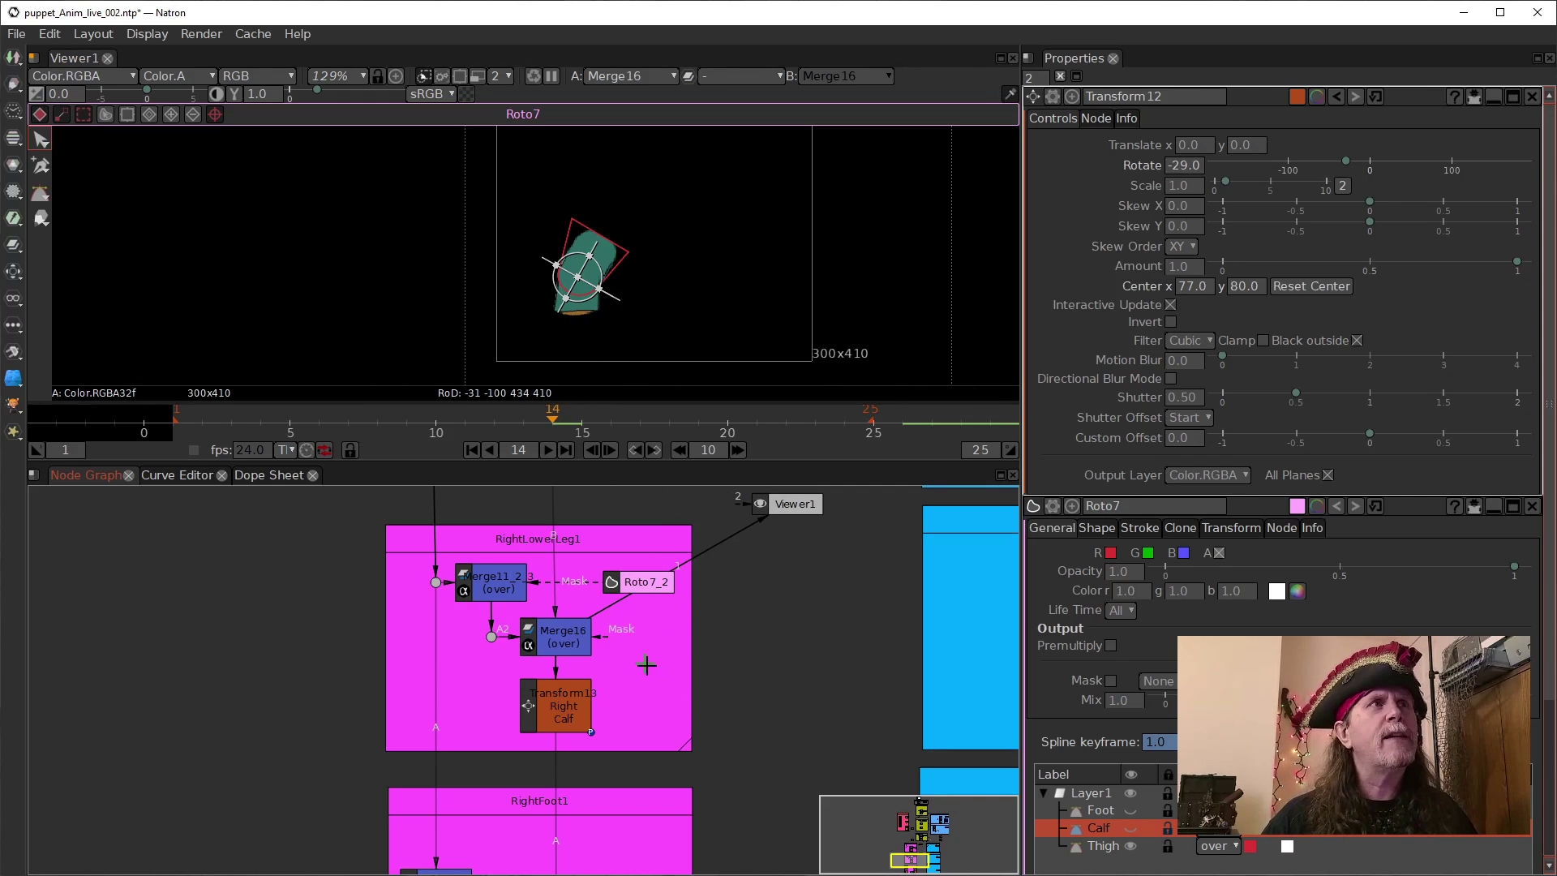
left_click_drag(770, 633, 735, 741)
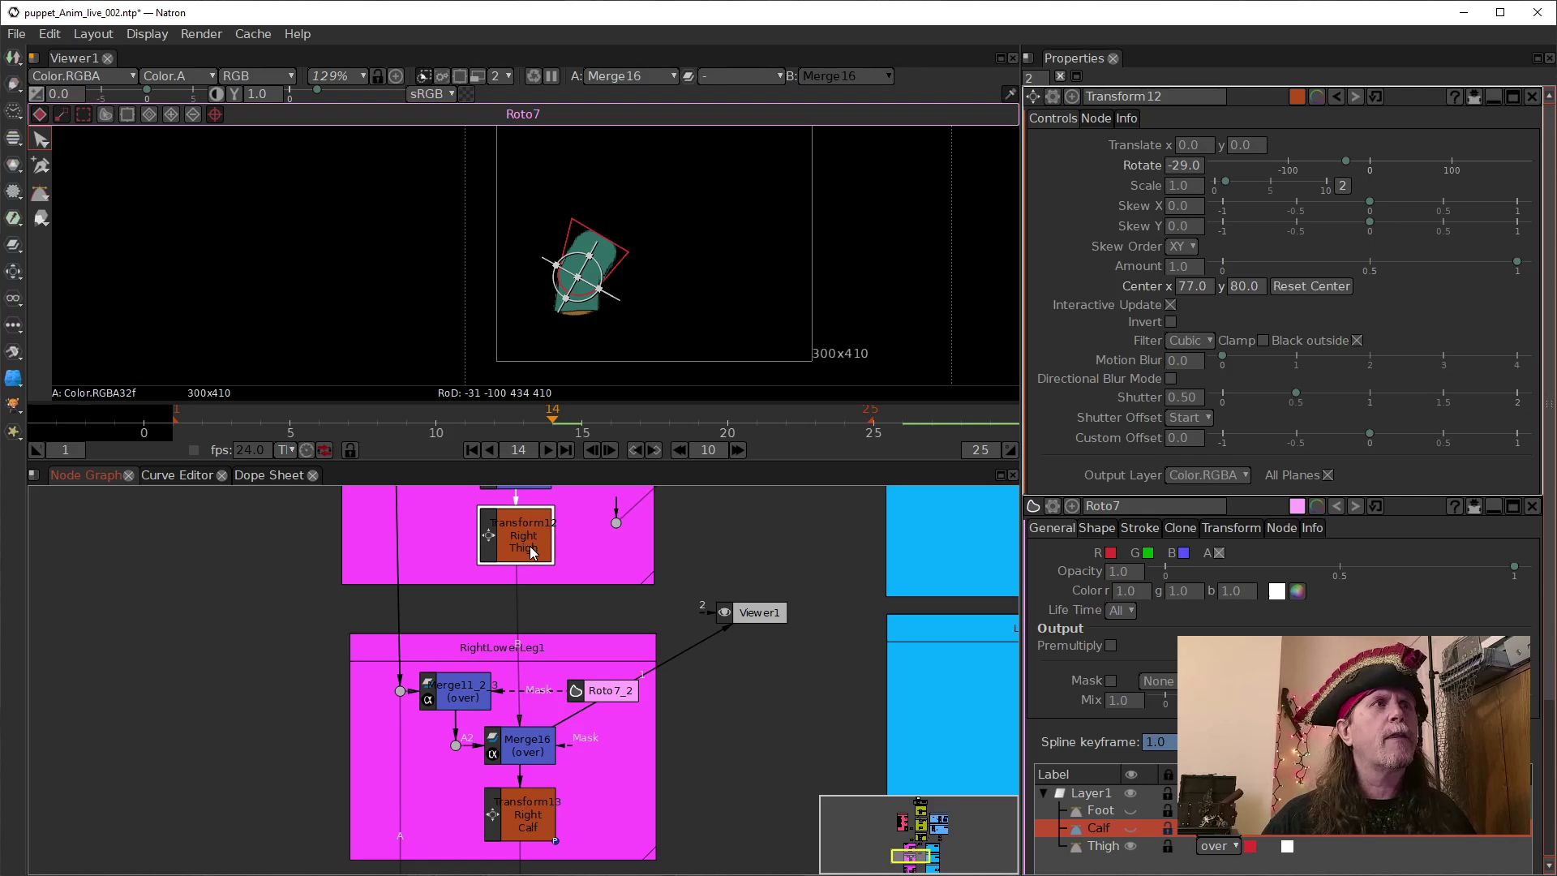
left_click(1184, 168)
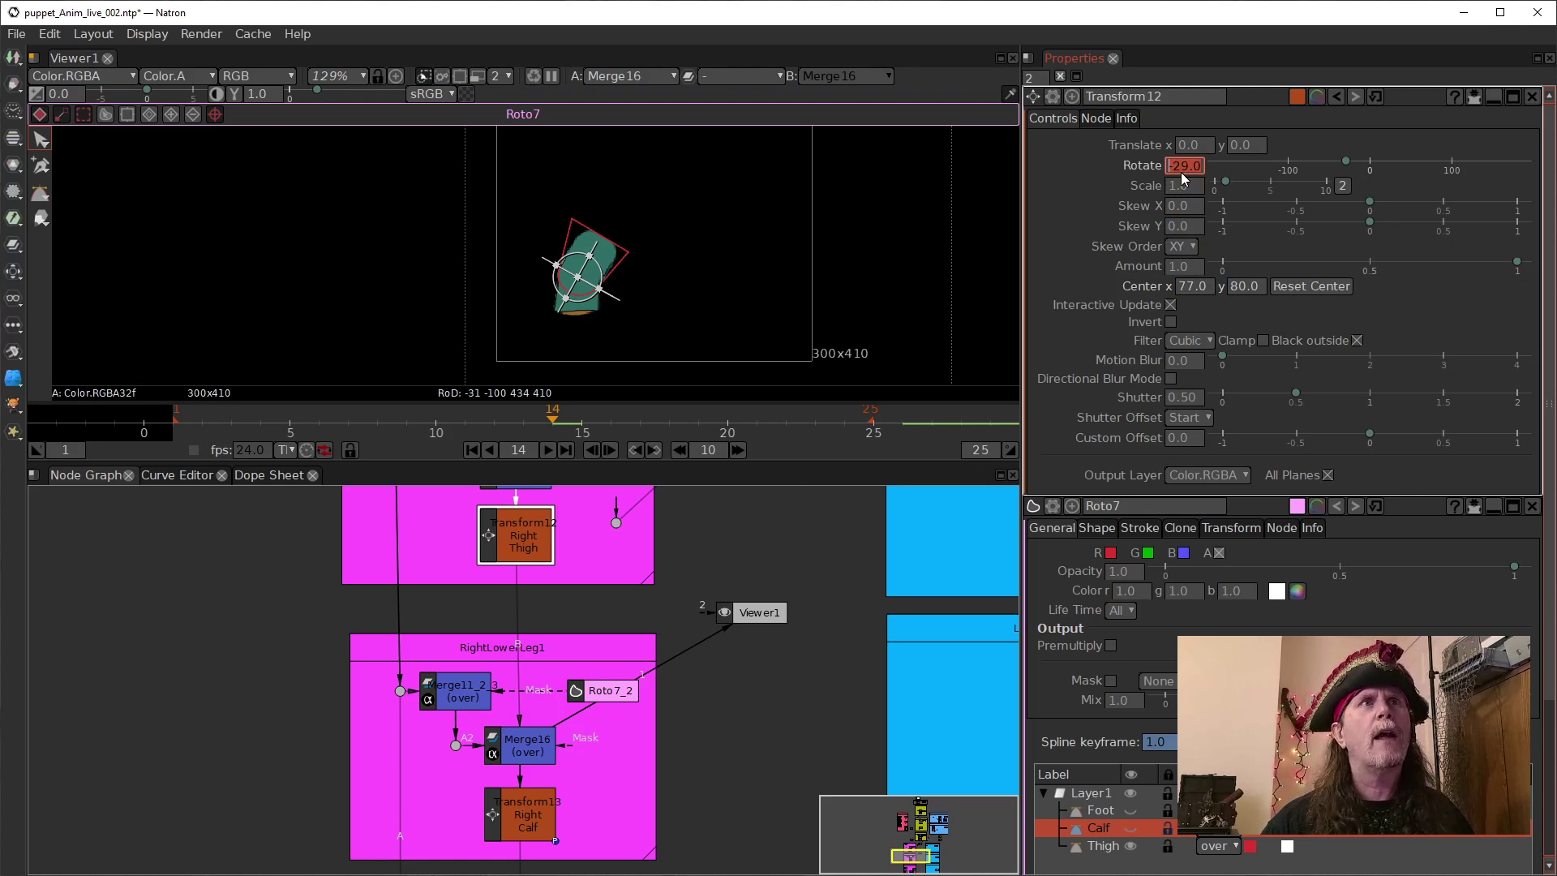
Try several rotation angles on the Right Thigh transform to test how the upper leg swings.
type("41")
key("Return")
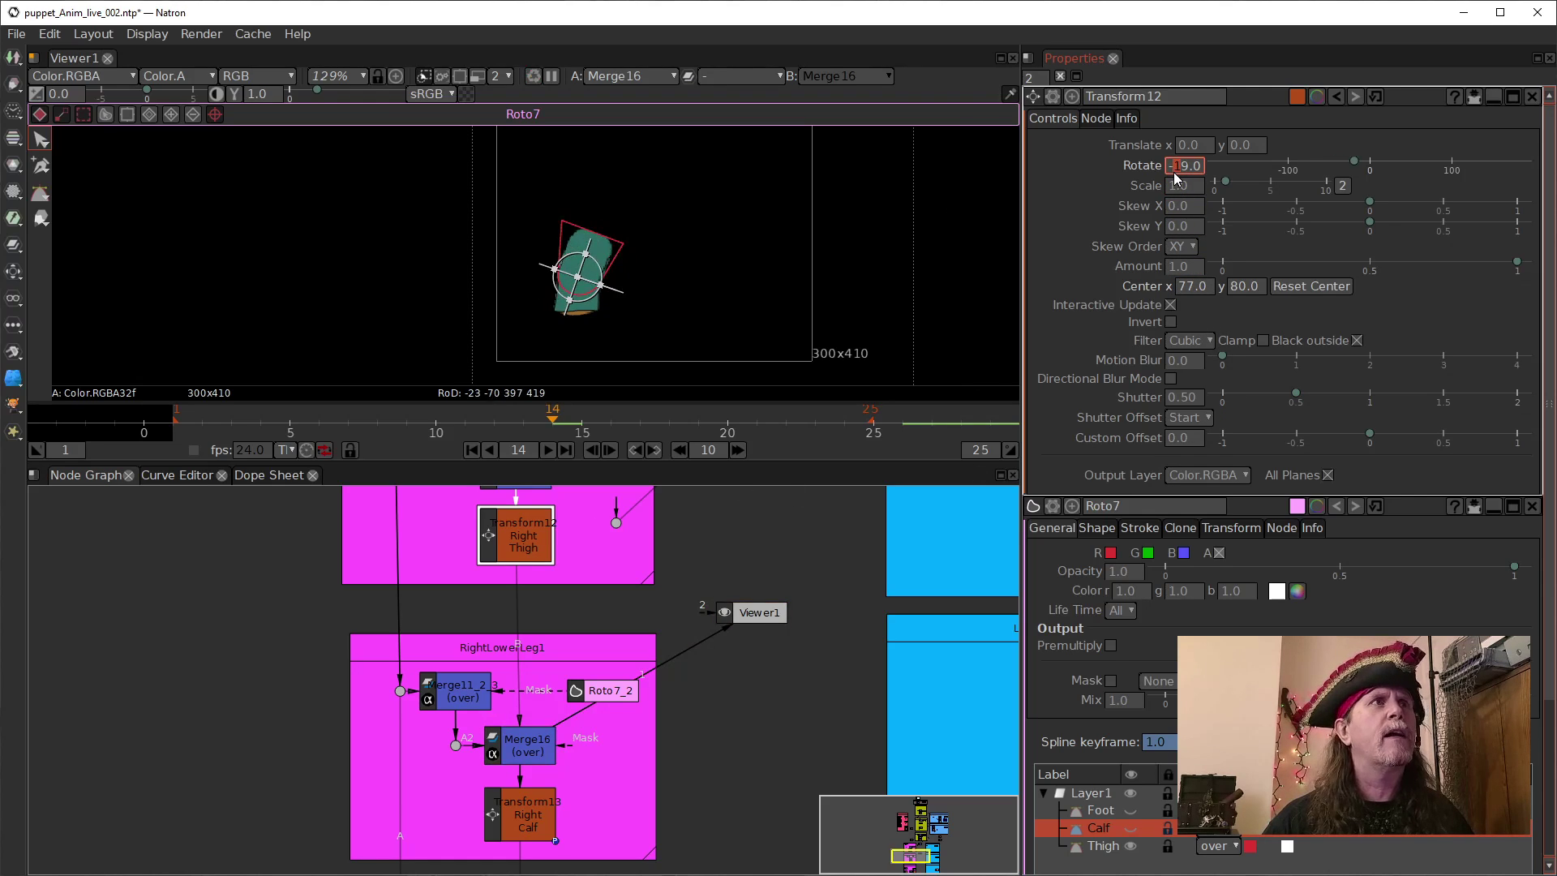
key("Down")
key("Down")
key("Down")
key("Down")
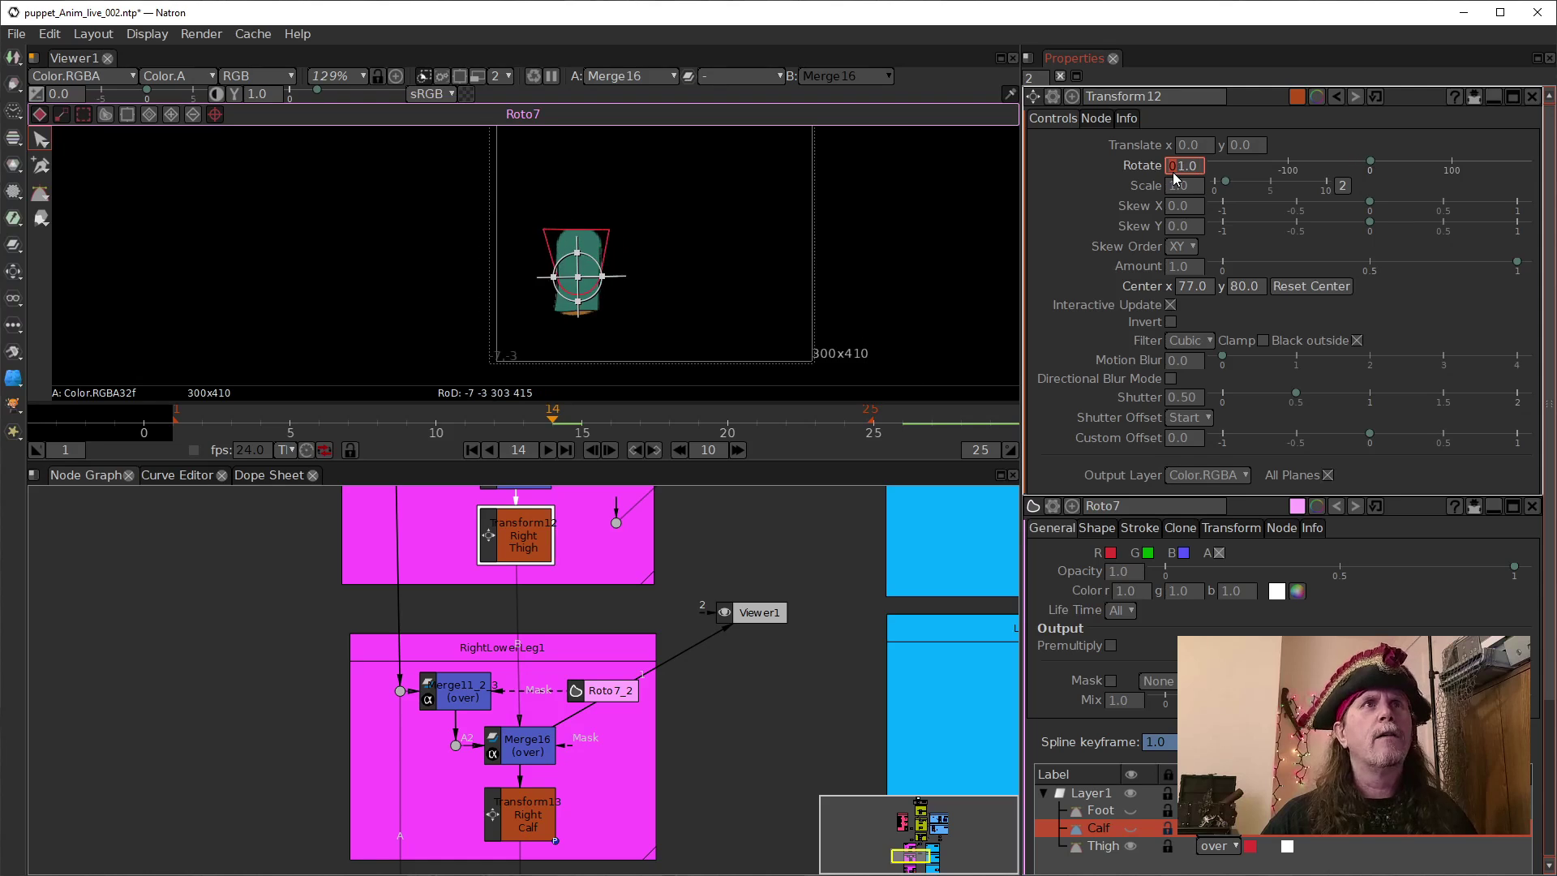
key("Up")
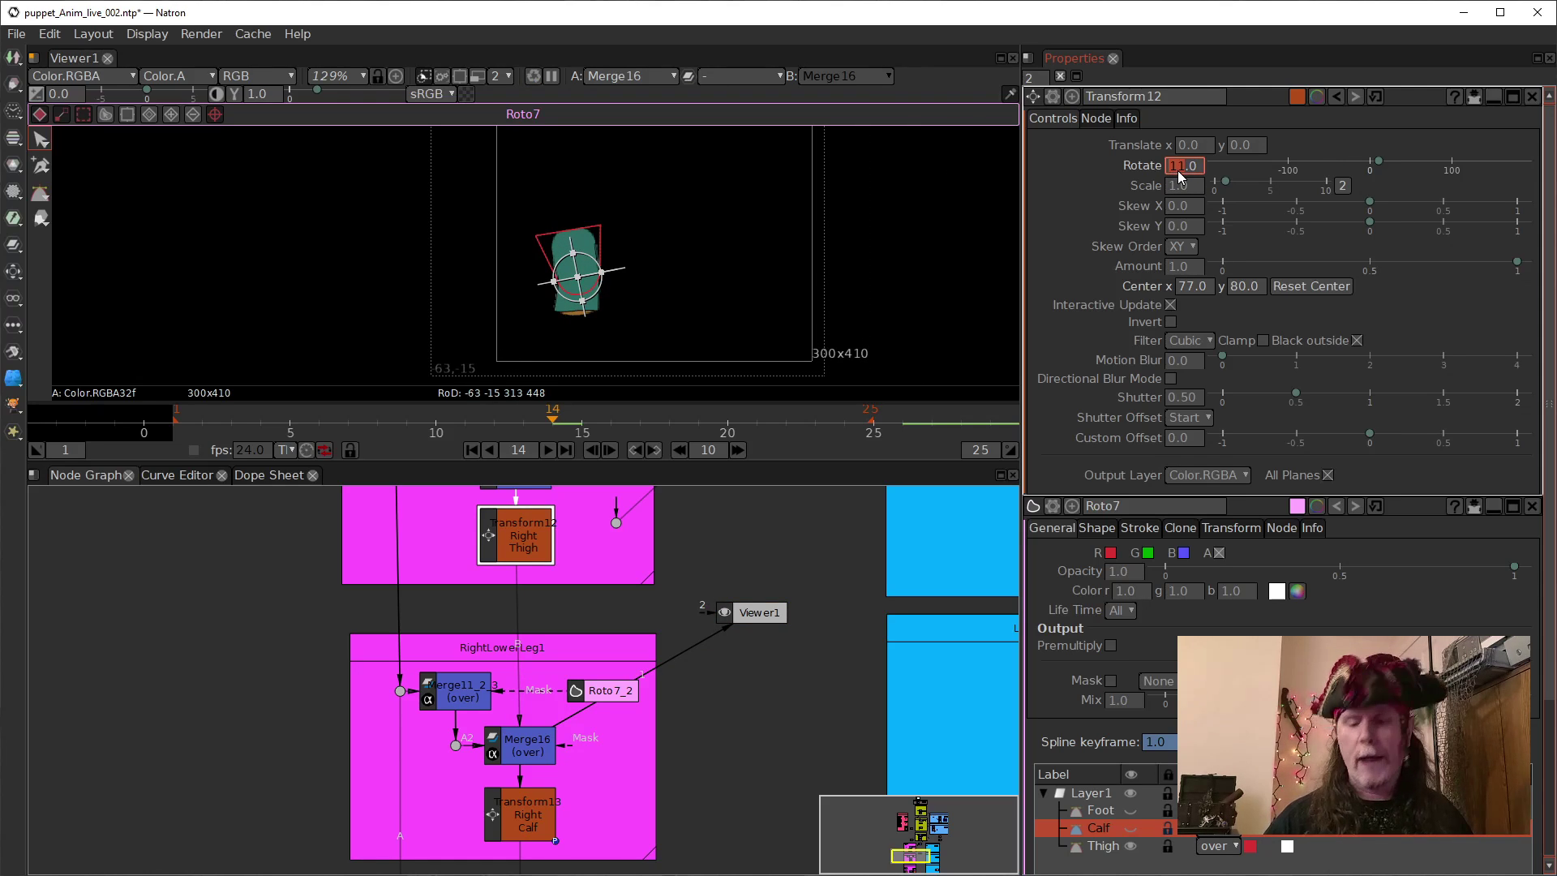
Set the Right Thigh transform's rotation to 0.
type("0")
key("Return")
Show the Right Calf transform in the viewer and open its controls, closing the Right Thigh transform's properties.
left_click_drag(615, 804, 613, 758)
left_click_drag(674, 618, 535, 783)
left_click_drag(766, 747, 709, 679)
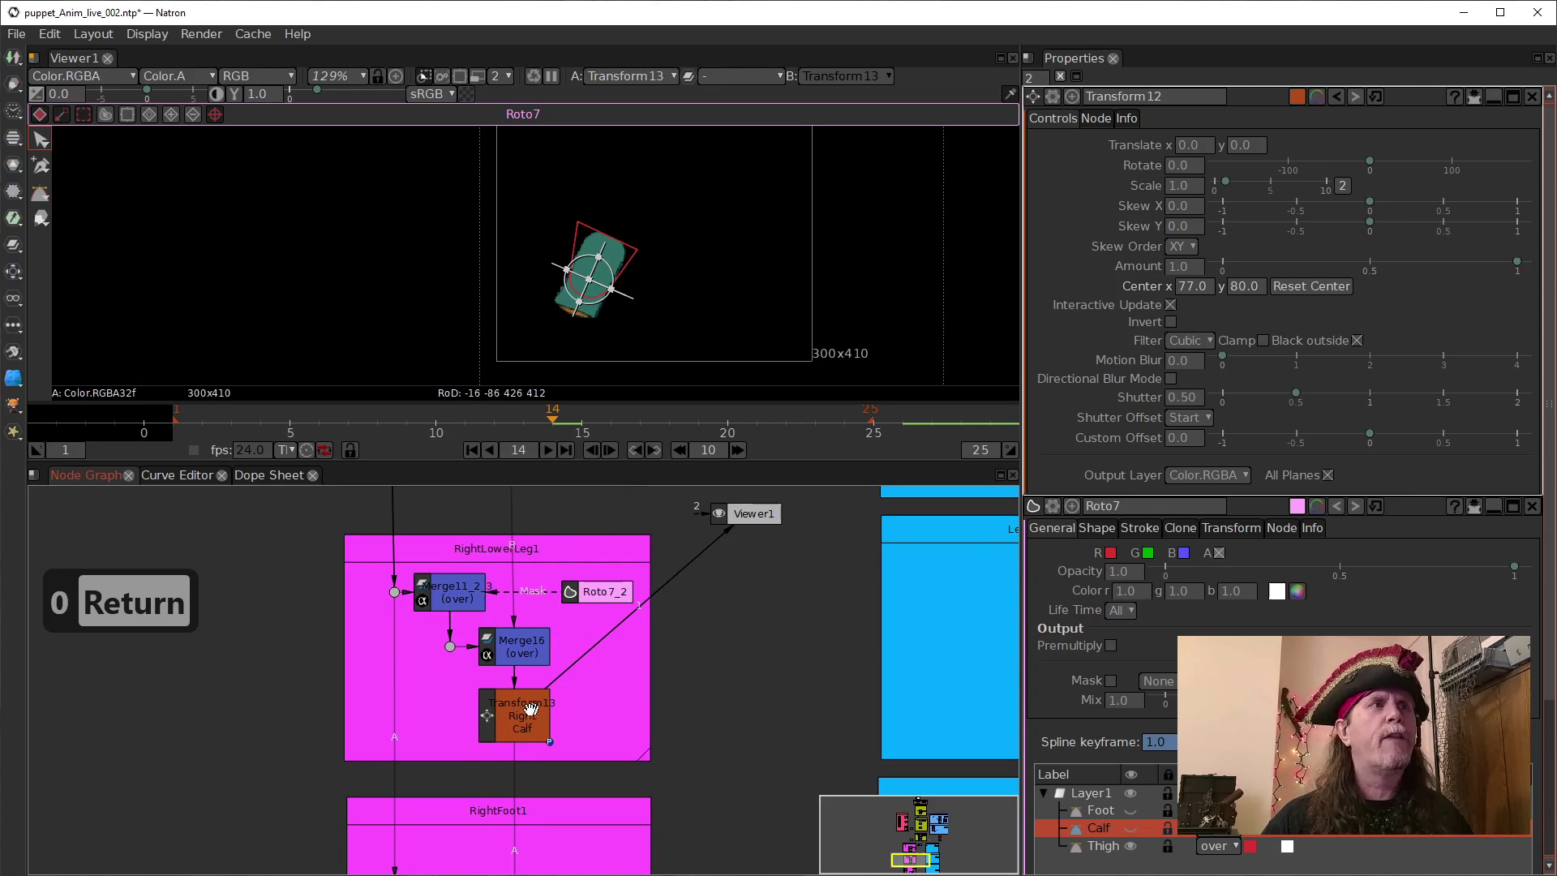
double_click(522, 713)
left_click_drag(535, 724, 513, 730)
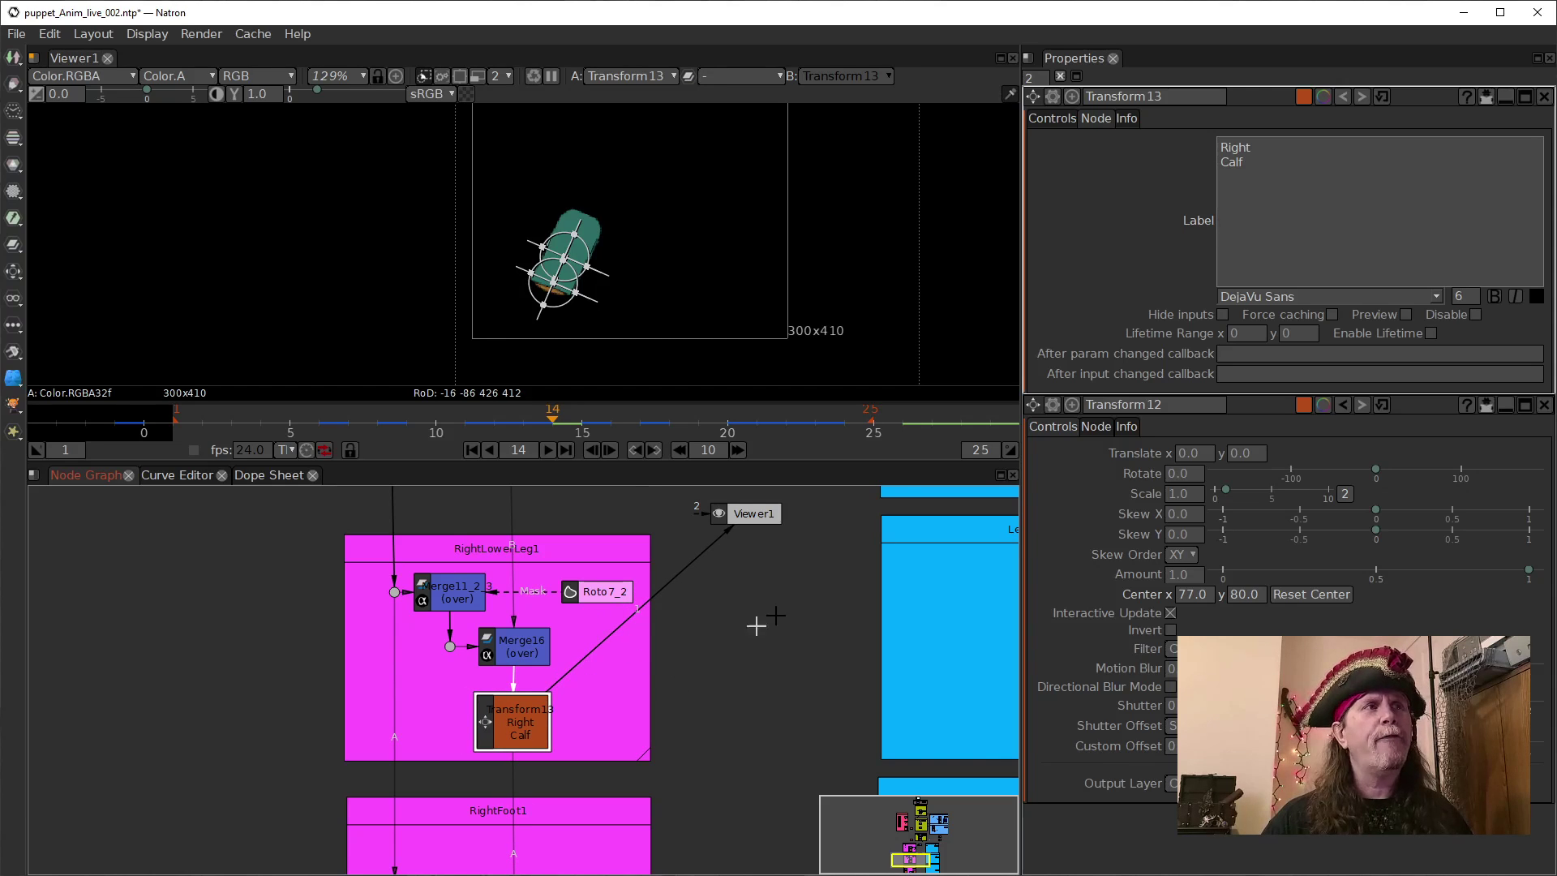
left_click(1543, 405)
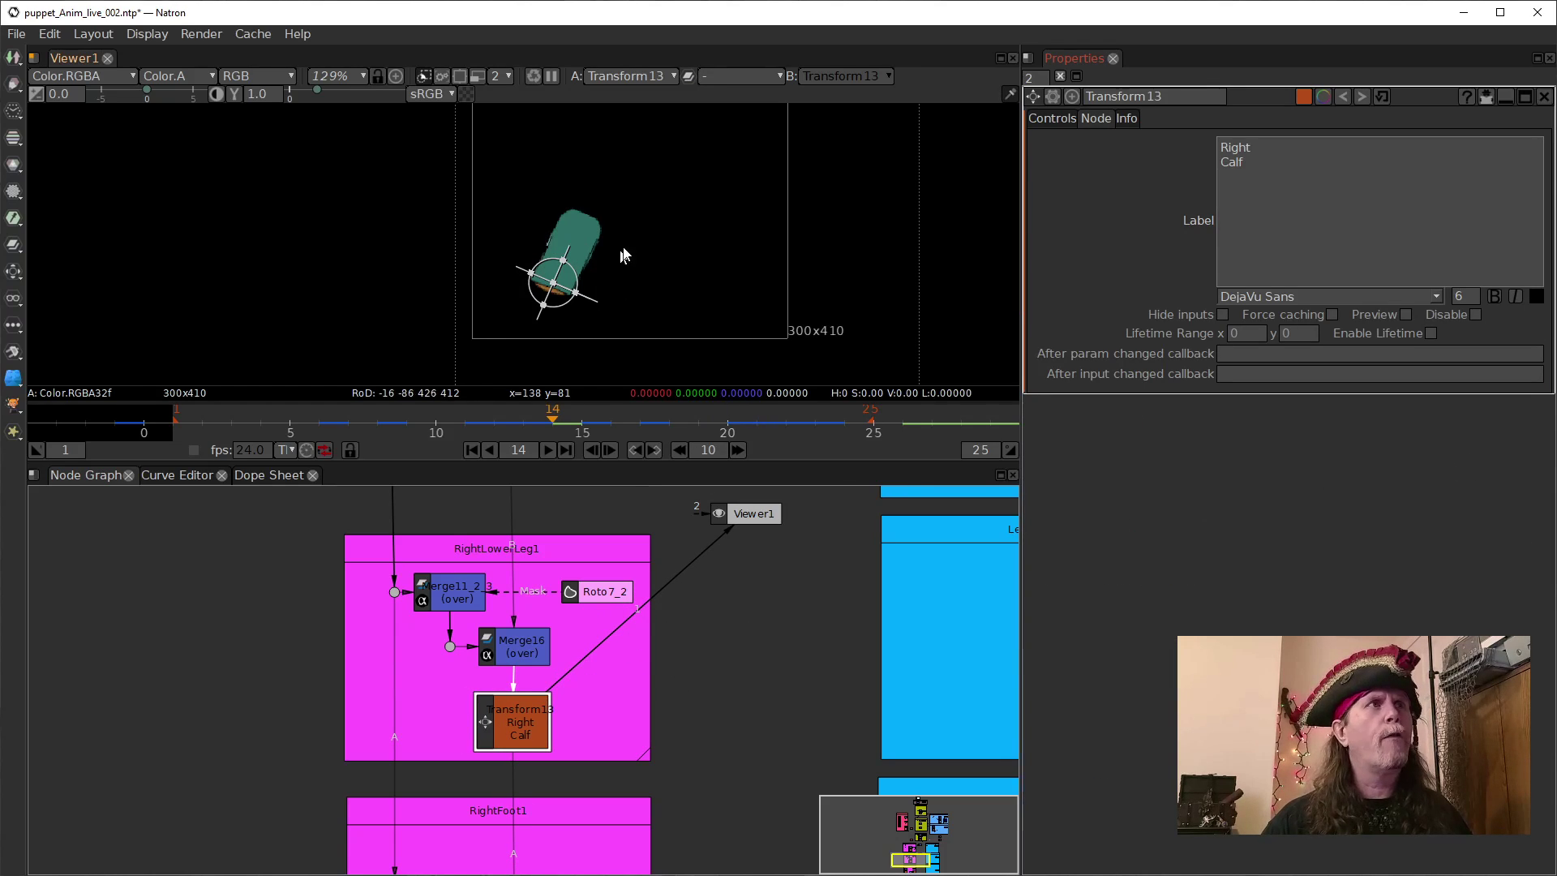
left_click(1050, 118)
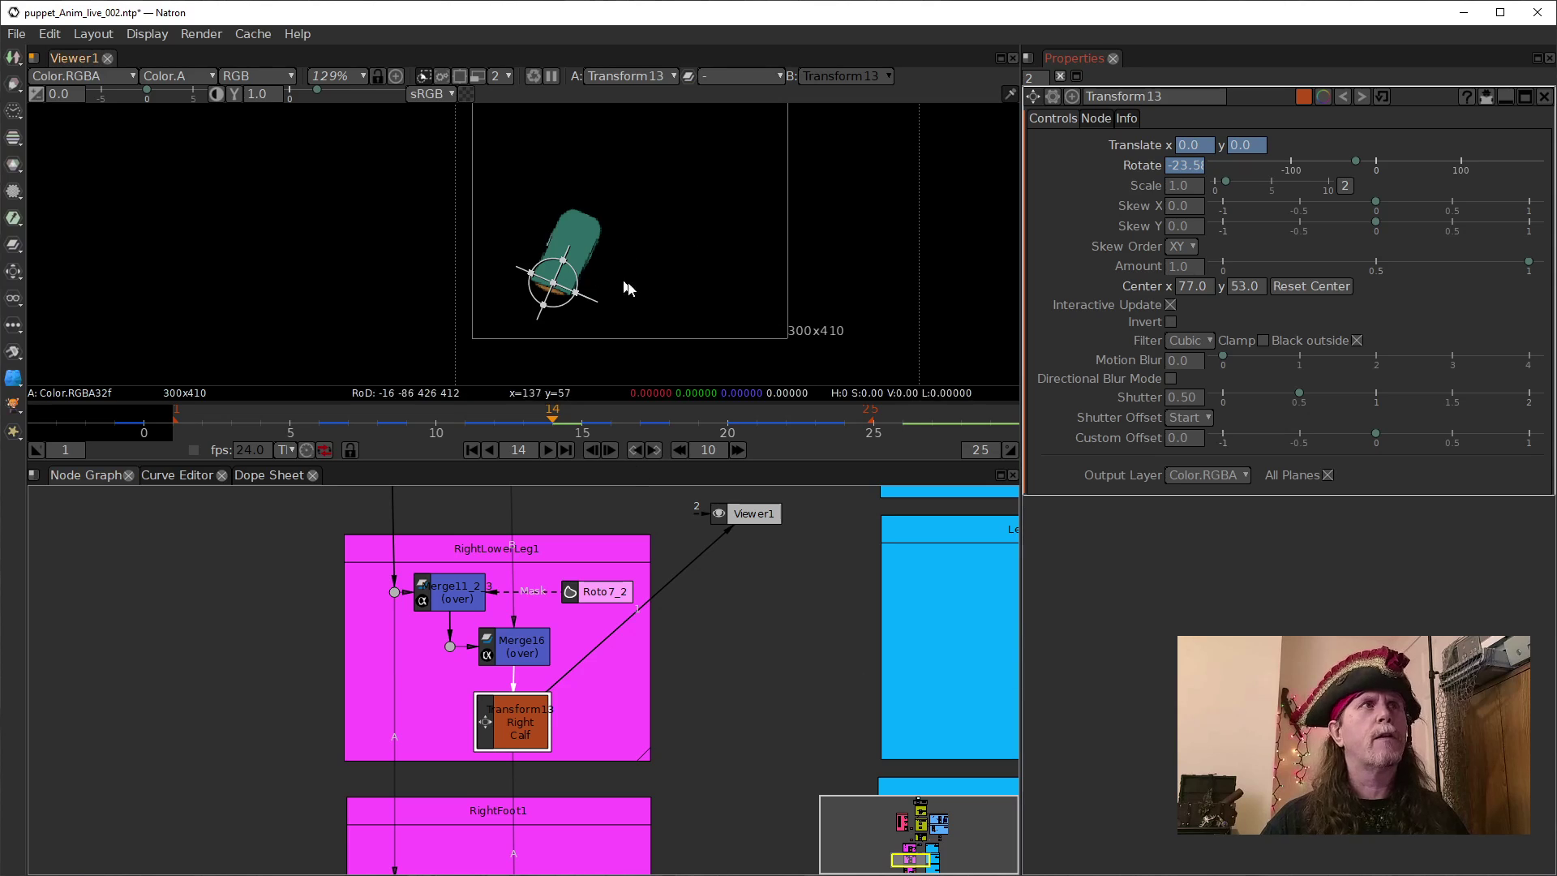
Remove the translate and rotate animation from the Right Calf transform and set its rotation to 0.
right_click(1203, 143)
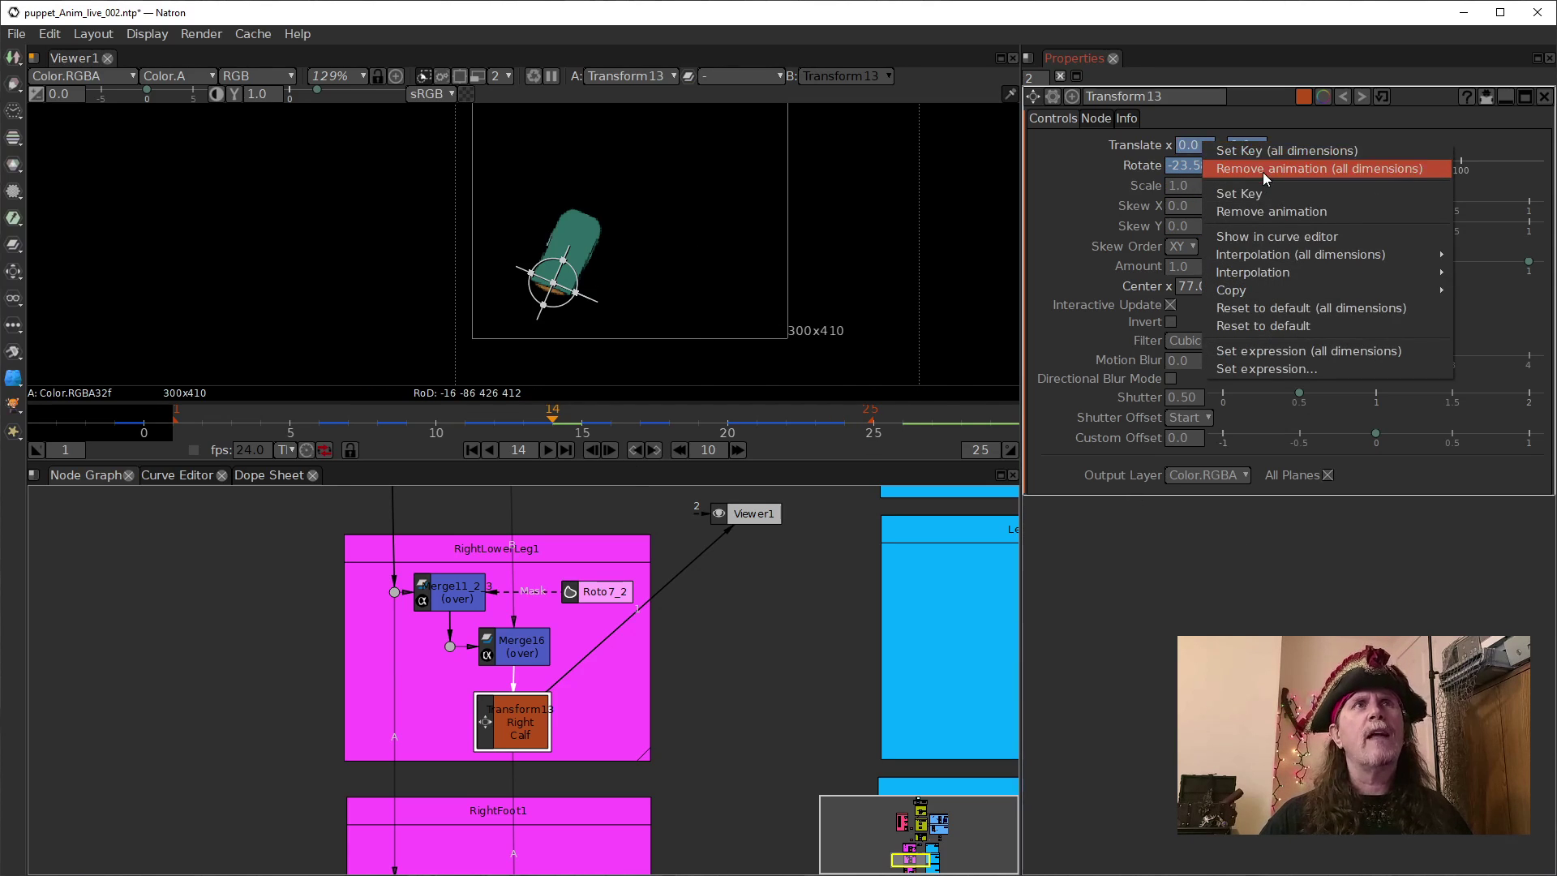
left_click(1239, 169)
right_click(1179, 163)
left_click(1205, 182)
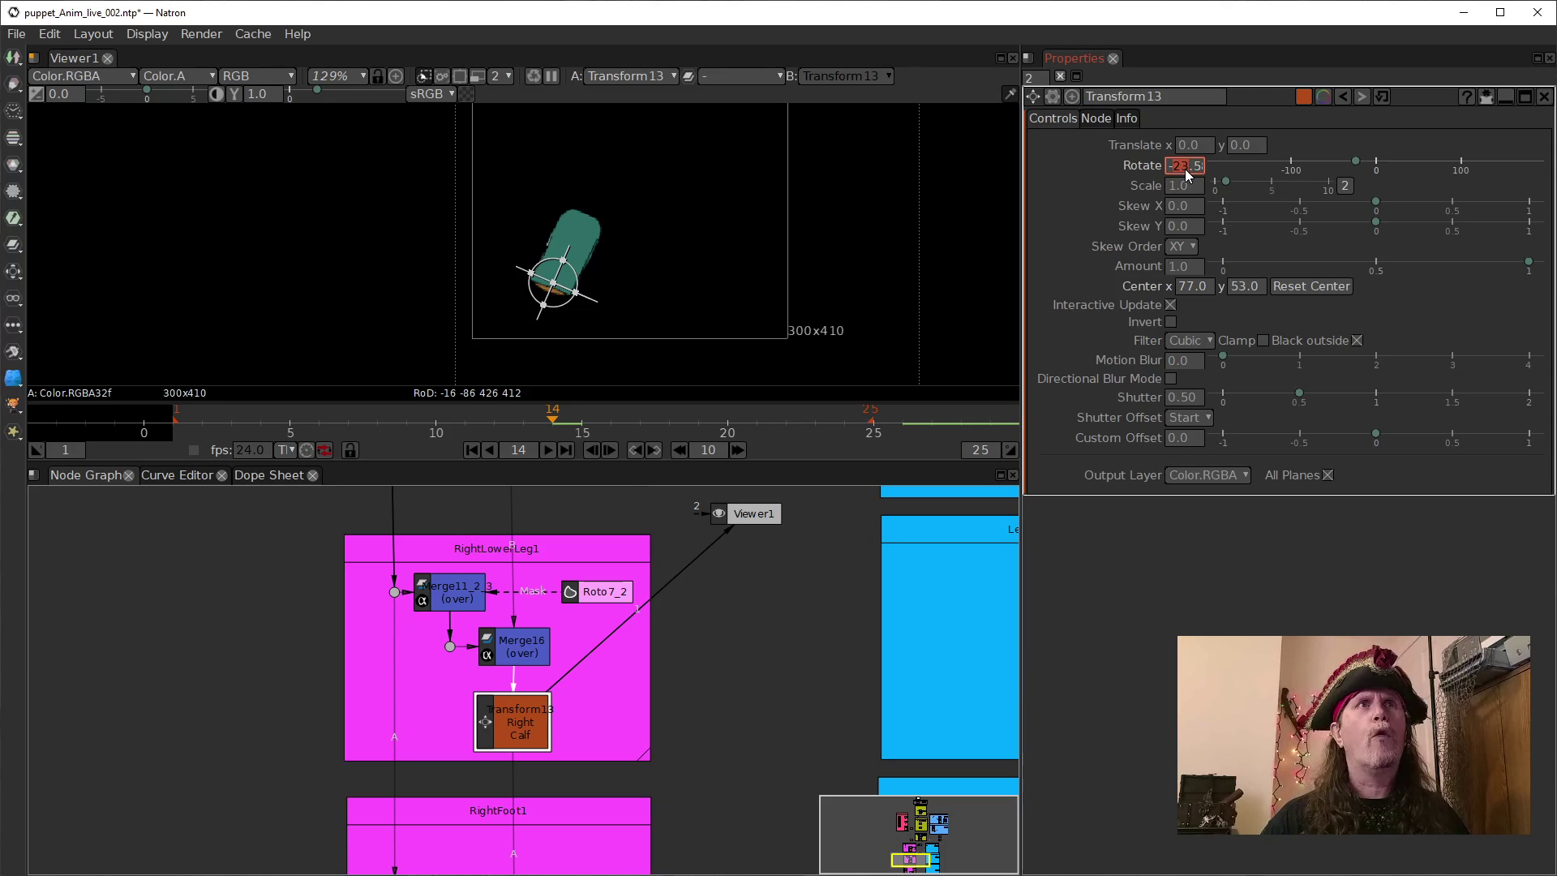
type("0")
key("Return")
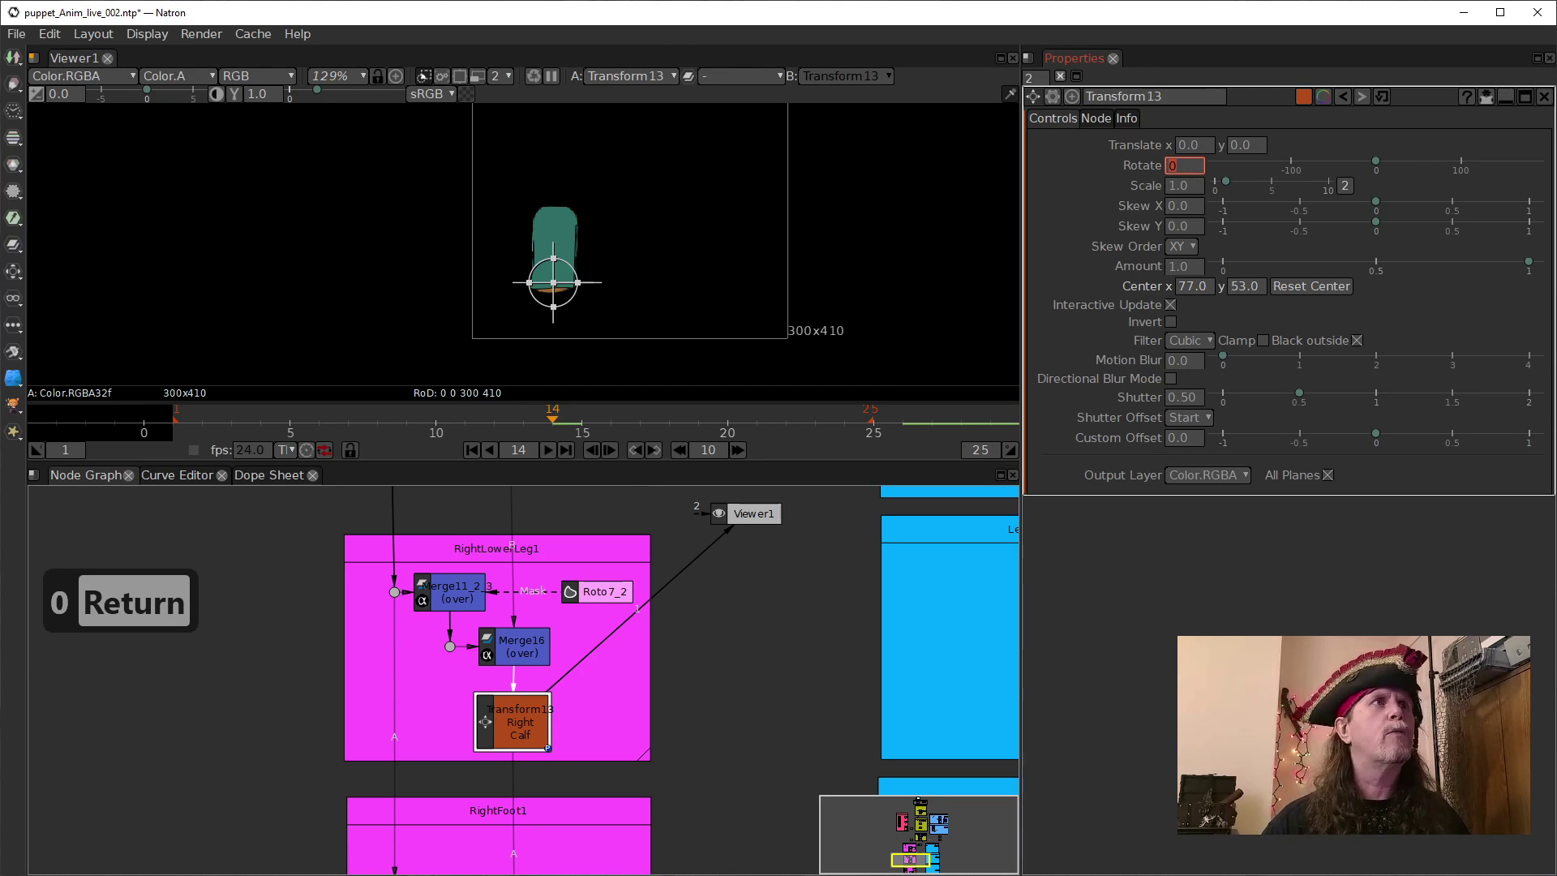
Try rotating the Right Calf transform in both directions to test its pivot, and return the rotation to 0.
left_click(534, 721)
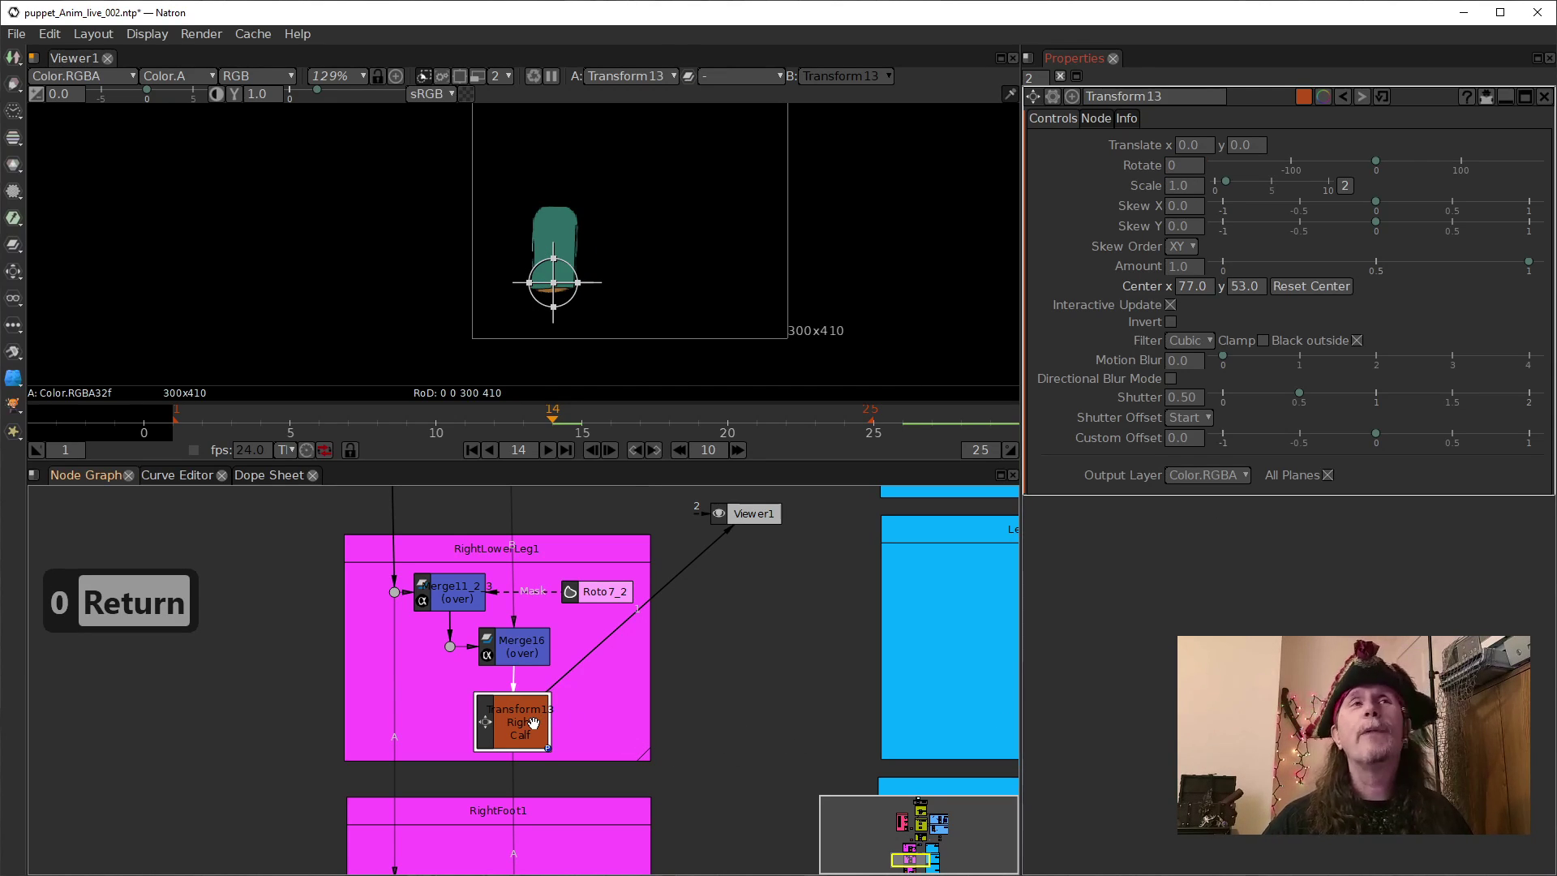
left_click(1195, 166)
scroll(1169, 165, "up", 12)
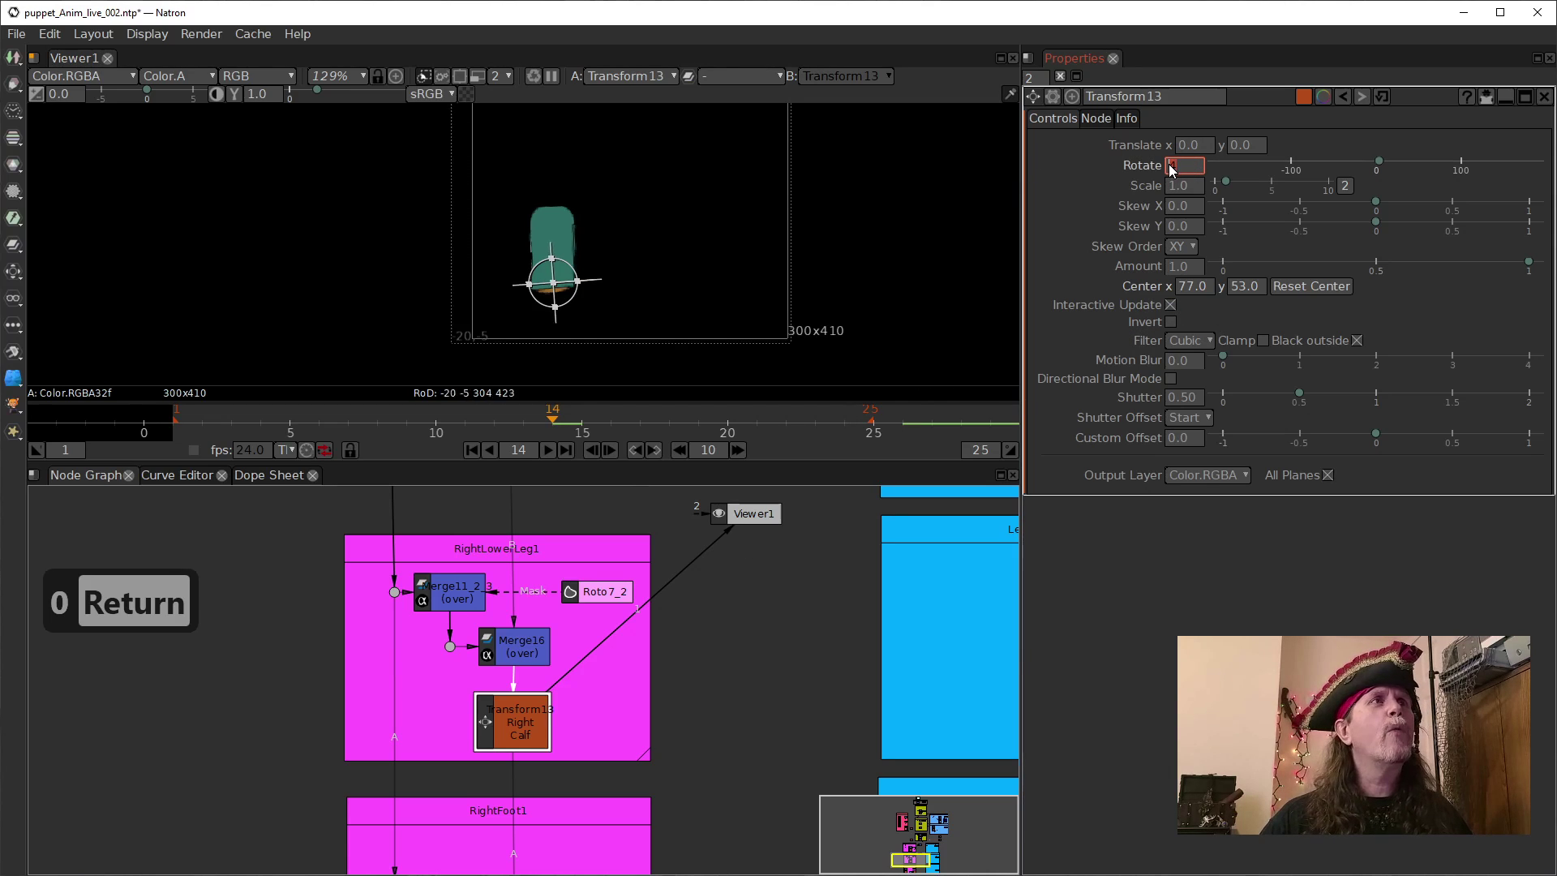
scroll(1165, 167, "down", 9)
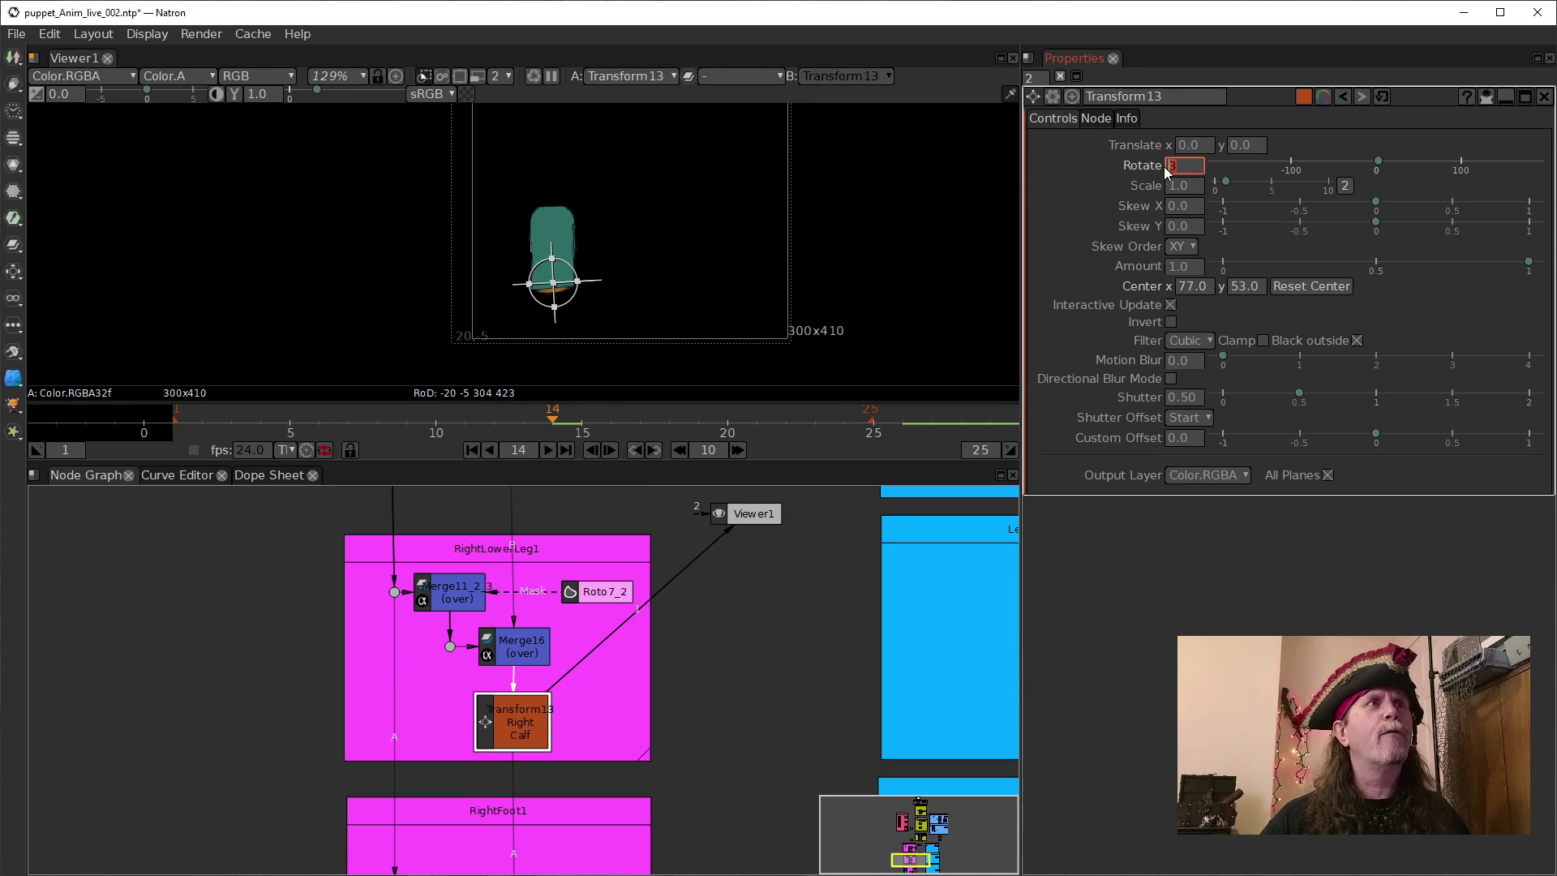
scroll(1167, 165, "down", 20)
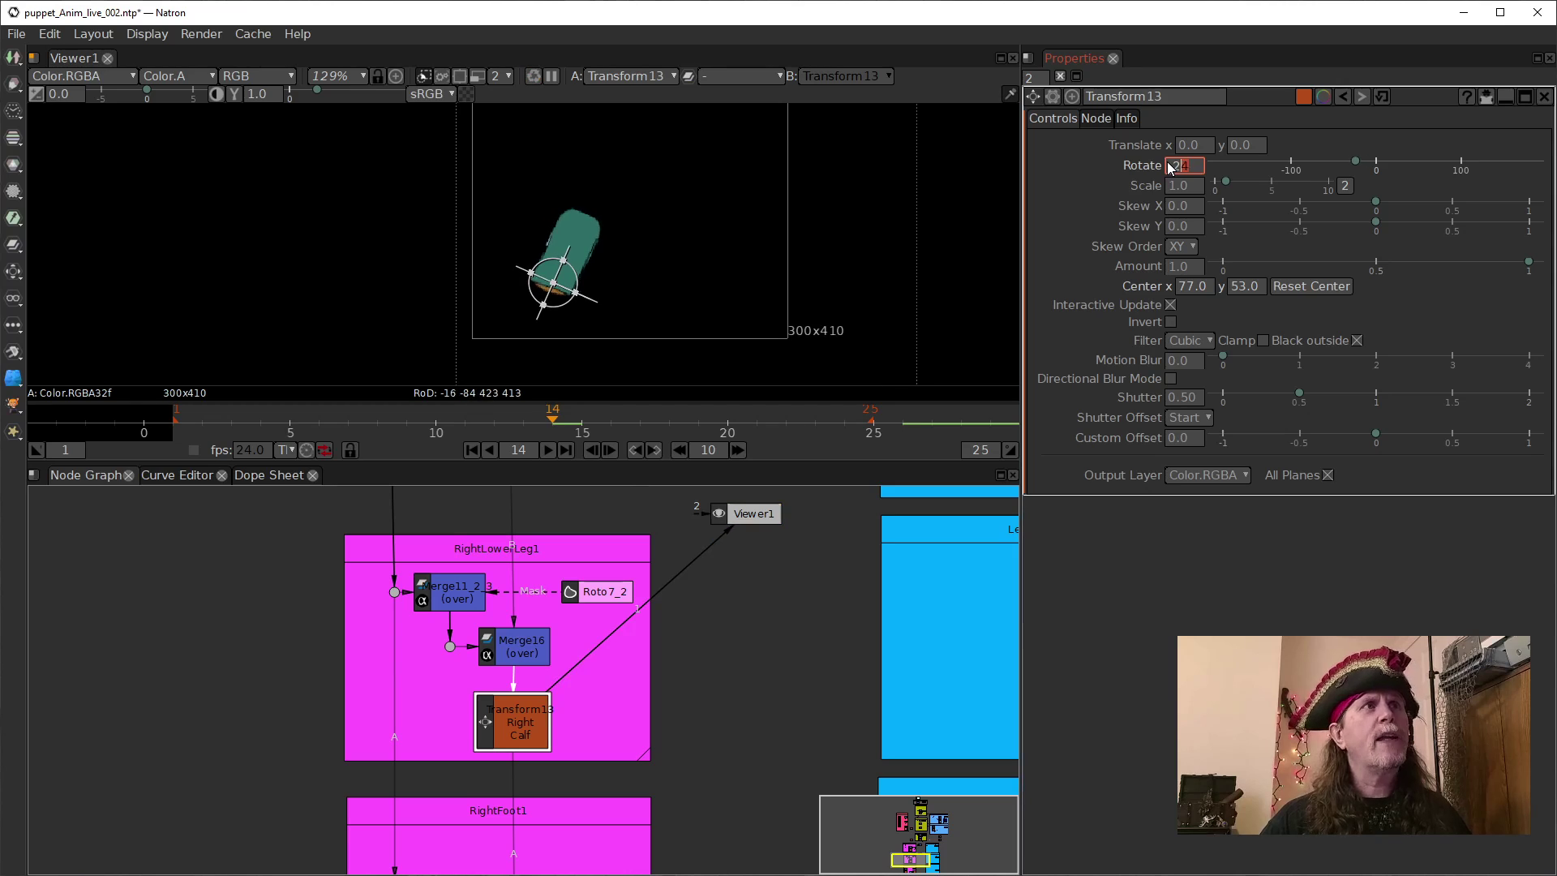
scroll(1169, 167, "up", 13)
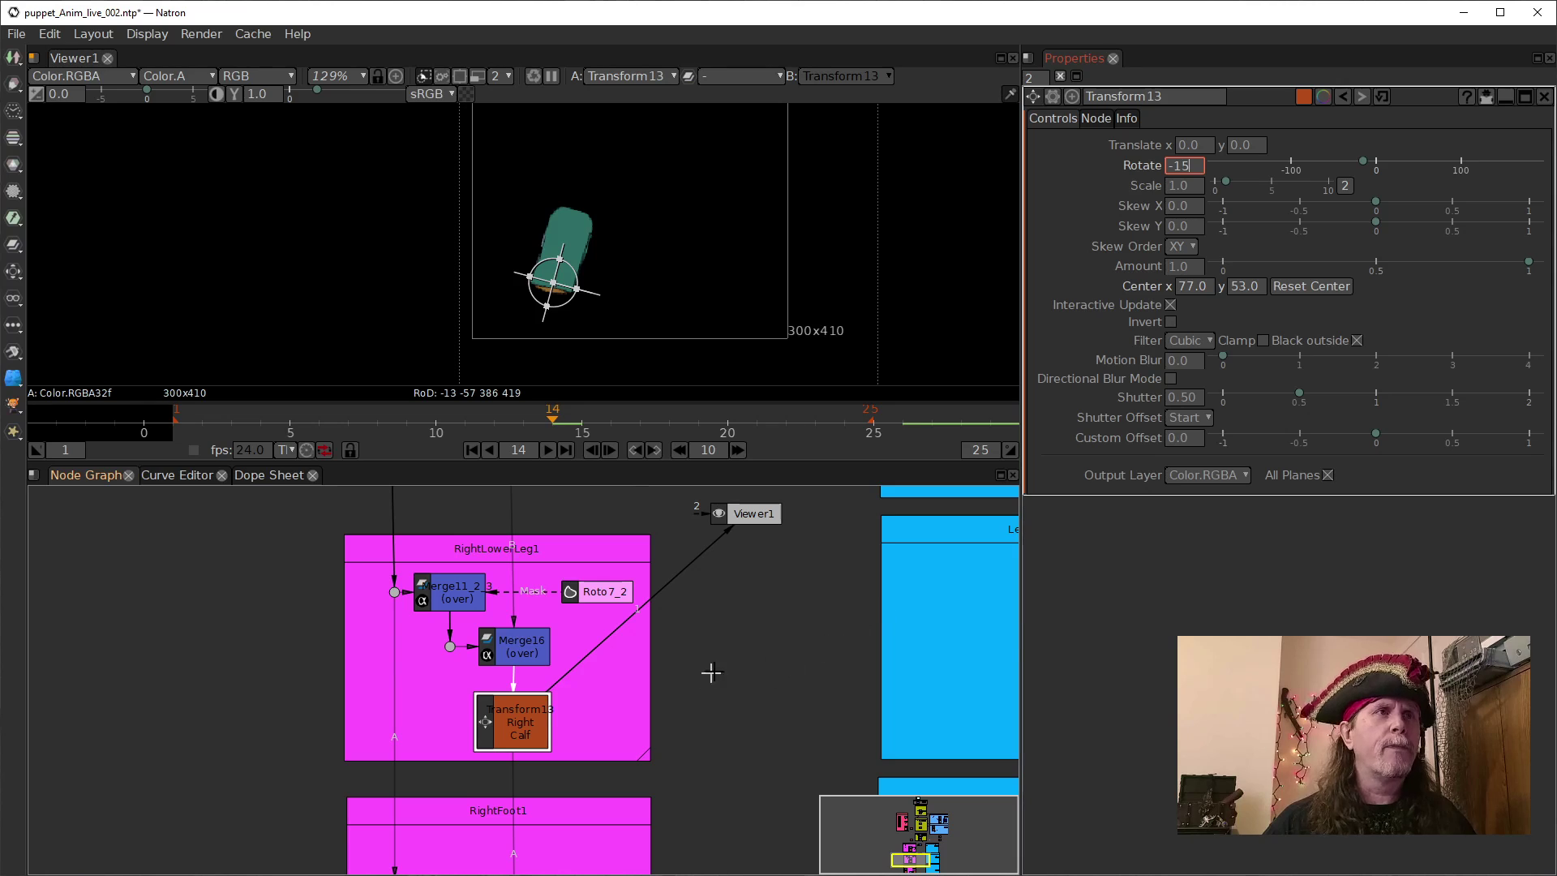
double_click(1184, 168)
type("0")
key("Return")
Show the puppet artwork in the viewer from the first dot in the right upper leg group.
left_click_drag(761, 723, 762, 784)
scroll(727, 571, "down", 3)
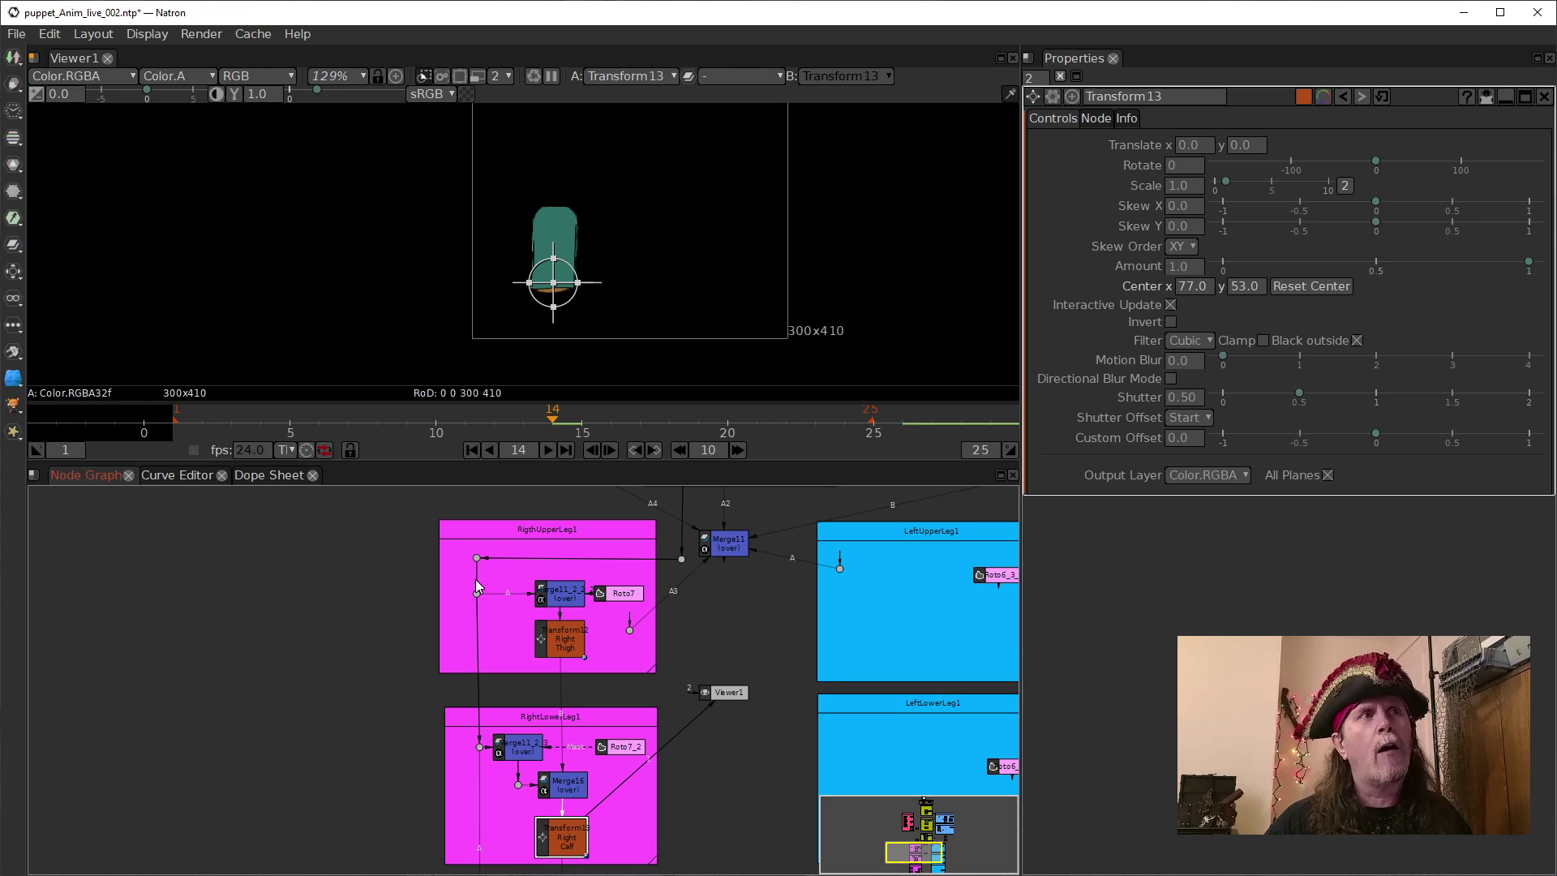
left_click(477, 558)
key("1")
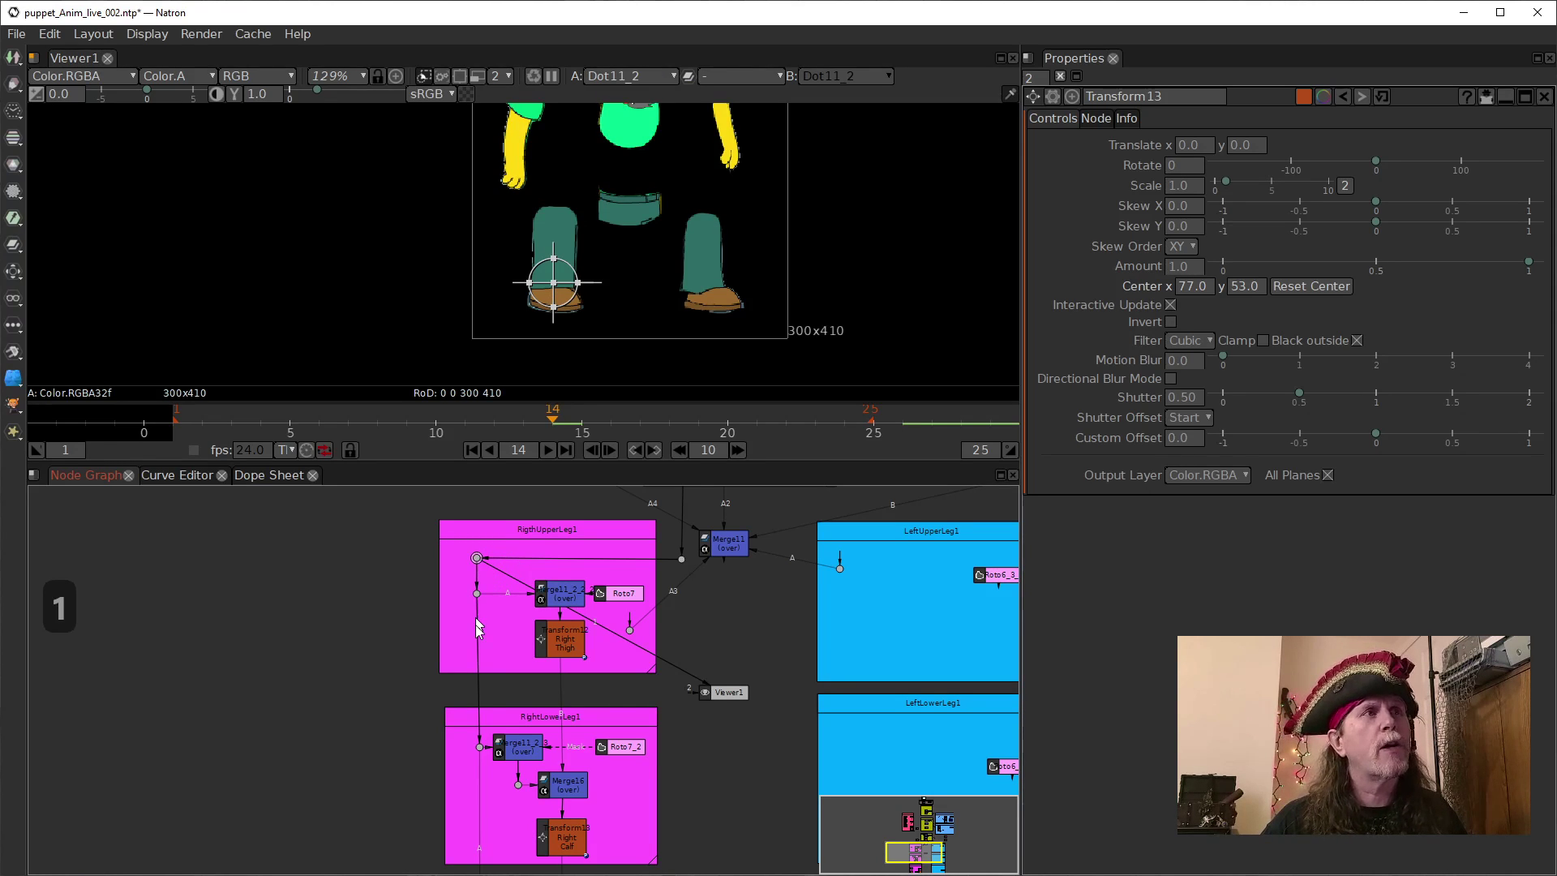
left_click_drag(779, 811, 806, 760)
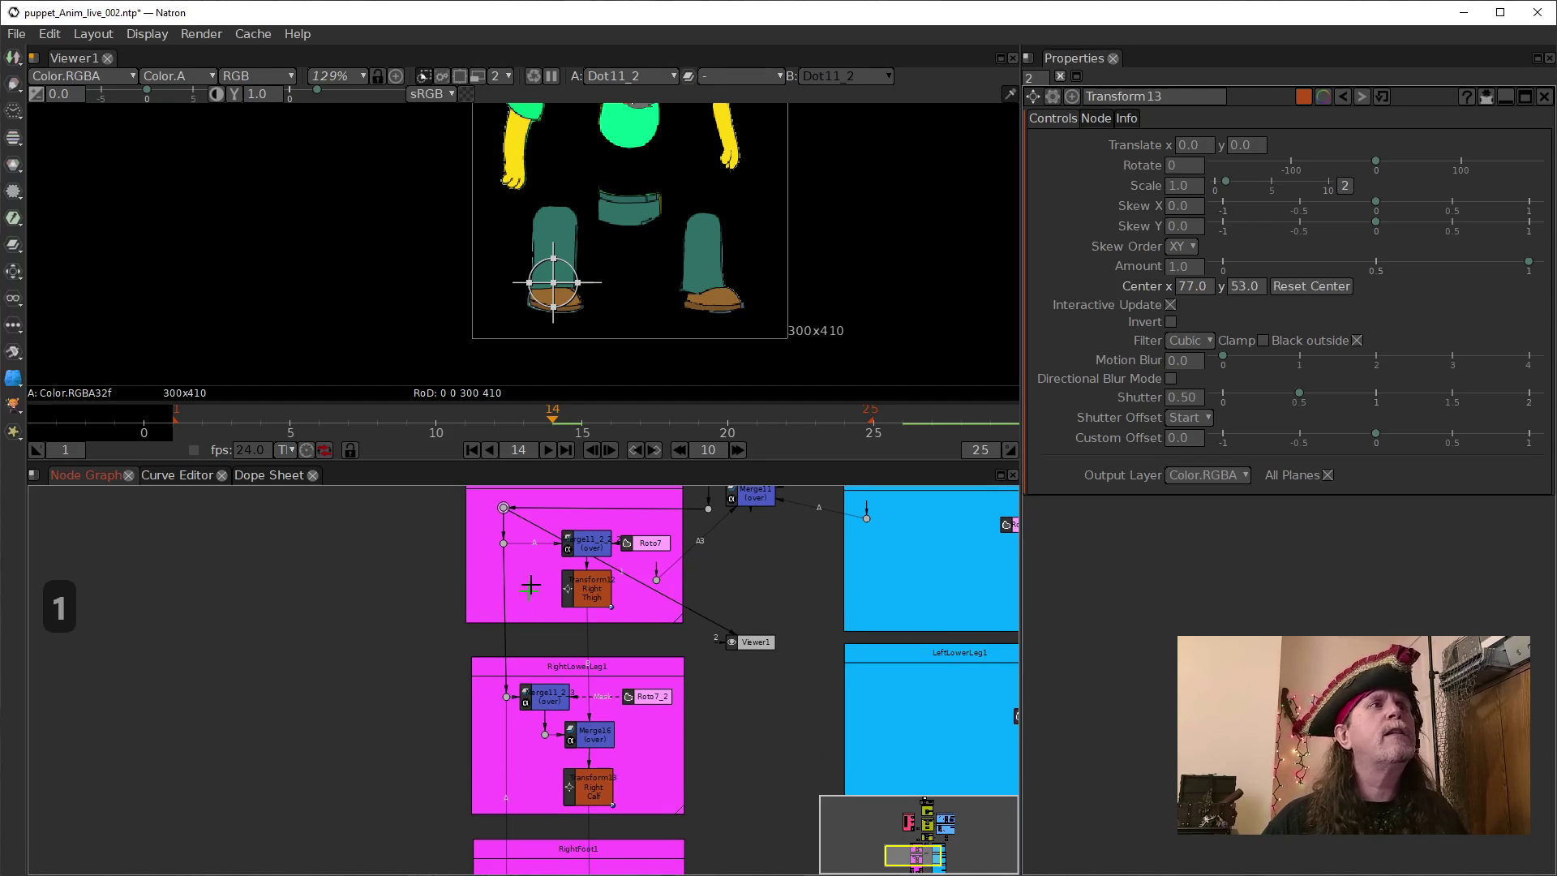
scroll(713, 678, "down", 2)
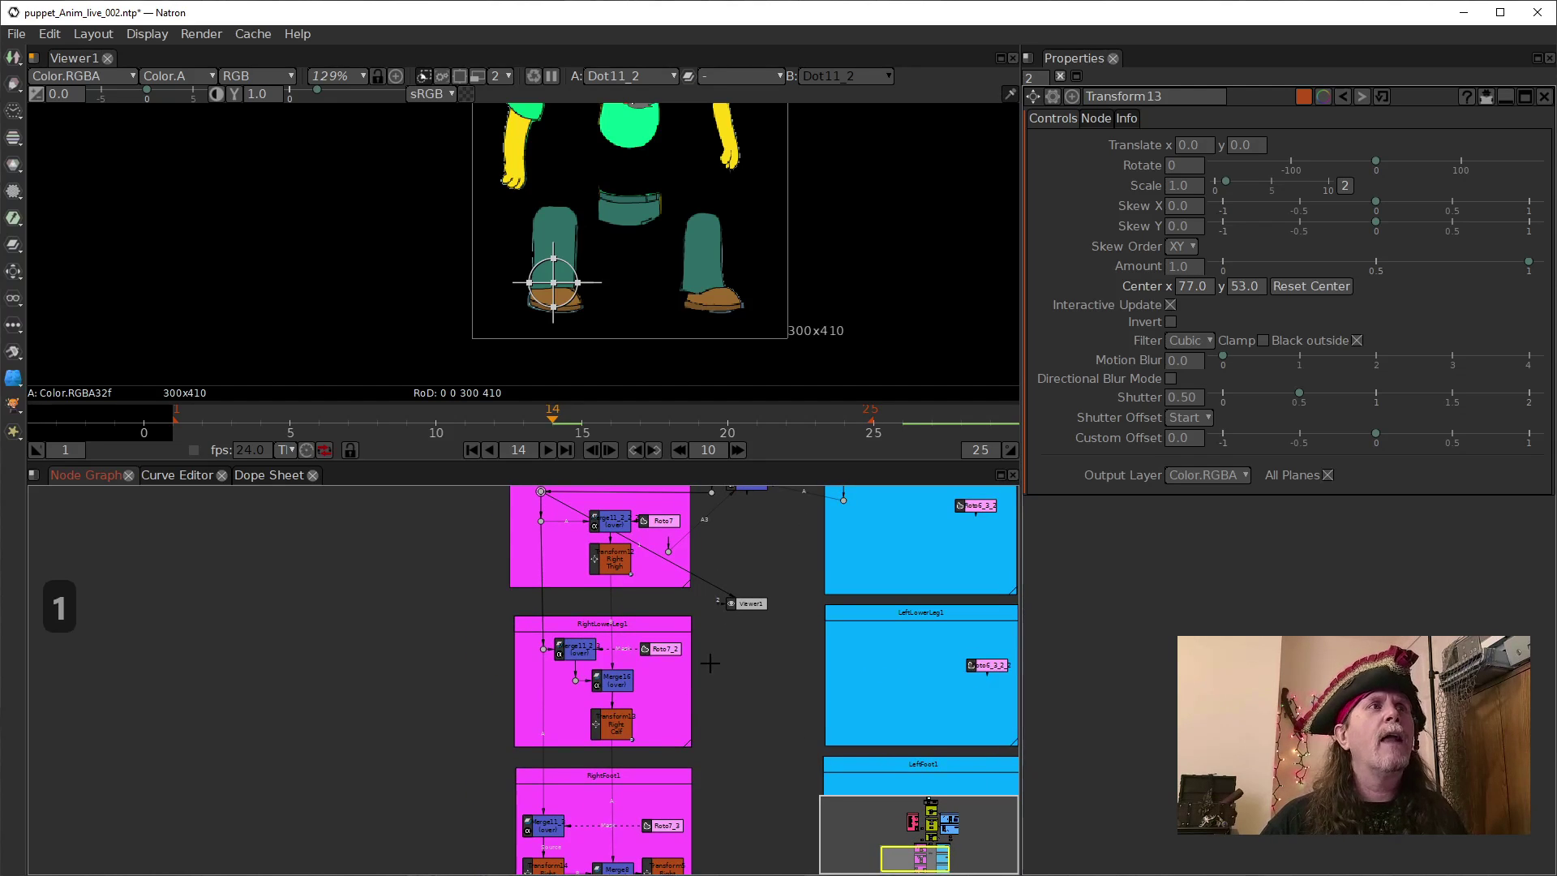
Show the roto-masked merges of the right thigh, calf and foot in the viewer, one after another.
left_click(611, 520)
key("1")
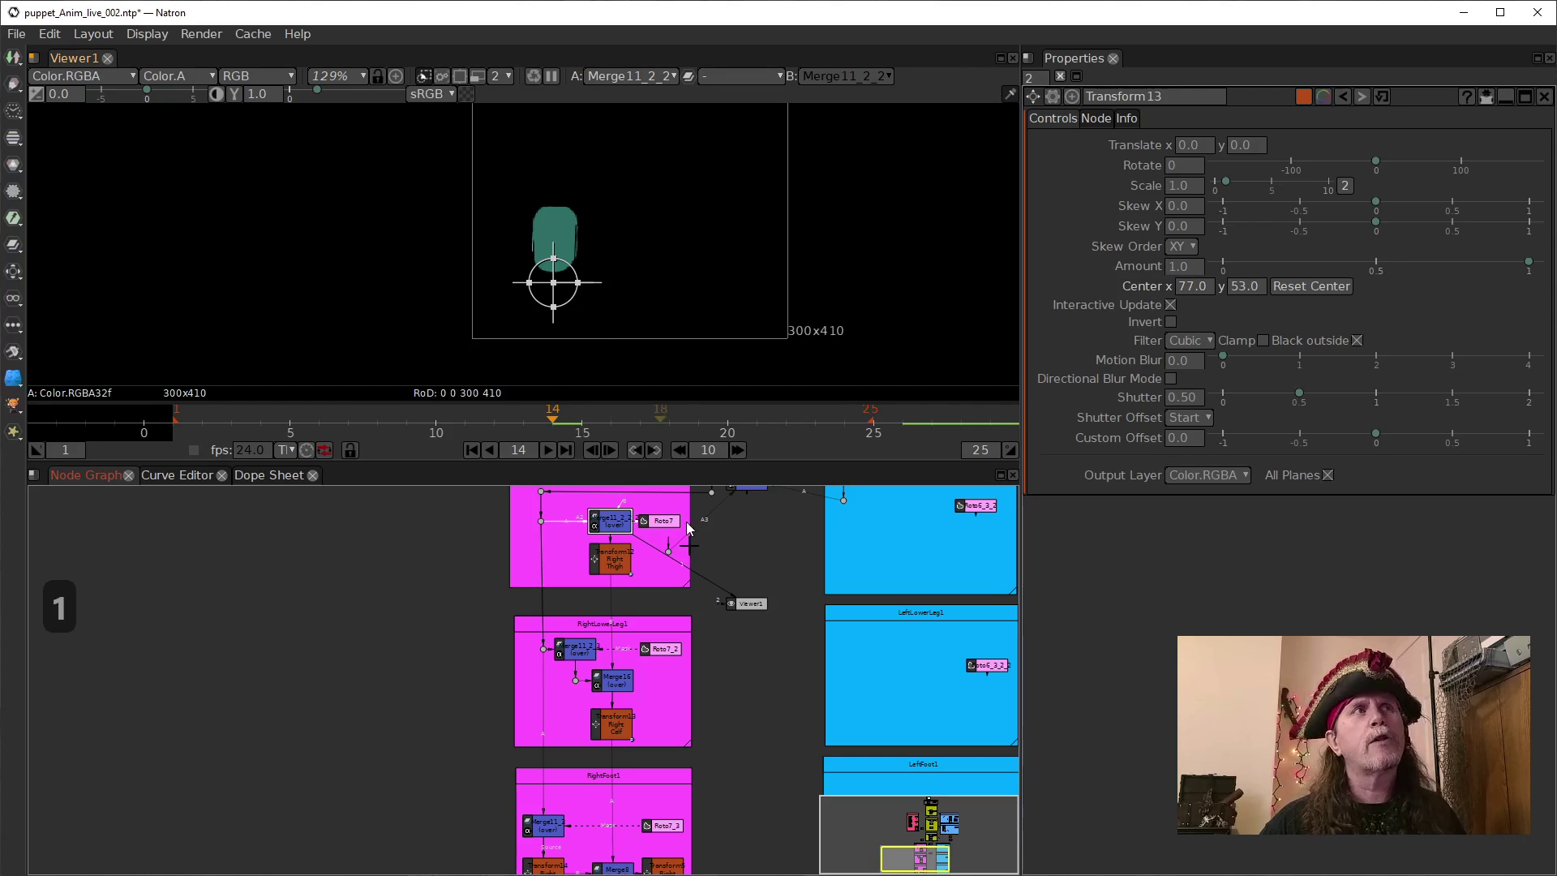
left_click(585, 653)
key("1")
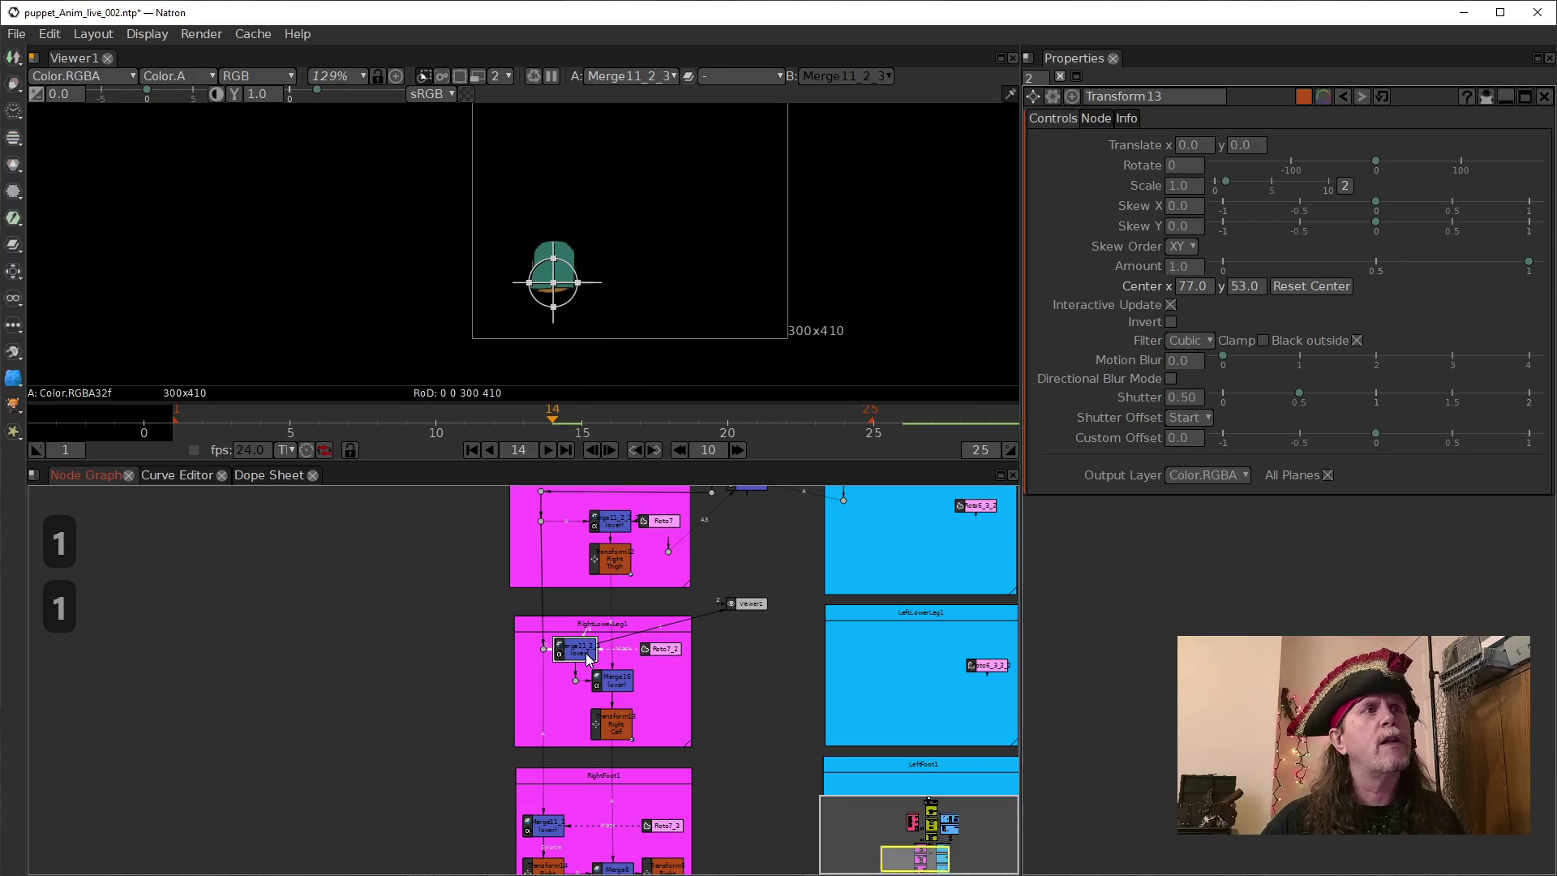
left_click(557, 826)
scroll(720, 761, "down", 2)
key("1")
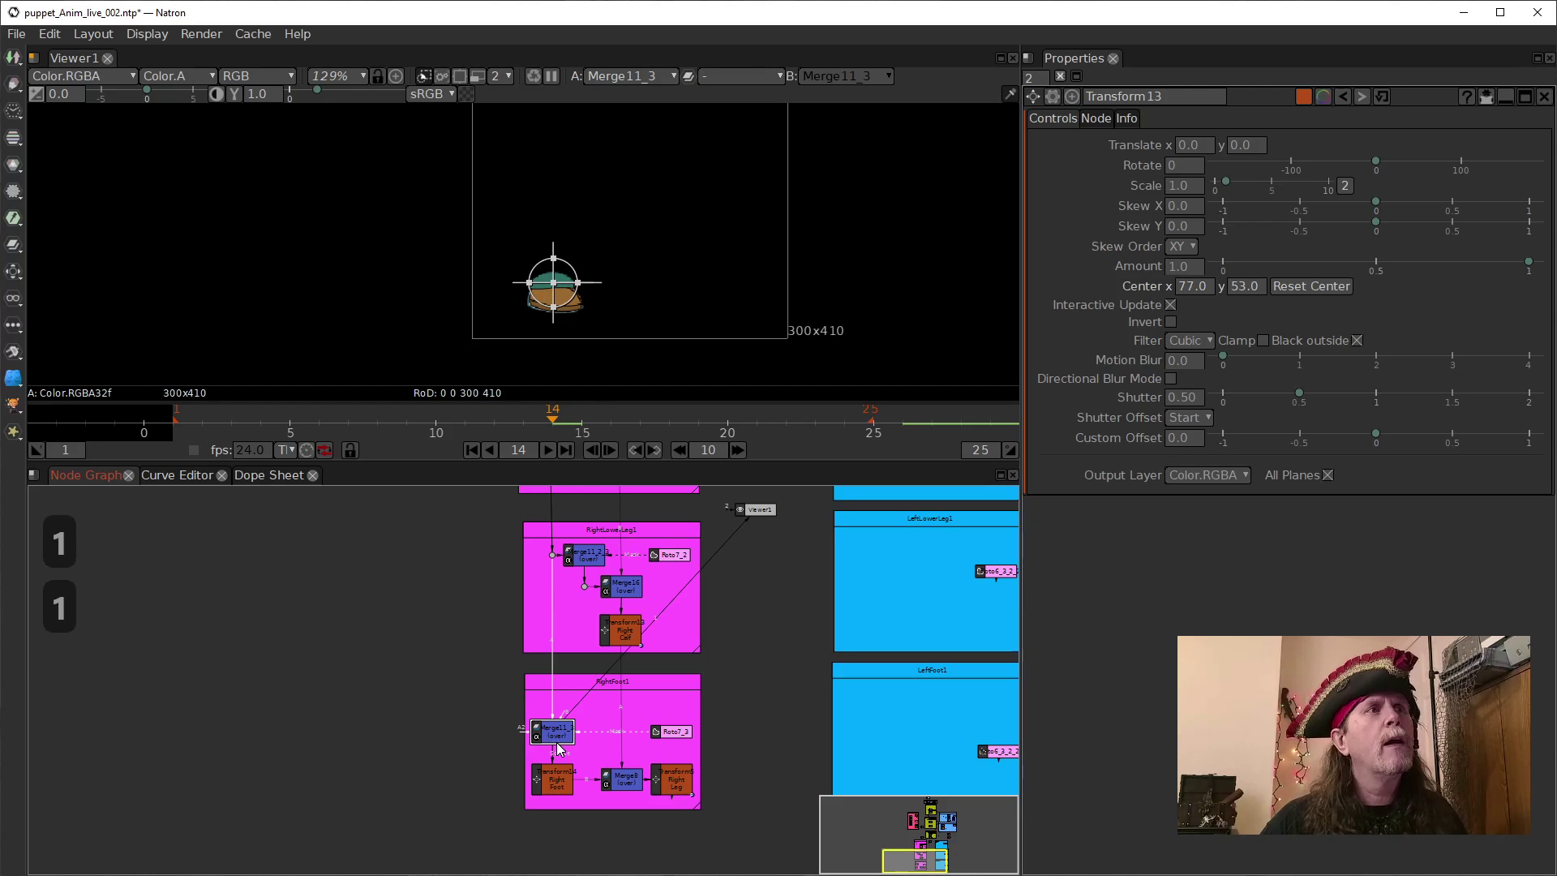
Show the Right Foot transform in the viewer and open its controls, closing the Right Calf transform's properties.
left_click(678, 734)
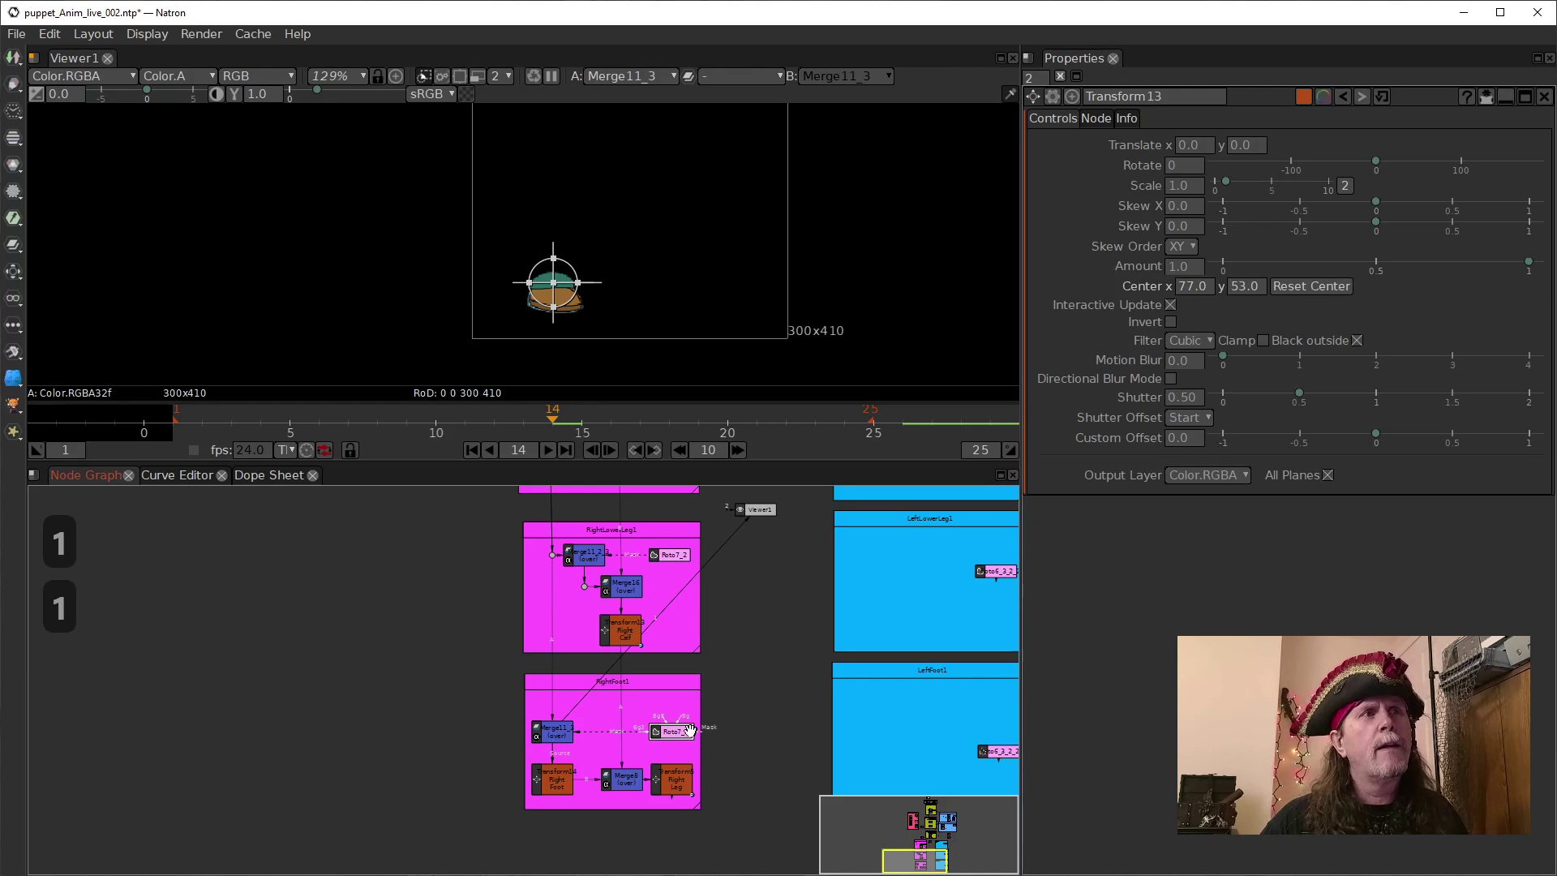
left_click(557, 785)
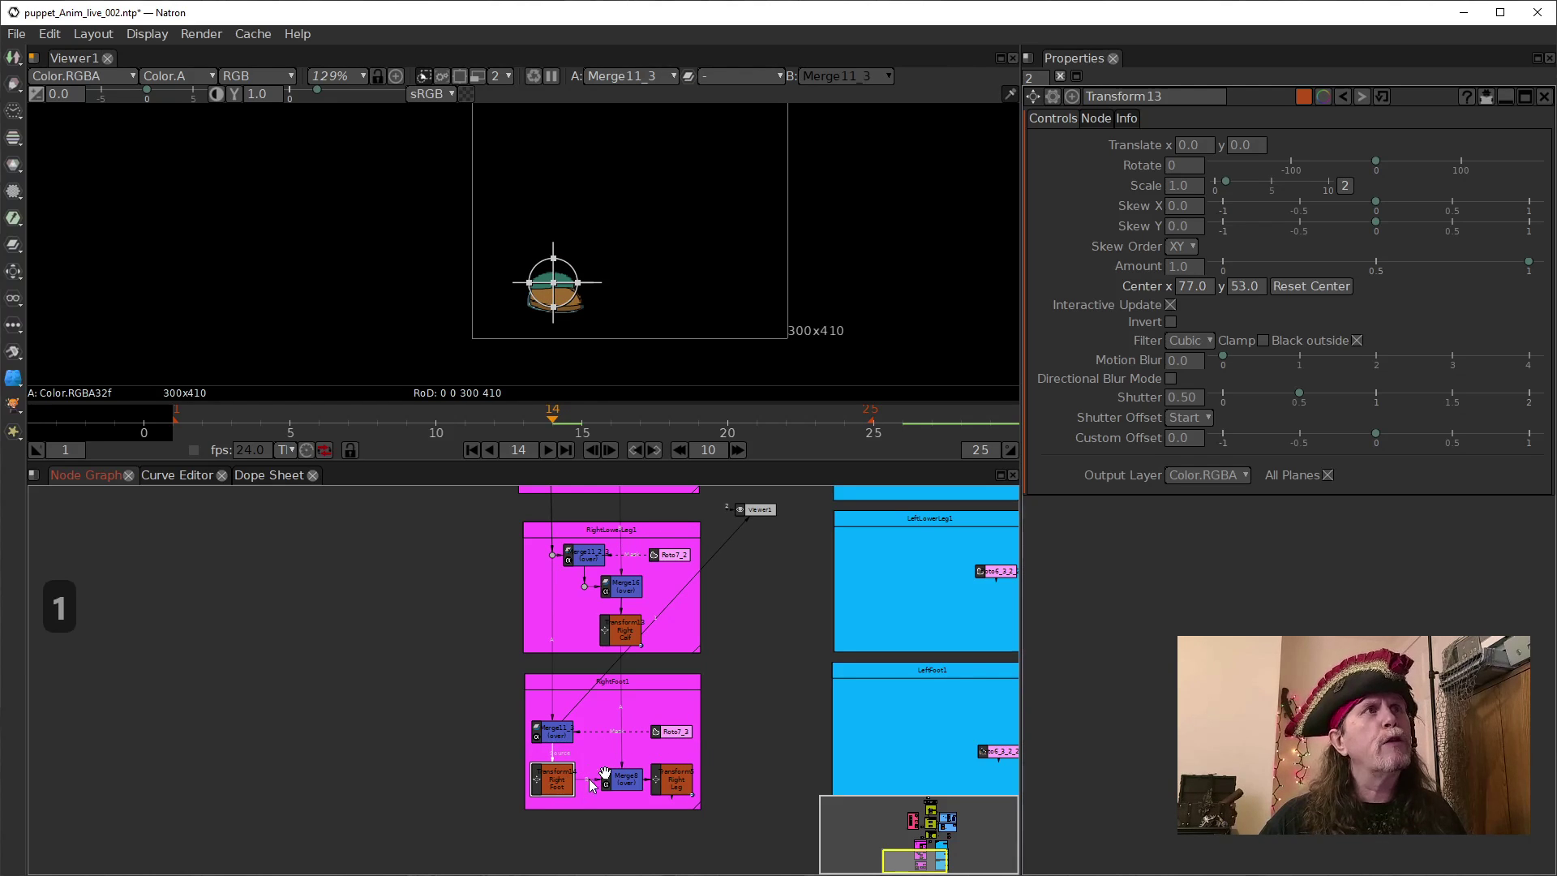
scroll(771, 705, "up", 5)
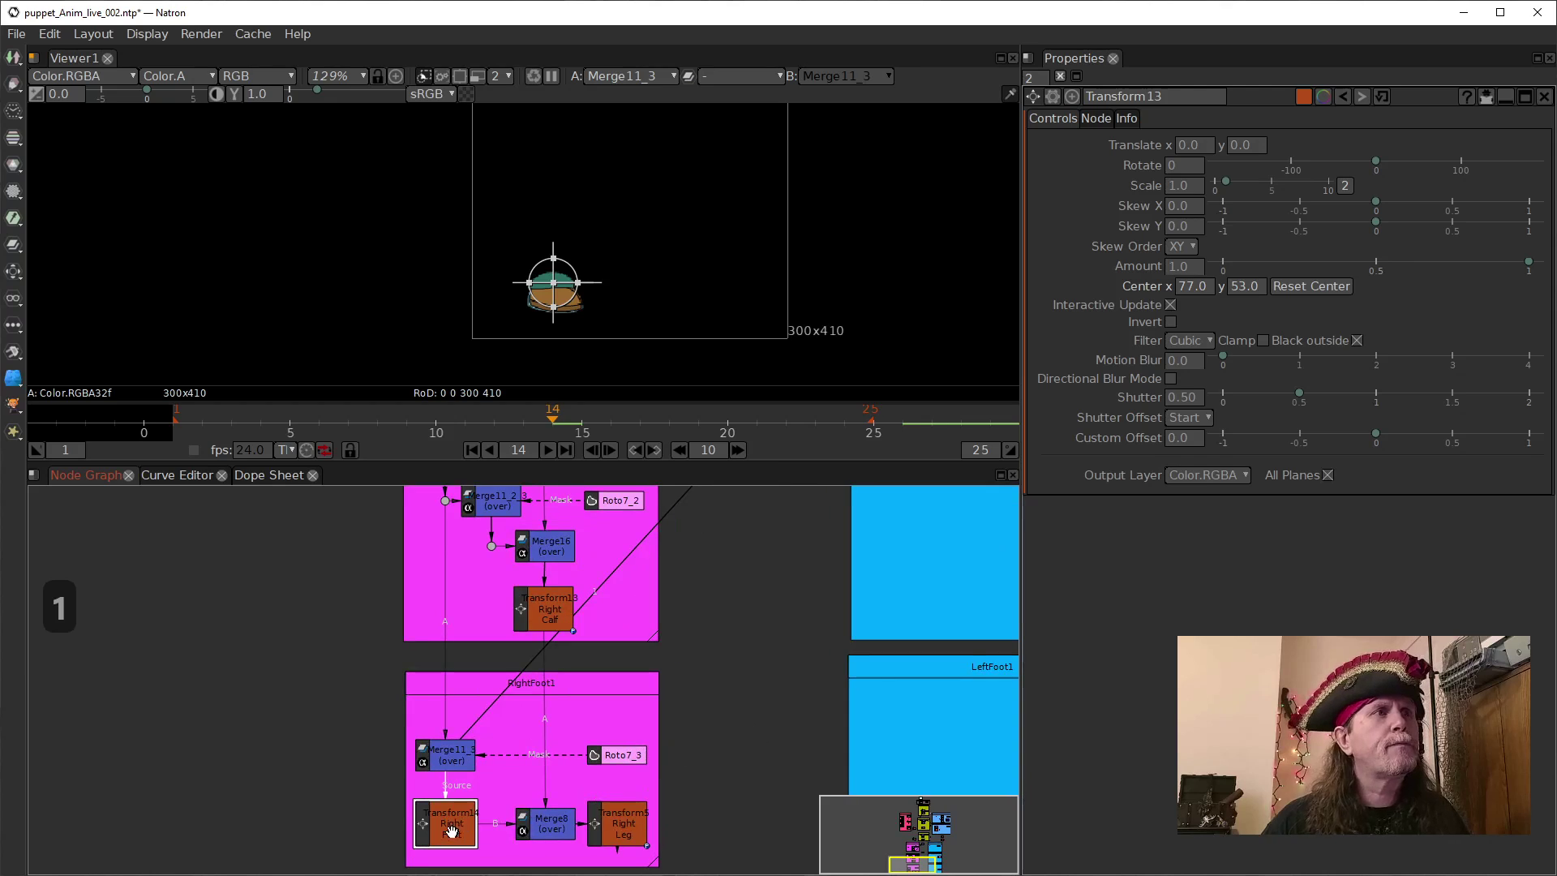
key("1")
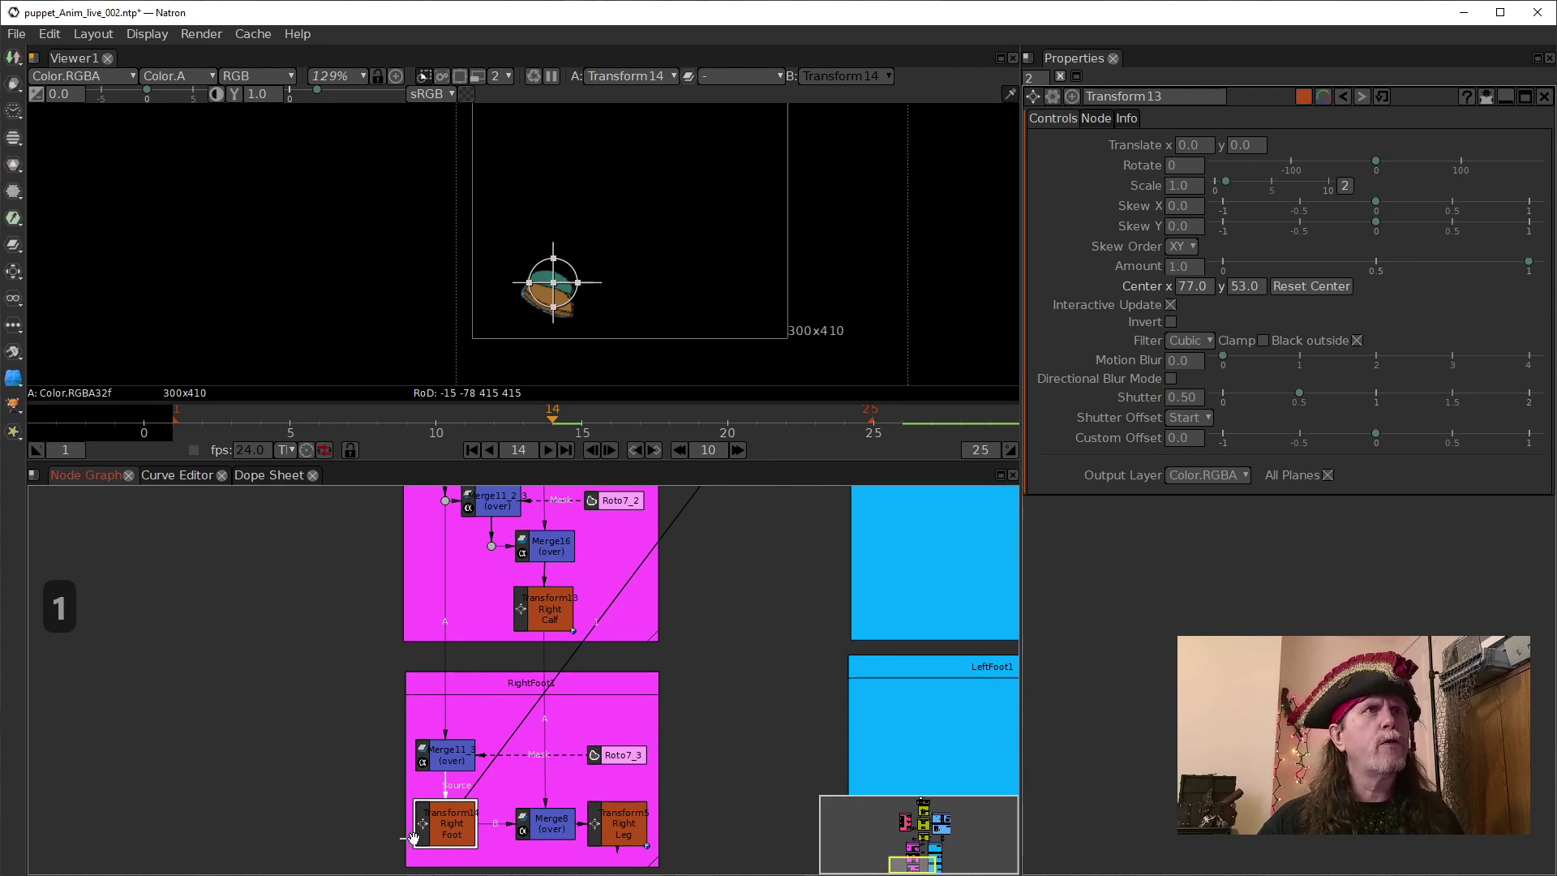
double_click(456, 835)
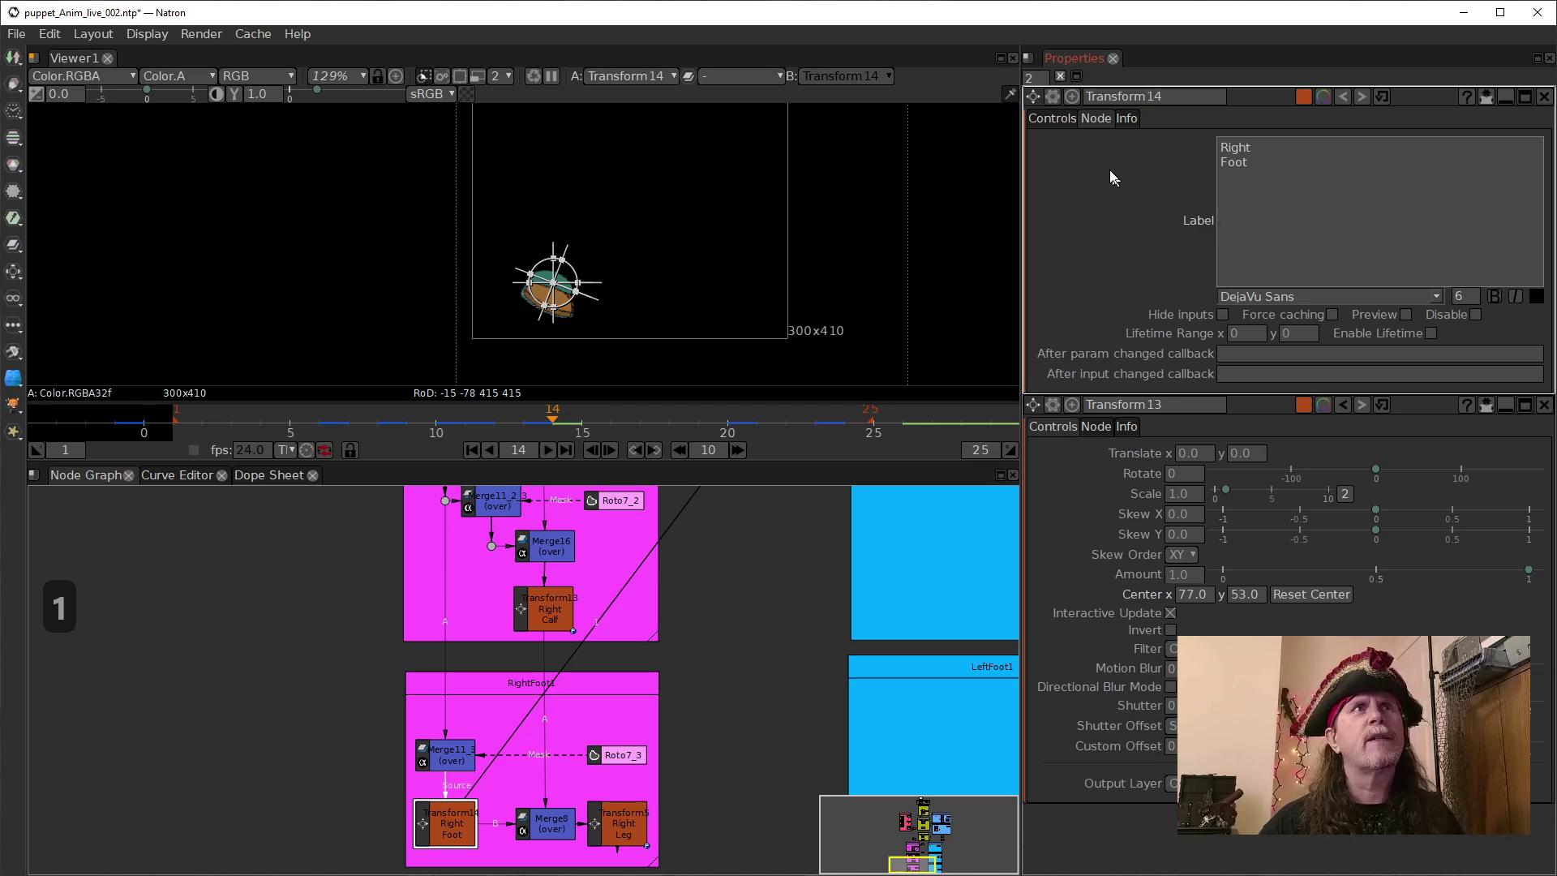
left_click(1060, 124)
left_click(1543, 502)
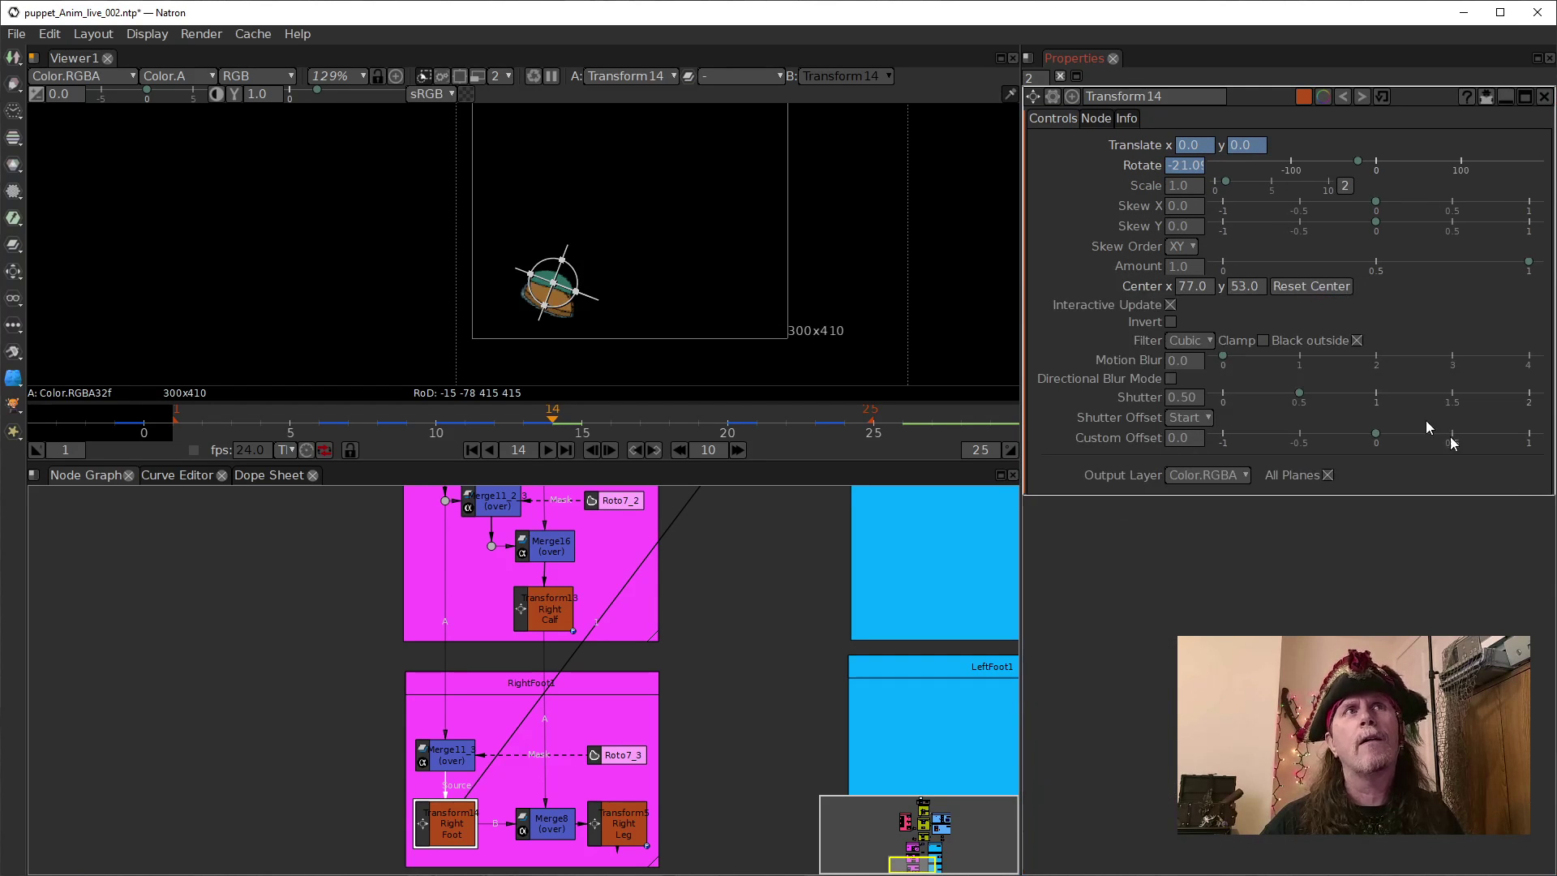
Remove the translate and rotate animation from the Right Foot transform and reset its rotation to default.
right_click(1203, 145)
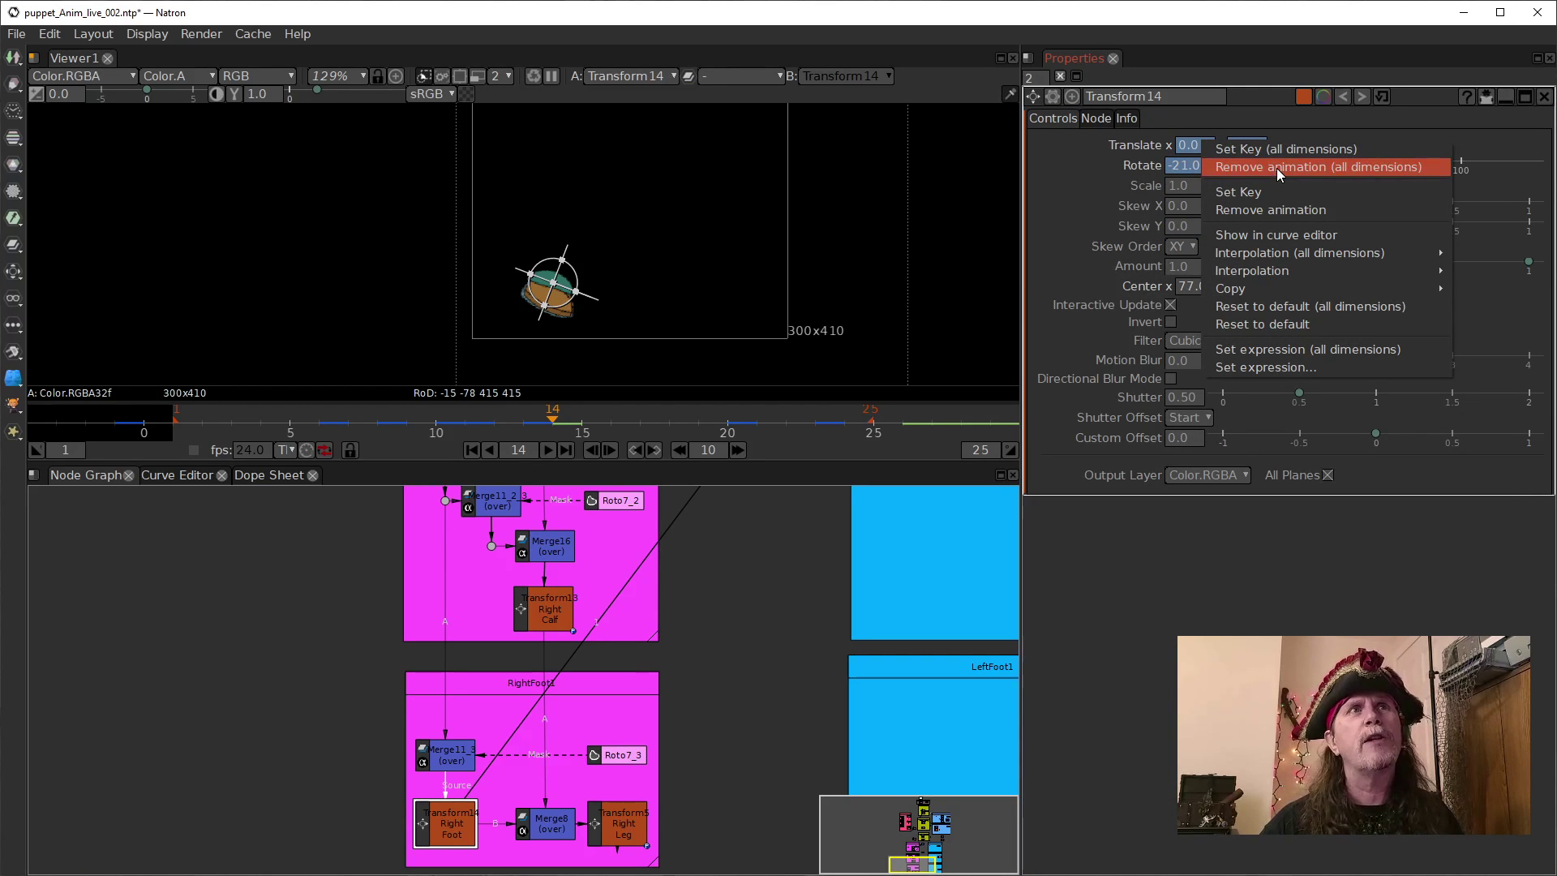
left_click(1277, 168)
right_click(1195, 168)
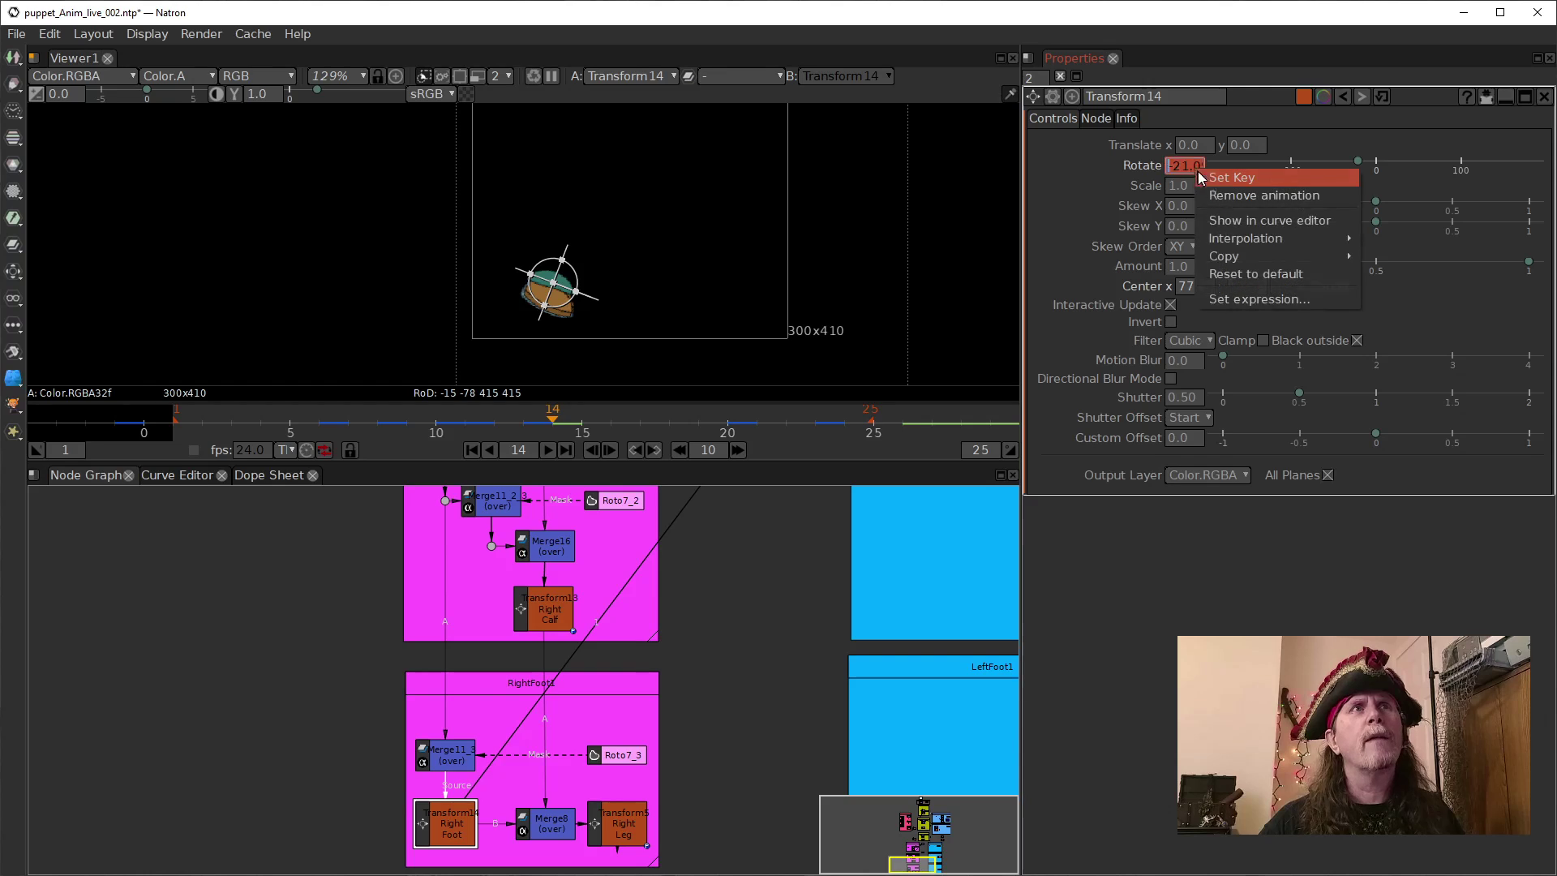
left_click(1231, 200)
right_click(1195, 173)
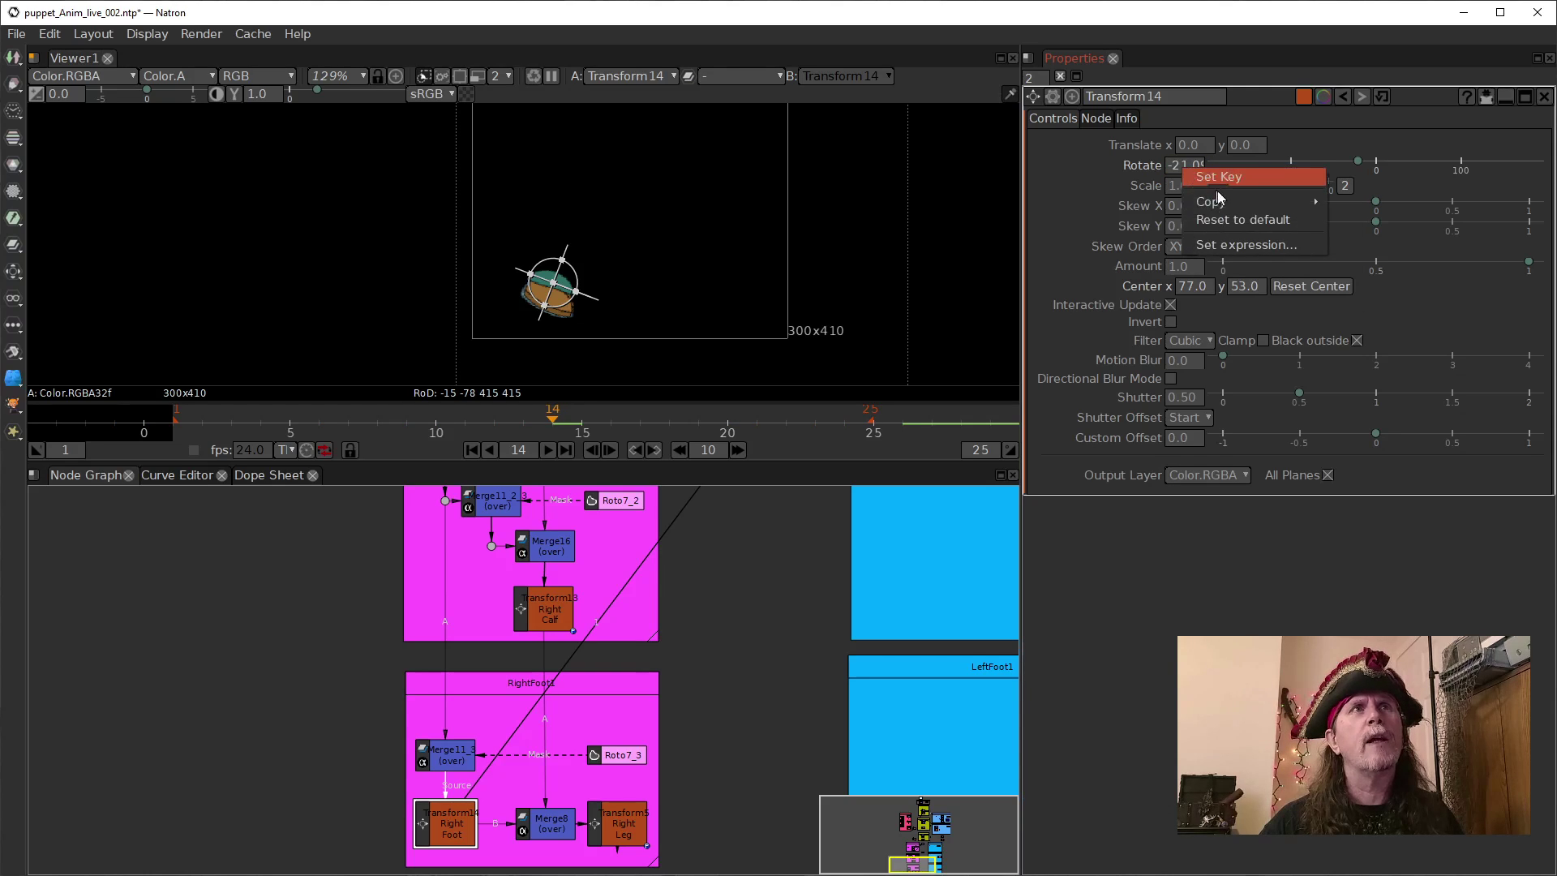
left_click(1251, 220)
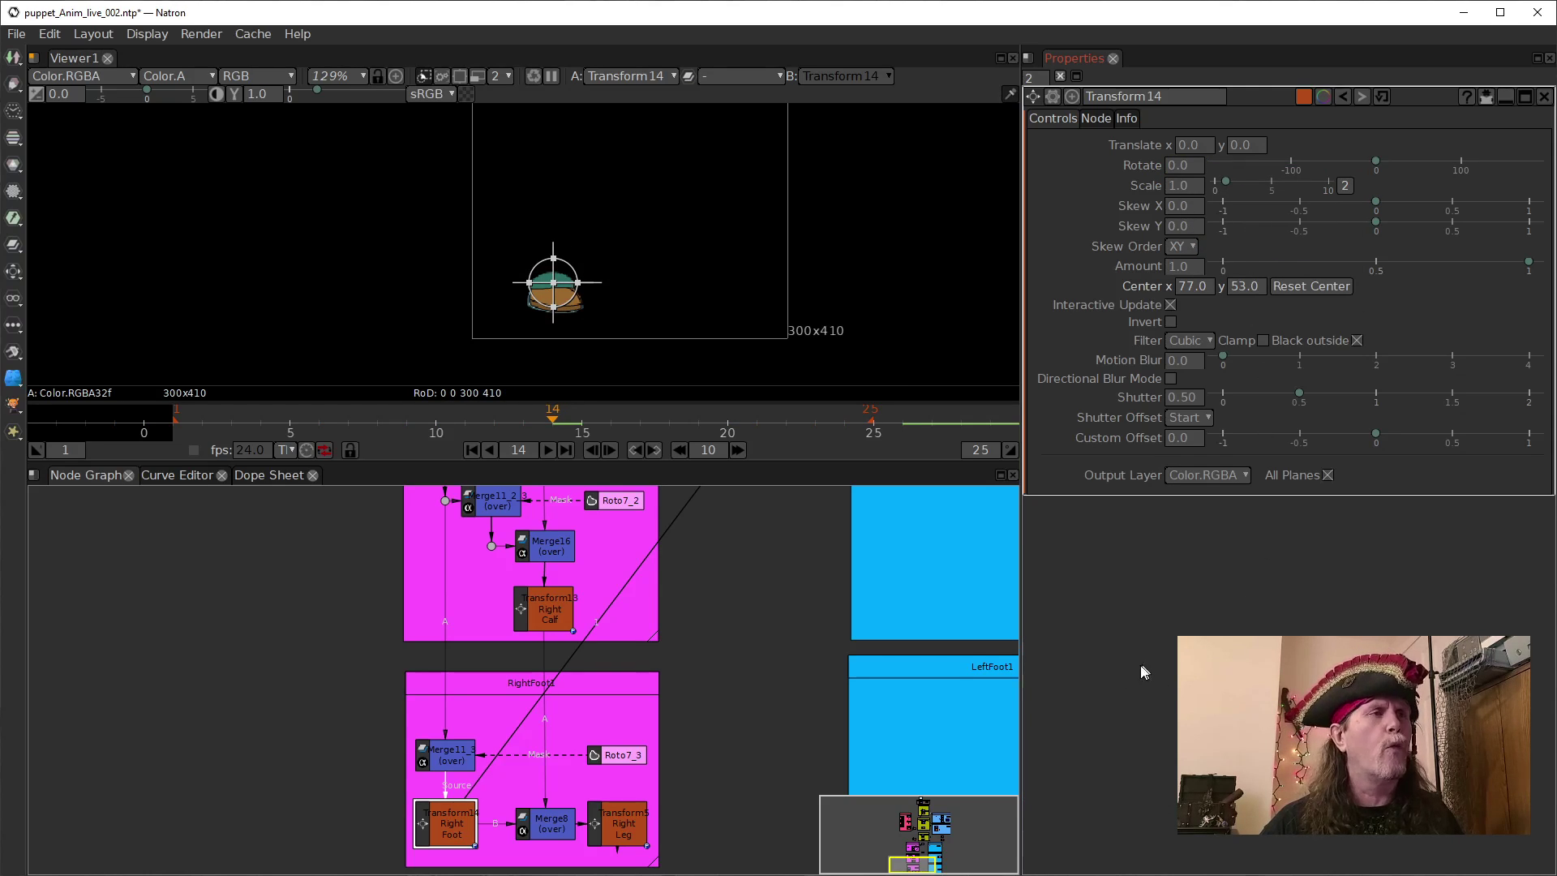
left_click(741, 669)
left_click(550, 609)
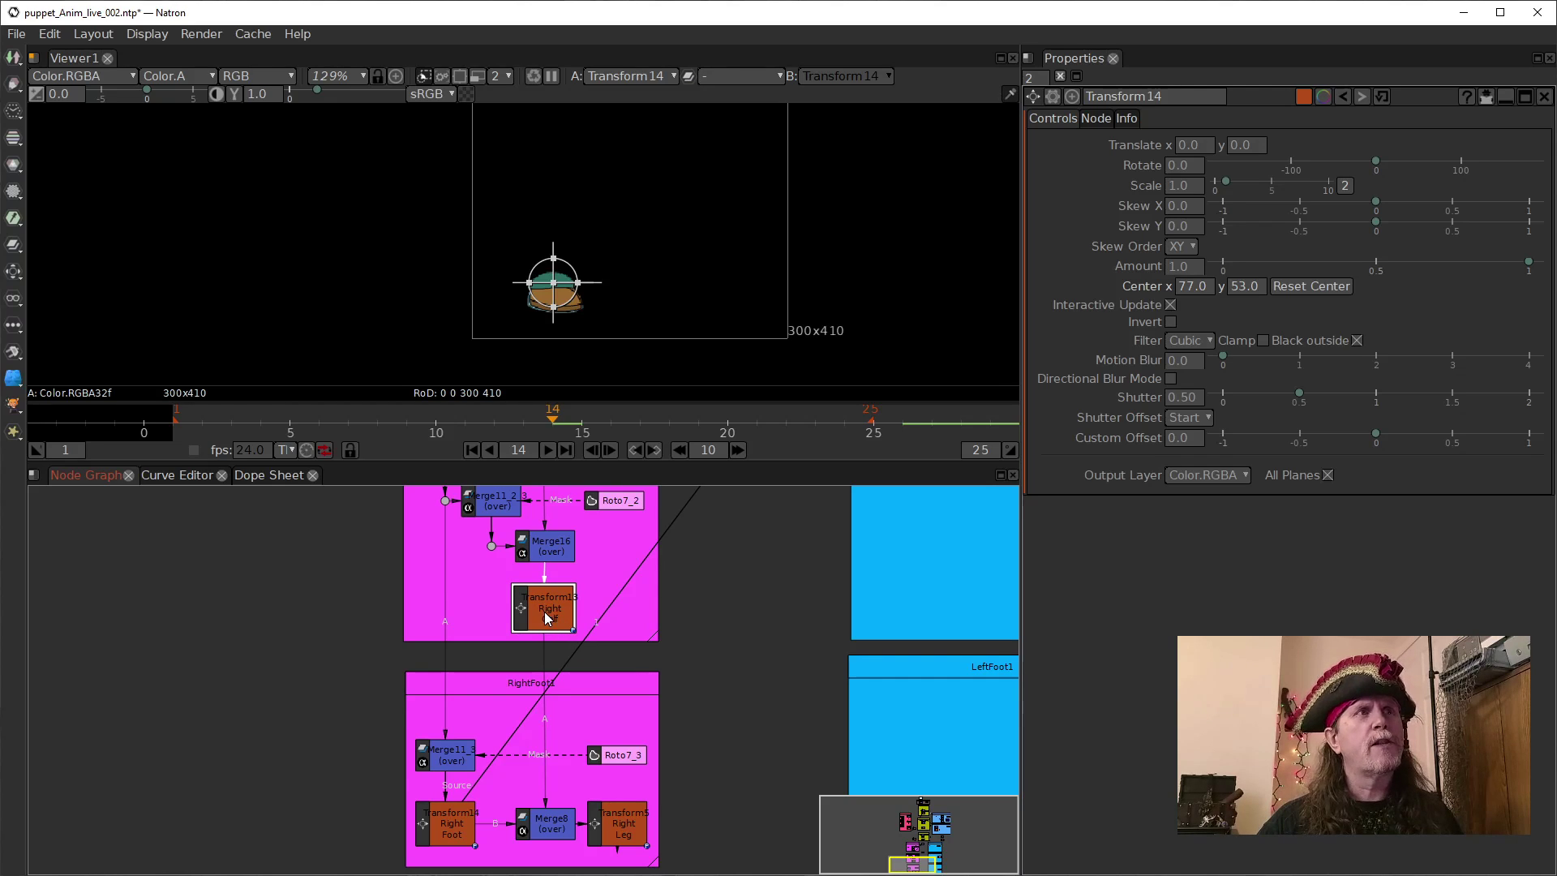
left_click(453, 818)
left_click_drag(750, 722, 774, 654)
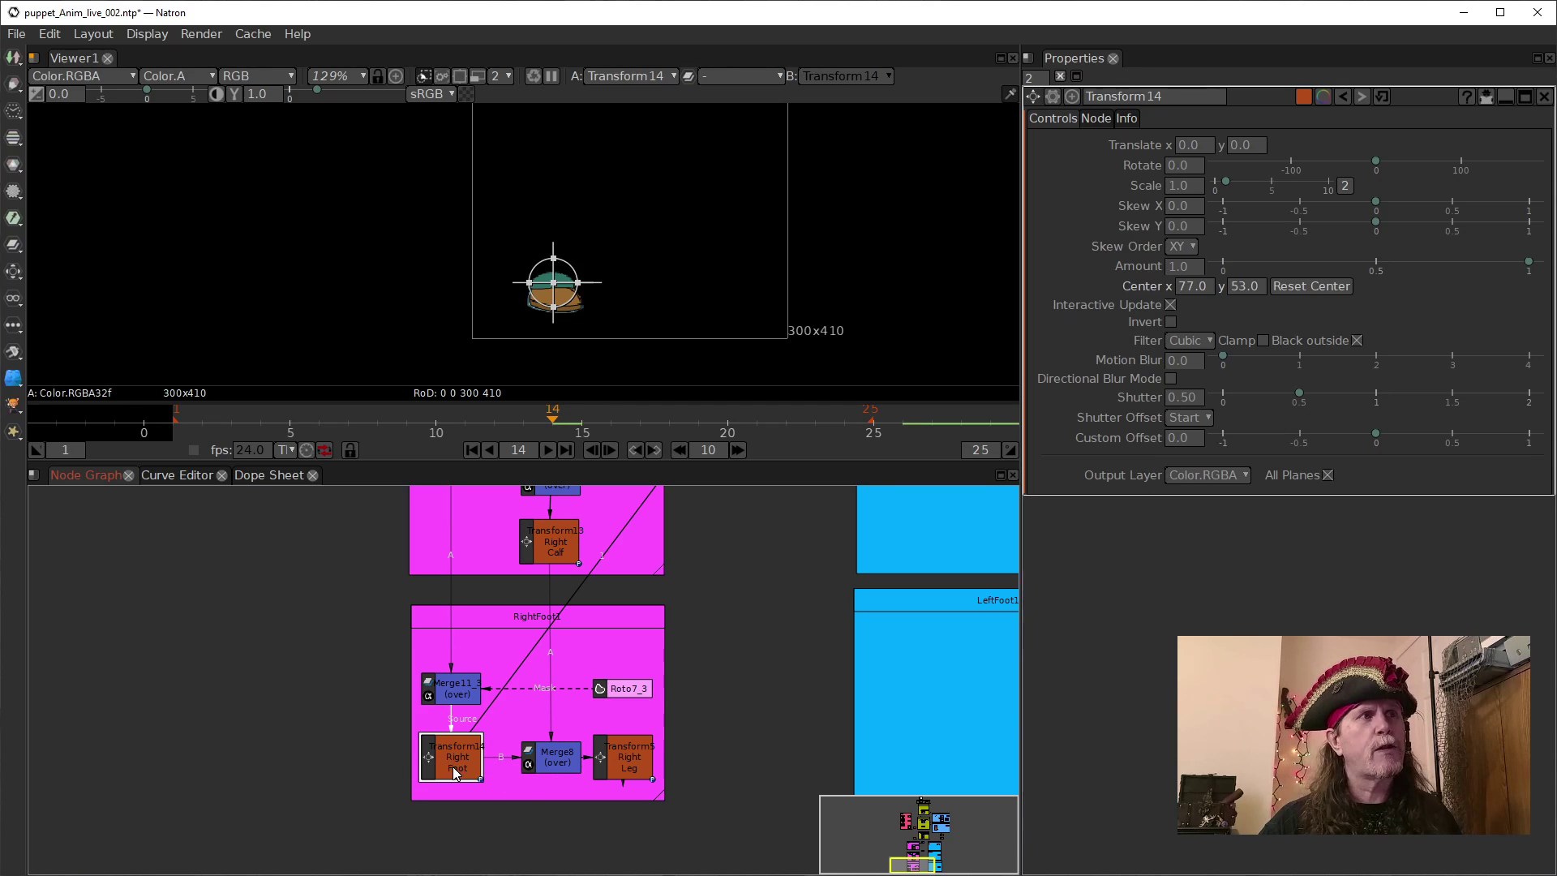
left_click(552, 537)
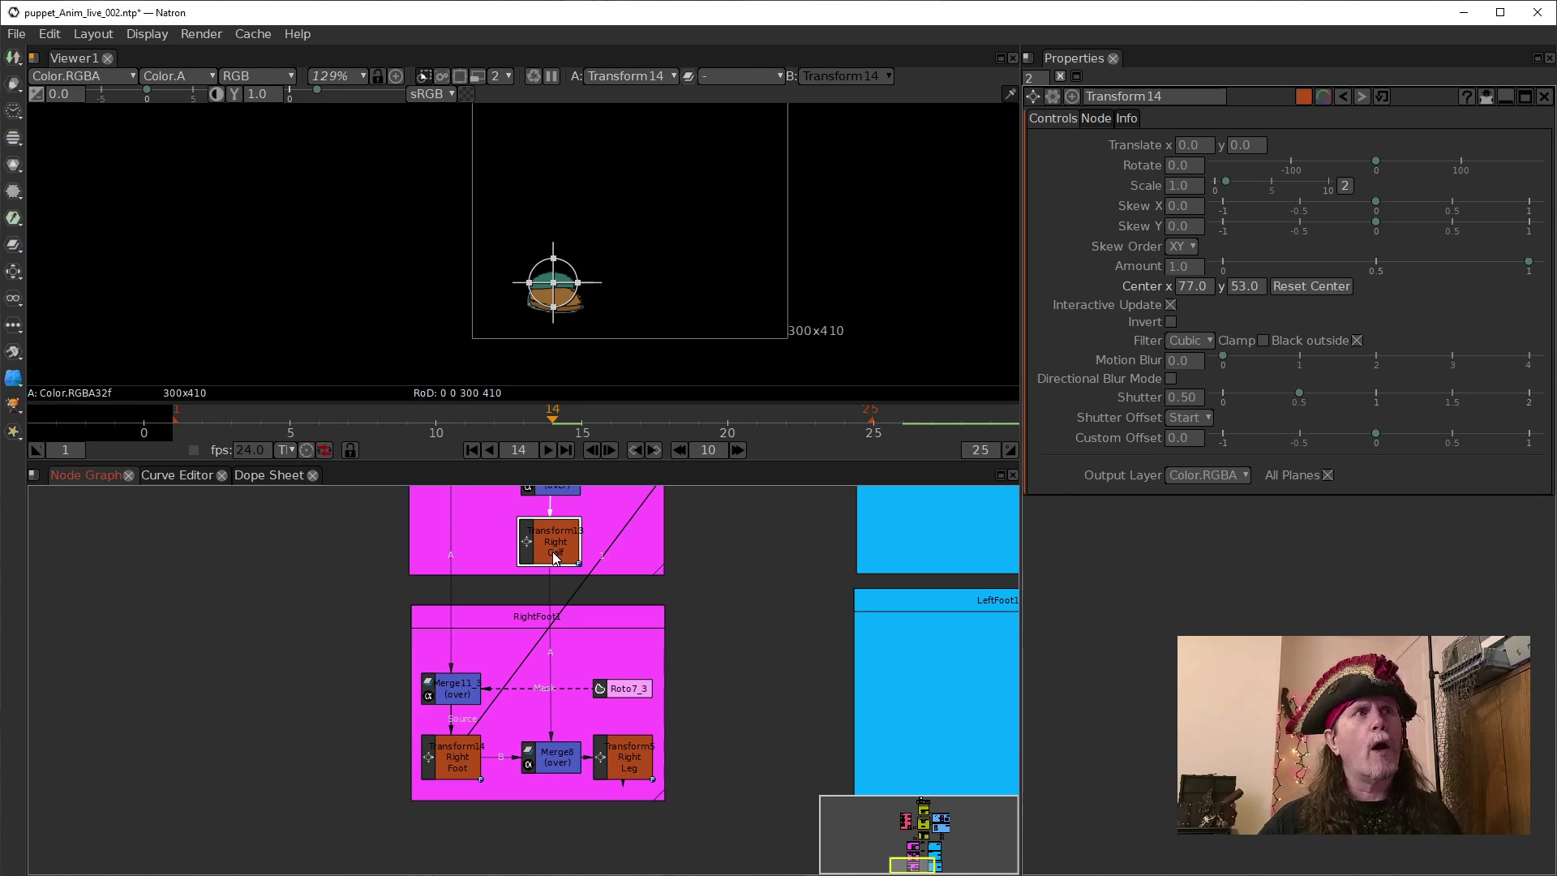
Open the Right Calf and Right Foot transforms' properties together and limit both to their modified parameters to compare the center points.
double_click(552, 551)
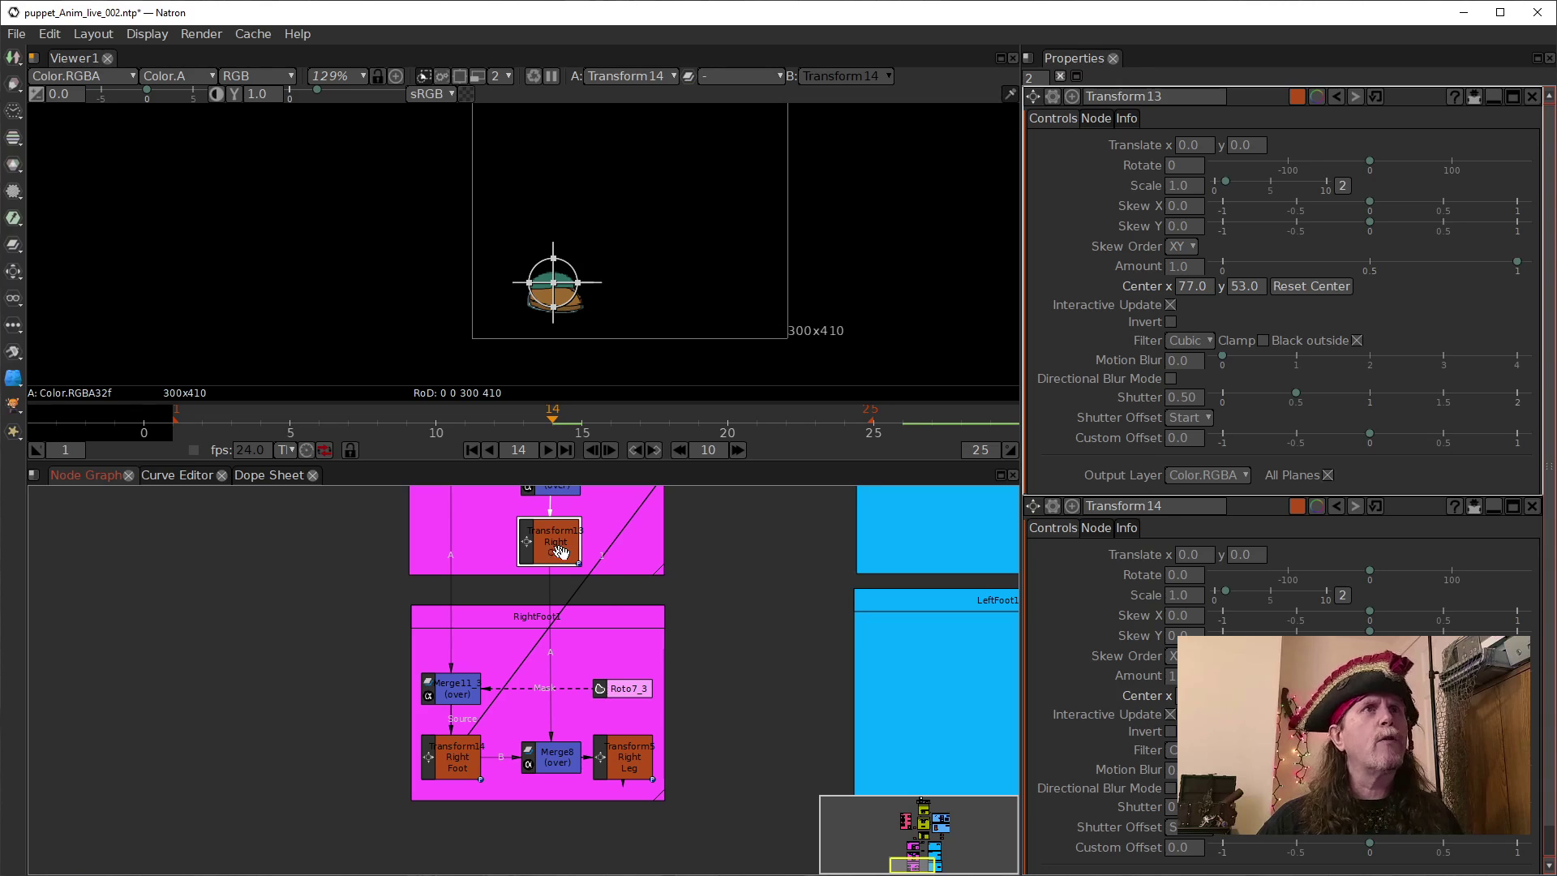
double_click(442, 753)
left_click(559, 558)
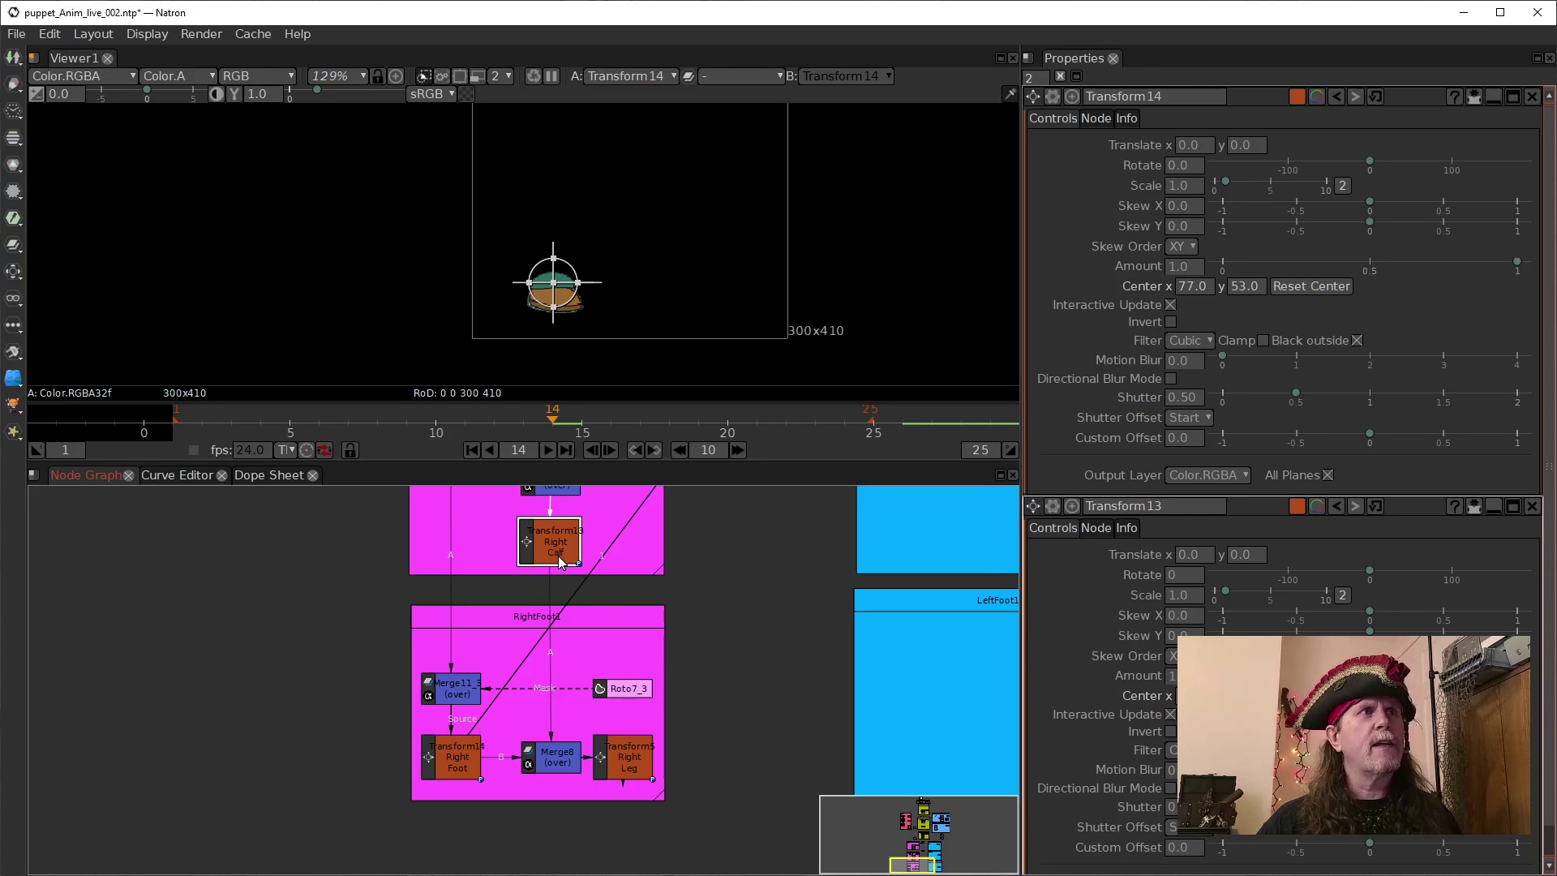
double_click(558, 556)
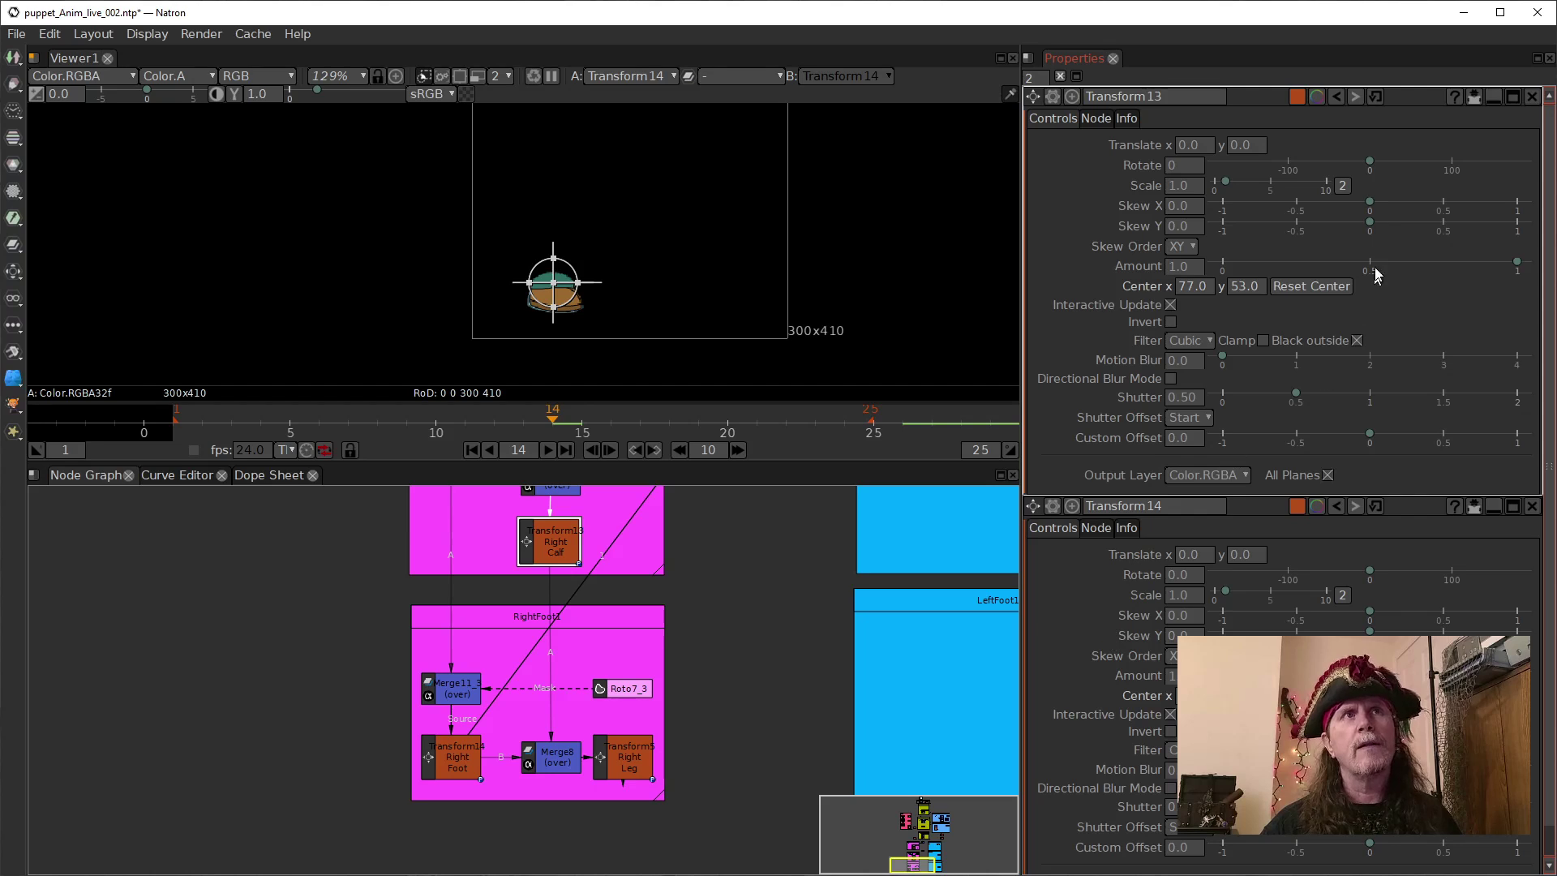
left_click(1490, 96)
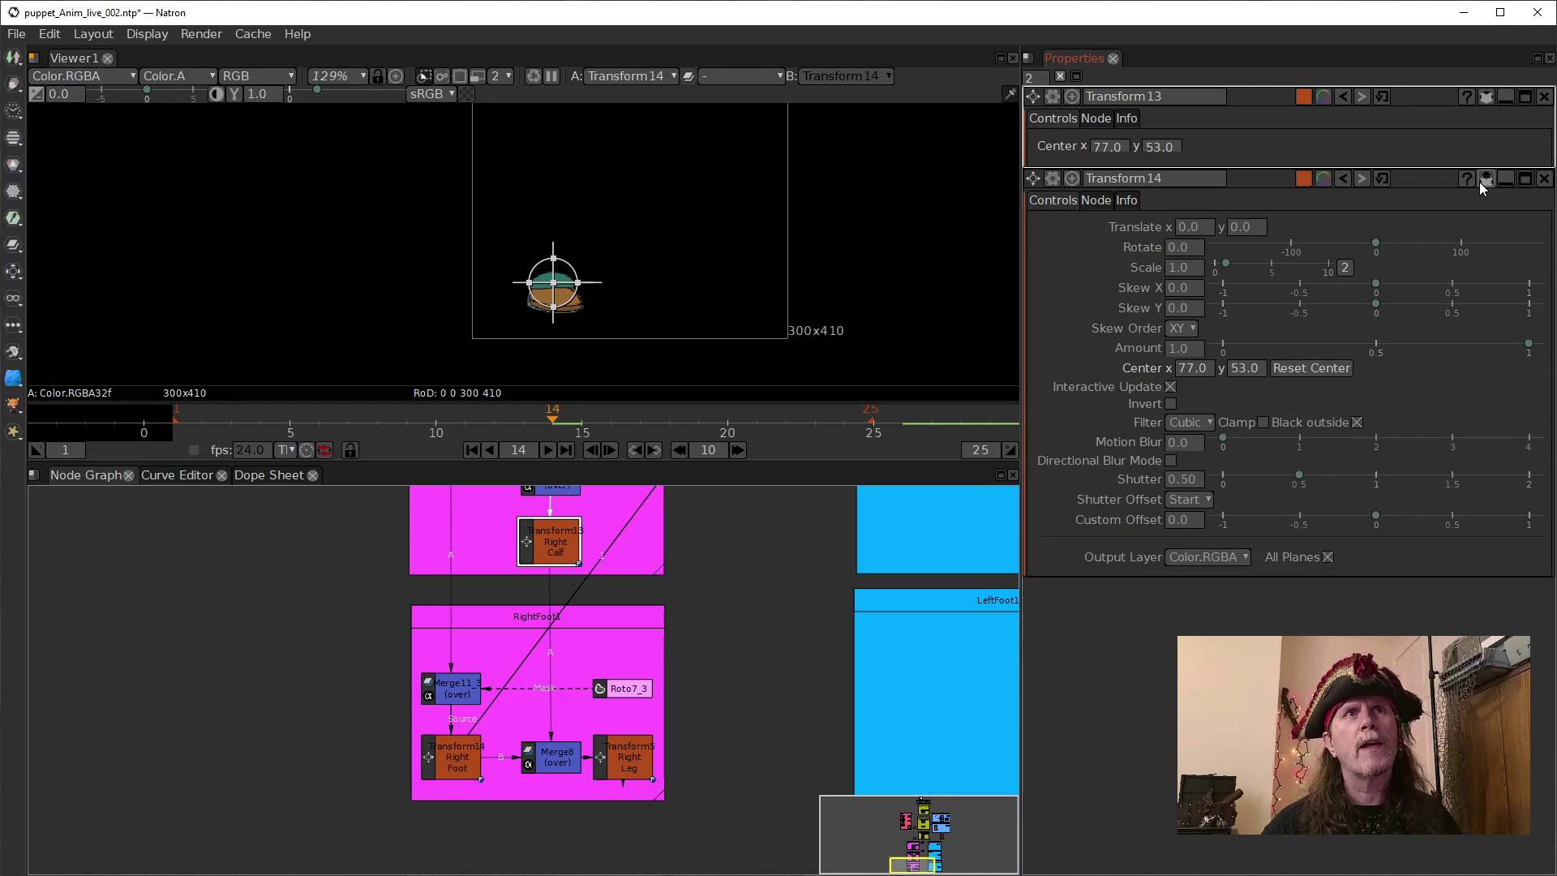
left_click(1483, 179)
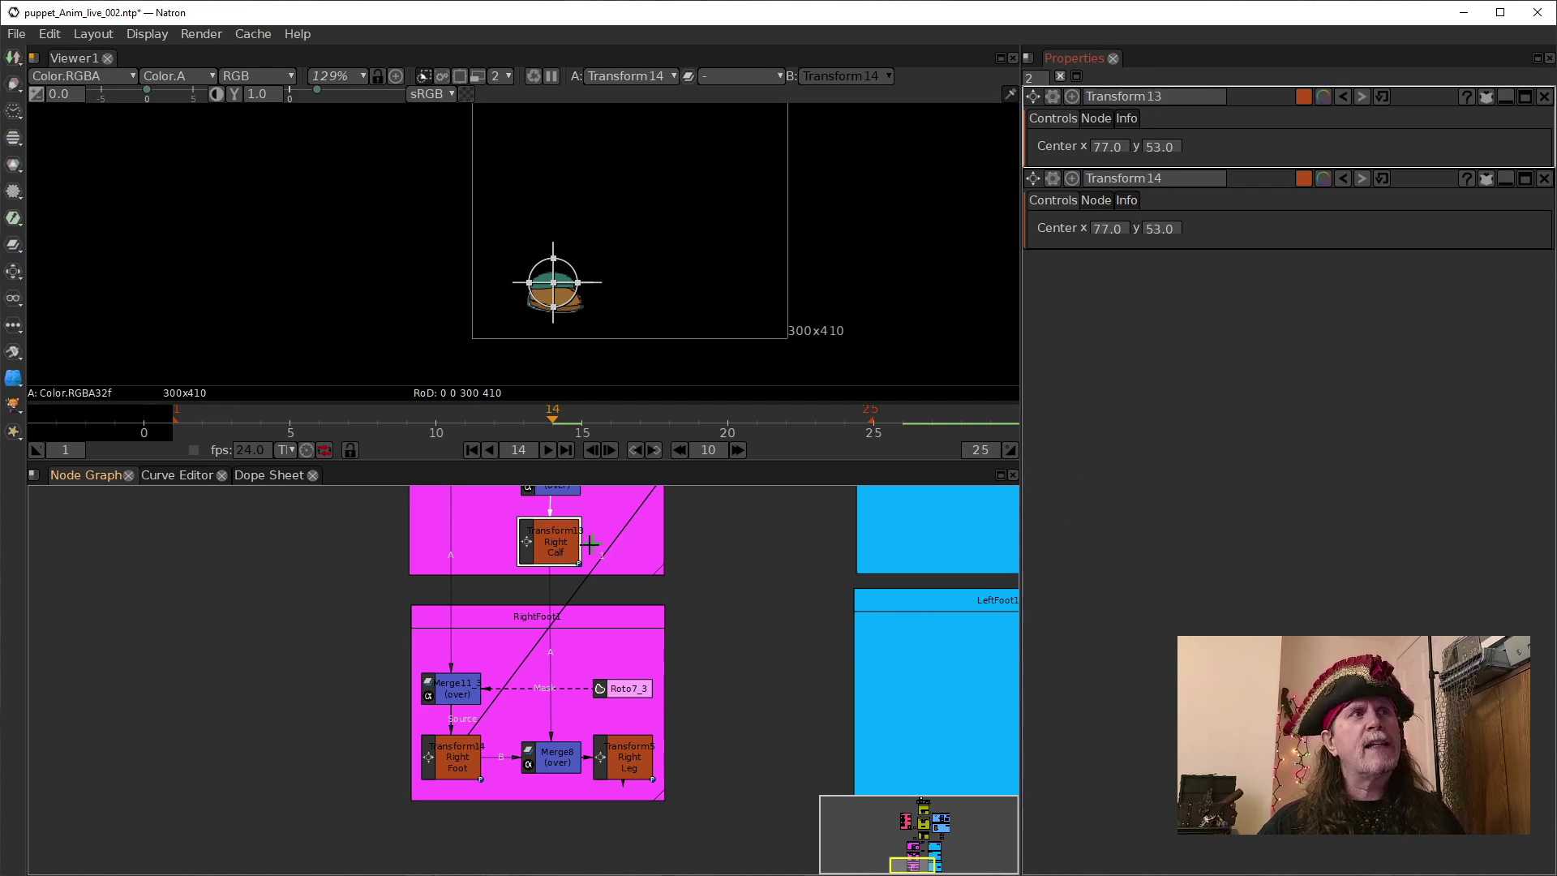
Show the Merge8 node, which combines the right calf and right foot, in the viewer.
left_click(555, 551)
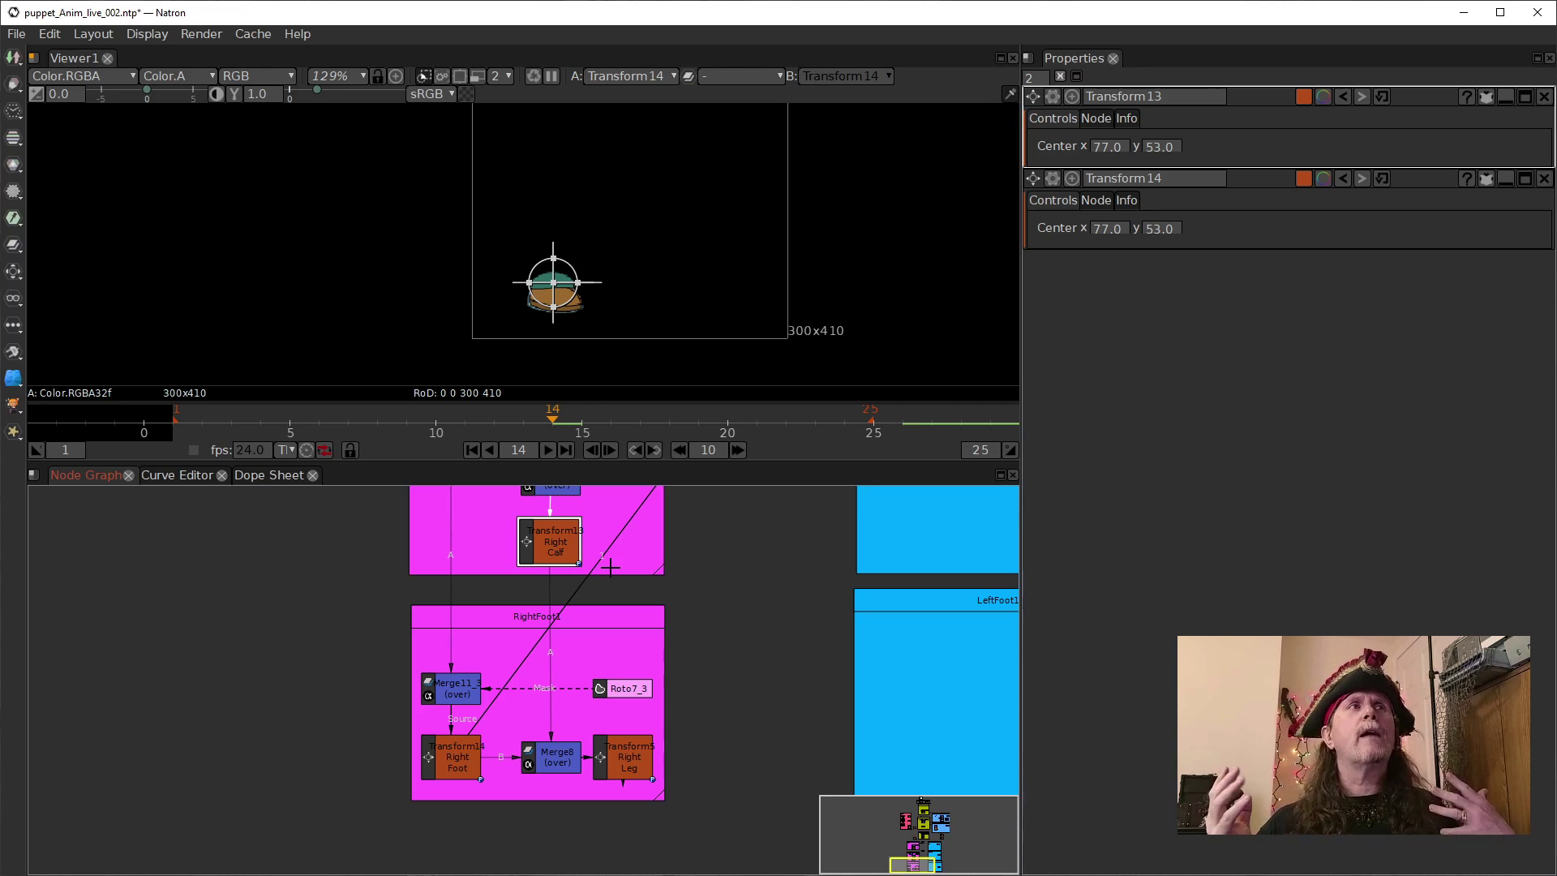
left_click(459, 769)
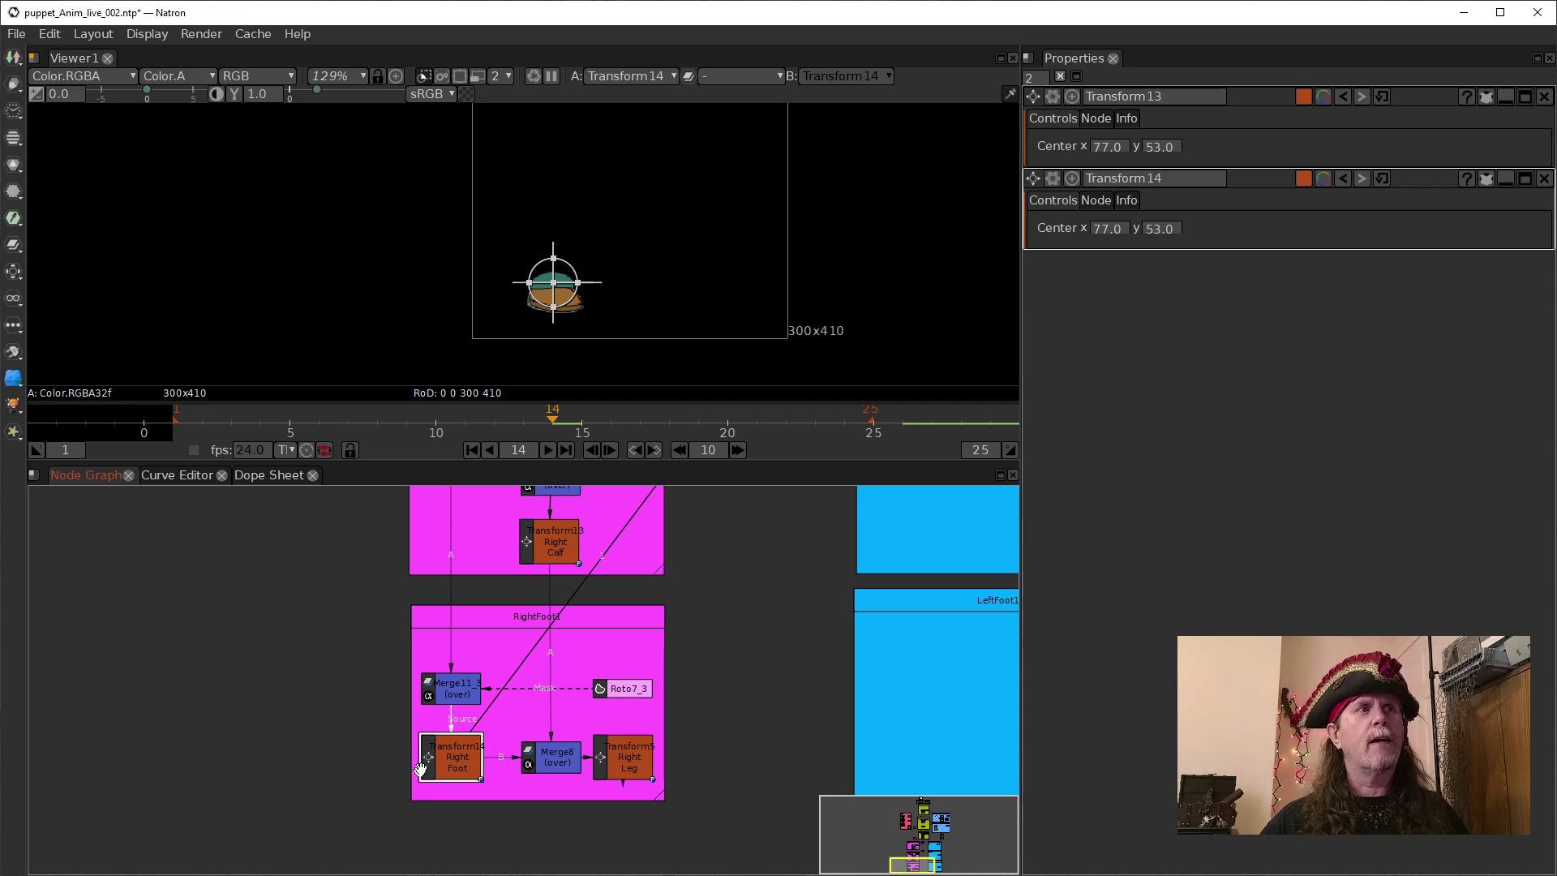
left_click_drag(791, 703, 782, 735)
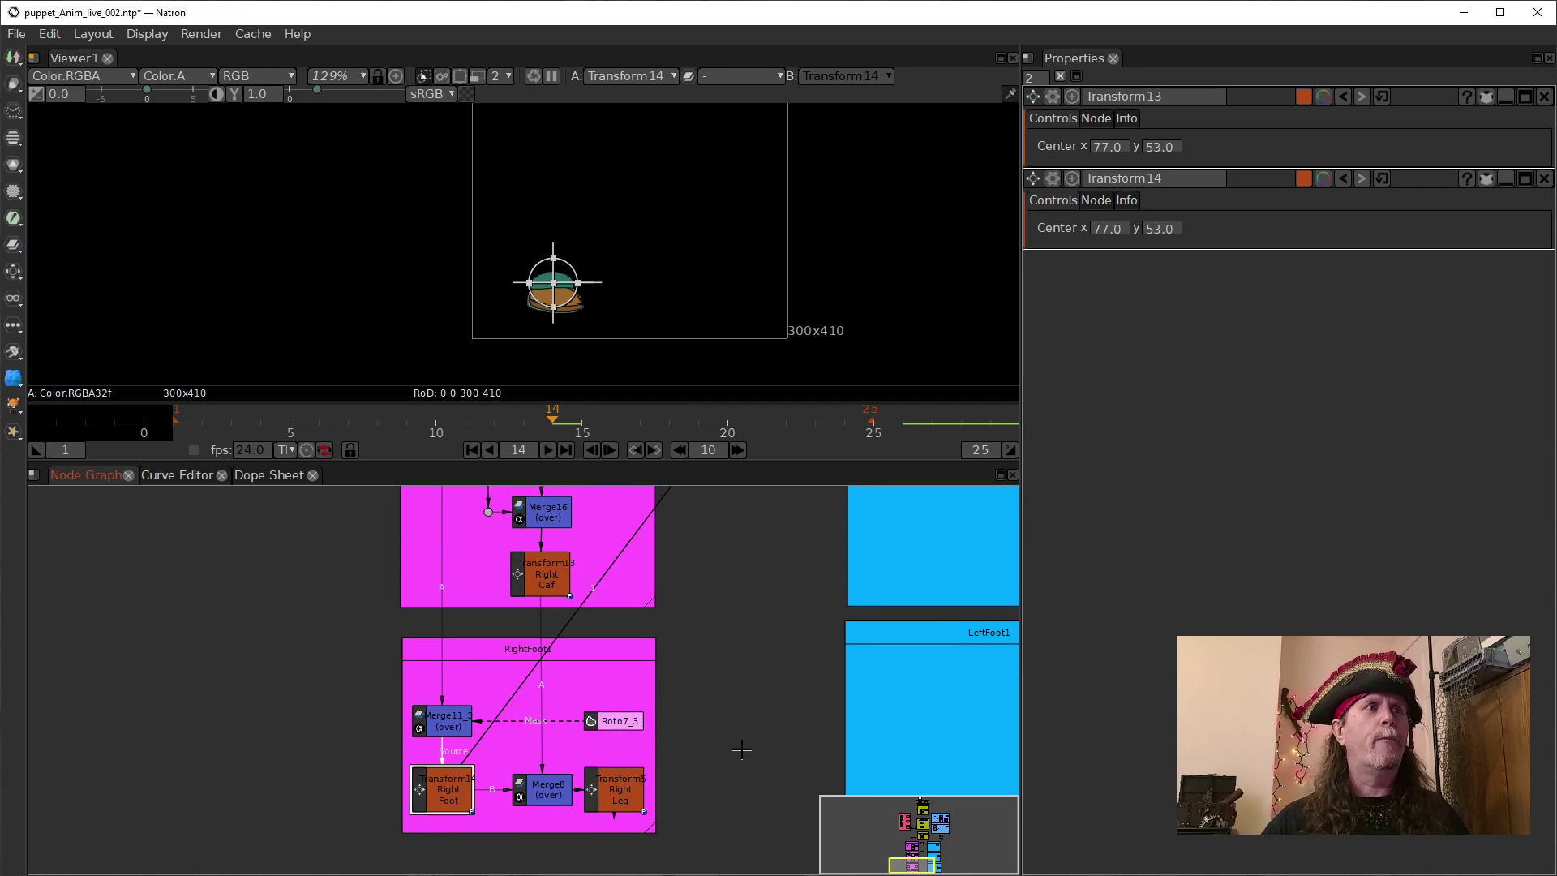
left_click(539, 796)
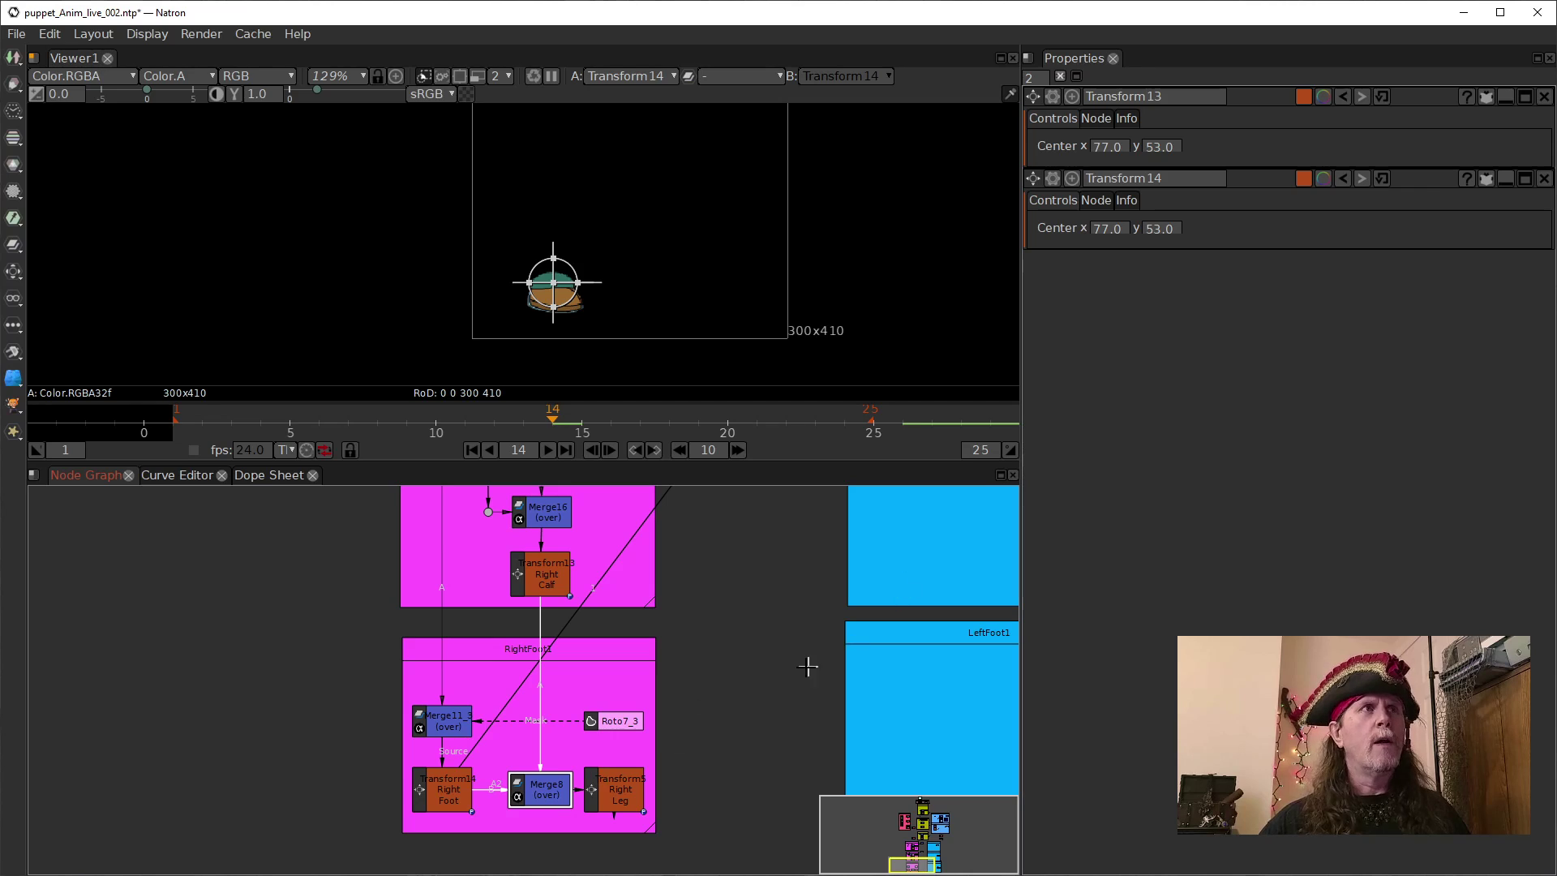
key("1")
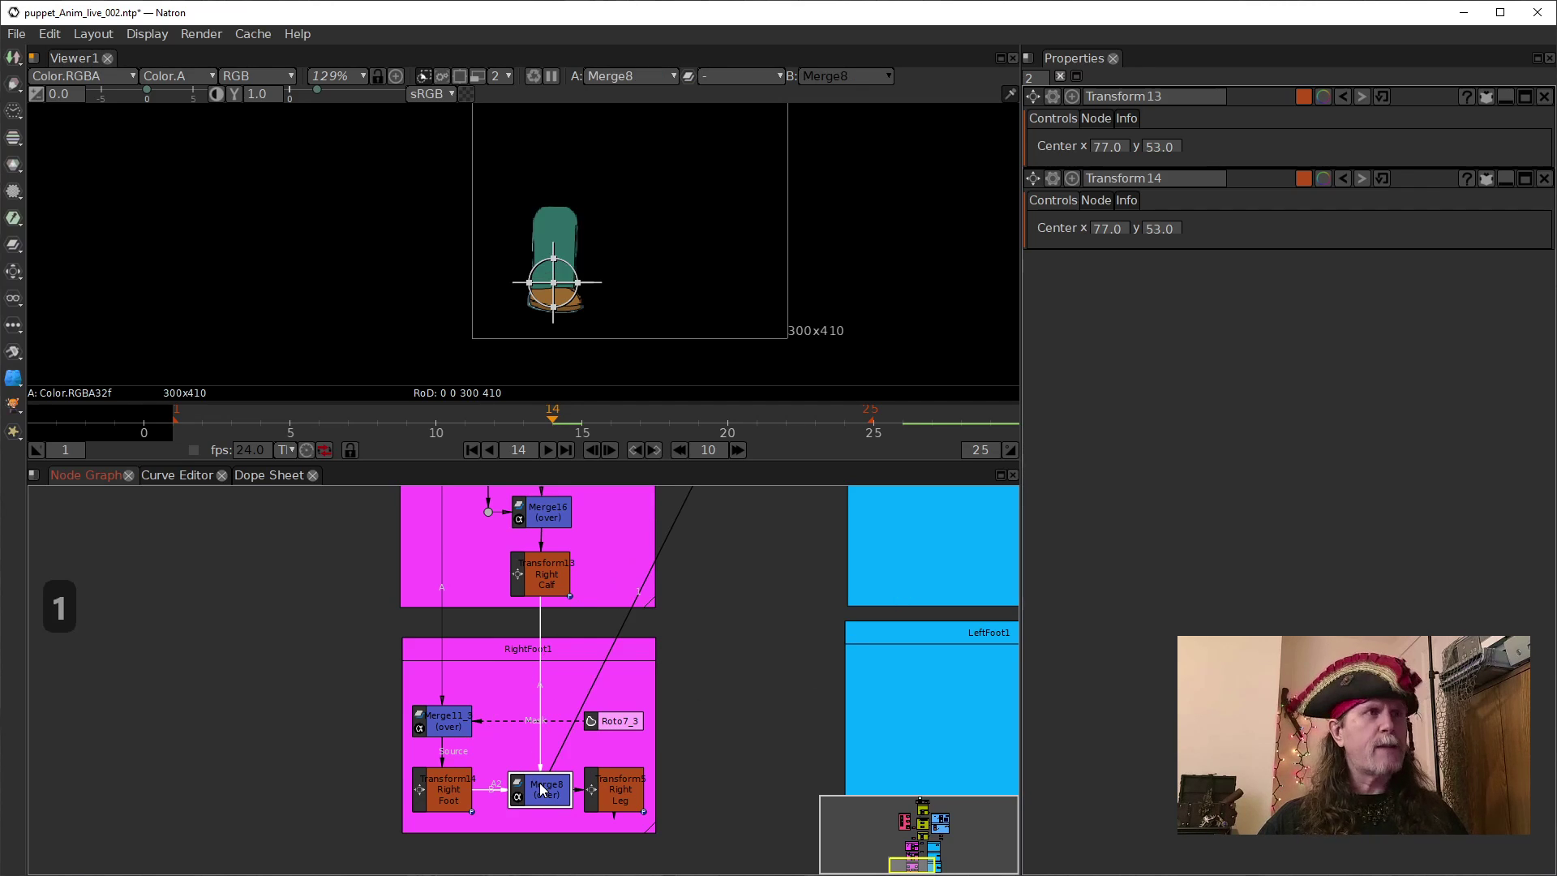
scroll(766, 596, "down", 3)
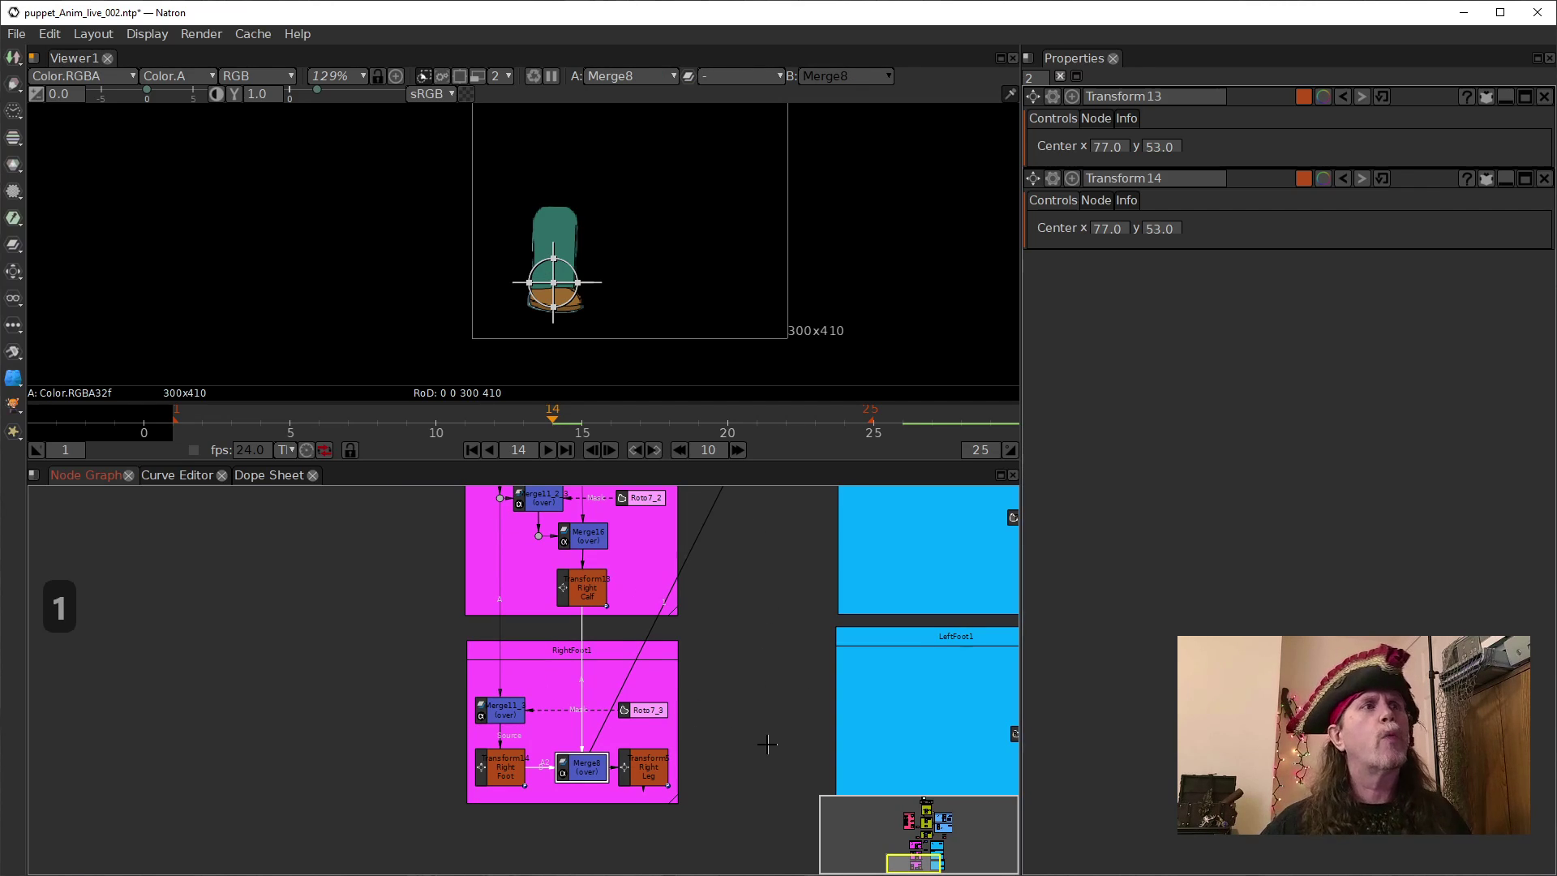
scroll(795, 633, "up", 5)
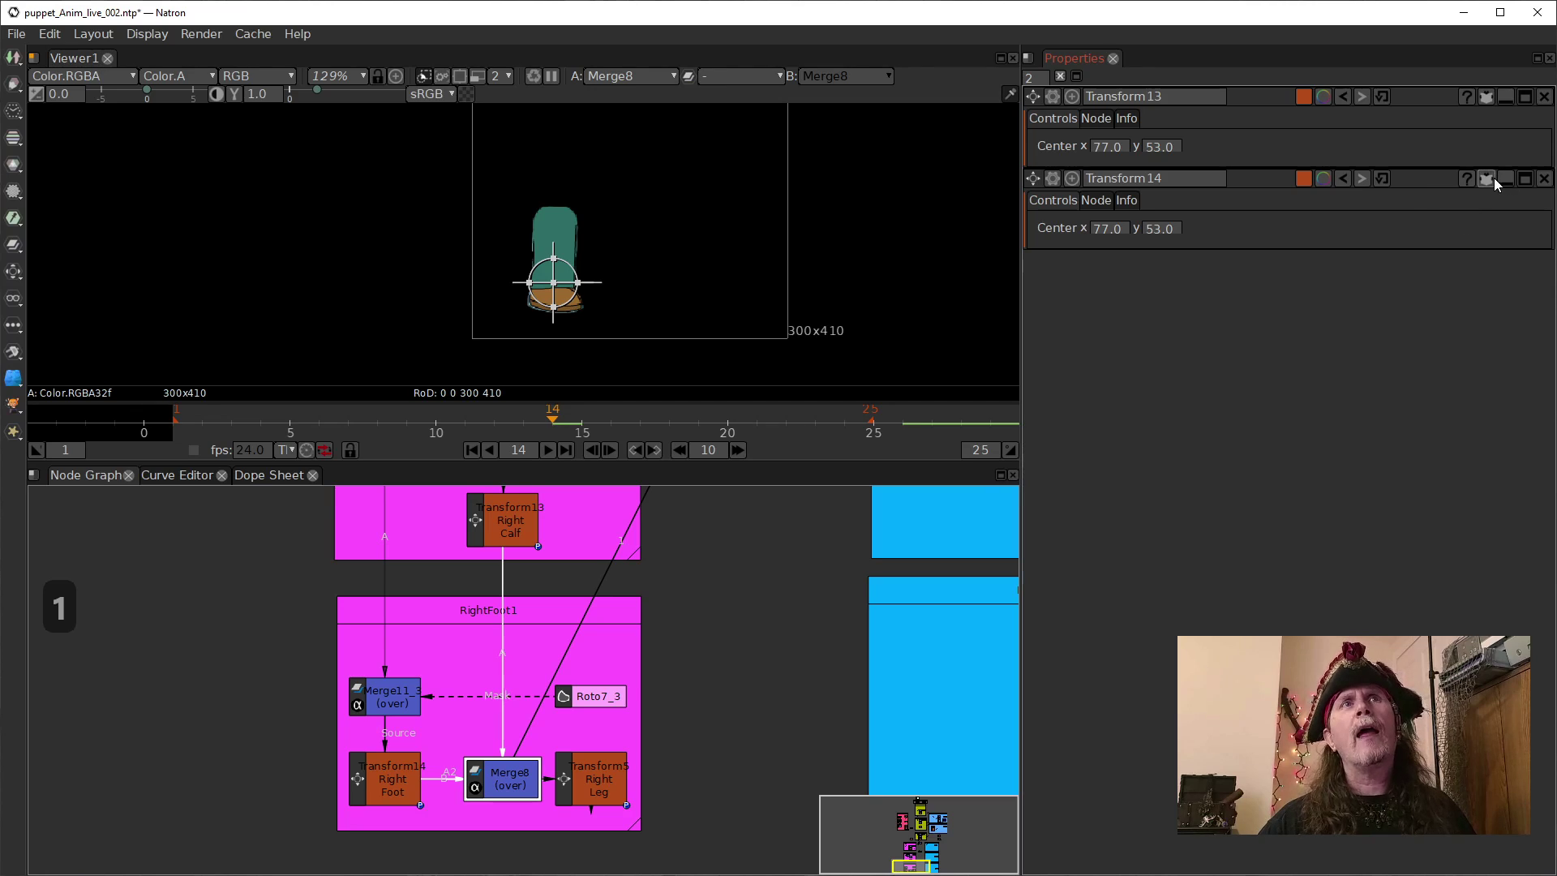
Display all parameters of both transforms again and leave only the Right Foot transform's properties open.
left_click(1485, 177)
left_click(1486, 96)
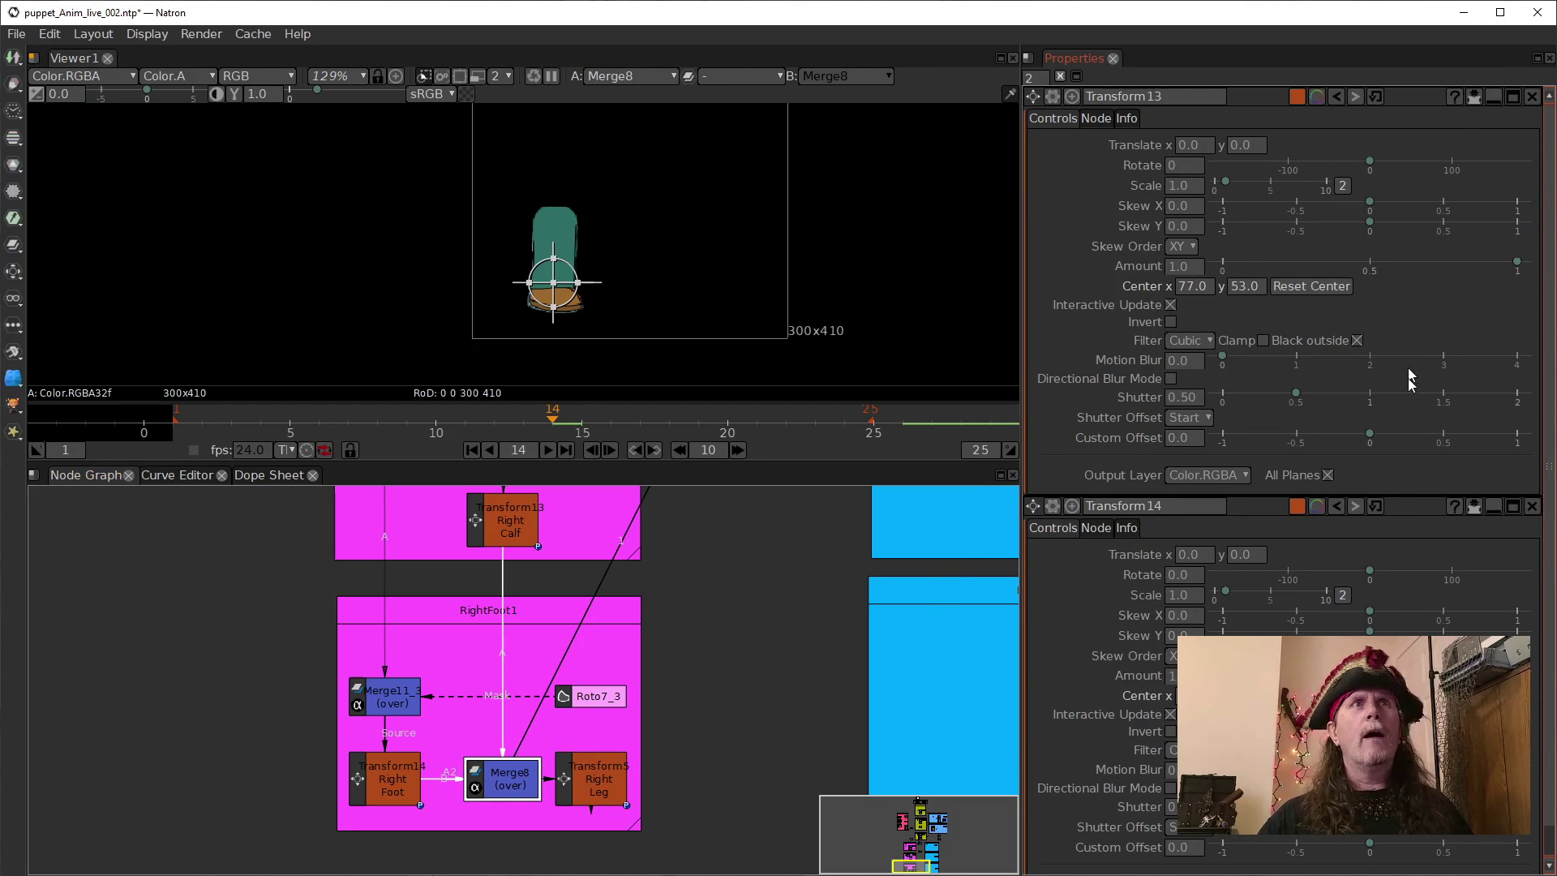
left_click(1532, 505)
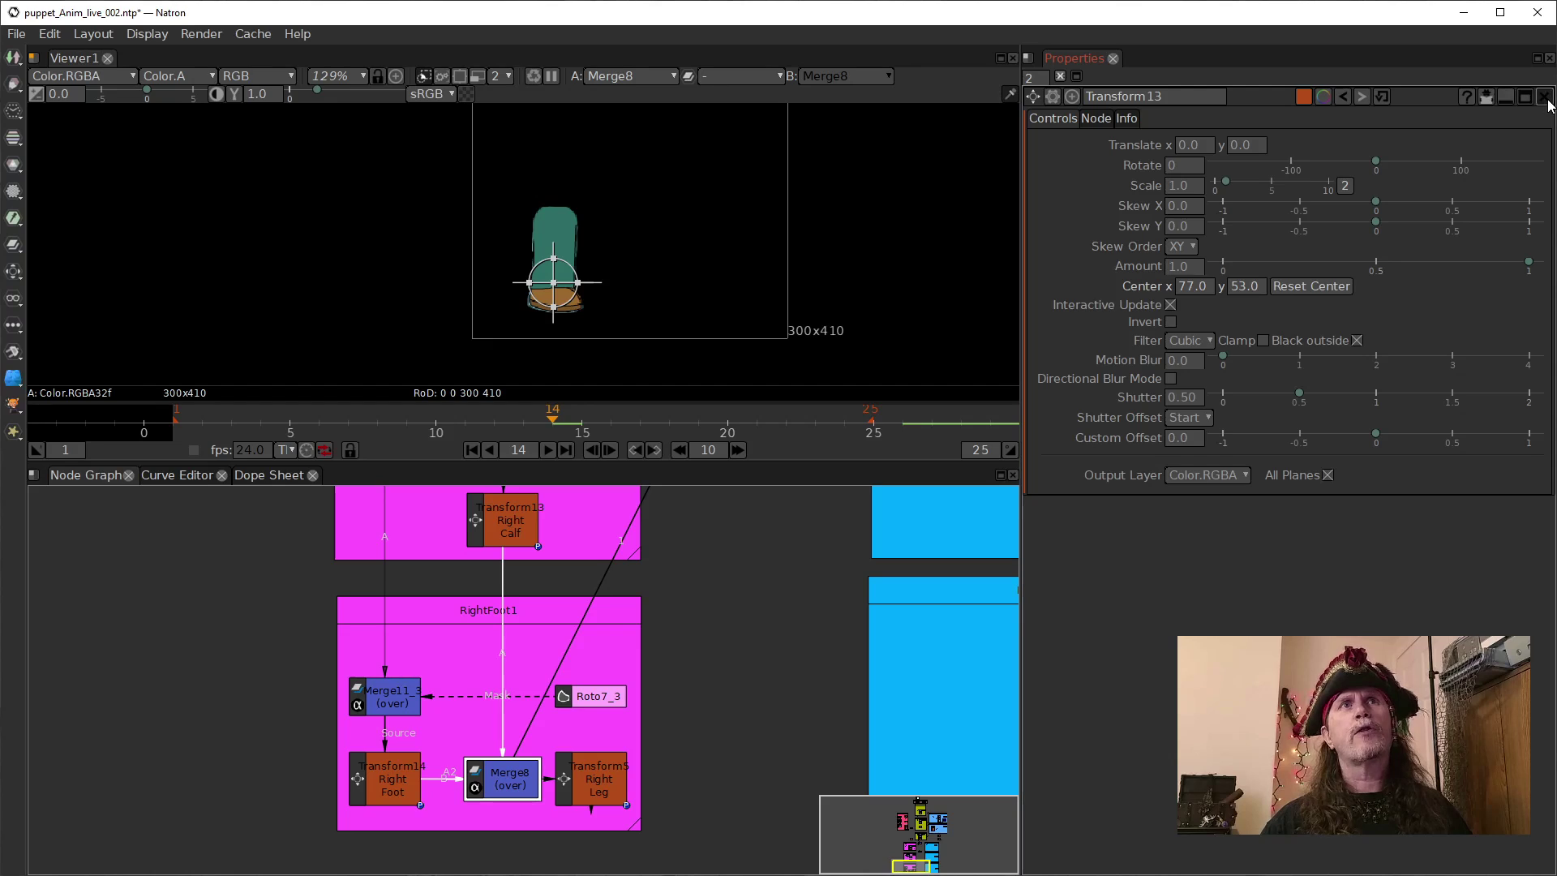
left_click(1532, 95)
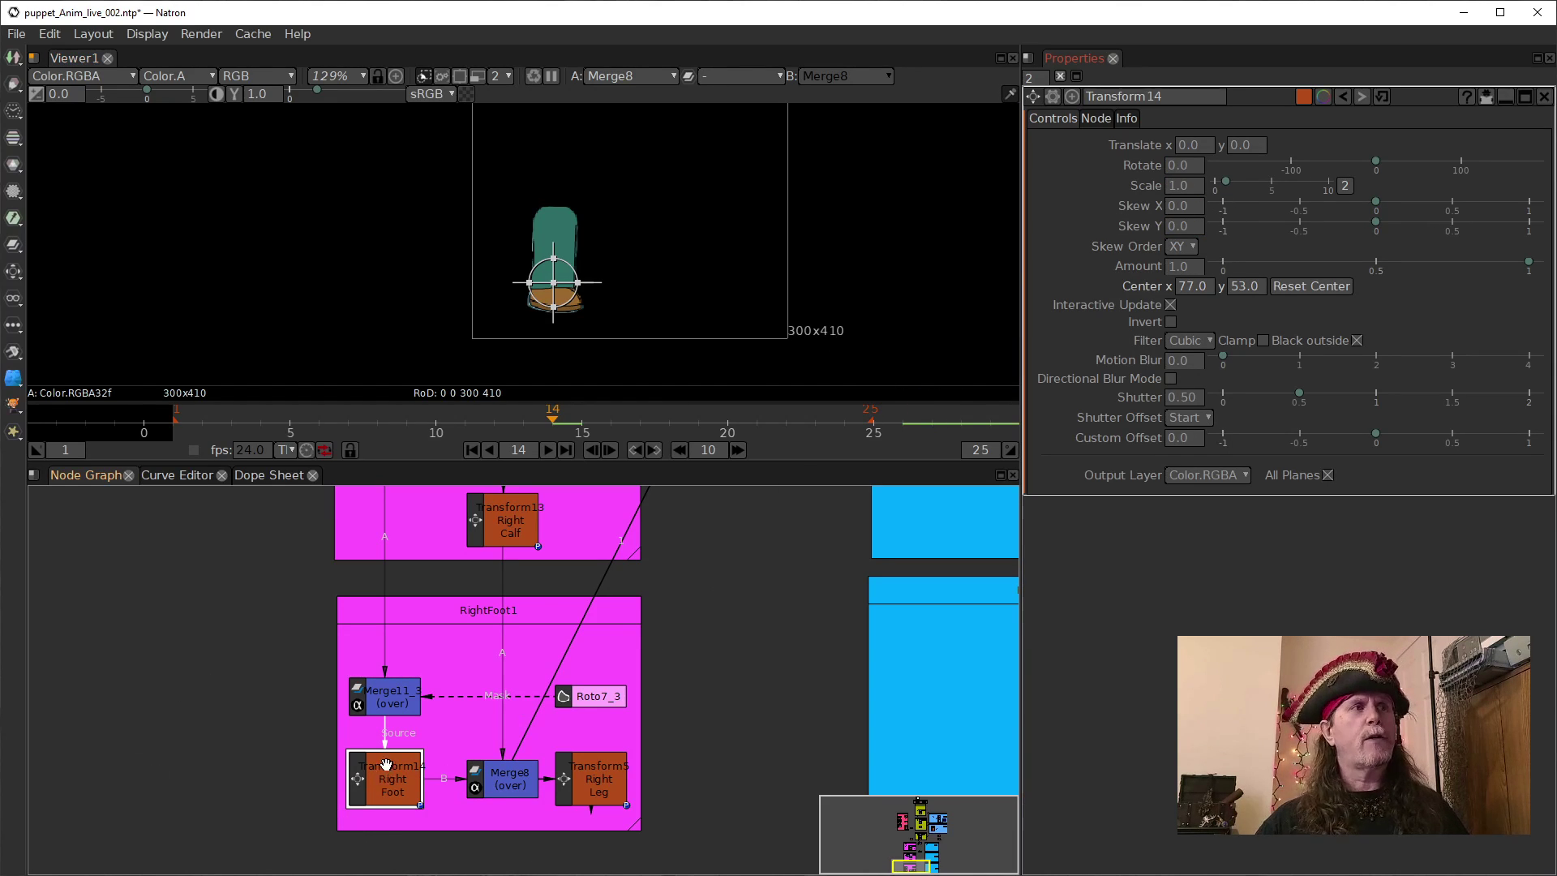
Rotate the Right Foot transform through positive and negative angles to test the ankle, ending at -31.
left_click(1171, 168)
scroll(1169, 167, "up", 20)
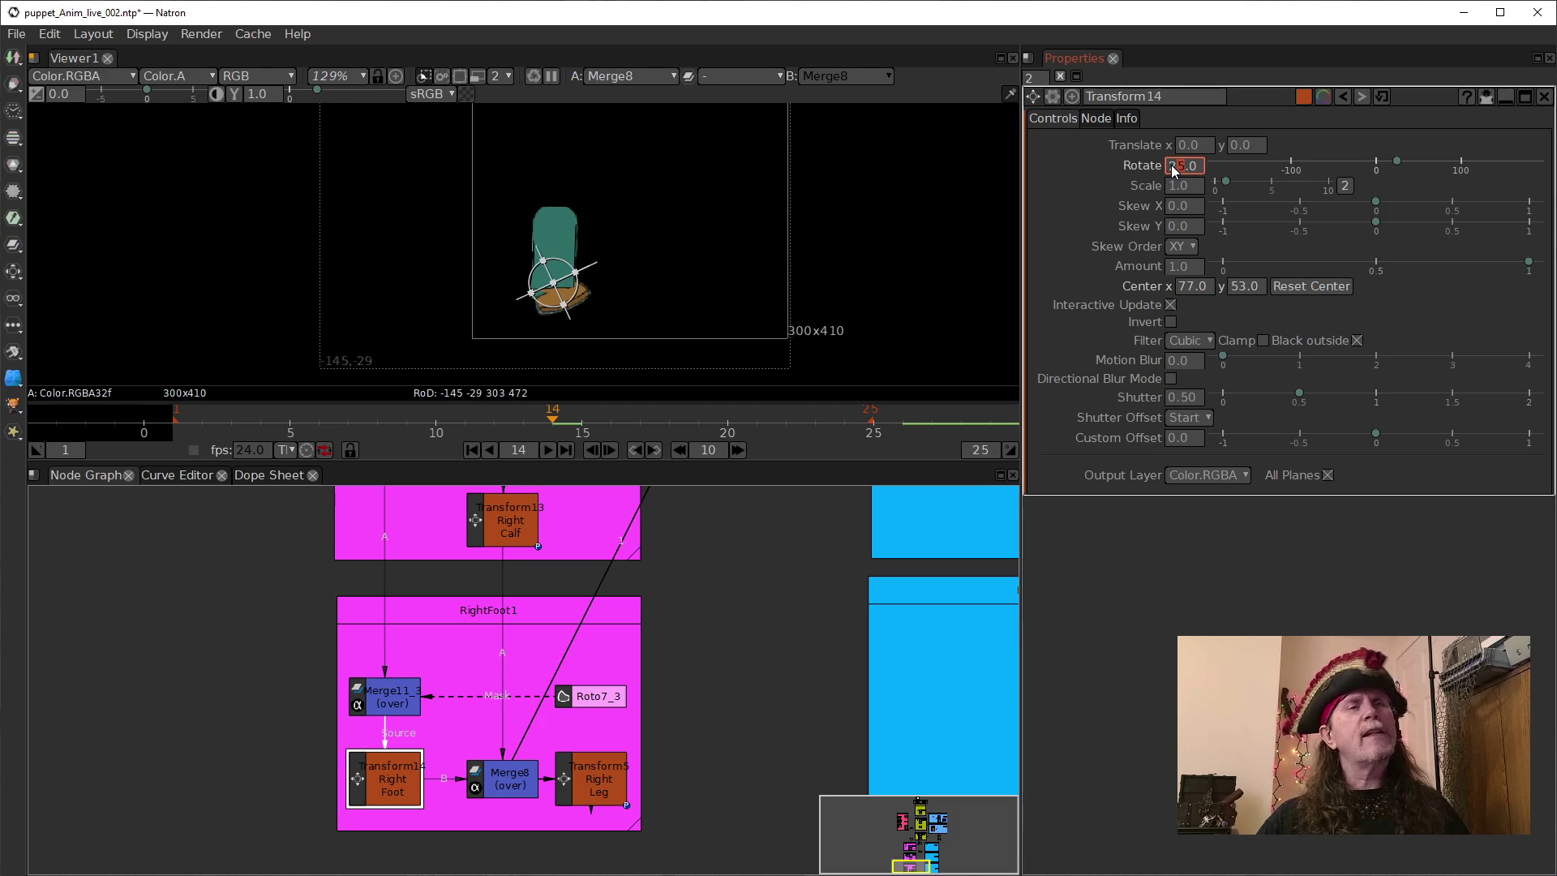
scroll(1171, 167, "down", 17)
scroll(1168, 164, "down", 20)
scroll(1165, 165, "down", 11)
scroll(573, 323, "up", 12)
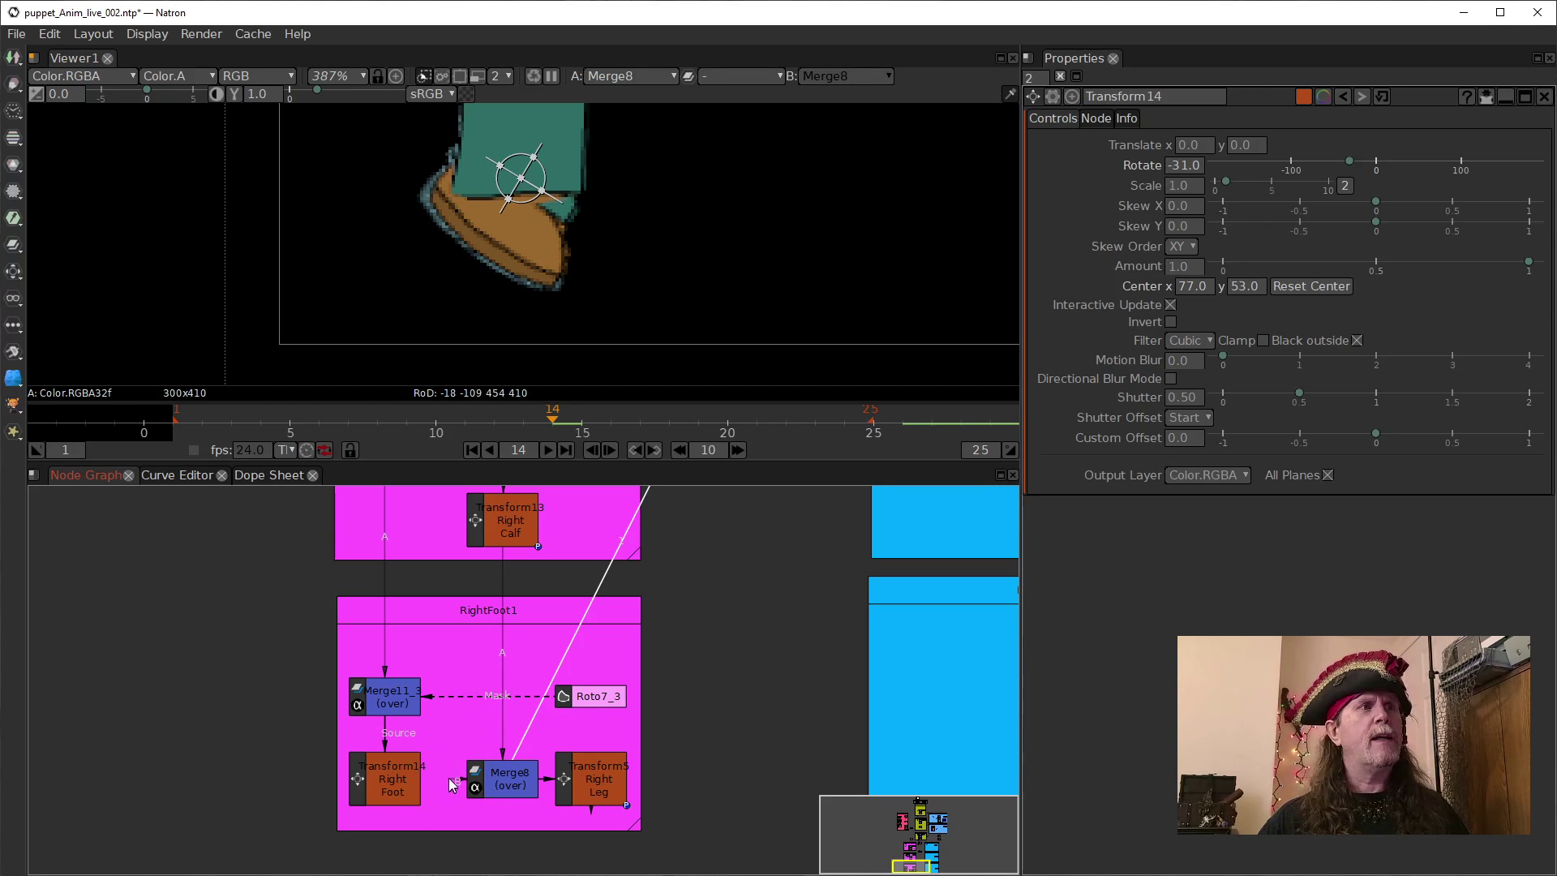
Swap Merge8's inputs so the Right Foot transform feeds A and the Right Calf transform feeds B.
left_click_drag(449, 753, 389, 777)
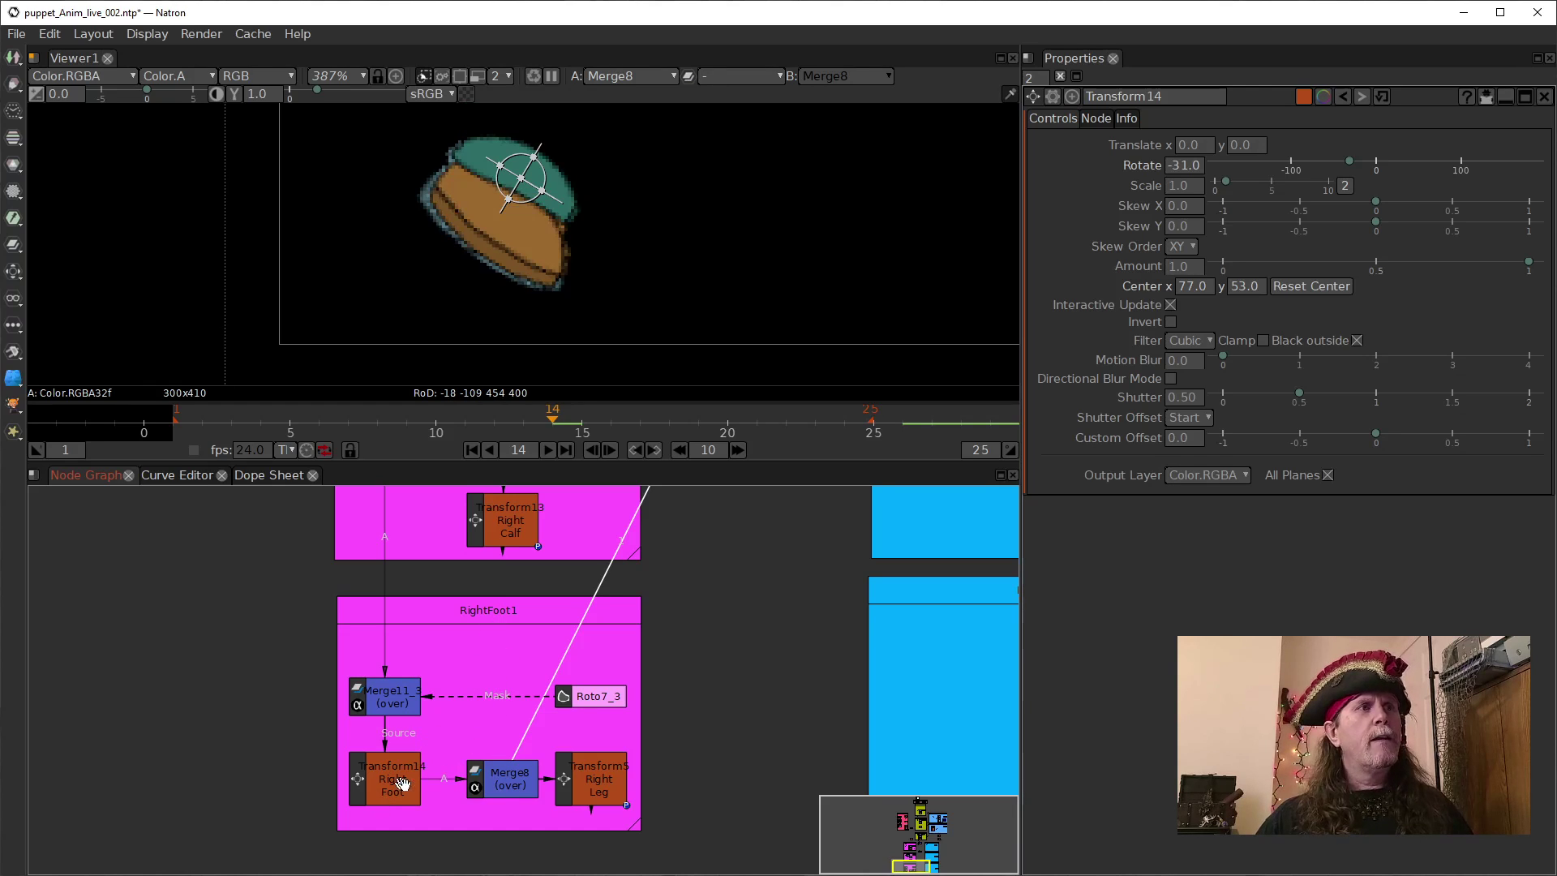
left_click(502, 756)
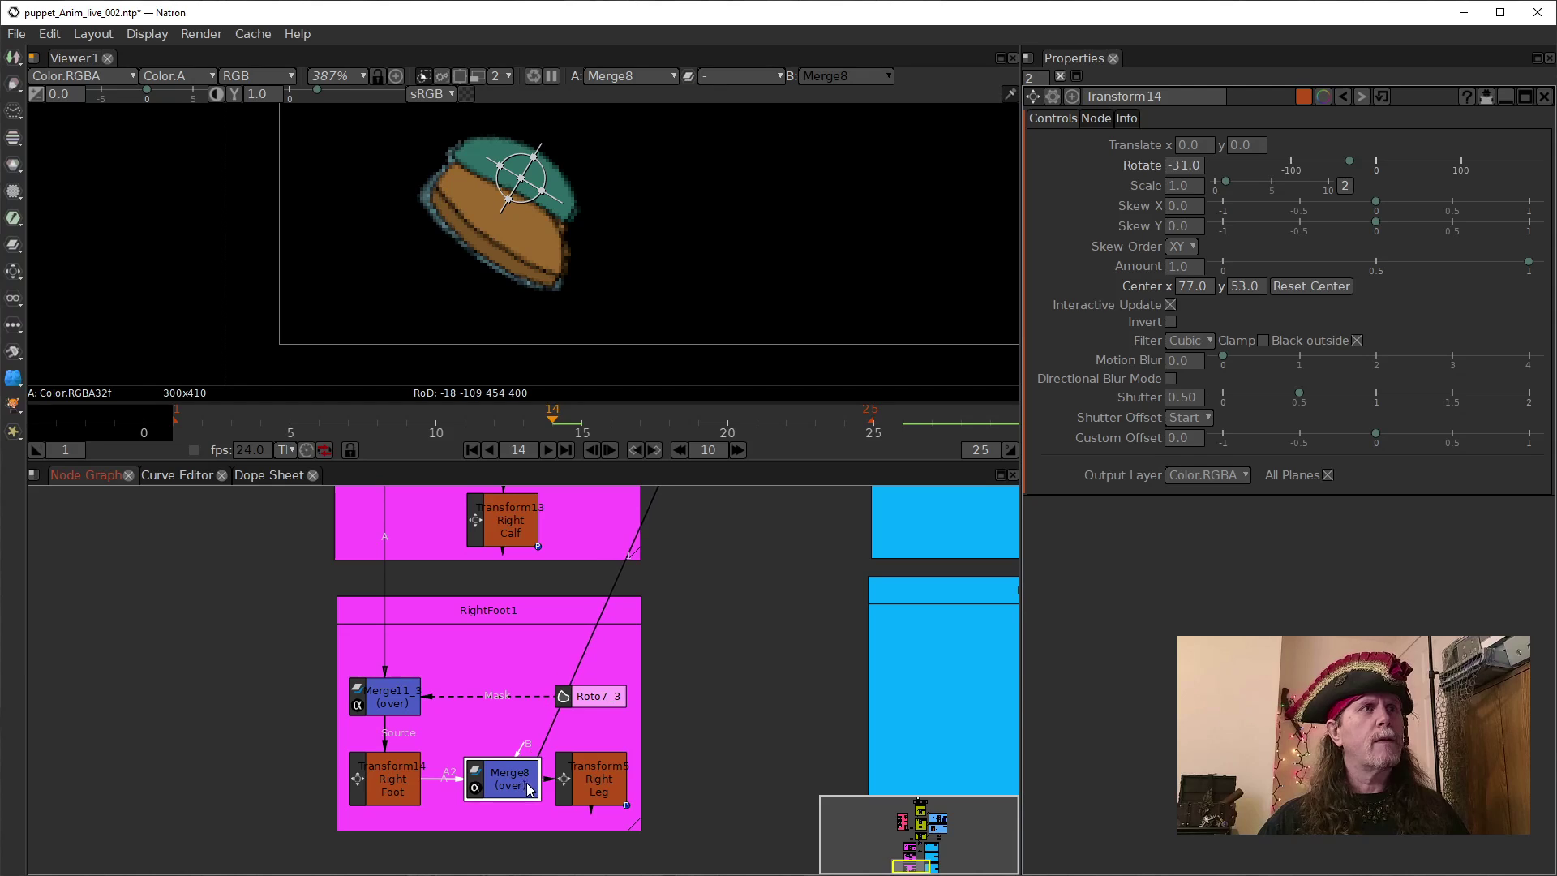
left_click(542, 746)
left_click(524, 777)
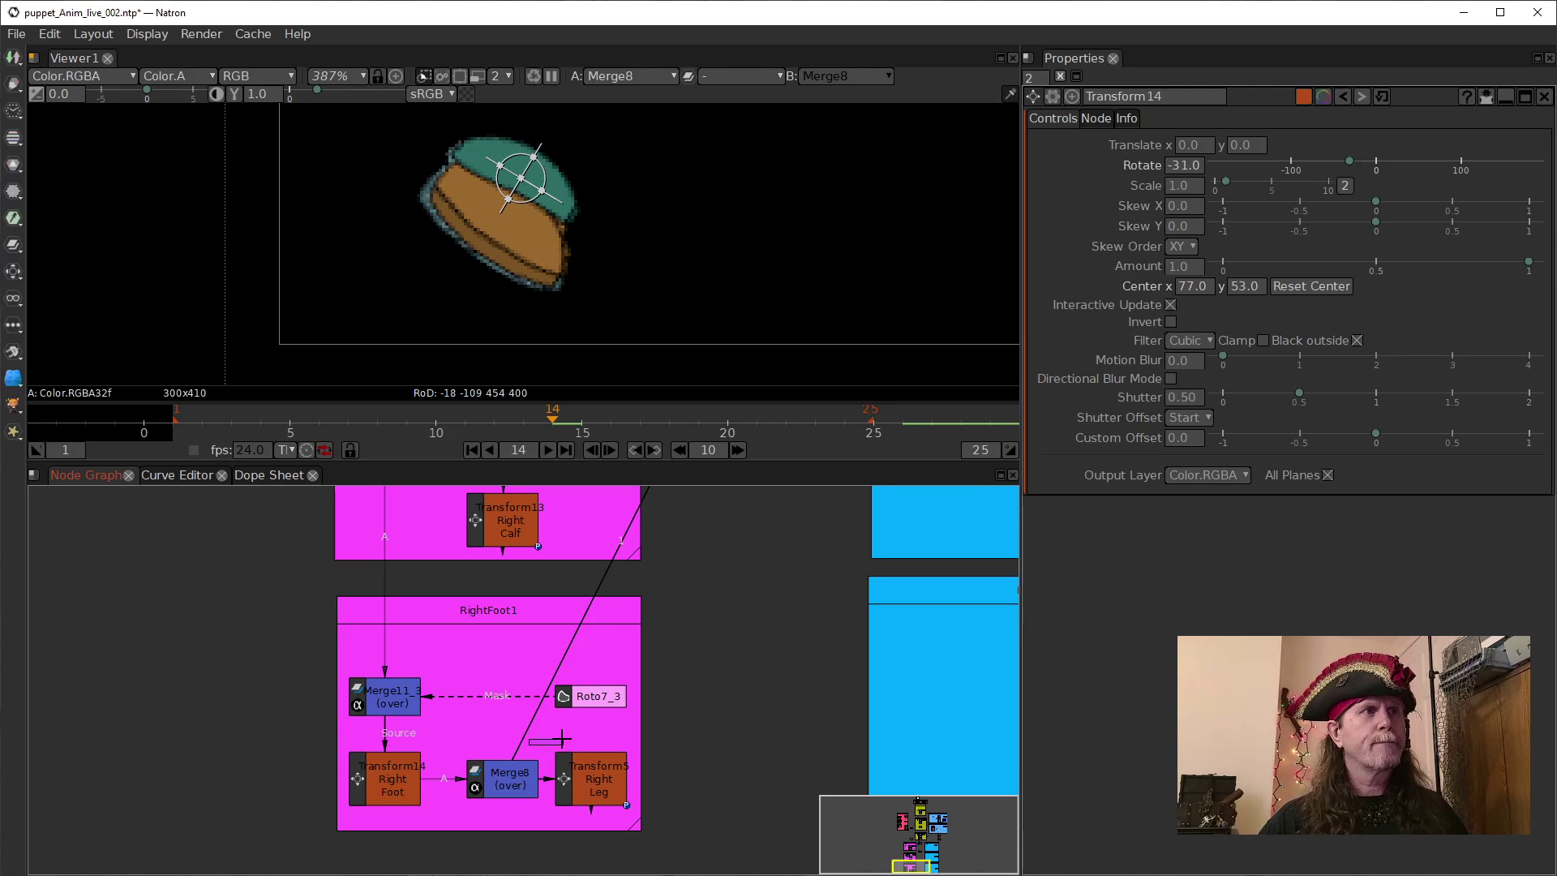
scroll(681, 532, "up", 2)
left_click_drag(681, 532, 632, 541)
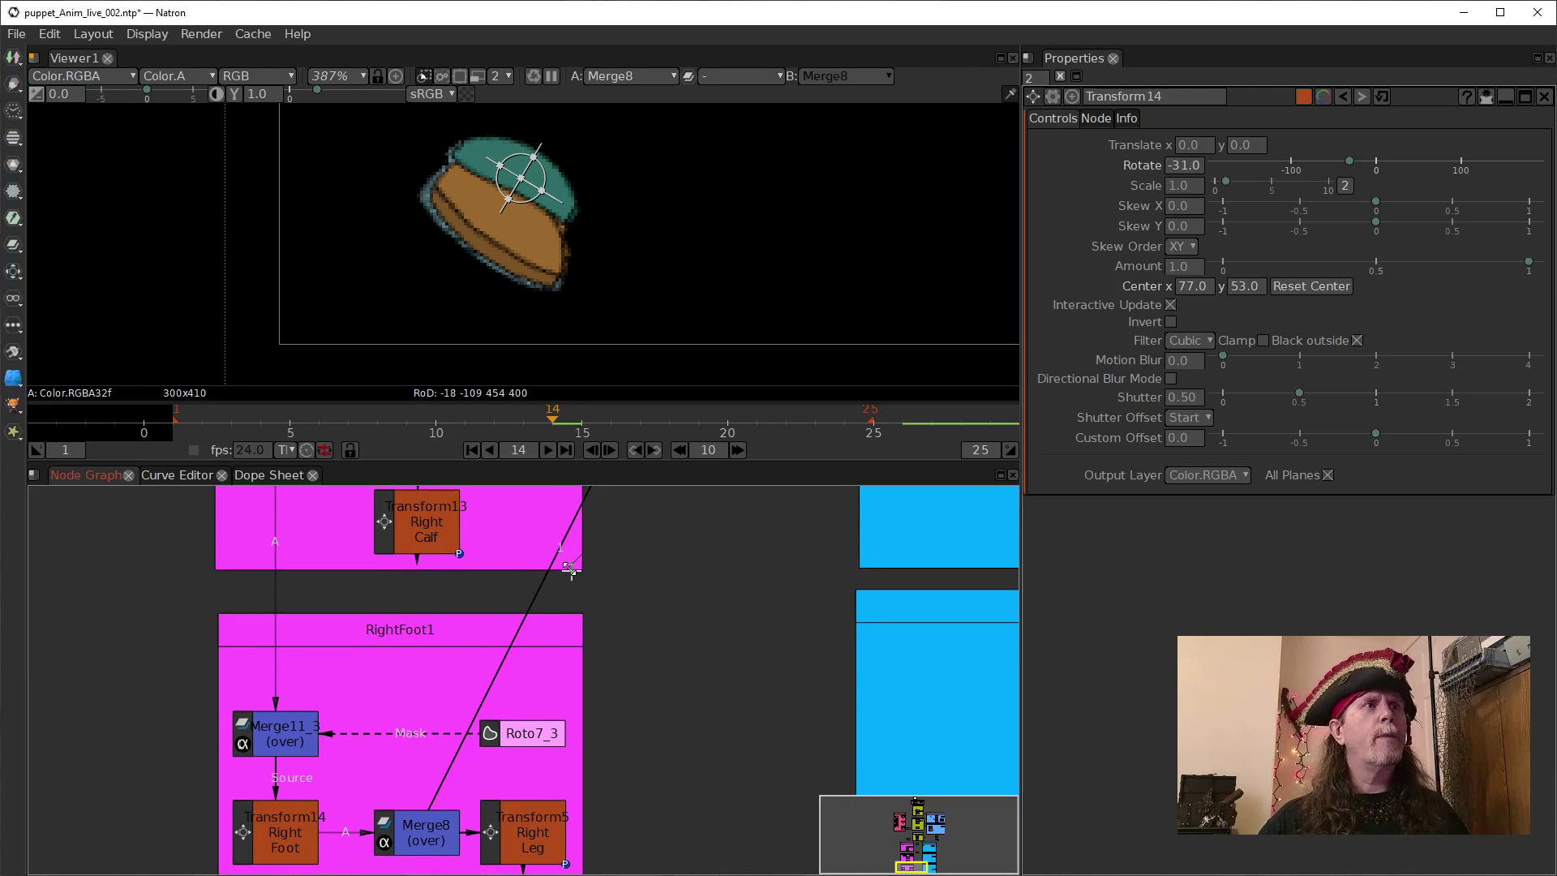
left_click(454, 839)
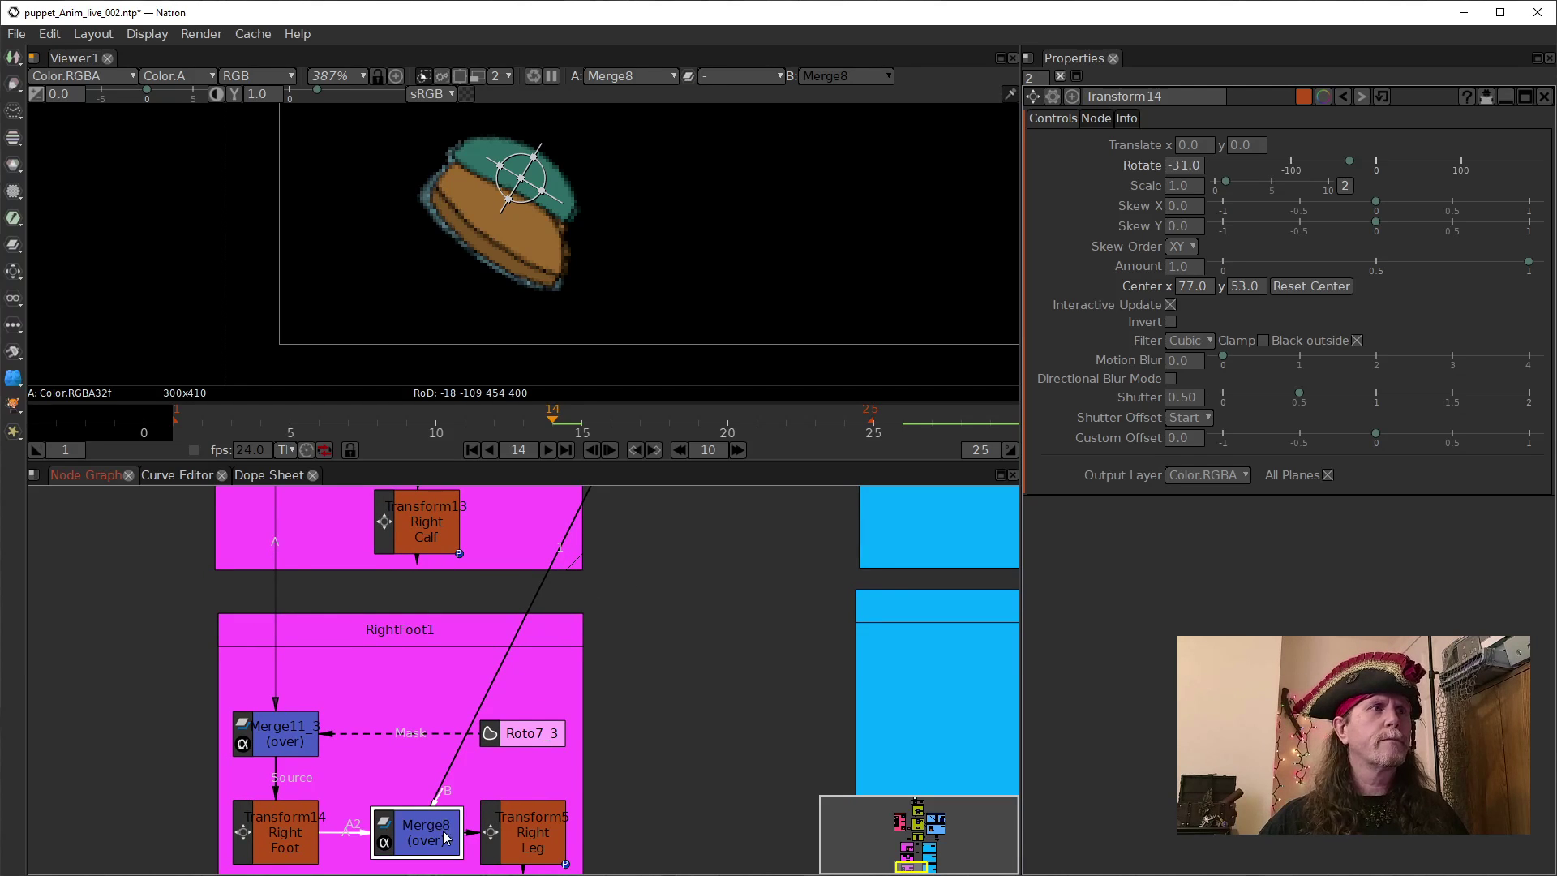
left_click_drag(564, 544, 415, 594)
left_click(442, 841)
left_click_drag(447, 788, 617, 608)
key("Delete")
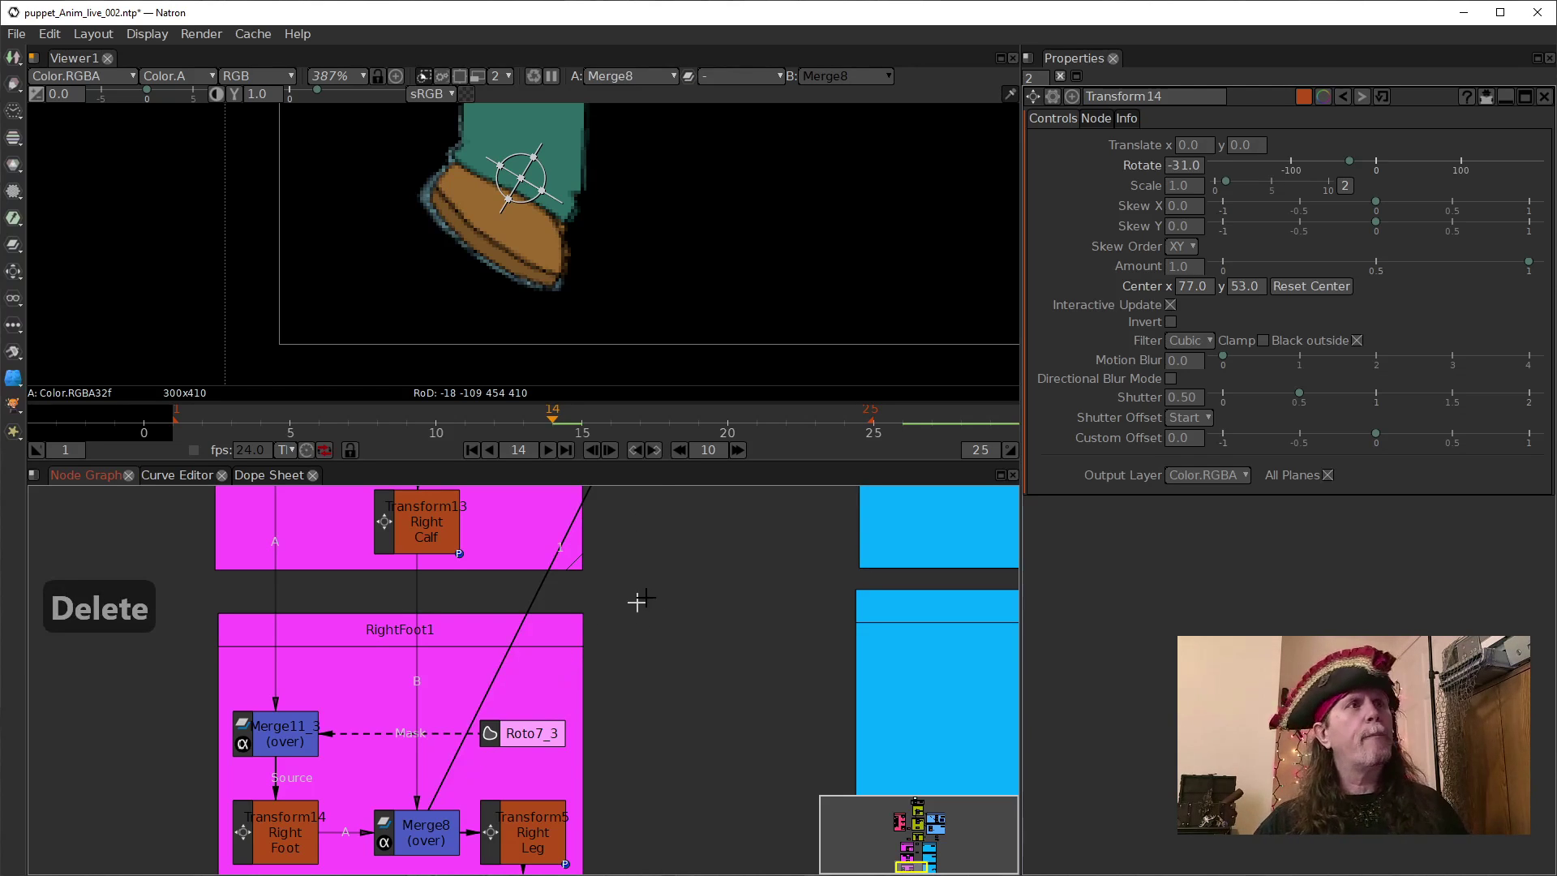
Examine the Right Calf and Right Foot transforms feeding Merge8 and the layering of calf and foot at the ankle.
scroll(635, 601, "down", 3)
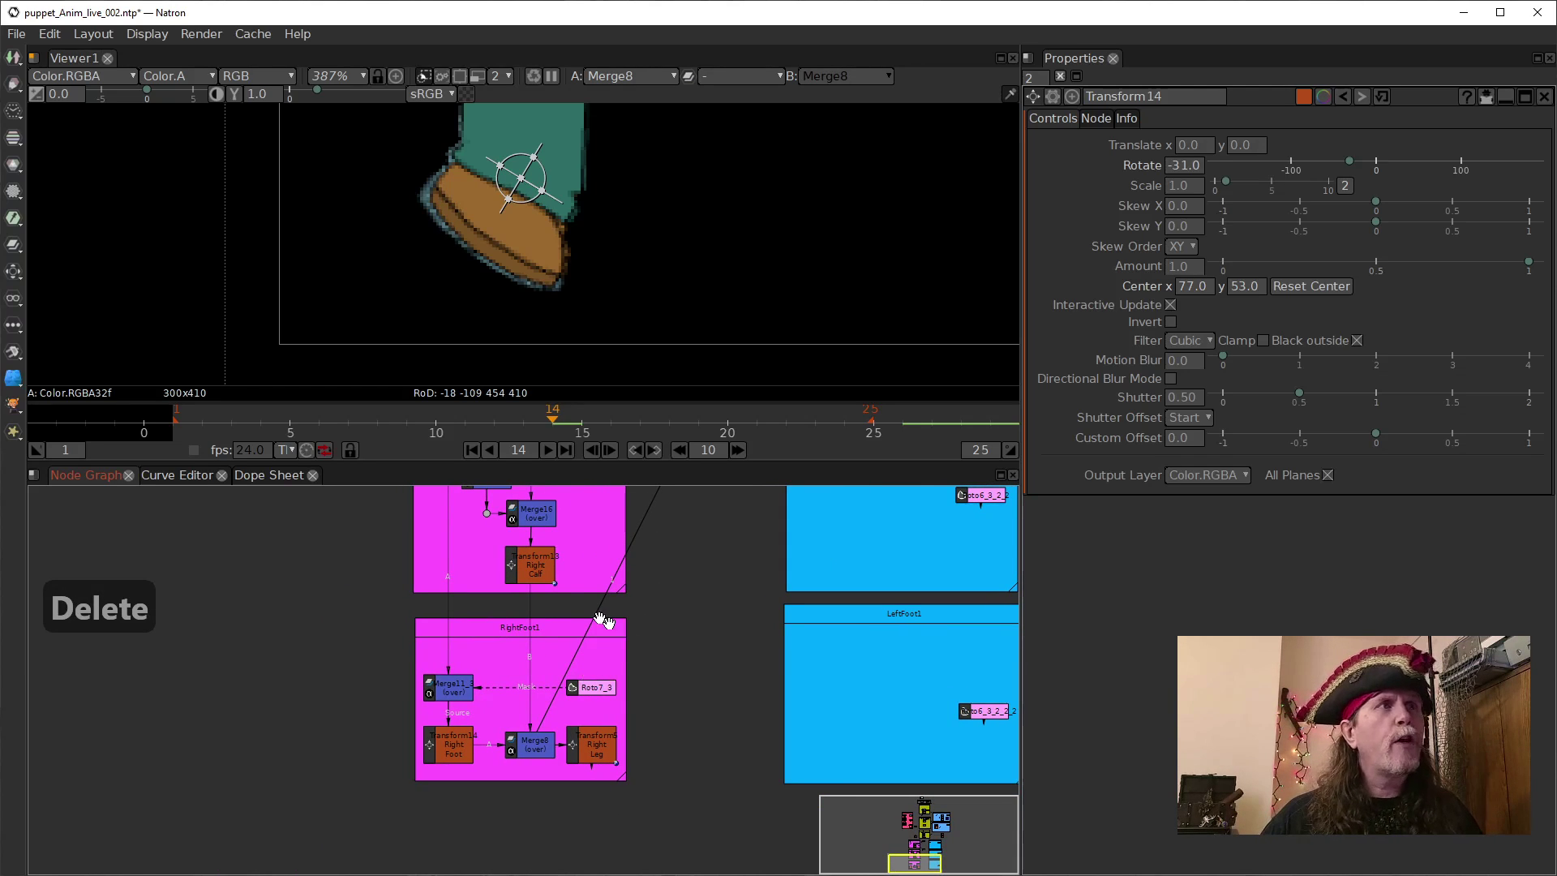
scroll(559, 609, "up", 3)
left_click(504, 543)
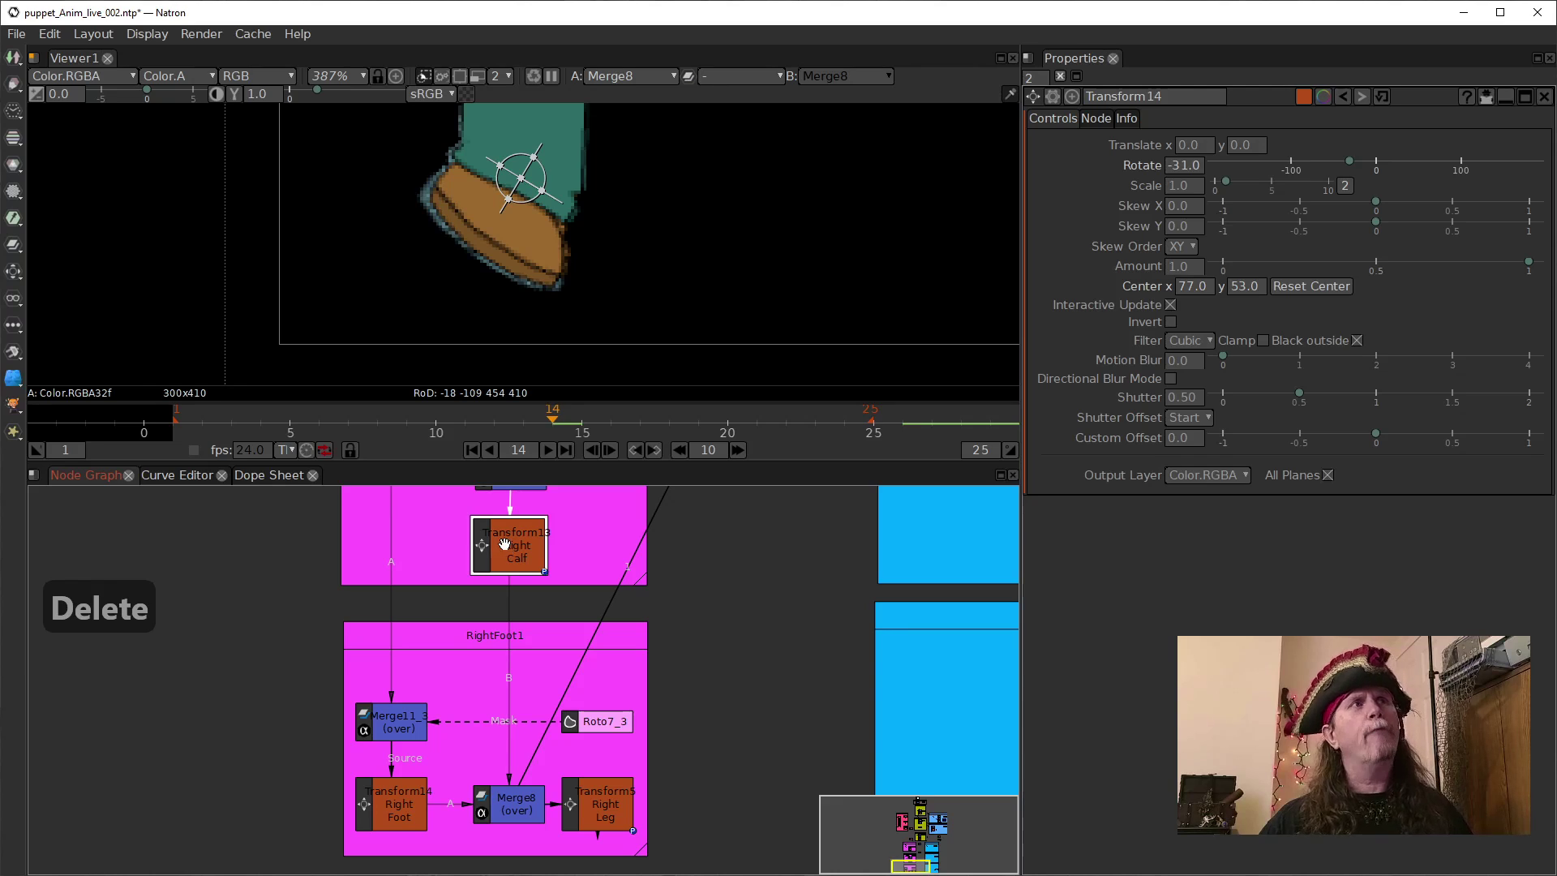
left_click(398, 809)
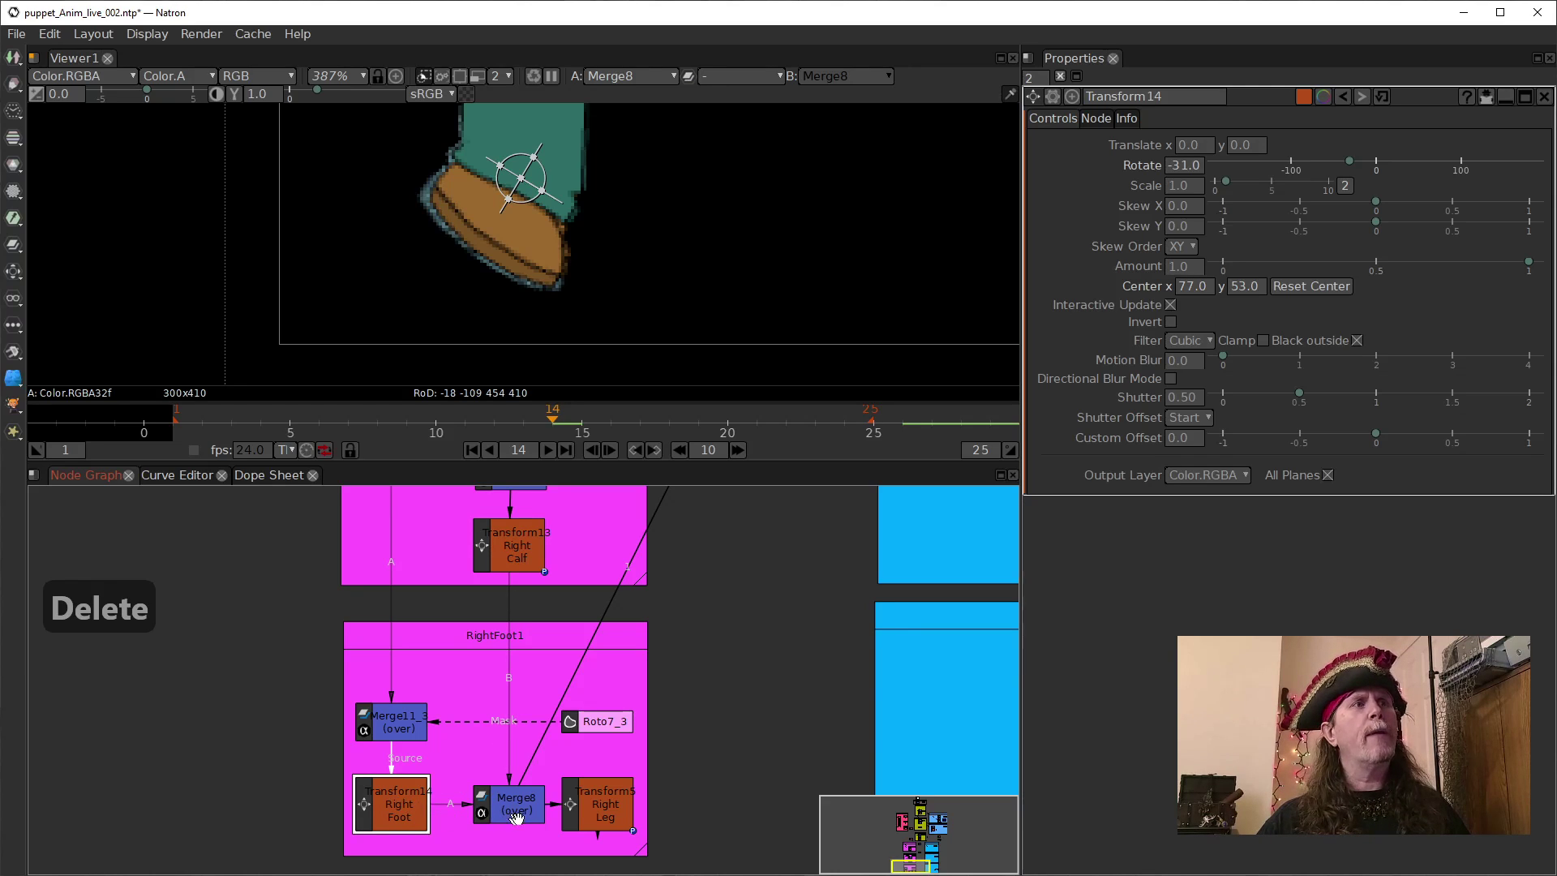
scroll(740, 629, "down", 3)
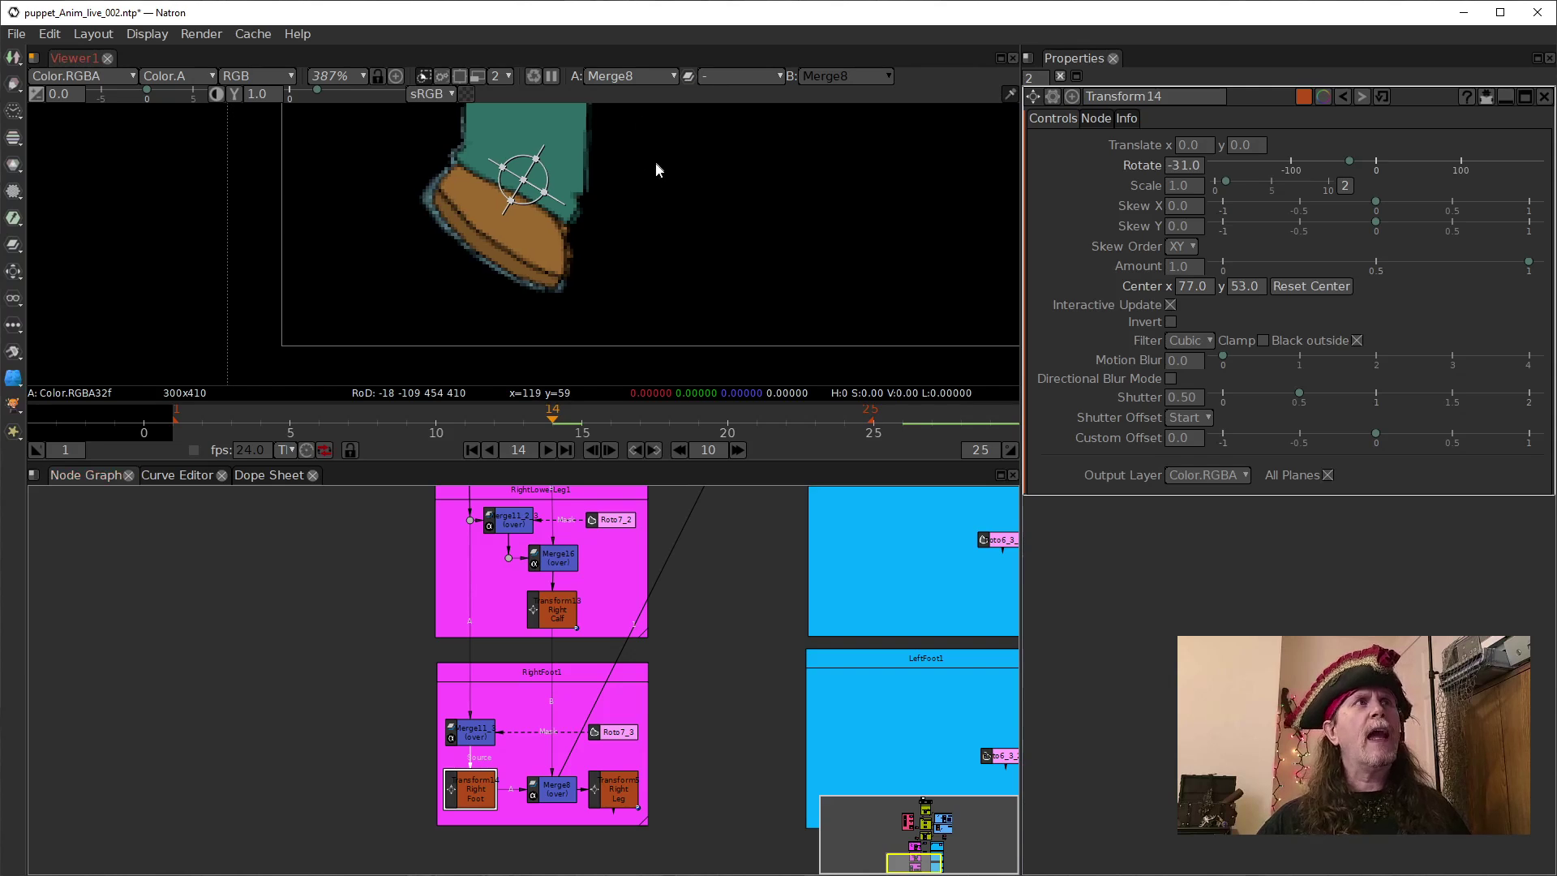
scroll(610, 279, "down", 5)
left_click_drag(605, 281, 605, 254)
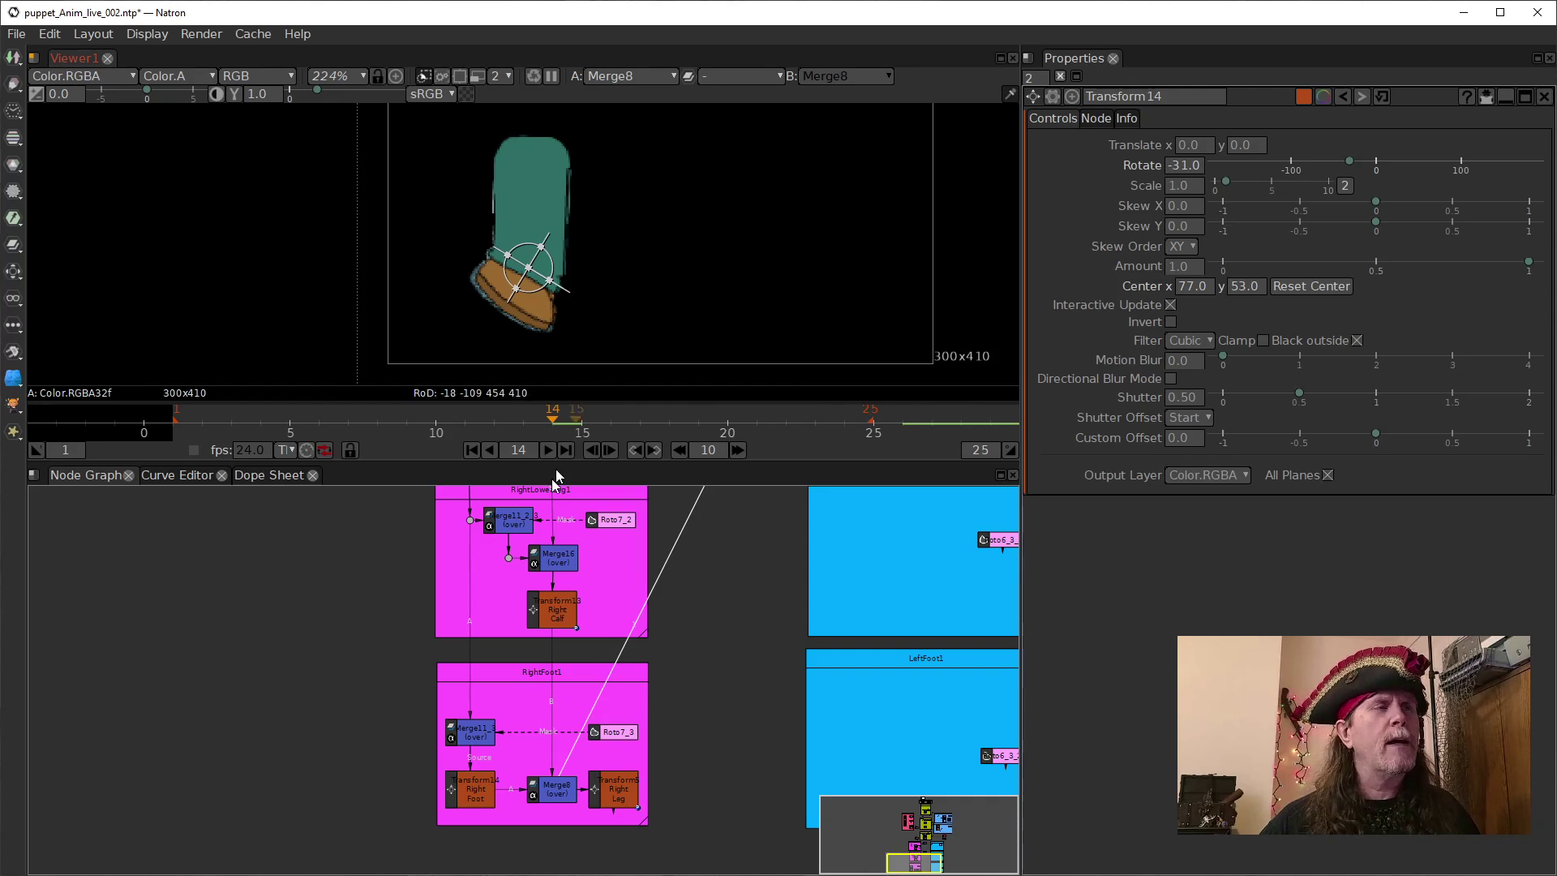
Swing the Right Foot transform's rotation back and forth while checking the ankle overlap up close, ending on a small positive angle.
scroll(511, 709, "up", 5)
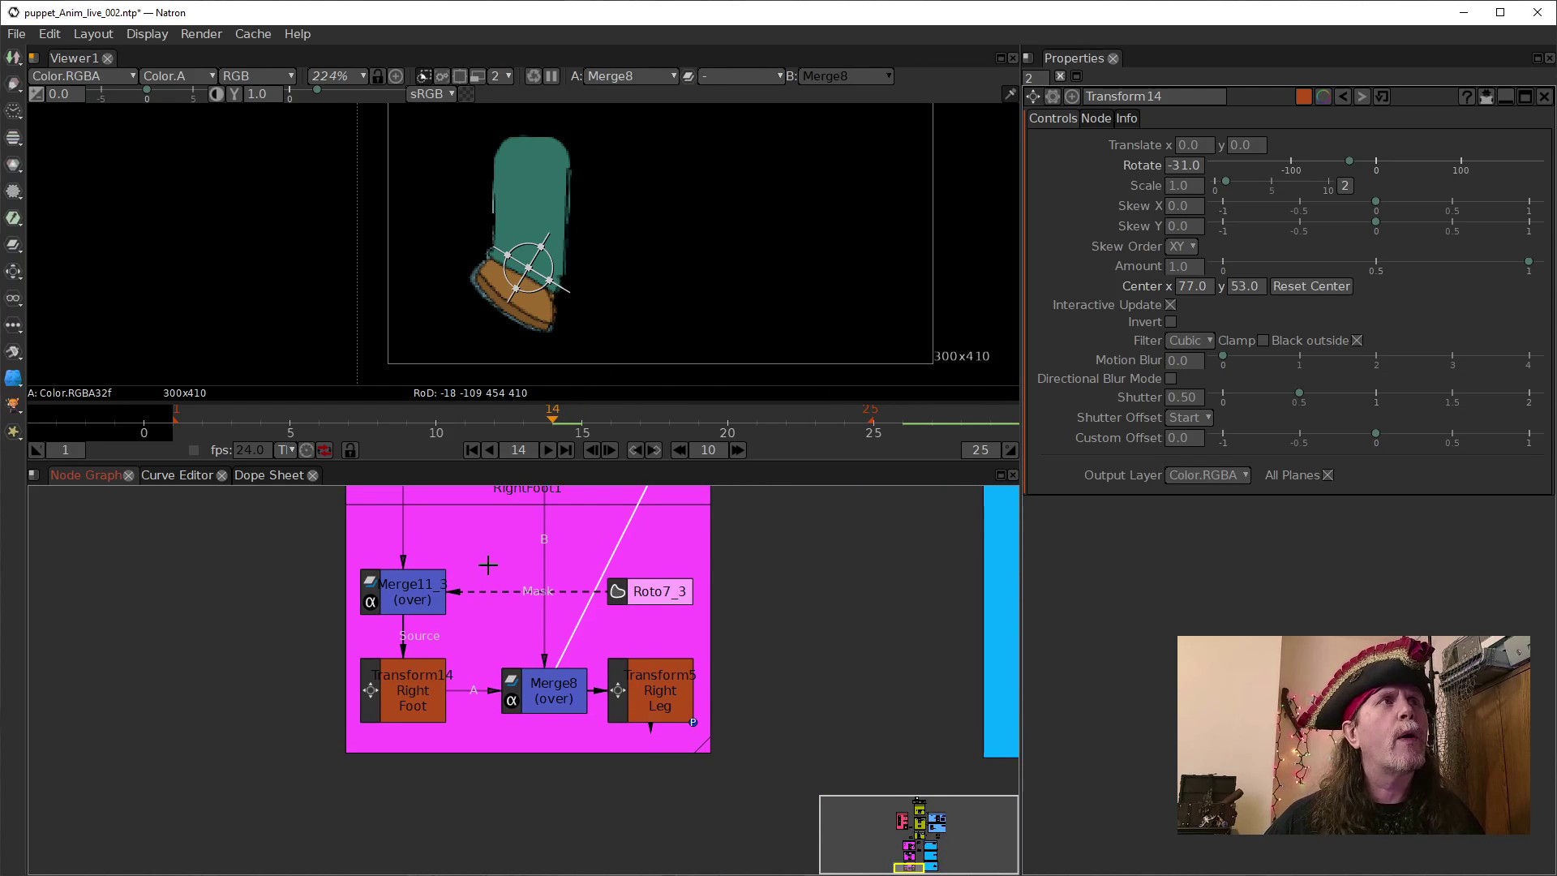
scroll(488, 564, "up", 2)
left_click(353, 756)
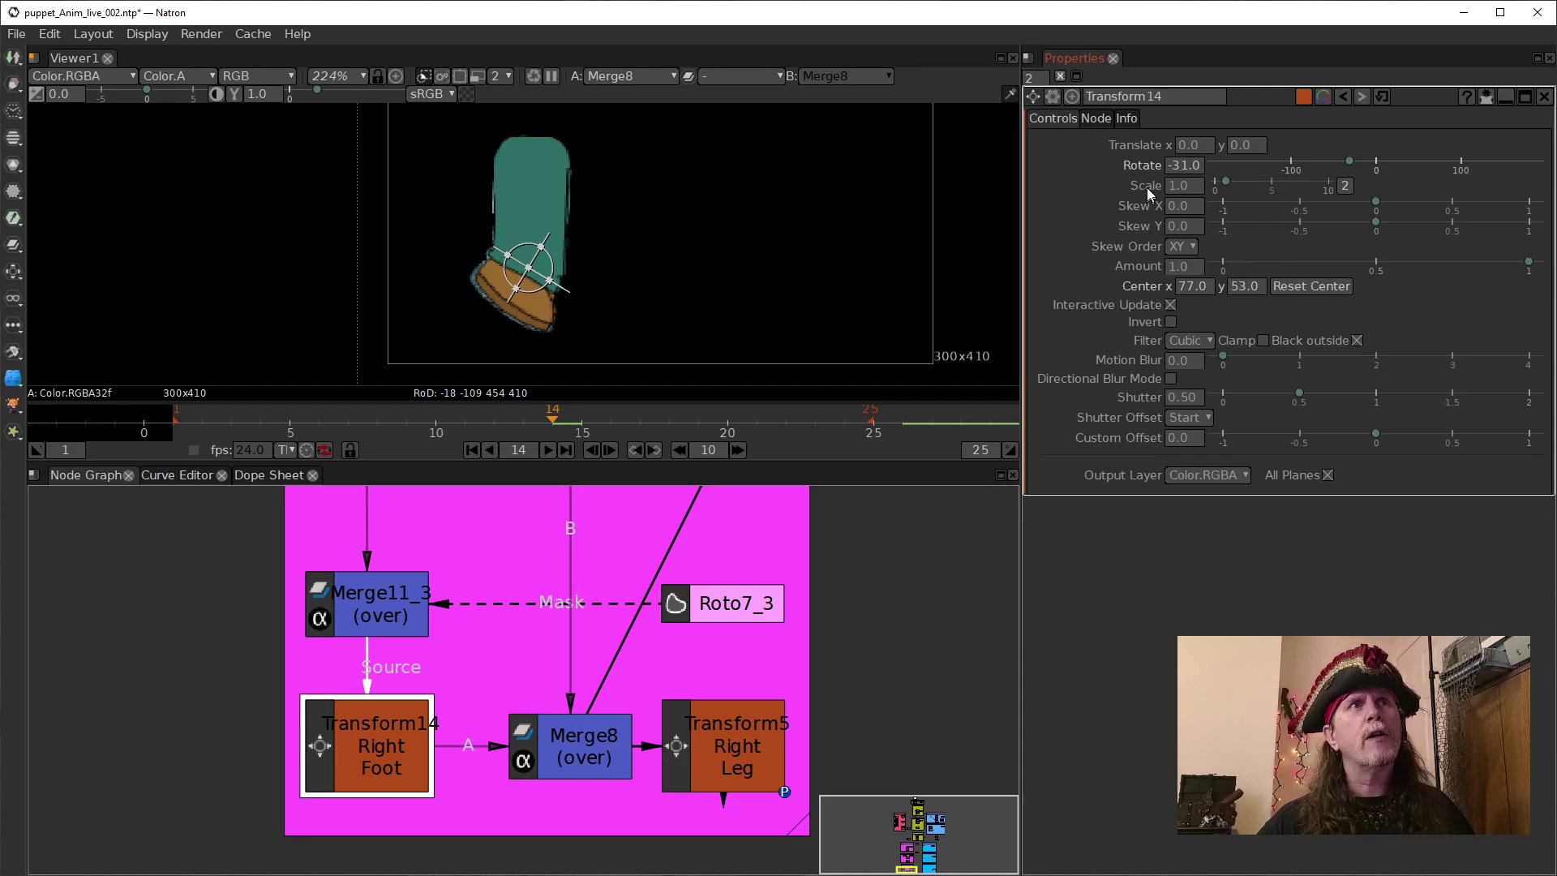
scroll(1180, 167, "up", 16)
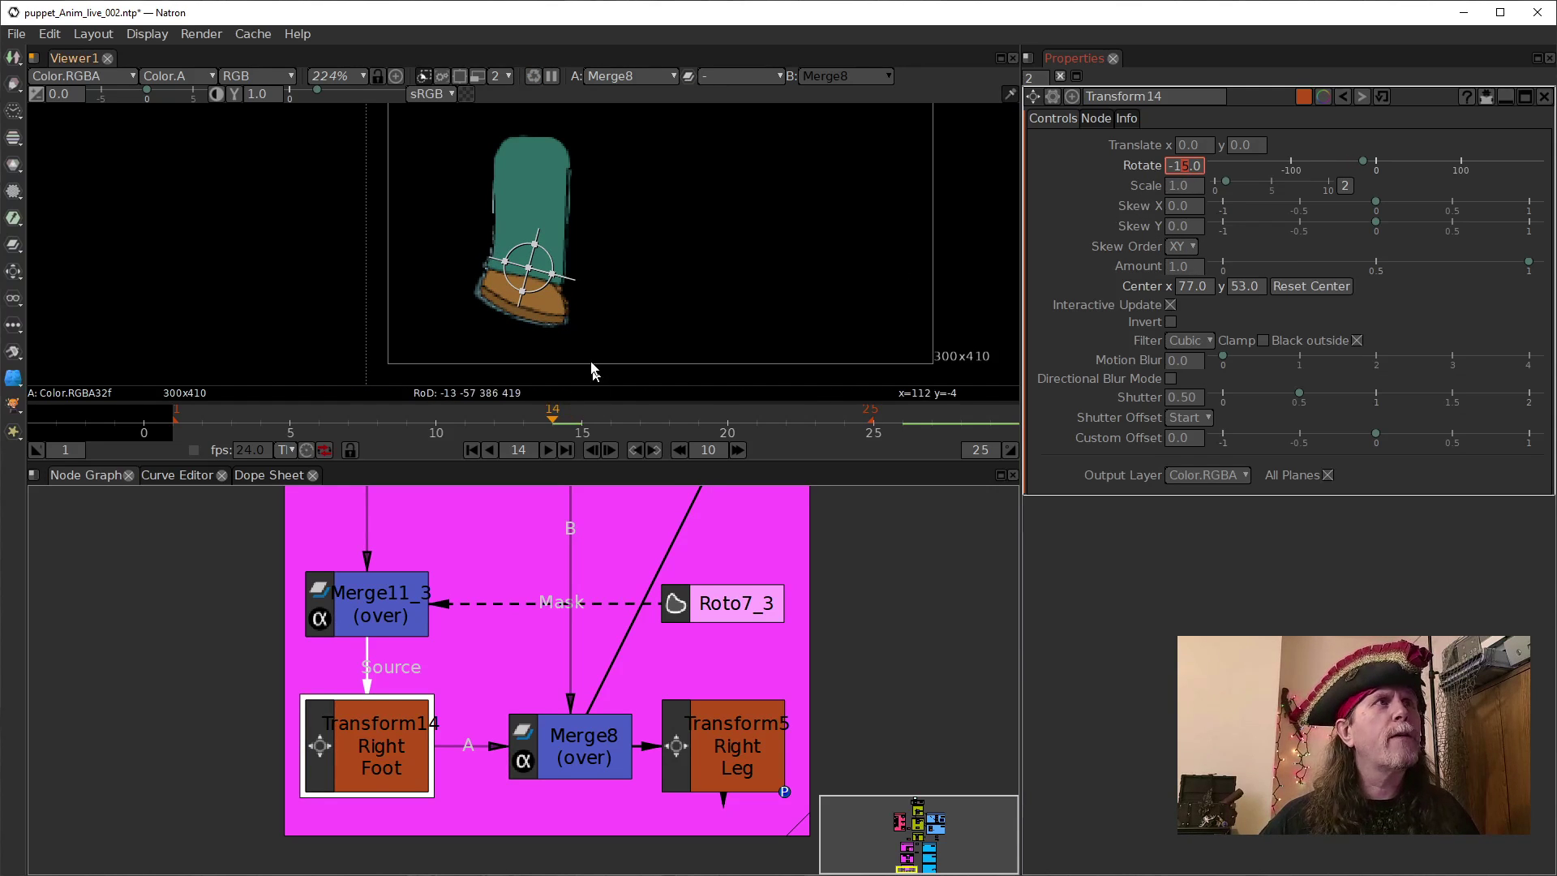
scroll(606, 280, "up", 5)
left_click_drag(660, 270, 690, 271)
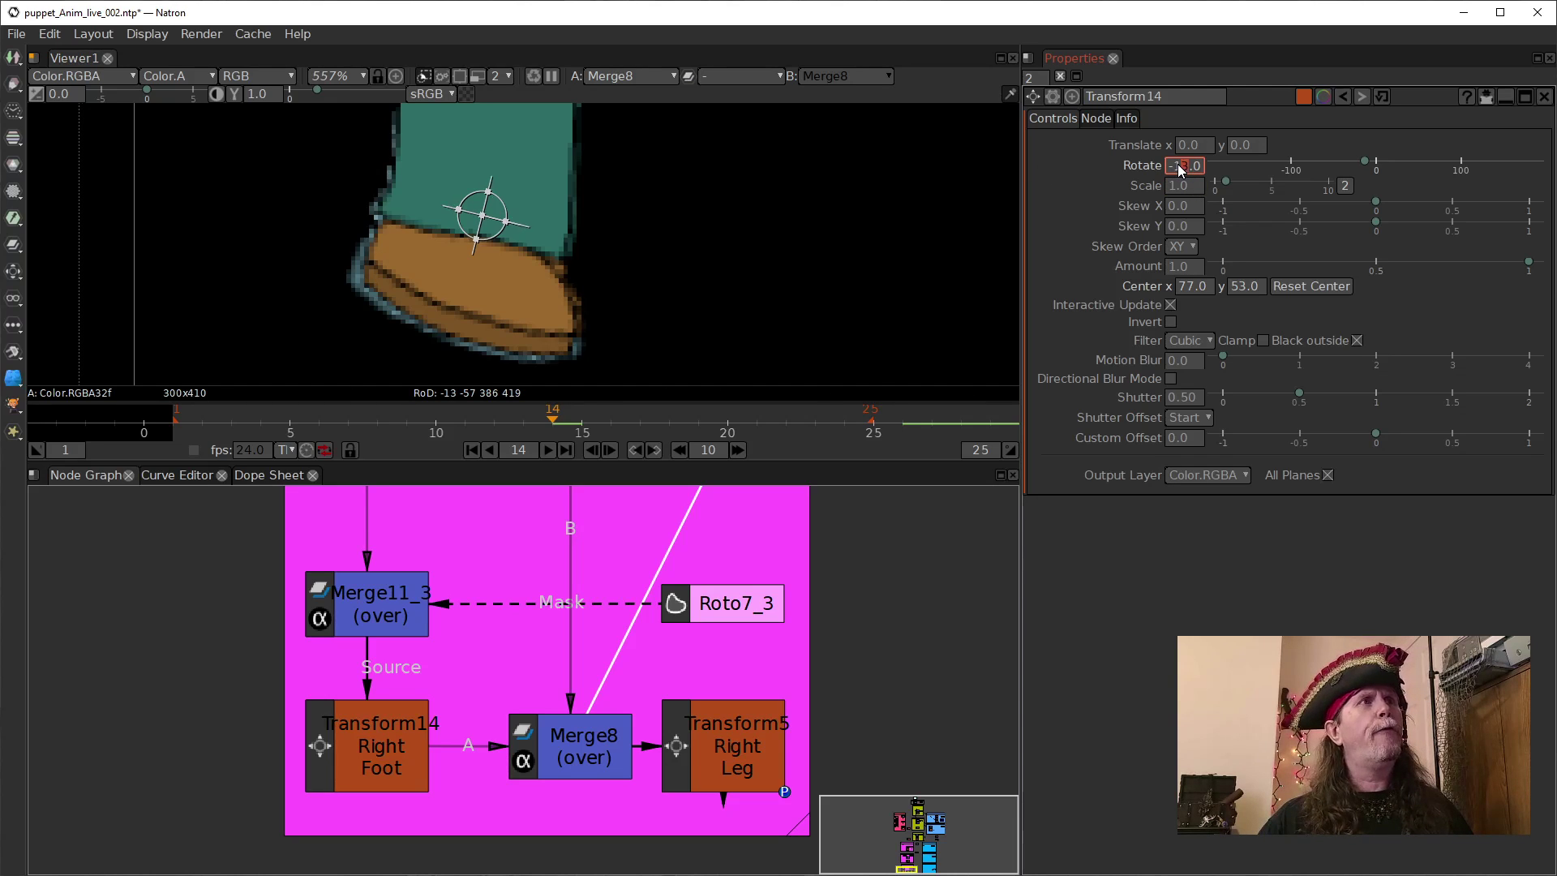
scroll(1180, 167, "up", 20)
scroll(1184, 167, "down", 12)
scroll(1181, 167, "up", 14)
scroll(1181, 171, "down", 18)
scroll(1181, 180, "down", 7)
scroll(1181, 180, "up", 20)
scroll(1181, 170, "up", 5)
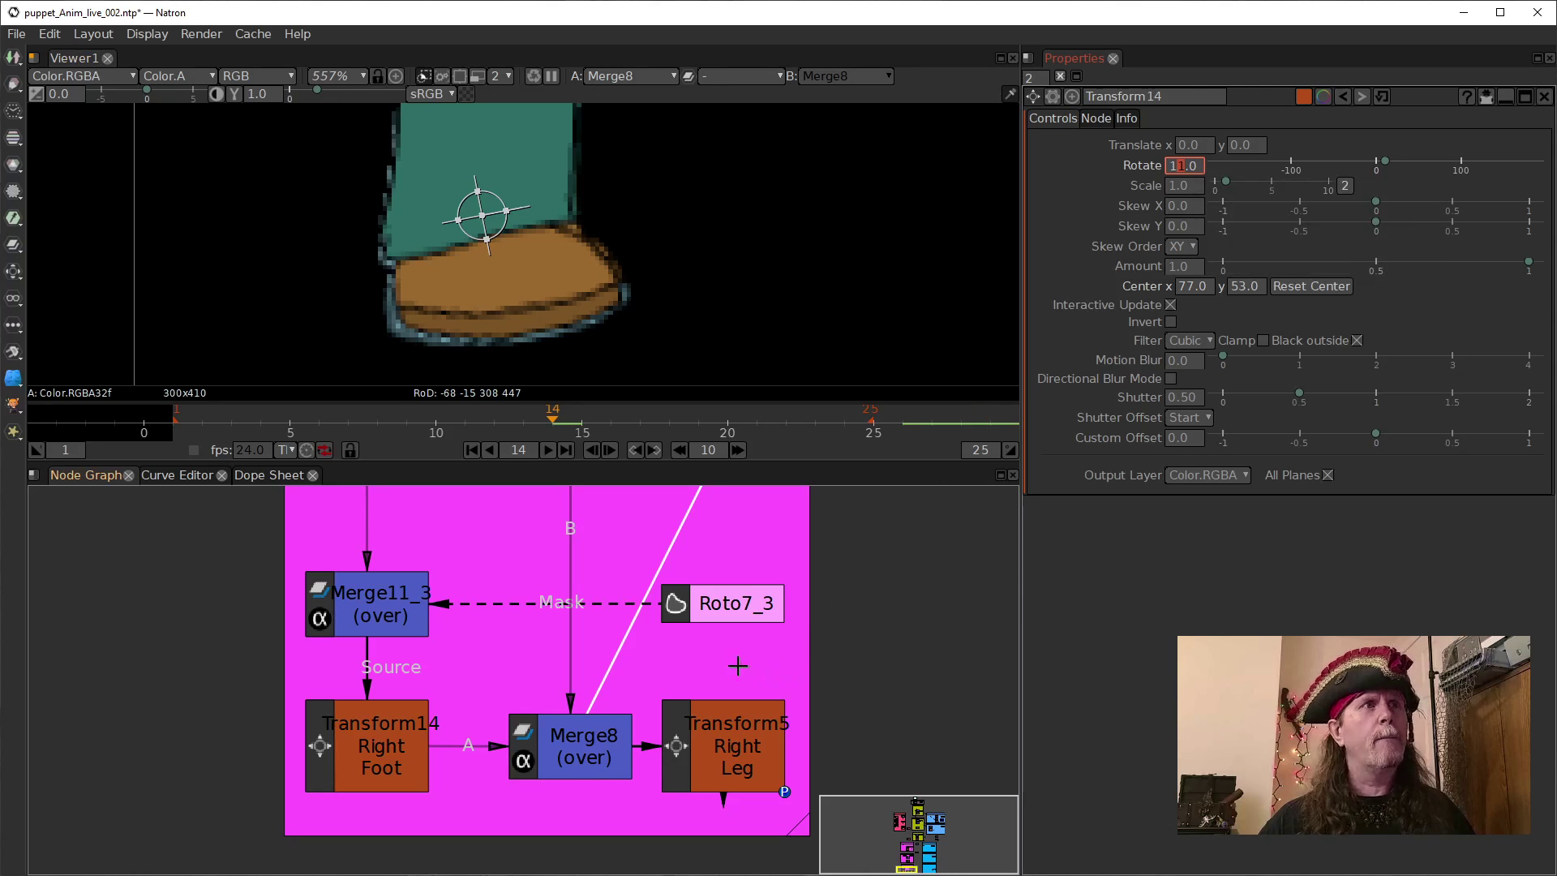
Check the Roto7_3 mask around the foot and set the Right Foot transform's rotation to 0.
double_click(734, 603)
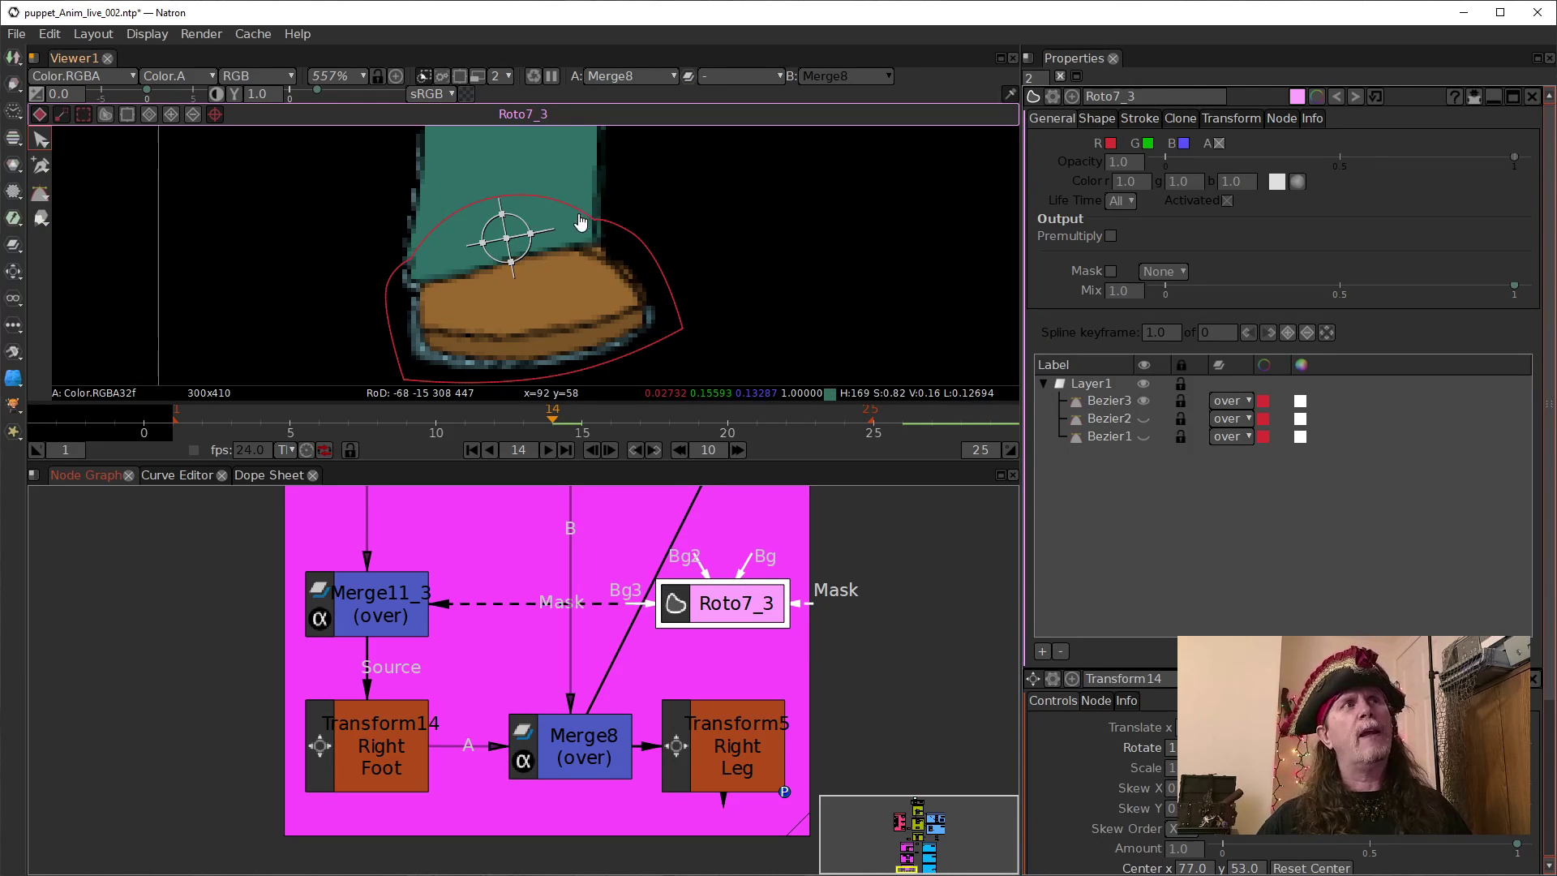
left_click(1035, 197)
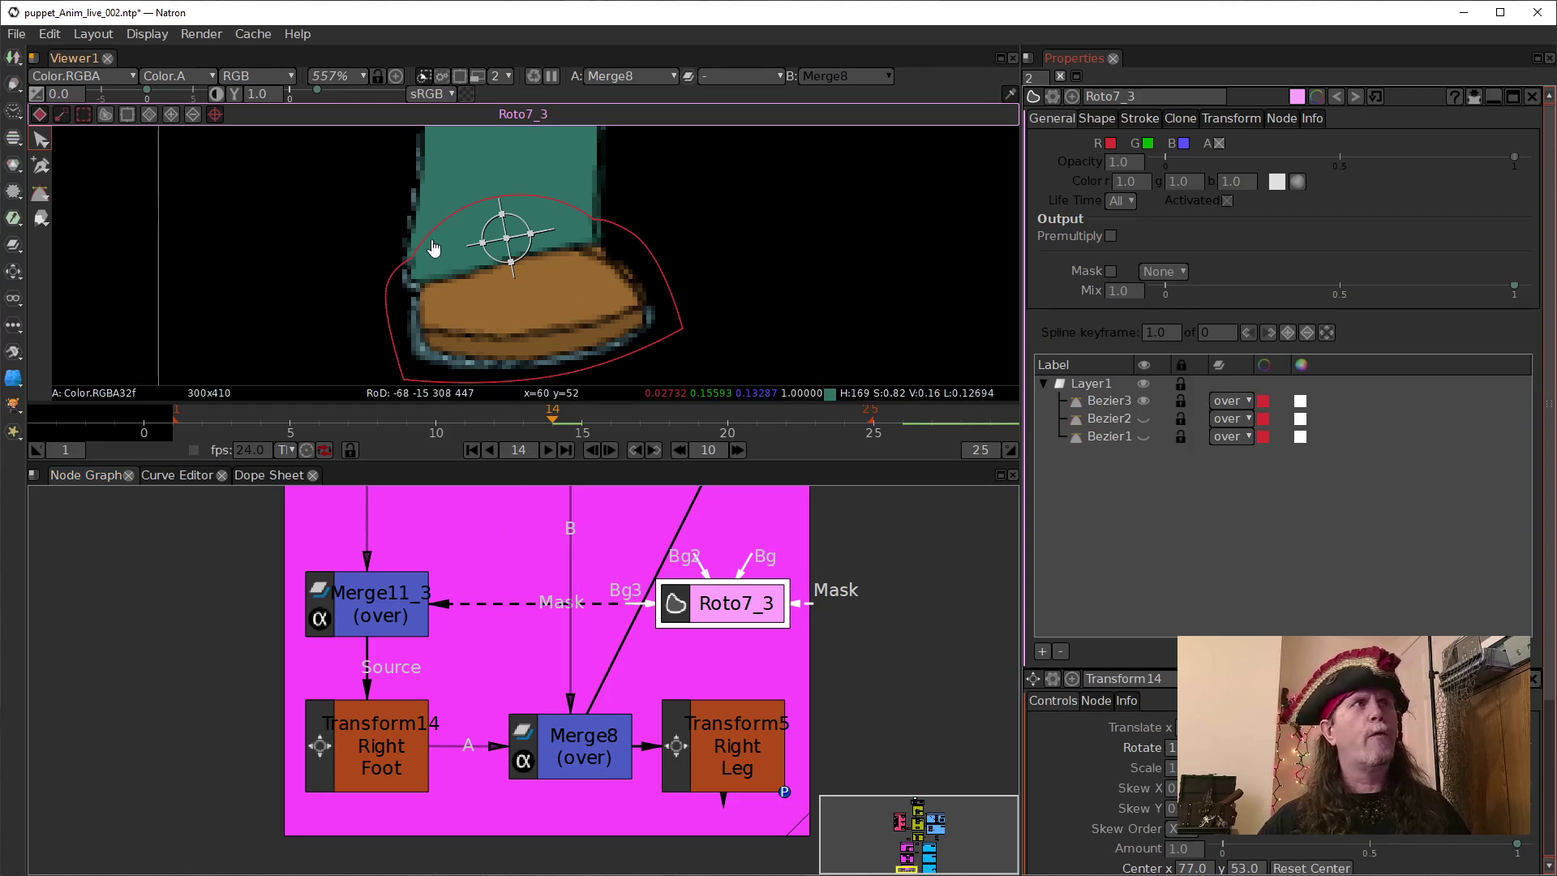
double_click(348, 758)
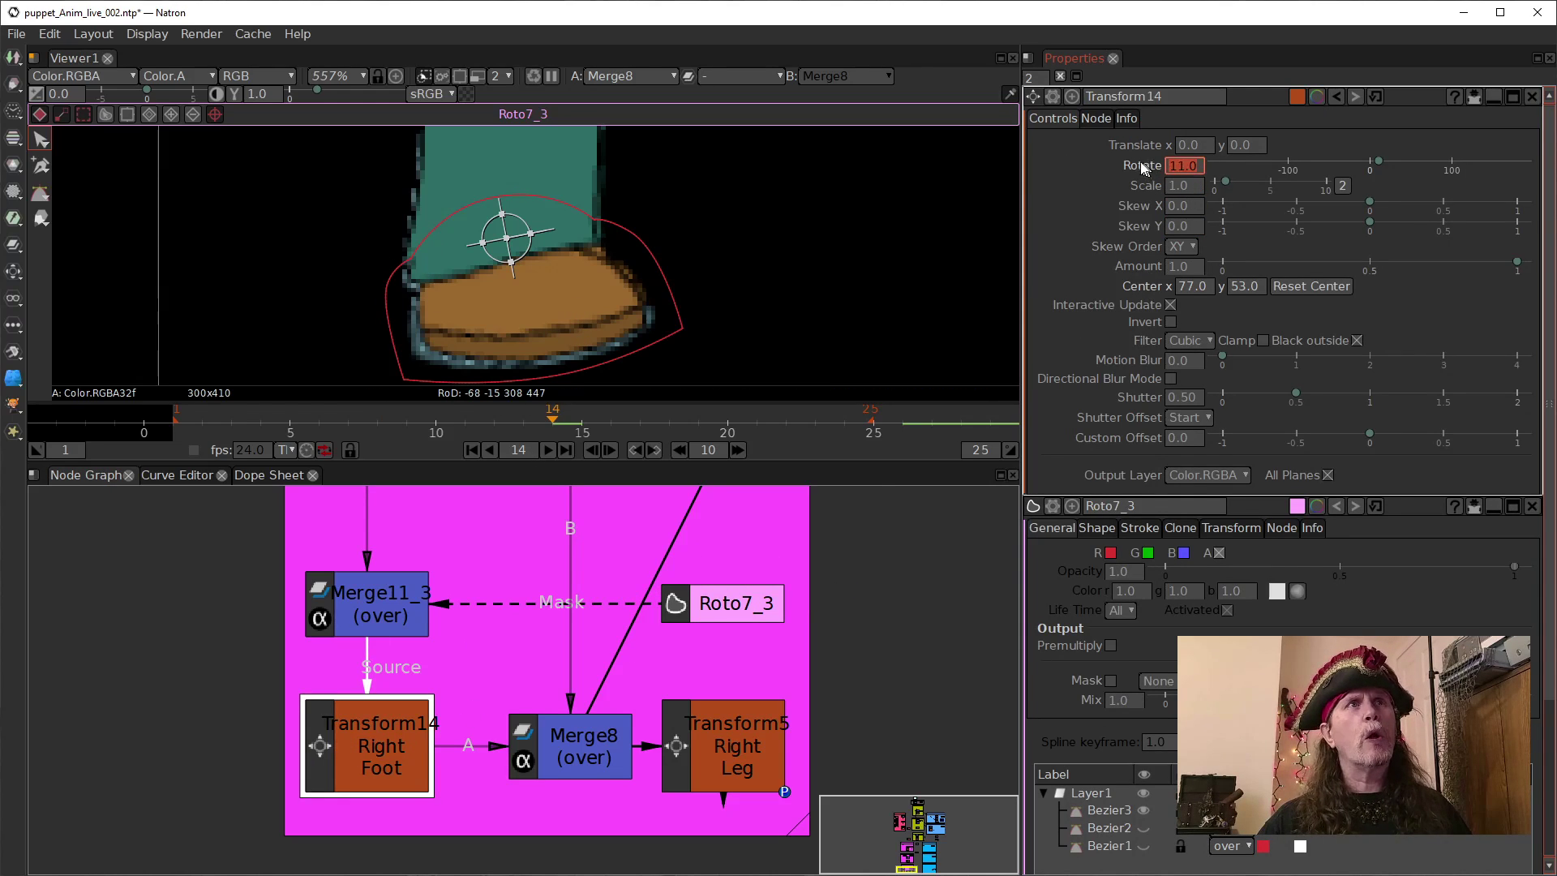
type("0")
key("Return")
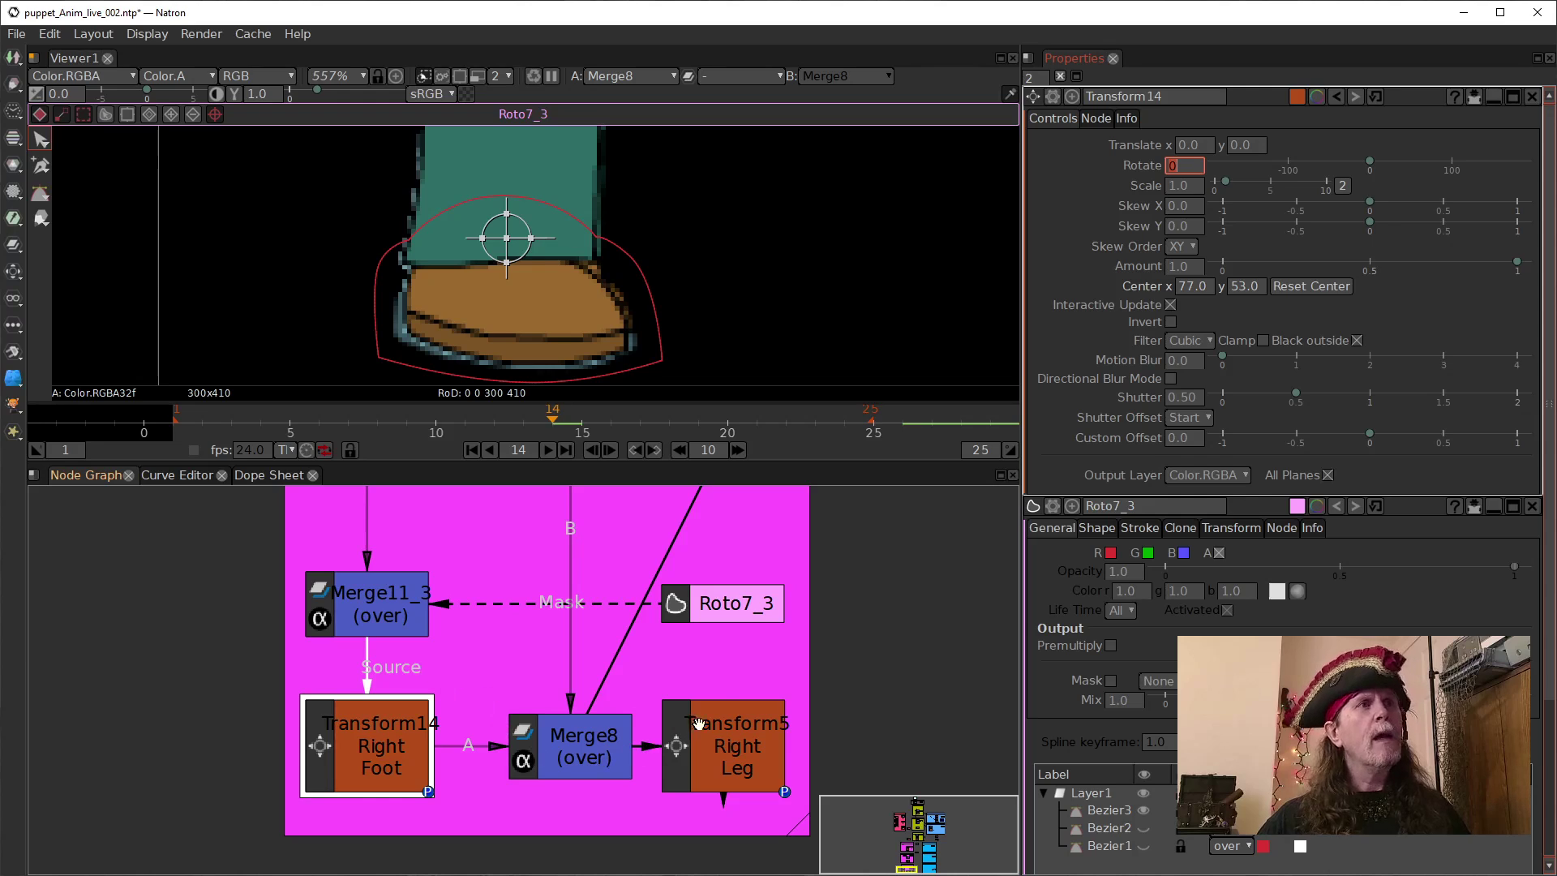
Open the properties of the Right Leg transform that follows Merge8 in the RightFoot1 group.
scroll(838, 675, "down", 4)
scroll(838, 676, "down", 6)
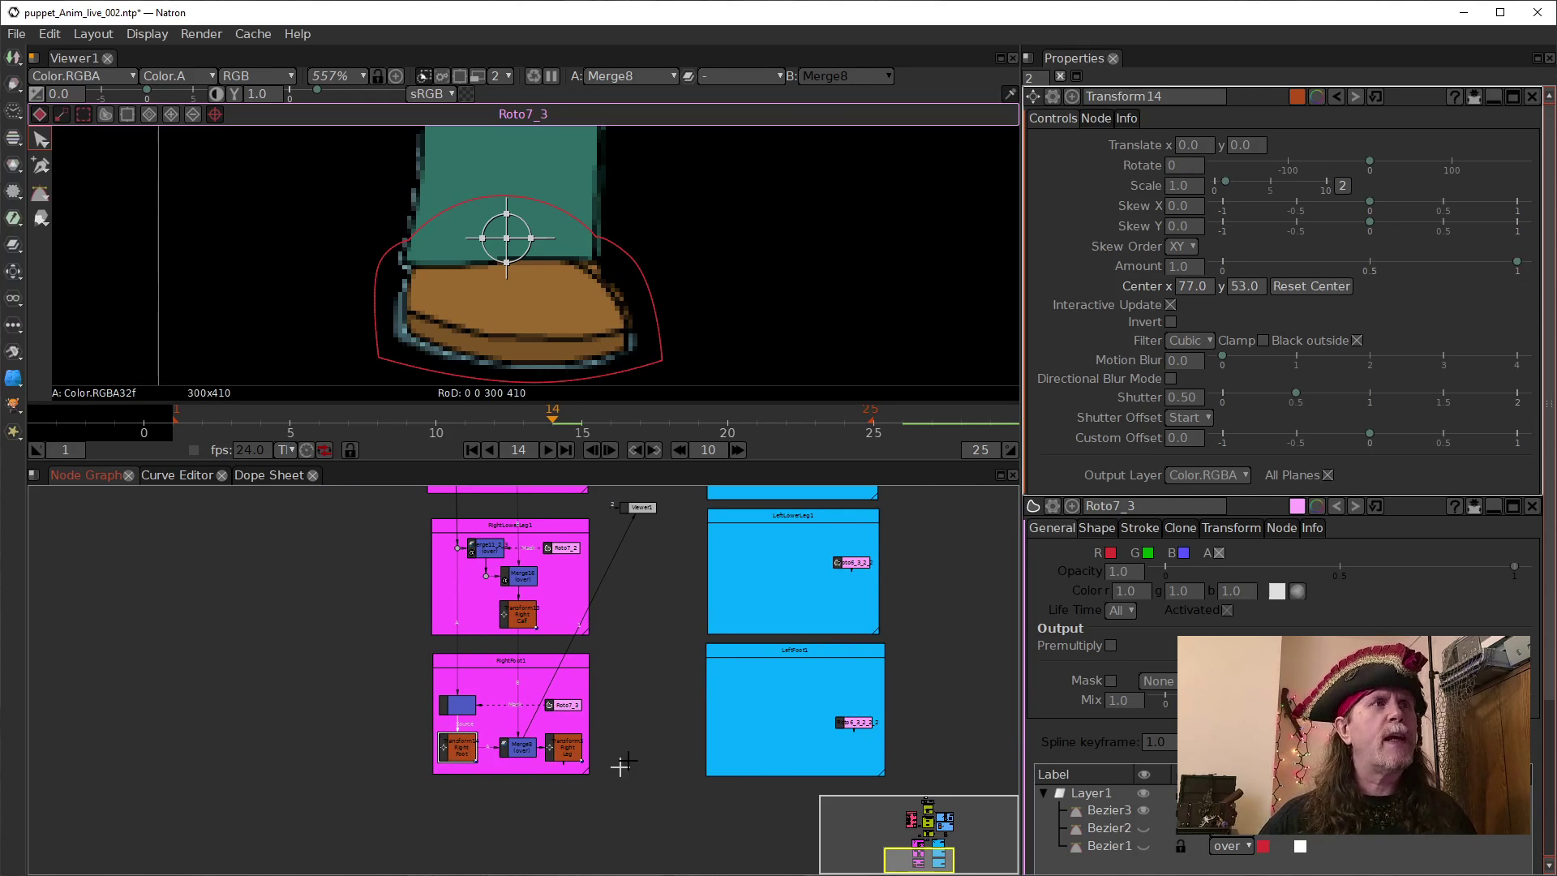
scroll(689, 231, "down", 5)
left_click_drag(712, 234, 630, 265)
scroll(639, 309, "up", 1)
left_click(563, 747)
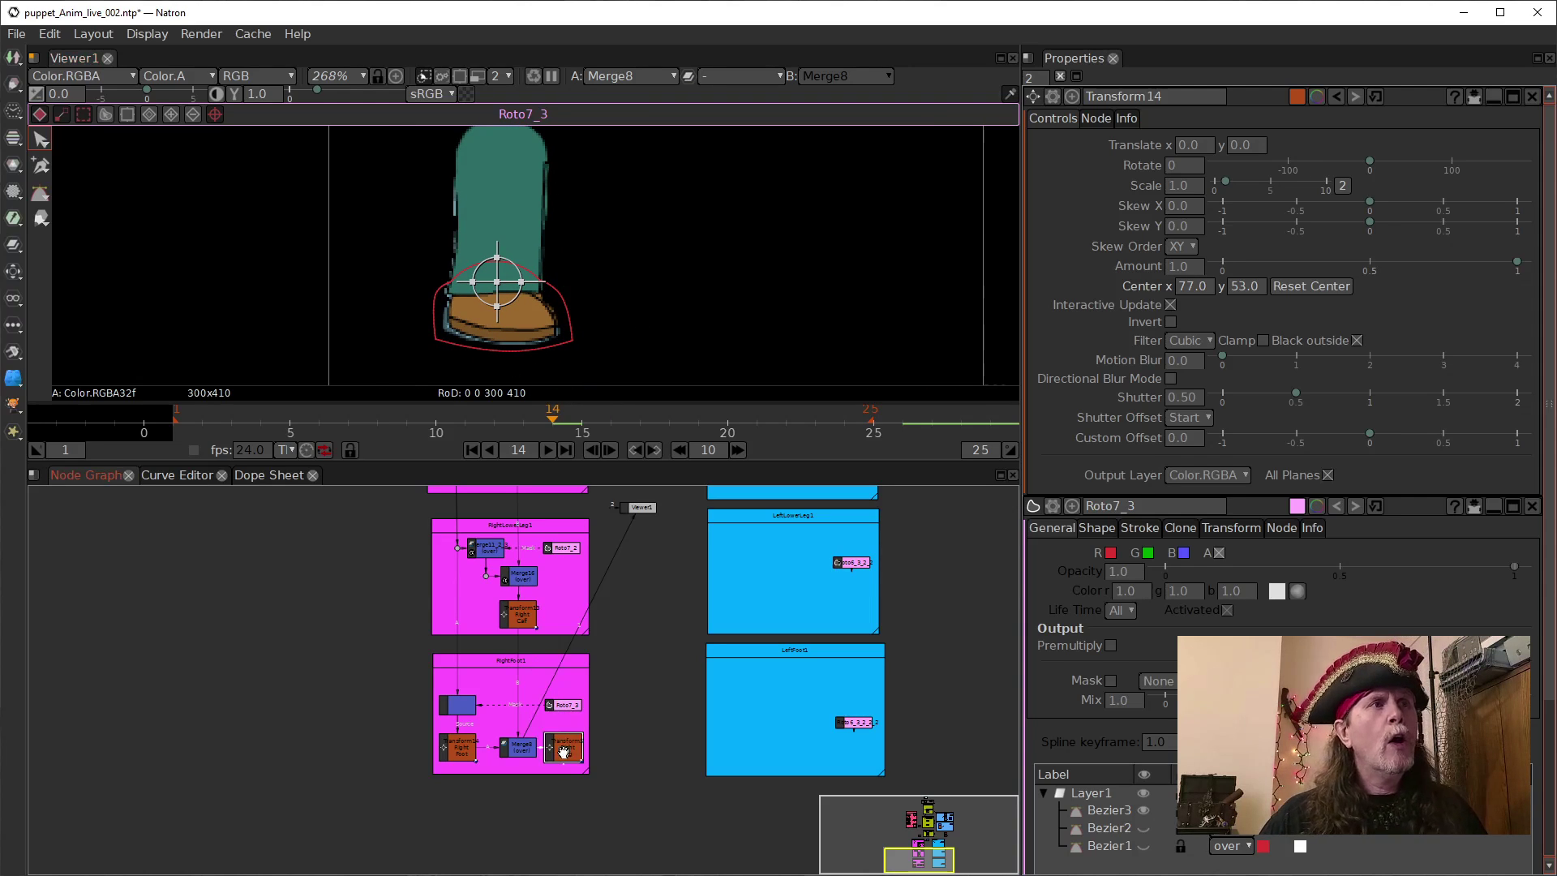
double_click(567, 755)
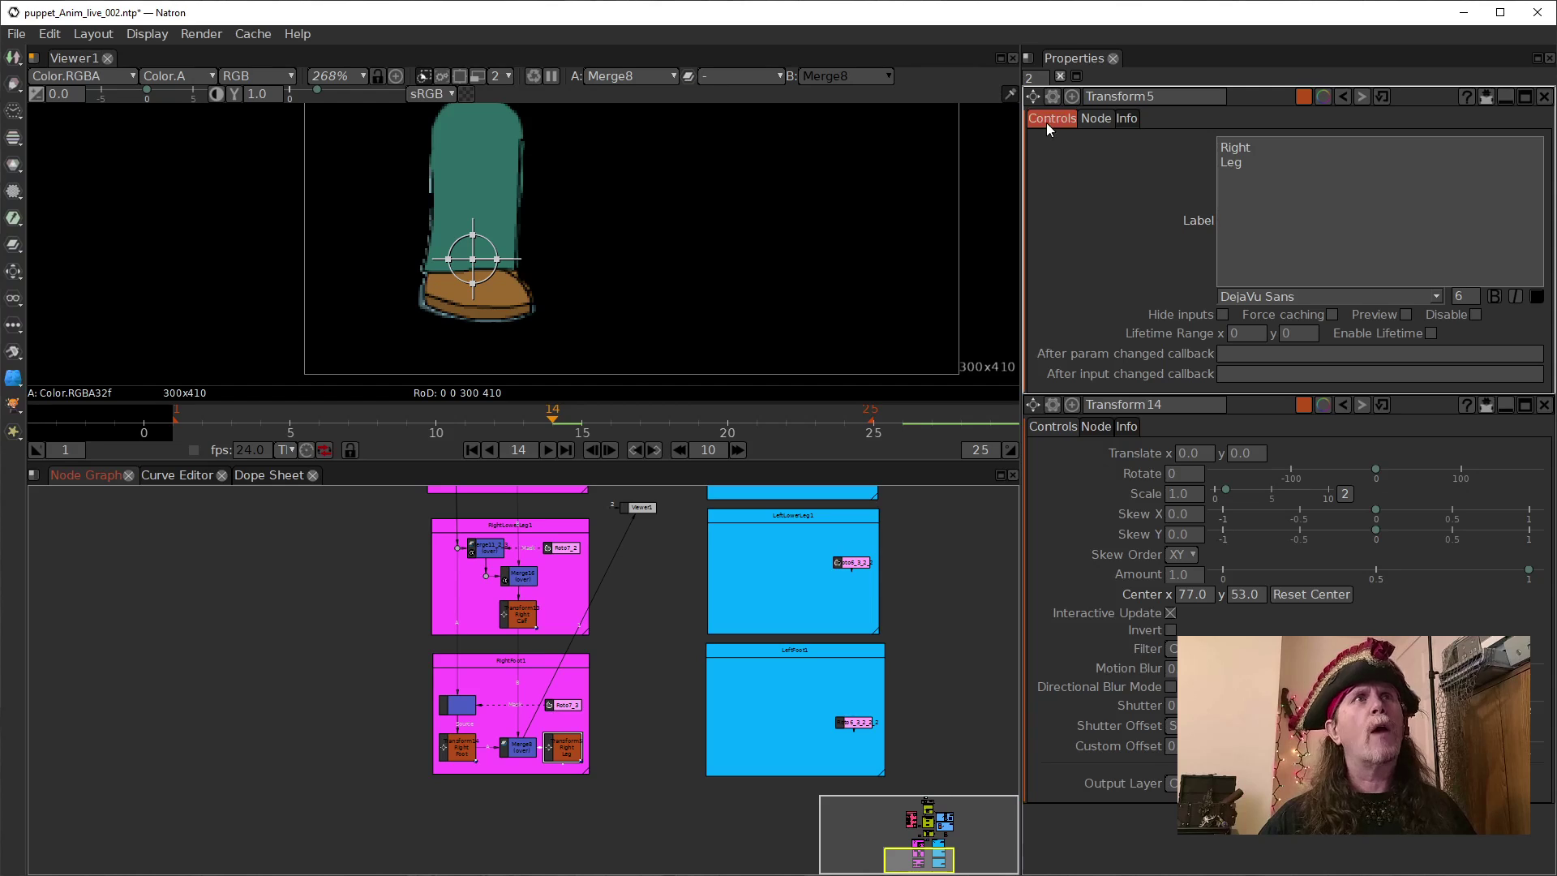
Extend the RightFoot1 backdrop downward and move Roto7_3 to just above Merge11_3.
scroll(626, 772, "up", 5)
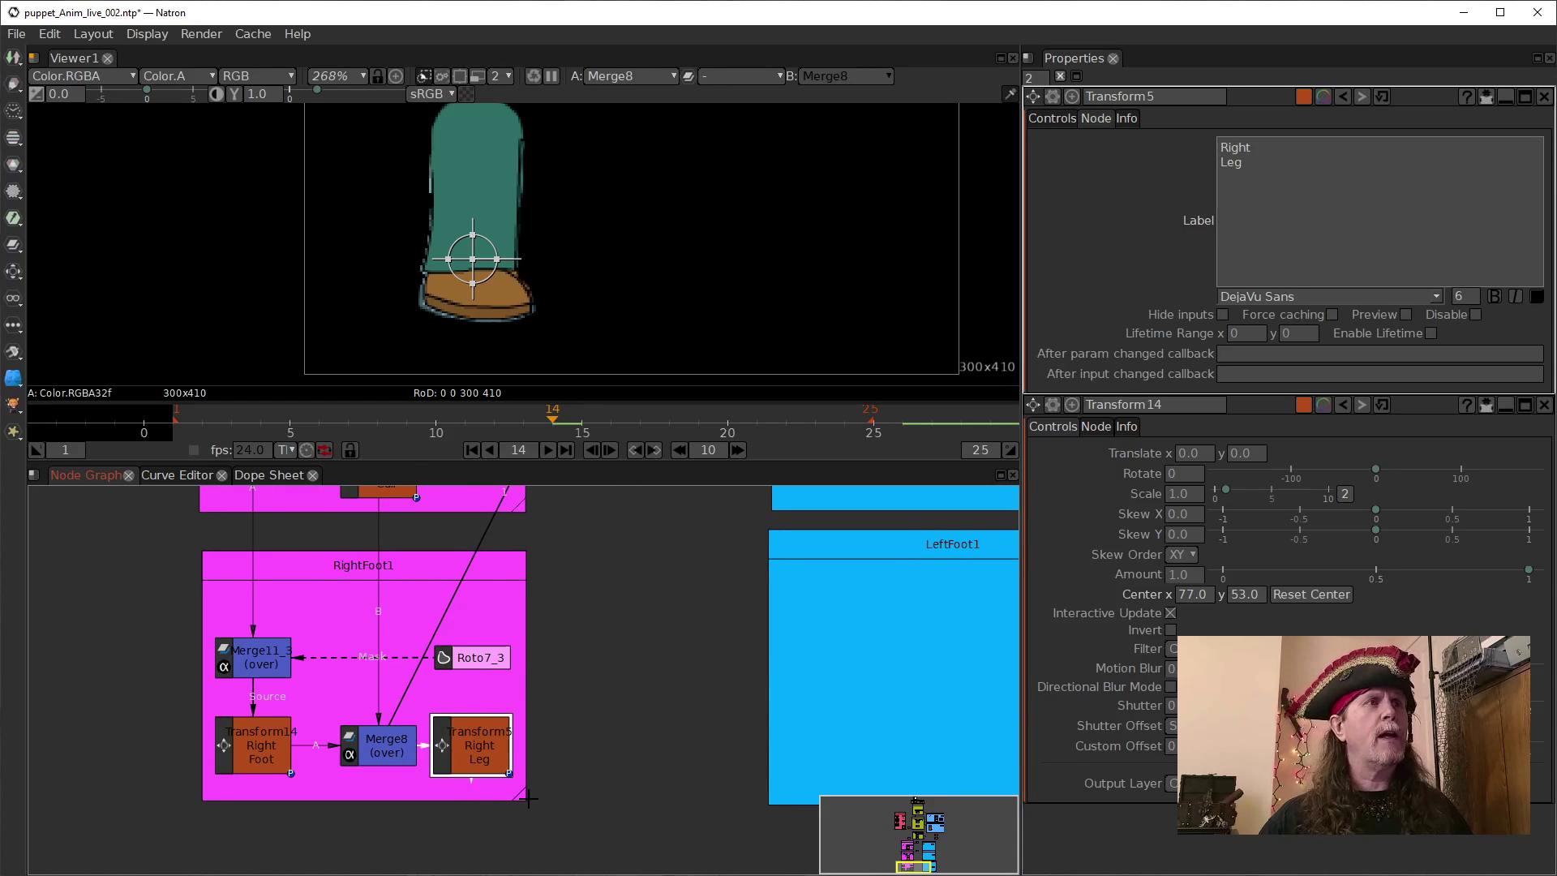
left_click_drag(523, 792, 543, 850)
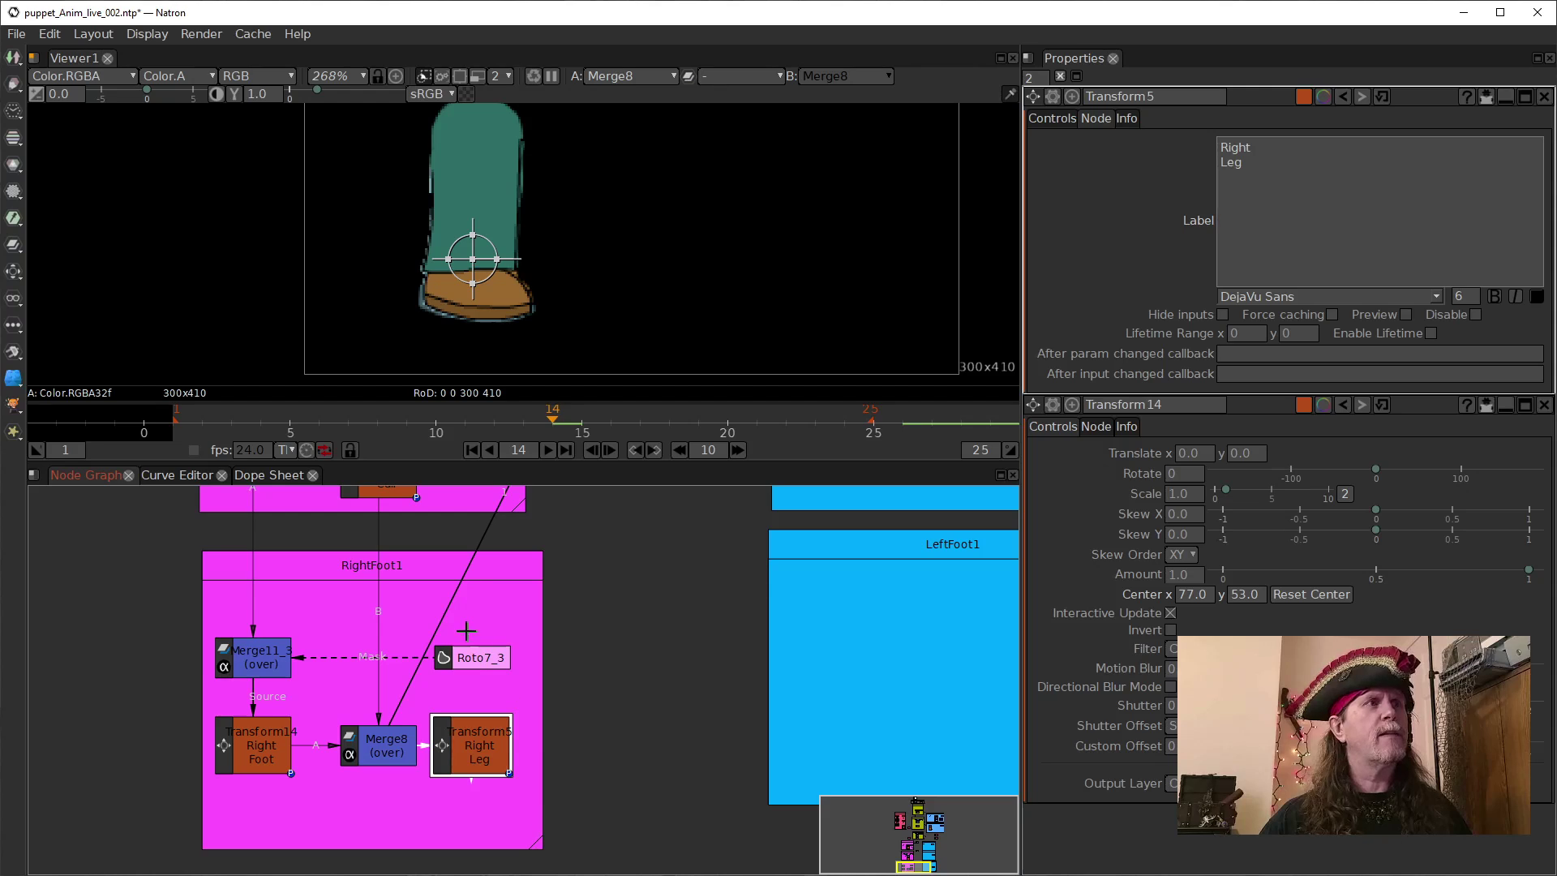
left_click_drag(459, 651, 316, 606)
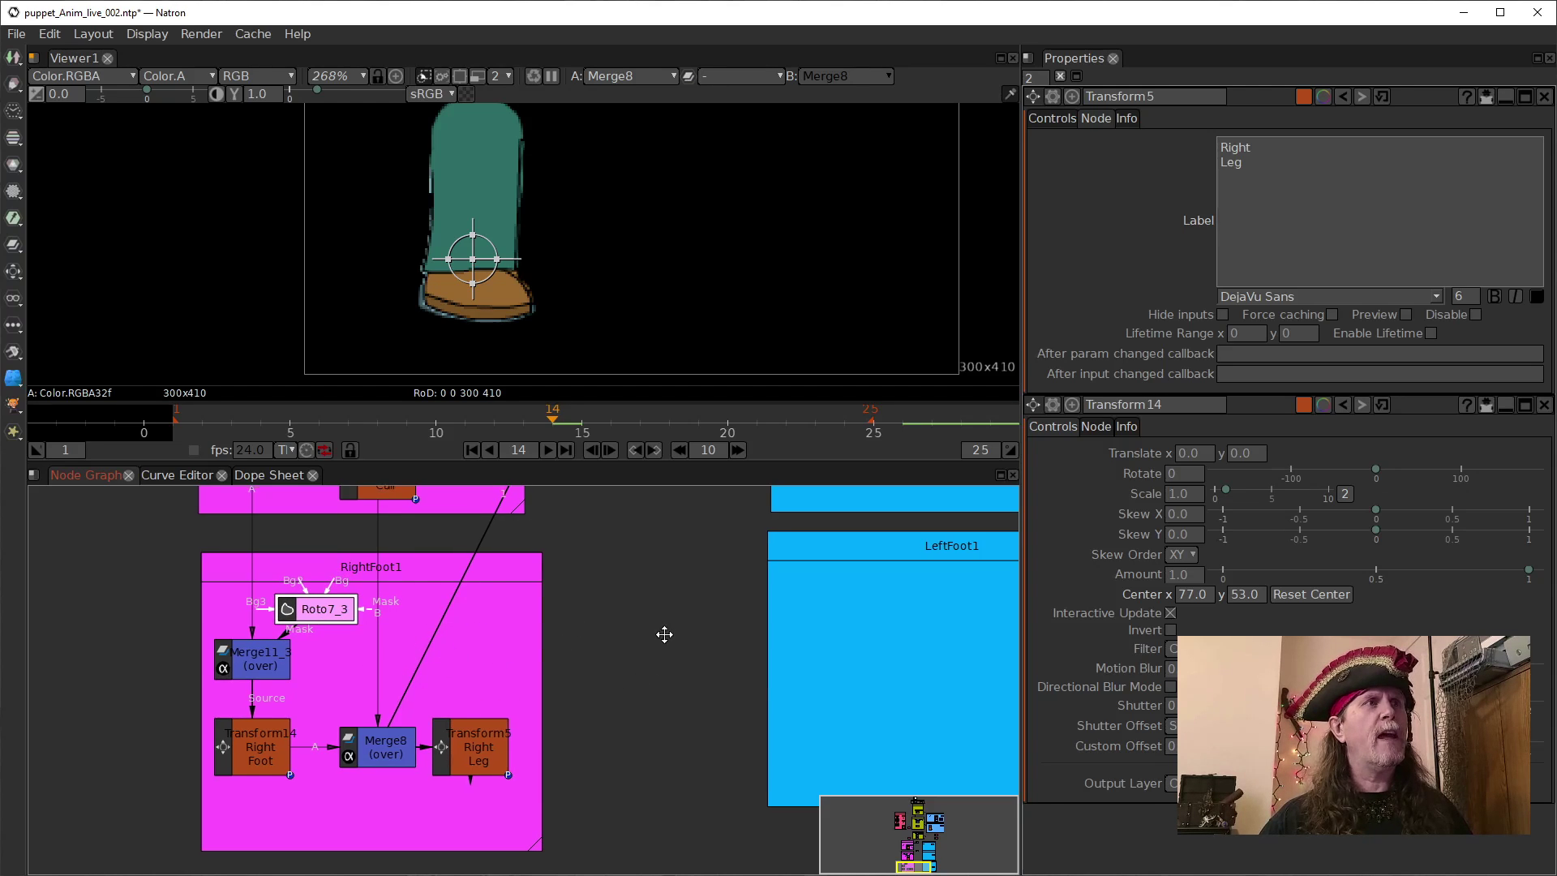
left_click_drag(664, 632, 645, 683)
left_click_drag(557, 715, 564, 545)
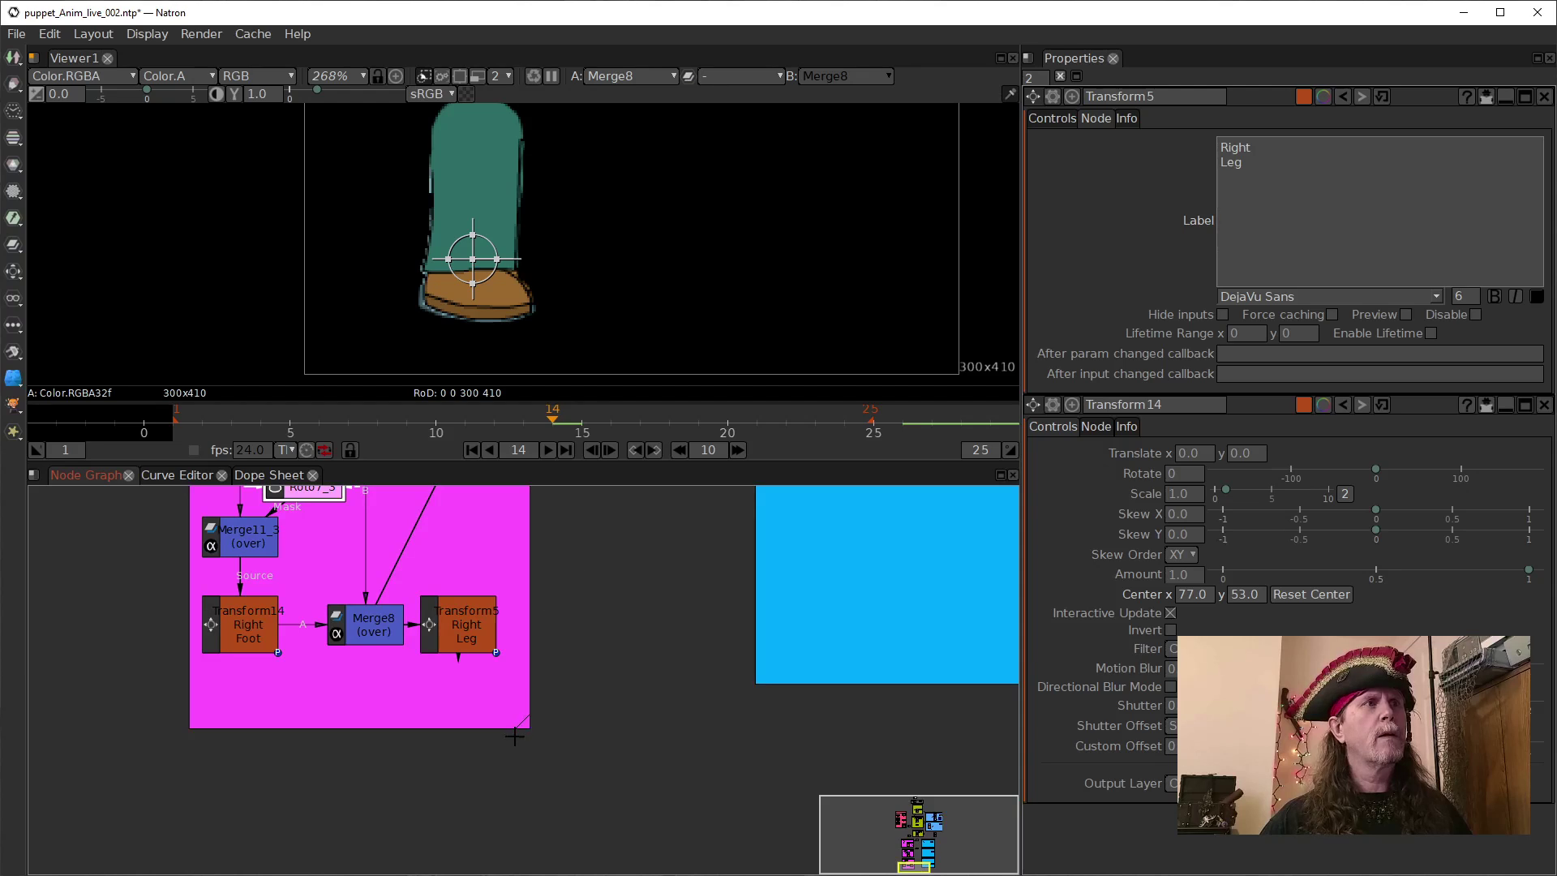
left_click_drag(524, 720, 519, 704)
left_click_drag(591, 584, 587, 699)
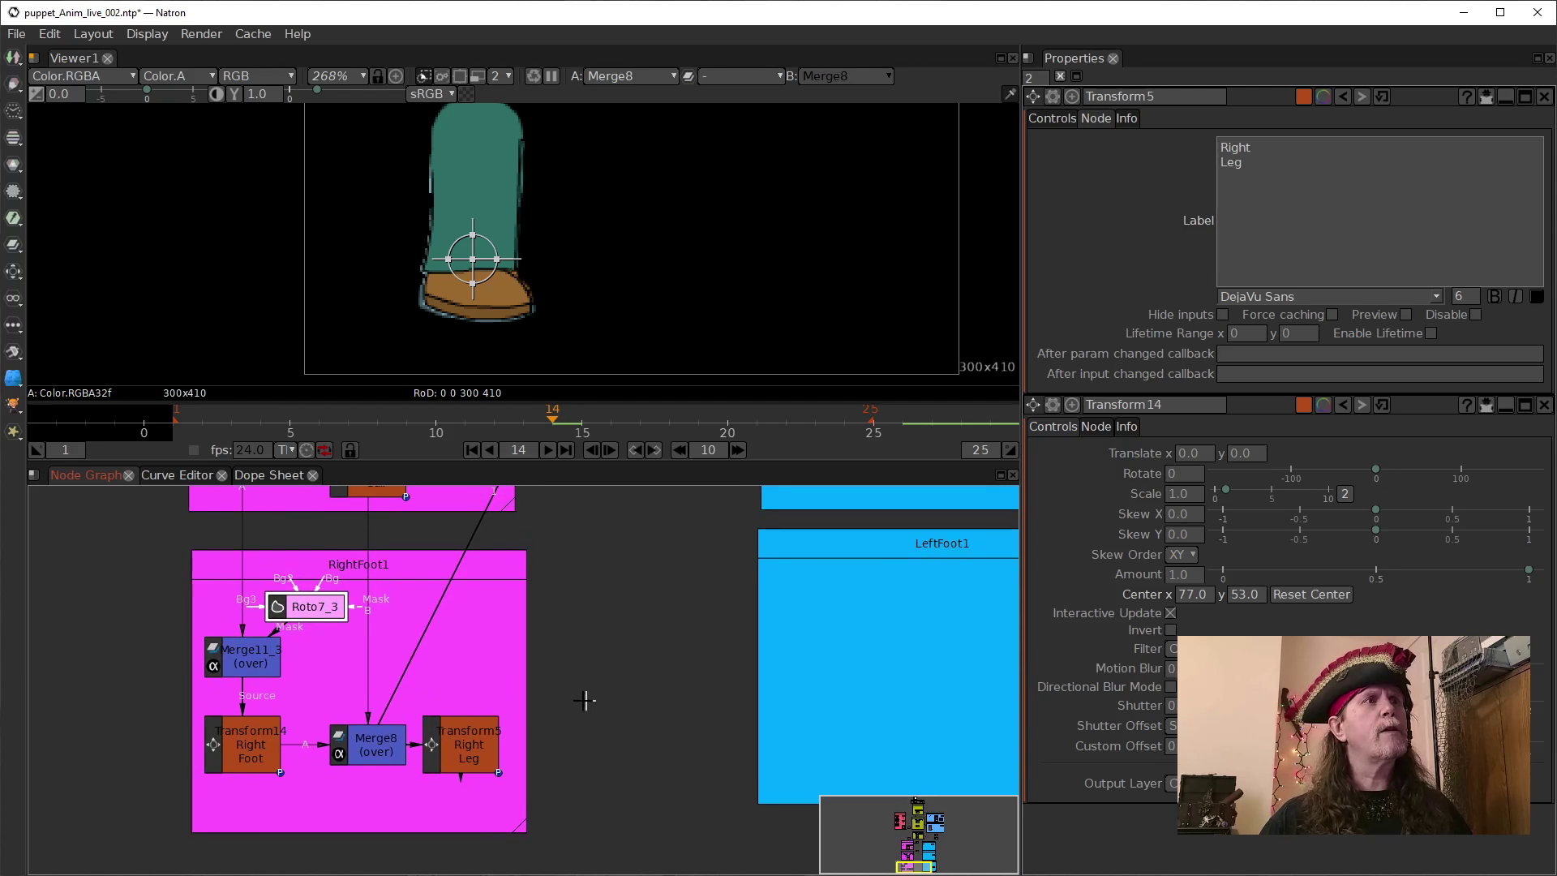
Display the Right Leg transform's output in the viewer and show its transform parameters.
left_click(462, 739)
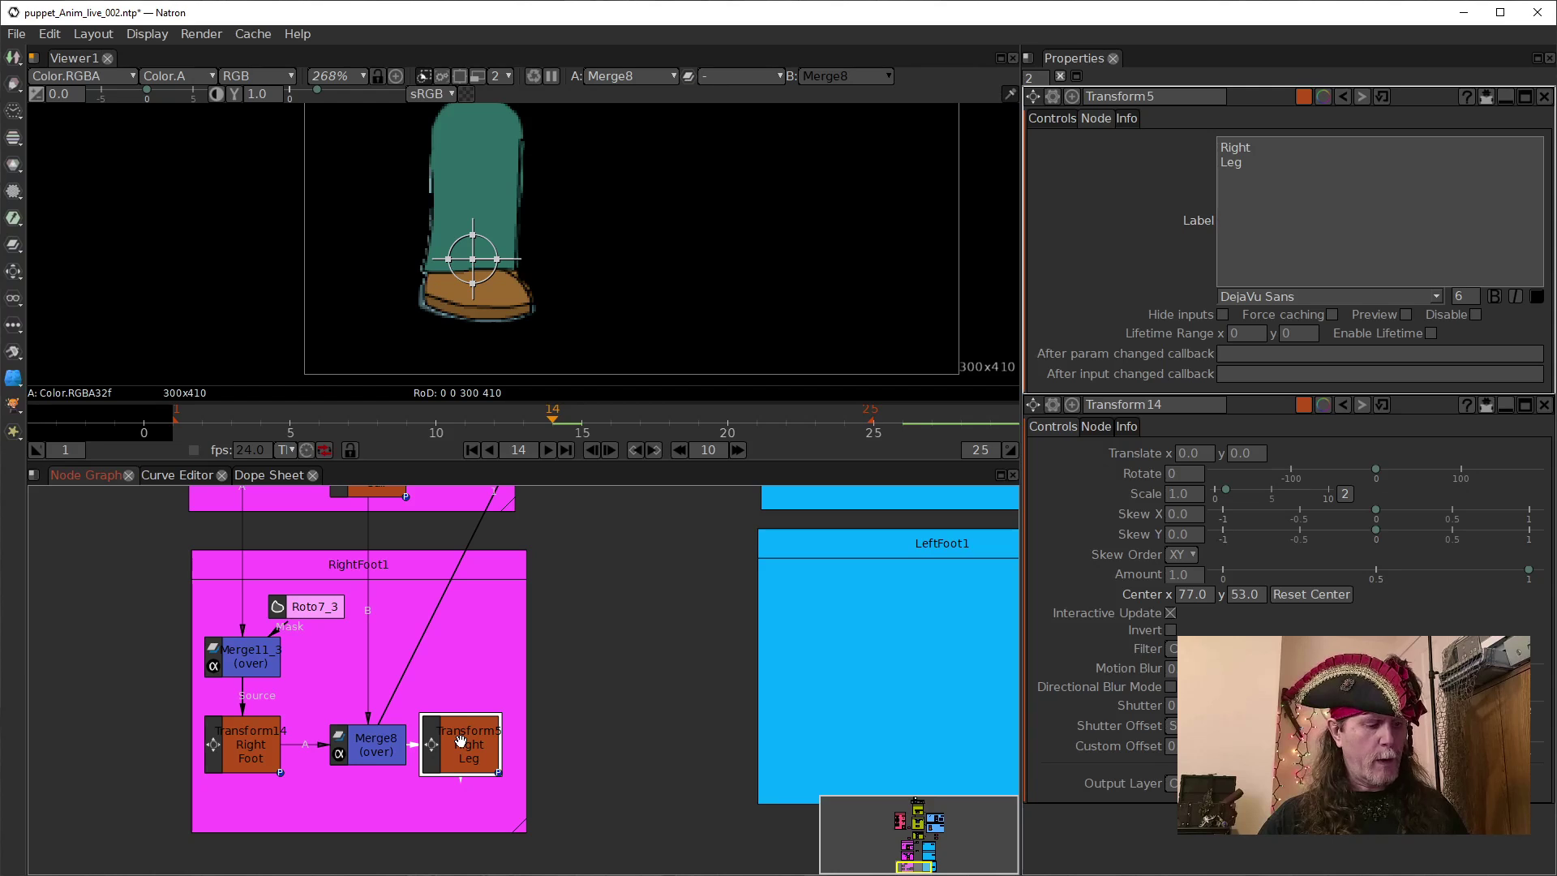
key("1")
scroll(584, 640, "down", 3)
left_click_drag(571, 671, 535, 709)
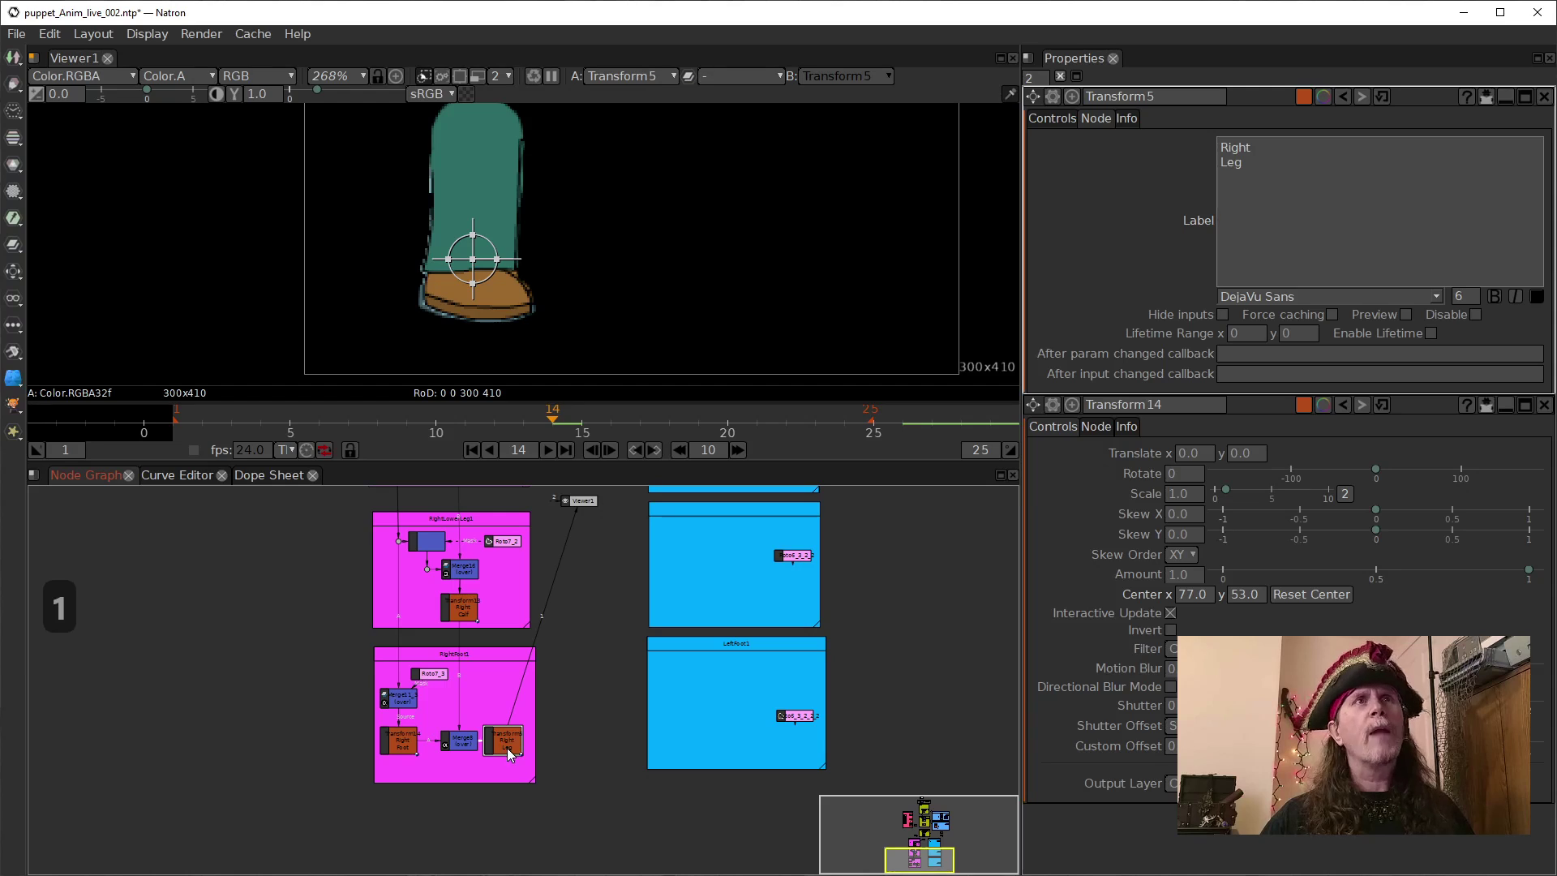
left_click(1056, 119)
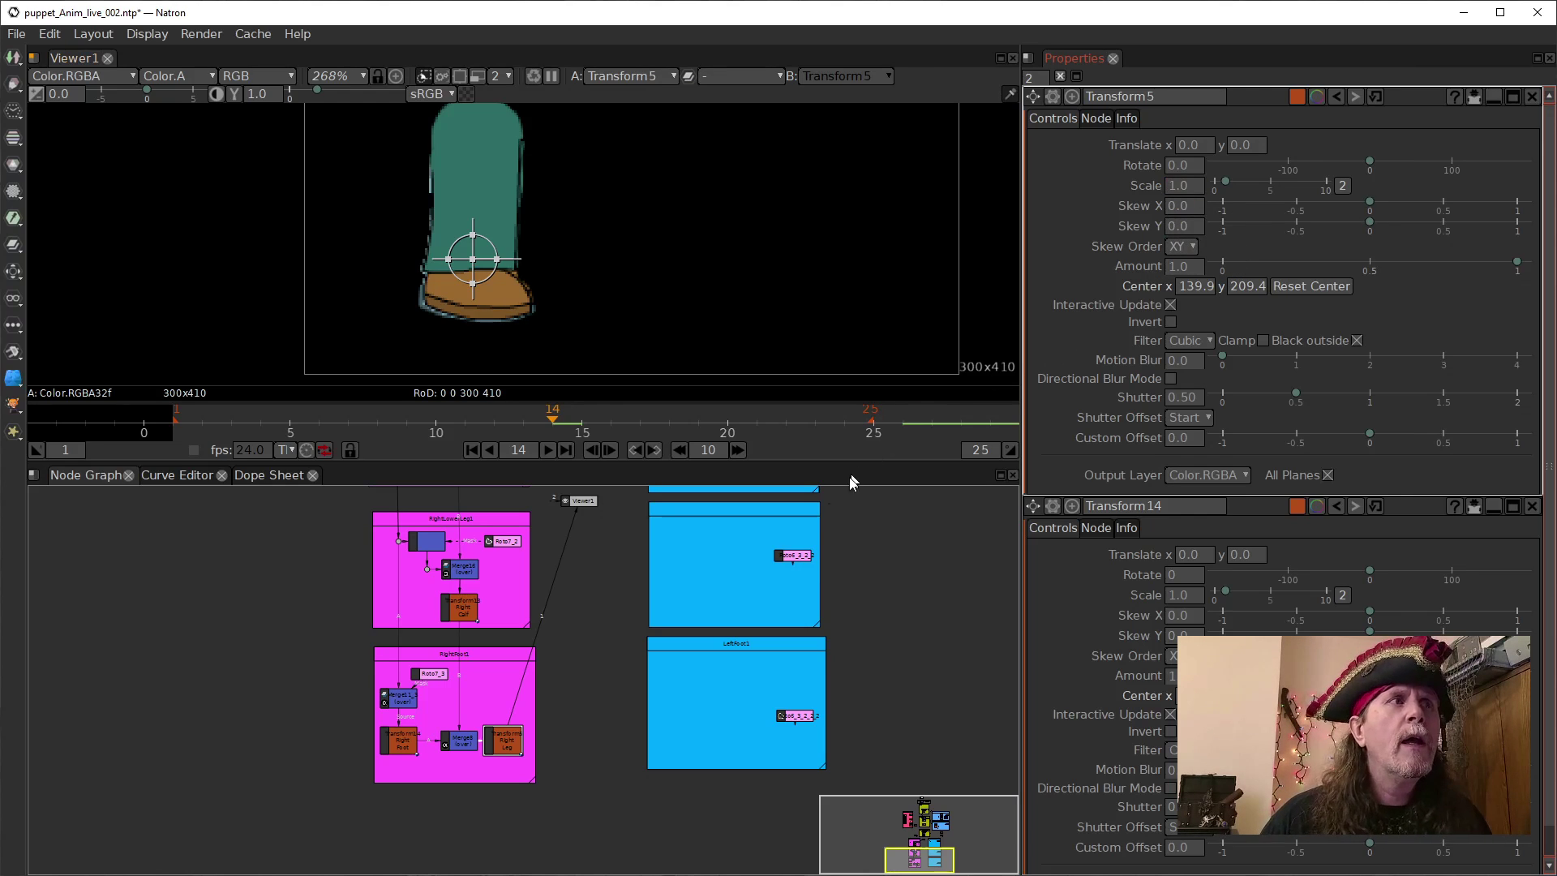
Duplicate the Right Leg transform and place the copy directly above the original inside the RightFoot1 backdrop.
left_click(505, 743)
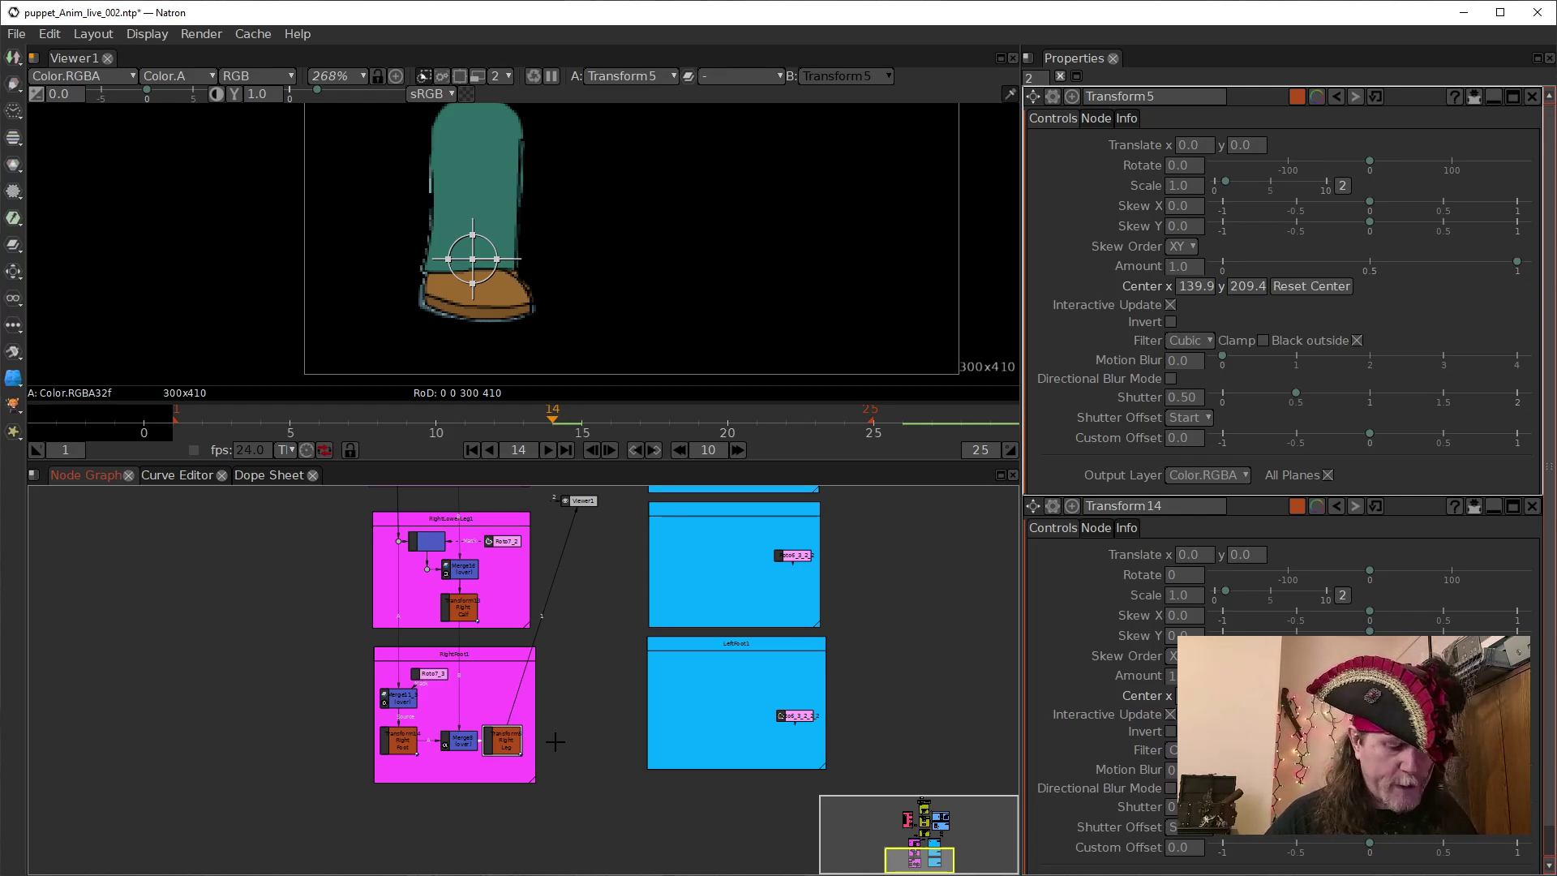
key("alt+c")
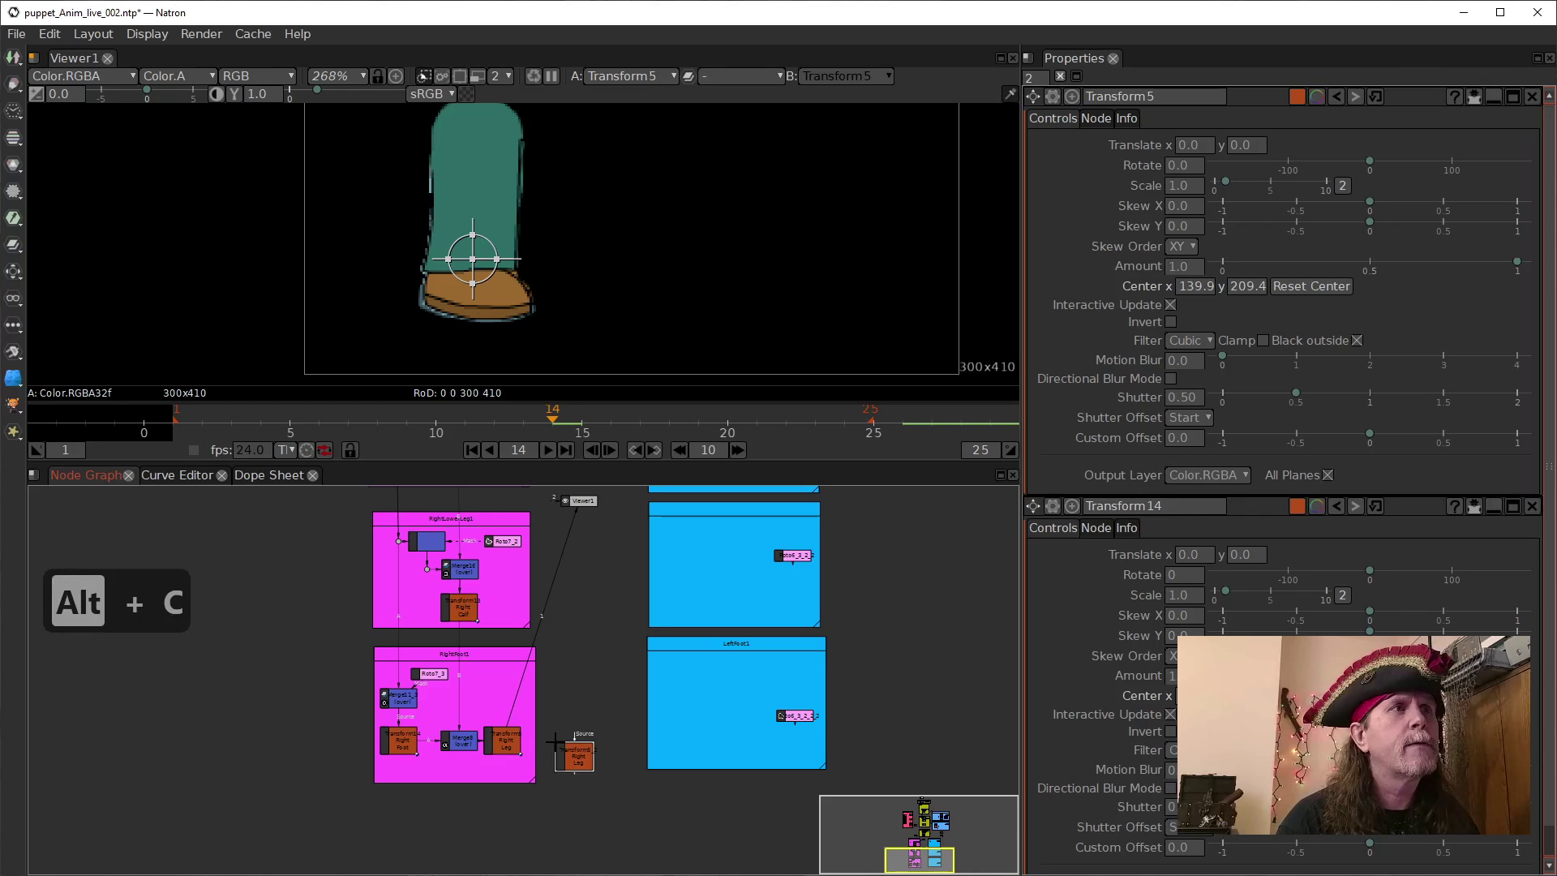
mouse_move(579, 756)
left_mouse_down()
mouse_move(575, 696)
mouse_move(505, 688)
mouse_move(508, 701)
left_mouse_up()
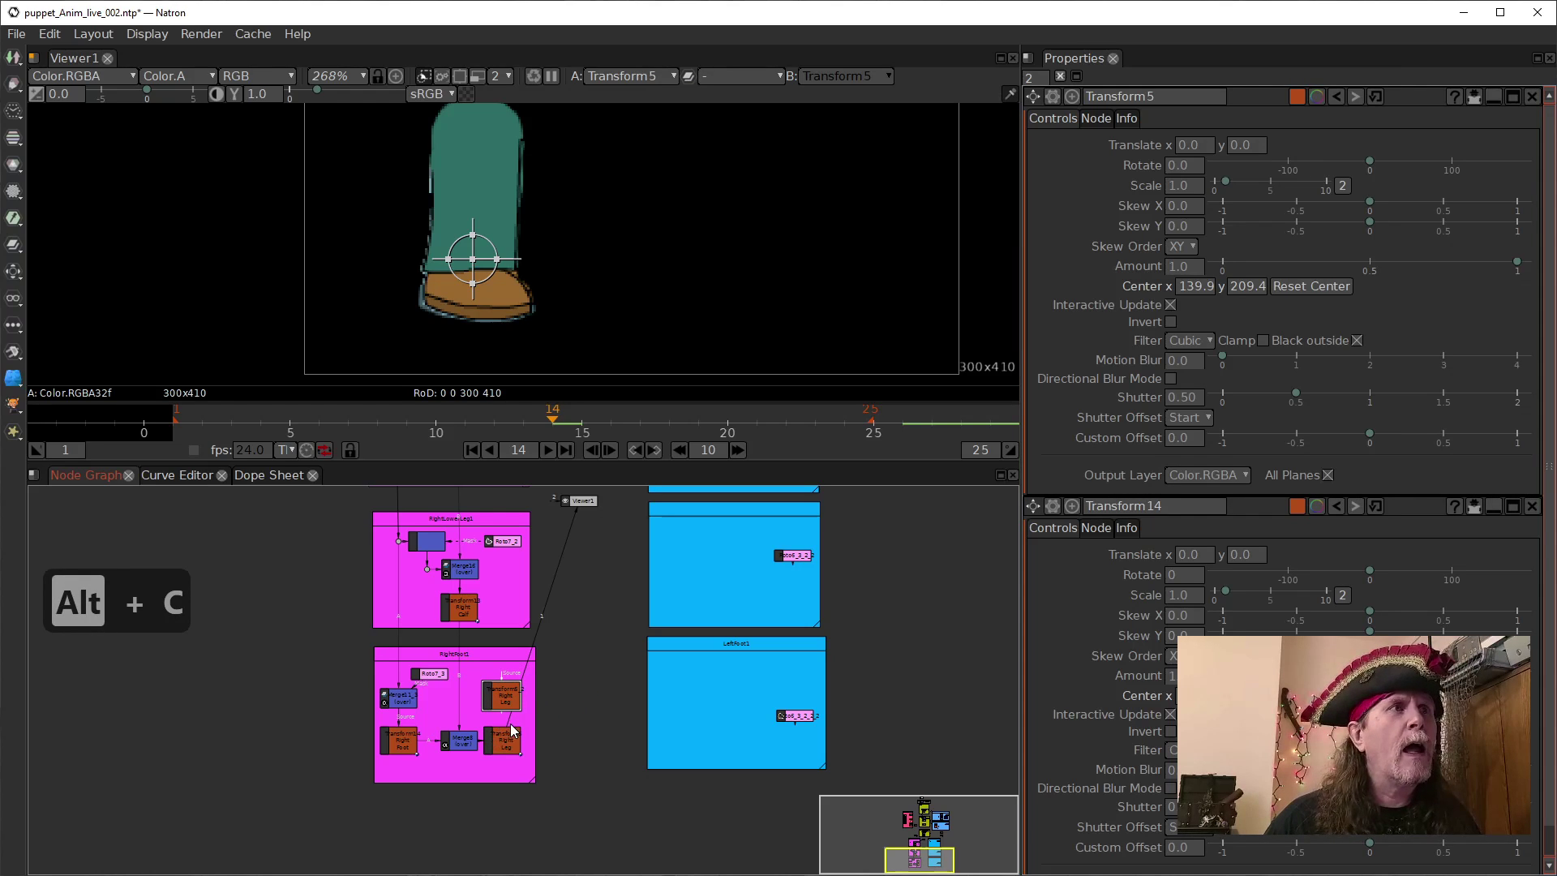
Connect the viewer to the duplicate Transform5_2 and feed its source from the original Right Leg transform.
scroll(598, 759, "up", 5)
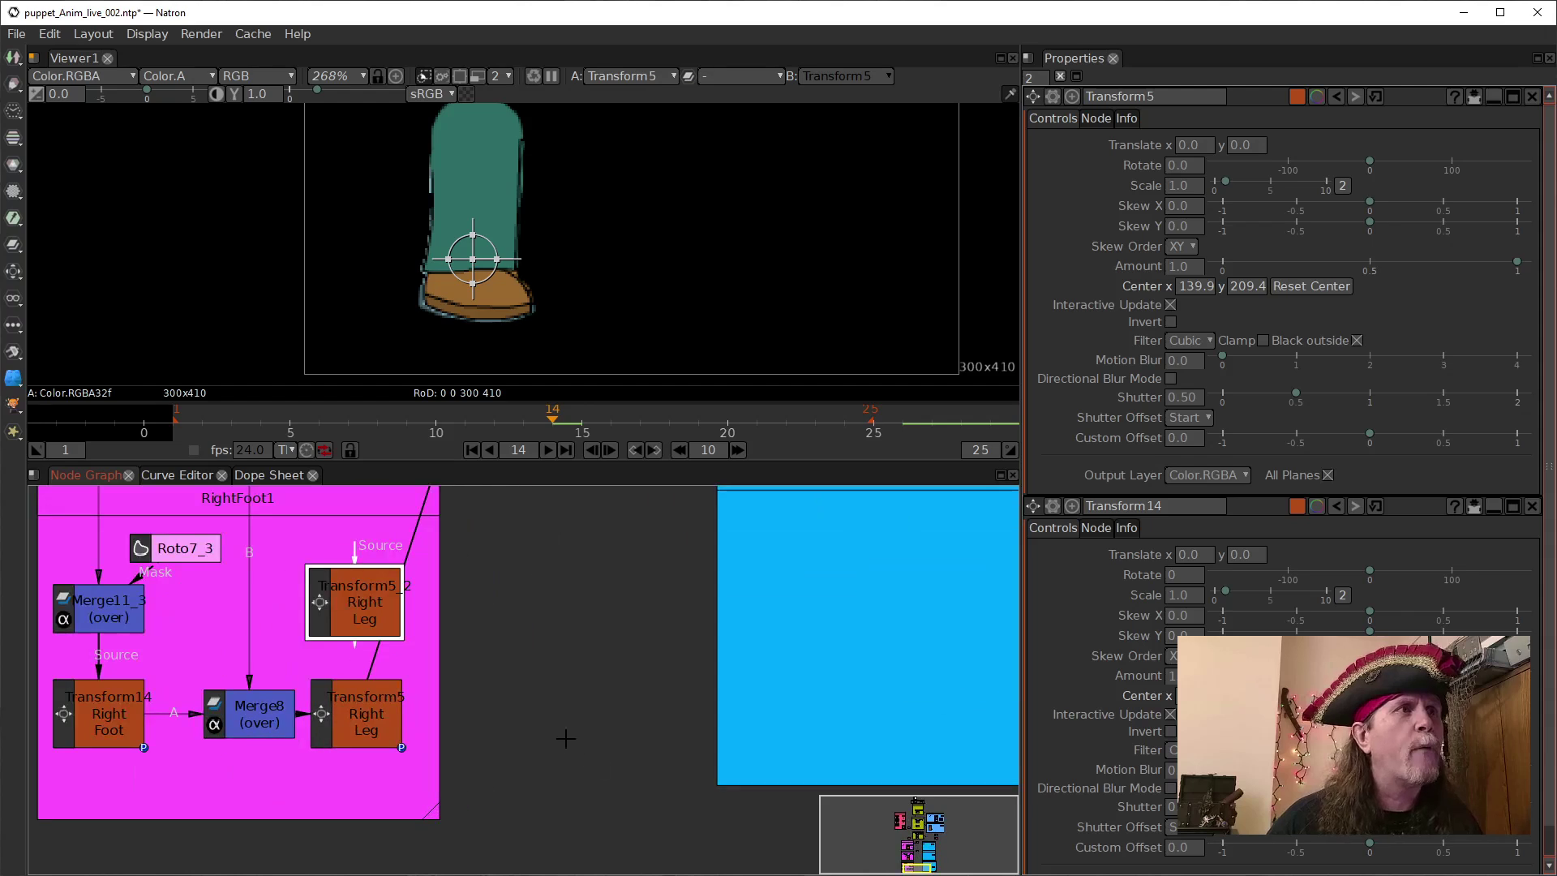
left_click_drag(408, 725, 408, 655)
left_click(414, 763)
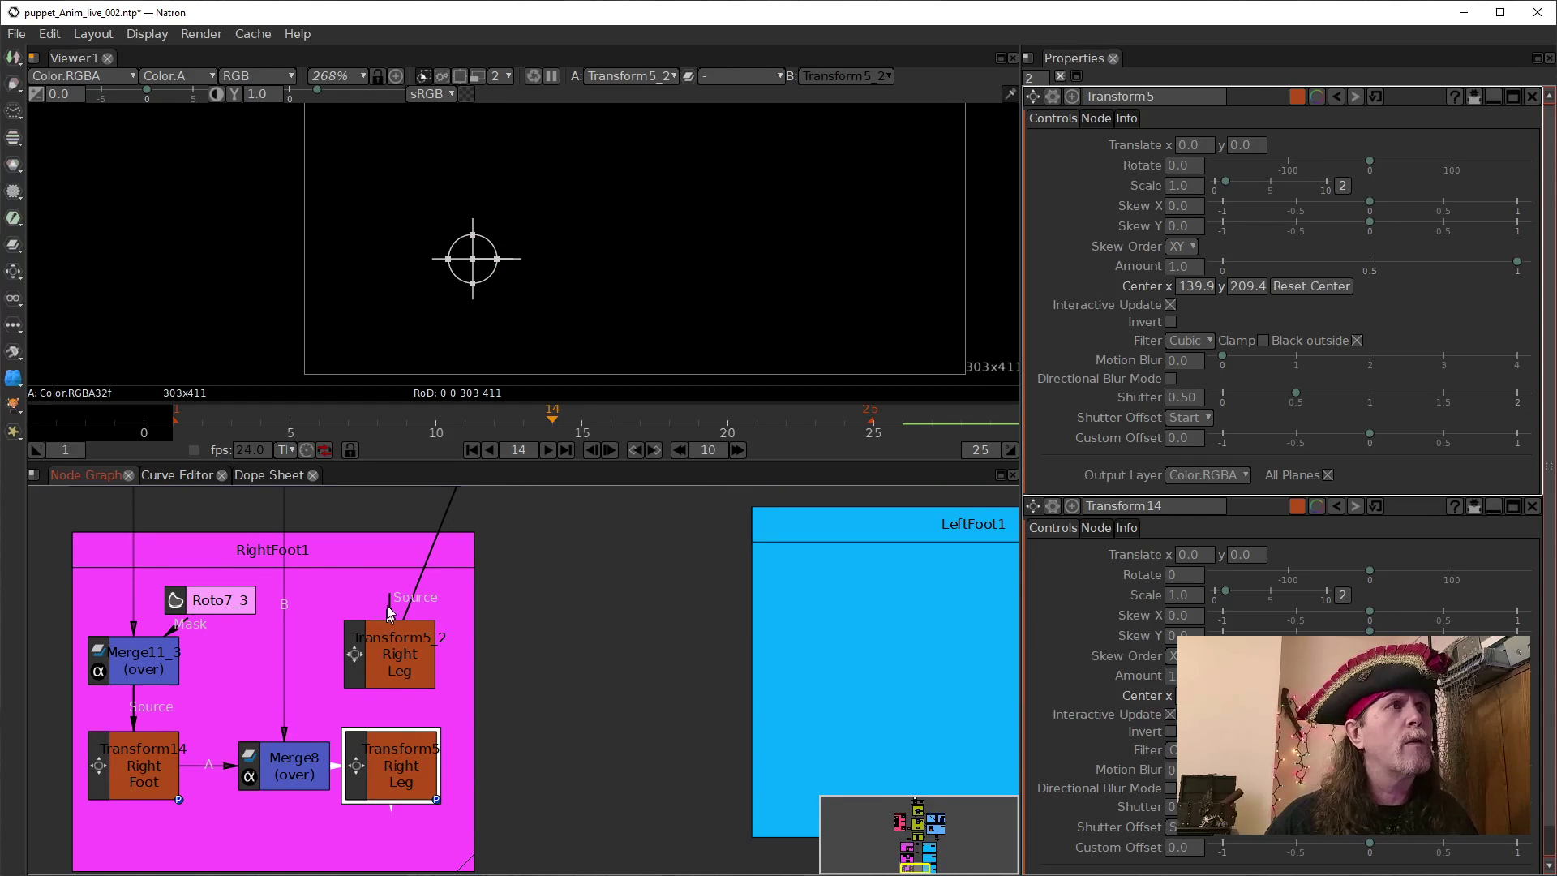
left_click_drag(345, 566, 417, 773)
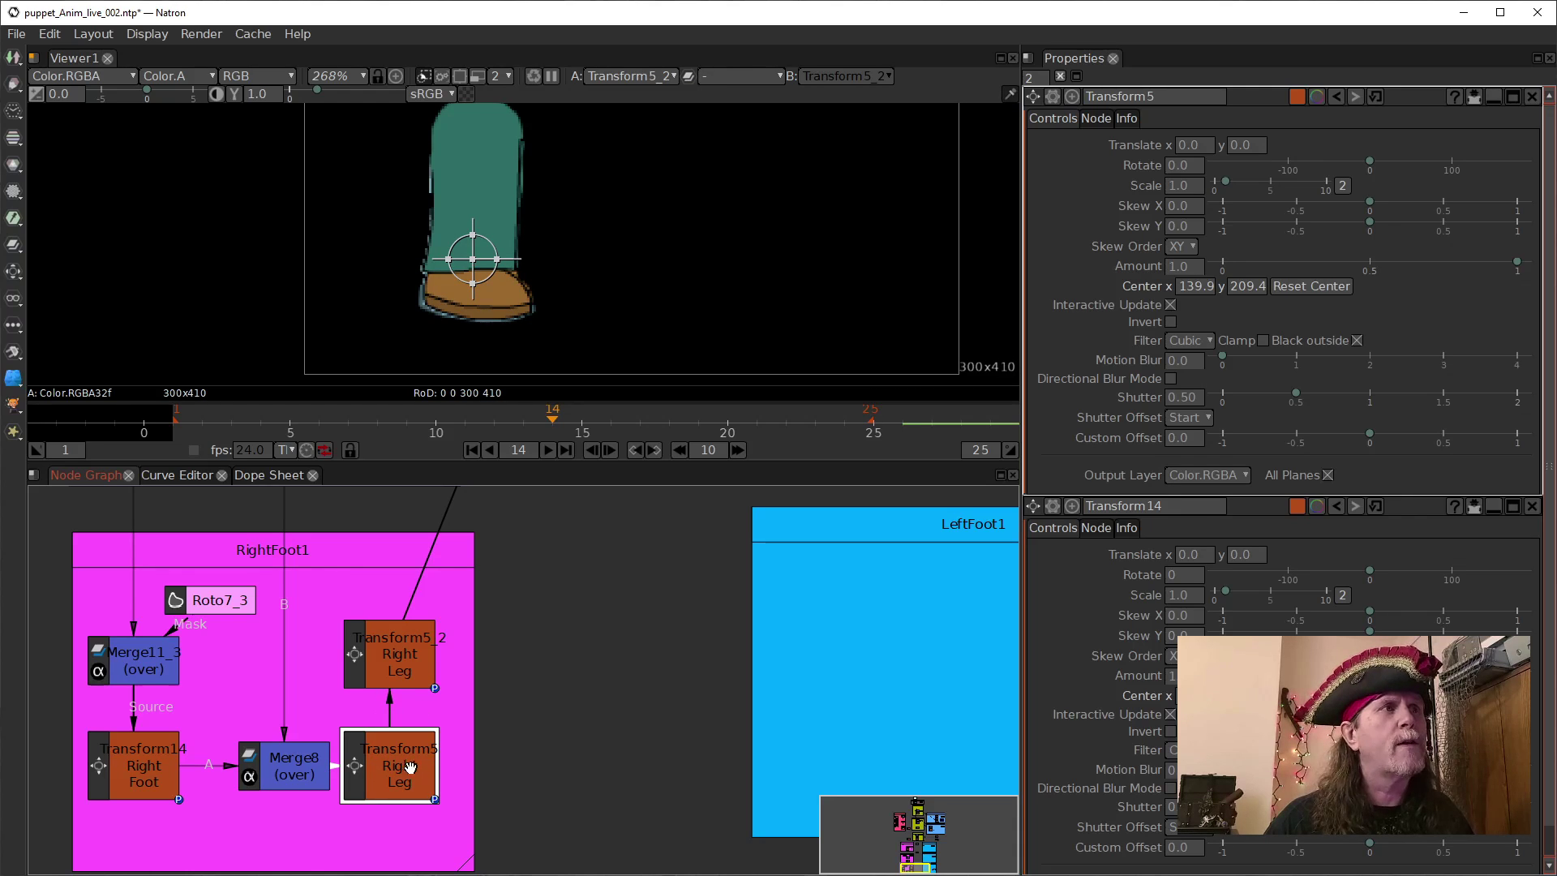
Change the node color of the original Right Leg transform, Transform5, to dark red.
left_click(1246, 145)
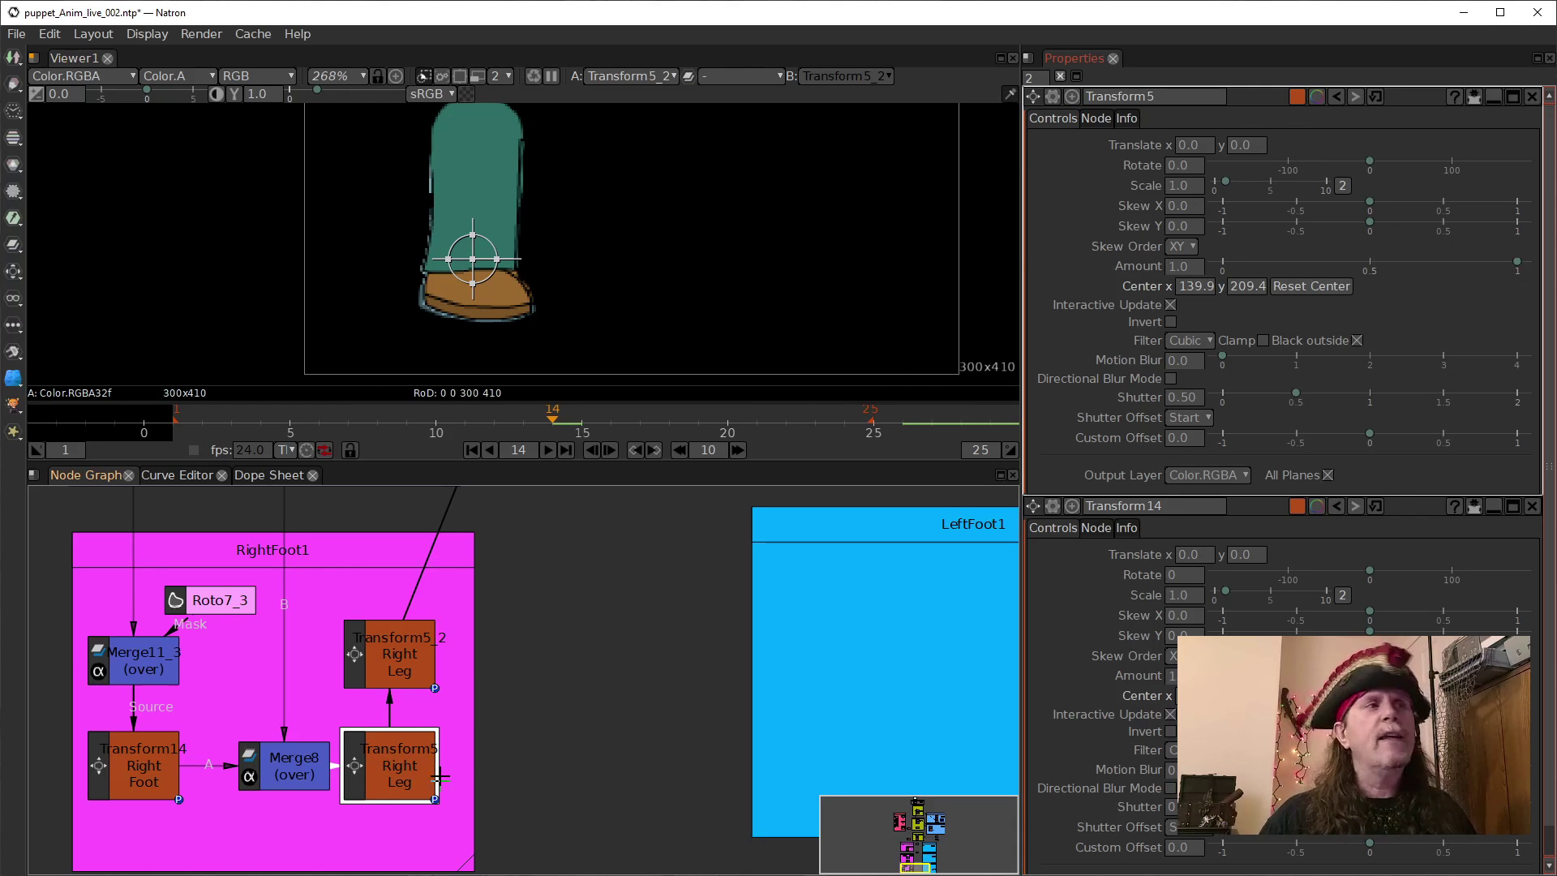
left_click(1297, 97)
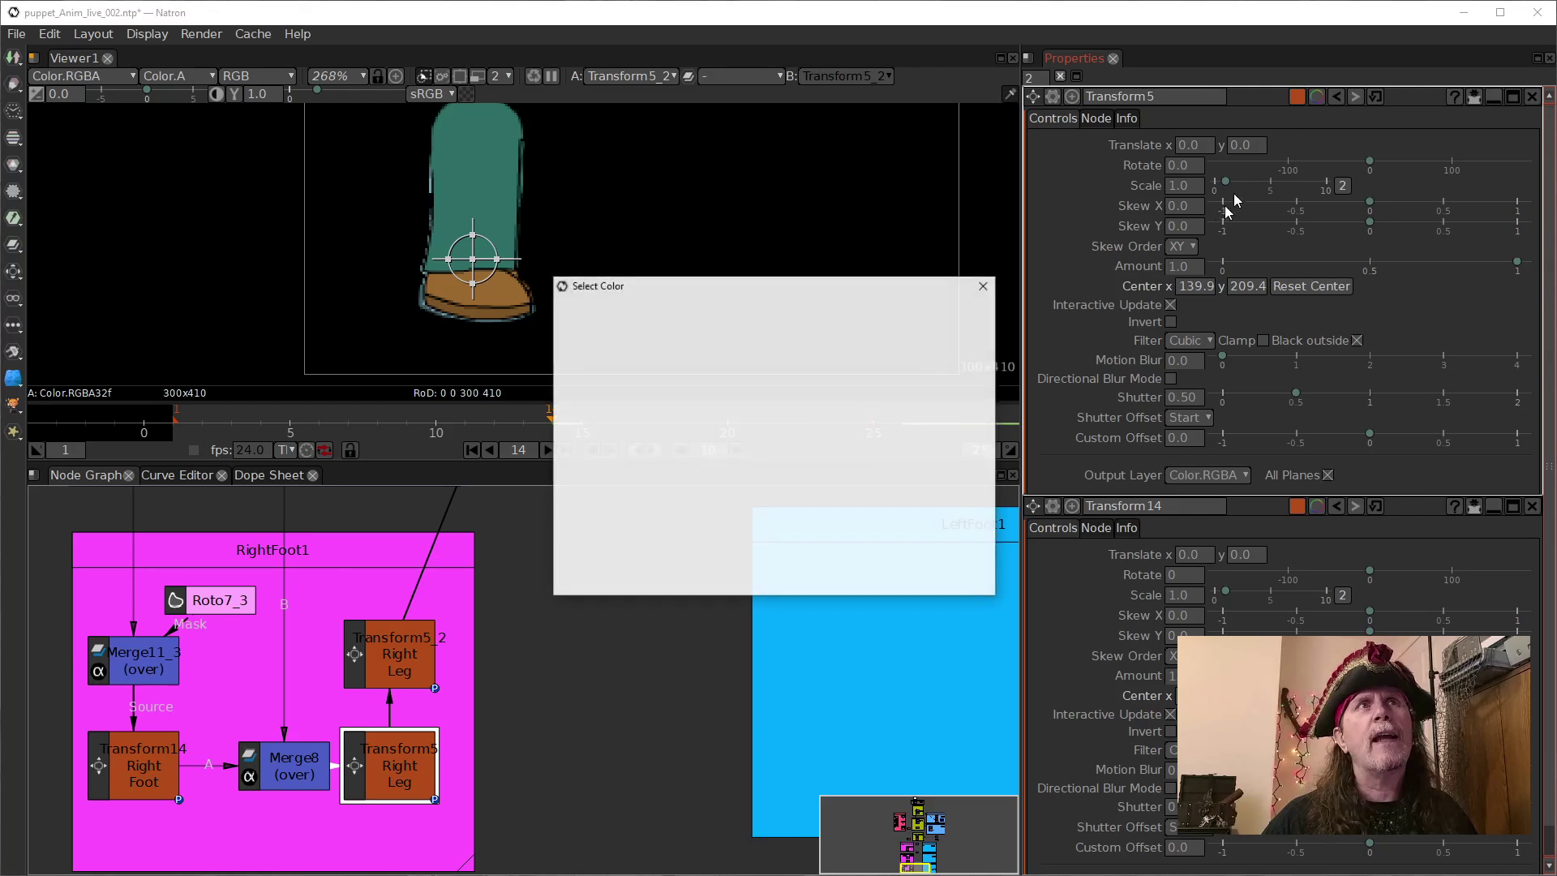
left_click(572, 392)
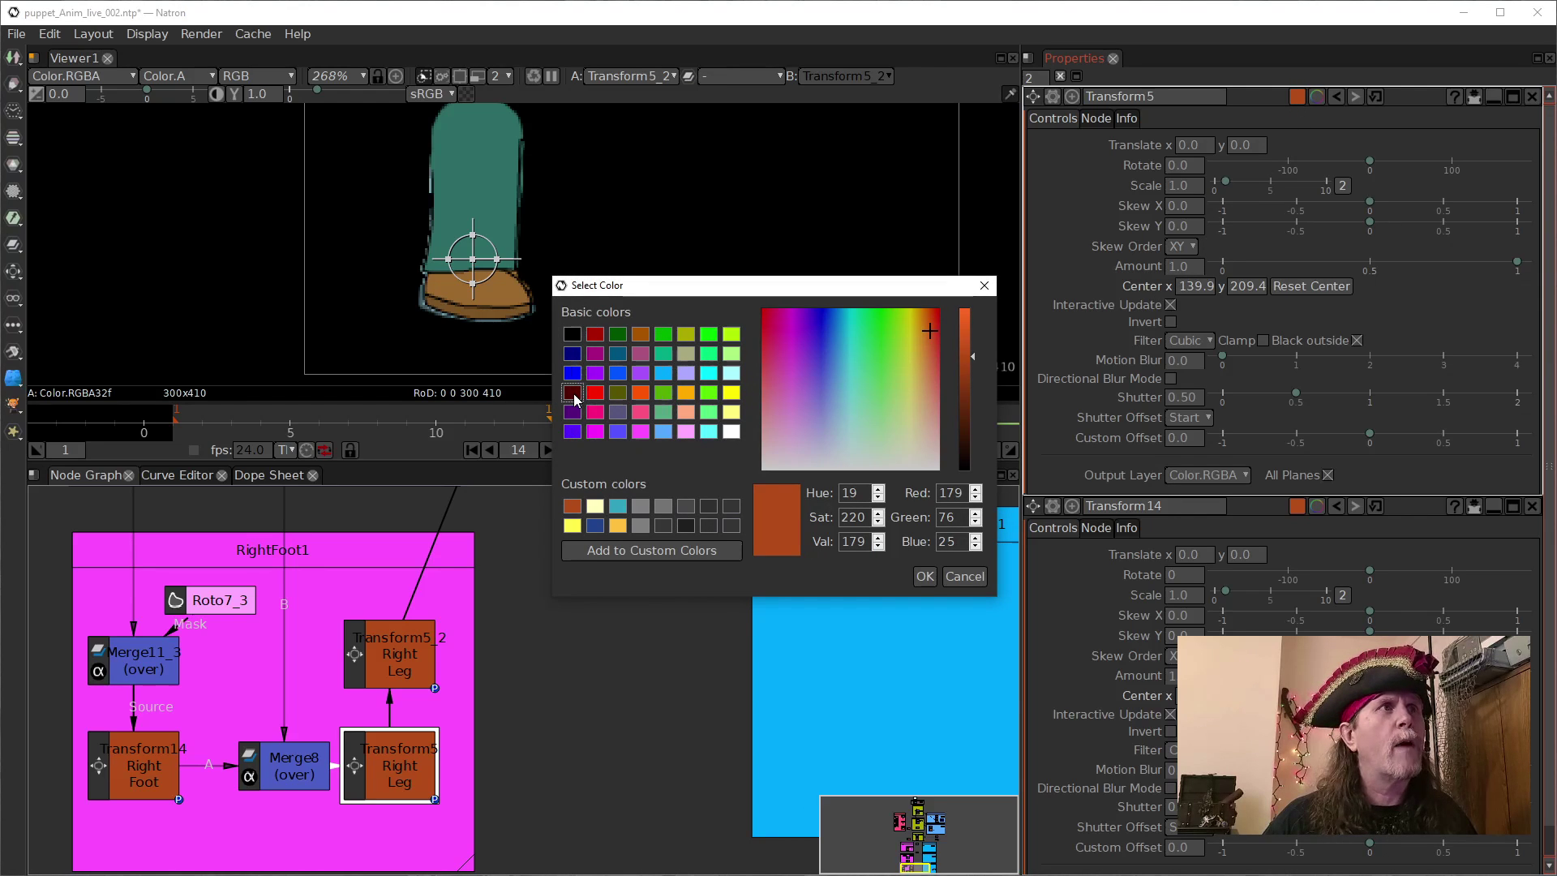
left_click(924, 576)
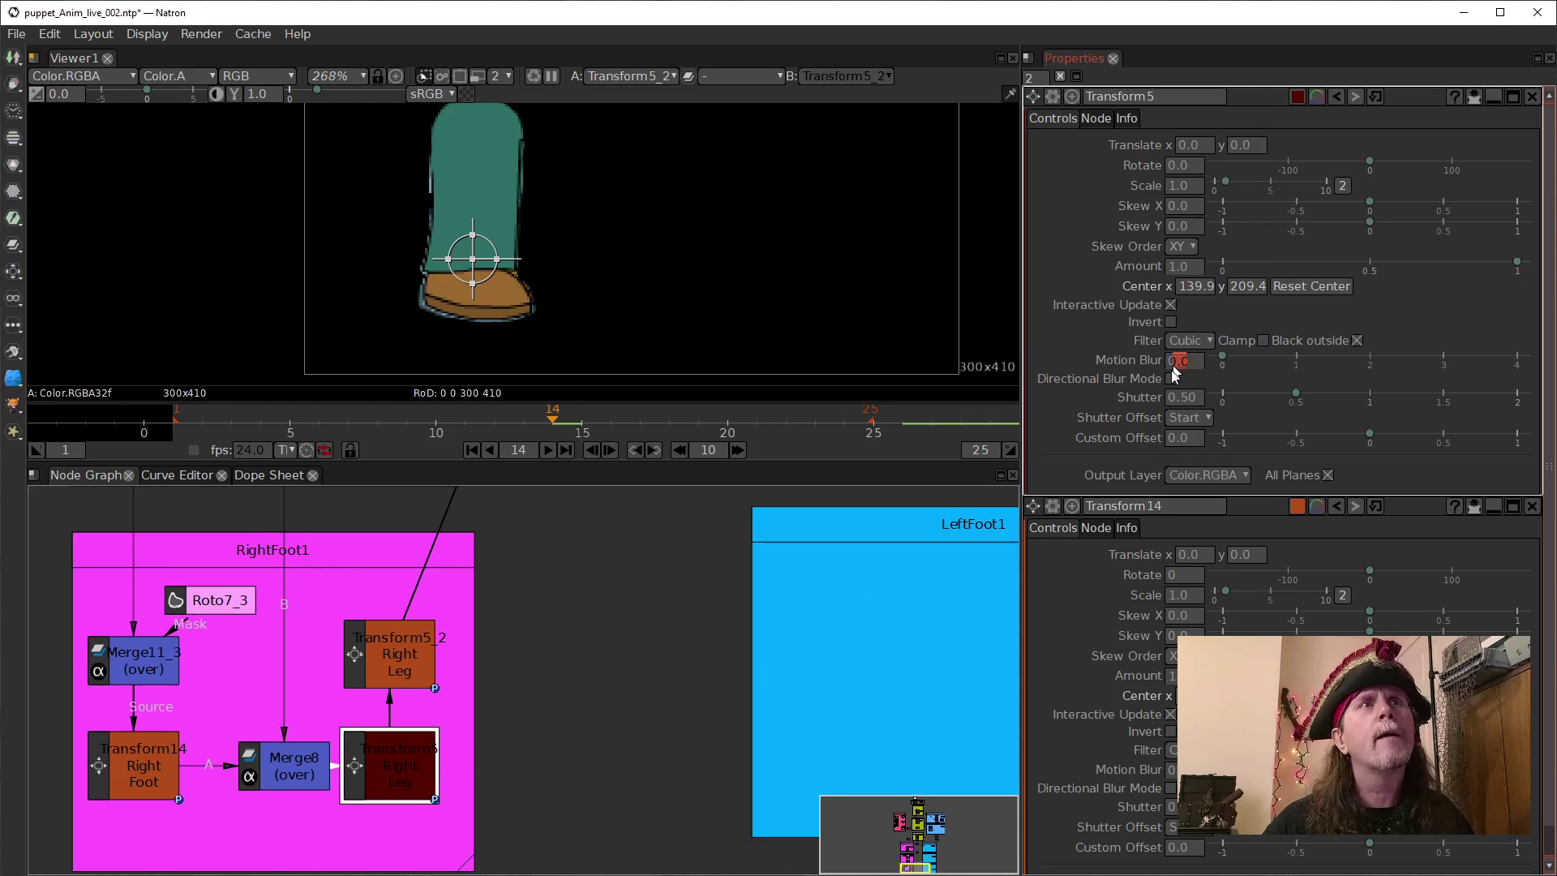
left_click(1186, 208)
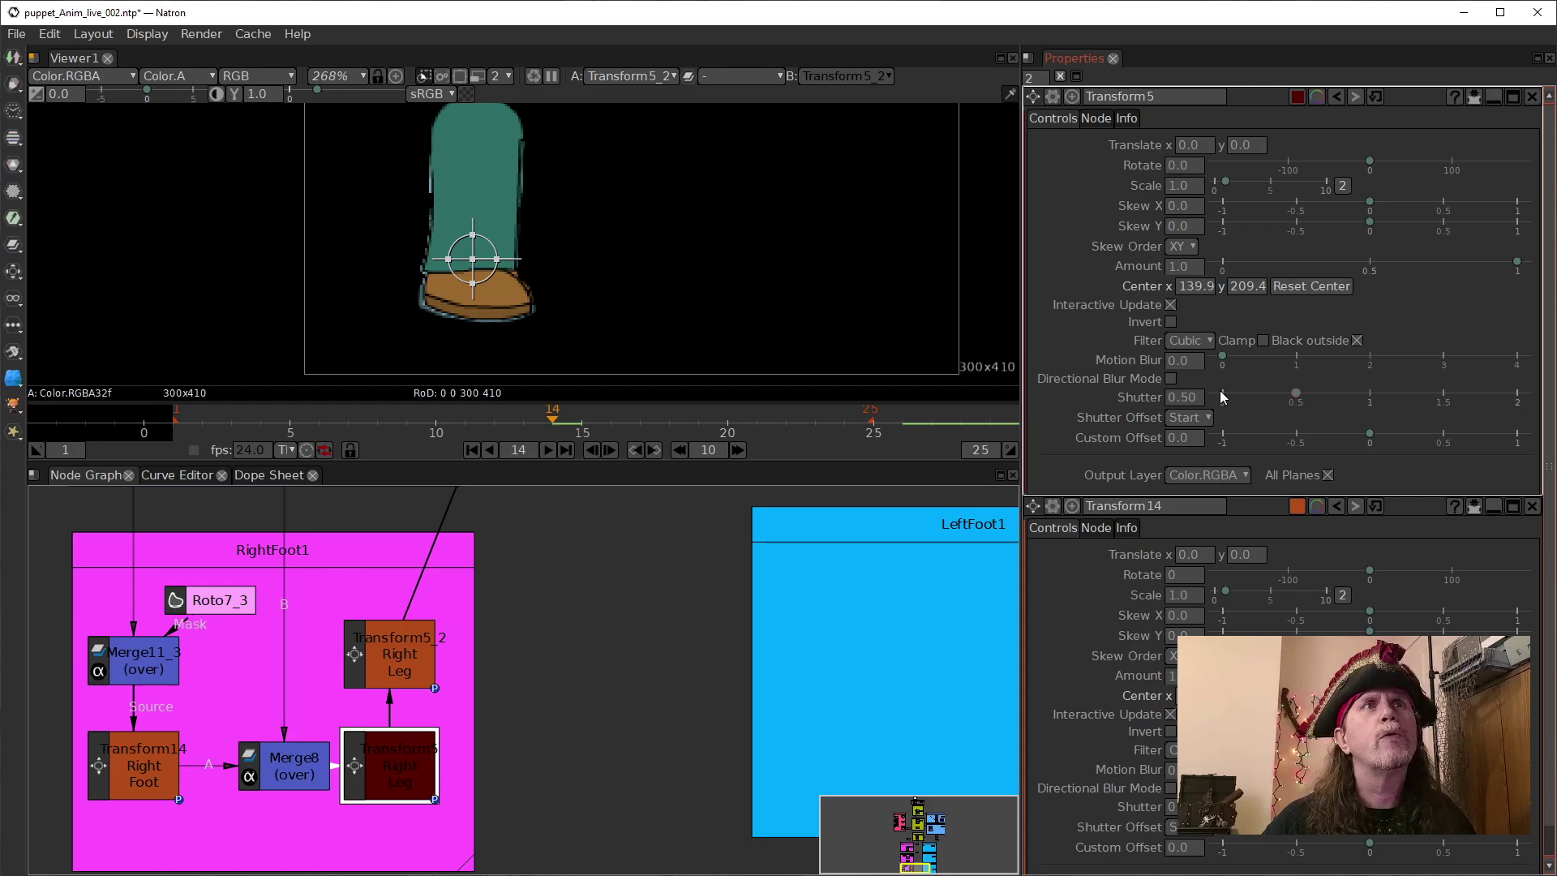
Add the line "lock" to Transform5's label below "Right Leg" and return to its transform parameters.
left_click(1098, 119)
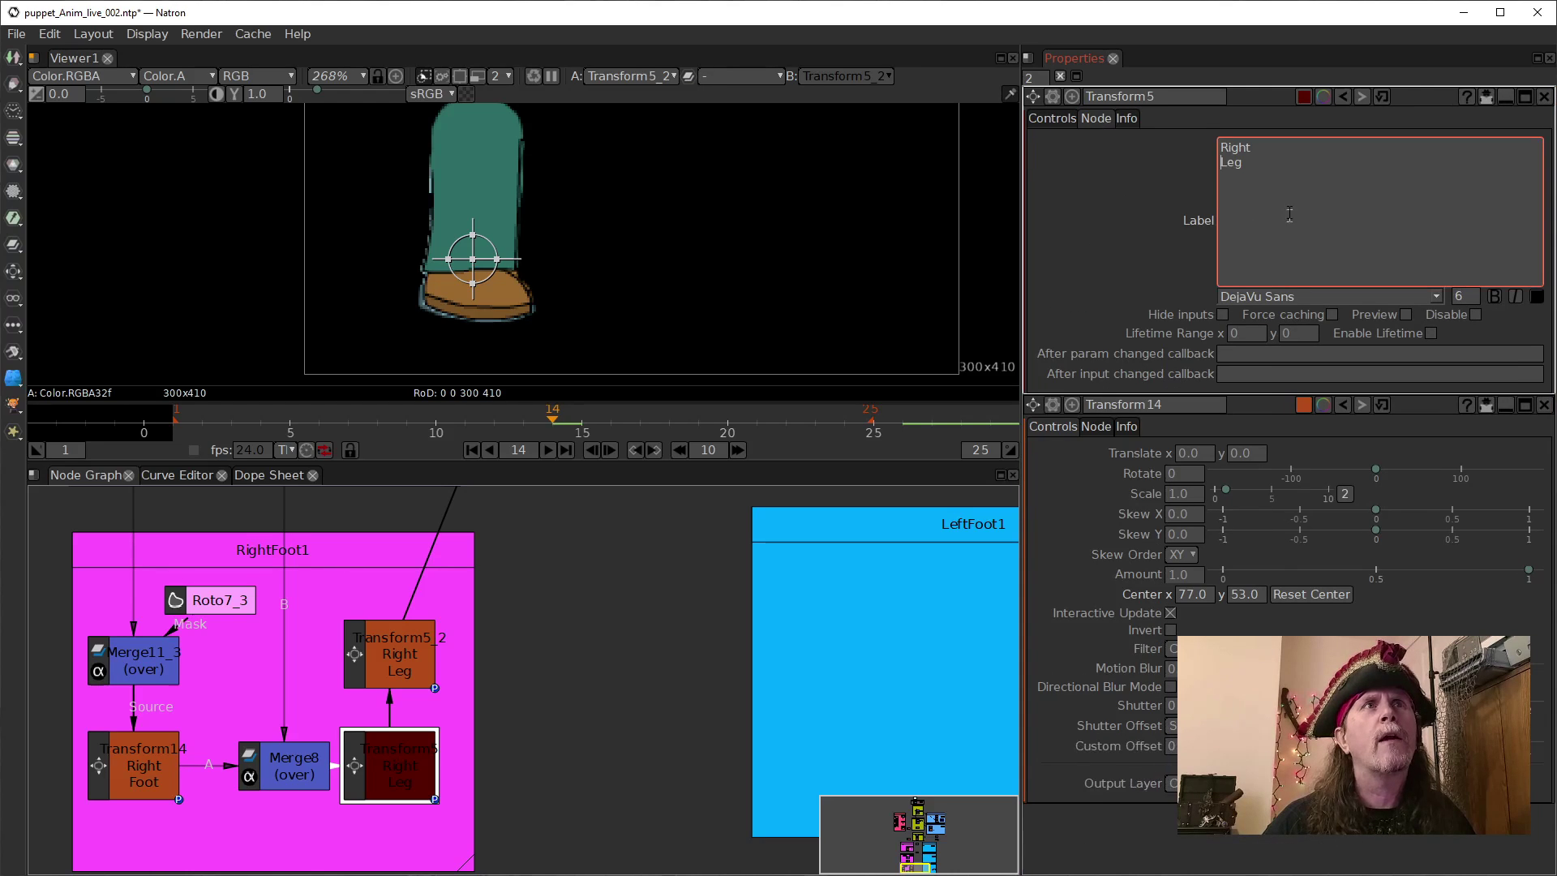
key("Return")
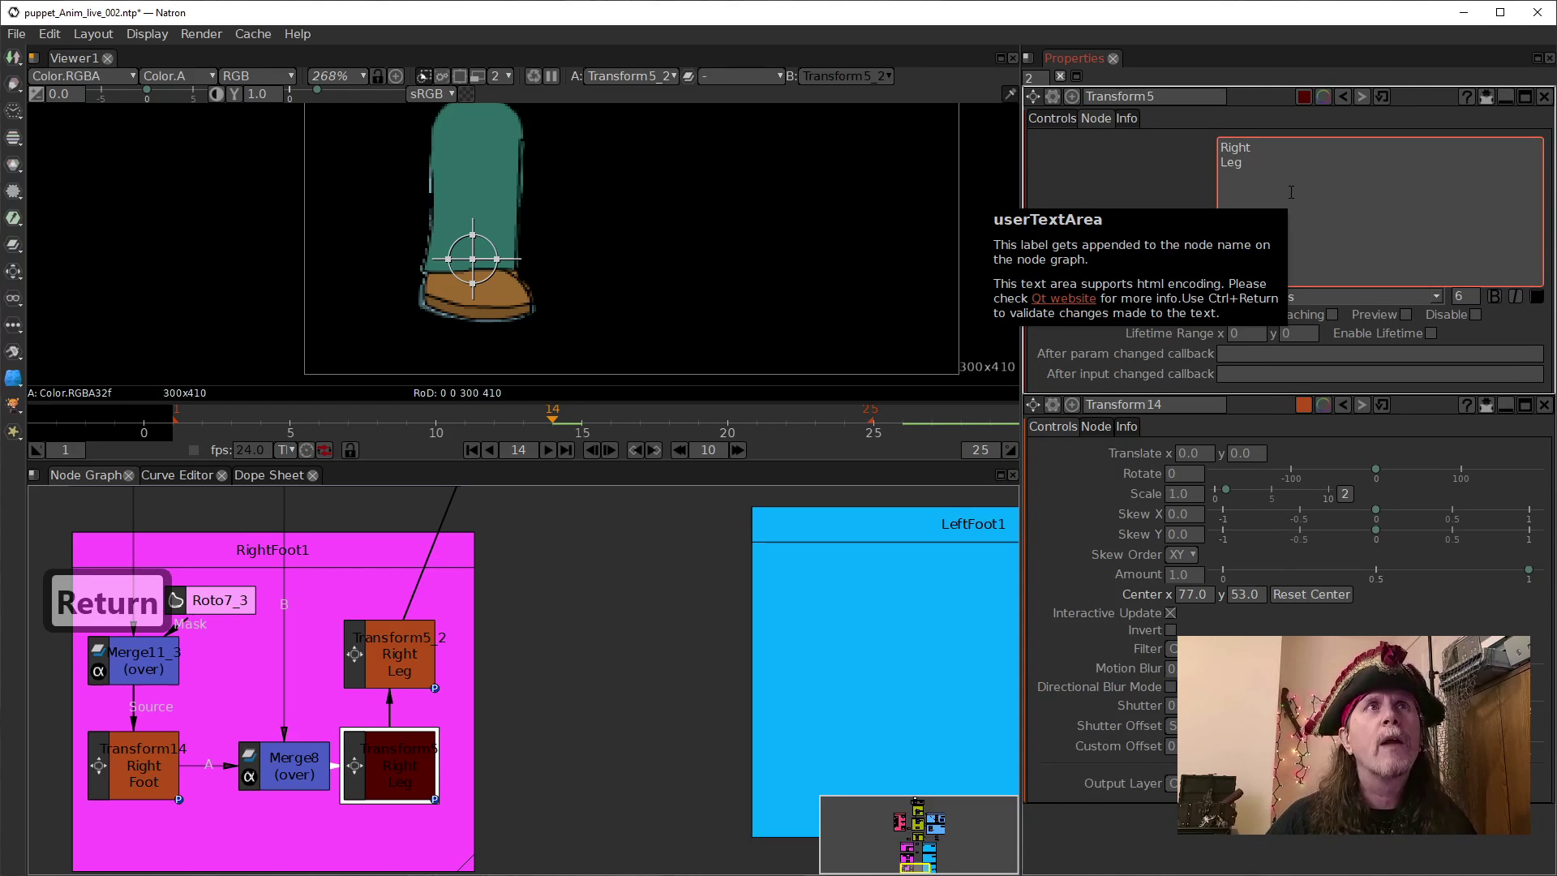
type("lock")
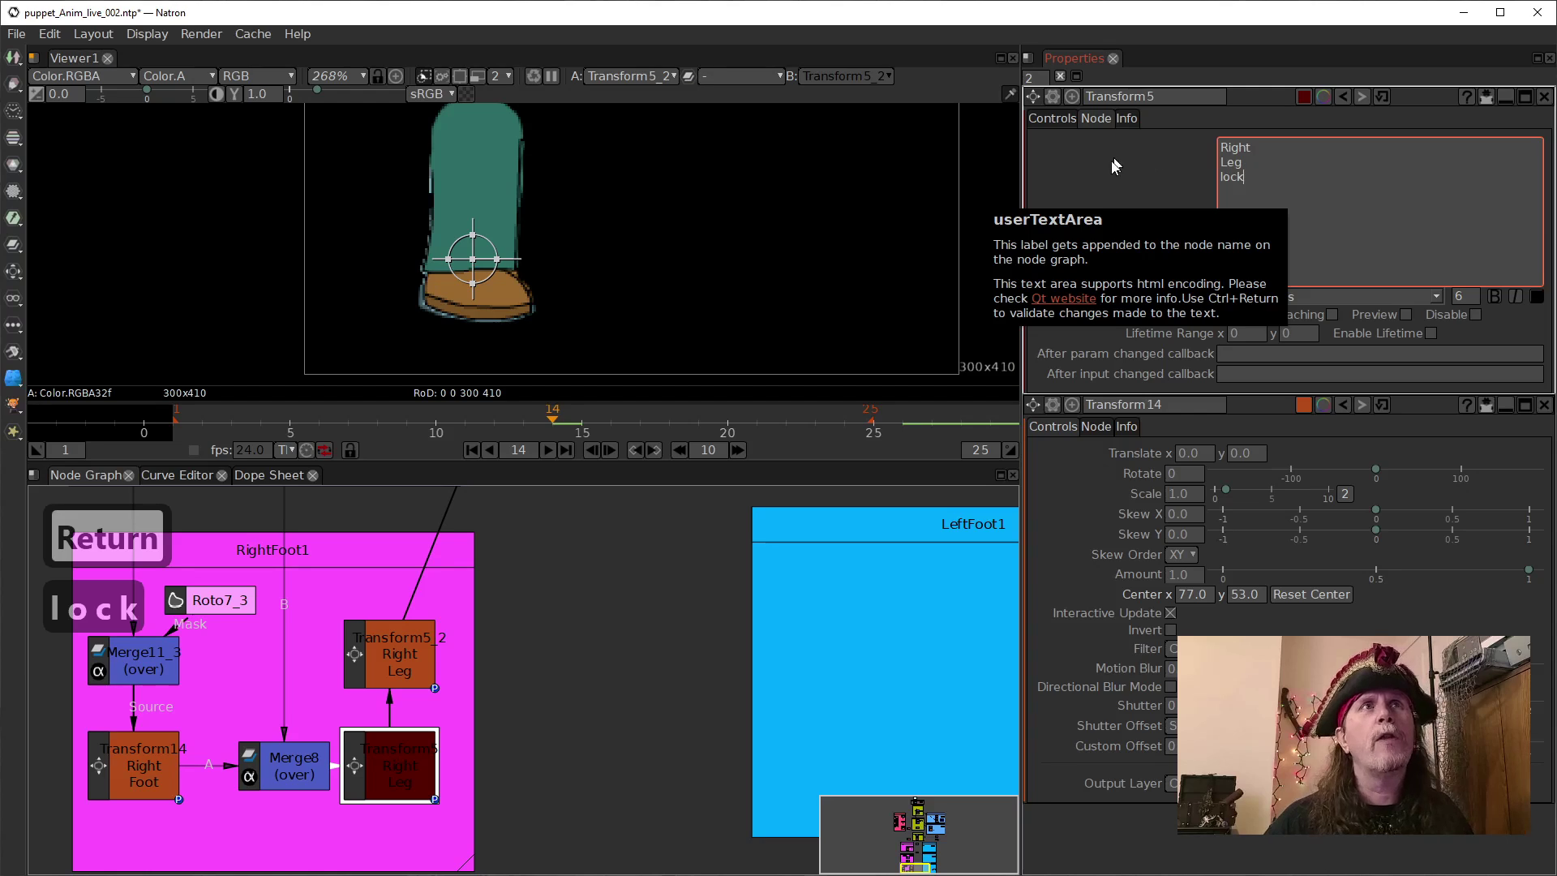
left_click(1054, 119)
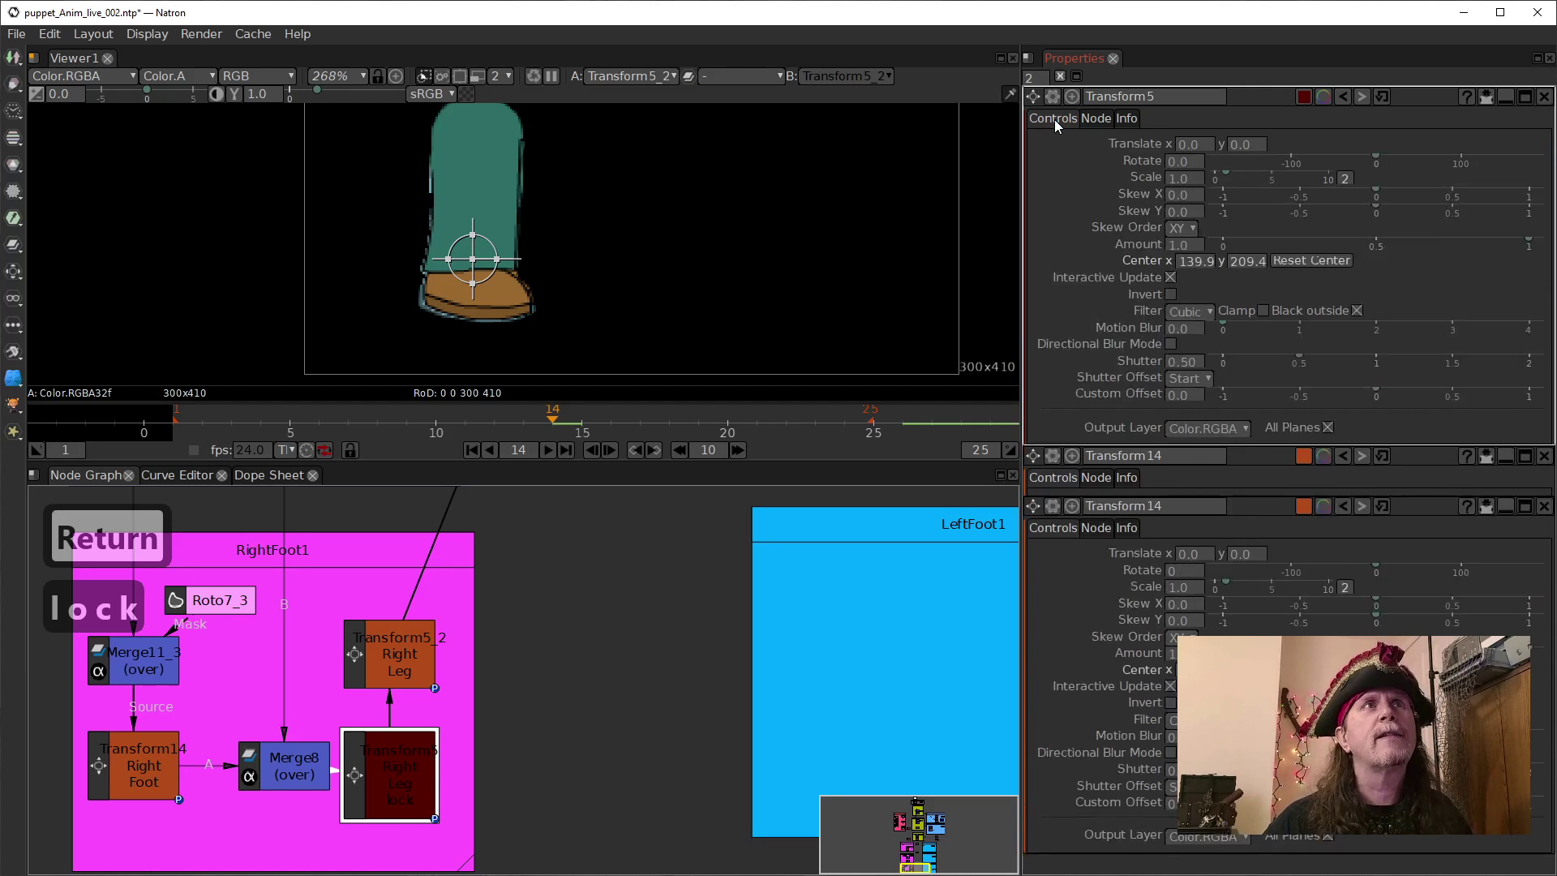
left_click(397, 643)
left_click(387, 777)
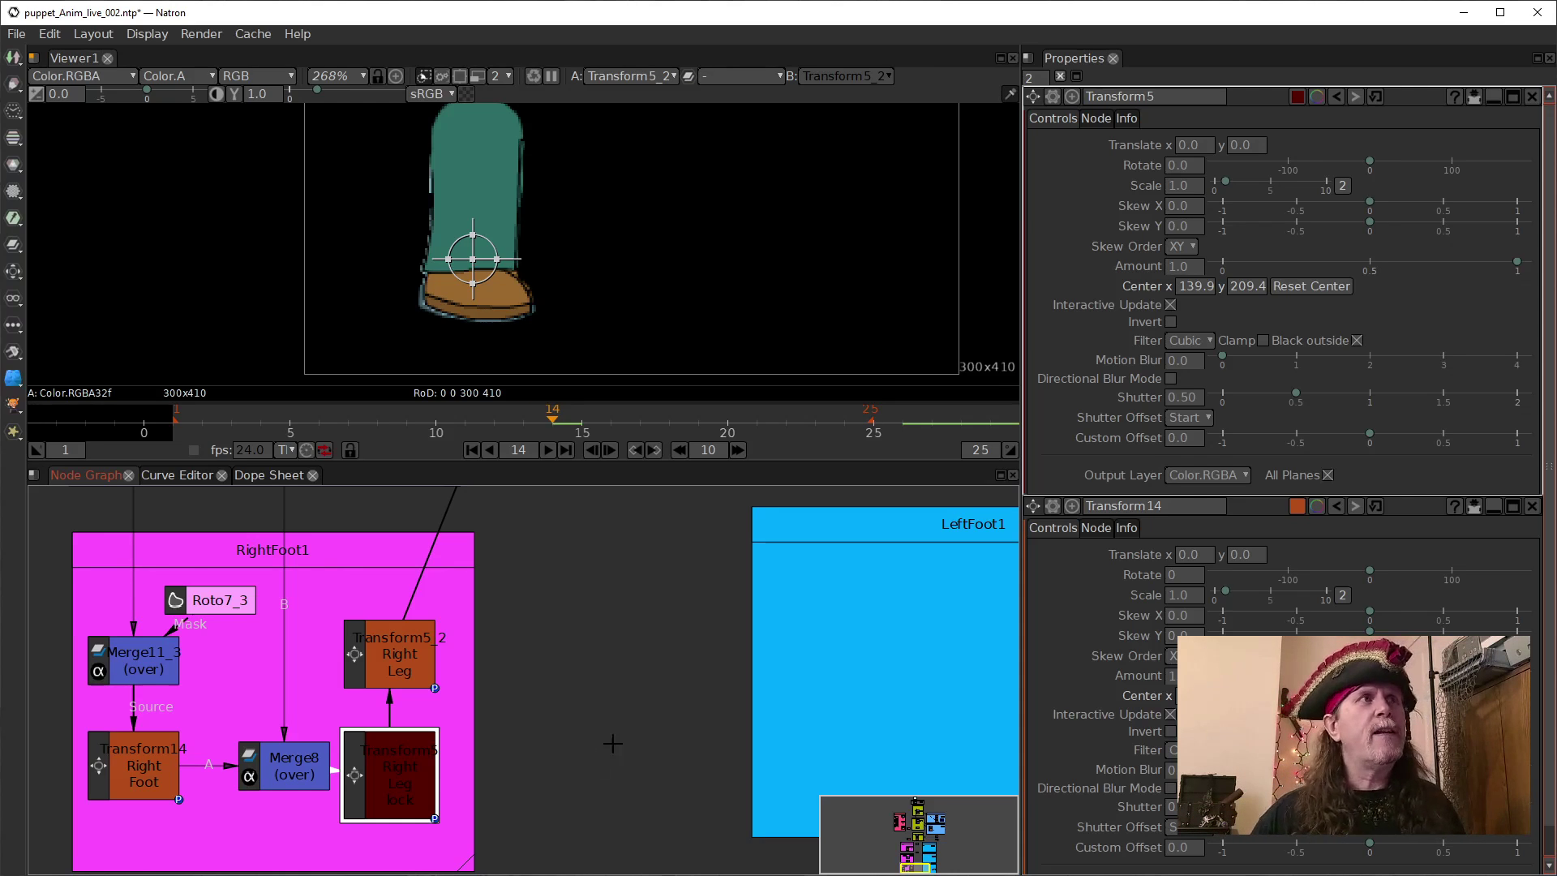
scroll(587, 779, "up", 3)
scroll(587, 778, "down", 6)
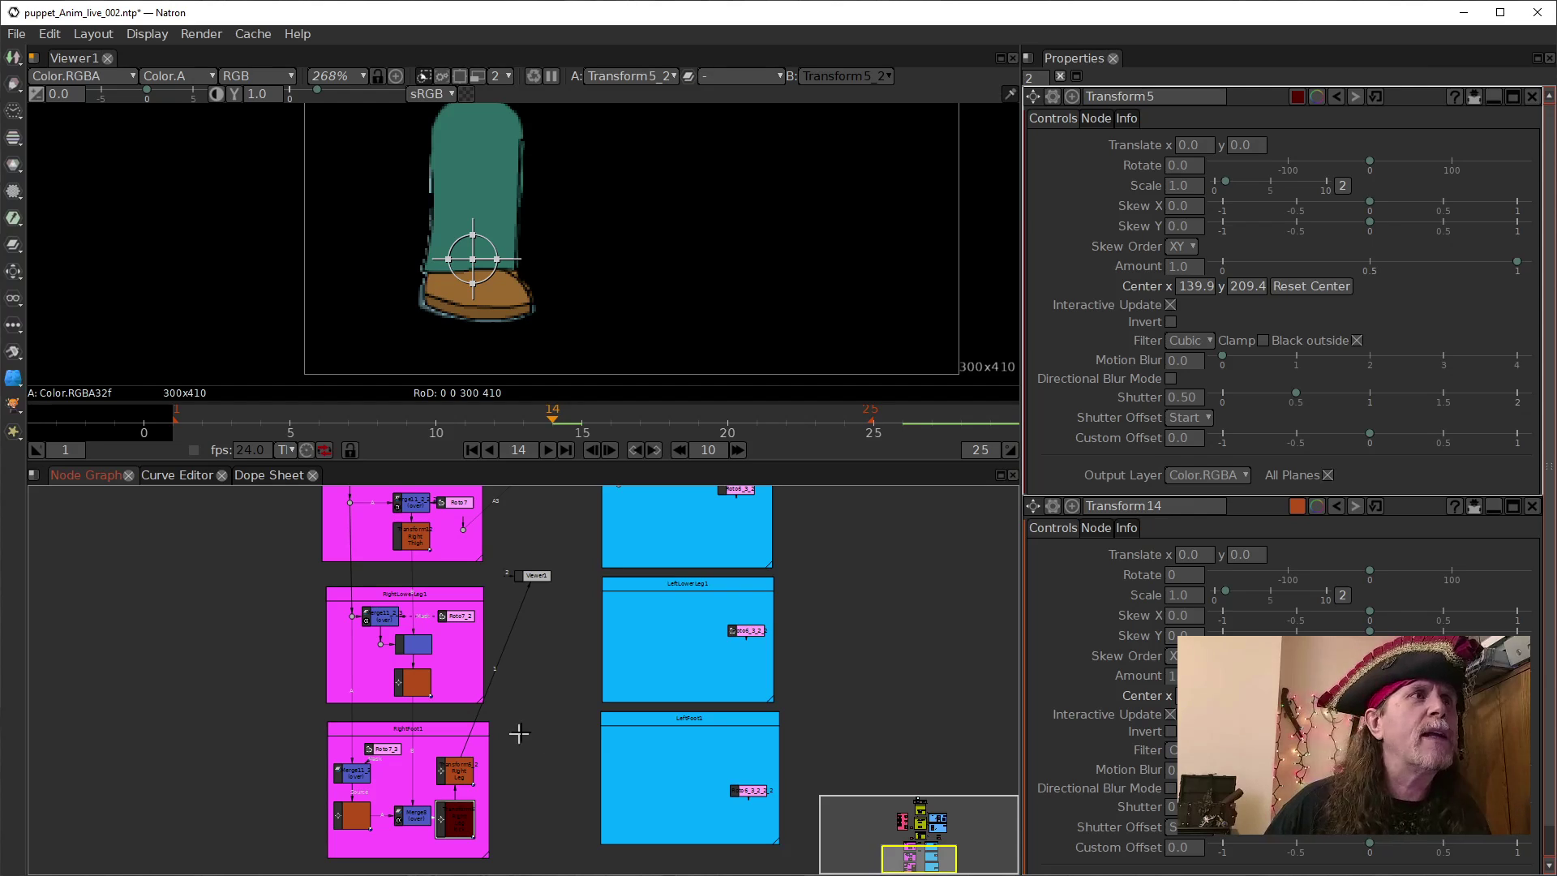
left_click_drag(583, 635, 572, 713)
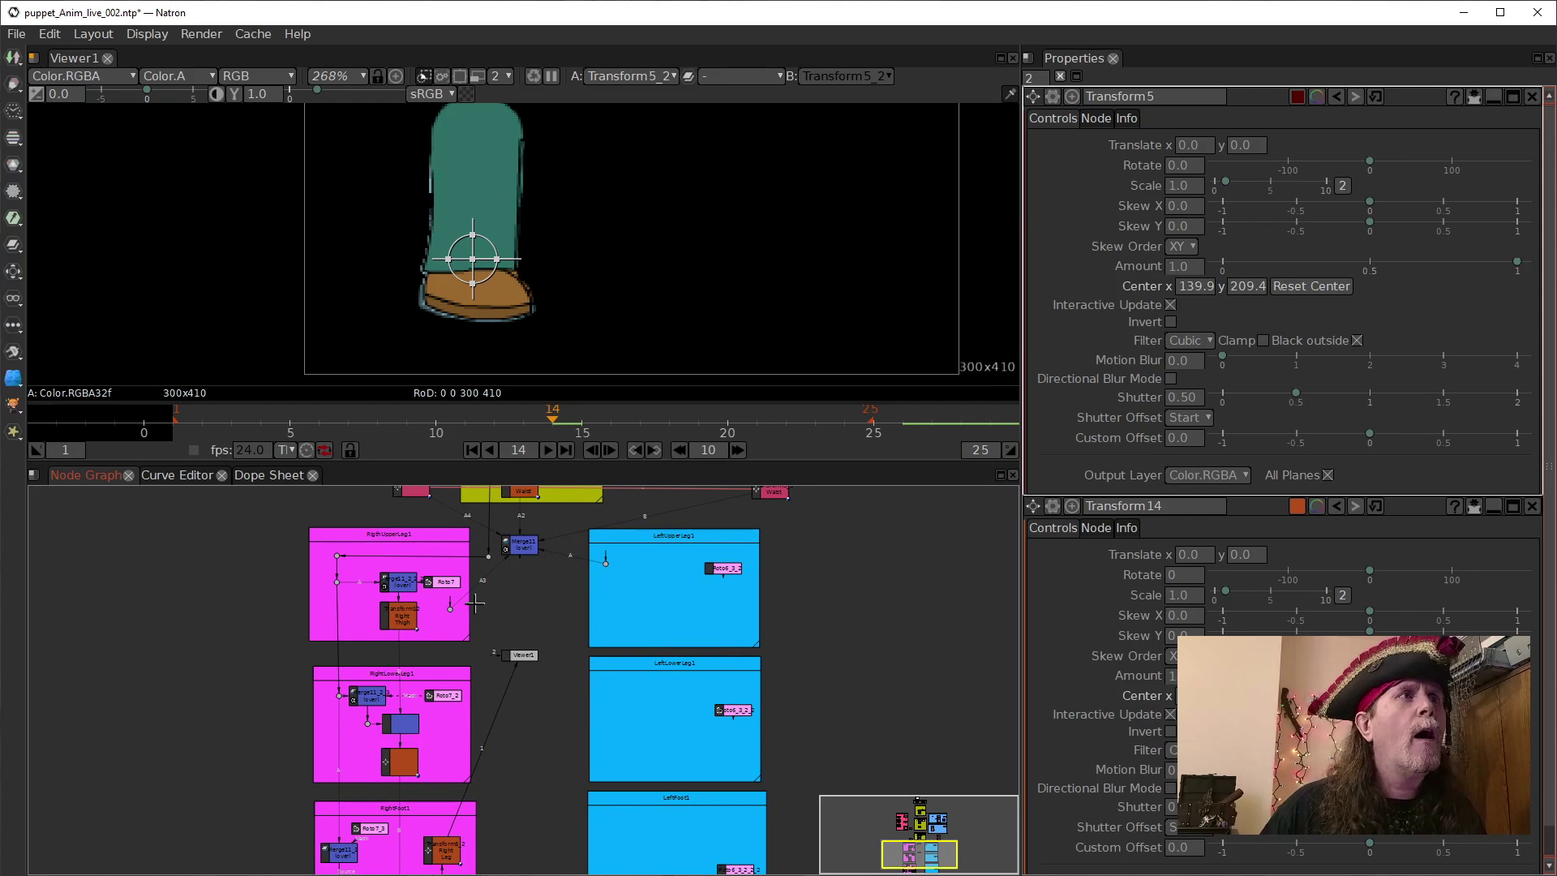
left_click_drag(563, 791, 632, 645)
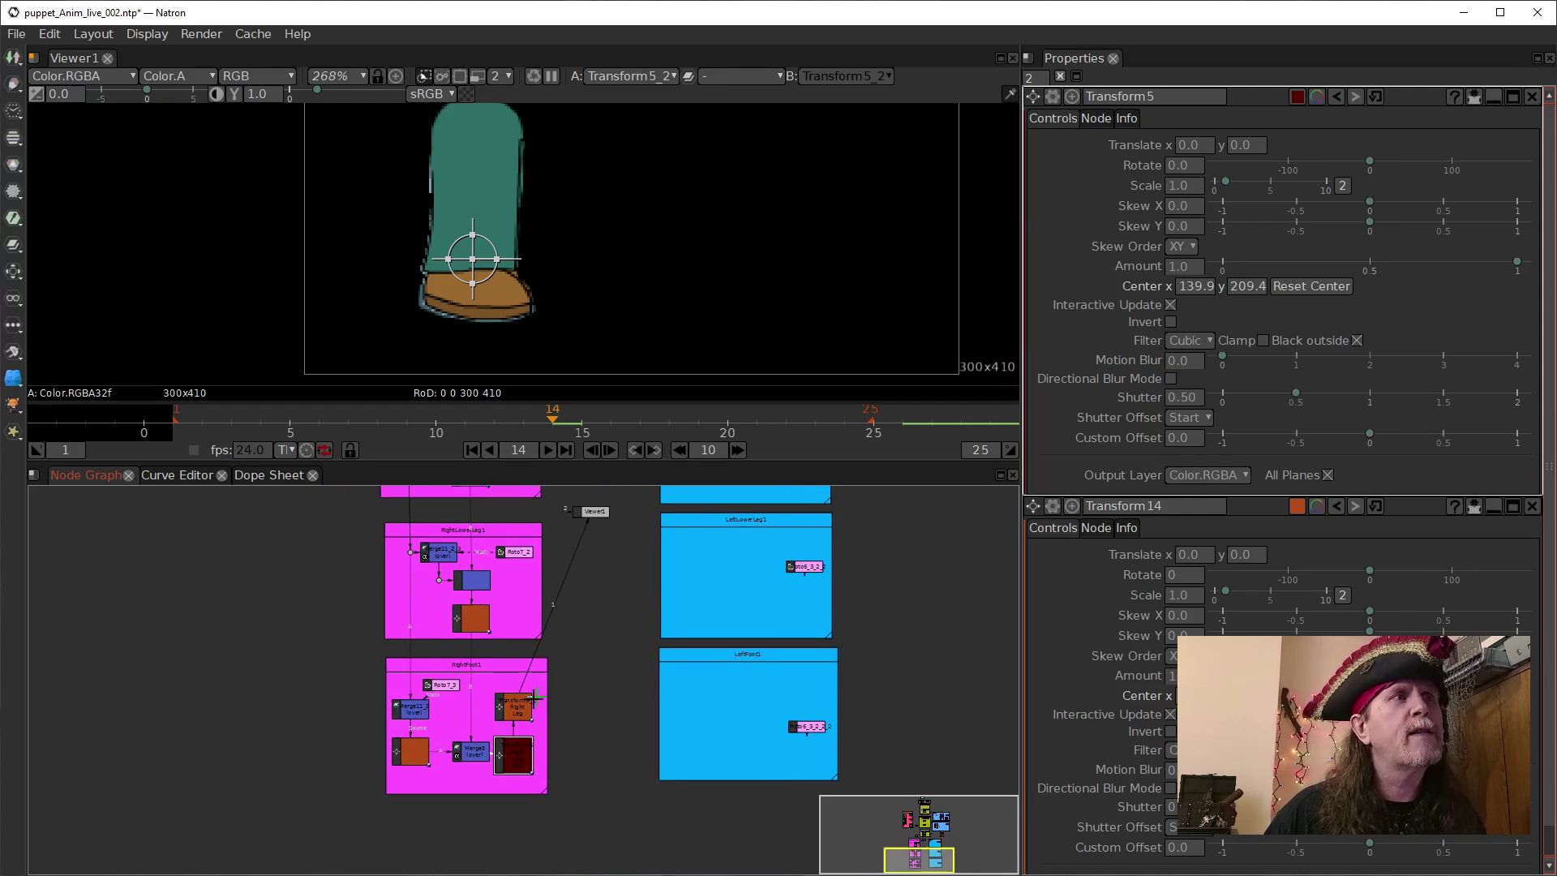
left_click_drag(603, 582, 576, 670)
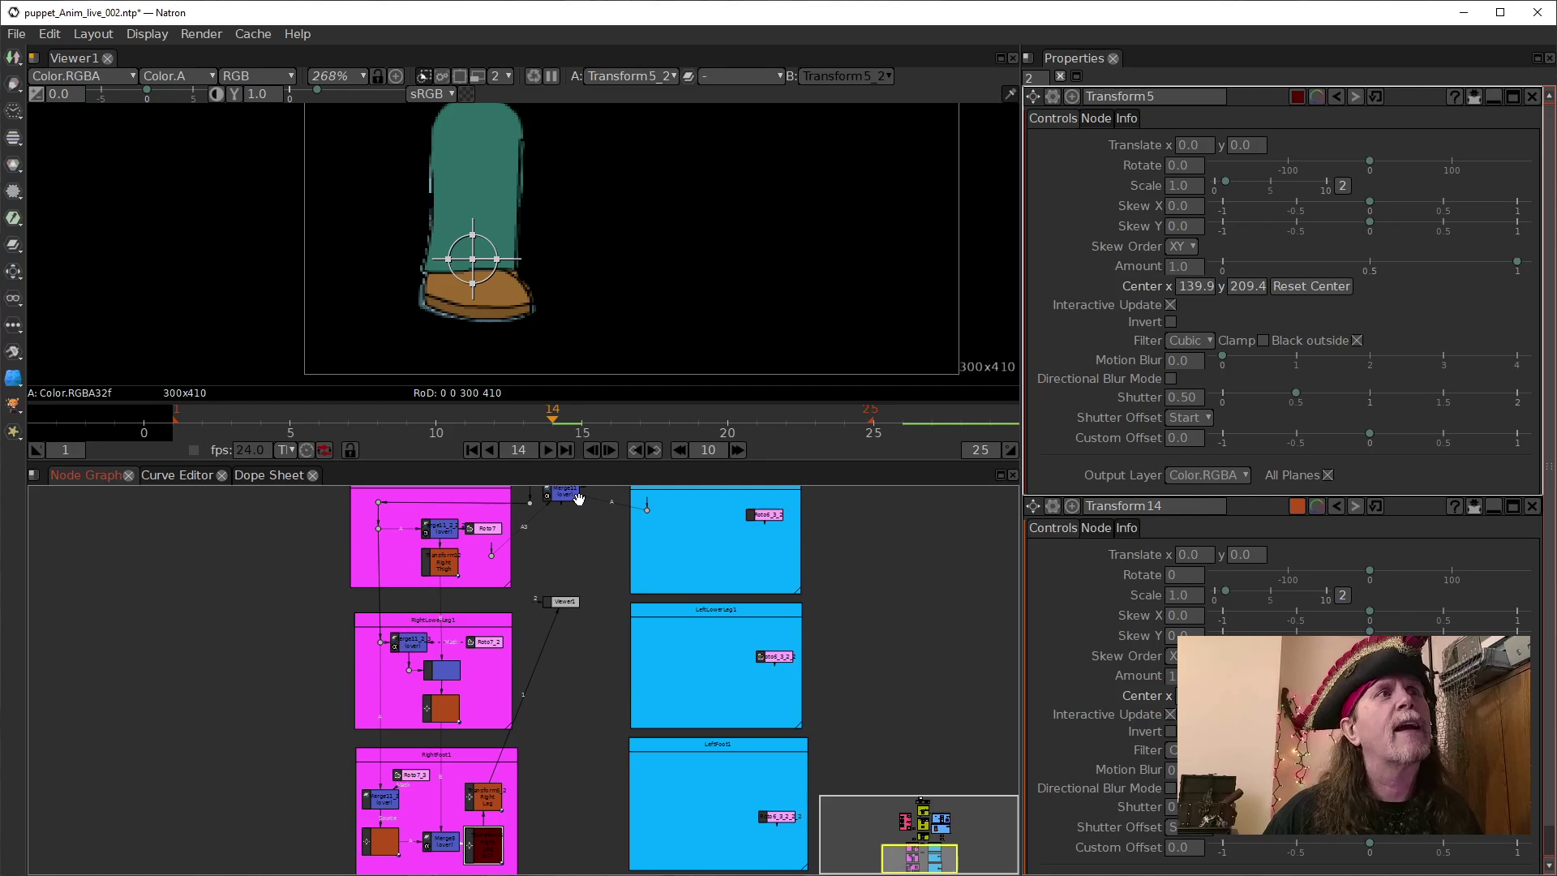
Connect Merge11's A3 input to the Right Leg copy, Transform5_2, routing the line around the RightFoot1 backdrop, and move Viewer1 clear of it.
left_click_drag(493, 558, 488, 805)
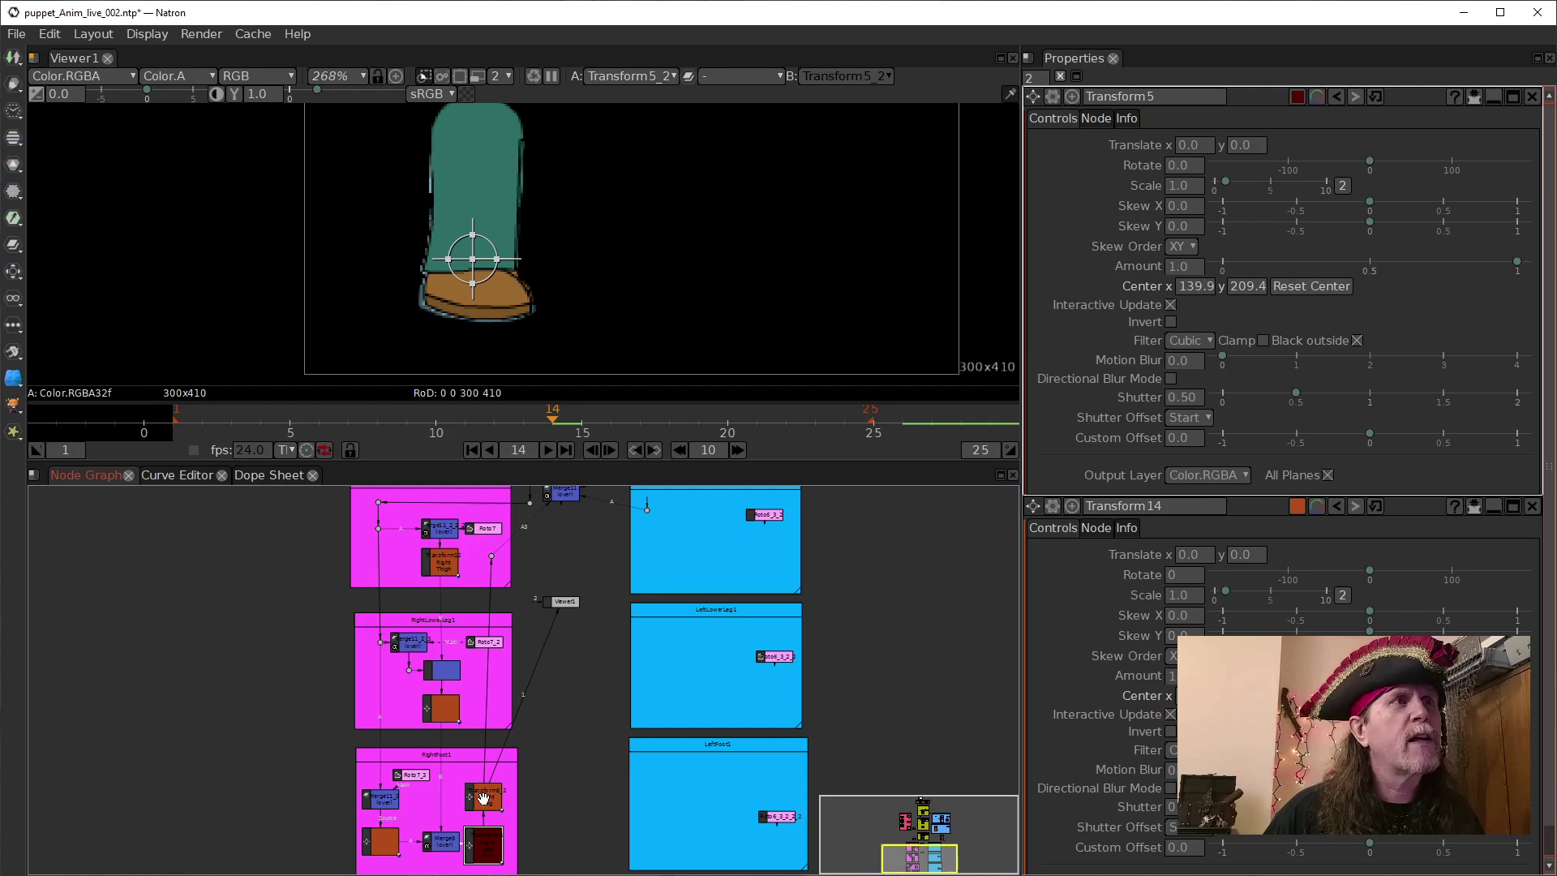
left_click_drag(491, 568, 573, 737)
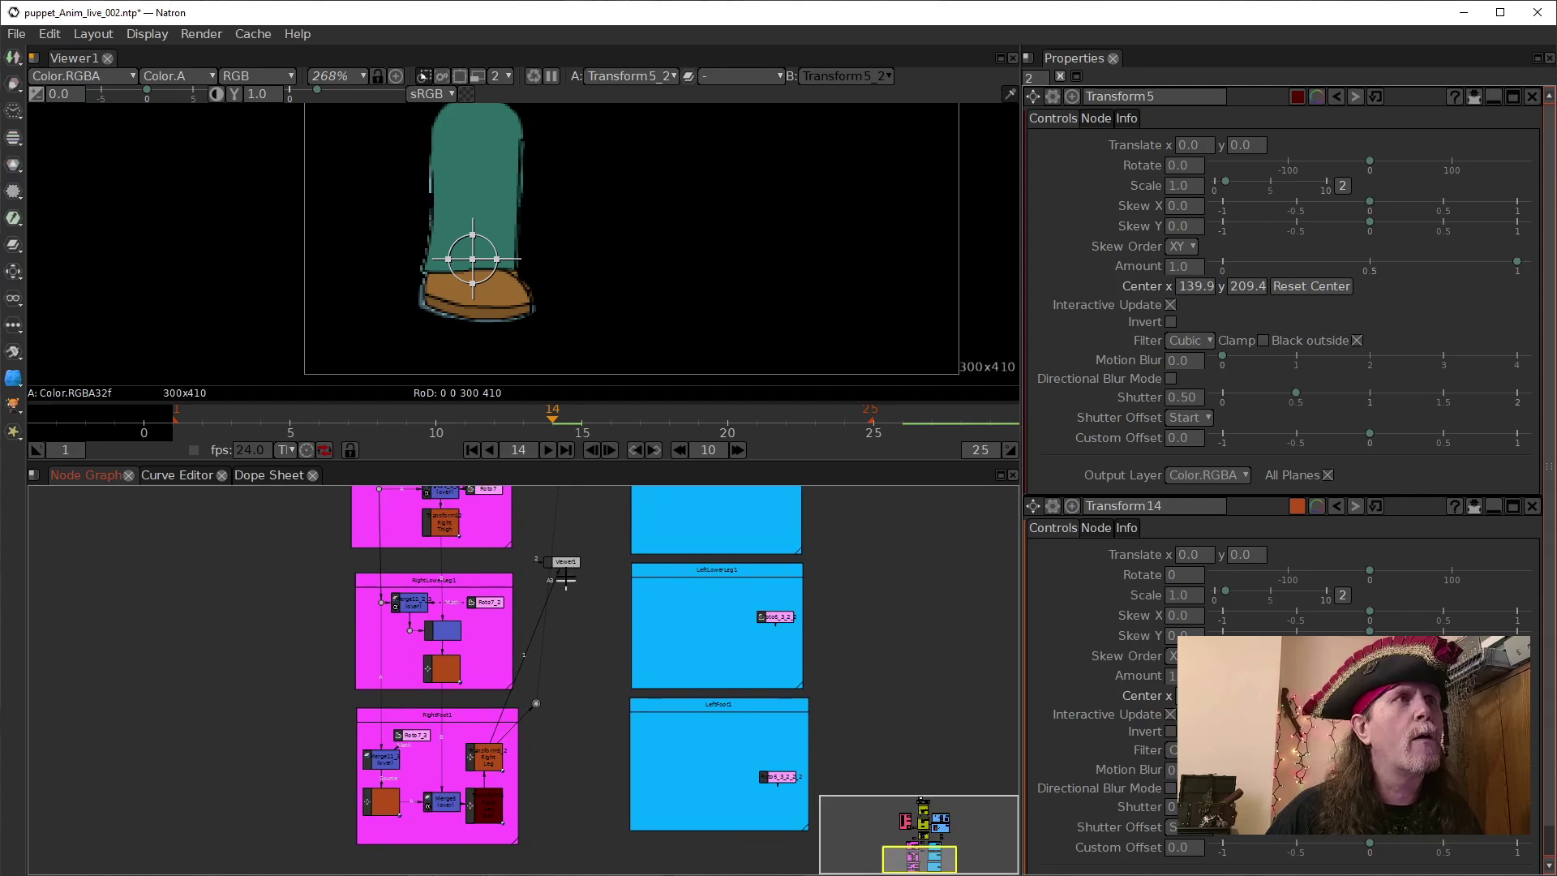
left_click_drag(567, 568, 595, 538)
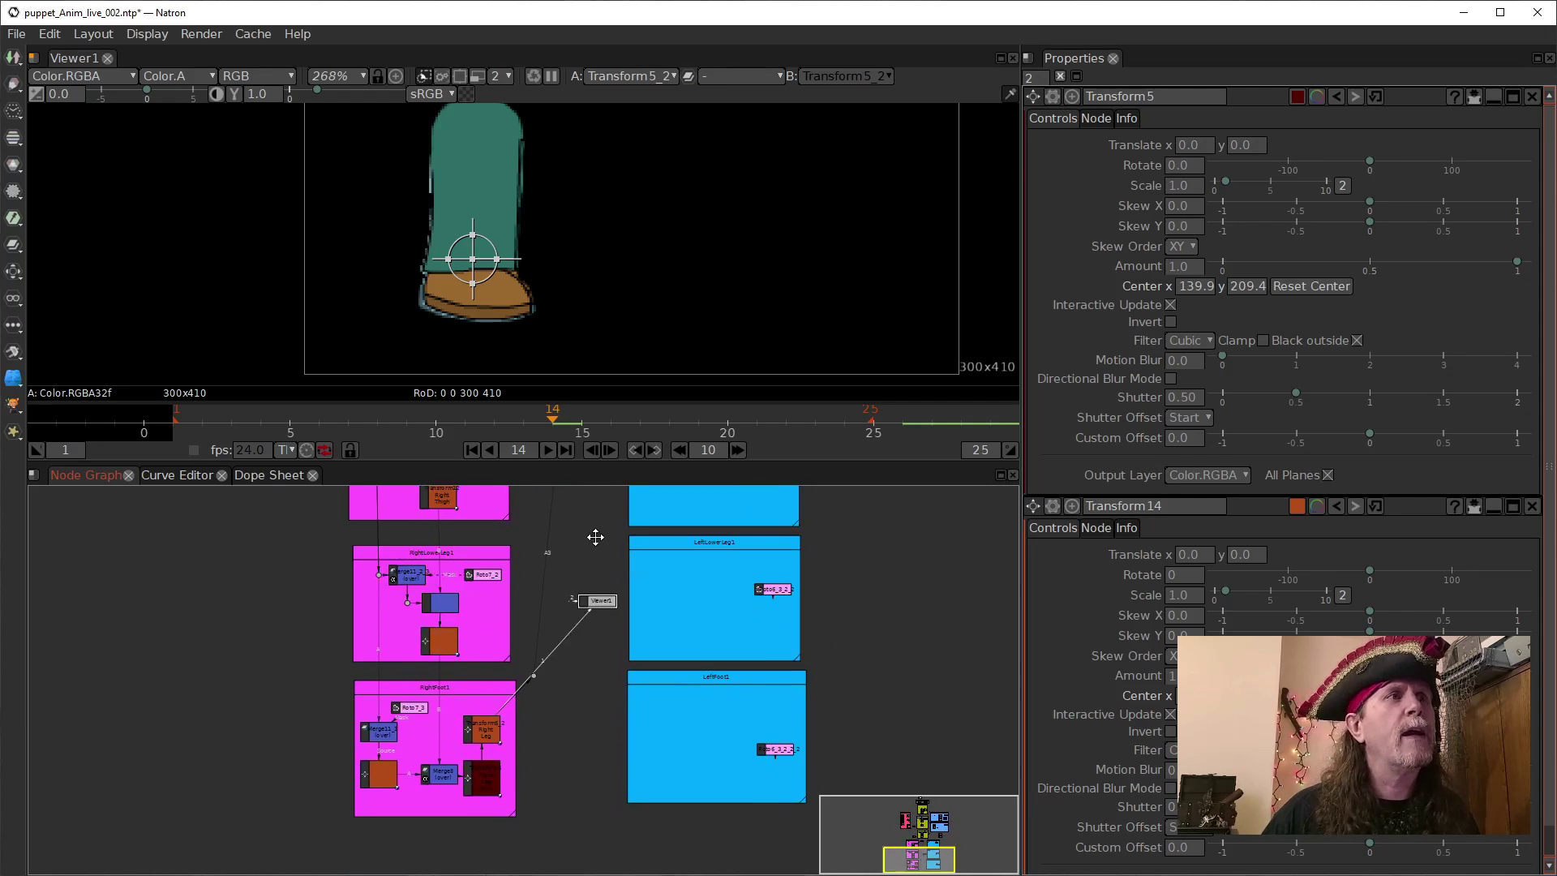
Connect the viewer to Merge11 to display the assembled puppet.
scroll(574, 649, "up", 7)
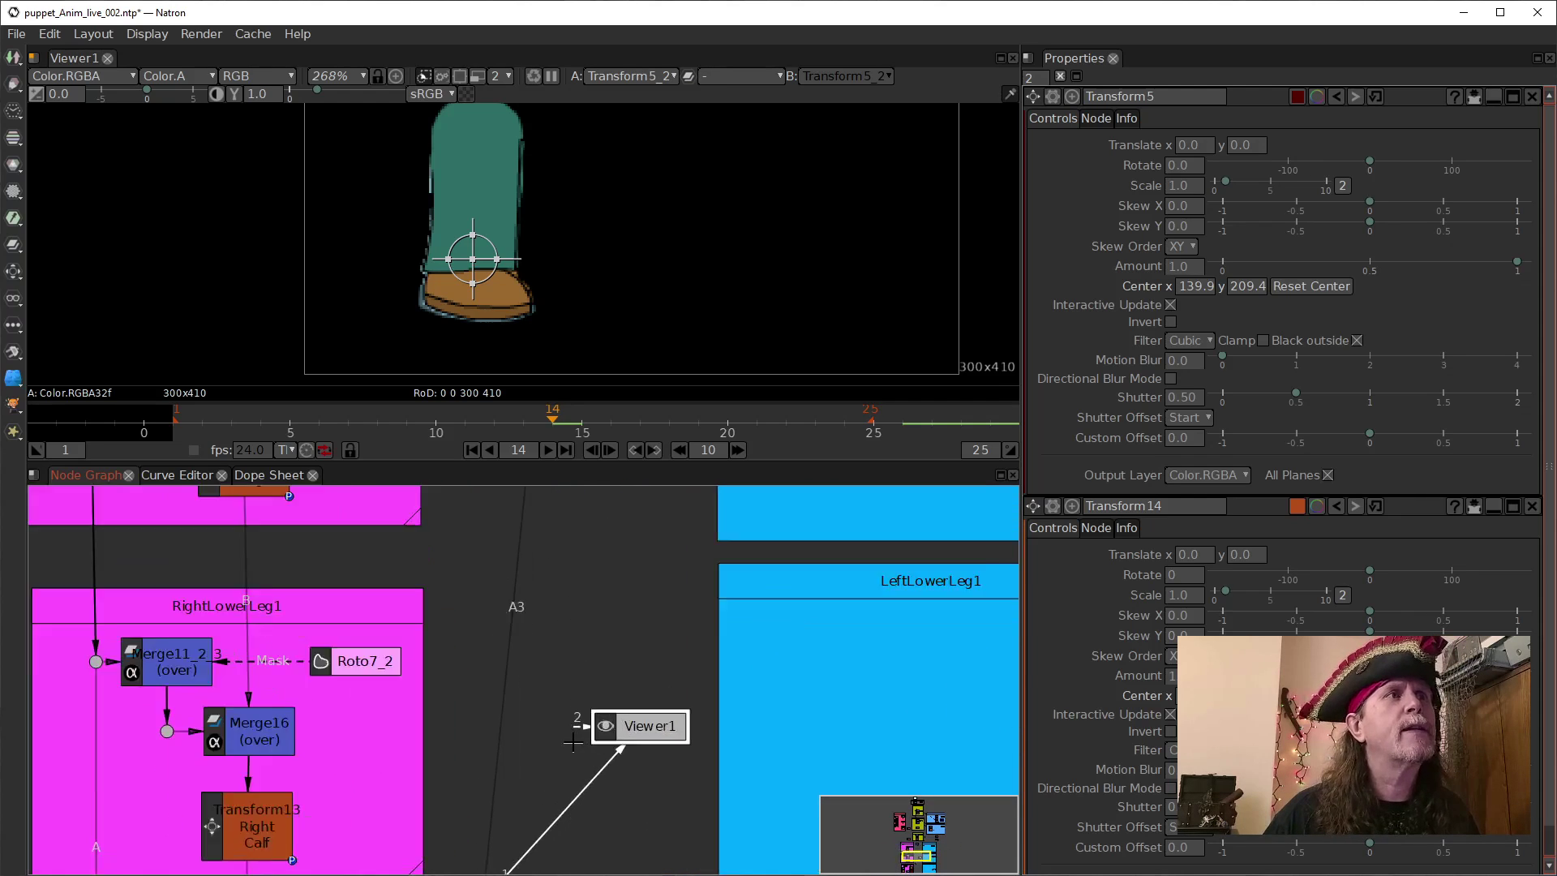
scroll(580, 629, "down", 5)
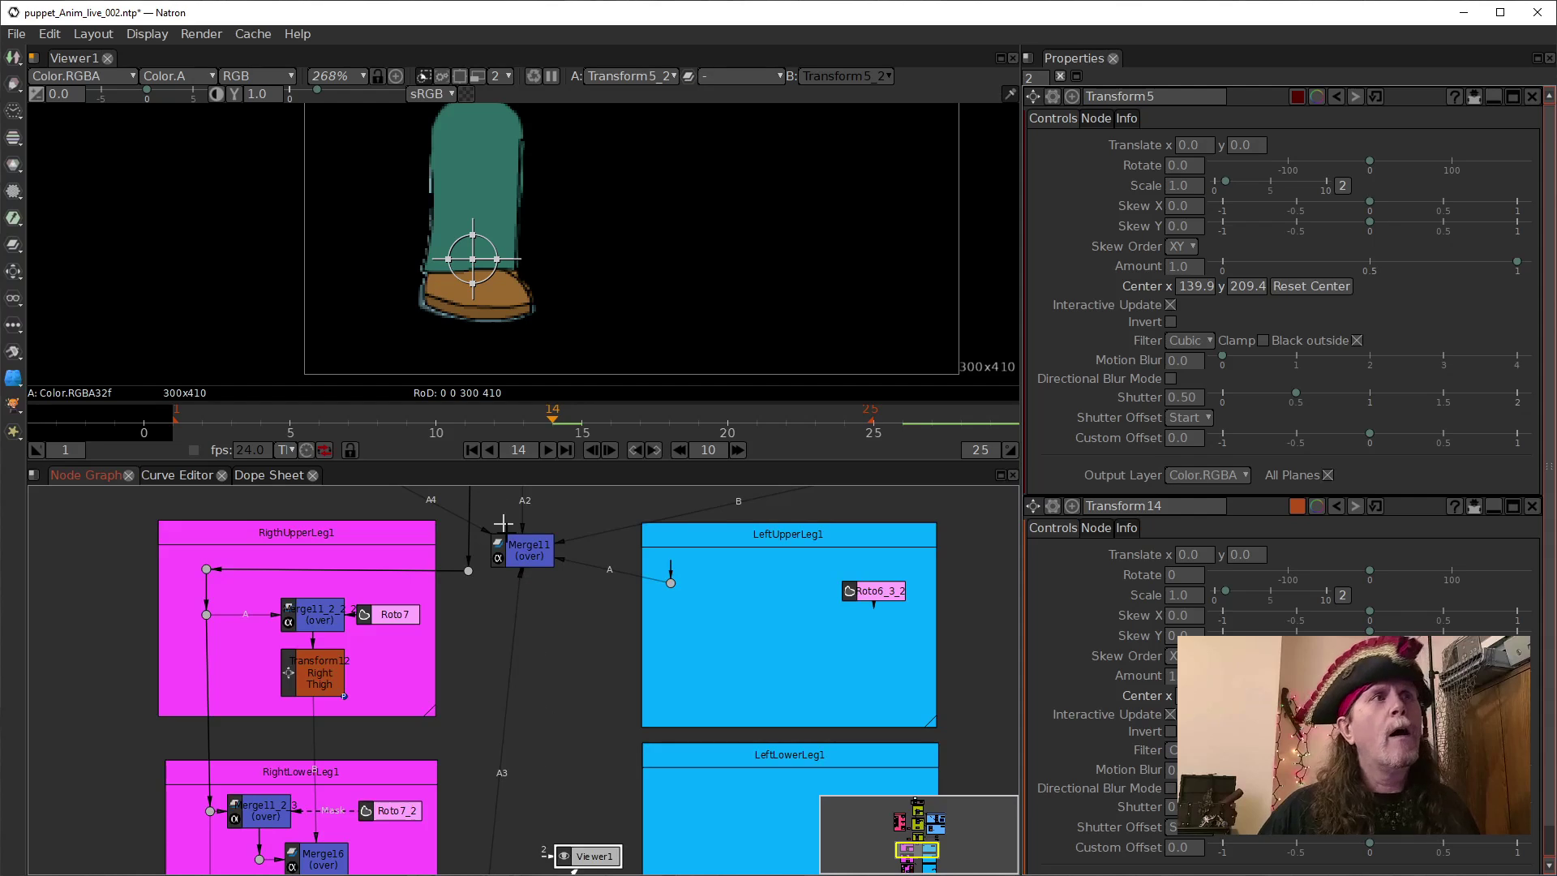
left_click(529, 548)
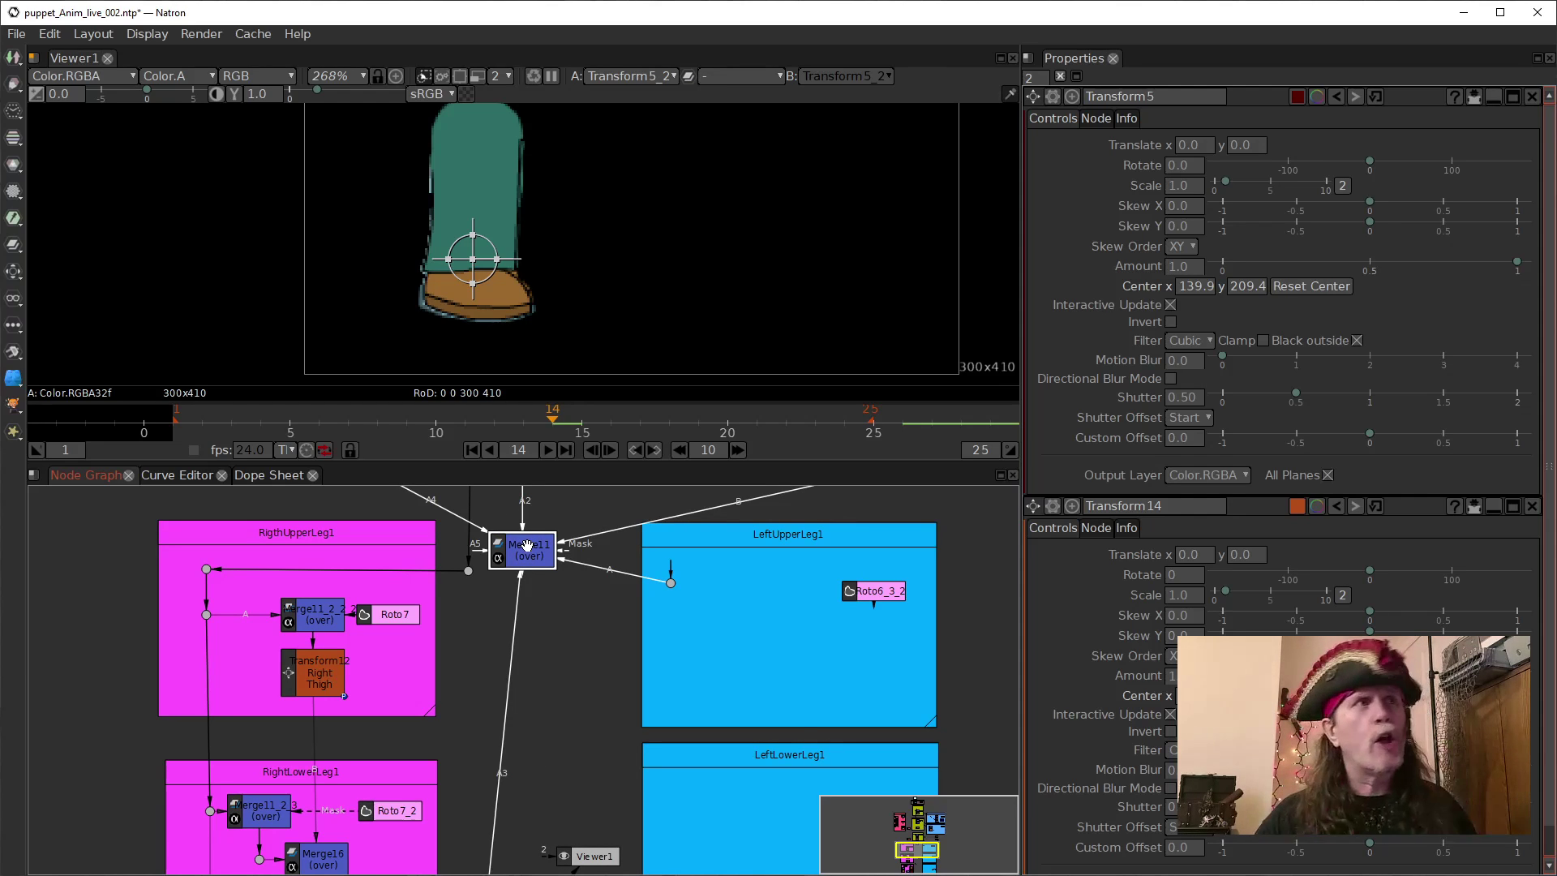
key("1")
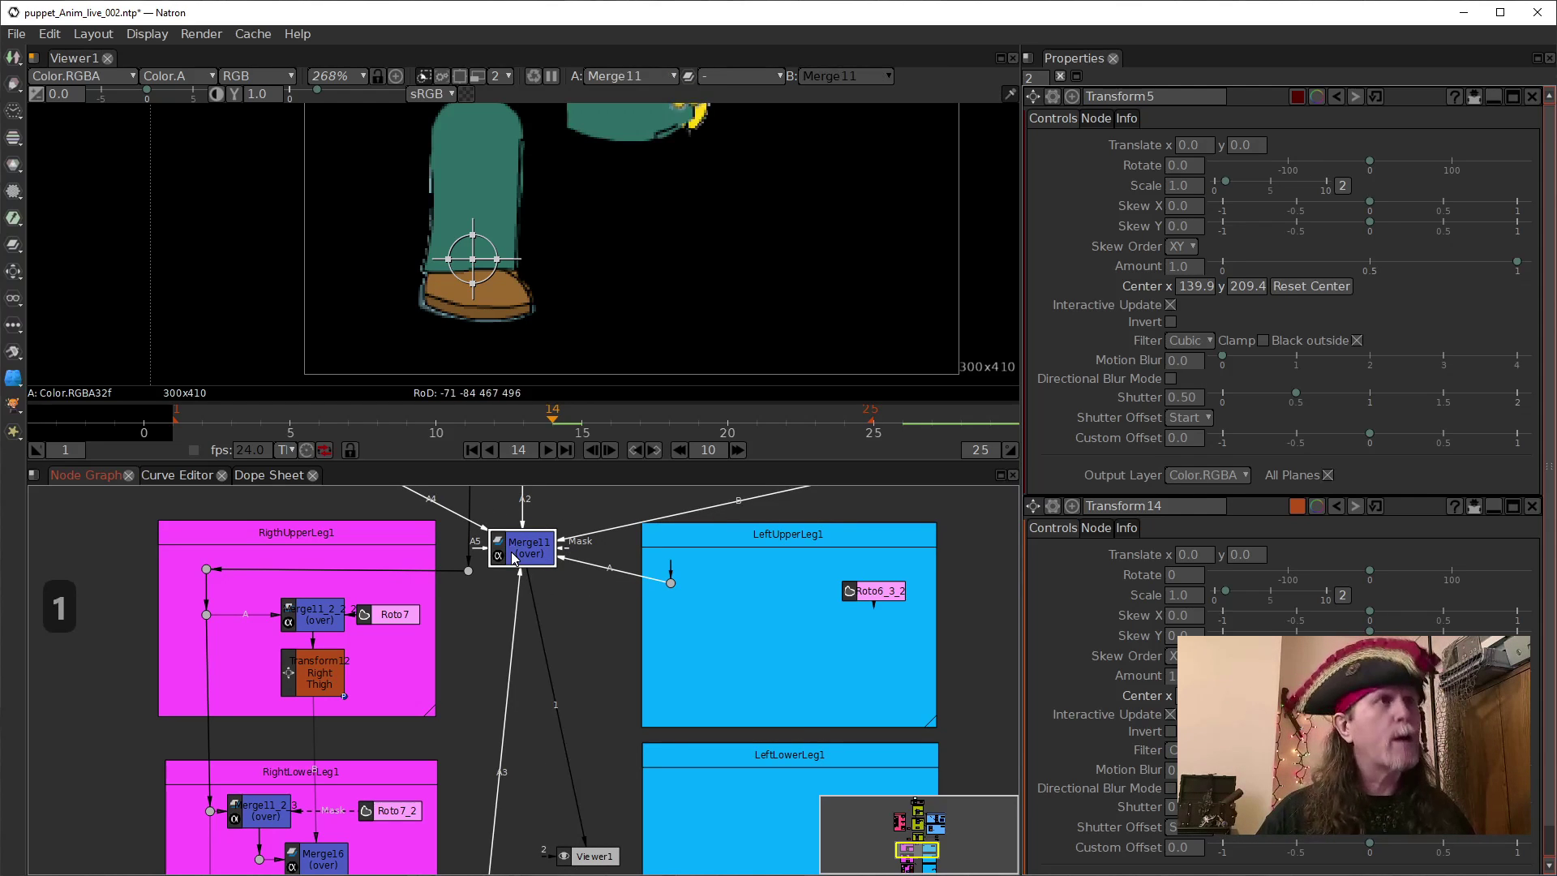
scroll(595, 576, "down", 5)
scroll(708, 332, "down", 10)
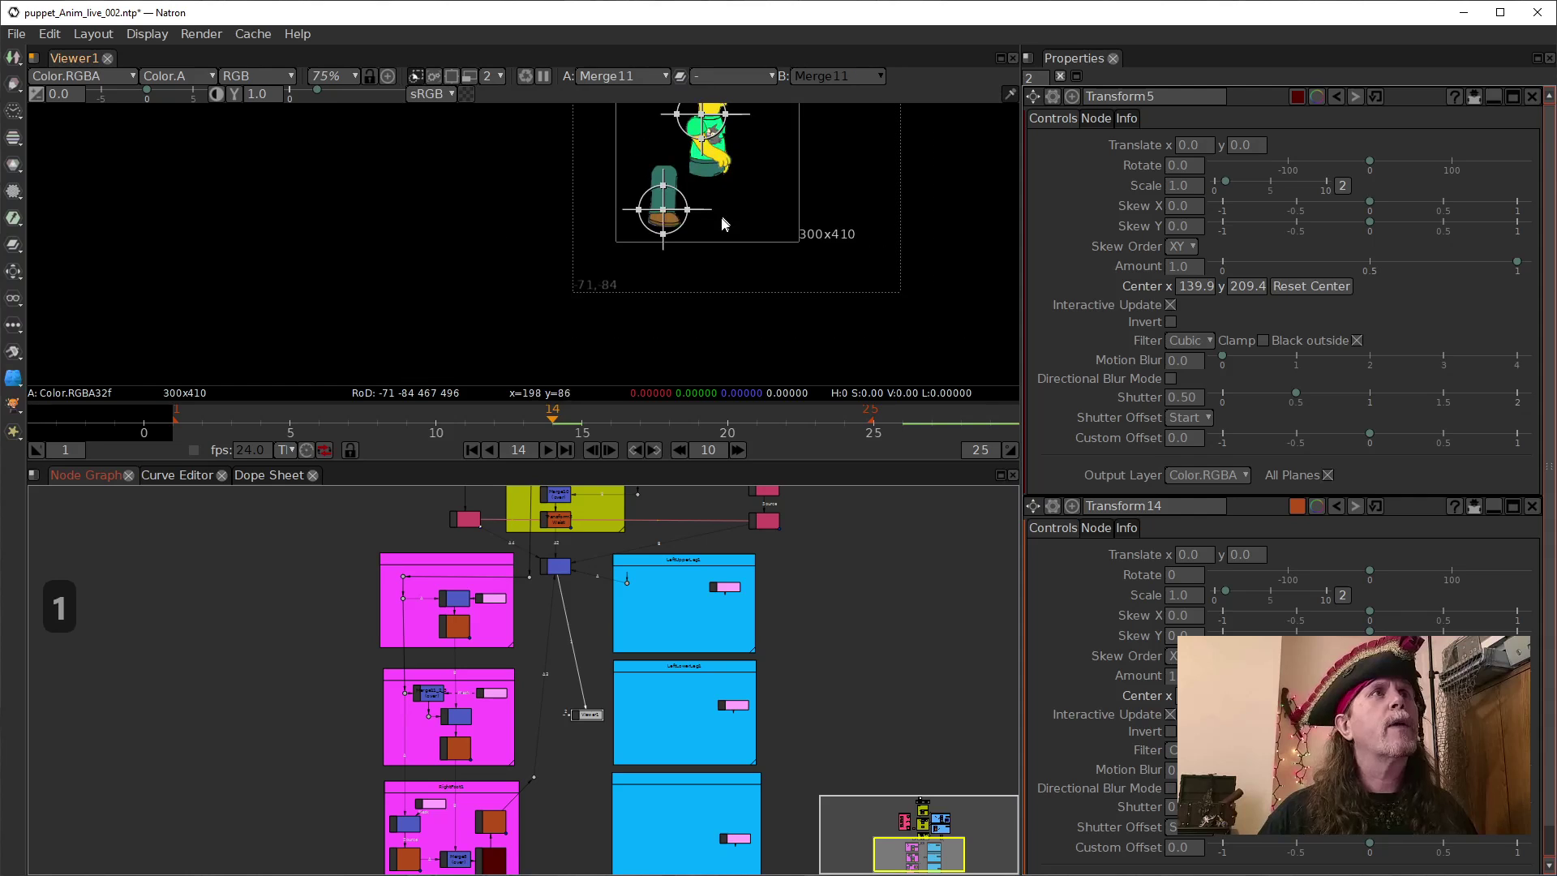
Examine how the right leg transforms in RightFoot1 connect up to Merge11 and where the leg sits relative to the body.
scroll(521, 689, "up", 2)
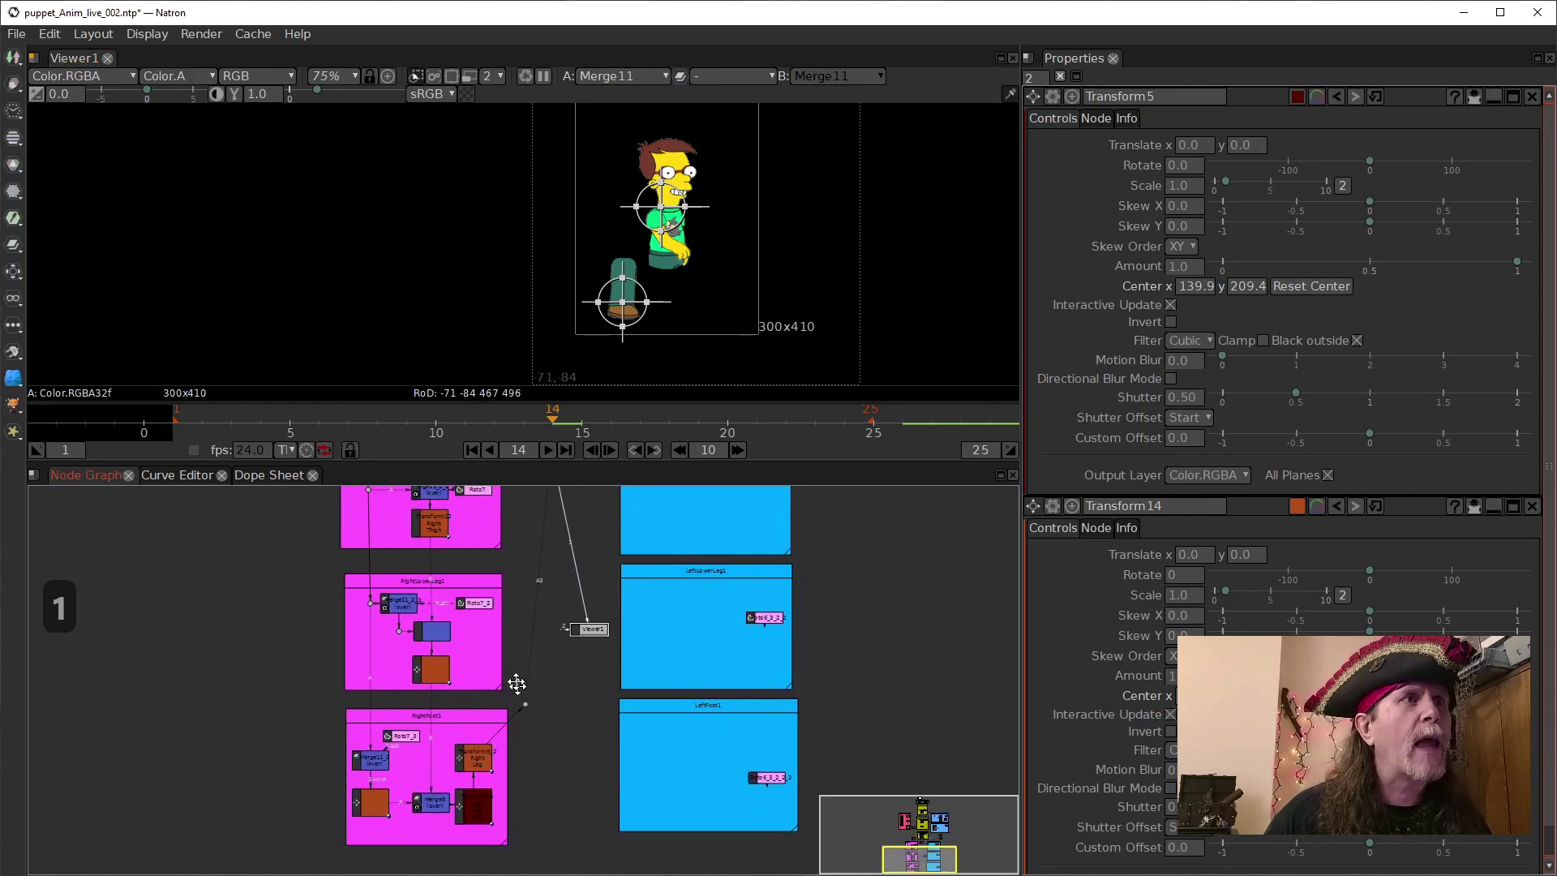
scroll(525, 664, "up", 3)
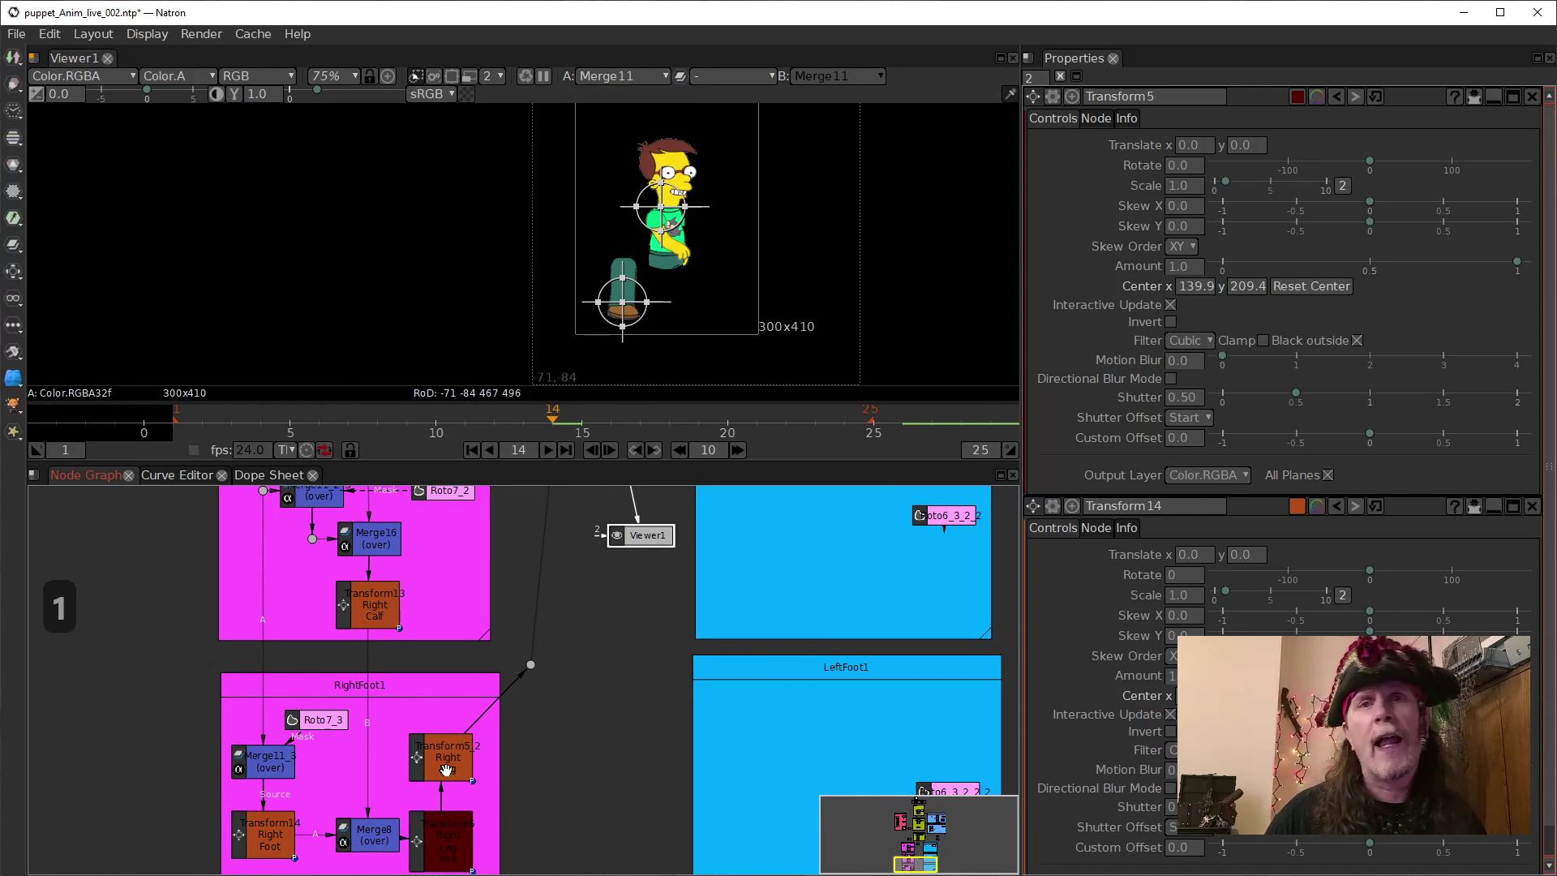
left_click_drag(601, 717, 647, 608)
left_click(495, 646)
left_click(496, 756)
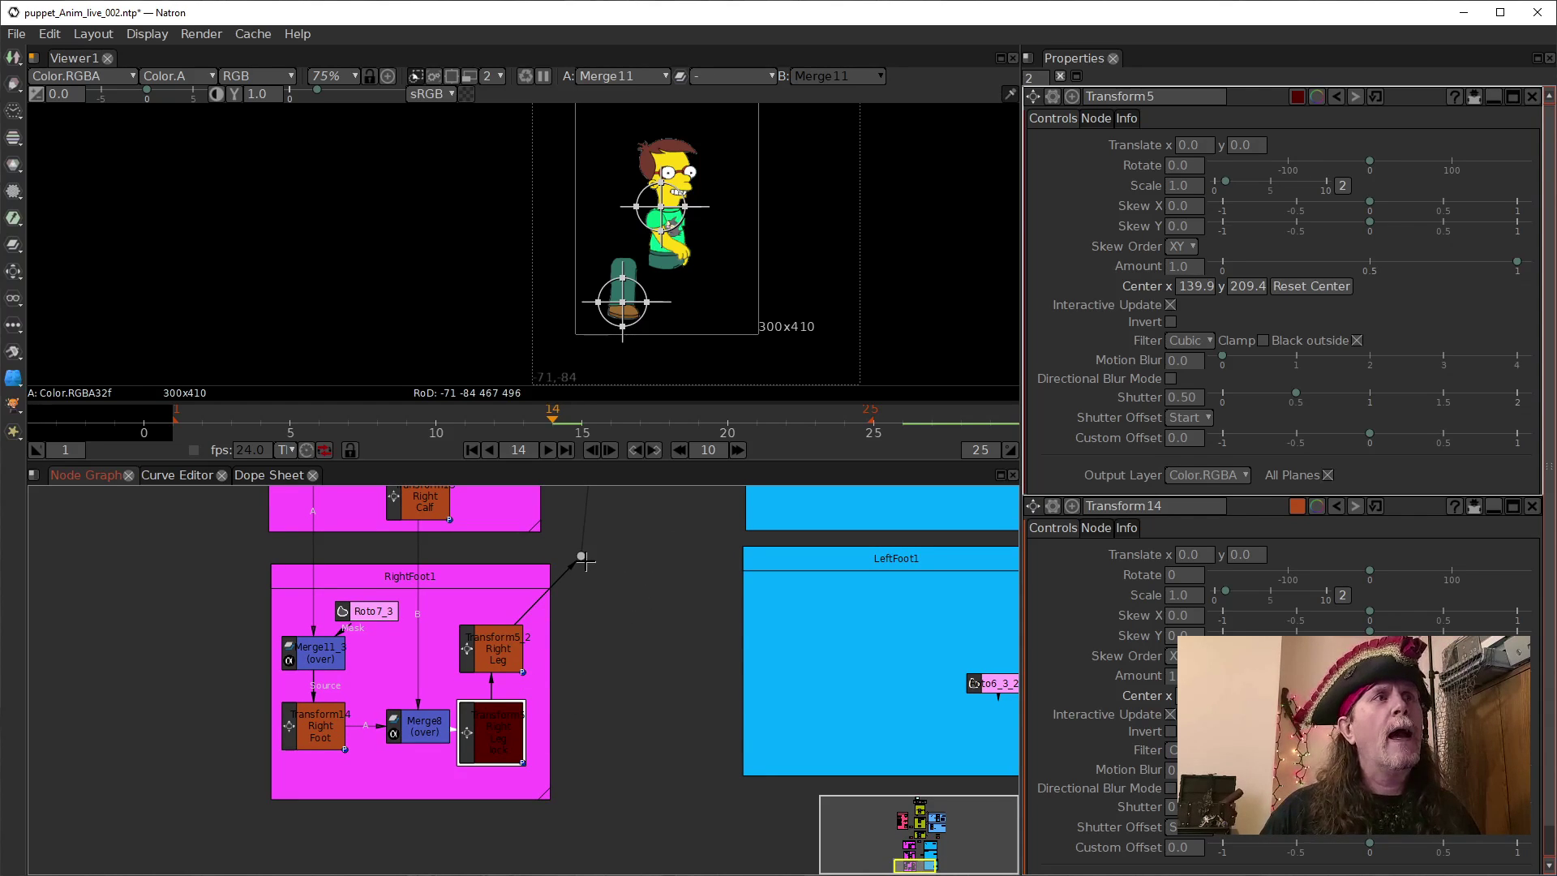
left_click(584, 557)
left_click_drag(639, 516, 553, 771)
left_click_drag(578, 517, 523, 762)
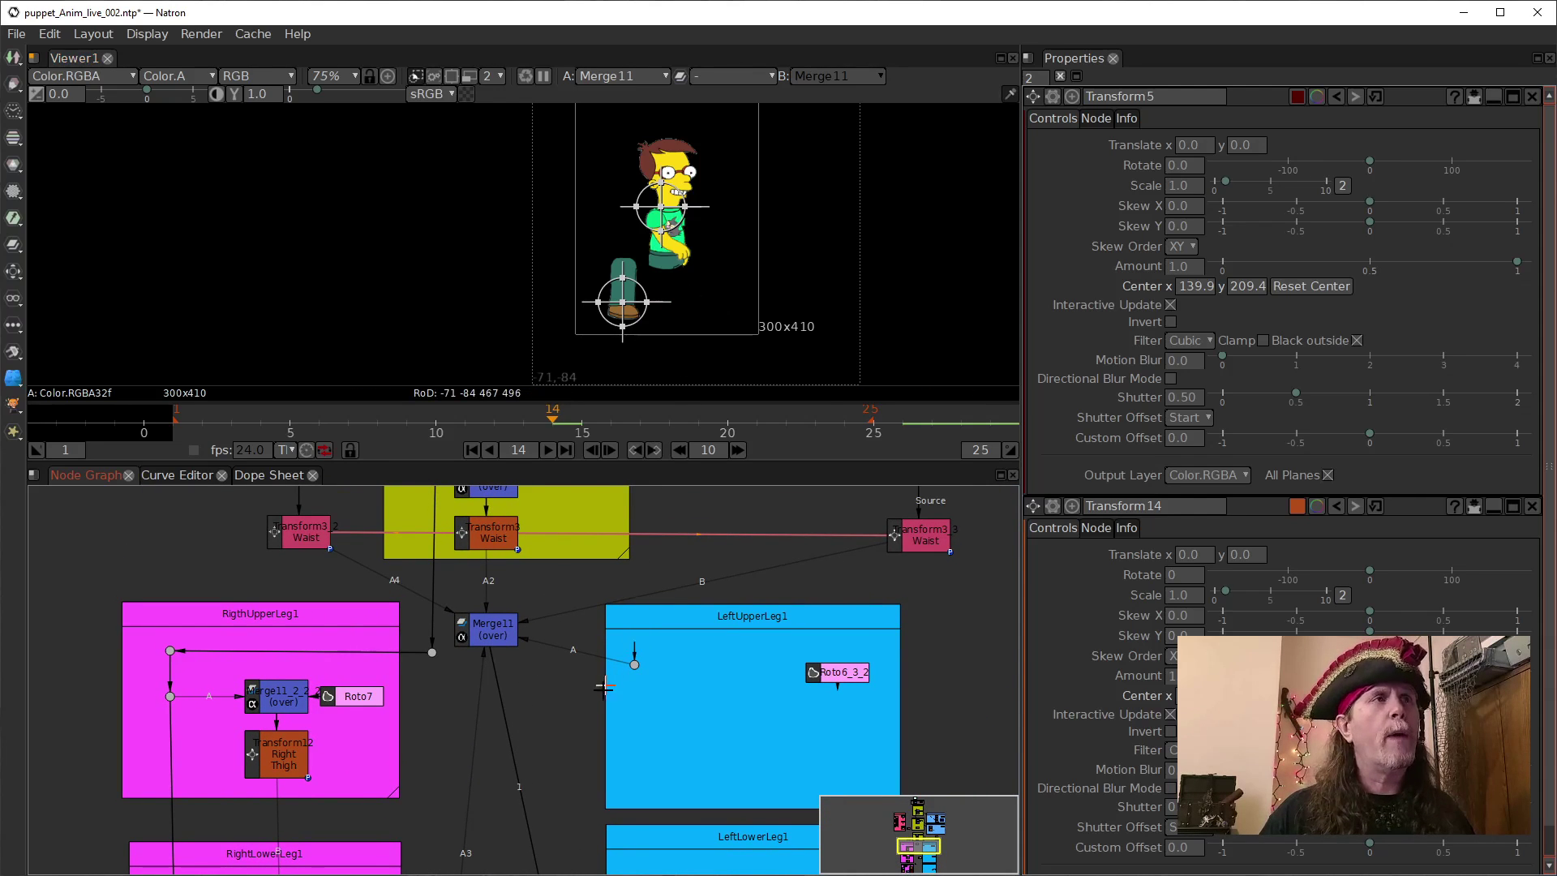
left_click_drag(606, 674, 567, 520)
scroll(572, 506, "down", 5)
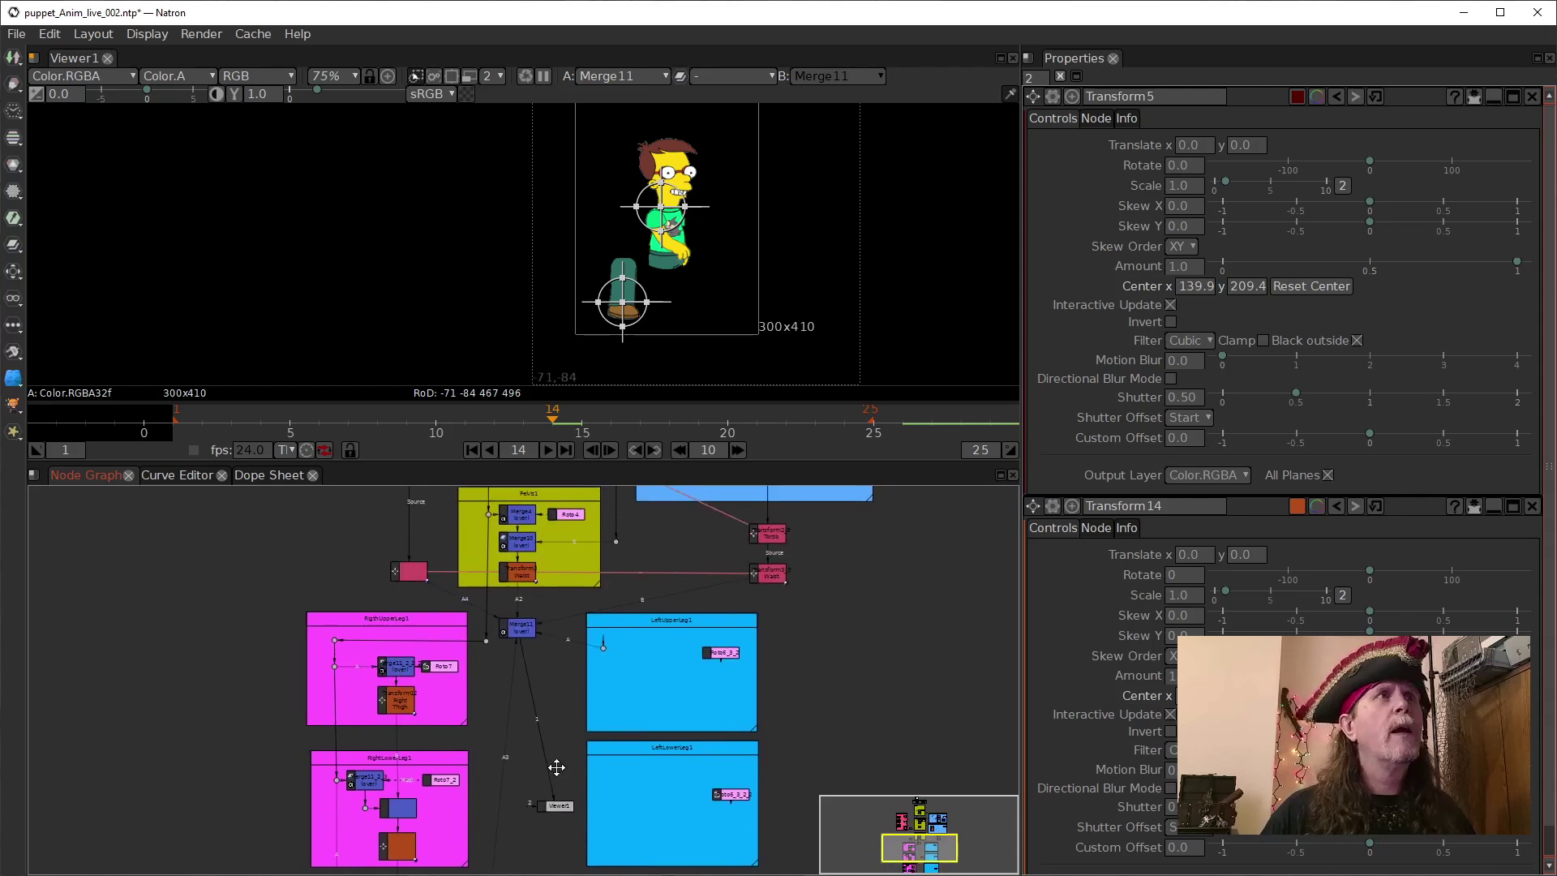
left_click(528, 643)
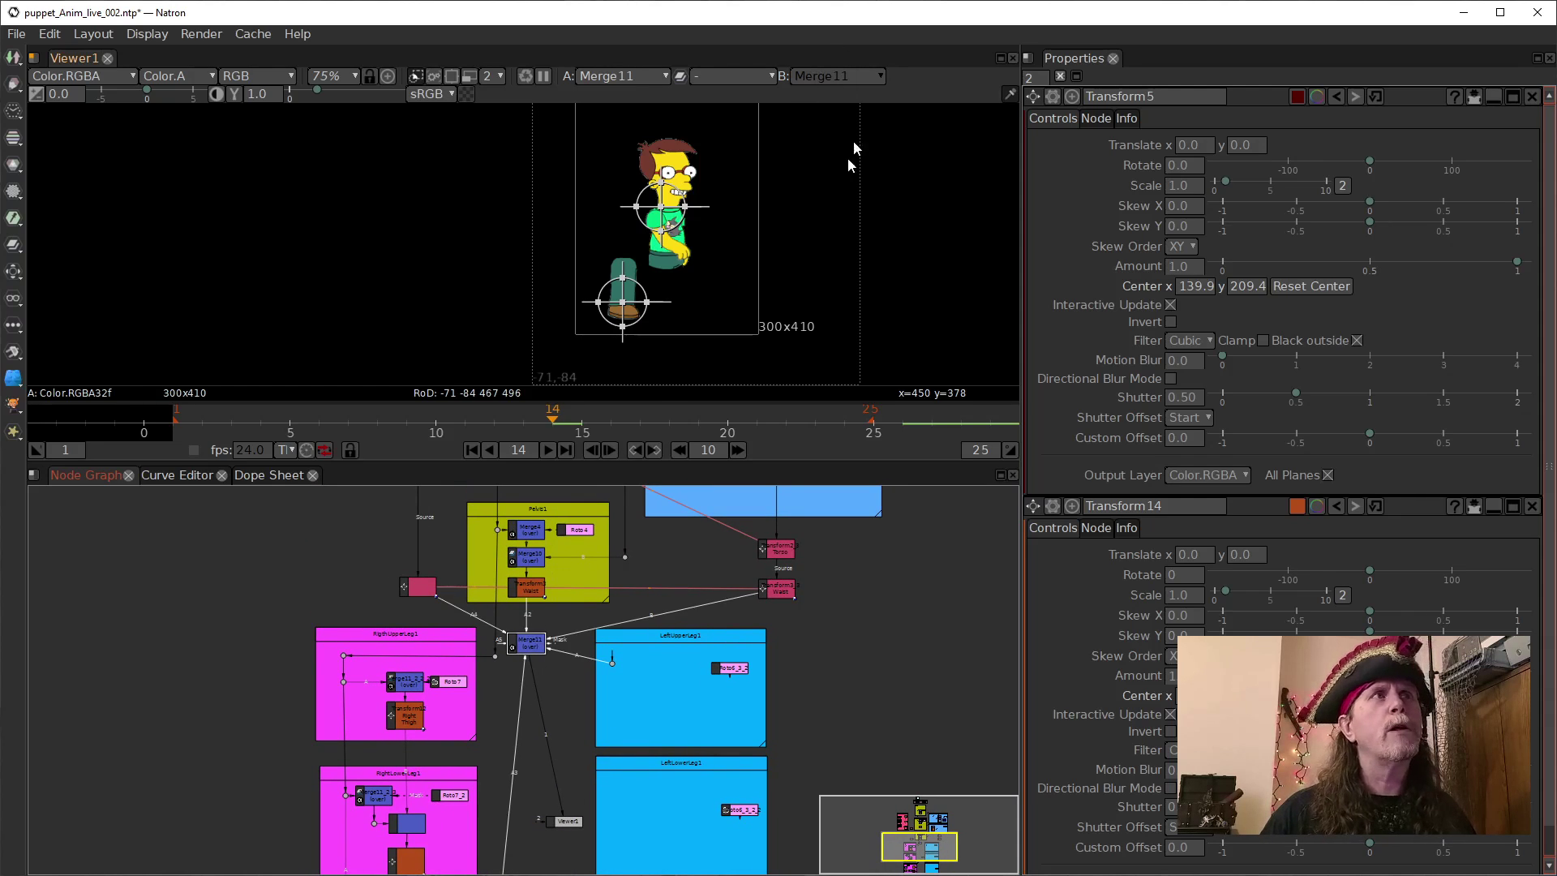
scroll(754, 353, "up", 10)
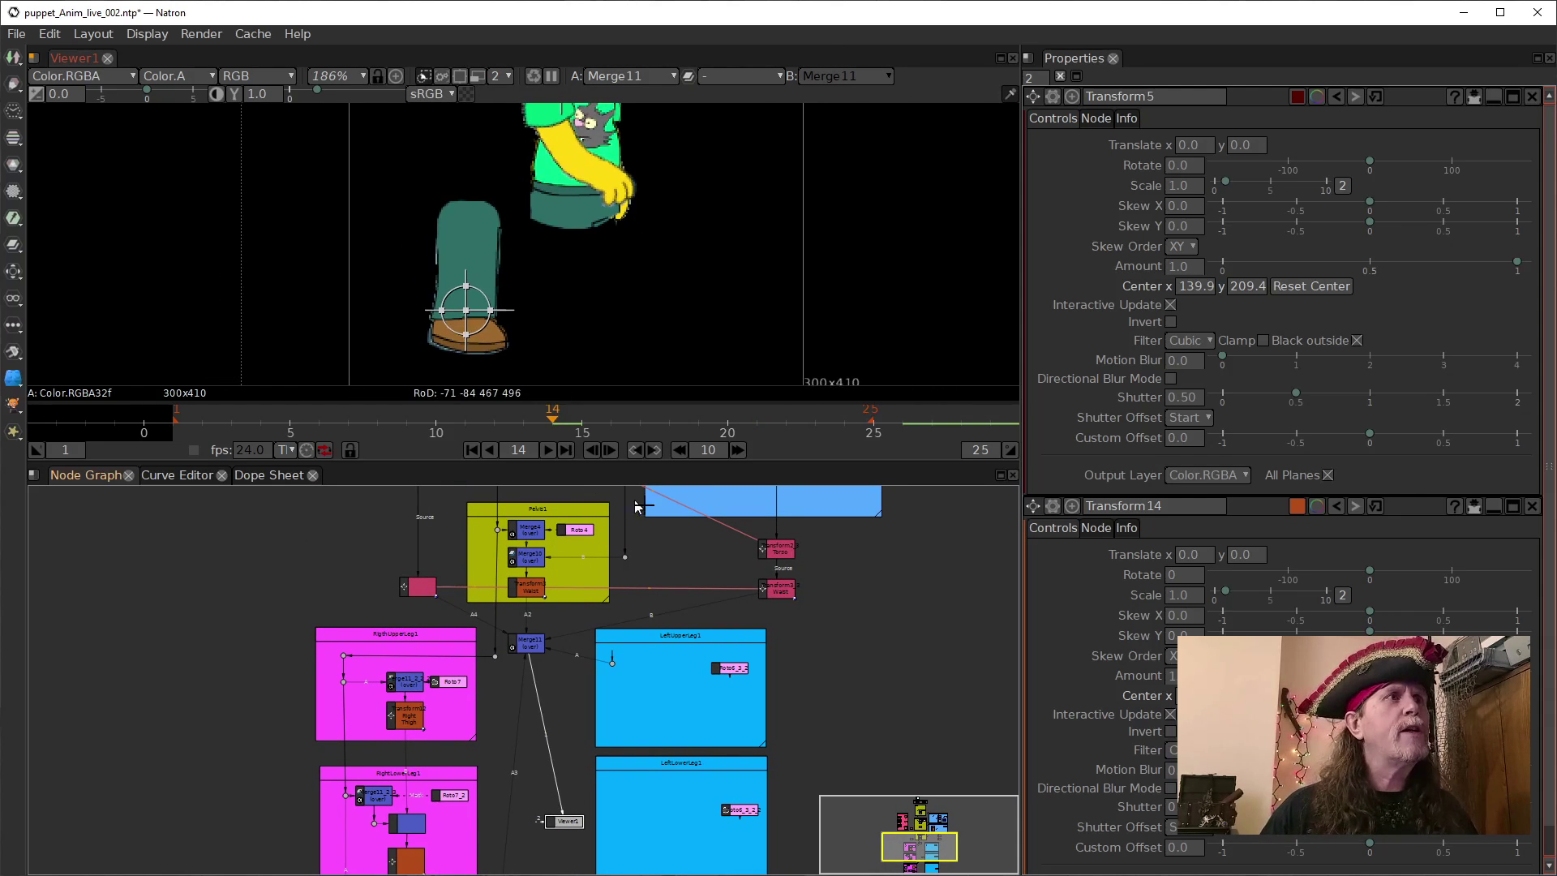
Set the rotation of the Right Shoulder transform, Transform6_2, to 0.
left_click_drag(955, 545, 951, 713)
left_click(385, 651)
double_click(385, 651)
left_click(1182, 165)
type("0")
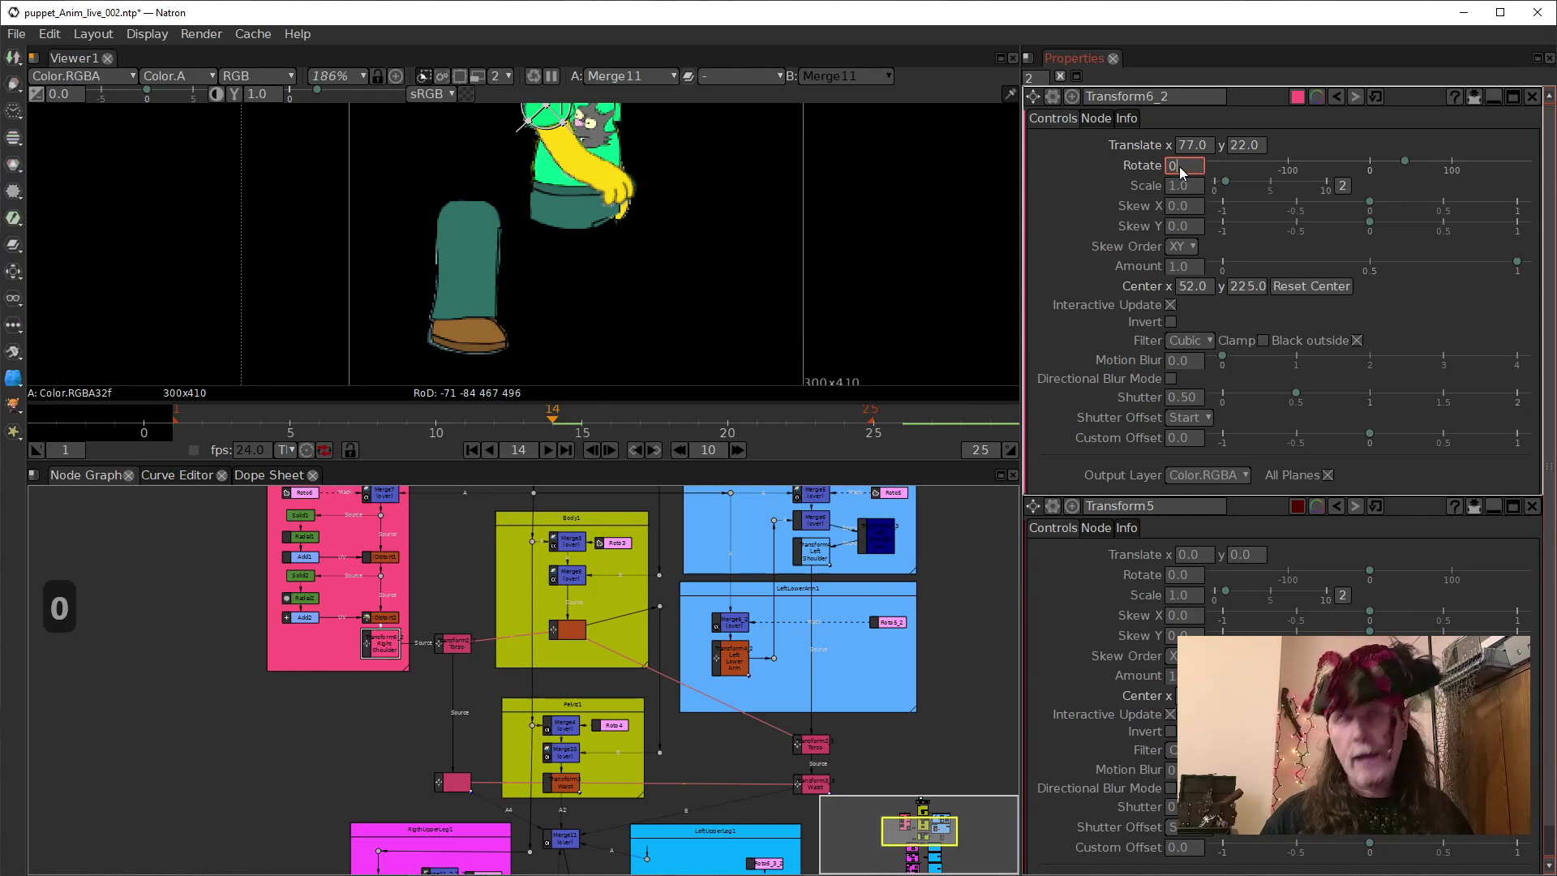
key("Return")
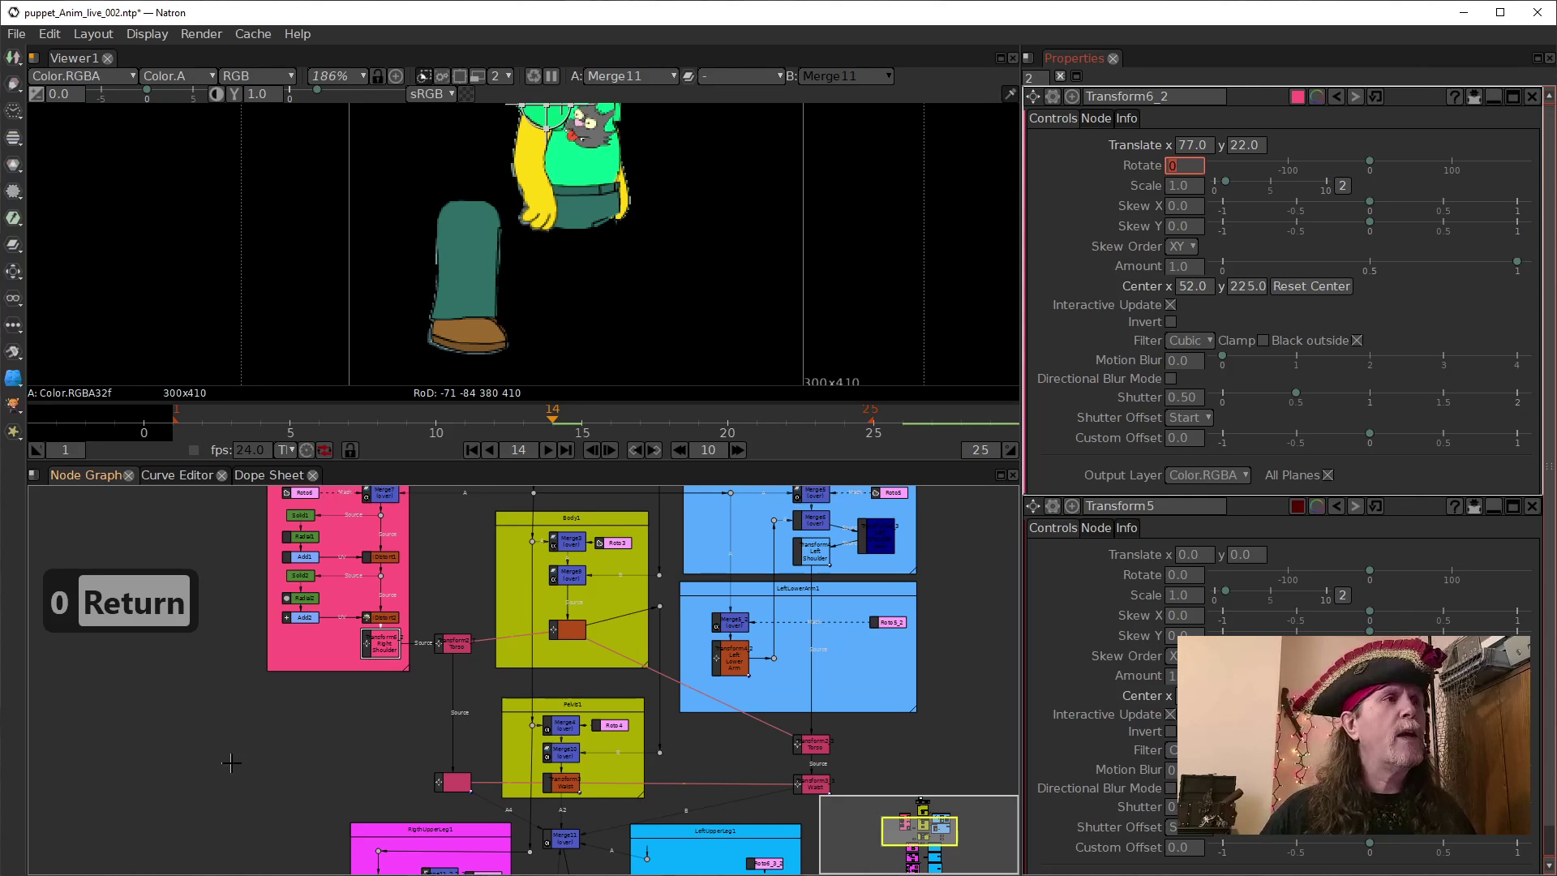
Open the locked Right Leg transform, close the Right Shoulder's properties, and inspect the leg's pivot position against the body.
left_click_drag(243, 772, 215, 590)
left_click_drag(575, 762, 514, 602)
left_click_drag(471, 848, 479, 713)
left_click(406, 728)
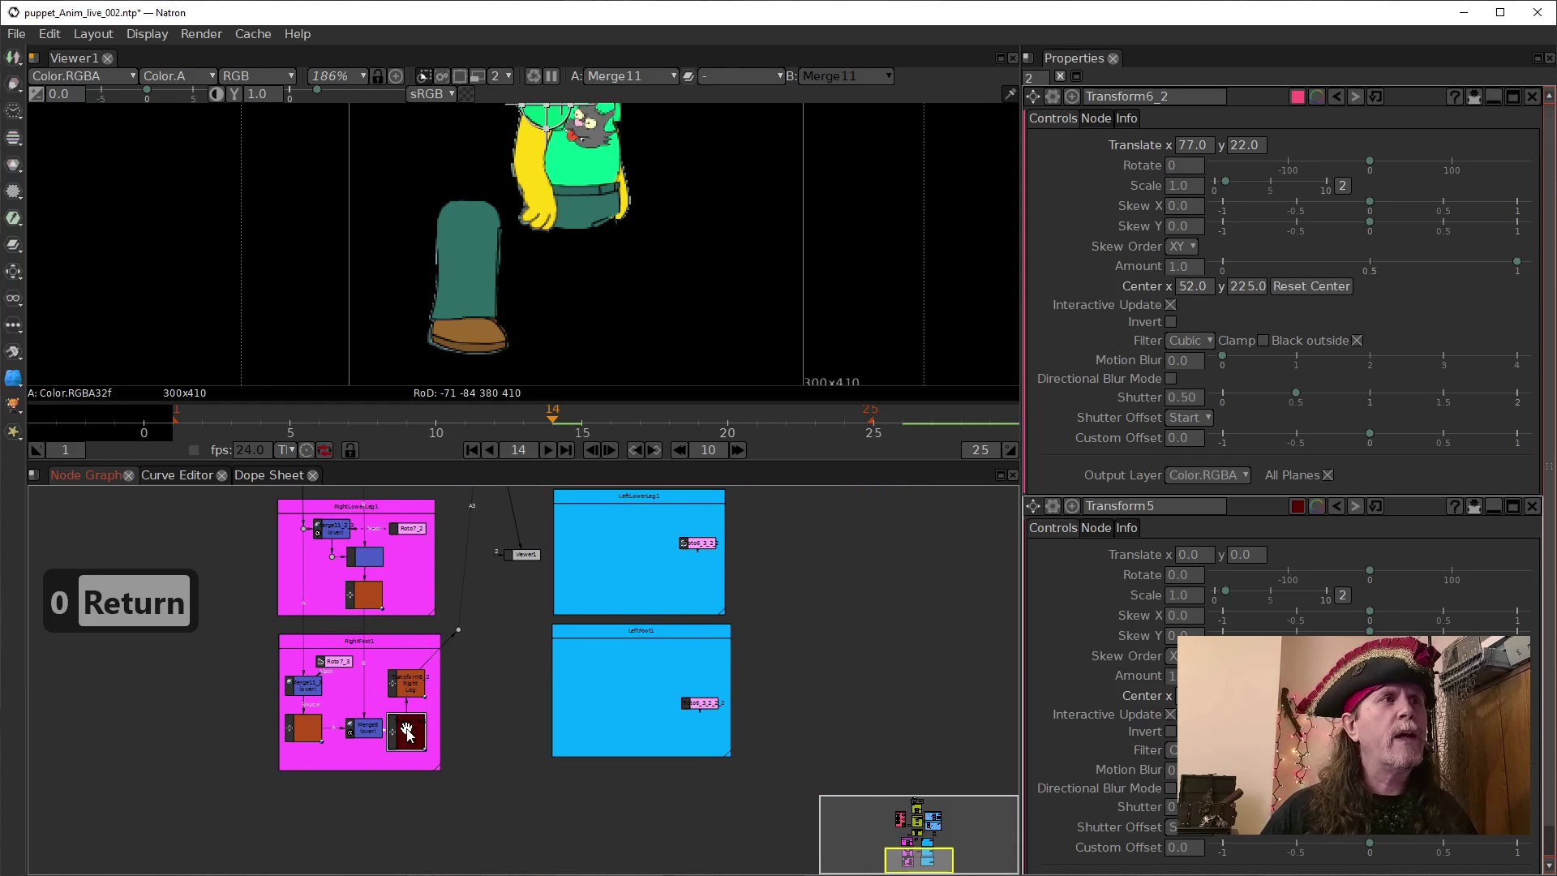
left_click(406, 729)
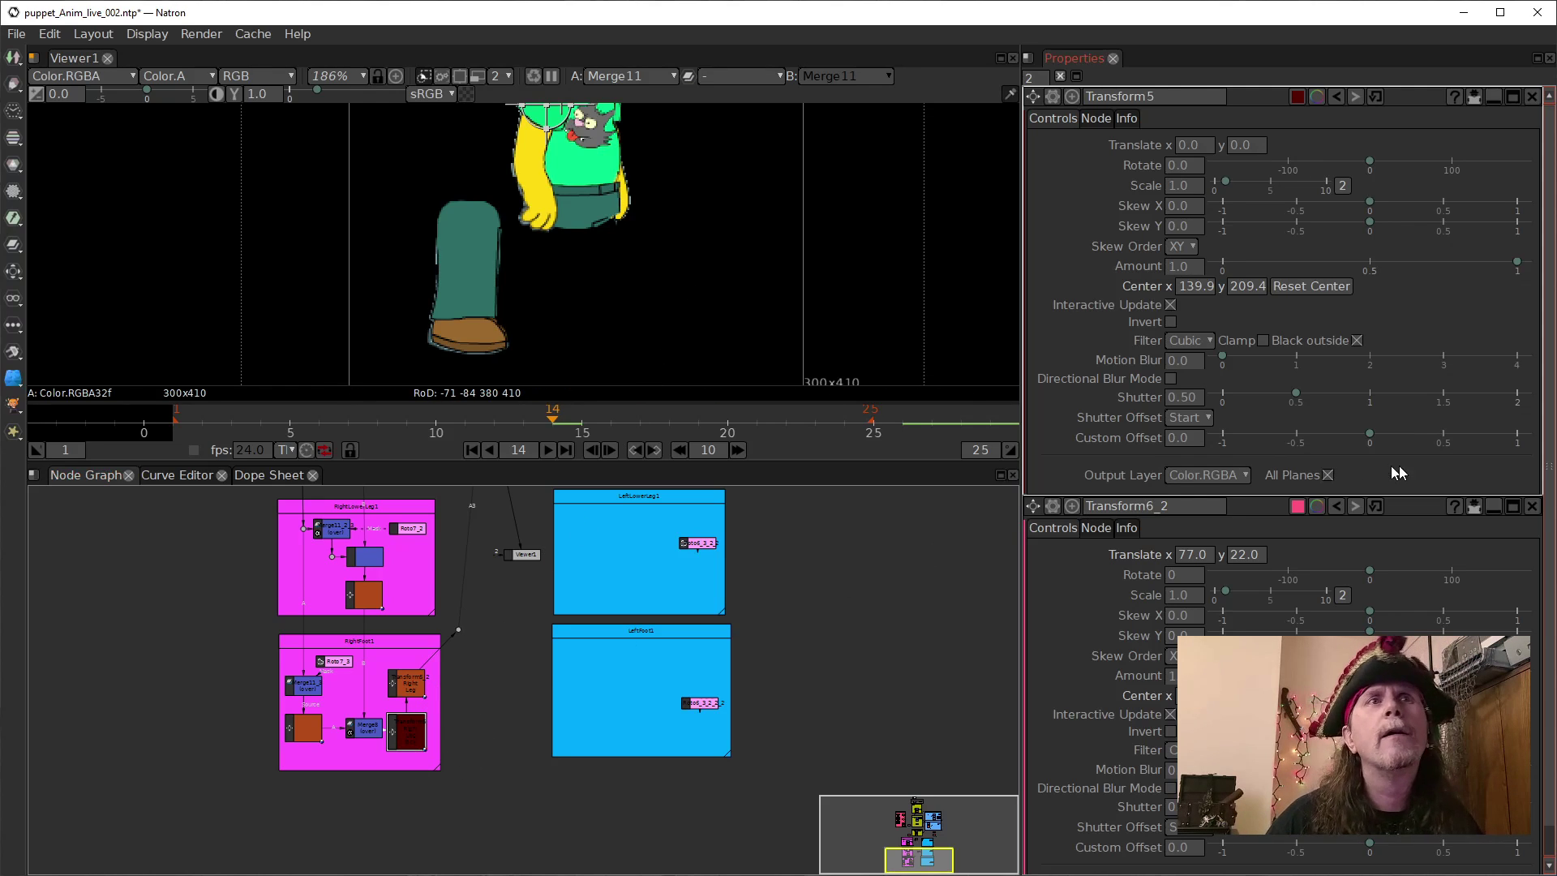
left_click(1532, 505)
key("f")
scroll(651, 329, "up", 5)
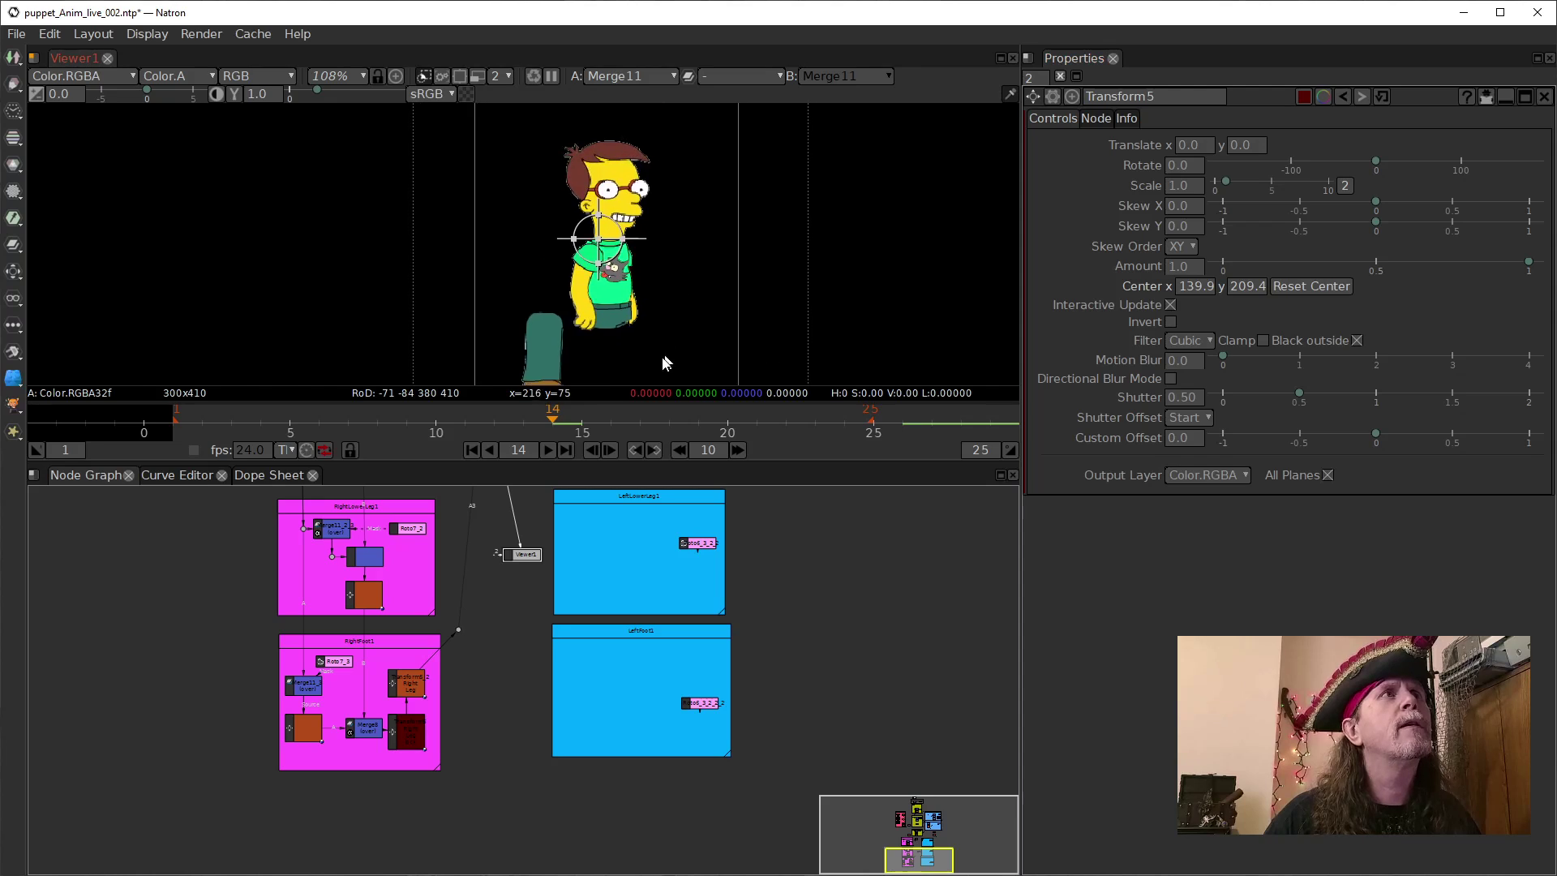
left_click_drag(641, 328, 678, 156)
scroll(653, 226, "down", 1)
left_click_drag(649, 254, 639, 277)
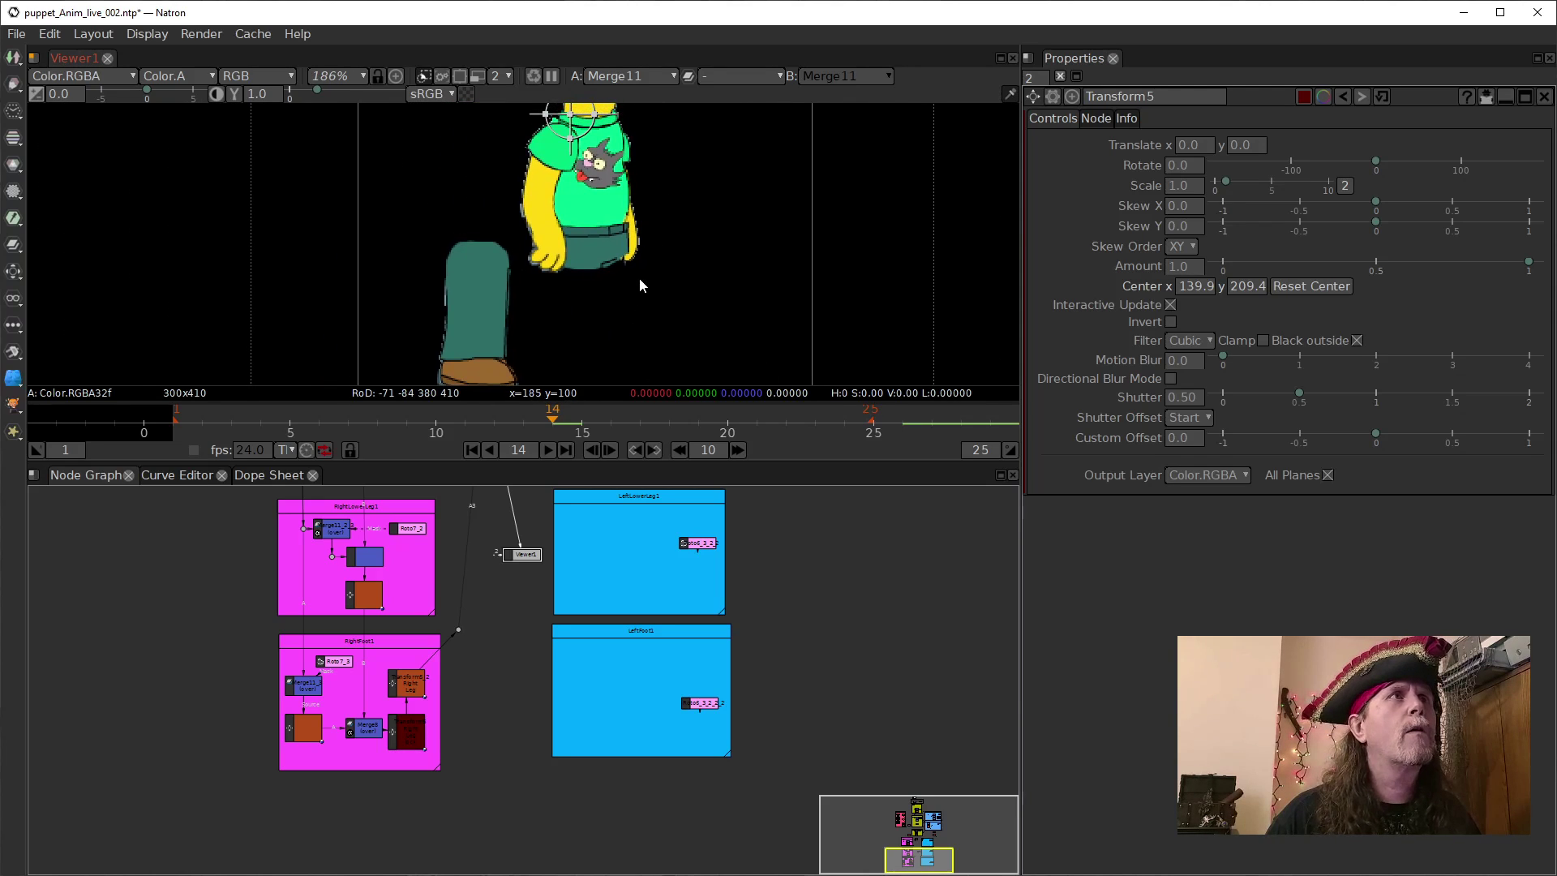
scroll(467, 645, "up", 1)
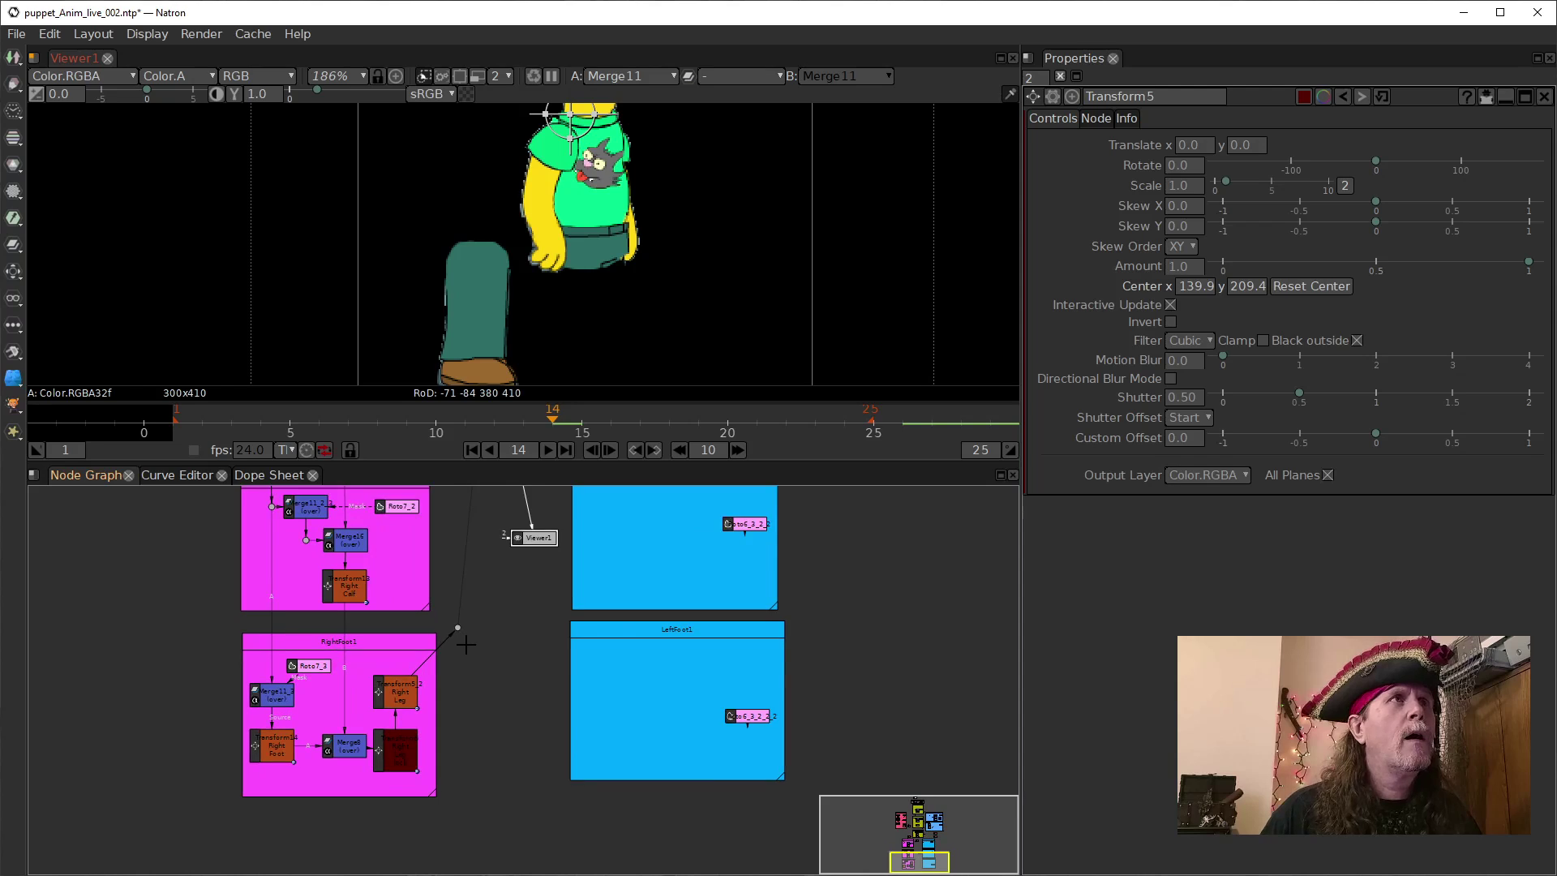
Delete the locked Right Leg transform, Transform5, and move the copy Transform5_2 into its place beside Merge8.
left_click(397, 688)
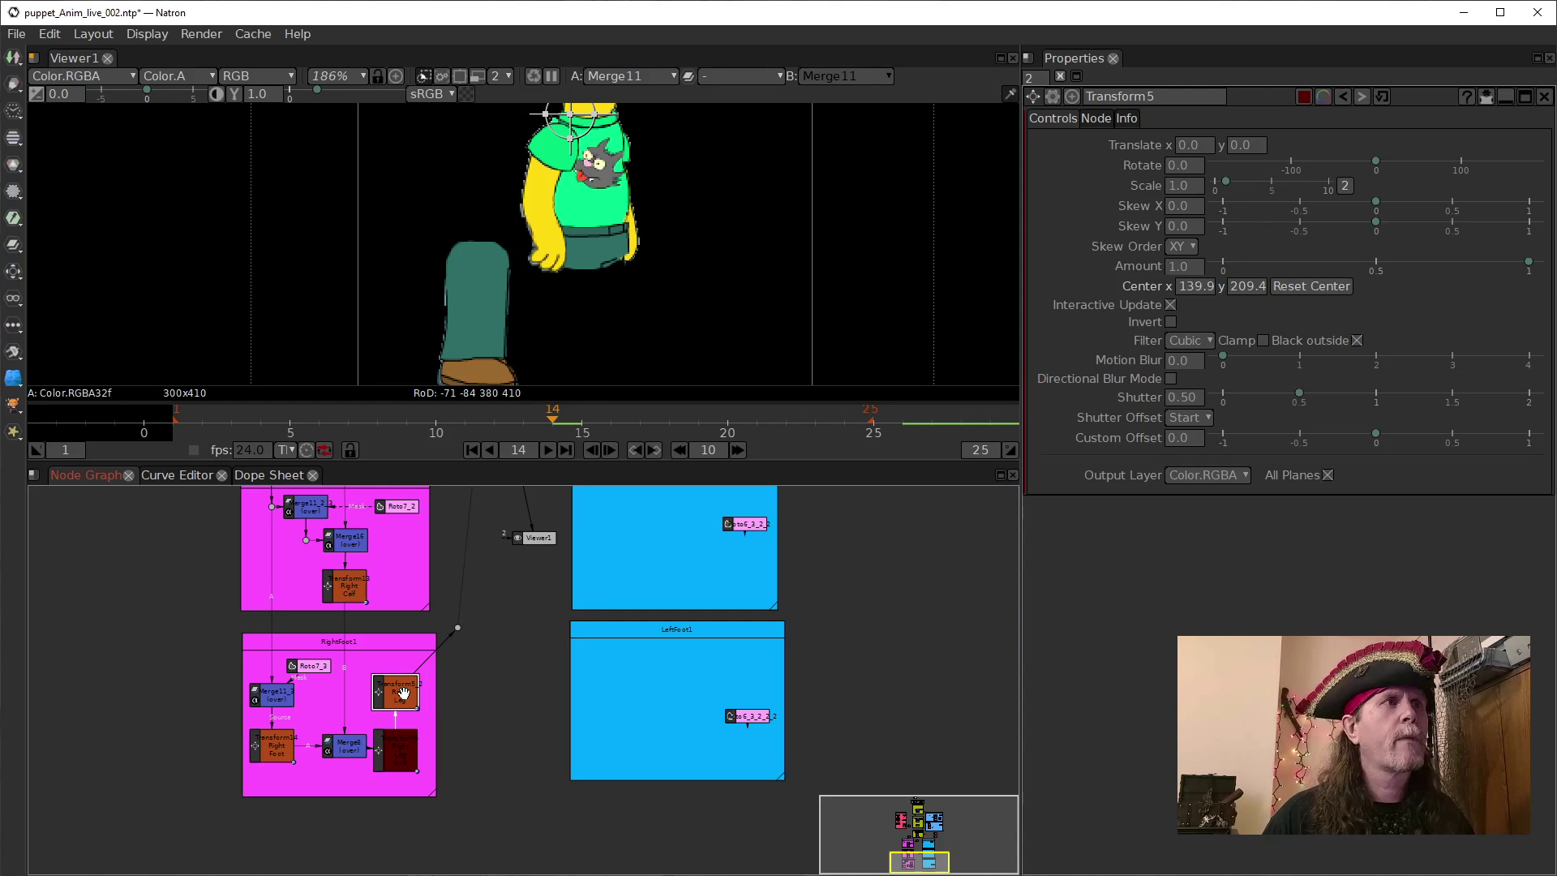
left_click(403, 754)
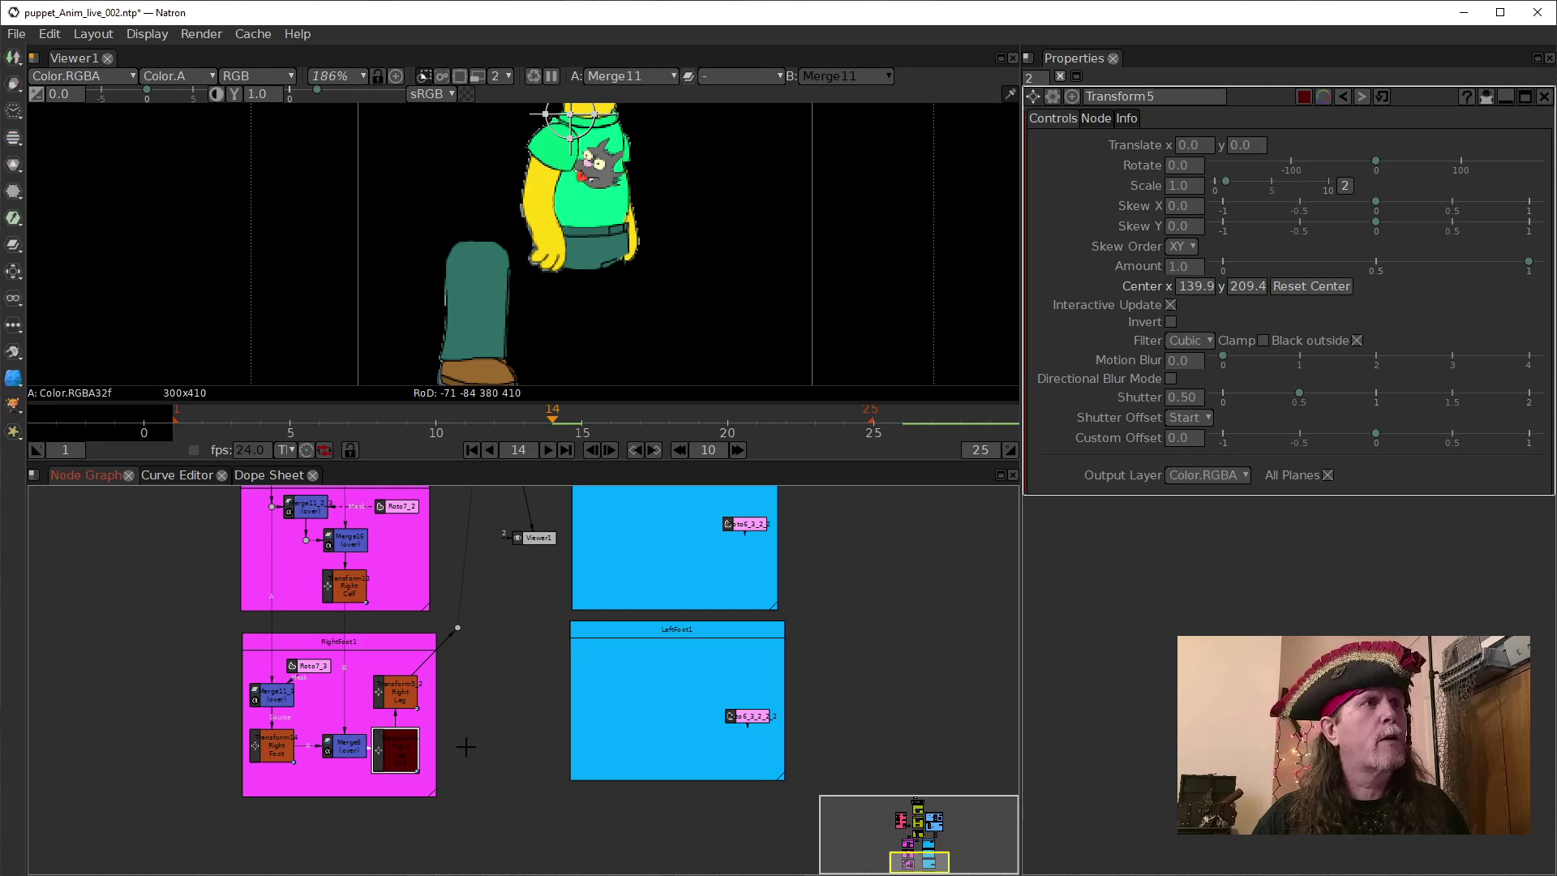
key("Delete")
left_click_drag(389, 685, 597, 625)
scroll(486, 743, "up", 3)
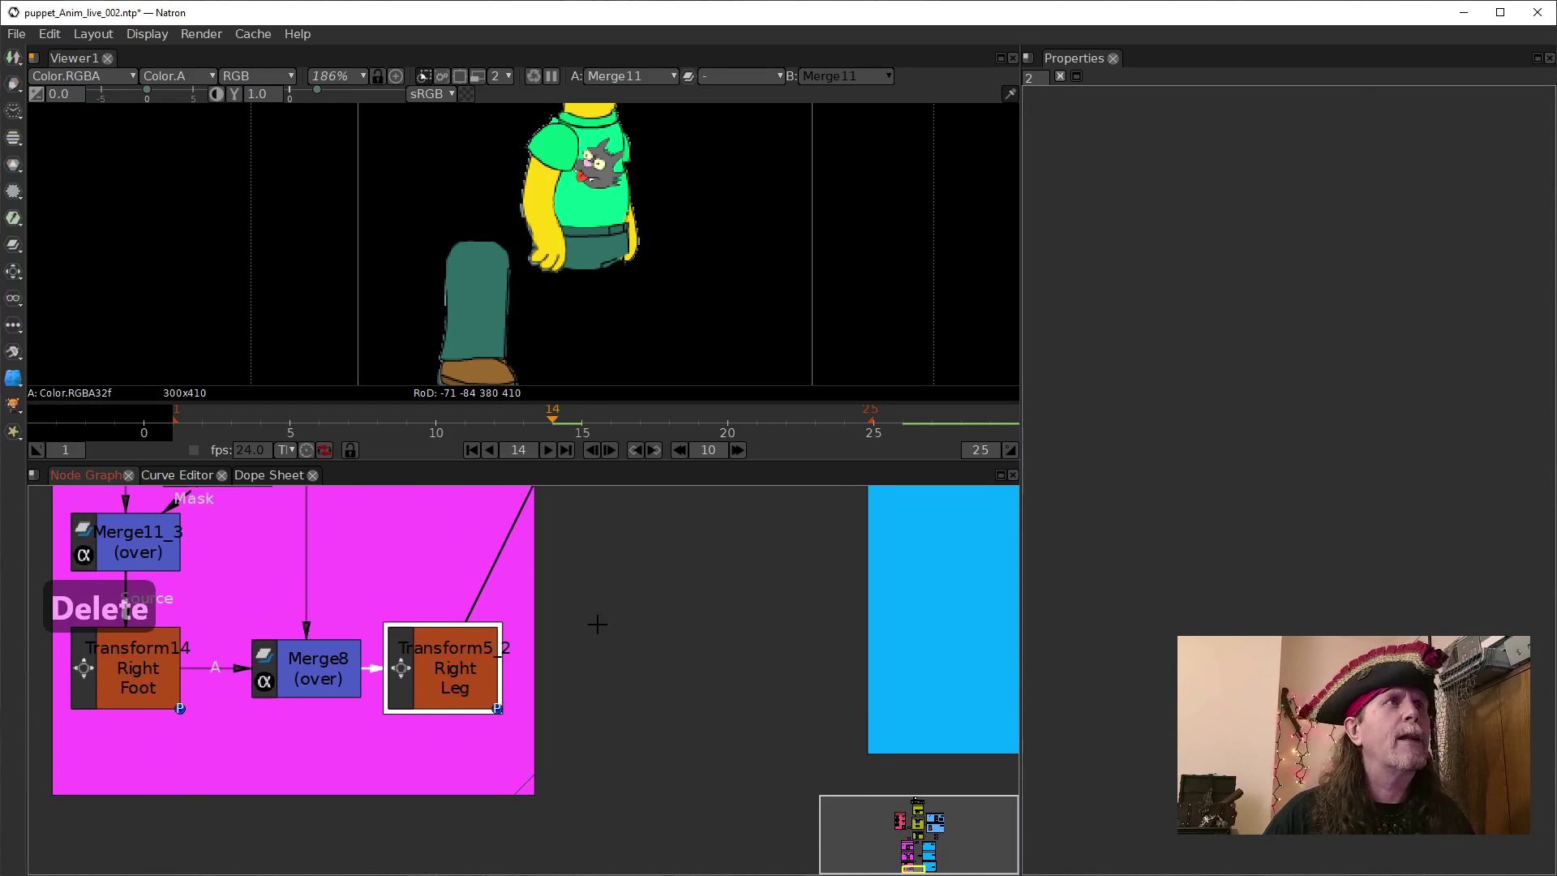
left_click(585, 639)
scroll(695, 167, "down", 6)
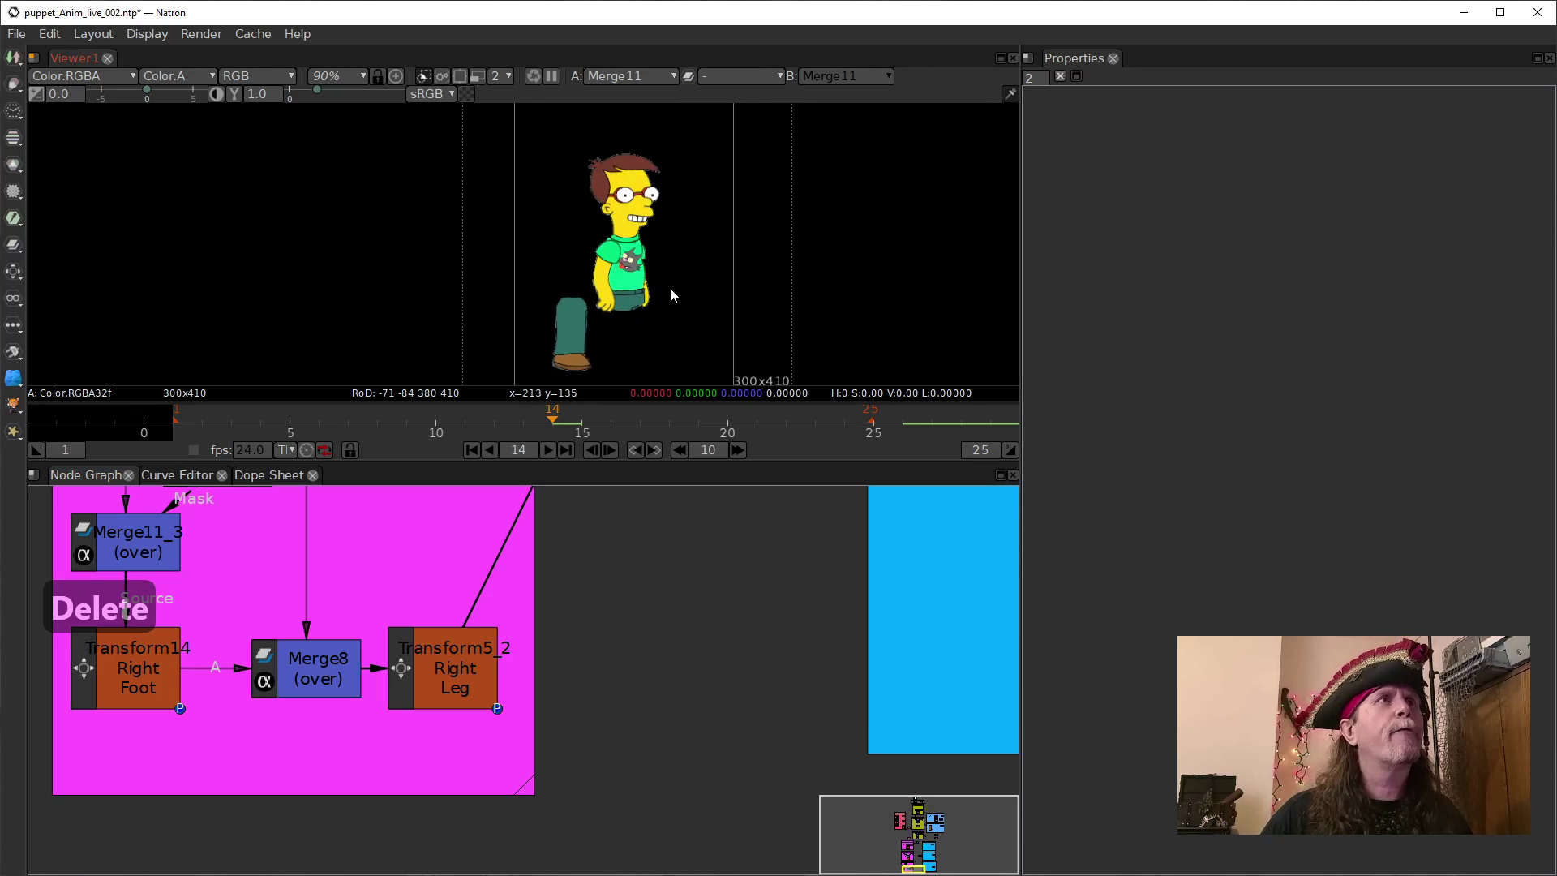
Open Transform5_2's parameters and shift its center onto the top of the right thigh.
double_click(462, 661)
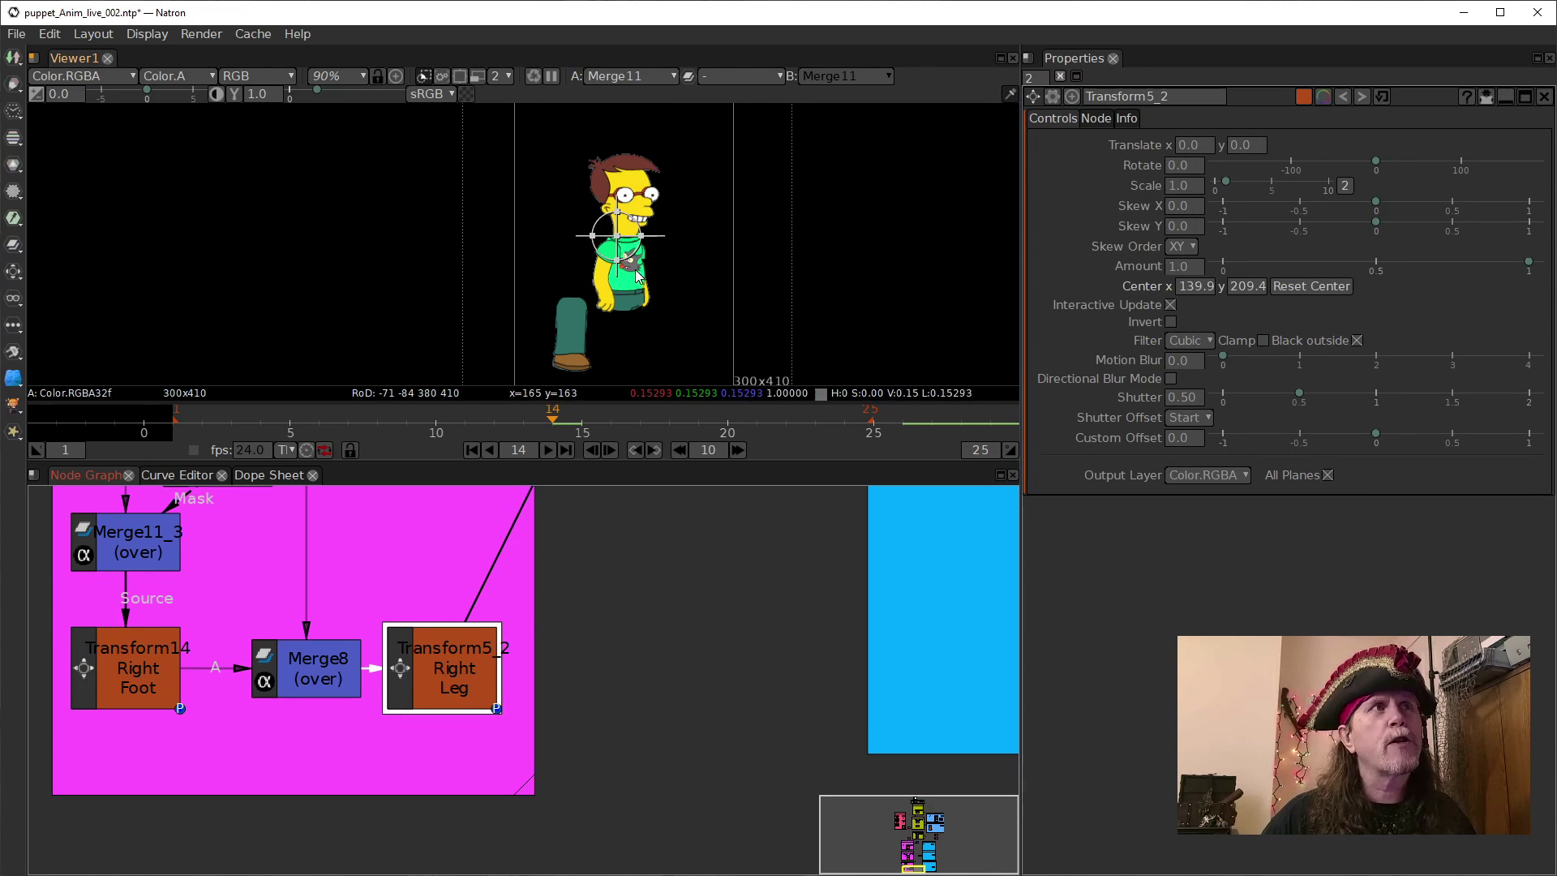
left_click(1195, 288)
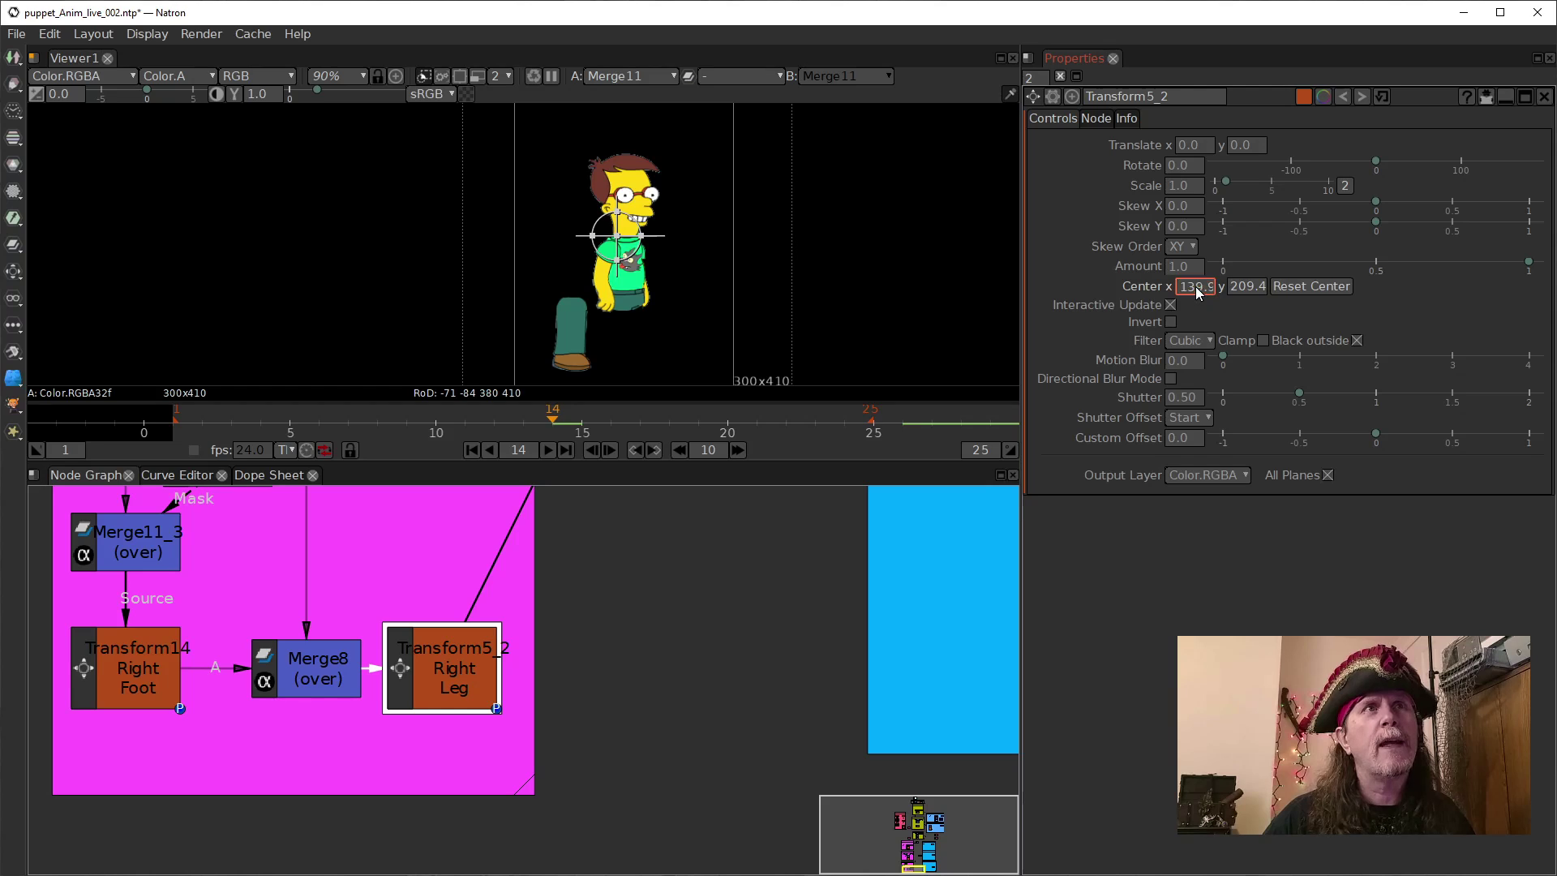
scroll(649, 267, "up", 7)
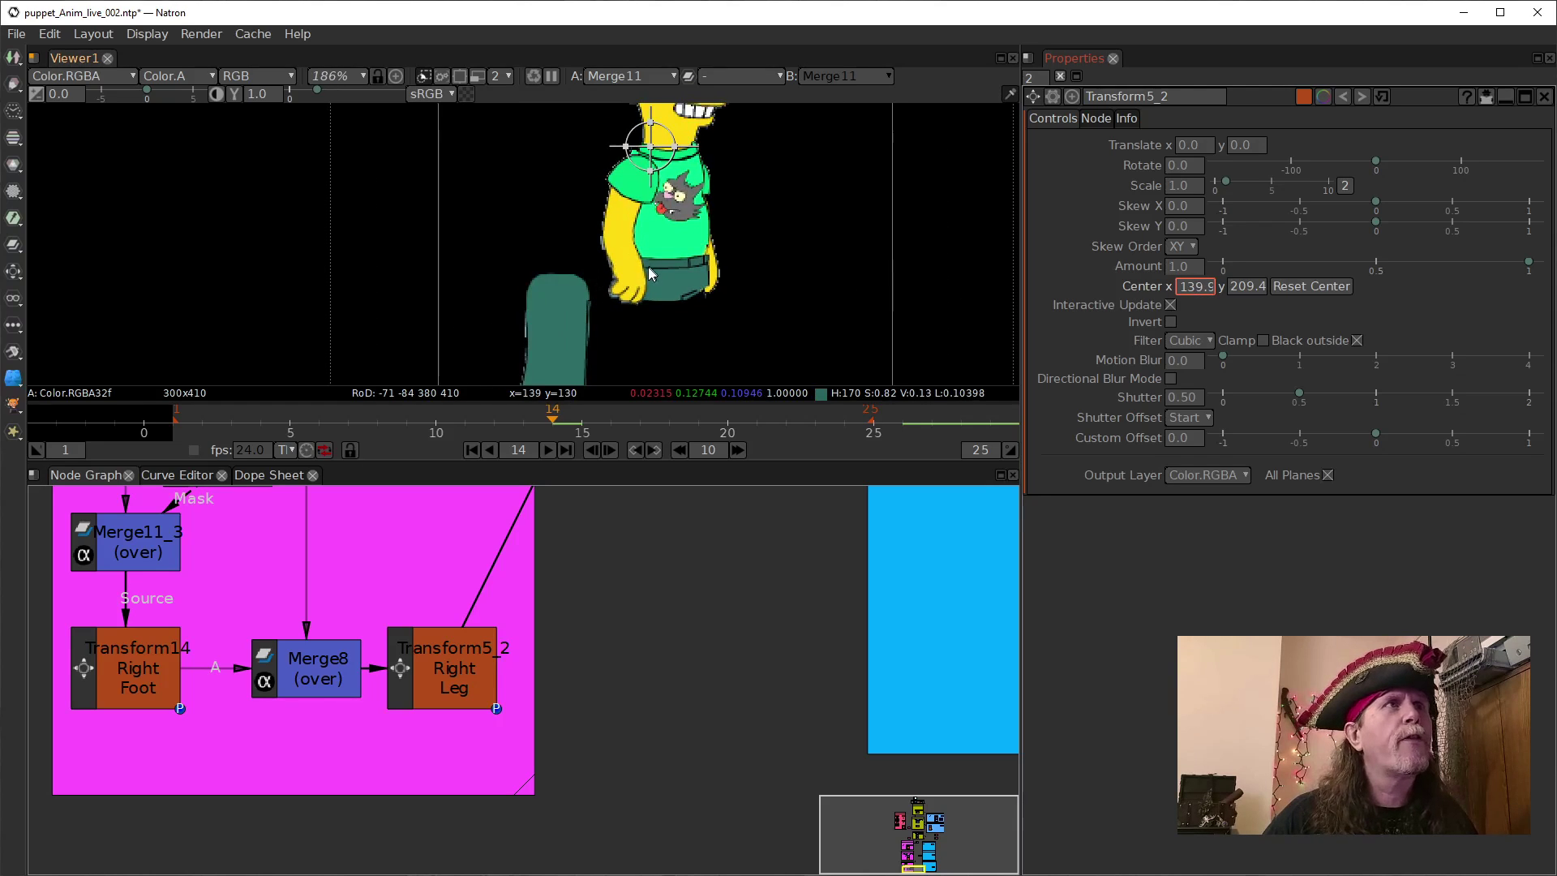
left_click(1192, 289)
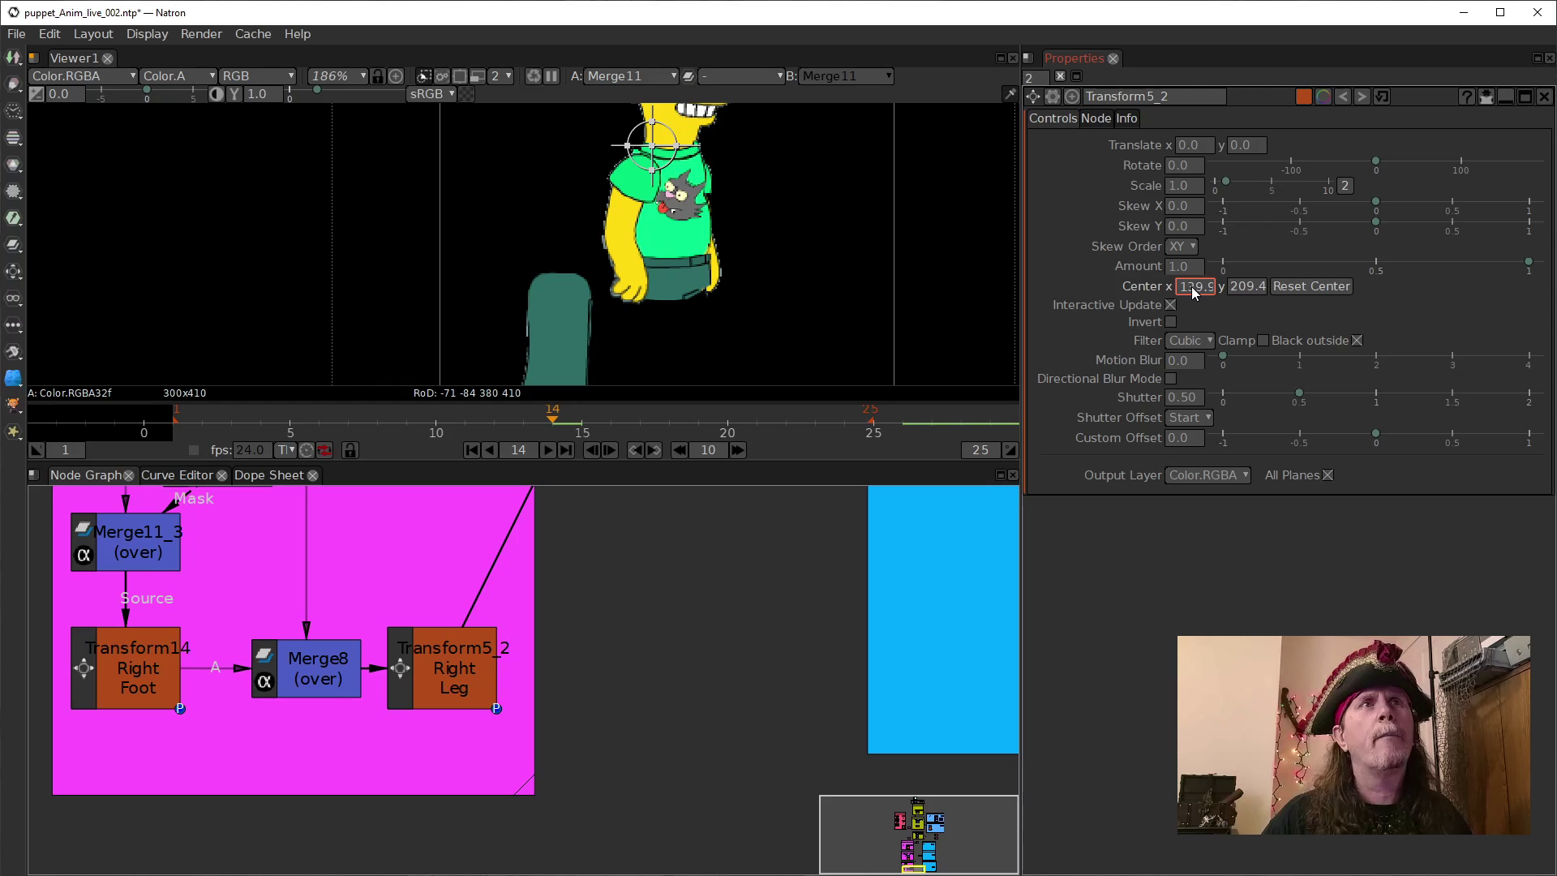
scroll(1192, 289, "down", 6)
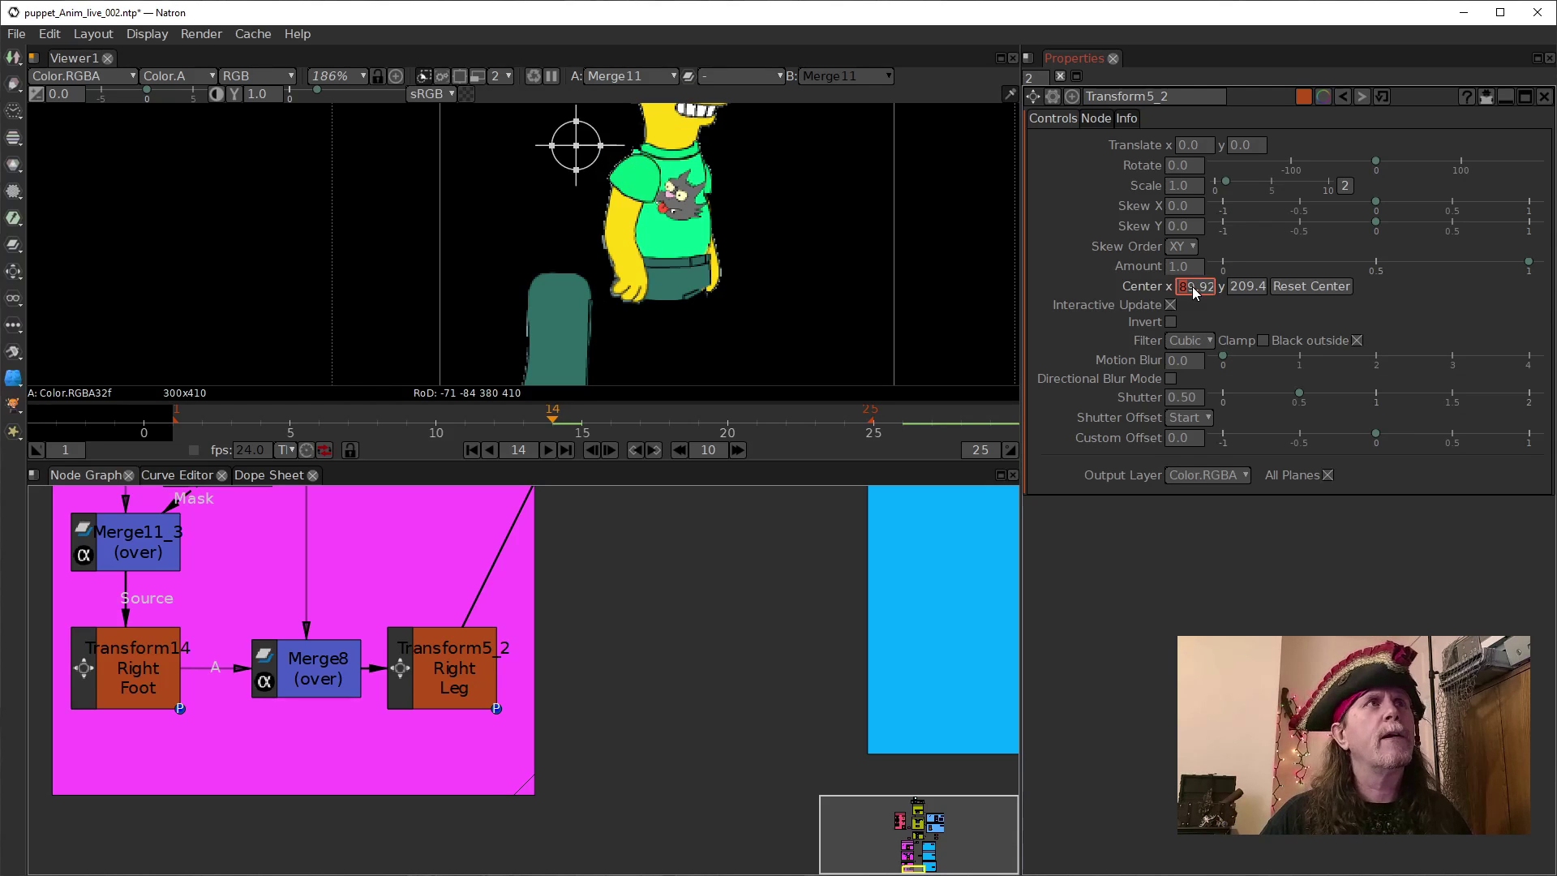
left_click(1246, 287)
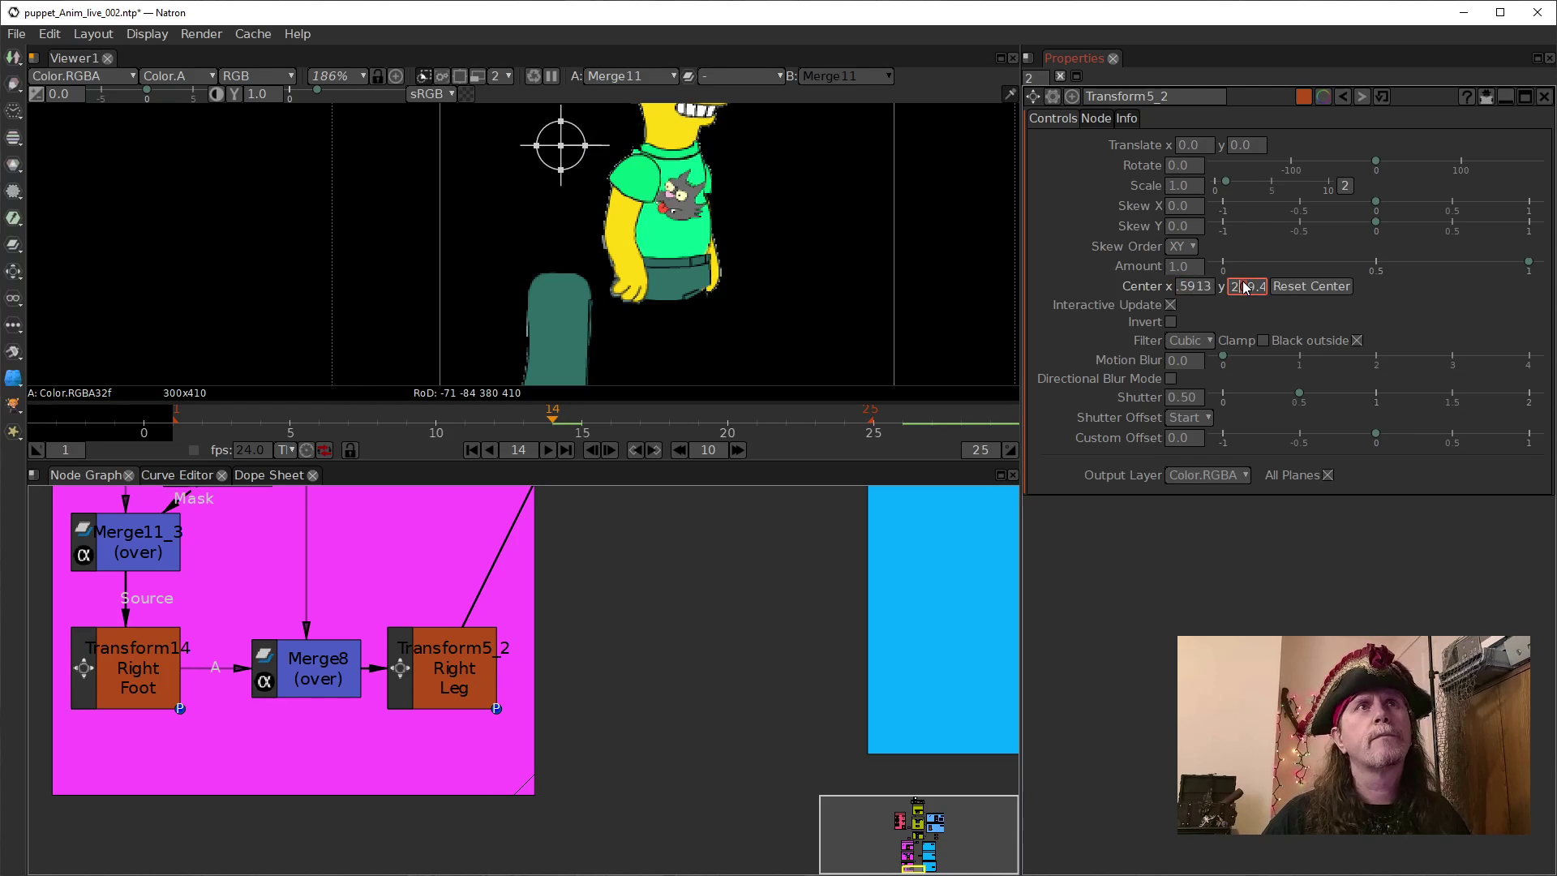
scroll(1245, 288, "down", 10)
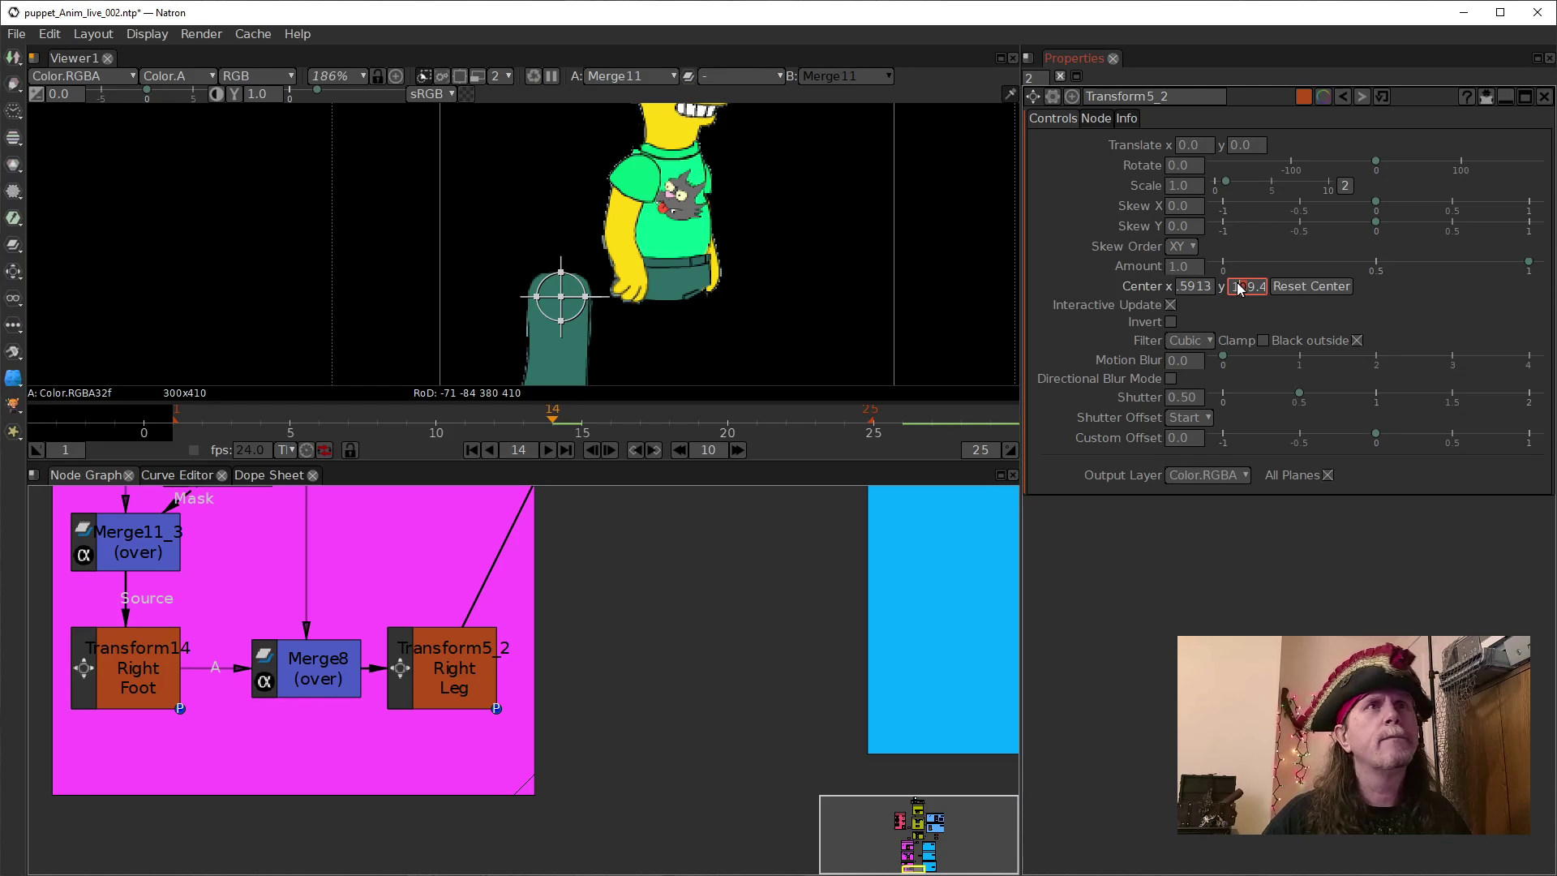
Set the center of the Right Leg transform, Transform5_2, to x 79 and y 109.
left_click(1185, 287)
key("Delete")
key("BackSpace")
type("3711")
key("BackSpace")
key("BackSpace")
key("BackSpace")
key("BackSpace")
key("BackSpace")
key("BackSpace")
key("BackSpace")
key("BackSpace")
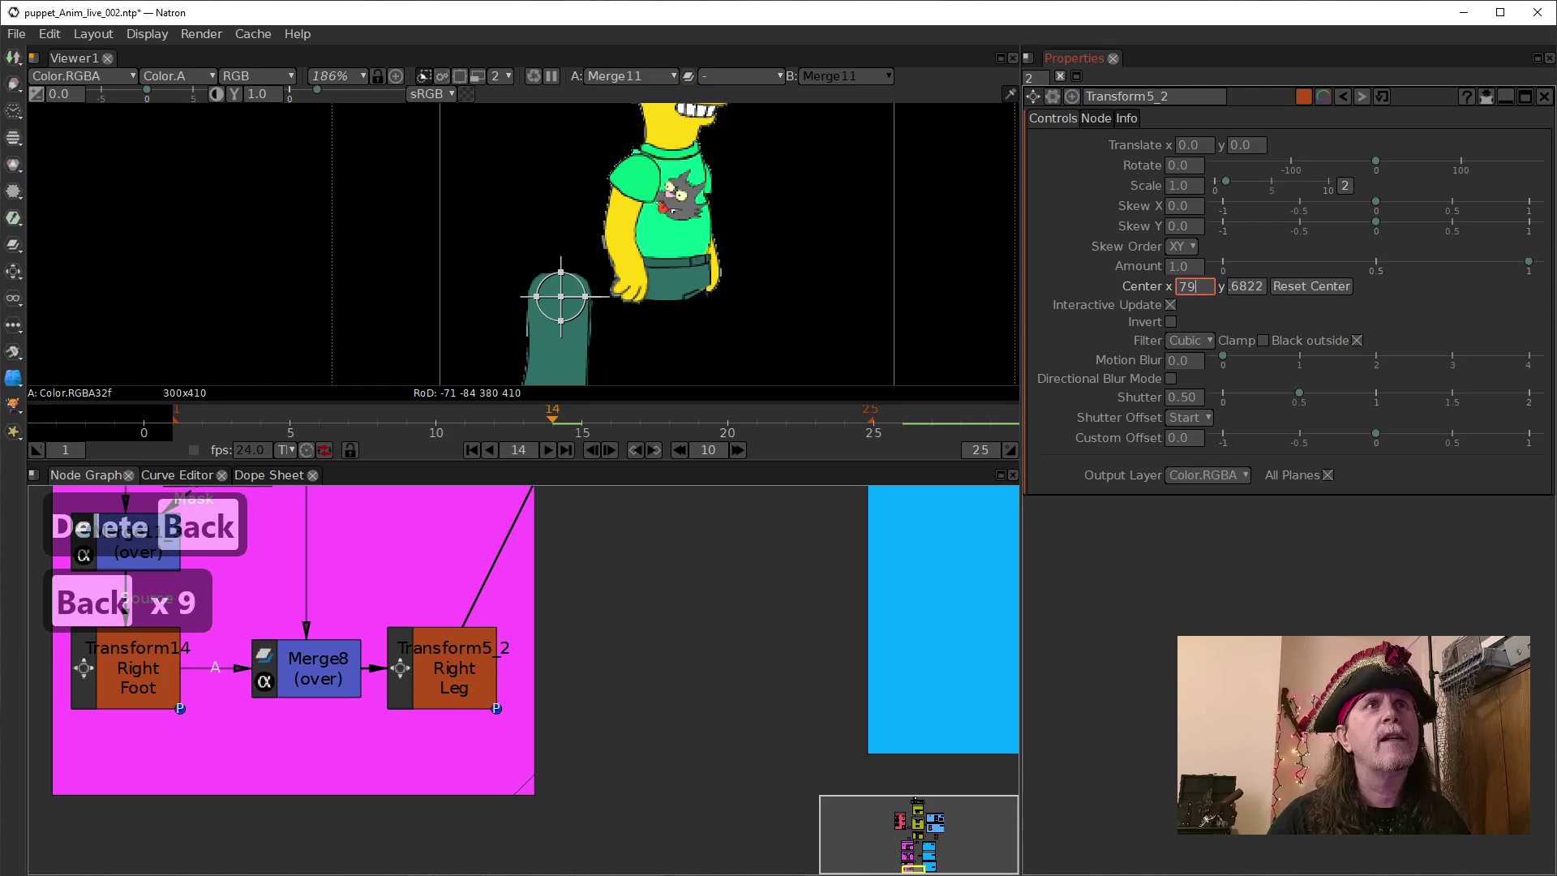
key("Return")
double_click(1233, 292)
key("Delete")
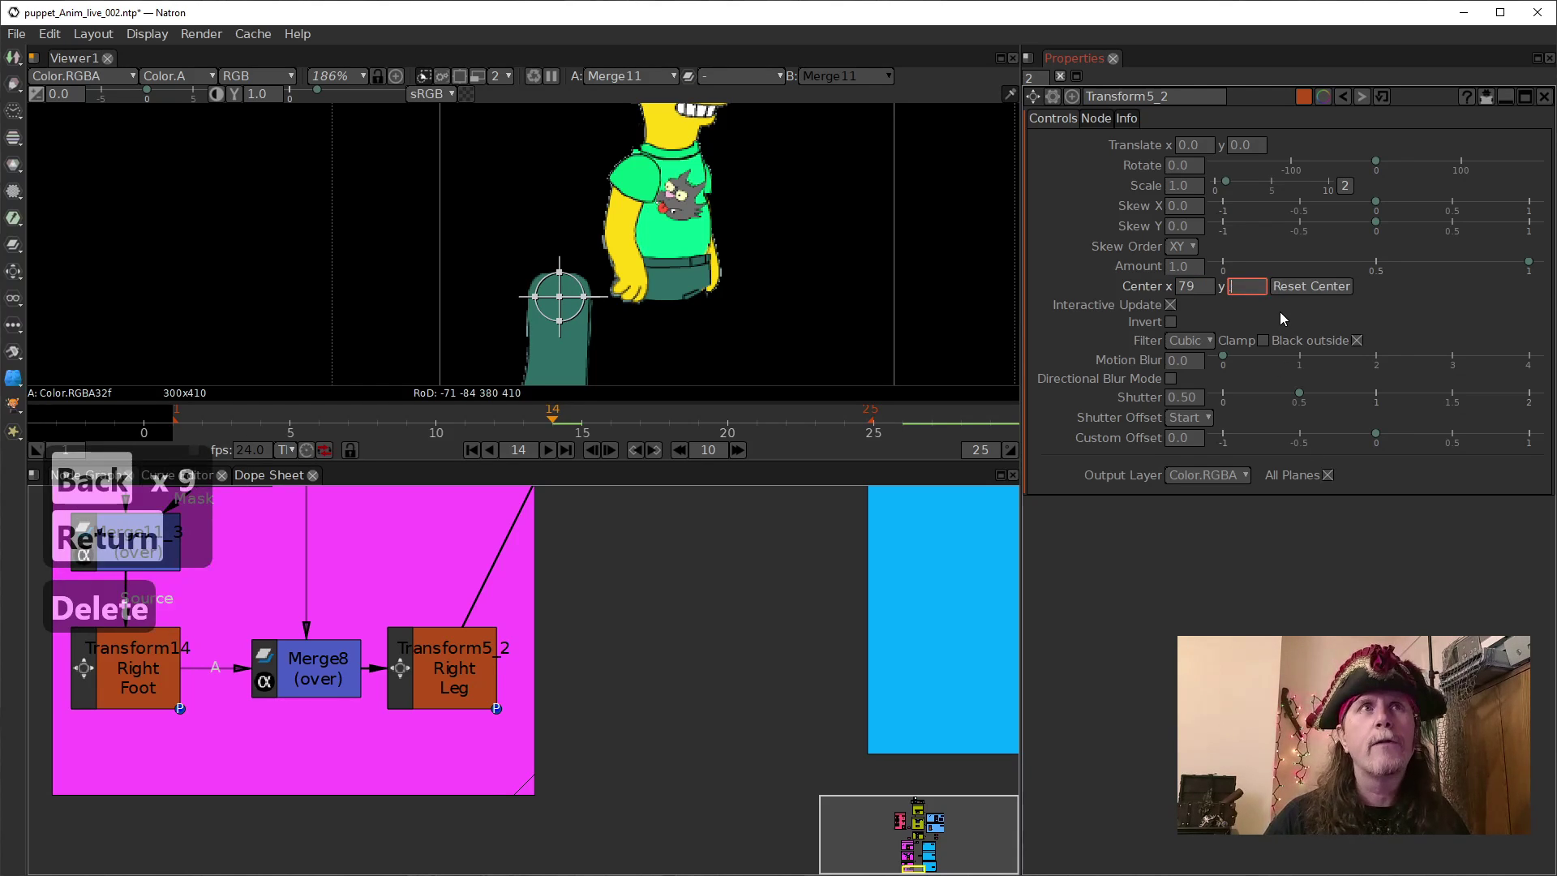
key("BackSpace")
key("BackSpace")
key("BackSpace")
key("BackSpace")
key("BackSpace")
key("BackSpace")
key("BackSpace")
key("BackSpace")
key("Return")
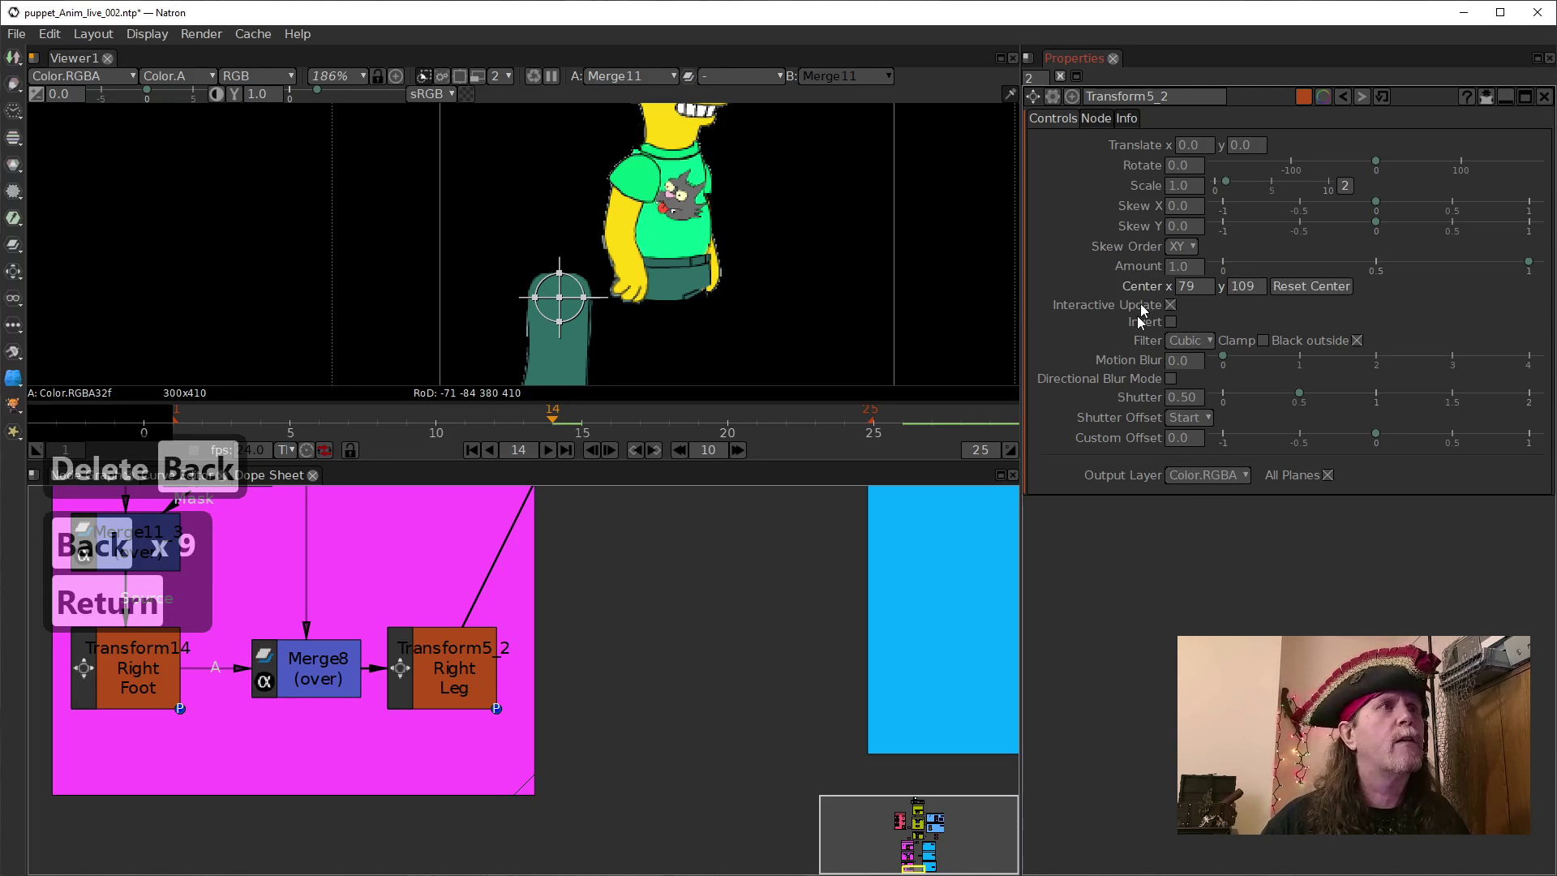
Fine-tune the Right Leg transform's center at the thigh's top to x 78 and y 118.
left_click(1186, 290)
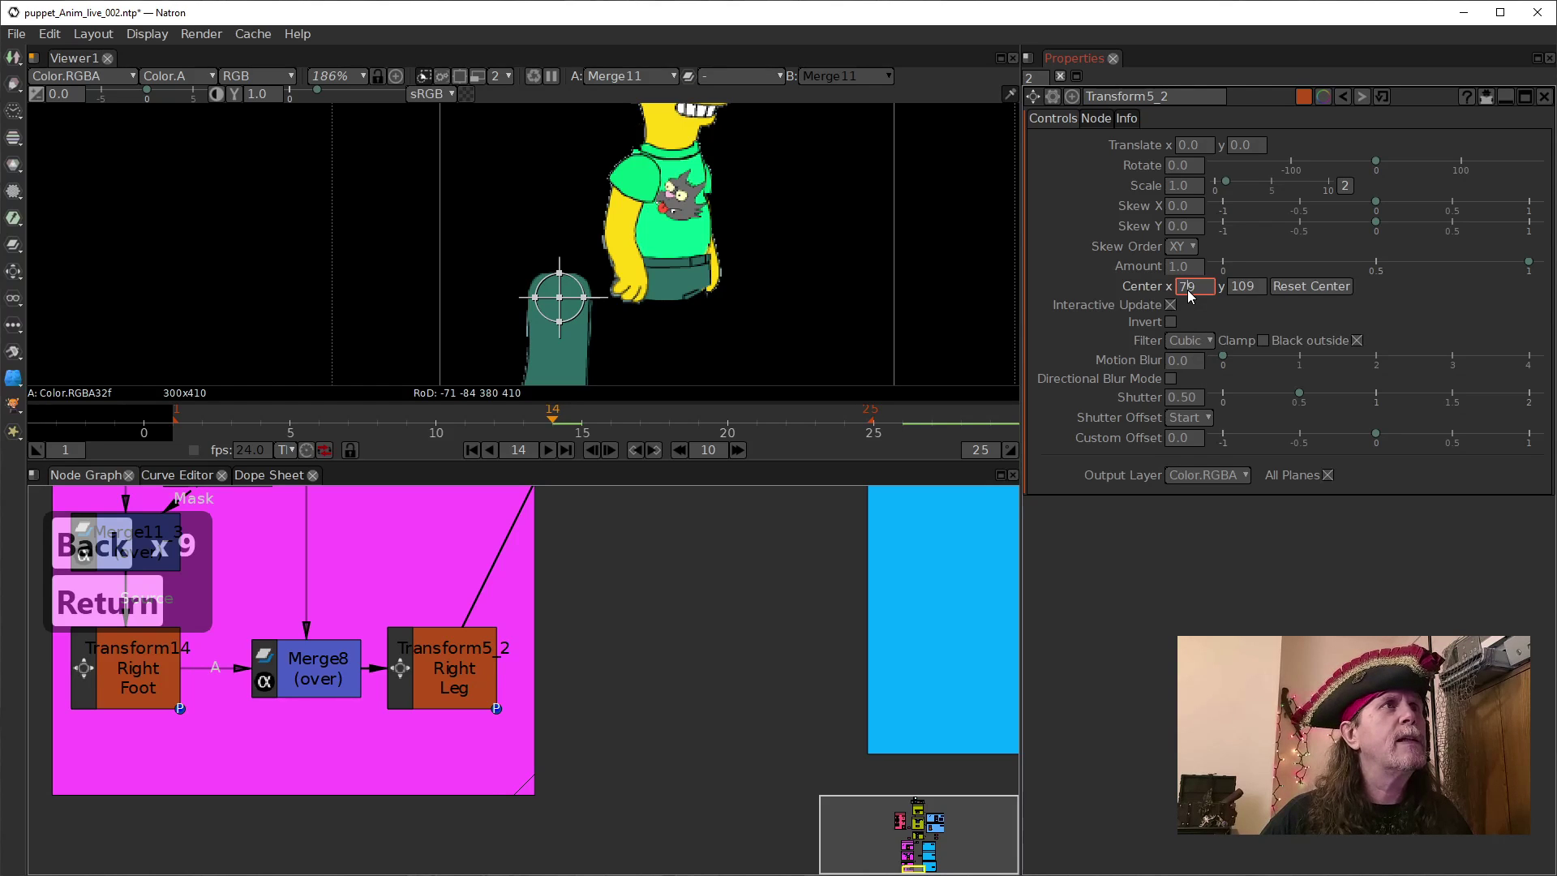
scroll(1187, 289, "down", 1)
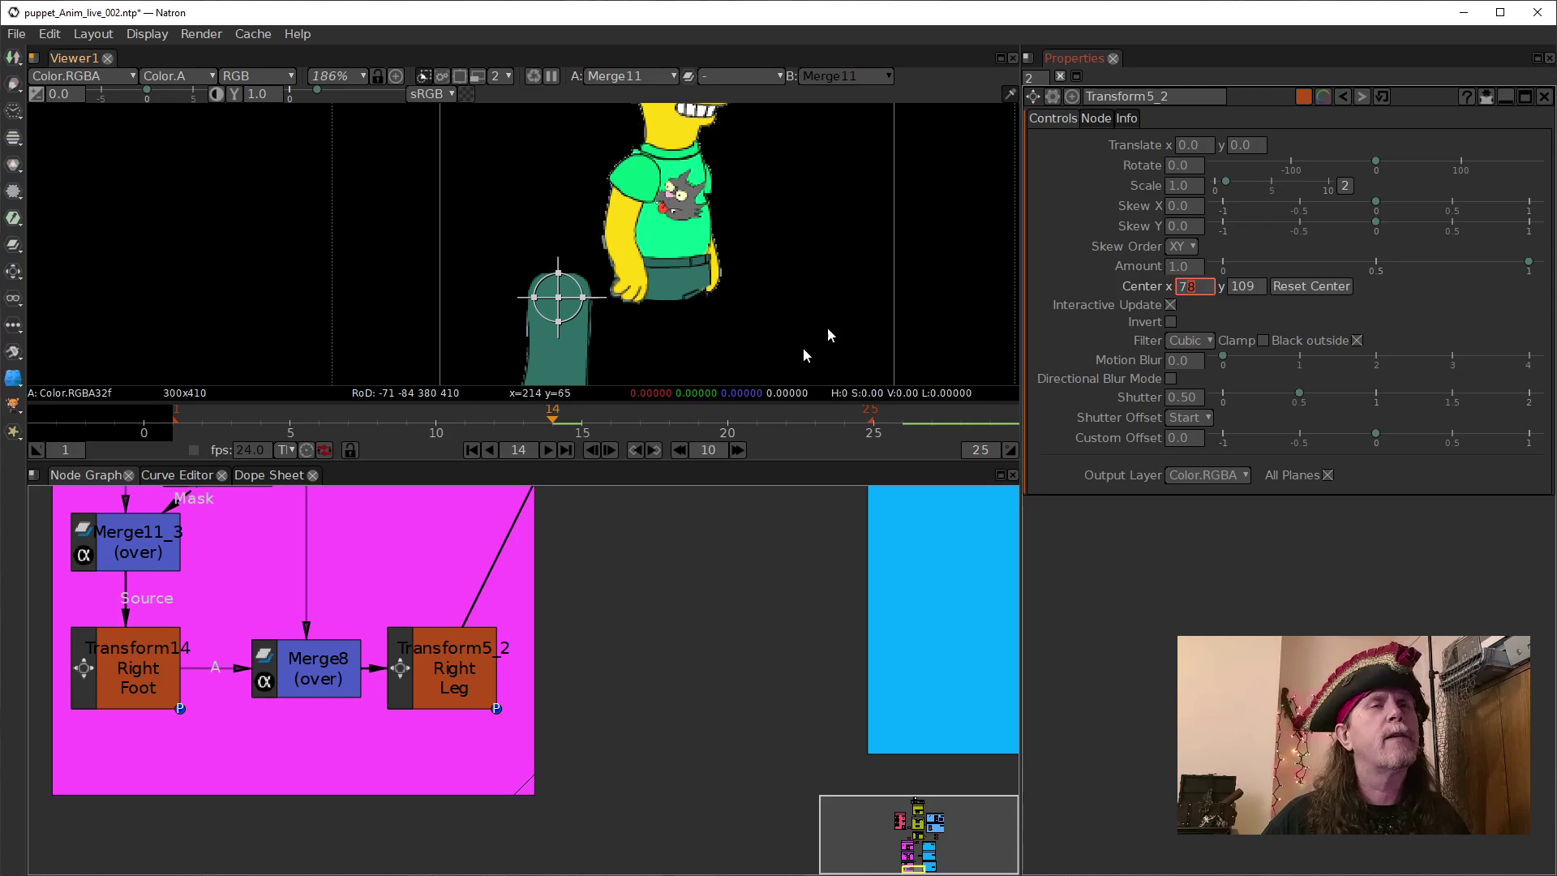
left_click(1249, 290)
scroll(1249, 291, "up", 5)
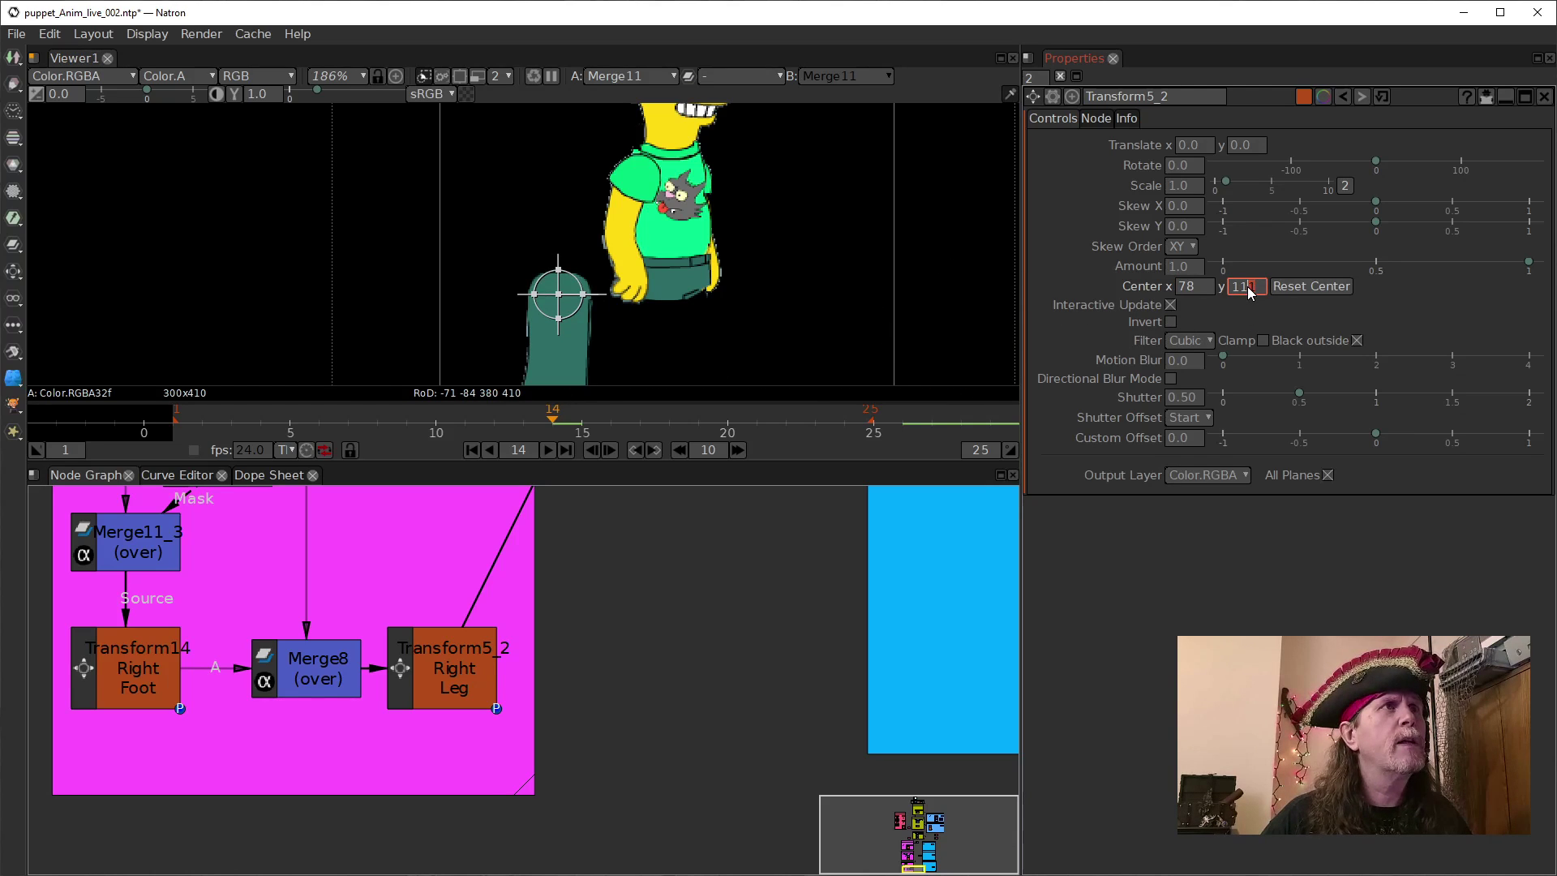
scroll(1250, 293, "up", 3)
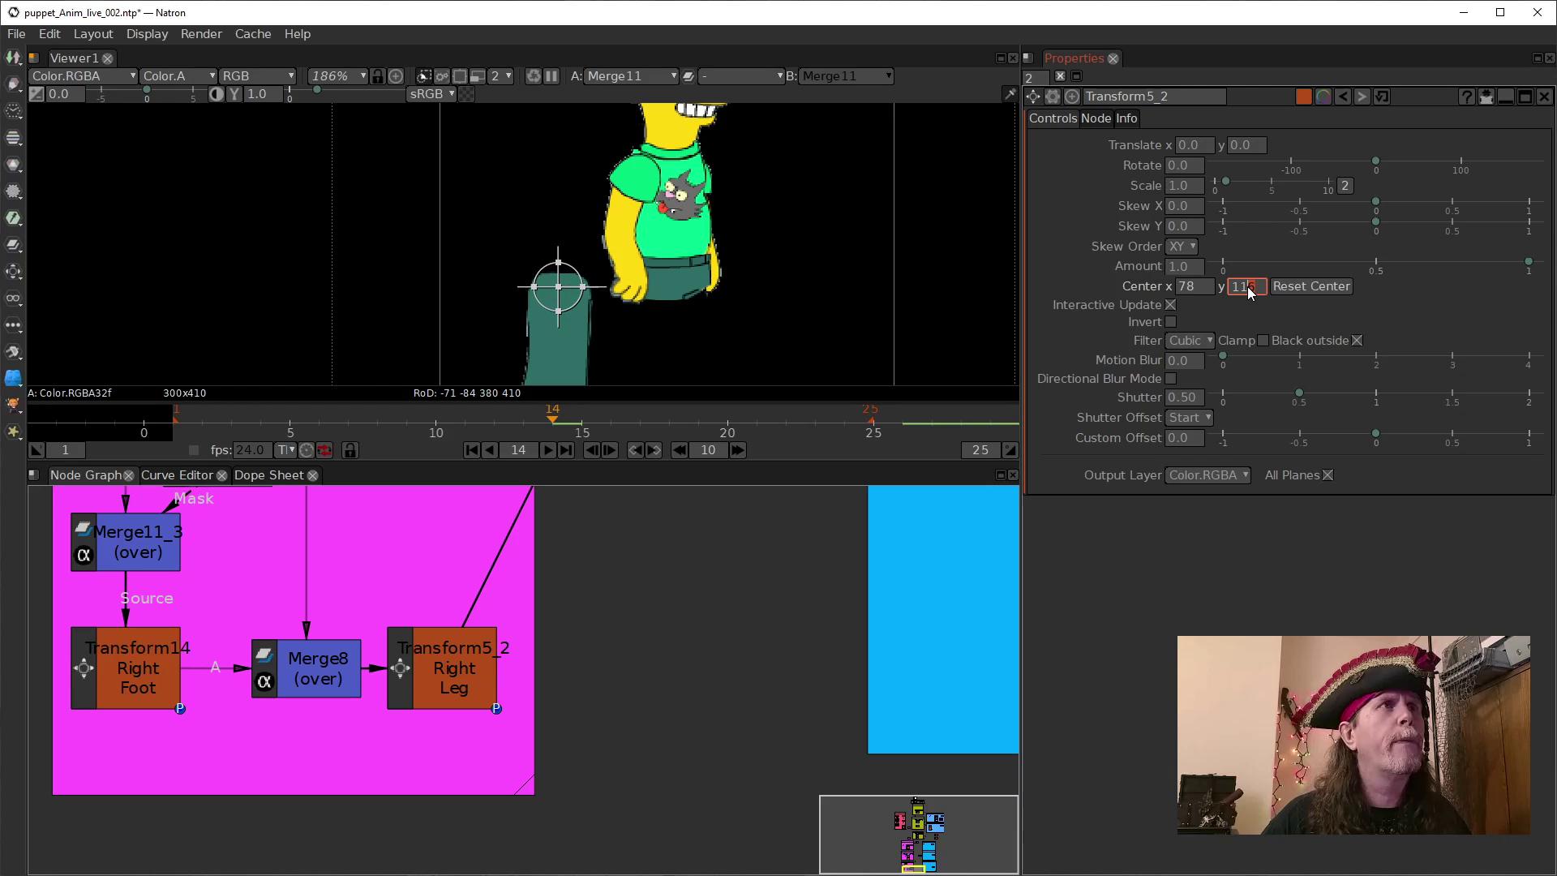
scroll(1250, 293, "up", 3)
scroll(1250, 293, "down", 1)
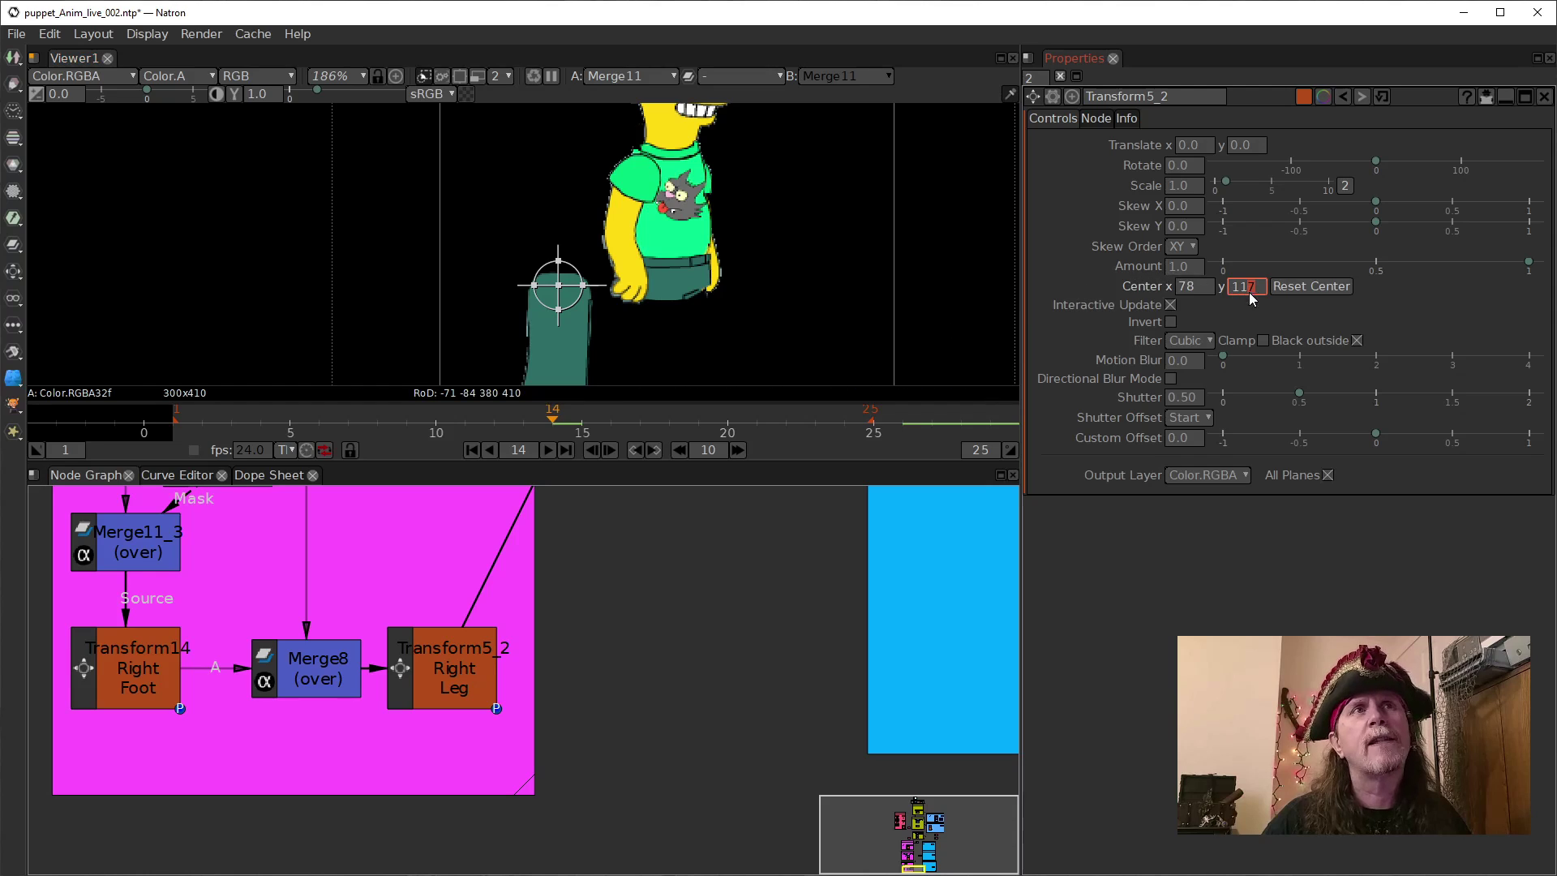
scroll(1249, 293, "up", 1)
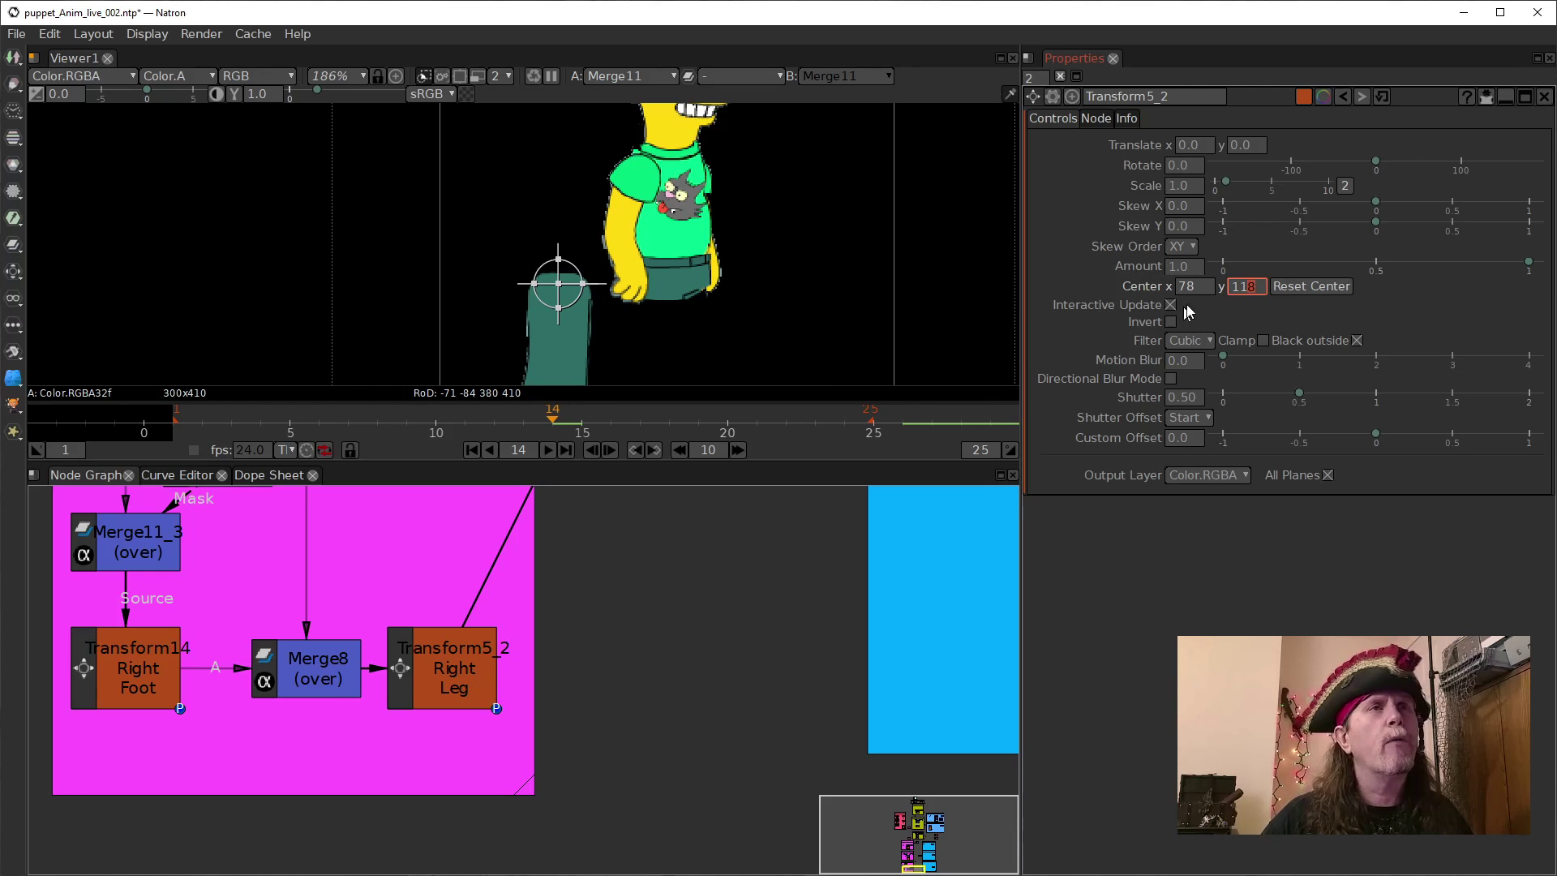
mouse_move(1125, 420)
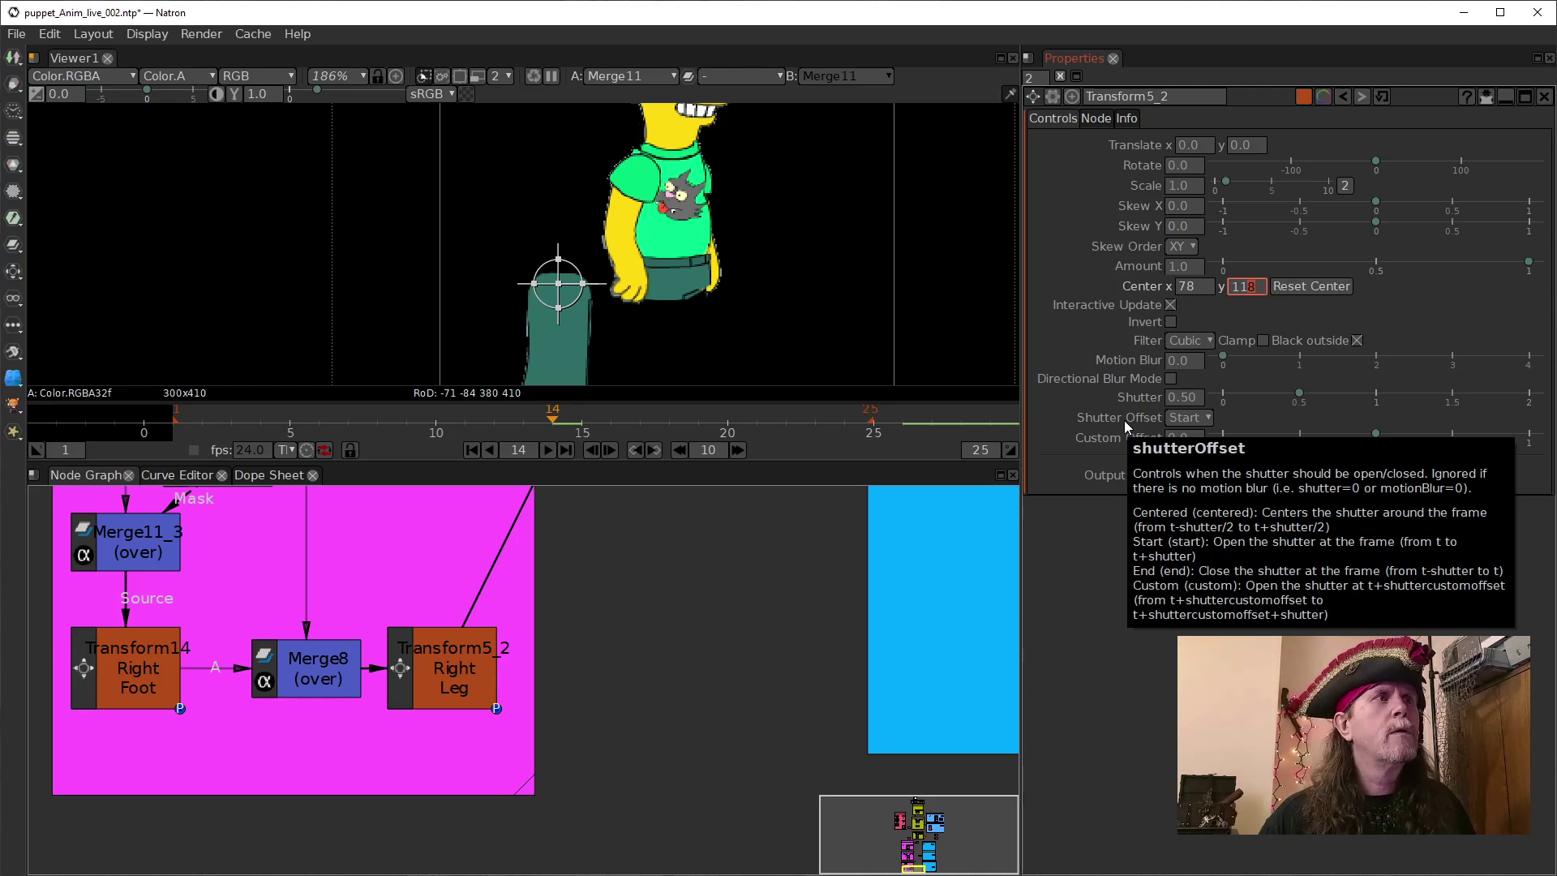
scroll(771, 316, "down", 4)
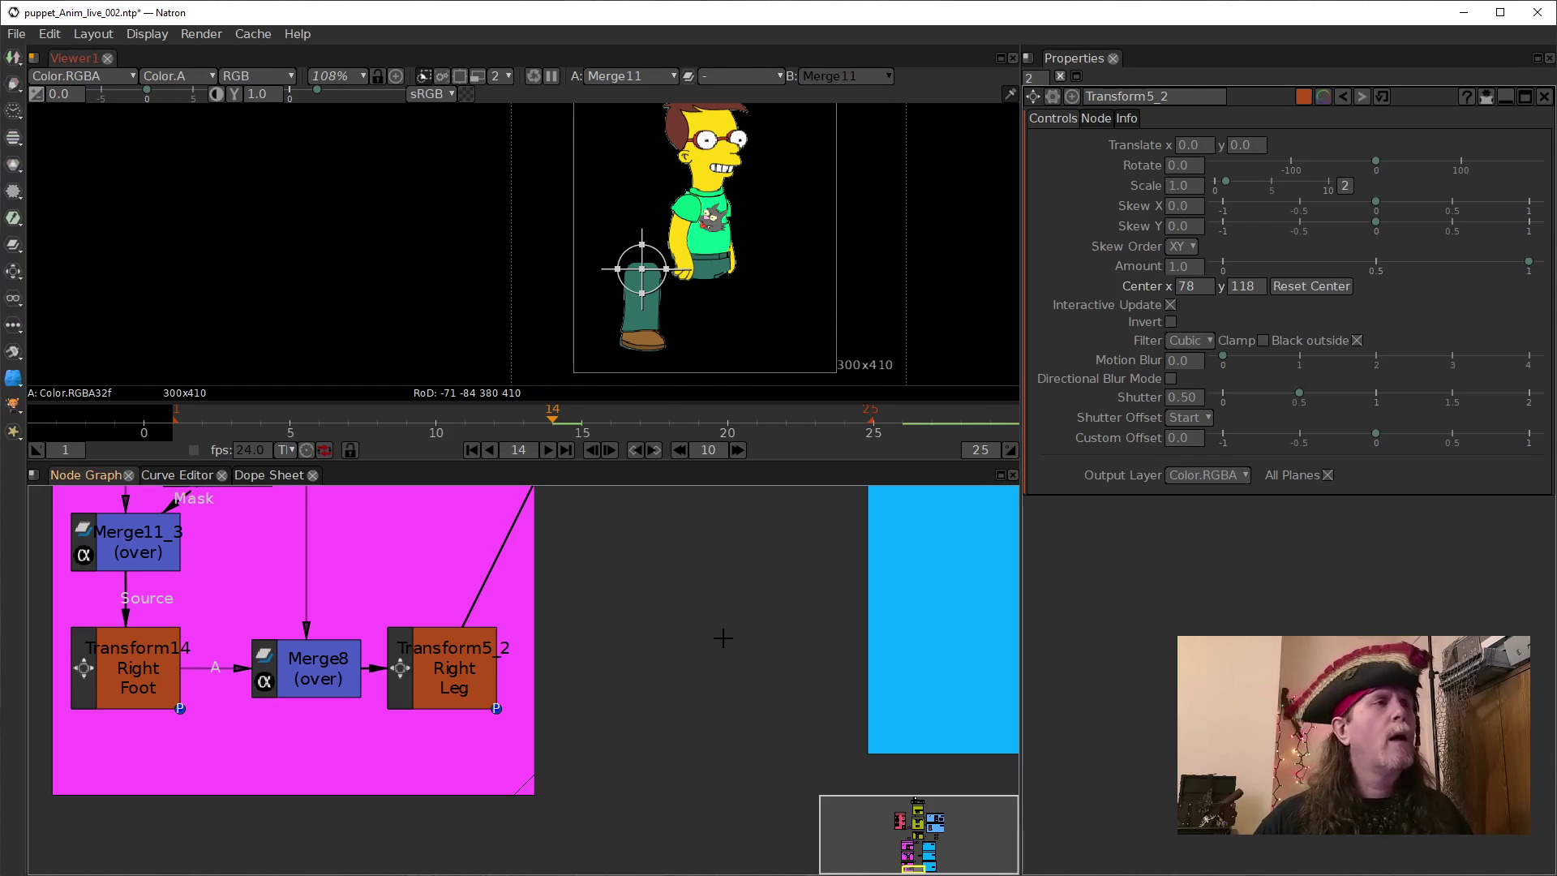
Open the Right Foot transform, Transform14, show only its modified parameters, and set its node color to magenta (255, 85, 255).
mouse_move(611, 641)
left_mouse_down()
mouse_move(647, 608)
mouse_move(639, 648)
left_mouse_up()
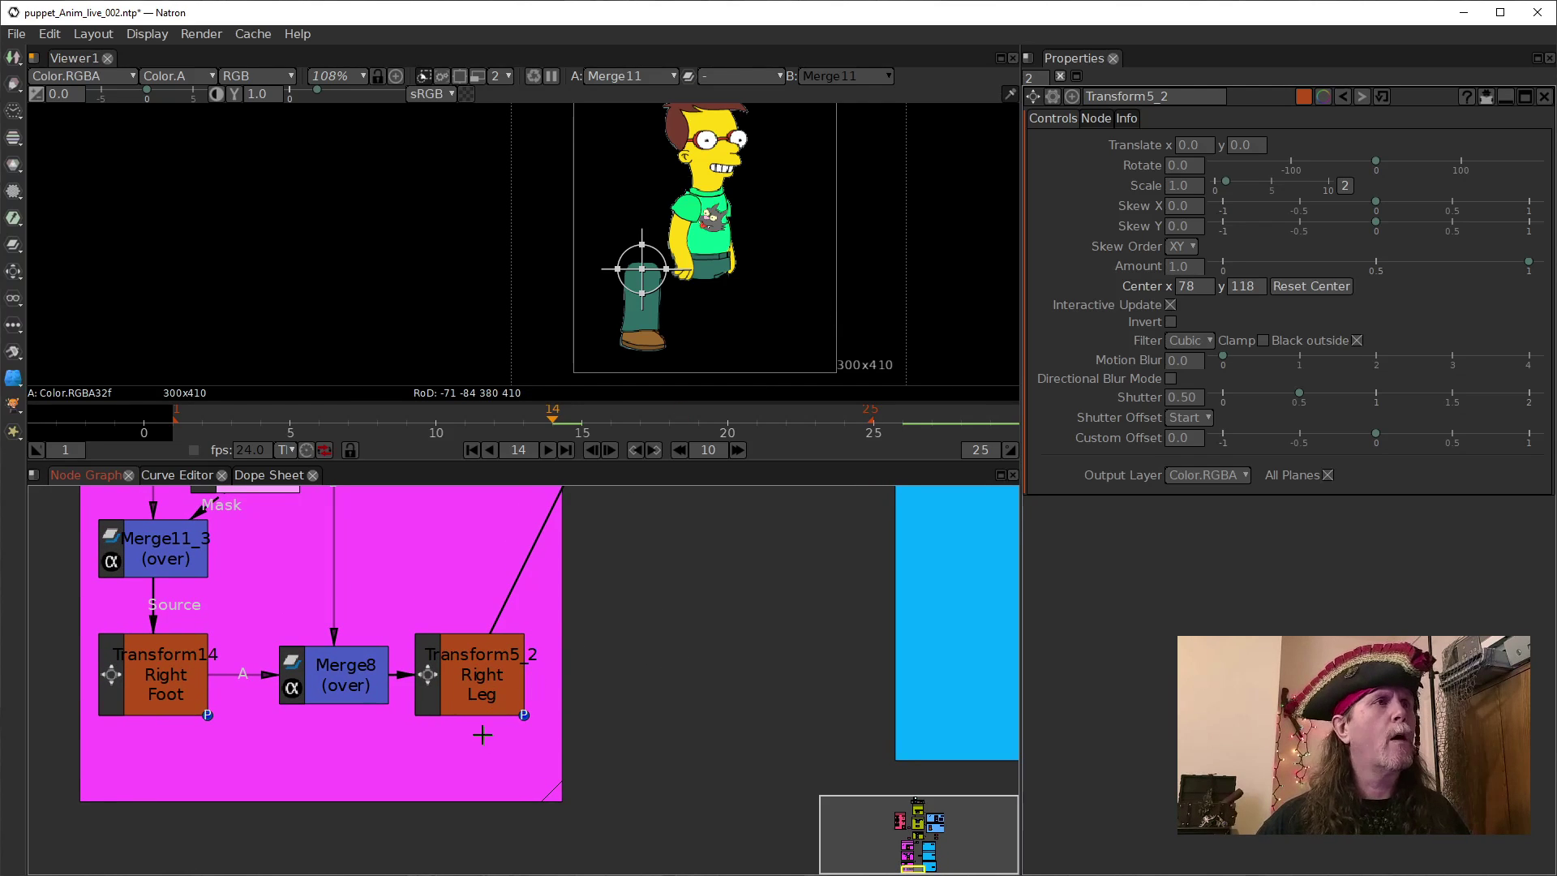
left_click(452, 656)
left_click(173, 686)
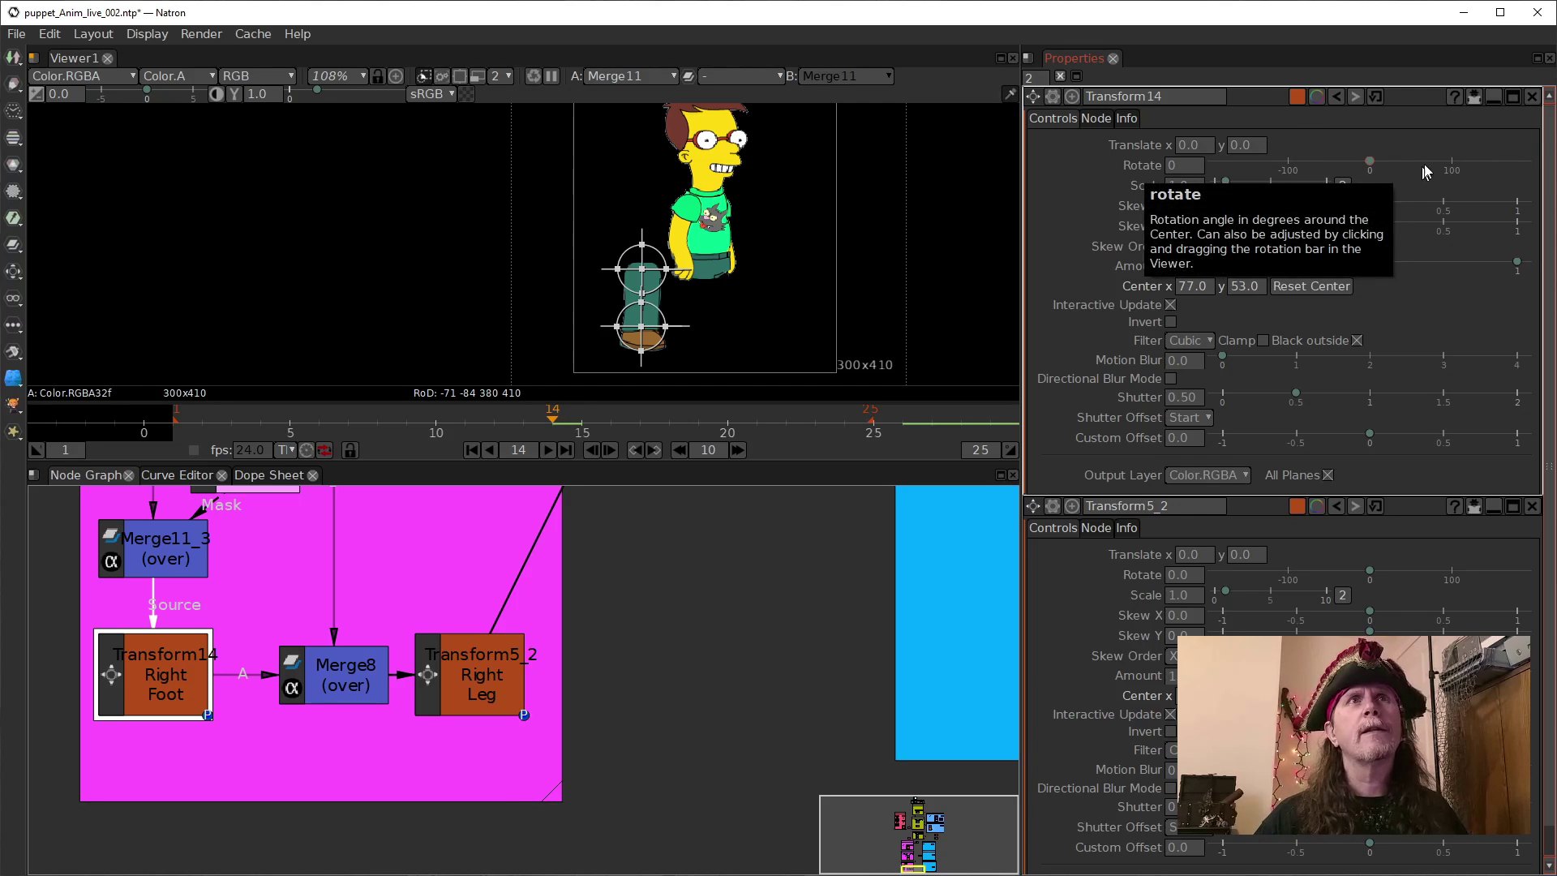
left_click(1475, 96)
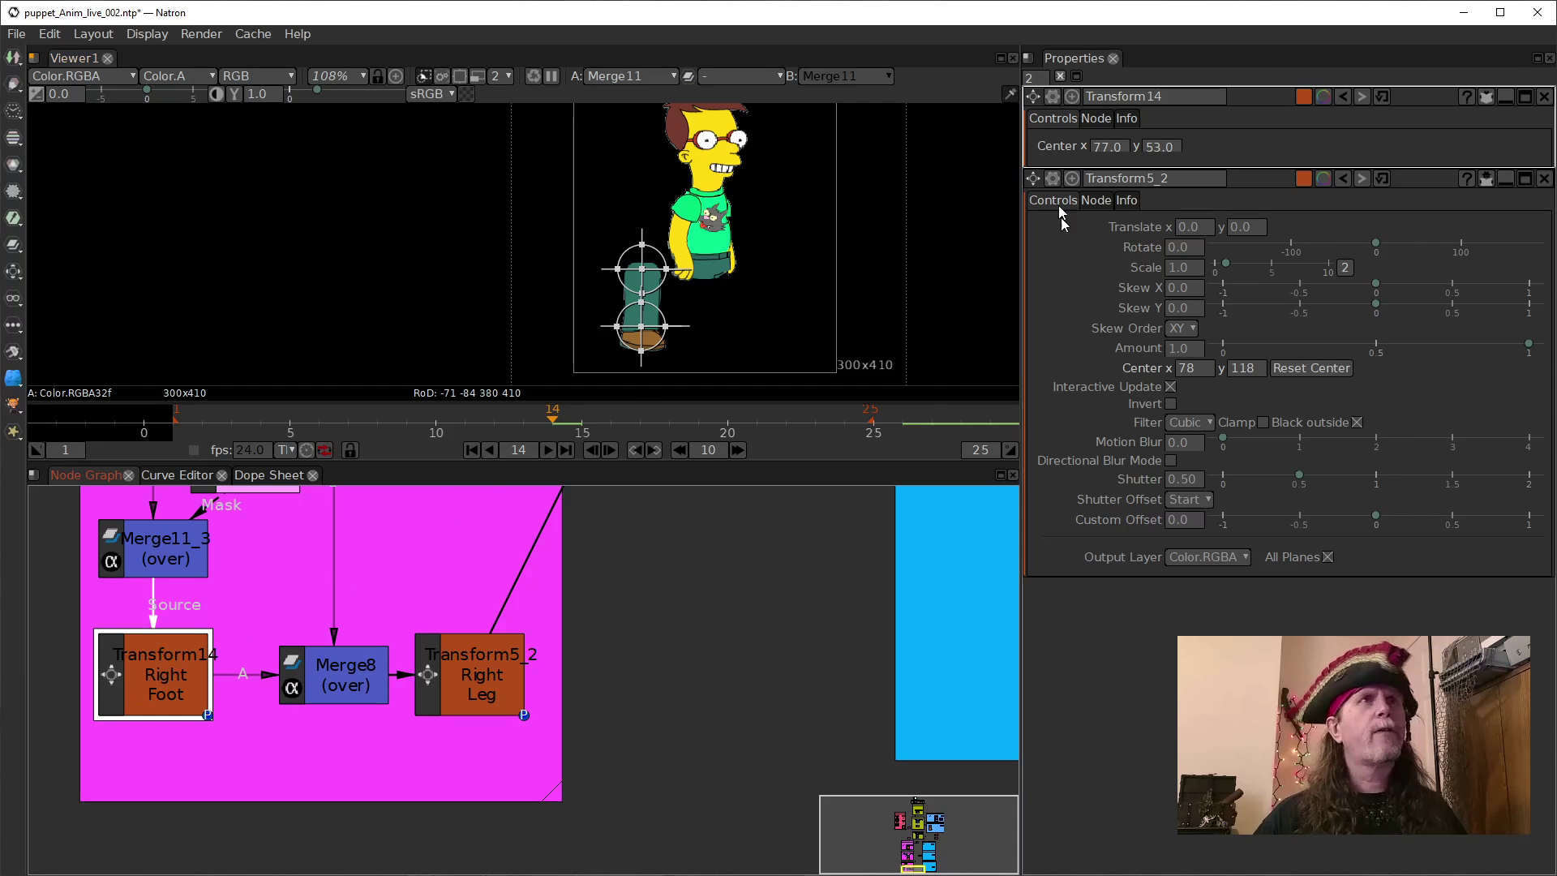
left_click(1302, 96)
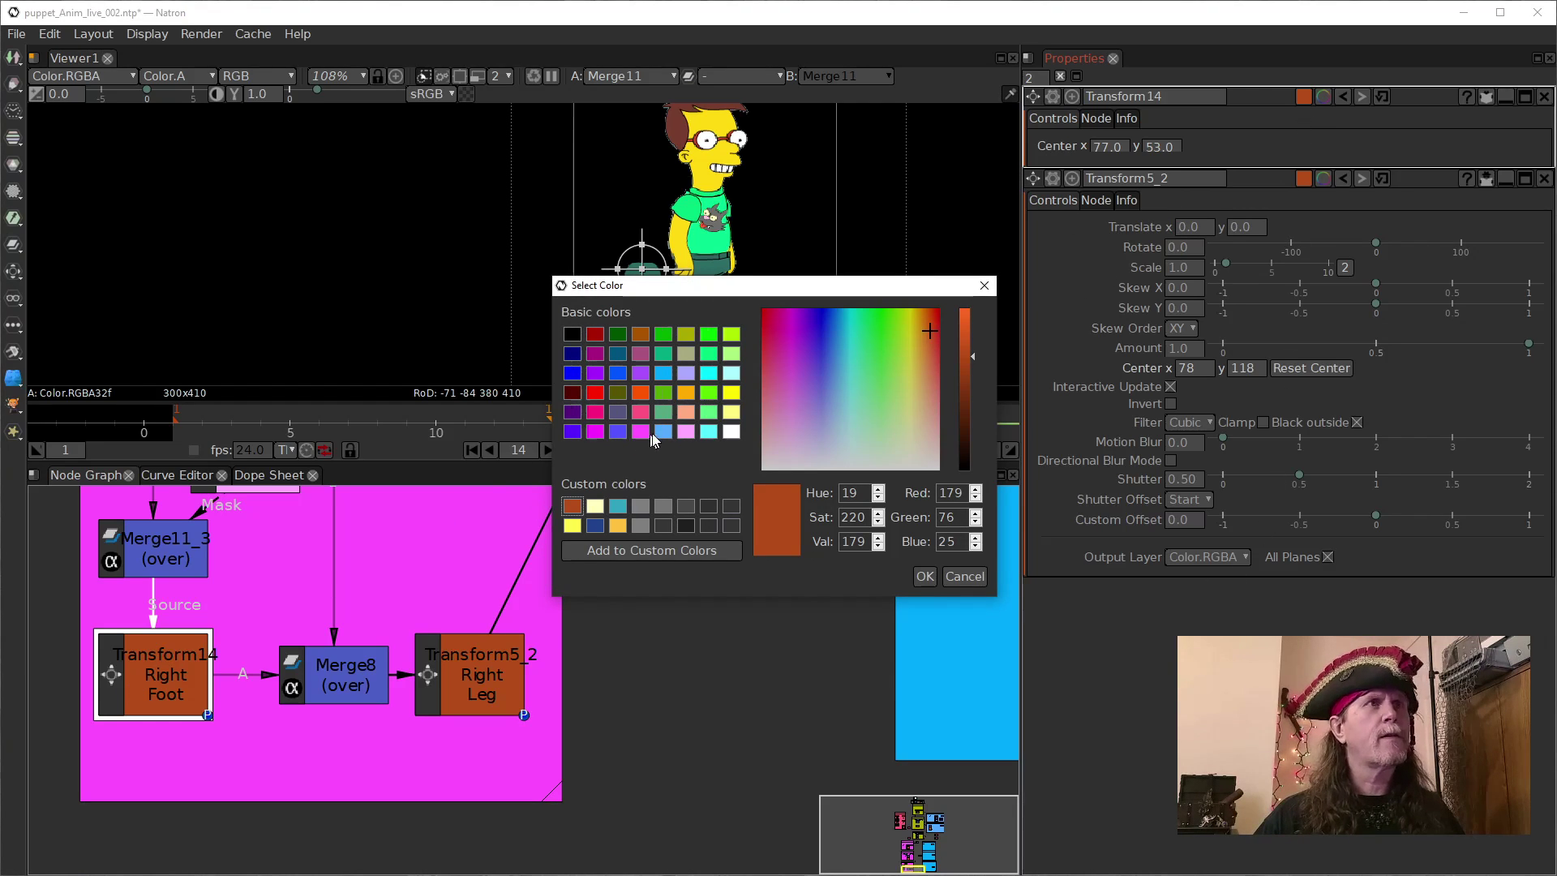
left_click(686, 431)
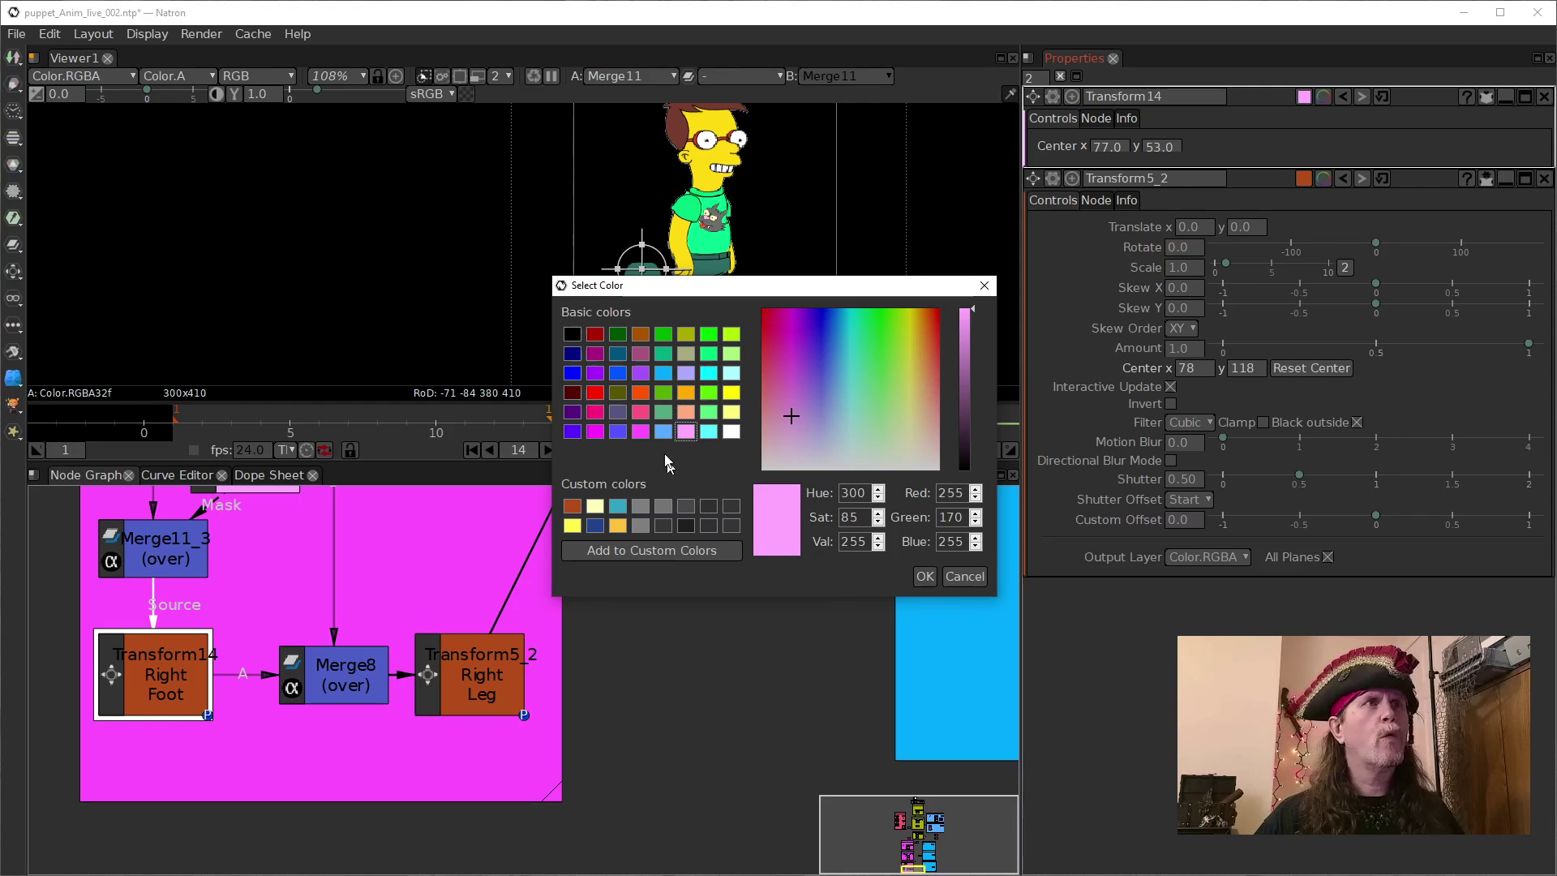
left_click(640, 433)
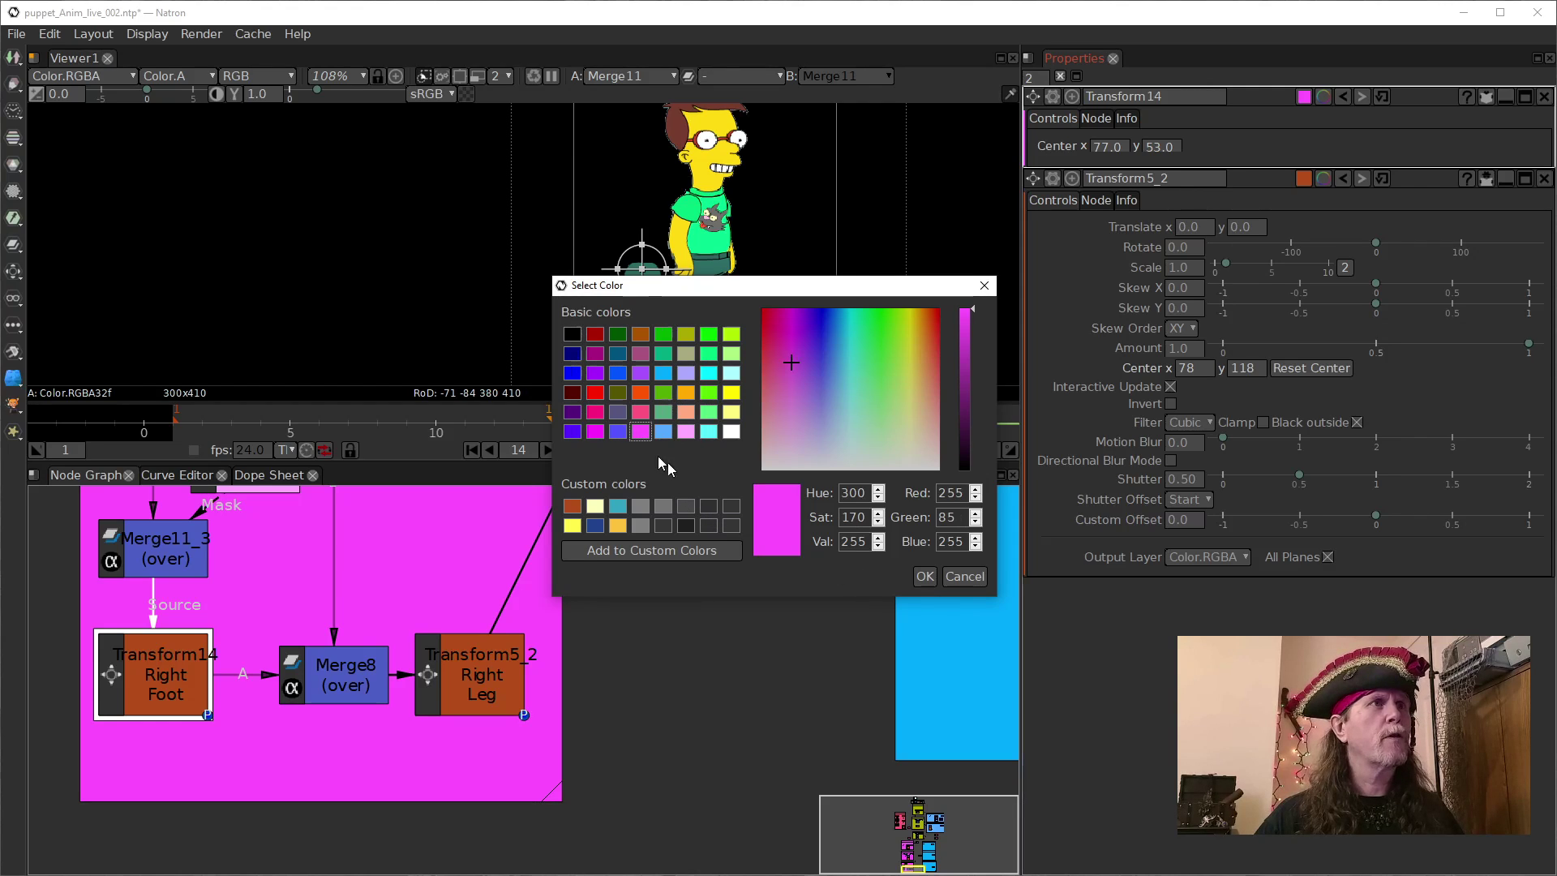
left_click(926, 576)
Show only the modified parameters of Transform5_2 and match its center to the Right Foot's at x 77, y 53.
left_click(476, 678)
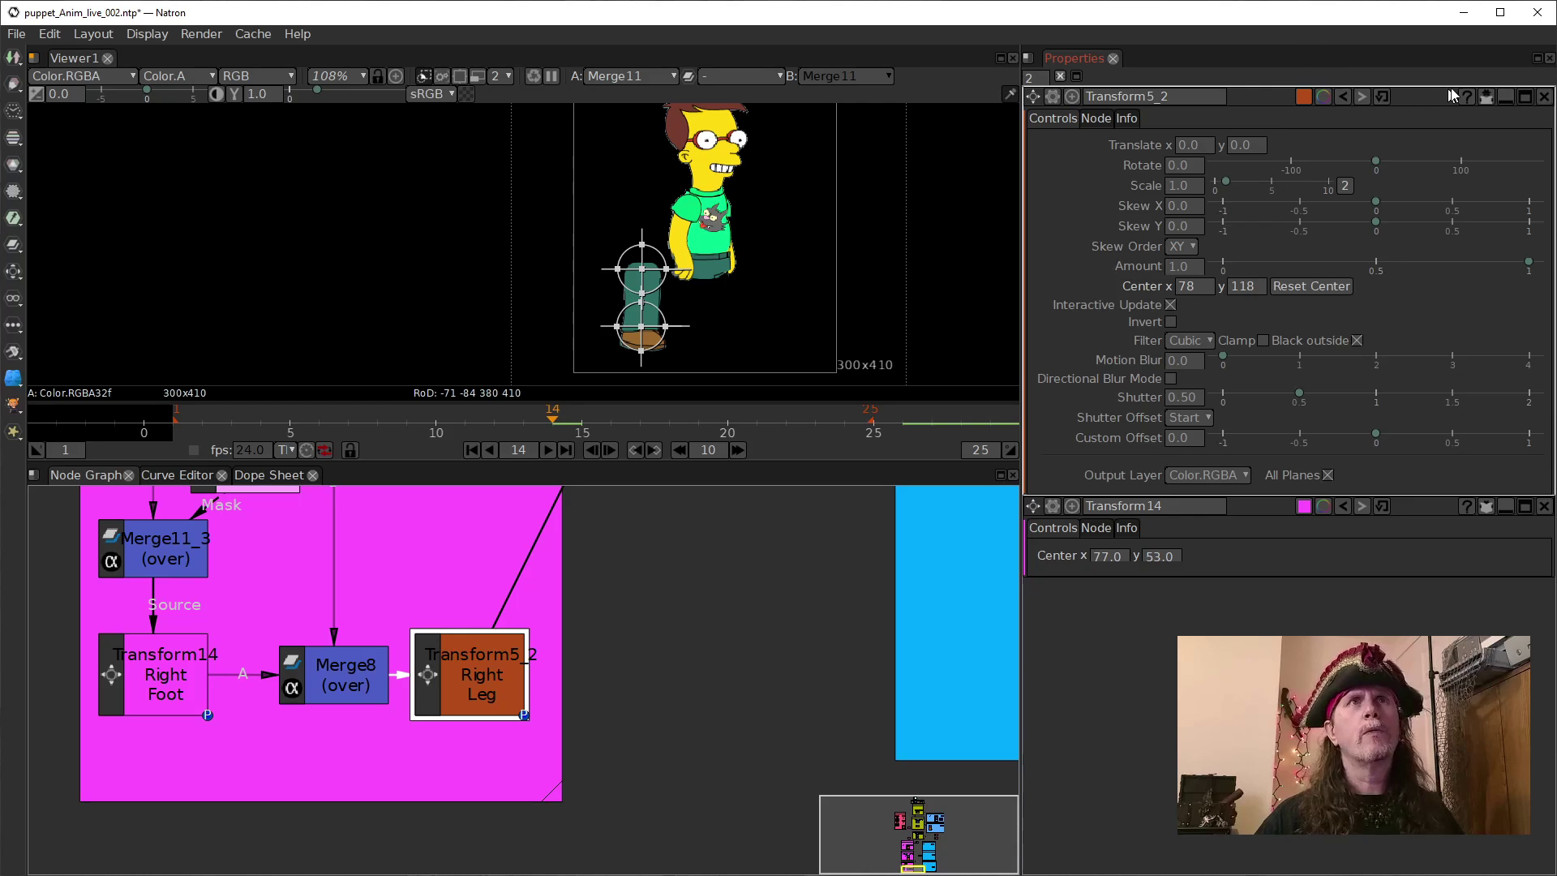
left_click(1485, 96)
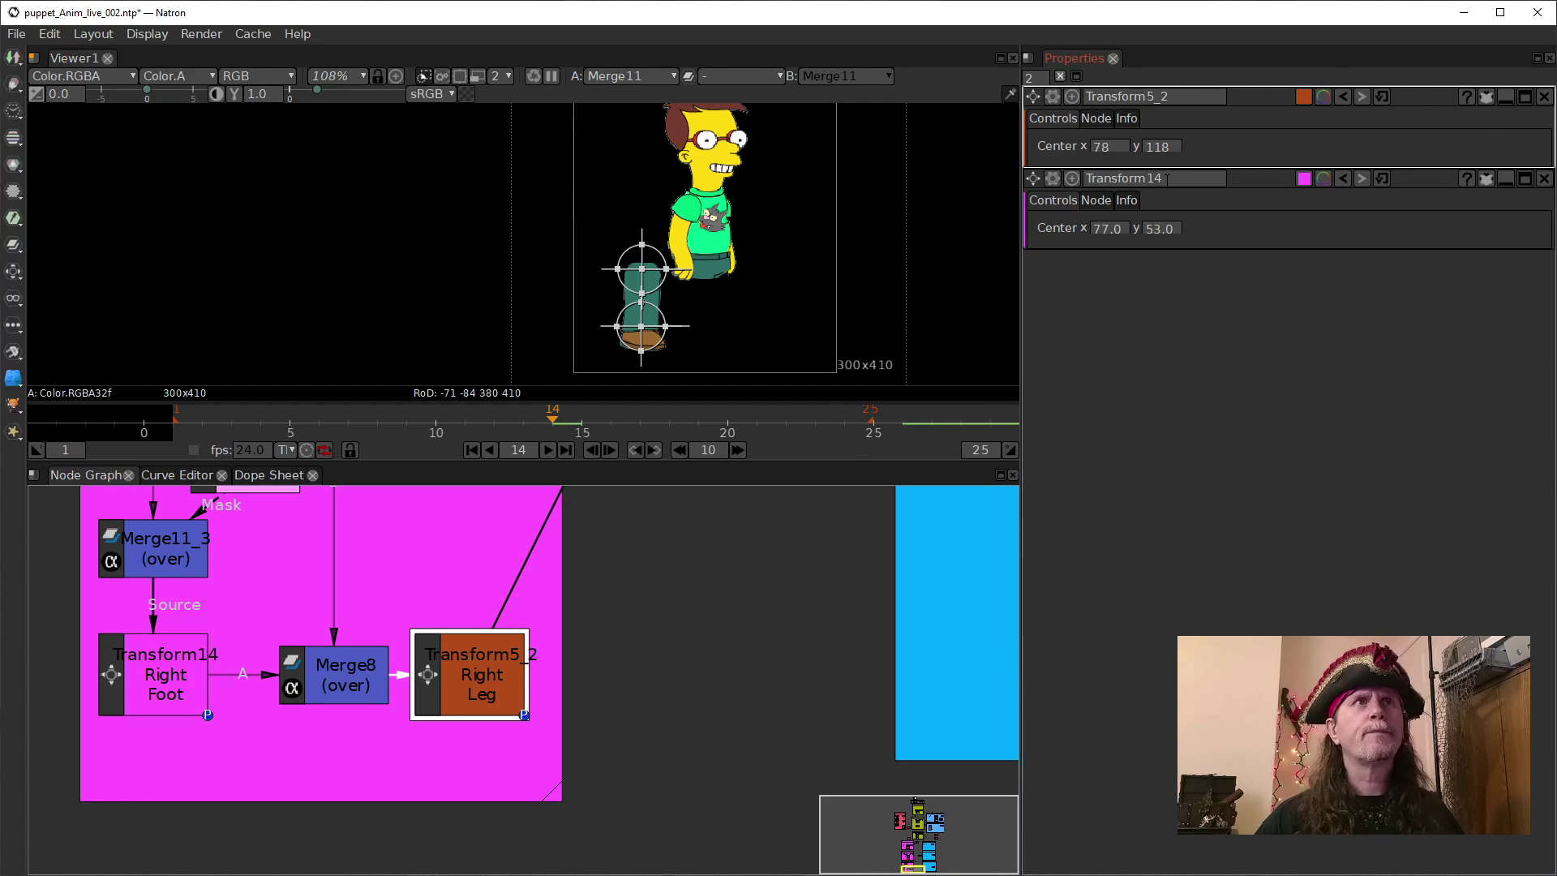
double_click(1160, 147)
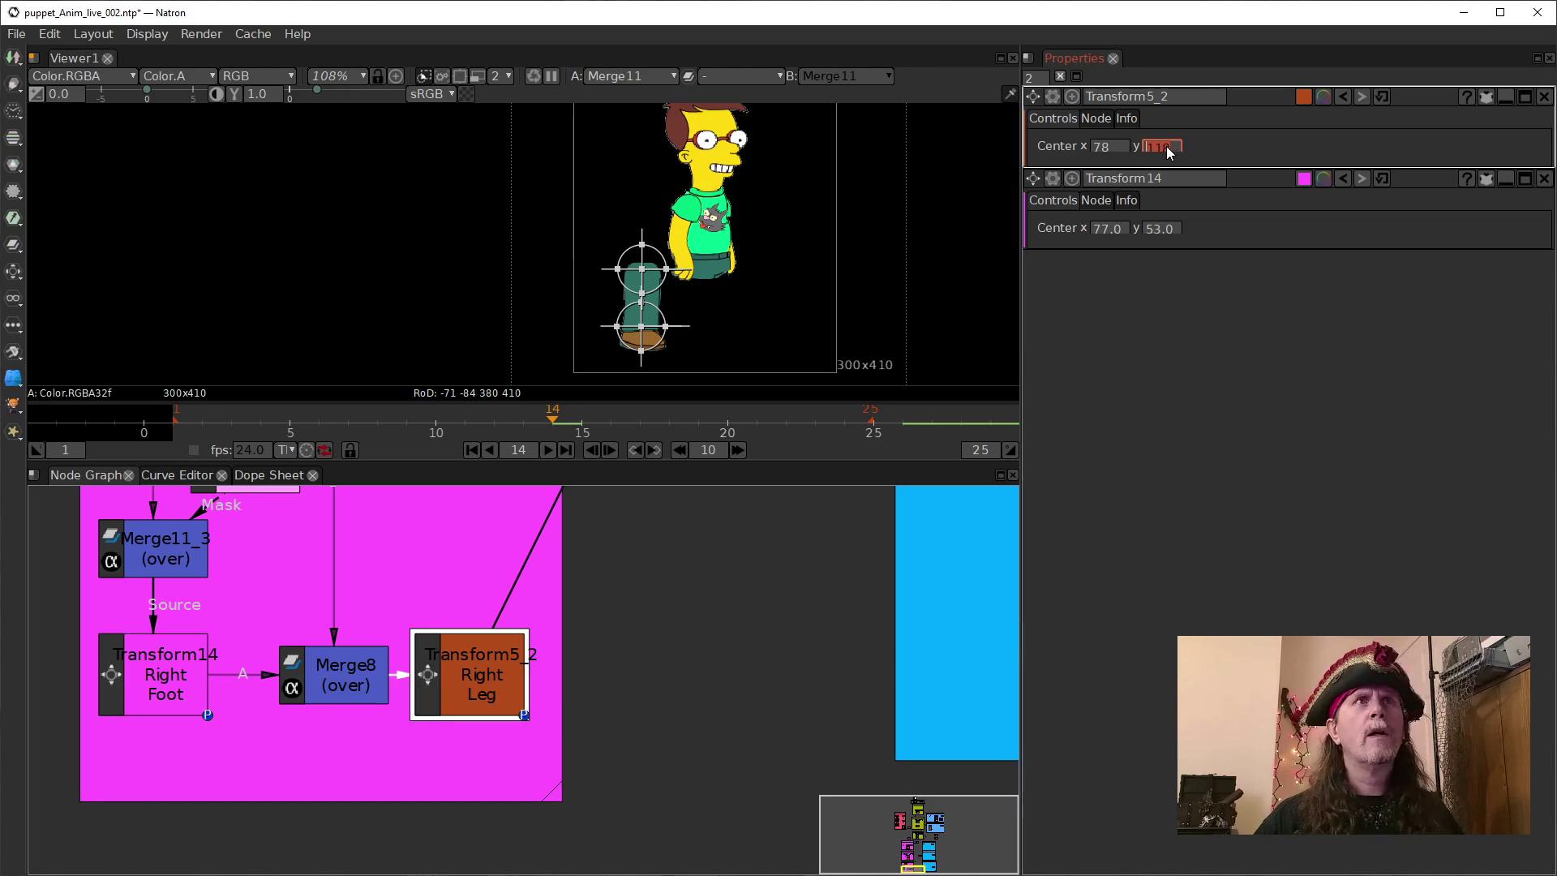
double_click(1107, 146)
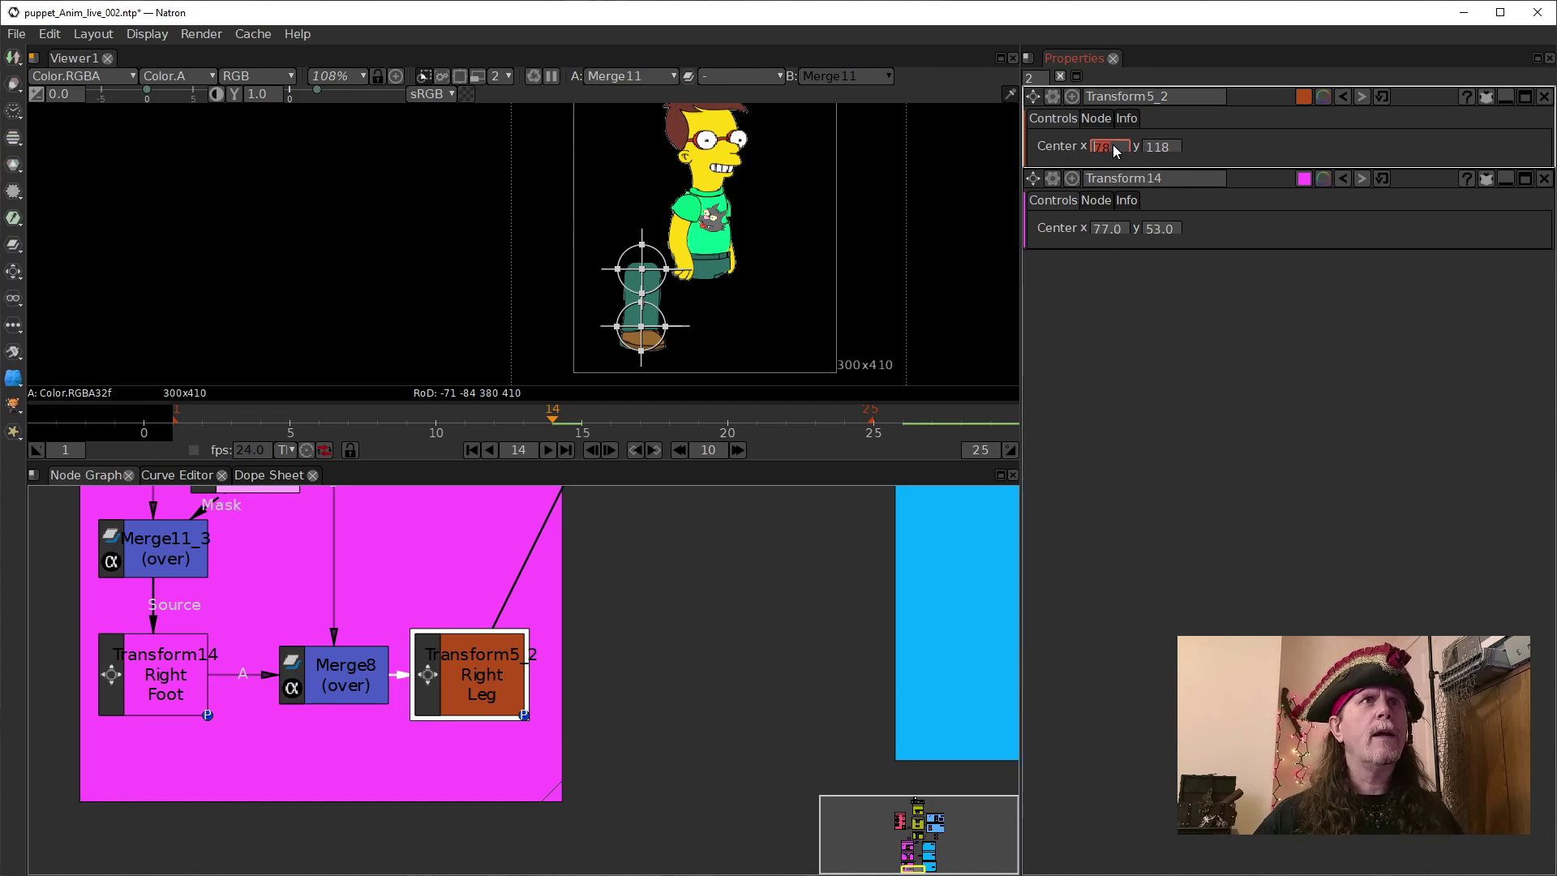
scroll(1107, 147, "up", 1)
scroll(1108, 148, "down", 1)
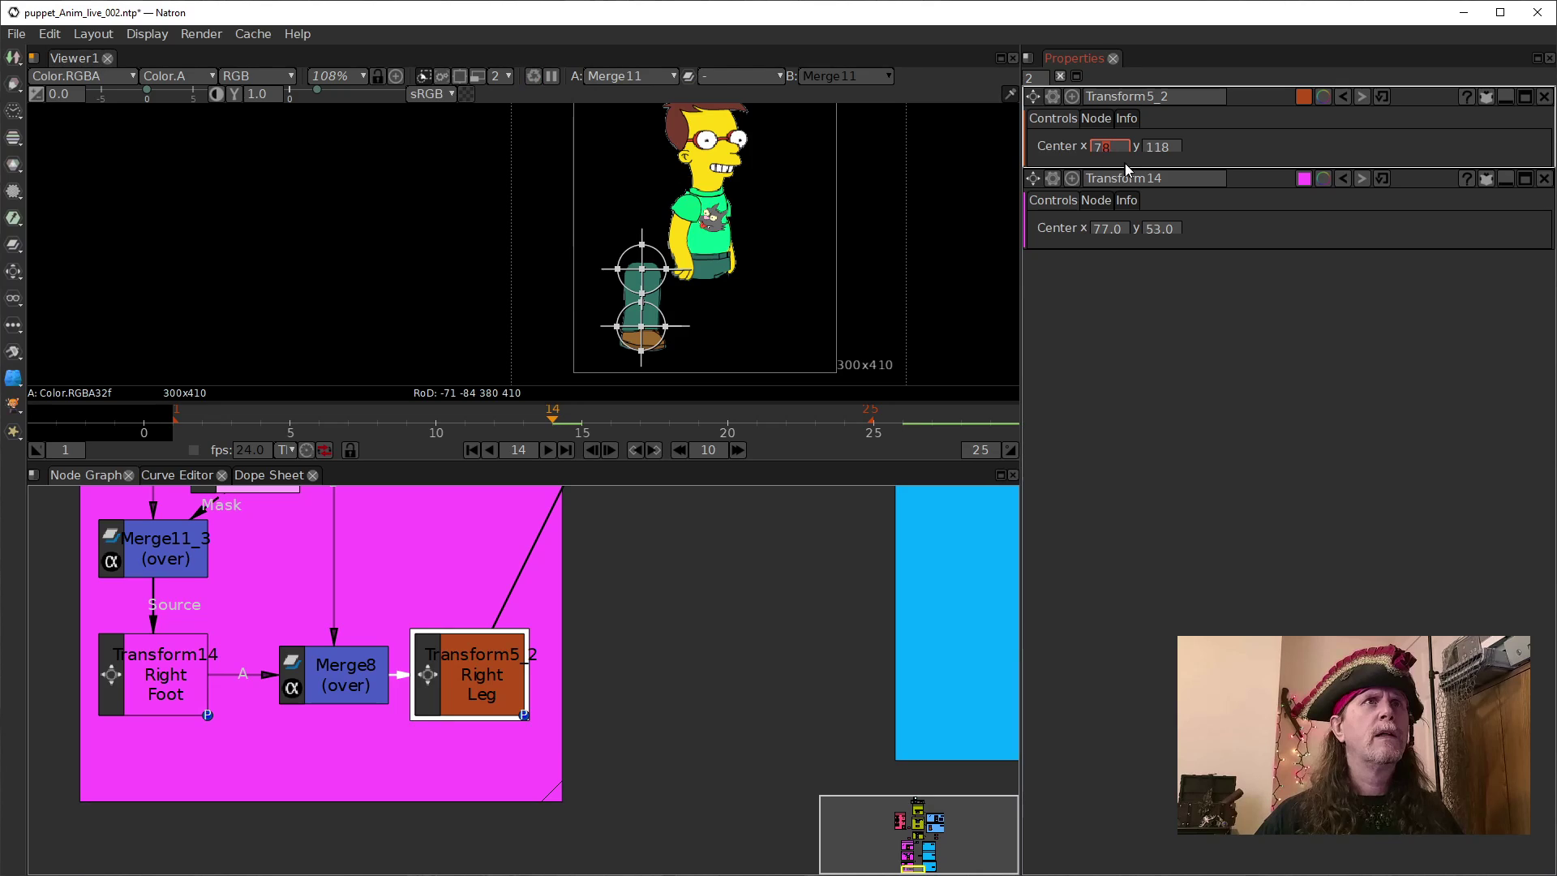
scroll(1111, 149, "down", 1)
left_click(1168, 149)
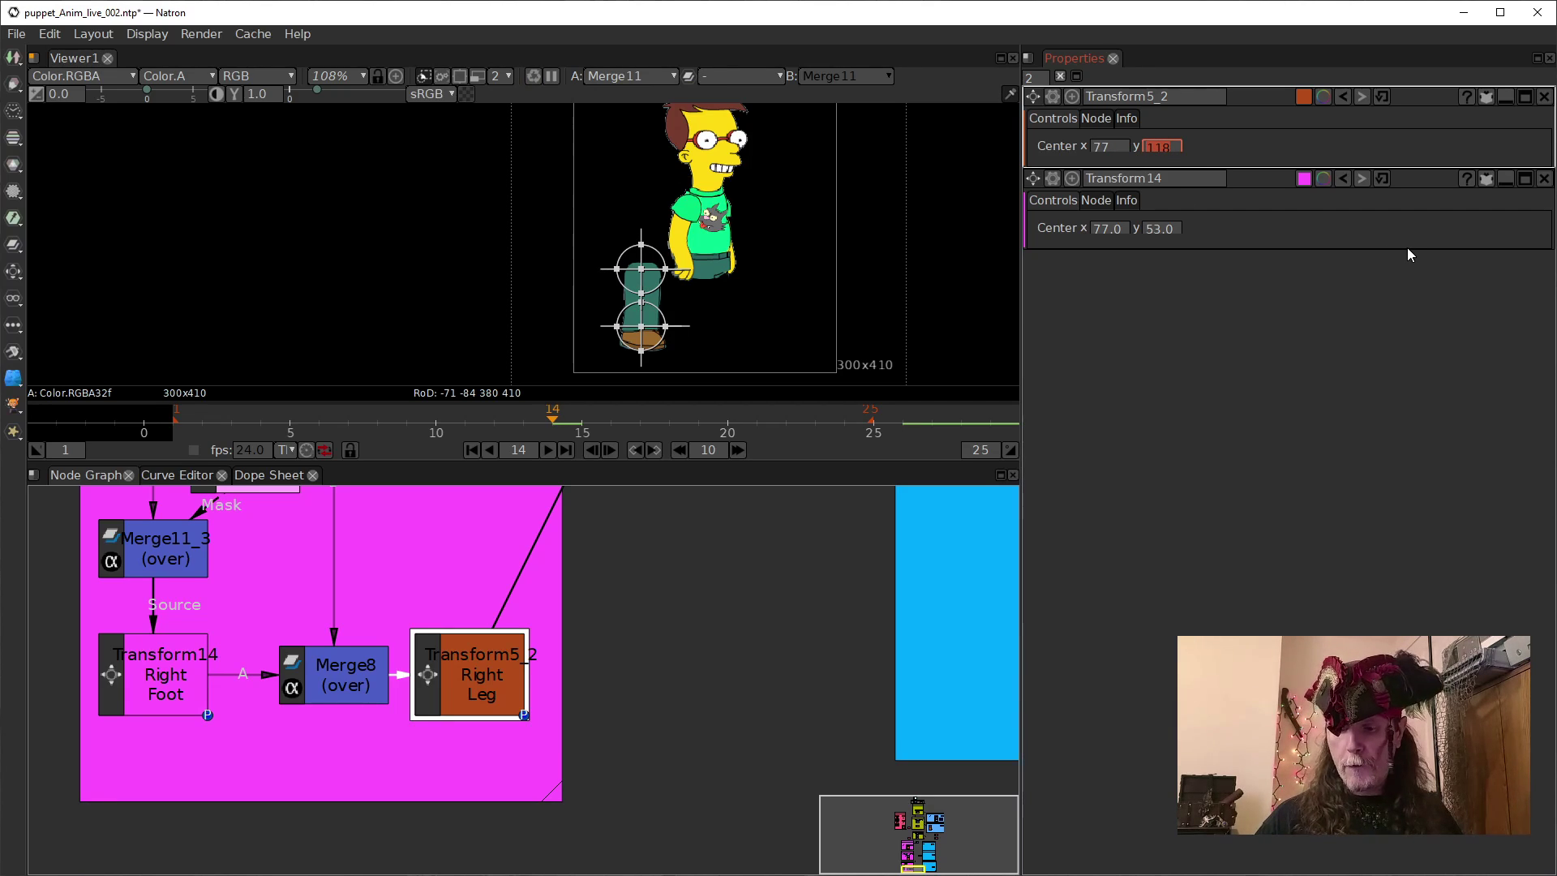
type("53")
key("Return")
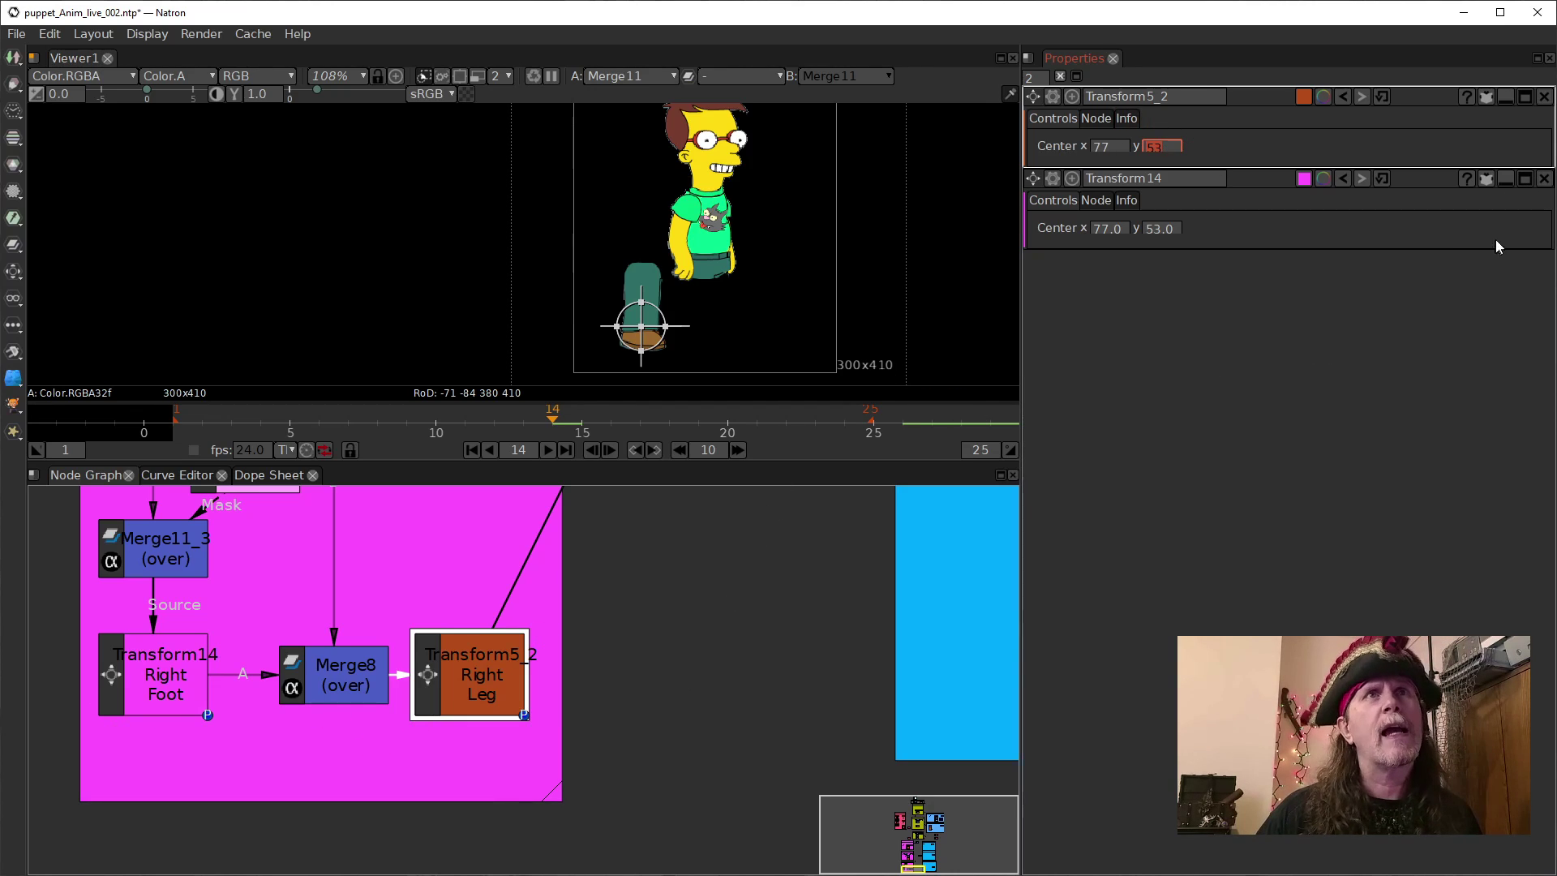
Restore the full parameter display of Transform5_2 and Transform14, and close the Right Foot's properties.
left_click(1545, 179)
left_click_drag(307, 607, 275, 662)
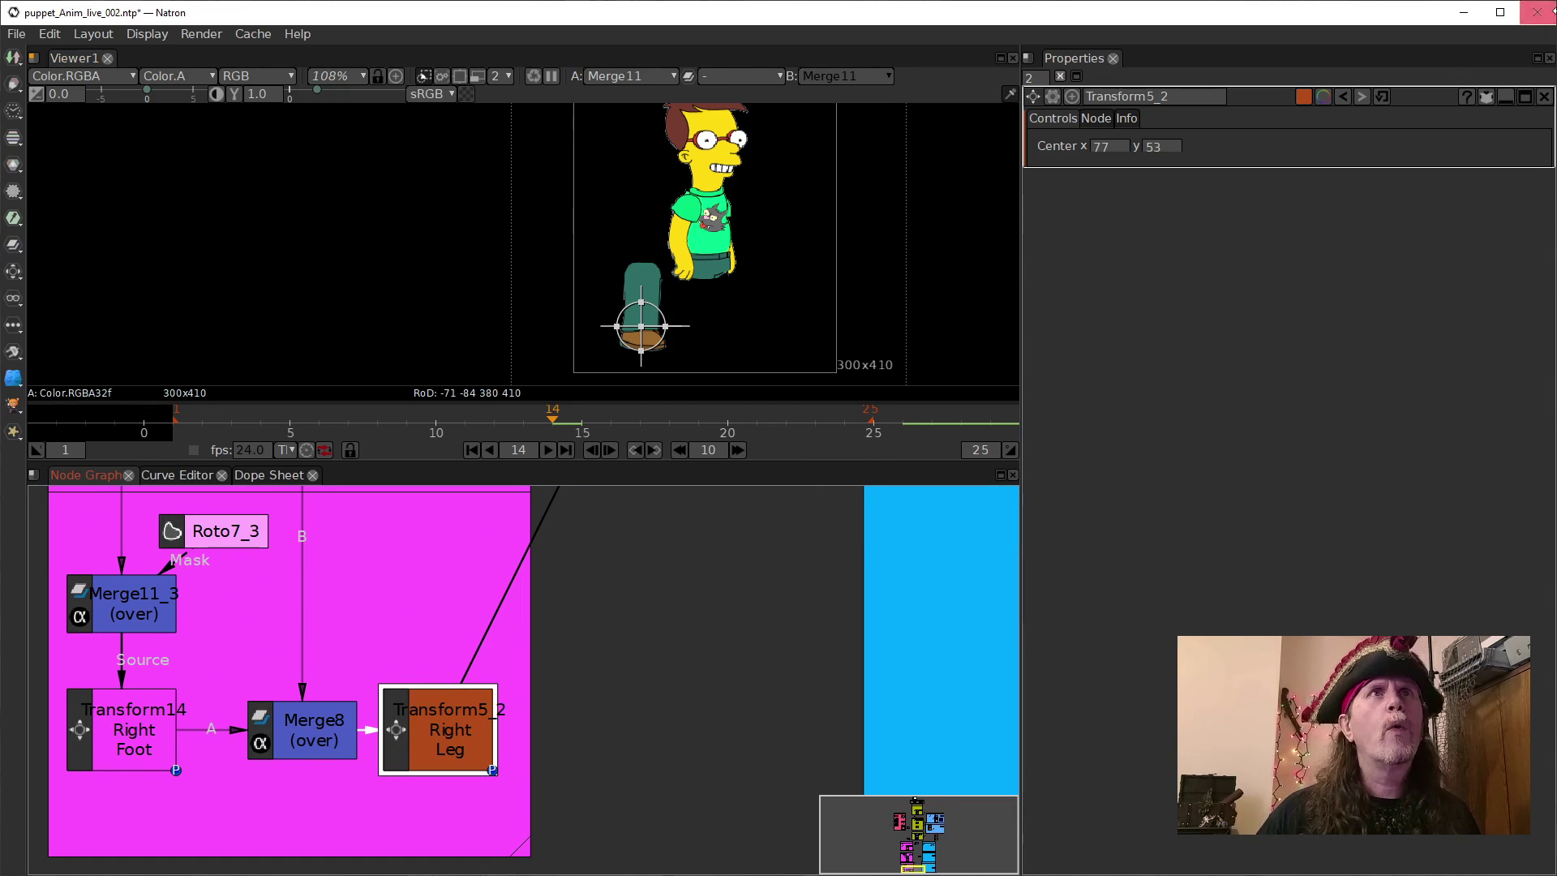
left_click(1486, 97)
left_click(122, 750)
double_click(122, 750)
left_click(1486, 97)
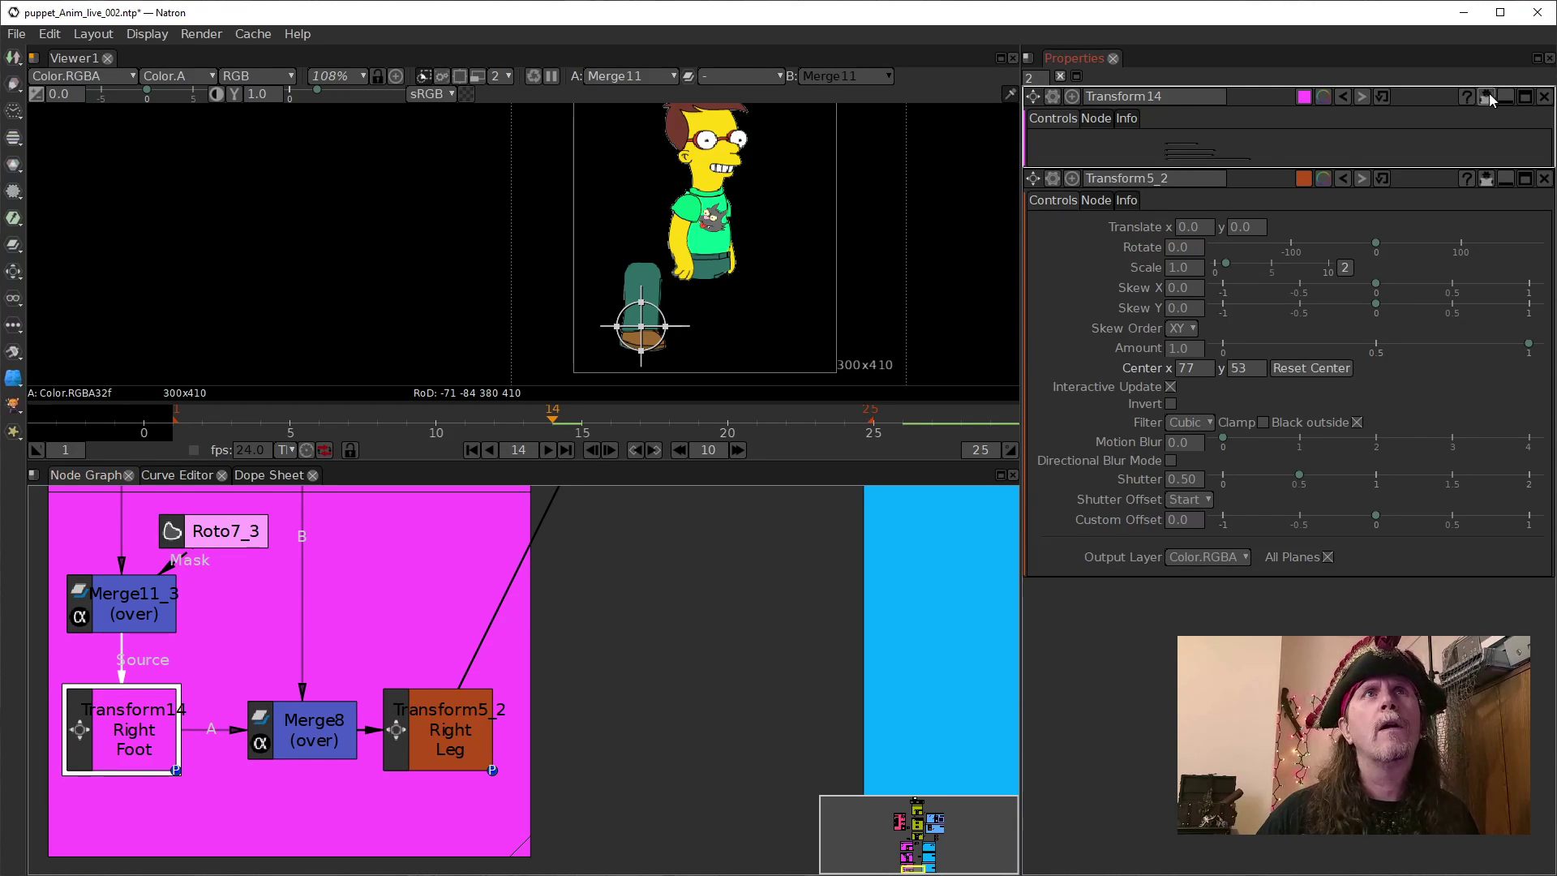
left_click(1532, 98)
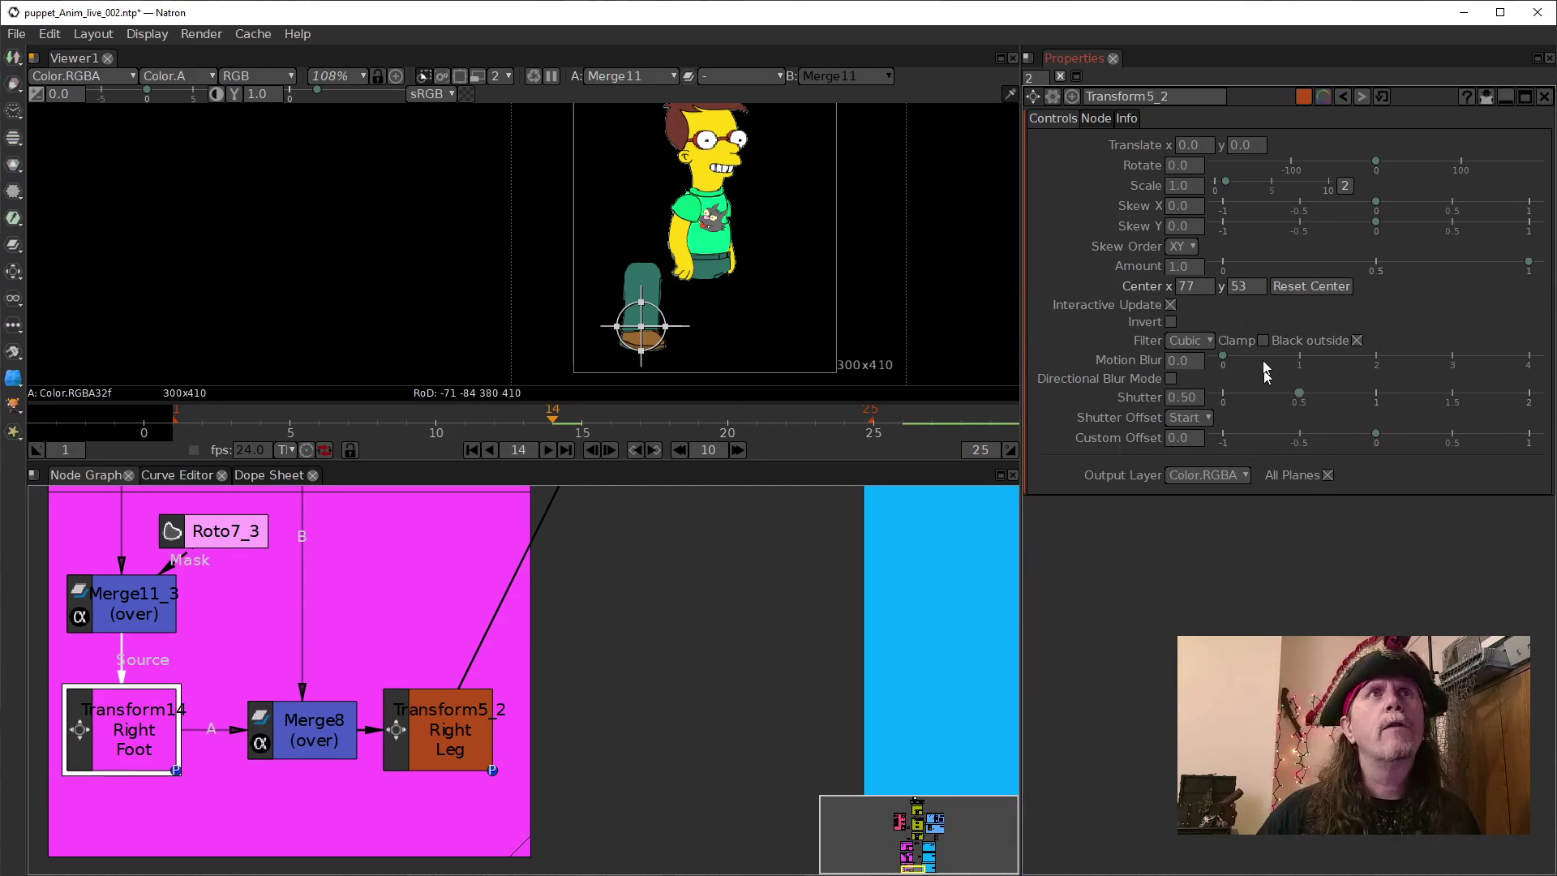
Duplicate the Right Leg transform, Transform5_2, and insert the copy directly after the original on its output connection.
left_click(442, 728)
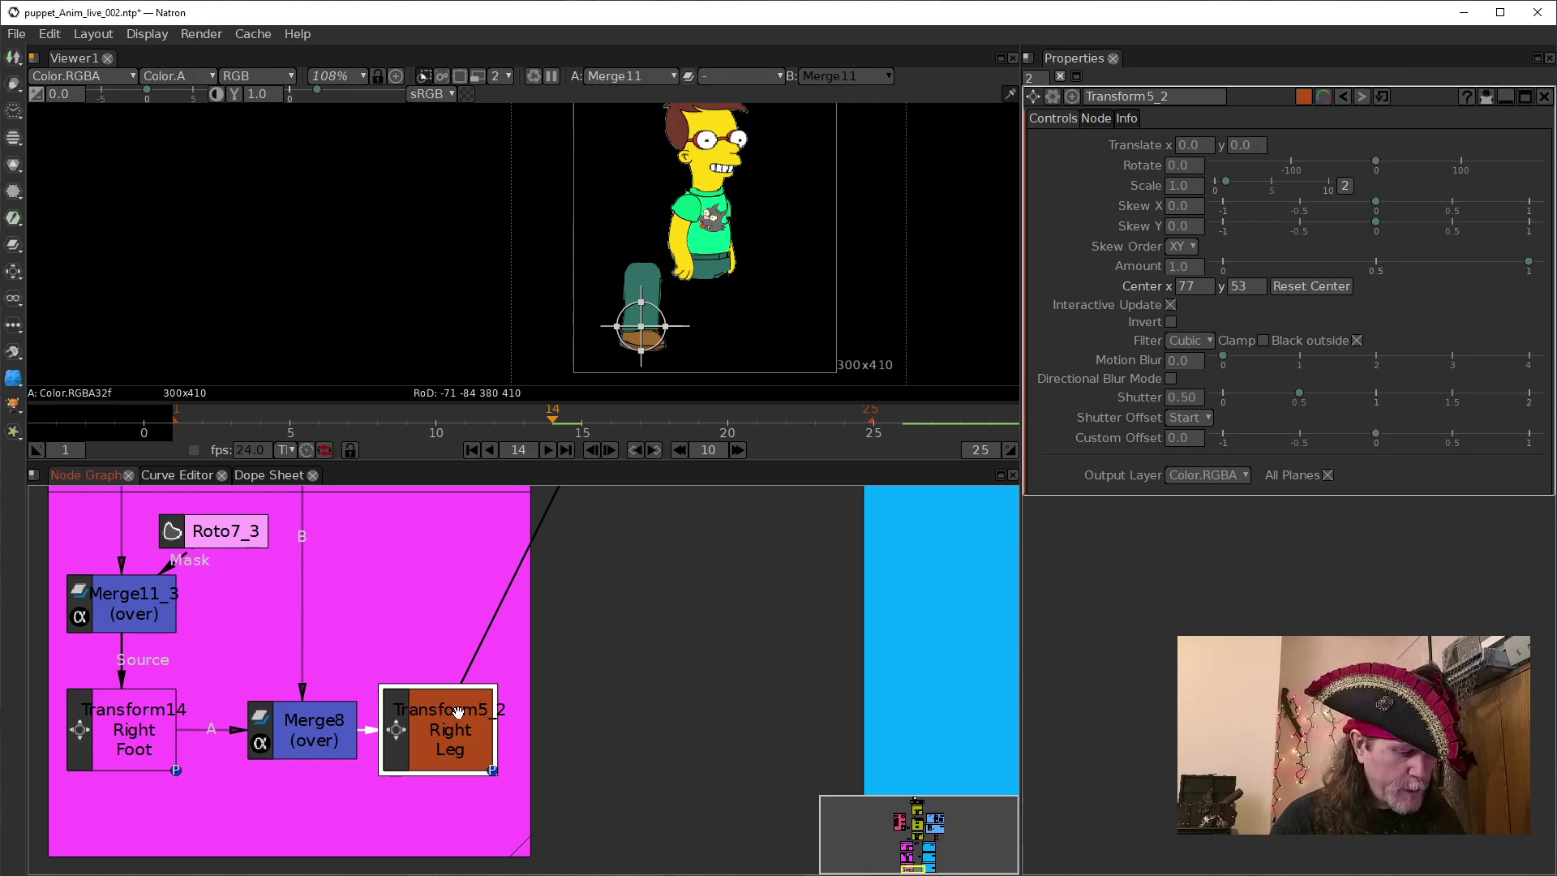
key("alt+c")
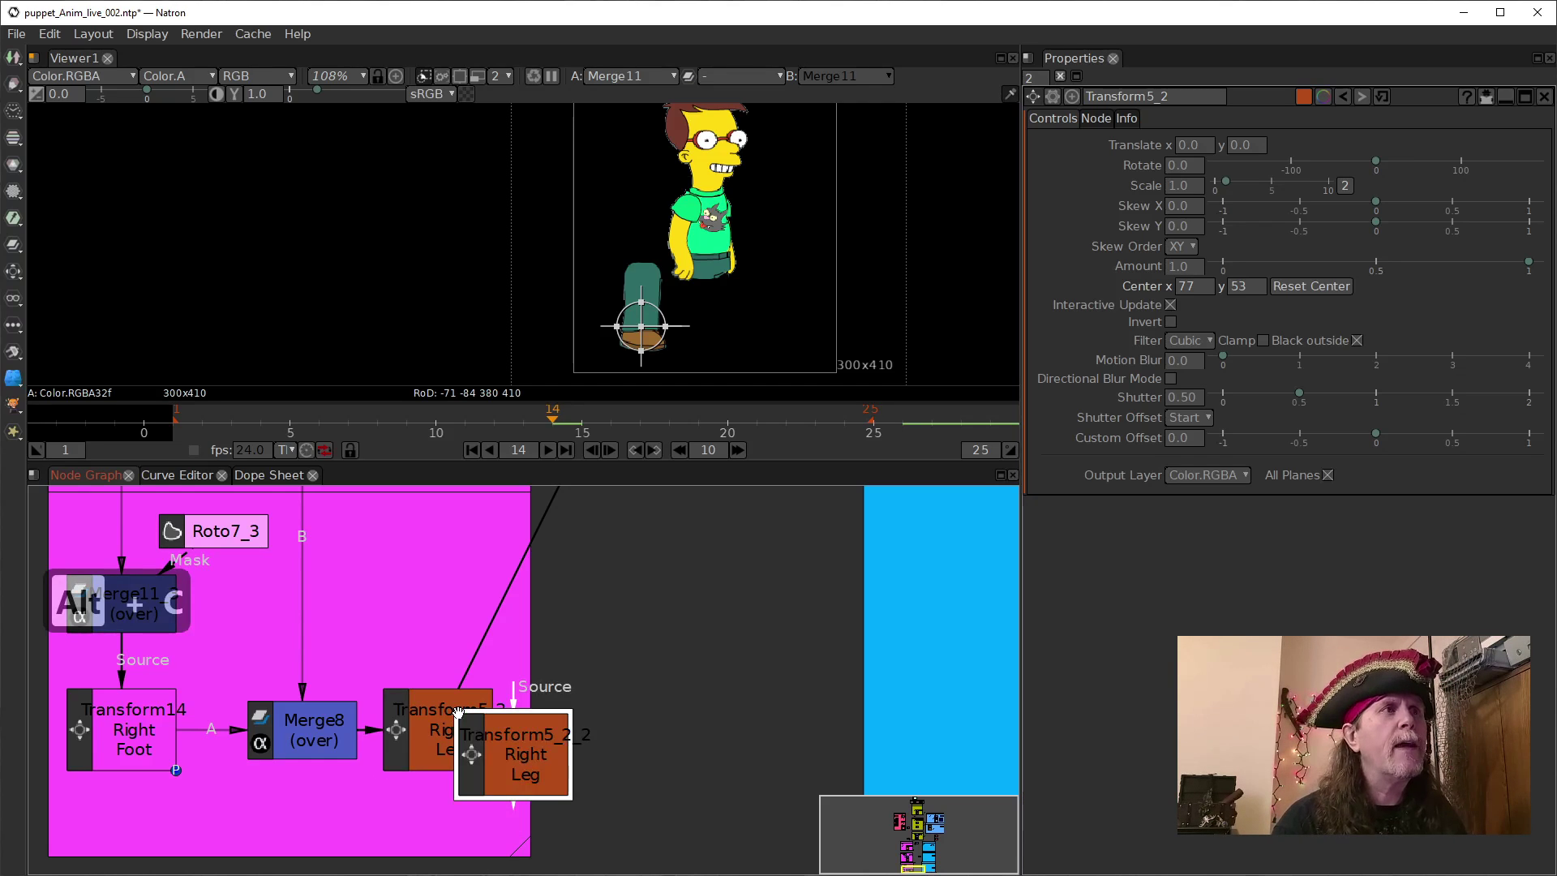
left_click_drag(538, 710, 473, 598)
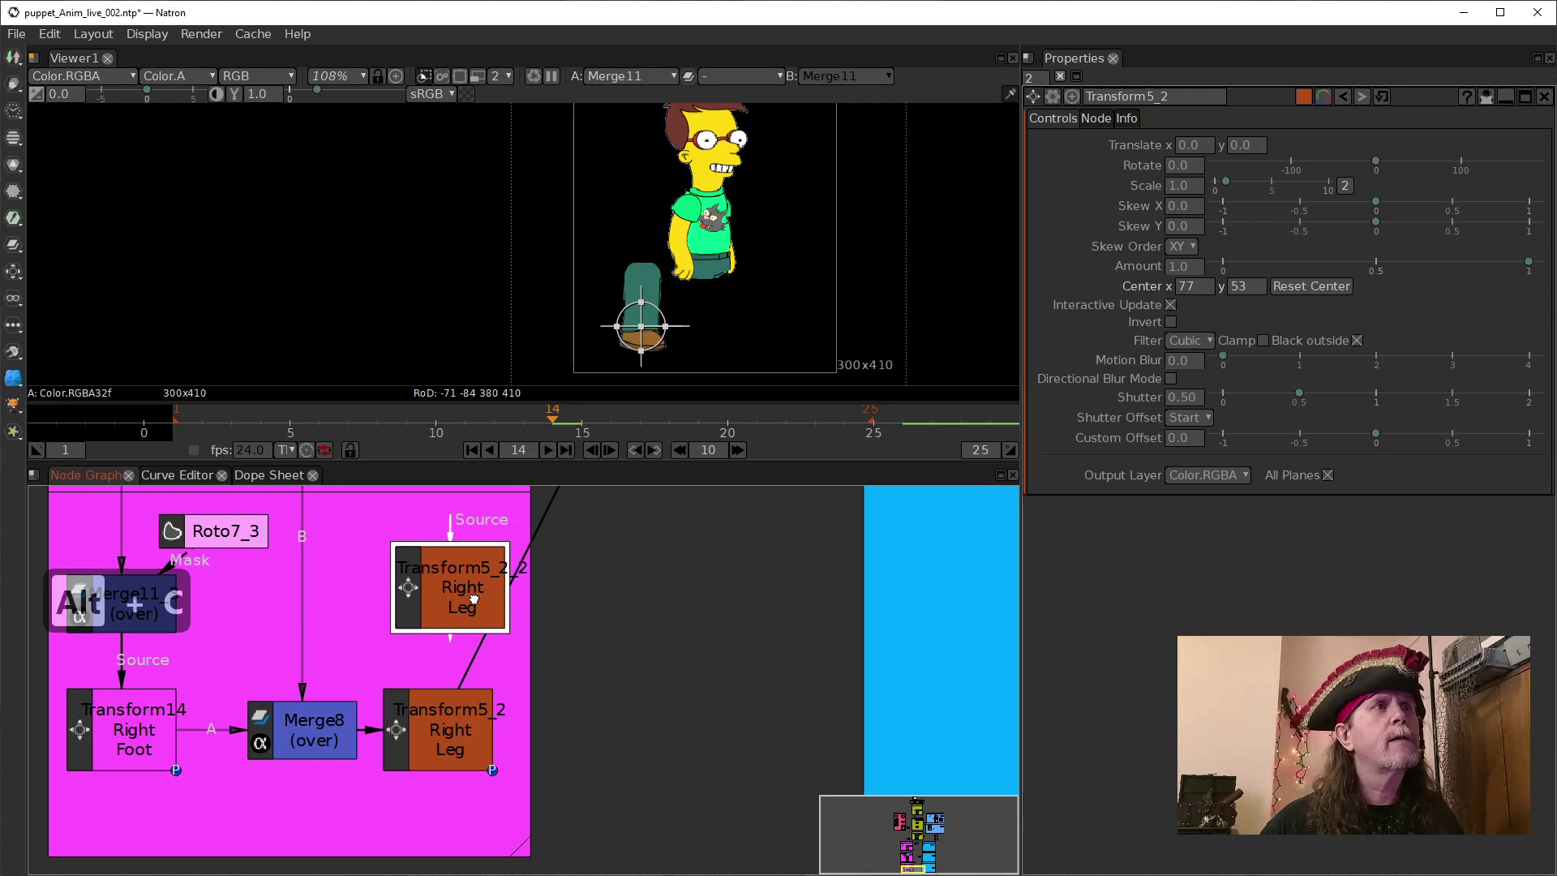
mouse_move(477, 666)
left_mouse_down()
mouse_move(439, 595)
mouse_move(445, 625)
mouse_move(456, 606)
left_mouse_up()
left_click_drag(451, 524, 445, 733)
Add the line "lock" to the label of the first Right Leg transform, Transform5_2.
left_click_drag(549, 701, 557, 678)
left_click(463, 691)
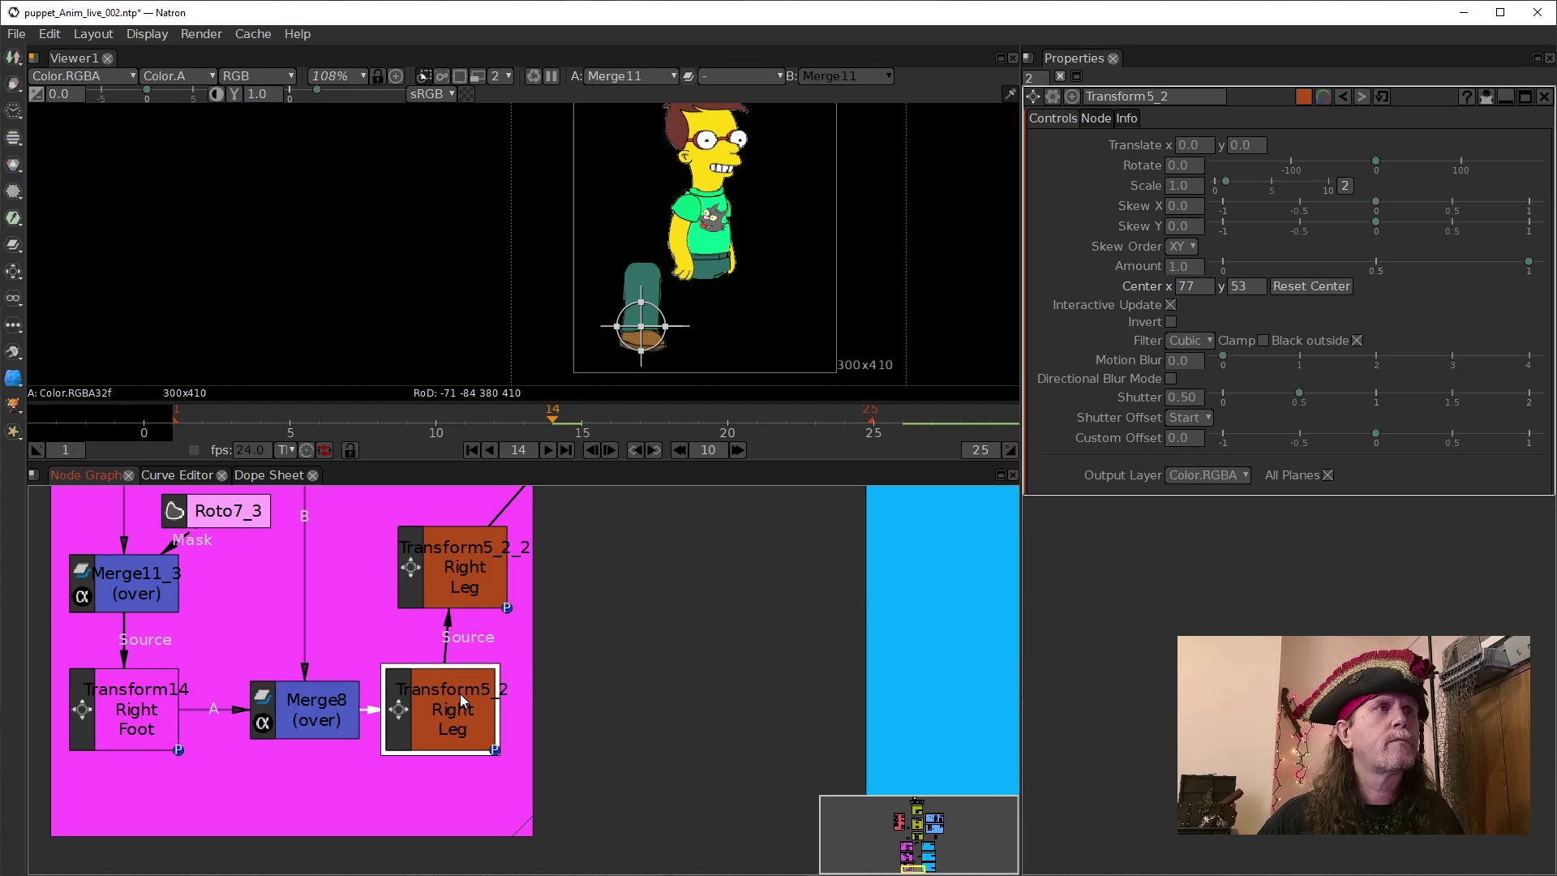
left_click(480, 576)
left_click_drag(660, 577, 640, 629)
left_click(440, 754)
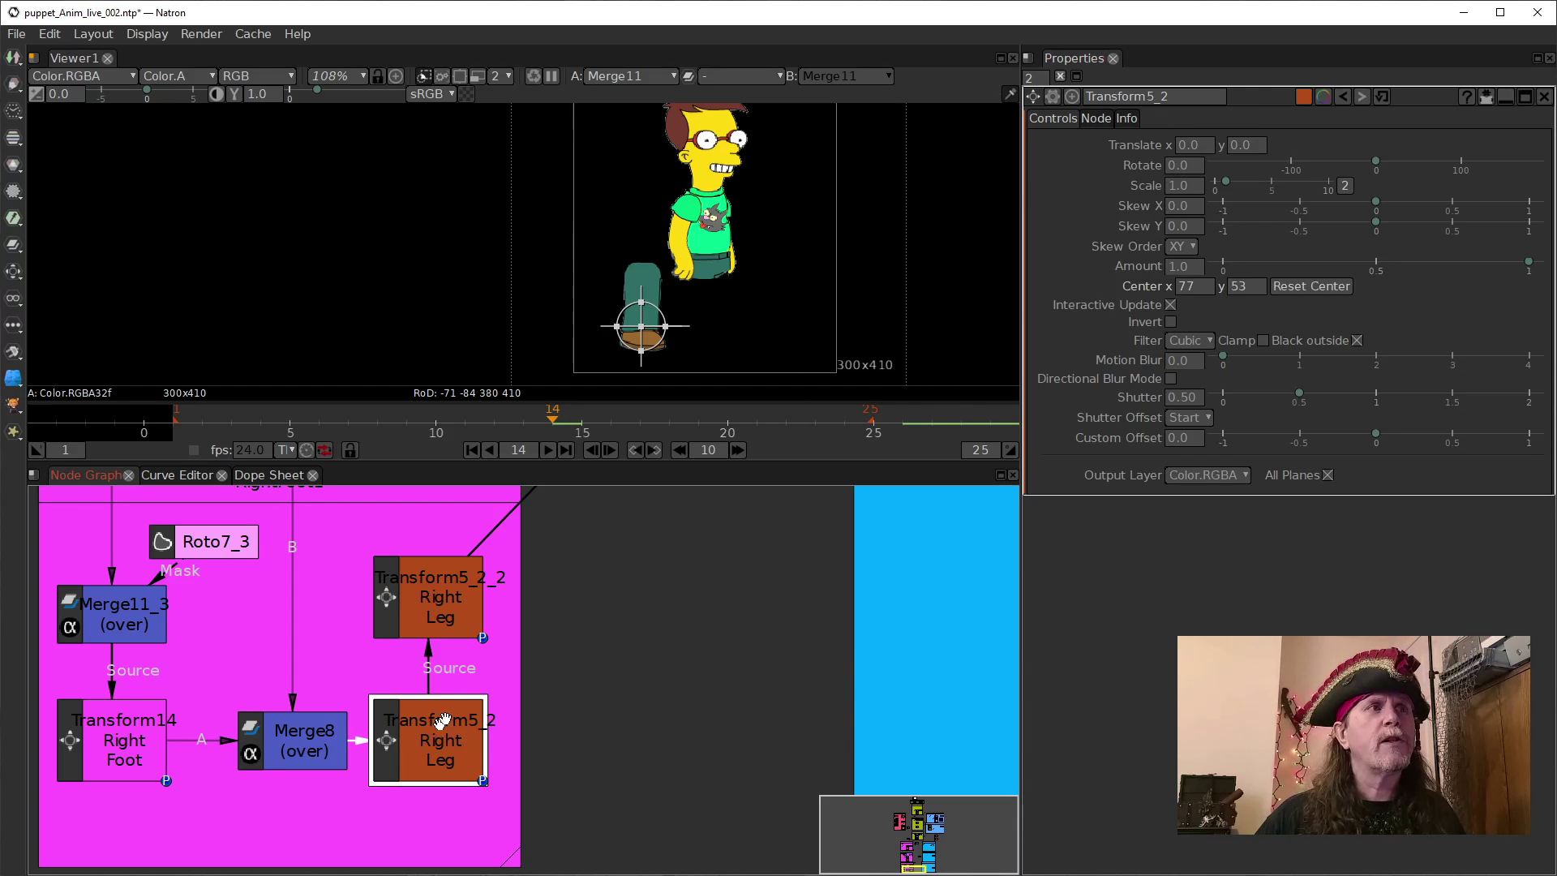
left_click(1102, 120)
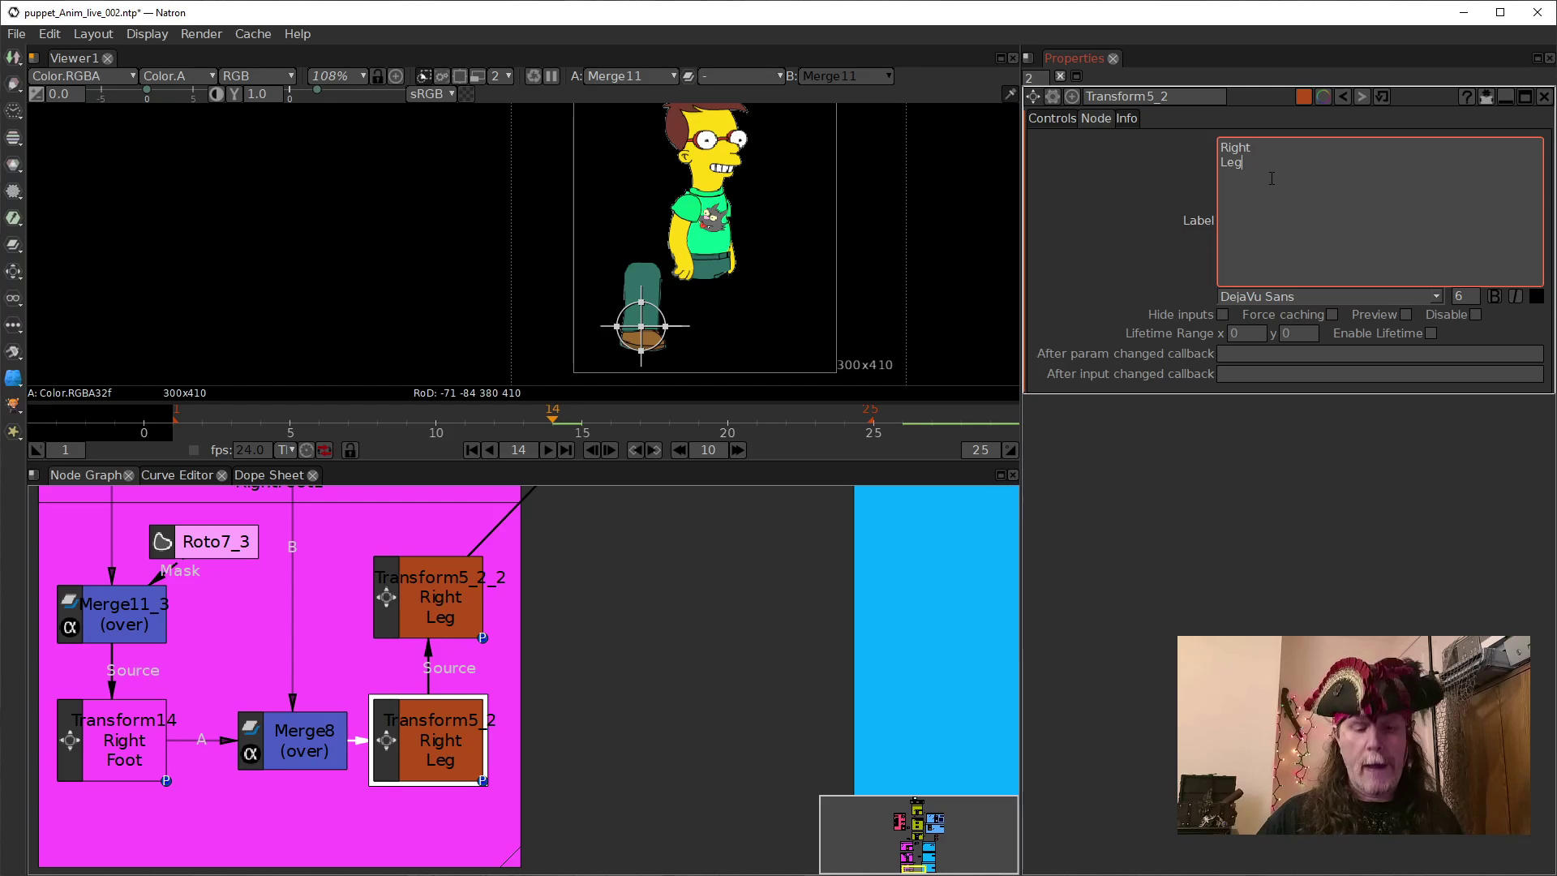
key("Return")
type("lock")
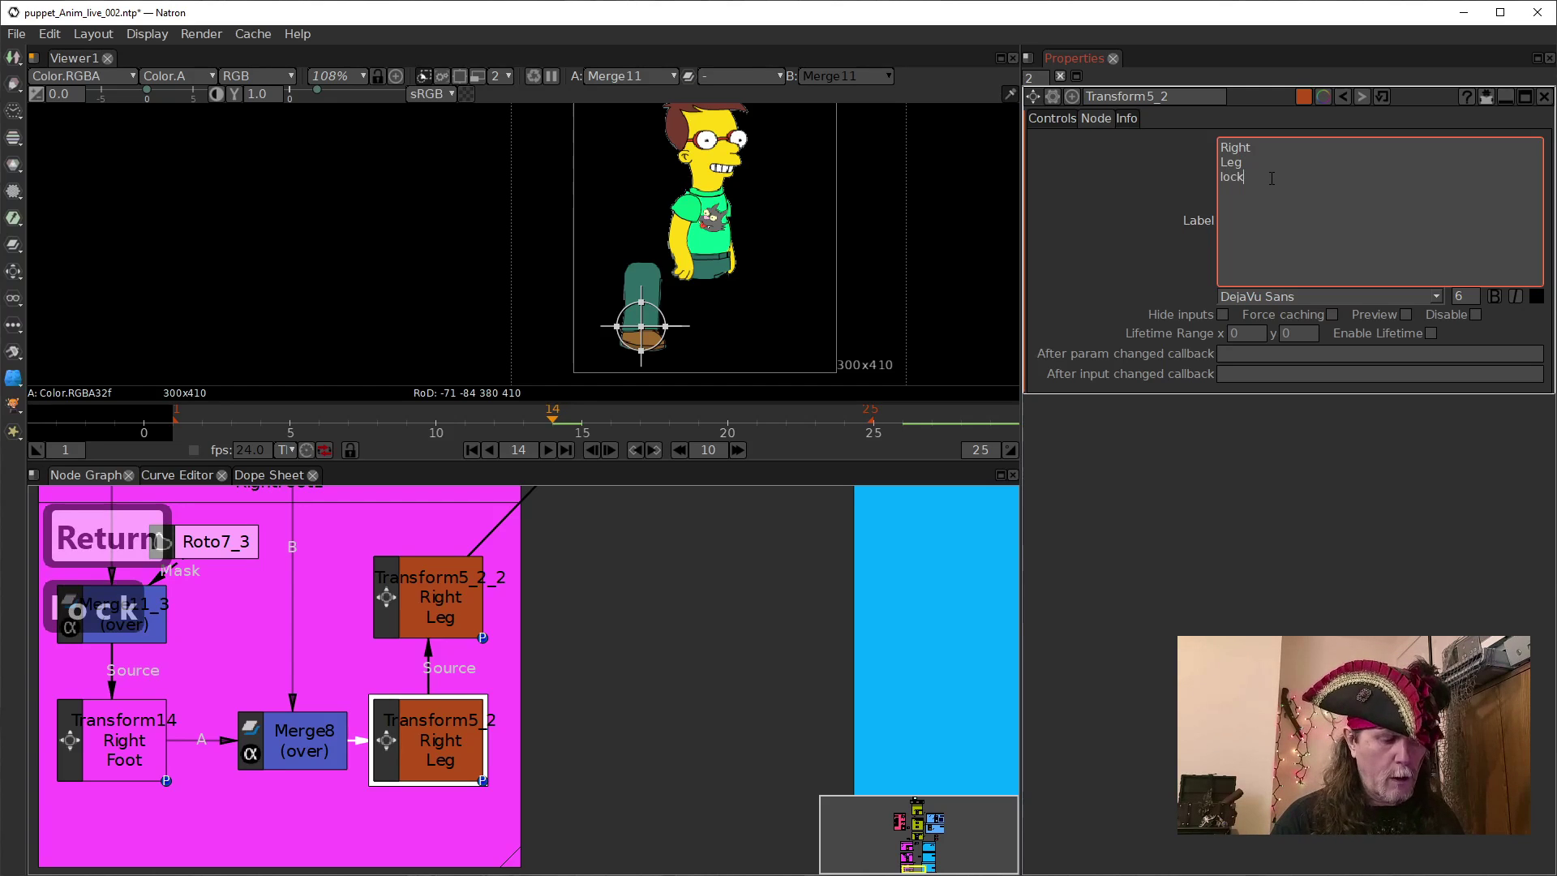
left_click(1133, 232)
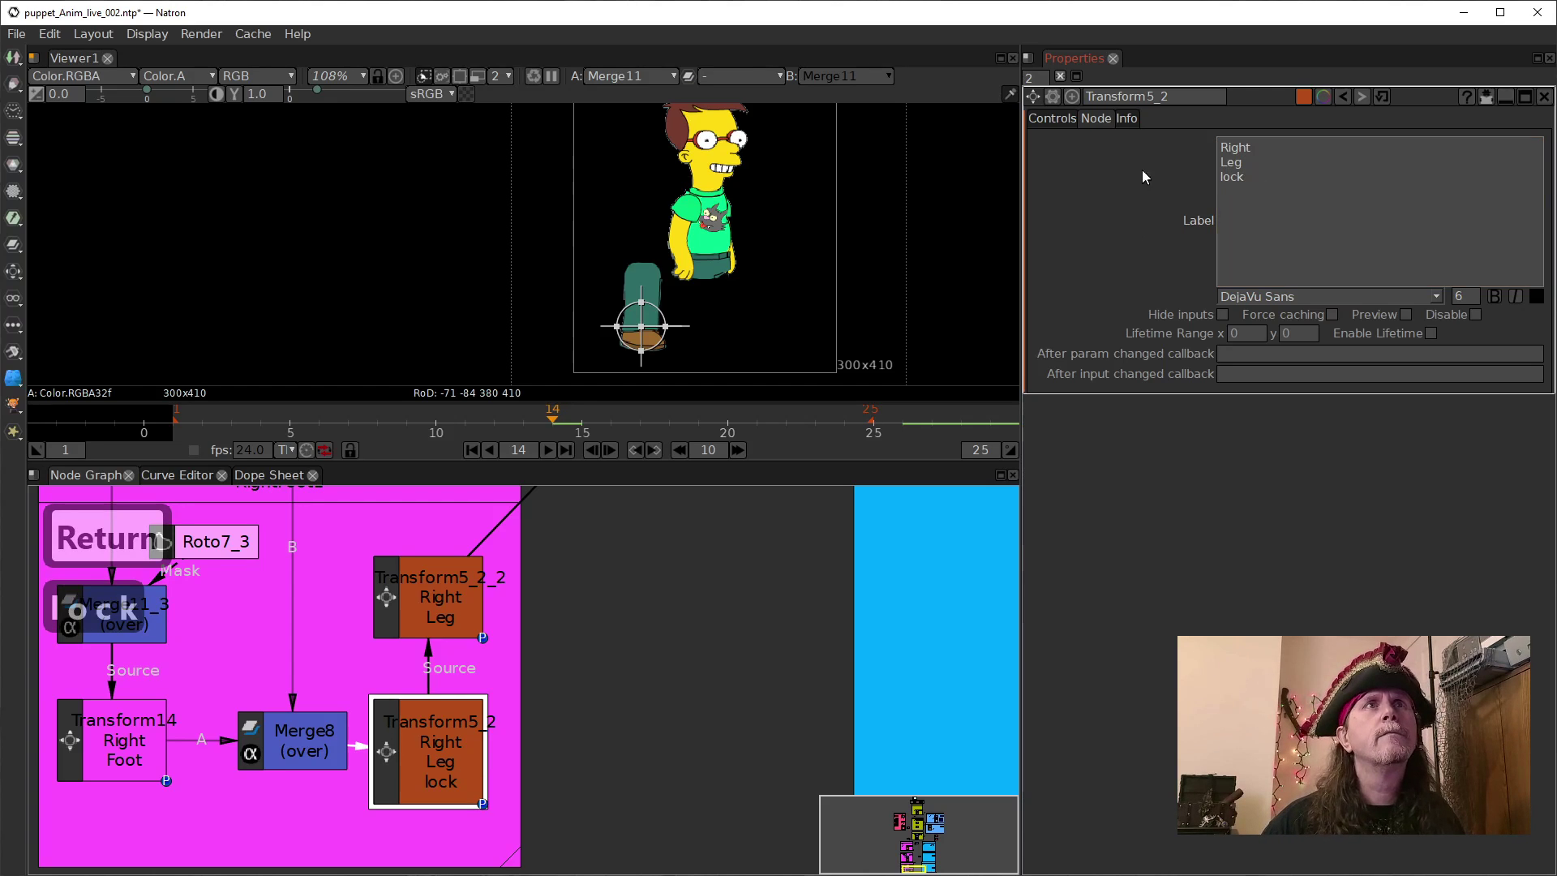
Recolour the Right Leg lock node, Transform5_2, dark red.
left_click(1304, 96)
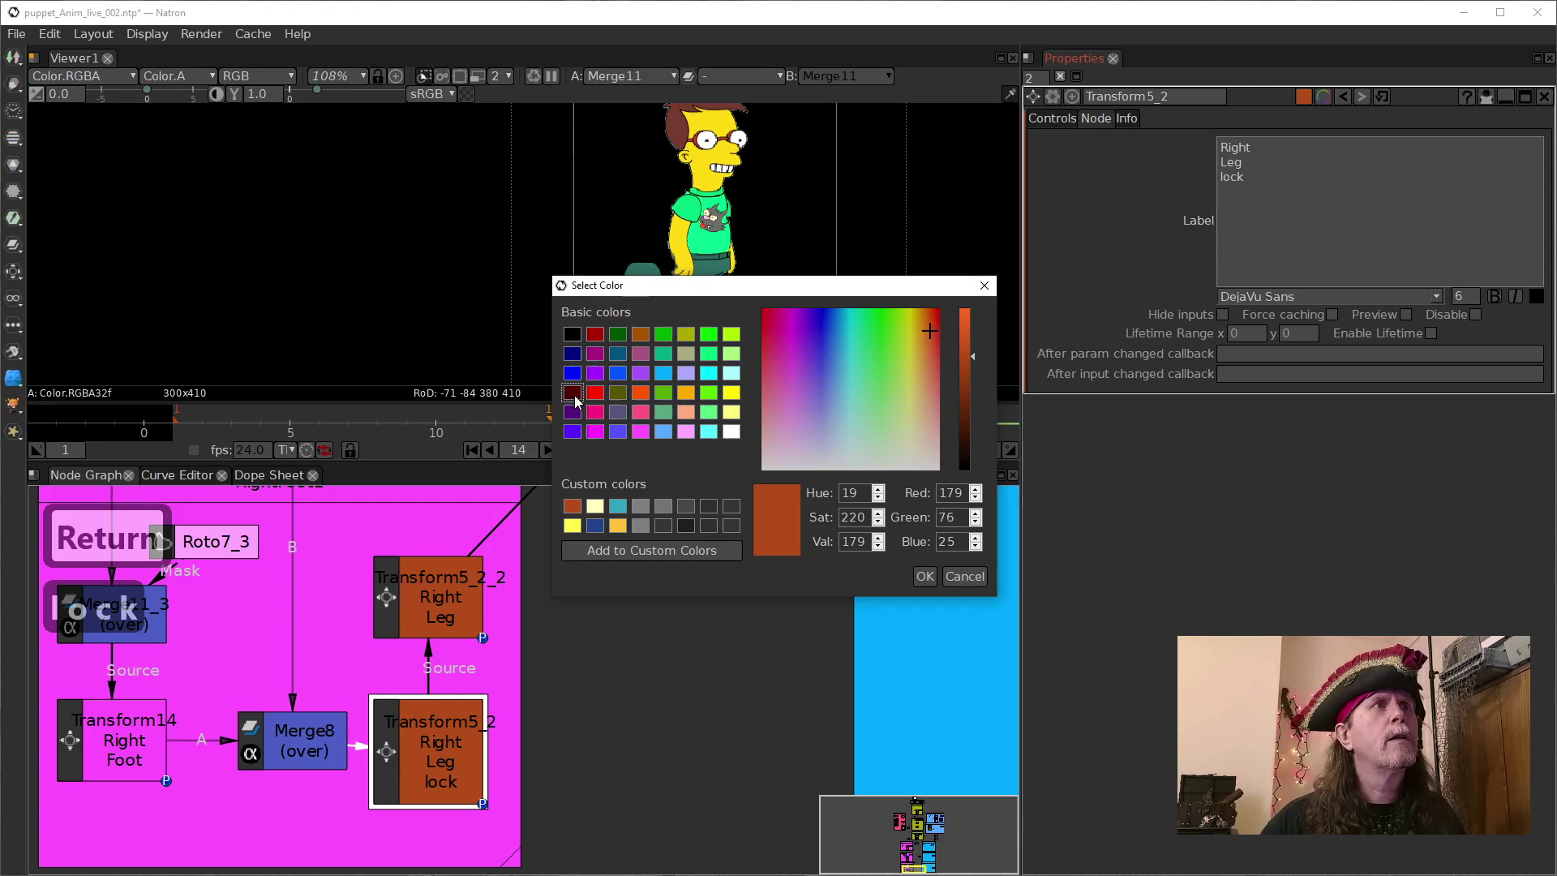
left_click(572, 392)
left_click(914, 576)
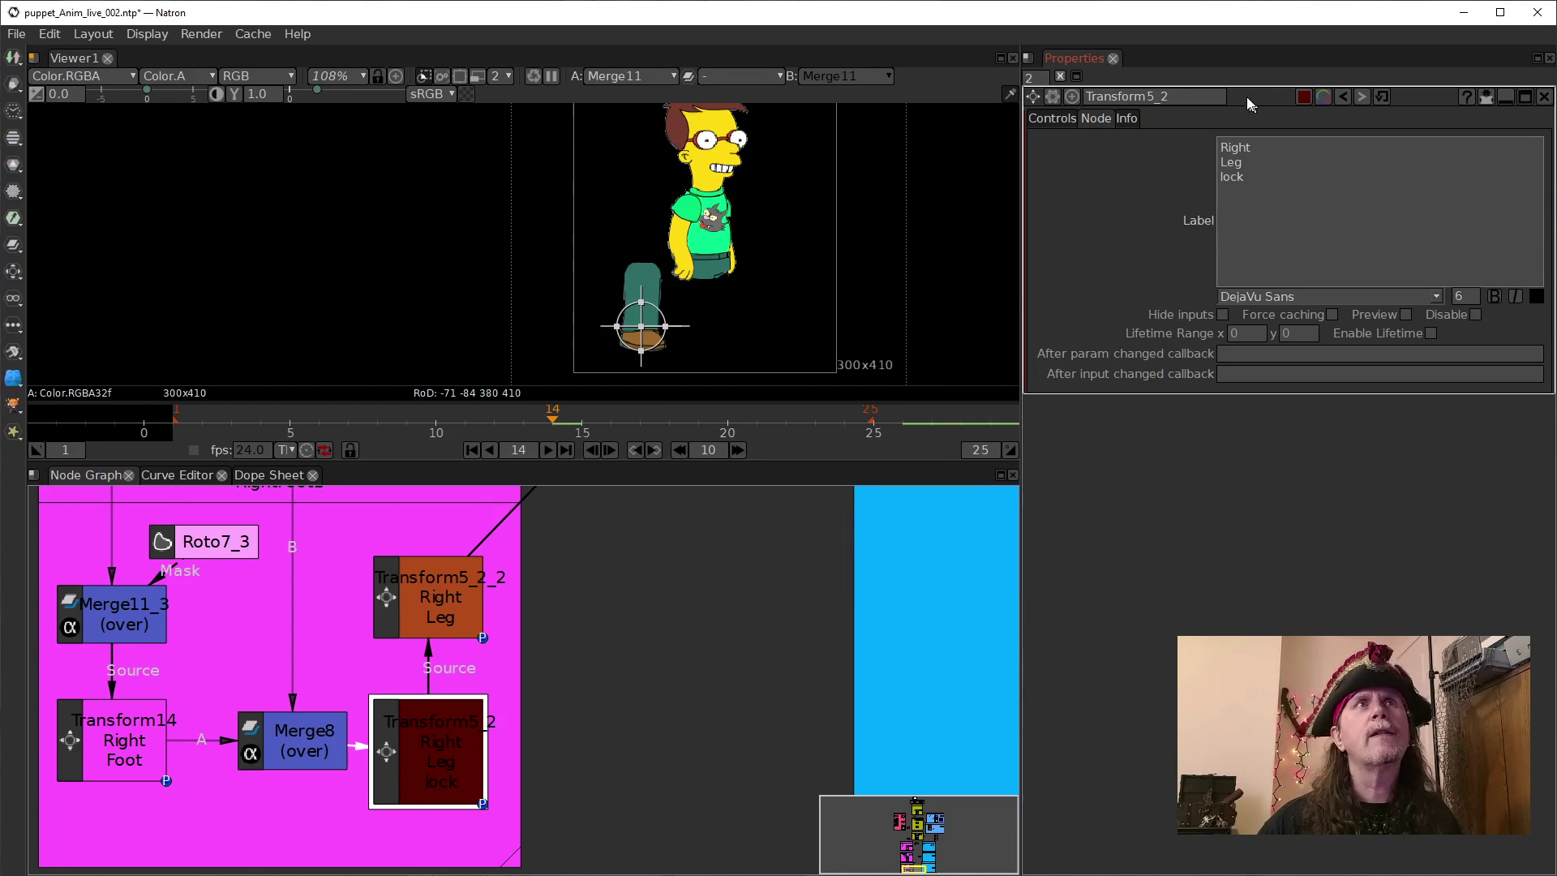
Set the Translate x of the Right Leg lock, Transform5_2, to 62.0 to bring the leg under the pelvis.
left_click(1052, 118)
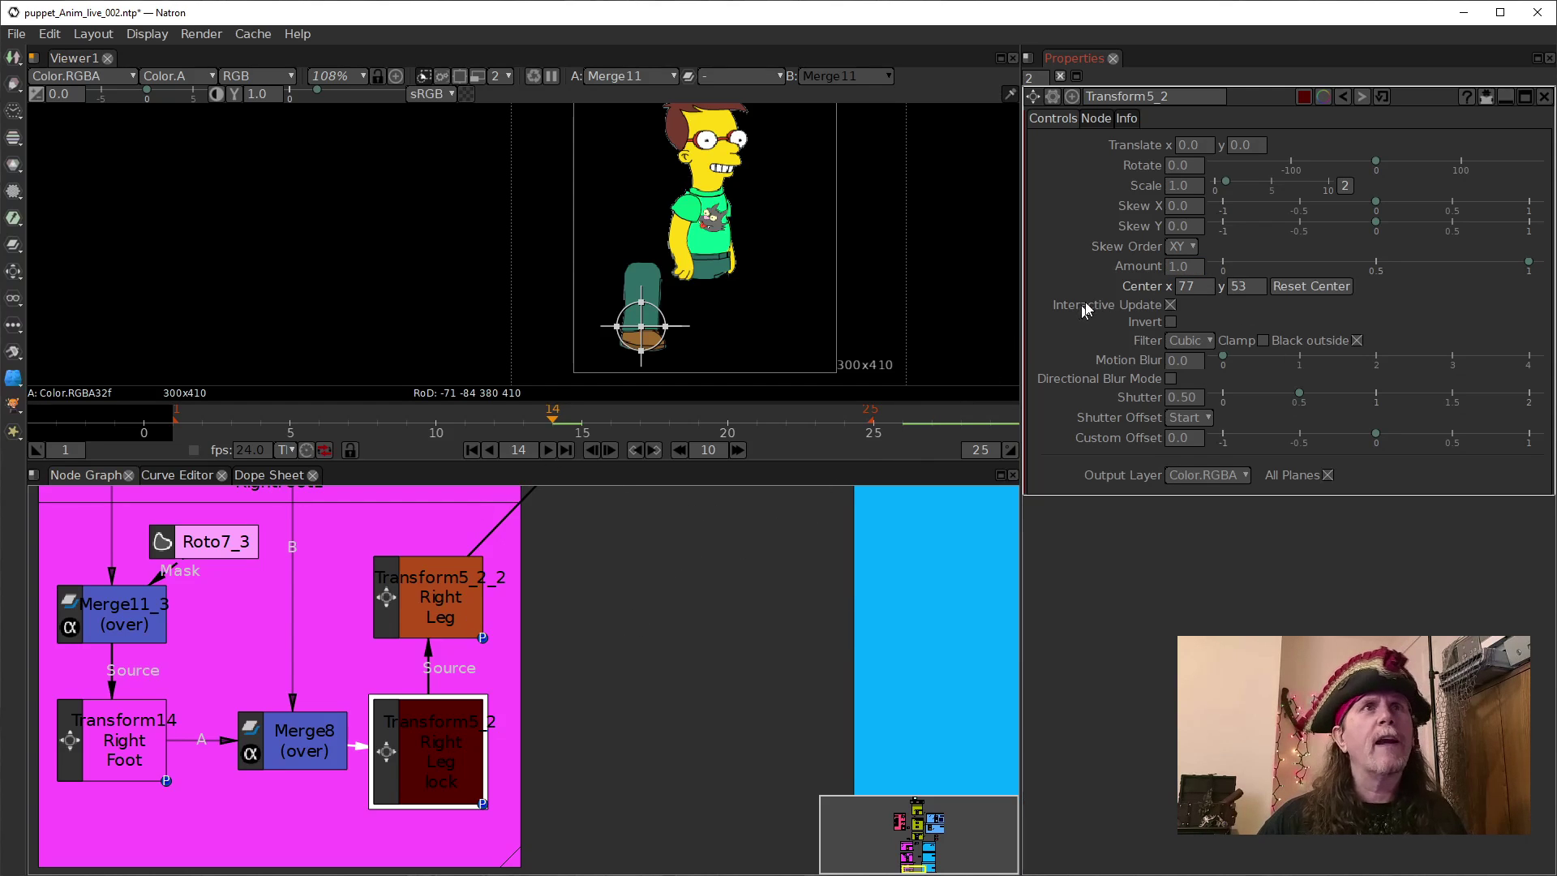
left_click_drag(1180, 145, 1219, 140)
left_click(1182, 148)
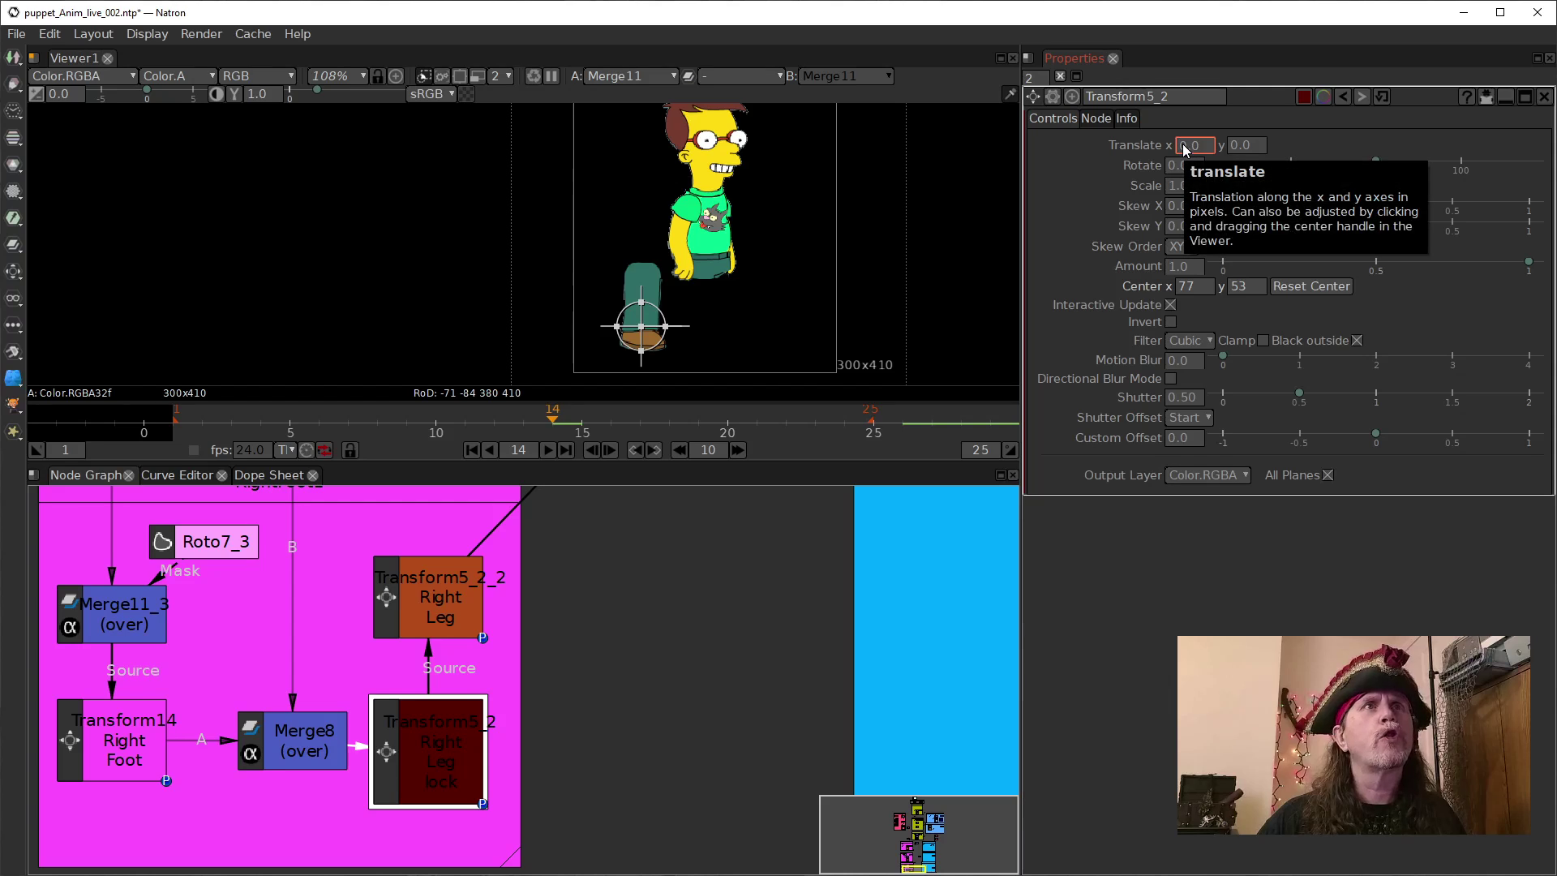
scroll(1183, 148, "up", 16)
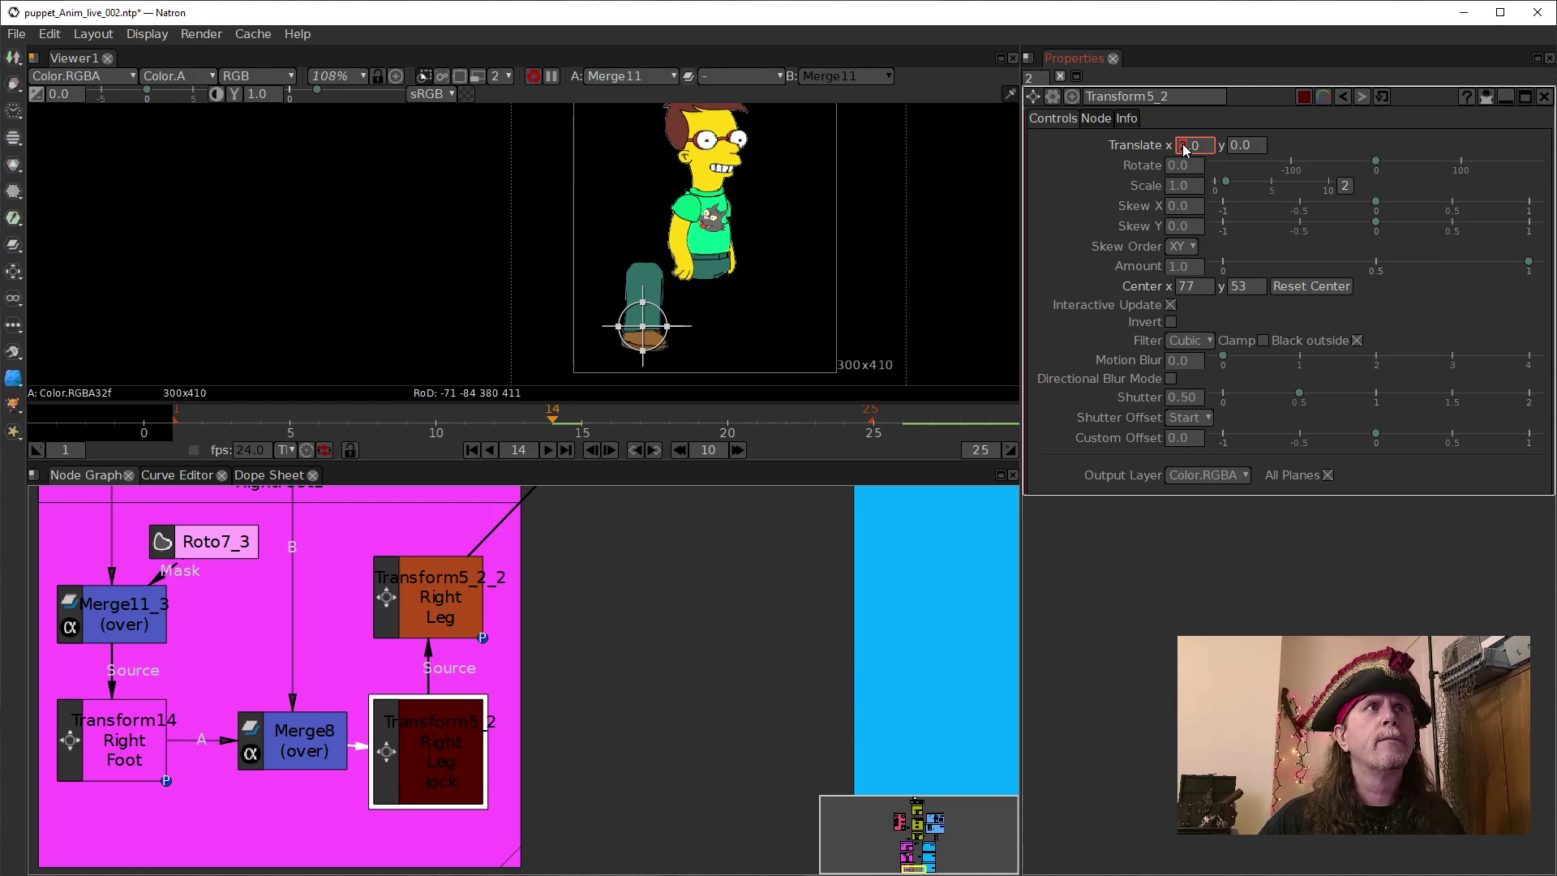
scroll(1183, 144, "up", 20)
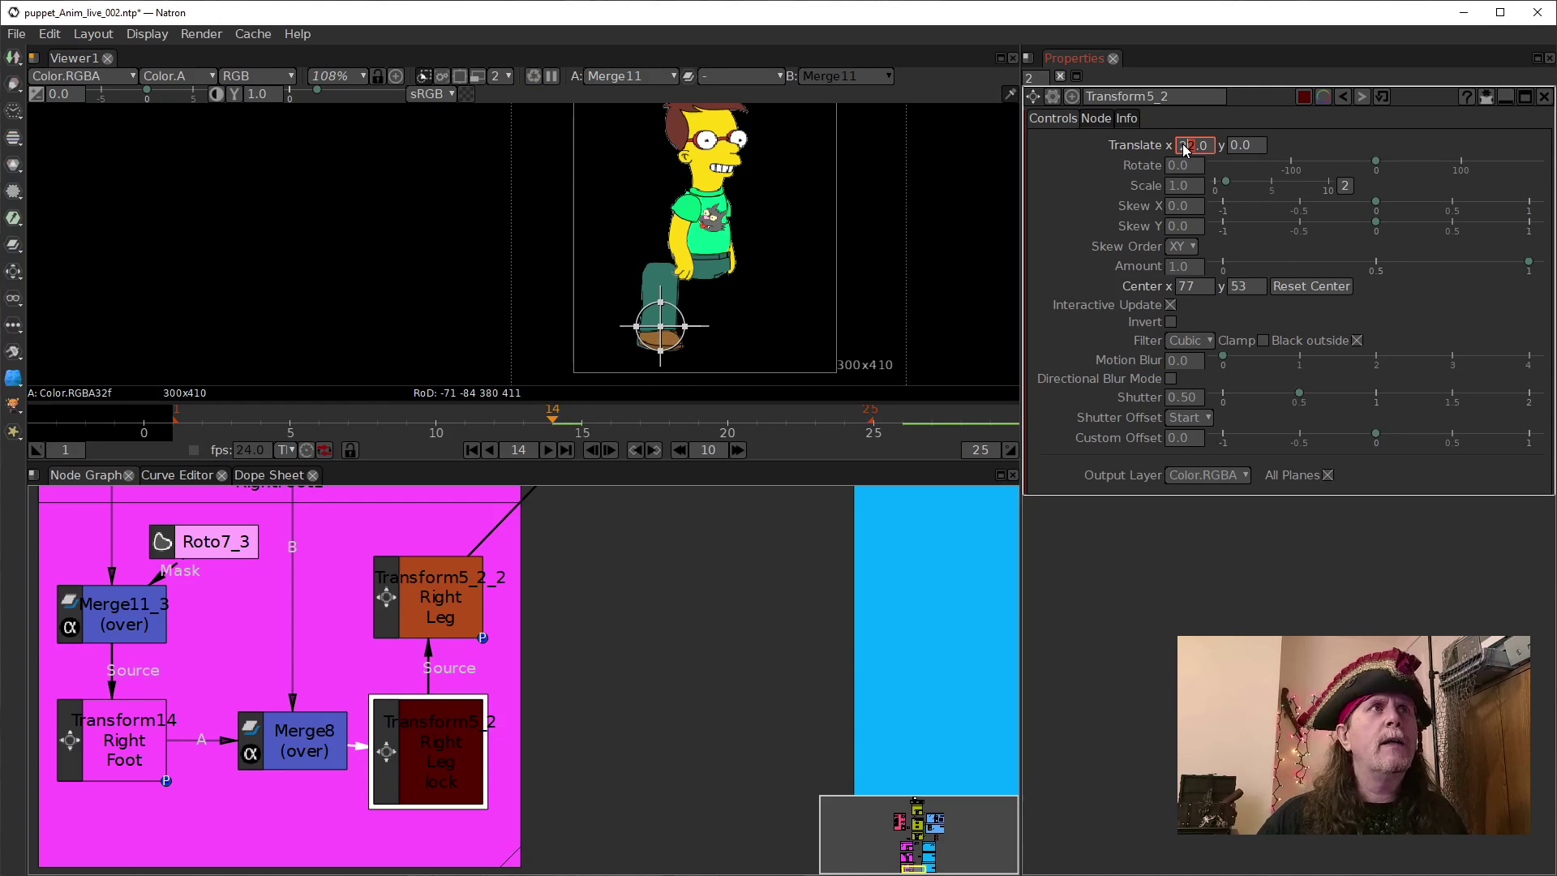
scroll(1184, 143, "up", 16)
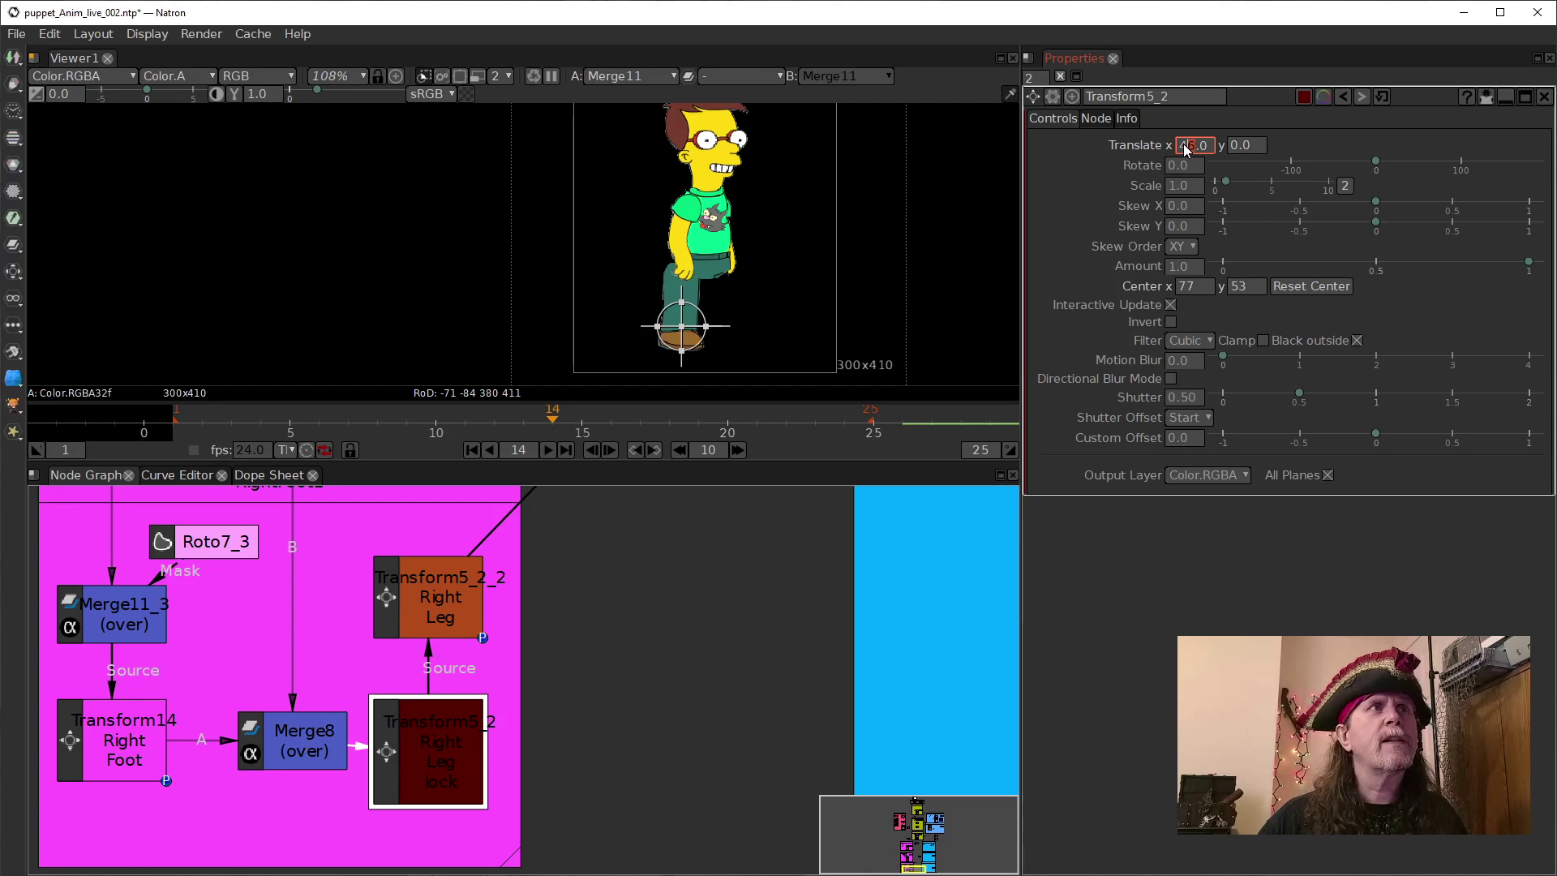
scroll(1184, 144, "up", 4)
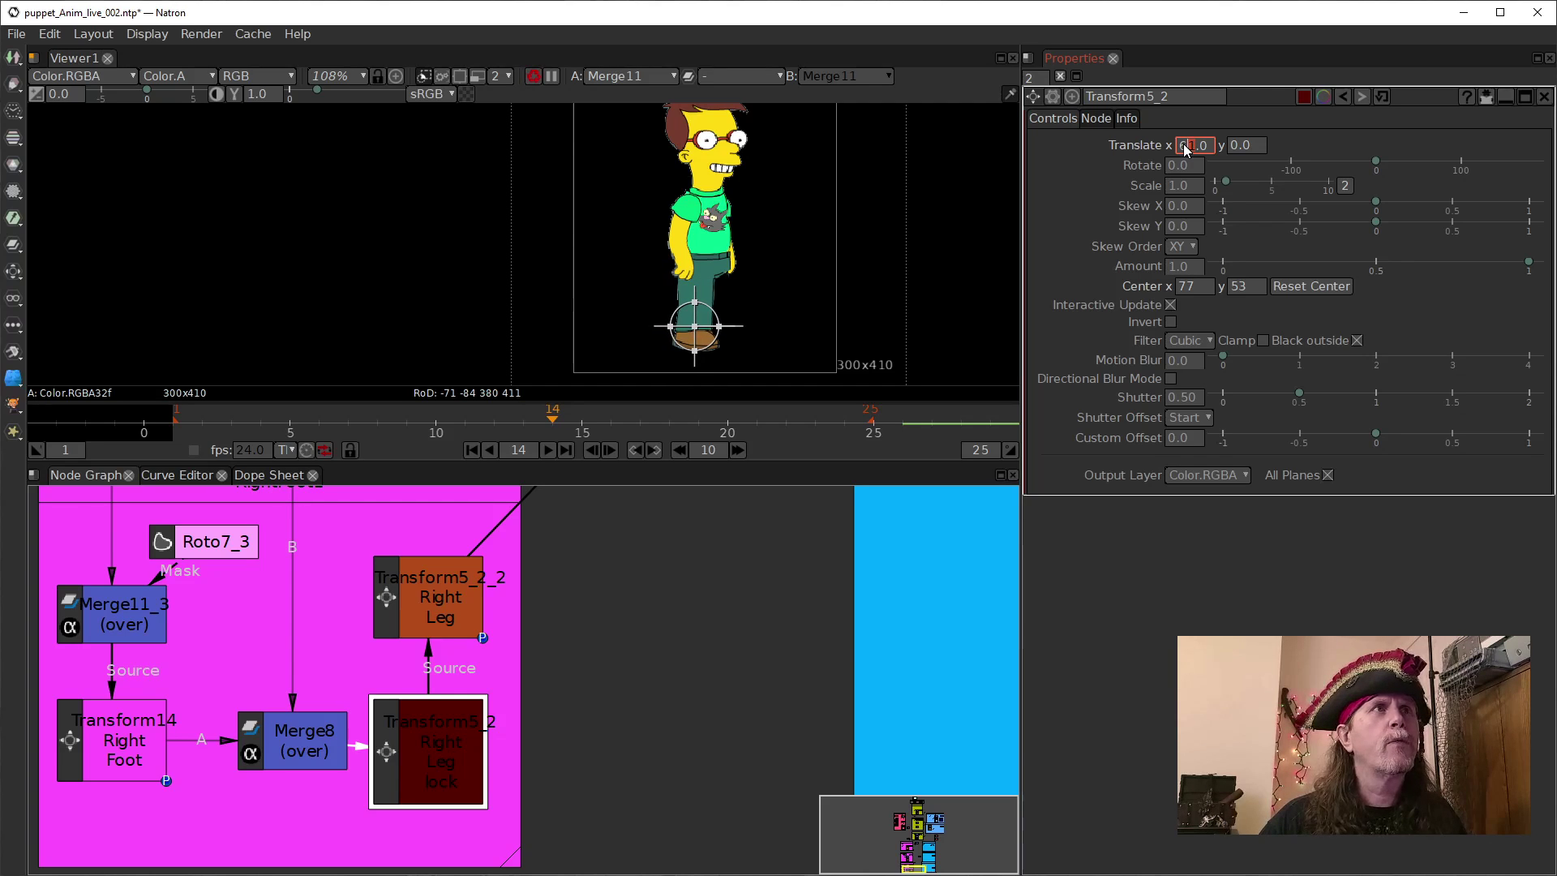
scroll(734, 369, "up", 13)
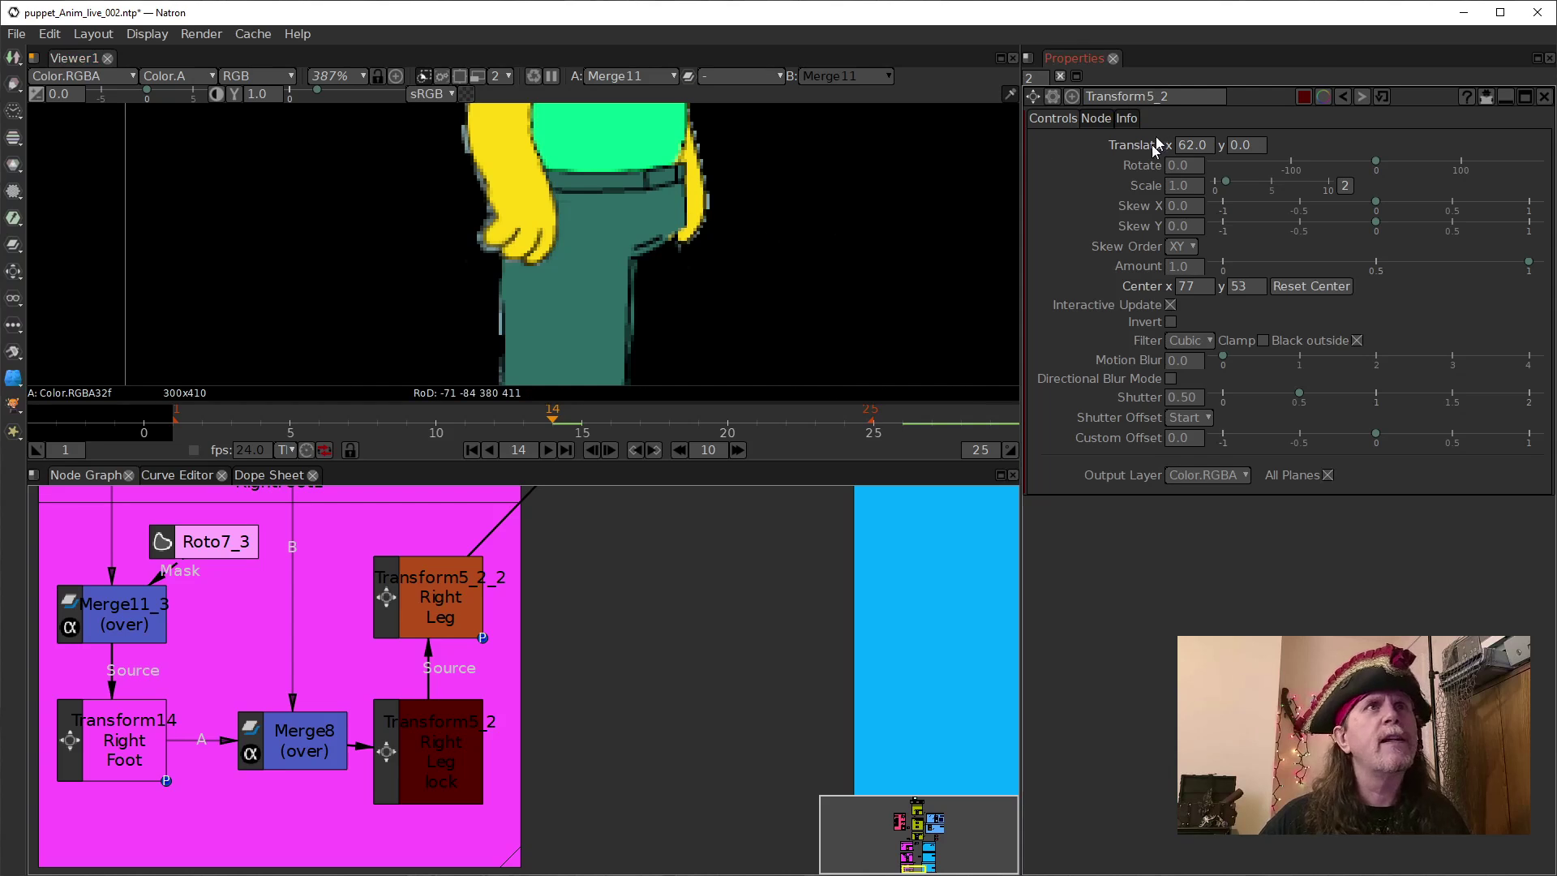
Examine how the shifted right leg lines up with the pelvis and the rest of the puppet.
scroll(1188, 149, "down", 1)
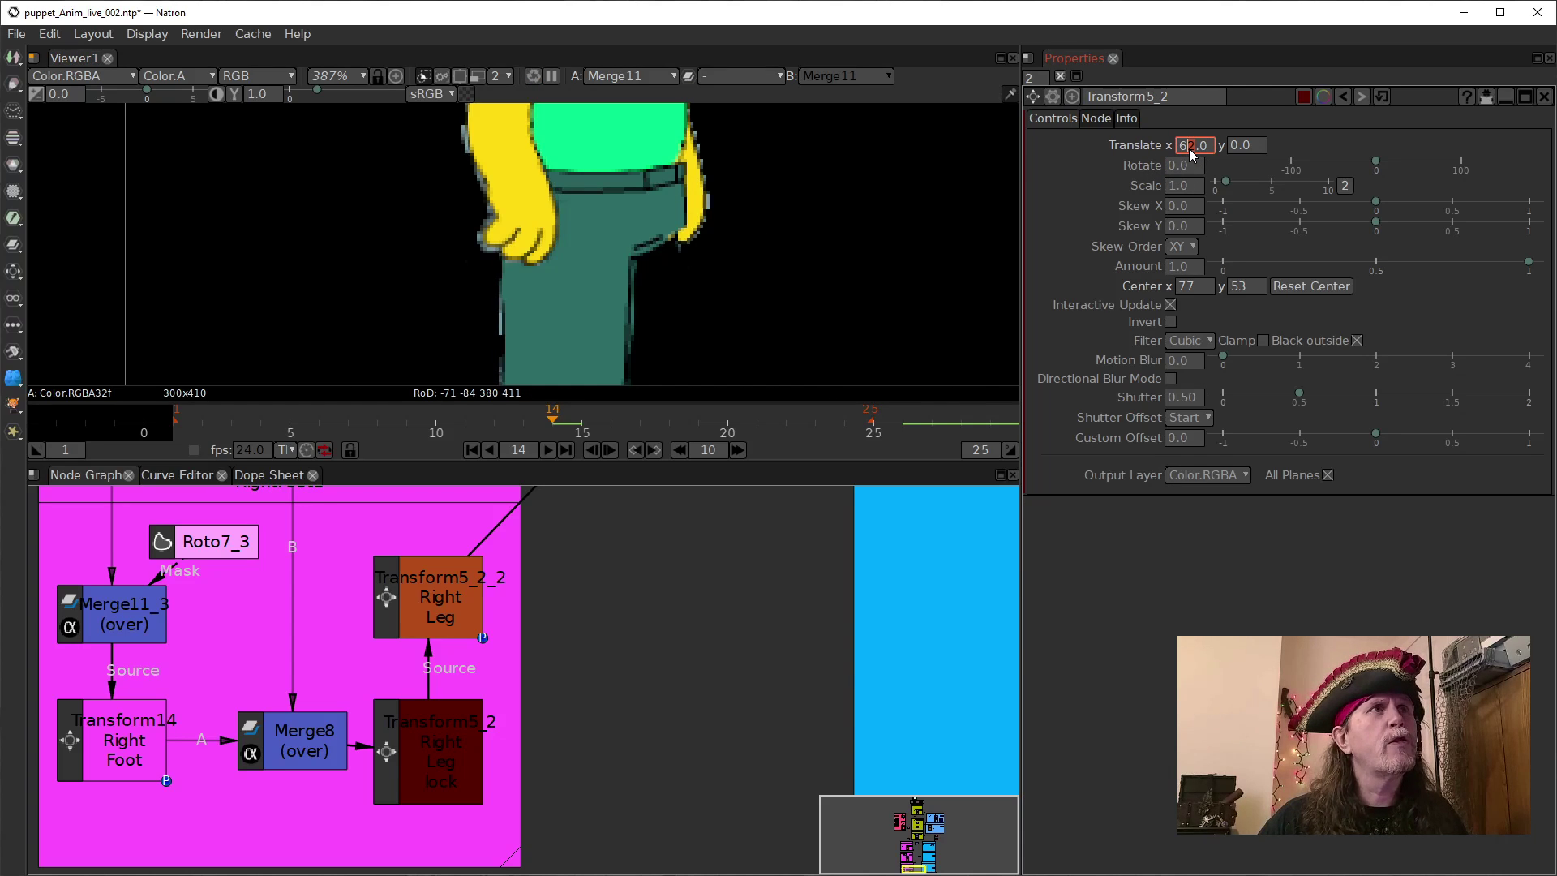
scroll(735, 286, "down", 4)
scroll(738, 281, "down", 5)
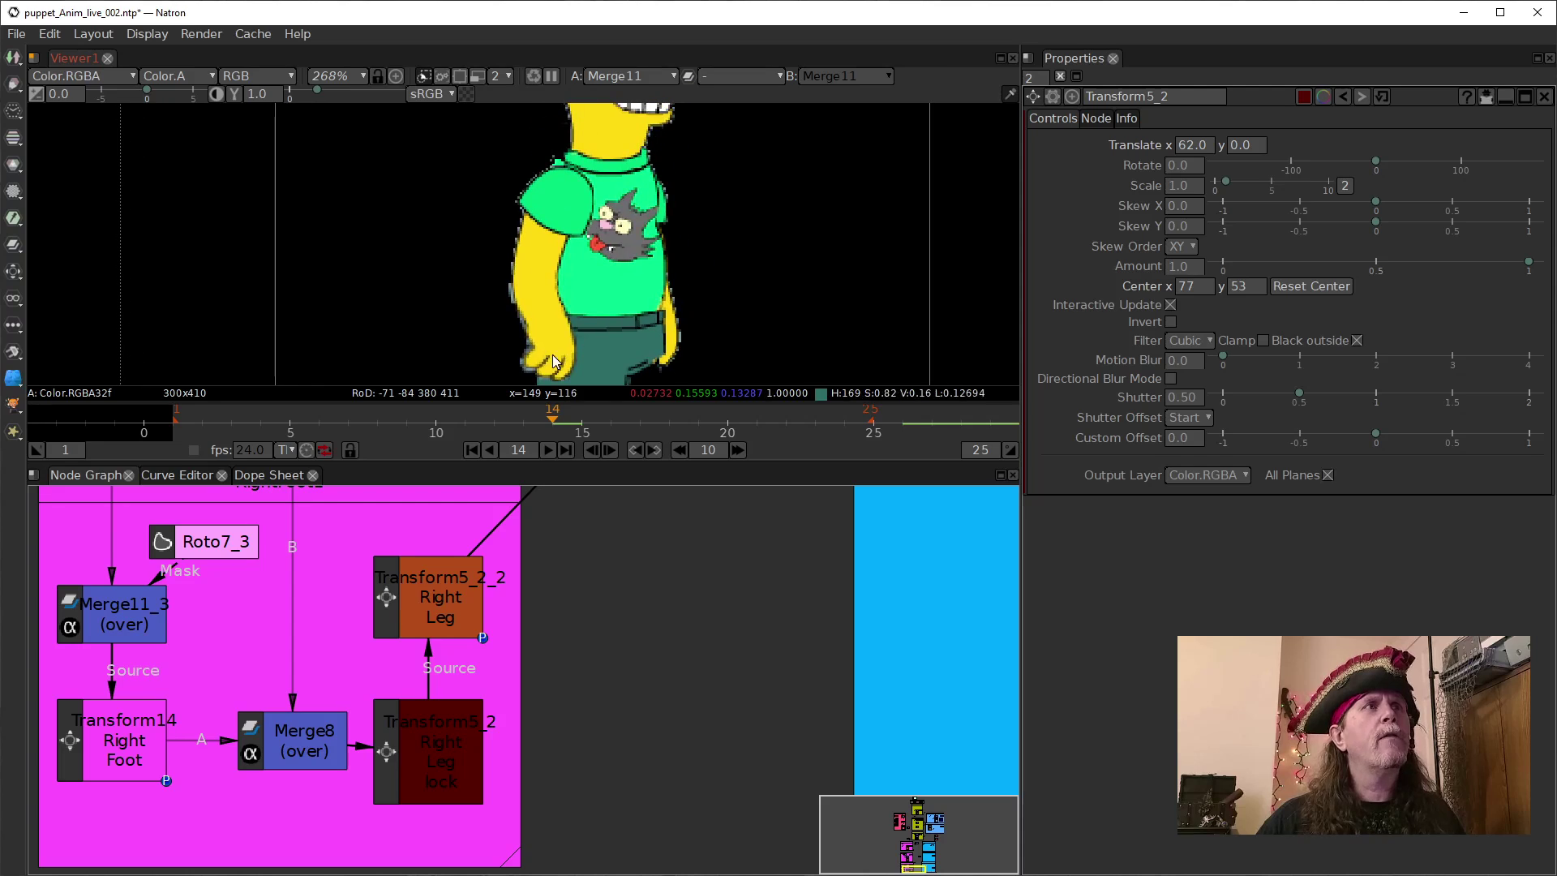
scroll(615, 274, "down", 5)
scroll(624, 270, "down", 2)
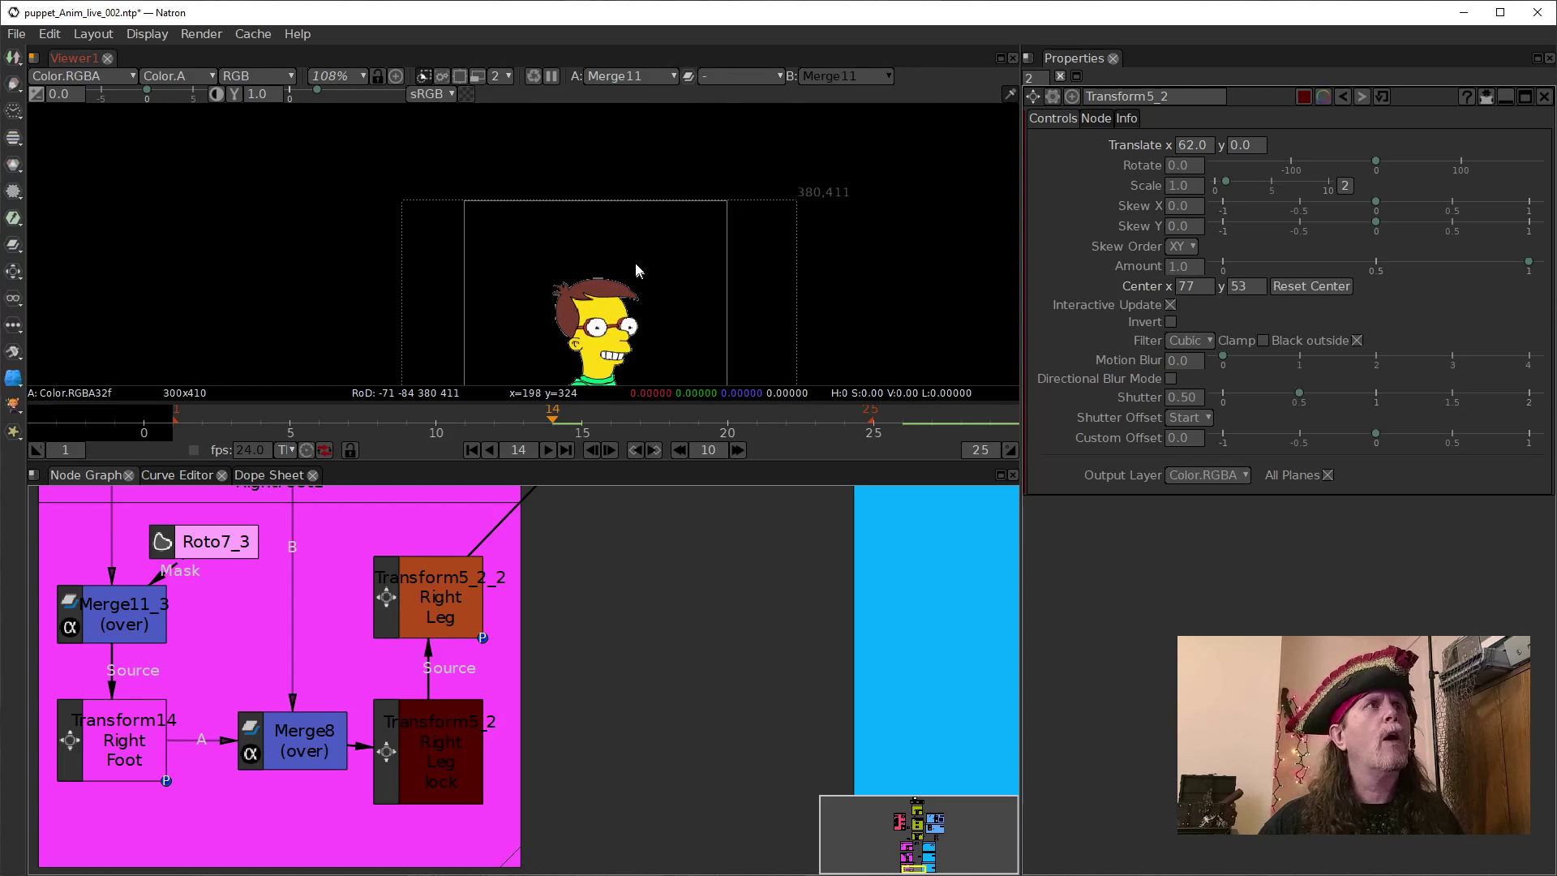
scroll(639, 260, "down", 2)
scroll(560, 225, "up", 10)
scroll(665, 244, "down", 4)
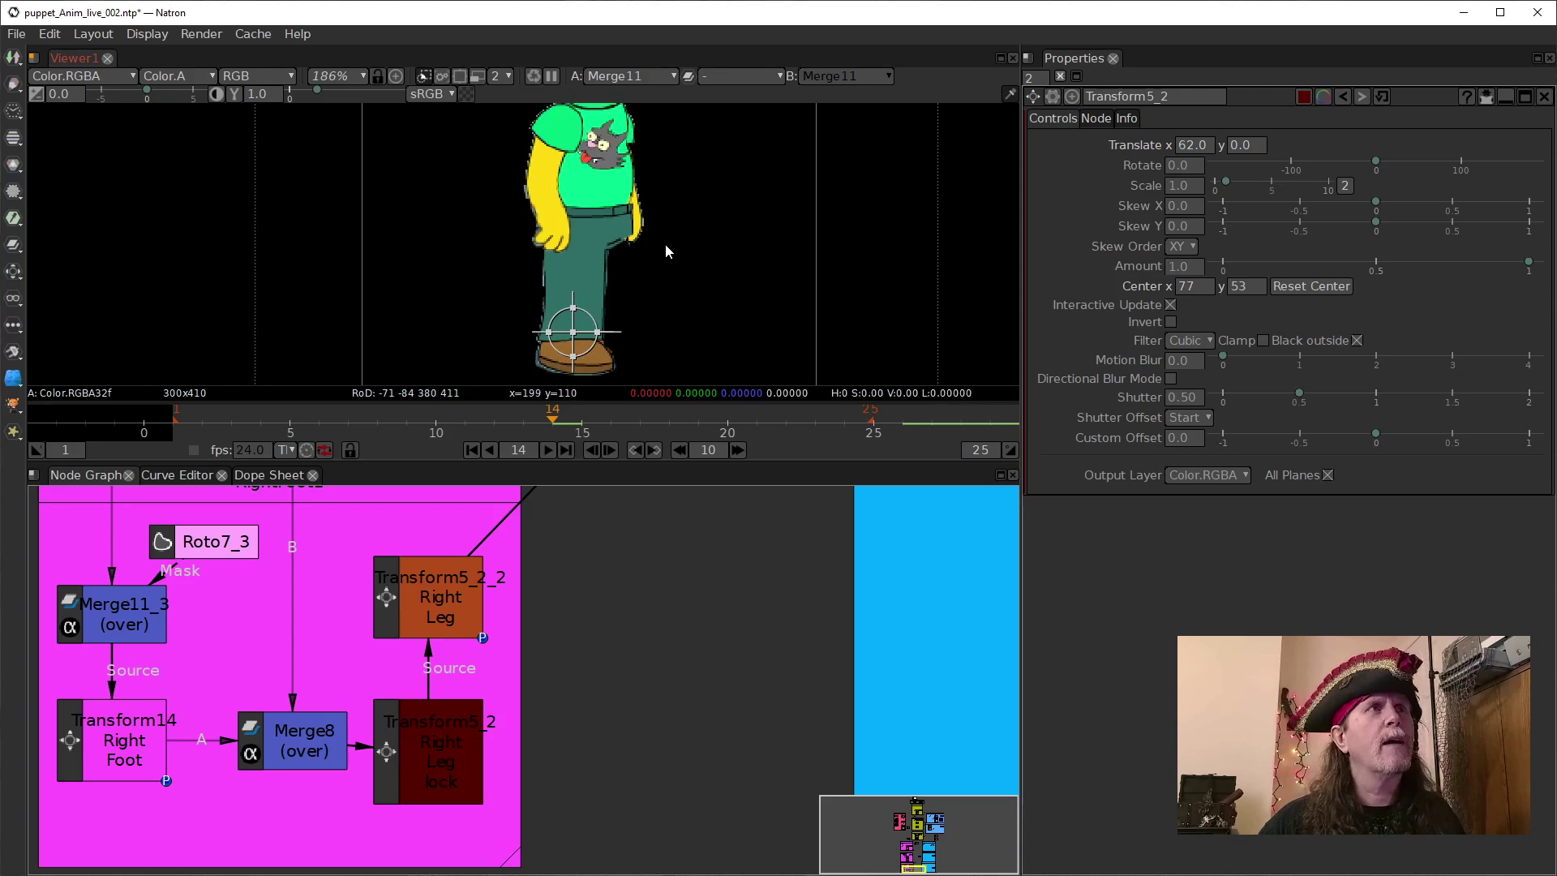
scroll(665, 241, "up", 2)
Set the rotation of the Right Shoulder transform, Transform6_2, to -30.
scroll(408, 569, "down", 6)
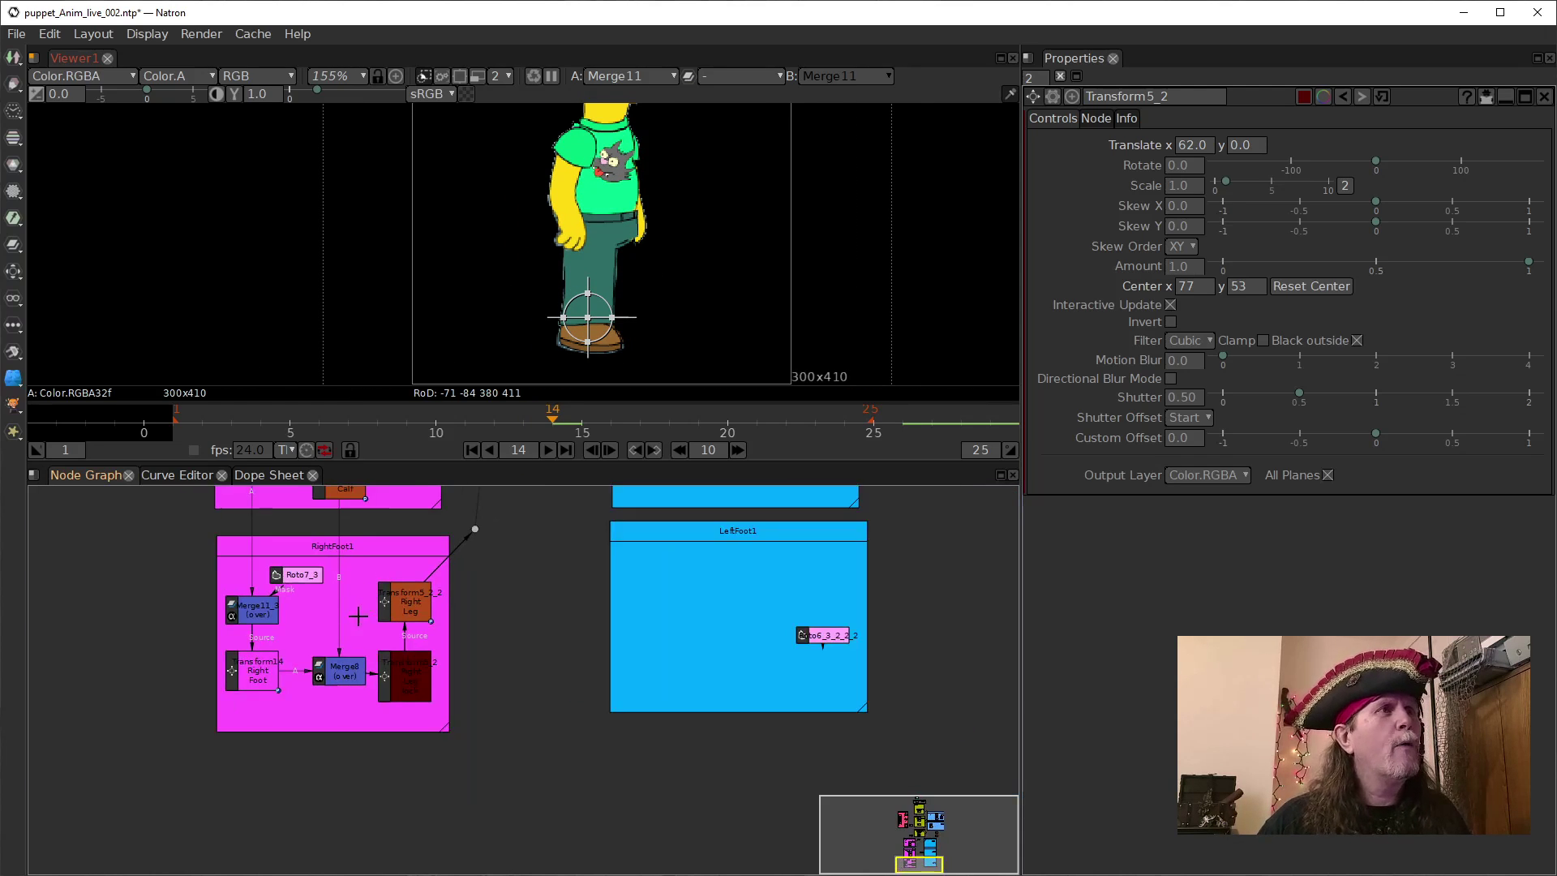
left_click_drag(413, 703, 422, 750)
left_click_drag(319, 614, 341, 722)
scroll(340, 722, "up", 3)
double_click(410, 657)
left_click(1181, 166)
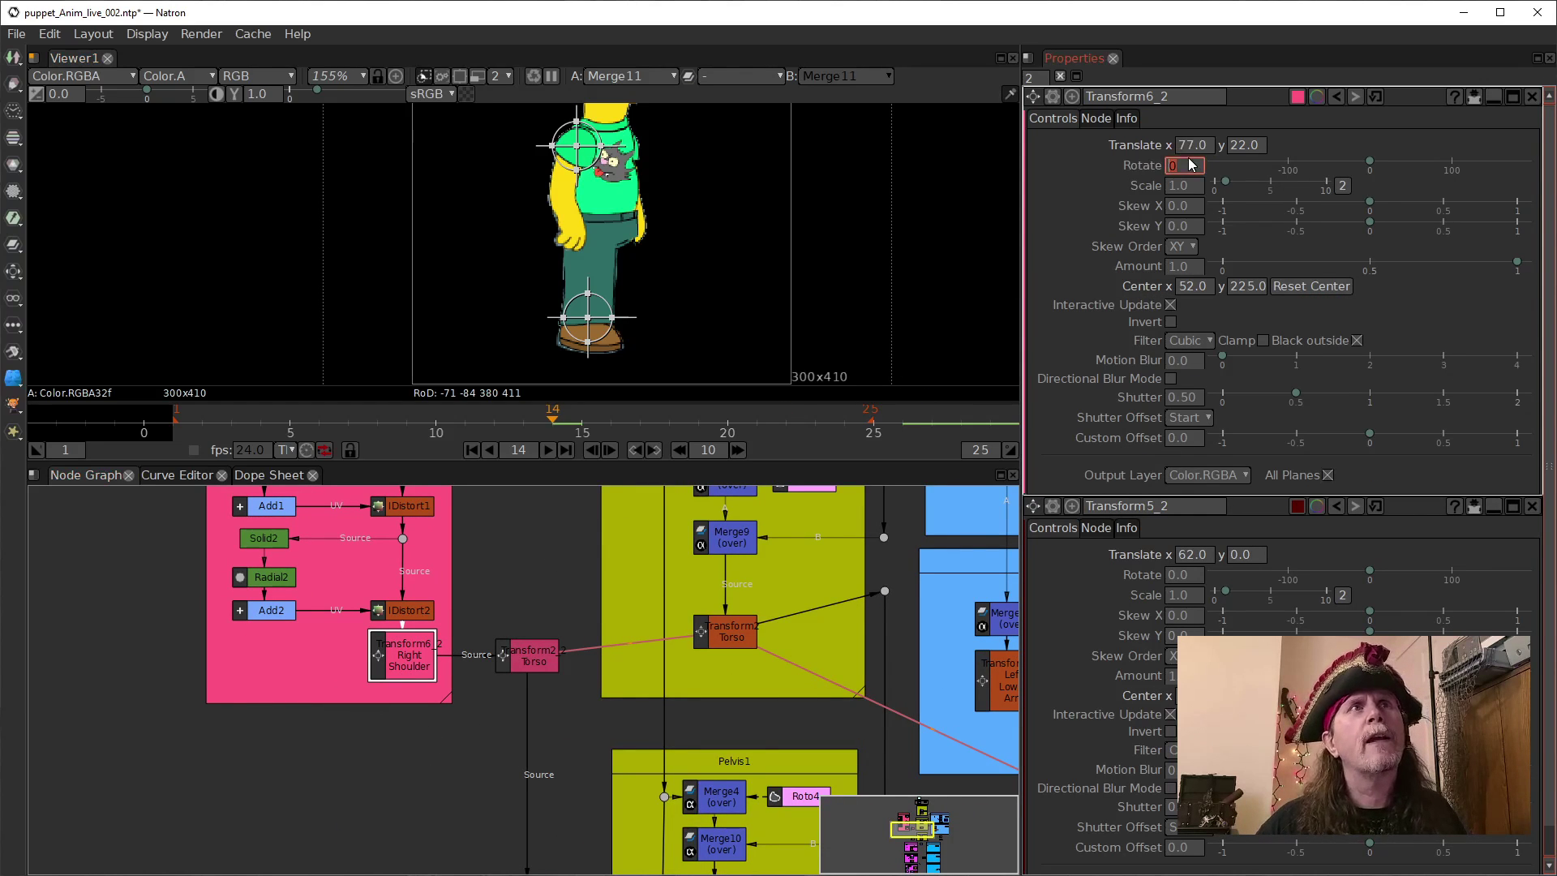
type("1")
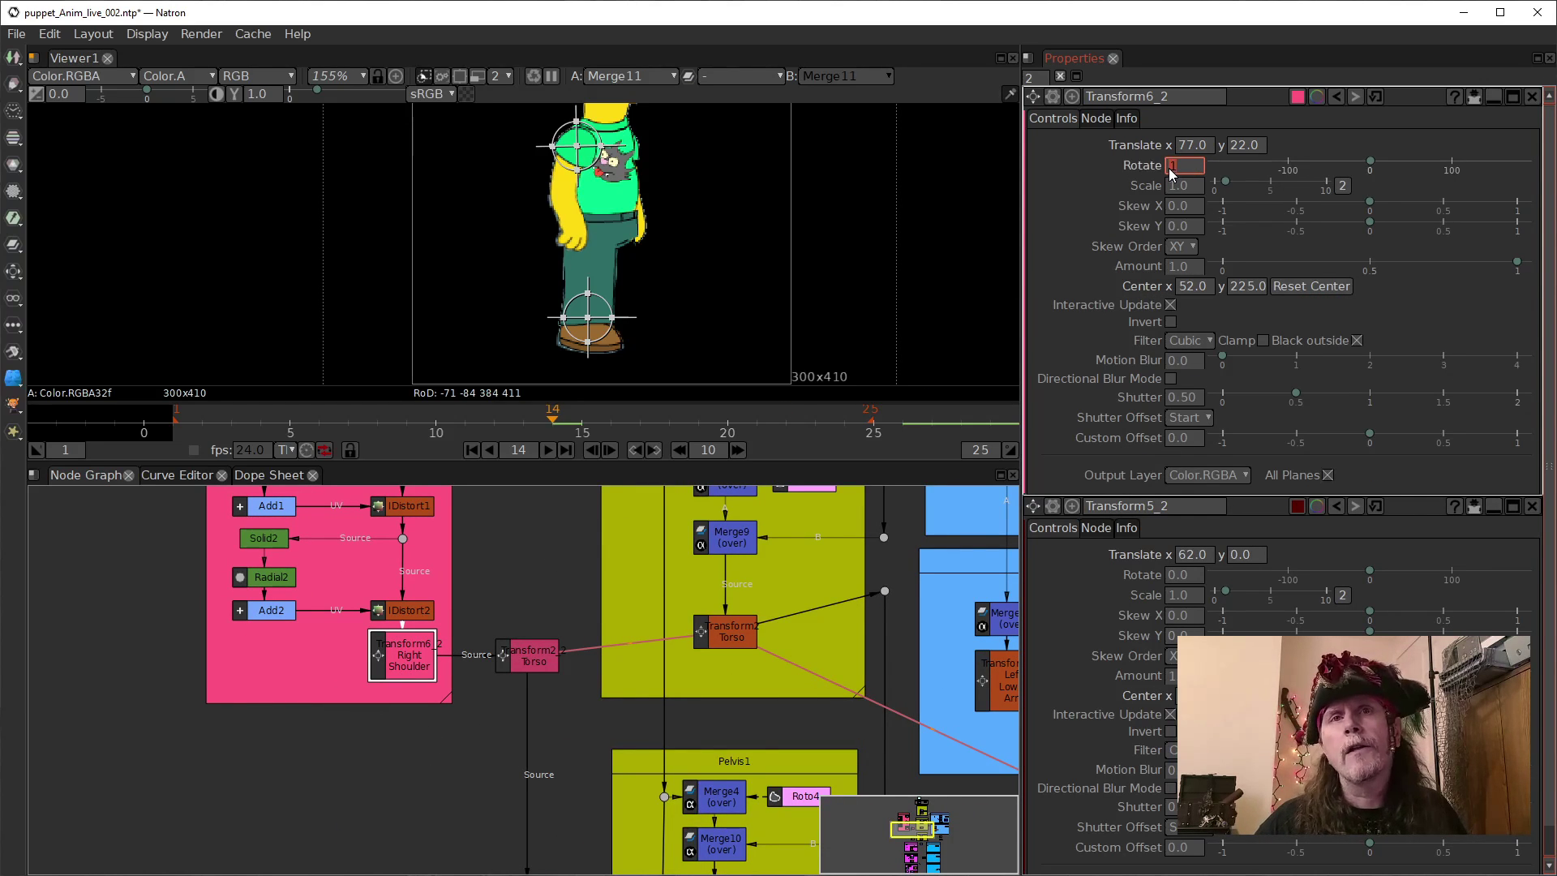
scroll(1172, 173, "down", 10)
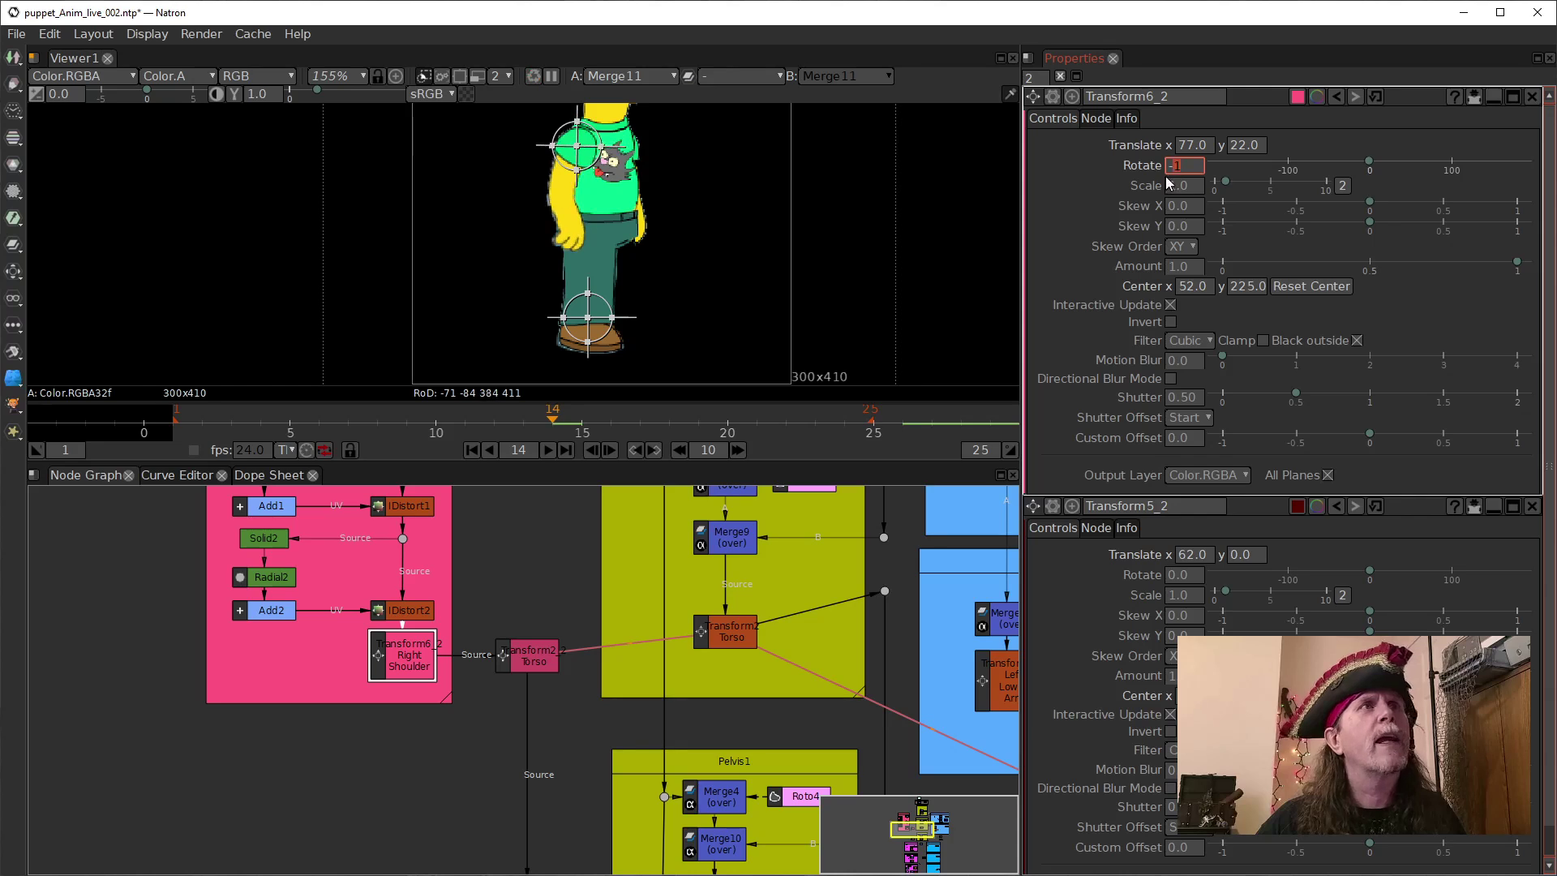
scroll(1172, 172, "down", 20)
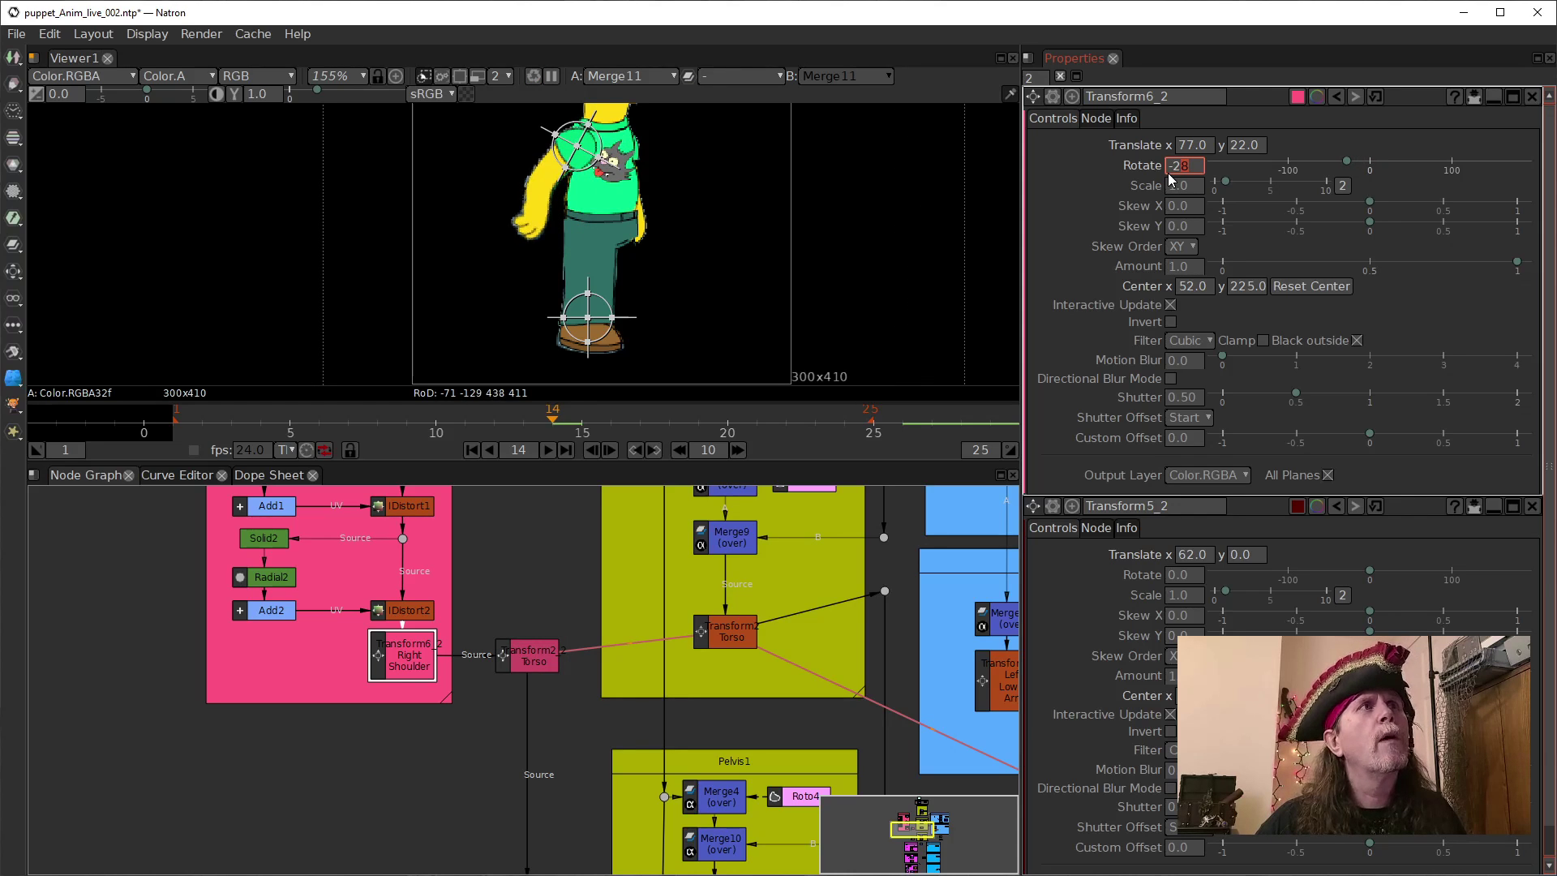
Examine the Right Leg lock node in the RightFoot1 group and its pivot on the puppet's ankle.
left_click_drag(504, 733, 390, 427)
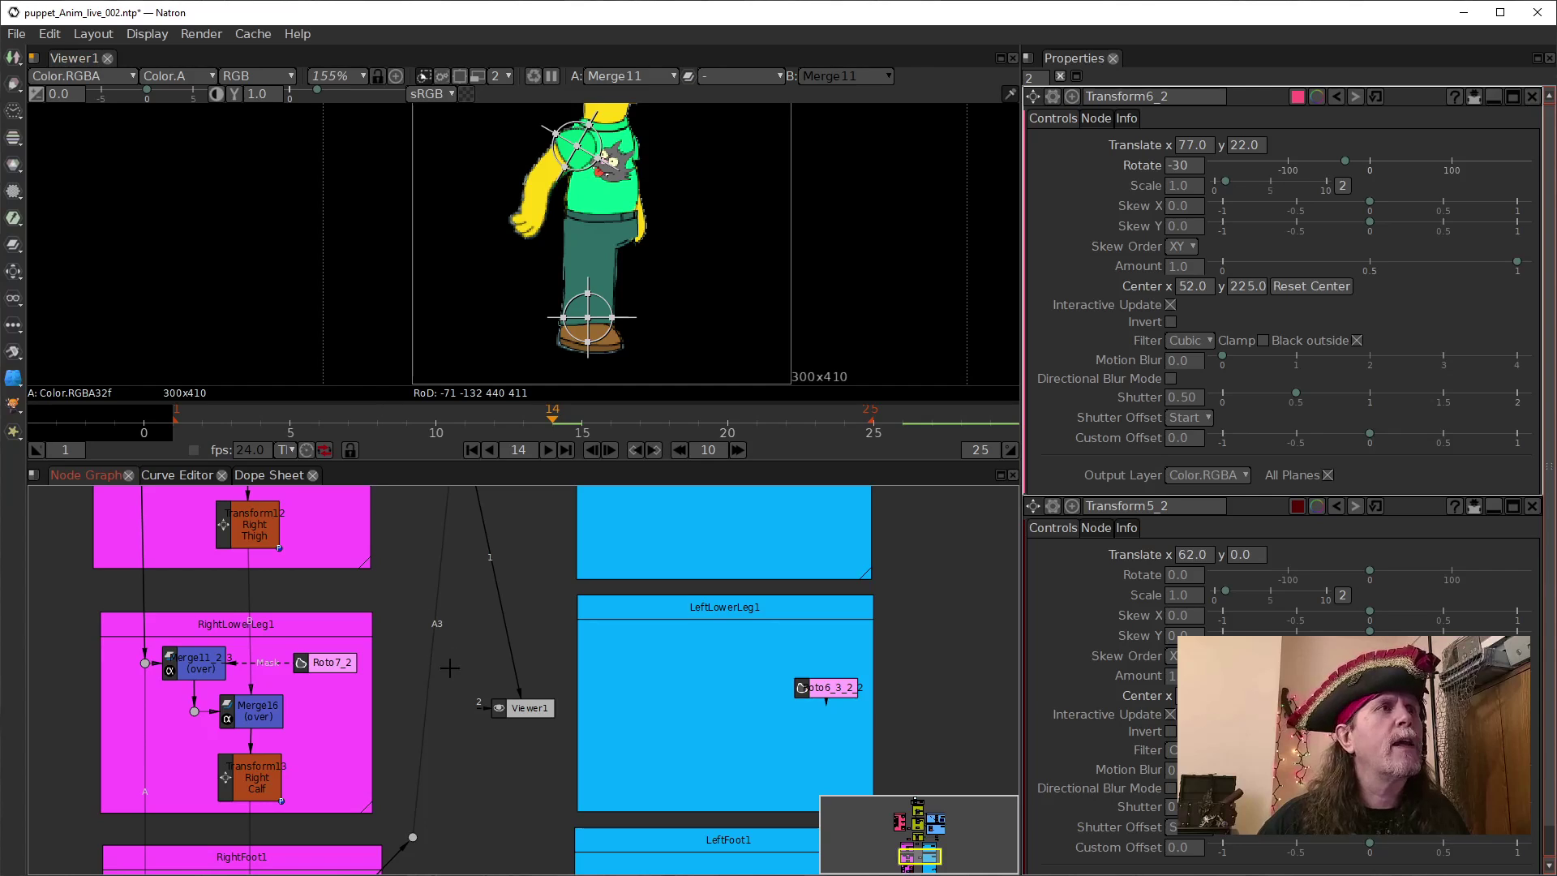
scroll(450, 665, "down", 5)
scroll(441, 720, "up", 2)
left_click_drag(481, 747, 493, 699)
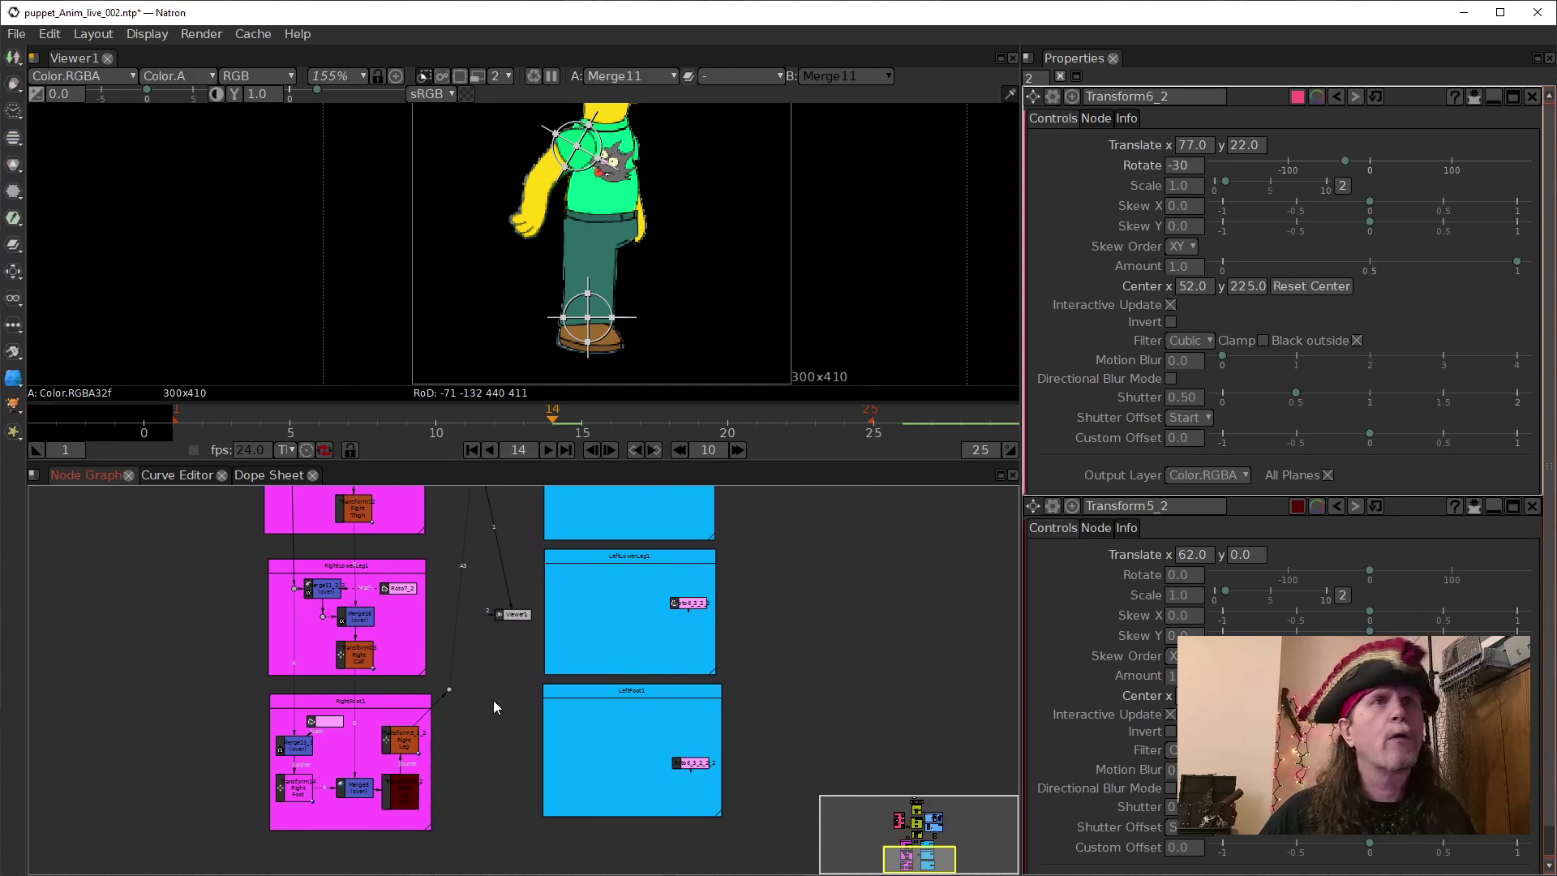
left_click(407, 743)
left_click(404, 796)
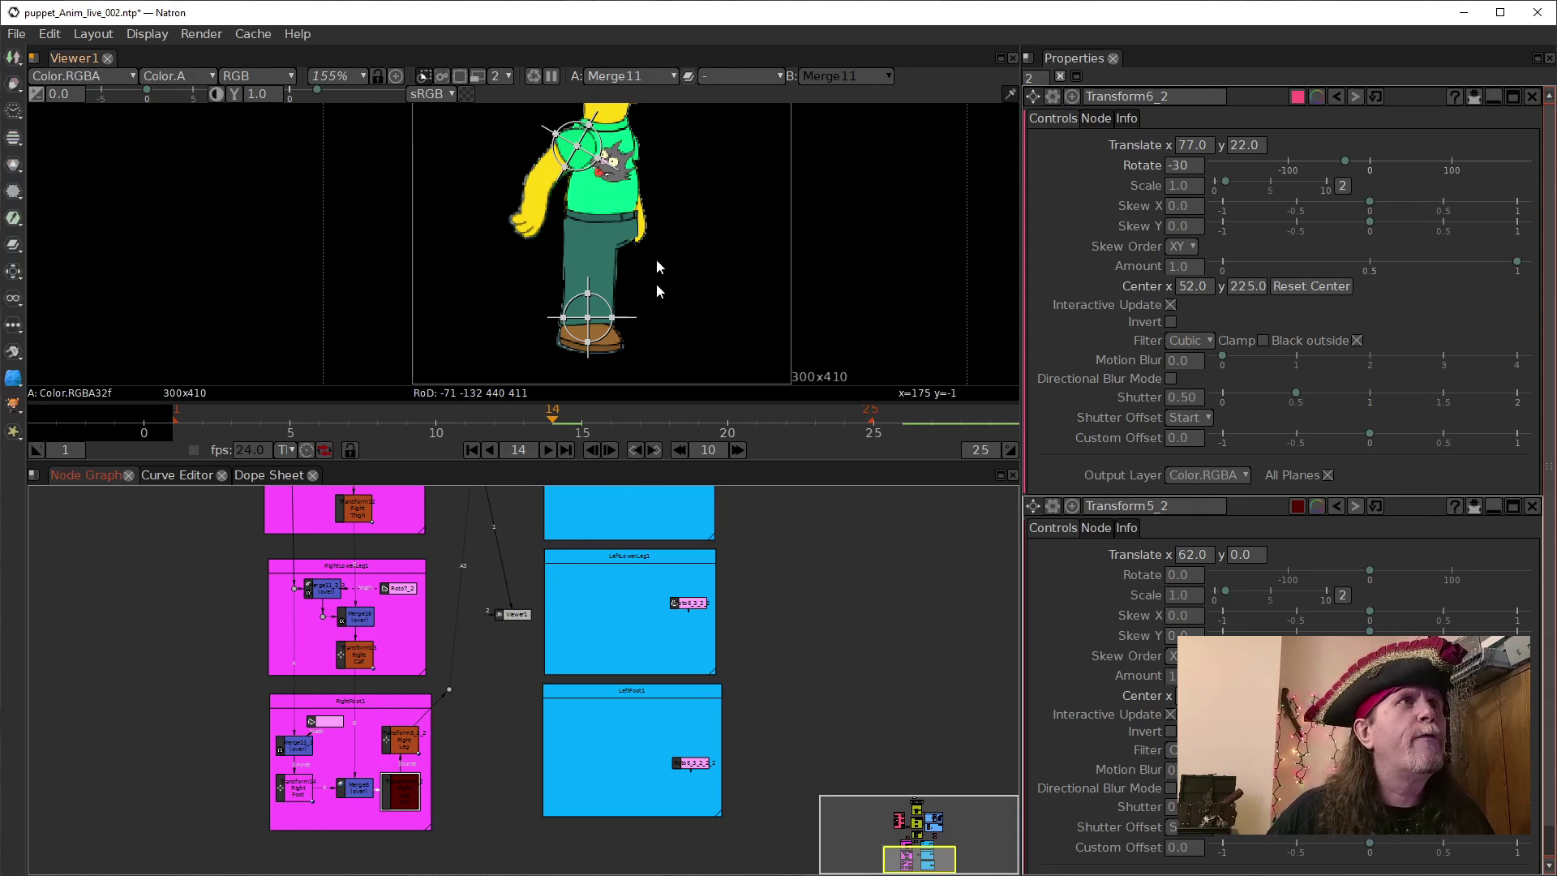
scroll(657, 243, "up", 5)
left_click_drag(648, 234, 654, 220)
left_click_drag(629, 315, 649, 255)
scroll(648, 249, "down", 1)
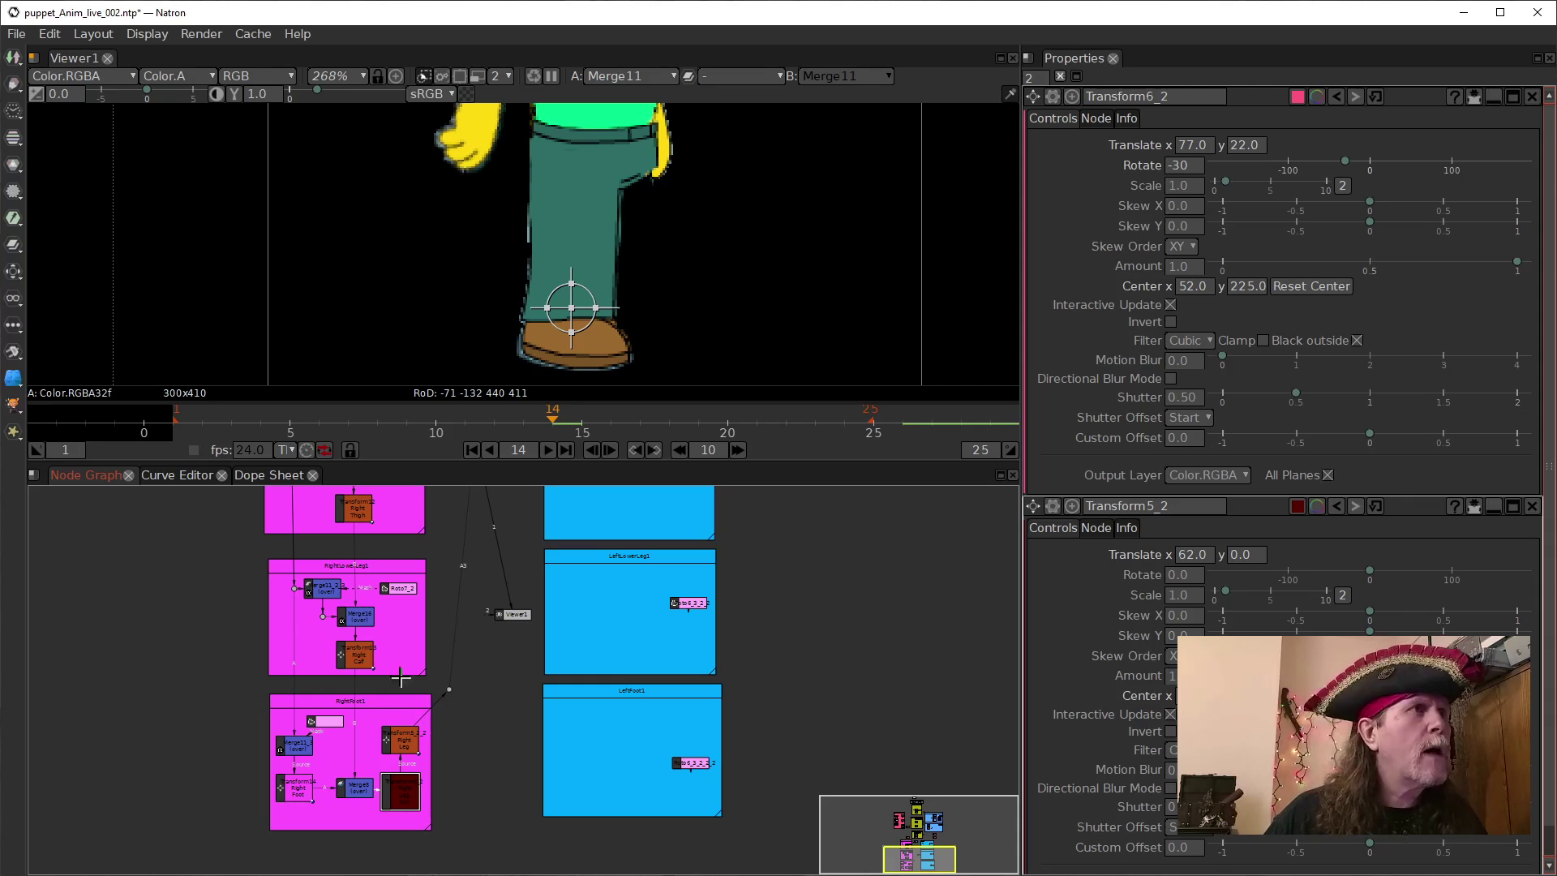
Try to shift the Right Calf transform, Transform13, to a translation of about x -26.4, y -0.80.
double_click(347, 656)
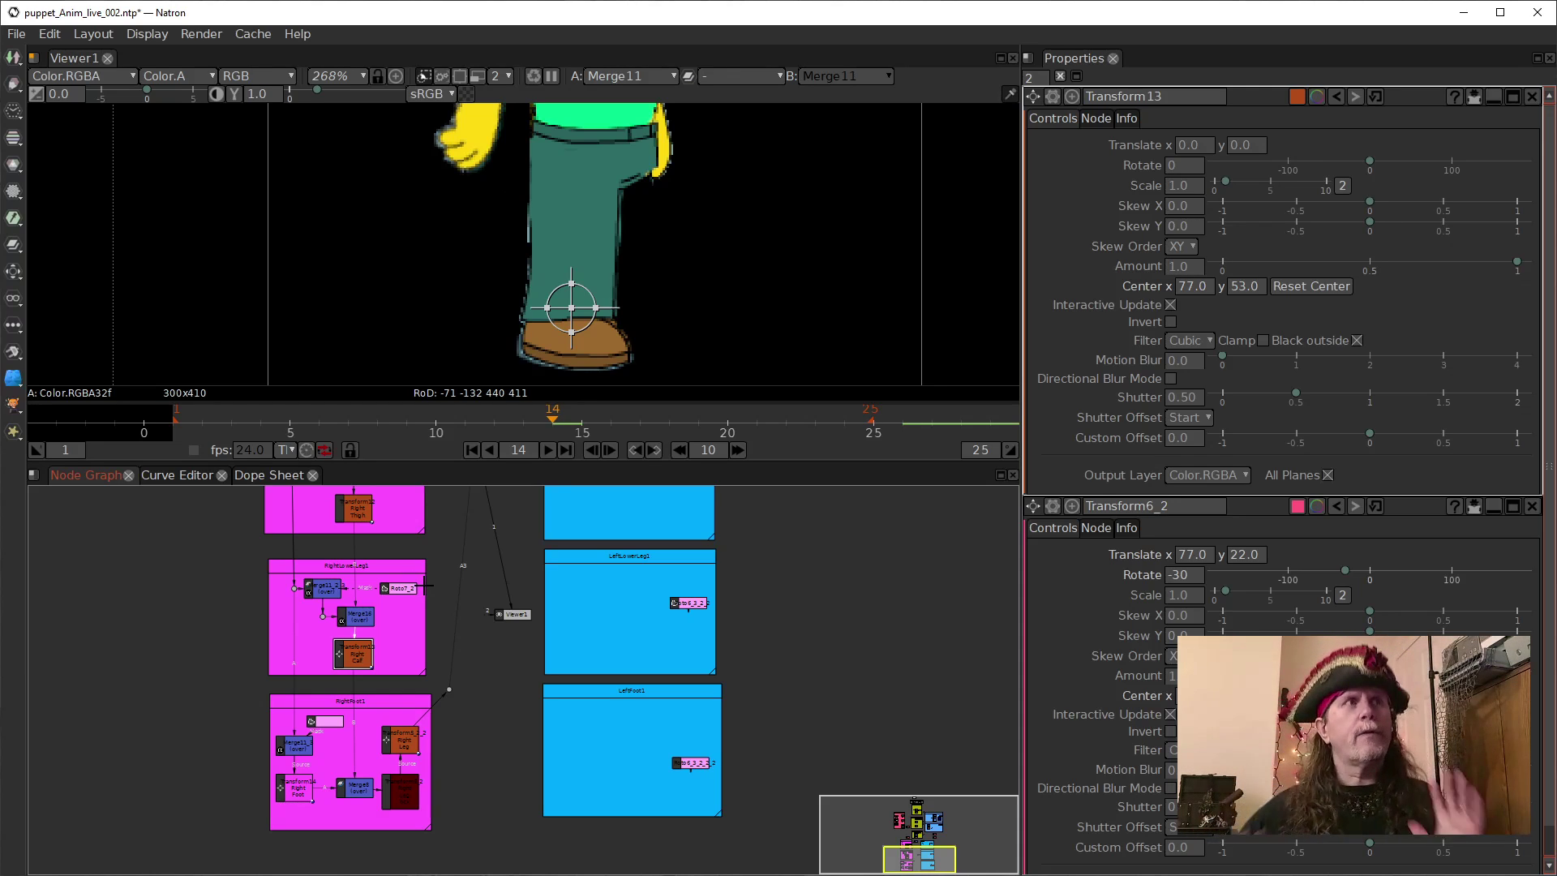
left_click(405, 743)
double_click(406, 742)
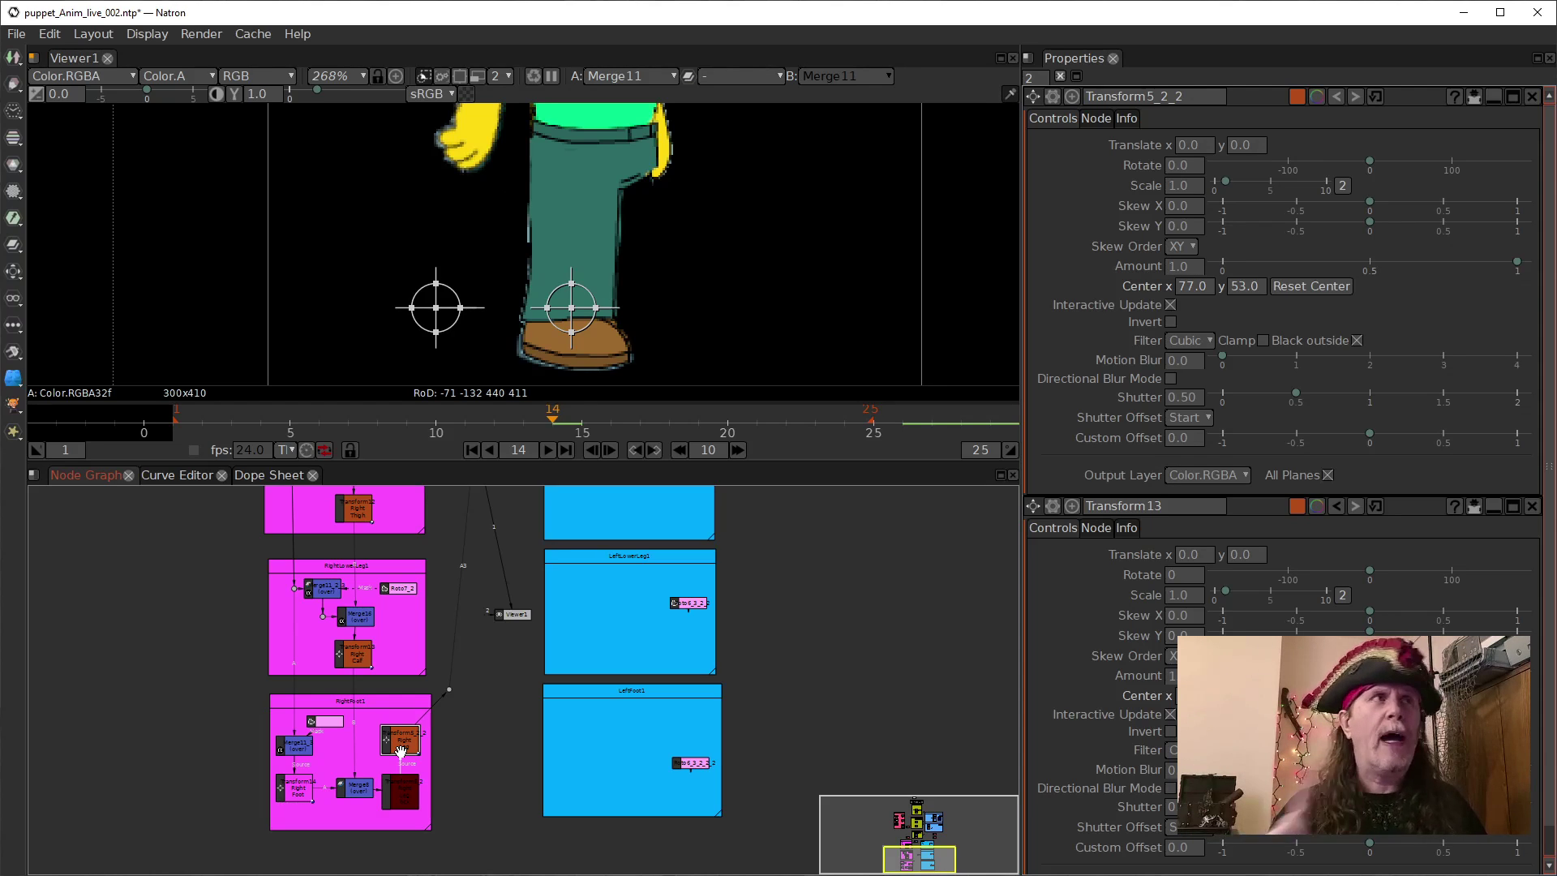
left_click(1170, 163)
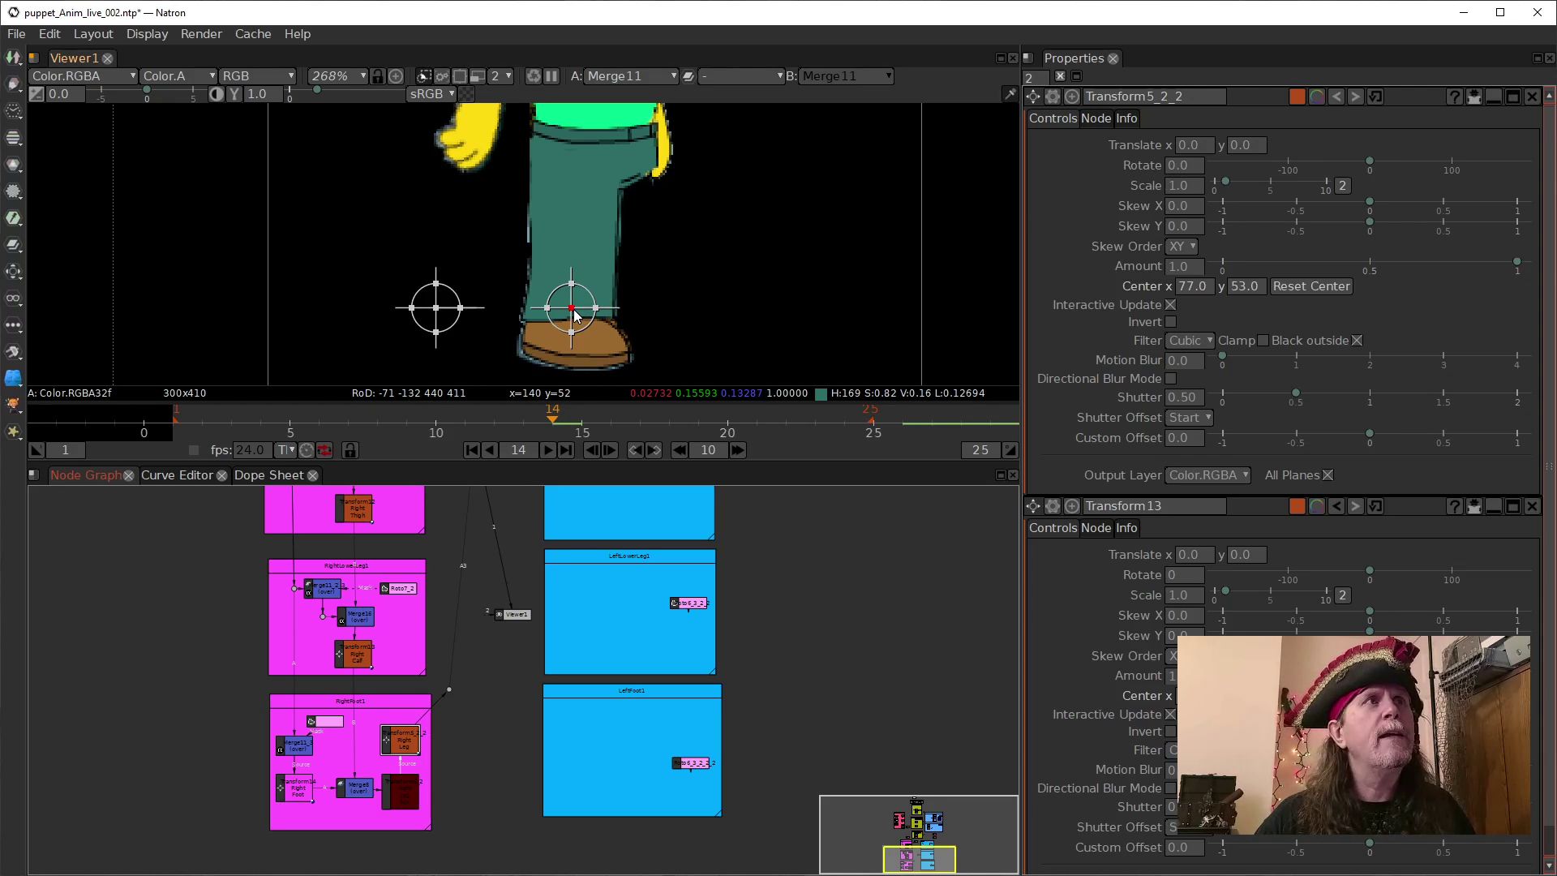
left_click_drag(571, 308, 514, 309)
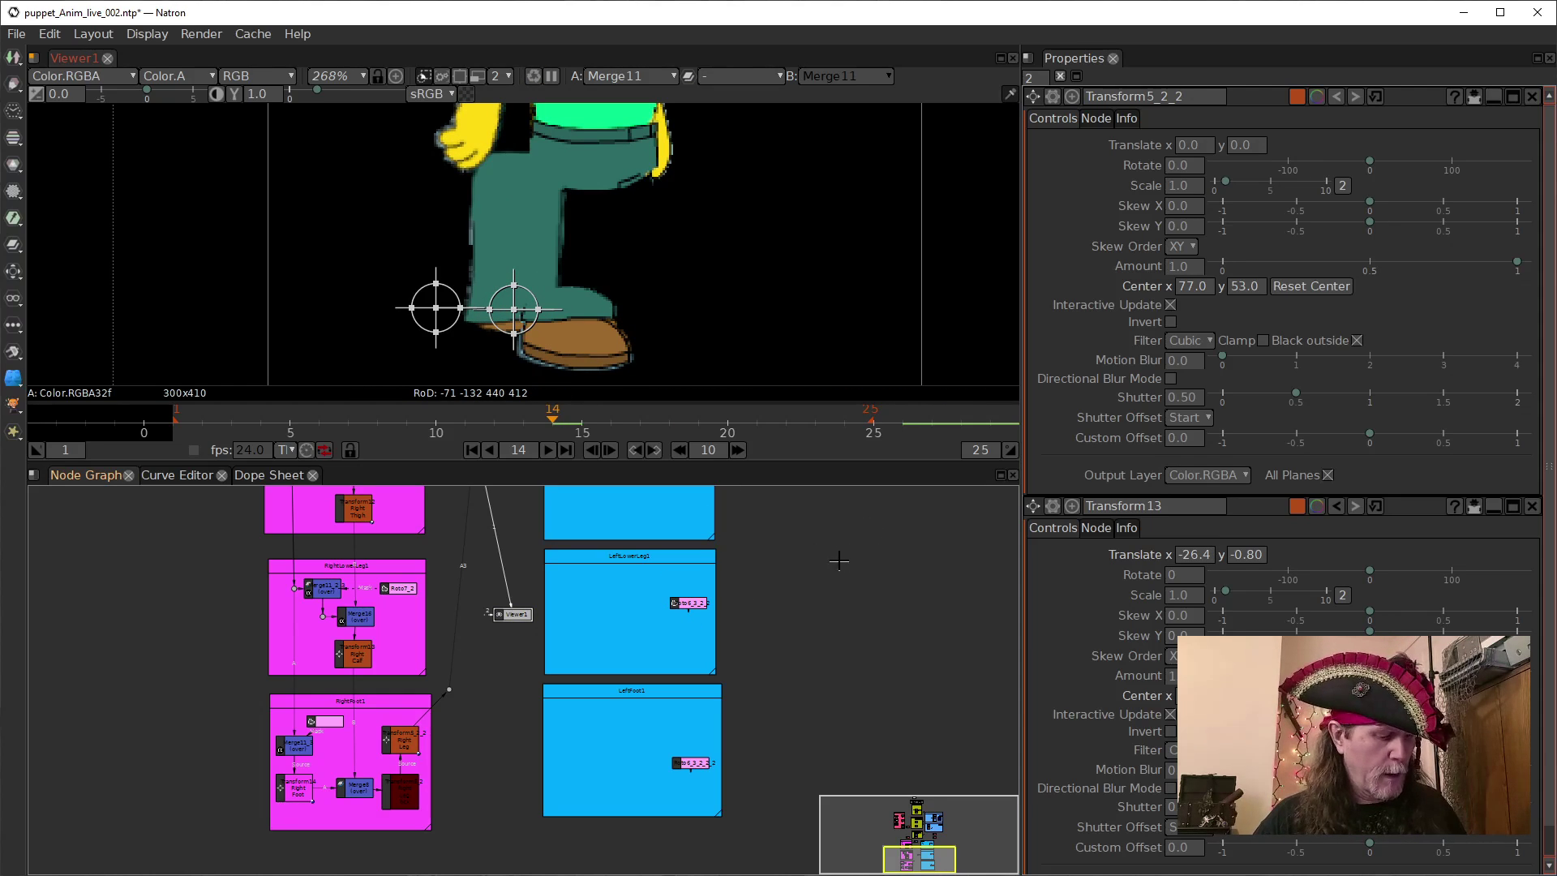
left_click(1338, 508)
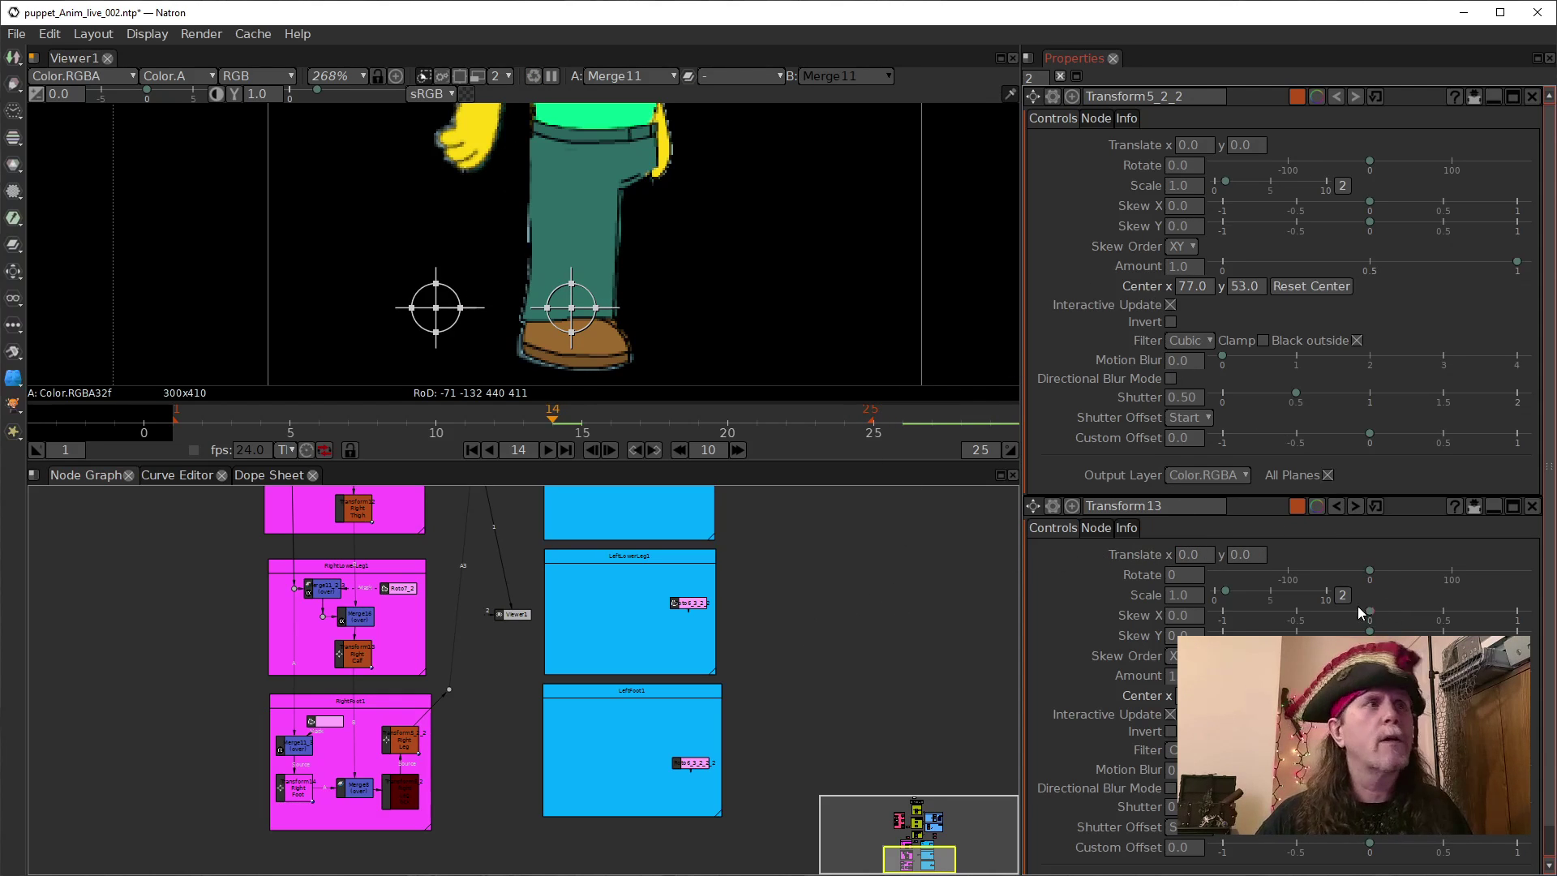
left_click(1532, 506)
Compare the translation and center parameters of the Right Leg lock, Right Calf and Right Leg transforms.
left_click(397, 748)
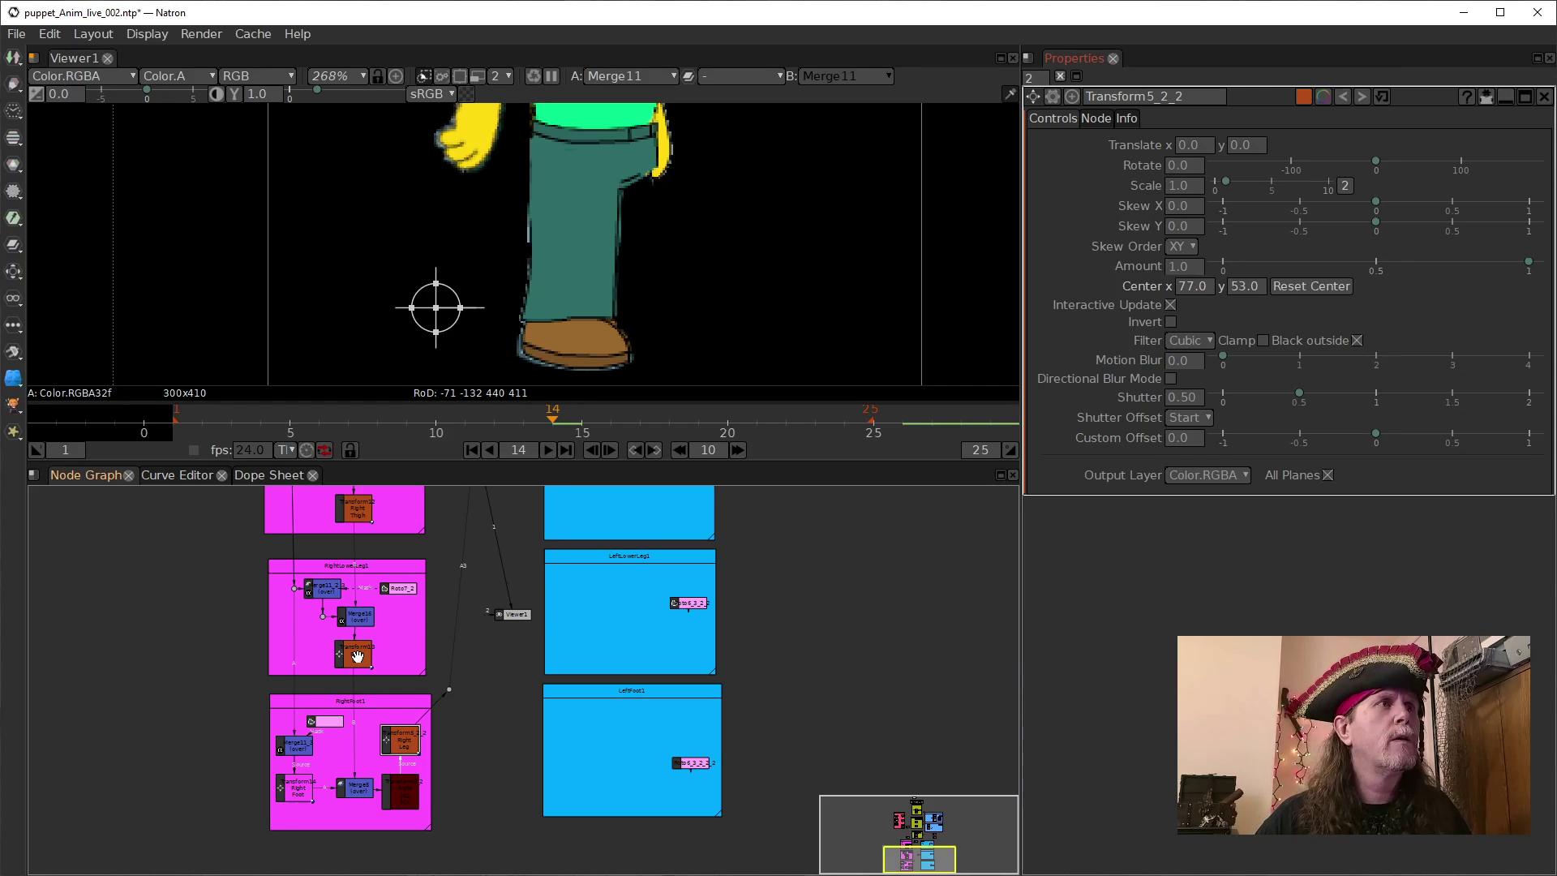
double_click(401, 793)
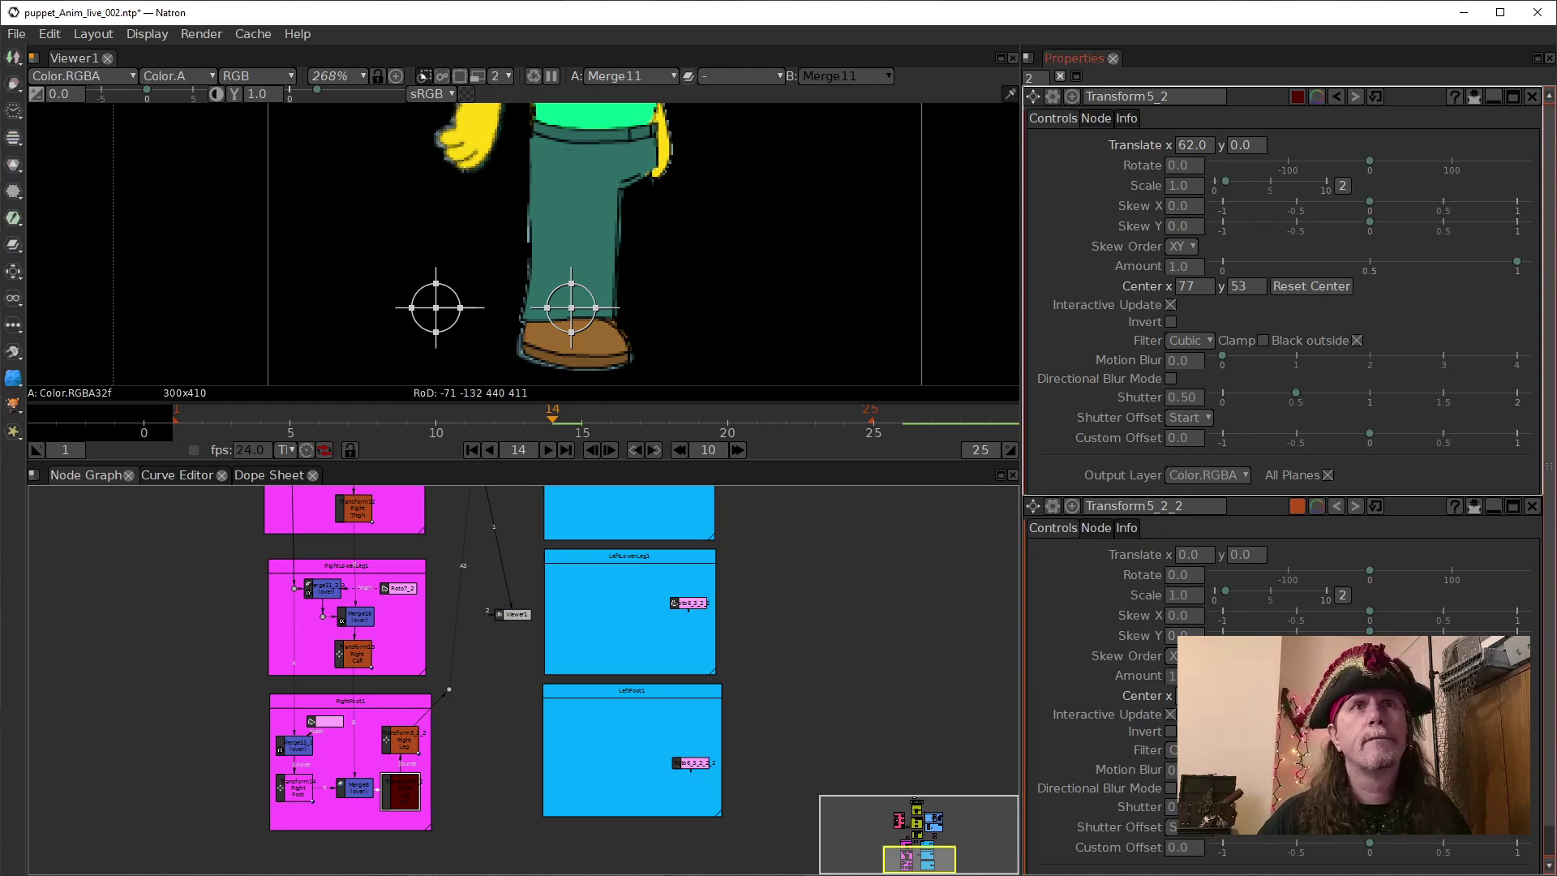
left_click(1532, 509)
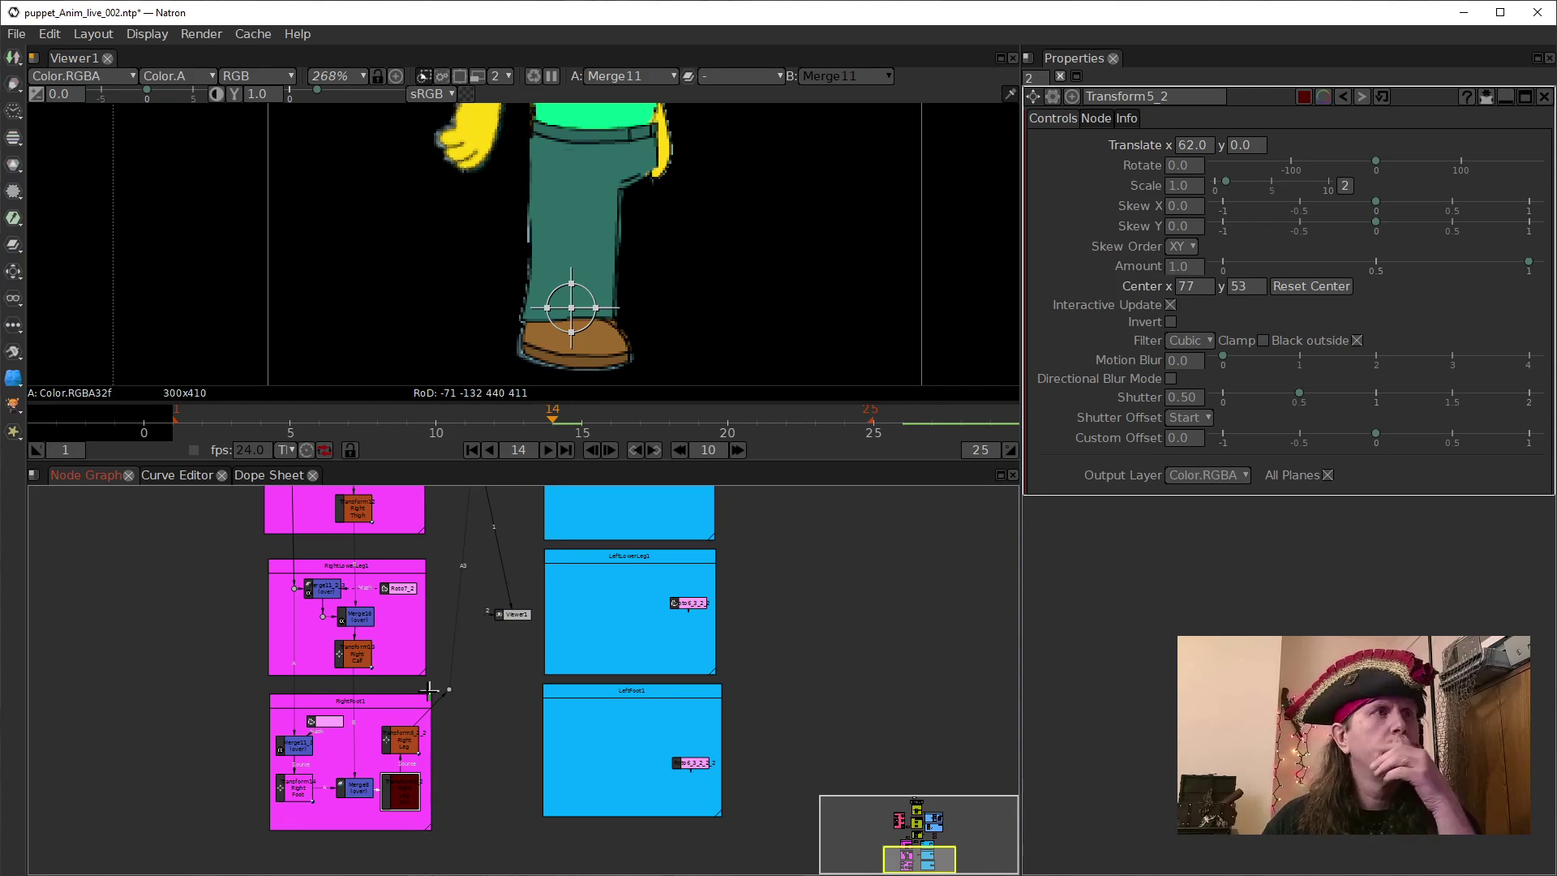
double_click(361, 661)
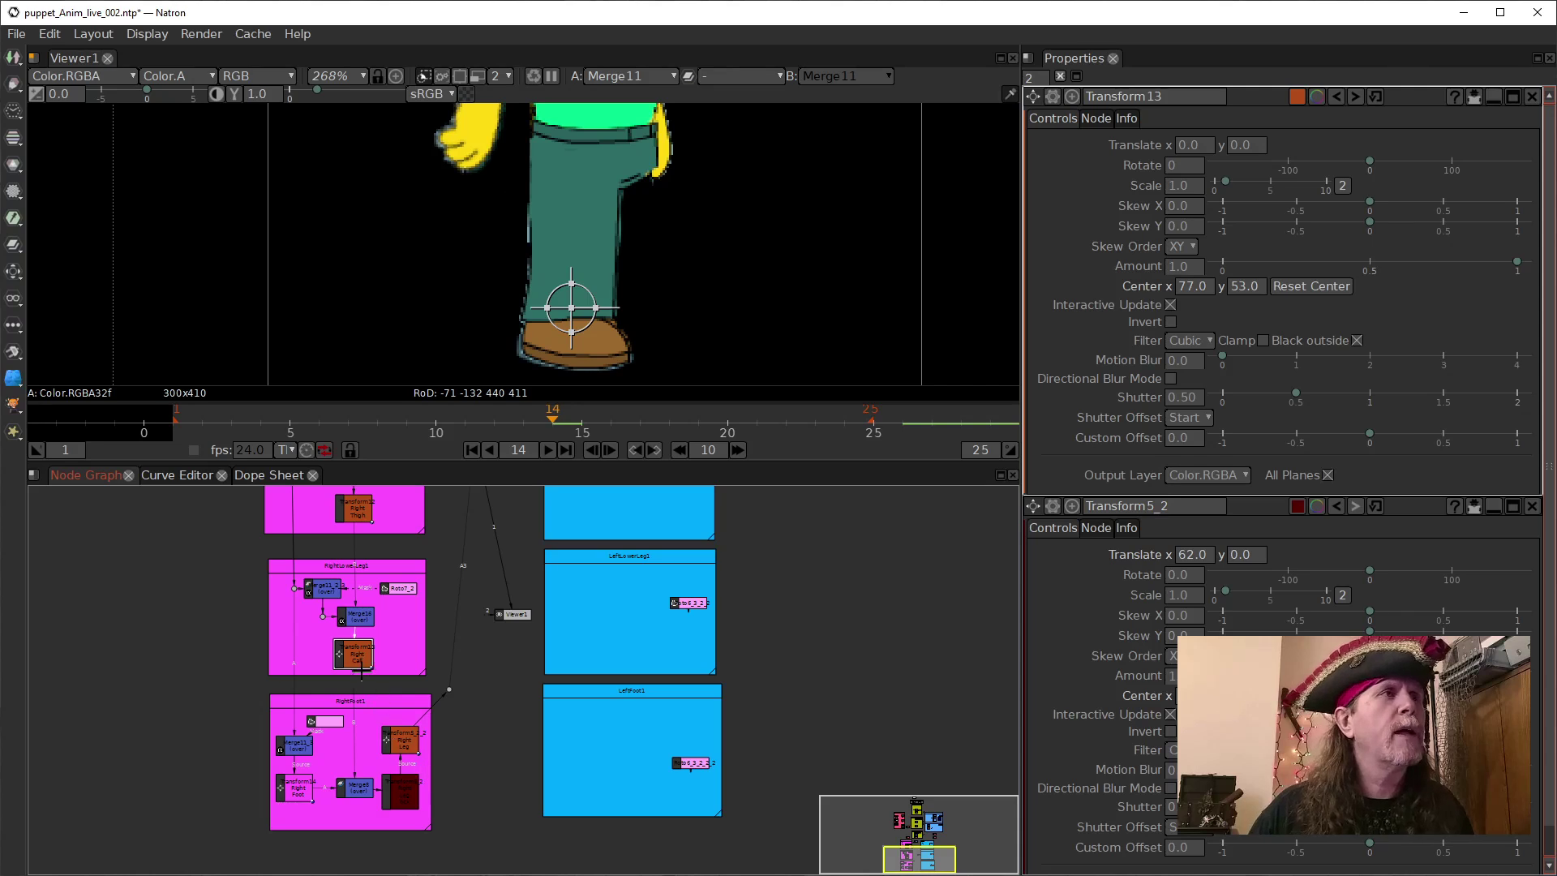
double_click(412, 799)
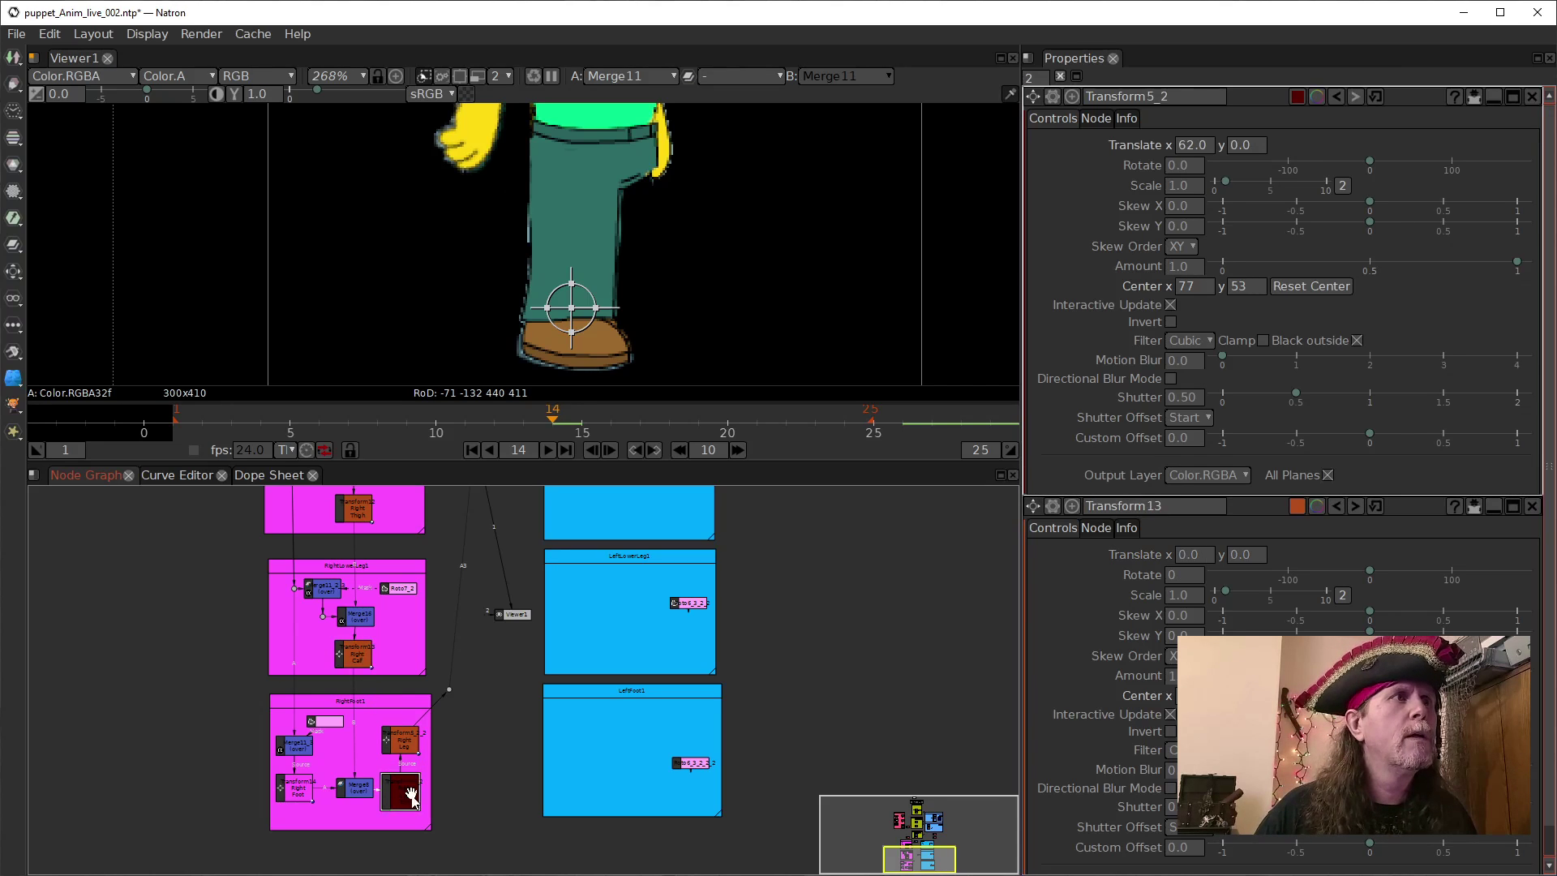
double_click(404, 732)
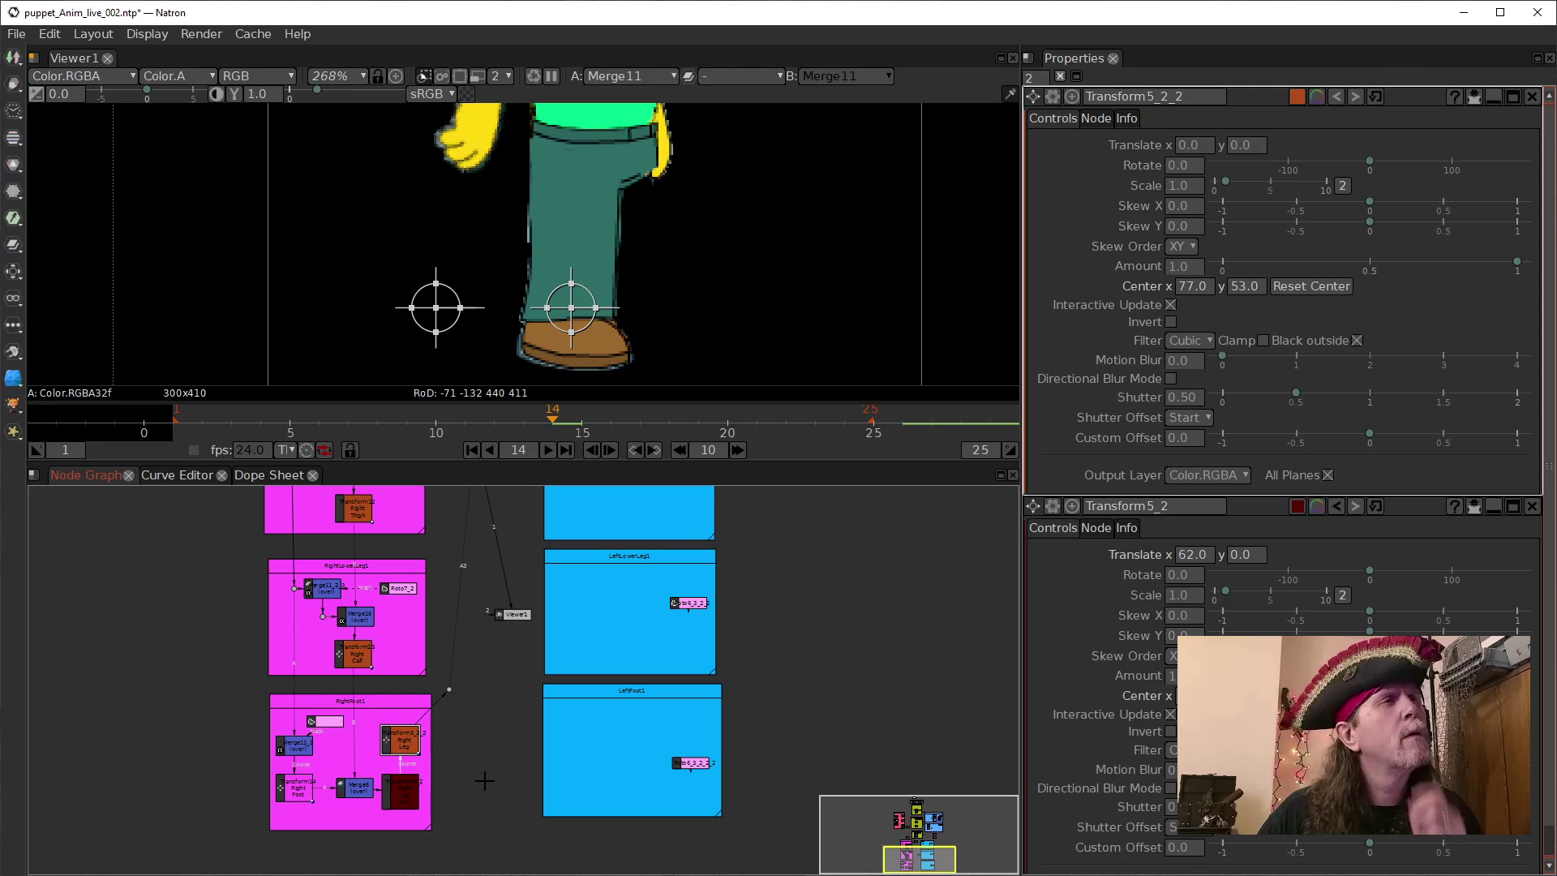
Rewire the RightFoot1 group so the Right Leg transform follows Merge9 and the Right Leg lock sits after it.
left_click_drag(405, 797, 497, 750)
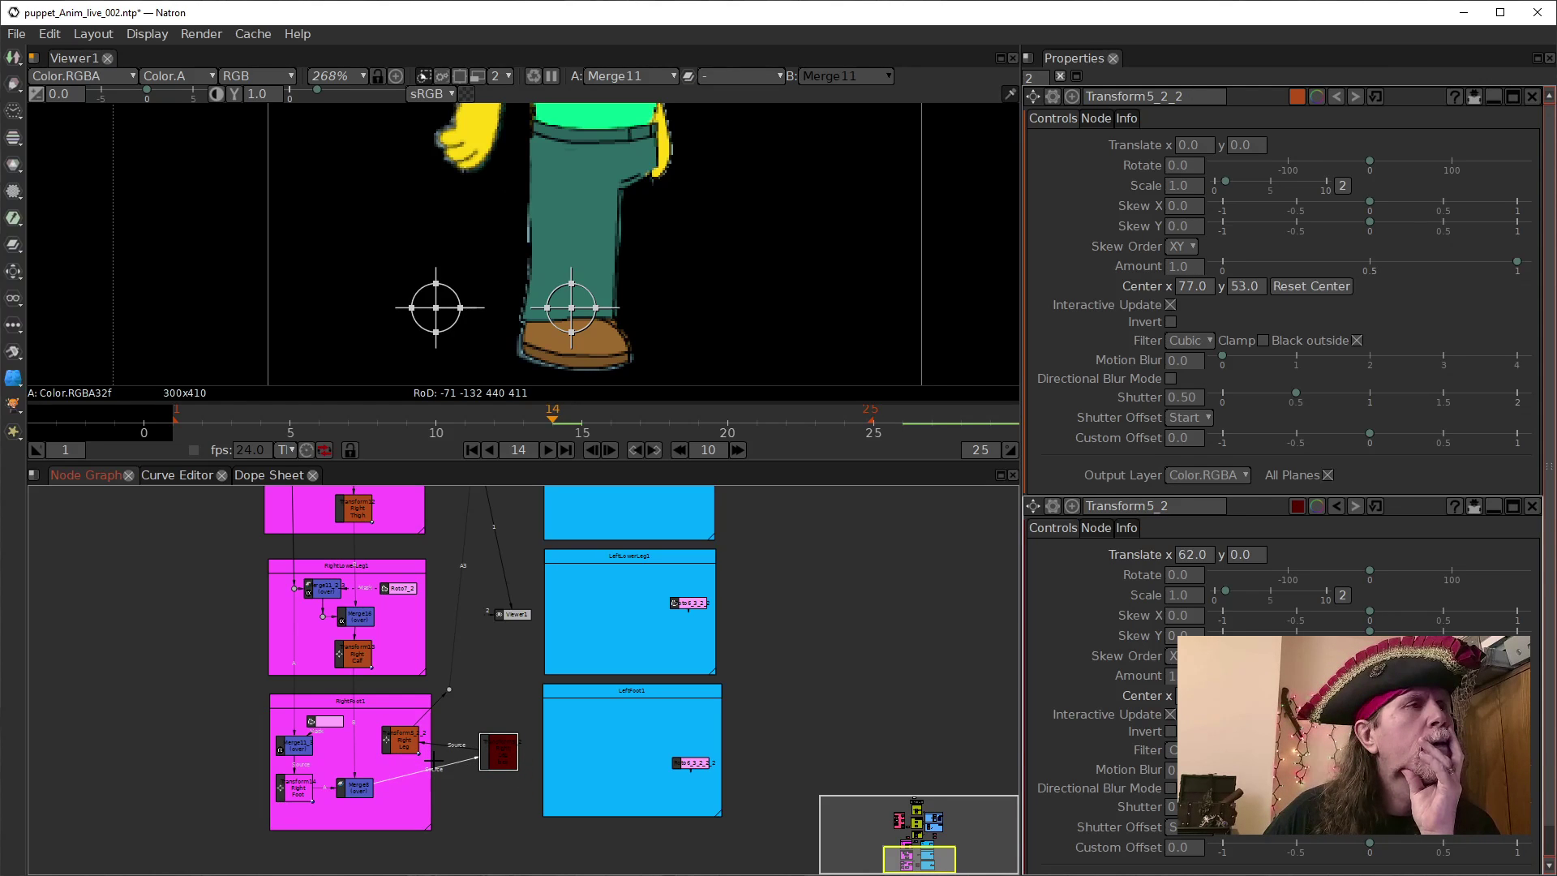
left_click_drag(469, 752, 425, 741)
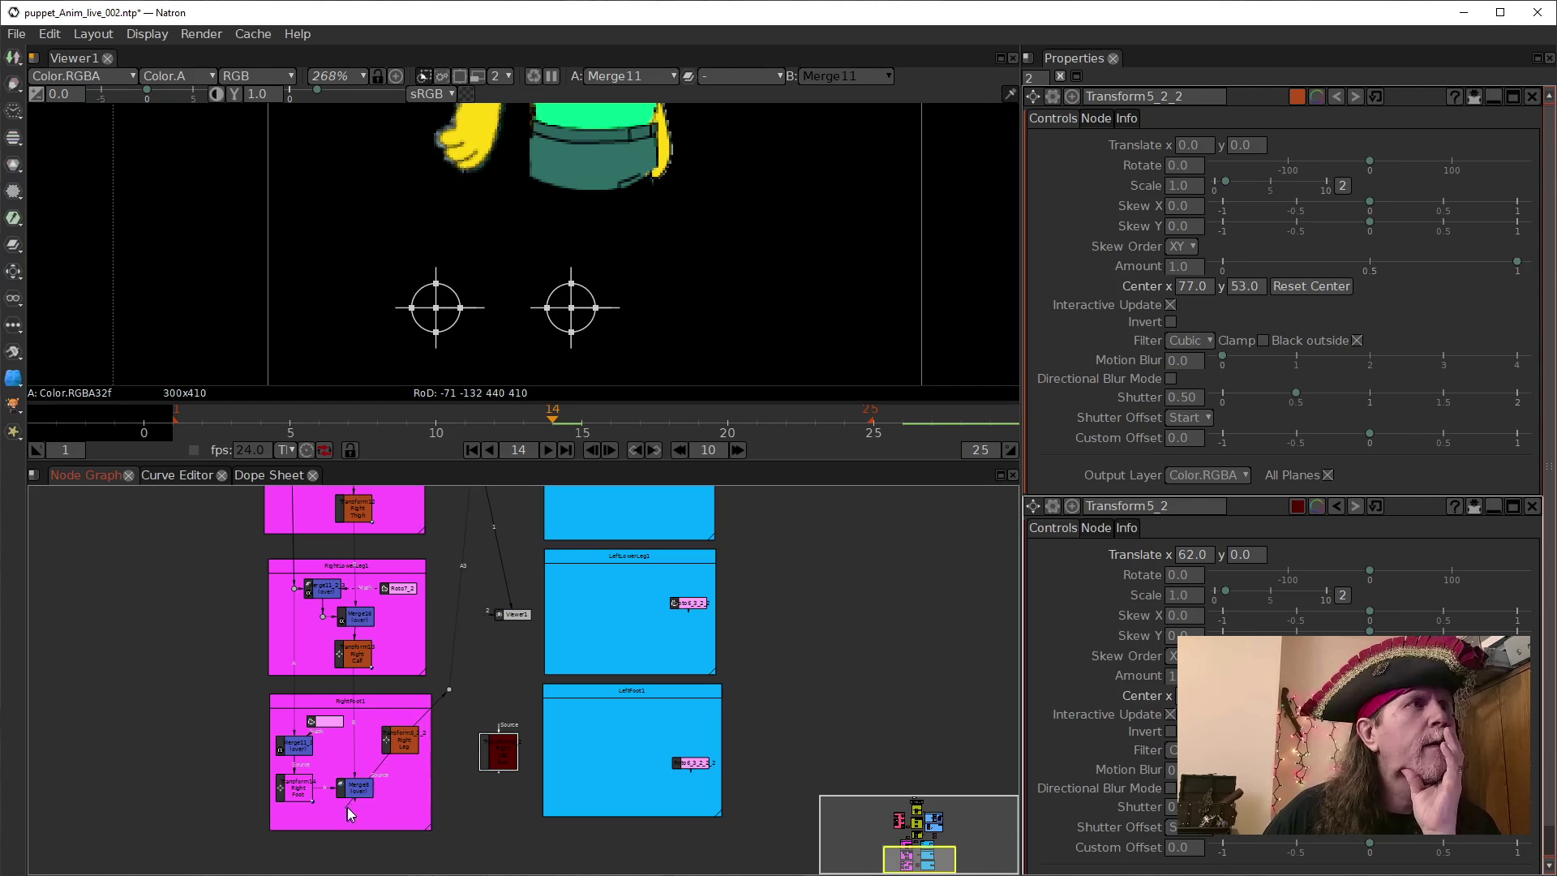
mouse_move(373, 776)
left_mouse_down()
mouse_move(394, 739)
mouse_move(403, 772)
left_mouse_up()
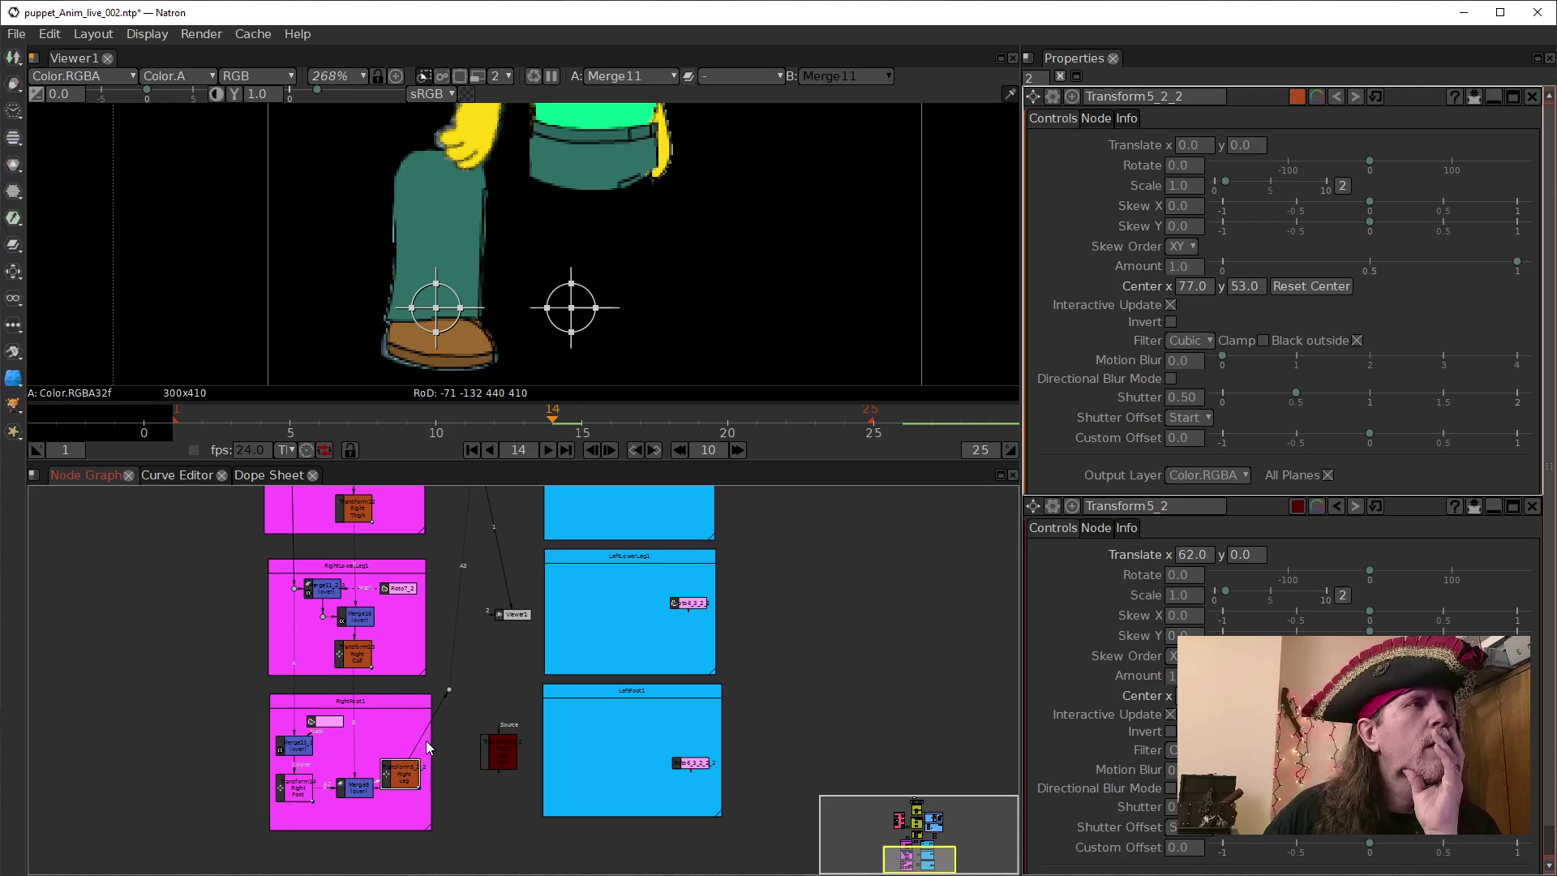
left_click_drag(499, 756, 400, 754)
left_click_drag(502, 728, 411, 781)
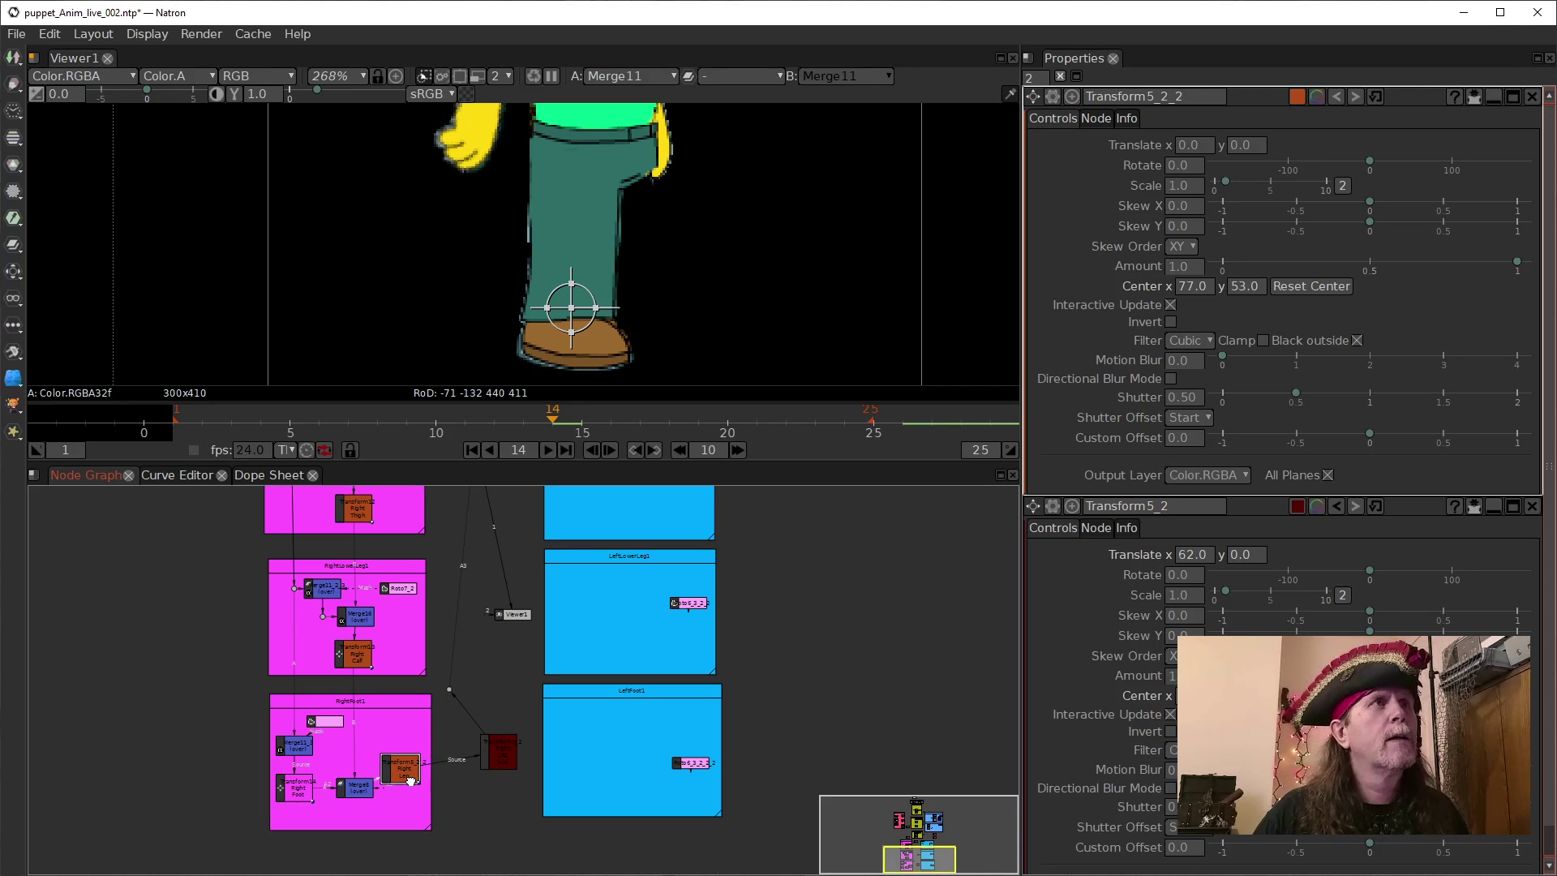
left_click_drag(495, 757, 405, 798)
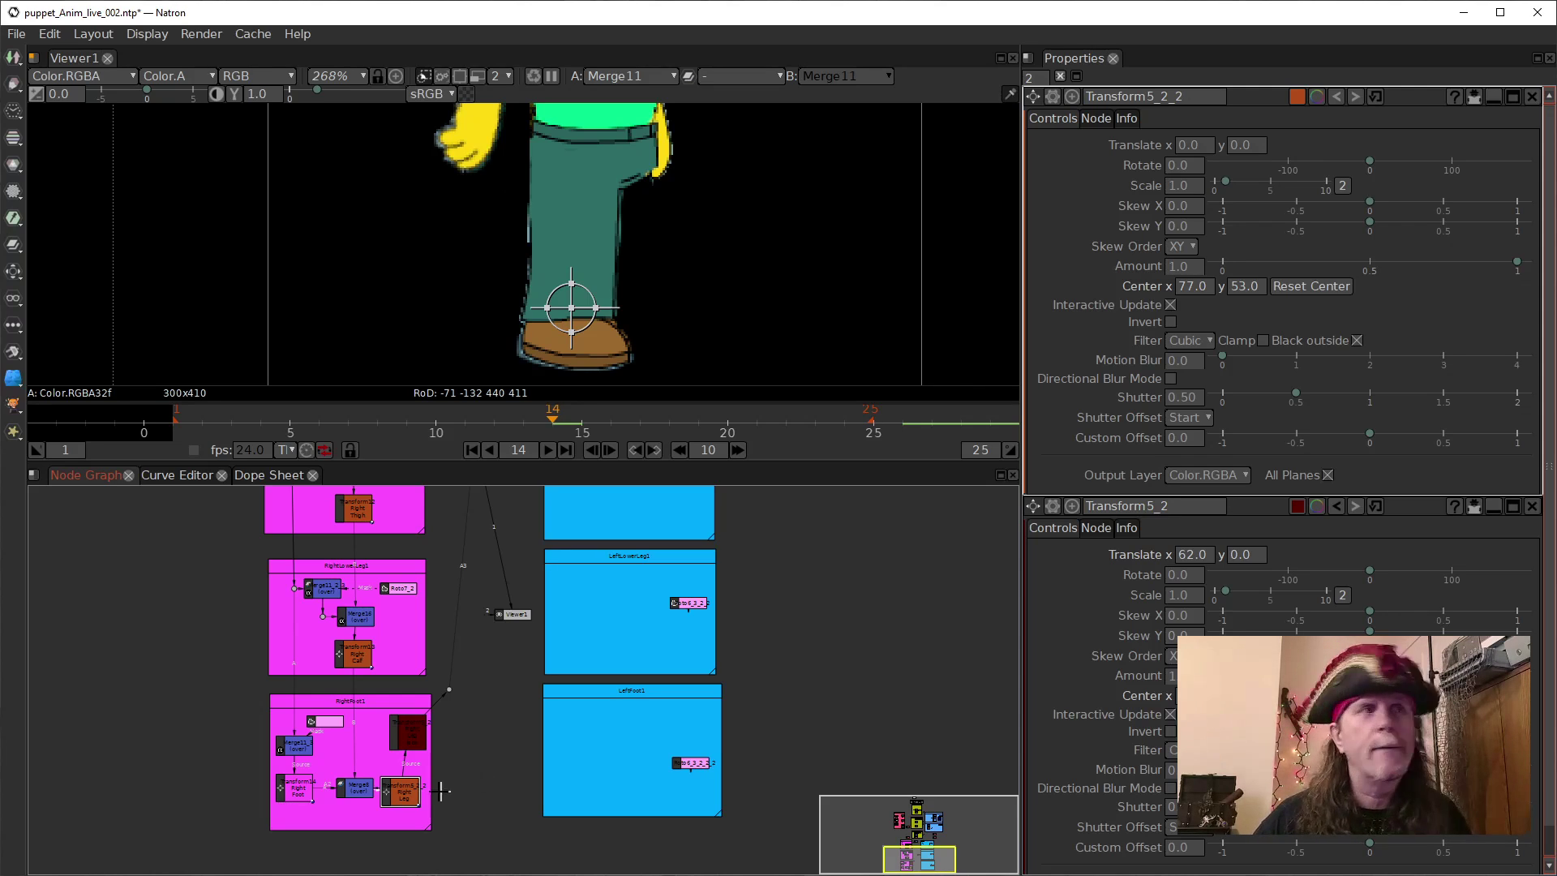
left_click_drag(412, 738, 403, 739)
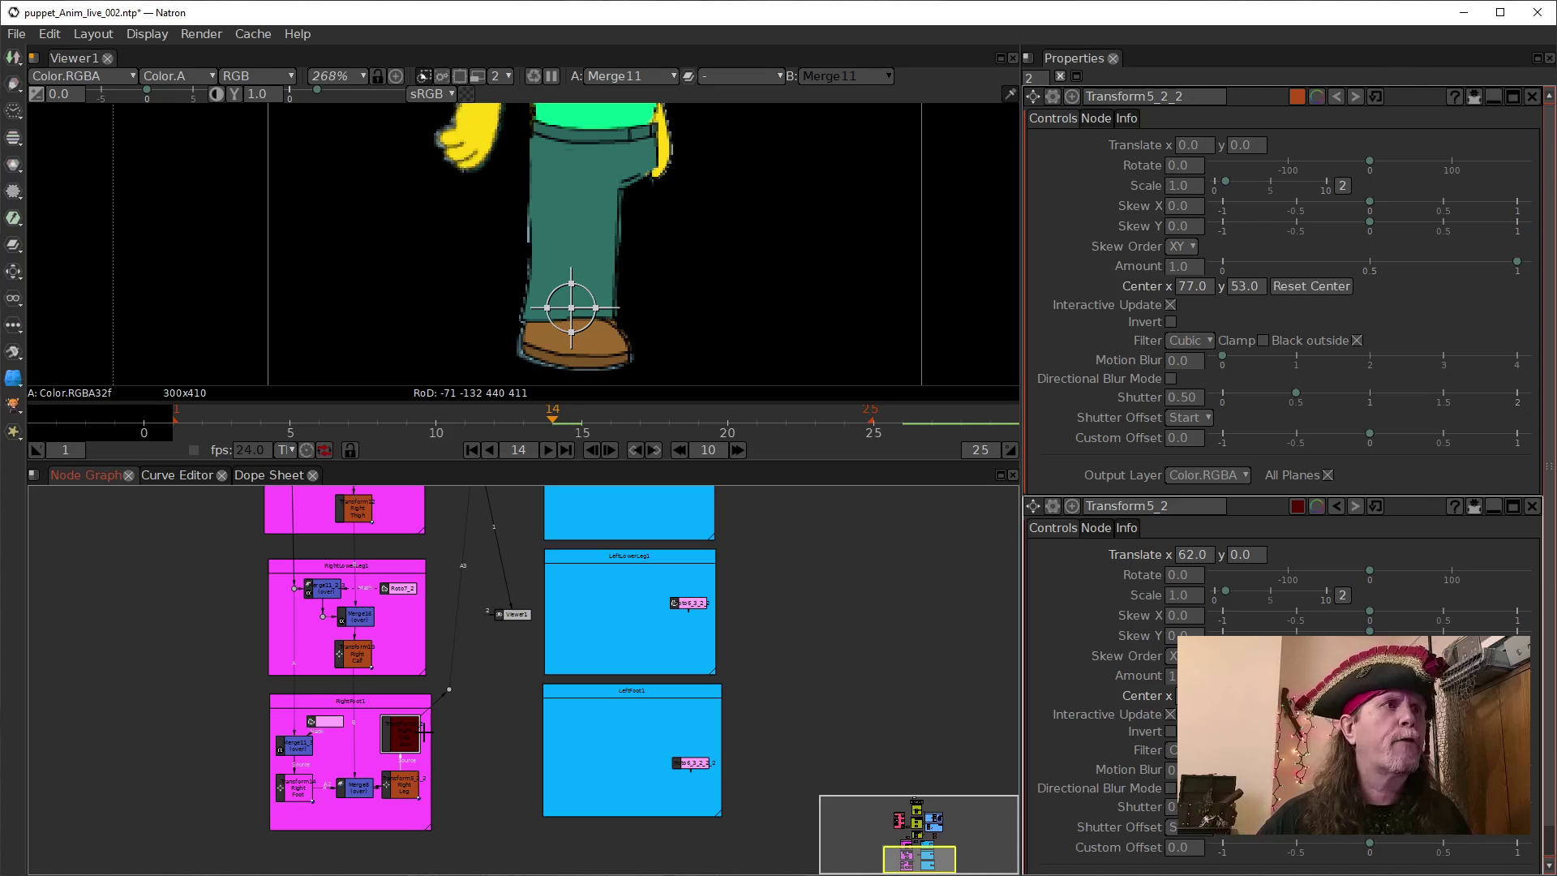
Compare the translation and center parameters of the reordered Right Leg lock and Right Leg transforms.
left_click(404, 790)
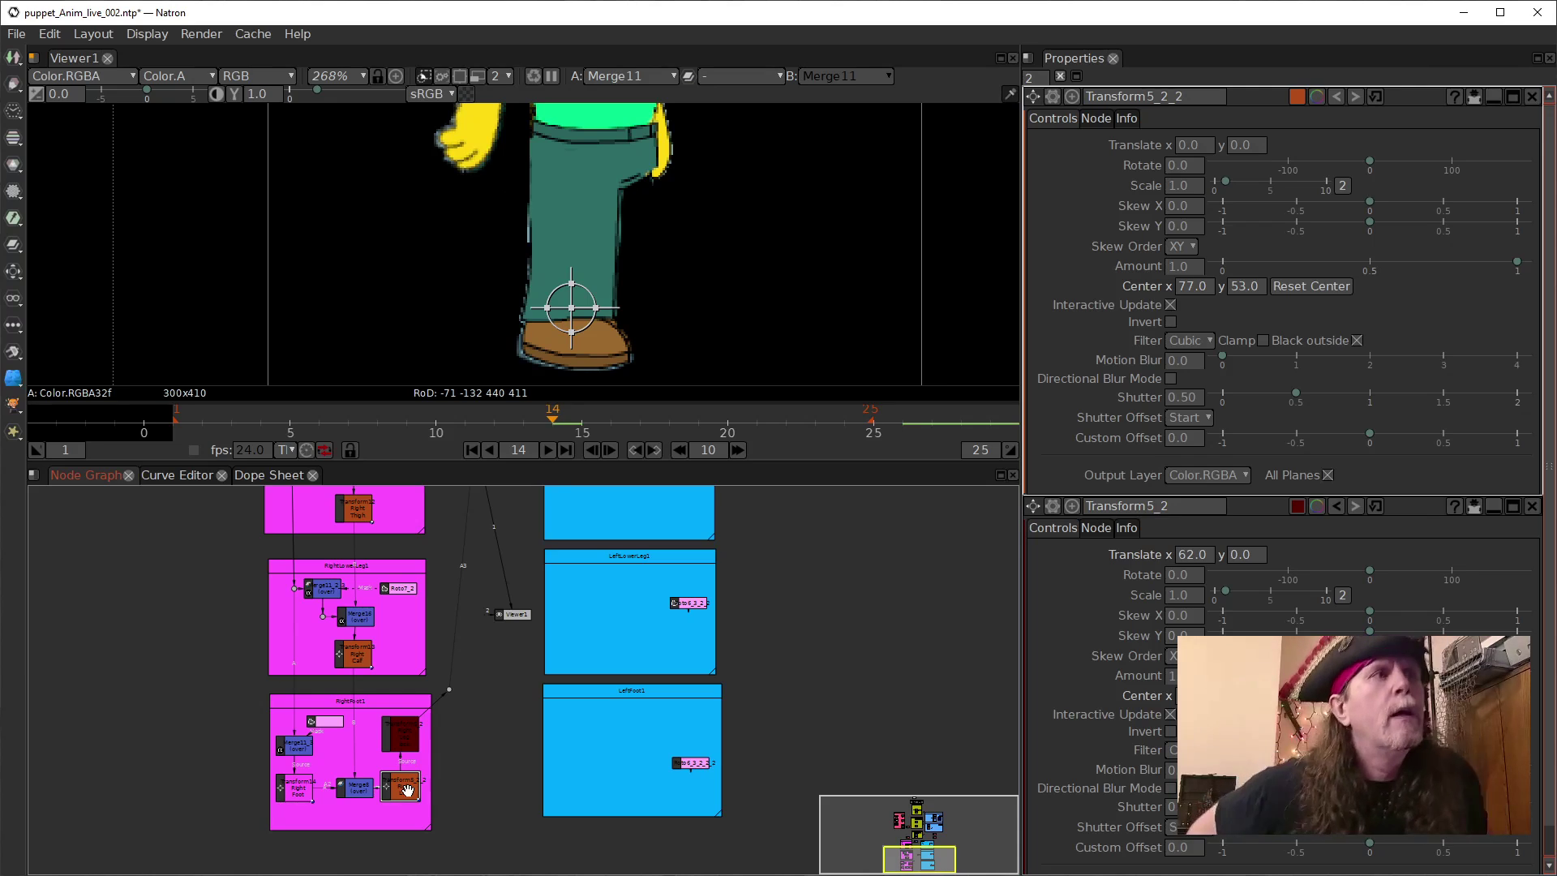
double_click(411, 742)
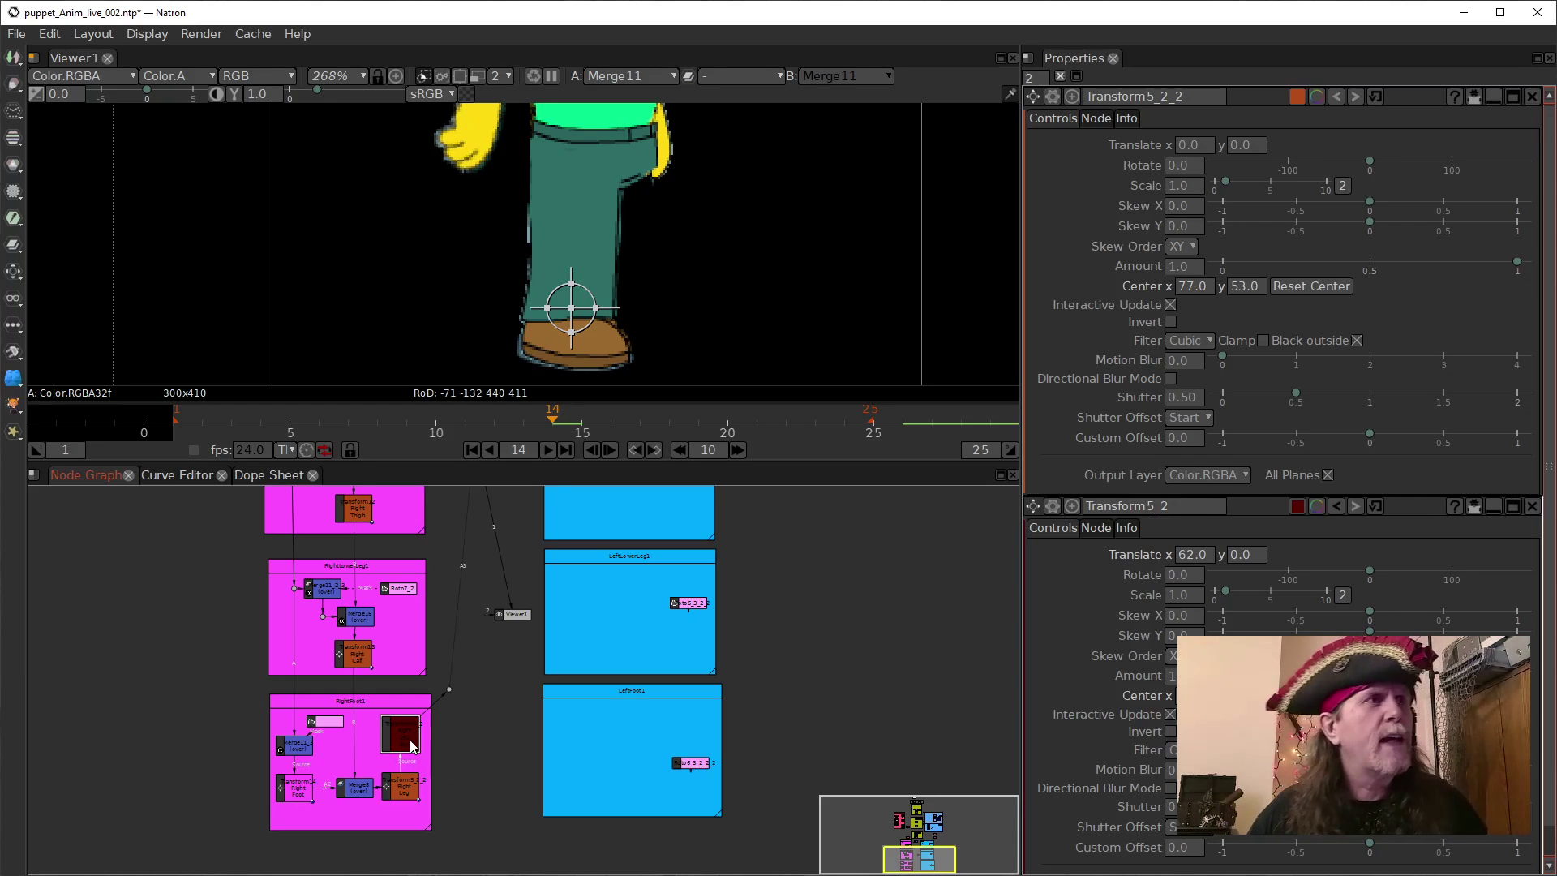
scroll(474, 710, "up", 3)
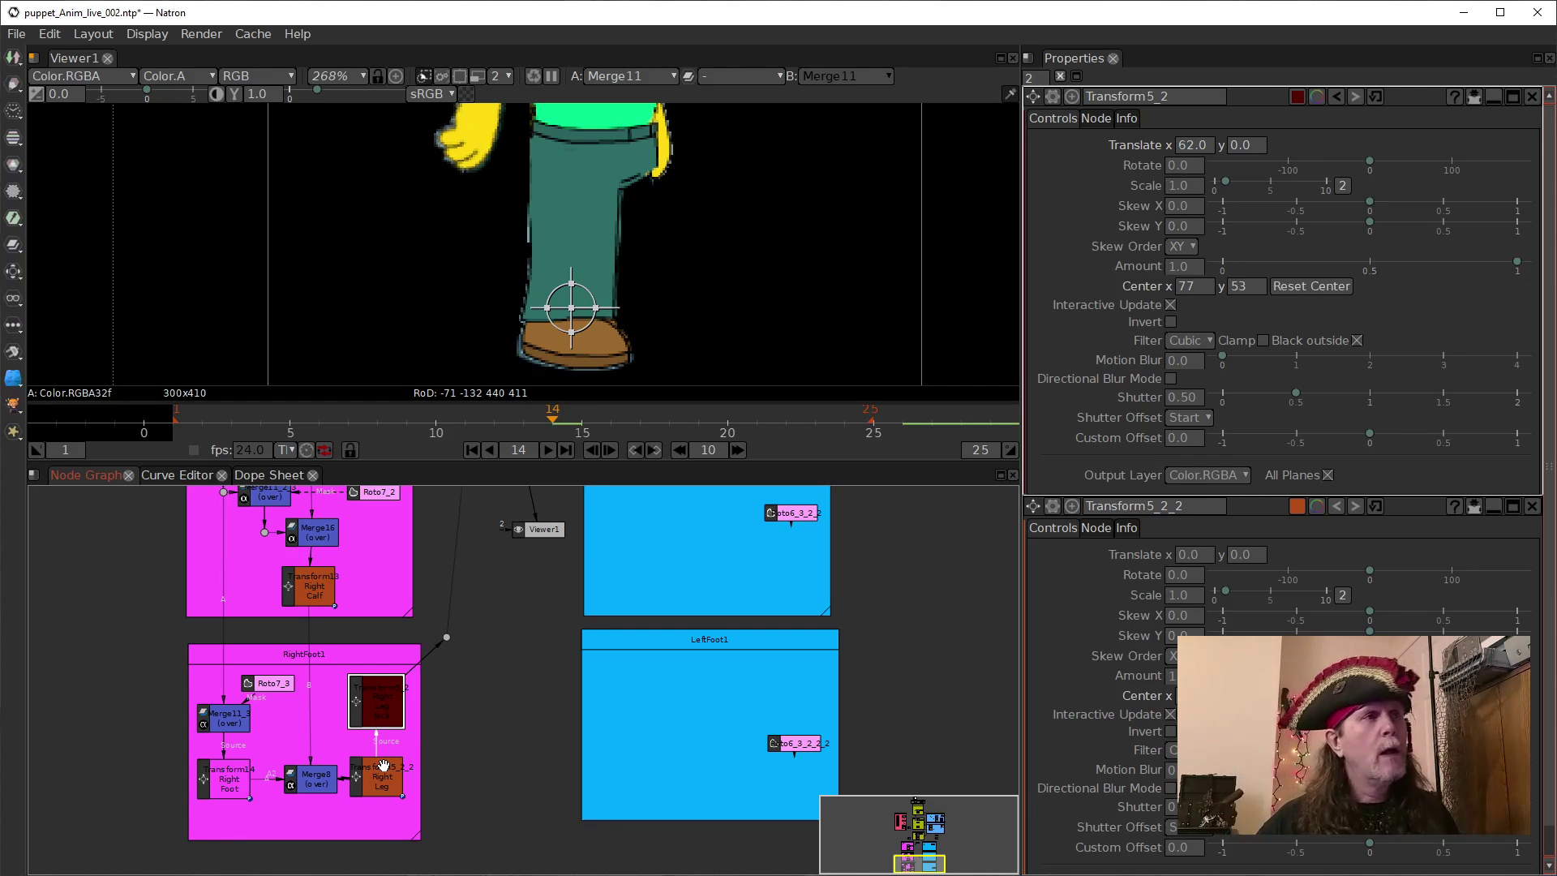
double_click(373, 784)
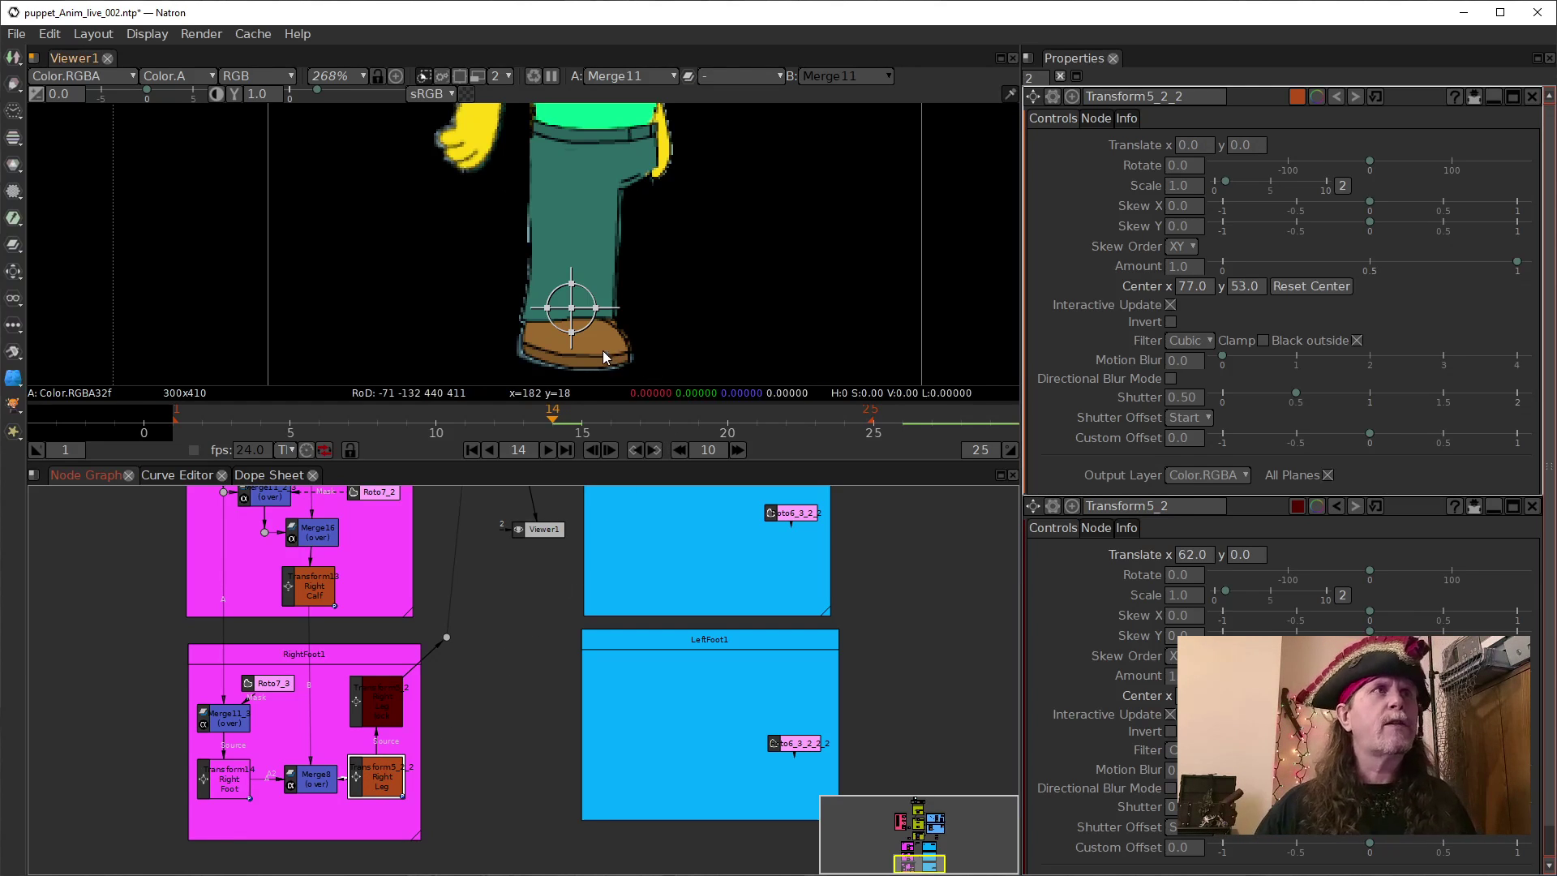
double_click(374, 703)
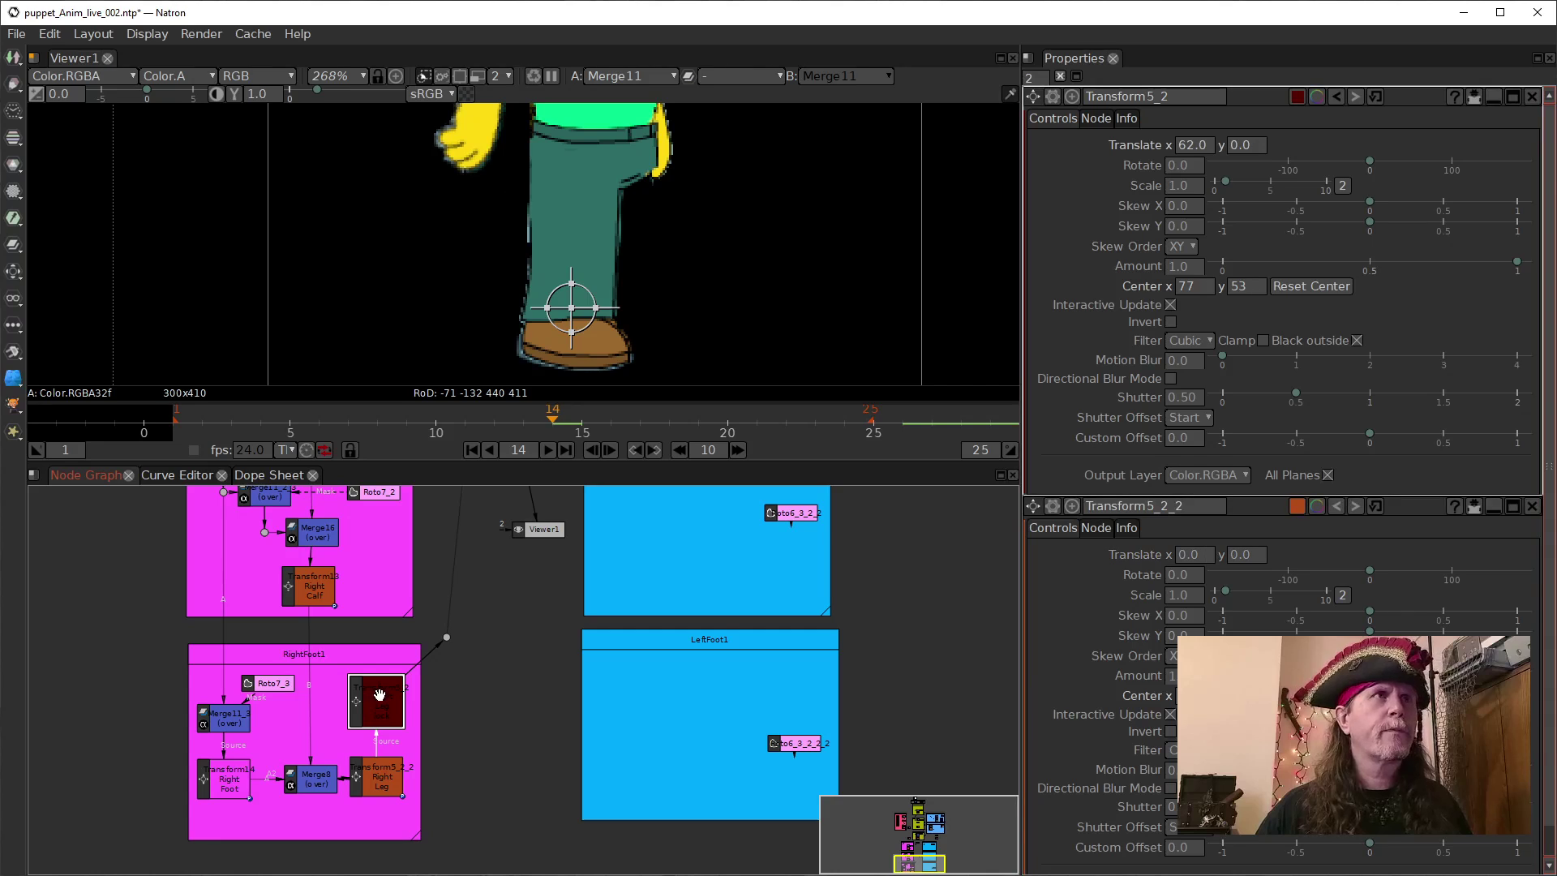
double_click(371, 779)
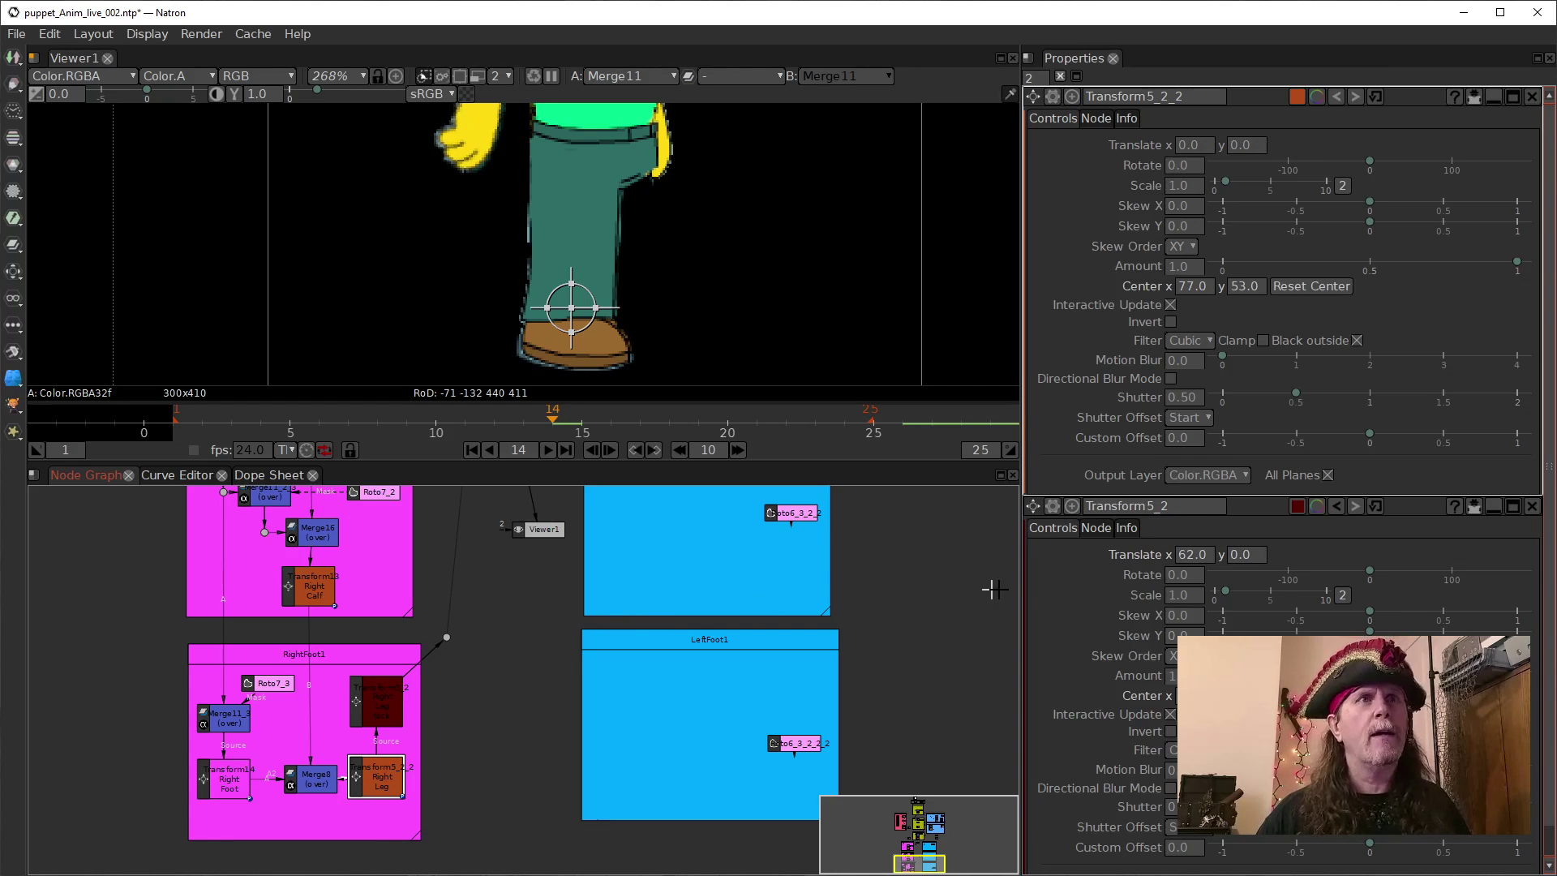
left_click(1530, 507)
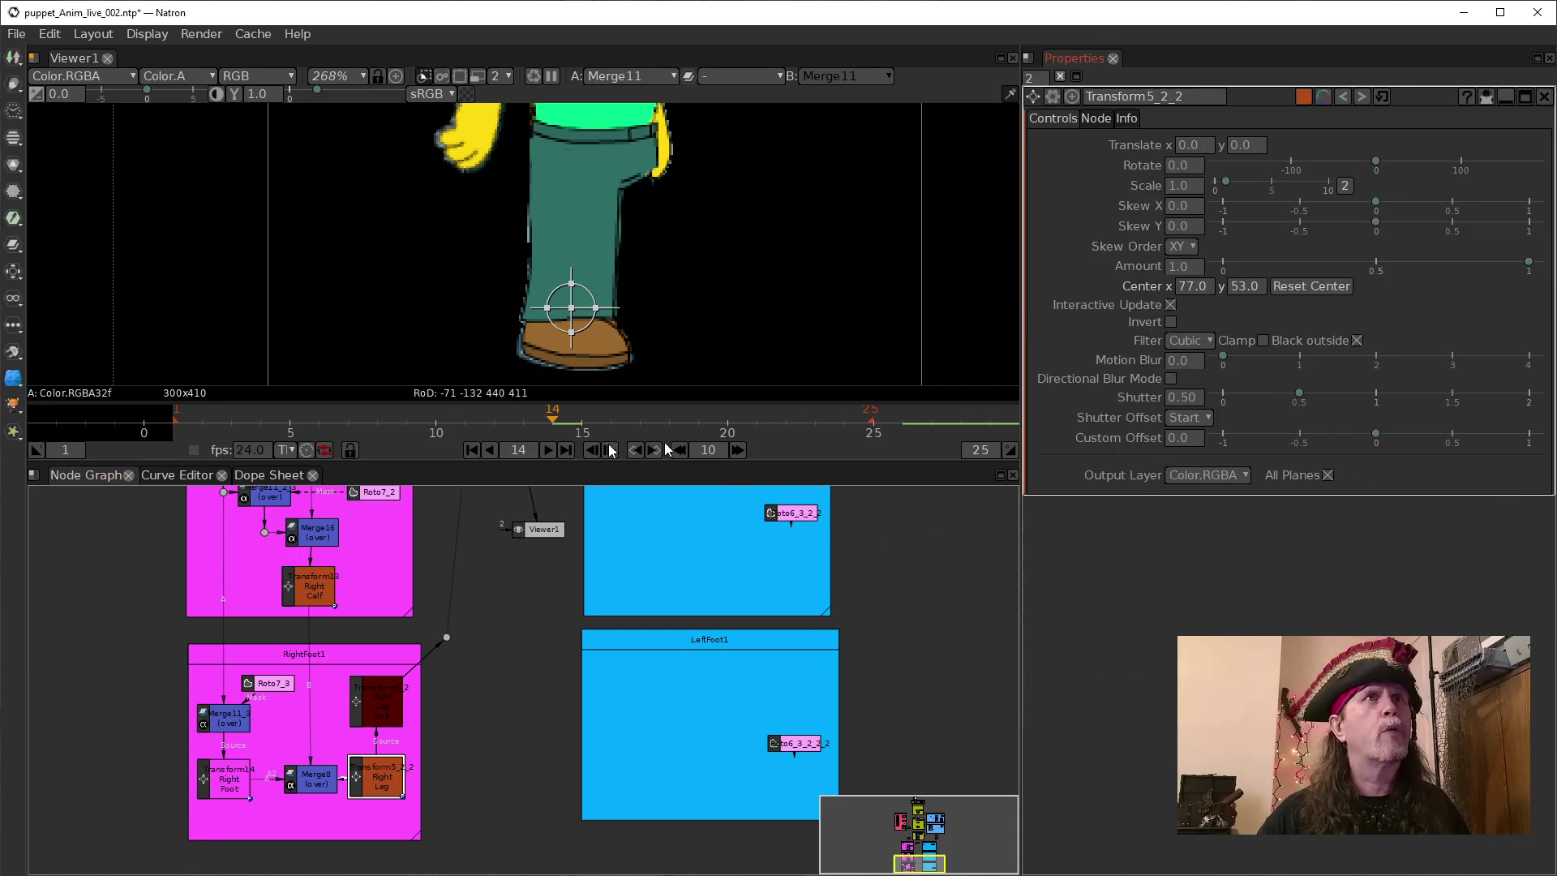
double_click(386, 709)
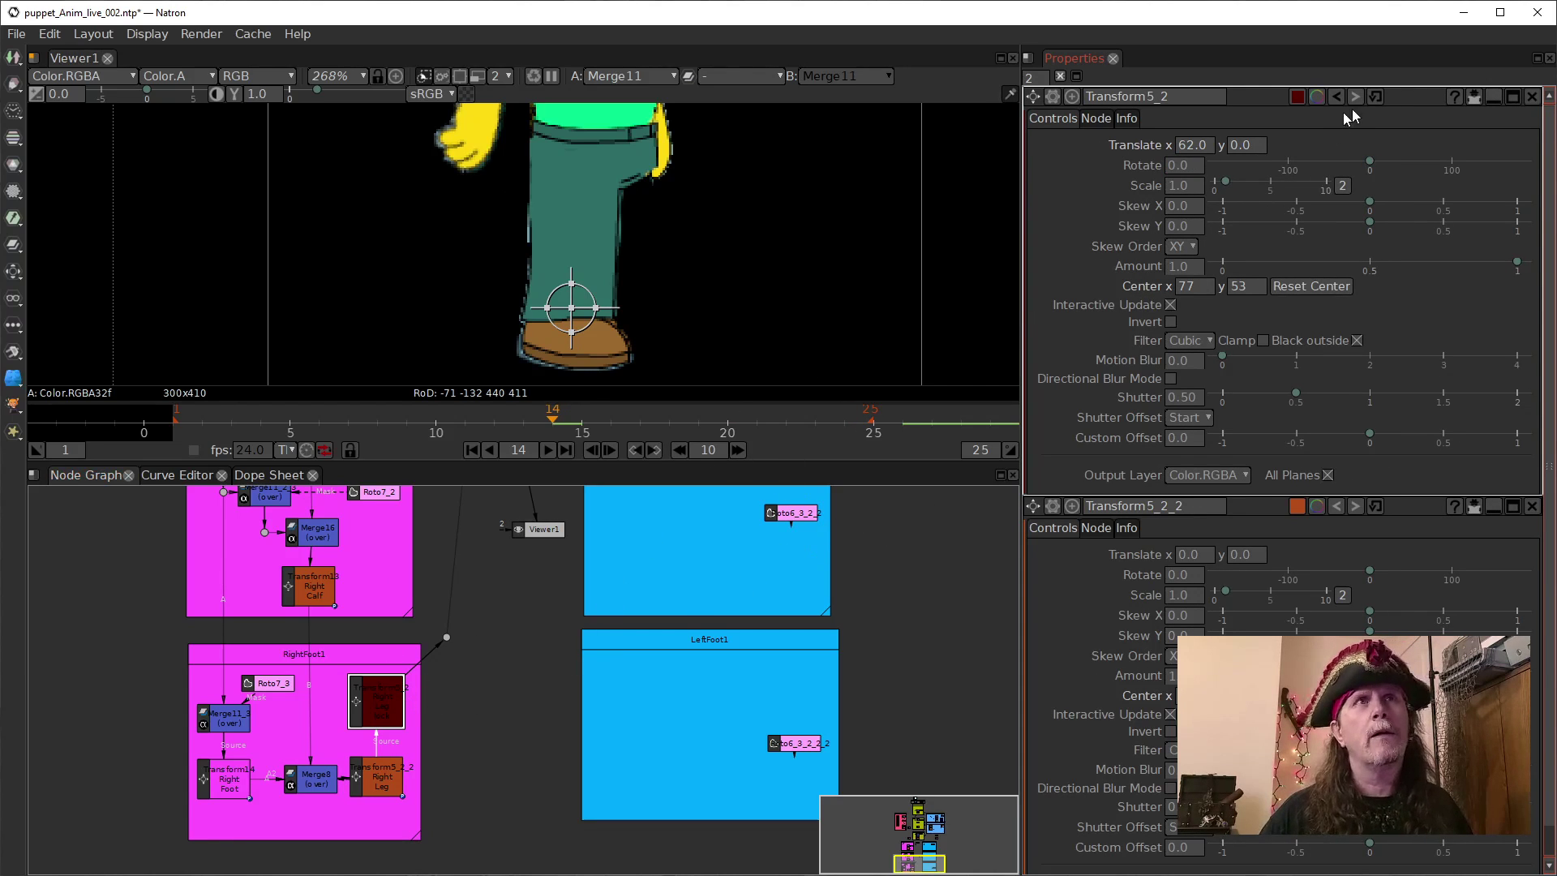
Set the x translation of the Right Leg transform, Transform5_2_2, to -26.
left_click(1530, 97)
left_click(389, 777)
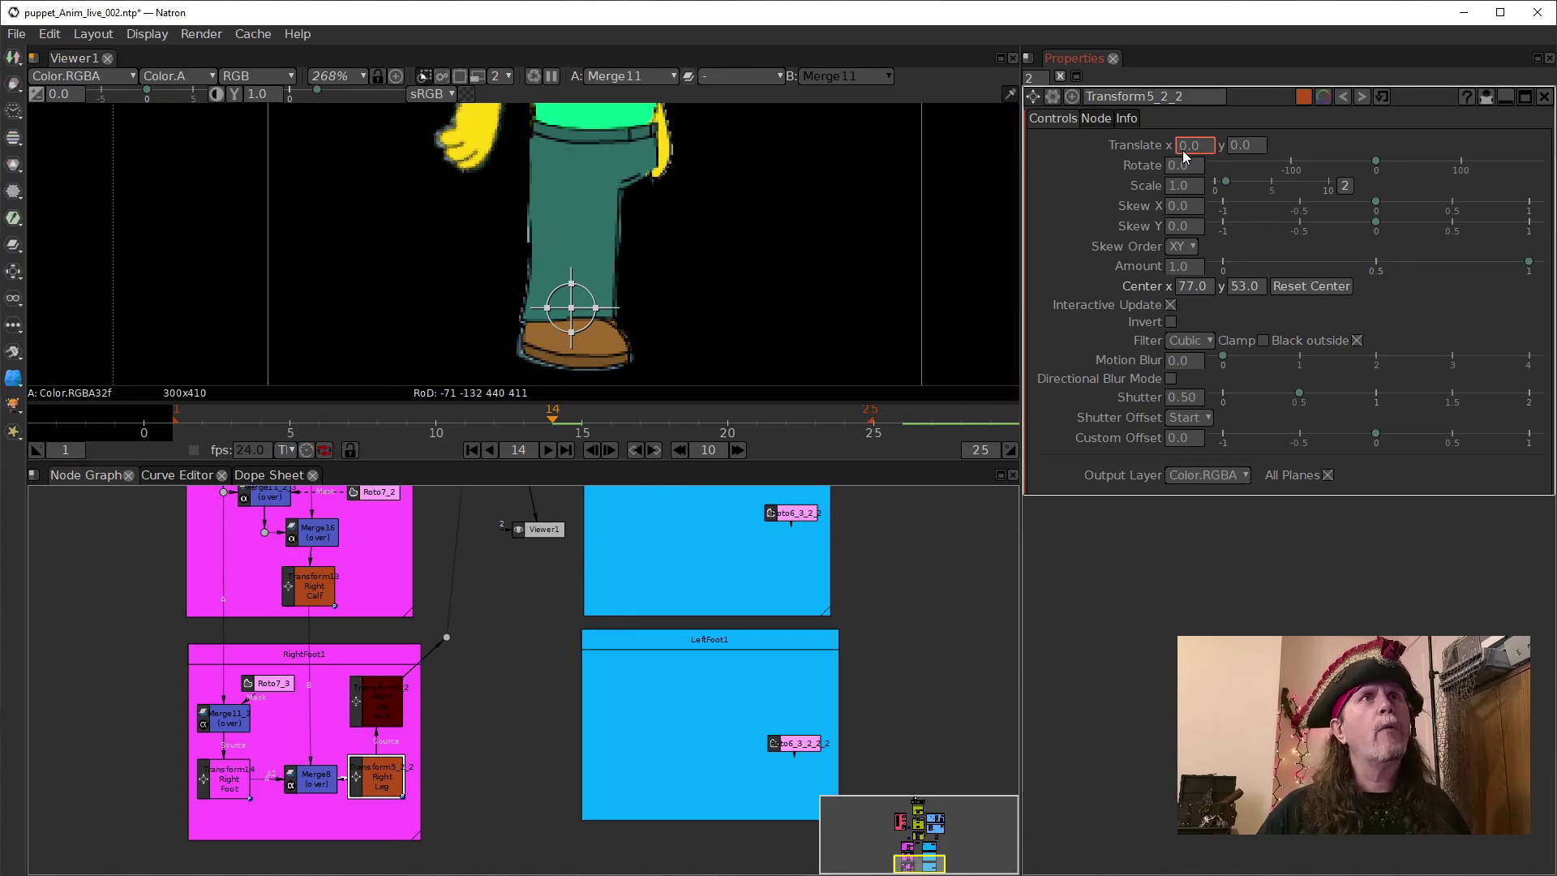
scroll(1182, 151, "down", 20)
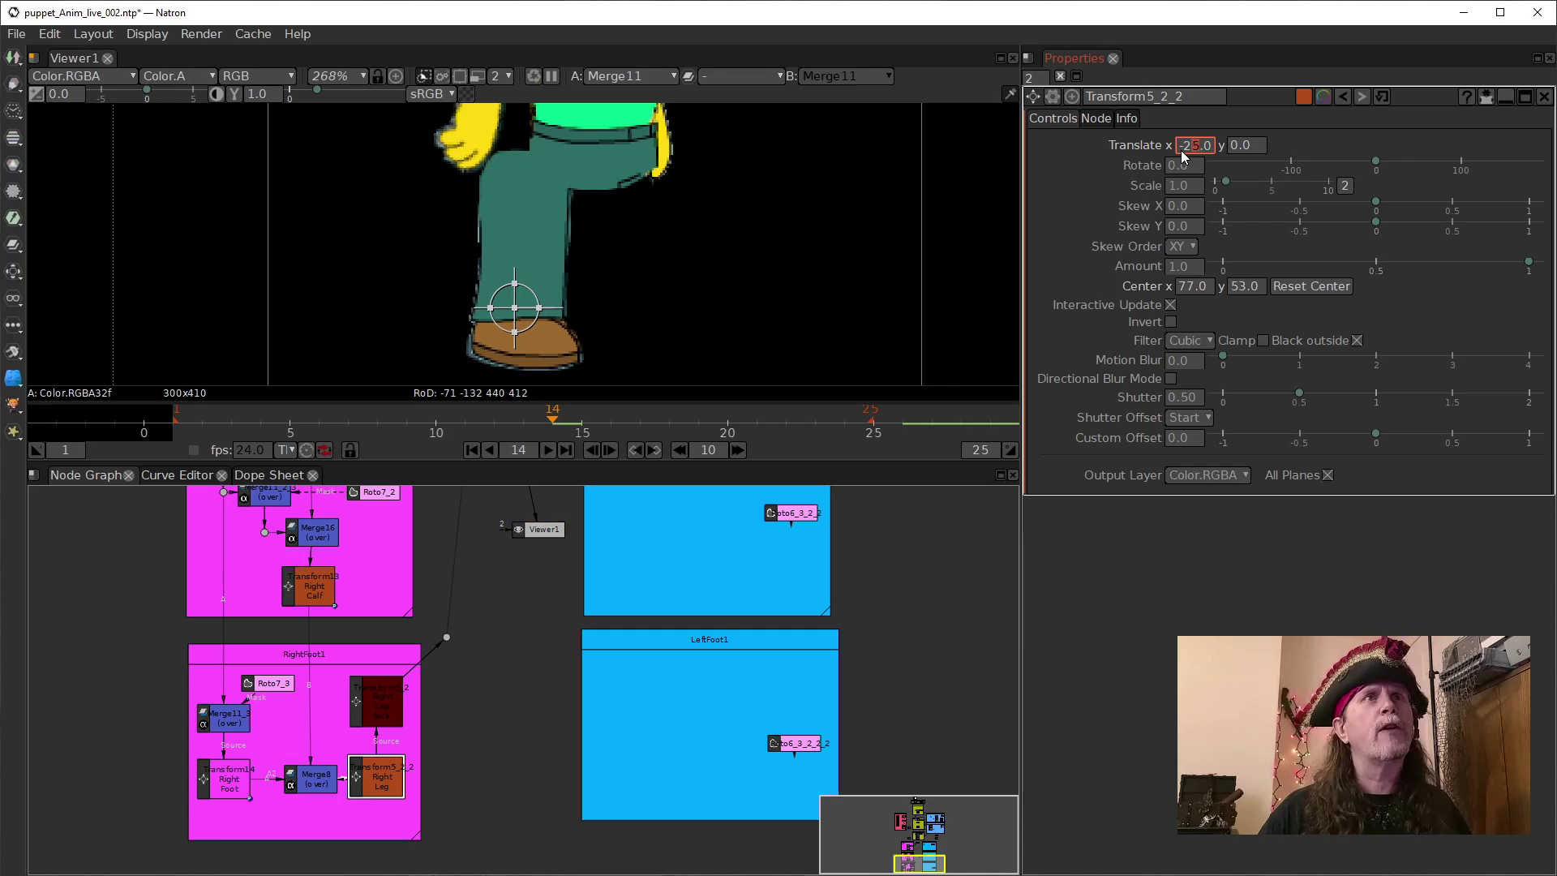
left_click_drag(475, 700, 473, 726)
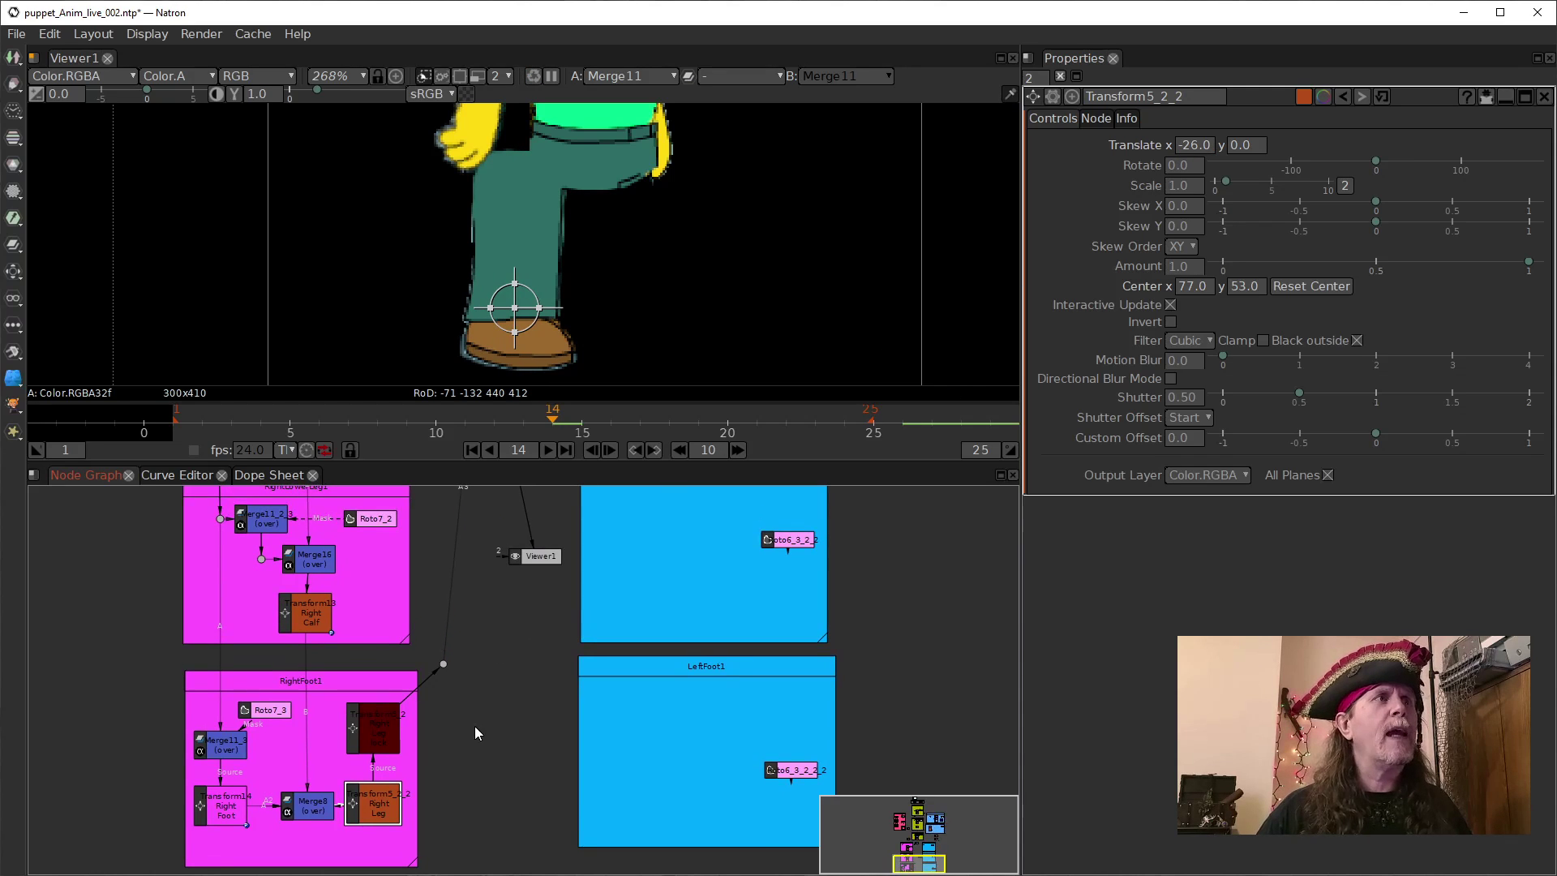
Set the rotation of the Right Calf transform, Transform13, to -24.
double_click(321, 623)
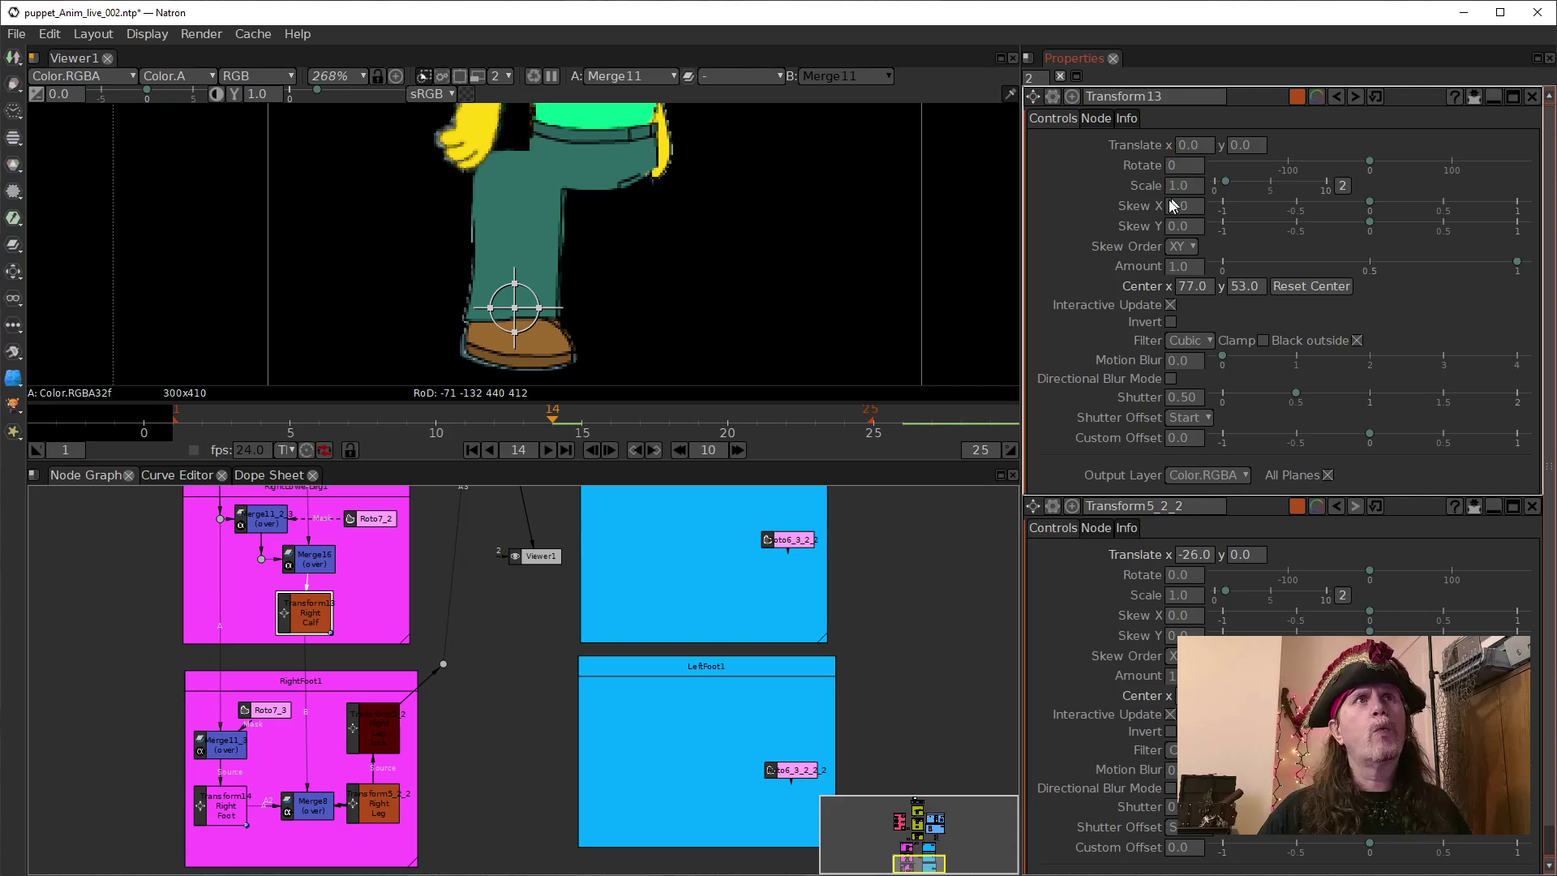
scroll(408, 637, "down", 1)
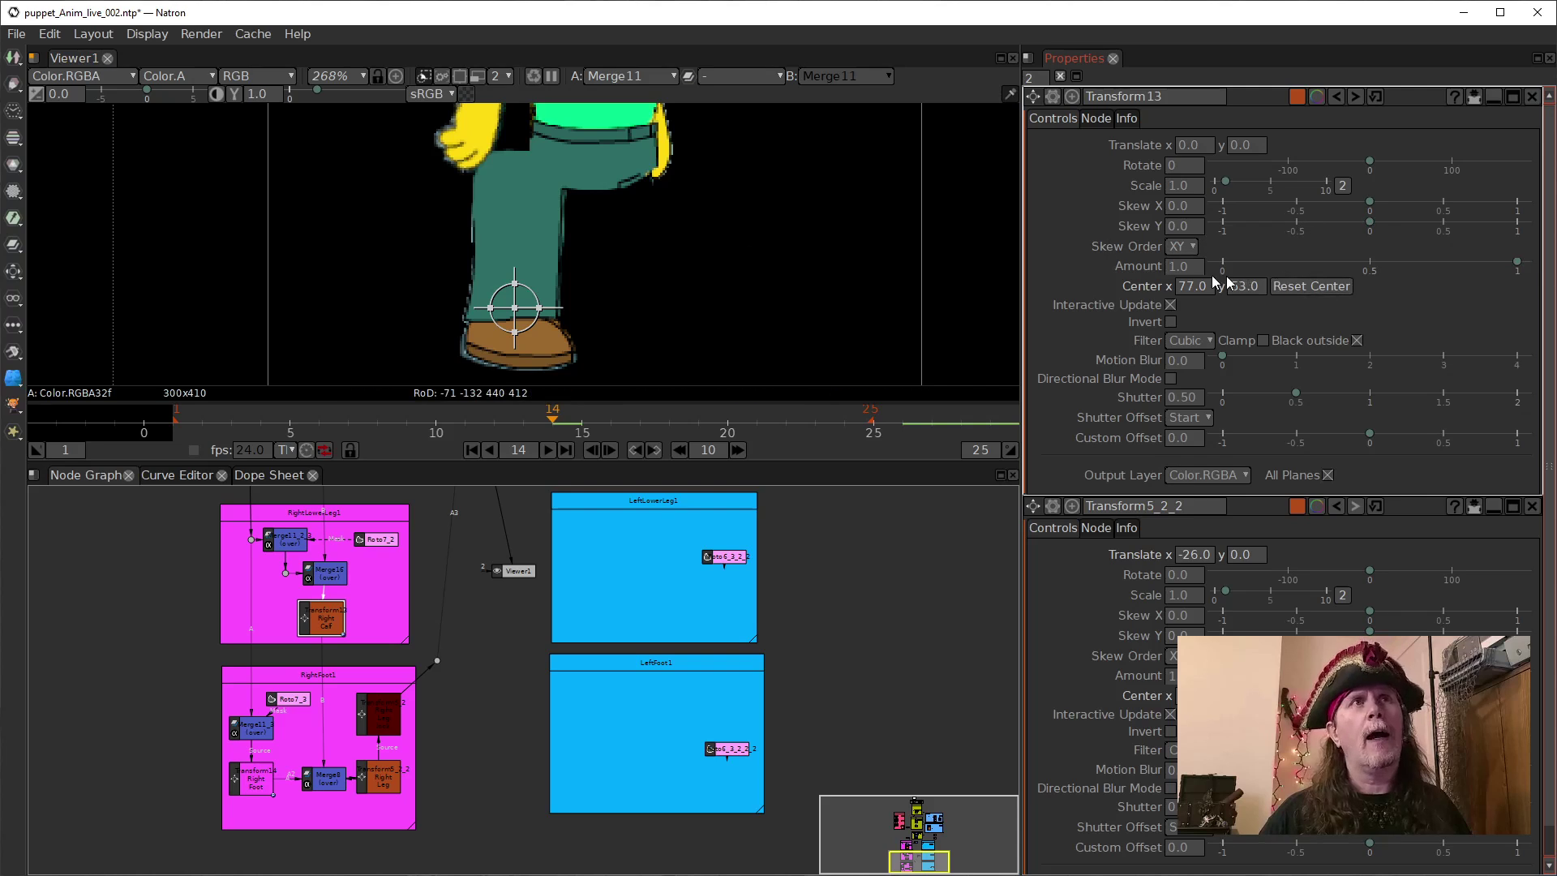
left_click(1172, 189)
key("shift+Tab")
type("4")
key("Return")
key("Down")
key("Down")
key("Down")
key("Down")
key("Down")
key("Down")
key("Down")
key("Down")
key("Down")
key("Down")
key("Down")
key("Down")
key("Down")
key("Down")
key("Down")
key("Down")
key("Down")
key("Down")
key("Down")
key("Down")
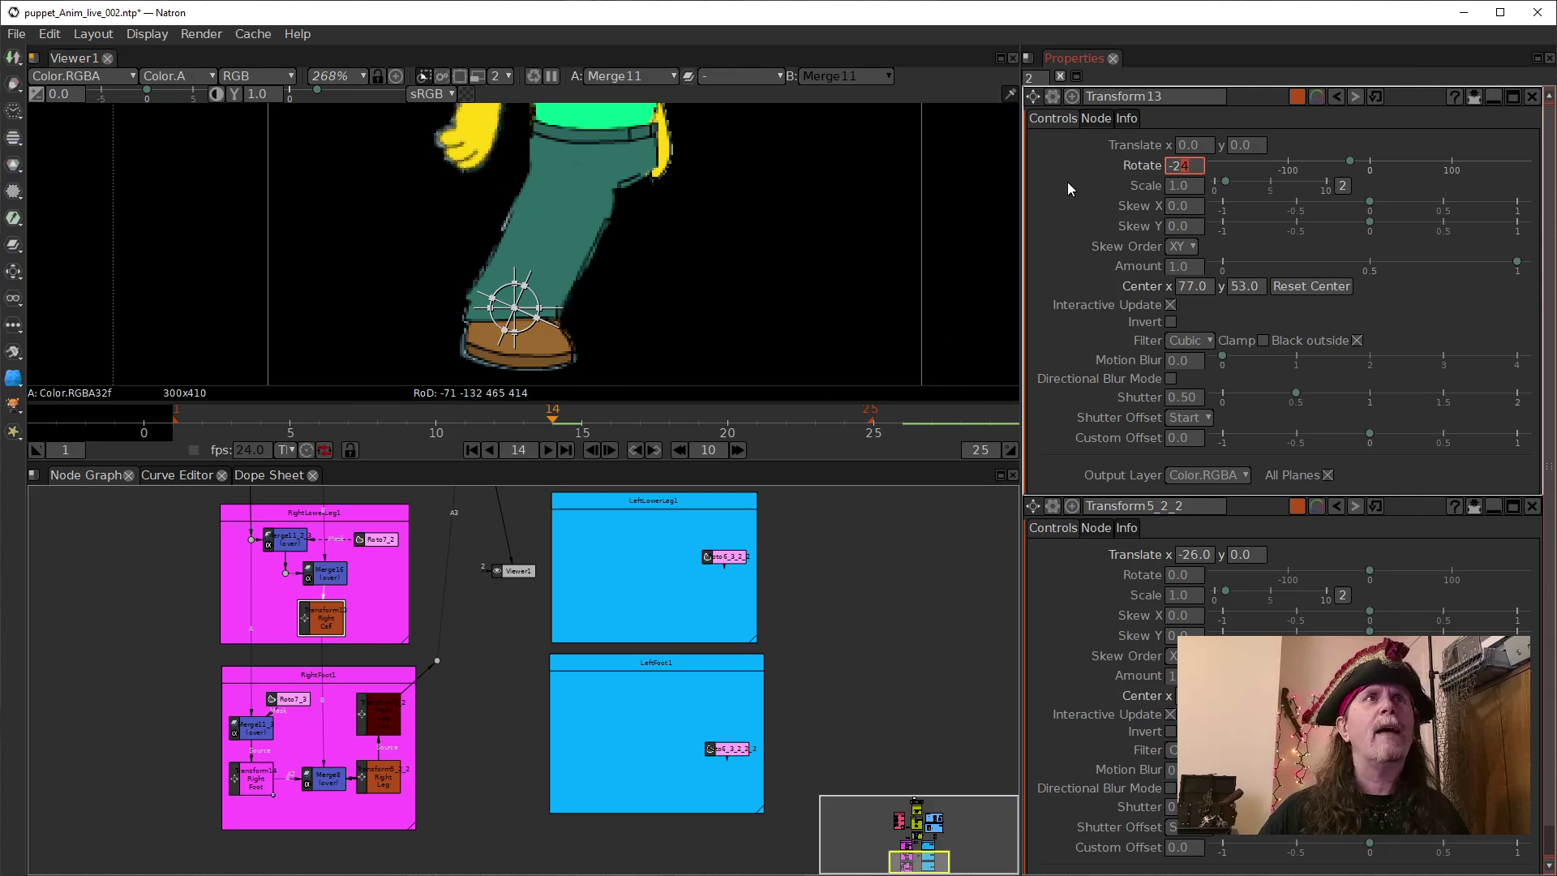
Set the rotation of the Right Foot transform, Transform14, to -38.
scroll(464, 330, "up", 3)
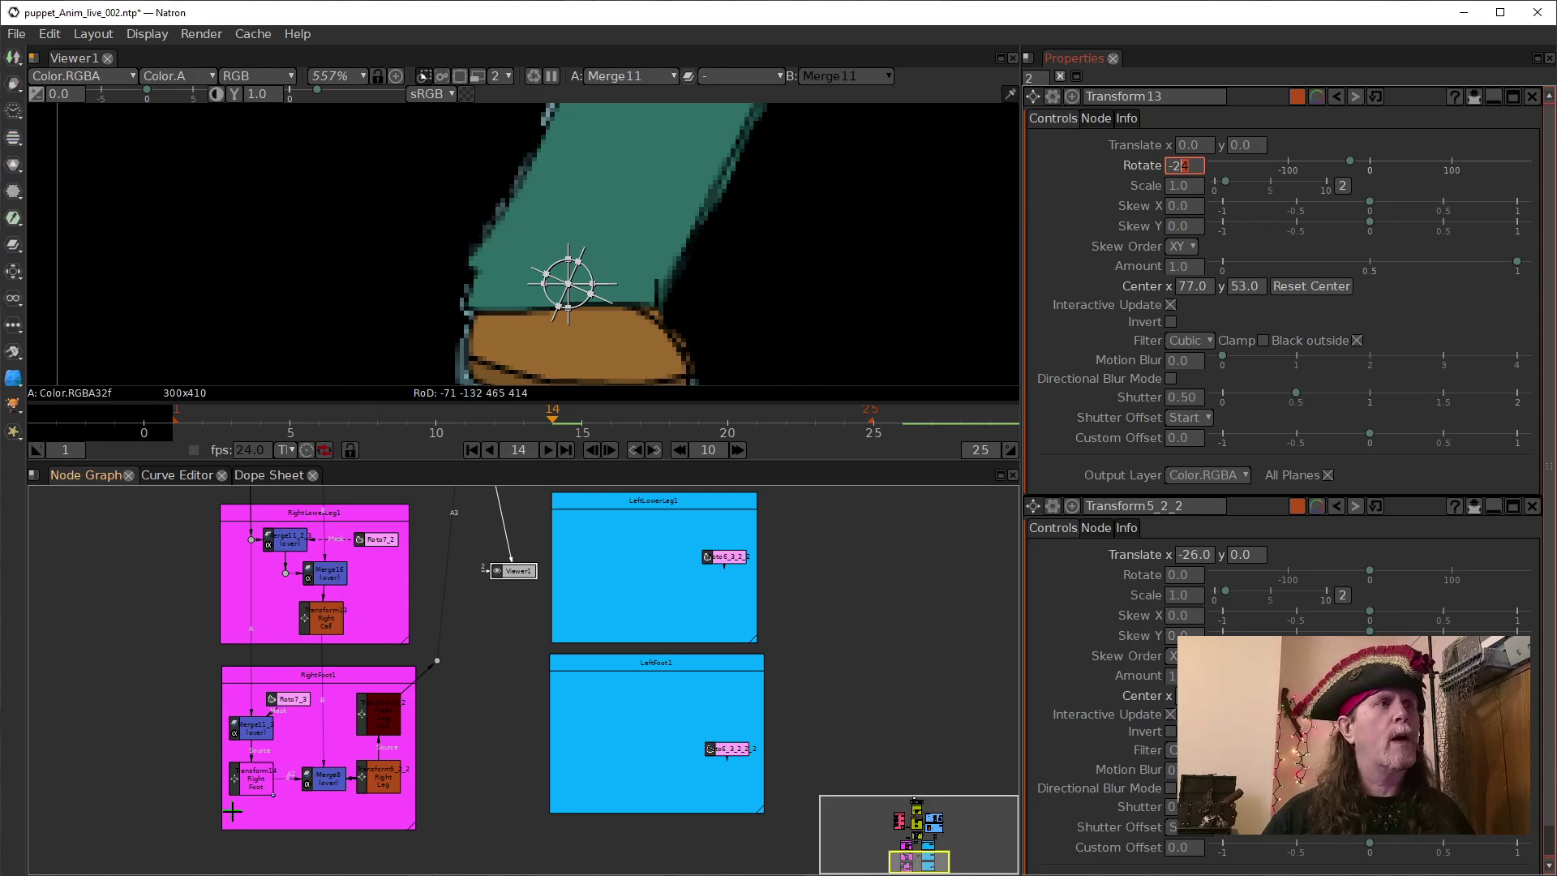
left_click(251, 783)
double_click(253, 791)
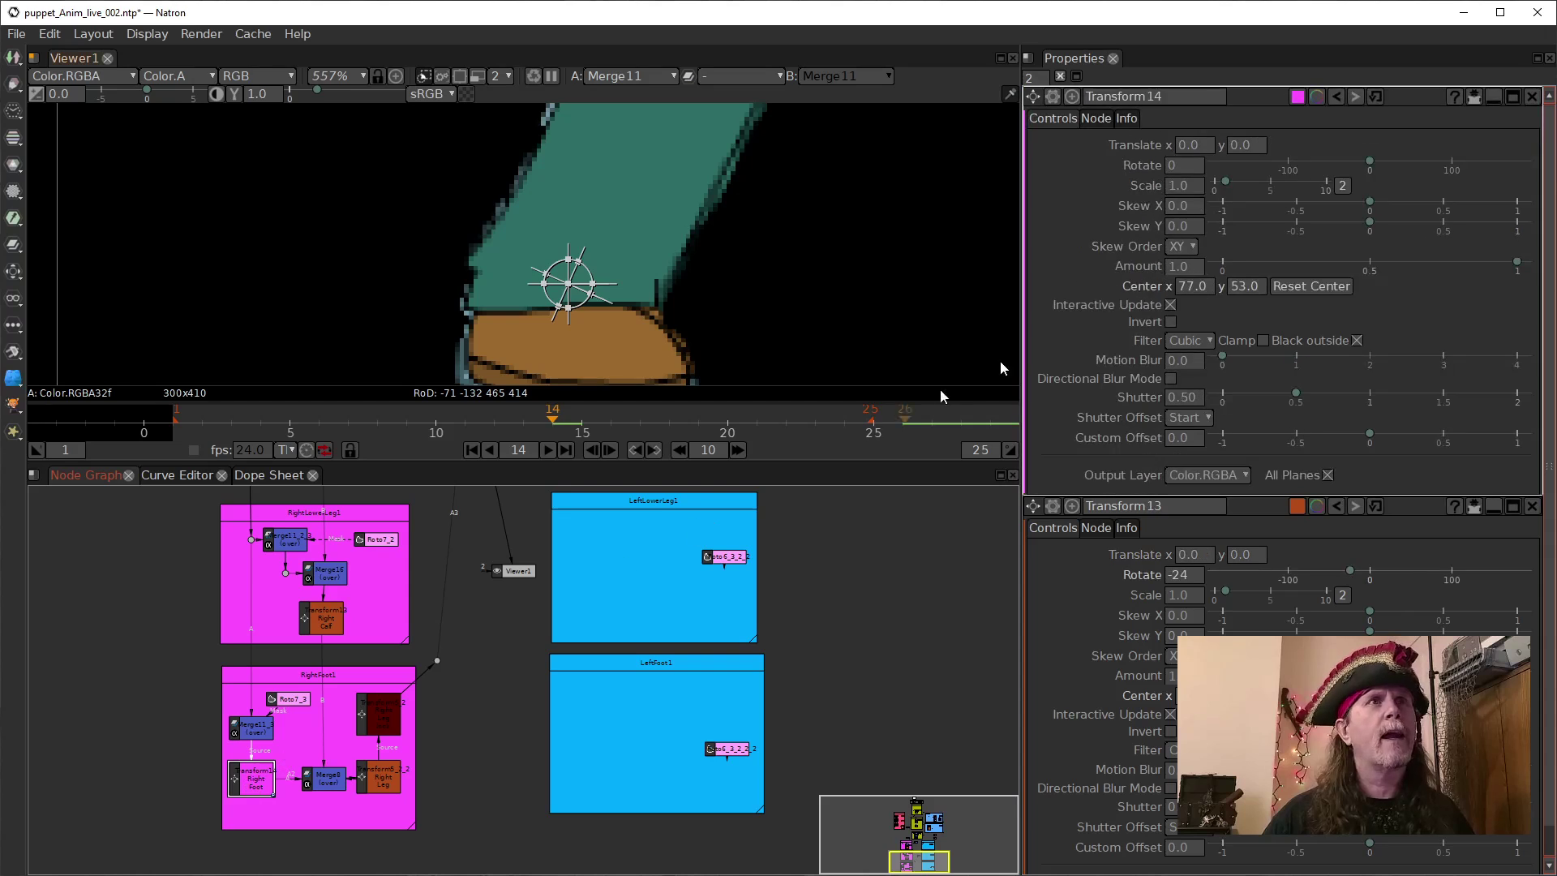
left_click(1173, 166)
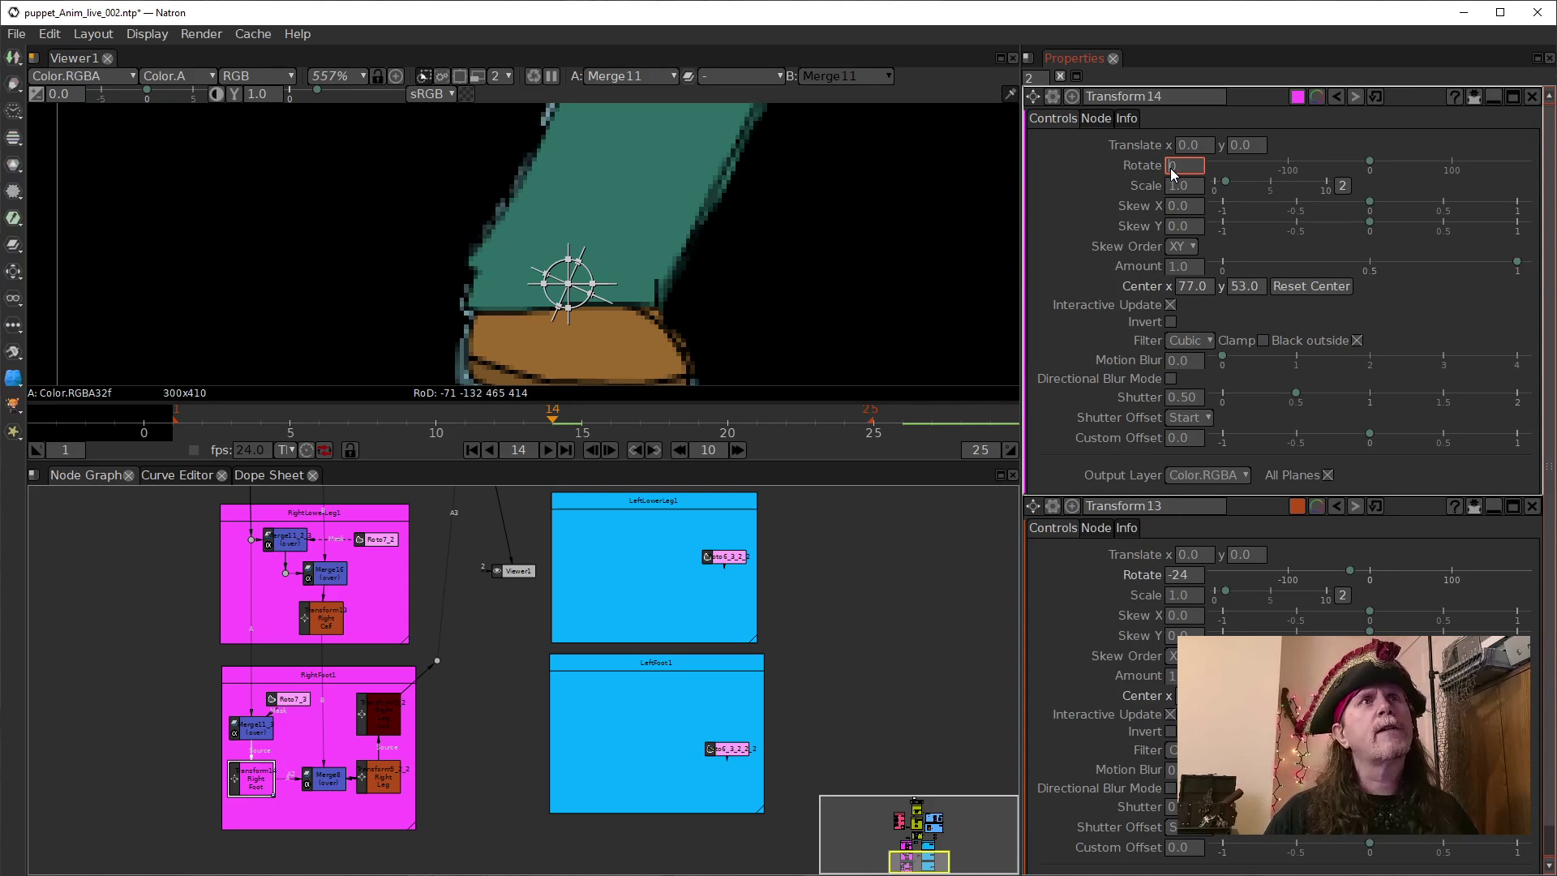
scroll(1174, 172, "down", 14)
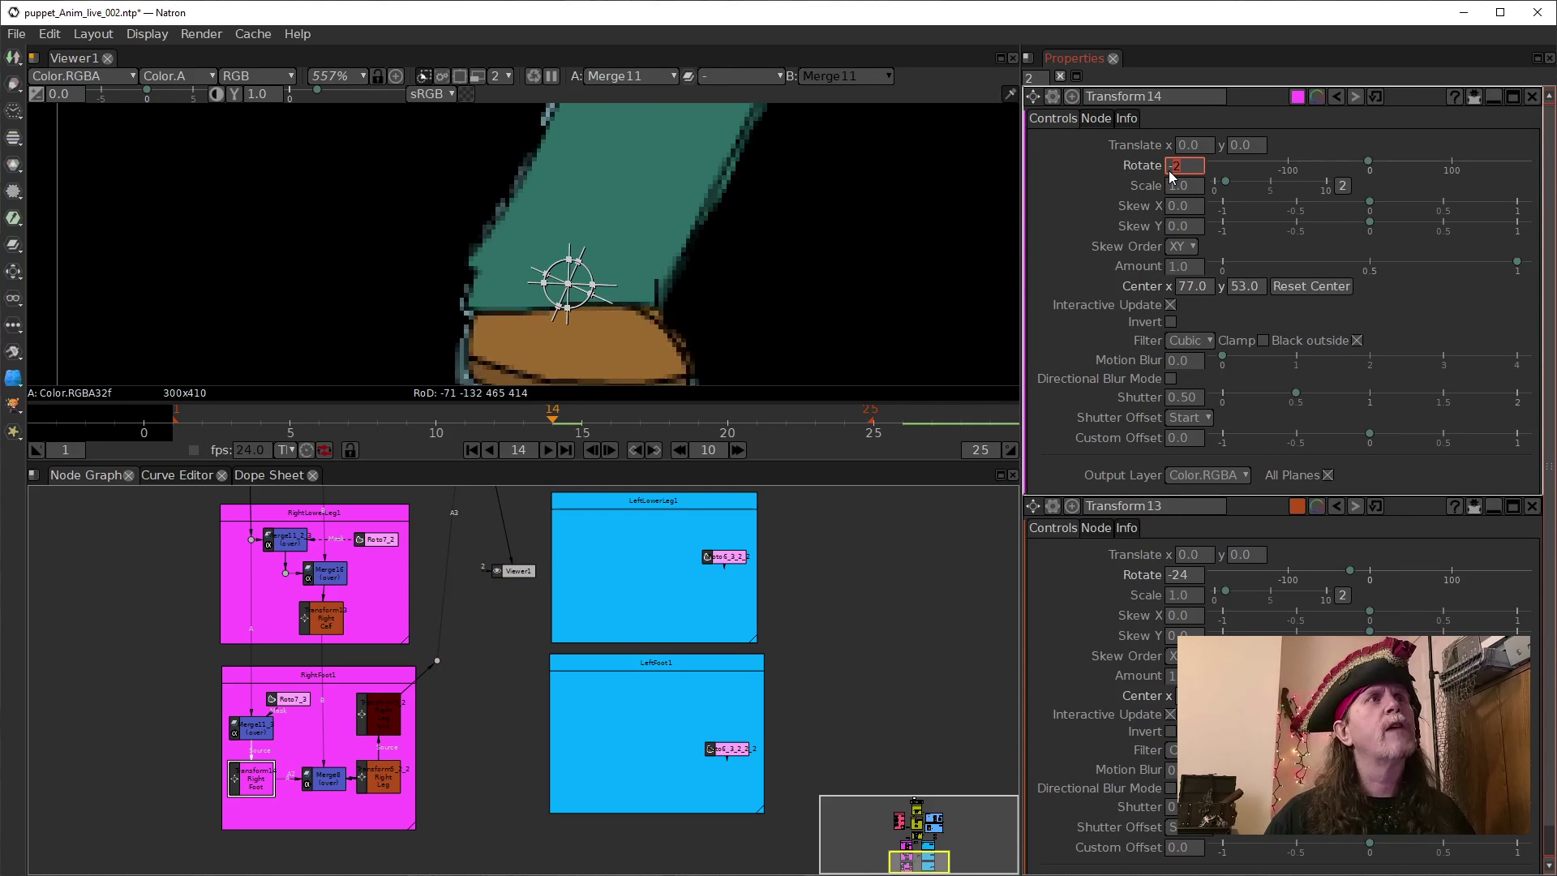
scroll(1172, 176, "down", 9)
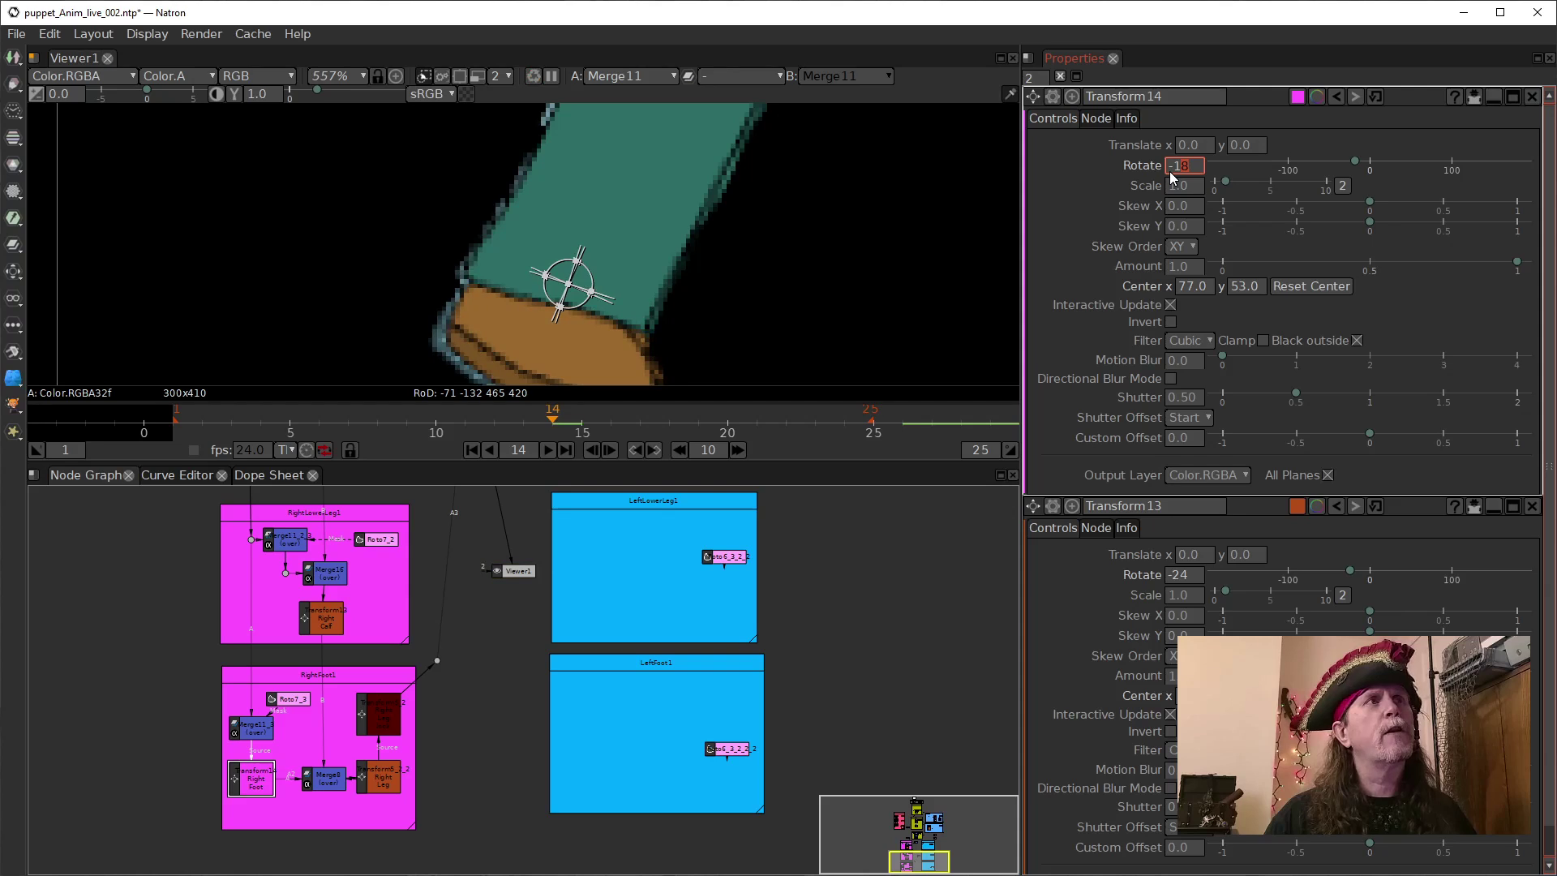
scroll(1169, 172, "down", 13)
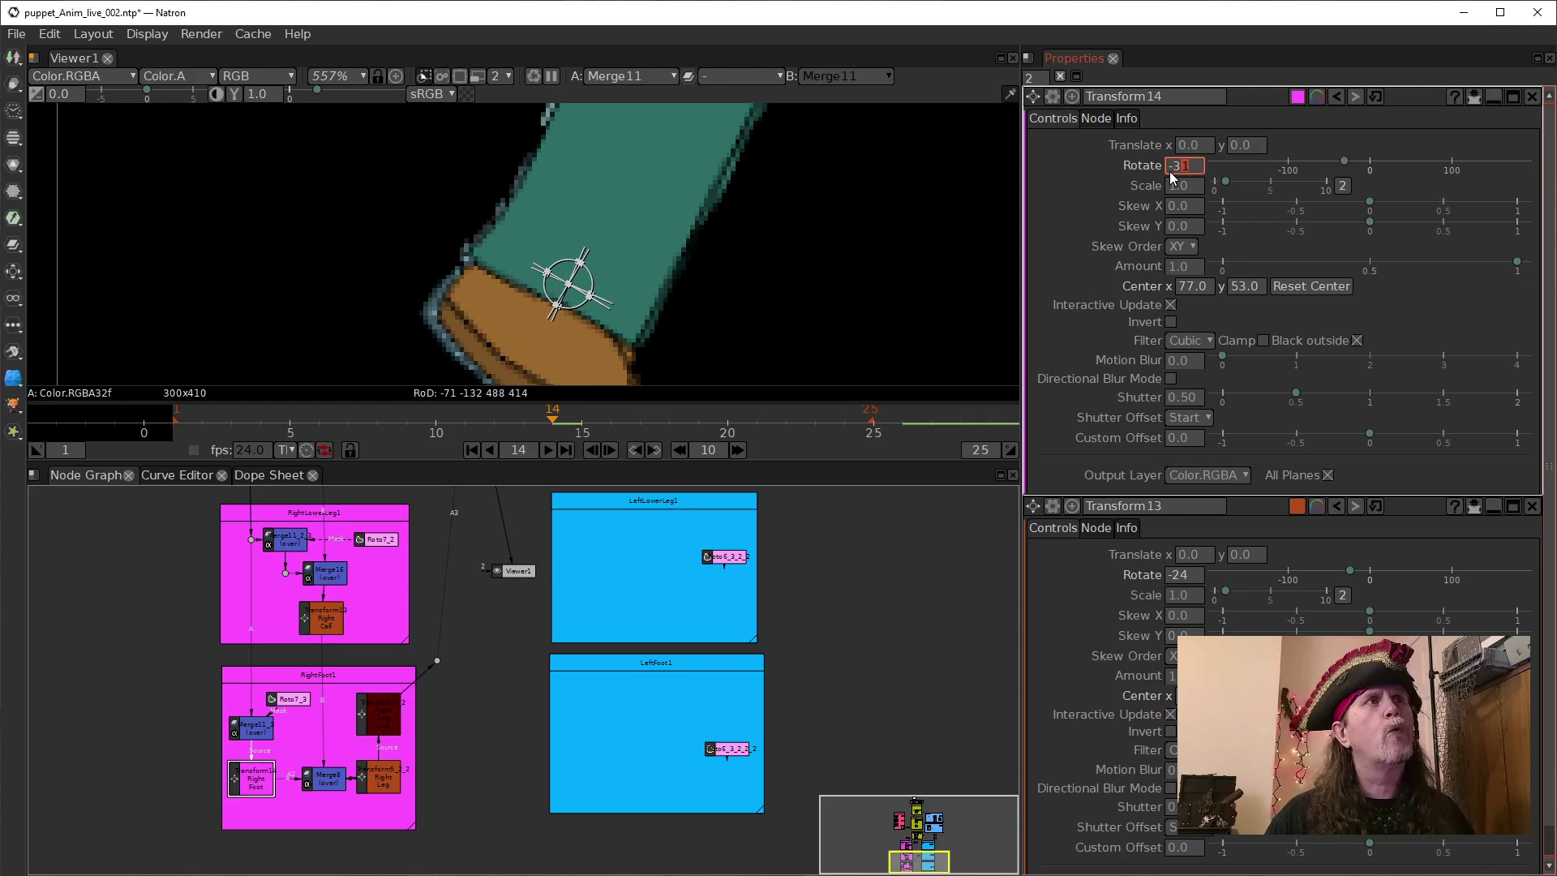
scroll(1169, 172, "down", 2)
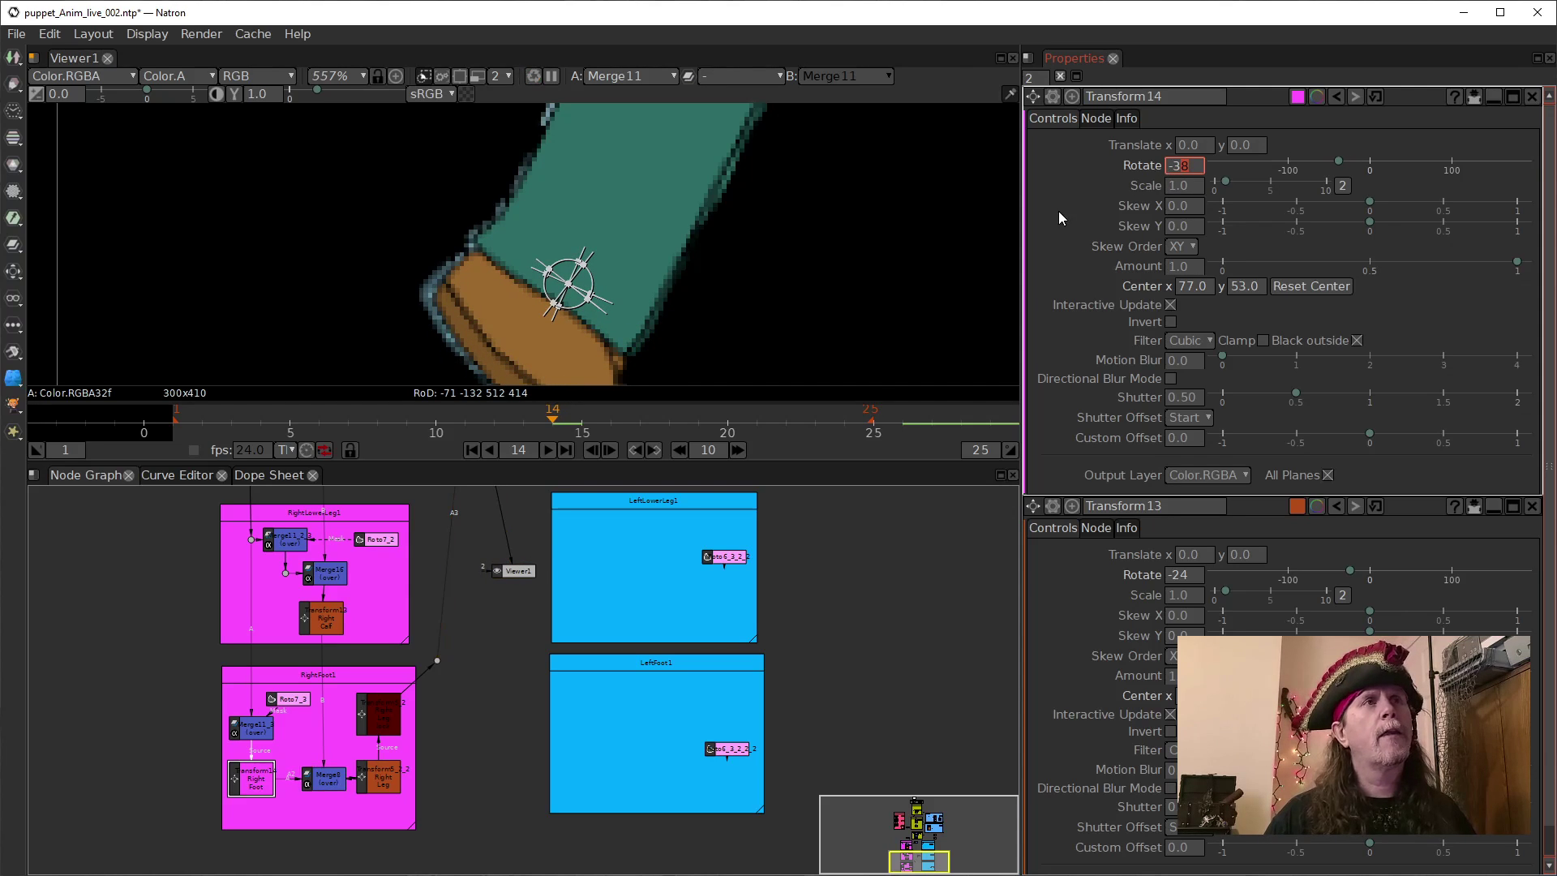
Set the y translation of the Right Leg transform, Transform5_2_2, to 3.
scroll(834, 258, "down", 3)
left_click_drag(835, 271, 775, 245)
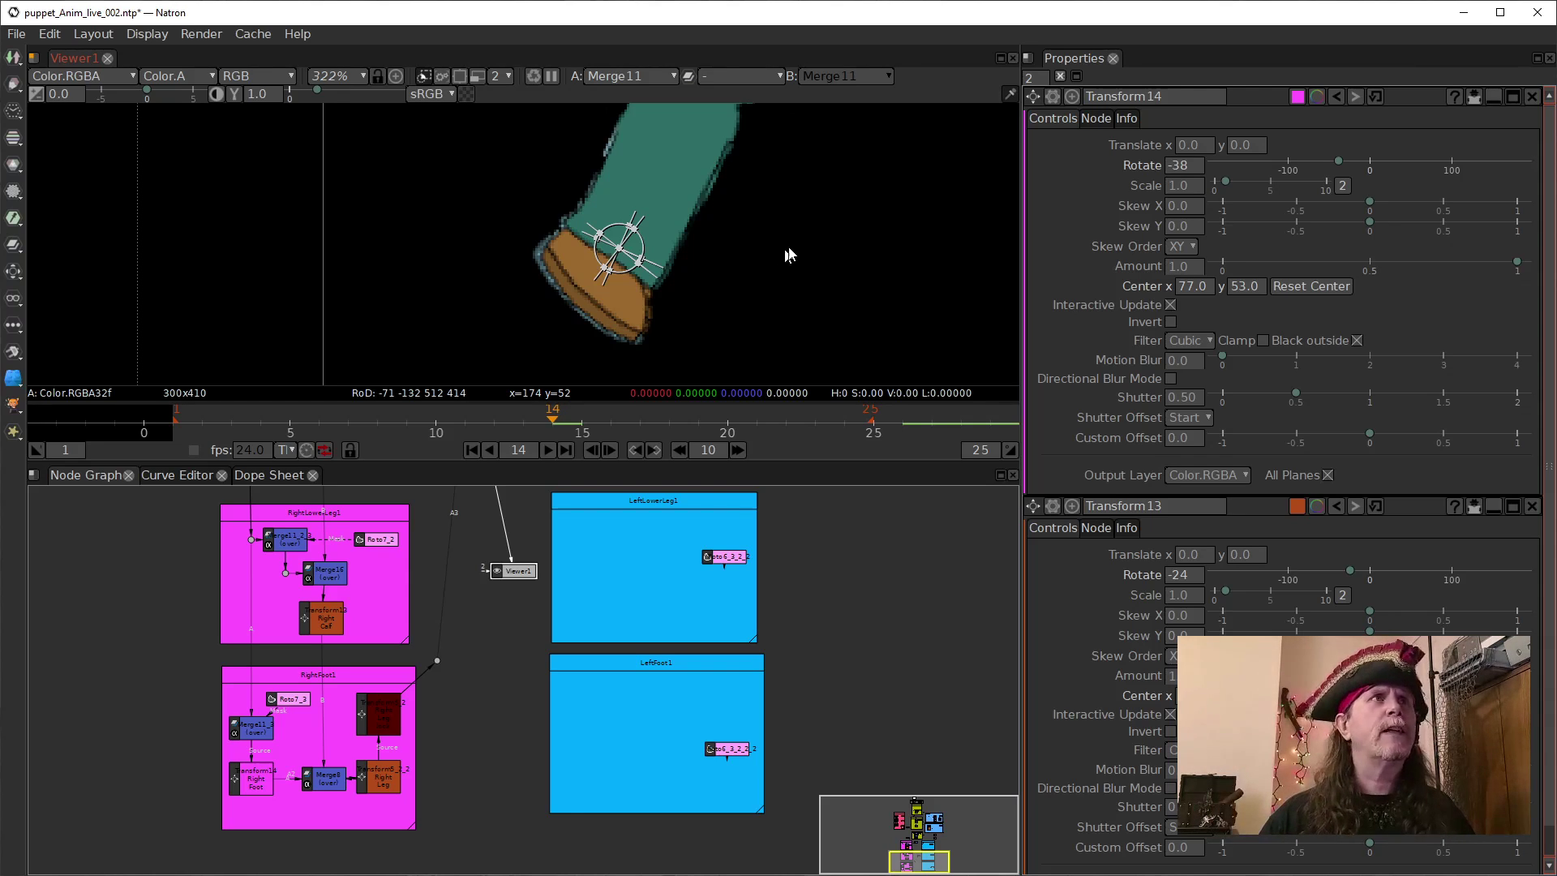
left_click_drag(781, 251, 724, 261)
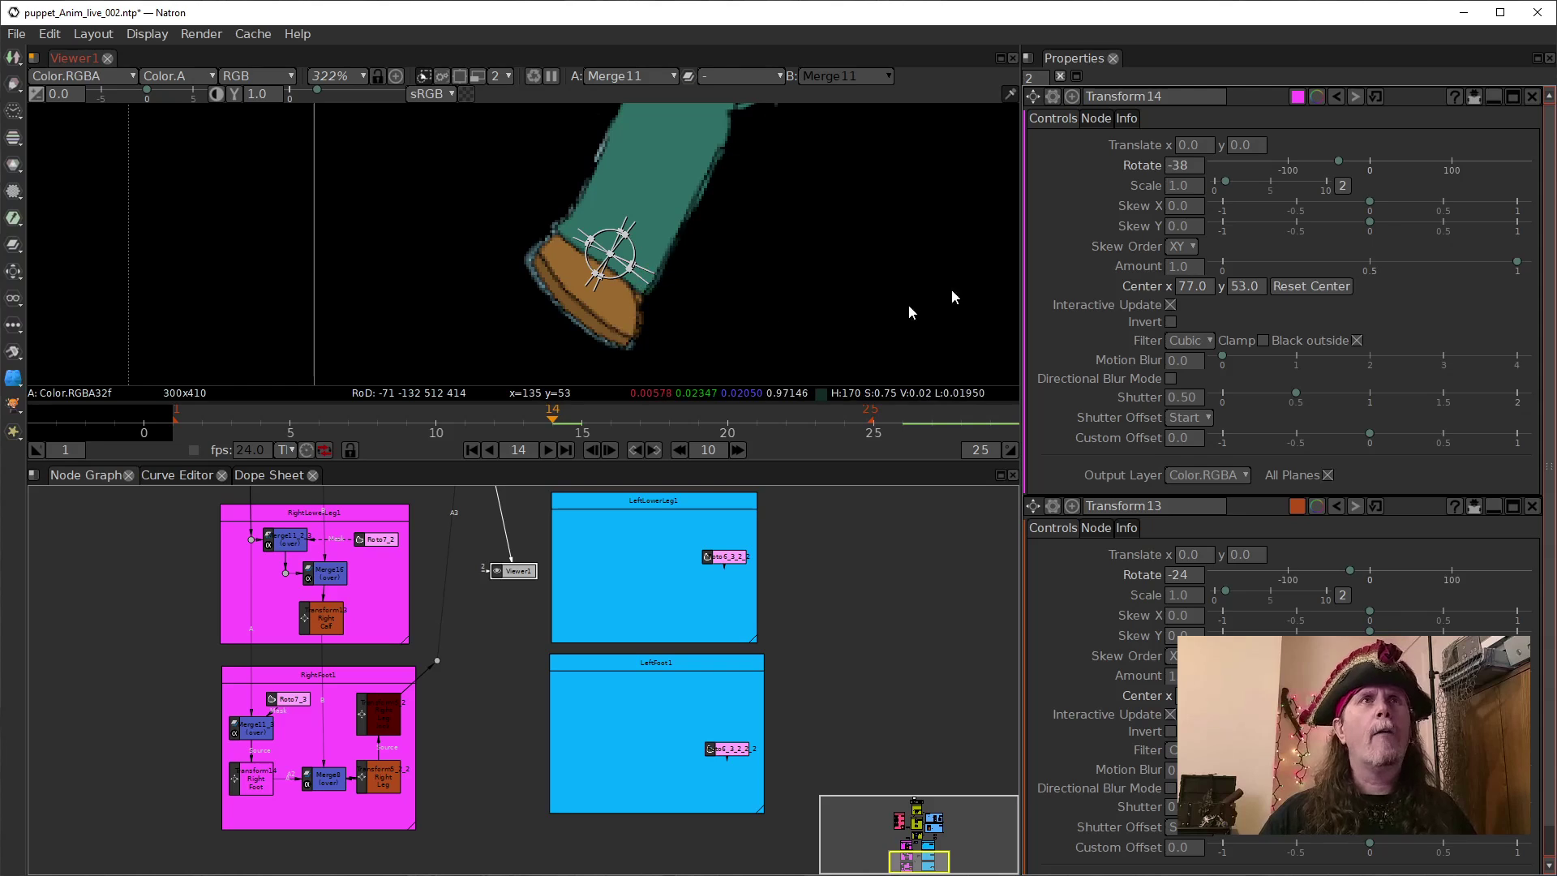
left_click(377, 780)
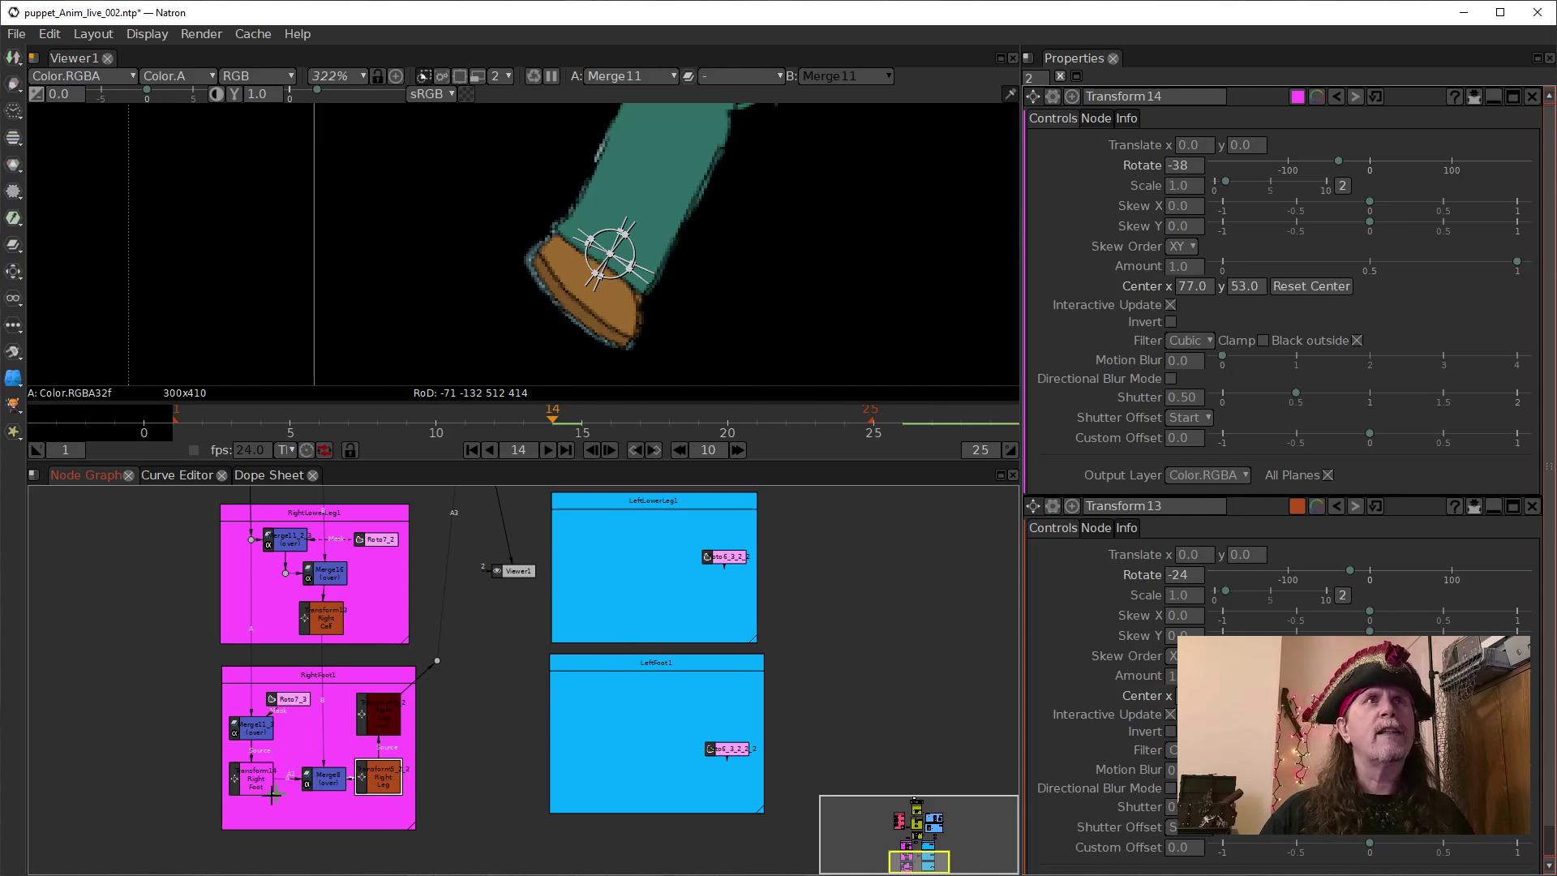
left_click(325, 621)
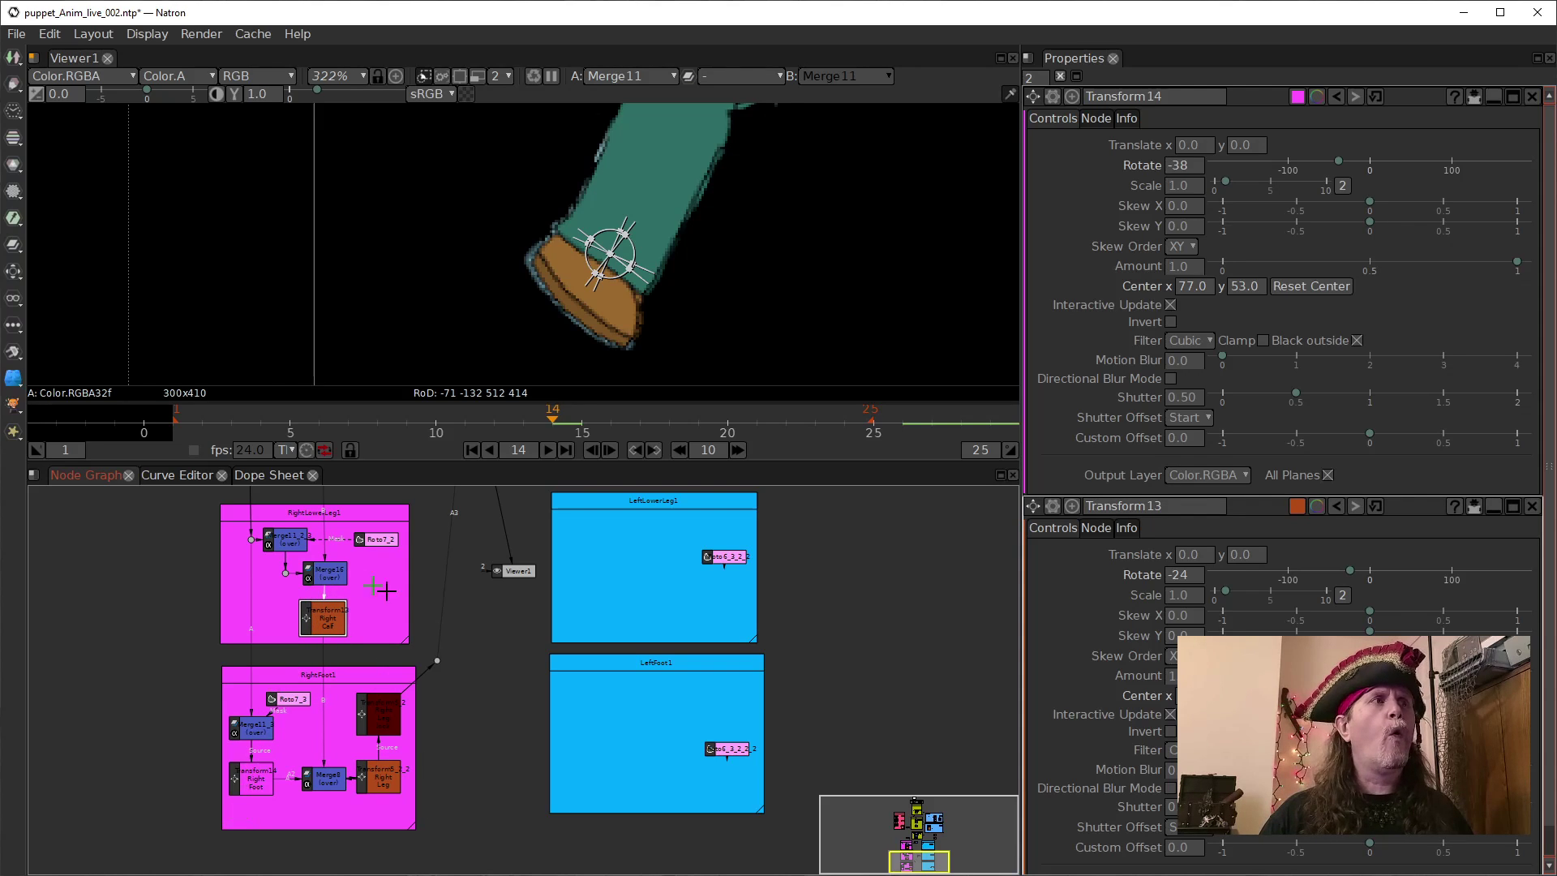
scroll(494, 609, "up", 4)
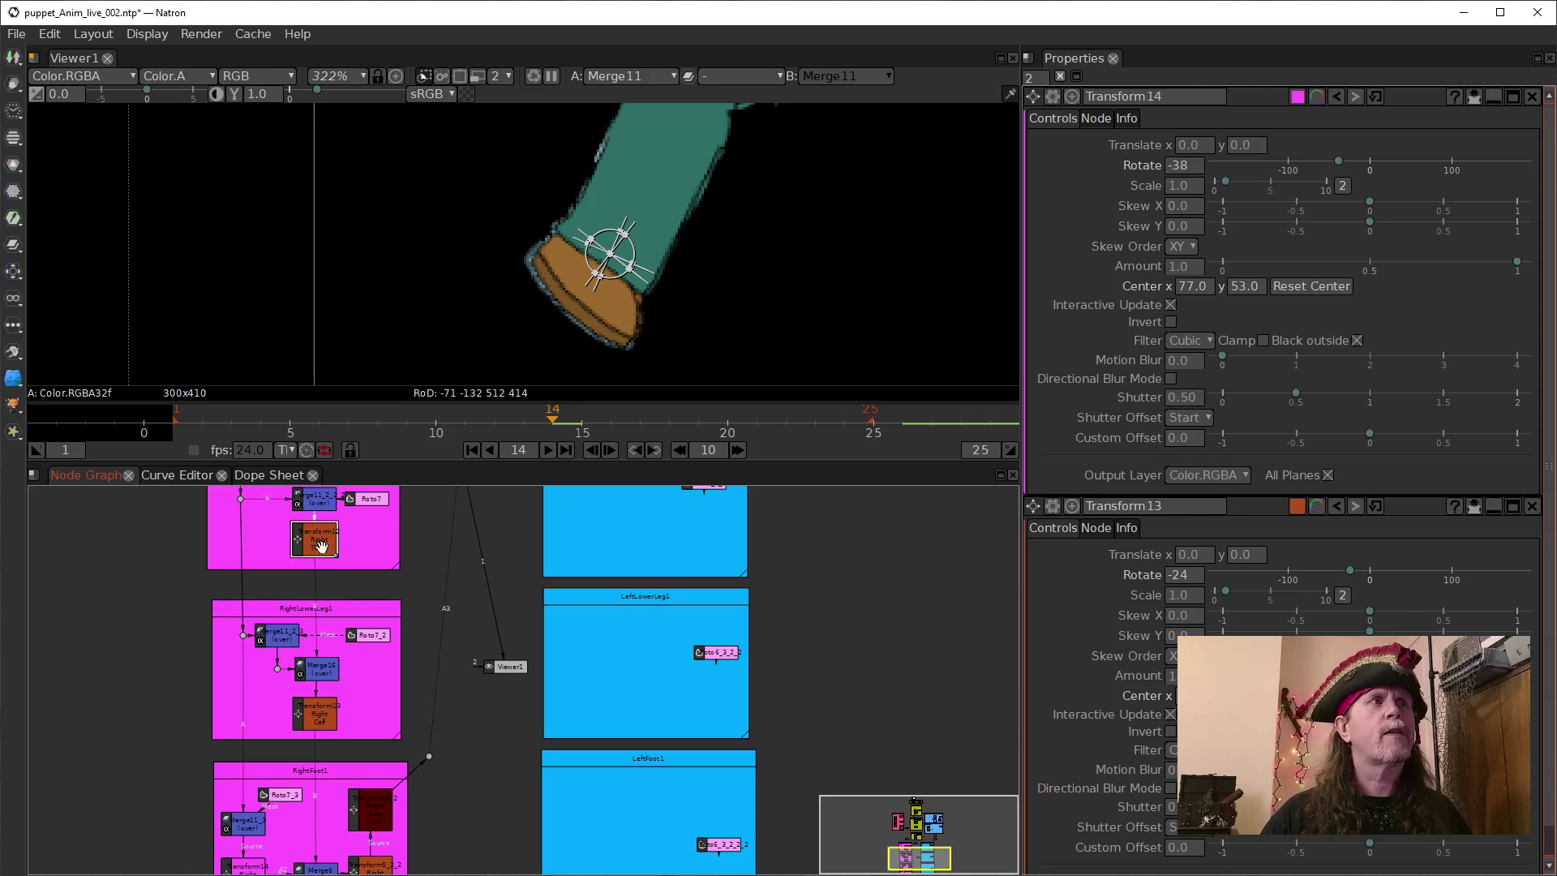
left_click_drag(440, 815, 452, 670)
double_click(392, 713)
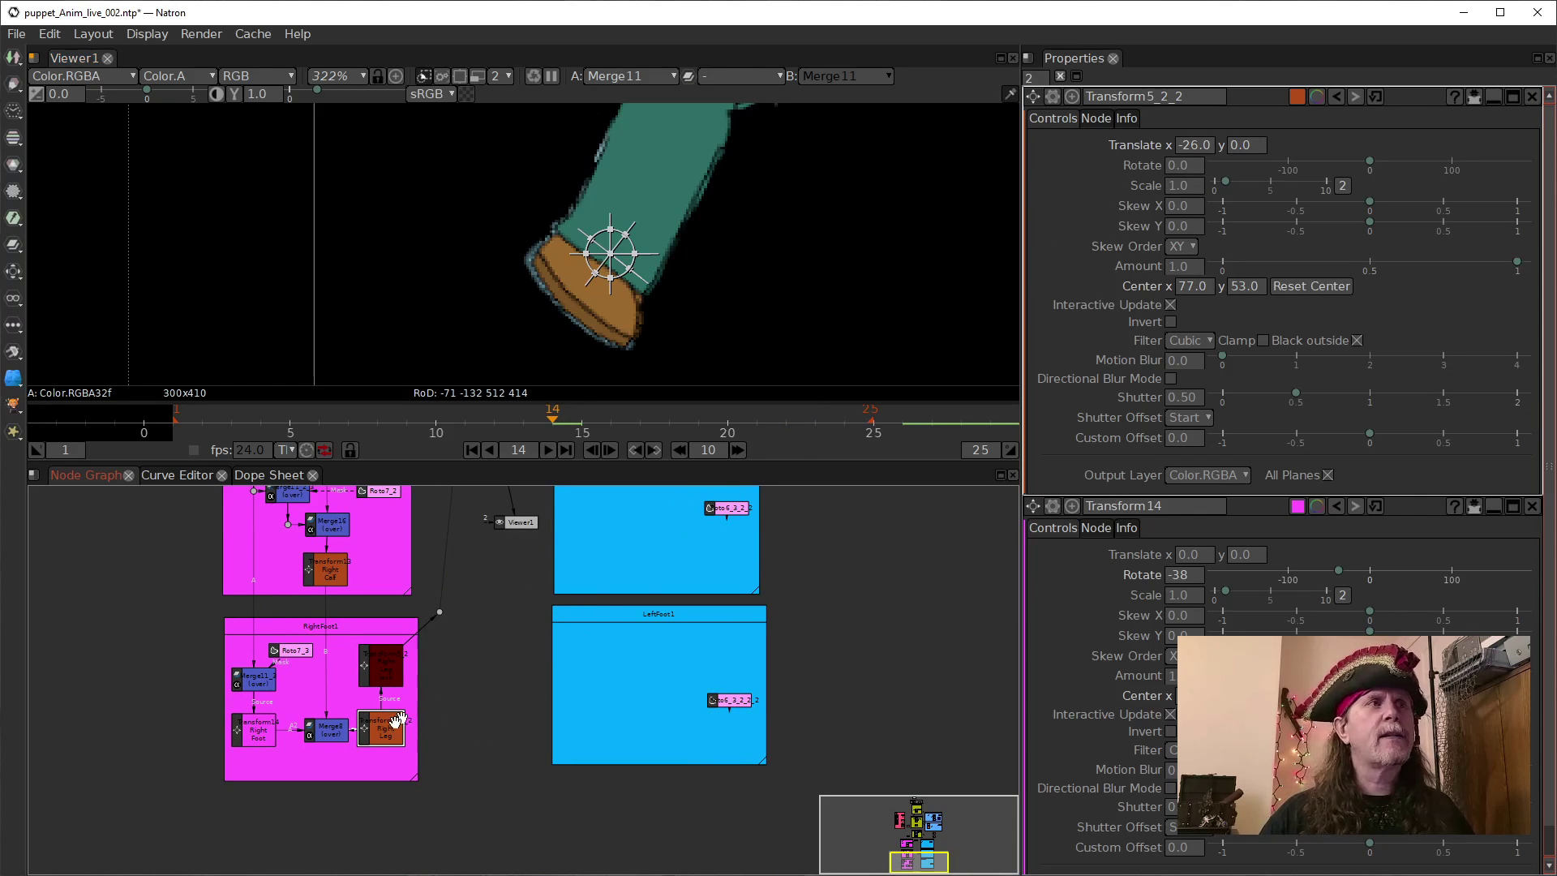
left_click(1531, 506)
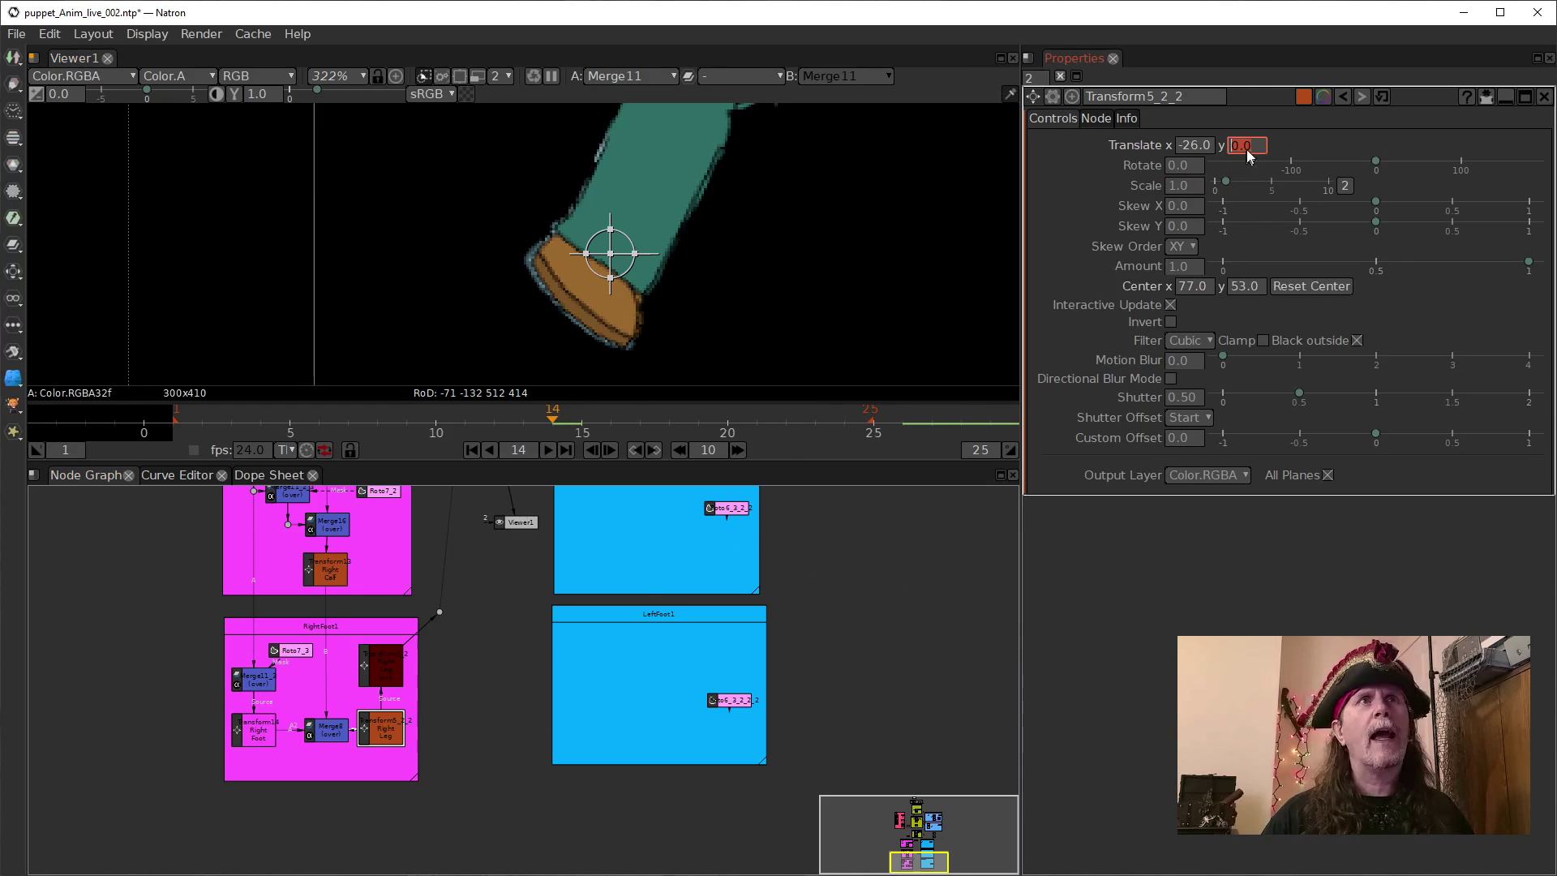
scroll(1231, 148, "up", 3)
left_click_drag(877, 252, 779, 336)
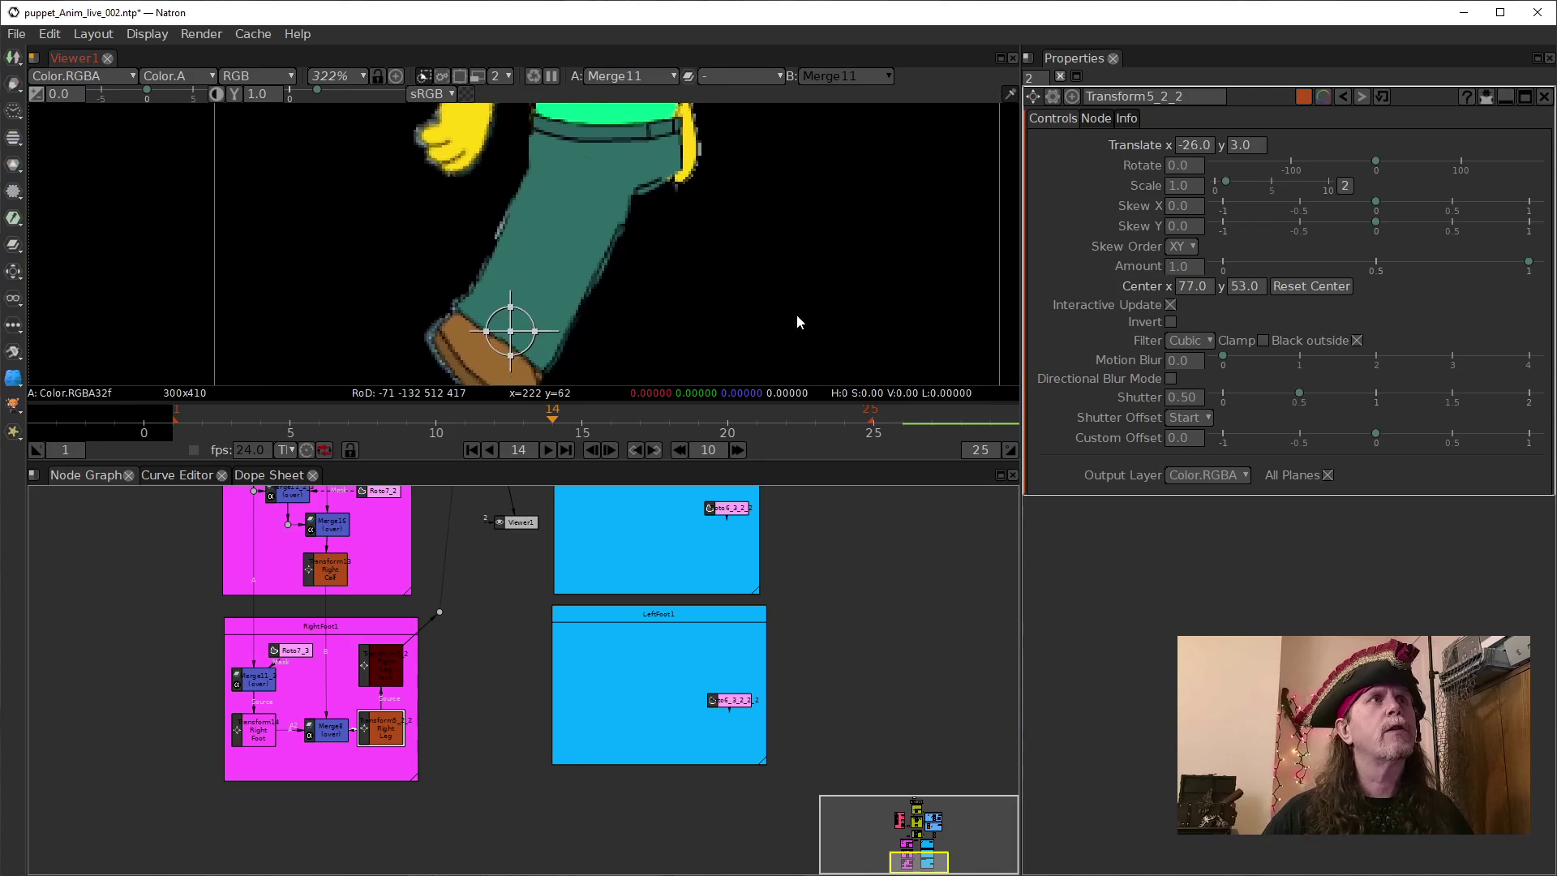
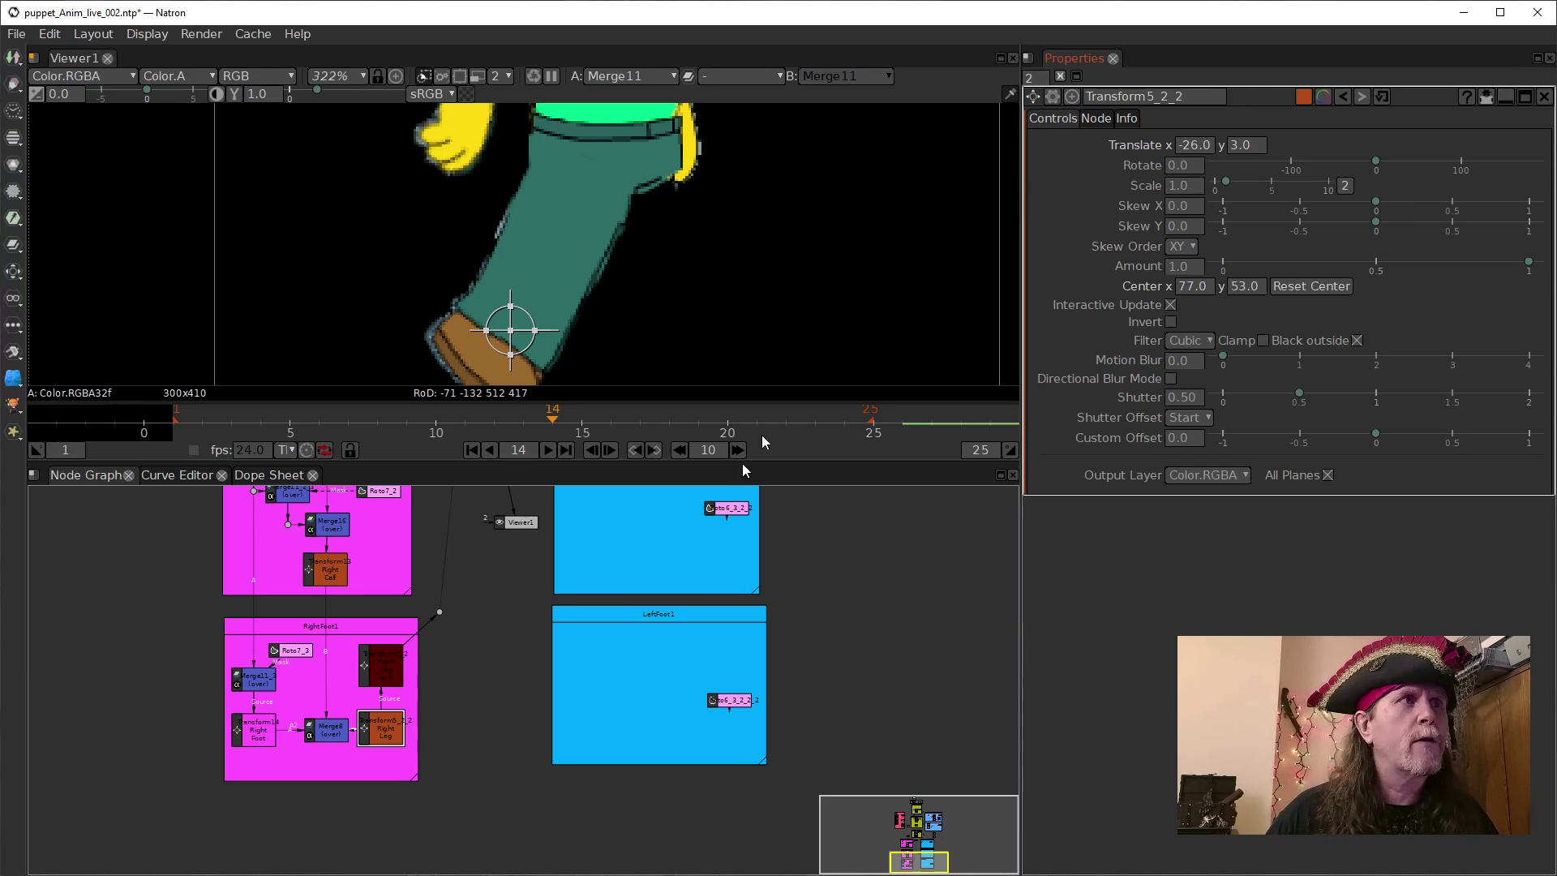
Examine the right leg's node chain through the Right Thigh, Right Calf, Right Foot and Right Leg transforms in the node graph.
left_click_drag(497, 670, 535, 705)
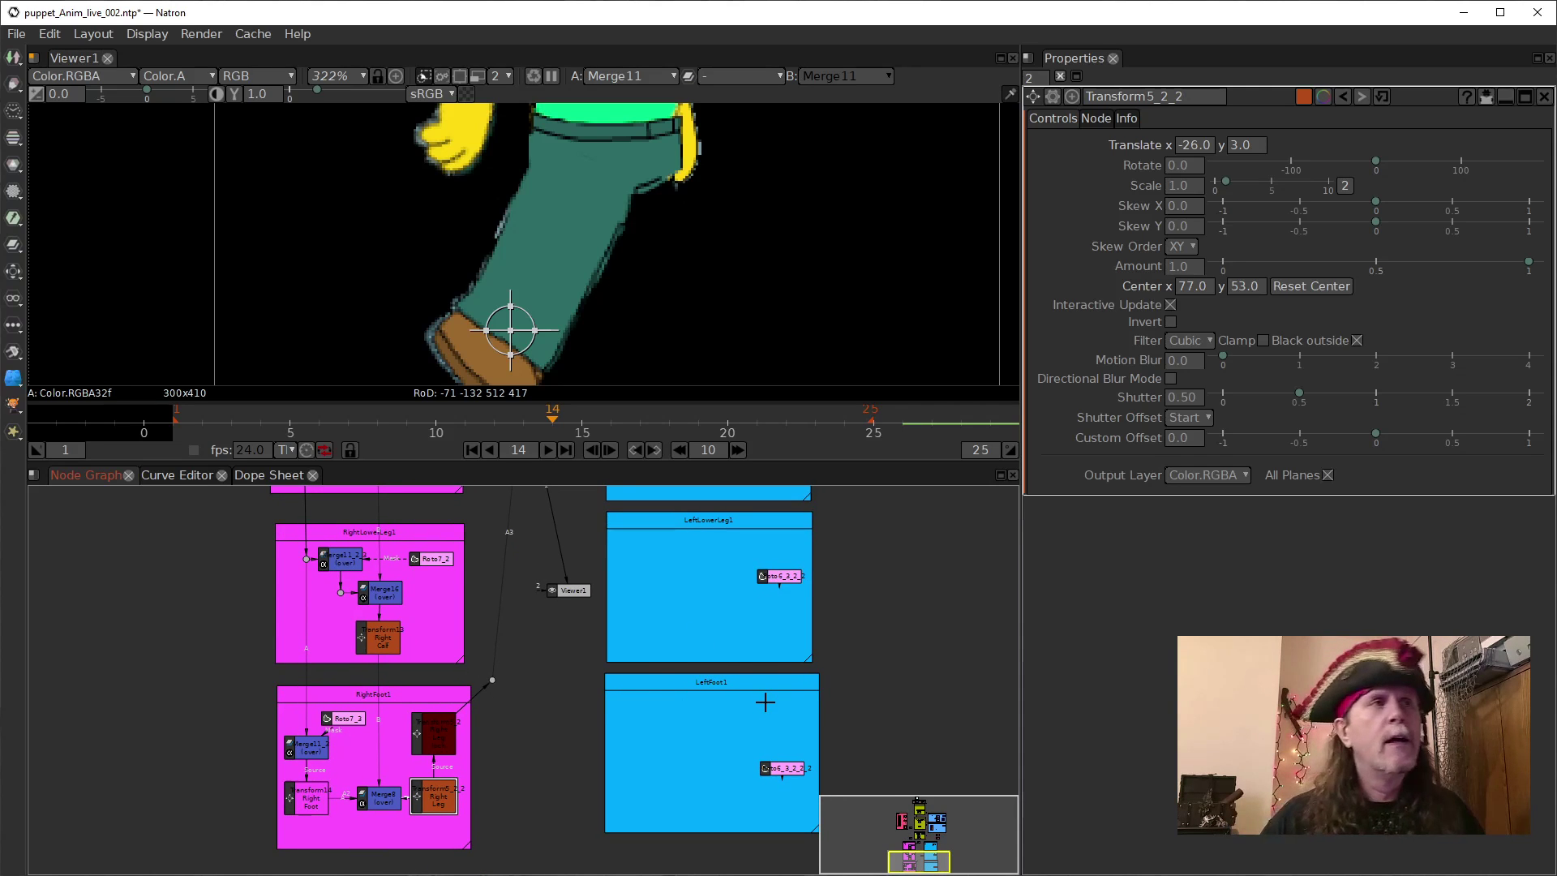
left_click_drag(581, 657, 552, 741)
left_click_drag(504, 684, 566, 590)
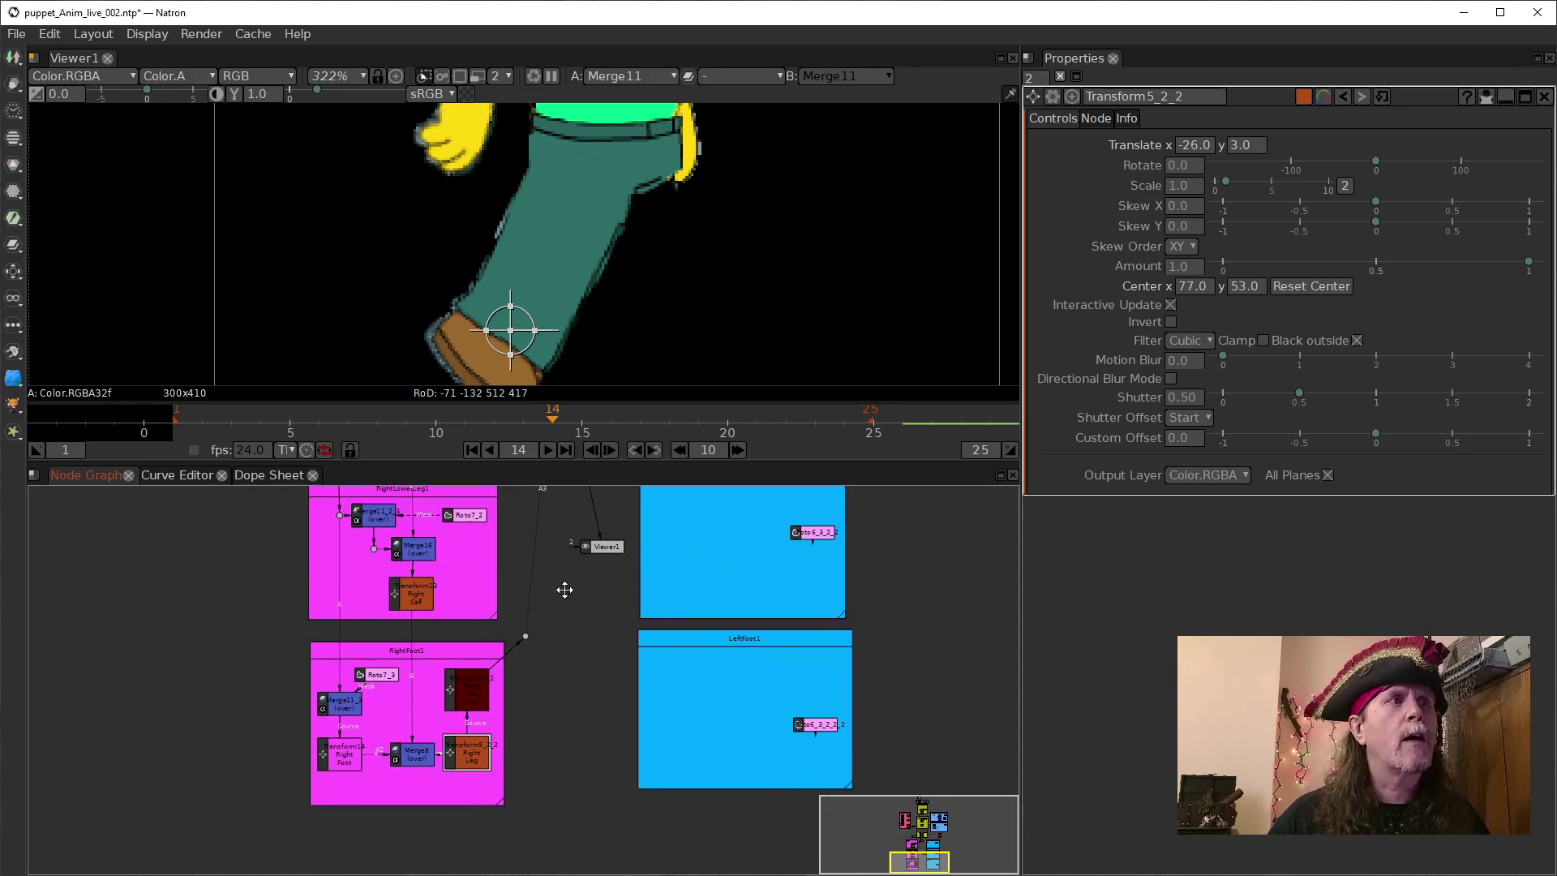
left_click_drag(565, 684, 591, 687)
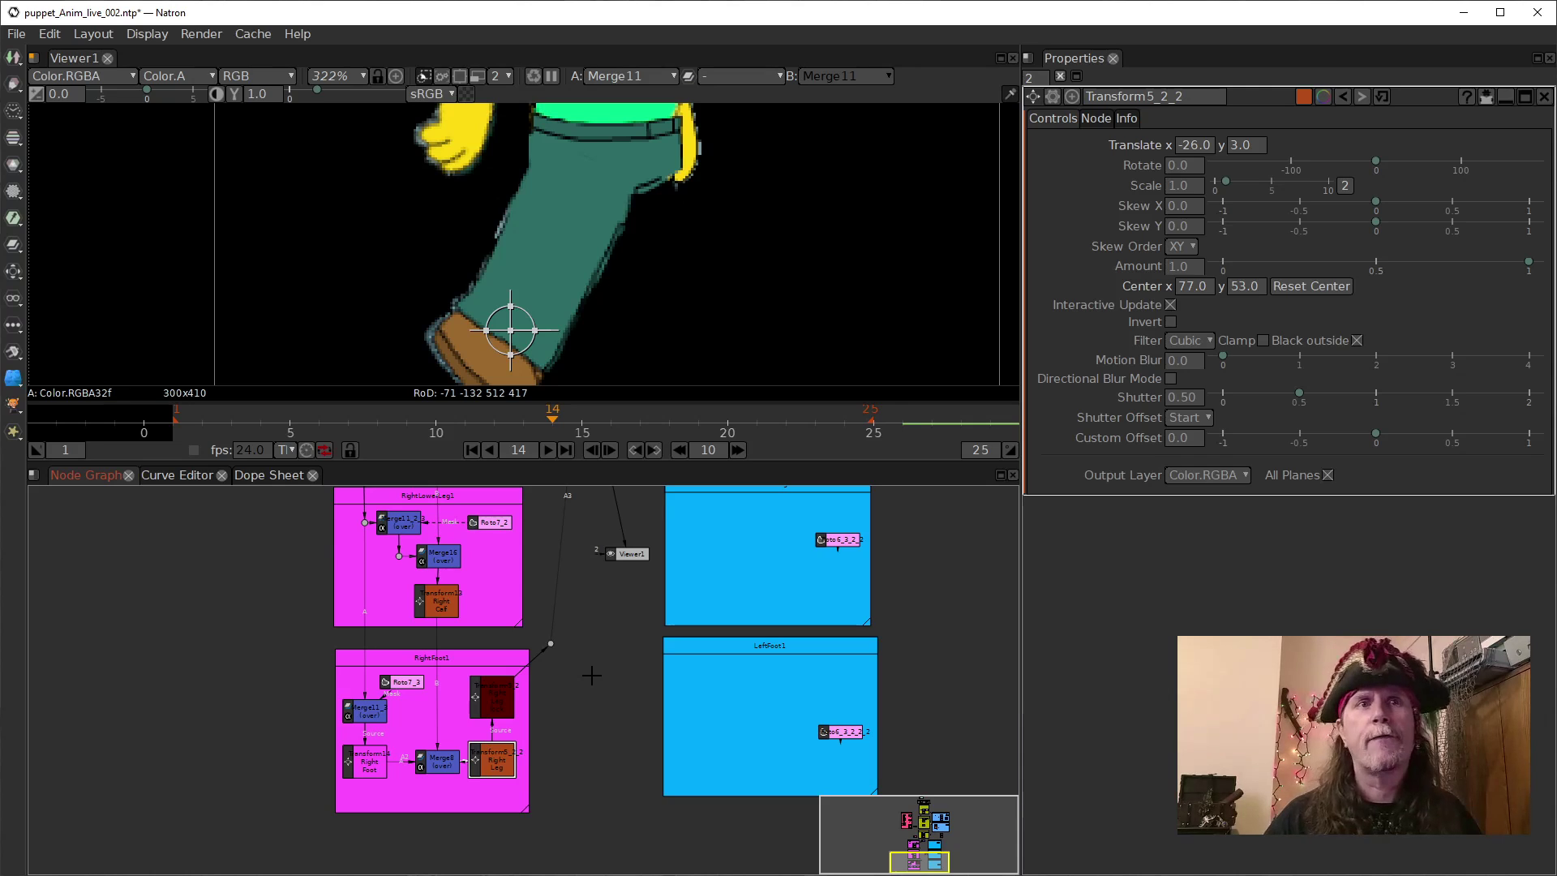
left_click_drag(596, 636, 574, 708)
left_click_drag(577, 807, 604, 713)
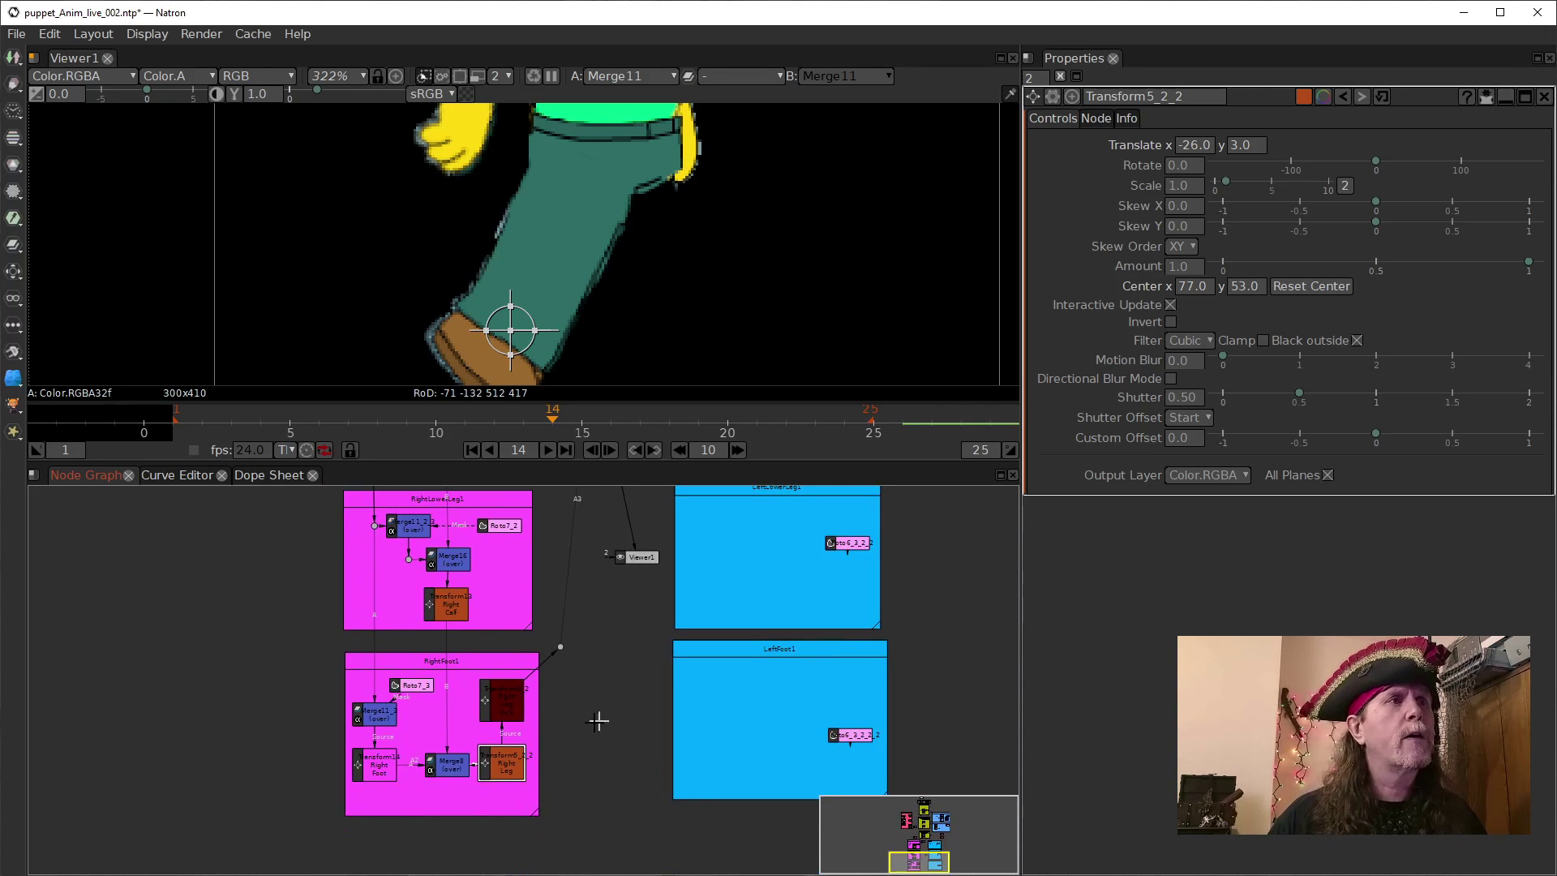
left_click(500, 704)
left_click(498, 765)
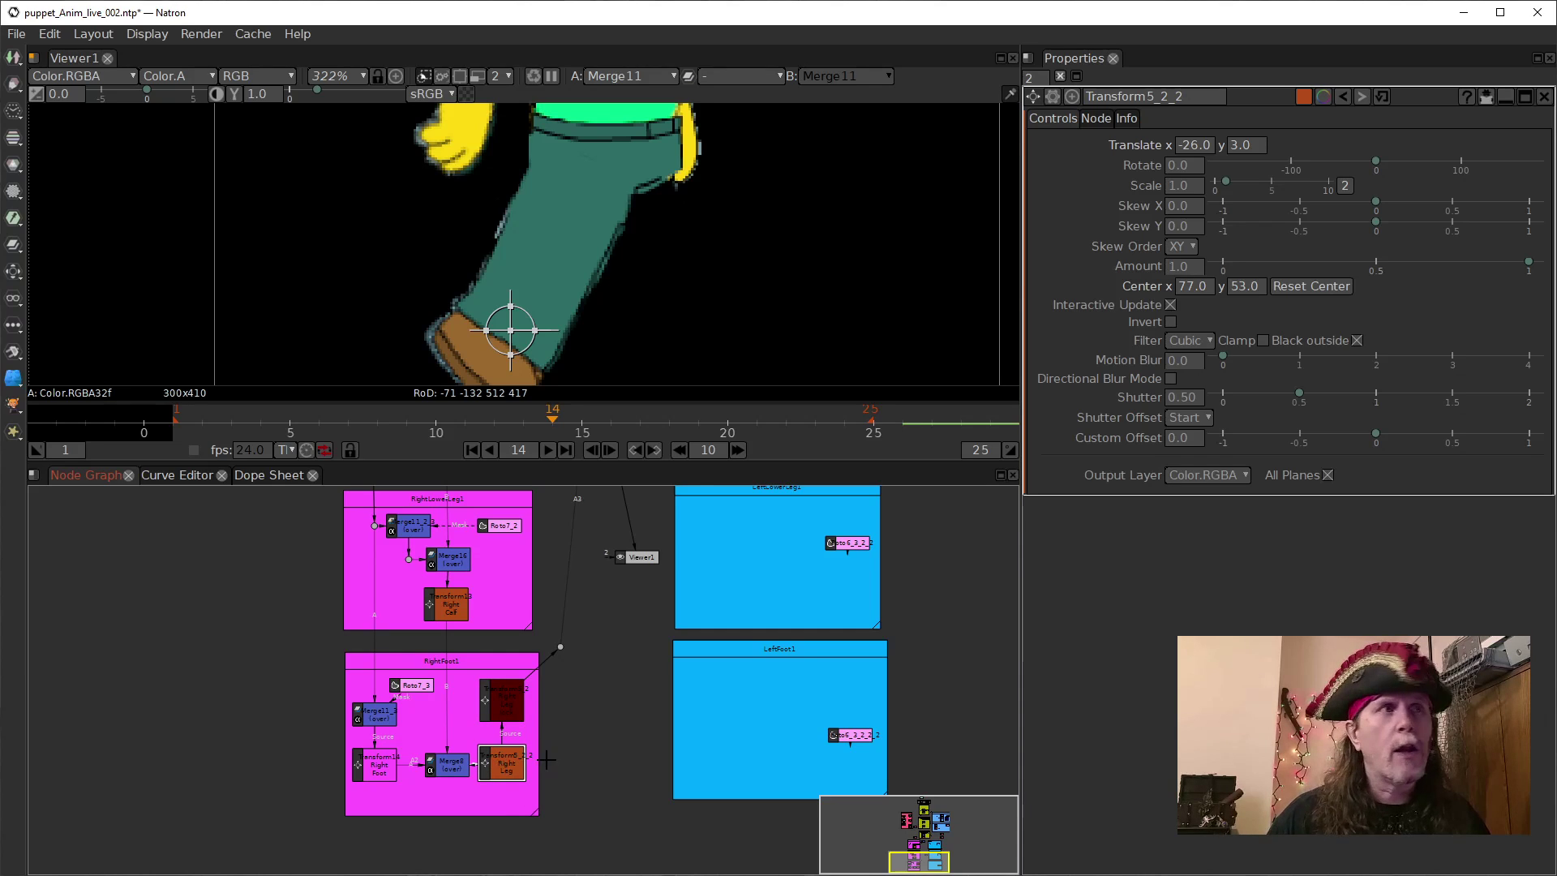
scroll(499, 767, "up", 2)
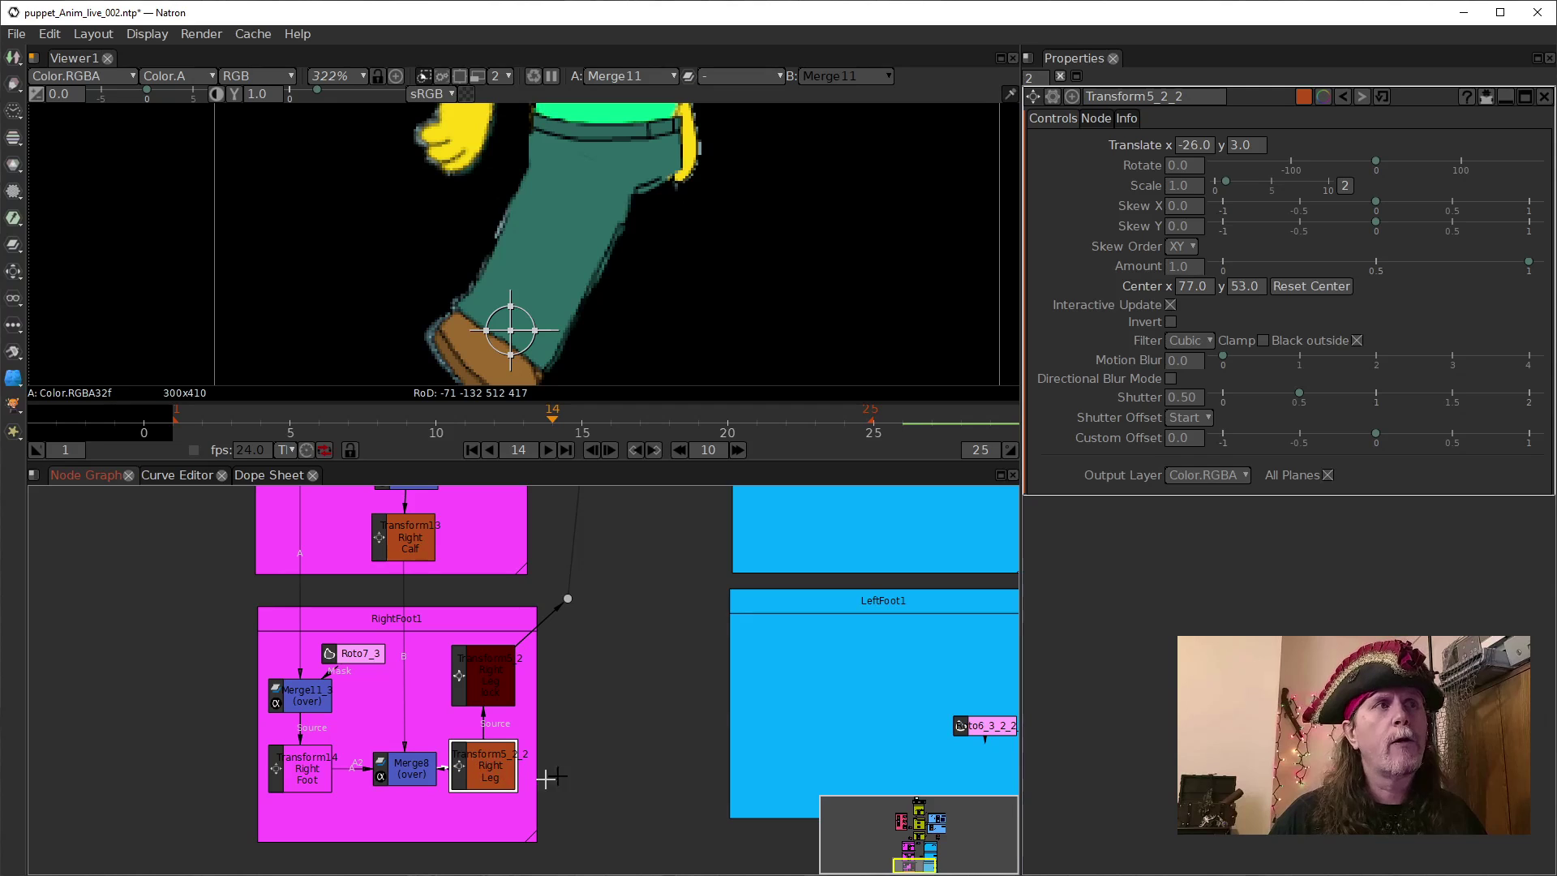
left_click(321, 779)
left_click_drag(621, 537, 535, 730)
left_click(366, 629)
left_click(372, 517)
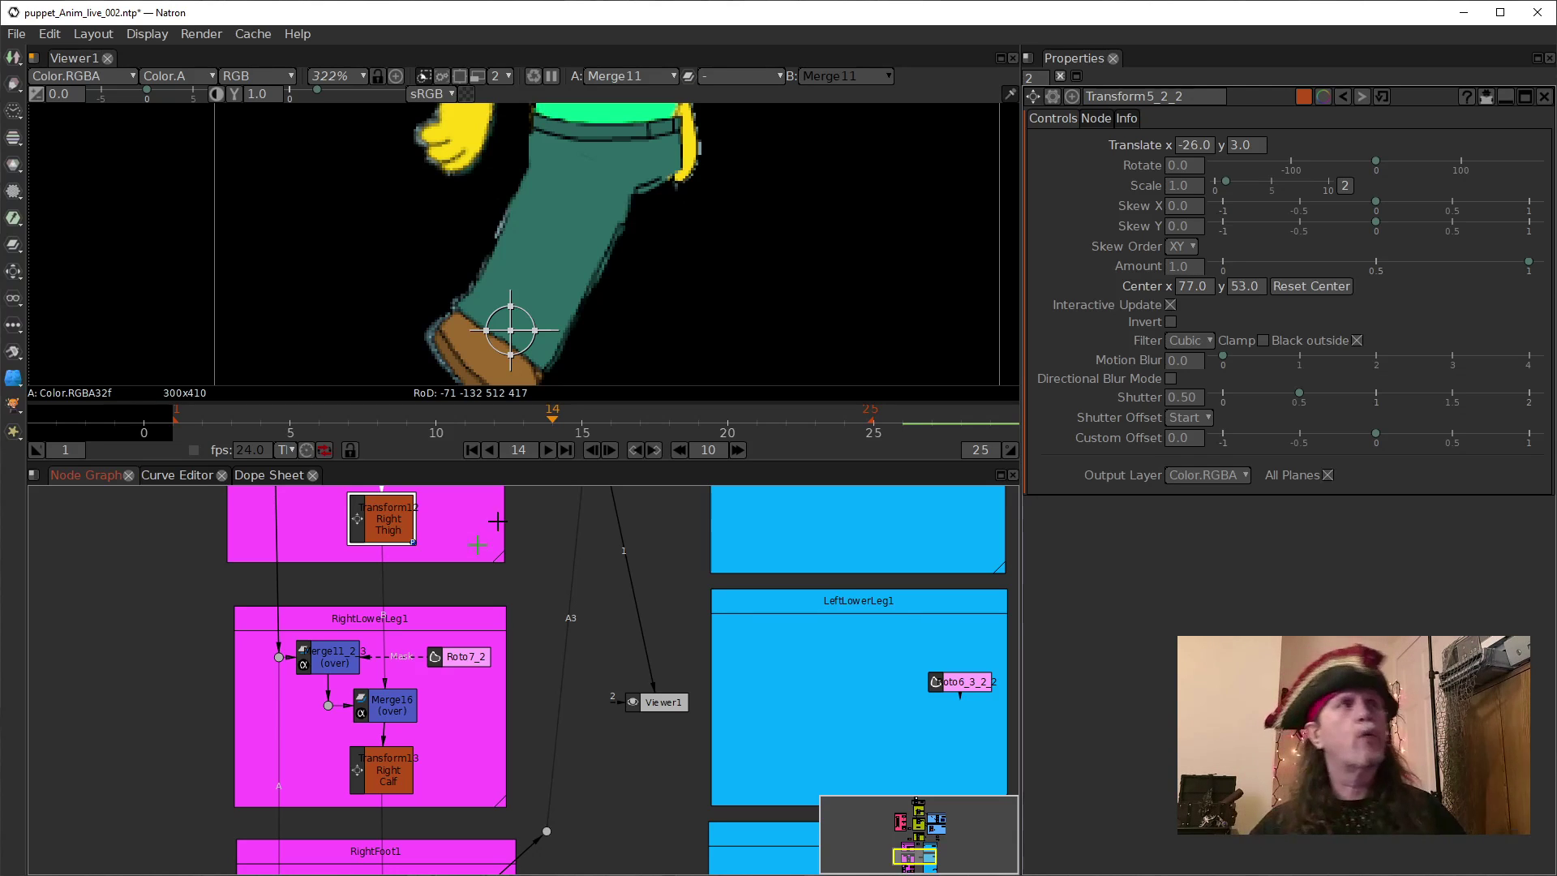
left_click_drag(592, 707, 609, 546)
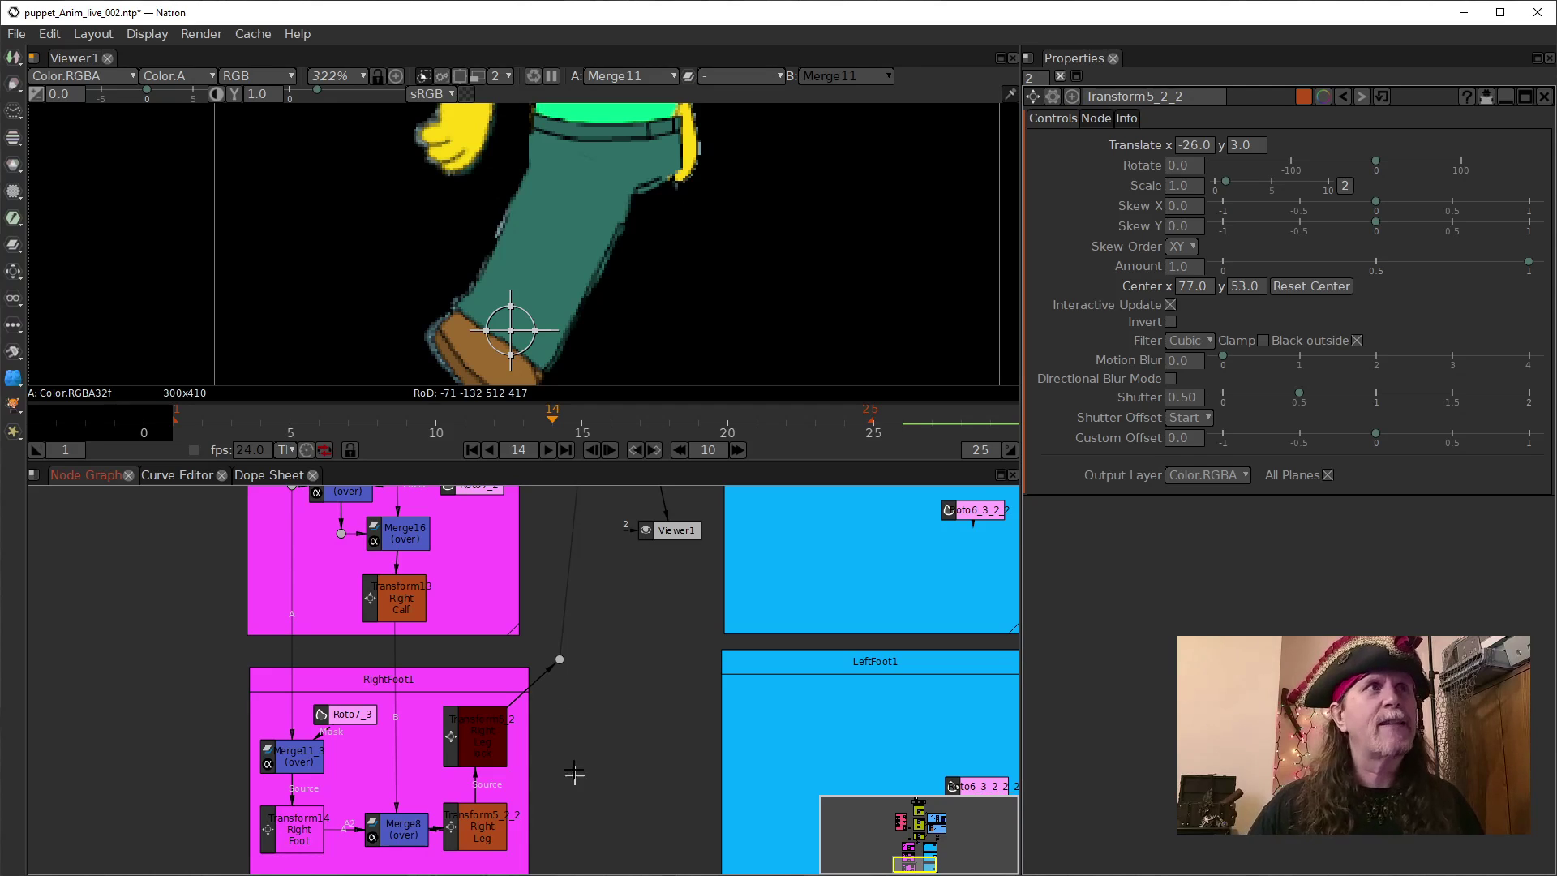
left_click_drag(575, 737, 606, 688)
left_click(517, 782)
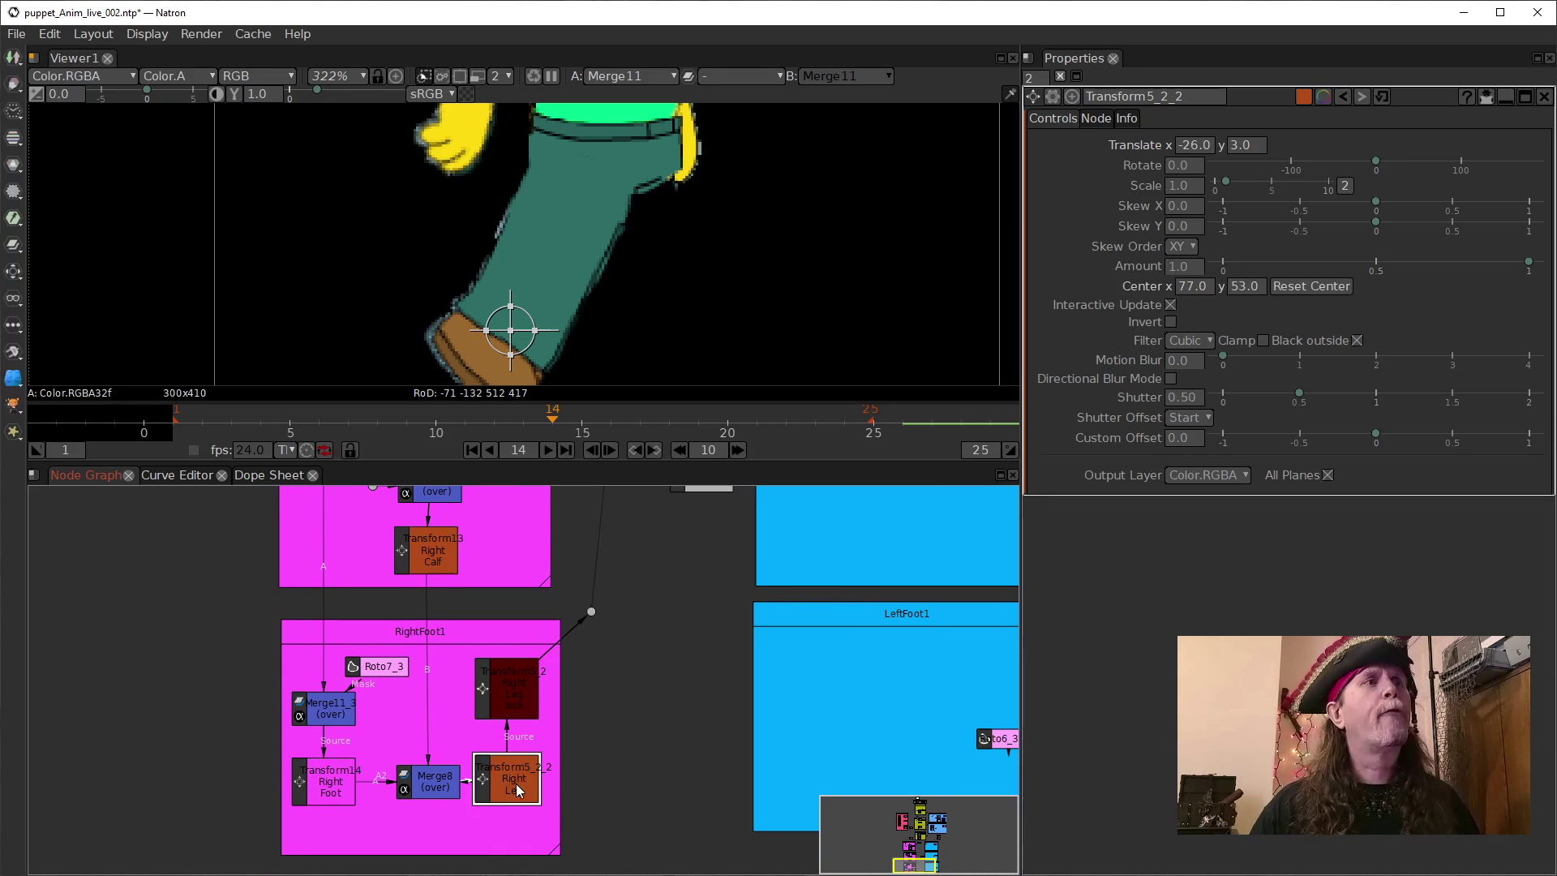
scroll(1182, 288, "up", 1)
scroll(1181, 288, "up", 3)
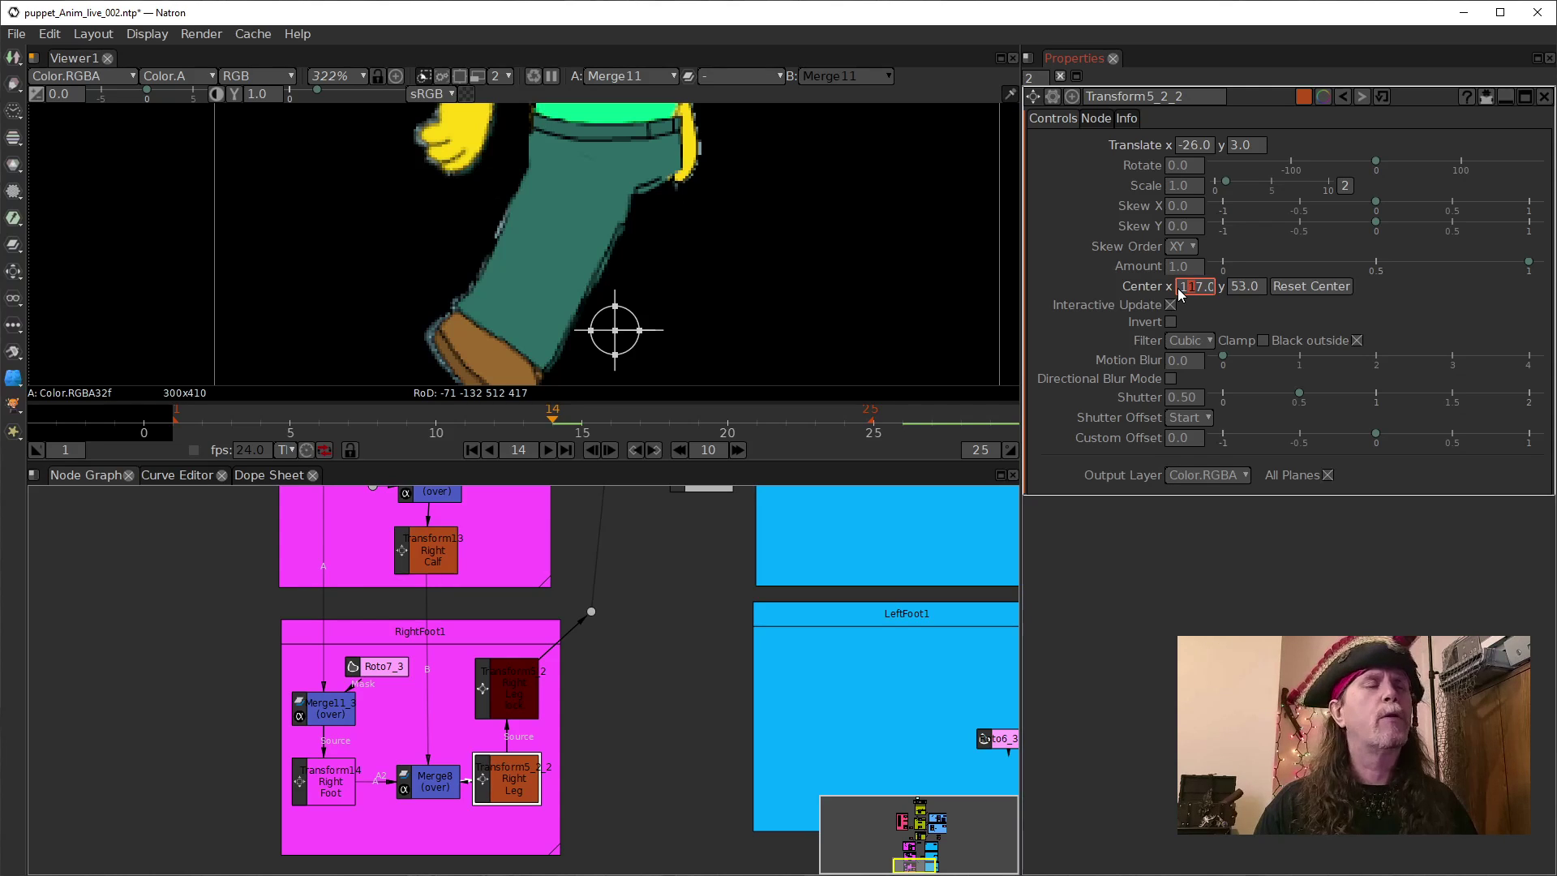
scroll(1182, 288, "up", 3)
scroll(1181, 288, "down", 3)
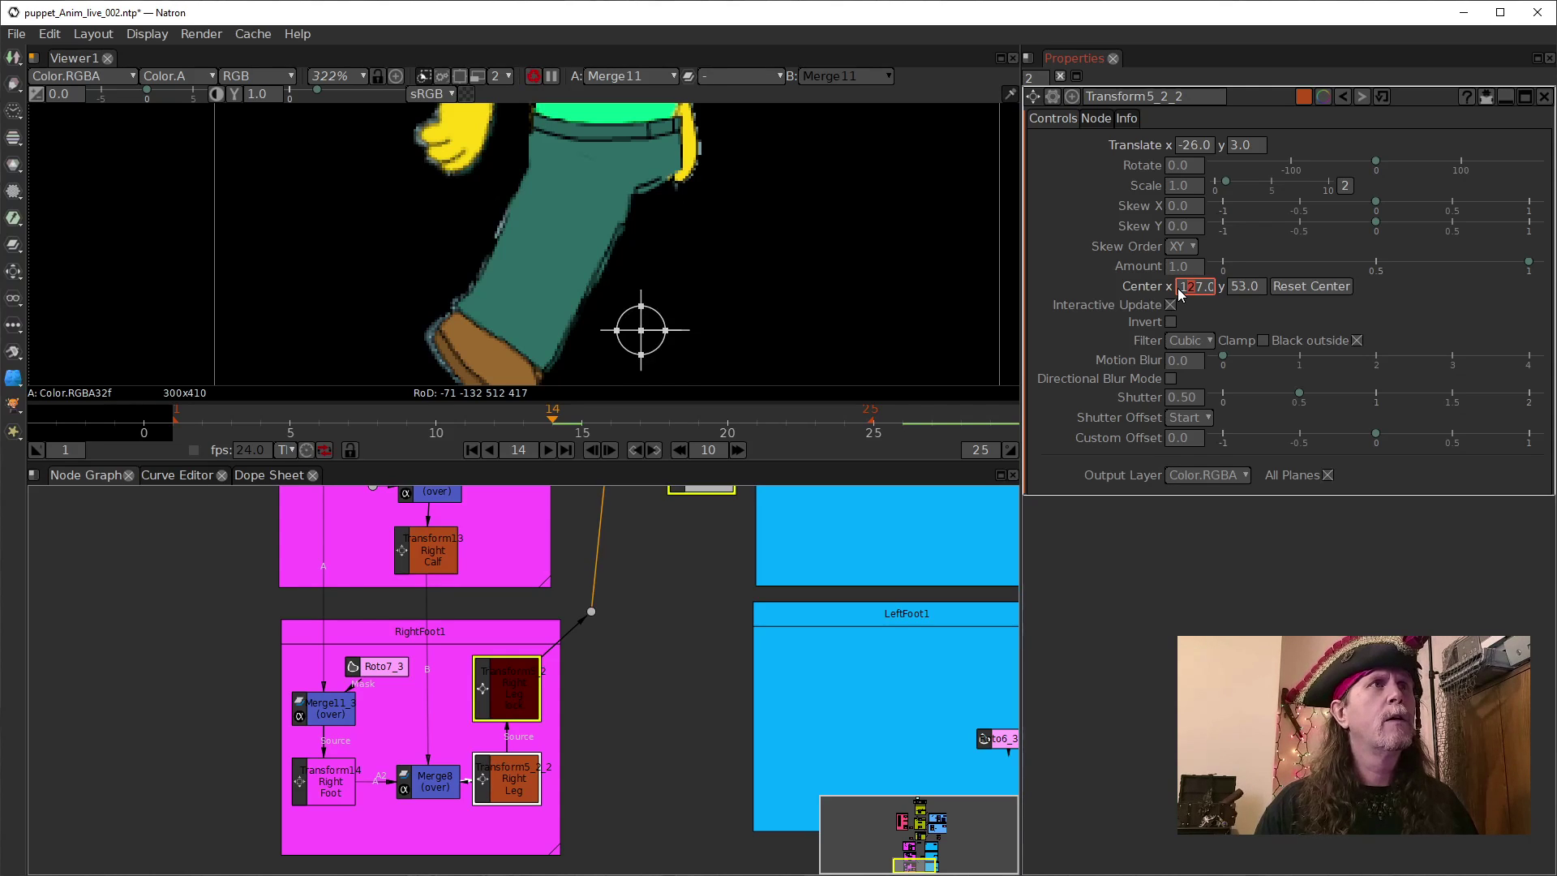
scroll(1180, 294, "down", 2)
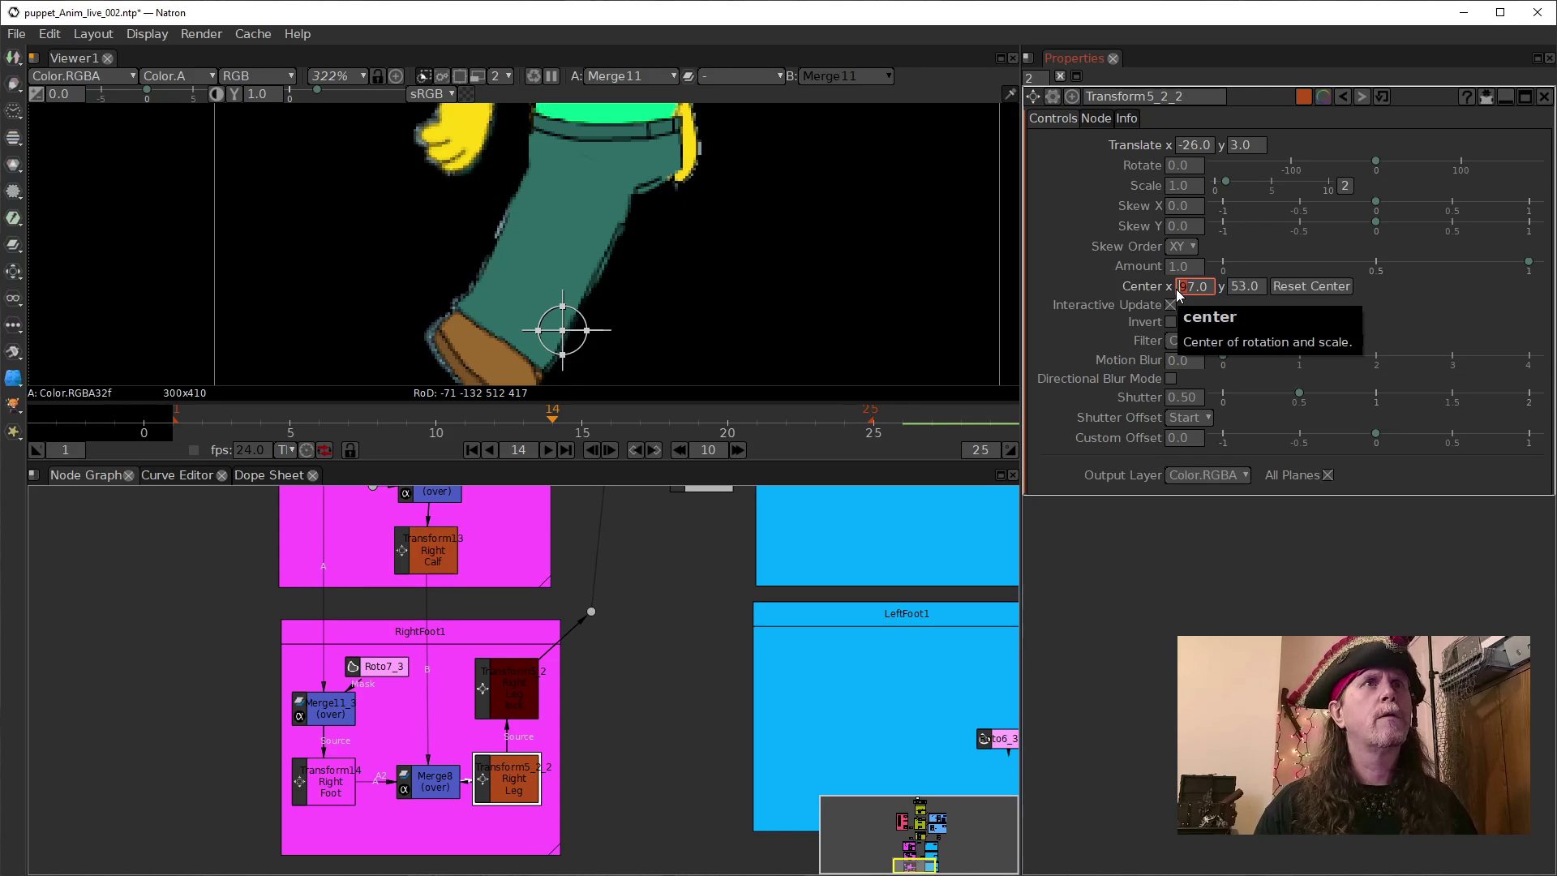
left_click(1342, 98)
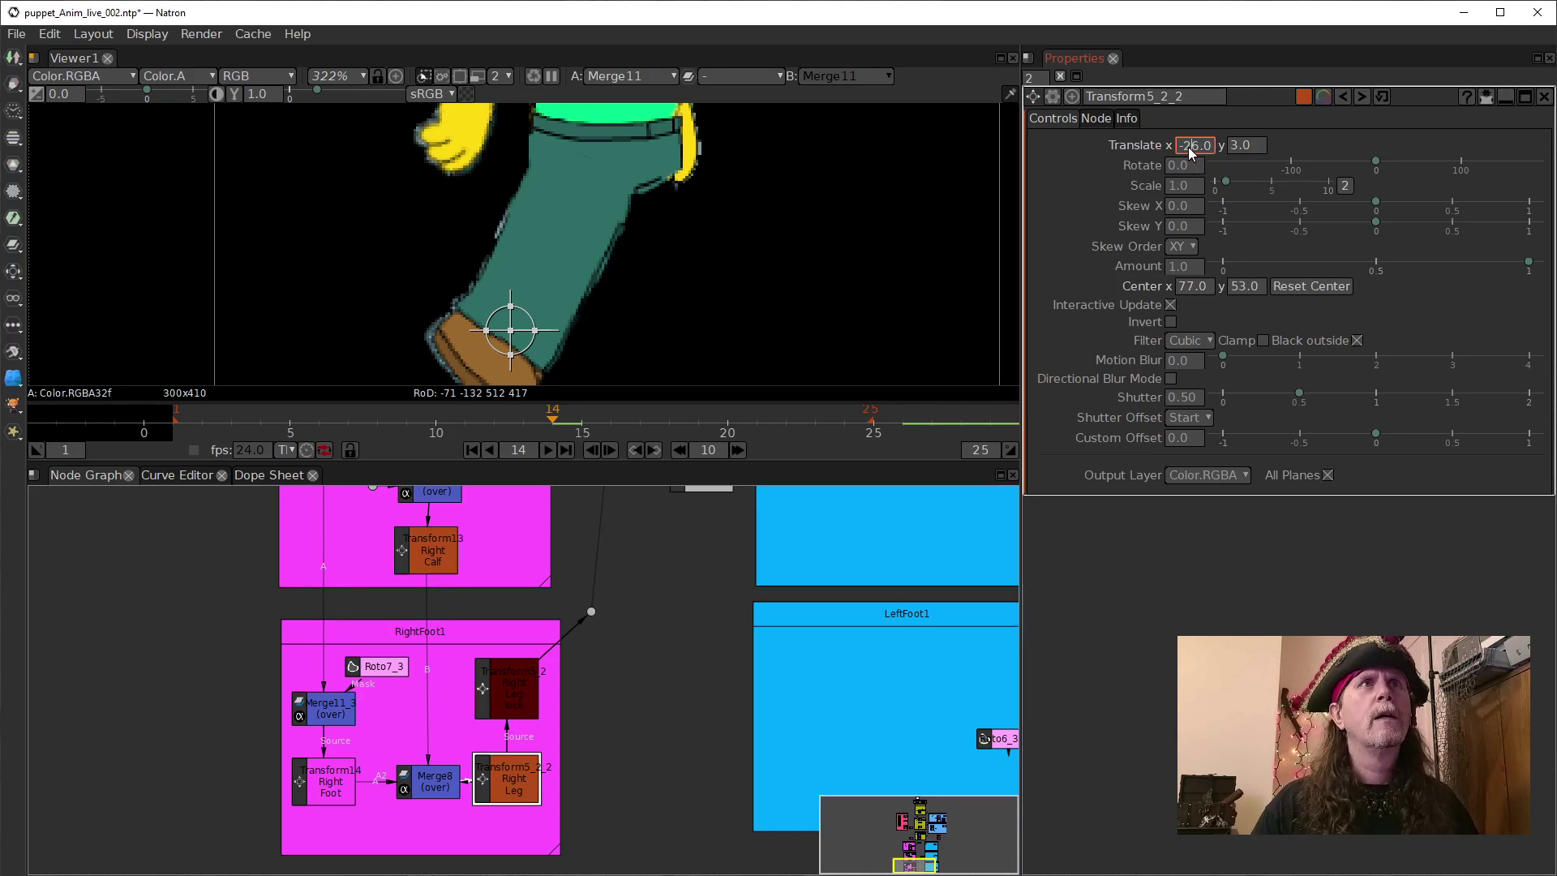
Set the translation of the Right Leg transform, Transform5_2_2, to x 34 and y 0.
scroll(1188, 146, "up", 6)
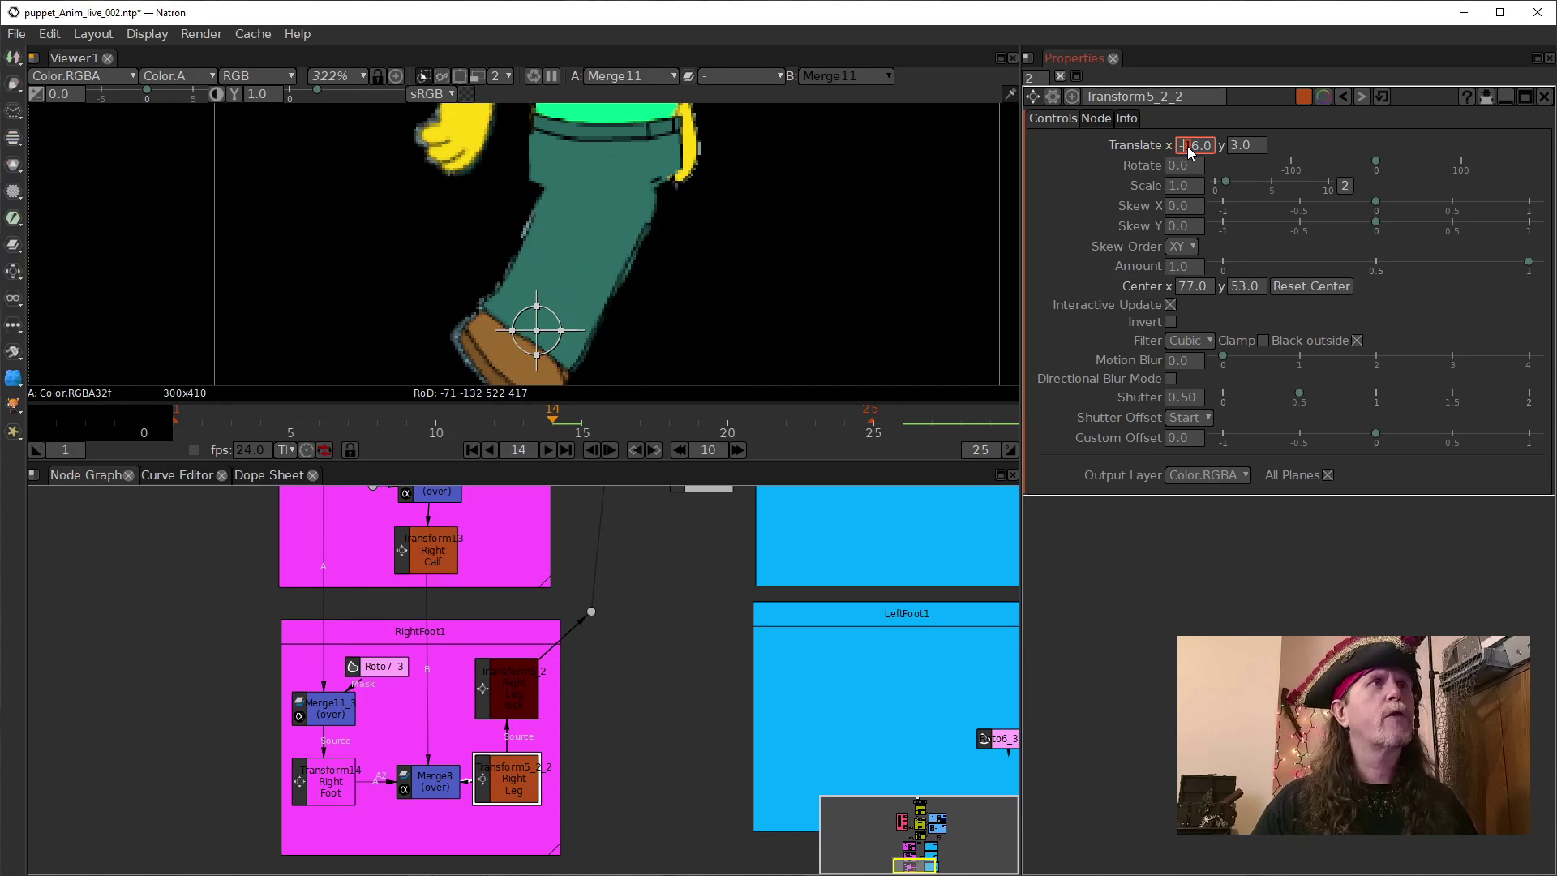
left_click(1236, 149)
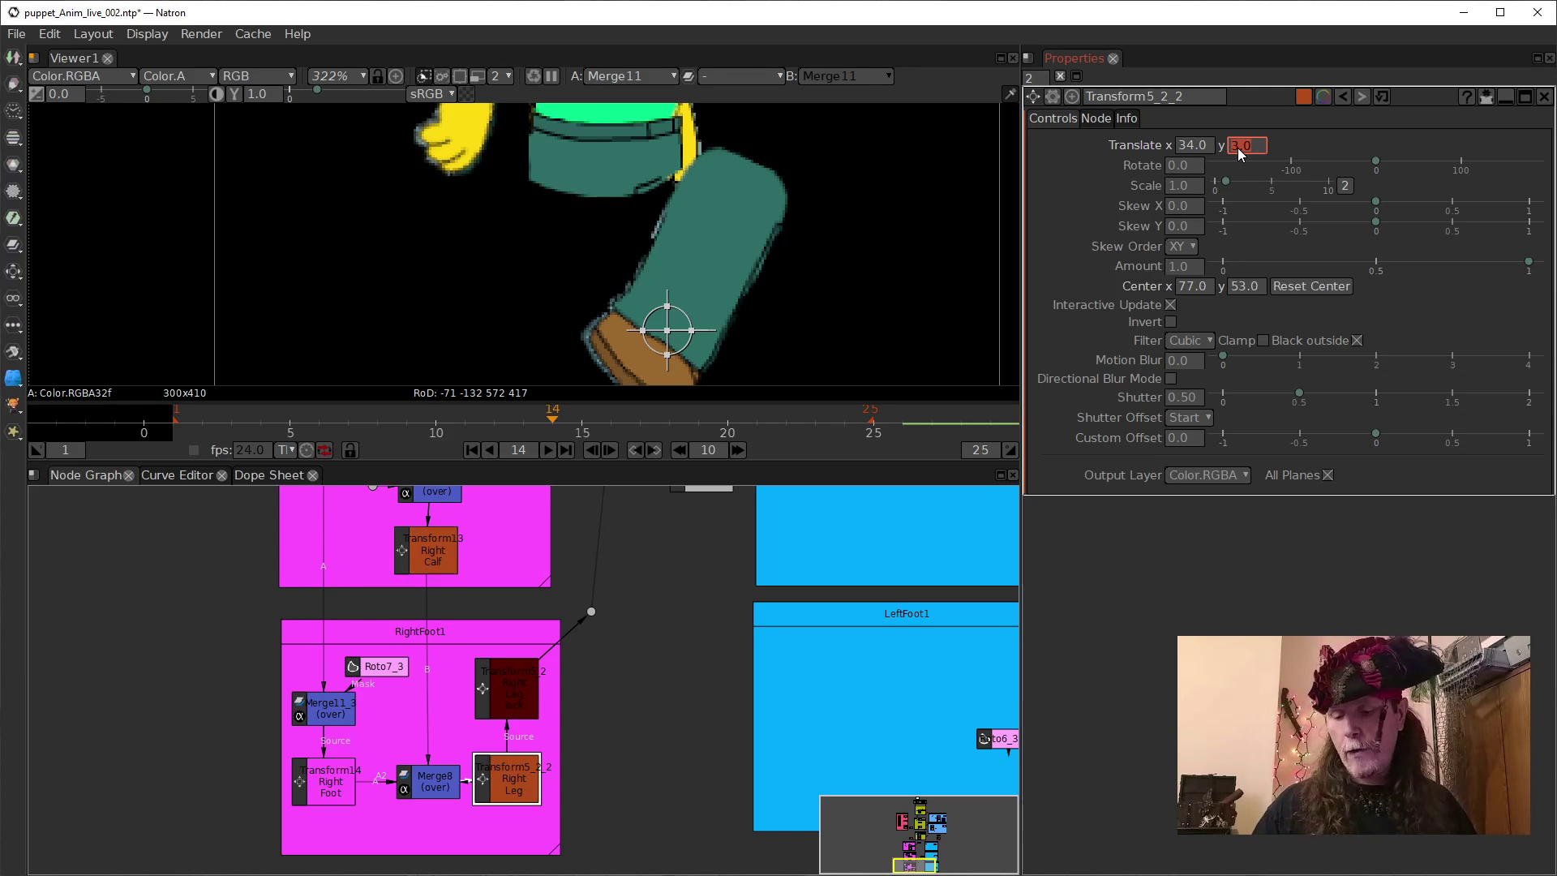
type("0")
key("Return")
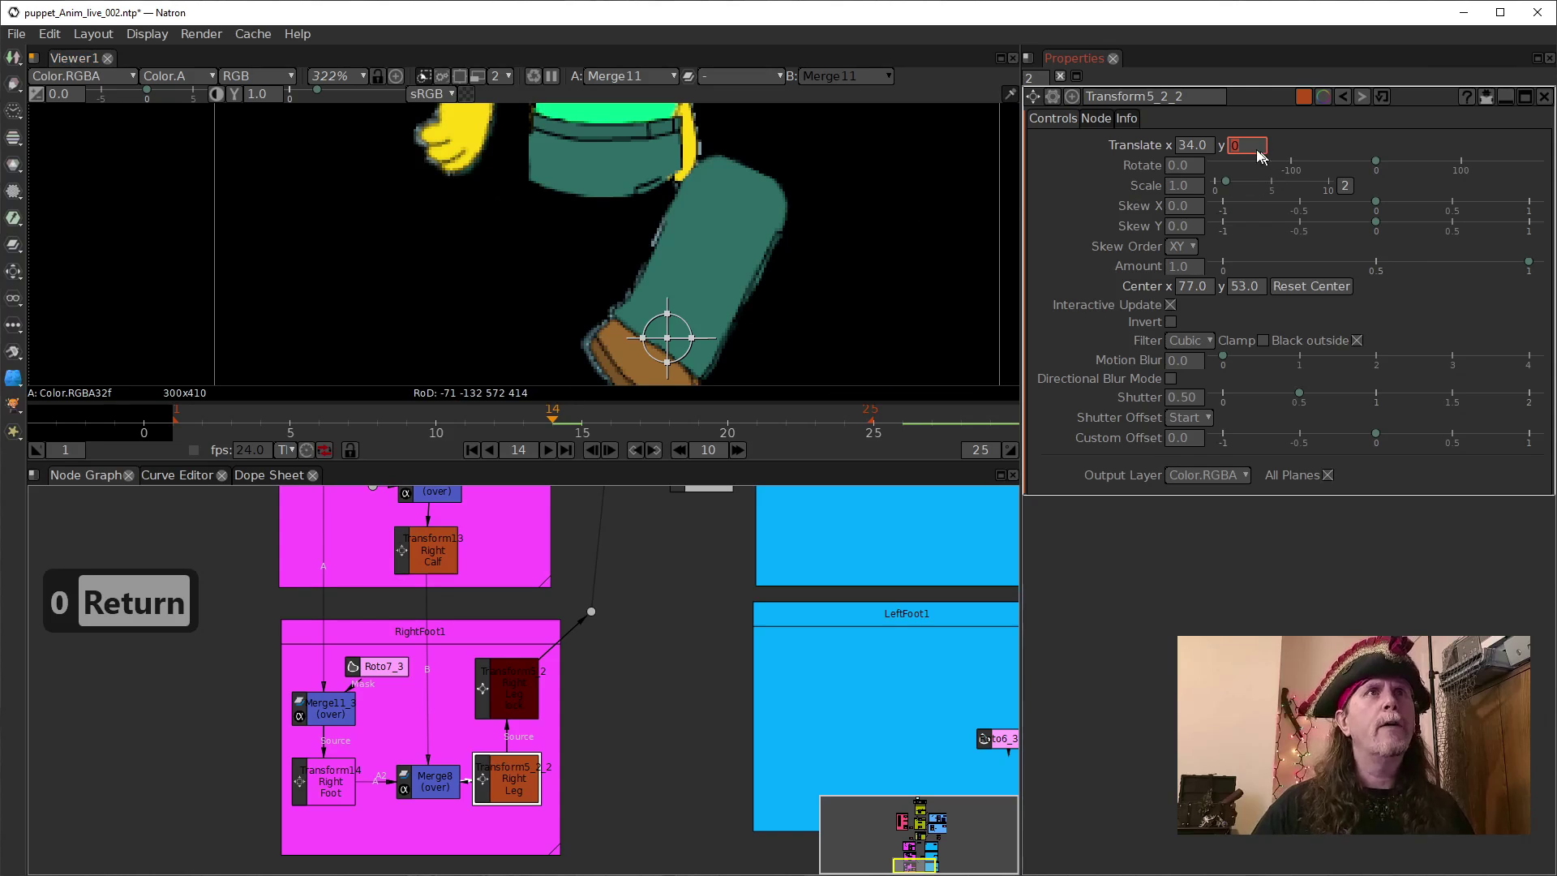
left_click(1179, 143)
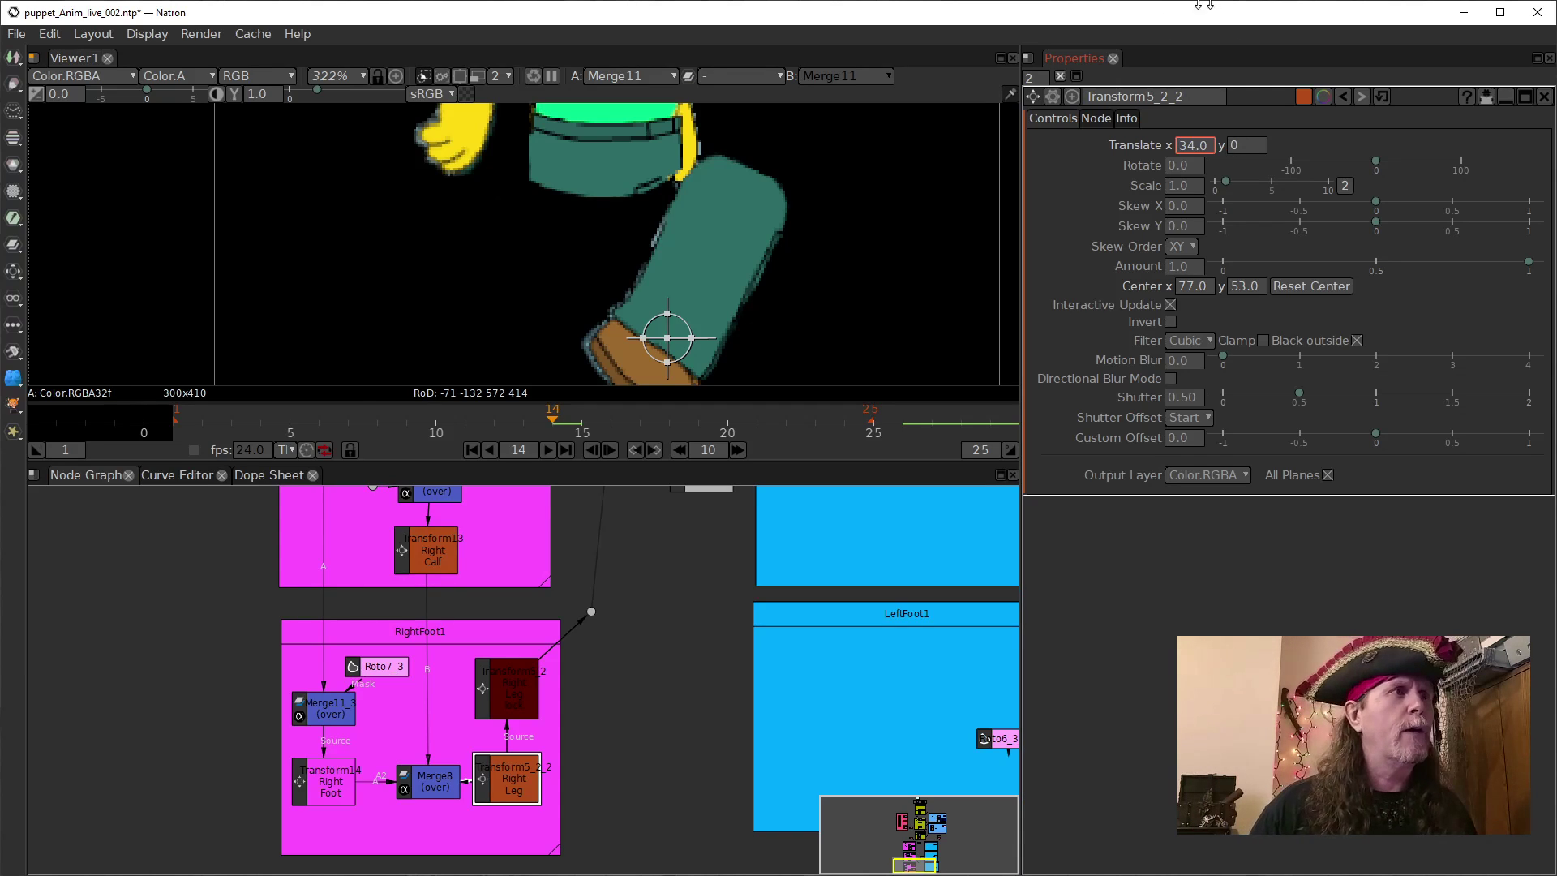
Open the Right Foot and Right Calf transform settings and limit the number of open properties panels to 1.
double_click(336, 778)
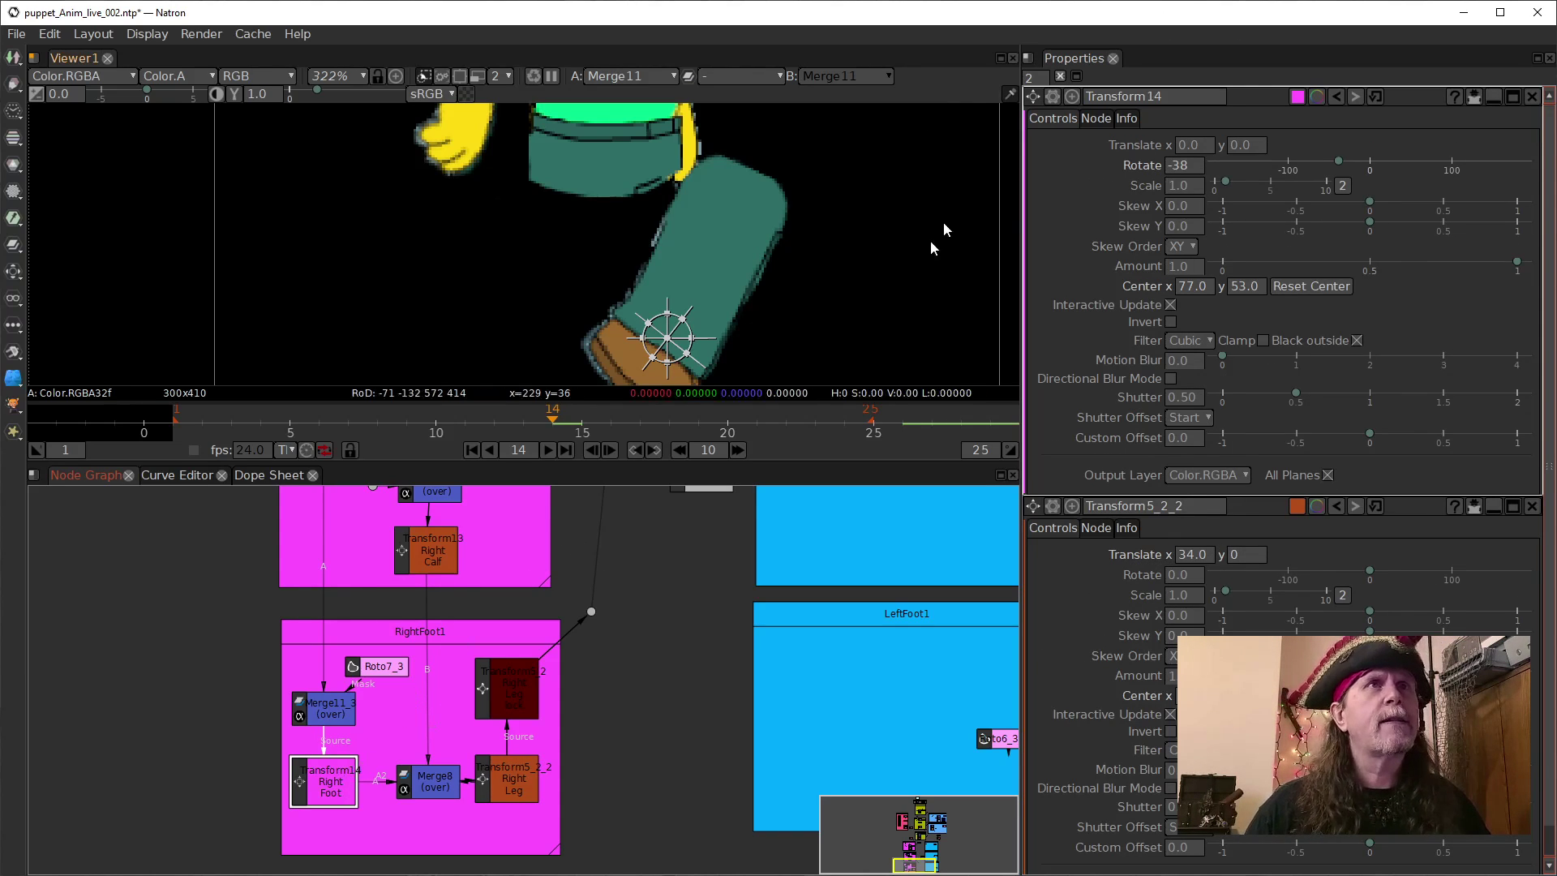
double_click(431, 564)
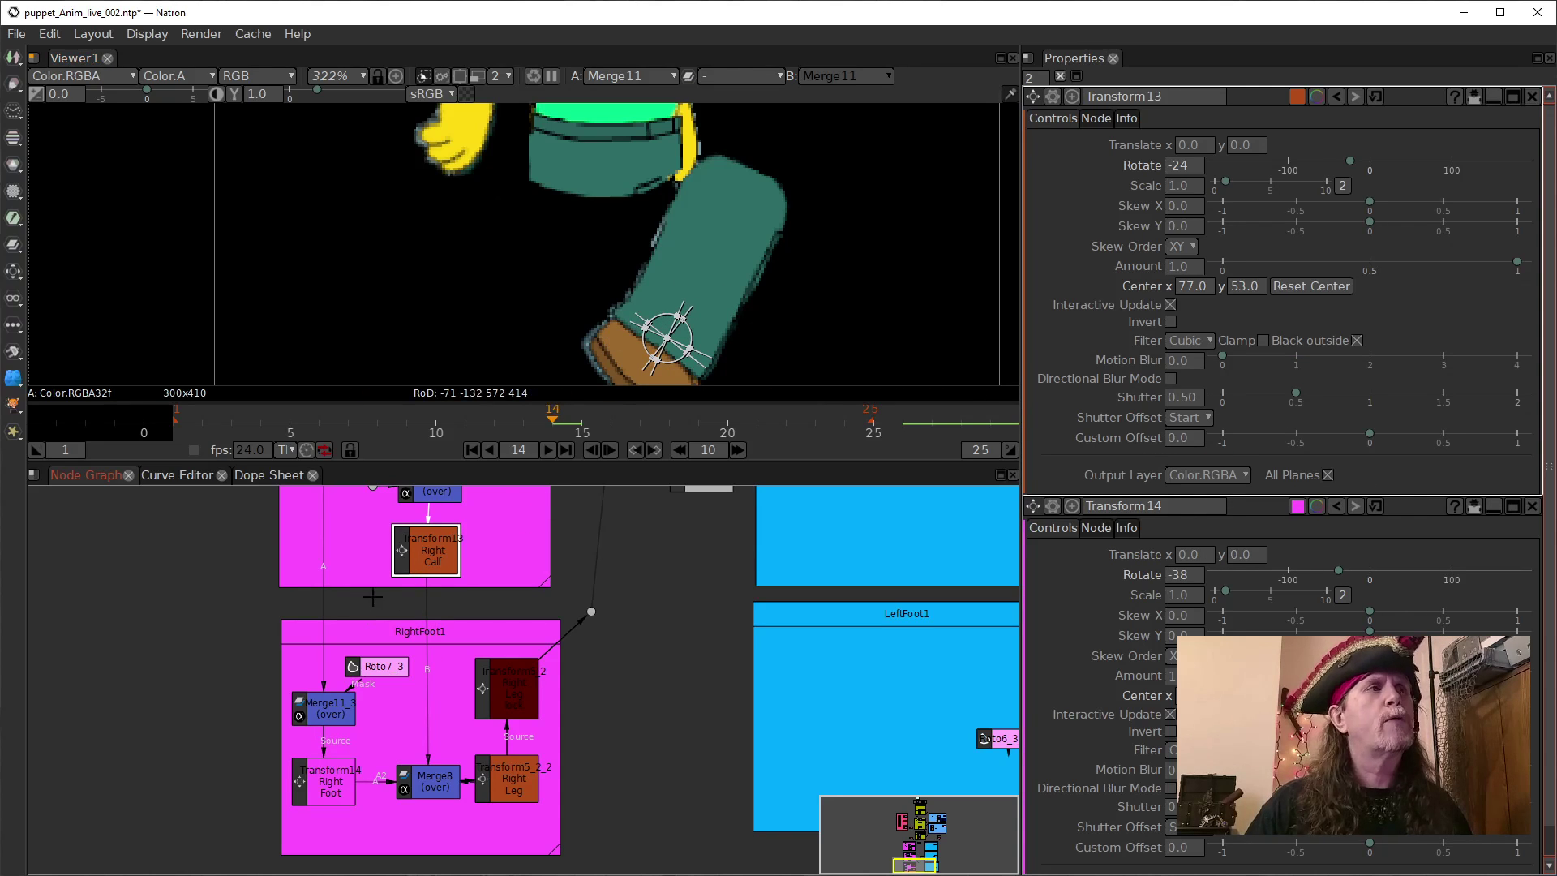
left_click(1031, 77)
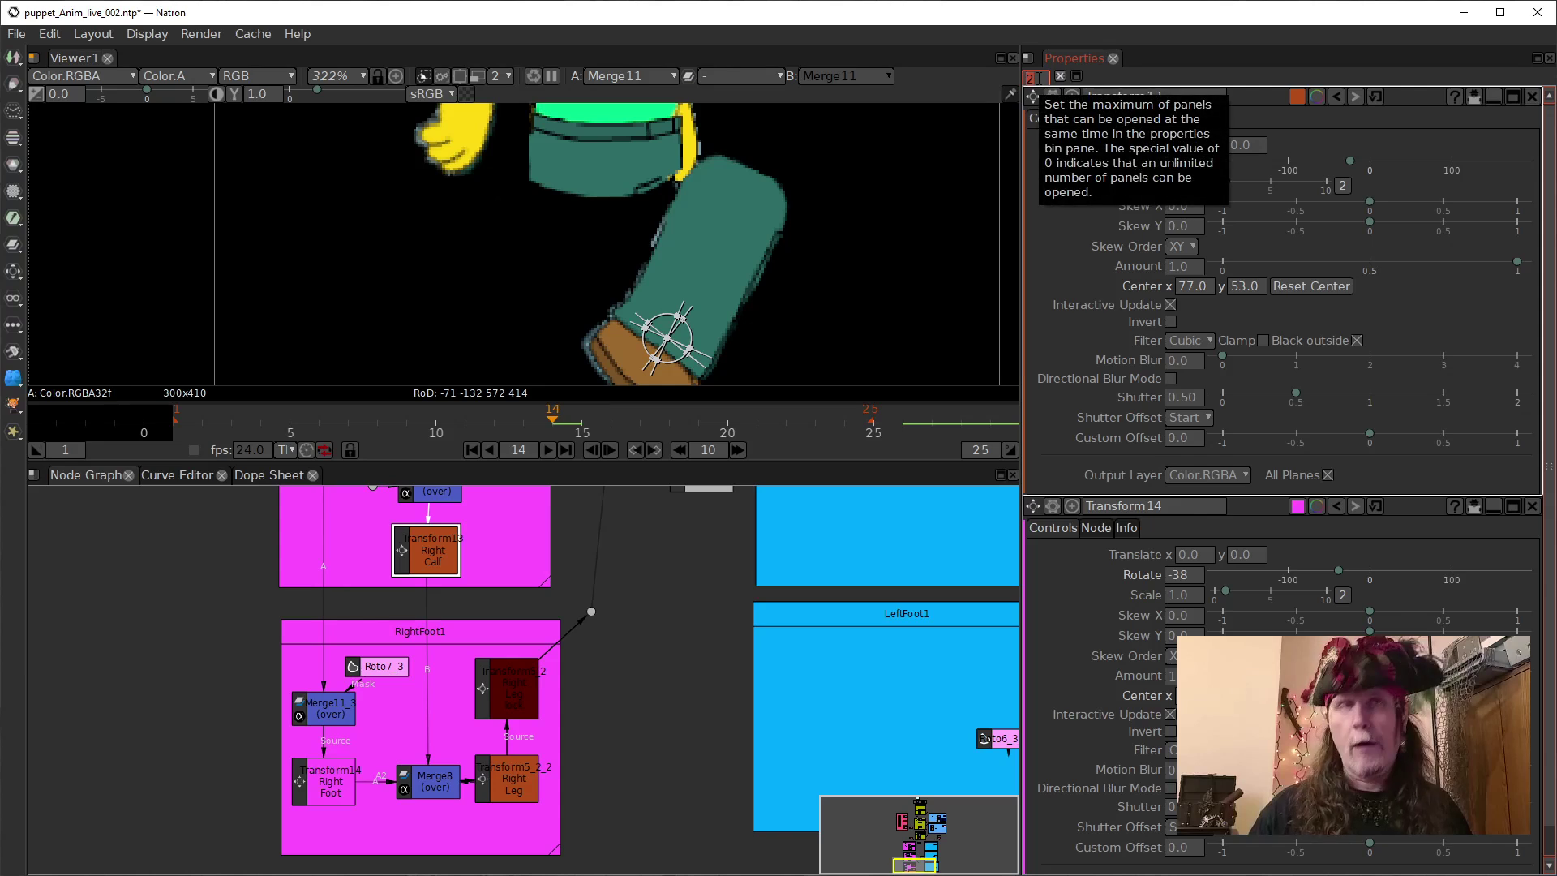
type("1")
key("Return")
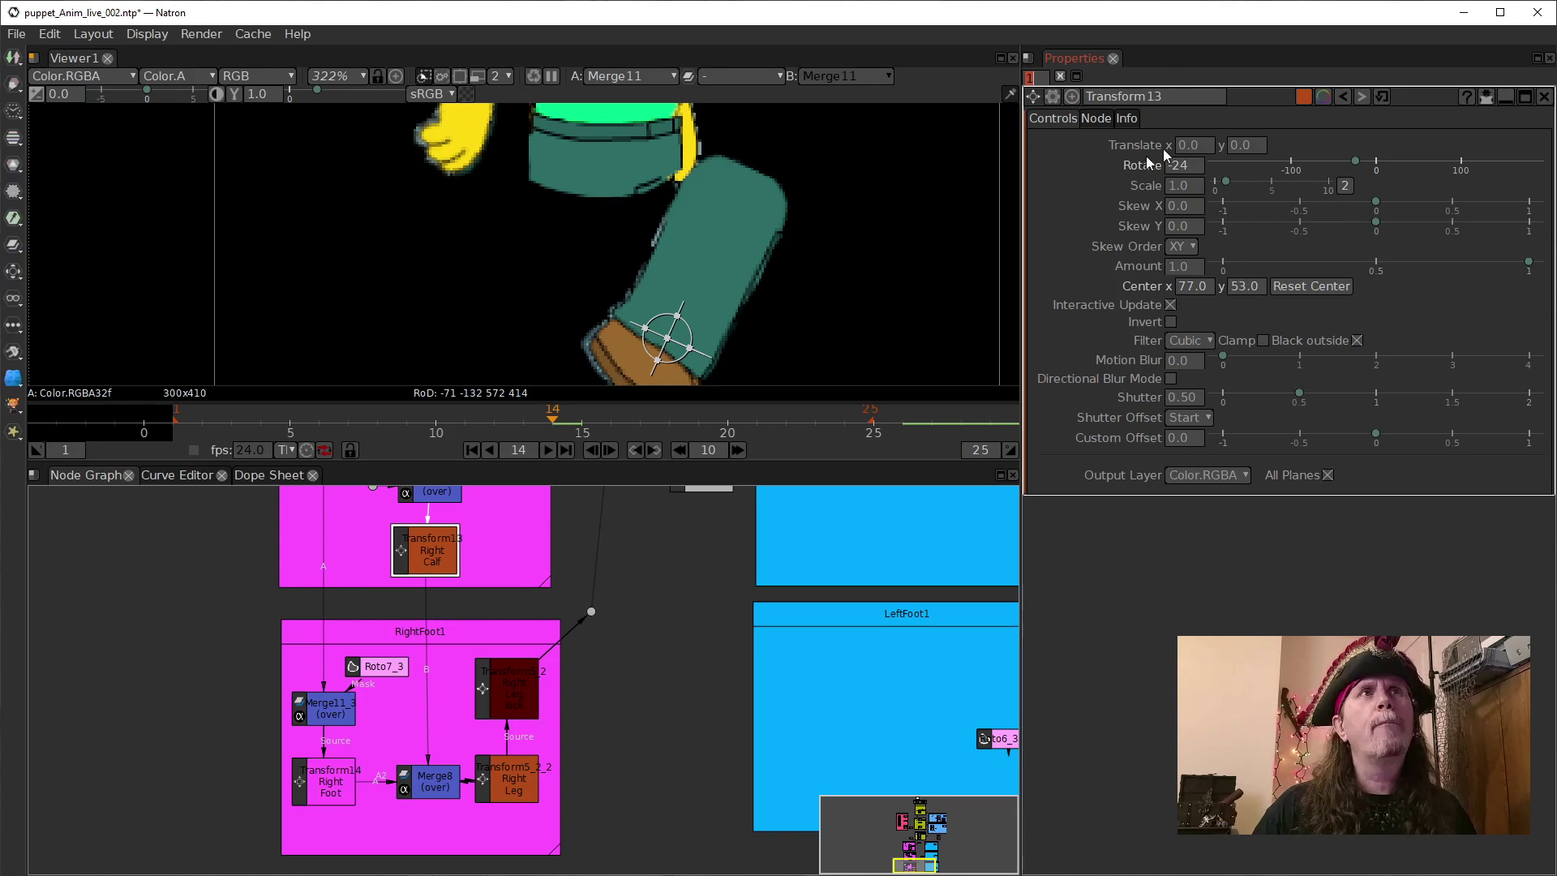
Set the rotation of the Right Calf transform, Transform13, to 36.
left_click(1198, 185)
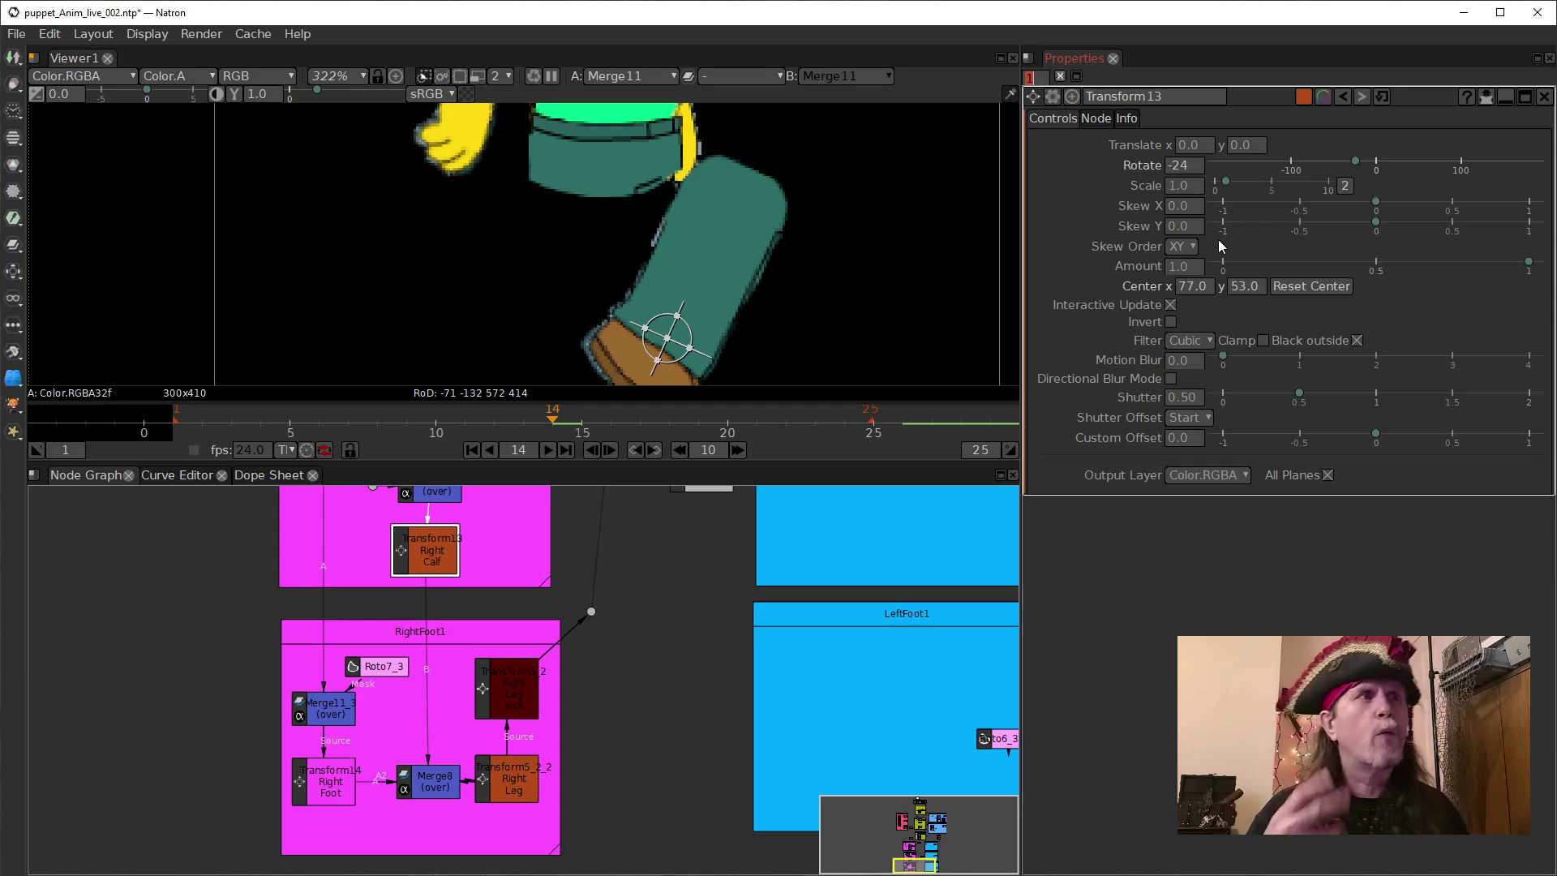
double_click(1174, 172)
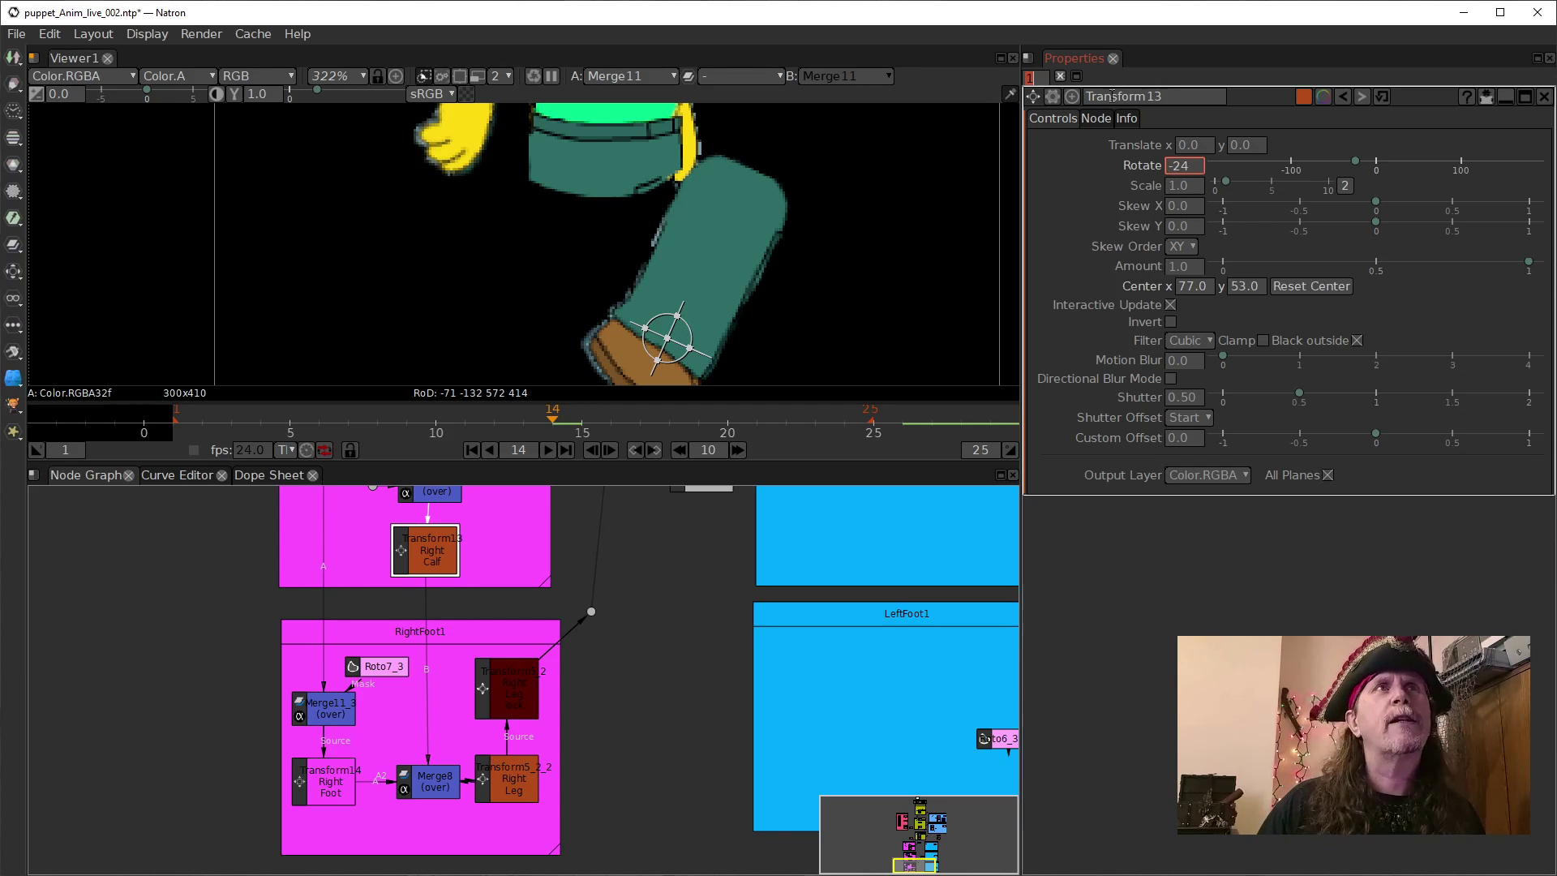
scroll(1178, 171, "down", 1)
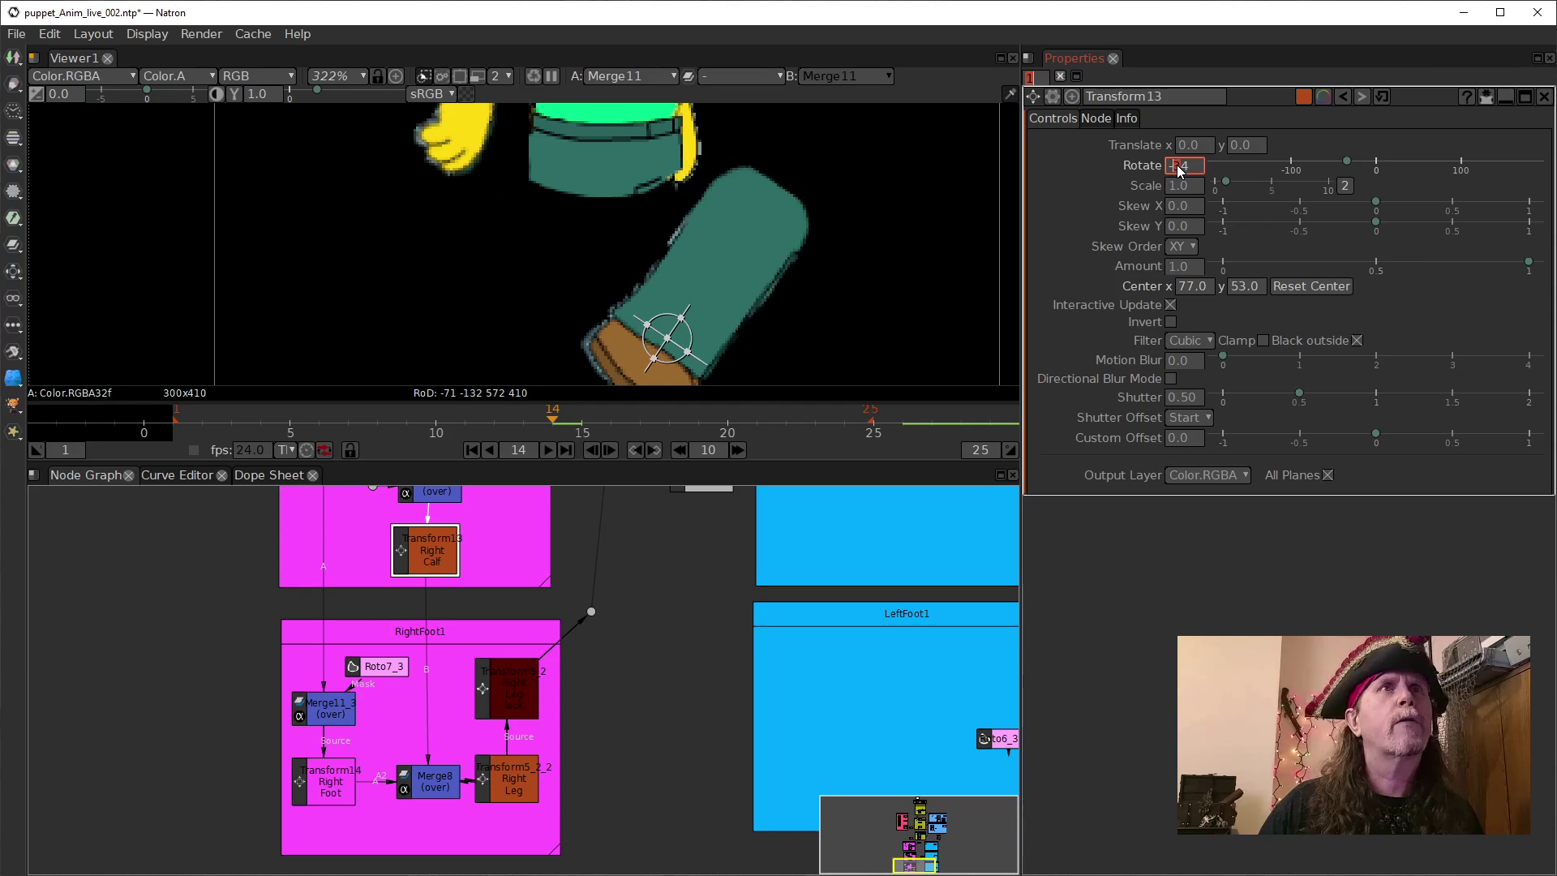
scroll(1180, 171, "up", 7)
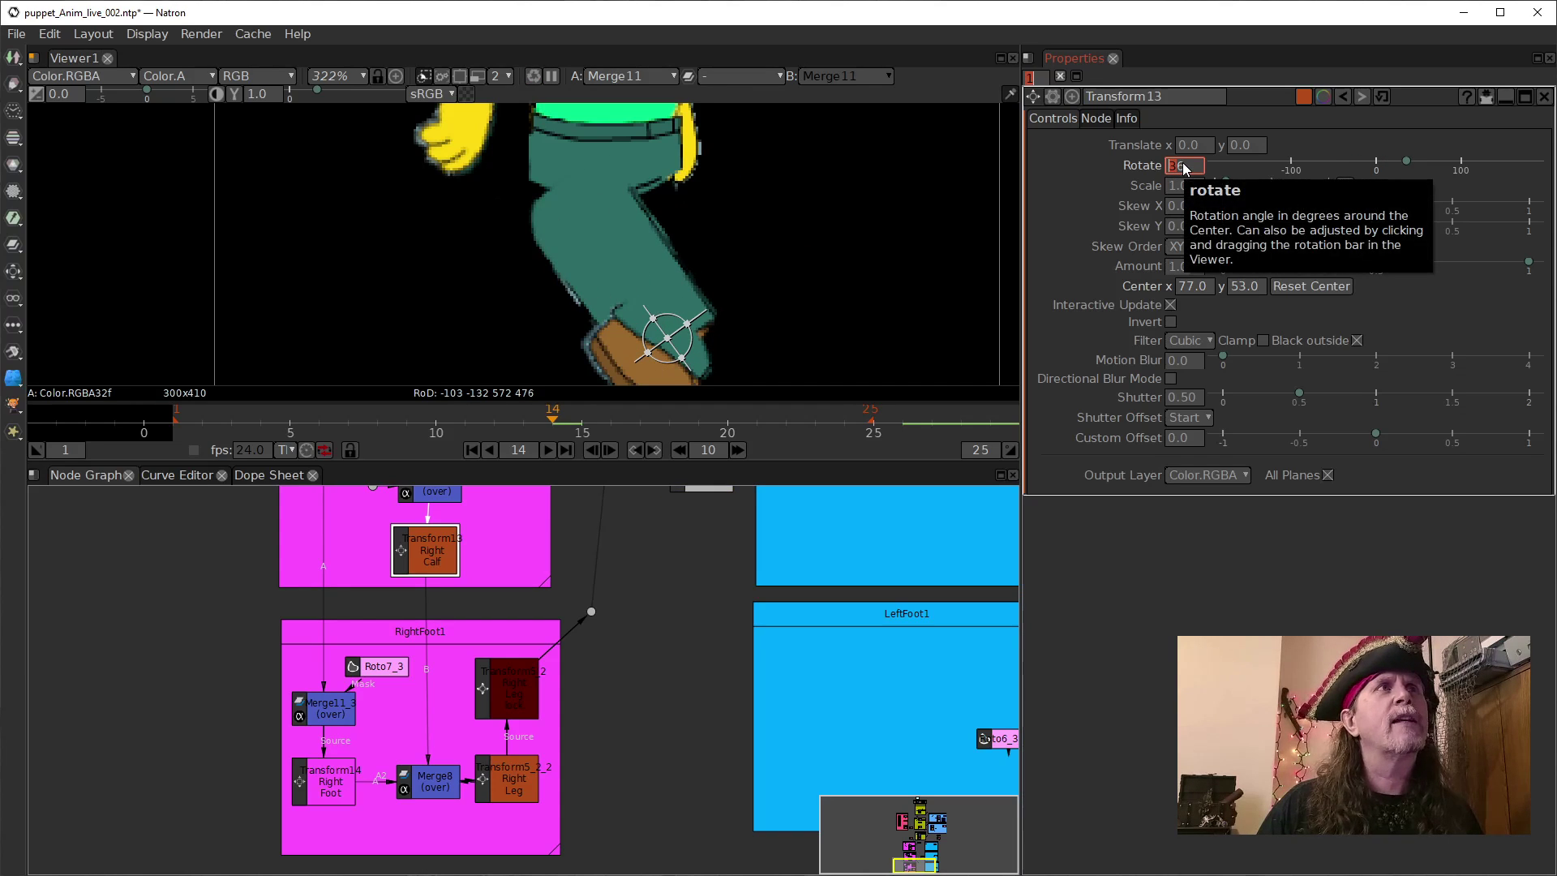
Set the x translation of the Right Leg transform, Transform5_2_2, to 24.
left_click(511, 788)
left_click(1185, 147)
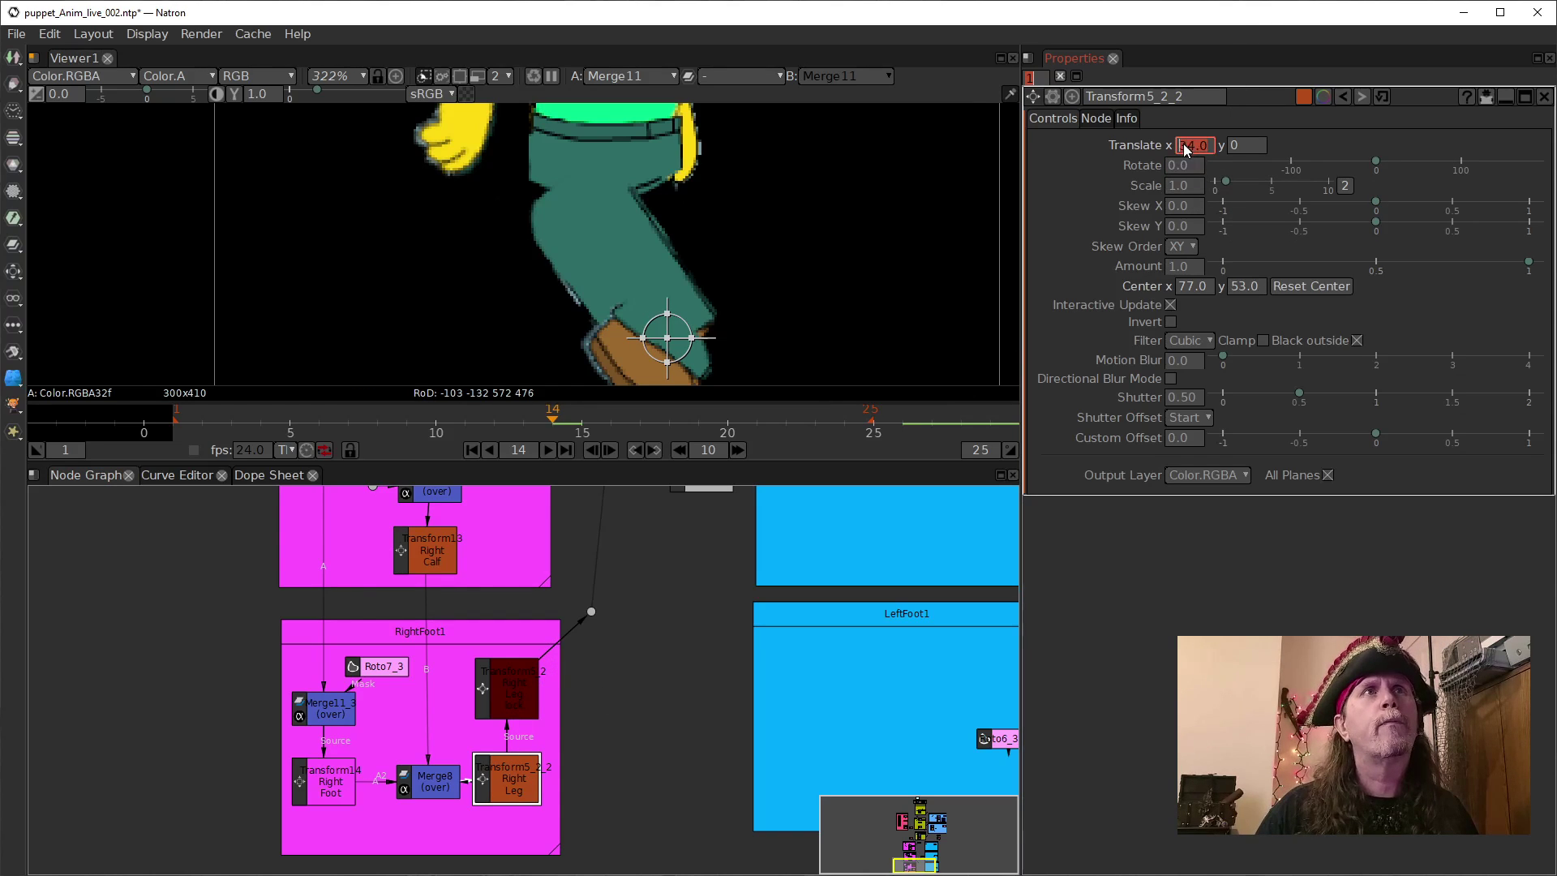
scroll(1184, 147, "down", 1)
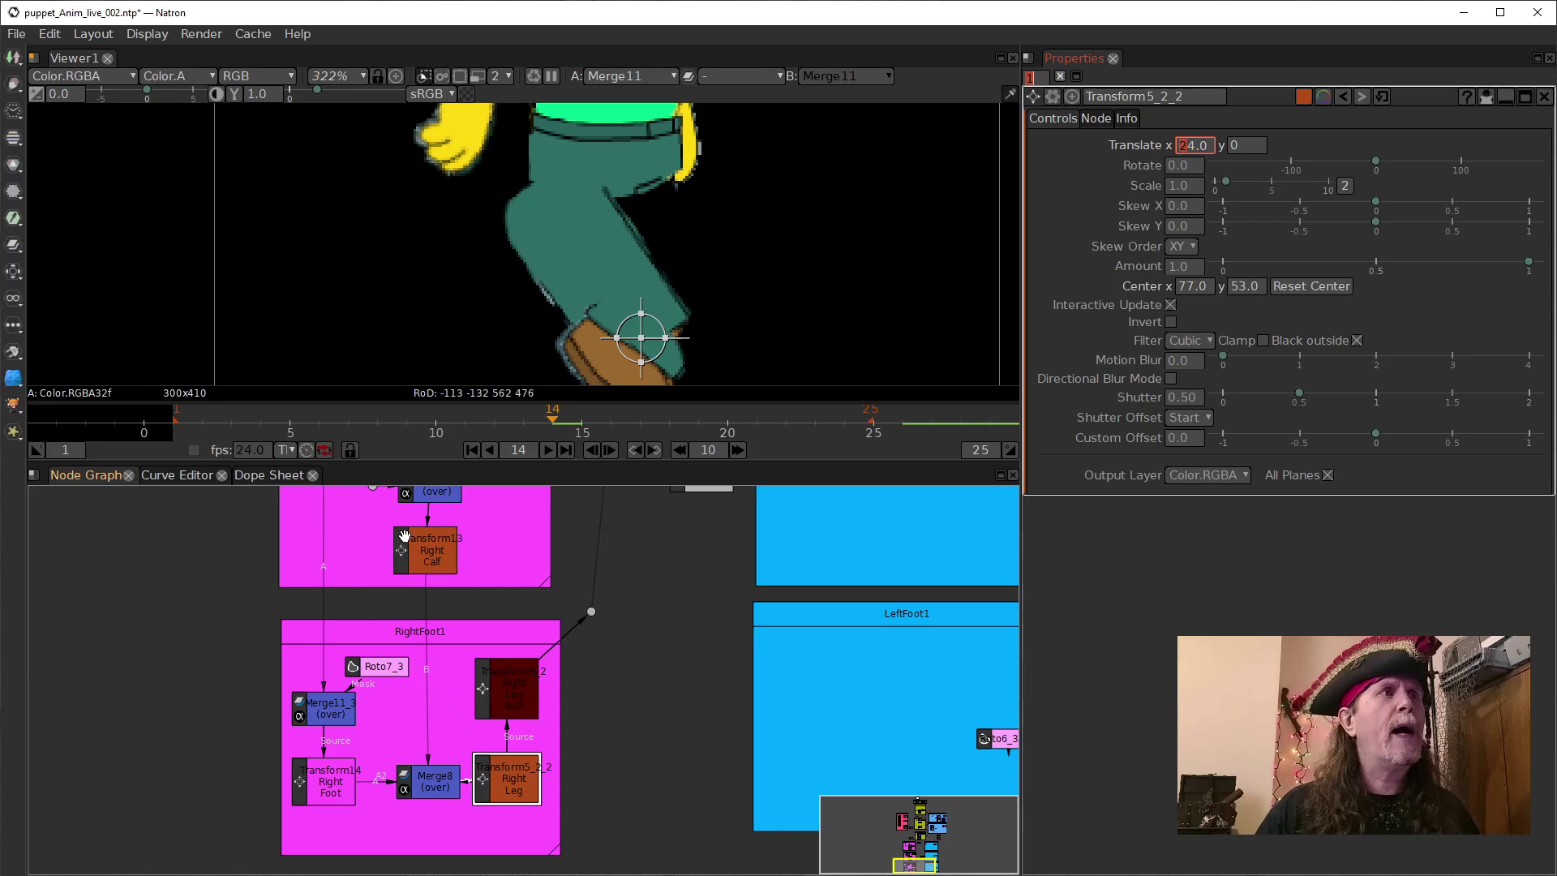
Reduce the rotation of the Right Calf transform, Transform13, to 25 to align the calf with the thigh.
left_click(436, 552)
left_click(1171, 166)
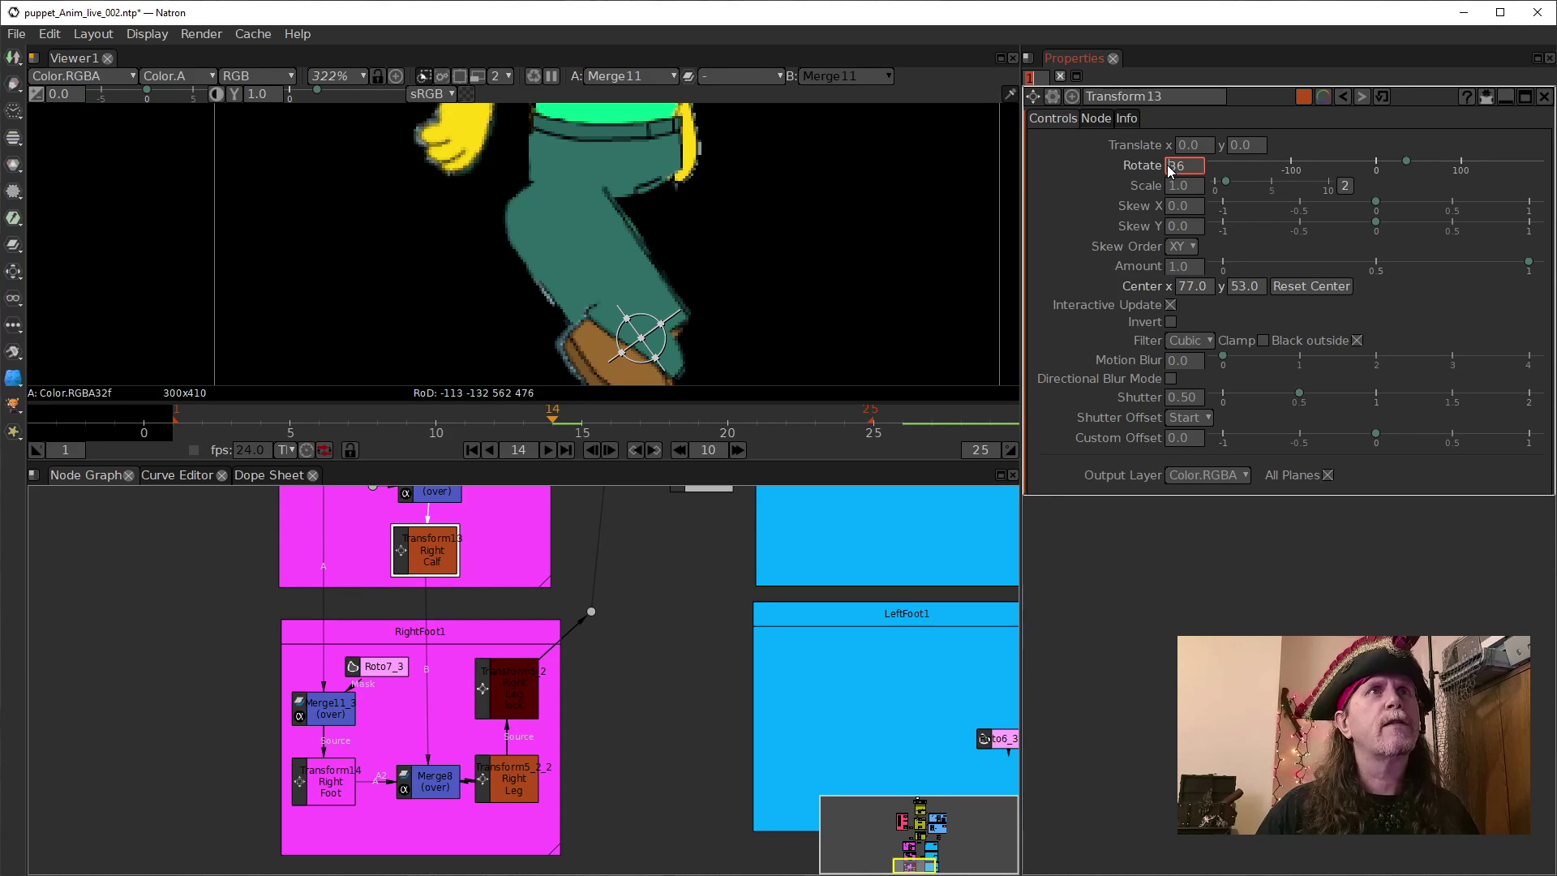
scroll(1168, 166, "up", 1)
scroll(1168, 166, "down", 1)
scroll(1168, 166, "down", 1)
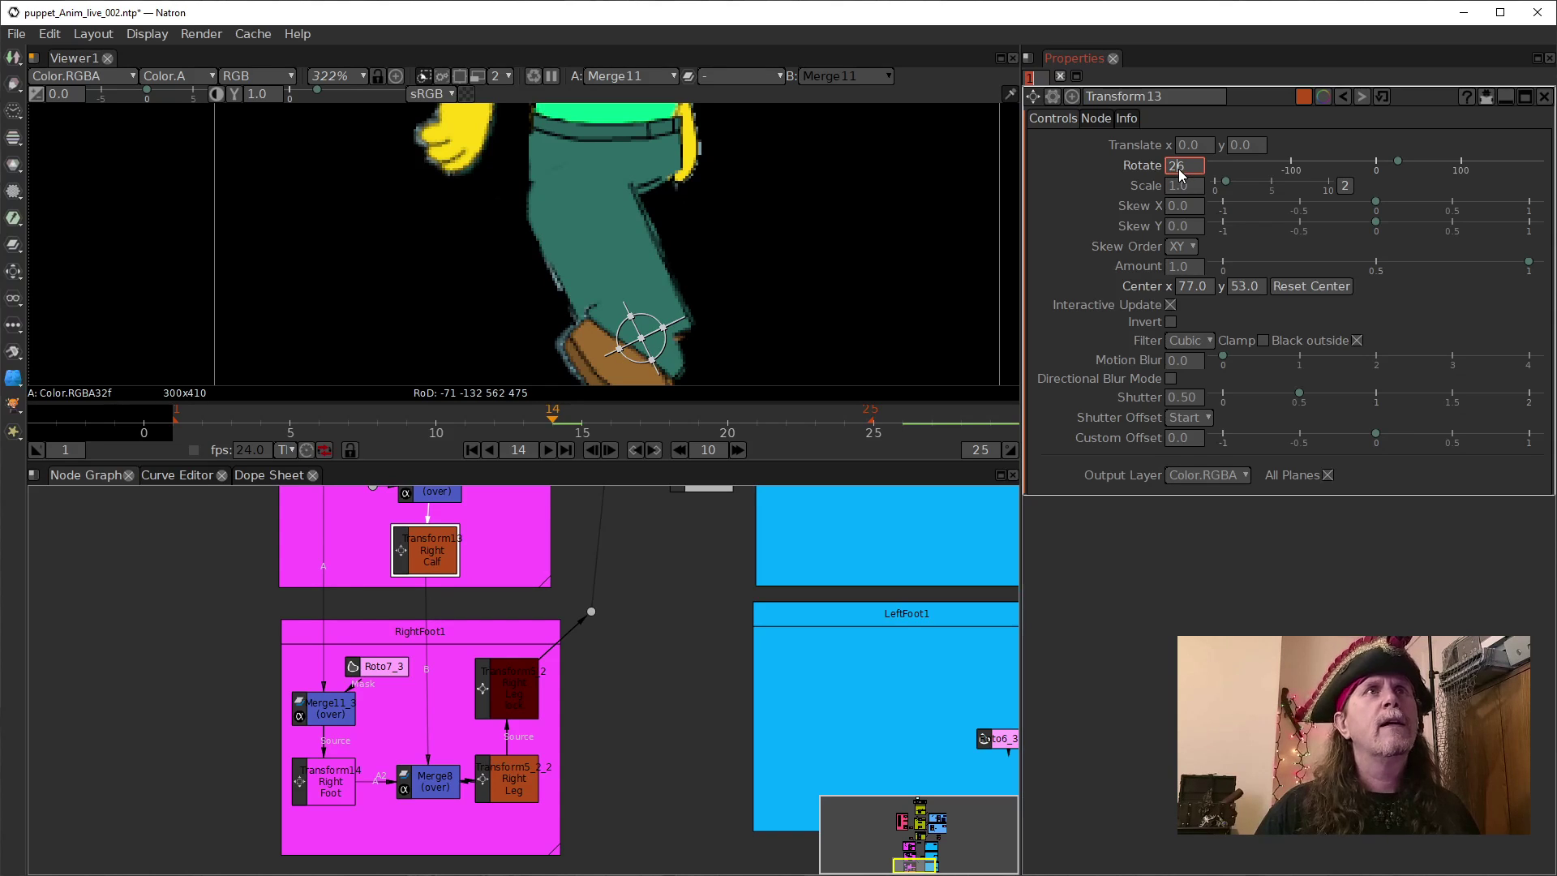
scroll(1180, 175, "down", 1)
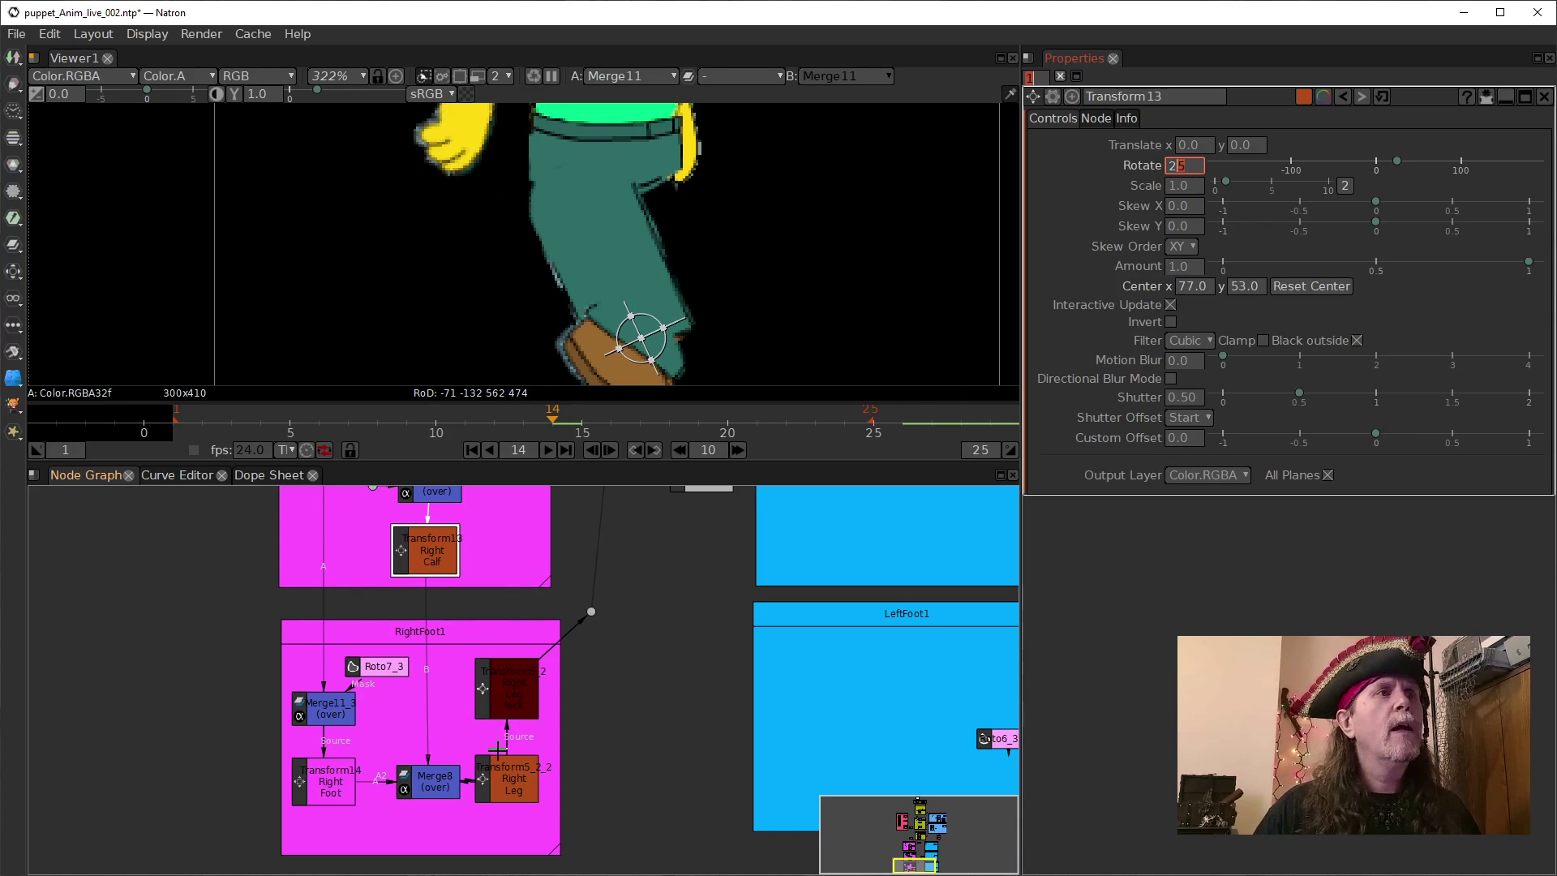
Fine-tune the x translation of the Right Leg transform, Transform5_2_2, to 22.
left_click(513, 786)
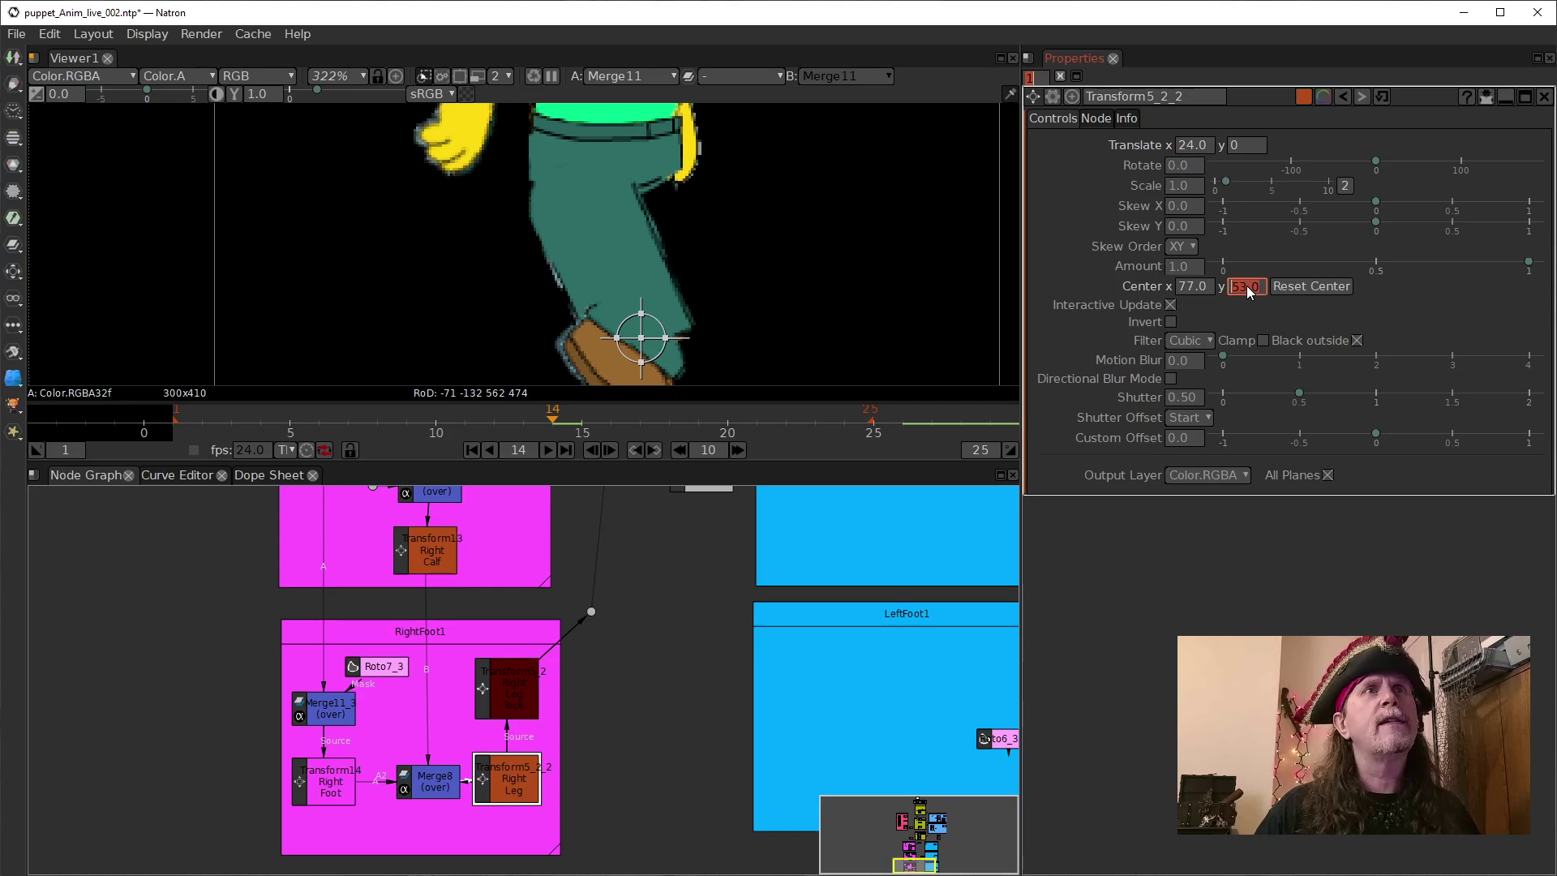
scroll(1235, 289, "down", 1)
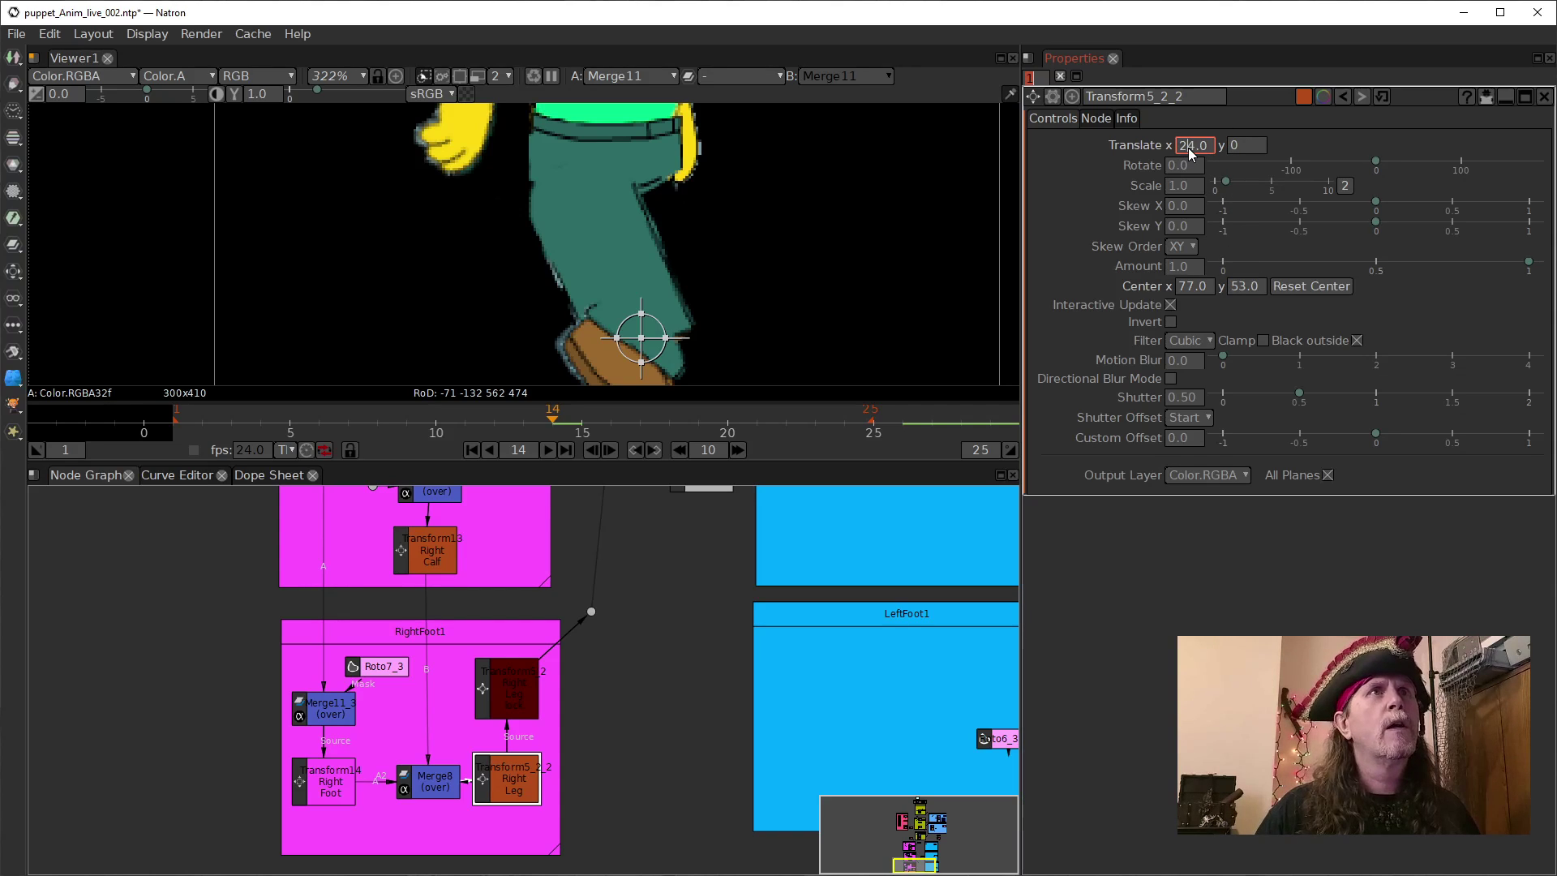
scroll(1189, 146, "down", 3)
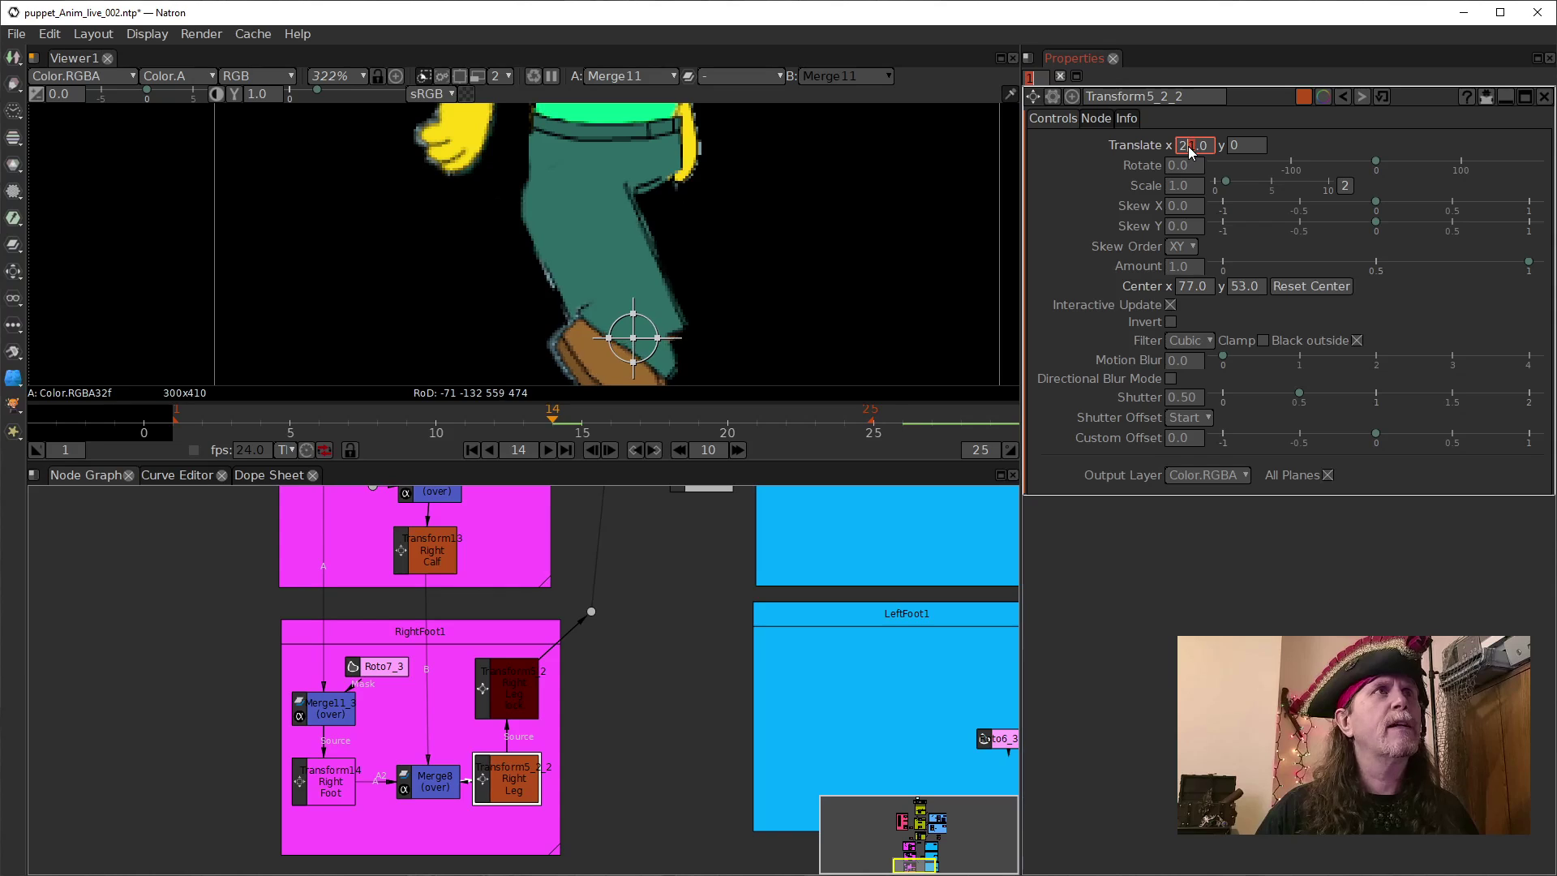
scroll(1189, 146, "up", 1)
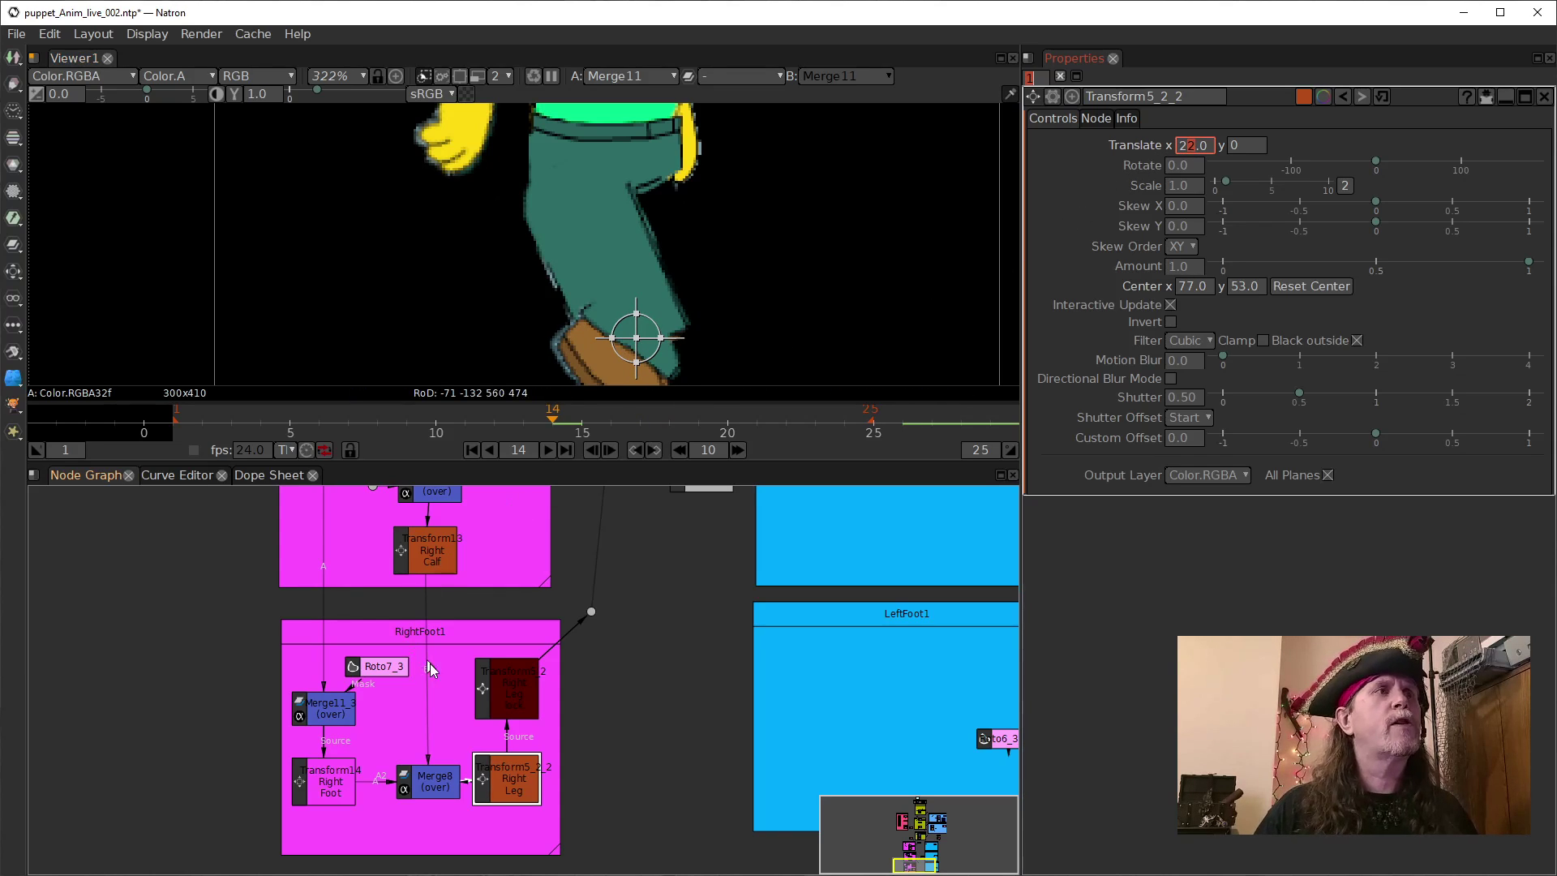
Set the rotation of the Right Calf transform, Transform13, to 20.
left_click(440, 561)
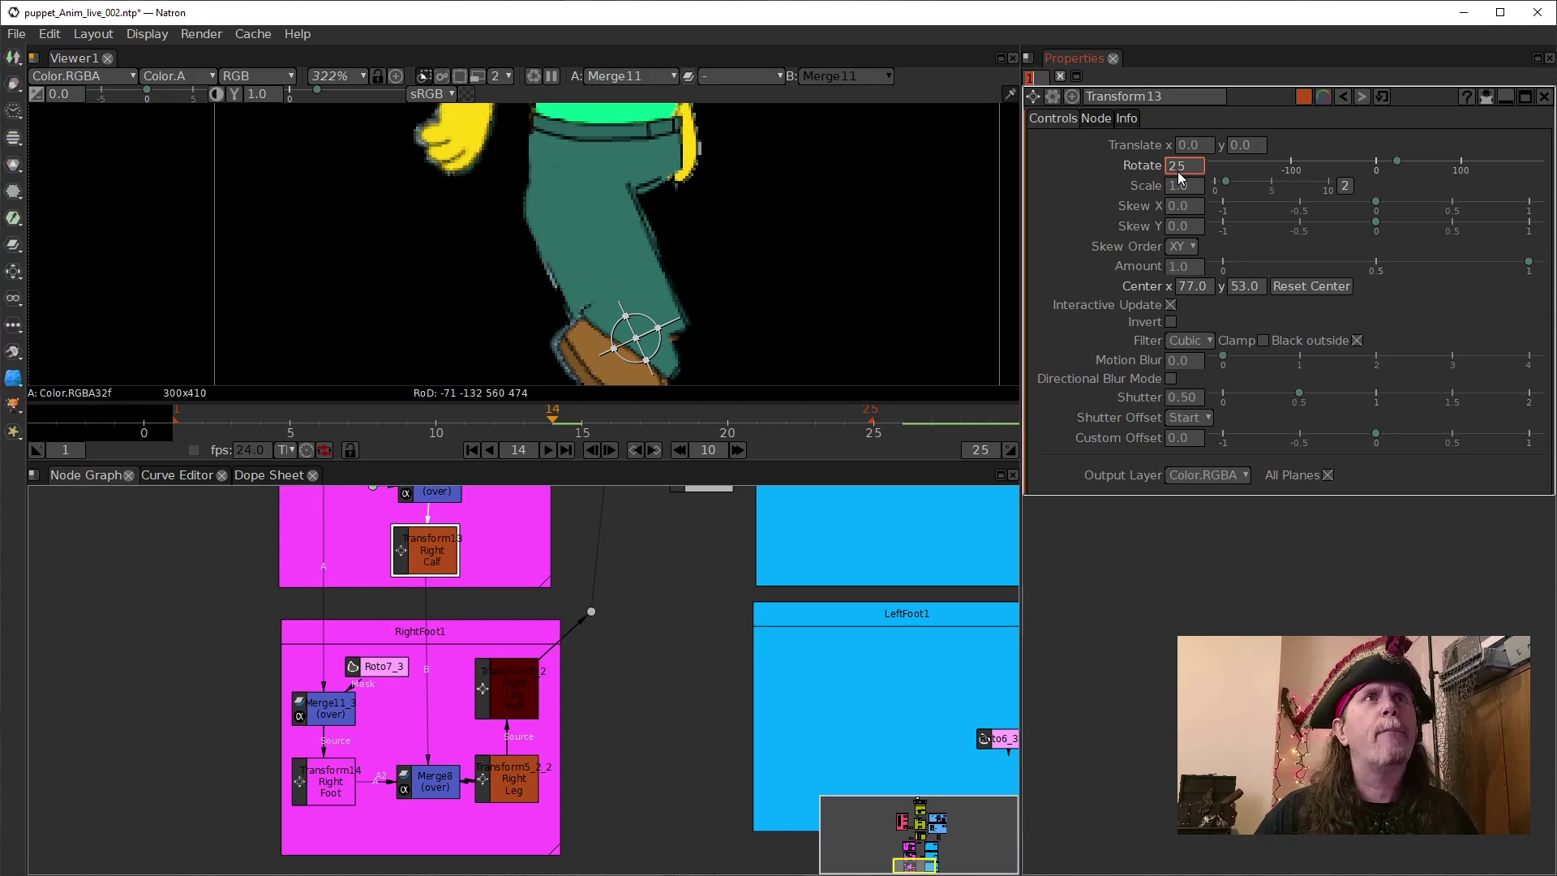
key("Delete")
type("0")
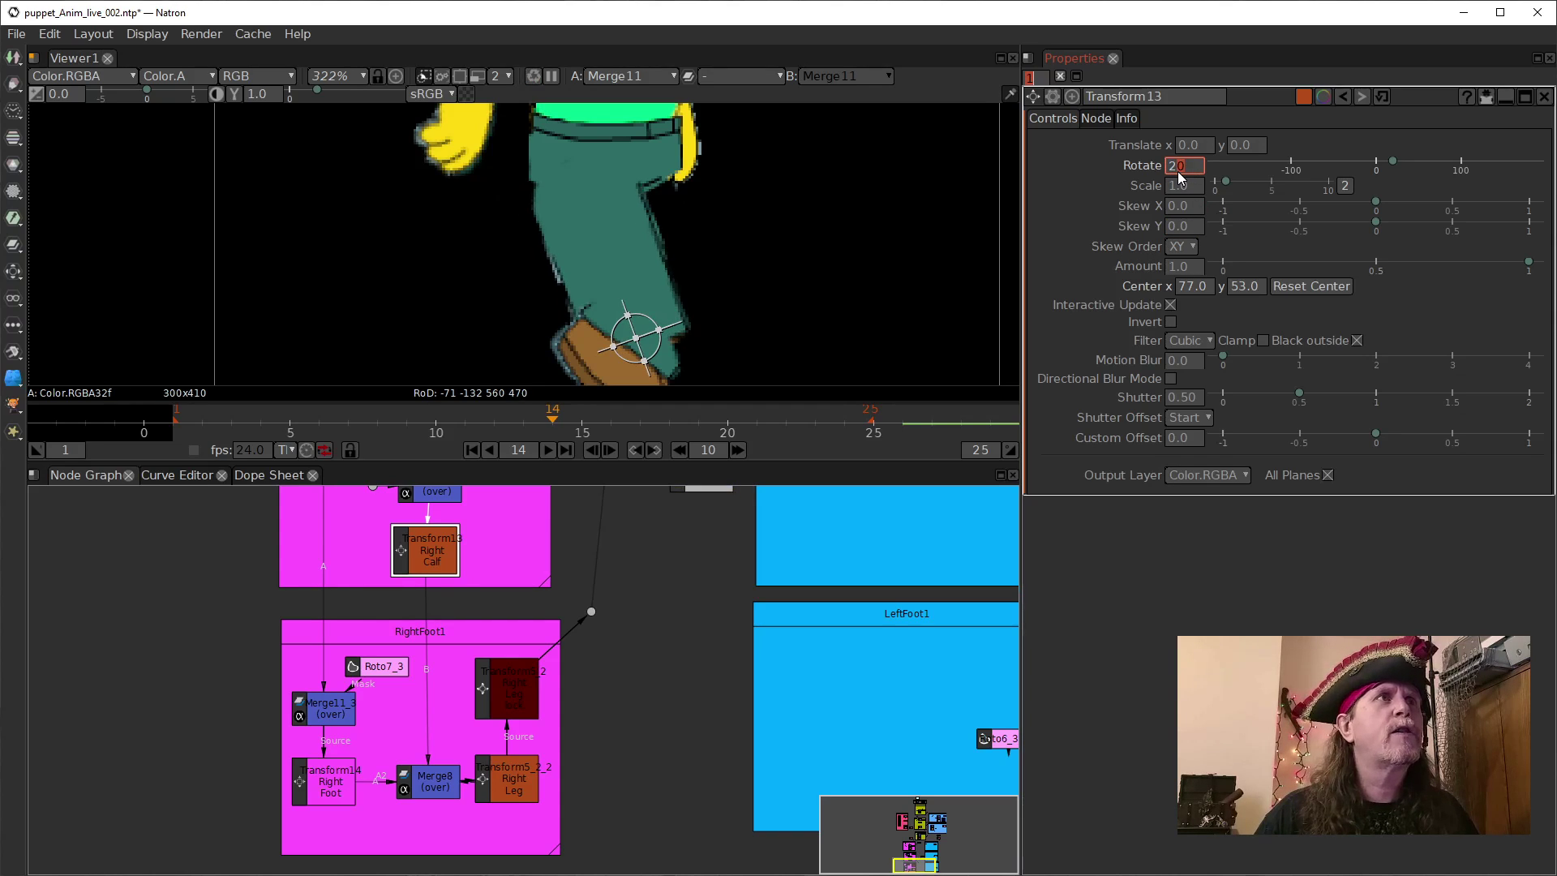
key("Down")
key("Up")
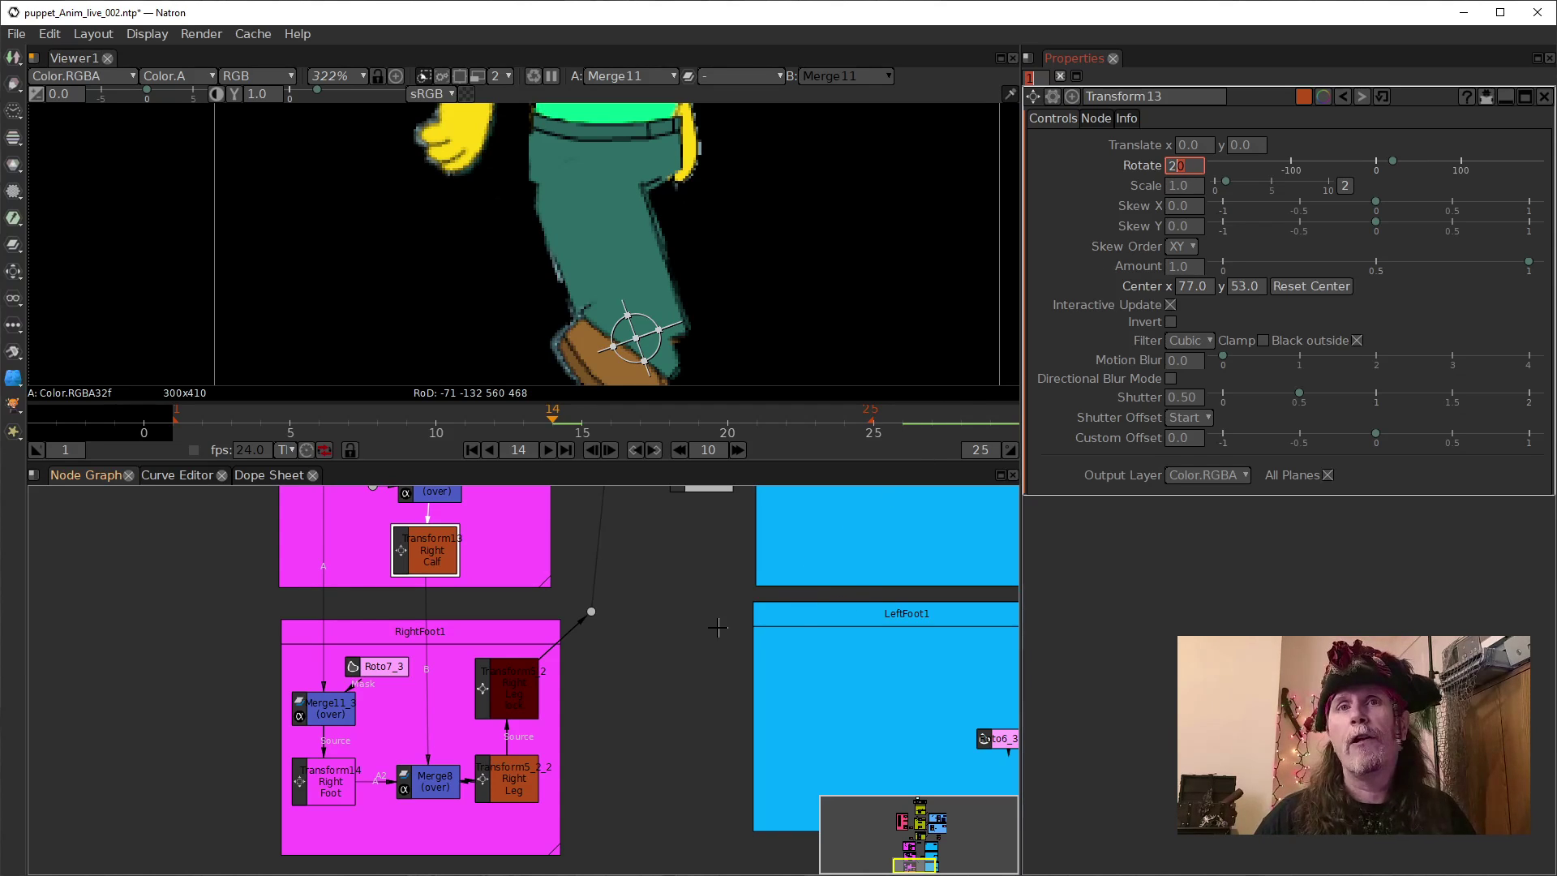
Lower the x translation of the Right Leg transform, Transform5_2_2, to 18.
left_click(519, 788)
left_click(1194, 144)
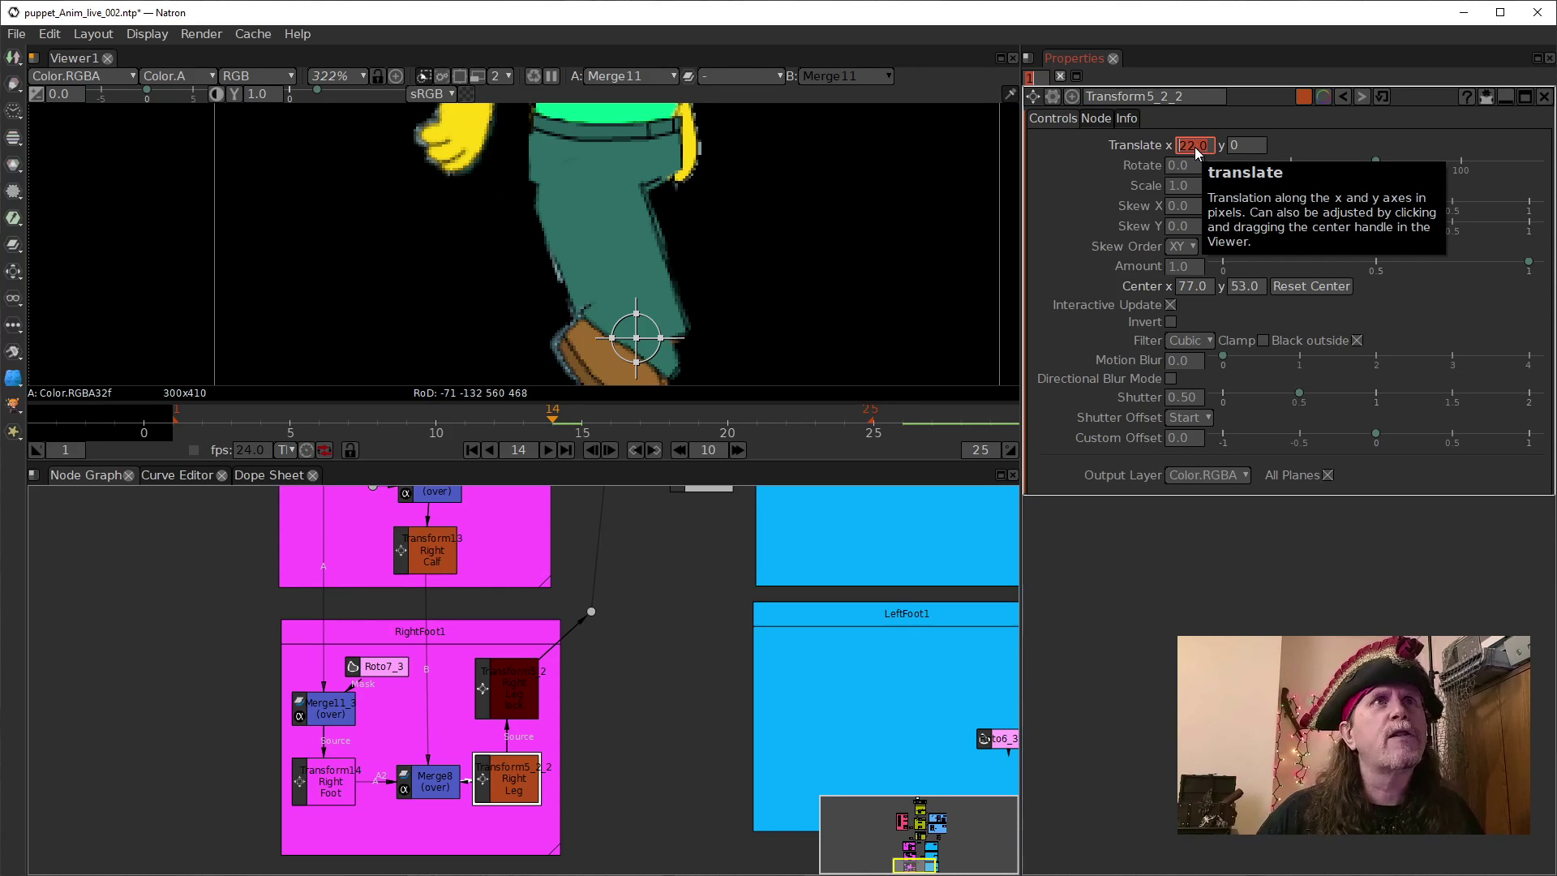
left_click(1185, 147)
key("Down")
key("Down")
key("Down")
key("Down")
key("Down")
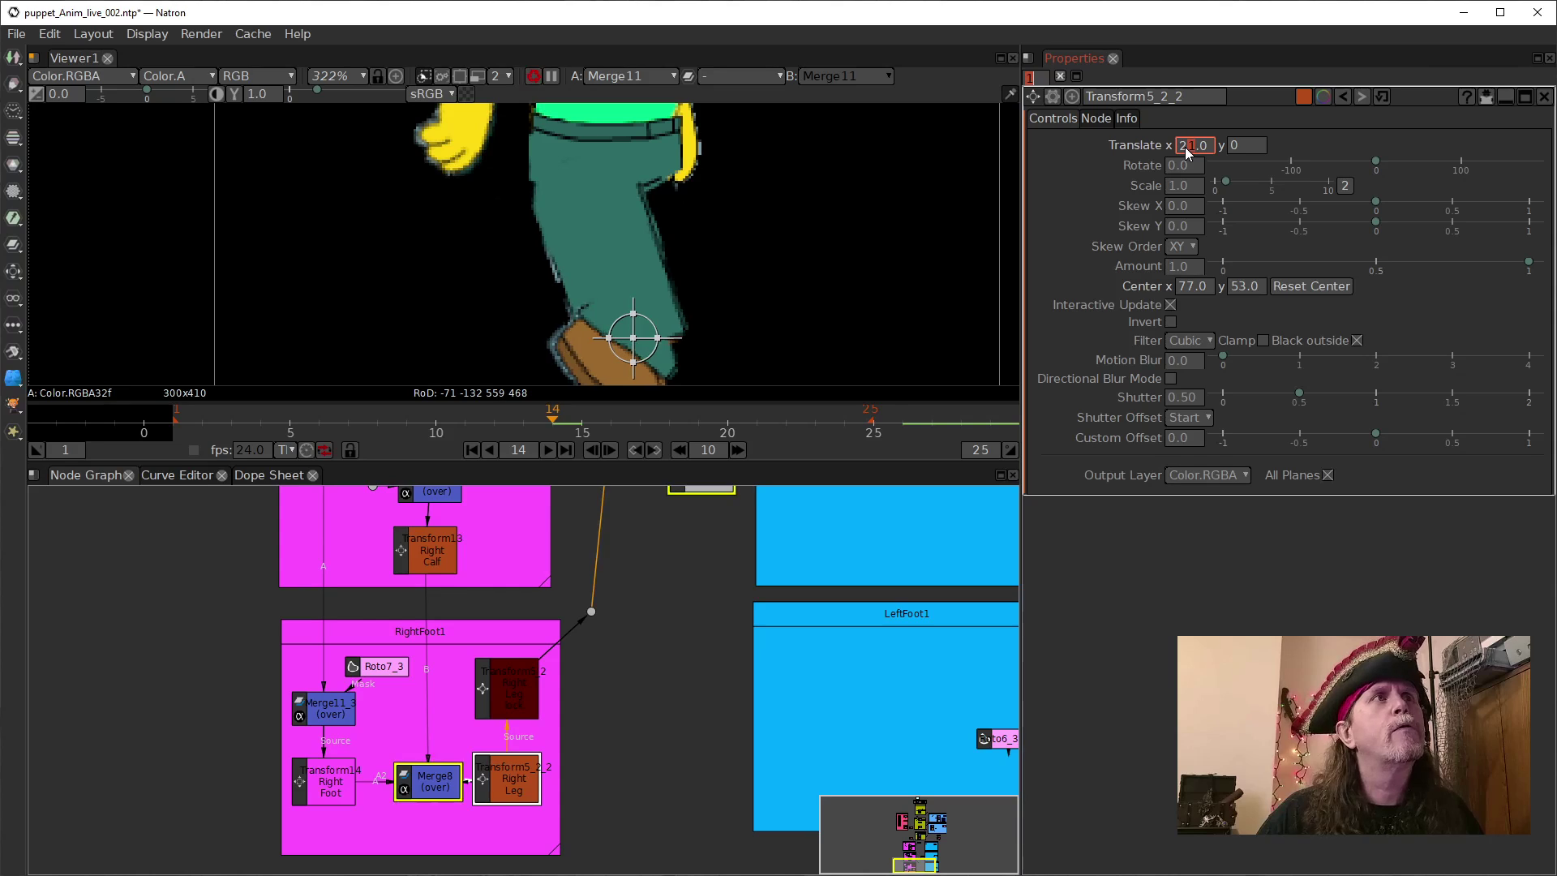
key("Up")
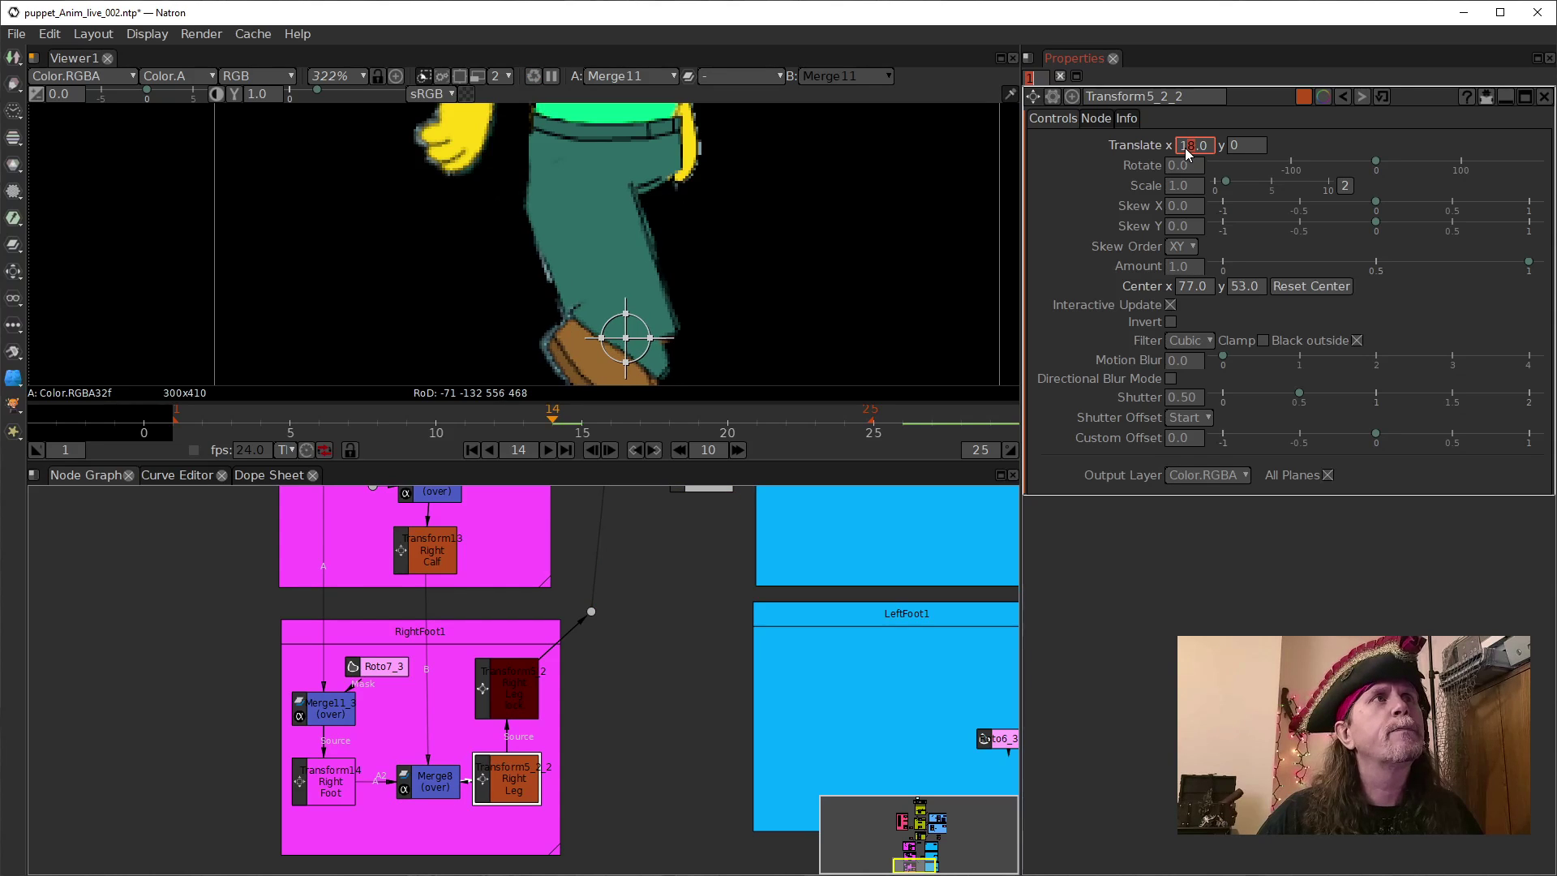
Try a y translation of -2 on the Right Leg transform, Transform5_2_2, and reset it to 0.
left_click(1239, 149)
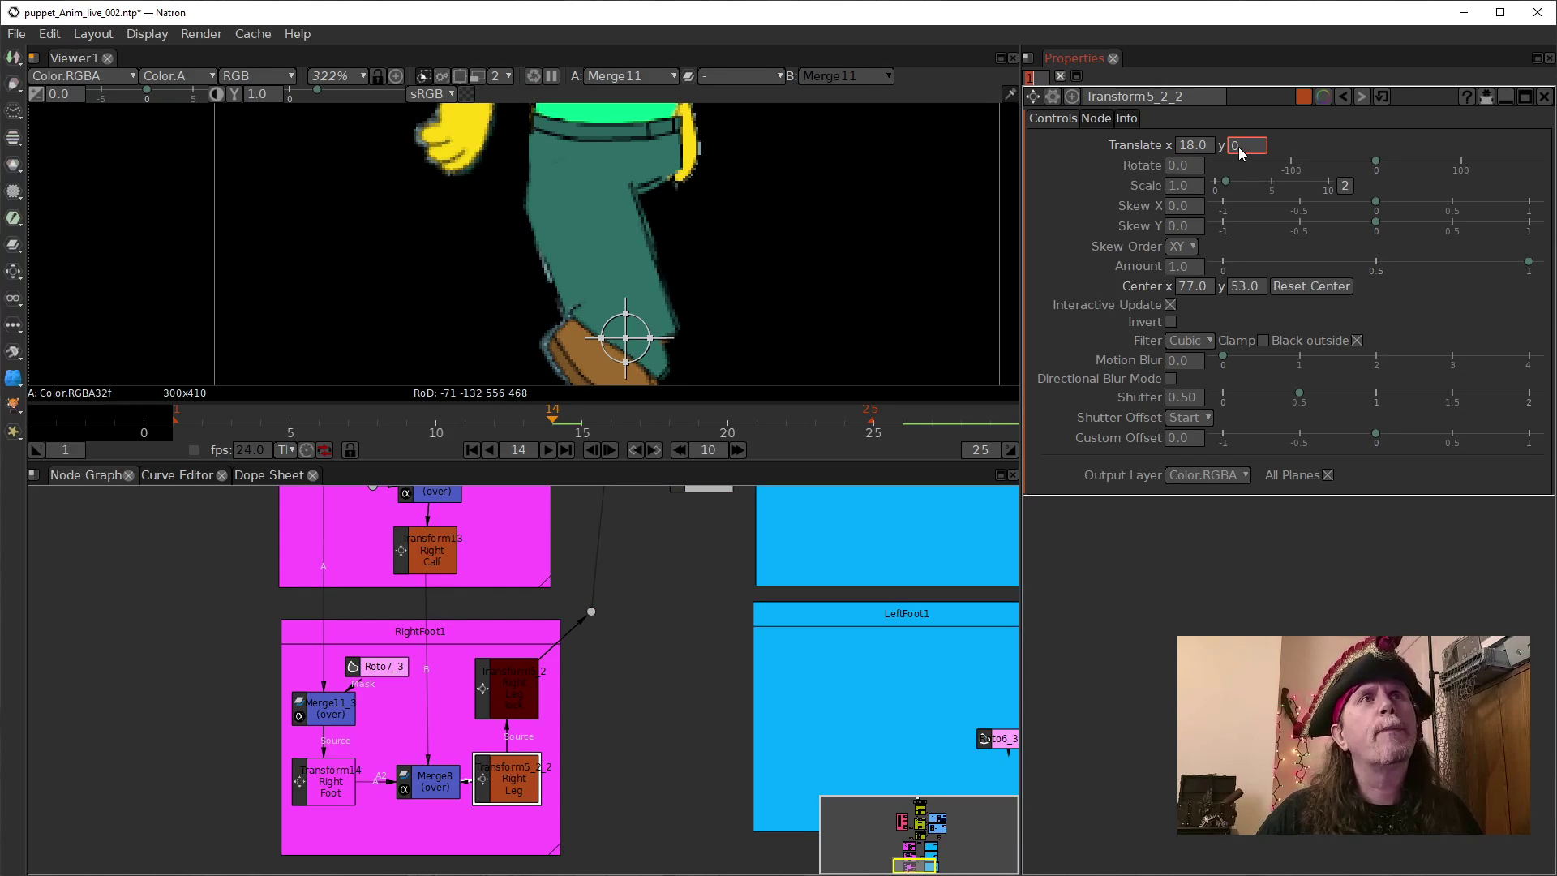
double_click(1236, 150)
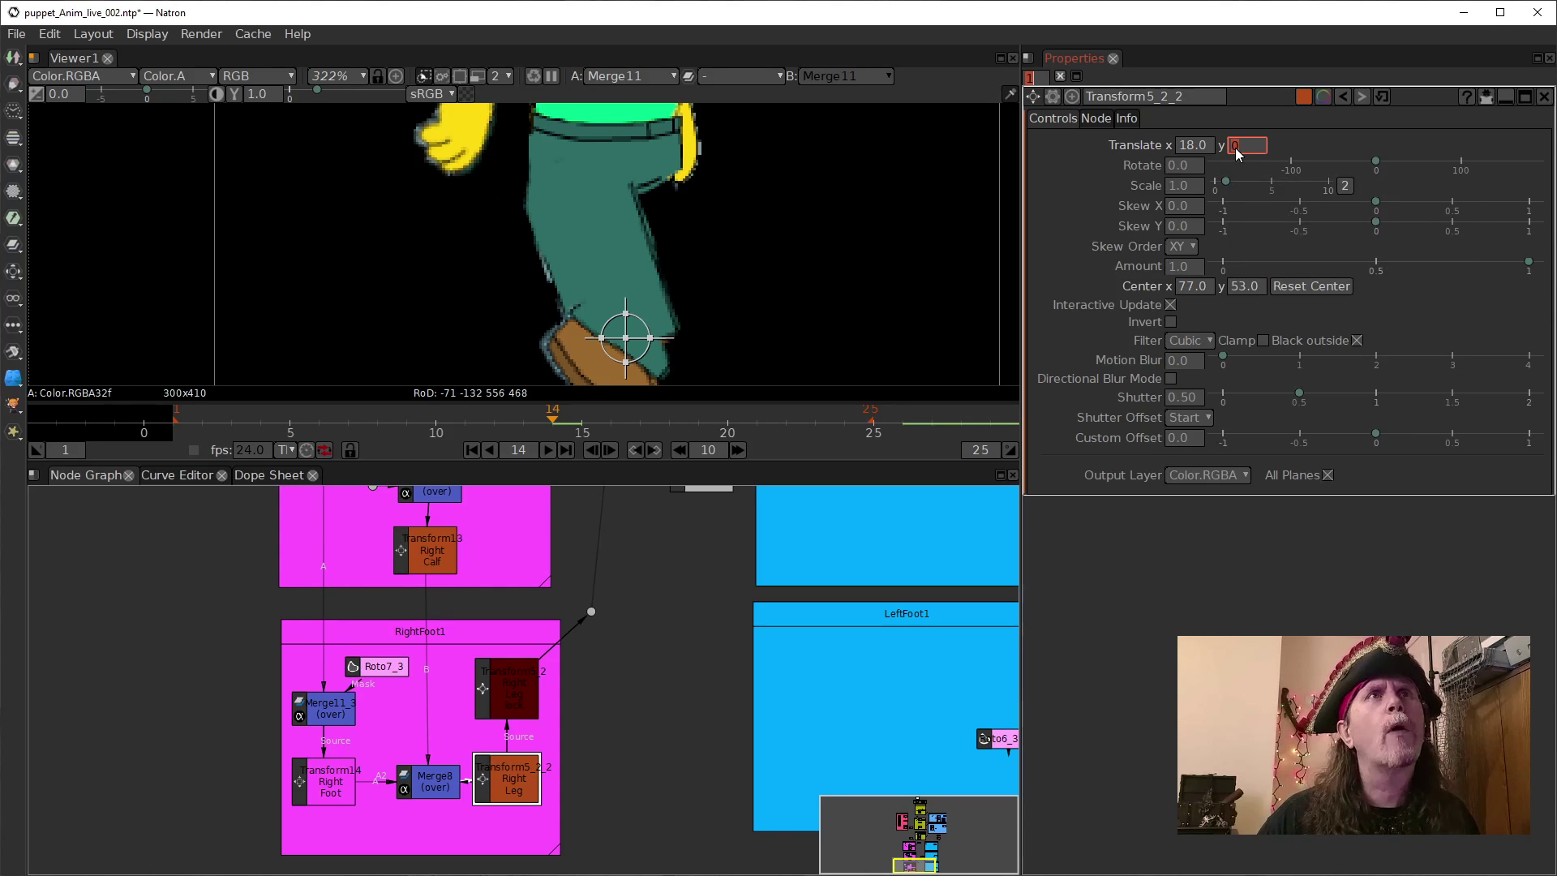
scroll(1236, 151, "down", 1)
scroll(1236, 151, "down", 3)
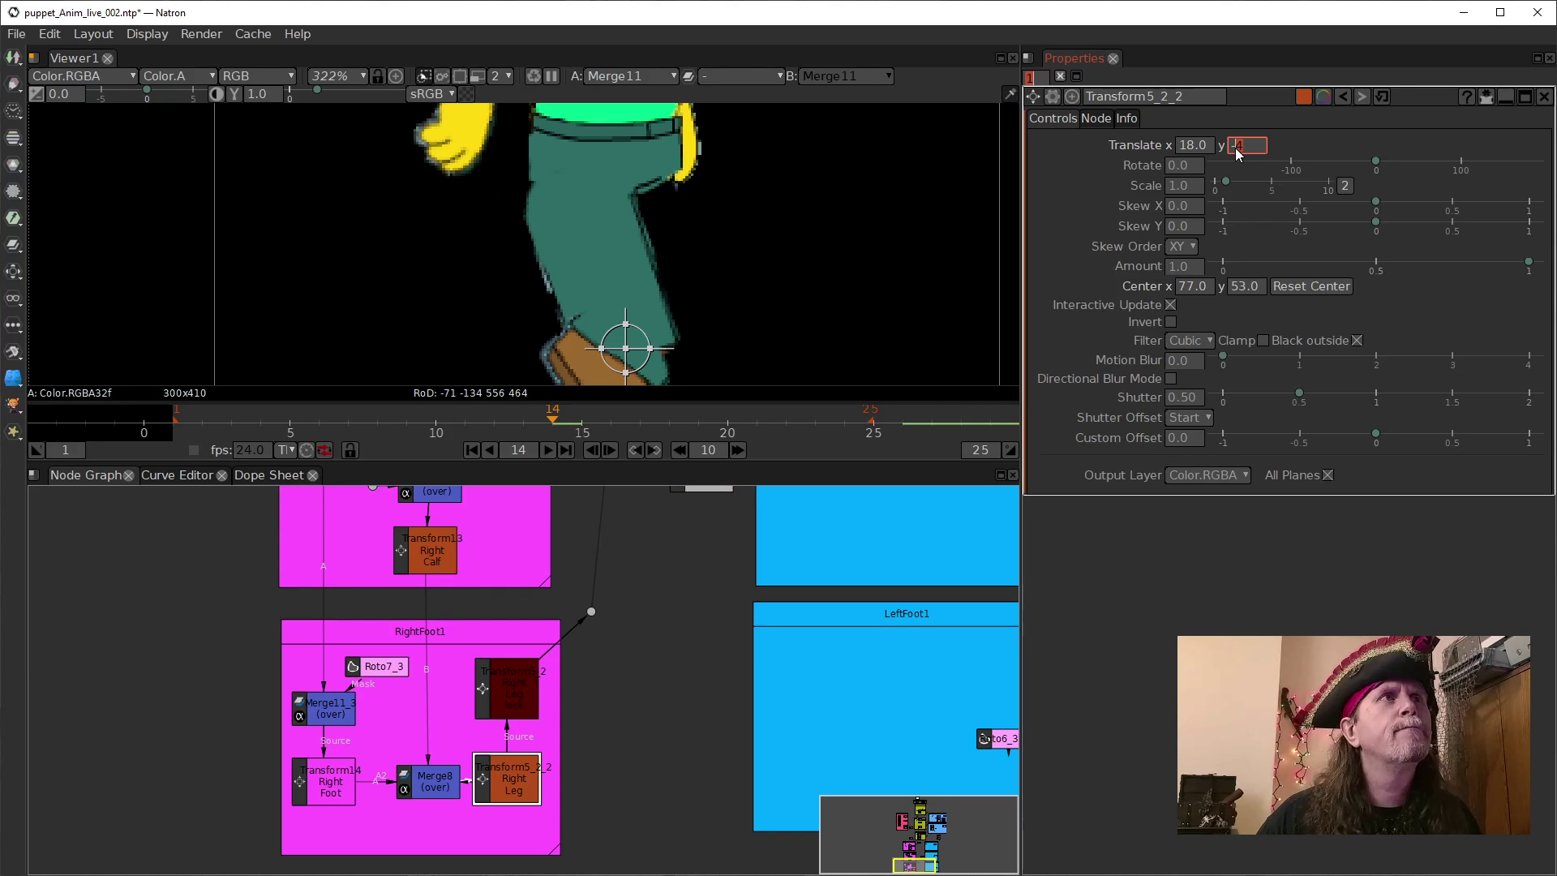
scroll(1236, 151, "up", 2)
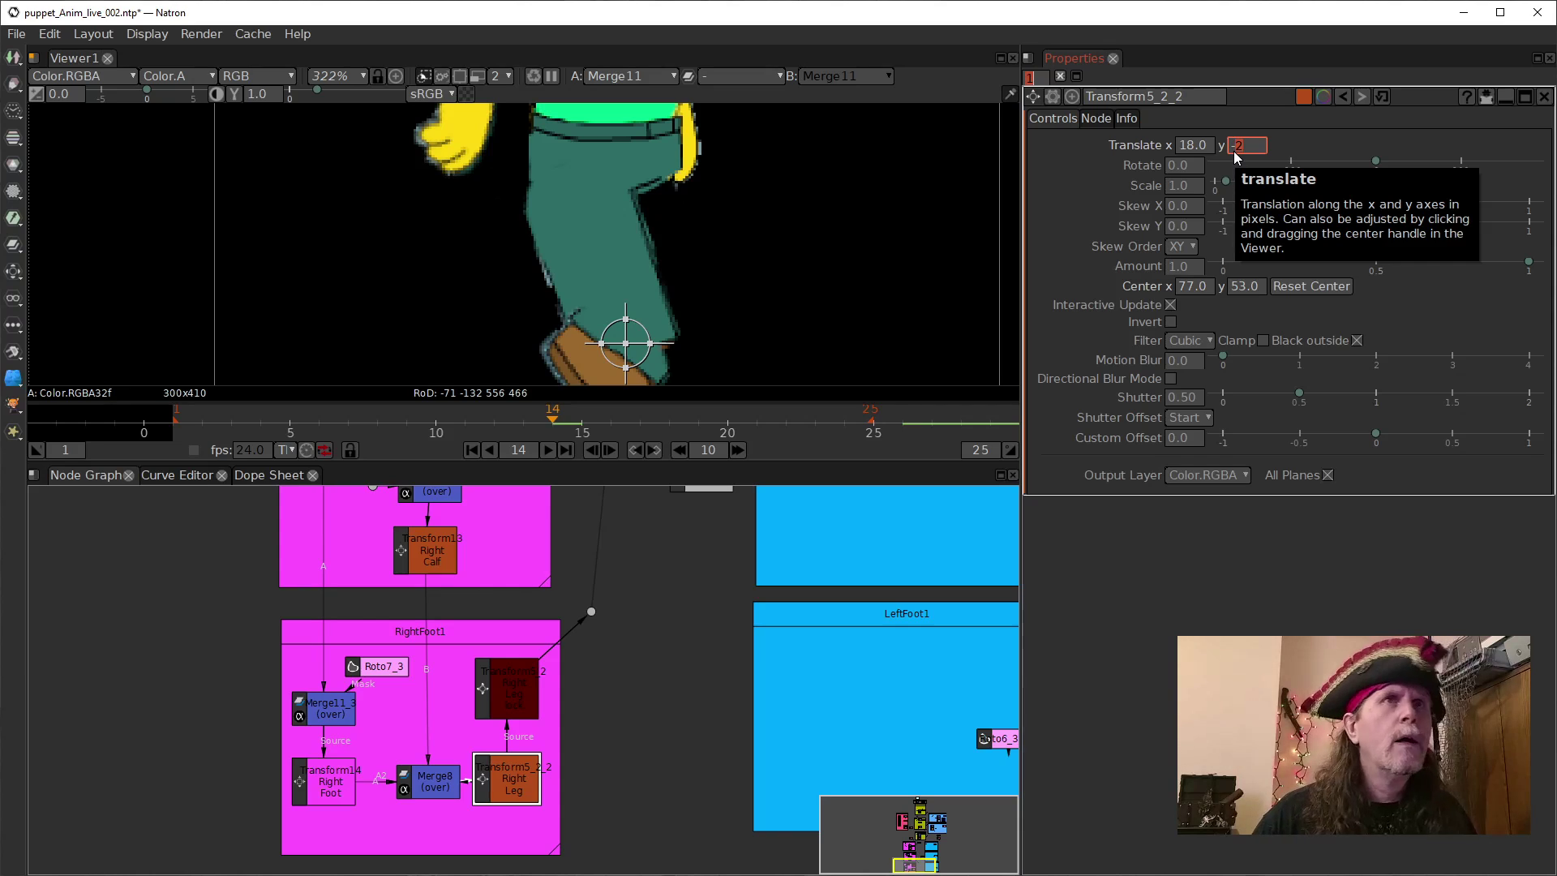
left_click(1249, 147)
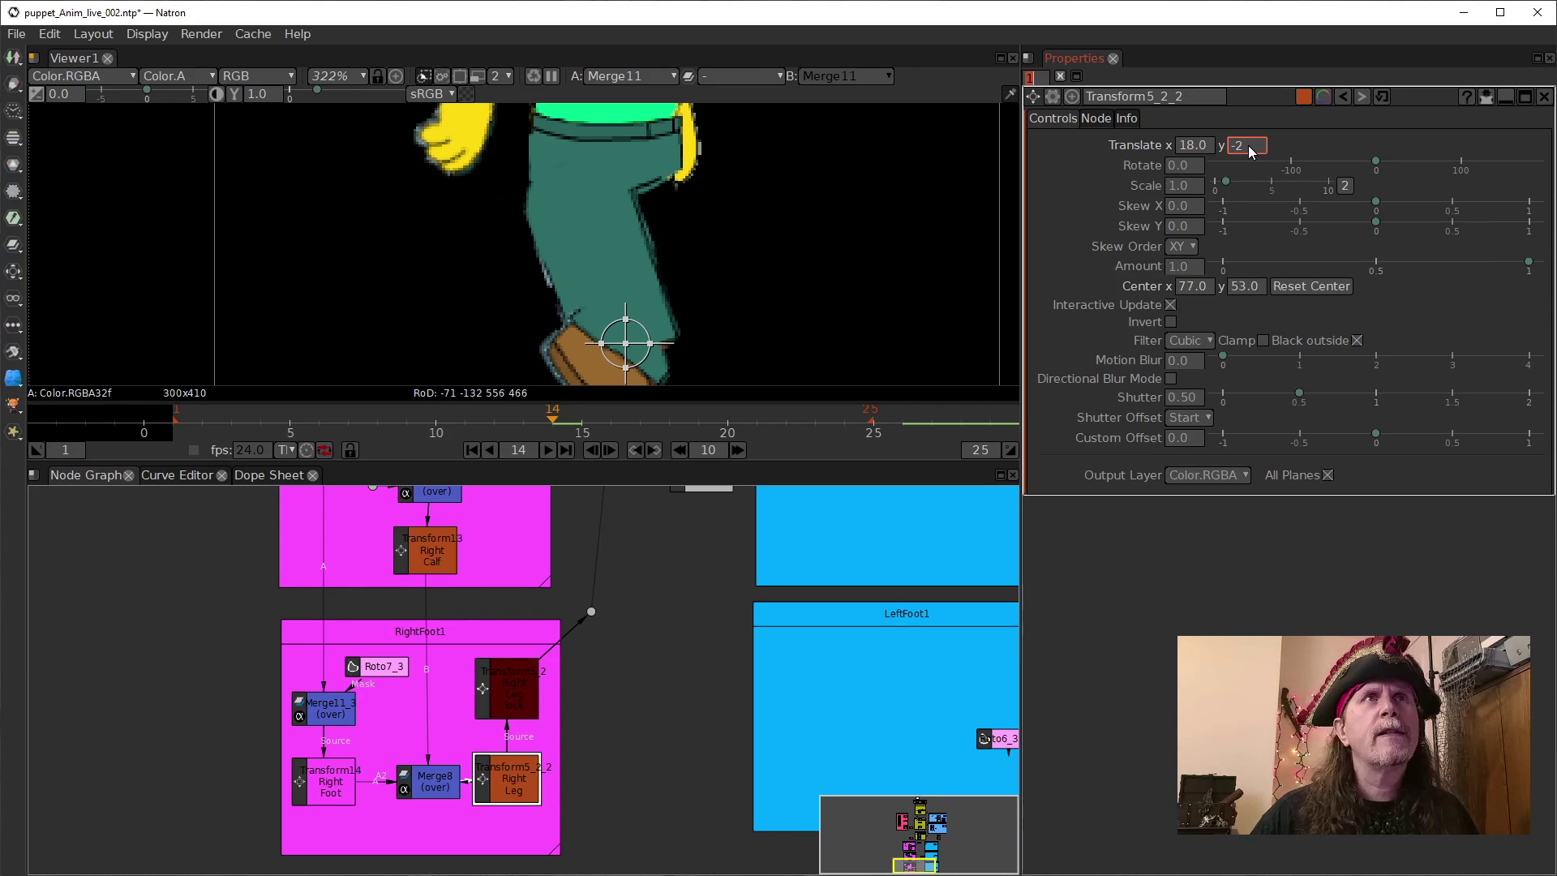
key("BackSpace")
key("BackSpace")
type("0")
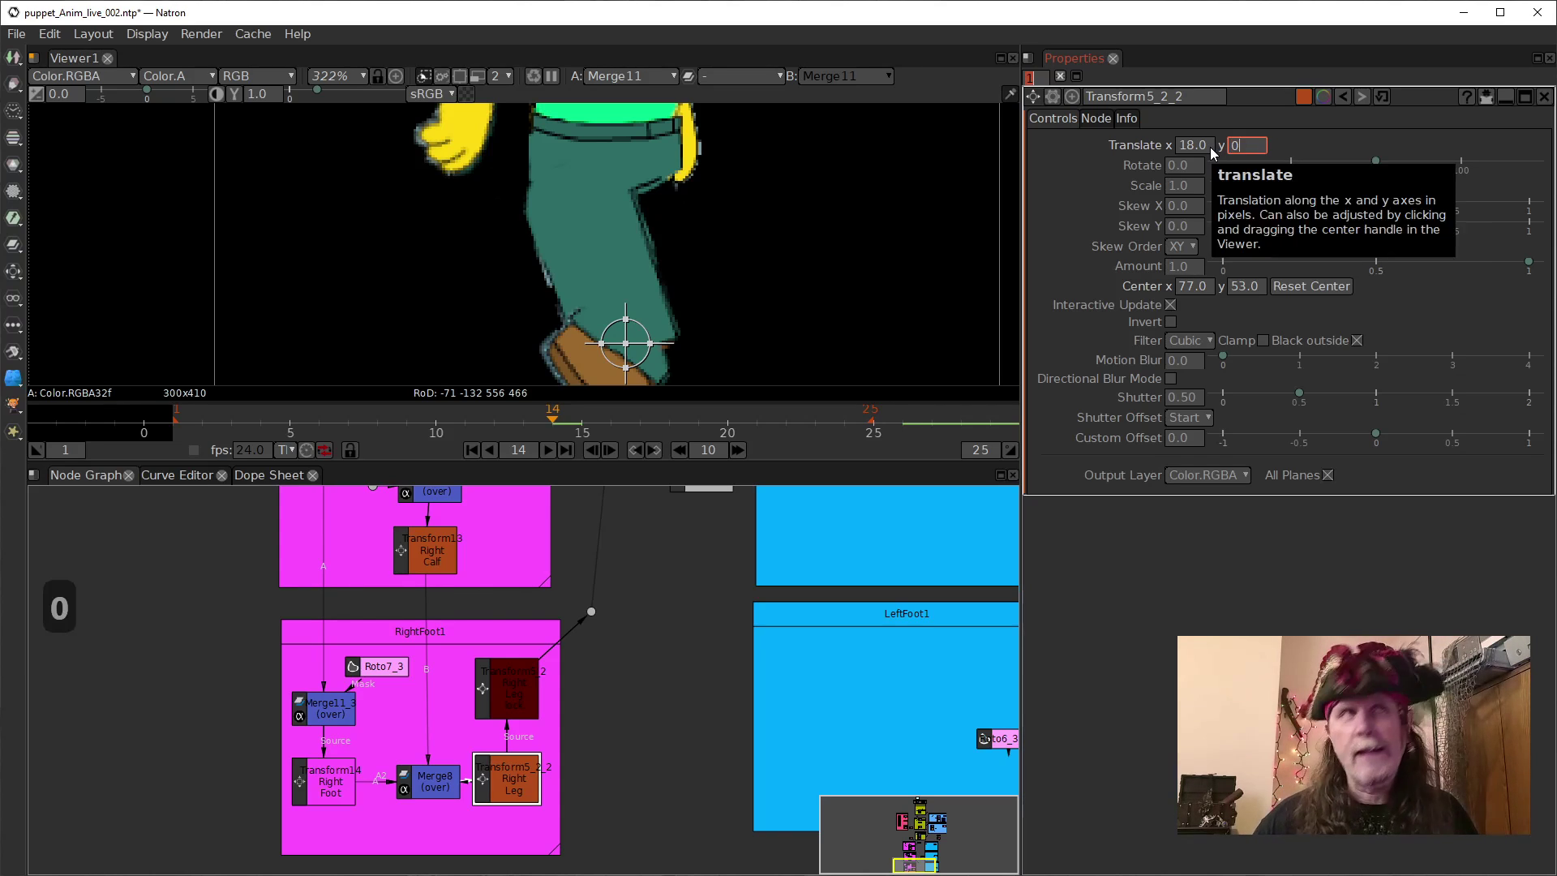
key("Return")
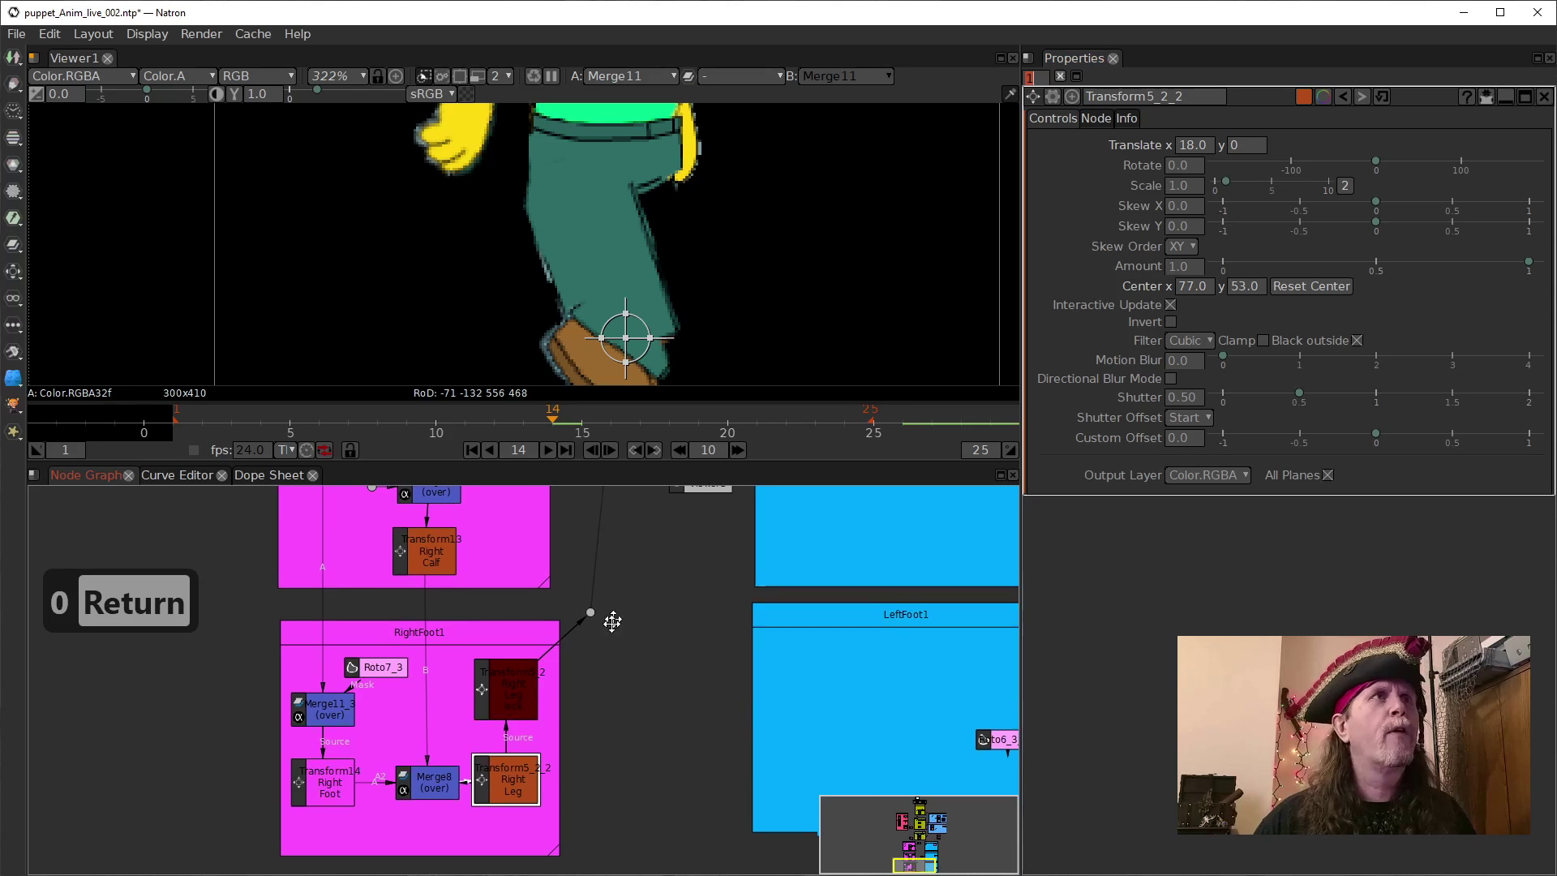
Try small upward and downward y translations on the Waist transform, Transform3, in the Pelvis1 group, ending at -1.
left_click_drag(597, 619, 577, 862)
left_click_drag(597, 649, 598, 729)
left_click_drag(598, 503, 544, 742)
left_click(535, 655)
left_click(1234, 150)
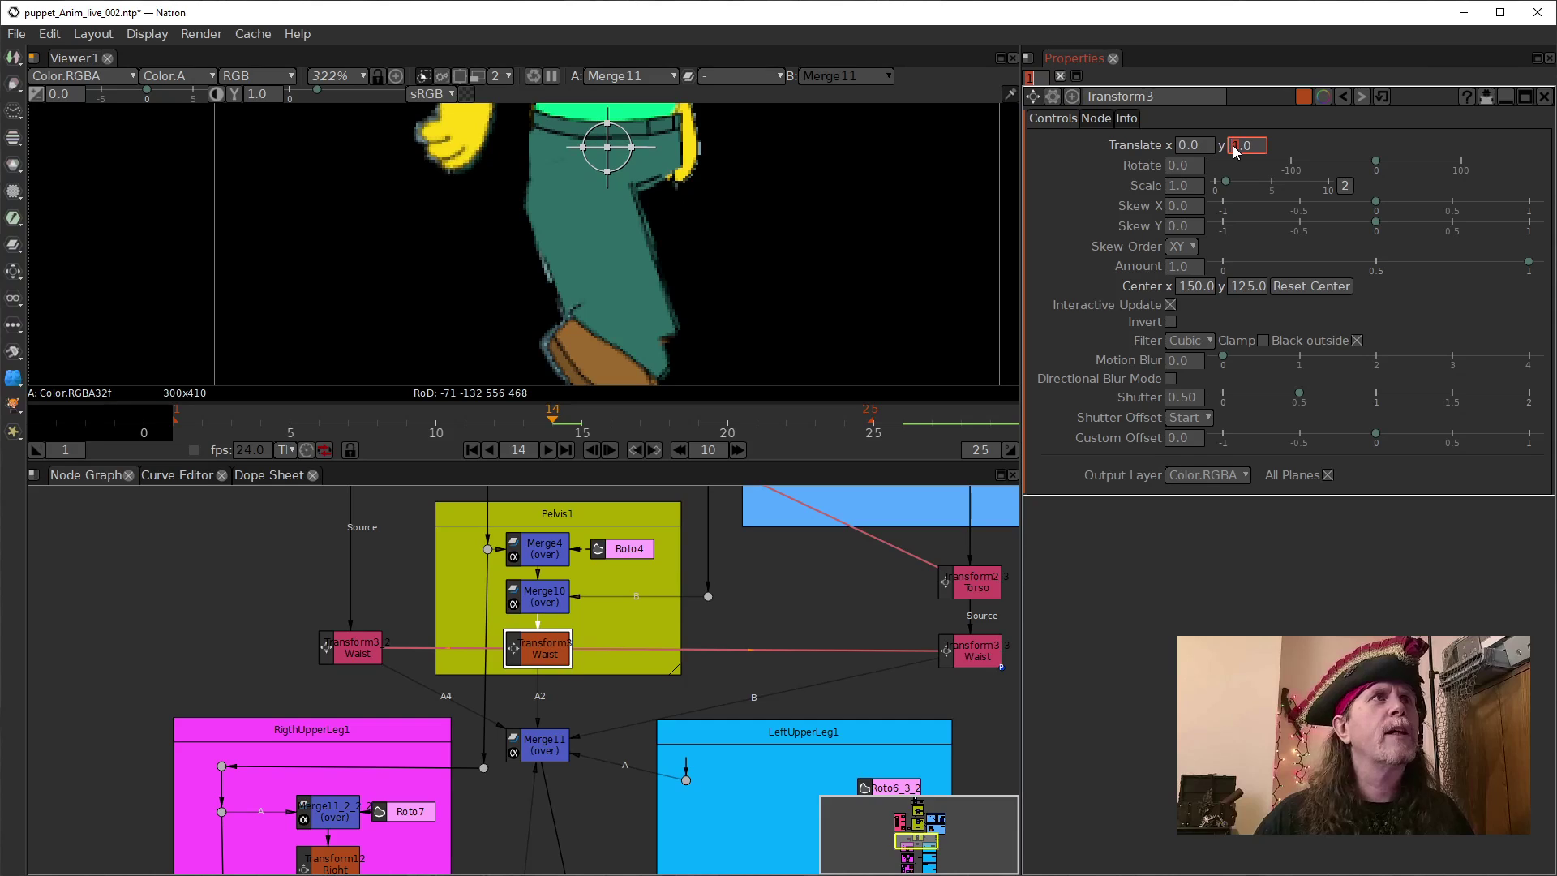
scroll(1233, 151, "down", 1)
scroll(1234, 151, "up", 4)
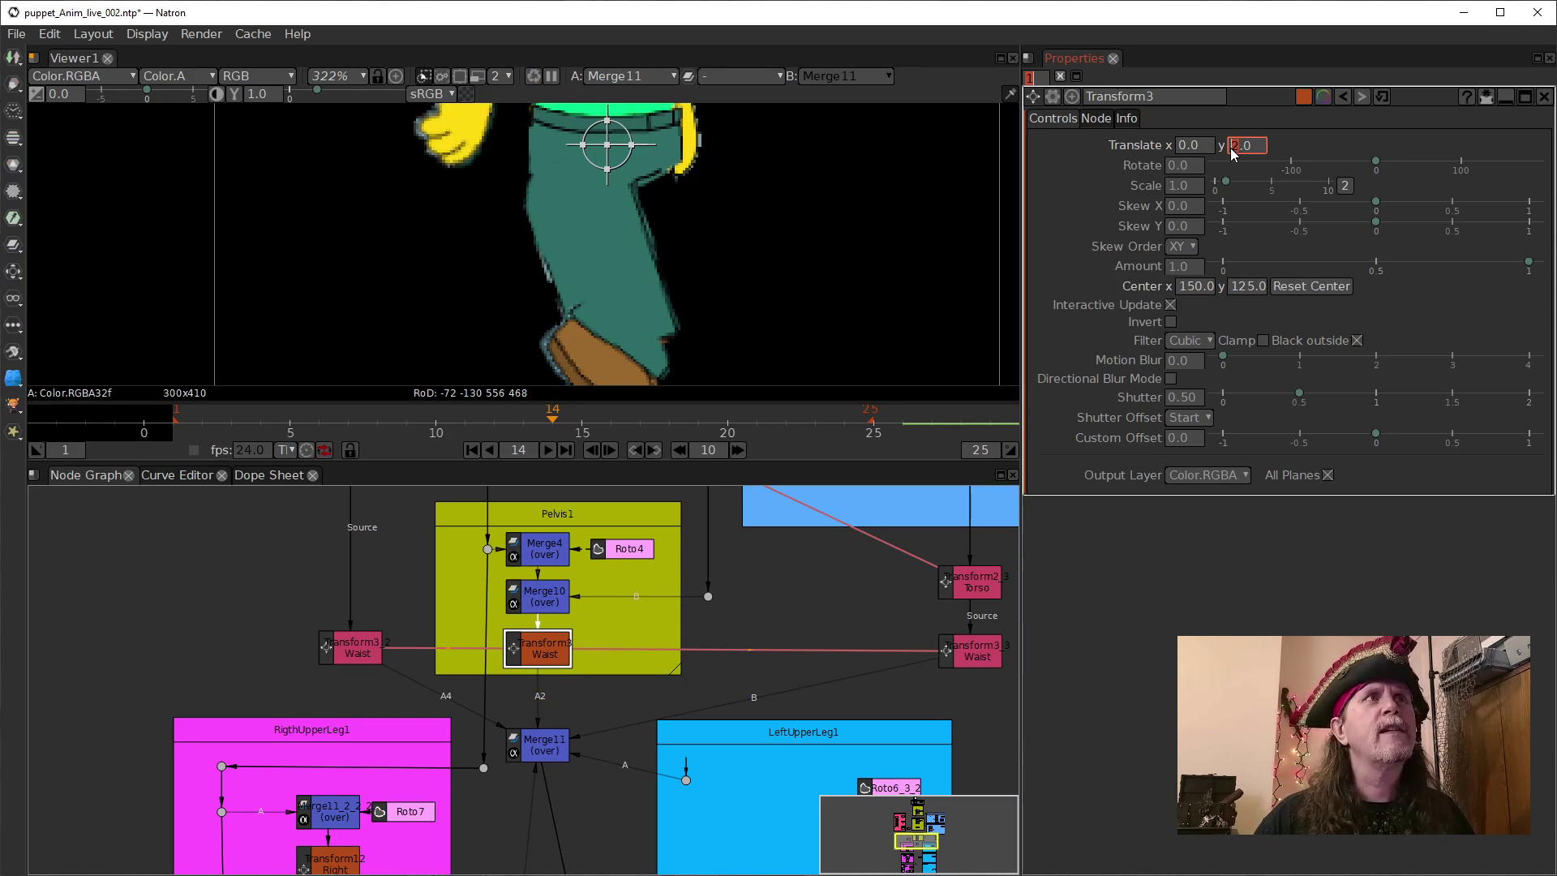
scroll(1234, 152, "down", 2)
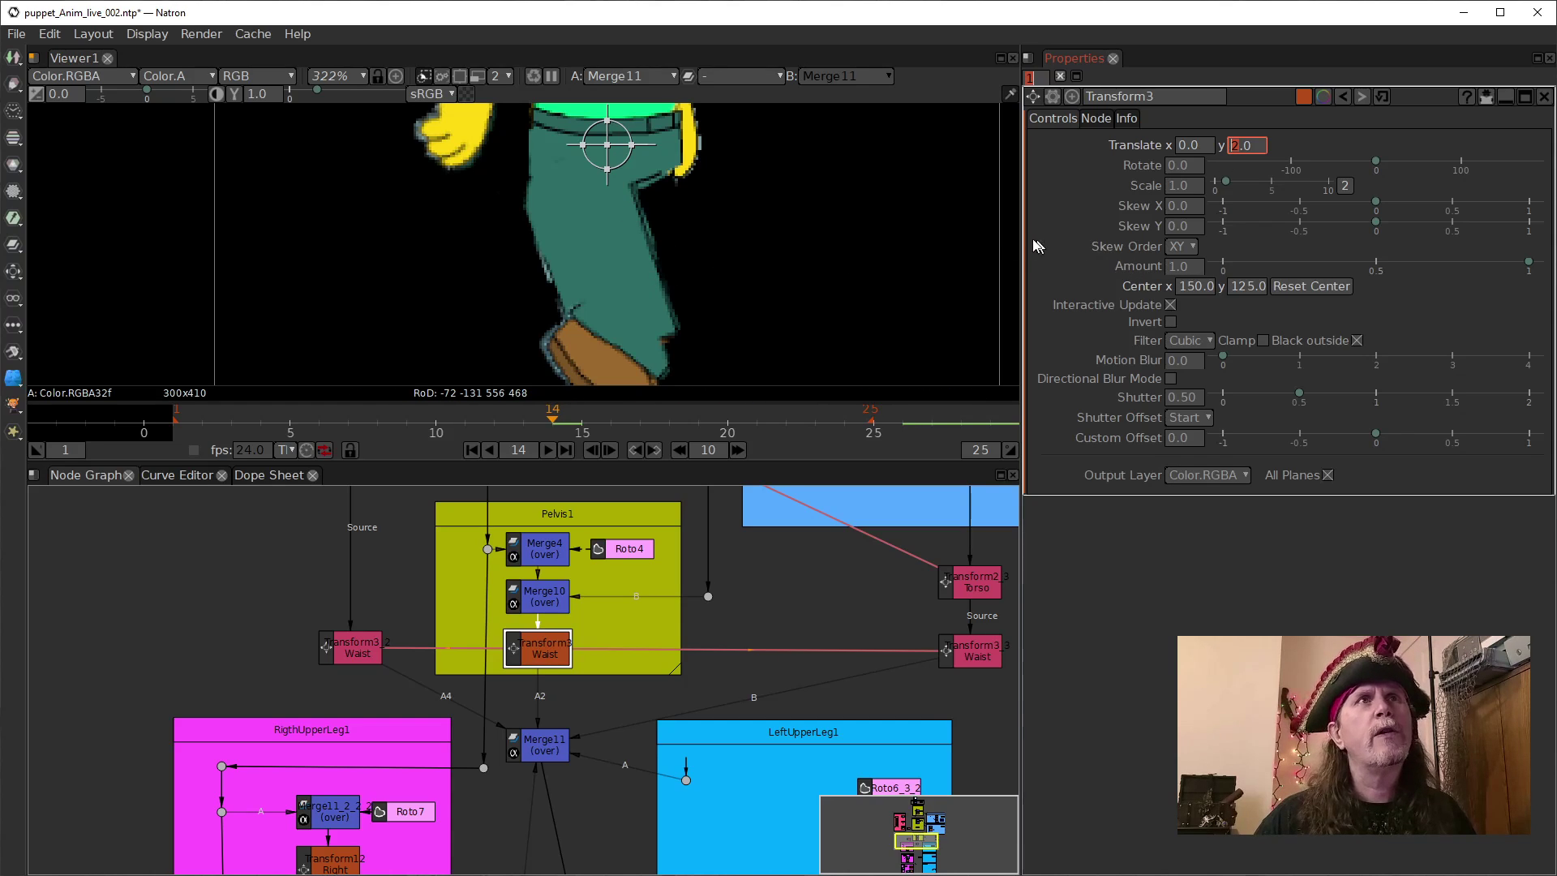
scroll(1239, 151, "down", 1)
scroll(1238, 152, "down", 1)
scroll(1238, 152, "down", 1)
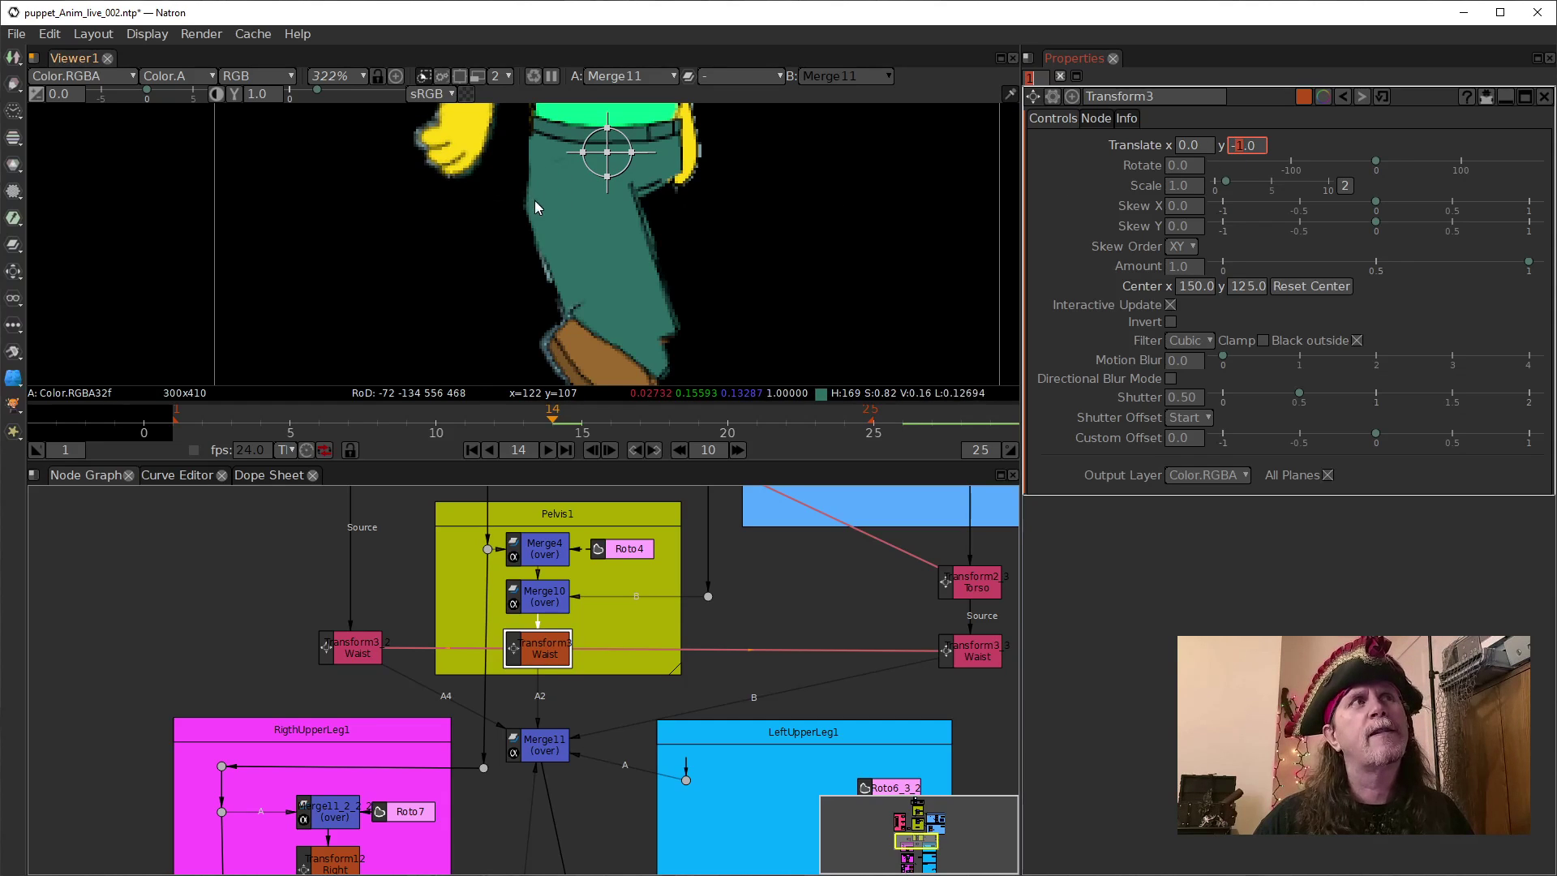
Reset the y translation of the Waist transform, Transform3, to 0.
left_click_drag(590, 803, 549, 765)
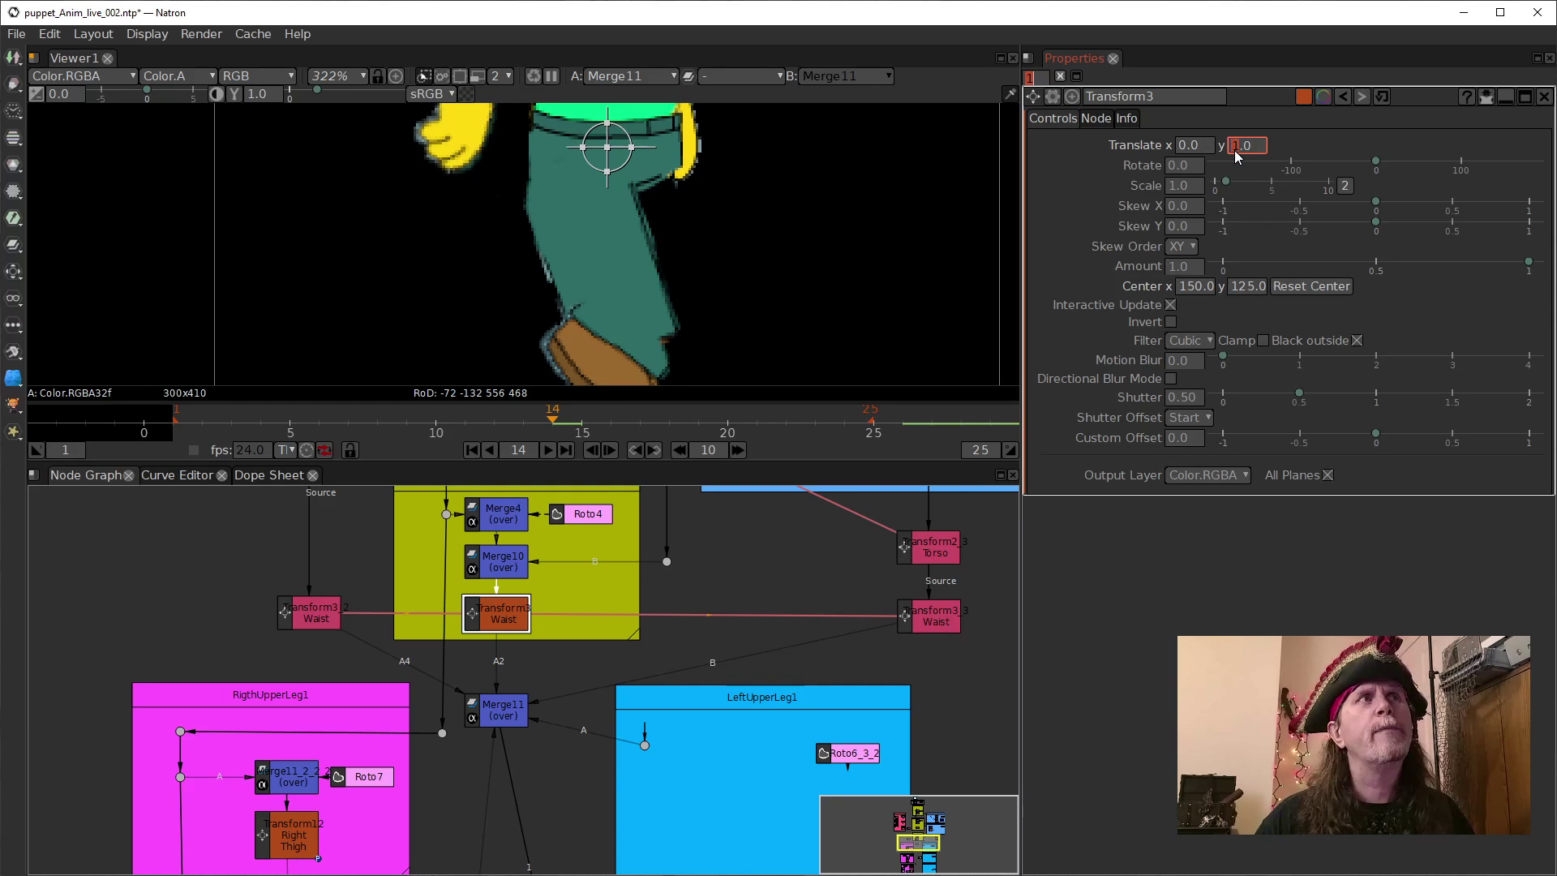
key("Up")
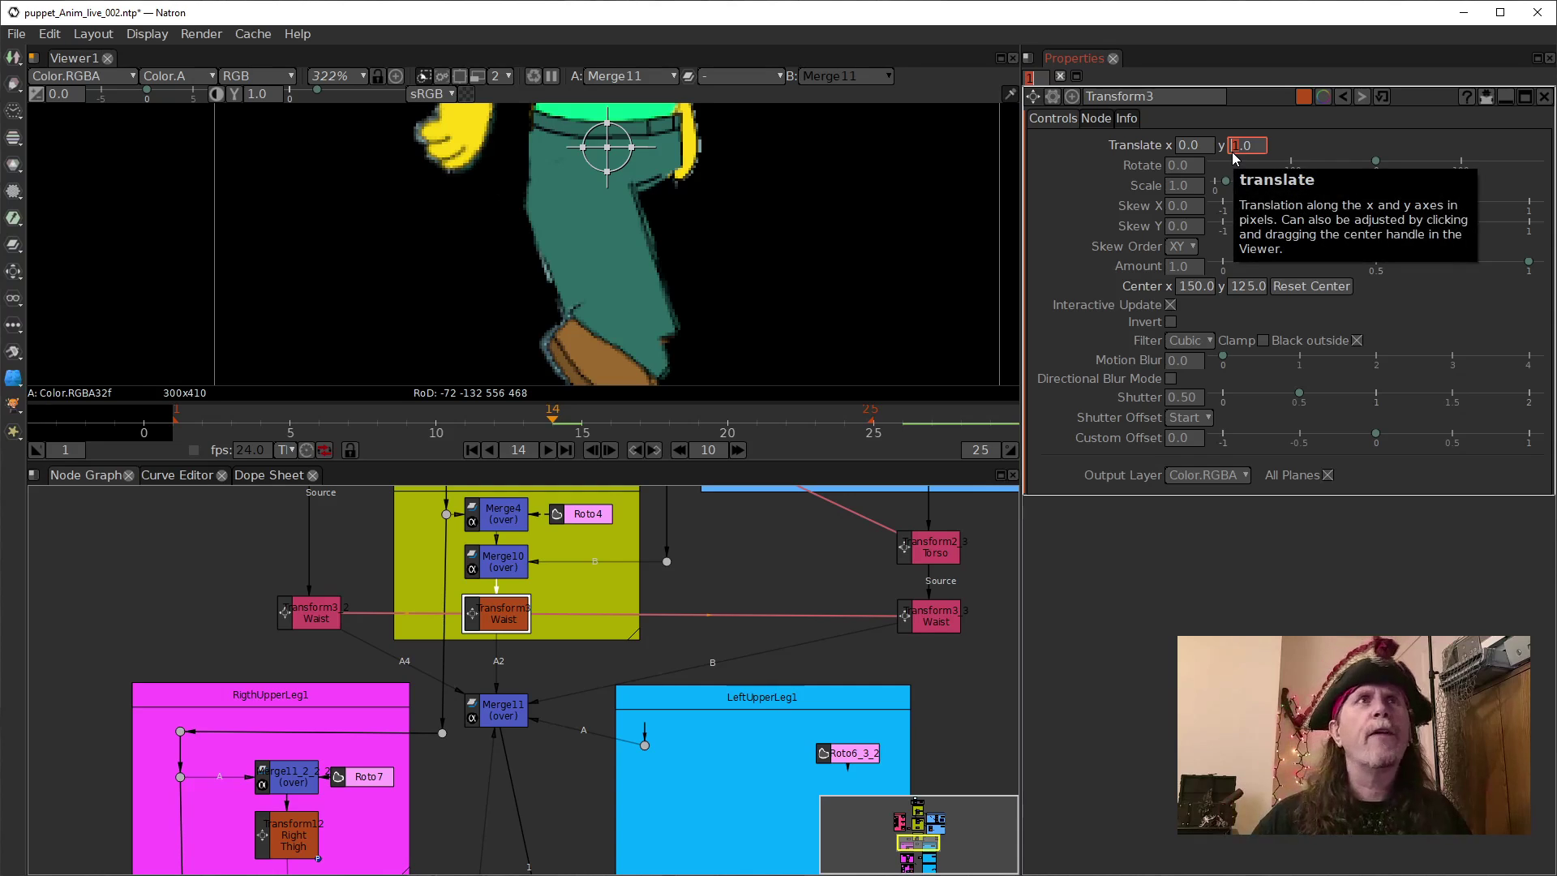
type("0")
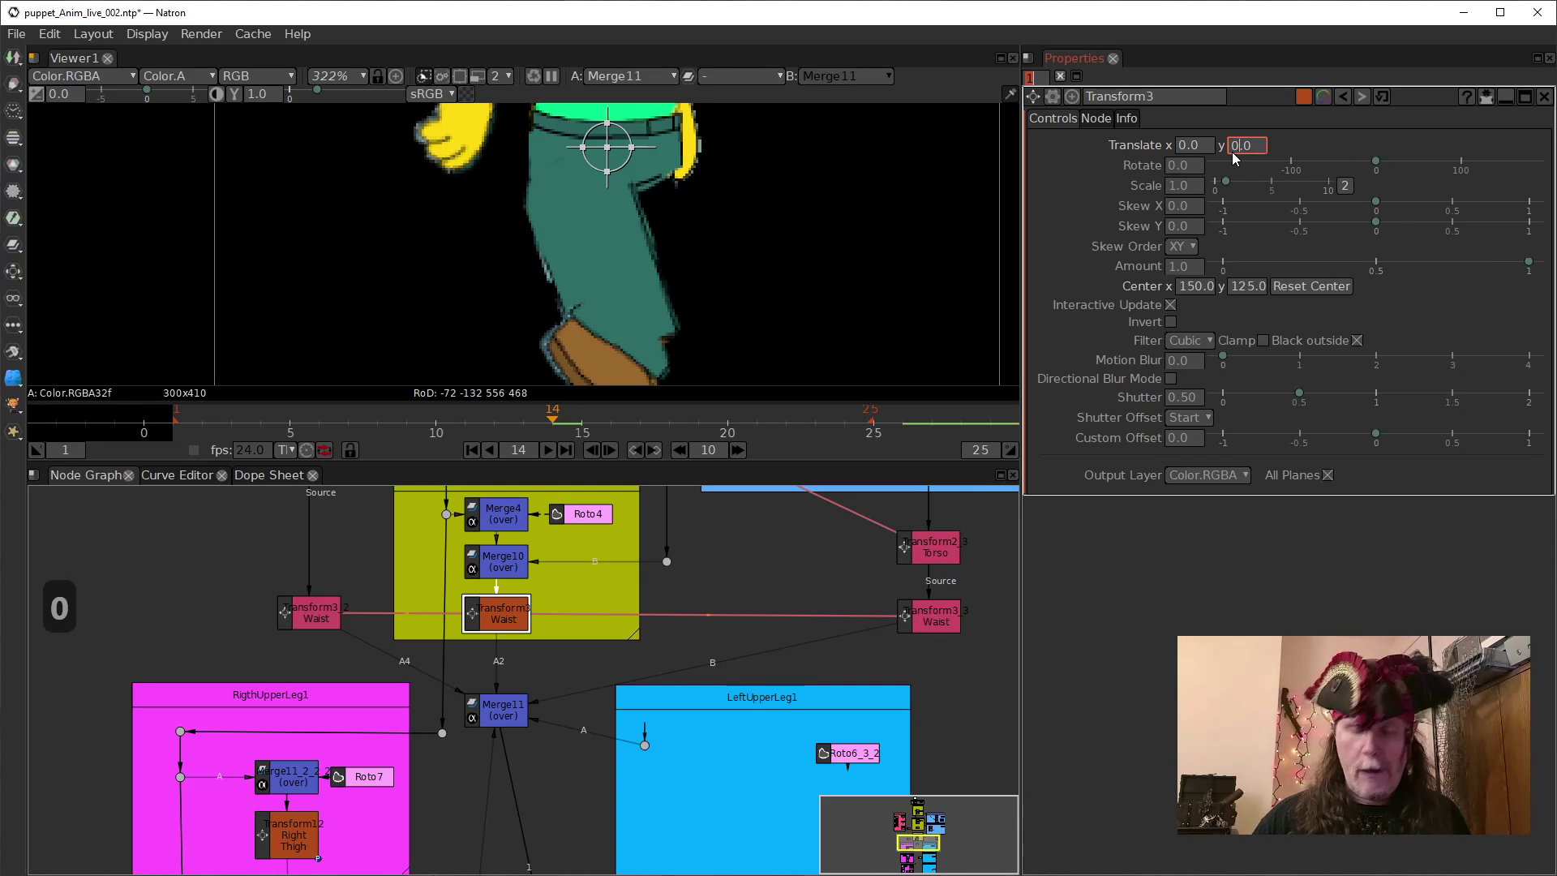
key("Return")
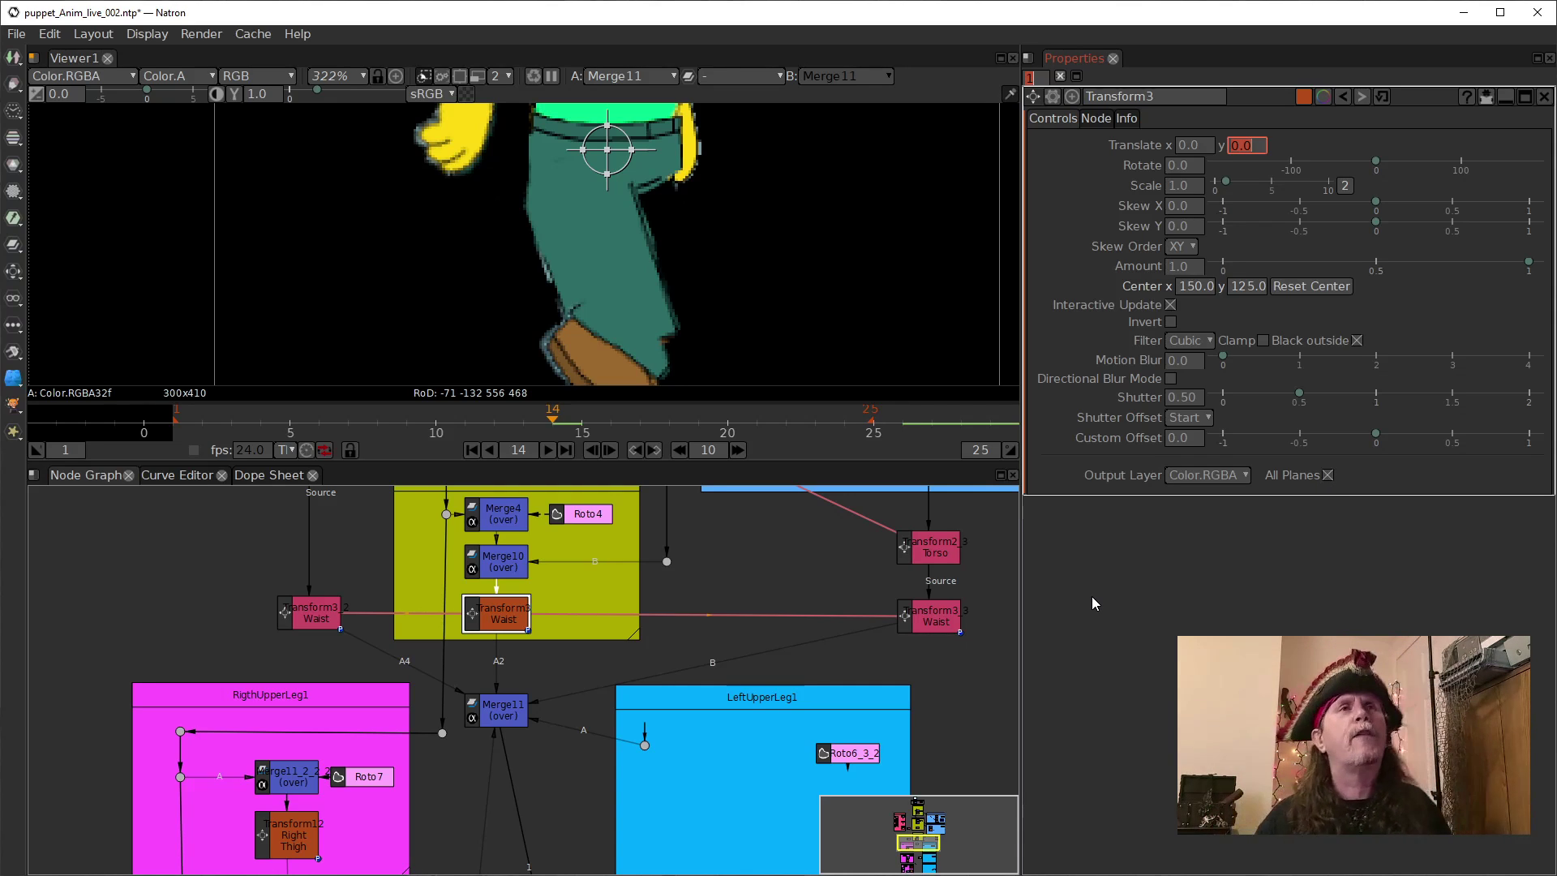
scroll(754, 689, "down", 5)
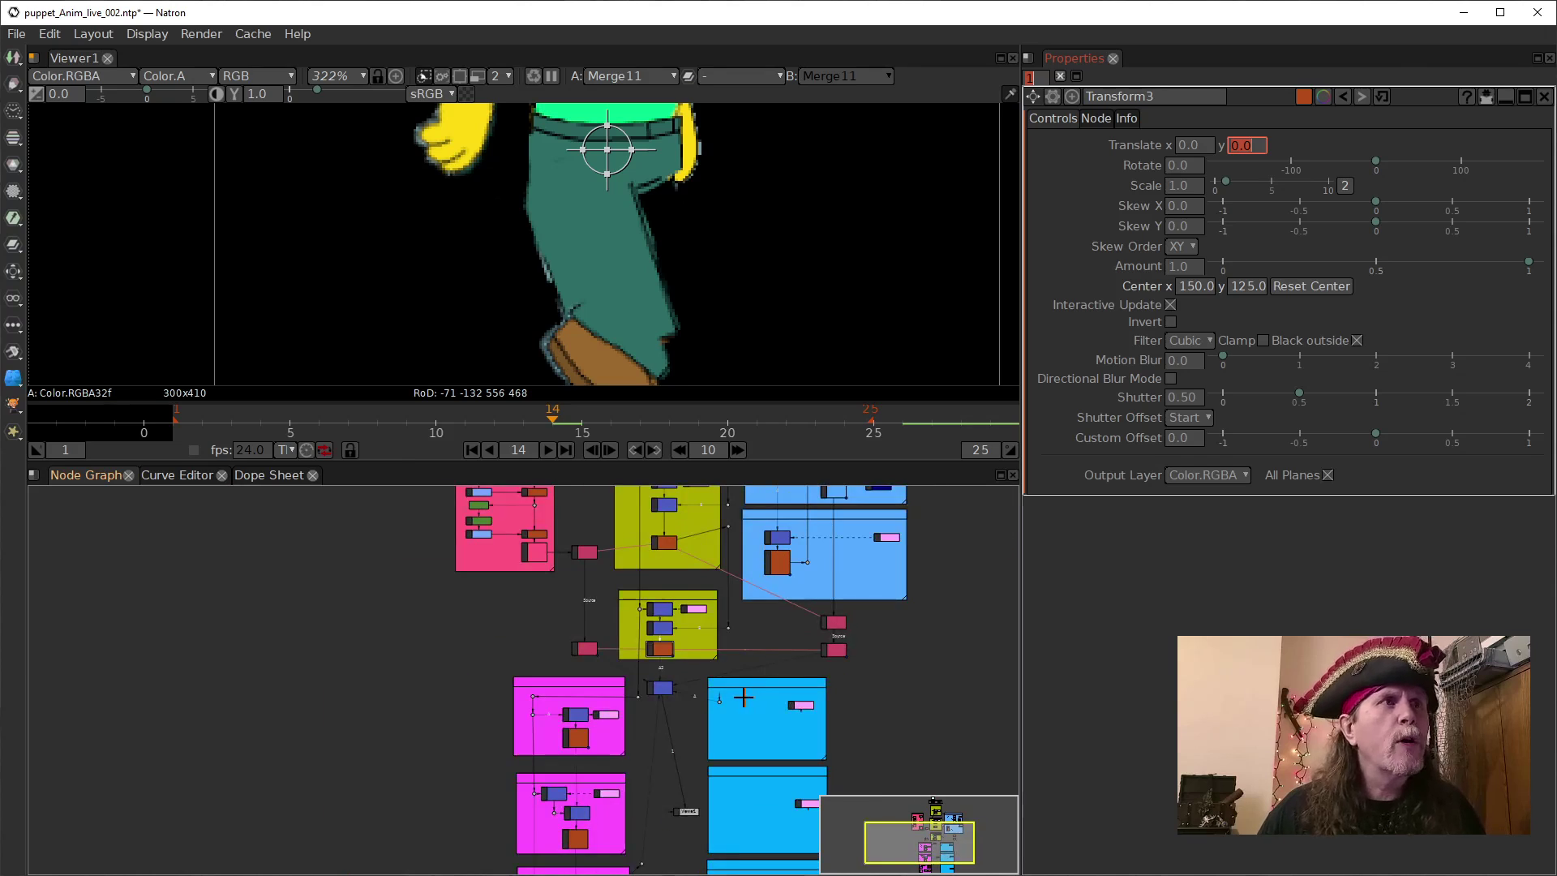
left_click(15, 34)
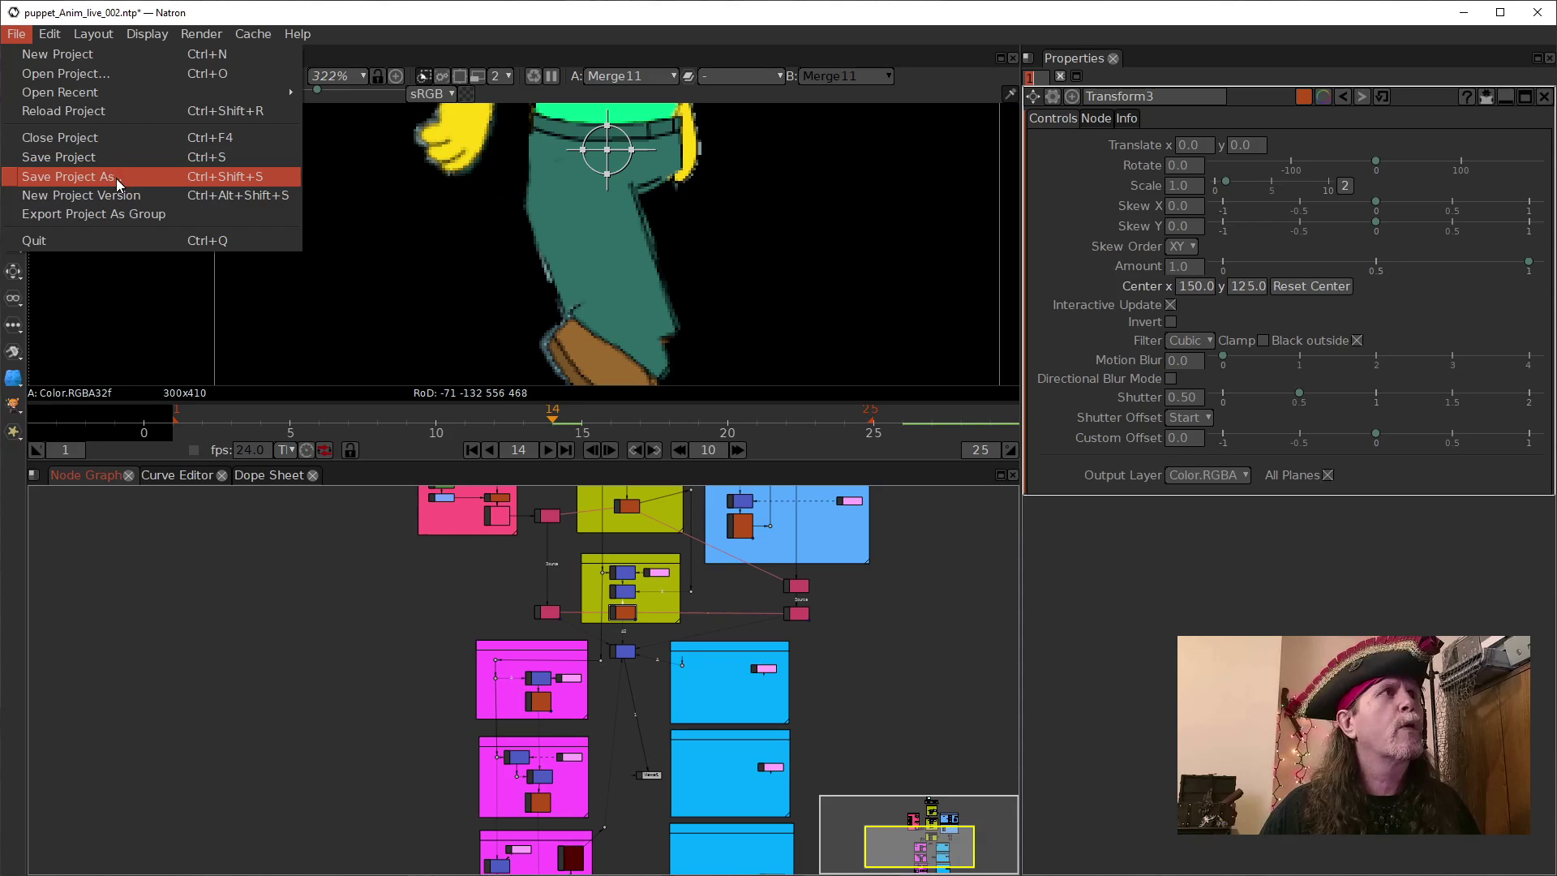
key("Escape")
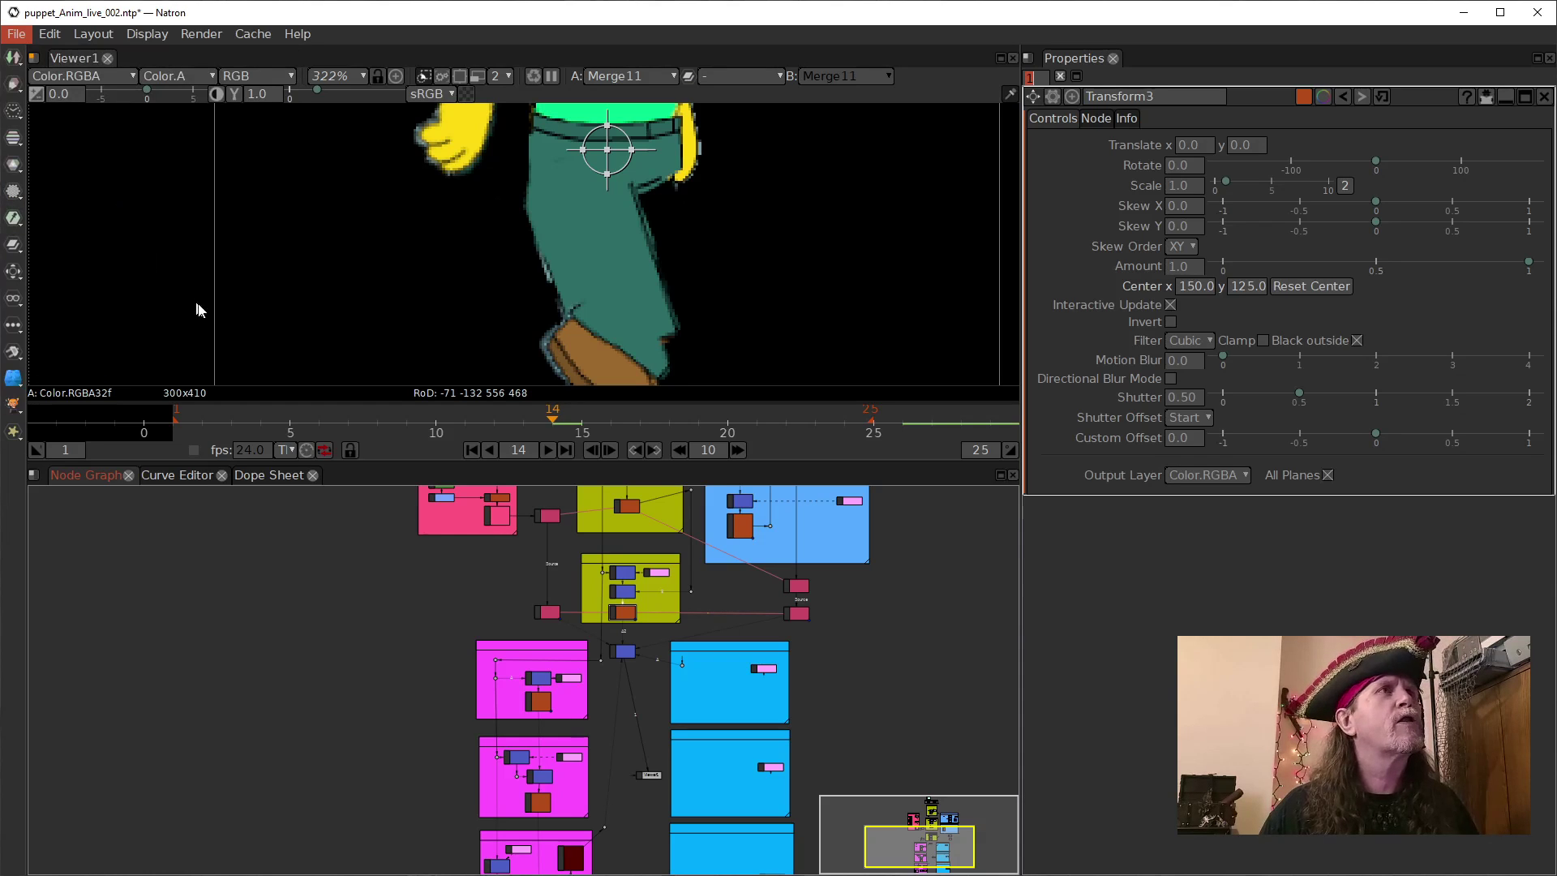